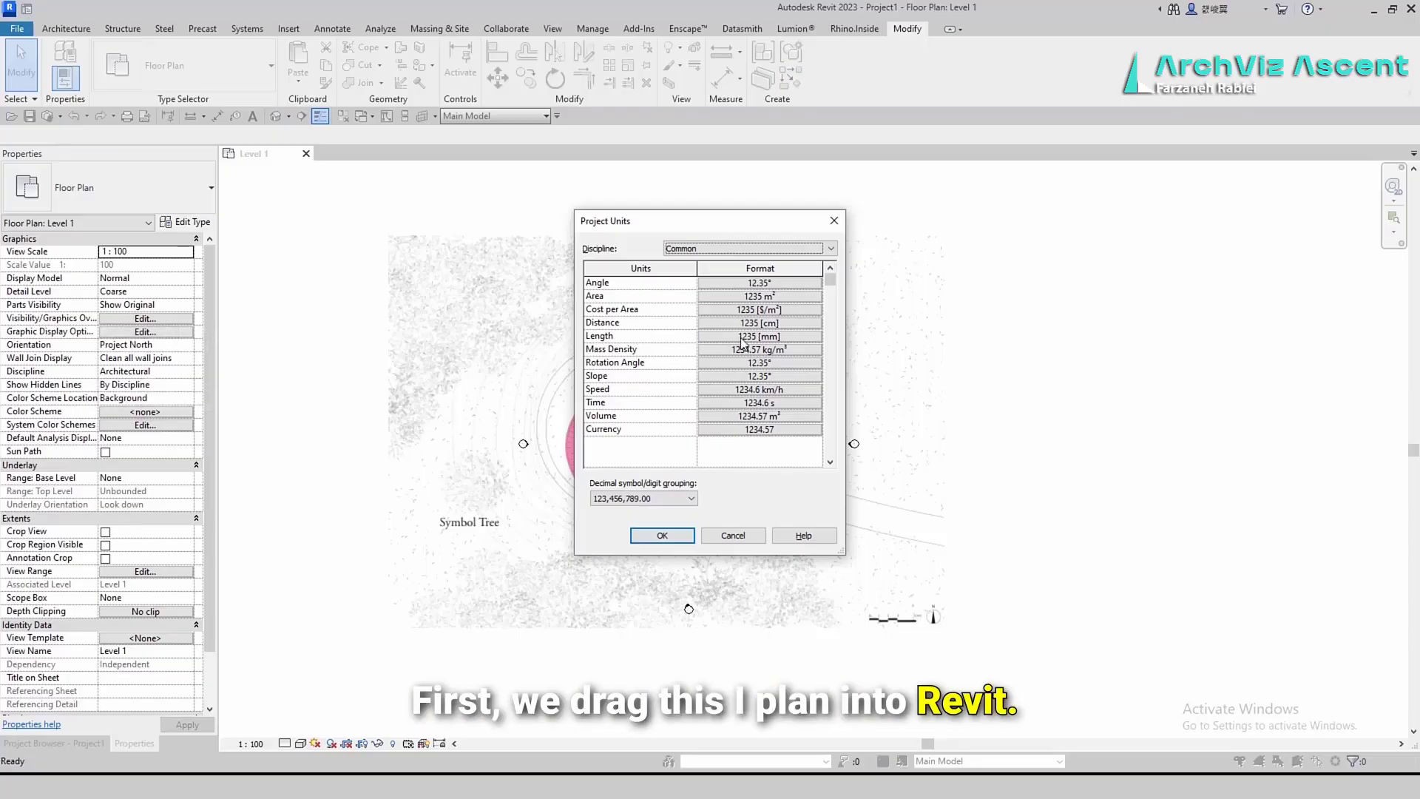
Set the project length units to meters with 2 decimal places
click(715, 337)
click(615, 306)
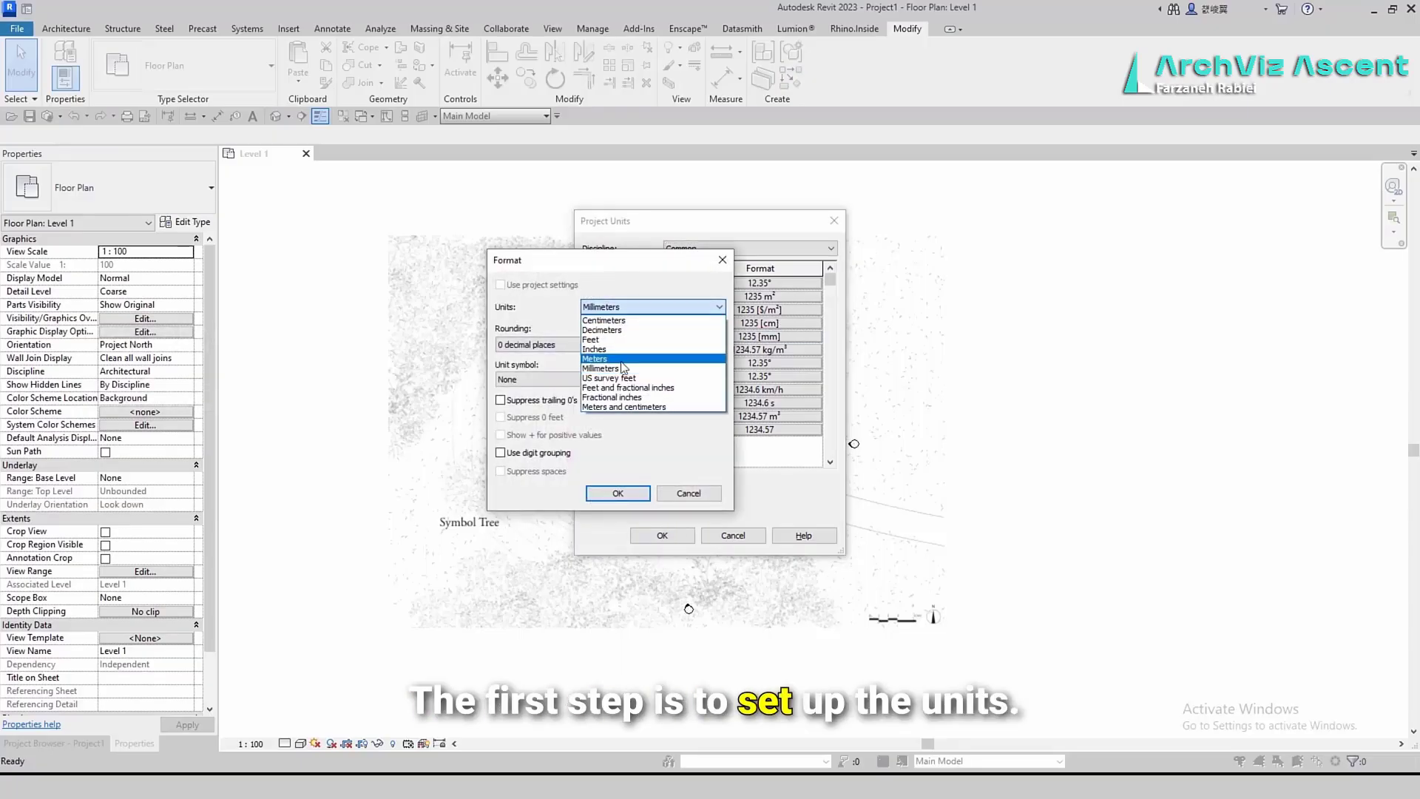
click(614, 340)
click(581, 344)
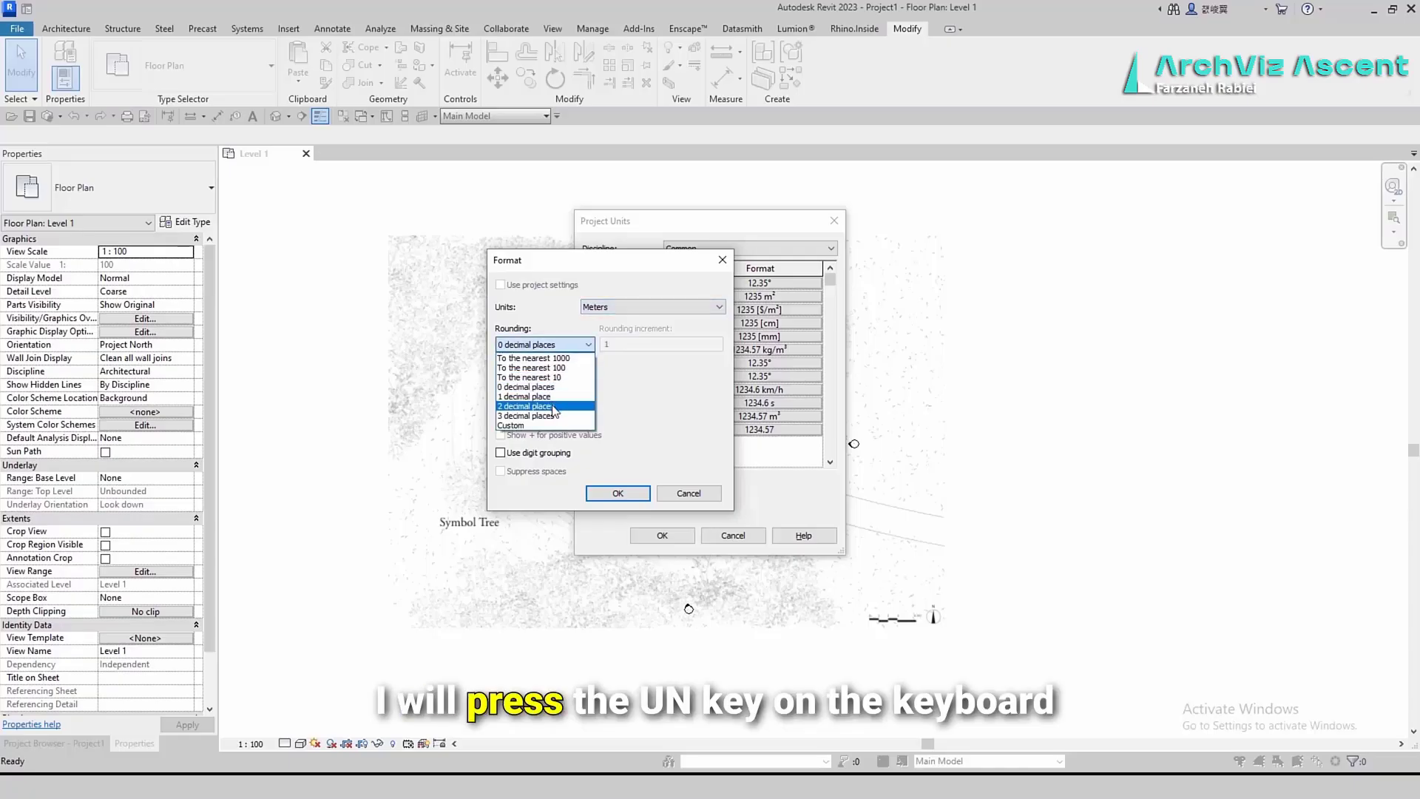
click(527, 387)
click(609, 497)
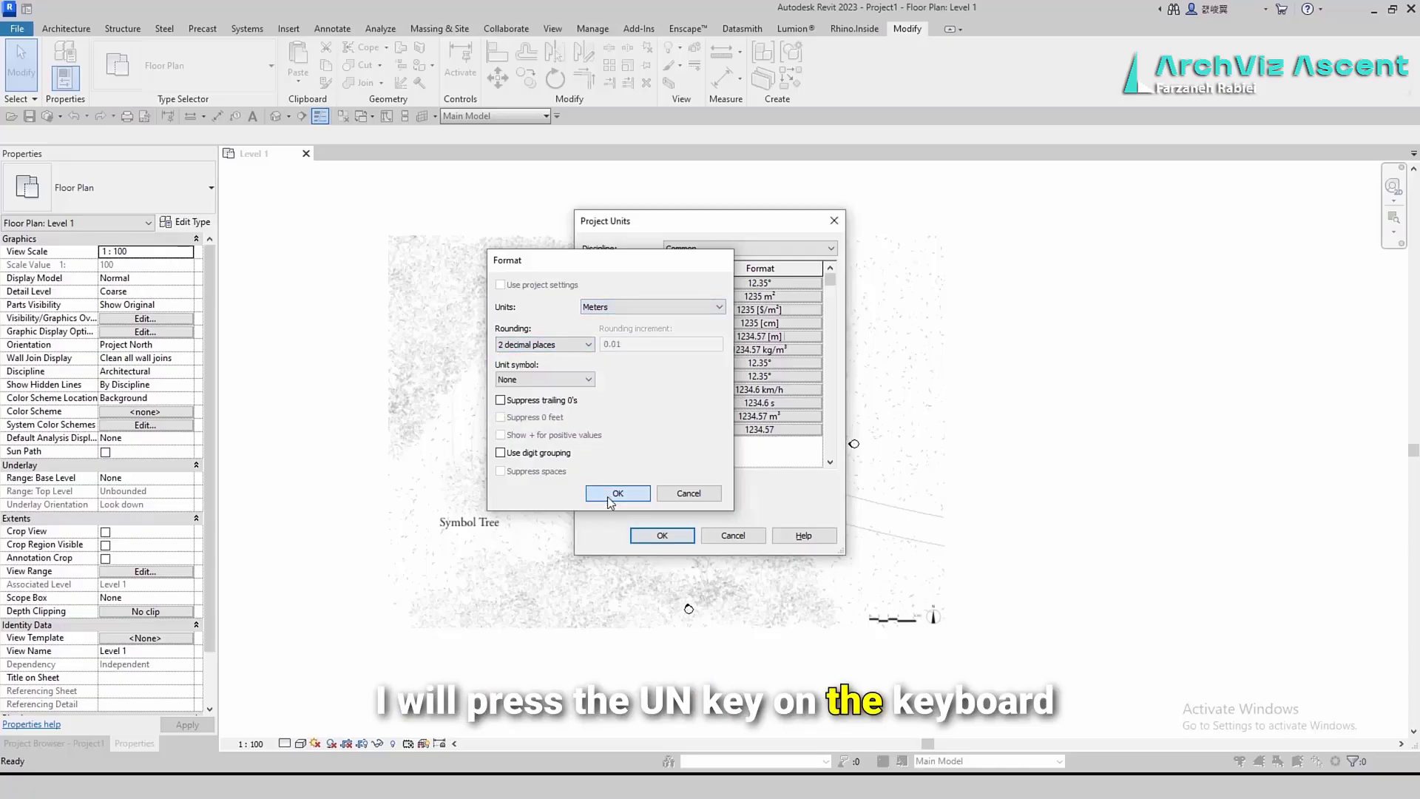
click(648, 535)
Scale the imported plan image graphically so the 0–1 segment of its scale bar measures 1 m
scroll(881, 621, up, 5)
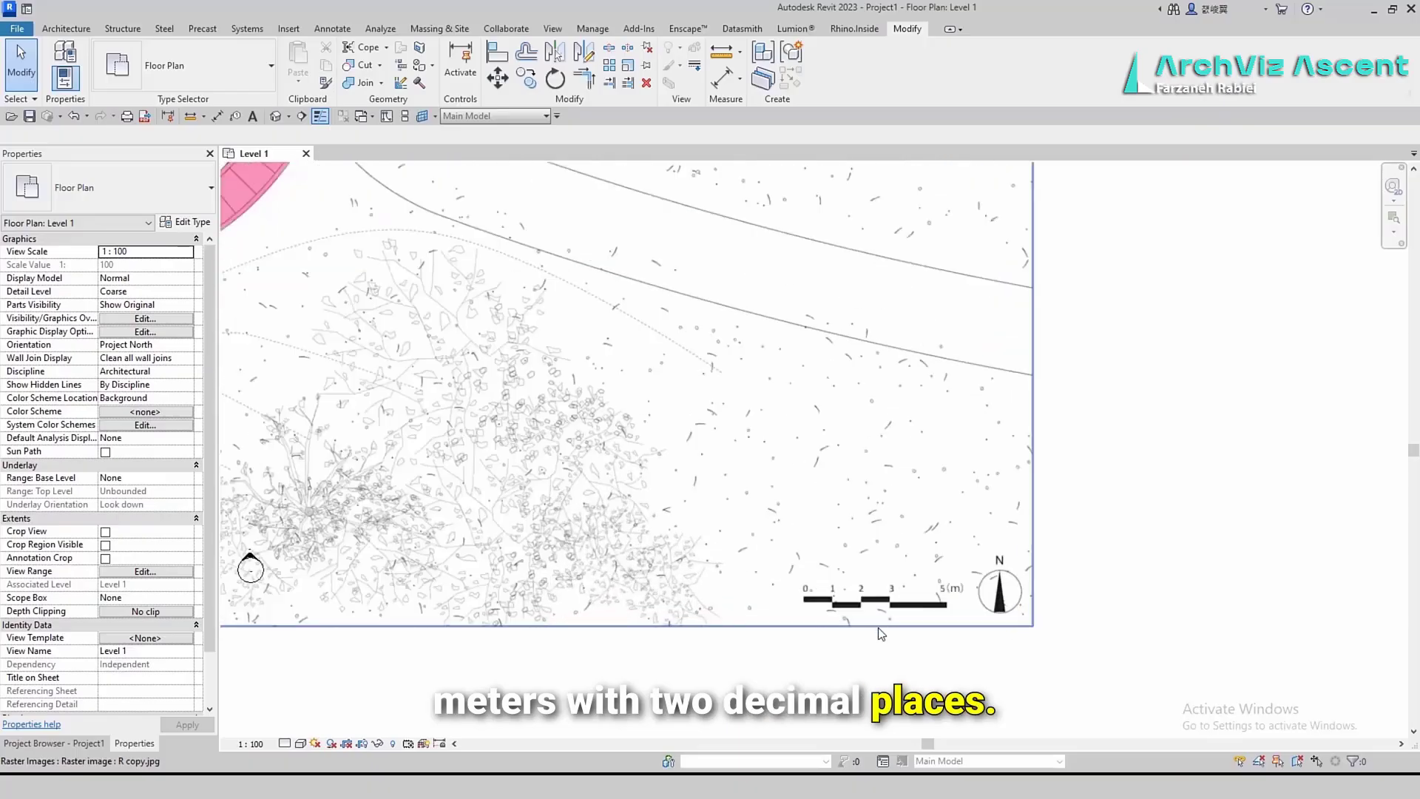
click(877, 627)
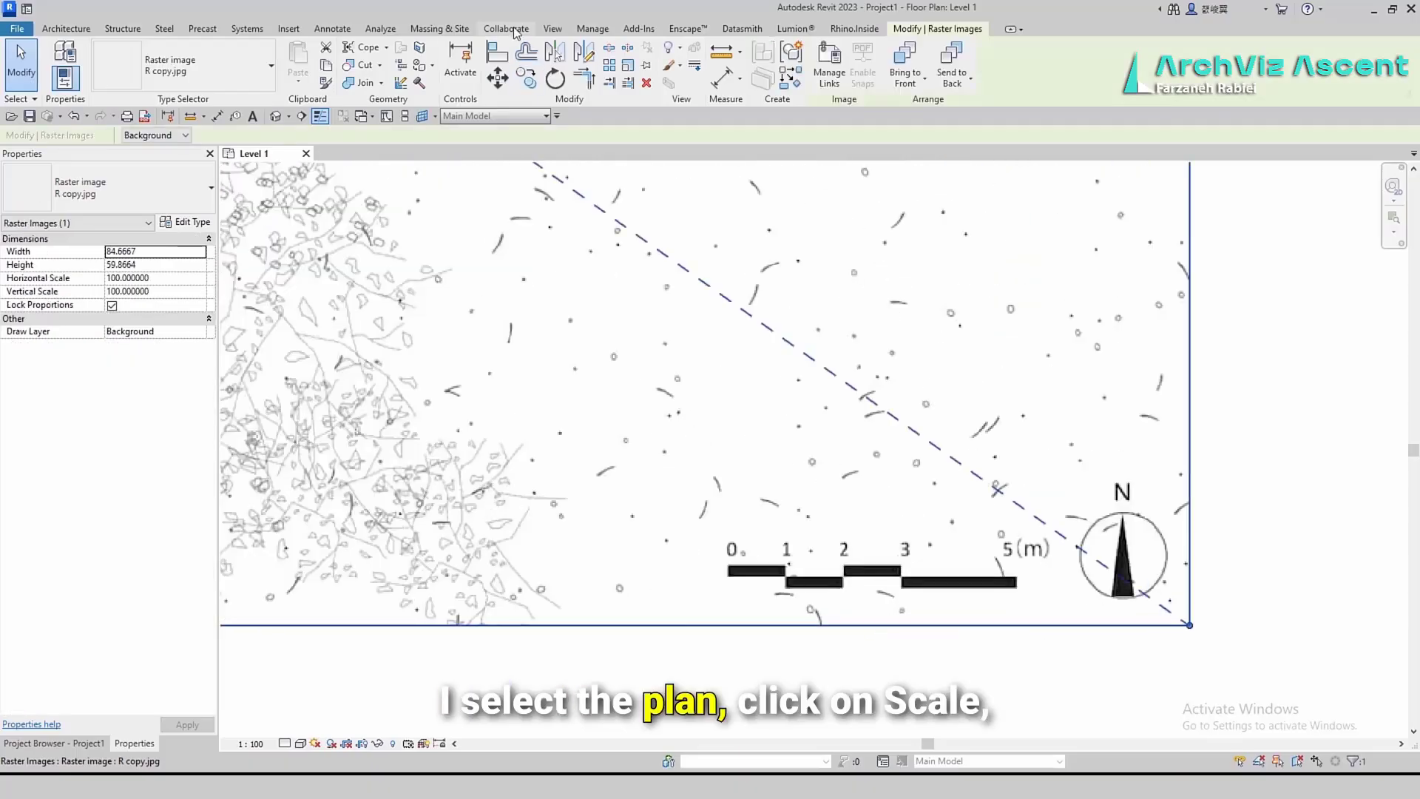
click(627, 65)
scroll(773, 582, up, 5)
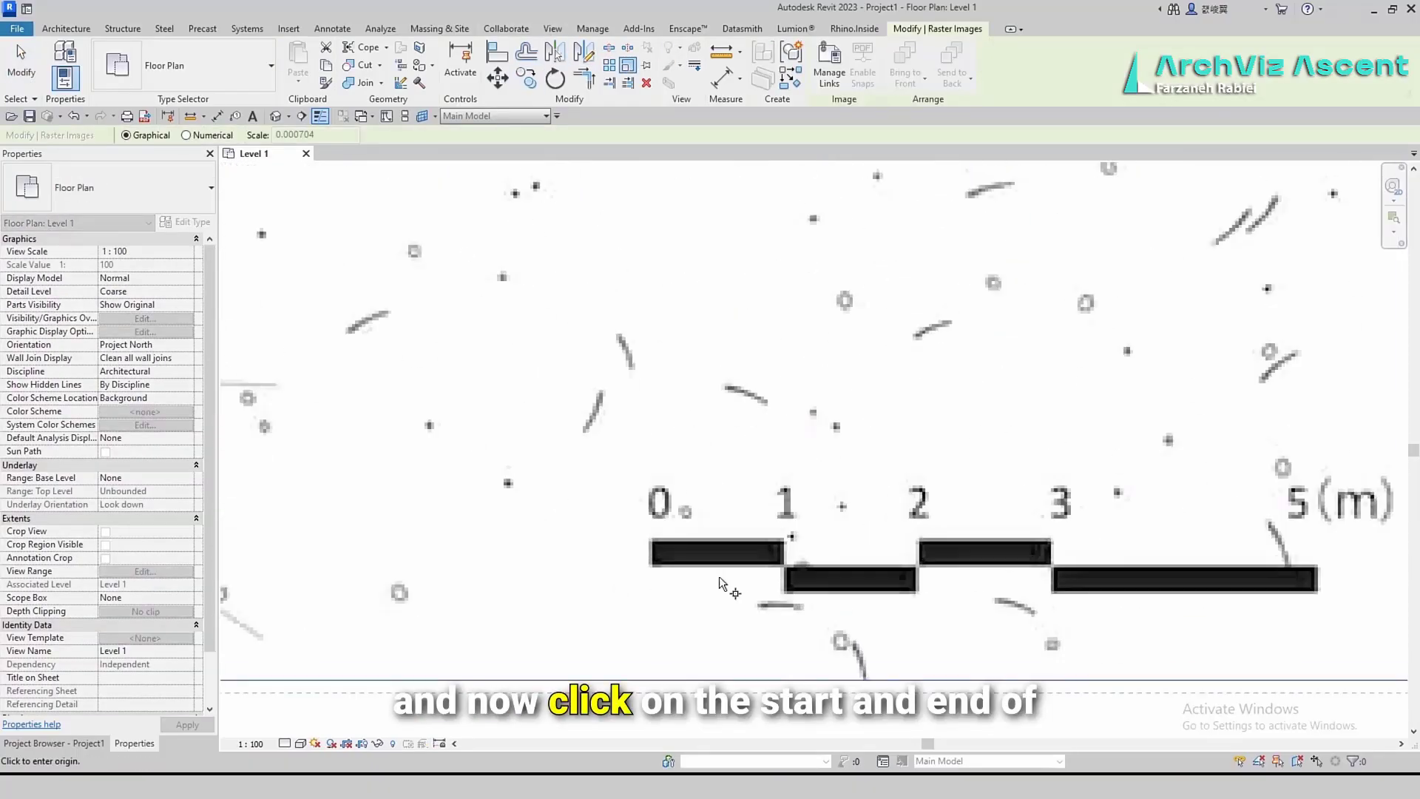
click(618, 535)
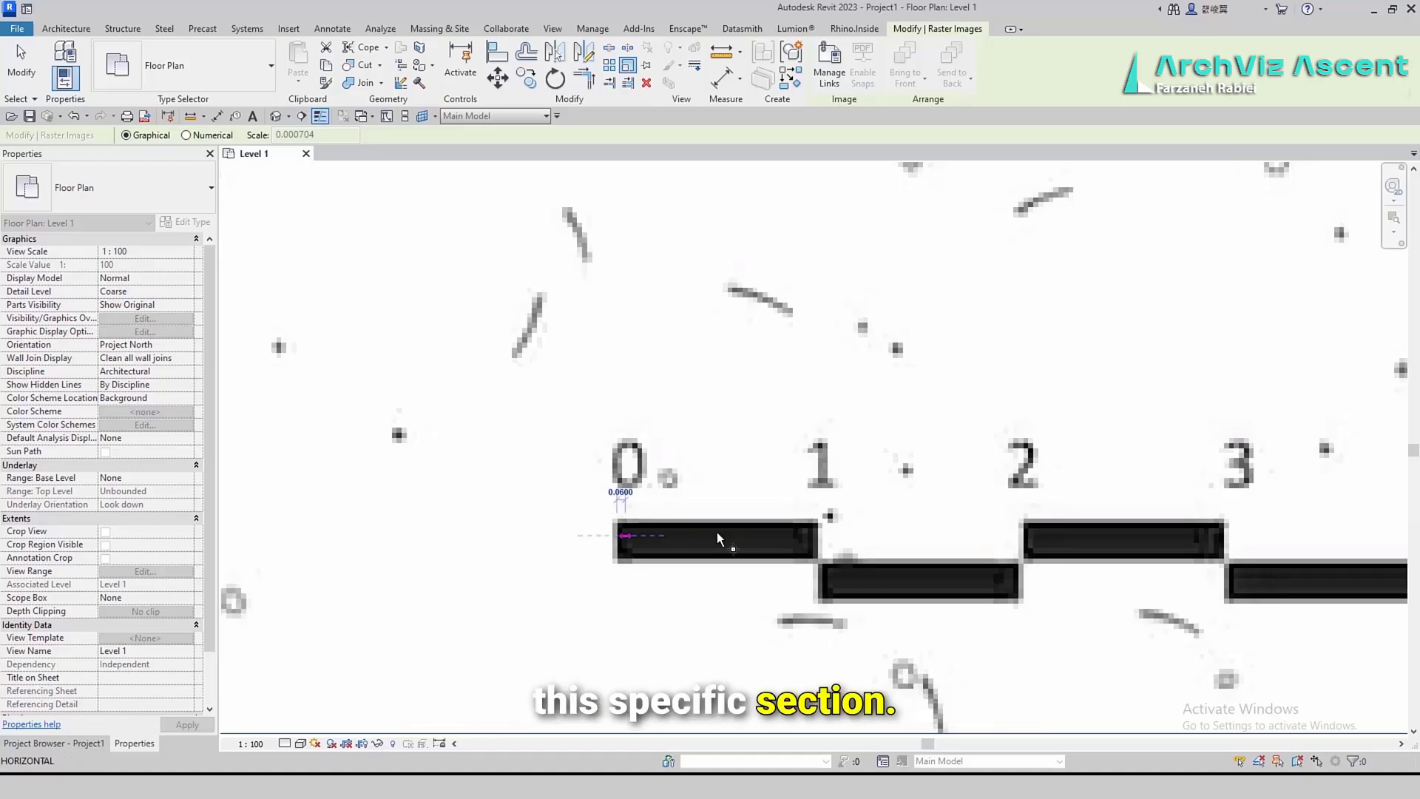
click(817, 532)
text(1)
key(Return)
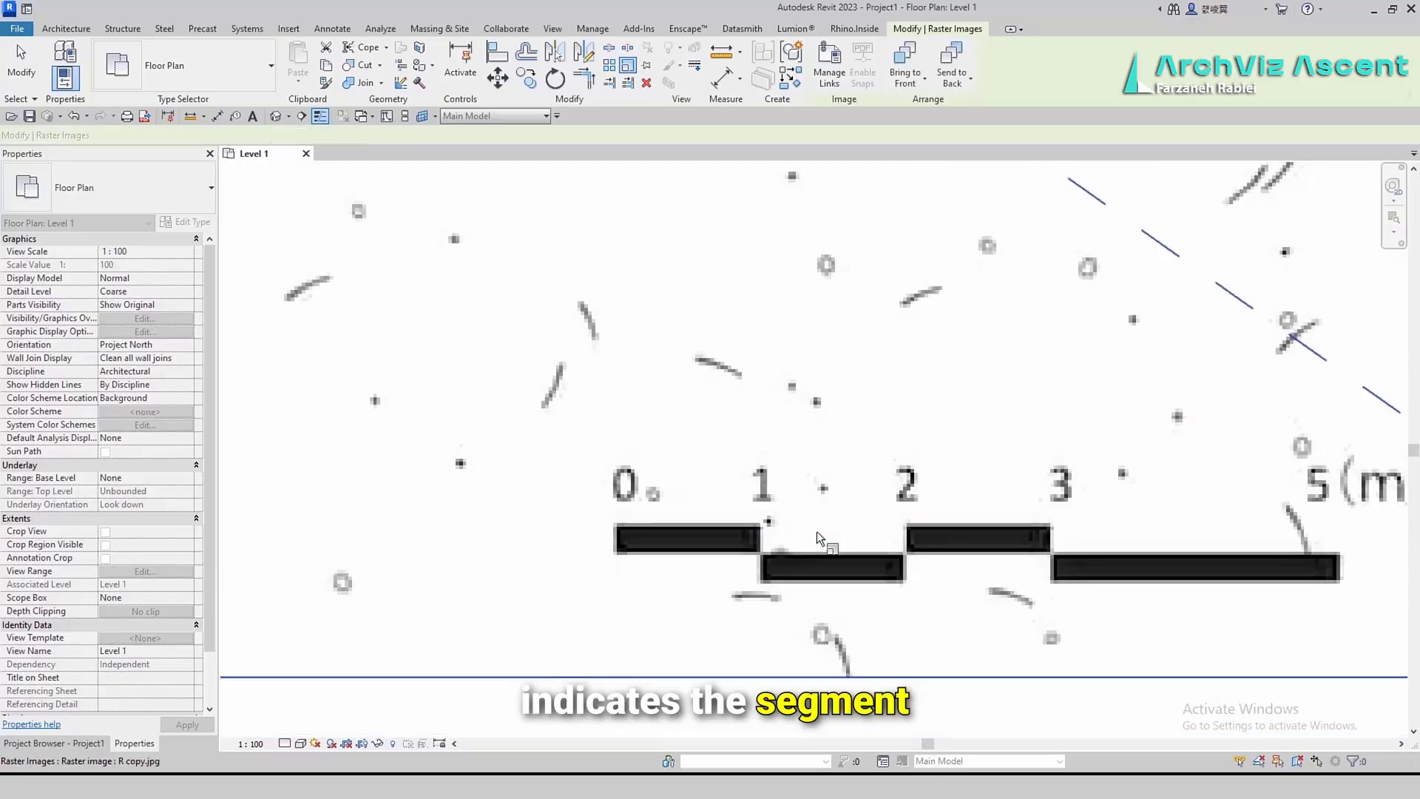
scroll(894, 586, down, 8)
scroll(894, 586, down, 3)
key(Escape)
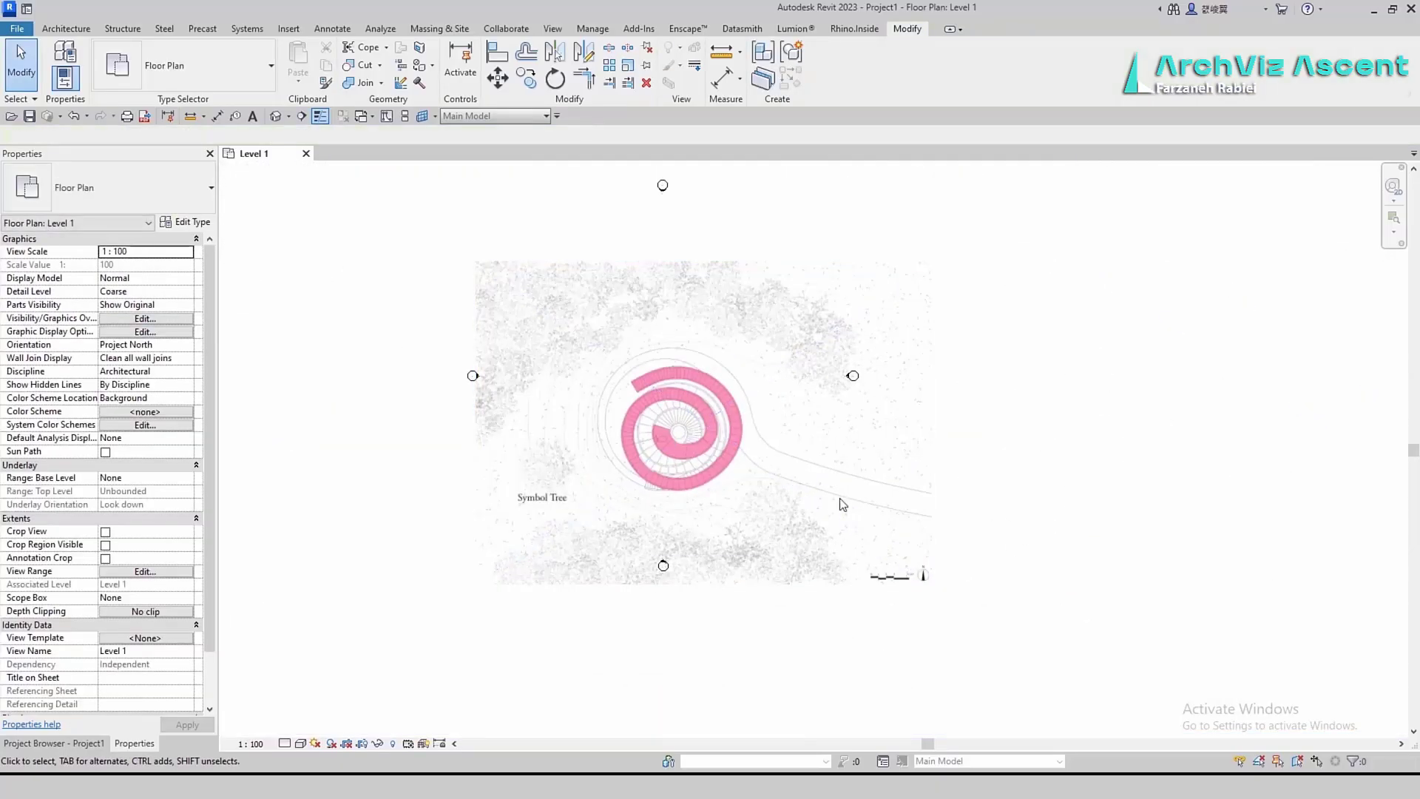
Start a Generic 150mm floor boundary on Level 1 and trace the outer edge of the pink spiral's inner end with start-end-radius arcs
scroll(637, 412, up, 6)
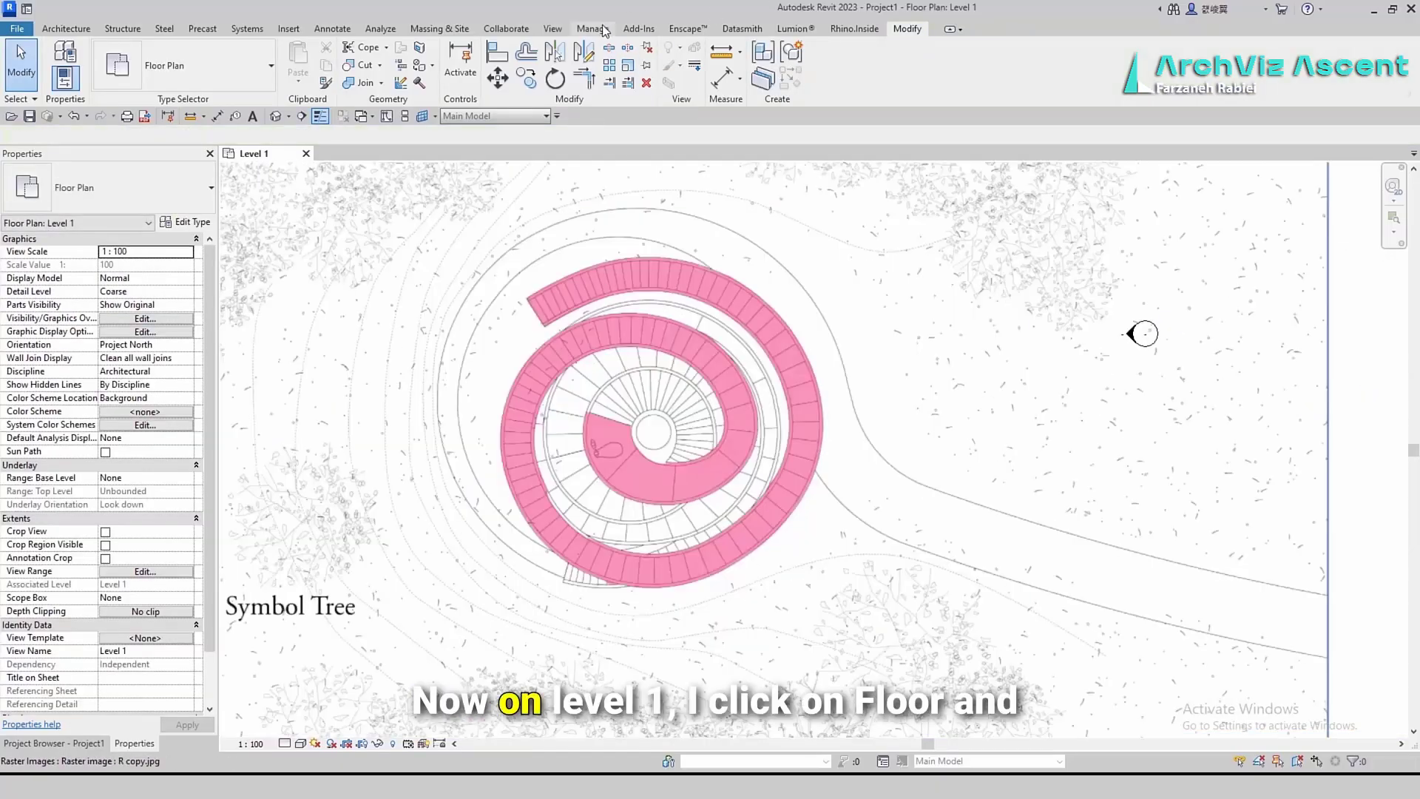
click(46, 29)
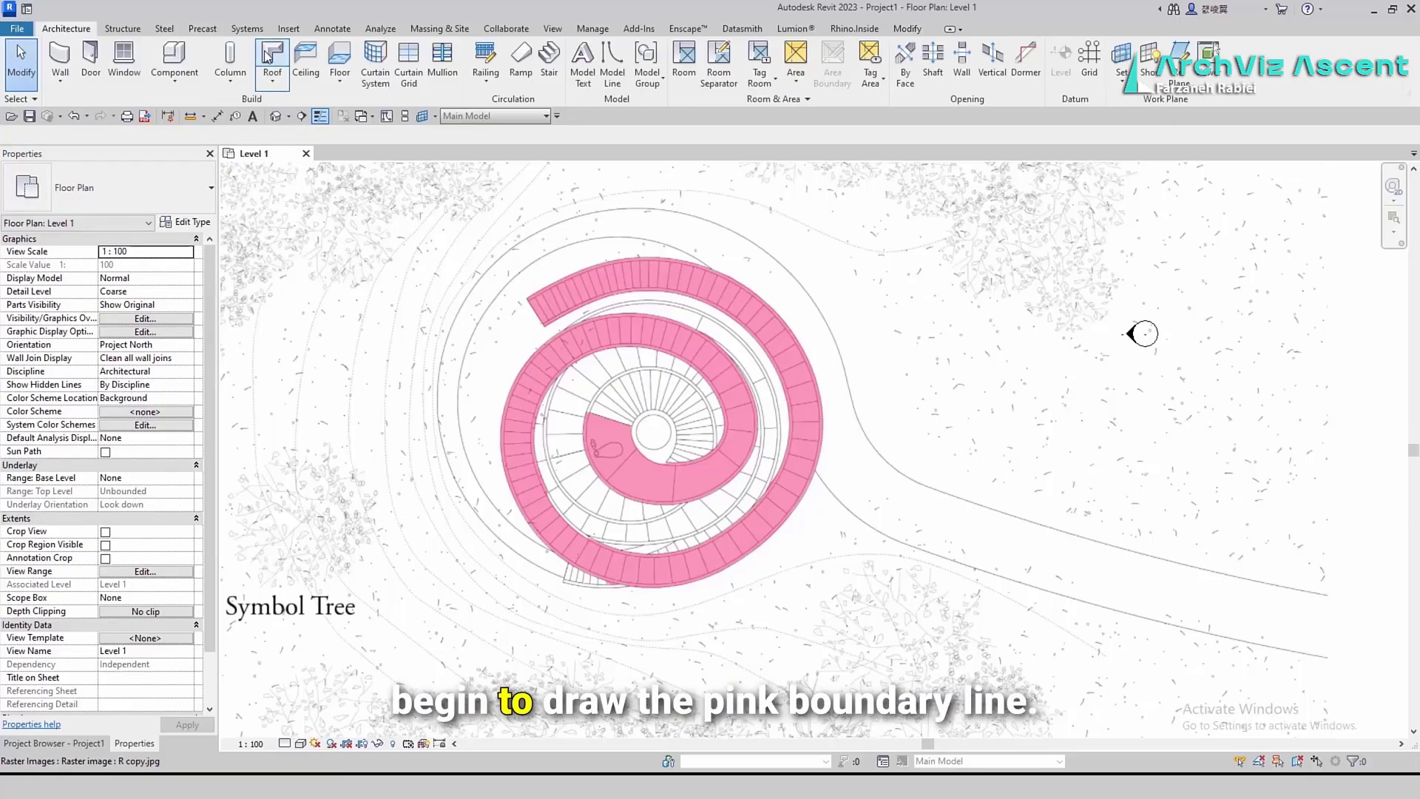
click(338, 60)
click(933, 65)
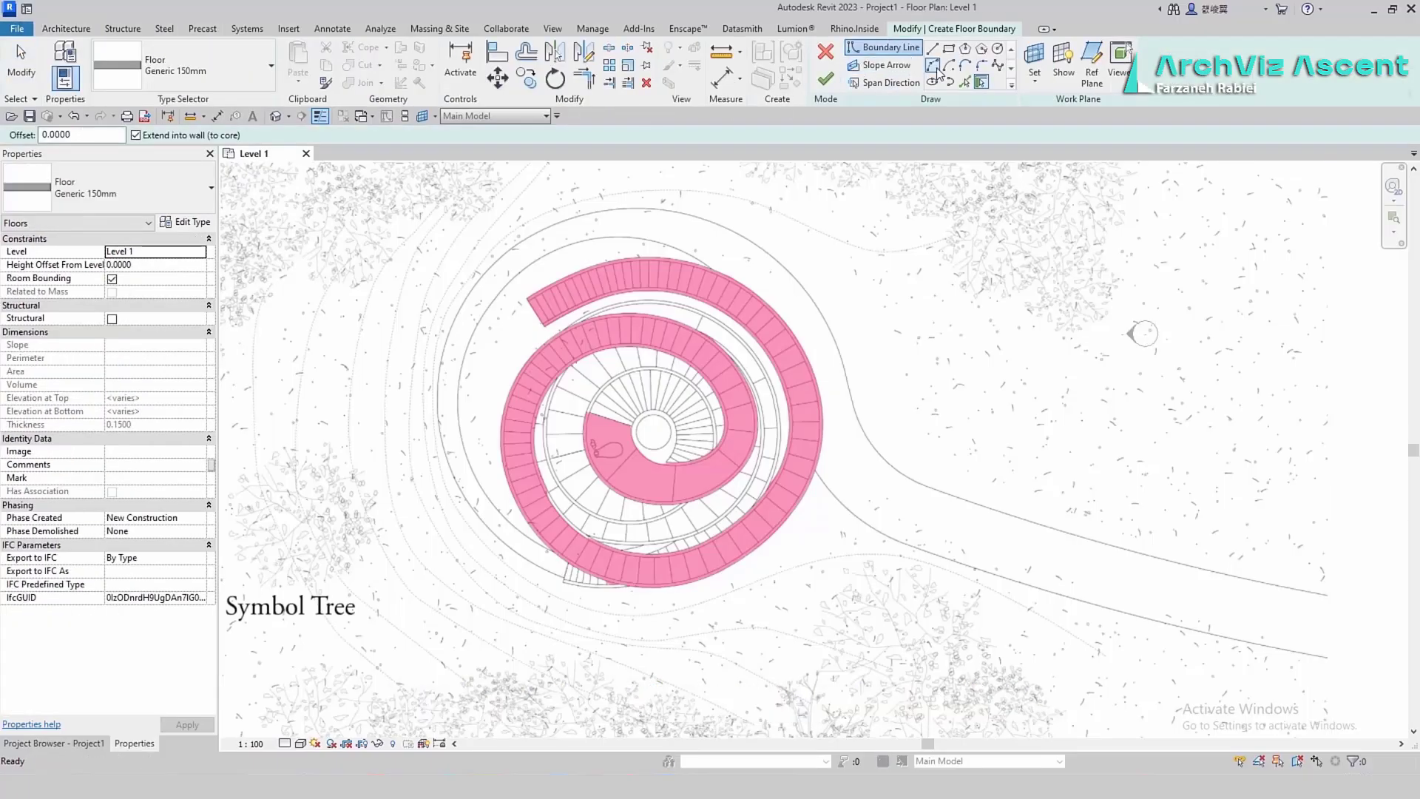
scroll(589, 415, up, 4)
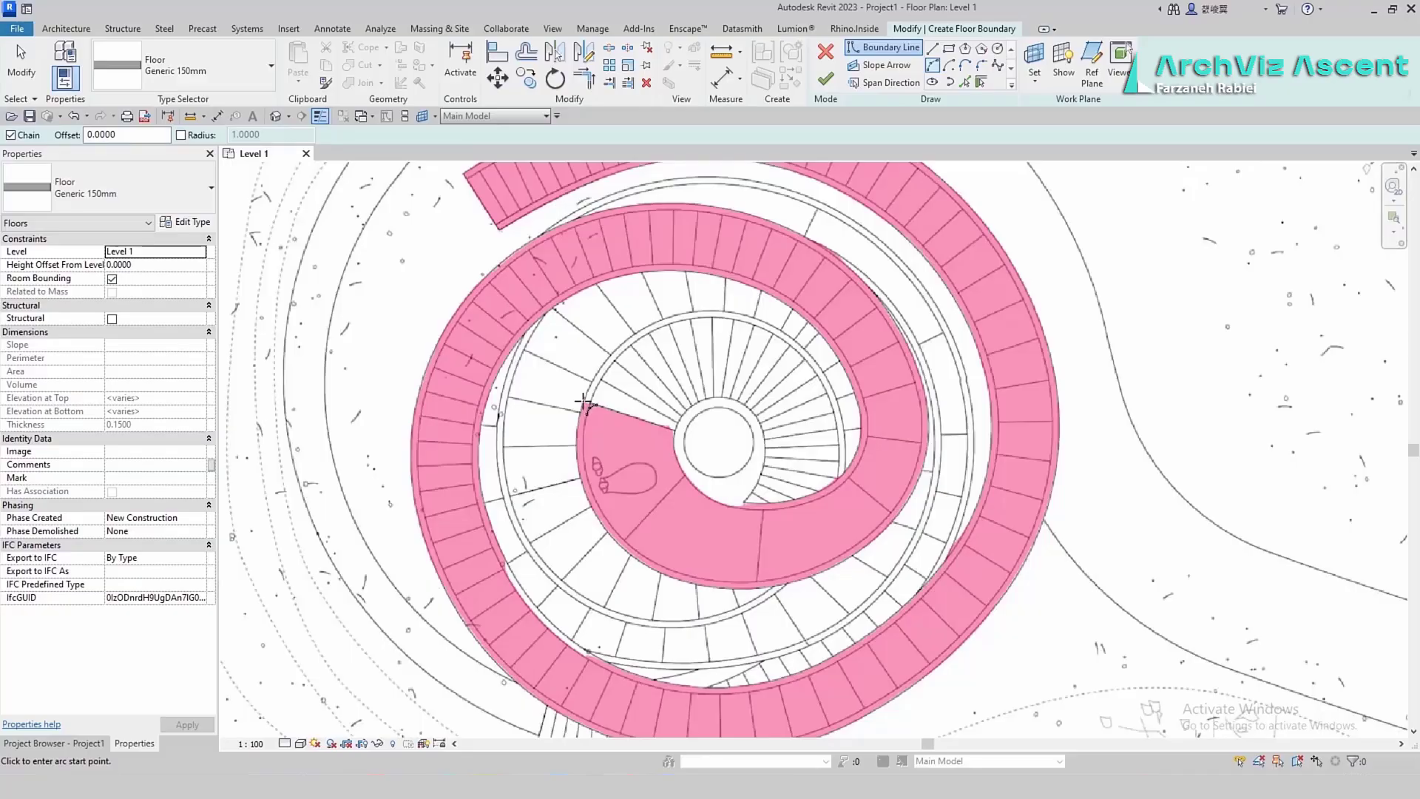
scroll(584, 402, up, 1)
click(581, 378)
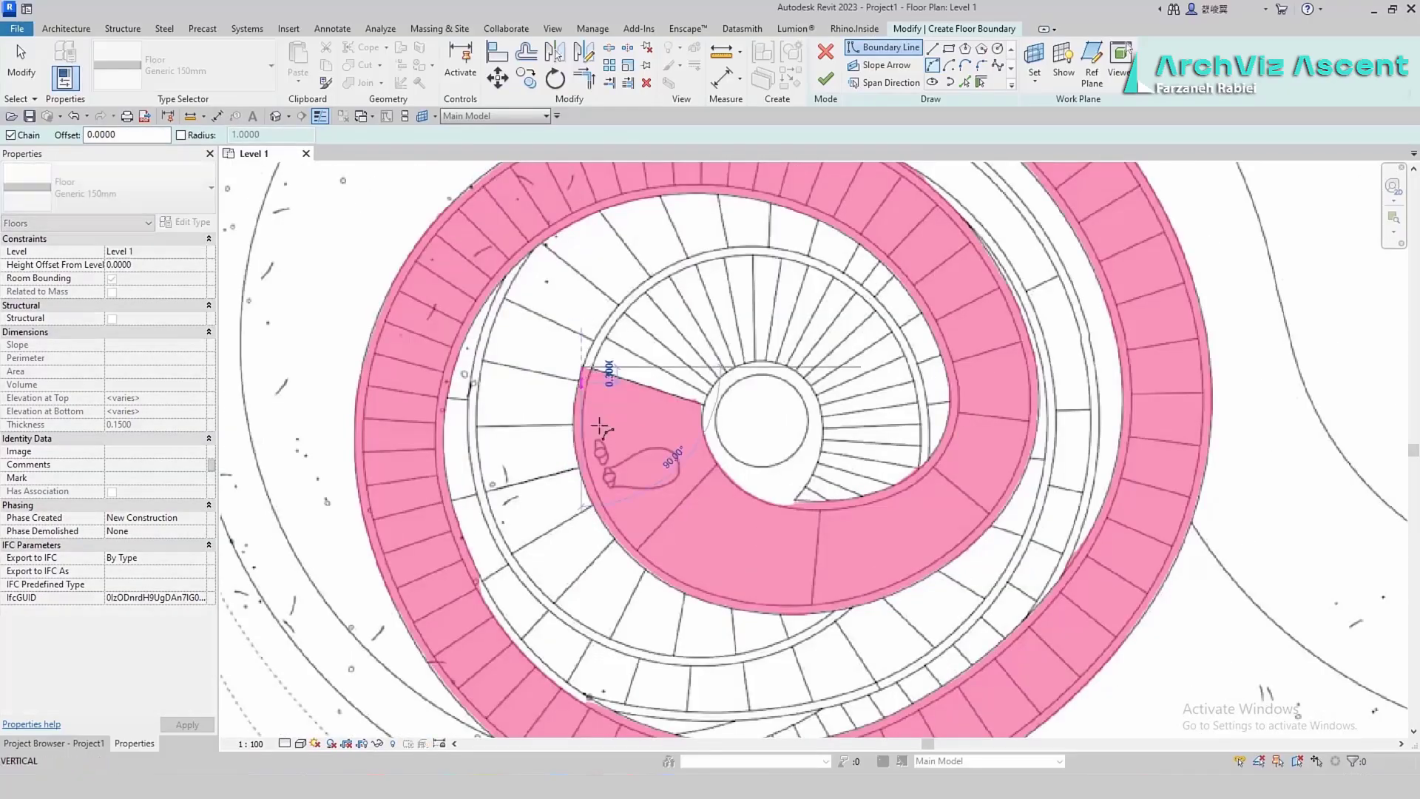
click(590, 494)
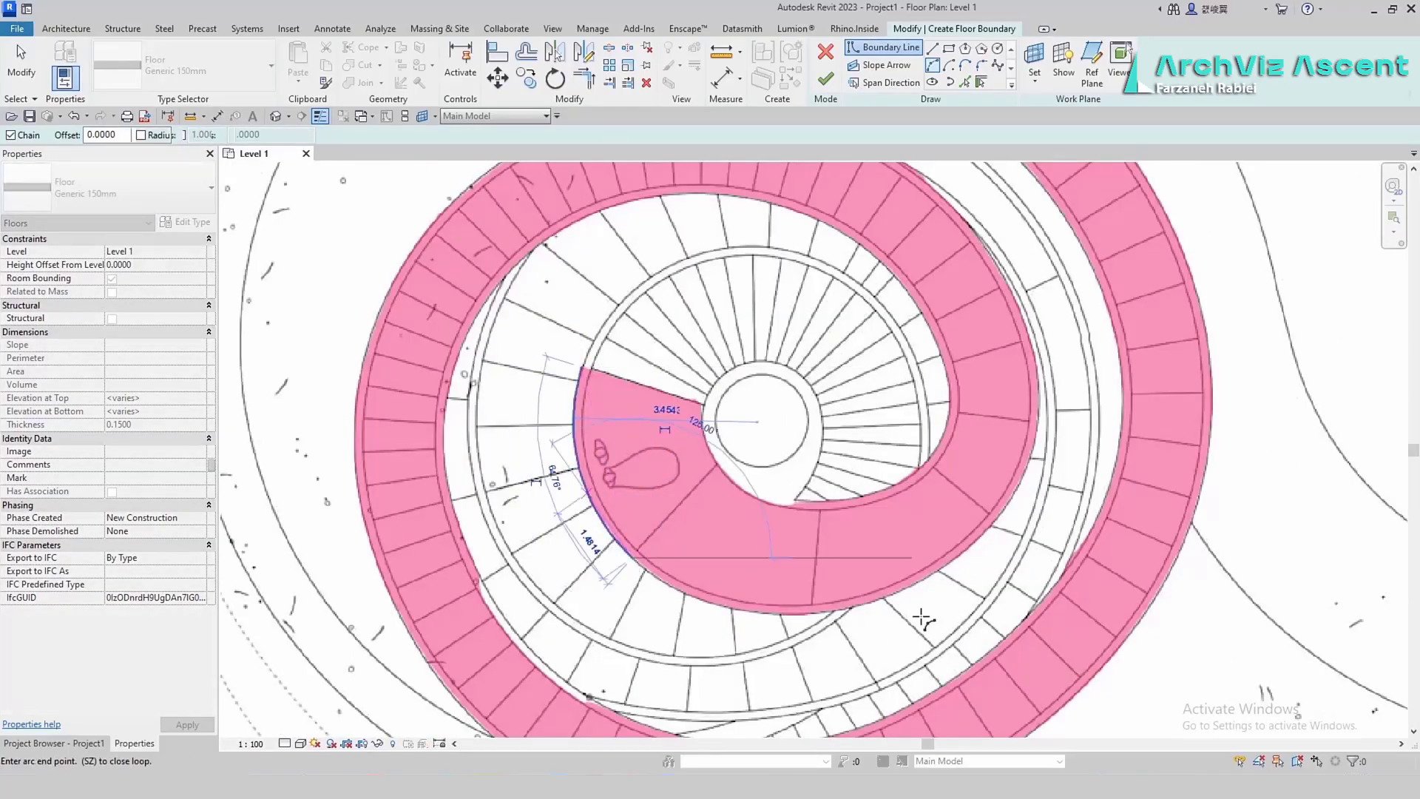
click(996, 522)
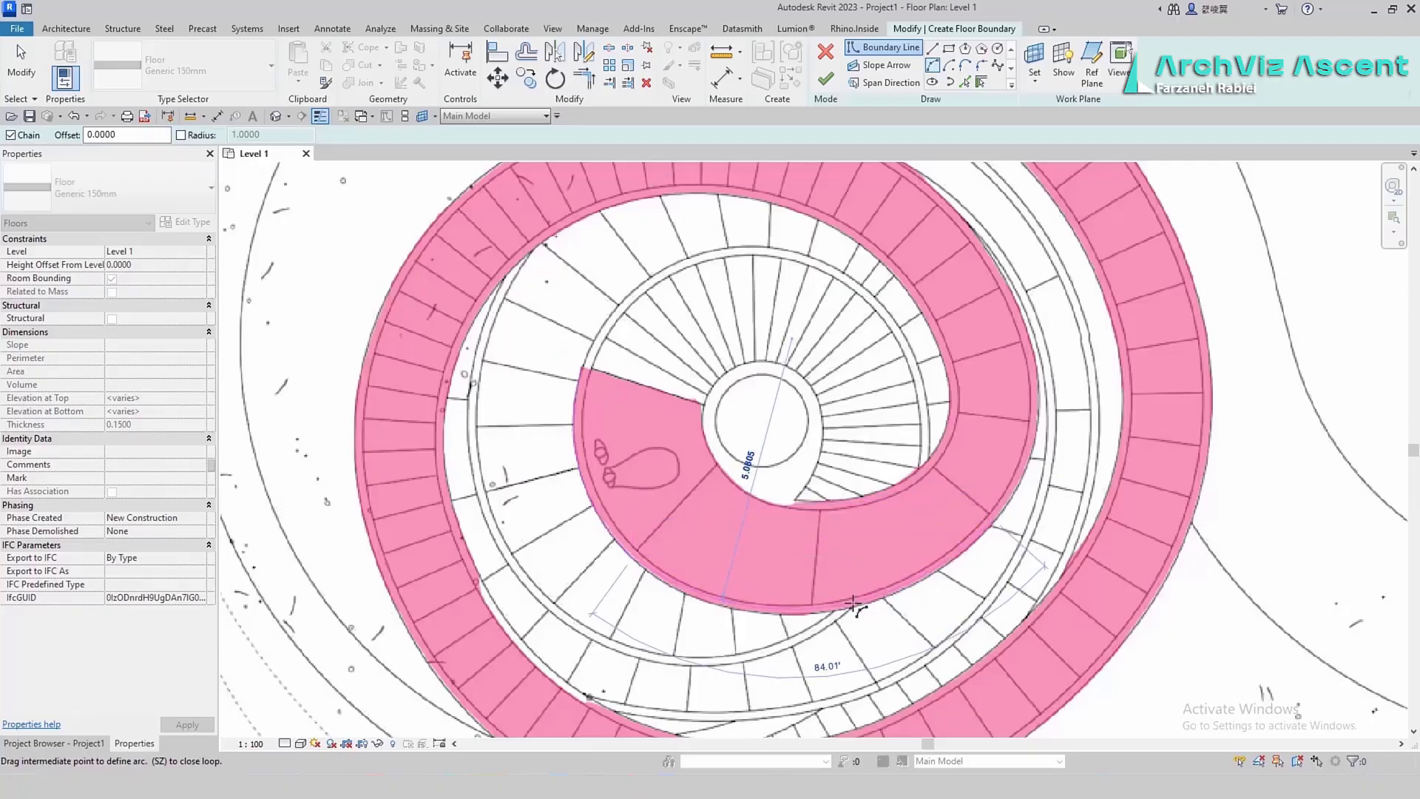
click(864, 606)
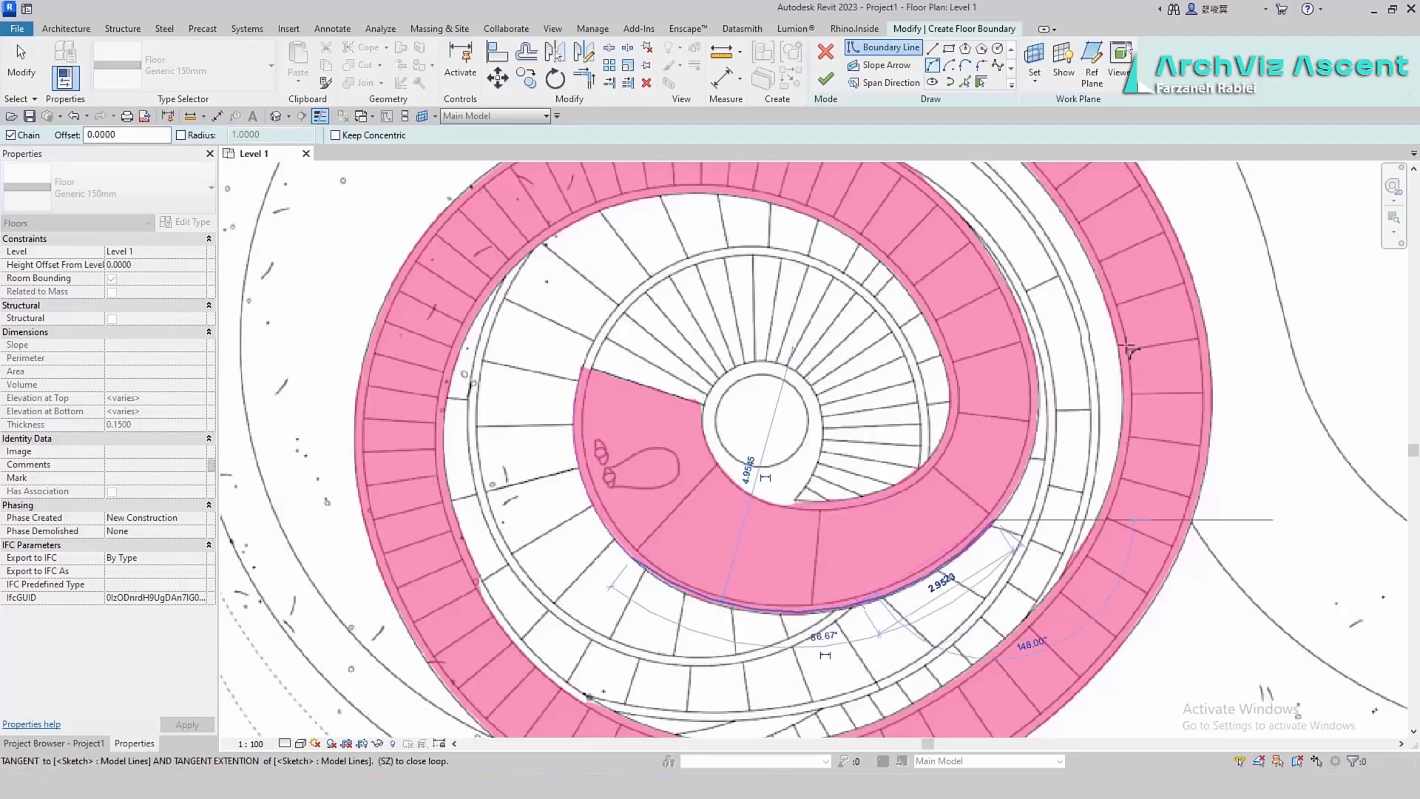
Continue the floor boundary with arcs along the outer edge of the spiral's inner loop, over the top and down the left side
click(996, 265)
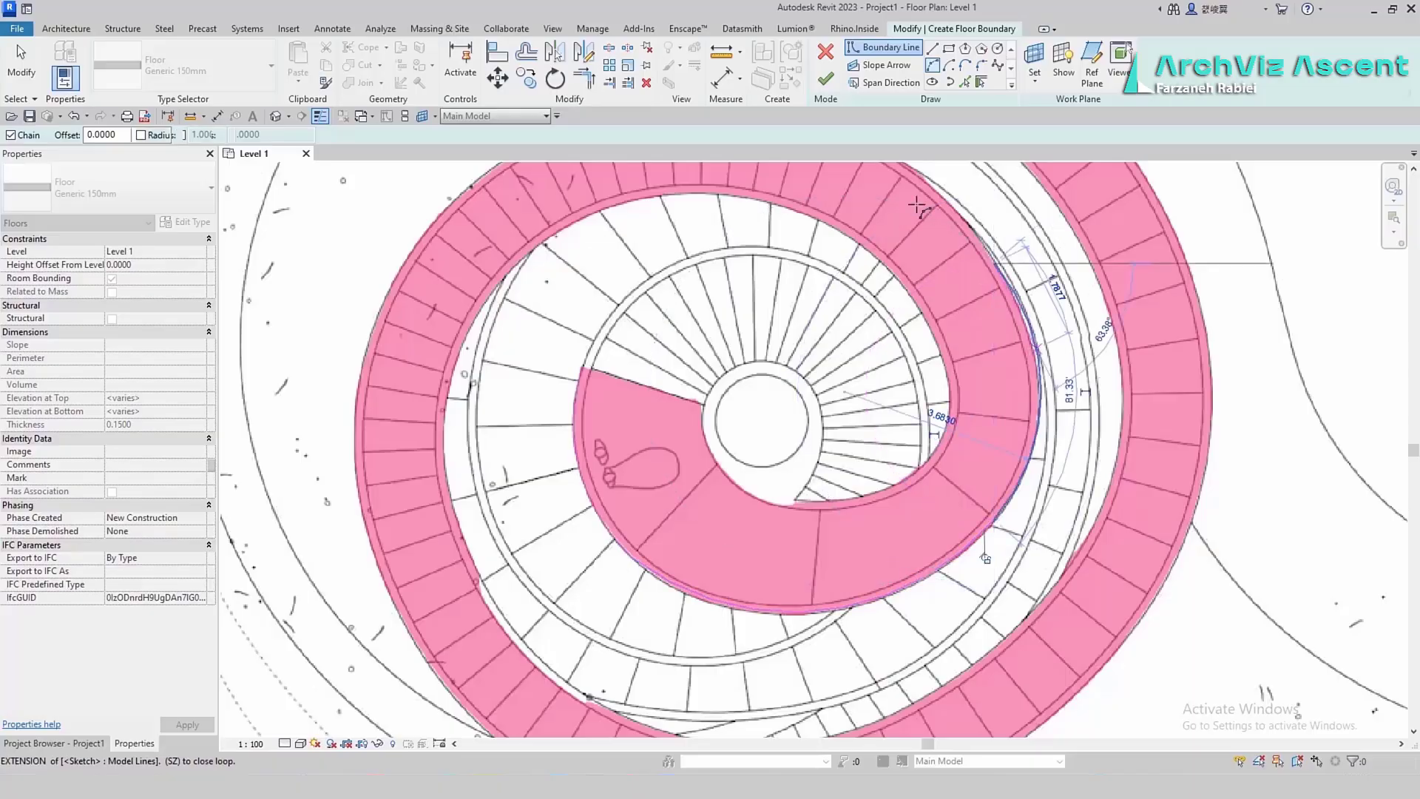
middle_drag(1050, 318, 1144, 555)
click(934, 372)
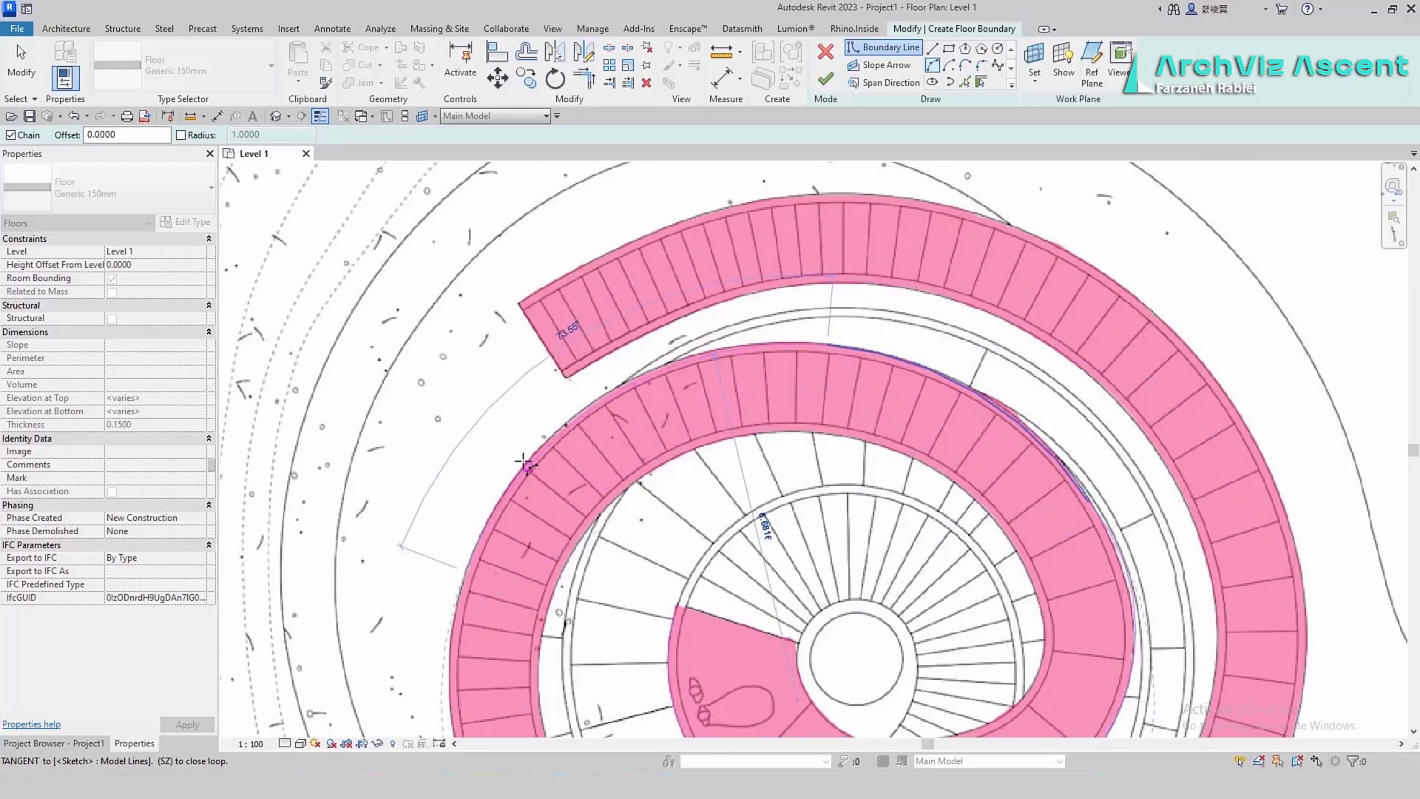
scroll(521, 468, up, 2)
scroll(547, 384, down, 4)
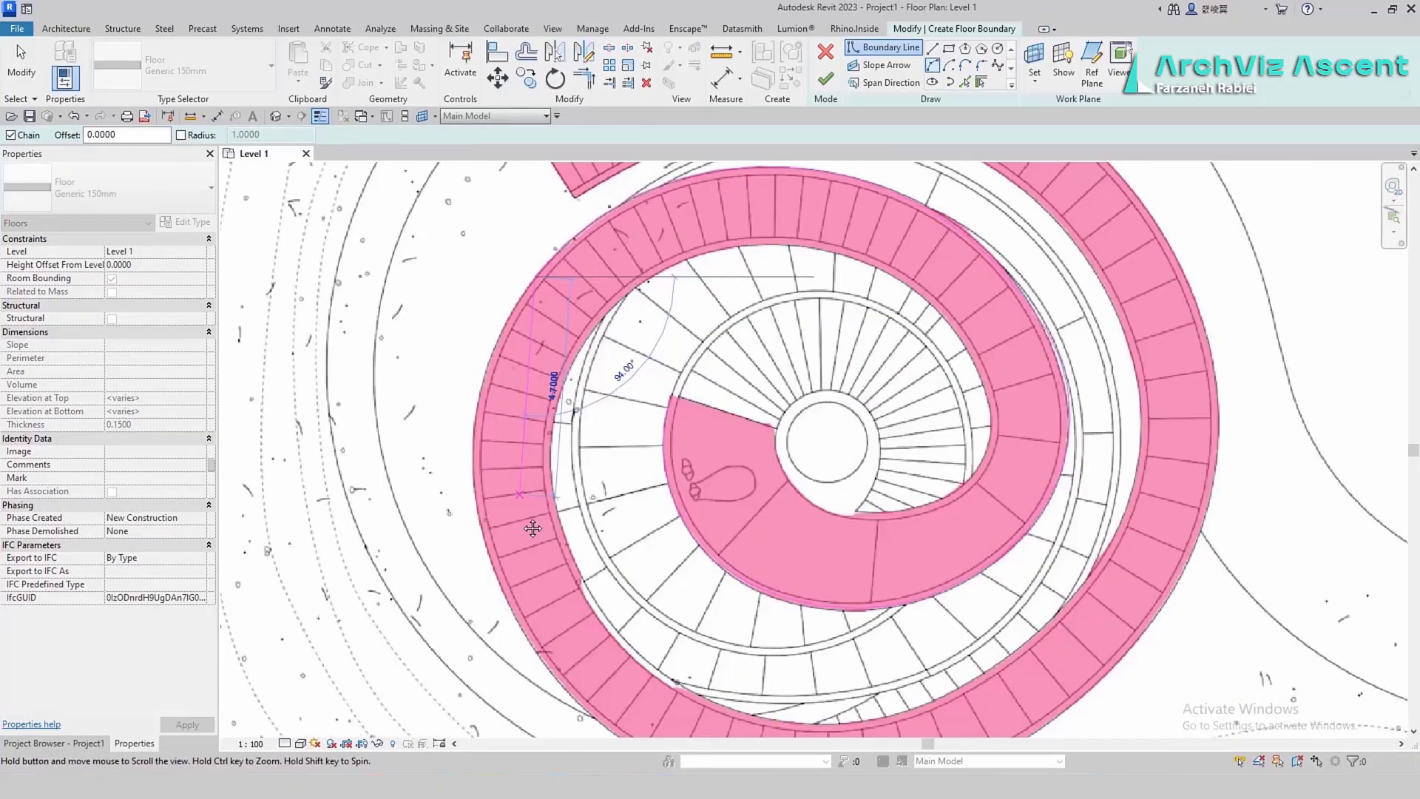
click(551, 384)
scroll(427, 409, up, 5)
scroll(427, 409, down, 5)
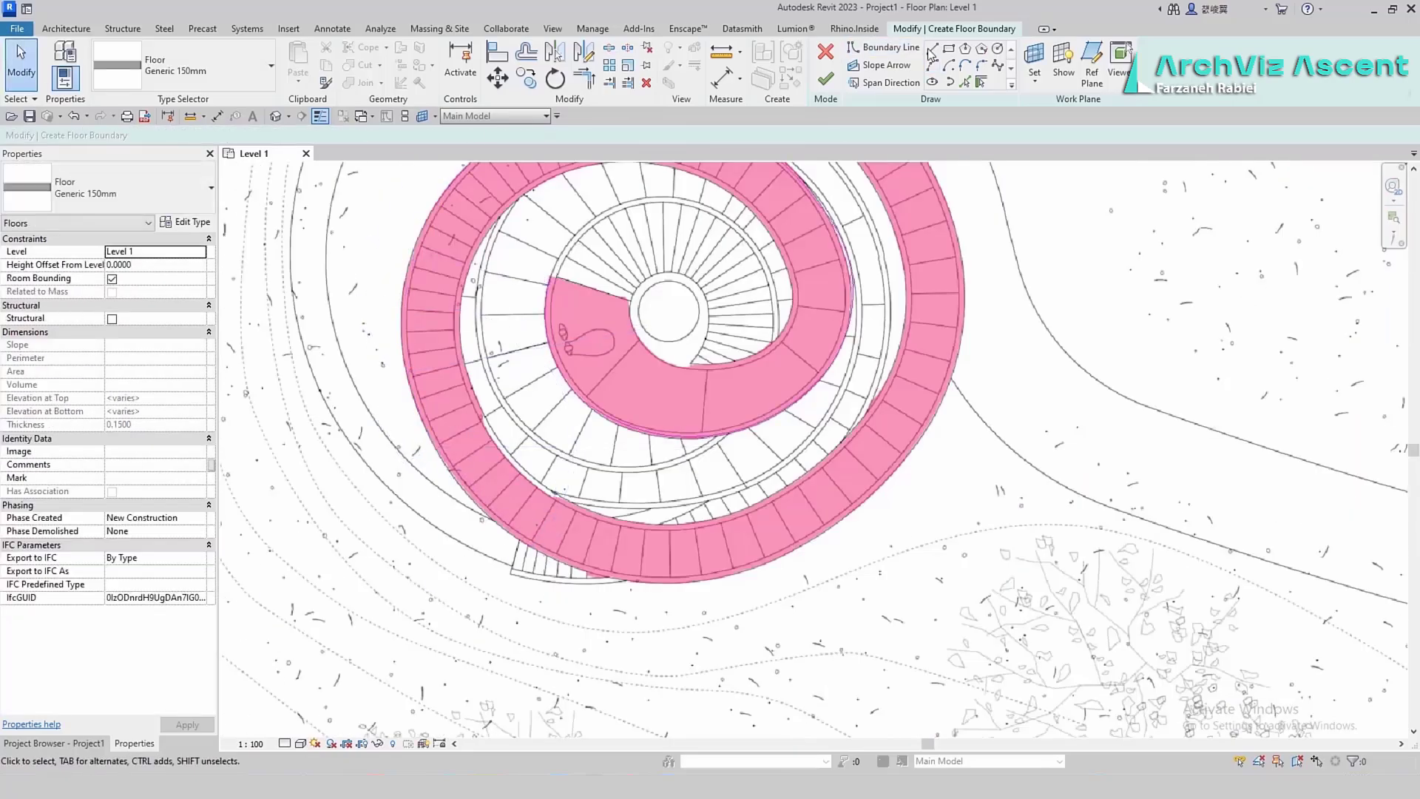
scroll(427, 299, up, 5)
scroll(427, 299, down, 5)
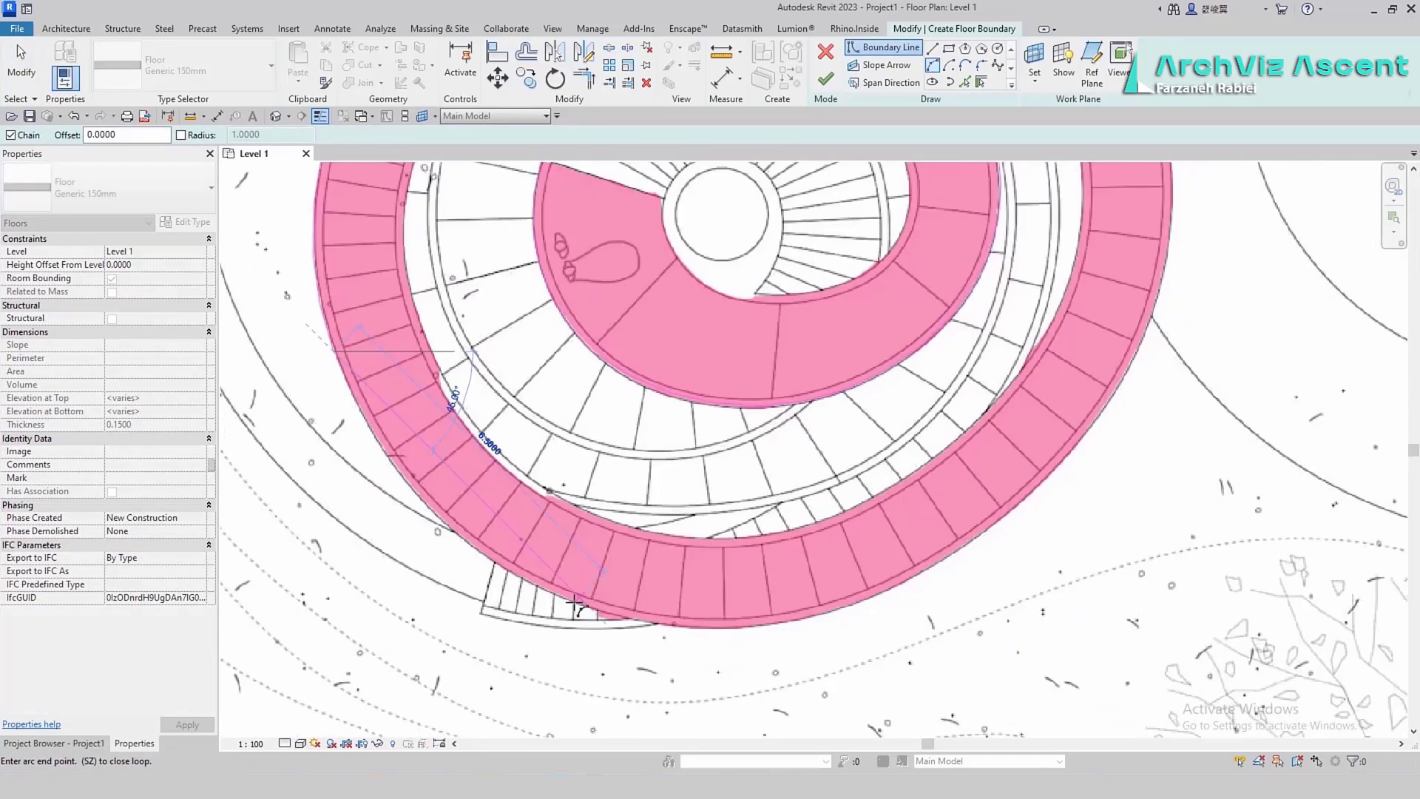
click(587, 605)
scroll(586, 602, up, 4)
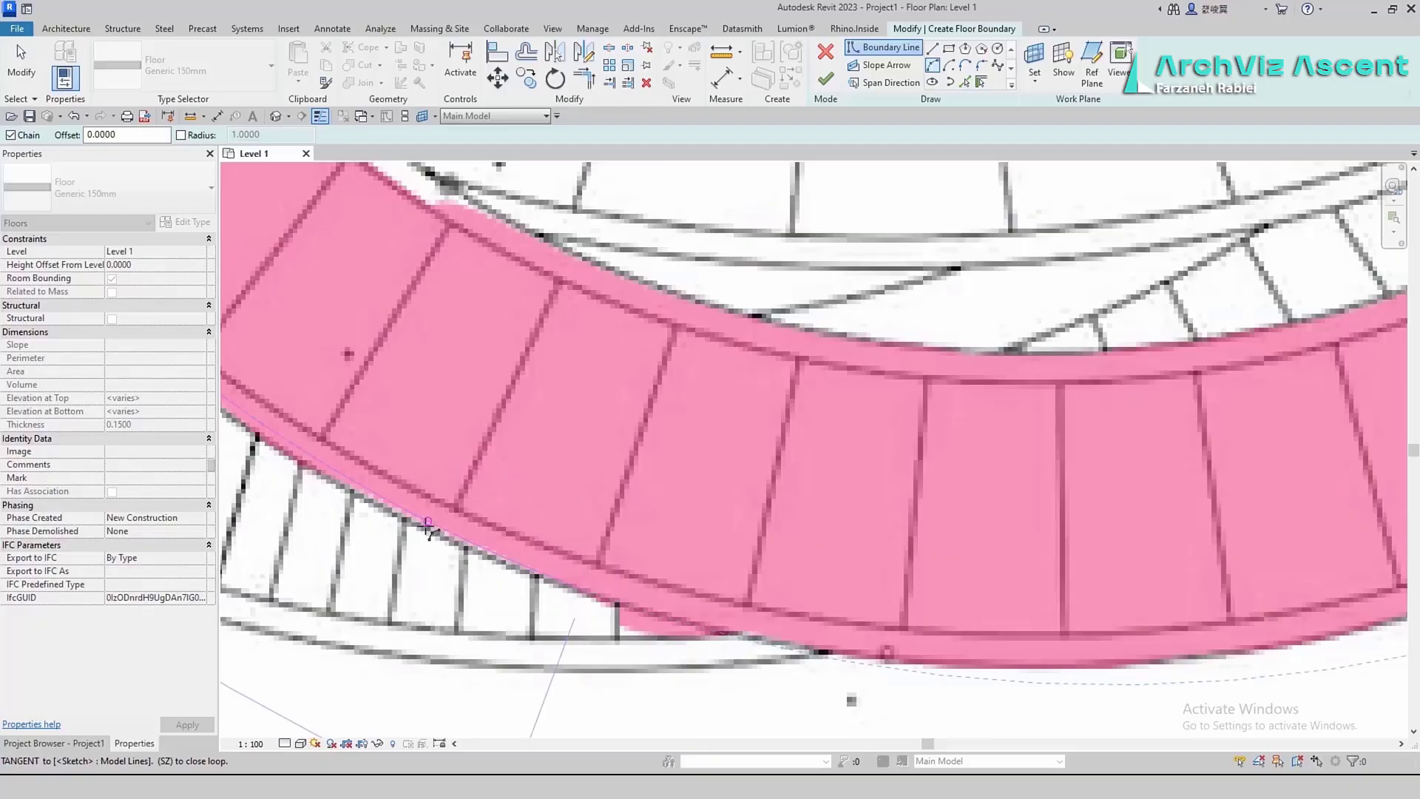
scroll(427, 527, down, 3)
middle_drag(320, 436, 602, 602)
key(Escape)
key(Escape)
key(Escape)
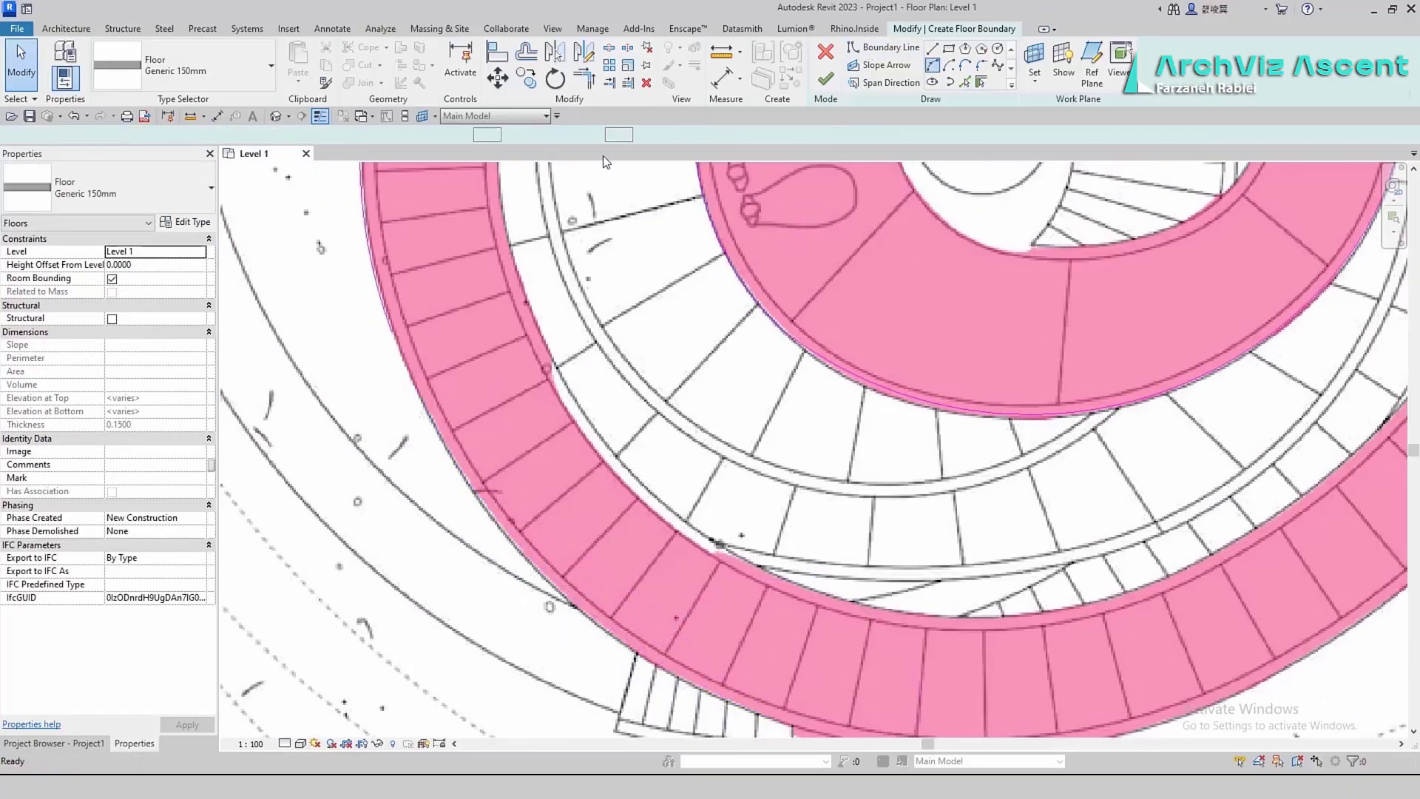
Trace the lower-left and bottom outer edge of the pink spiral with boundary arcs
click(391, 332)
click(661, 665)
click(535, 560)
middle_drag(1113, 642, 839, 498)
click(1016, 523)
click(647, 602)
Extend the floor boundary with arcs around the lower-right and right outer edge of the pink spiral
middle_drag(1163, 345, 832, 554)
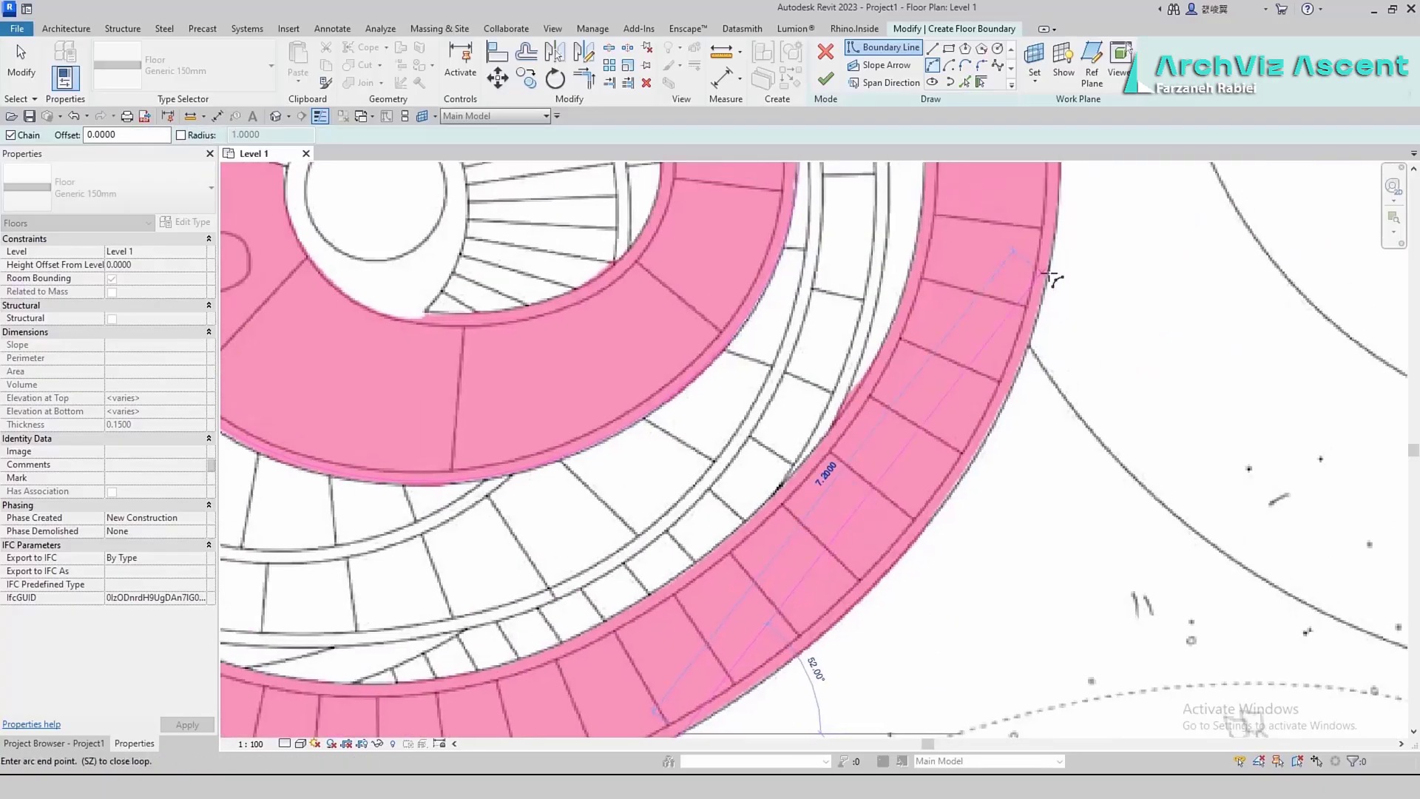
middle_drag(1010, 380, 997, 325)
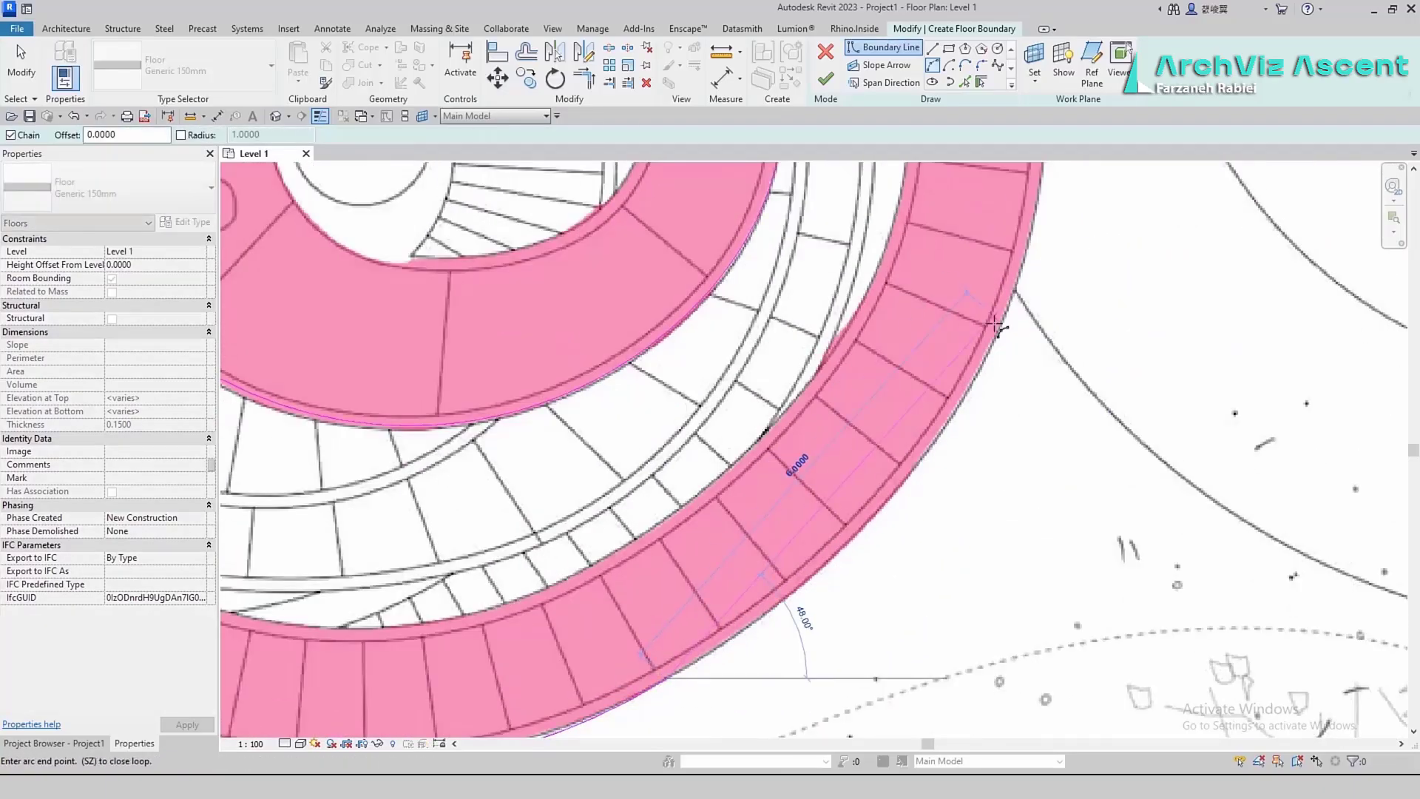
click(993, 339)
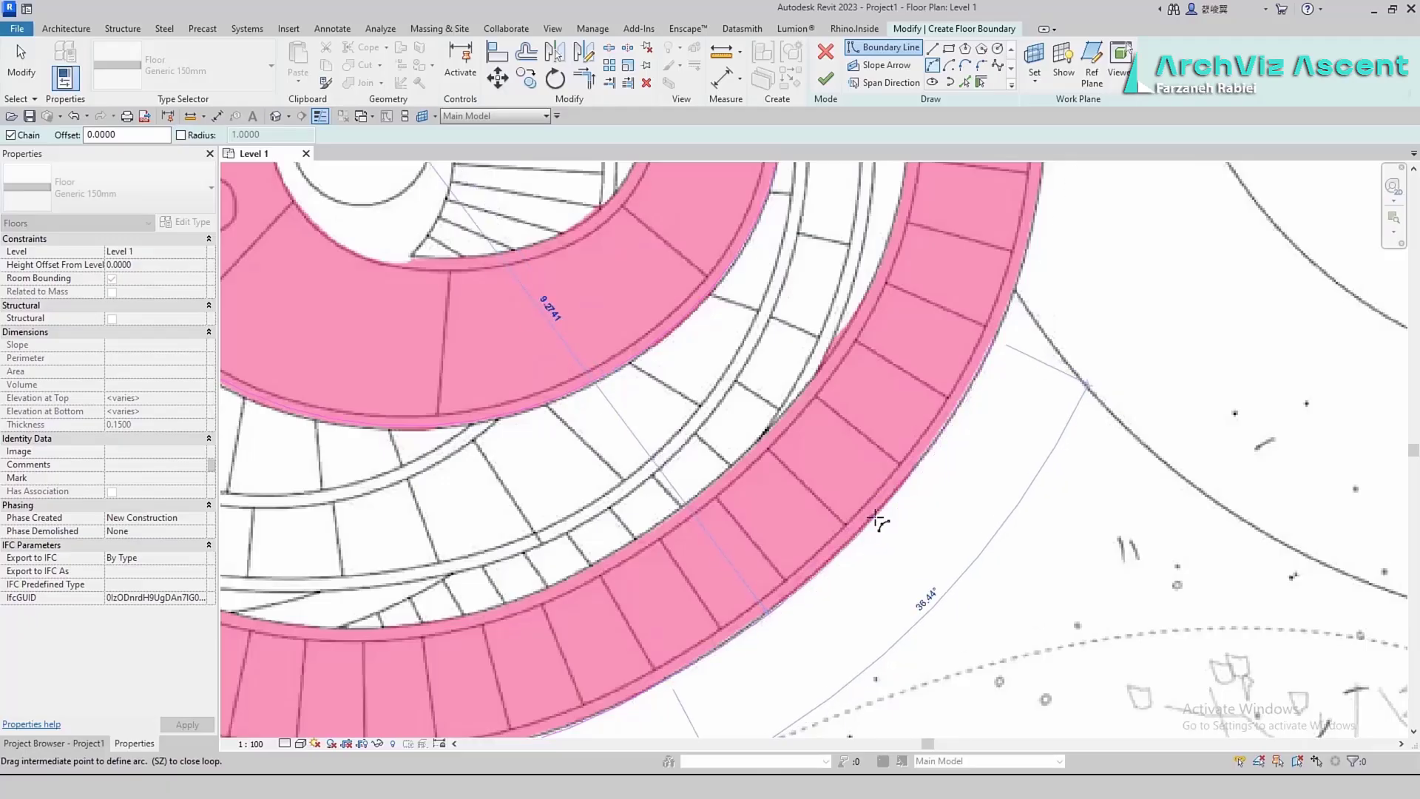
click(877, 520)
middle_drag(964, 264, 716, 629)
click(767, 283)
click(797, 462)
Complete the outer boundary with arcs over the top of the spiral to the outer corner of the ramp's end
middle_drag(694, 223, 888, 650)
click(572, 282)
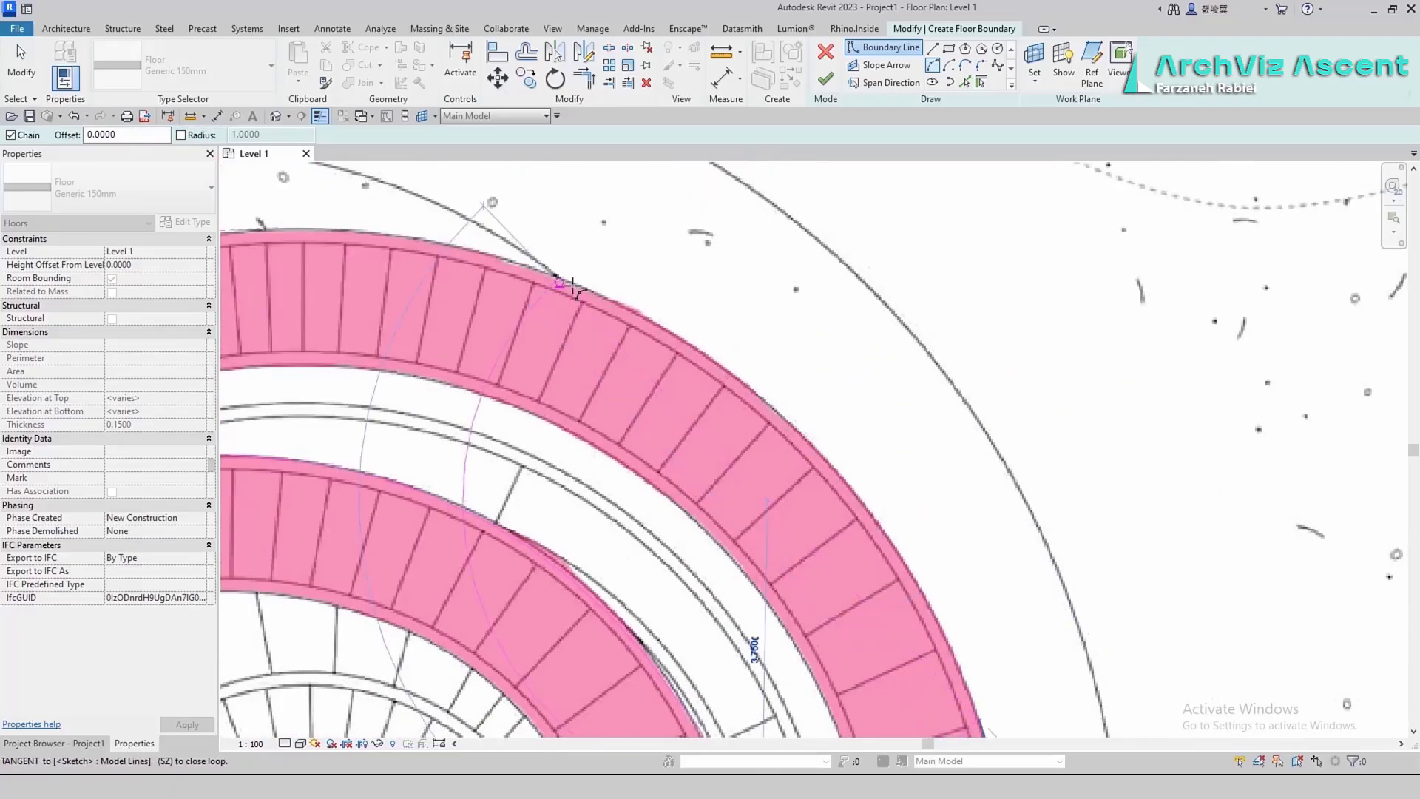
click(796, 420)
middle_drag(399, 317, 943, 386)
click(597, 353)
click(733, 311)
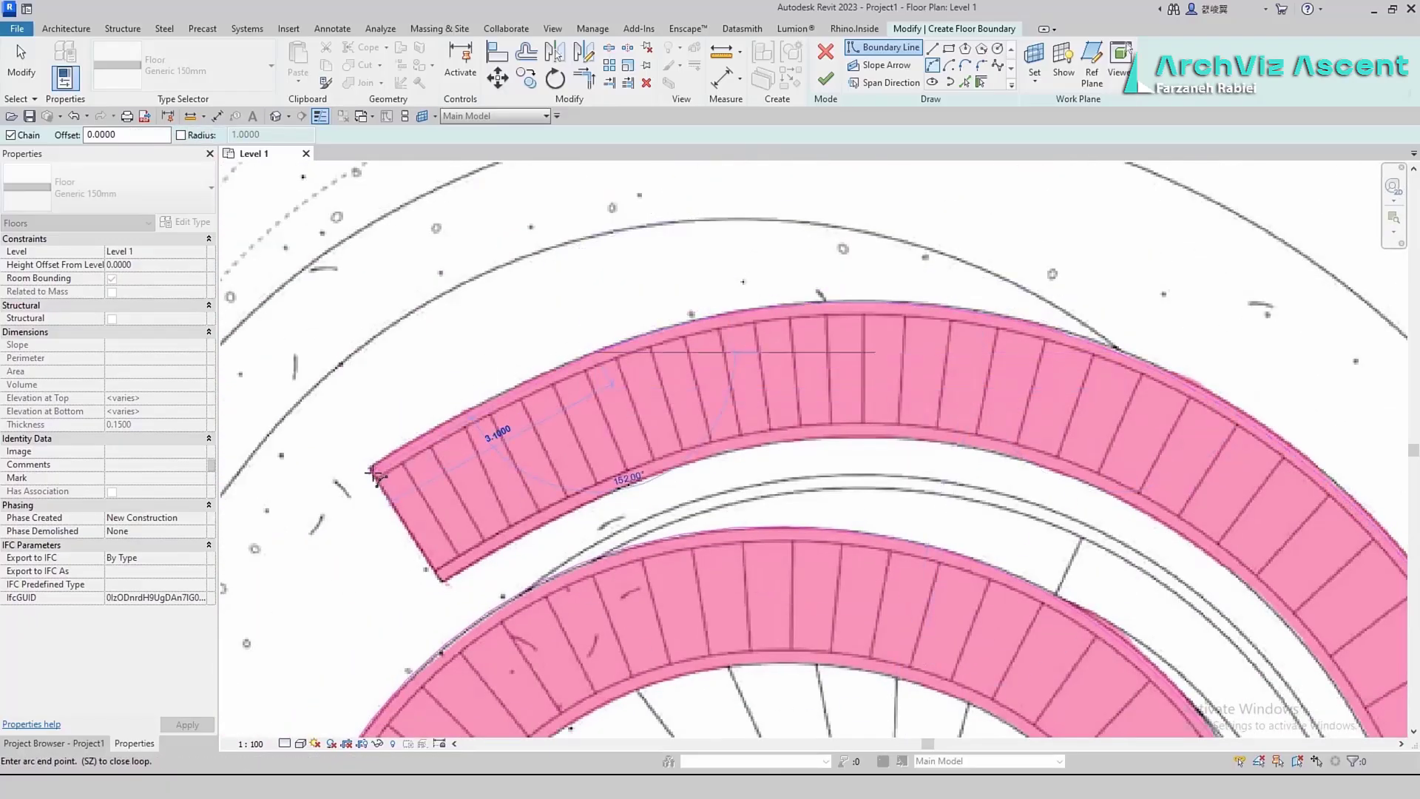
click(369, 469)
click(494, 399)
key(Escape)
key(Escape)
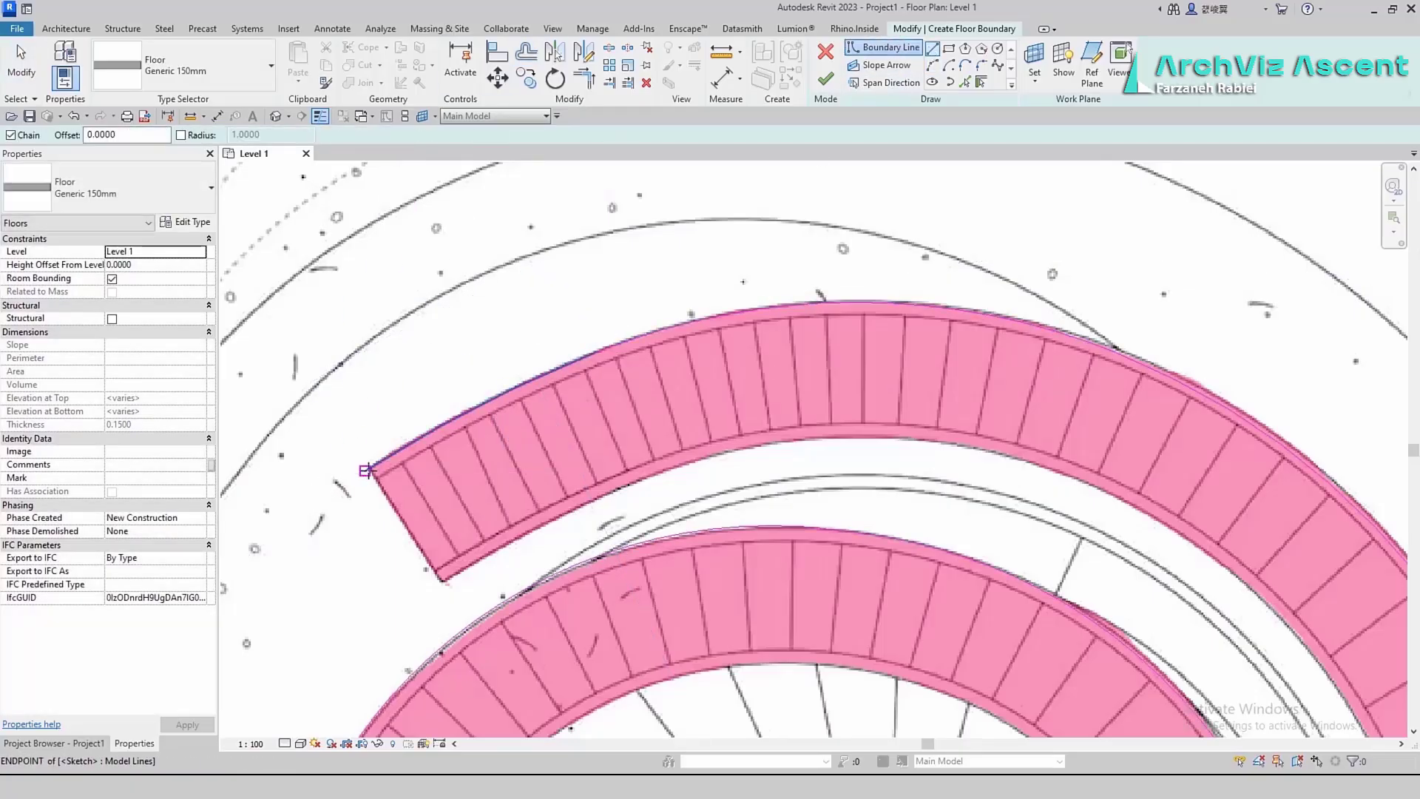
Copy the outer boundary arcs over the top of the spiral inward with Offset at 1.7 to form the inner edge
click(368, 470)
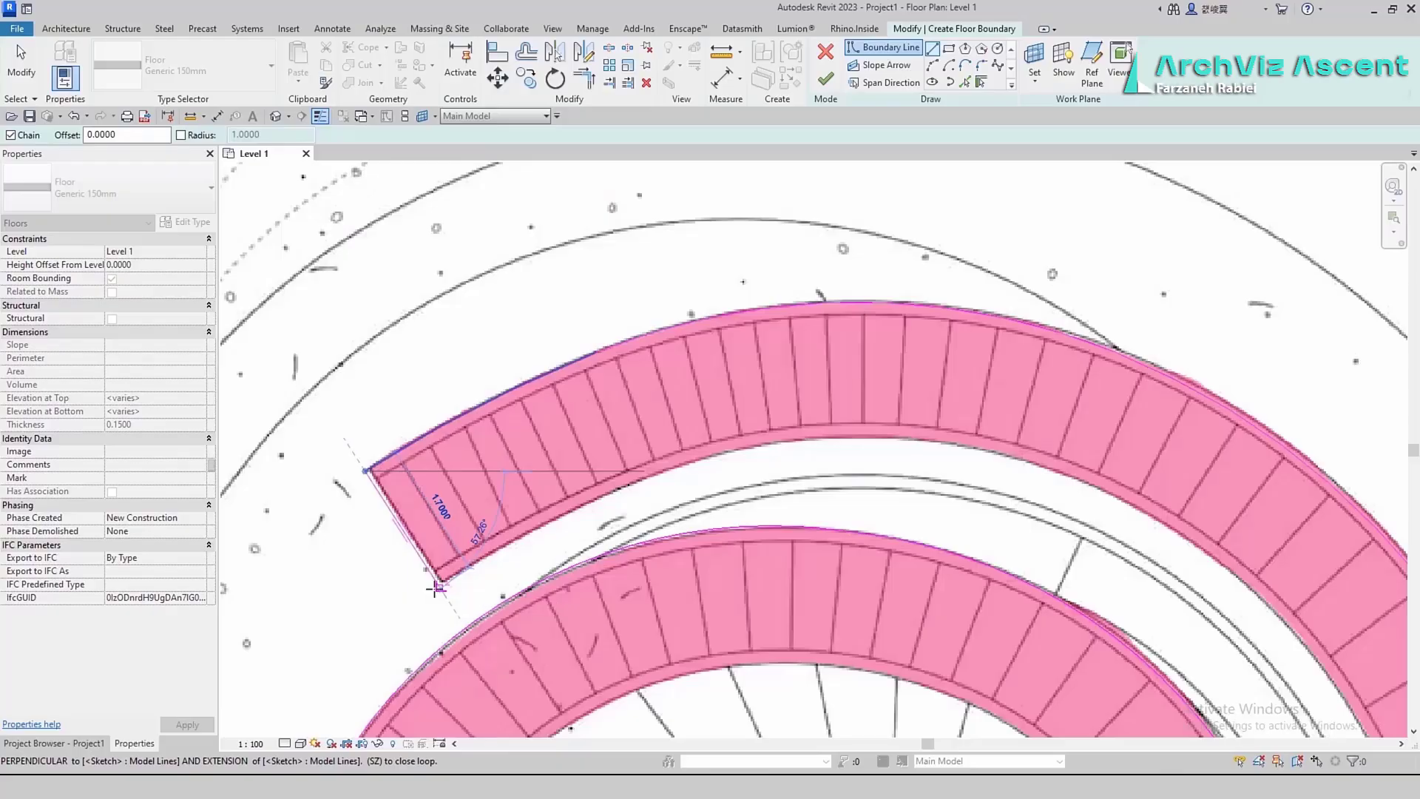
key(Escape)
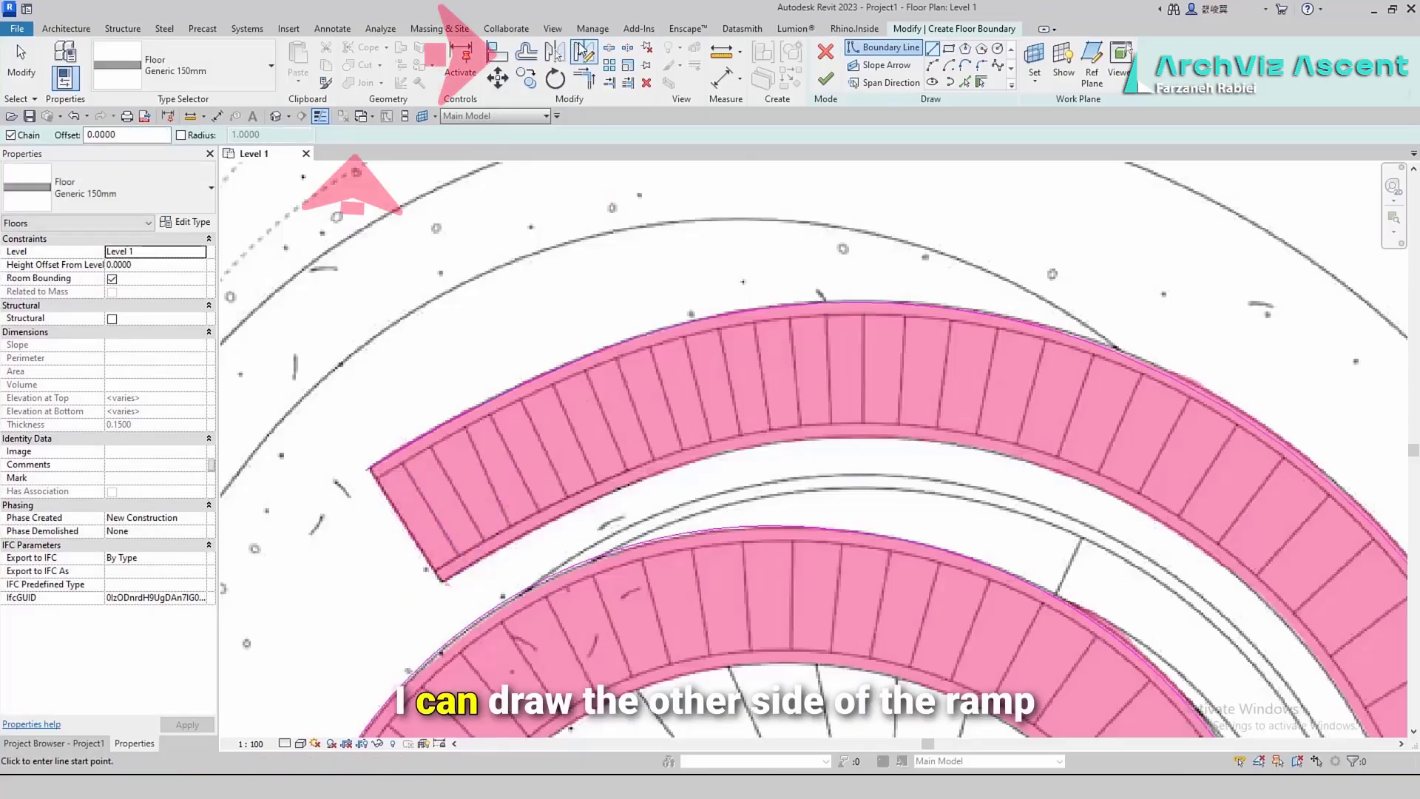
click(533, 53)
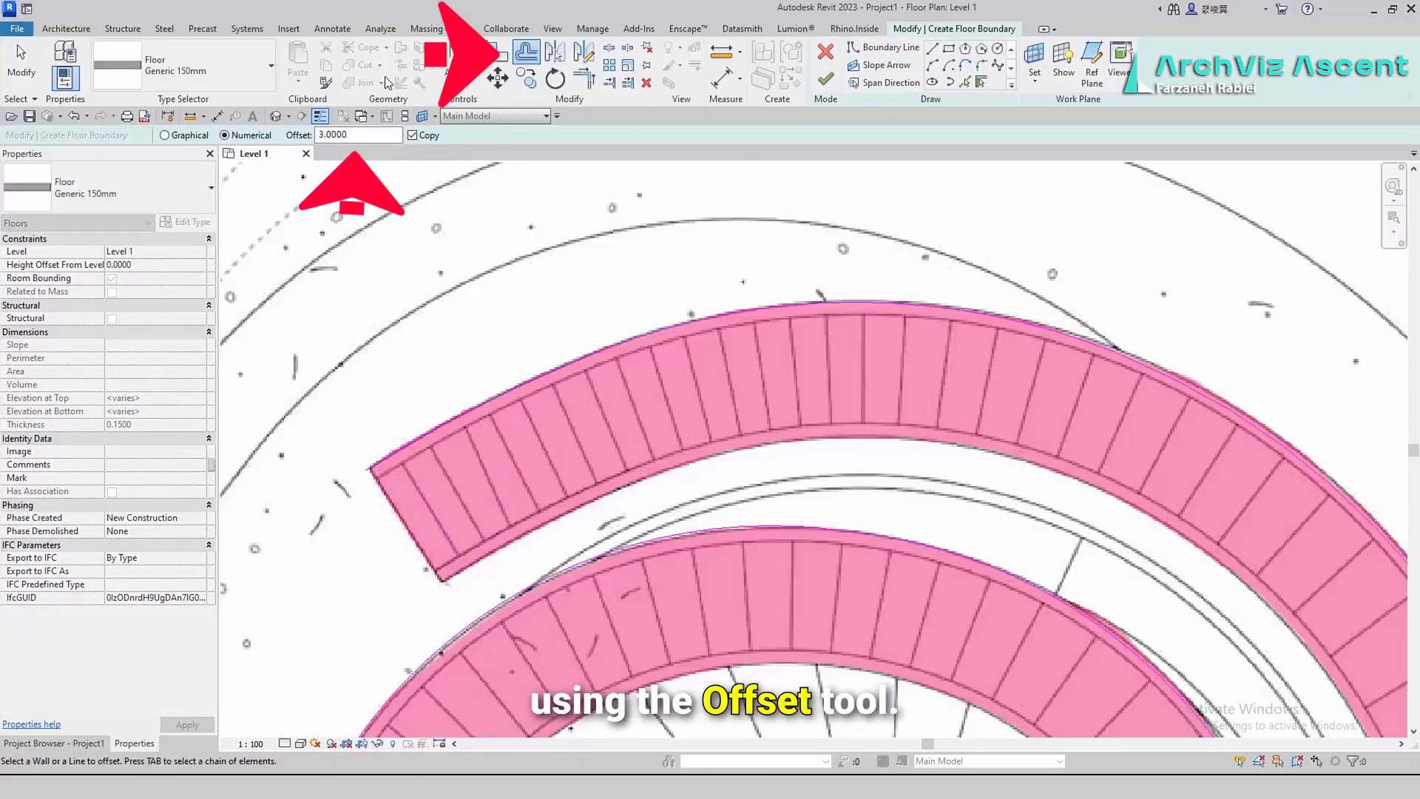
double_click(355, 135)
text(1)
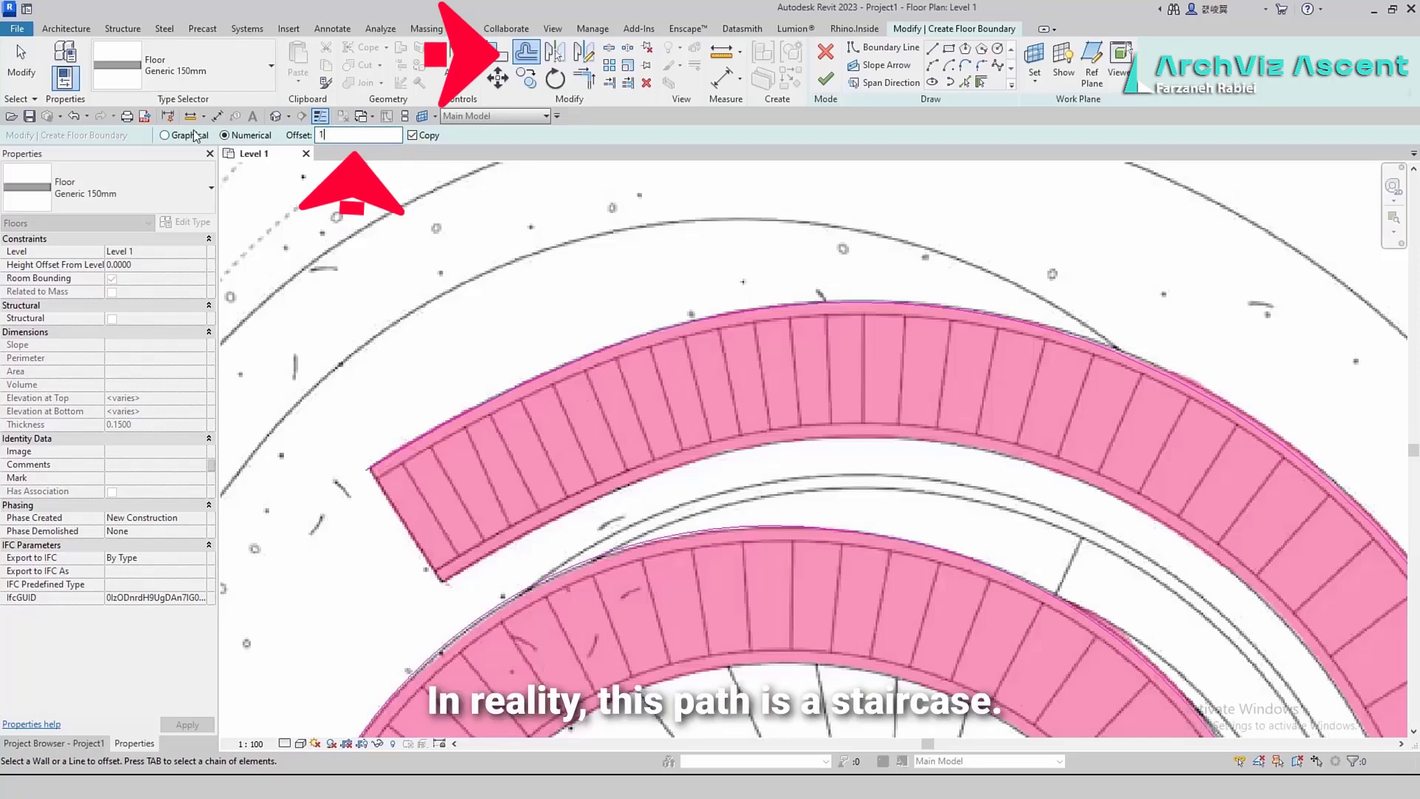
text(.7)
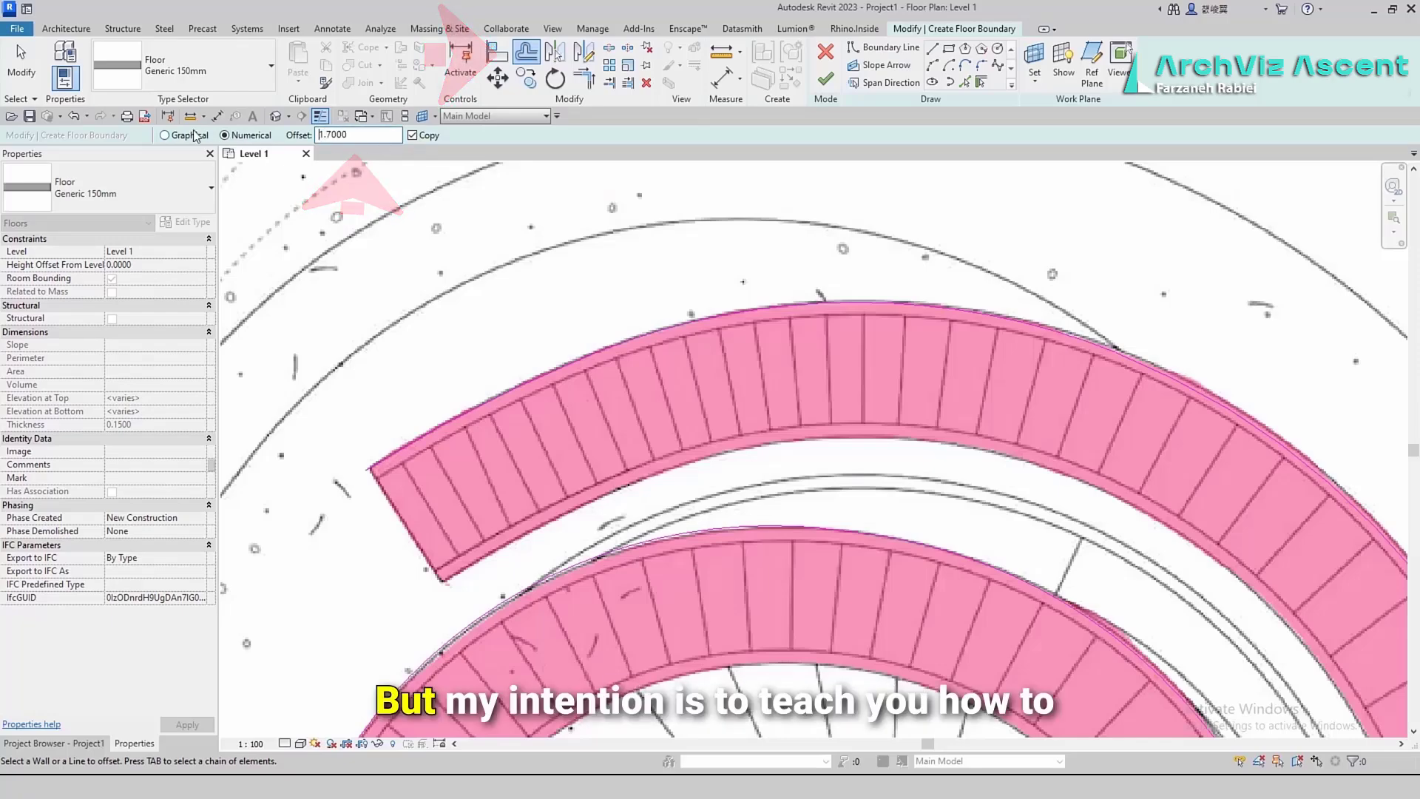
click(505, 392)
click(677, 326)
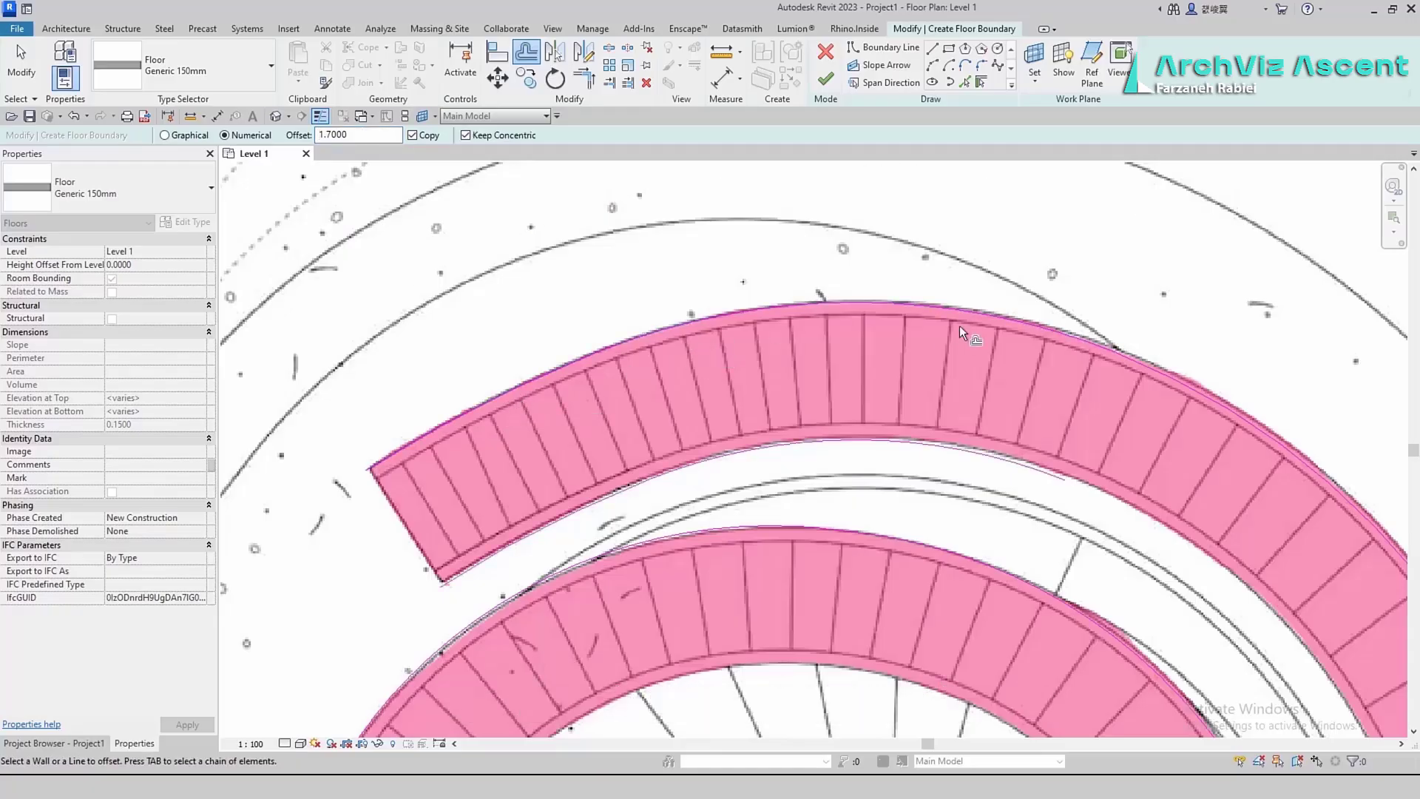
click(1174, 378)
Continue the 1.7 offset copies along the remaining outer boundary arcs around the spiral and its inner loop
scroll(1173, 379, down, 2)
middle_drag(1375, 611, 847, 195)
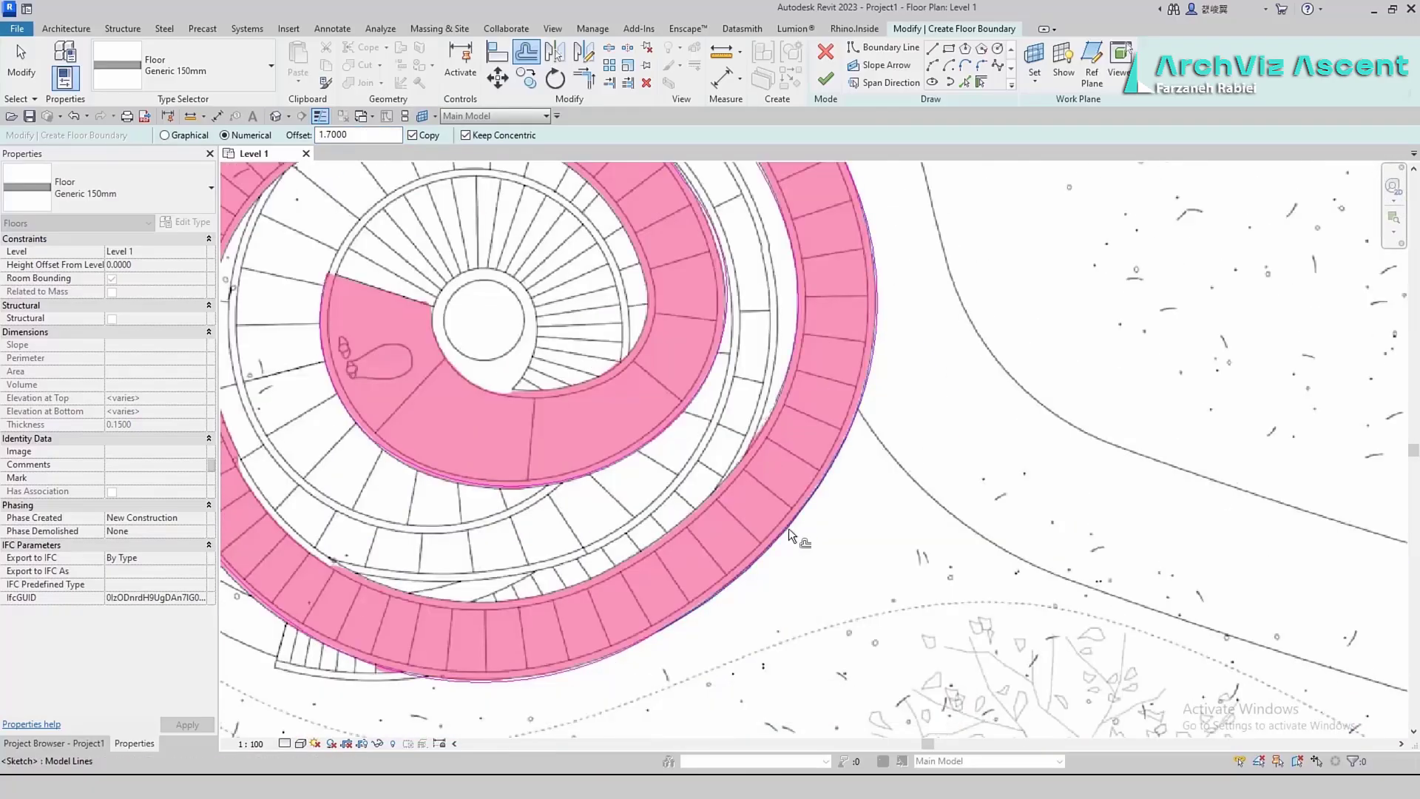
middle_drag(396, 631, 730, 670)
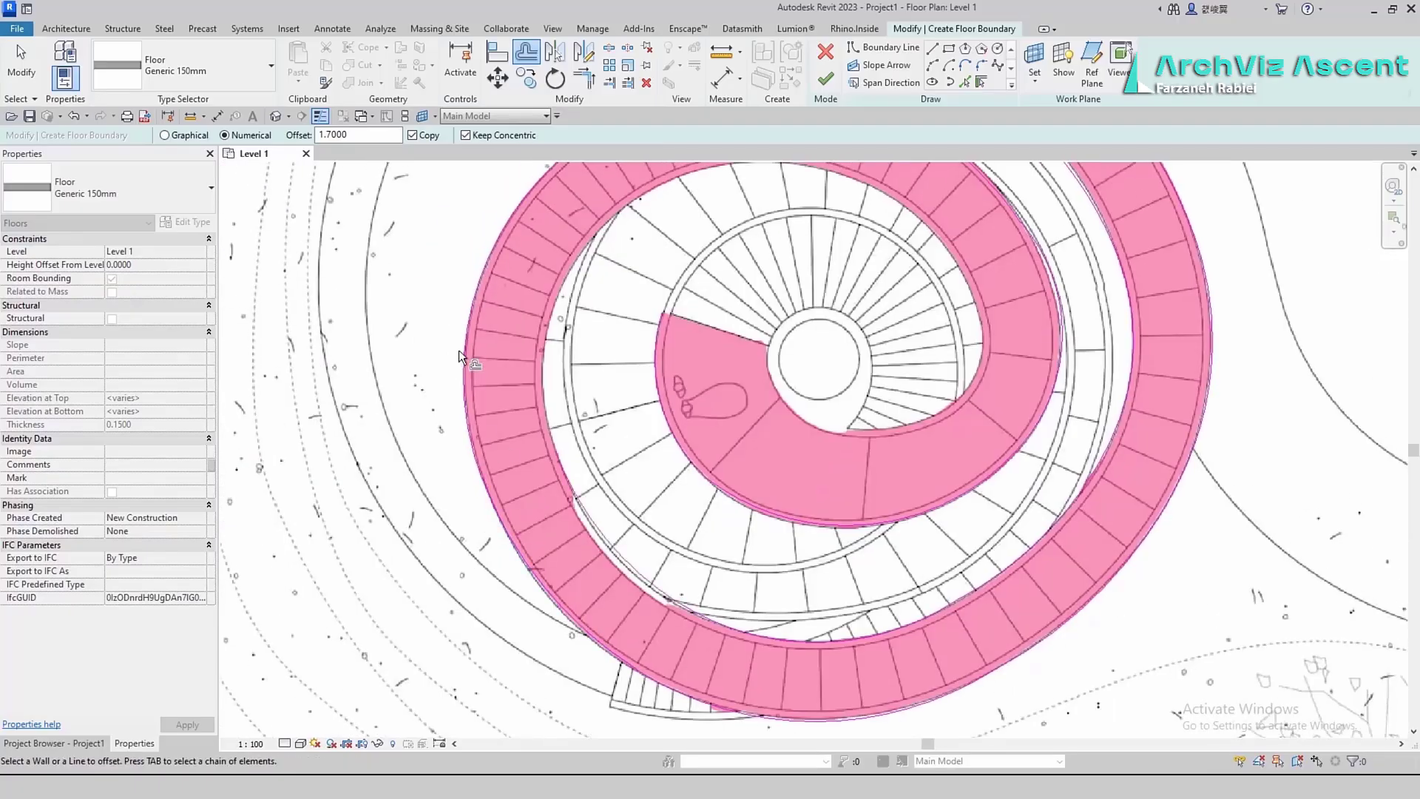
scroll(725, 360, down, 2)
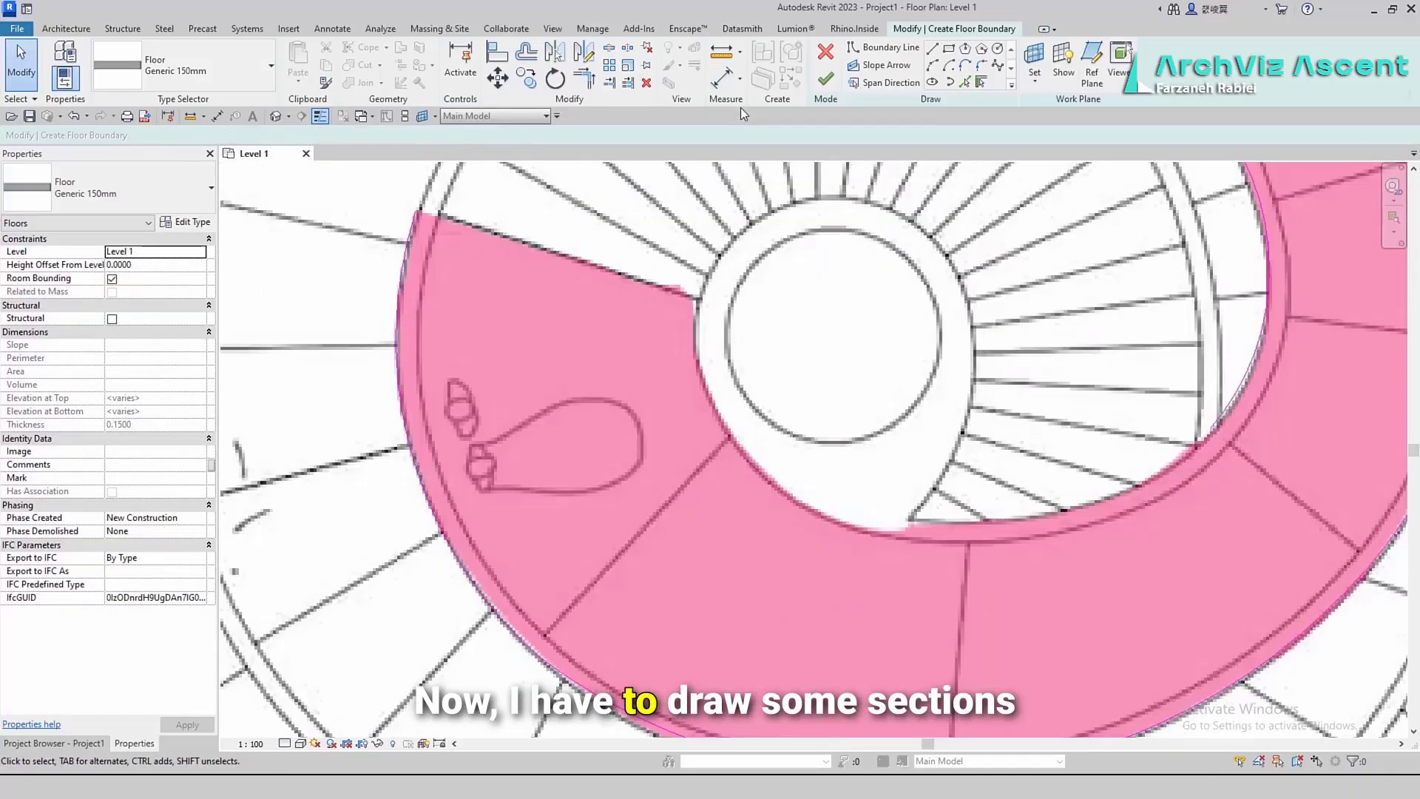
Draw boundary arcs from the offset edge's inner end around the central circle to the ramp's straight start edge
click(933, 66)
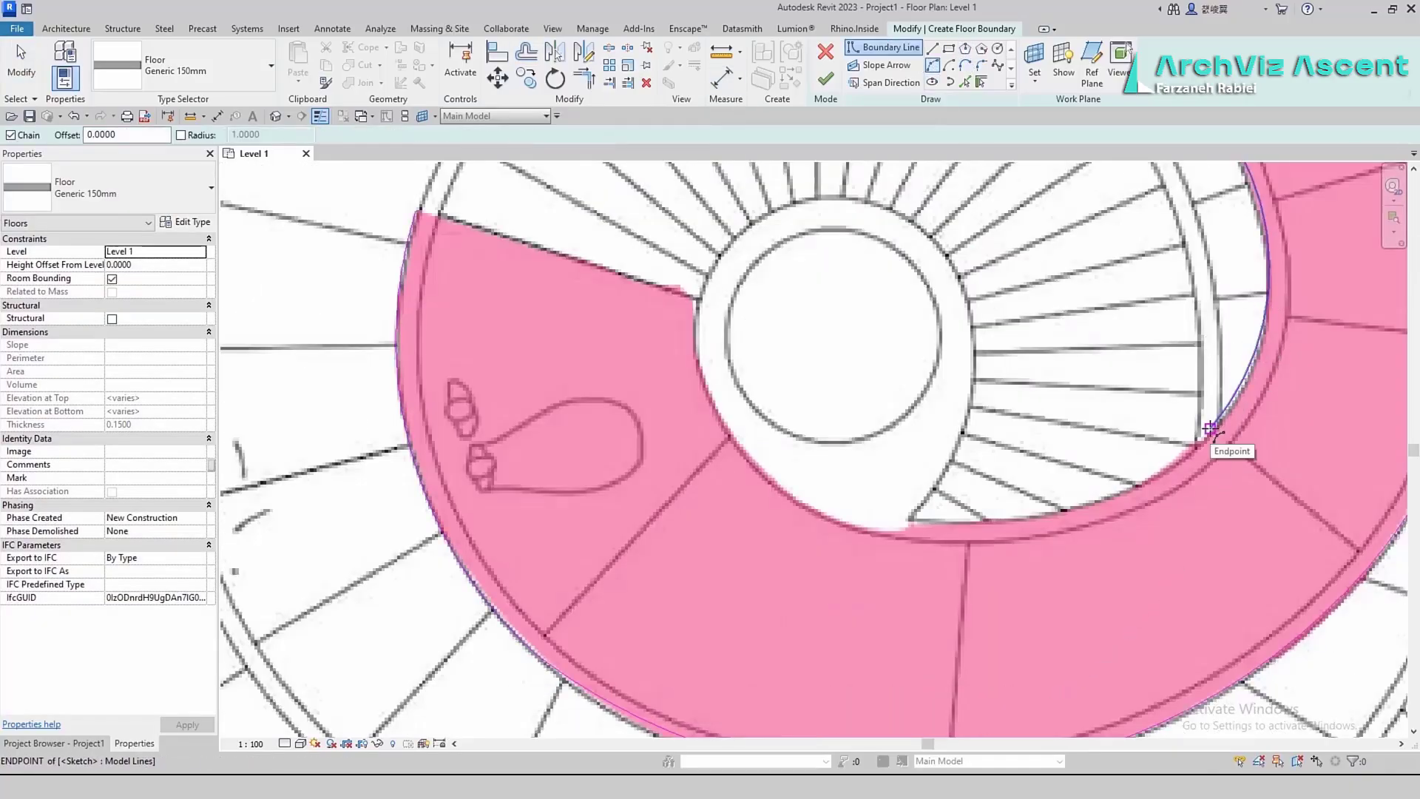
scroll(869, 514, down, 3)
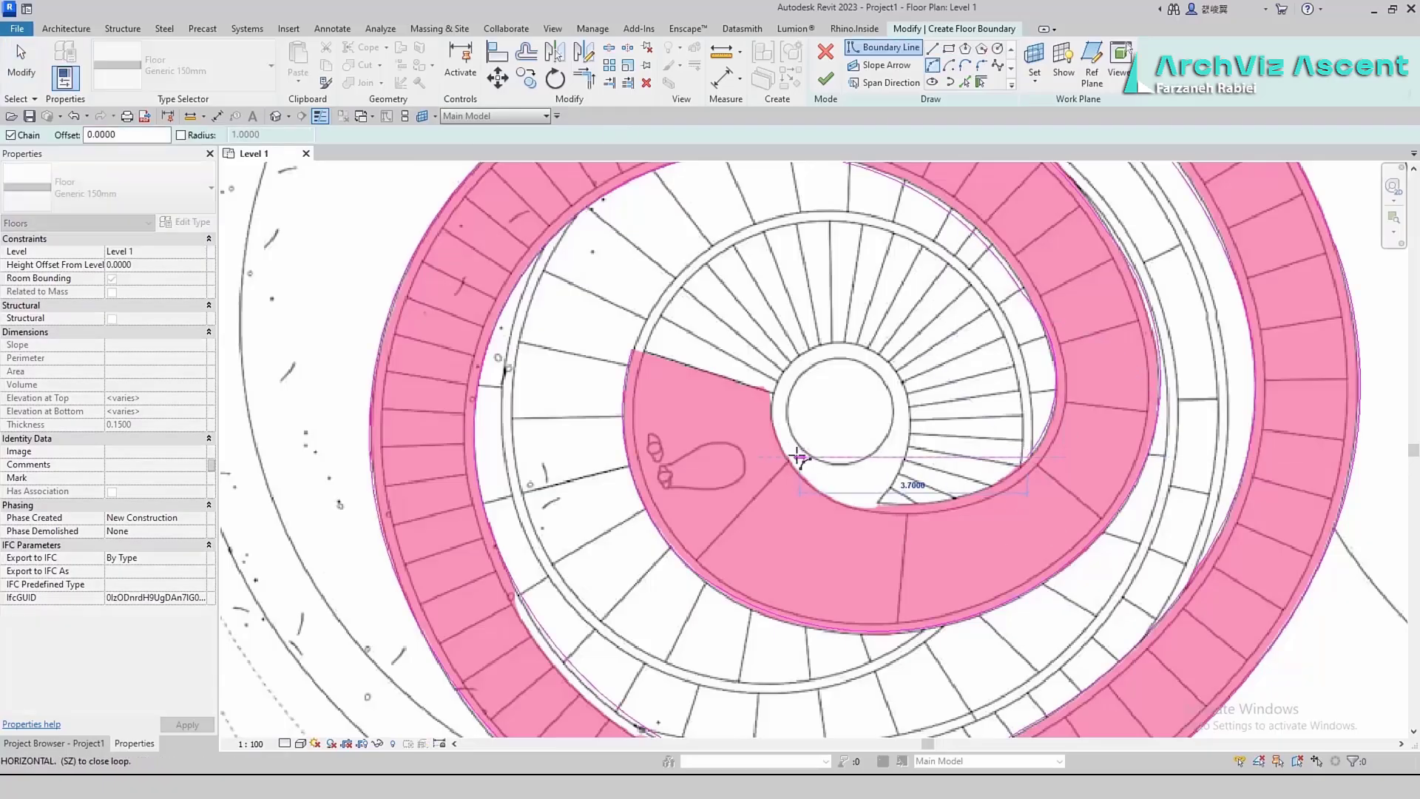
click(794, 458)
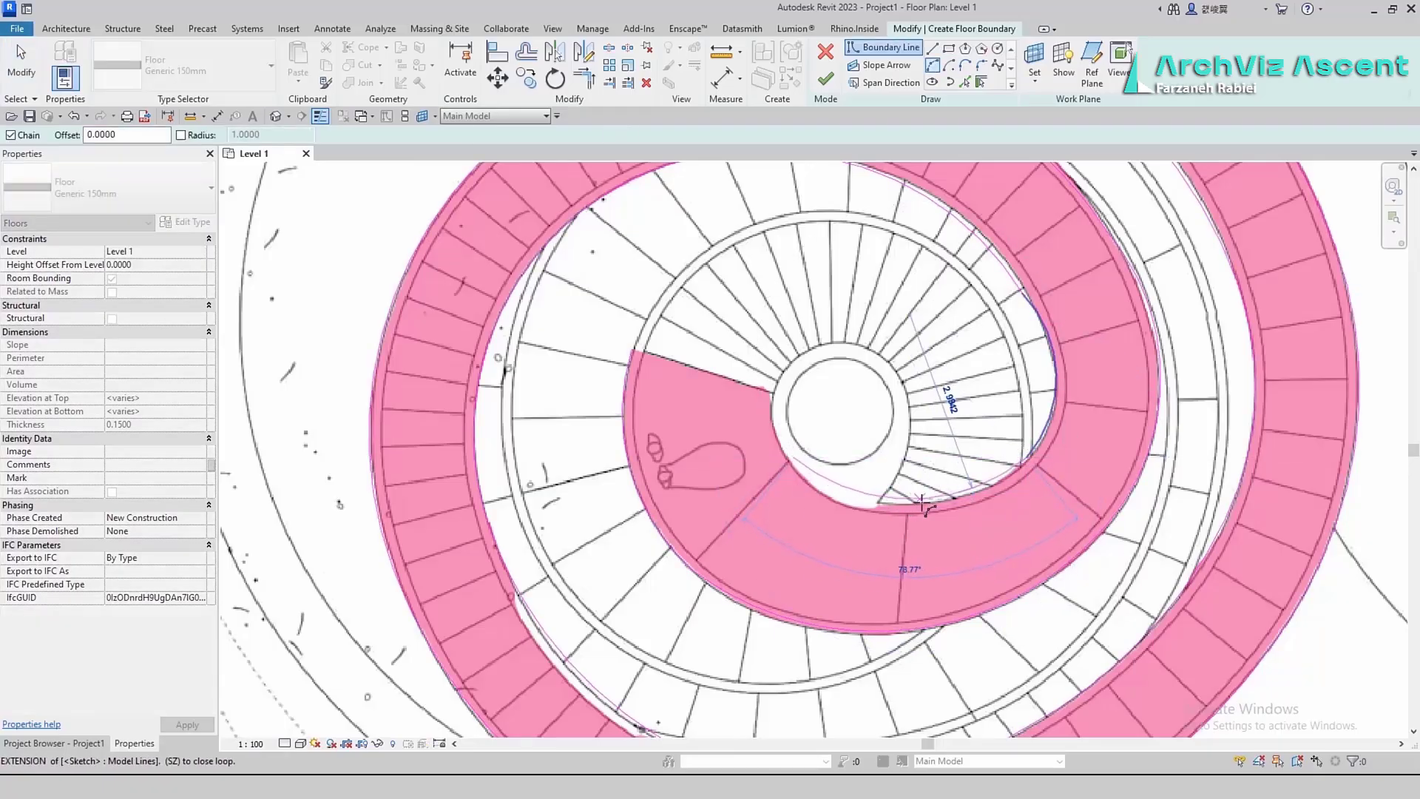
scroll(922, 503, up, 3)
click(919, 505)
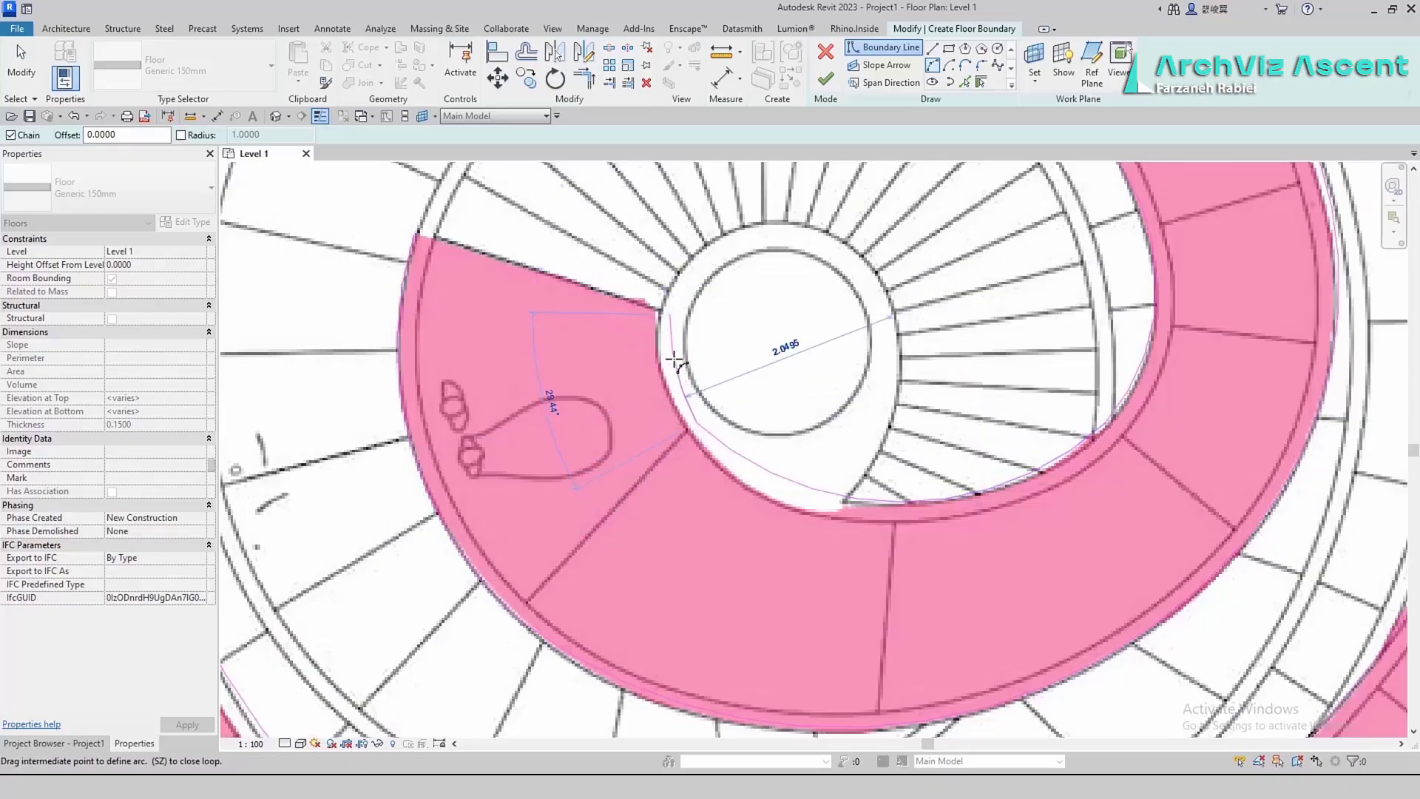
click(690, 338)
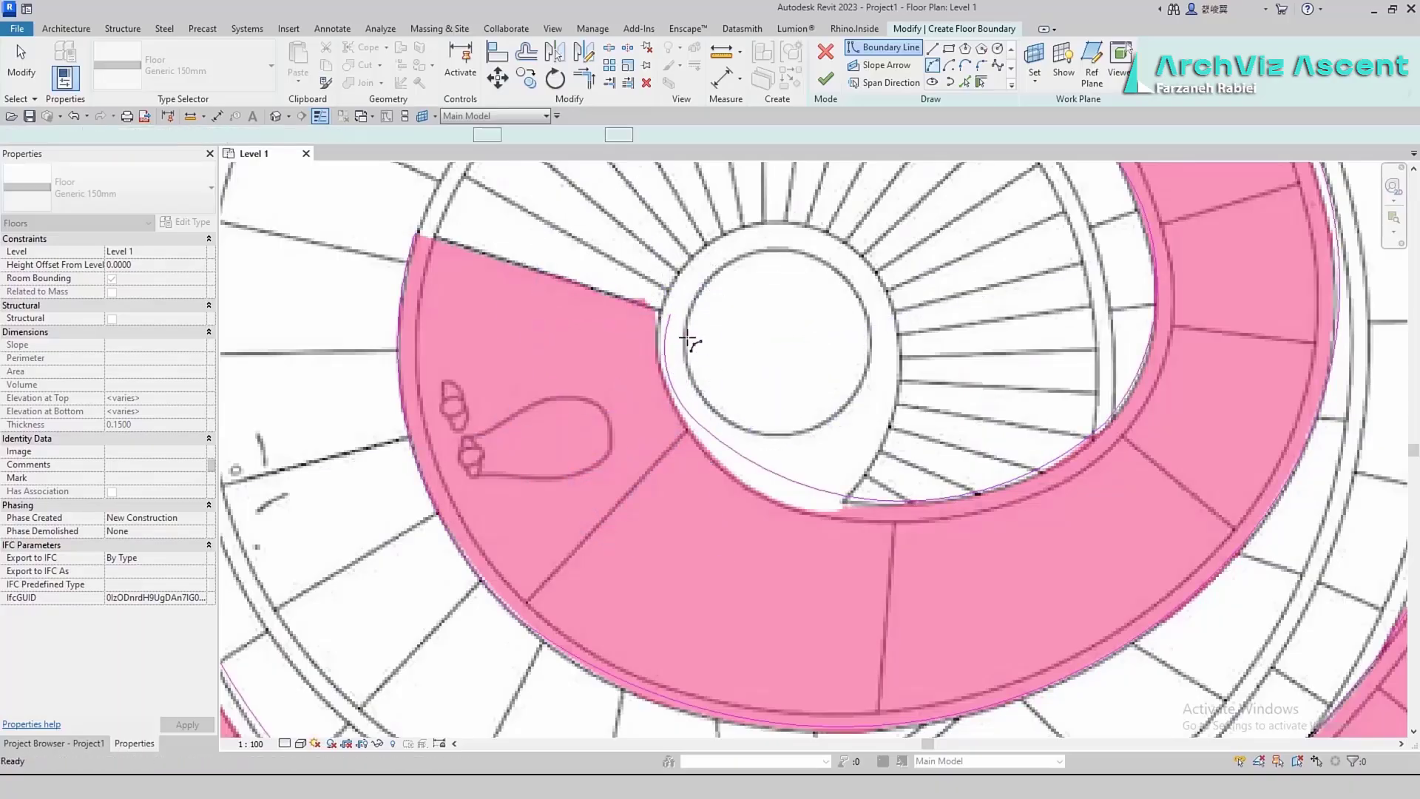
click(699, 423)
scroll(669, 309, up, 5)
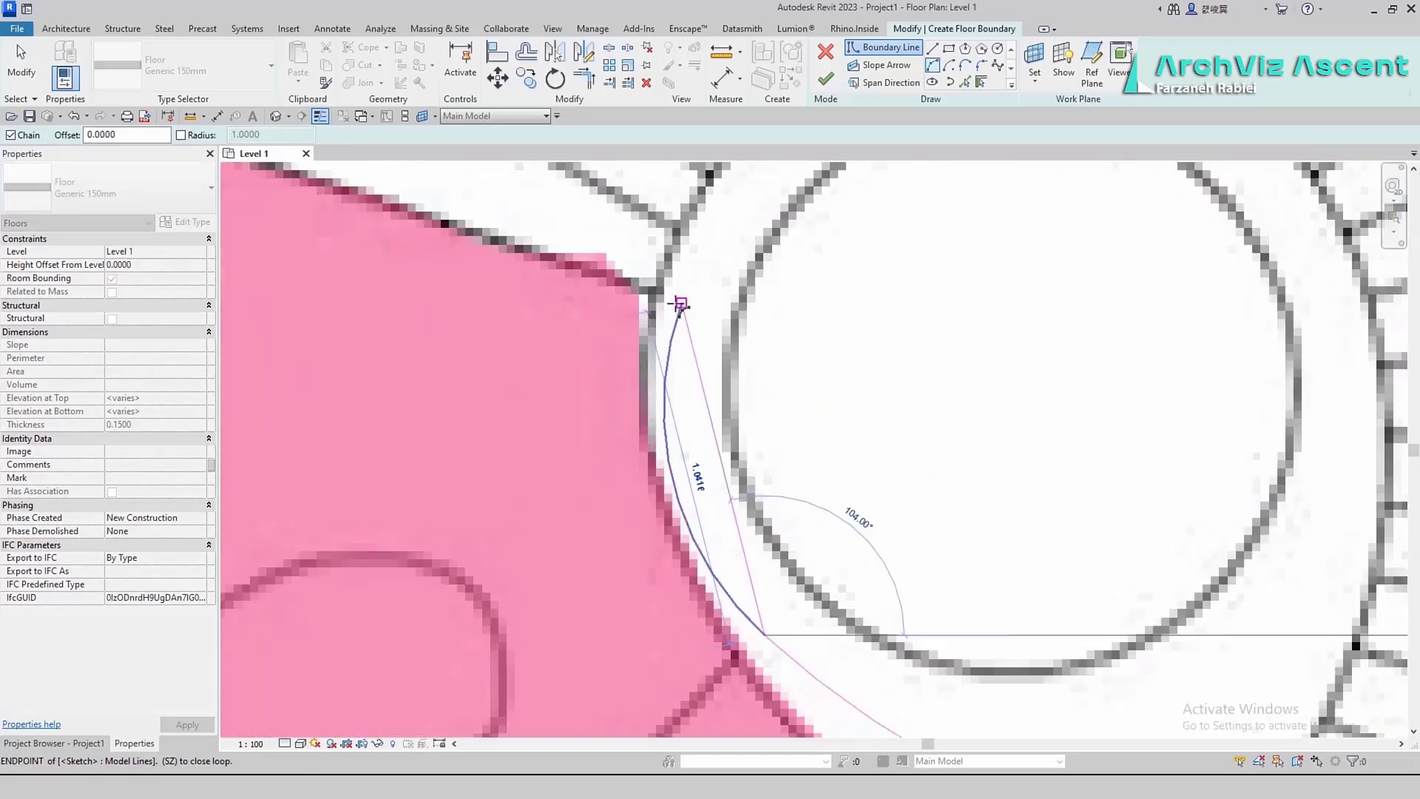
key(Escape)
key(Escape)
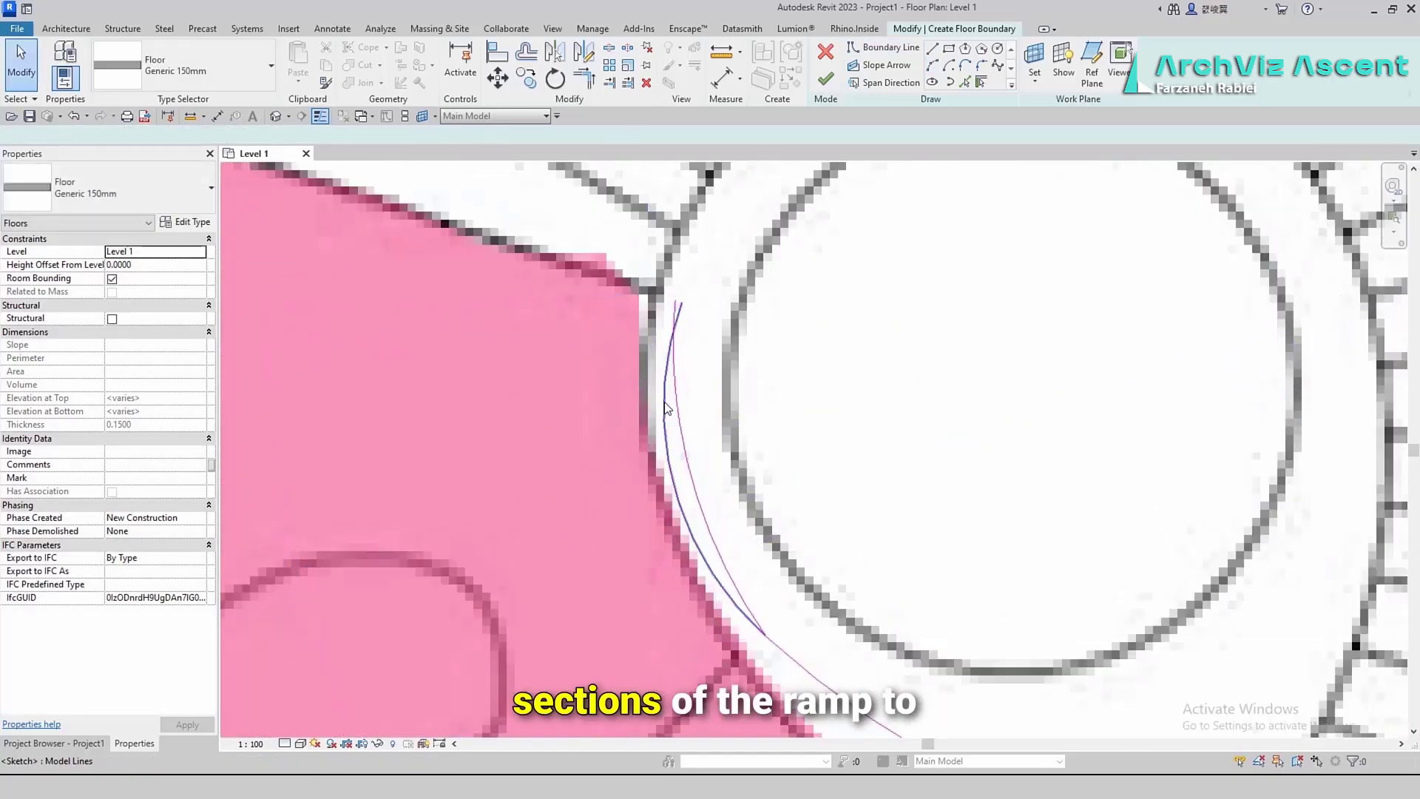
scroll(710, 468, down, 4)
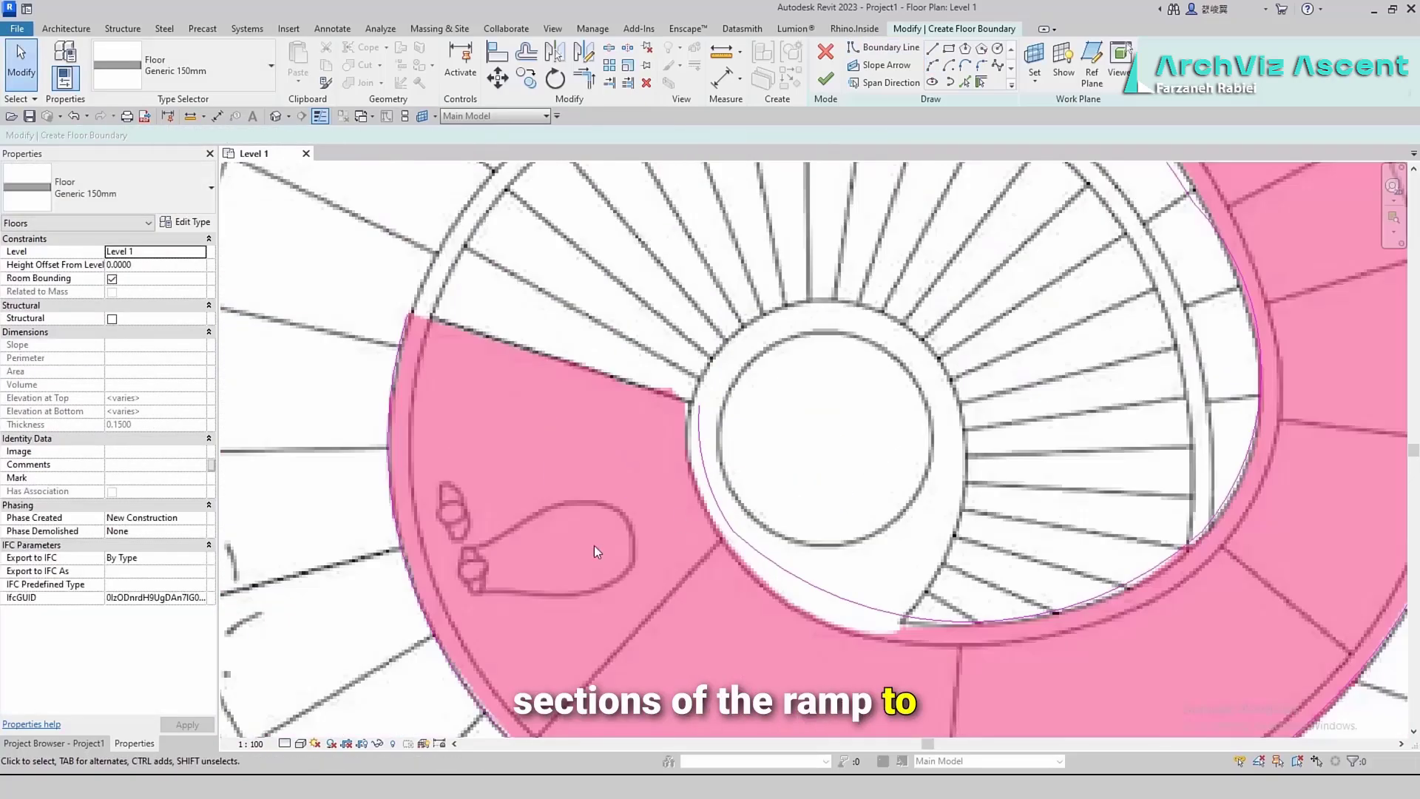
Draw straight boundary lines across the ramp's inner start and across its outer end
click(933, 49)
scroll(734, 432, down, 5)
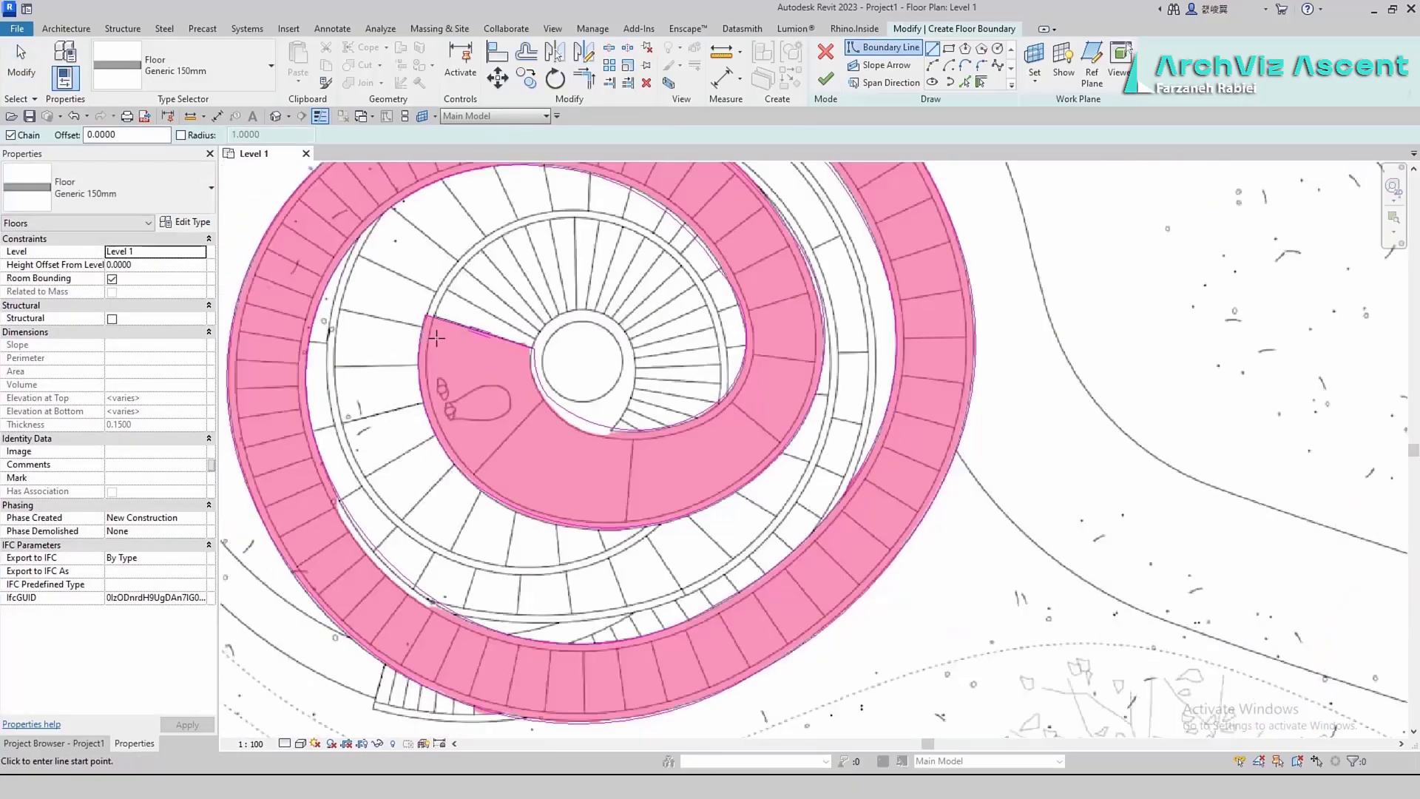
scroll(644, 314, up, 6)
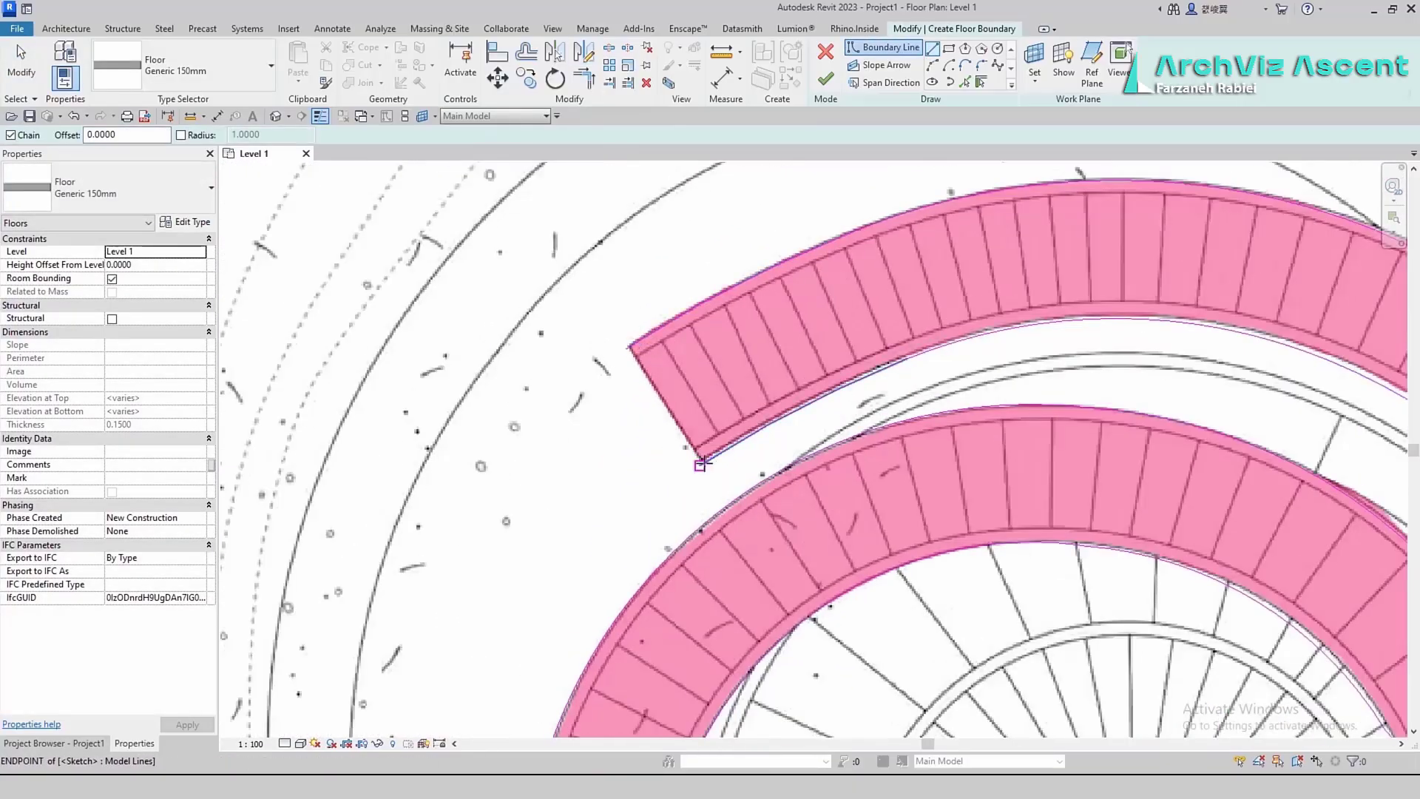
click(700, 464)
scroll(627, 344, up, 4)
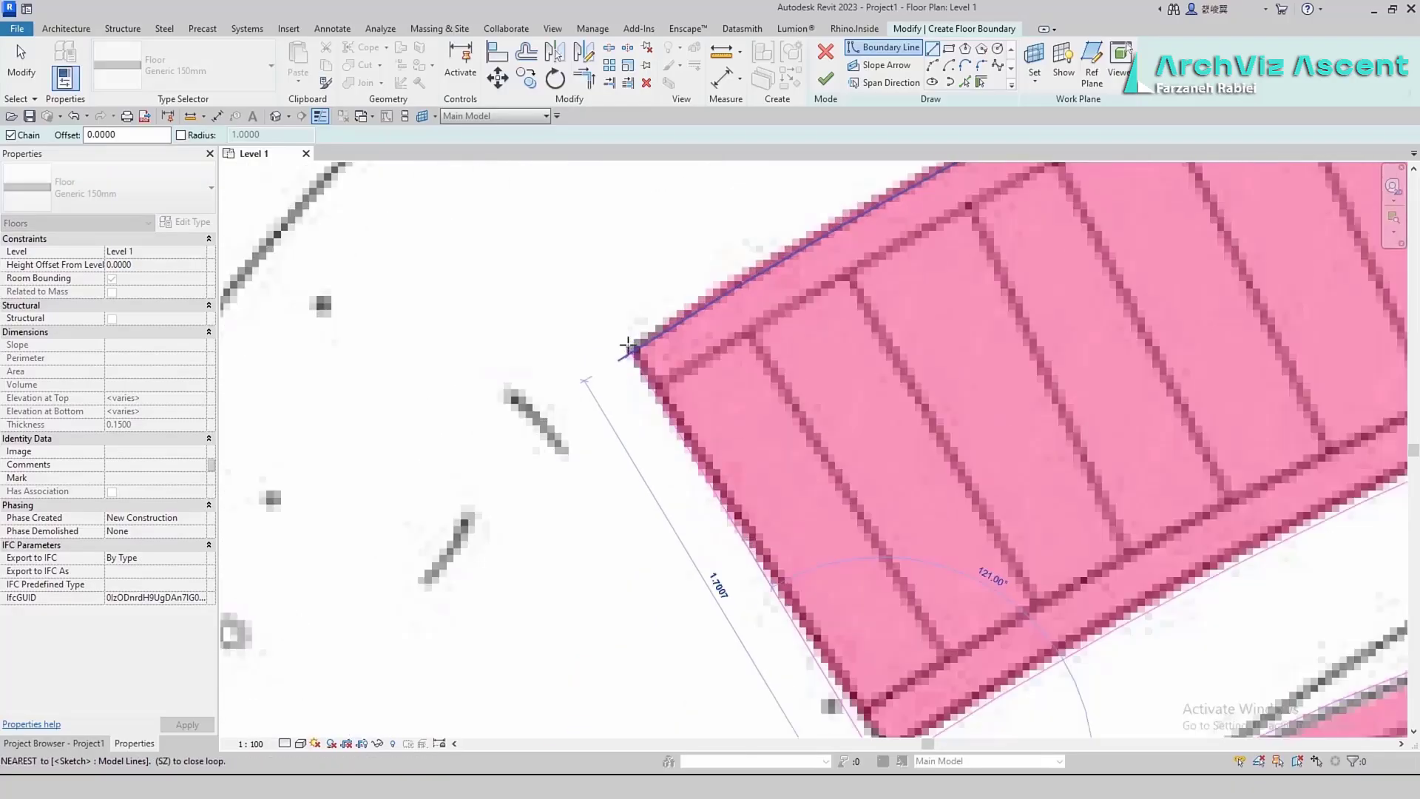
click(629, 345)
Redraw the outer end line from the outer corner past the inner edge and delete the first end line
scroll(627, 342, down, 3)
scroll(627, 342, up, 2)
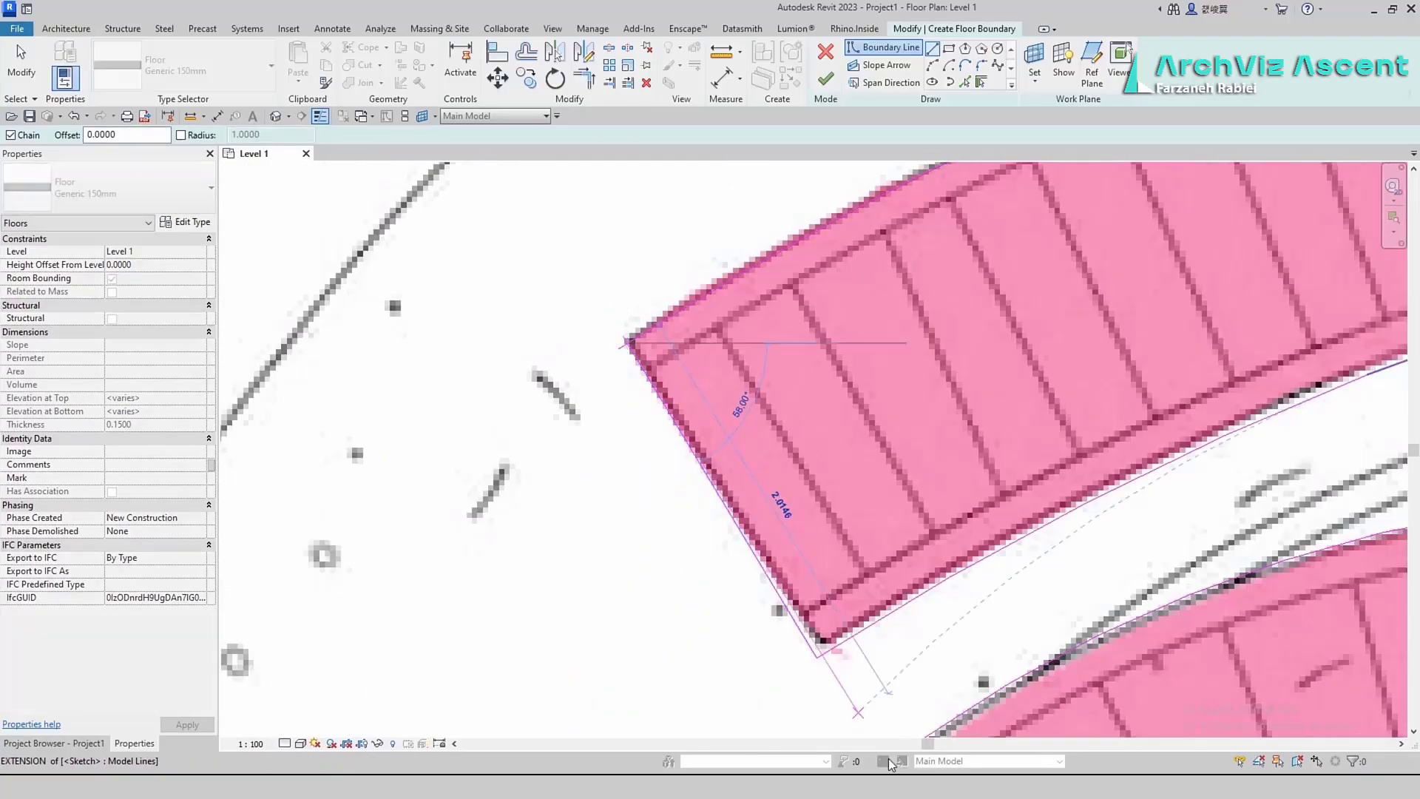
click(858, 712)
key(Escape)
key(Escape)
click(814, 651)
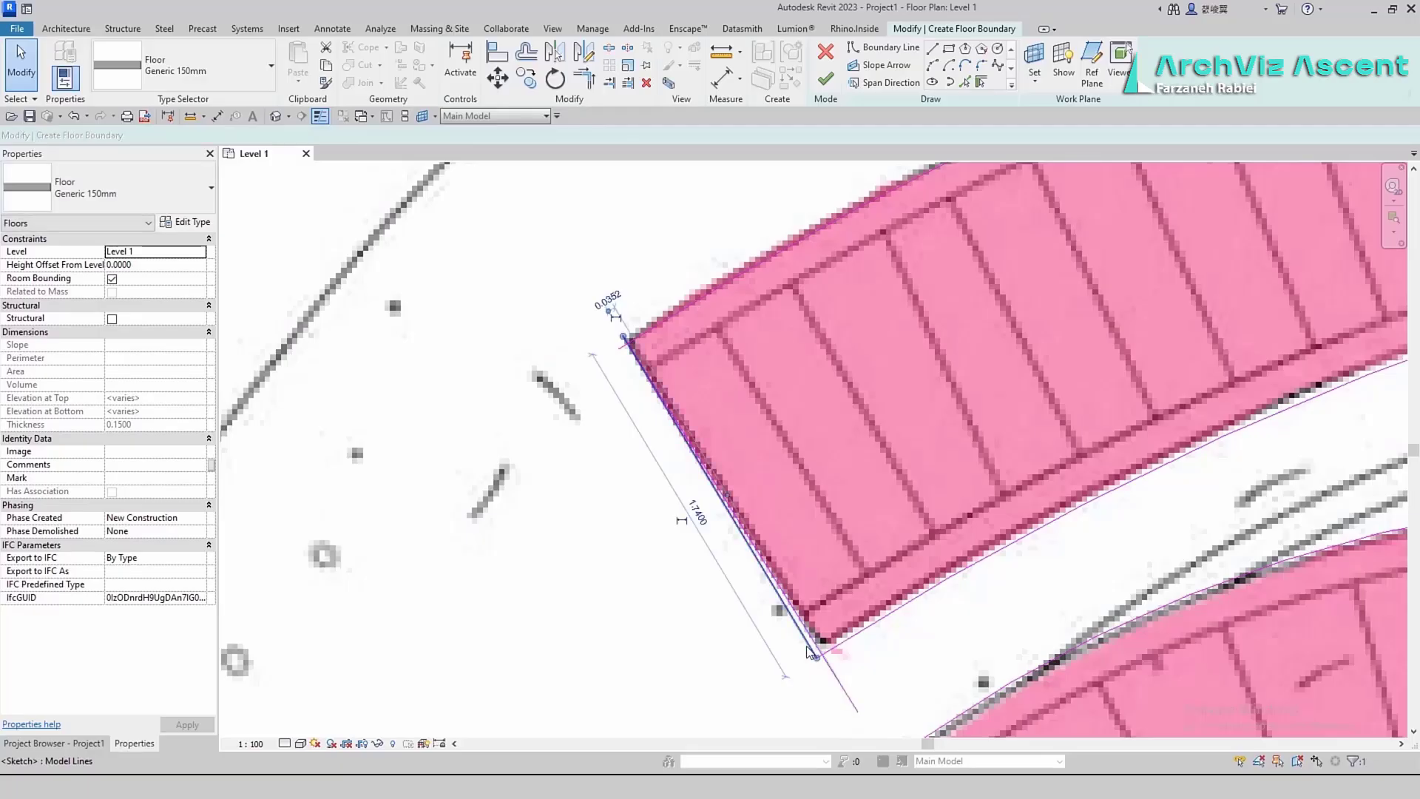
key(Delete)
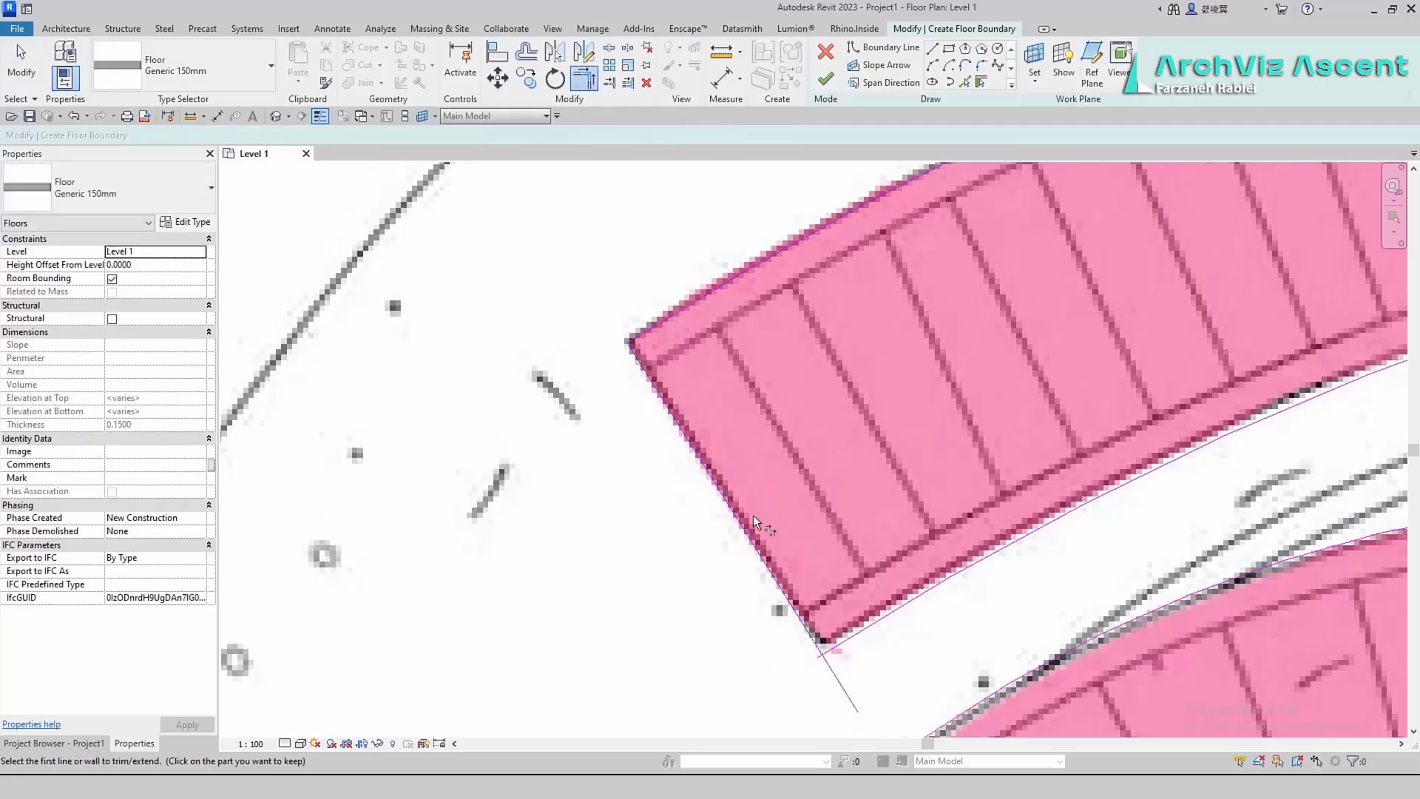
Trim the outer end line to its corner with the inner boundary edge and finish the floor sketch
click(839, 633)
scroll(675, 587, down, 5)
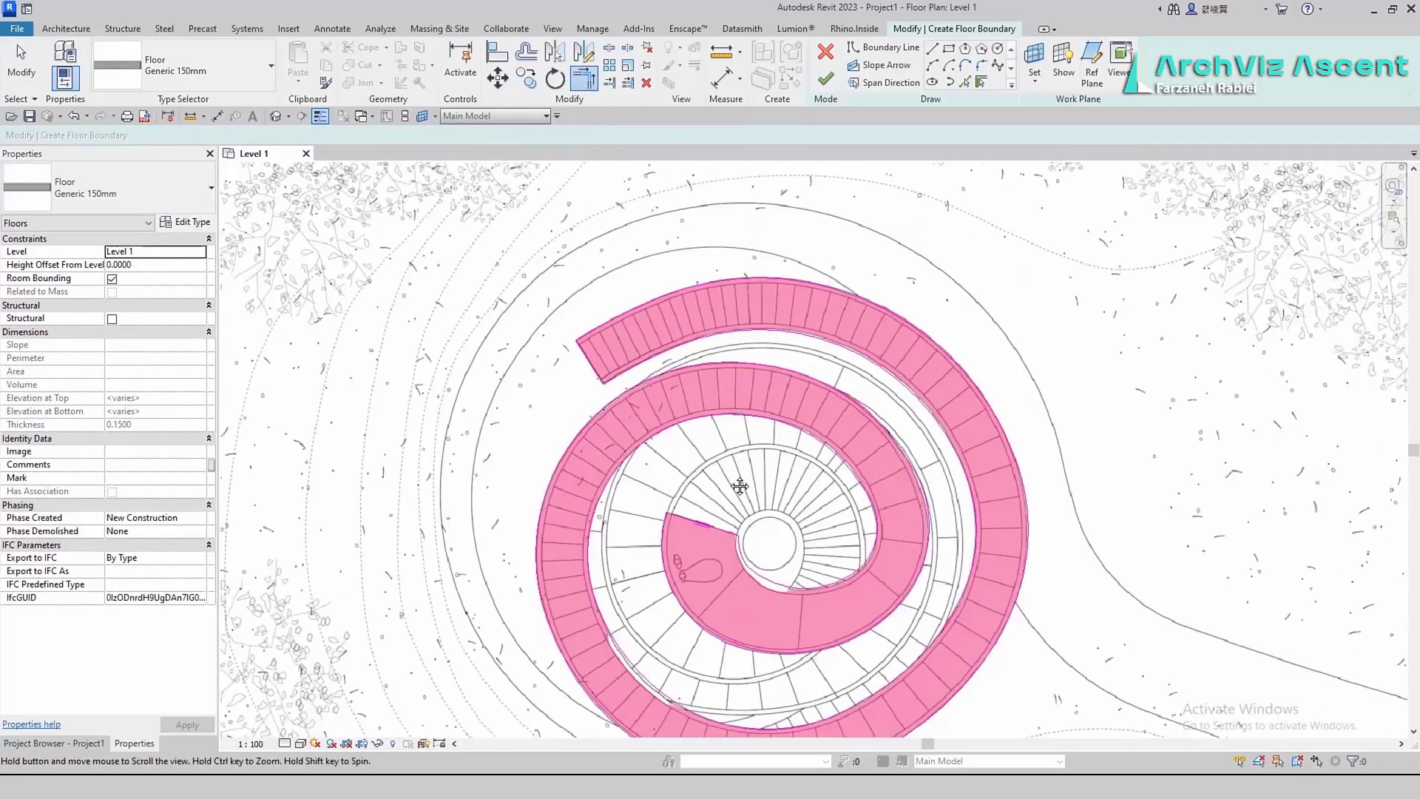
click(824, 82)
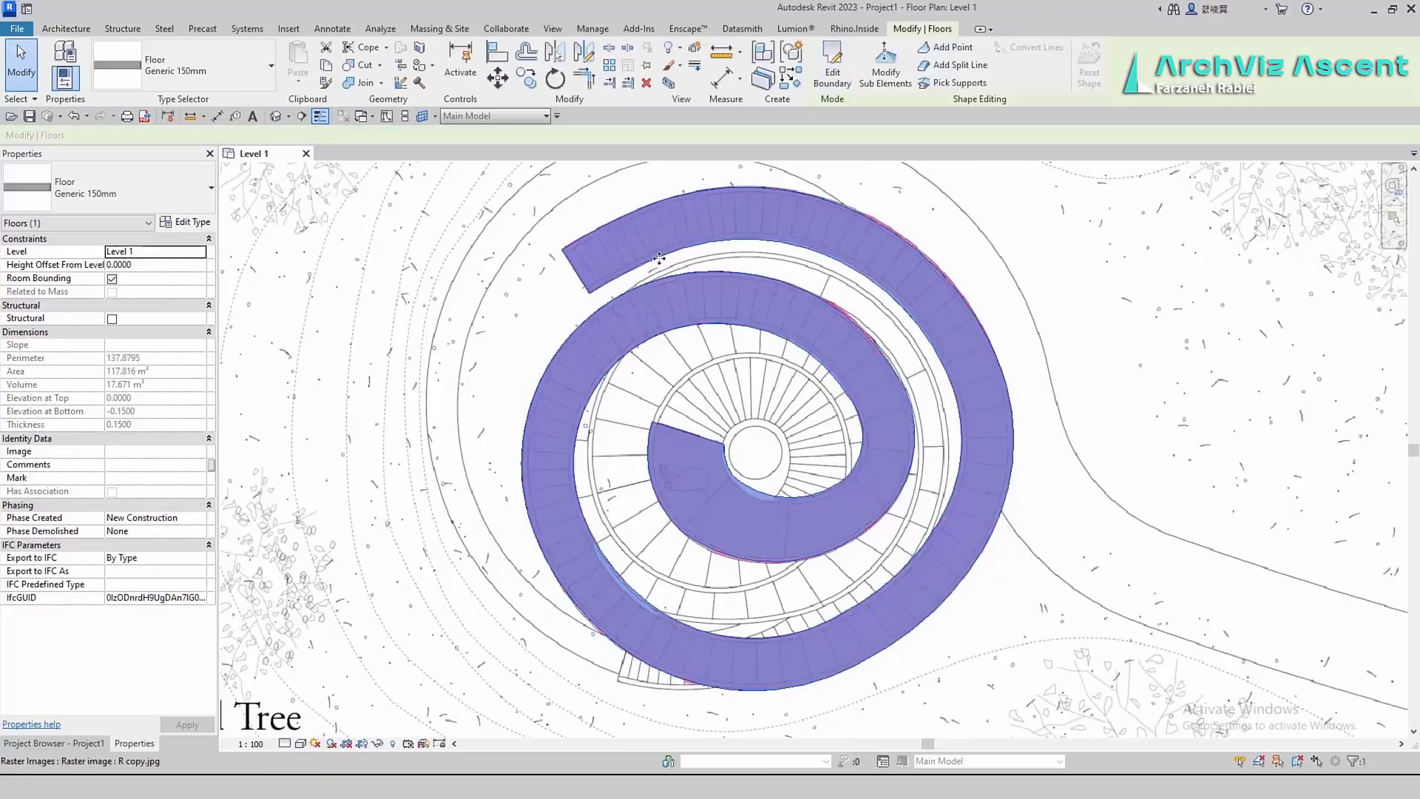
click(1148, 283)
key(Escape)
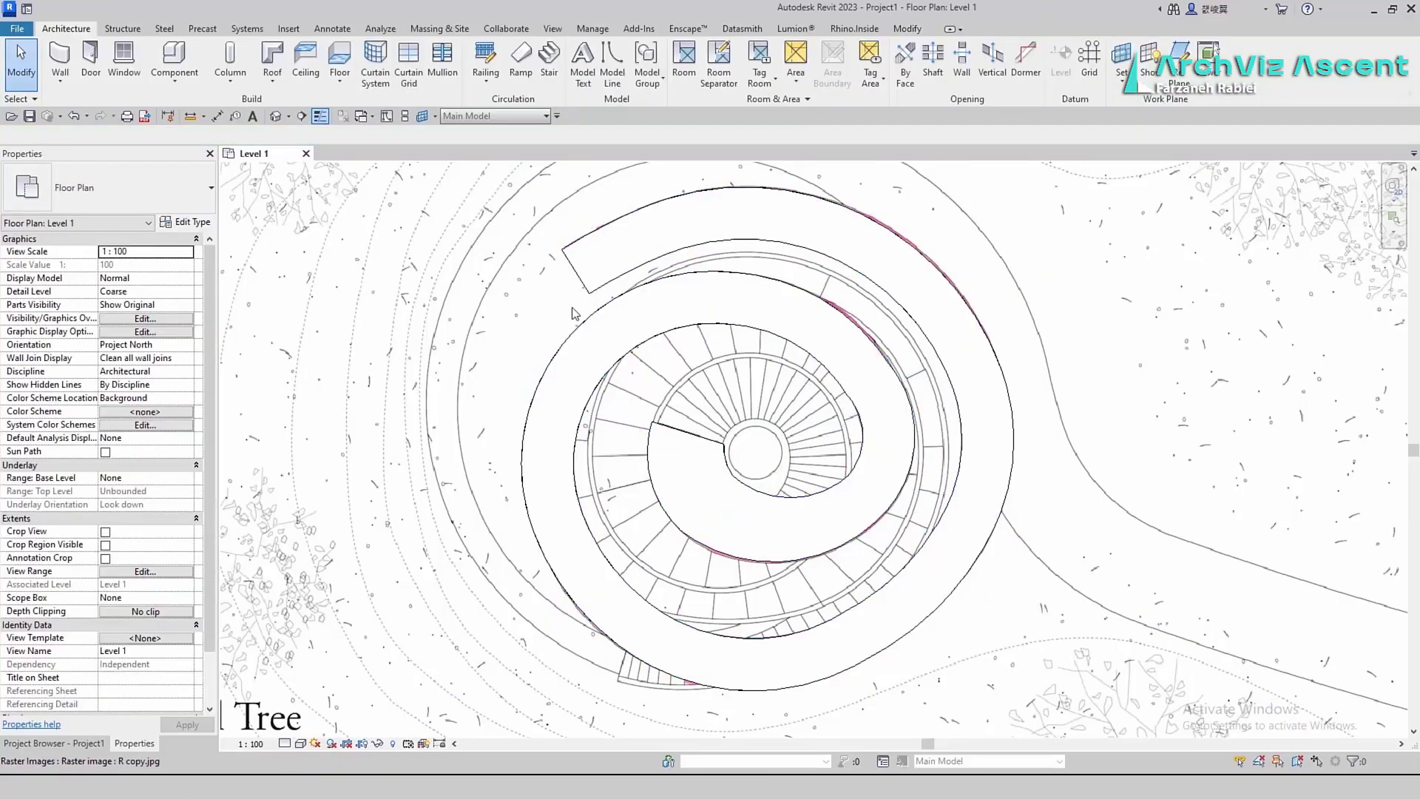
click(600, 400)
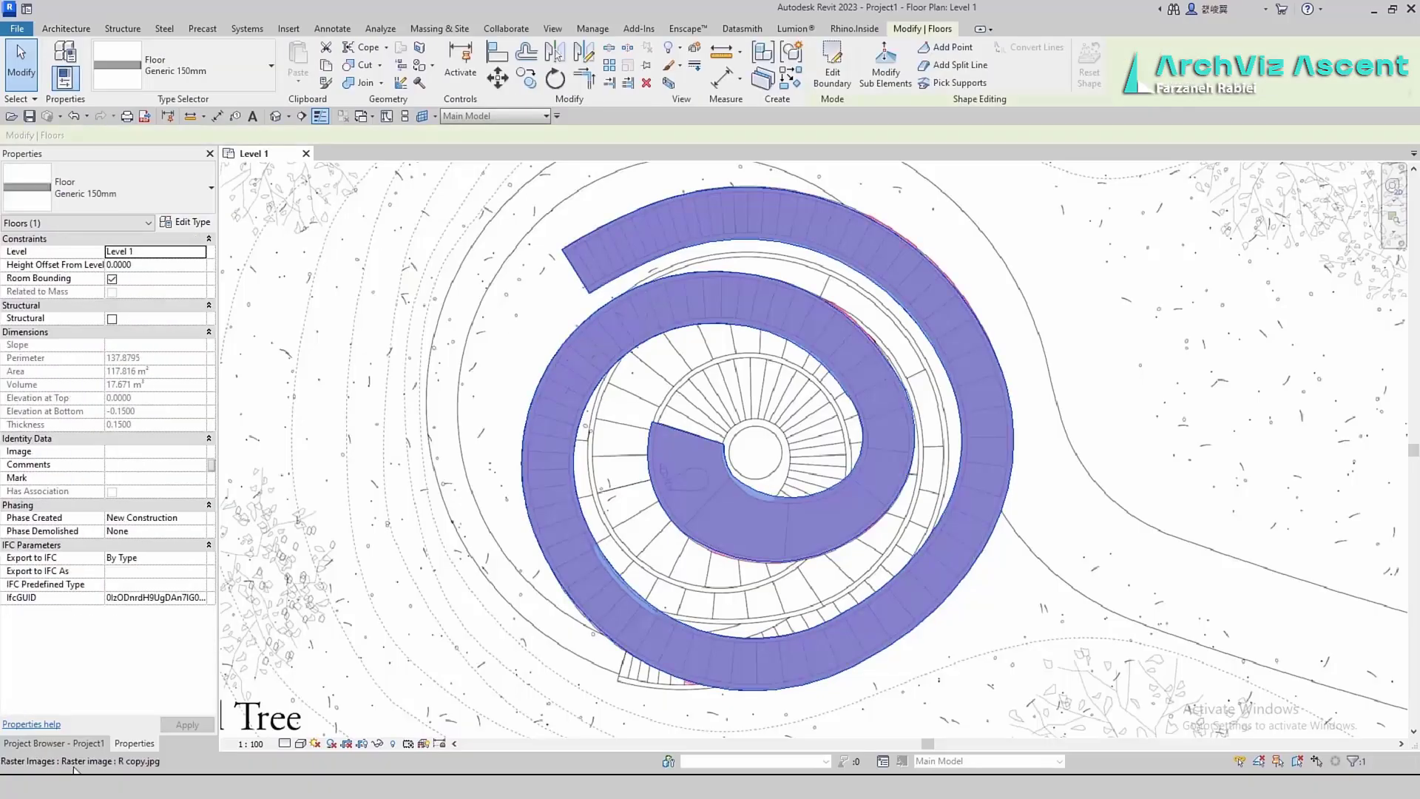
Open the North elevation and place the image Ribbon_Chapel_Section.jpg from the image folder over the floor
click(69, 744)
double_click(71, 301)
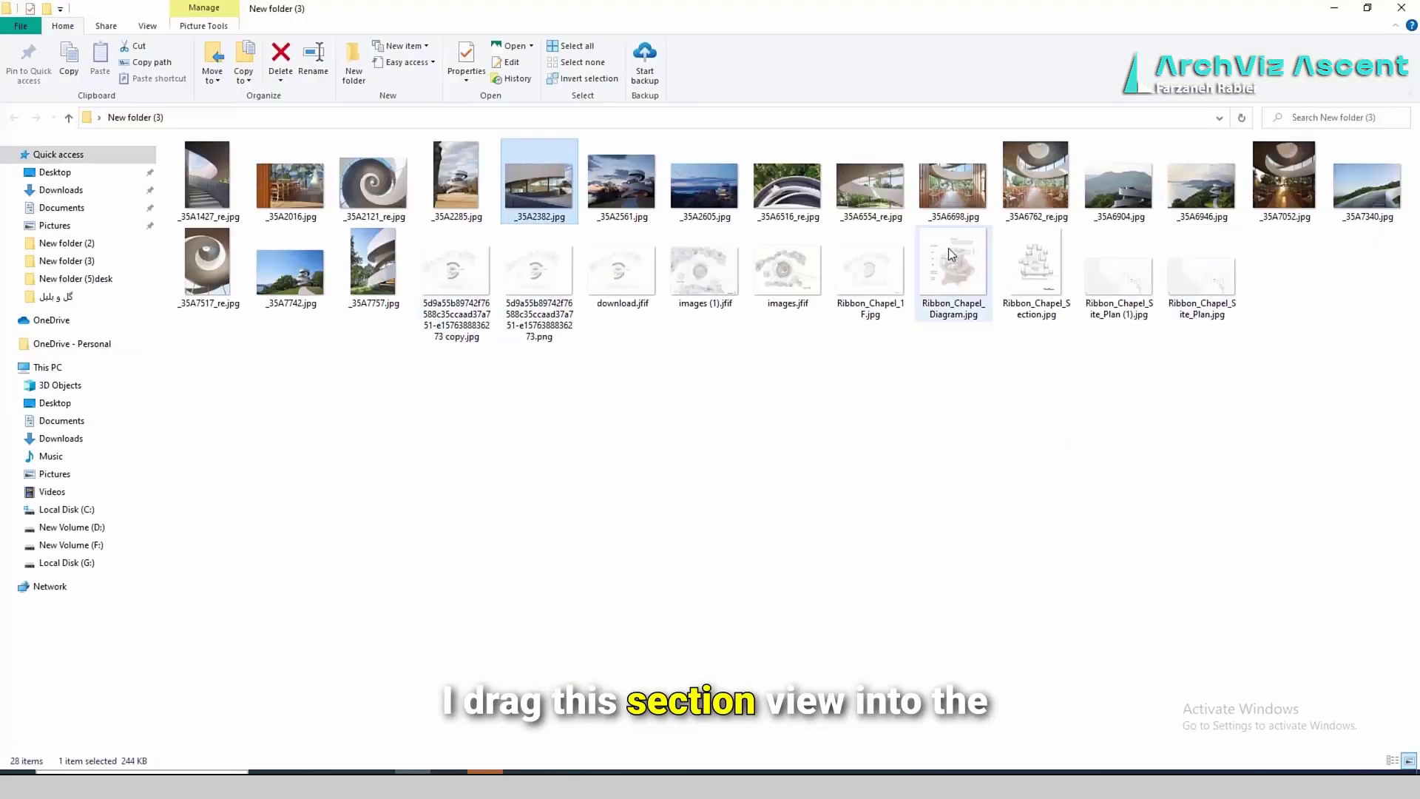
drag(1035, 263, 776, 481)
click(827, 332)
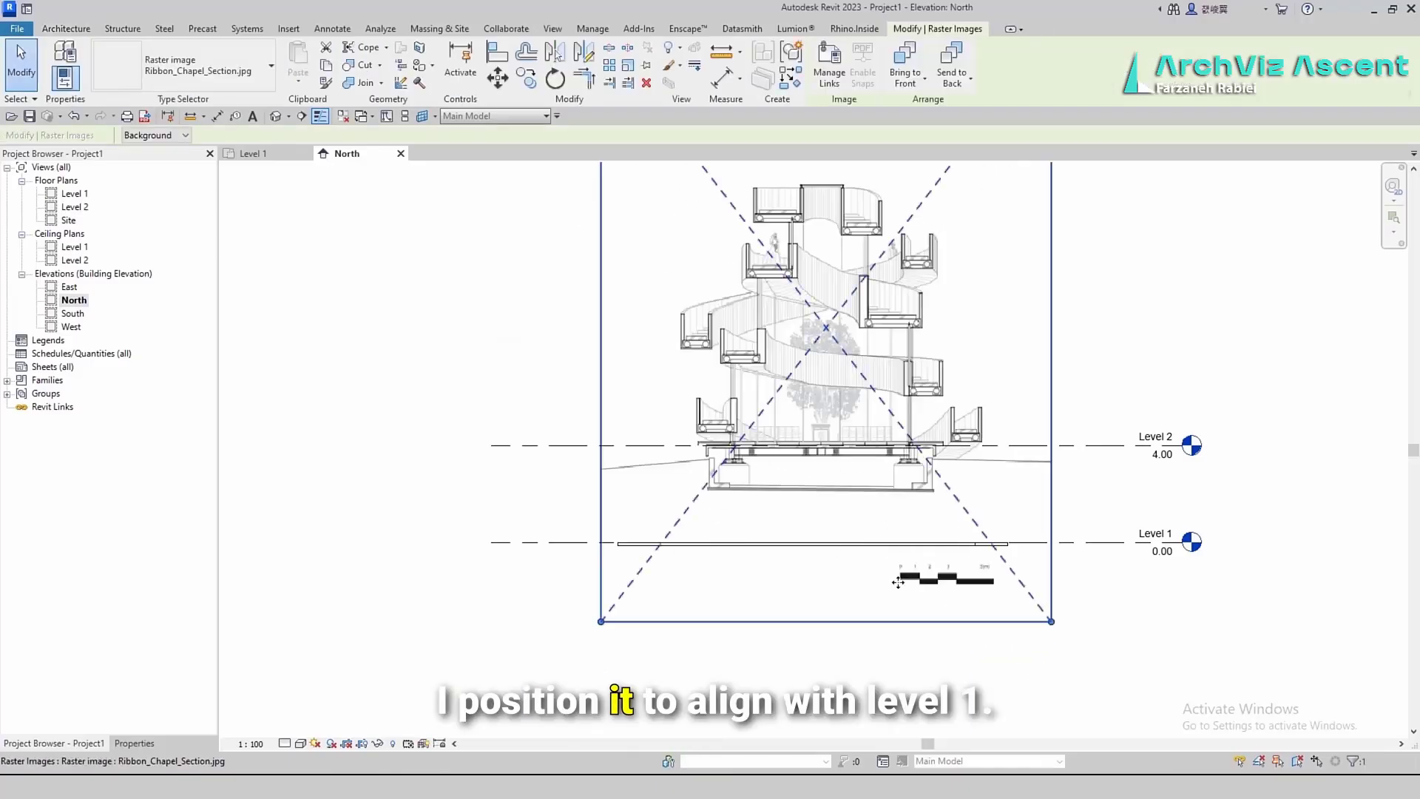
key(Escape)
Scale the section image graphically to true size, using the first segment of its scale bar as the reference length
scroll(924, 595, up, 5)
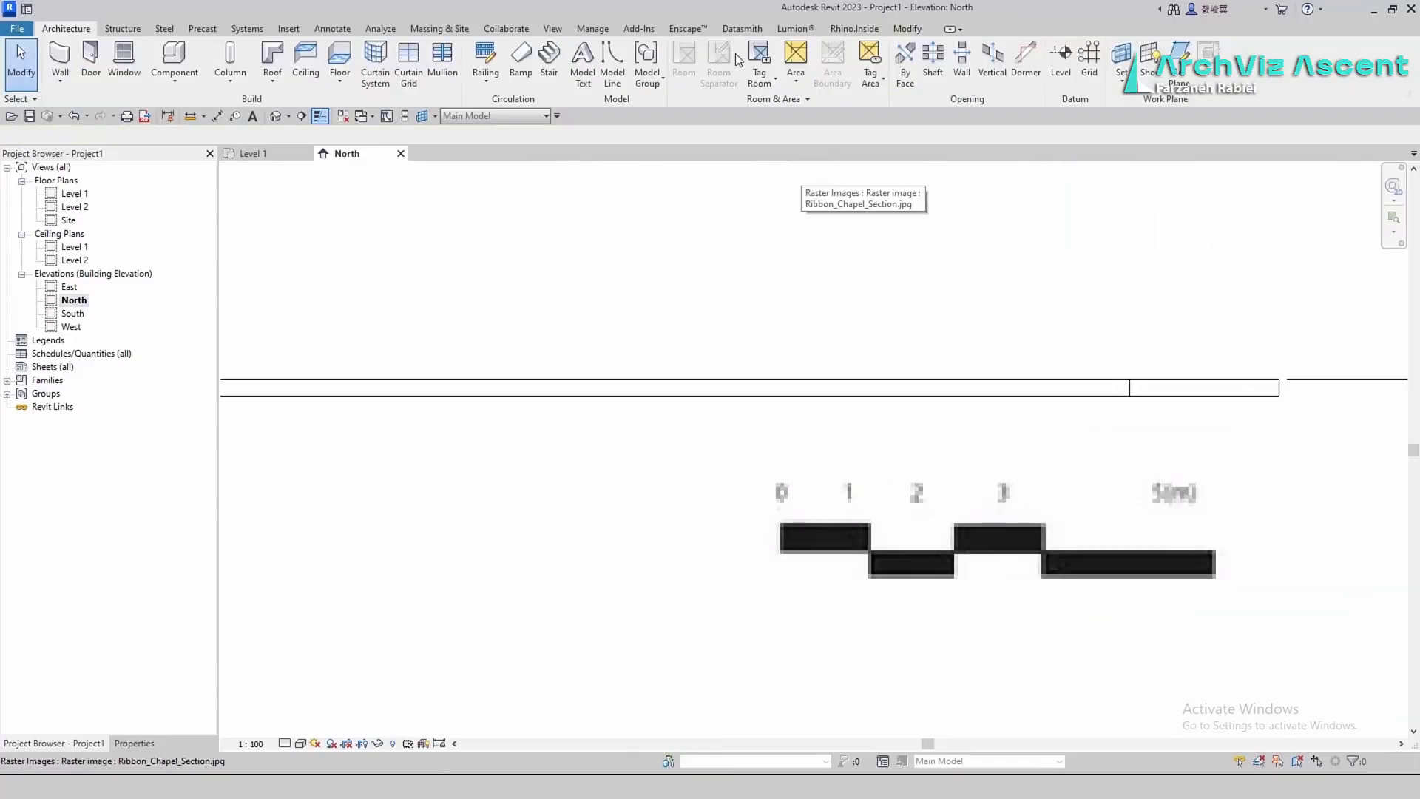
click(880, 513)
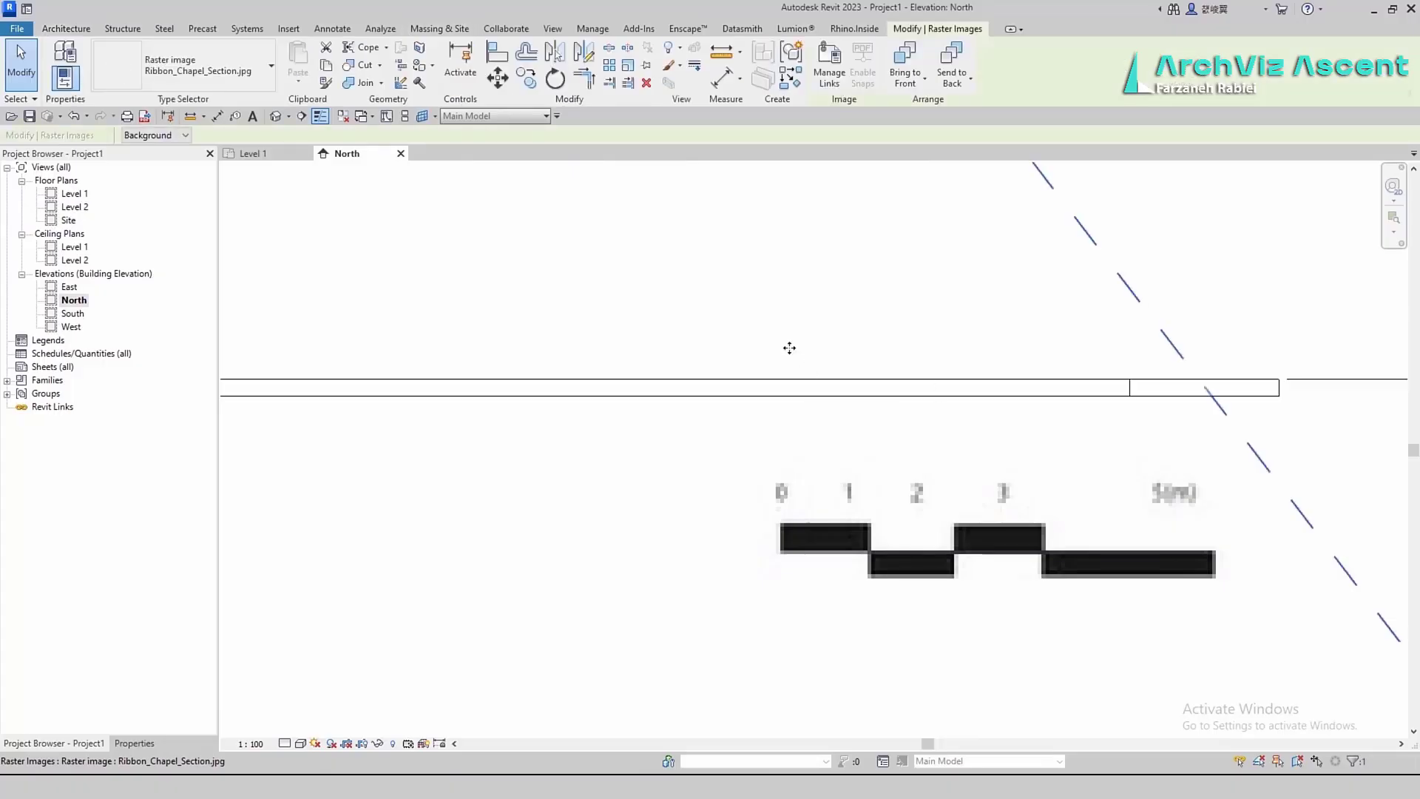
click(626, 68)
scroll(793, 570, up, 2)
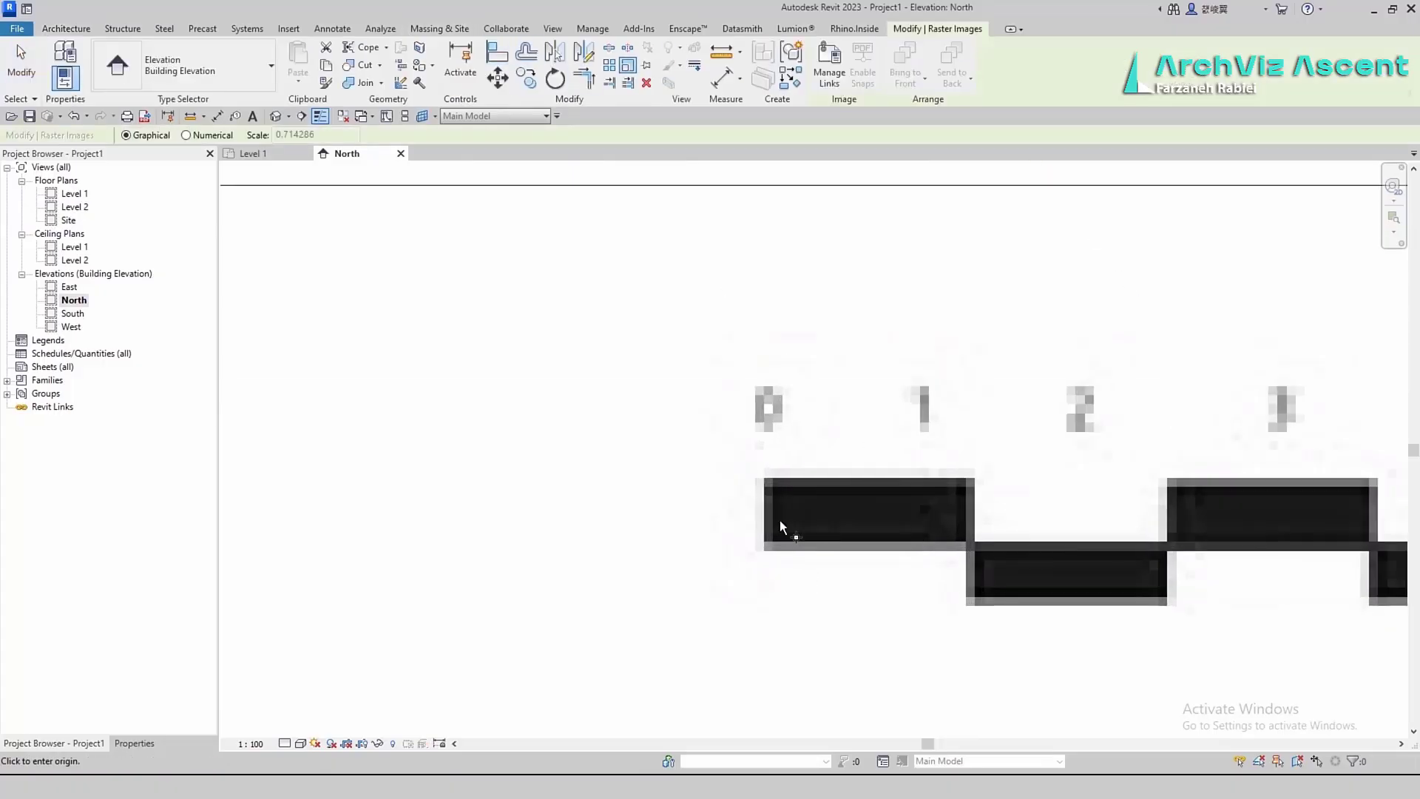
click(762, 514)
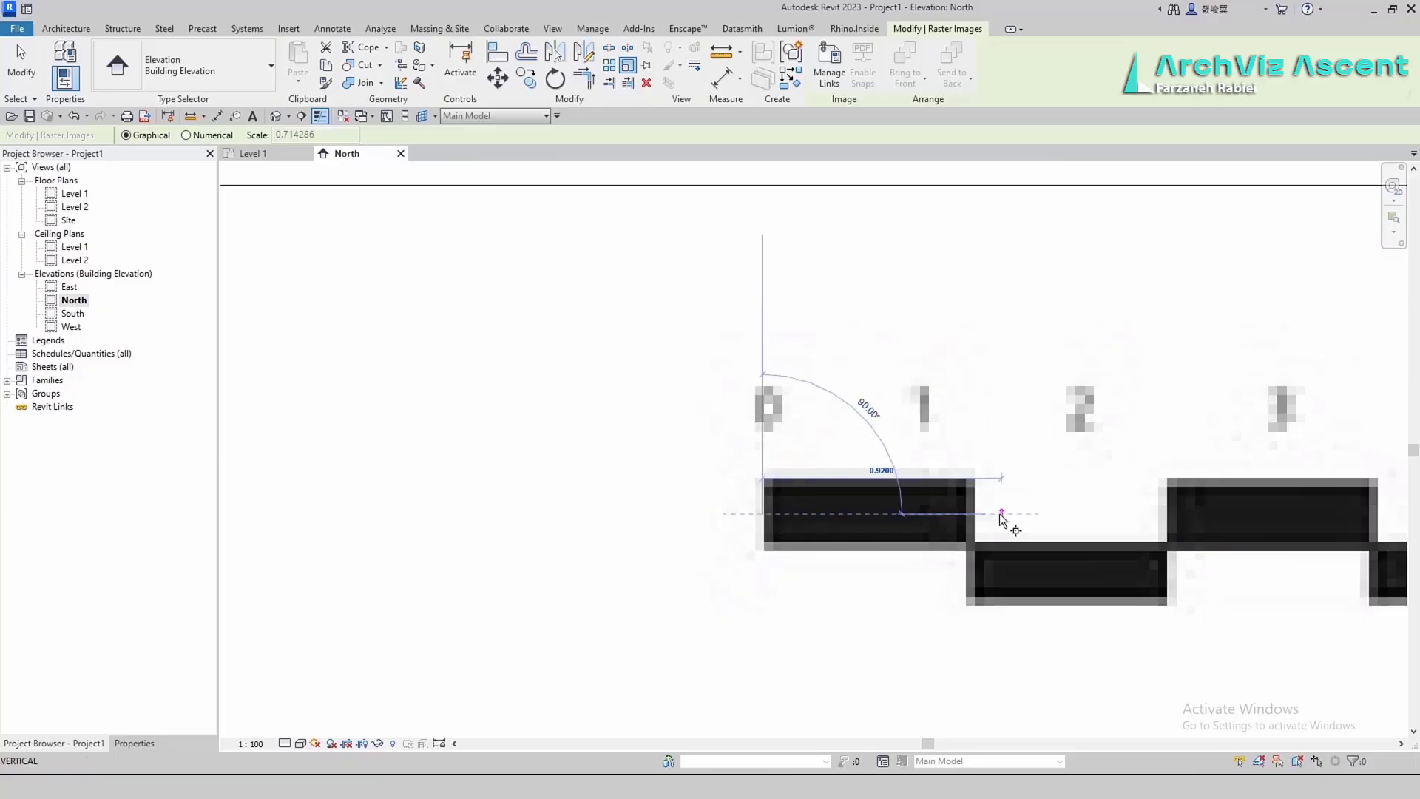
click(1077, 513)
scroll(635, 474, down, 4)
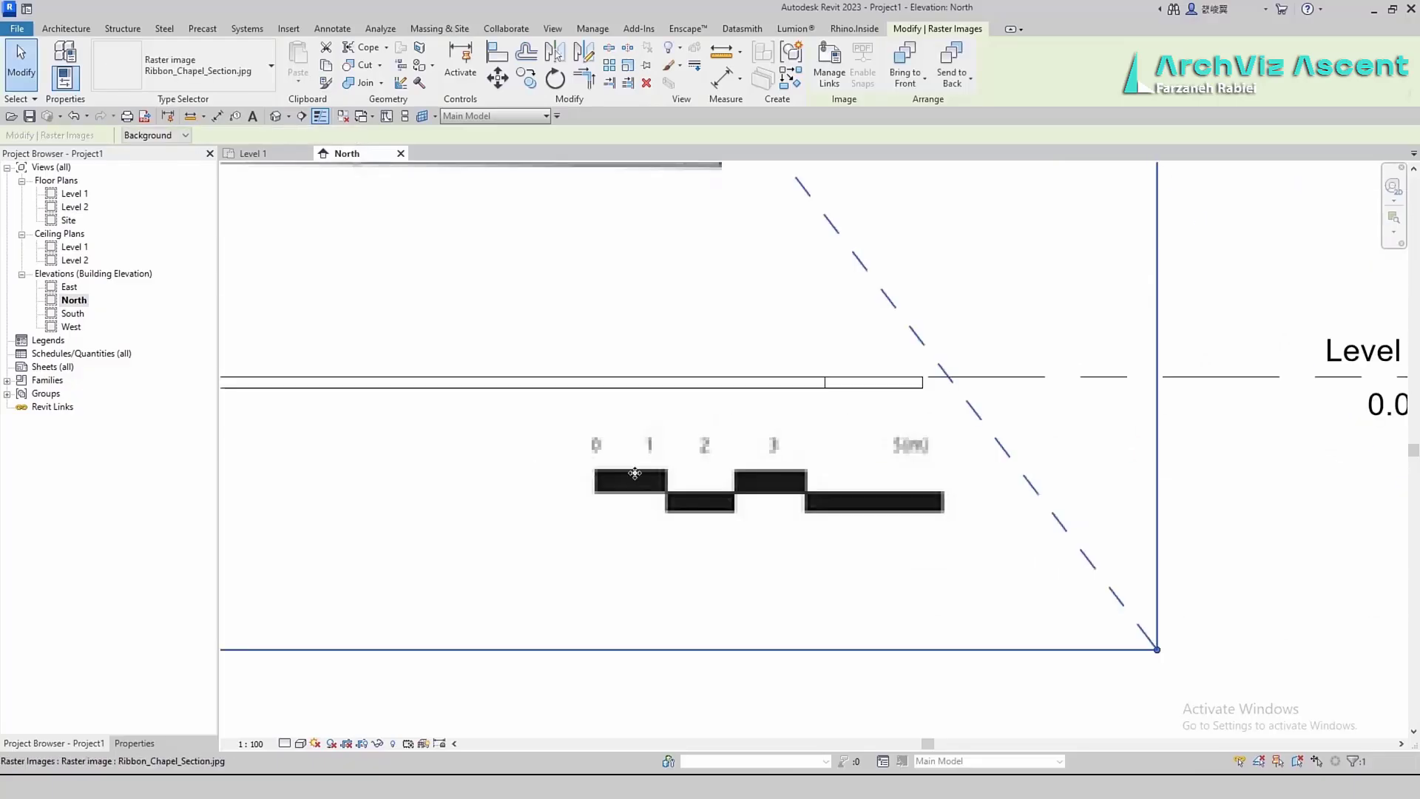
scroll(634, 473, down, 5)
scroll(886, 551, up, 4)
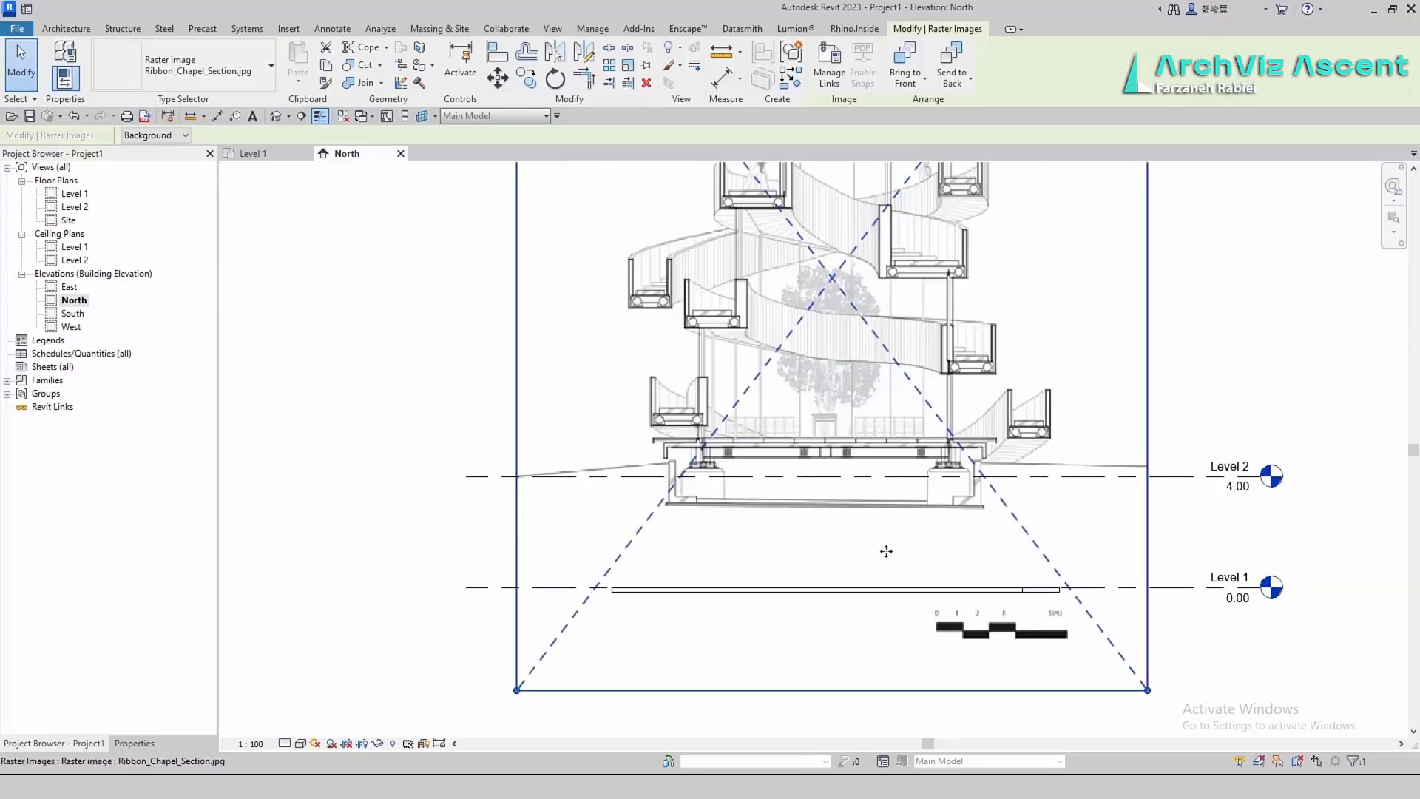
Move the section image down so its ground slab lines up with the floor at Level 1
drag(886, 551, 883, 671)
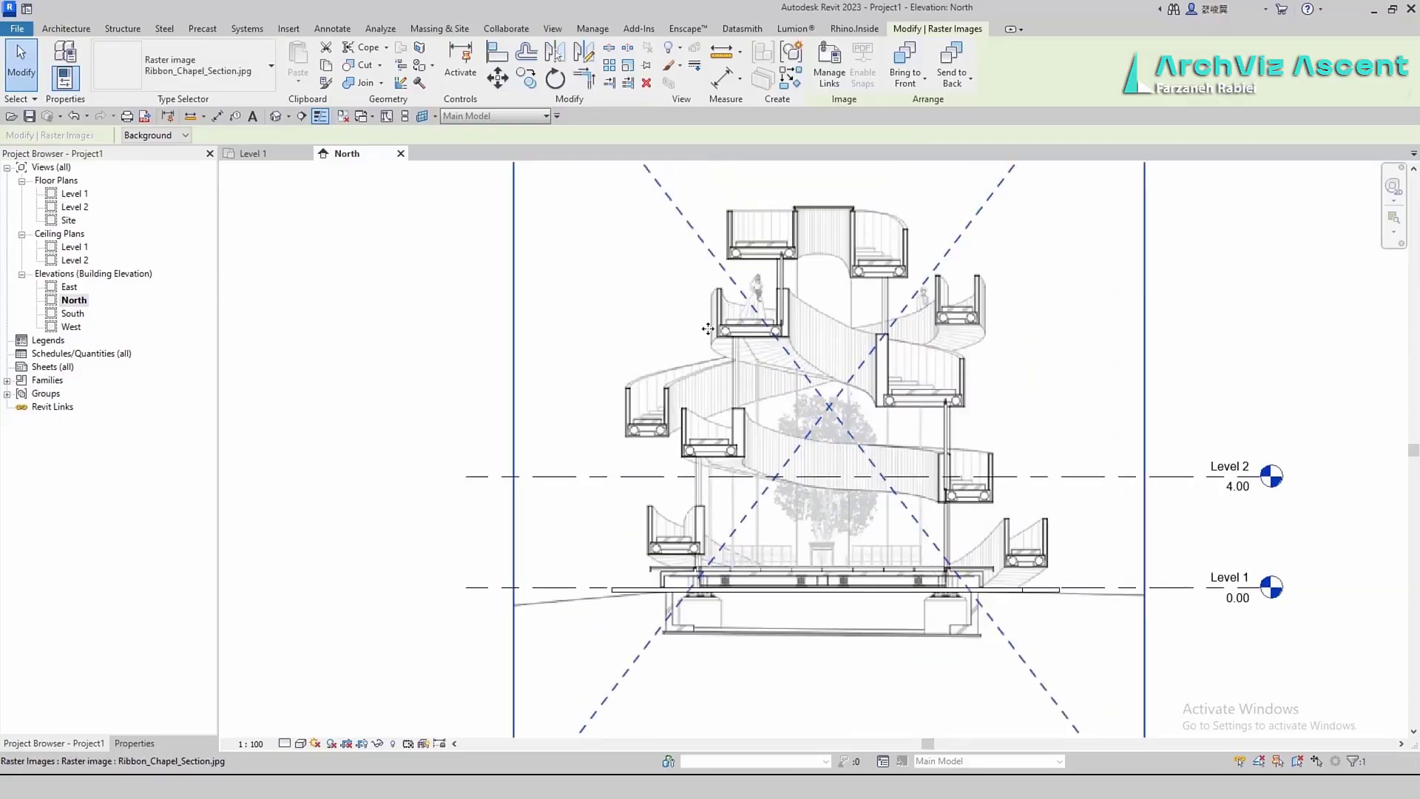
scroll(708, 328, down, 1)
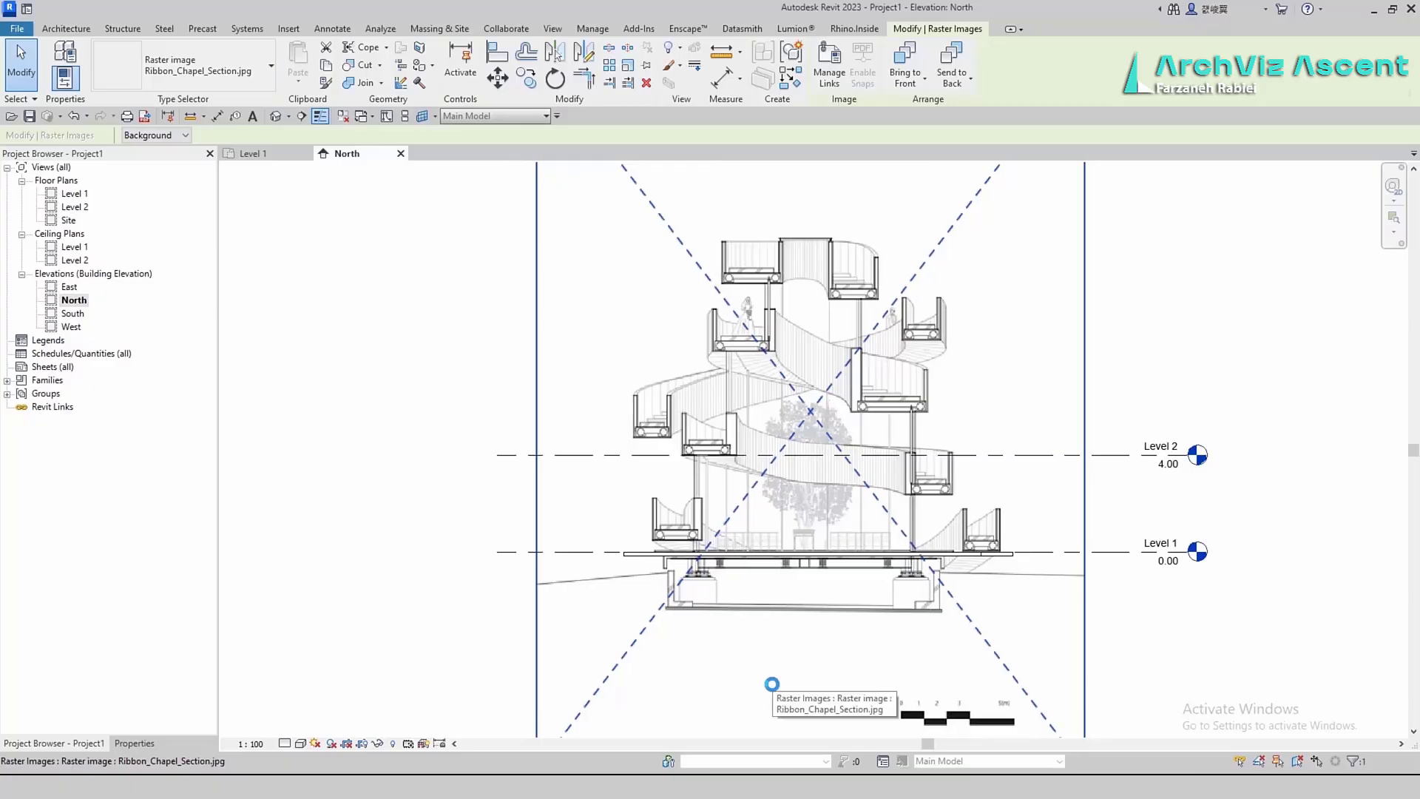
key(Escape)
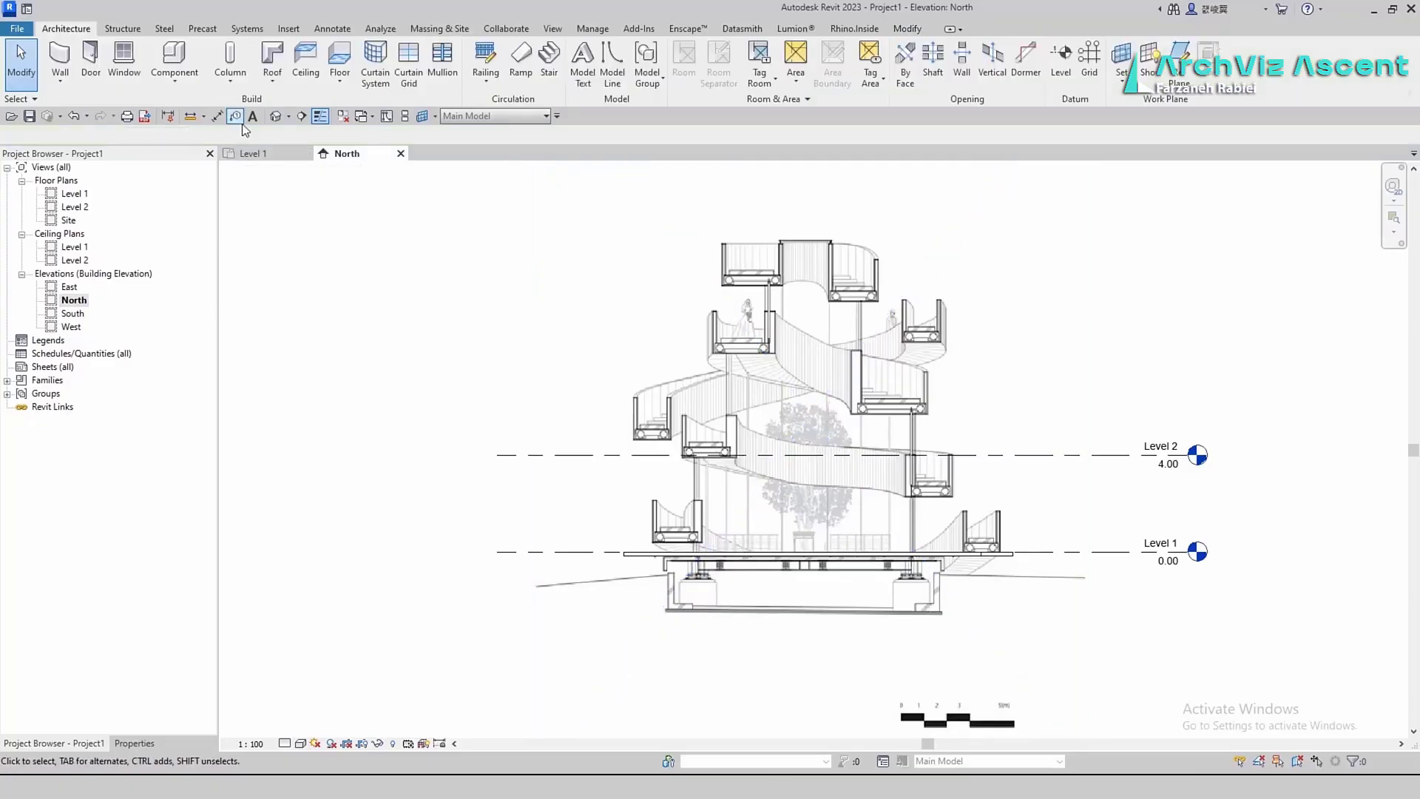
Open the default 3D view tiled beside the North elevation, orient it to the top and rotate it a quarter turn
click(235, 117)
click(405, 116)
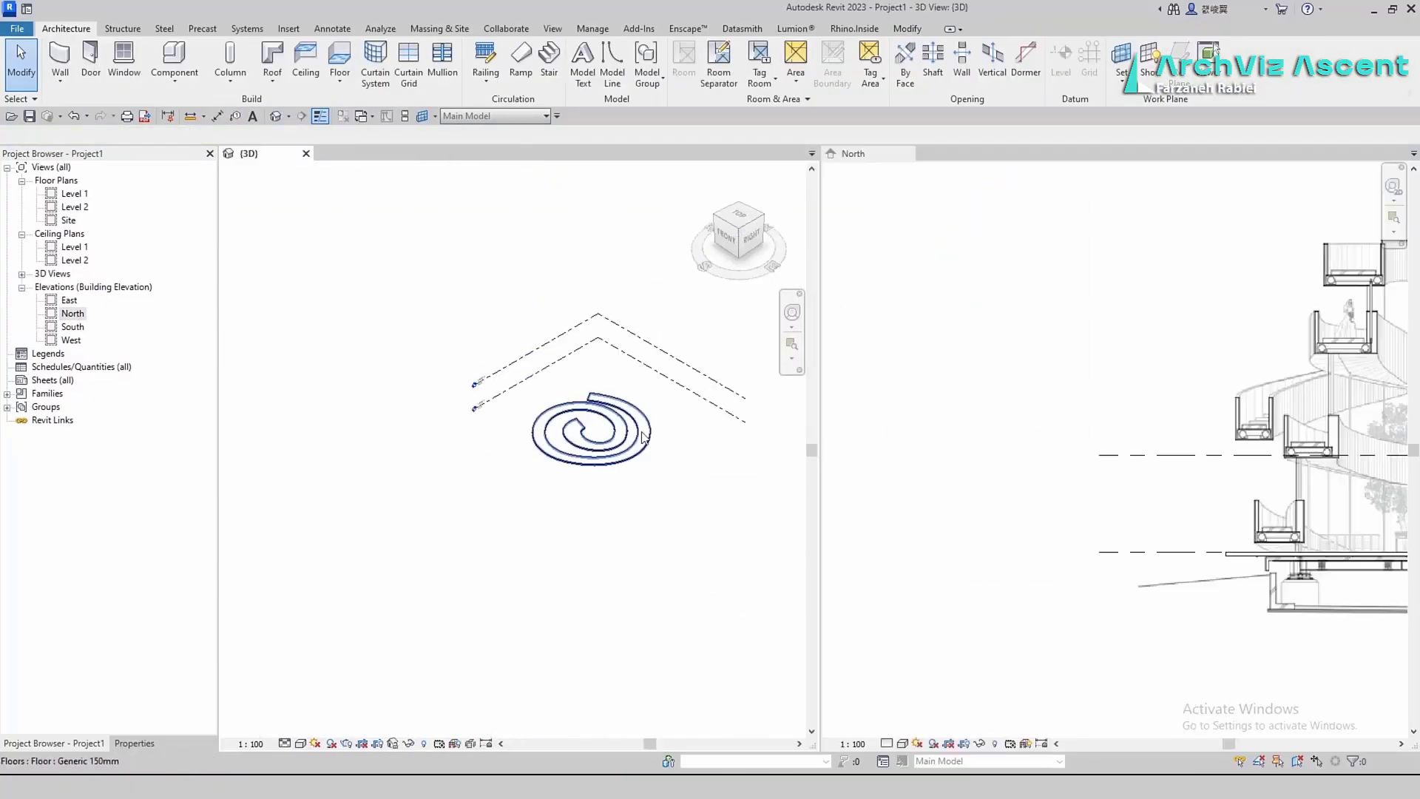
click(739, 214)
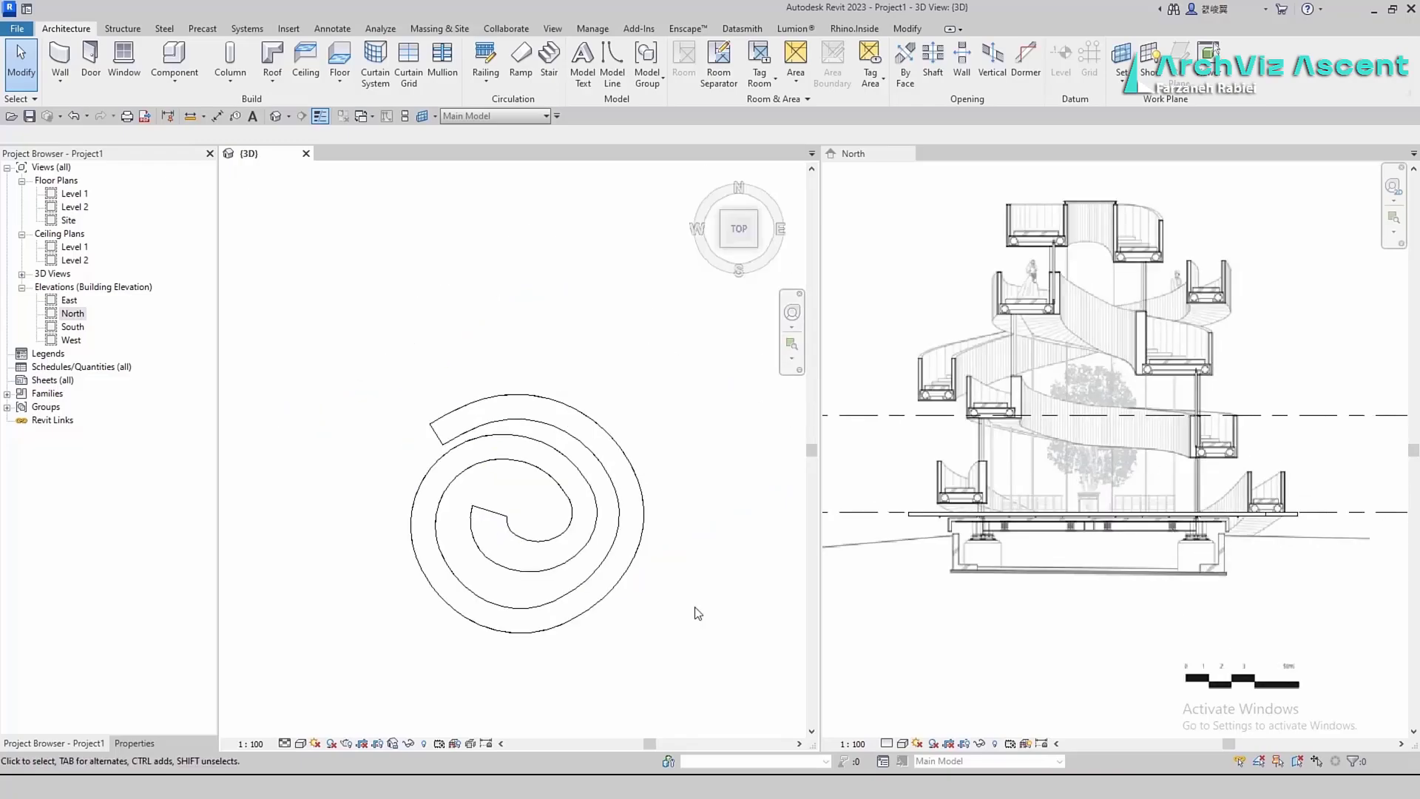
click(774, 193)
Move the section image in the North elevation so the outermost ramp edge on its left side aligns with the floor's left end
click(928, 484)
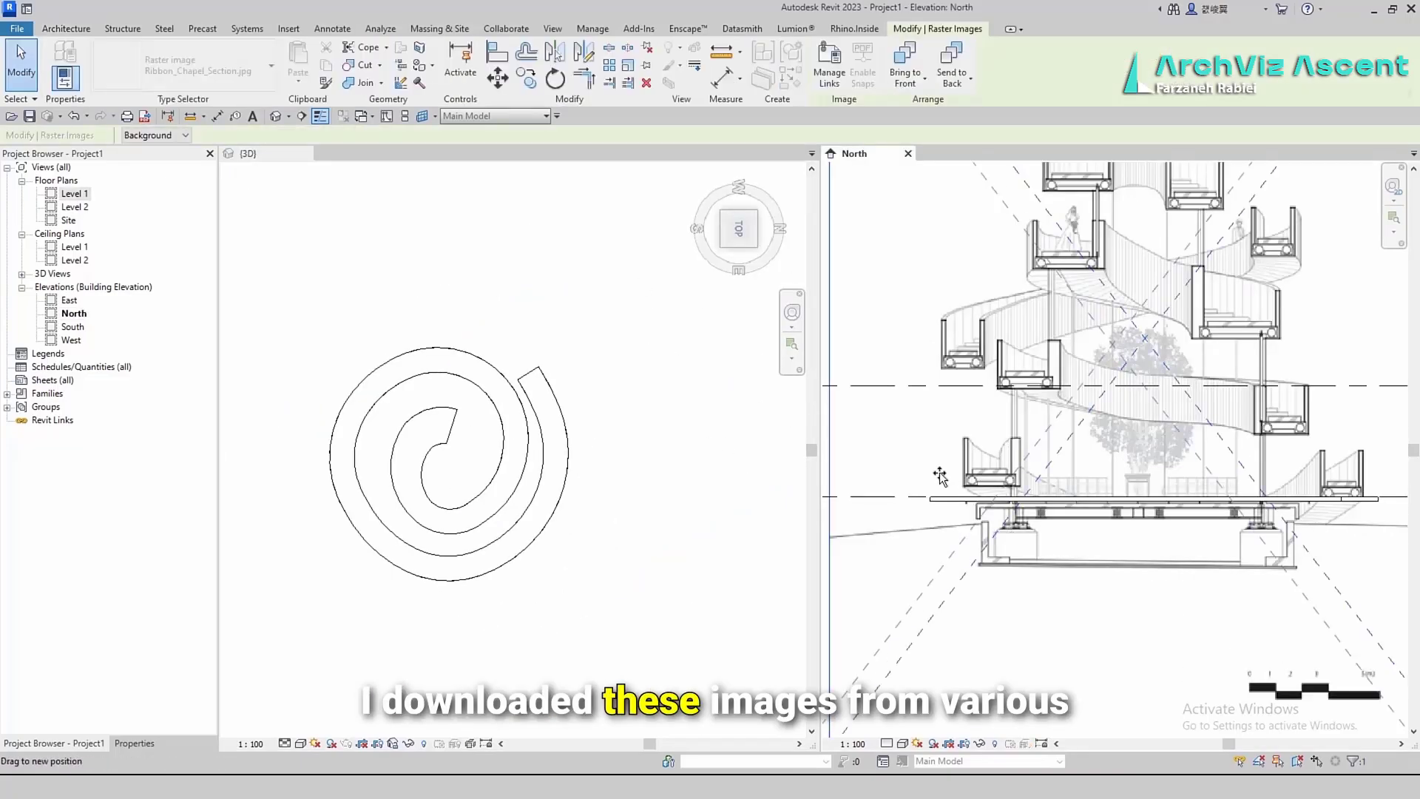
scroll(916, 499, up, 2)
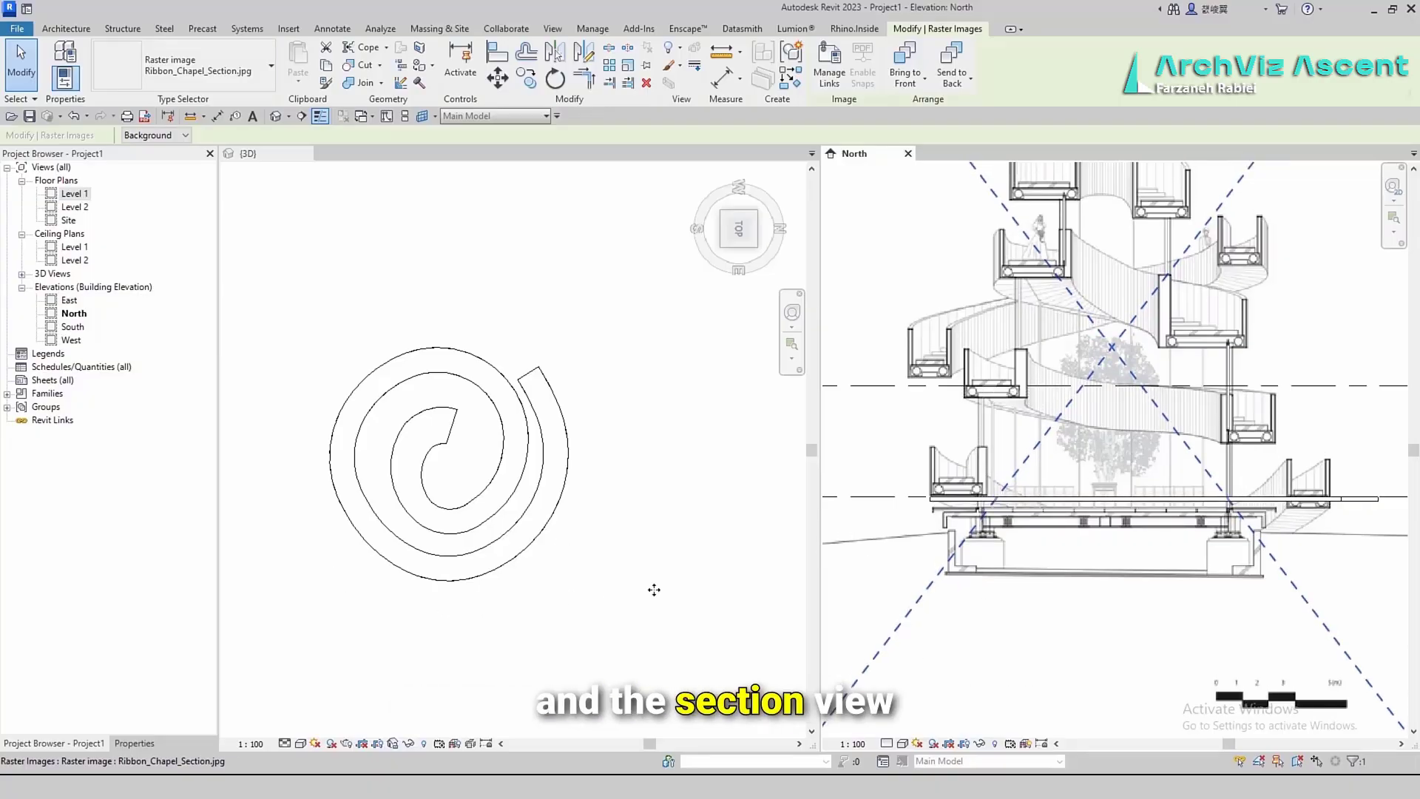
key(Down)
key(Down)
key(Down)
key(Down)
key(Right)
key(Right)
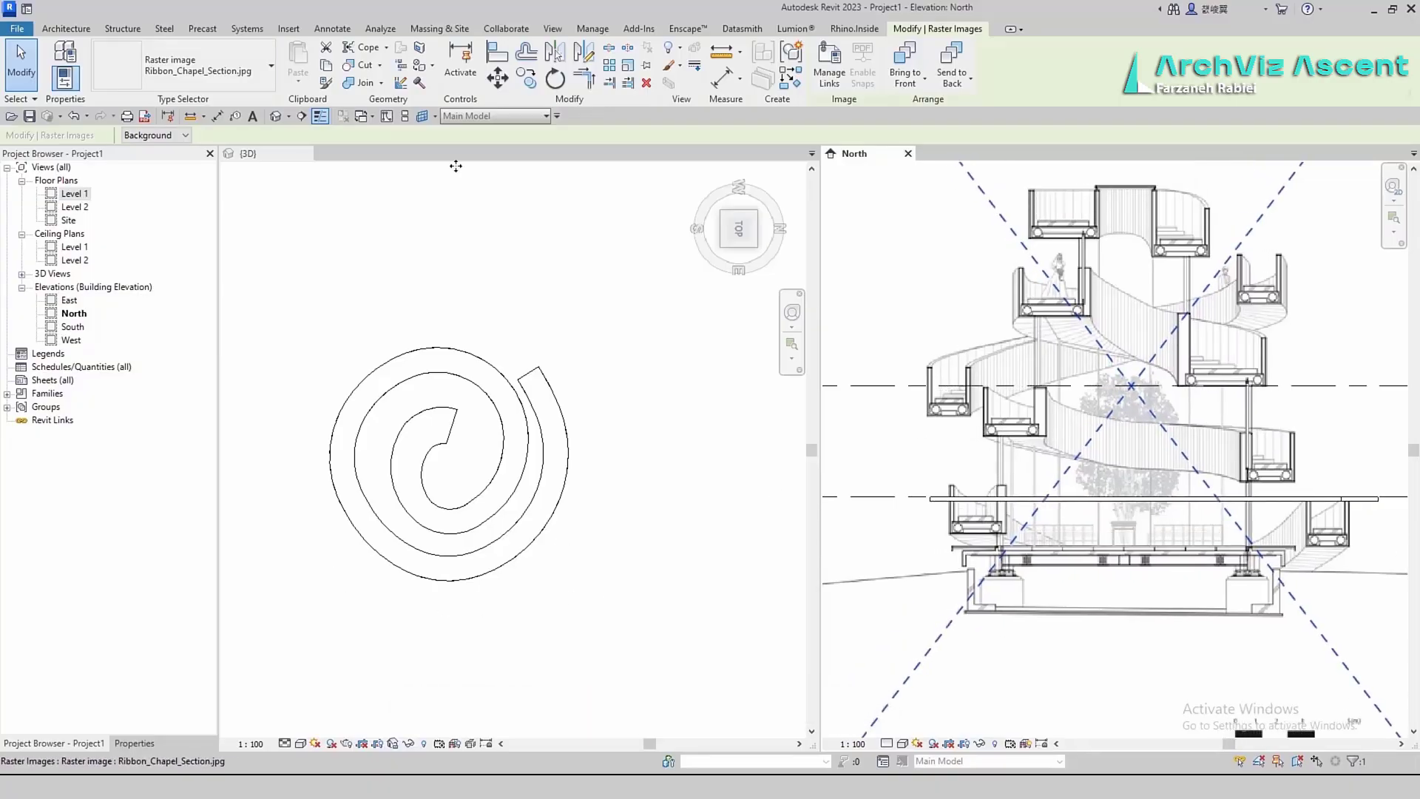
Scale the section image graphically from the ramp's left edge, stretching its right edge to the floor's right end
click(627, 65)
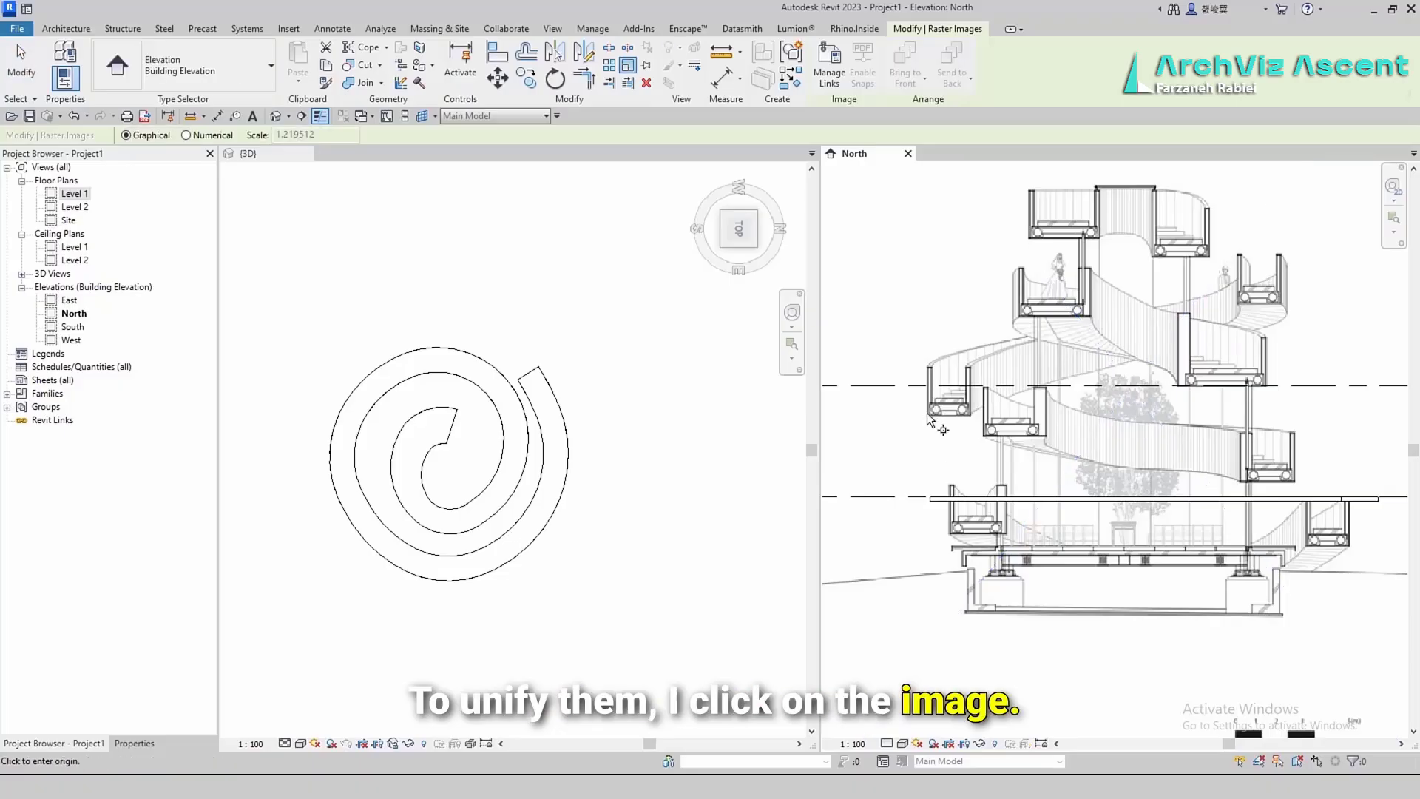
click(929, 385)
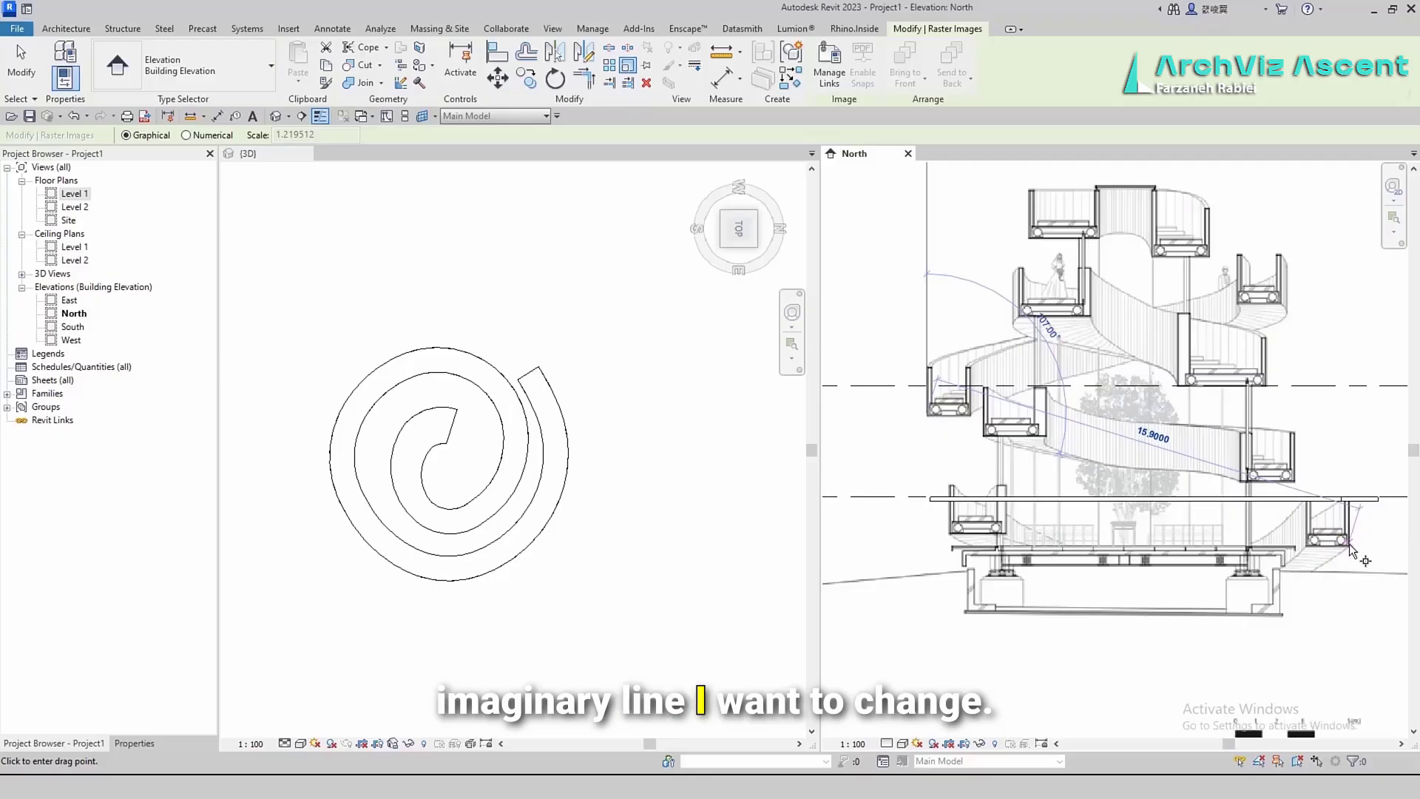
click(1348, 412)
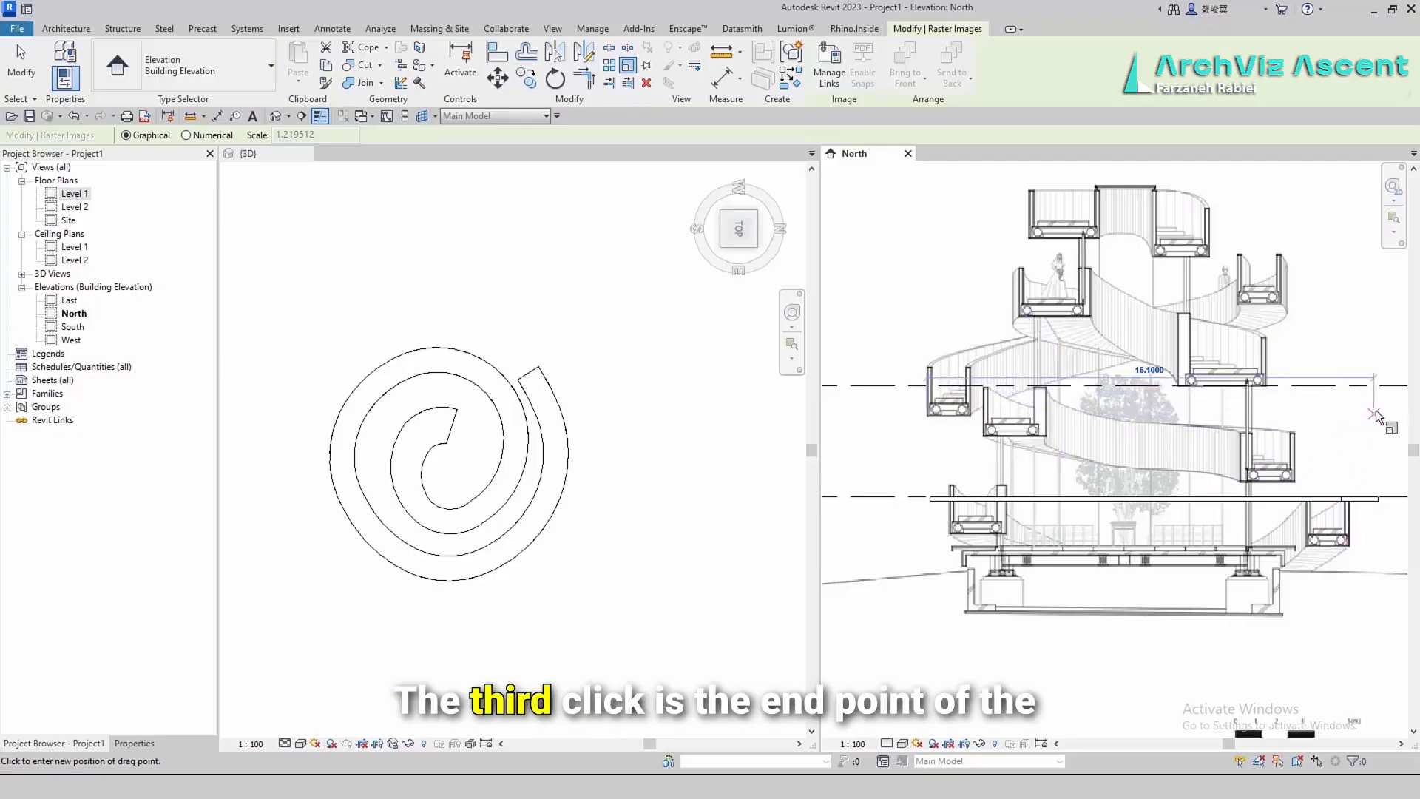
click(1376, 411)
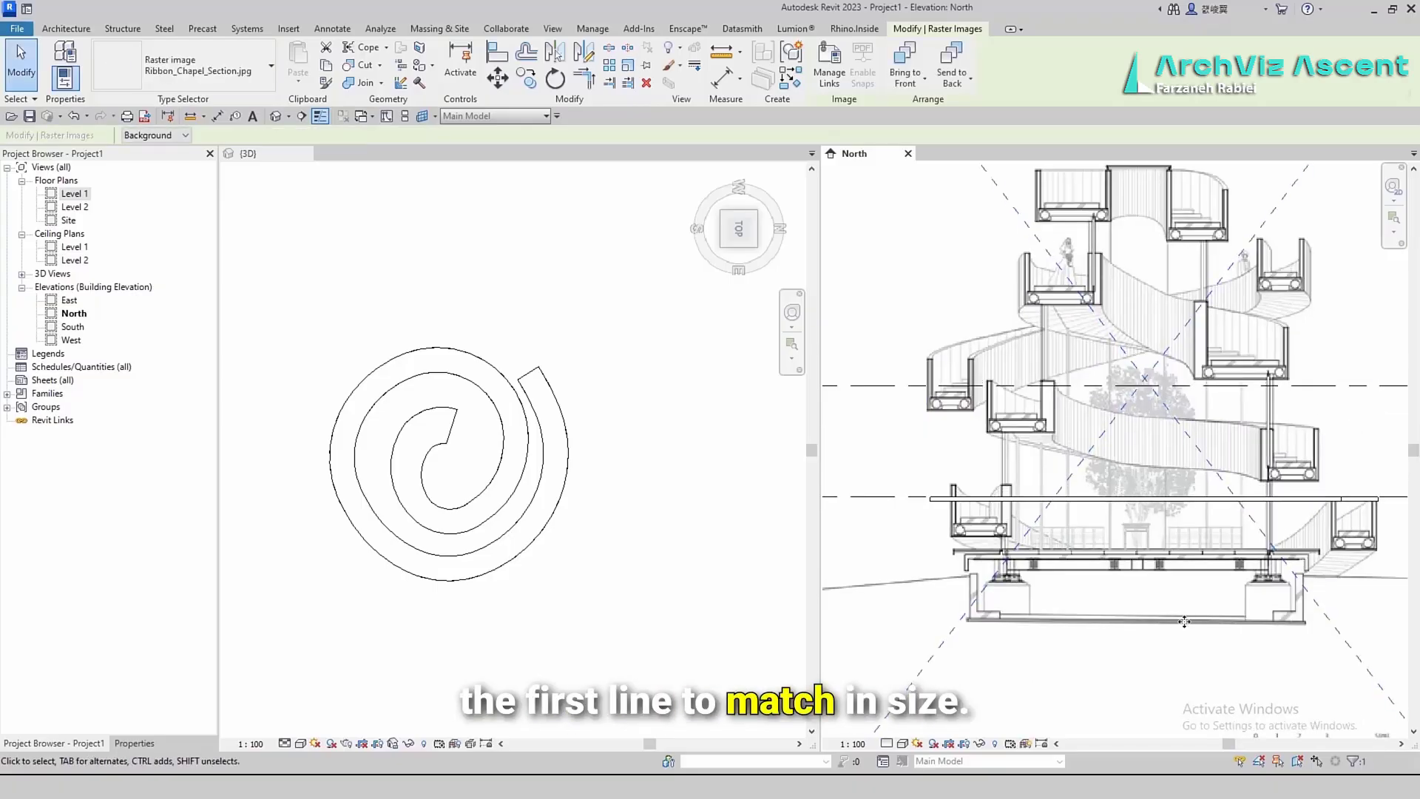
Nudge the section image up until its ground slab meets the floor at Level 1, then deselect it
key(Up)
key(Up)
key(Up)
key(Up)
key(Up)
key(Up)
key(Up)
key(Up)
key(Up)
key(Up)
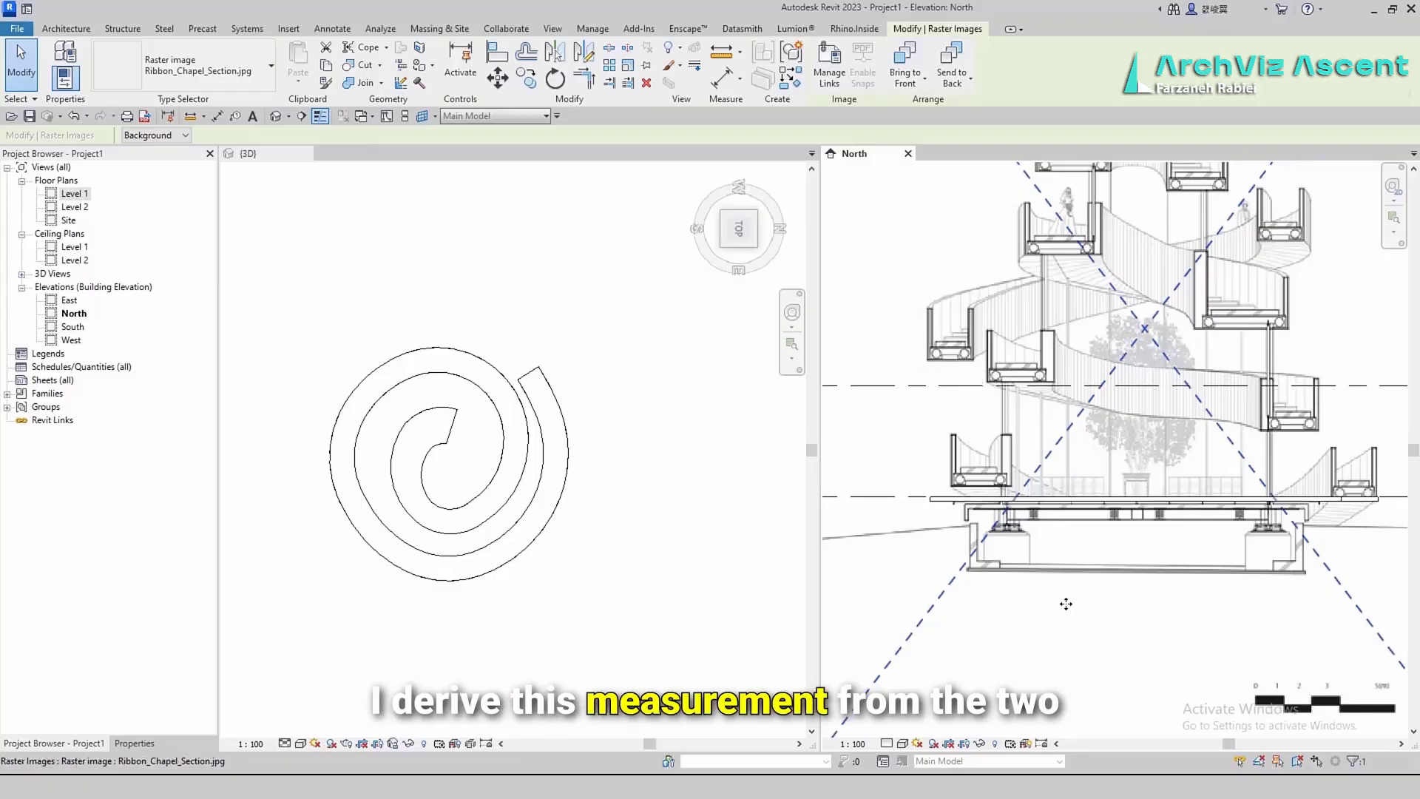
key(Up)
key(Up)
key(Up)
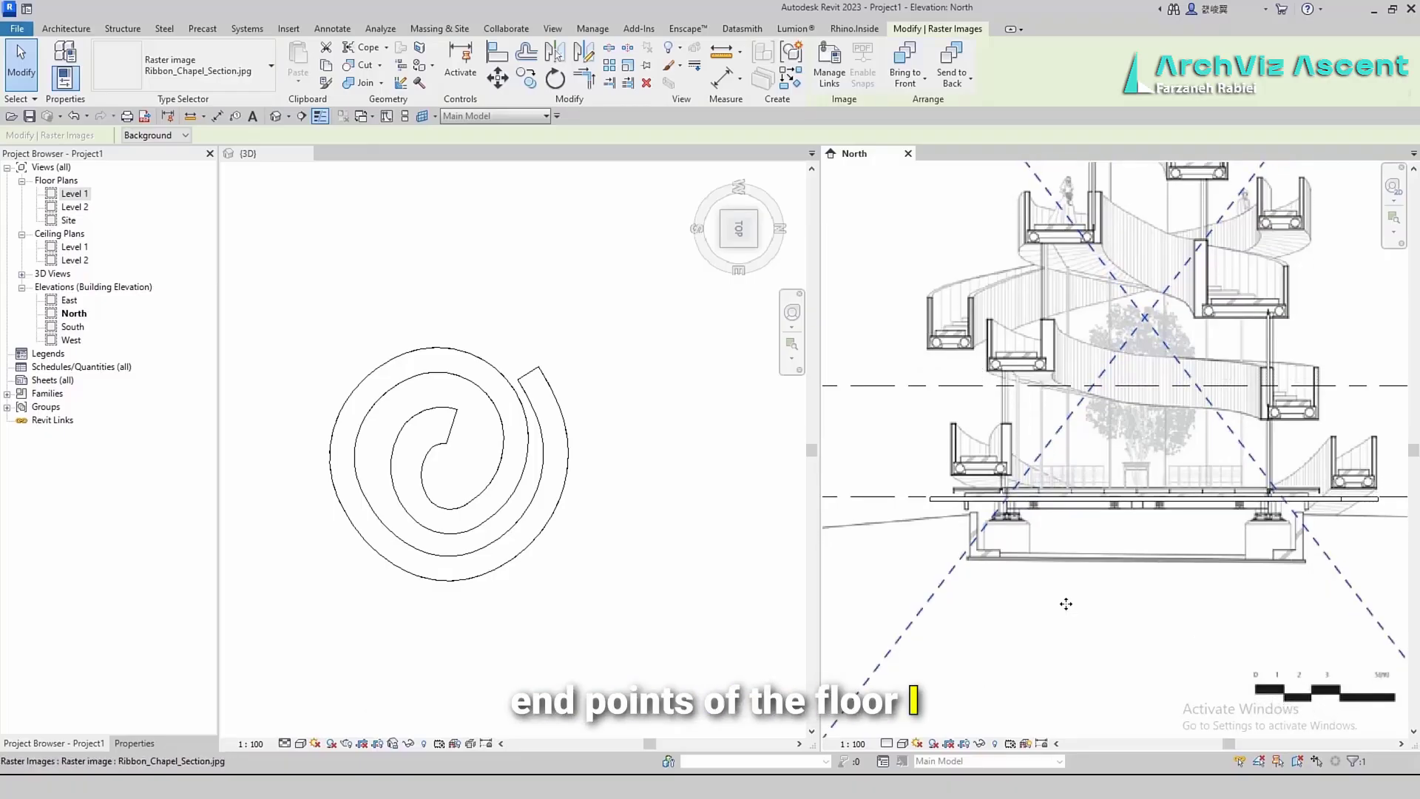
key(Up)
key(Up)
key(Up)
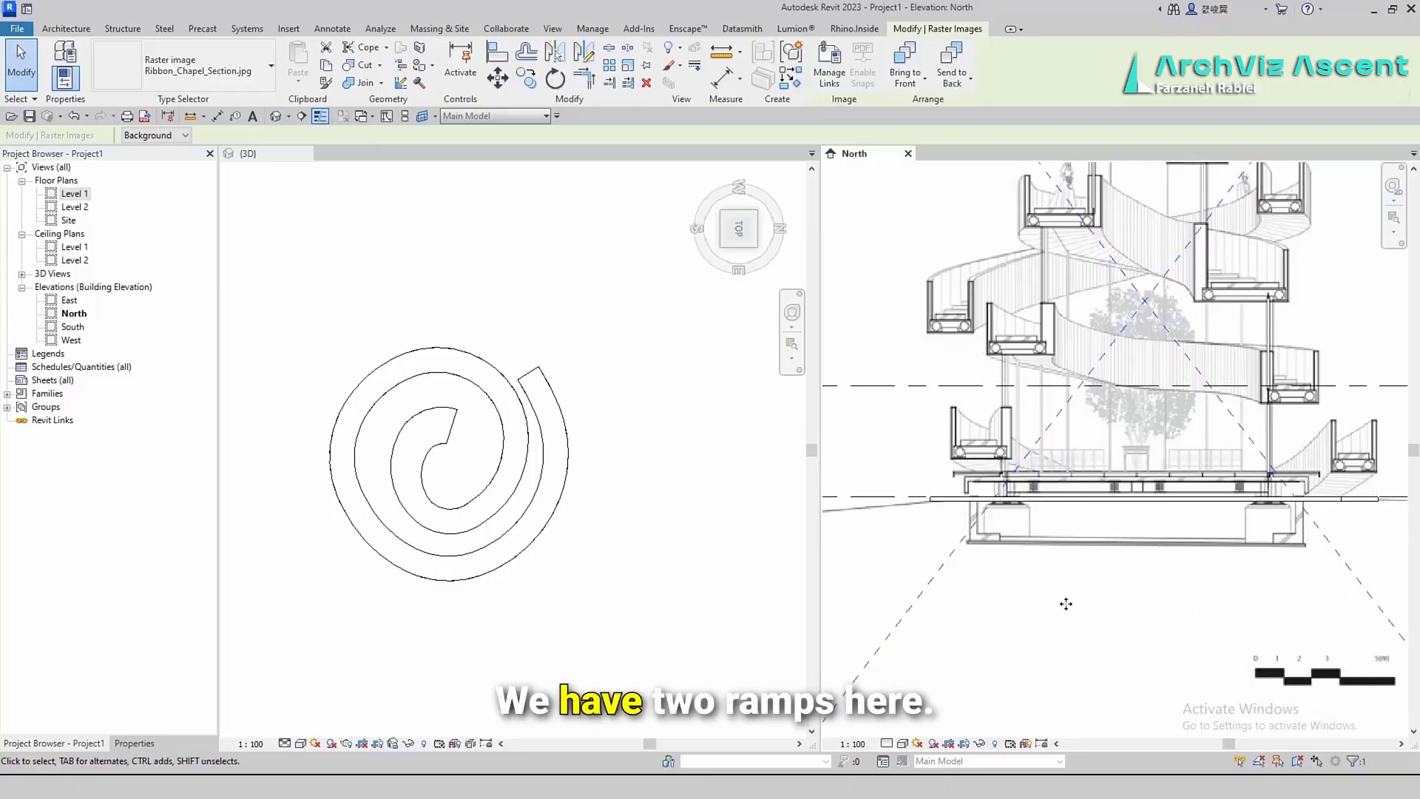
scroll(1066, 603, down, 2)
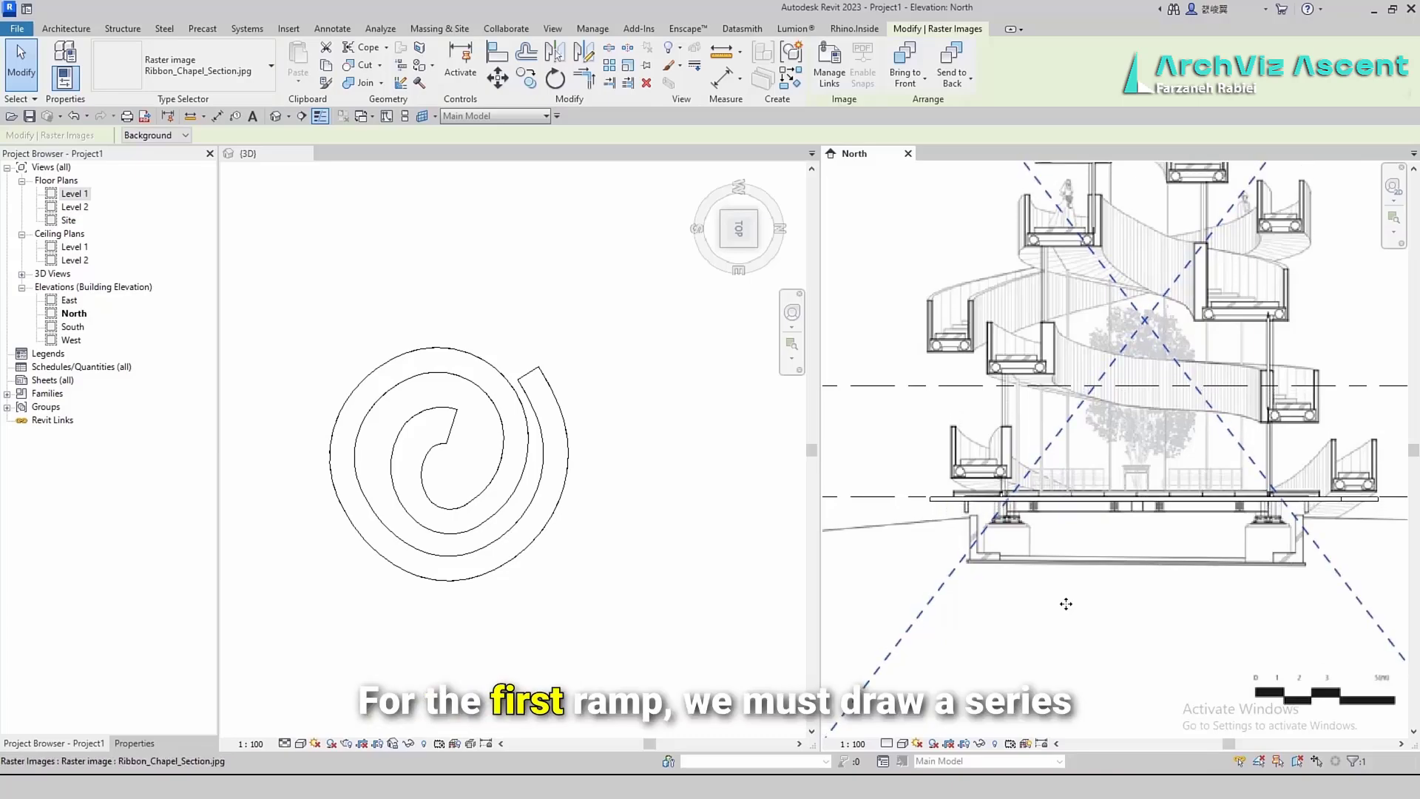
scroll(932, 535, down, 3)
key(Escape)
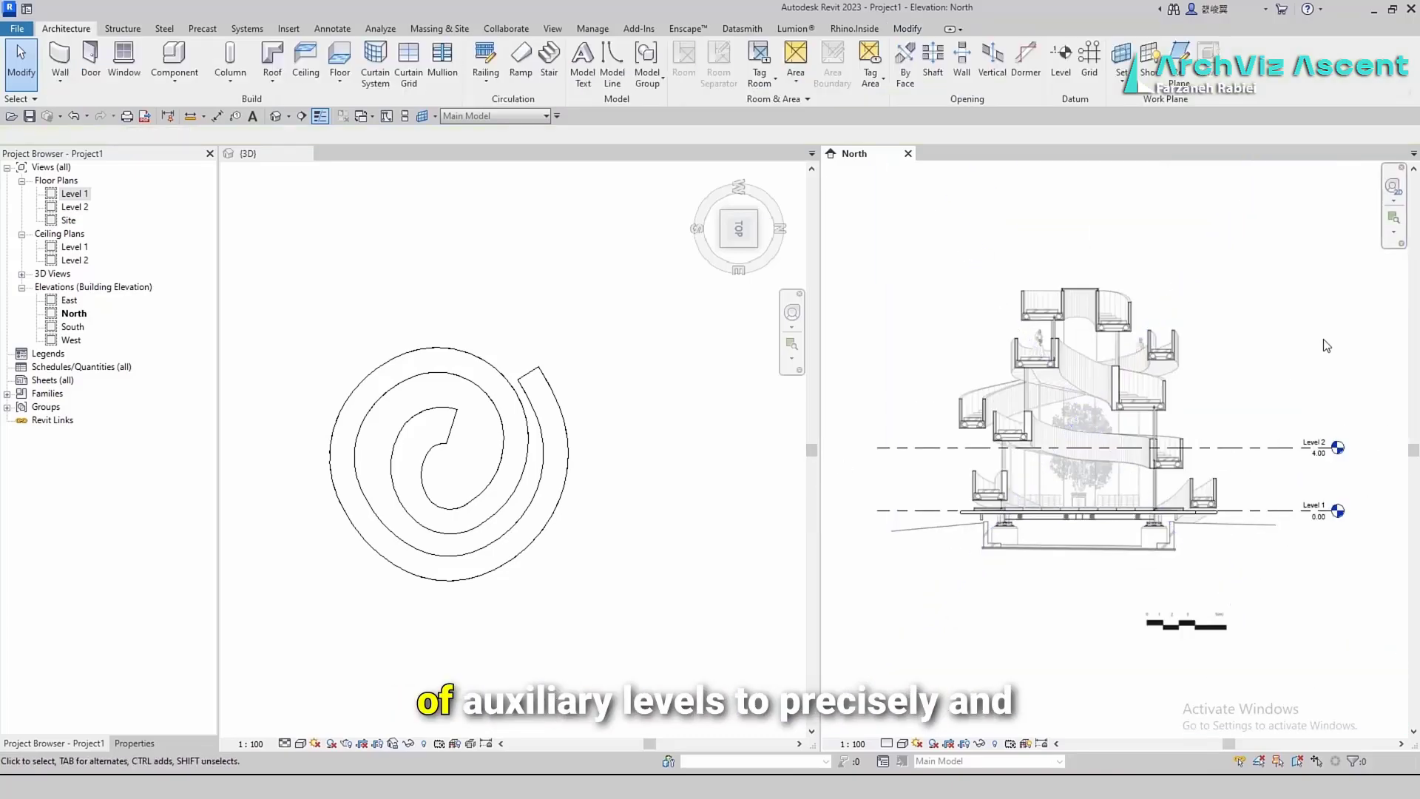
Add a level without a plan view at 12.50, through the topmost cut piece of ramp in the section image
scroll(1201, 344, up, 2)
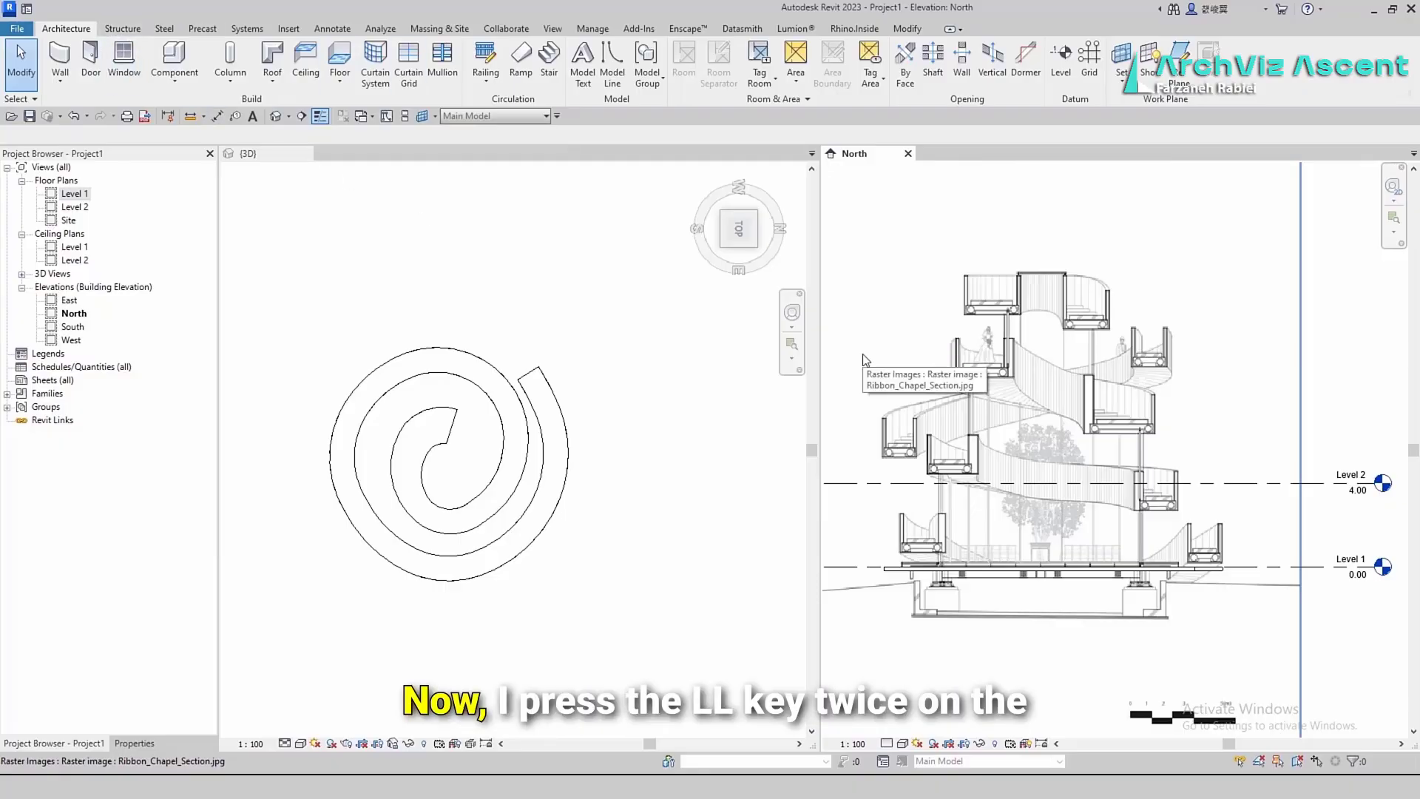
key(l)
key(l)
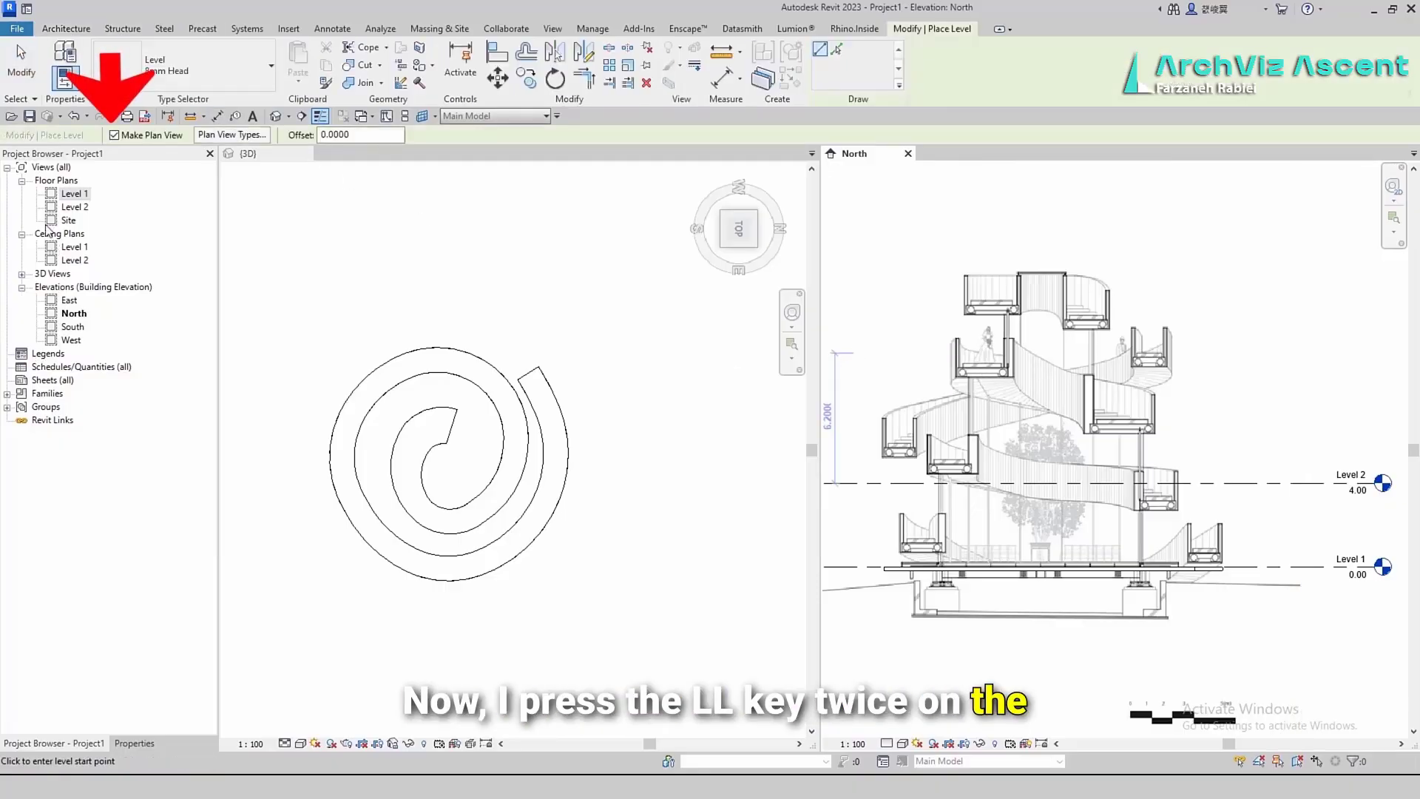
click(115, 136)
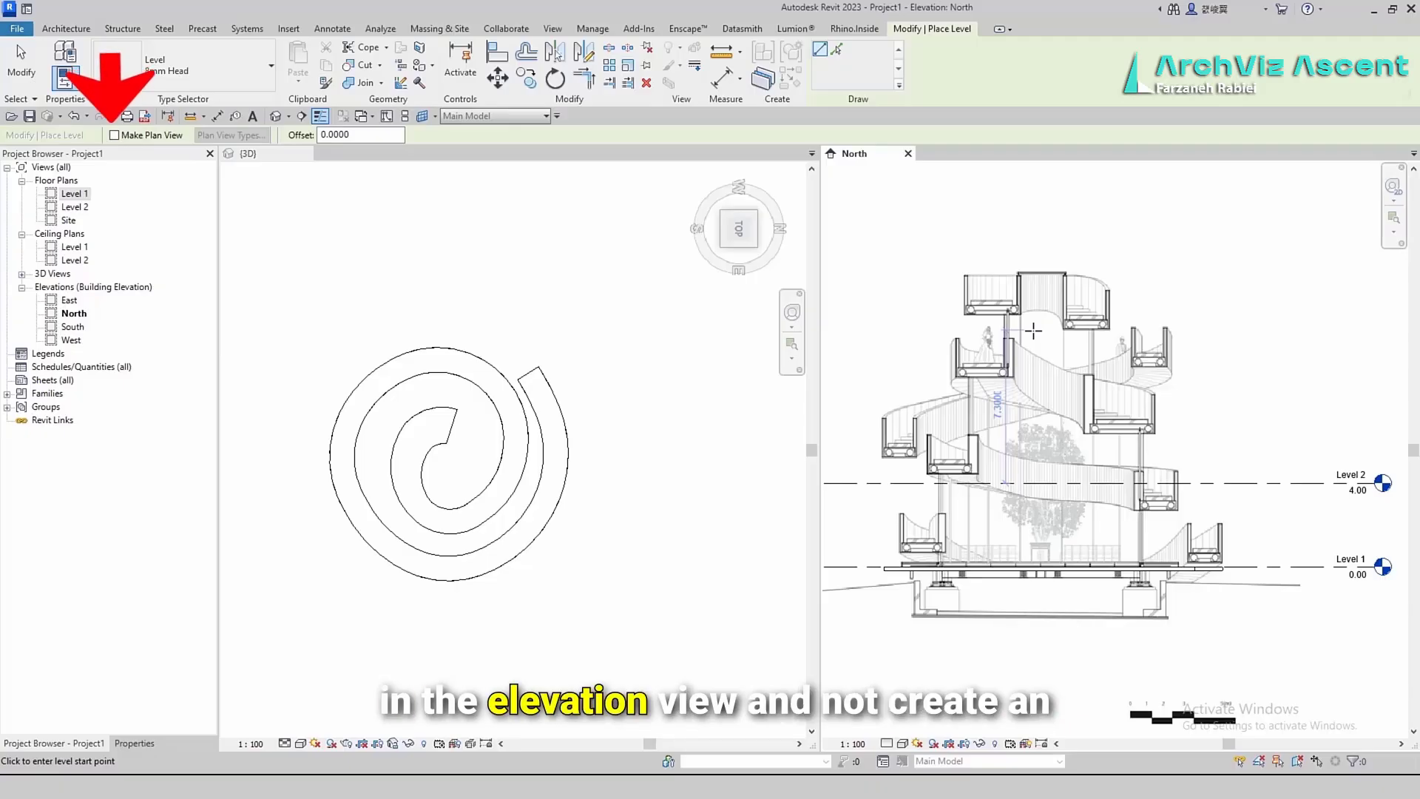
scroll(1051, 313, up, 2)
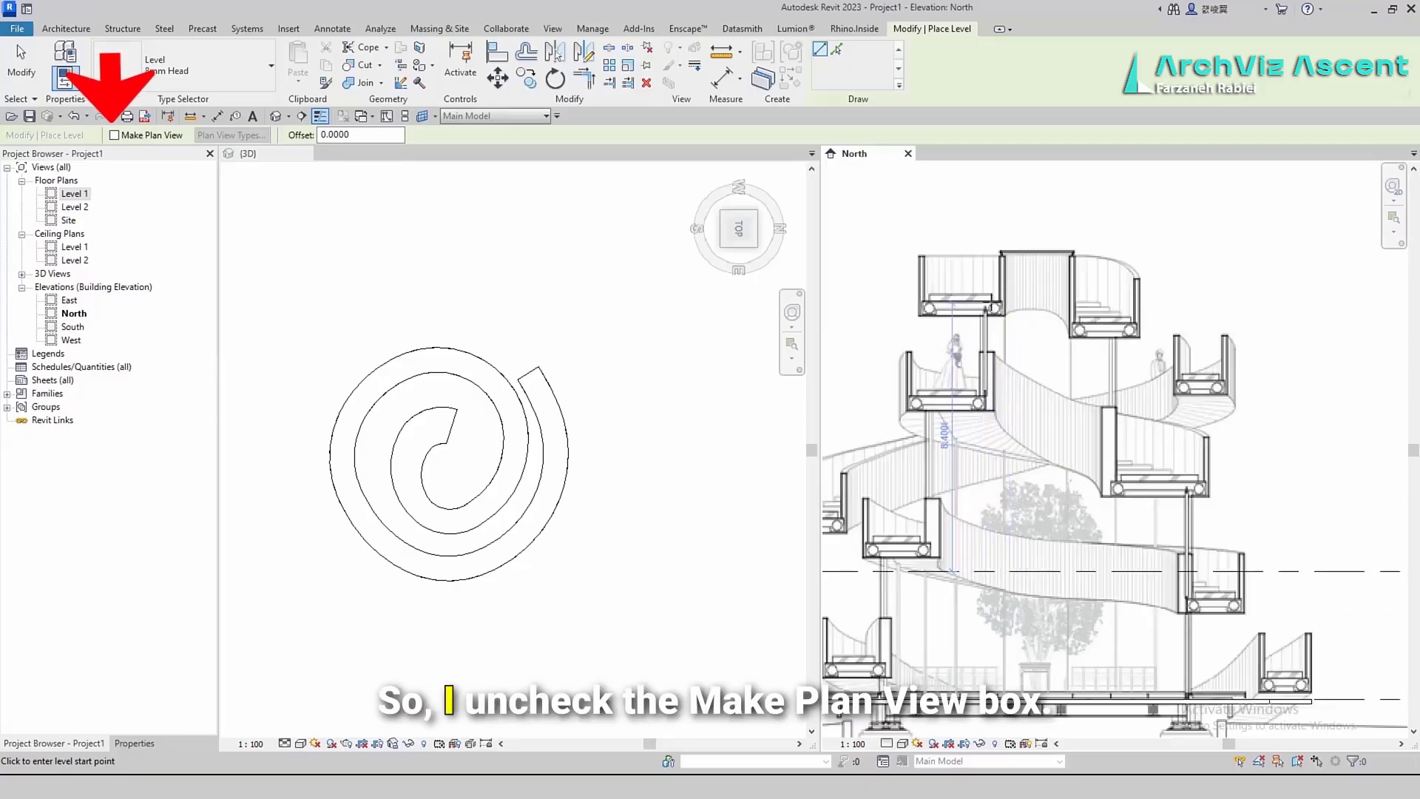
click(989, 298)
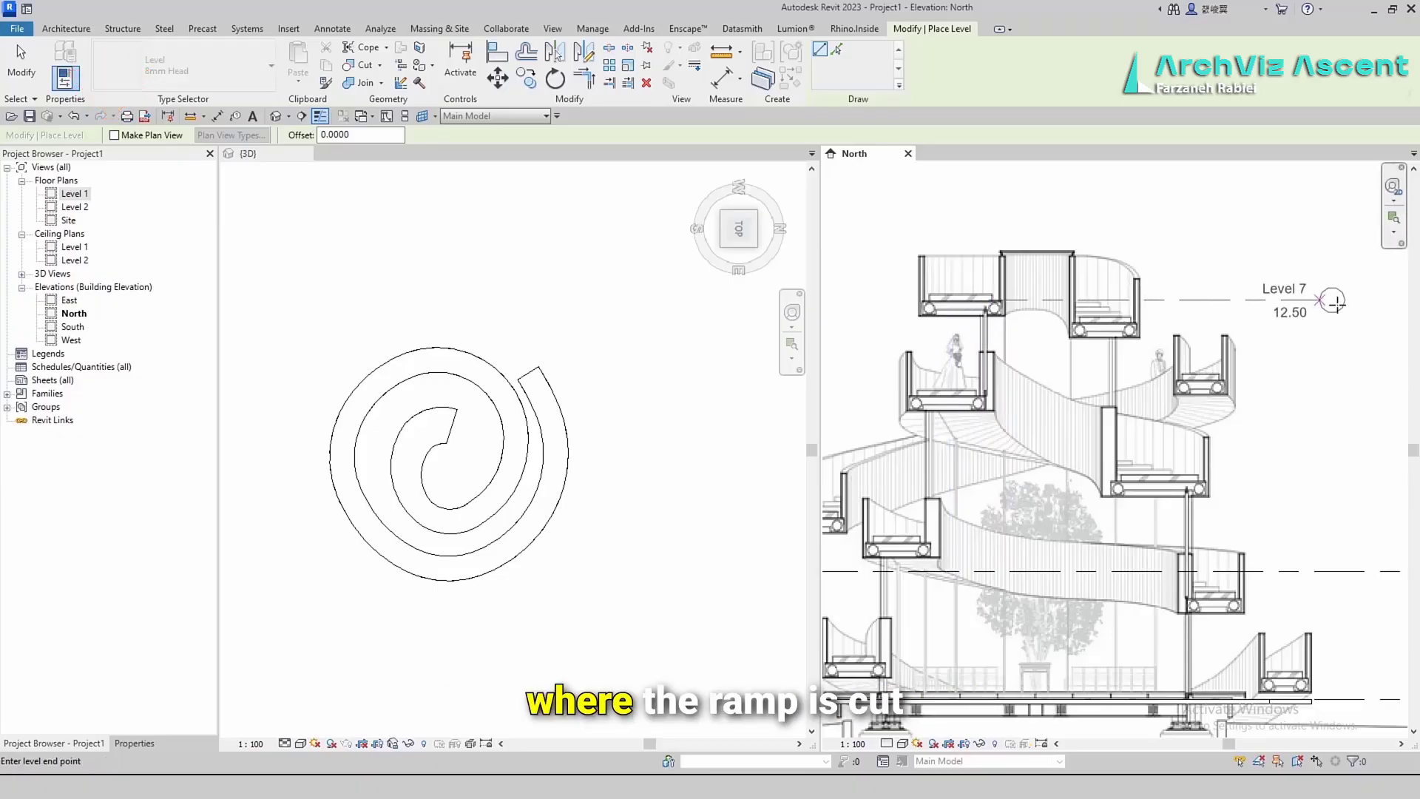
click(1364, 299)
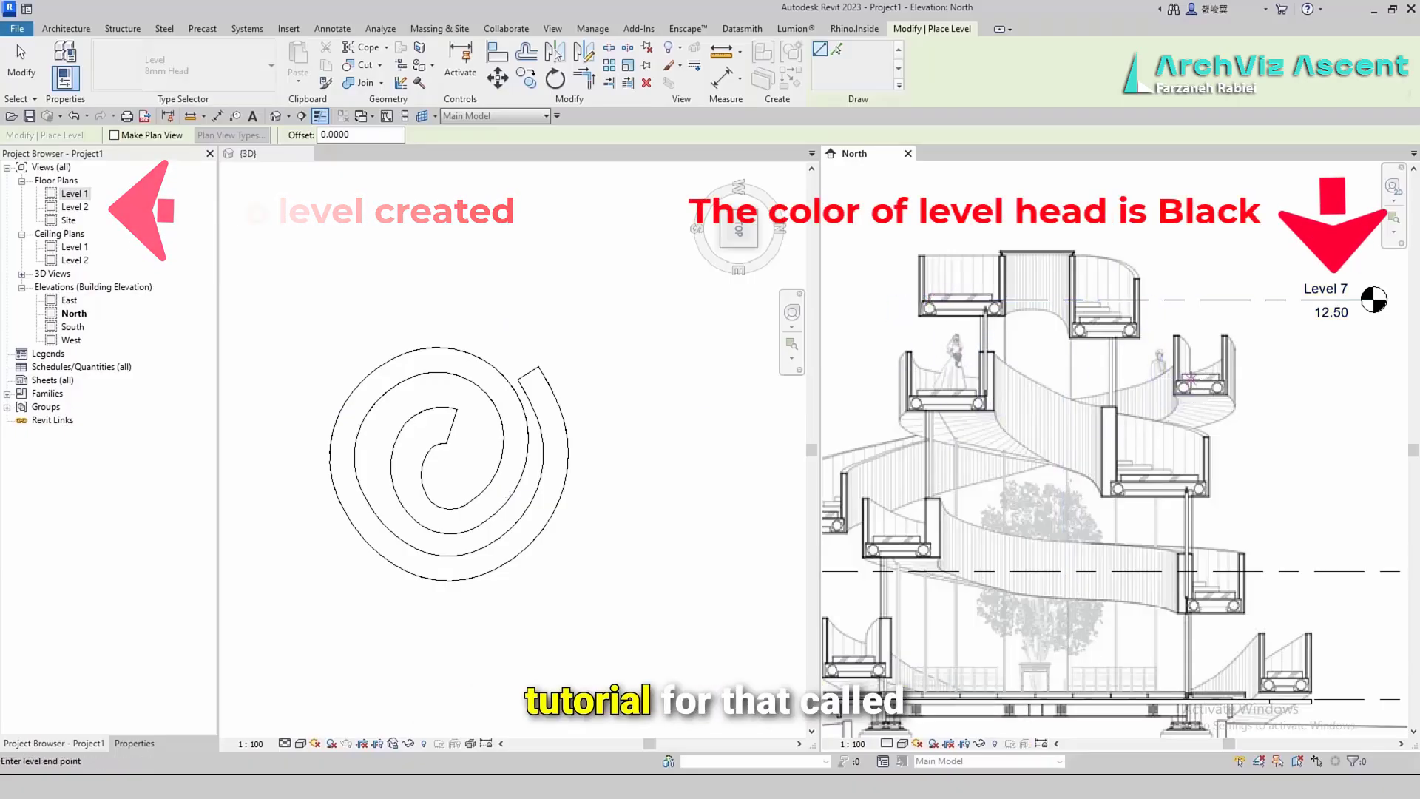
Add three more levels without plan views at the cut ramp slabs, at elevations 10.00, 5.60 and 0.60
click(1191, 380)
click(1380, 380)
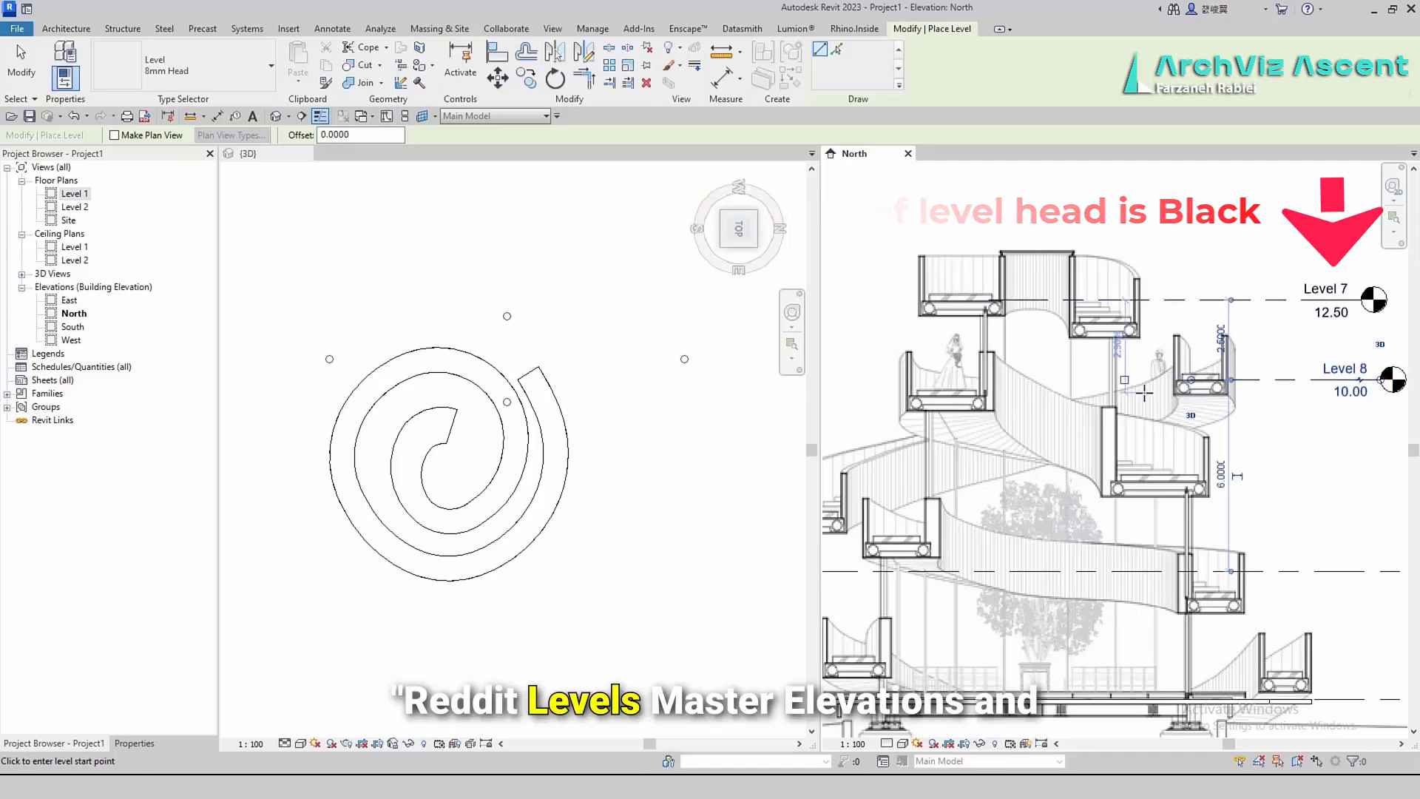
click(850, 522)
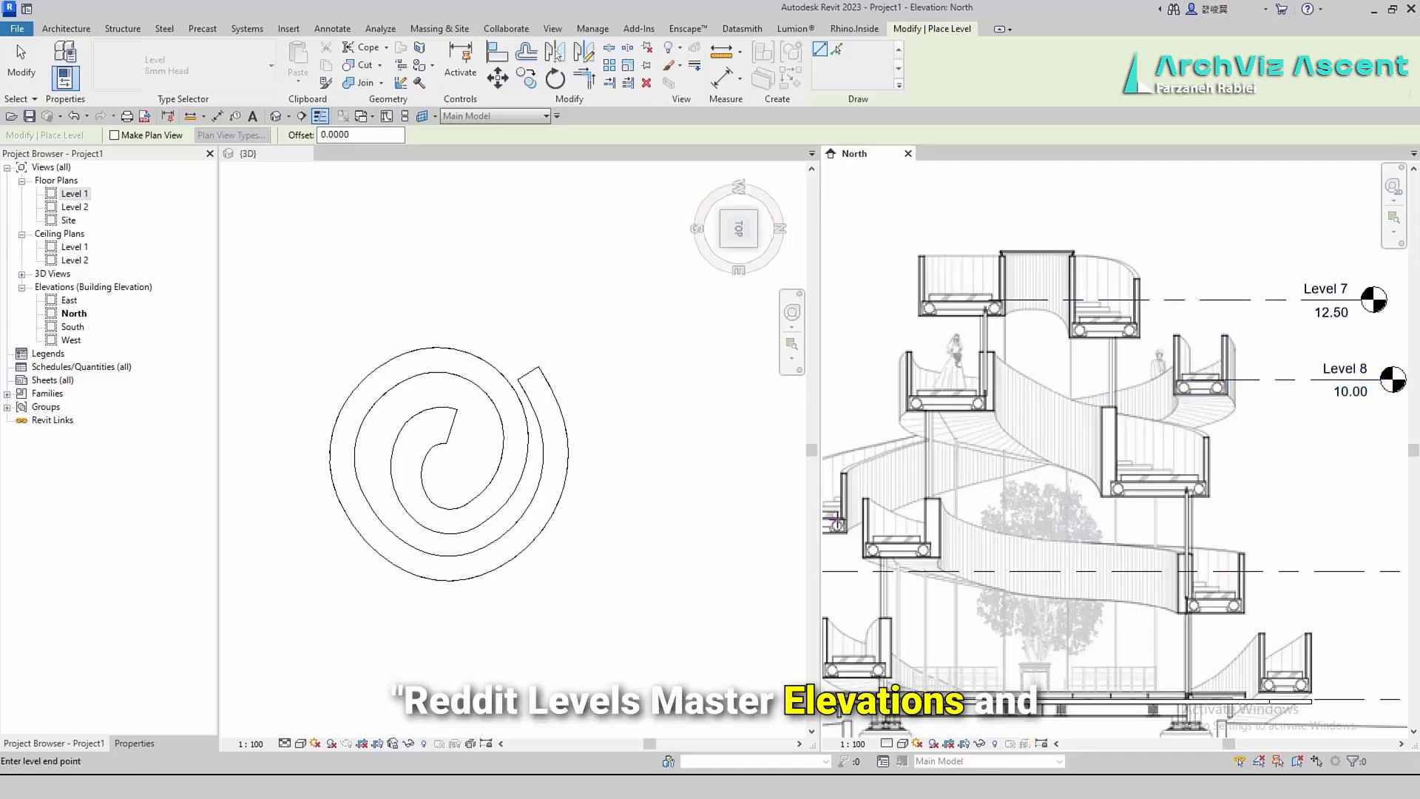
click(1350, 521)
scroll(1220, 558, down, 1)
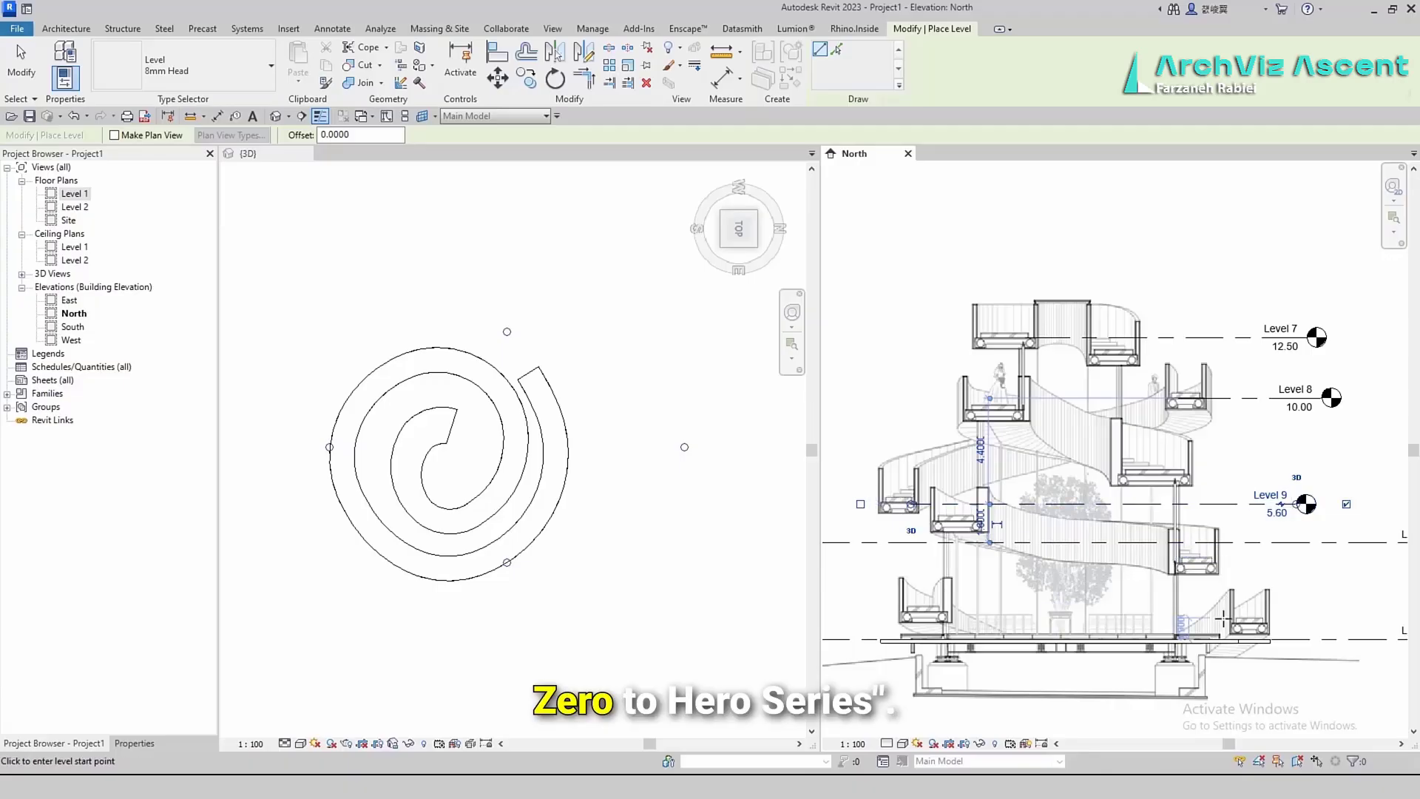
scroll(1251, 631, up, 2)
click(1169, 622)
click(1375, 622)
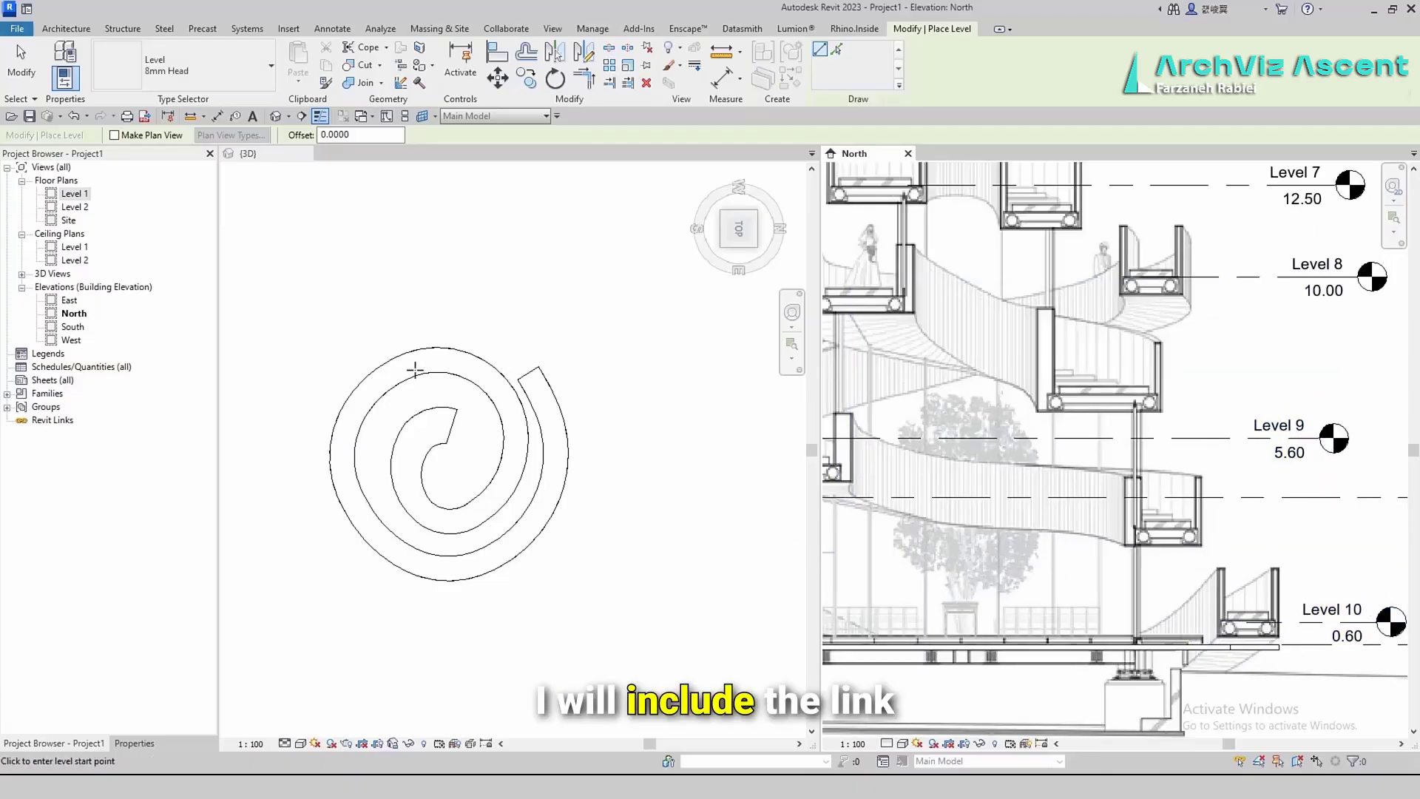
key(Escape)
key(Escape)
Open the Level 1 floor plan beside the North elevation
scroll(507, 422, down, 1)
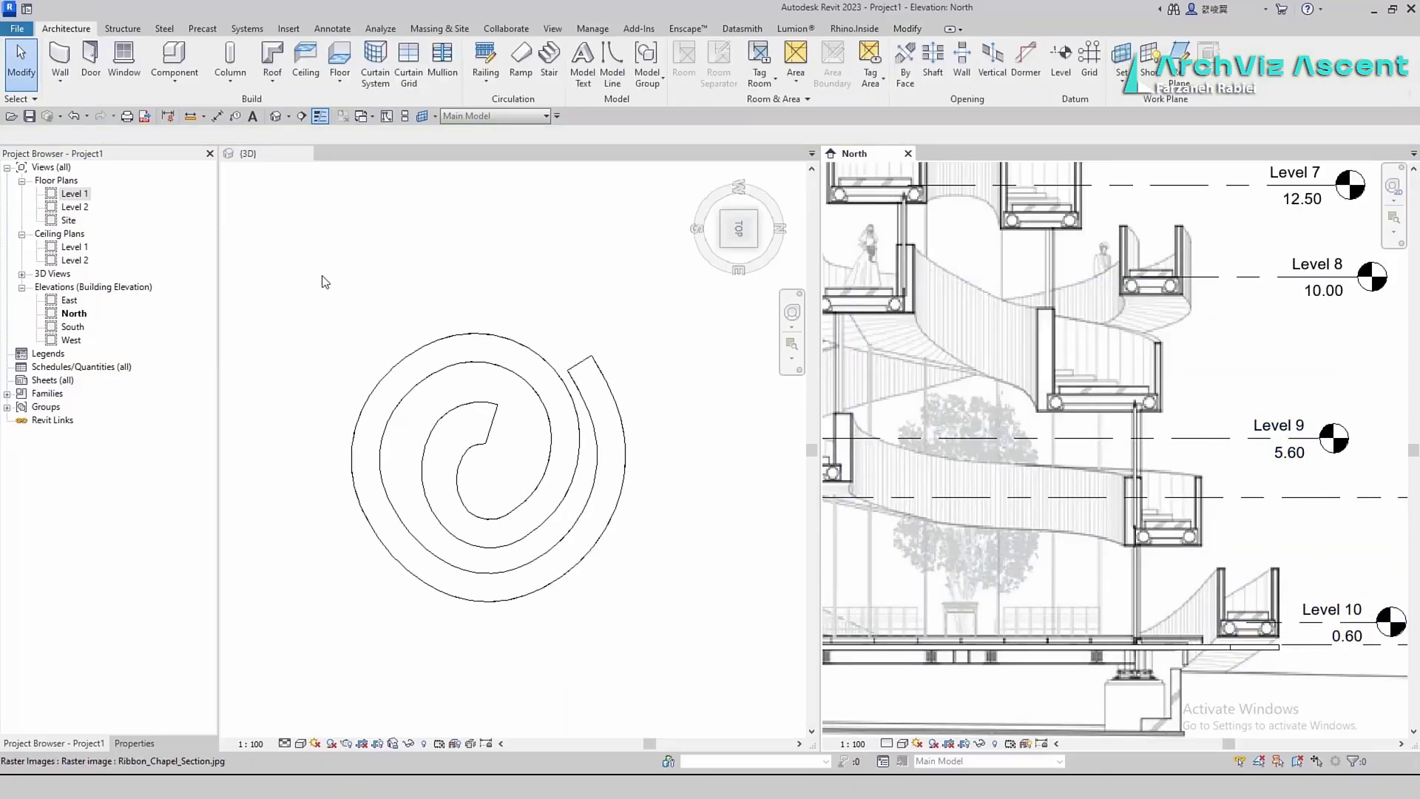
double_click(74, 193)
scroll(443, 448, up, 2)
Modify the spiral floor's sub-elements, setting the elevation of its inner end edge to 12.5
click(444, 447)
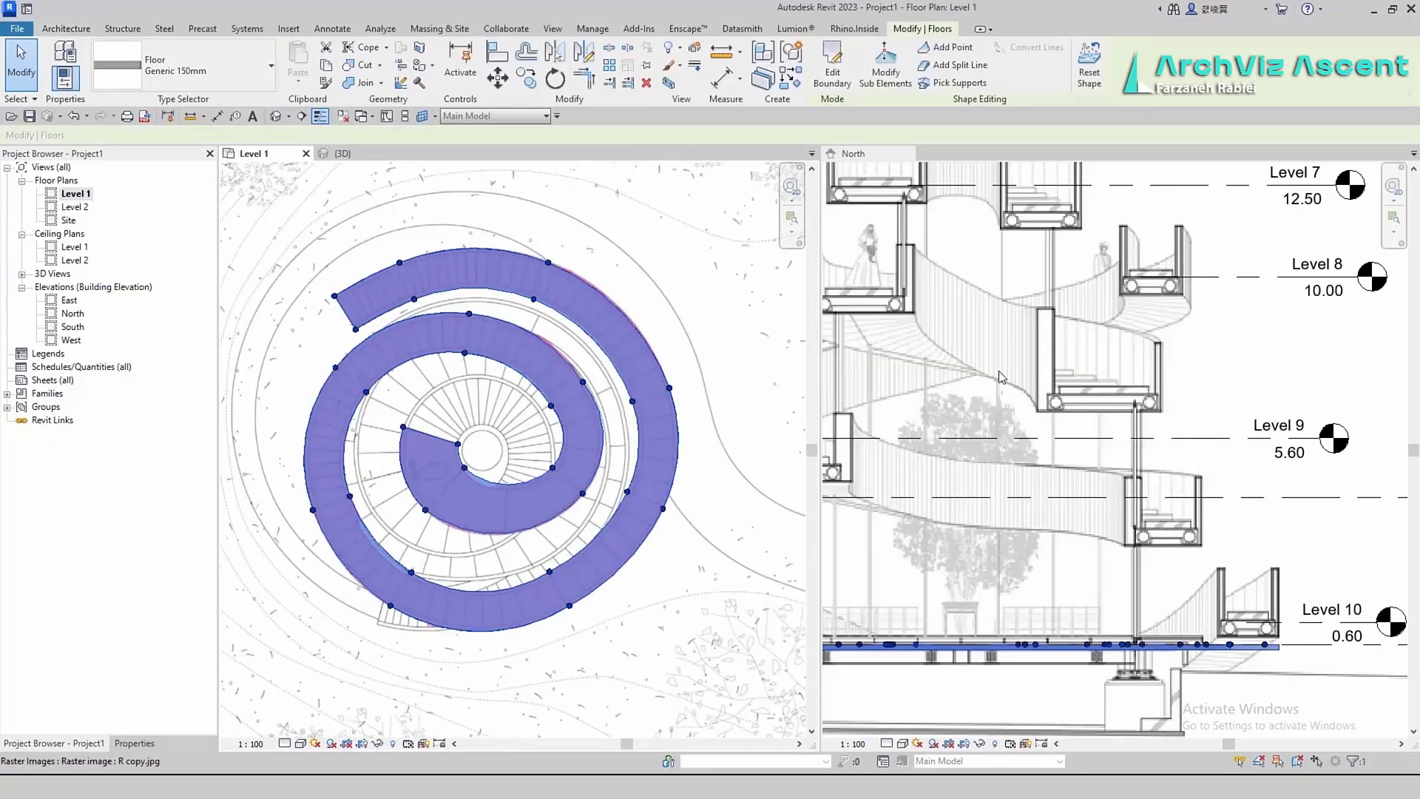
scroll(1296, 313, down, 2)
scroll(1295, 313, up, 1)
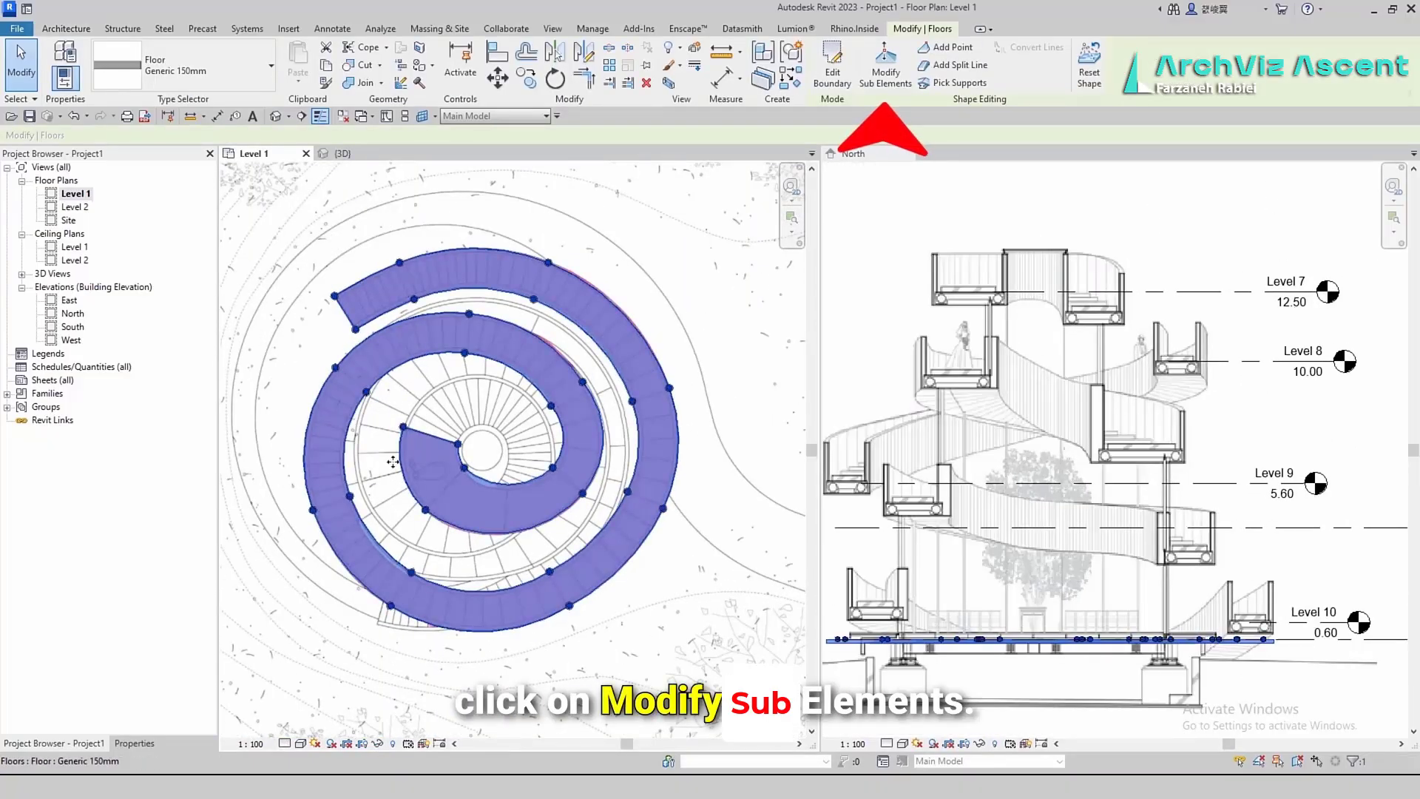
click(885, 65)
click(436, 442)
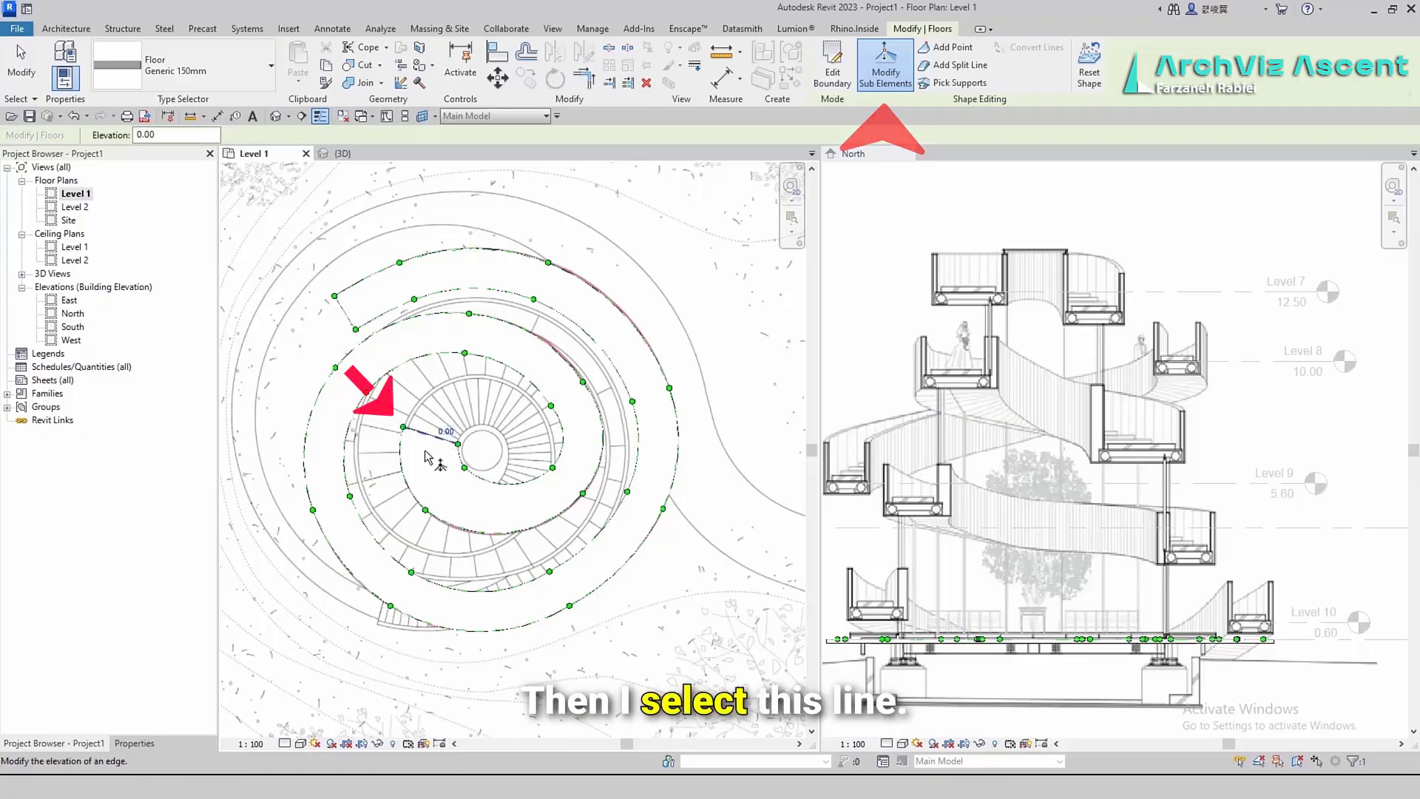
click(446, 427)
text(12)
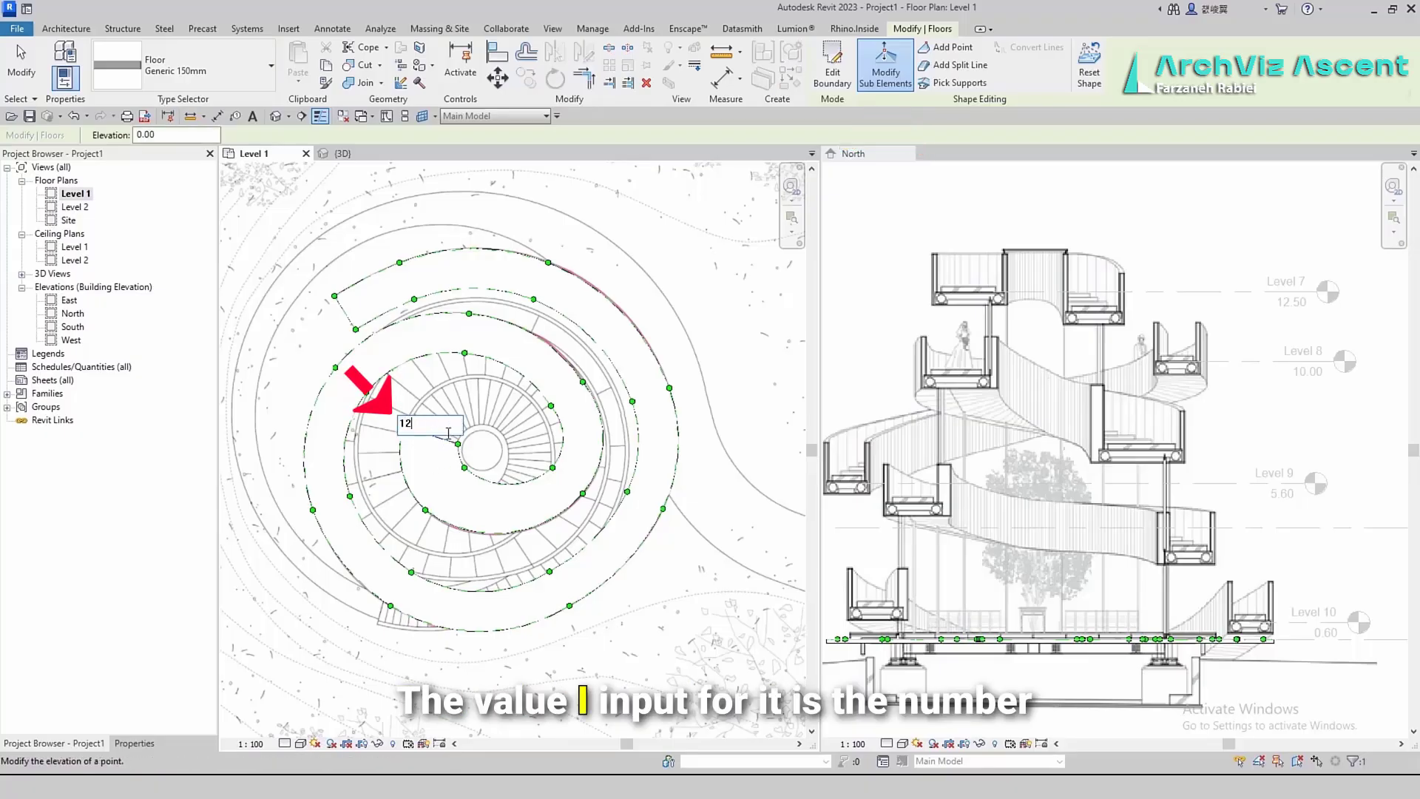
text(.5)
key(Return)
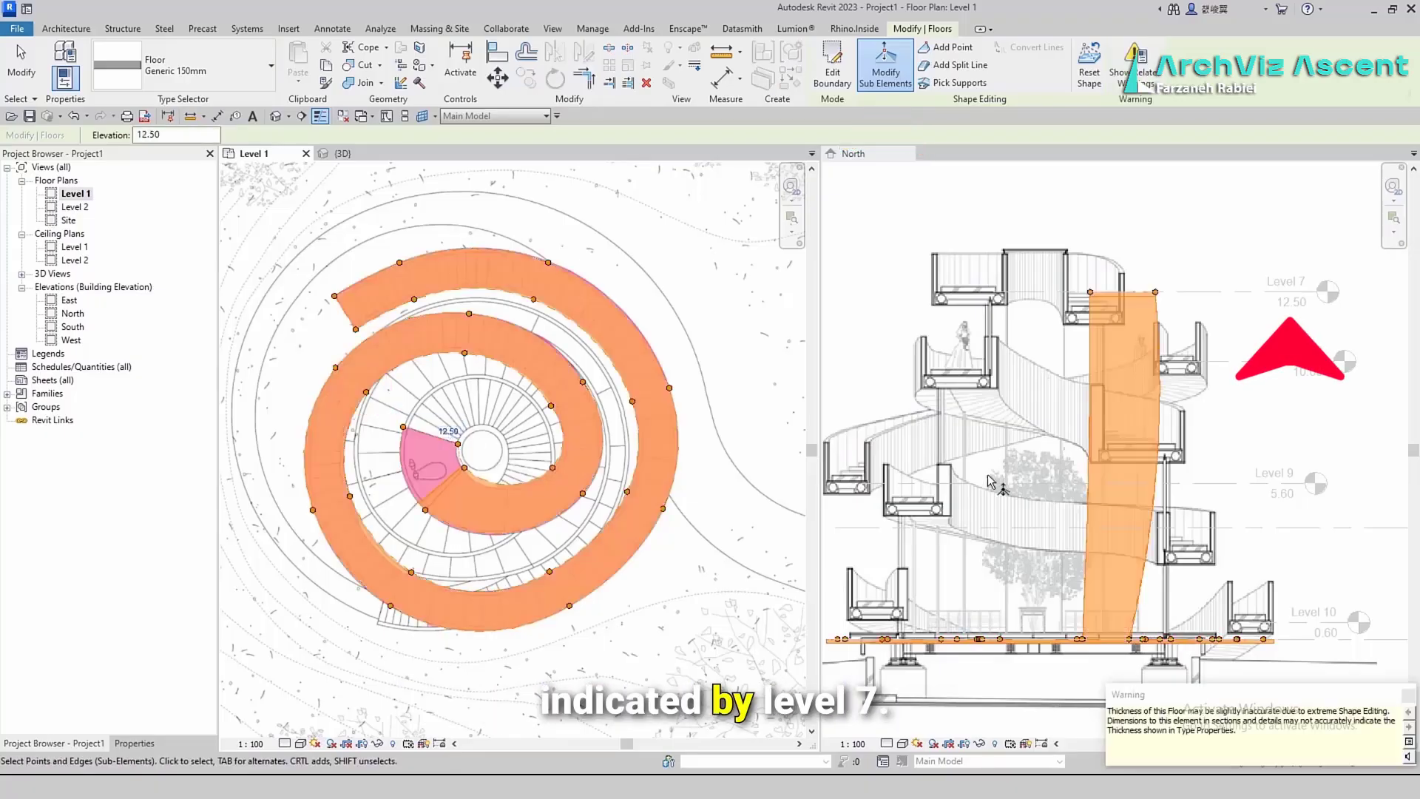
key(Escape)
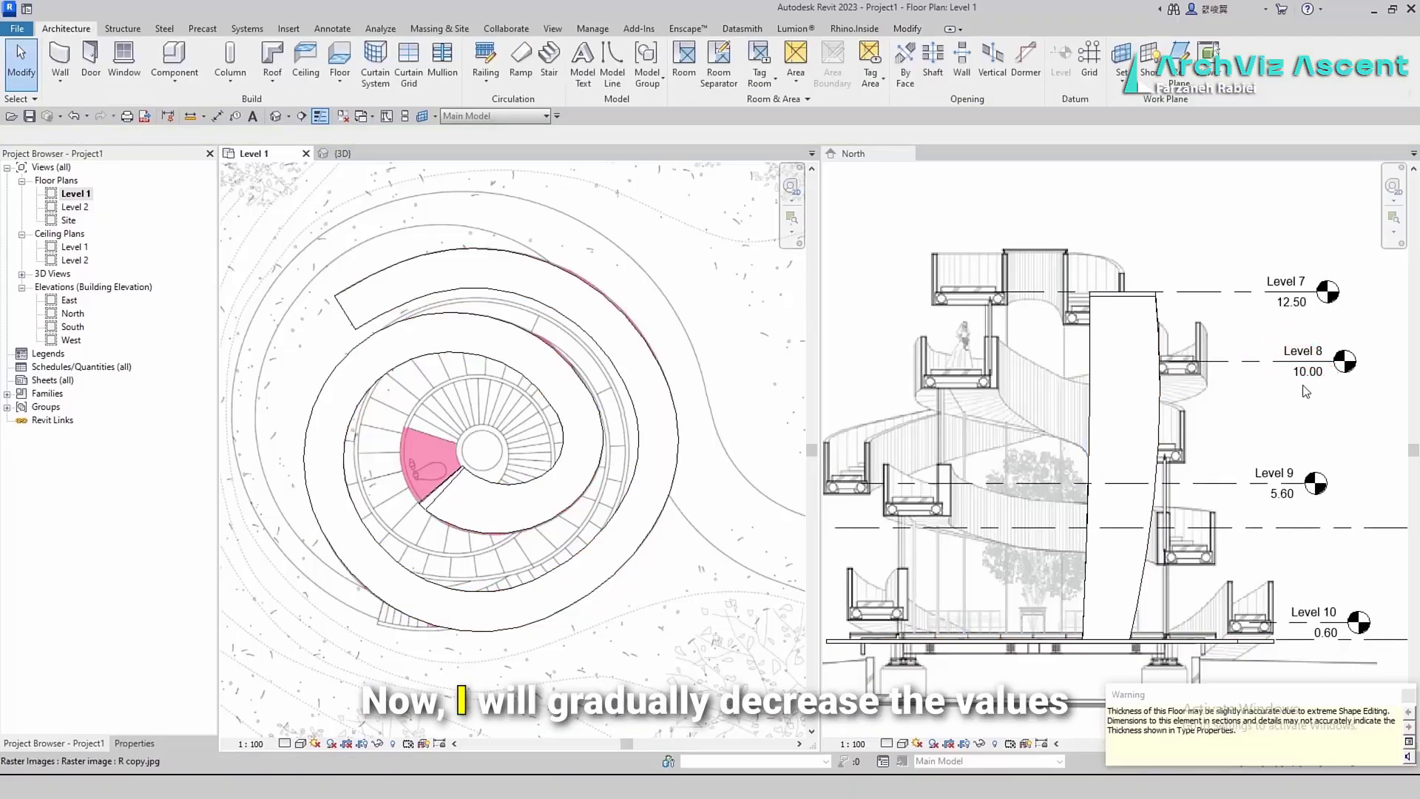
Modify the spiral floor's sub-elements and set the elevation of the fold line nearest the inner end to 12.50
click(459, 448)
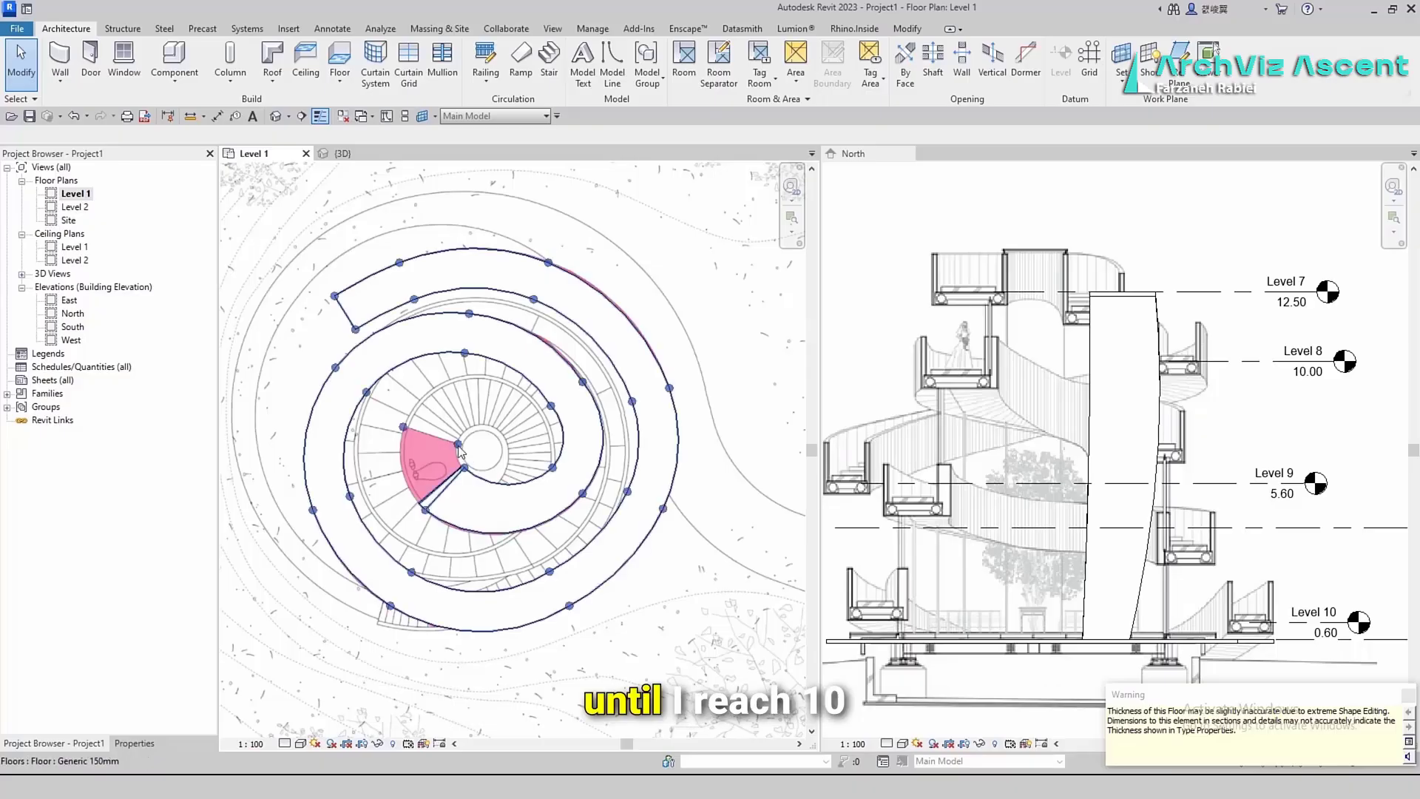
scroll(446, 485, up, 1)
click(475, 491)
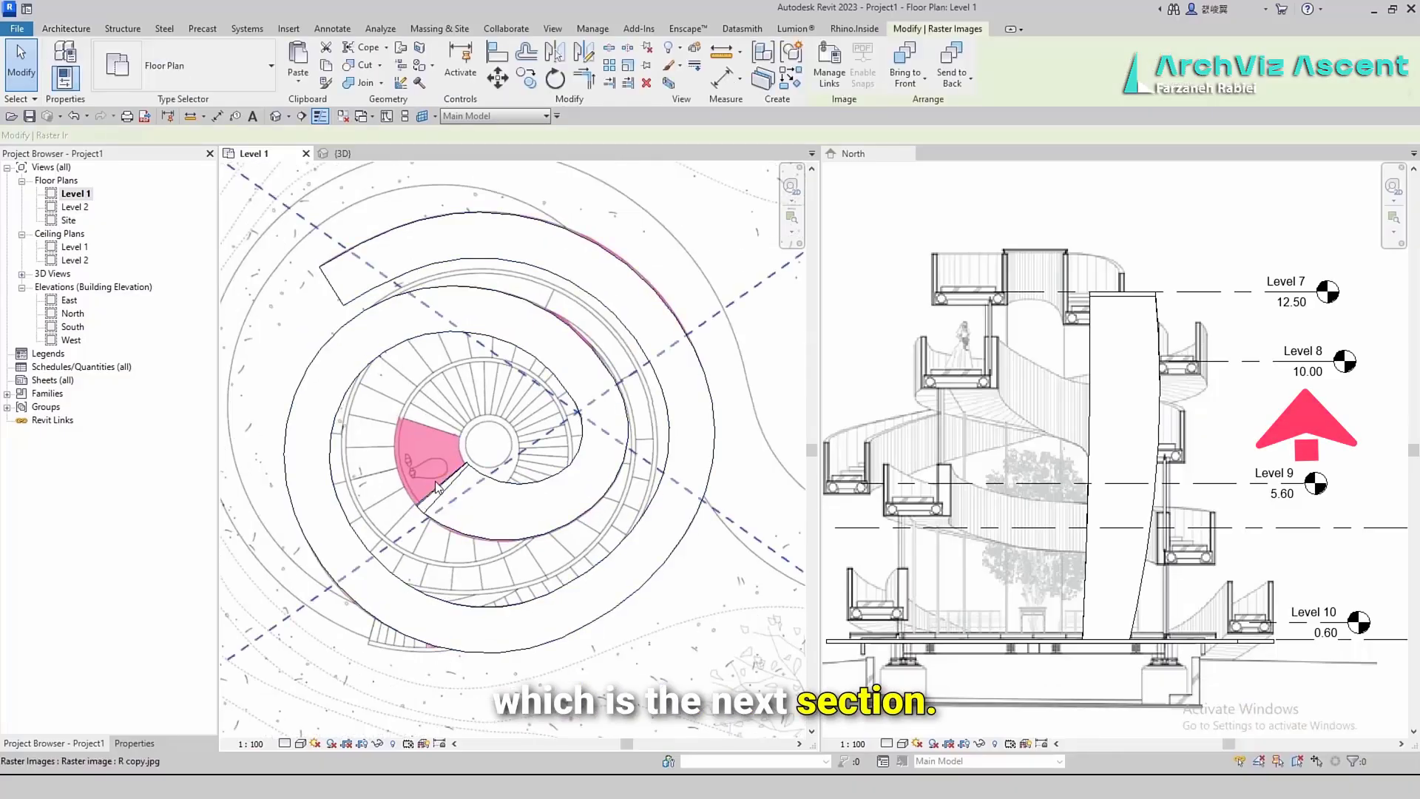
key(Escape)
click(522, 503)
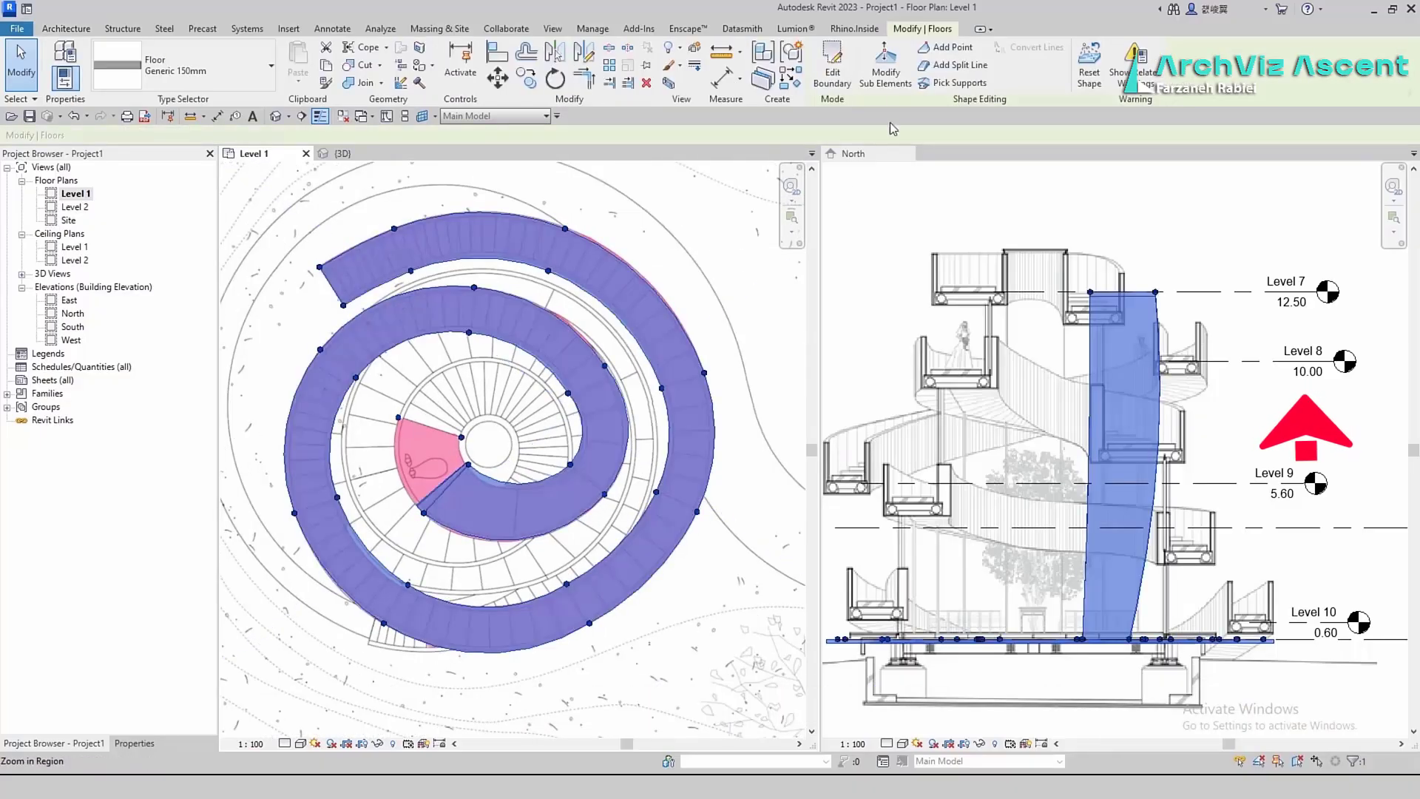
click(885, 71)
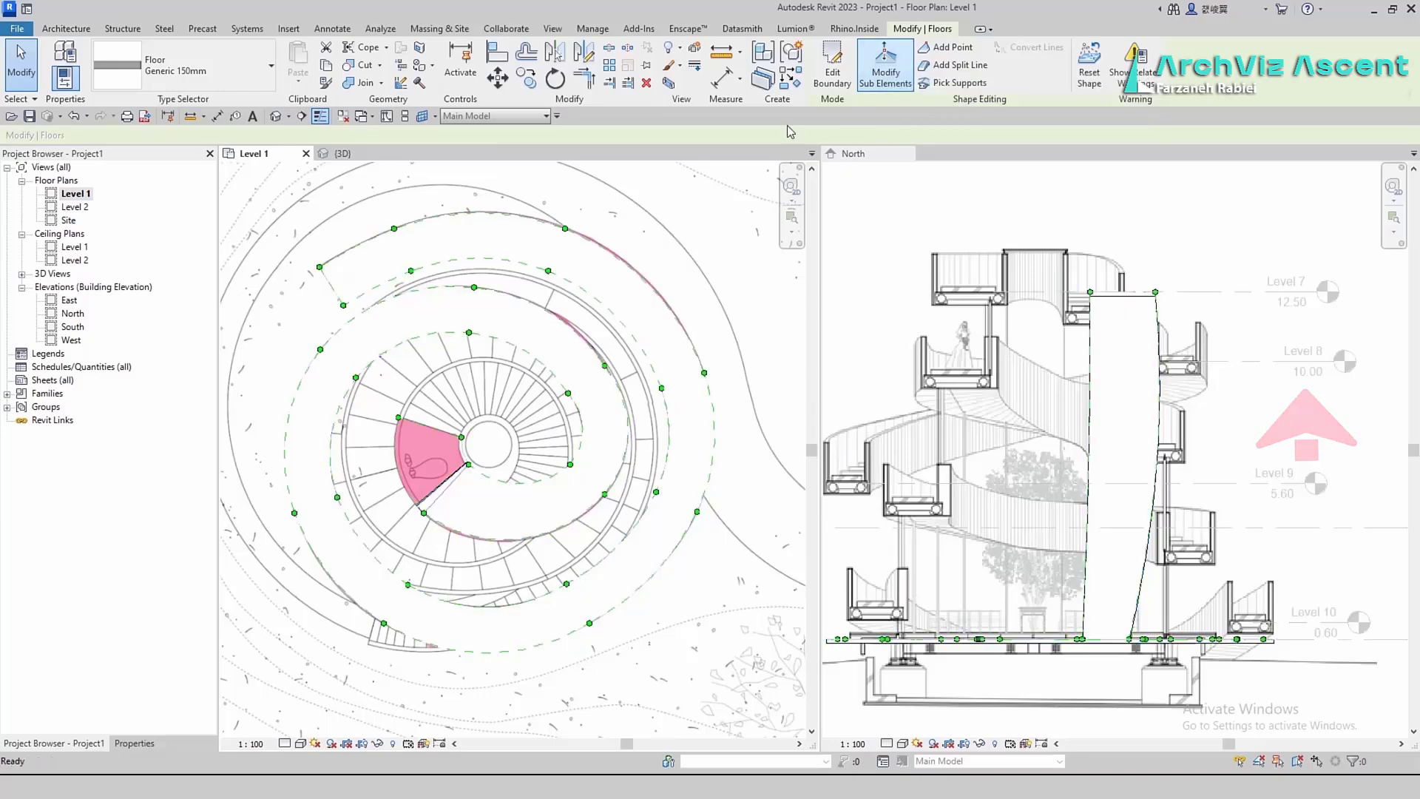
click(446, 495)
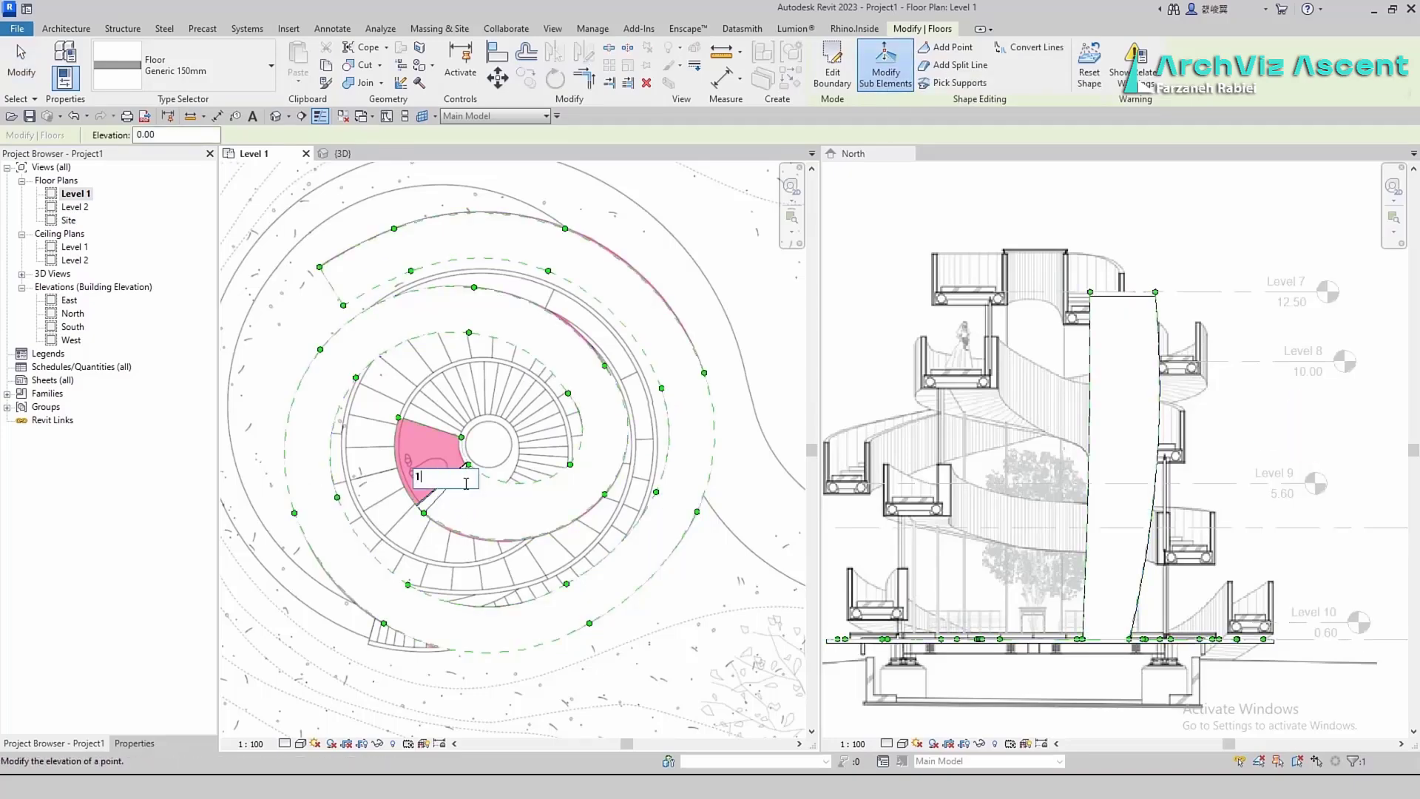
text(12.50)
key(Return)
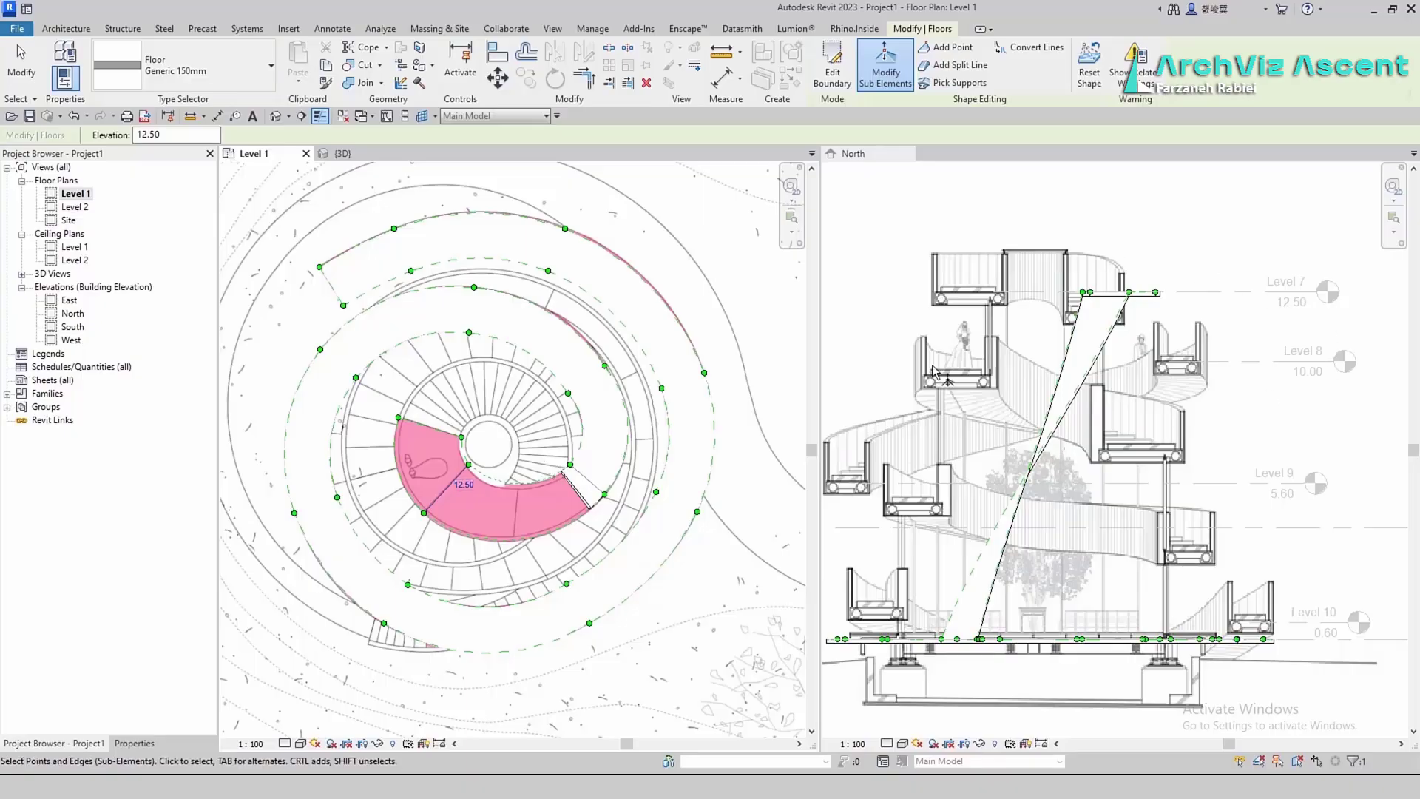
Set the elevation of the second fold line along the ramp's inner coil to 10
click(594, 487)
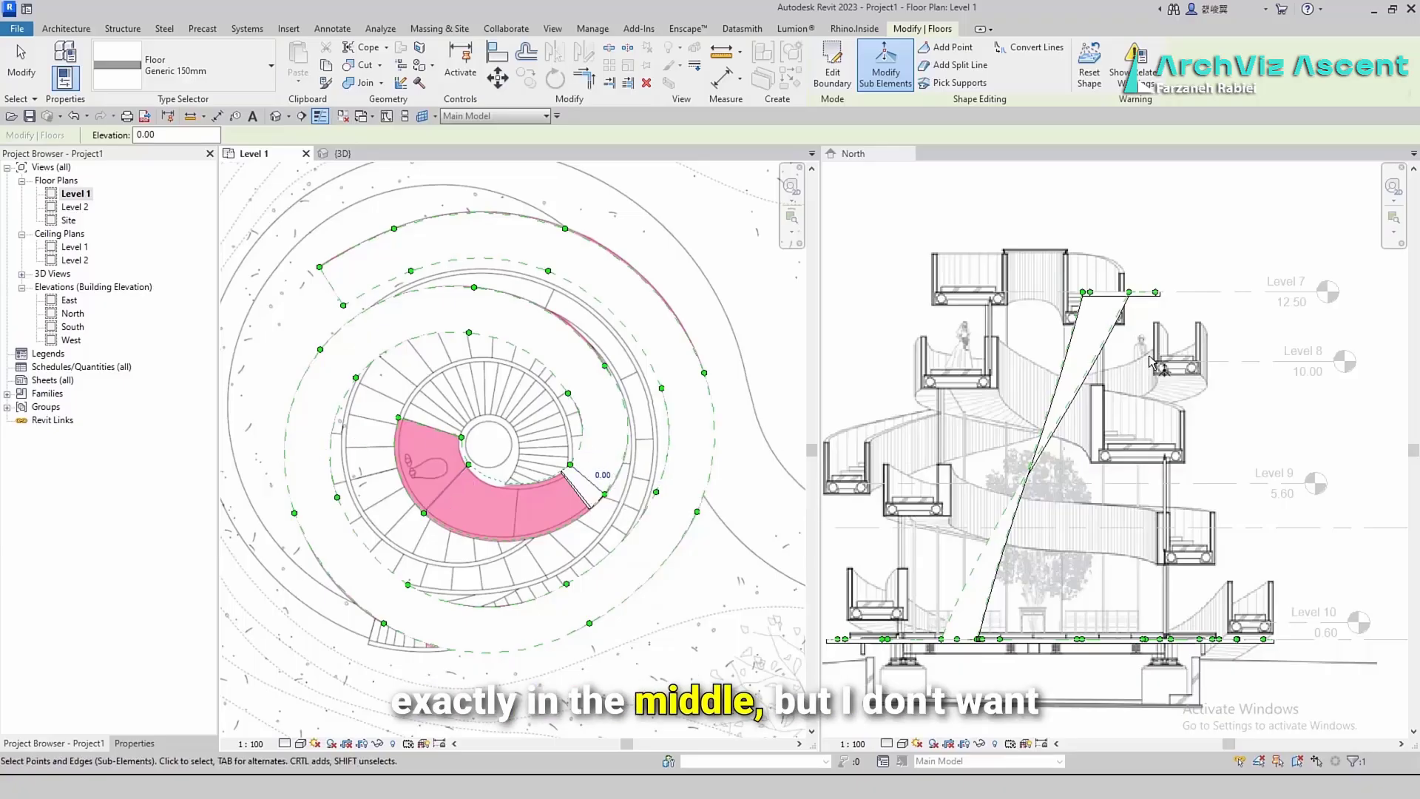
click(601, 476)
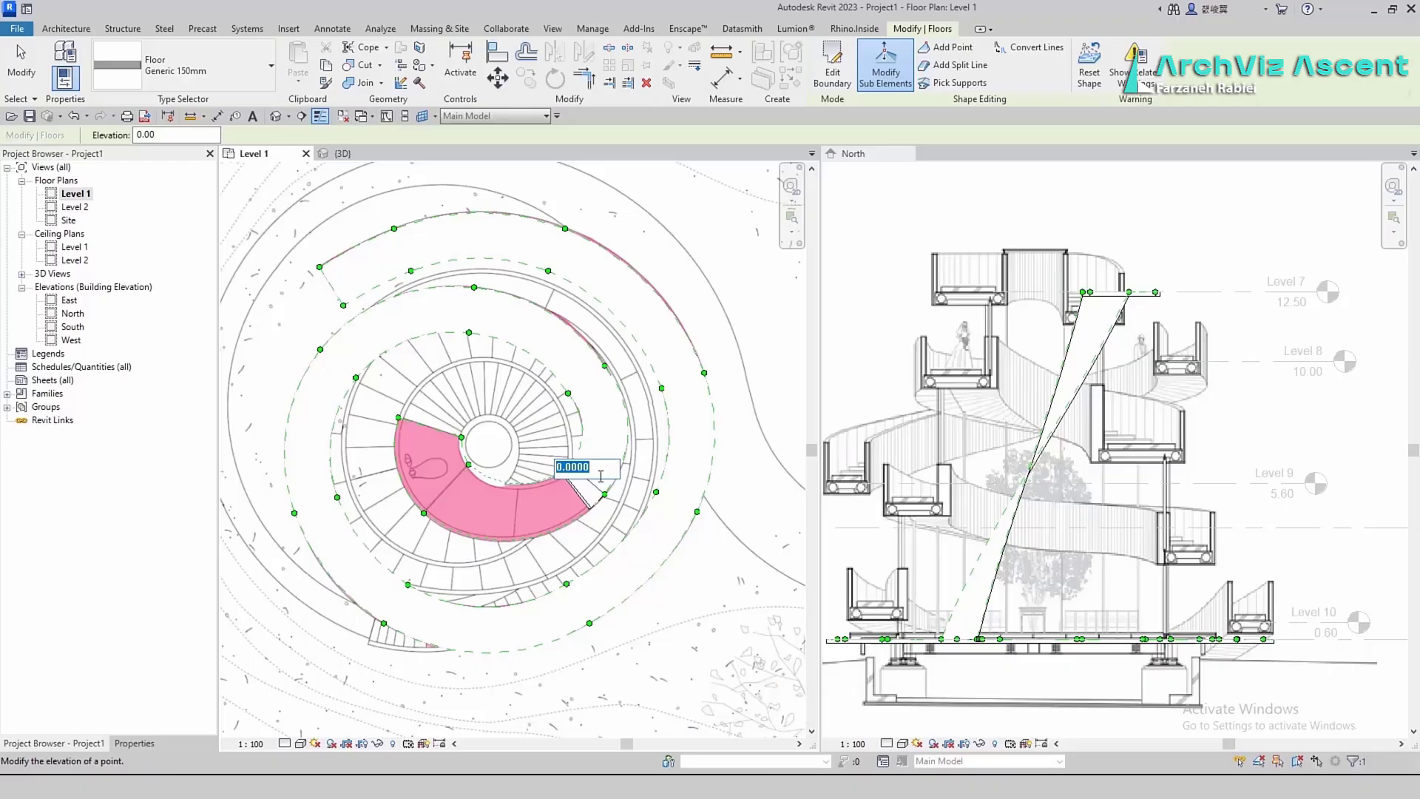
text(10)
key(Return)
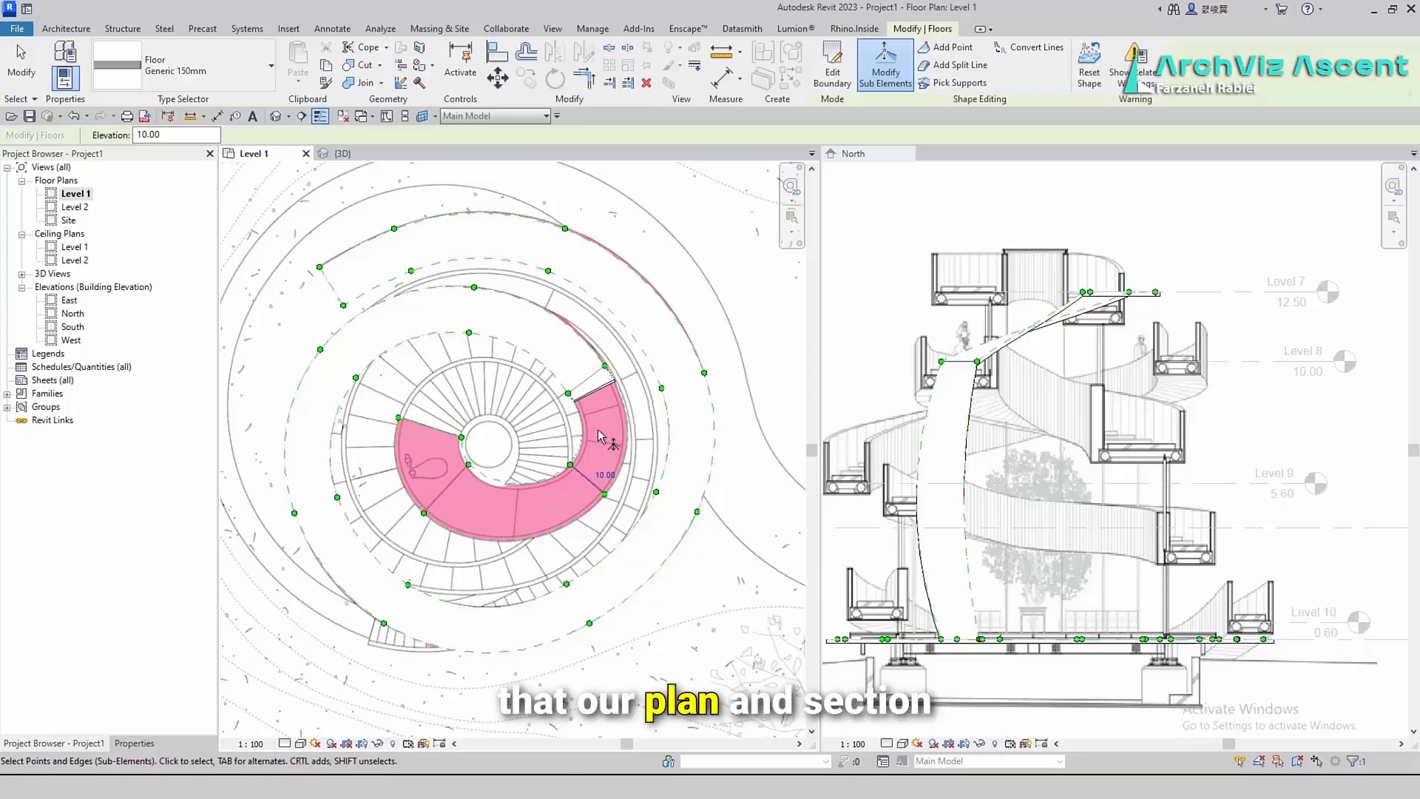
Compare the section line's position across the spiral plan with the ramp cuts in the North elevation
scroll(599, 403, down, 3)
scroll(599, 403, down, 2)
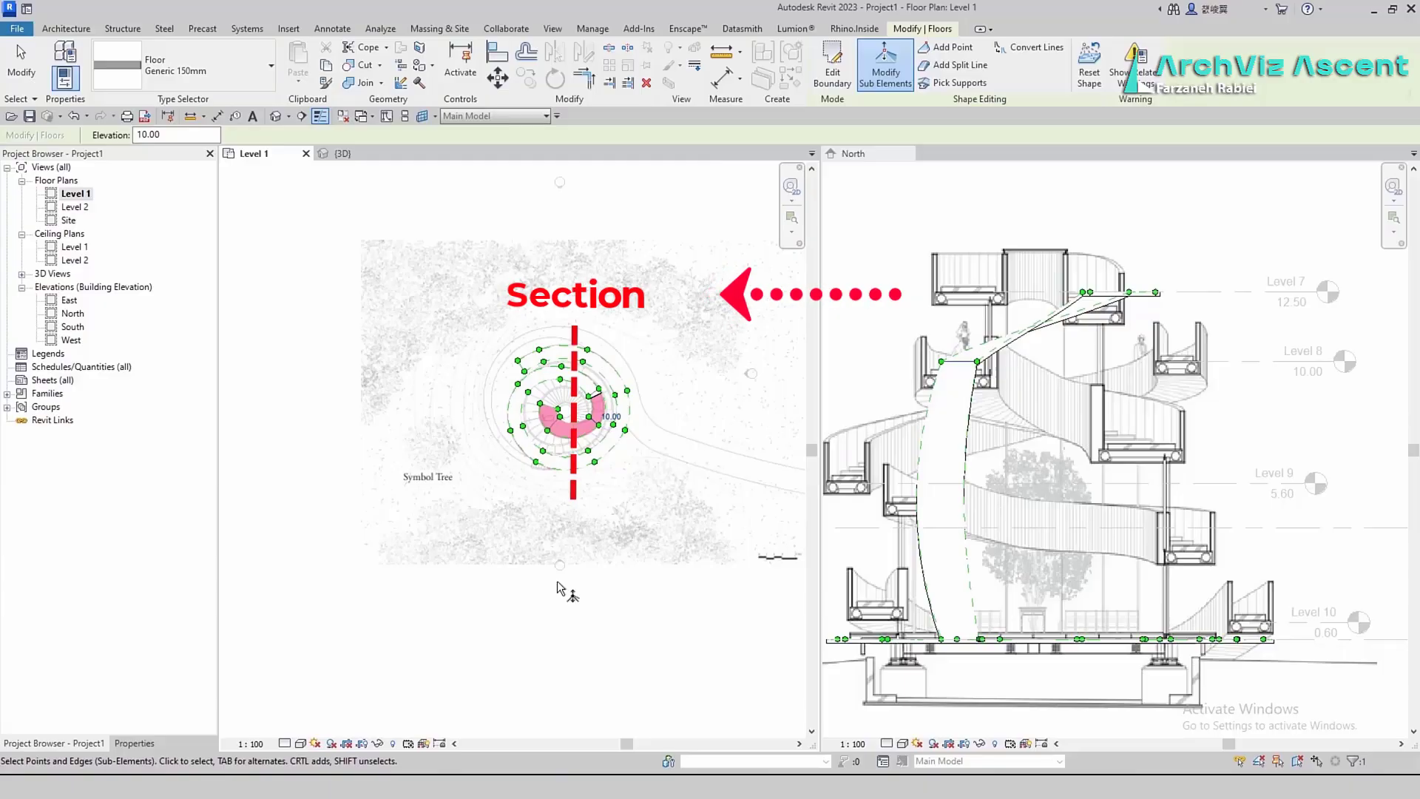
scroll(1146, 588, down, 2)
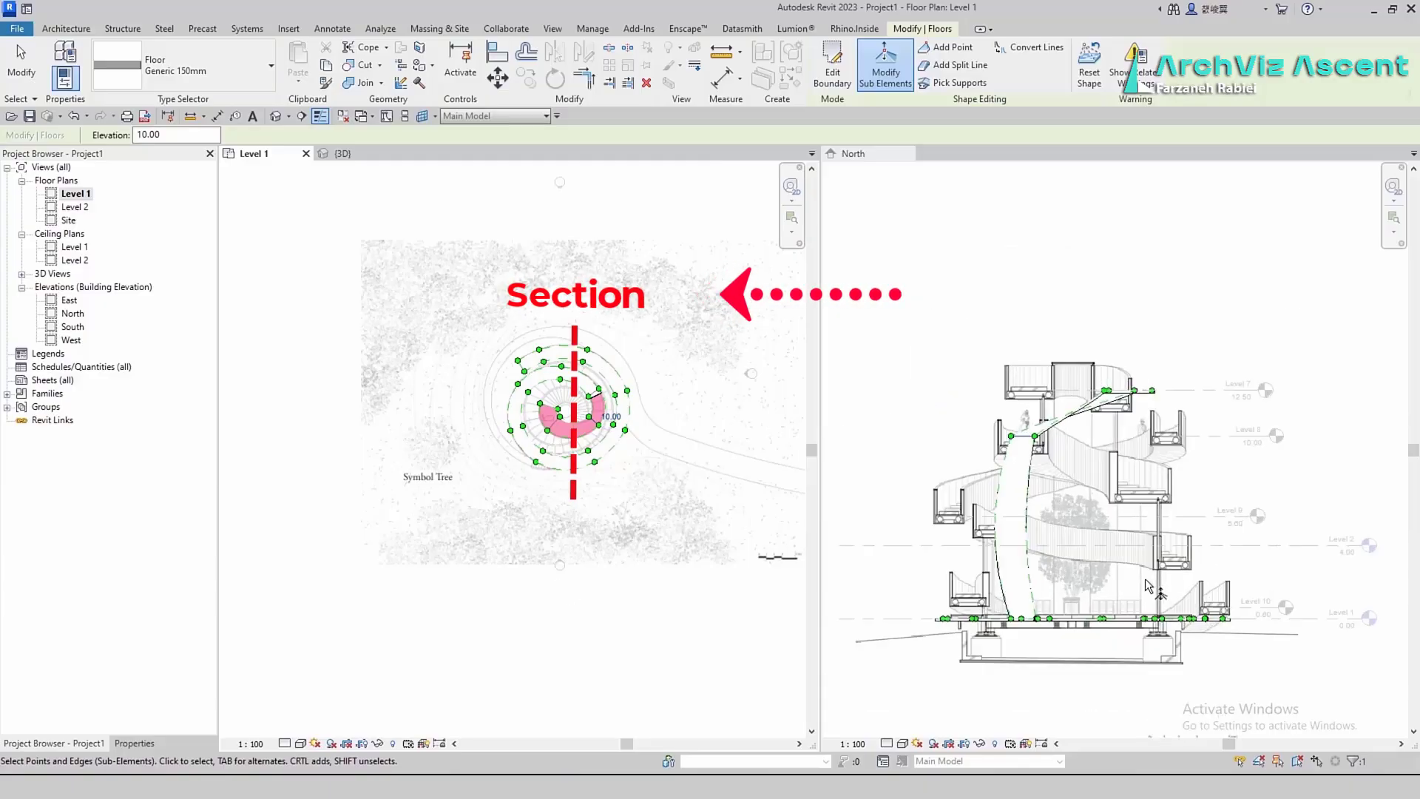
scroll(1146, 587, up, 3)
scroll(492, 410, up, 2)
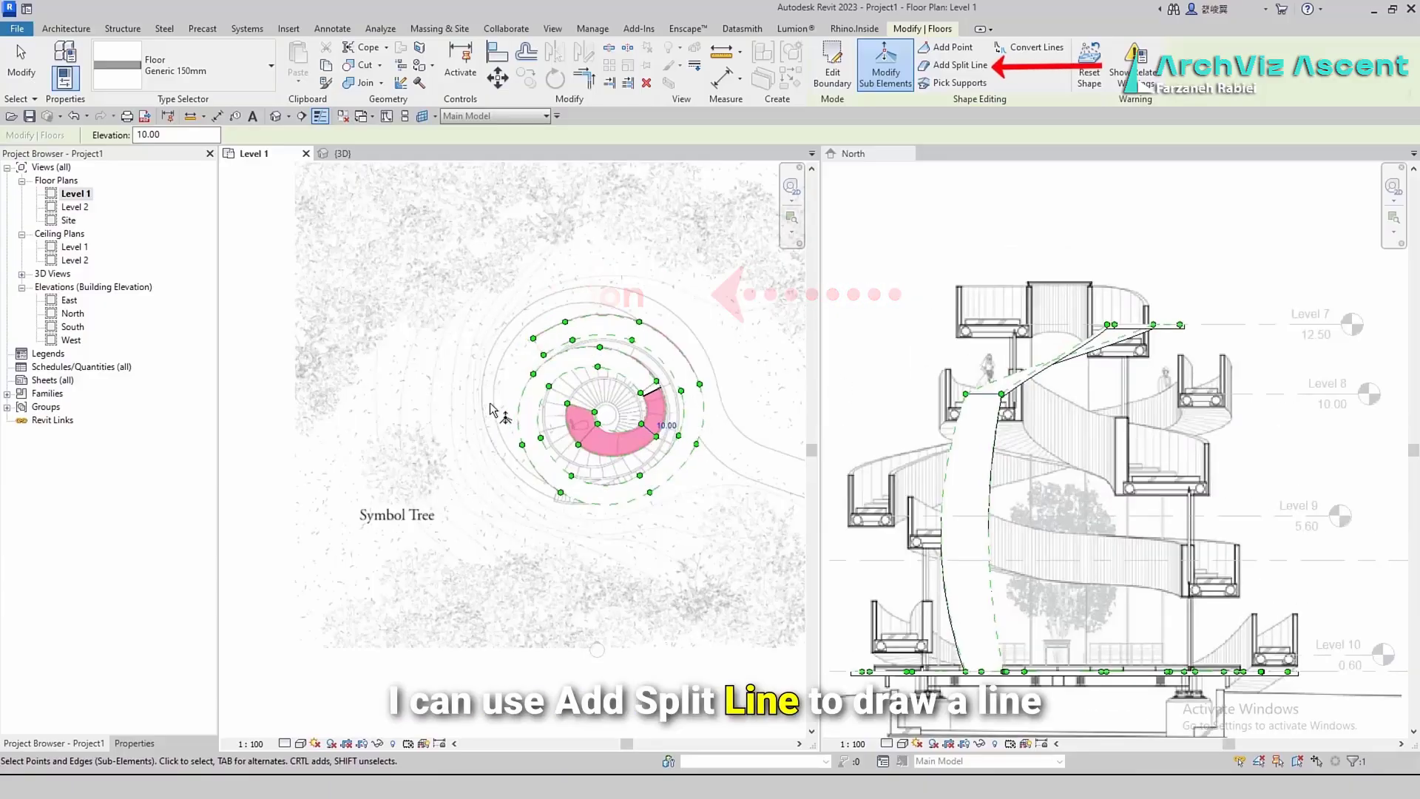
scroll(492, 410, up, 1)
scroll(653, 471, up, 2)
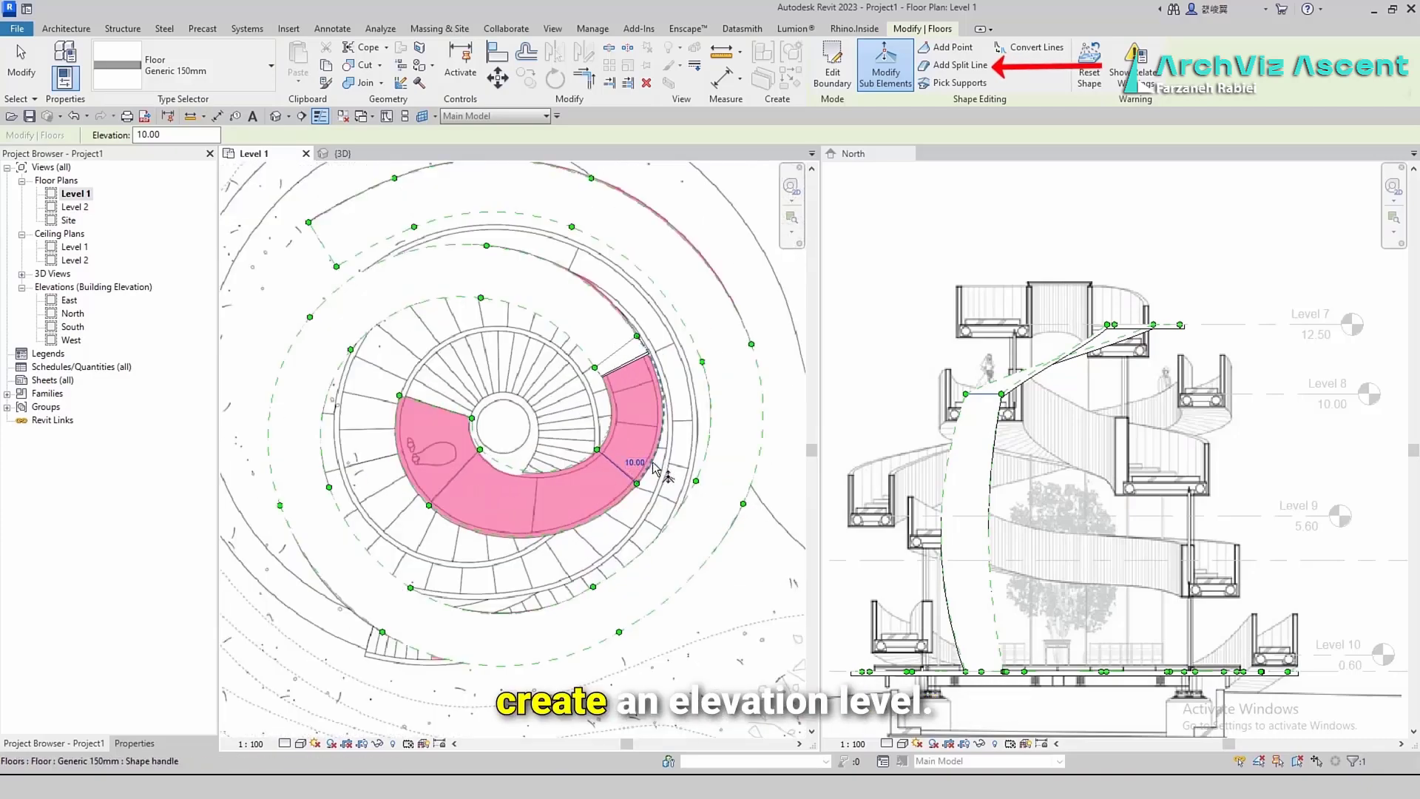
scroll(653, 471, down, 1)
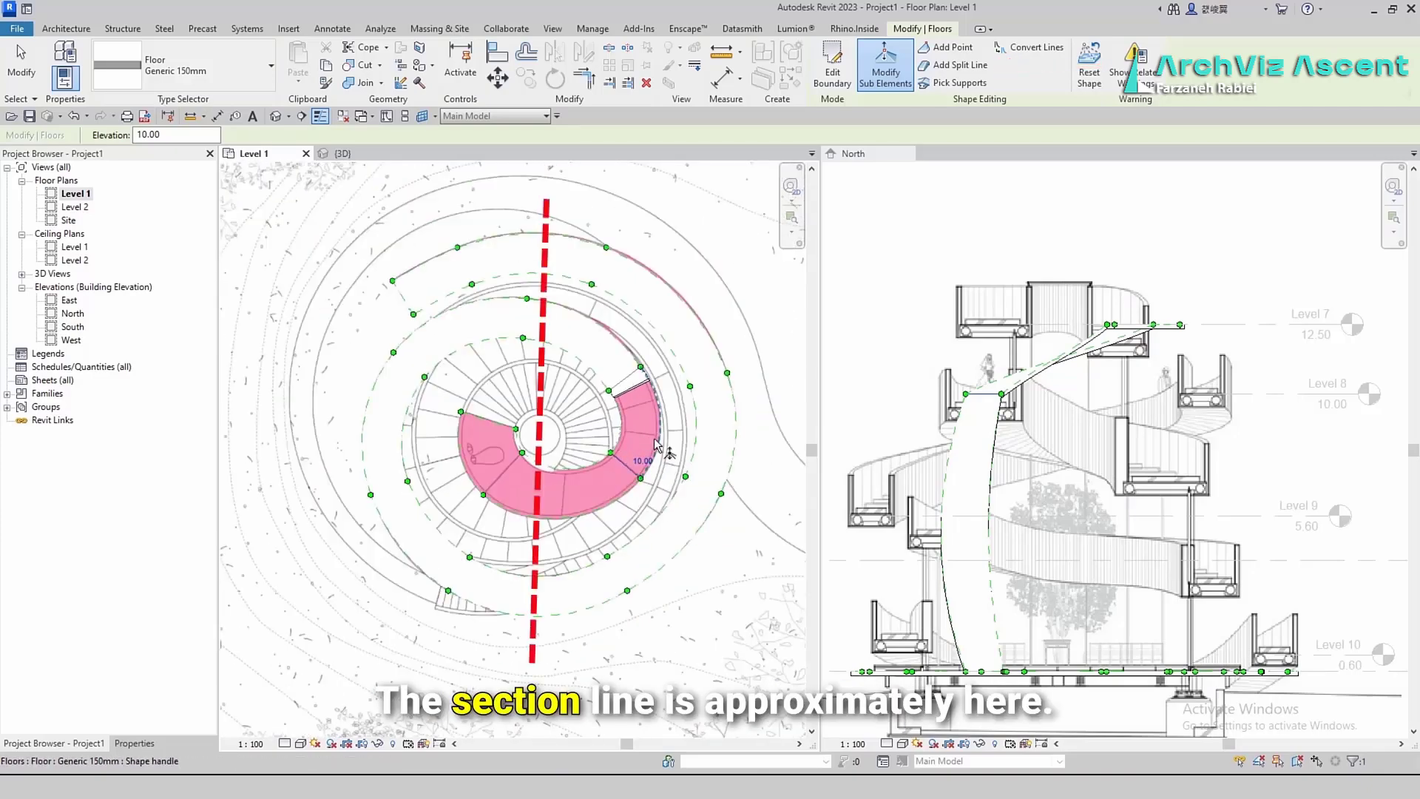
Add a split line across the ramp's inner coil, close to where the section cuts its upper part in plan
key(Escape)
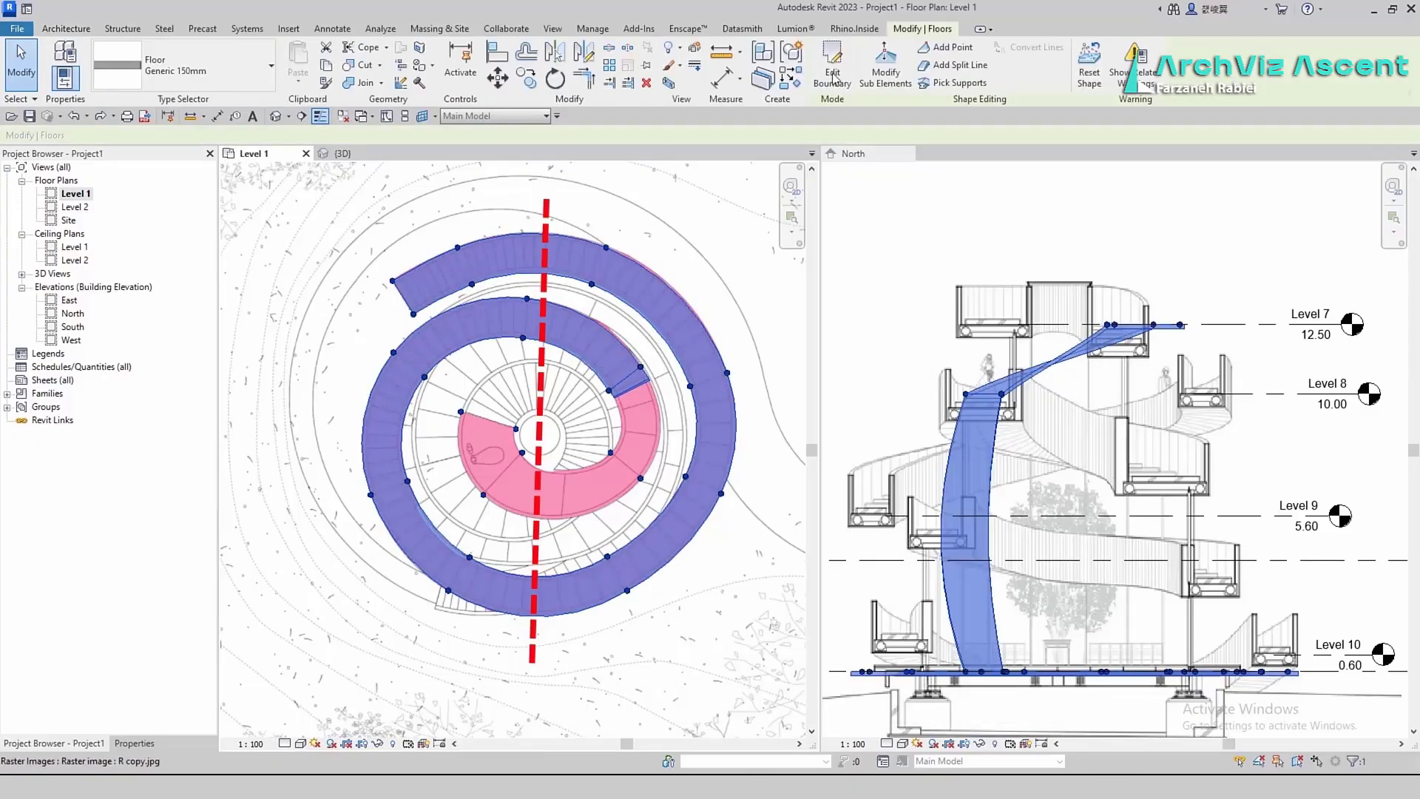
click(899, 59)
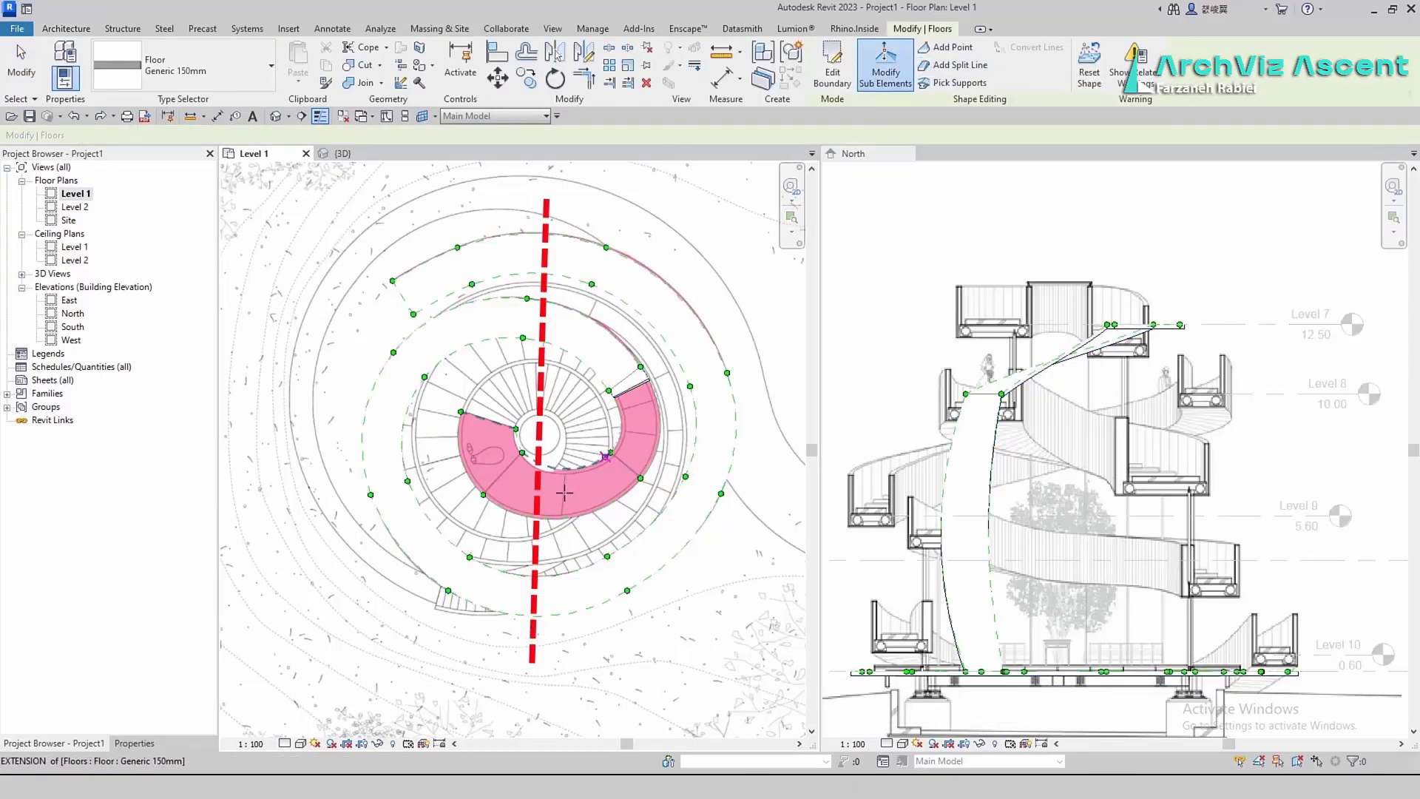
click(560, 346)
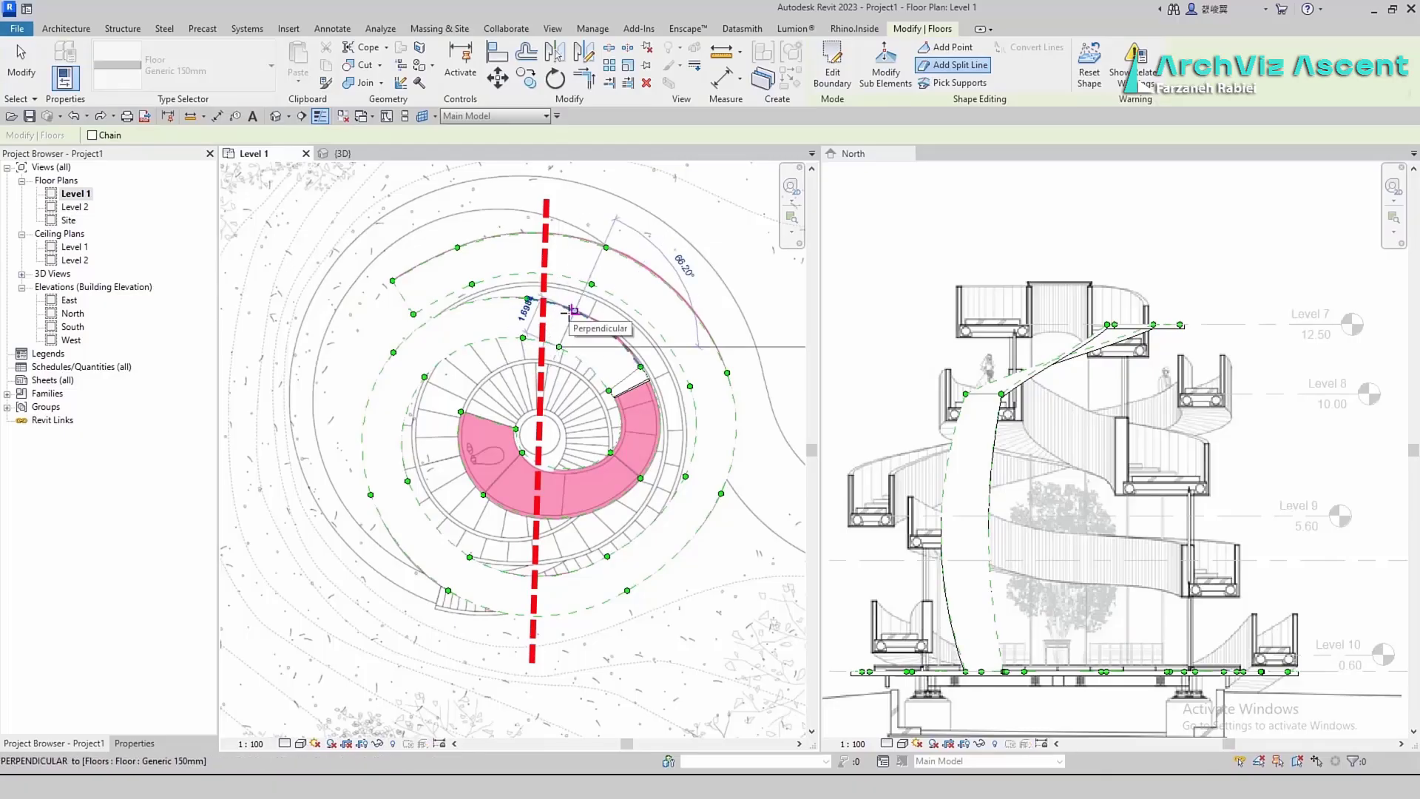
click(574, 310)
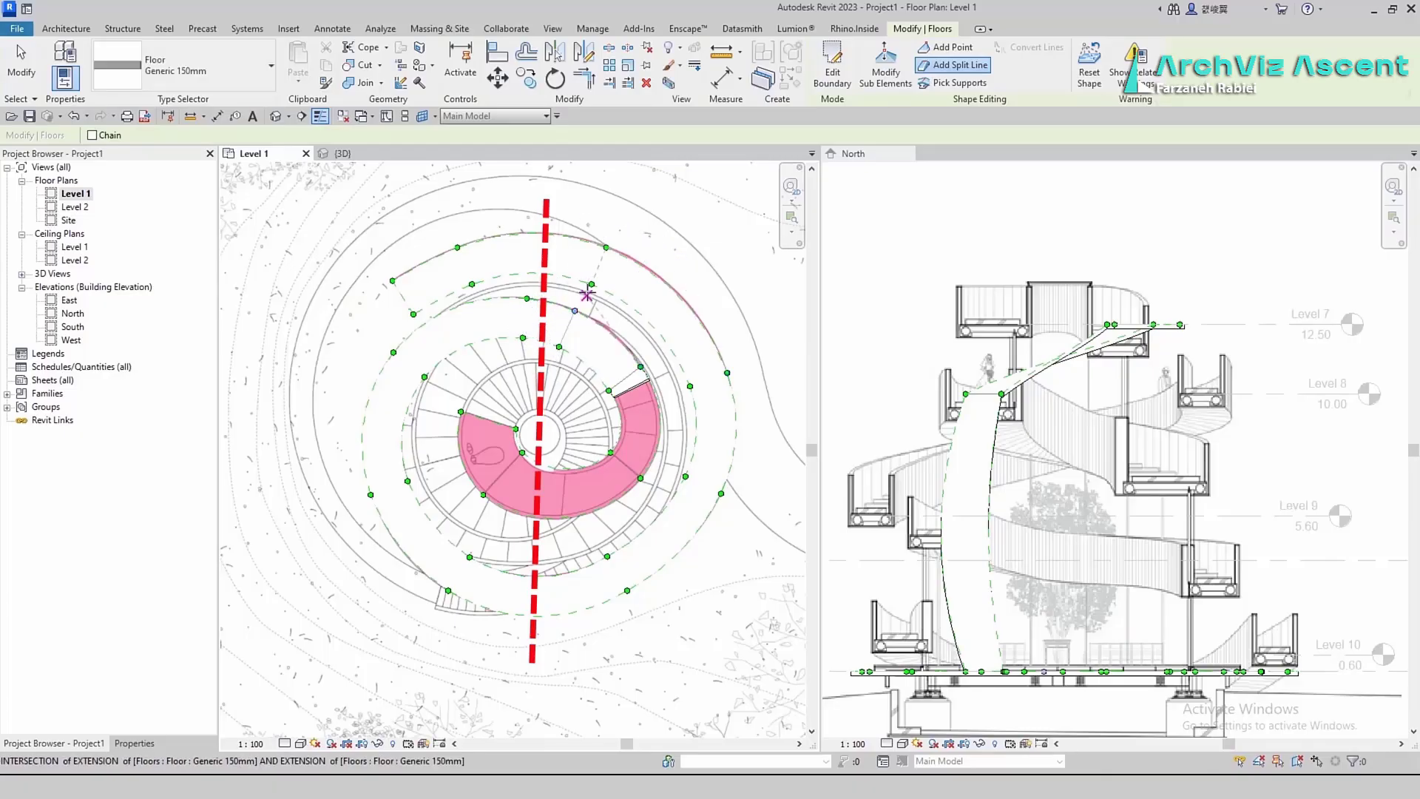
click(614, 259)
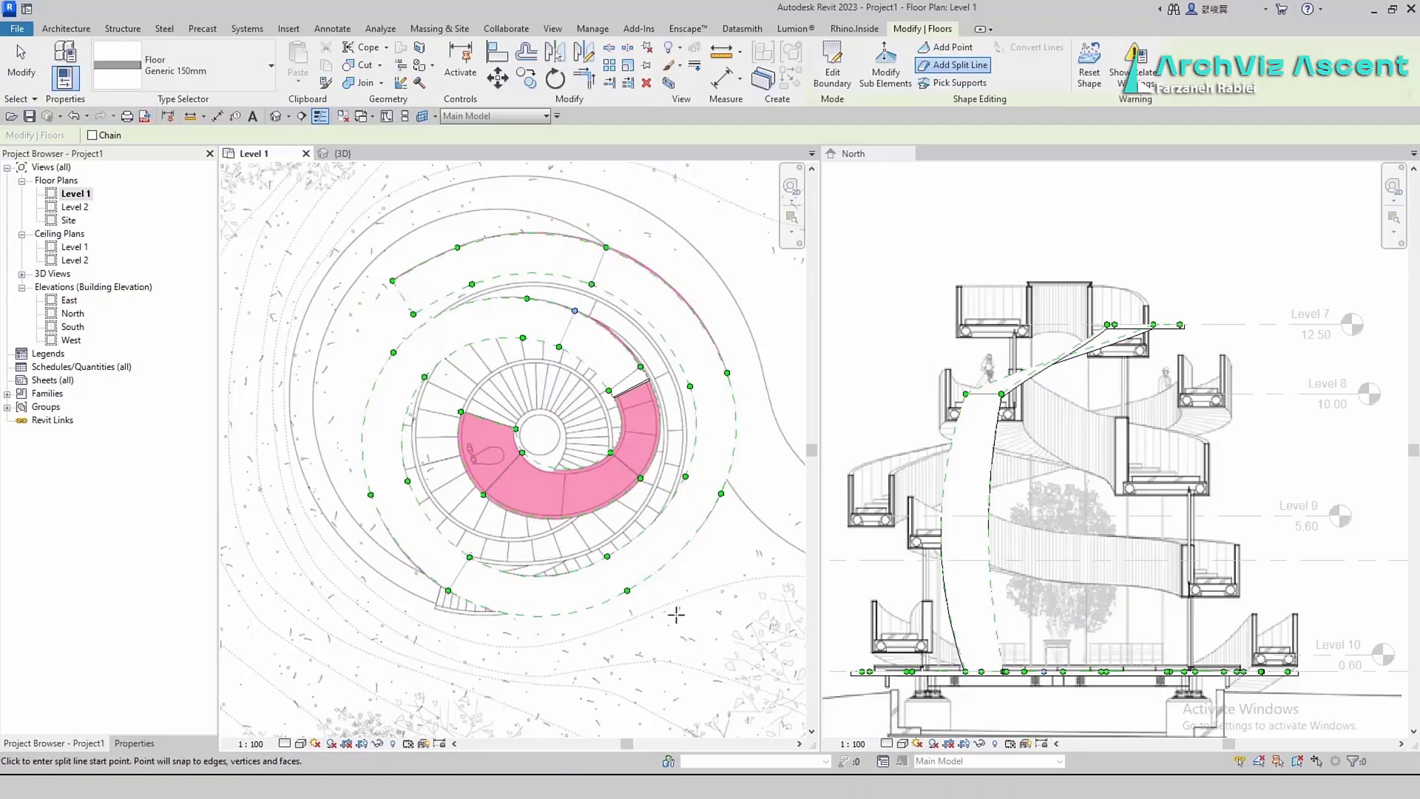
key(Escape)
Modify the floor's sub-elements, setting the elevation of the added split line to 10
click(497, 423)
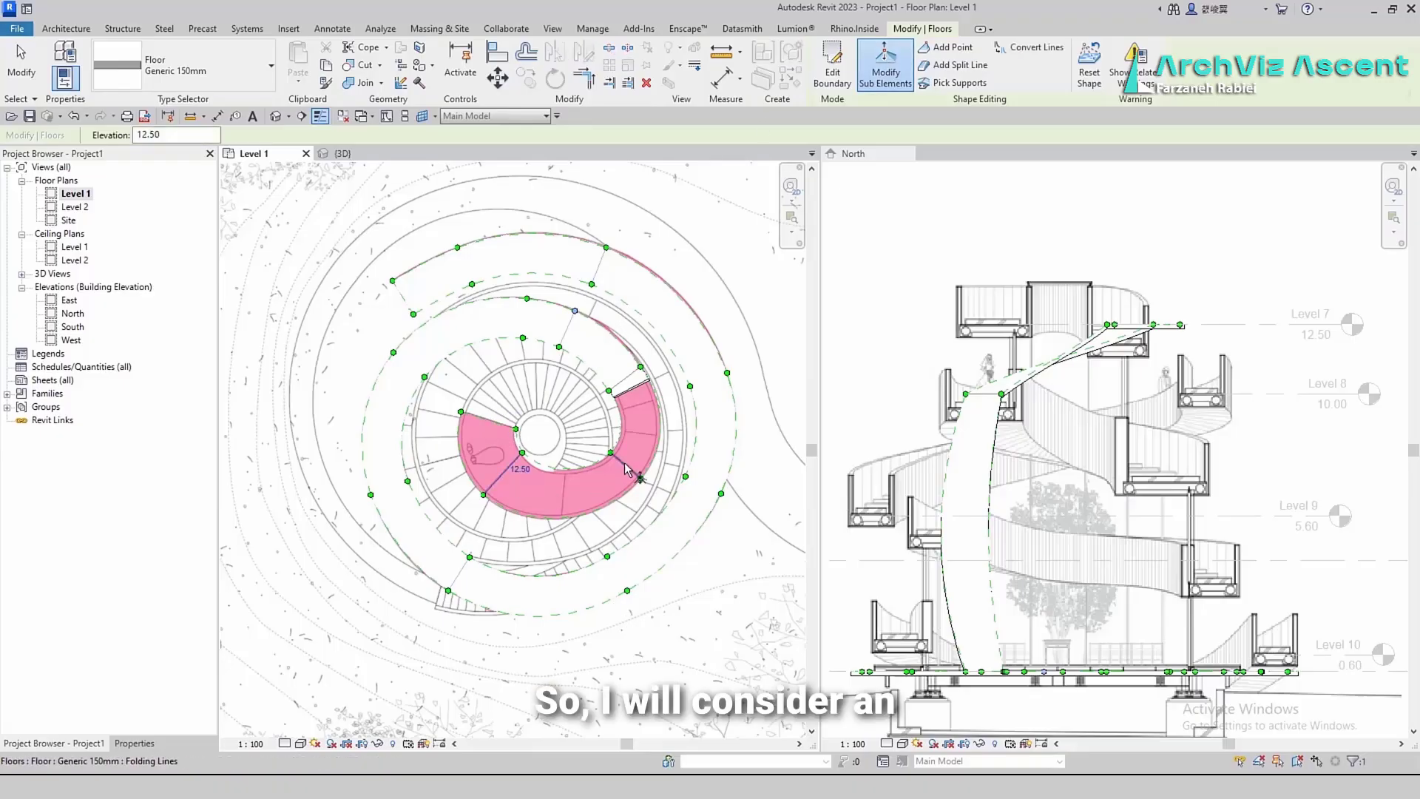
click(567, 329)
click(588, 324)
text(10)
key(Return)
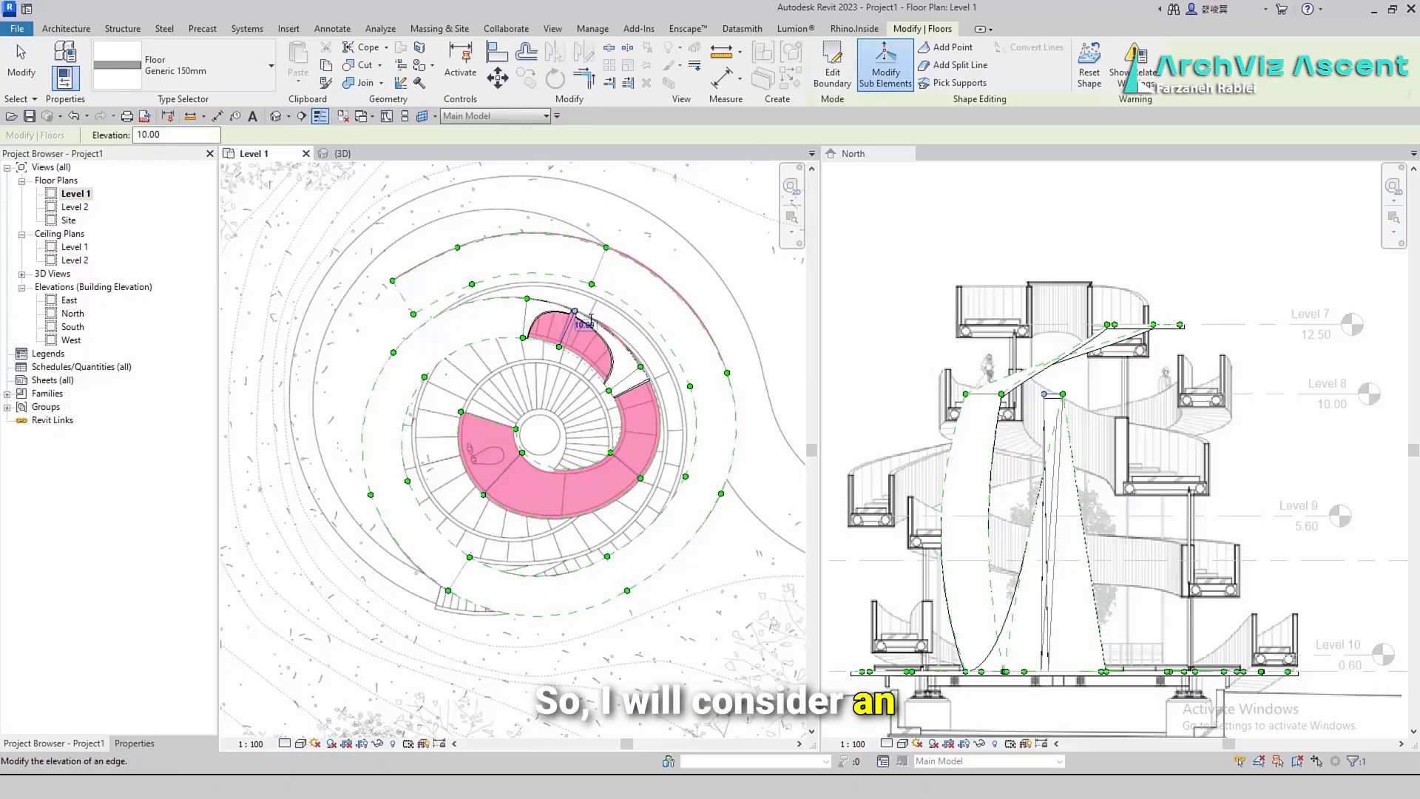
Set the two fold lines between the 12.50 edge and the split line to elevations 11 and 10.5
click(624, 470)
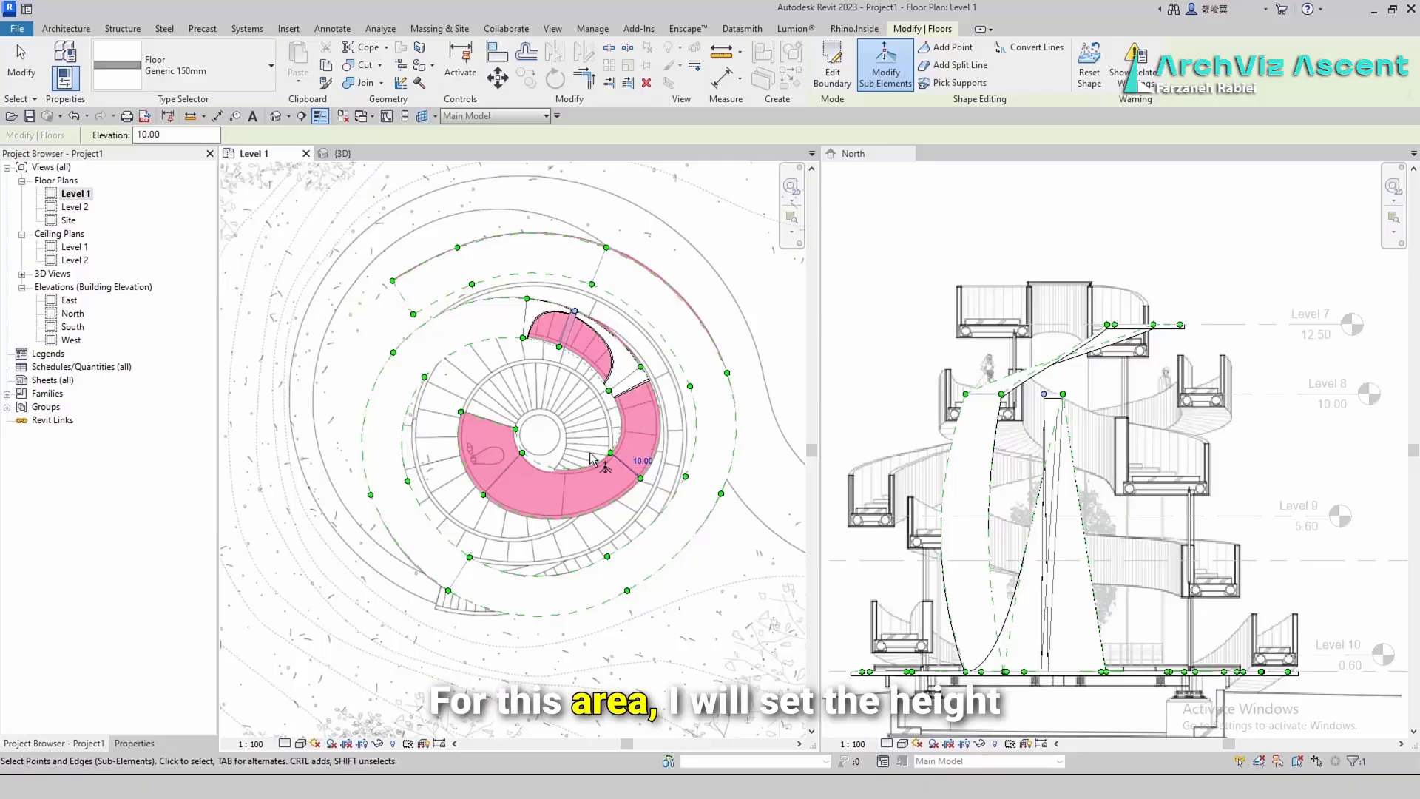
text(11)
key(Return)
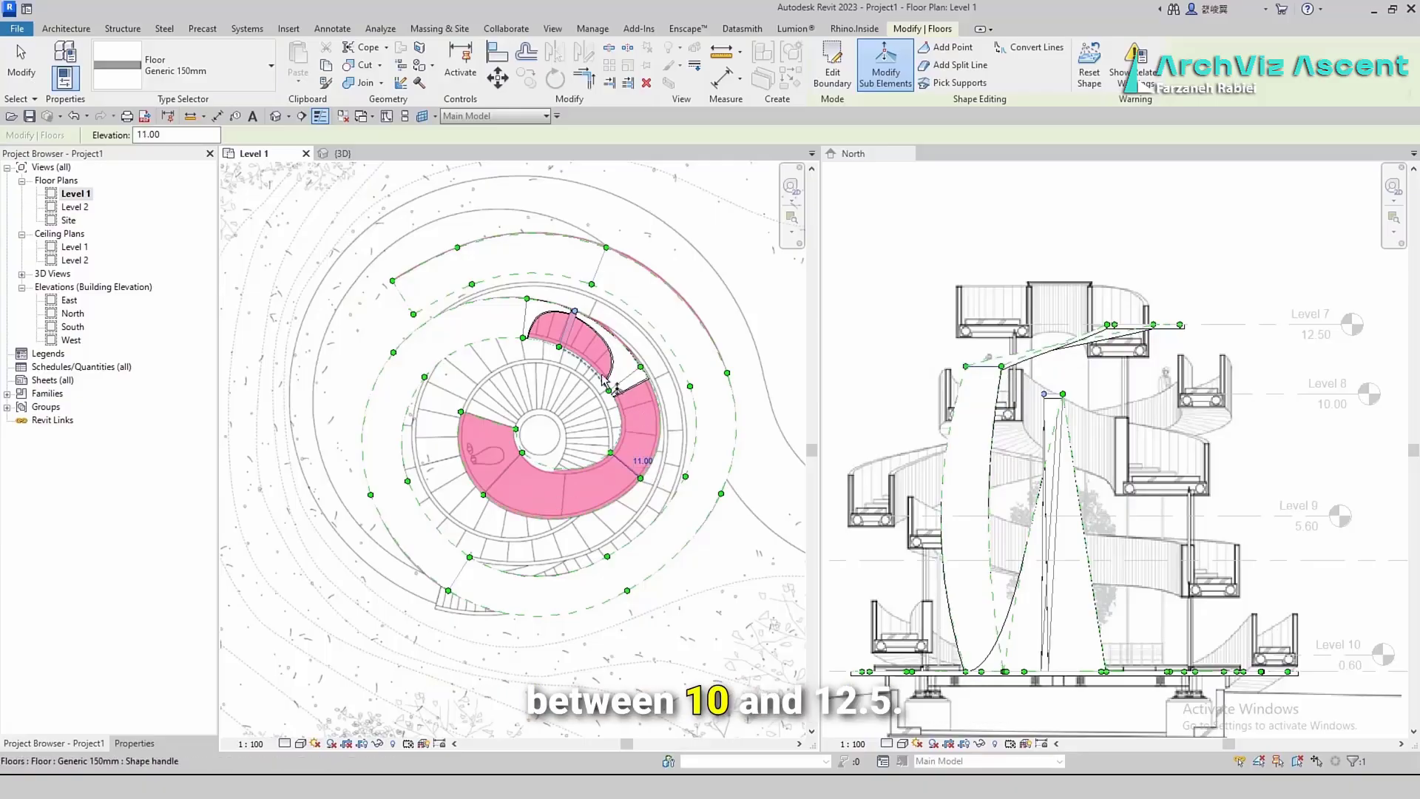
click(639, 377)
text(10.)
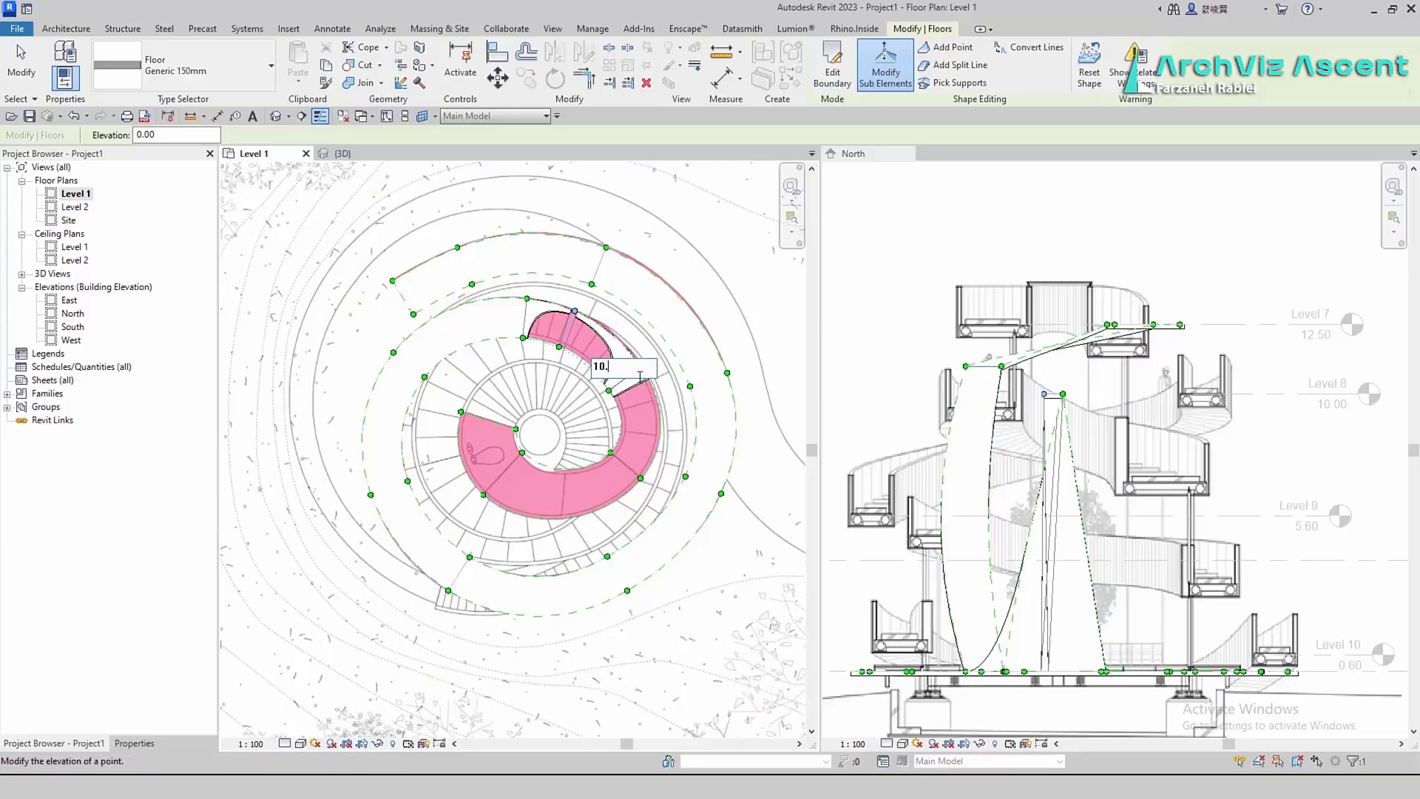
text(5)
key(Return)
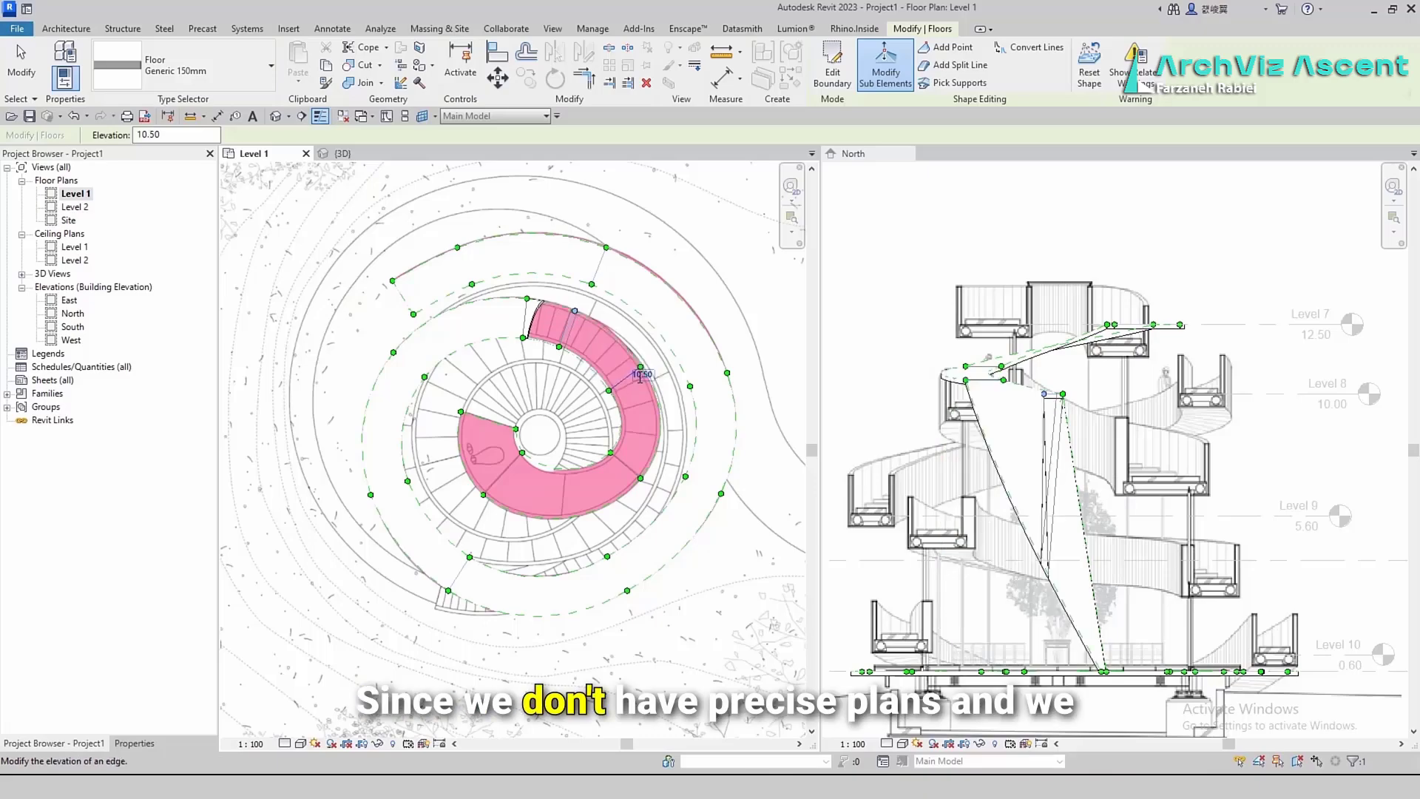
Check the point elevations around the split line and set the fold line just beyond it to elevation 9.8
scroll(548, 309, up, 2)
click(690, 400)
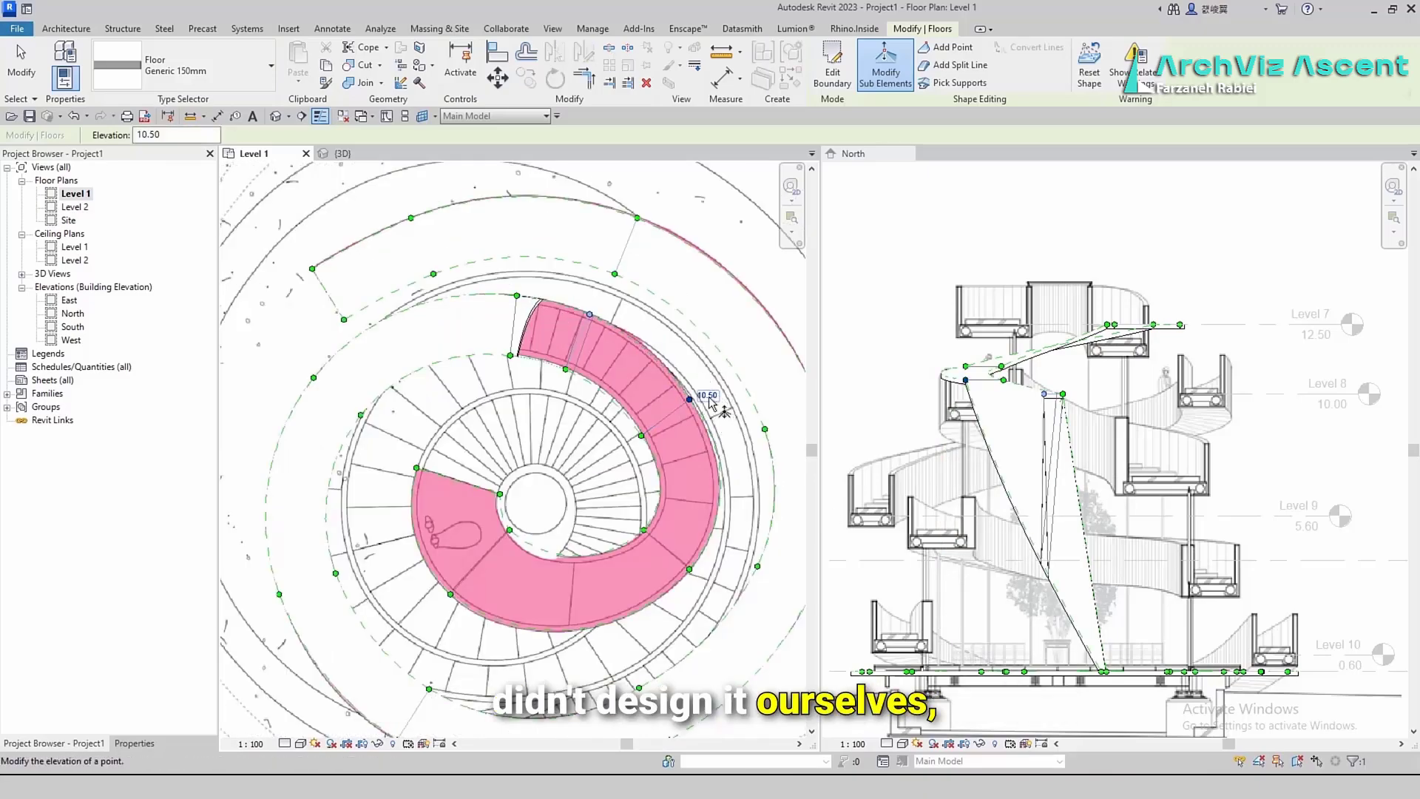
click(642, 437)
click(567, 370)
click(590, 315)
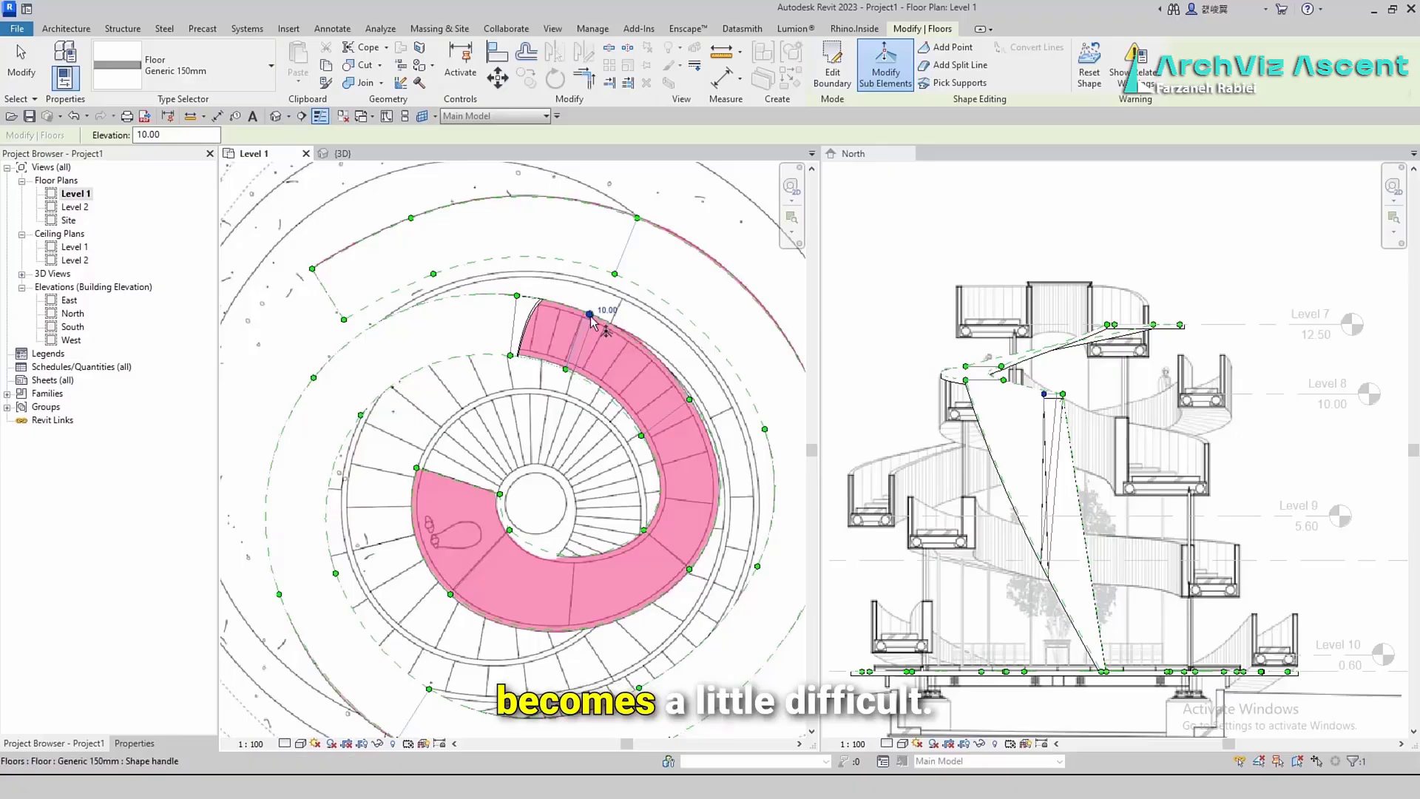
click(515, 318)
click(529, 323)
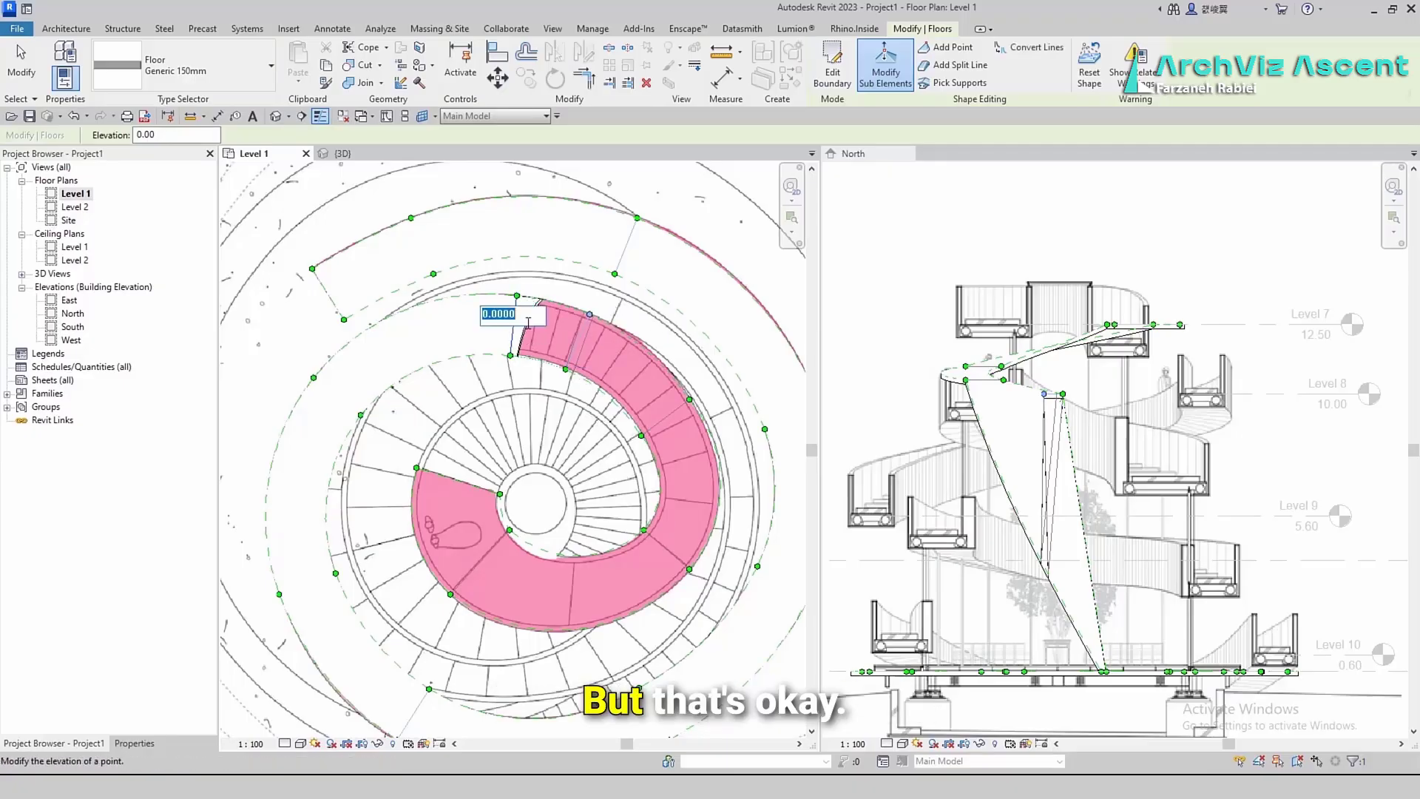
text(9.8)
key(Return)
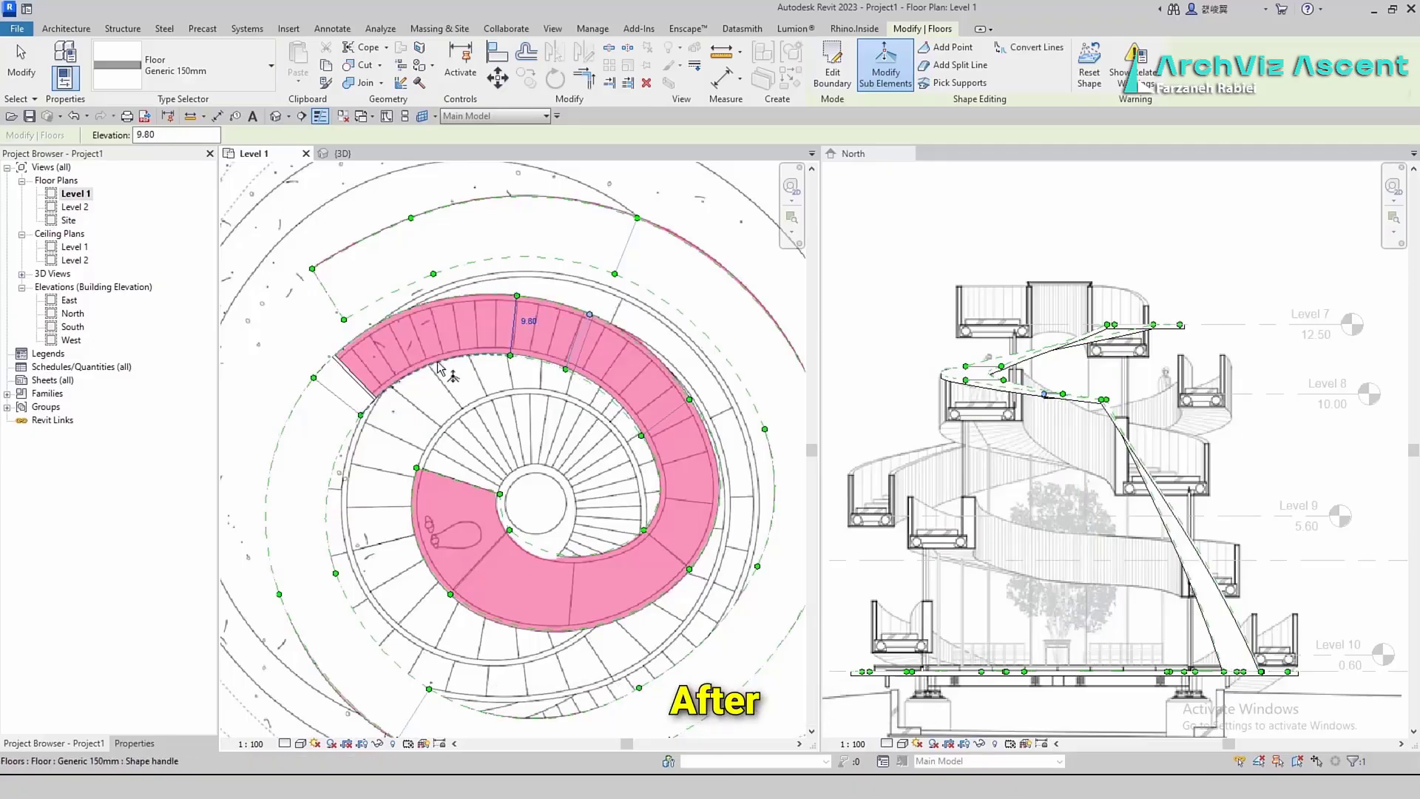
Set the elevation of the fold line beside the small stair outline in the plan to 5.6
scroll(536, 278, down, 2)
click(444, 613)
scroll(1265, 398, down, 3)
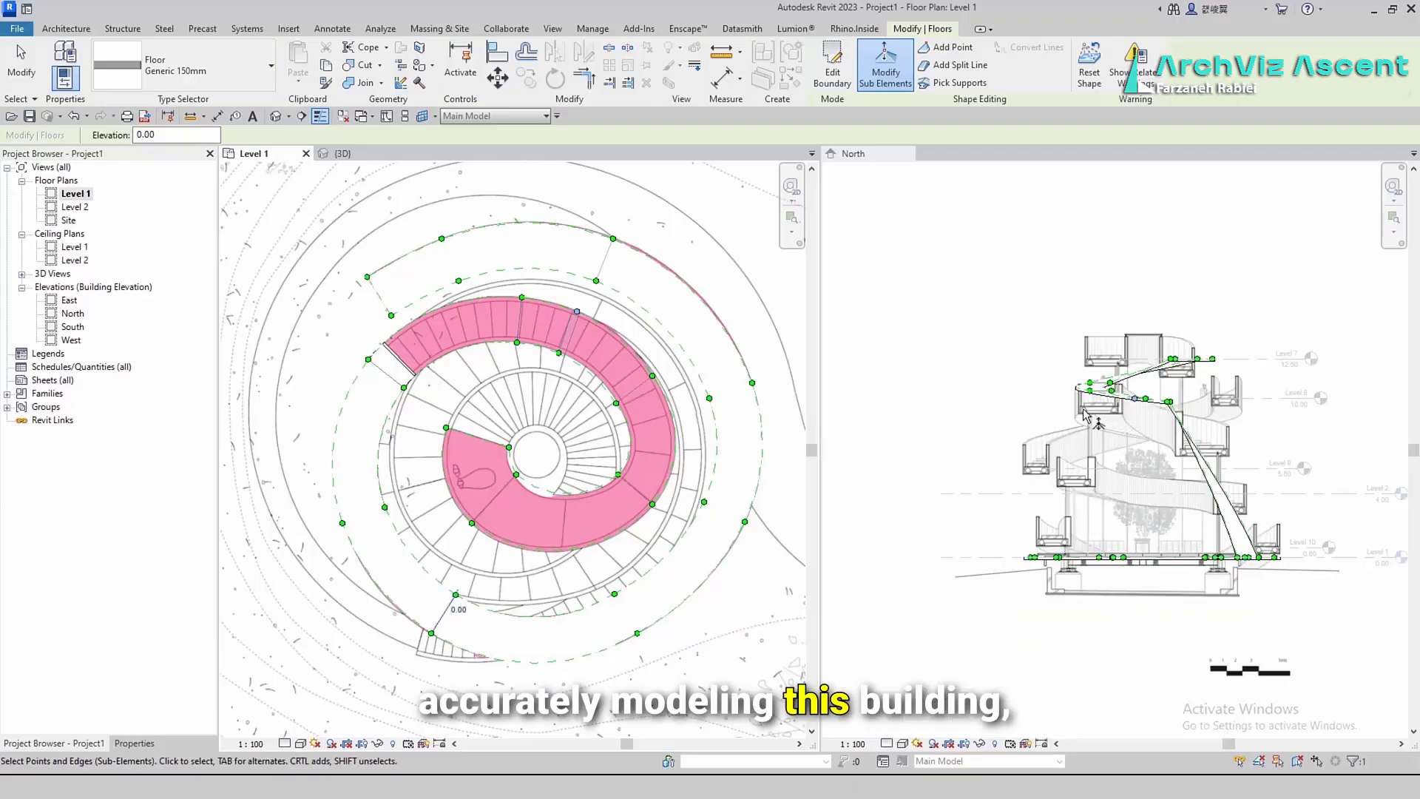
scroll(1081, 563, up, 5)
scroll(1031, 506, down, 5)
scroll(1296, 452, up, 3)
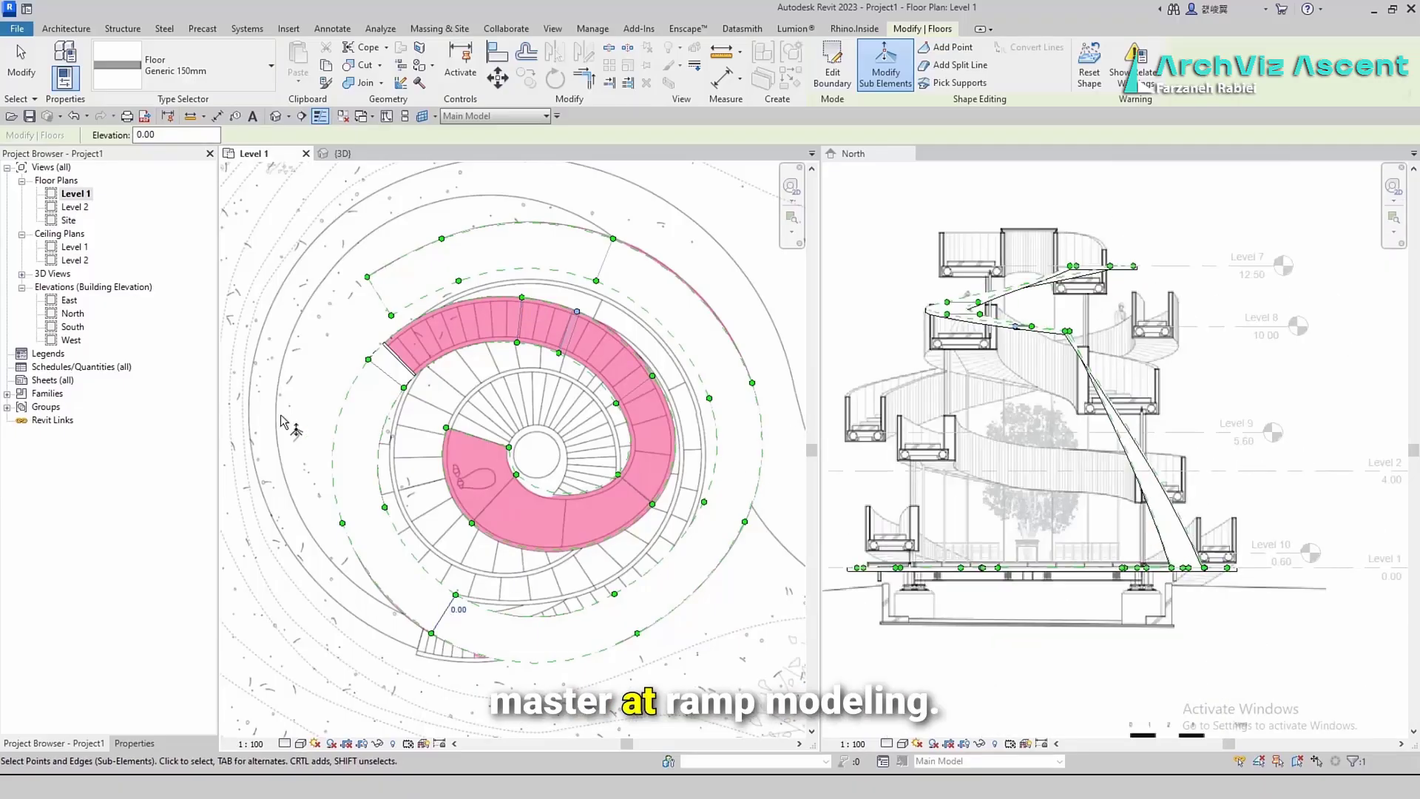
click(458, 609)
text(5.6)
key(Return)
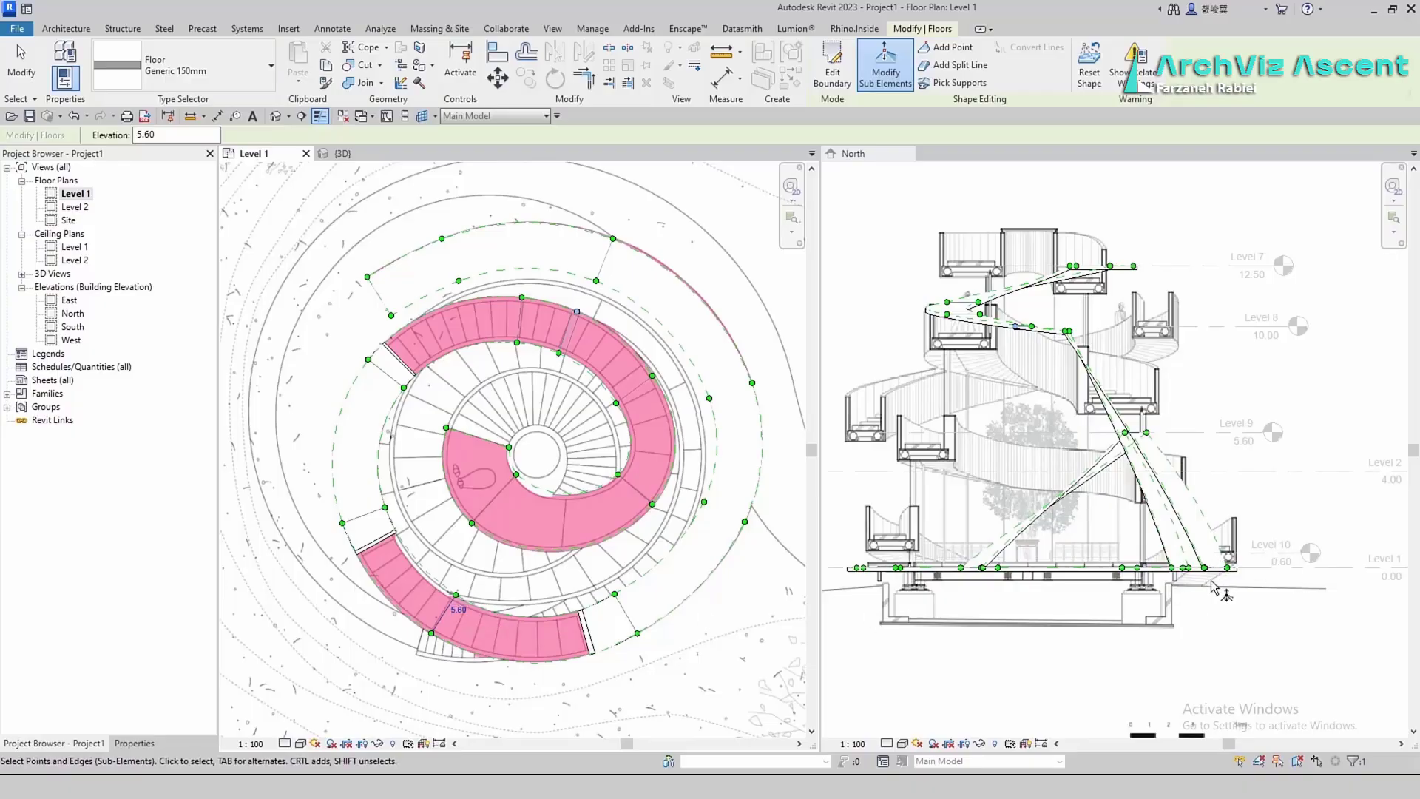
Raise the outer turn's fold line to the height of Level 10 and lower the ramp's outer end edge below Level 1
click(589, 265)
click(367, 276)
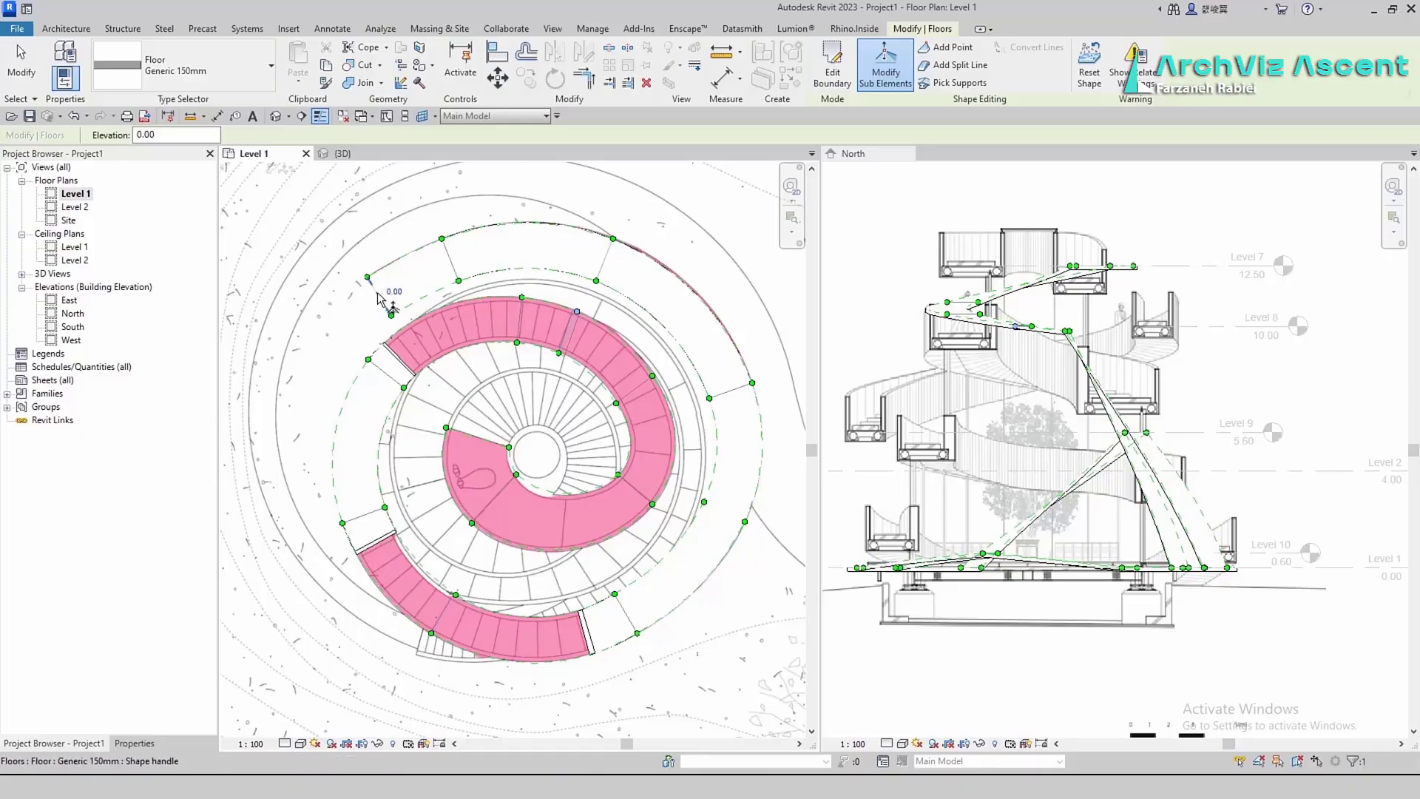
click(395, 284)
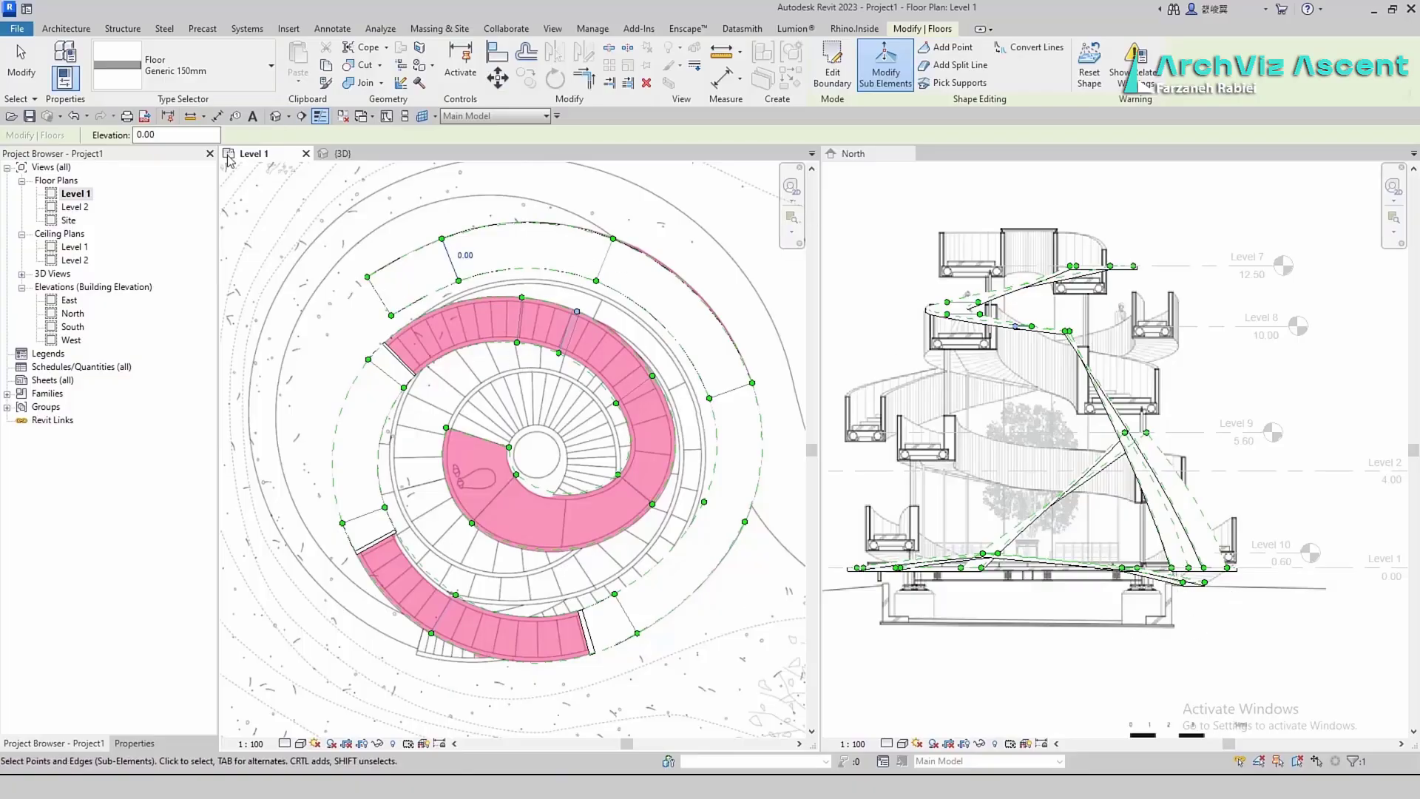
Shape-edit the floor in the 3D view and set the two outer-turn fold lines lying at Level 1 to elevations 7.6 and 8.6
click(342, 153)
shift+middle_drag(650, 672, 593, 597)
click(556, 334)
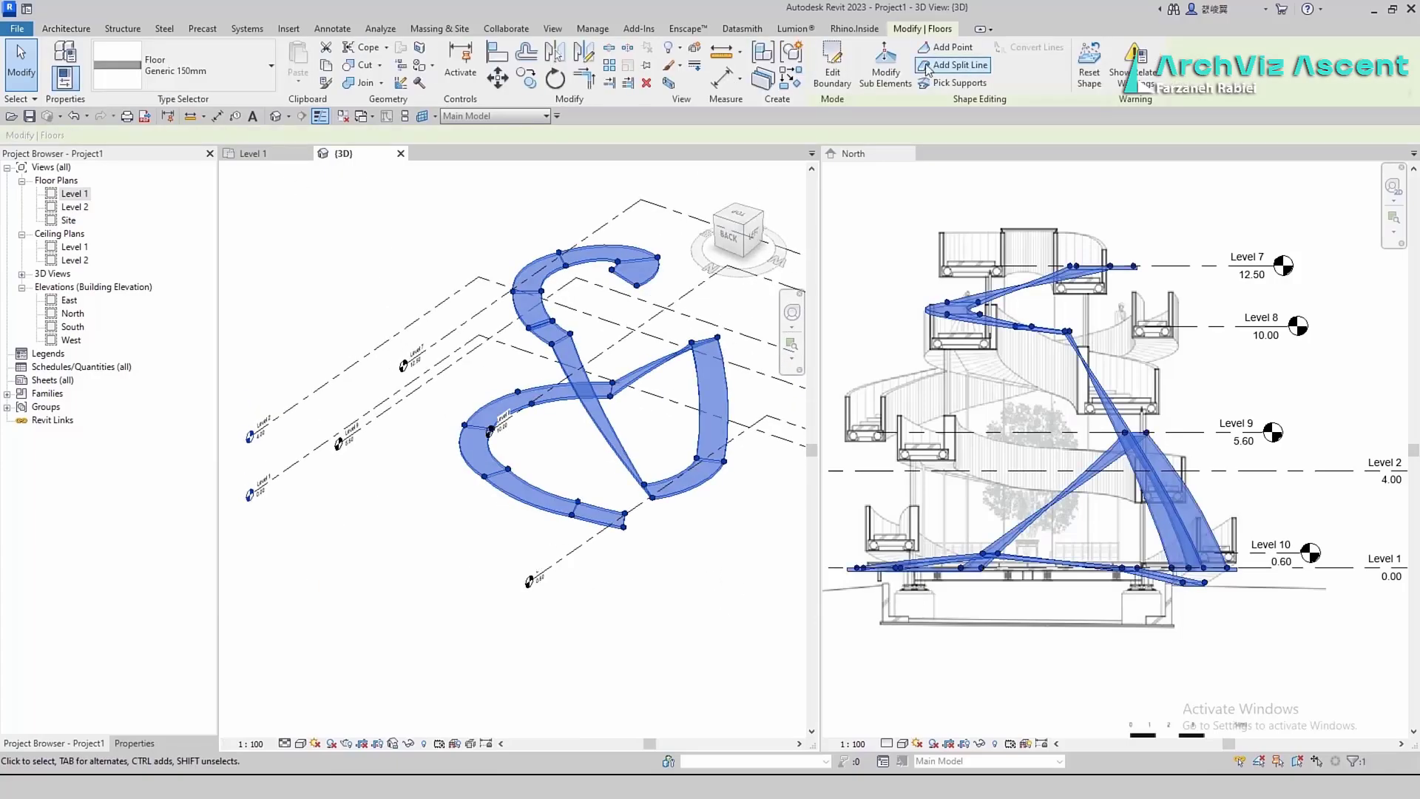
click(885, 67)
click(552, 320)
click(560, 339)
scroll(560, 339, up, 3)
scroll(723, 578, down, 2)
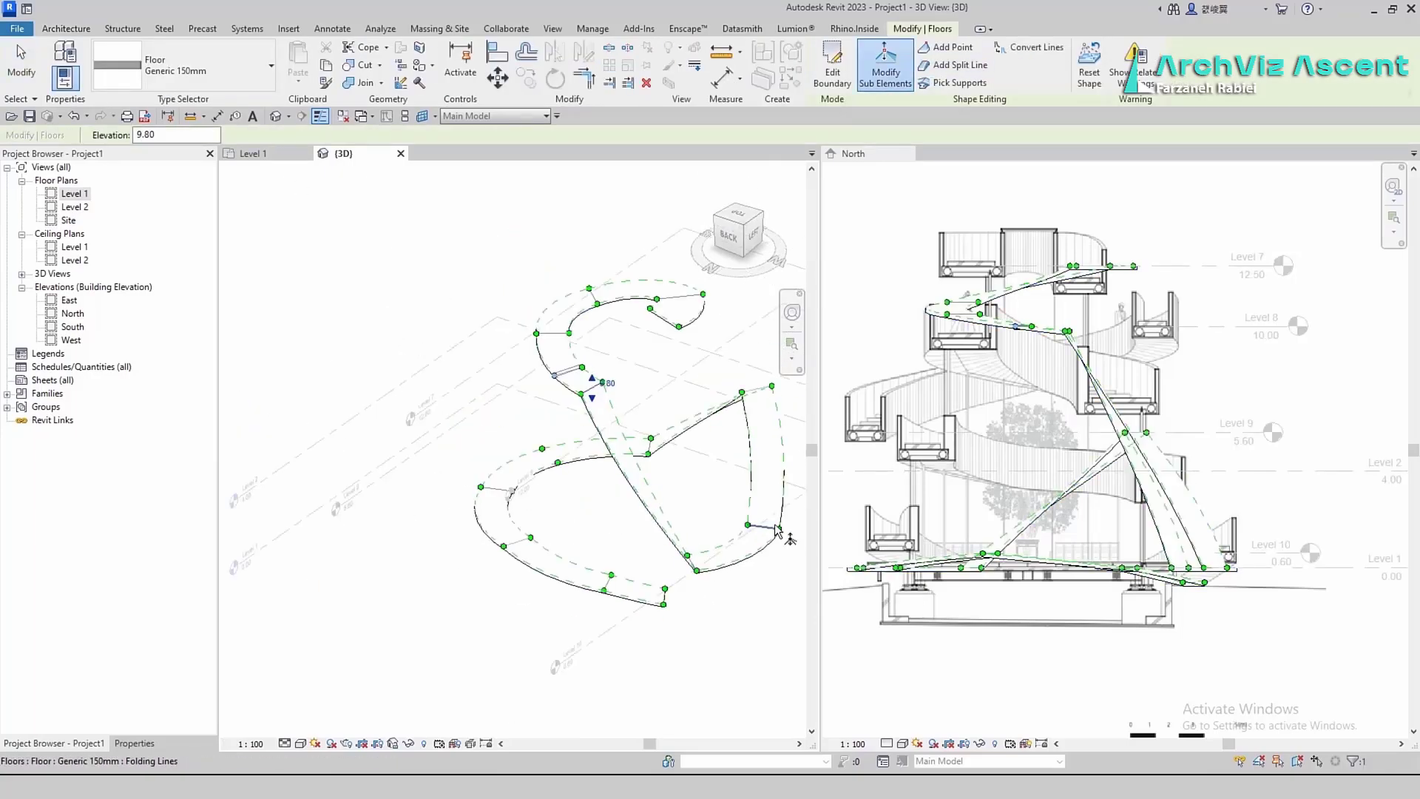
text(7.6)
key(Return)
scroll(698, 566, up, 4)
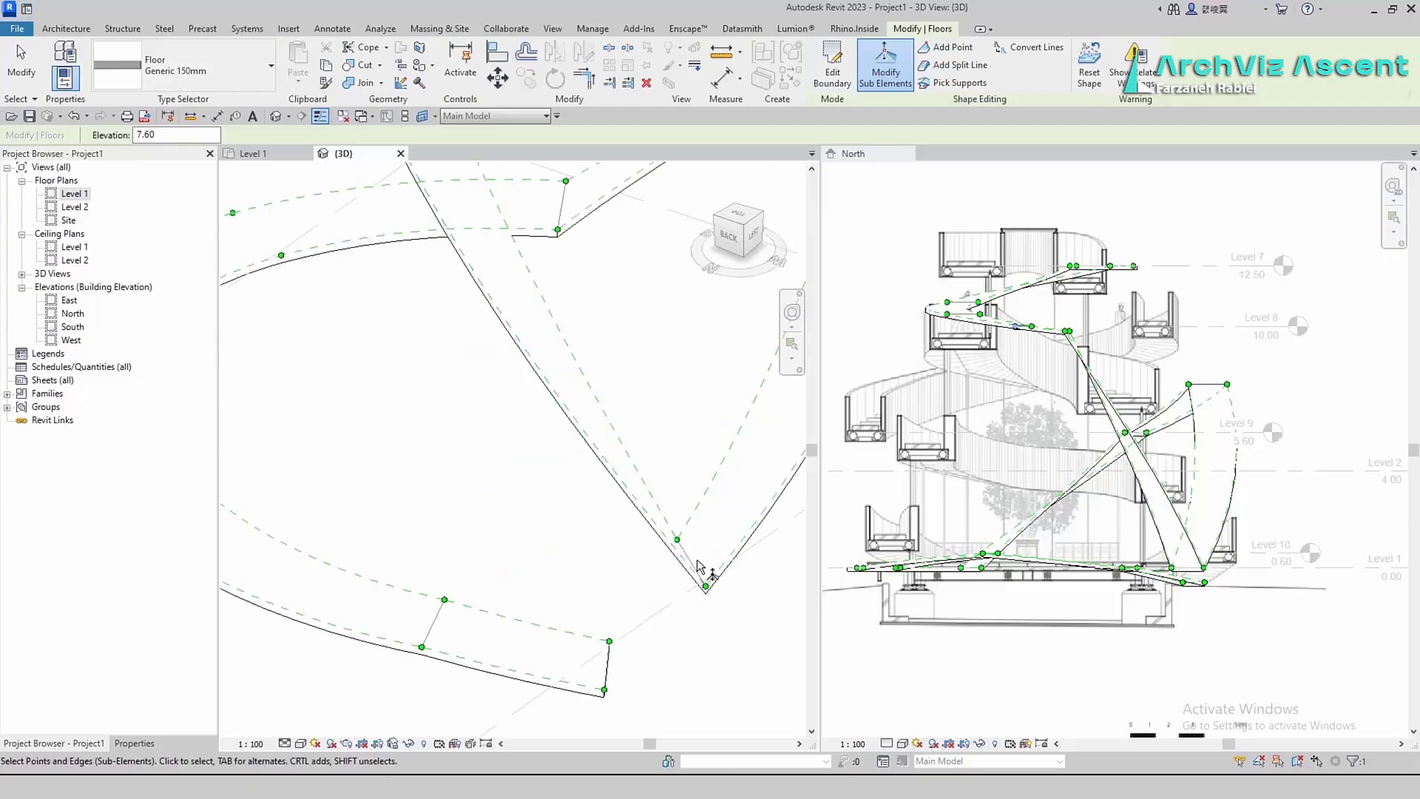
text(8.6)
key(Return)
Lower the 7.6 fold line on the ramp's outer turn to elevation 7
scroll(541, 369, down, 4)
shift+middle_drag(539, 380, 314, 376)
scroll(427, 326, up, 3)
click(488, 311)
click(506, 306)
text(7)
key(Return)
Set the two zero-height fold lines around the ramp's lowest turn to elevations 1 and 1.5
middle_drag(696, 406, 348, 566)
click(624, 393)
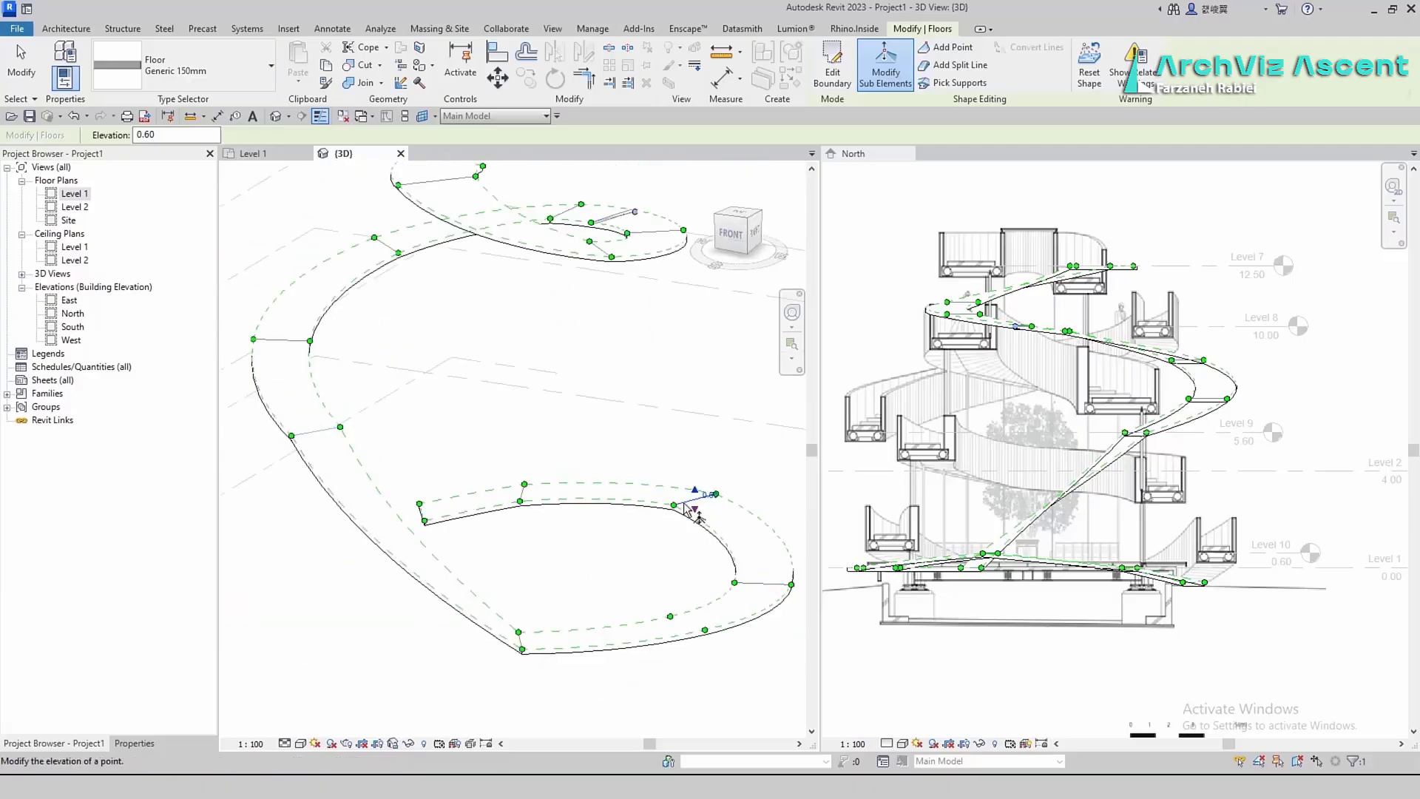
click(784, 579)
text(1)
key(Return)
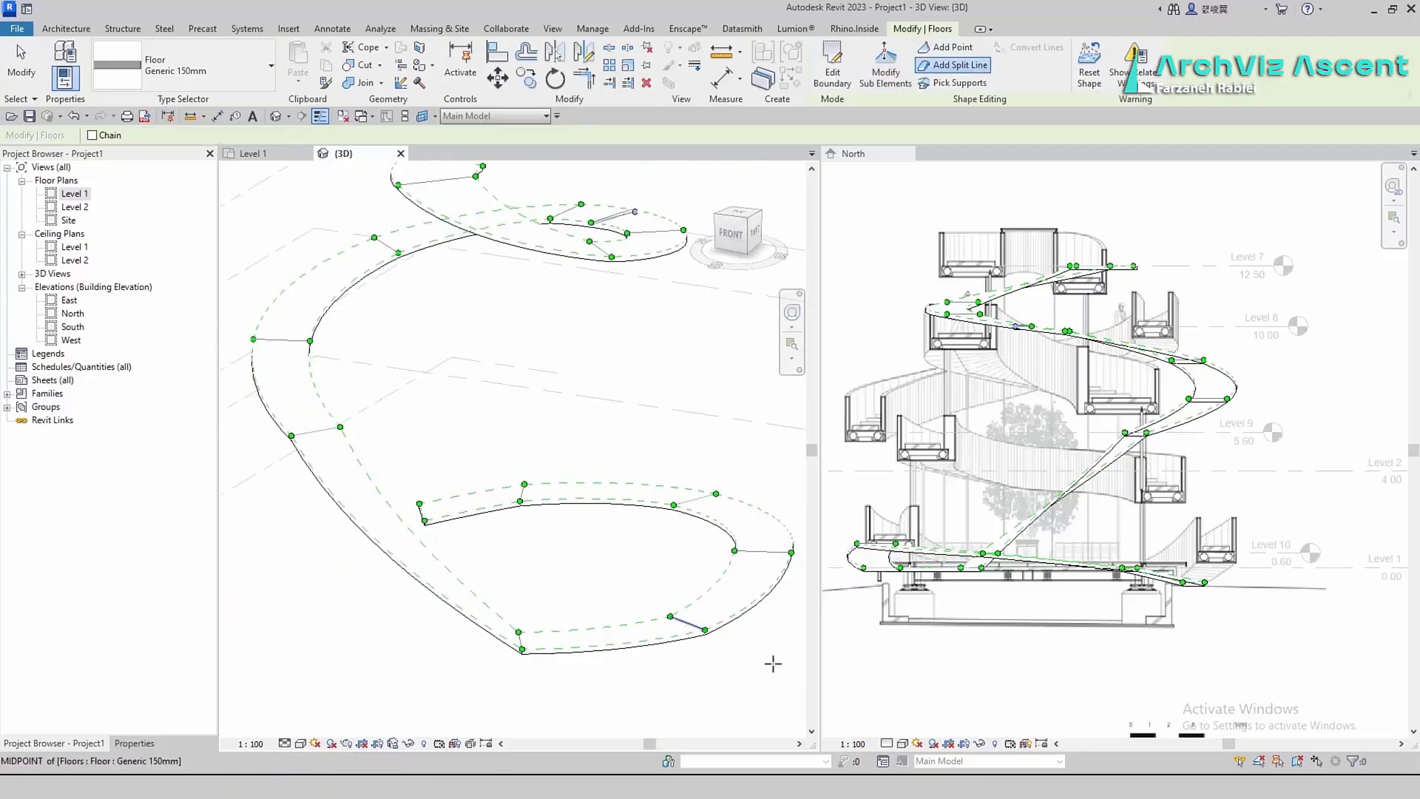
click(699, 623)
text(1.5)
key(Return)
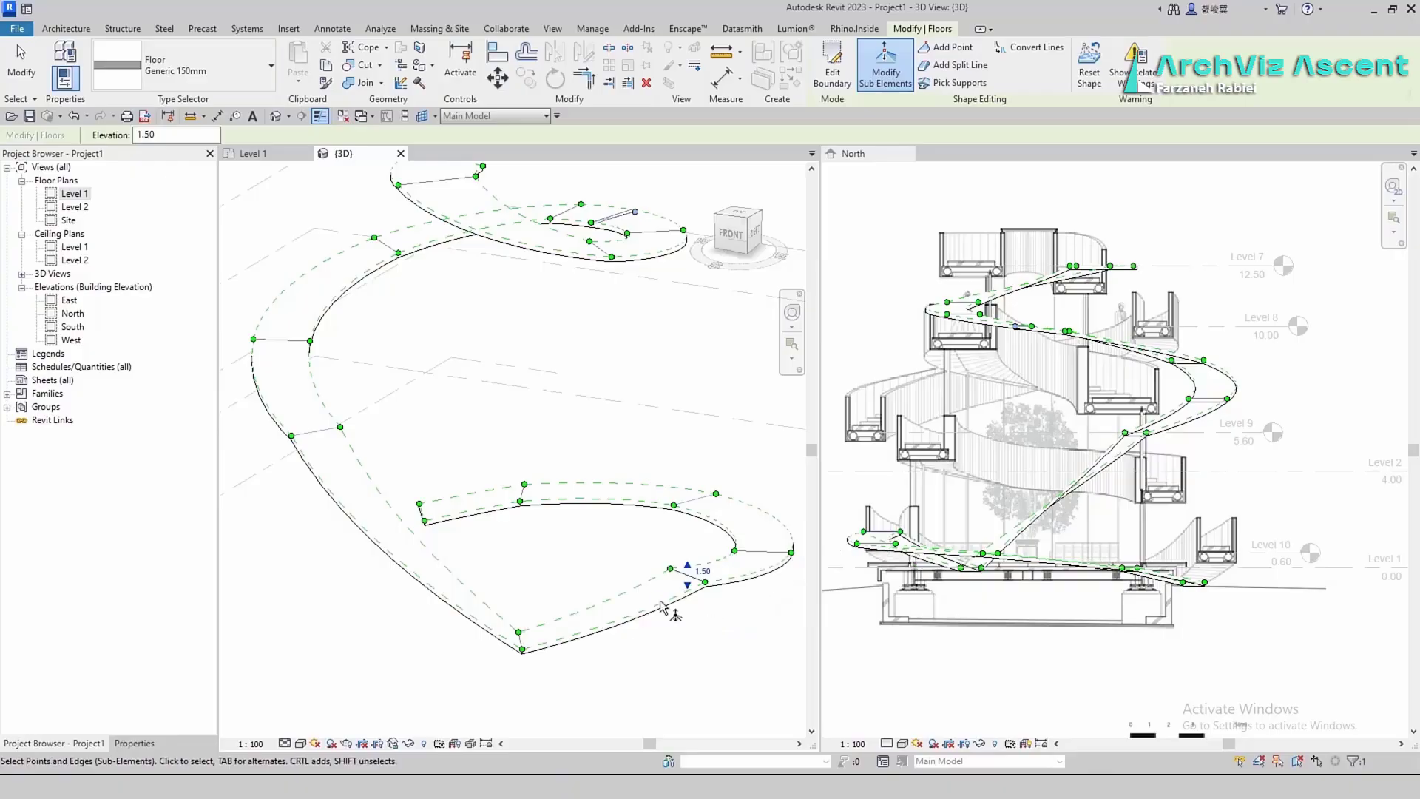
Set the fold line uphill of the 1.5 one to elevation 3
scroll(522, 638, up, 2)
click(522, 641)
click(544, 636)
text(3)
key(Return)
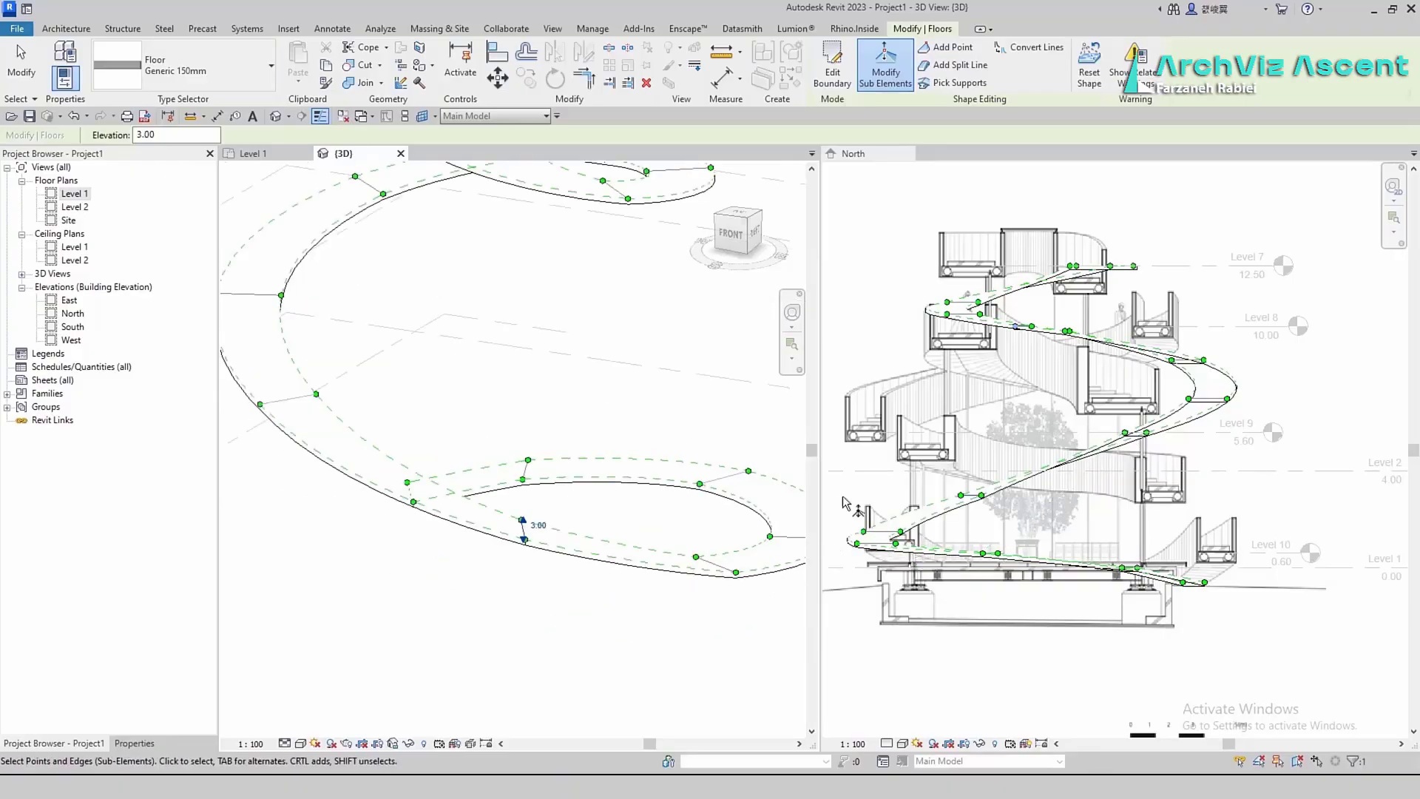
Set the last two fold lines before the ramp's outer end edge to elevations 0.5 and -0.3
click(700, 482)
click(736, 471)
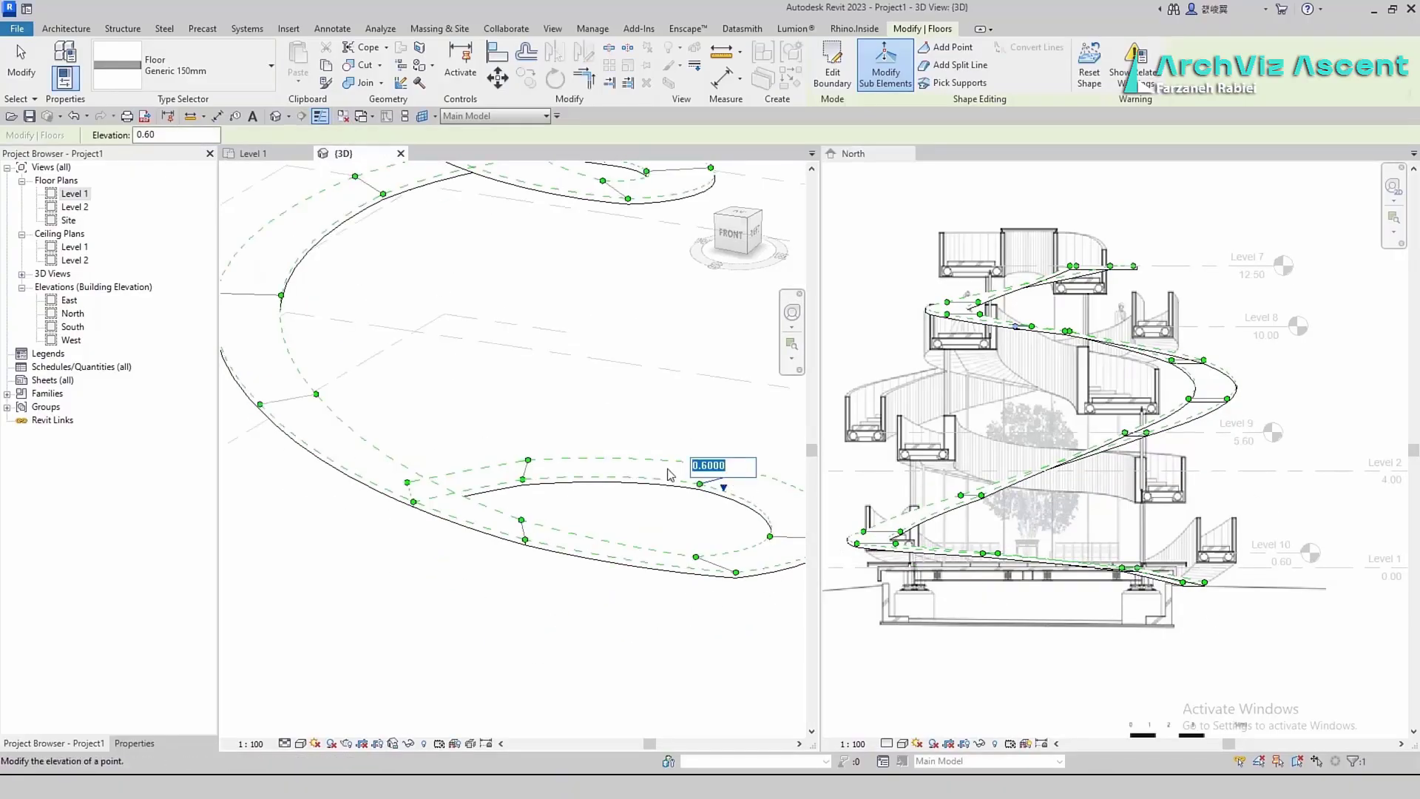
text(0.5)
key(Return)
click(545, 463)
text(-5)
key(Return)
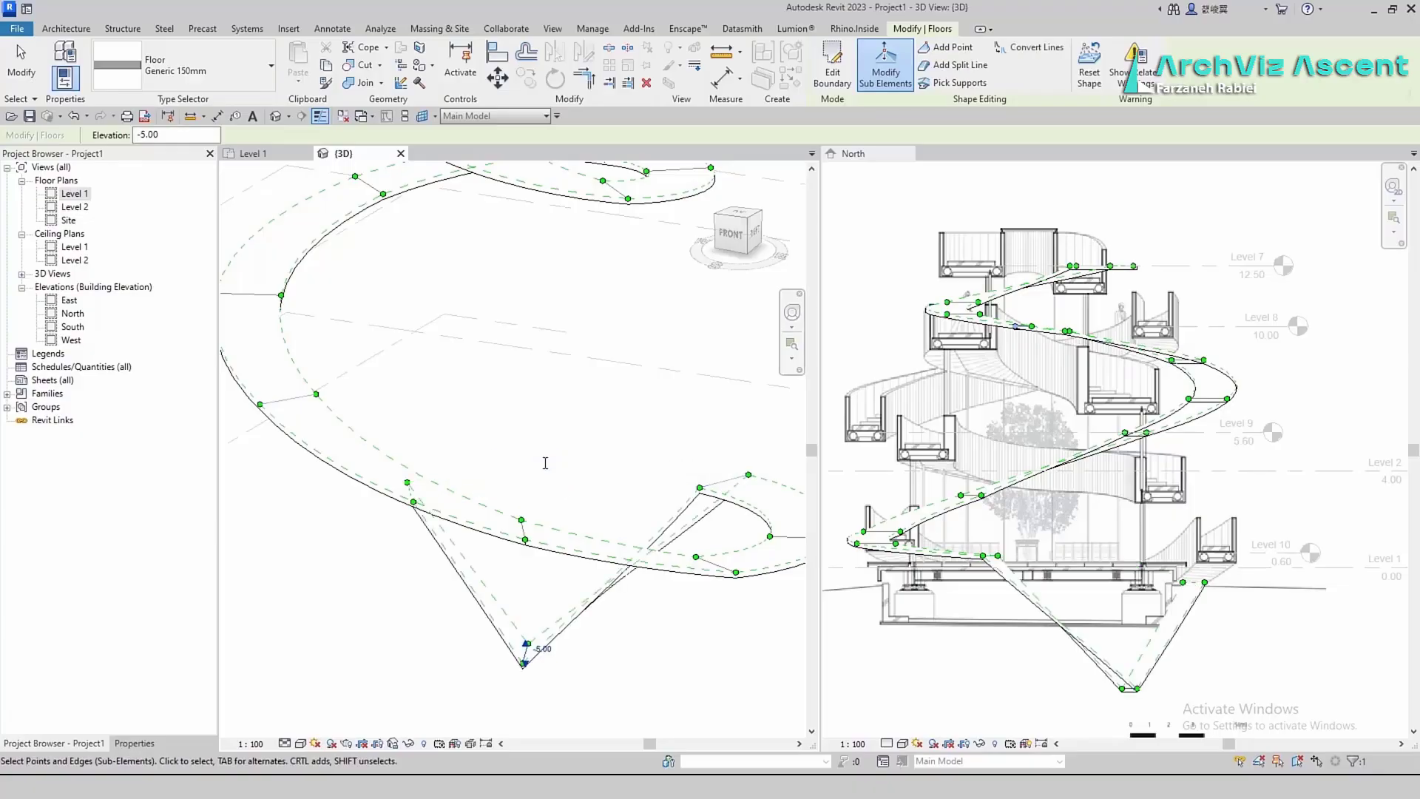
click(544, 650)
text(-0.05)
key(Return)
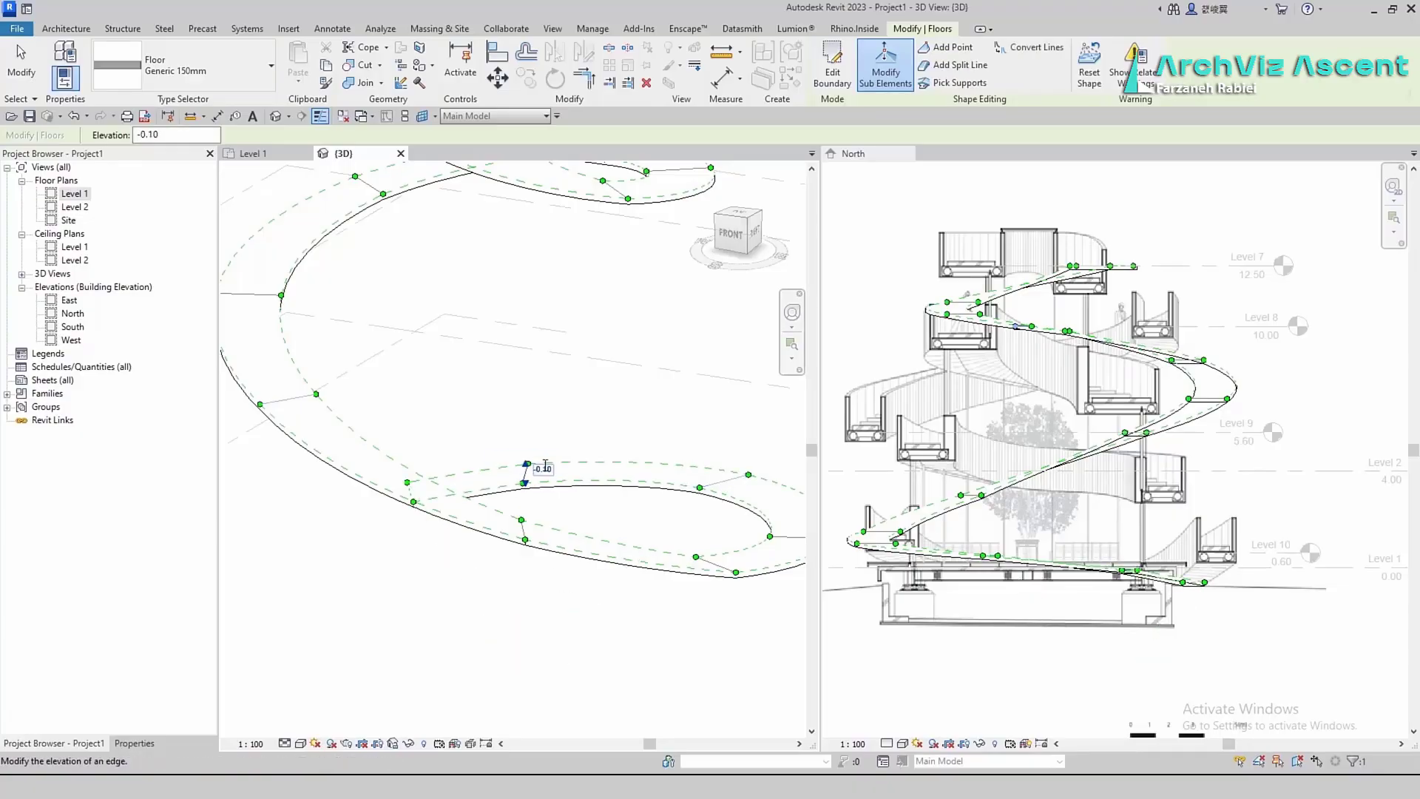
text(-0.2)
key(Return)
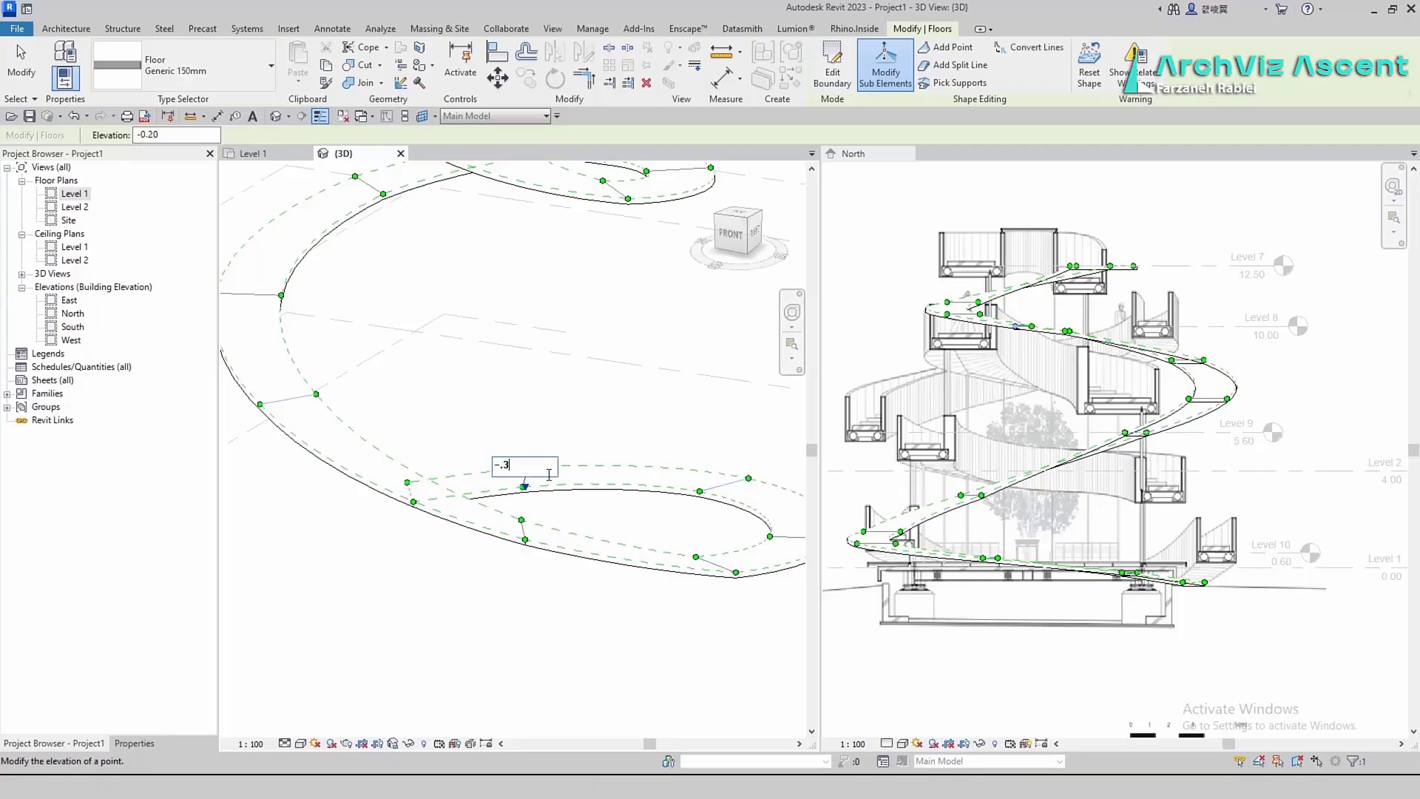
key(Return)
Try elevations 0.3 and 0.2 on the fold line between the 1 and -0.3 fold lines
click(724, 484)
click(740, 480)
text(.3)
key(Return)
text(4)
key(Return)
click(725, 487)
click(741, 484)
text(.2)
key(Return)
Set the fold line between the 1 and -0.3 fold lines to elevation 0.1
scroll(707, 518, down, 5)
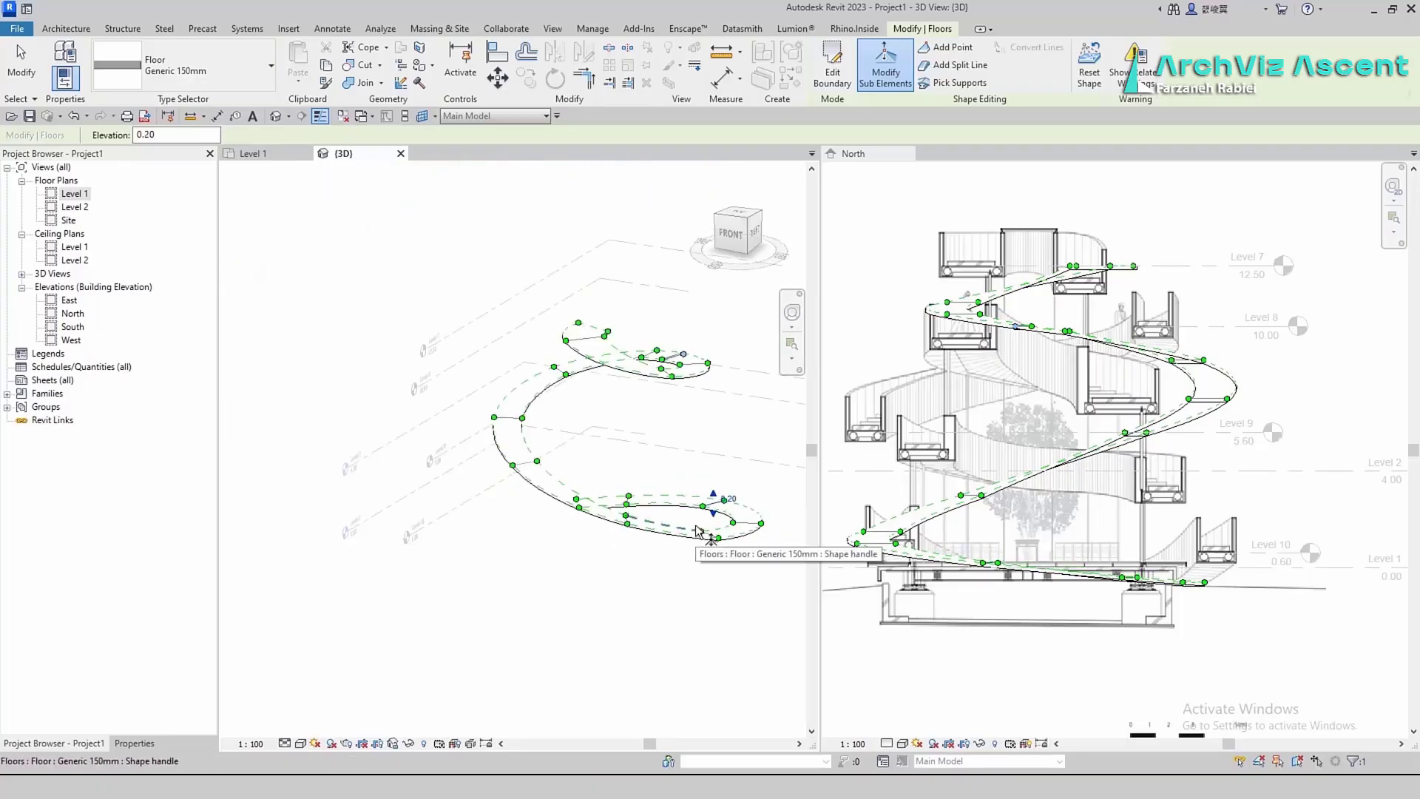
click(749, 522)
click(692, 480)
text(.1)
key(Return)
scroll(688, 486, down, 3)
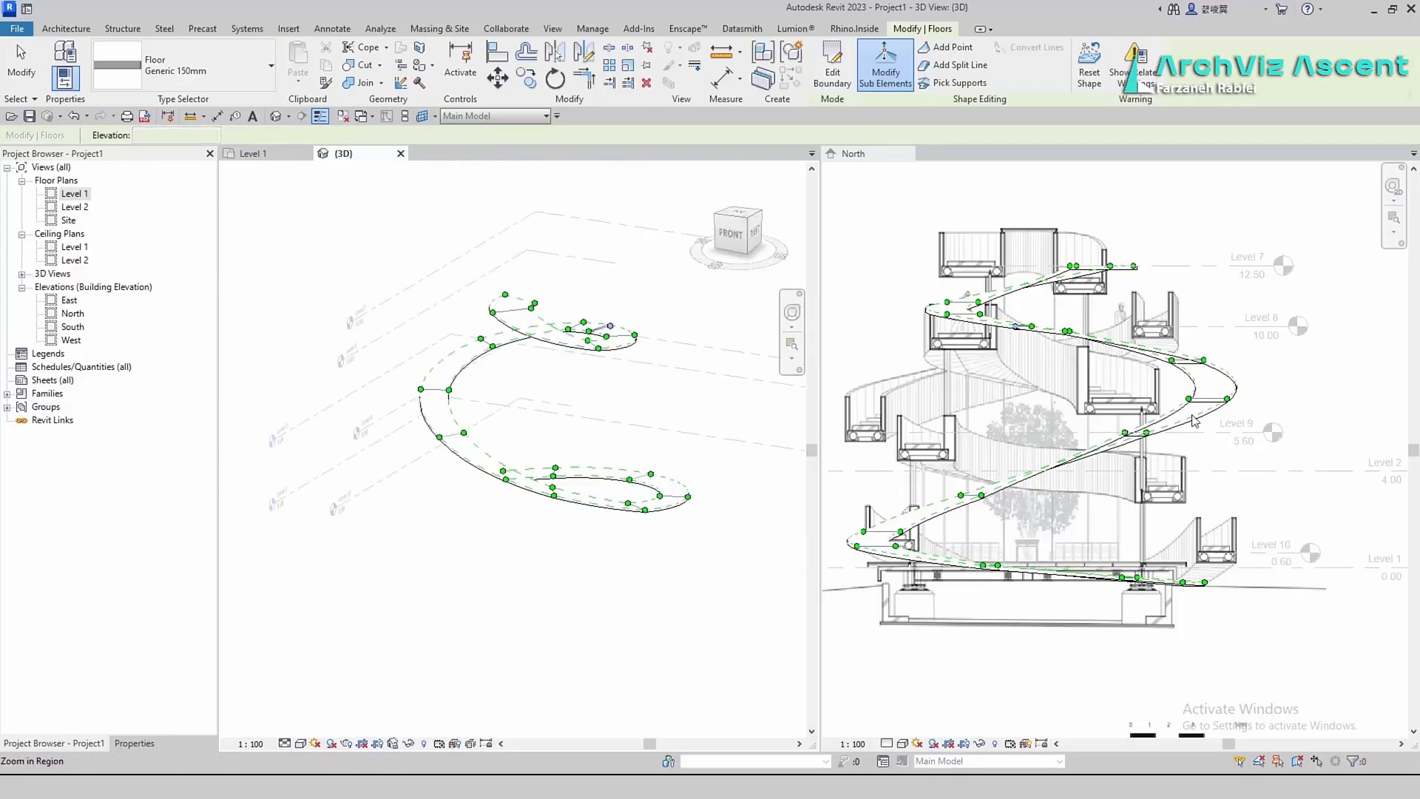
Check the 11 fold line, try elevation 9.9 on the line below the 10.5 fold line, and return it to 10
scroll(614, 342, up, 5)
click(645, 340)
click(583, 361)
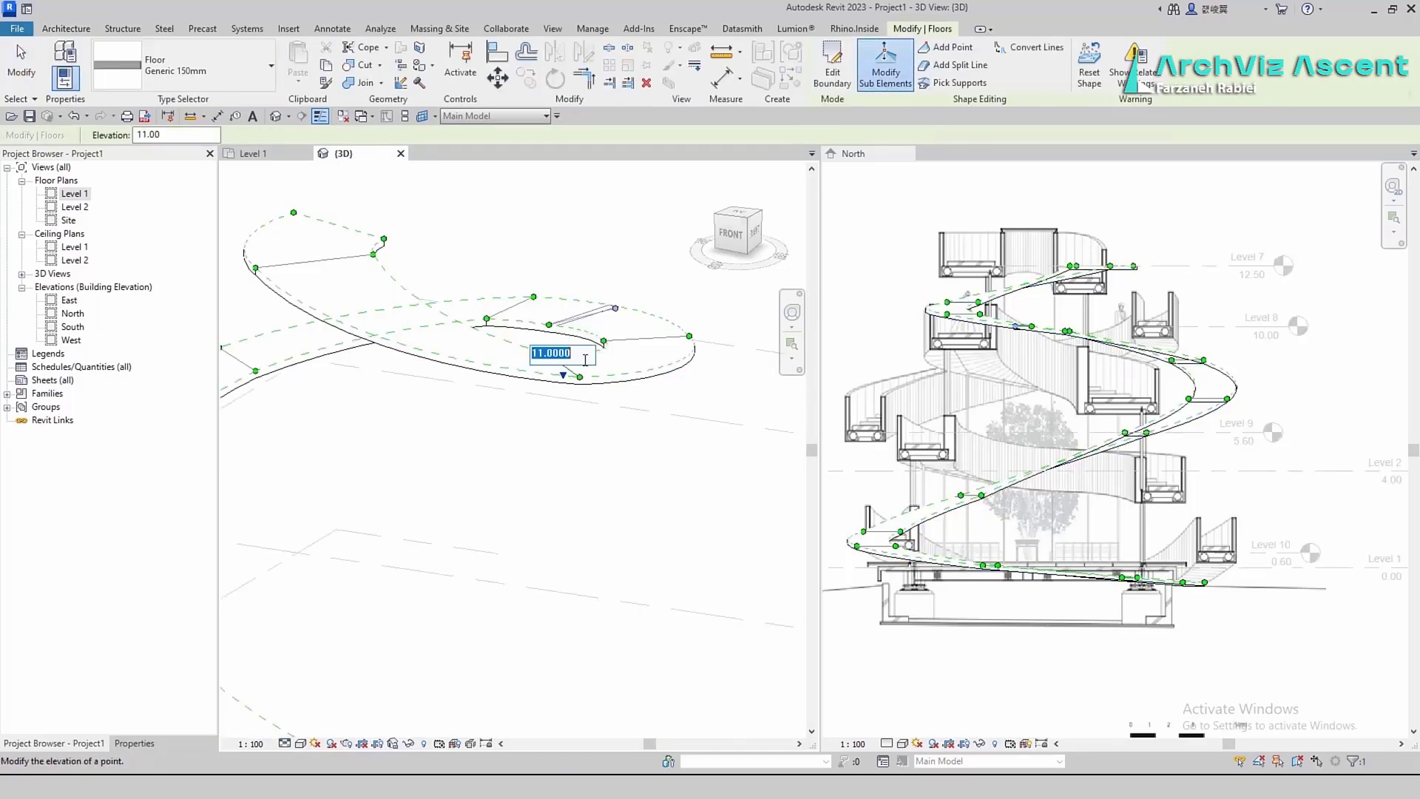
key(Return)
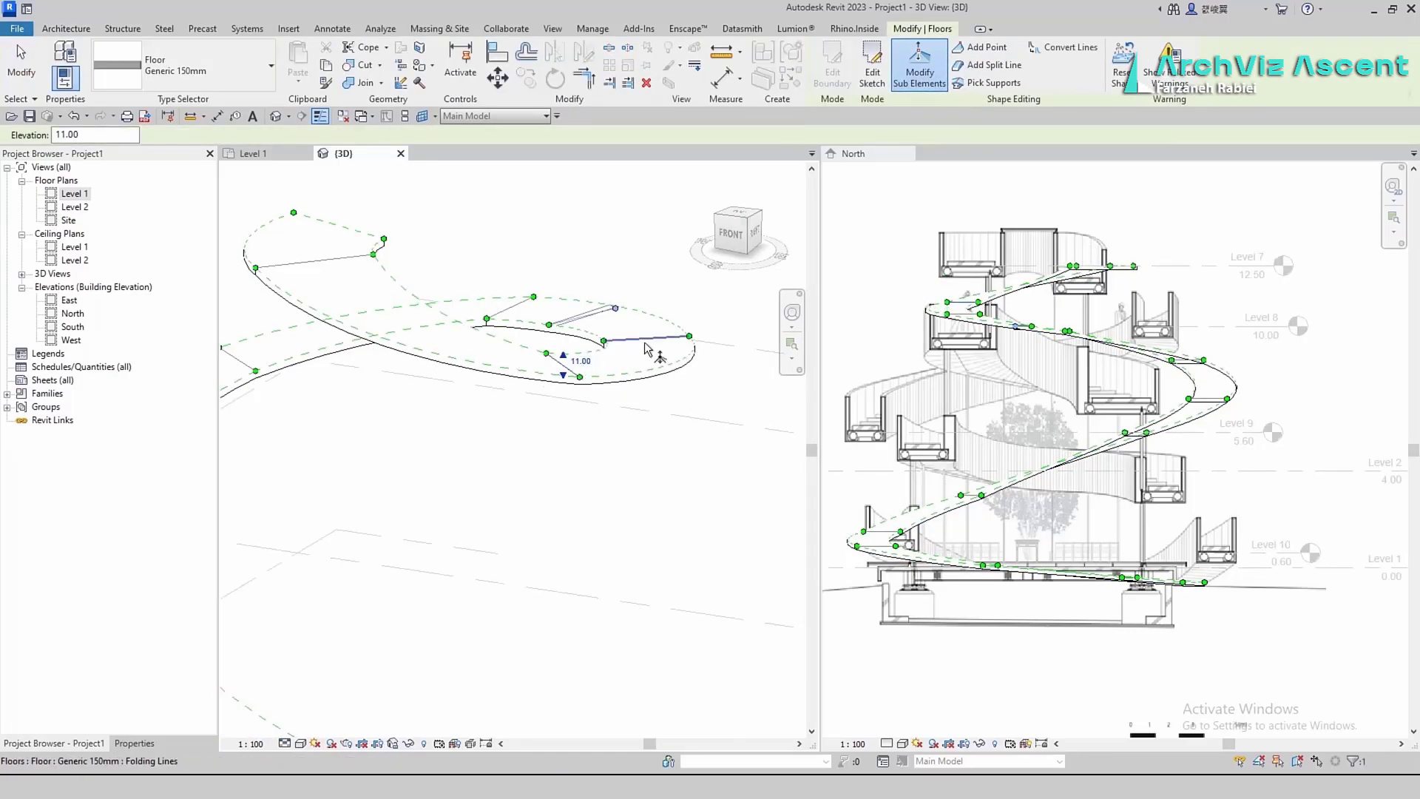
text(.8)
key(Return)
click(603, 329)
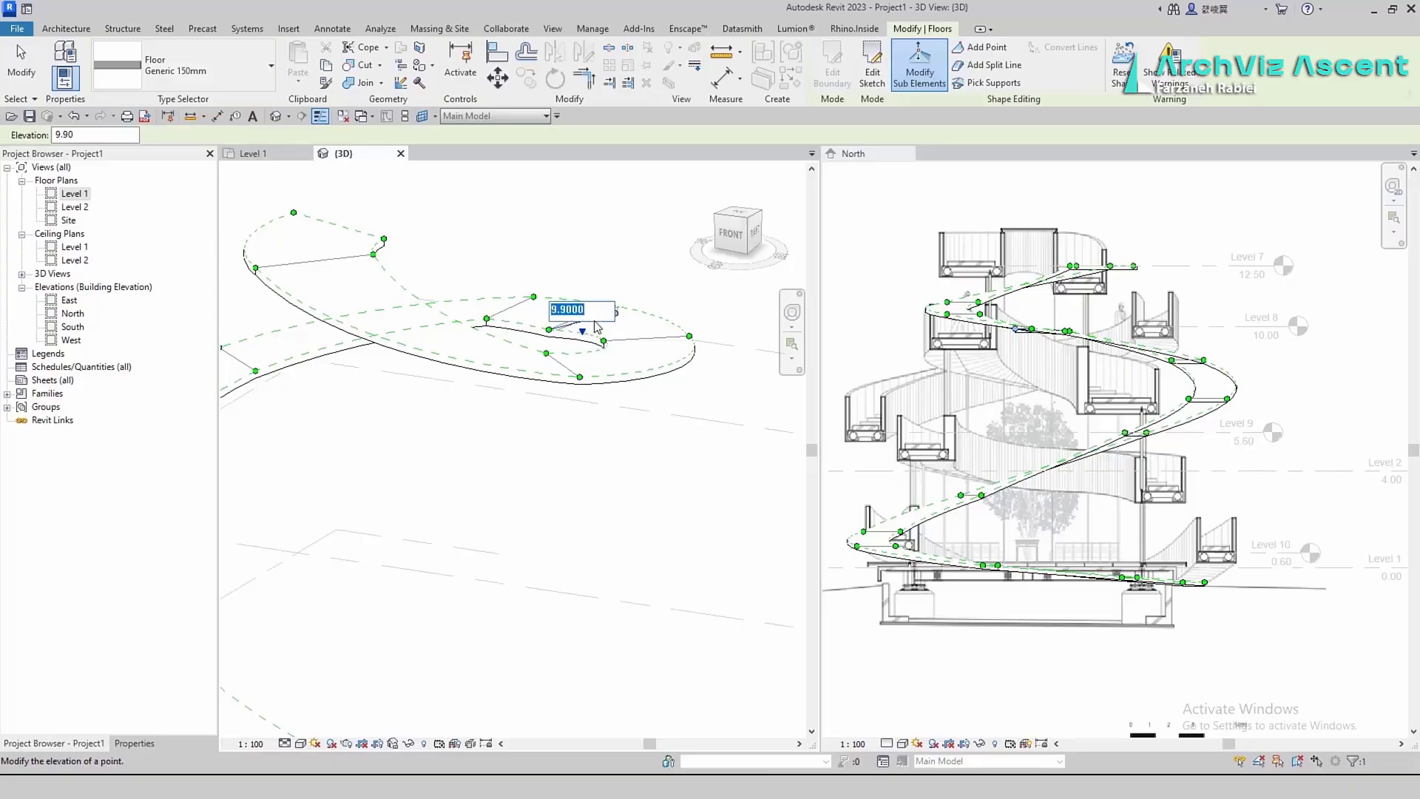
text(10)
key(Return)
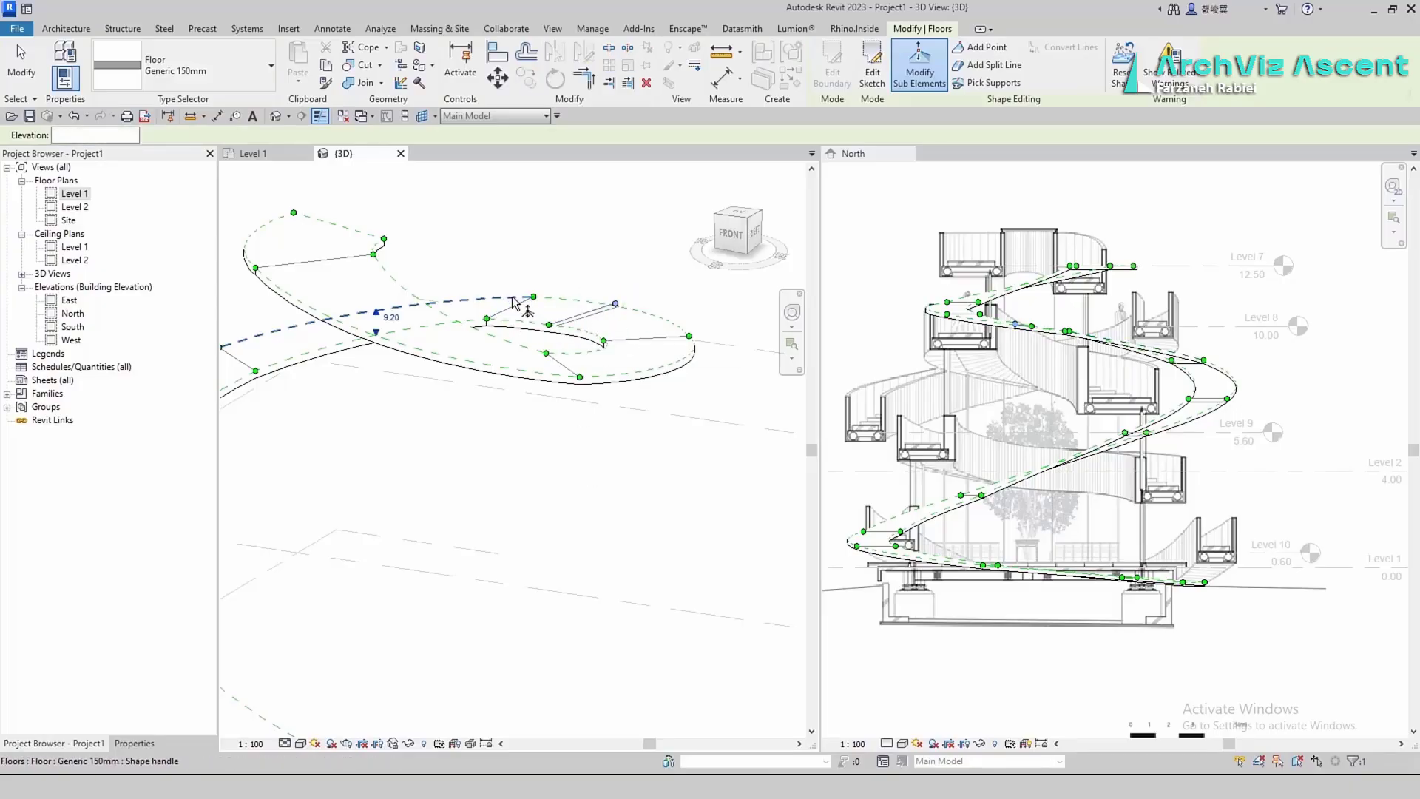
Try elevations 9.93 and 9.92 on the raised outer end point of the split line near Level 8
click(616, 304)
click(635, 318)
scroll(634, 314, up, 2)
shift+middle_drag(639, 358, 532, 377)
scroll(666, 480, up, 2)
click(684, 511)
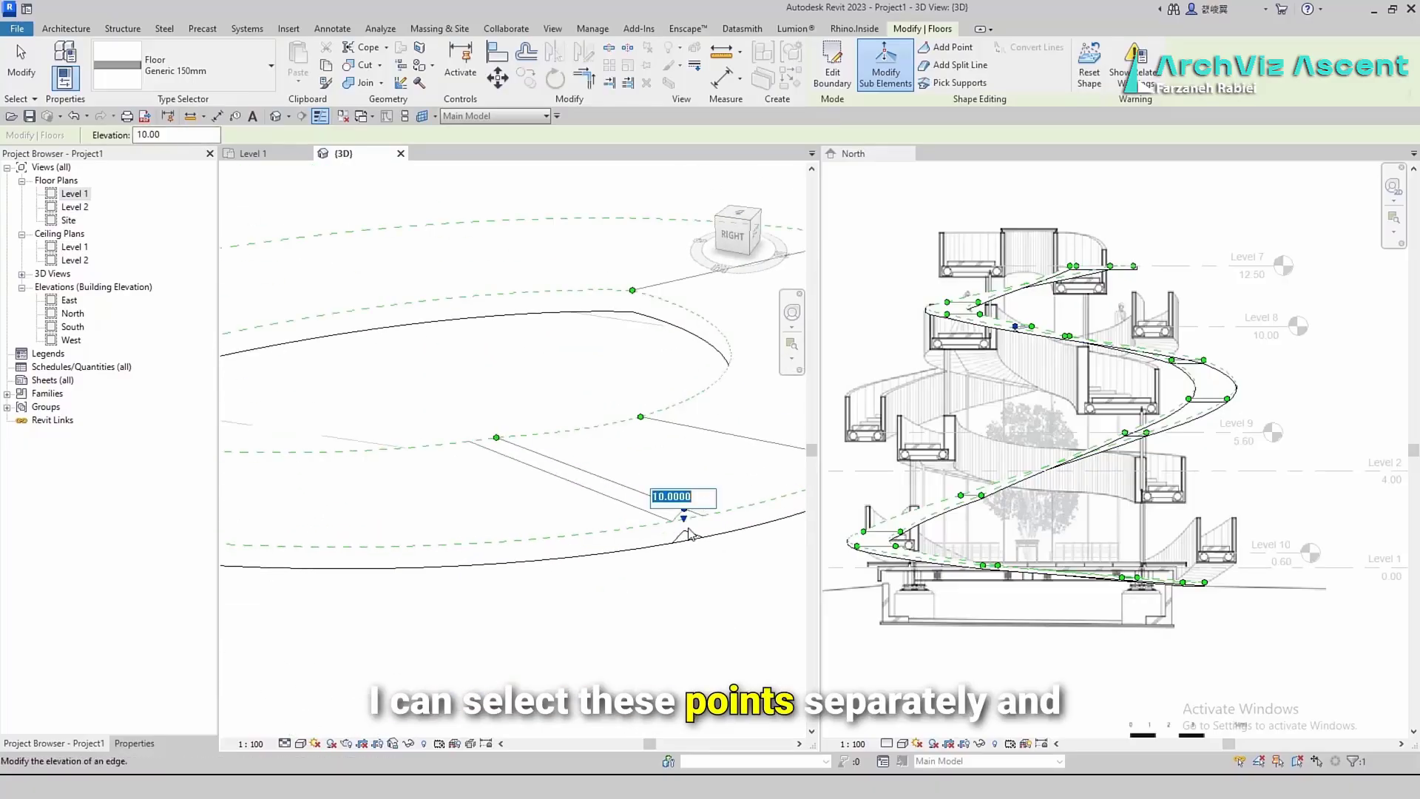
text(9.)
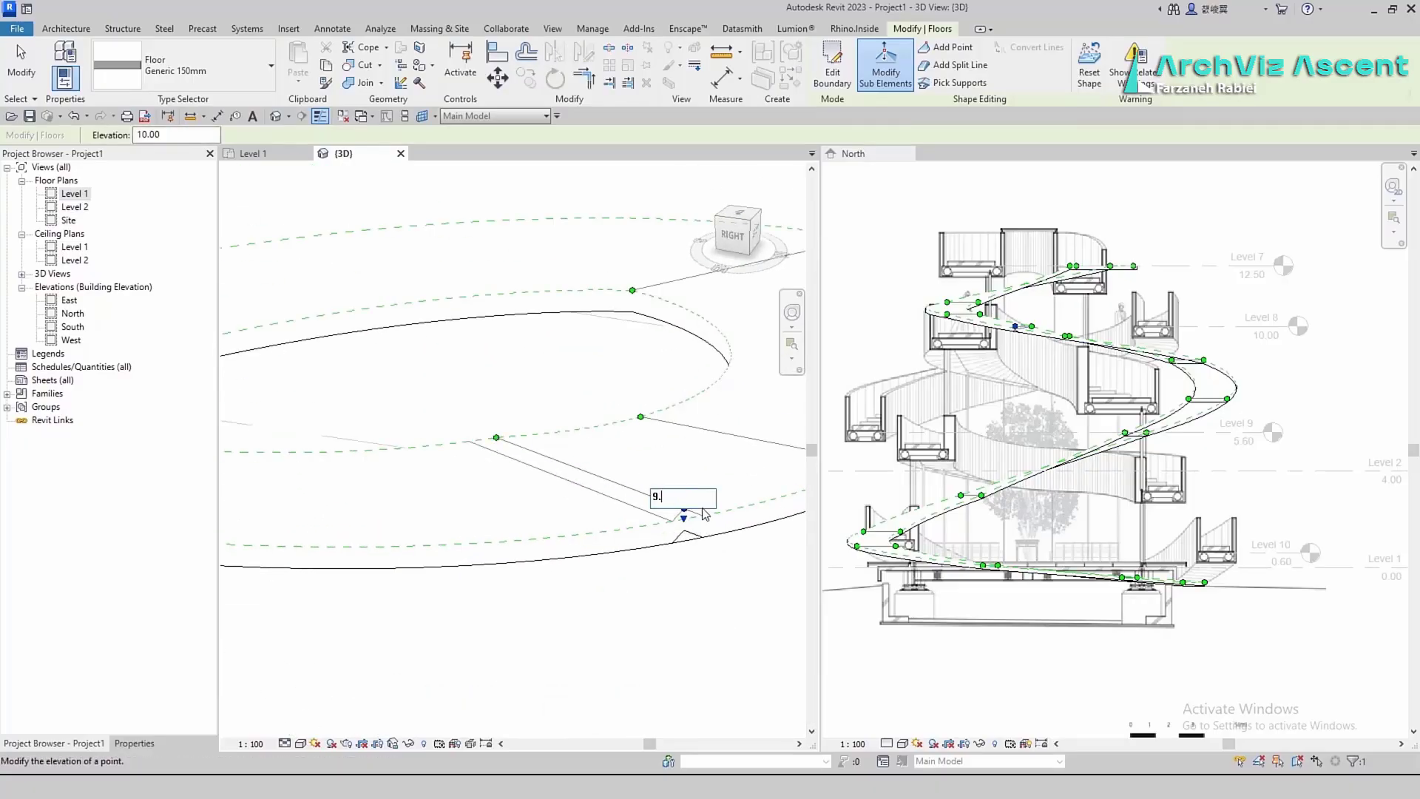
text(9.9)
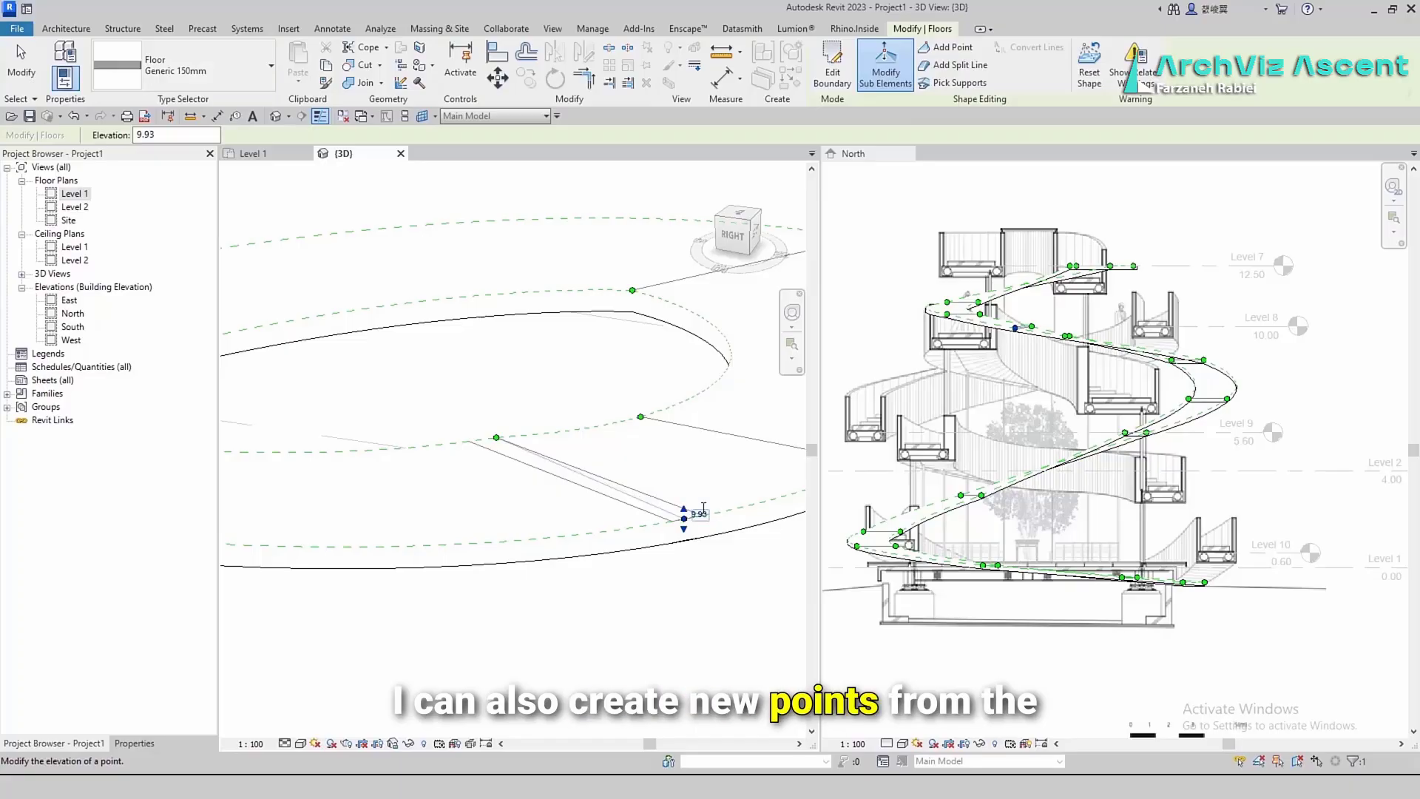
text(2)
key(Return)
click(703, 514)
text(9.93)
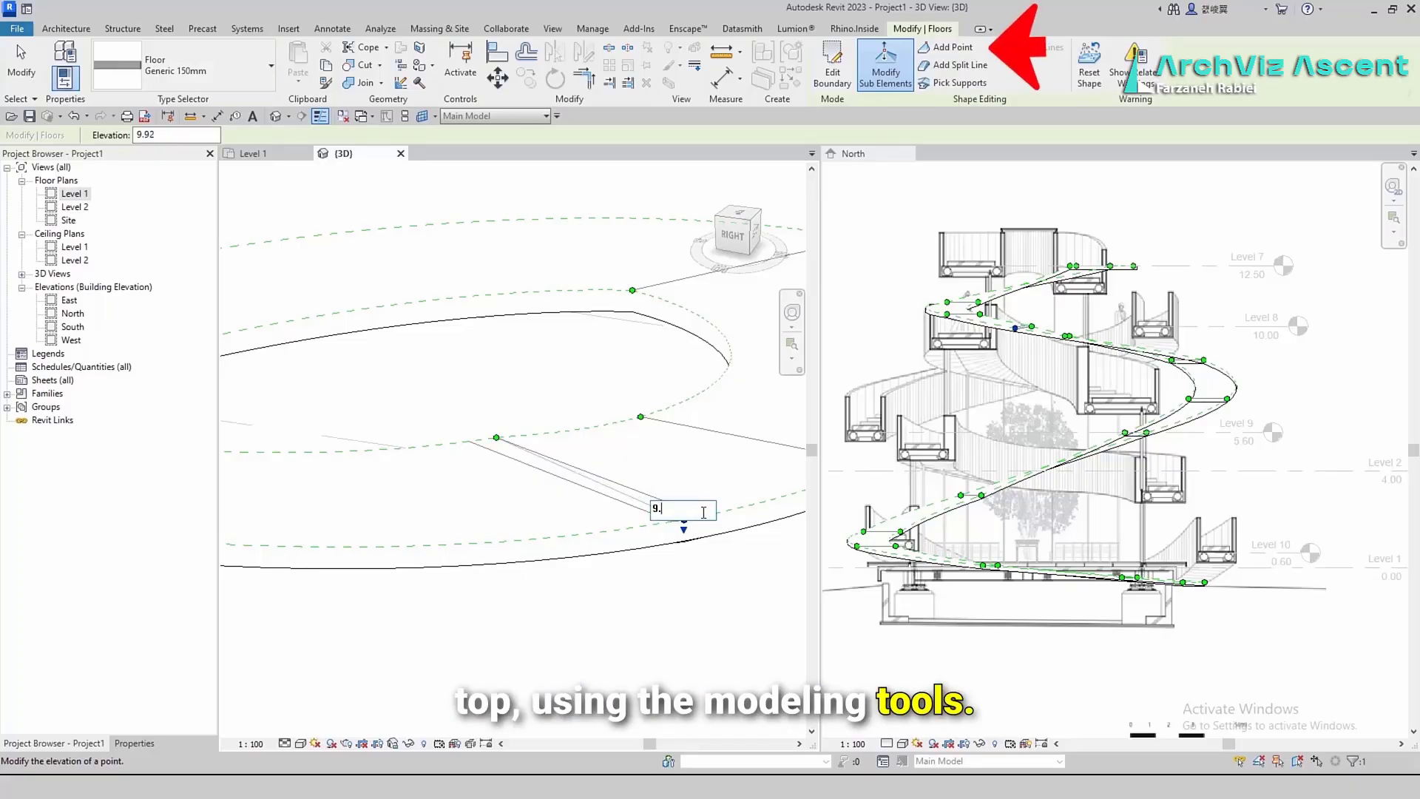
key(Return)
Set the split line's outer end point to elevation 9.94 and finish shape-editing the ramp floor
scroll(682, 525, up, 8)
click(690, 467)
text(9.94)
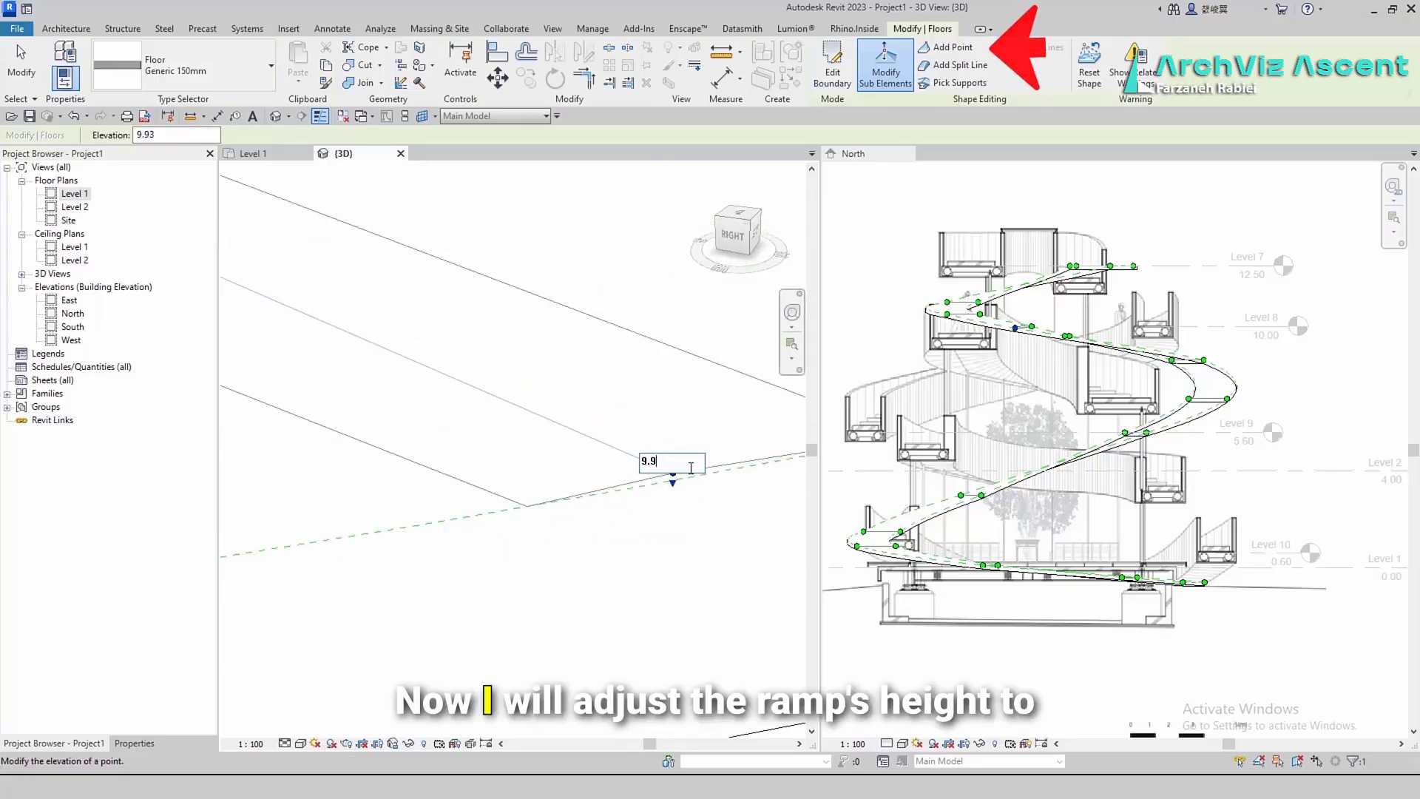
key(Return)
scroll(626, 488, down, 10)
key(Escape)
key(Escape)
scroll(527, 446, up, 1)
scroll(526, 446, down, 5)
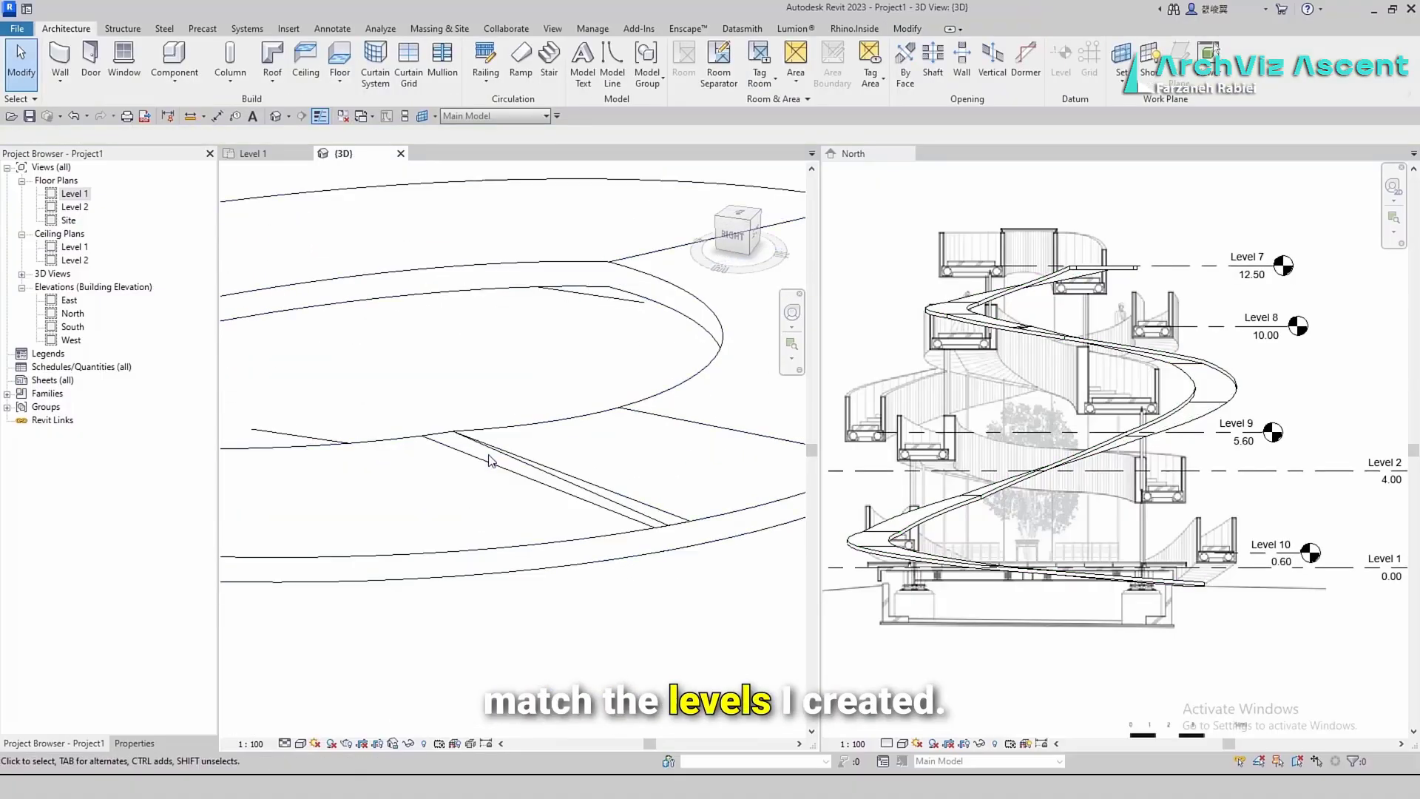
shift+middle_drag(540, 602, 377, 634)
scroll(377, 633, down, 5)
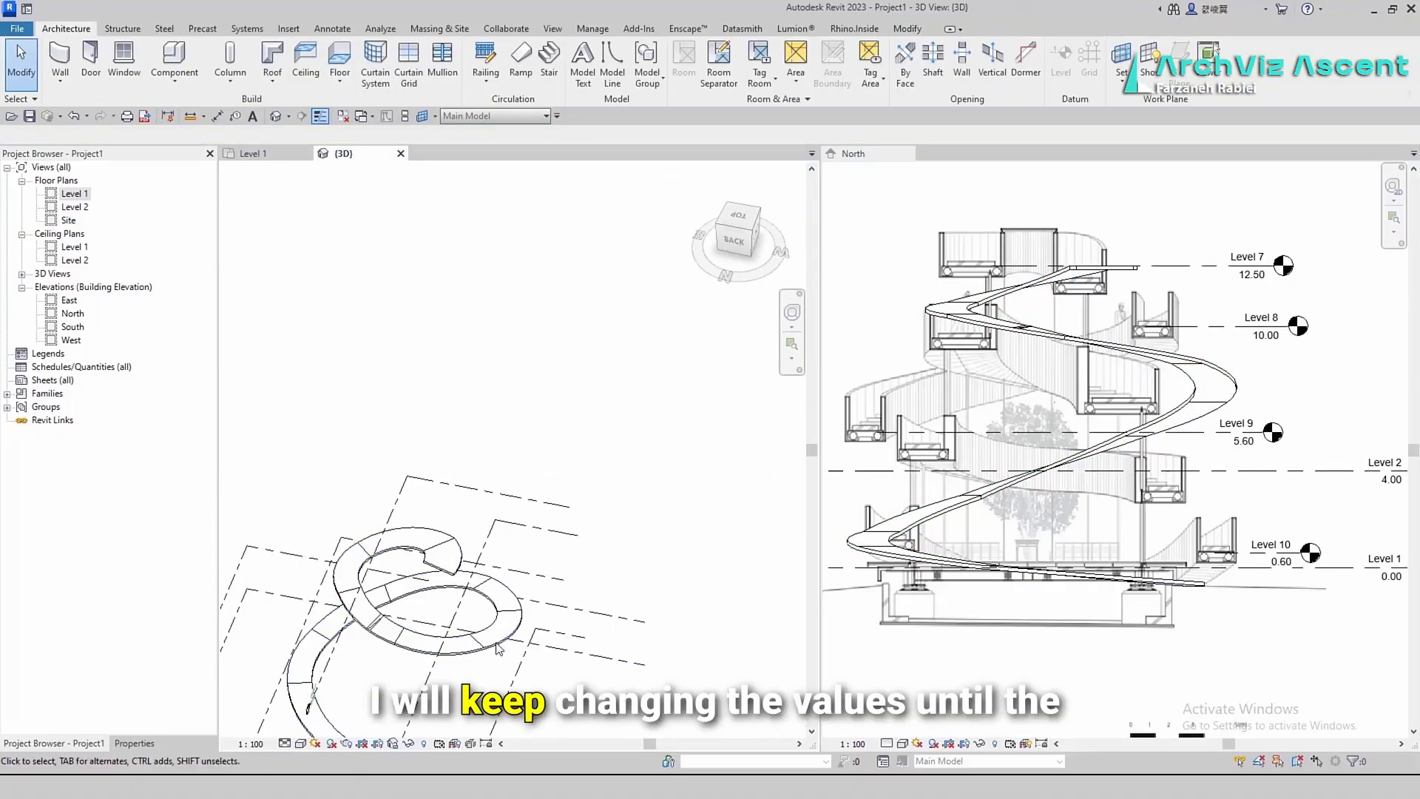
middle_drag(460, 514, 554, 565)
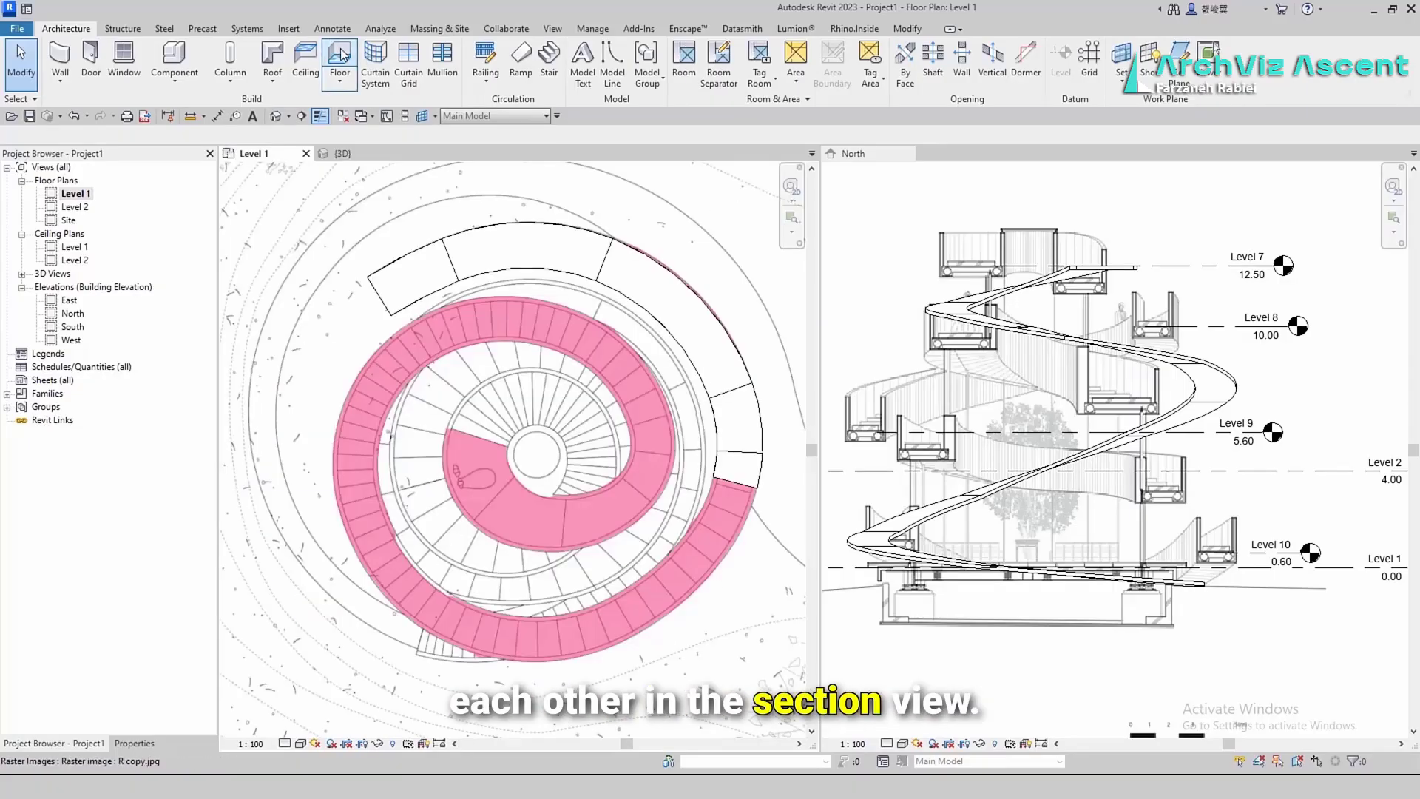
Start a new floor on Level 1 and trace an arc boundary of about 155° over the inner stair circle from the pink ramp's inner end
click(340, 56)
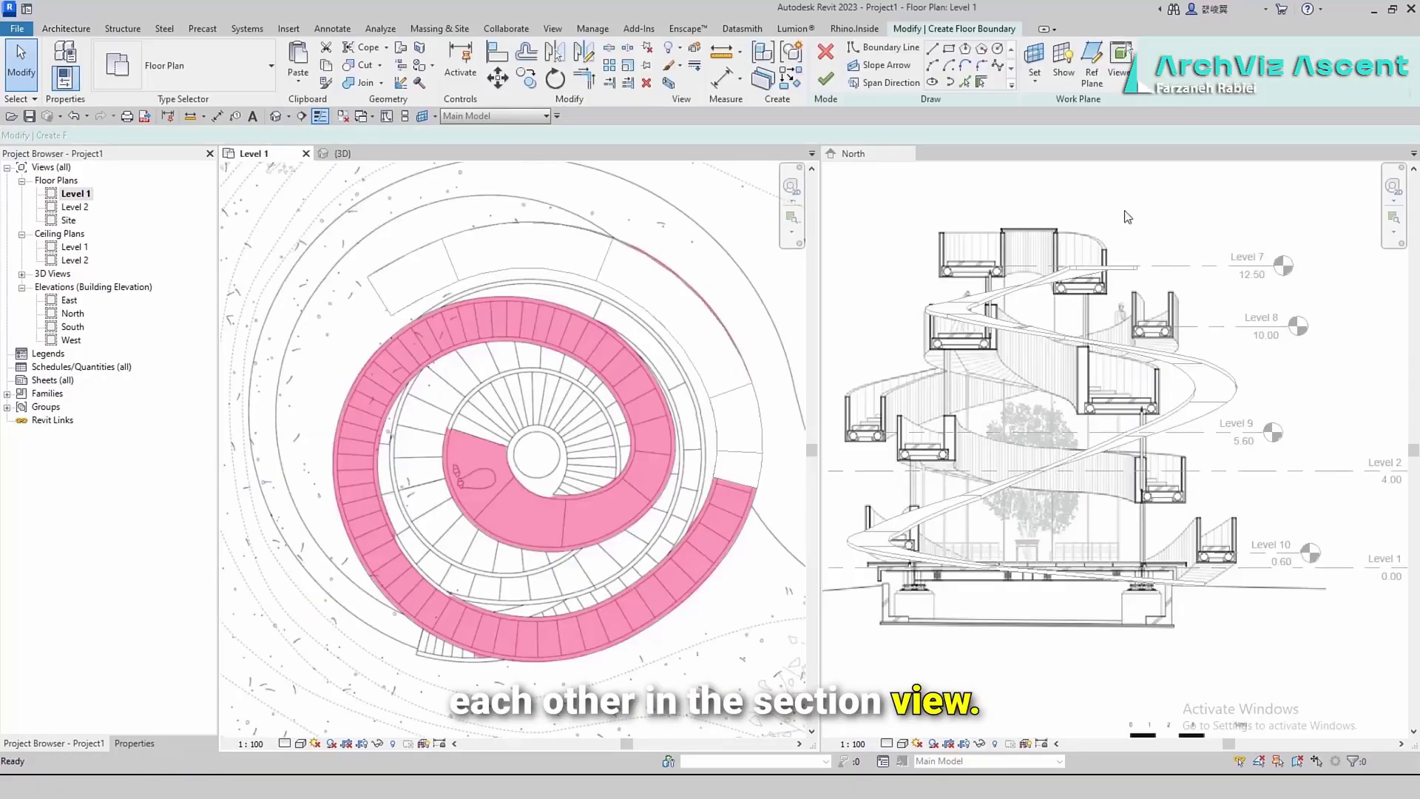
click(933, 65)
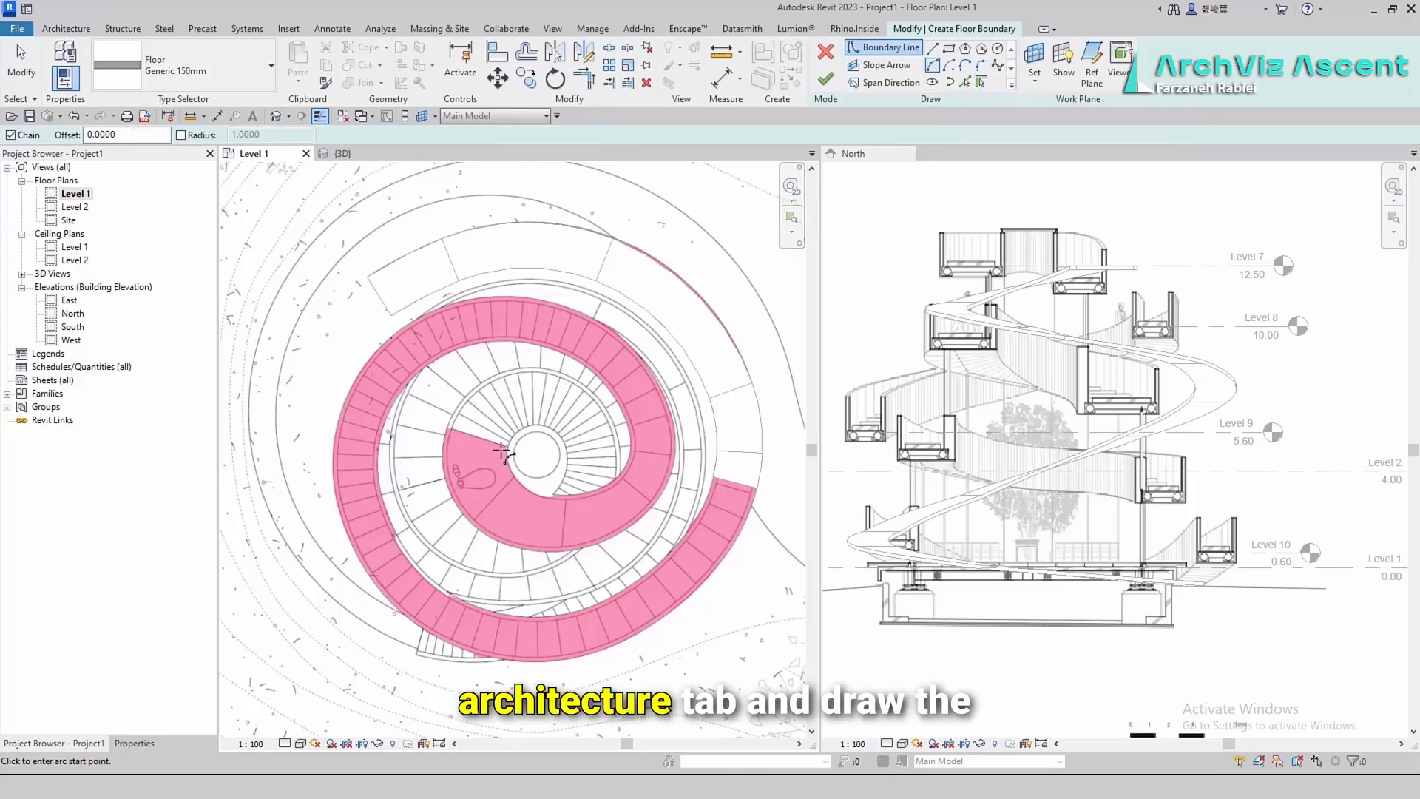
scroll(503, 451, up, 2)
scroll(415, 403, up, 3)
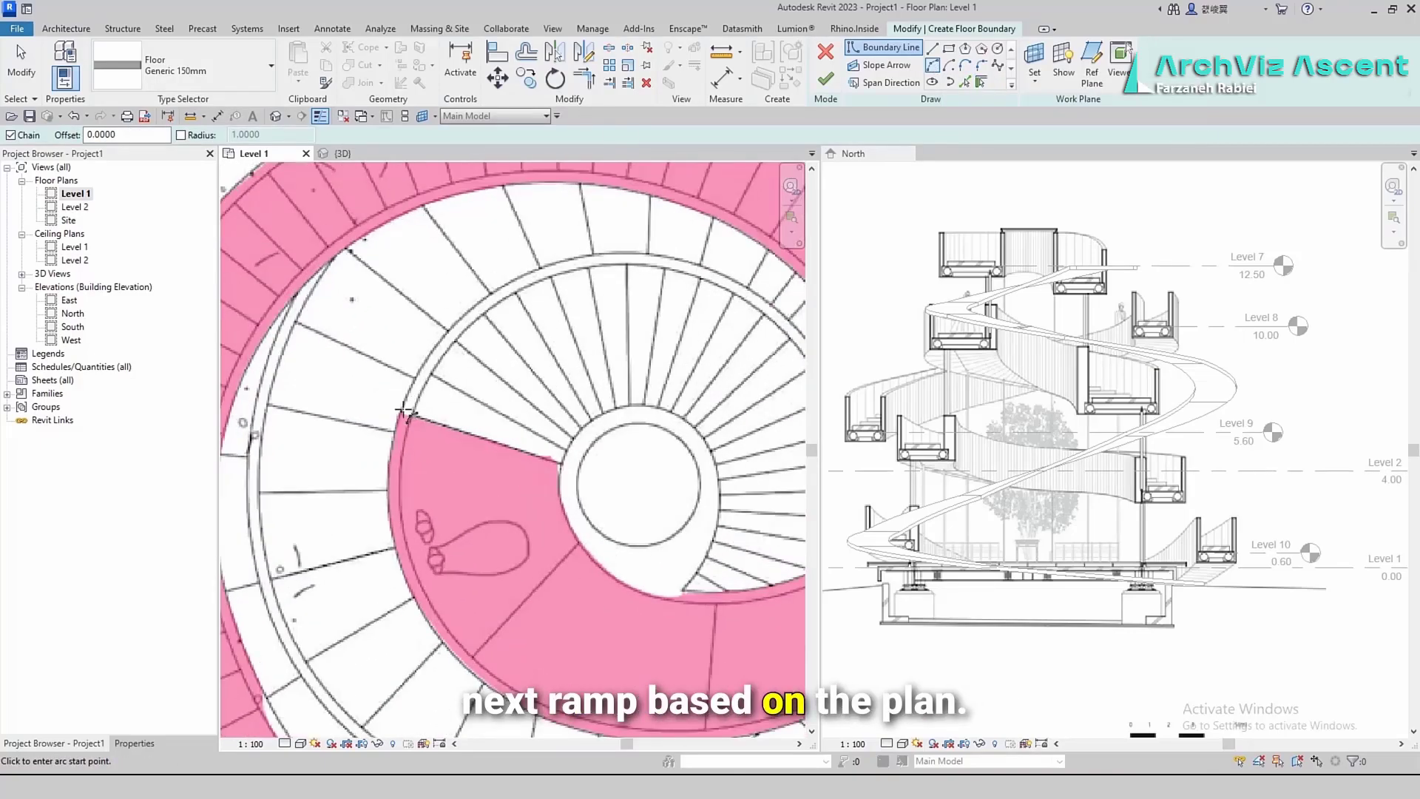
click(400, 411)
scroll(440, 567, down, 3)
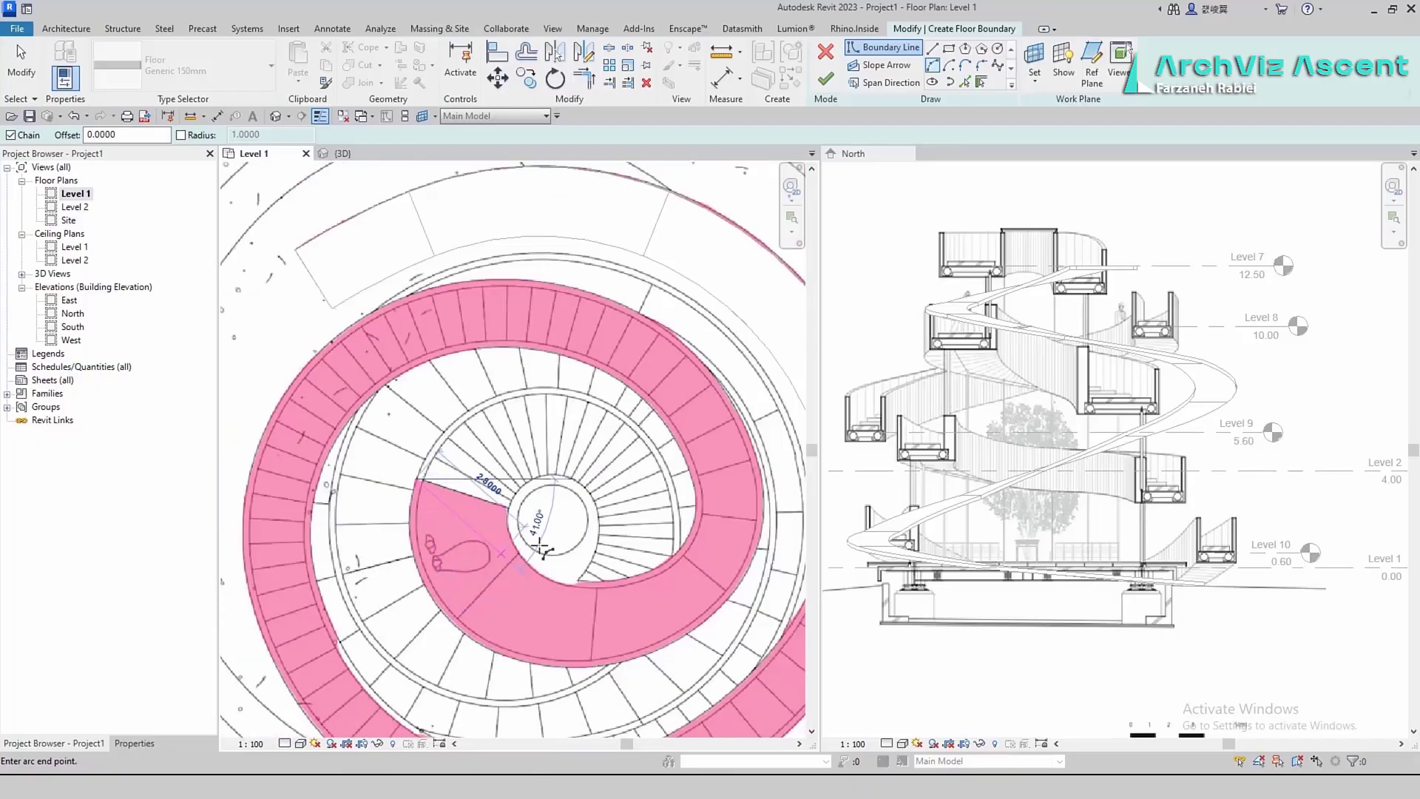
click(679, 508)
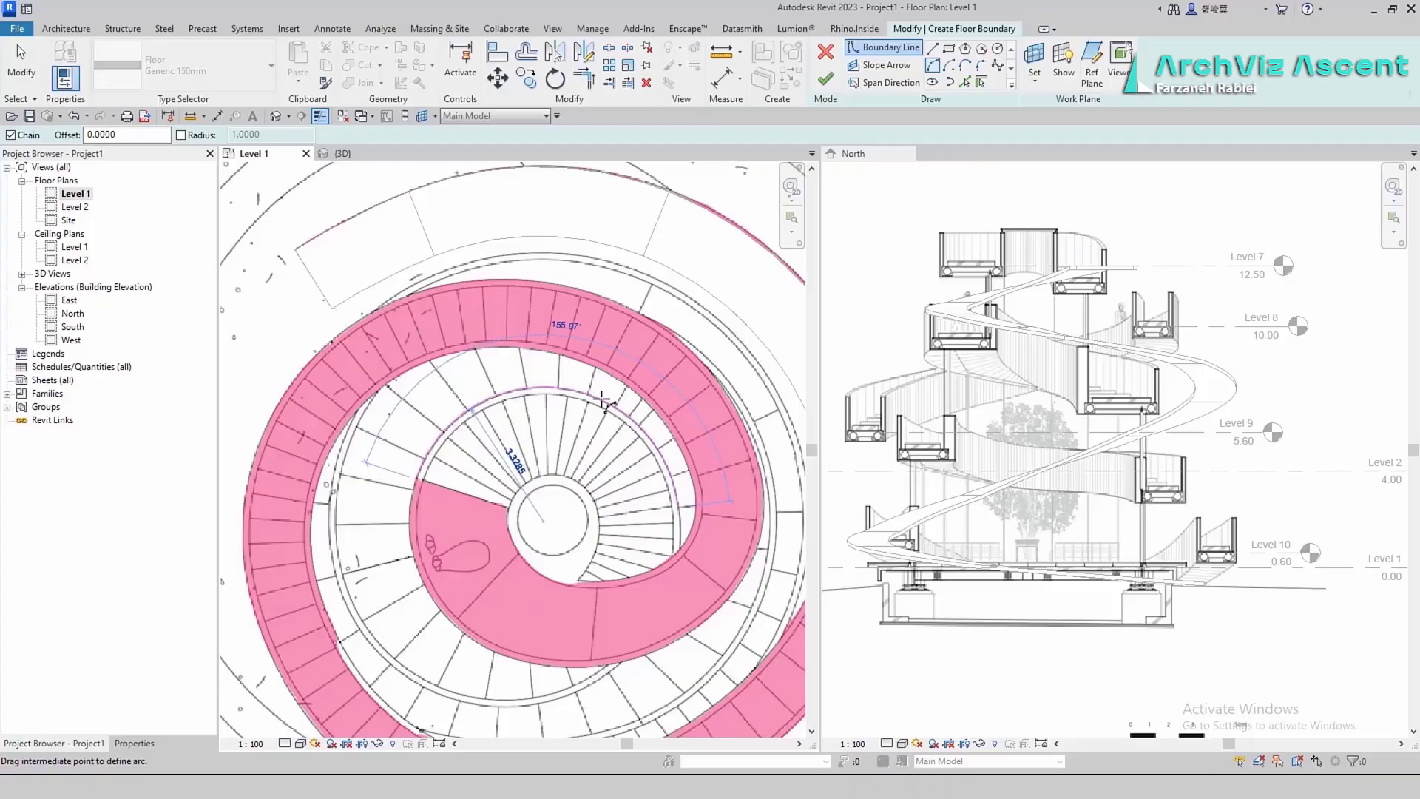
click(603, 400)
Continue the floor boundary with an arc from the inner circle's right end around its lower side to the next ring's left side
scroll(577, 481, up, 2)
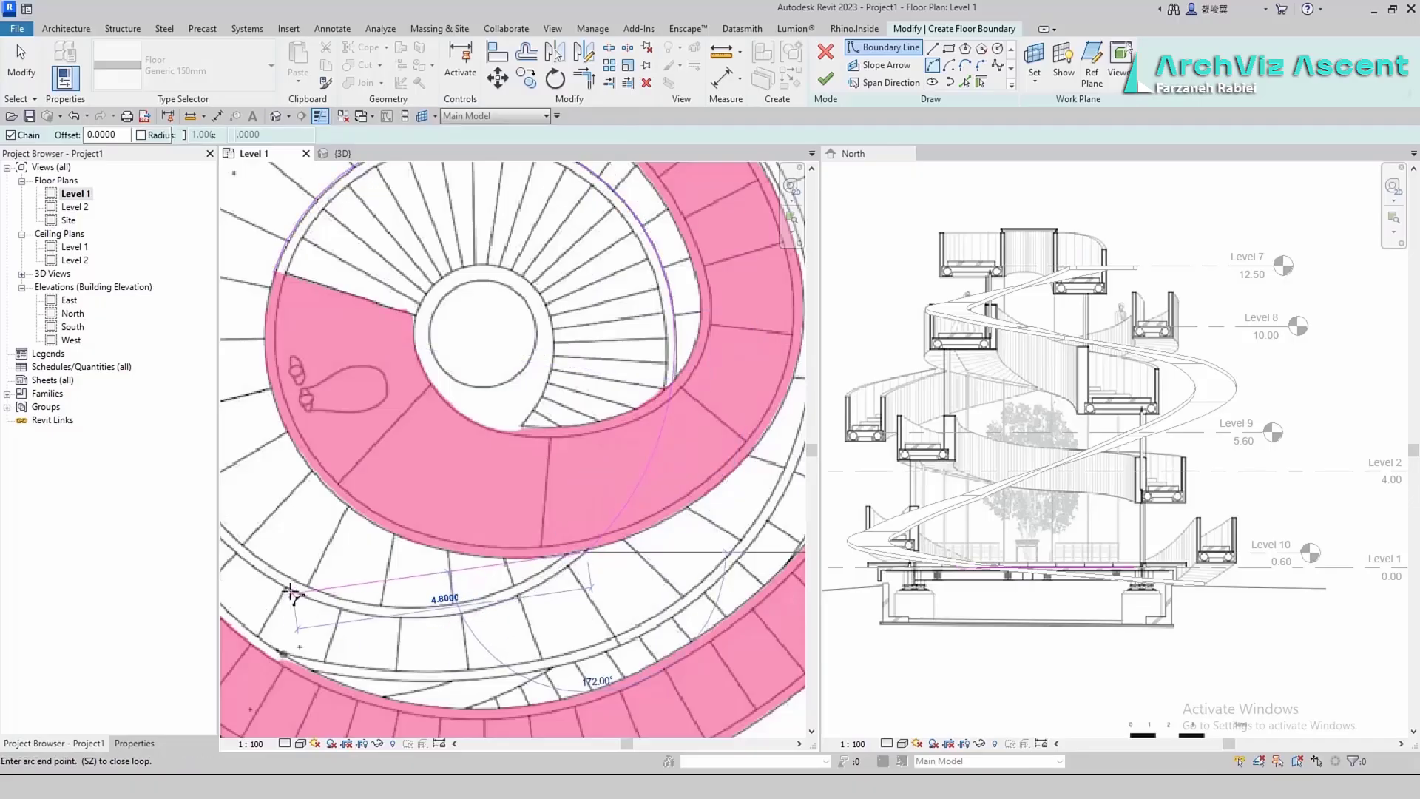
scroll(460, 617, down, 2)
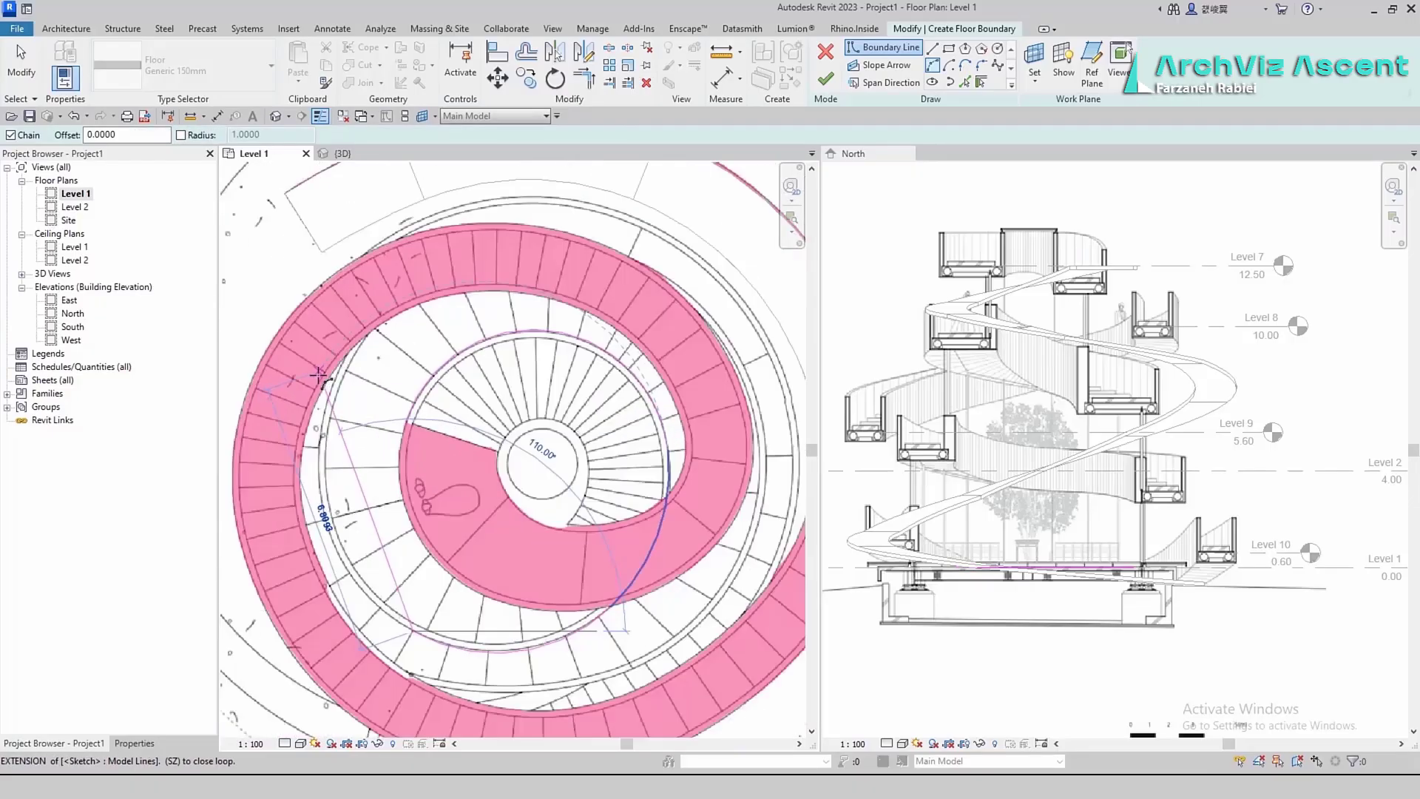
click(323, 450)
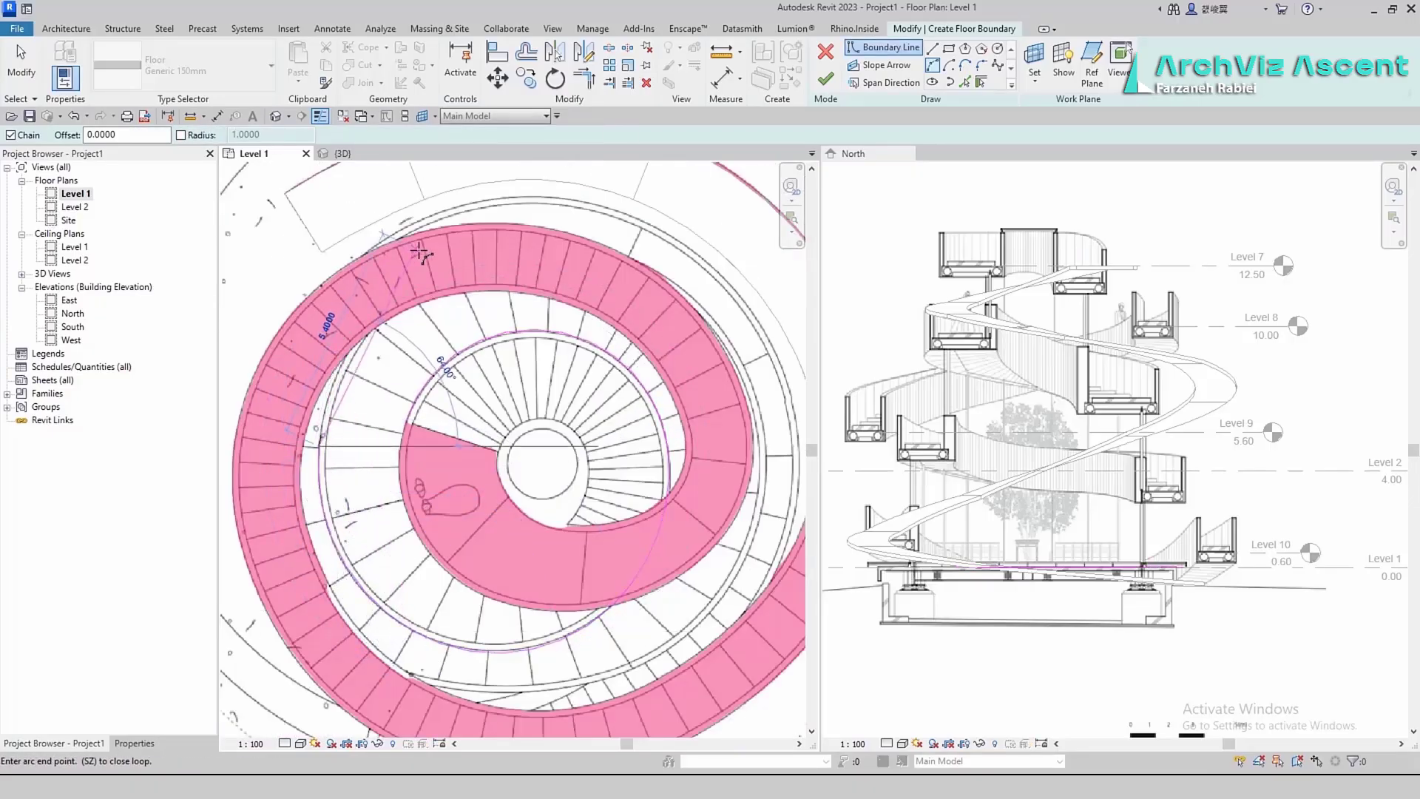
key(Escape)
key(Escape)
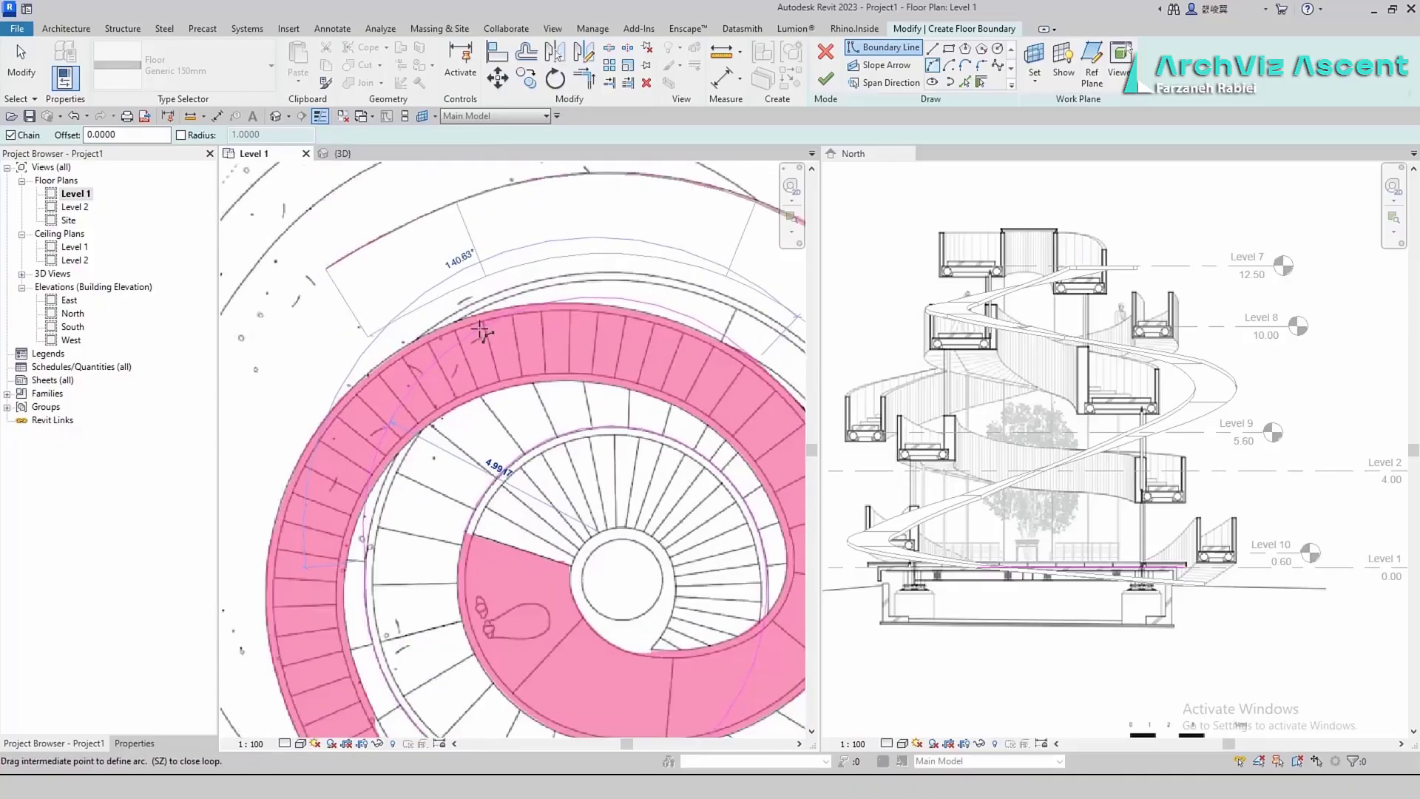
key(Return)
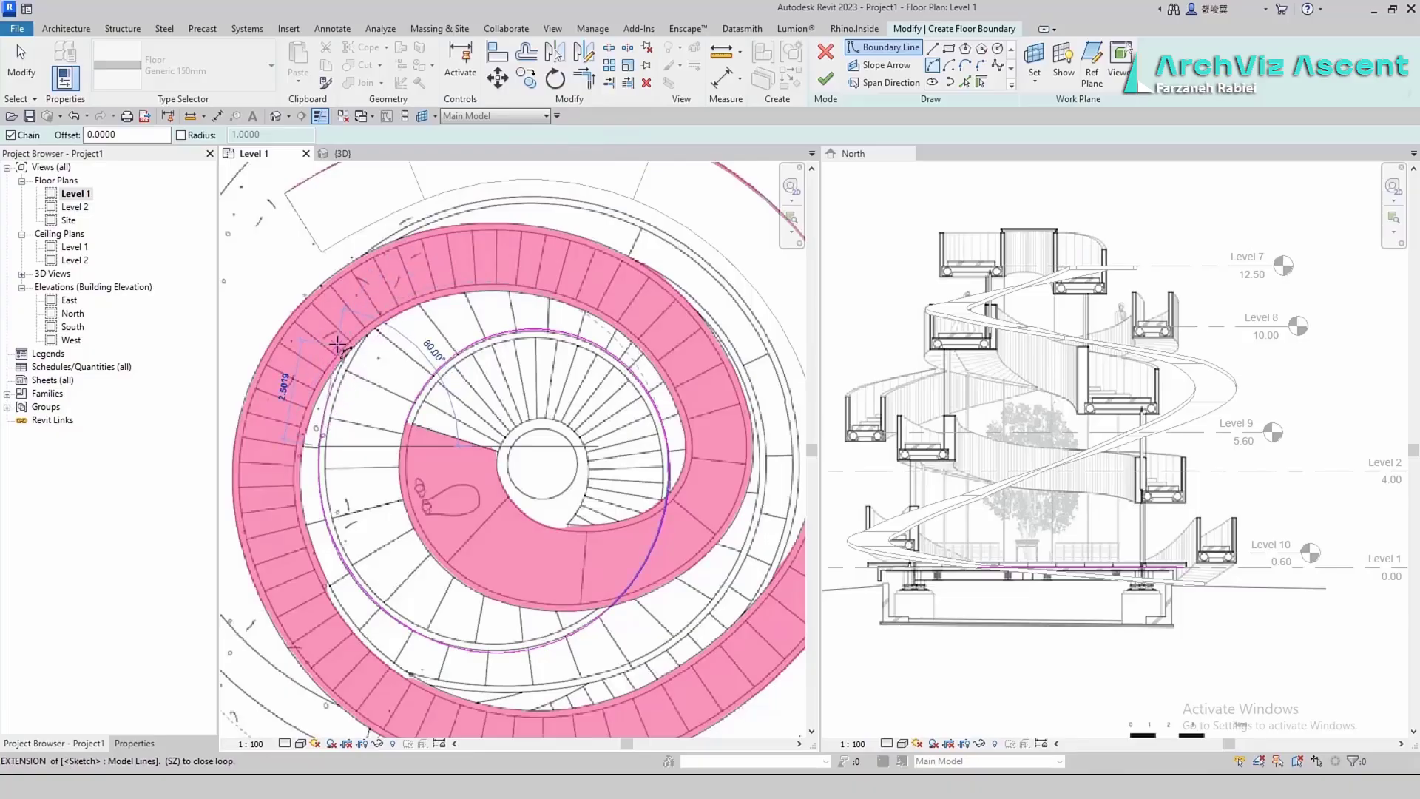
Trace the boundary with arcs from the ring's left side over the top beneath the pink ramp and down its right side
scroll(345, 353, up, 2)
click(349, 354)
click(338, 383)
scroll(592, 300, down, 2)
middle_drag(699, 288, 552, 303)
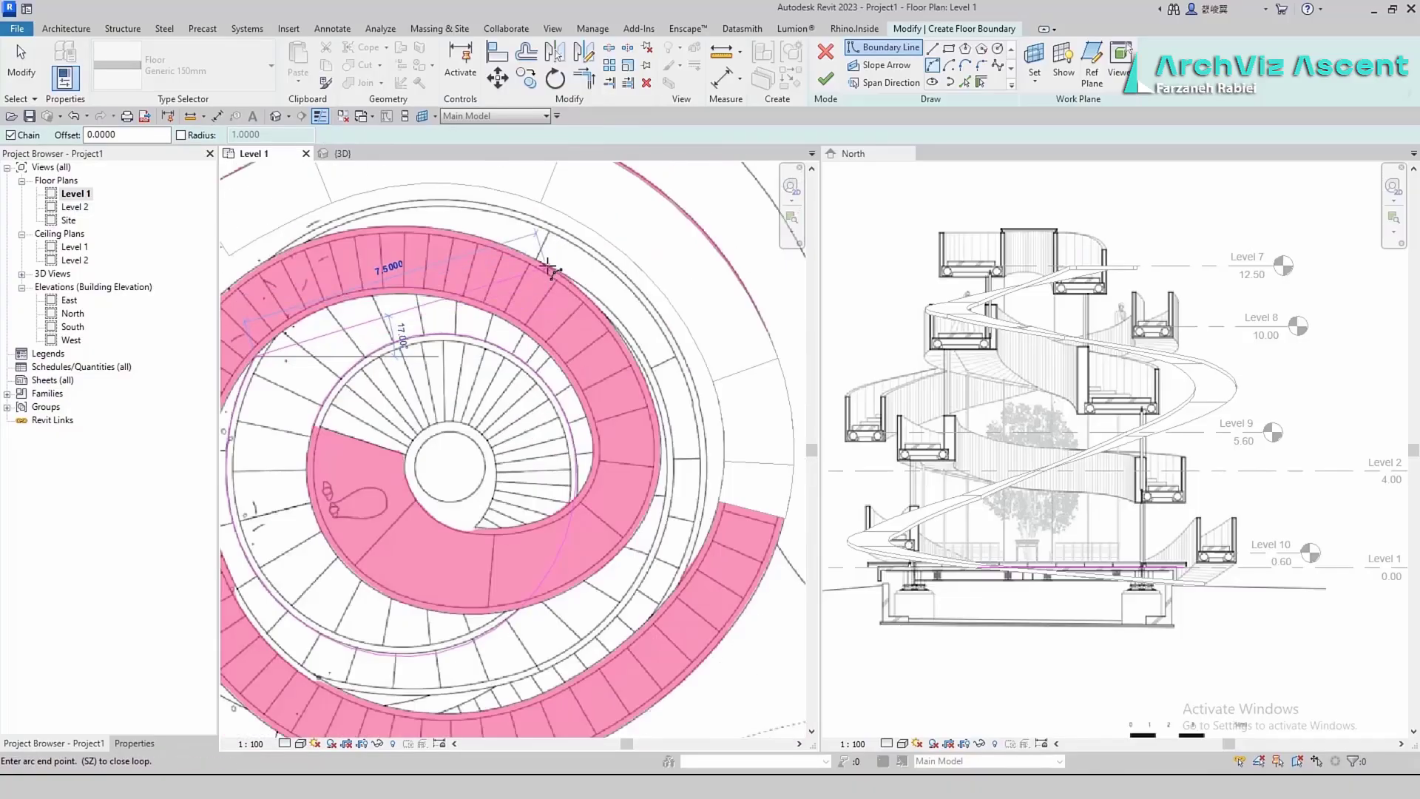
click(419, 257)
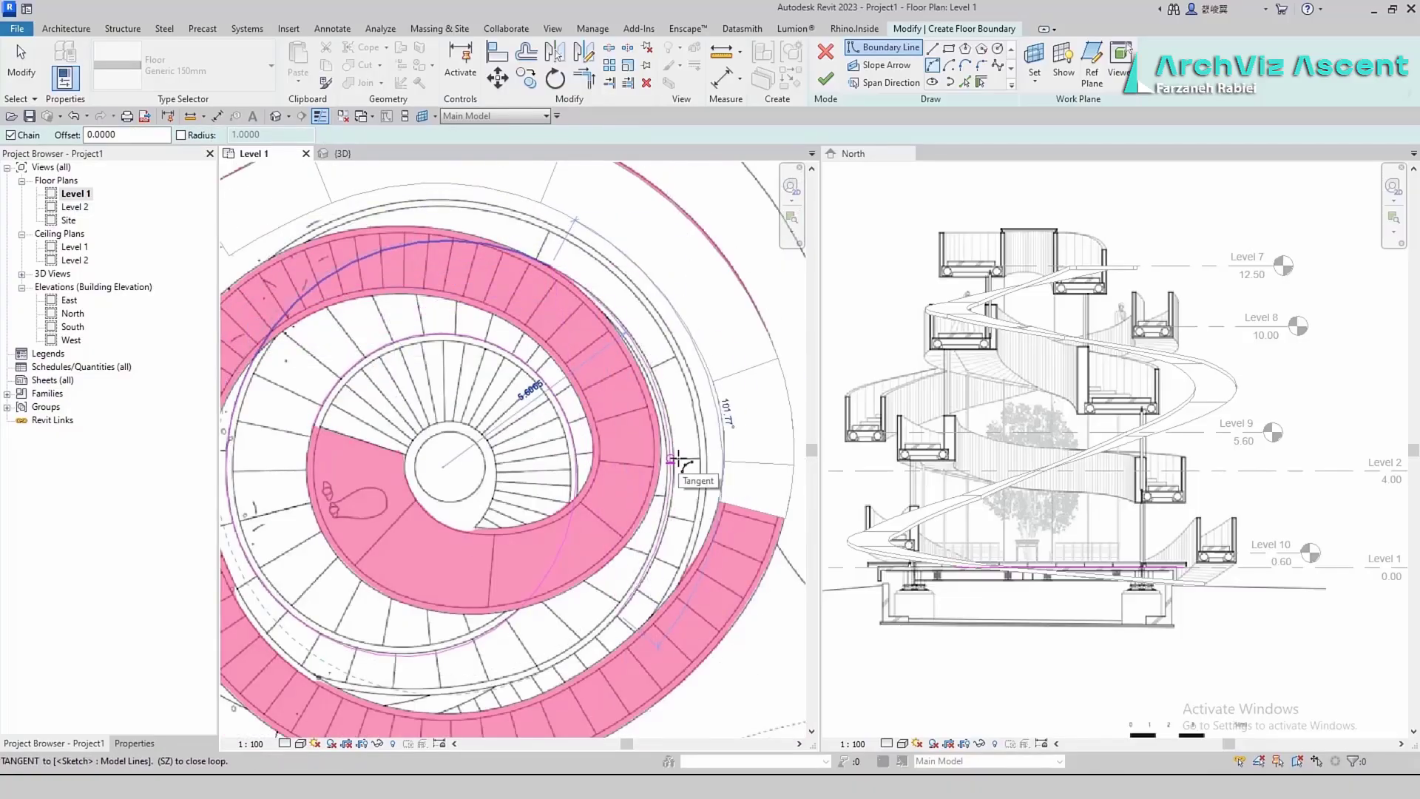
scroll(659, 527, up, 3)
click(660, 519)
scroll(574, 614, down, 3)
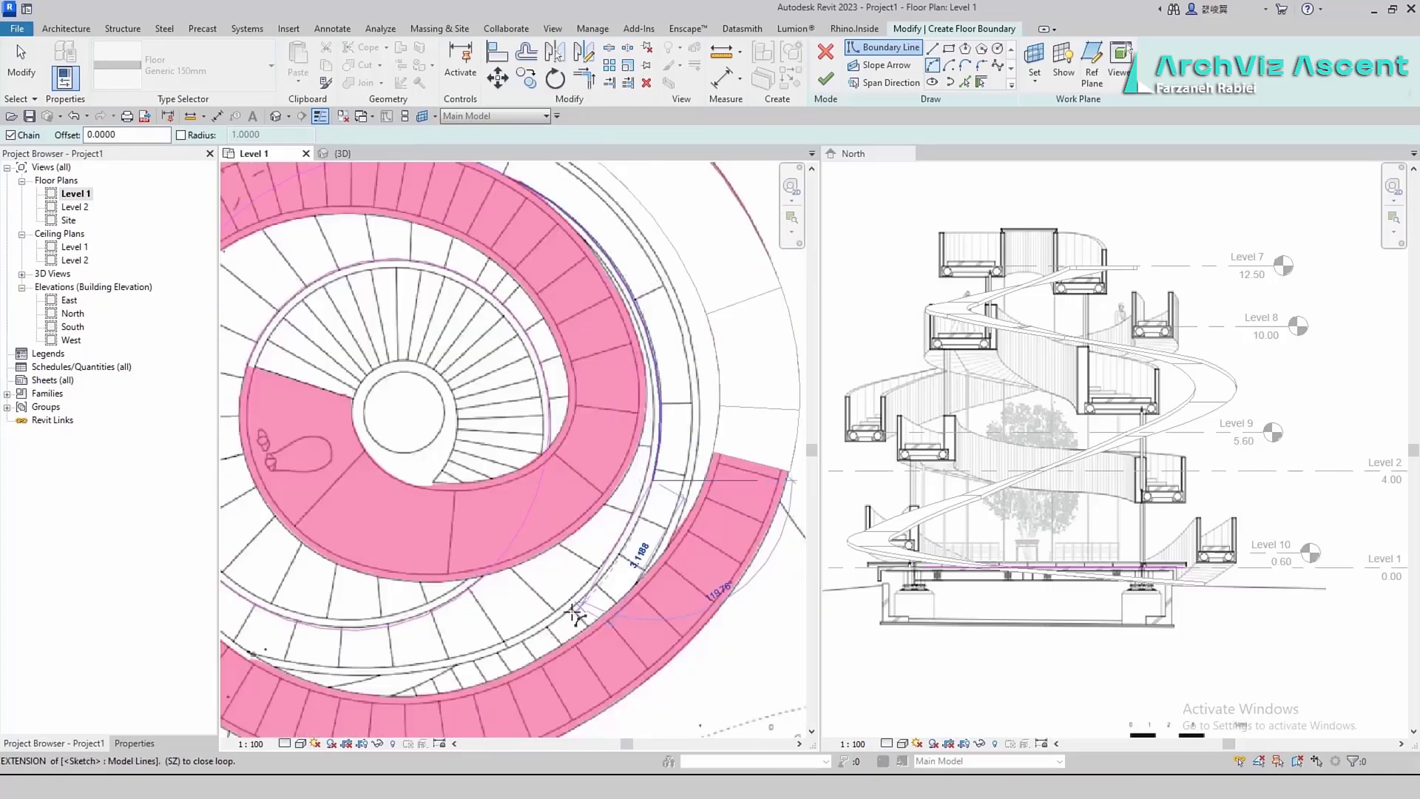
Trace an arc from the ring's right side along its lower edge to its lower-left end
click(379, 676)
key(Escape)
middle_drag(499, 599, 507, 491)
click(664, 371)
click(464, 557)
click(549, 530)
middle_drag(291, 559, 454, 593)
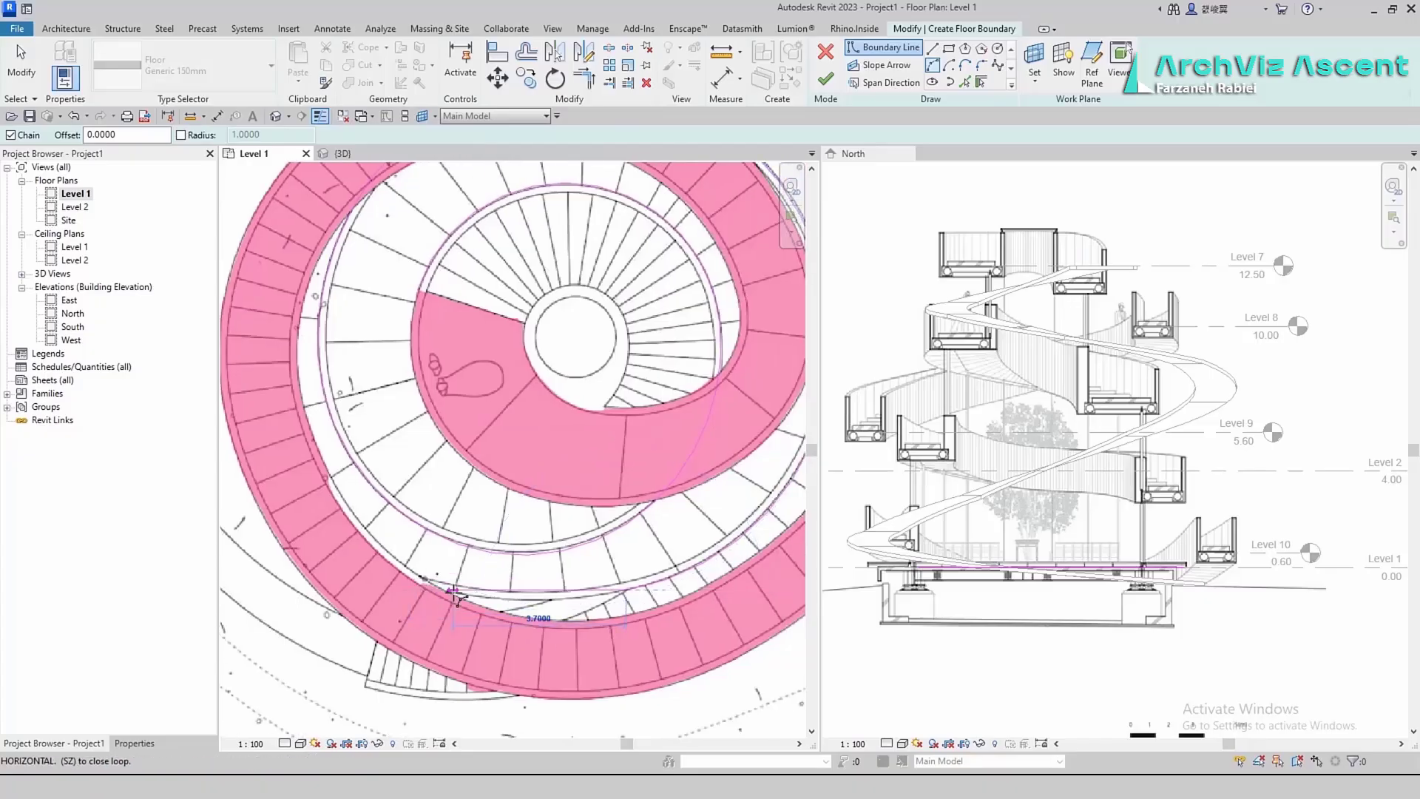
scroll(448, 592, up, 5)
click(435, 586)
scroll(522, 560, down, 3)
click(634, 589)
scroll(455, 584, down, 2)
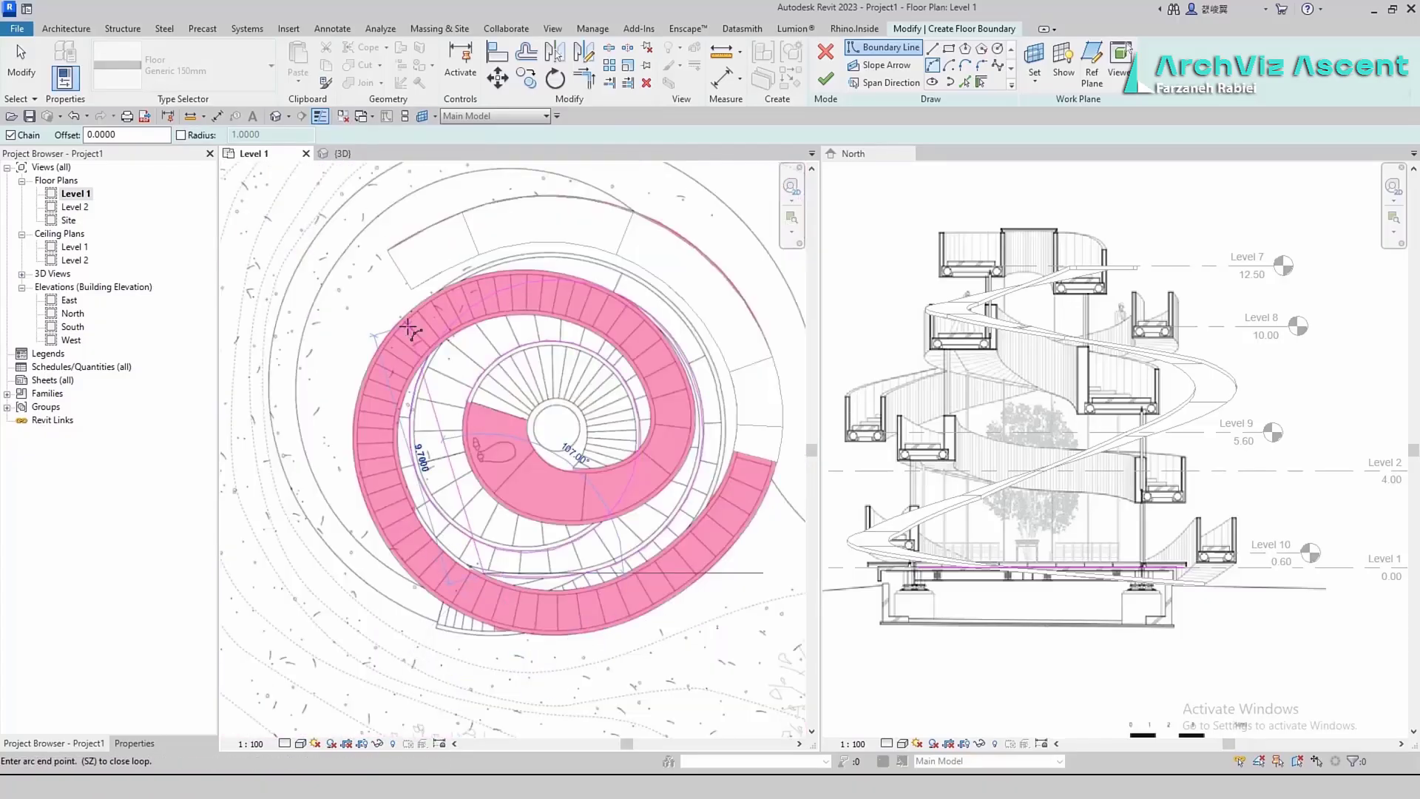
Continue with a left-side arc of about 133.5° and radius about 5.82, and an arc over the top to the outer ring's upper-right side
scroll(417, 289, up, 1)
click(452, 287)
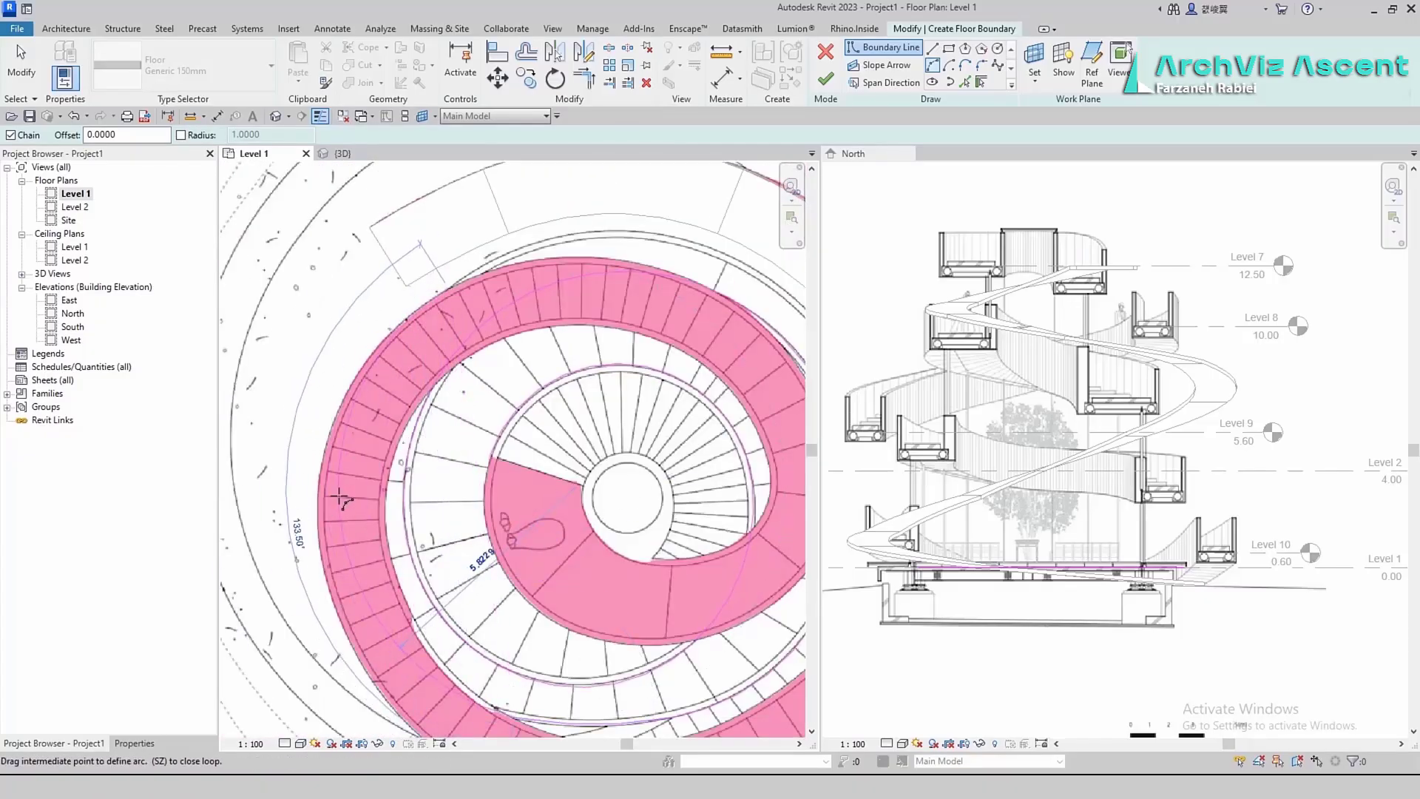
click(347, 494)
middle_drag(739, 315, 502, 405)
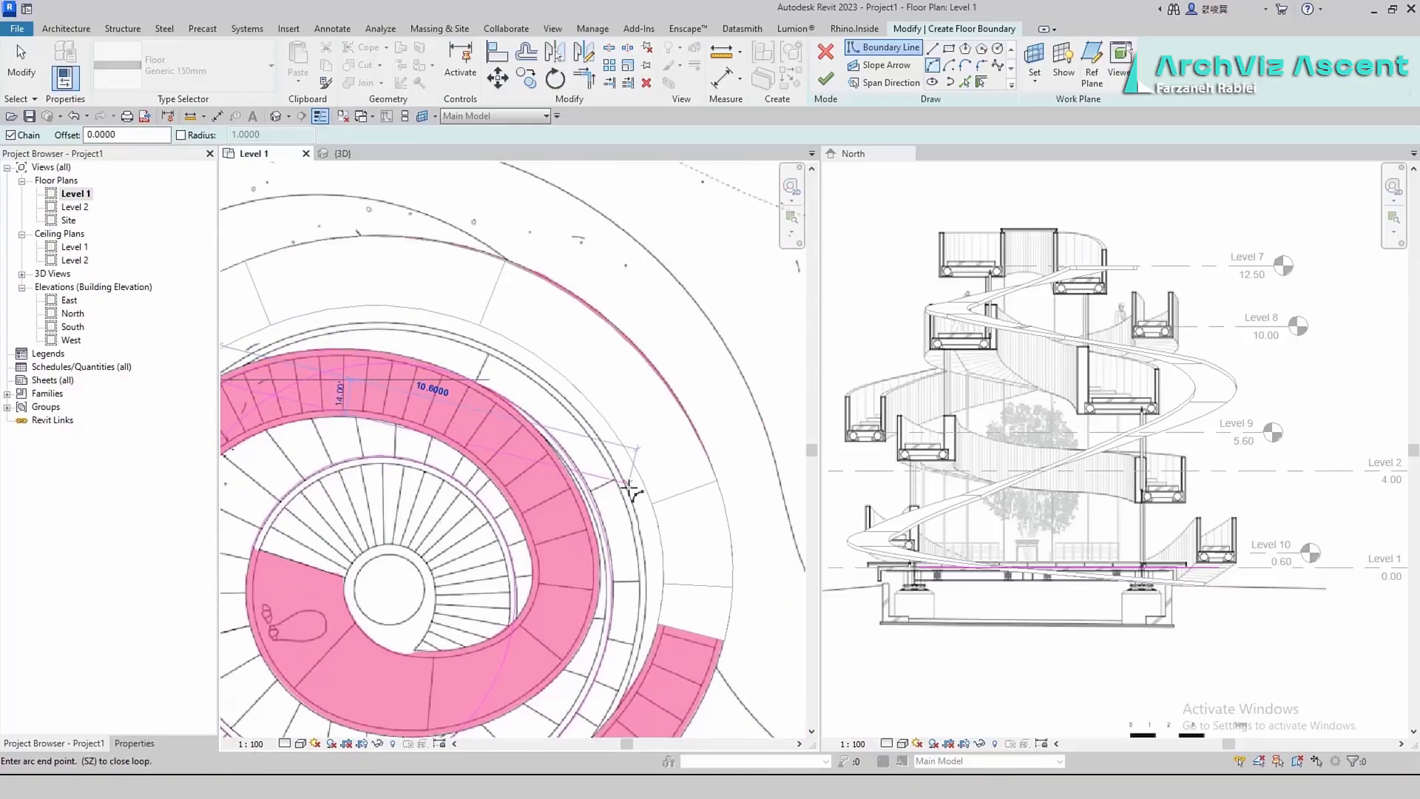
click(627, 485)
scroll(501, 347, up, 1)
click(501, 347)
scroll(495, 348, down, 2)
Trace the last spiral arc from the outer ring's right side under the pink ramp to the outer corner of the lower-left stair
middle_drag(492, 666, 591, 436)
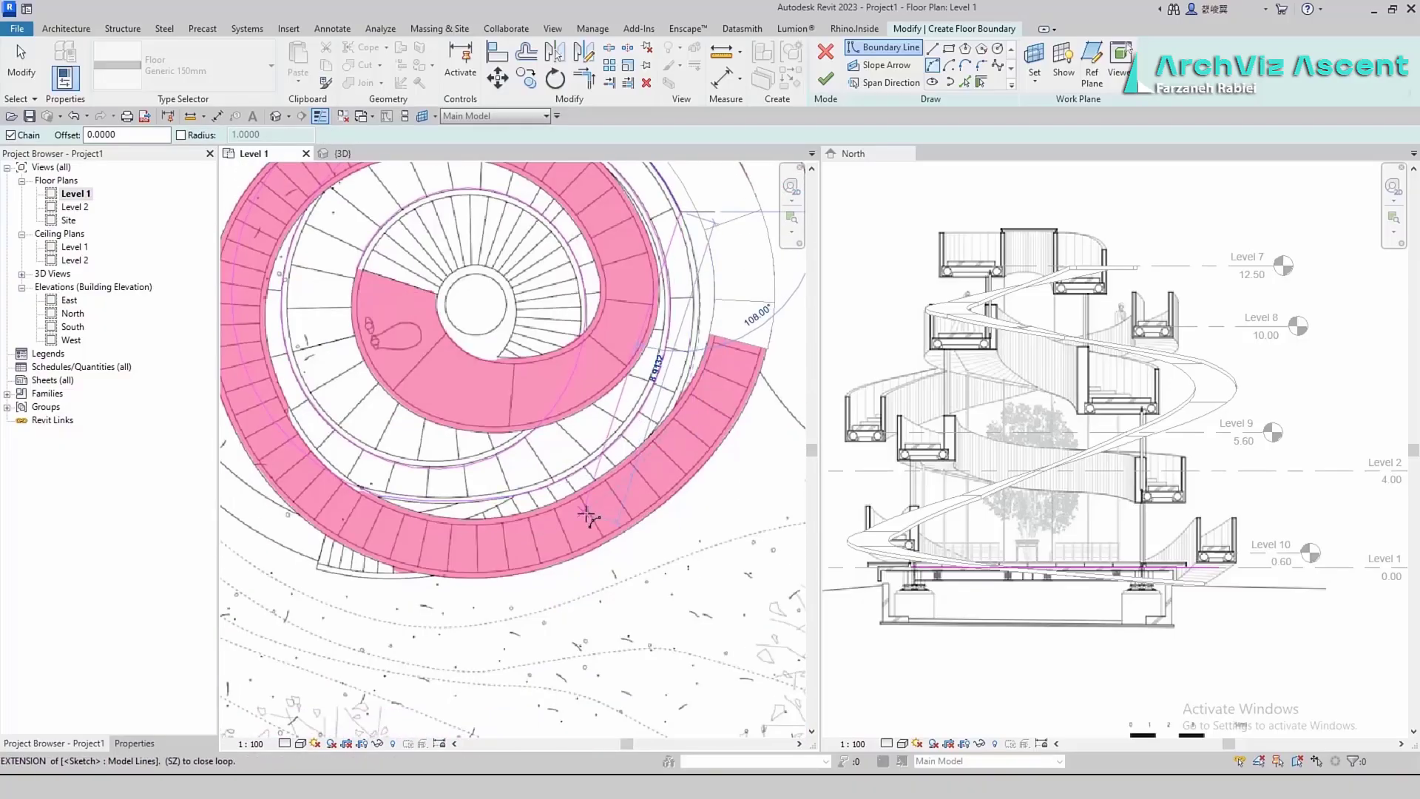
scroll(675, 426, up, 4)
scroll(651, 427, down, 4)
middle_drag(398, 602, 521, 565)
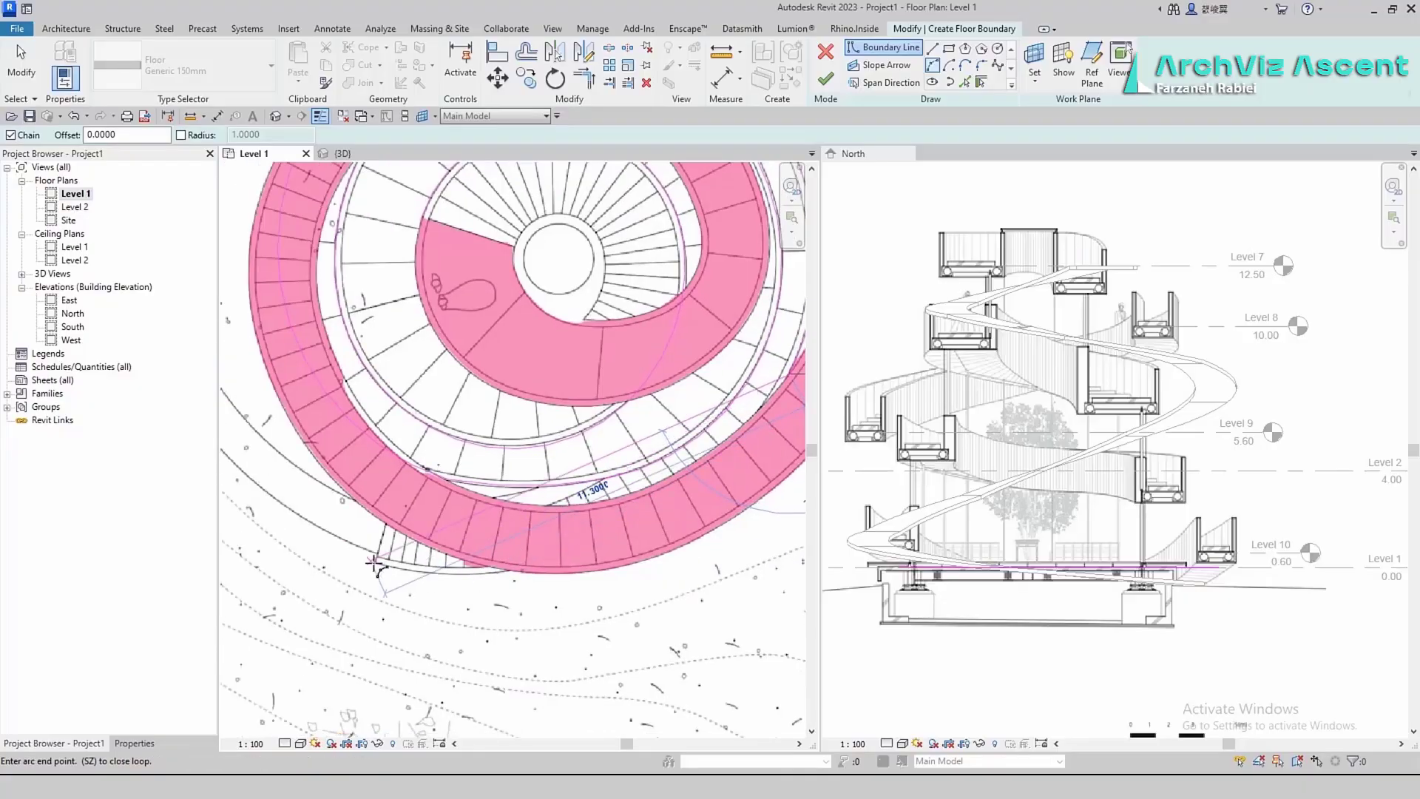
scroll(374, 564, up, 1)
middle_drag(374, 564, 331, 558)
click(331, 558)
scroll(333, 557, down, 2)
click(454, 568)
key(Escape)
scroll(454, 605, down, 2)
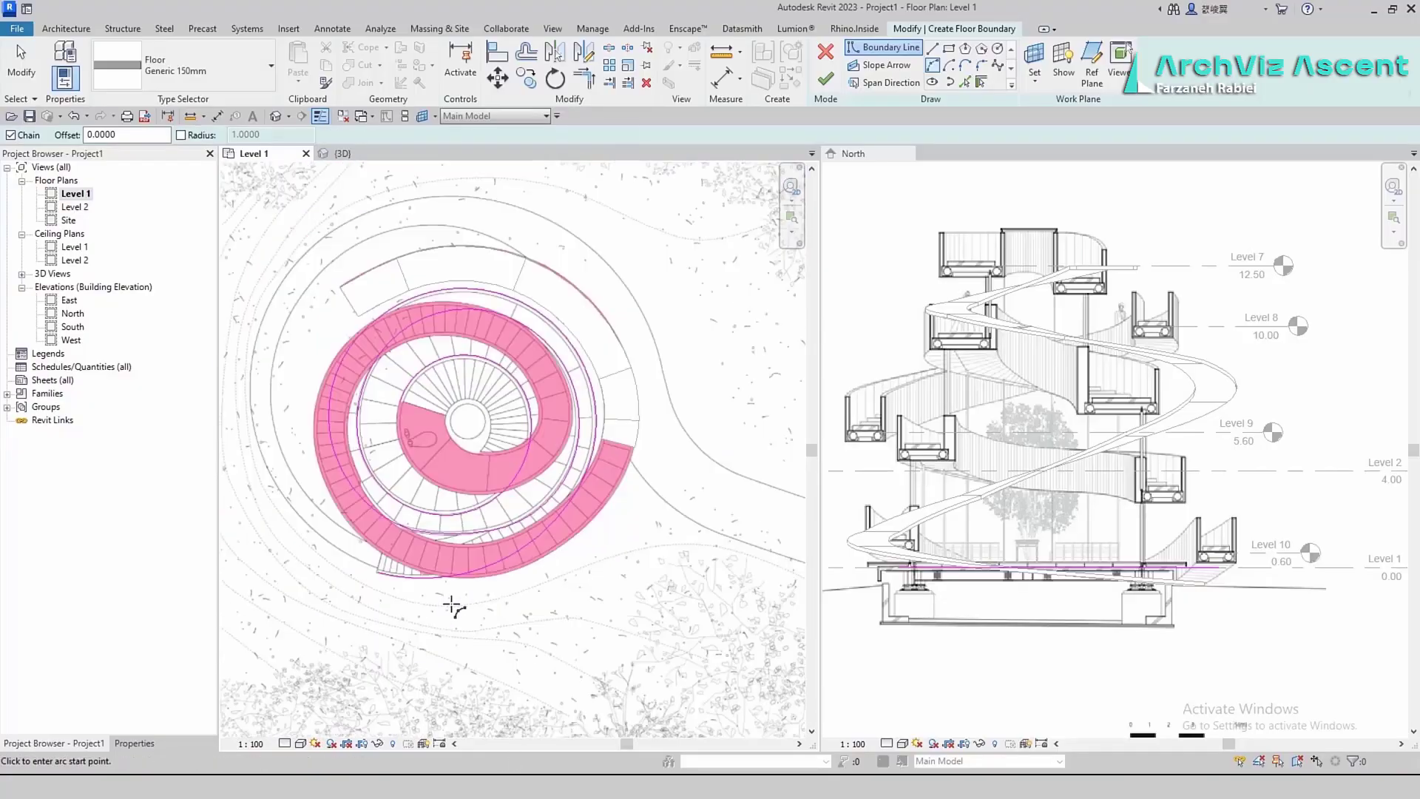
scroll(400, 414, up, 4)
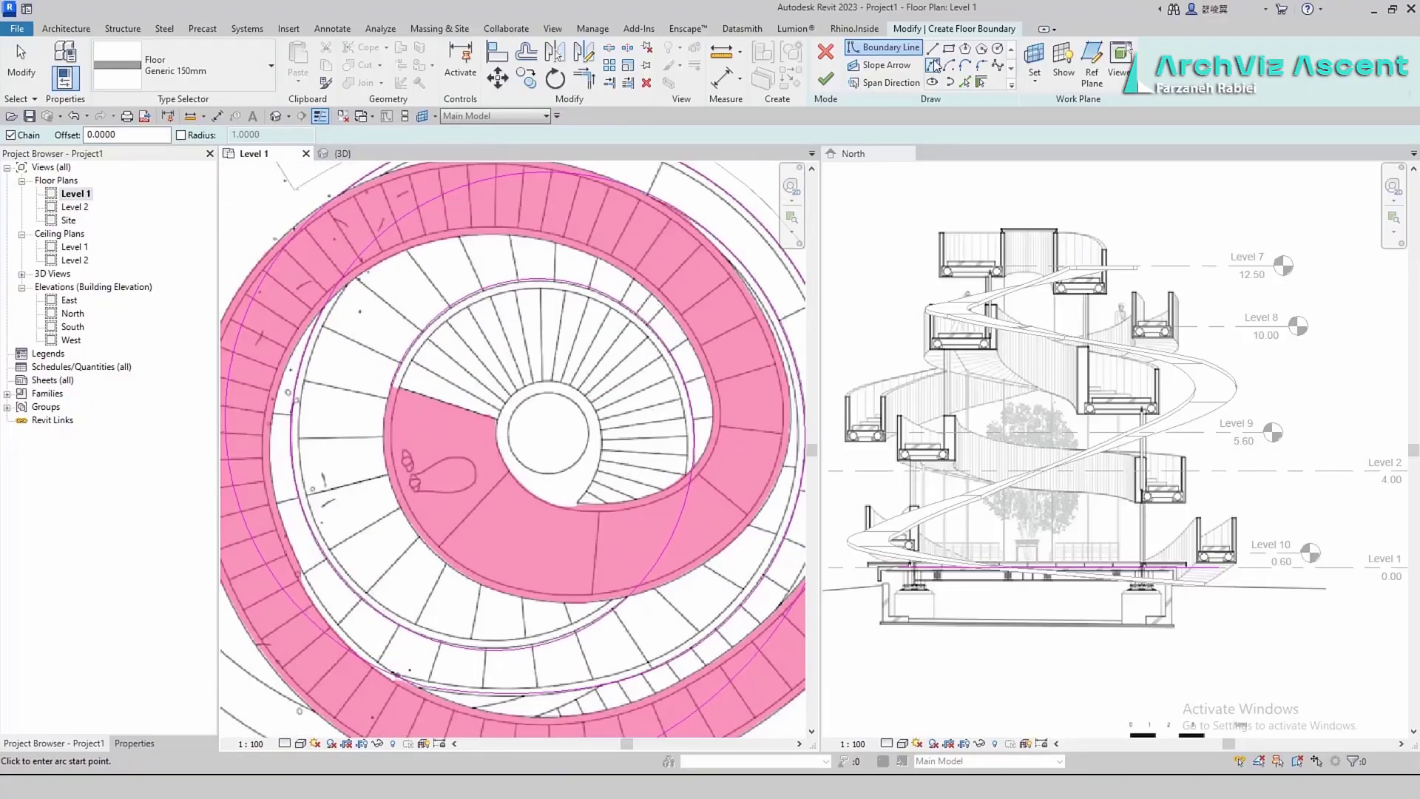
scroll(498, 421, up, 4)
click(499, 419)
scroll(691, 392, down, 3)
middle_drag(655, 375, 553, 386)
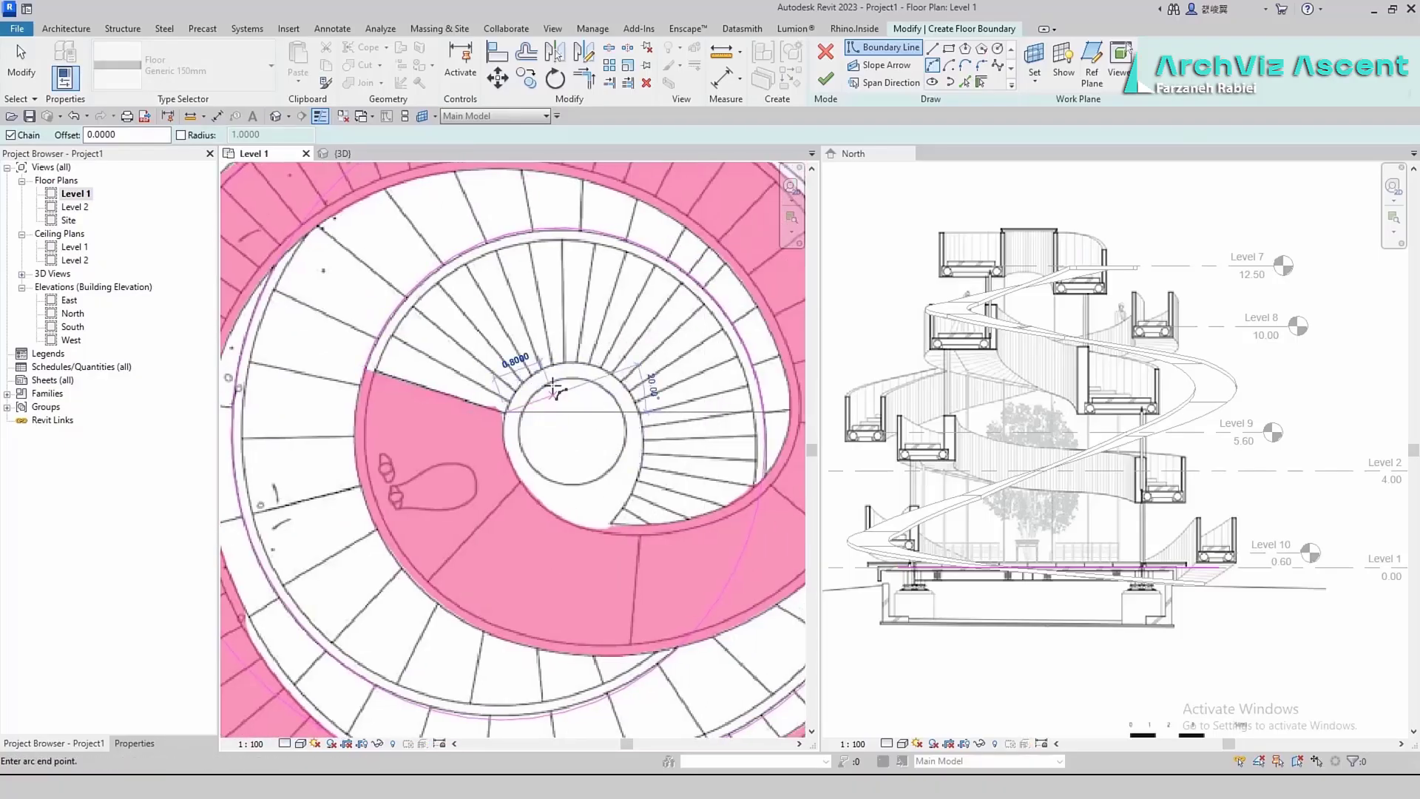
key(Escape)
key(Escape)
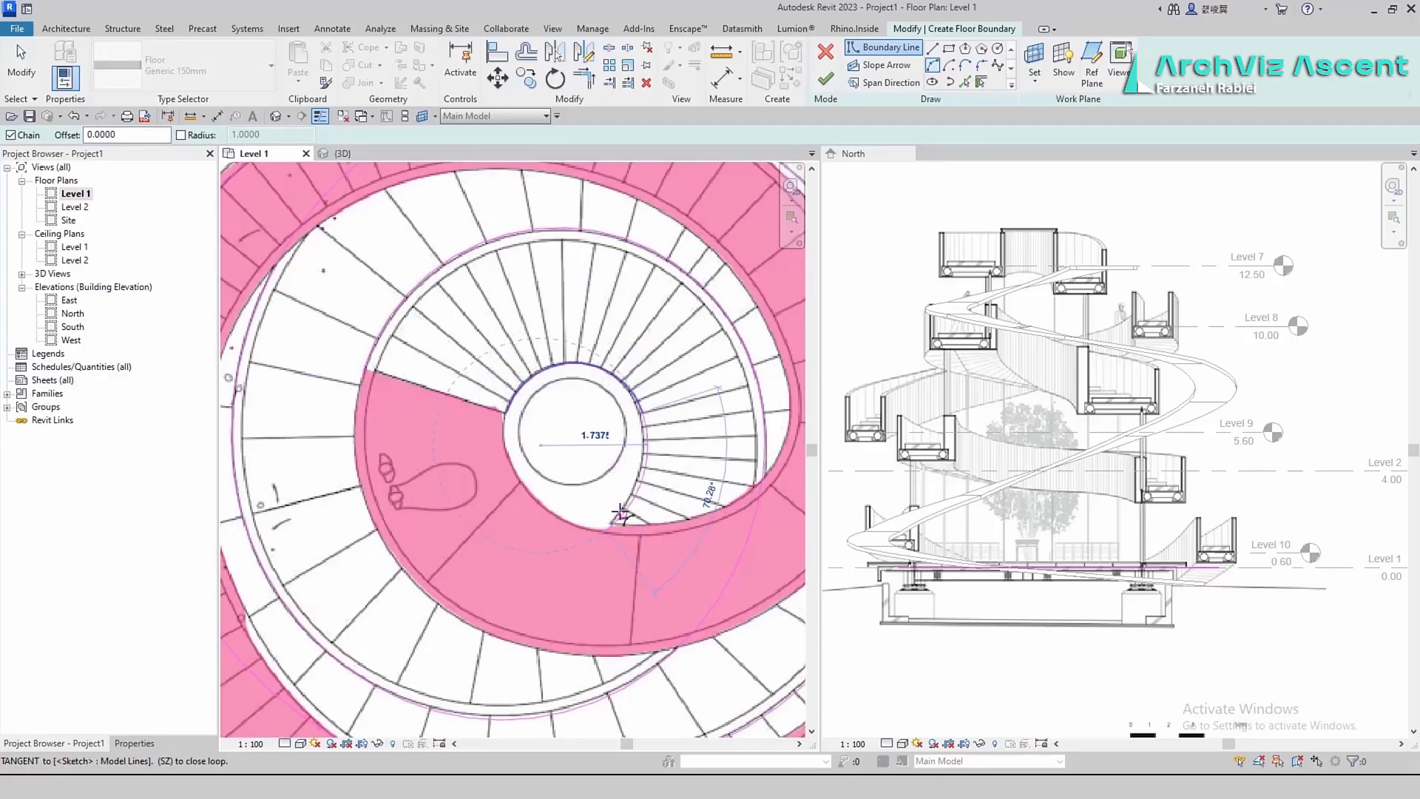
Trace boundary arcs around the stair core from the pink ramp's inner end to the lower corner of the inner stair
click(932, 65)
scroll(505, 413, up, 4)
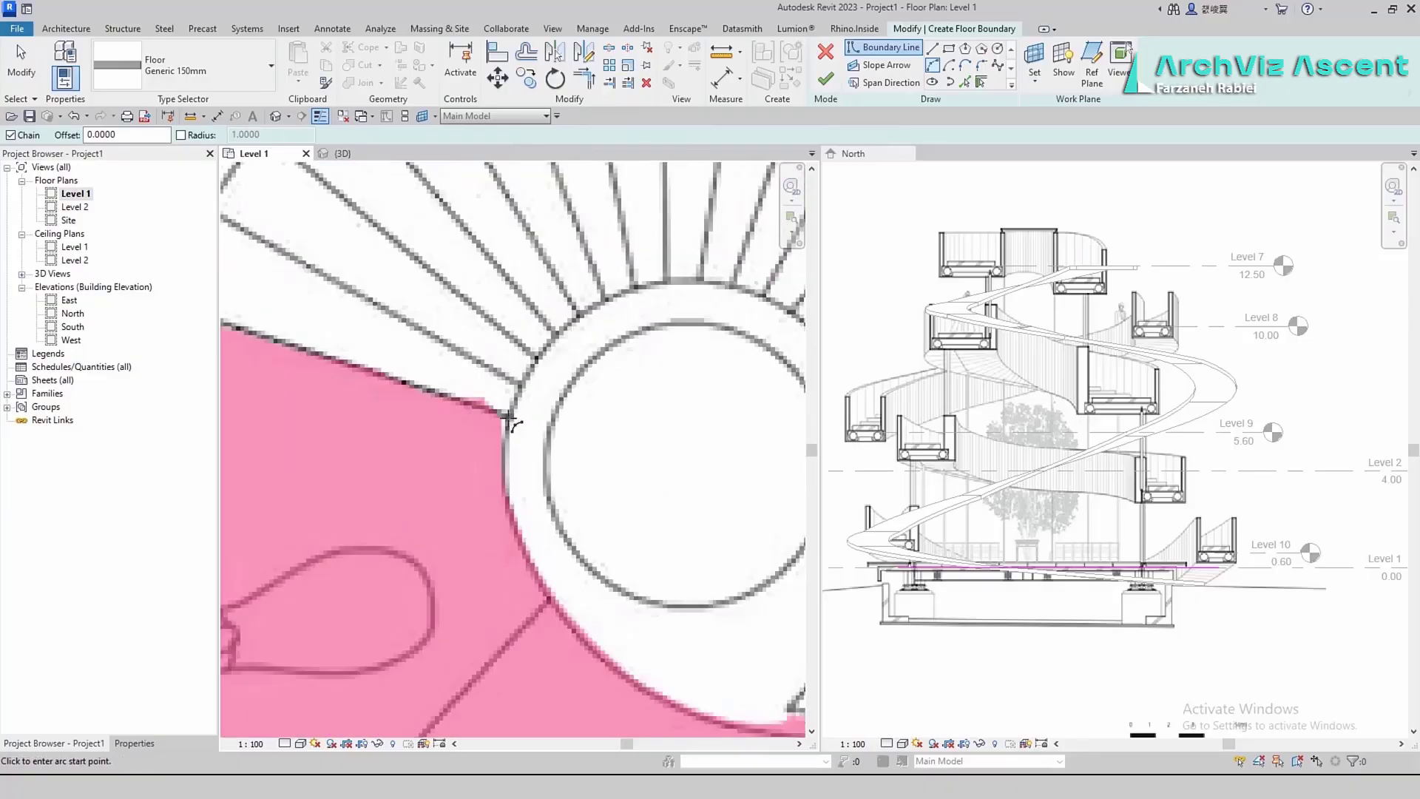
click(510, 417)
scroll(592, 418, down, 2)
middle_drag(644, 418, 536, 383)
click(663, 383)
click(601, 586)
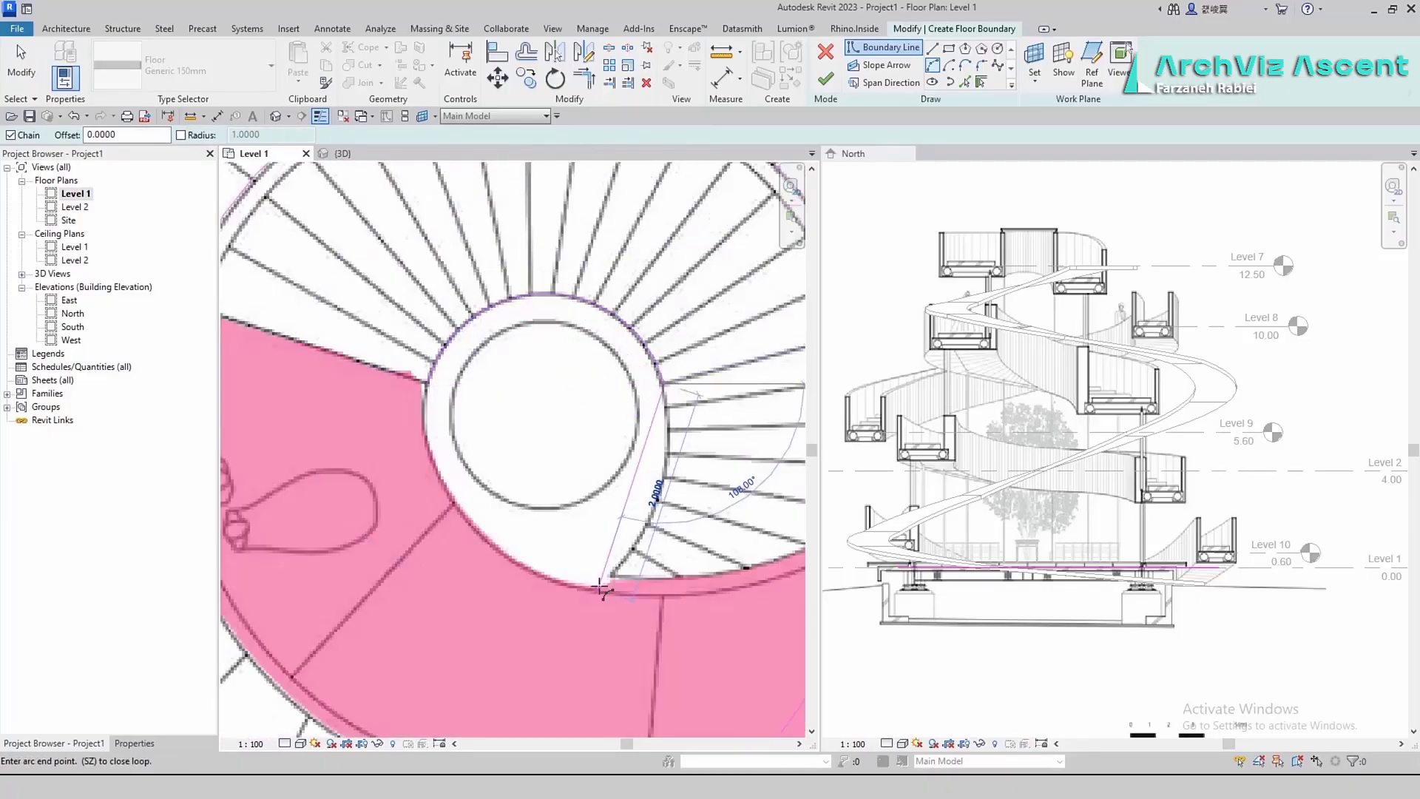
scroll(592, 593, down, 4)
key(Escape)
Draw a circular boundary with a radius of about 0.86 on the plan's central circle
click(998, 48)
scroll(559, 454, up, 4)
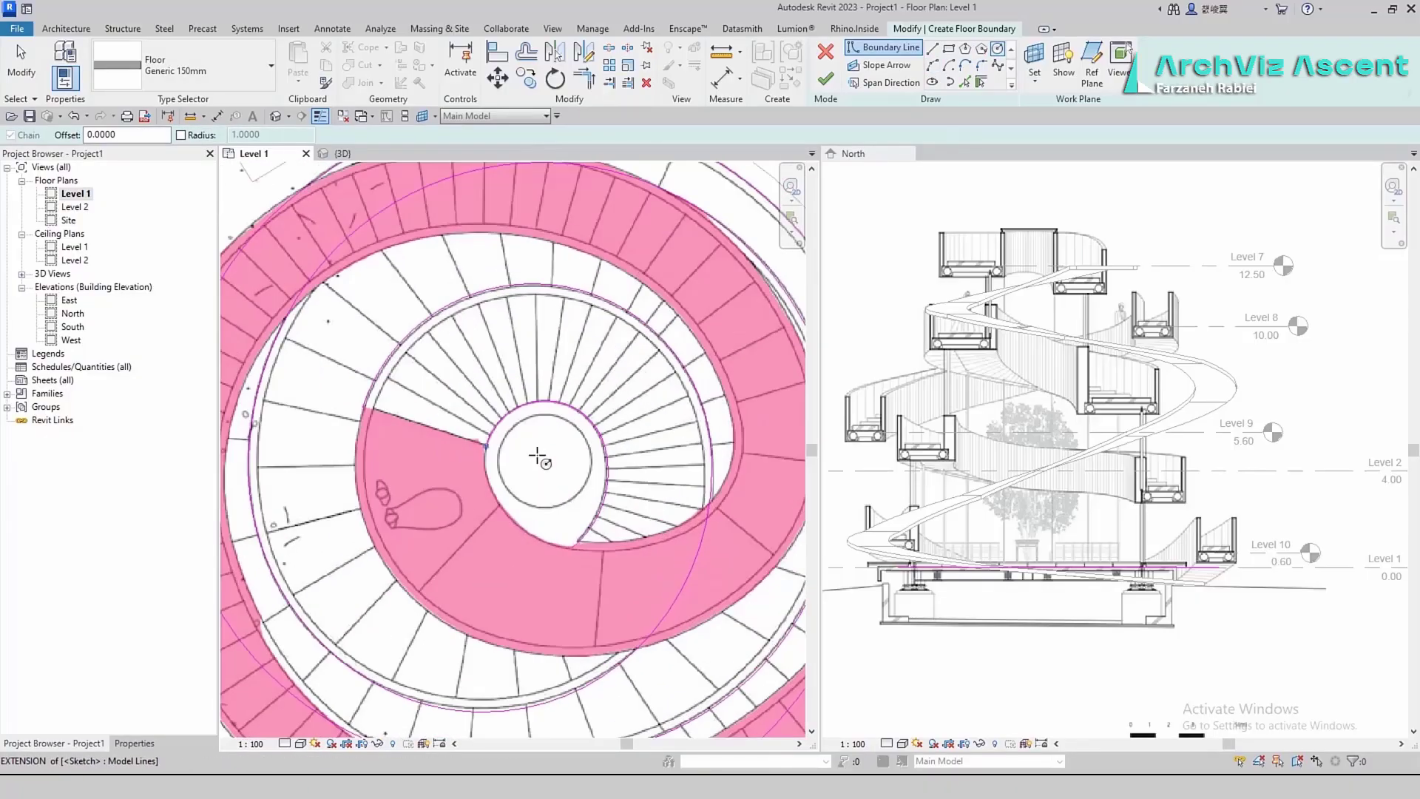
click(544, 459)
click(544, 411)
scroll(541, 394, down, 3)
key(Escape)
key(Escape)
Offset boundary arcs as copies by 1.7, and set the offset to 0.05 for the inner circle arc
click(527, 52)
click(556, 543)
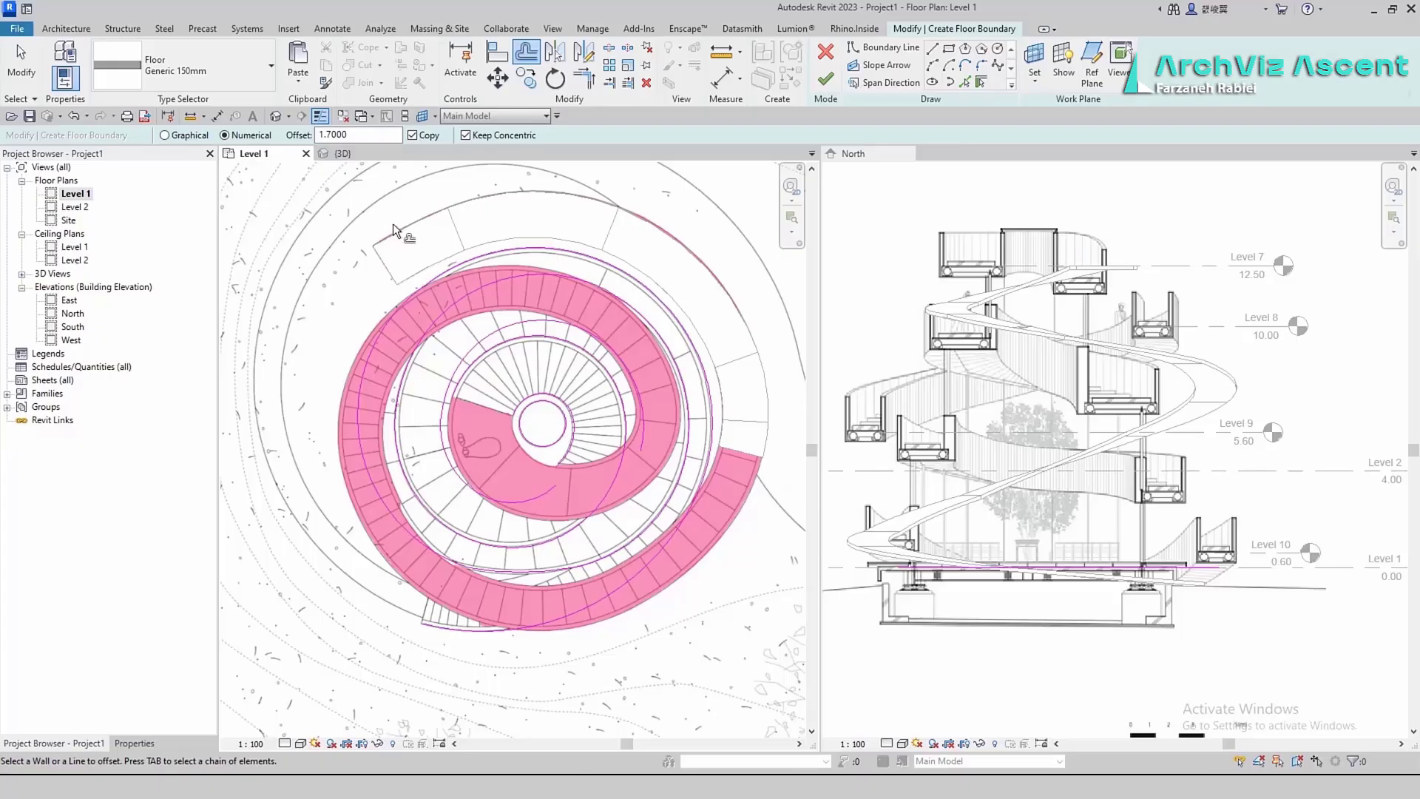
scroll(454, 378, up, 3)
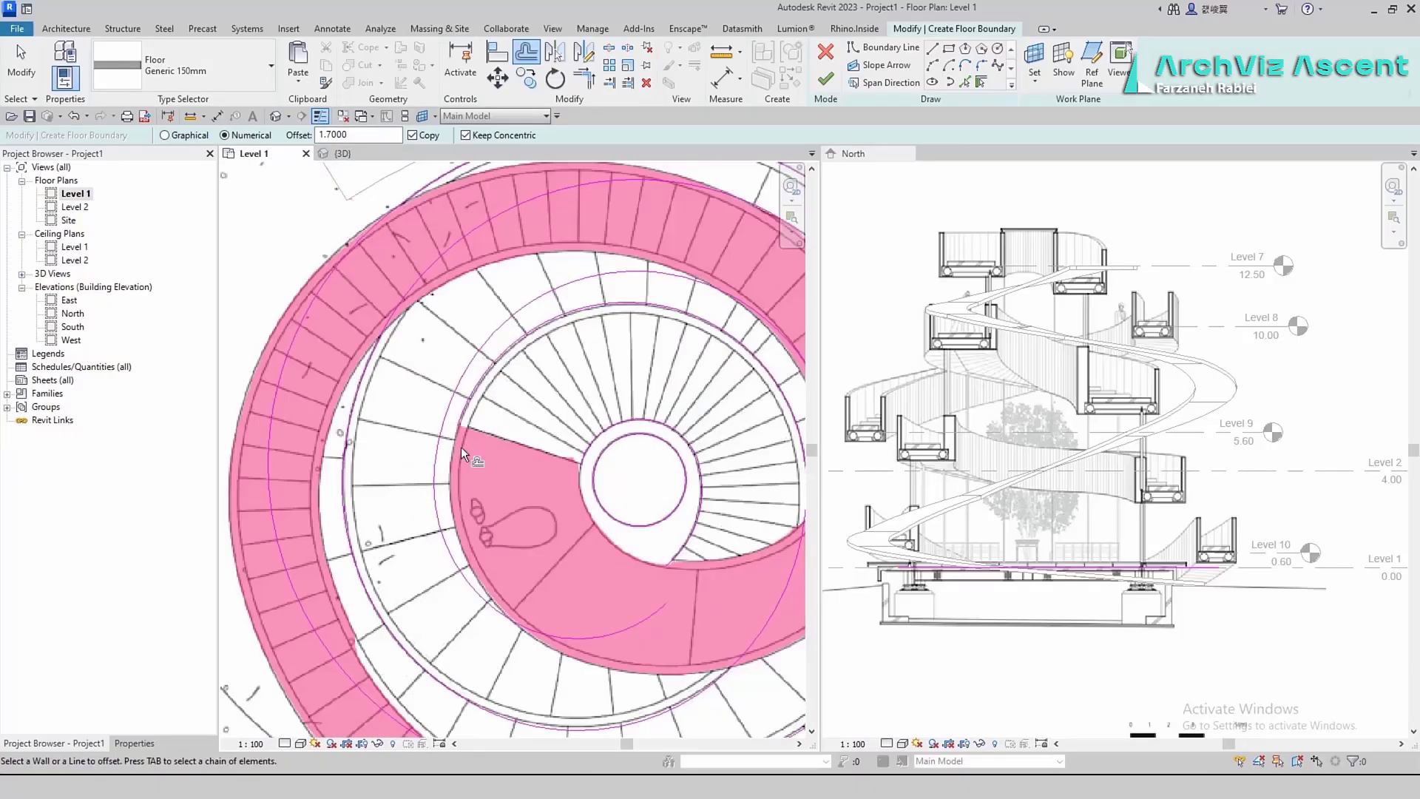
scroll(643, 414, up, 1)
middle_drag(643, 414, 530, 428)
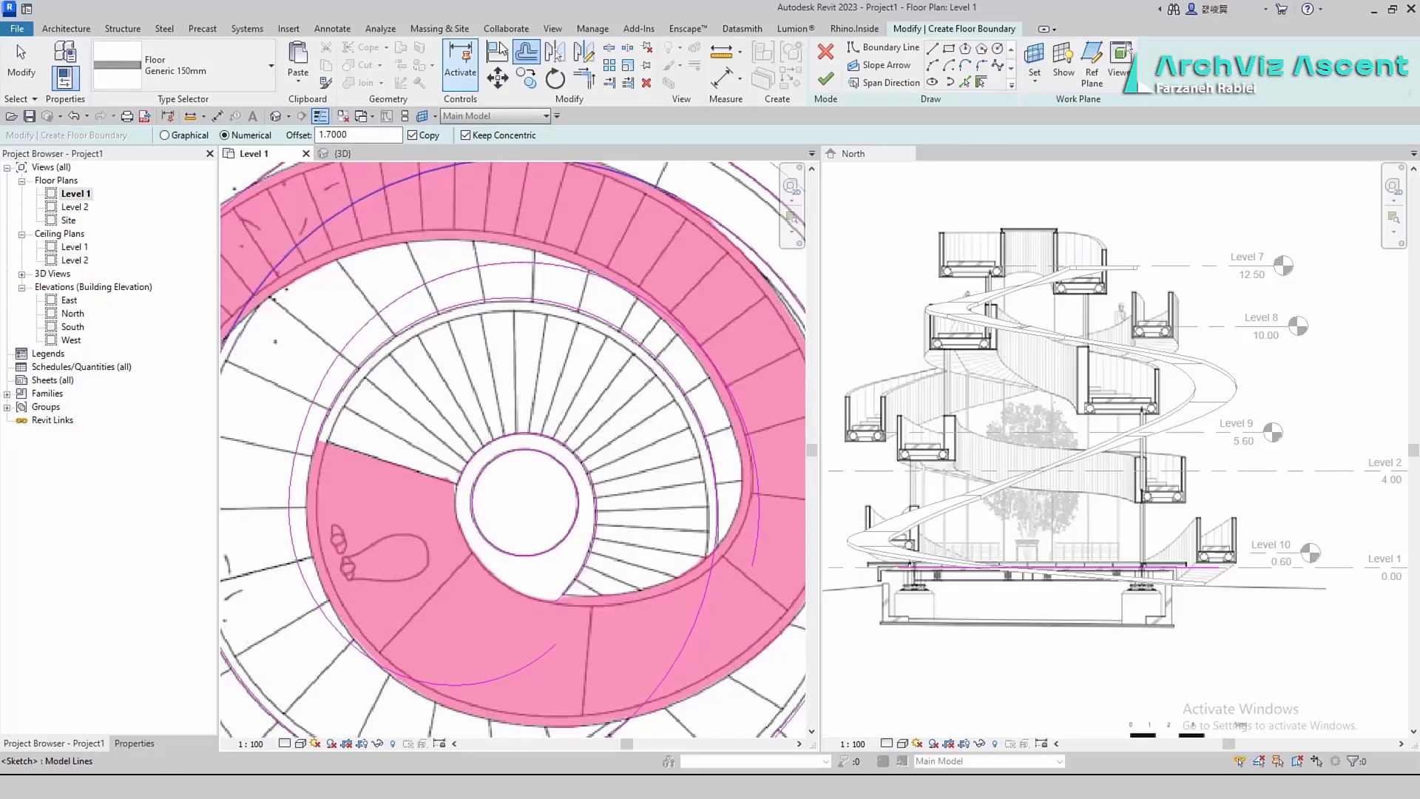
scroll(595, 361, down, 2)
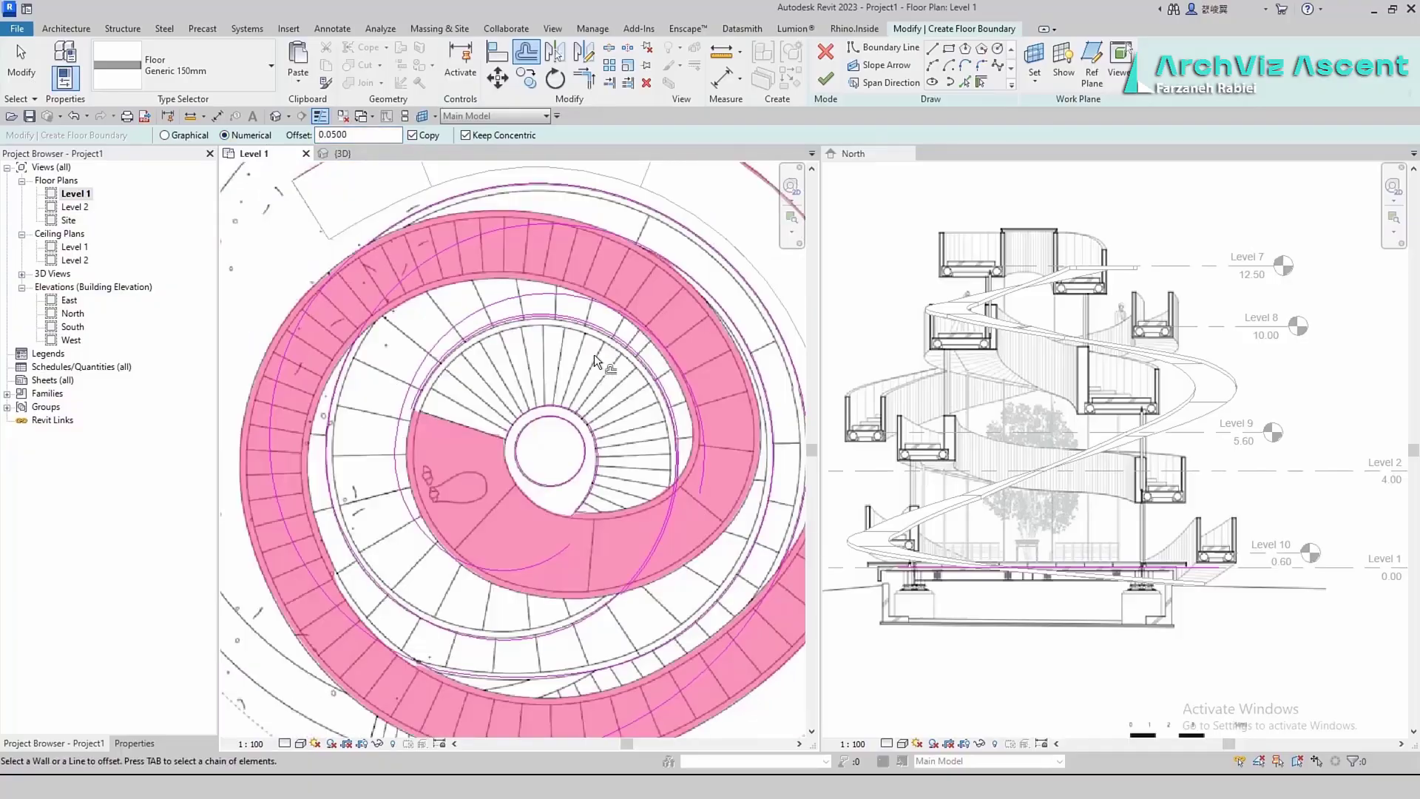
Replace the 1.7 offset arcs at the pink landing with an arc of about 148° from the core arc's lower end to the inner circle's left end
key(Escape)
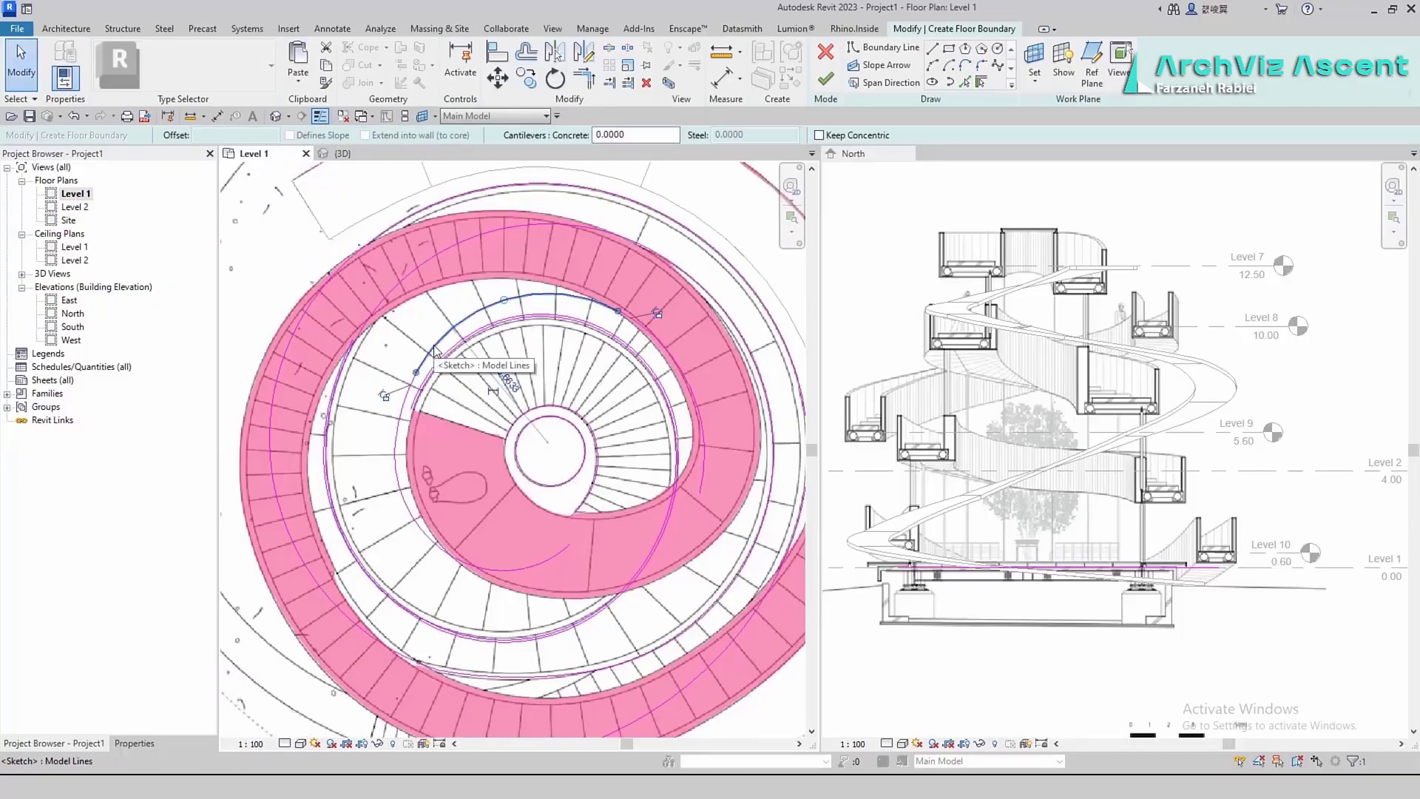
click(571, 515)
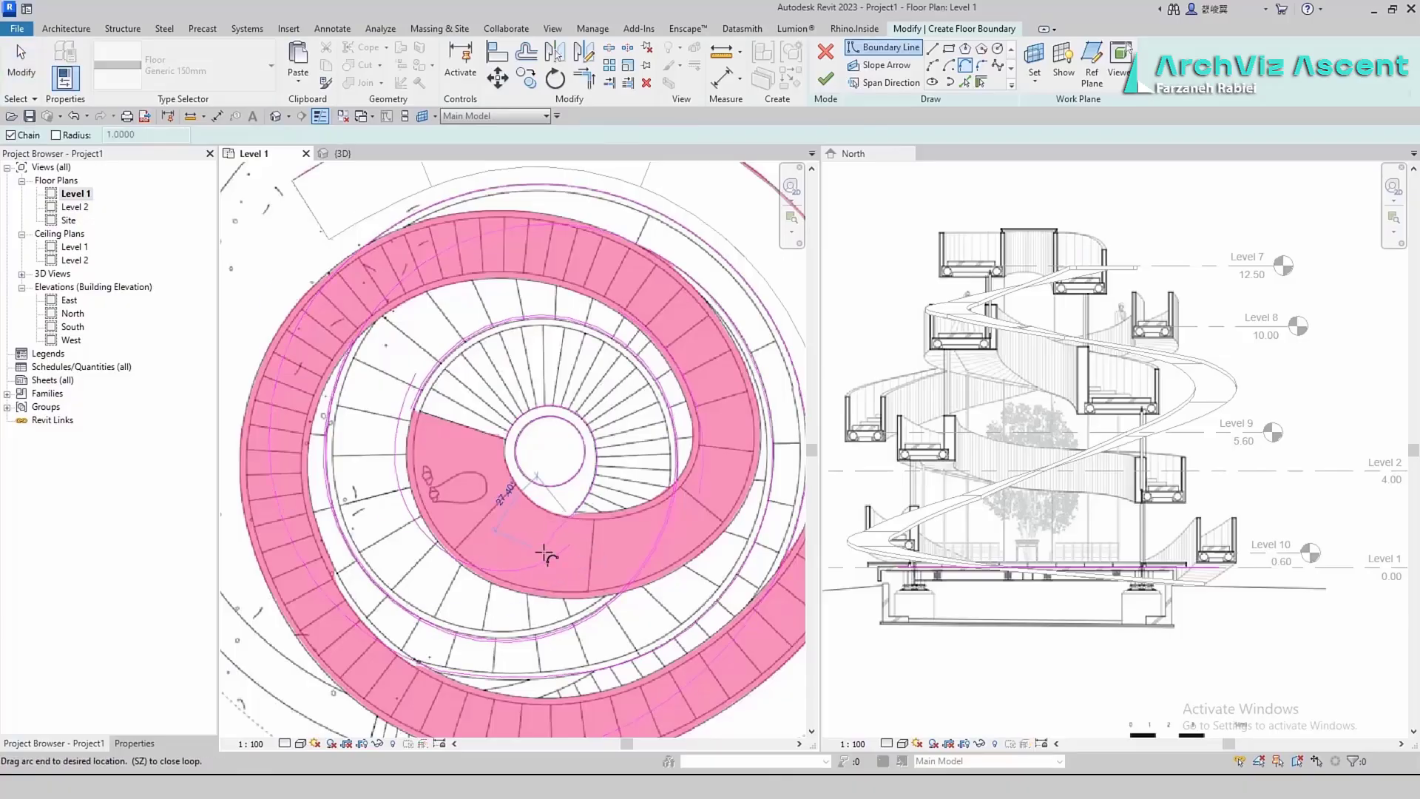
click(932, 65)
click(571, 515)
click(414, 411)
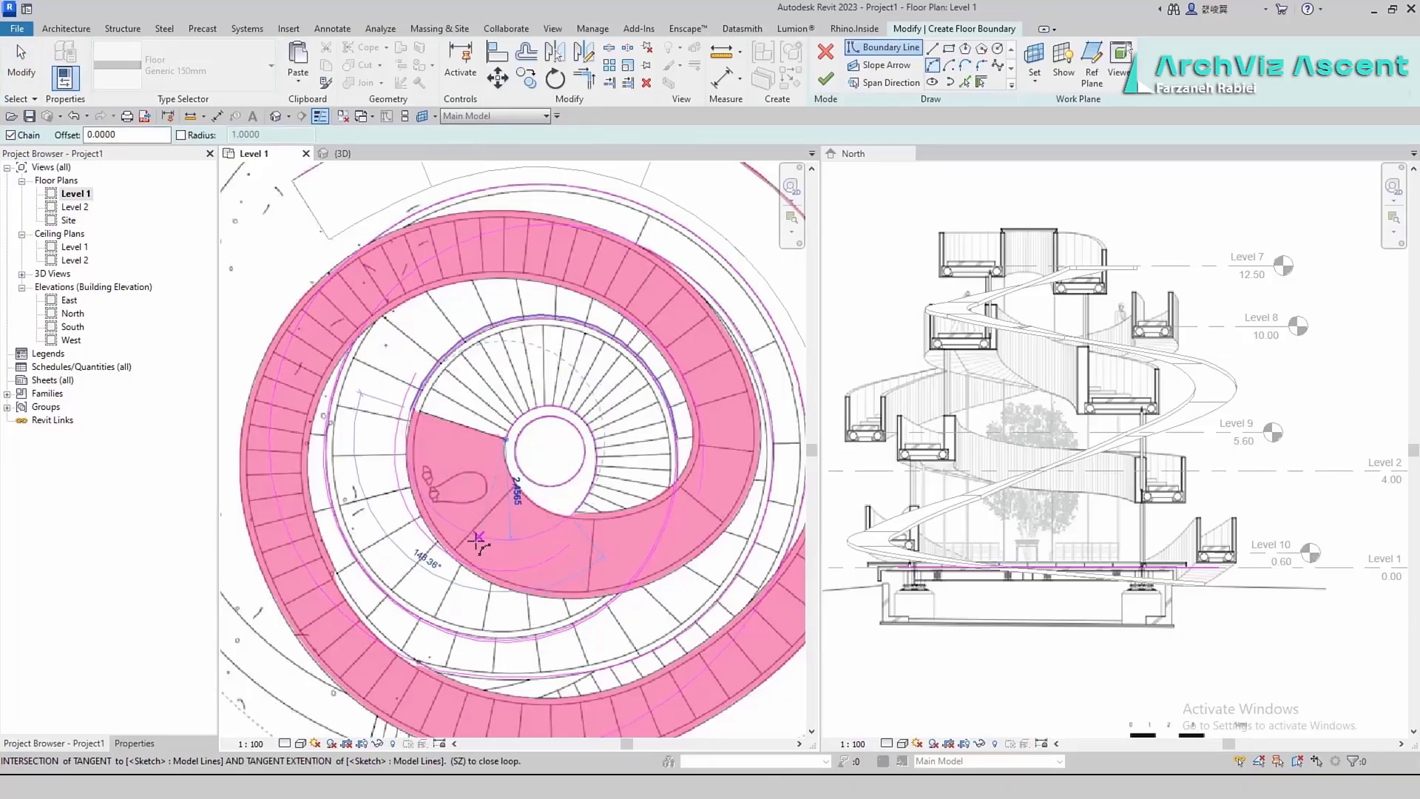
click(475, 538)
key(Escape)
key(Escape)
click(468, 562)
key(Delete)
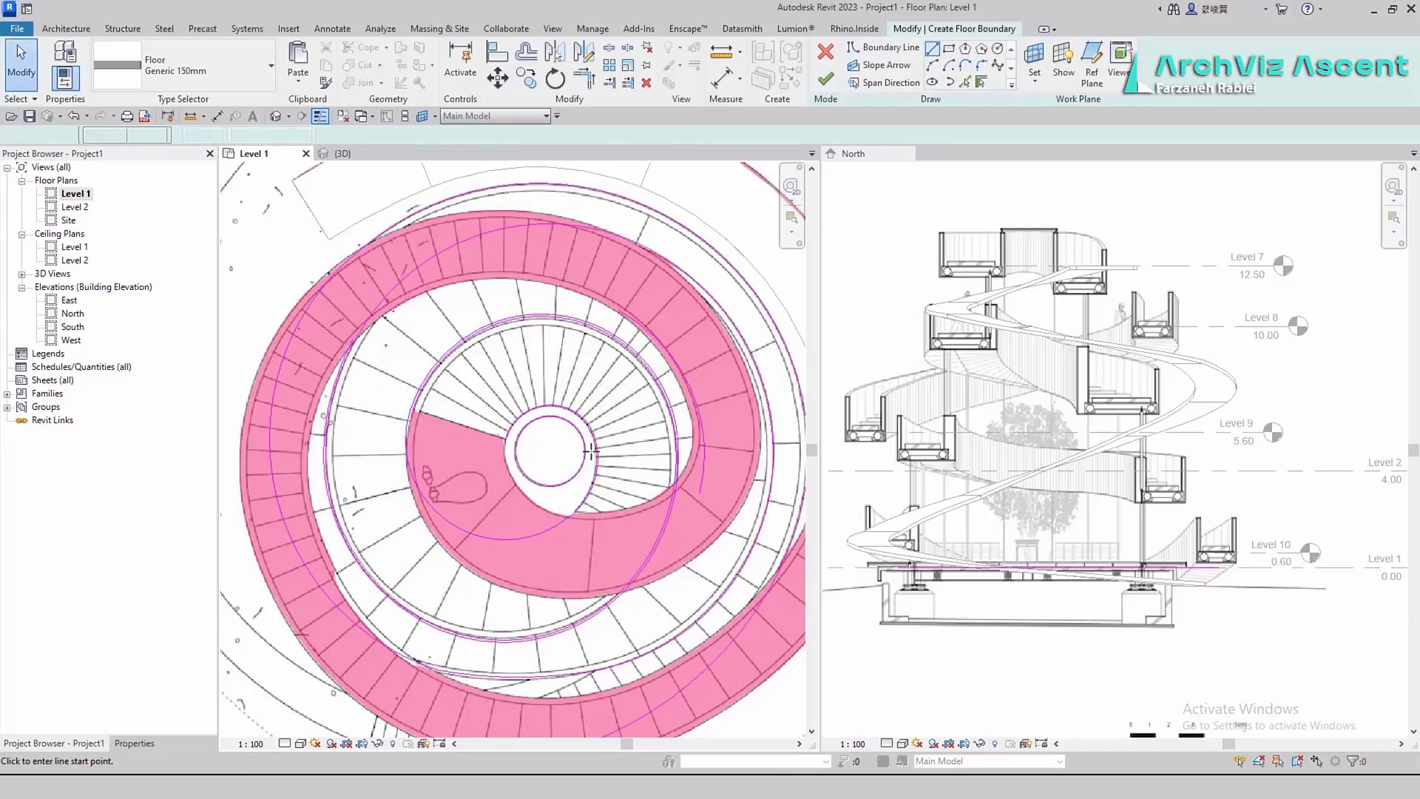
Draw a straight boundary line along the pink ramp's inner end, connecting the core arc to the inner circle arc
click(505, 438)
scroll(407, 412, up, 5)
click(459, 399)
scroll(533, 536, down, 5)
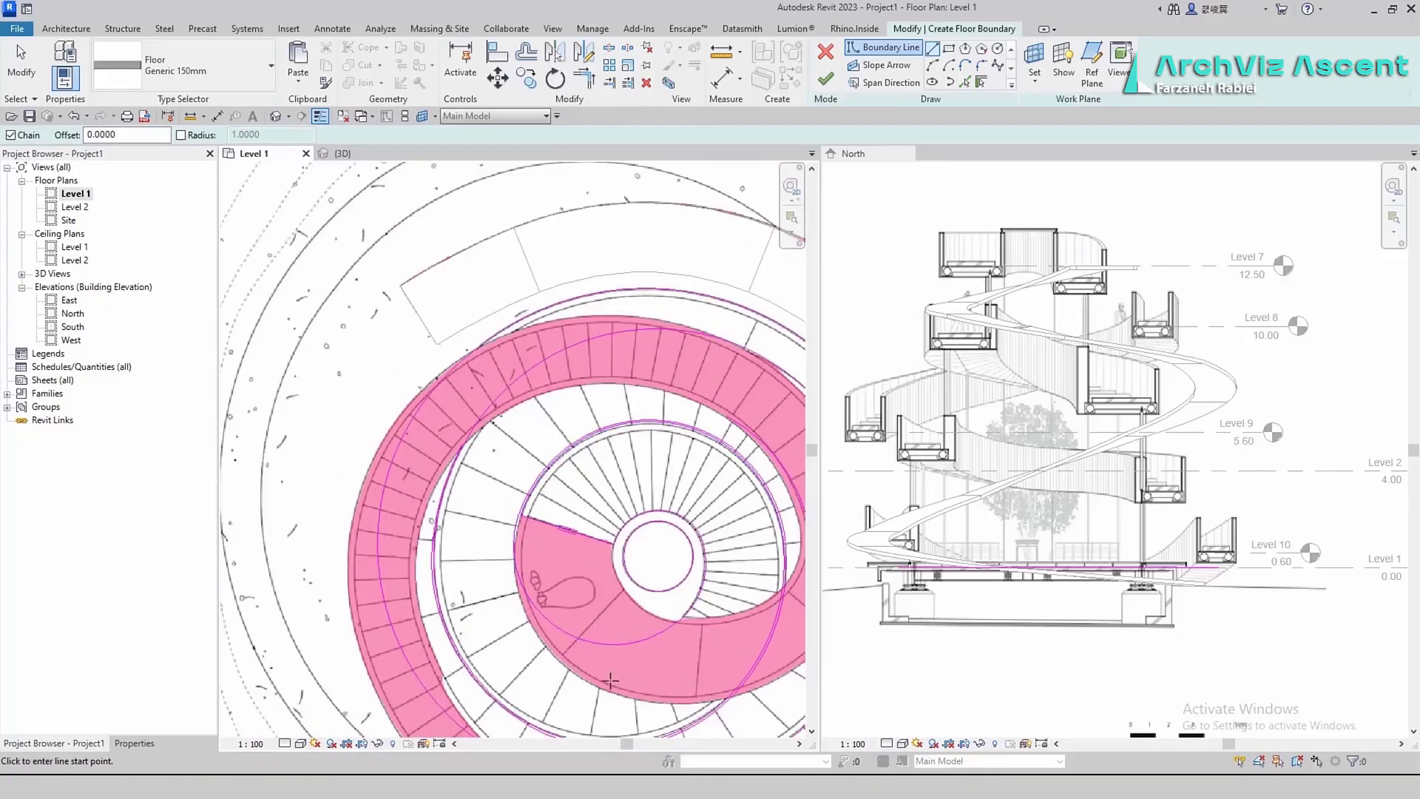
scroll(643, 578, up, 2)
key(Escape)
key(Escape)
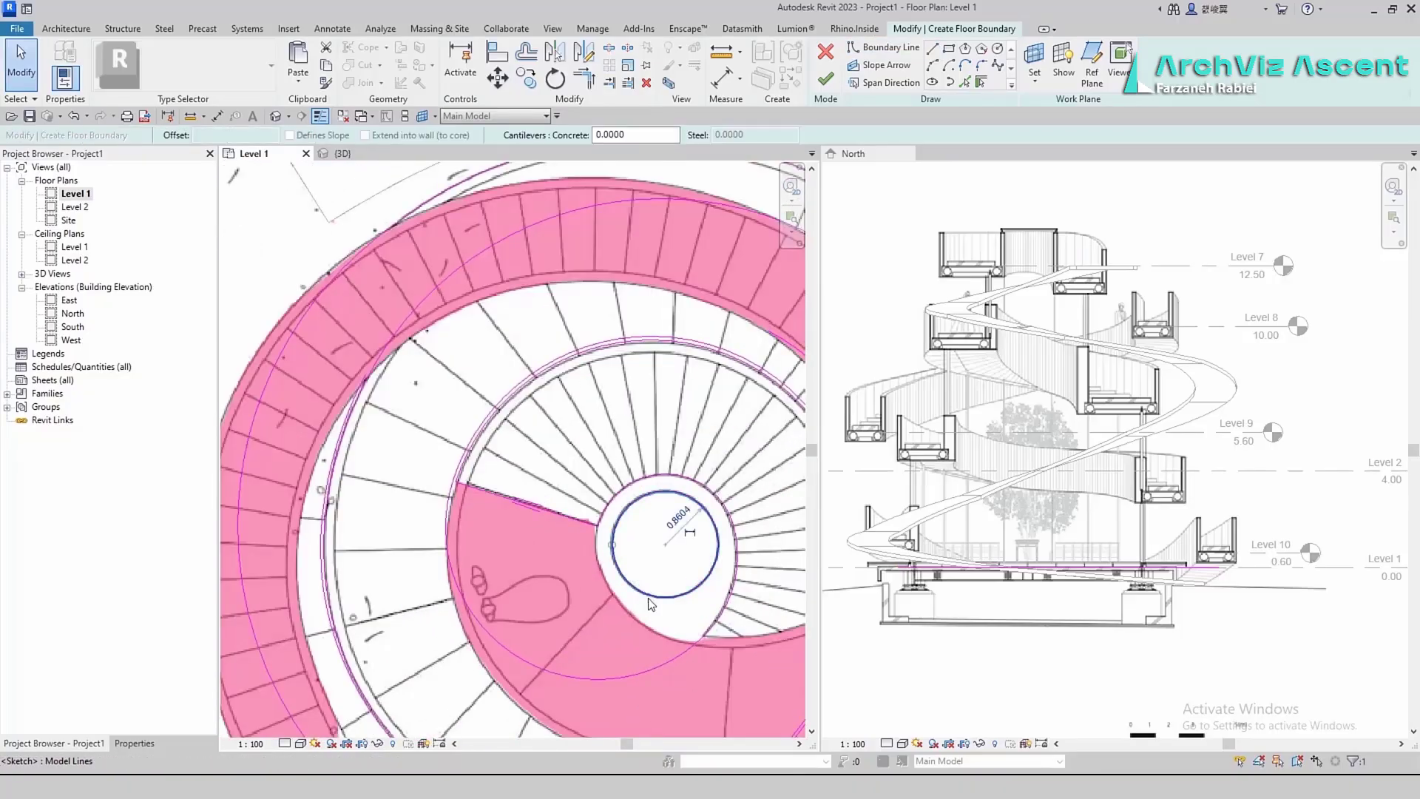
Delete the central circle and the leftover offset arc beside the pink ramp's right inner edge
scroll(727, 657, down, 3)
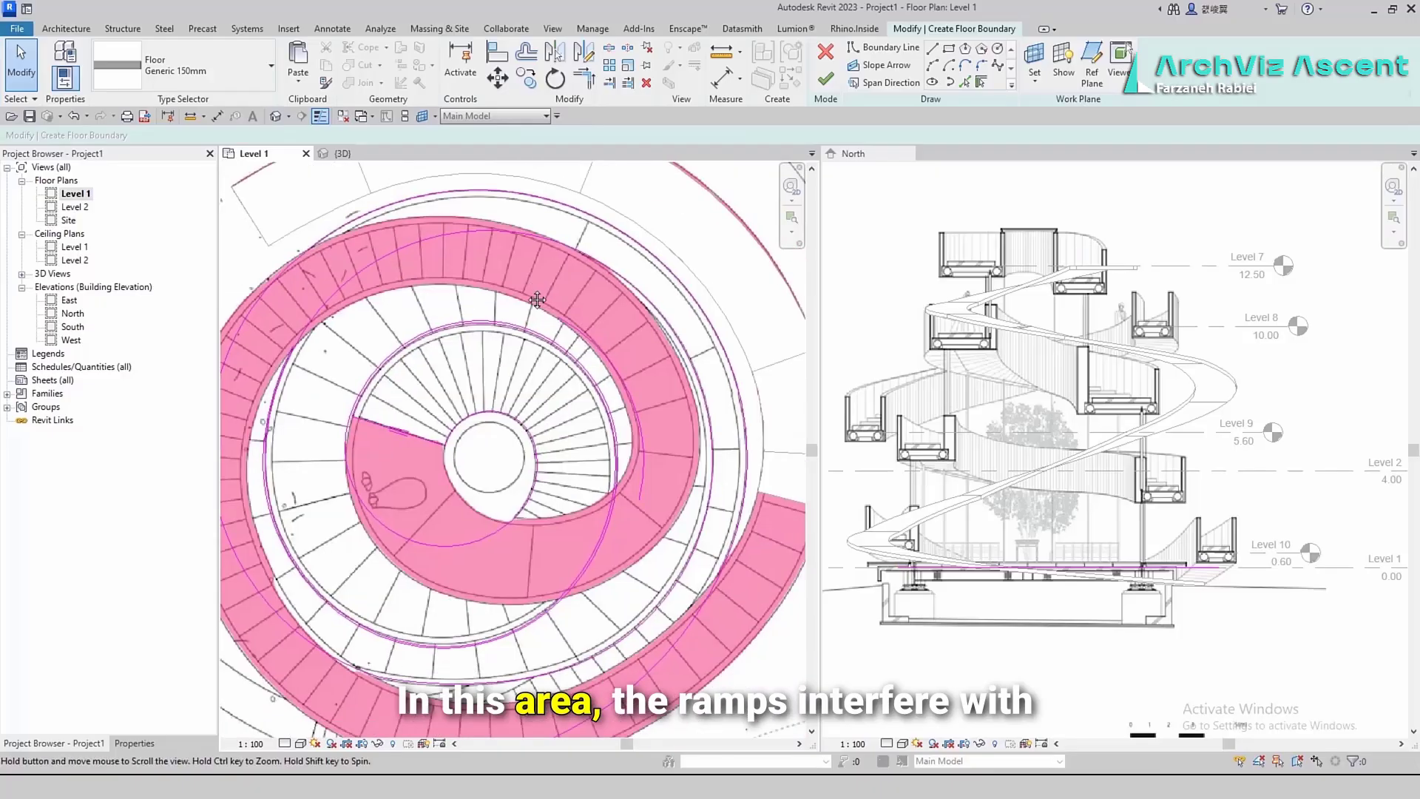
click(629, 399)
key(Delete)
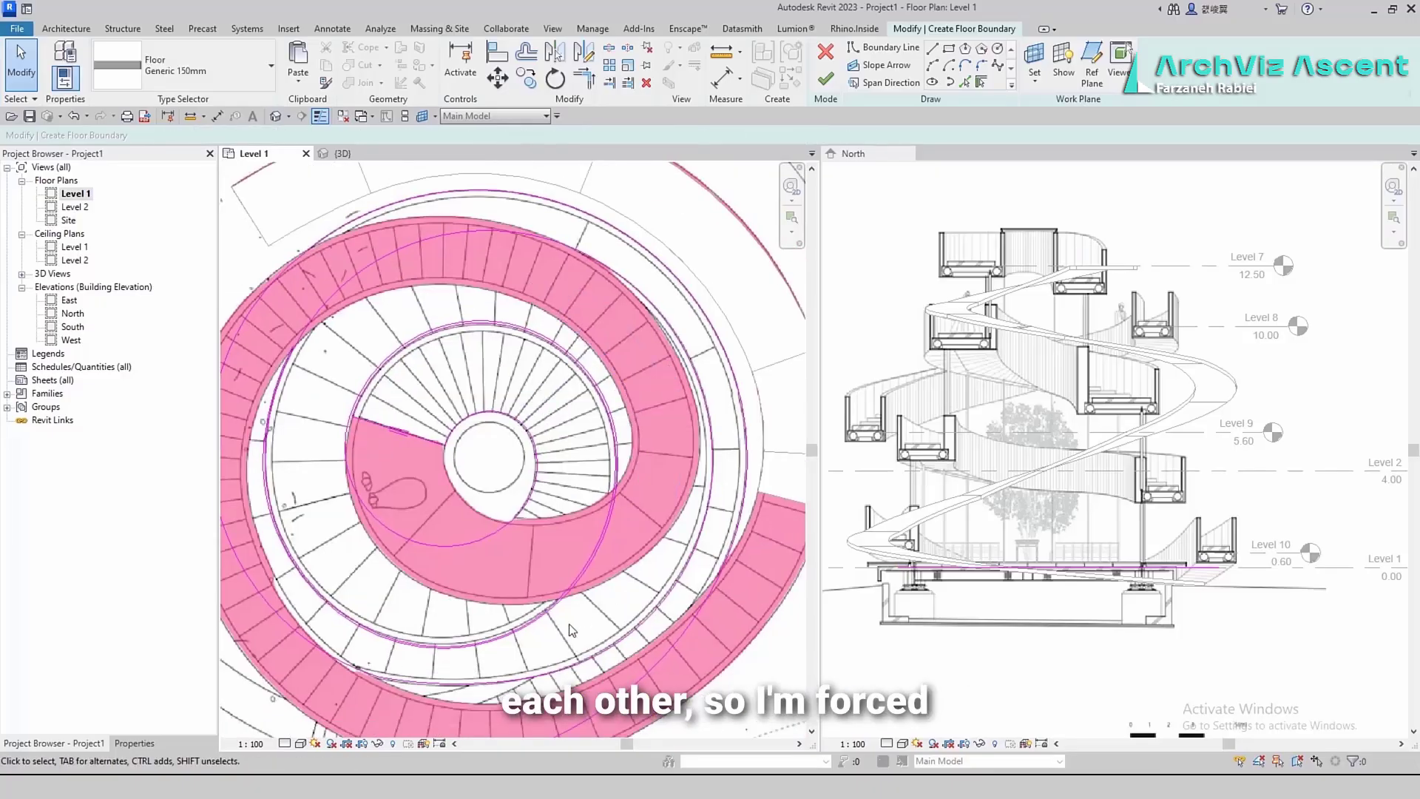
Draw a straight boundary line across the right side of the ramp, joining the inner circle arc to the outer arc, and start trimming the boundary
mouse_move(572, 630)
middle_down()
mouse_move(630, 564)
mouse_move(582, 624)
middle_up()
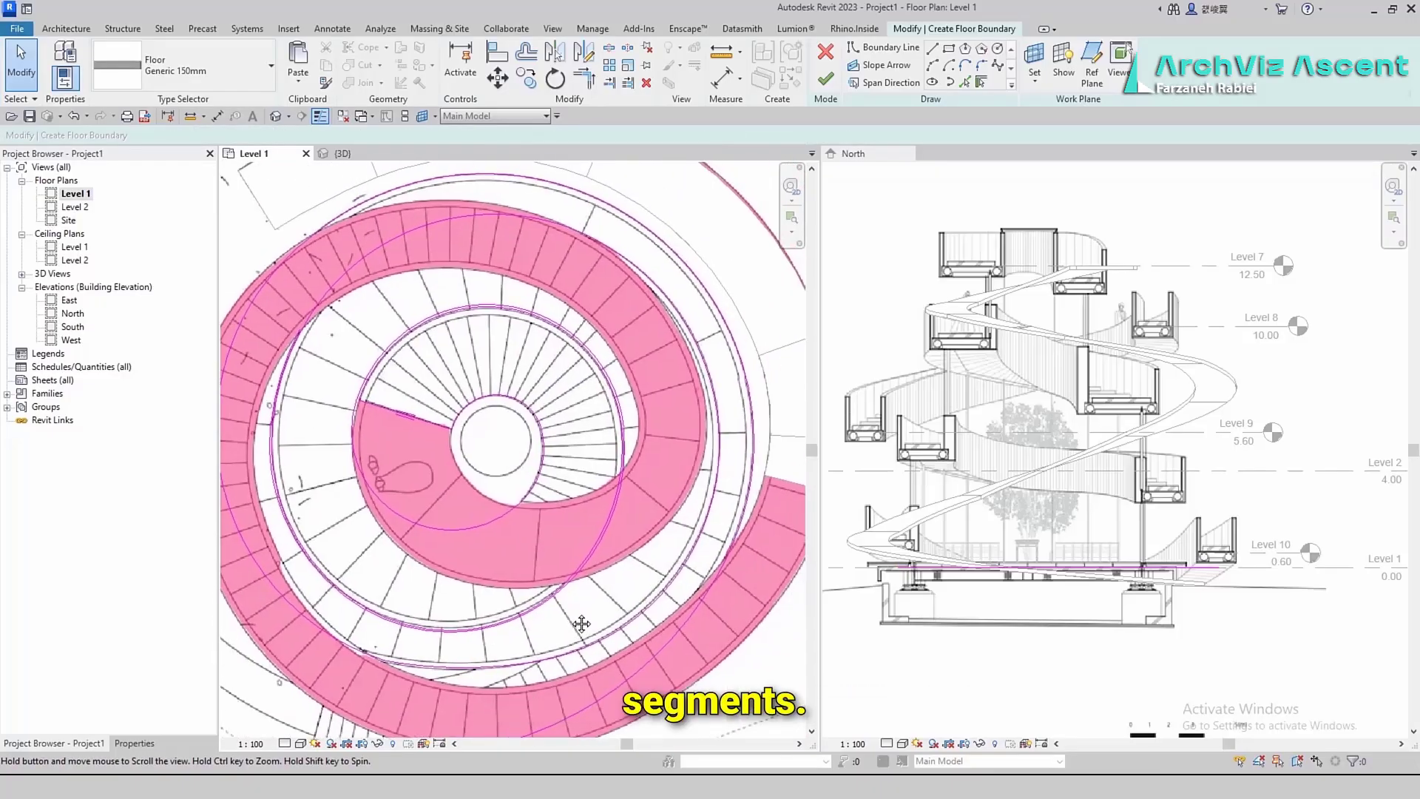
key(l)
key(i)
scroll(565, 509, down, 2)
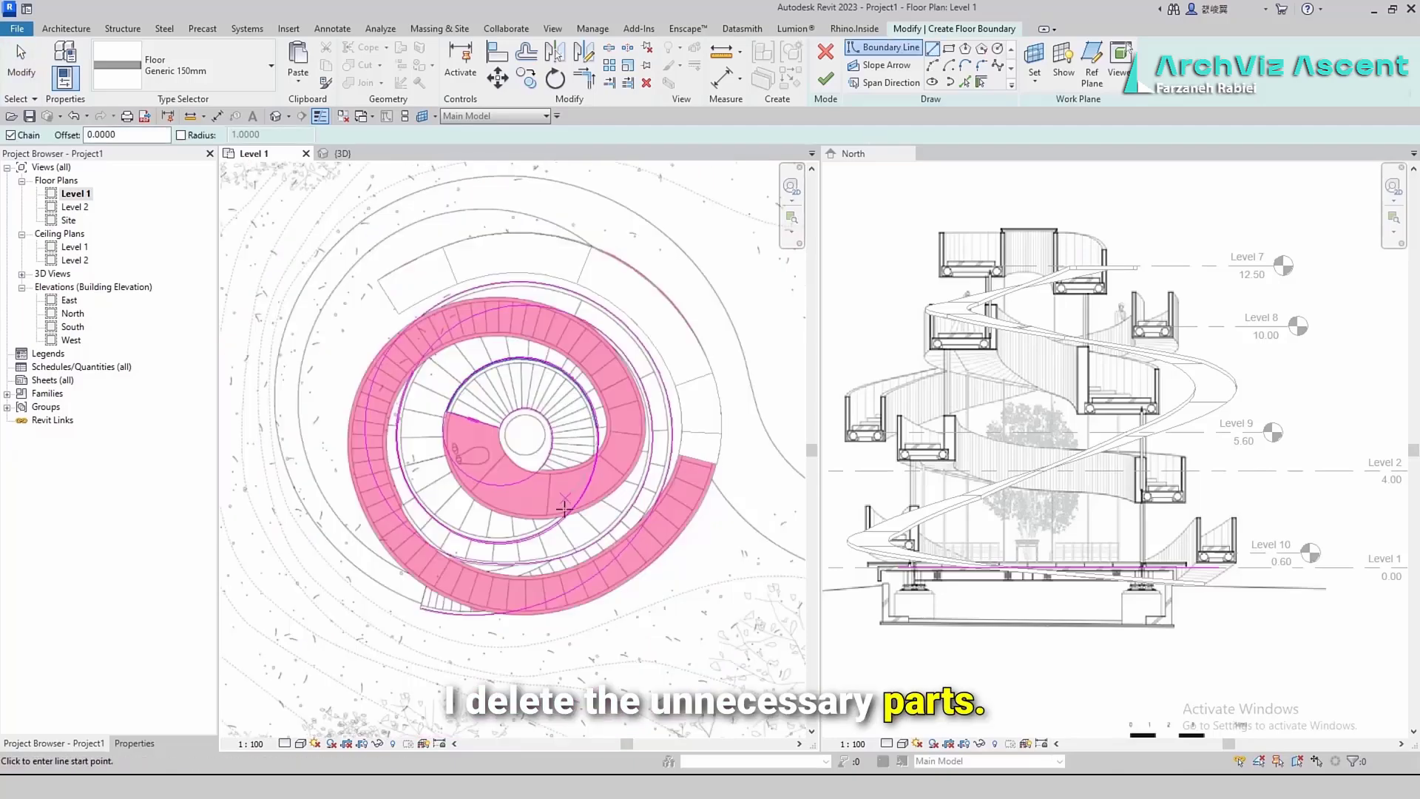
click(501, 428)
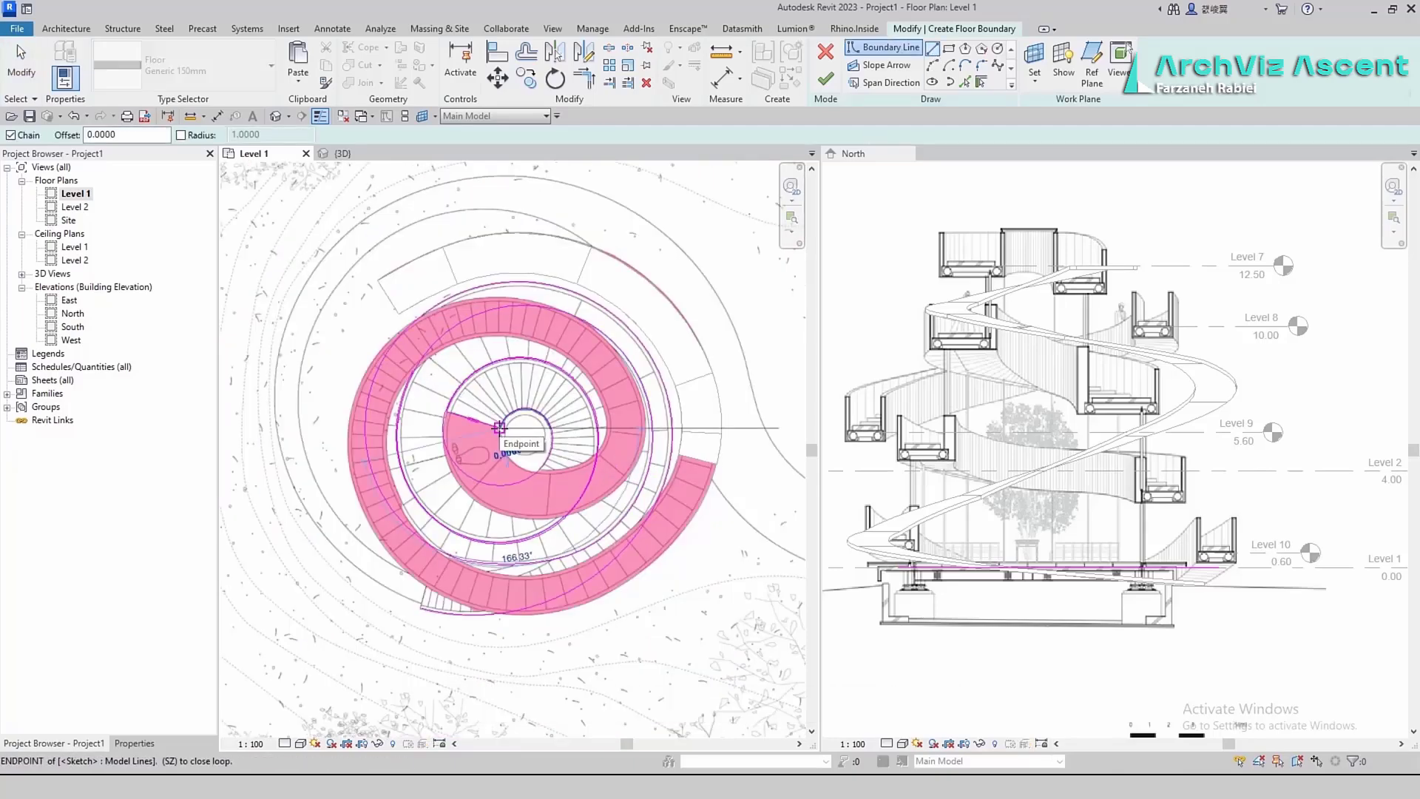
click(644, 482)
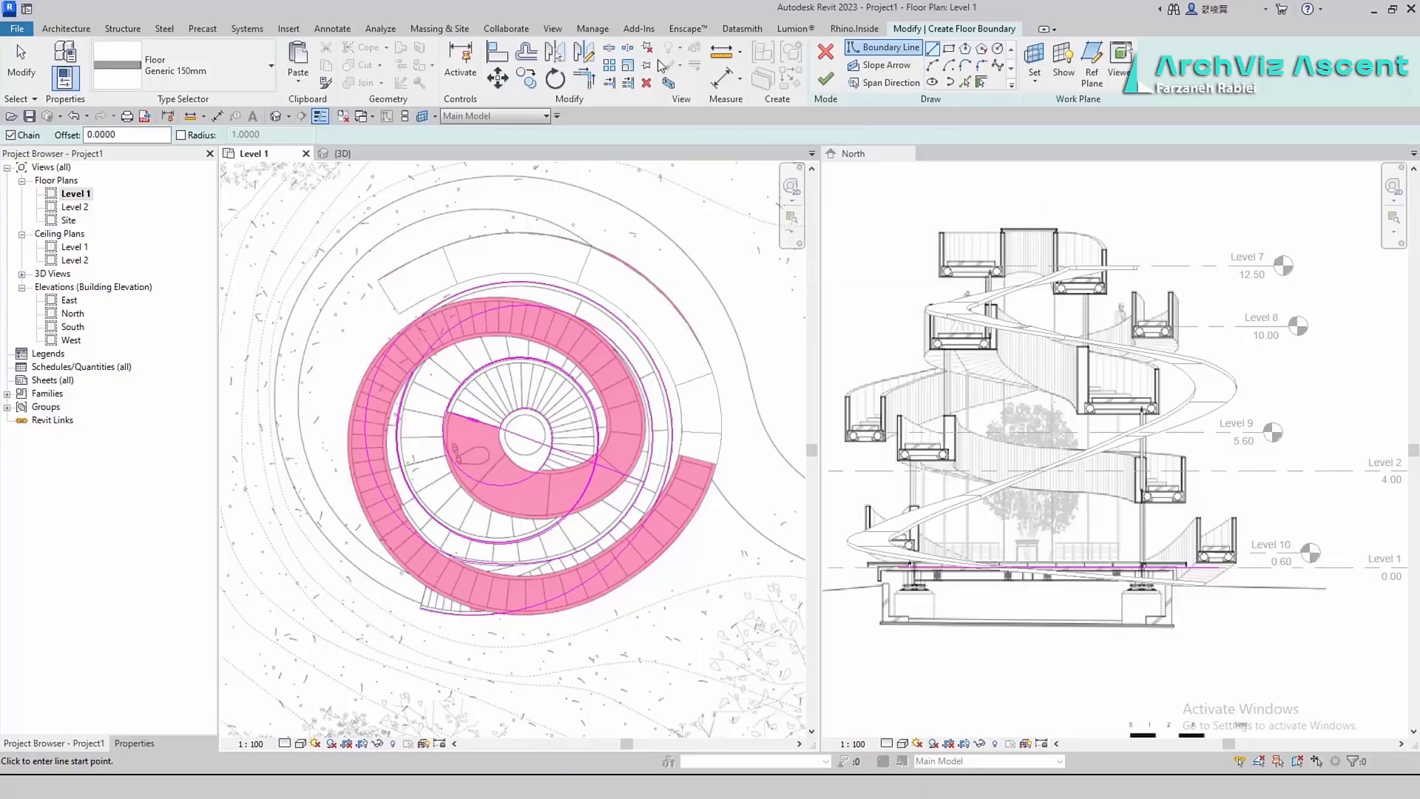
scroll(650, 458, up, 3)
click(583, 78)
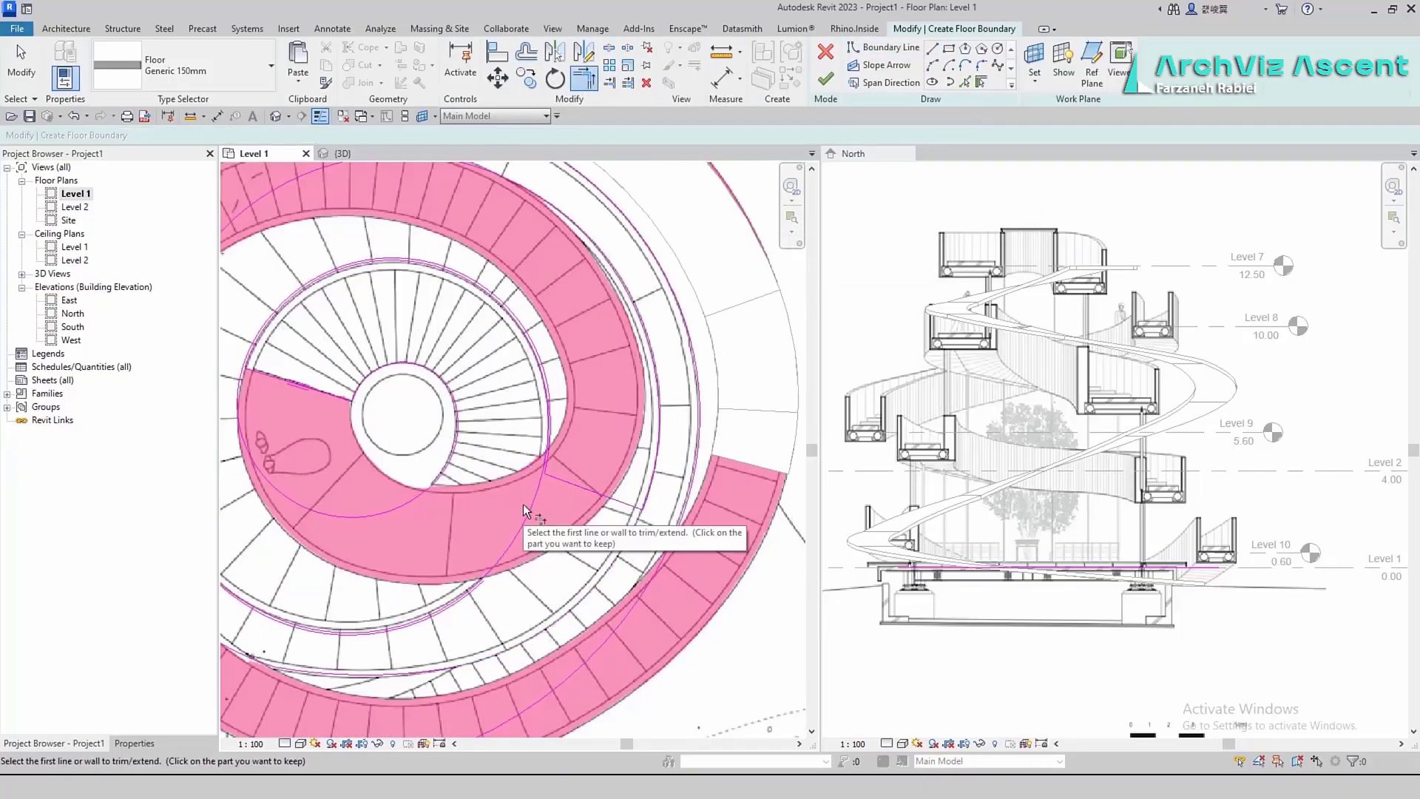
Delete the leftover chain of outer arcs that lies outside the new ramp's boundary
scroll(510, 481, down, 2)
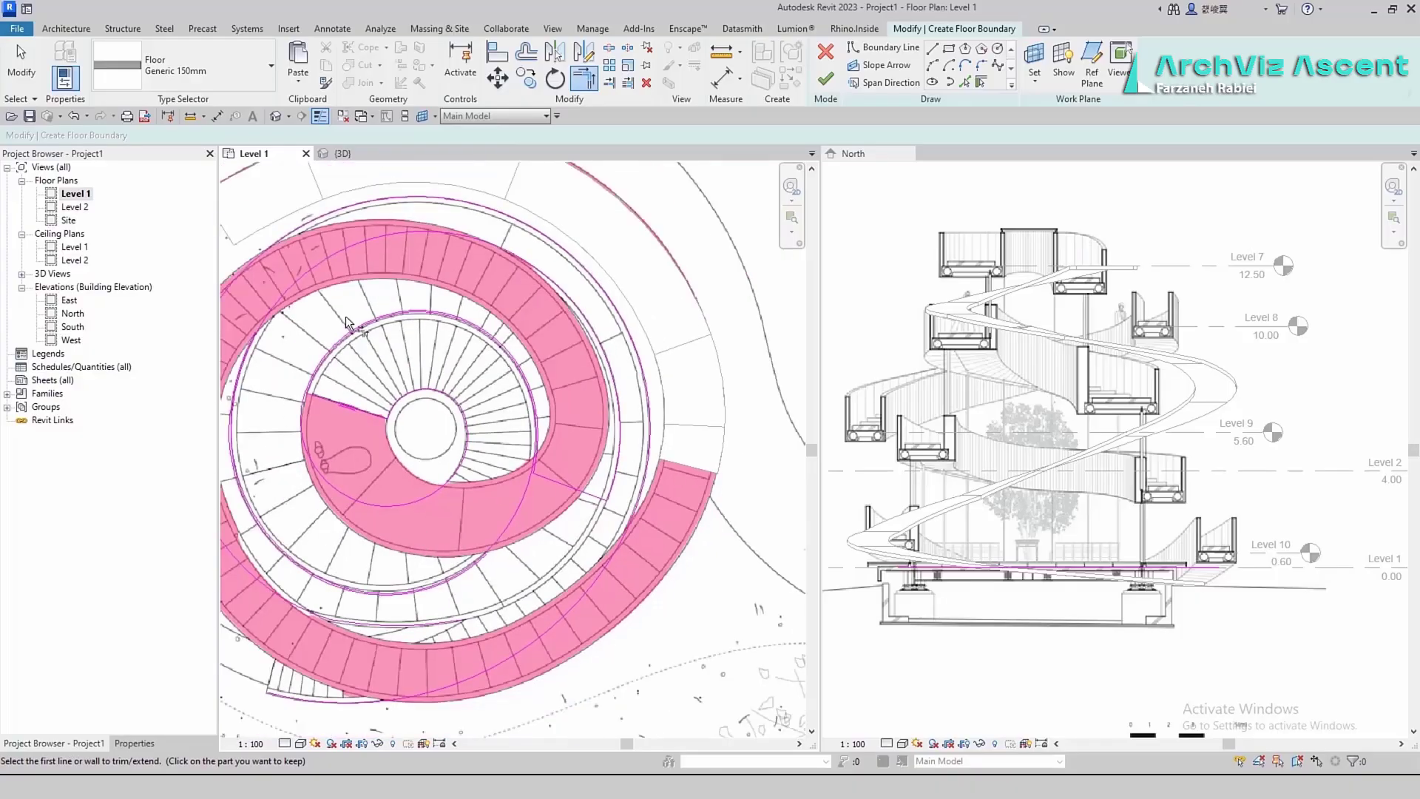
scroll(553, 491, down, 2)
key(Escape)
click(467, 572)
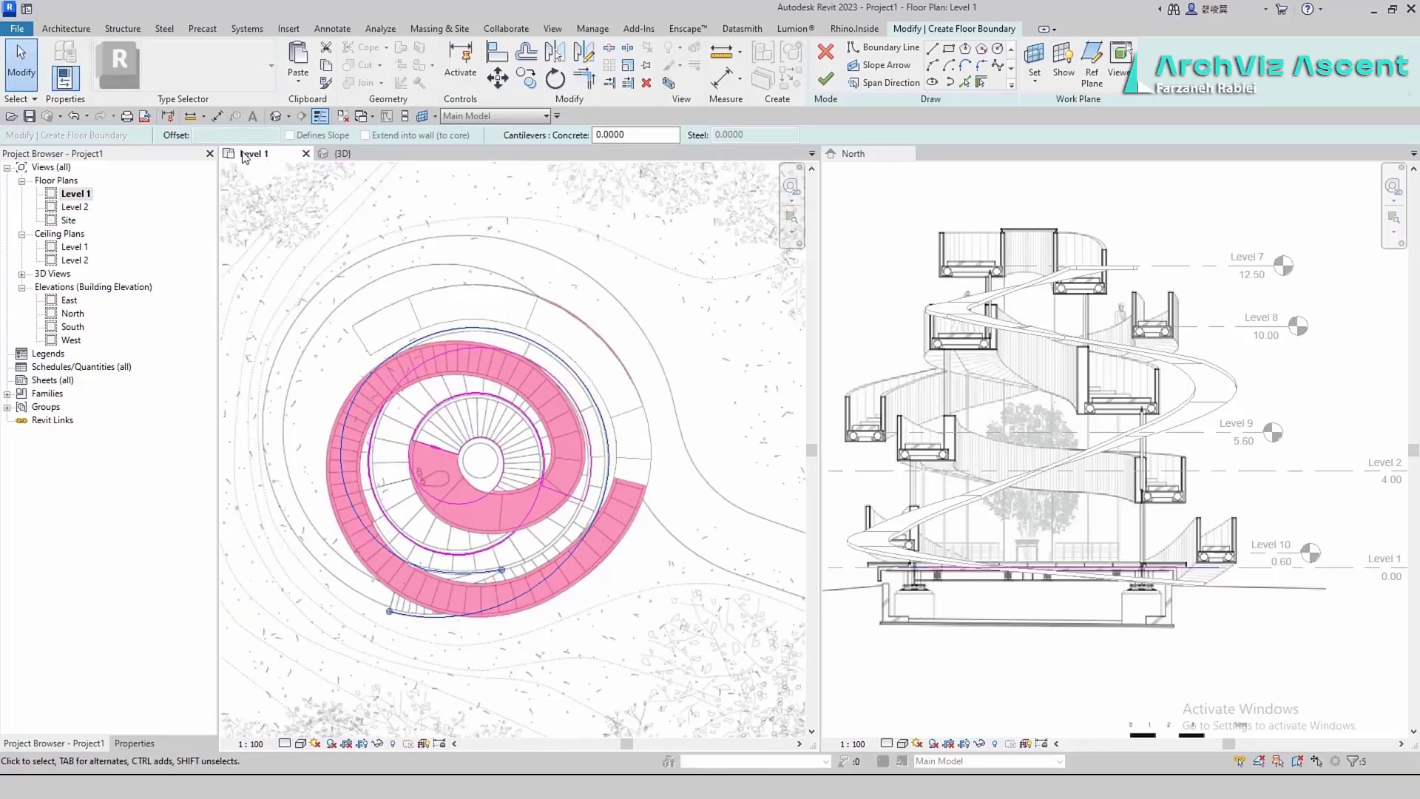
click(679, 593)
Close the open ends of the ramp's boundary arcs and finish the floor sketch
click(826, 79)
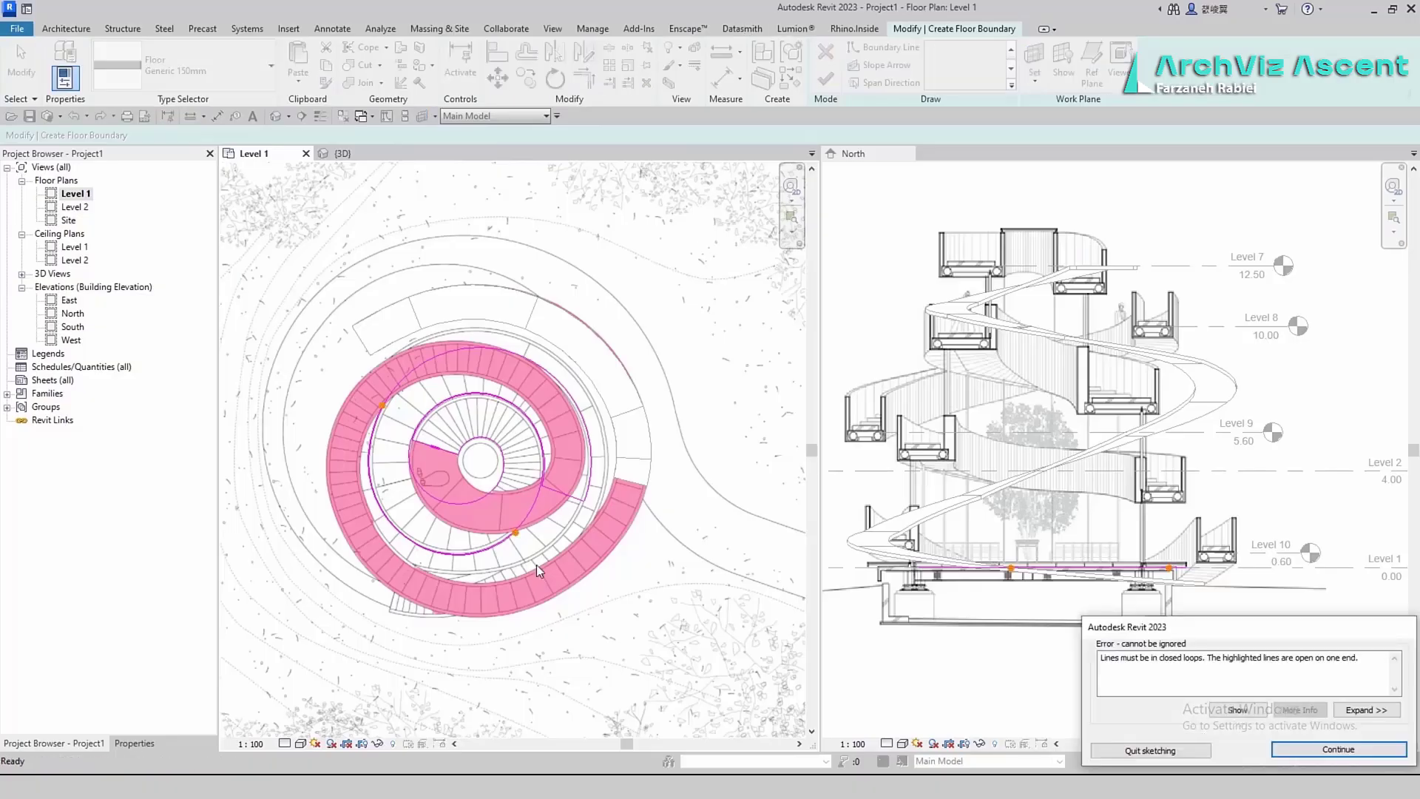
key(Escape)
scroll(386, 584, up, 2)
click(570, 517)
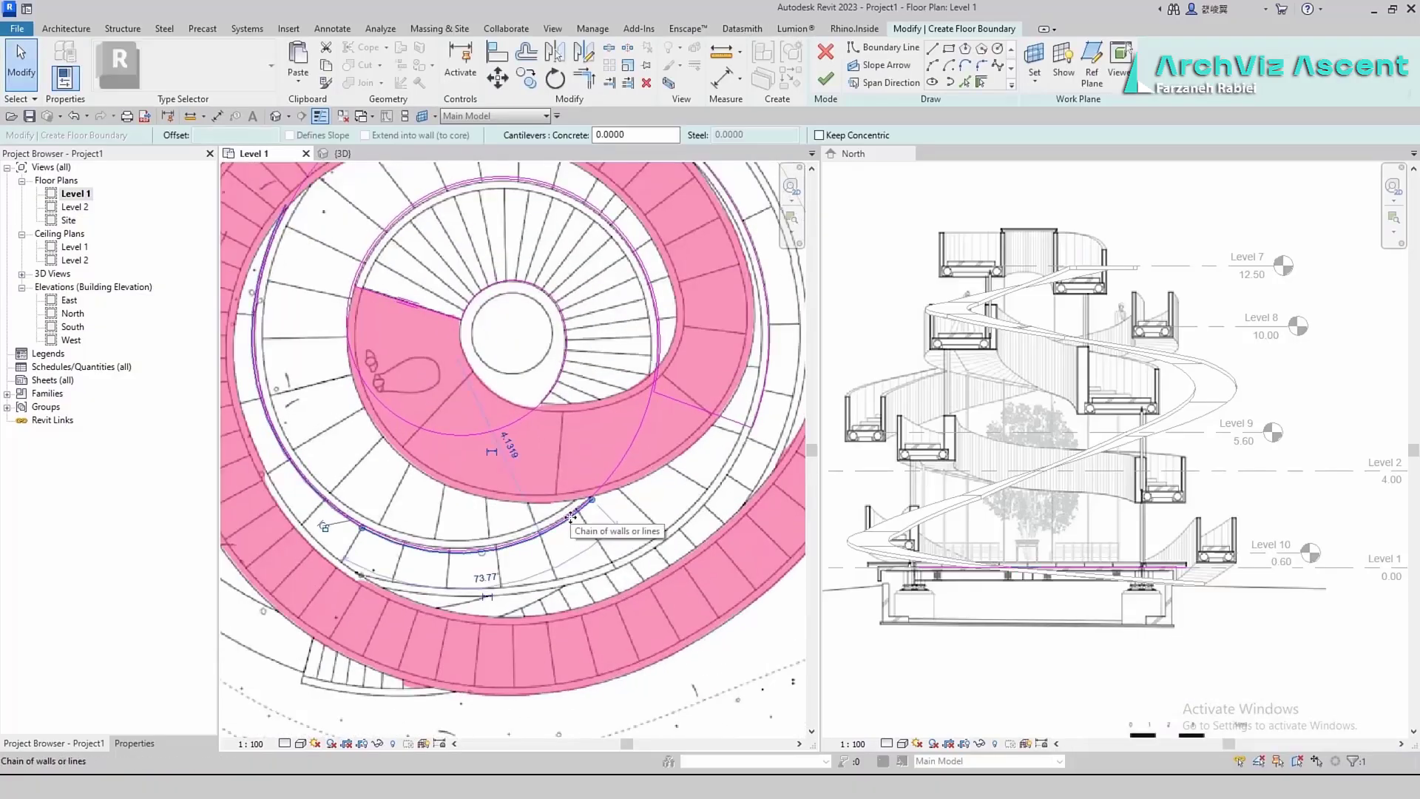
key(Escape)
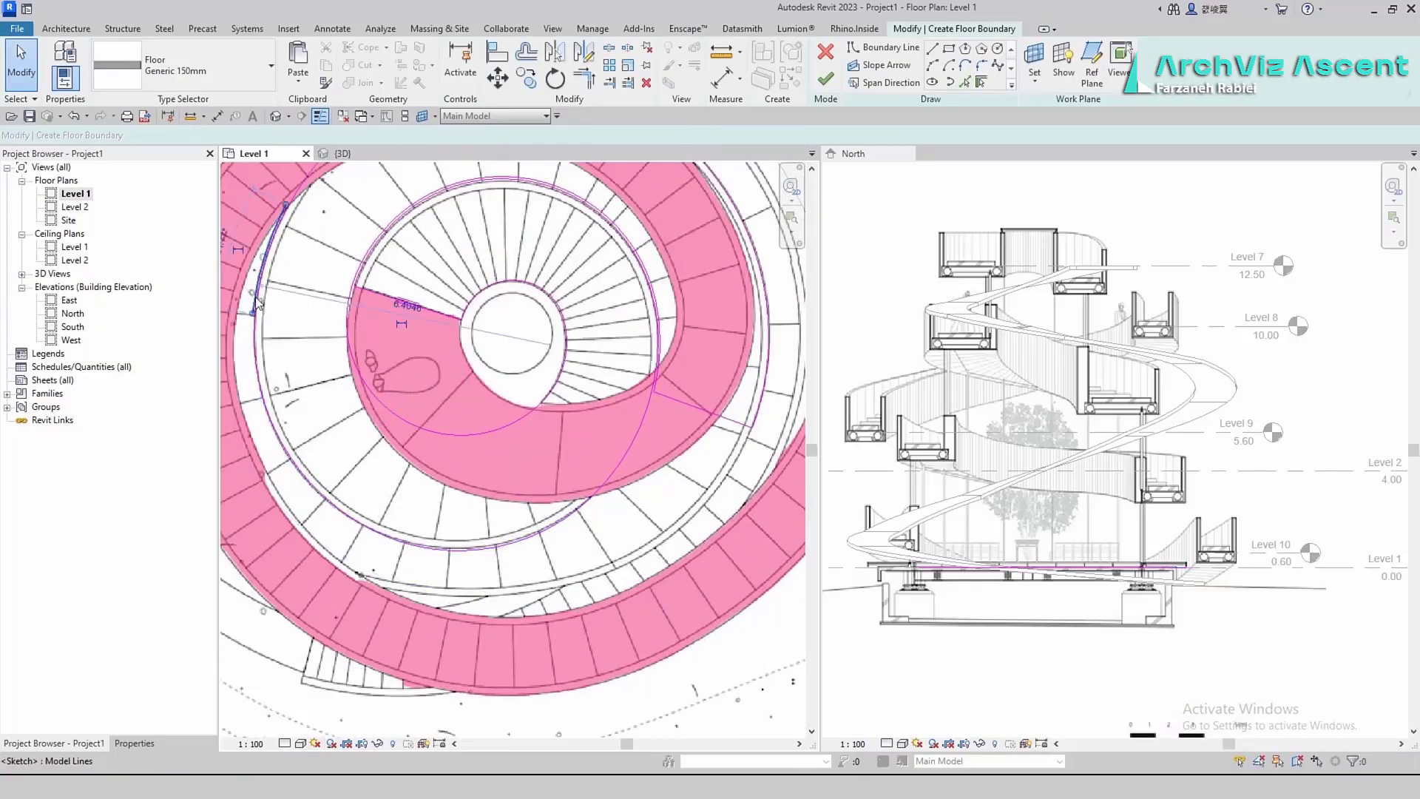
scroll(407, 555, down, 3)
click(825, 78)
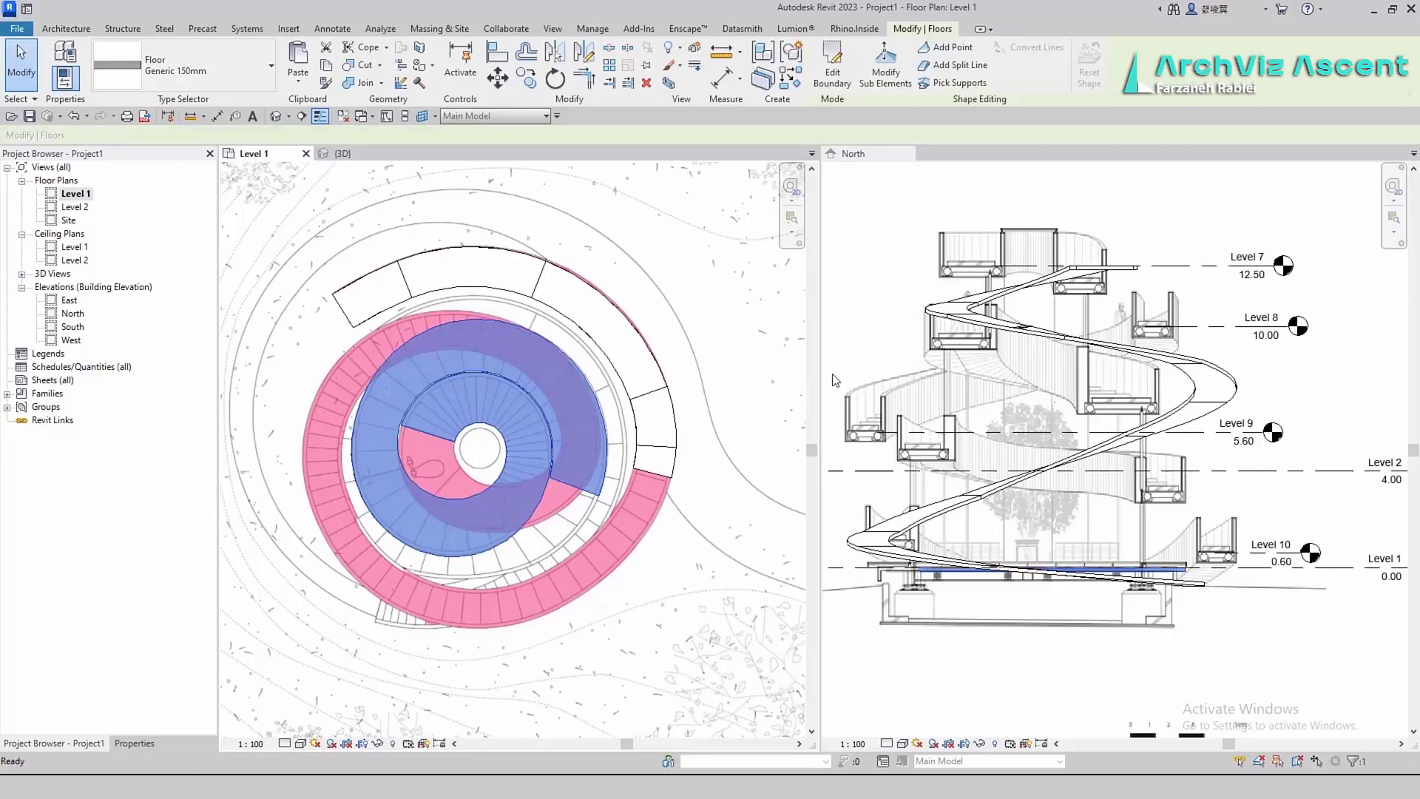
Set the elevation of the new floor's inner end edge beside the central core to 12.5
click(656, 618)
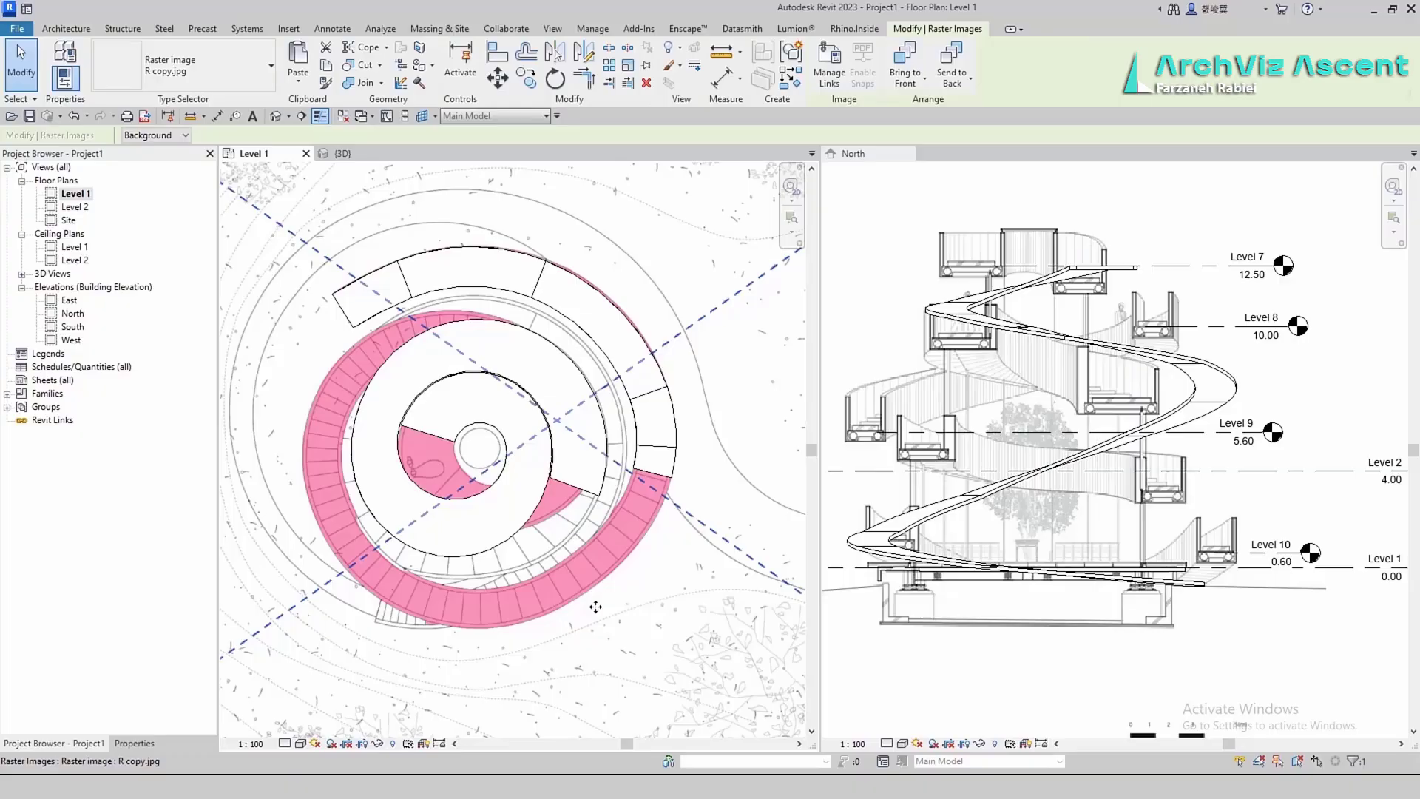
key(Escape)
click(539, 505)
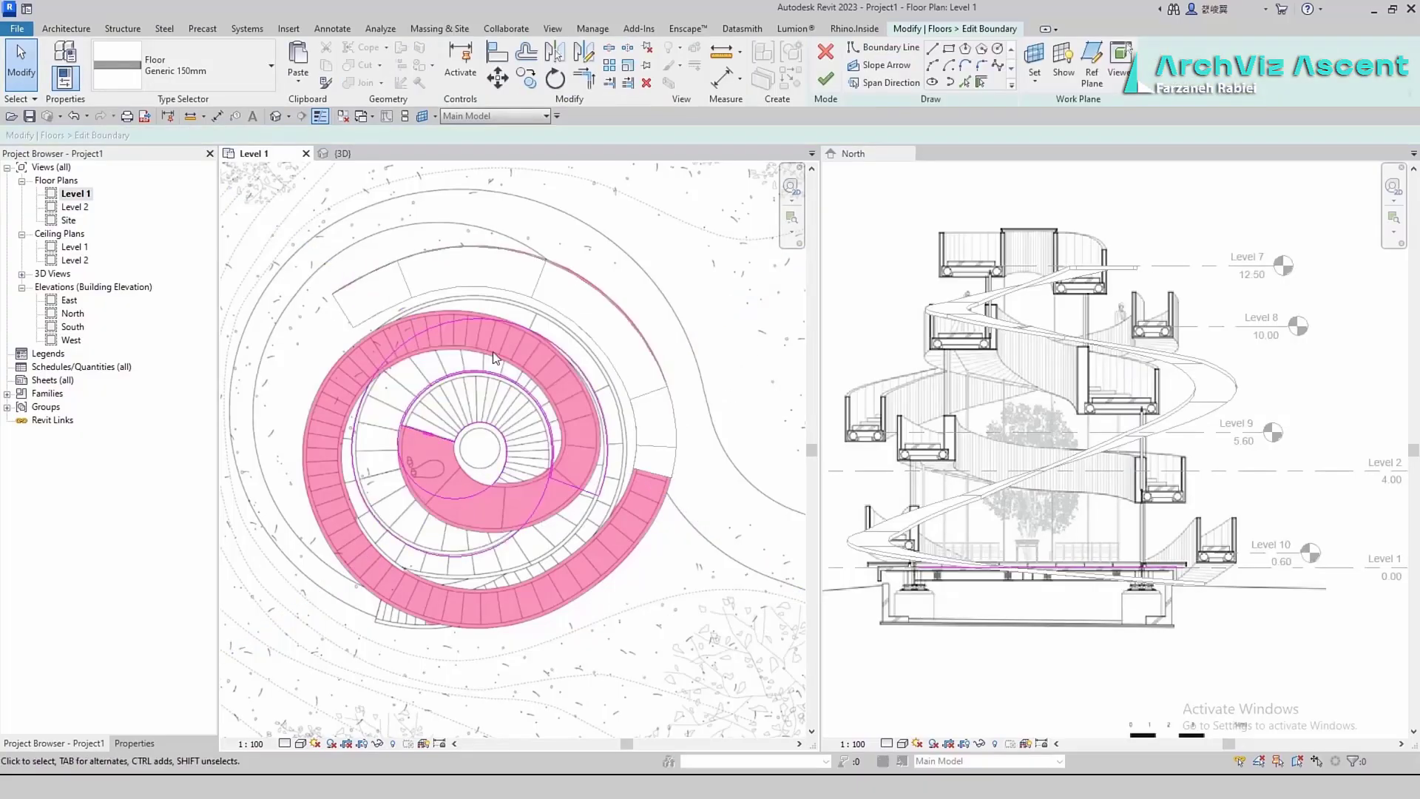
click(902, 62)
click(454, 442)
text(1)
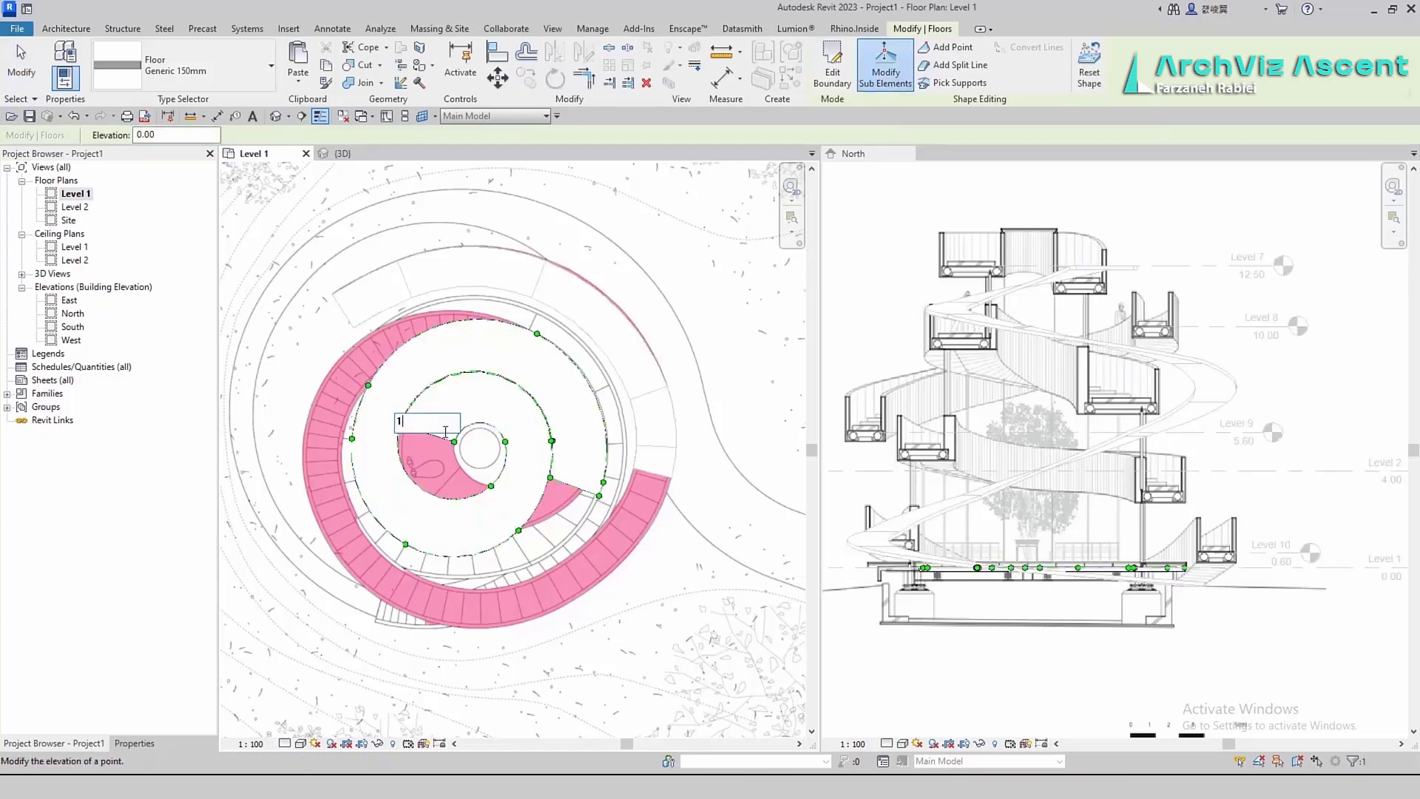
text(2.5)
key(Return)
click(841, 663)
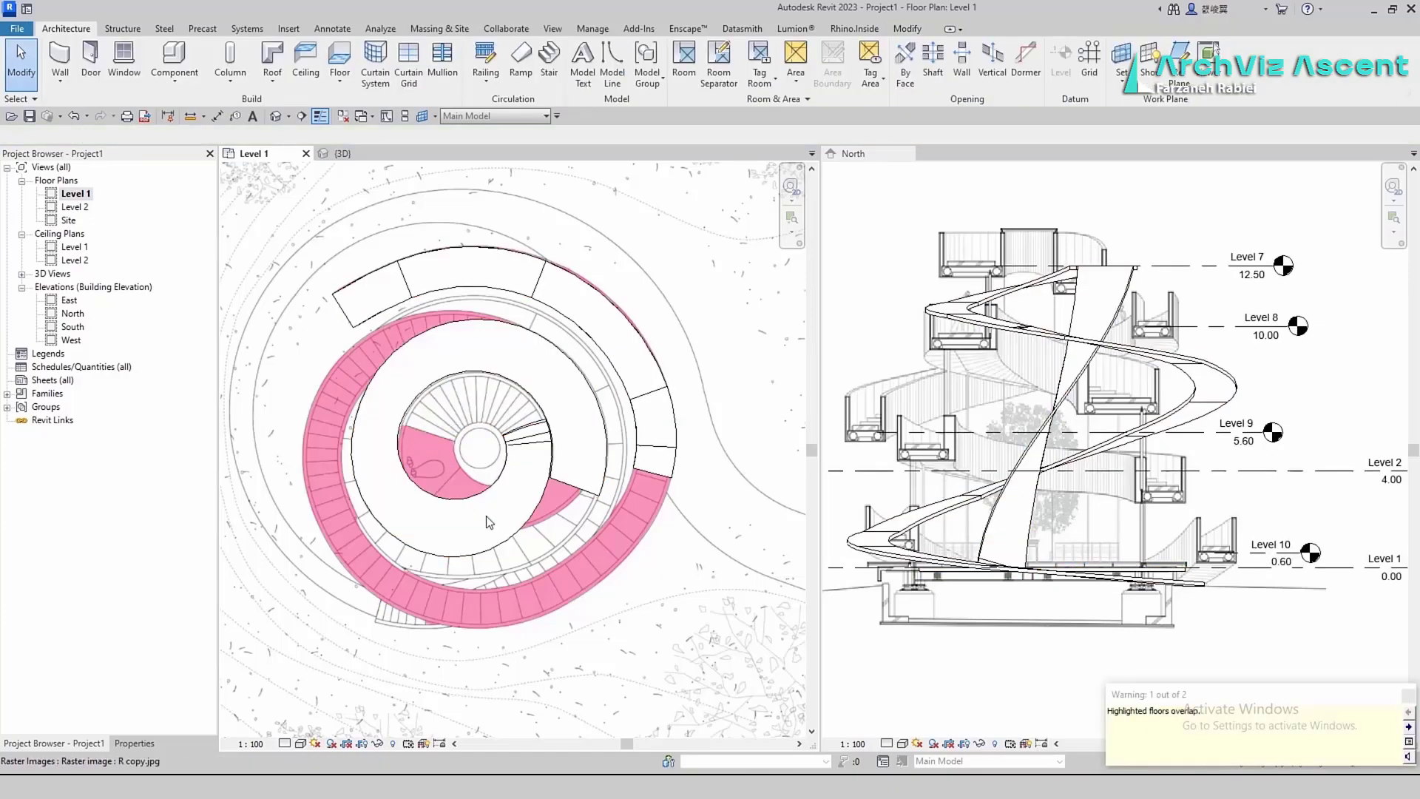
Draw auxiliary levels at elevations 9.50, 6.80 and 5.60 beside the ramp decks in the North elevation
click(497, 374)
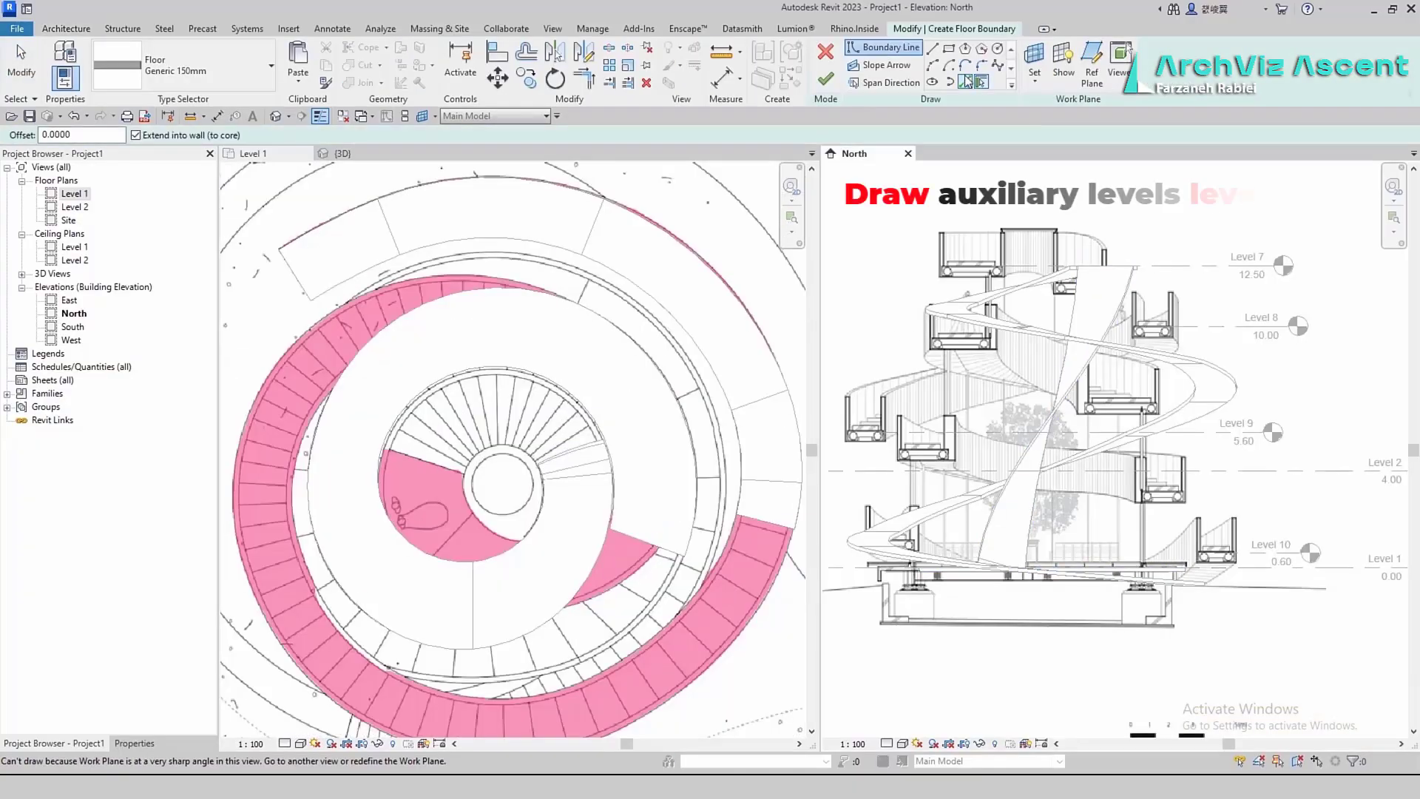
click(826, 65)
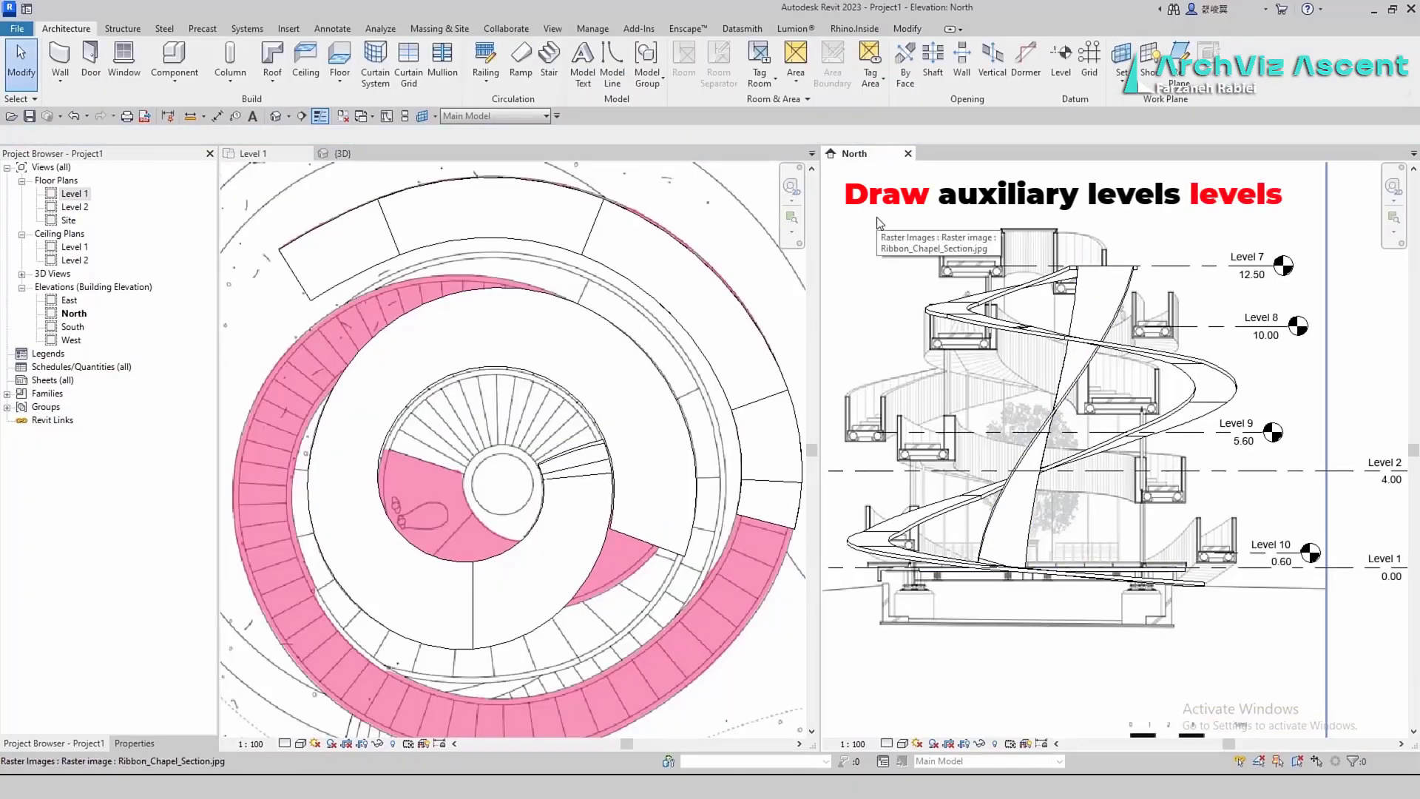
key(l)
key(l)
click(828, 338)
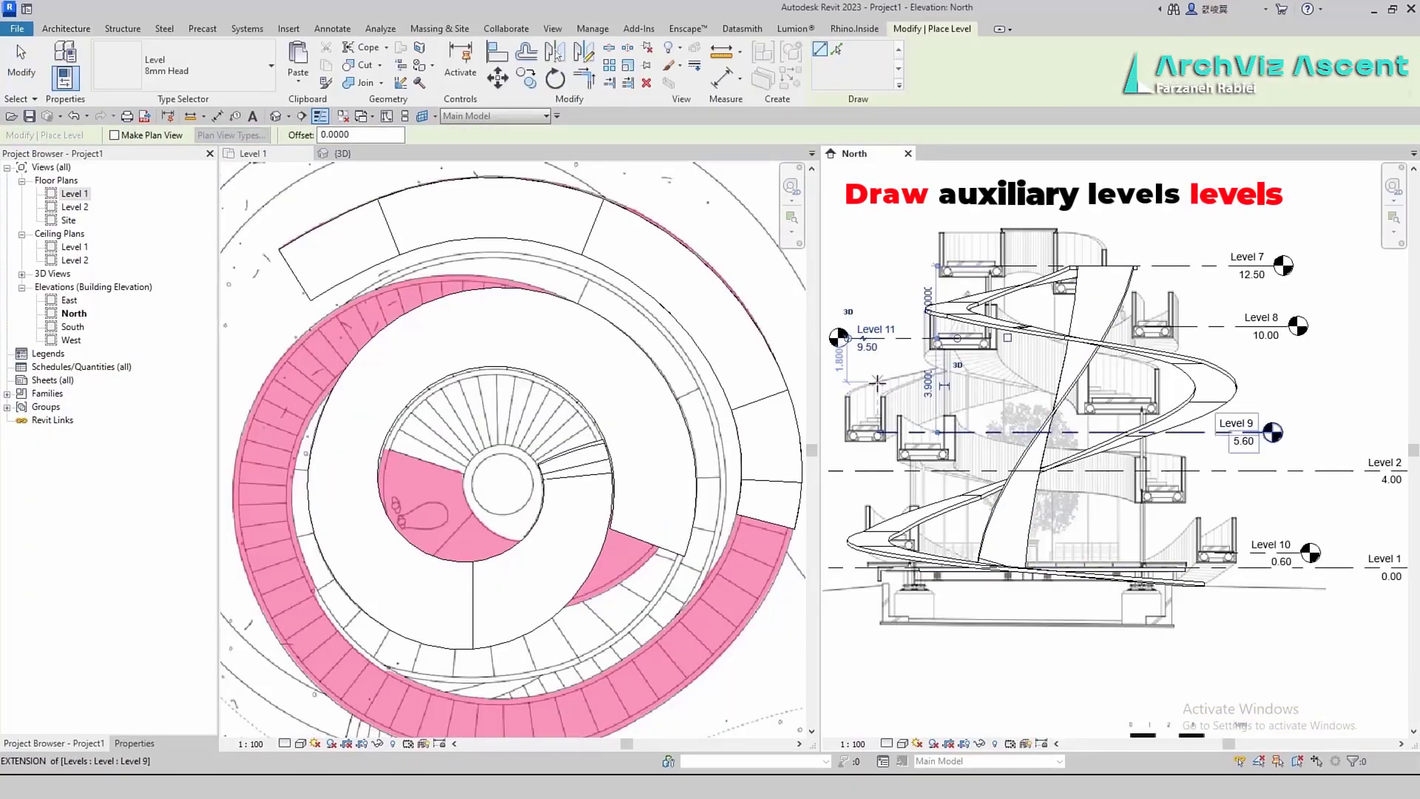
middle_drag(917, 403, 1052, 392)
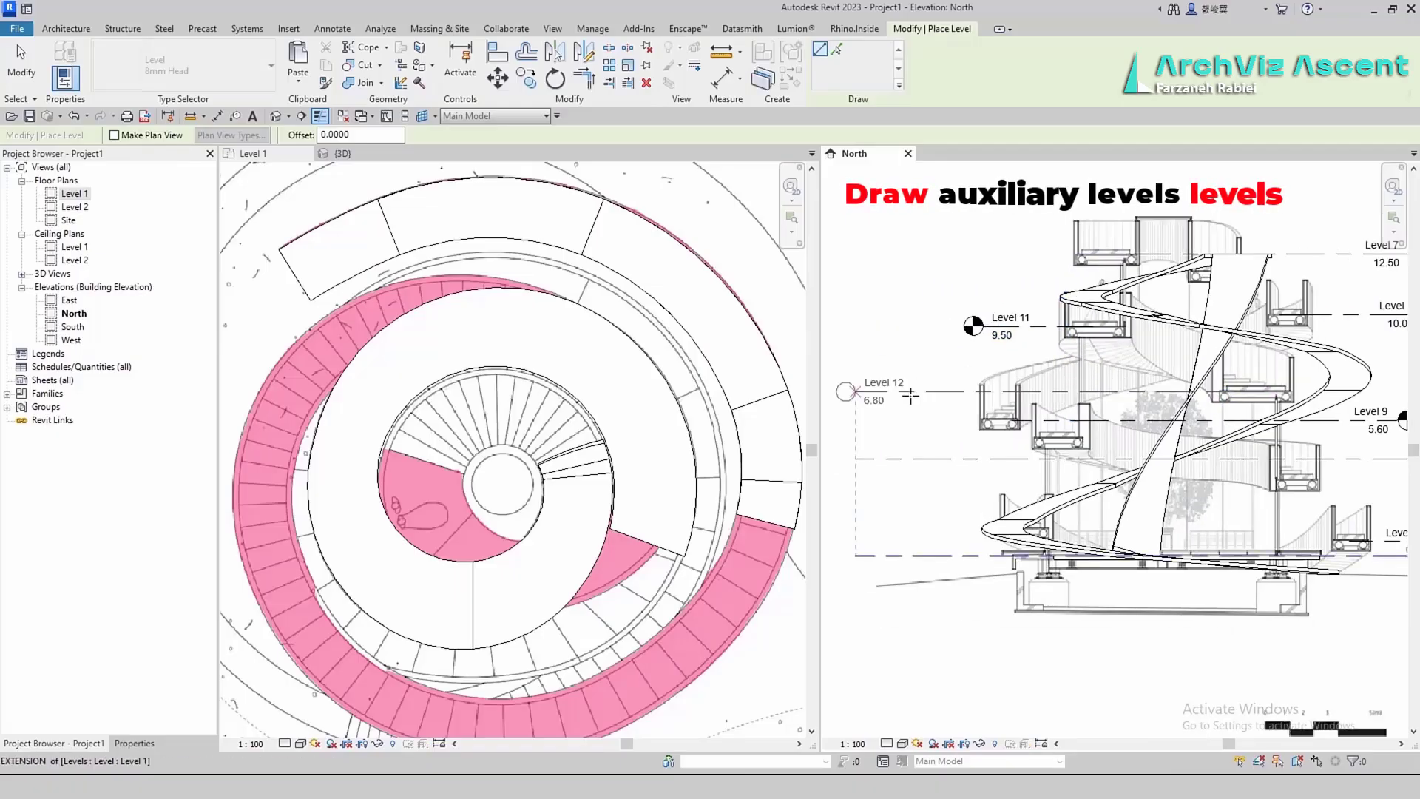
click(903, 391)
click(1212, 420)
click(904, 420)
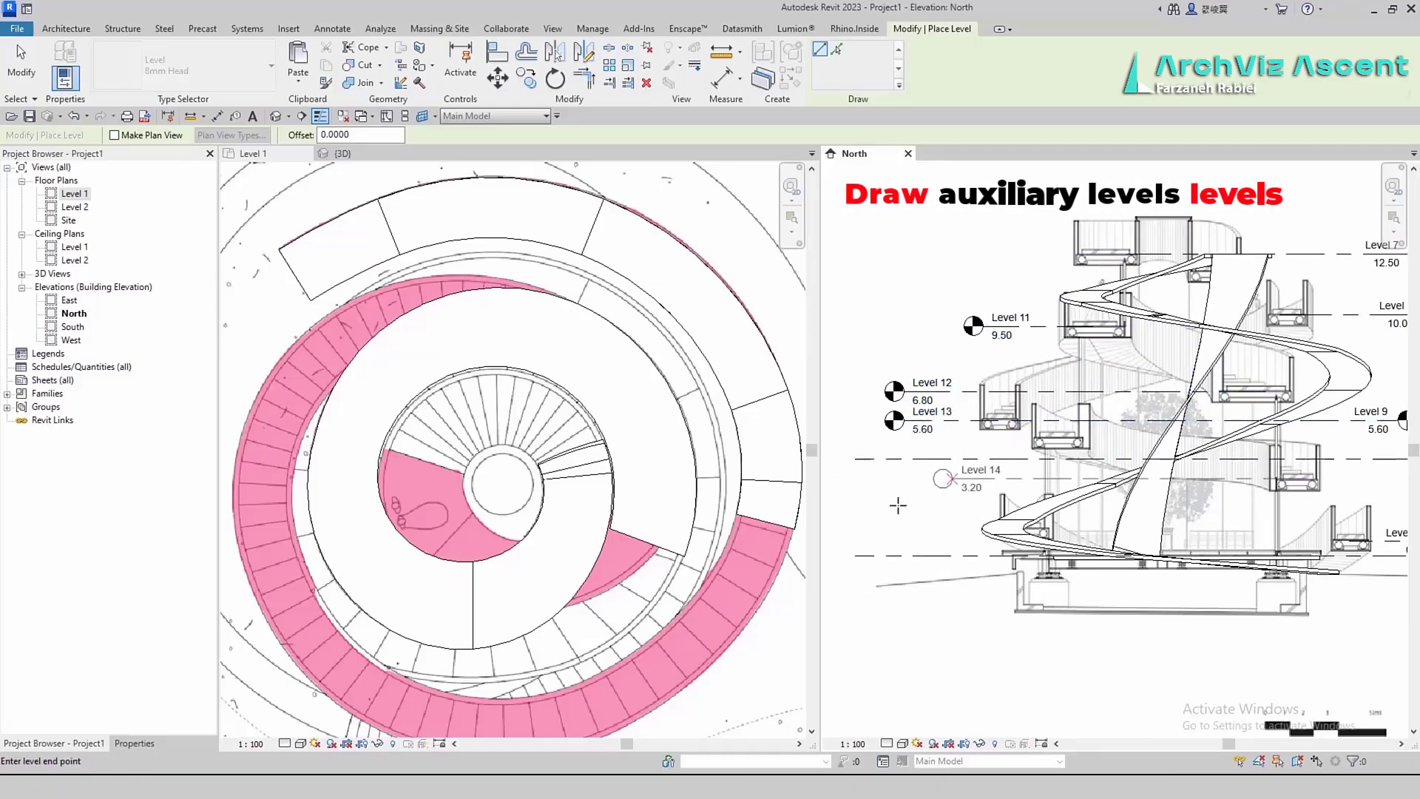
Draw two more auxiliary levels at elevations 3.20 and 1.30 for the lower ramp decks
middle_drag(1178, 404, 1059, 387)
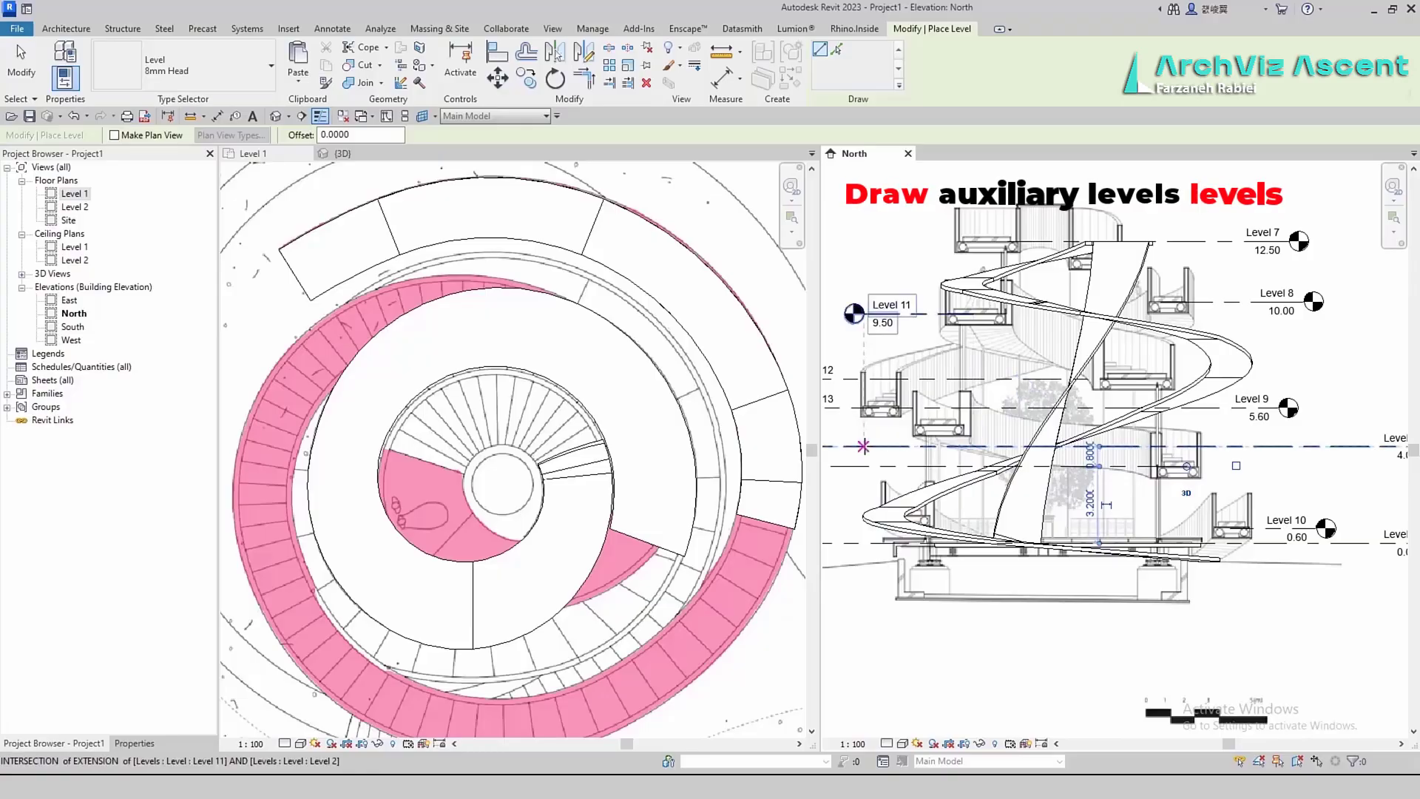
click(930, 516)
middle_drag(925, 519, 988, 513)
click(874, 505)
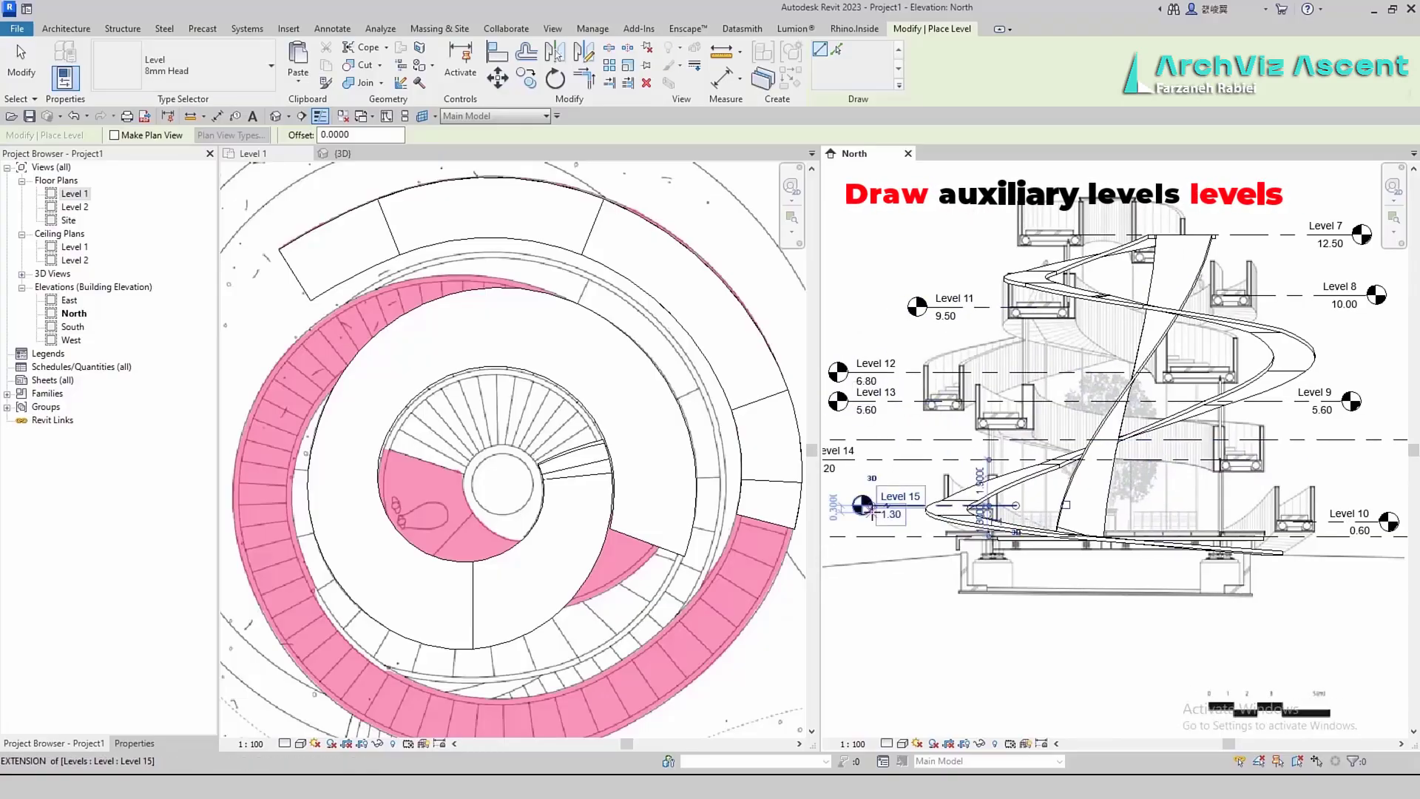
key(Escape)
key(Escape)
Nudge Level 9 down to elevation 5.10
click(1035, 401)
key(Down)
key(Down)
key(Down)
key(Down)
key(Down)
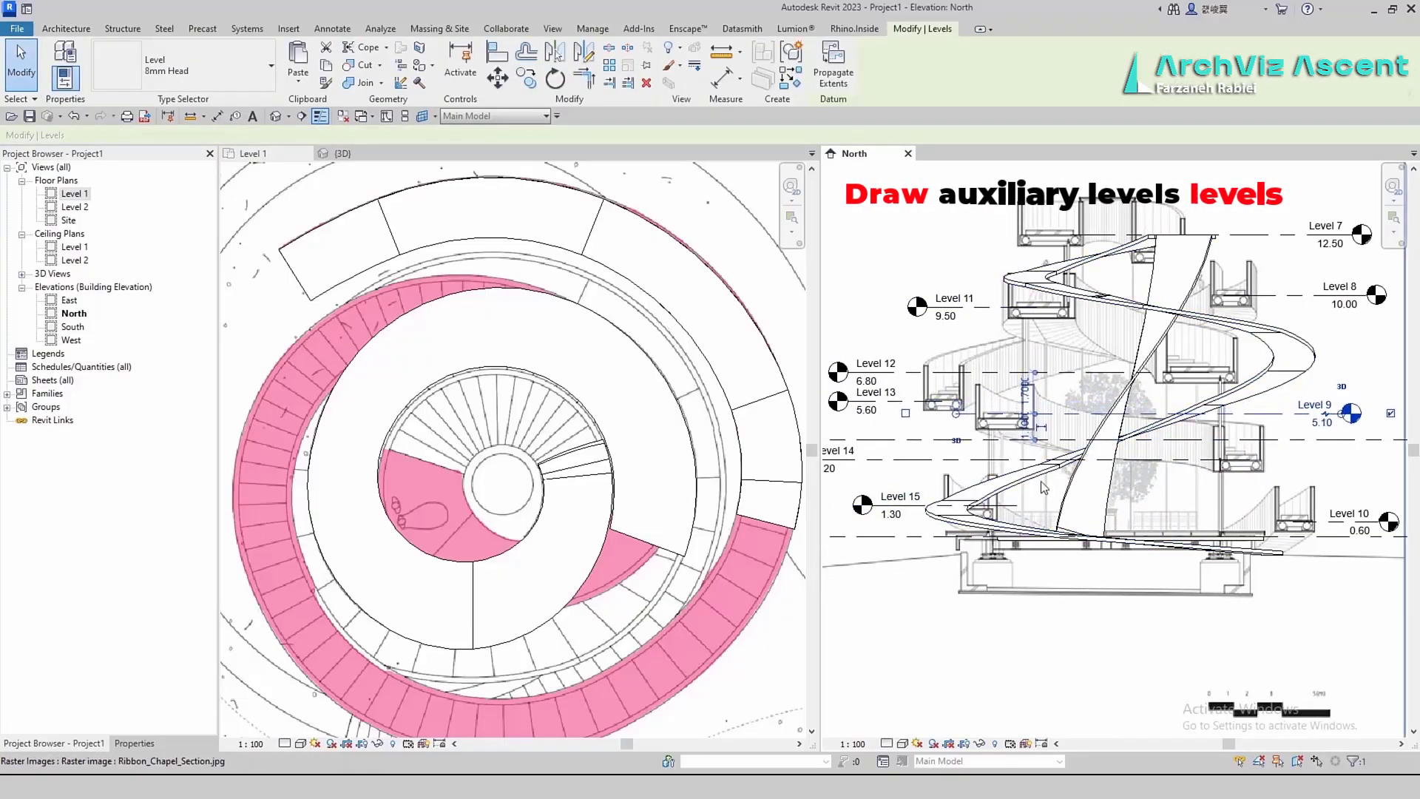
scroll(624, 310, down, 2)
In the 3D view, set the elevation of the split line on the large ramp's left bend to 6.8
click(371, 152)
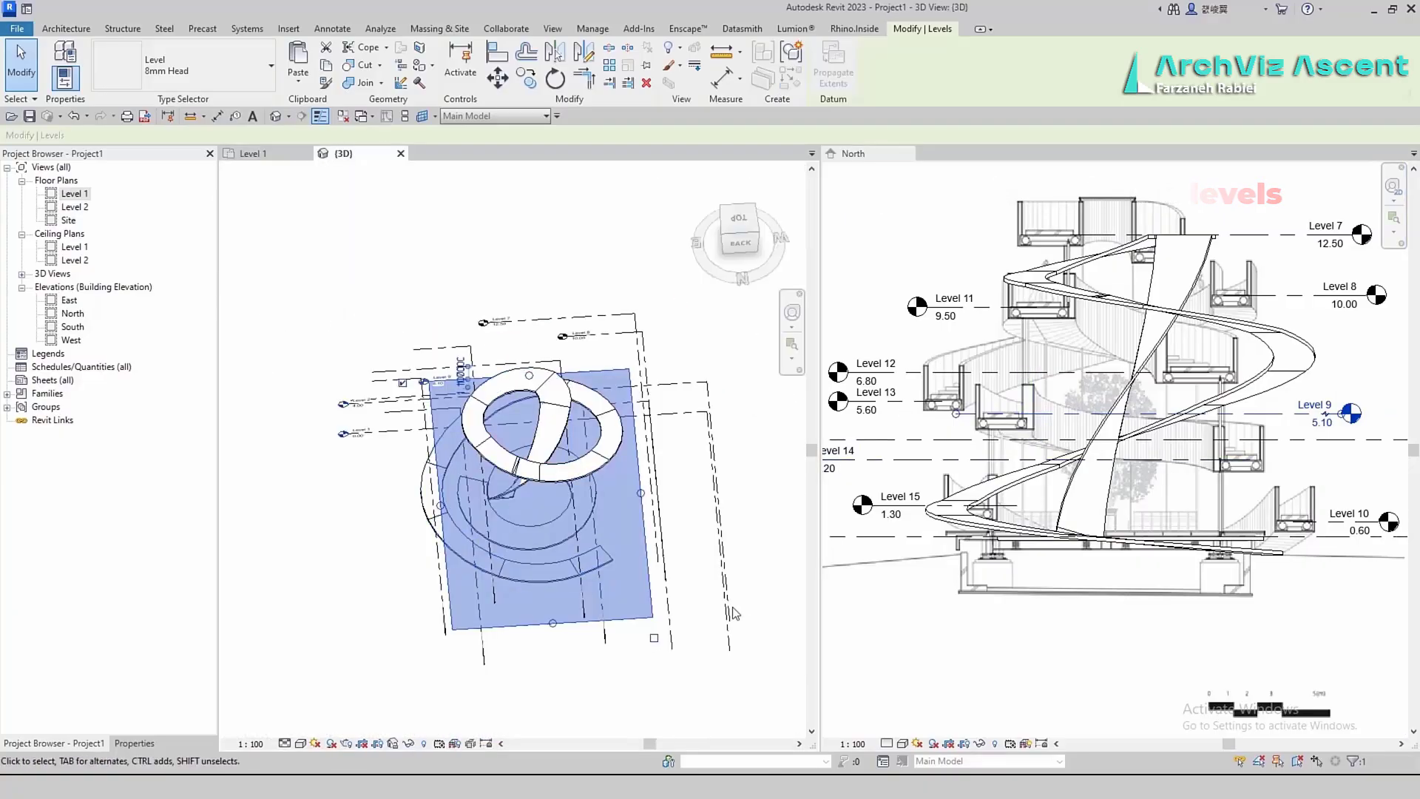
shift+middle_drag(517, 414, 500, 594)
scroll(459, 530, up, 3)
click(477, 502)
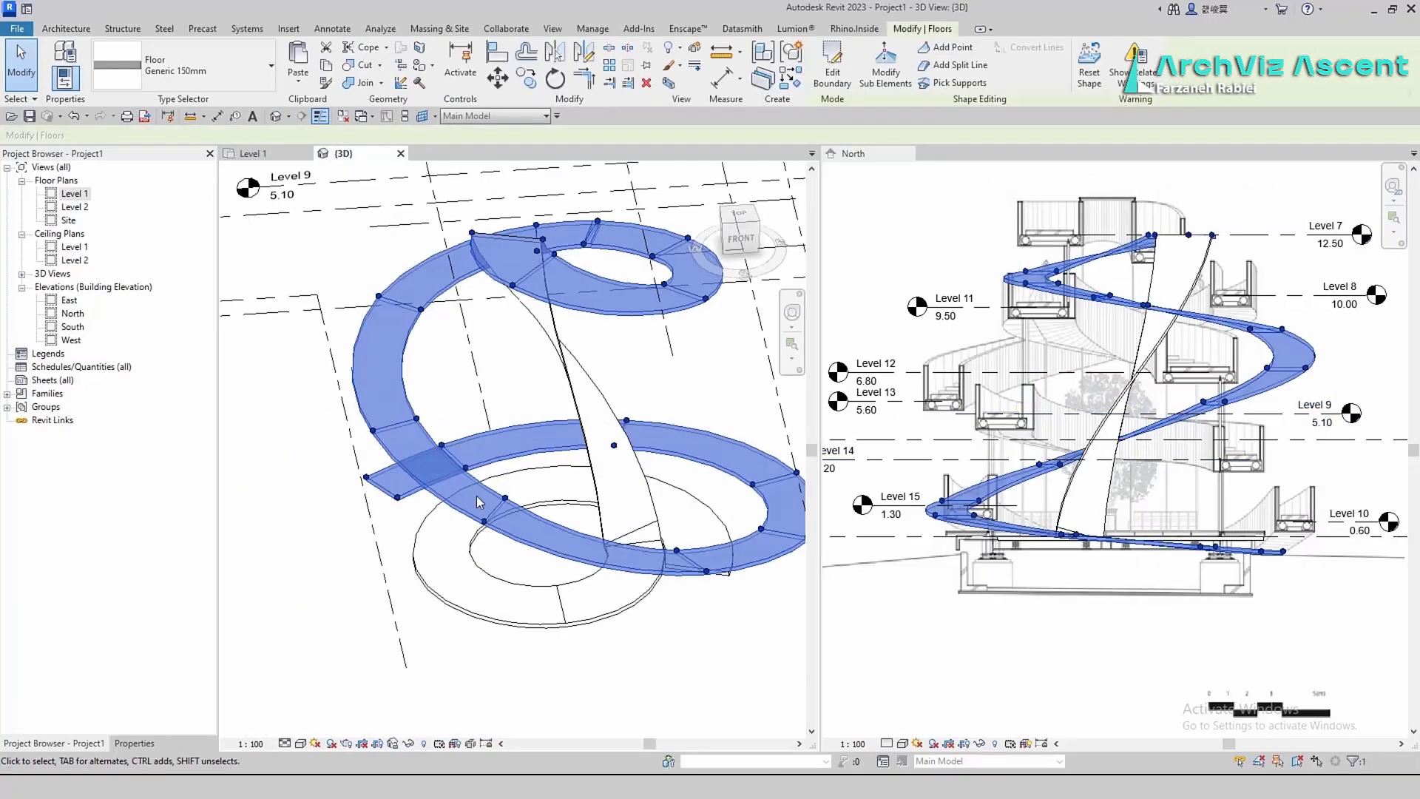
click(885, 66)
click(506, 507)
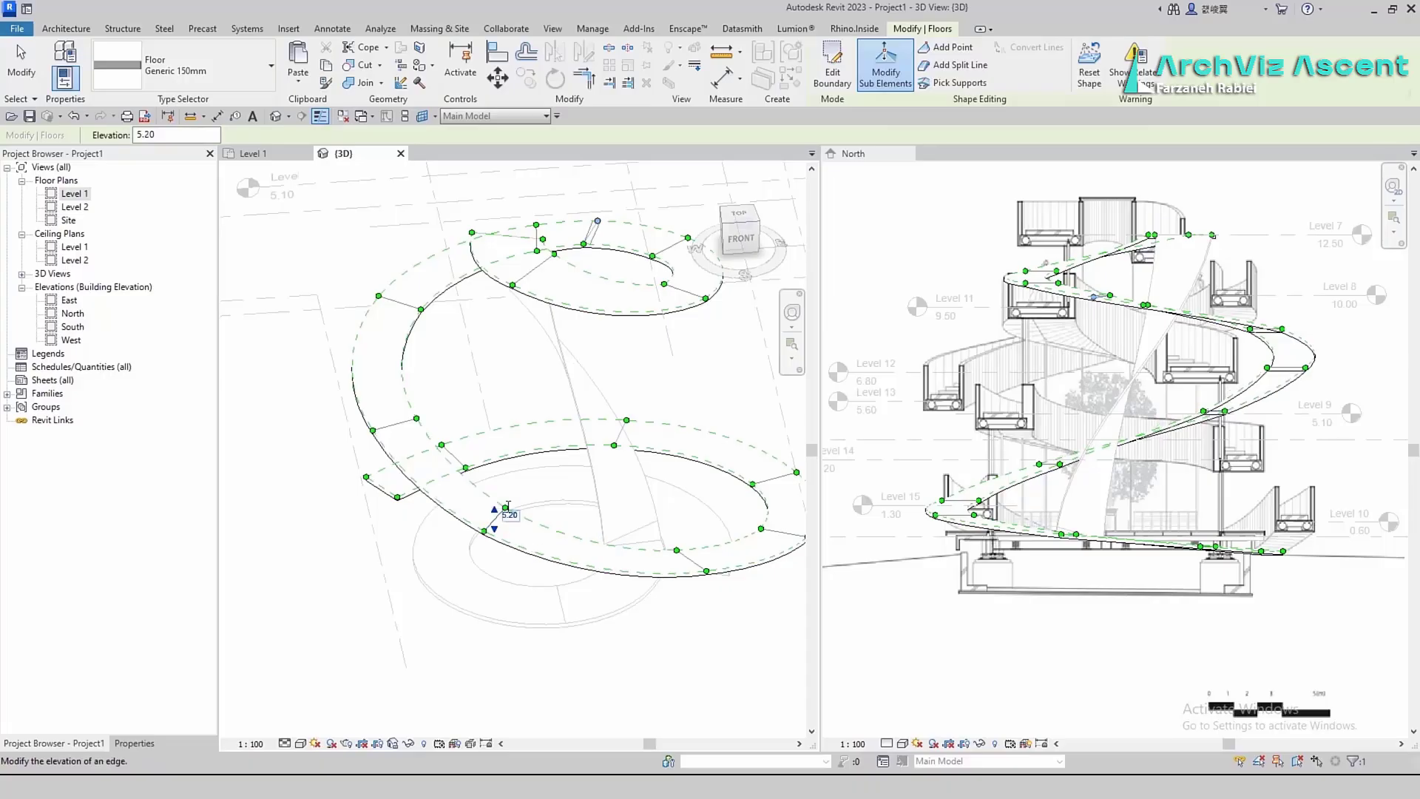
text(6.8)
key(Return)
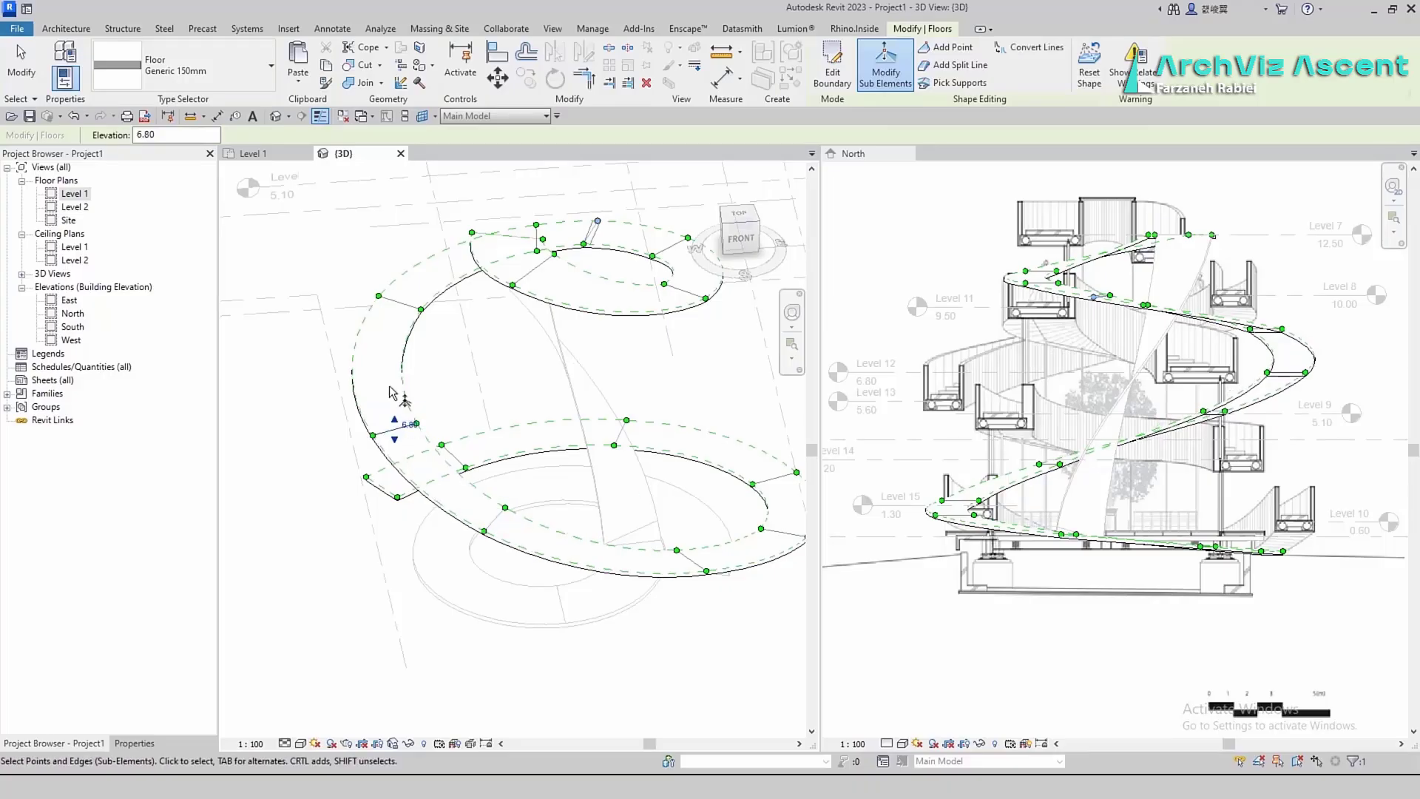
key(Escape)
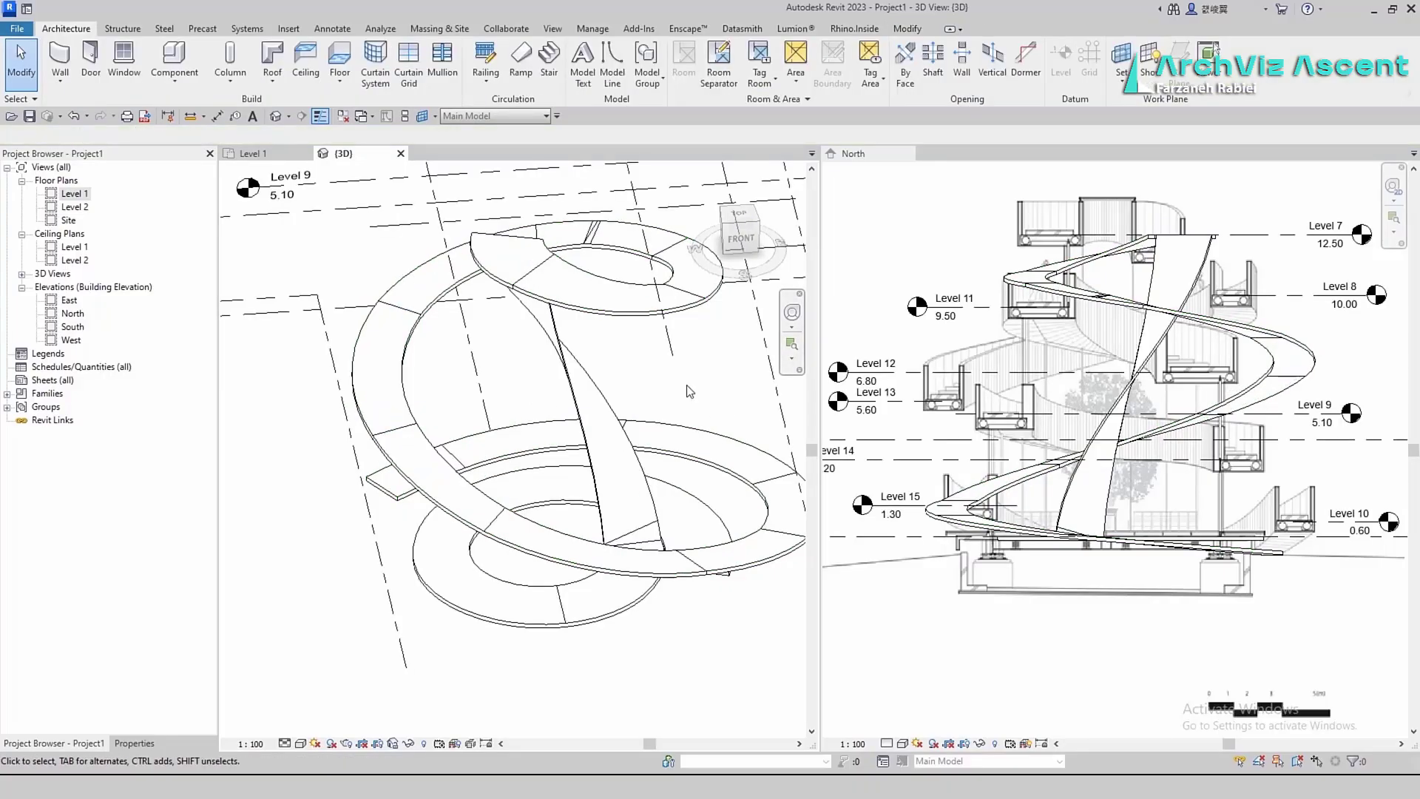
In the Level 1 plan, set the elevation of the second ramp floor's lower split line to 9.5 and view it in 3D
scroll(551, 351, down, 3)
shift+middle_drag(451, 518, 485, 725)
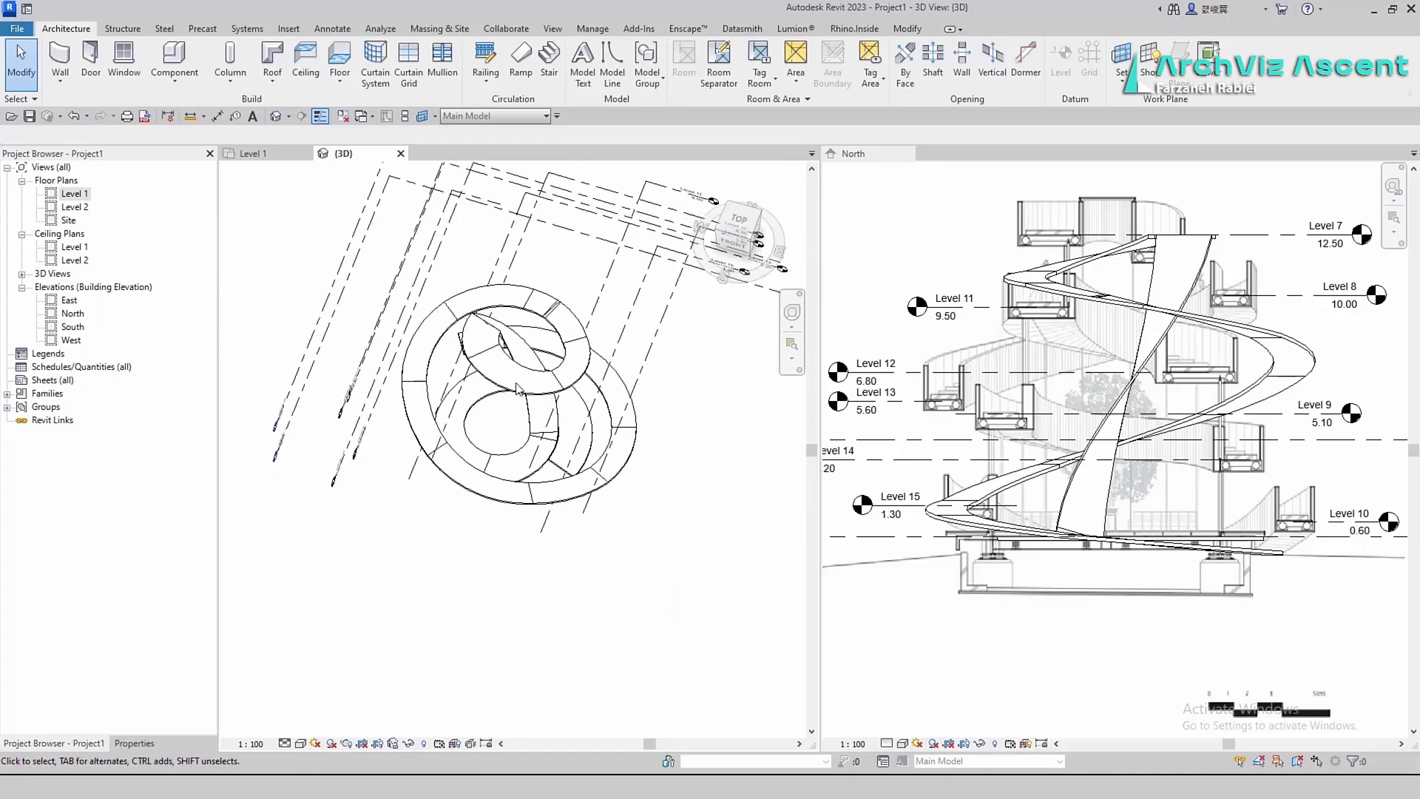
click(253, 154)
click(606, 442)
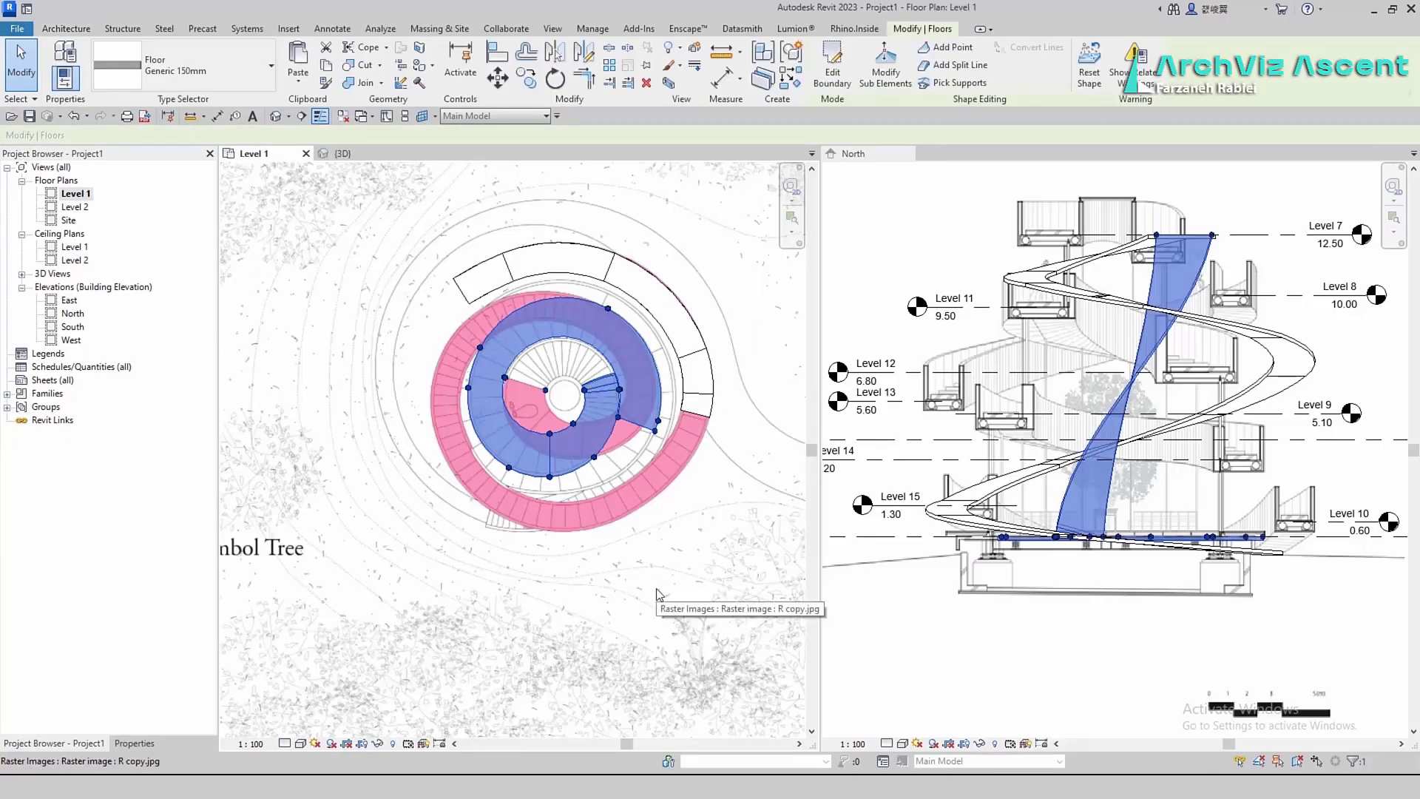
scroll(576, 399, up, 3)
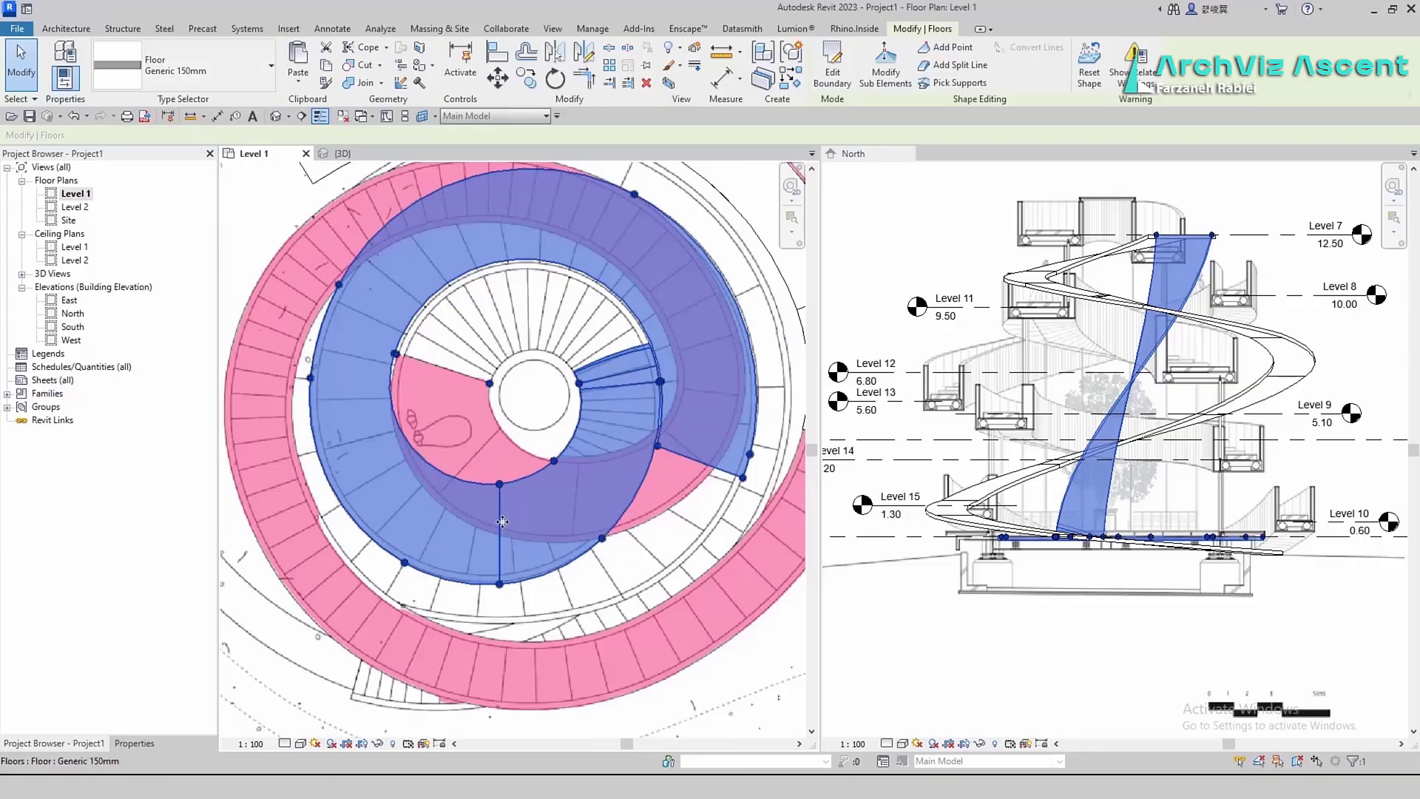
click(885, 72)
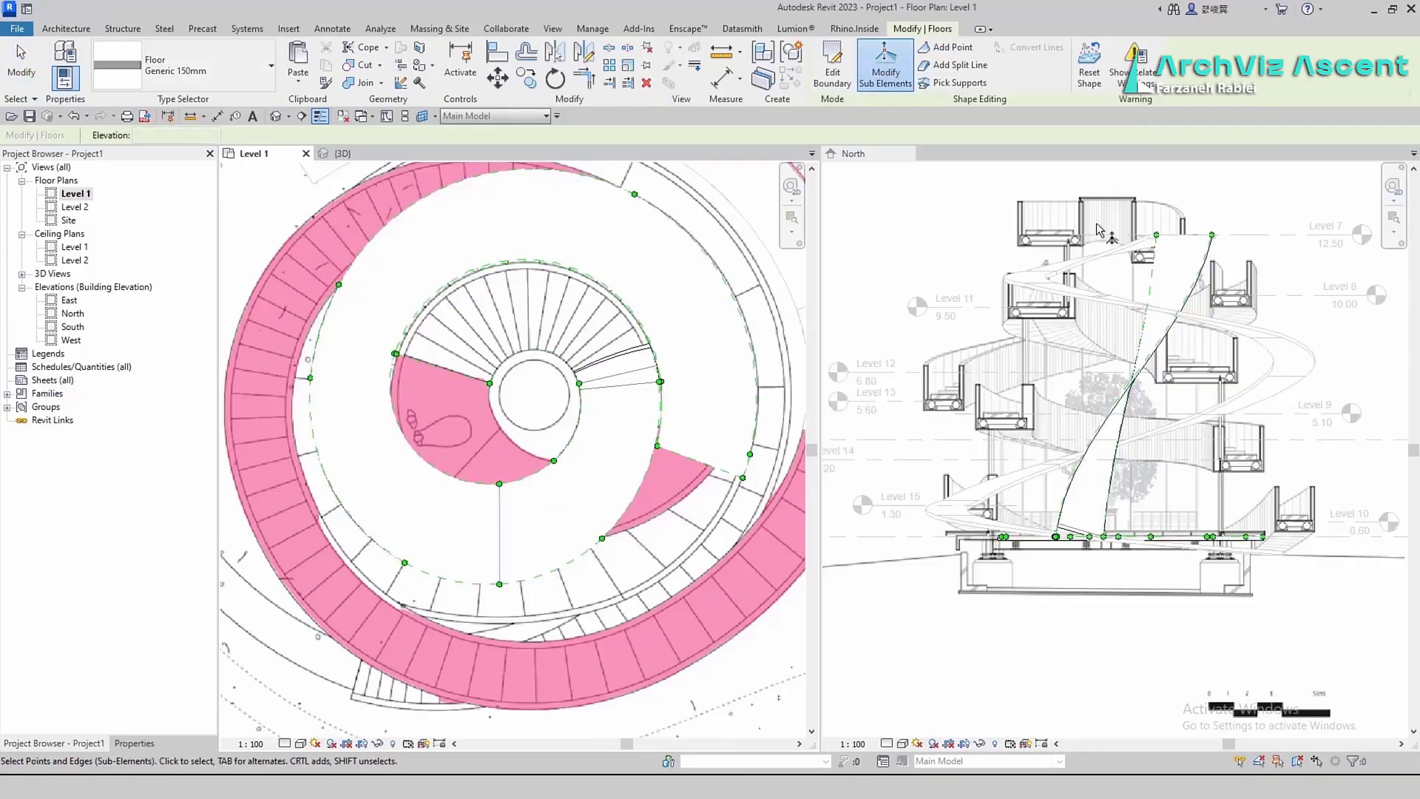
click(499, 544)
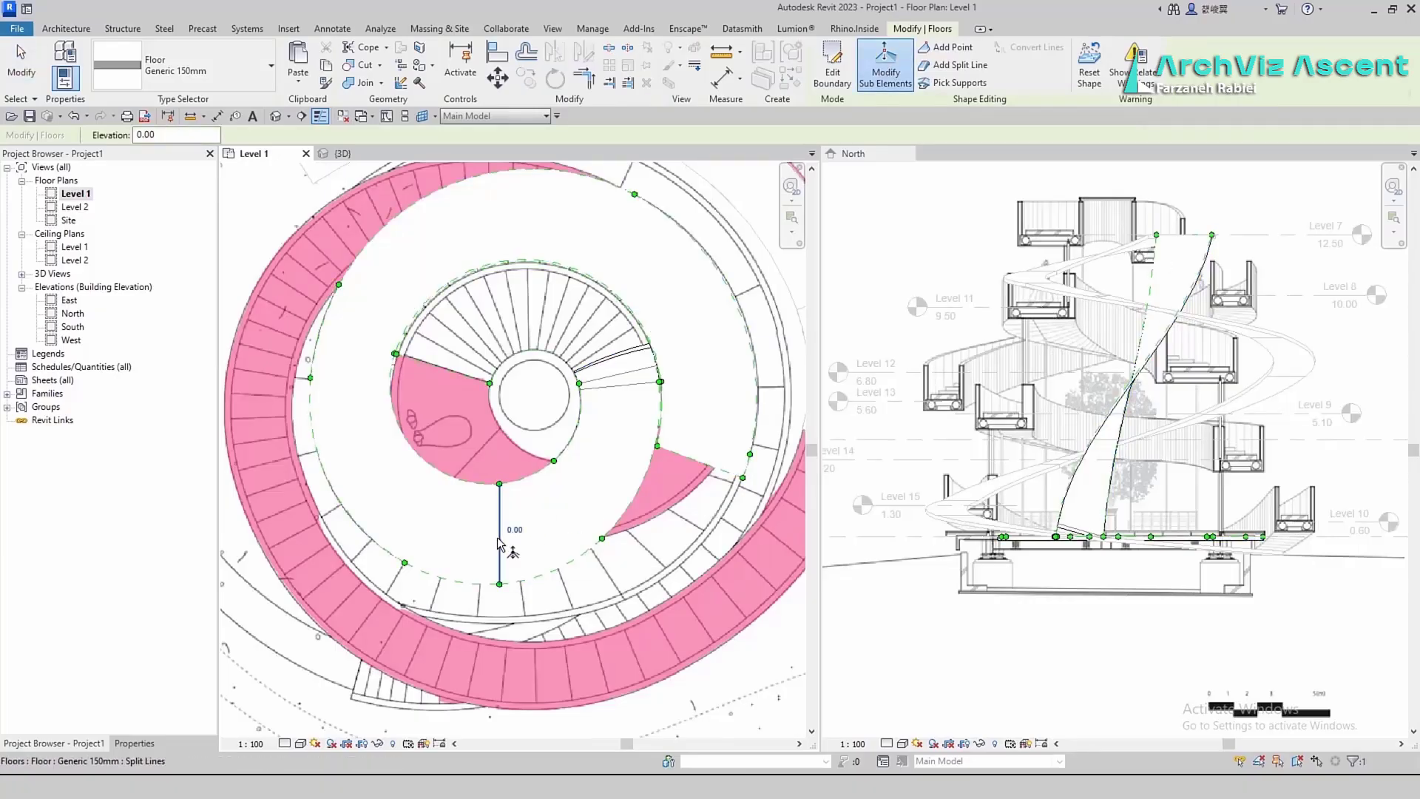
double_click(1265, 401)
click(826, 52)
click(620, 297)
click(954, 65)
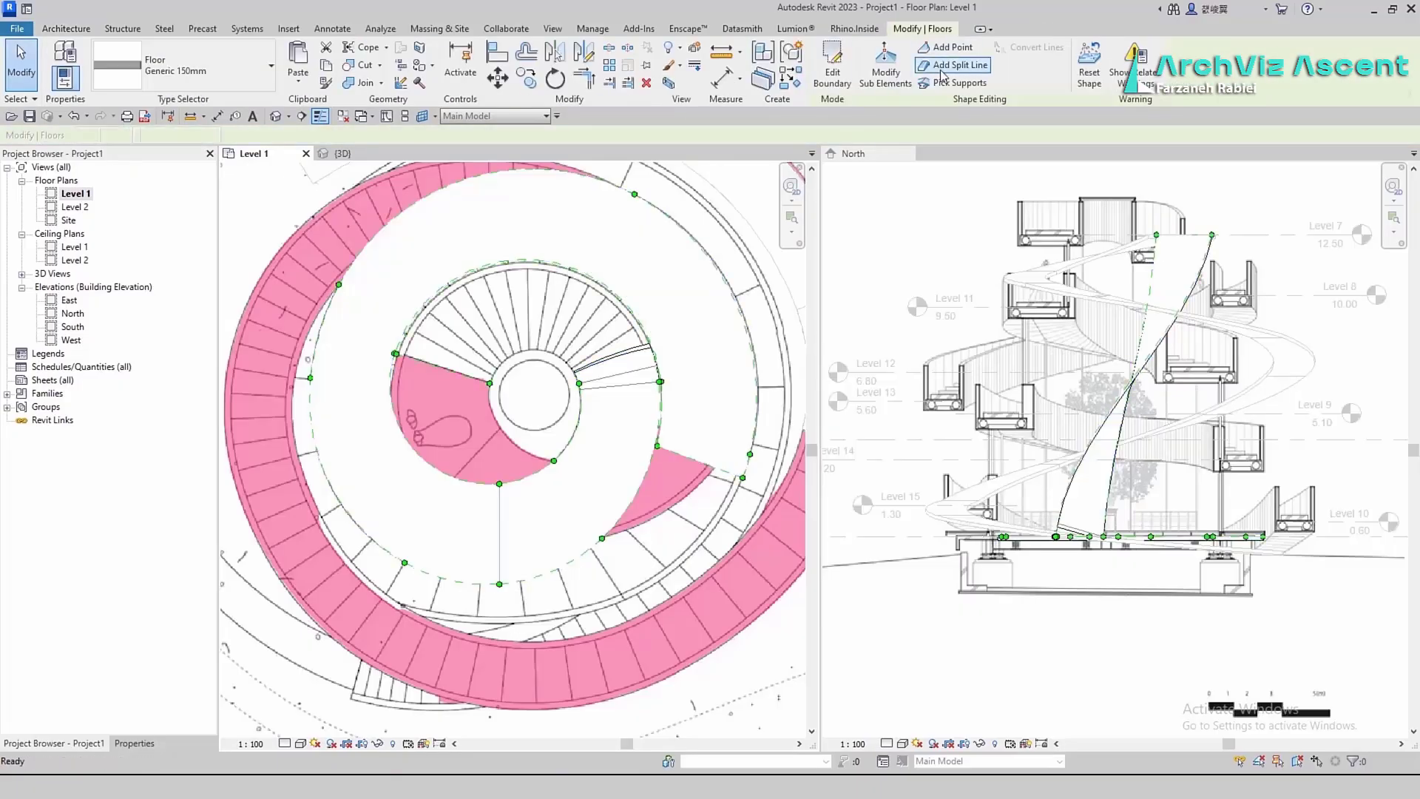
click(885, 66)
click(500, 538)
click(517, 529)
text(9.5)
key(Return)
key(ctrl+Tab)
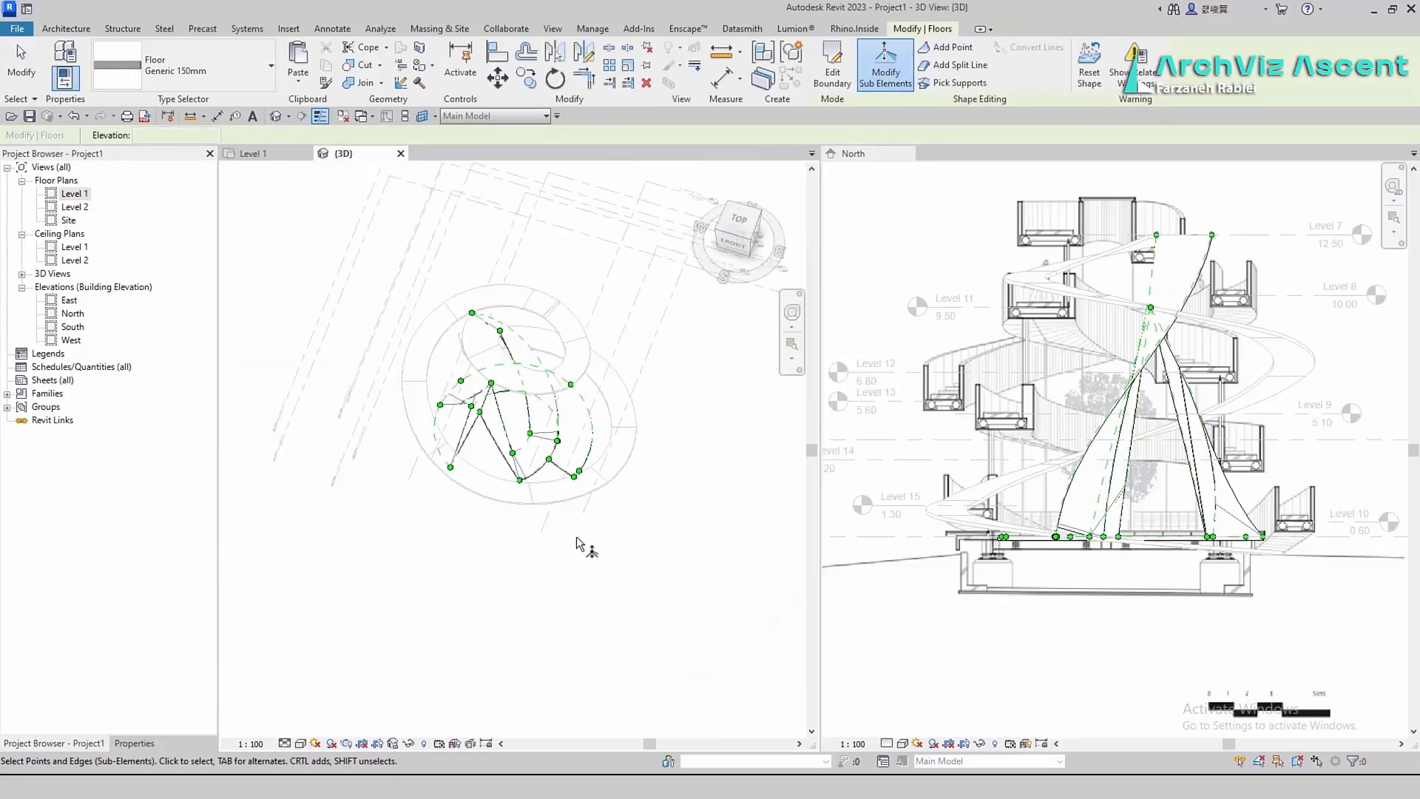
In the Level 1 plan, add split lines to the second ramp floor across the upper inner stair and the upper-right part of the ring
mouse_move(580, 545)
shift+middle_down()
mouse_move(206, 476)
mouse_move(599, 555)
mouse_move(580, 571)
shift+middle_up()
scroll(543, 446, up, 2)
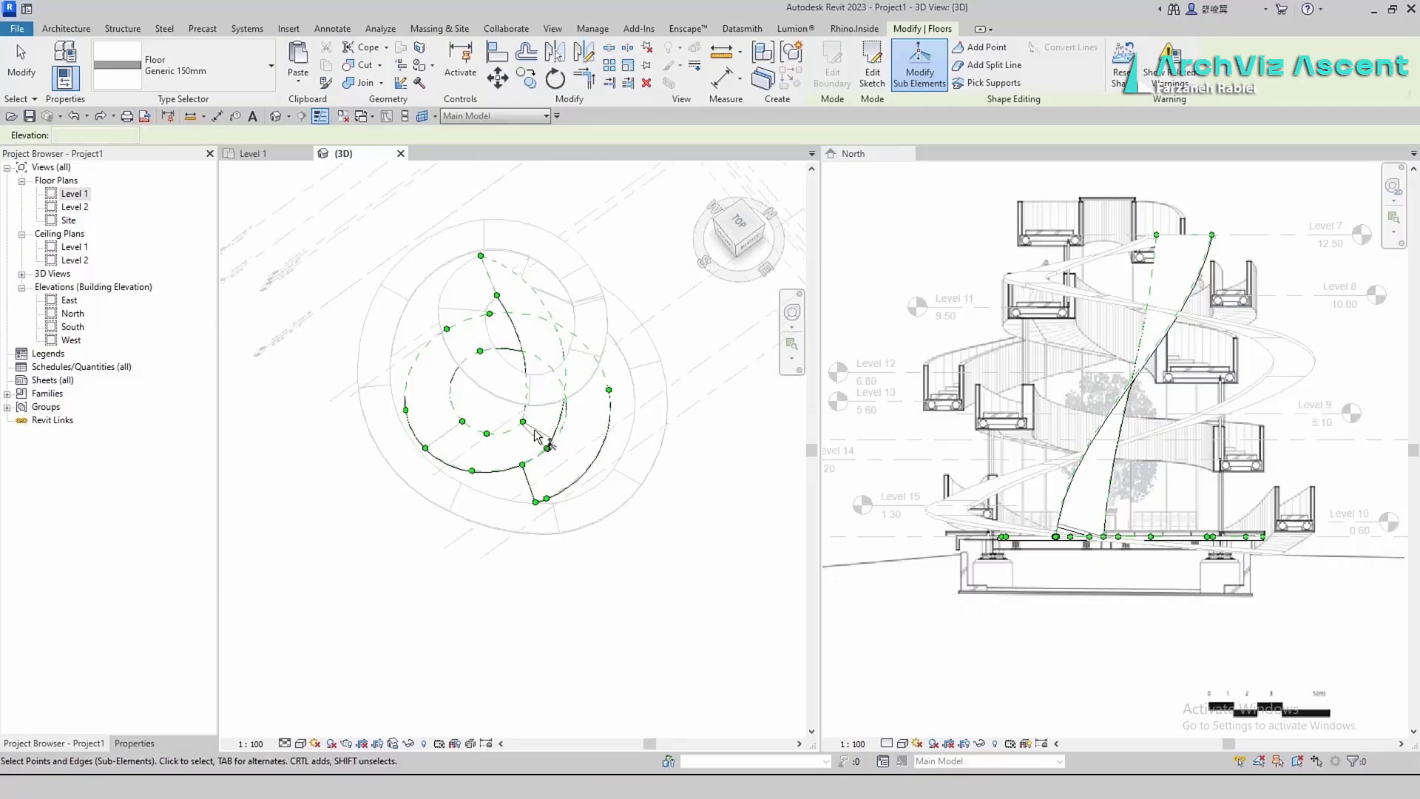
key(ctrl+Tab)
click(987, 65)
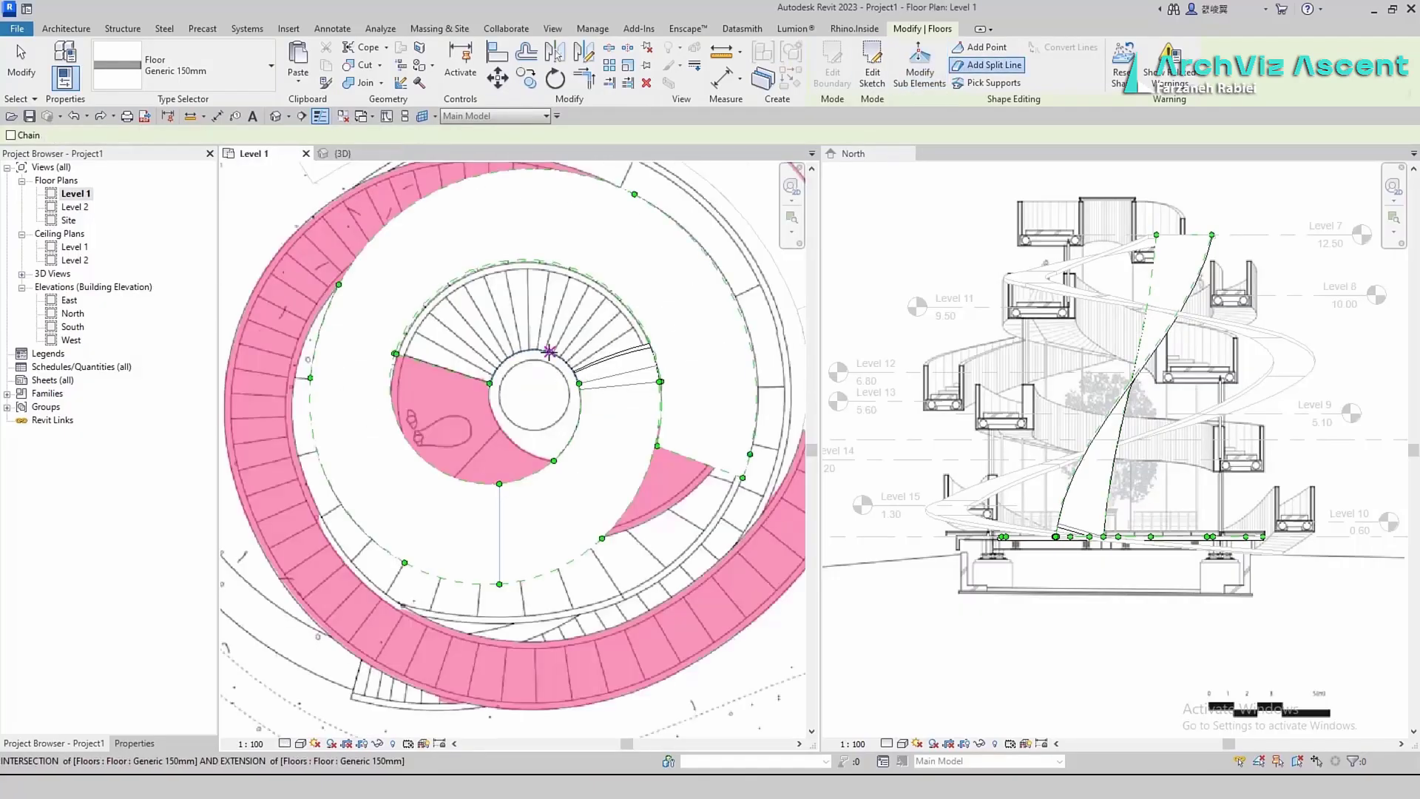
scroll(547, 265, up, 4)
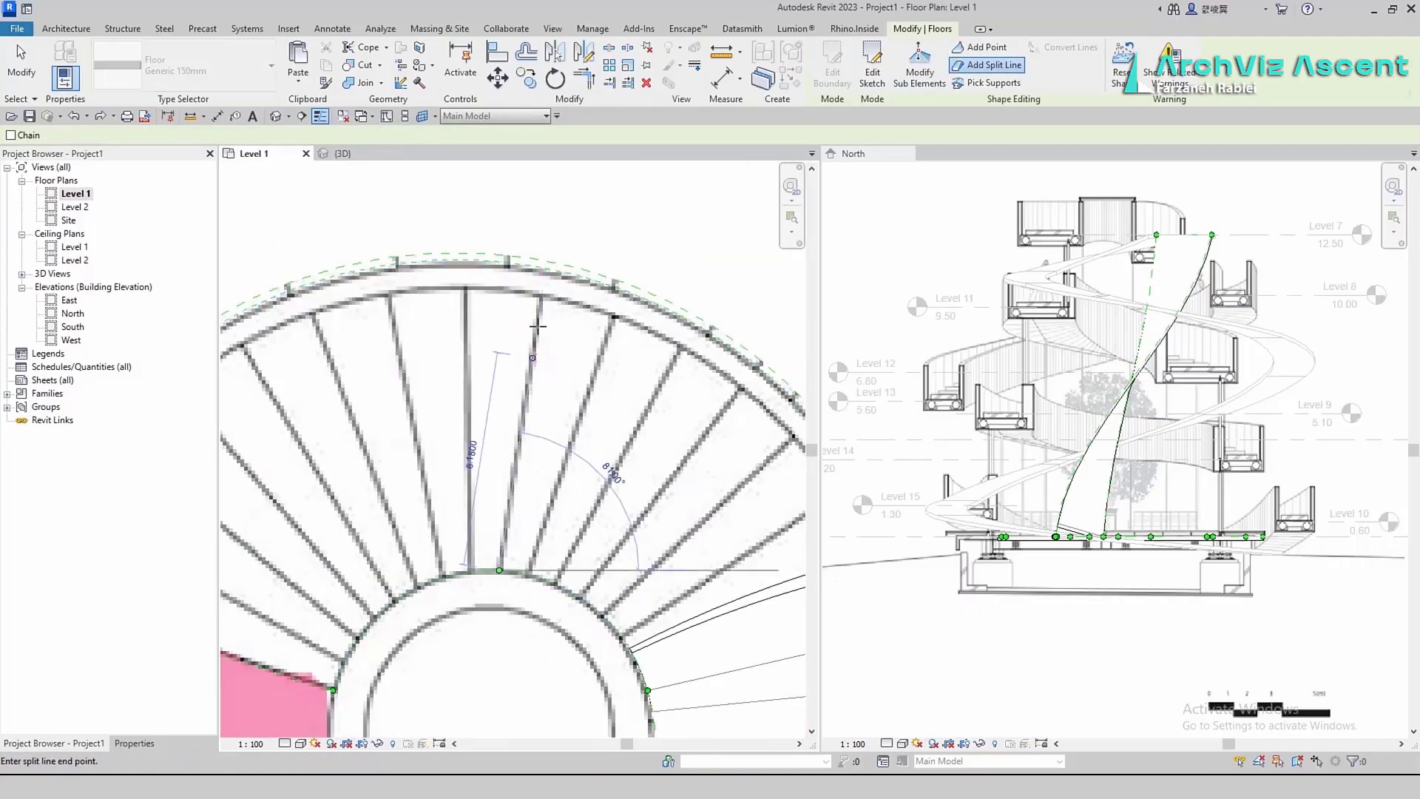
scroll(549, 449, down, 5)
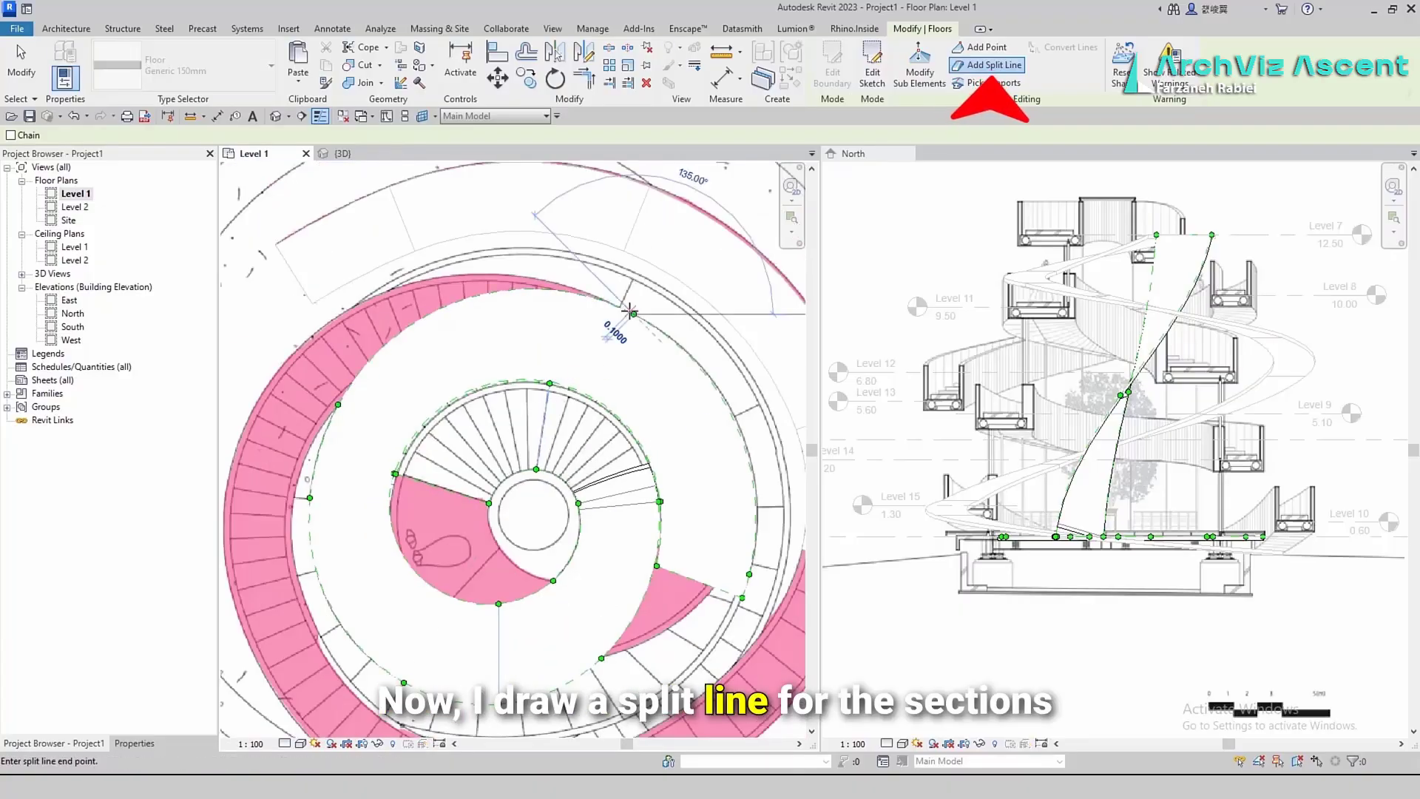
scroll(576, 346, down, 2)
key(Escape)
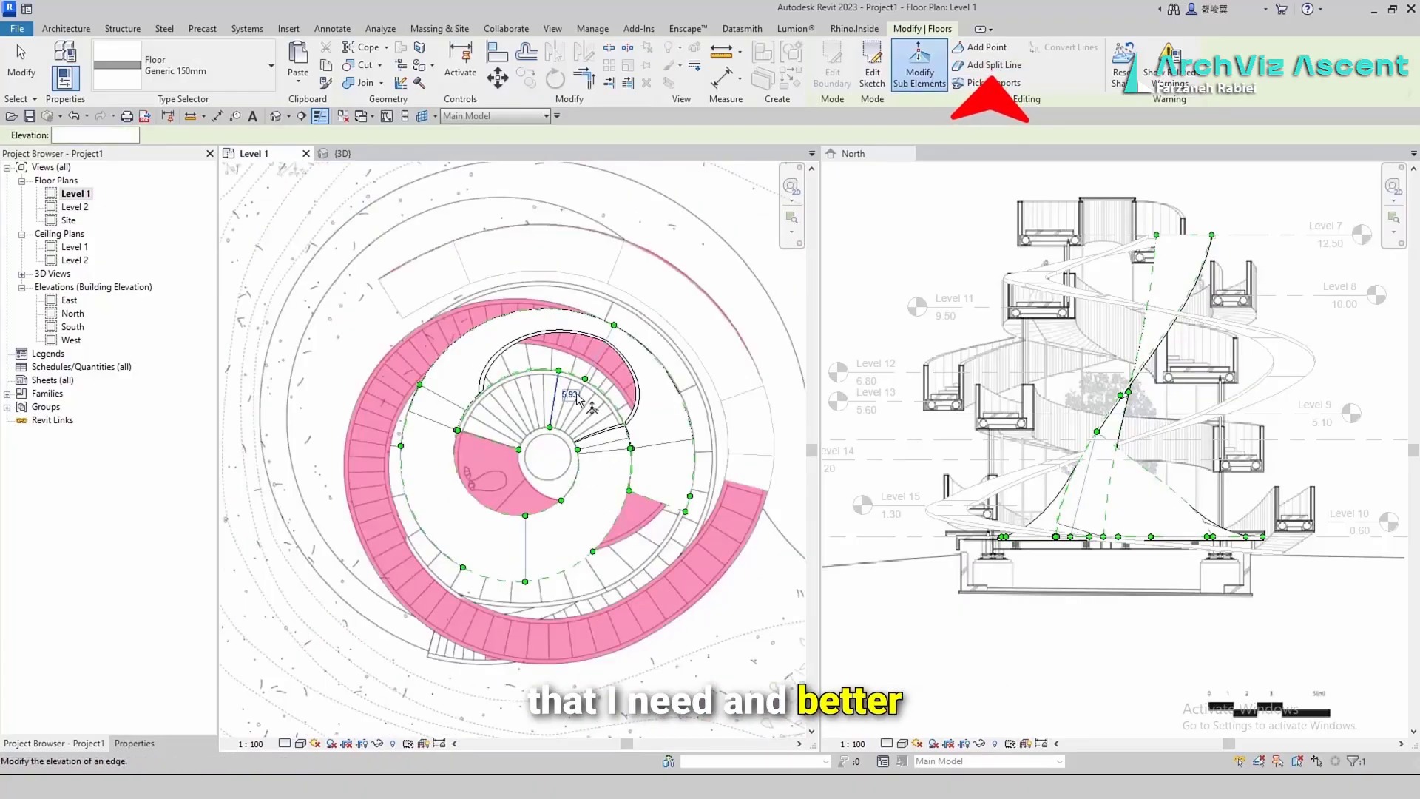
Set the elevation of the split line across the upper inner stair to 12
click(555, 394)
scroll(589, 359, up, 4)
text(12)
key(Return)
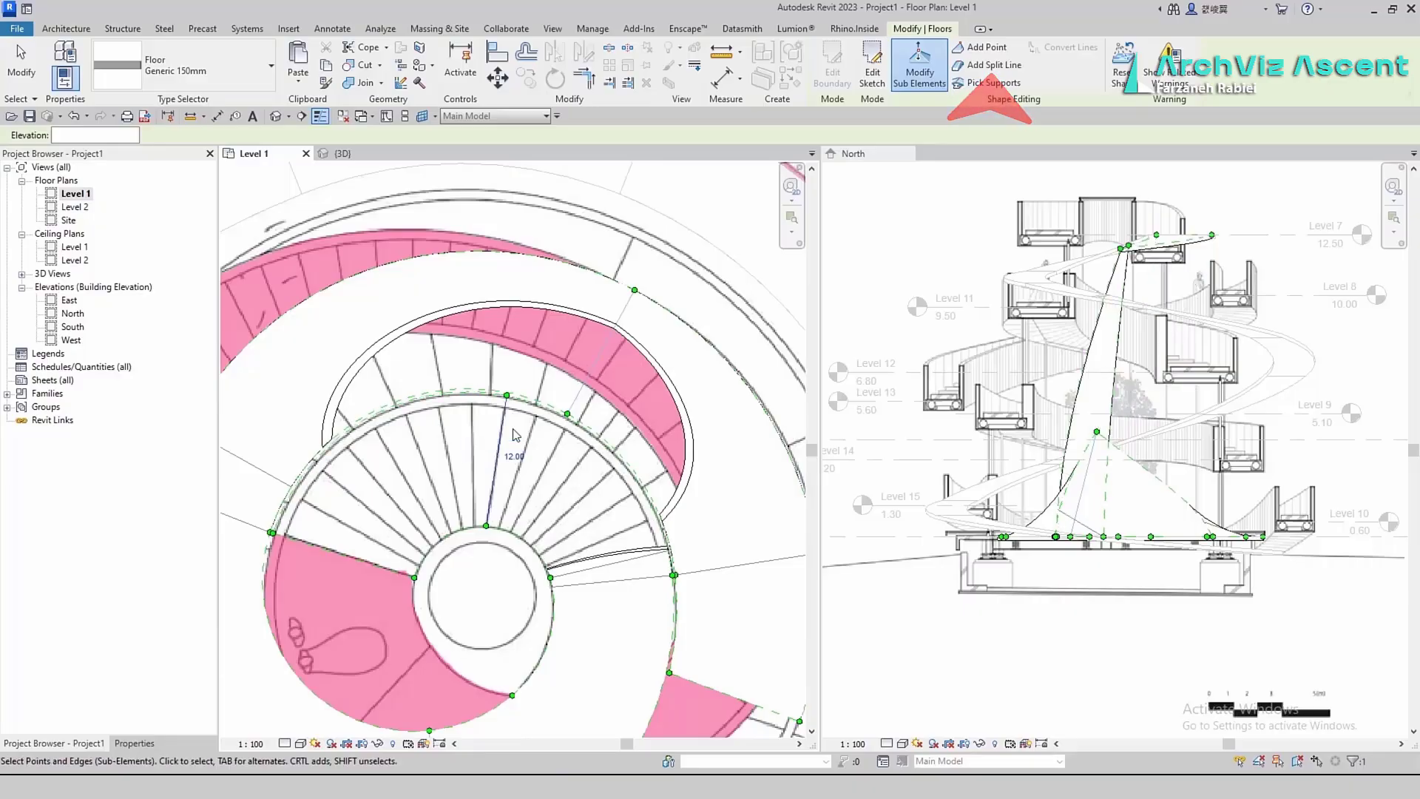
Set the elevation of the second ramp floor's lower vertical split line to 9.5
scroll(523, 518, down, 4)
click(488, 623)
scroll(495, 627, up, 3)
click(502, 605)
text(9.5)
key(Return)
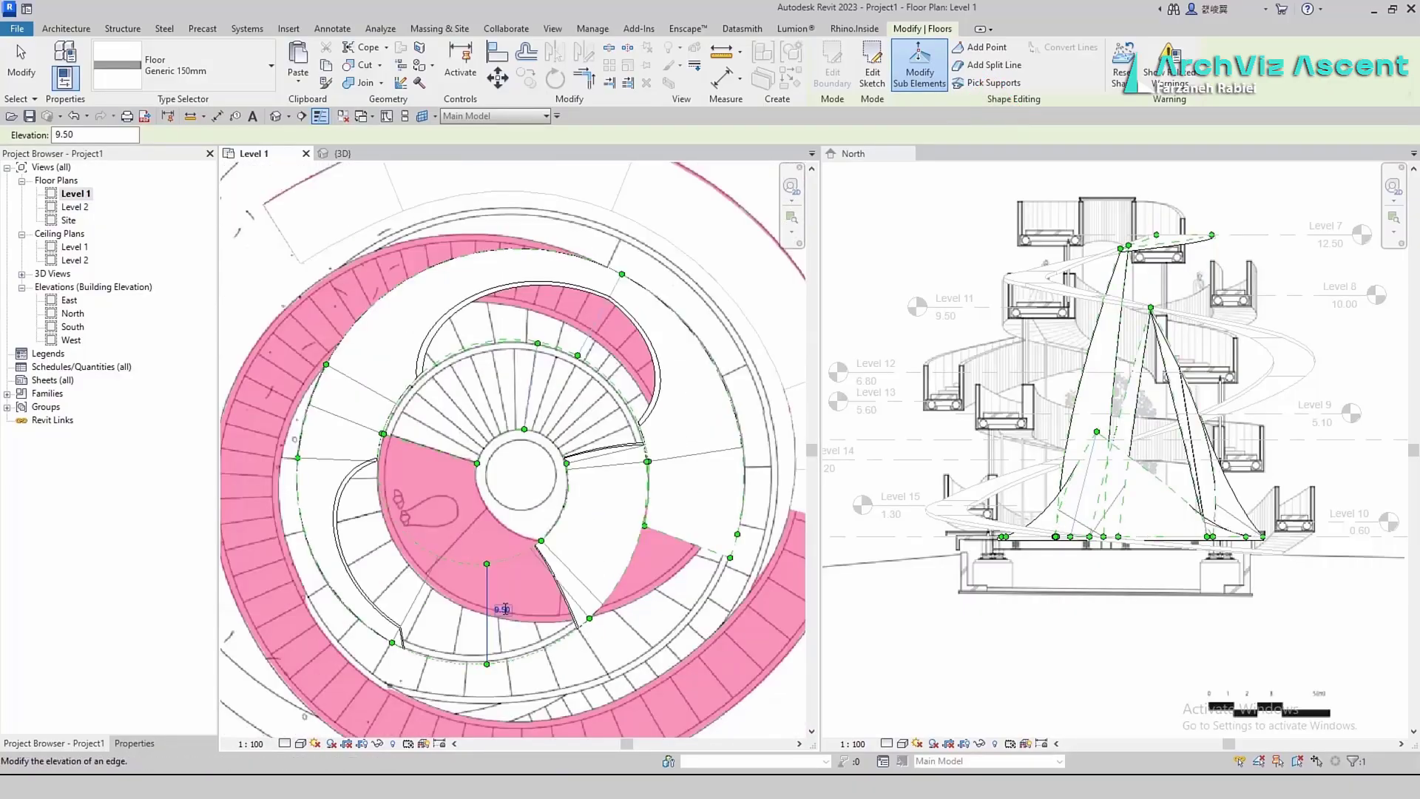
Add a split line along a tread on the right side of the inner stair, from the central core to the outer edge
scroll(577, 444, up, 2)
click(987, 64)
click(556, 473)
scroll(696, 469, up, 3)
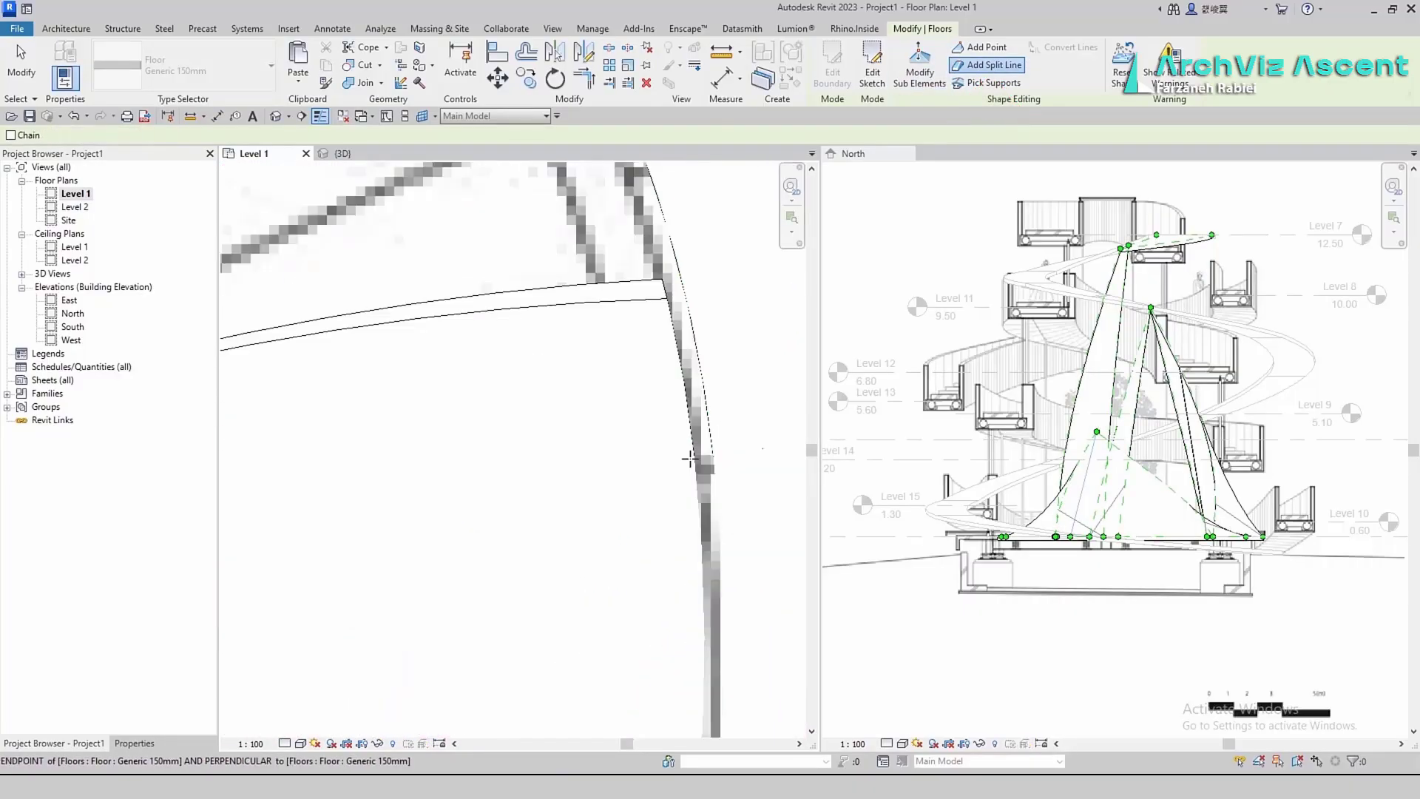
click(692, 460)
Set the elevation of the new right-side split line and the shape point just above its inner end to 10
click(920, 65)
click(508, 479)
click(548, 471)
text(10)
key(Return)
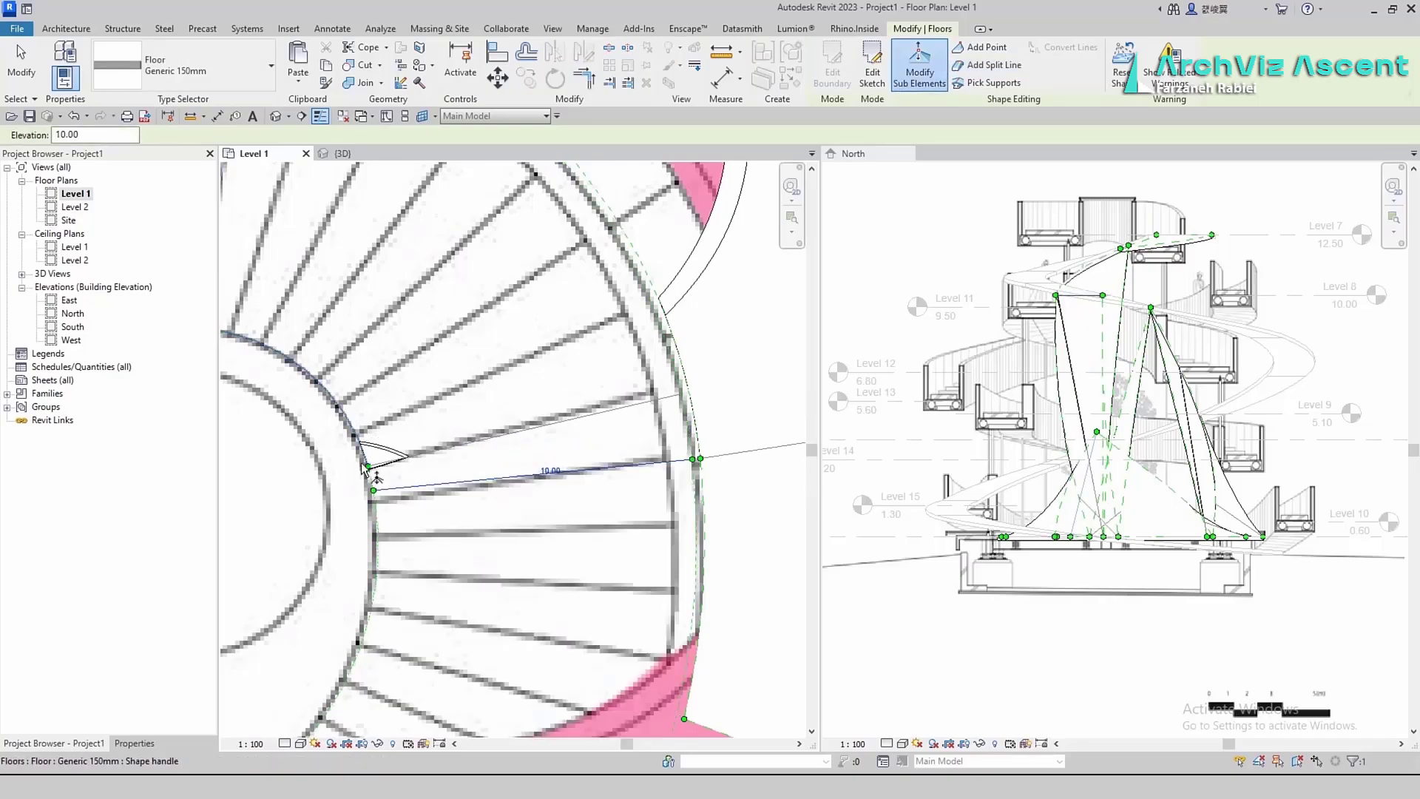
click(385, 460)
text(10)
key(Return)
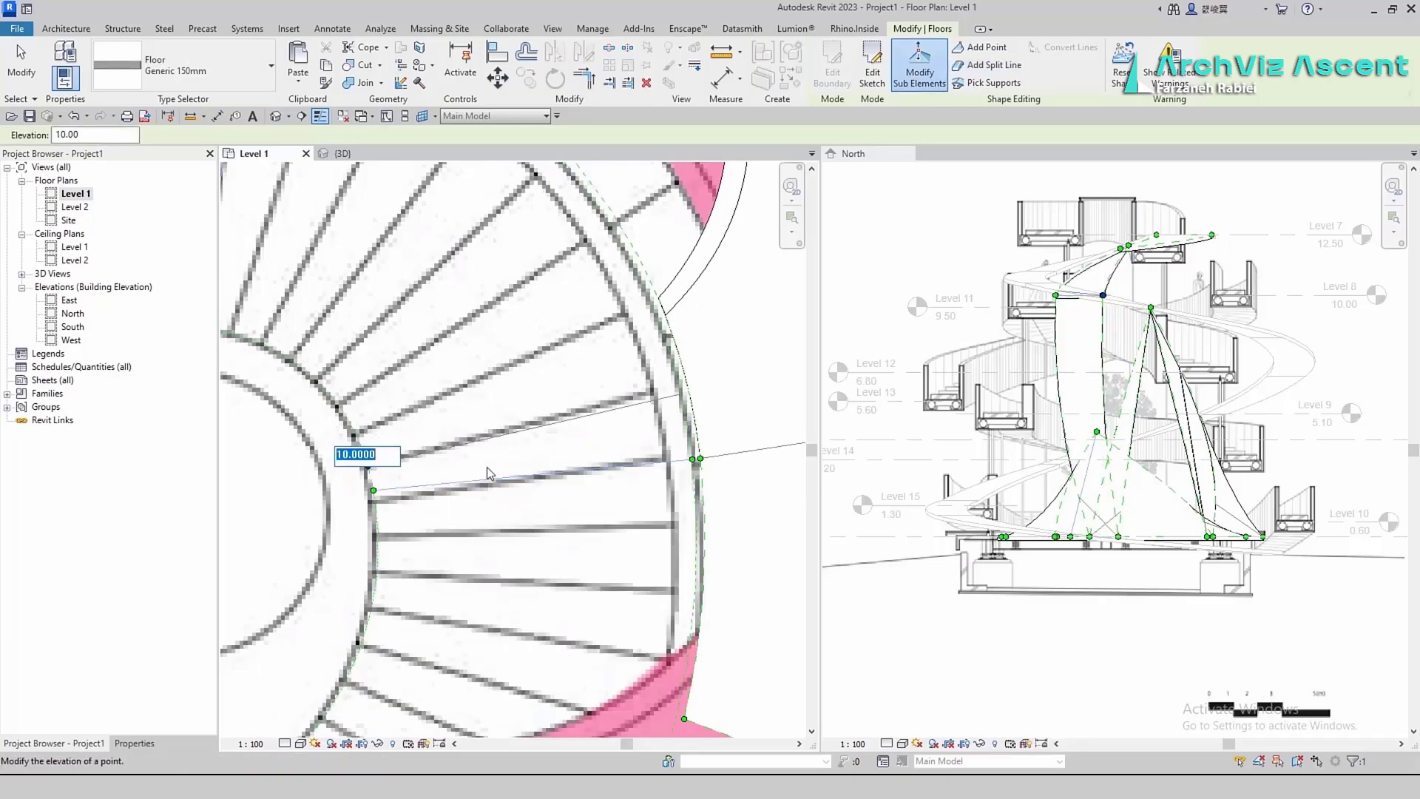
Add a diagonal split line across the pink landing below the central core
scroll(488, 443, down, 5)
scroll(452, 644, up, 3)
click(987, 65)
click(378, 452)
click(506, 659)
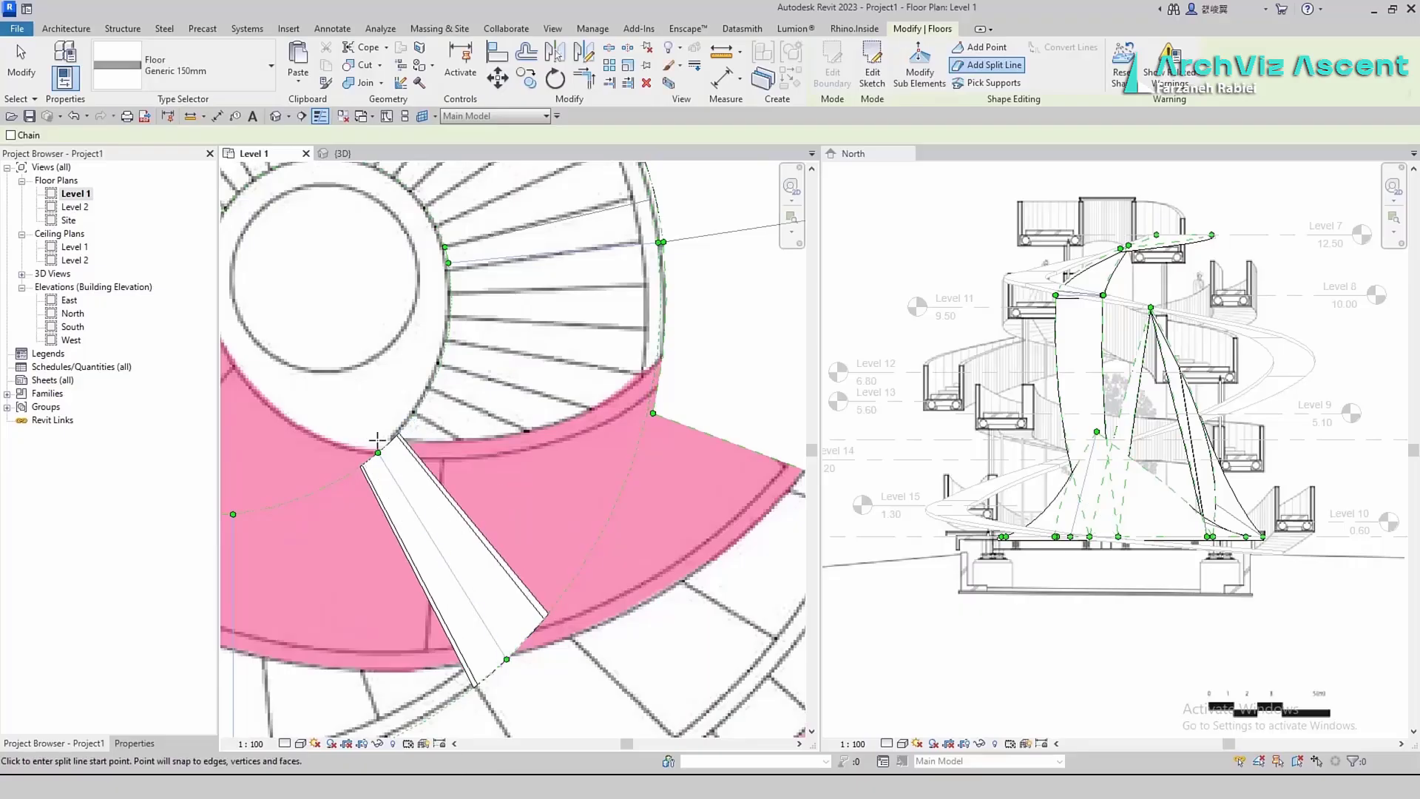
Raise the diagonal split line below the core, trying elevation 9 and refining it to 9.5
click(919, 65)
click(445, 560)
click(460, 552)
scroll(574, 527, down, 2)
text(9)
key(Return)
click(525, 538)
text(9)
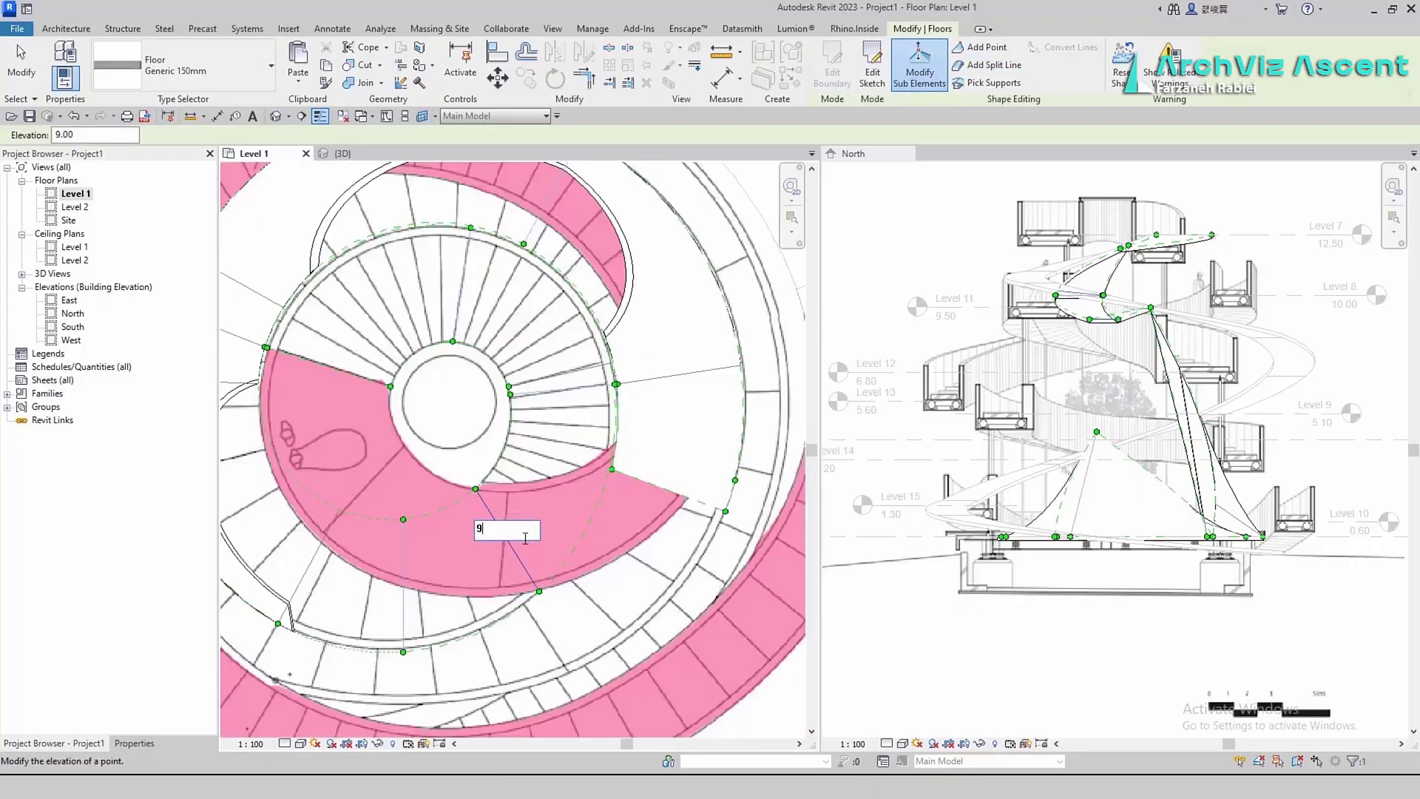
text(.7)
key(Return)
text(9.5)
key(Return)
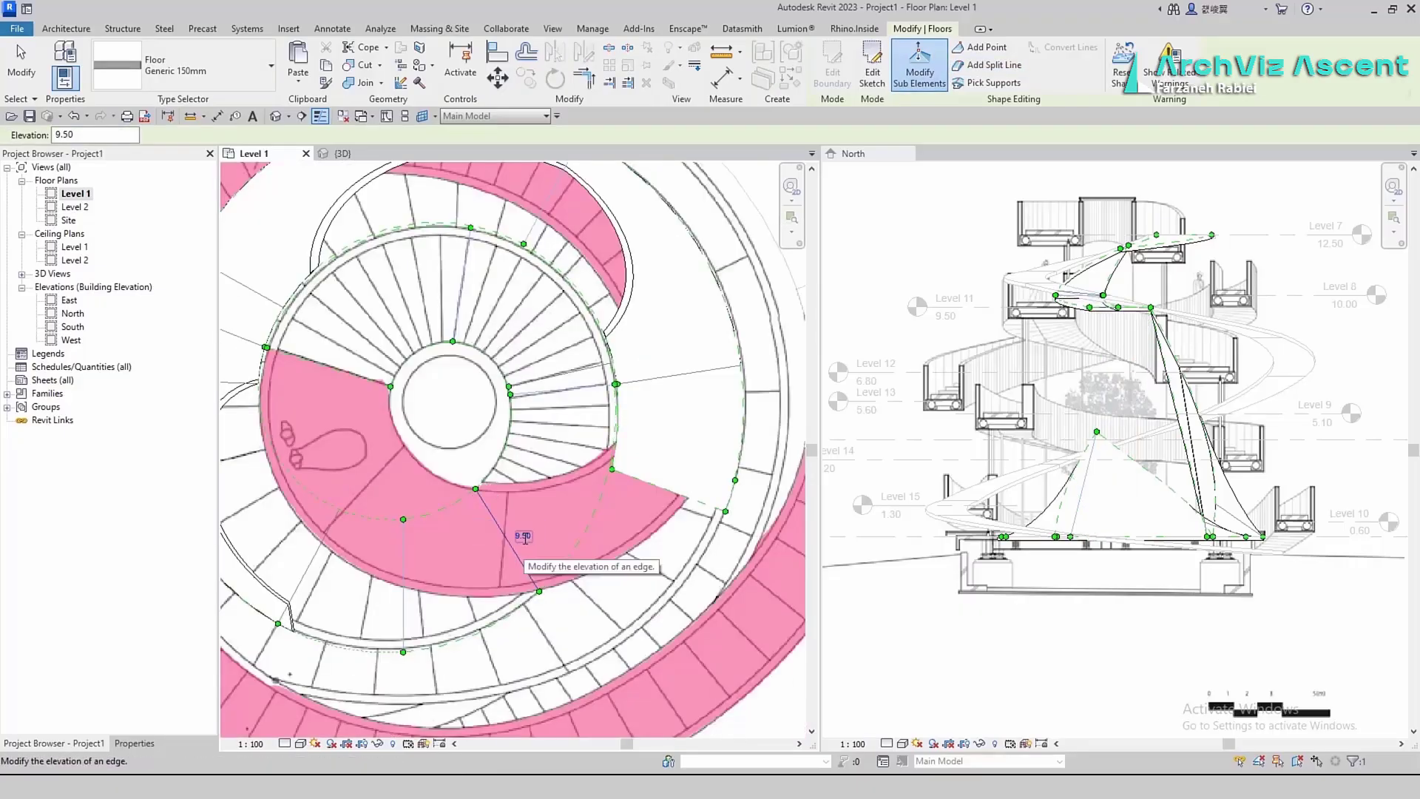
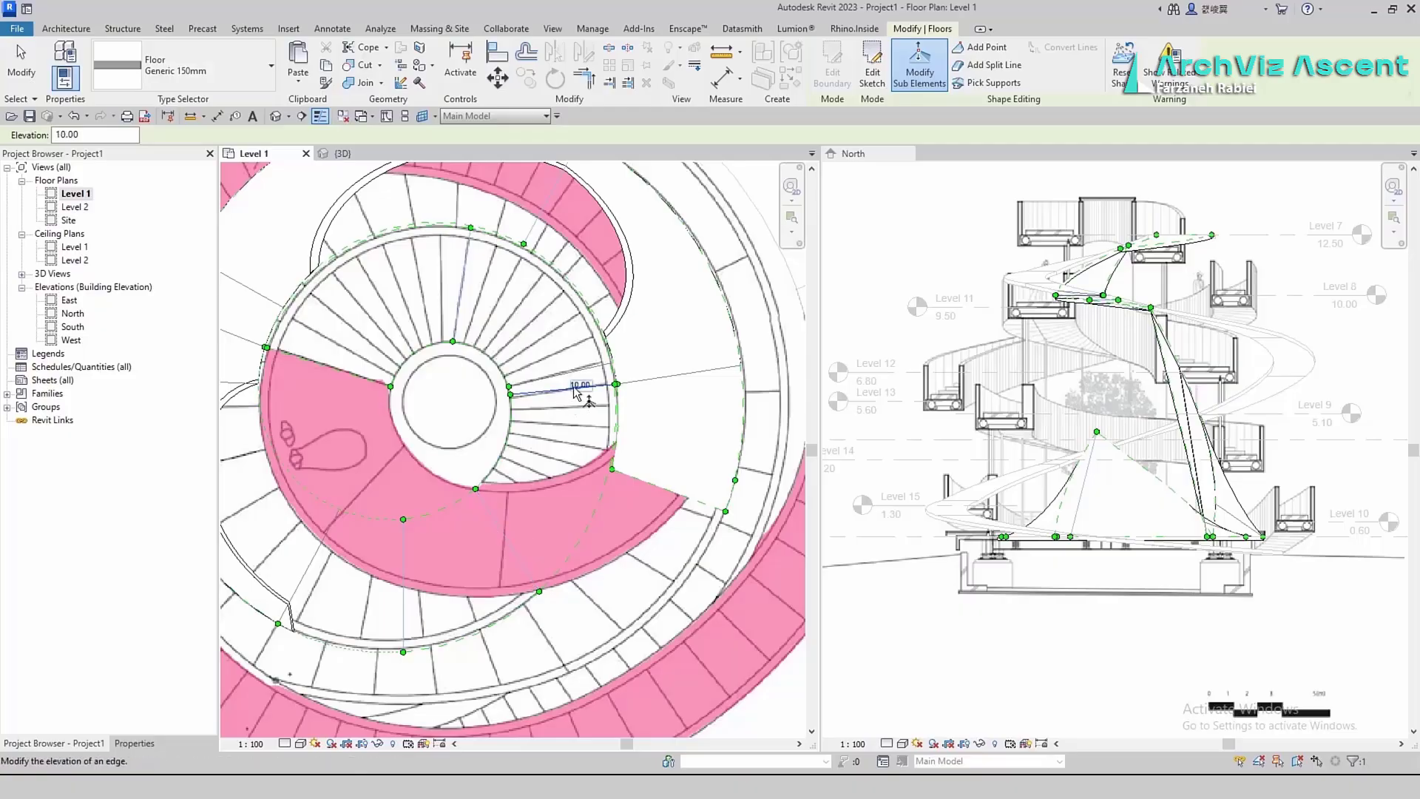
Raise the right-side split line and adjacent inner point to 10.5, and add a split line just above at elevation 10.555
text(40.5)
key(Return)
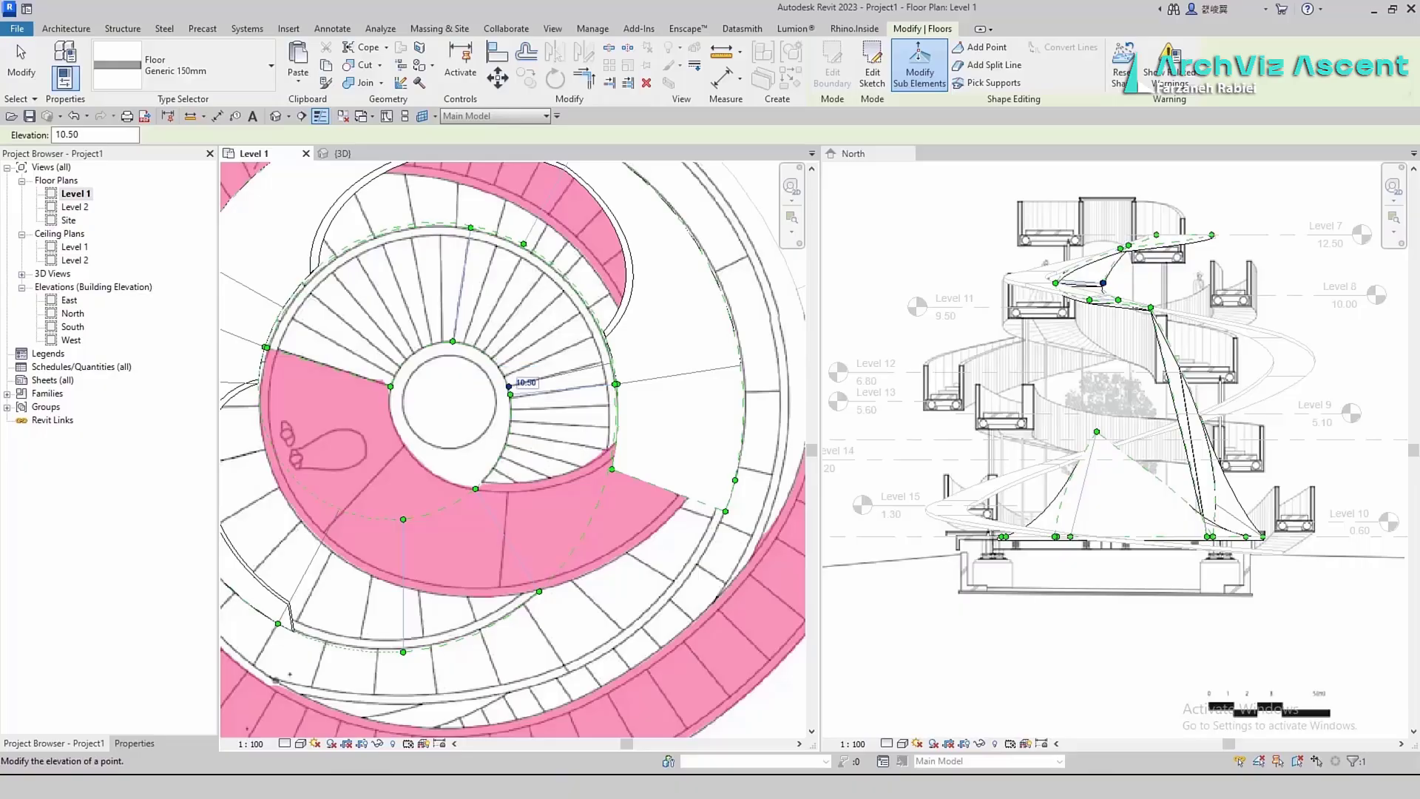
scroll(547, 375, up, 3)
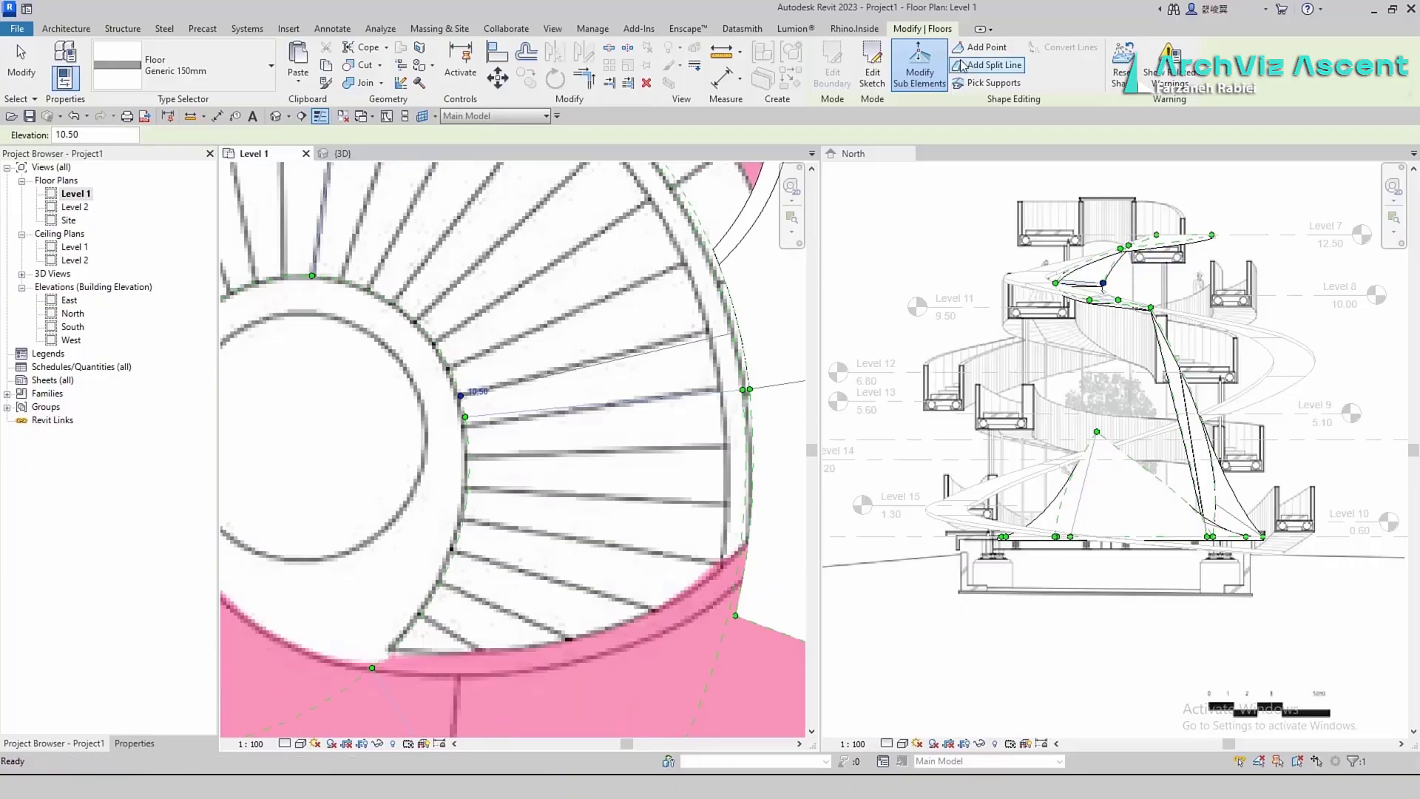
click(613, 361)
text(10.555)
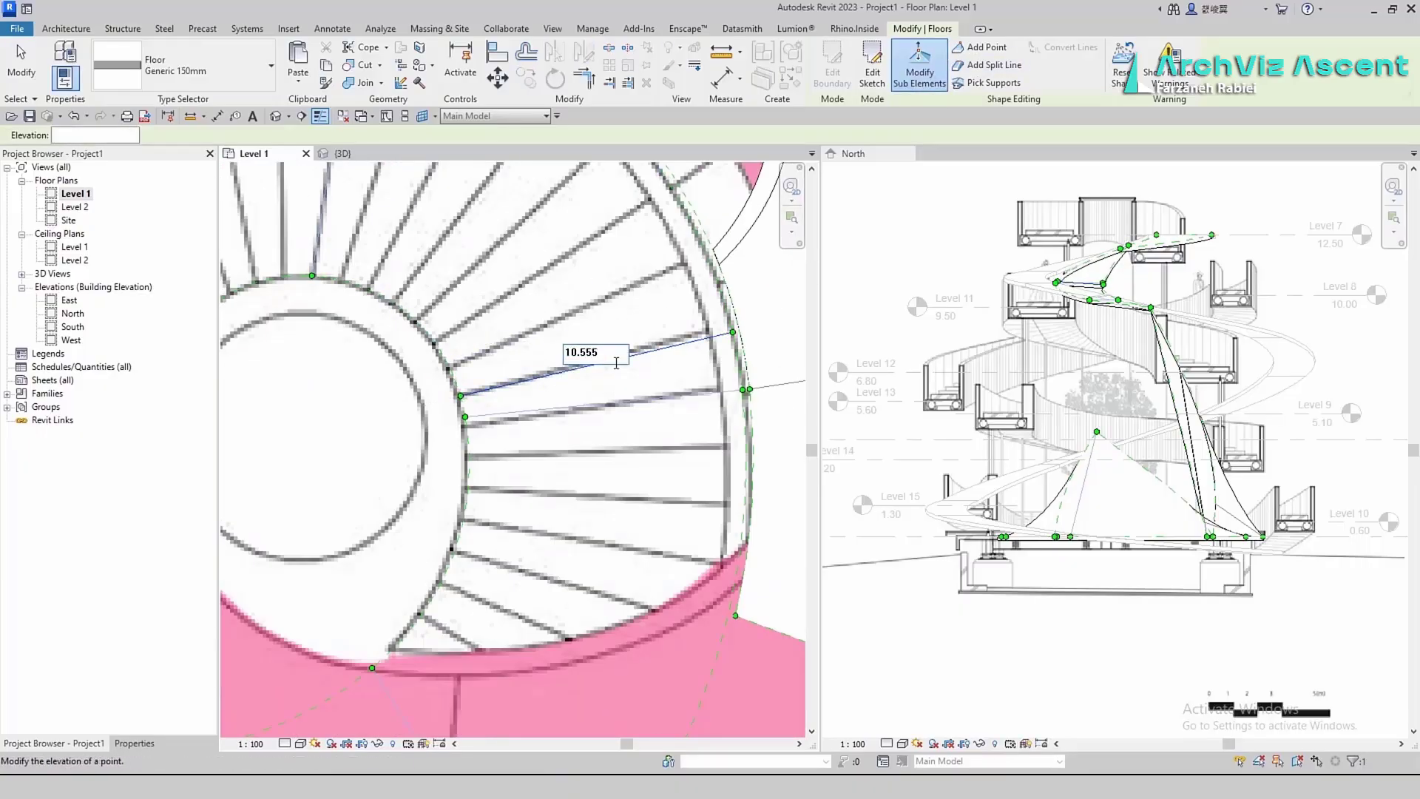
key(Return)
scroll(669, 394, down, 3)
click(652, 397)
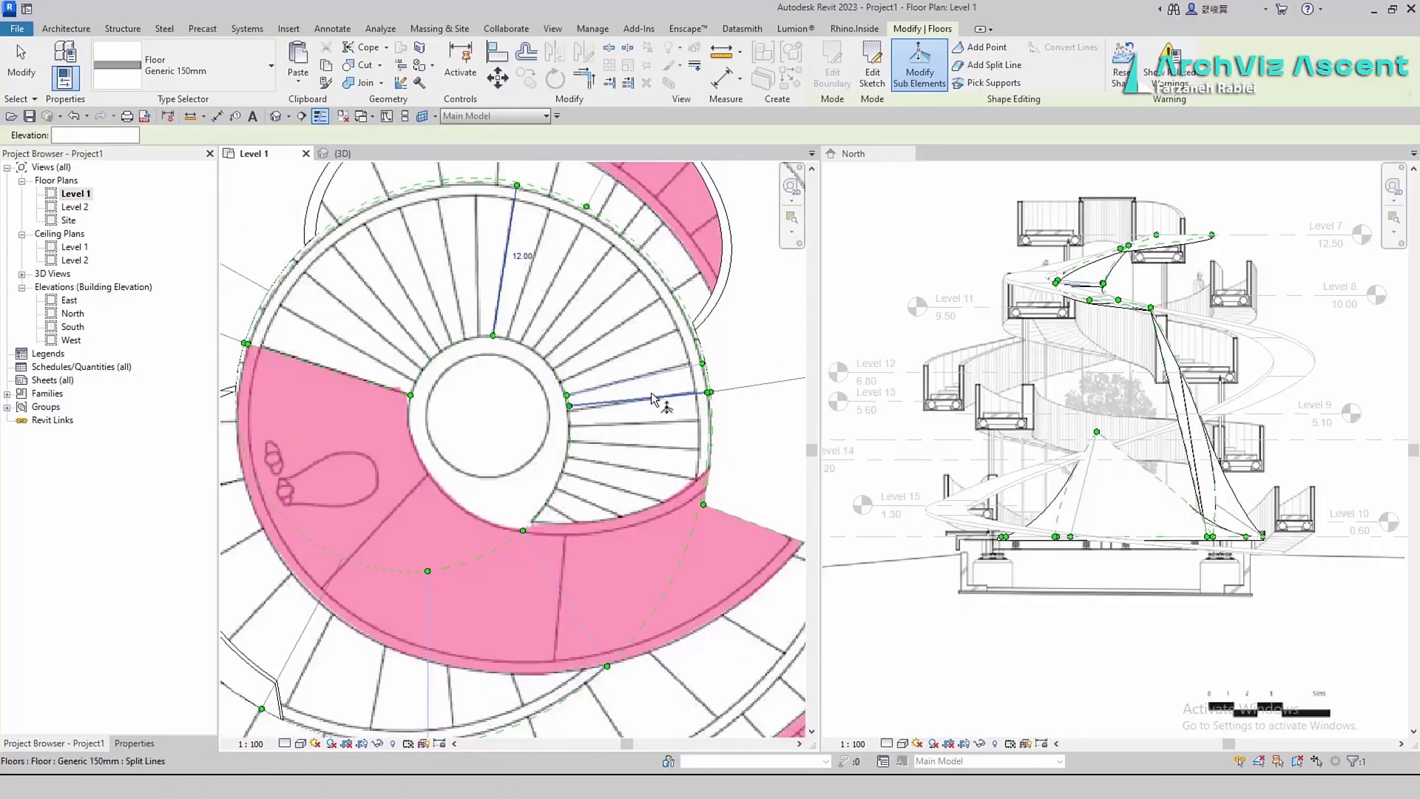
Check the ramp in 3D, then add a split line across its lower-left part in plan and set its elevation to 8.5
click(342, 153)
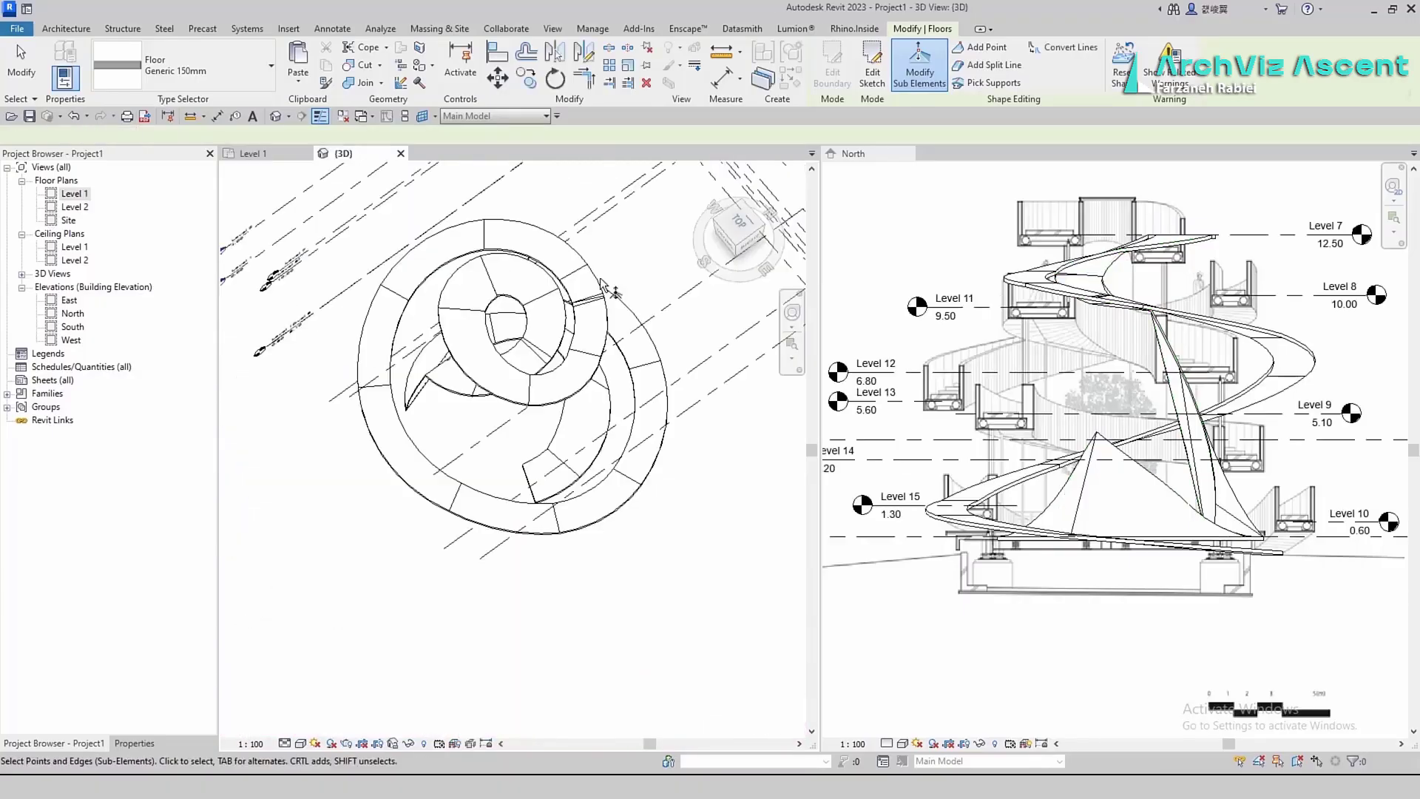
shift+middle_drag(584, 473, 412, 564)
key(ctrl+Tab)
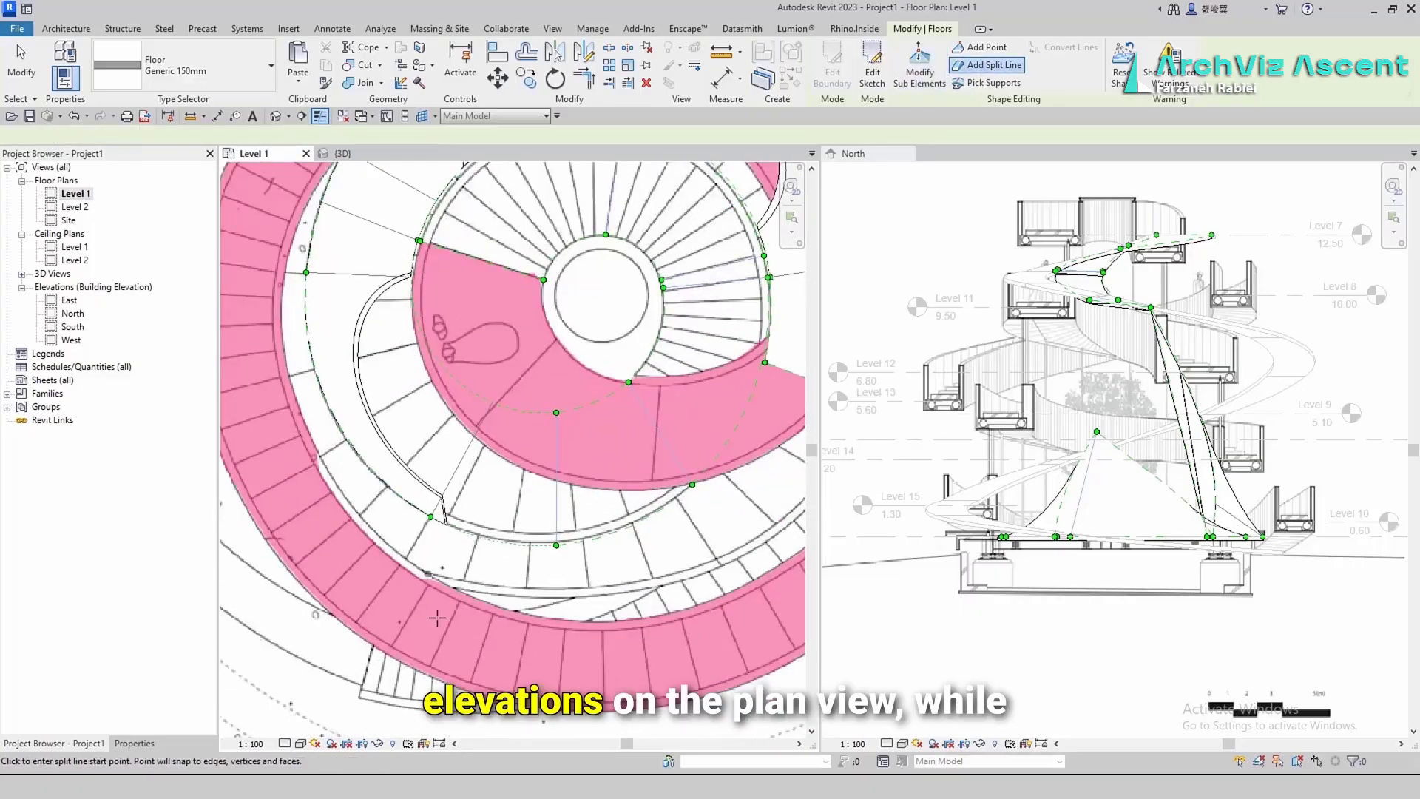
click(492, 403)
click(460, 460)
click(474, 453)
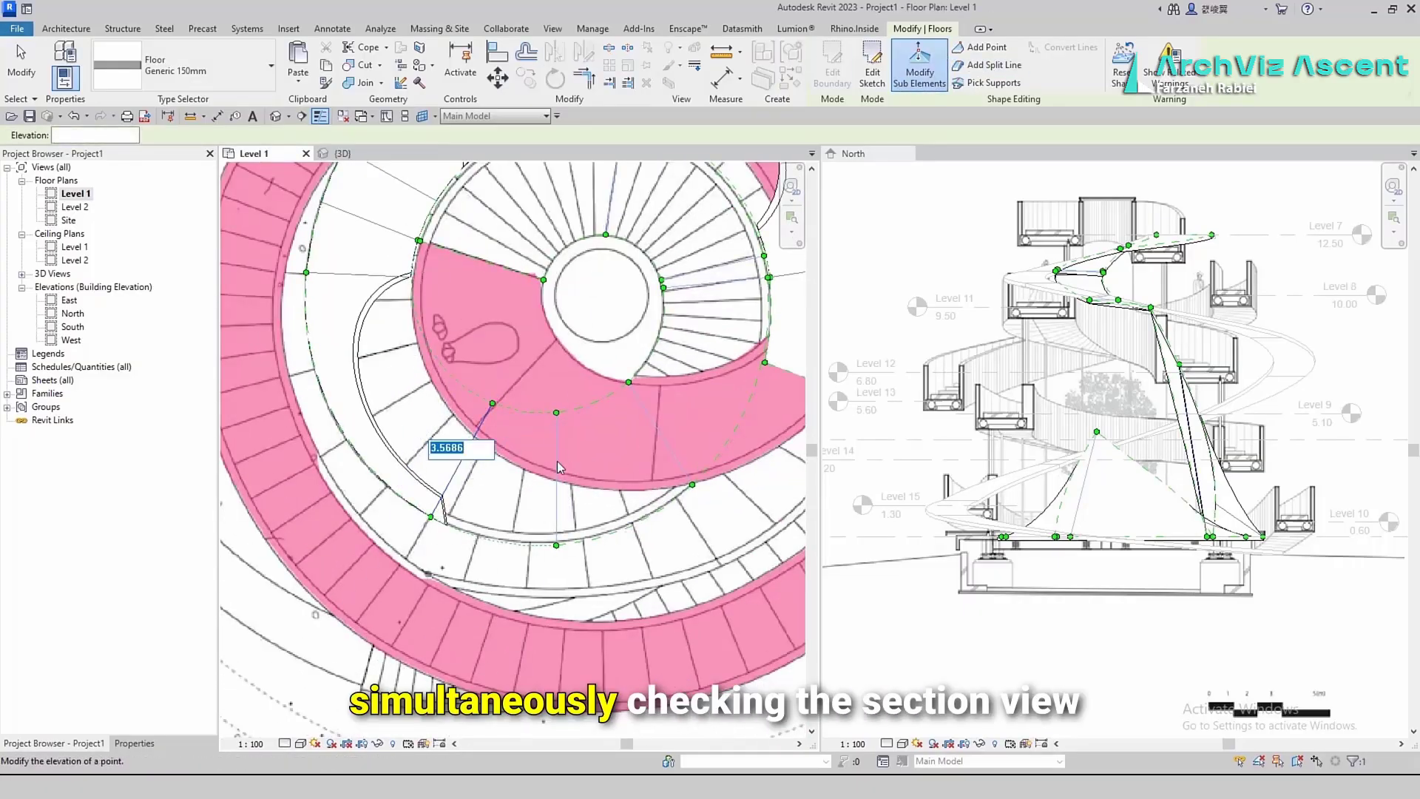
text(8.5)
key(Return)
Add split lines across the left side of the second ramp floor and one across its right side below the inner stair
scroll(481, 457, down, 3)
scroll(444, 366, up, 2)
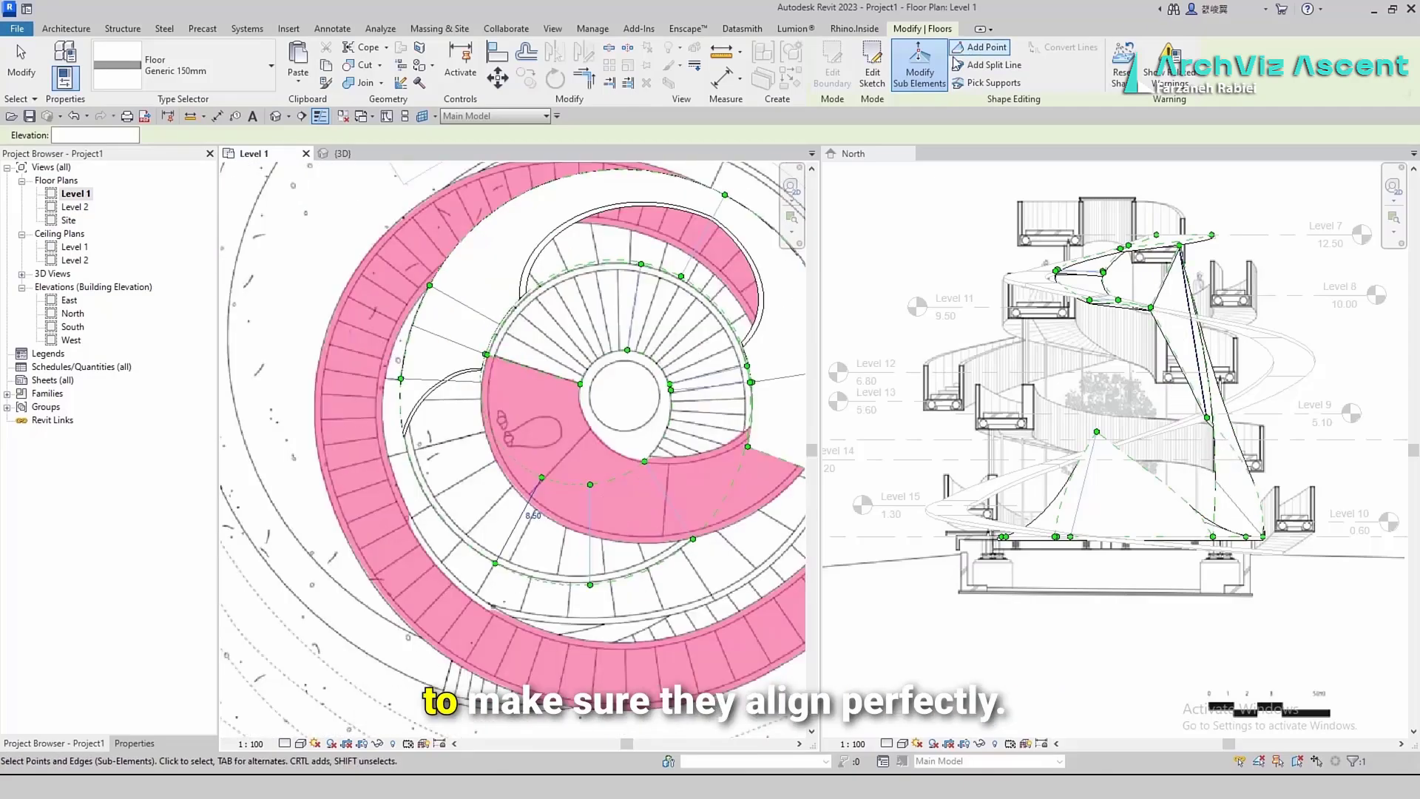
click(986, 64)
scroll(485, 372, up, 6)
scroll(484, 372, down, 3)
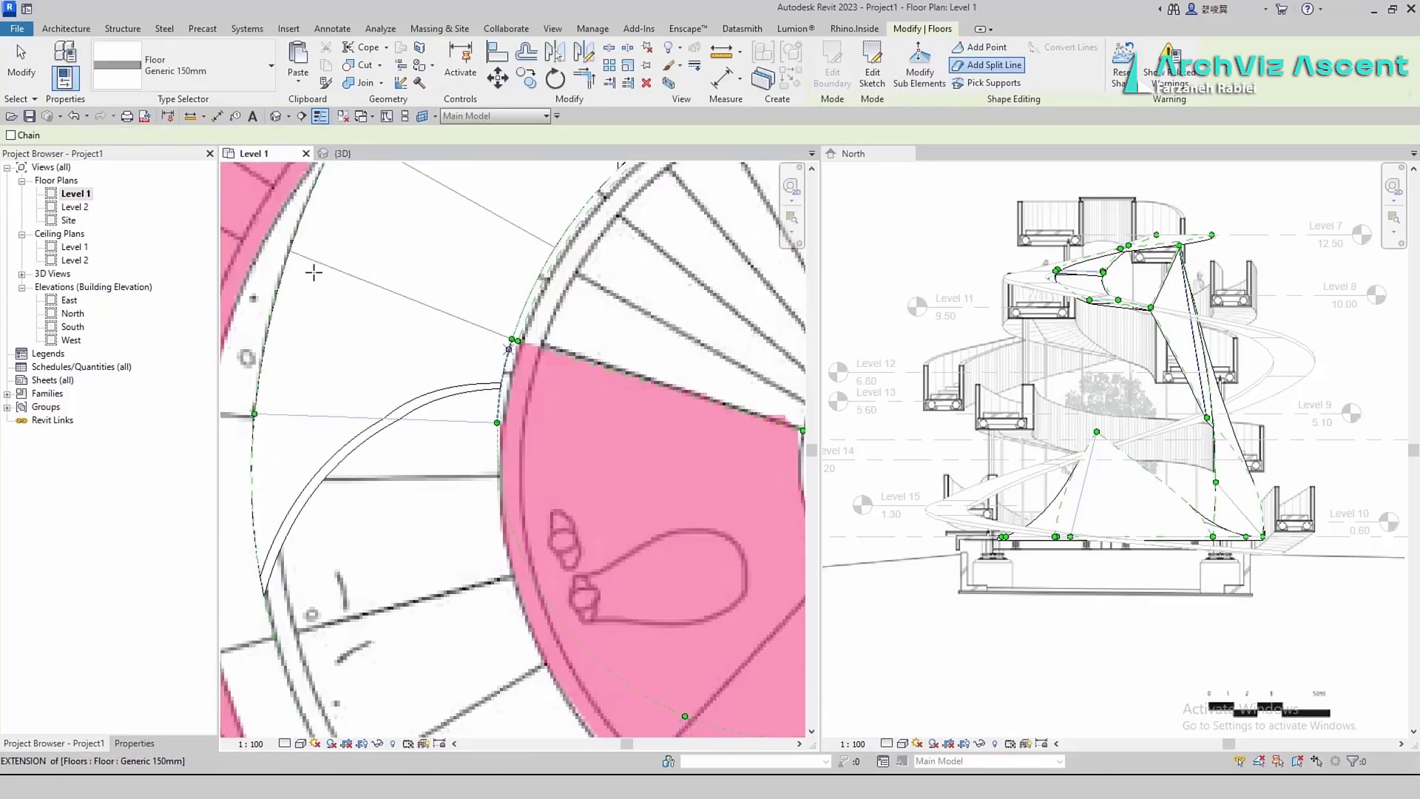
scroll(300, 254, down, 6)
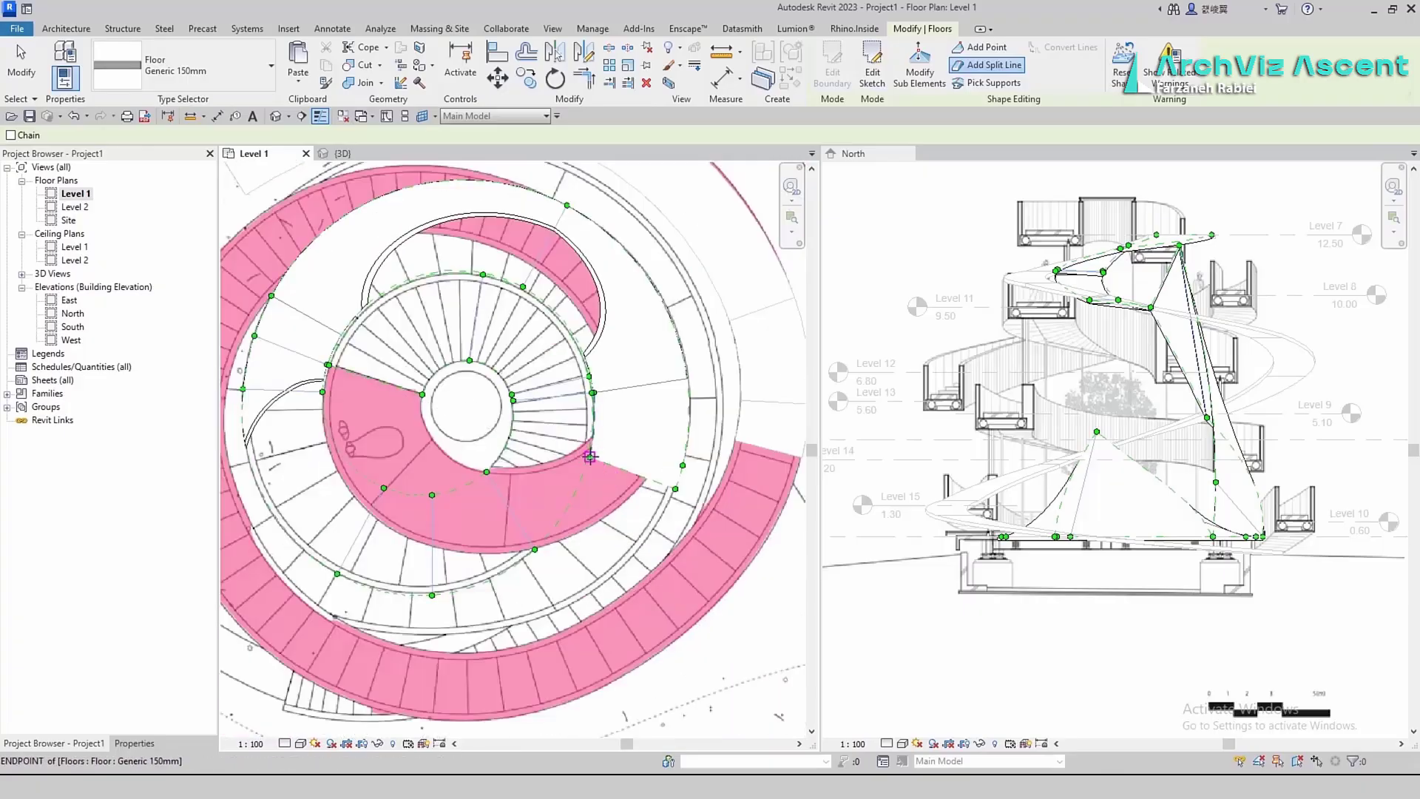
click(674, 488)
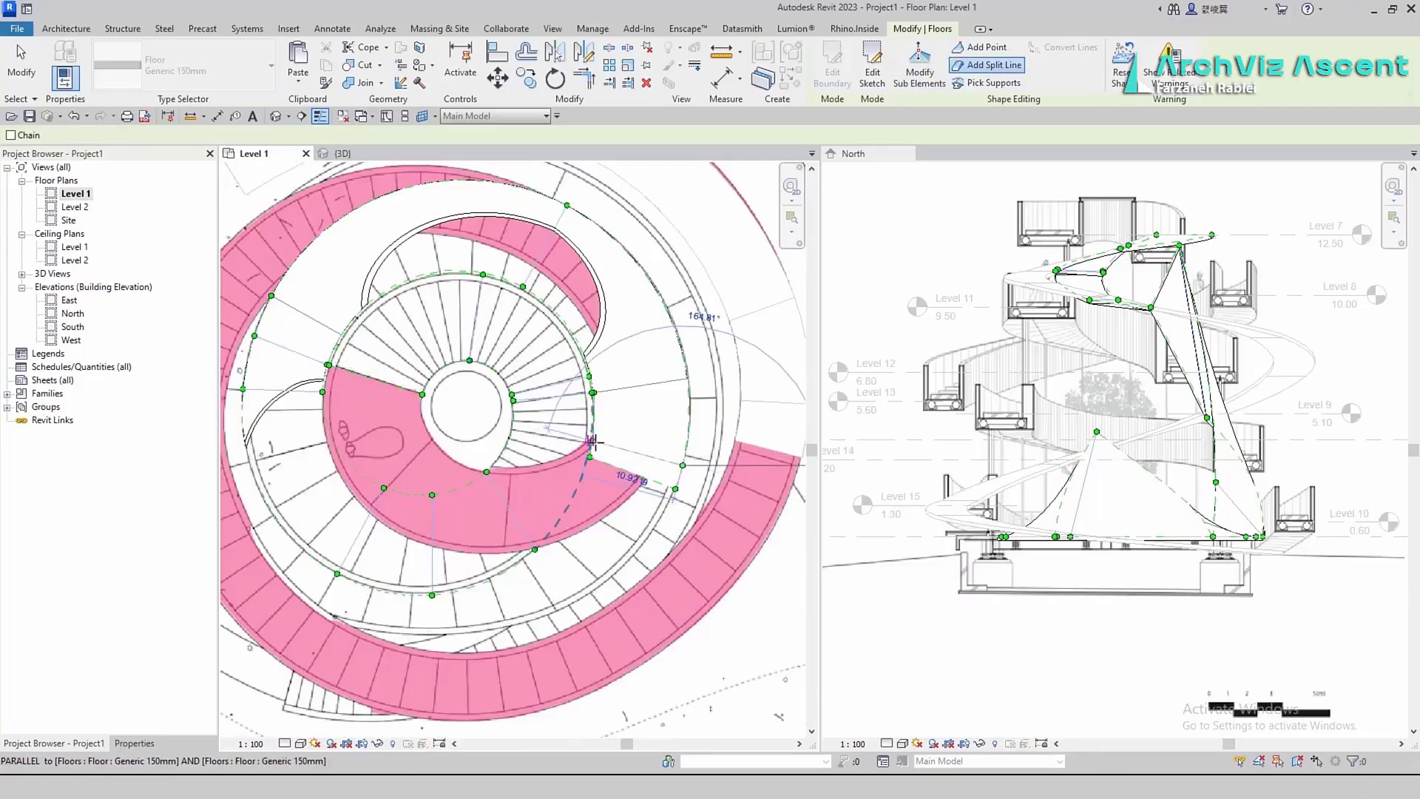
click(592, 442)
key(Escape)
Adjust the elevation of the upper-right split line and set the left split line below the floor's upper-left bend to 7.2
scroll(766, 501, down, 5)
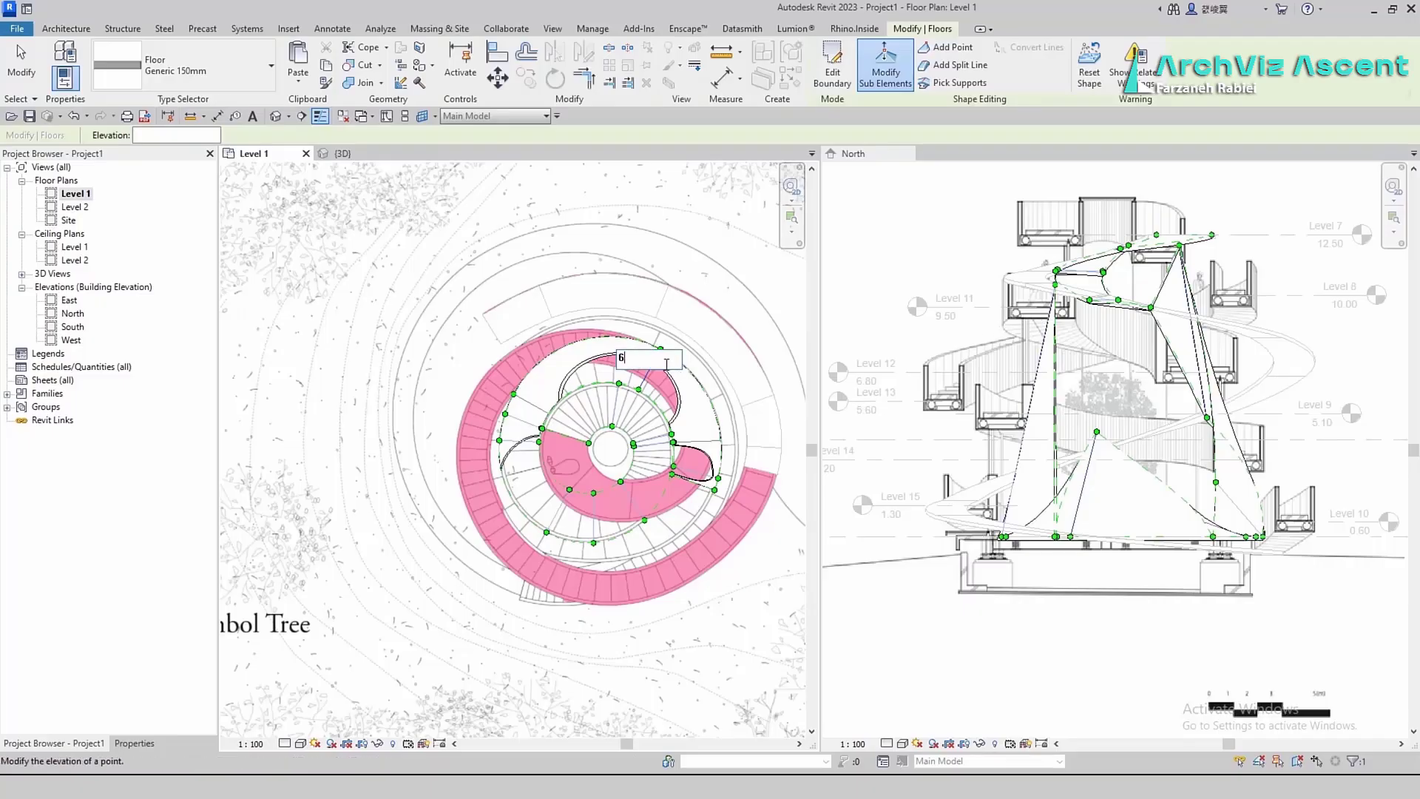
key(Return)
scroll(511, 418, up, 2)
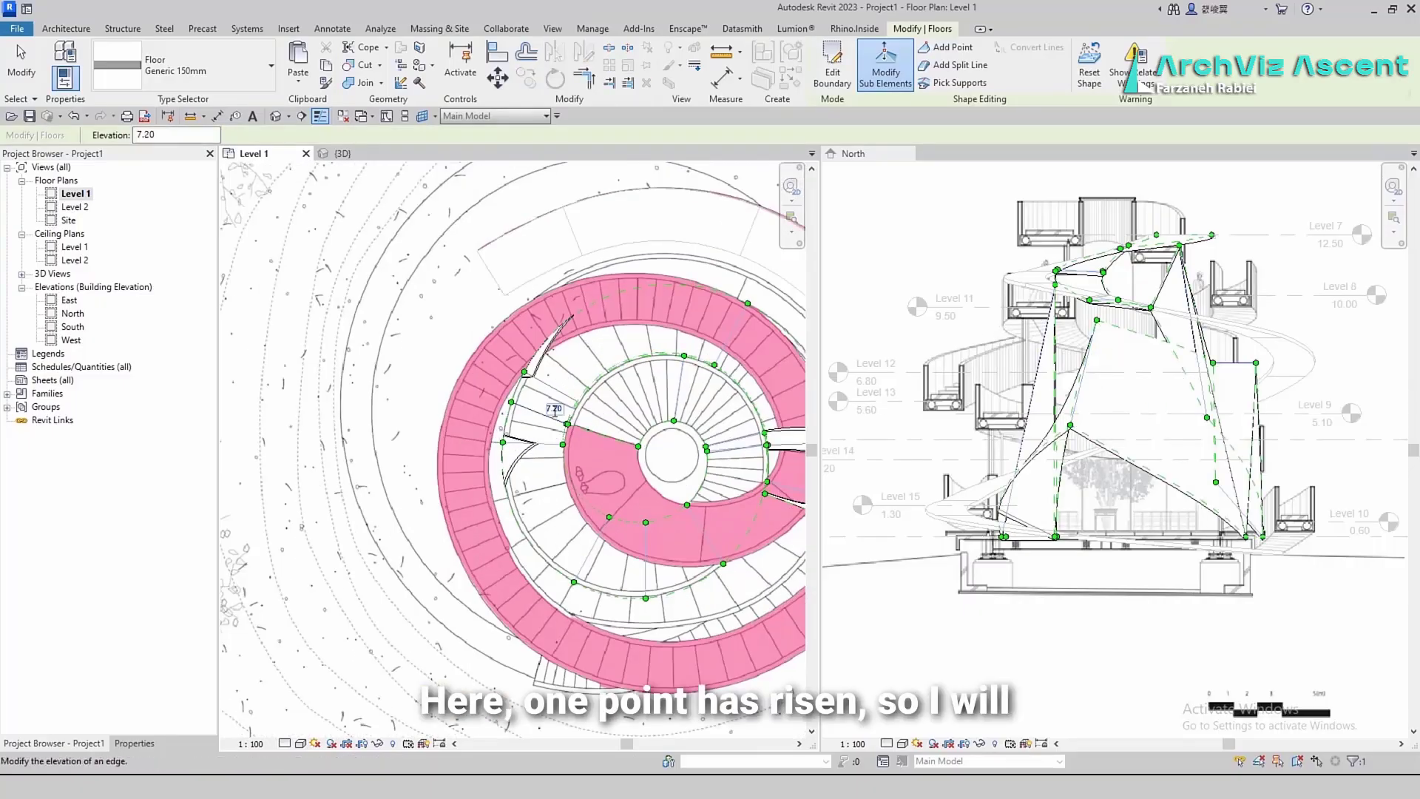
key(Return)
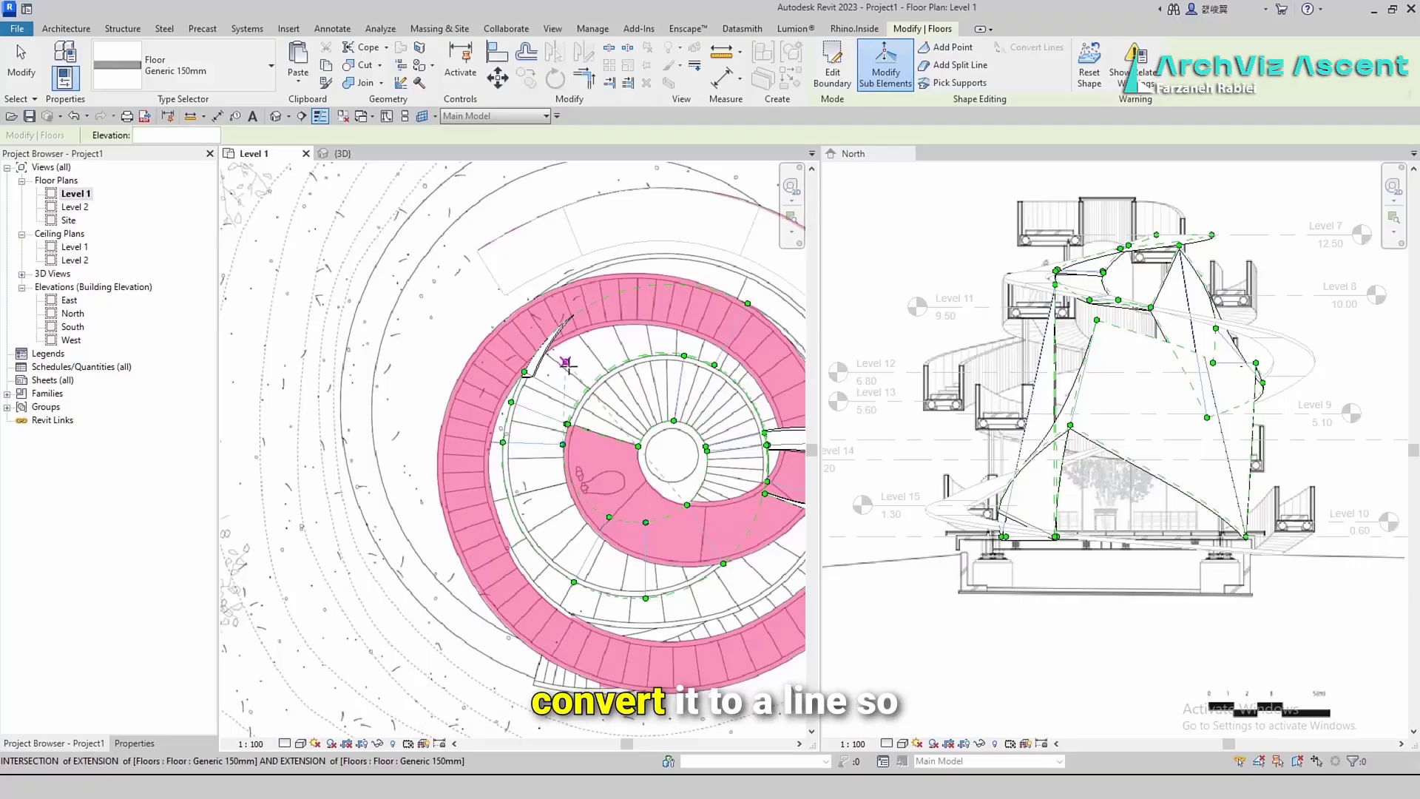
Add a split line across the upper-left bend of the second ramp floor and set its elevation to 6.5
click(954, 65)
scroll(579, 402, up, 4)
click(872, 51)
click(511, 364)
click(491, 344)
text(6.5)
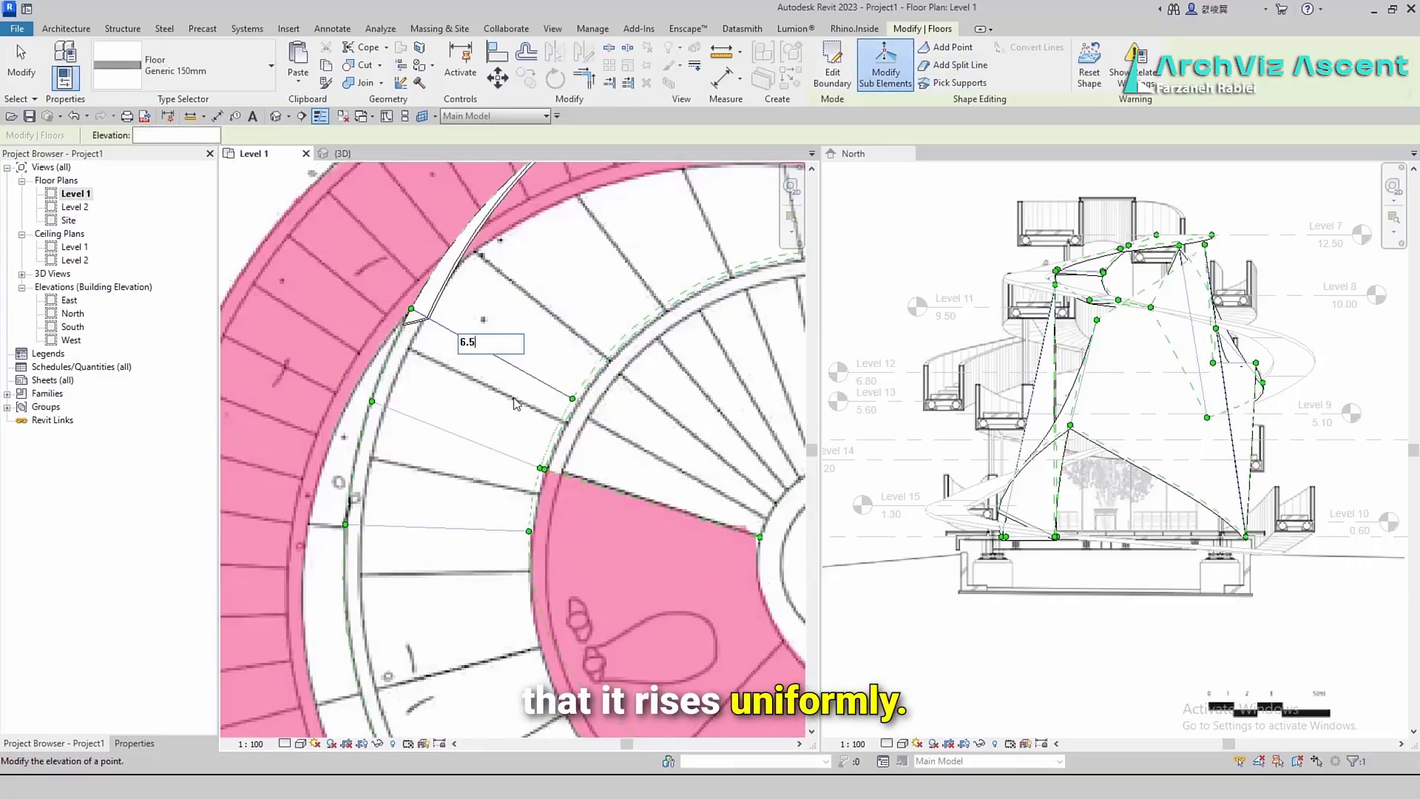
key(Return)
Set the inner and outer end points of the upper-left split line individually to elevation 7
scroll(953, 404, down, 3)
scroll(535, 540, down, 2)
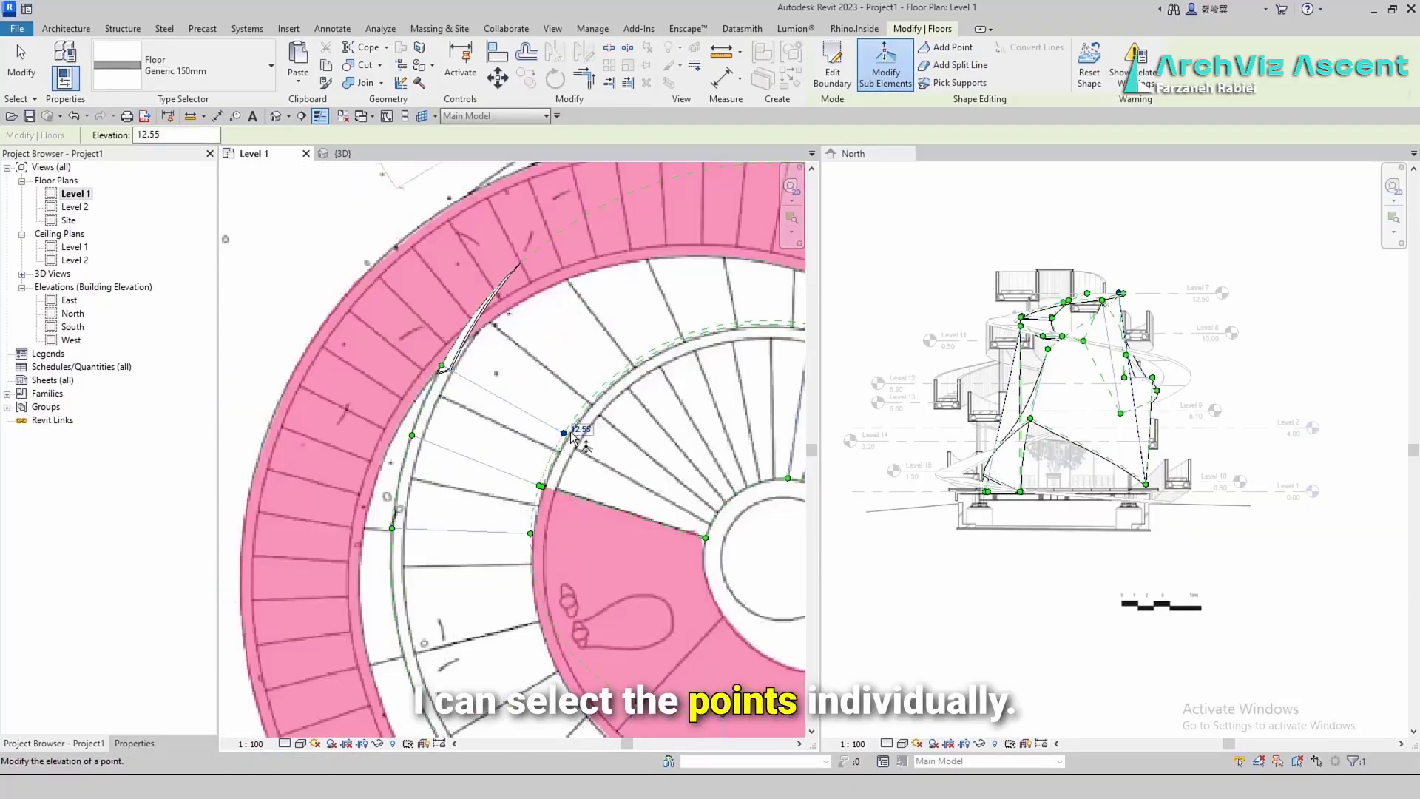
click(570, 431)
text(7)
key(Return)
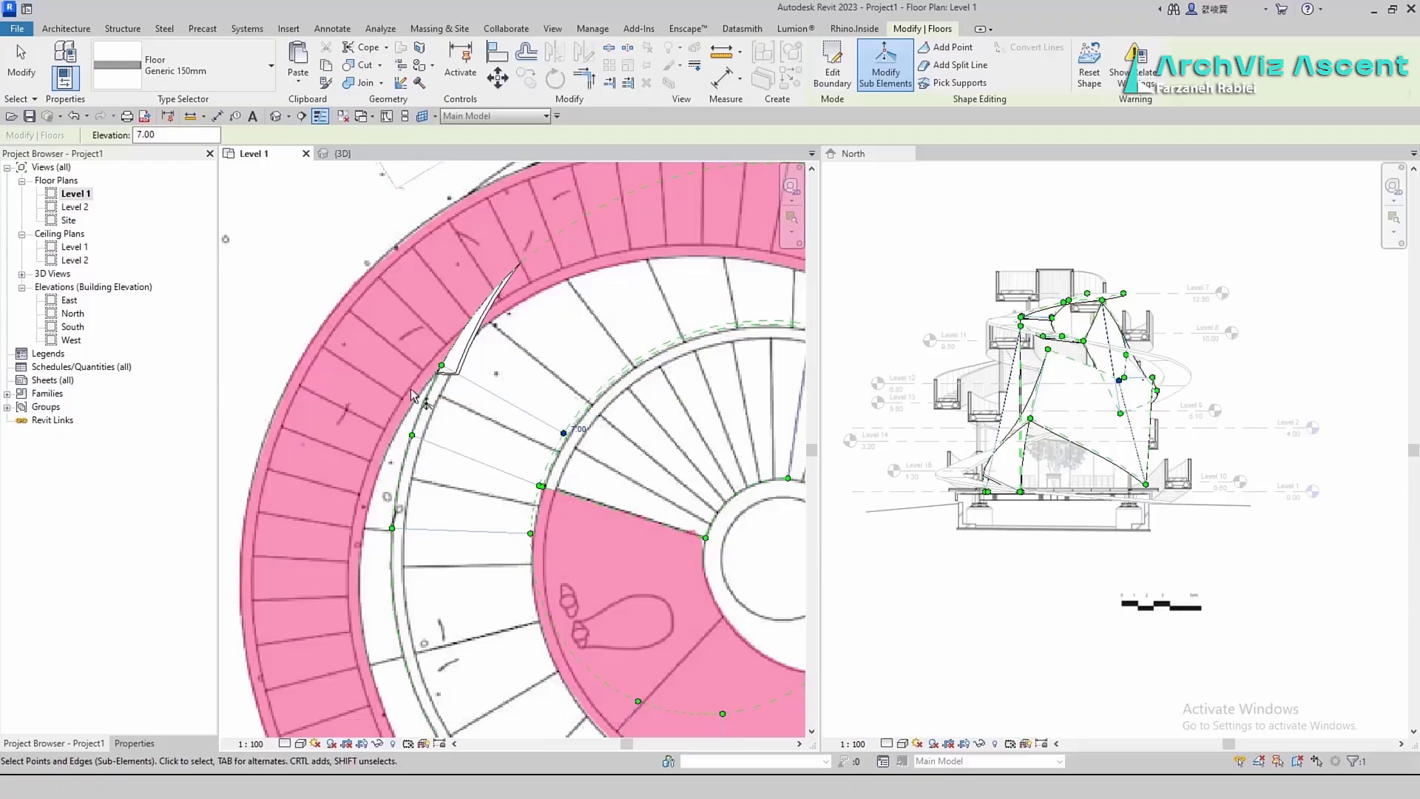
key(Return)
Set the elevation of the lower-left split line's inner end point to 4.93
scroll(463, 371, down, 5)
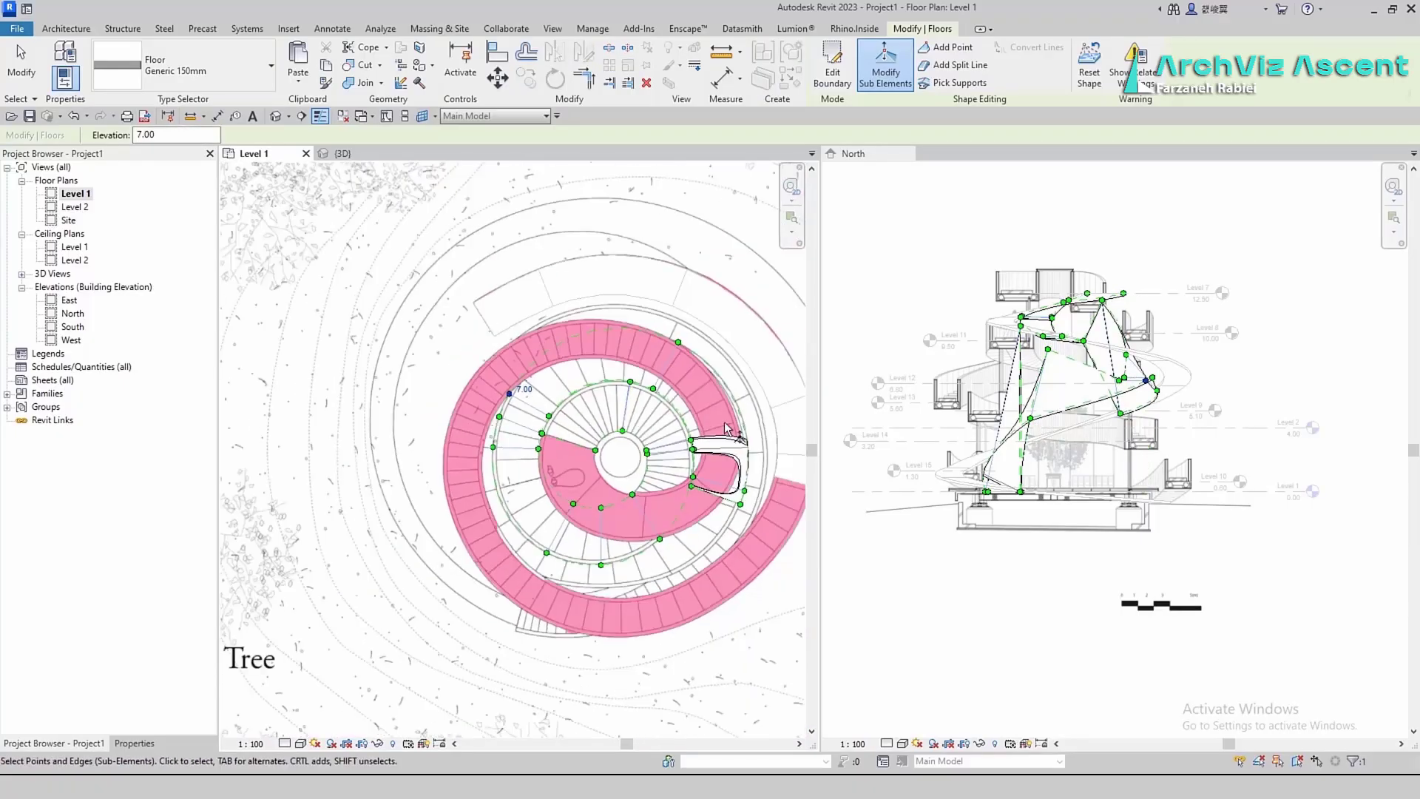
scroll(1107, 312, up, 6)
scroll(1106, 305, up, 2)
scroll(557, 509, up, 5)
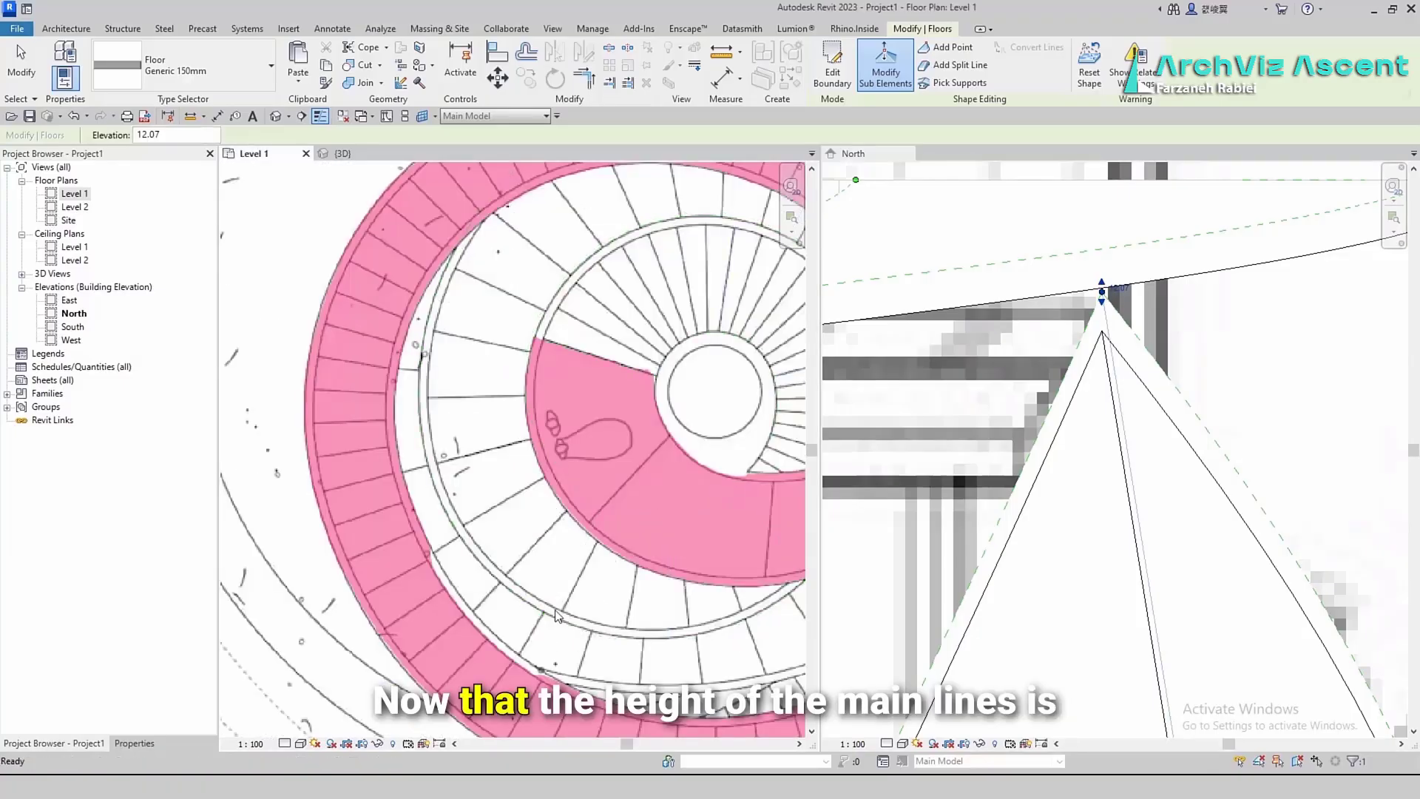
click(638, 481)
text(4.93)
key(Return)
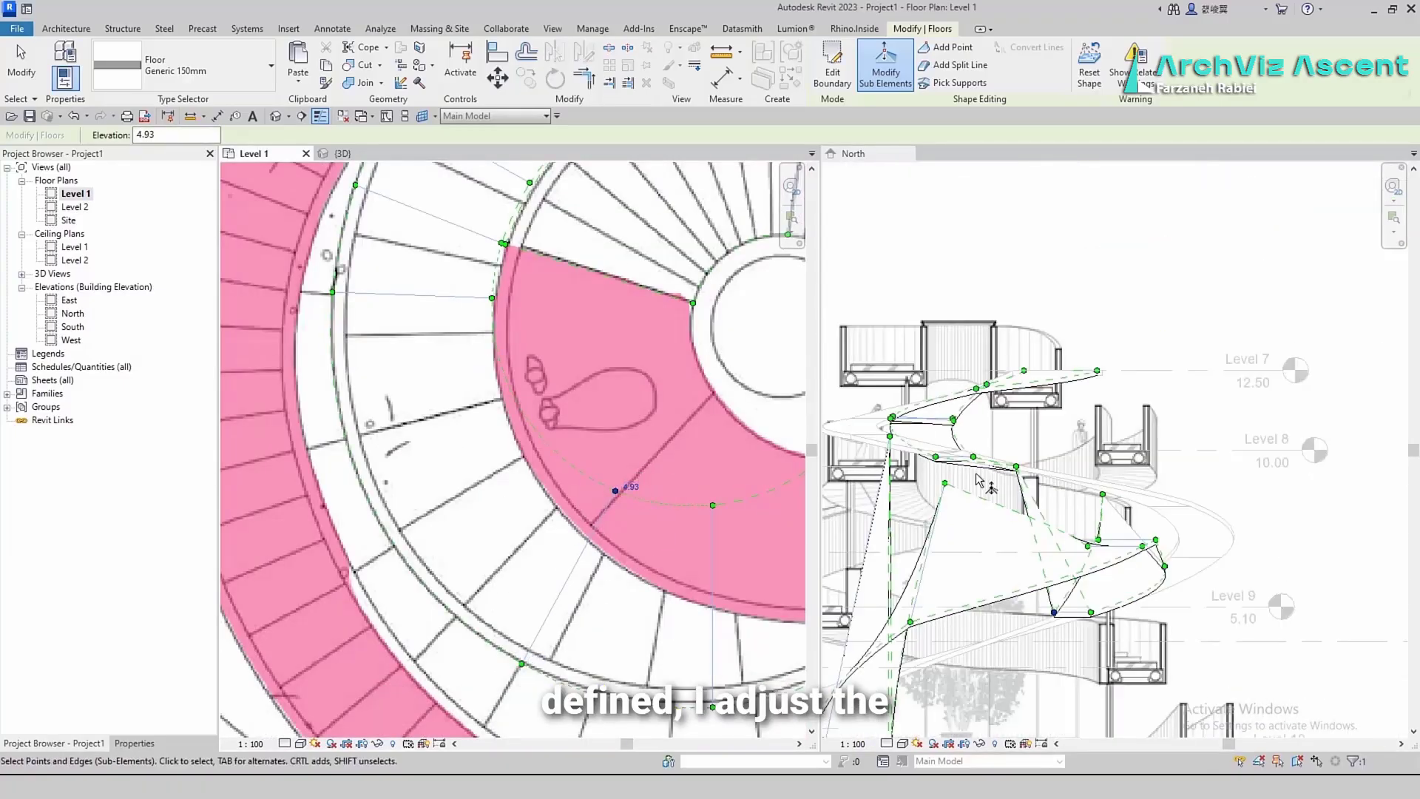
scroll(558, 515, down, 4)
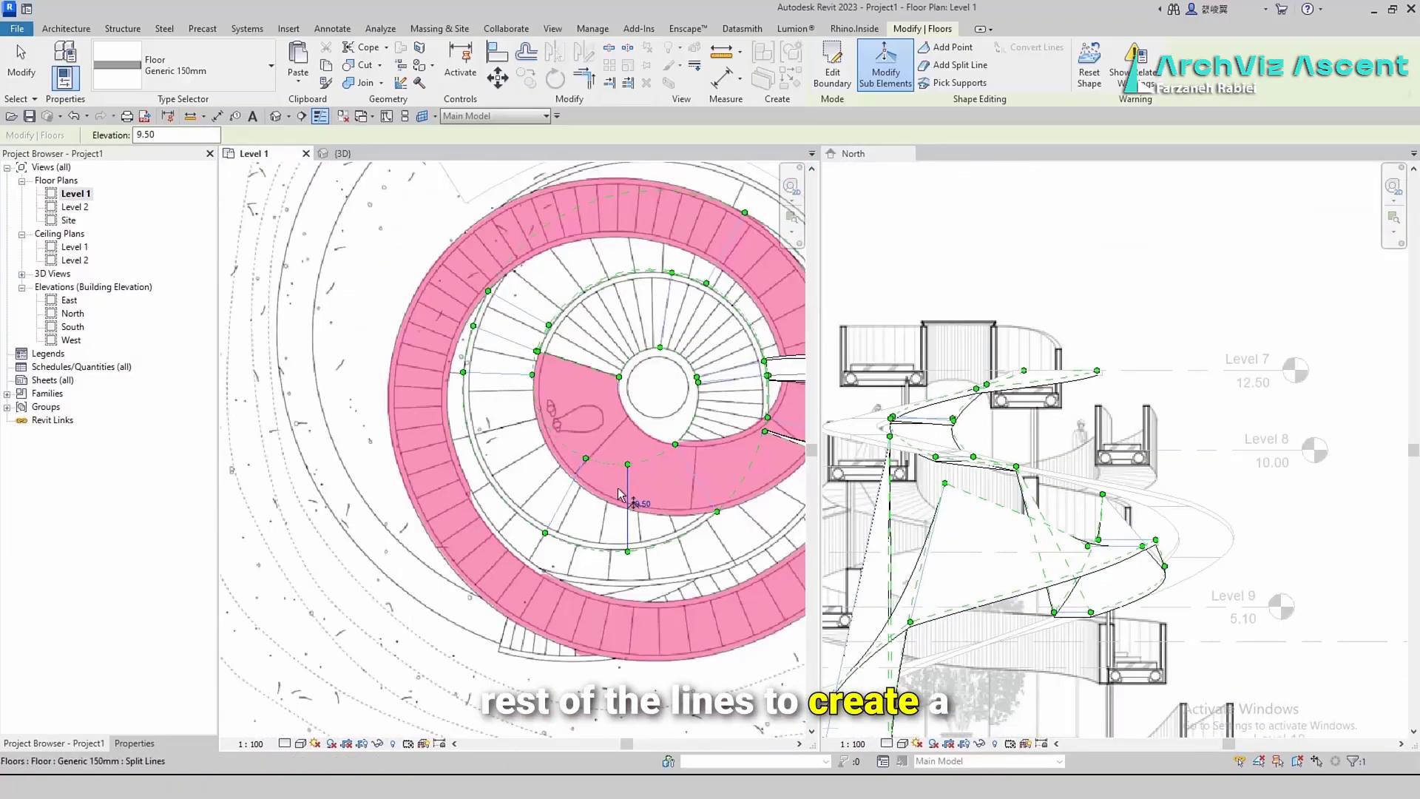
Set the elevation of the split line at the second ramp floor's lower left to 9
click(580, 491)
text(9)
key(Return)
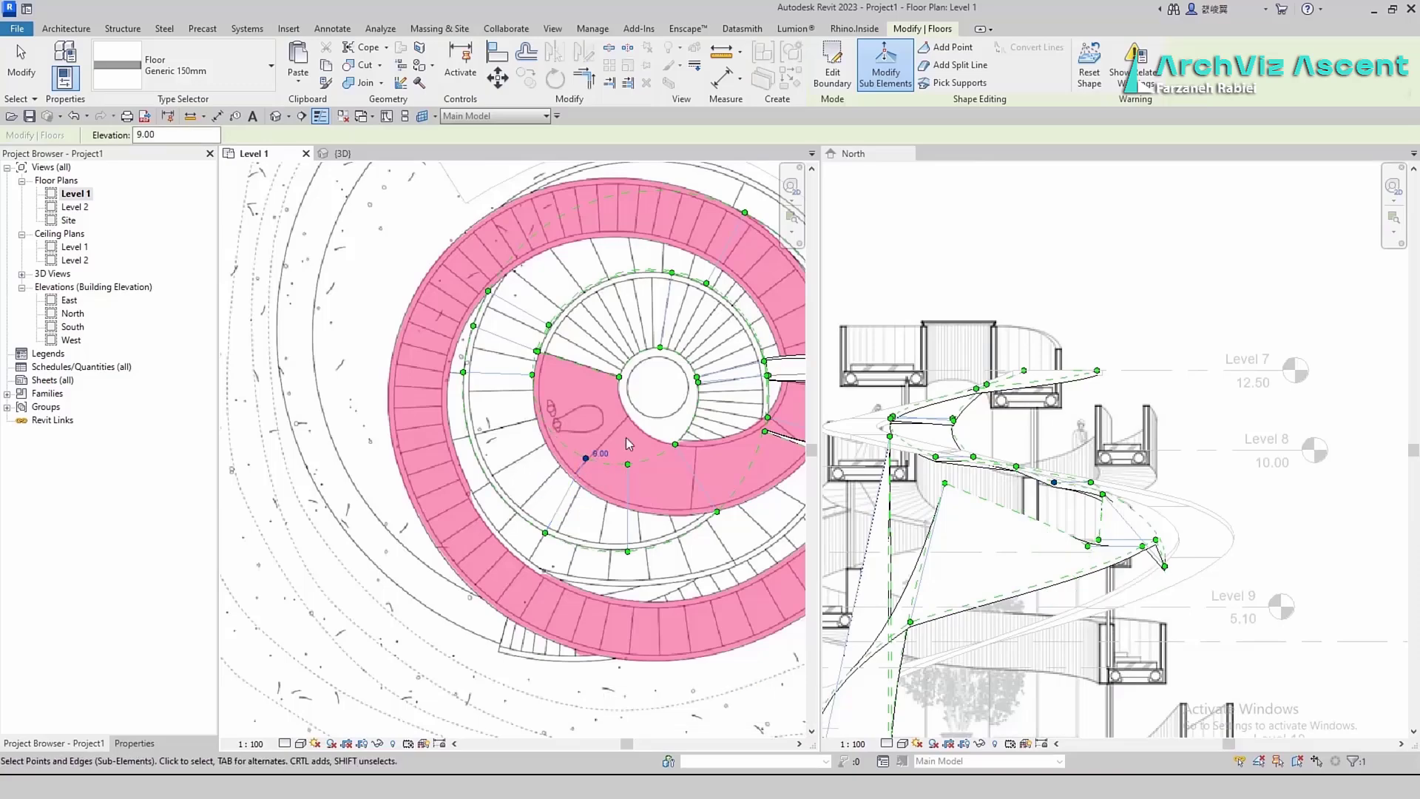
text(7)
key(Return)
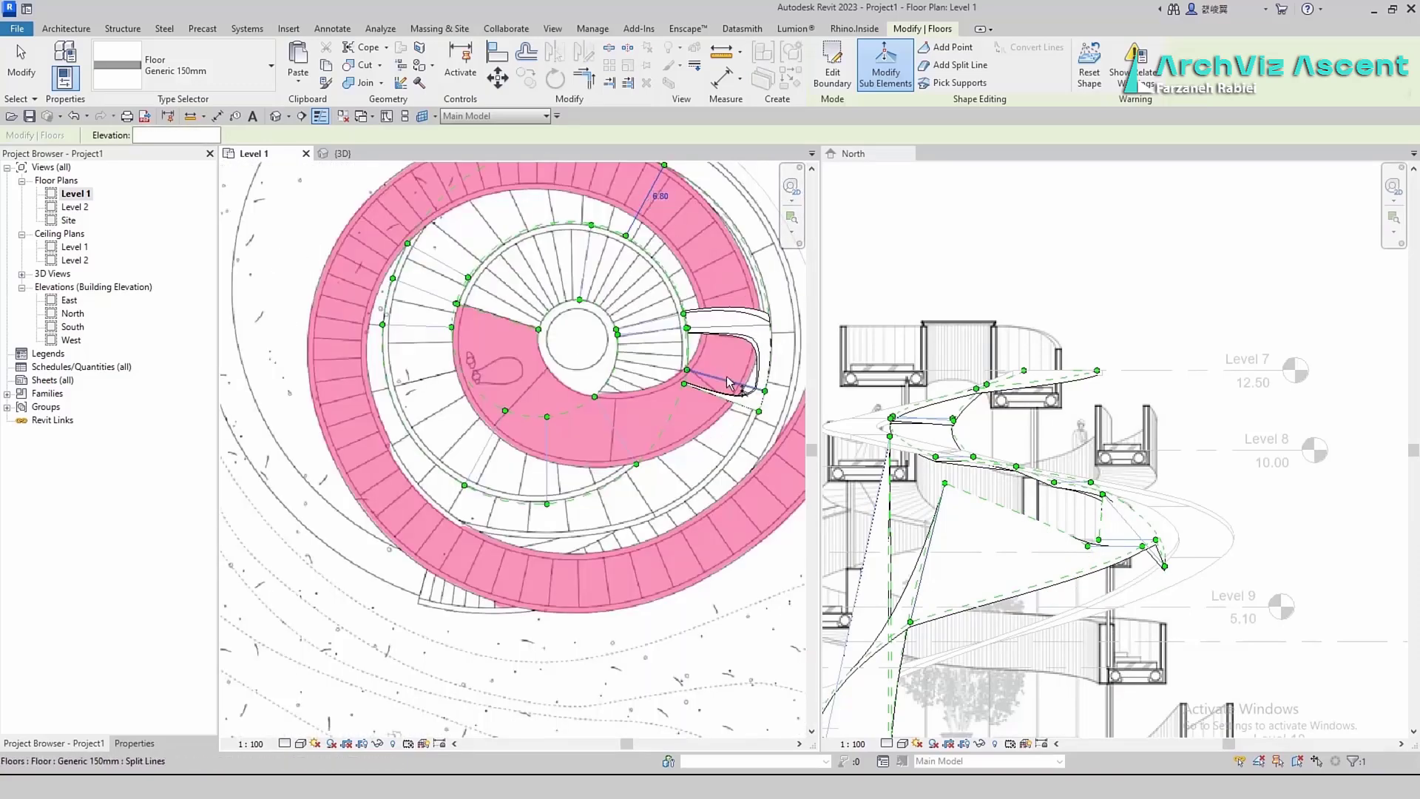
Add a split line across the right side of the second ramp floor, level with the central circle
scroll(1323, 551, down, 2)
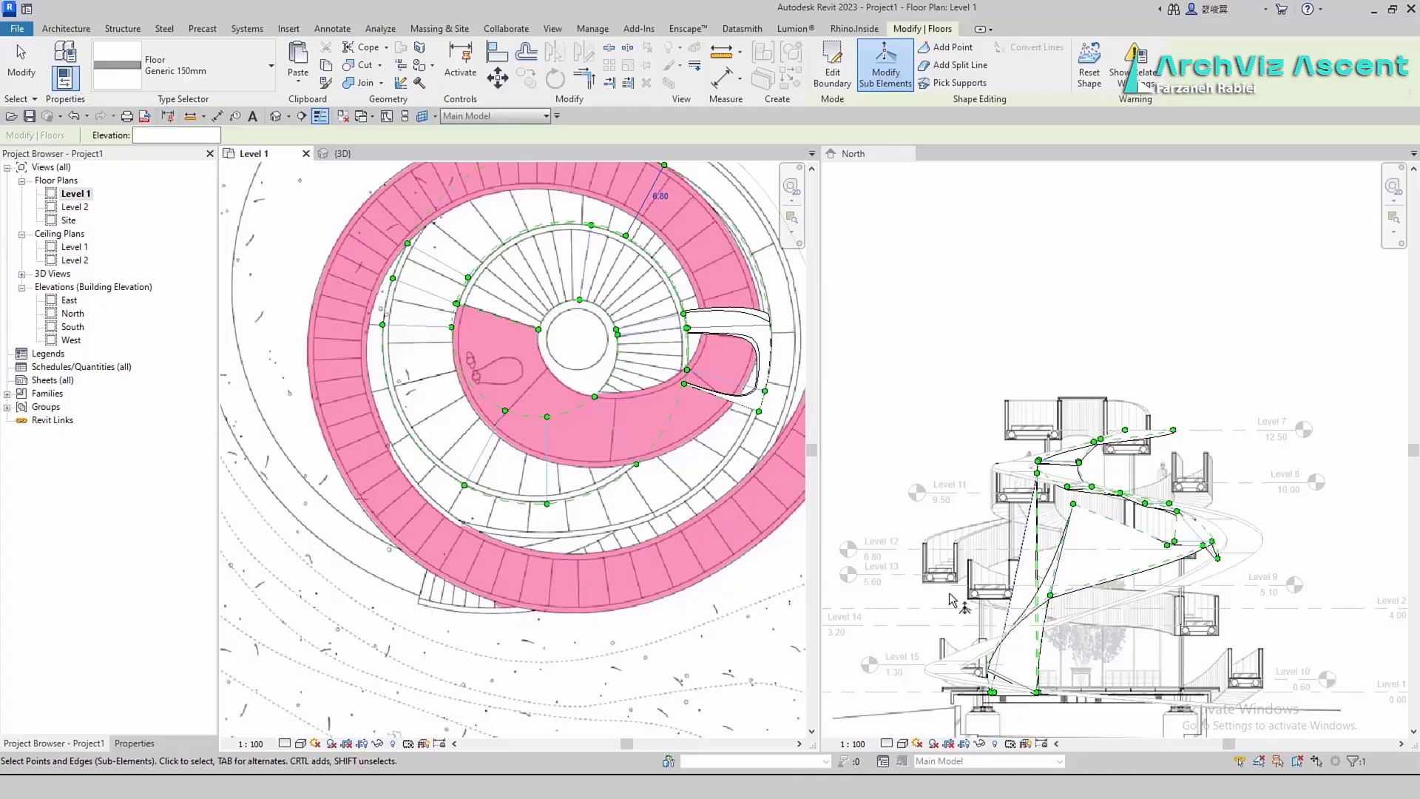
scroll(717, 299, up, 2)
middle_drag(735, 300, 577, 345)
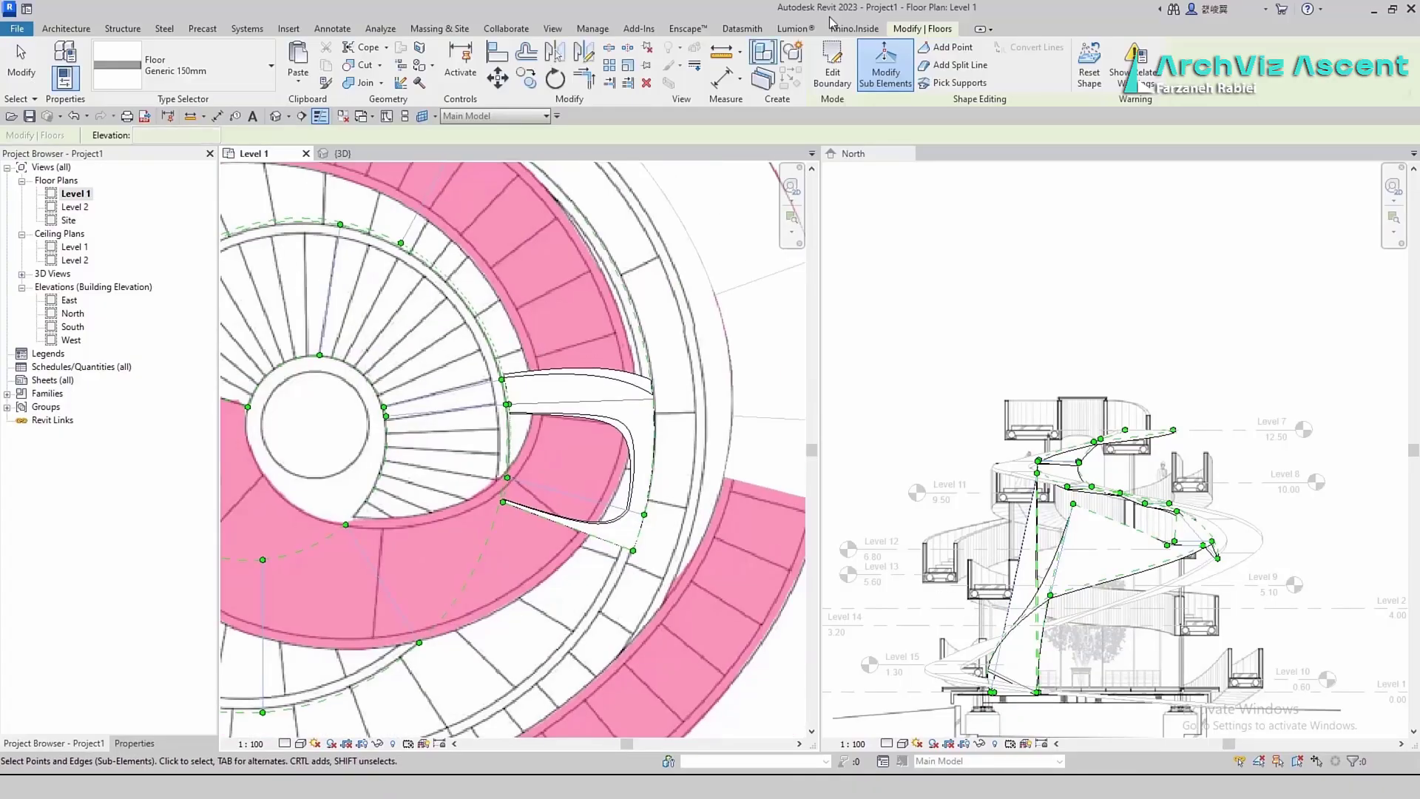
click(953, 65)
scroll(484, 409, up, 6)
click(470, 405)
scroll(384, 410, down, 5)
click(749, 398)
key(Escape)
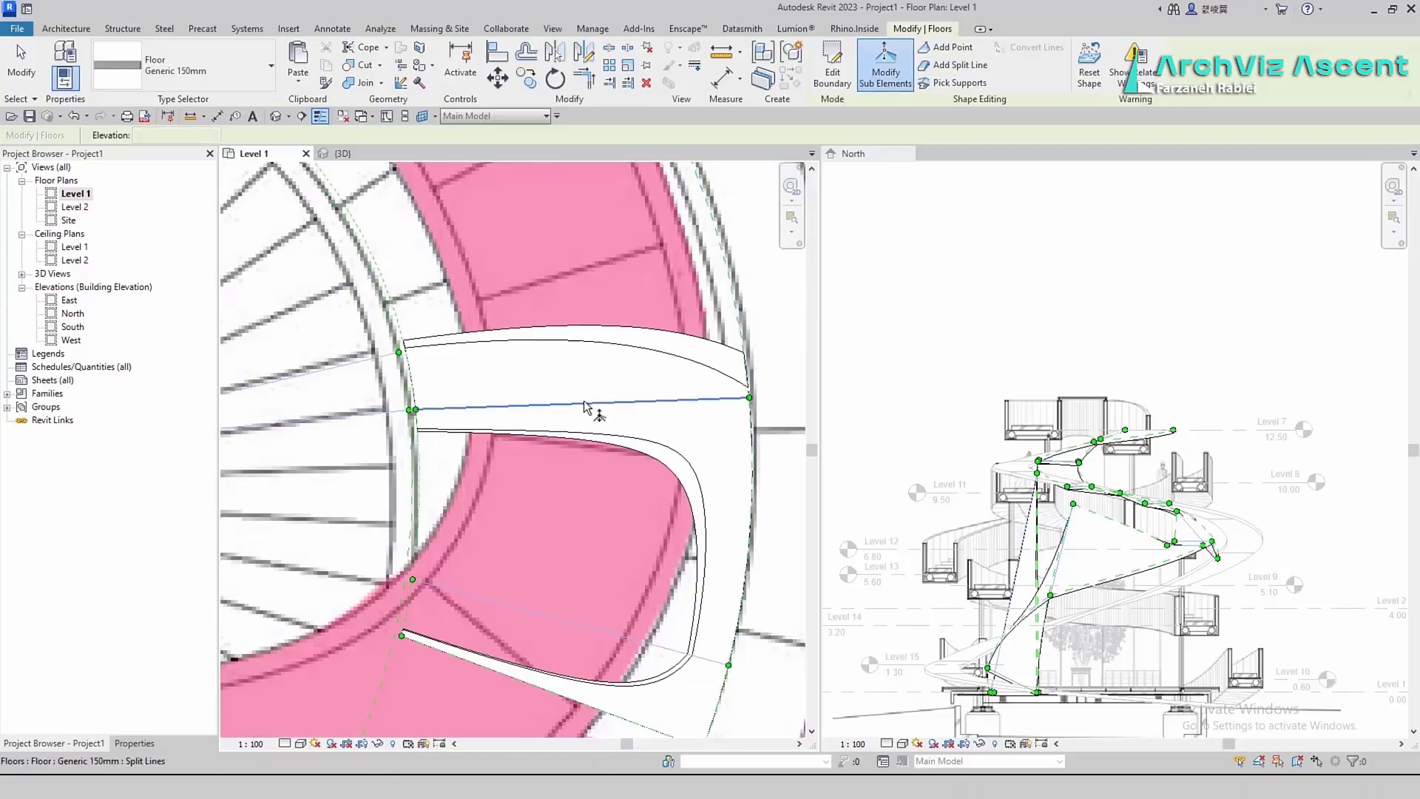
Raise the new split line, and set the split line below it to elevation 5.3 and the ramp's end edge to 5.25
click(586, 406)
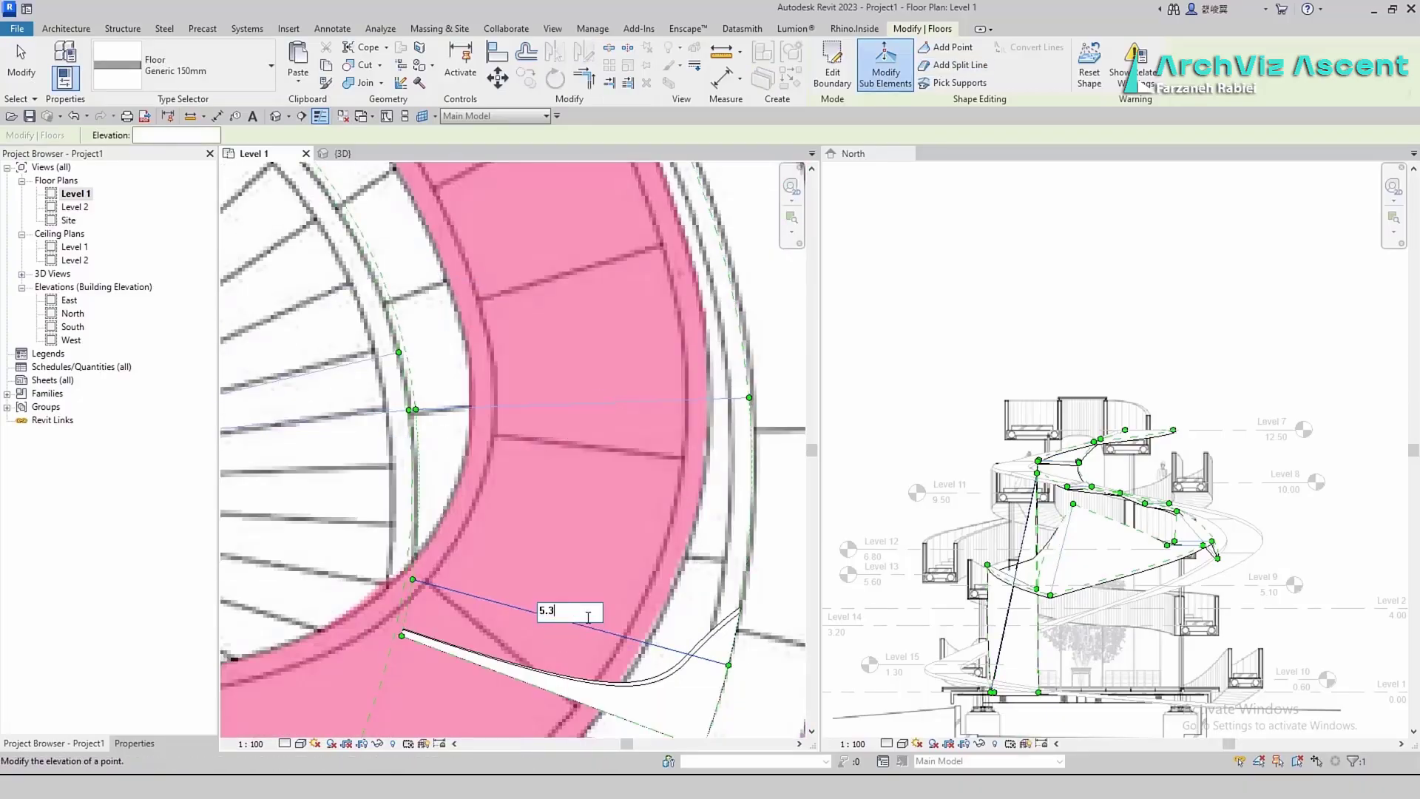
scroll(547, 636, down, 1)
click(529, 659)
click(555, 663)
text(5.25)
key(Return)
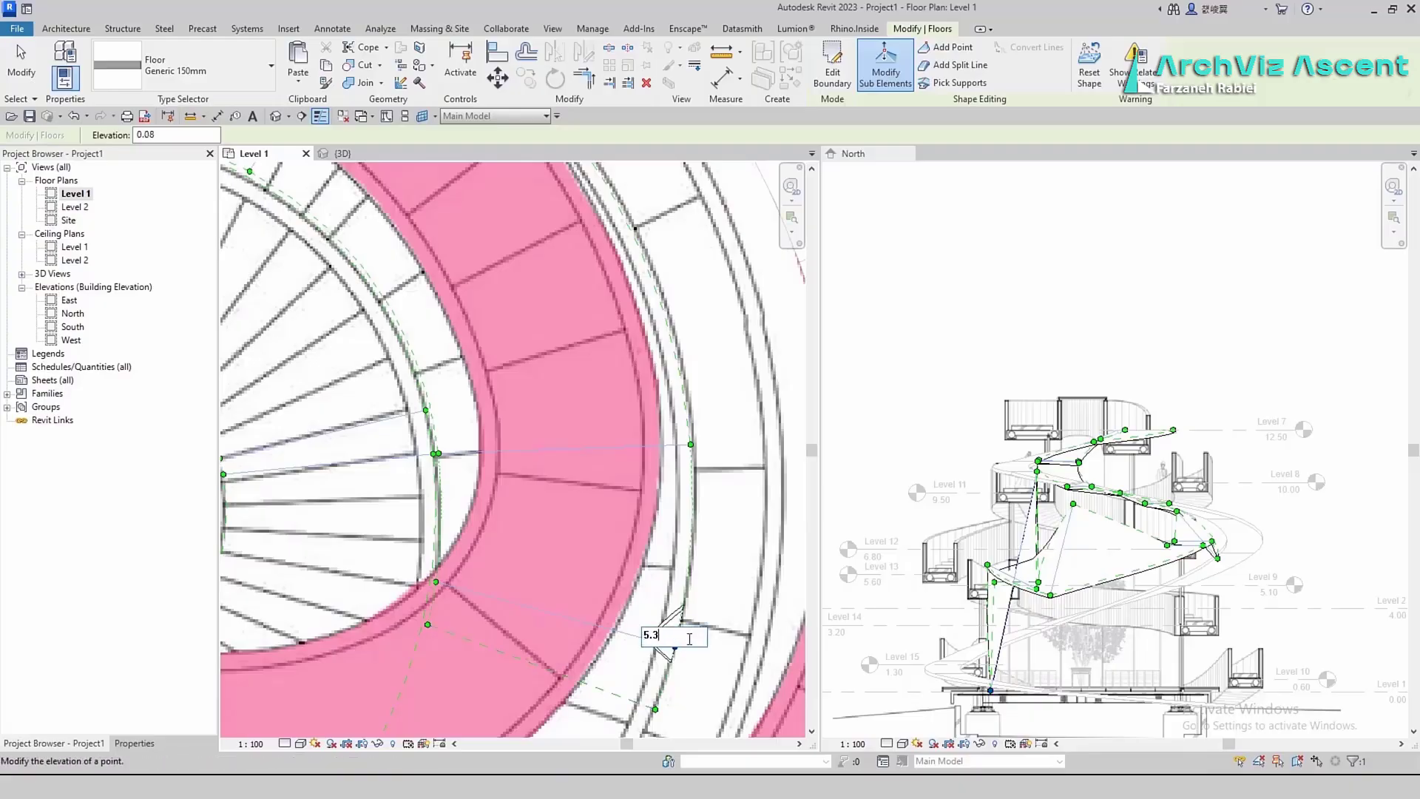
key(Return)
Finish editing the floor's shape and display the ramps in the 3D view with a shaded visual style
scroll(596, 542, down, 4)
middle_drag(495, 391, 519, 304)
scroll(1078, 510, up, 5)
click(1062, 488)
click(343, 153)
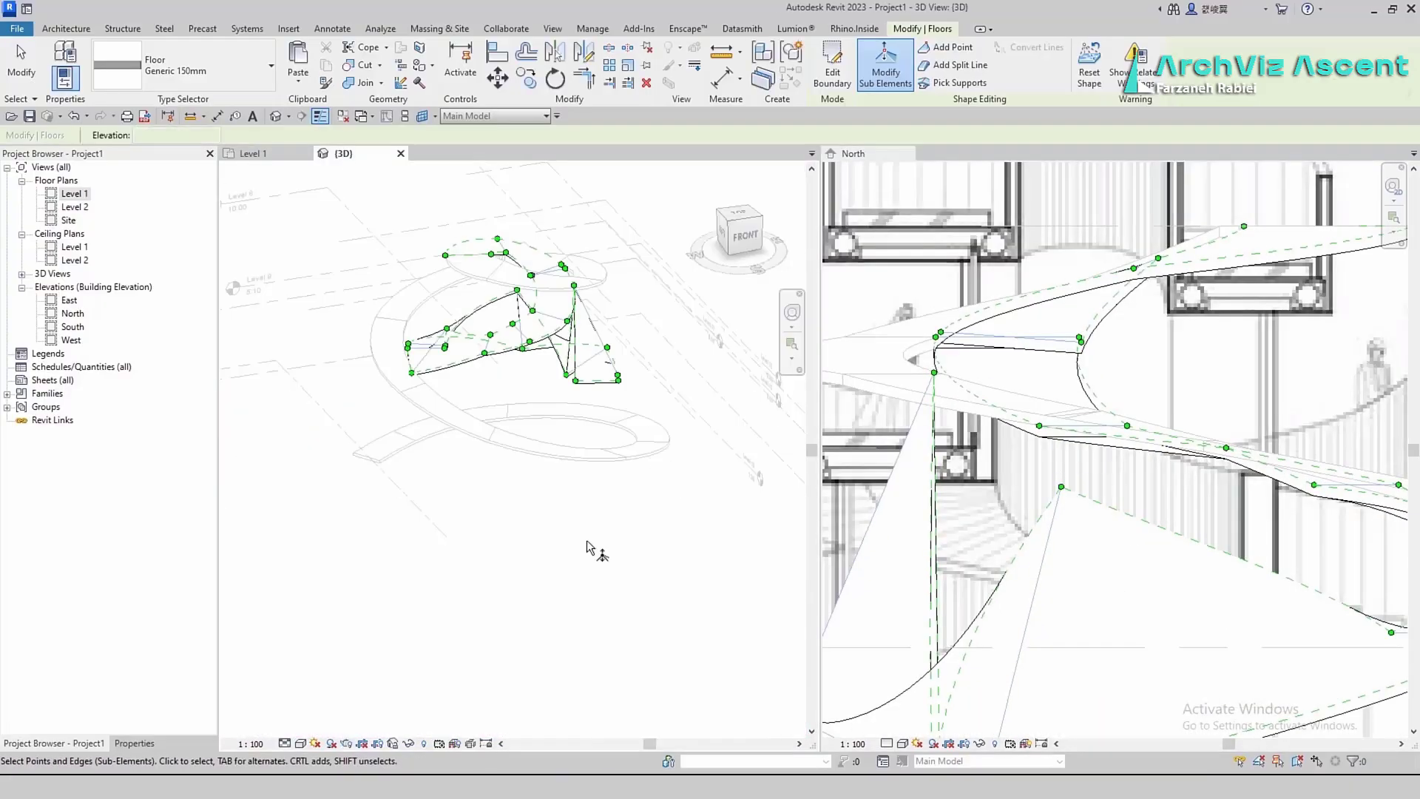
shift+middle_drag(589, 547, 503, 640)
key(Escape)
key(Escape)
scroll(634, 586, down, 2)
mouse_move(634, 586)
shift+middle_down()
mouse_move(617, 392)
mouse_move(586, 392)
mouse_move(580, 450)
mouse_move(533, 511)
mouse_move(601, 454)
mouse_move(73, 495)
mouse_move(96, 592)
shift+middle_up()
scroll(587, 392, up, 3)
scroll(587, 397, down, 1)
click(301, 743)
click(333, 697)
scroll(526, 414, up, 4)
Select the second ramp floor in the 3D view and start editing its shape points
click(526, 414)
click(954, 65)
click(886, 67)
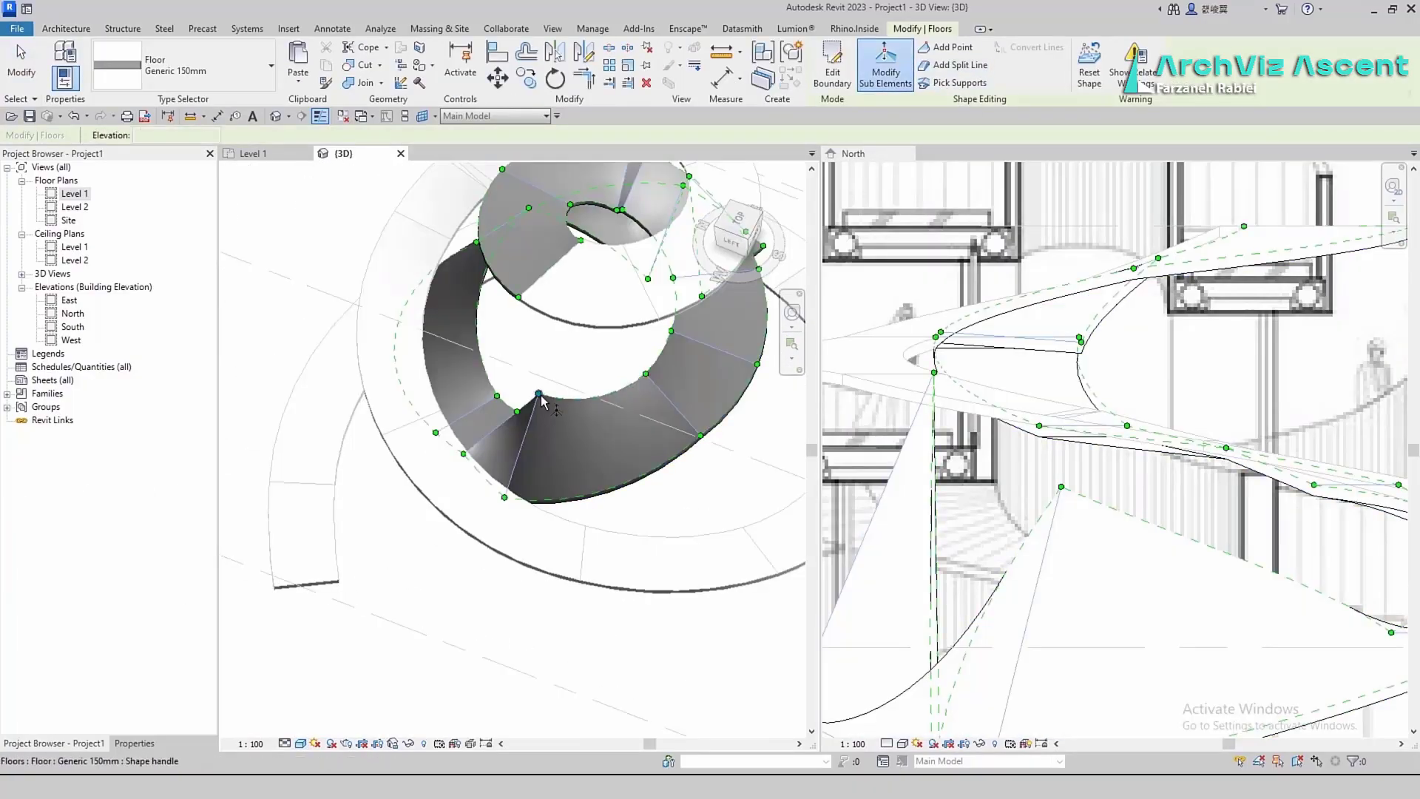
click(540, 395)
click(491, 528)
click(504, 497)
click(520, 493)
text(8.63)
key(Return)
Set the outer and inner end points of the lower ramp section's spiked split line individually to elevation 6.2
shift+middle_drag(460, 457, 711, 437)
scroll(480, 525, up, 2)
click(464, 498)
scroll(469, 522, down, 3)
shift+middle_drag(469, 522, 692, 362)
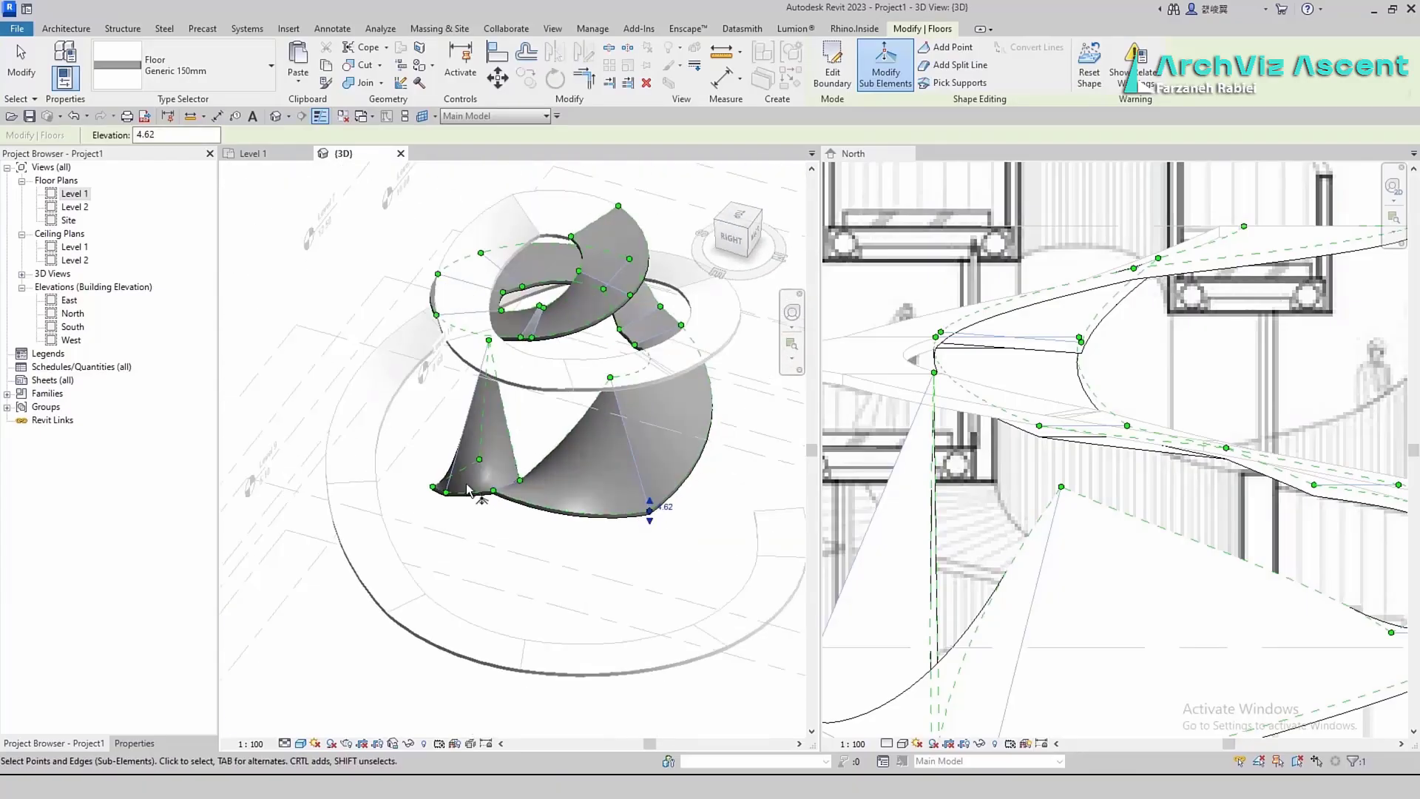
click(669, 505)
text(6.2)
key(Return)
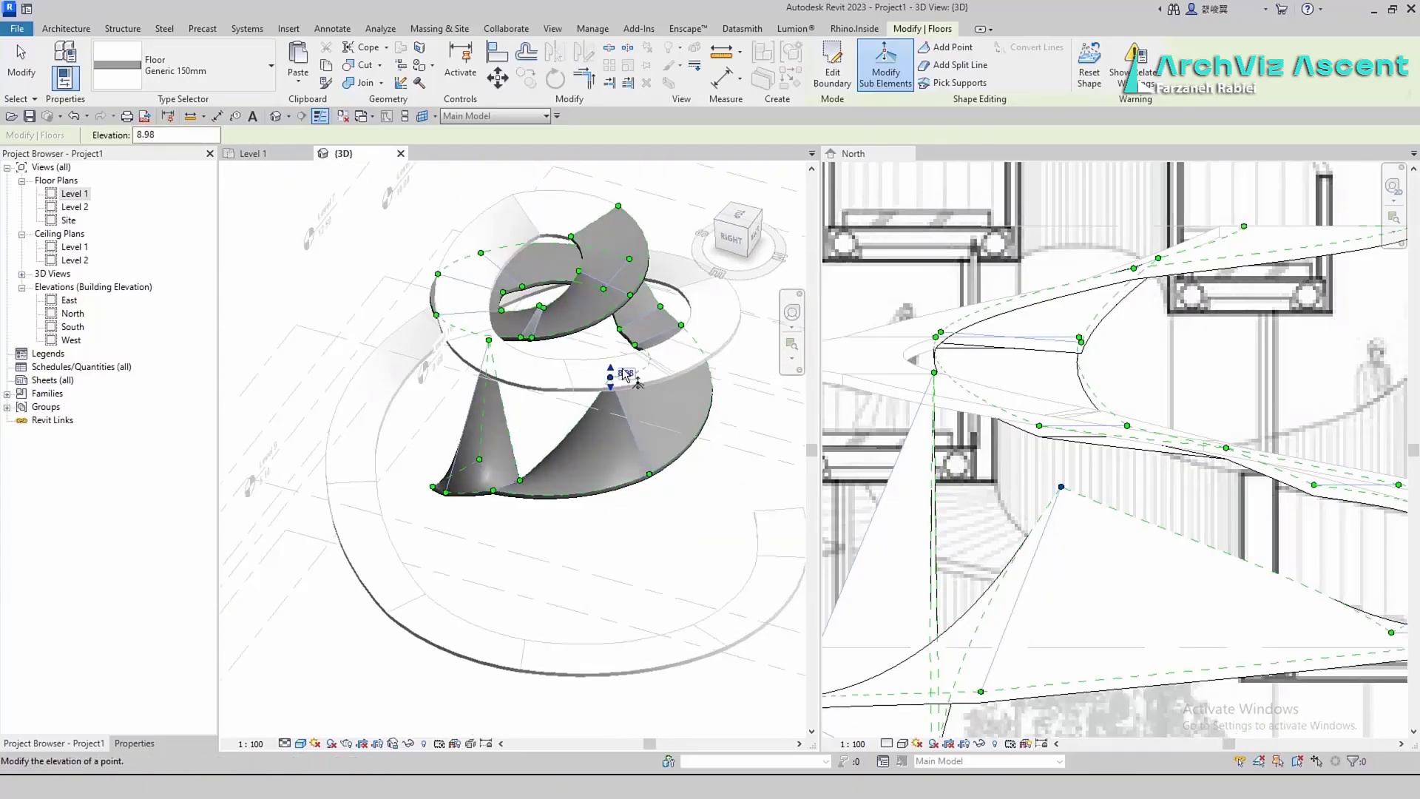
click(625, 375)
text(6.2)
key(Return)
Lower the remaining spiked point near the ramp's lower end to elevation 6.2
click(488, 341)
scroll(495, 342, up, 3)
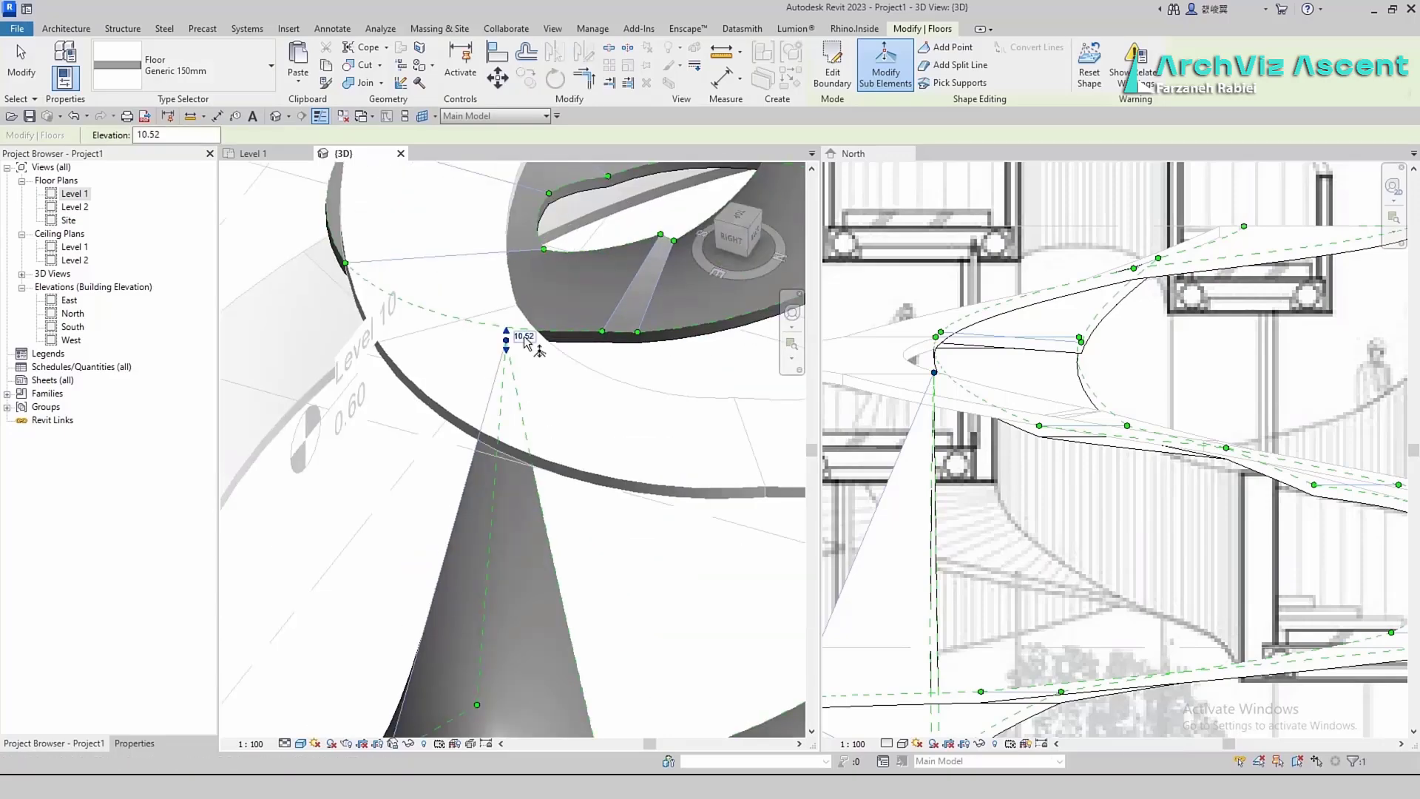
click(525, 339)
click(506, 341)
click(520, 337)
text(6.2)
key(Return)
Set the neighbouring point at the ramp's lower end to elevation 6.08
scroll(473, 355, down, 3)
scroll(414, 688, up, 3)
drag(597, 568, 568, 609)
click(582, 599)
text(6.08)
key(Return)
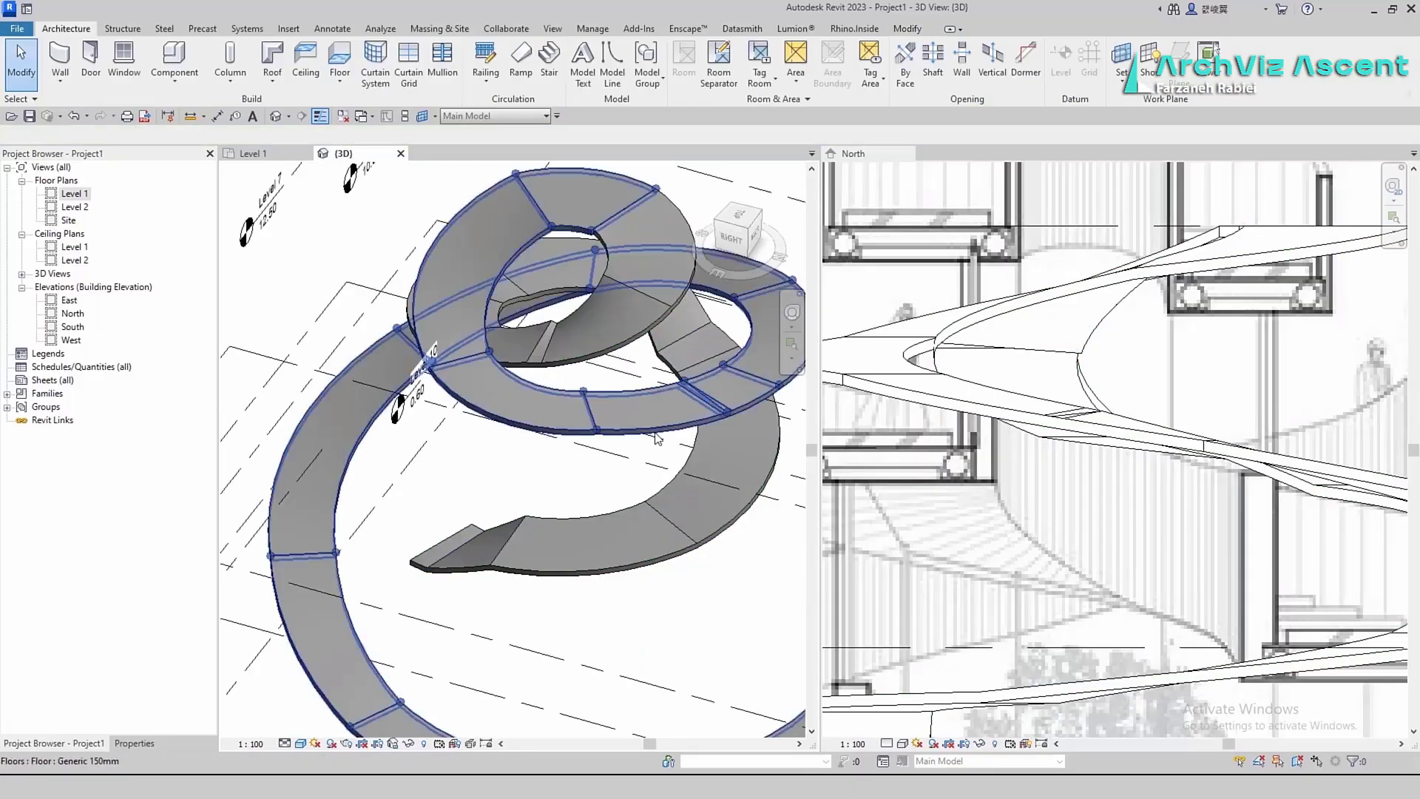
Temporarily hide the outer, larger ramp floor in the North elevation
scroll(605, 537, up, 5)
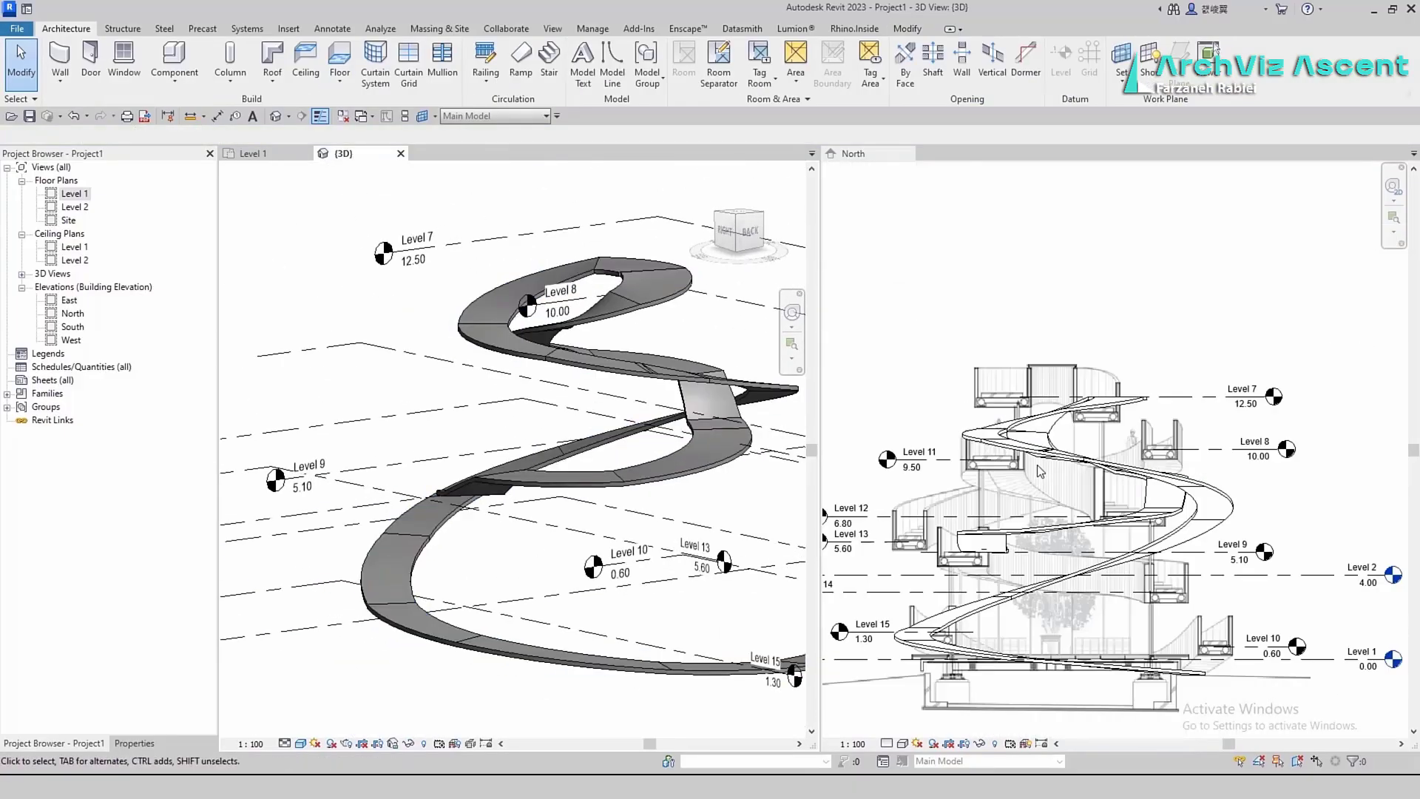
click(1143, 462)
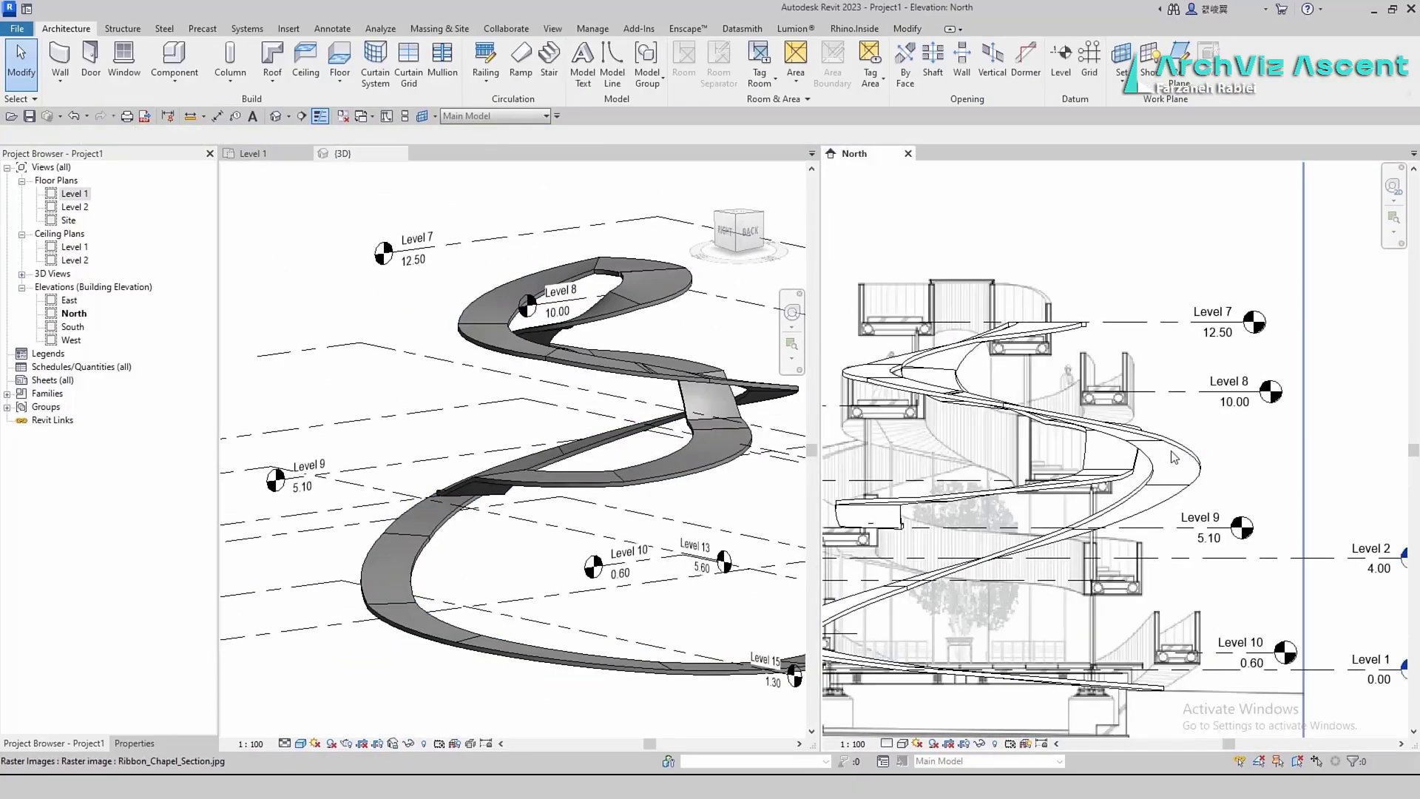
click(1138, 451)
key(h)
key(i)
middle_drag(1030, 338, 1160, 408)
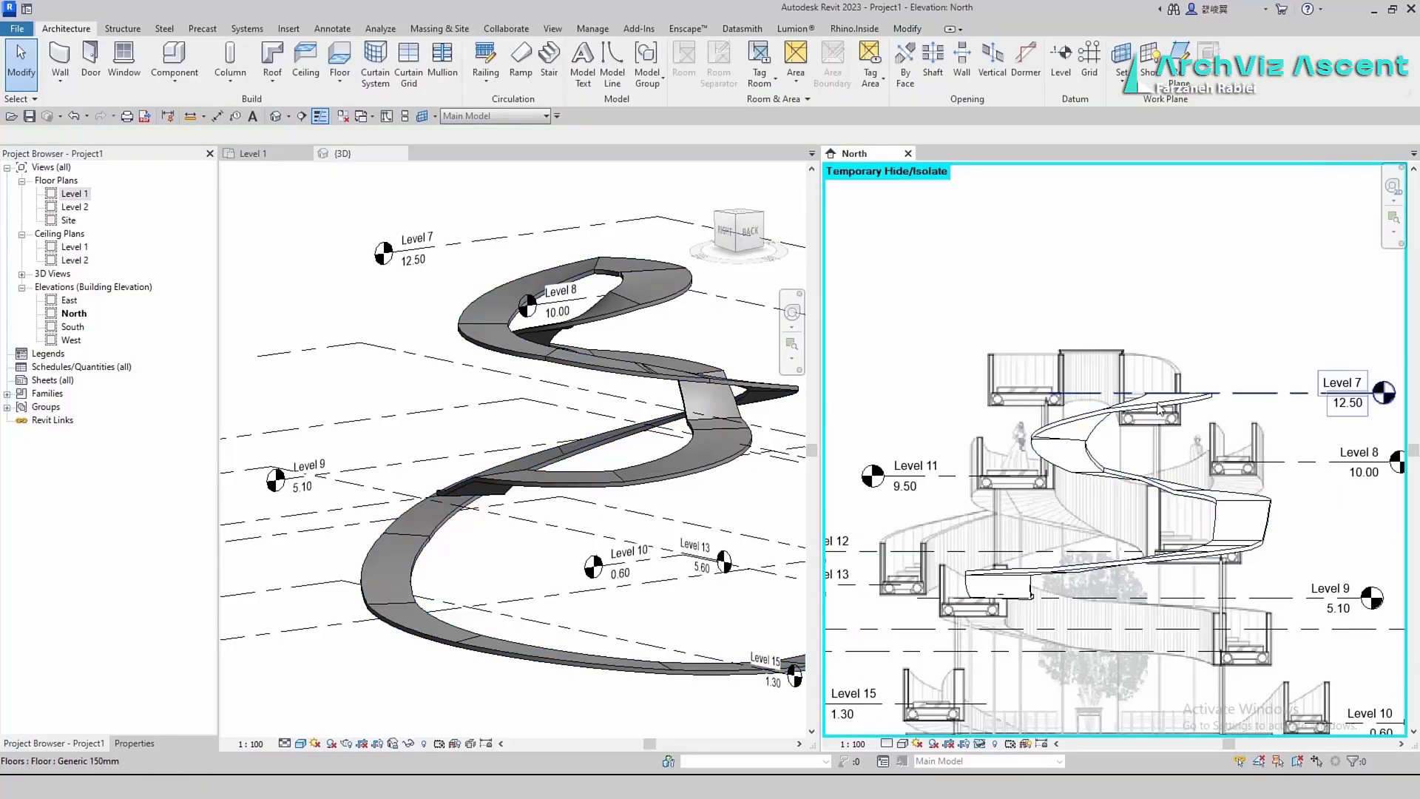
Edit the second ramp floor's shape points and set the inner point beside the 11.00 split line to elevation 11.05
click(1030, 442)
click(890, 64)
shift+middle_drag(534, 414, 158, 374)
shift+middle_drag(650, 385, 547, 340)
scroll(562, 329, up, 5)
click(565, 326)
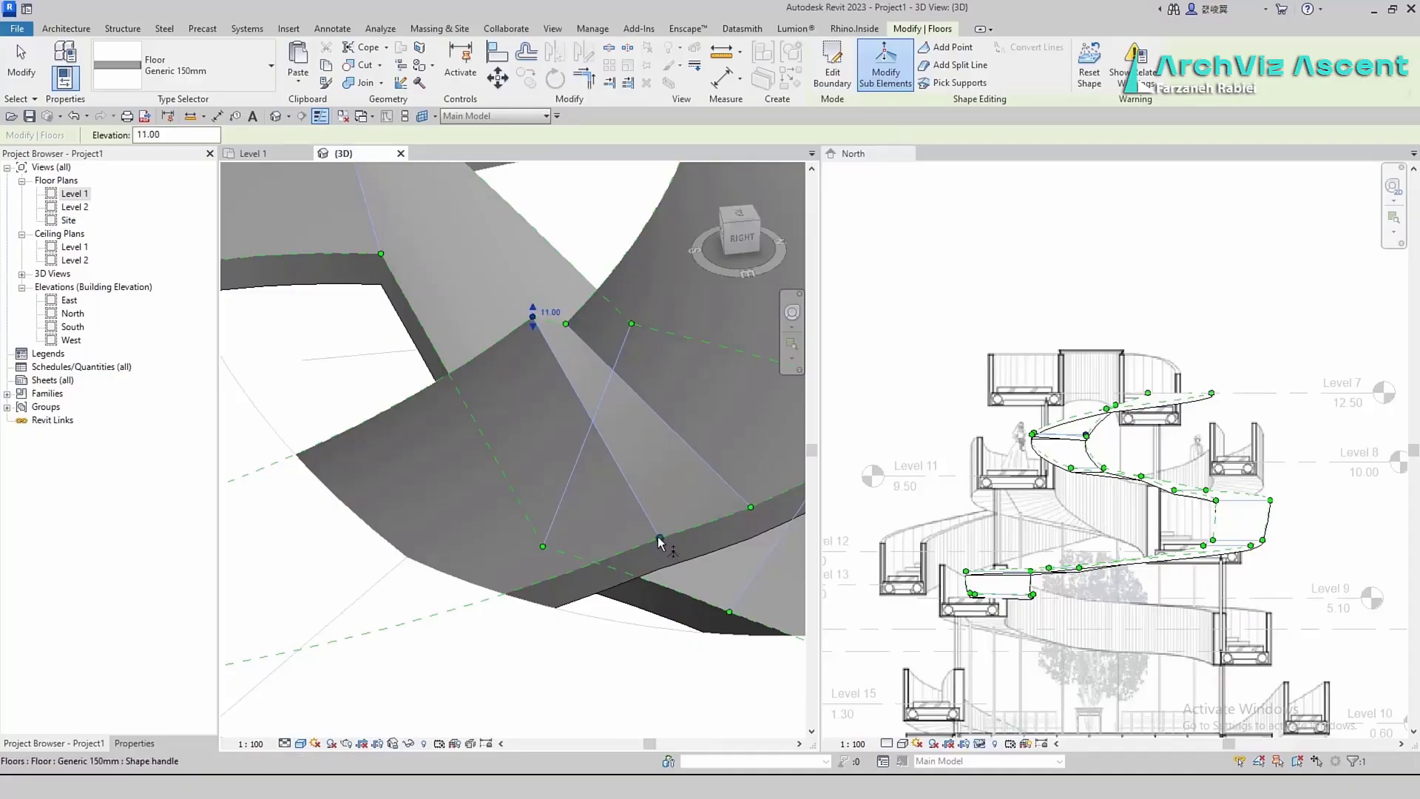
text(11.05)
key(Return)
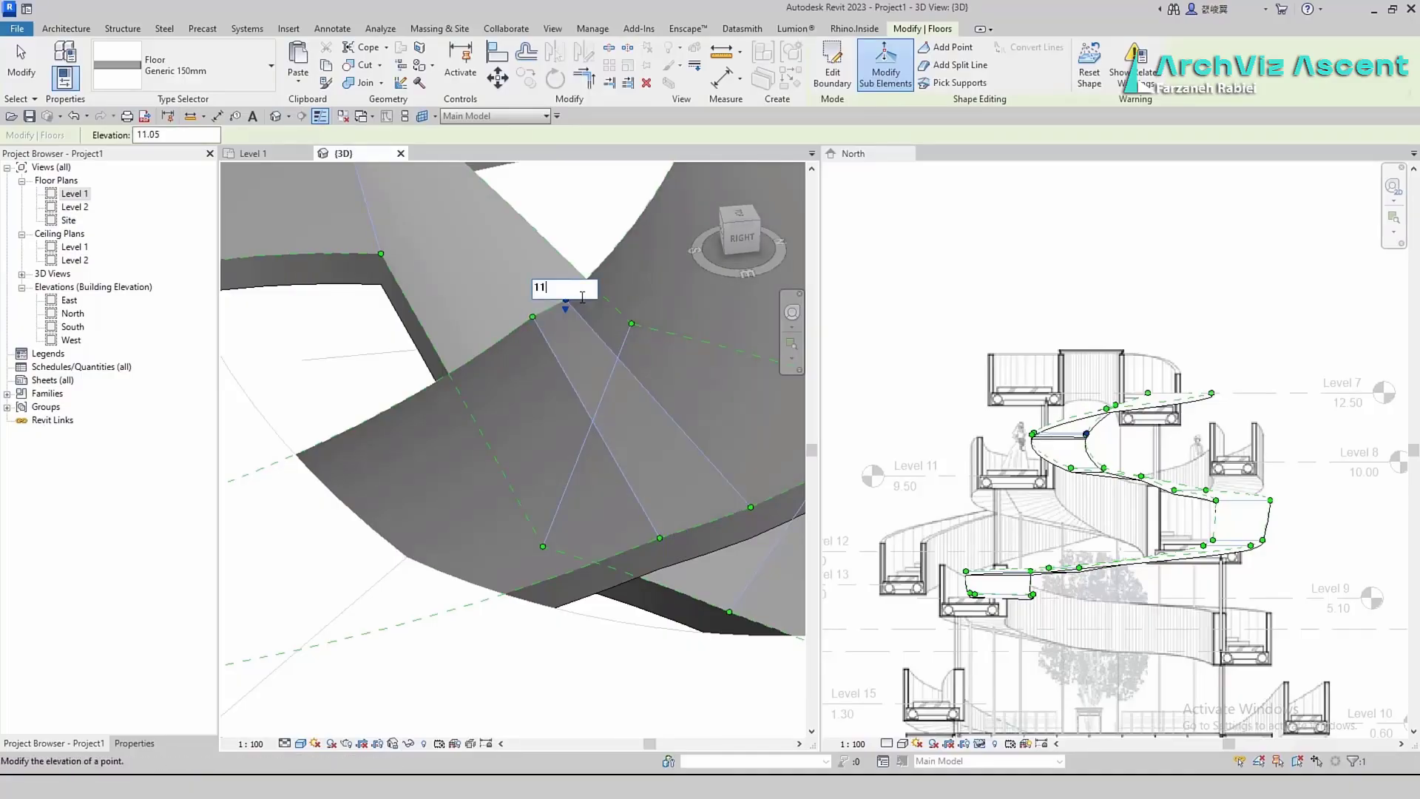
Set the inner and outer end points of the split line beside the 11.00 one to elevation 11.10
text(.10)
key(Return)
scroll(582, 298, down, 1)
click(715, 464)
text(11.10)
key(Return)
Set the inner and outer end points of the split line just below the upper bend to elevation 10
click(953, 65)
shift+middle_drag(703, 464, 485, 348)
scroll(583, 310, up, 1)
key(Escape)
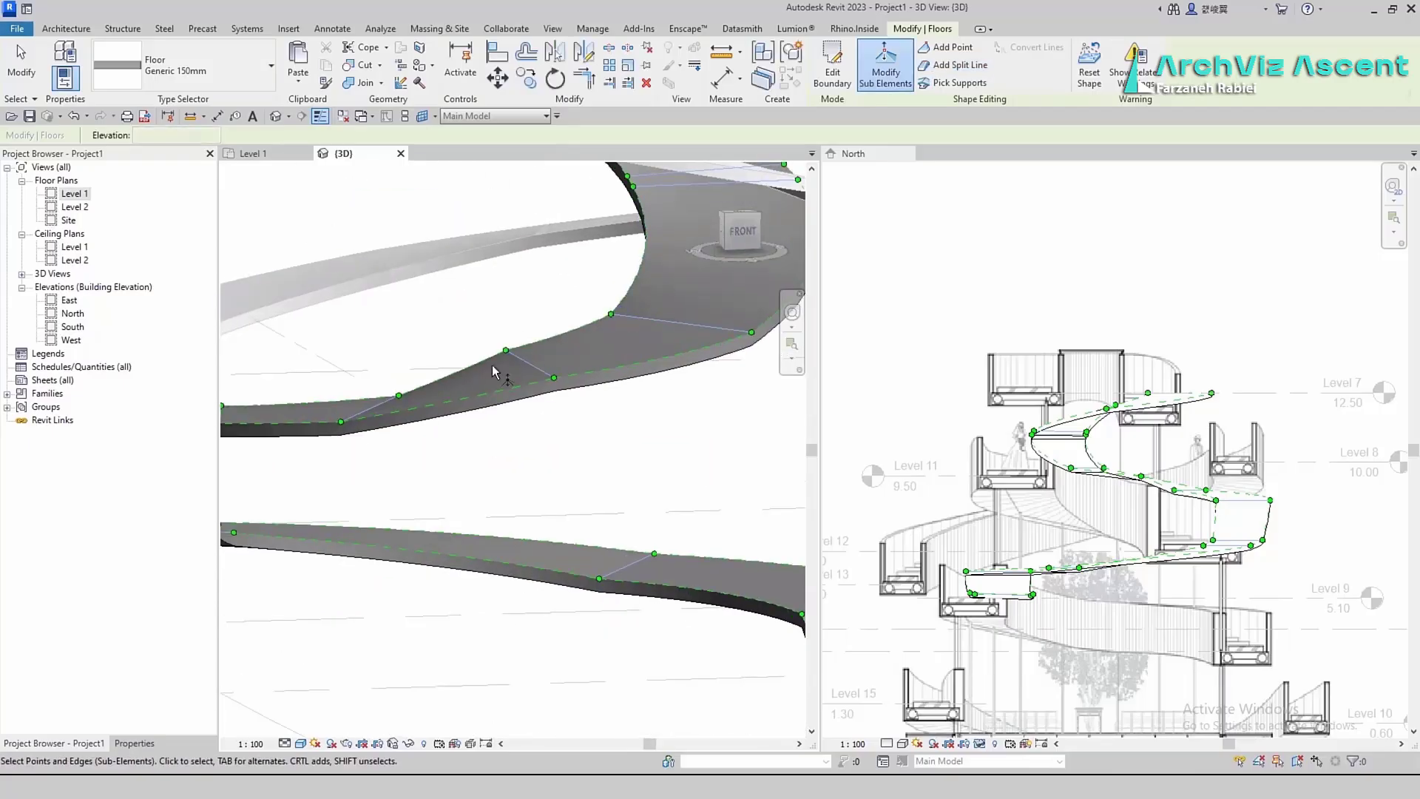
click(610, 314)
click(752, 332)
click(766, 327)
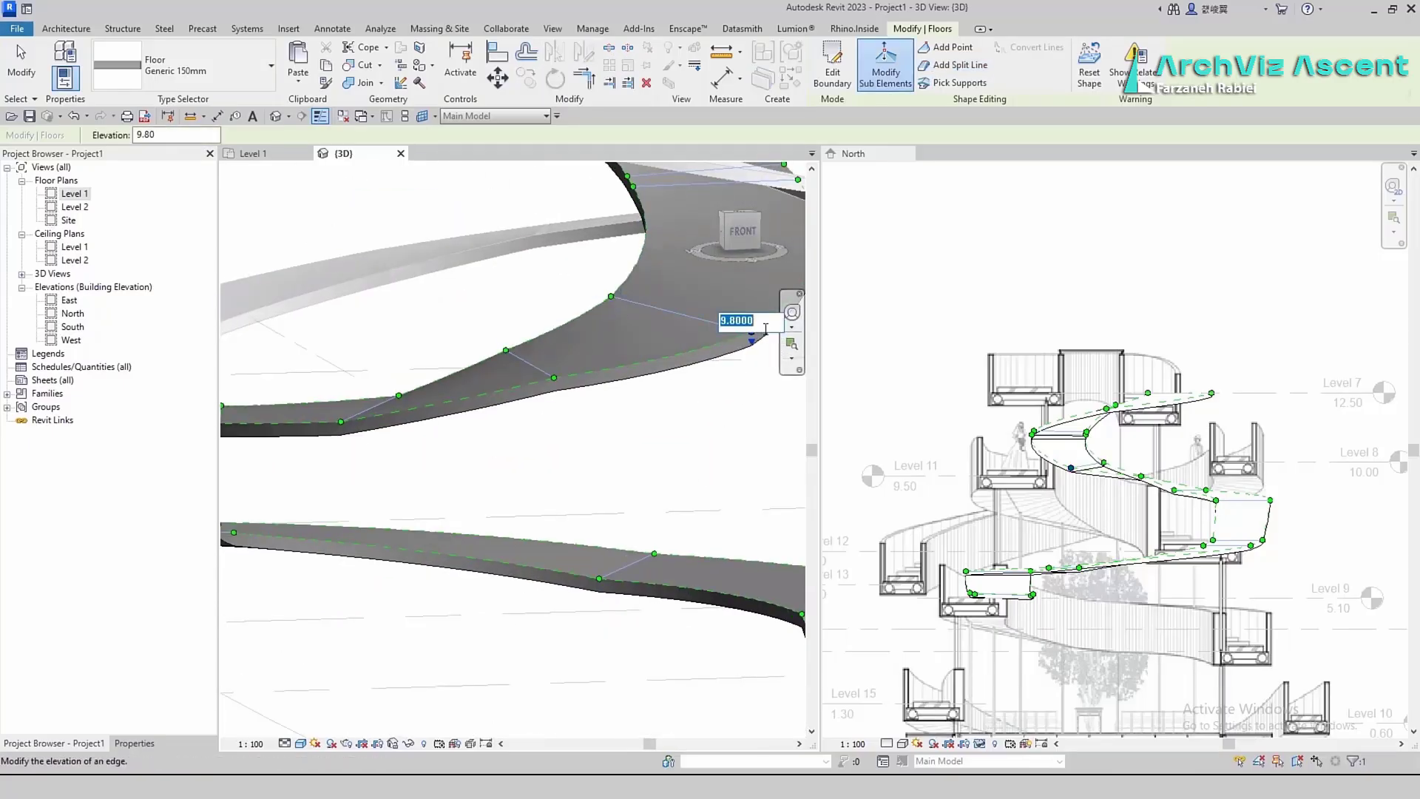
text(10)
key(Return)
Edit the elevations of the end points of the 11.00 split line at the upper bend
scroll(662, 346, down, 1)
scroll(523, 402, up, 1)
shift+middle_drag(523, 402, 660, 183)
scroll(628, 235, up, 2)
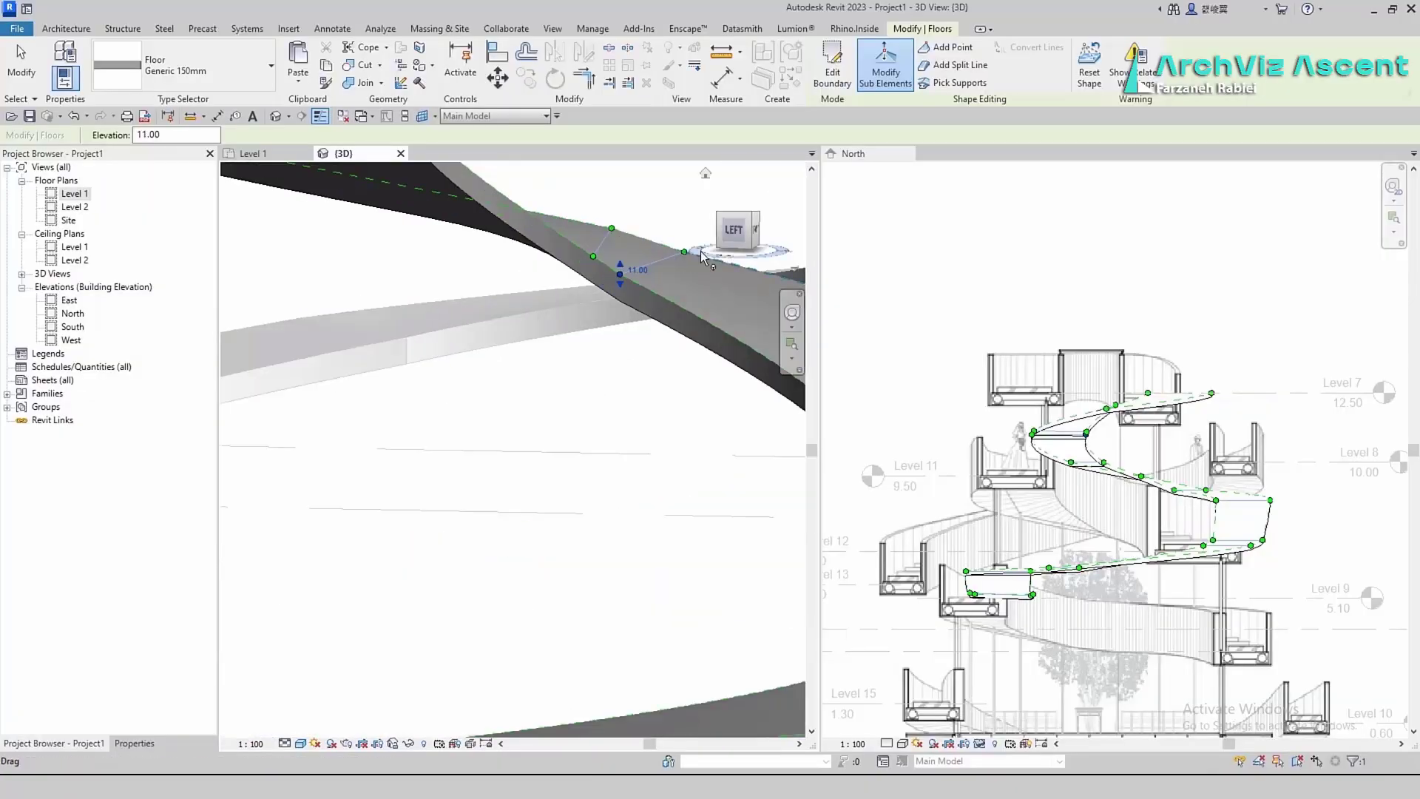
click(620, 274)
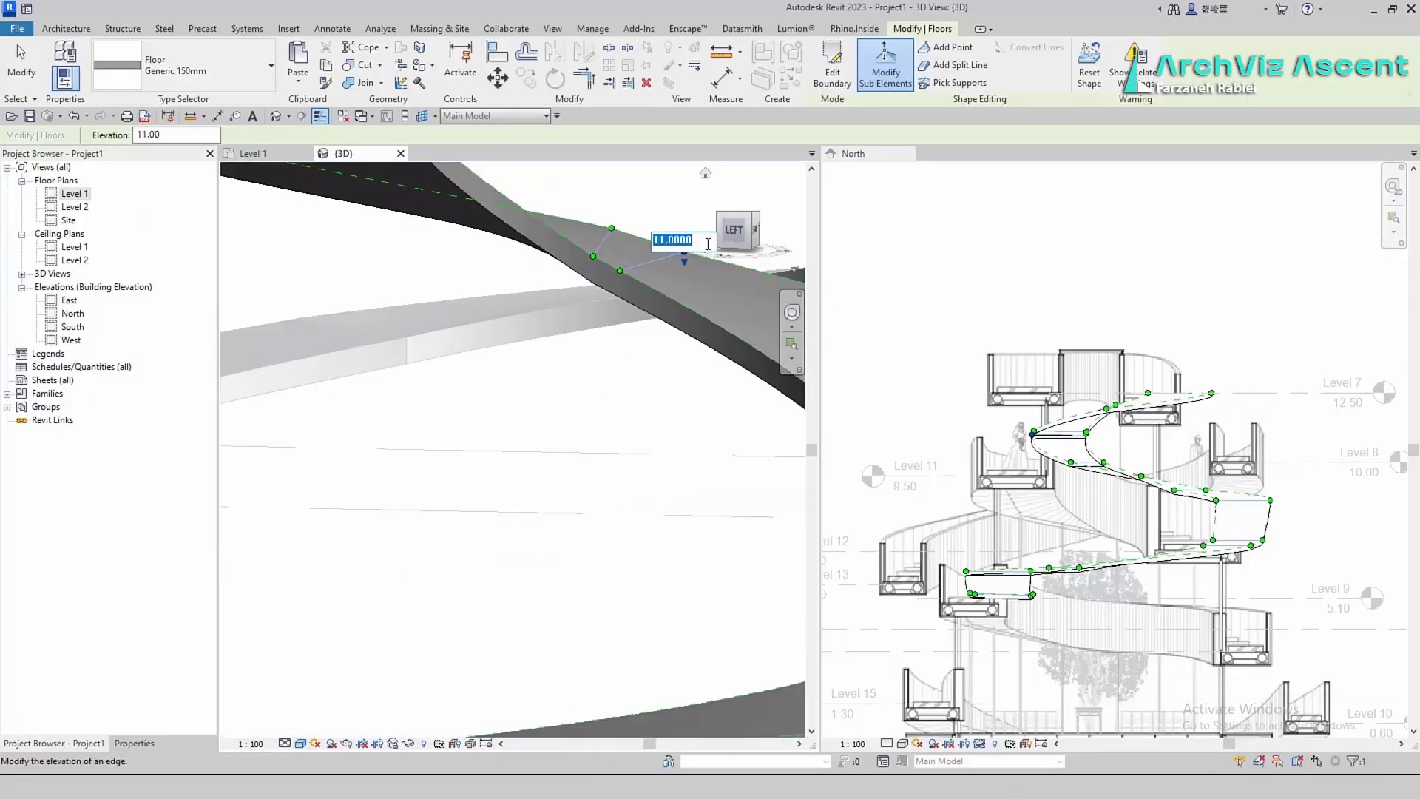
key(Return)
Try elevation 10.5 for the inner end point of the split line below the upper bend, and undo it
scroll(630, 222, down, 4)
shift+middle_drag(630, 222, 436, 458)
scroll(437, 362, up, 2)
click(379, 333)
click(400, 324)
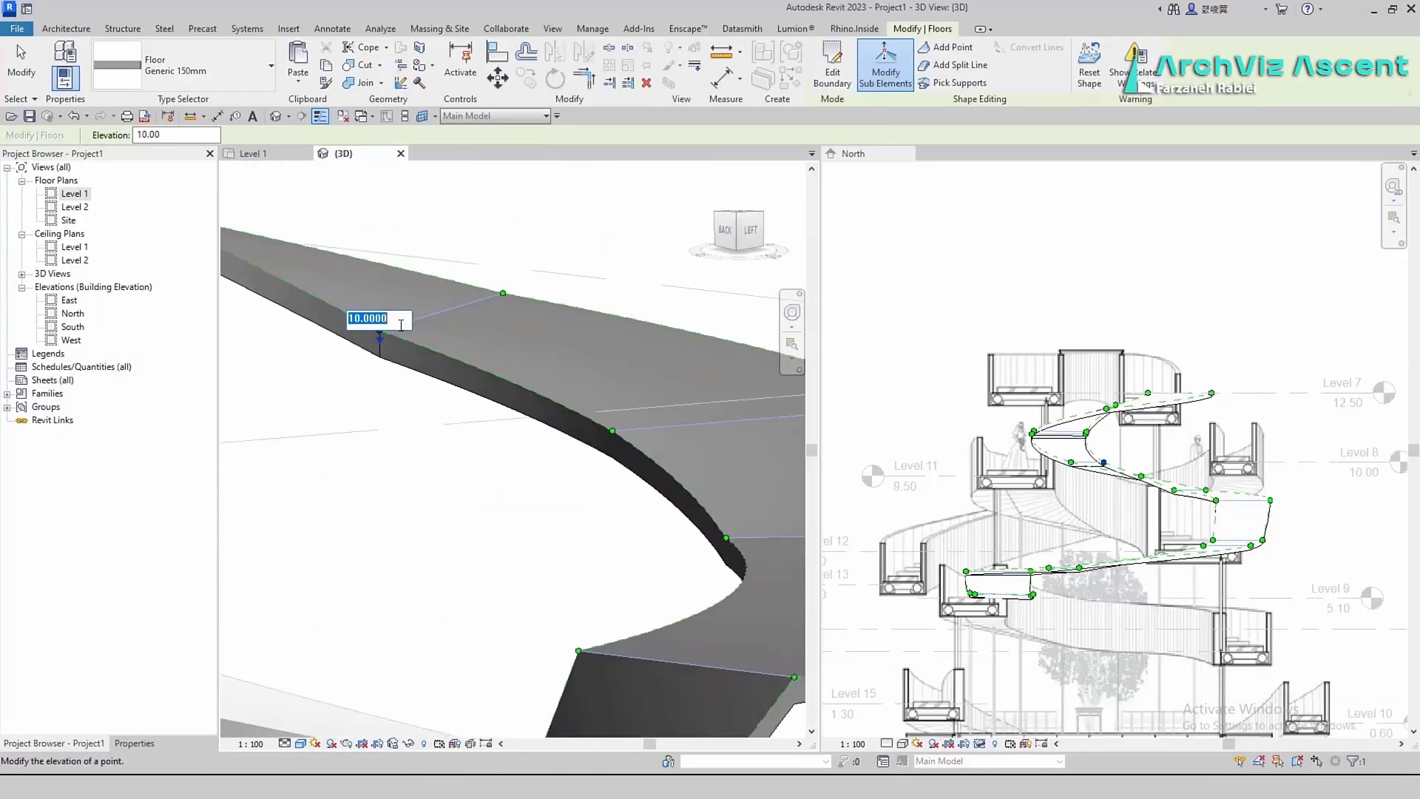
text(10.5)
key(Return)
key(ctrl+z)
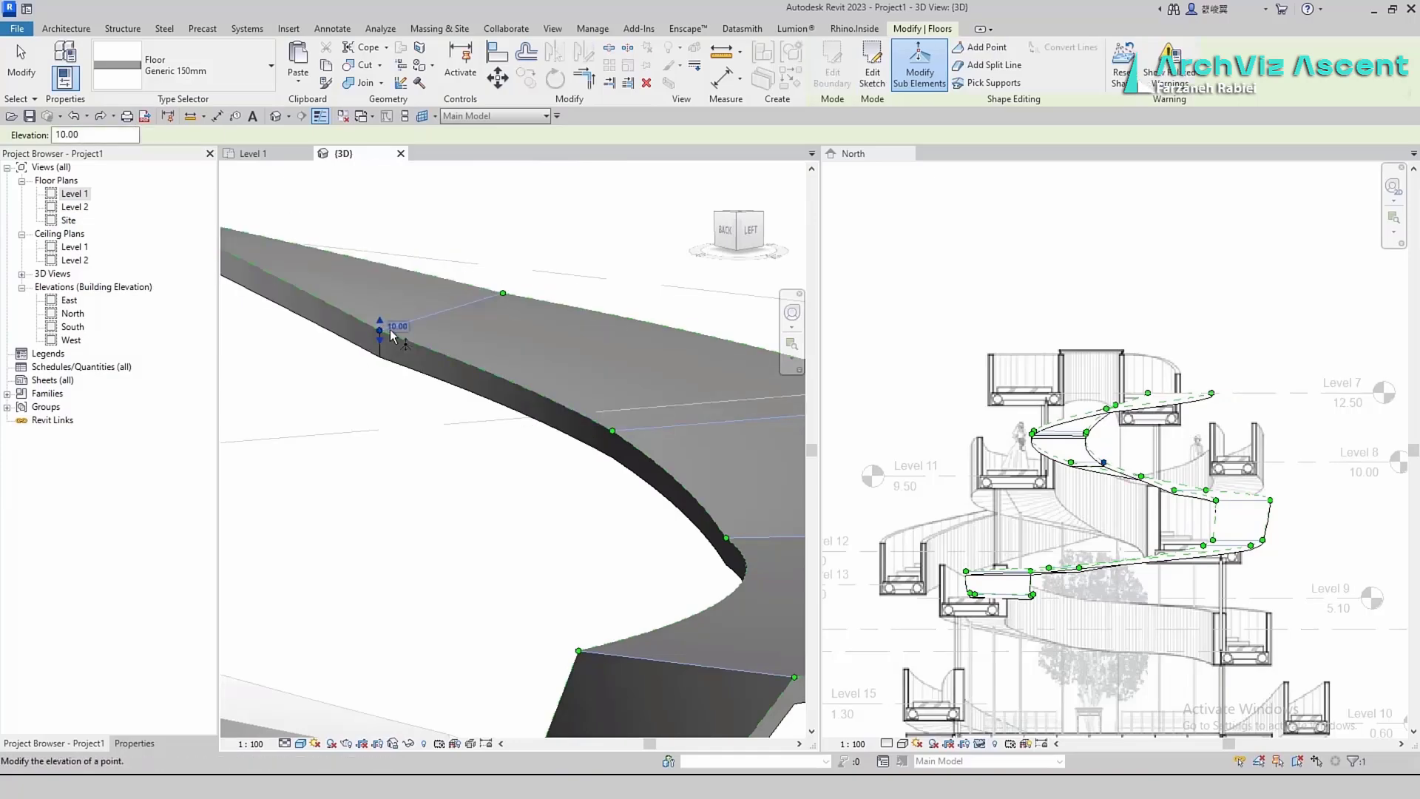
Set the inner and outer end points of the split line below the upper bend to elevation 10.2
text(2)
key(Return)
click(404, 290)
scroll(466, 402, down, 3)
click(502, 321)
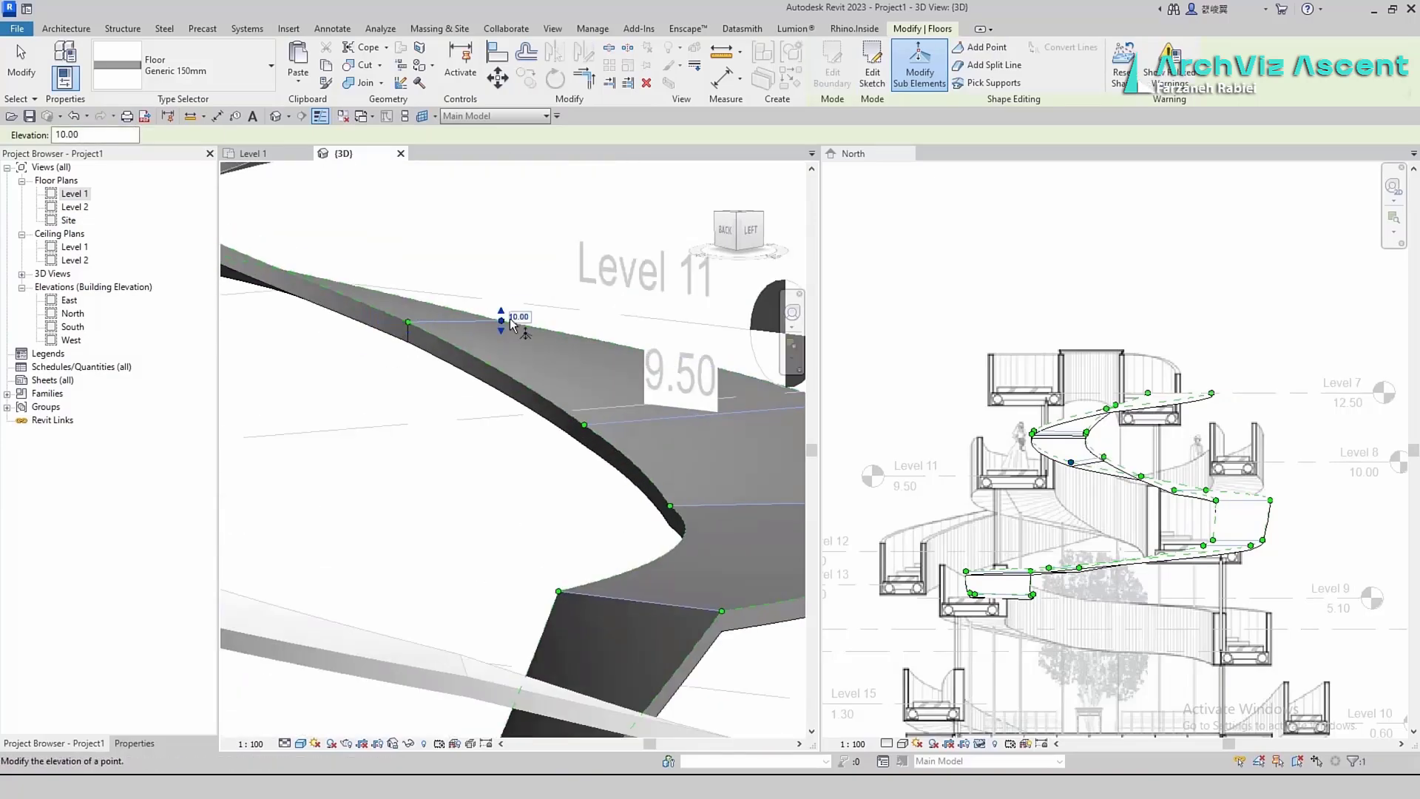
click(511, 318)
text(10.2)
key(Return)
Set the inner and outer end points of the next split line down the ramp, at 9.50, to elevation 9.55
scroll(521, 419, down, 2)
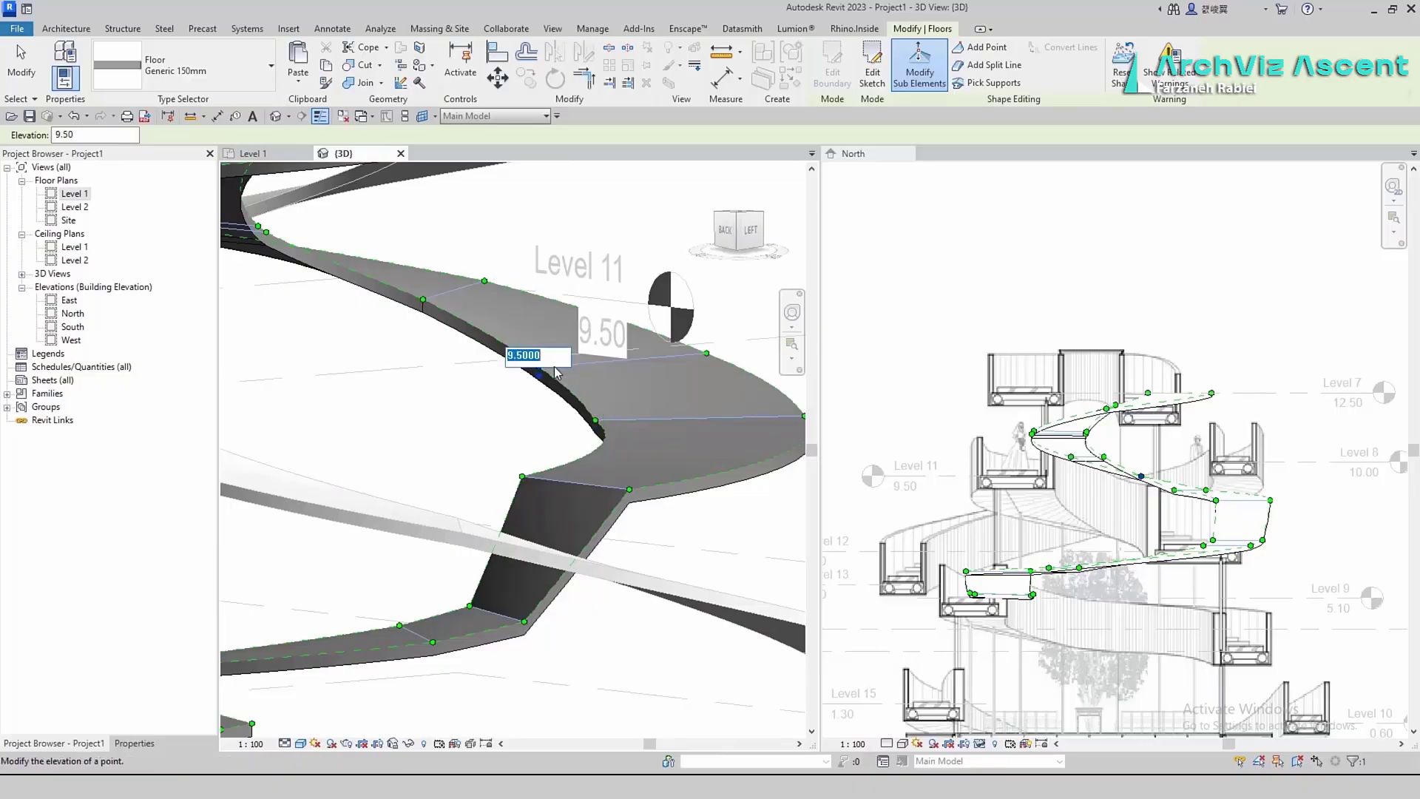
key(Return)
click(706, 353)
scroll(620, 370, down, 5)
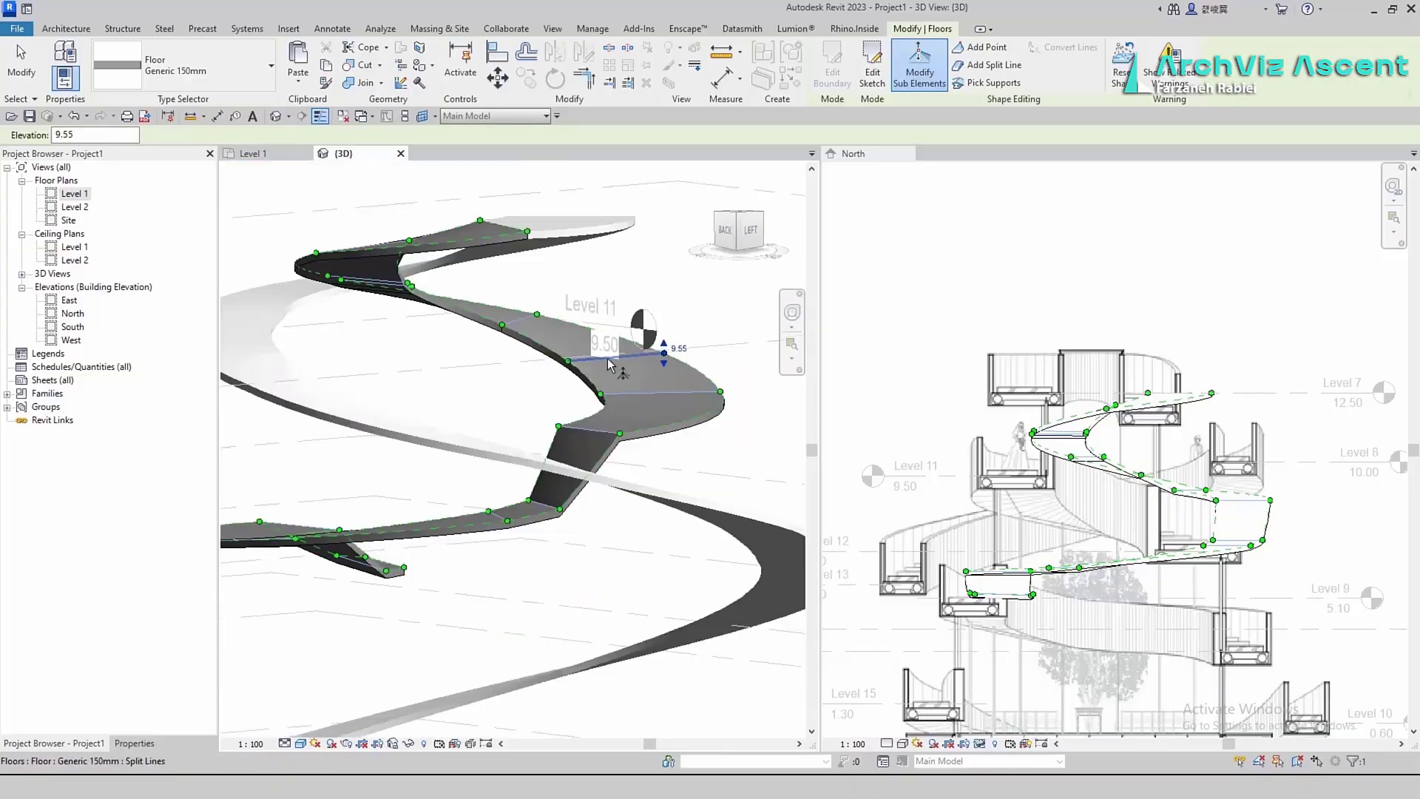
Raise the inner and outer end points of the steep section's split line by hand toward the ramp above
shift+middle_drag(620, 374, 458, 556)
shift+middle_drag(630, 583, 580, 414)
scroll(577, 396, up, 3)
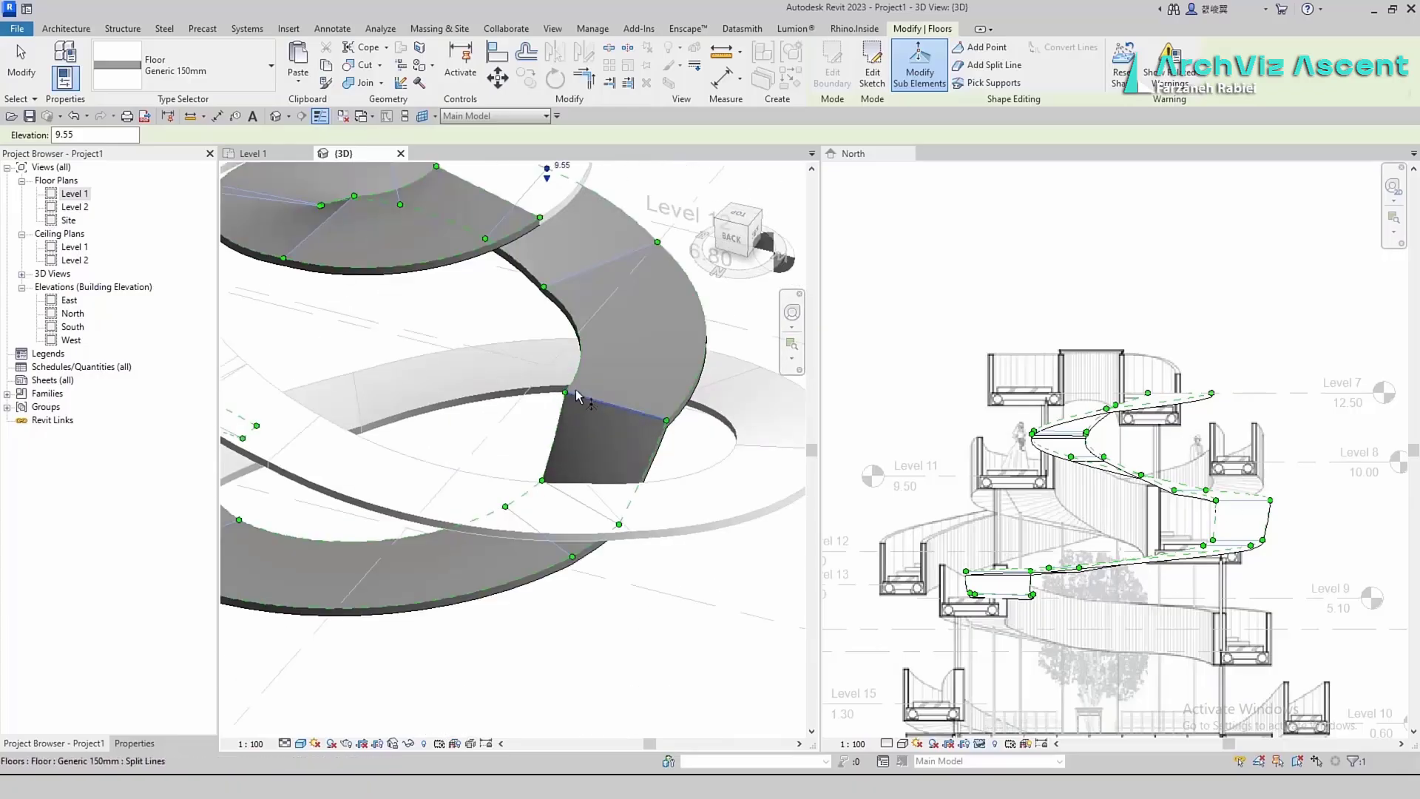
click(545, 480)
scroll(551, 471, up, 2)
drag(542, 458, 544, 393)
scroll(555, 444, down, 1)
shift+middle_drag(657, 596, 612, 529)
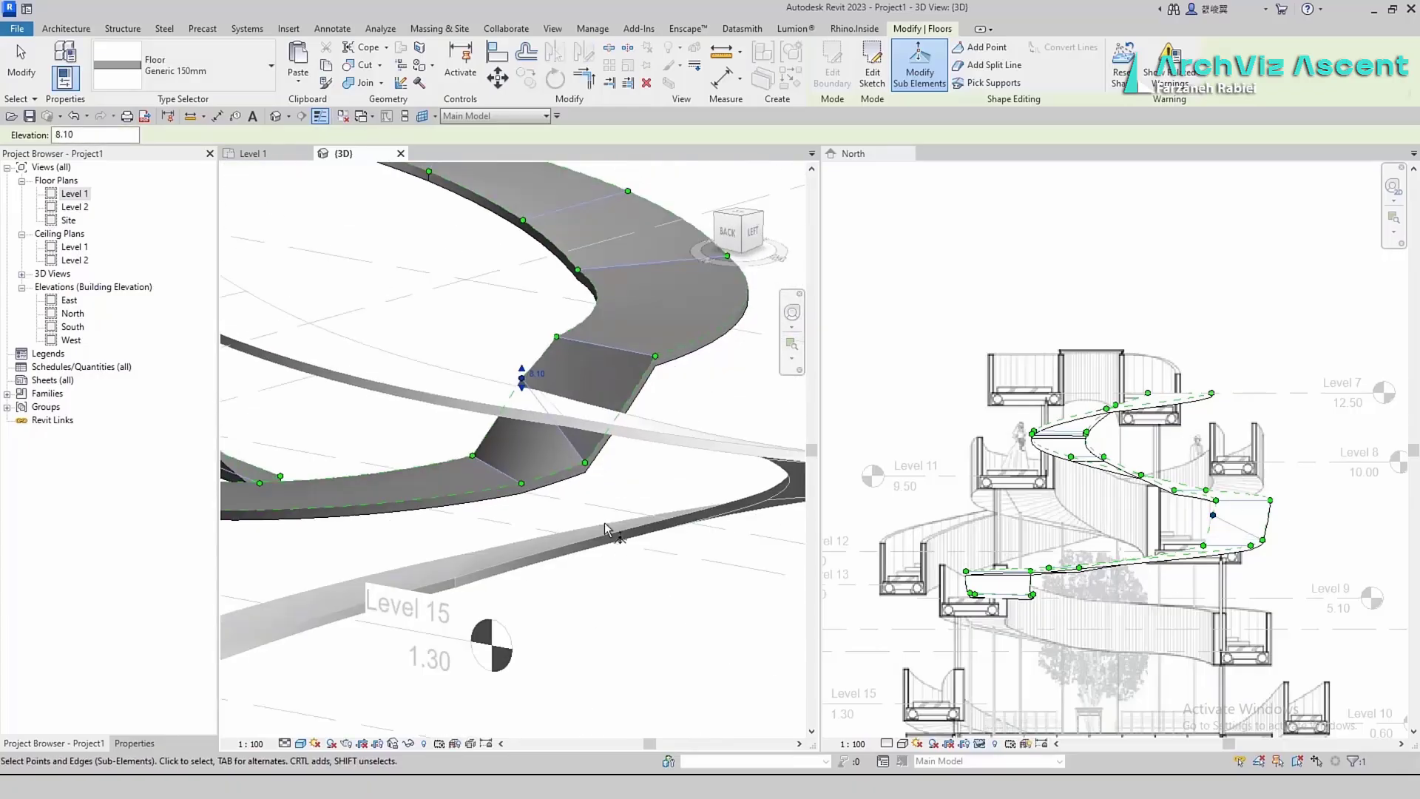
click(585, 465)
drag(584, 474, 522, 359)
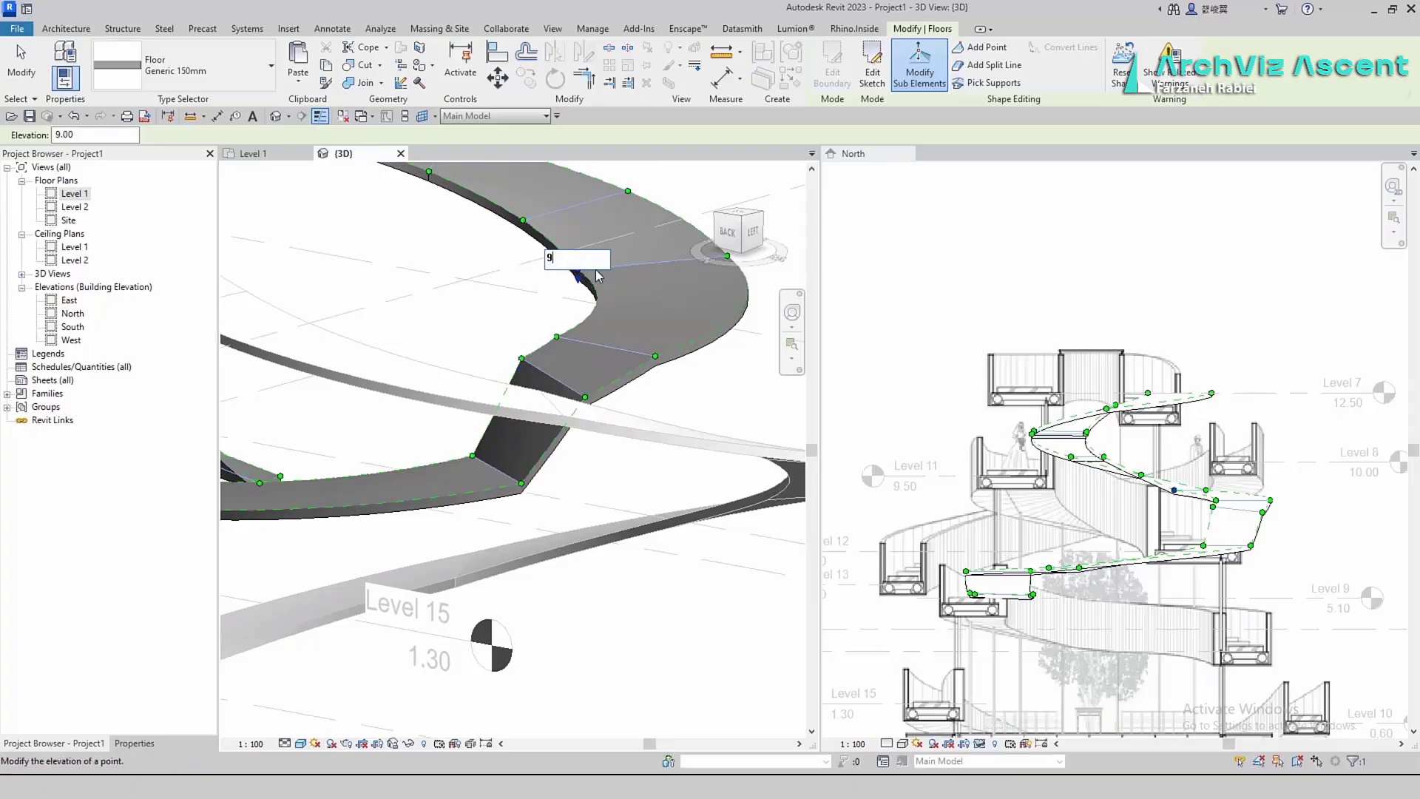
Set the inner end of the split line at the ramp's inner bend to 9.25 and the split line above it to 9.70
key(Return)
shift+middle_drag(594, 363, 628, 340)
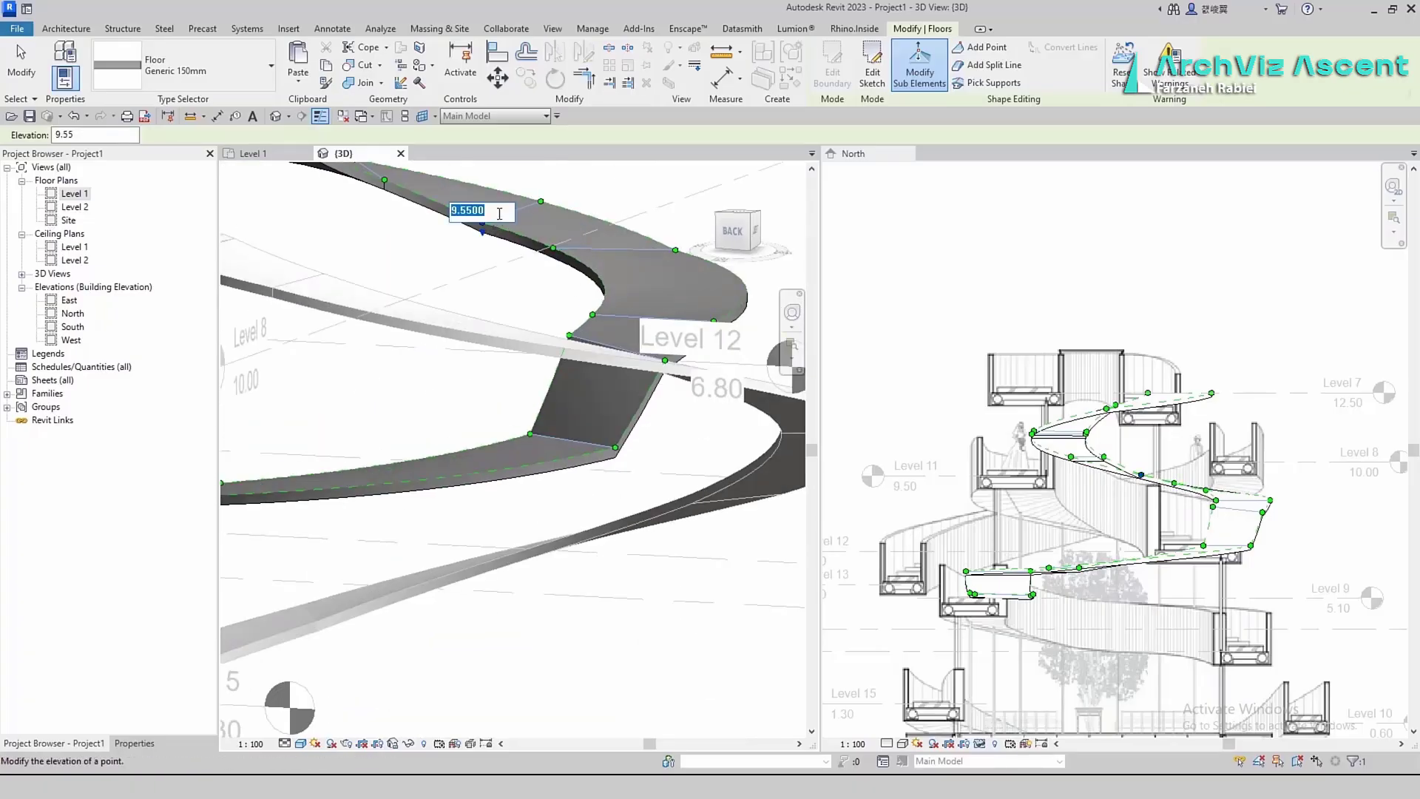
scroll(506, 222, down, 2)
shift+middle_drag(592, 574, 587, 544)
scroll(568, 230, up, 2)
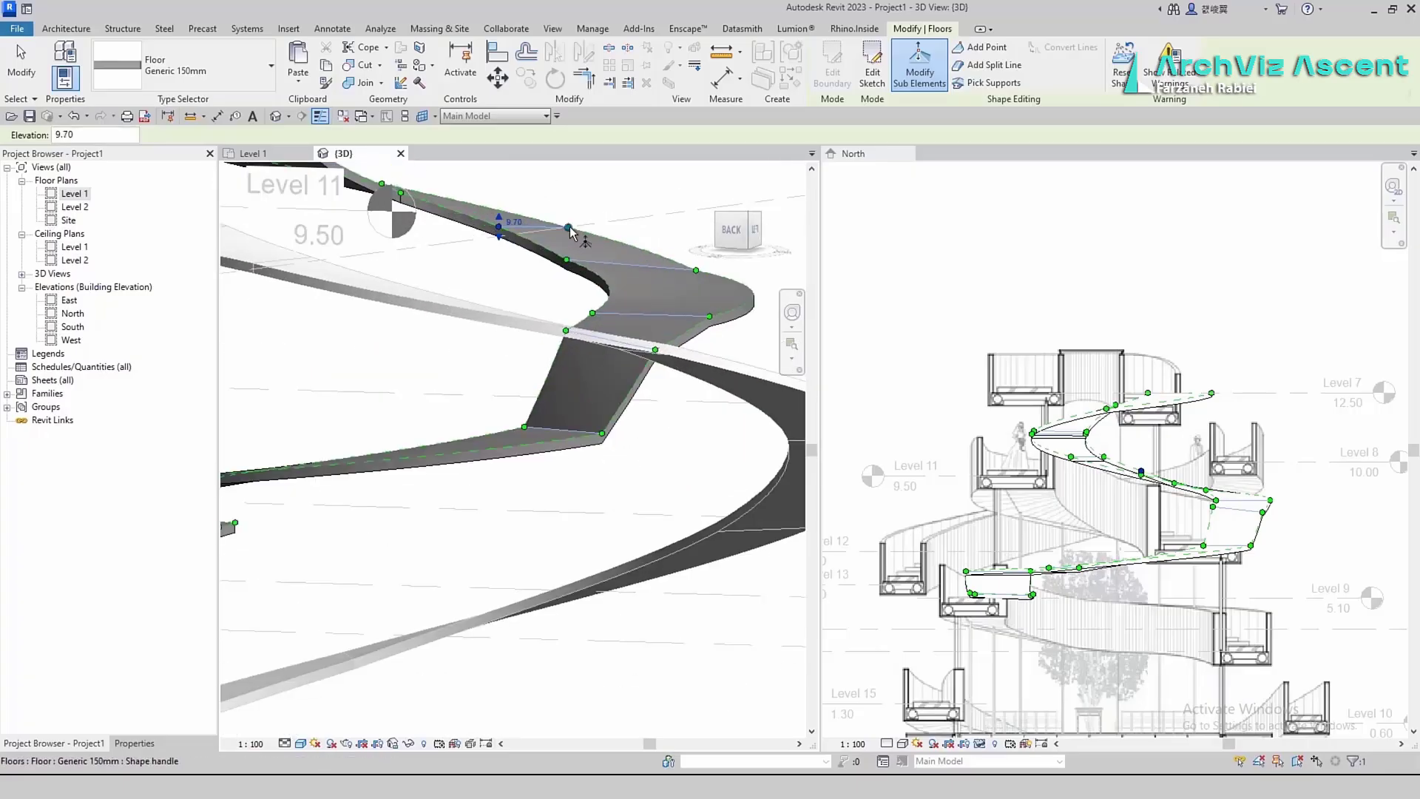
key(Return)
Set the inner and outer end points of the split line at the ramp's inner bend individually to elevation 9.40
scroll(577, 229, down, 3)
shift+middle_drag(414, 325, 255, 341)
click(552, 271)
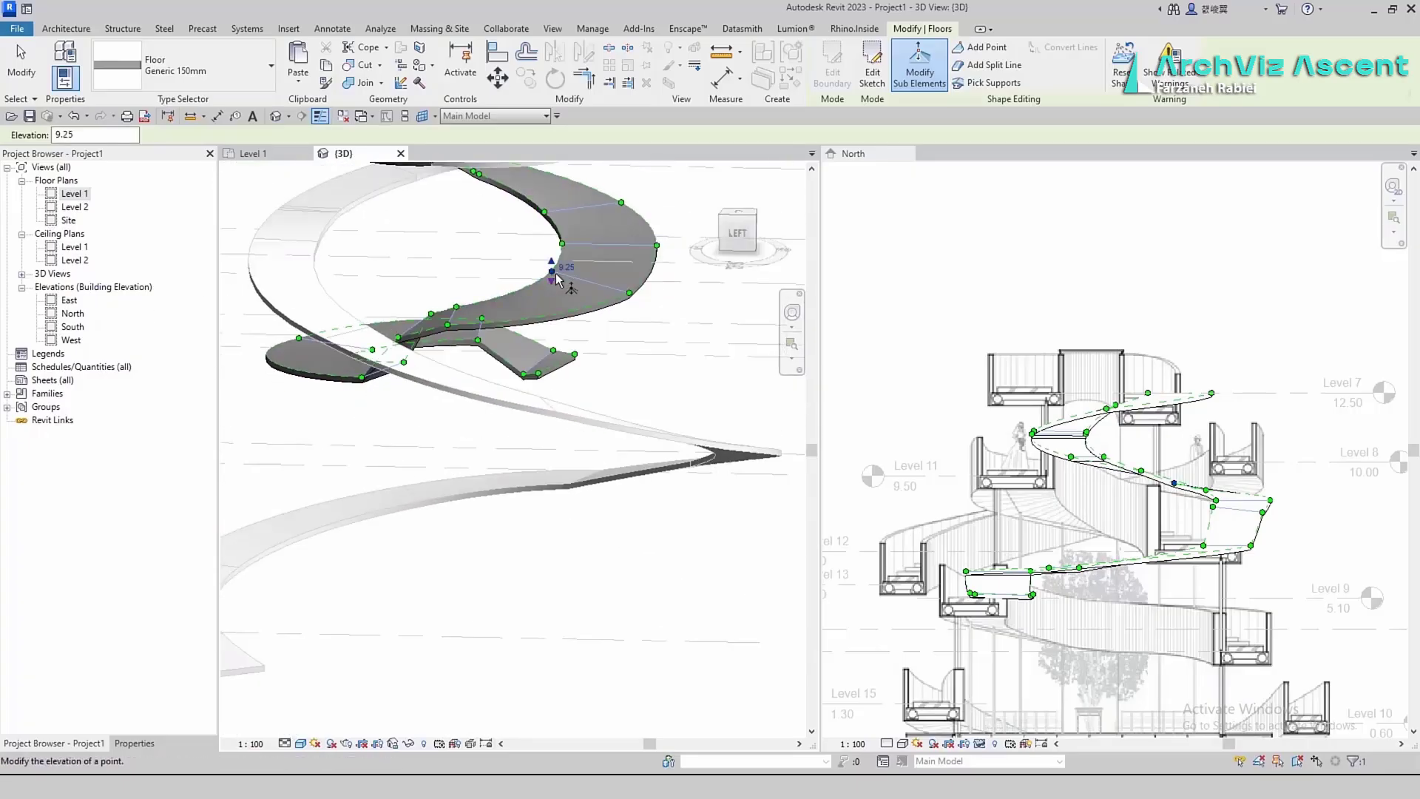
text(9.3)
key(Return)
shift+middle_drag(611, 314, 725, 278)
scroll(595, 274, up, 2)
click(594, 311)
click(614, 293)
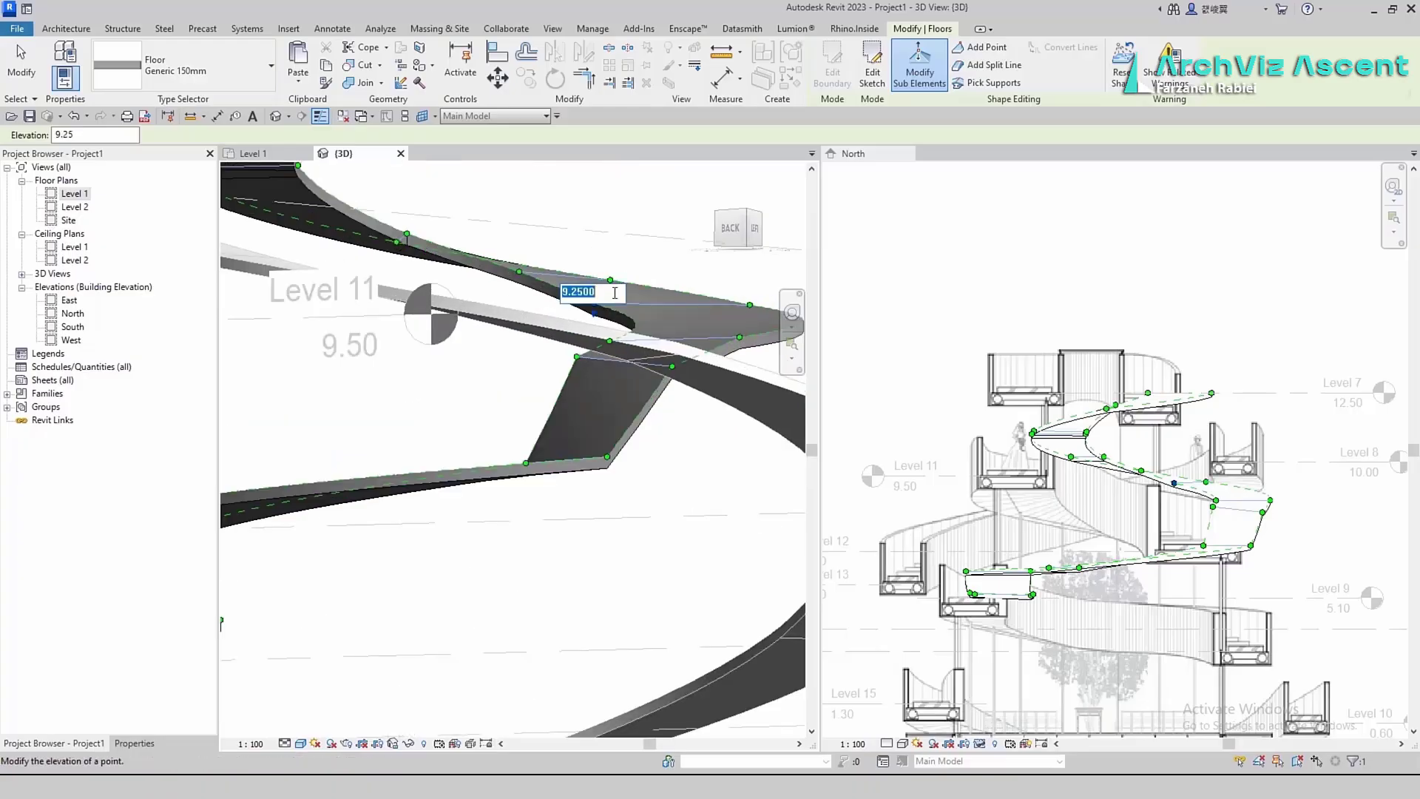
text(9.4)
key(Return)
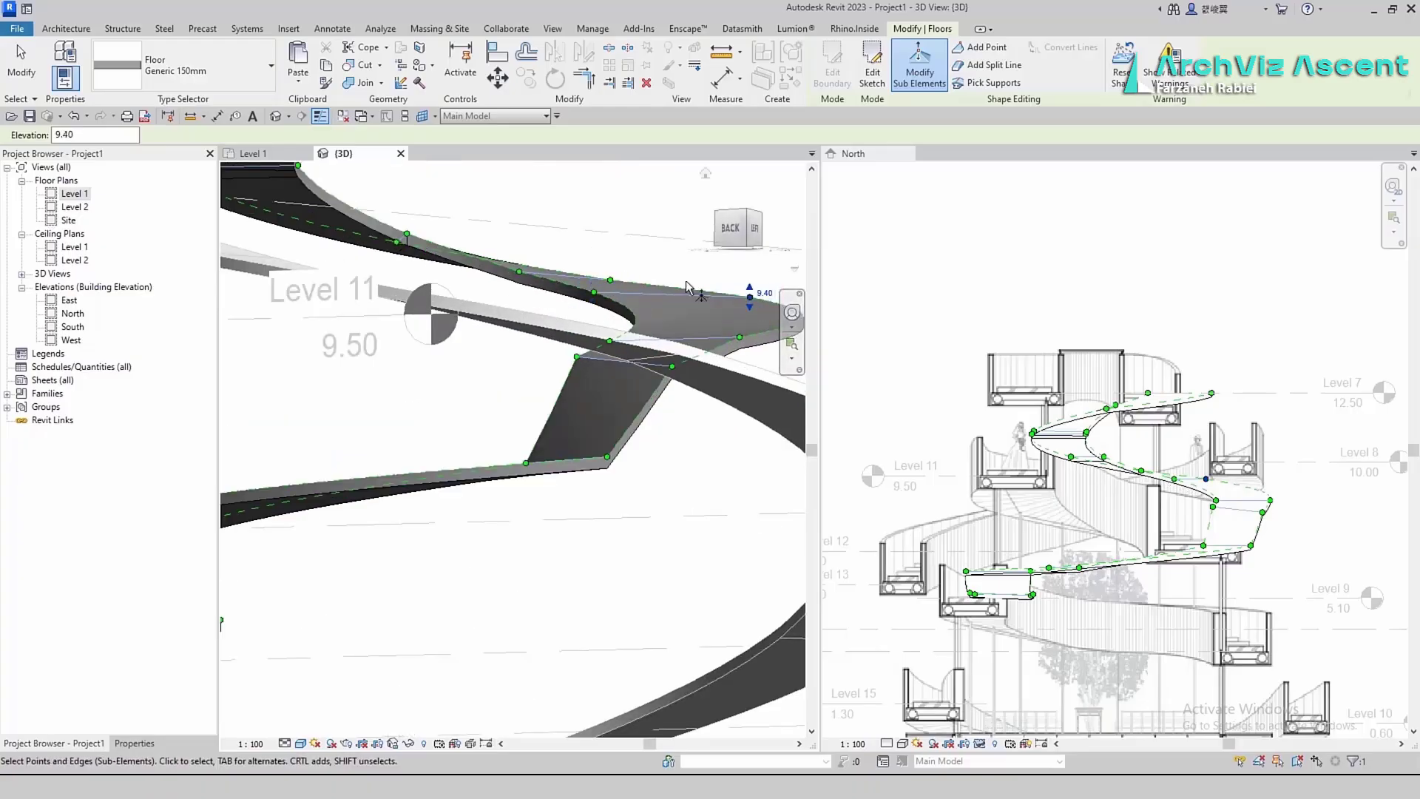
Set the split line at the lower end of the ramp's steep section to elevation 7.80
scroll(694, 291, down, 4)
shift+middle_drag(503, 385, 483, 478)
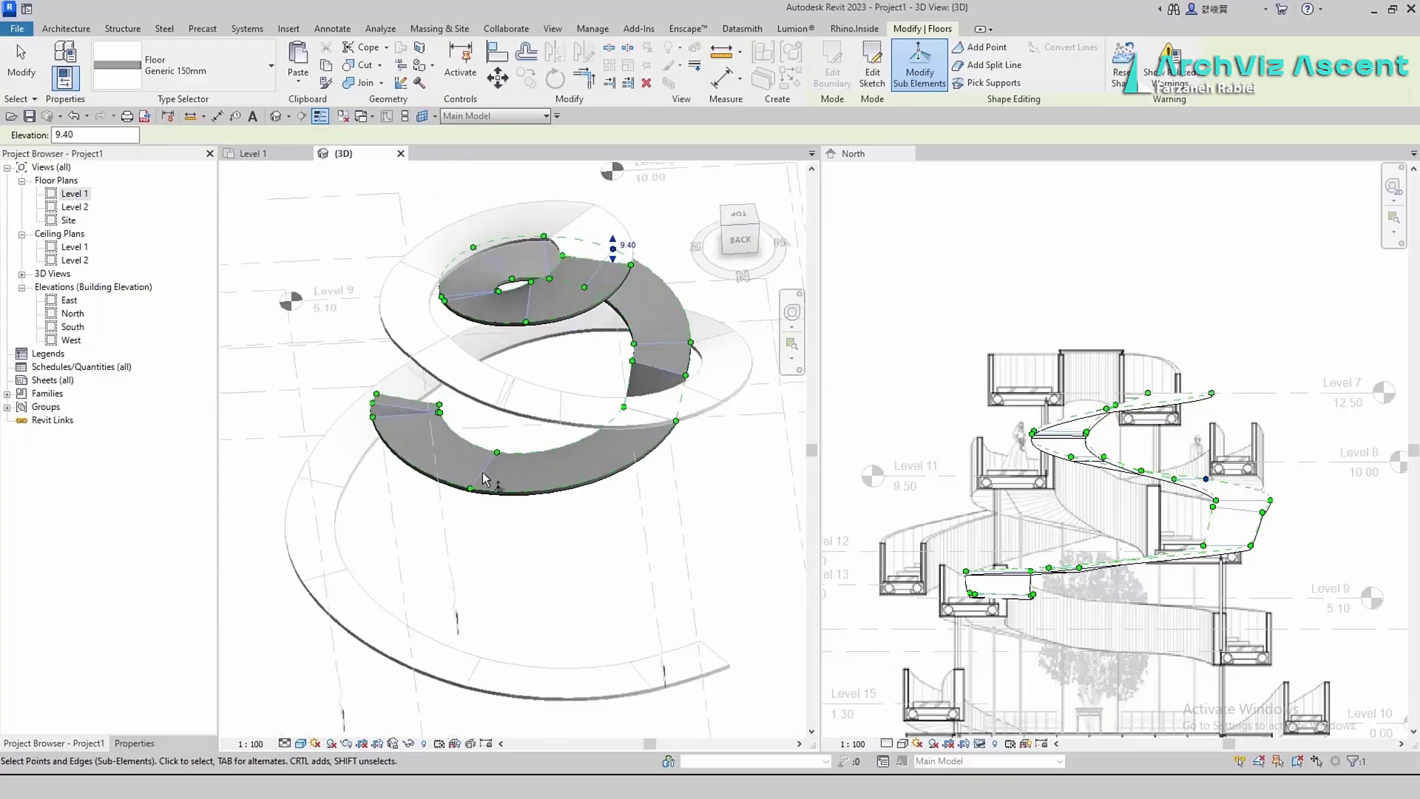
scroll(596, 529, down, 1)
shift+middle_drag(605, 539, 642, 466)
scroll(636, 444, up, 2)
click(633, 435)
click(642, 427)
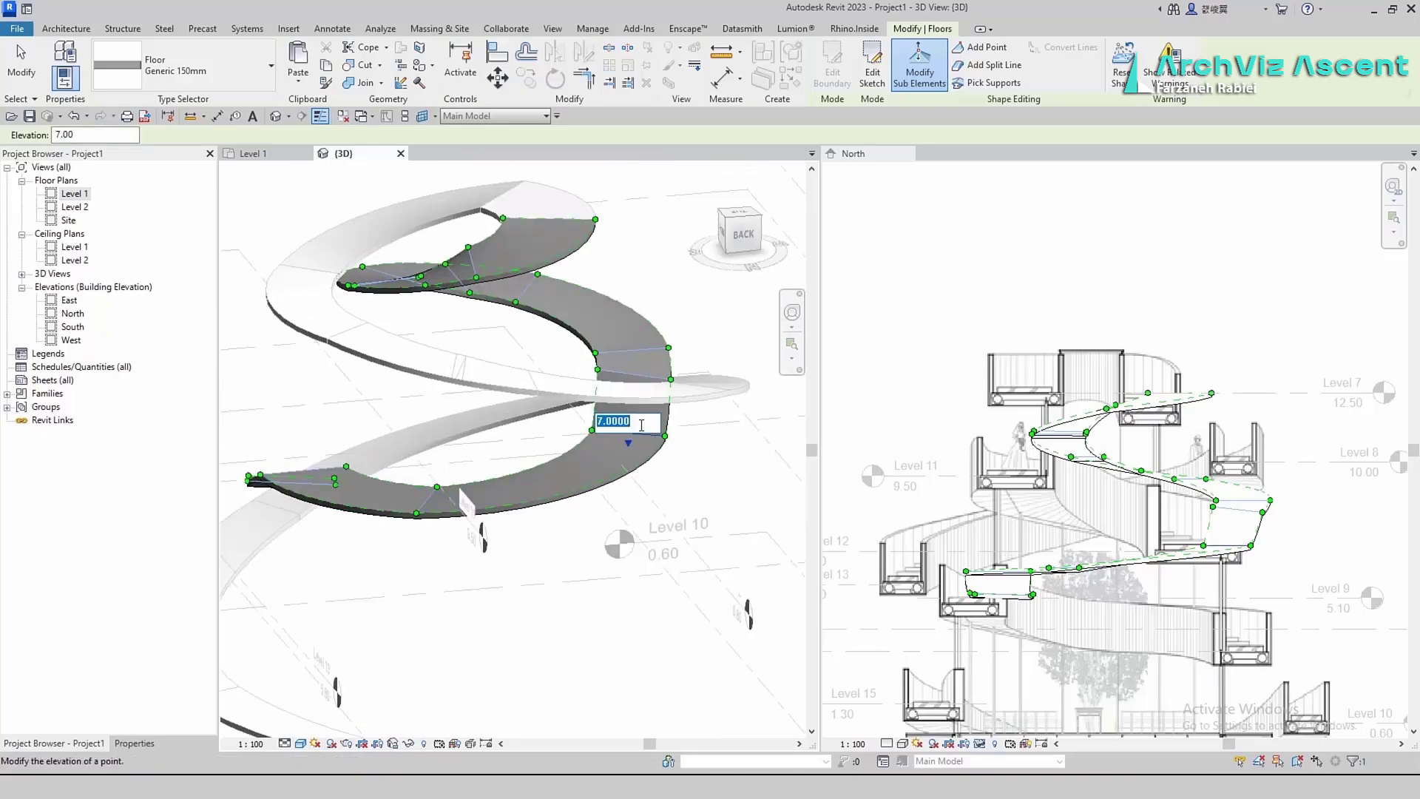
text(7.5)
key(Return)
text(.8)
key(Return)
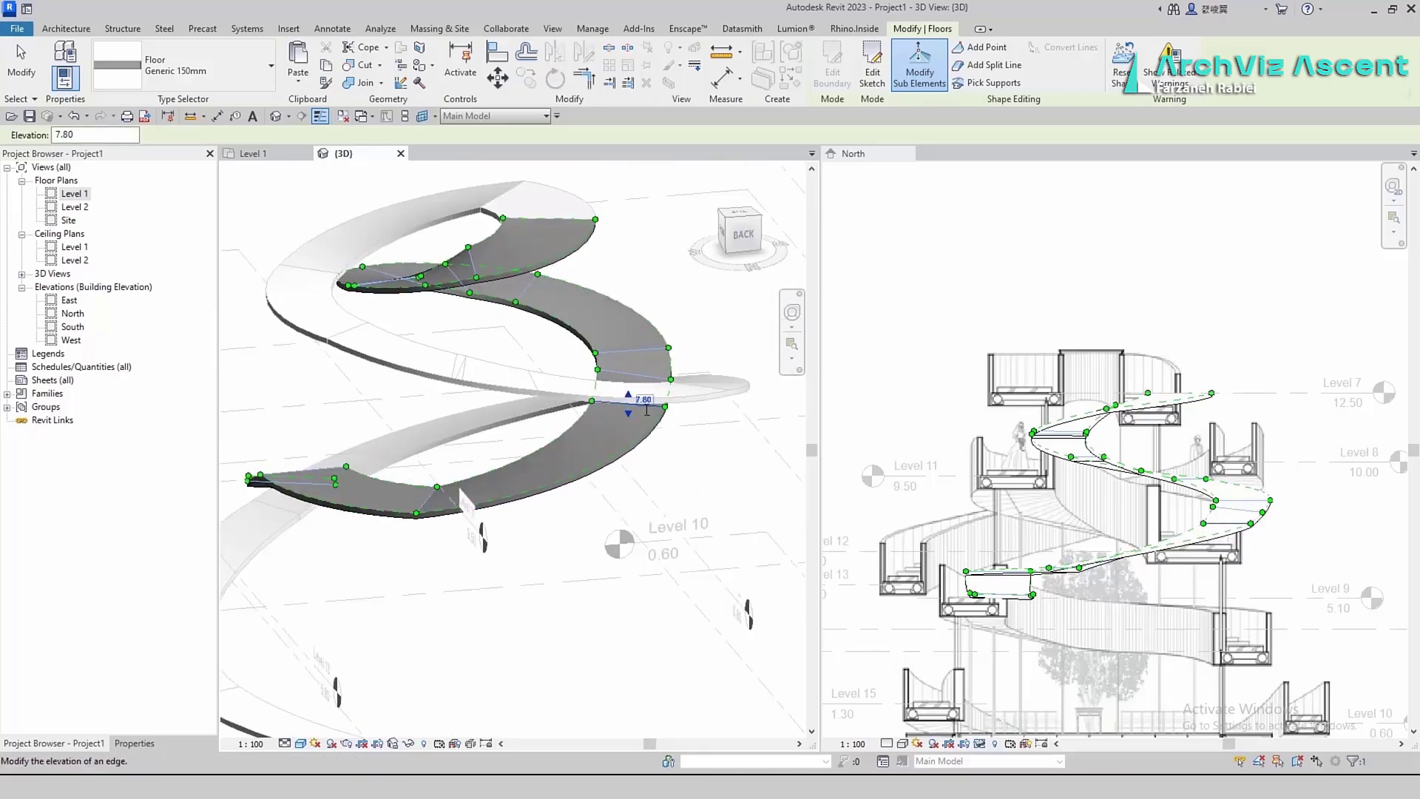
Raise the split line at the steep section's lower end to elevation 8.1
scroll(644, 411, down, 3)
shift+middle_drag(570, 499, 690, 453)
scroll(562, 385, up, 3)
click(558, 384)
scroll(558, 384, up, 2)
click(580, 385)
shift+middle_drag(492, 439, 558, 416)
click(568, 446)
click(564, 435)
text(8.05)
key(Return)
key(Return)
click(555, 414)
click(561, 411)
text(4)
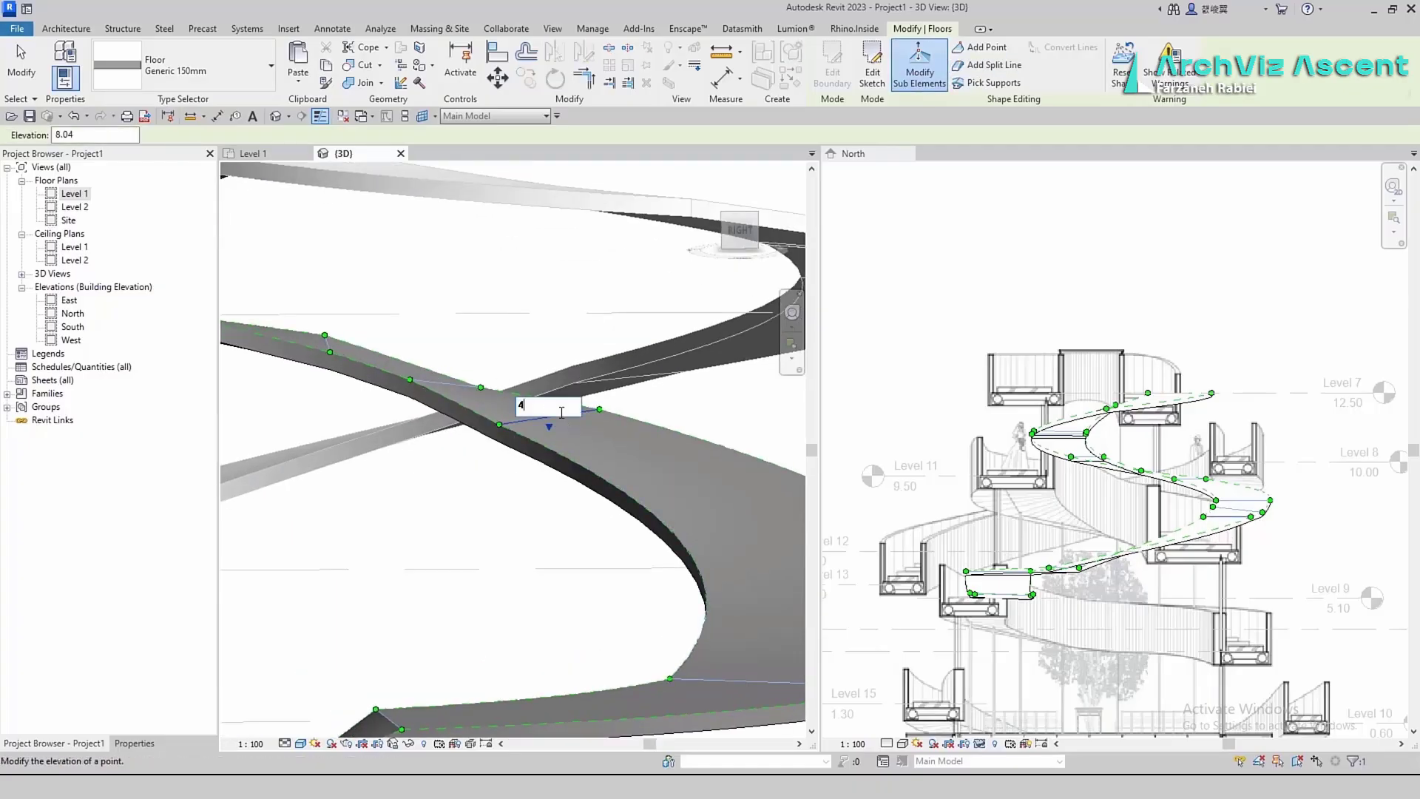
text(8.1)
key(Return)
Set the next split line up the ramp to elevation 8.3
text(8.4)
key(Return)
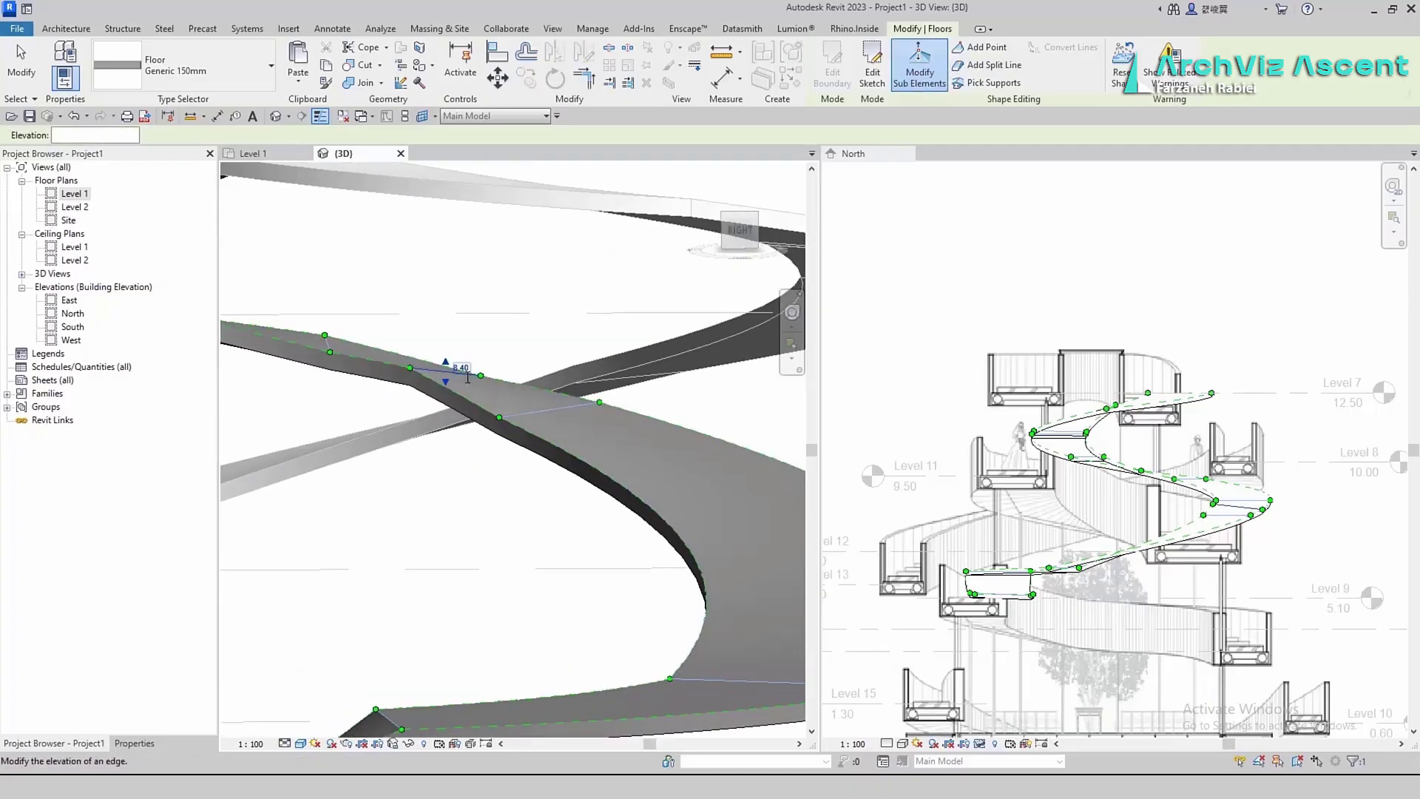
text(8.3)
key(Return)
Set the inner end point of the following split line up the ramp to elevation 8.63
shift+middle_drag(612, 443, 370, 502)
scroll(414, 495, down, 3)
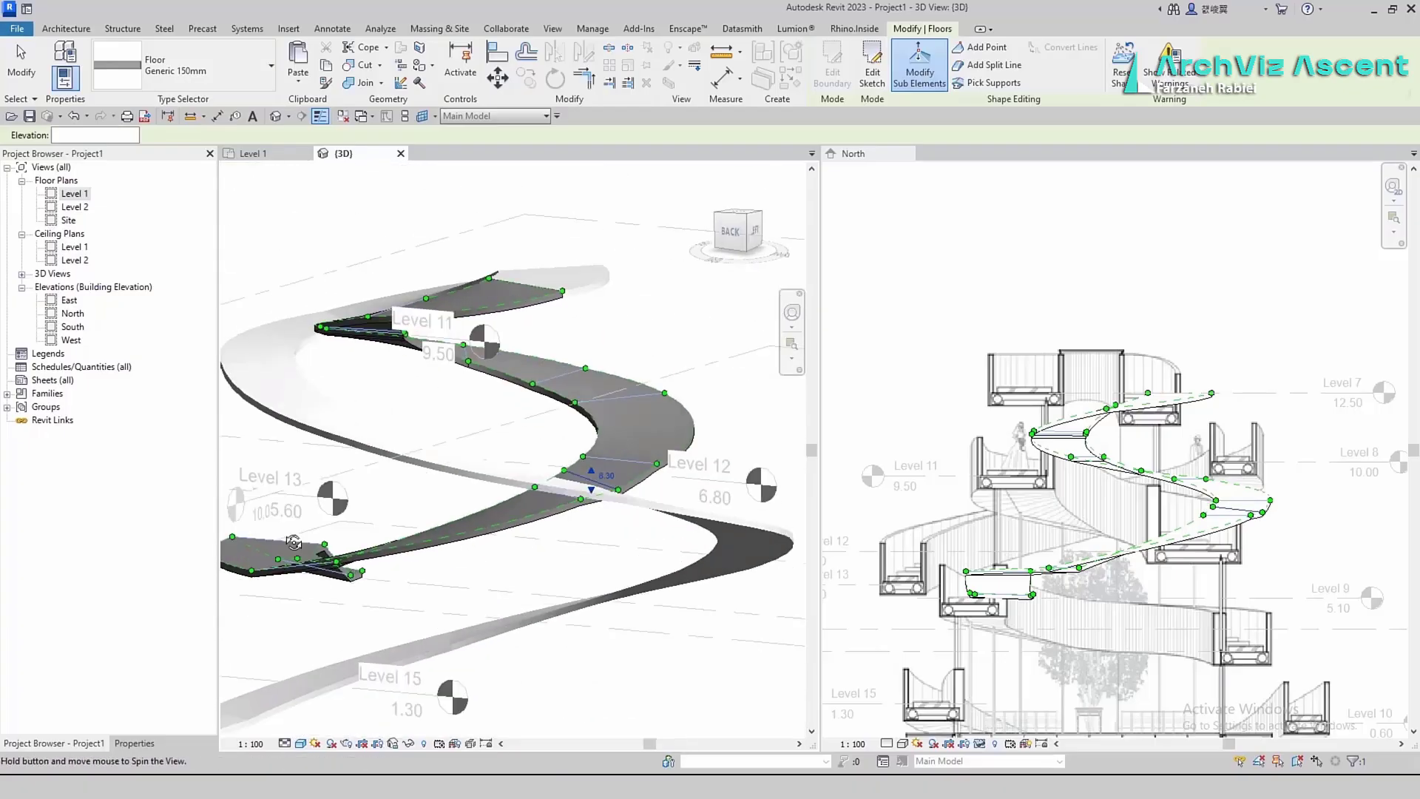
scroll(606, 480, up, 3)
scroll(555, 520, up, 2)
click(555, 508)
click(574, 510)
text(8.63)
key(Return)
click(593, 388)
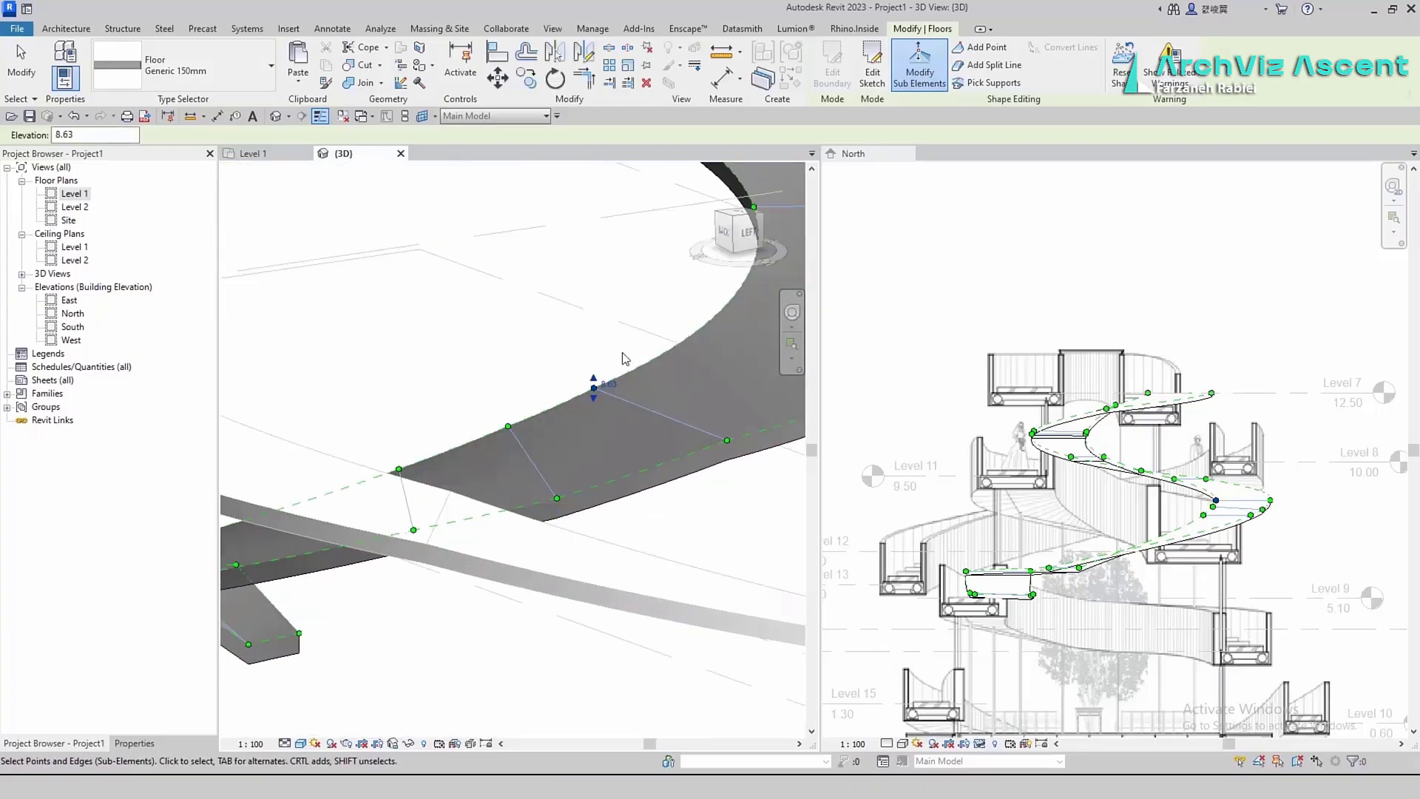
Lower the split line nearest the ramp's bottom landing in two passes, first to elevation 5.8
scroll(651, 459, down, 3)
shift+middle_drag(636, 532, 708, 514)
scroll(630, 545, up, 1)
click(623, 525)
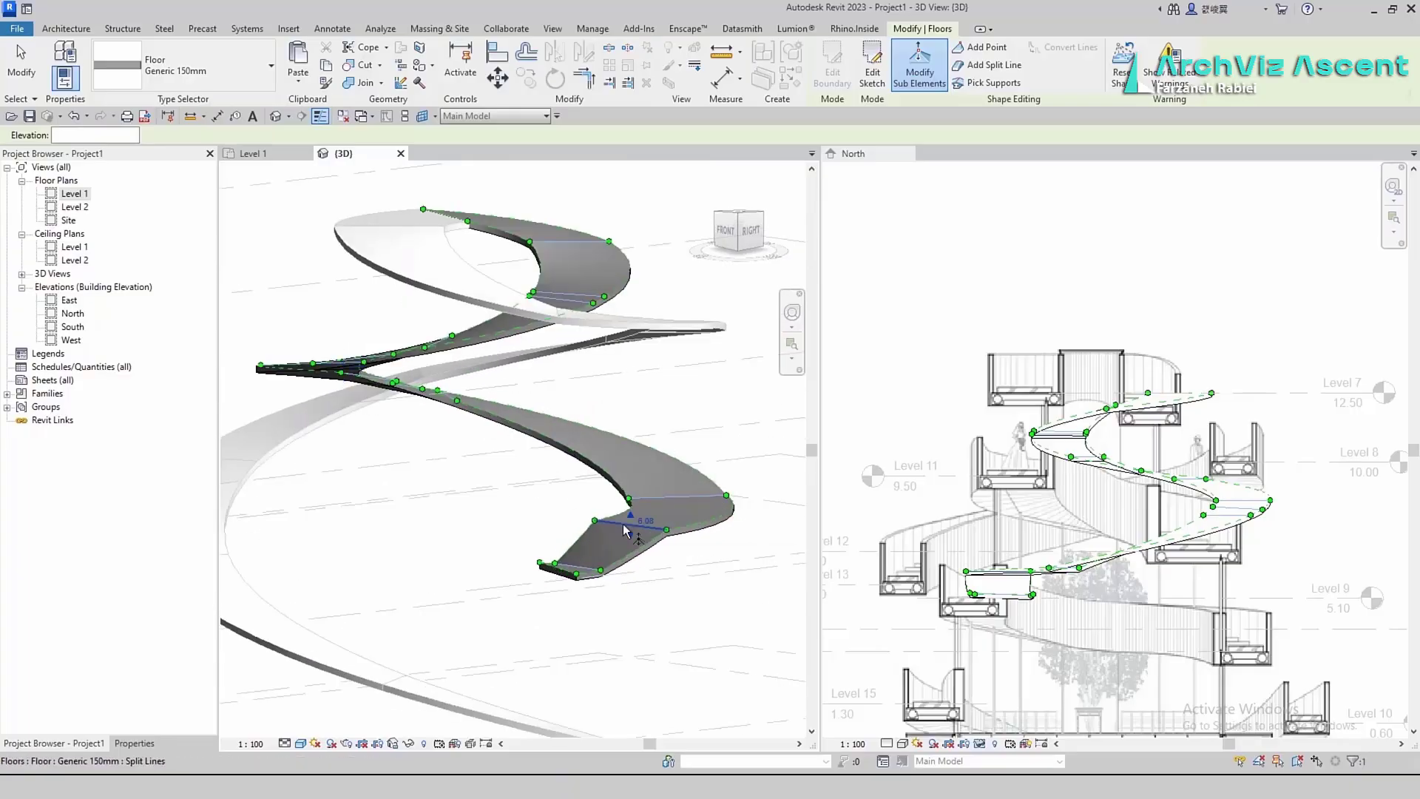
click(652, 518)
text(5.8)
key(Return)
scroll(589, 613, up, 2)
click(662, 494)
text(5)
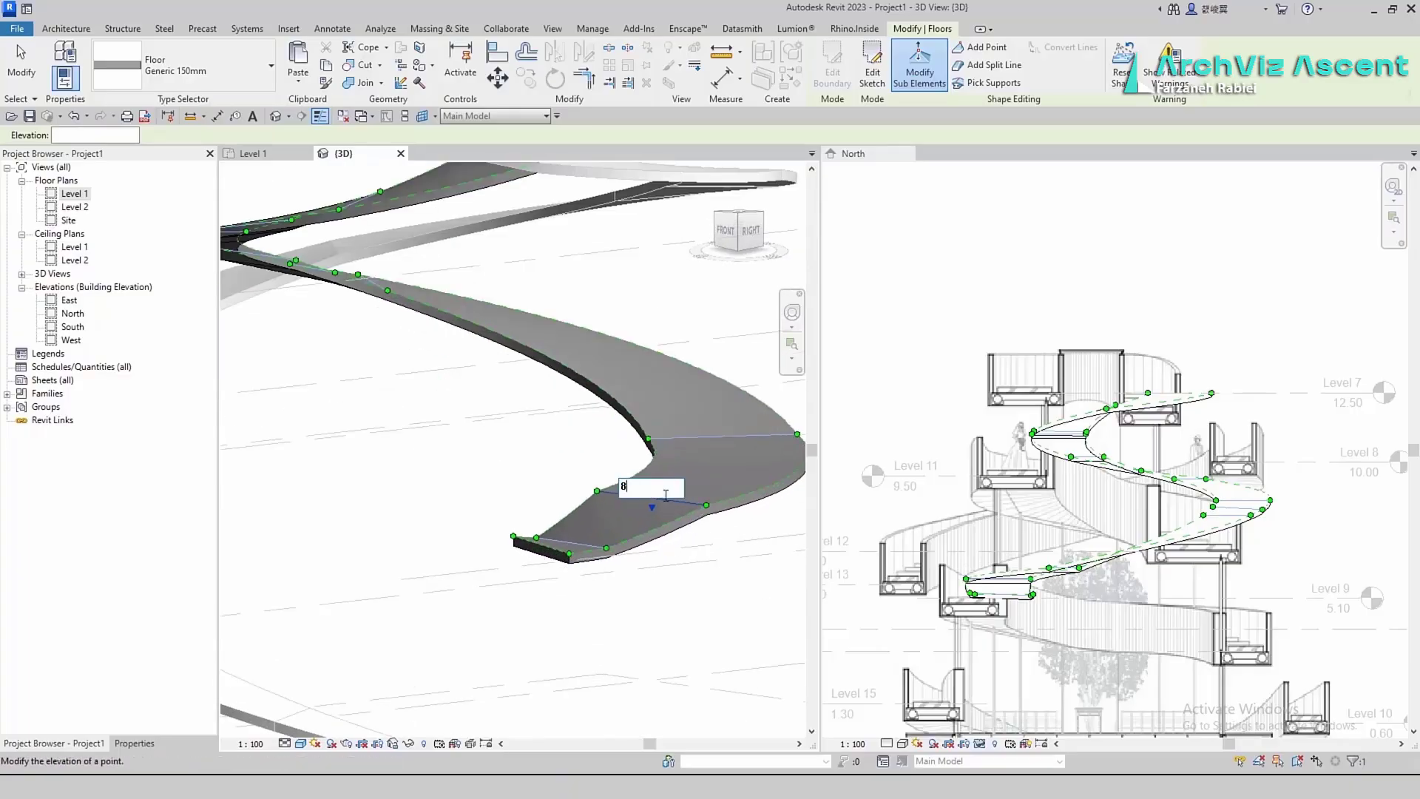
key(Return)
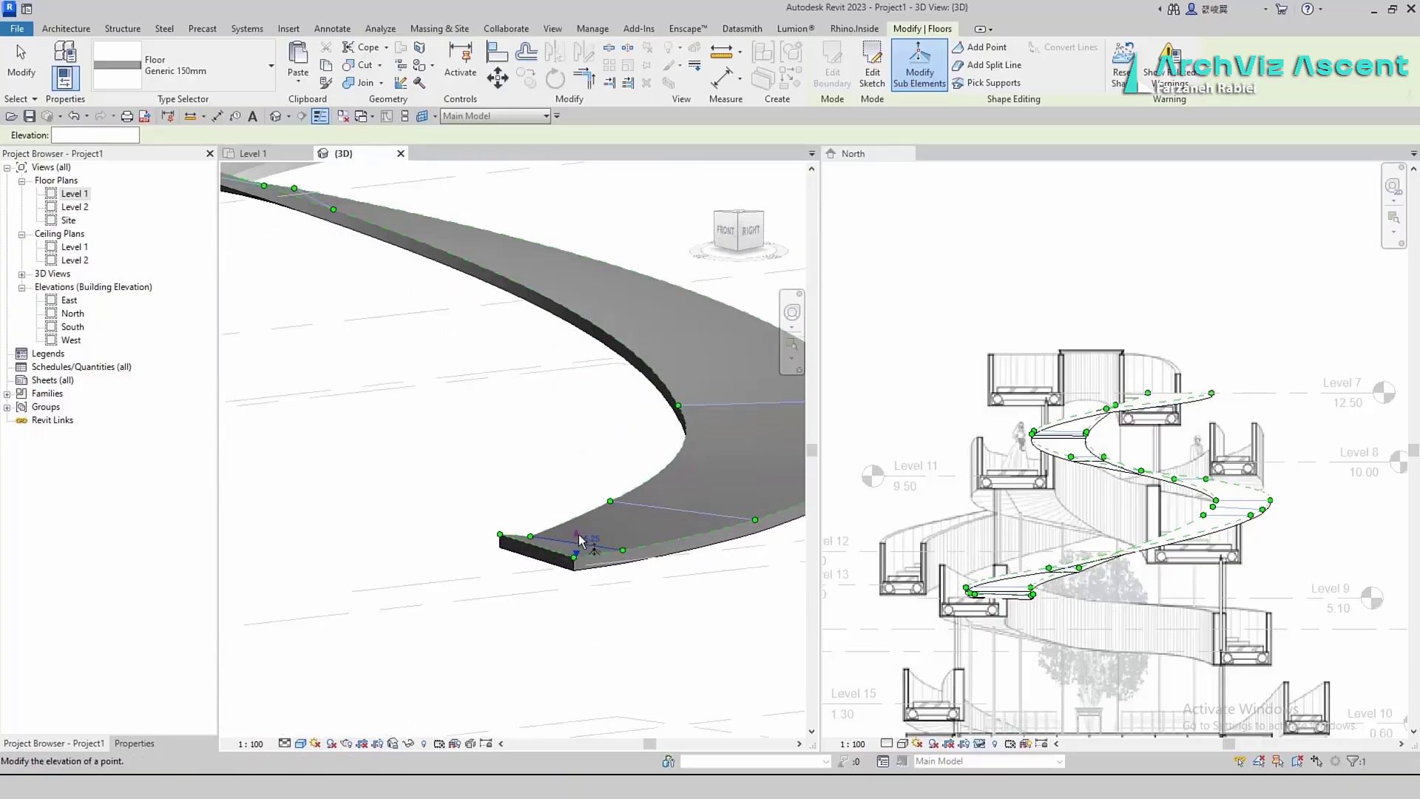
Set the last split line at the ramp's lower end to elevation 5.2, lower the end edge, and finish shape editing
scroll(584, 538, up, 1)
text(5.2)
key(Return)
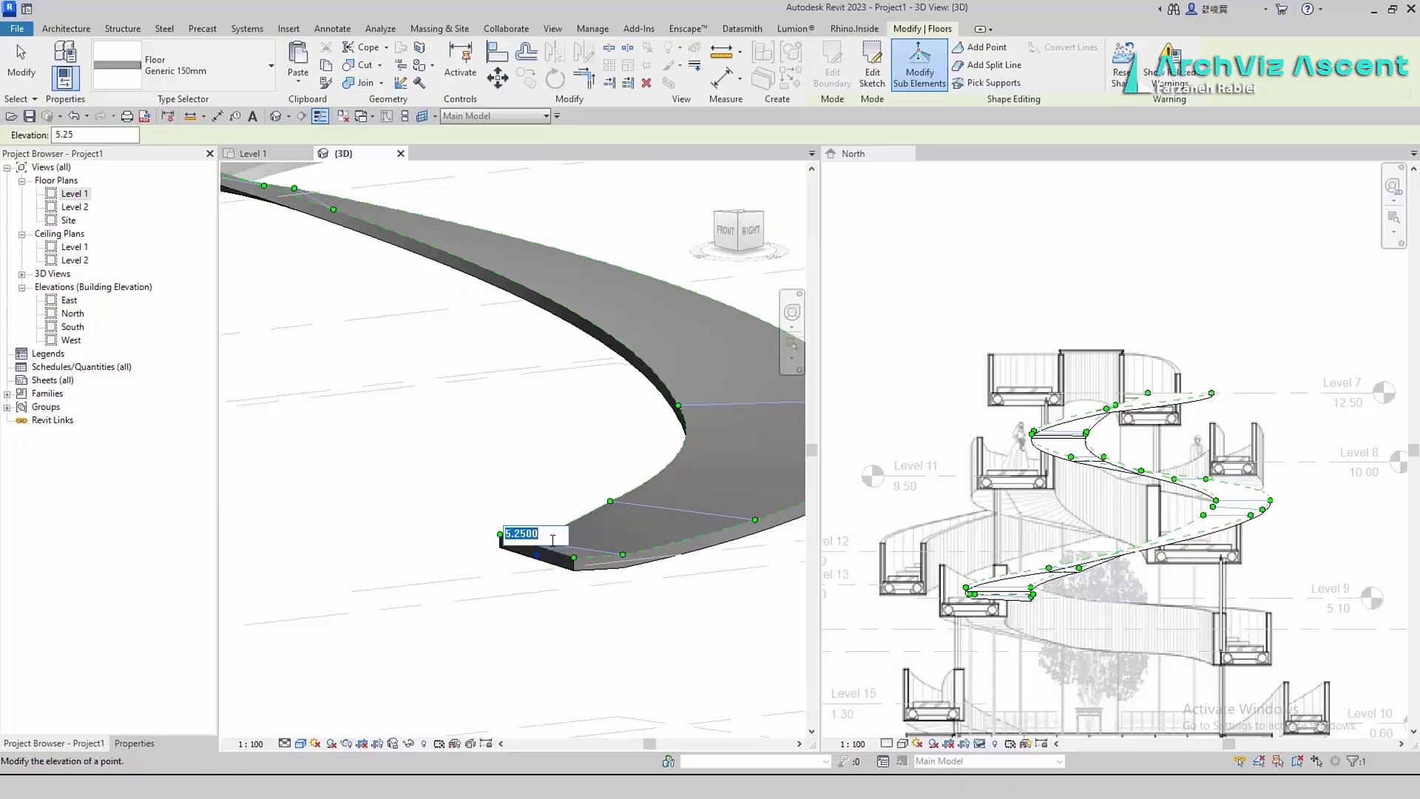
text(5)
key(Return)
key(Escape)
key(Escape)
Try pasting a copy of the upper spiral ramp floor aligned to the same place, and undo it
scroll(636, 562, down, 4)
shift+middle_drag(653, 561, 83, 609)
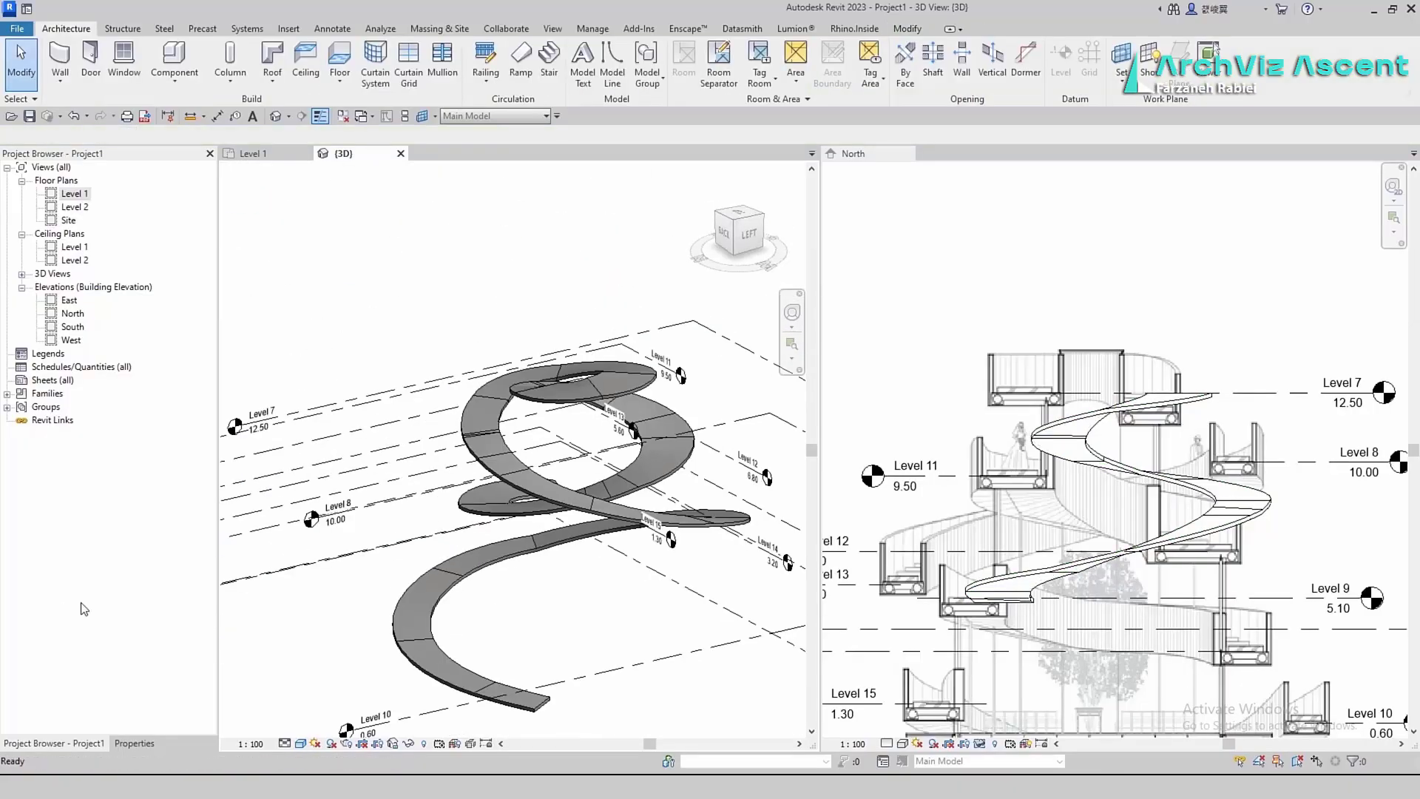
shift+middle_drag(333, 562, 702, 607)
click(252, 153)
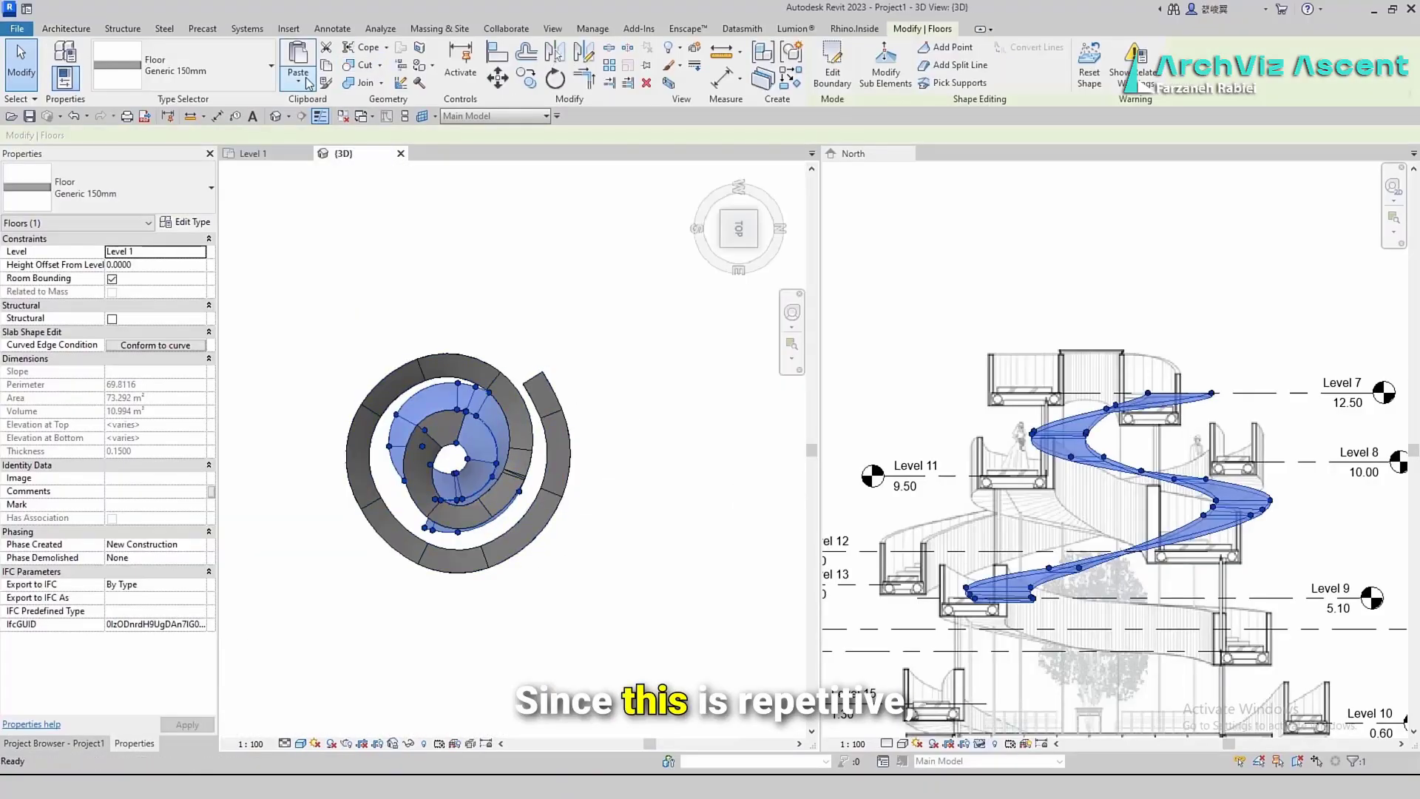
click(298, 80)
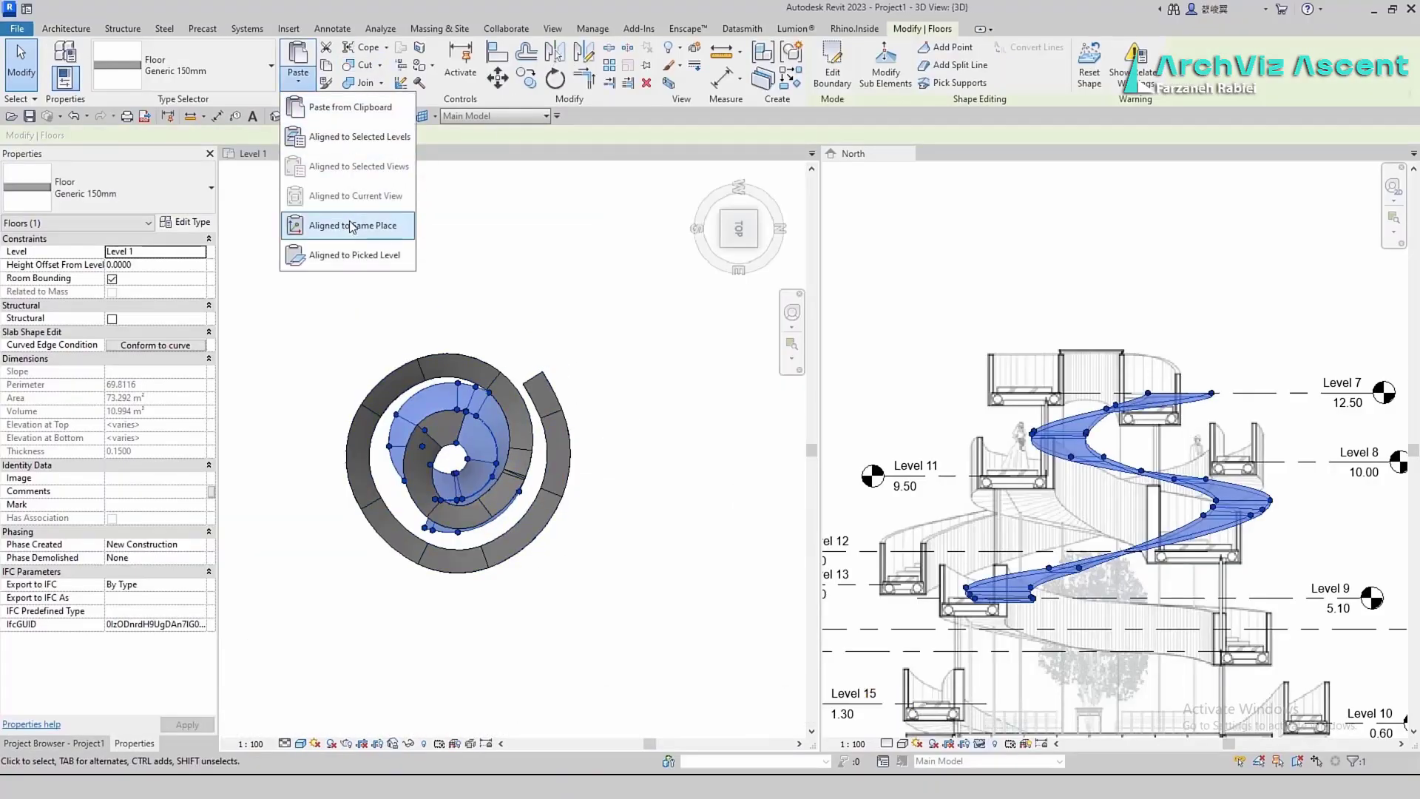
click(340, 225)
click(666, 374)
key(ctrl+z)
Copy the upper spiral ramp floor again and paste an aligned duplicate
click(509, 416)
click(326, 65)
click(298, 80)
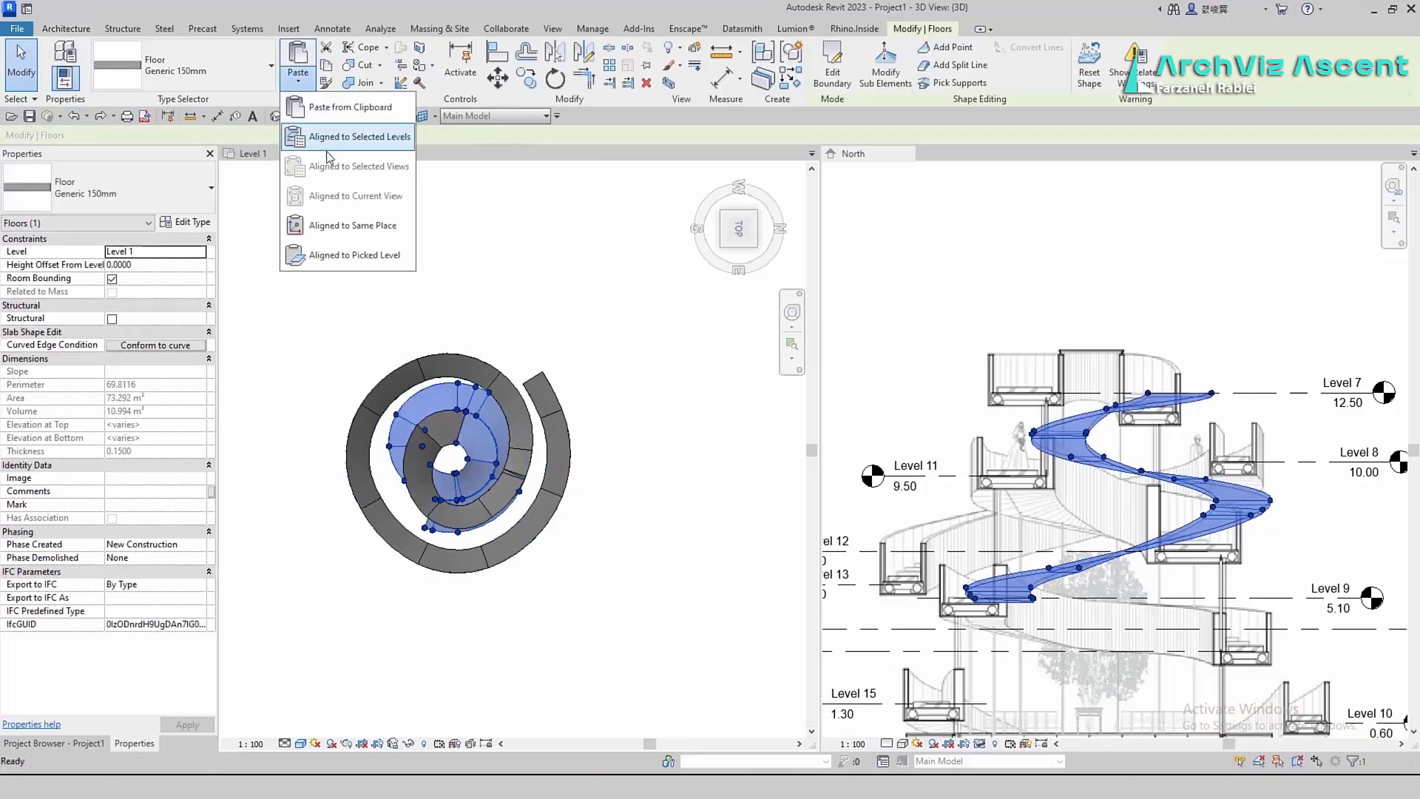
click(335, 252)
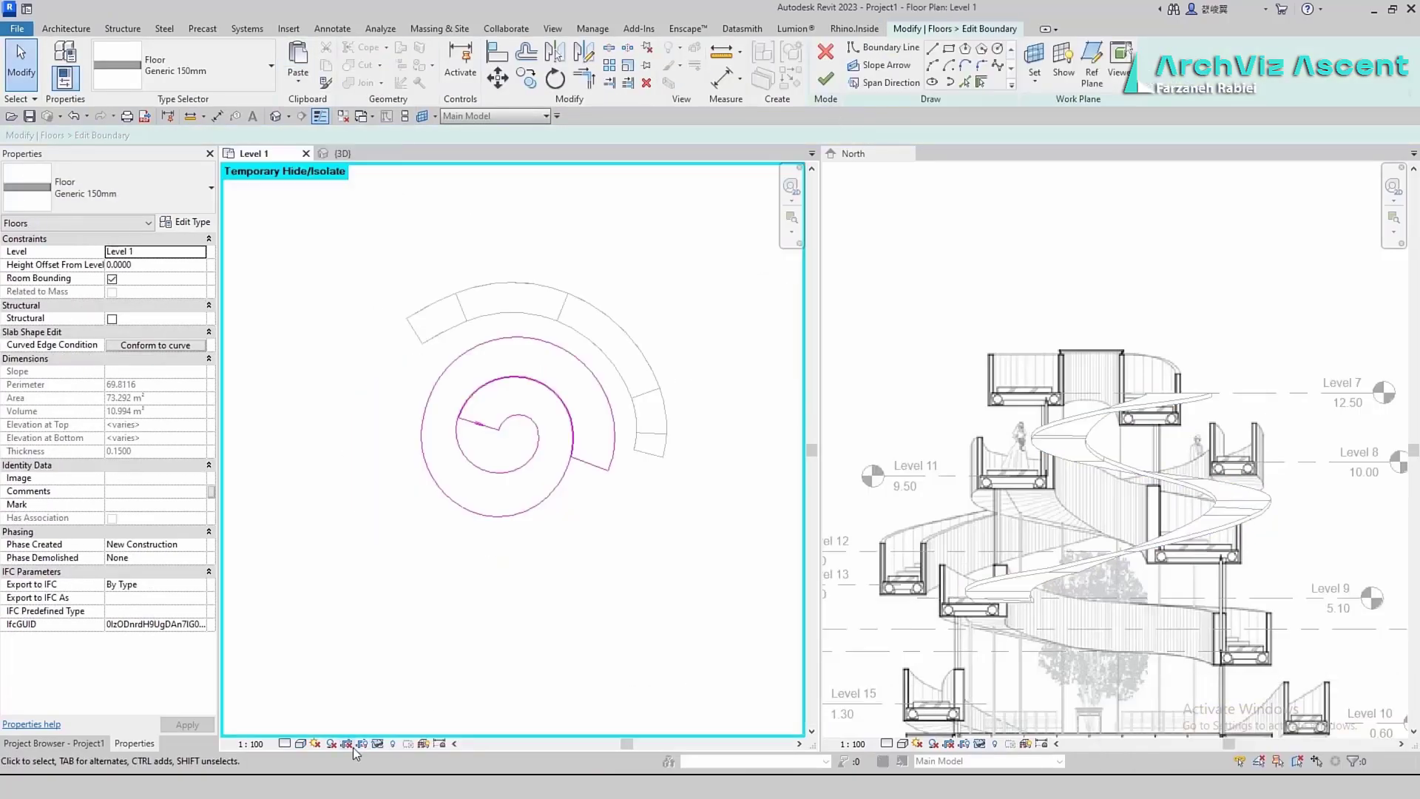
Reset the temporary hide/isolate in the Level 1 plan to bring back the underlying plan drawing
click(377, 744)
click(429, 732)
scroll(497, 415, up, 3)
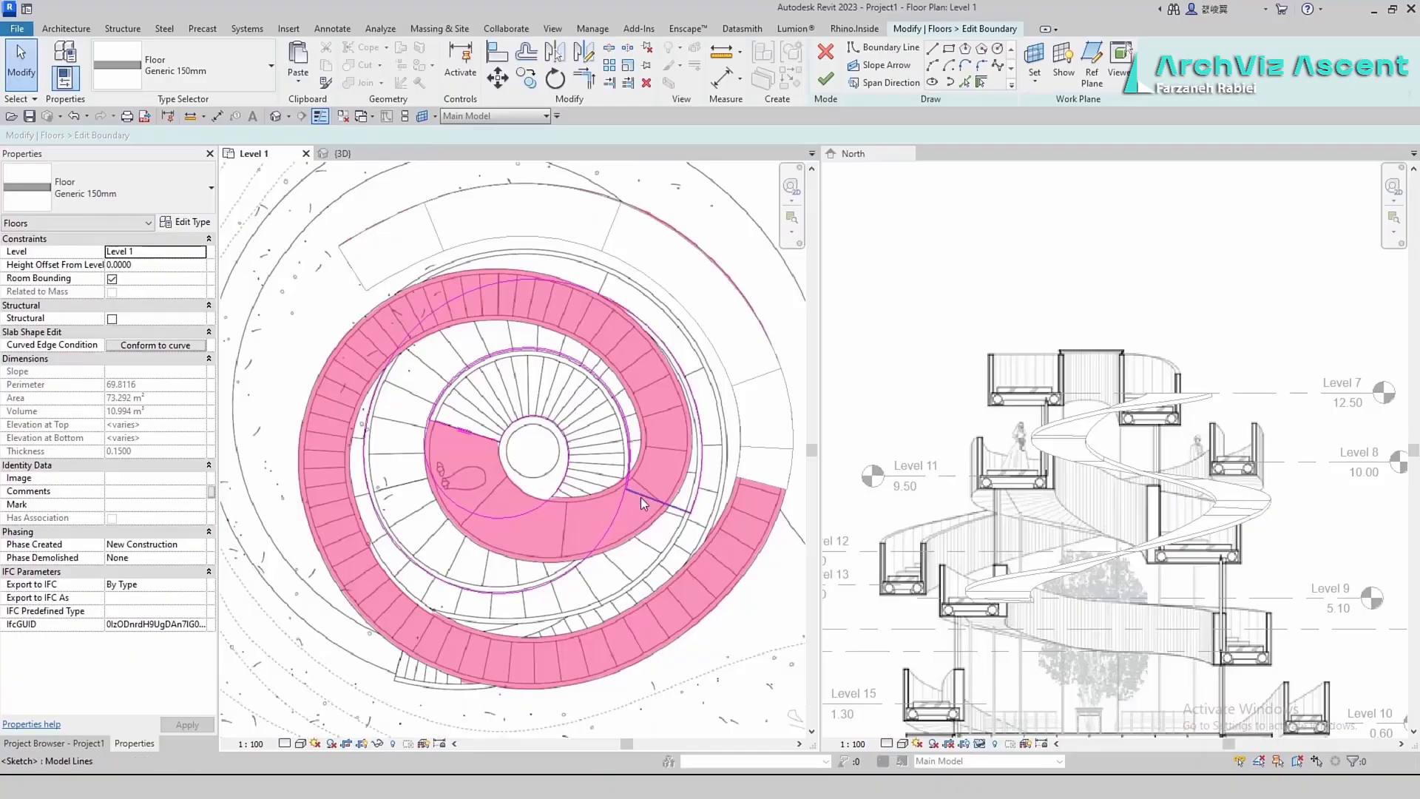
Draw a boundary arc along the middle ramp's outer edge, from the old sketch's end line around the lower side of the plan
click(932, 83)
click(721, 530)
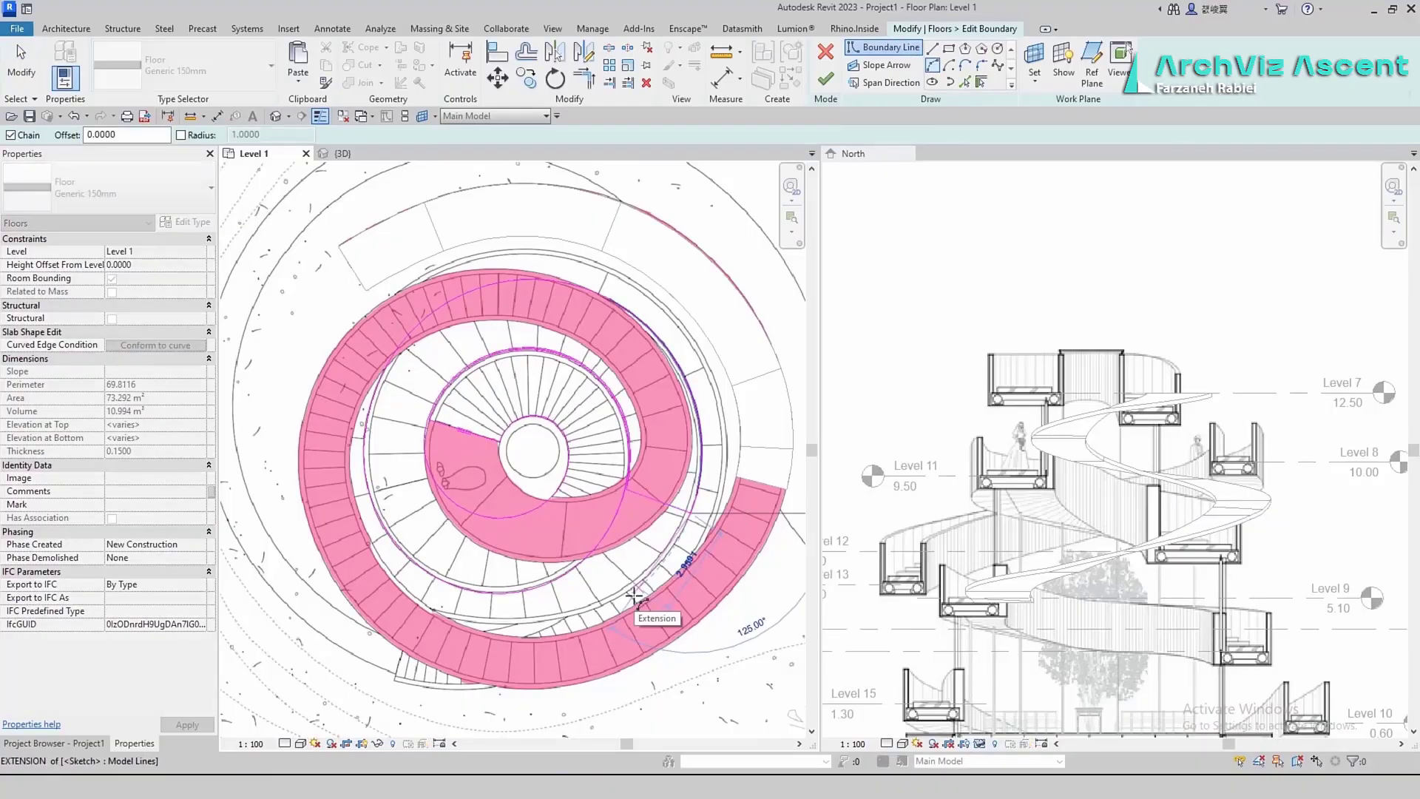
key(Escape)
click(691, 512)
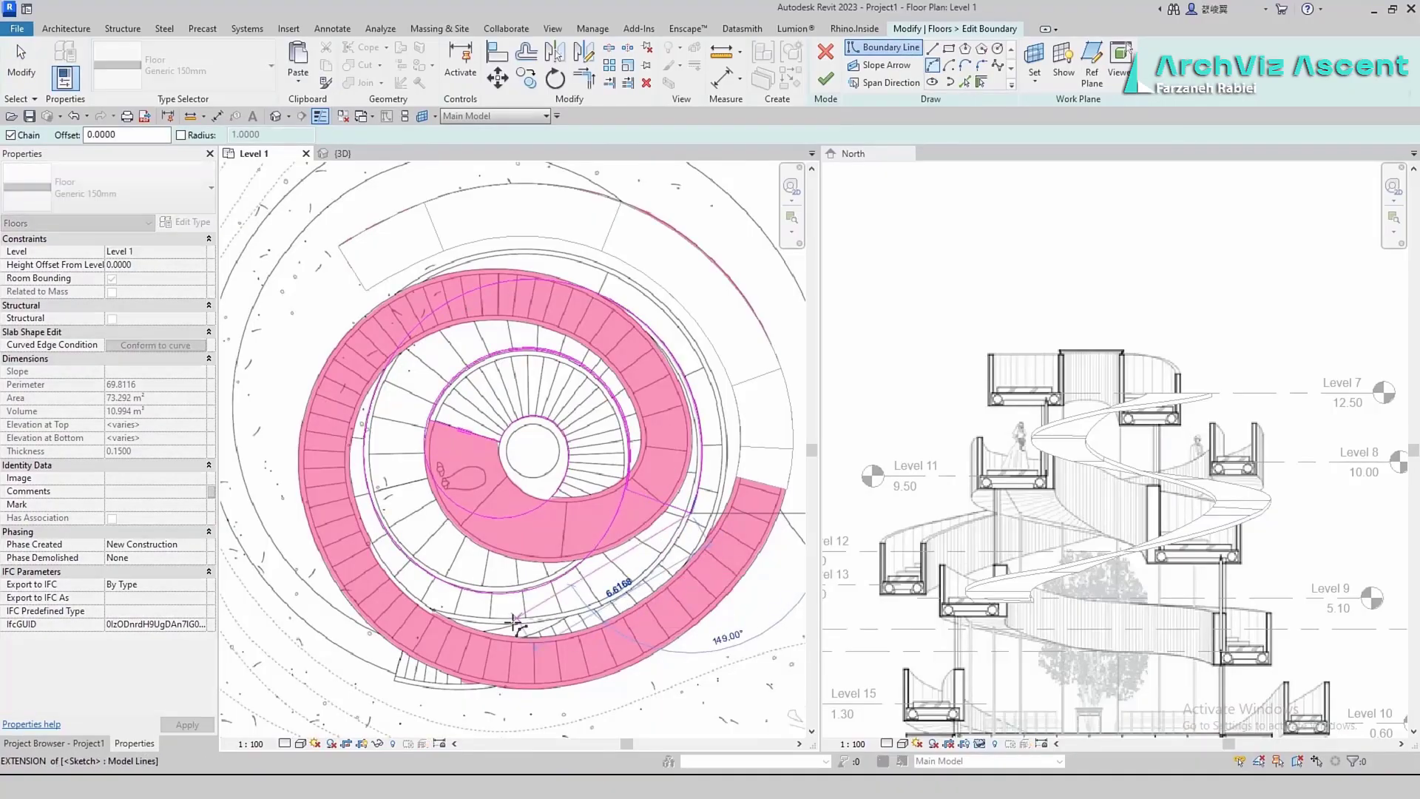
scroll(448, 625, up, 1)
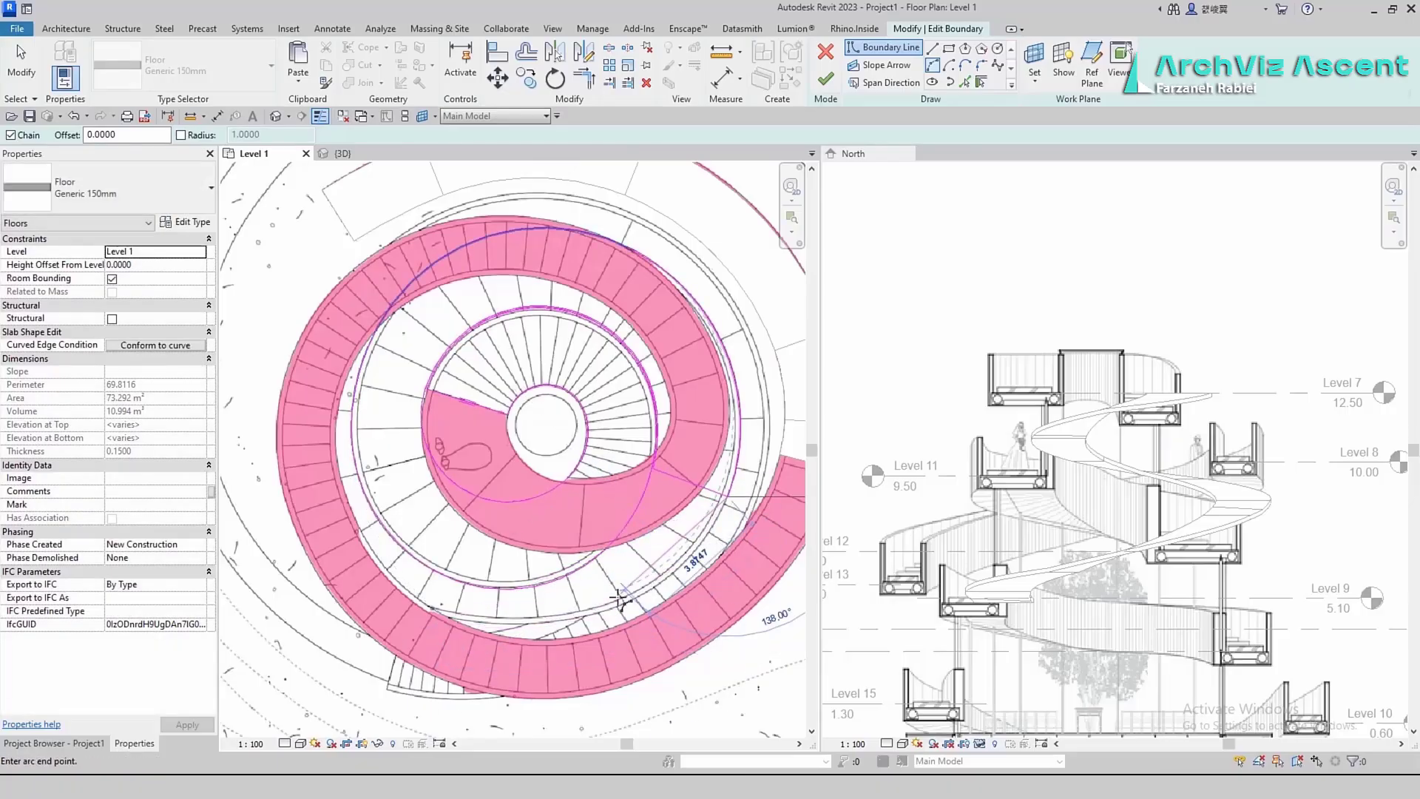
scroll(505, 629, up, 3)
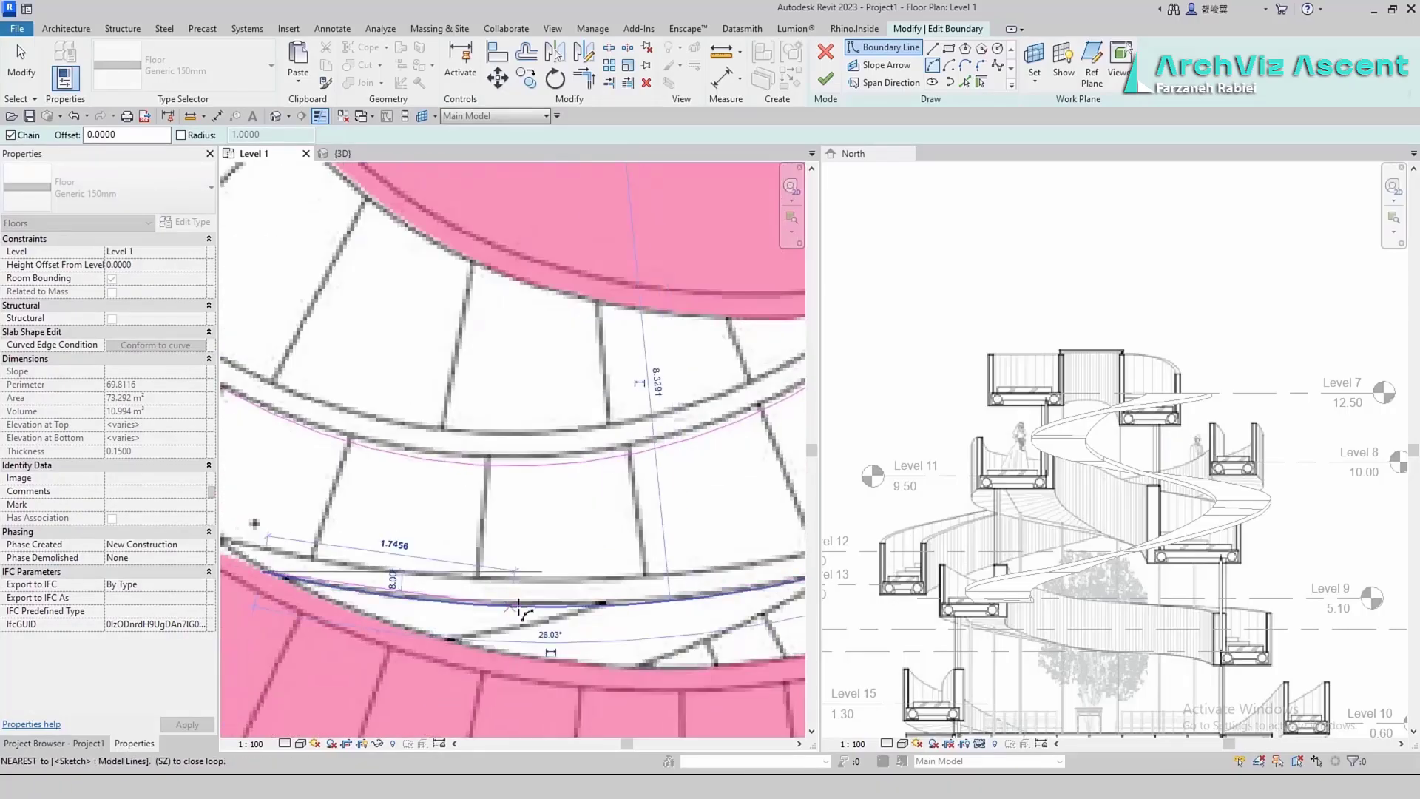
scroll(508, 621, down, 5)
scroll(457, 473, up, 1)
click(456, 472)
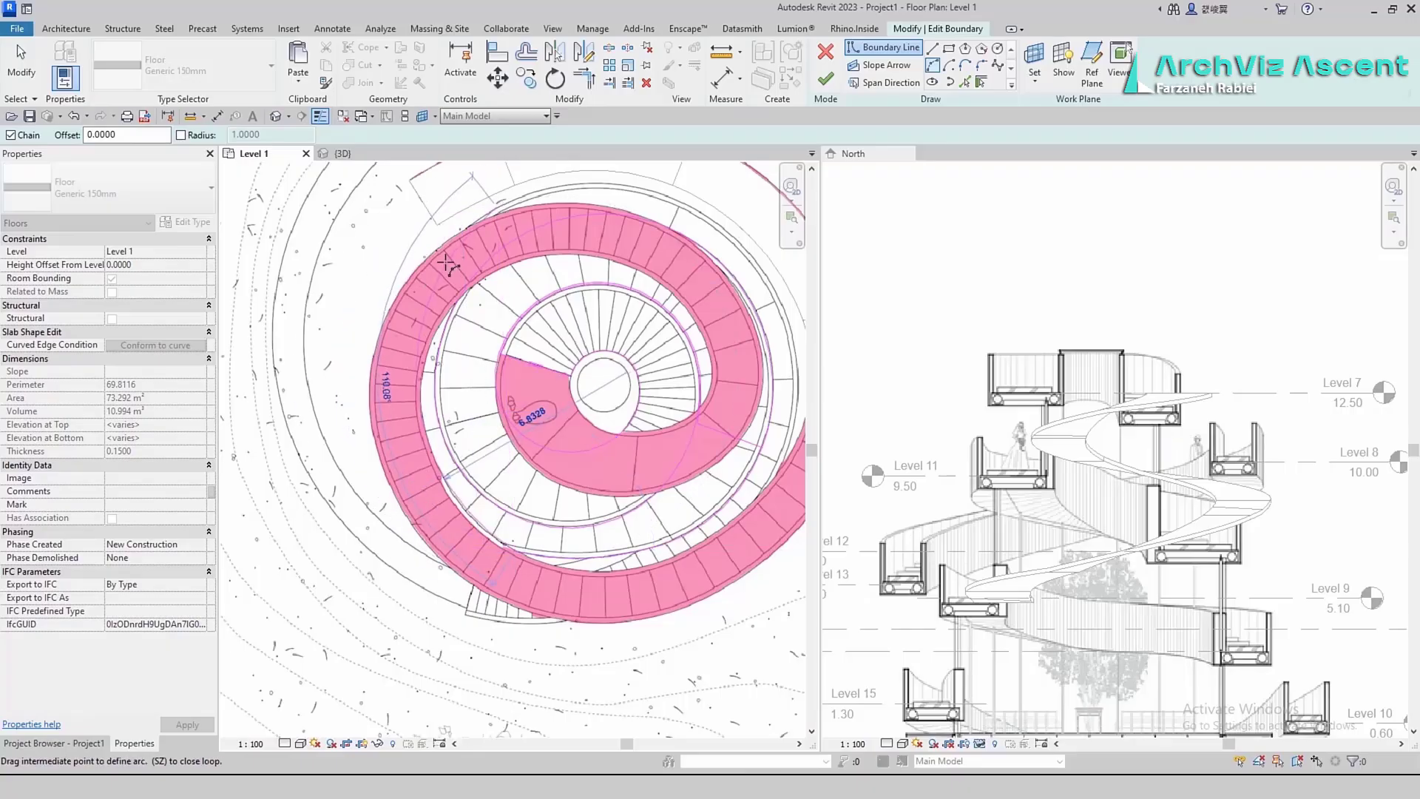
Continue the outer boundary arc around the plan's left and upper sides and adjust its end on the upper right
middle_drag(795, 410, 642, 390)
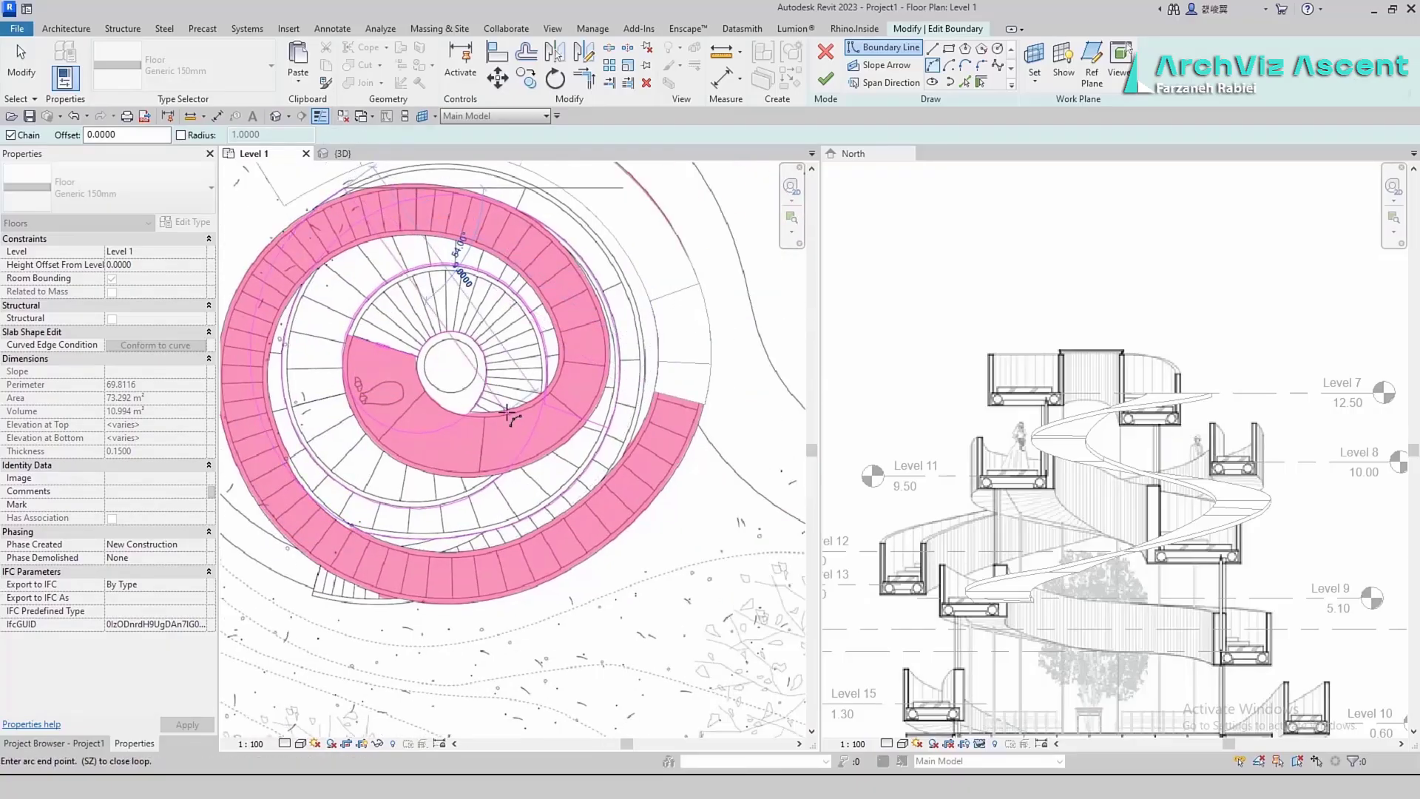
click(640, 411)
click(615, 259)
key(Escape)
key(Escape)
click(649, 397)
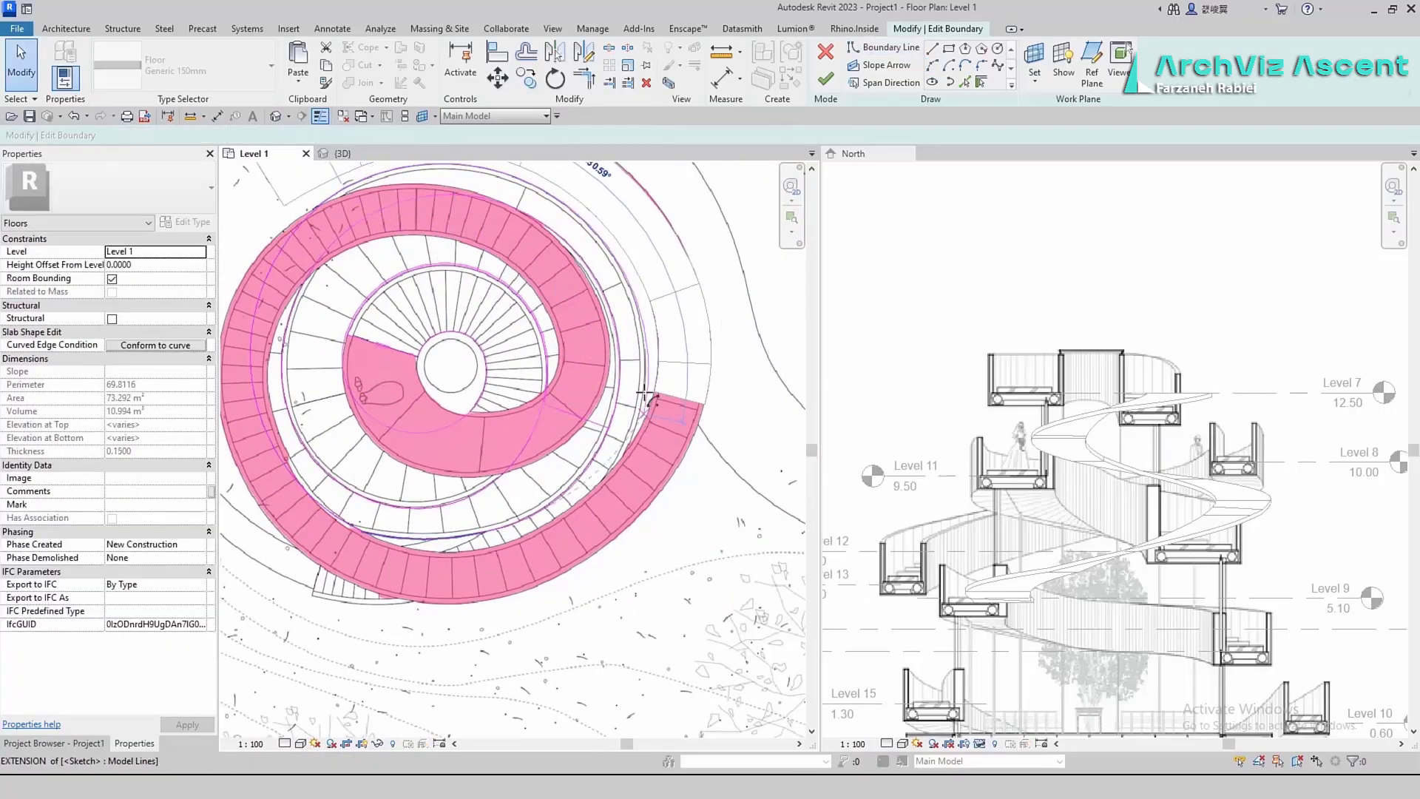
drag(642, 412, 629, 282)
key(Return)
Draw further boundary arcs from the upper-right end down the outer edge's right side toward the lower left of the plan
click(625, 273)
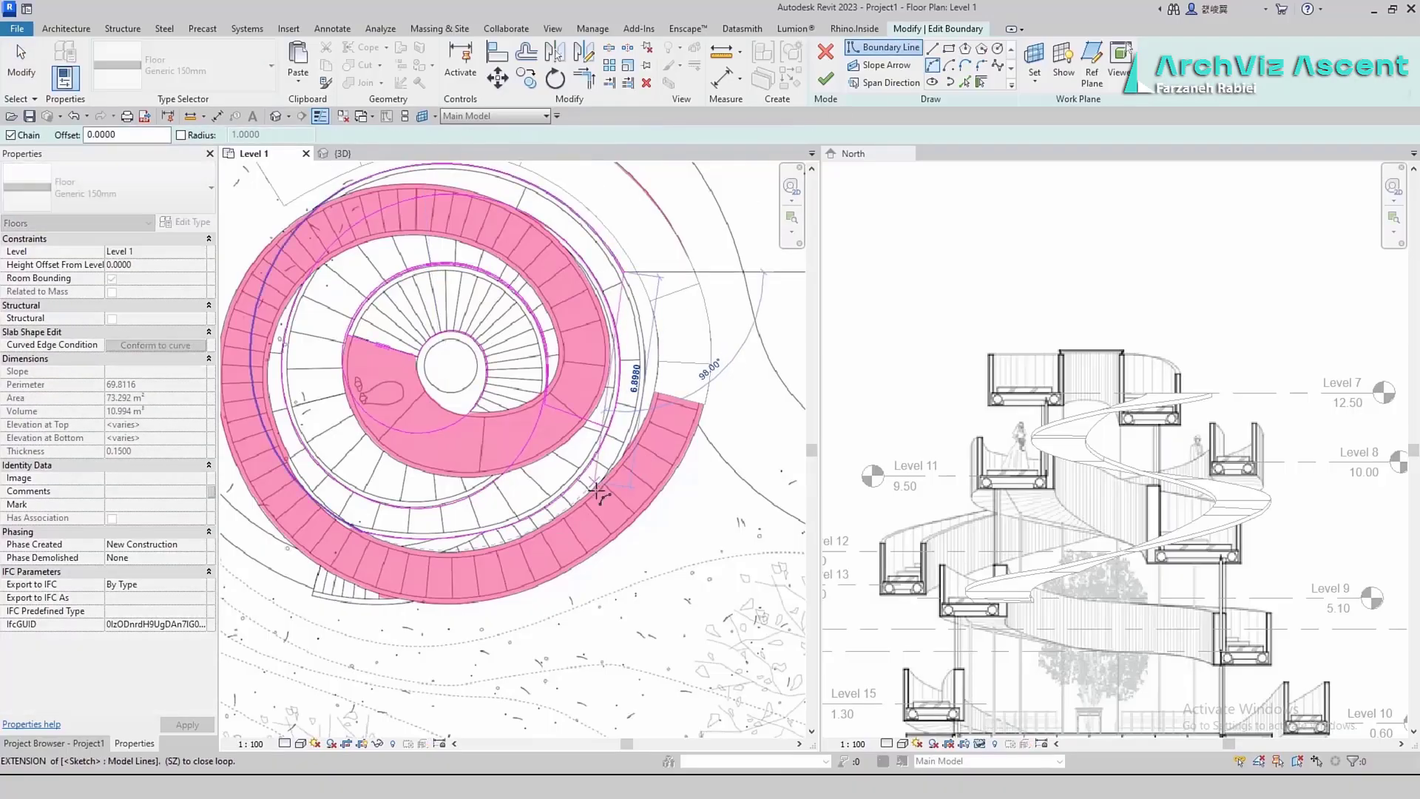
click(417, 602)
click(645, 442)
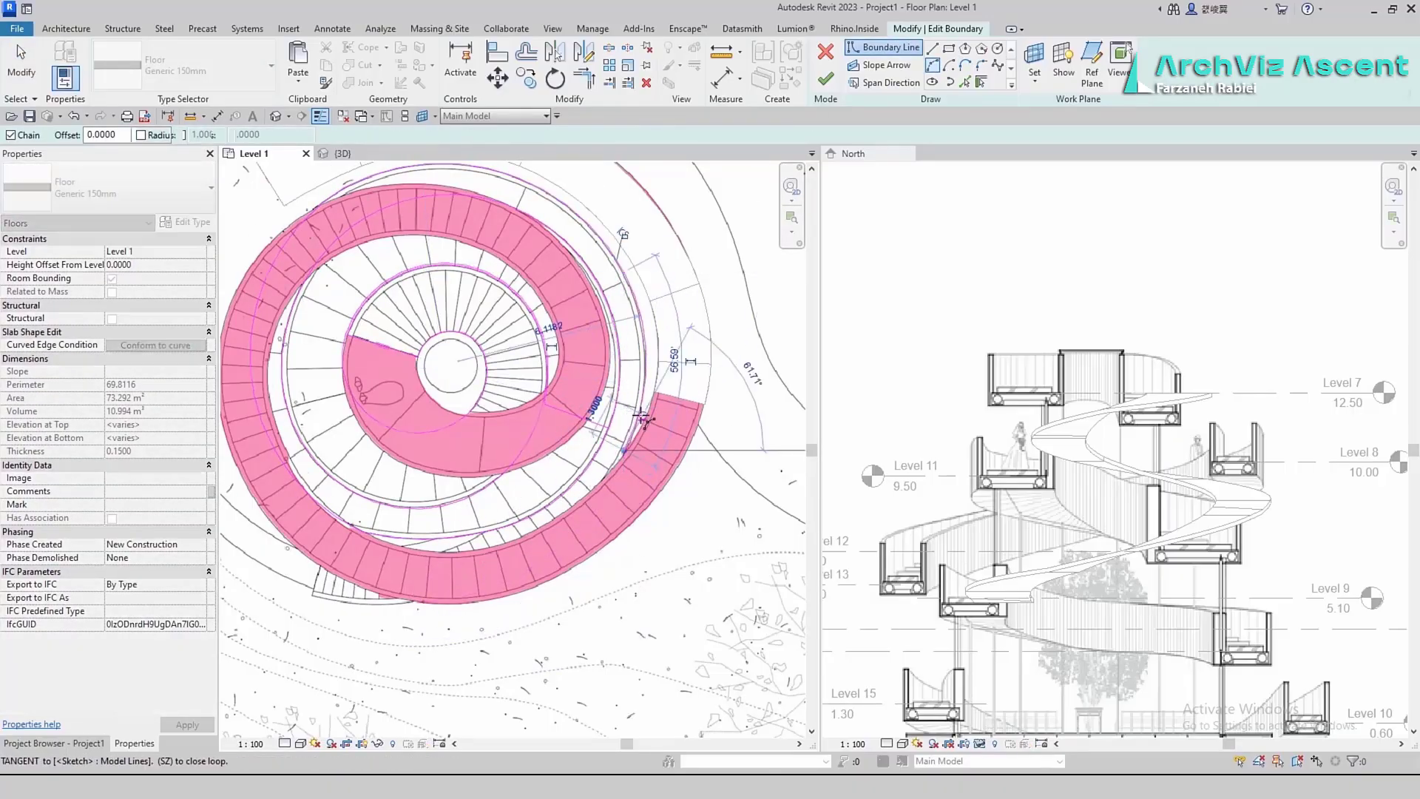
scroll(314, 593, up, 5)
click(316, 594)
click(409, 627)
scroll(403, 628, down, 5)
scroll(591, 438, up, 5)
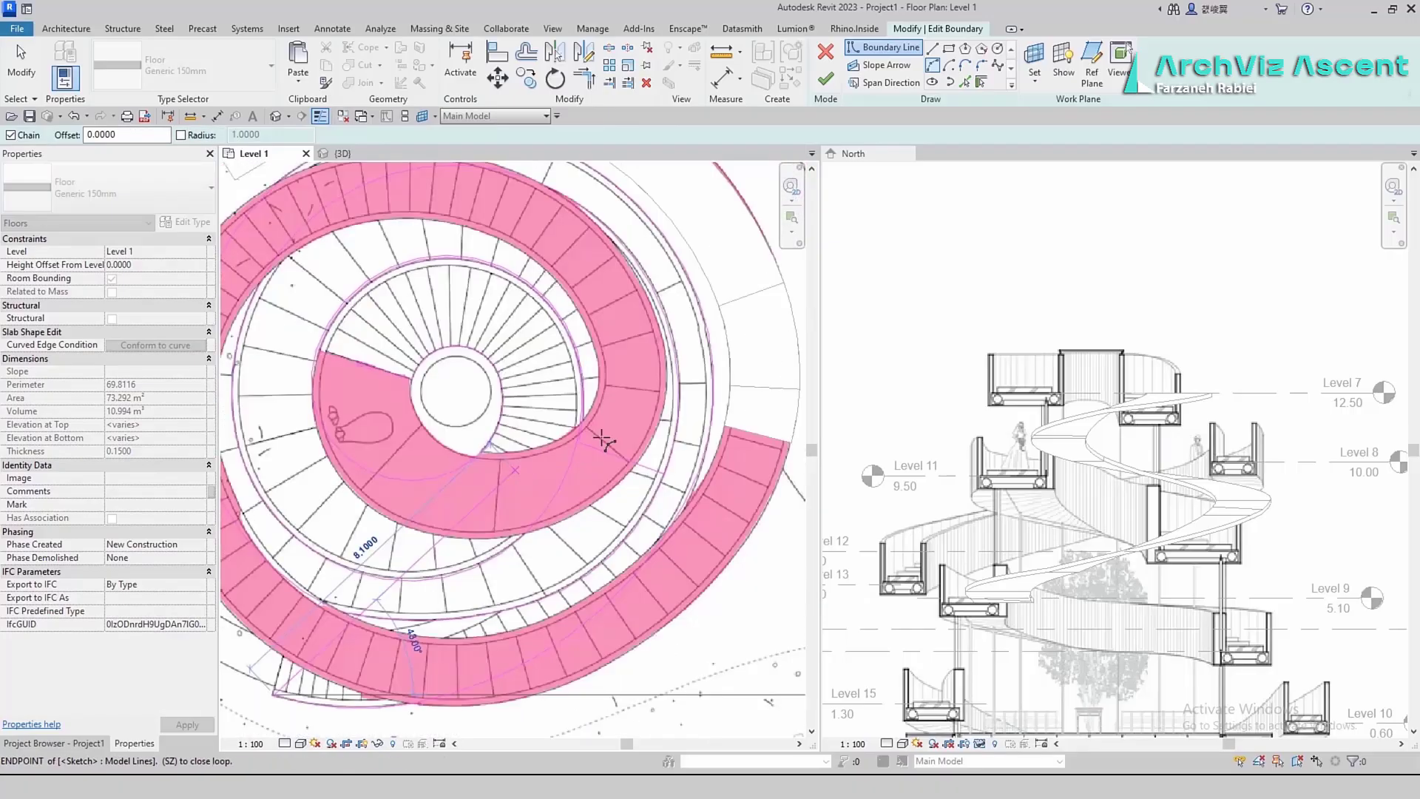
key(Escape)
key(Escape)
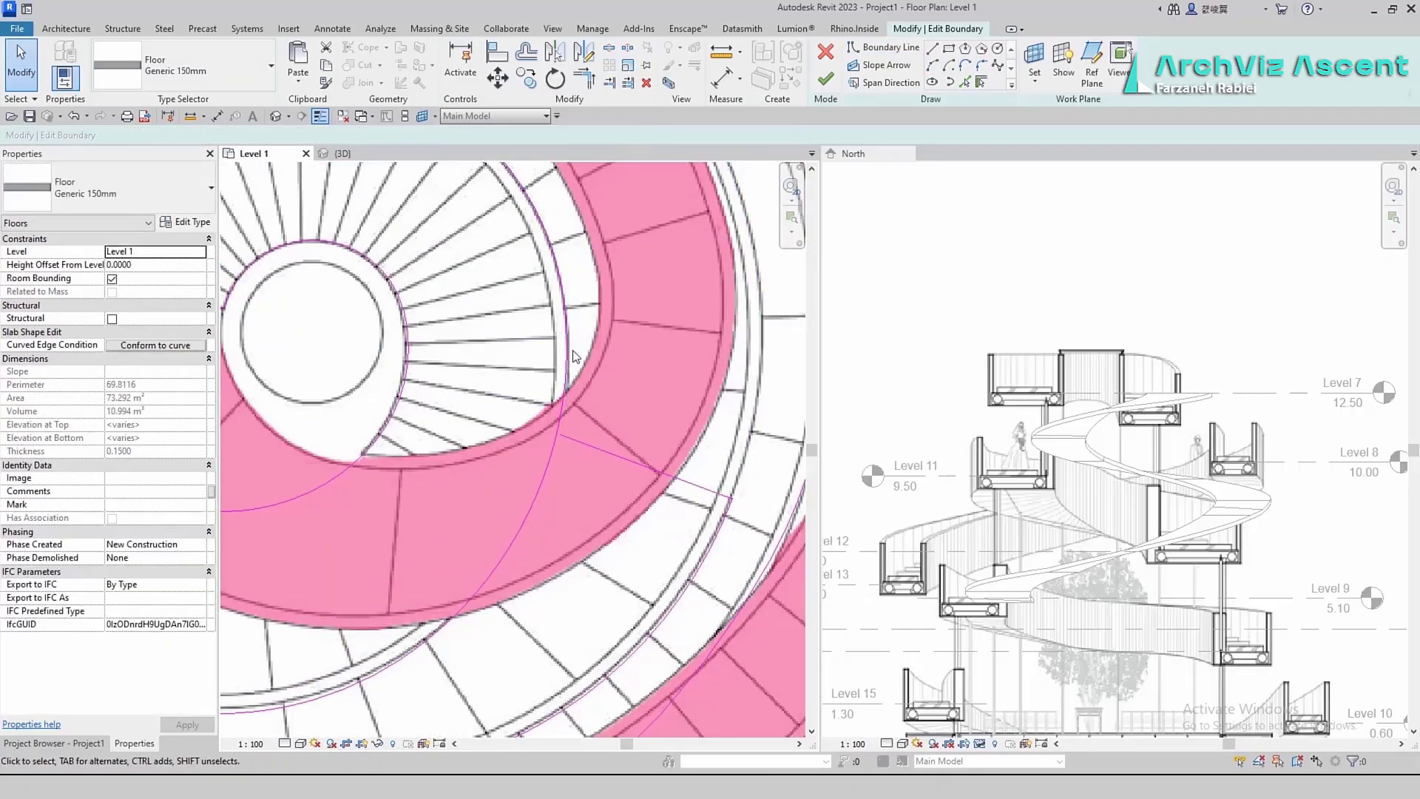
Delete the old inner arc and offset copies of the new outer boundary arcs inward by 1.7
scroll(575, 357, down, 5)
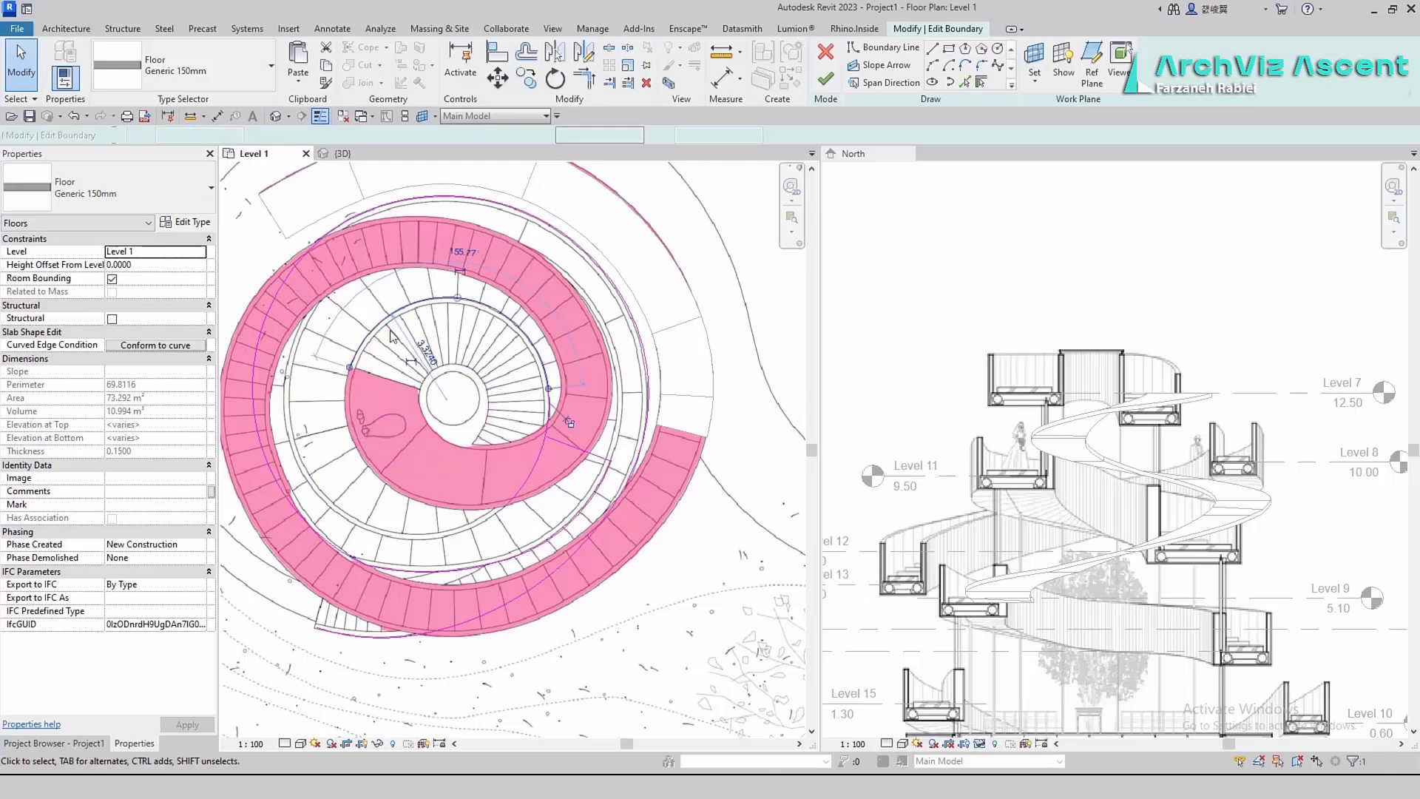
key(Delete)
key(o)
key(f)
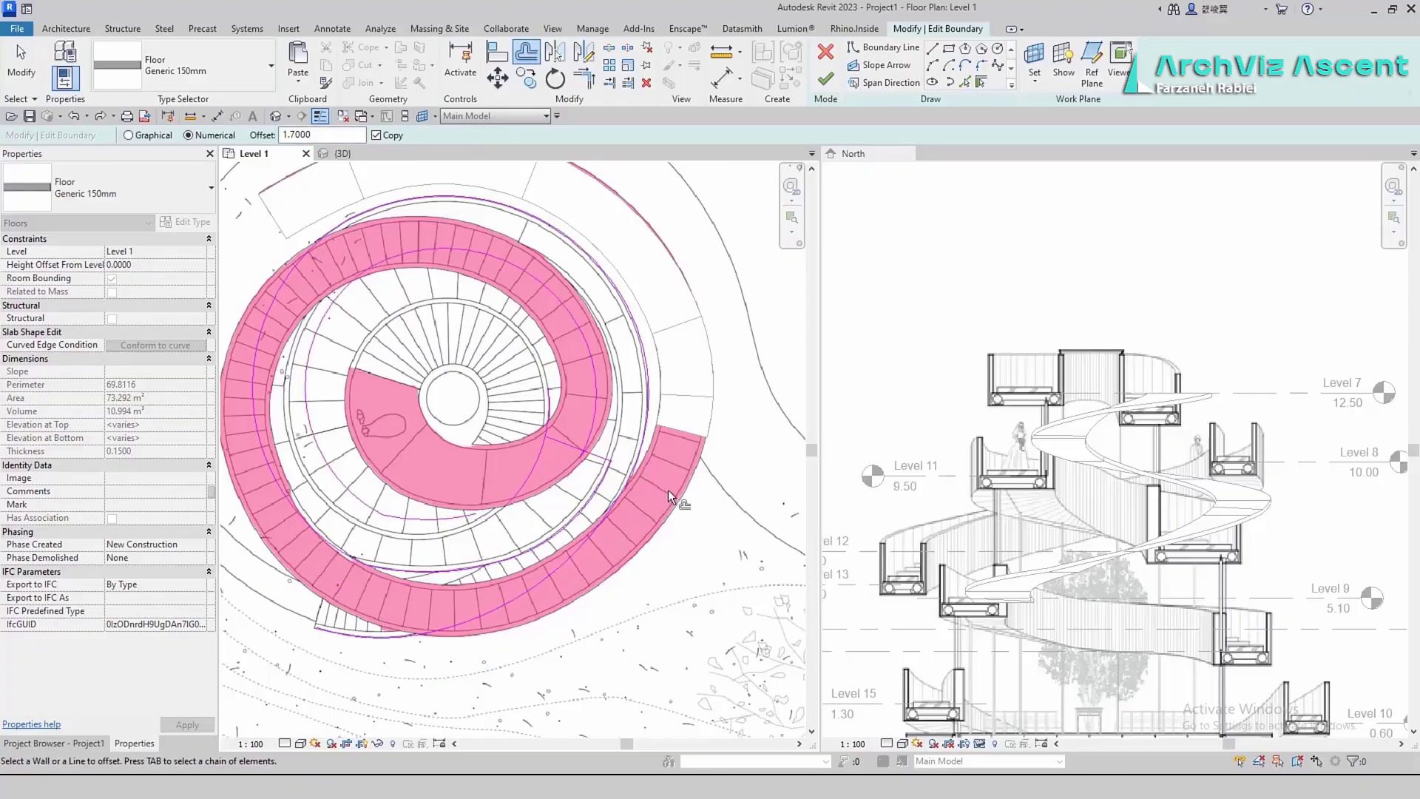
scroll(511, 414, up, 5)
Close the ramp outline by joining the inner arcs to the end line with a tangent arc, and finish the floor boundary
click(932, 48)
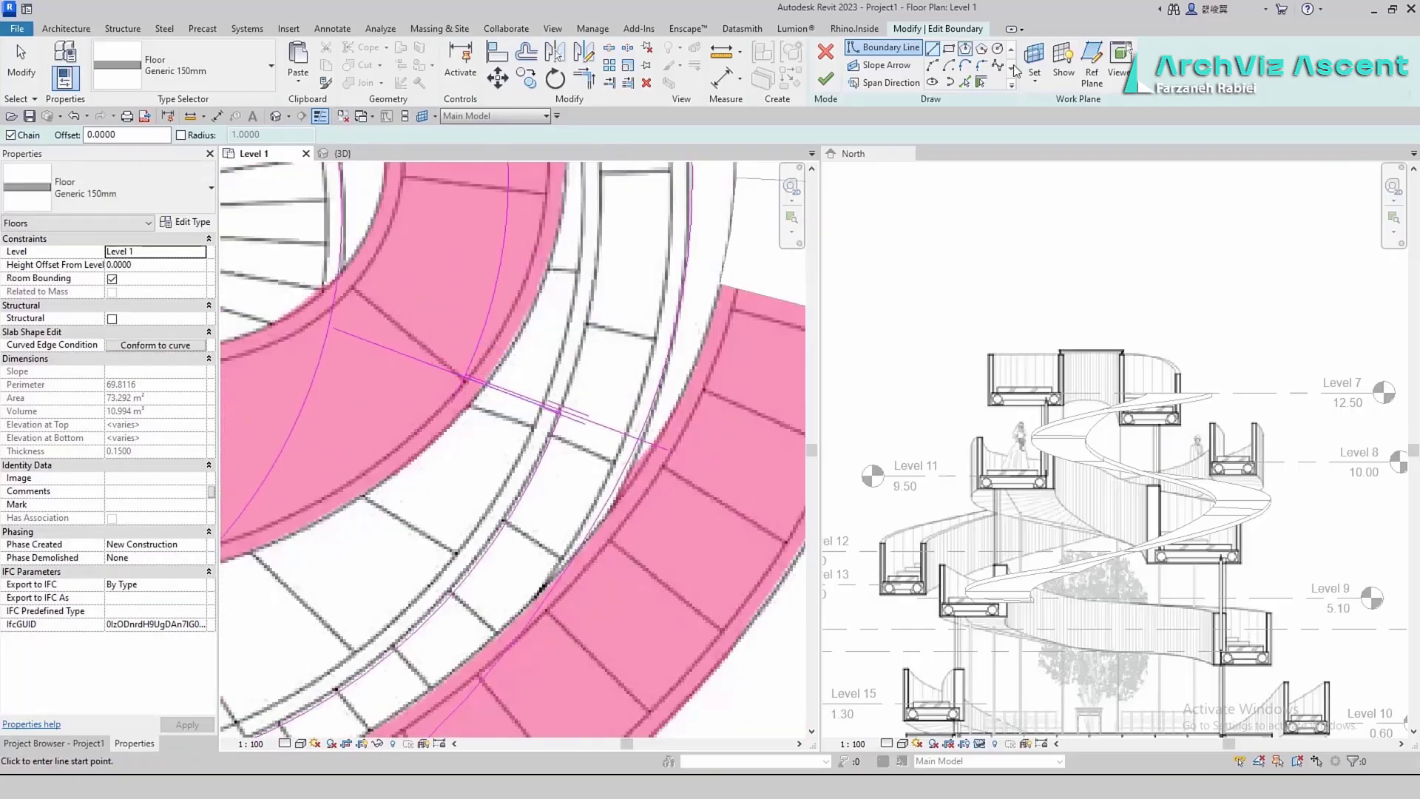
scroll(647, 427, down, 6)
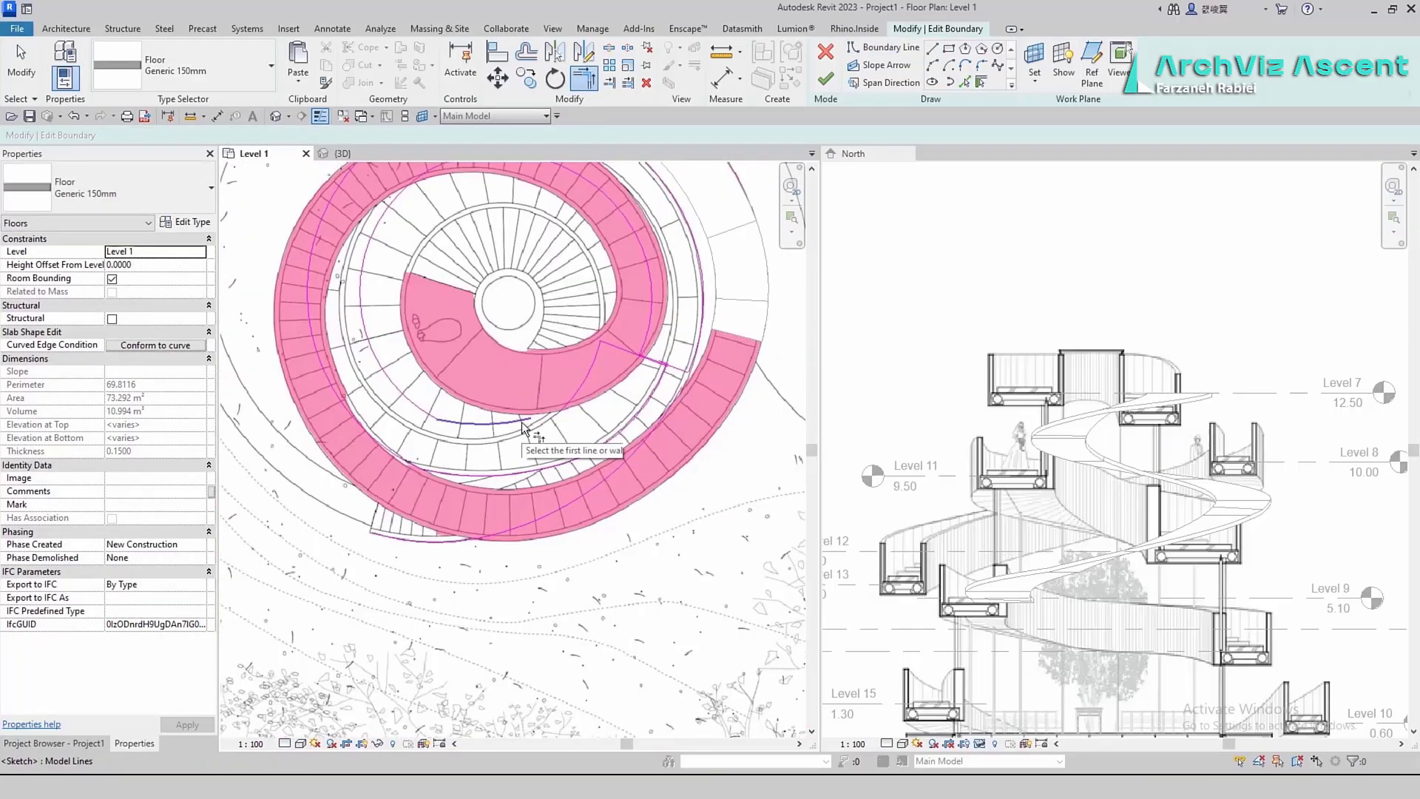
click(521, 420)
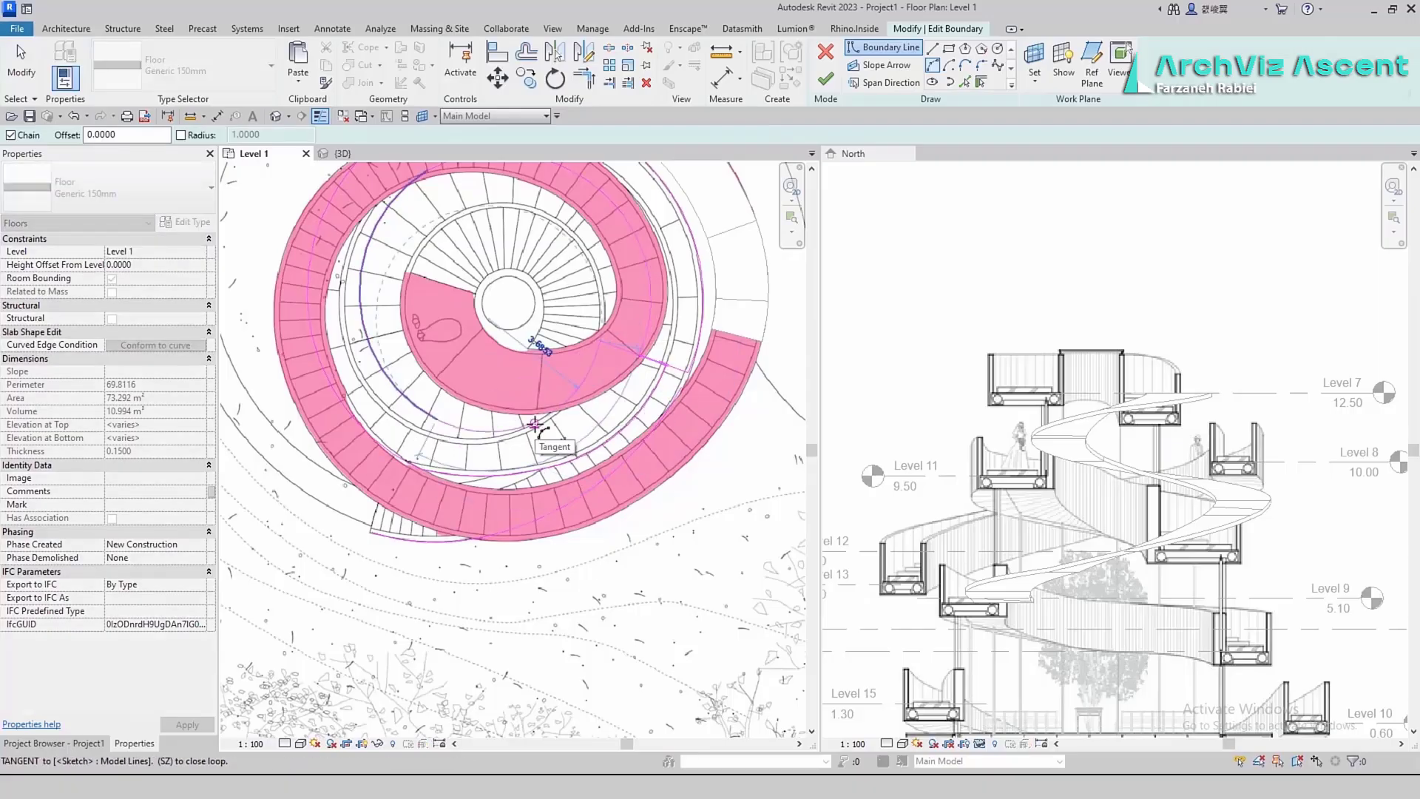
click(689, 371)
key(Escape)
key(Escape)
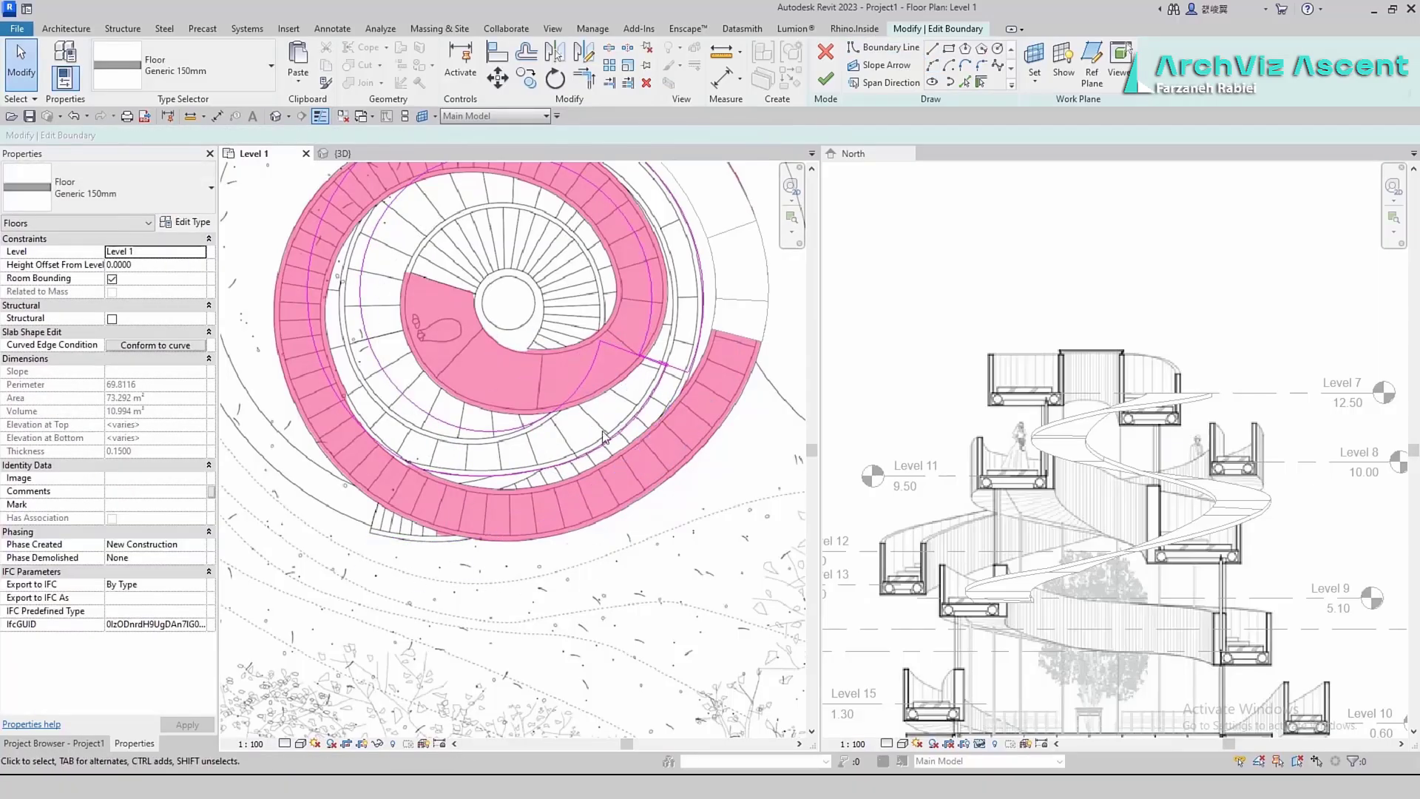
scroll(602, 436, down, 2)
click(825, 77)
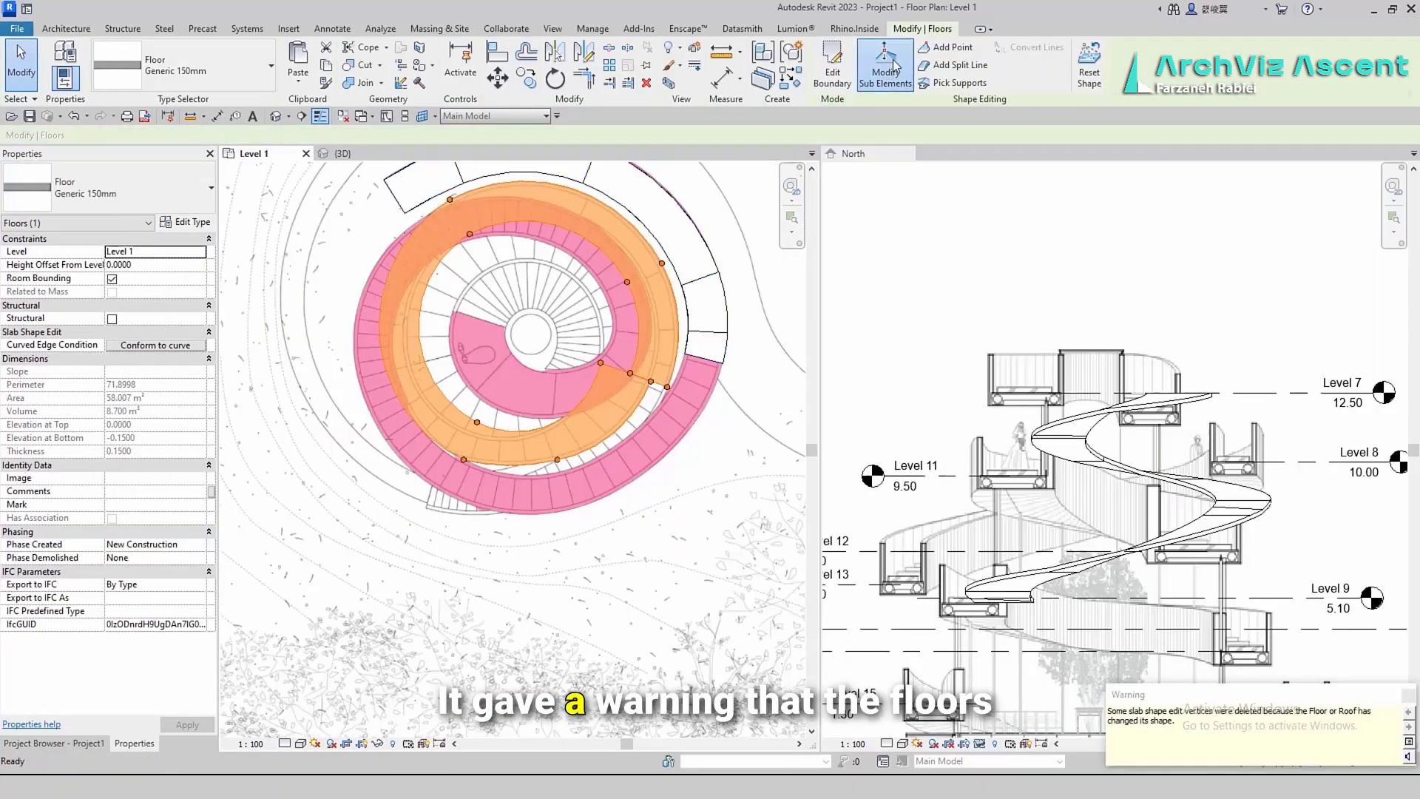
Add split lines across the new ramp floor at the plan's upper left and lower left
click(953, 65)
scroll(473, 281, up, 3)
click(524, 356)
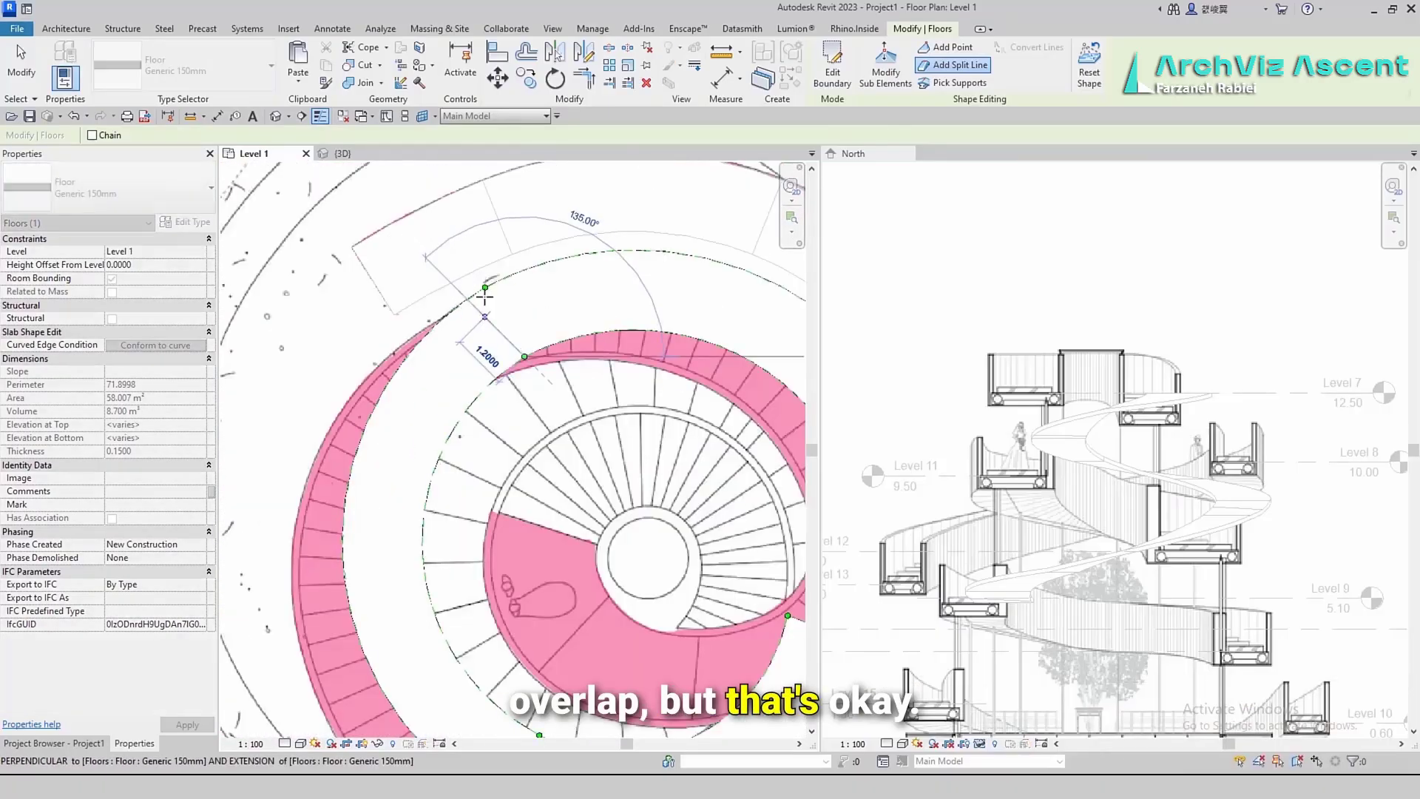
scroll(485, 287, up, 5)
click(482, 276)
scroll(566, 287, down, 6)
scroll(473, 533, up, 3)
click(482, 511)
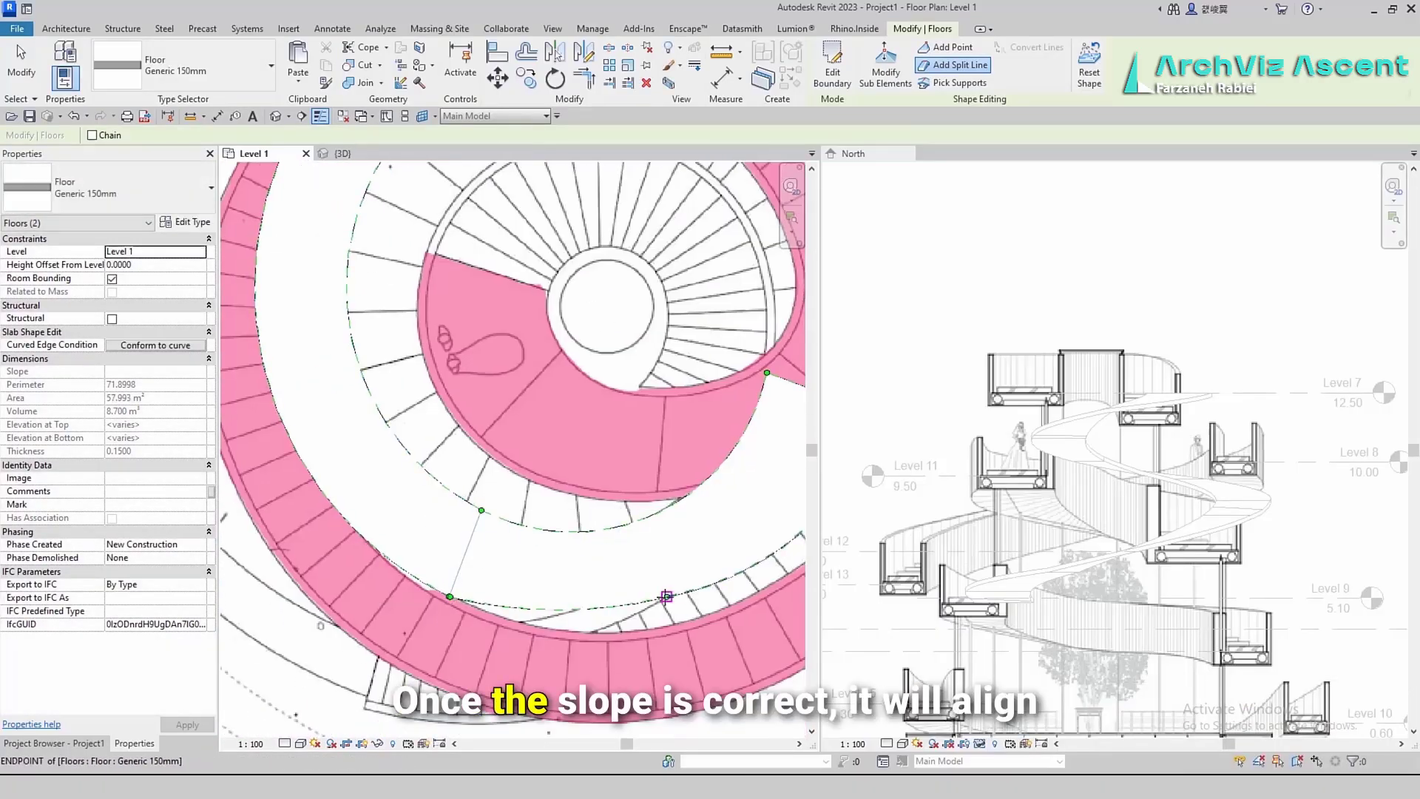
Add another split line across the ramp floor at the top of the spiral and finish splitting
scroll(562, 591, down, 3)
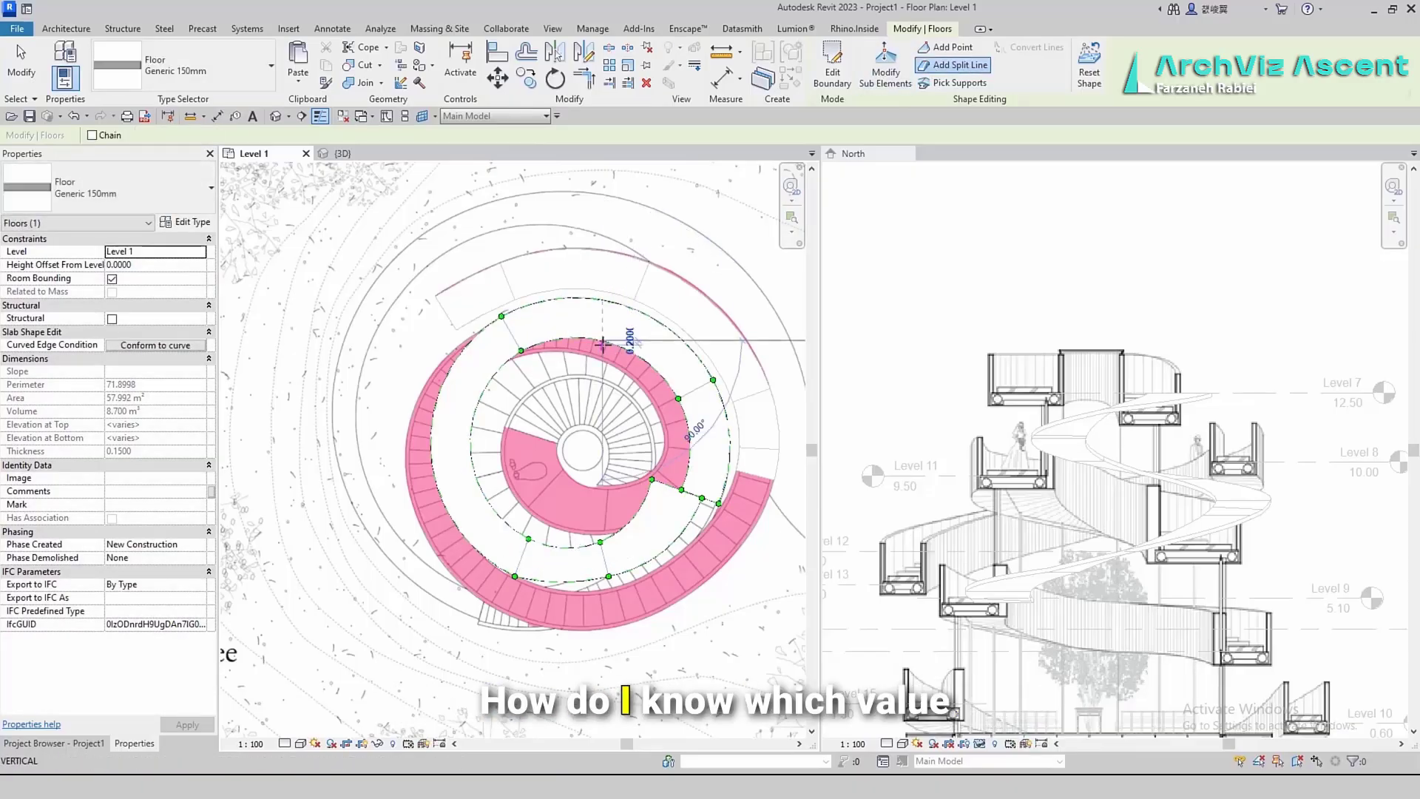
key(Escape)
key(Escape)
click(608, 528)
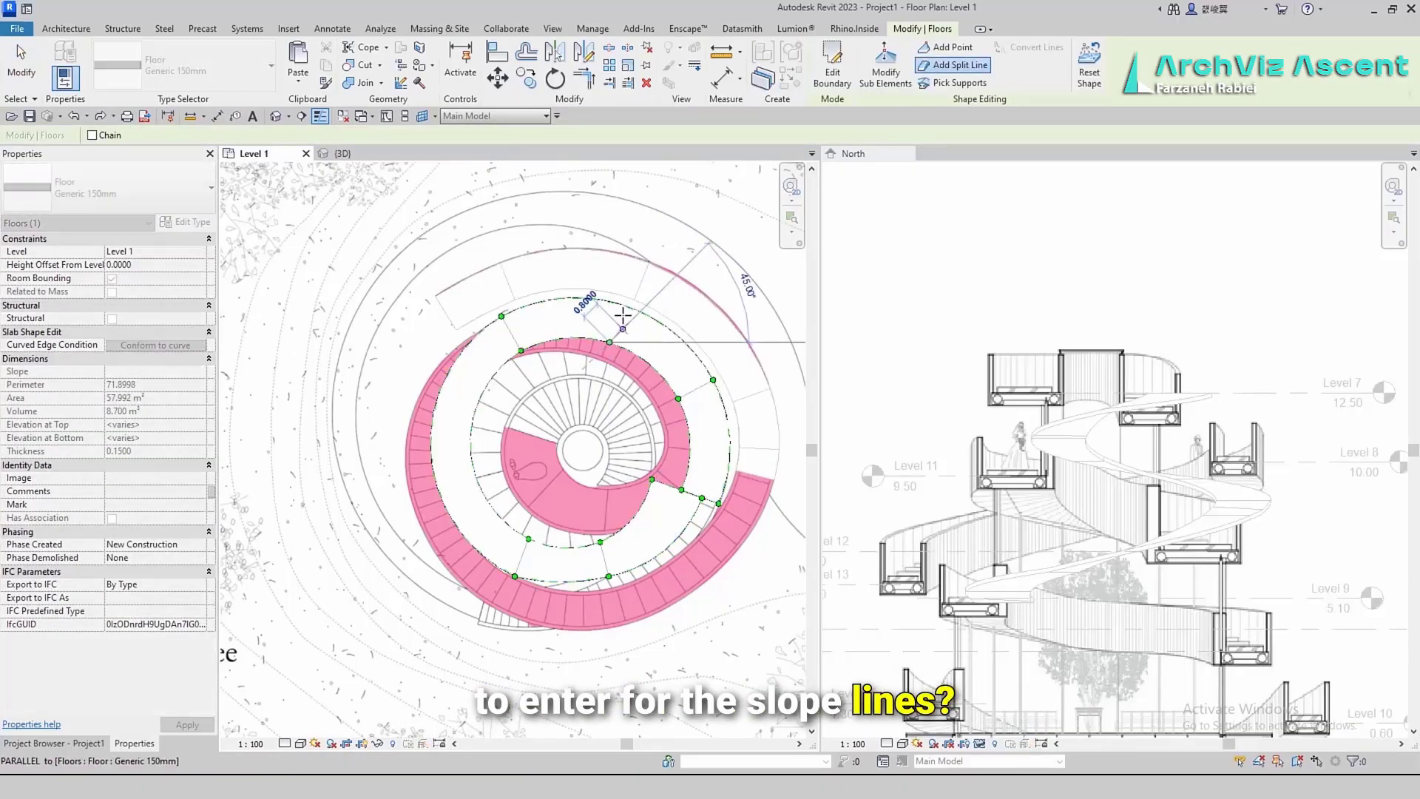
scroll(655, 398, down, 4)
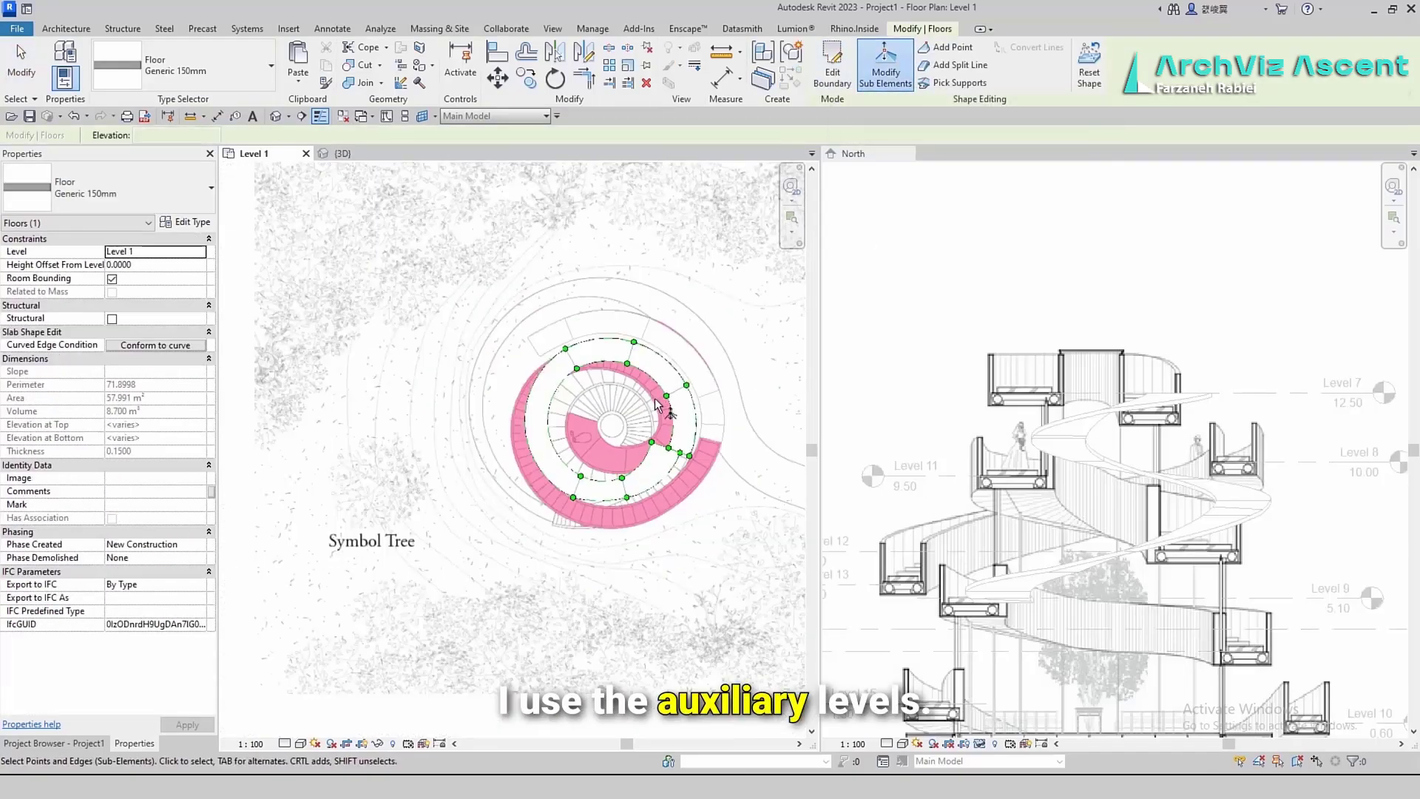
scroll(1024, 446, down, 4)
scroll(1087, 522, up, 2)
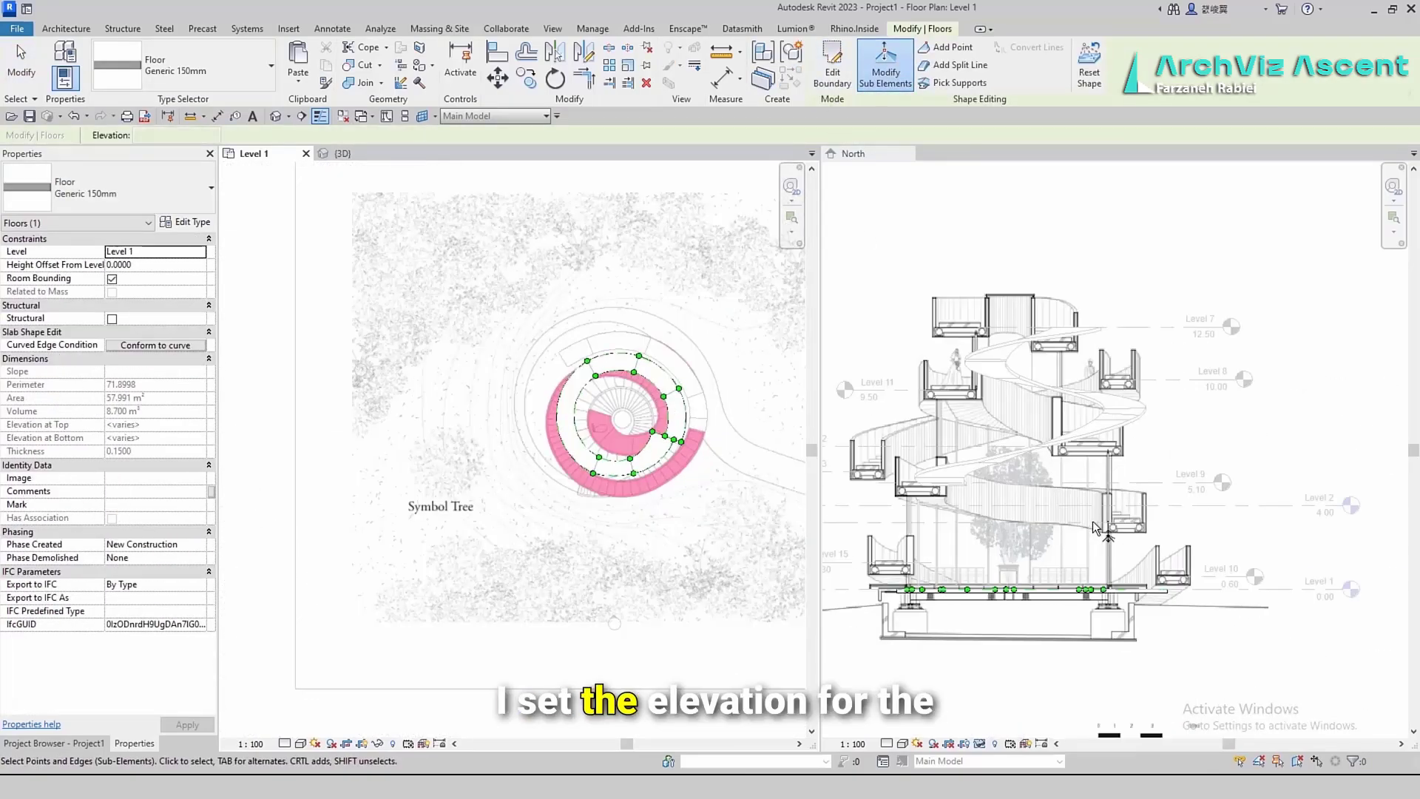
Restore the temporarily hidden elements in the North elevation, and temporarily hide only the lower sloped ramp floor
scroll(1050, 511, down, 1)
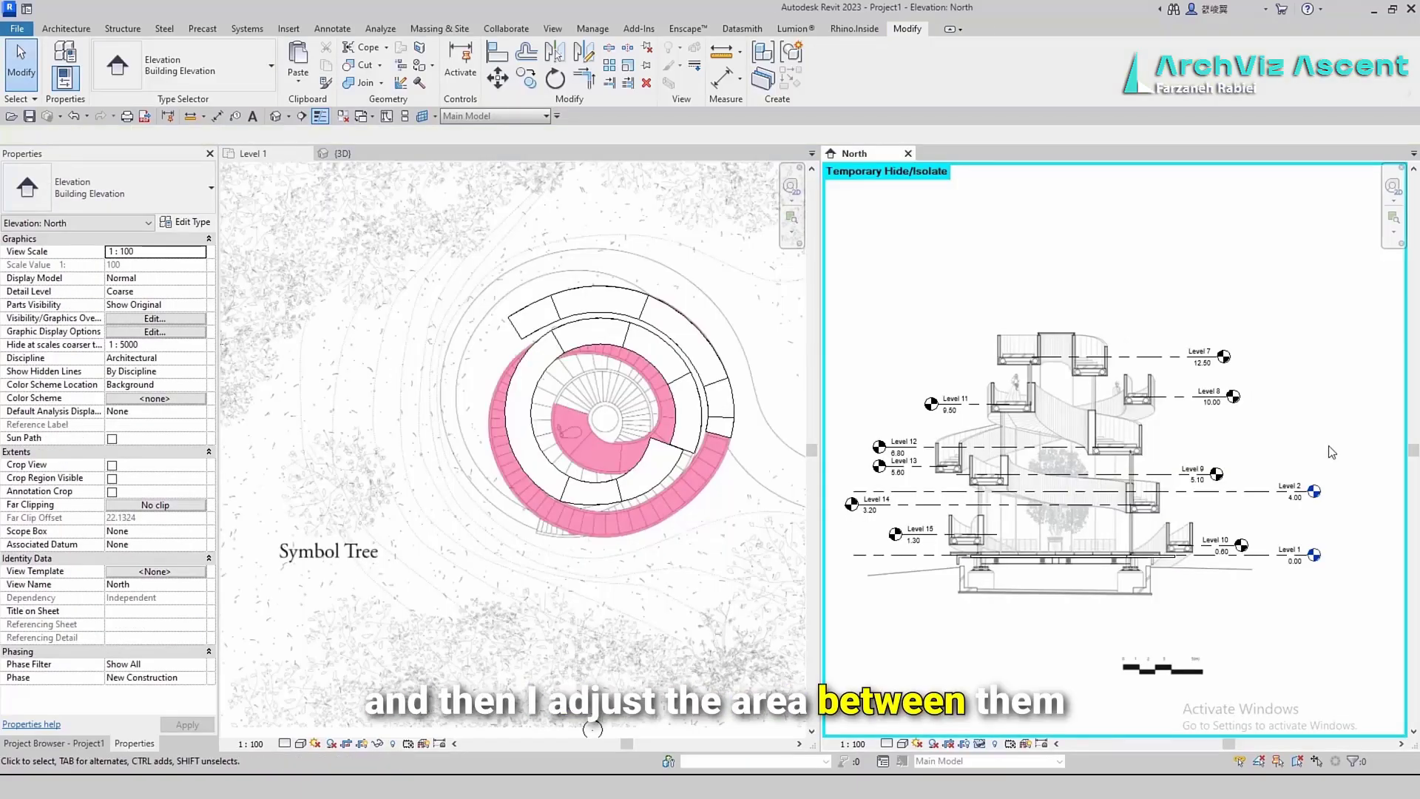
key(h)
key(r)
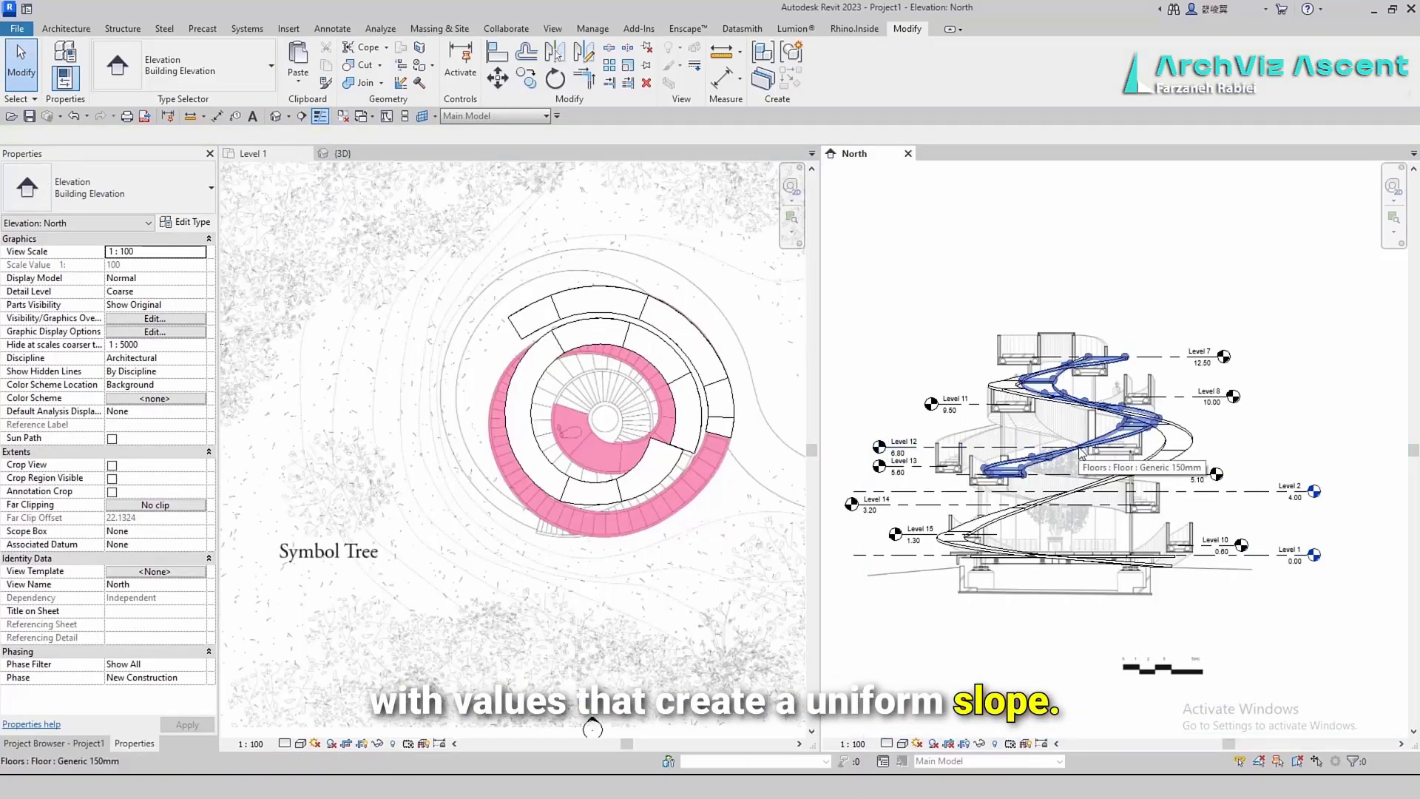
click(1081, 454)
key(h)
key(h)
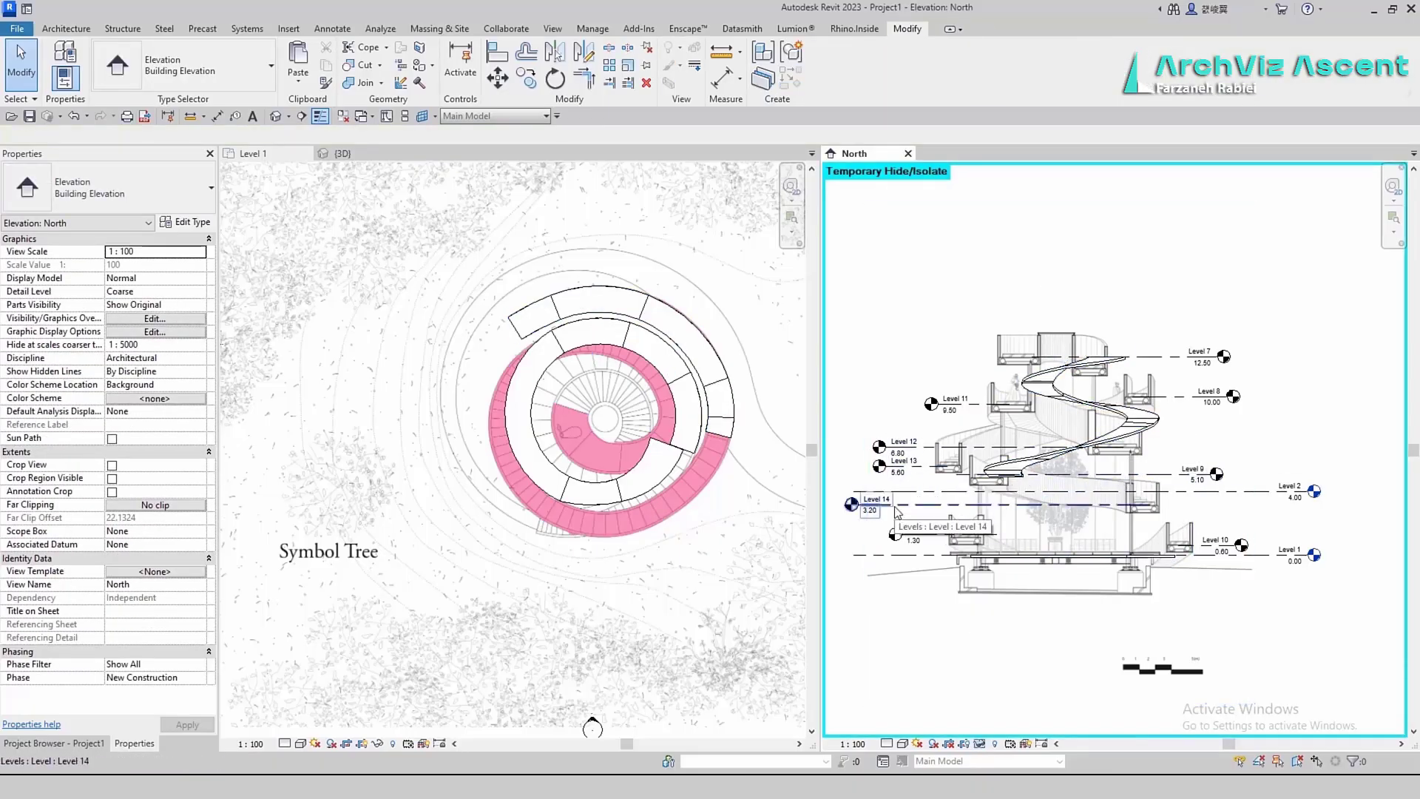
Select the new ramp floor in the plan and open its shape points for editing
click(584, 510)
click(591, 518)
click(885, 67)
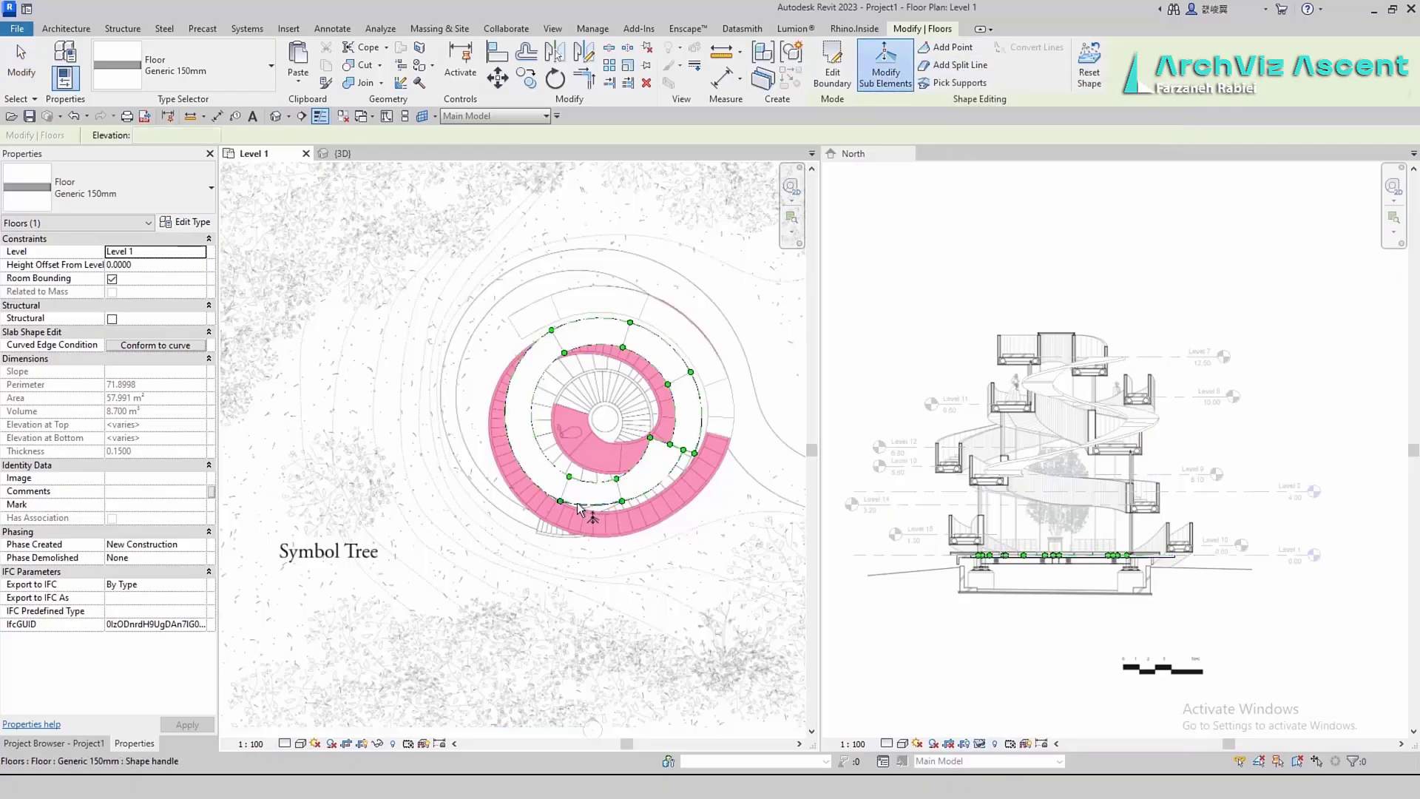
Set the lower ramp floor's elevation to 3.5 at the lower split line, 5.2 at the inner end edge and 1.3 at the upper split line
click(637, 482)
text(3.5)
key(Return)
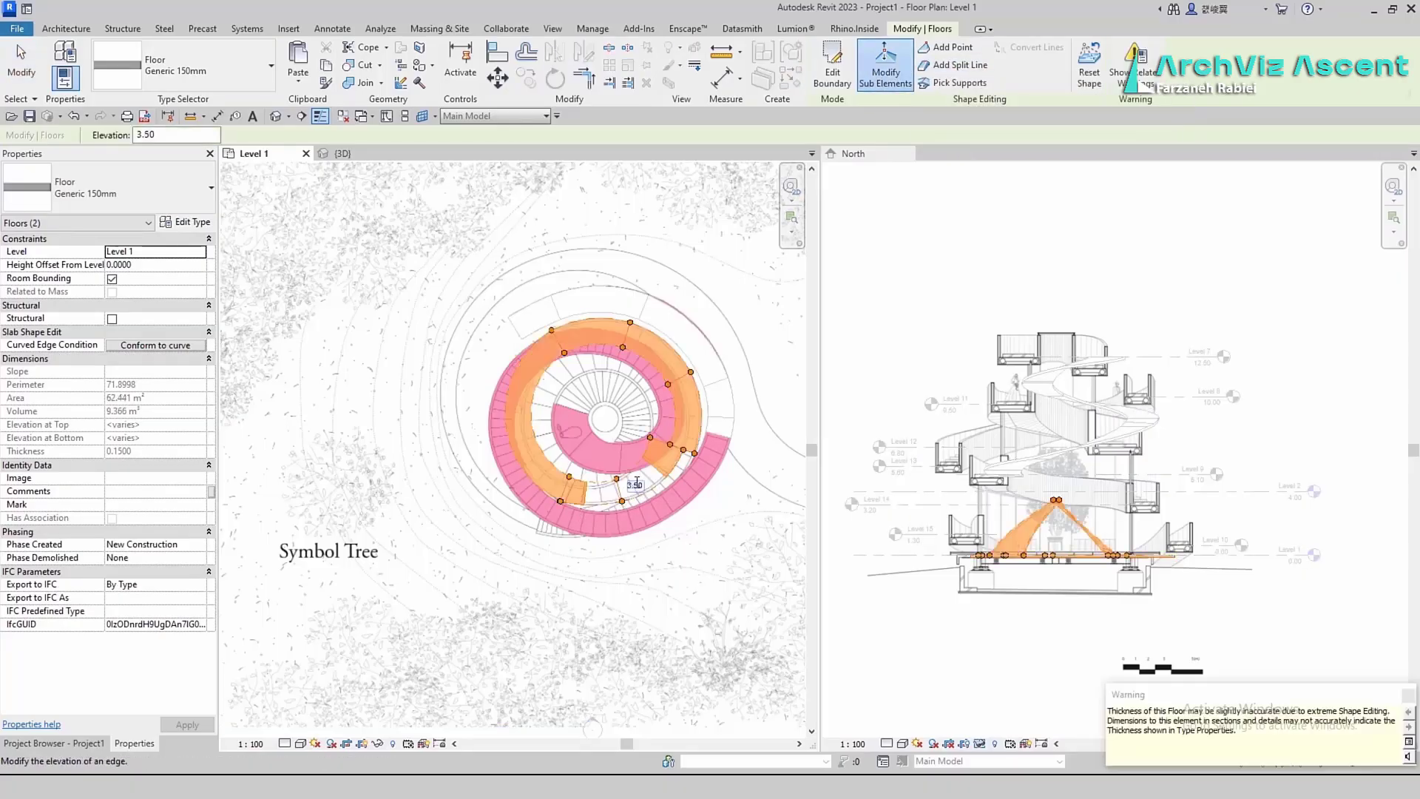
scroll(664, 438, up, 4)
click(664, 438)
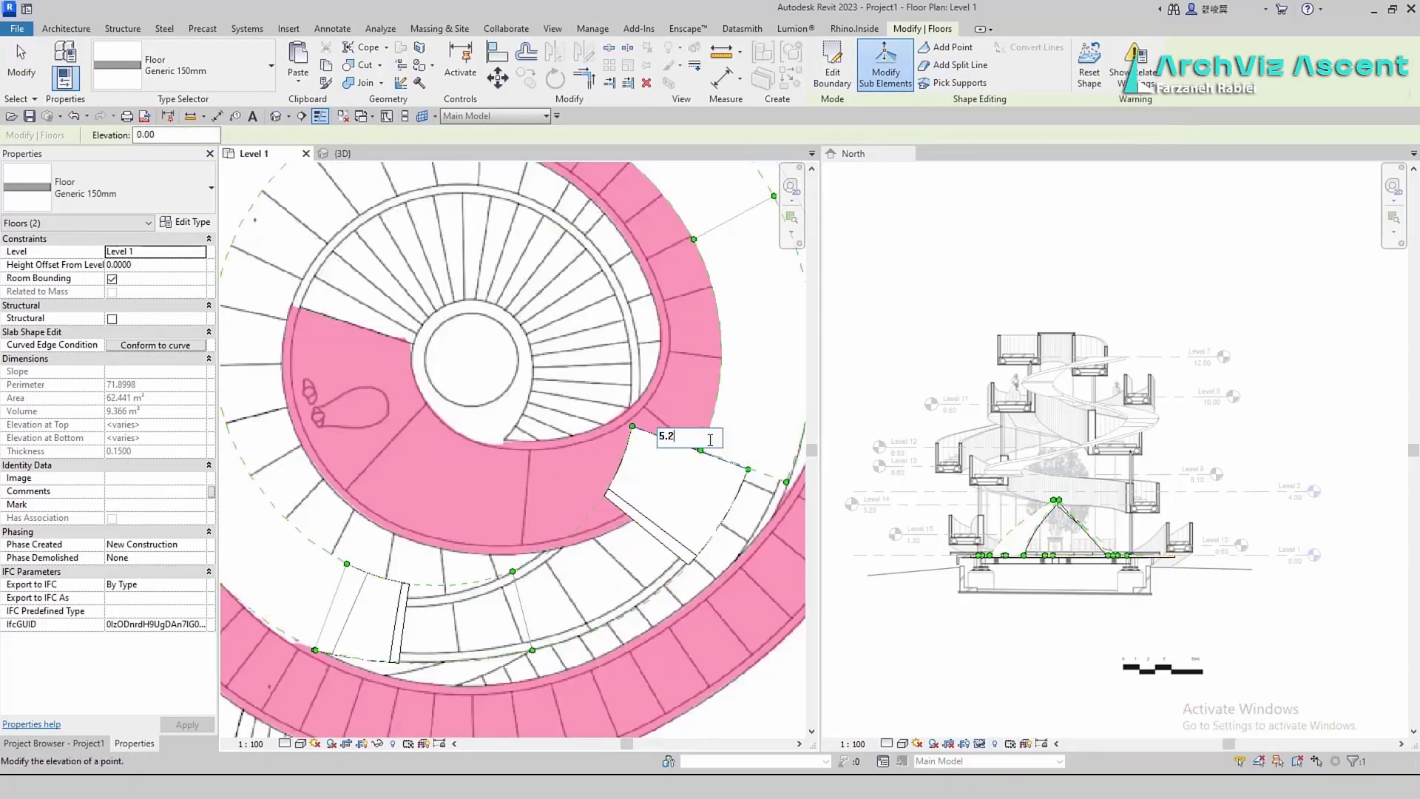
scroll(605, 451, down, 4)
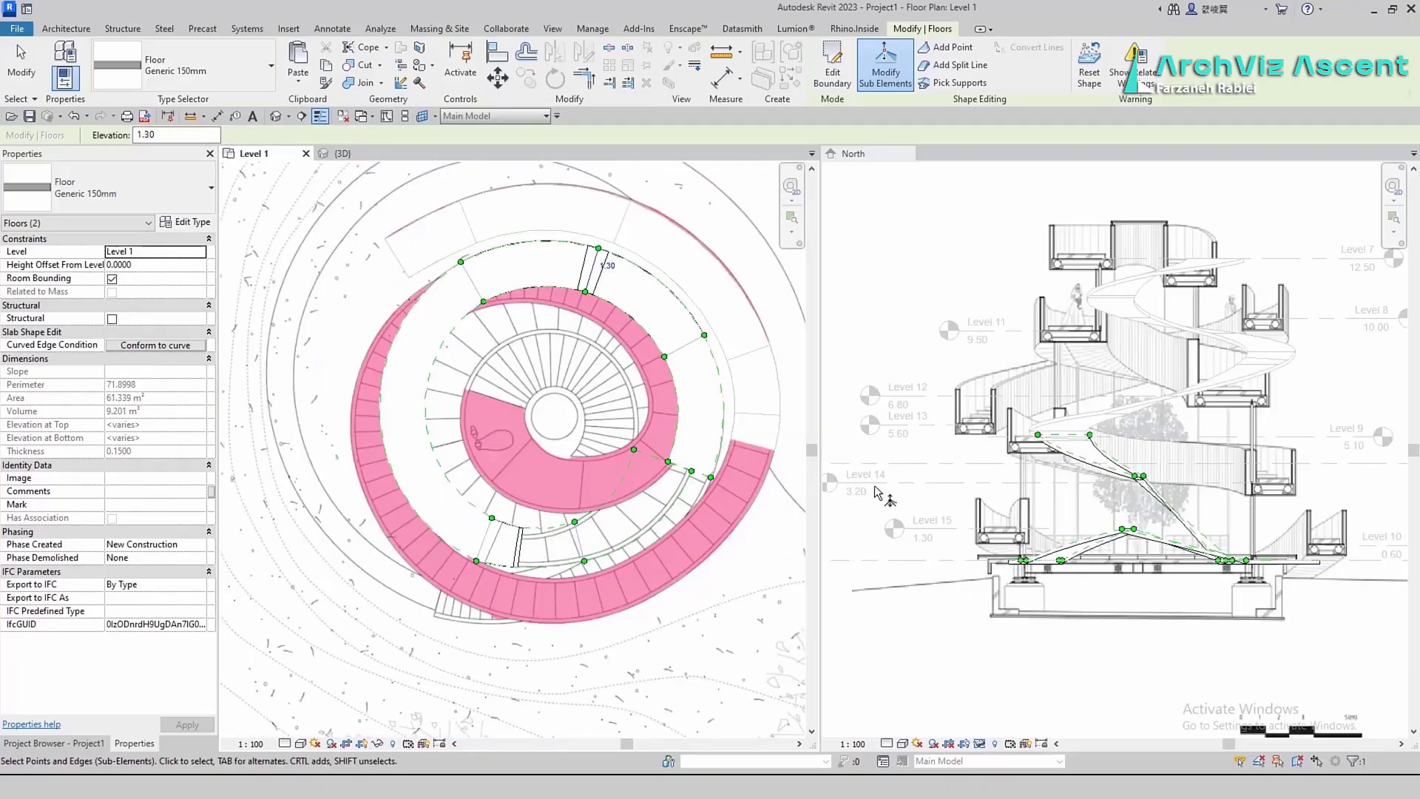
Set the ramp's elevation to 1.6 at the upper-left split line and 3 at the lower-left split line
scroll(876, 493, down, 2)
text(1.6)
key(Return)
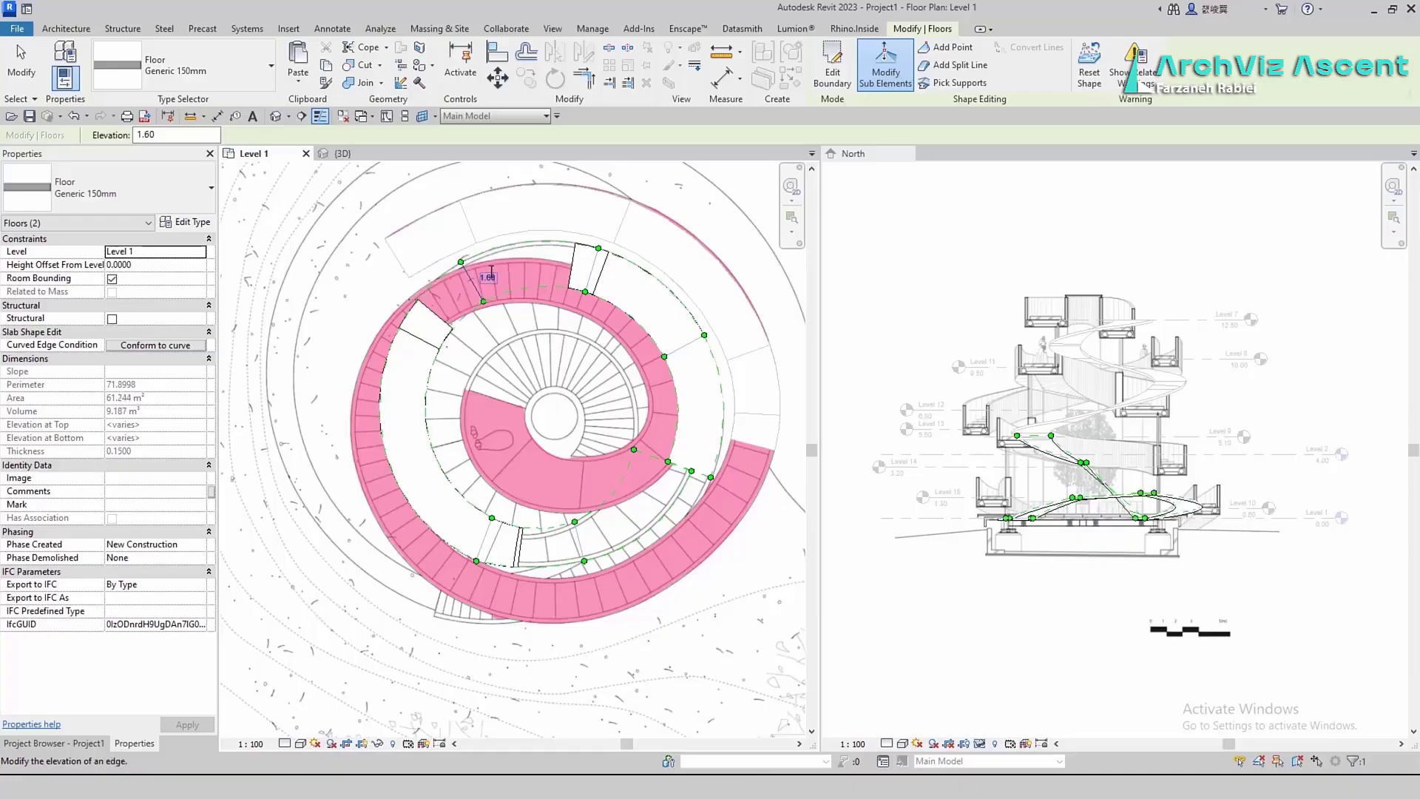
text(3)
key(Return)
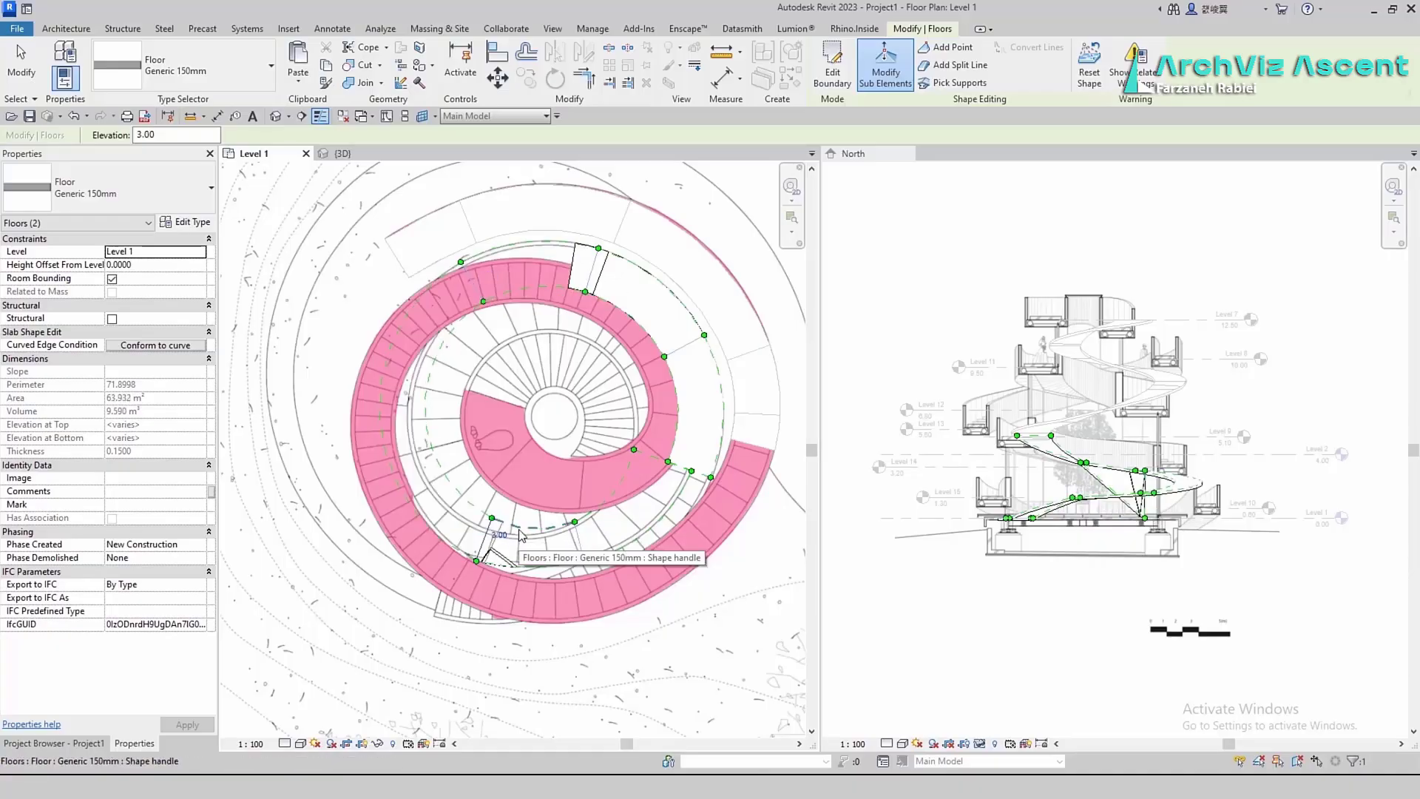
Set the adjacent outer shape point at the lower-left split line to an elevation of 3
scroll(469, 565, up, 4)
scroll(503, 518, up, 4)
click(515, 490)
text(3)
key(Return)
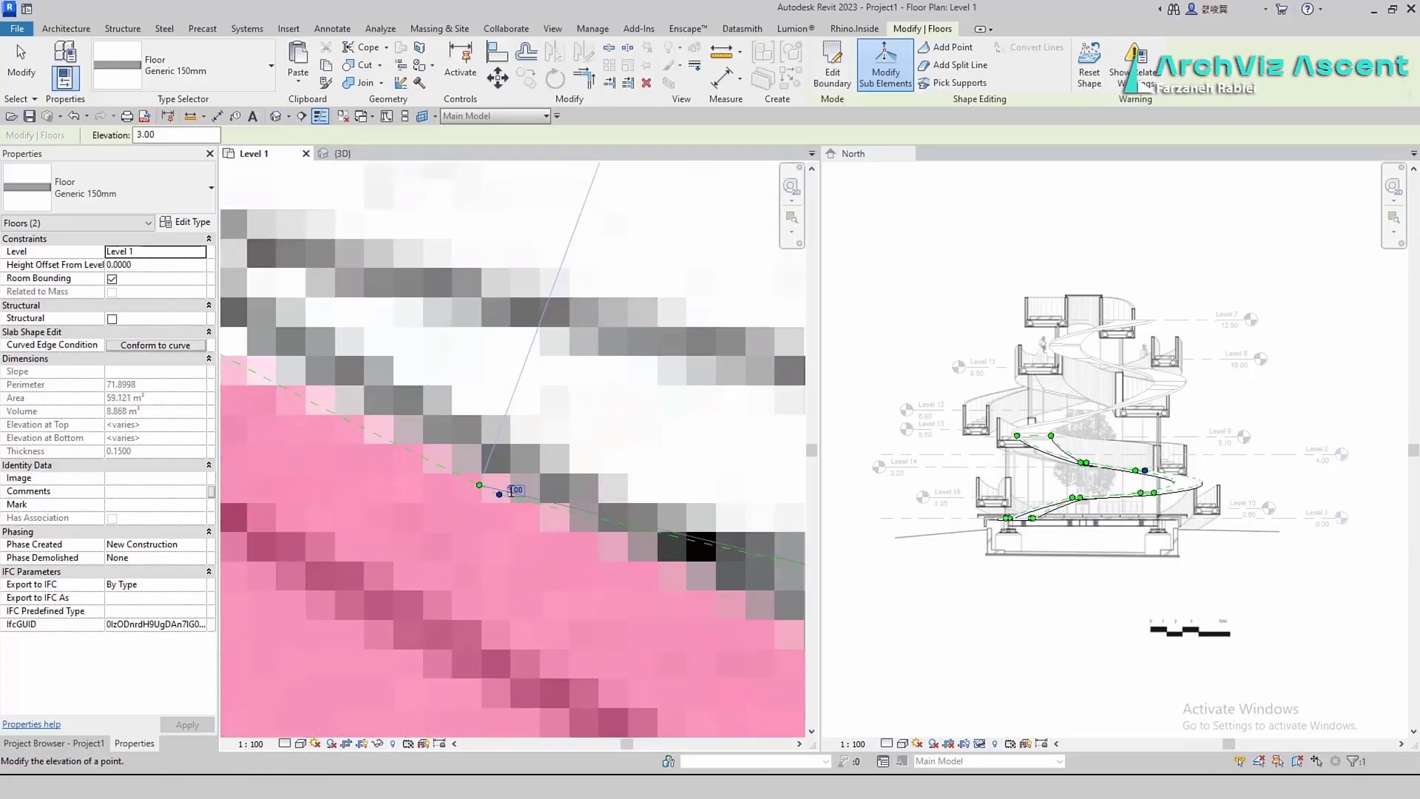
scroll(522, 486, down, 8)
scroll(560, 497, down, 2)
scroll(645, 313, up, 3)
click(641, 309)
scroll(642, 311, up, 3)
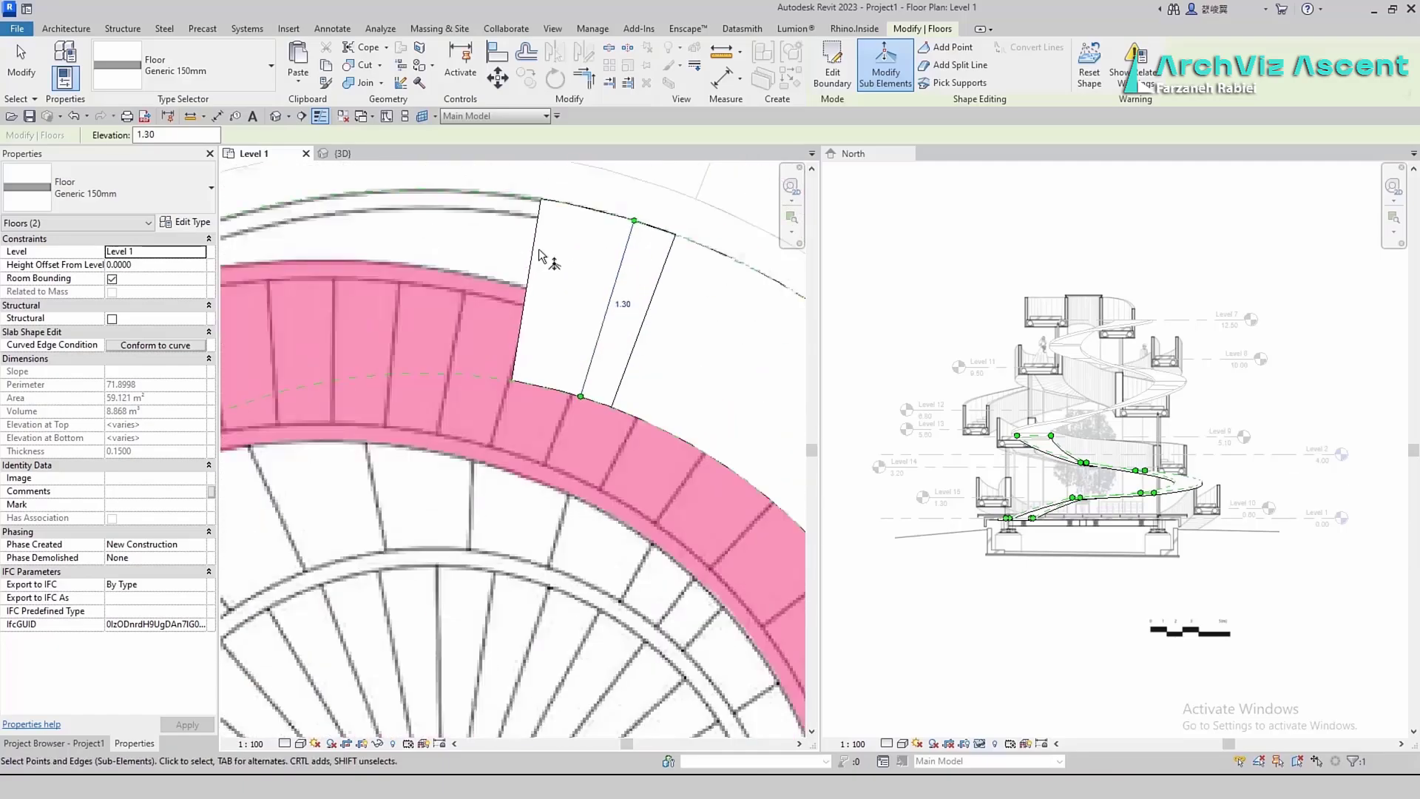
scroll(619, 379, down, 5)
click(527, 383)
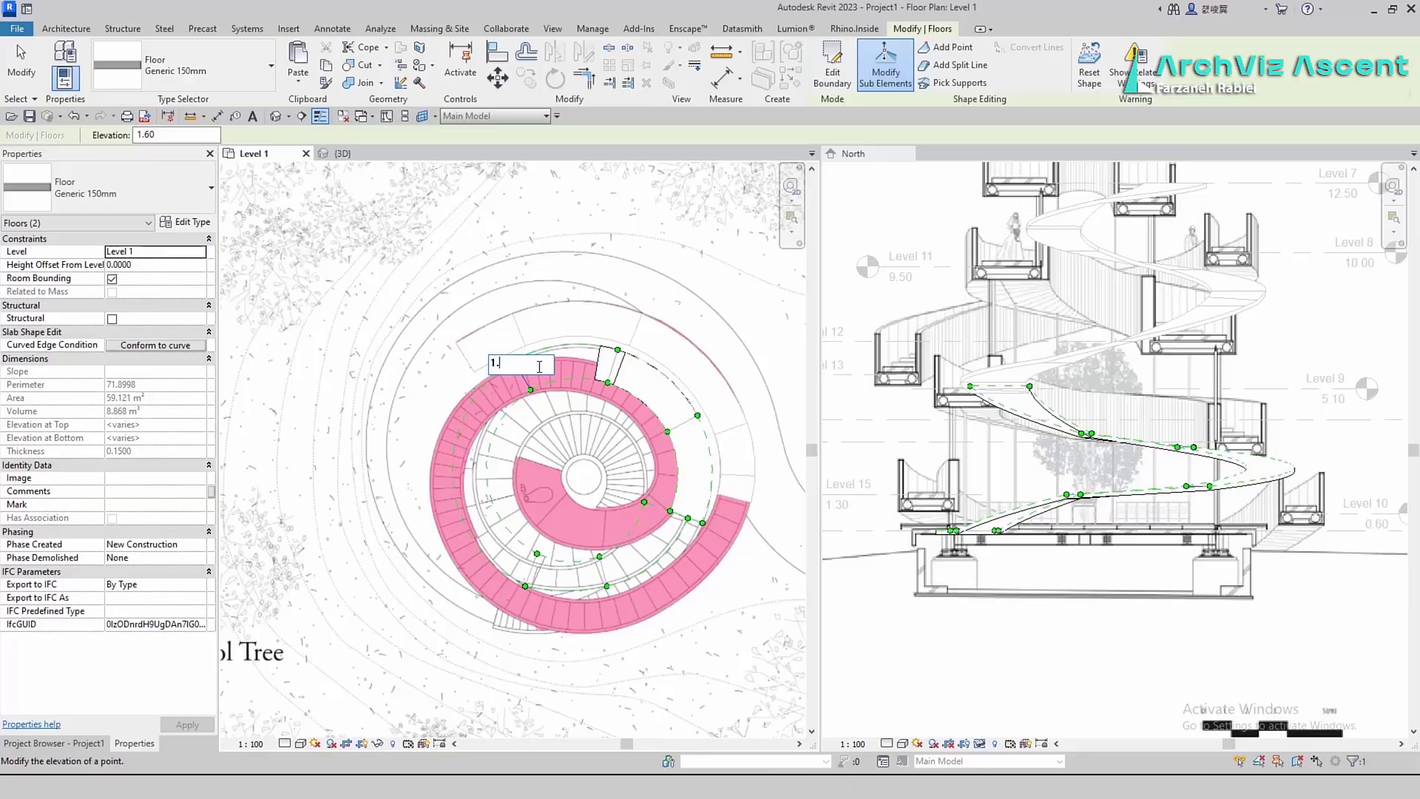
key(ctrl+z)
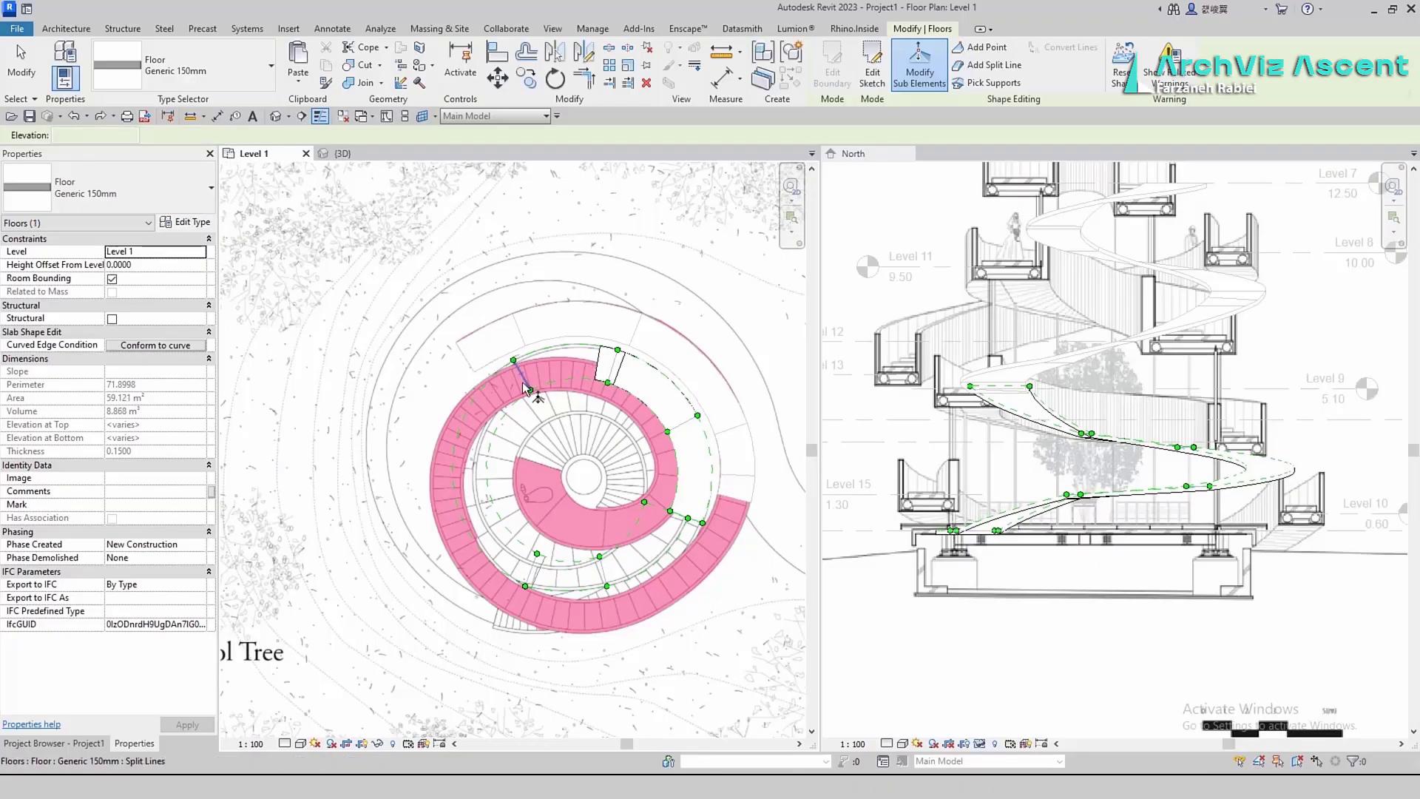
Set the ramp's elevation to 1.8 at the upper-left split line, 1 at the right split line and 0.7 at the outer end edge
click(526, 384)
click(543, 371)
text(1.8)
key(Return)
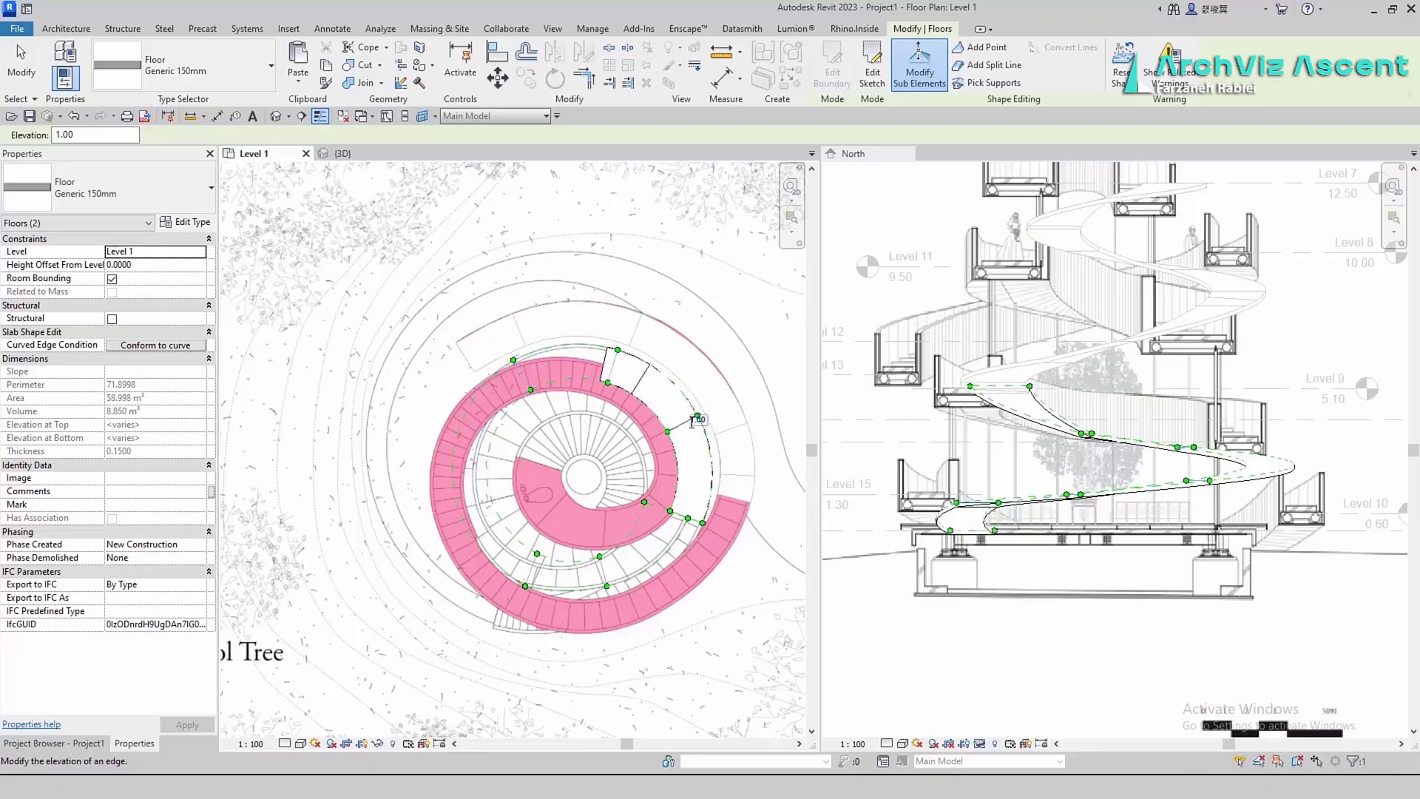
scroll(710, 520, up, 4)
click(699, 520)
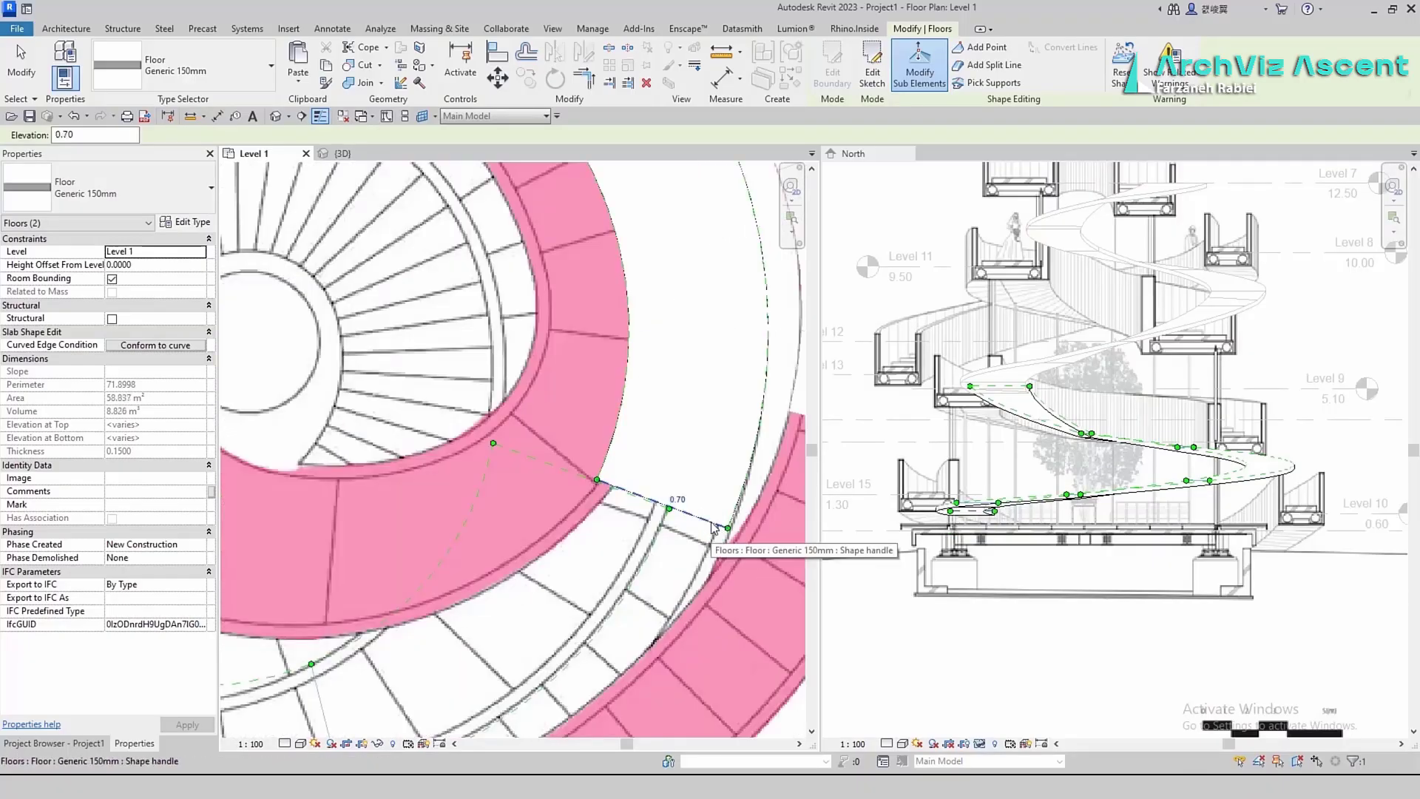
Set the lower-left split line's elevation to 2.8 and its outer shape point to 2.9
click(494, 562)
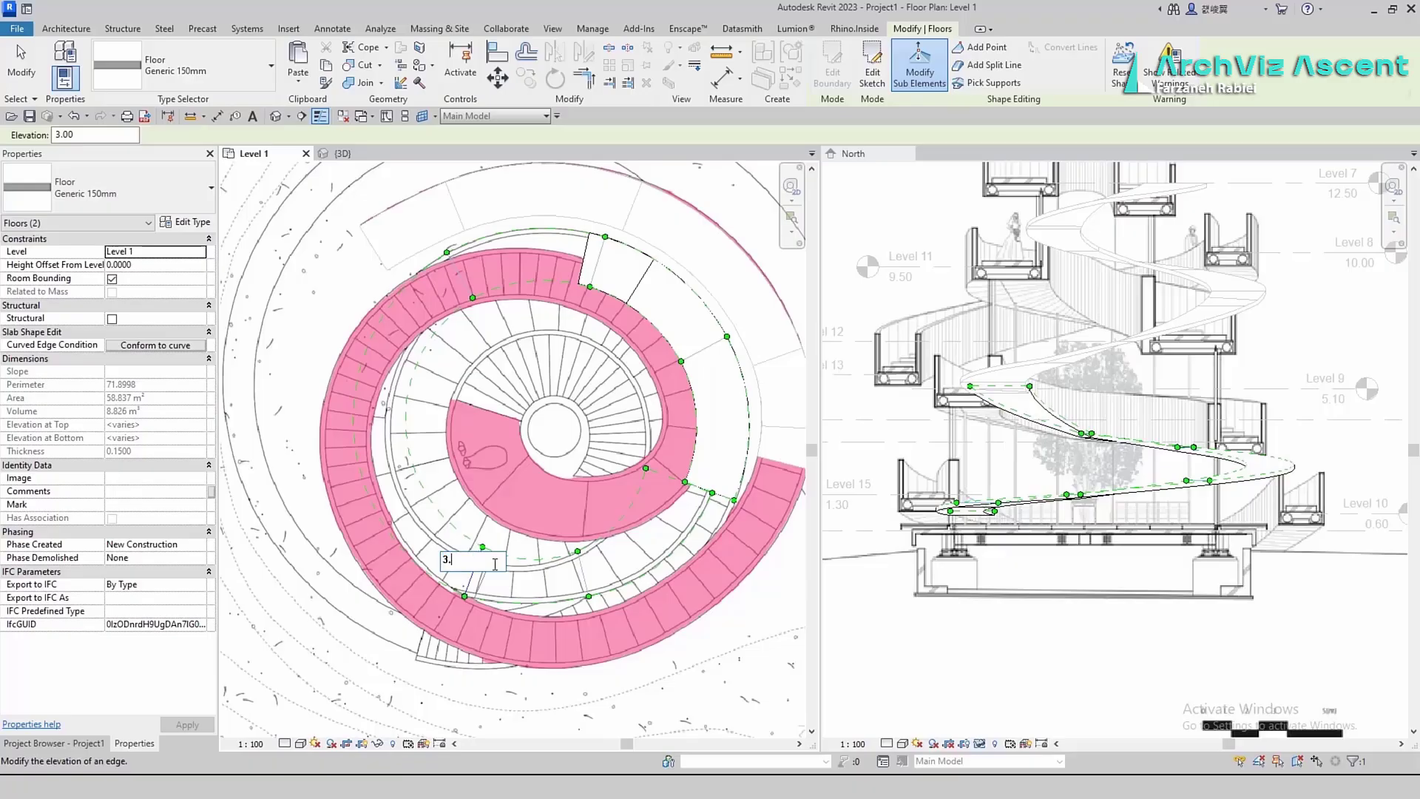
scroll(492, 562, up, 6)
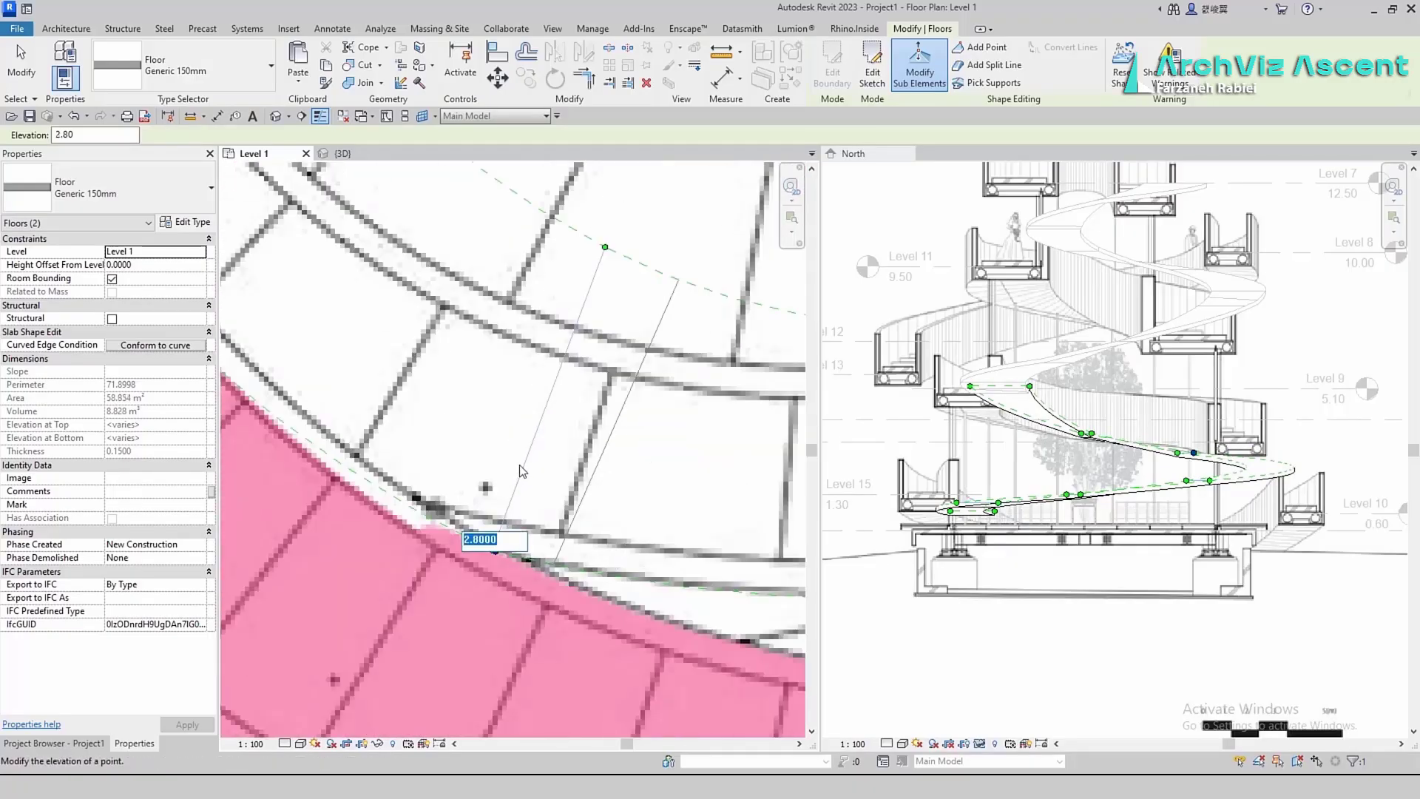
scroll(503, 530, up, 3)
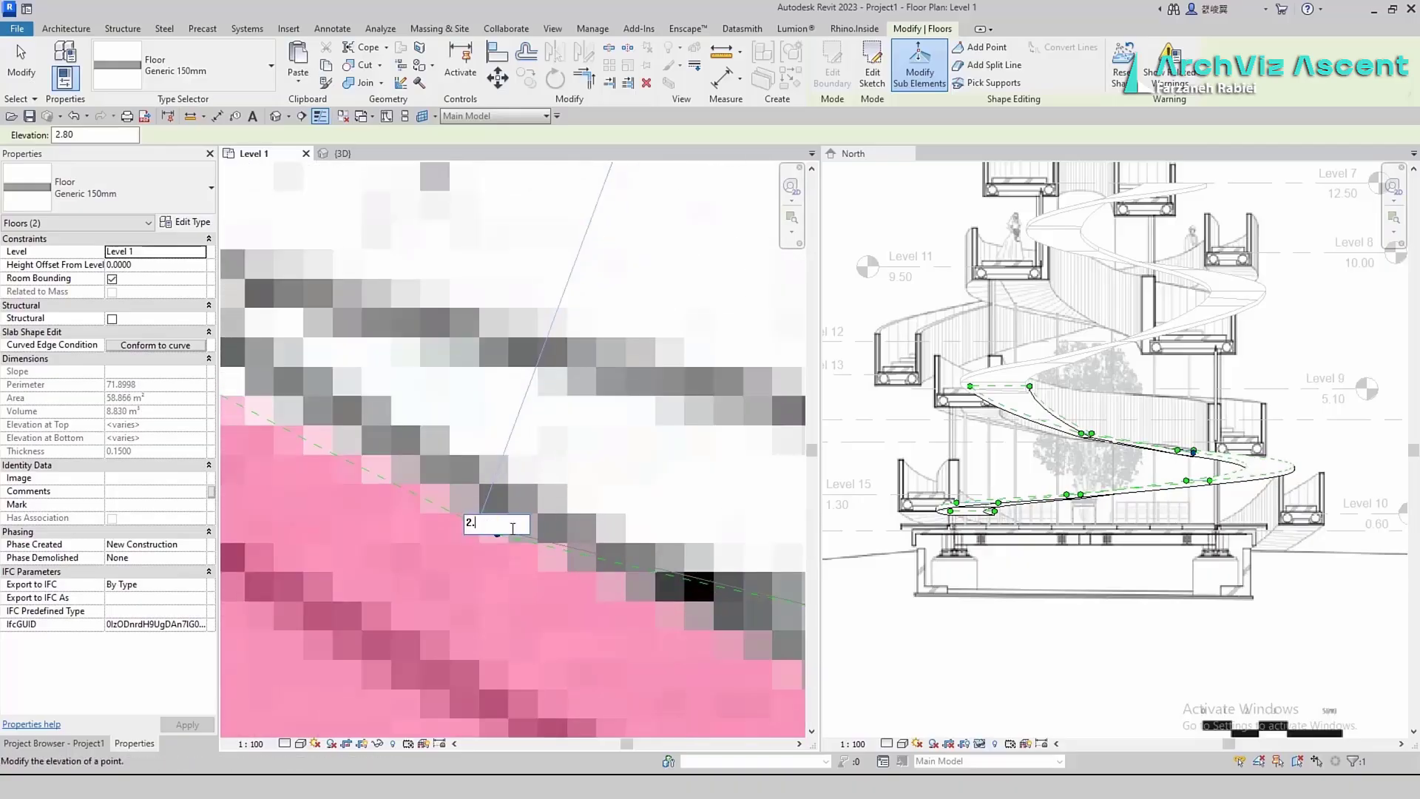
text(9)
key(Return)
Set the elevation at the lower-left split line's outer point to 3
scroll(543, 568, down, 4)
click(628, 248)
scroll(656, 311, down, 5)
middle_drag(791, 617, 607, 526)
click(598, 533)
click(613, 523)
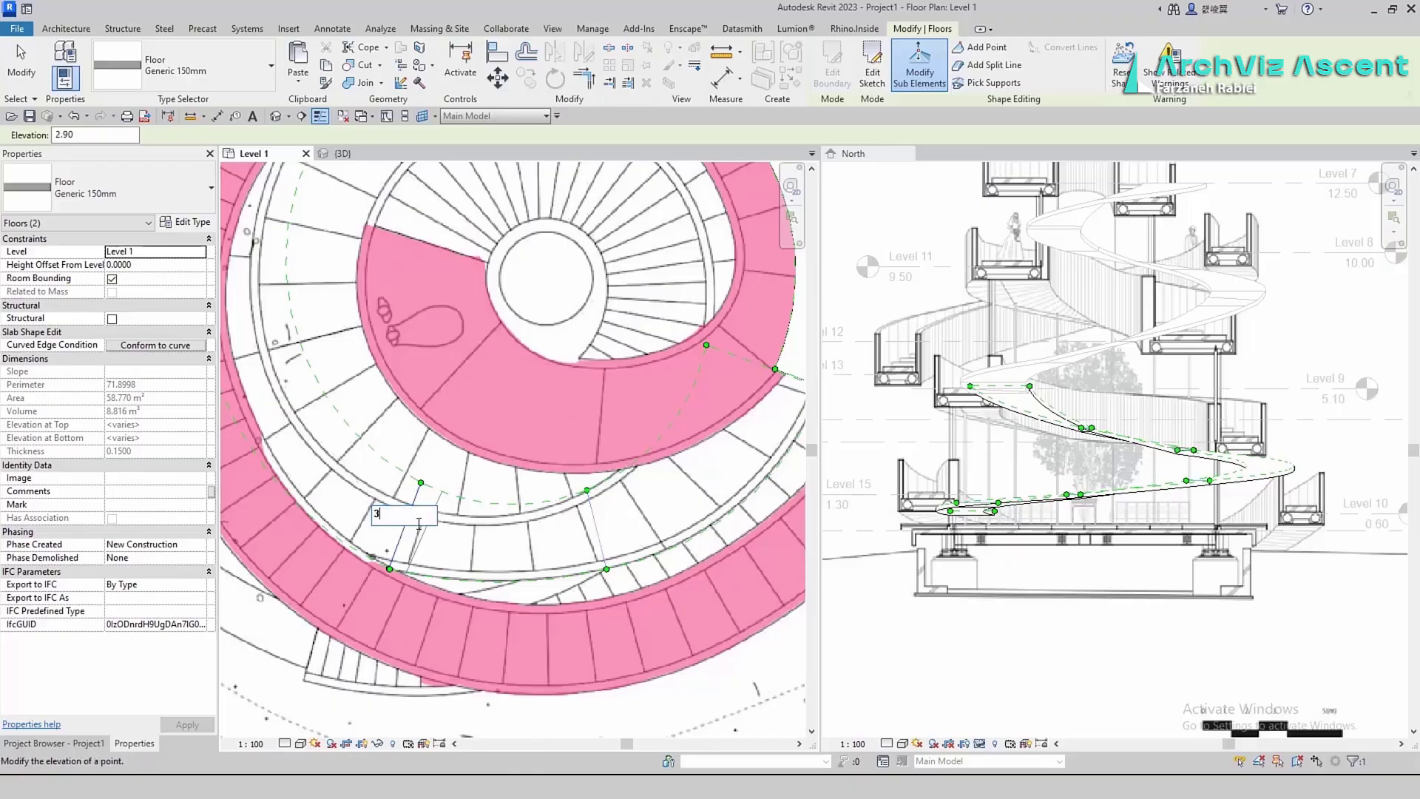
text(3)
key(Return)
scroll(496, 553, up, 5)
scroll(496, 553, down, 5)
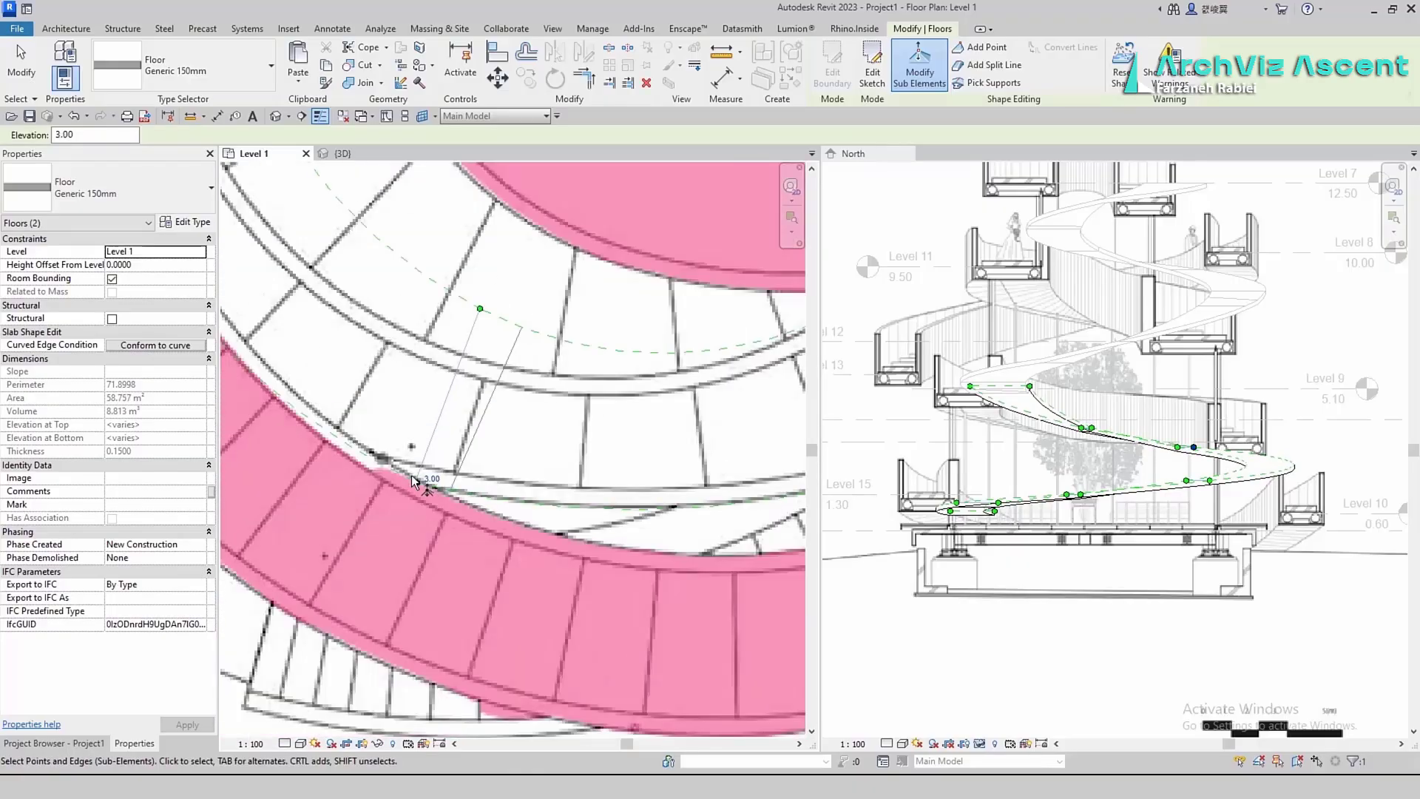
Set the lower split line's elevation to 3.6 and finish editing the ramp's sub-elements
click(730, 420)
click(750, 413)
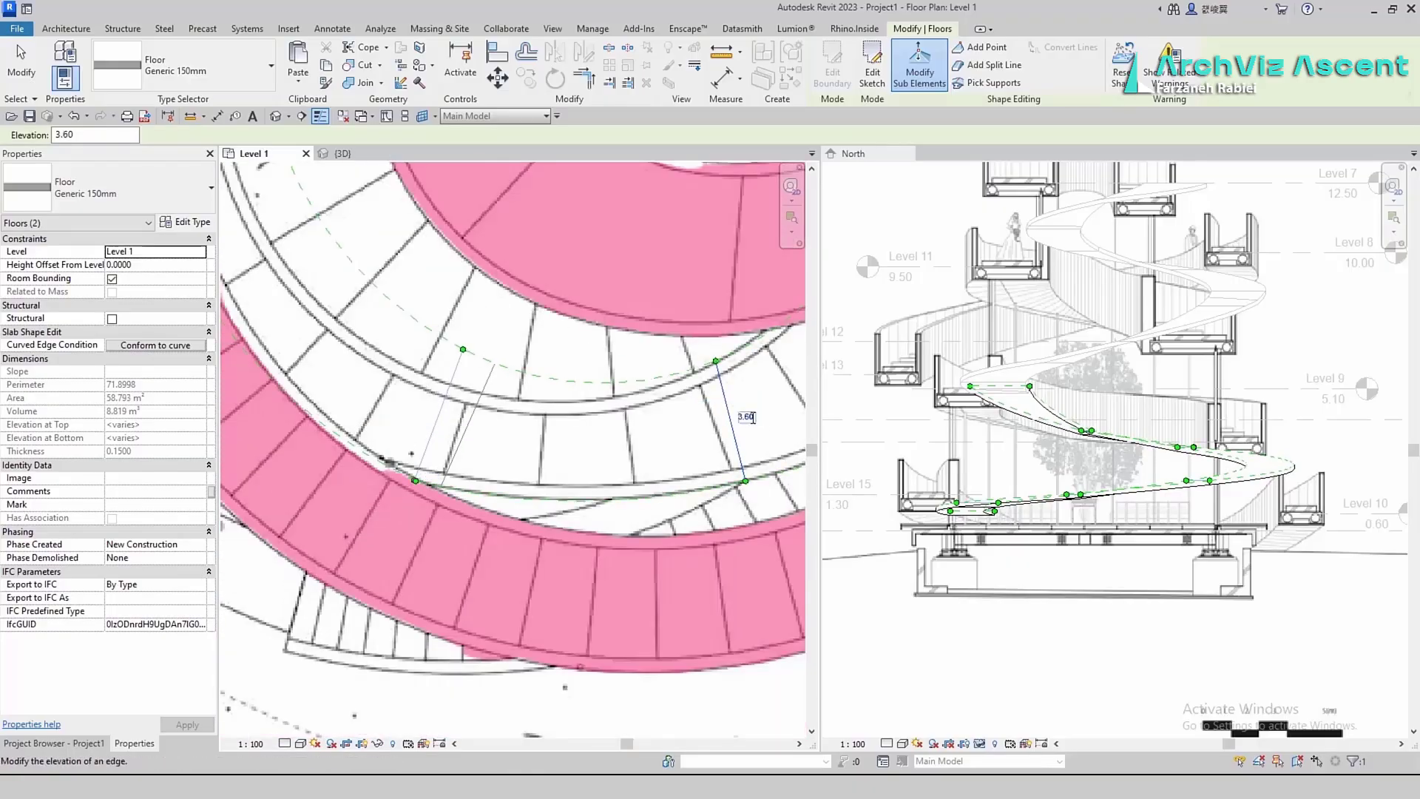
scroll(668, 365, down, 5)
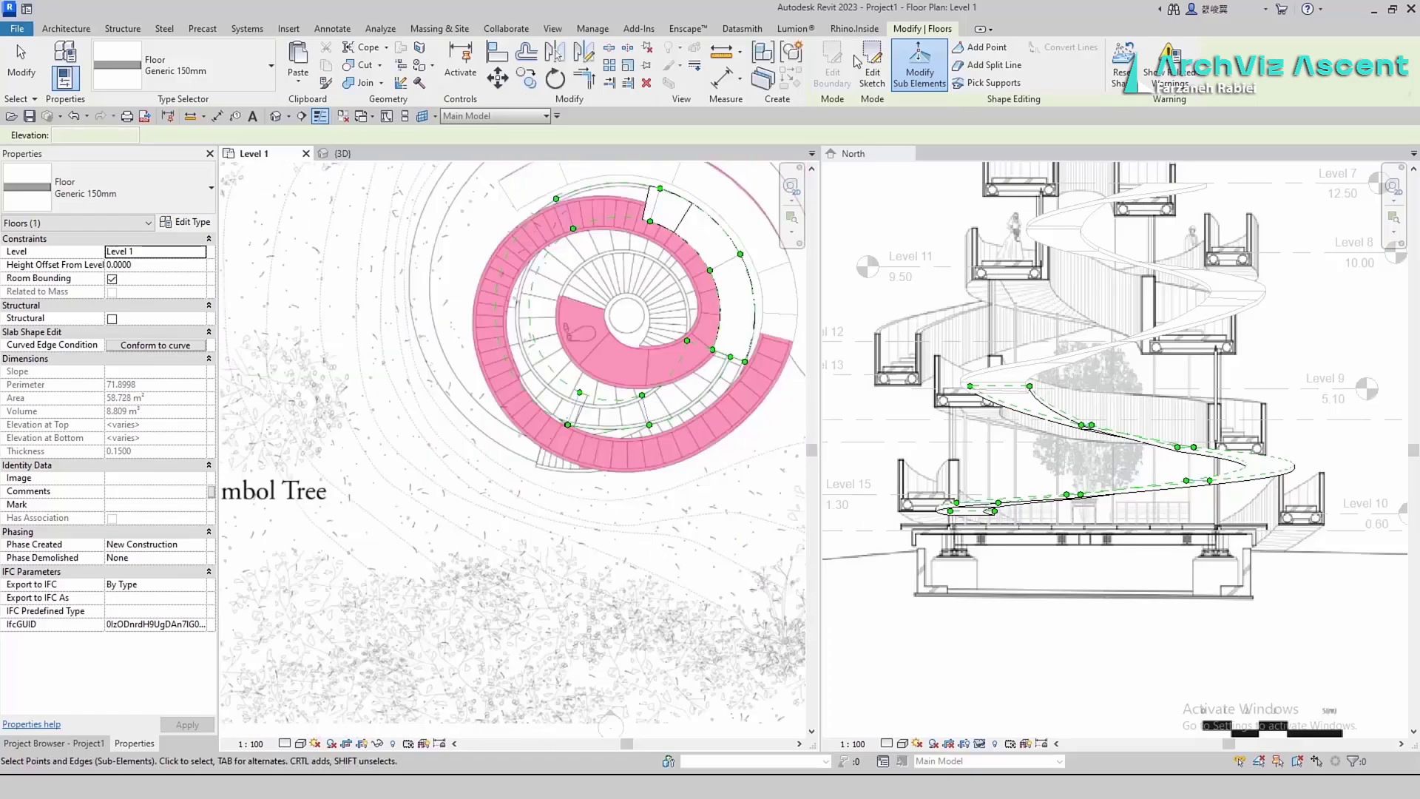
key(Escape)
key(Escape)
Open the upper ramp floor's sub-elements for shape editing in the 3D view, close to where it meets the lower ramp
click(342, 154)
shift+middle_drag(521, 351, 721, 584)
scroll(582, 507, up, 5)
shift+middle_drag(582, 508, 511, 510)
scroll(550, 457, up, 4)
click(552, 454)
click(885, 68)
click(550, 432)
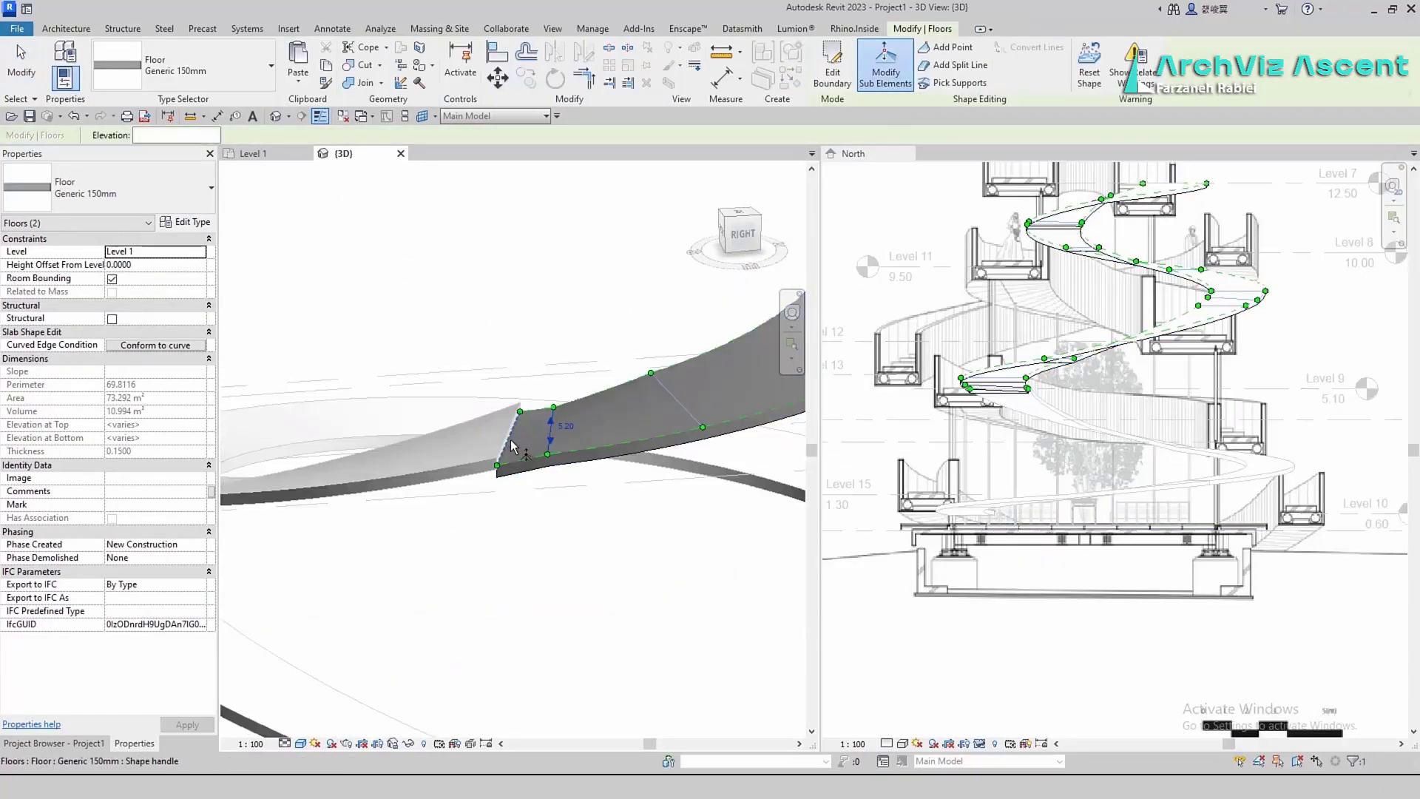
Adjust the elevations near the upper ramp's lower end, entering 5.6, 5.3 and 5.2
mouse_move(577, 570)
shift+middle_down()
mouse_move(586, 514)
mouse_move(581, 573)
shift+middle_up()
click(510, 439)
click(529, 434)
text(5.6)
key(Return)
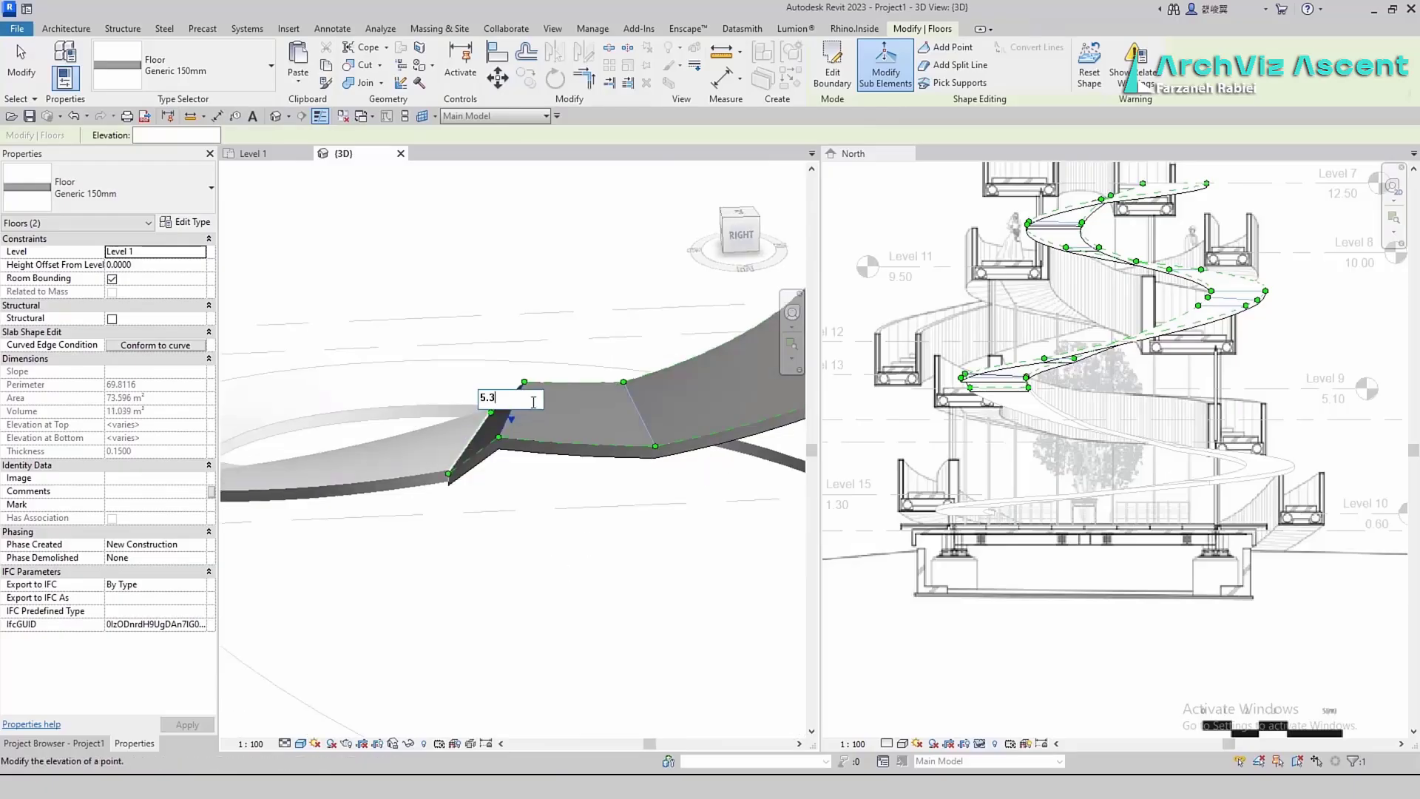
key(Return)
mouse_move(525, 435)
shift+middle_down()
mouse_move(572, 501)
mouse_move(643, 403)
mouse_move(690, 557)
mouse_move(522, 501)
mouse_move(510, 444)
shift+middle_up()
click(656, 399)
text(5.2)
key(Return)
Set the upper ramp's lower end edge to an elevation of 5.1
scroll(656, 398, down, 2)
scroll(522, 500, down, 5)
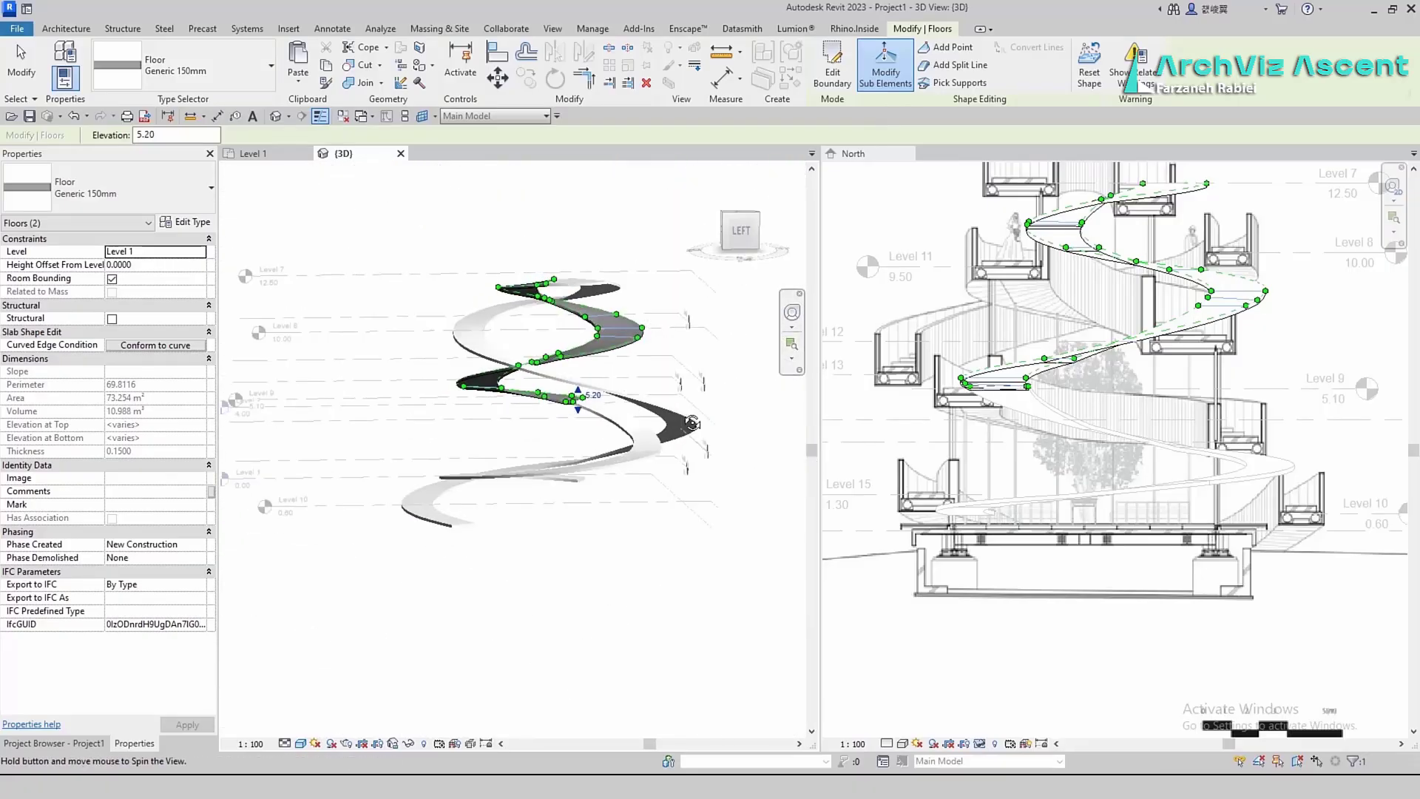
scroll(481, 424, up, 5)
text(5.1)
key(Return)
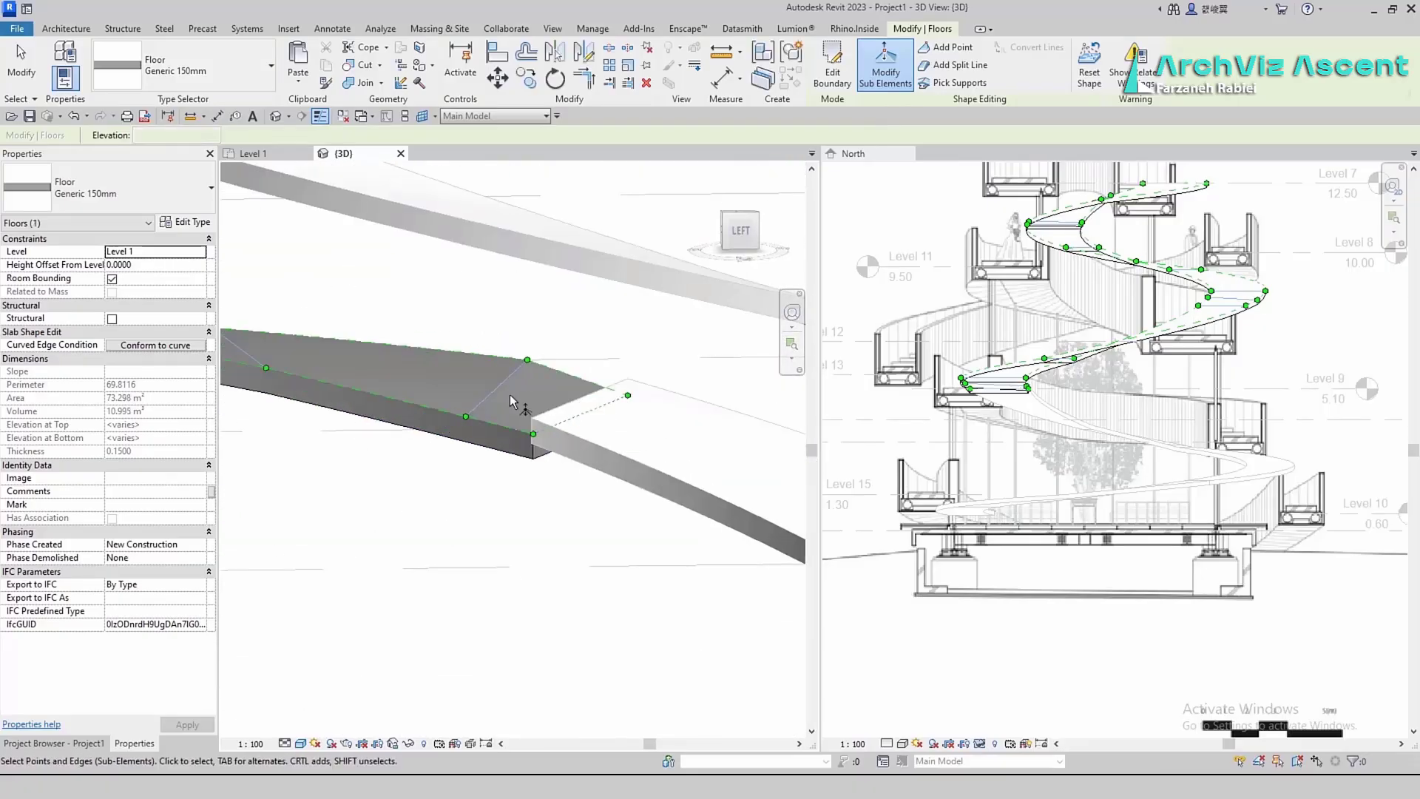
key(Escape)
Set the lower ramp floor's top end edge to an elevation of 5.1 to match the upper ramp
click(692, 400)
click(885, 73)
click(580, 400)
click(595, 387)
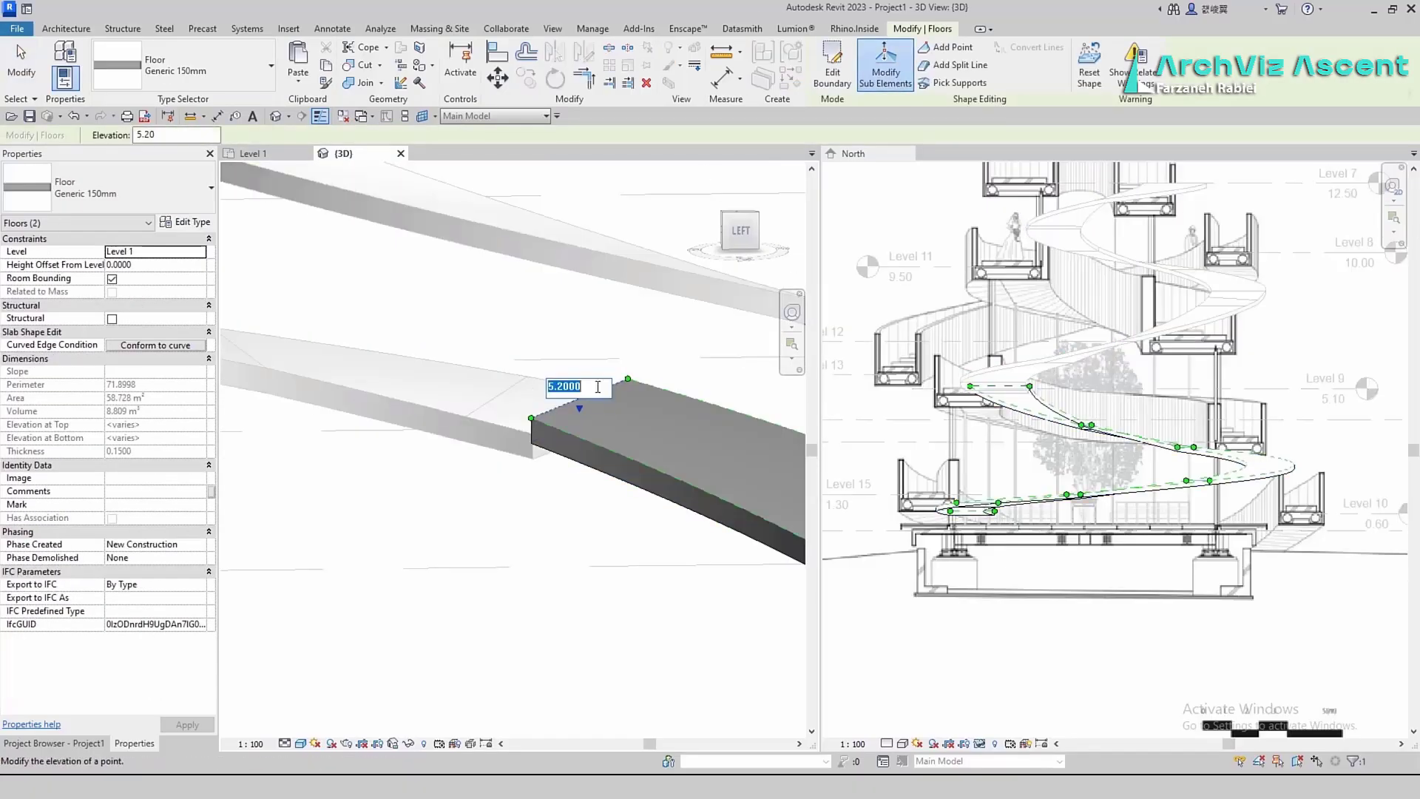
text(5.1)
key(Return)
Smooth the lower ramp's slope around Level 14 by entering shape point elevations of 3, 3.1 and 3.2
scroll(516, 371, down, 5)
scroll(584, 429, up, 5)
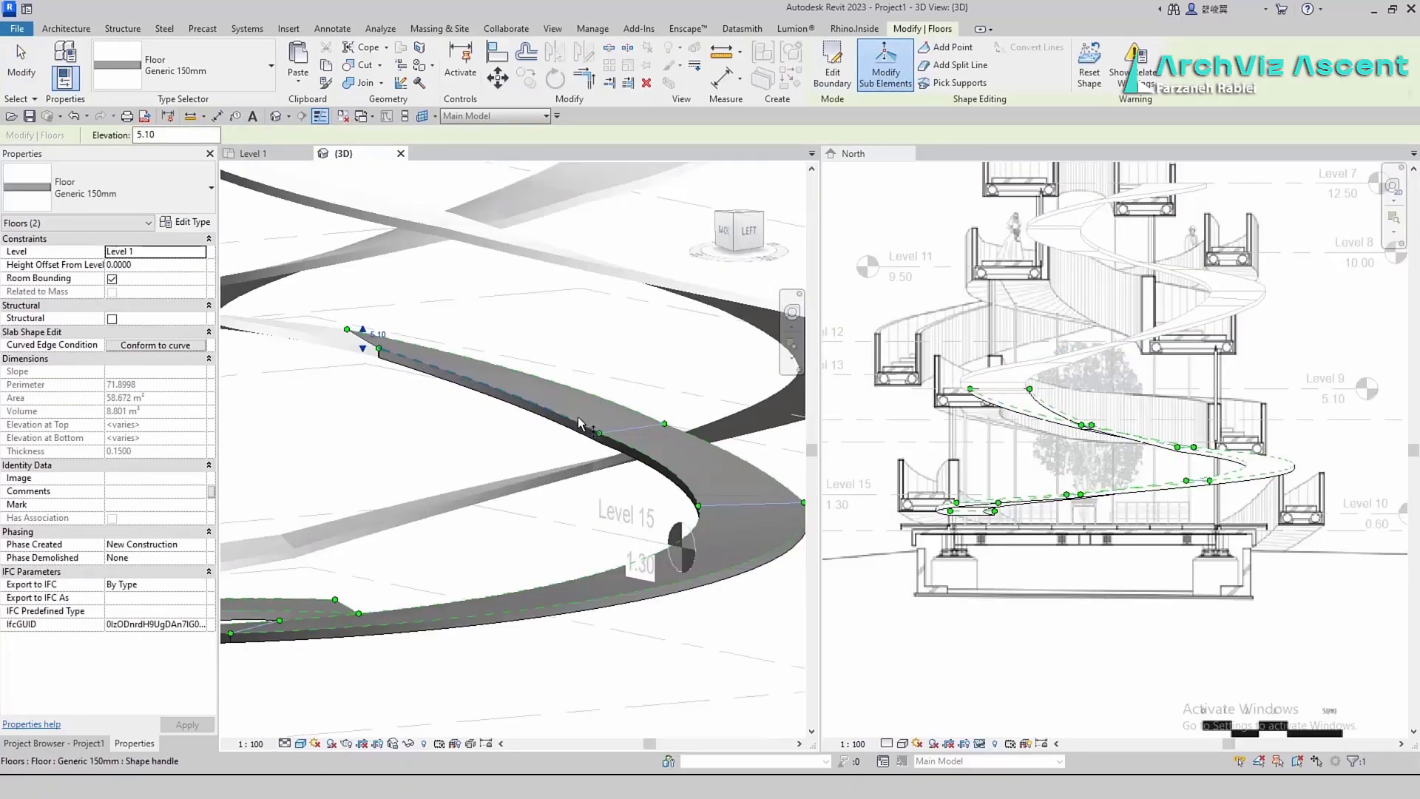
text(3)
key(Return)
shift+middle_drag(645, 427, 567, 452)
text(3.1)
key(Return)
key(Return)
text(3.2)
key(Return)
shift+middle_drag(473, 460, 556, 458)
Set the adjacent shape point near Level 14 to an elevation of 3.3 and finish the lower ramp's shape editing
scroll(518, 403, down, 4)
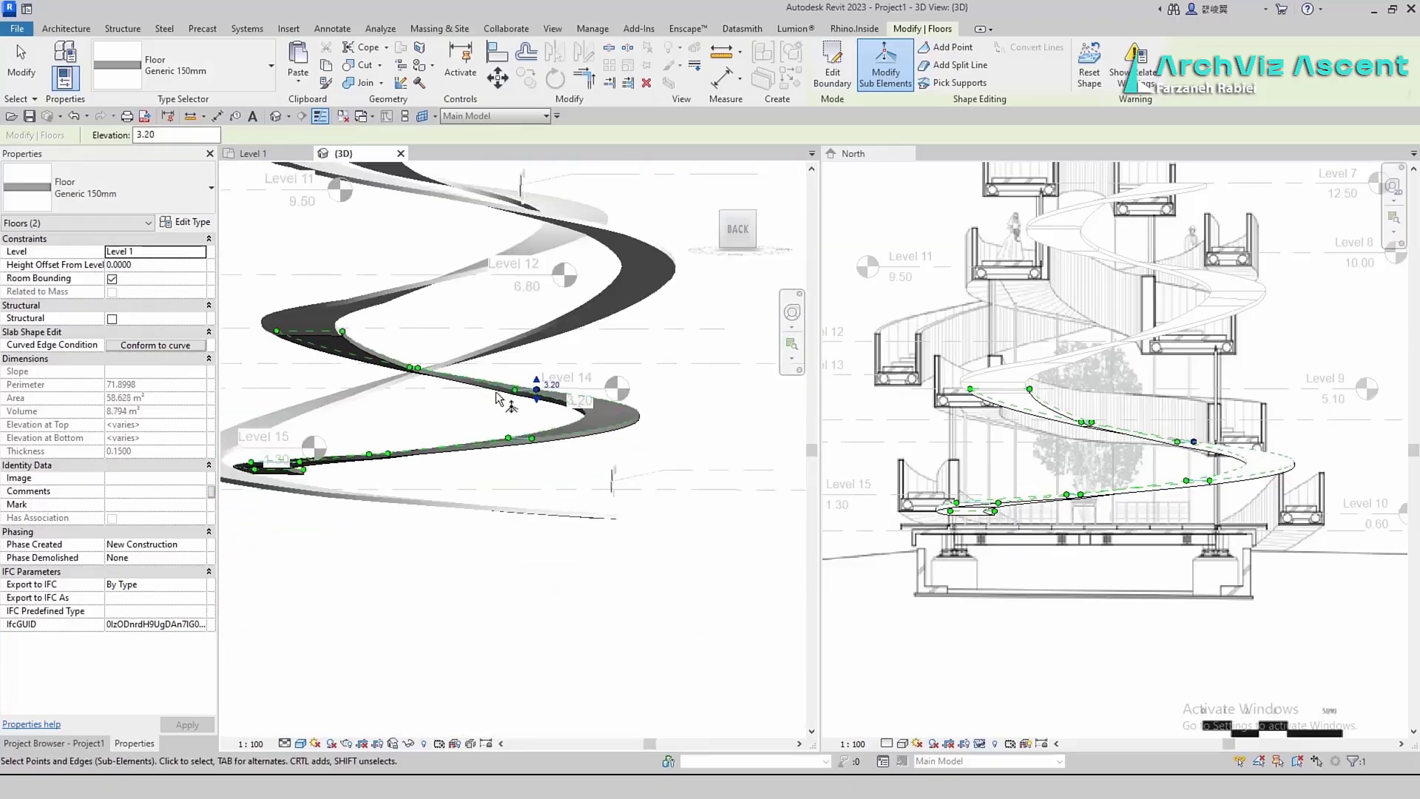
scroll(537, 393, up, 5)
click(563, 389)
text(3.3)
key(Return)
shift+middle_drag(521, 389, 150, 558)
scroll(552, 533, down, 6)
key(Escape)
key(Escape)
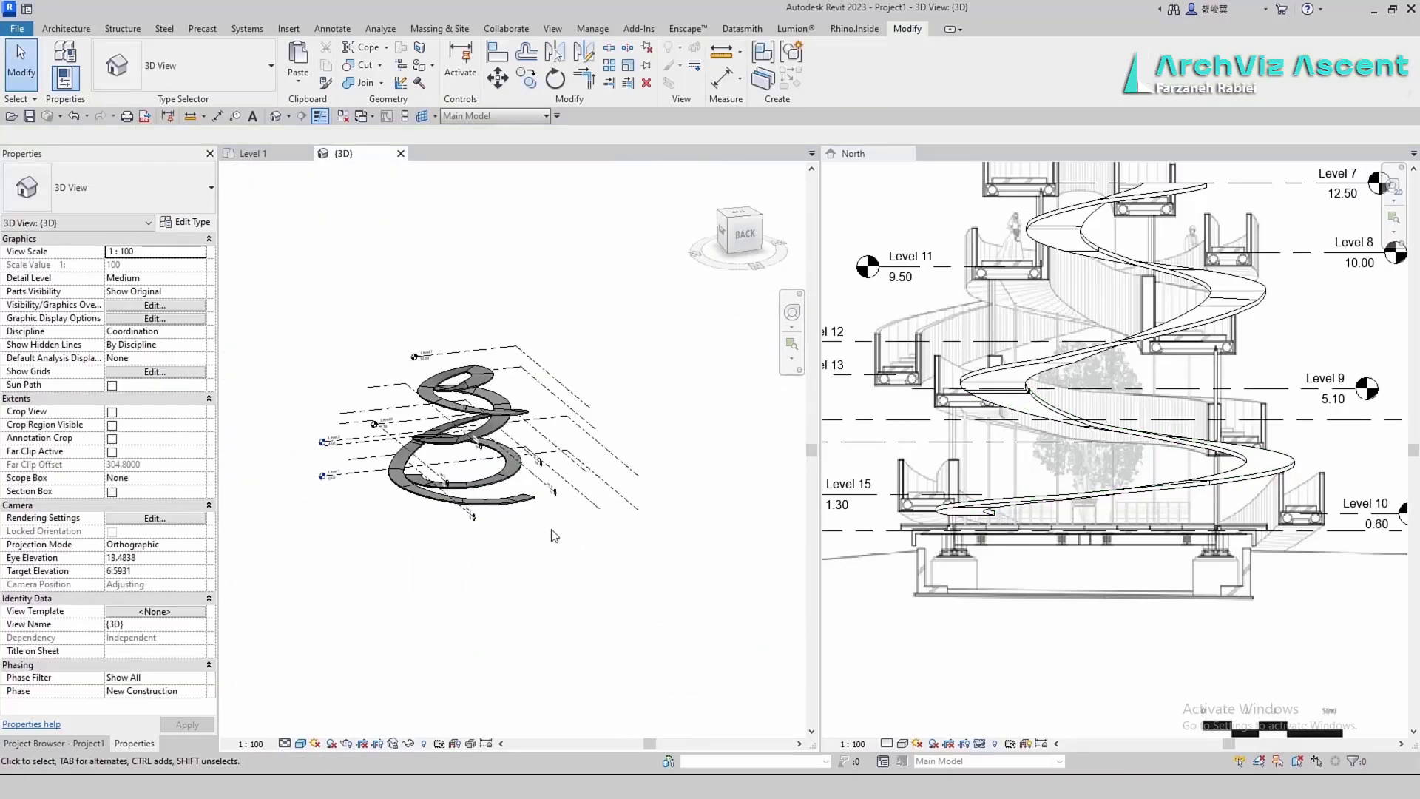
Copy the lower ramp floor and paste it aligned to the same place in the Level 1 plan
shift+middle_drag(552, 532, 518, 459)
scroll(511, 442, up, 3)
click(511, 441)
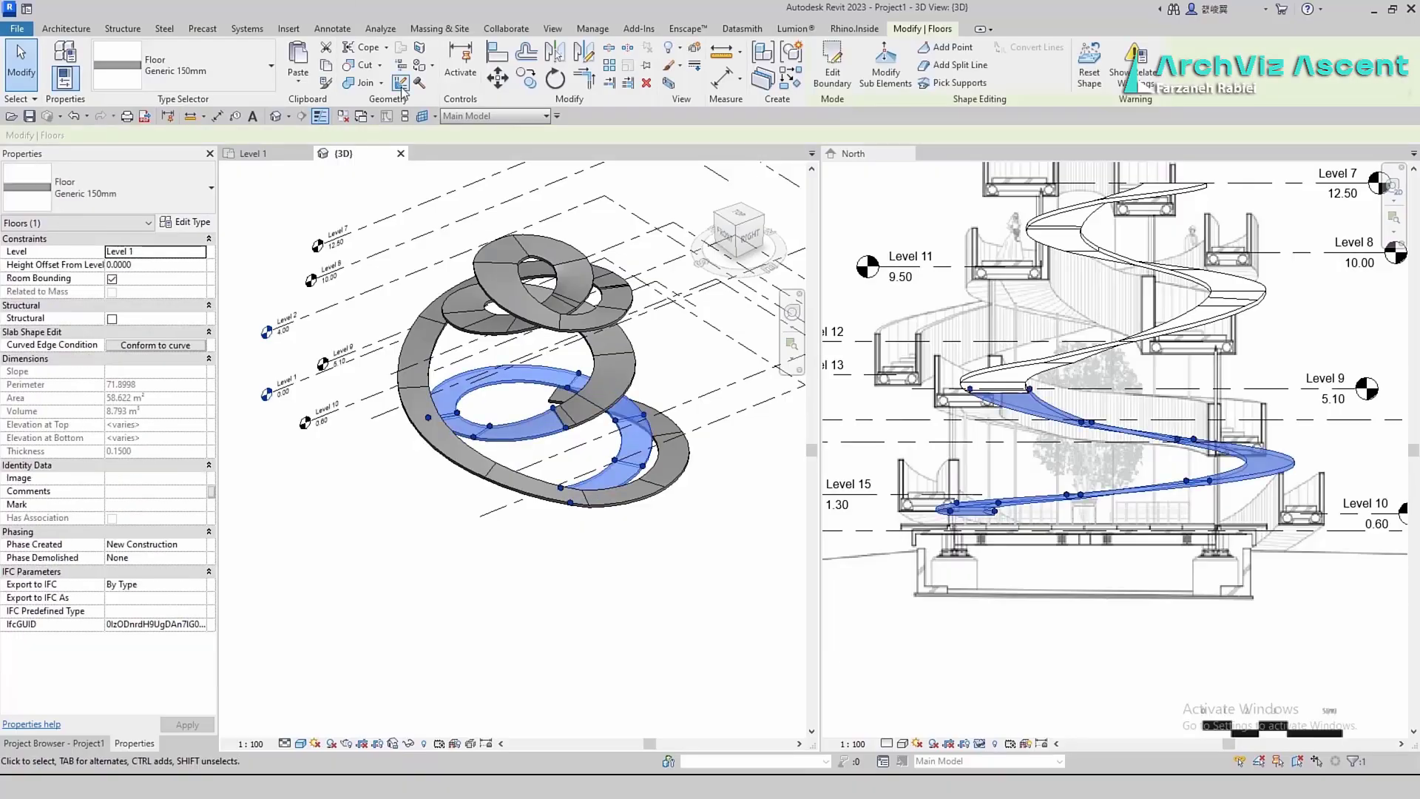
click(255, 153)
click(298, 78)
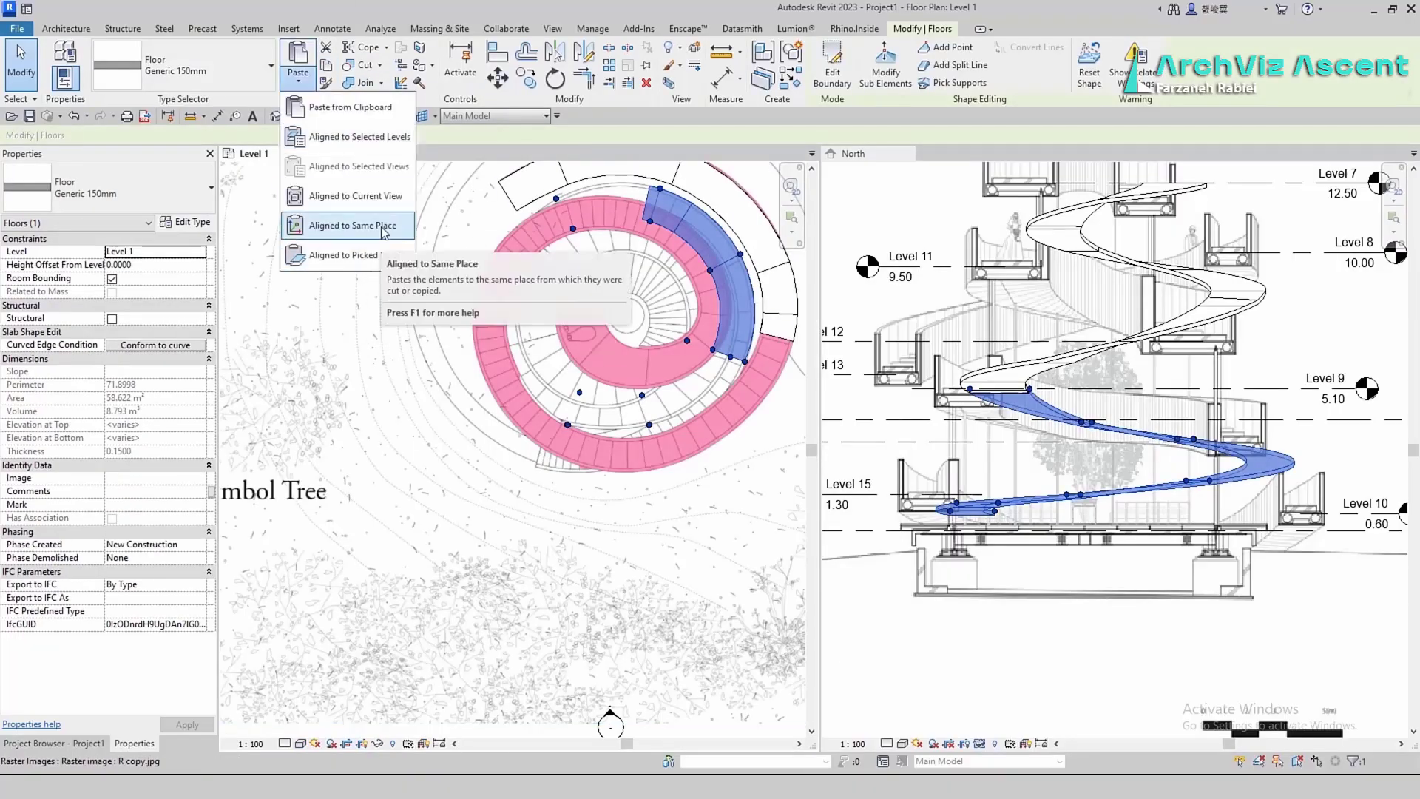
click(381, 226)
Edit the pasted floor's boundary and delete its arcs, keeping only the short line at the outer end
click(832, 69)
click(721, 354)
click(698, 373)
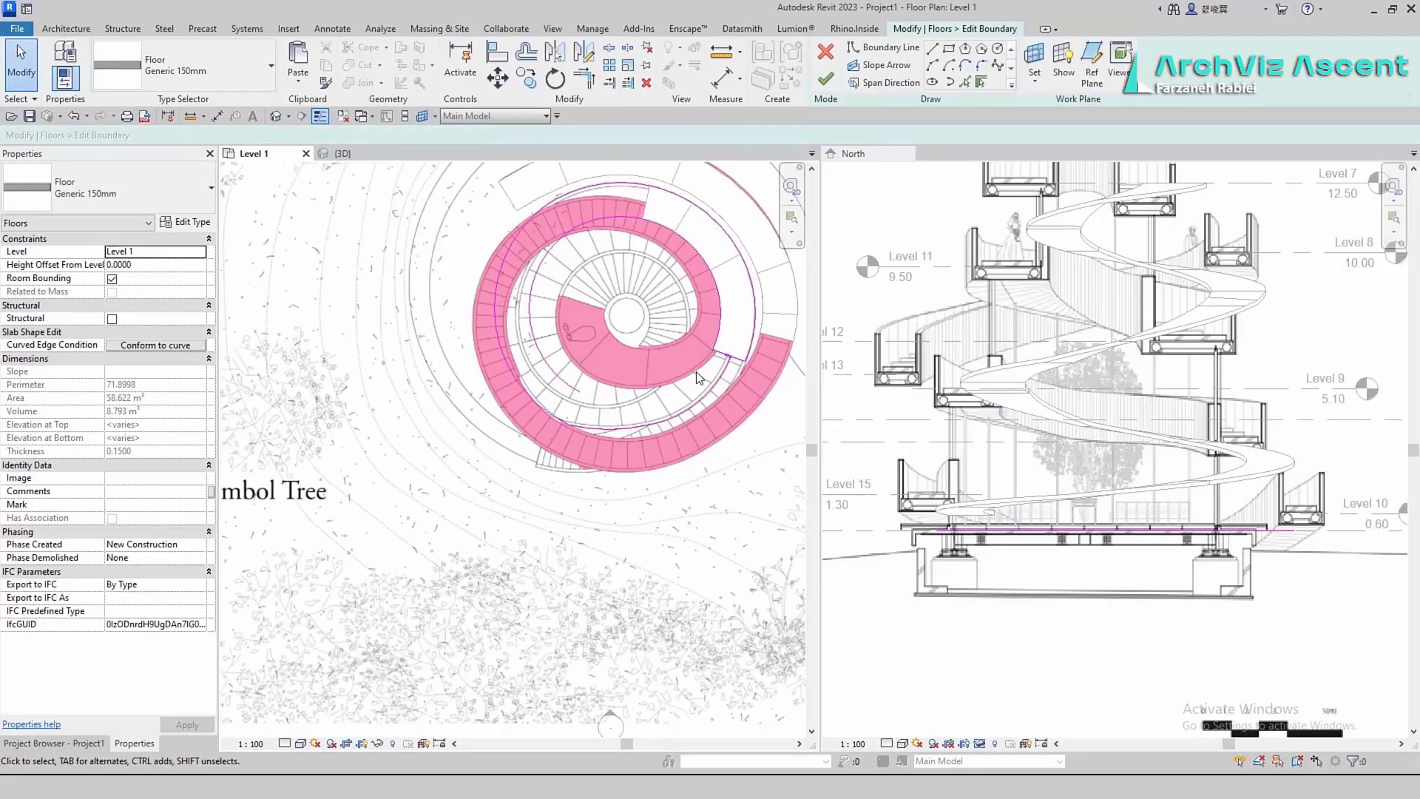
scroll(725, 369, up, 5)
click(692, 383)
key(Delete)
scroll(729, 404, down, 5)
click(466, 361)
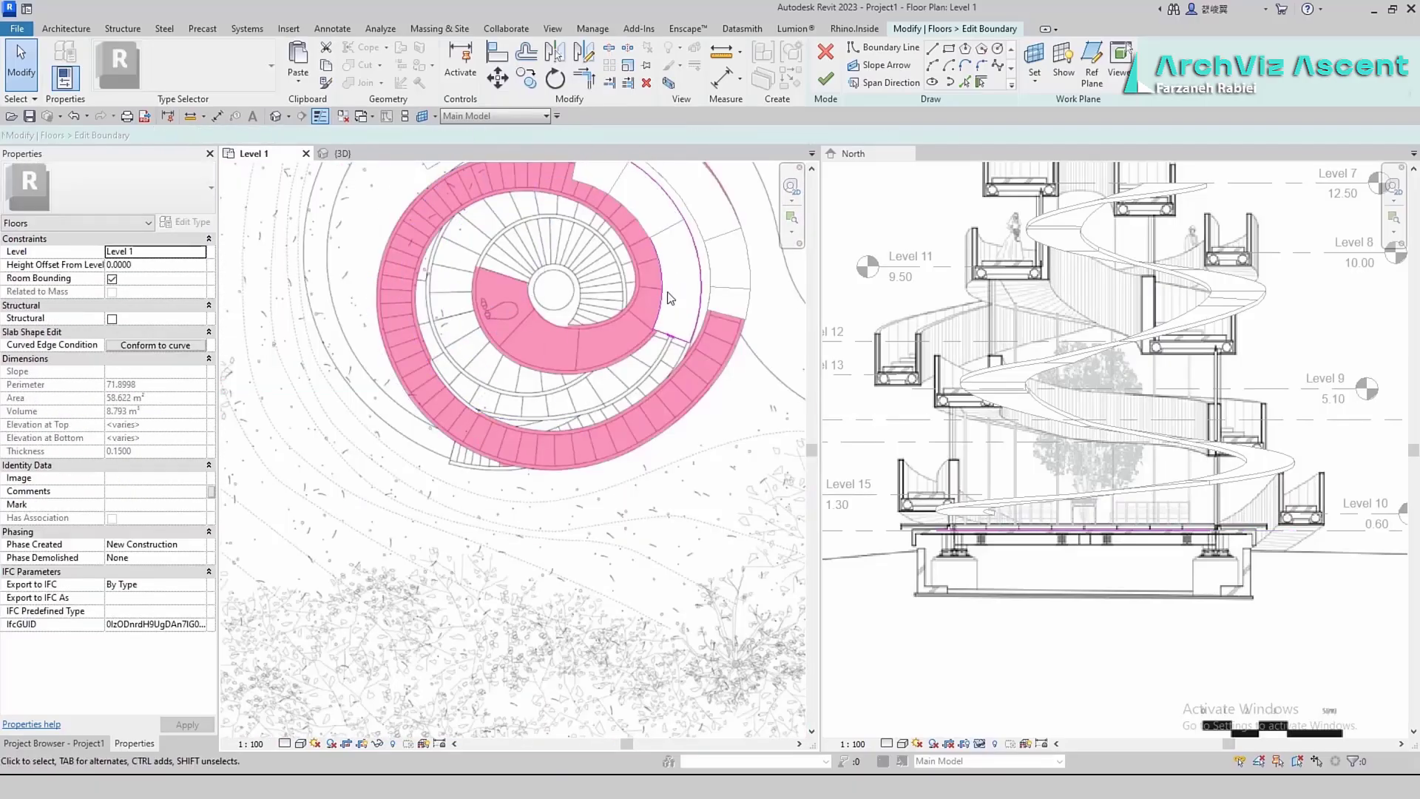
key(Delete)
Try to draw an arc boundary from the end line toward the stair's outer corner, and delete it
scroll(678, 403, up, 2)
click(934, 65)
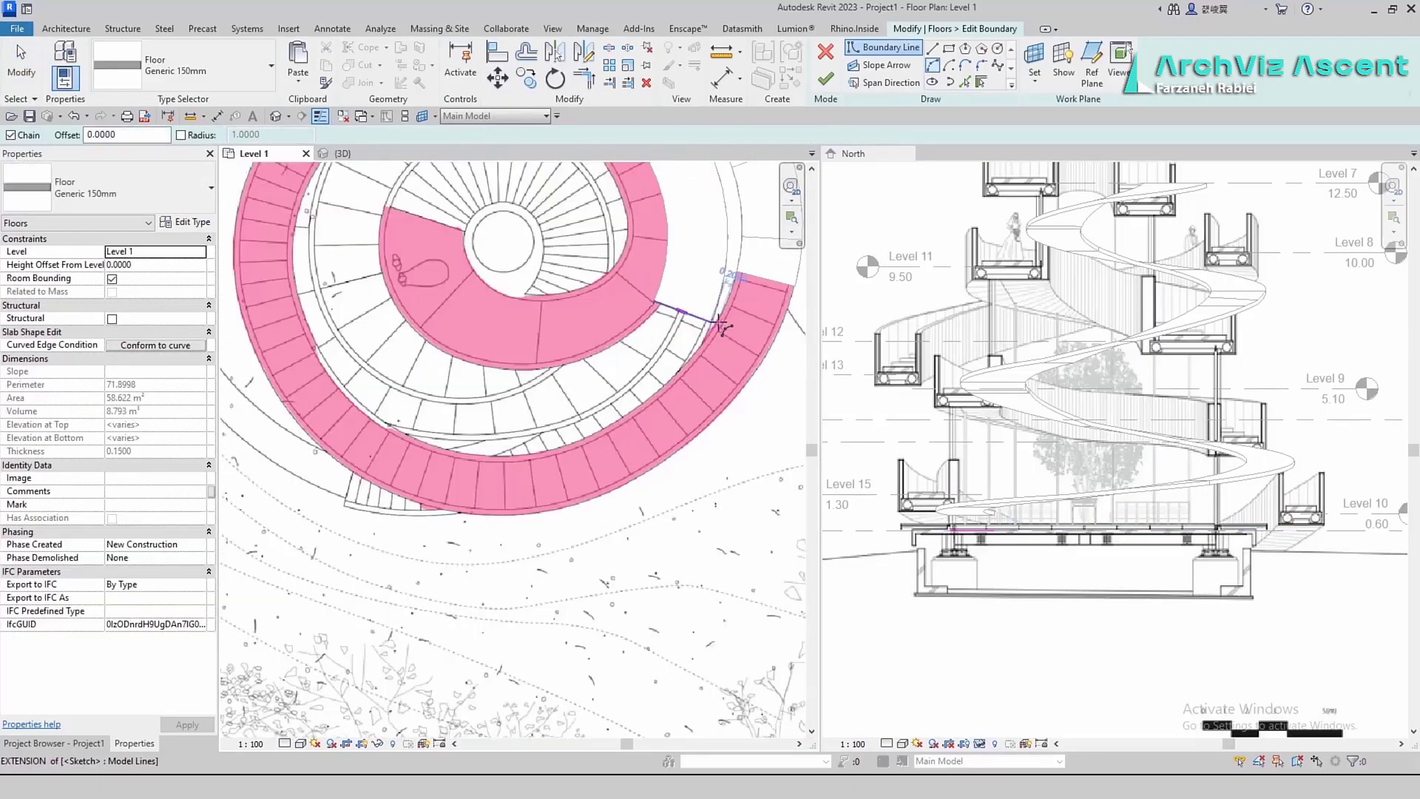
click(709, 322)
scroll(345, 507, up, 3)
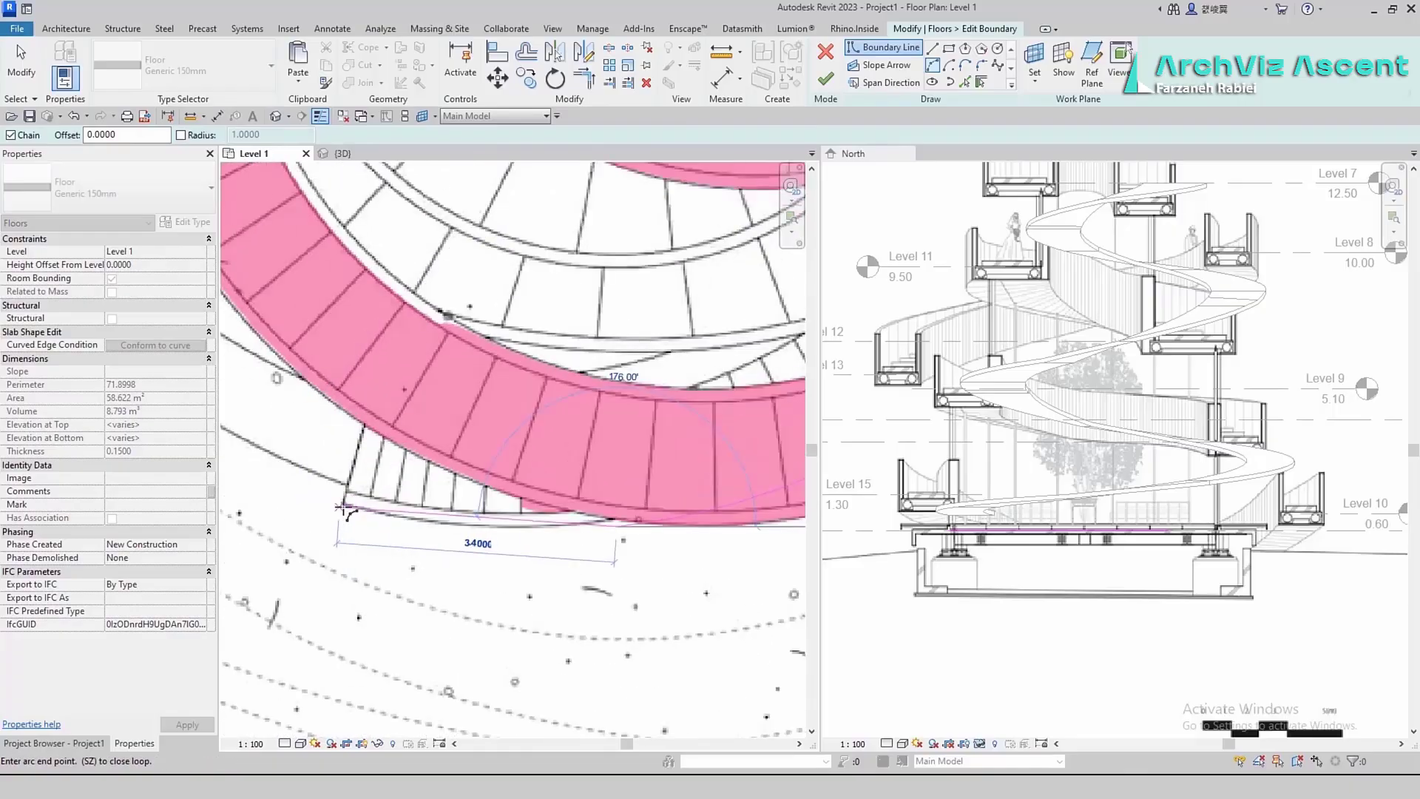
click(473, 527)
scroll(440, 570, down, 3)
key(Escape)
key(Escape)
click(513, 554)
key(Delete)
scroll(518, 551, down, 2)
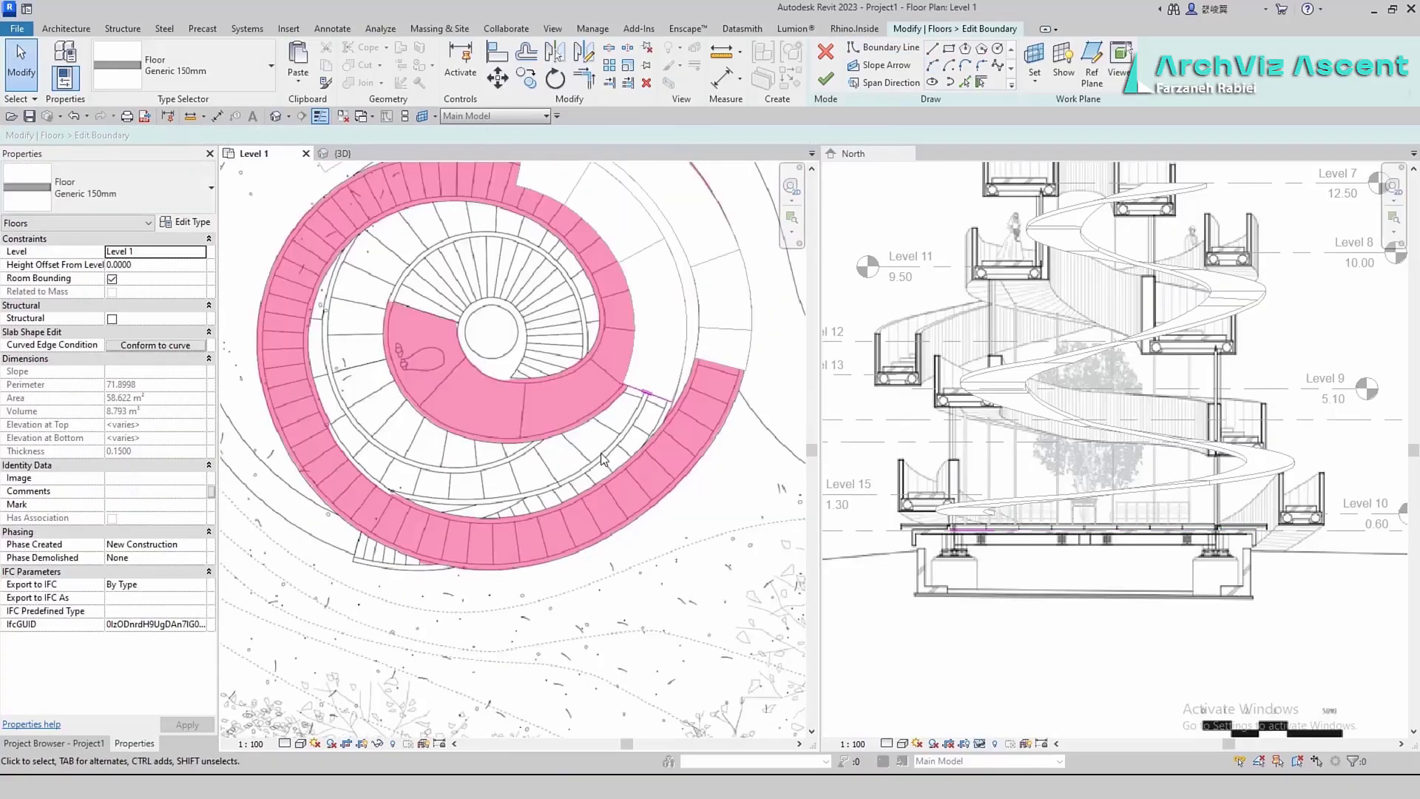
Draw two chained boundary arcs from the outer end of the short line along the bottom ramp to the stair's outer corner
scroll(600, 452, up, 1)
click(933, 65)
click(681, 393)
scroll(439, 584, up, 5)
click(351, 583)
scroll(373, 573, down, 5)
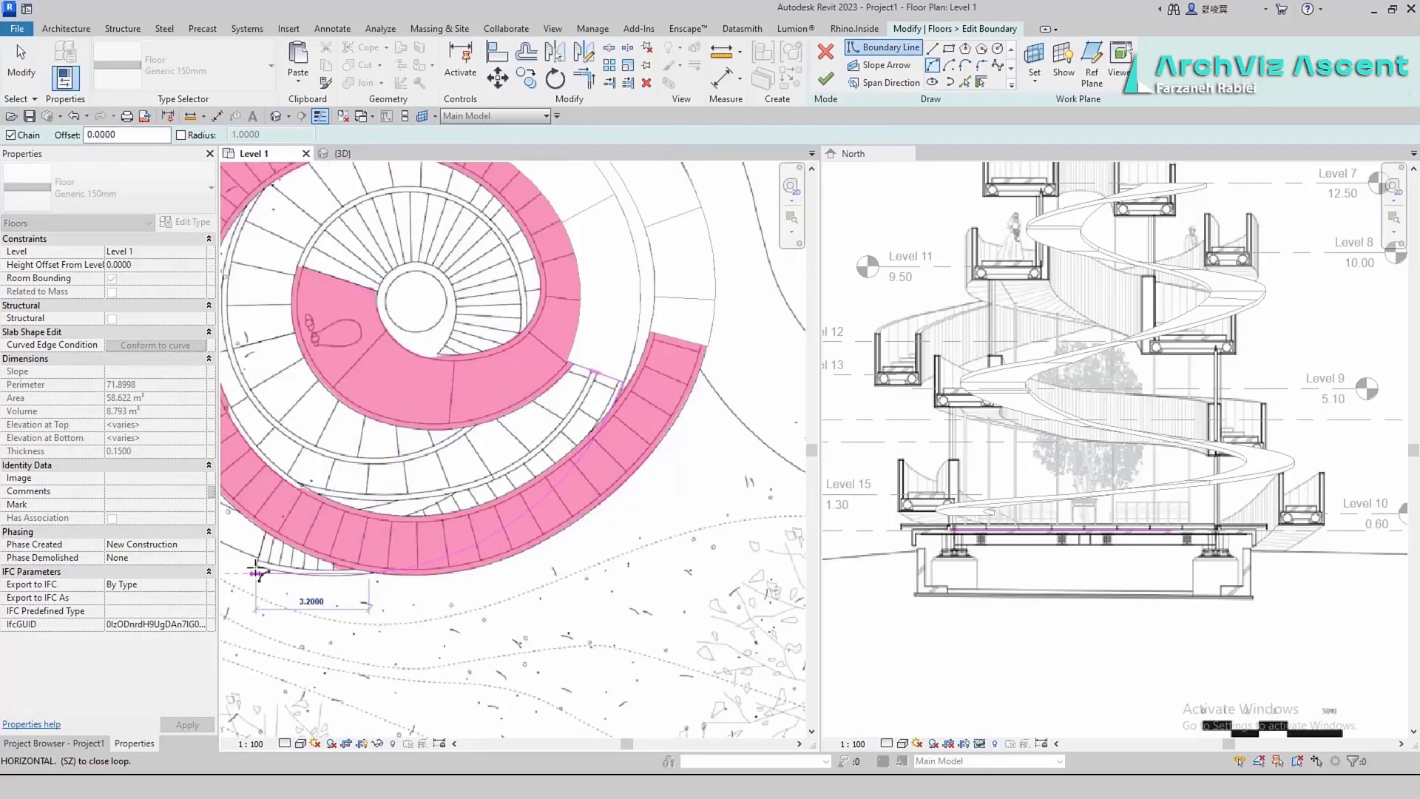
scroll(256, 570, up, 5)
click(286, 551)
scroll(466, 547, down, 3)
click(634, 570)
scroll(381, 509, down, 2)
Try to offset the outer boundary arcs inward toward the stair's inner side
key(o)
key(f)
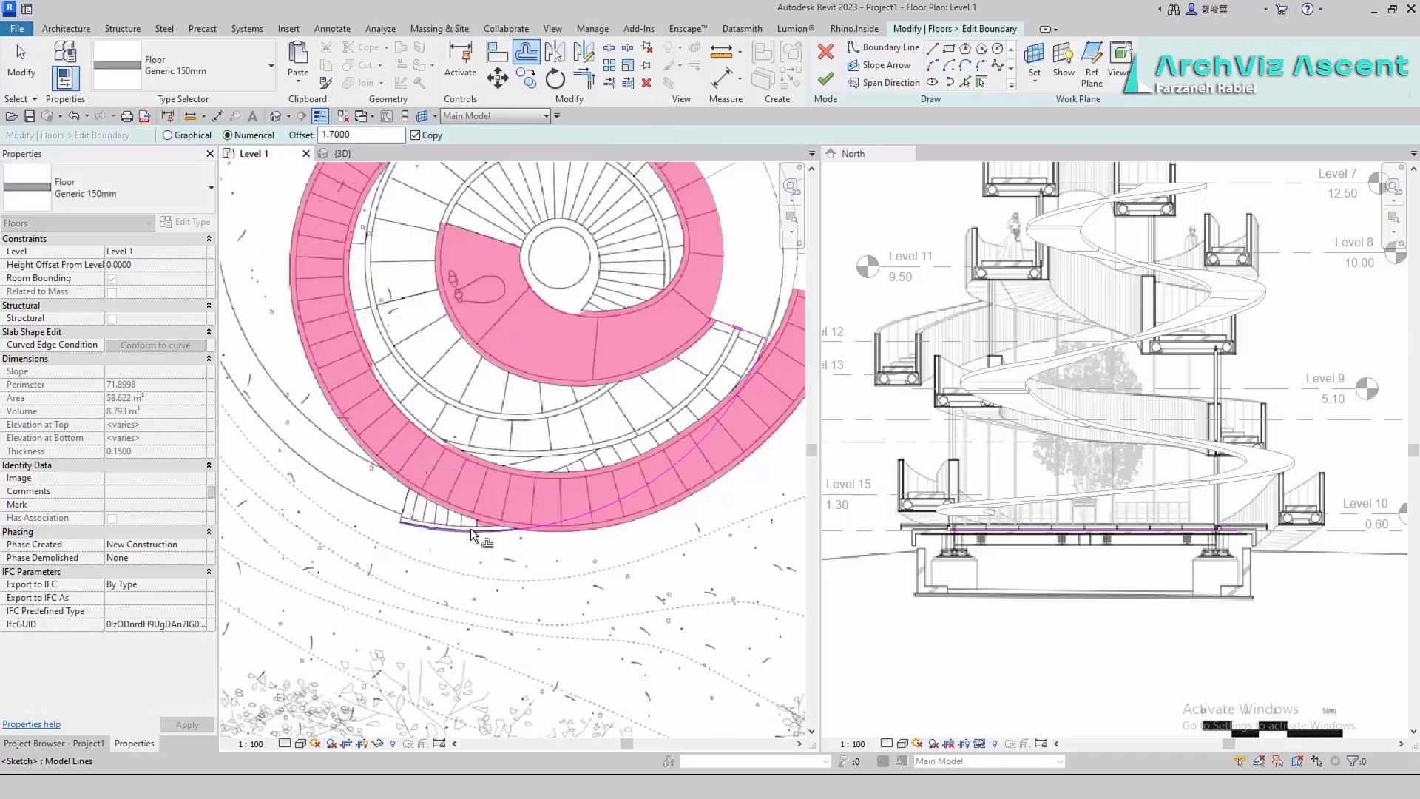
key(Escape)
scroll(628, 411, up, 2)
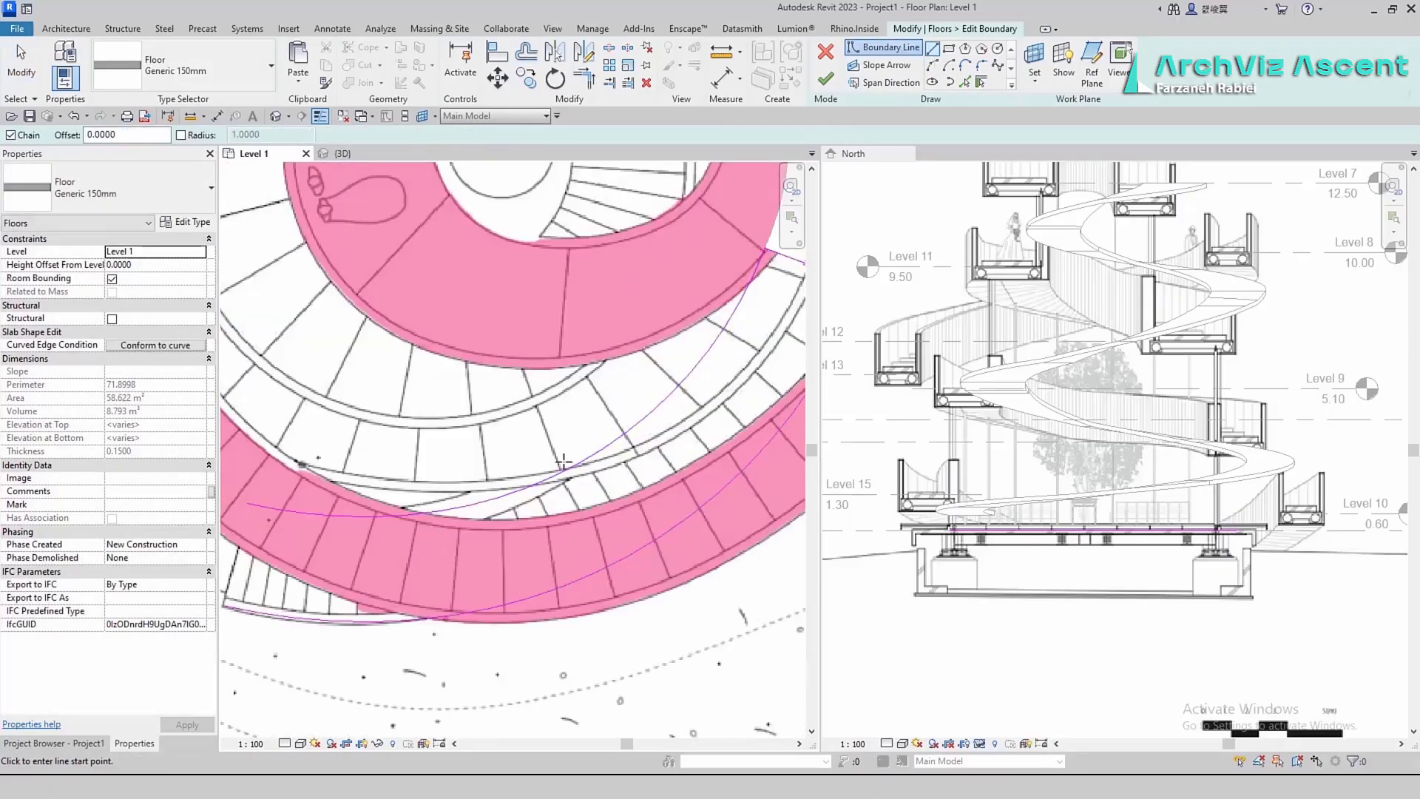
key(Escape)
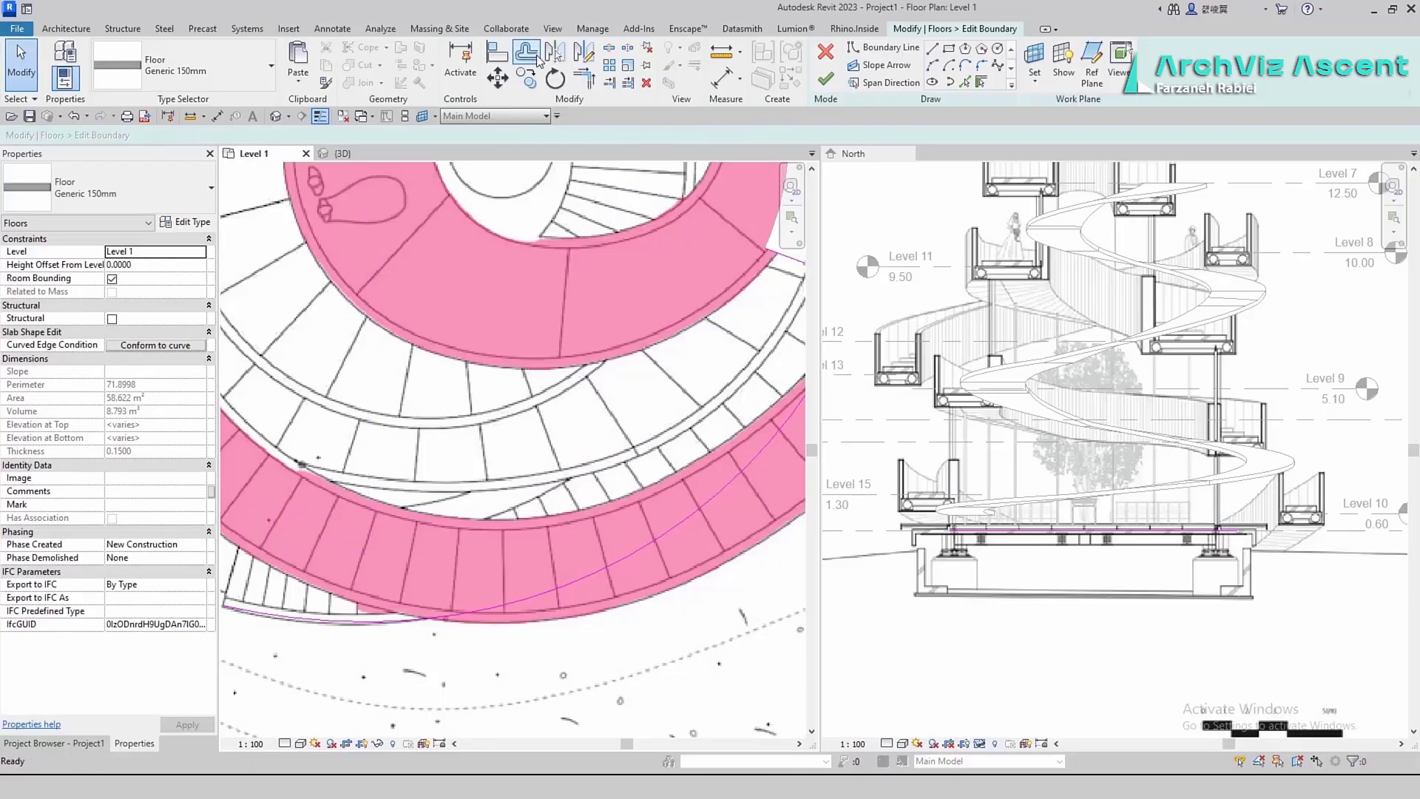
Offset a copy of the outer boundary arc near the stair 1.4 m inward
click(539, 62)
scroll(520, 440, down, 2)
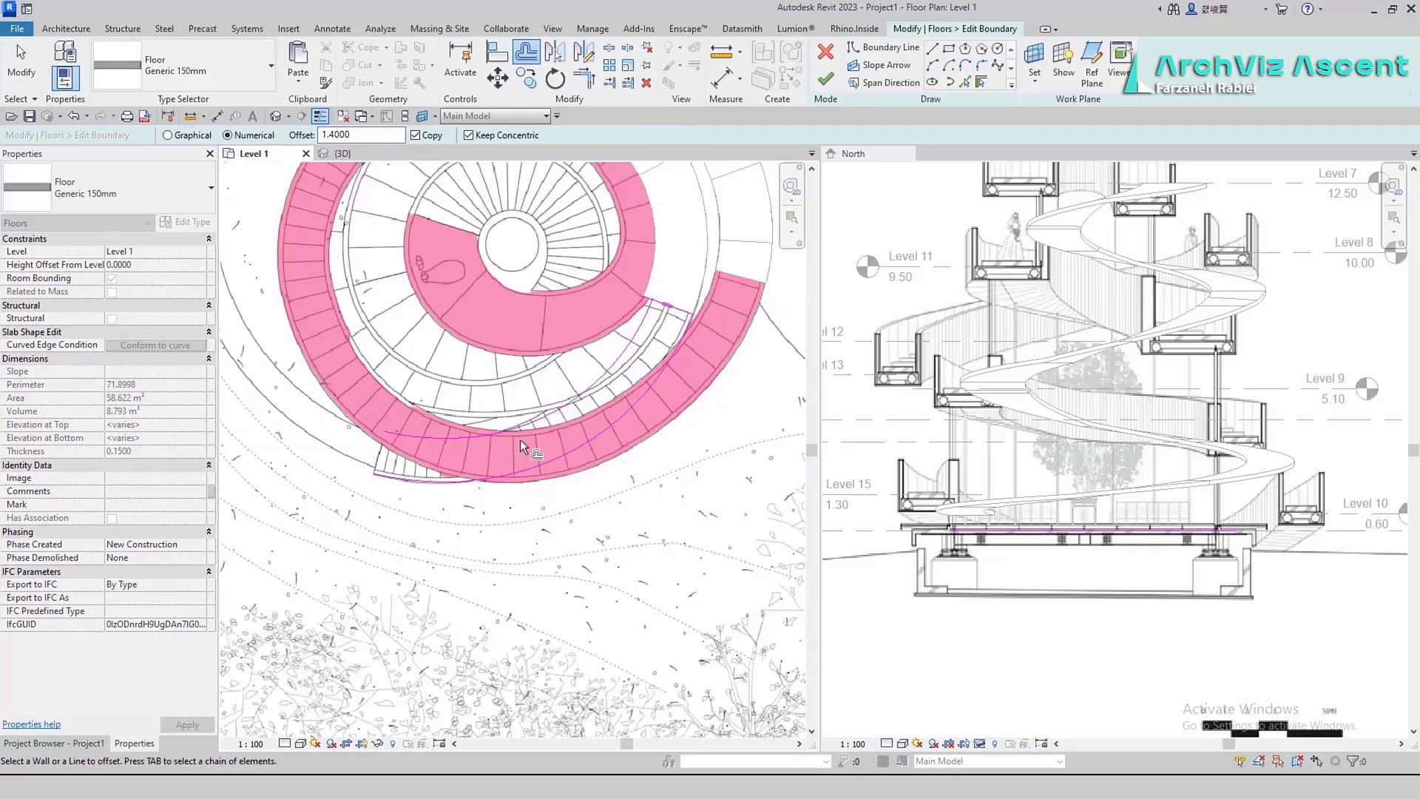
scroll(522, 439, up, 2)
click(617, 447)
Draw a boundary arc from the end of the offset arc to the inner end of the short line
click(932, 65)
click(443, 436)
scroll(712, 232, up, 3)
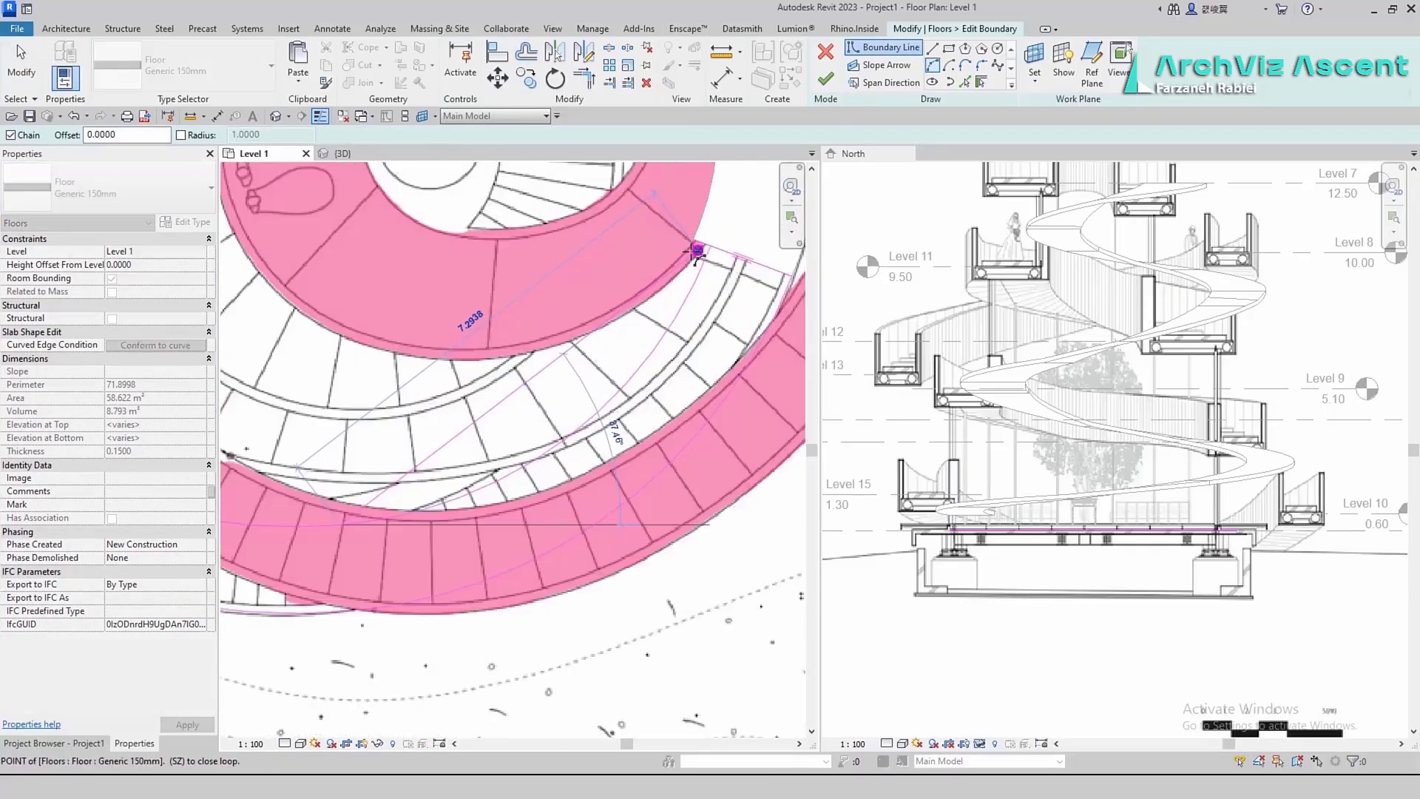
click(700, 249)
click(599, 435)
key(Escape)
key(Escape)
Draw a boundary line across the ramp's foot, from the stair's outer corner to the end of the inner arc
scroll(611, 437, down, 5)
scroll(426, 476, up, 3)
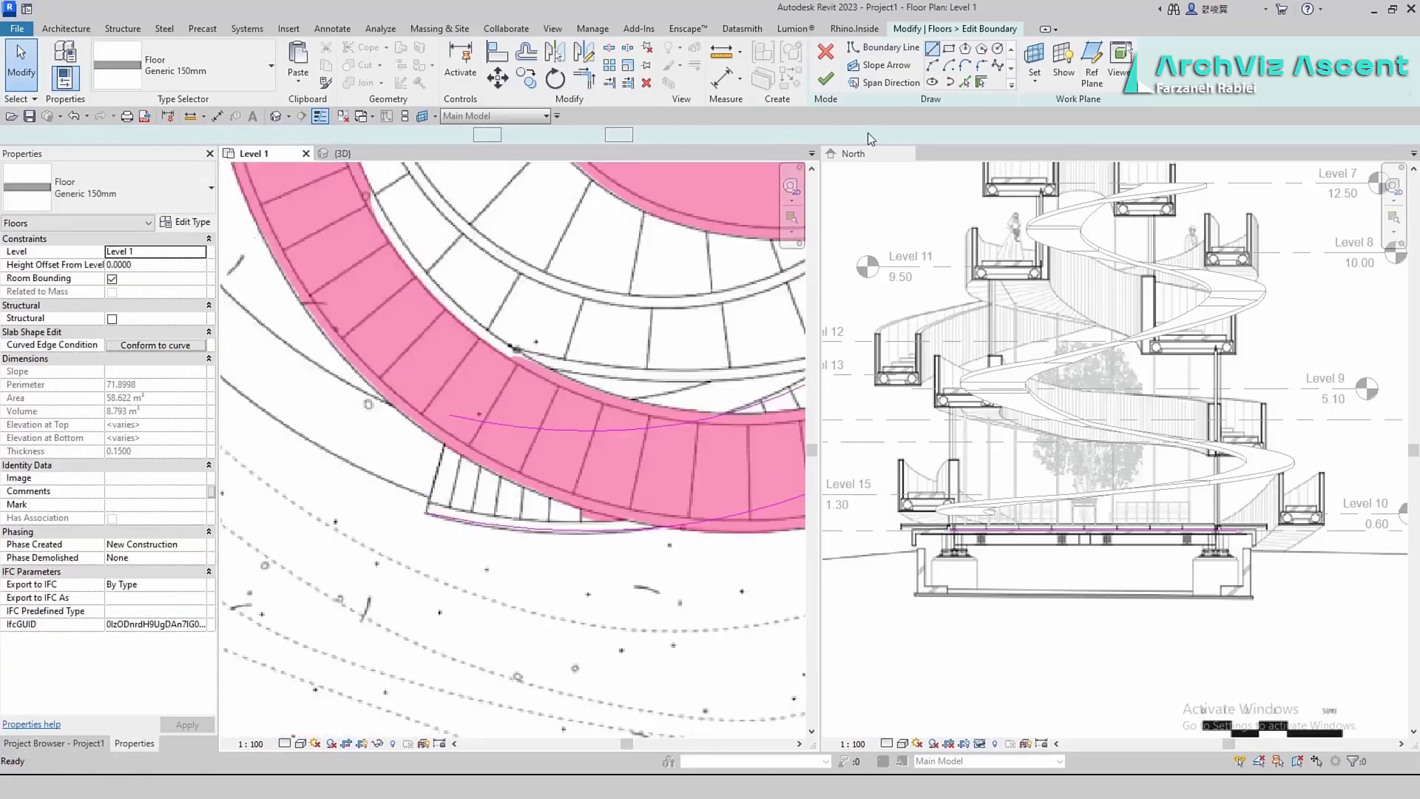
click(932, 48)
click(428, 517)
click(447, 415)
scroll(450, 408, up, 3)
key(Escape)
key(Escape)
Realign the foot line with the stair edge, trim it to the inner arc, and finish the floor boundary
click(428, 446)
drag(435, 430, 448, 476)
key(t)
key(r)
click(413, 522)
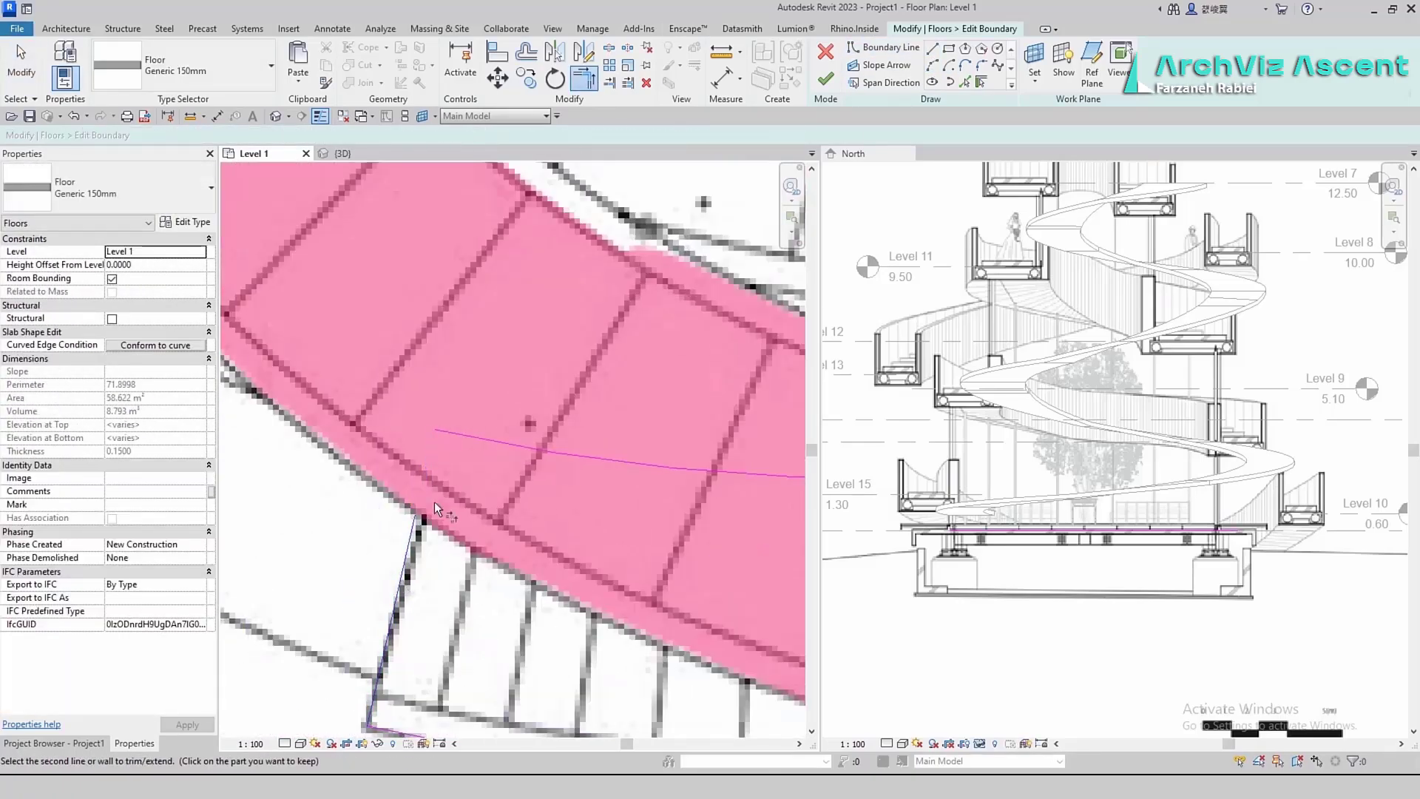
click(452, 434)
scroll(452, 436, down, 6)
scroll(700, 285, up, 3)
click(826, 79)
scroll(658, 339, down, 4)
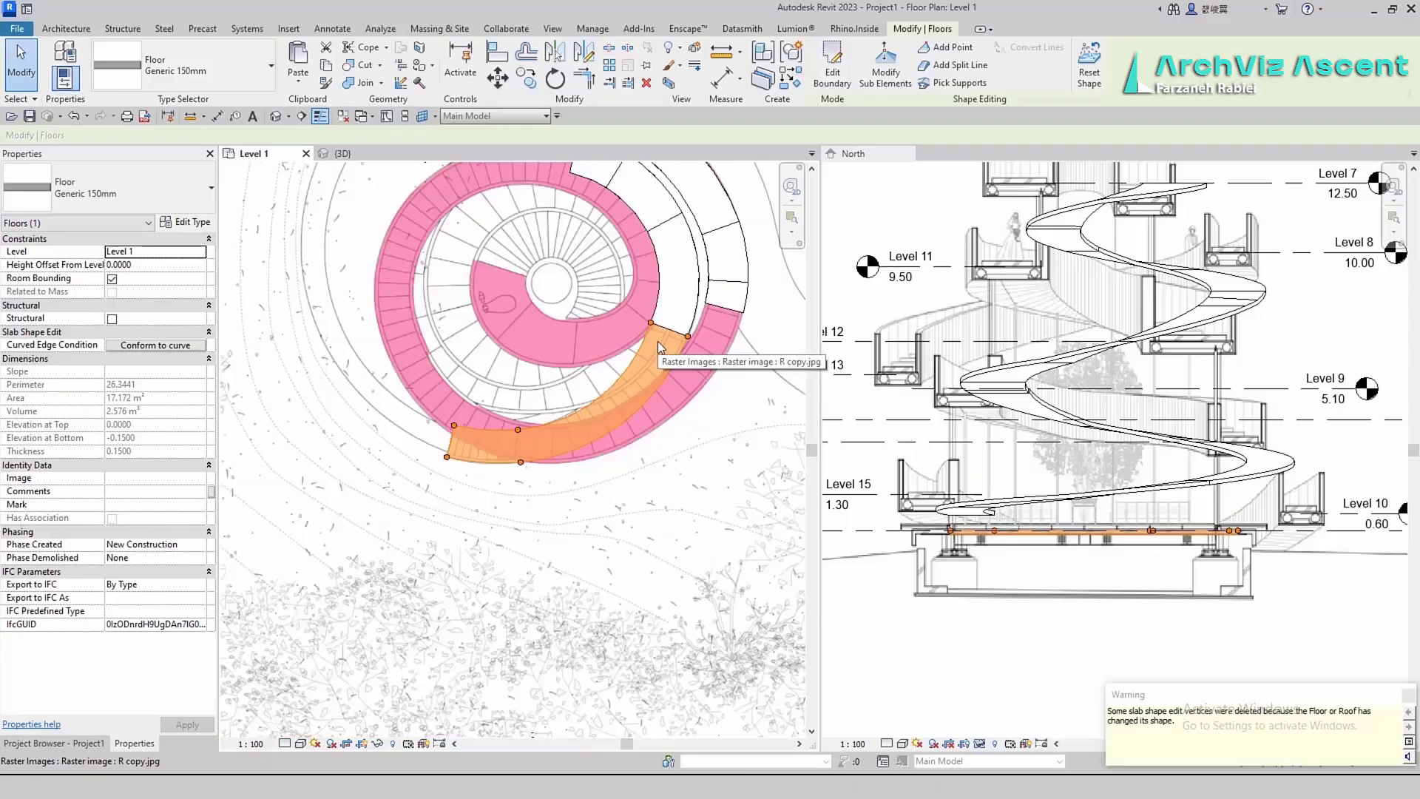
Edit the new floor's sub-elements in the 3D view, setting its upper end edge to 0.7 and its foot edge to -0.6
click(343, 154)
click(254, 154)
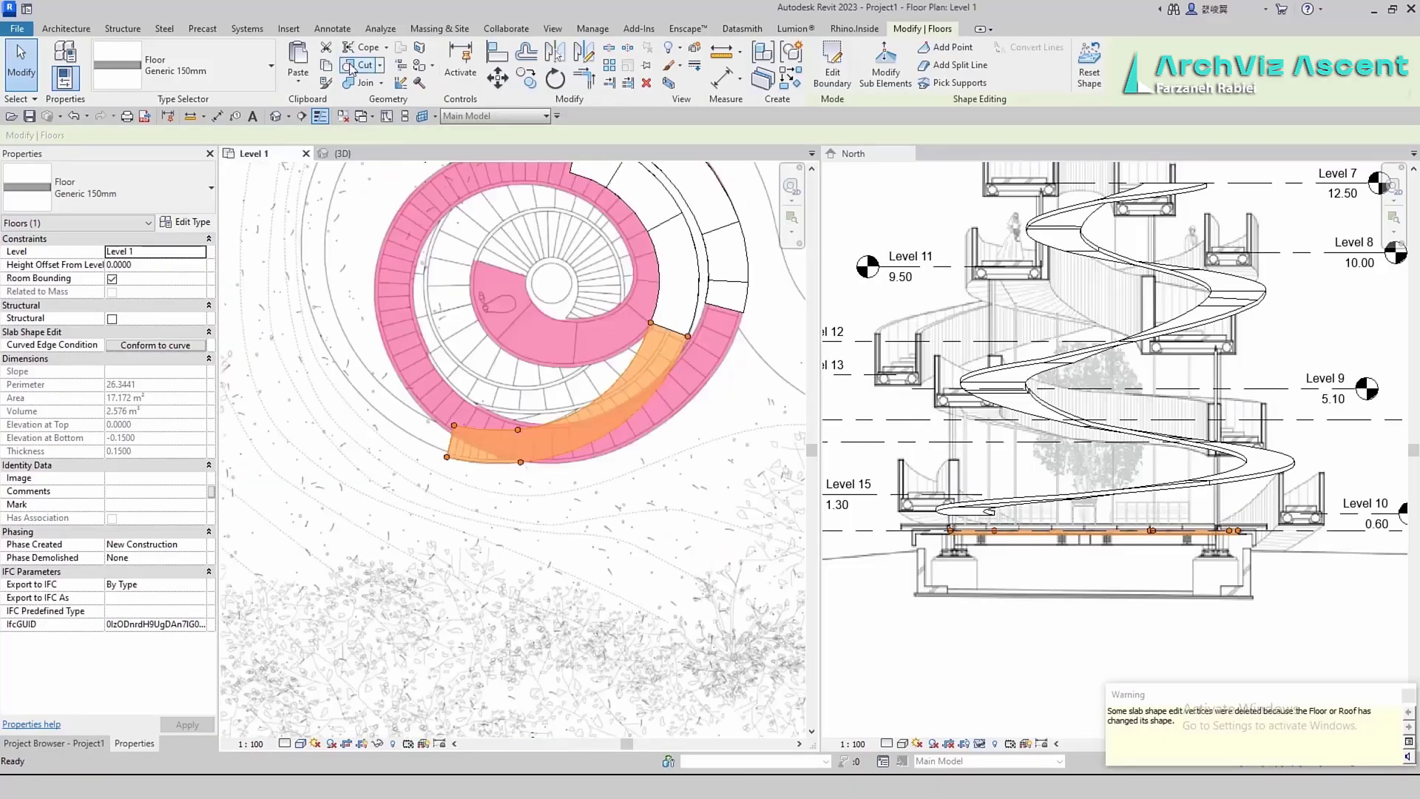
click(959, 65)
scroll(582, 412, up, 2)
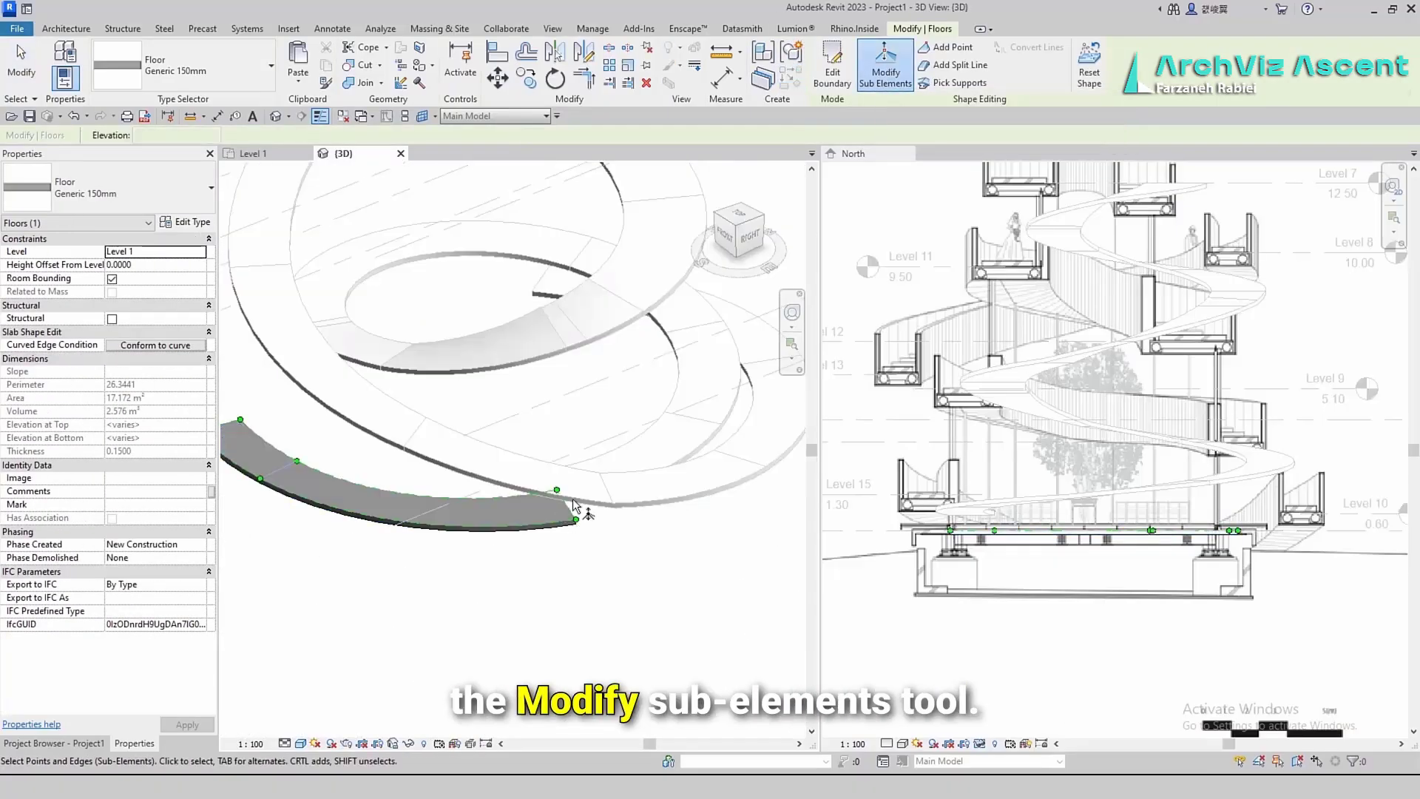
text(7)
key(Return)
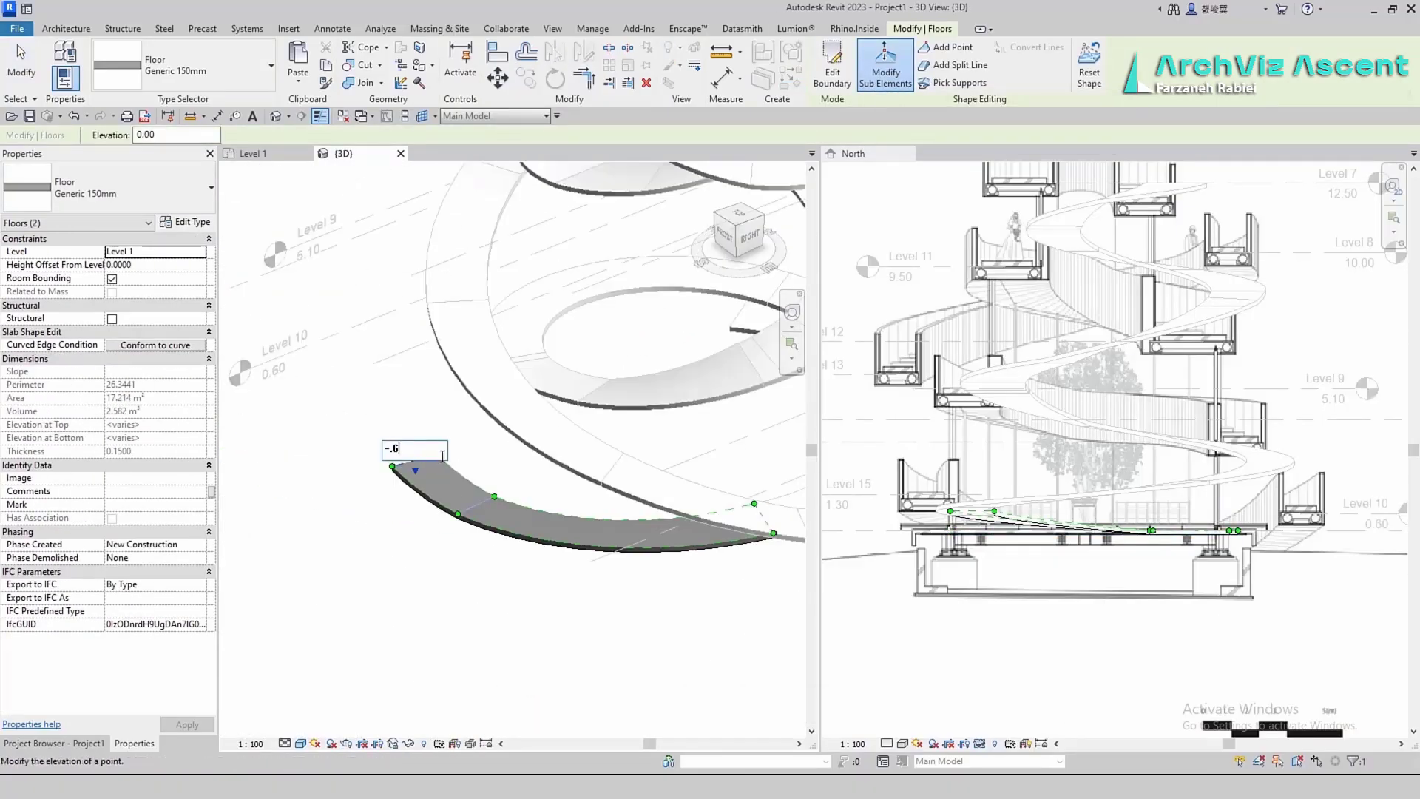
key(Return)
Set the elevation of the floor's intermediate edge near the foot to -0.2 and finish the shape editing
click(477, 506)
scroll(515, 547, down, 3)
shift+middle_drag(516, 548, 539, 568)
scroll(585, 541, up, 3)
click(647, 495)
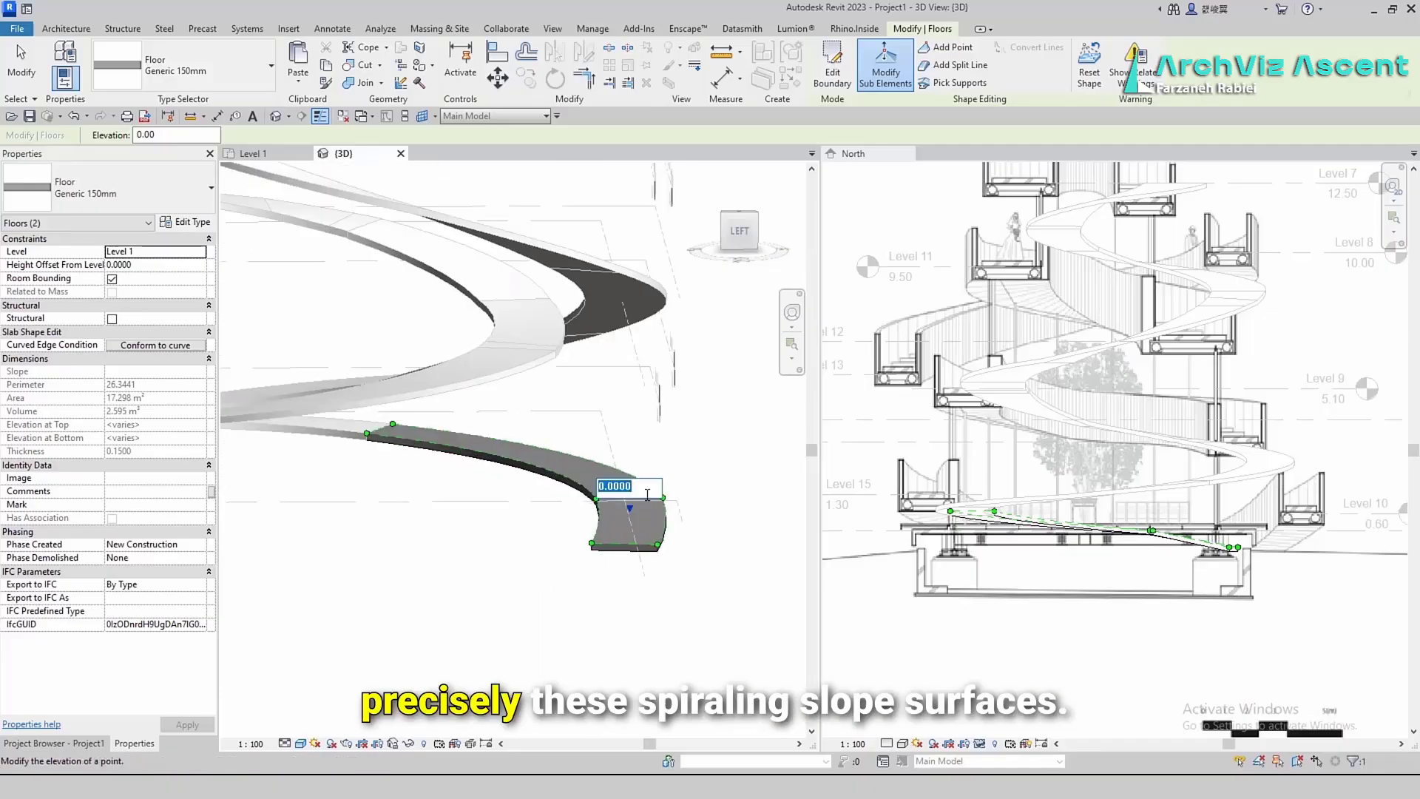
text(-.2)
key(Return)
key(Escape)
key(Escape)
scroll(642, 497, down, 2)
shift+middle_drag(642, 496, 761, 371)
Save the project to the Desktop as "ribbon chapple"
key(ctrl+s)
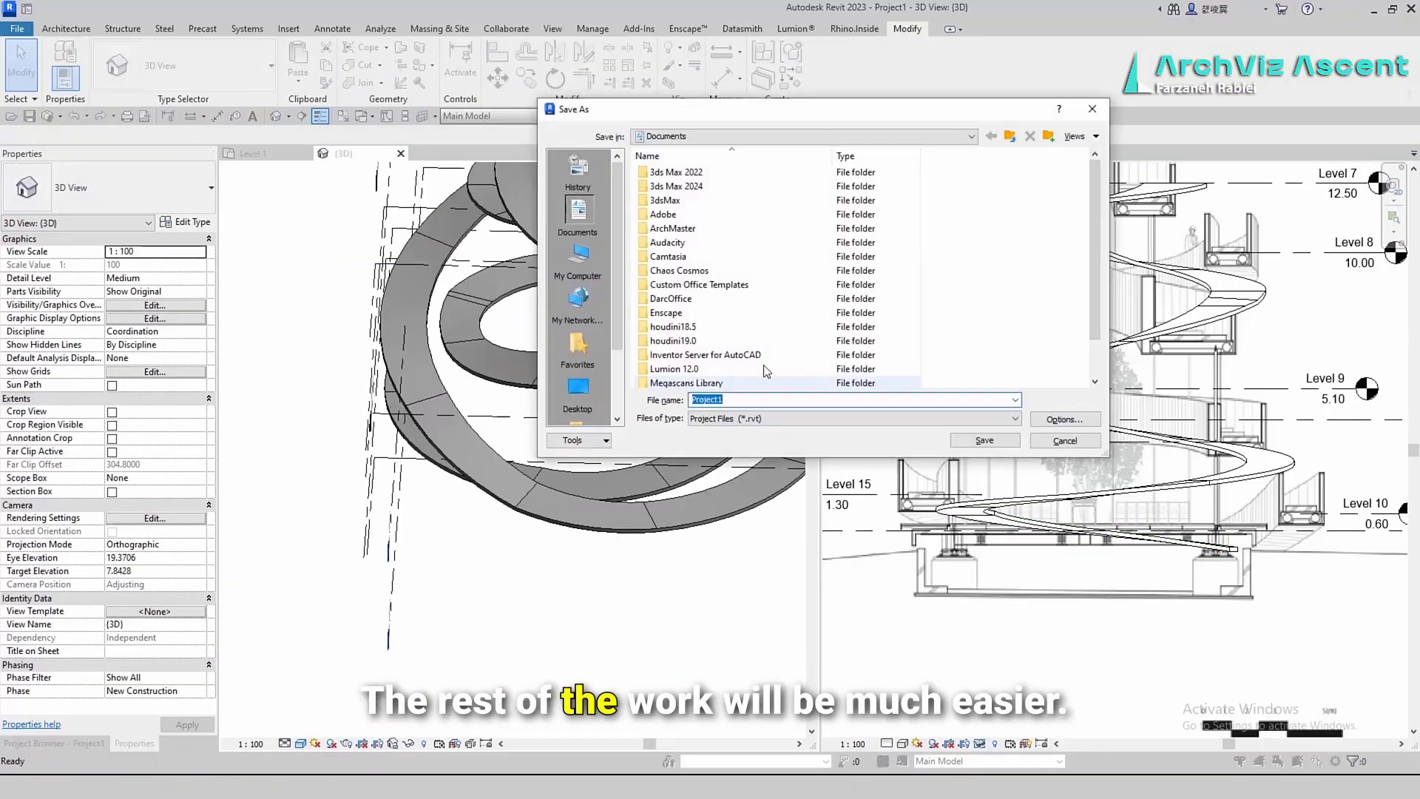
click(579, 388)
text(ribbon)
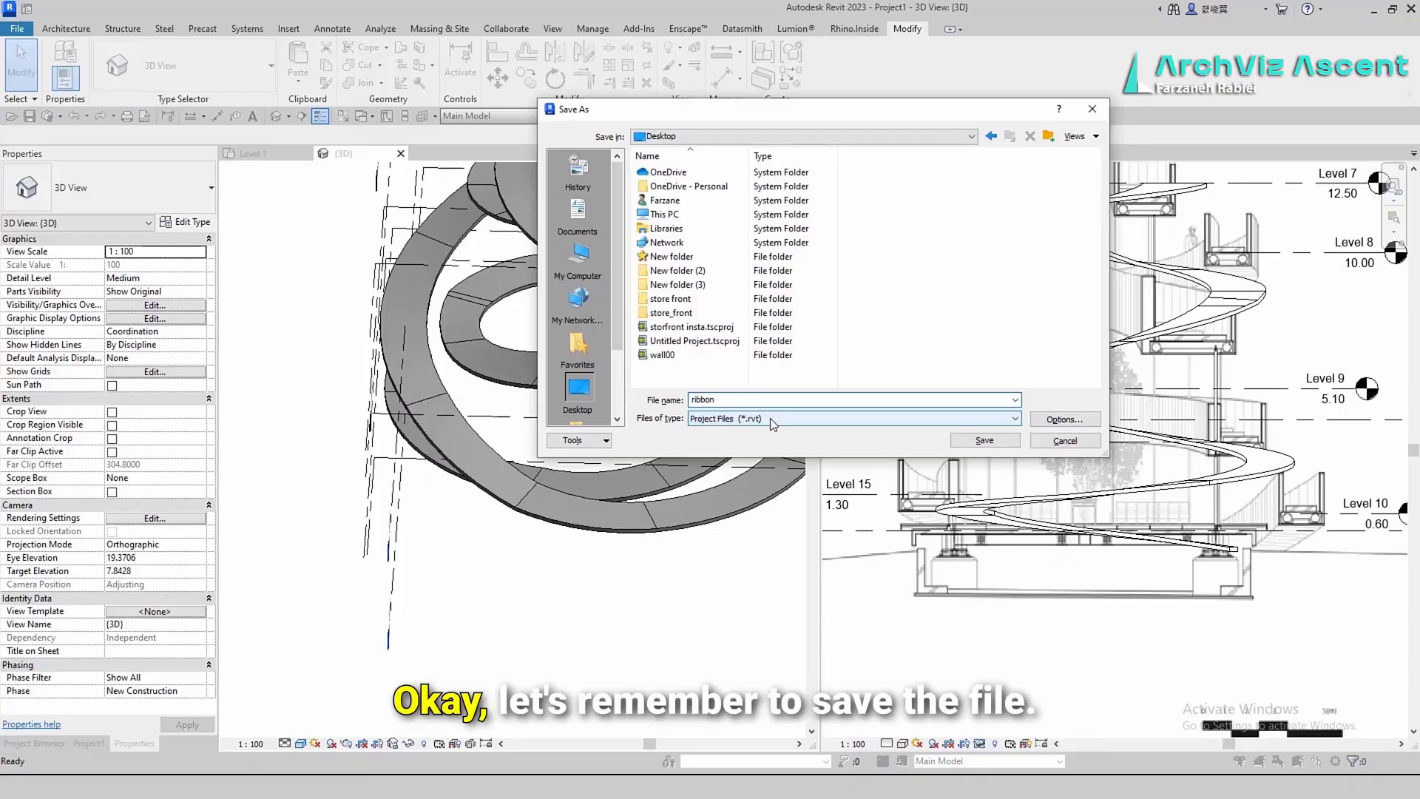
text( ch)
key(Return)
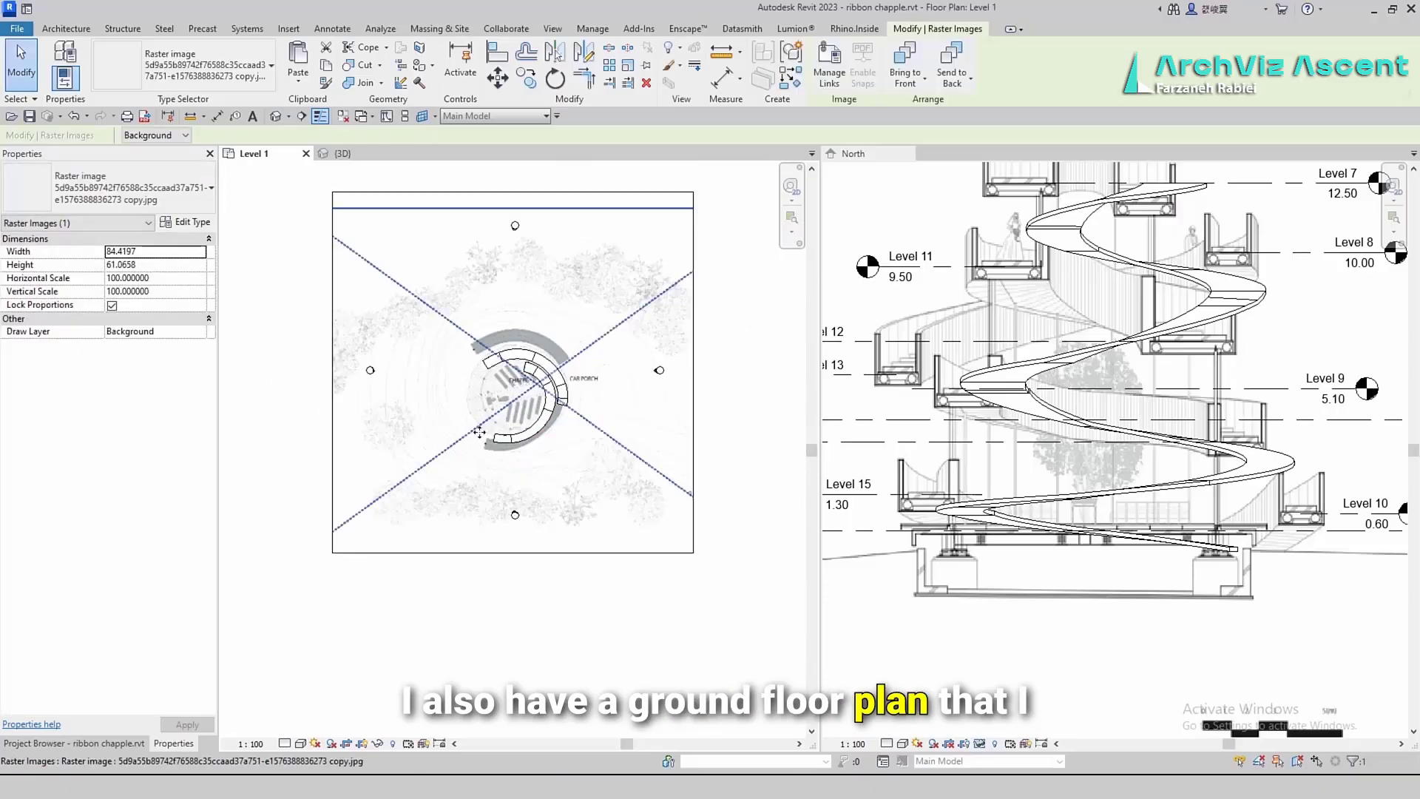
Try to move the site plan image R copy.jpg in the Level 1 plan, and undo the move
scroll(600, 576, up, 3)
scroll(600, 576, down, 3)
scroll(518, 403, up, 4)
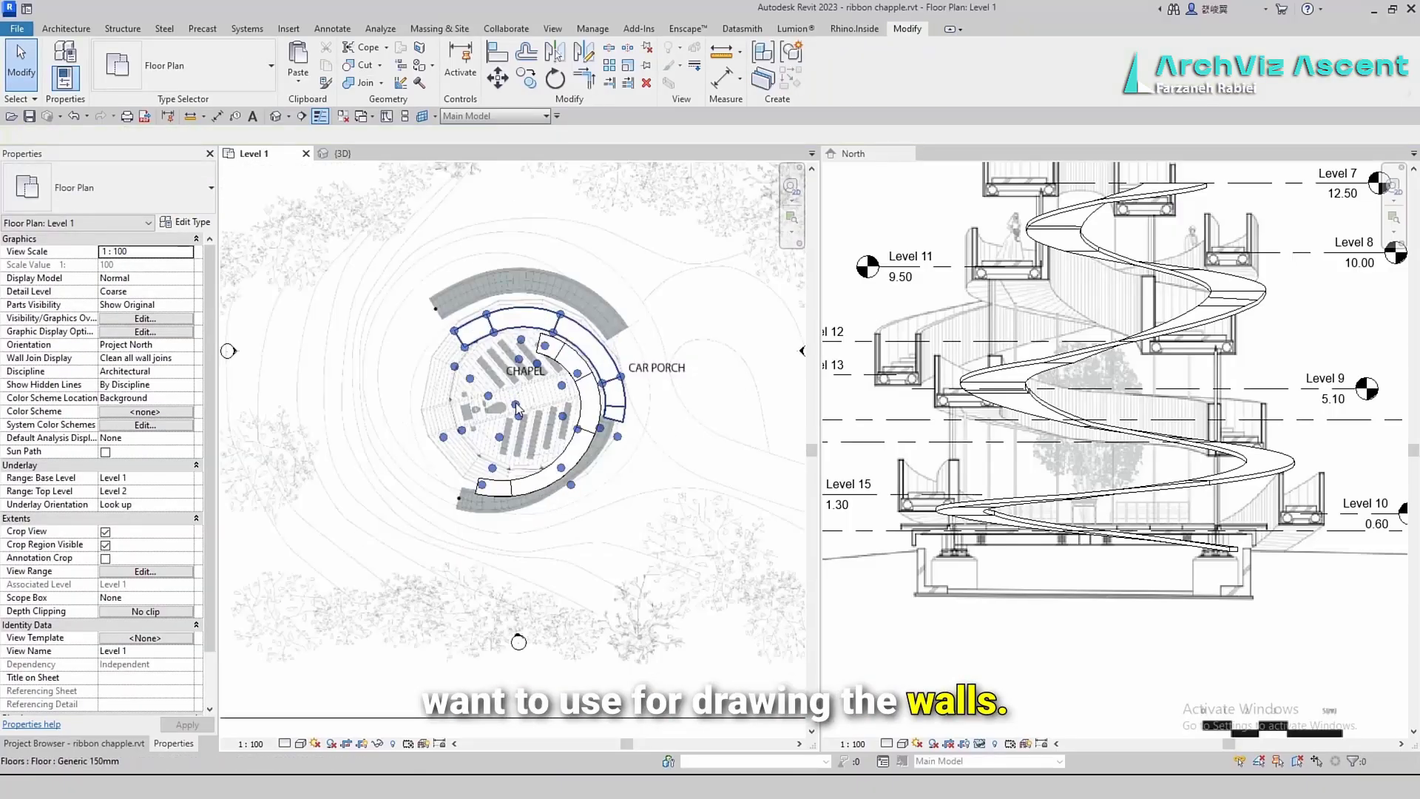
click(603, 639)
drag(553, 531, 553, 539)
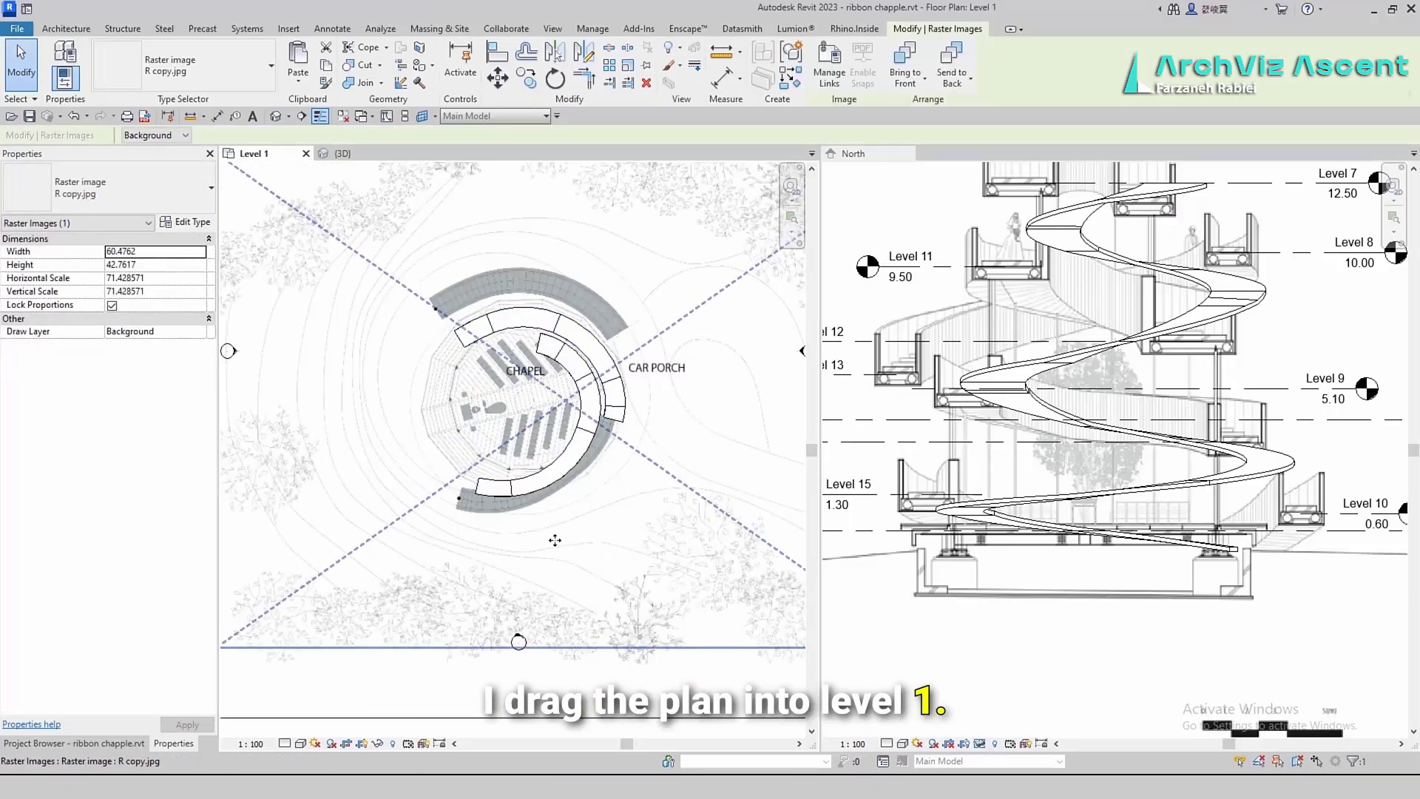
key(ctrl+z)
Hide the crop region of the Level 1 plan and turn off view cropping
scroll(553, 539, down, 4)
click(644, 373)
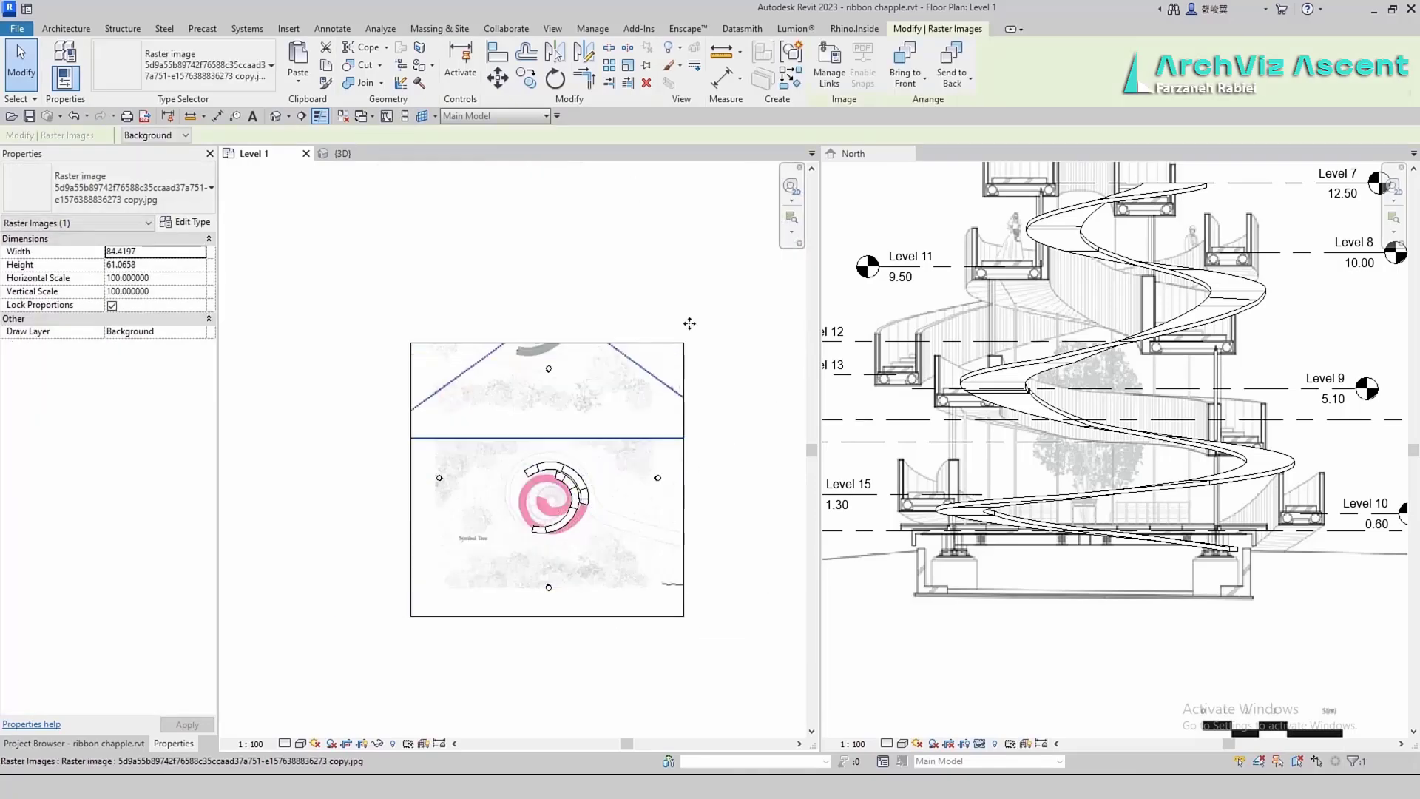
click(688, 478)
click(611, 617)
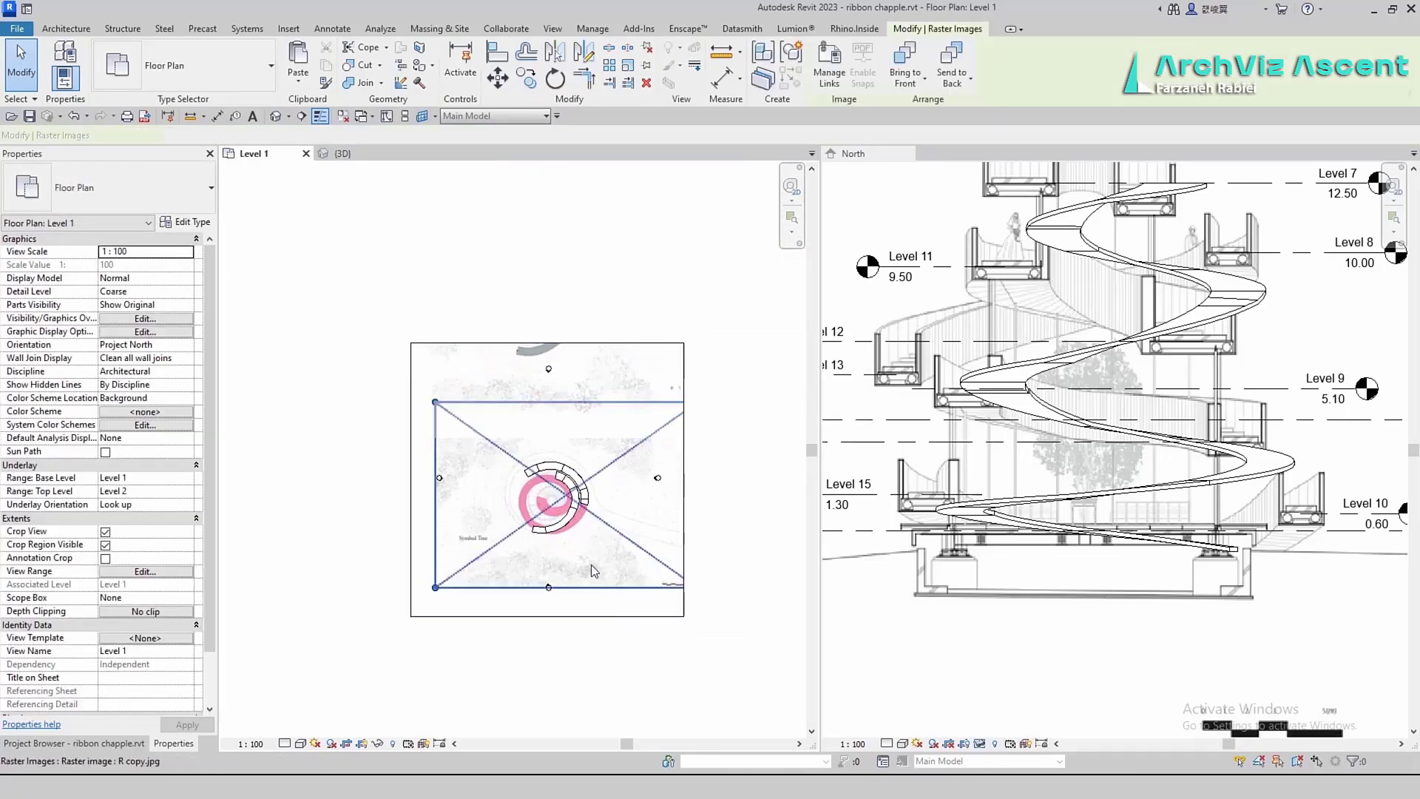
click(592, 566)
click(361, 745)
click(637, 502)
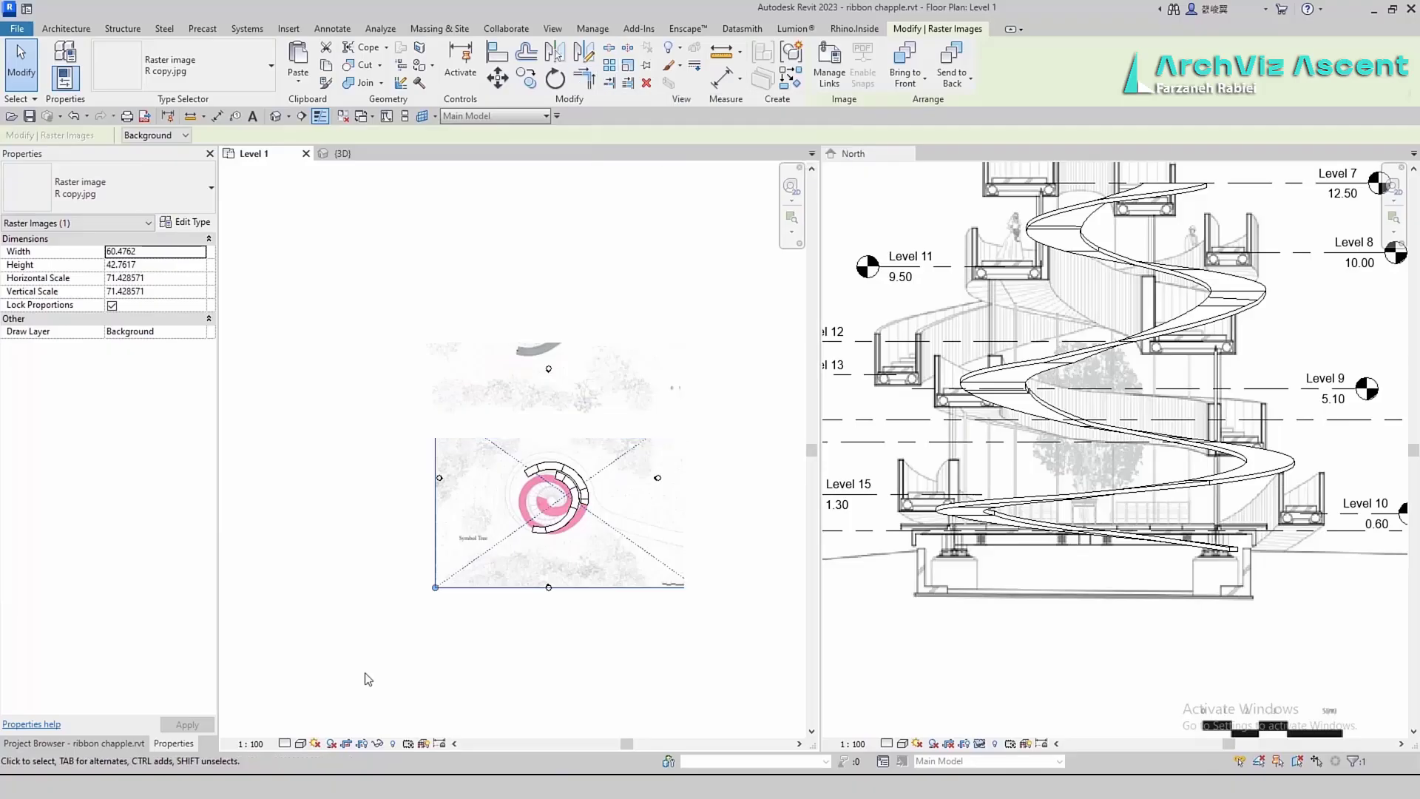
click(348, 743)
Pin the site plan image R copy.jpg and move the ground floor plan image over the spiral ramps
click(599, 586)
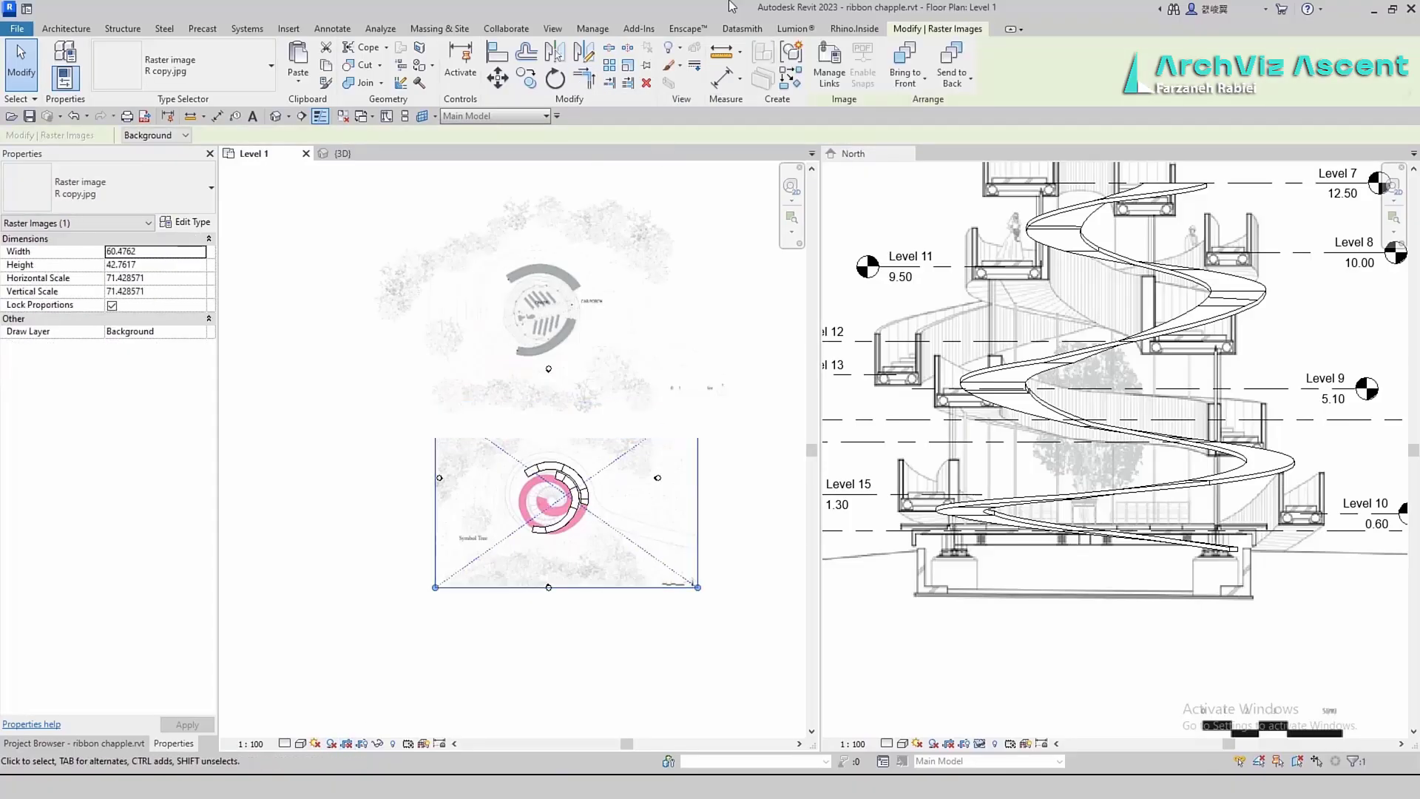
click(647, 68)
click(728, 503)
drag(637, 402, 669, 505)
scroll(721, 569, up, 7)
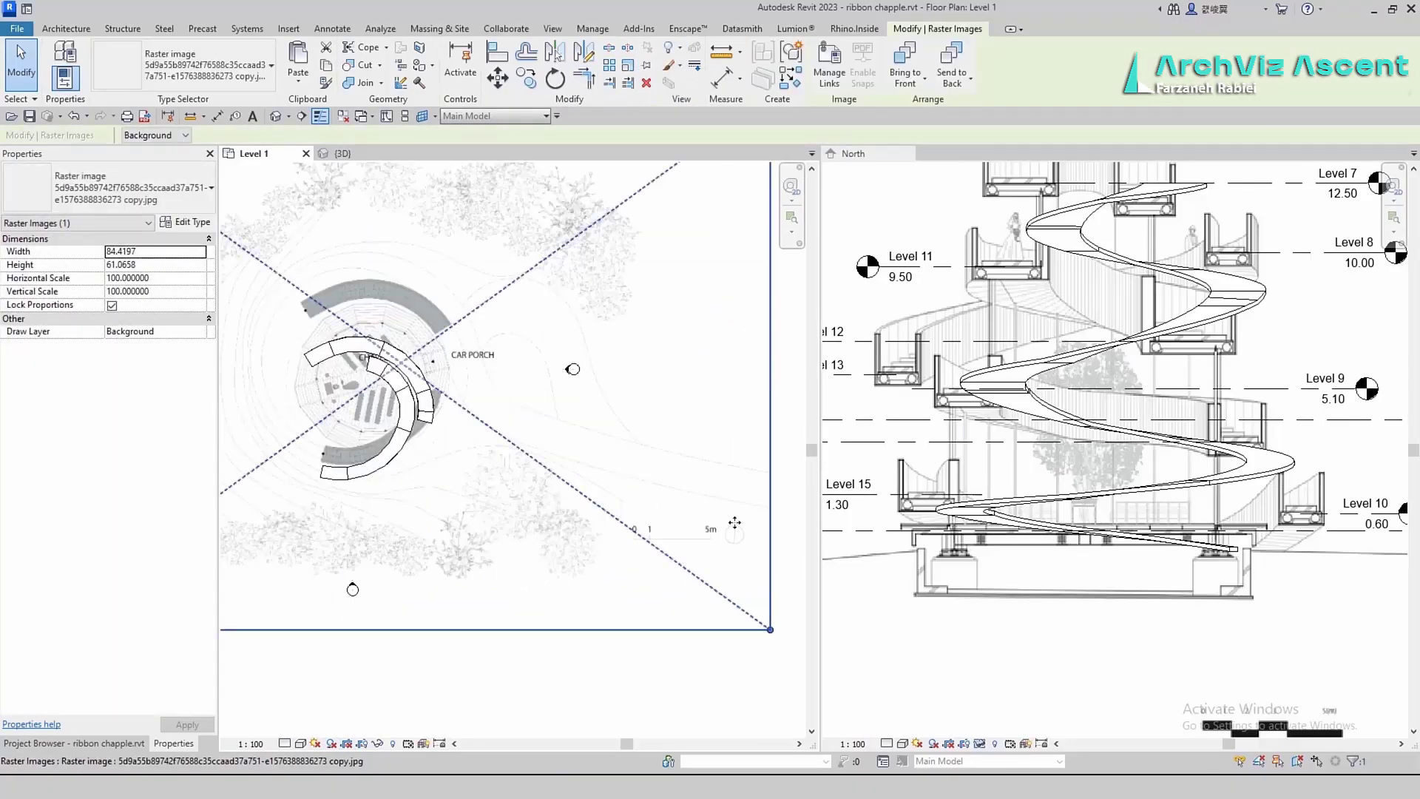
Scale the ground floor plan image so its scale bar's 0 to 1 segment measures 1 m
click(596, 57)
scroll(488, 562, up, 5)
click(488, 562)
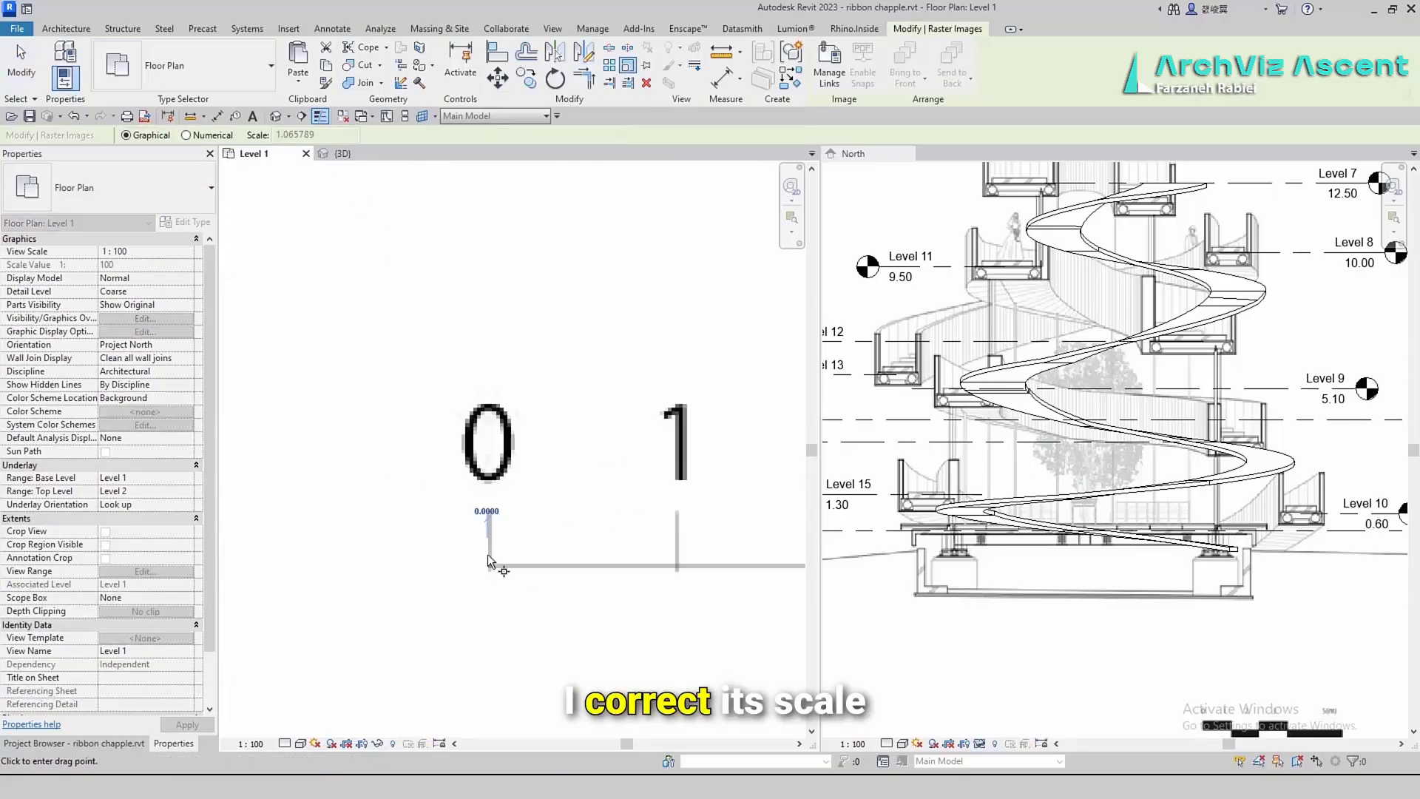
scroll(677, 558, up, 5)
click(682, 562)
text(1)
key(Return)
scroll(680, 556, down, 13)
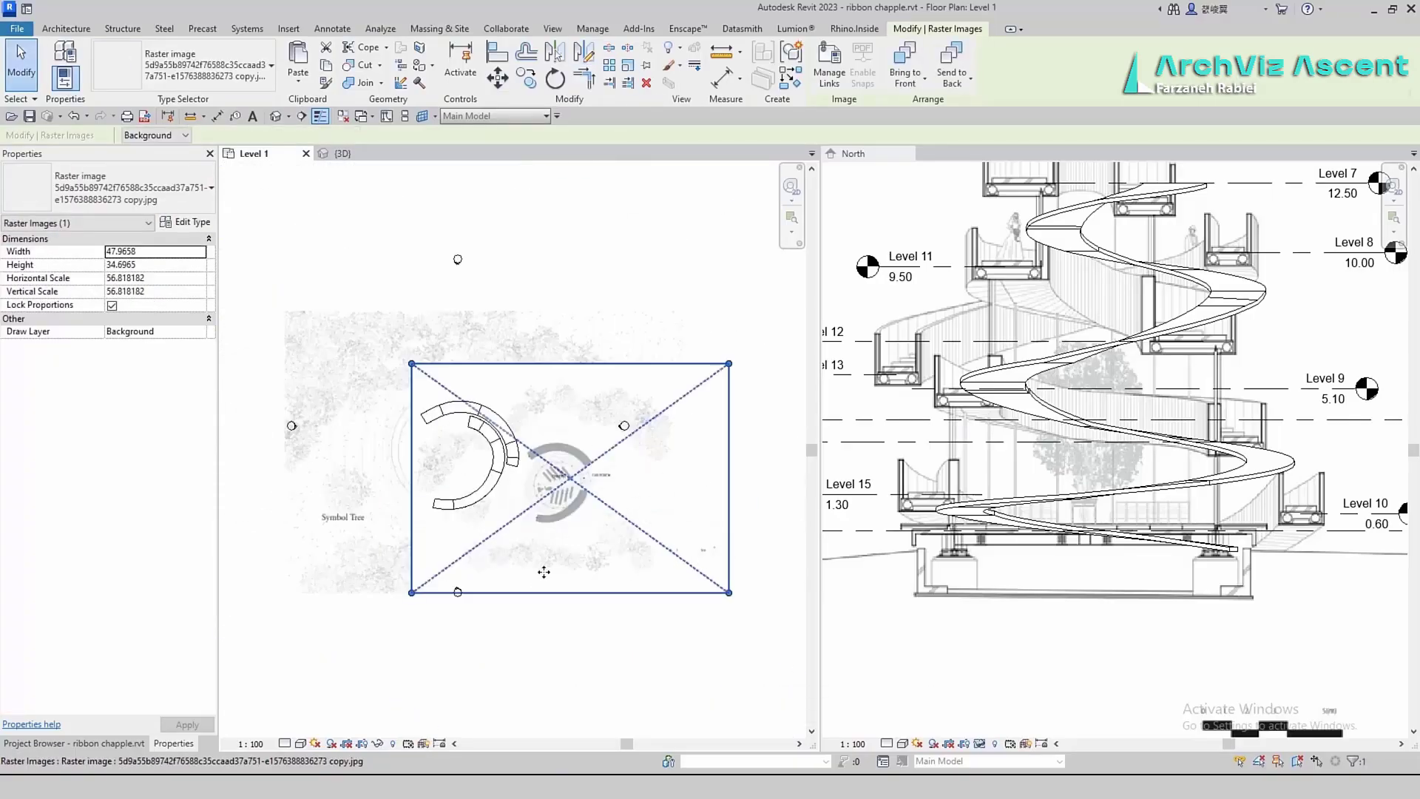
Move the scaled ground floor plan image back over the ramps and enlarge it roughly to their size
drag(558, 573, 489, 535)
scroll(457, 557, up, 5)
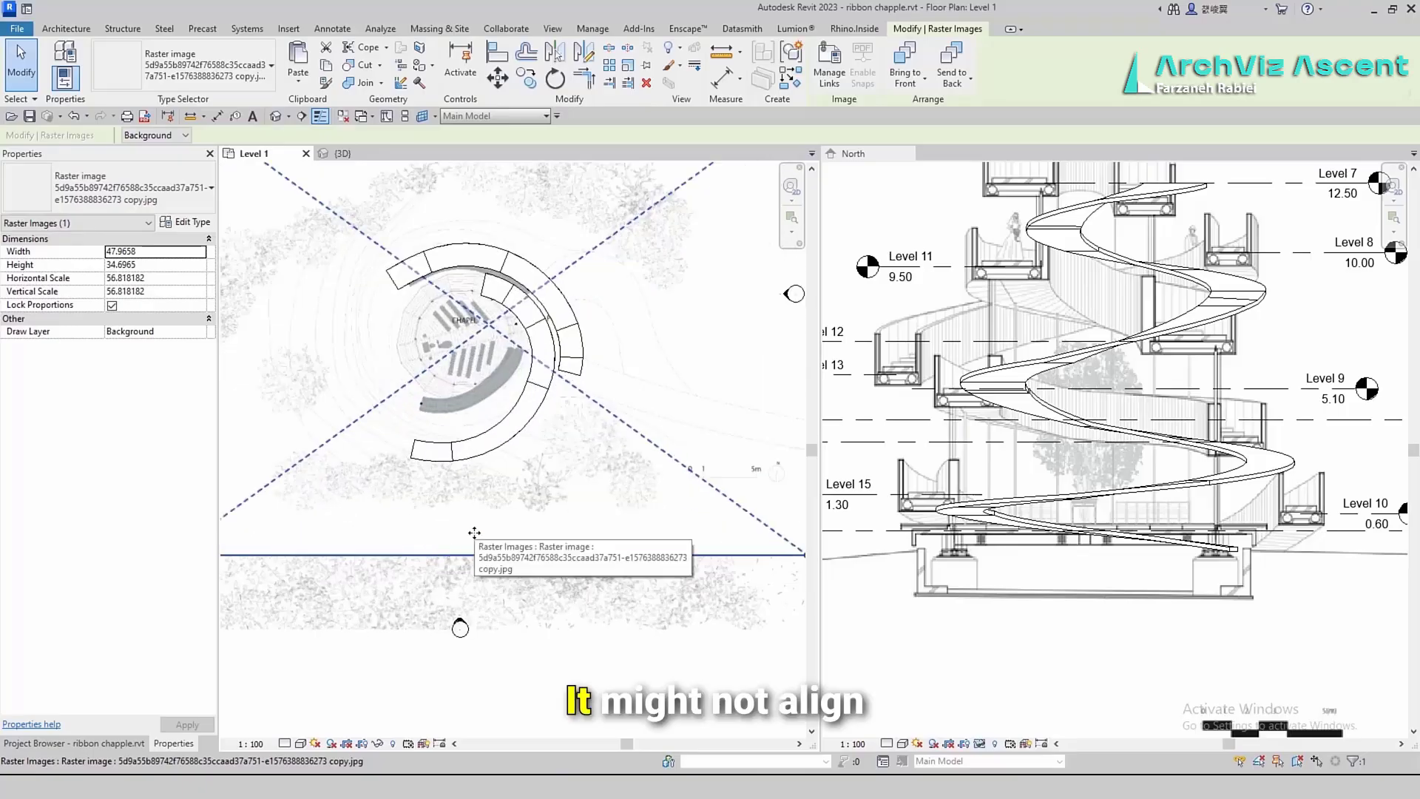
scroll(474, 533, down, 3)
drag(693, 547, 745, 585)
mouse_move(639, 557)
mouse_down()
mouse_move(607, 540)
mouse_move(624, 542)
mouse_up()
key(Left)
key(Left)
key(Left)
key(Left)
key(Left)
Enlarge the ground floor plan image from two opposite corners and nudge it left and up toward the ramp outlines
drag(720, 571, 752, 594)
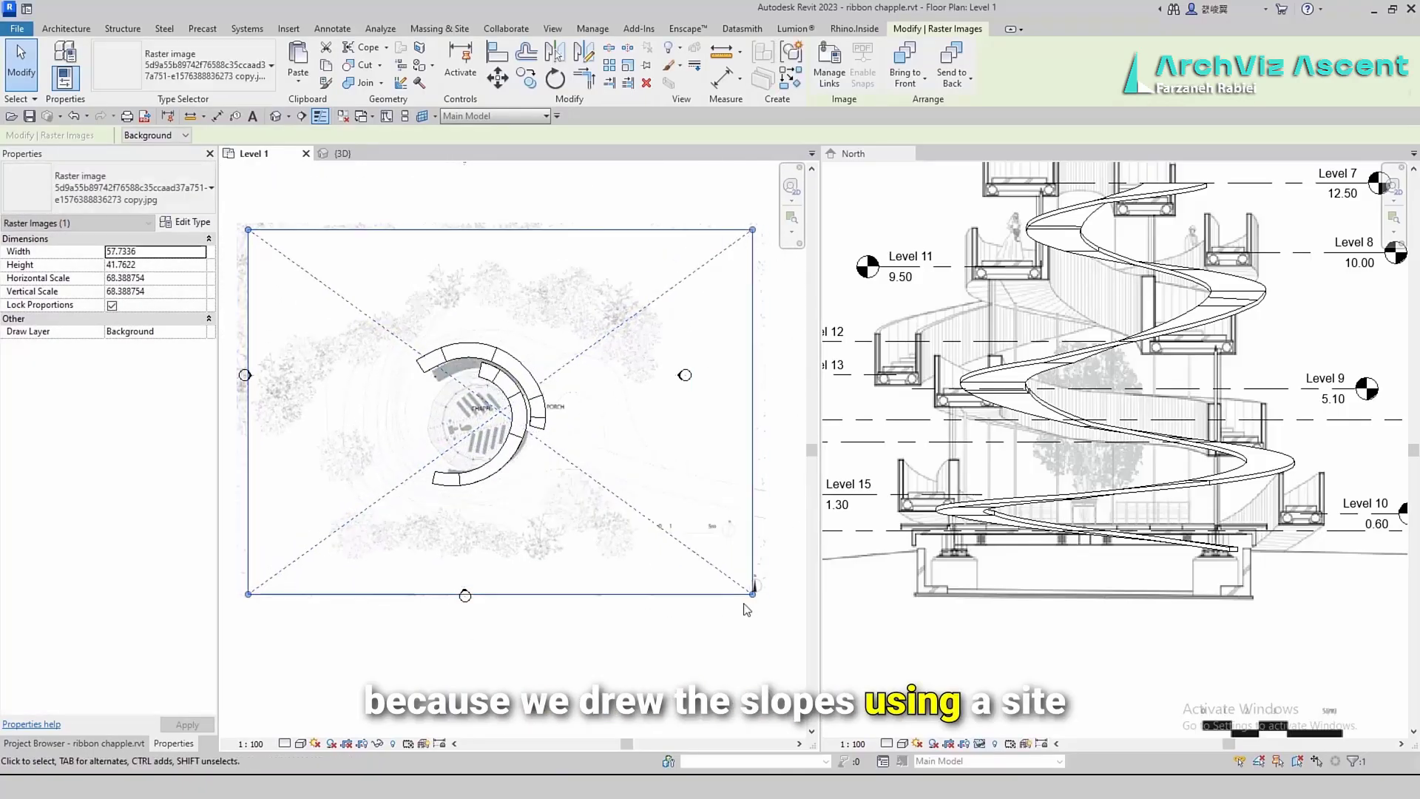
drag(248, 229, 225, 213)
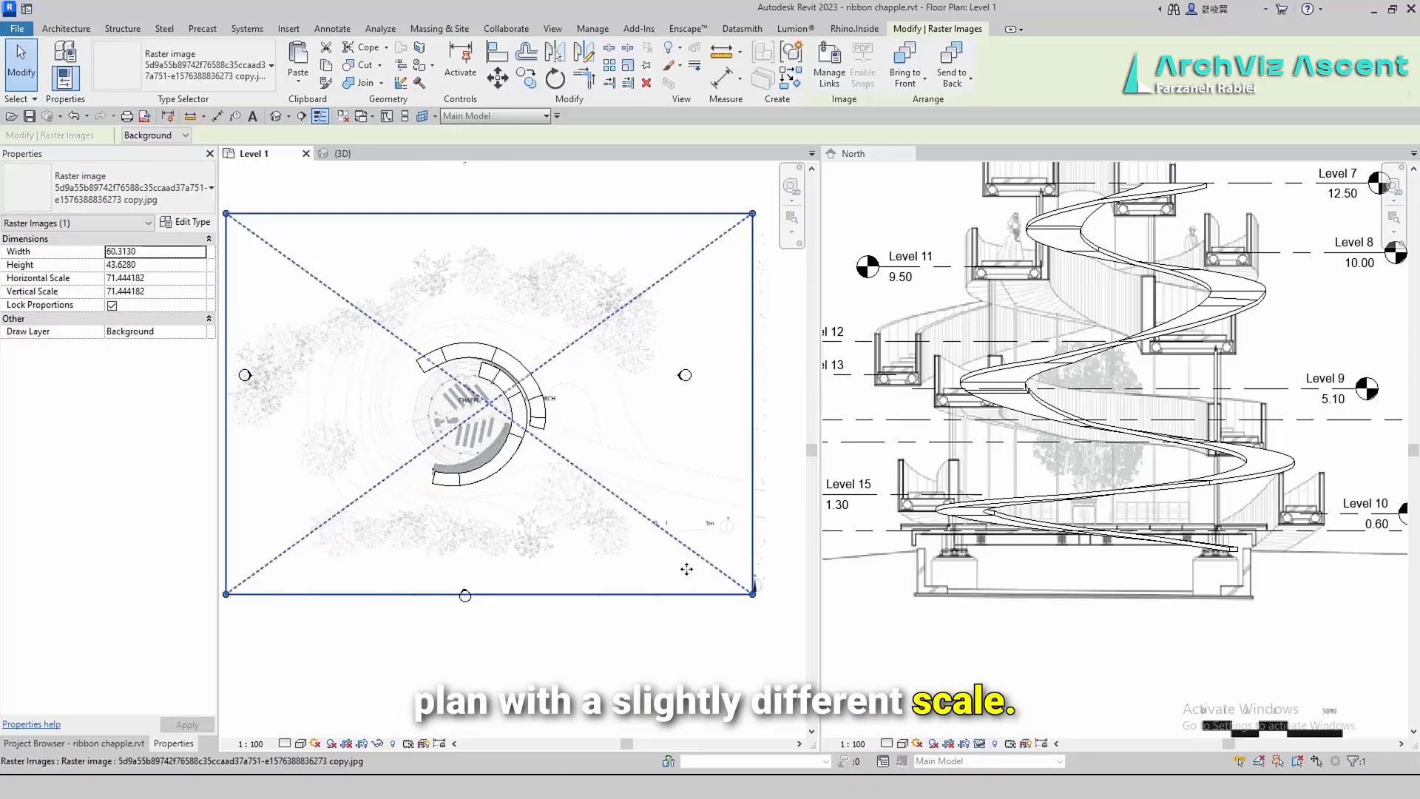
drag(752, 594, 771, 607)
key(Left)
key(Left)
key(Left)
key(Up)
key(Up)
Resize the ground floor plan image to about 61.17 m wide and nudge it upward to fit the ramps
drag(771, 613, 756, 600)
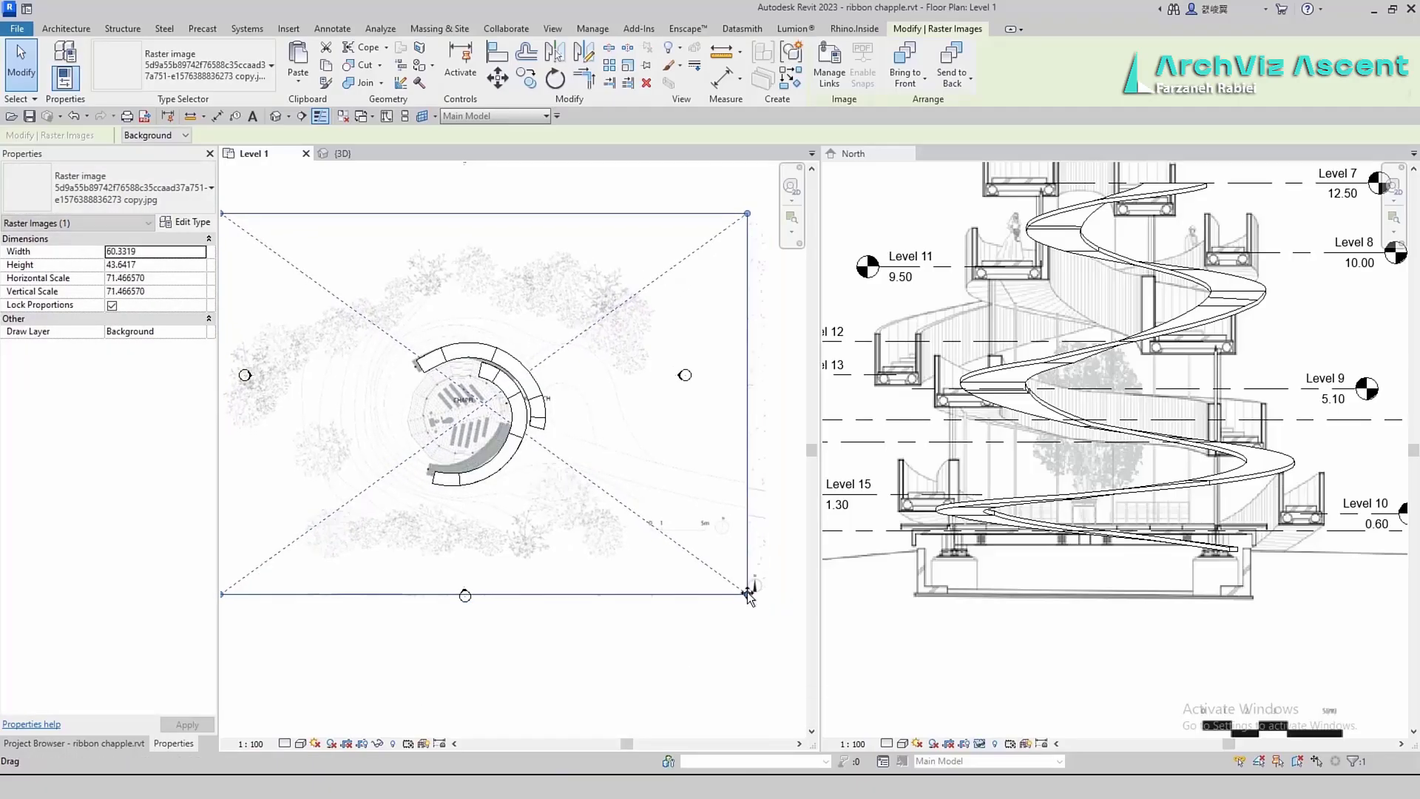
scroll(384, 406, up, 3)
key(Up)
key(Up)
key(Up)
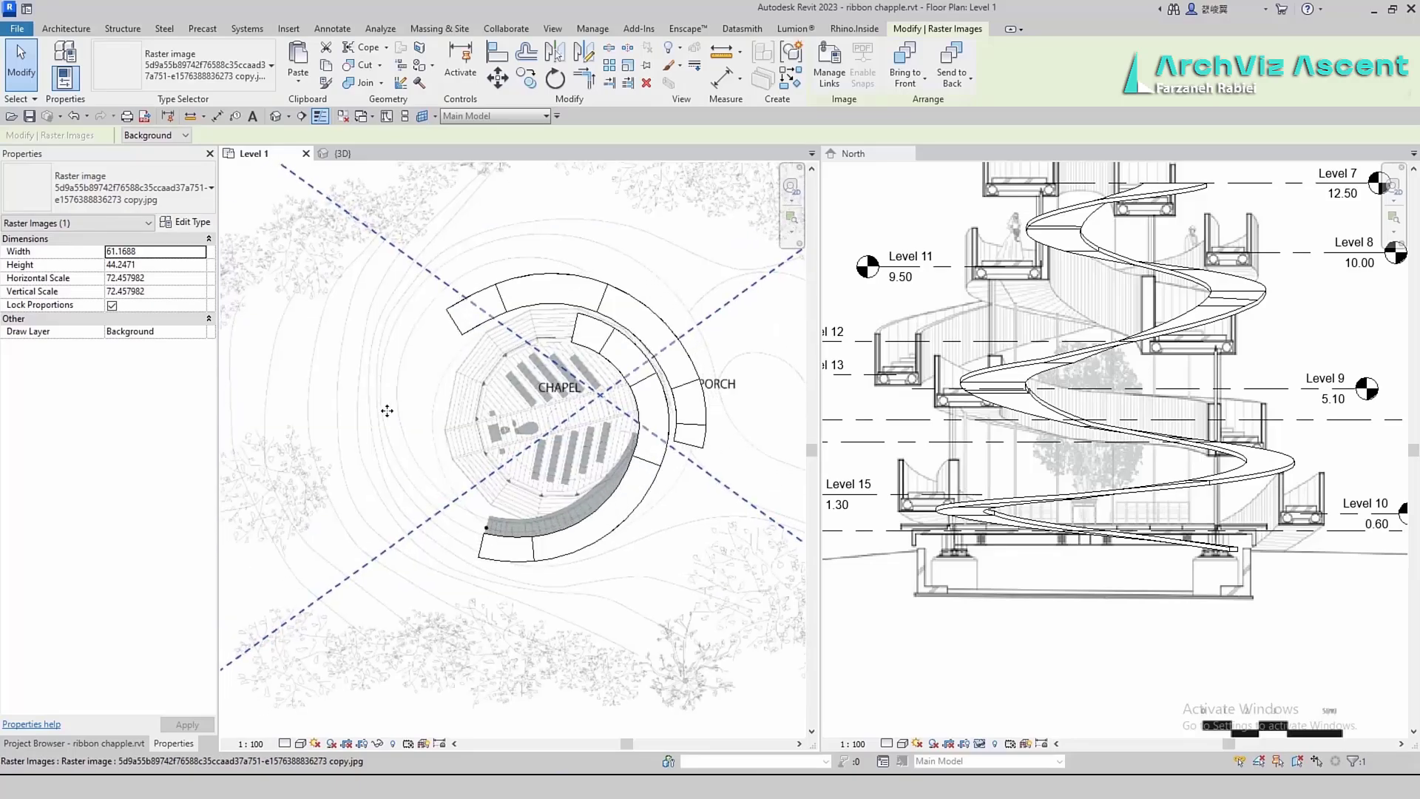
scroll(459, 428, down, 3)
key(Escape)
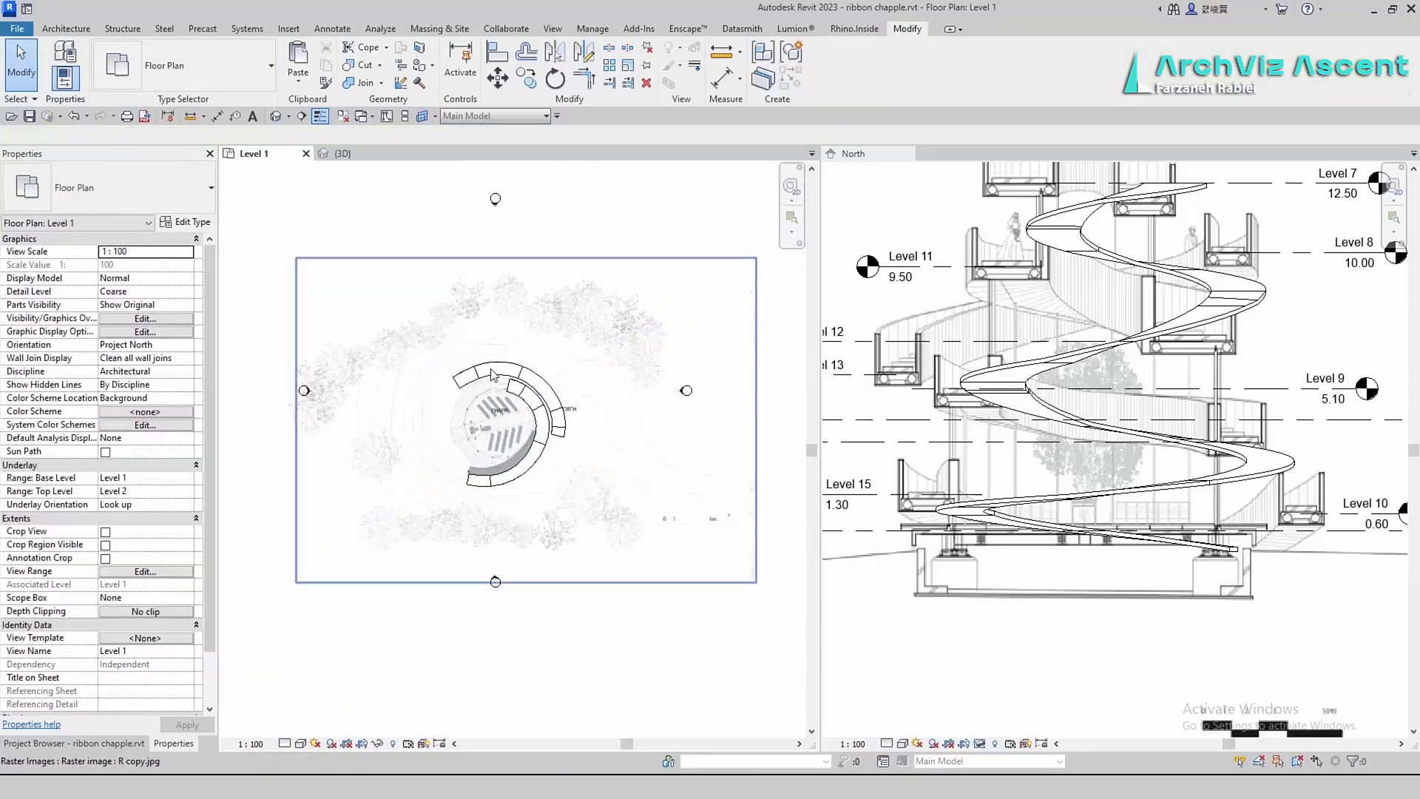
Set the visual style of the Level 1 plan to Wireframe
click(490, 367)
scroll(446, 399, up, 3)
scroll(449, 403, up, 3)
click(301, 743)
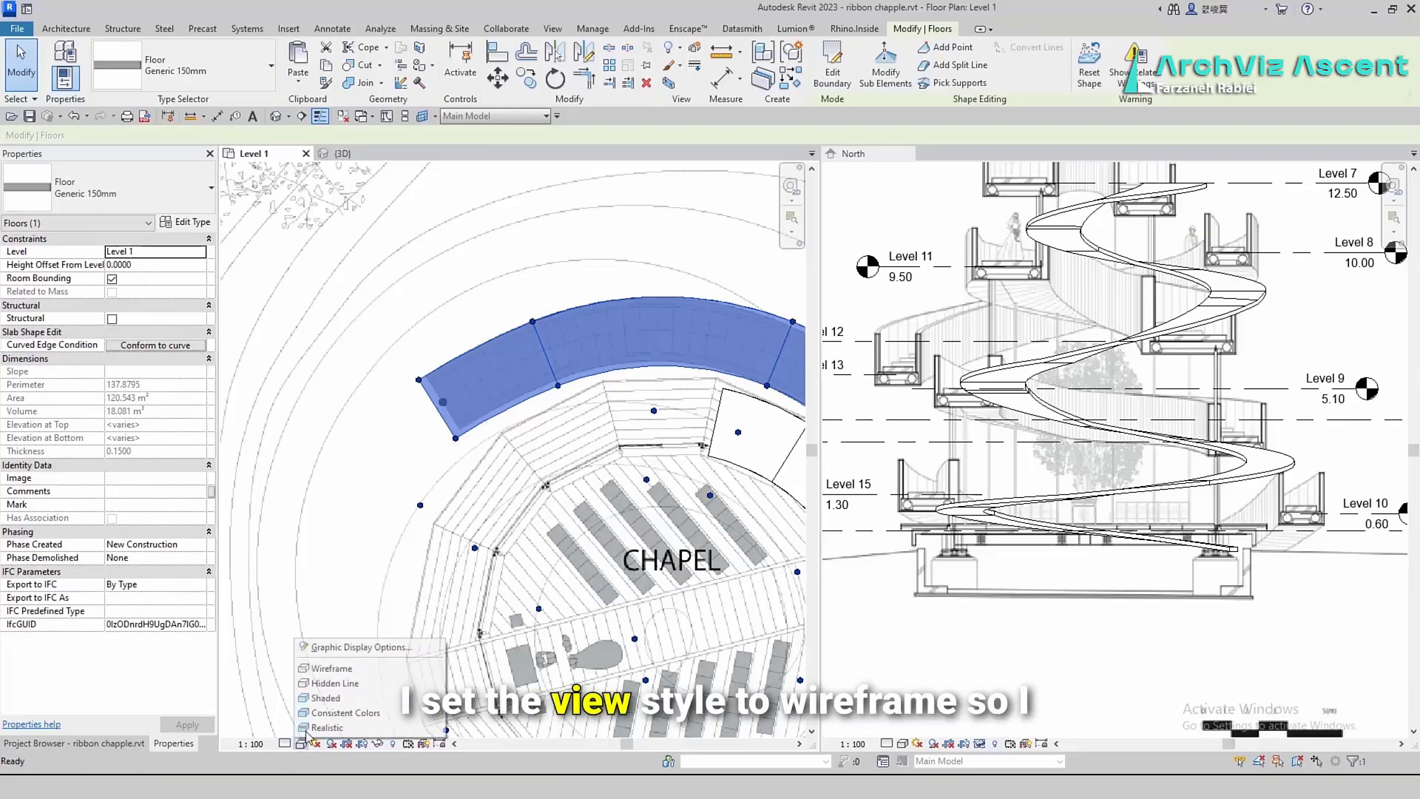
click(331, 668)
scroll(458, 407, down, 5)
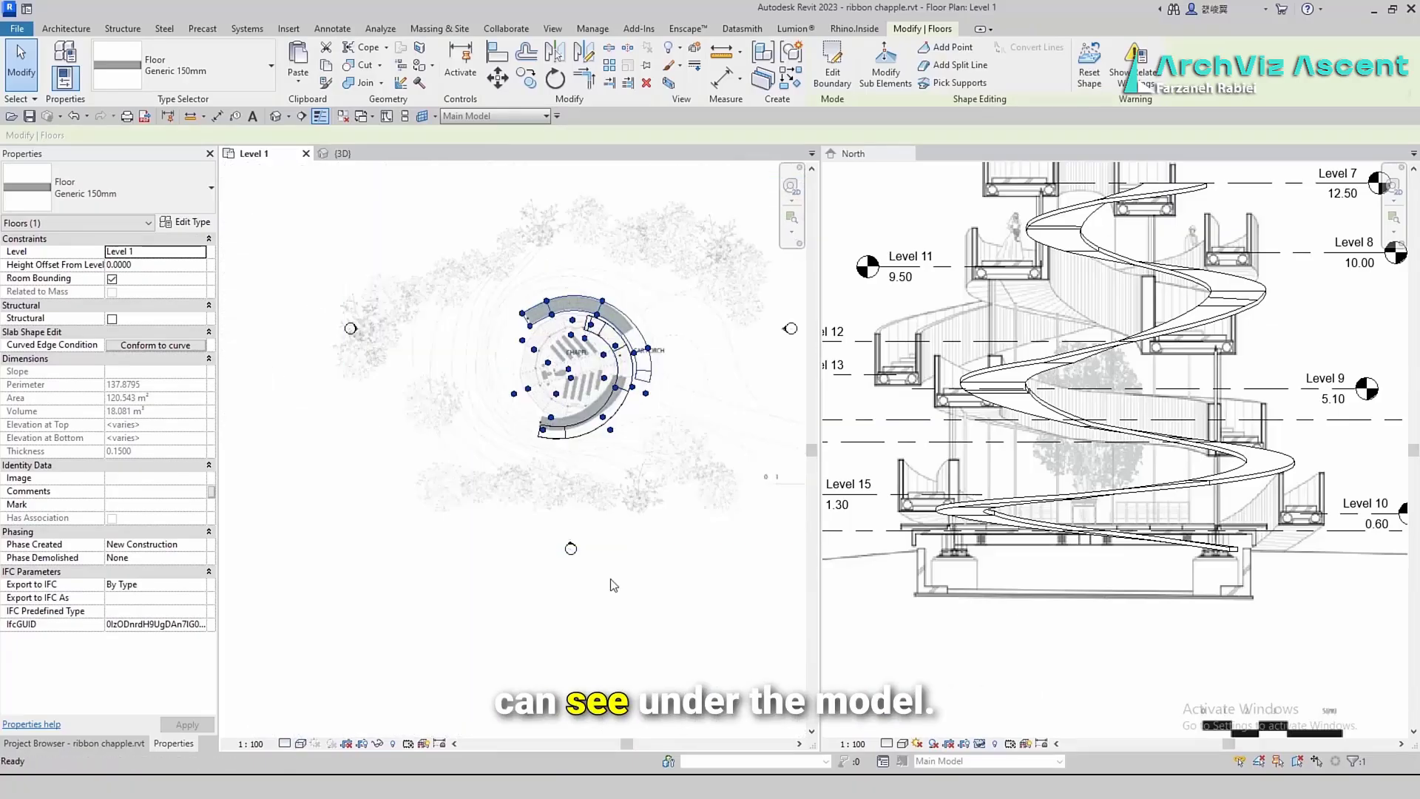
key(Escape)
Enlarge the ground floor plan image to about 61.79 m wide and shift it to align with the ramp floors
click(761, 589)
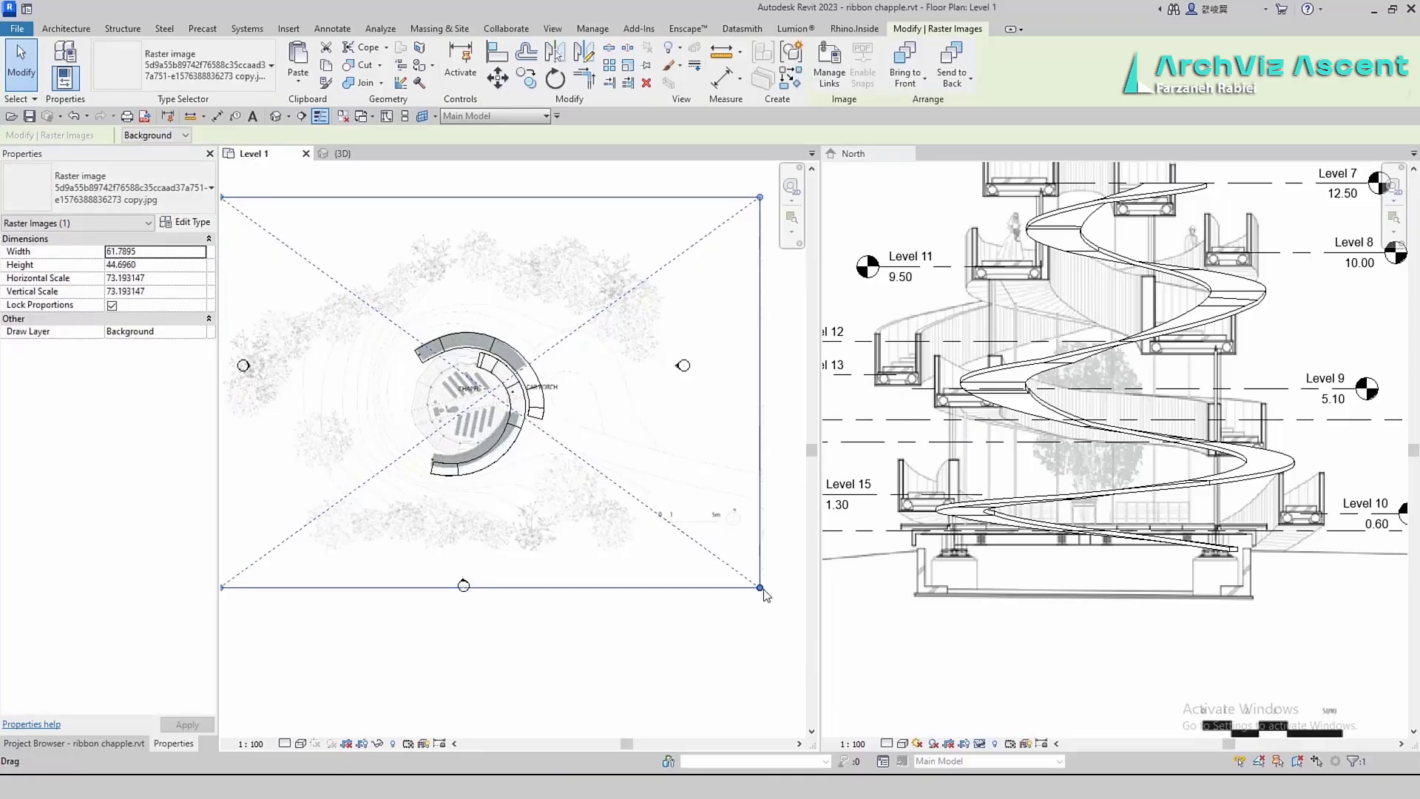
scroll(497, 453, up, 3)
drag(369, 337, 393, 403)
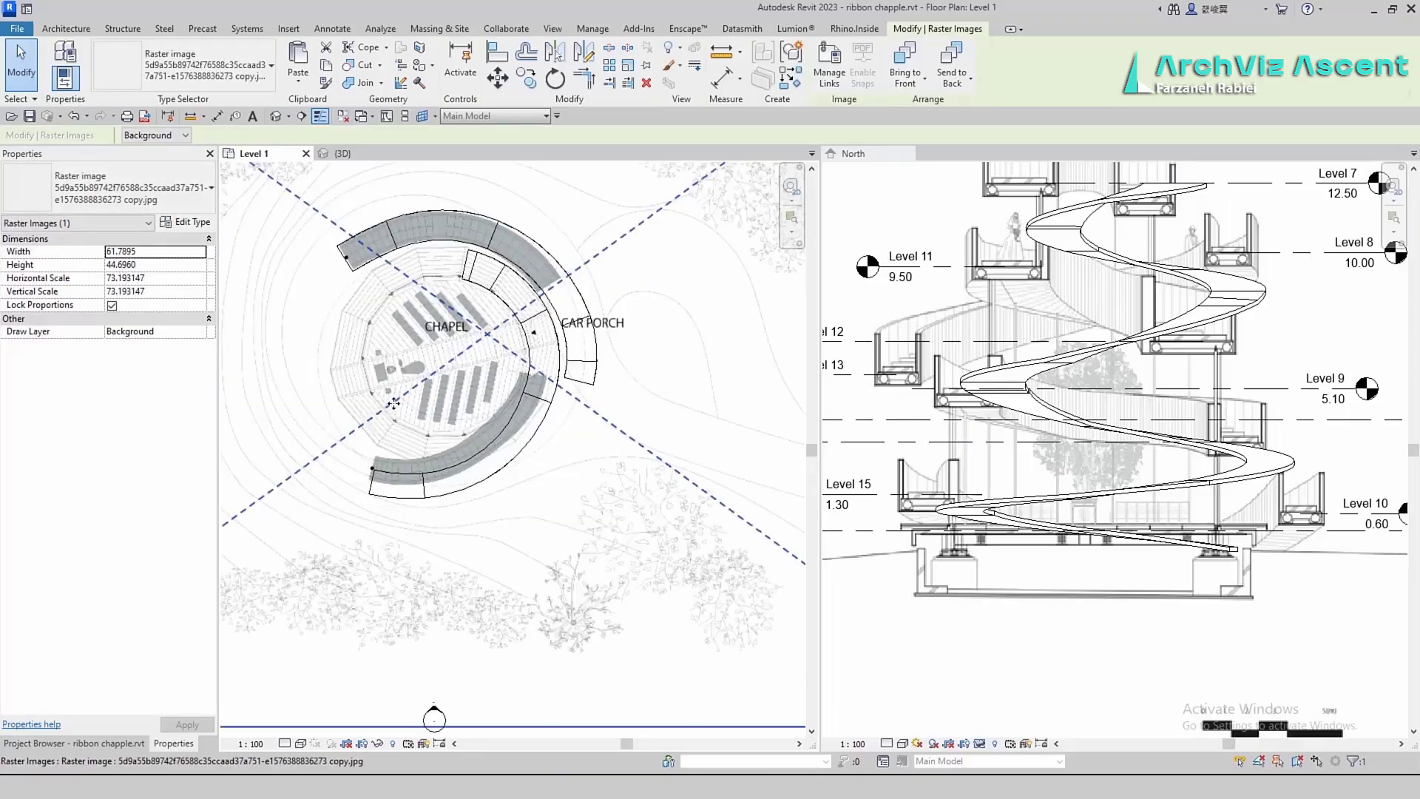
double_click(481, 451)
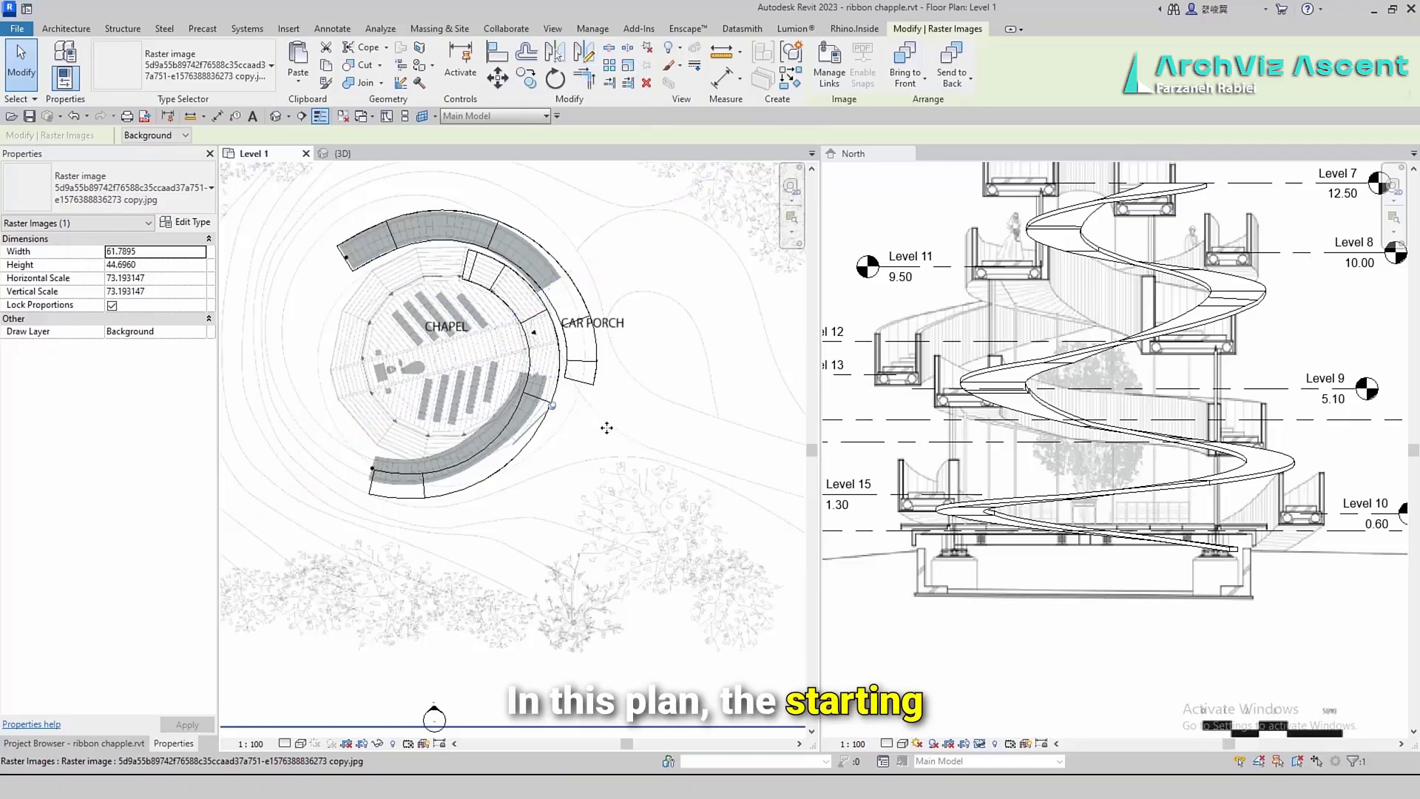
Edit the lowest ramp floor's boundary and draw a new outer arc along the ramp edge in the plan image
click(481, 447)
scroll(474, 382, up, 2)
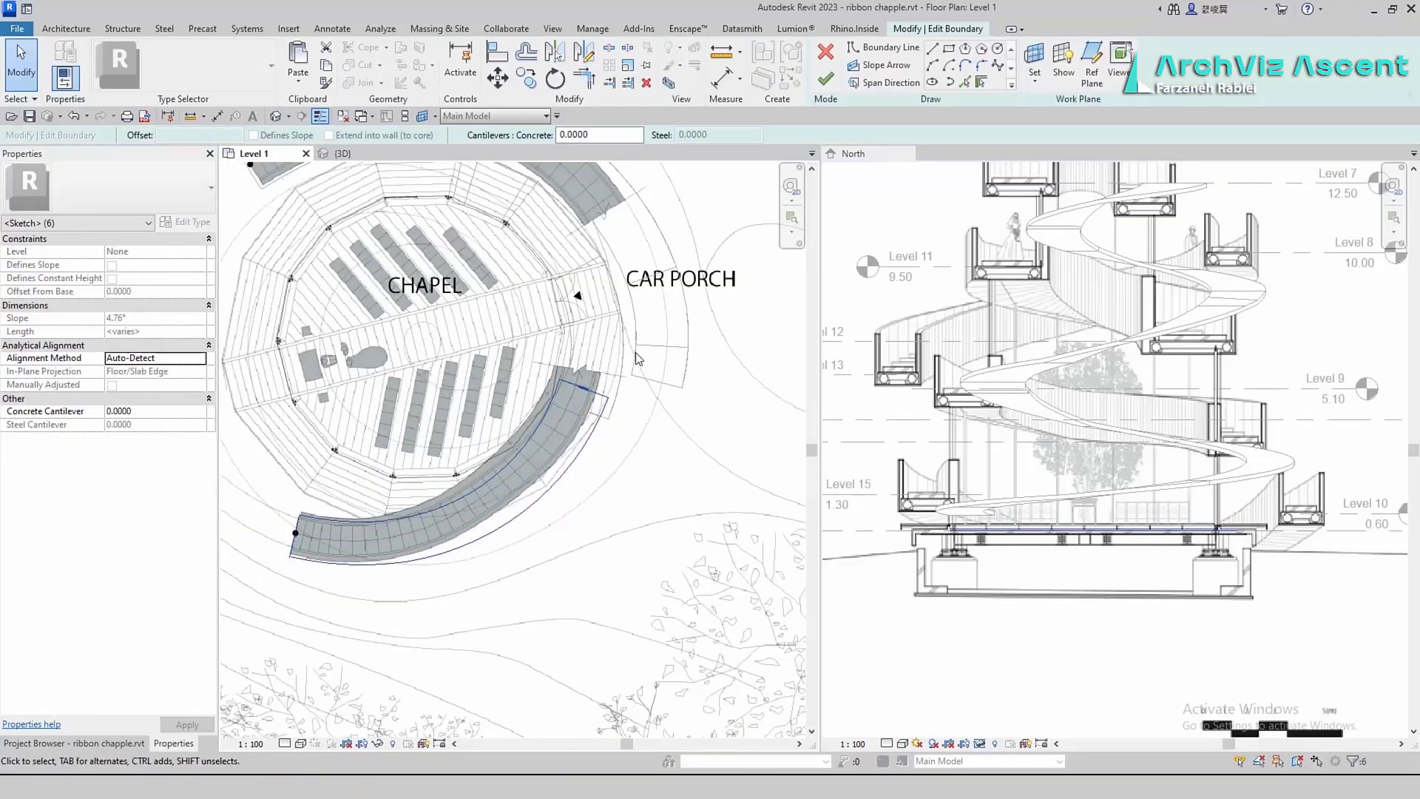
click(931, 65)
scroll(296, 595, up, 2)
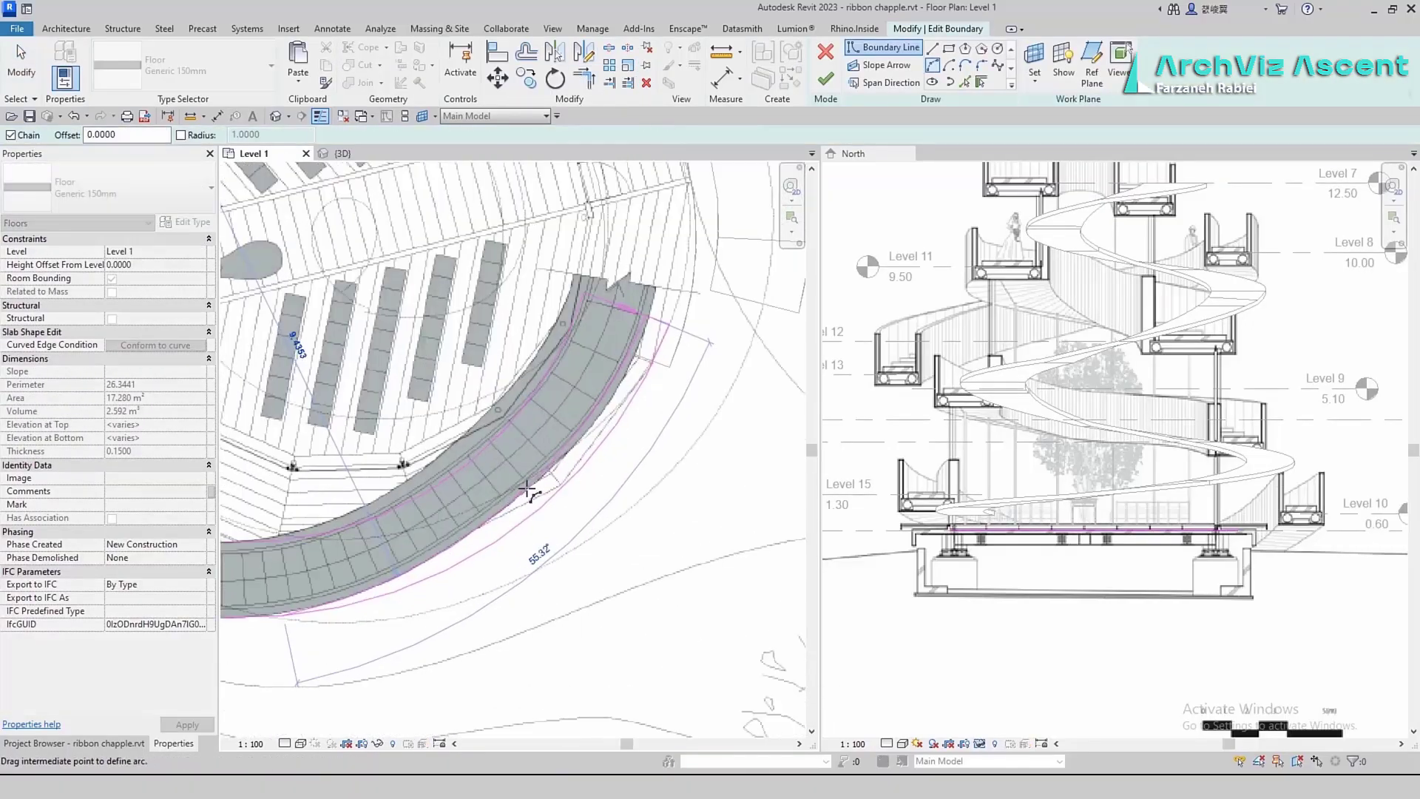
scroll(296, 595, down, 2)
scroll(384, 567, up, 2)
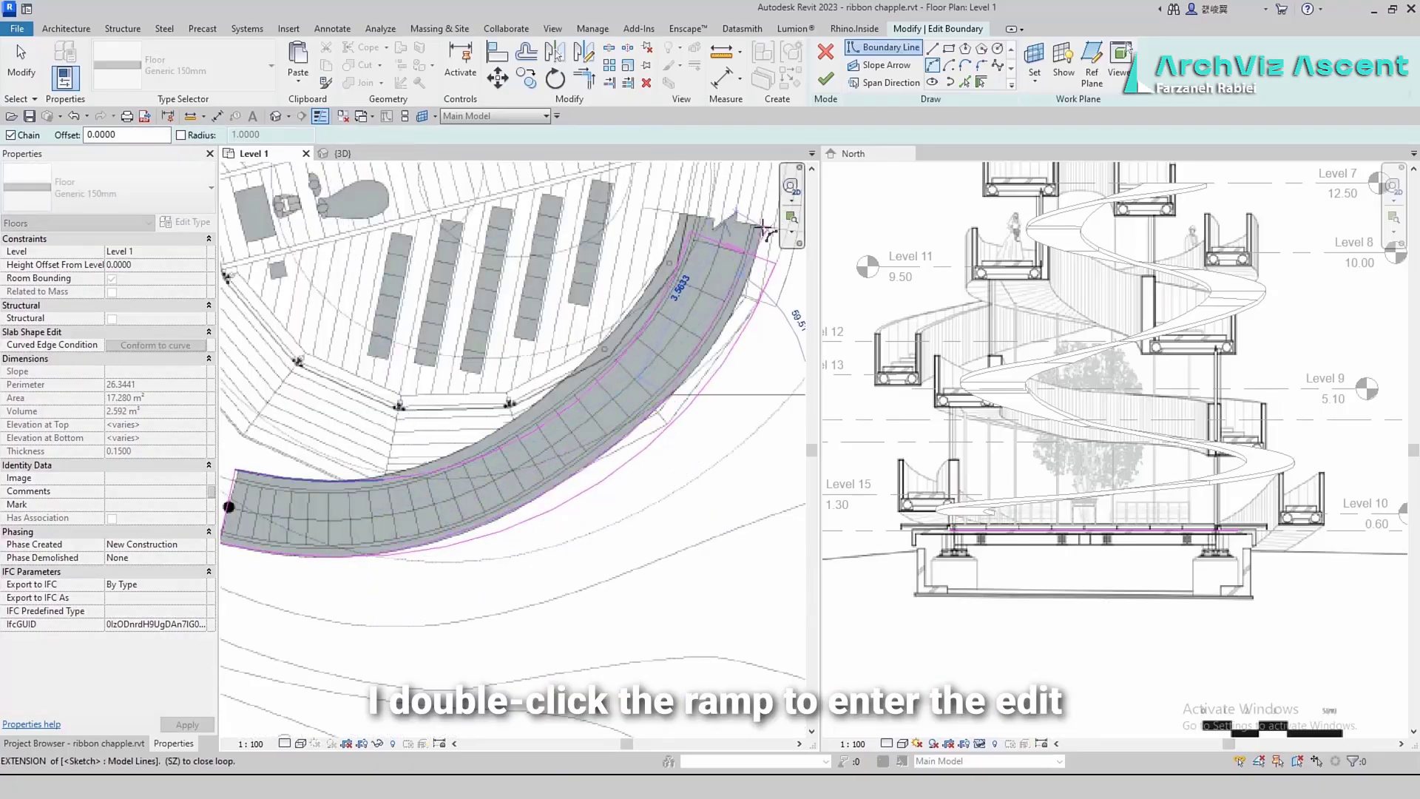
click(743, 298)
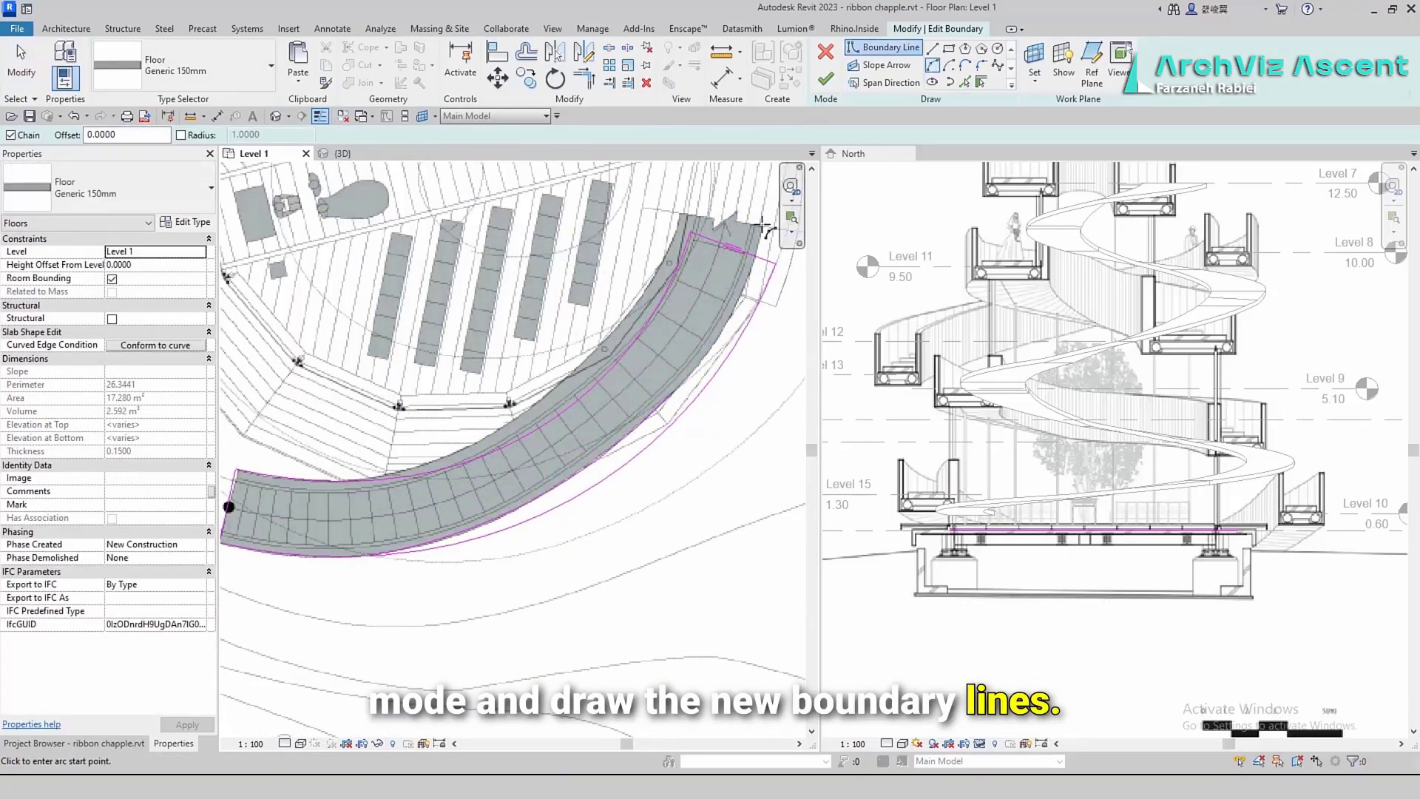
click(690, 376)
key(Escape)
key(Escape)
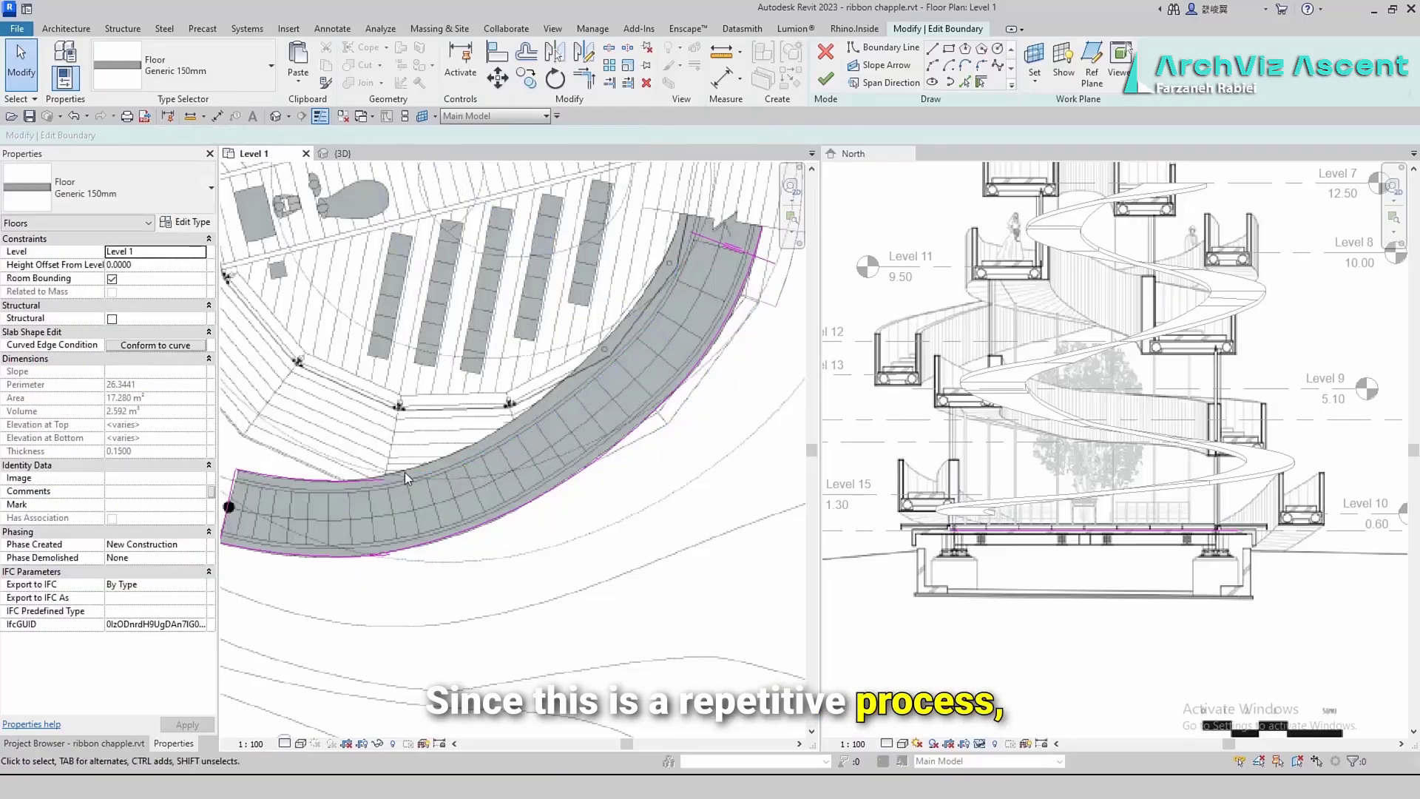
Offset the ramp's new outer arc by 1.4 m for the inner edge, trim the outline closed and finish the boundary
key(t)
key(r)
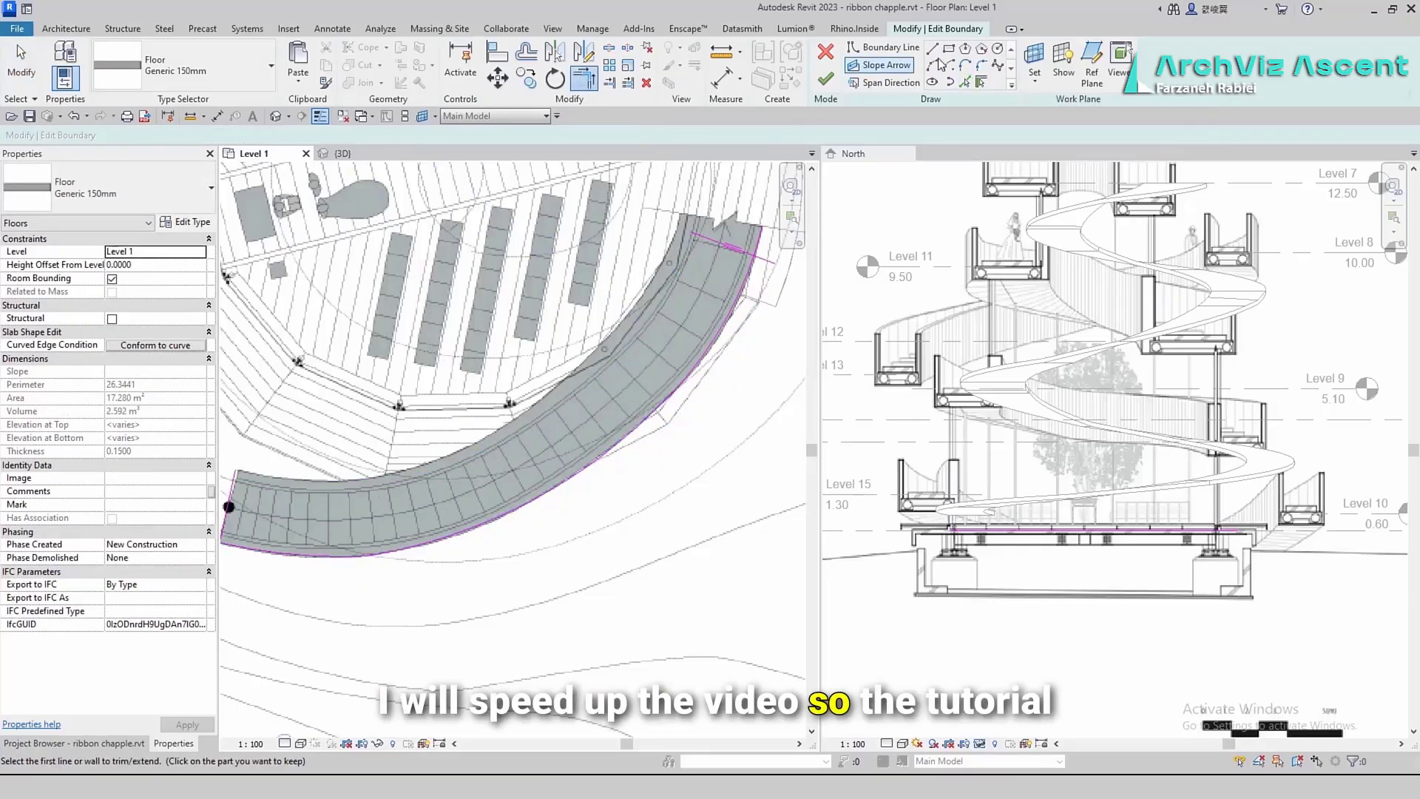
key(o)
key(f)
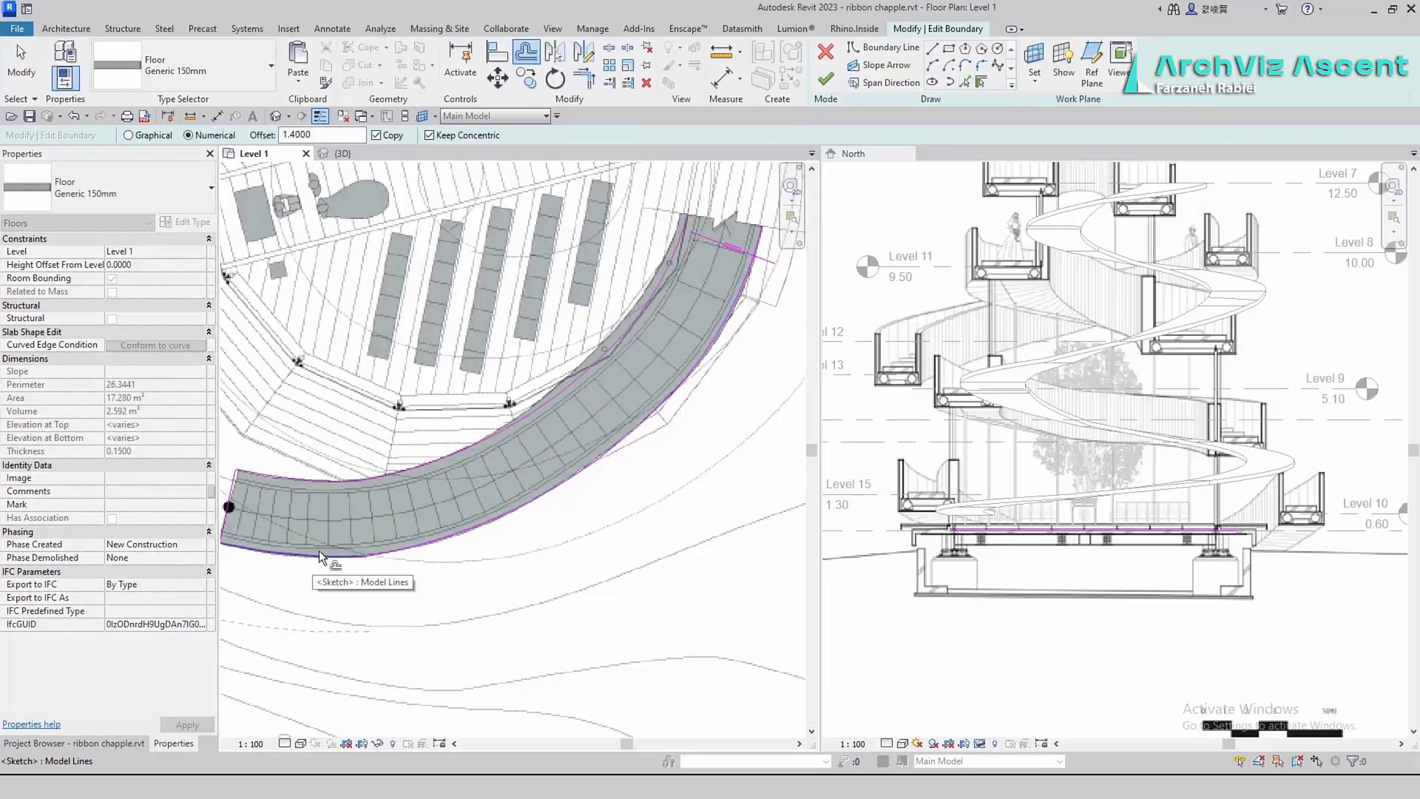
key(t)
key(r)
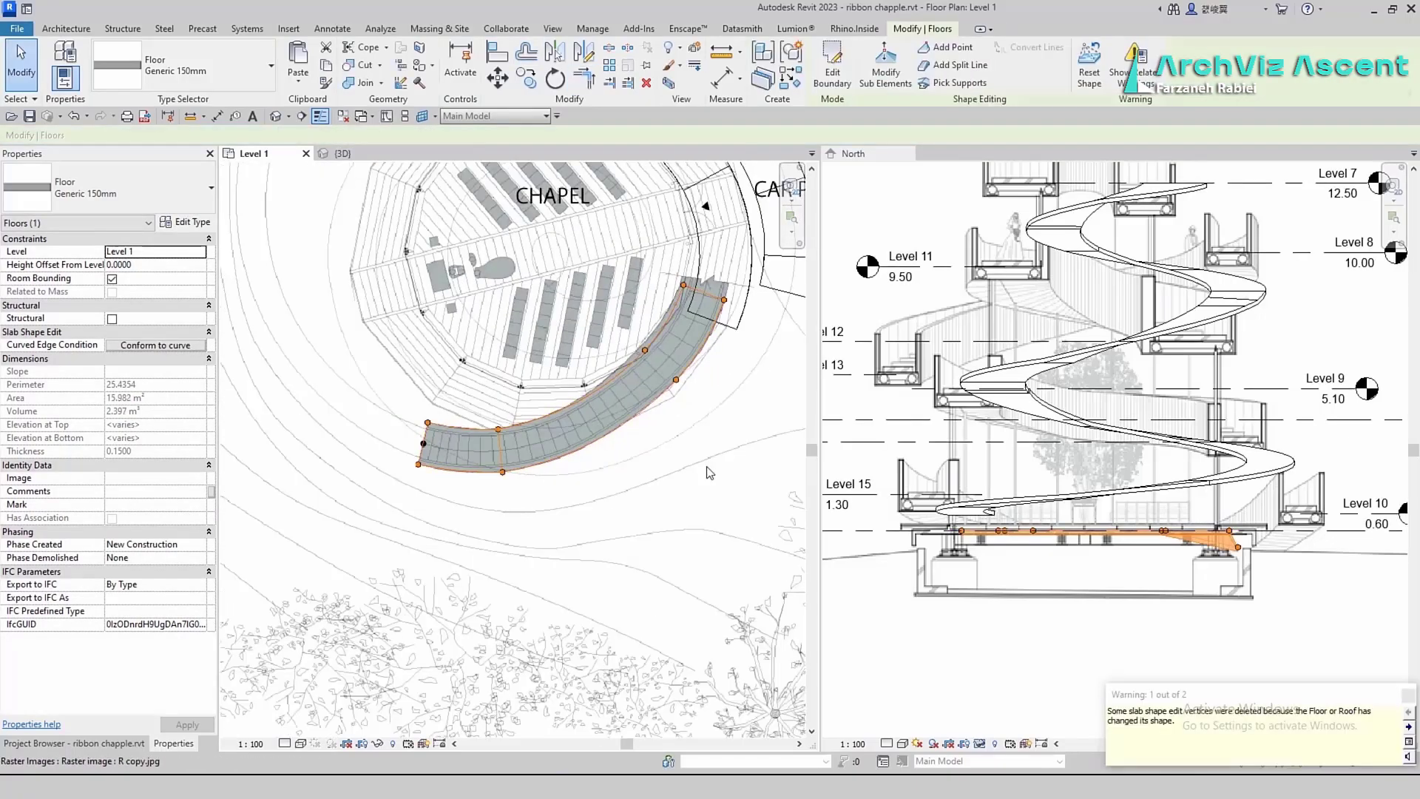
Add a split line across the lowest ramp floor and set its upper end to an elevation of 0.6 m in 3D
scroll(678, 402, up, 5)
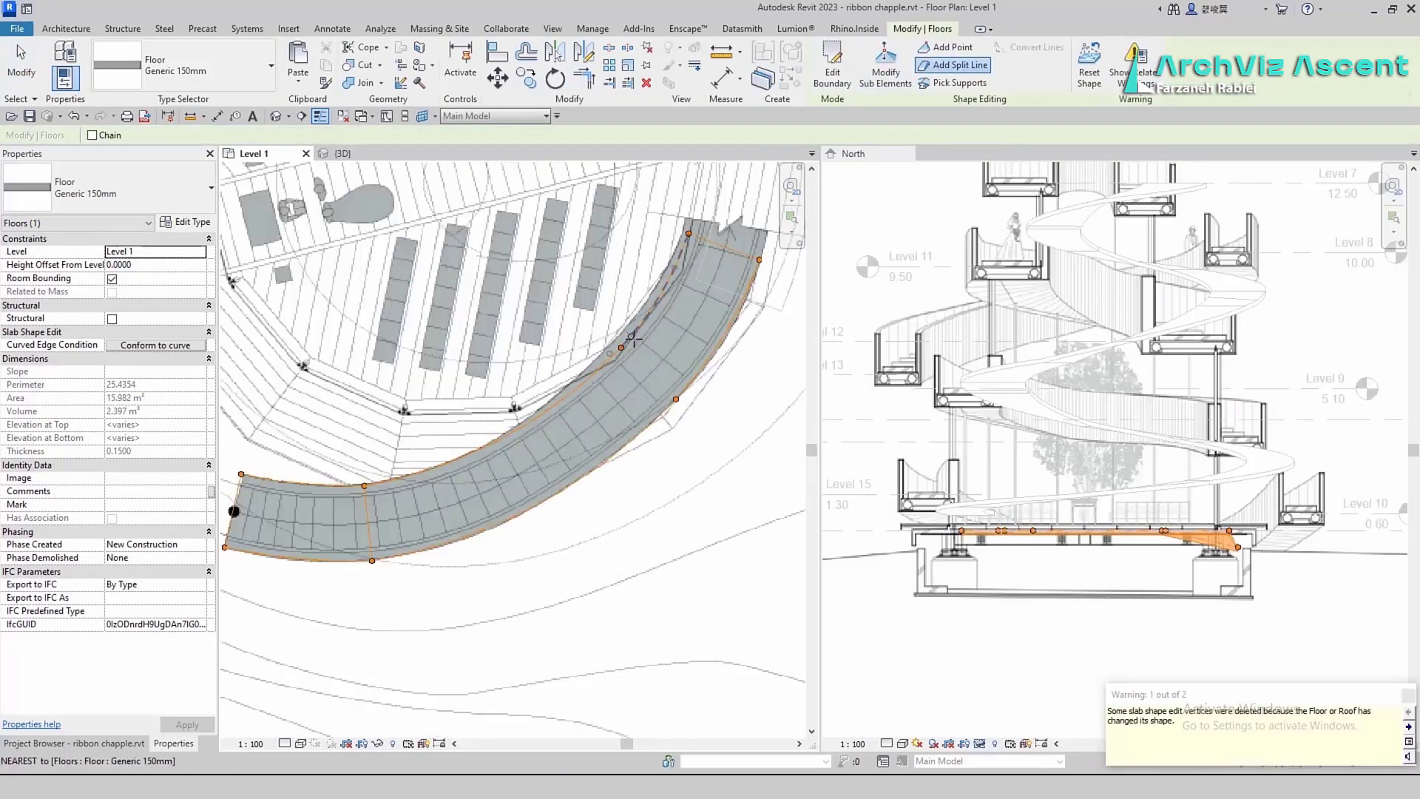
scroll(678, 401, down, 8)
click(342, 153)
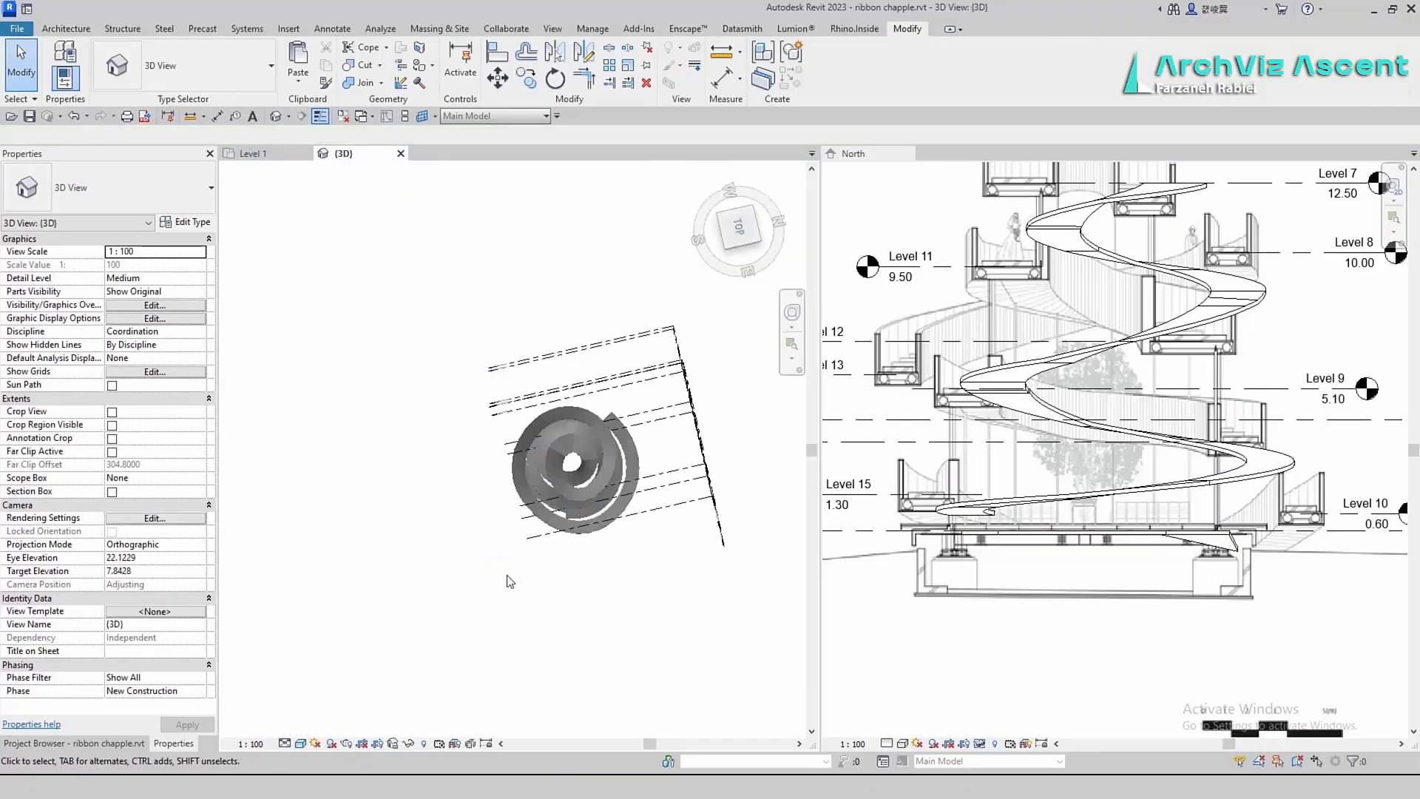
shift+middle_drag(628, 555, 568, 542)
scroll(568, 543, up, 5)
click(383, 494)
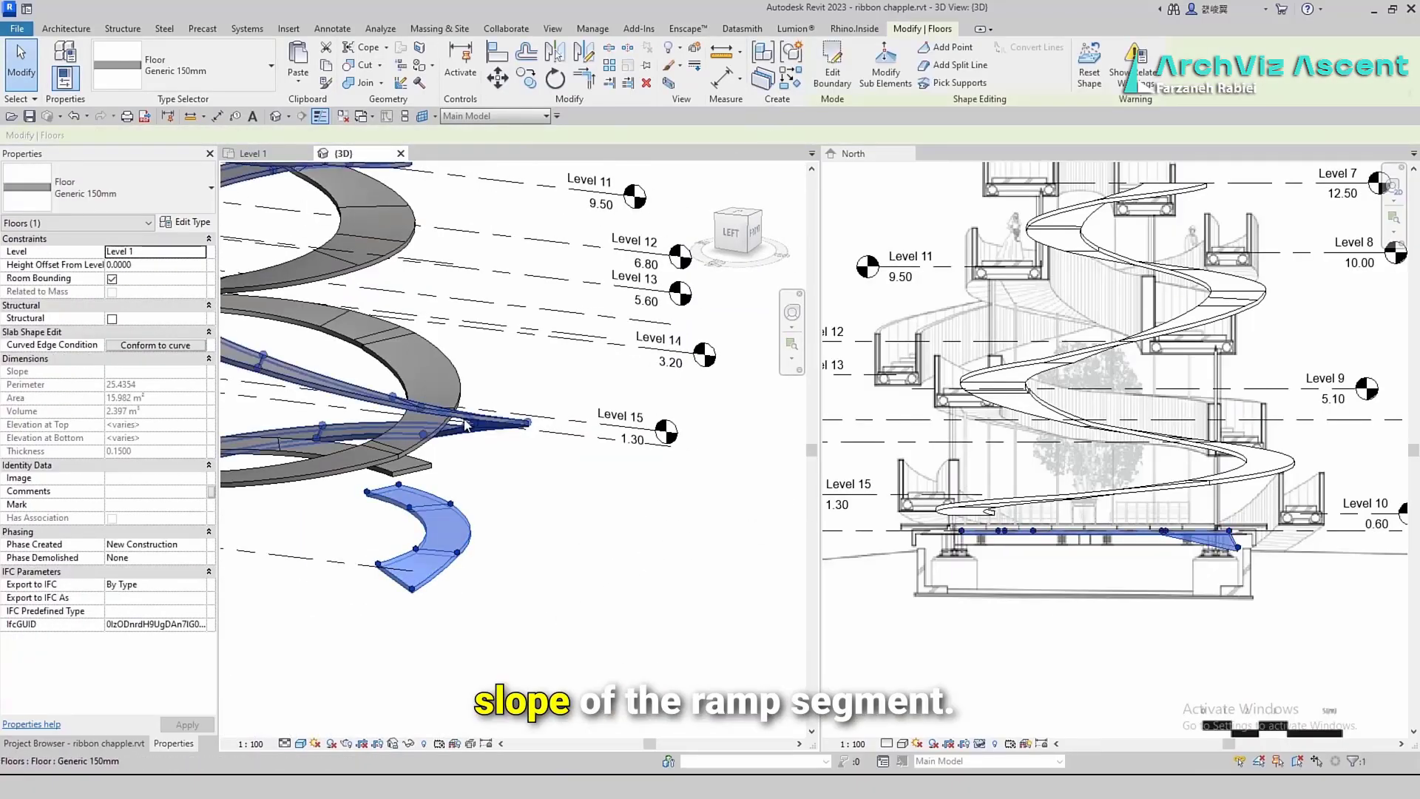
click(897, 80)
key(Return)
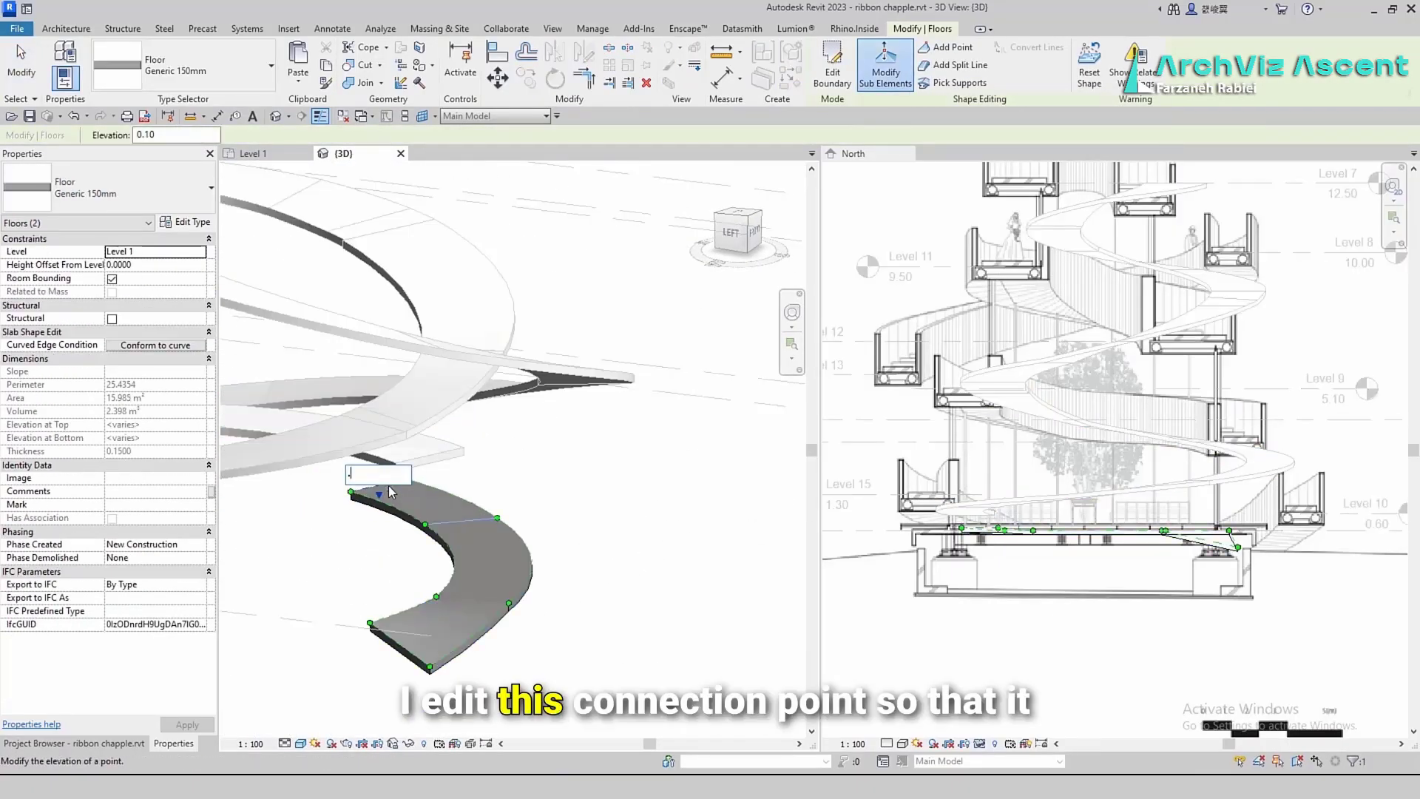
text(0.6)
key(Return)
Set the elevation of the lowest ramp's upper split line to 0.5 m
drag(393, 704, 469, 654)
click(467, 521)
click(477, 515)
text(0.5)
key(Return)
Set the elevation of the lowest ramp's lower split line to -0.1 m and end the shape editing
shift+middle_drag(480, 514, 414, 569)
click(412, 567)
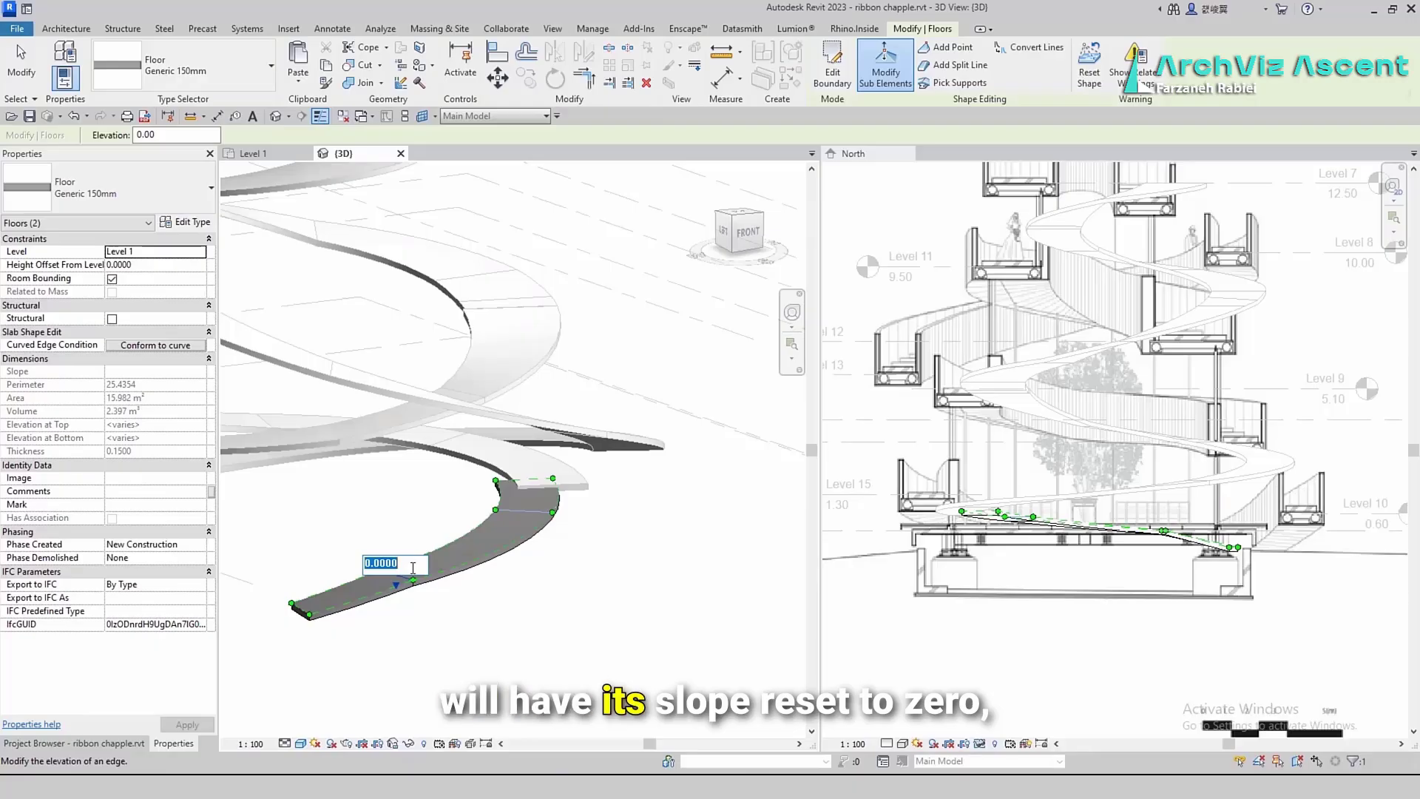
text(-0.2)
key(Return)
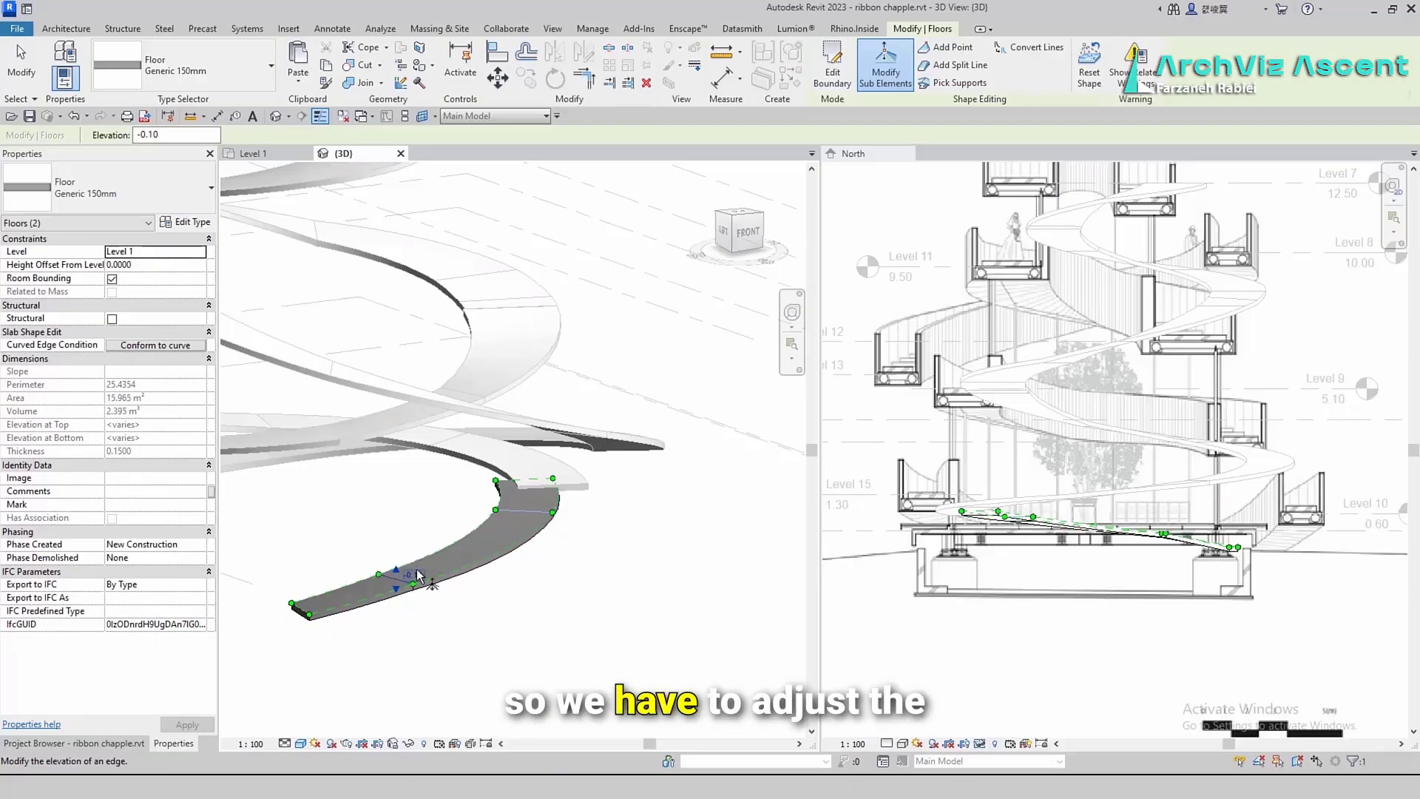
shift+middle_drag(451, 606, 412, 675)
key(Escape)
Open the boundary of the next ramp floor up for editing in the Level 1 plan and set the plan's visual style to Shaded
click(406, 571)
scroll(615, 539, down, 2)
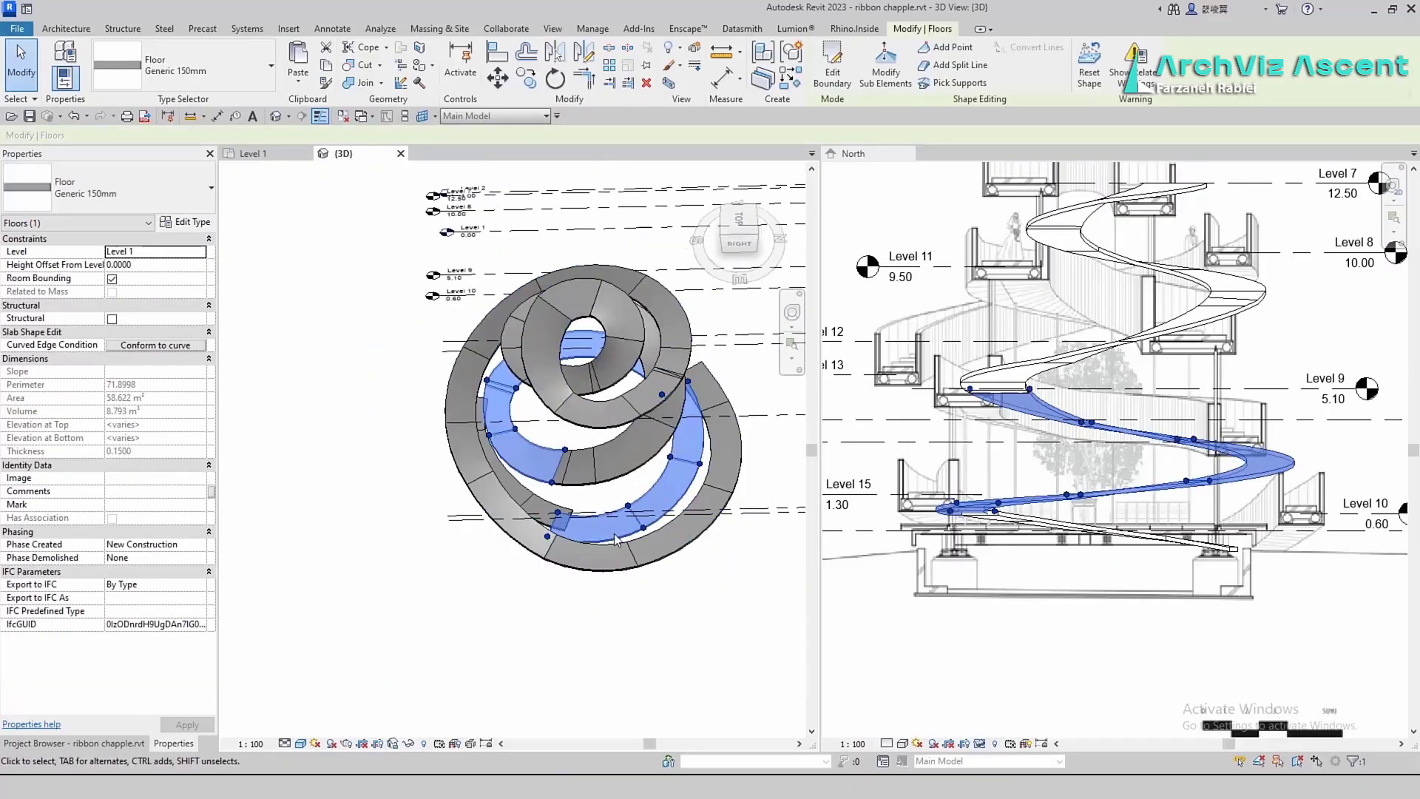
click(273, 156)
click(832, 72)
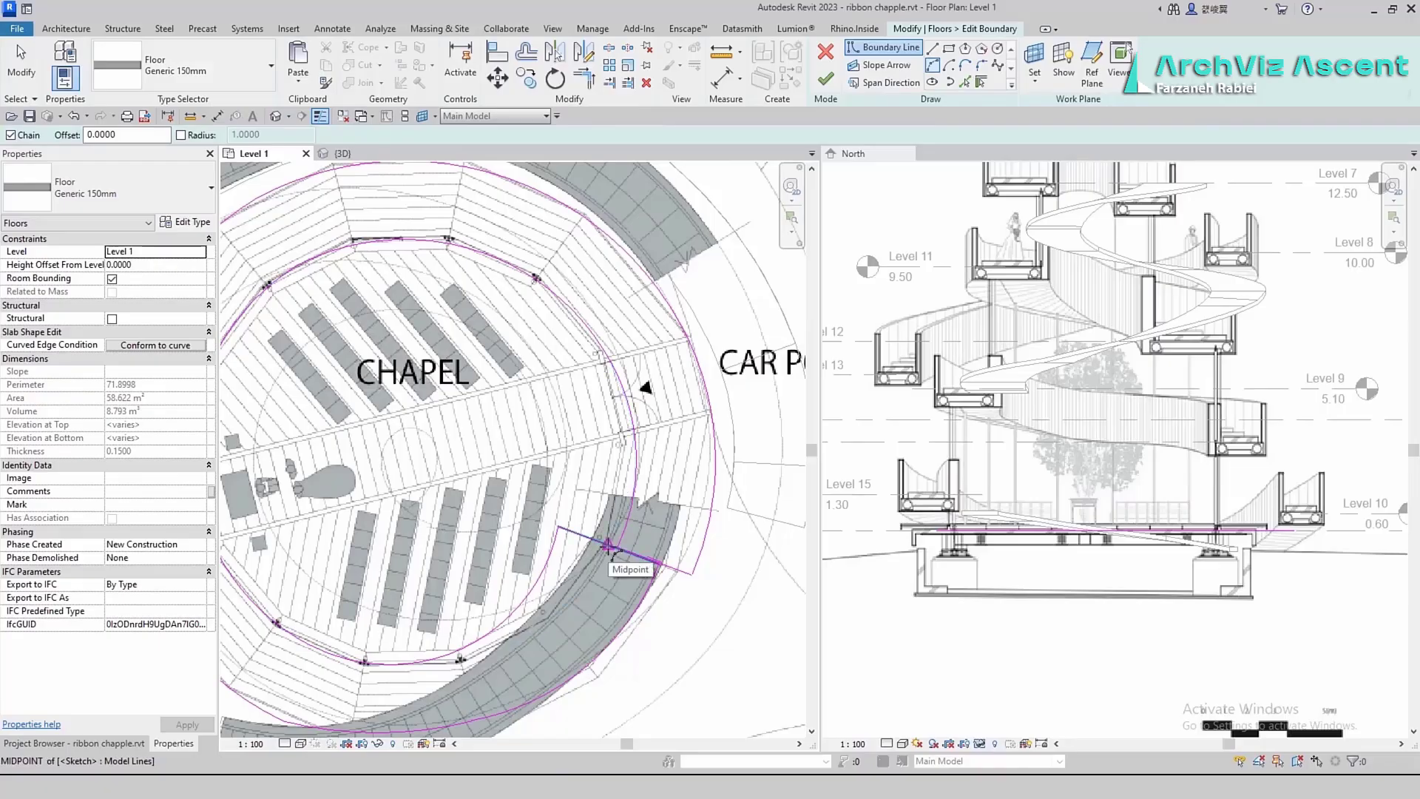
scroll(628, 467, down, 2)
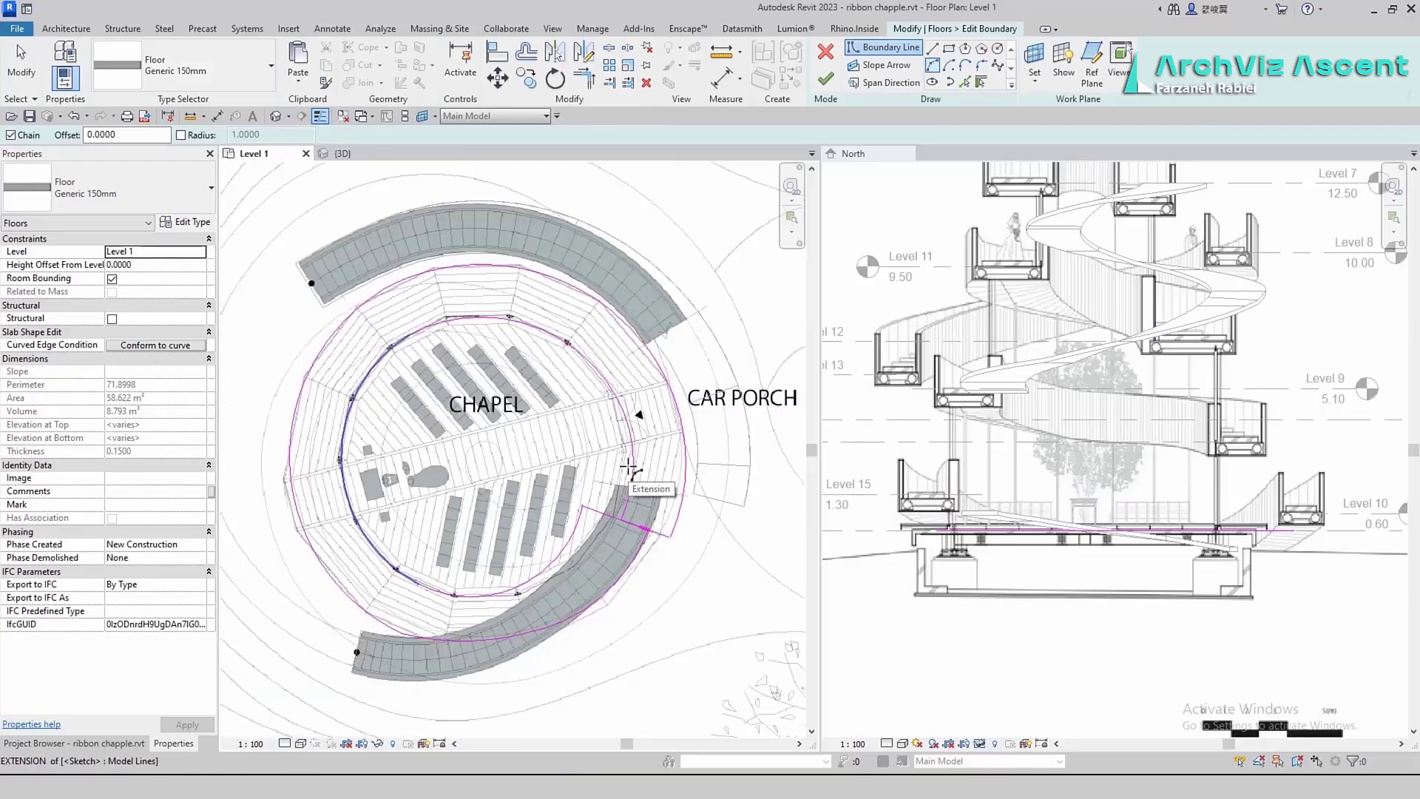
click(300, 742)
click(329, 689)
Draw a new inner boundary arc from the lowest ramp's upper end toward the chapel entrance
scroll(655, 486, up, 2)
click(647, 565)
middle_drag(589, 235, 688, 403)
scroll(680, 395, down, 2)
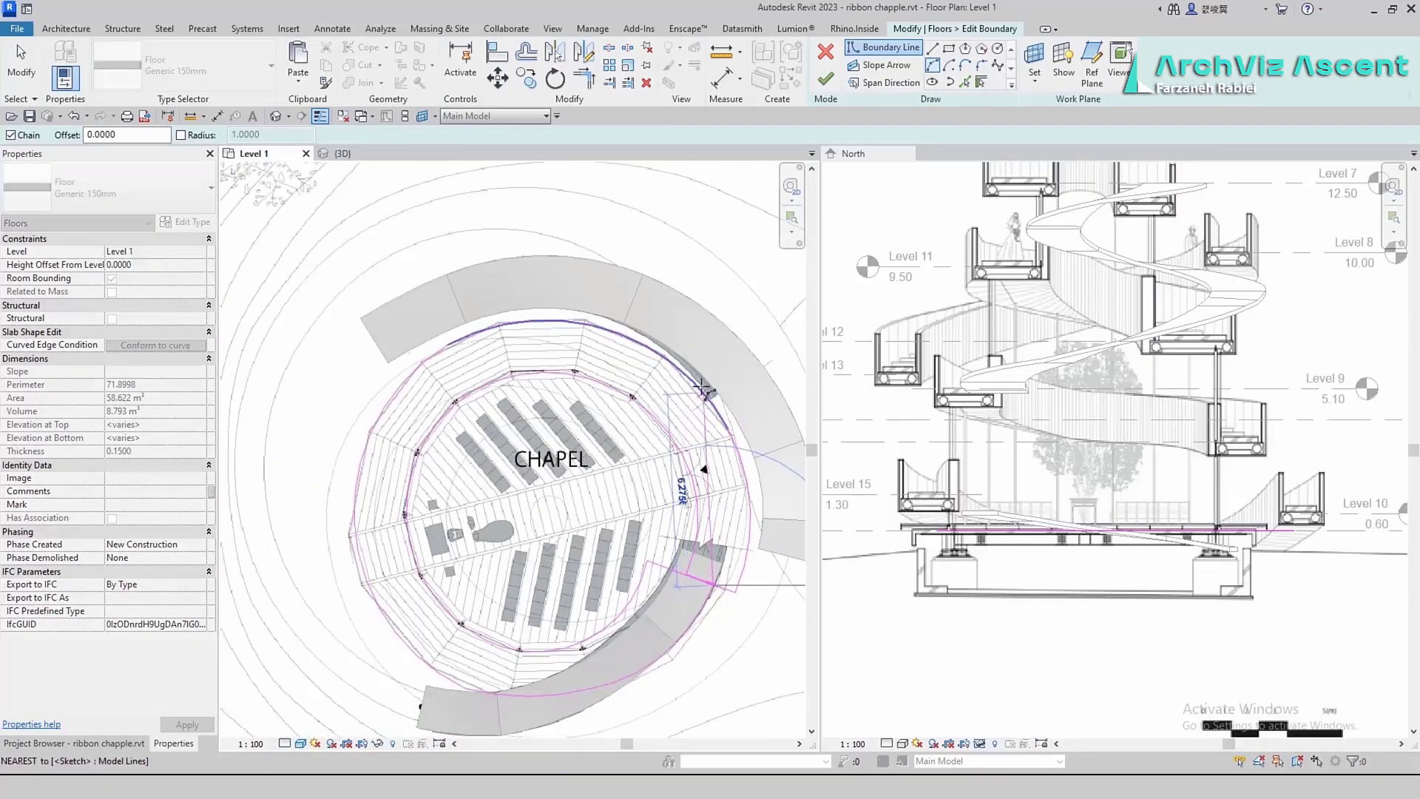
click(742, 475)
scroll(681, 548, up, 2)
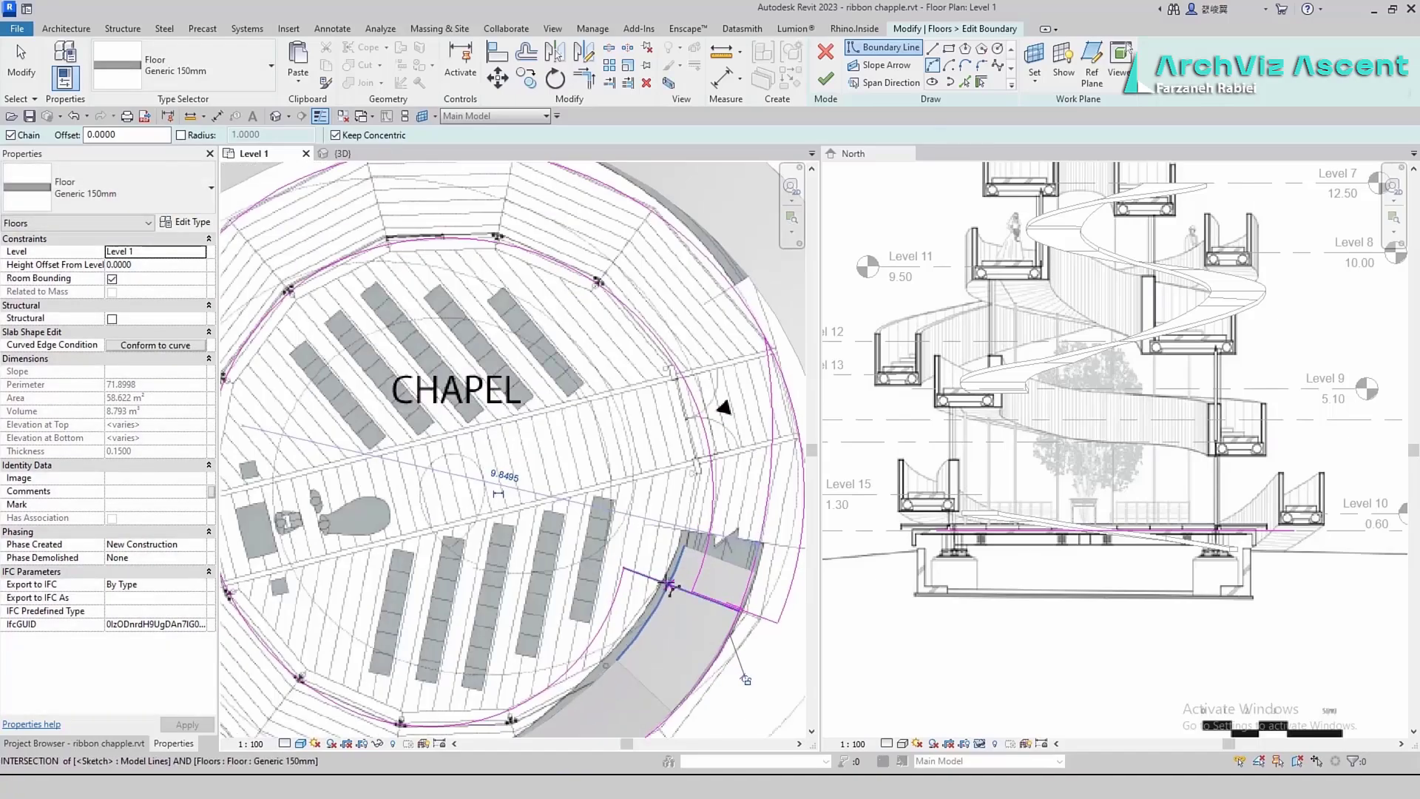
click(682, 549)
key(Escape)
key(Escape)
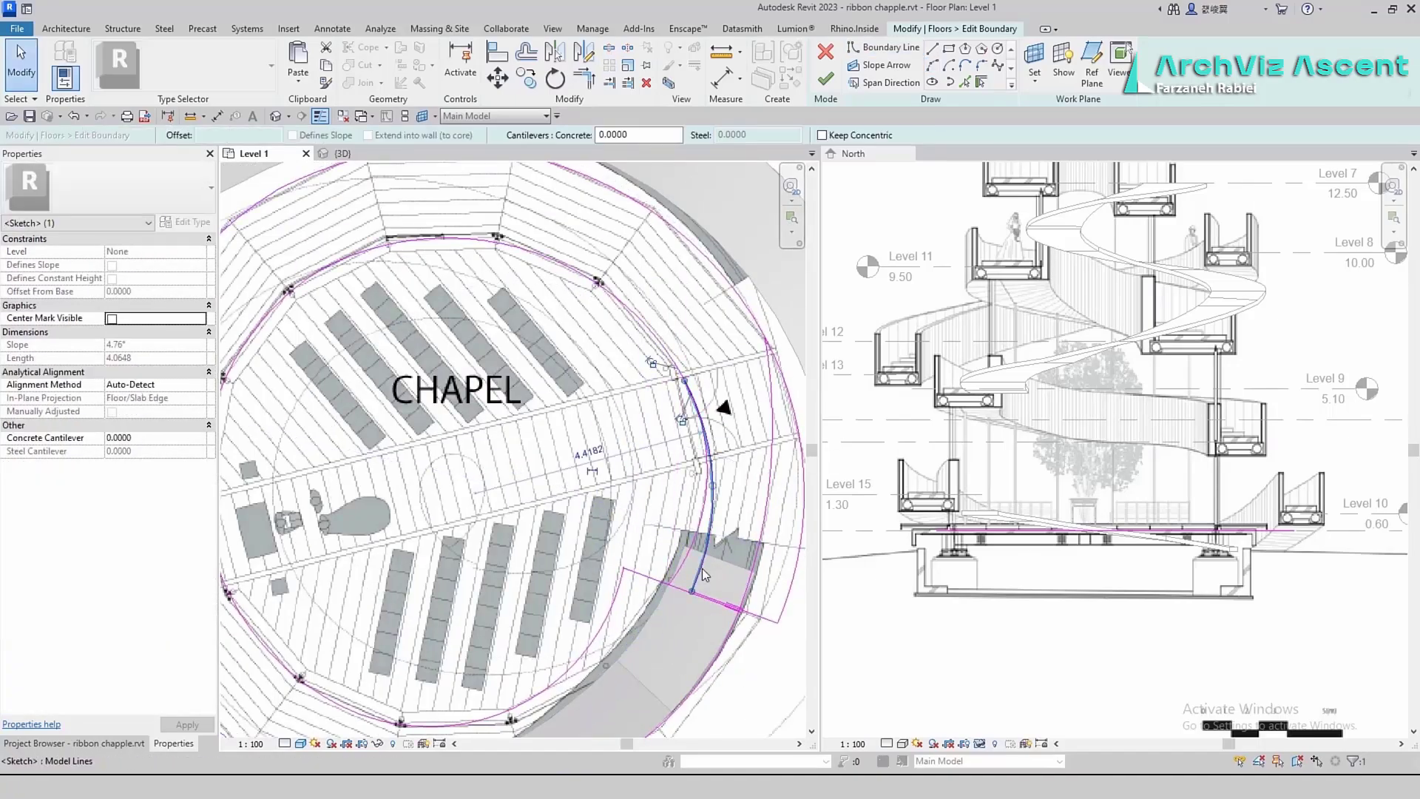
Redraw the outer and inner arcs beside the chapel entrance and add a closing line across the lowest ramp's end
scroll(780, 424, down, 2)
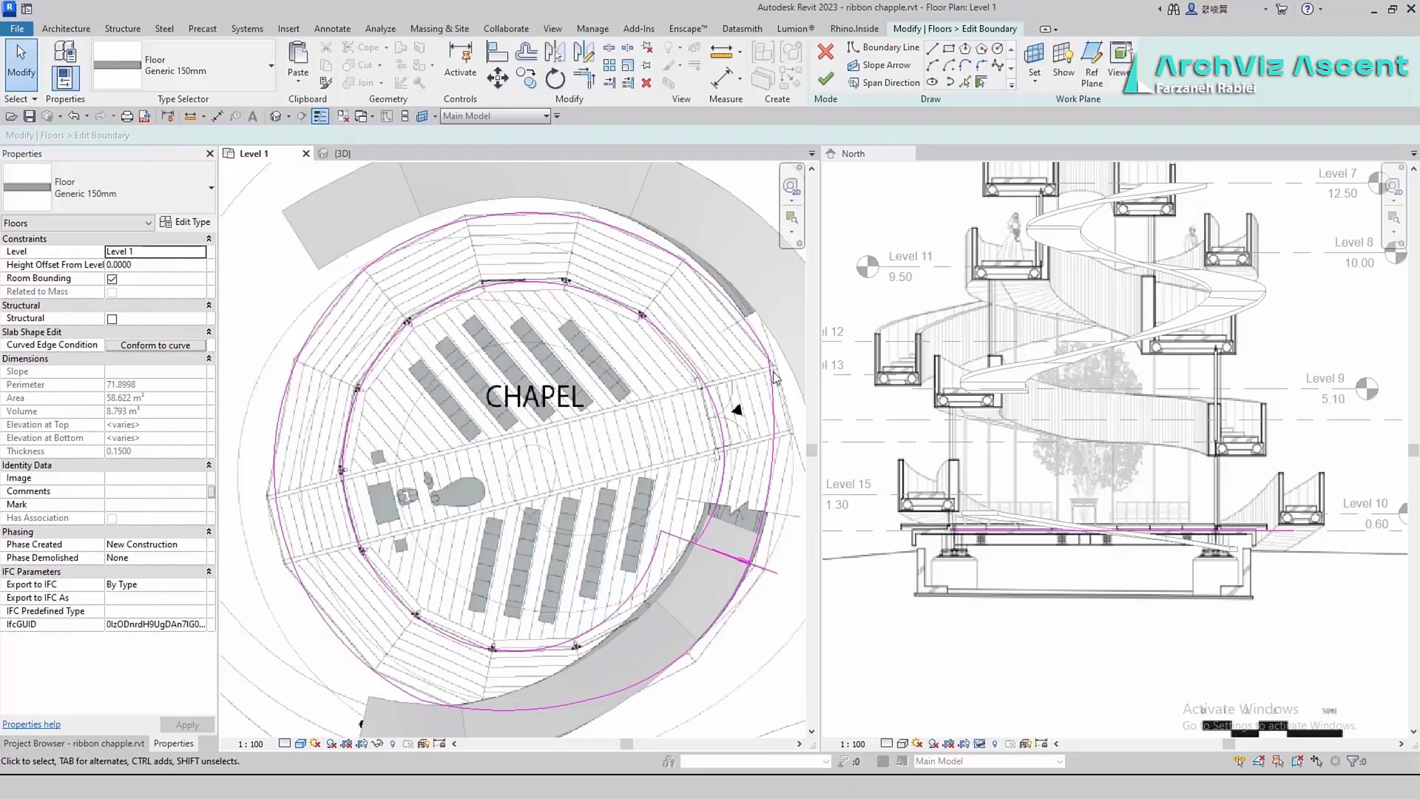
scroll(752, 444, up, 2)
key(b)
key(l)
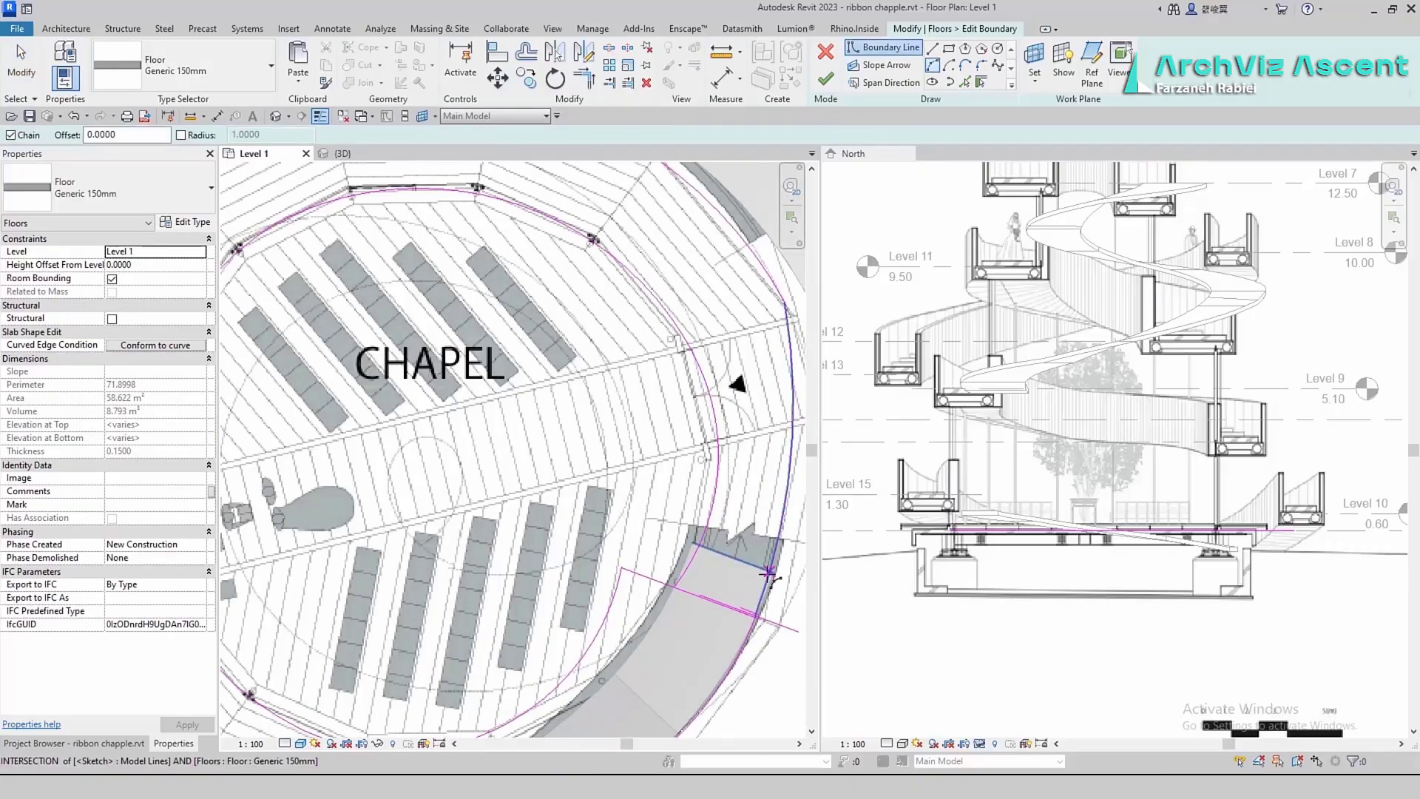
click(757, 617)
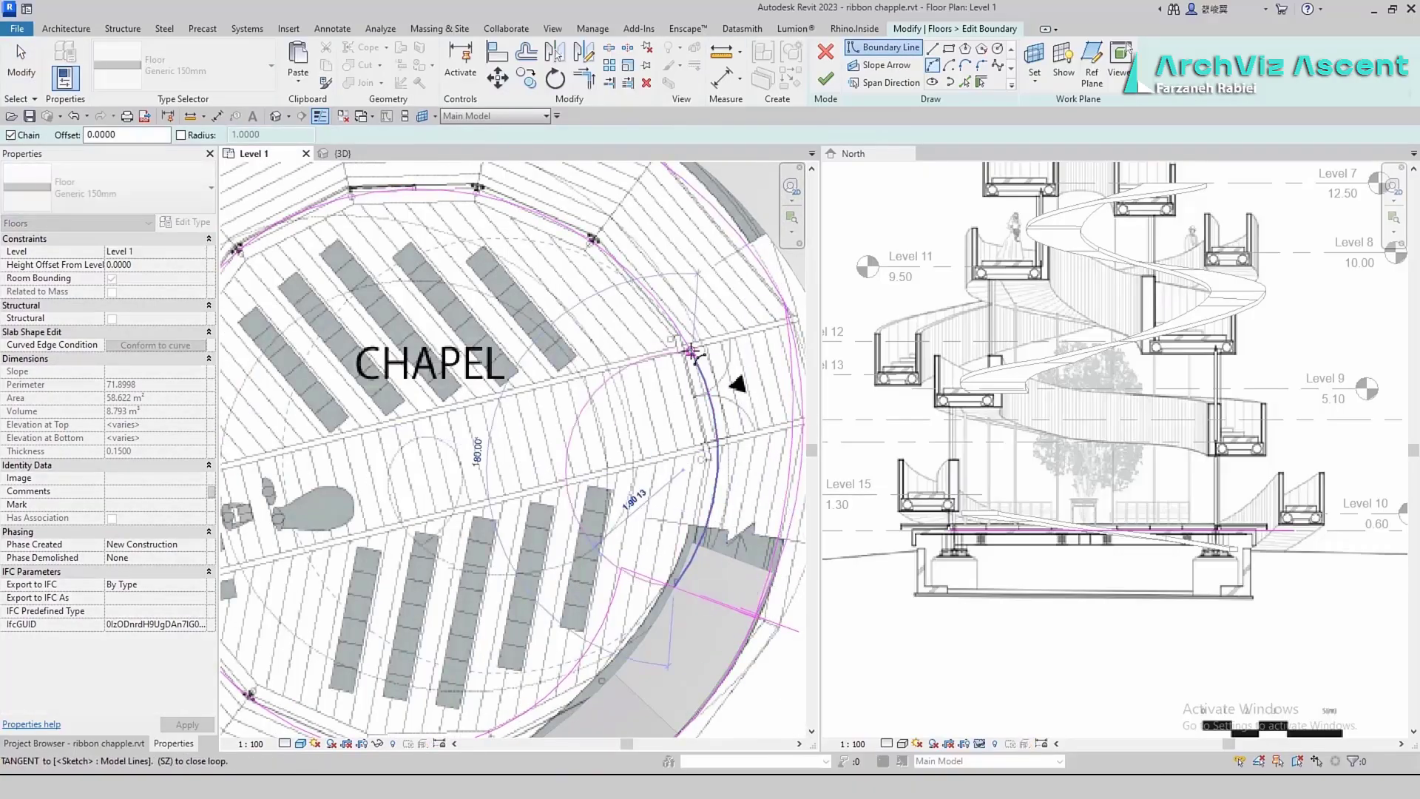
key(Escape)
key(Escape)
click(965, 82)
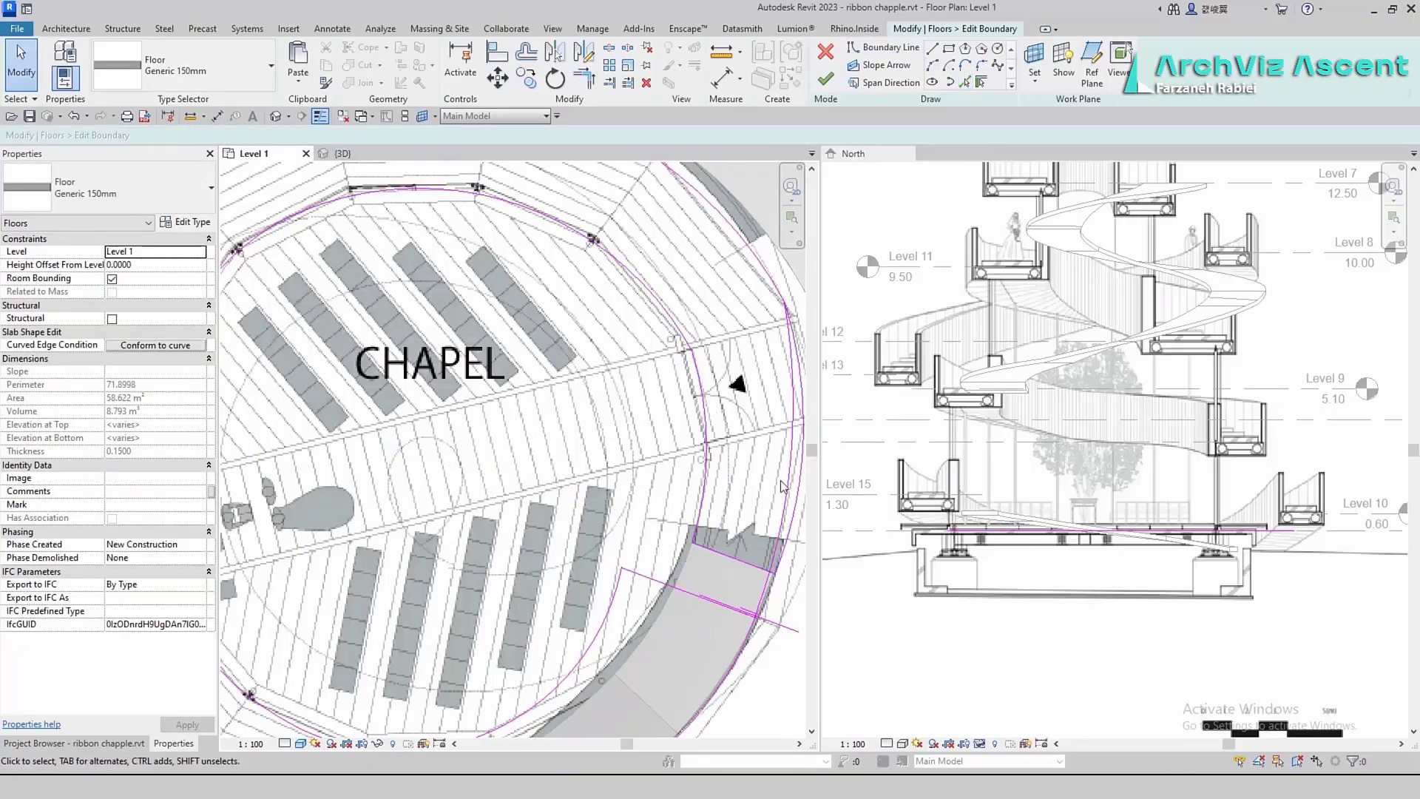
scroll(782, 486, down, 5)
Replace the outer boundary arc above the chapel entrance with a new three-point arc between the same ends
scroll(670, 415, up, 3)
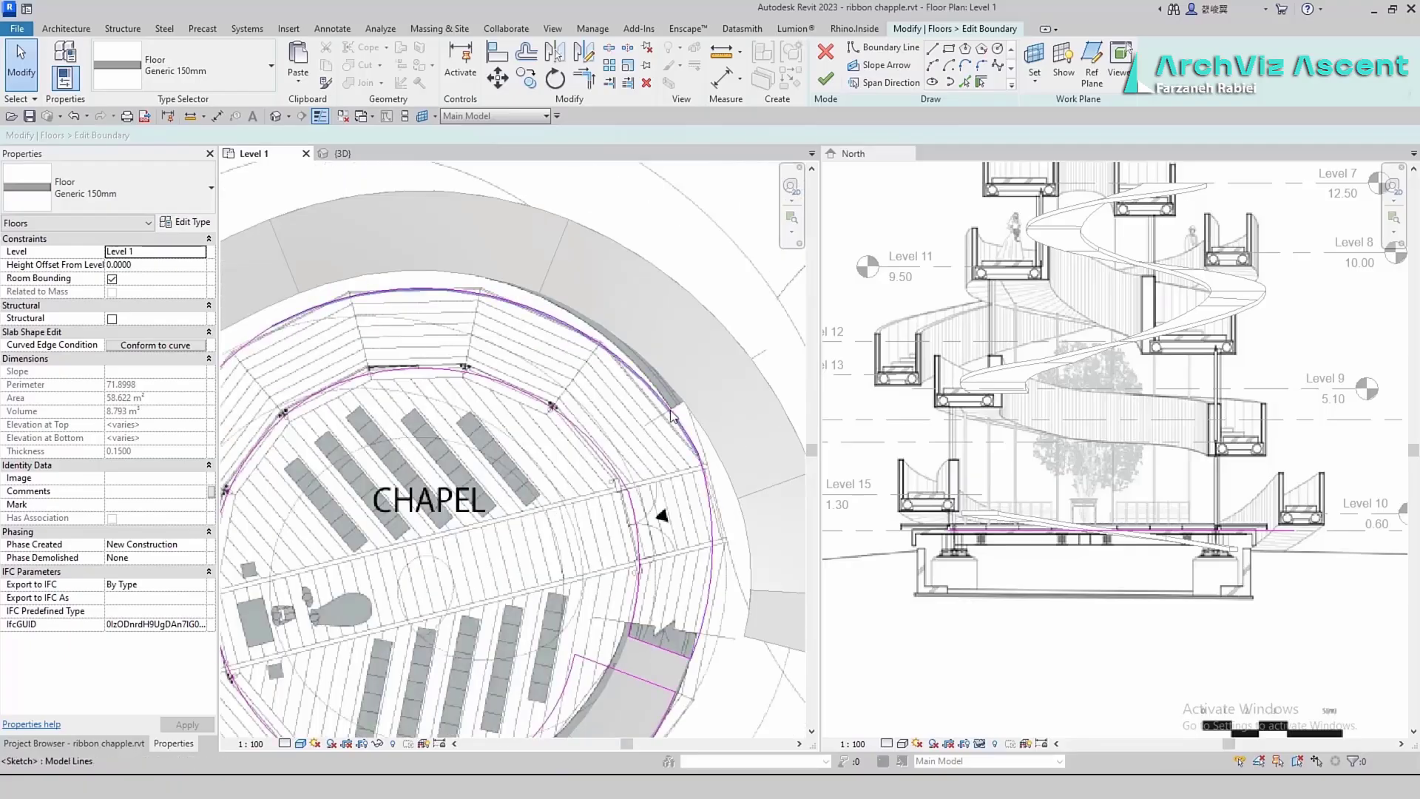
click(671, 414)
key(Delete)
click(933, 65)
click(702, 464)
click(272, 324)
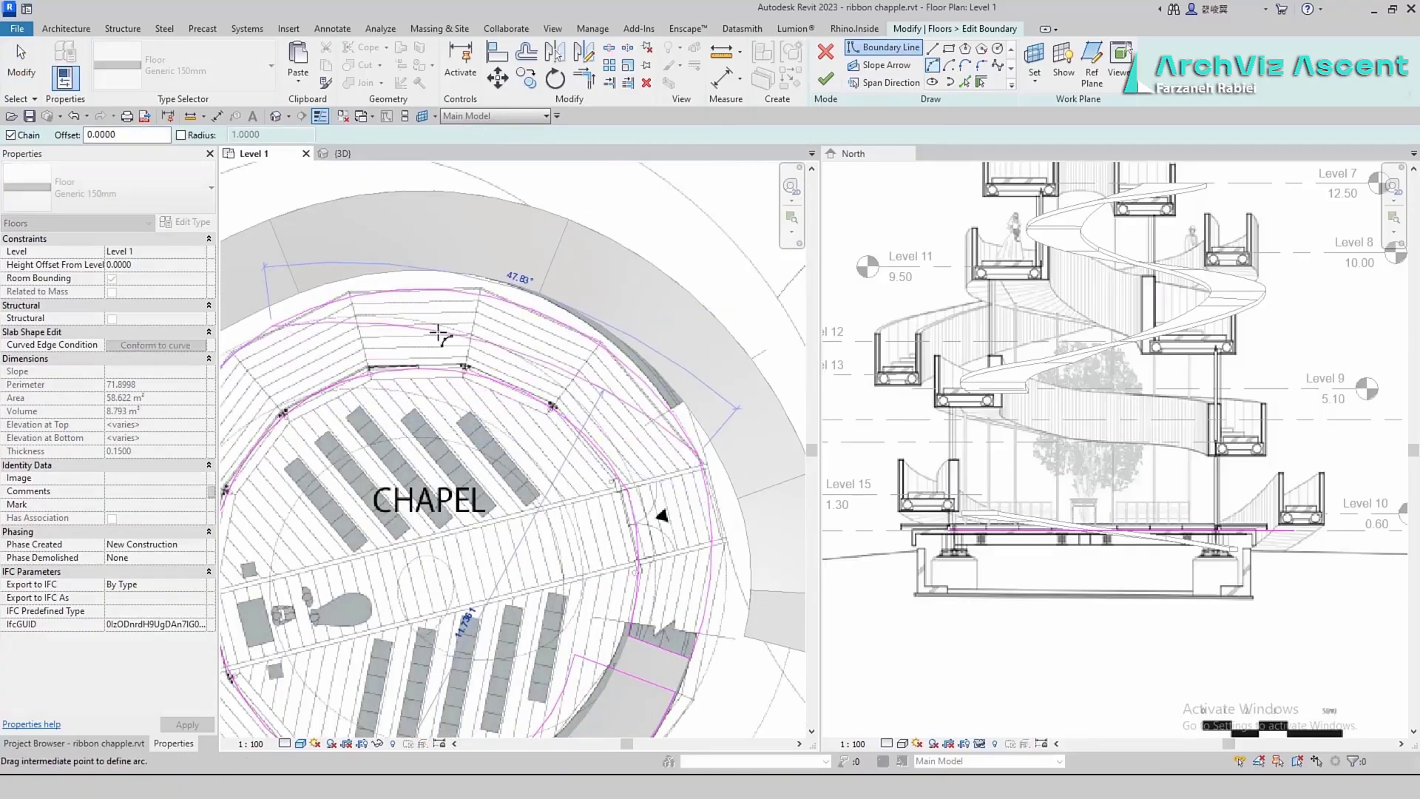
scroll(510, 311, up, 1)
click(510, 309)
key(Escape)
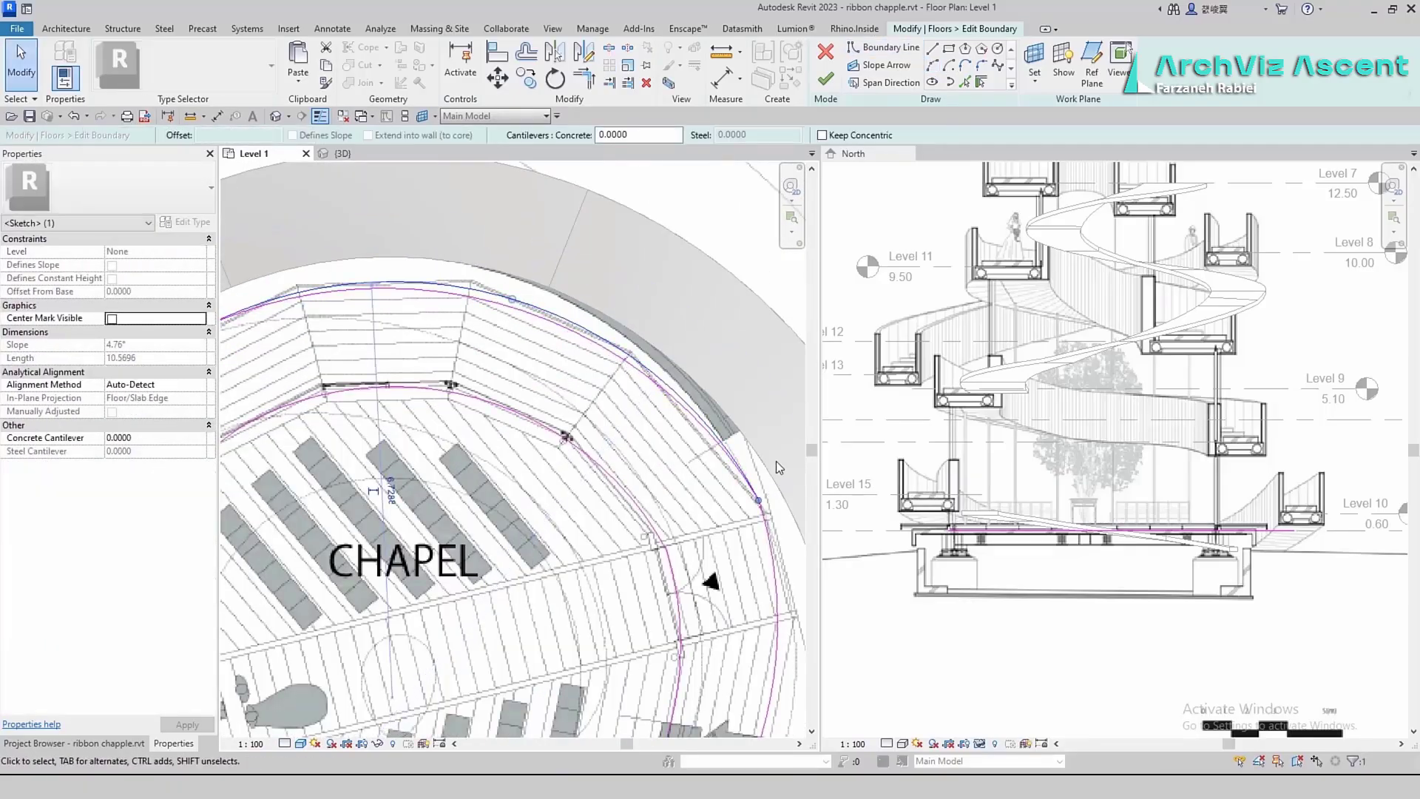
key(Escape)
scroll(743, 415, down, 3)
Draw the outer arc from the lowest ramp's end past the chapel entrance, trim the outline and finish the floor boundary
scroll(687, 405, up, 2)
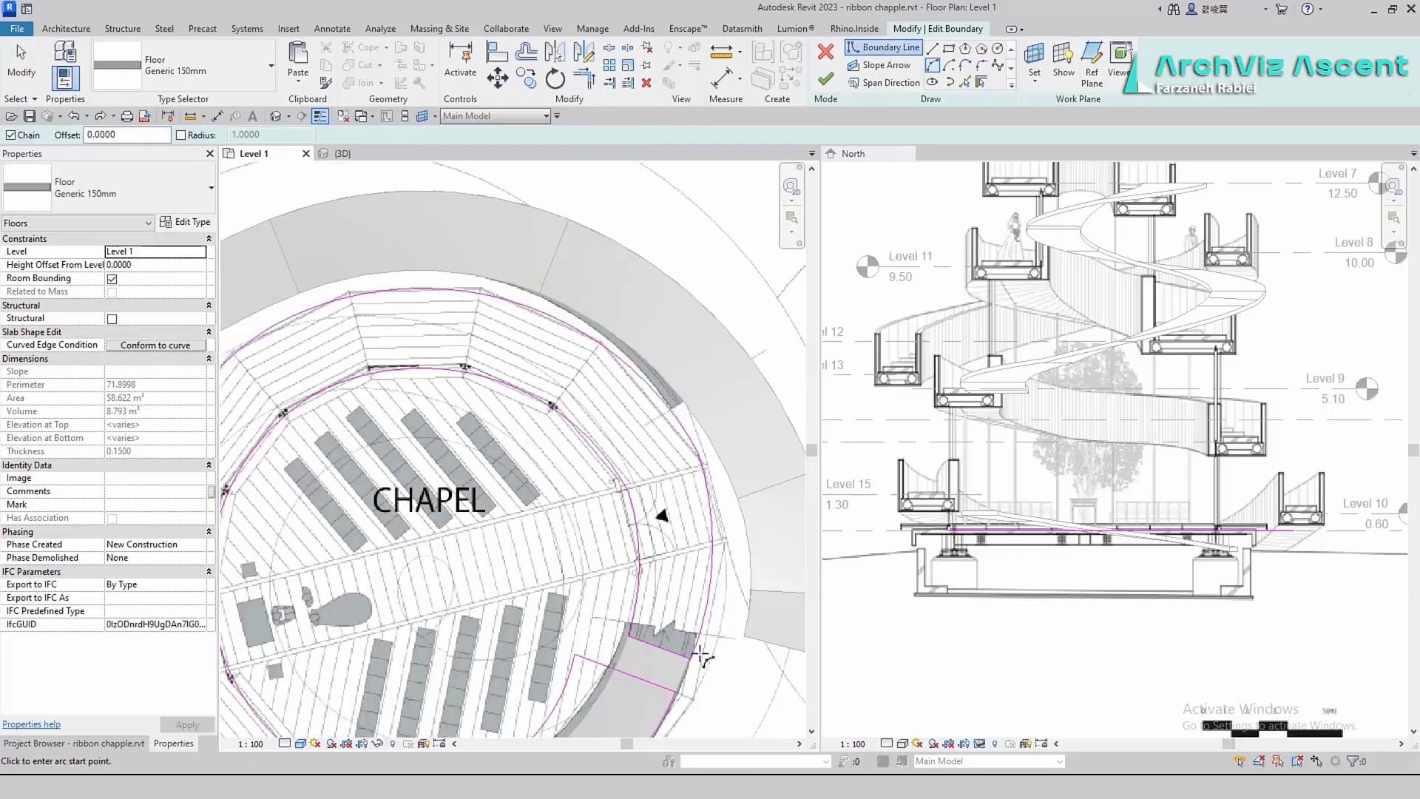
click(699, 655)
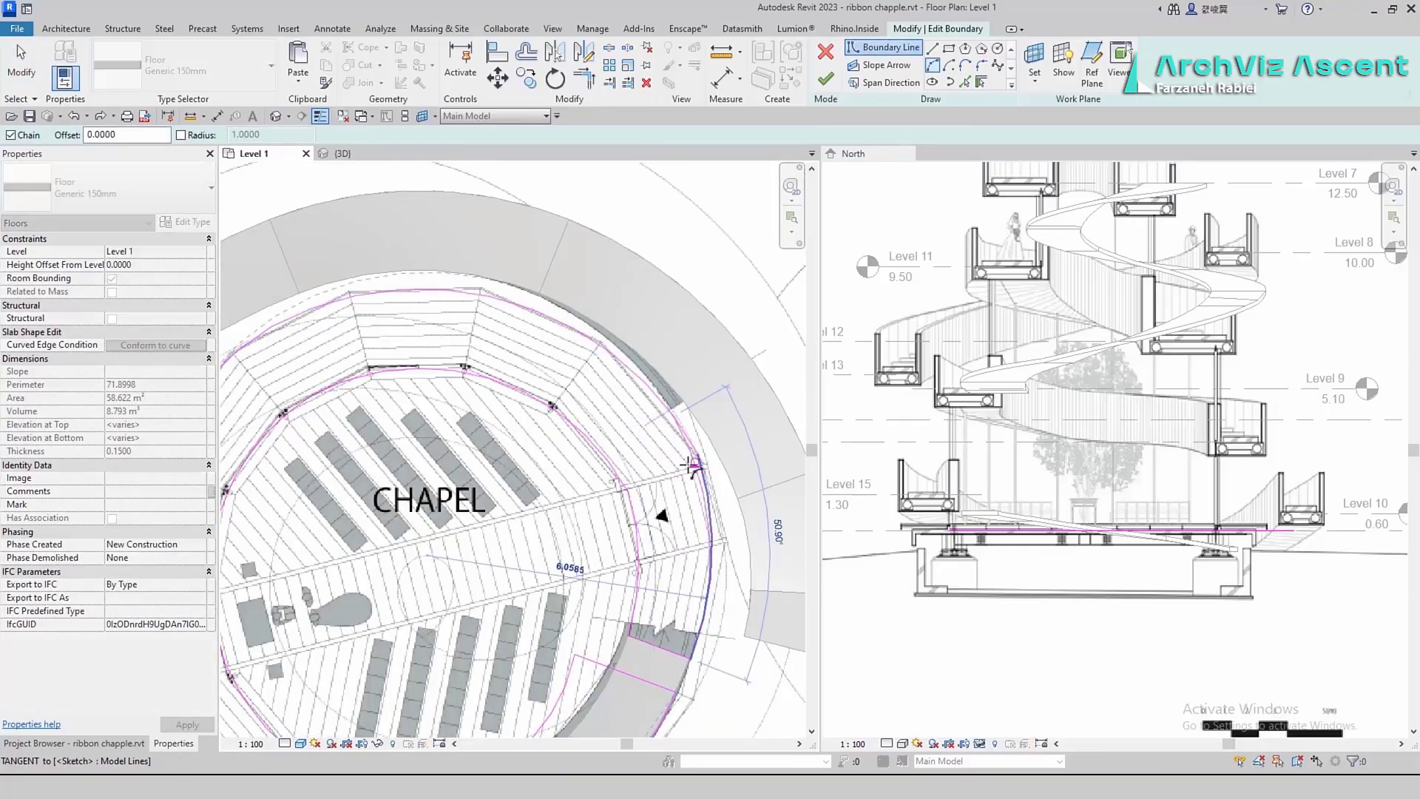
click(616, 464)
key(Escape)
key(Escape)
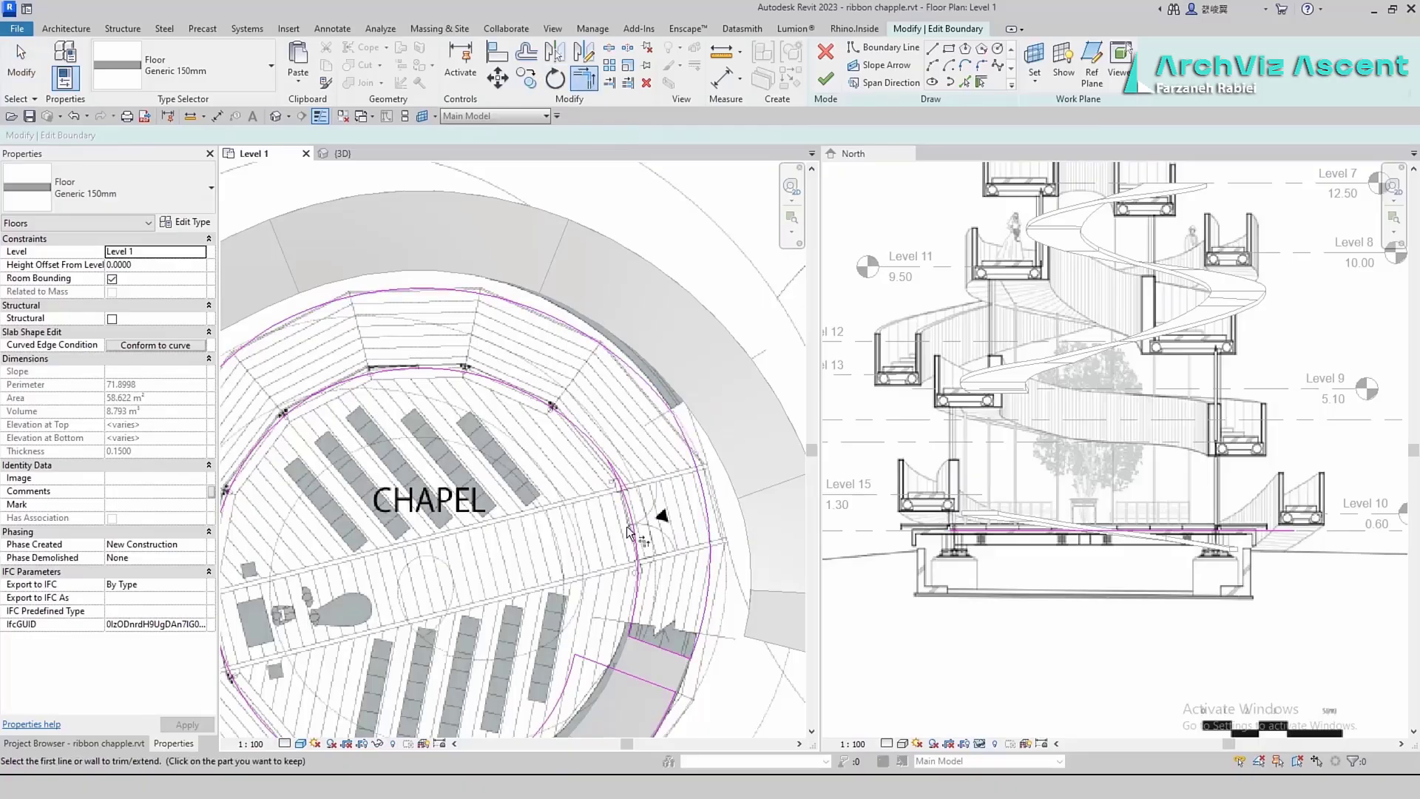
scroll(627, 526, down, 2)
click(825, 78)
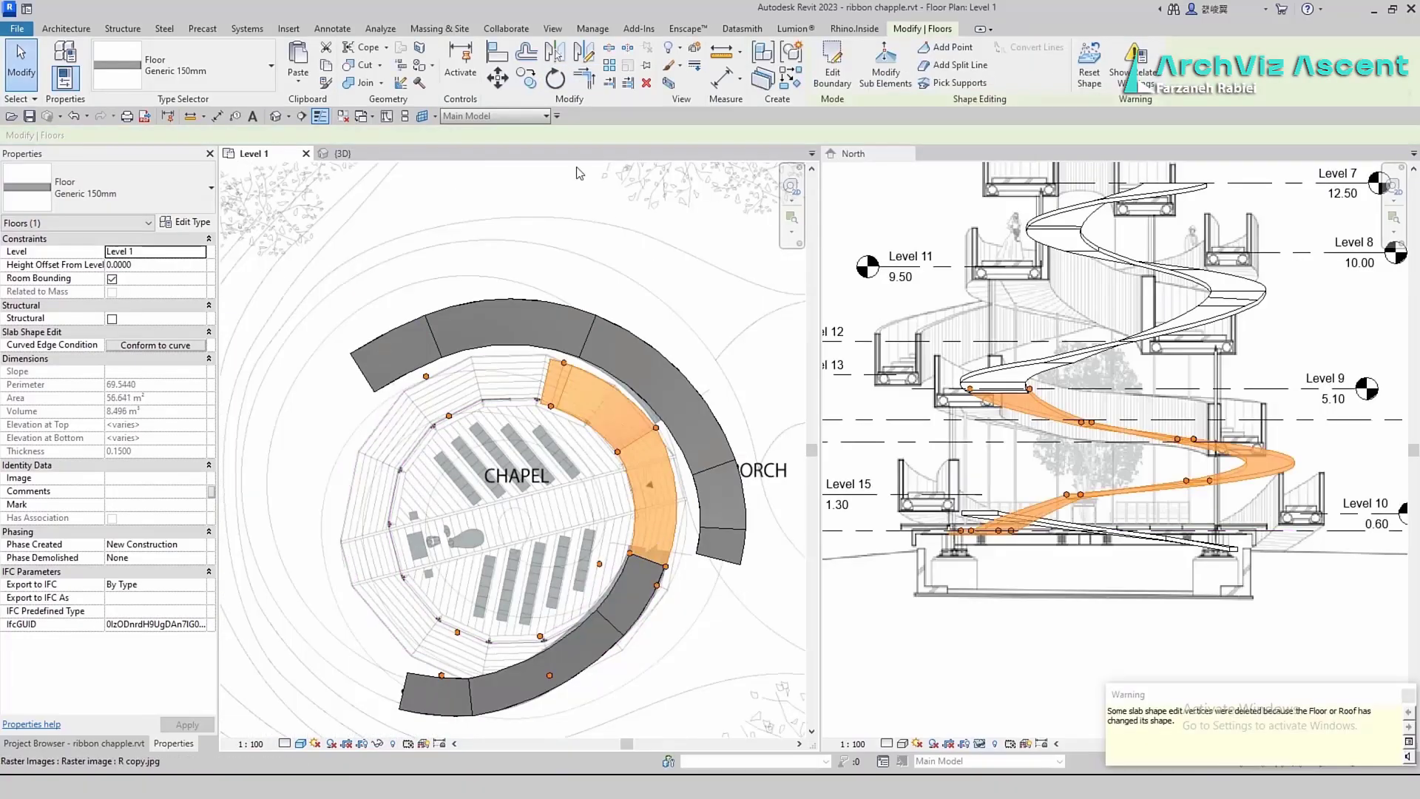
click(577, 169)
Edit the reshaped ramp floor's sub-elements in 3D and set its lower end edge to an elevation of 0.7 m
click(342, 154)
click(621, 539)
scroll(618, 539, up, 3)
shift+middle_drag(615, 538, 517, 584)
click(886, 67)
scroll(542, 512, up, 3)
click(541, 510)
text(.)
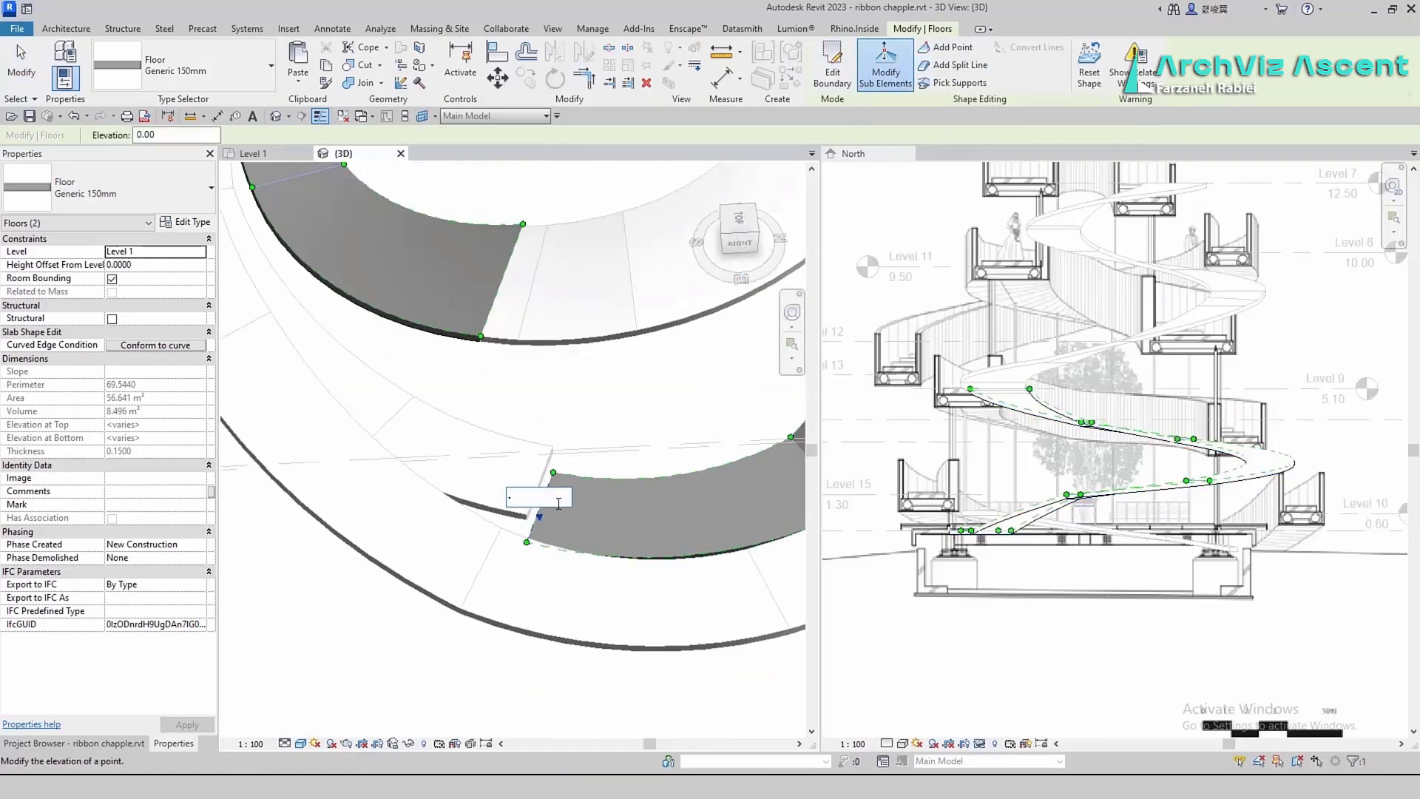
text(7)
key(Return)
Set the elevation of the ramp floor's first split line above its lower end to 1 m
scroll(765, 363, down, 2)
click(715, 478)
text(1)
key(Return)
Set both end points of the ramp floor's uppermost split line to an elevation of 4.2 m
scroll(710, 481, down, 3)
shift+middle_drag(650, 480, 663, 545)
scroll(740, 378, up, 3)
click(747, 370)
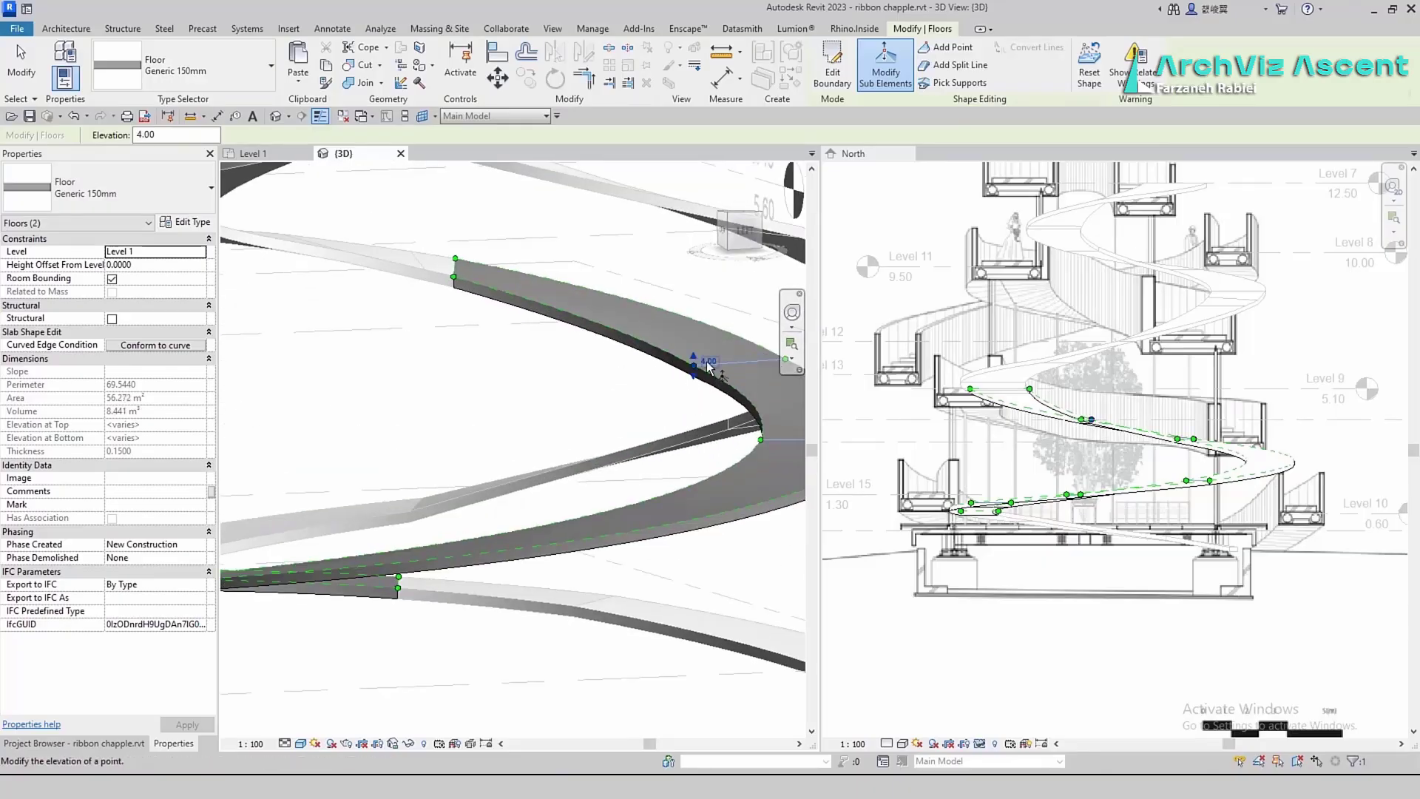
scroll(708, 367, down, 2)
scroll(772, 370, up, 3)
click(753, 351)
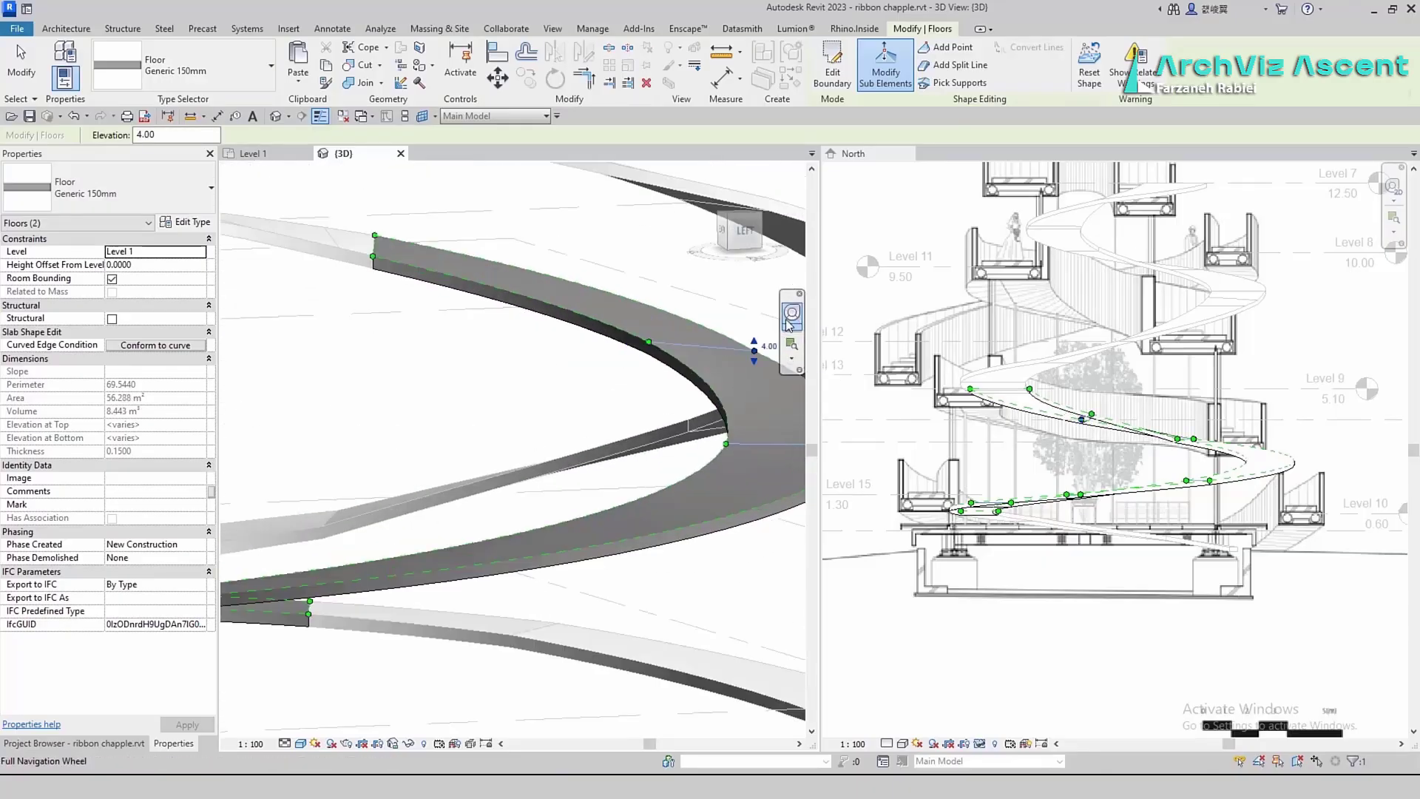
scroll(771, 344, down, 3)
shift+middle_drag(651, 481, 481, 565)
scroll(565, 440, up, 3)
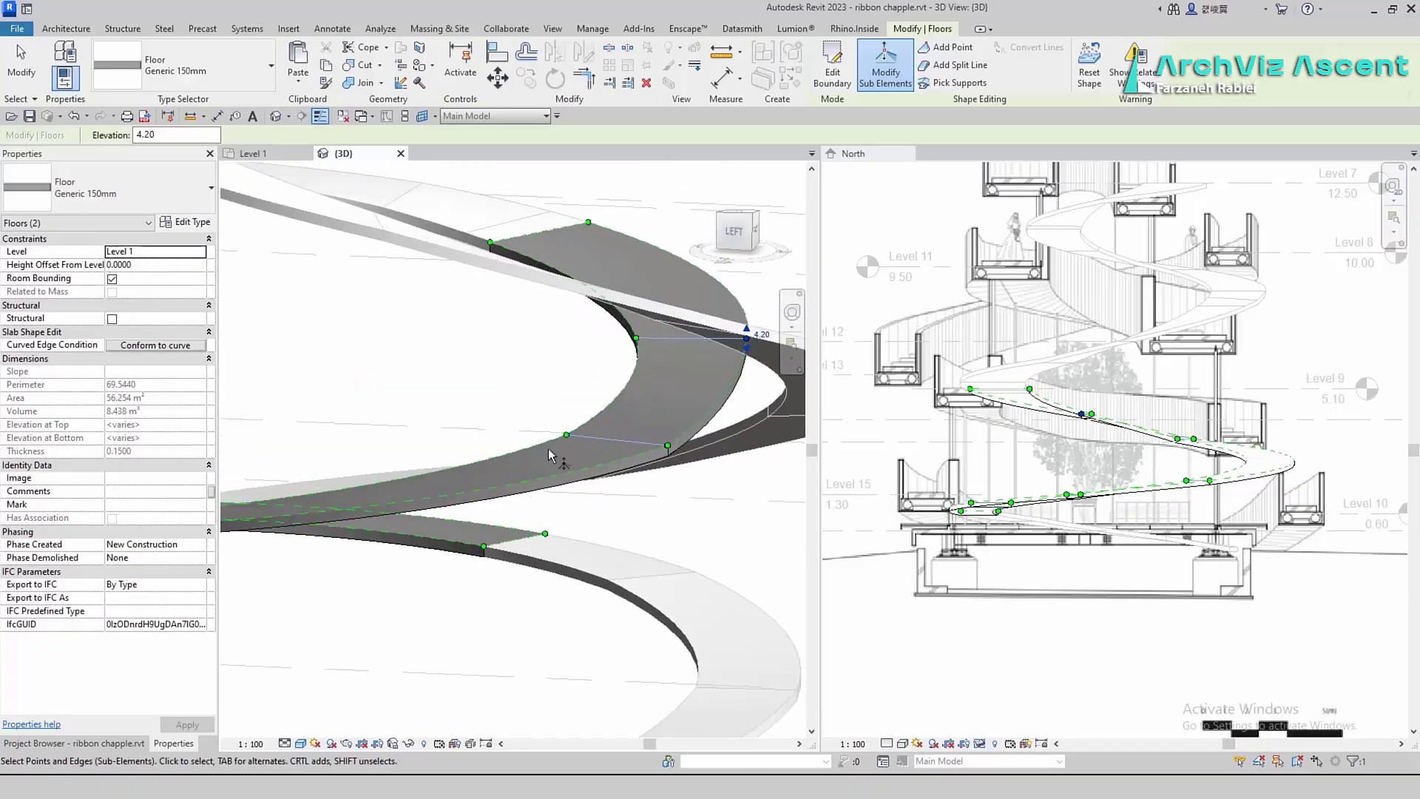
Set the inner end point of the ramp floor's split line below the uppermost one to an elevation of 3.6 m
drag(625, 441, 626, 433)
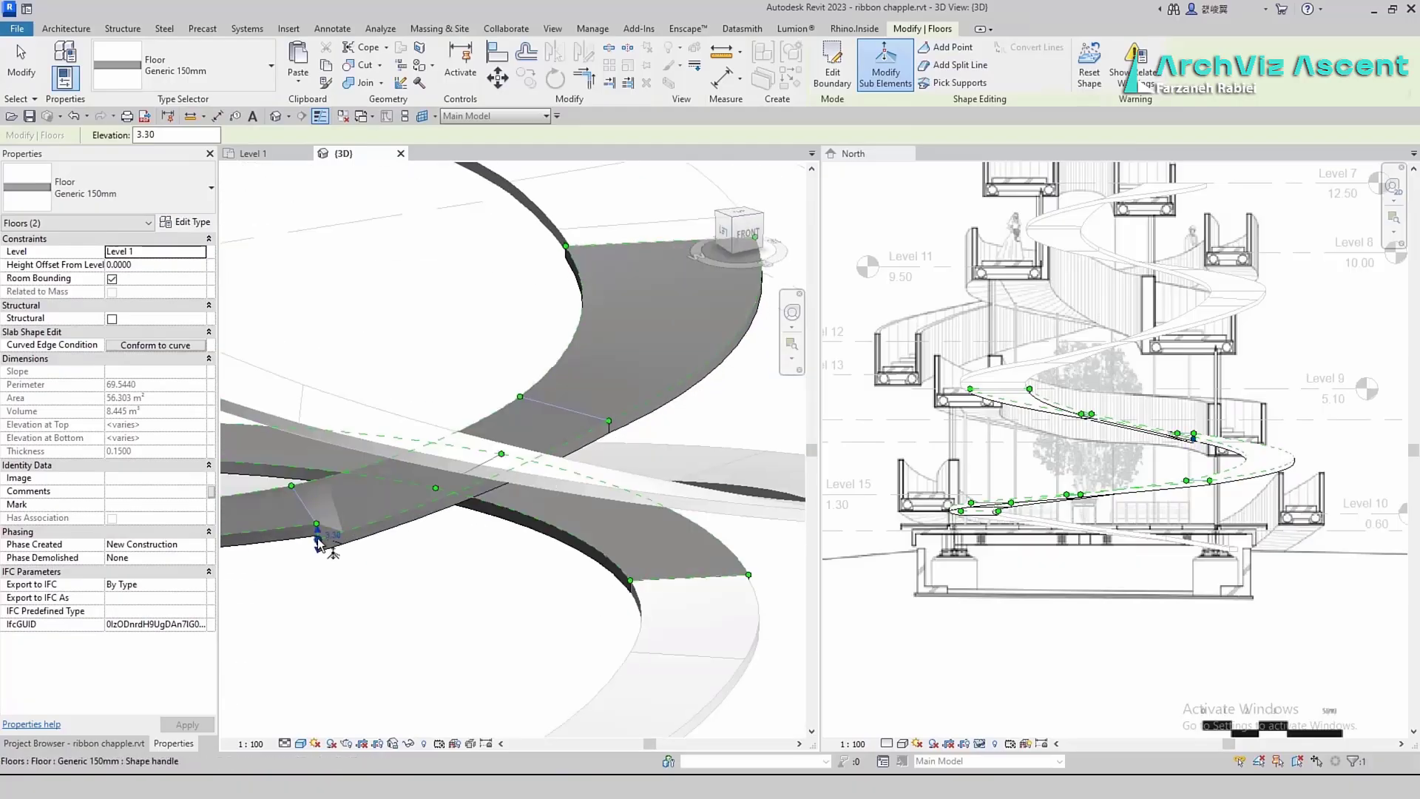
shift+middle_drag(252, 653, 681, 628)
scroll(473, 310, up, 2)
click(524, 348)
click(537, 349)
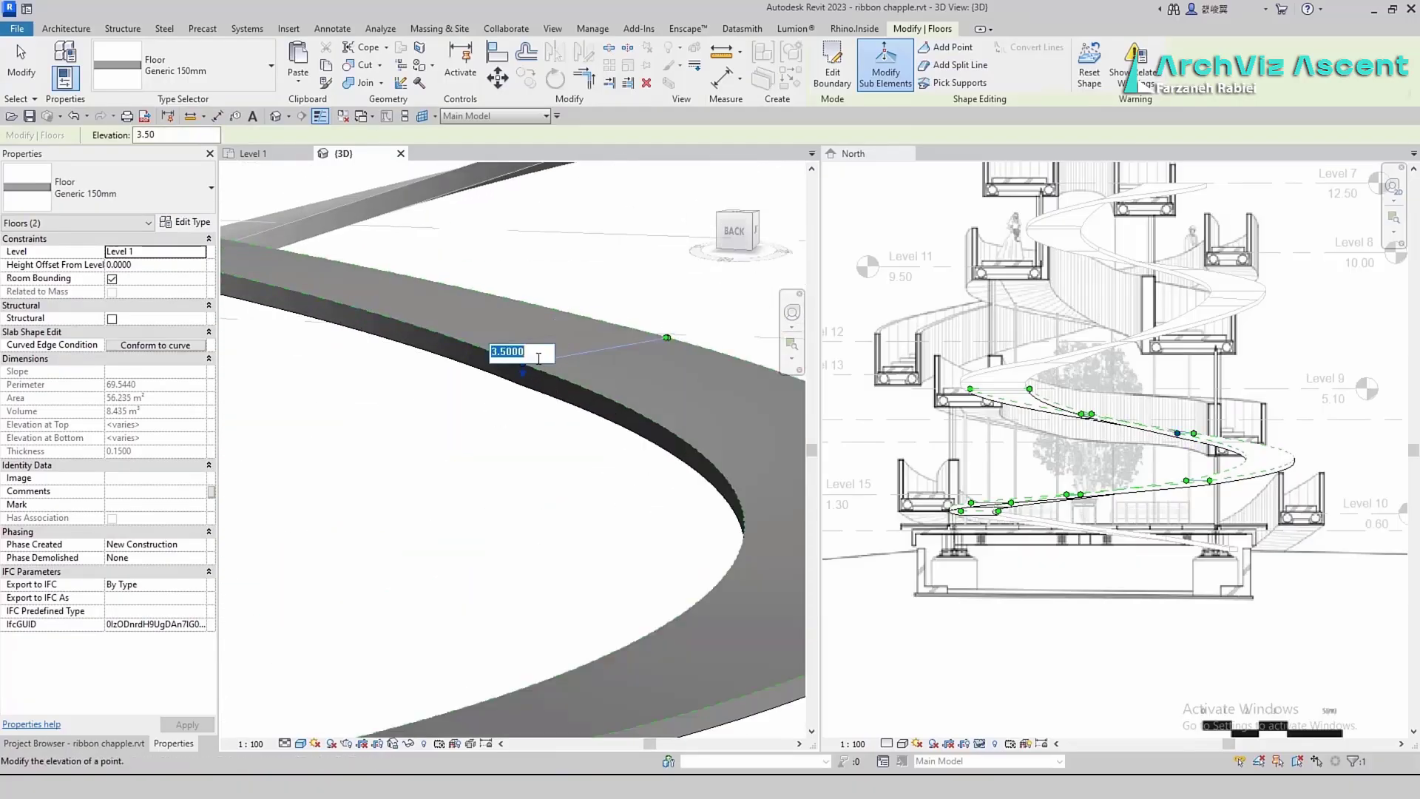
text(3.6)
key(Return)
Set the outer end point of that same split line to an elevation of 3.6 m and finish editing the sub-elements
click(626, 344)
middle_drag(672, 340, 383, 489)
click(647, 341)
text(3.5)
key(Return)
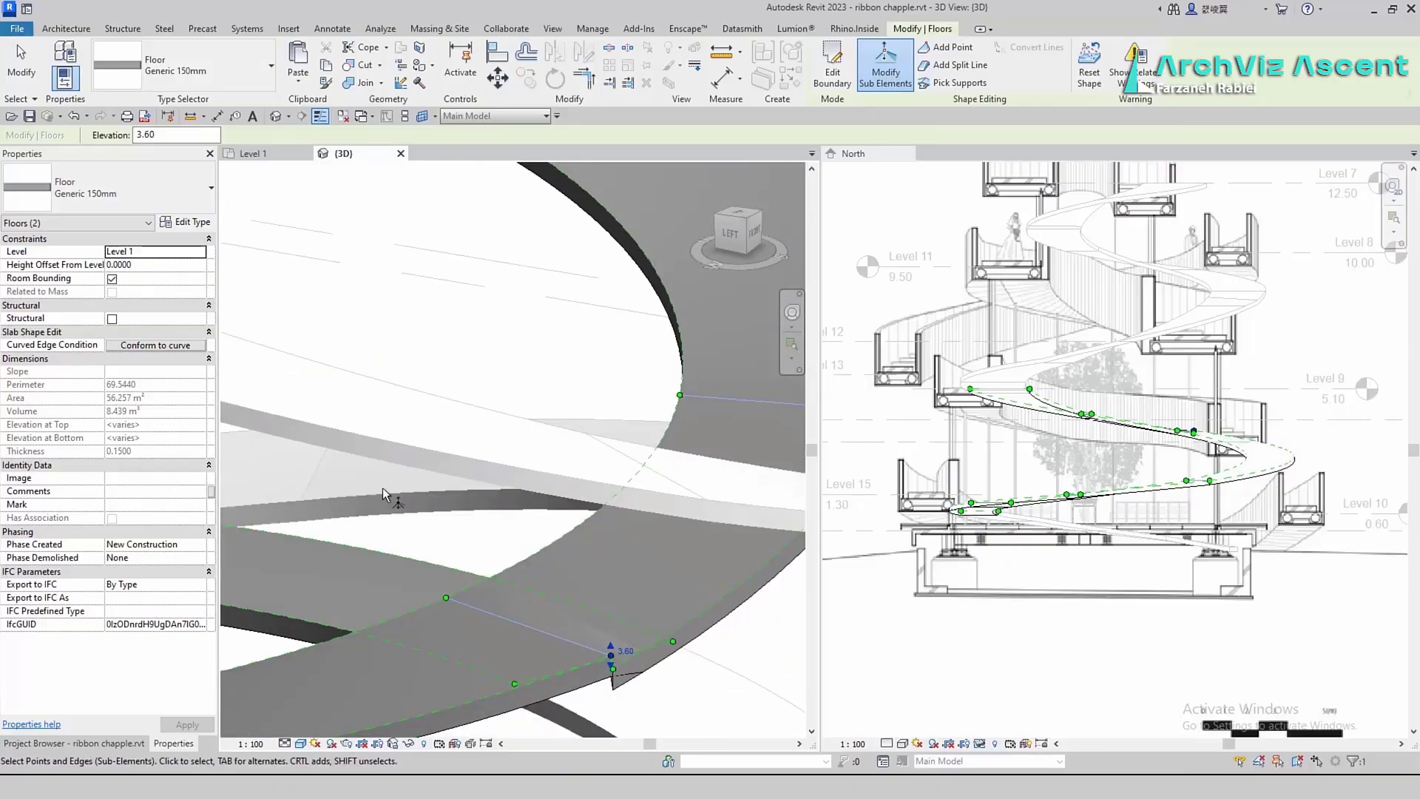
shift+middle_drag(383, 490, 577, 540)
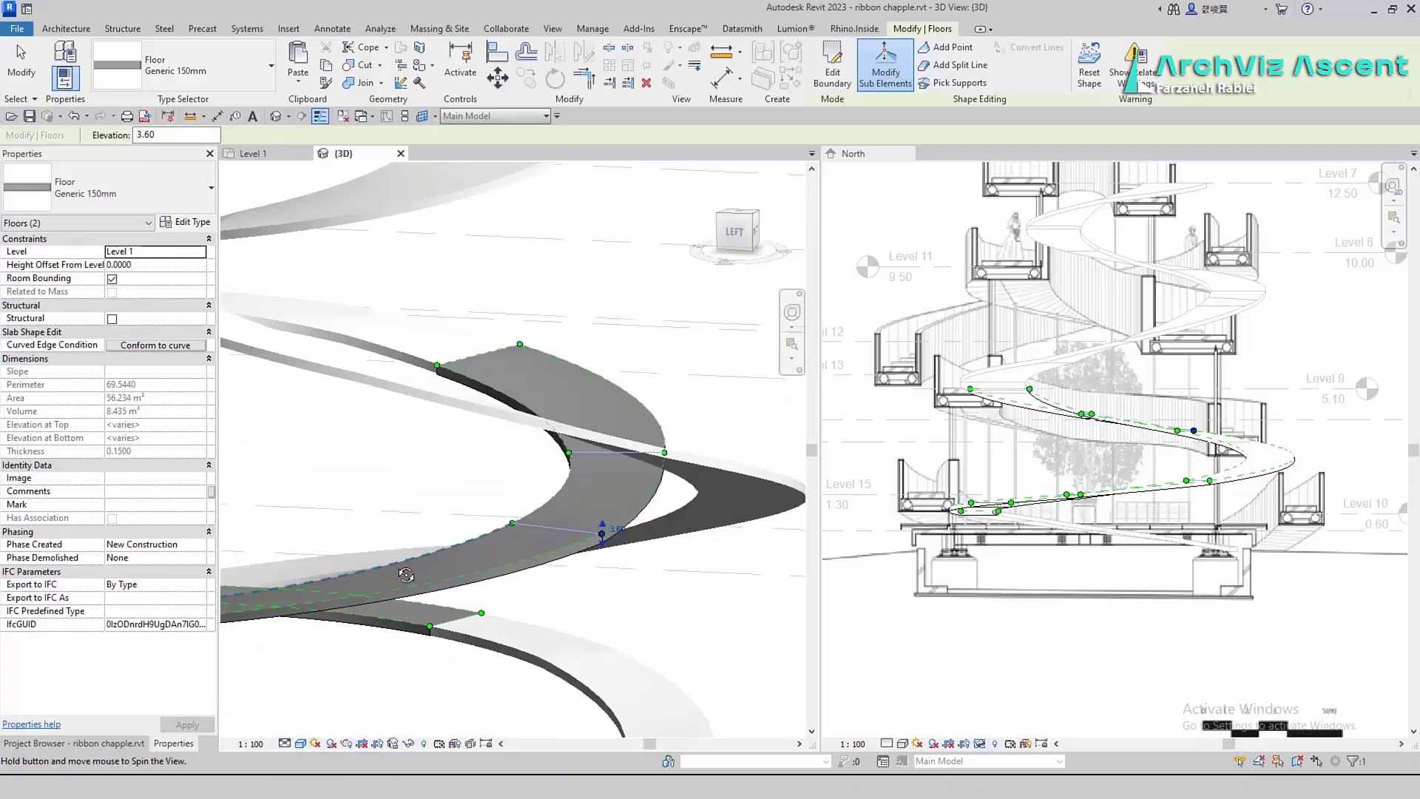
scroll(580, 573, down, 4)
key(Escape)
key(Escape)
Delete the auxiliary levels 7, 8, 9 and 10 in the north elevation
shift+middle_drag(604, 372, 517, 503)
scroll(968, 471, down, 4)
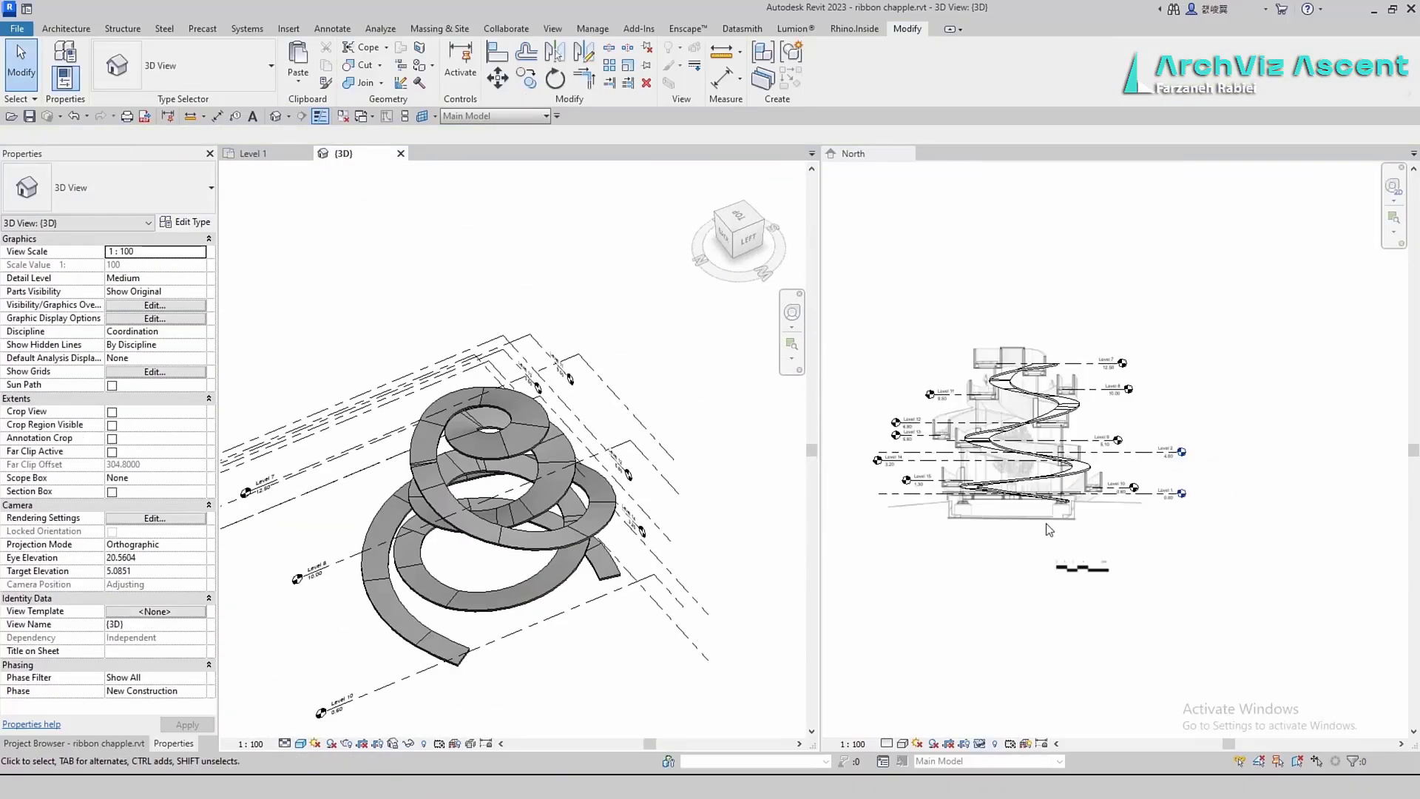
scroll(1117, 441, up, 2)
click(1128, 321)
click(1124, 372)
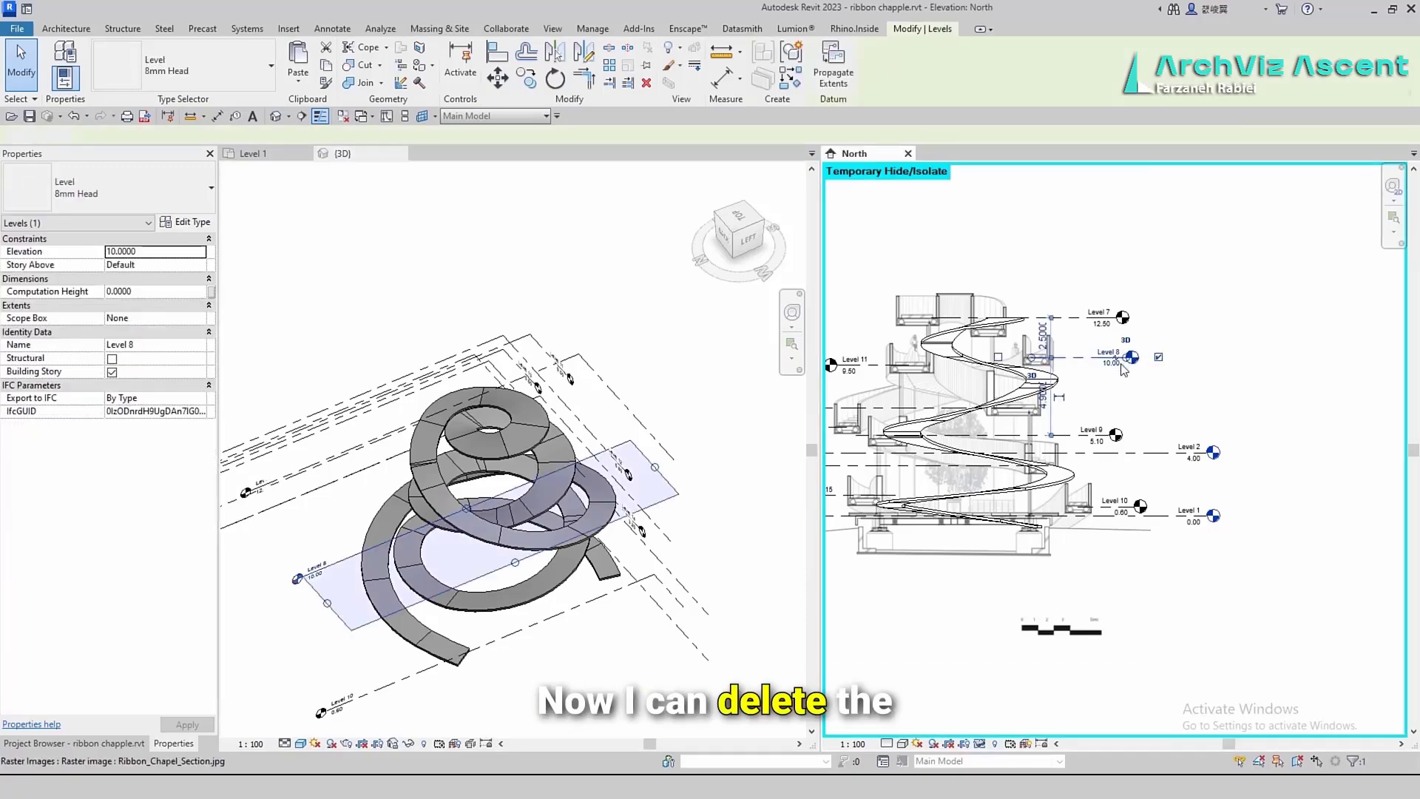
key(Delete)
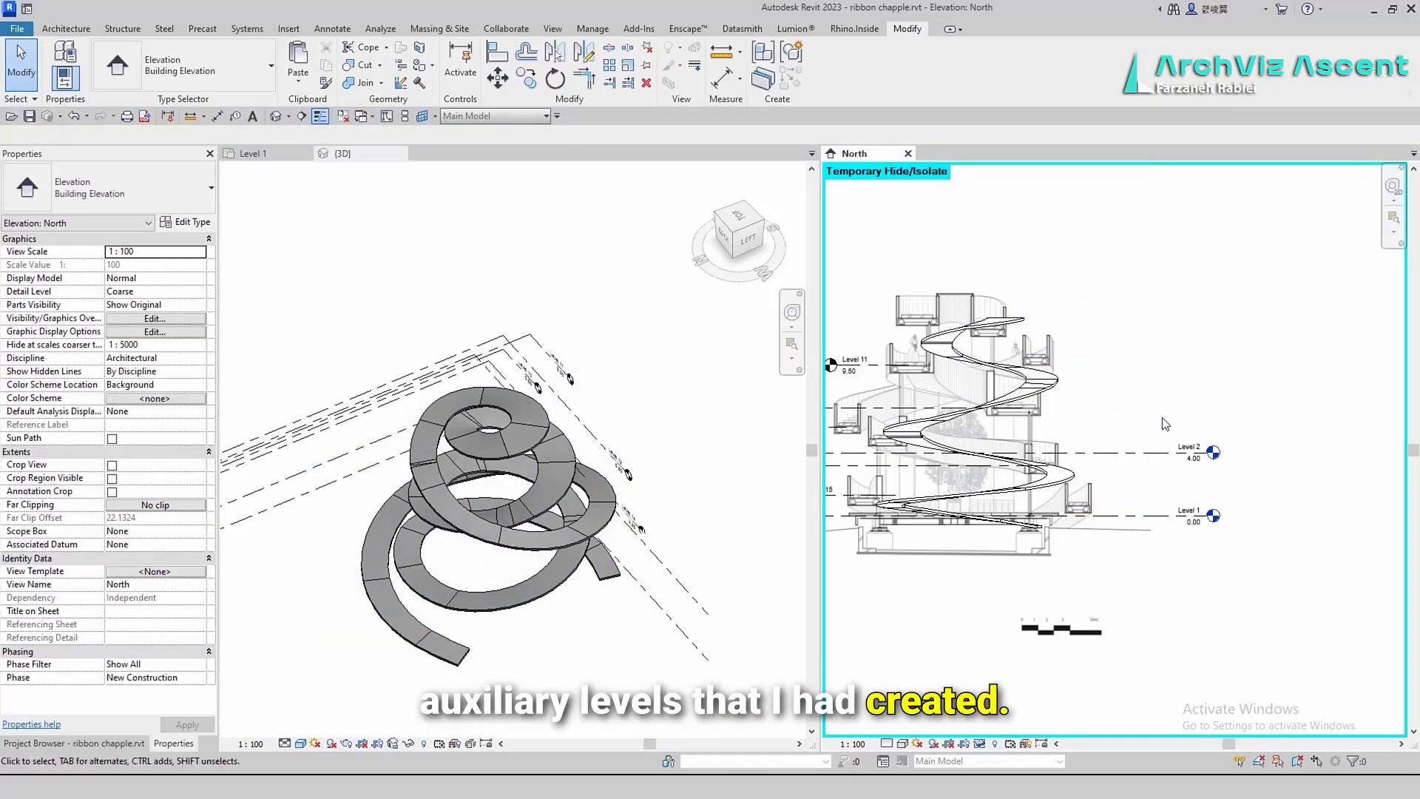
Delete the remaining auxiliary levels 11 to 15 in the north elevation, keeping only Level 1 and Level 2
scroll(1198, 420, down, 5)
scroll(916, 429, up, 4)
click(1089, 399)
key(Delete)
click(1086, 417)
key(Delete)
click(1077, 451)
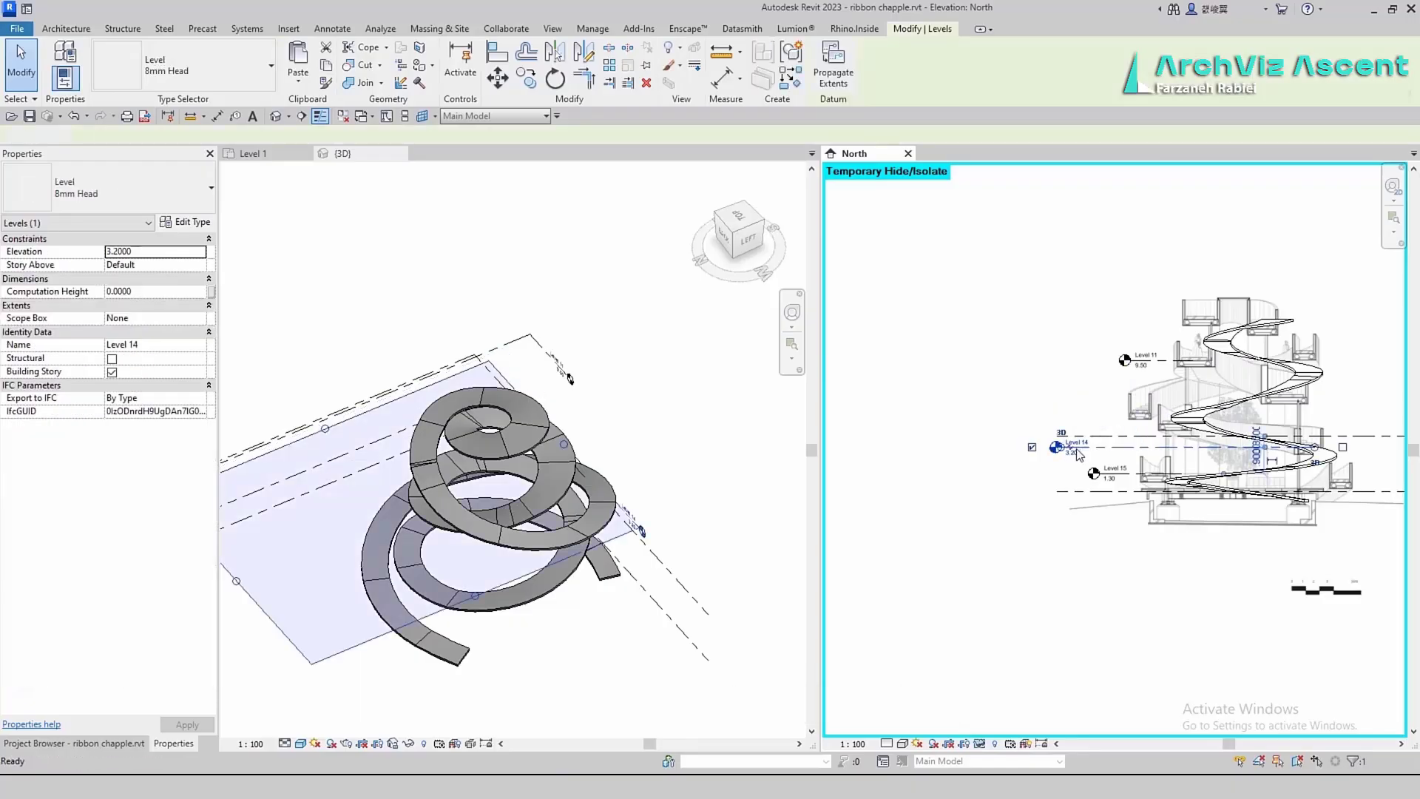
key(Delete)
click(1096, 476)
key(Delete)
click(1124, 363)
key(Delete)
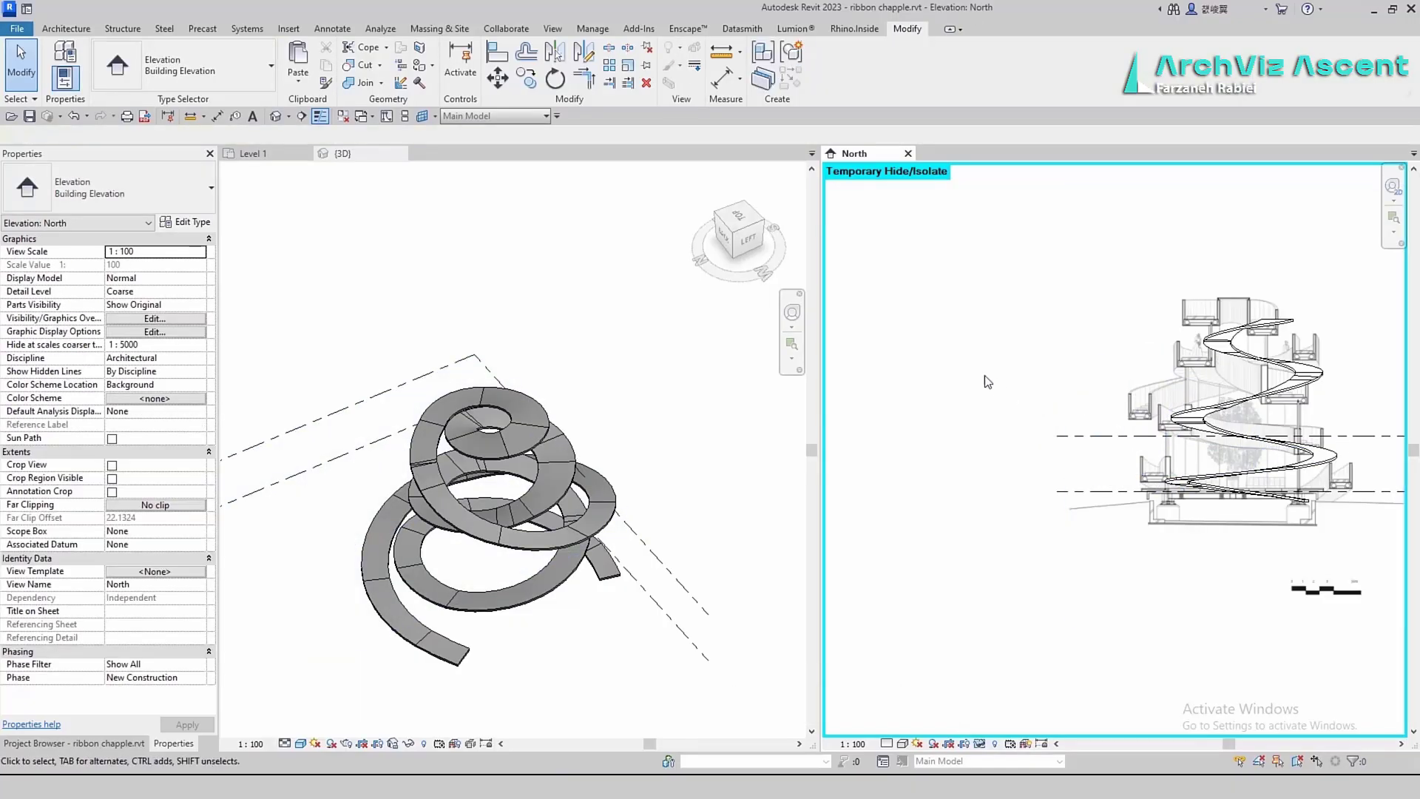
Reset the north elevation's temporary hiding and temporarily hide the Ribbon_Chapel_Section.jpg image element there
scroll(987, 382, down, 3)
scroll(1040, 358, up, 3)
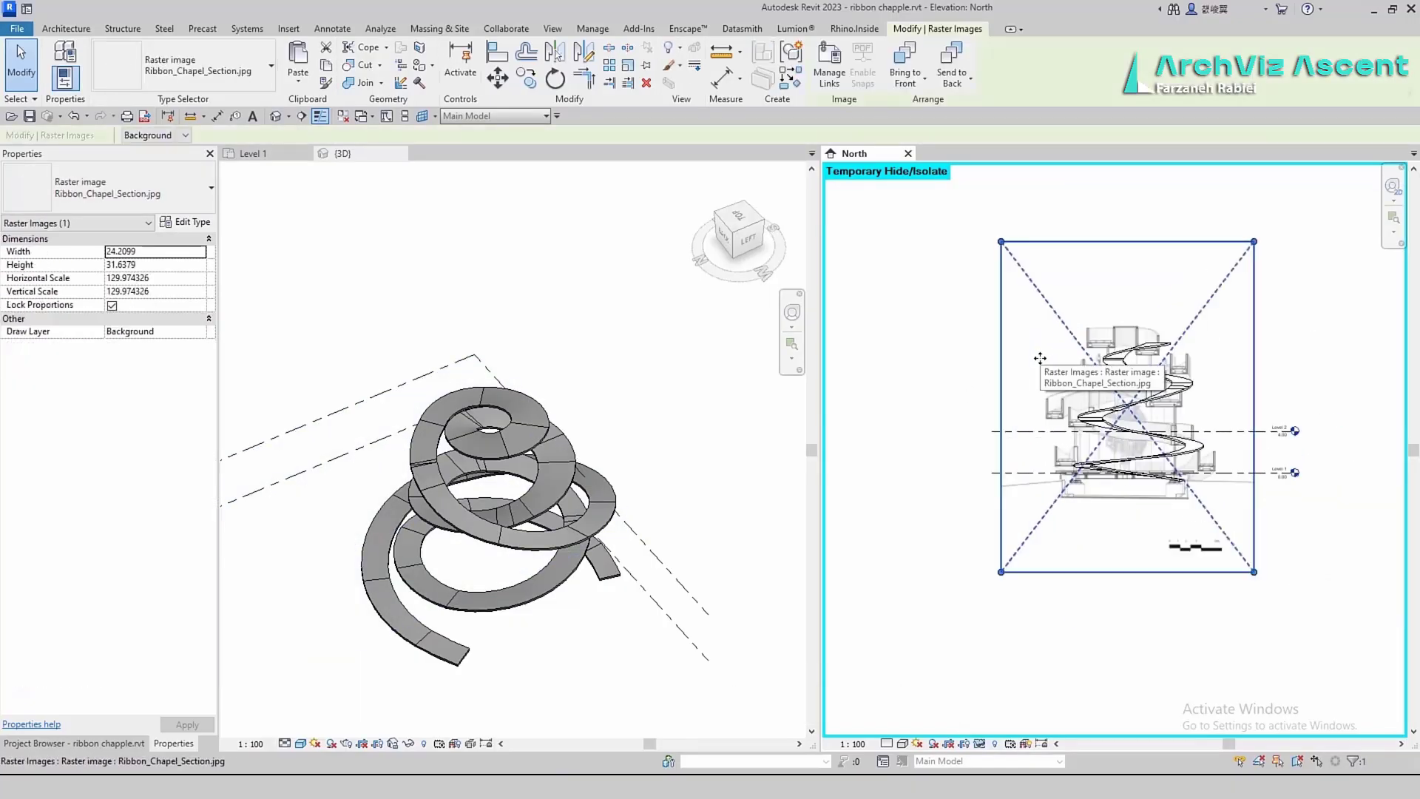
click(979, 743)
click(1021, 726)
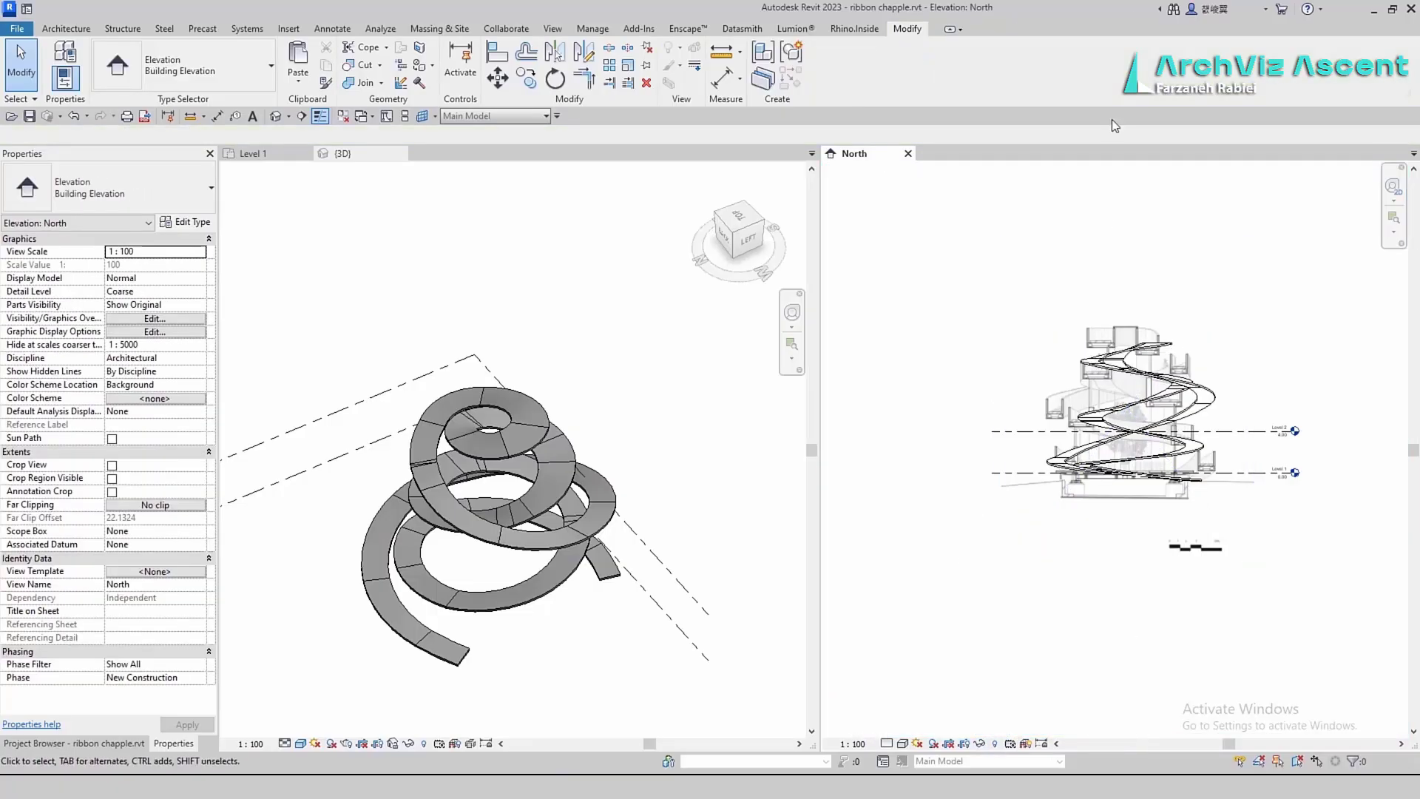
click(984, 423)
click(980, 743)
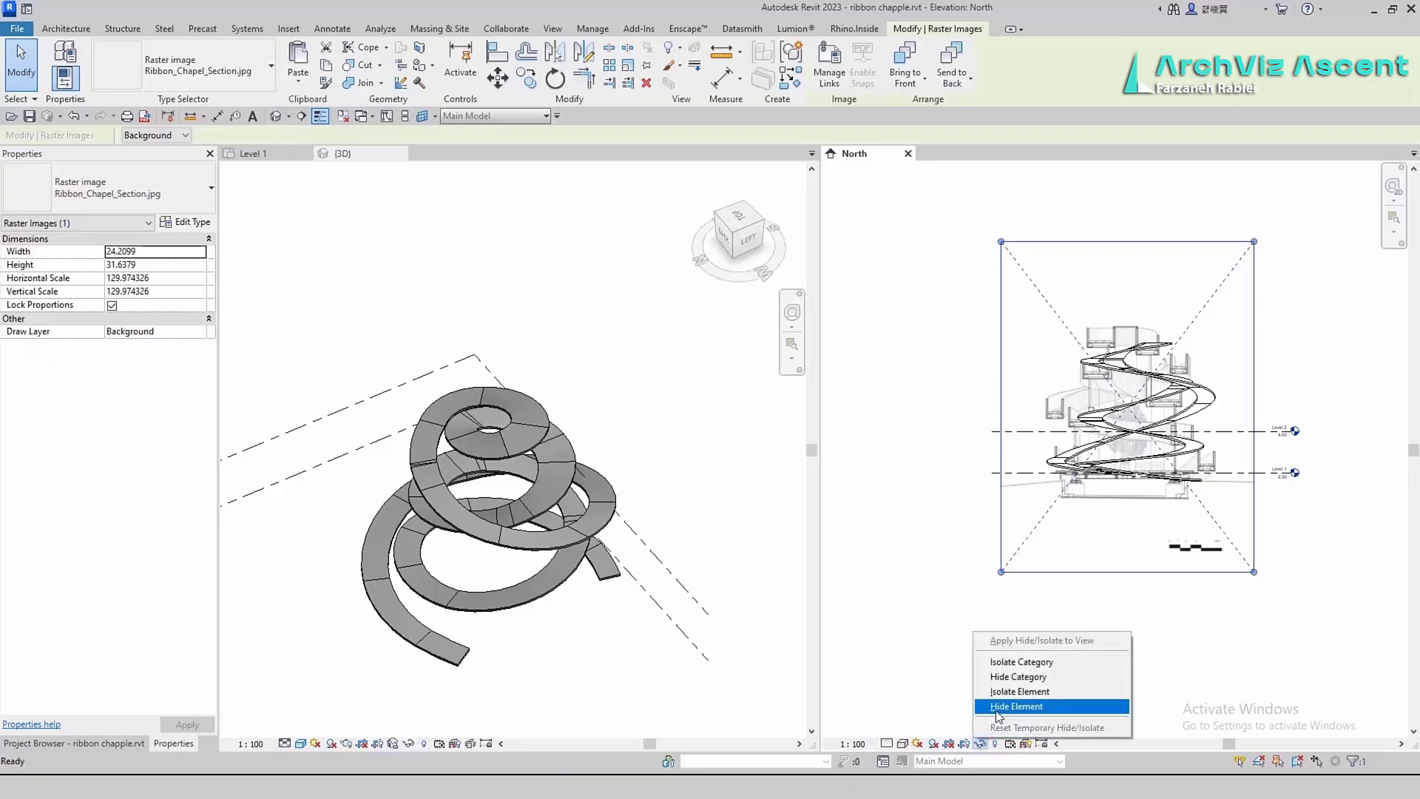
click(995, 706)
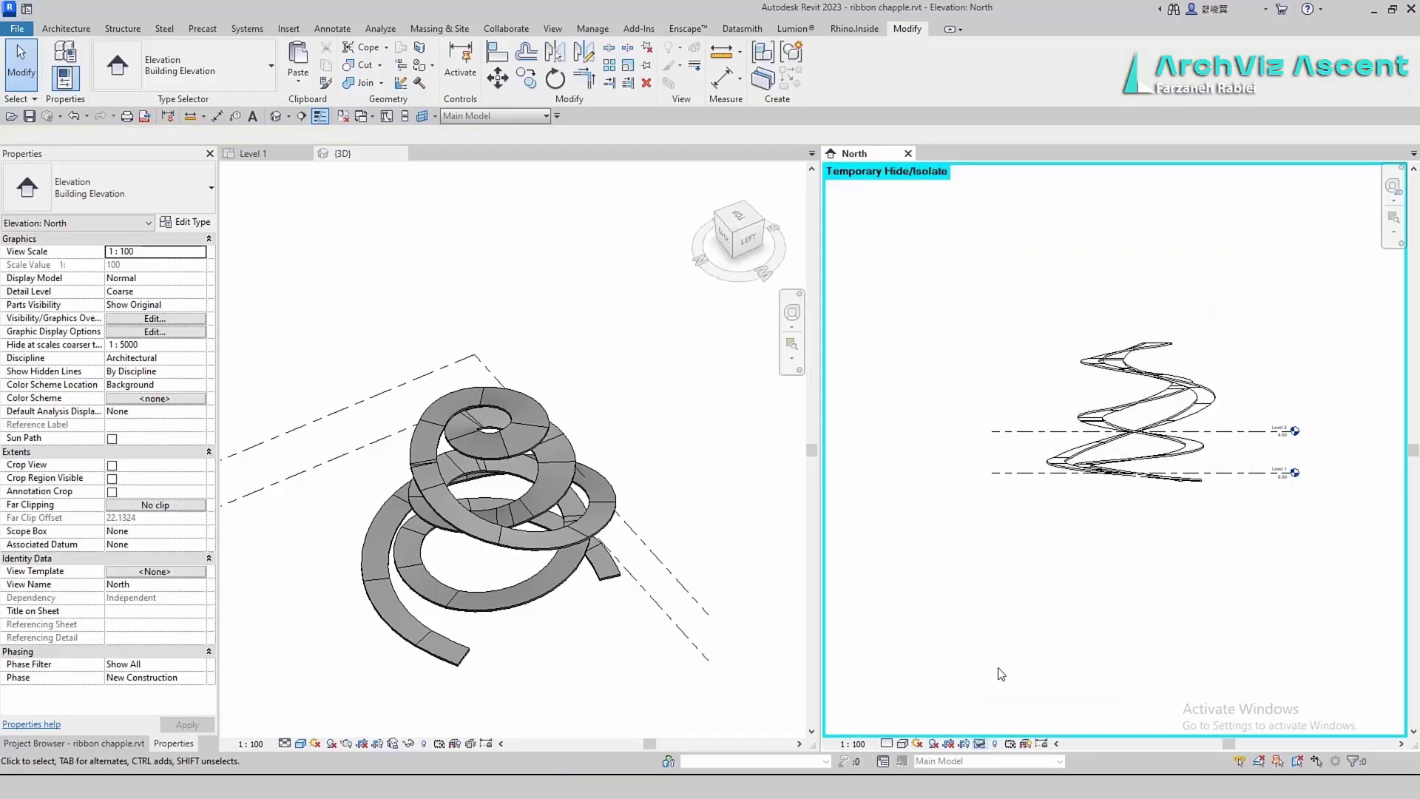
Change the visual style of the Level 1 floor plan to Wireframe
click(228, 152)
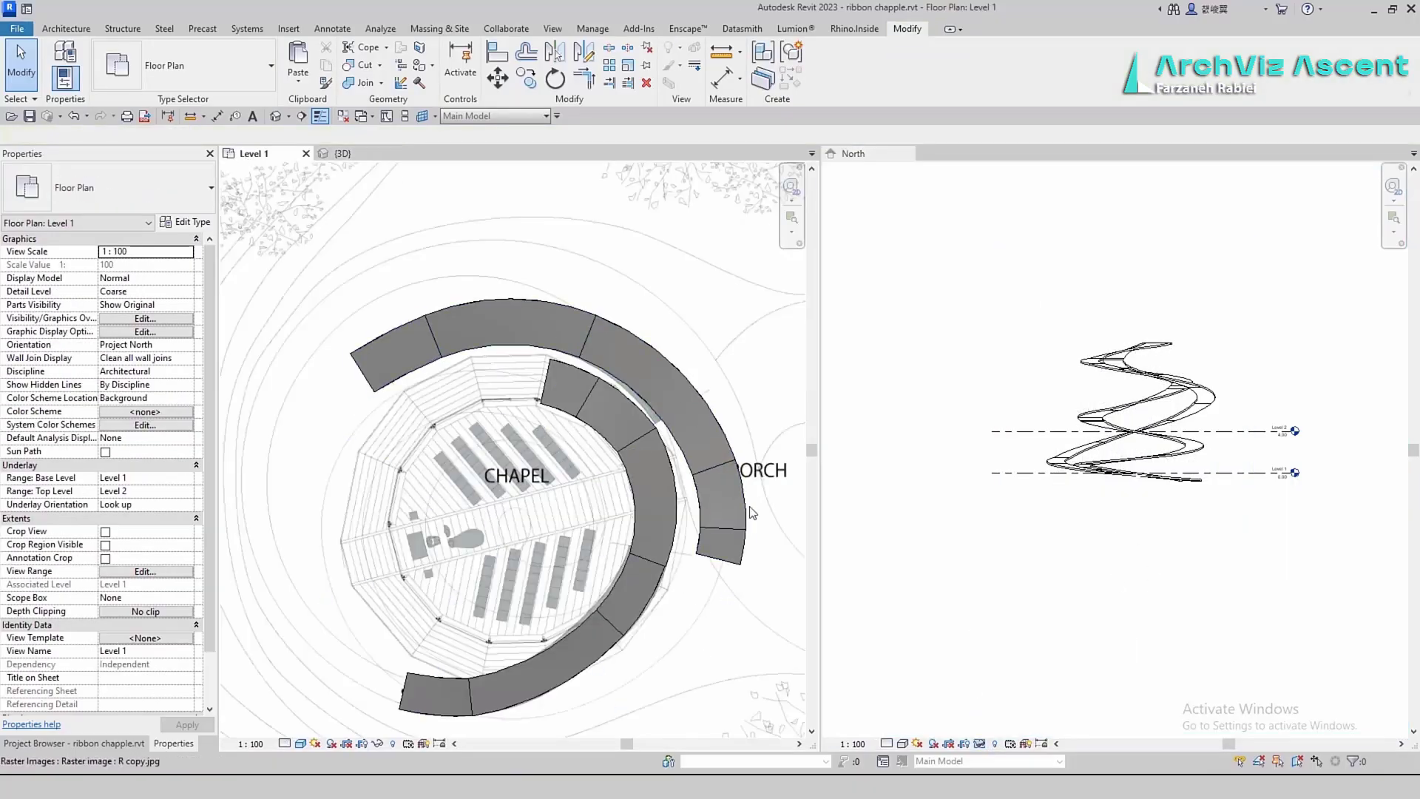
click(301, 743)
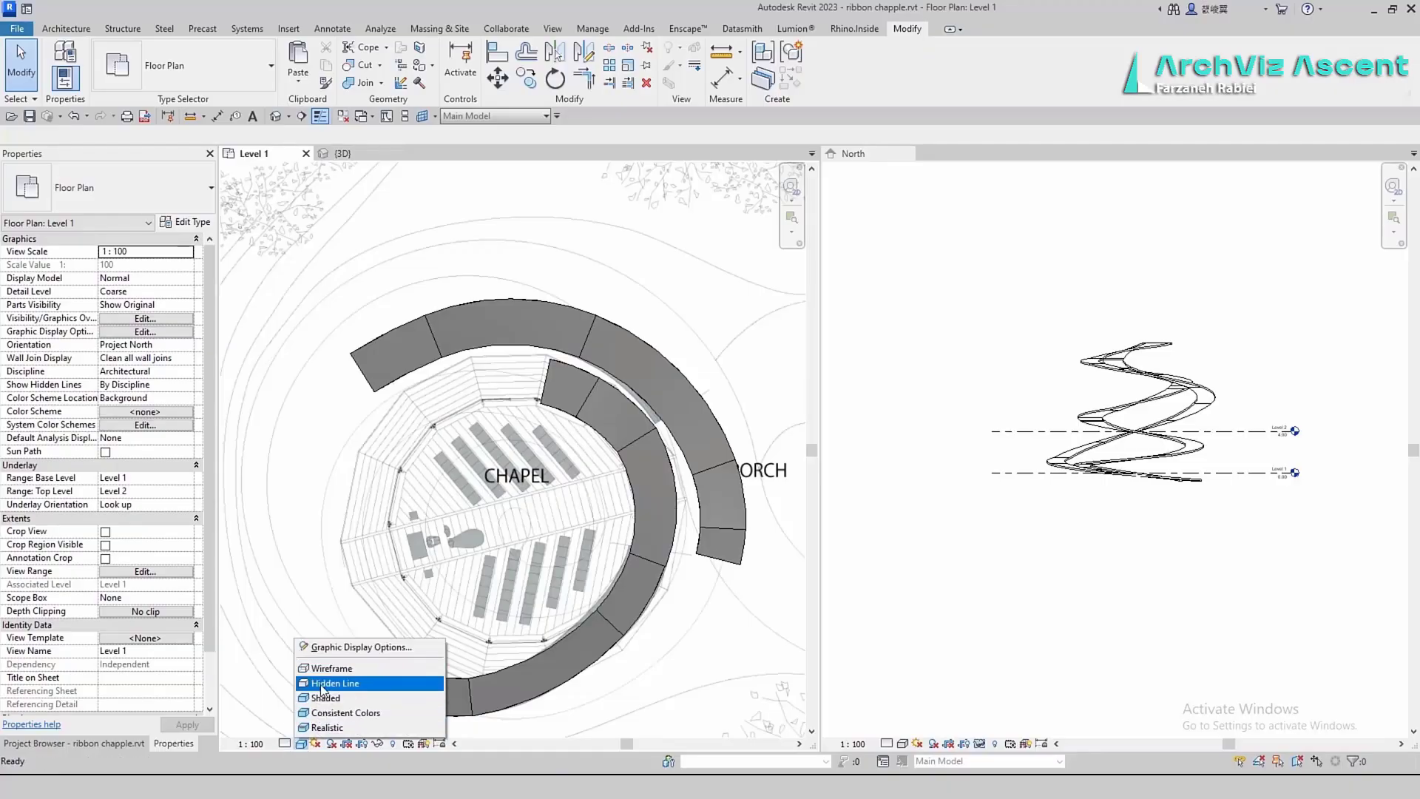
click(321, 685)
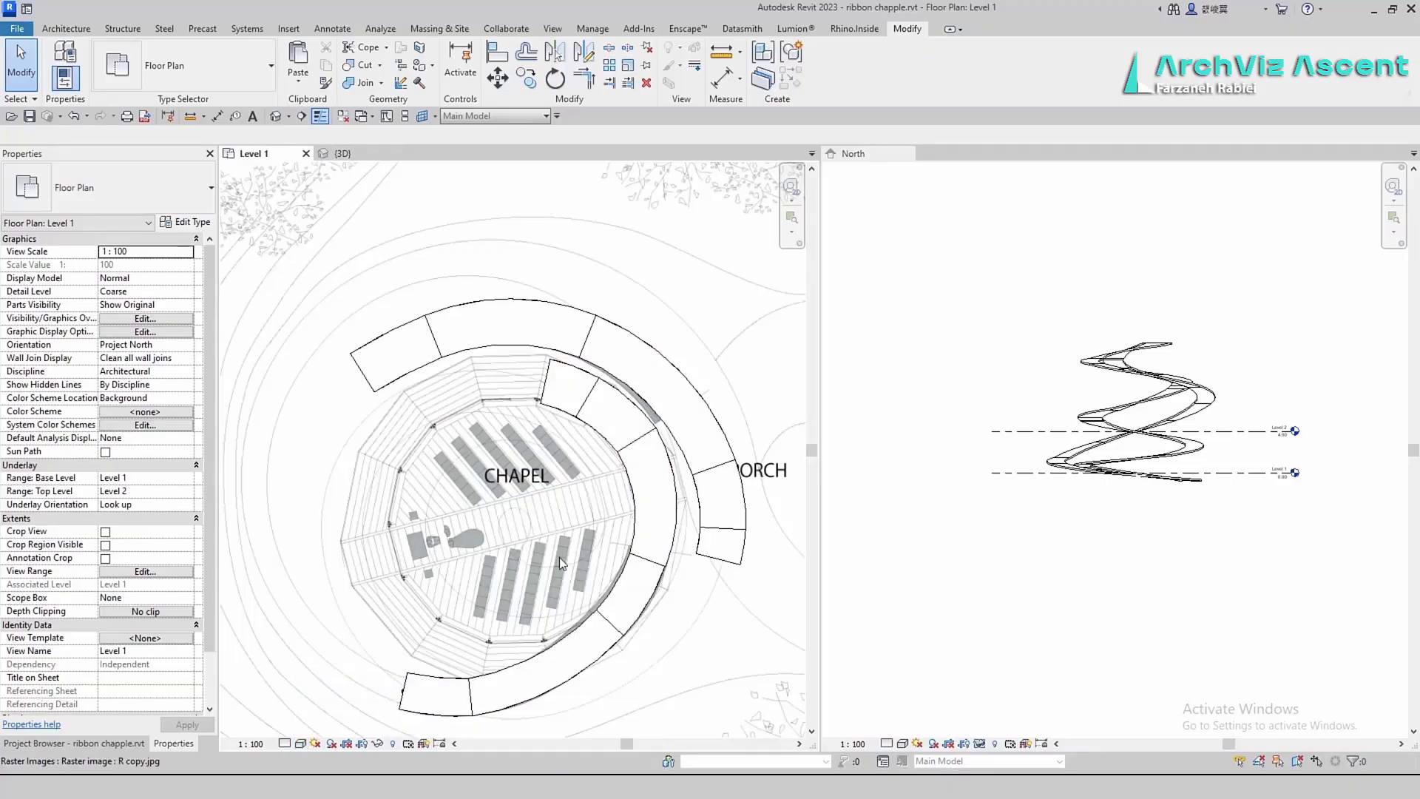
click(303, 744)
click(331, 670)
scroll(747, 525, down, 2)
scroll(731, 589, up, 2)
middle_drag(731, 589, 730, 511)
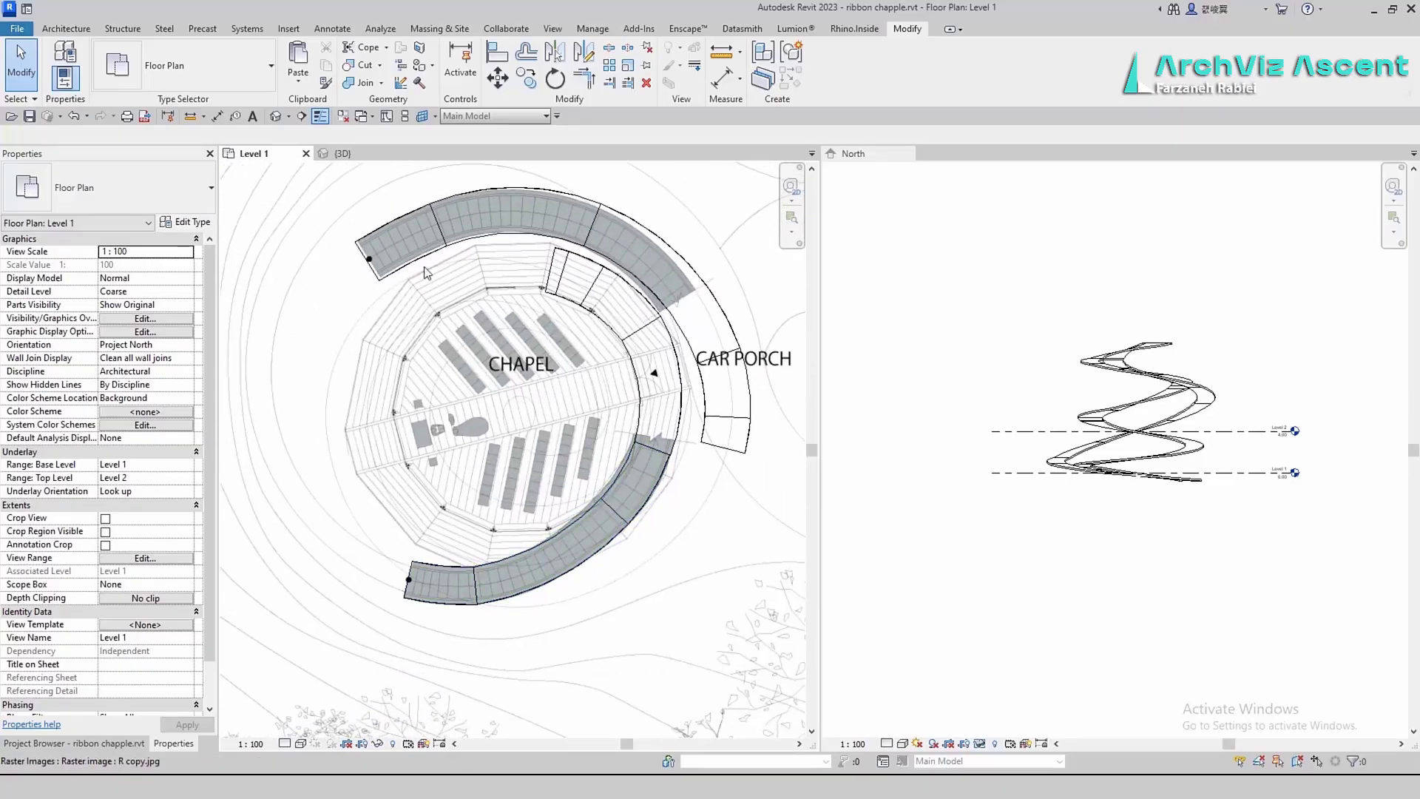
Start a new floor on Level 1 using the Generic 300mm type for the chapel's main floor
click(83, 31)
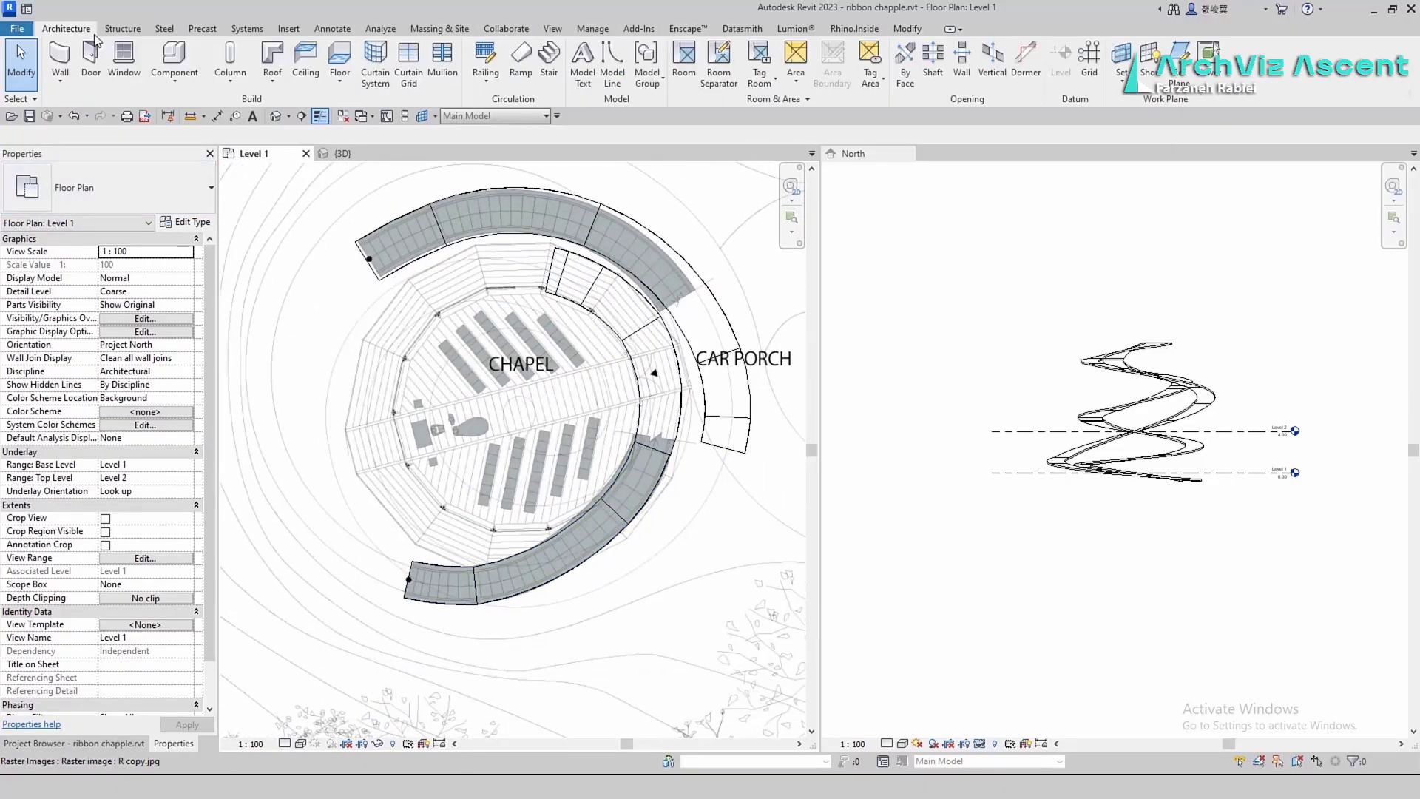
click(340, 59)
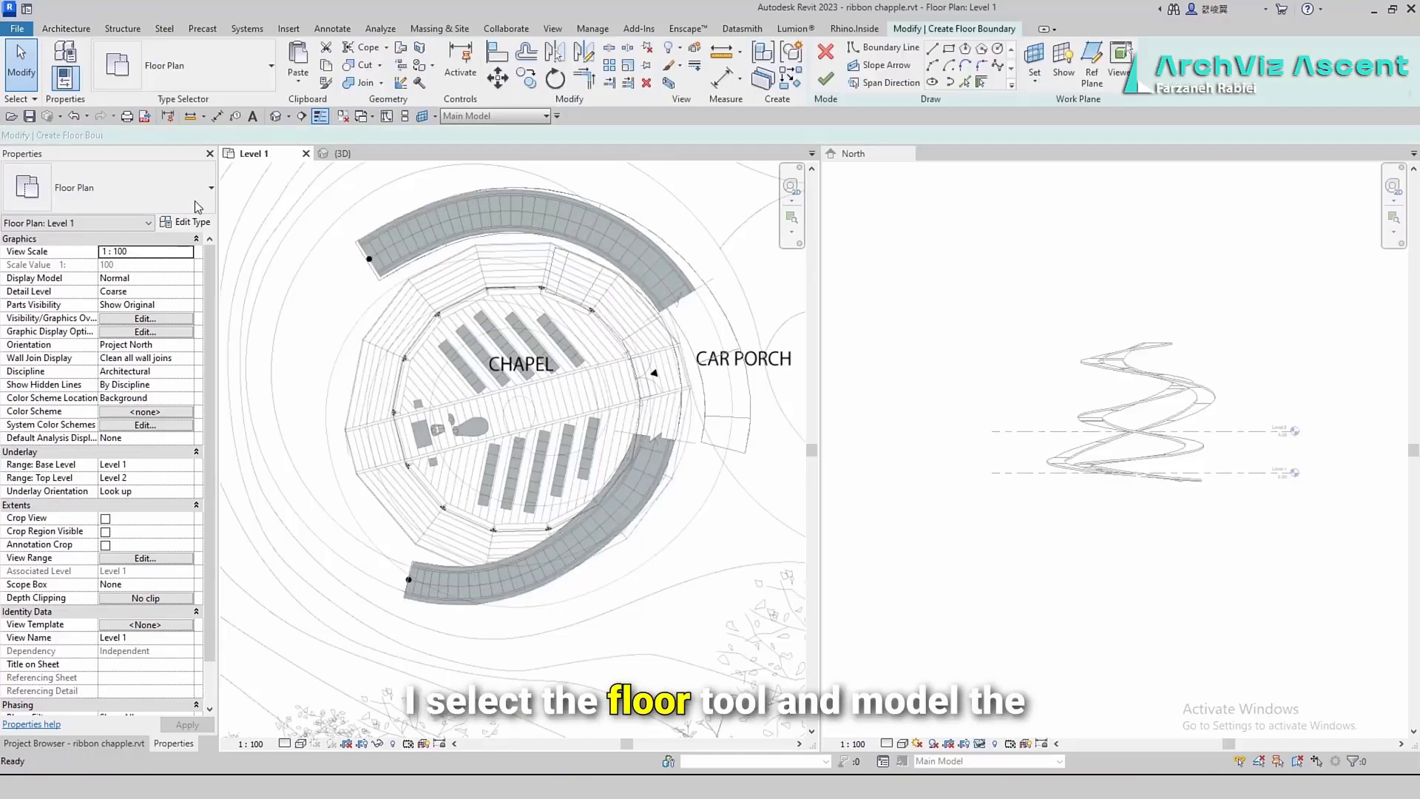
click(111, 188)
click(102, 375)
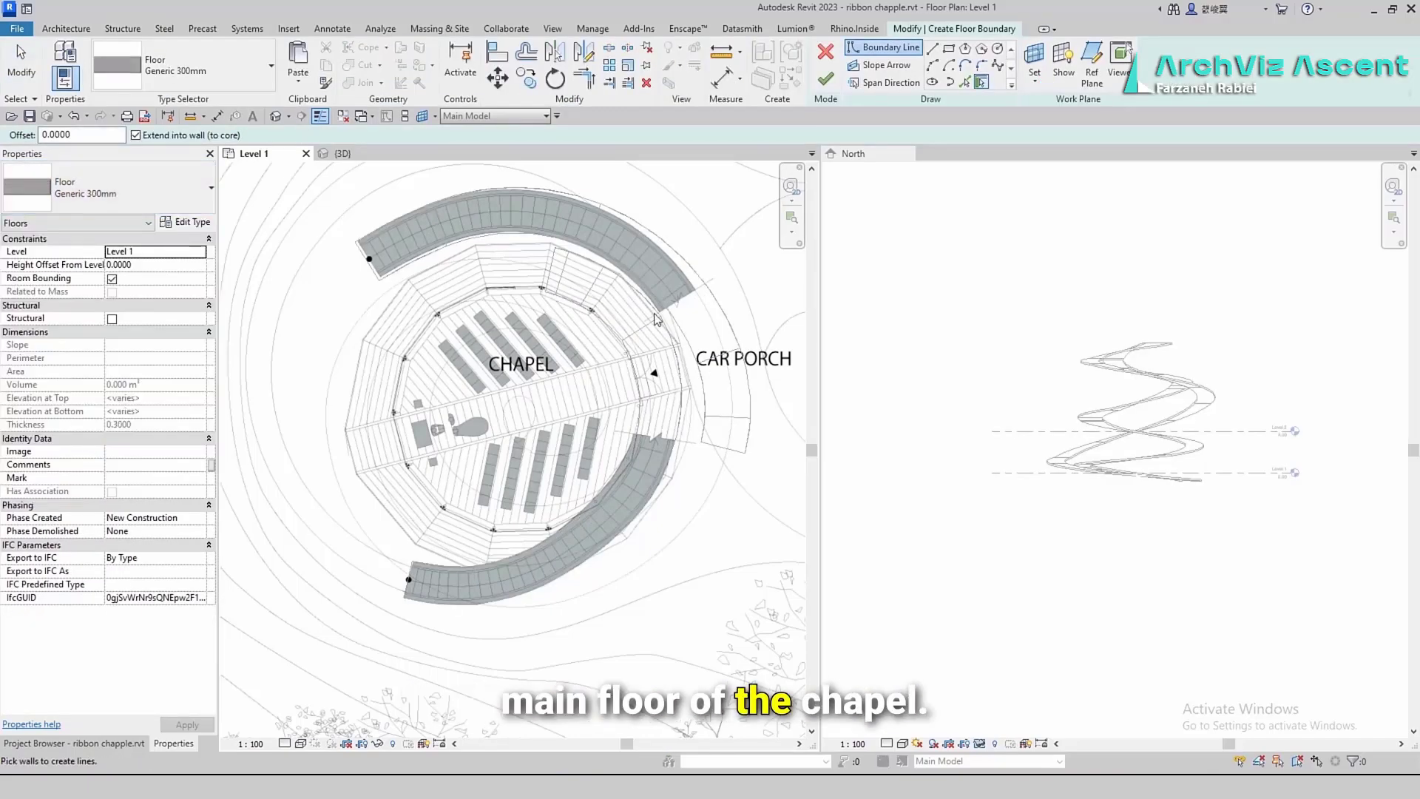
scroll(606, 283, up, 2)
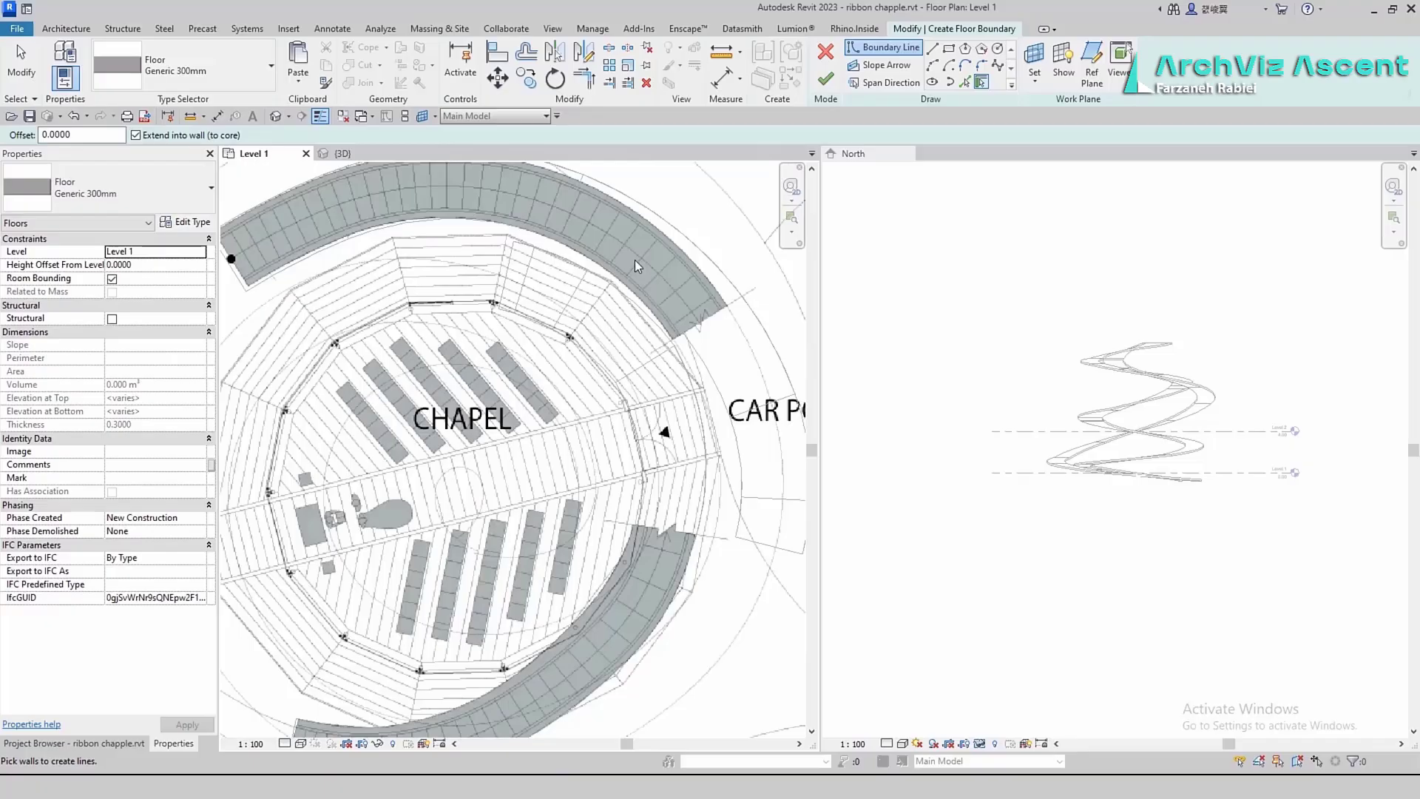
scroll(646, 410, down, 1)
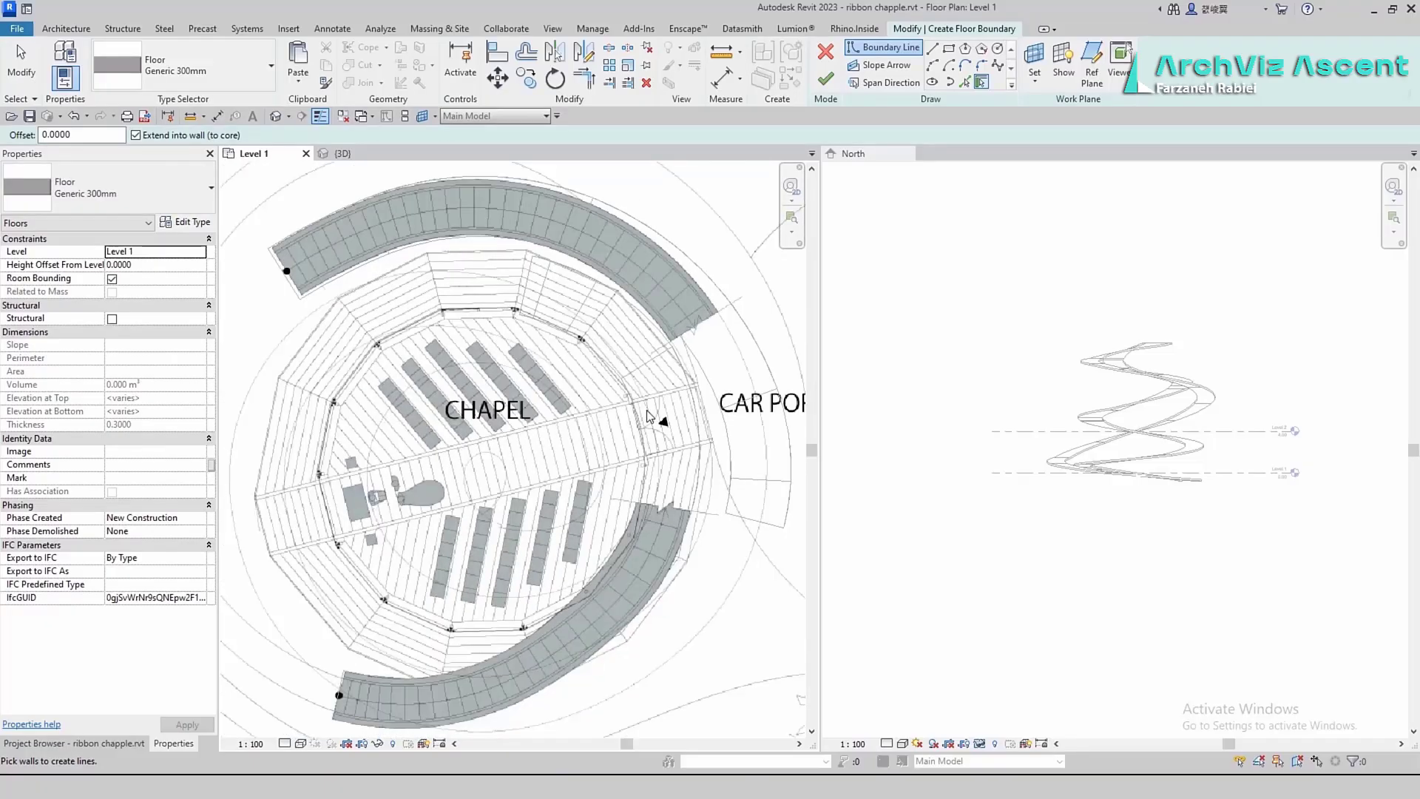
Draw straight boundary lines along the chapel's polygonal outer edge, from the car porch entrance to its north side
click(933, 47)
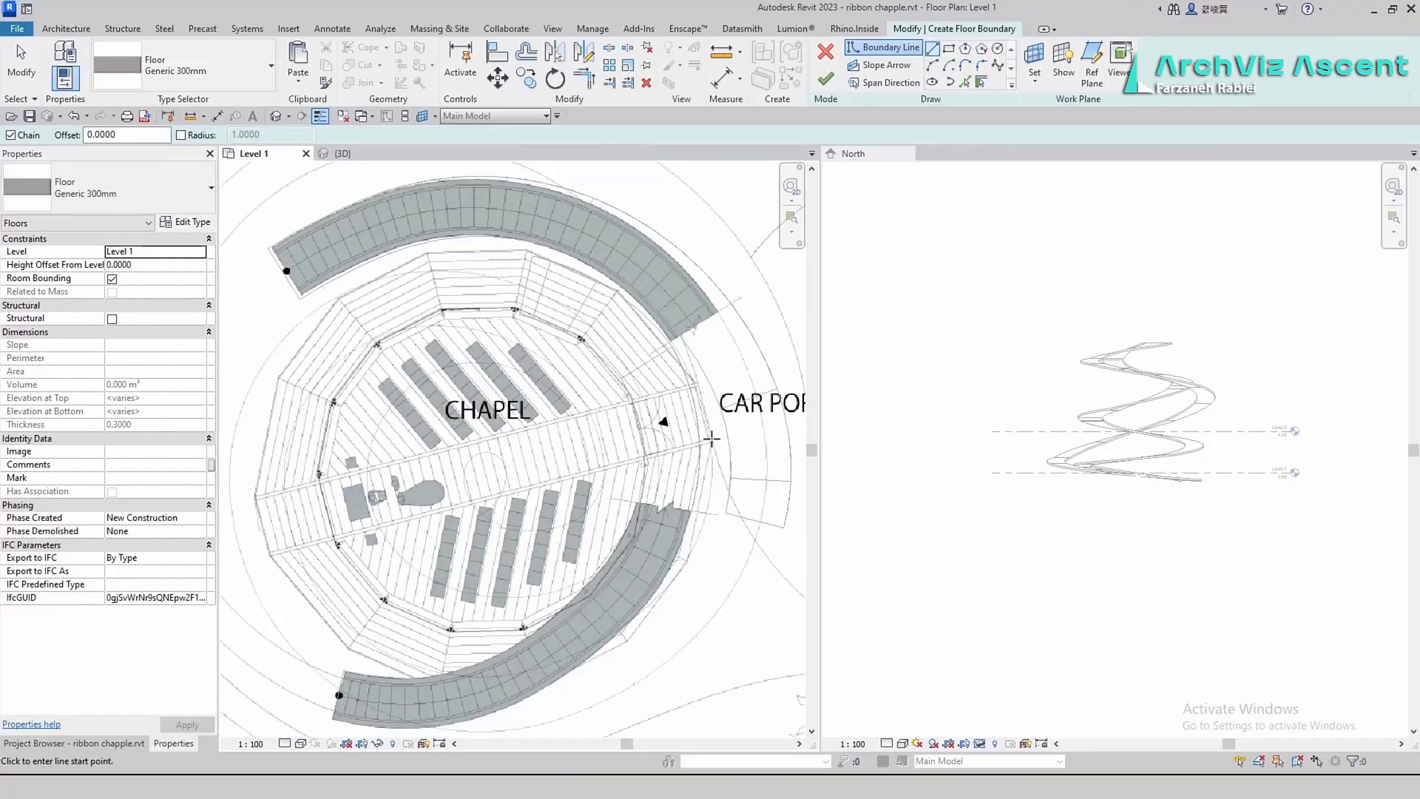
click(712, 439)
scroll(690, 382, up, 4)
middle_drag(527, 287, 646, 432)
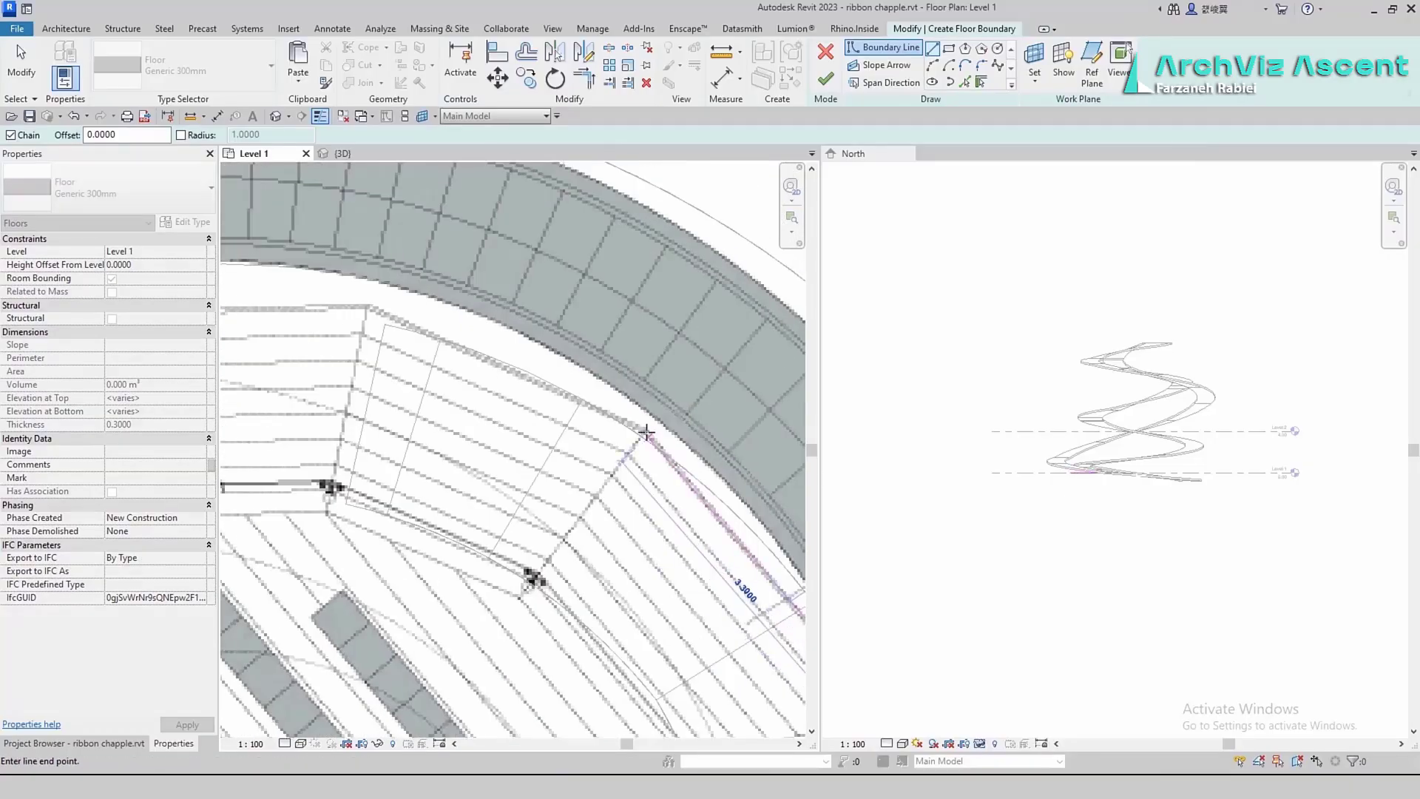
middle_drag(370, 308, 800, 374)
click(492, 378)
scroll(430, 426, down, 4)
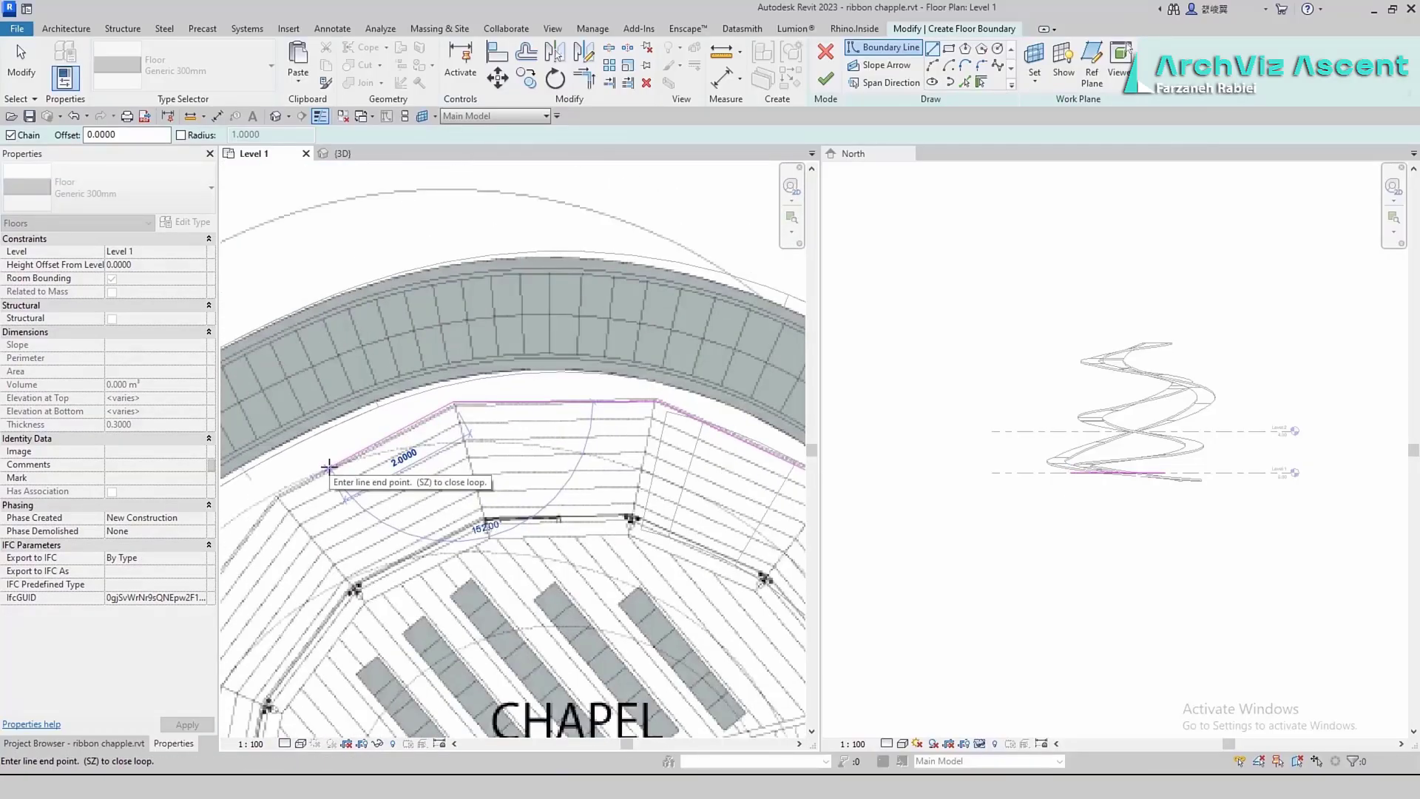
Continue the straight boundary lines along the chapel's northwest and west outer edges, past the altar end of the aisle
scroll(330, 469, up, 5)
middle_drag(329, 469, 475, 437)
click(476, 437)
scroll(470, 429, down, 4)
click(358, 456)
click(318, 666)
middle_drag(327, 701, 263, 372)
click(281, 438)
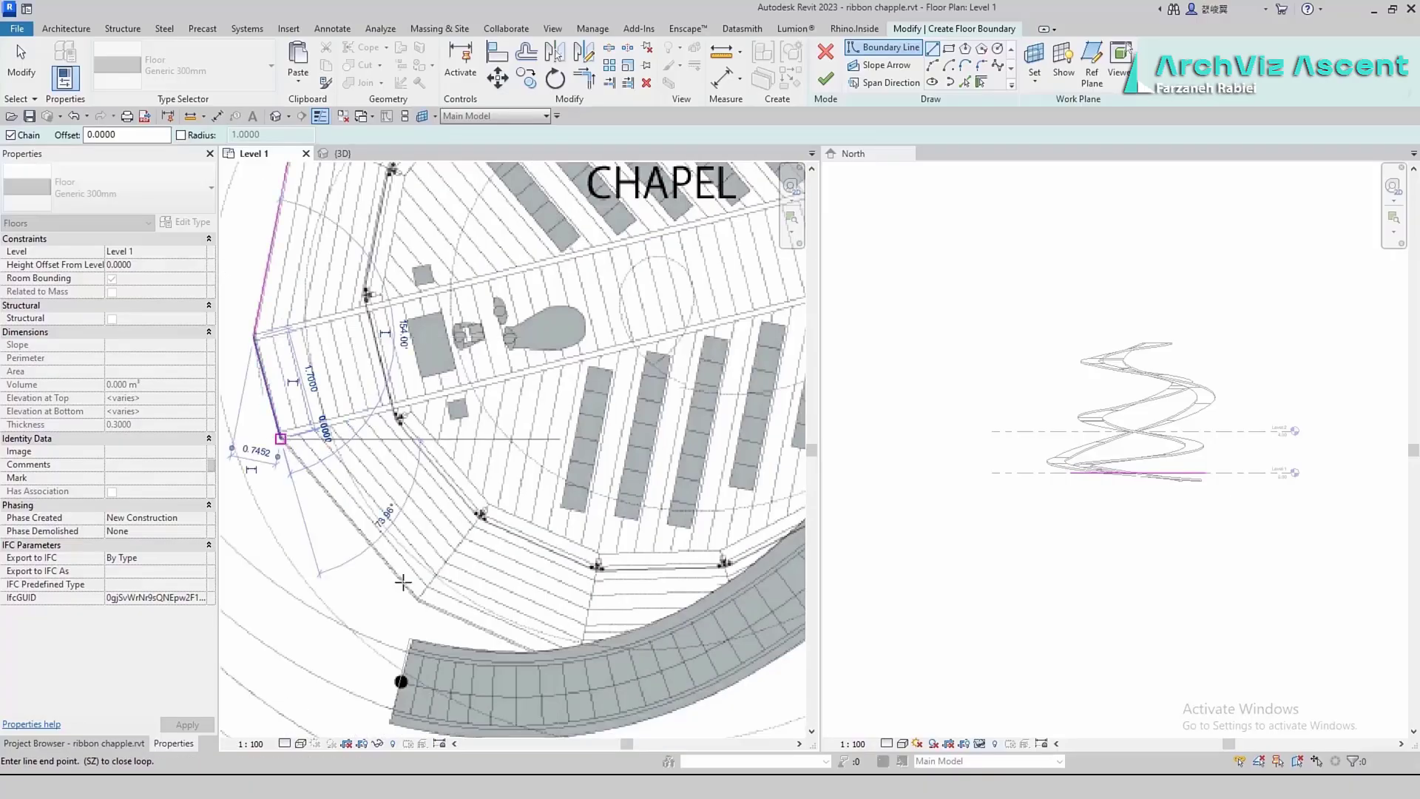
Close the floor outline along the chapel's south and southeast edges back to the entrance and finish the floor boundary
click(572, 665)
middle_drag(754, 669, 559, 583)
click(711, 502)
middle_drag(787, 353, 497, 559)
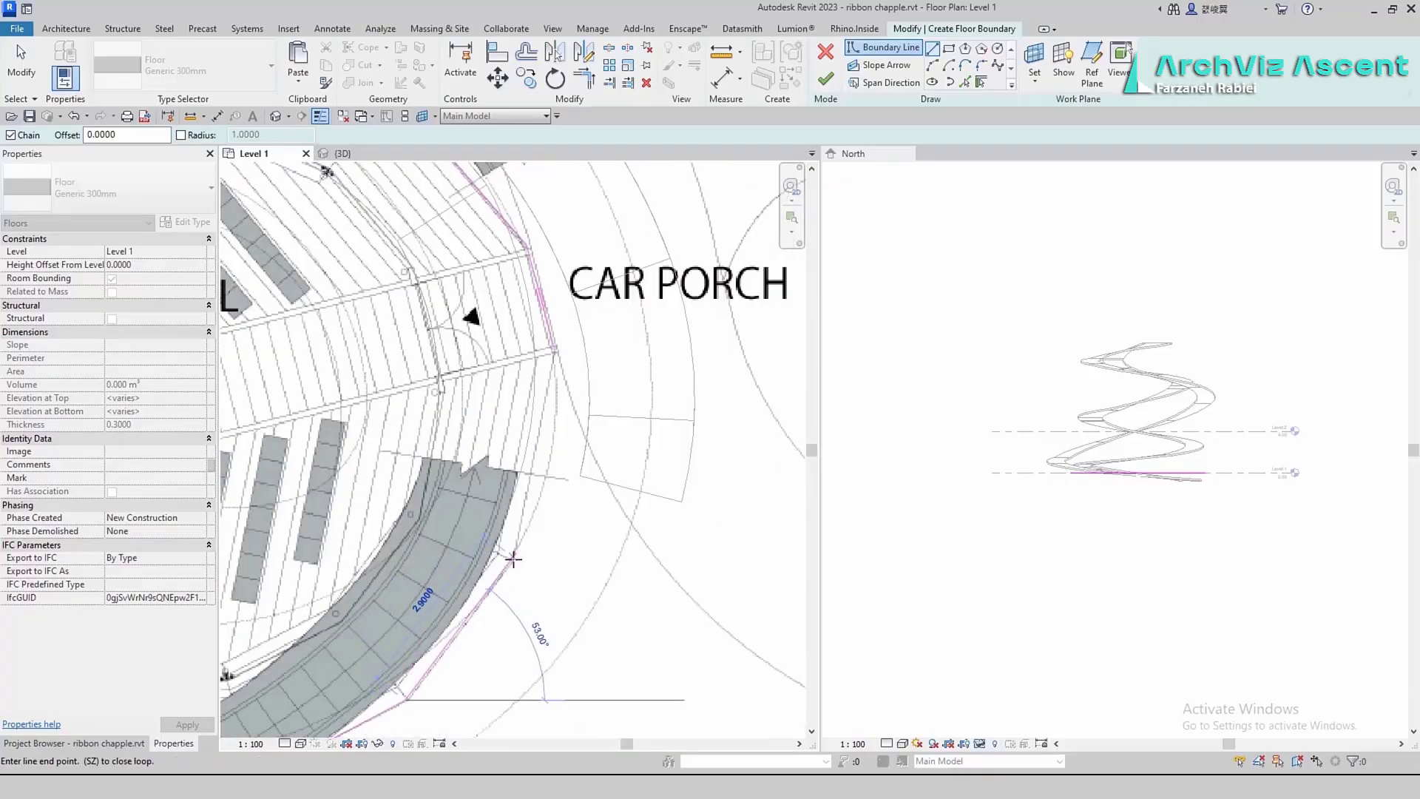
click(522, 565)
click(565, 362)
scroll(592, 360, down, 5)
scroll(396, 322, up, 2)
click(826, 79)
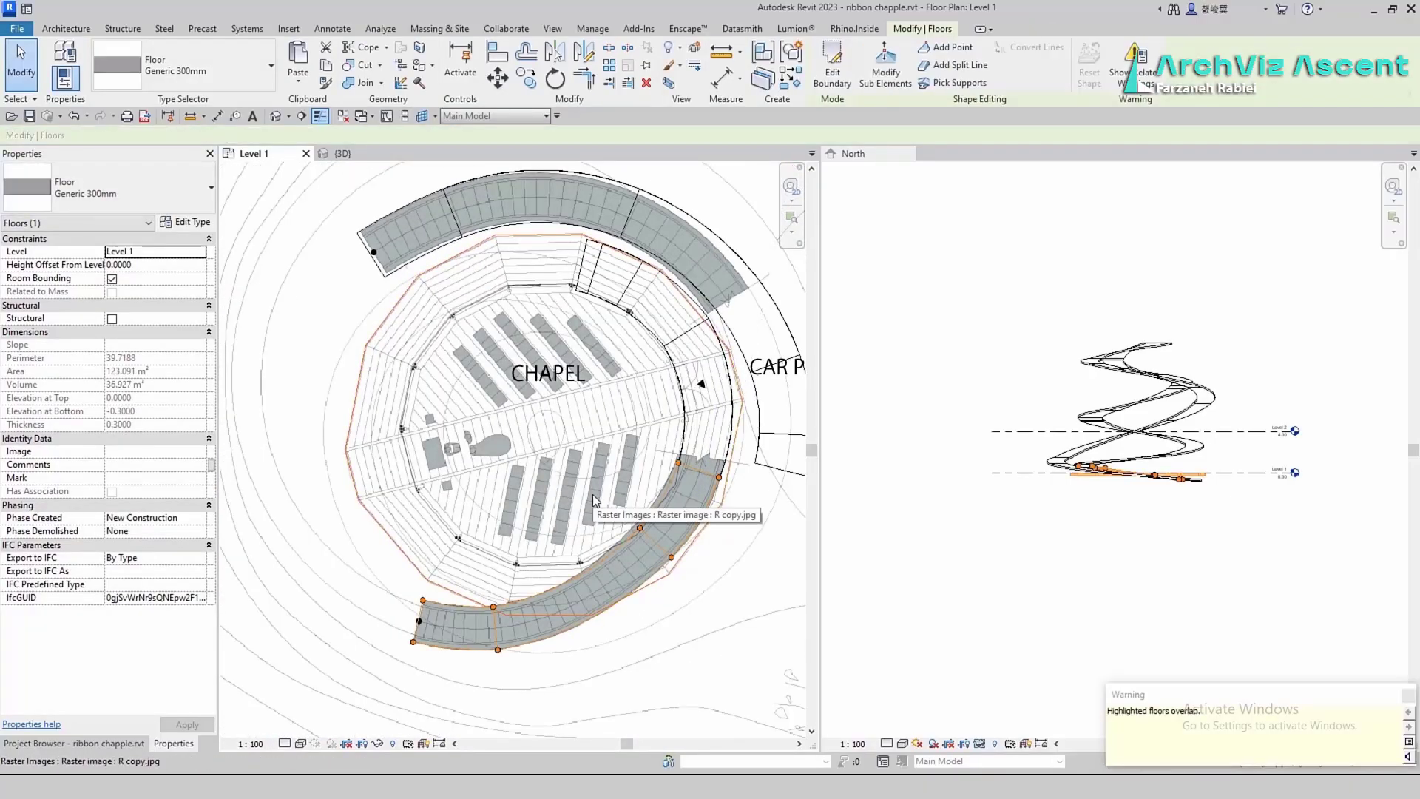
Try lowering the chapel's main floor to a height offset of -0.3 m from Level 1
scroll(1124, 490, up, 5)
click(1058, 529)
click(914, 438)
scroll(536, 530, down, 1)
scroll(1129, 526, down, 2)
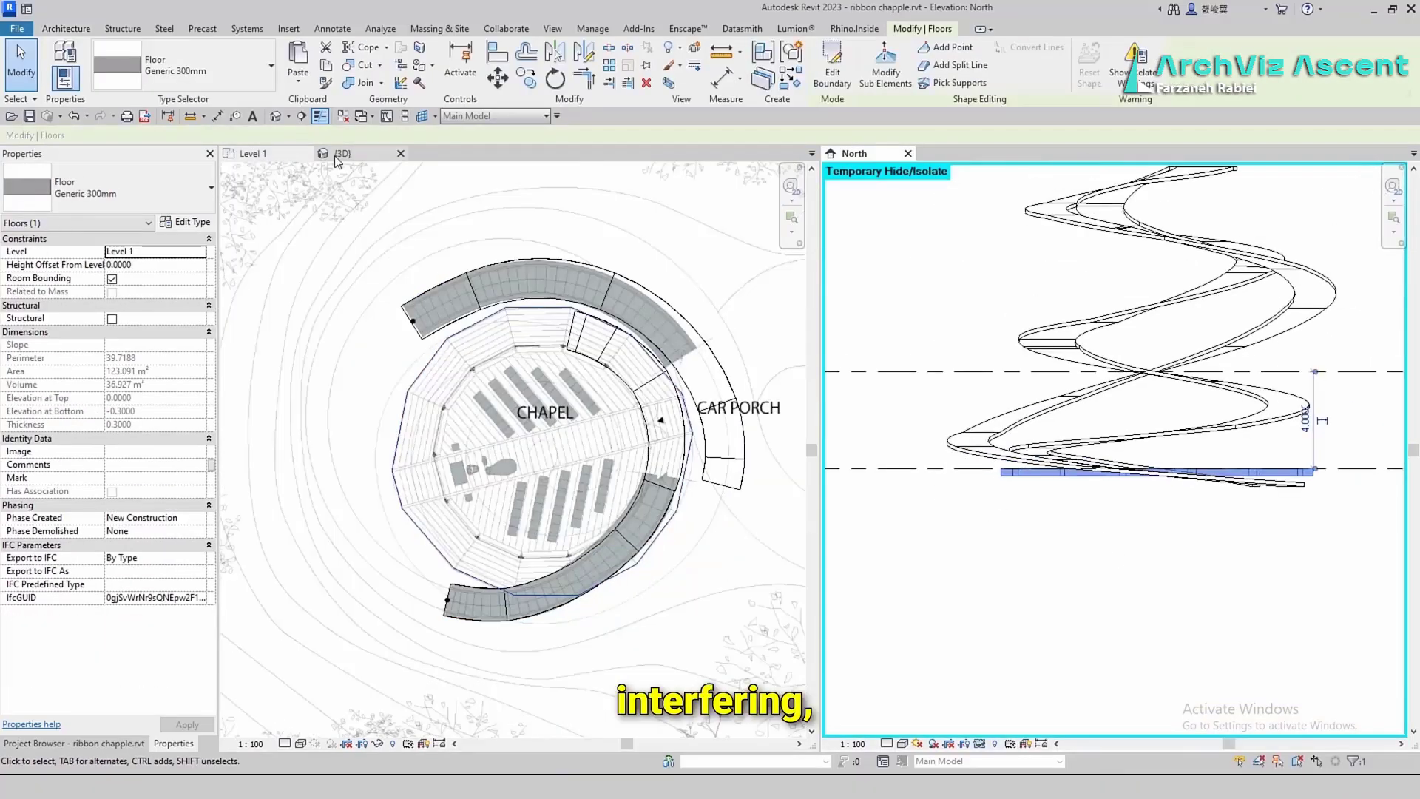
click(337, 153)
shift+middle_drag(473, 518, 361, 593)
click(400, 592)
text(-0.3)
key(Return)
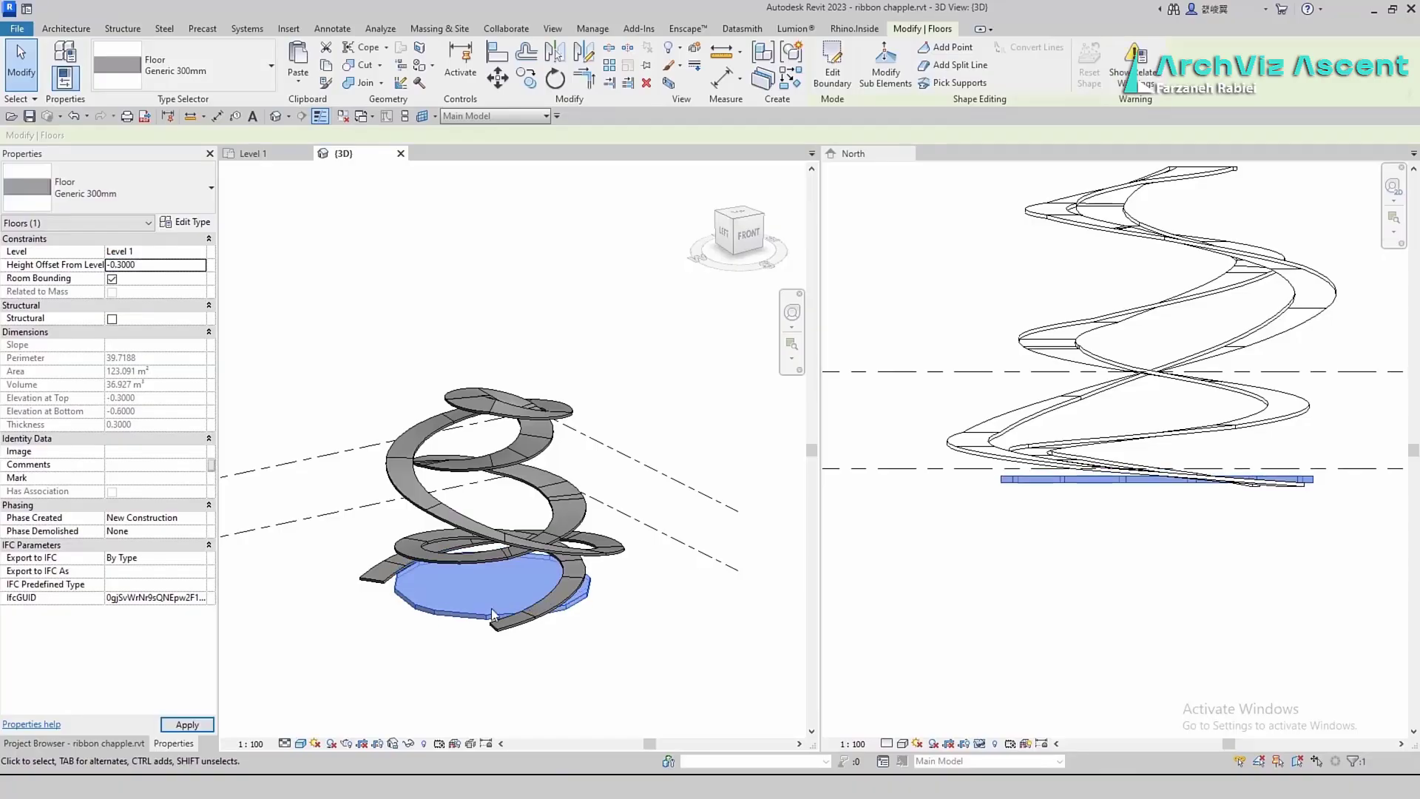
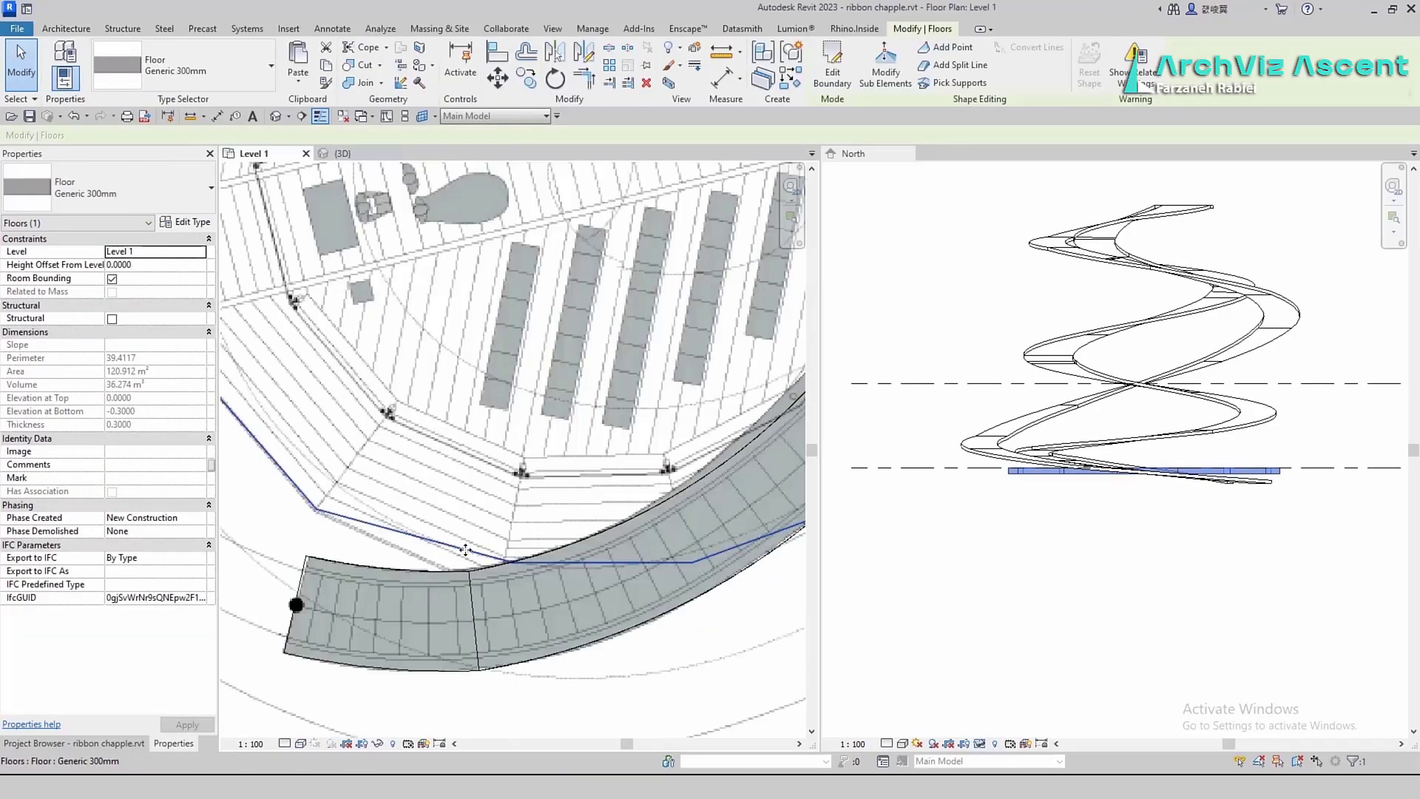
Draw replacement boundary lines on the chapel floor's southeast side where it meets the lower ramp, and delete an old segment
click(933, 49)
click(507, 562)
click(687, 540)
middle_drag(687, 540, 377, 624)
click(556, 569)
key(Escape)
key(Escape)
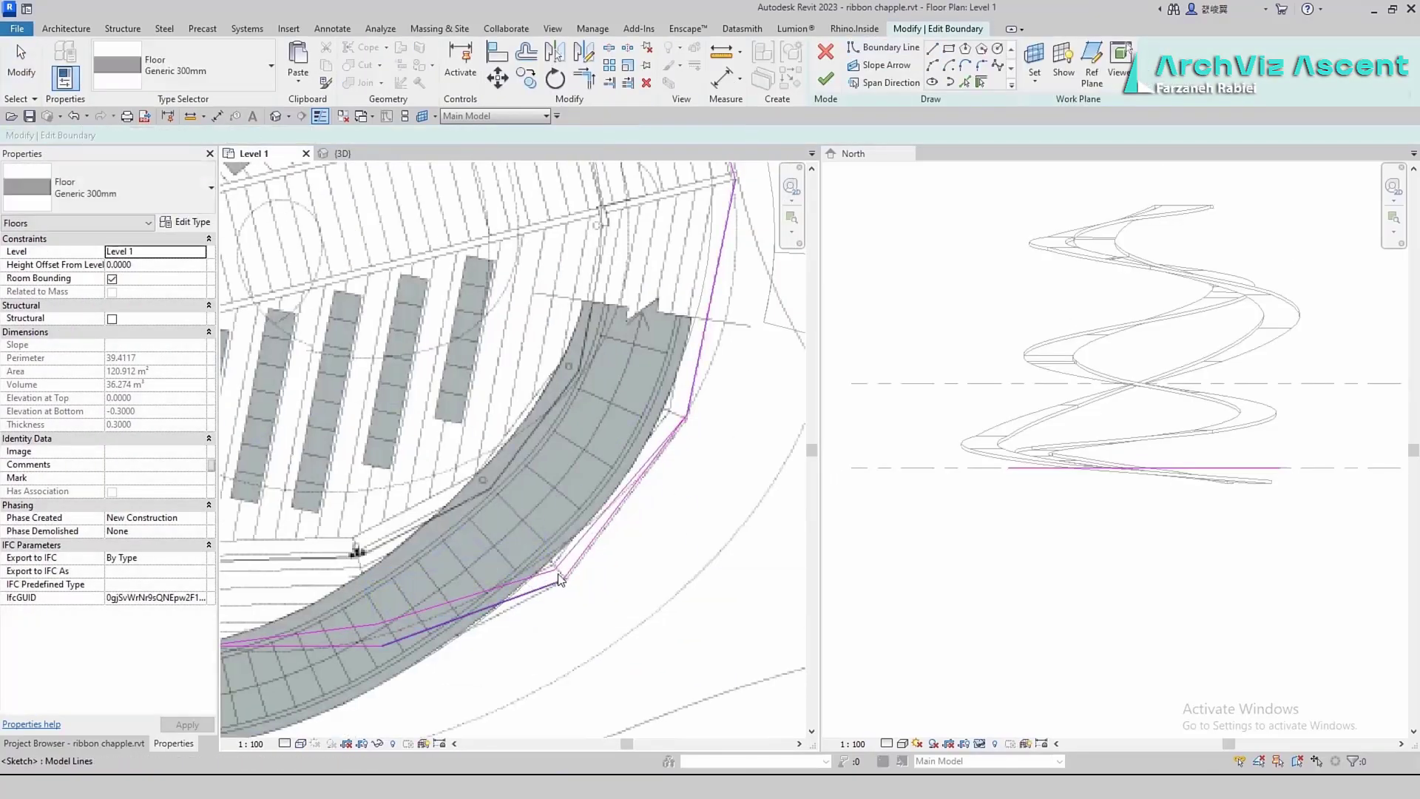
click(473, 613)
key(Delete)
scroll(291, 667, down, 2)
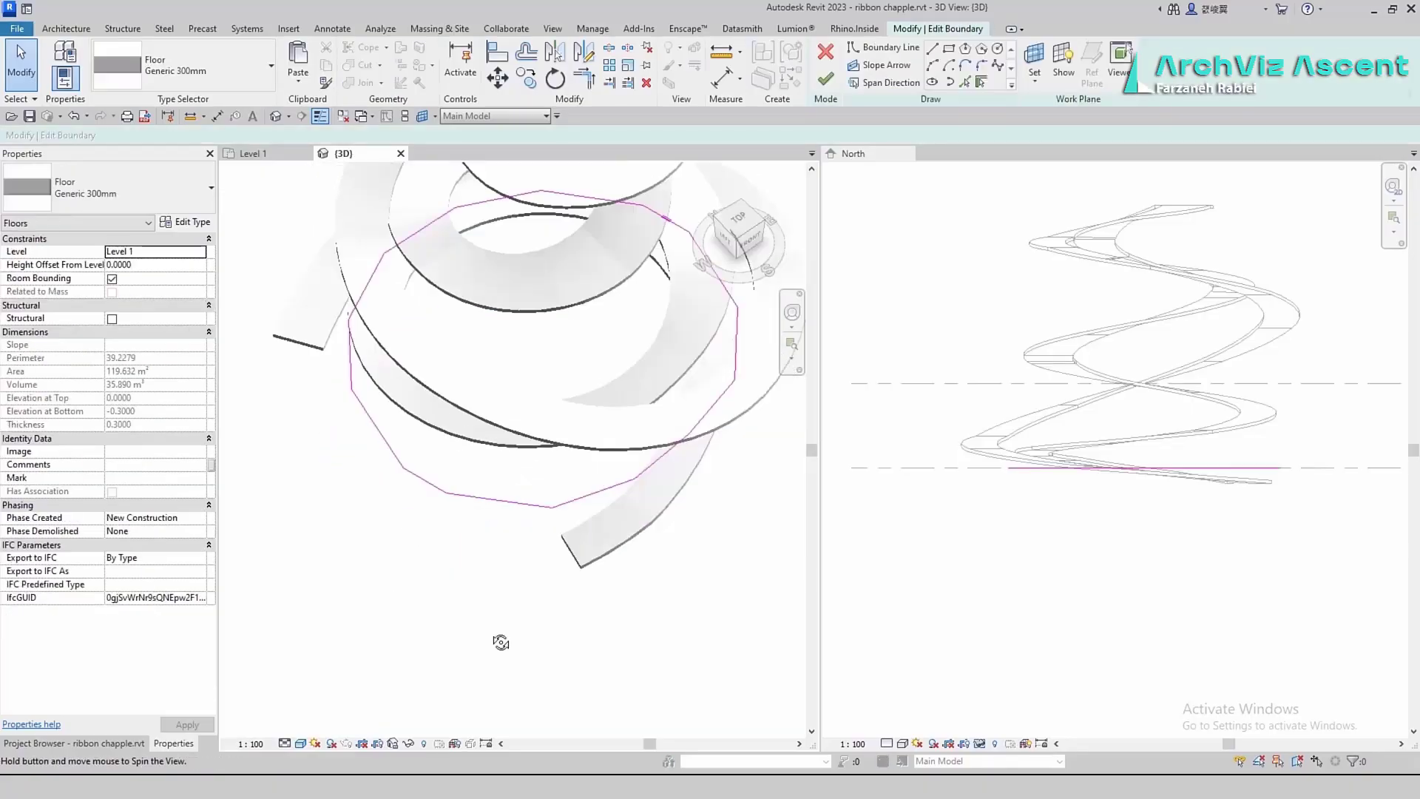
Adjust the chapel floor's straight boundary lines on the southeast side along the lower ramp and finish the boundary edit
click(666, 318)
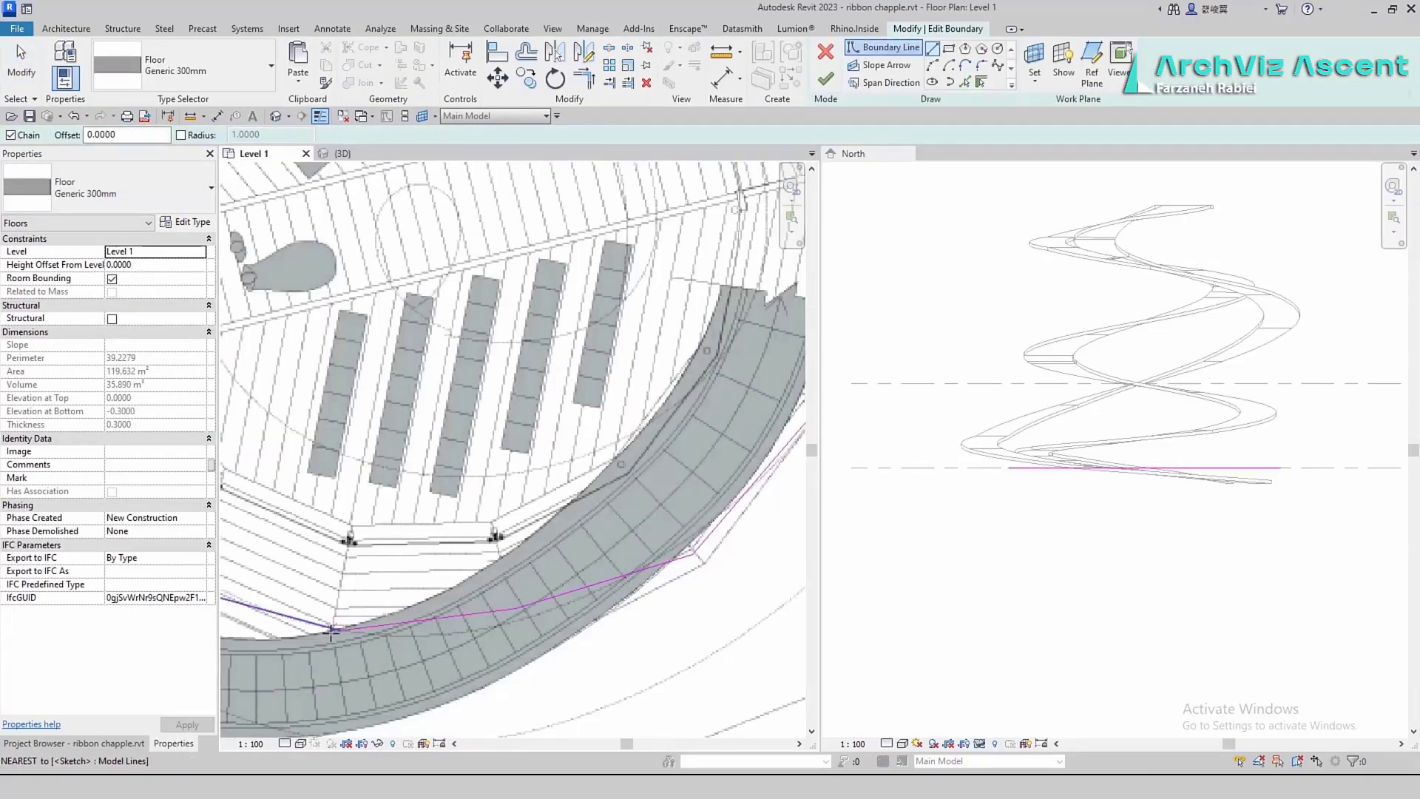
click(330, 631)
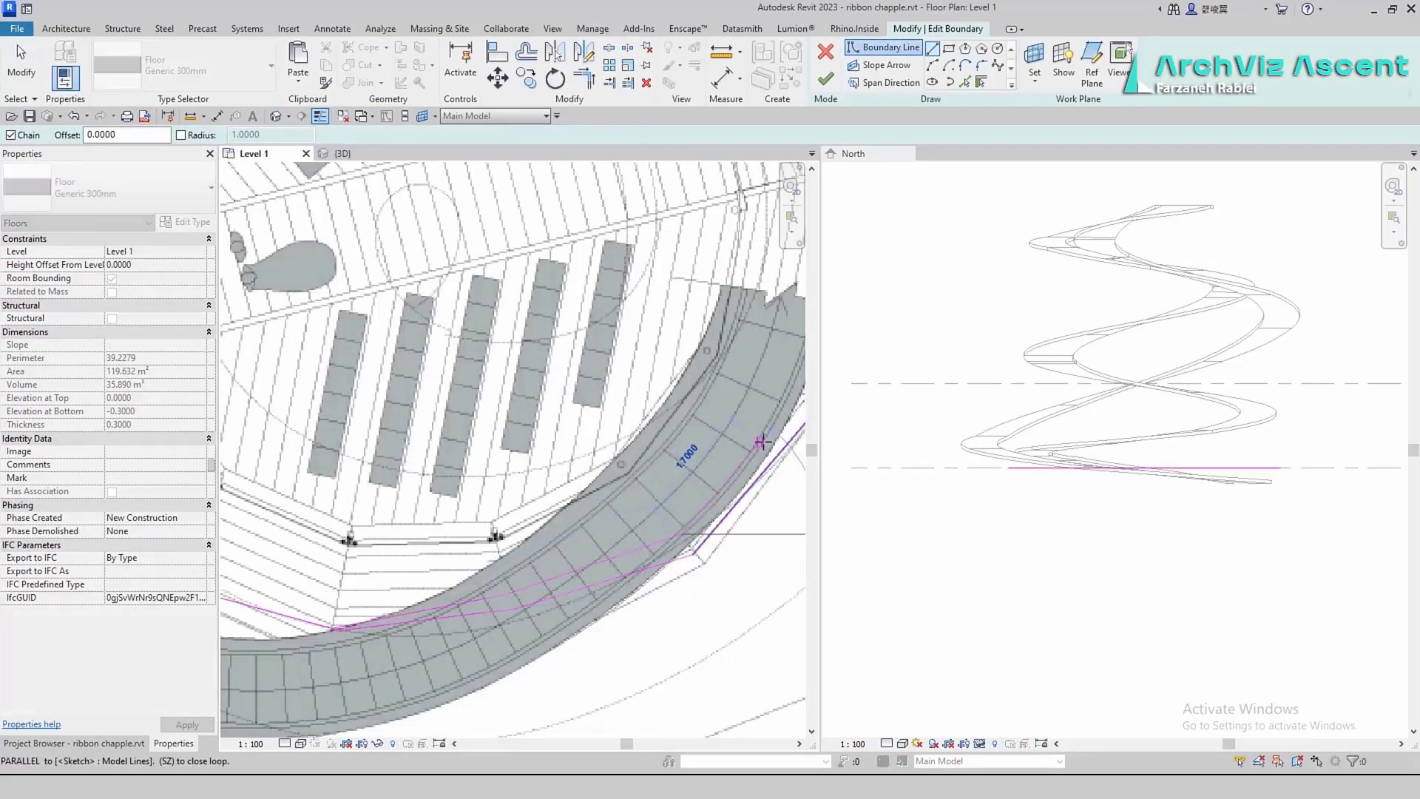
middle_drag(763, 442, 618, 527)
click(680, 484)
key(Escape)
key(Escape)
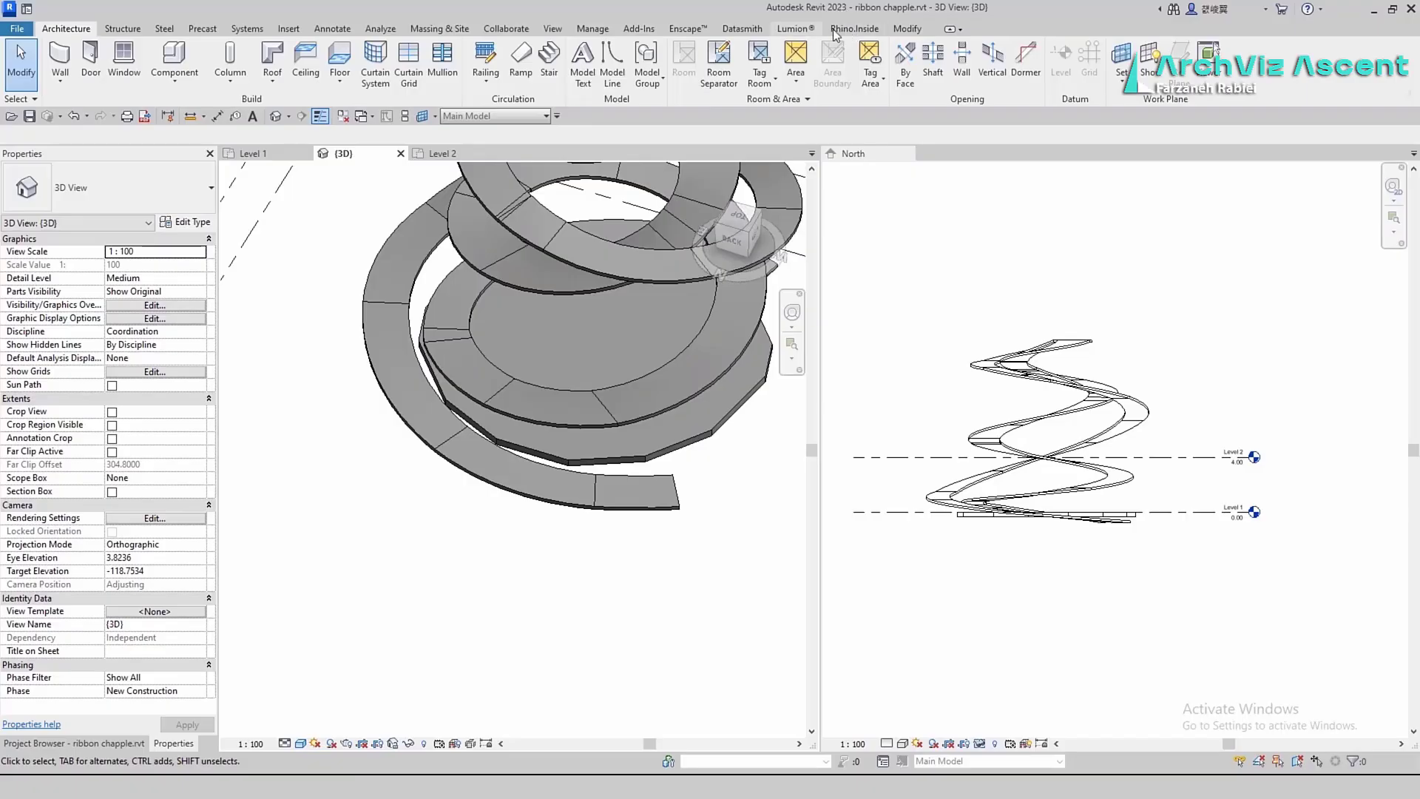
Start the Paint tool and apply the Air material to the surface of the outer ramp's lower turn
click(592, 28)
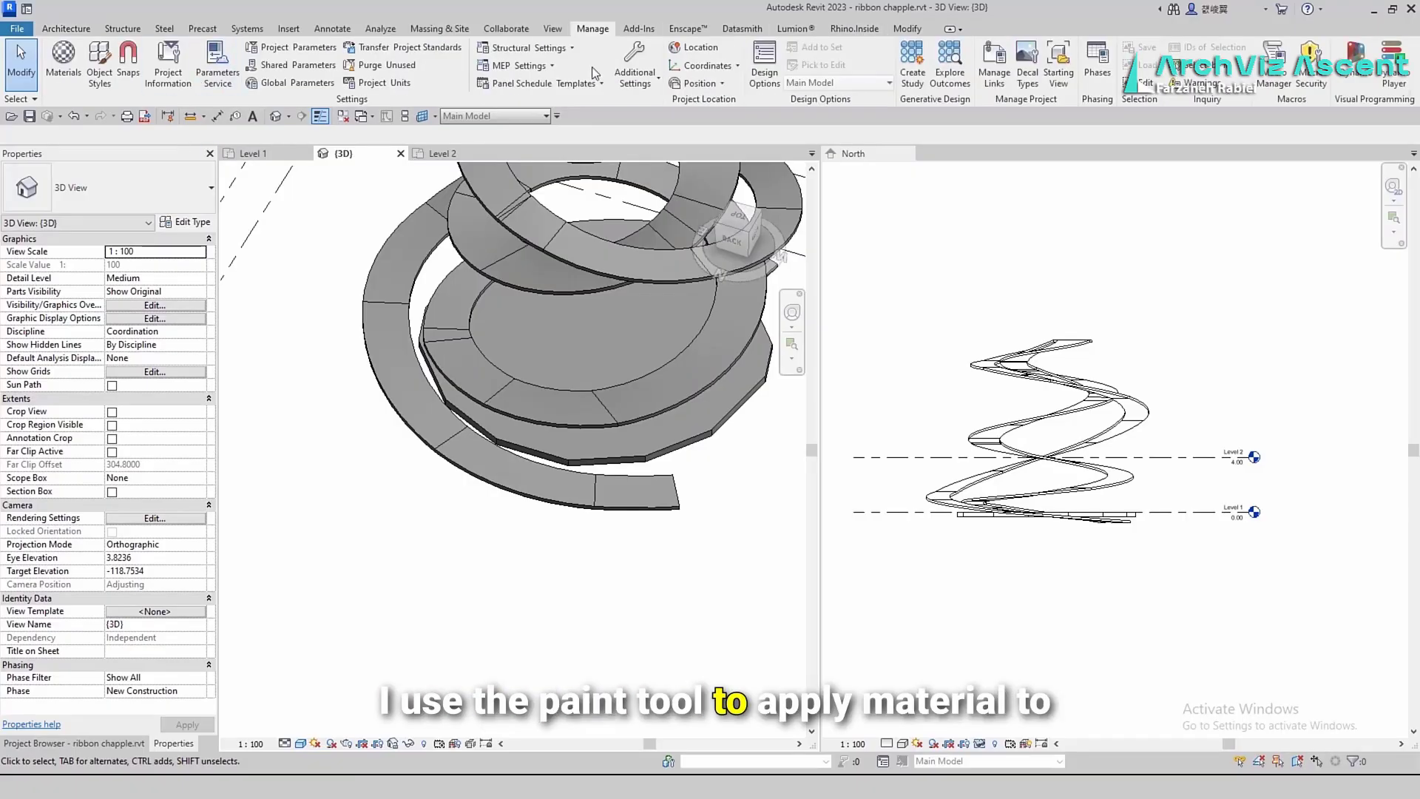
click(908, 28)
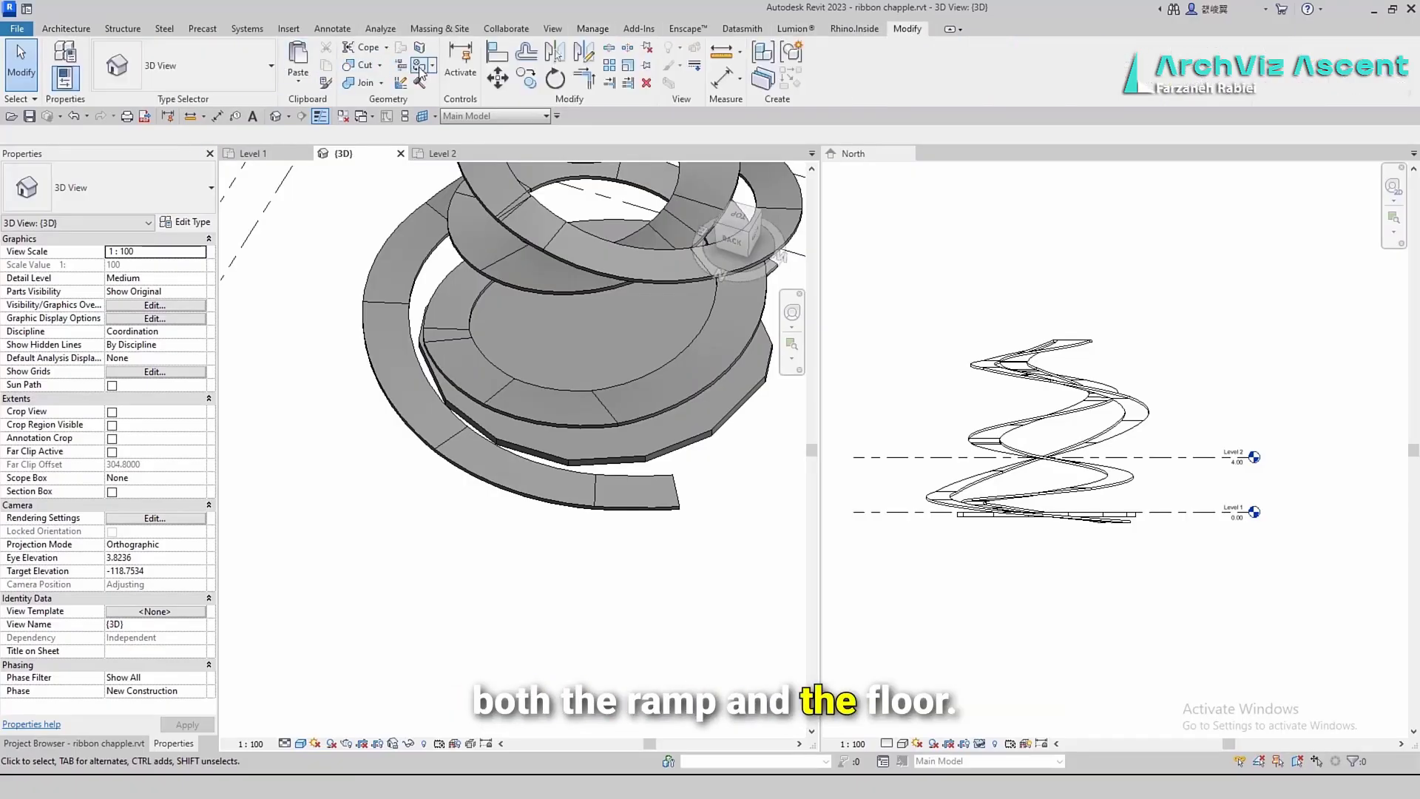
key(p)
key(t)
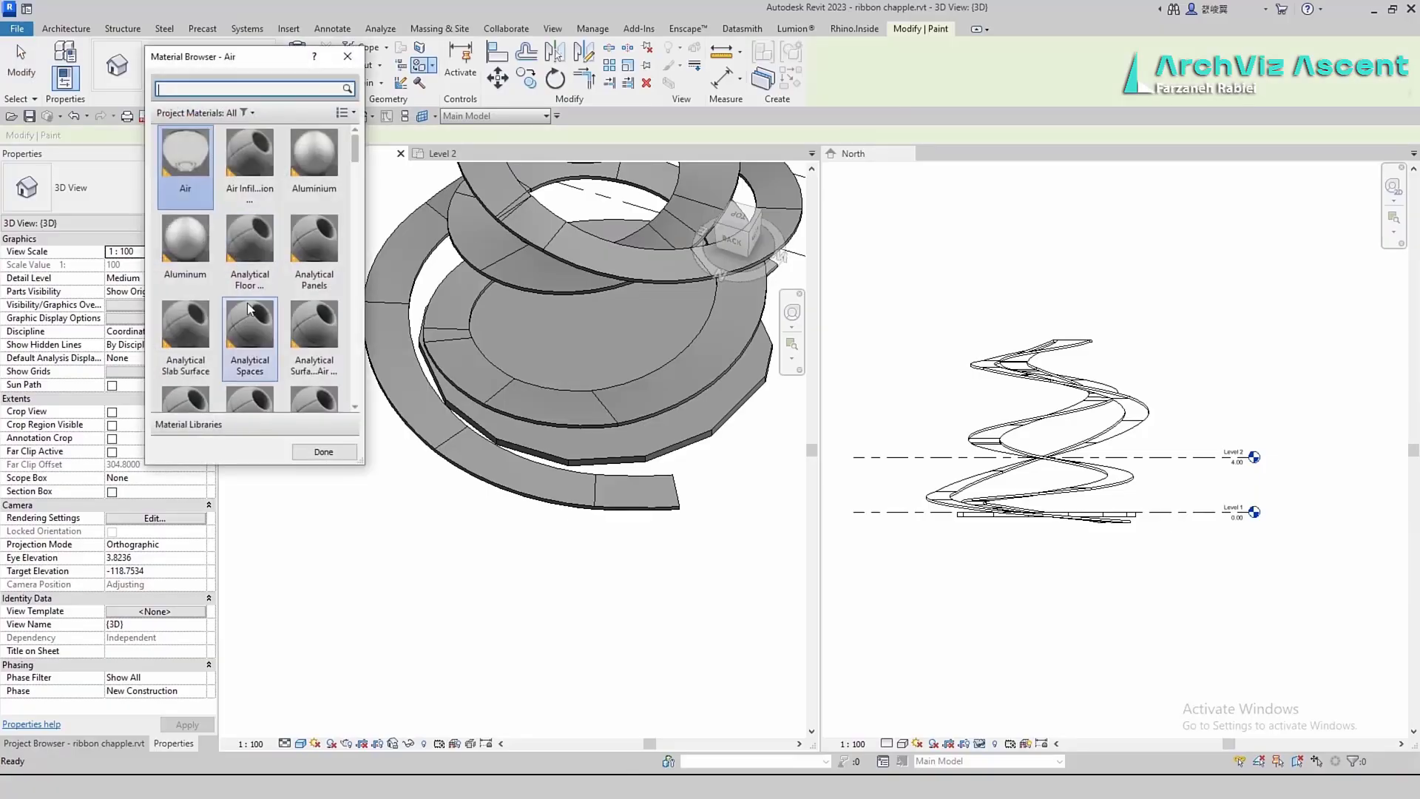
scroll(246, 304, down, 3)
scroll(244, 299, up, 3)
scroll(240, 296, up, 1)
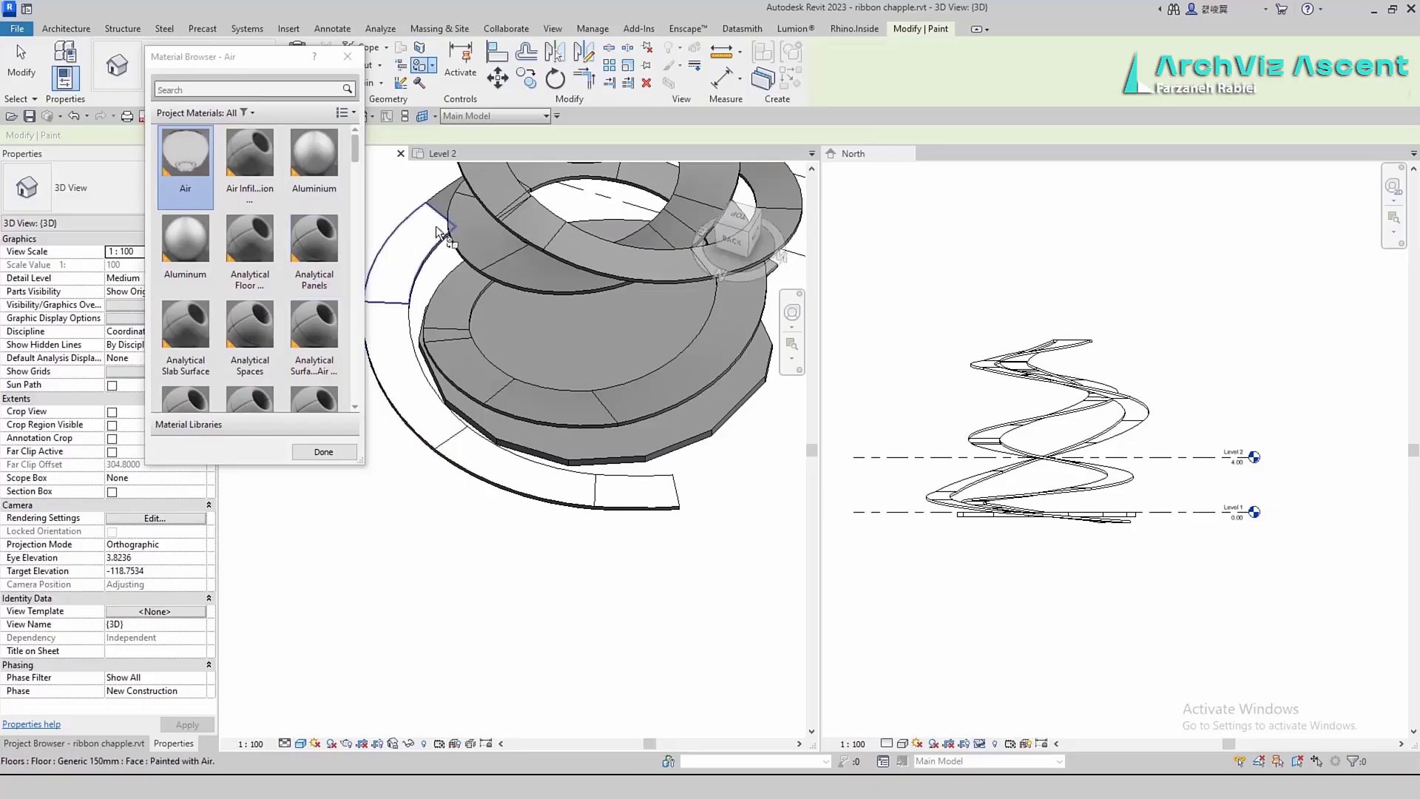
Paint the remaining faces of both spiral ramps, including the upper turns, with the Air material and finish painting
scroll(512, 433, down, 2)
shift+middle_drag(407, 466, 498, 534)
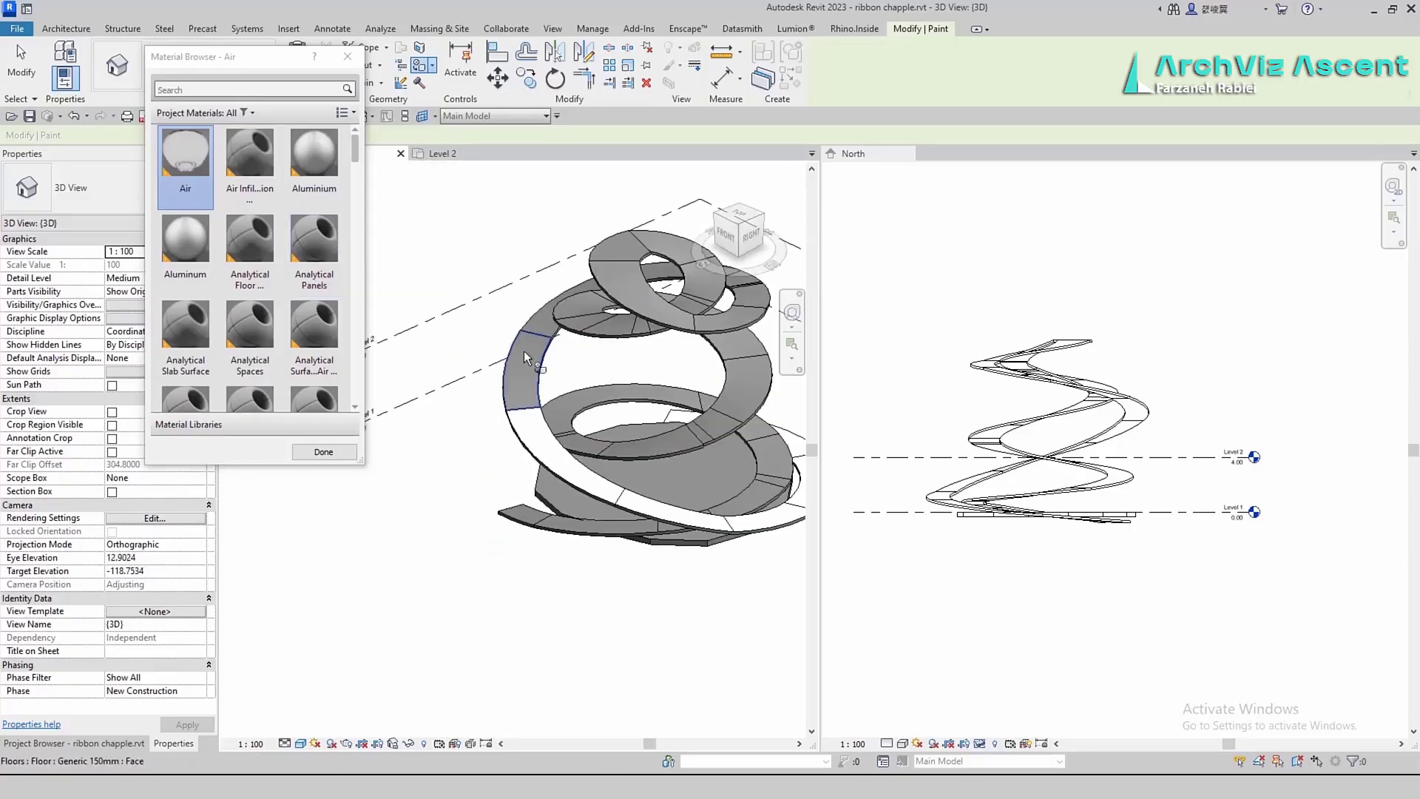
scroll(659, 346, up, 4)
scroll(281, 684, down, 2)
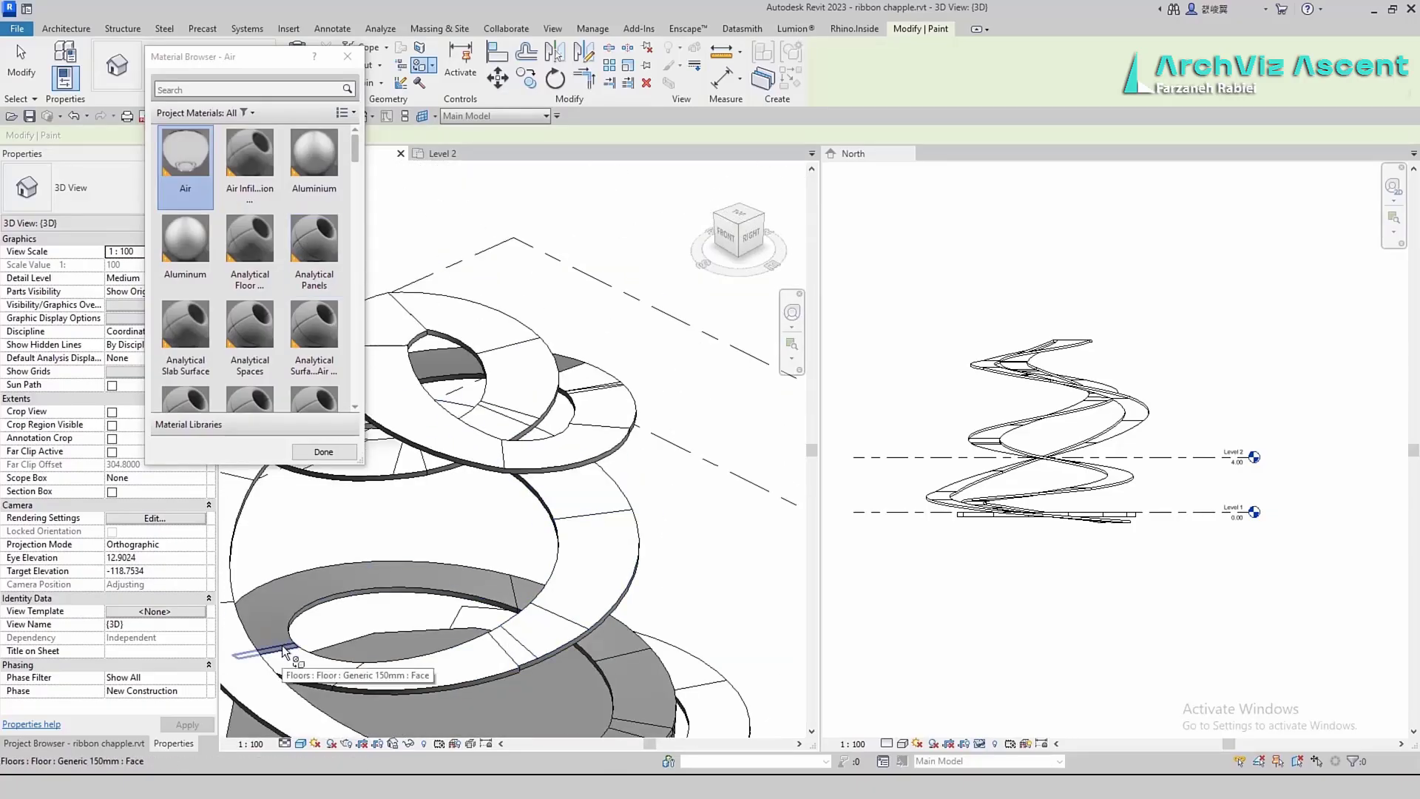
shift+middle_drag(415, 685, 593, 599)
scroll(593, 599, down, 2)
key(Escape)
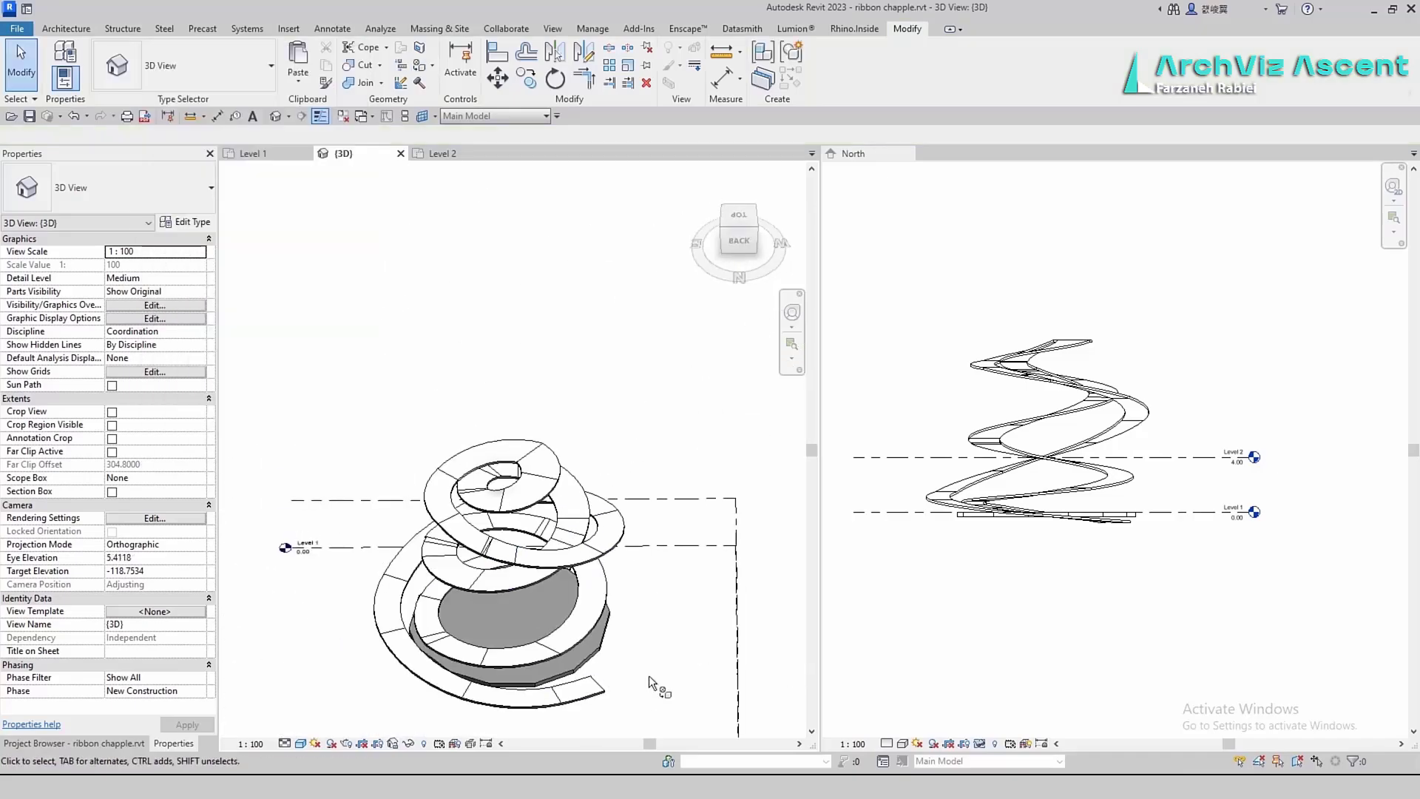
Adjust the shape points on the ramp's lower turn beside the chapel floor, with one cross edge at elevation 1.00
drag(638, 668, 366, 443)
click(885, 72)
scroll(473, 517, up, 4)
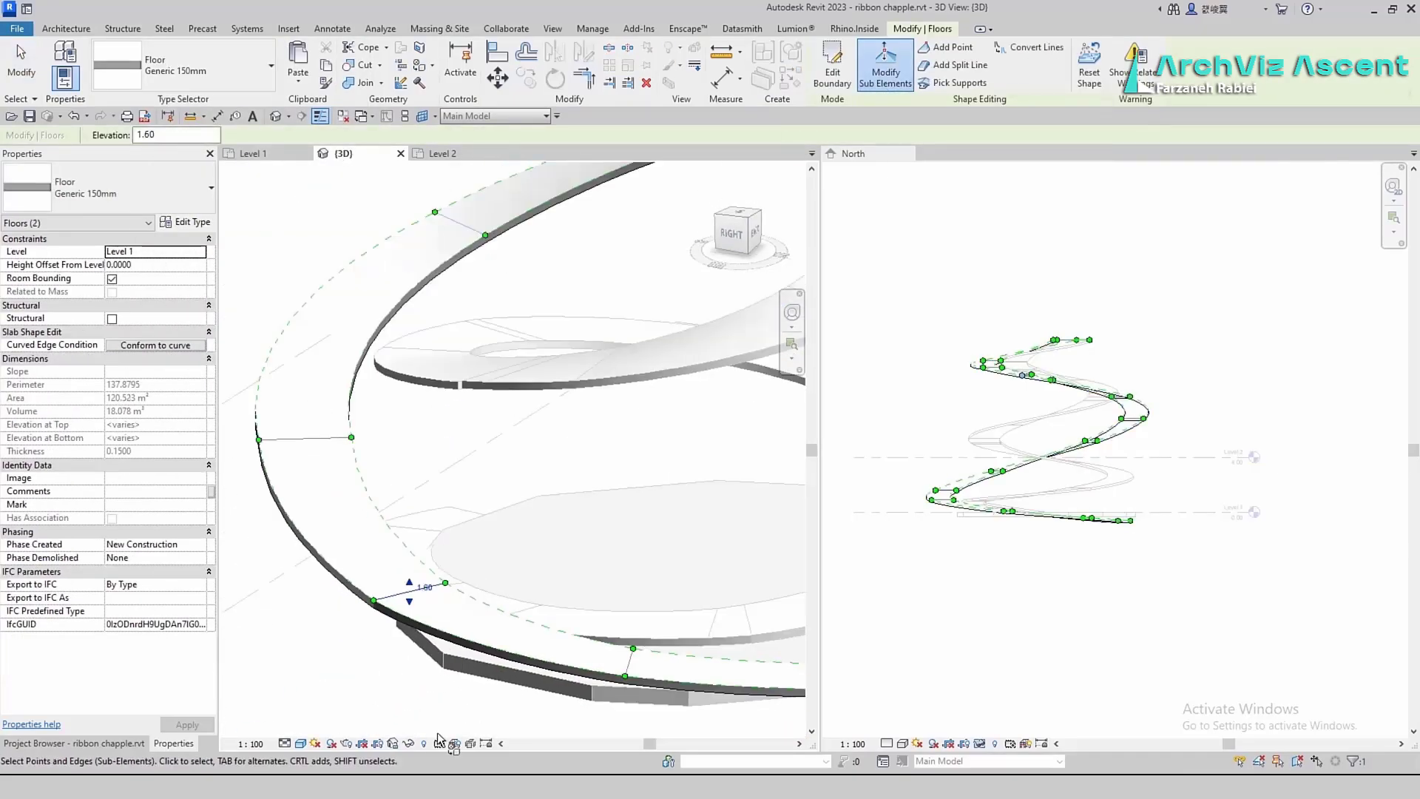
click(471, 511)
scroll(473, 518, down, 4)
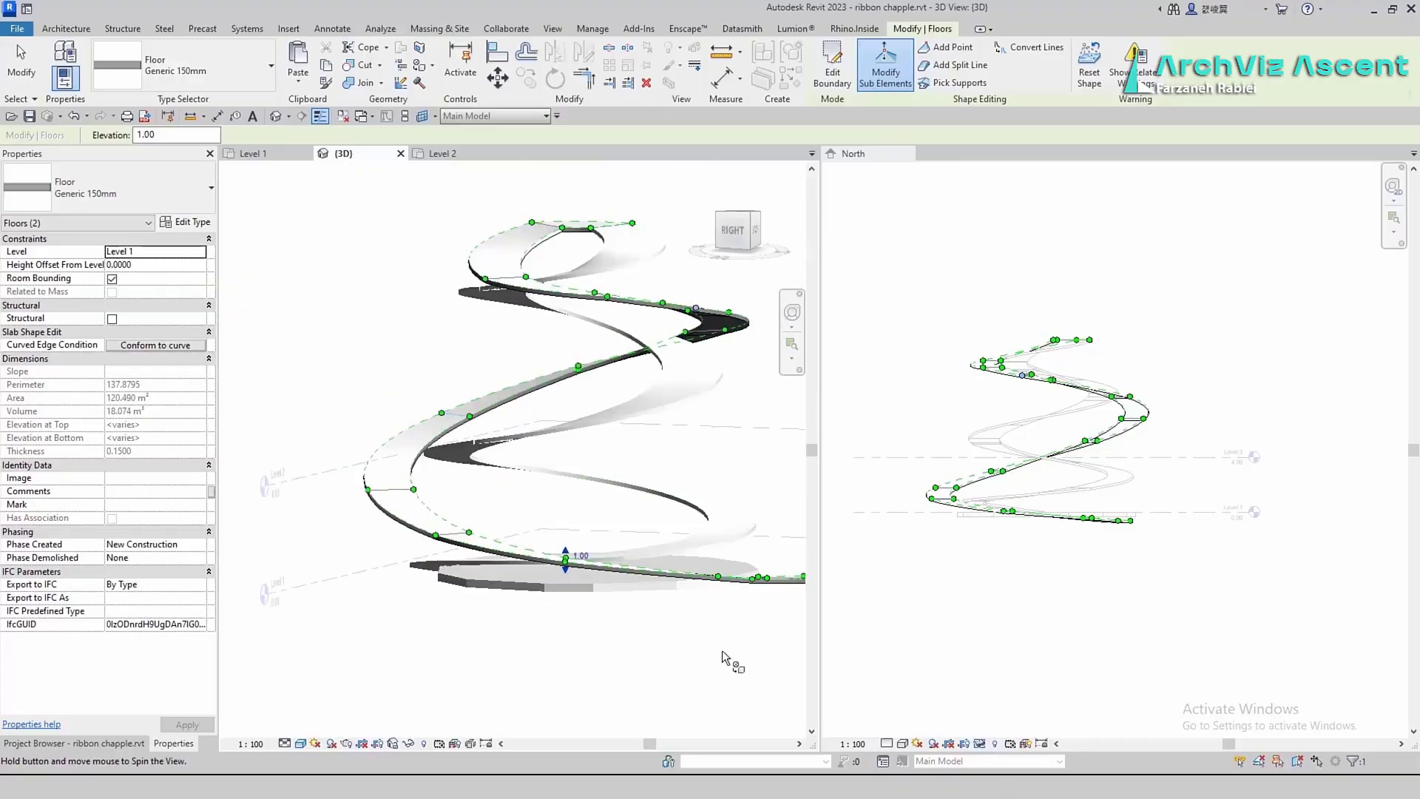
click(477, 530)
key(Escape)
mouse_move(474, 533)
shift+middle_down()
mouse_move(319, 619)
mouse_move(629, 601)
shift+middle_up()
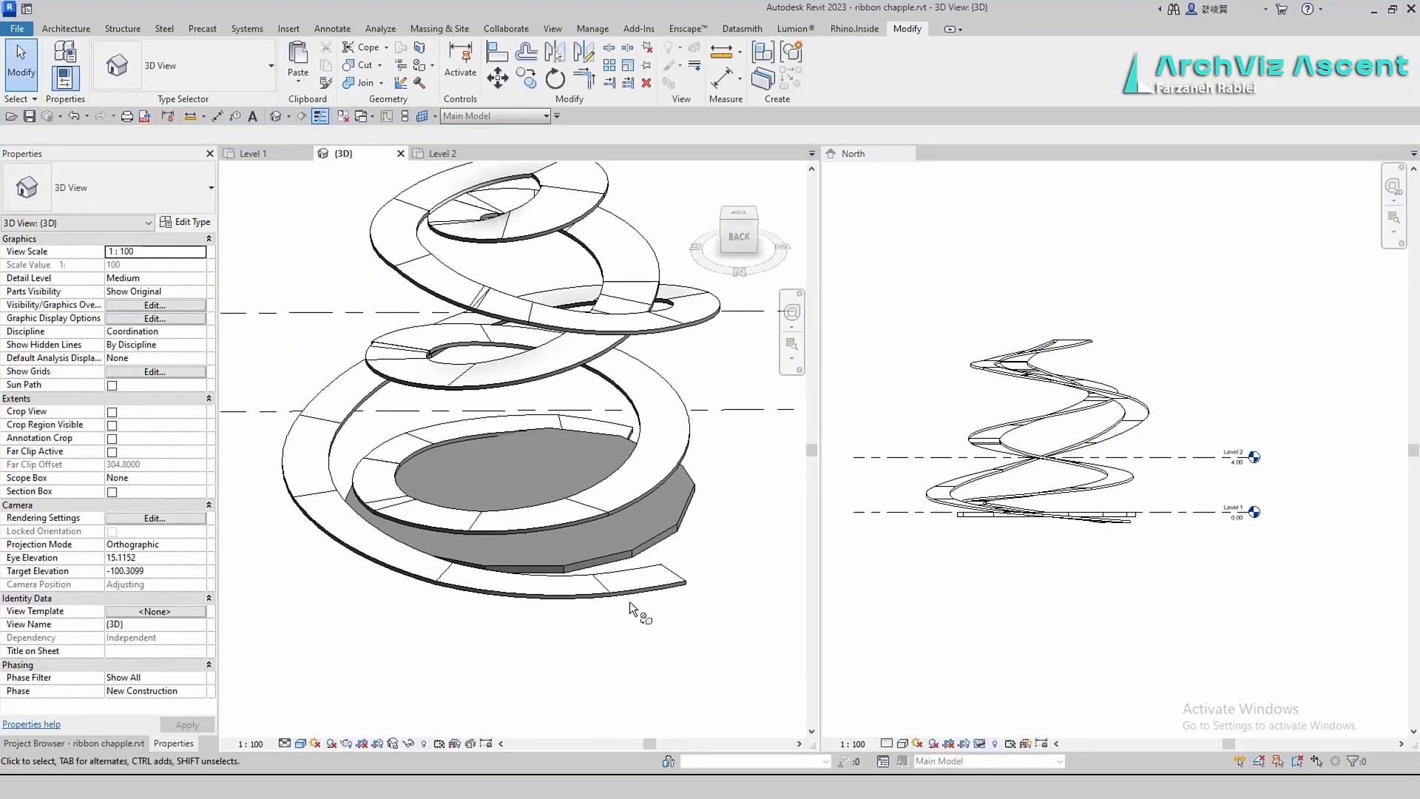
Paint the main chapel floor with the Wood Sheathing material and close the material browser
click(419, 65)
click(313, 355)
click(487, 550)
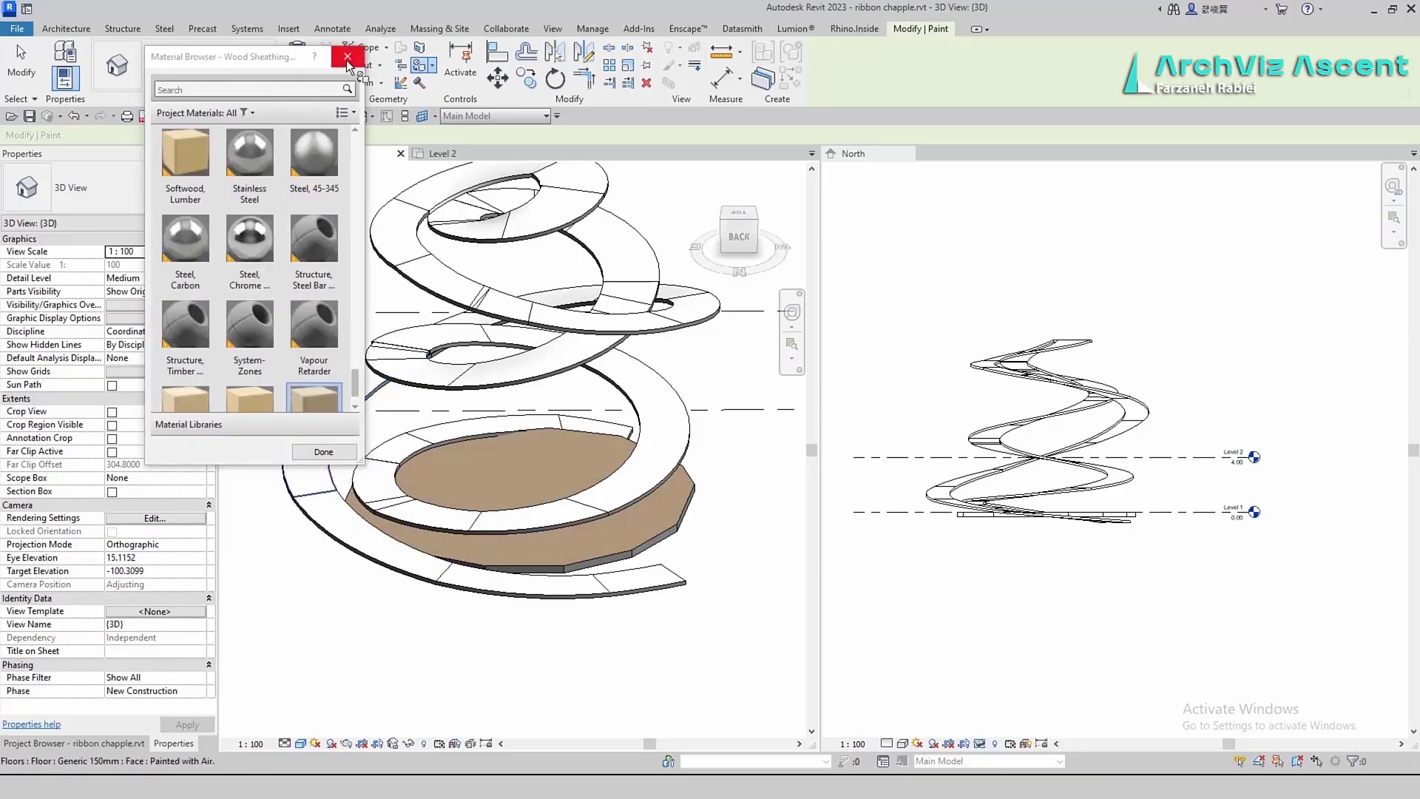
scroll(325, 259, up, 5)
key(Escape)
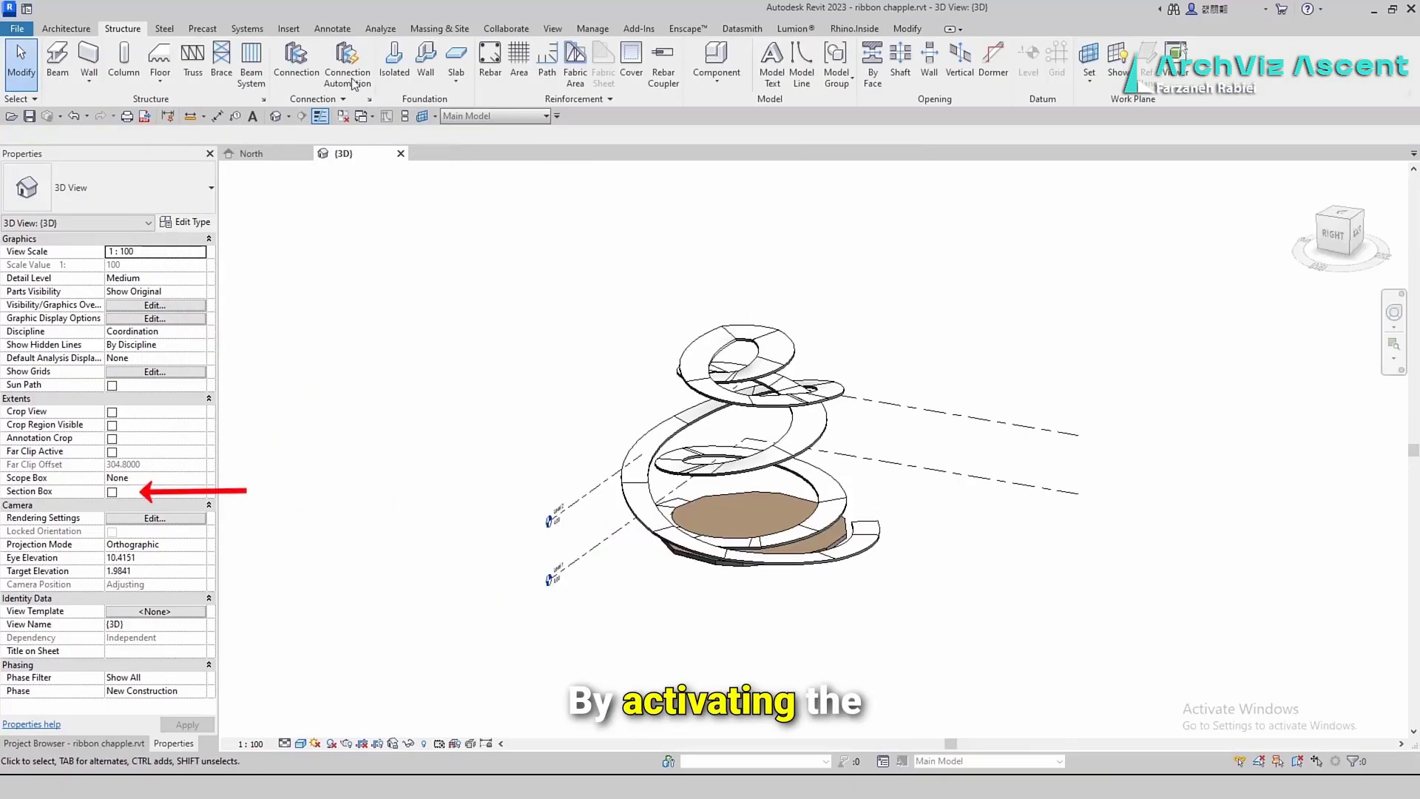
Enable the section box in the 3D view and lower its top face to just above Level 2
click(111, 492)
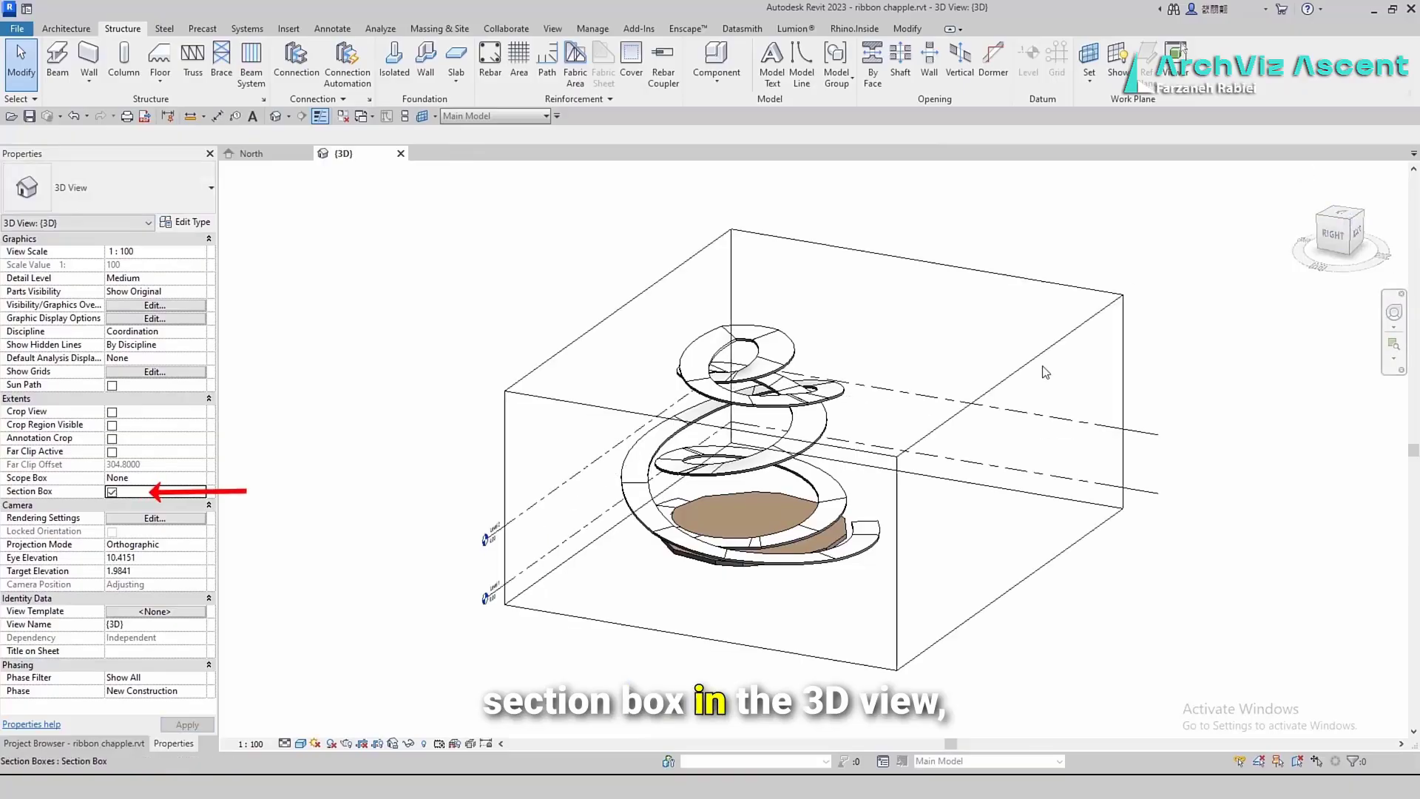
click(880, 392)
drag(814, 342, 814, 433)
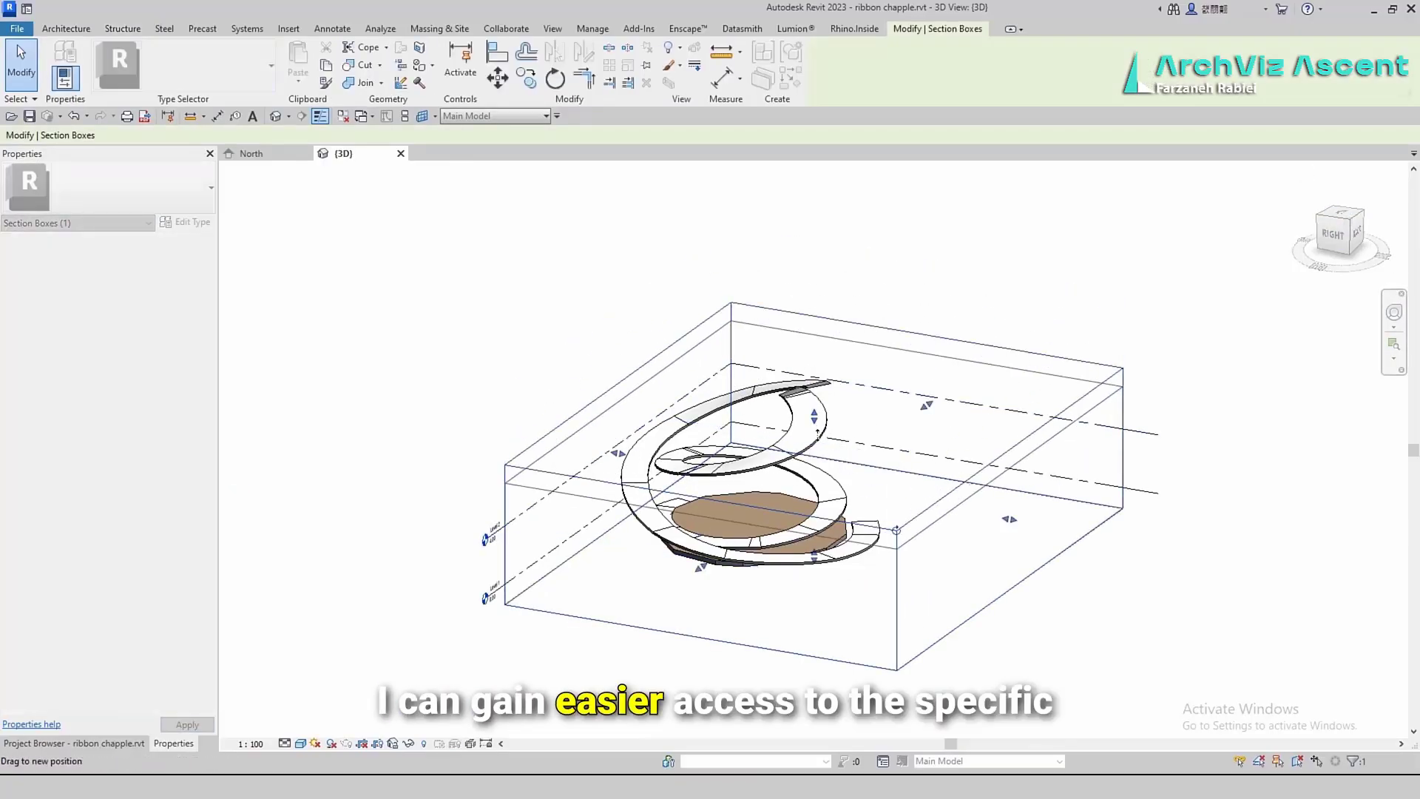
Lower the section box's top face further to just below Level 2, checking it from the side and above
click(1335, 215)
click(1346, 259)
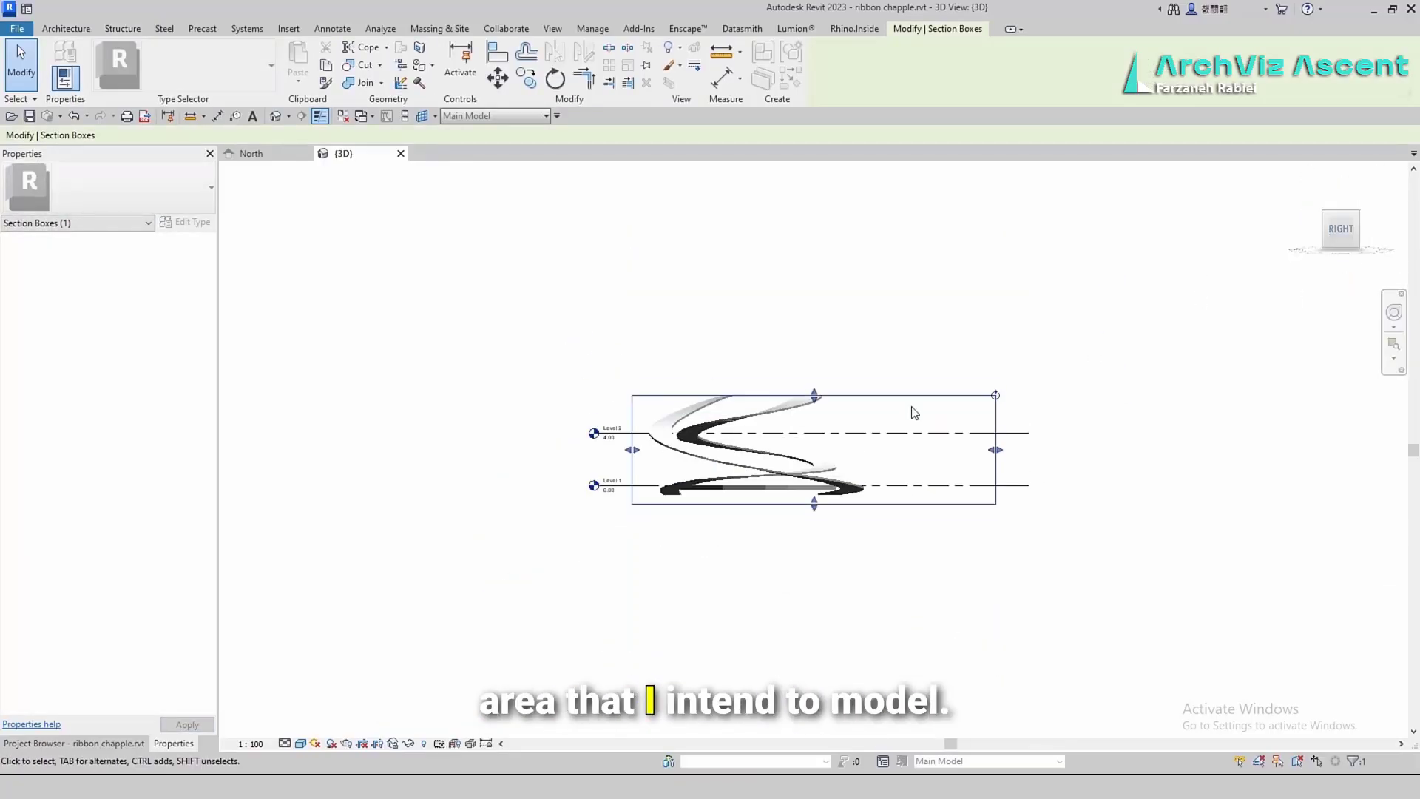
click(1342, 208)
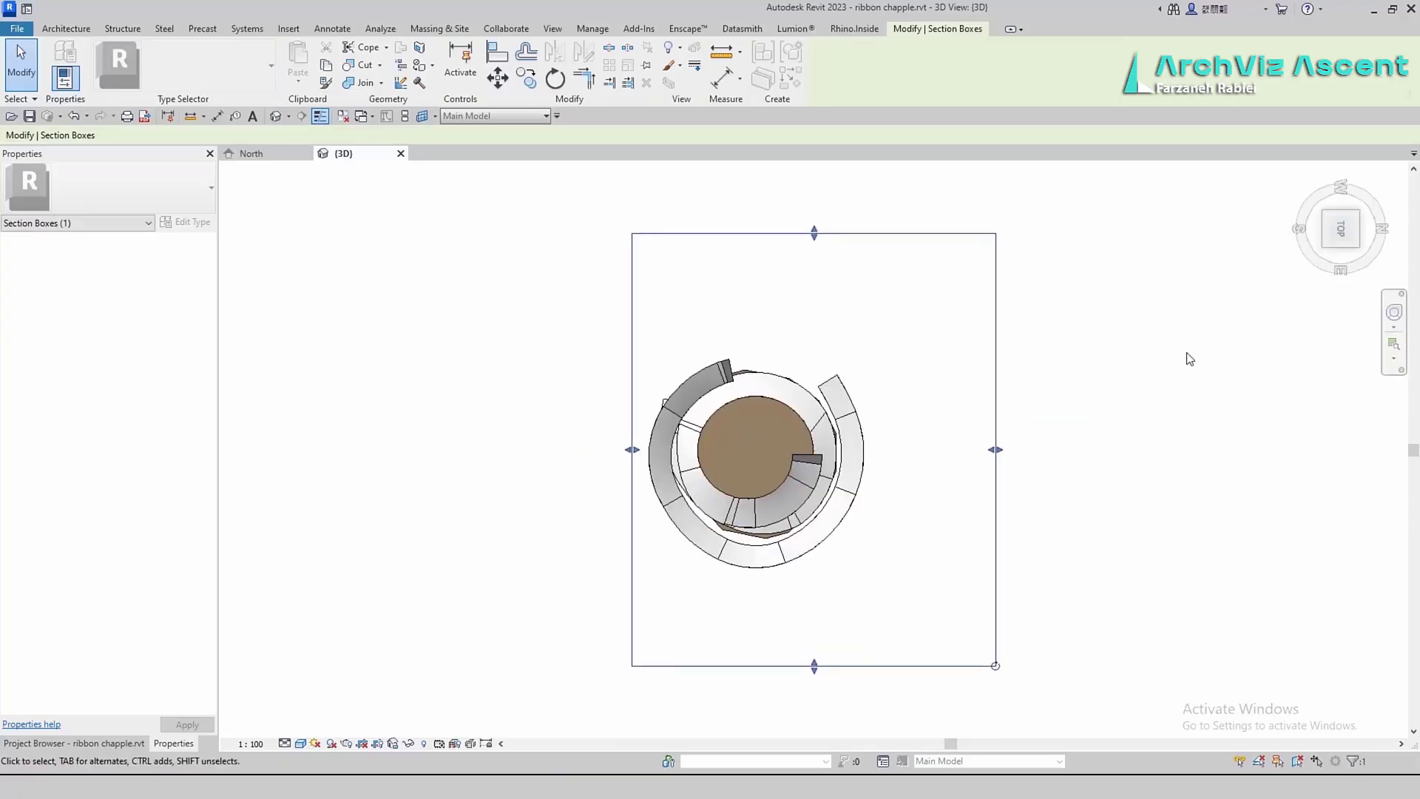
click(1342, 255)
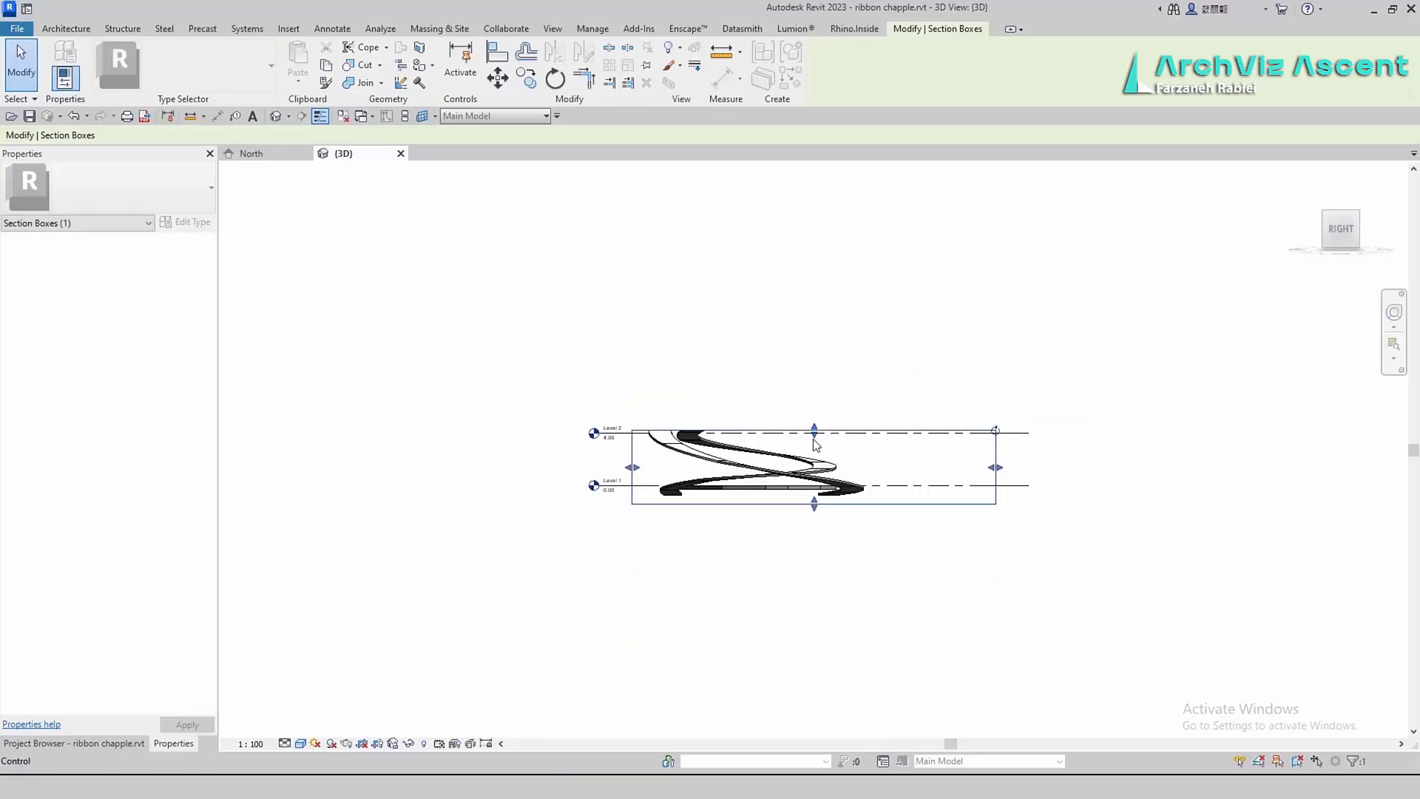
drag(814, 438, 821, 443)
click(1343, 210)
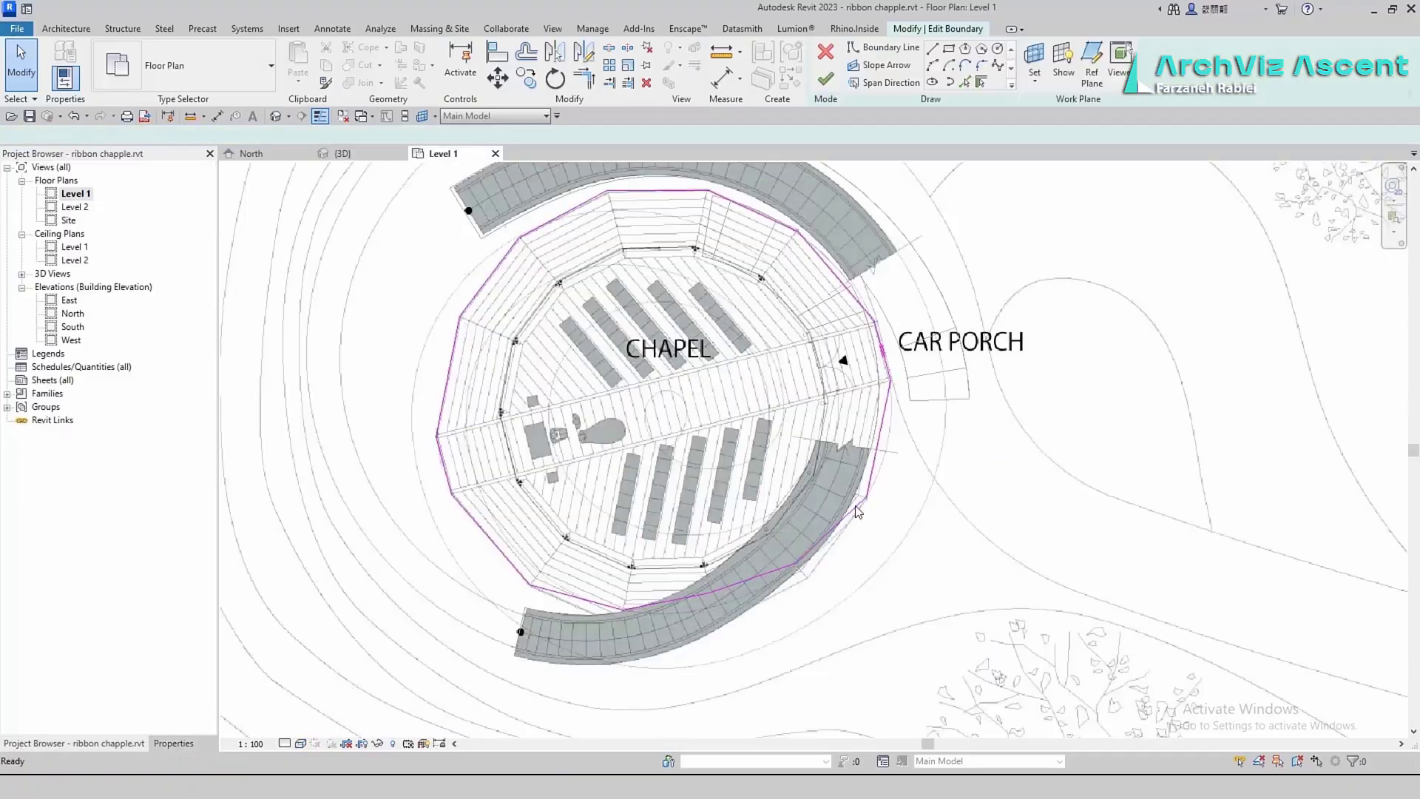
Replace the chapel floor's boundary segments crossing the lower ramp with lines around the ramp's outer side, and finish the boundary
scroll(728, 688, up, 2)
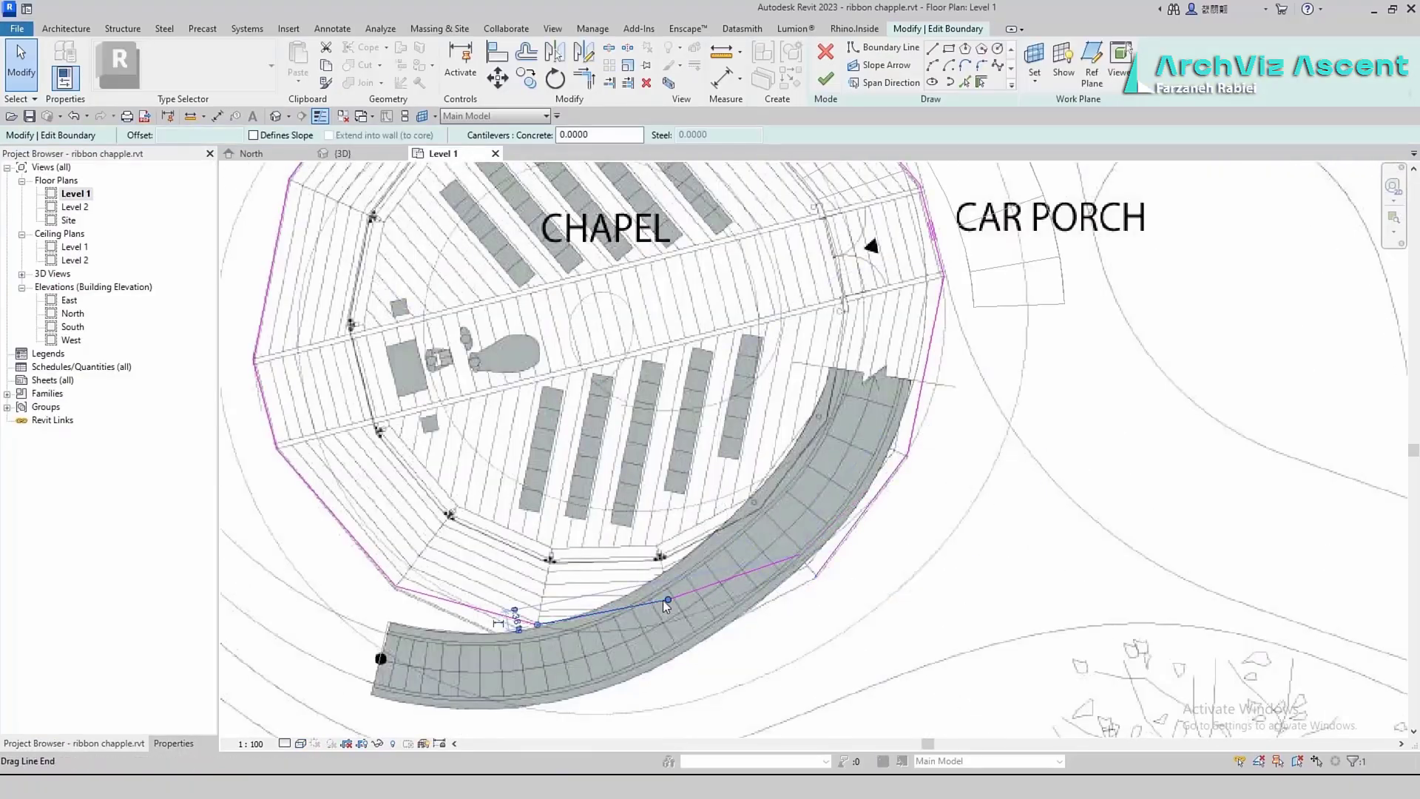
key(Escape)
key(Escape)
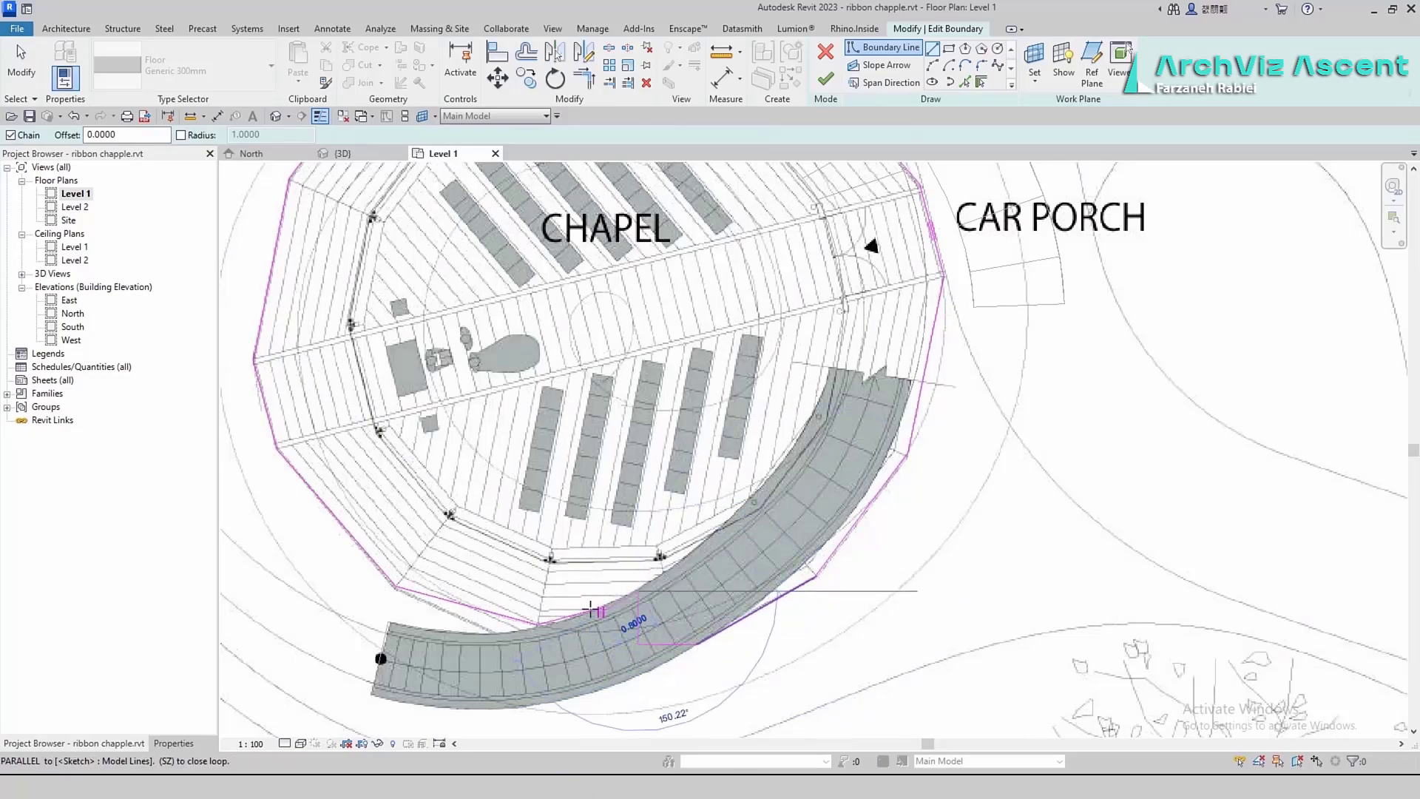
key(Escape)
scroll(598, 626, up, 2)
key(Escape)
click(825, 78)
click(342, 154)
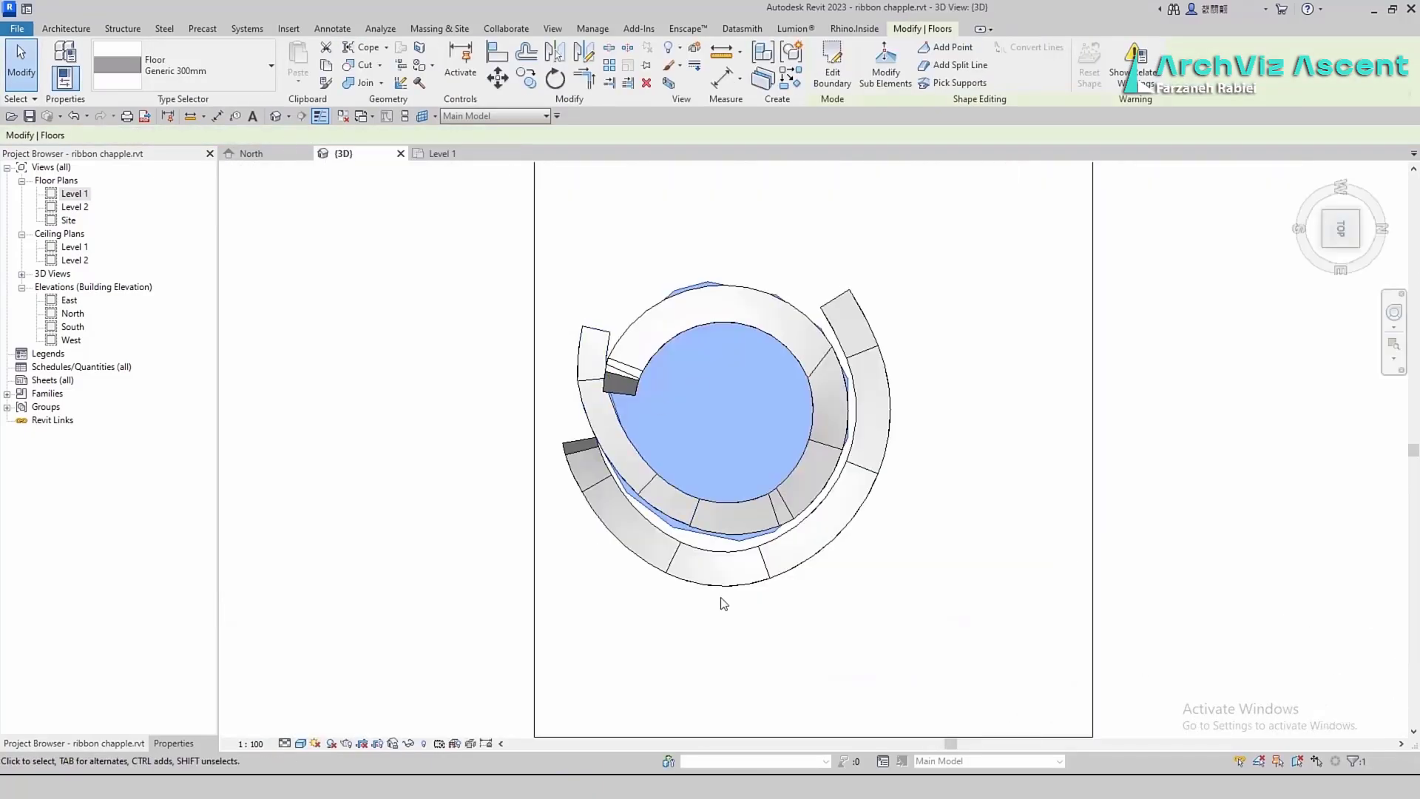
shift+middle_drag(723, 603, 442, 148)
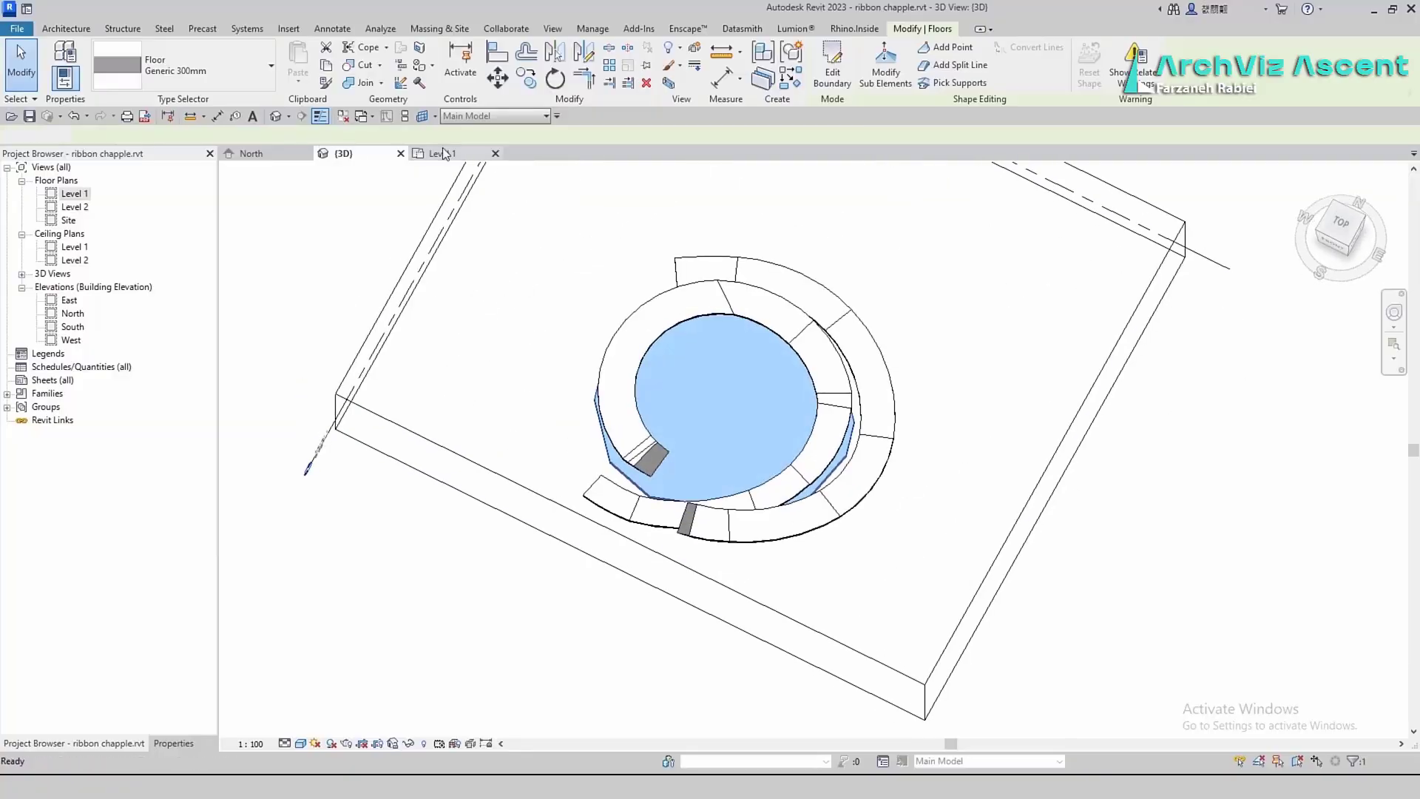
Draw Curtain Wall segments with an unconnected height of 5 m on Level 1 along the chapel's south and southwest columns
click(443, 153)
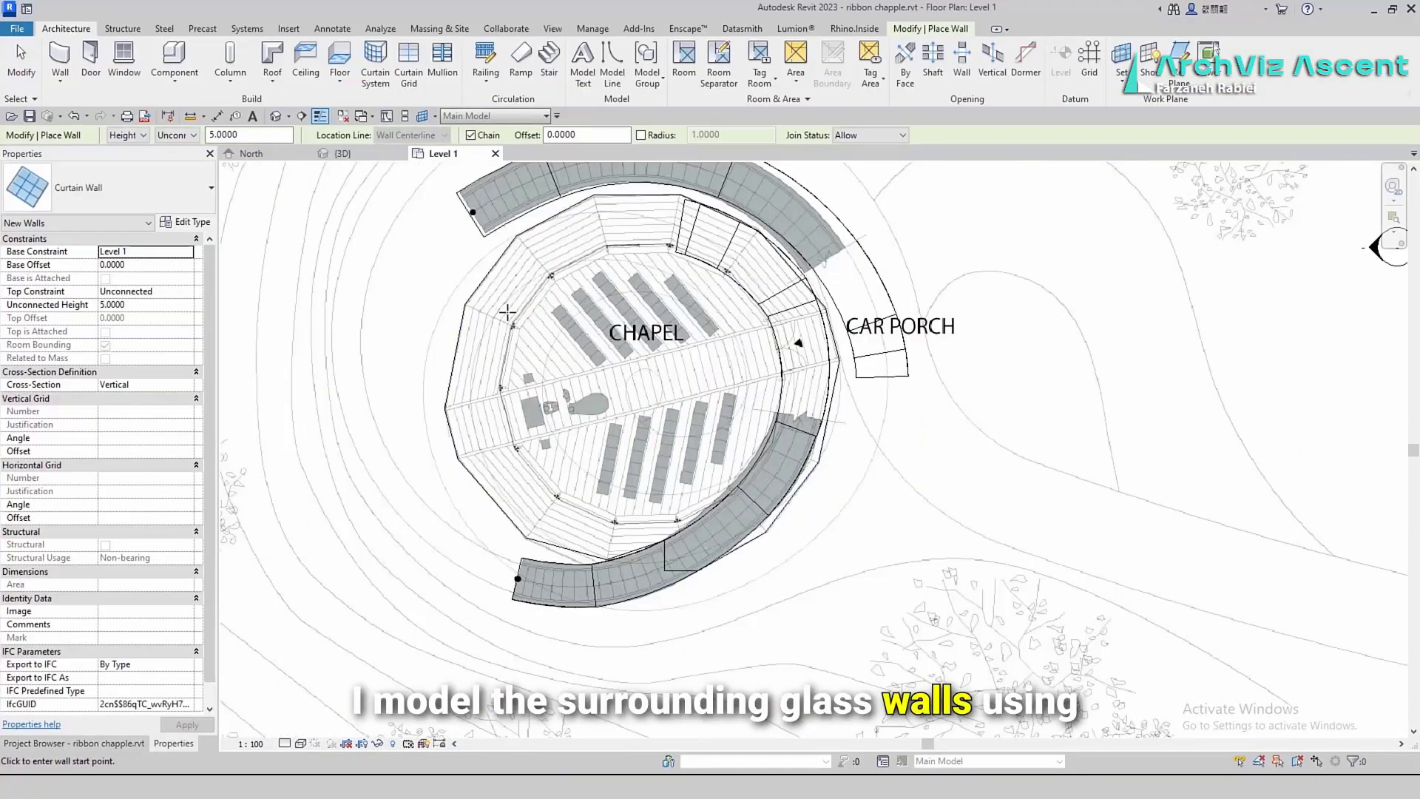
scroll(676, 523, up, 4)
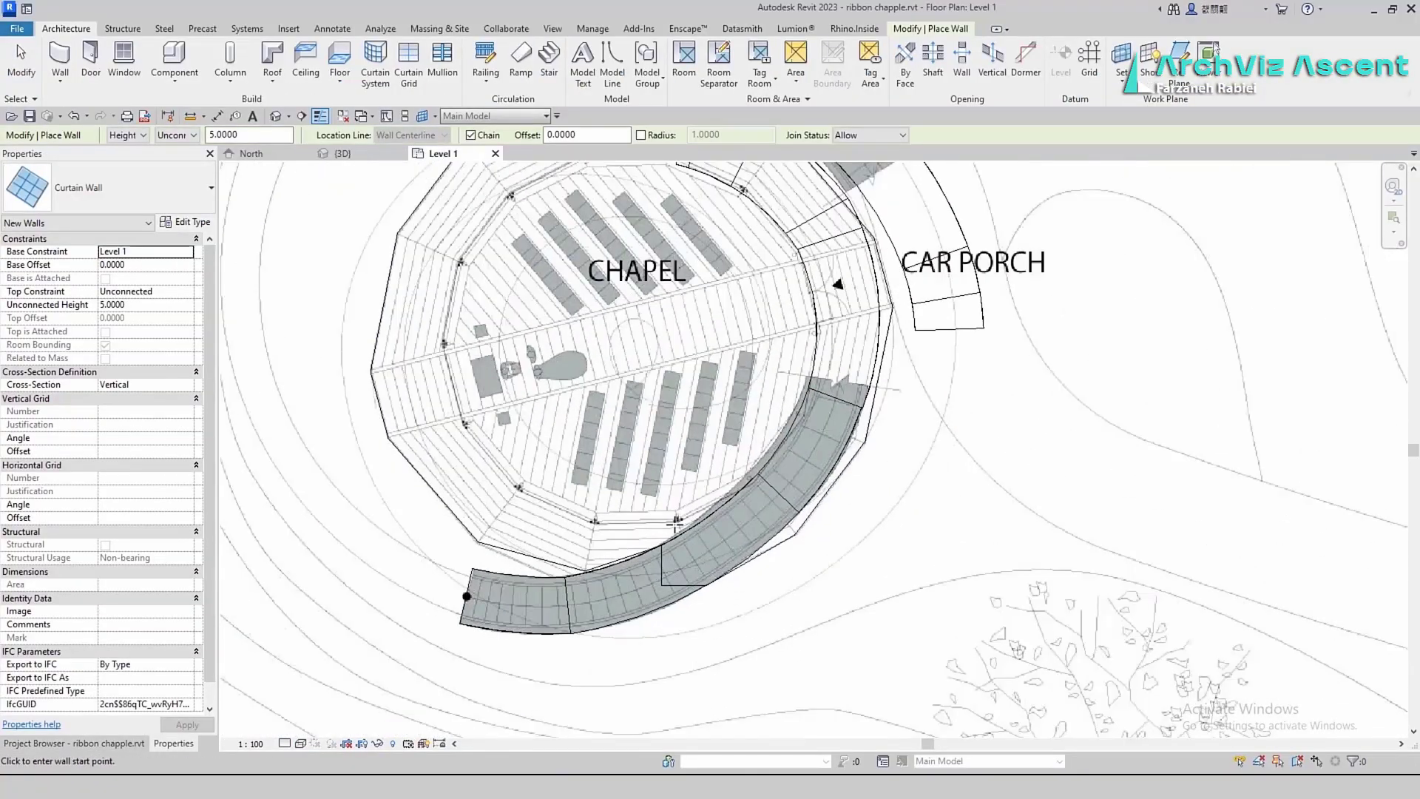
scroll(676, 524, up, 2)
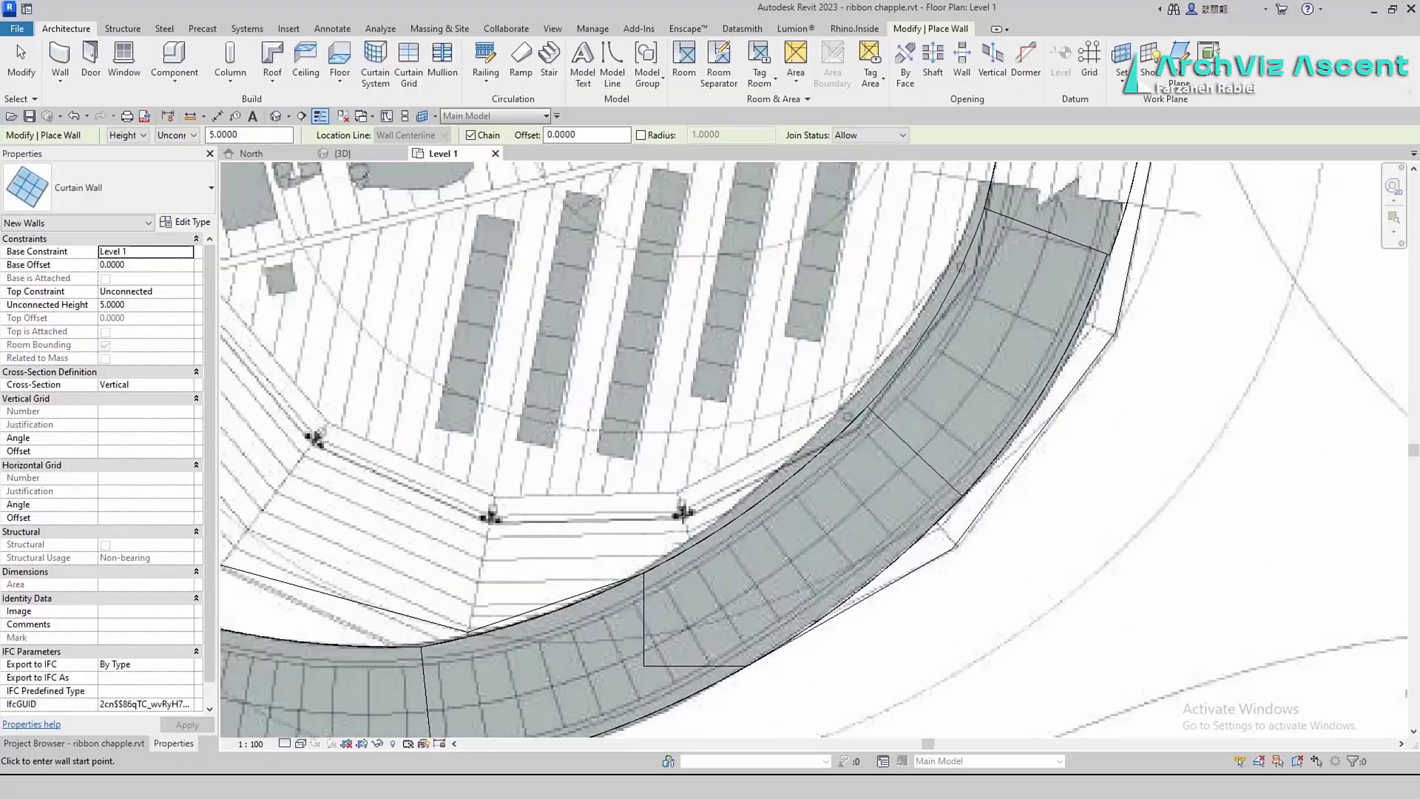
click(682, 515)
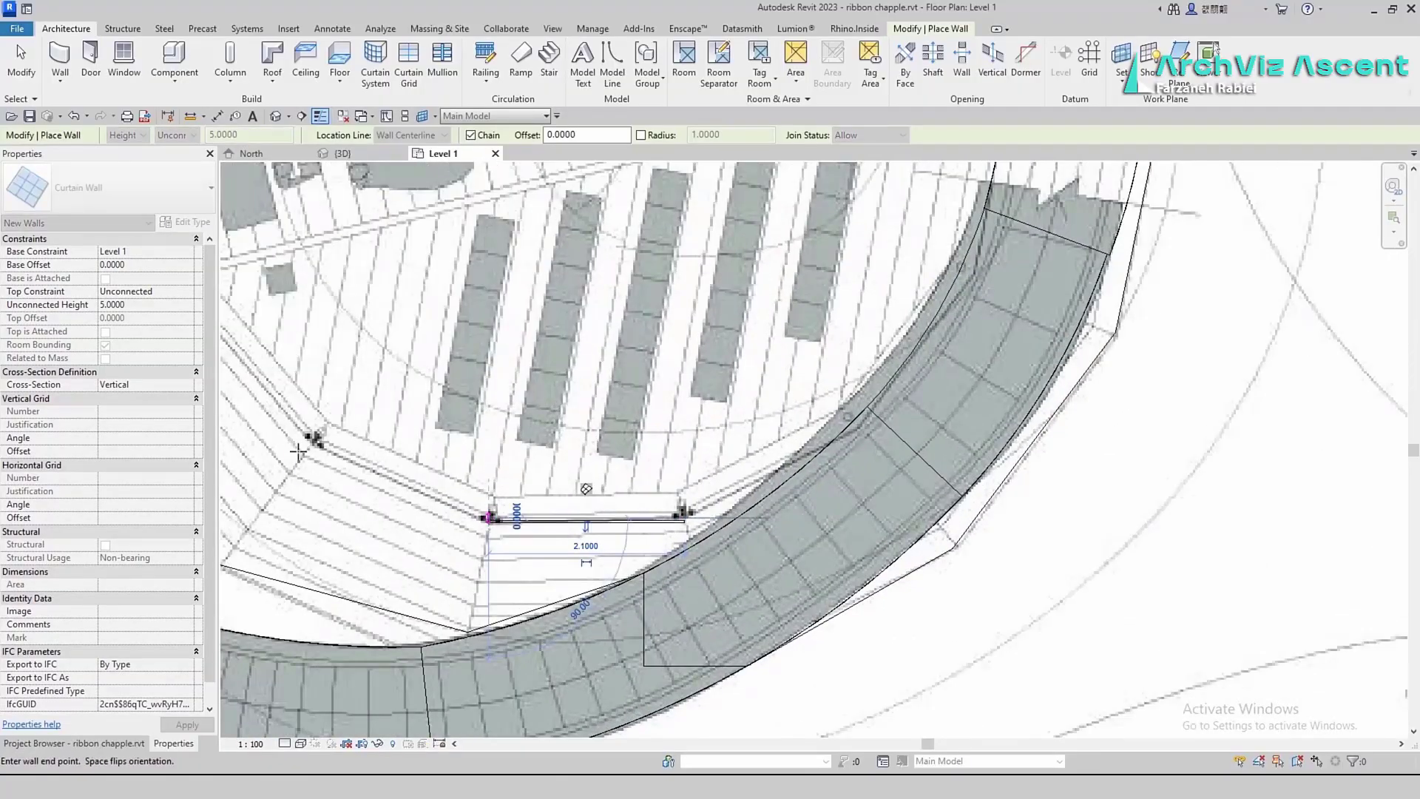
click(314, 438)
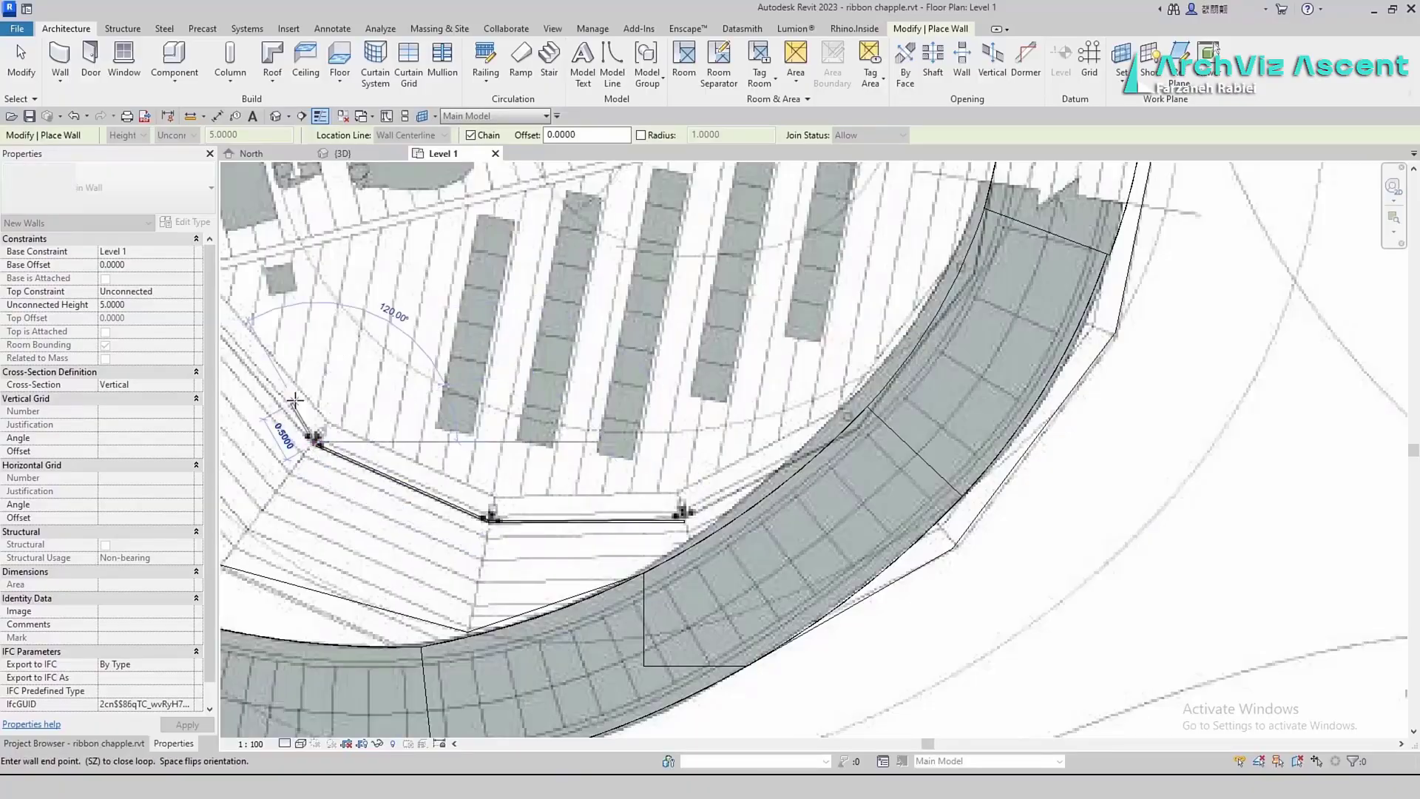
middle_drag(314, 438, 549, 569)
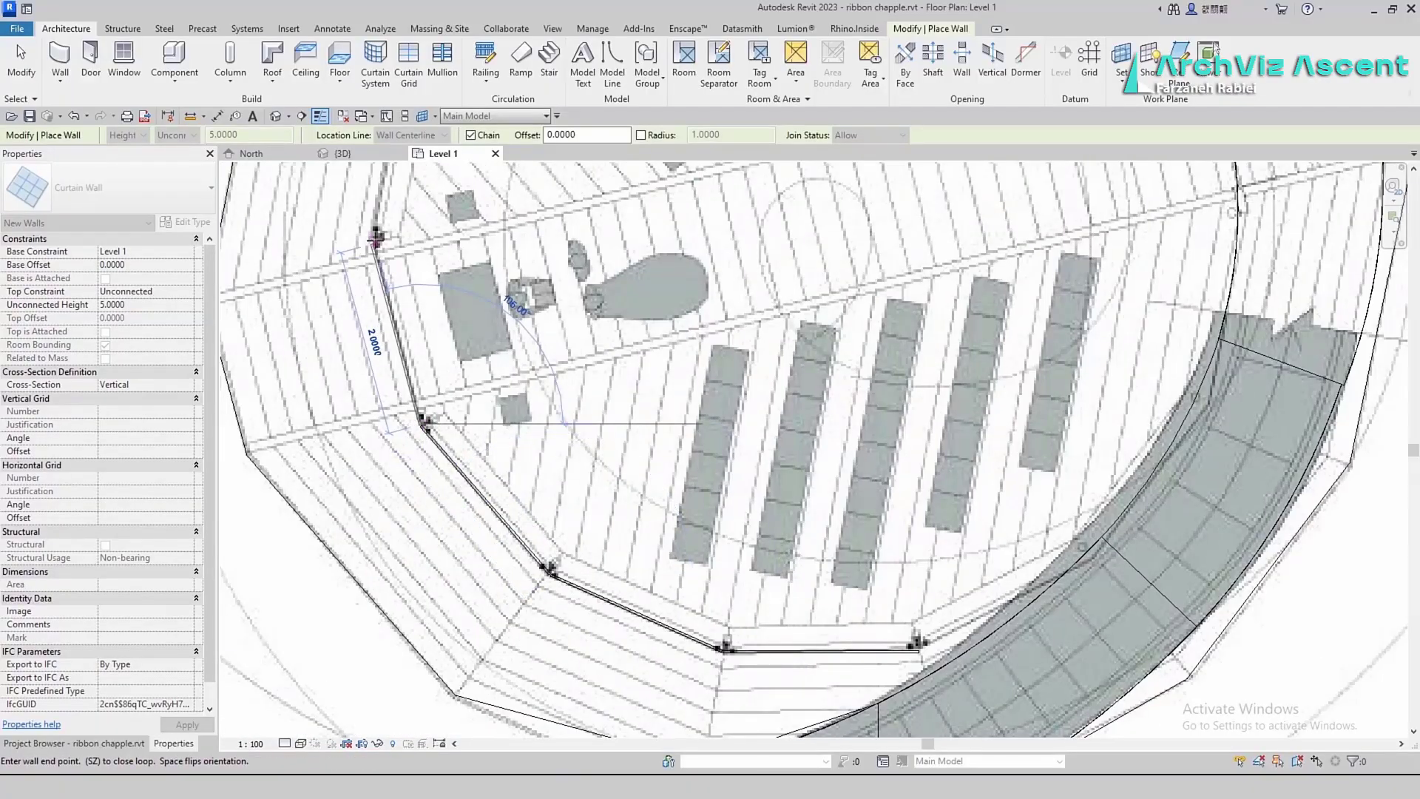
Continue the curtain wall along the column points on the chapel's west and northwest sides, past the altar
click(376, 240)
middle_drag(375, 240, 348, 607)
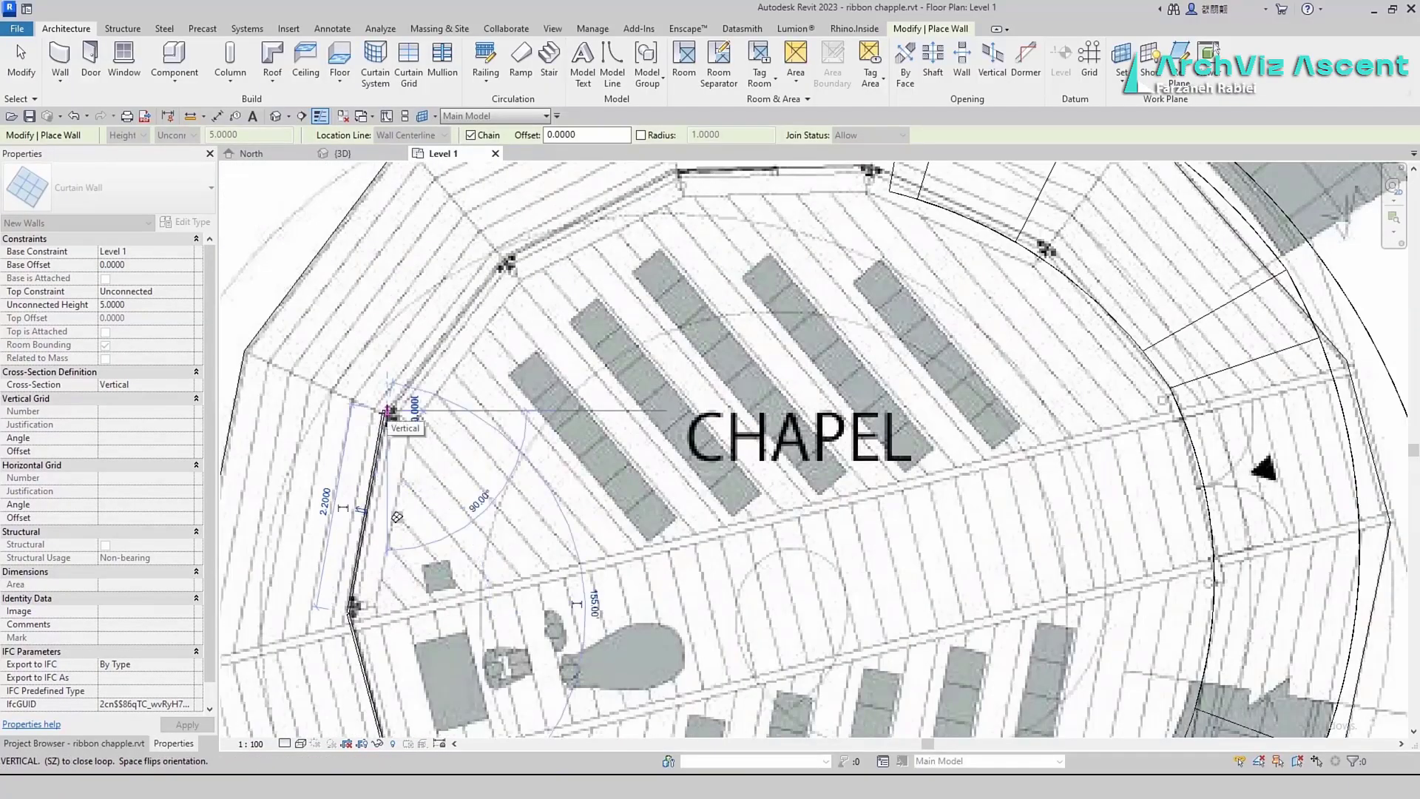
click(506, 262)
middle_drag(507, 263, 370, 436)
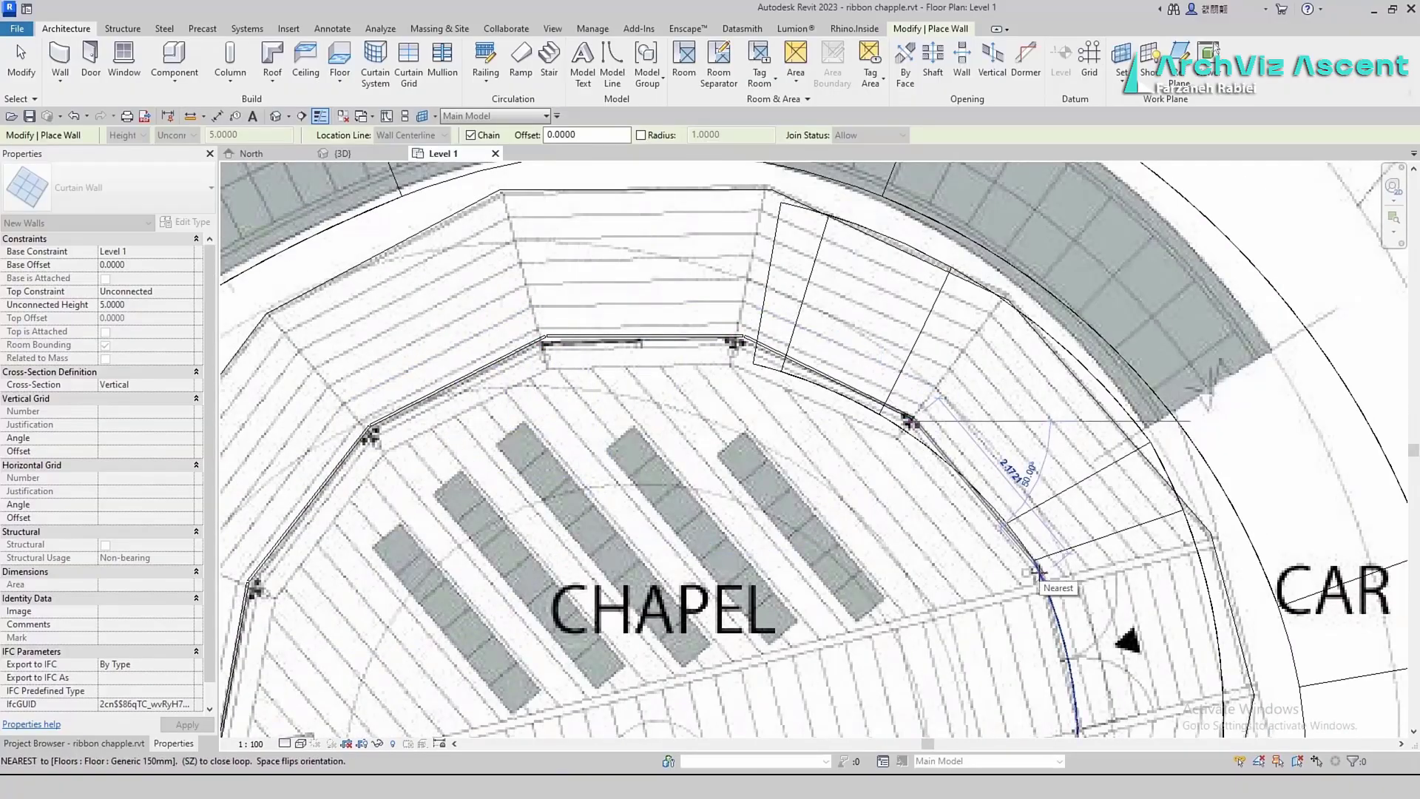
Continue the curtain wall past the entrance and along the southeast ramp edge, close it at its starting point and show the 3D view
click(1039, 572)
middle_drag(1081, 717, 944, 434)
click(949, 463)
middle_drag(919, 634, 961, 437)
click(953, 470)
click(836, 616)
click(666, 709)
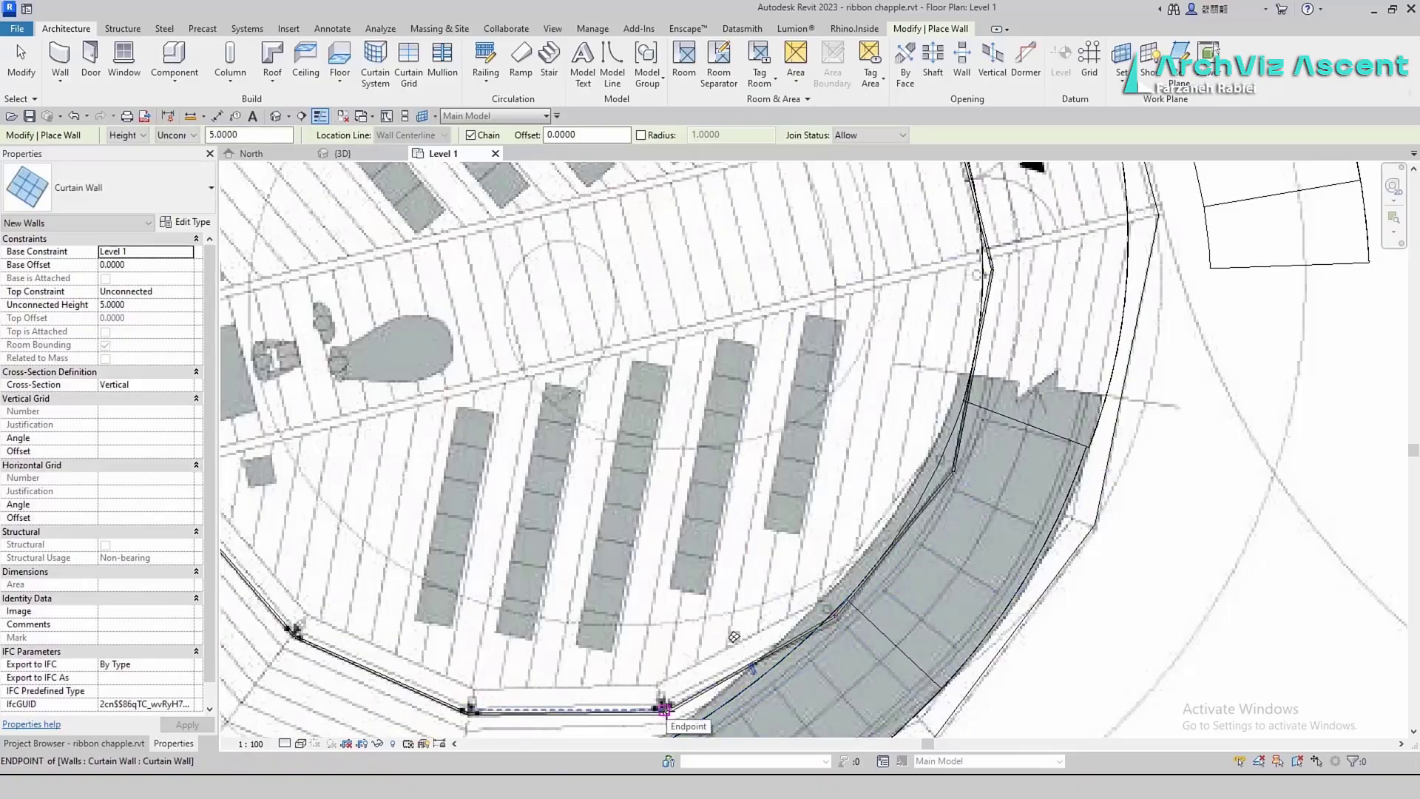
key(ctrl+Tab)
key(Escape)
key(Escape)
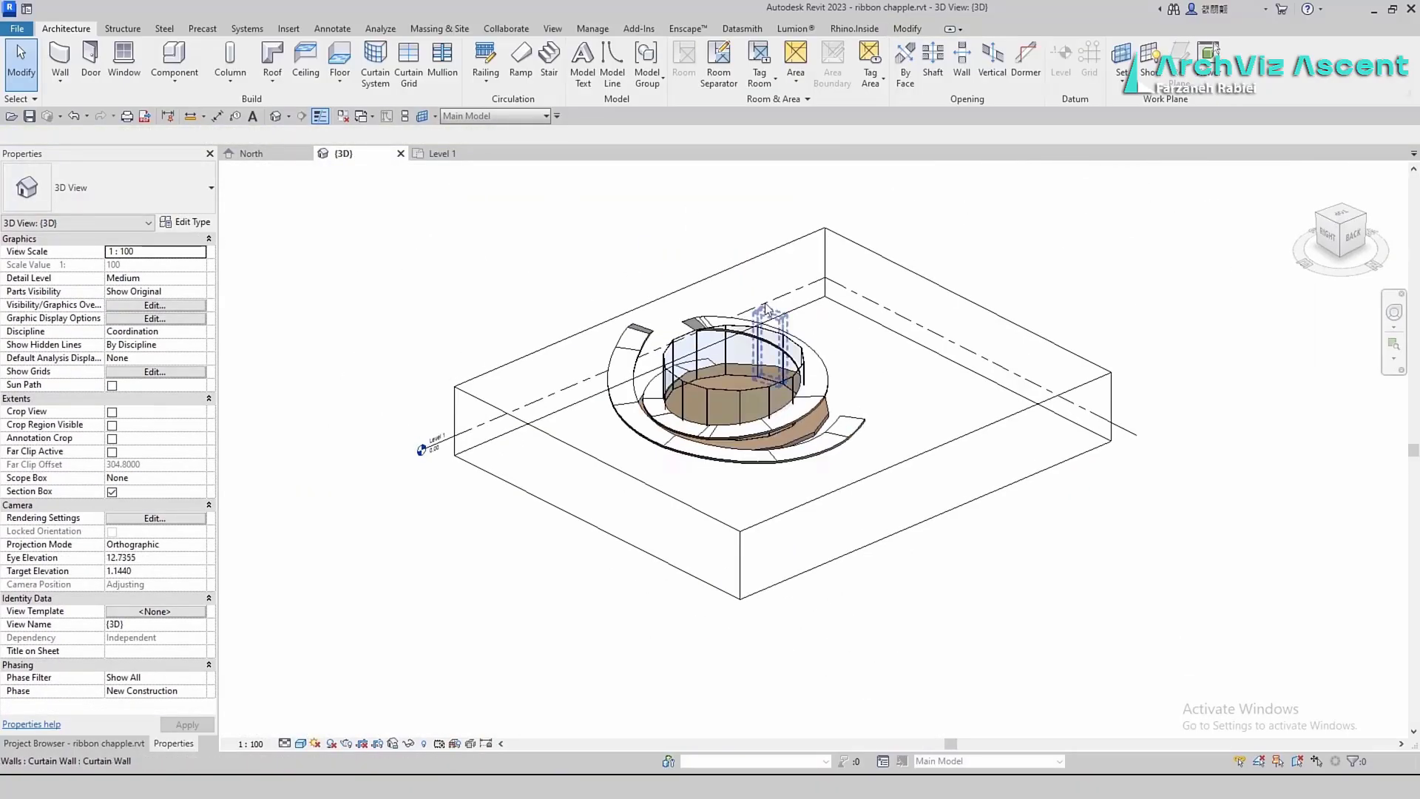
Select the whole chain of curtain walls around the chapel and set their unconnected height to 15 m
click(679, 290)
drag(787, 381, 779, 227)
shift+middle_drag(851, 591, 654, 551)
key(Tab)
click(732, 392)
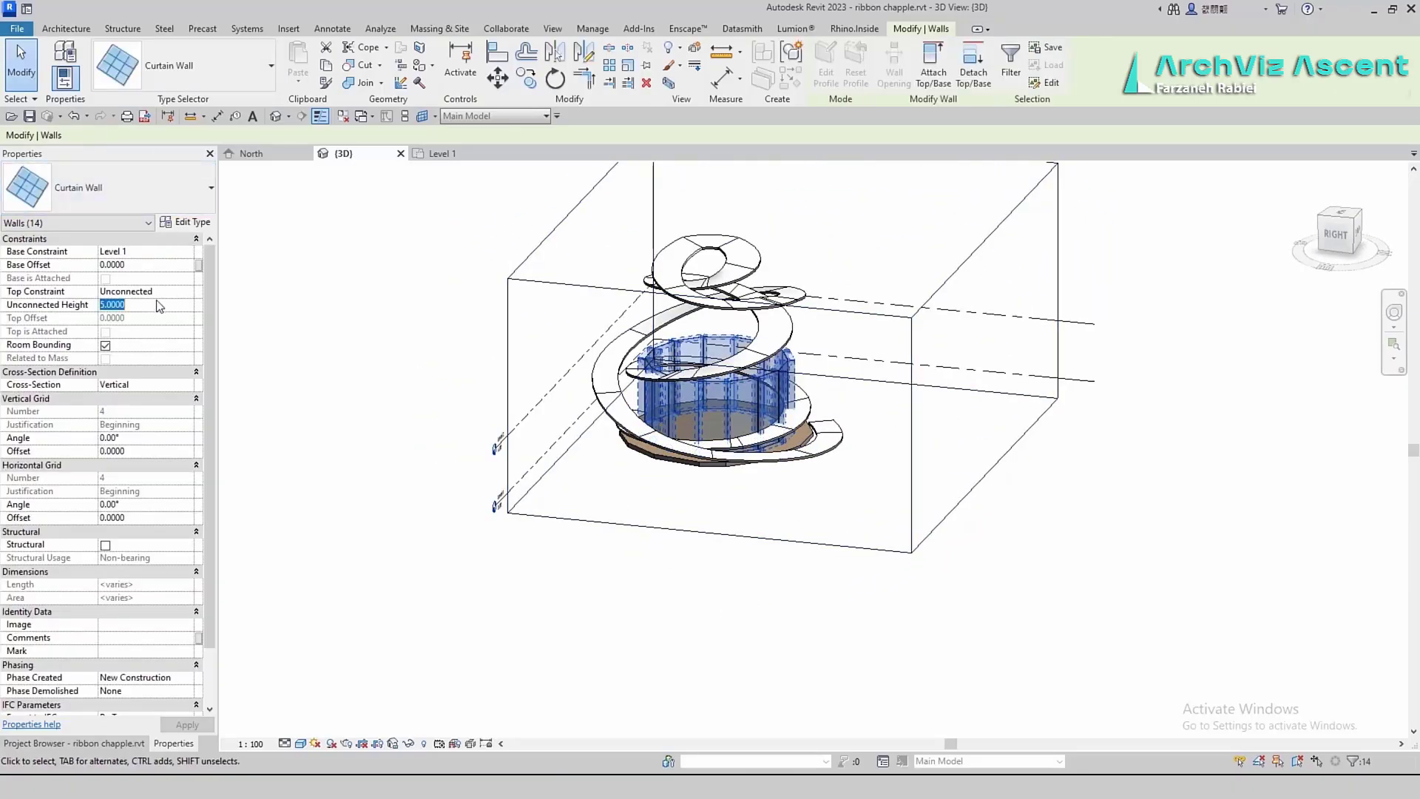
key(Return)
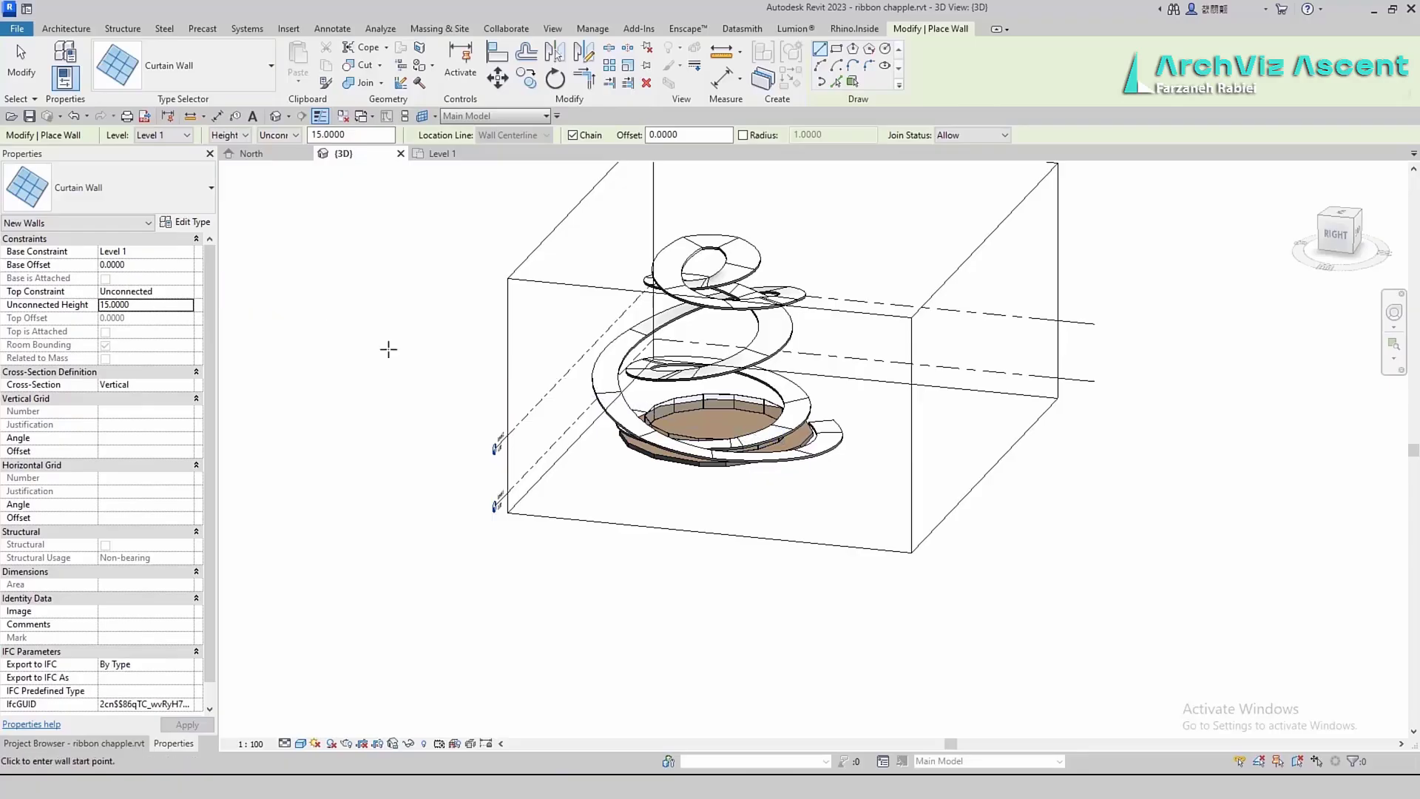
key(Escape)
key(Escape)
key(Tab)
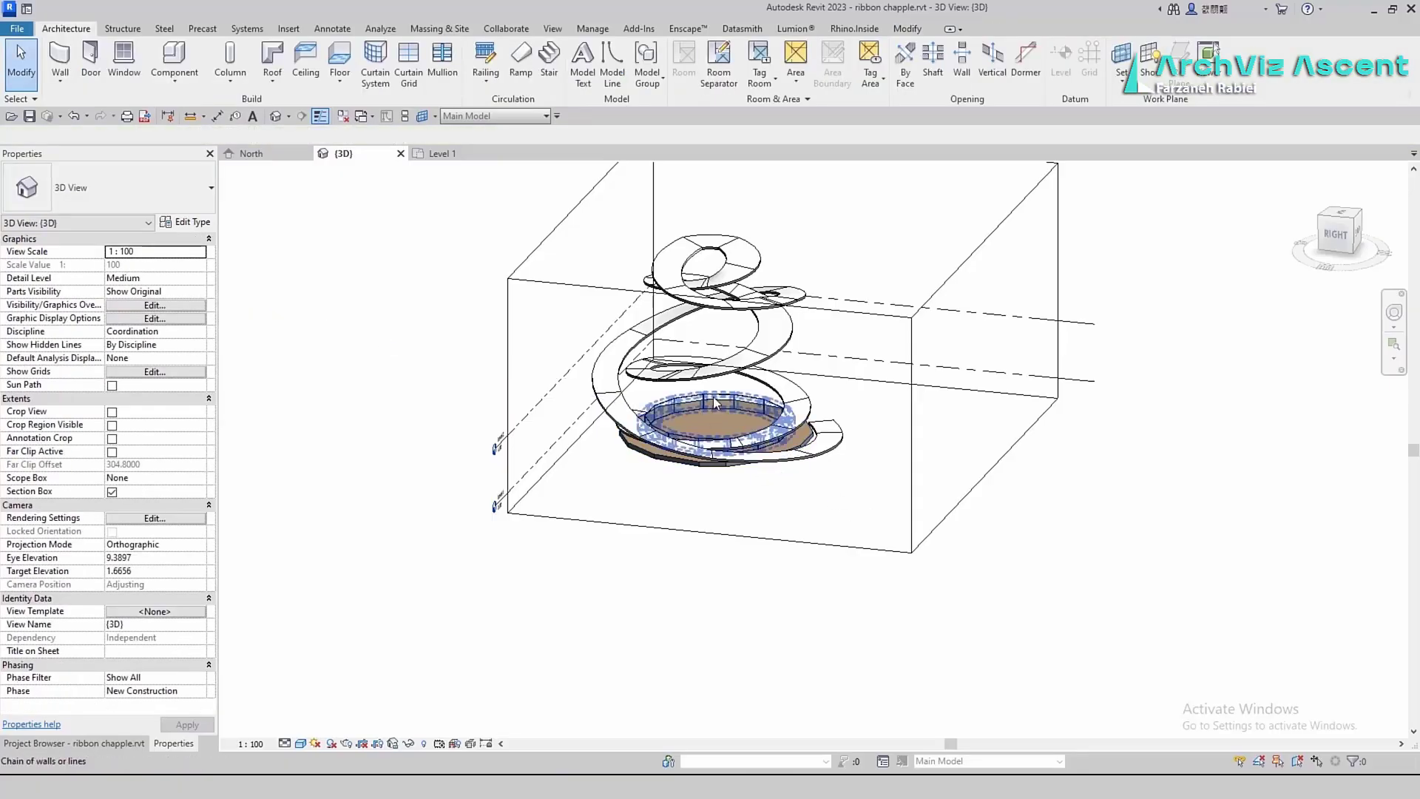
click(716, 403)
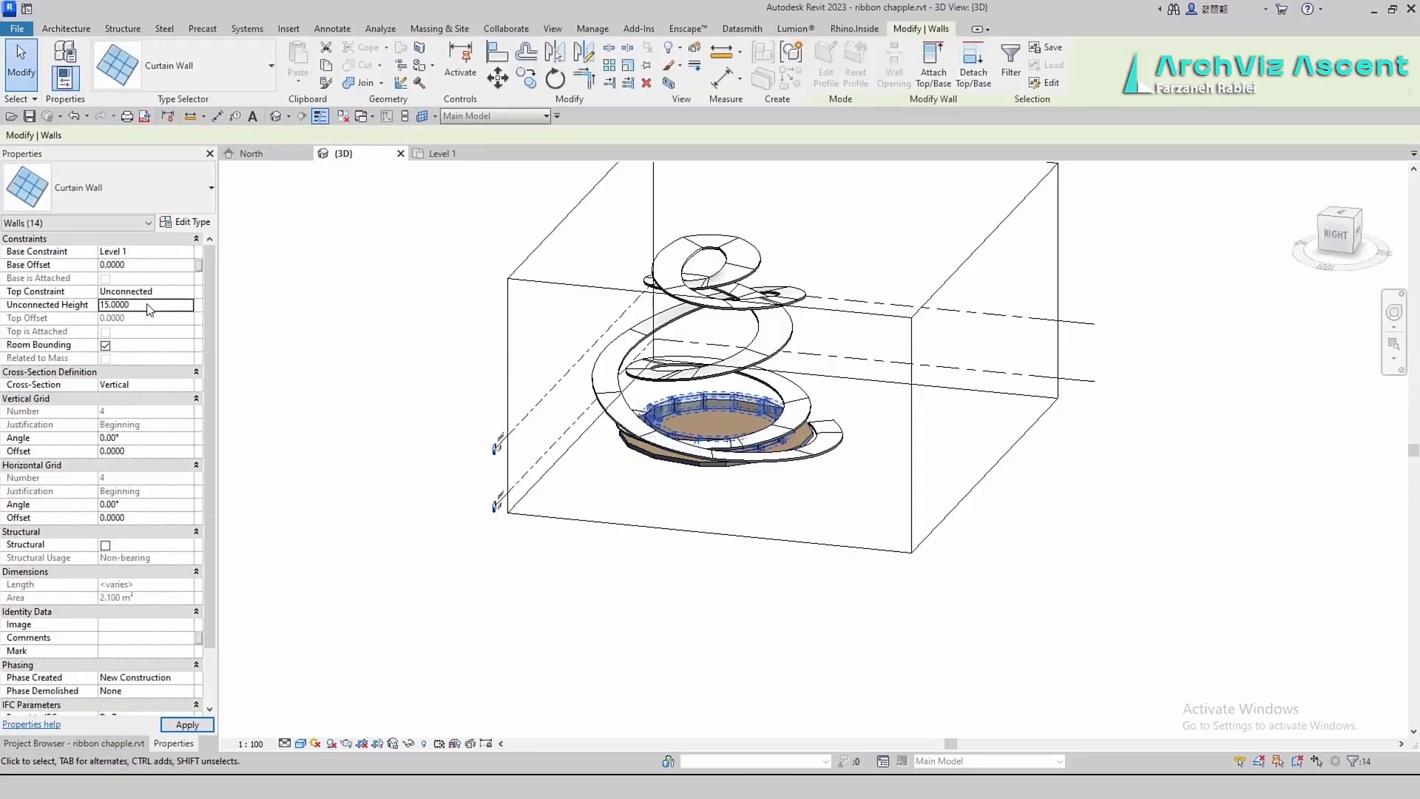
key(Return)
click(708, 597)
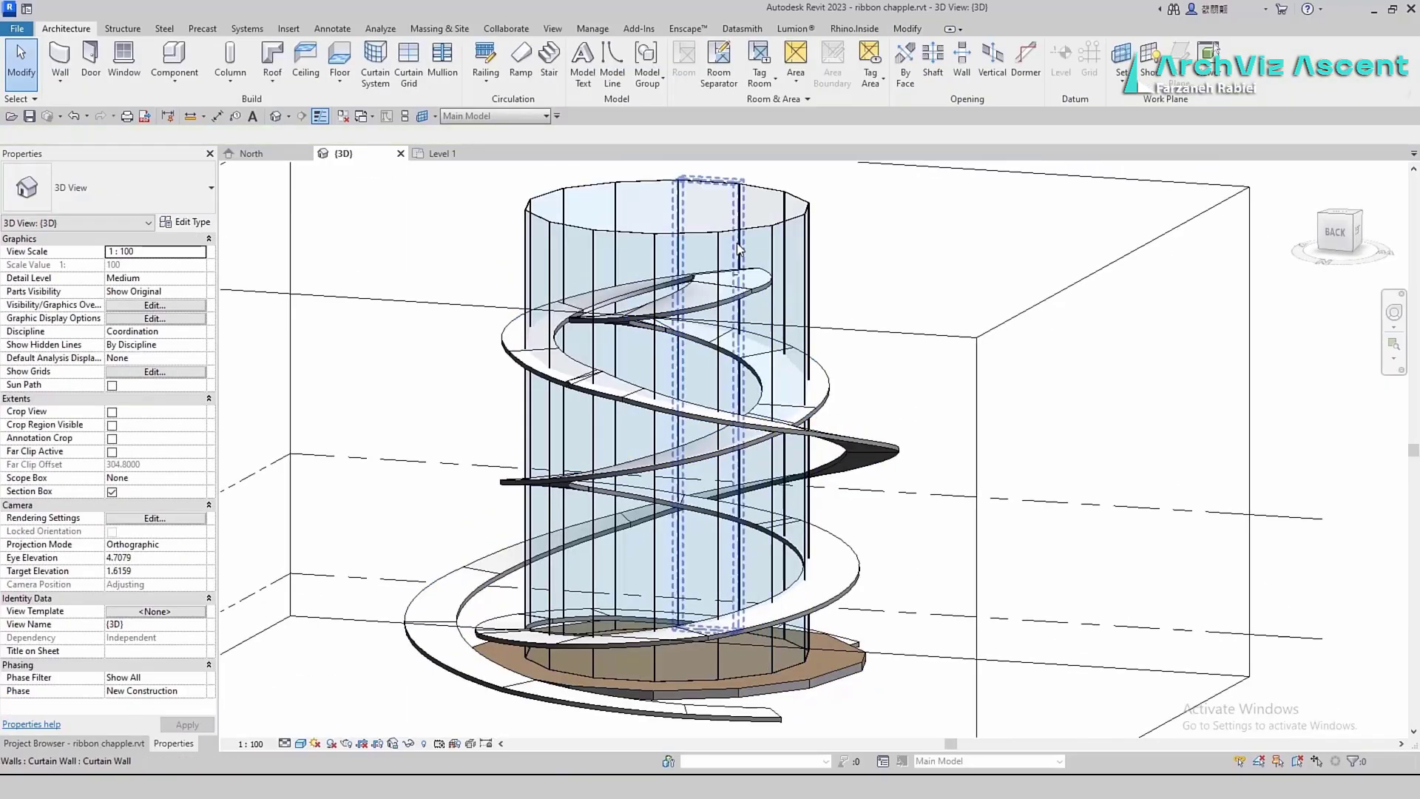
Attach the tops of twelve curtain walls around the chapel to the ramp above them, unjoining the elements that cannot stay joined
click(752, 234)
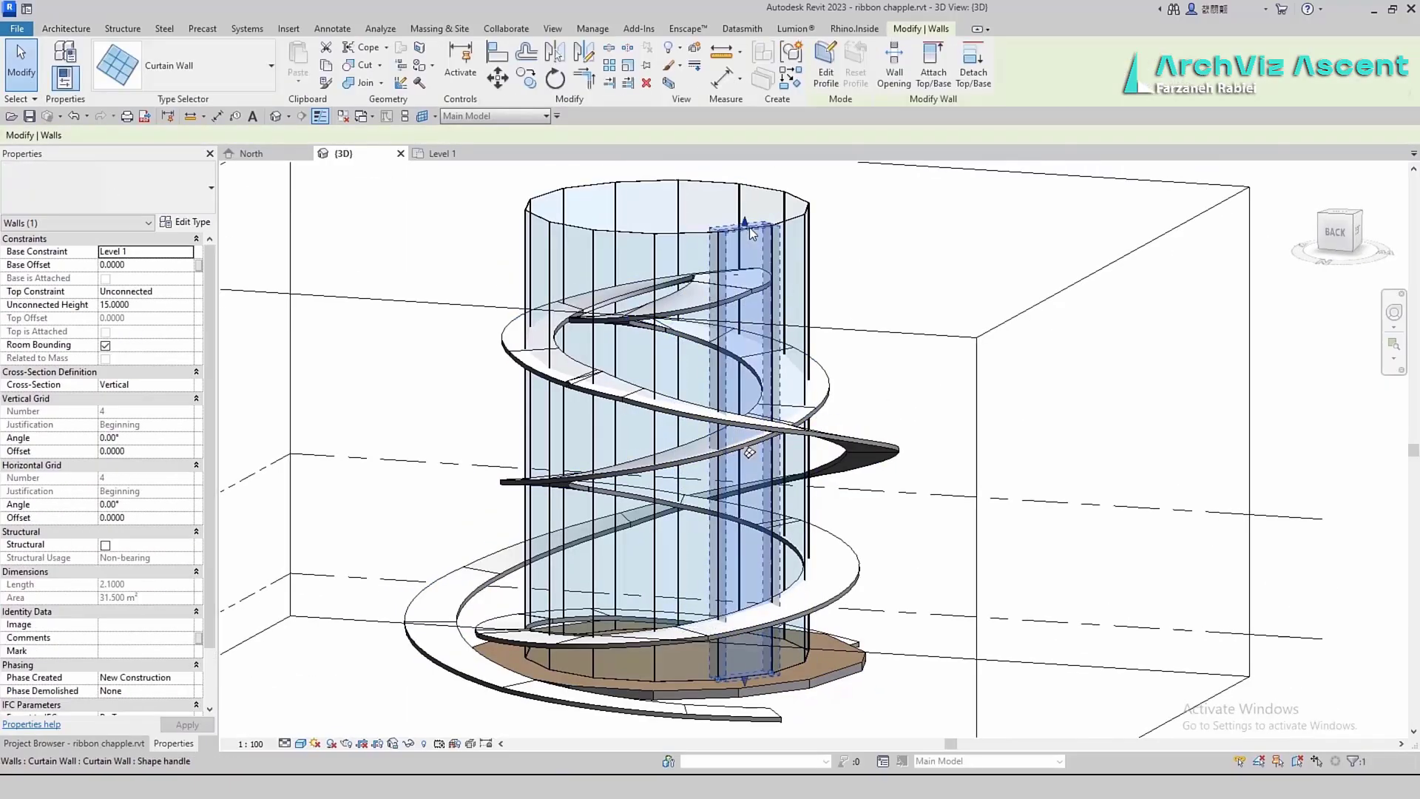
ctrl+click(788, 219)
ctrl+click(633, 236)
ctrl+click(582, 232)
ctrl+click(582, 232)
shift+middle_drag(582, 251, 688, 310)
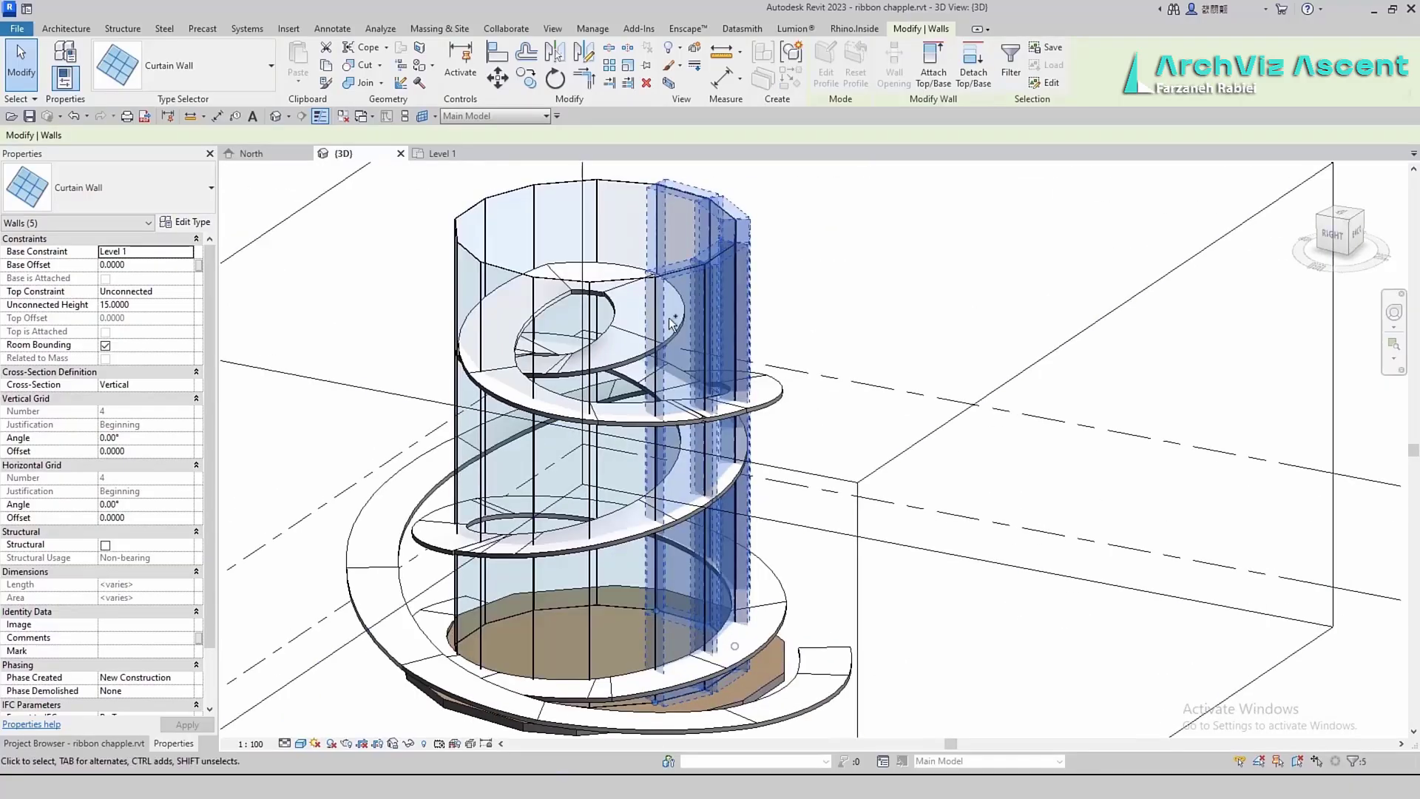
ctrl+click(621, 268)
ctrl+click(562, 266)
shift+middle_drag(739, 518, 532, 506)
ctrl+click(776, 651)
ctrl+click(834, 636)
shift+middle_drag(859, 622, 747, 654)
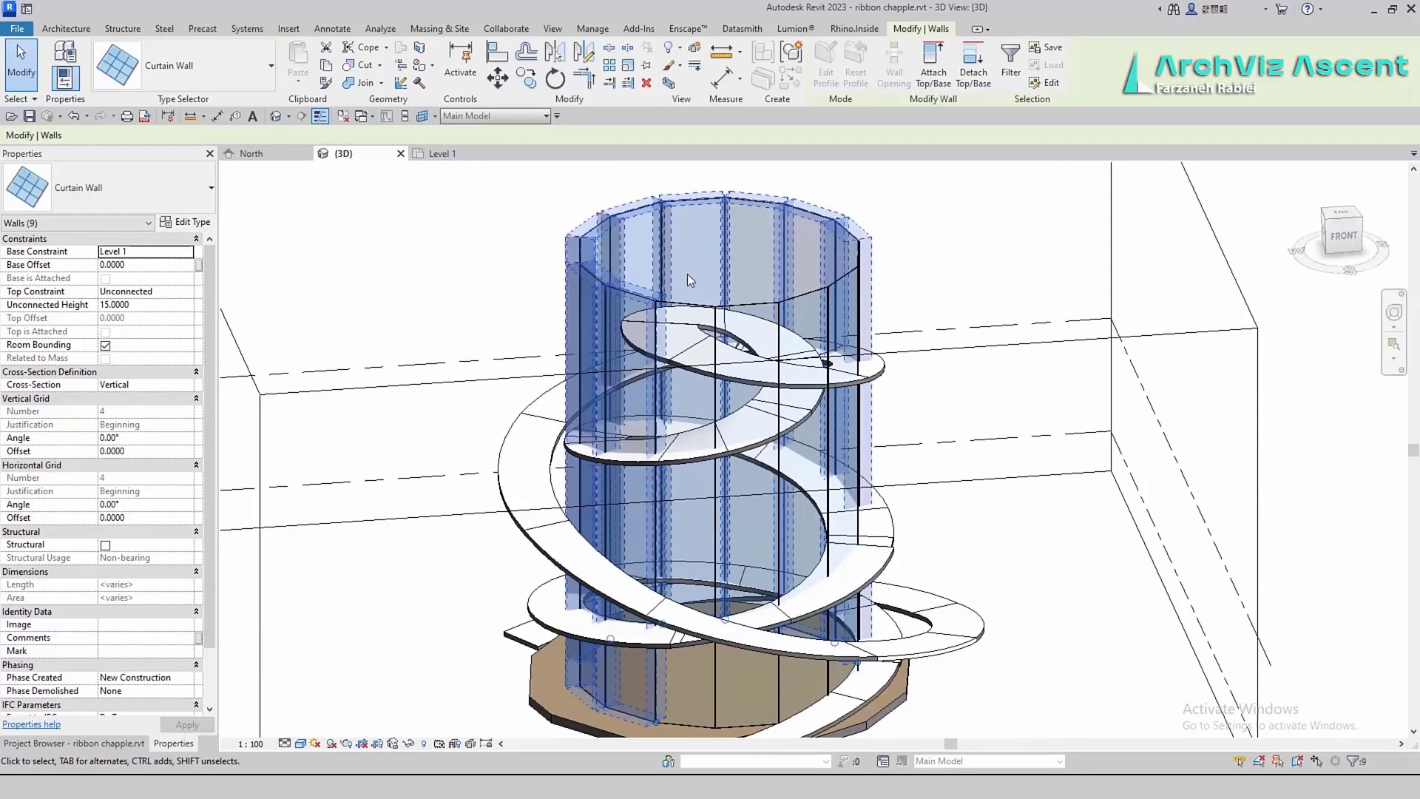
ctrl+click(686, 273)
ctrl+click(747, 284)
ctrl+click(804, 295)
shift+middle_drag(851, 629, 801, 579)
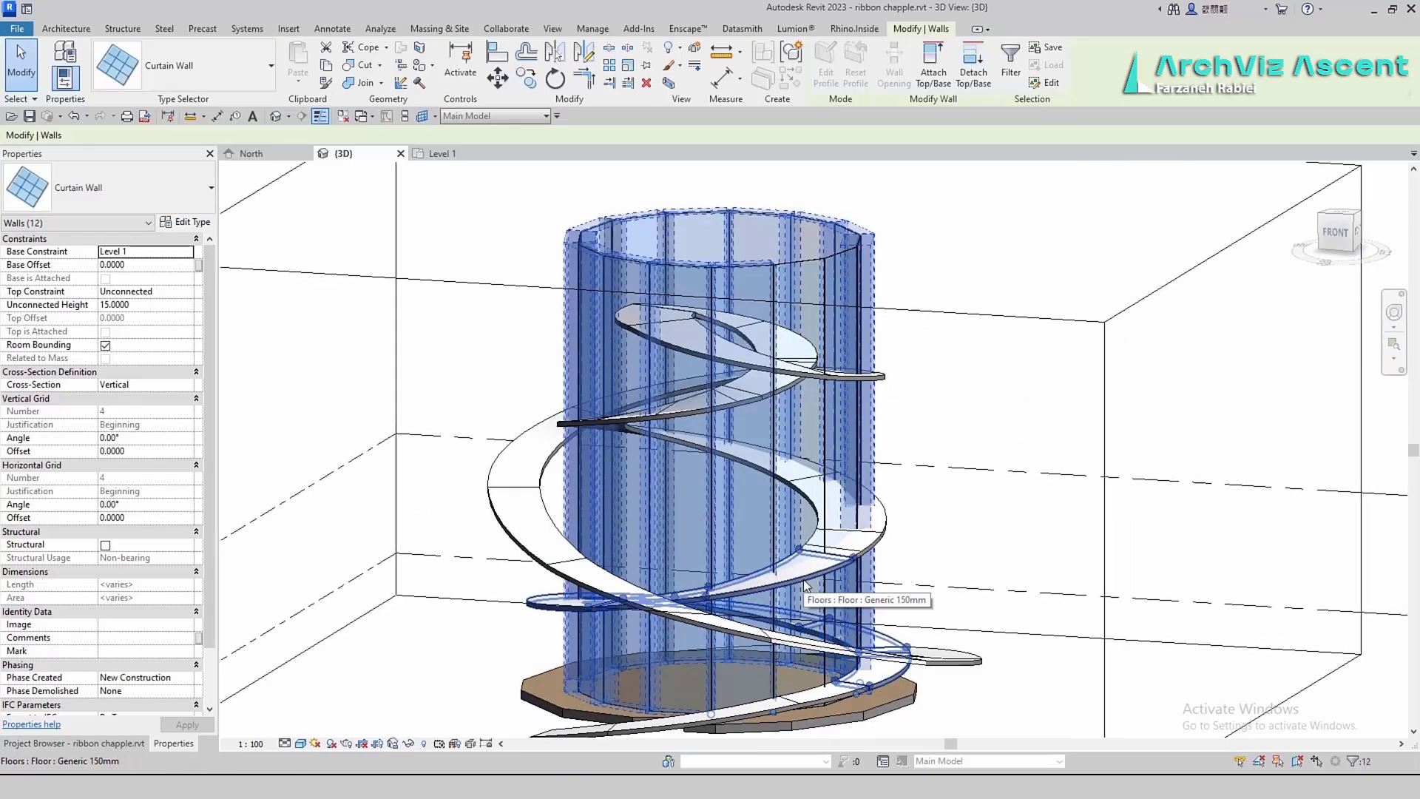
click(934, 72)
click(584, 614)
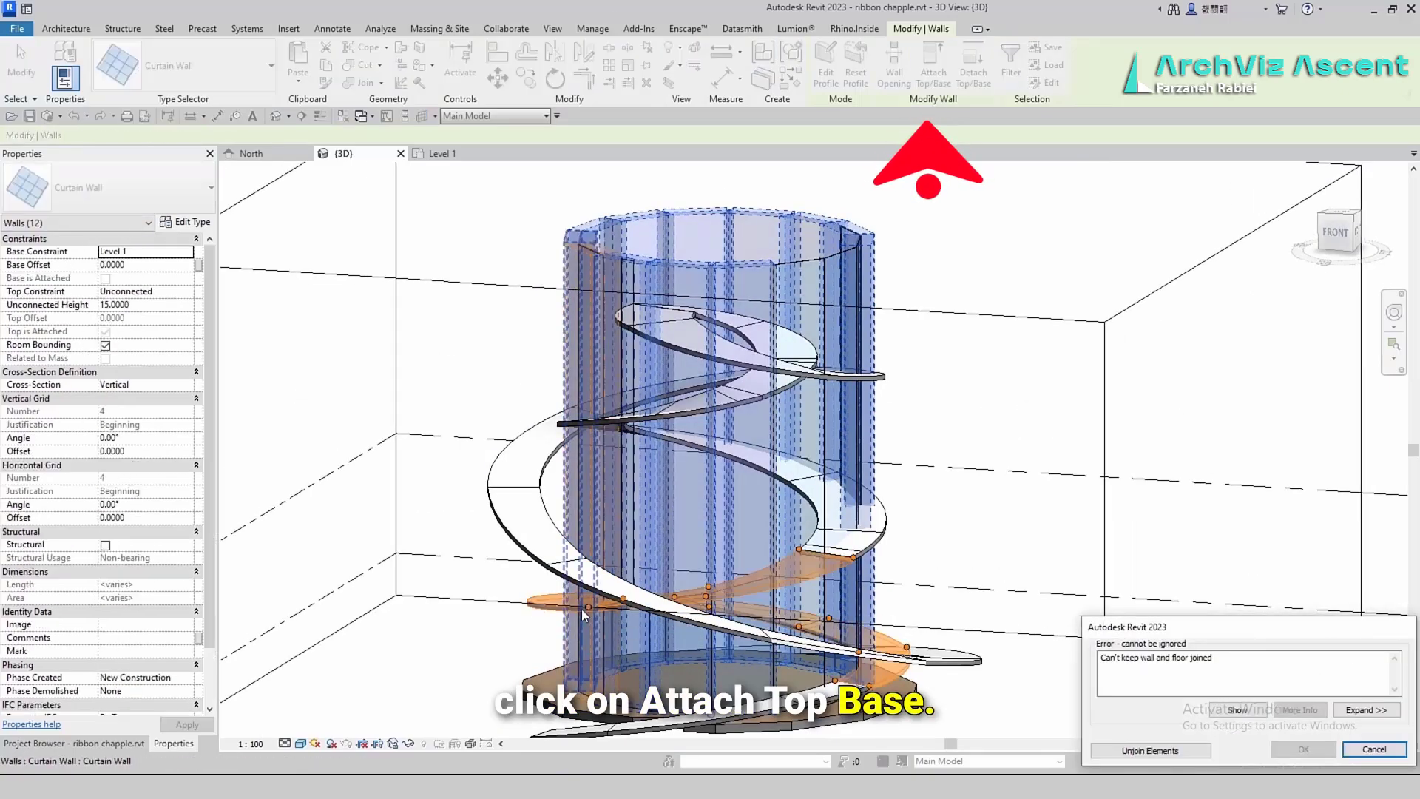
click(1151, 754)
click(473, 397)
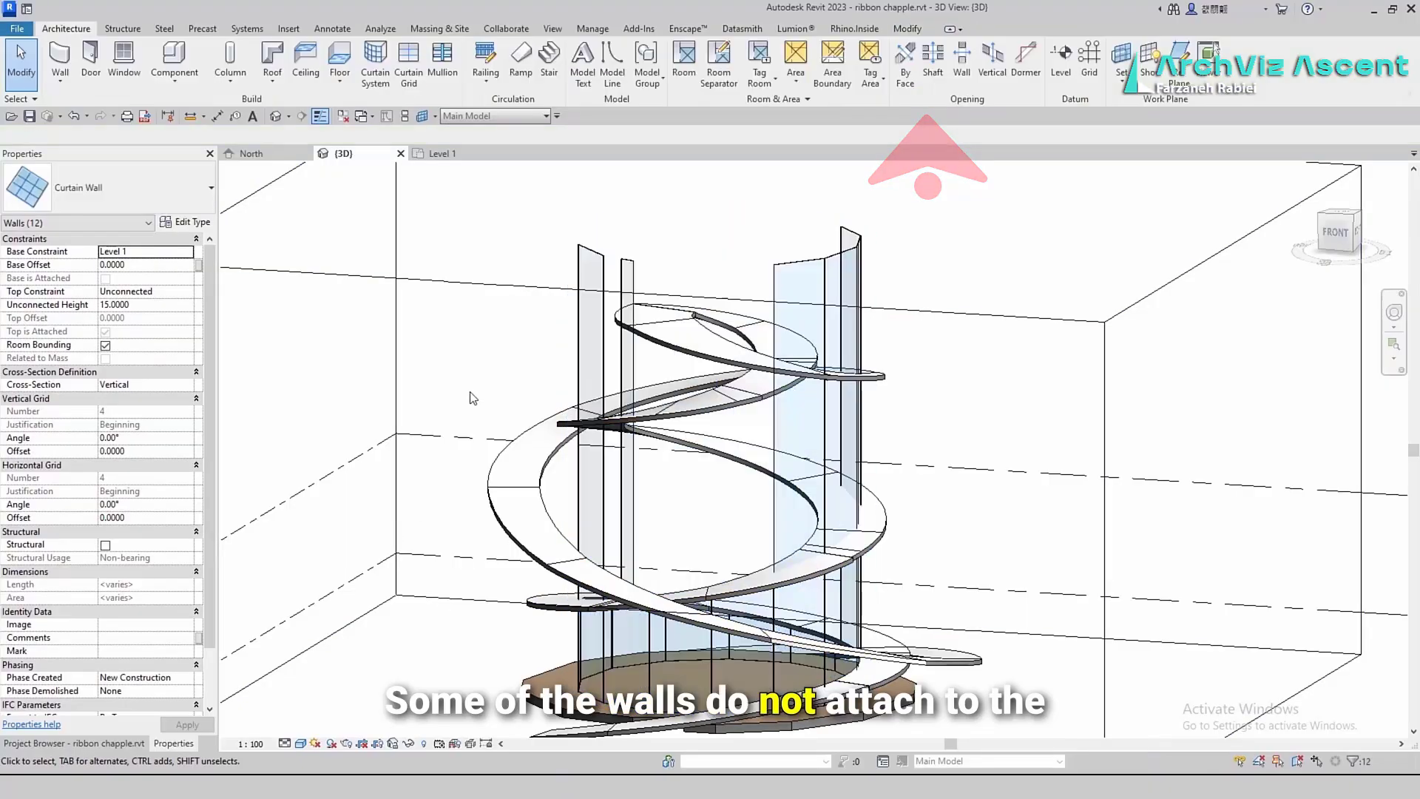
Try to attach the remaining southwest curtain wall to the ramp and set its unconnected height to 5 m
shift+middle_drag(613, 665, 824, 412)
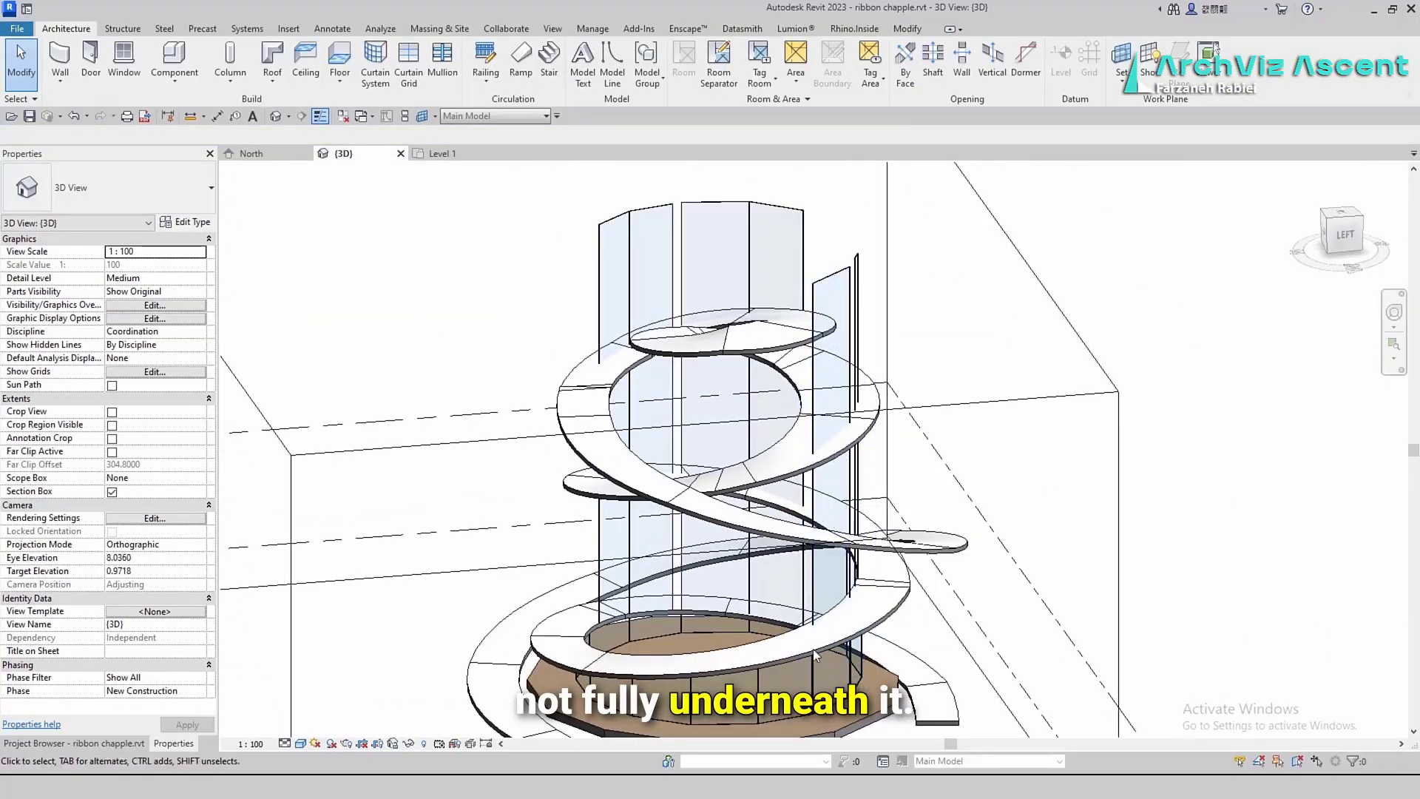
click(831, 277)
click(933, 65)
click(876, 630)
click(936, 627)
shift+middle_drag(833, 421, 822, 467)
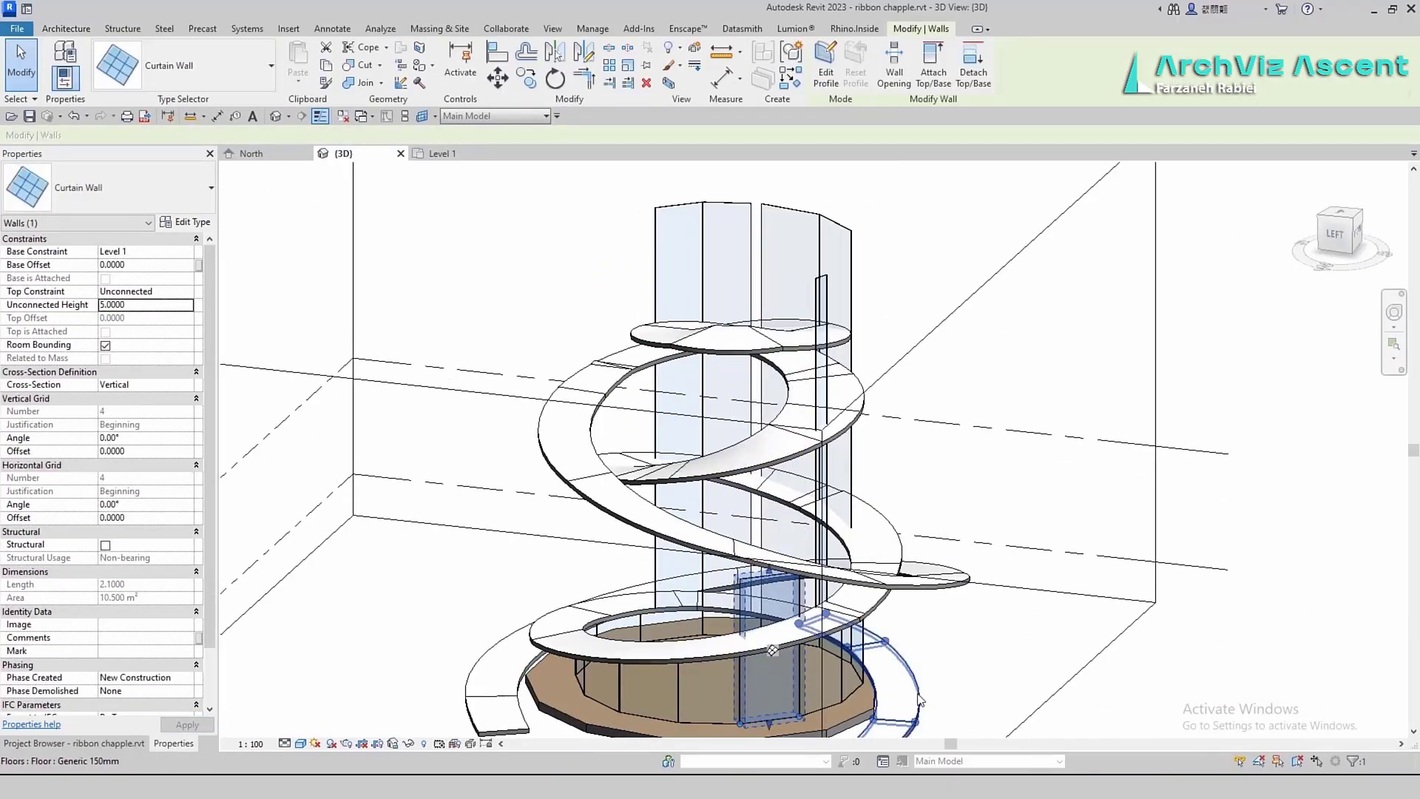
Try again to attach the 5 m high southwest wall to the ramp, and lower its top edge to about 2 m
shift+middle_drag(910, 518, 1030, 562)
scroll(924, 301, up, 5)
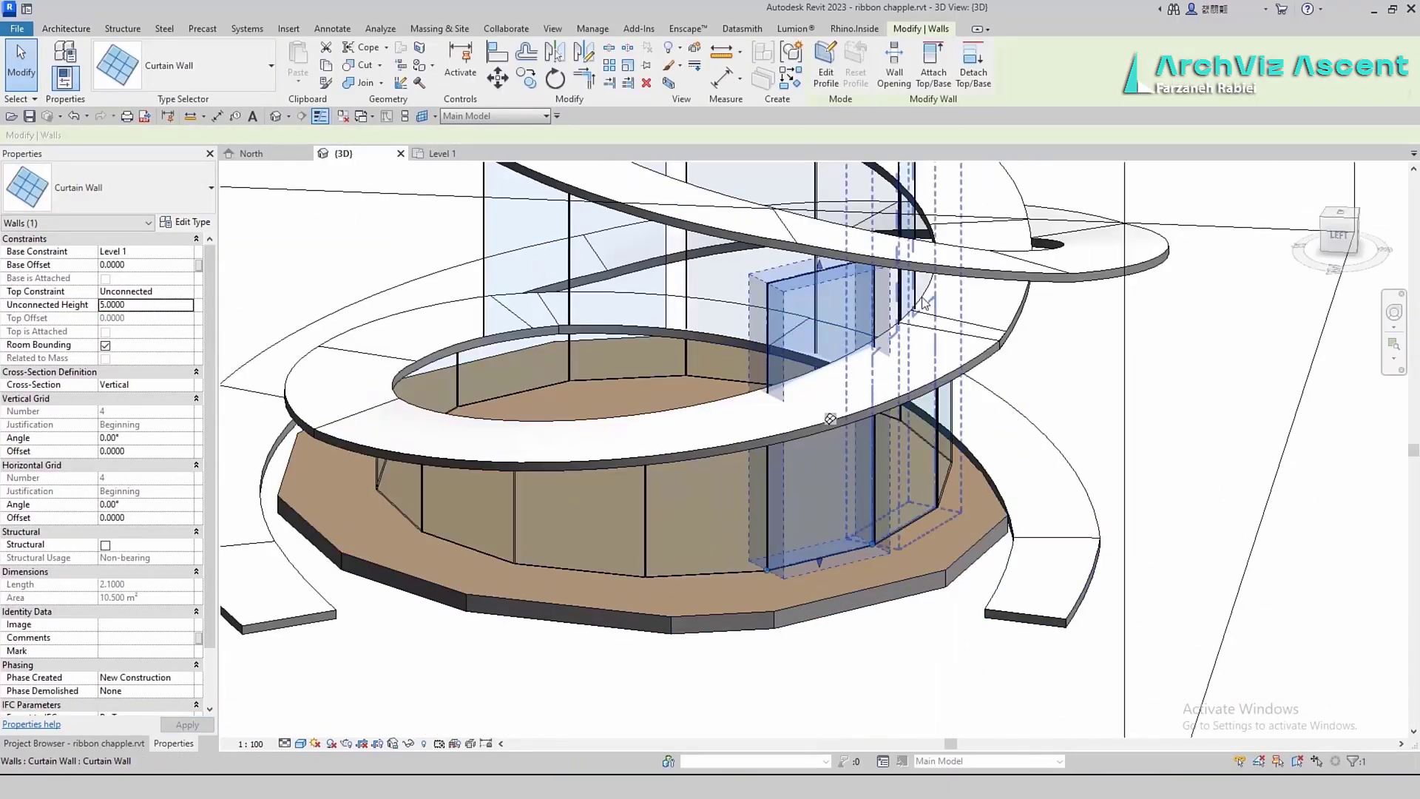
click(934, 65)
click(793, 436)
key(Escape)
click(779, 288)
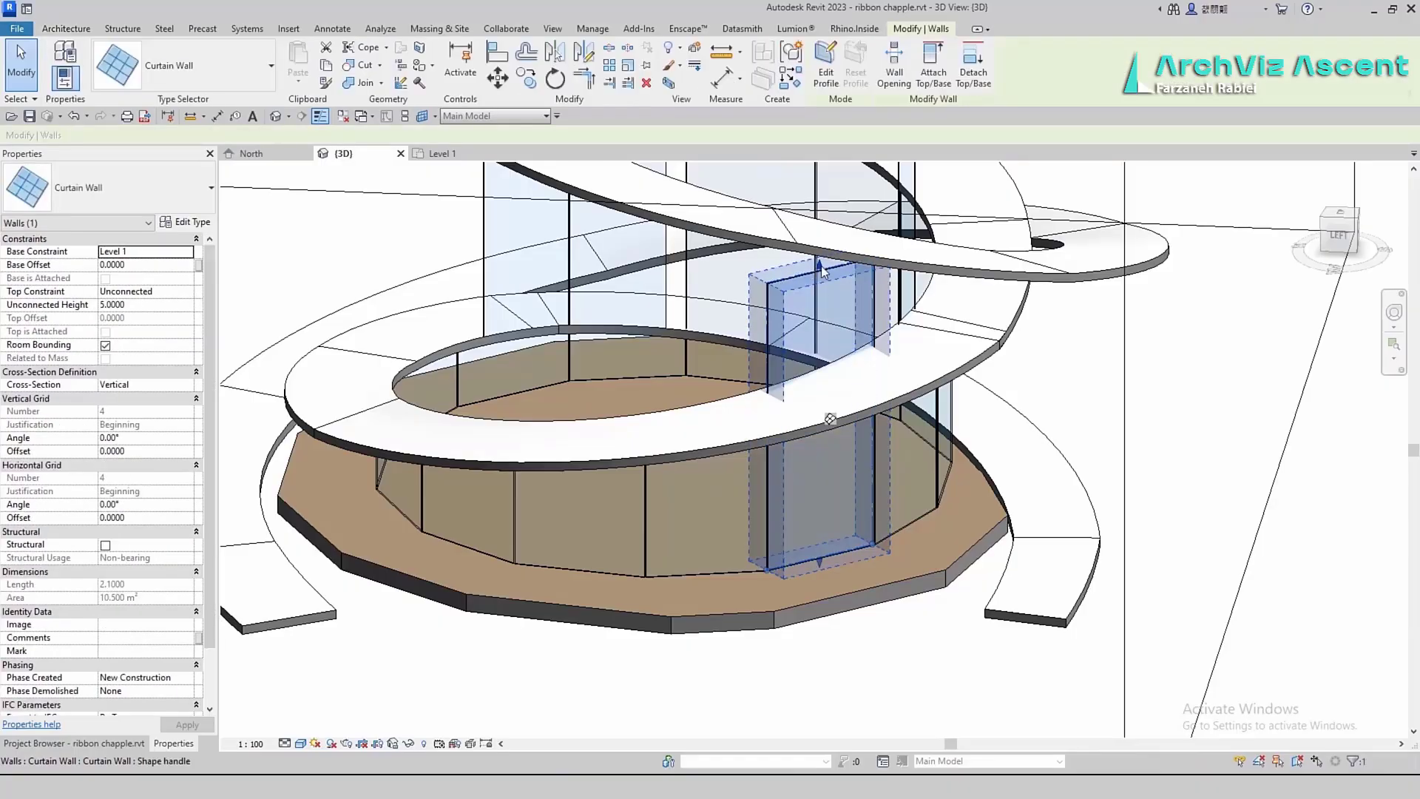
drag(822, 270, 830, 497)
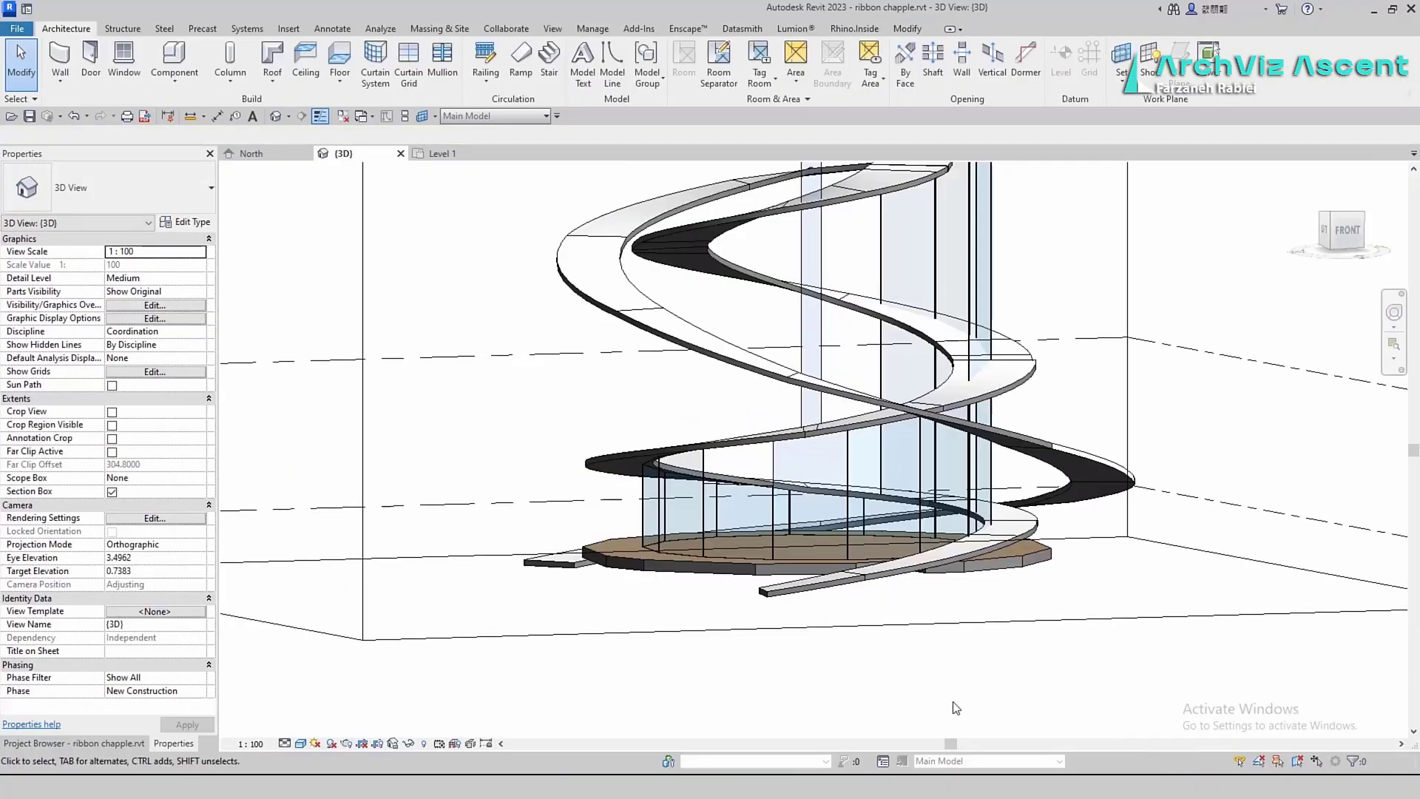
Delete the shortened southwest curtain wall in the Level 1 plan and redraw it 15 m high between the same column points
scroll(739, 522, up, 4)
click(702, 464)
click(441, 153)
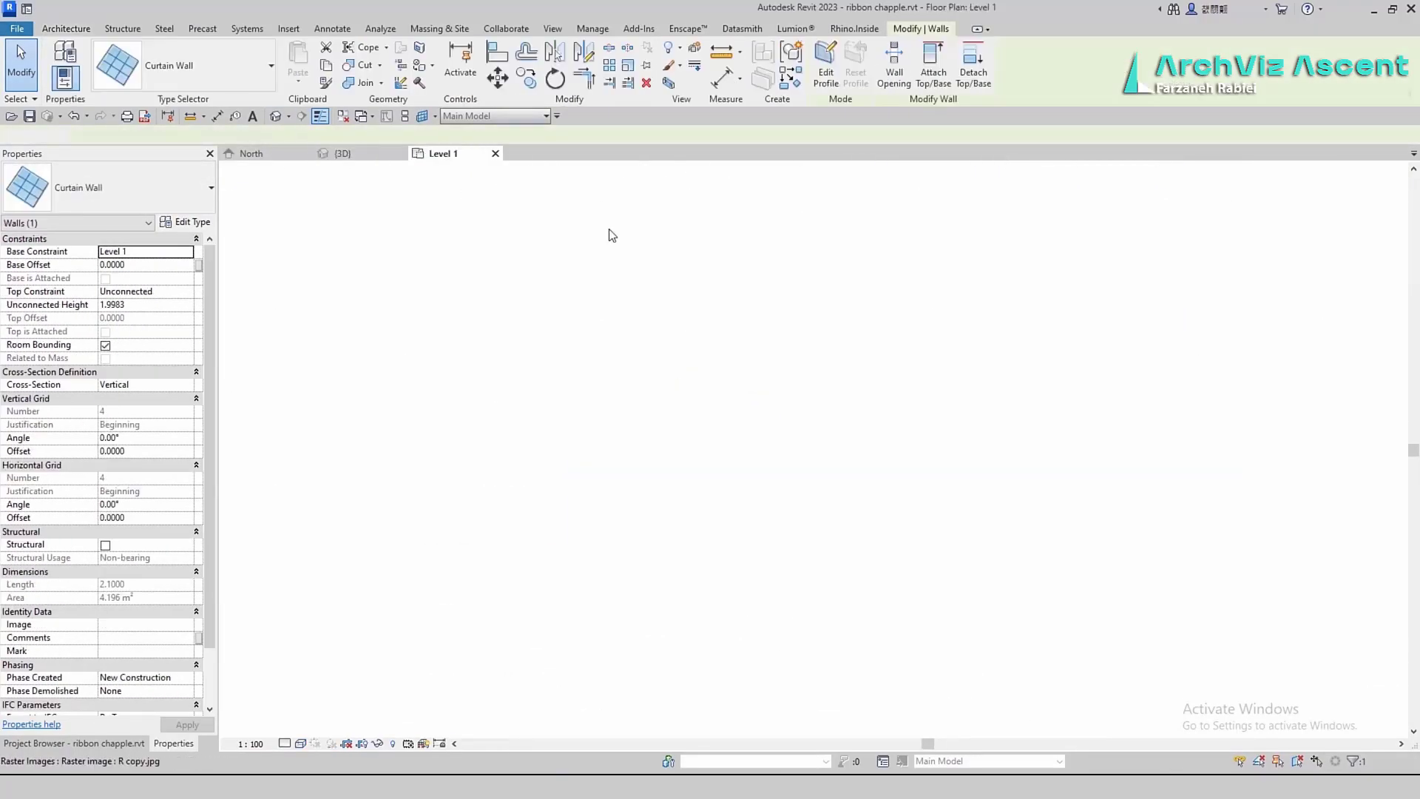
scroll(562, 517, up, 5)
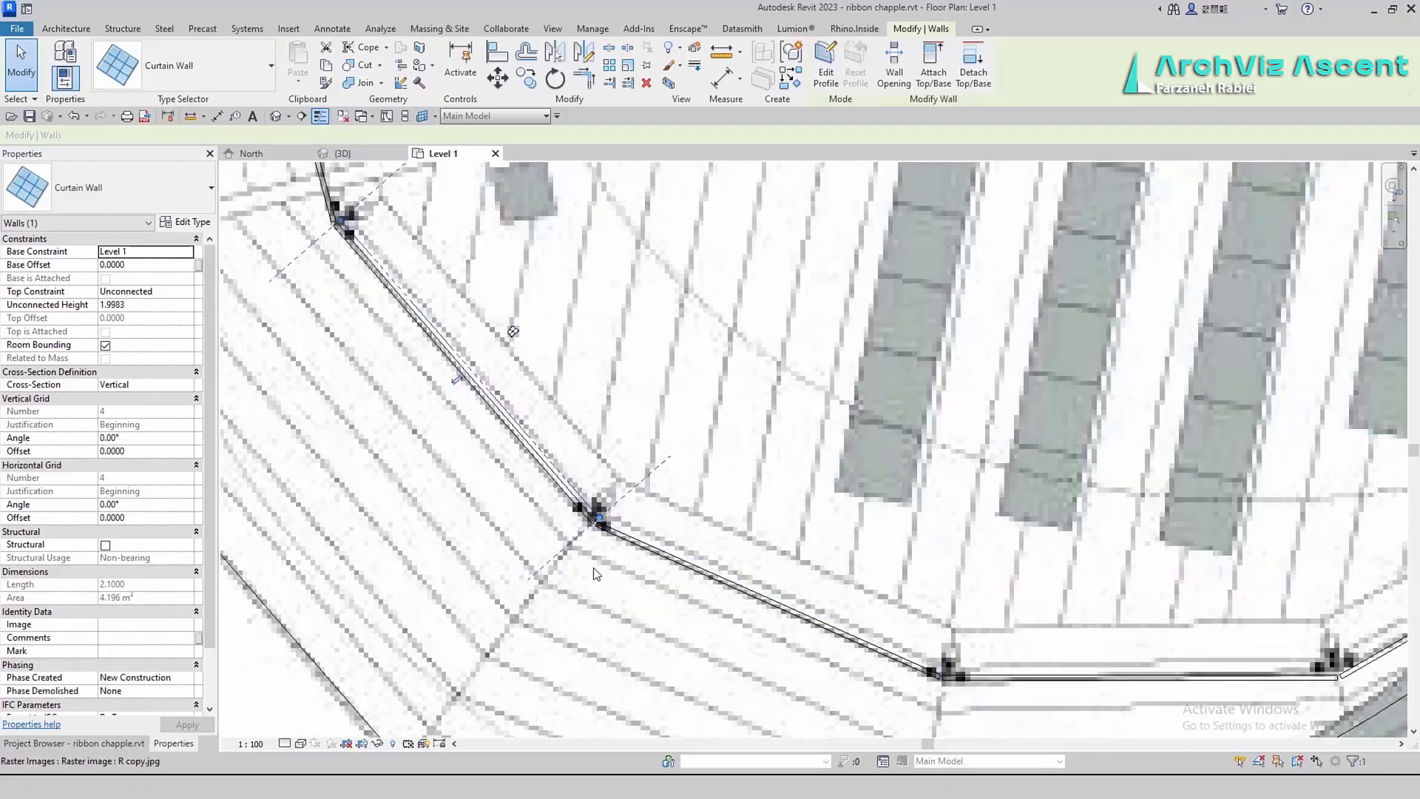
key(Delete)
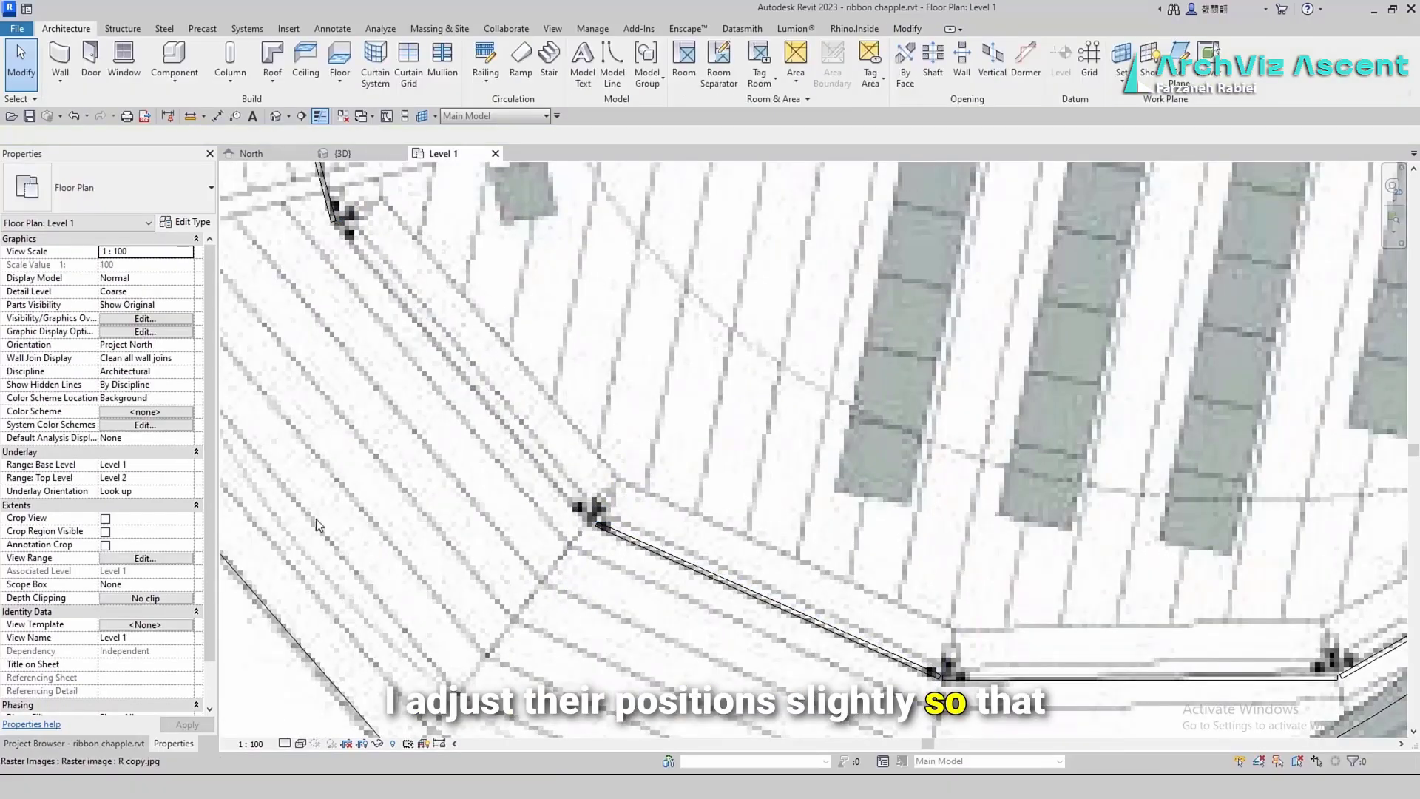
click(702, 571)
click(792, 84)
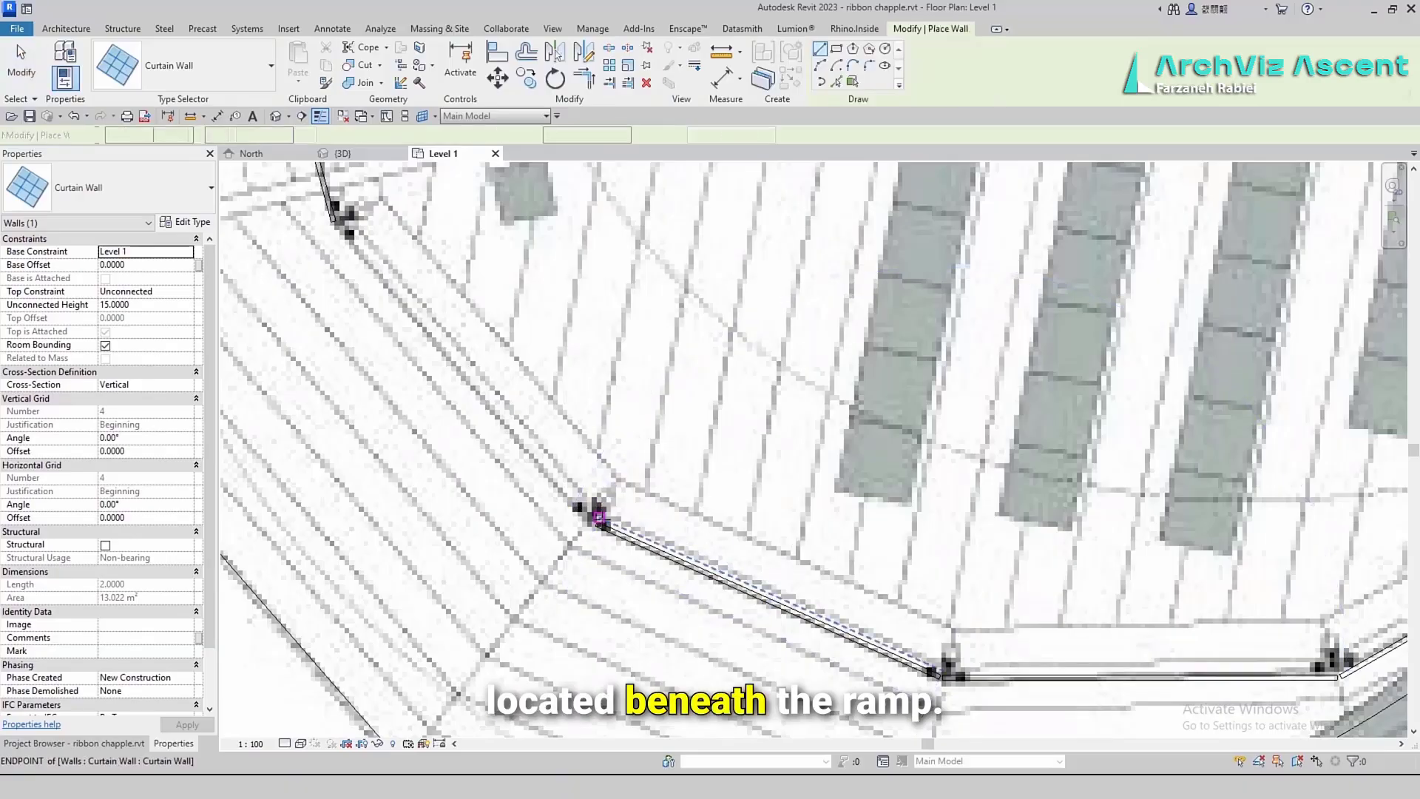
click(595, 512)
click(343, 214)
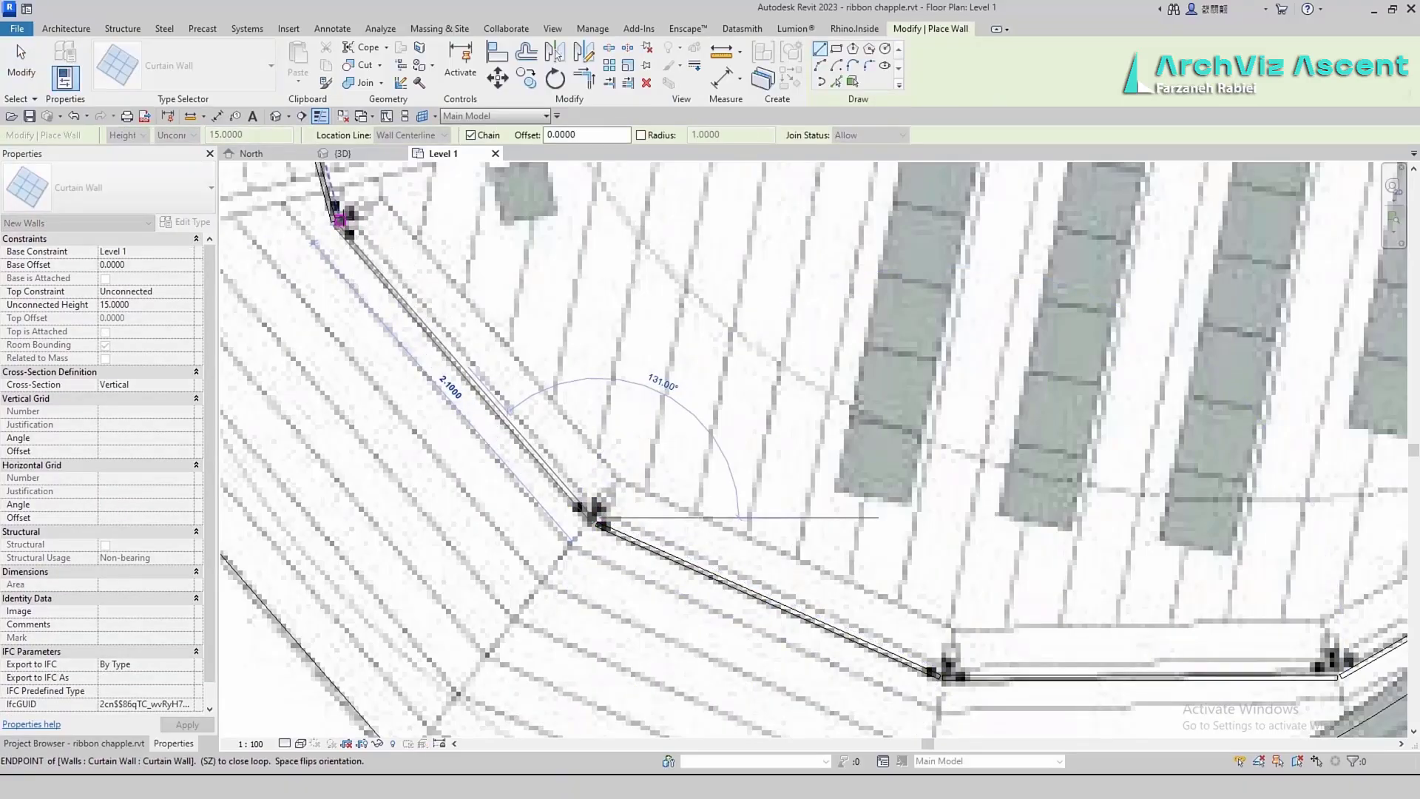
key(Escape)
key(Escape)
Try to attach the top of the redrawn southwest curtain wall to the lower ramp
click(342, 153)
click(798, 547)
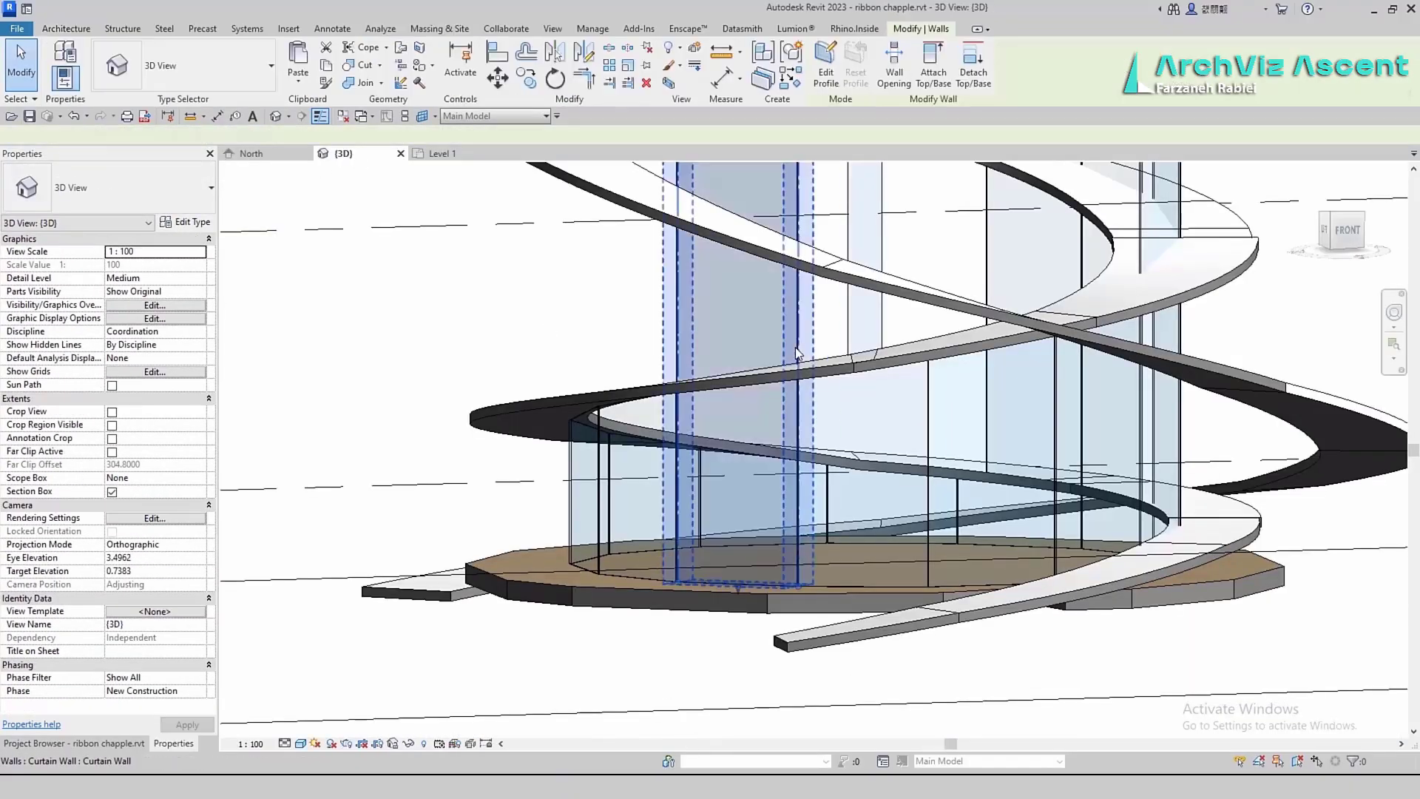
shift+middle_drag(821, 558, 650, 681)
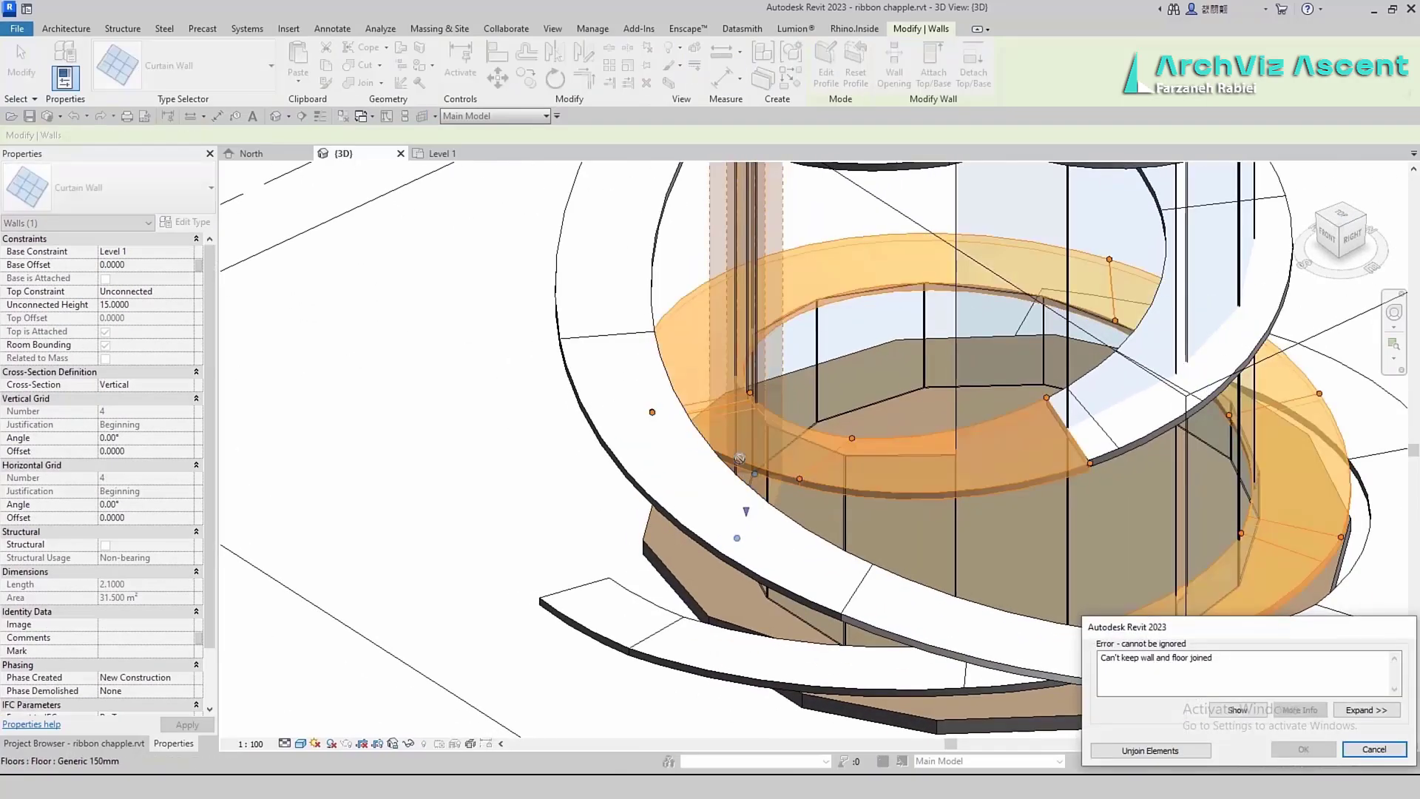
key(Escape)
Shift the redrawn southwest wall slightly outward in the Level 1 plan and attach its top to the ramp above
key(ctrl+Tab)
key(ctrl+Tab)
click(527, 453)
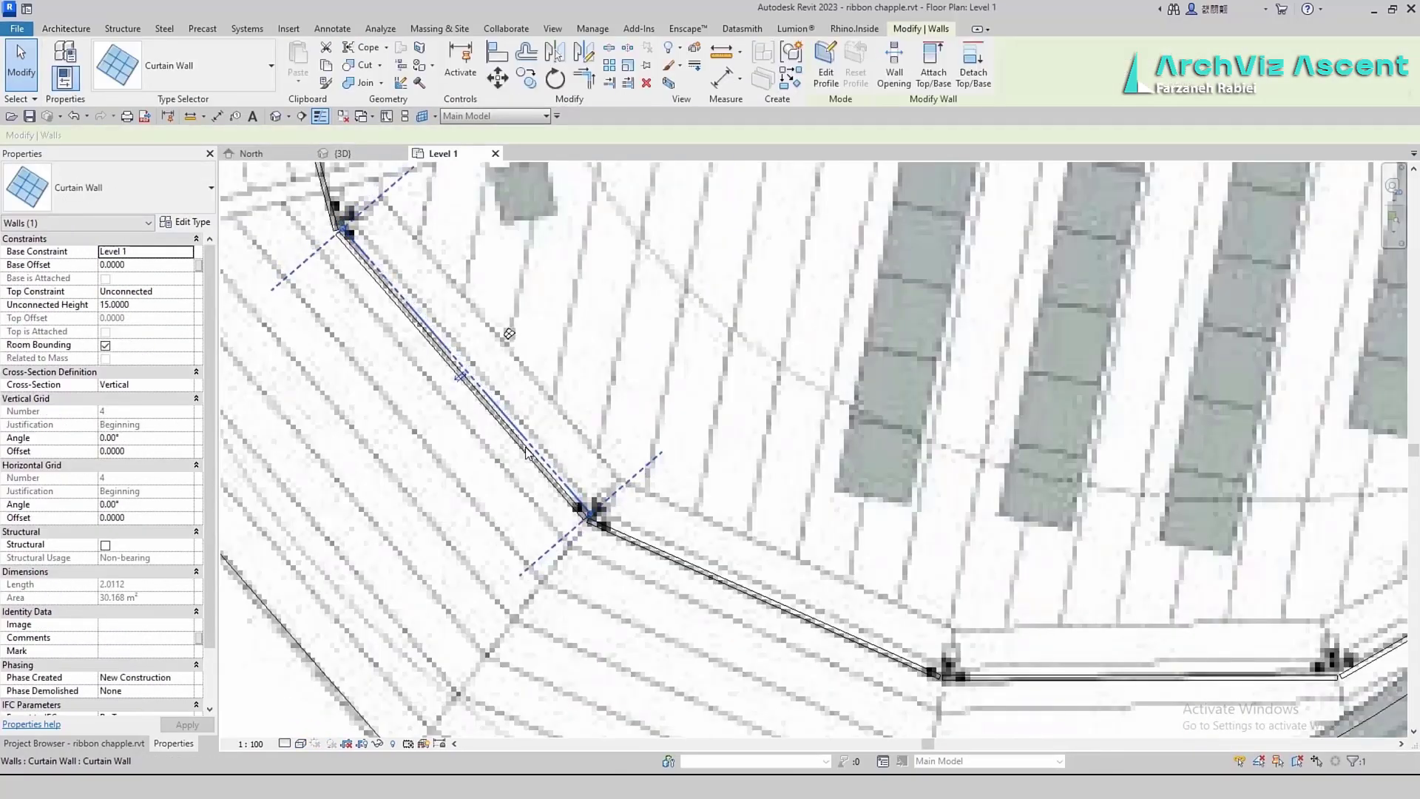
click(330, 155)
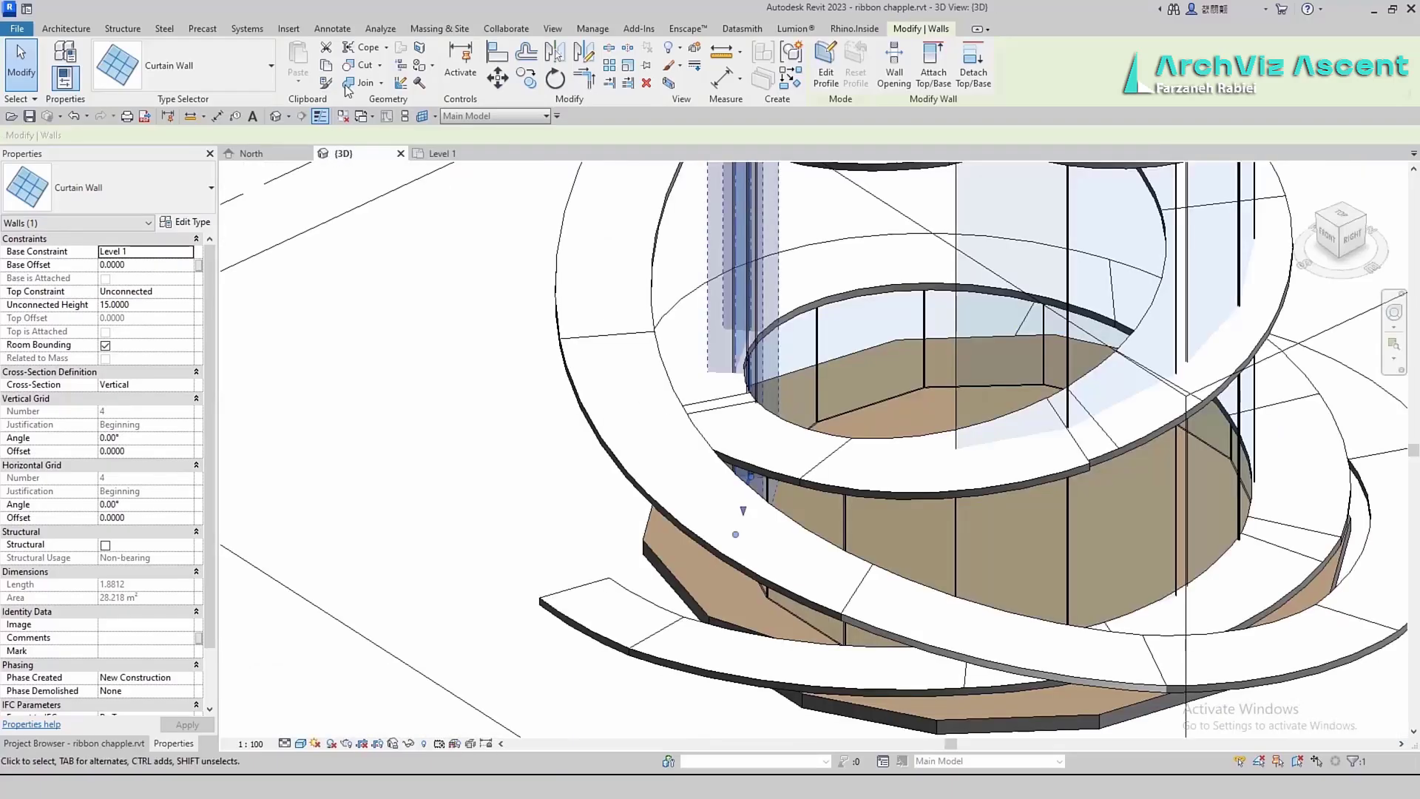
click(933, 65)
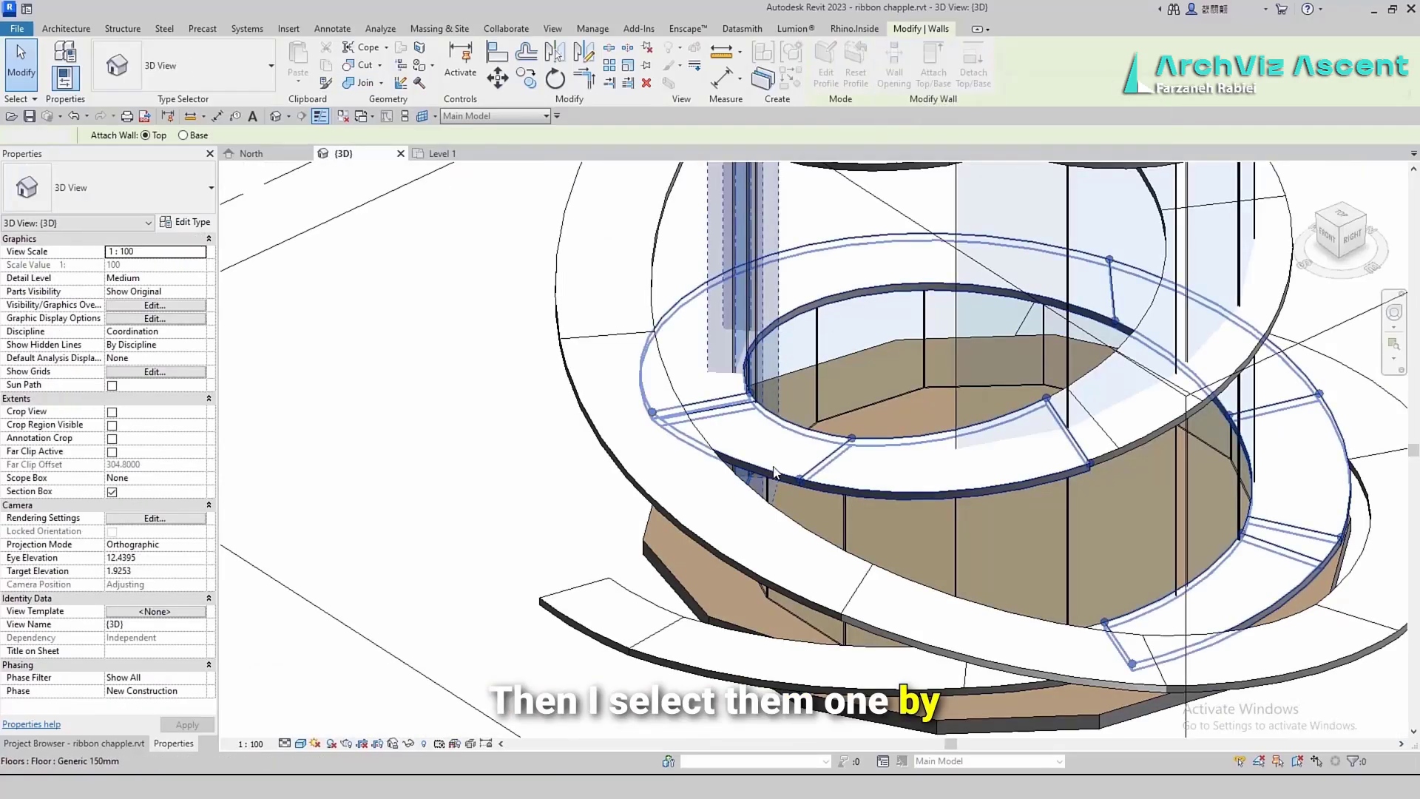
click(765, 462)
shift+middle_drag(765, 462, 806, 418)
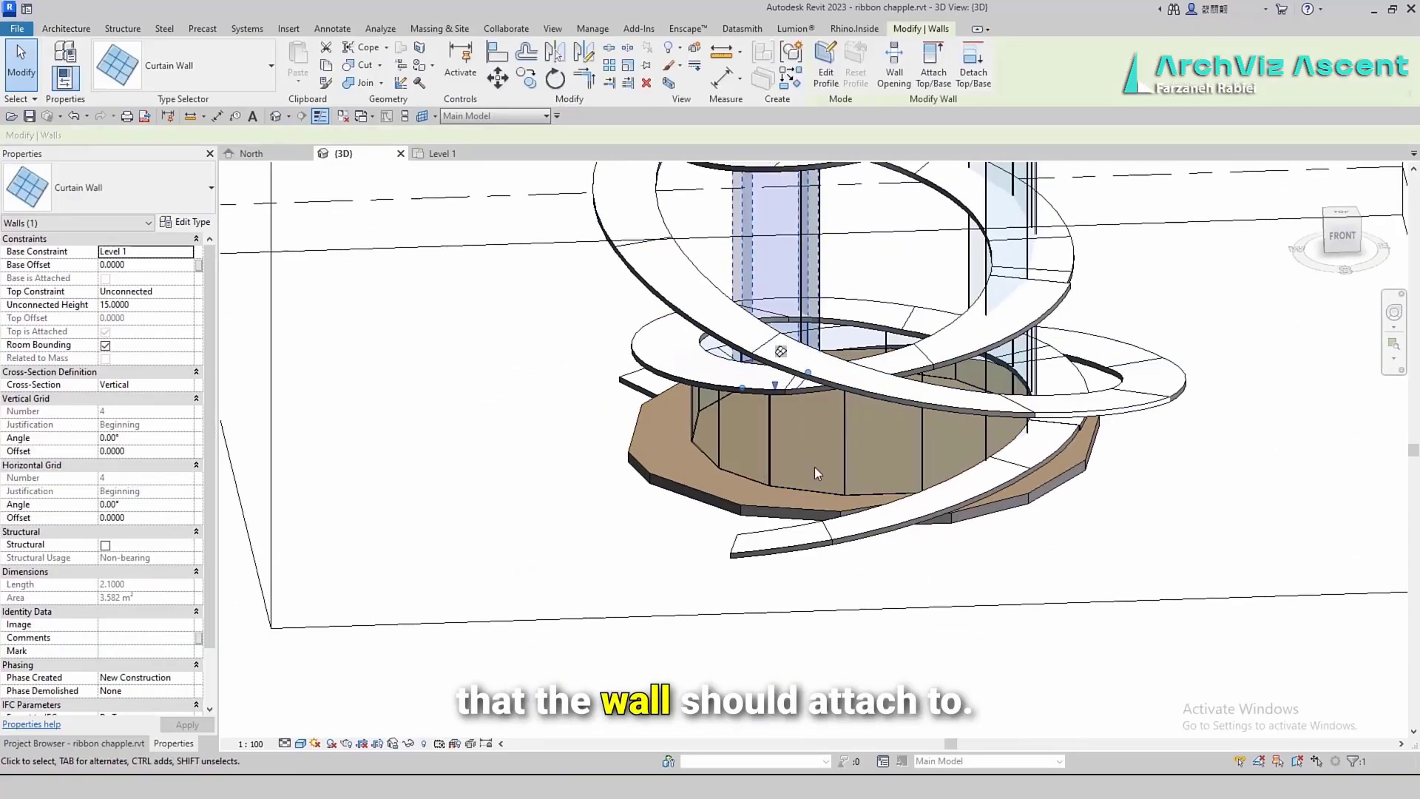
Move the adjacent curtain wall segment slightly outward beneath the ramp in the Level 1 plan and return to the 3D view
click(633, 592)
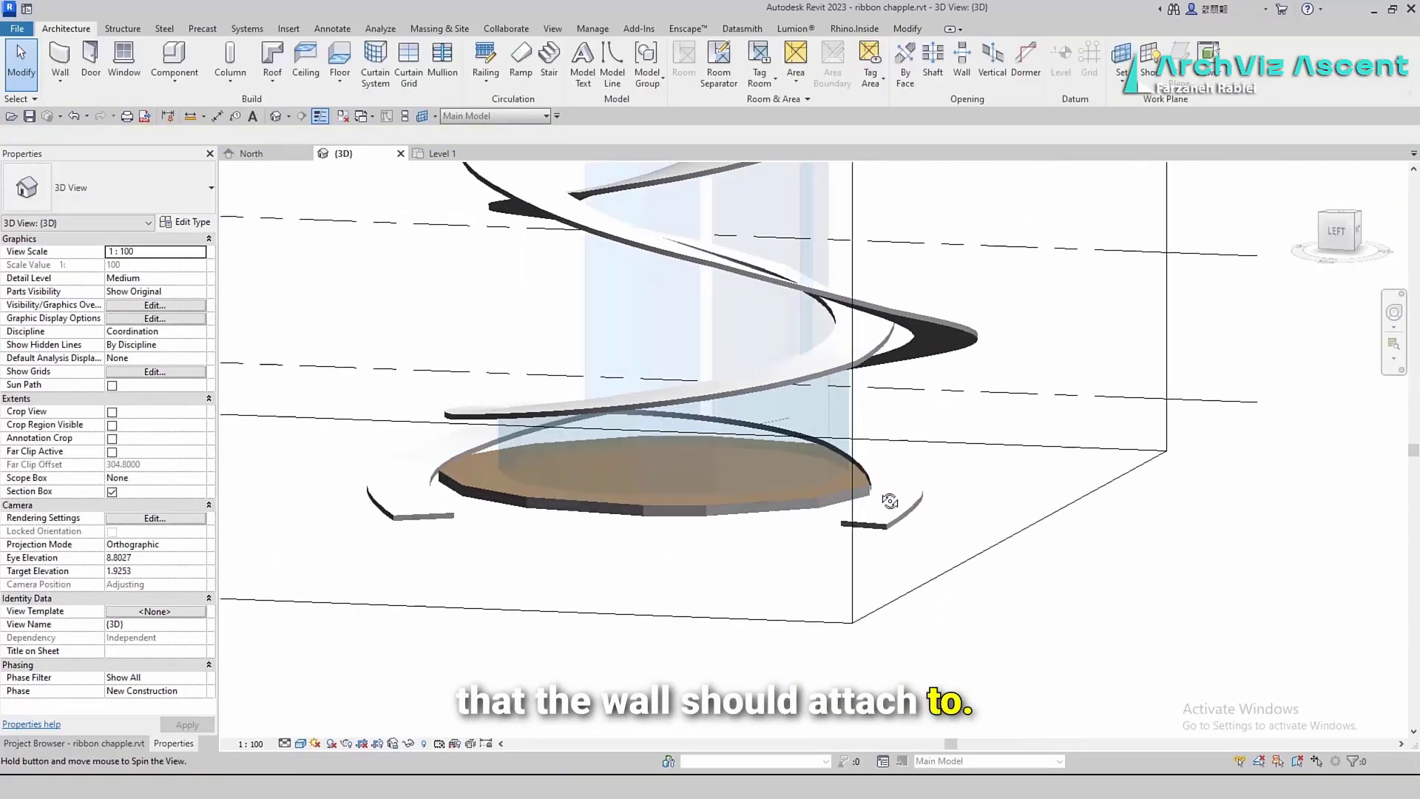
shift+middle_drag(890, 501, 1056, 442)
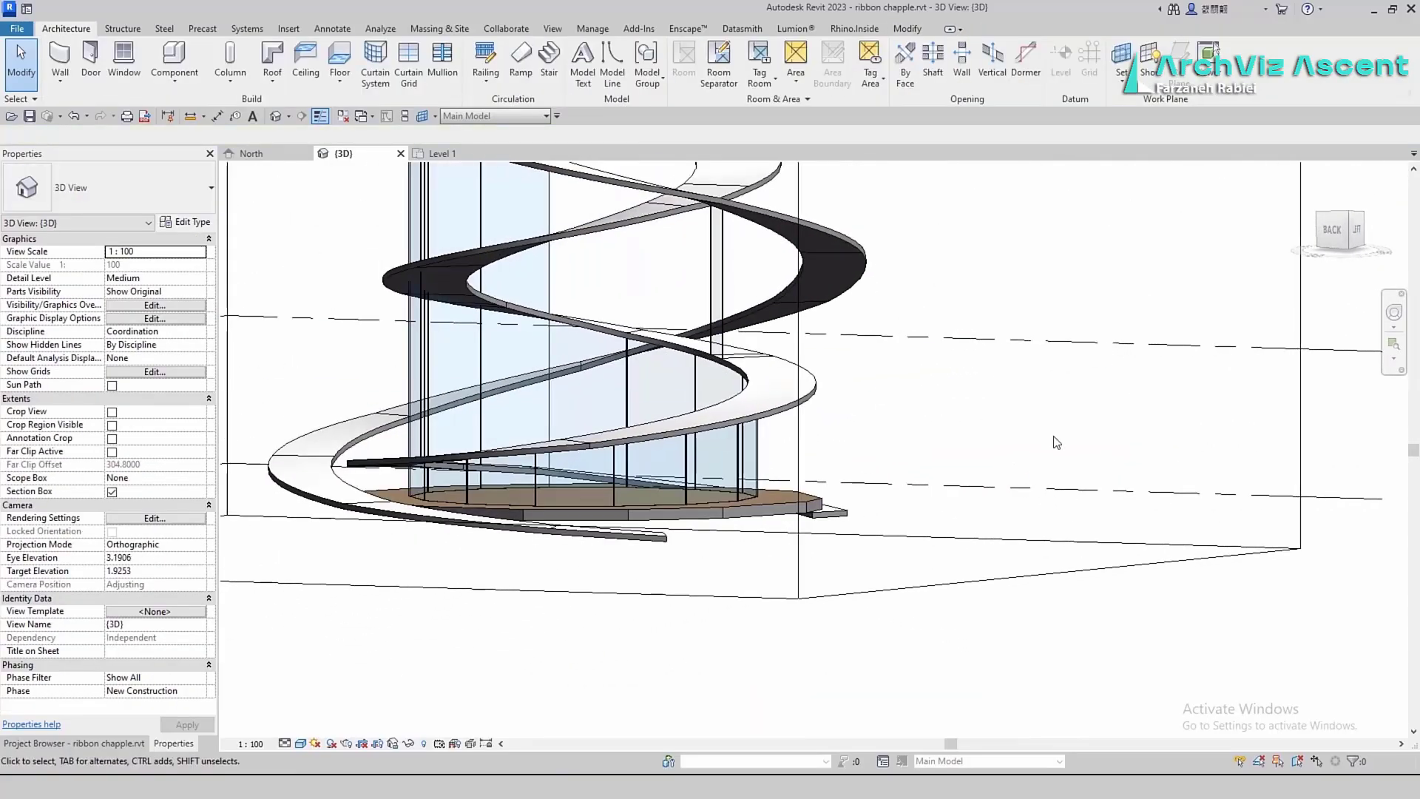
click(725, 299)
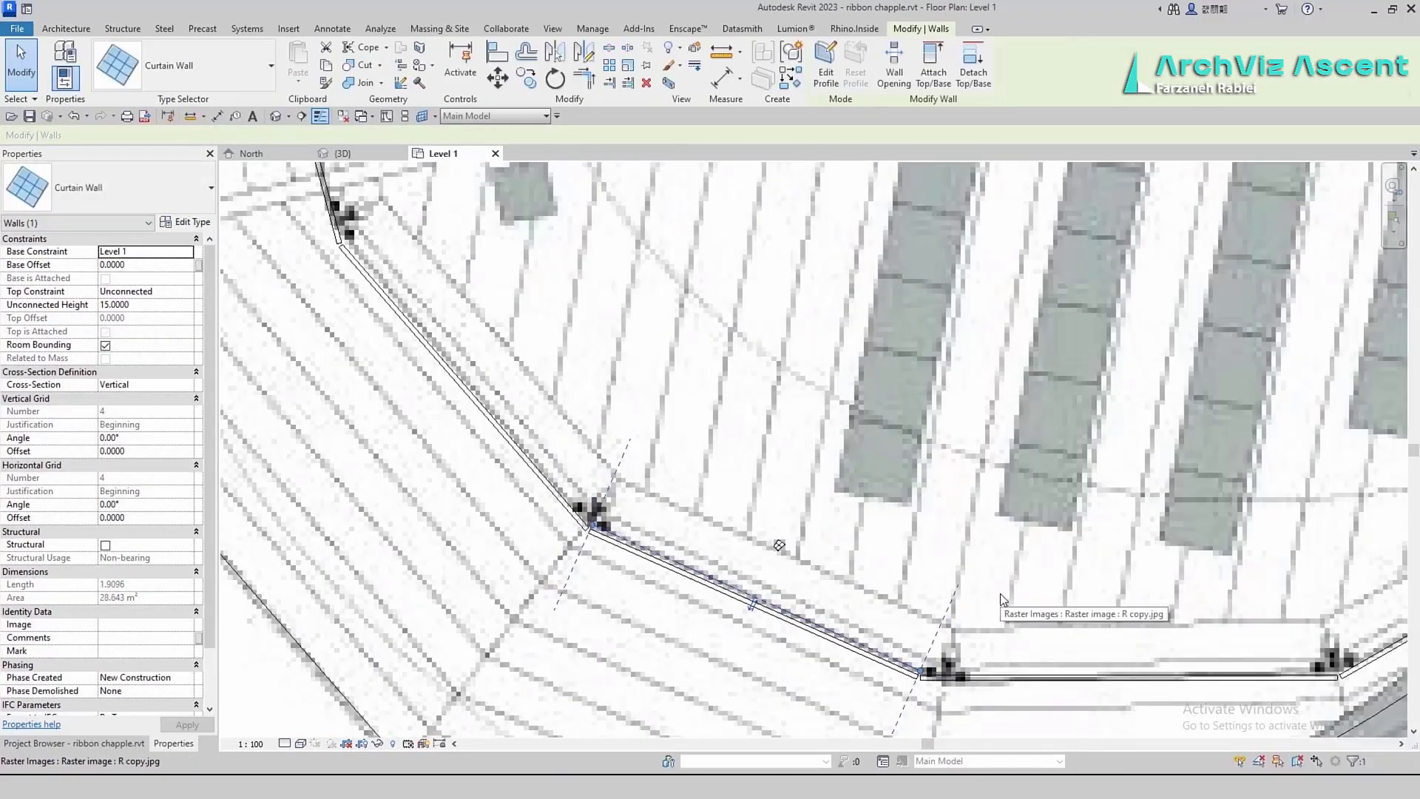
click(329, 151)
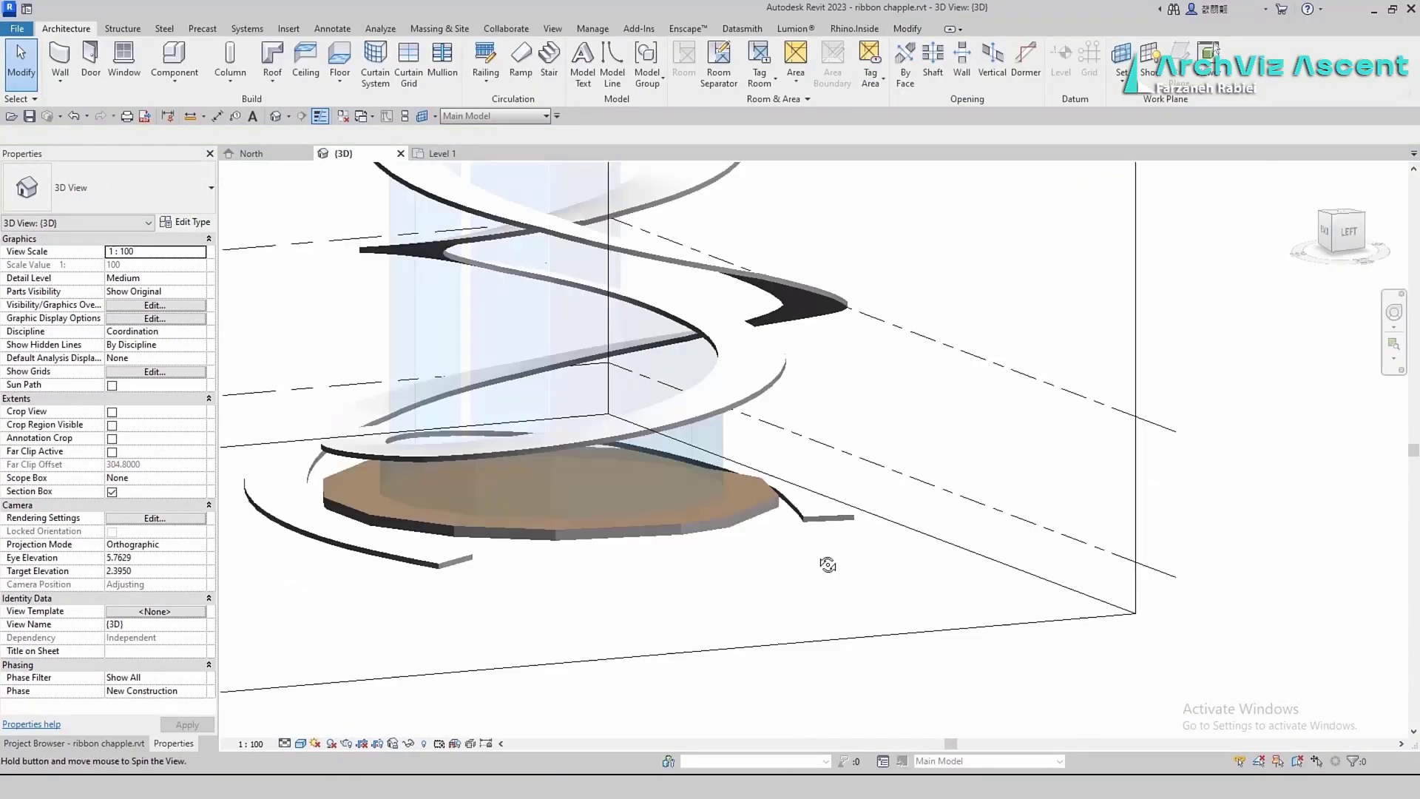
Select the curtain walls on the chapel's east side near the entrance and attach their tops to the ramp above
shift+middle_drag(827, 564, 688, 511)
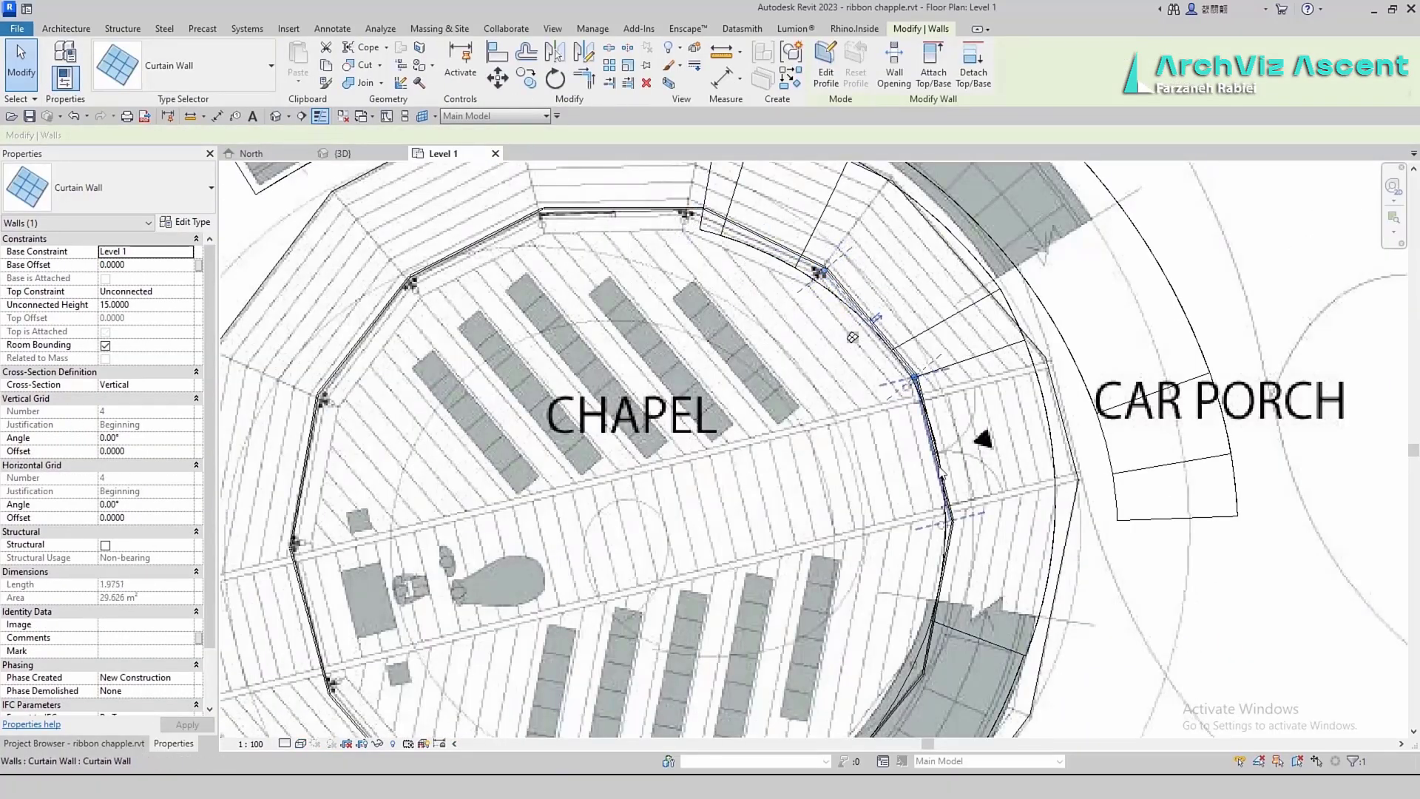
ctrl+click(939, 576)
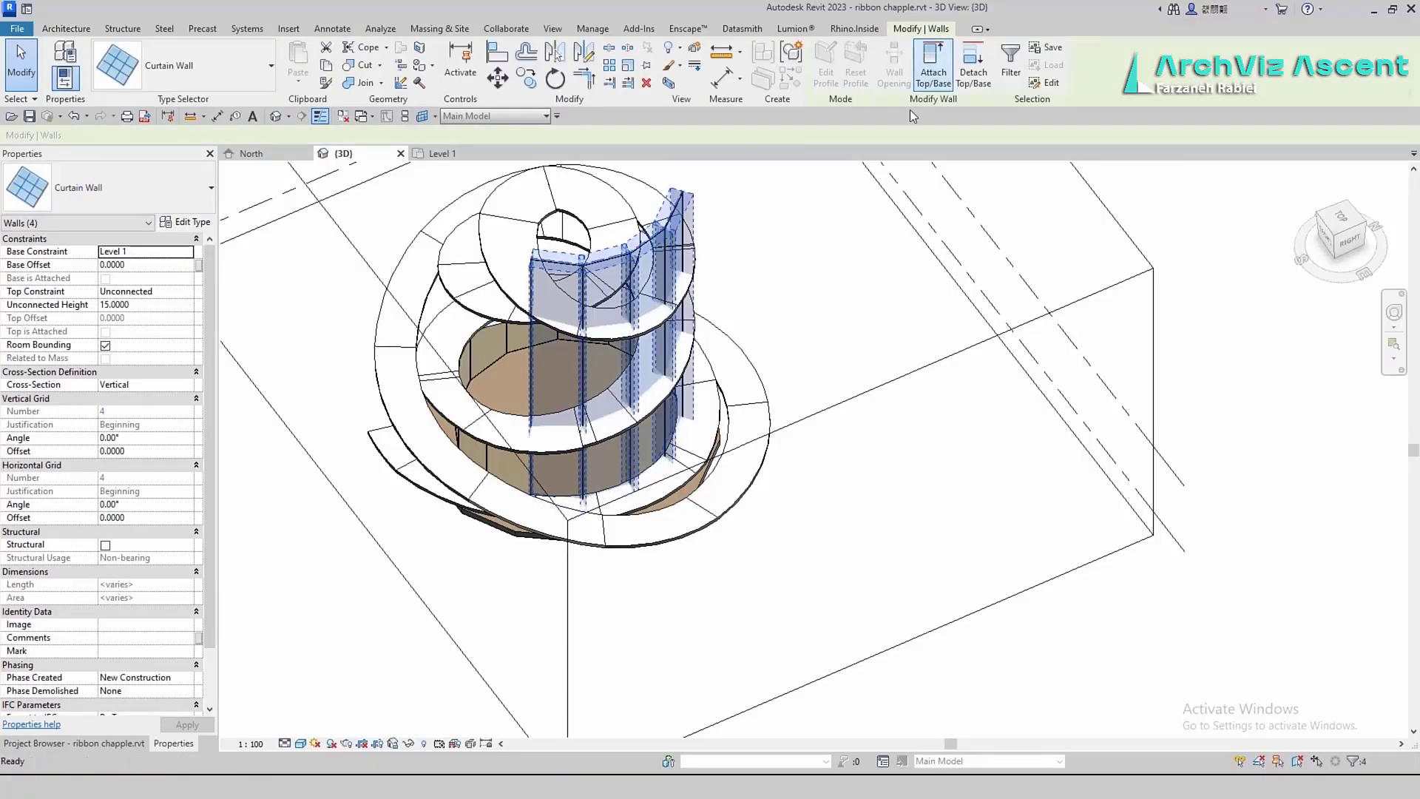
click(688, 244)
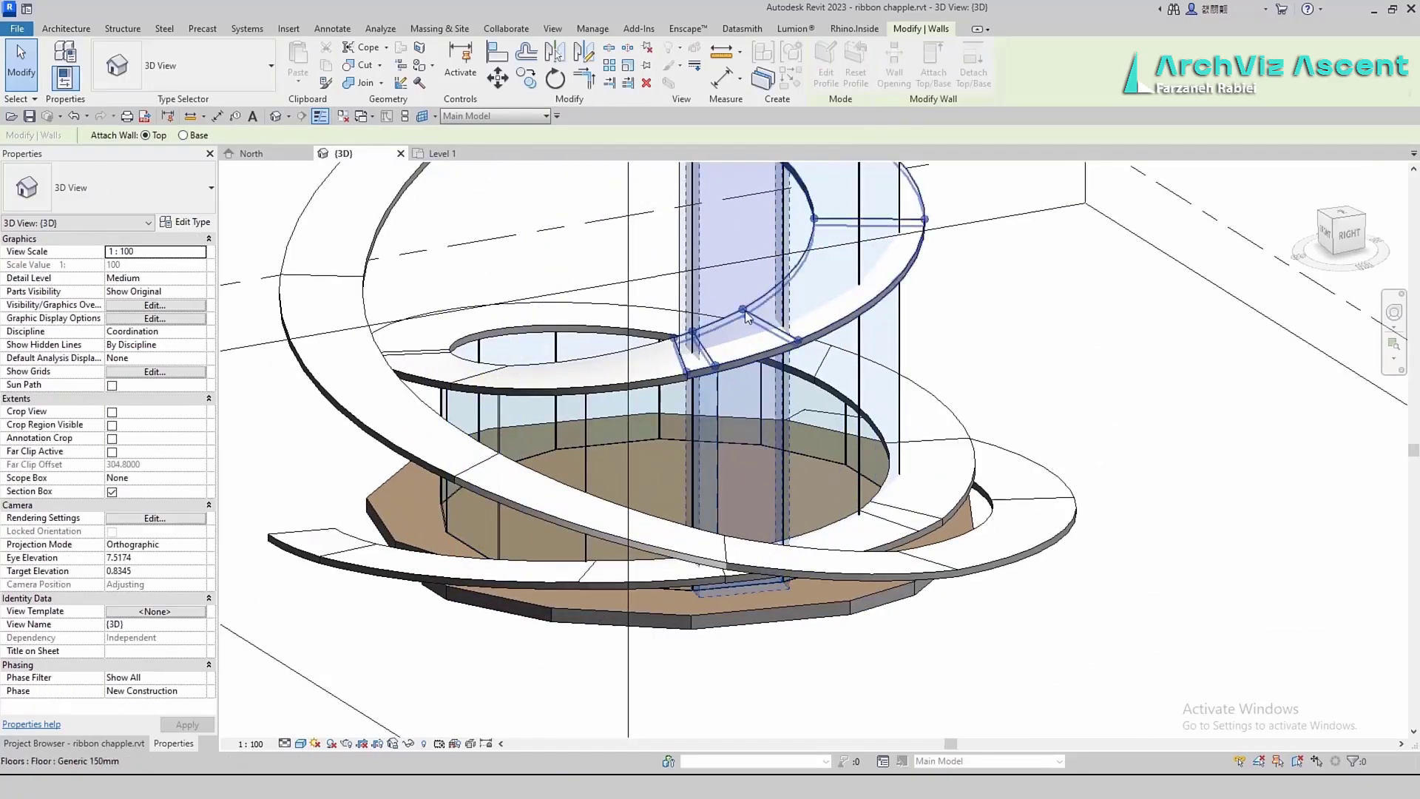
scroll(646, 405, up, 2)
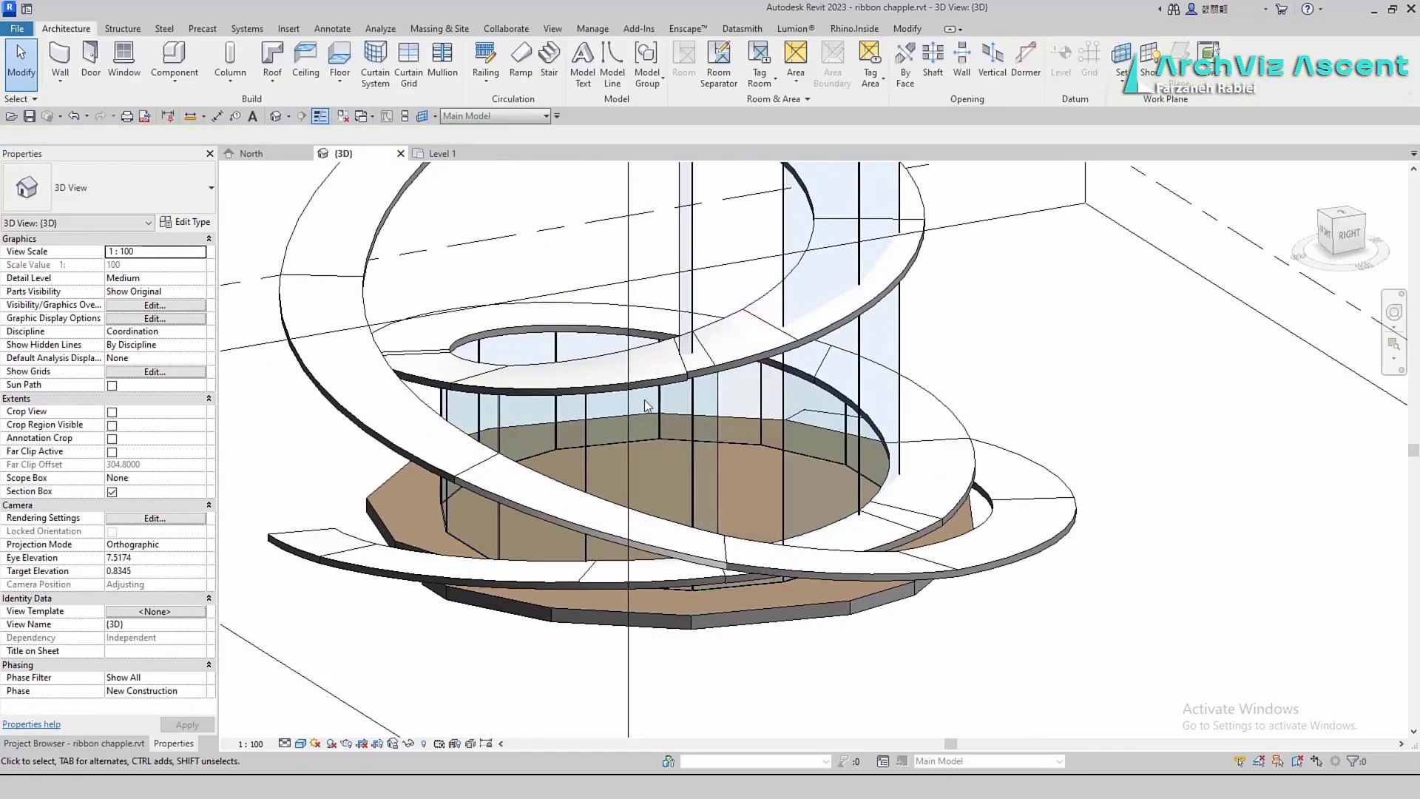
Offset the lower ramp's outer boundary by 0.1 m and attach the top of the curtain wall beneath it to the ramp
click(669, 255)
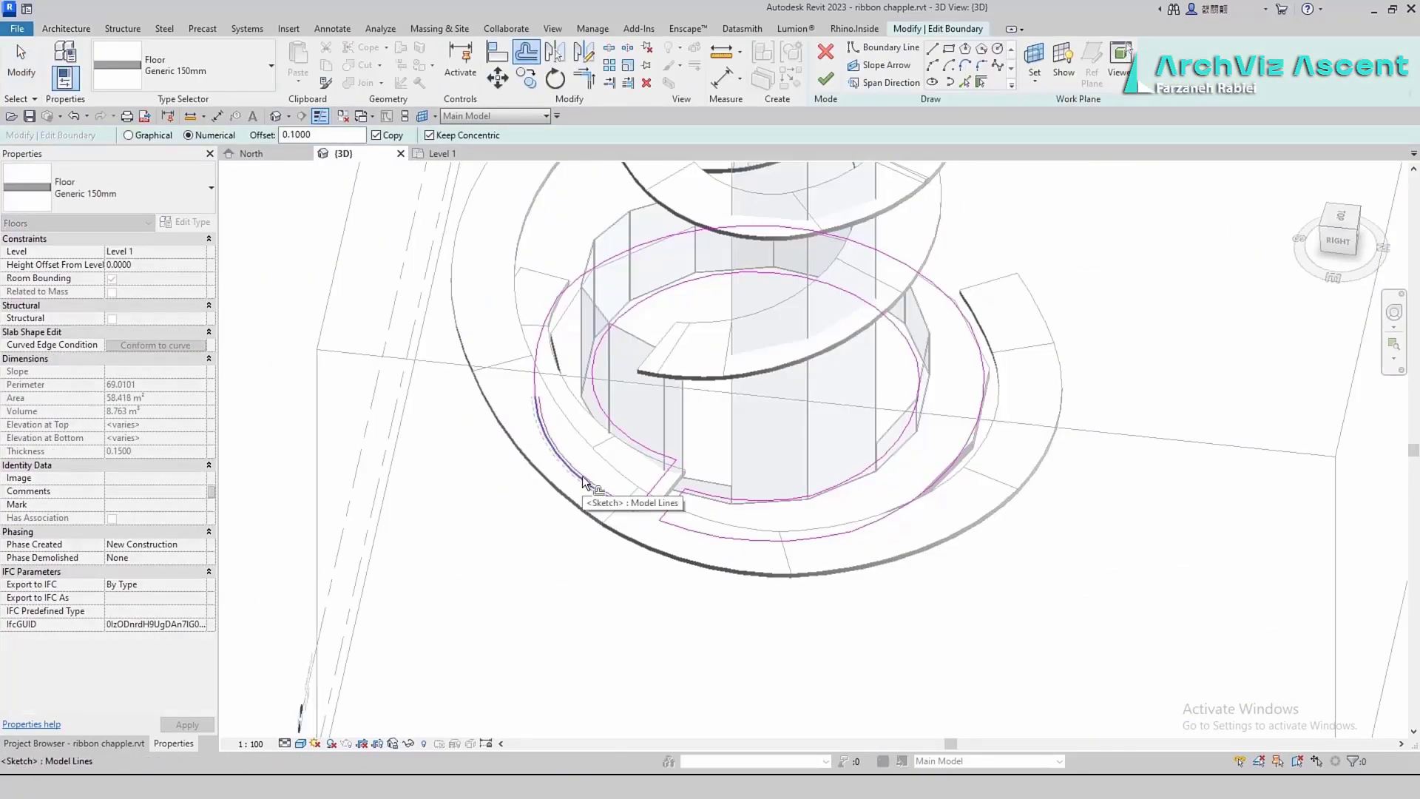
click(907, 28)
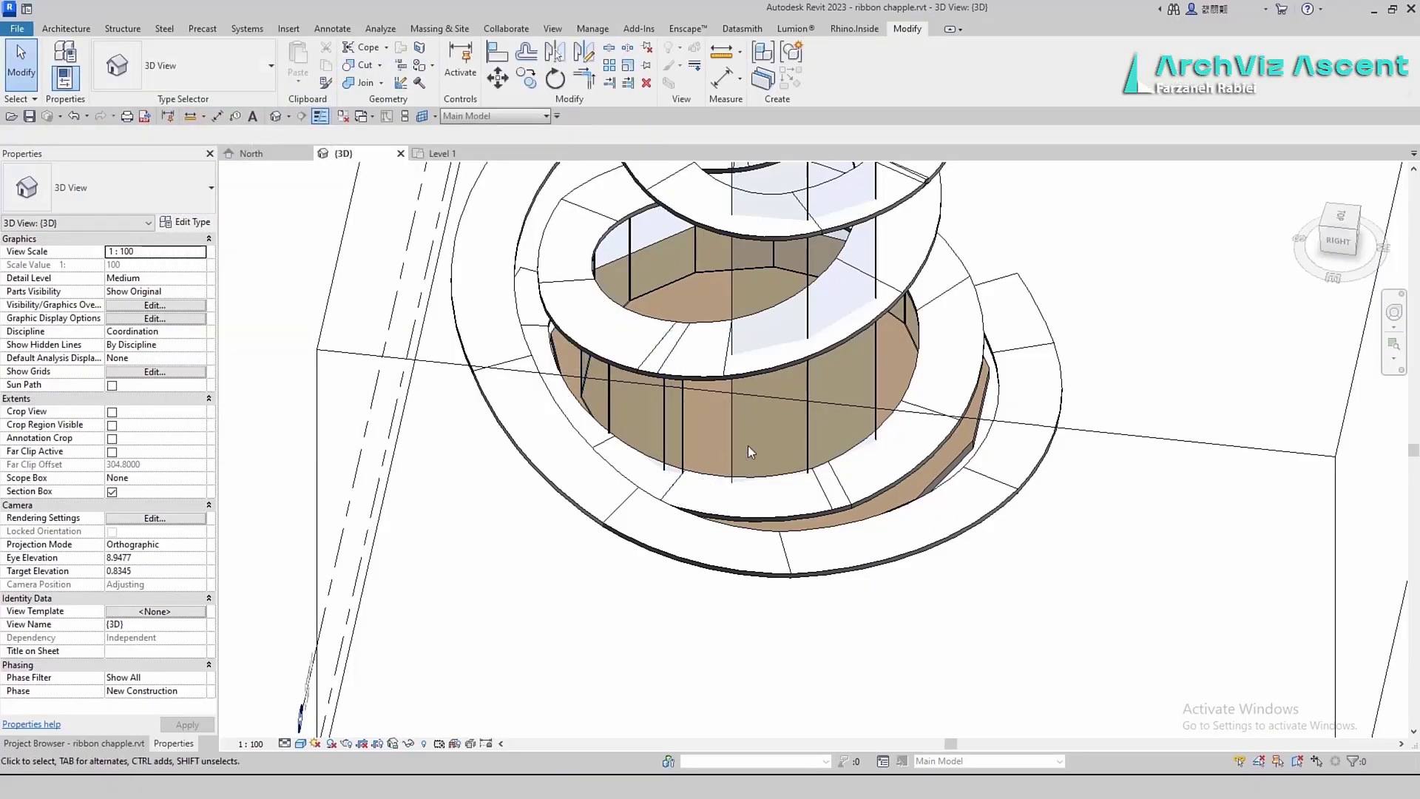
click(704, 379)
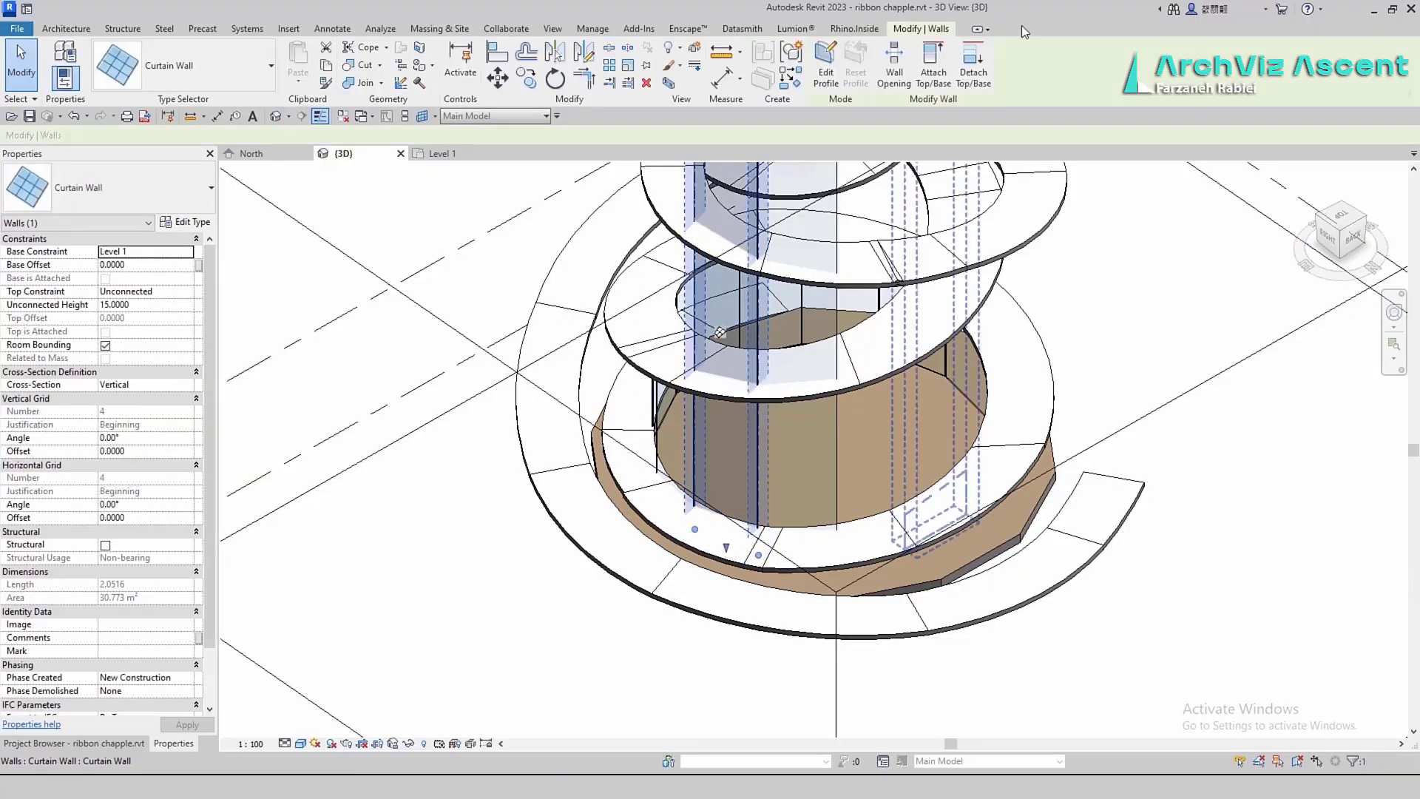
key(Escape)
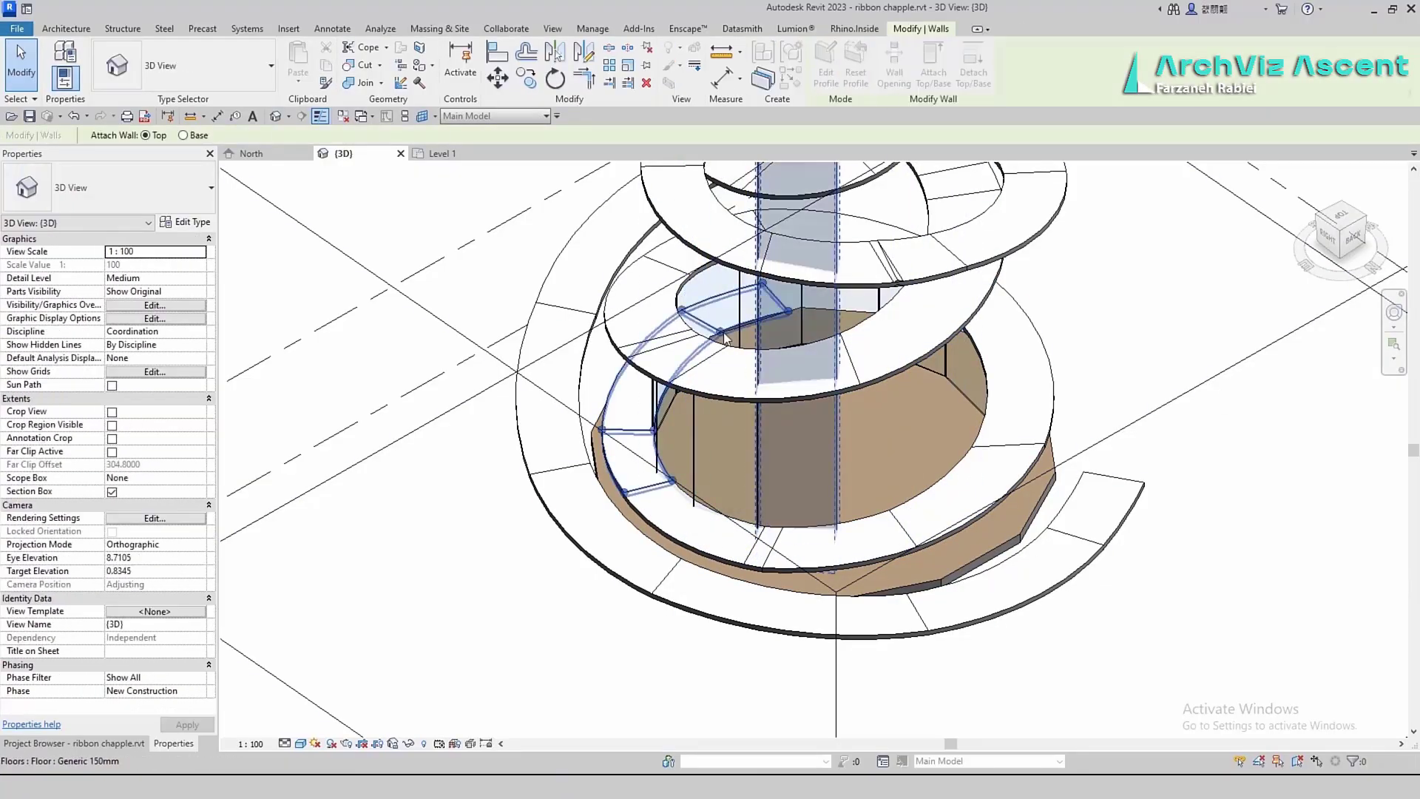
Select all the curtain walls standing around the main floor on Level 1
scroll(735, 378, down, 5)
shift+middle_drag(734, 379, 708, 418)
click(668, 527)
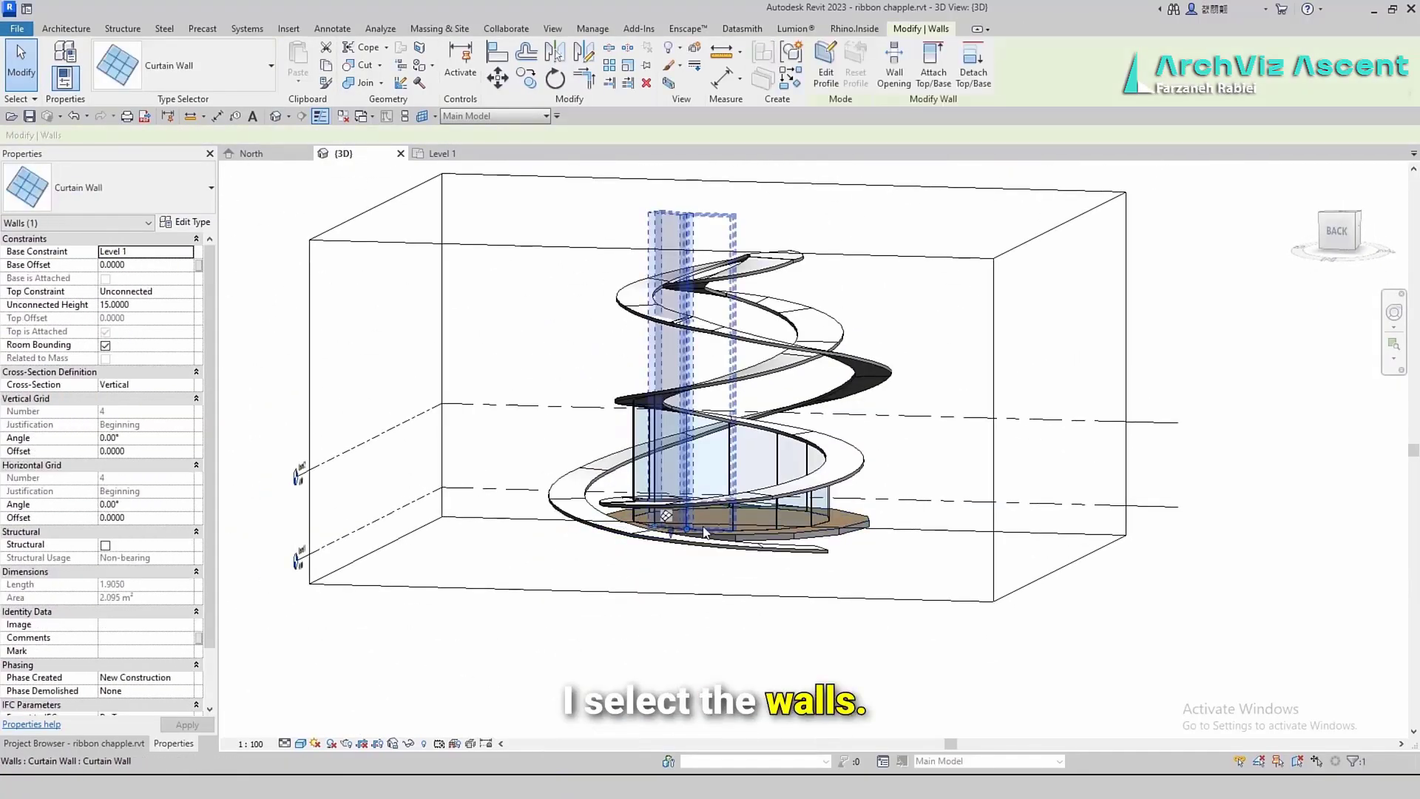
ctrl+click(704, 530)
ctrl+click(756, 529)
ctrl+click(812, 522)
text(3)
key(Return)
shift+middle_drag(821, 538, 688, 573)
ctrl+click(785, 547)
ctrl+click(839, 553)
ctrl+click(887, 553)
shift+middle_drag(904, 529, 843, 559)
ctrl+click(846, 553)
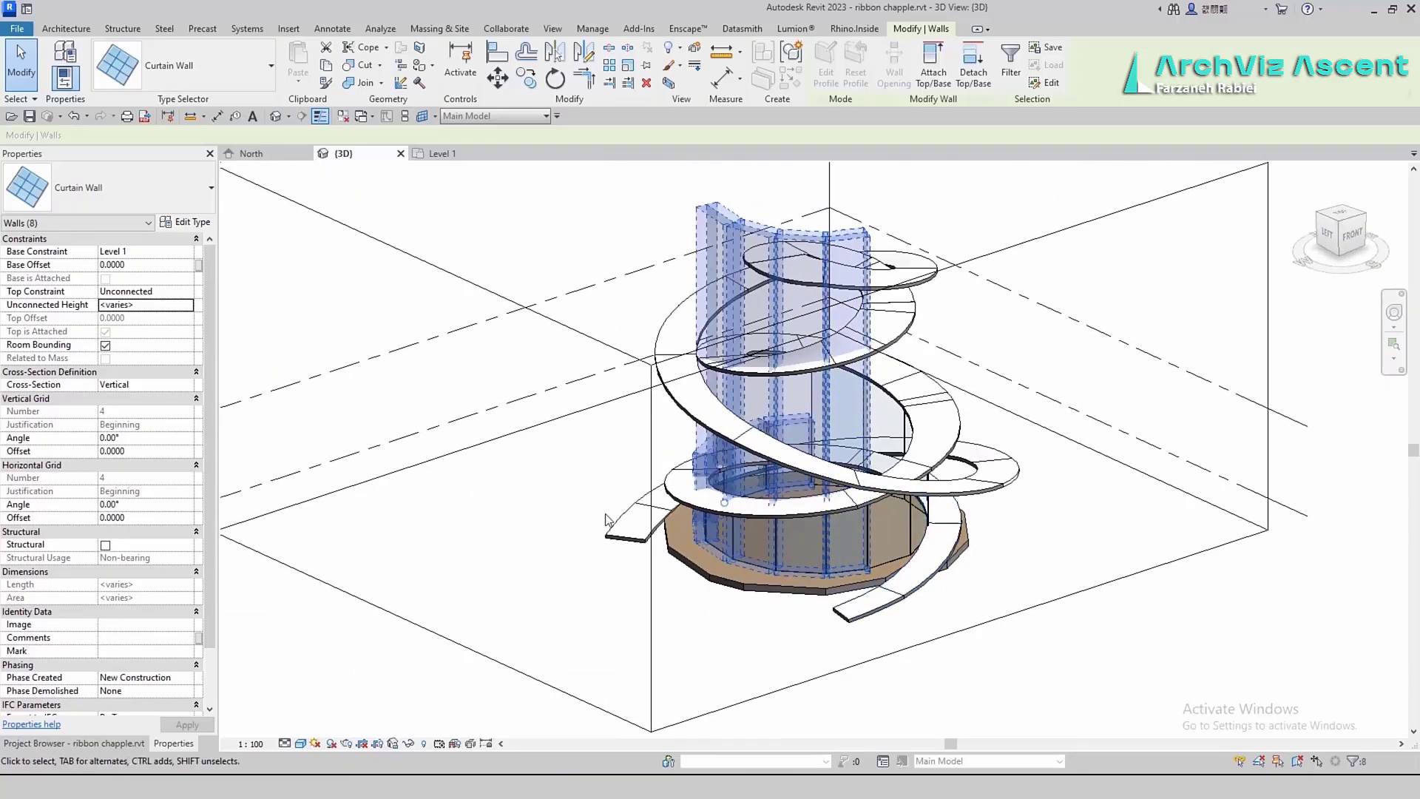
ctrl+click(896, 544)
shift+middle_drag(1006, 554, 795, 554)
key(Tab)
click(841, 546)
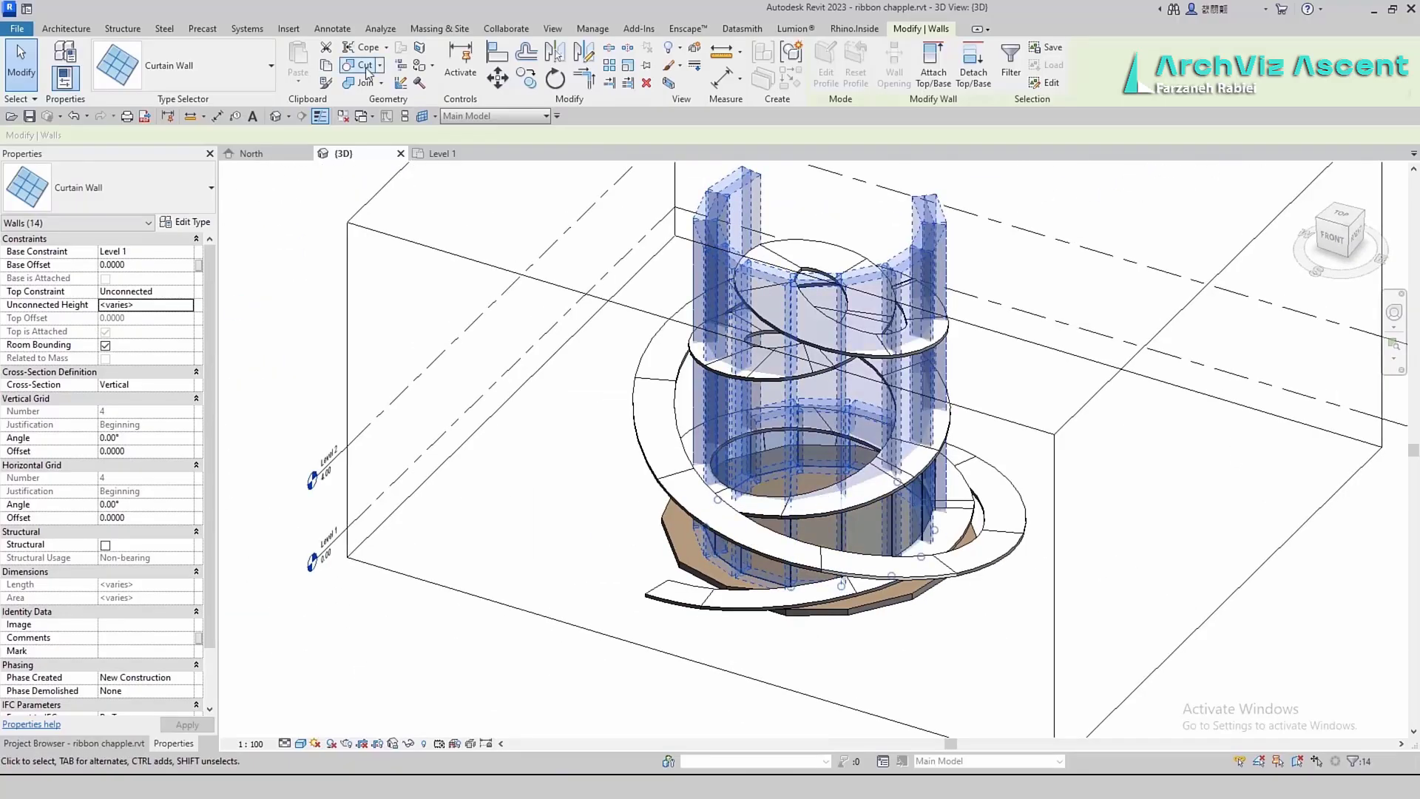
Paste copies of the selected curtain walls aligned to Level 2, with an unconnected height of 3 m and a base offset of 1 m
click(298, 78)
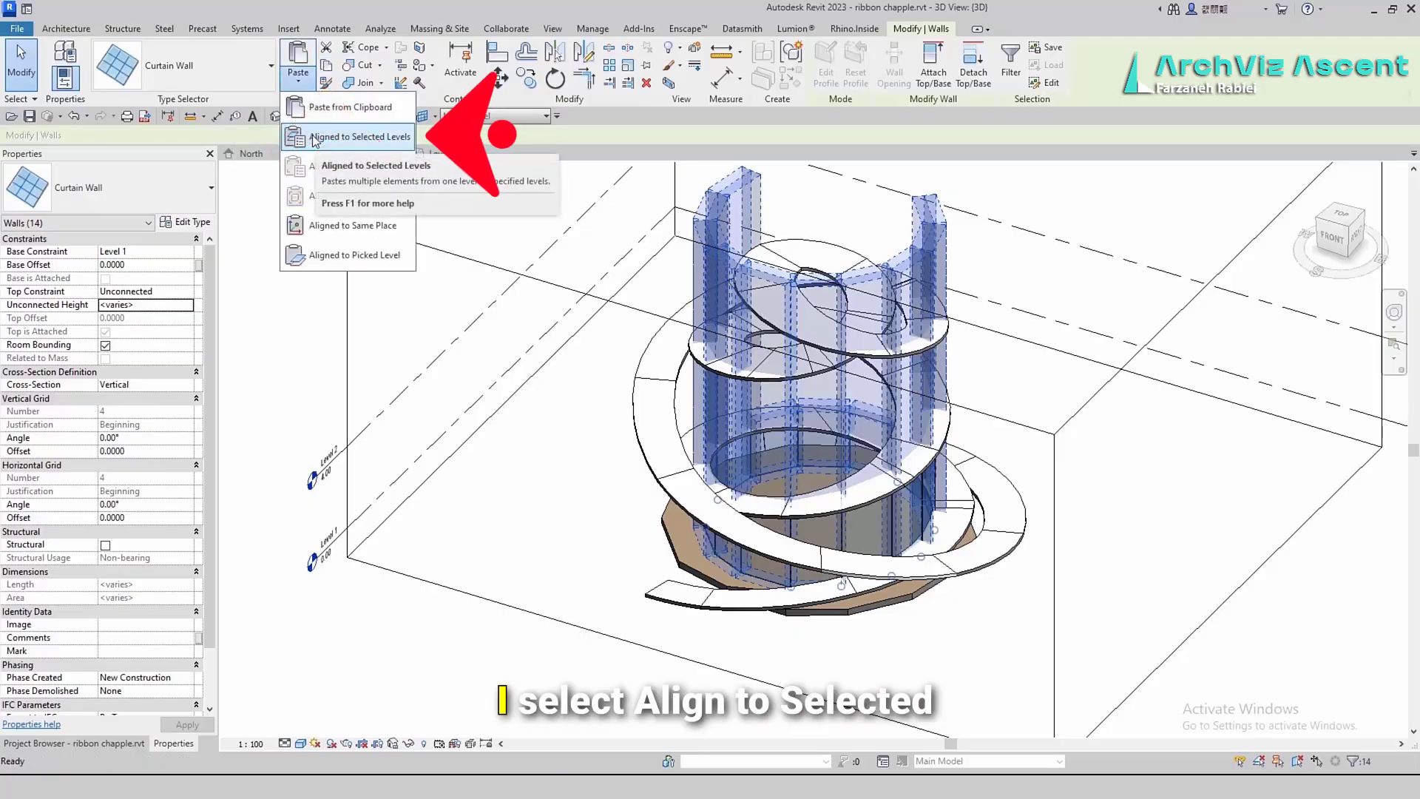
click(348, 137)
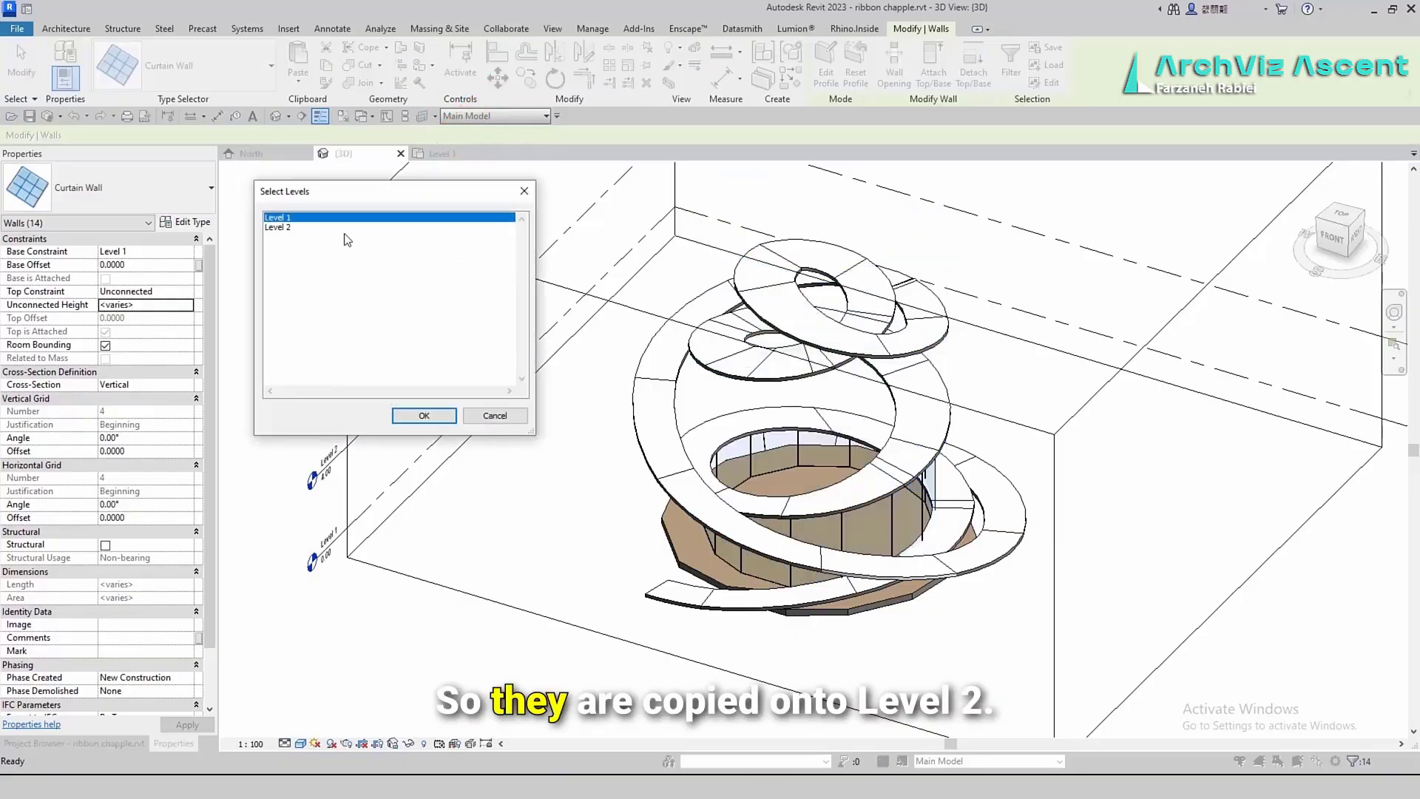
click(269, 227)
click(423, 415)
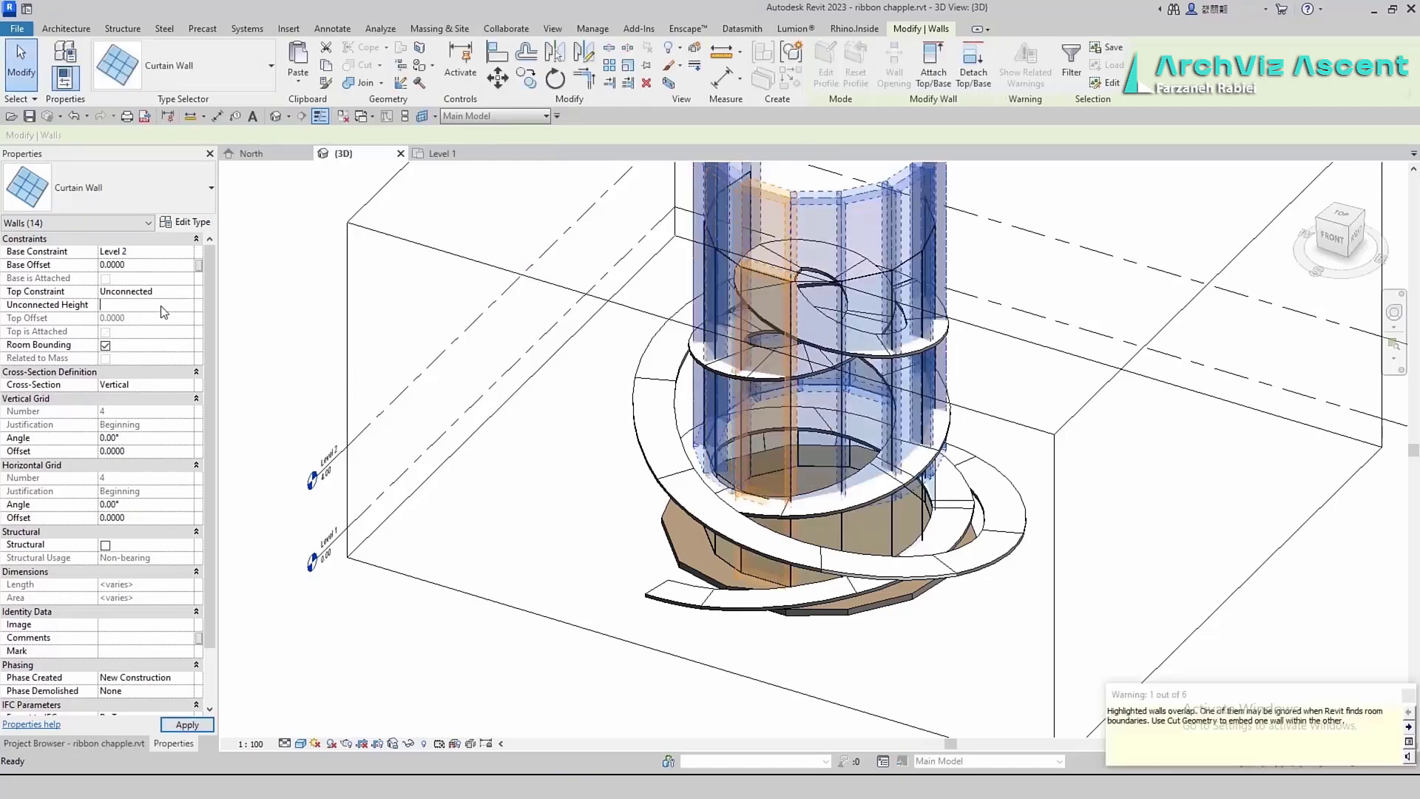
key(Return)
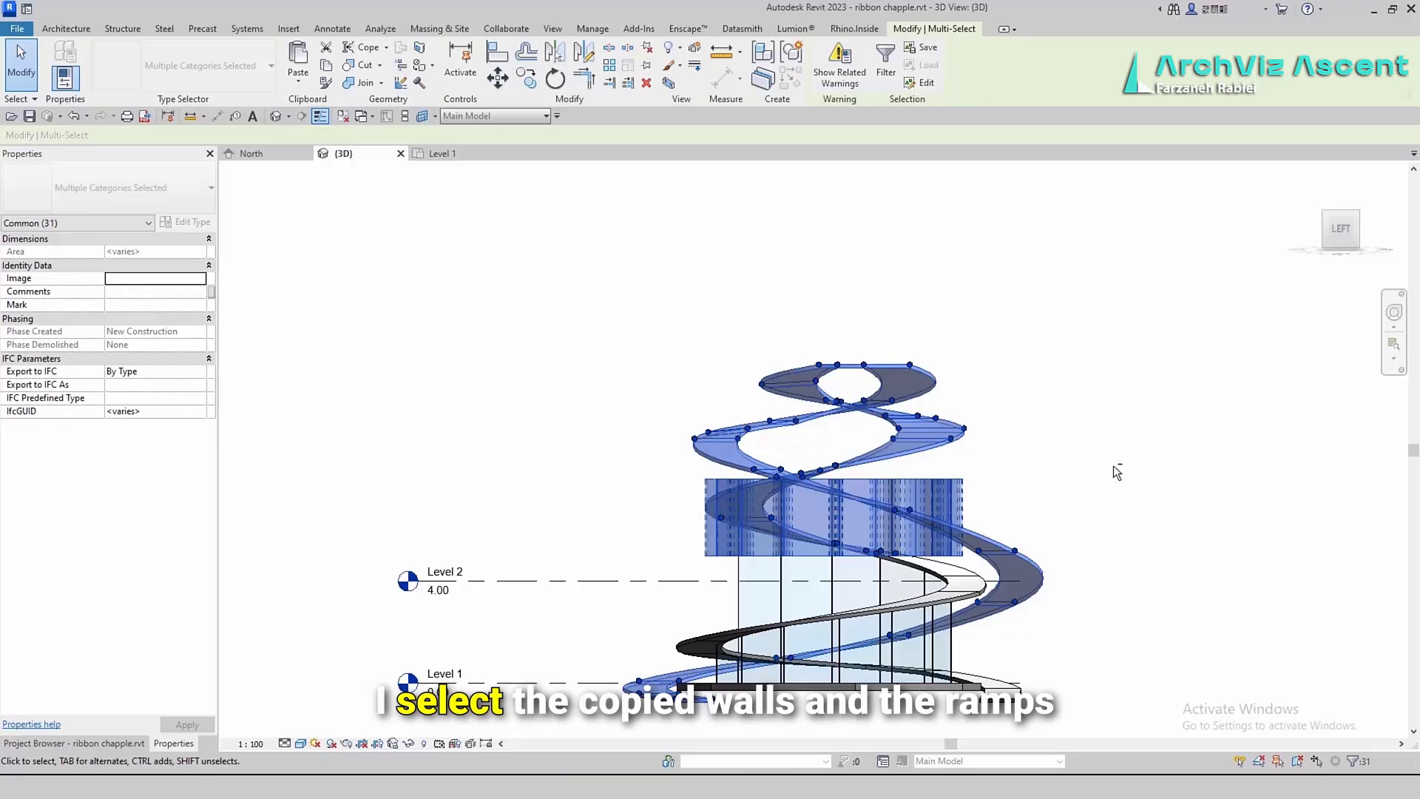
Temporarily isolate the copied Level 2 curtain walls together with the selected ramps in the 3D view
shift+middle_drag(1117, 472, 710, 589)
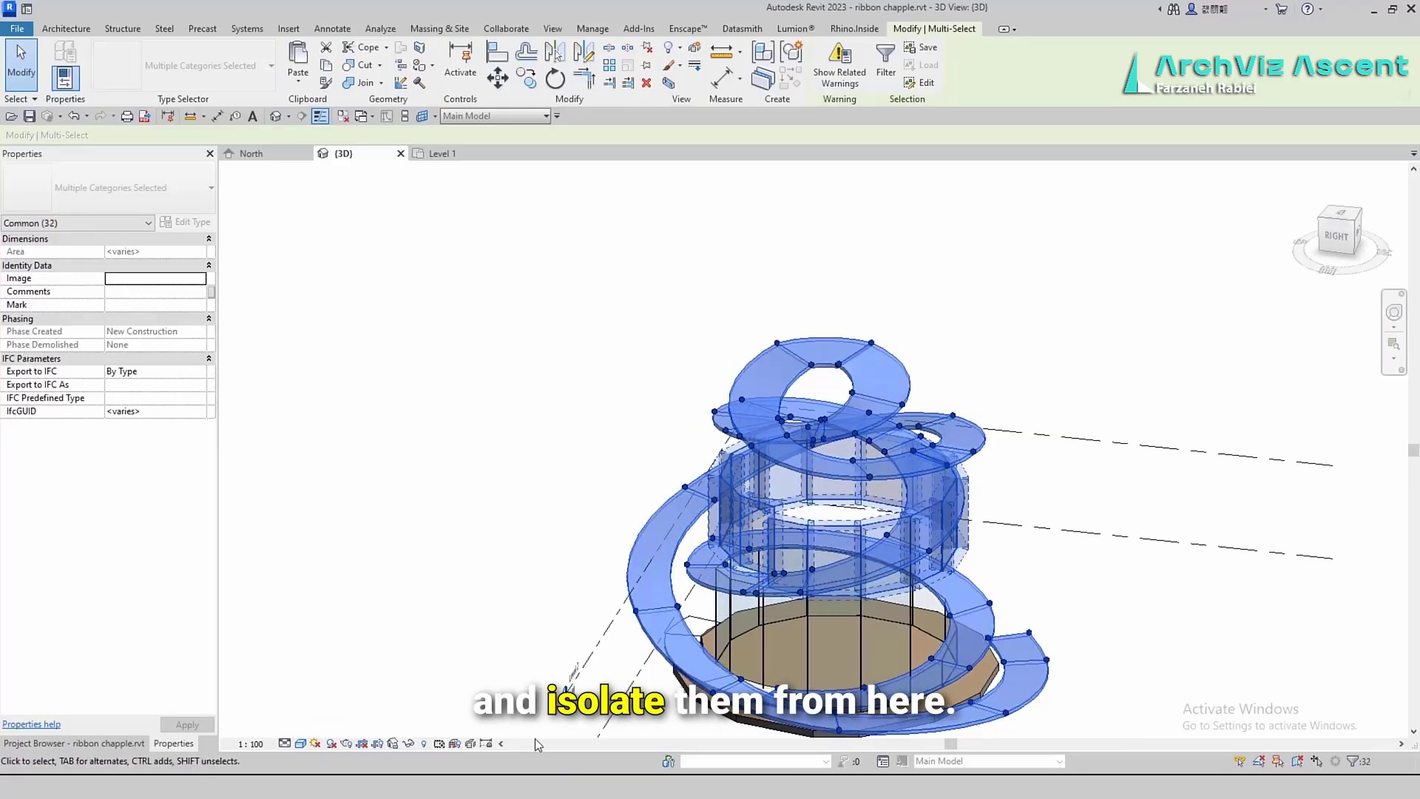
click(409, 744)
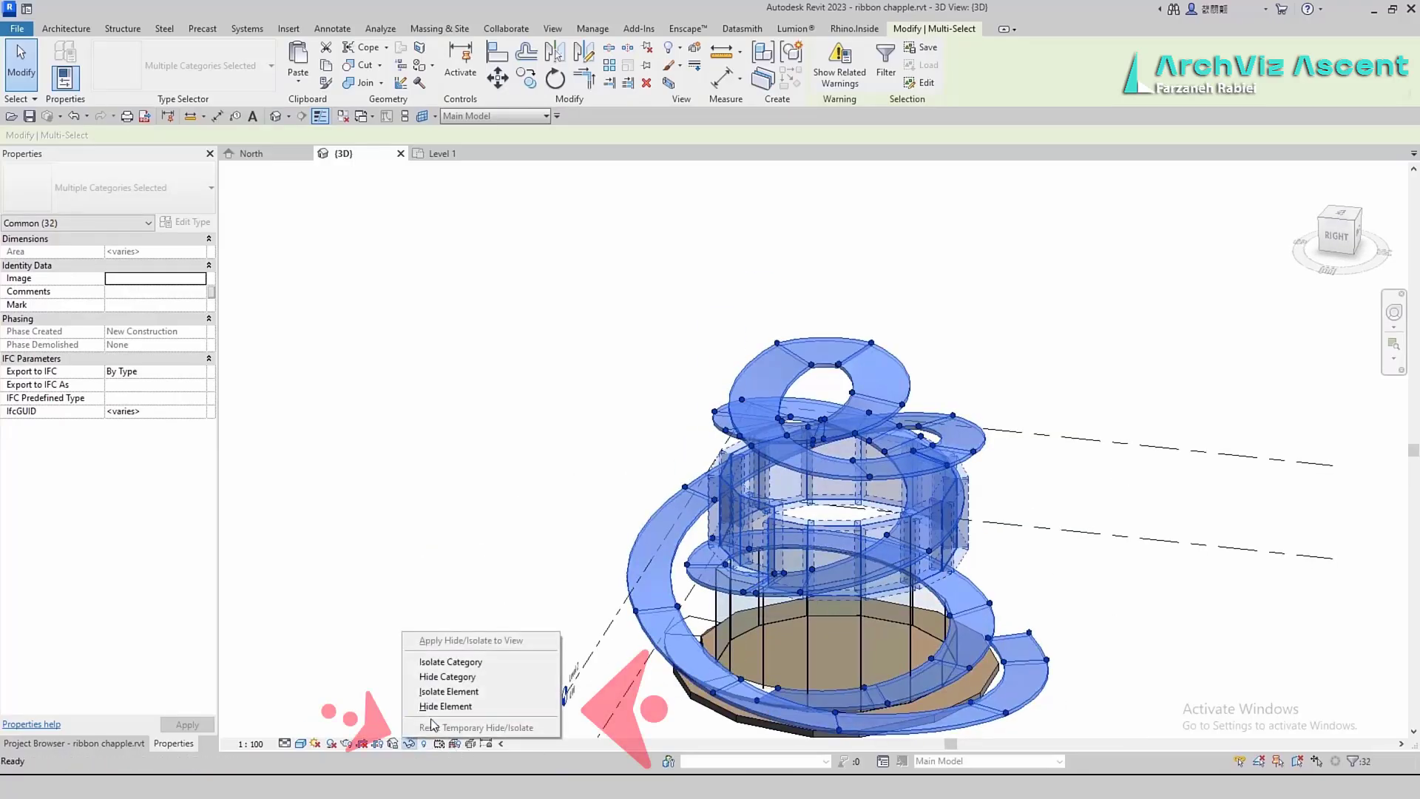
click(444, 692)
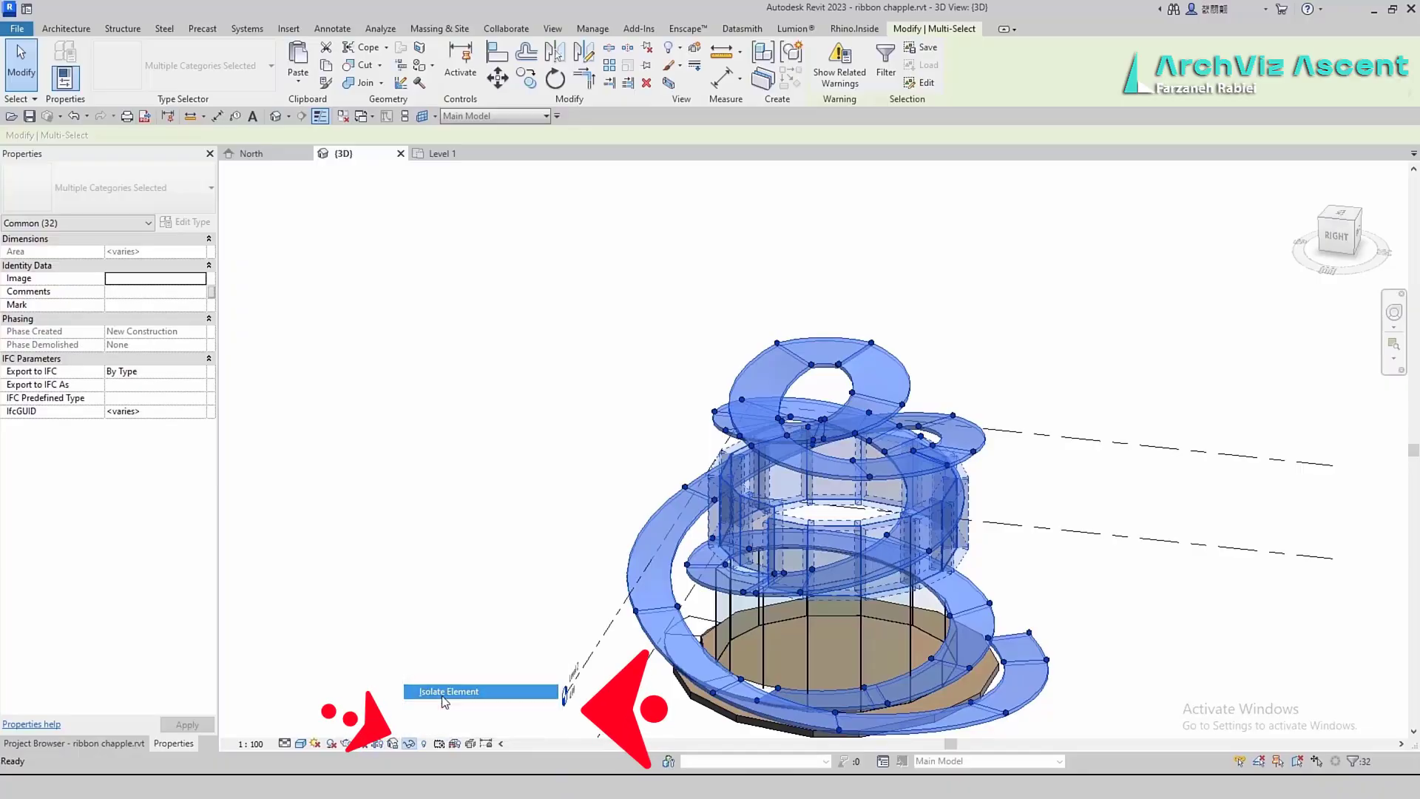
click(1062, 539)
shift+middle_drag(1062, 539, 1055, 650)
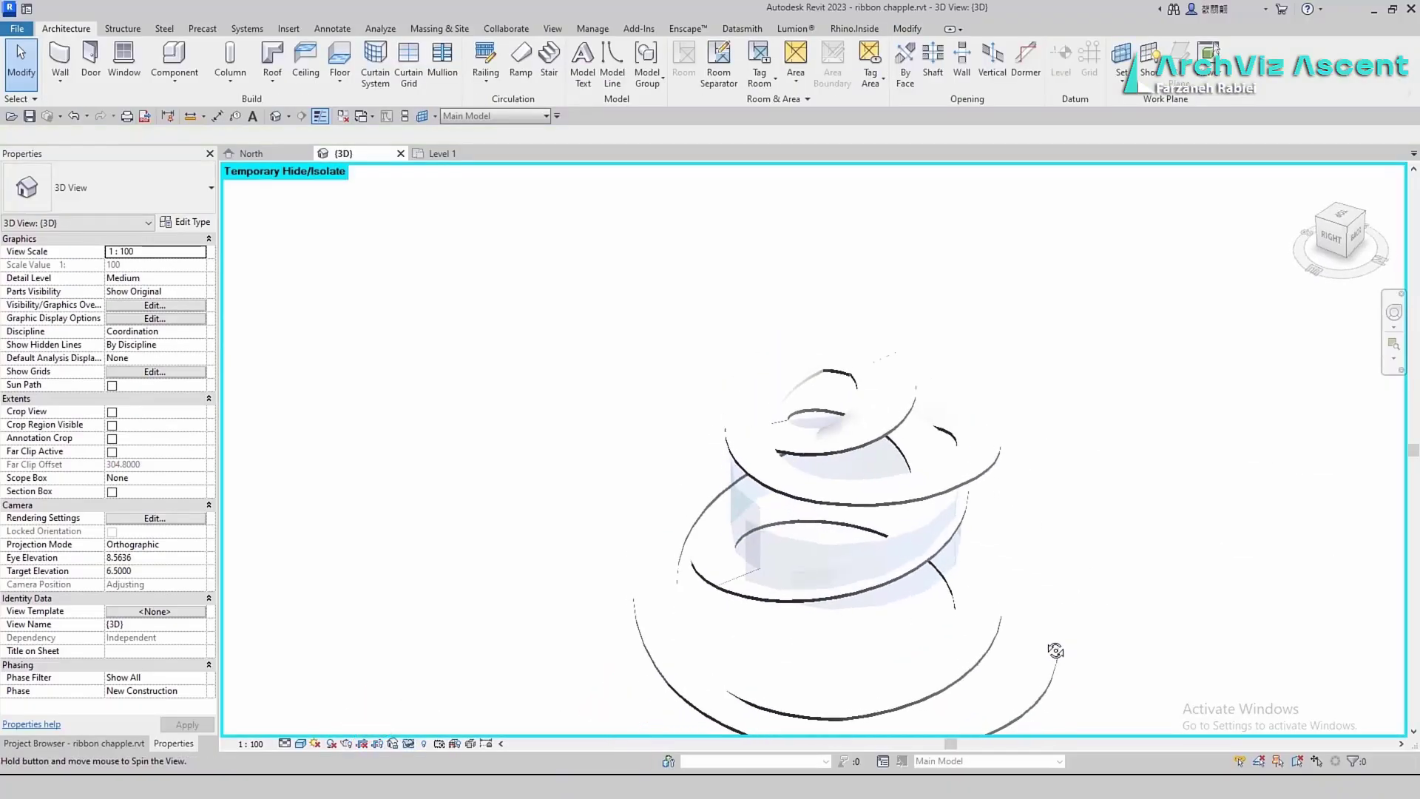
Set the base of the copied walls along the back and sides to Level 1 with zero offset and attach their tops to the ramp above
click(775, 546)
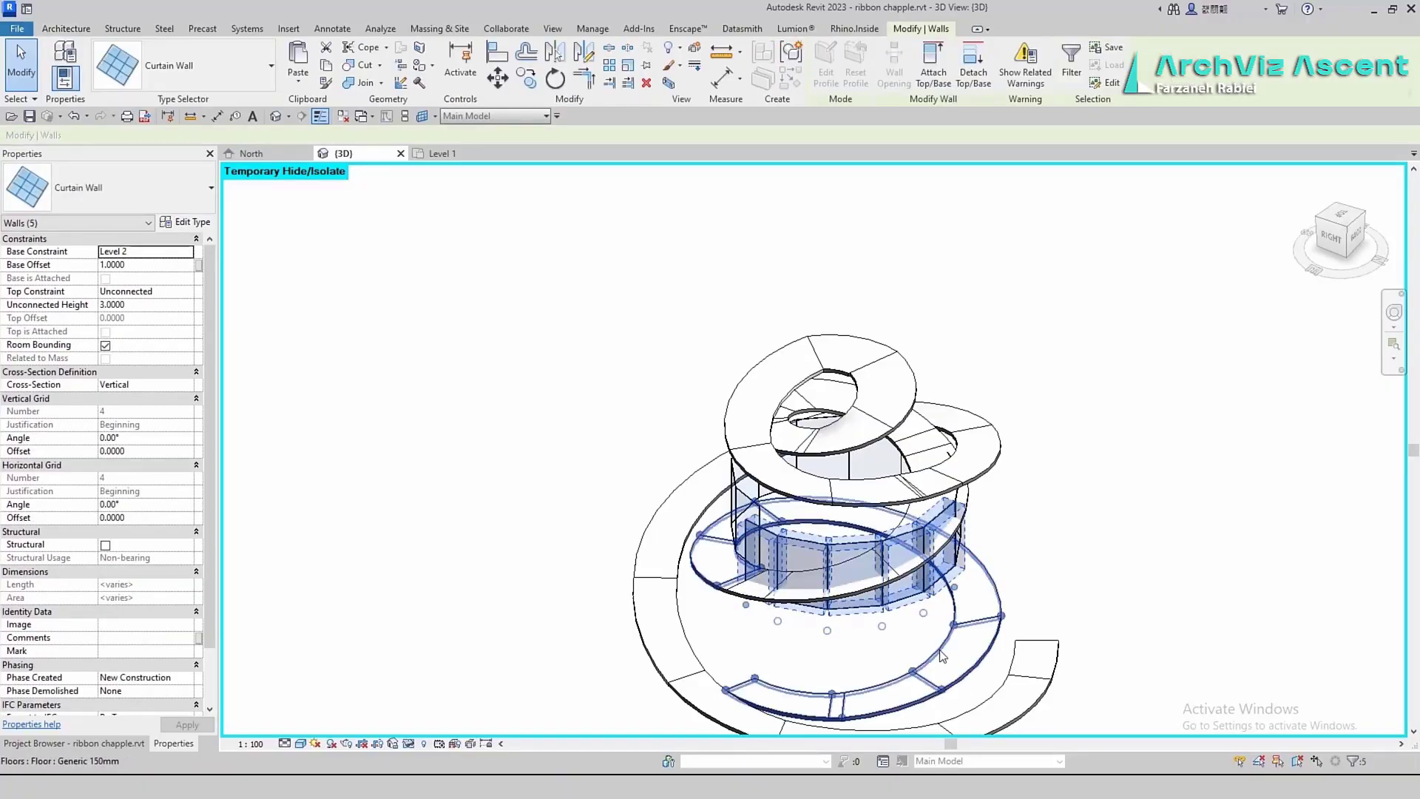
scroll(941, 656, down, 2)
shift+middle_drag(941, 656, 915, 646)
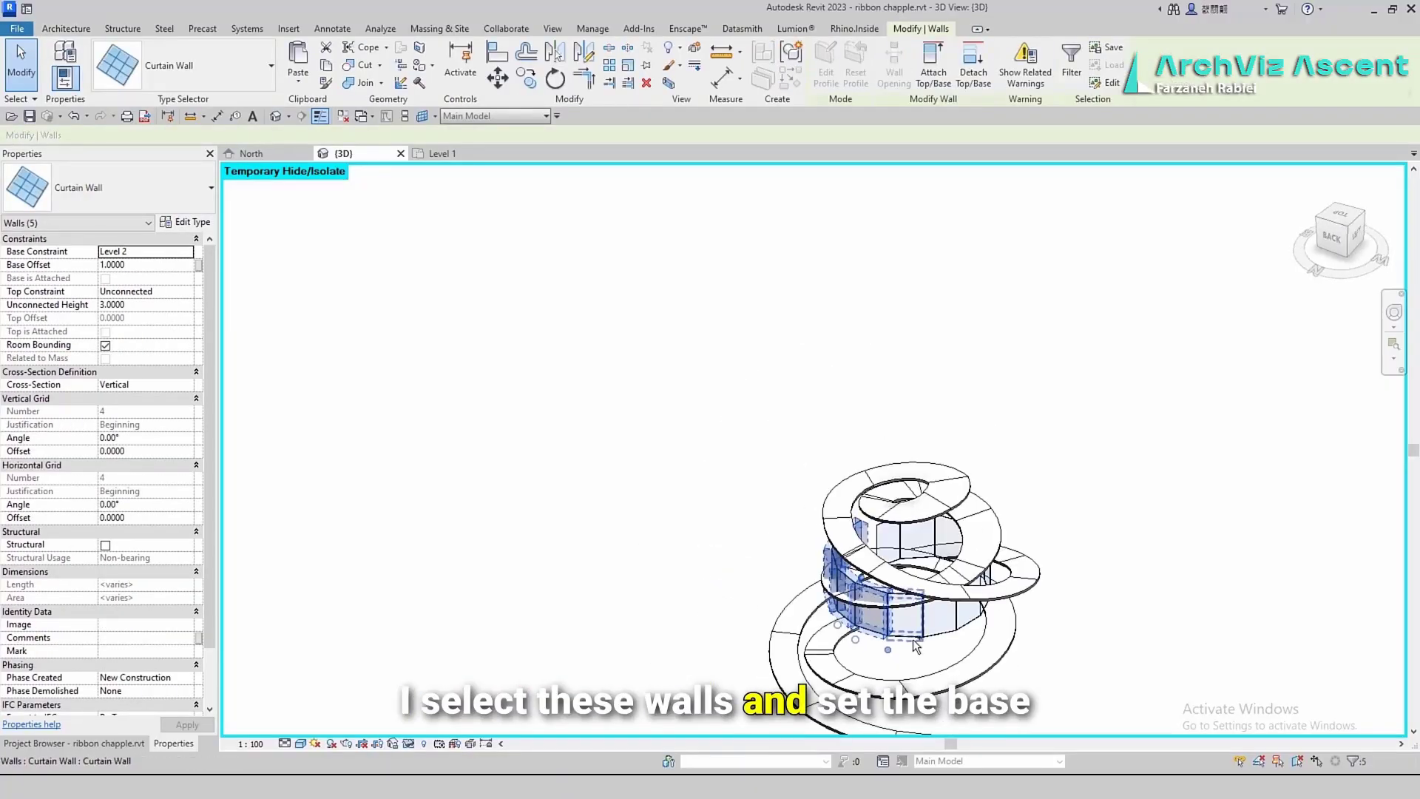
ctrl+click(982, 629)
shift+middle_drag(1099, 662, 994, 568)
ctrl+click(971, 626)
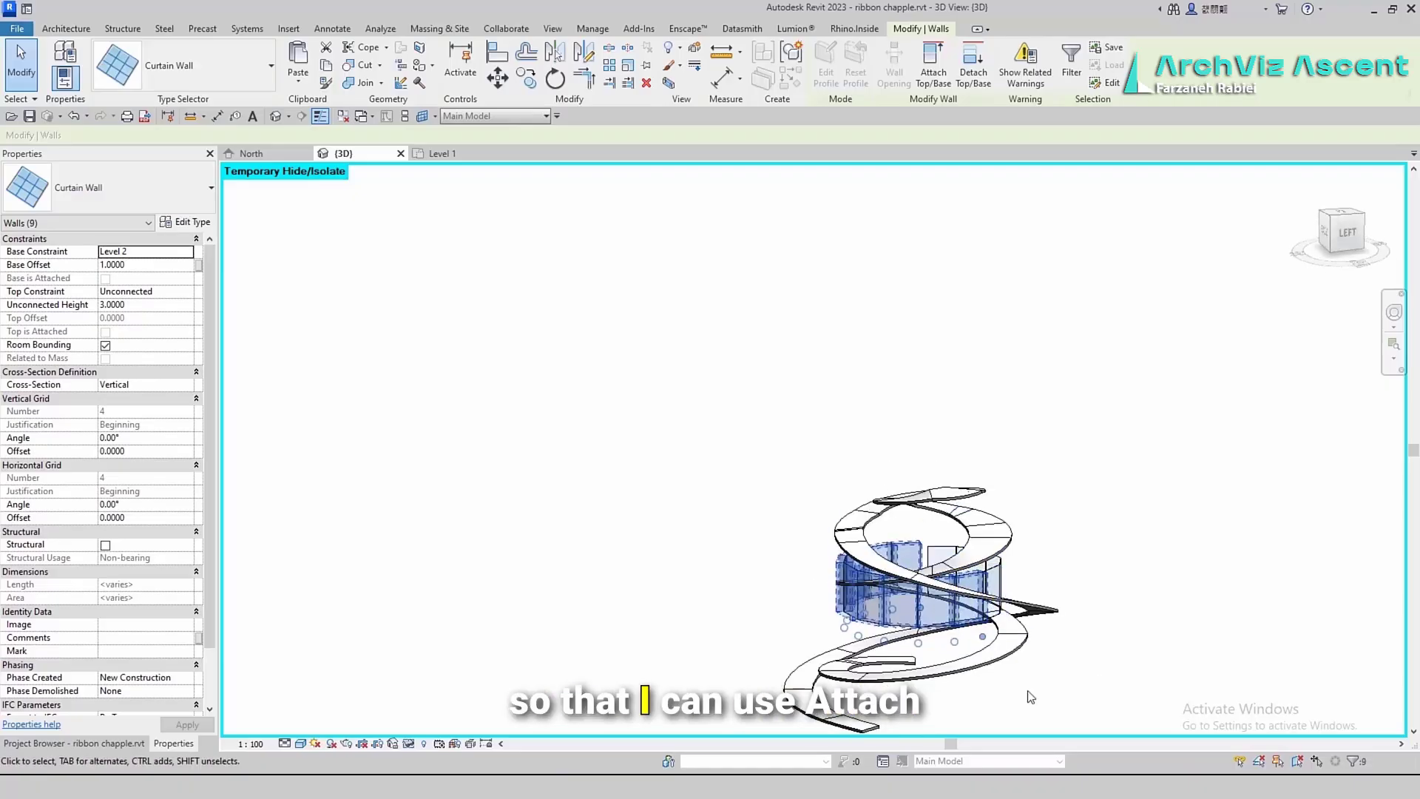
shift+middle_drag(971, 626, 828, 629)
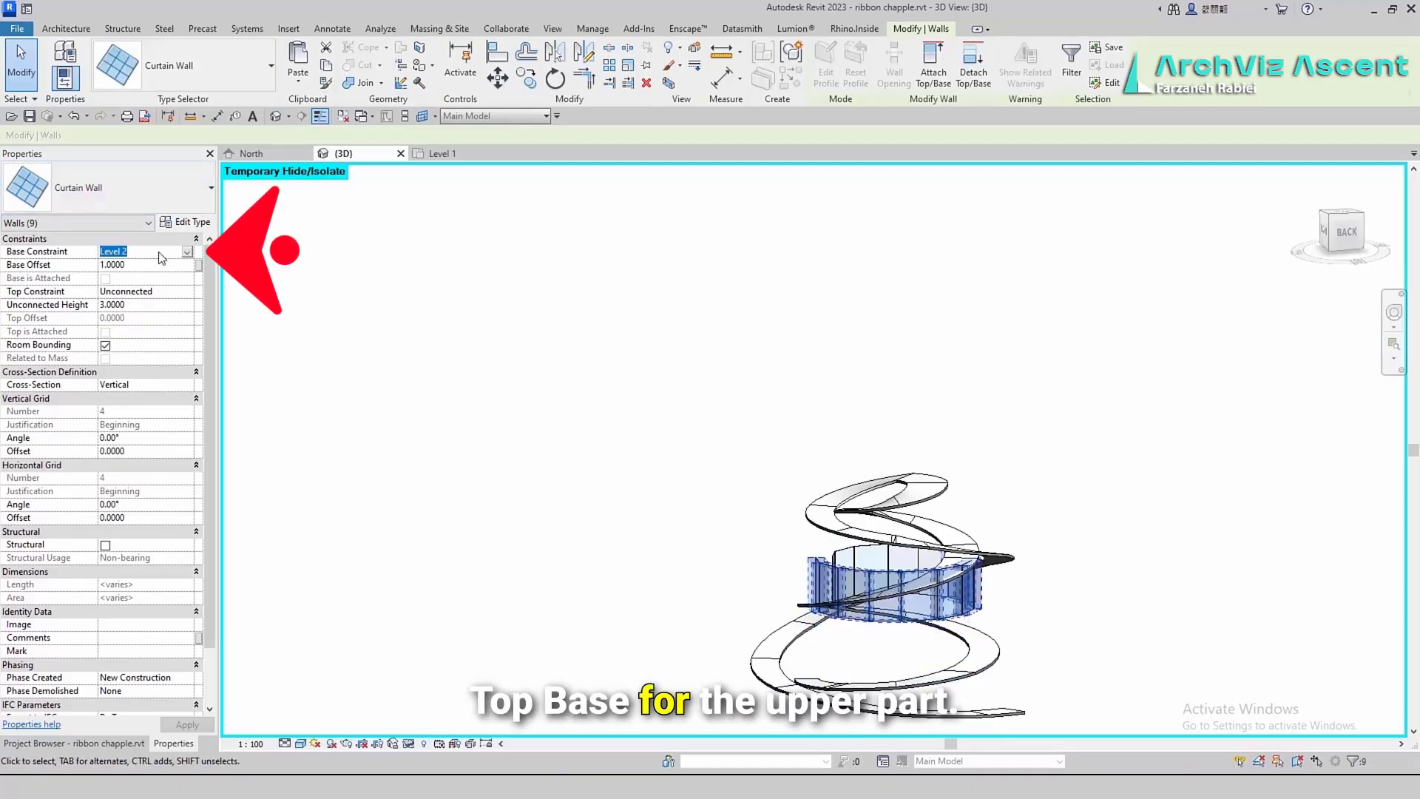
click(187, 251)
click(141, 264)
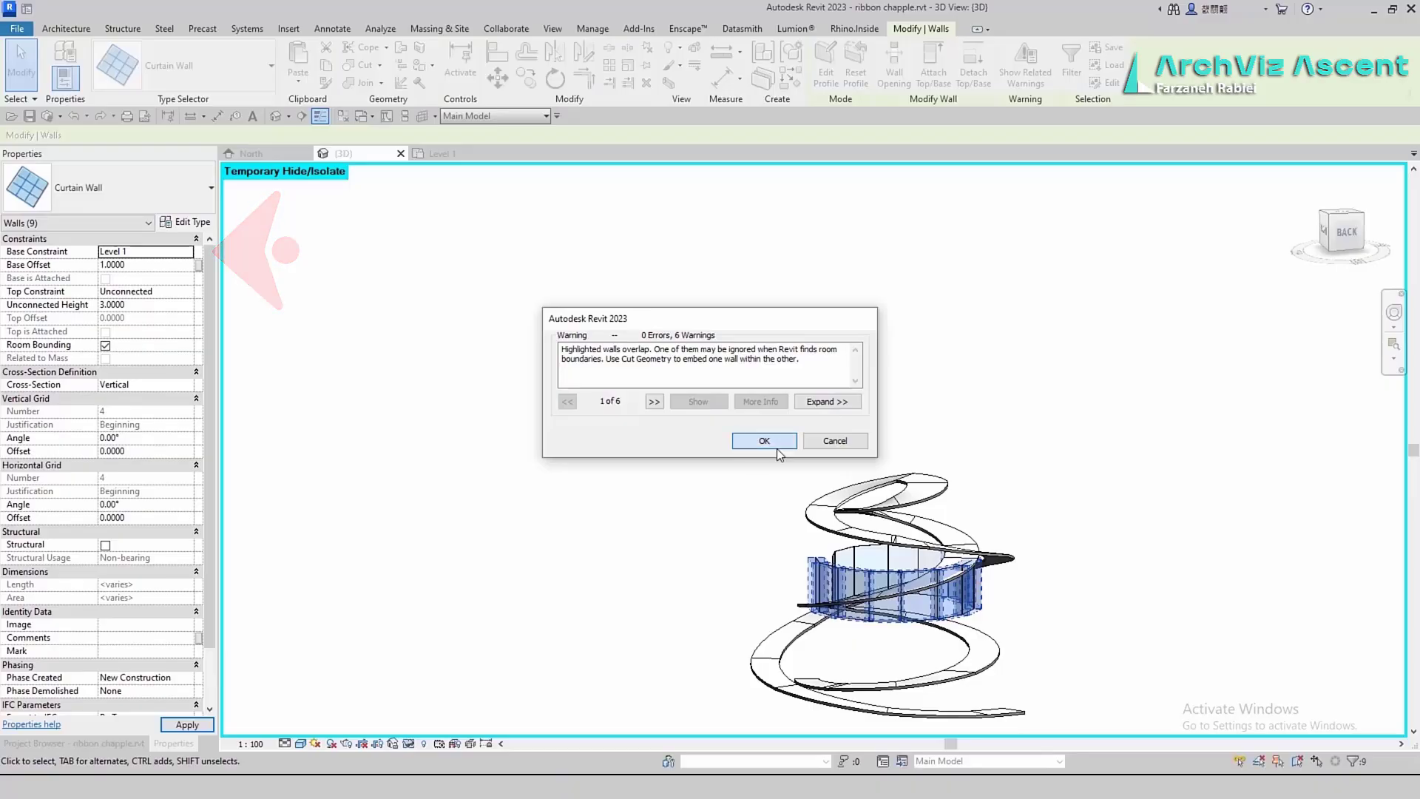
click(774, 444)
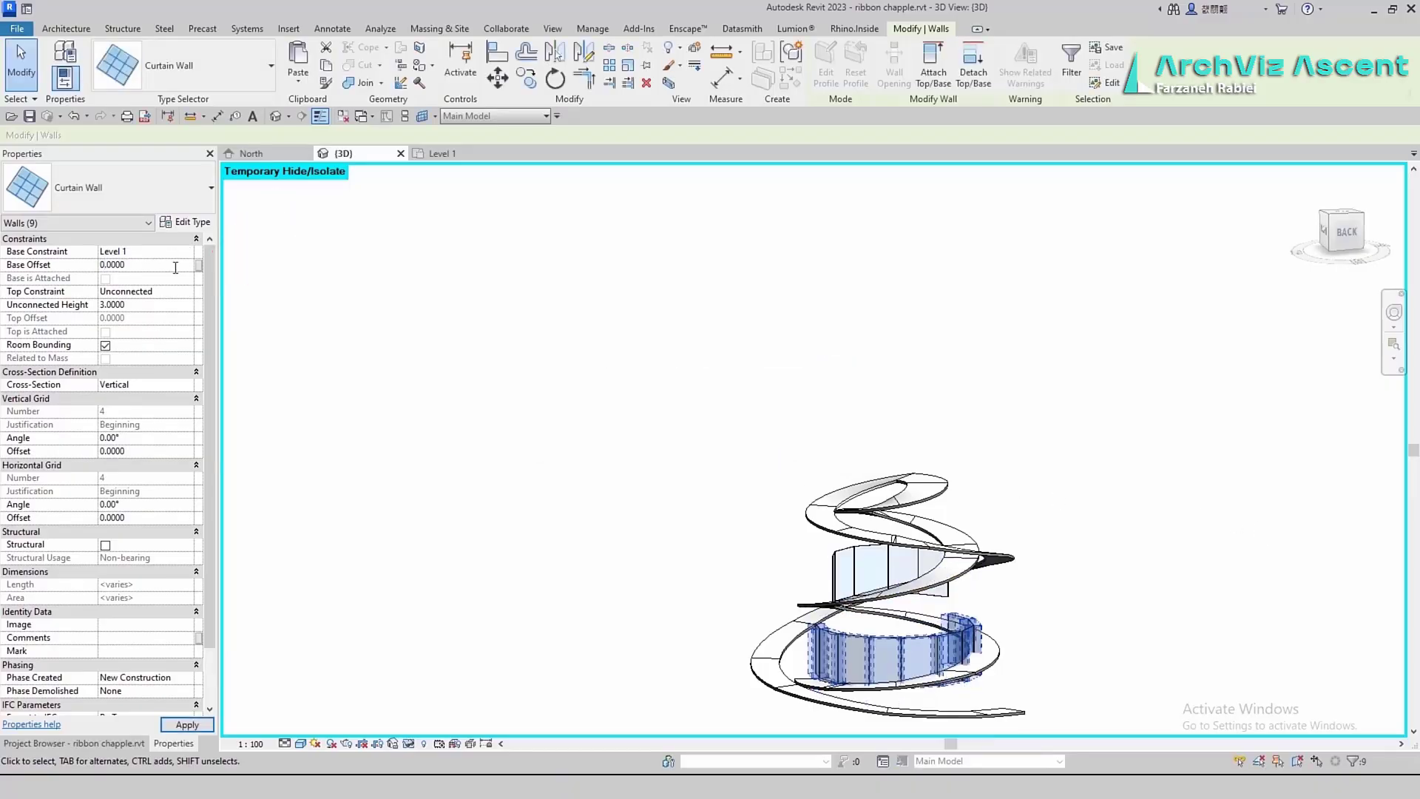
click(934, 72)
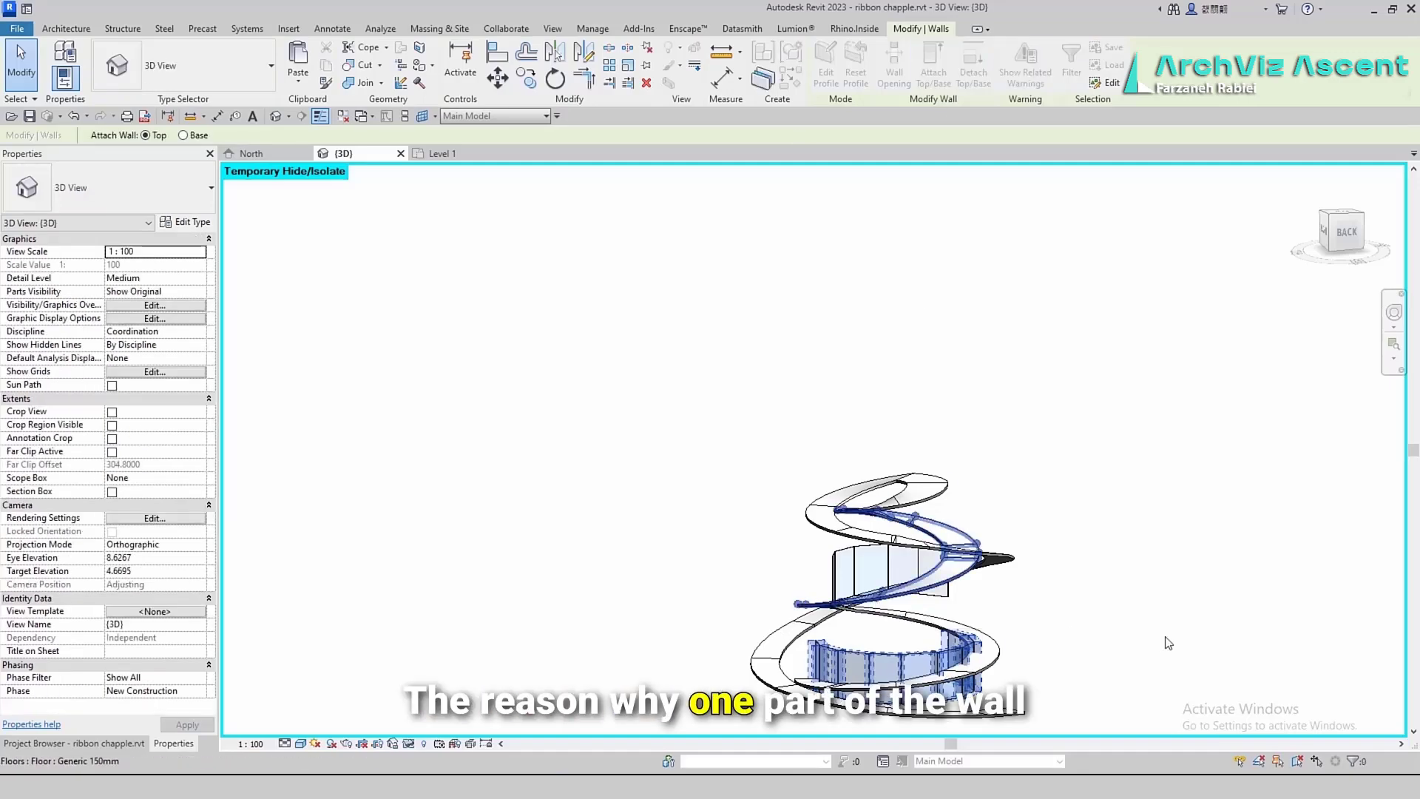
key(Escape)
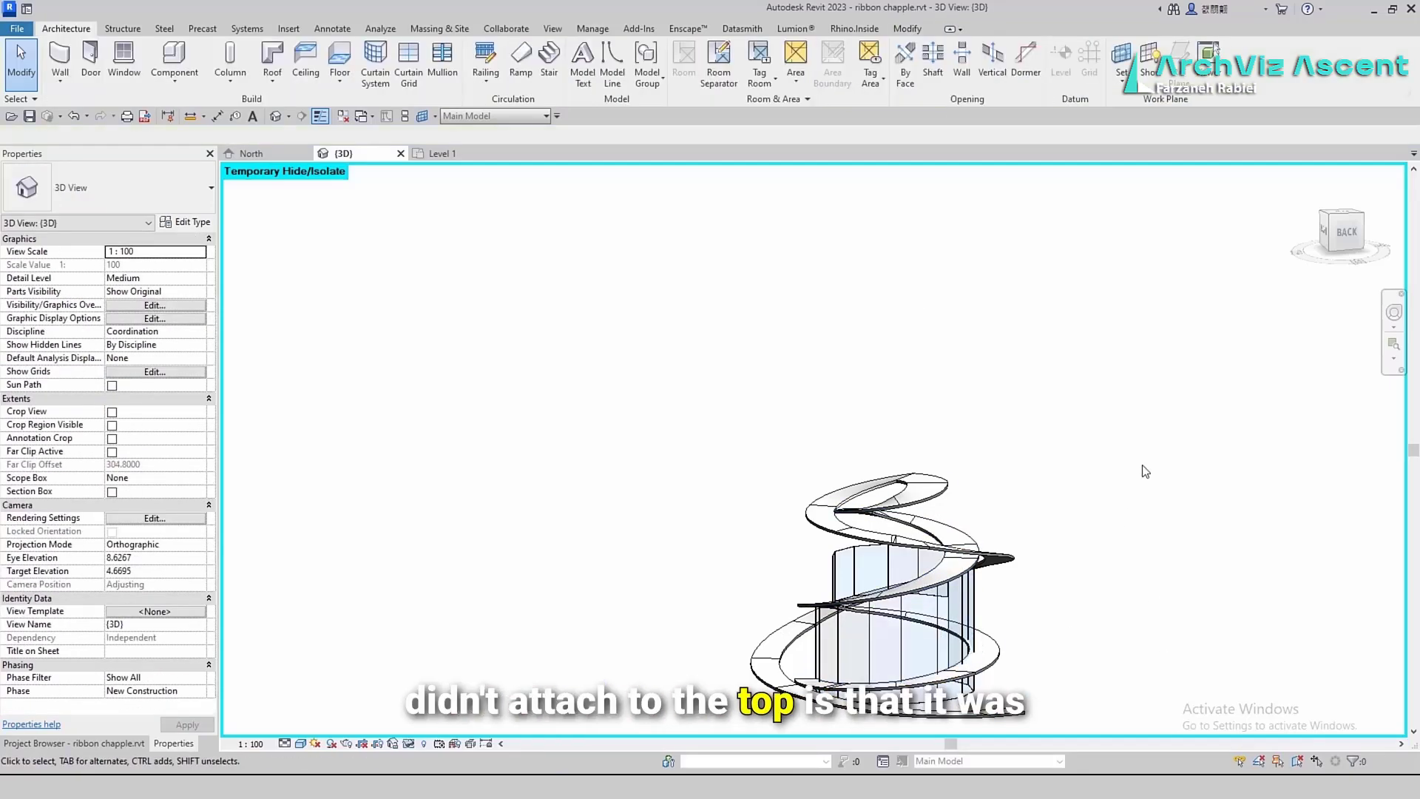
Attach the top of the short Level 1 curtain wall on the front-left side to the ramp above
shift+middle_drag(1144, 471, 949, 686)
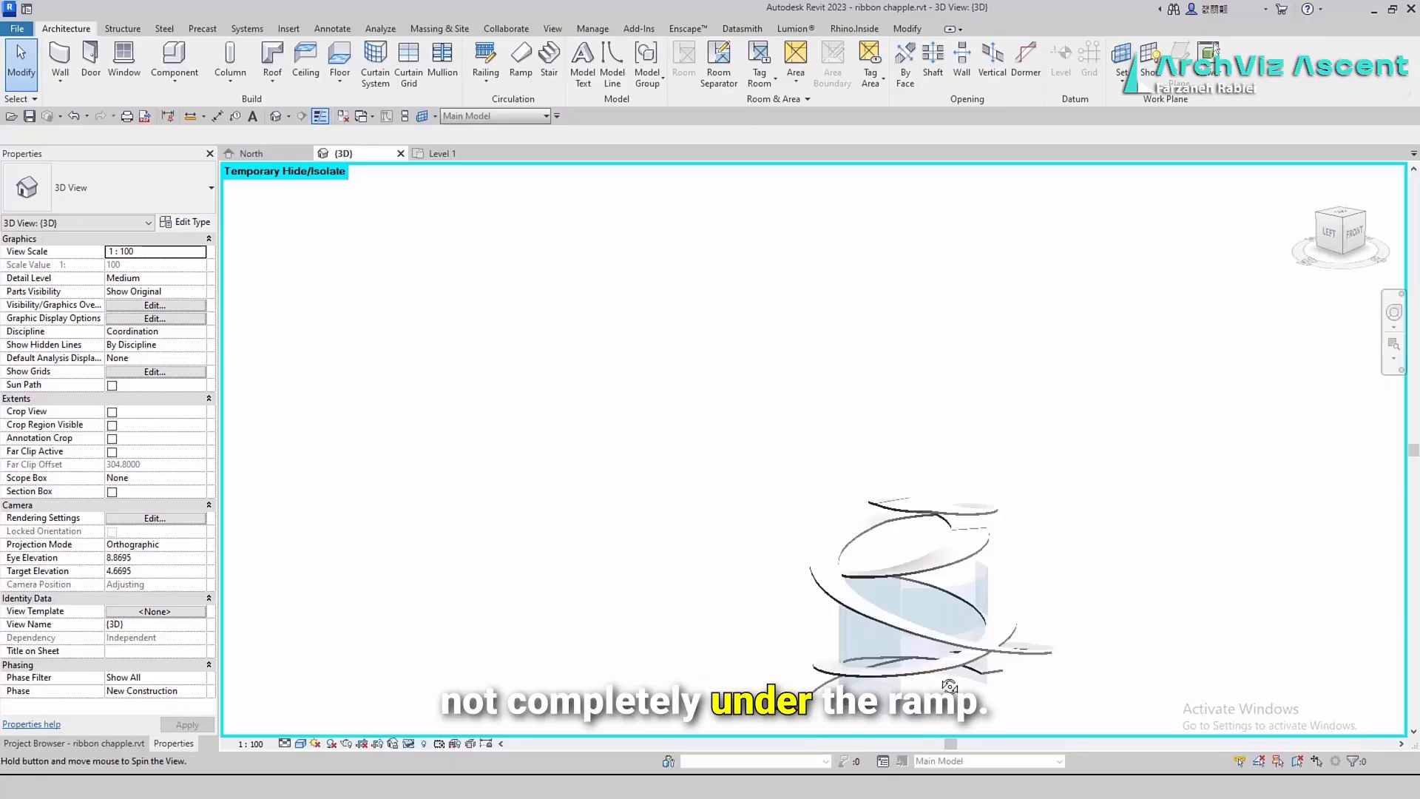
click(961, 583)
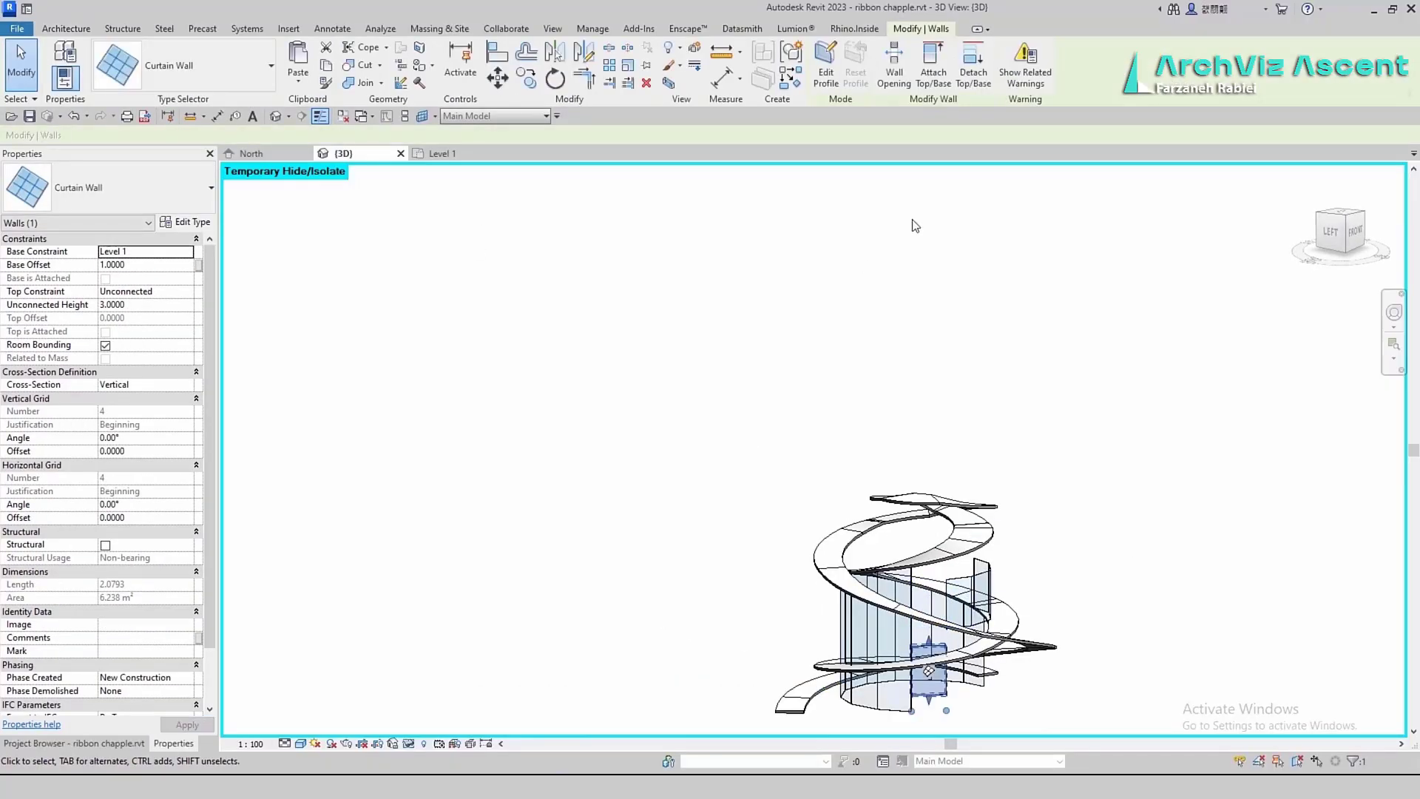
key(Escape)
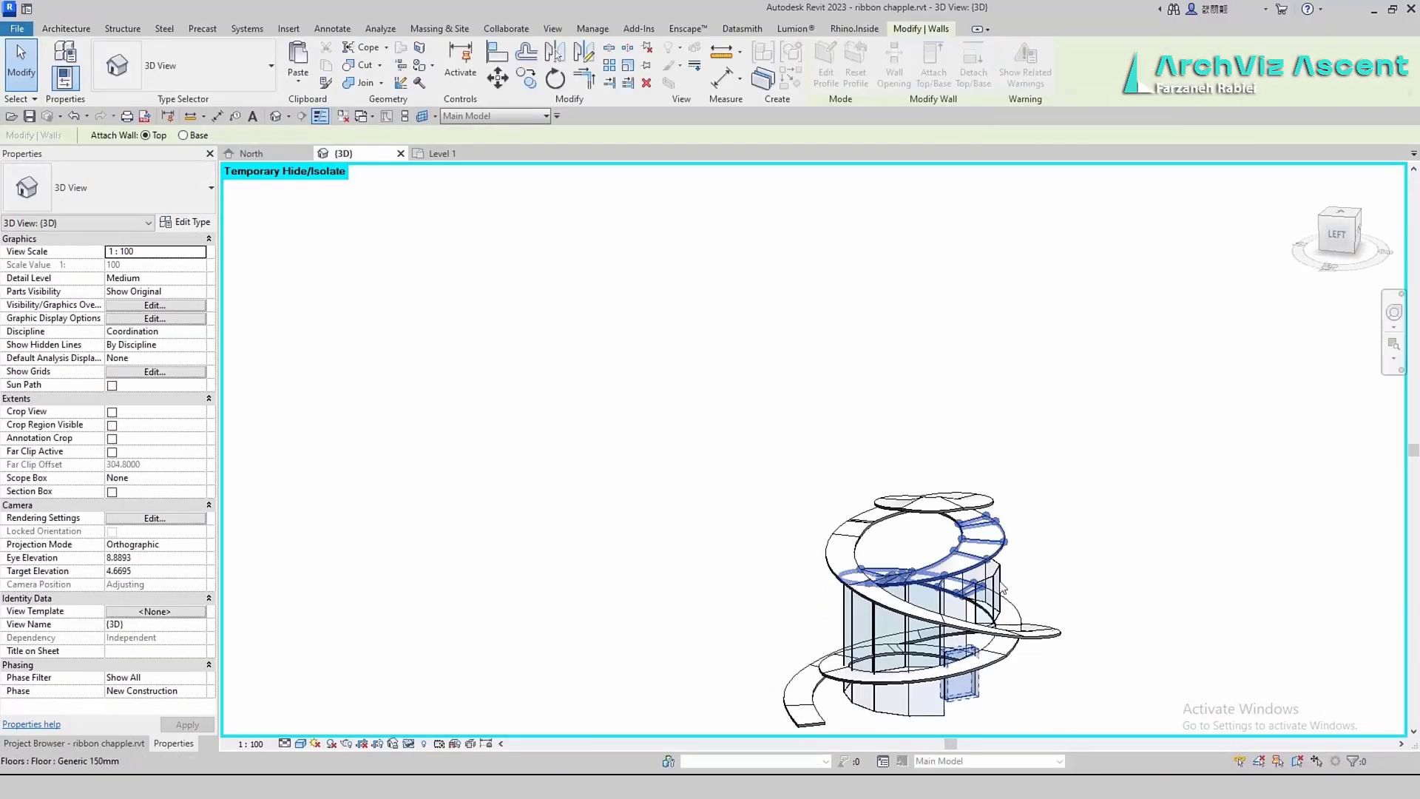
Set the base offset of the remaining Level 2 curtain walls to 0 and attach their tops to the ramp above
shift+middle_drag(984, 644, 858, 592)
scroll(871, 490, up, 3)
click(871, 489)
ctrl+click(991, 491)
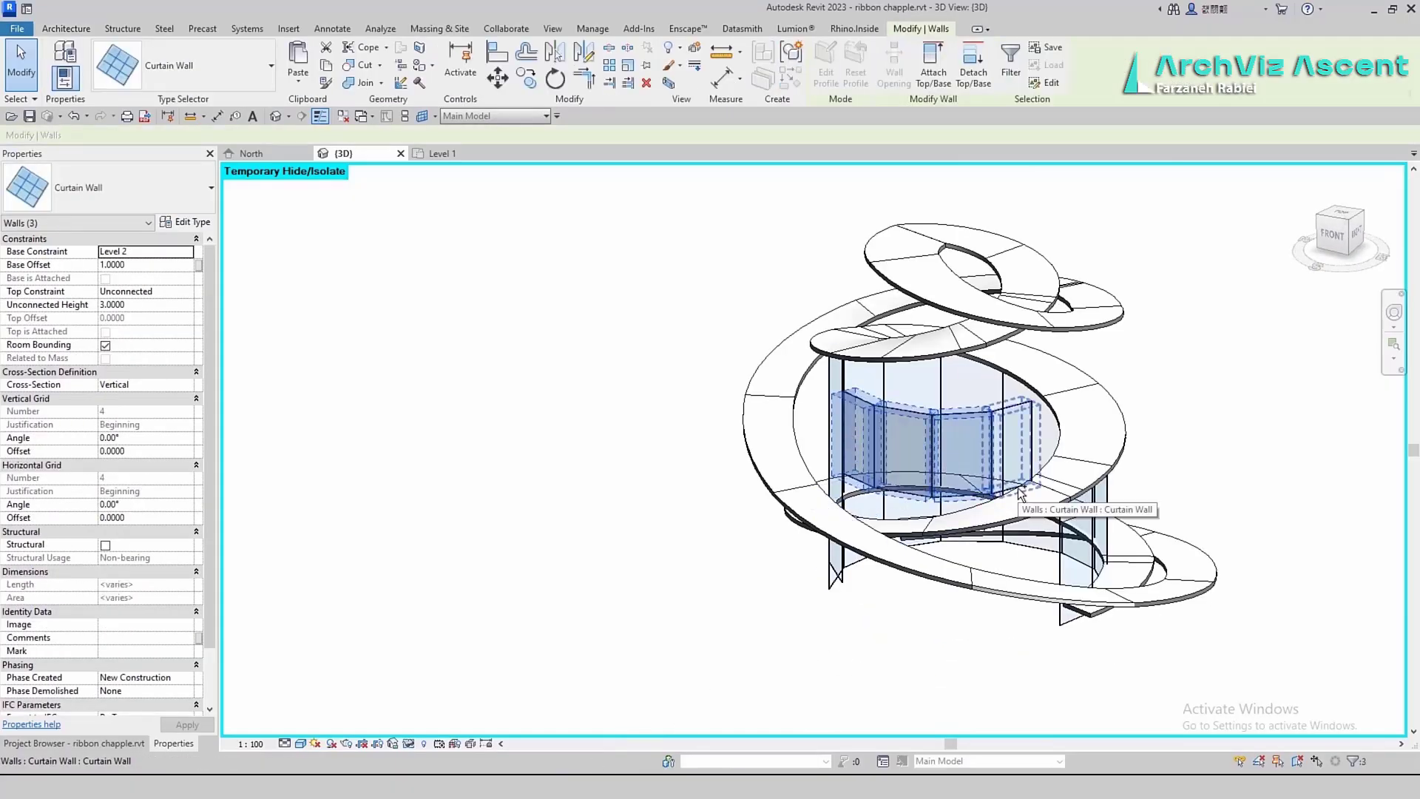
click(154, 265)
text(0)
click(762, 440)
click(728, 63)
click(937, 358)
Offset the outer edge of the short ramp segment's boundary outward by 5 cm and finish the sketch
shift+middle_drag(1087, 555, 956, 564)
click(957, 564)
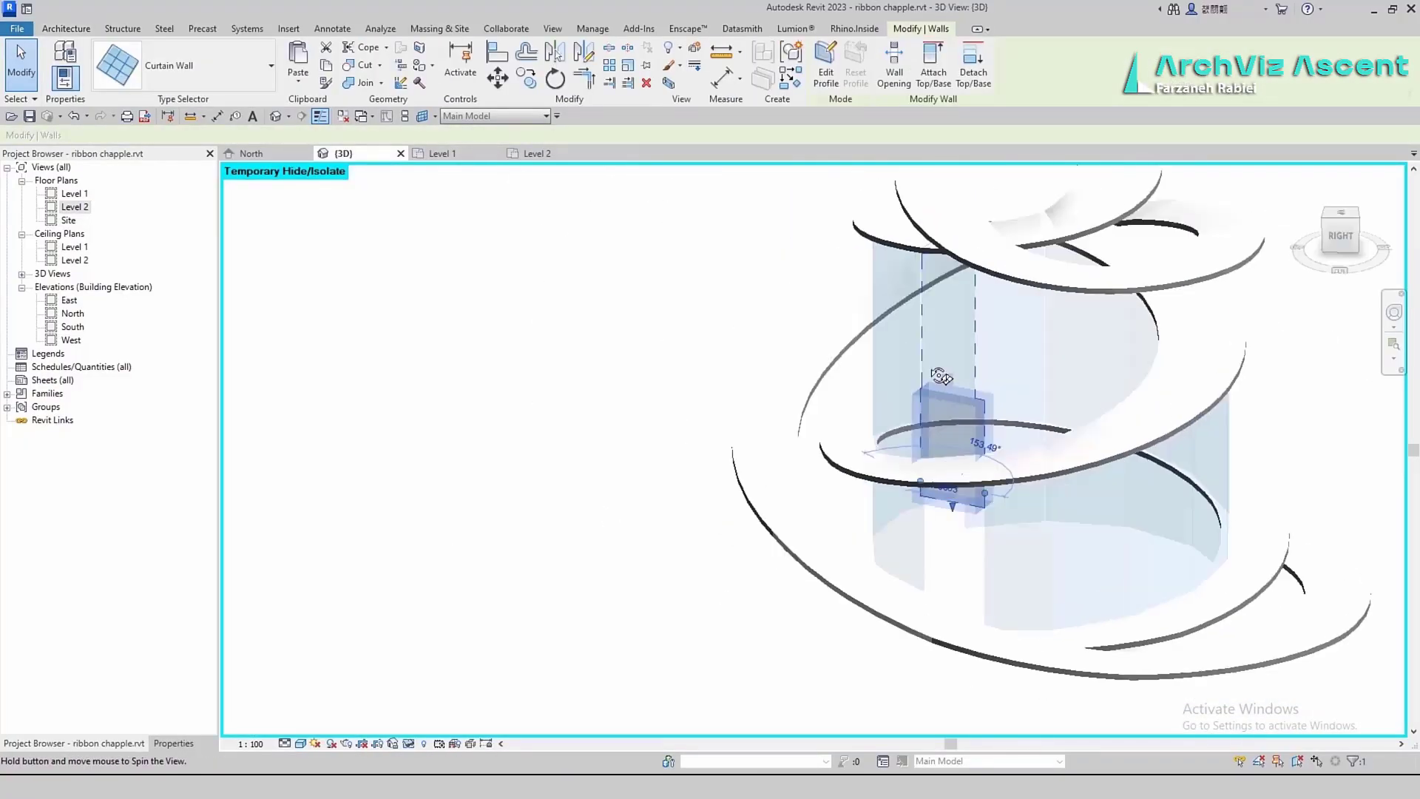
shift+middle_drag(917, 414, 901, 423)
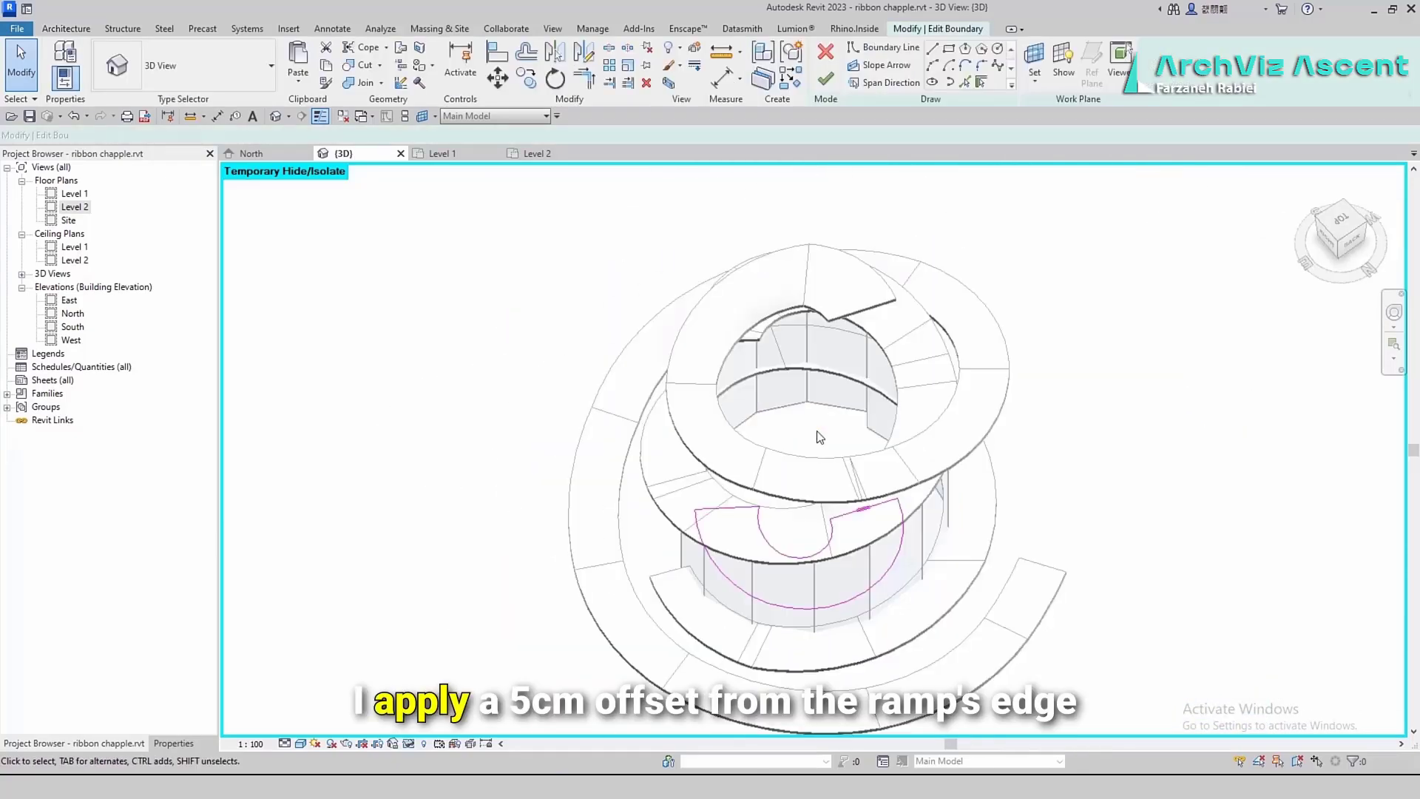
click(783, 607)
click(825, 79)
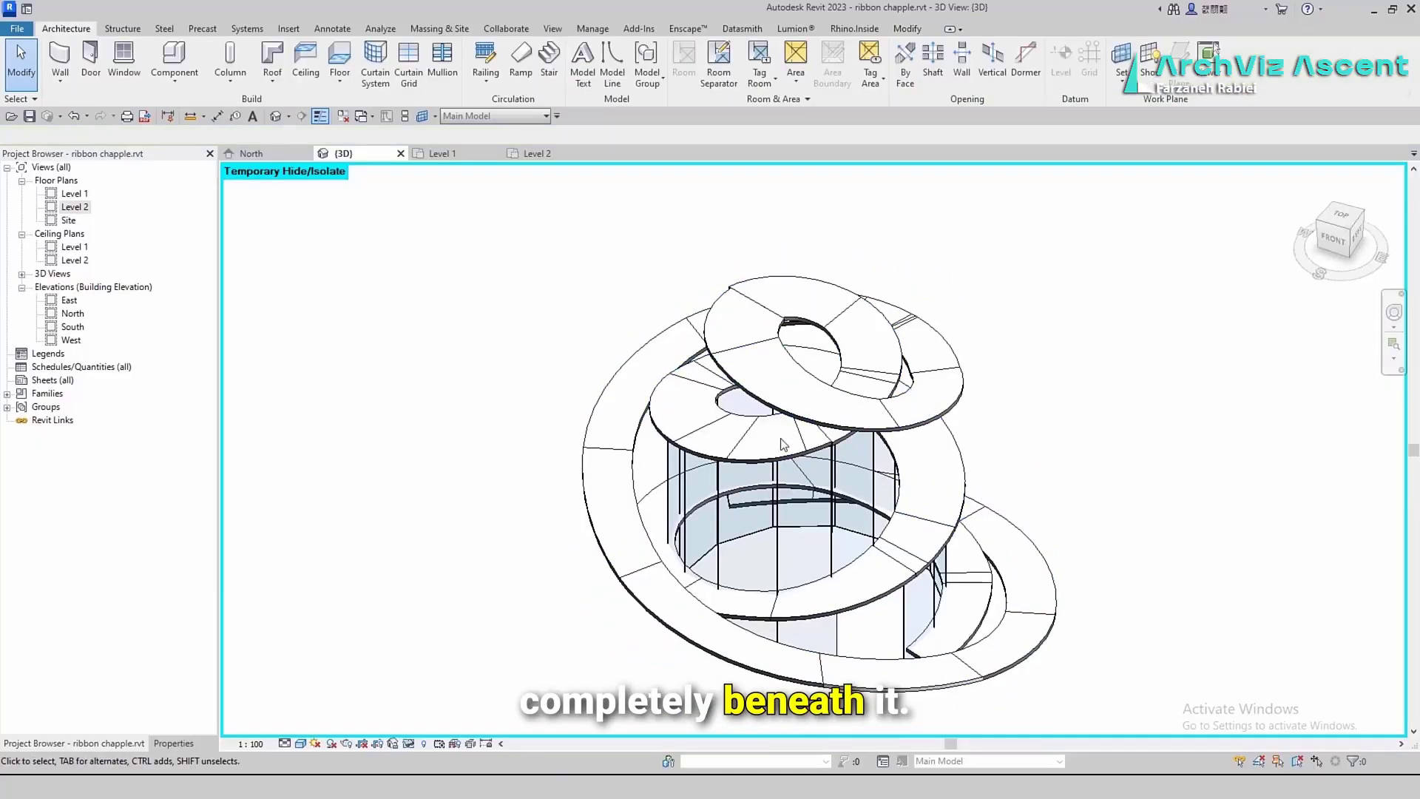
Edit the adjoining middle ramp's boundary, offset its outer edge outward by 0.05 m, and finish the sketch
click(787, 459)
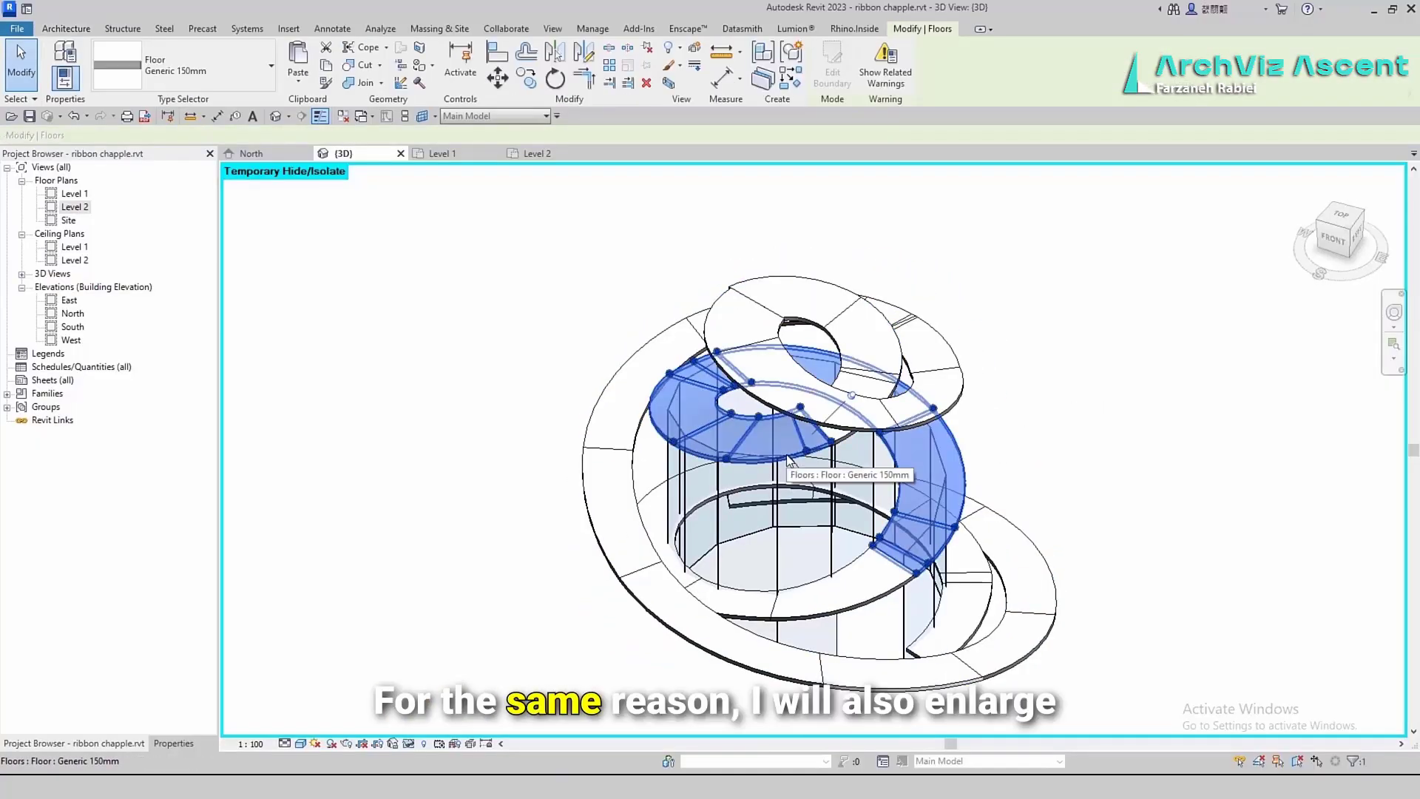
click(702, 518)
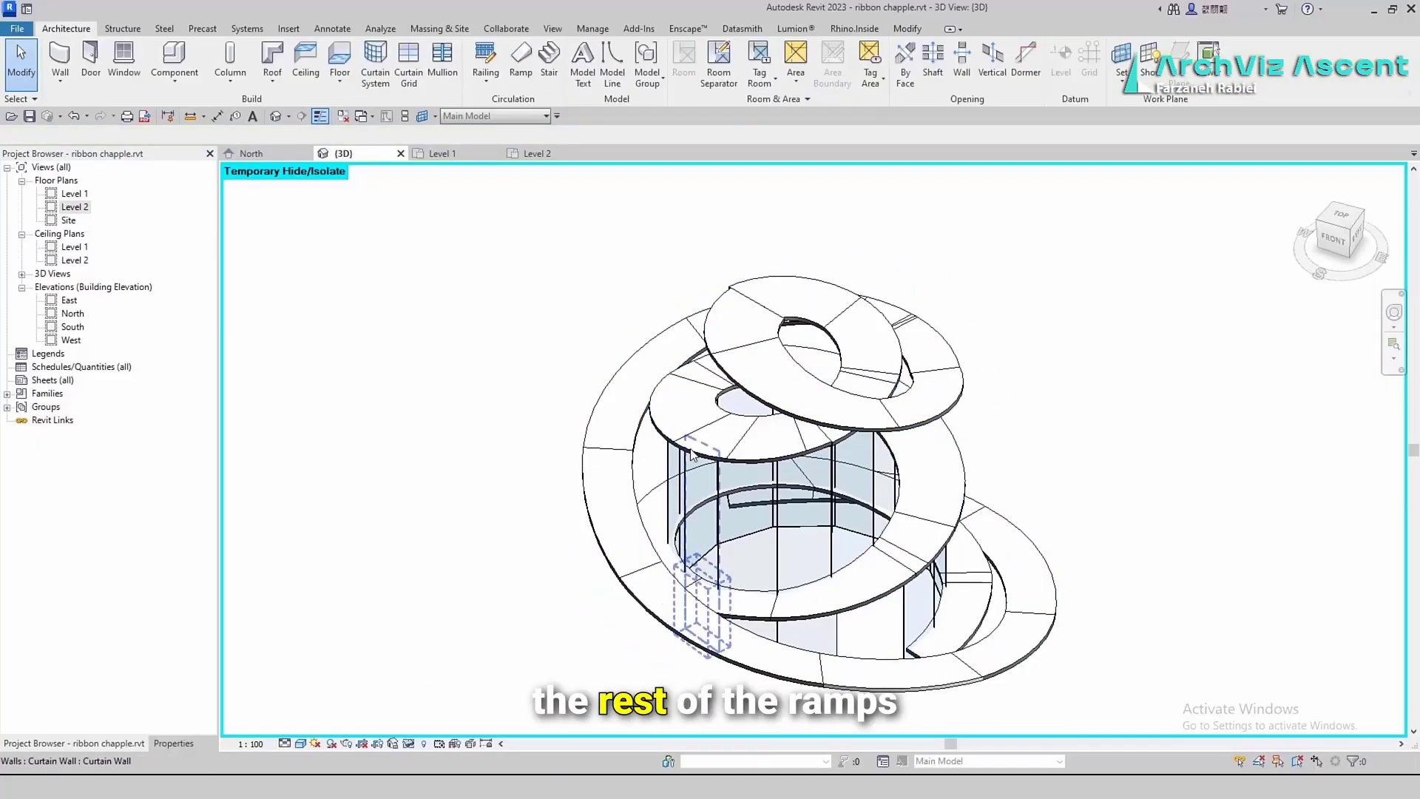
click(736, 461)
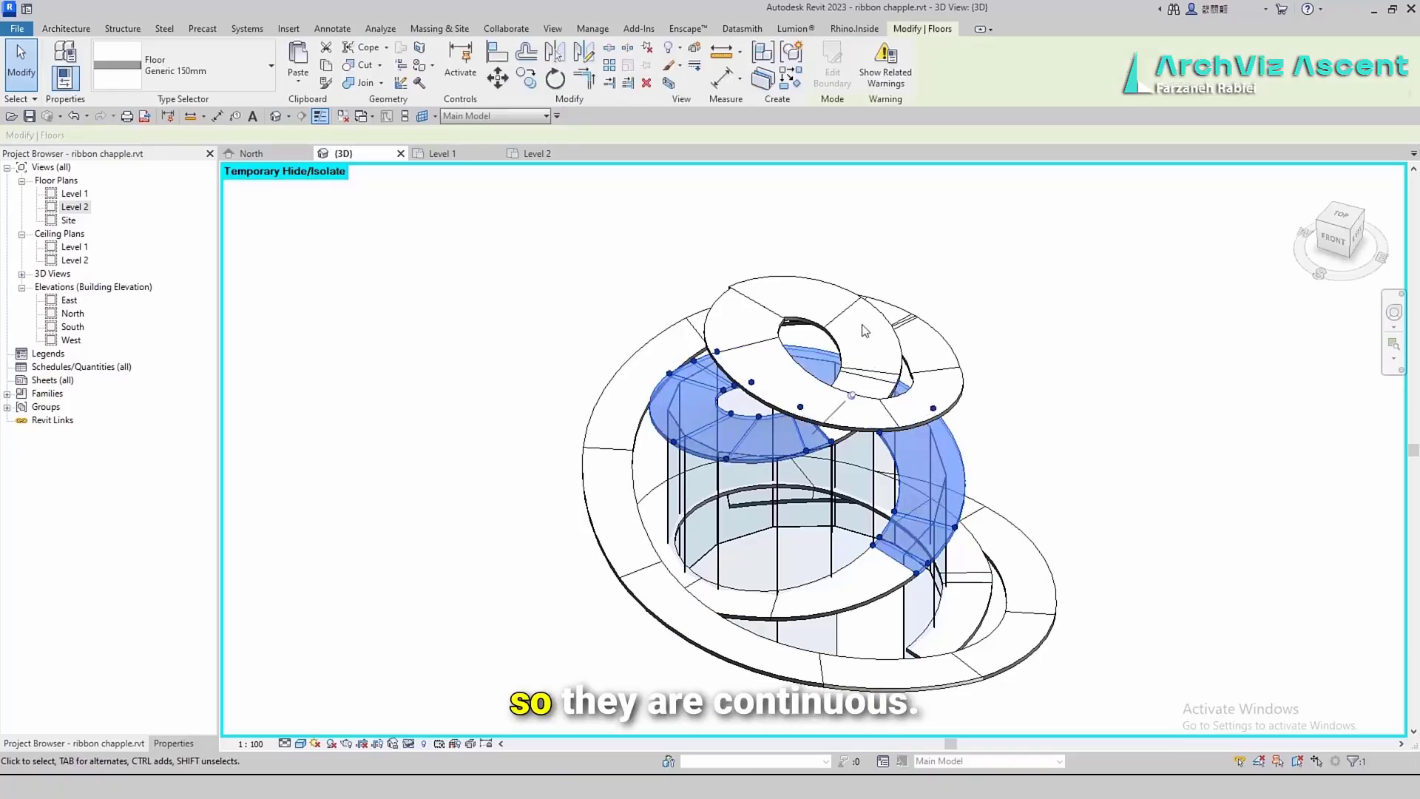
click(645, 442)
click(660, 440)
double_click(659, 440)
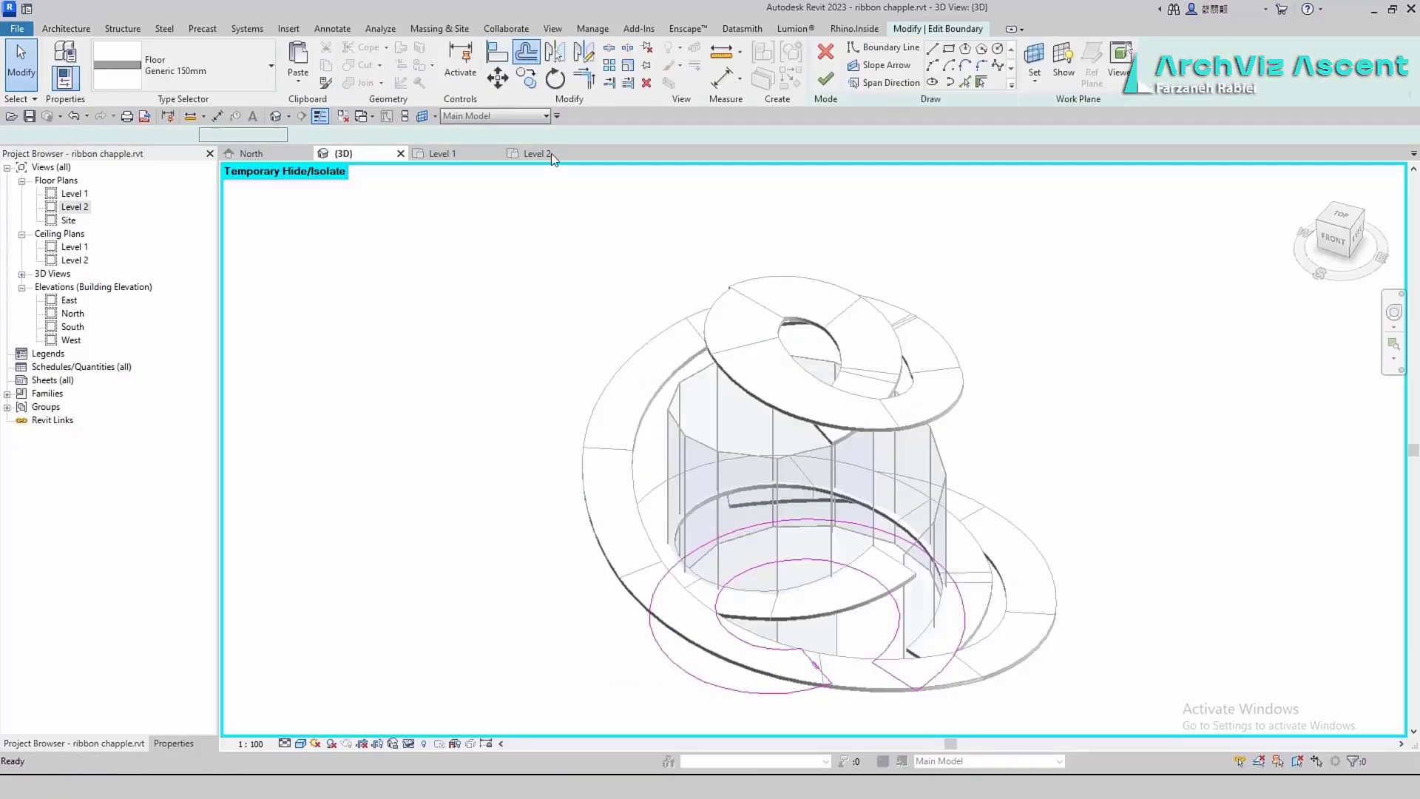
click(825, 79)
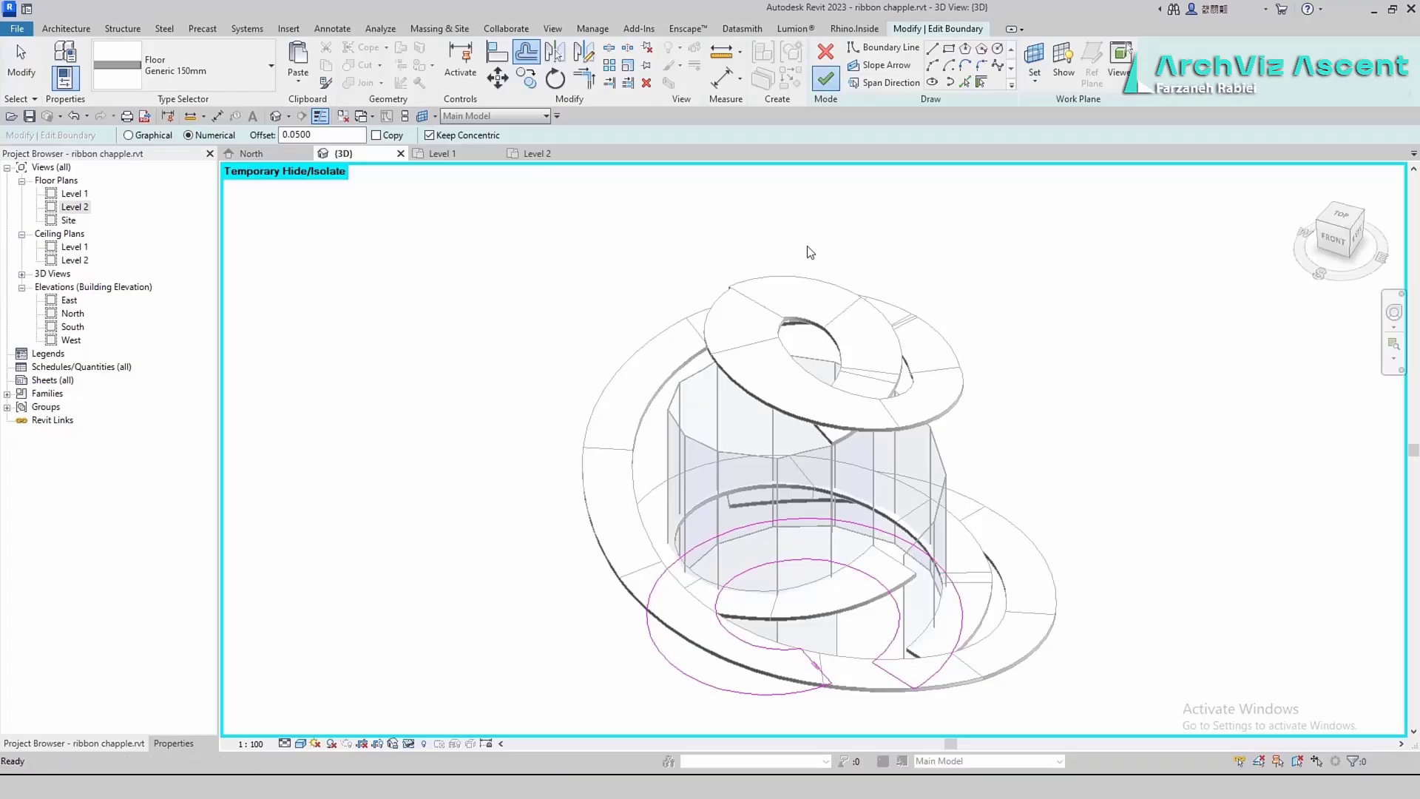
Reopen the middle ramp's boundary, offset its outer edge outward by 0.05 m two more times, and finish the sketch
click(1159, 388)
scroll(828, 446, up, 7)
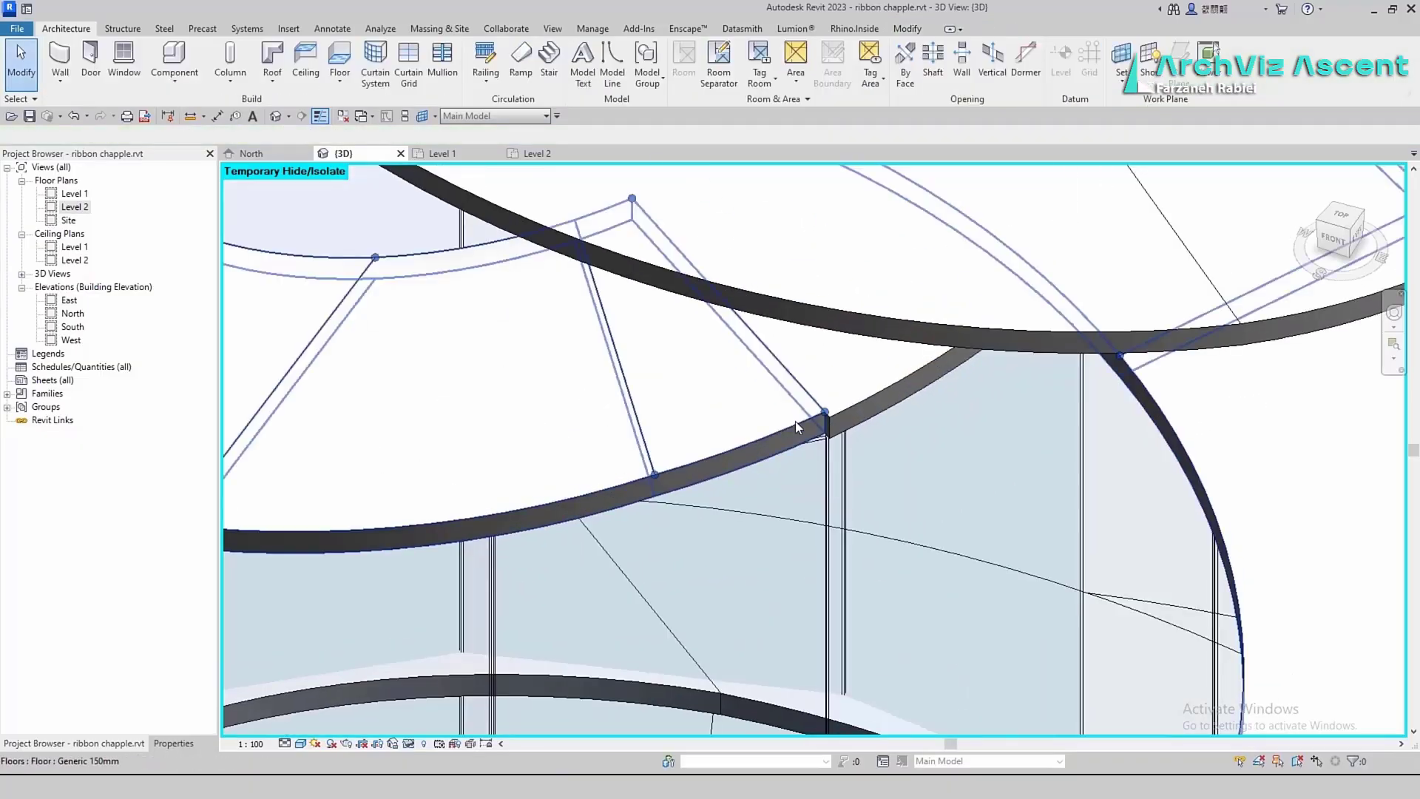
double_click(796, 421)
scroll(795, 416, down, 7)
scroll(769, 701, up, 4)
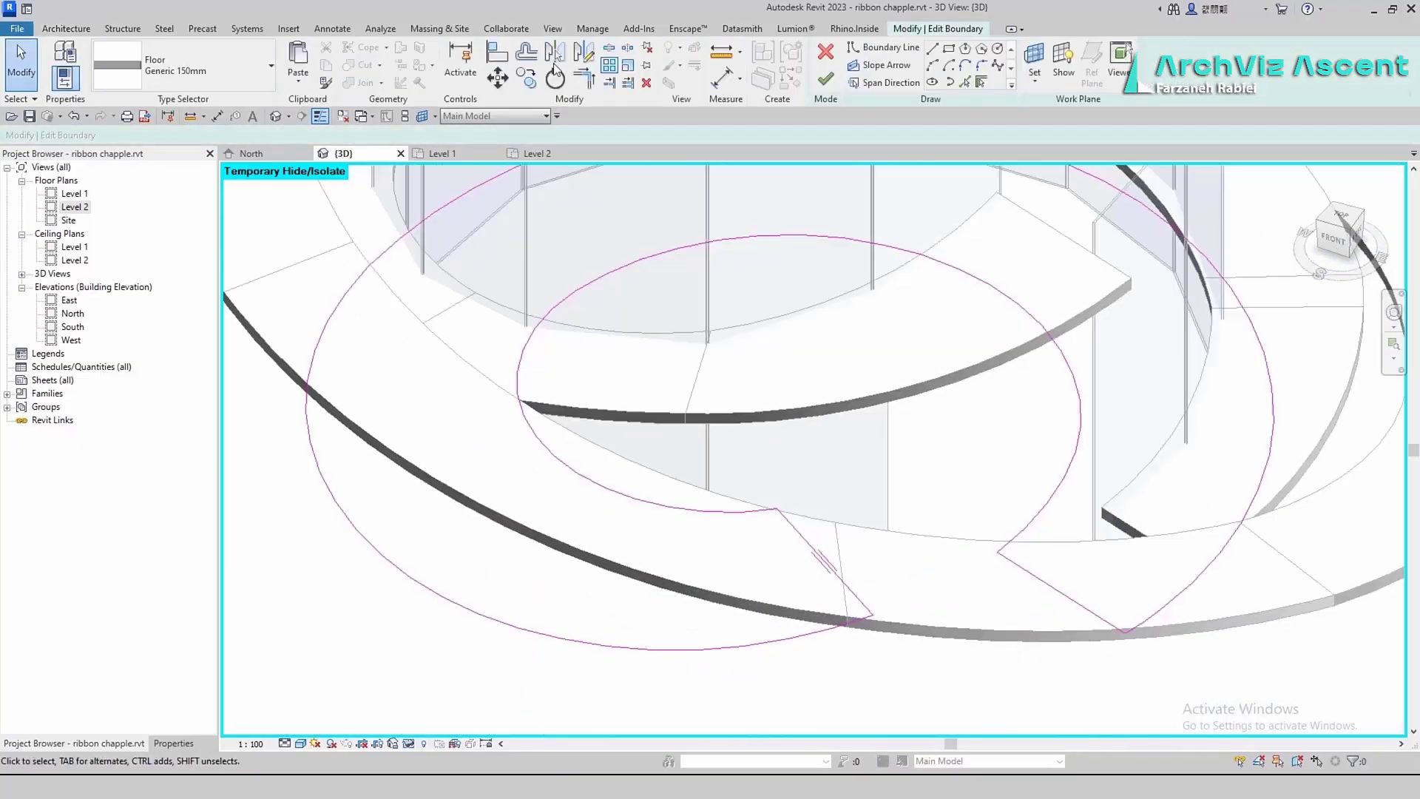
click(726, 649)
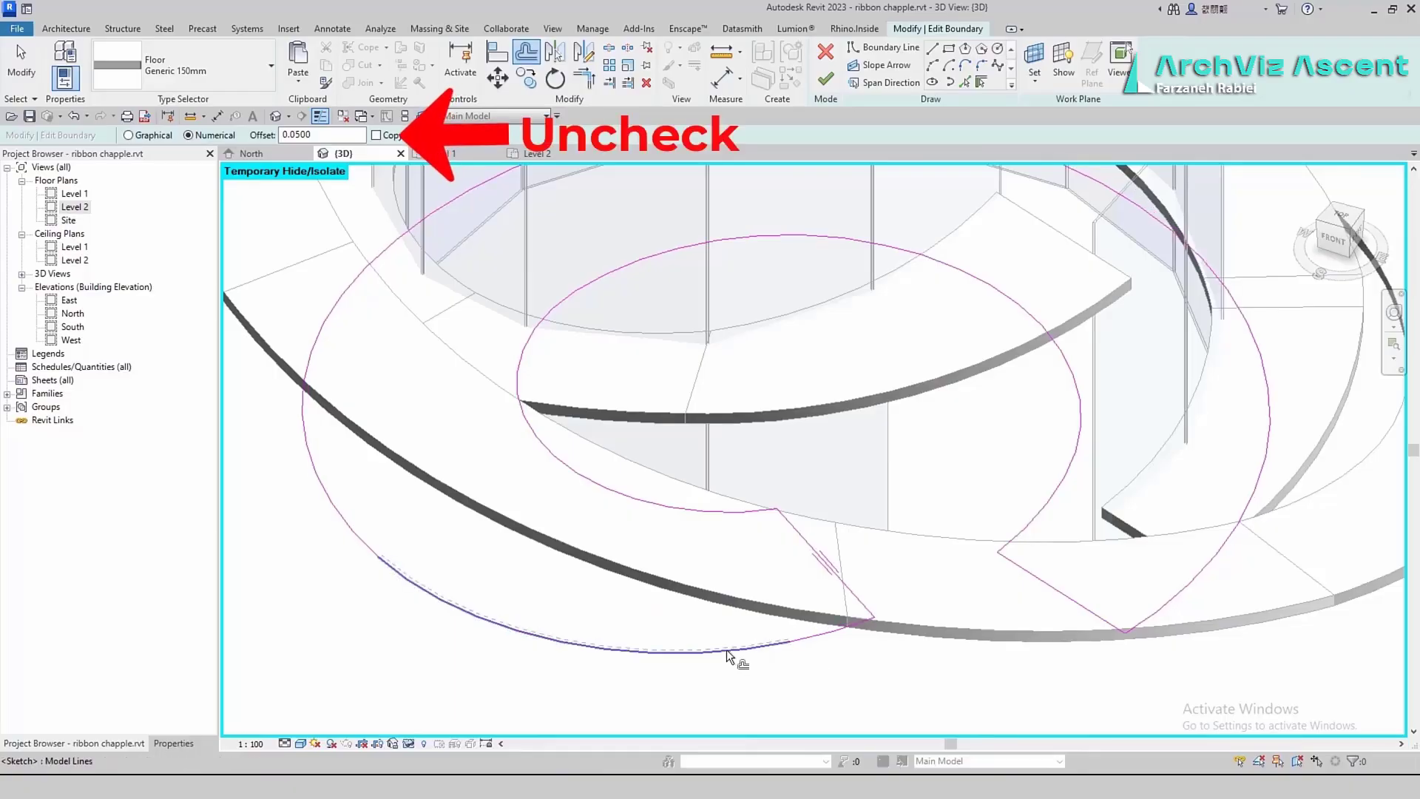
click(732, 654)
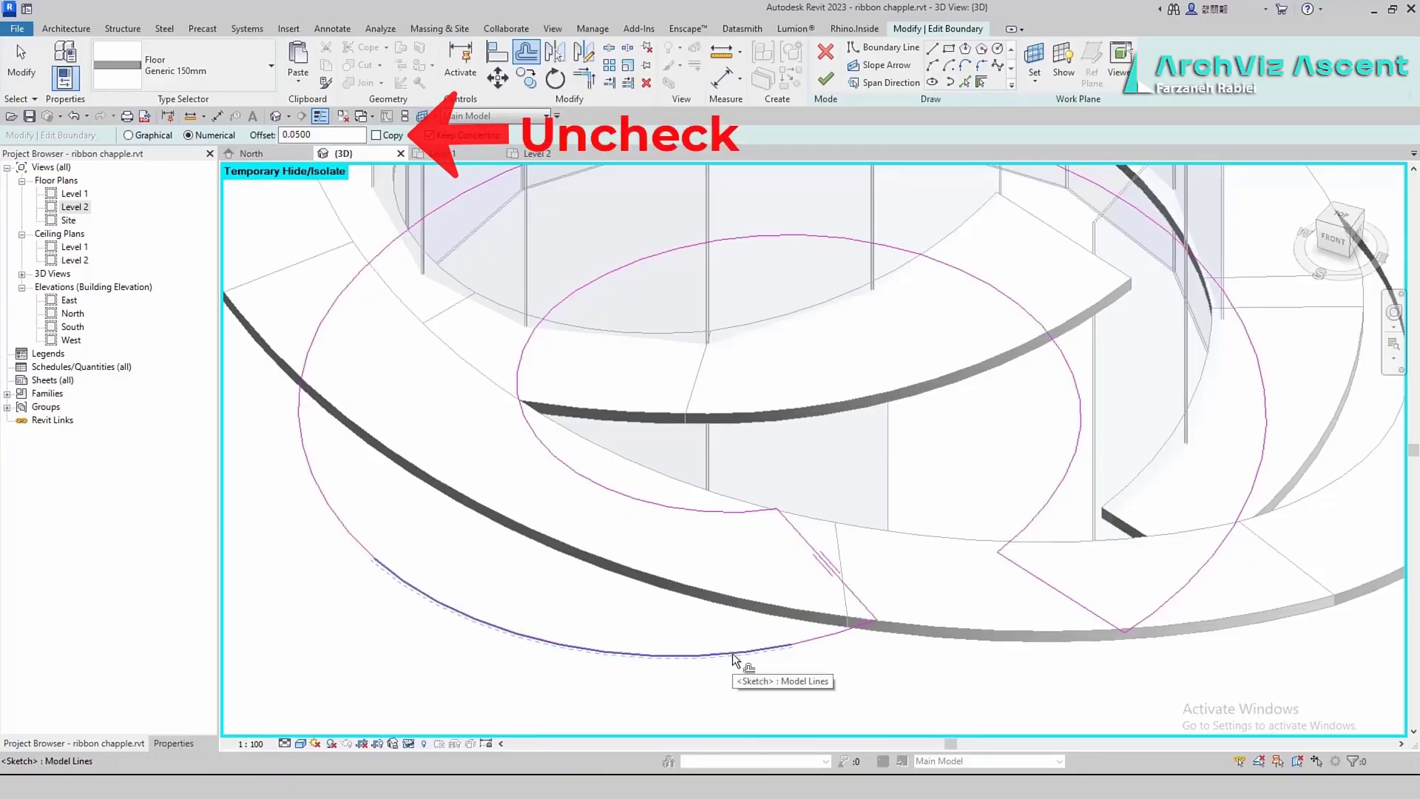
scroll(802, 418, down, 5)
click(757, 606)
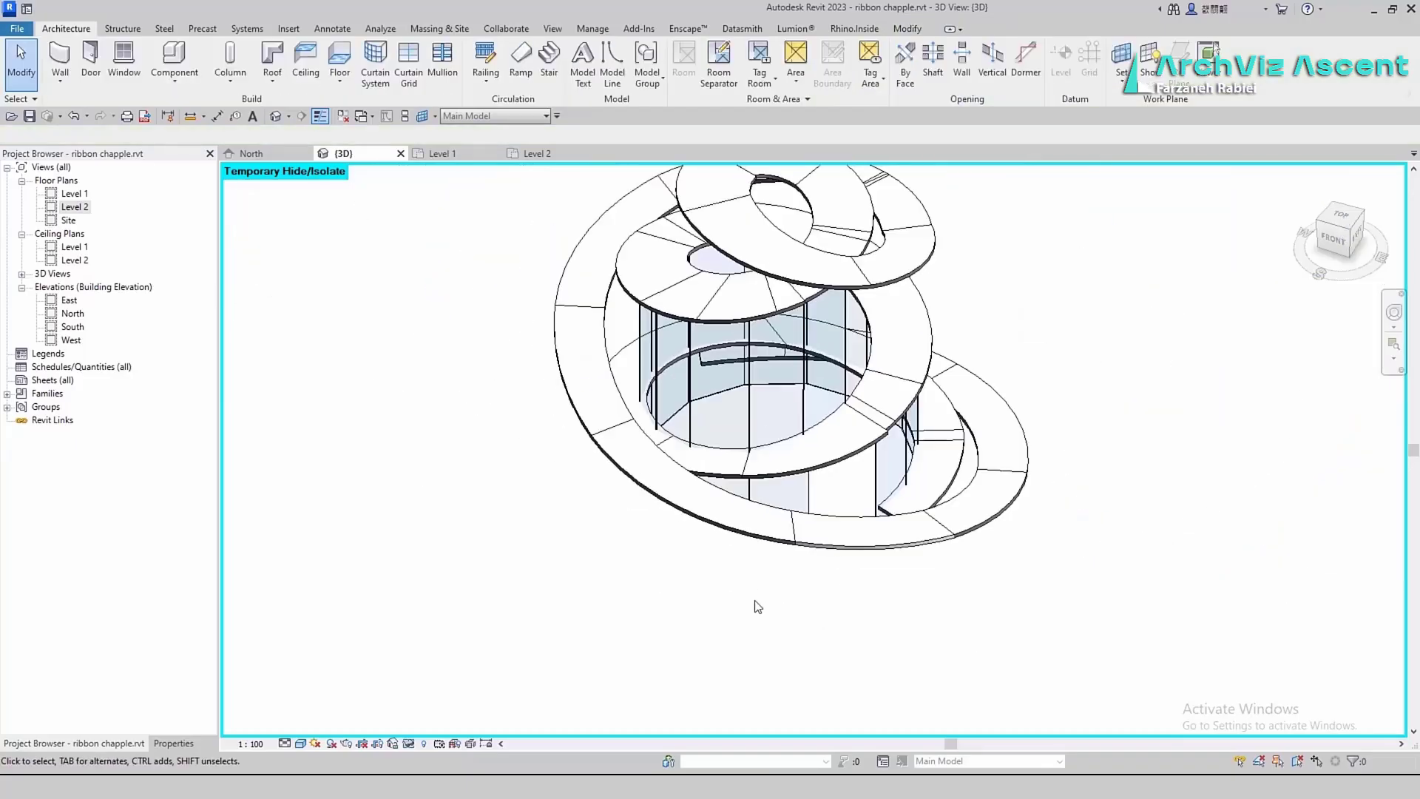
Select the Level 2 curtain wall beside the ramp joint and check its position in the Level 2 floor plan
shift+middle_drag(757, 606, 675, 623)
scroll(675, 623, up, 5)
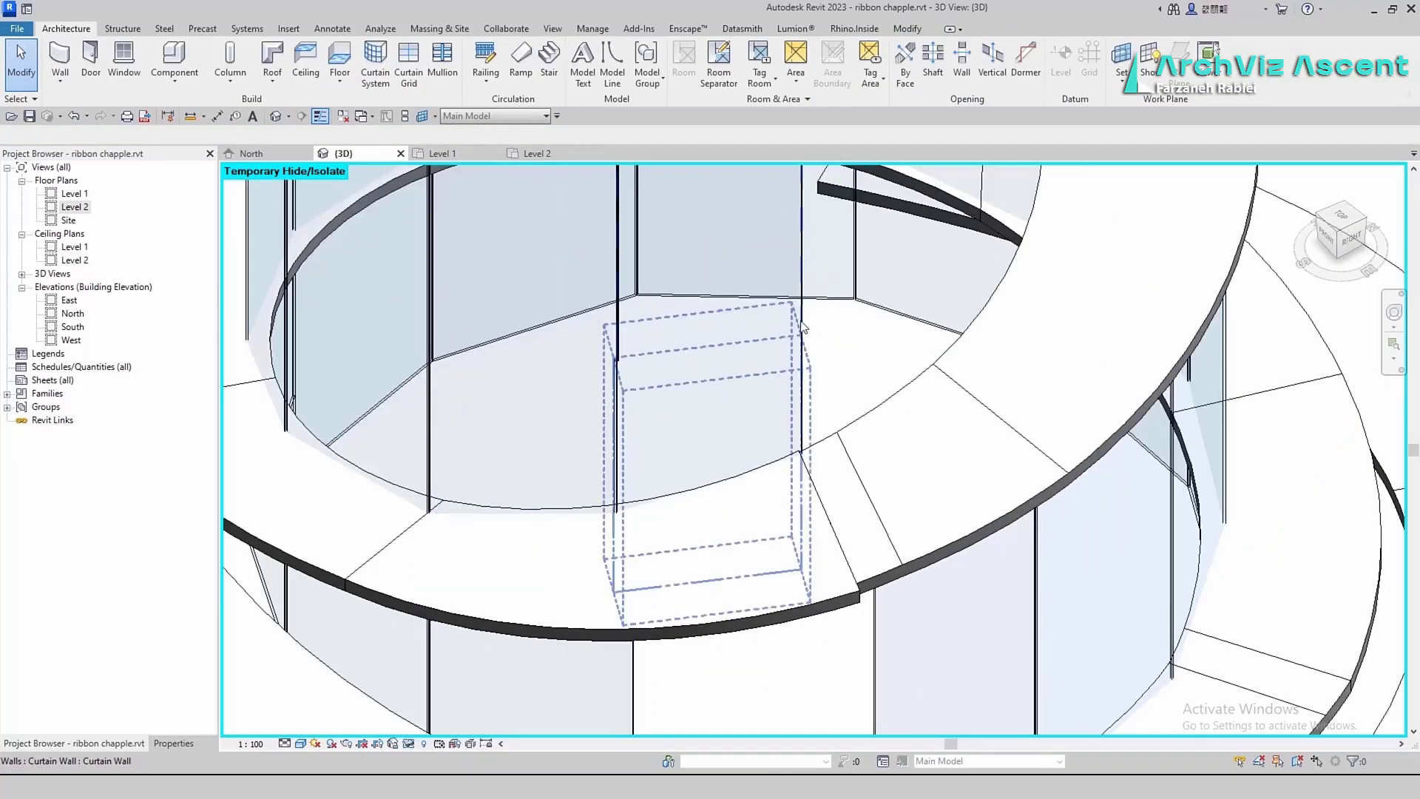
click(697, 434)
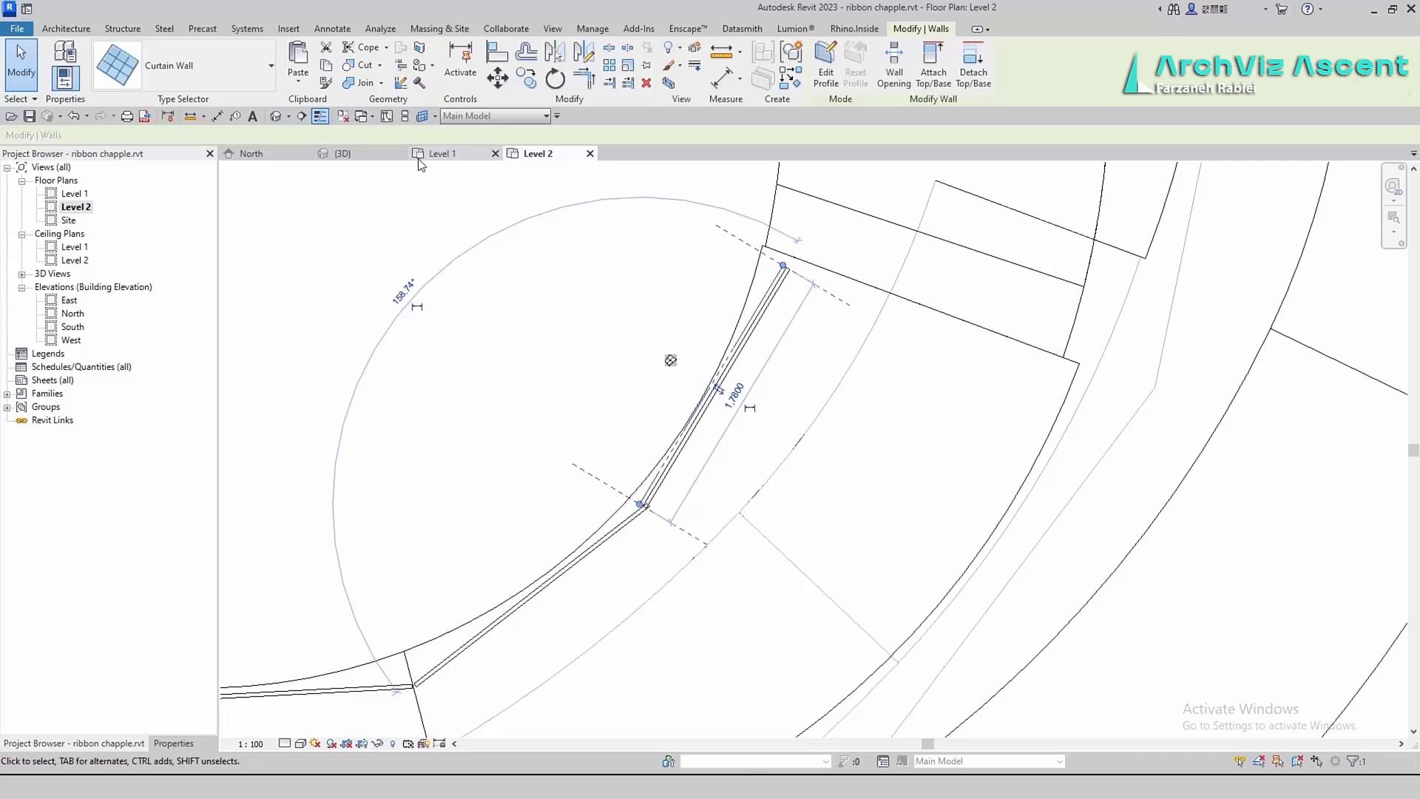
key(ctrl+Tab)
scroll(807, 513, down, 5)
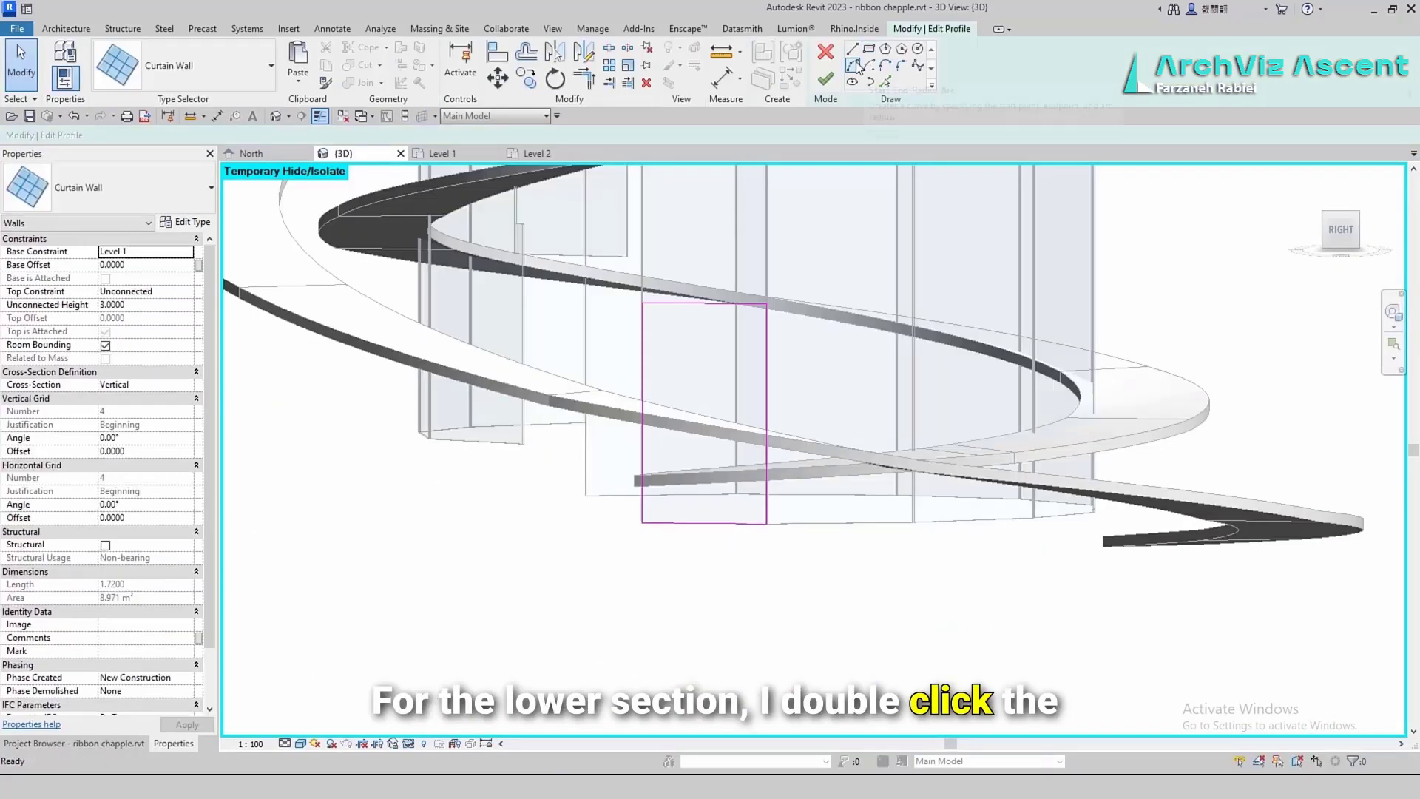
Reshape the 1.72 m Level 1 curtain wall's profile with a sloped bottom line along the ramp, remove the old bottom line, and finish
click(644, 479)
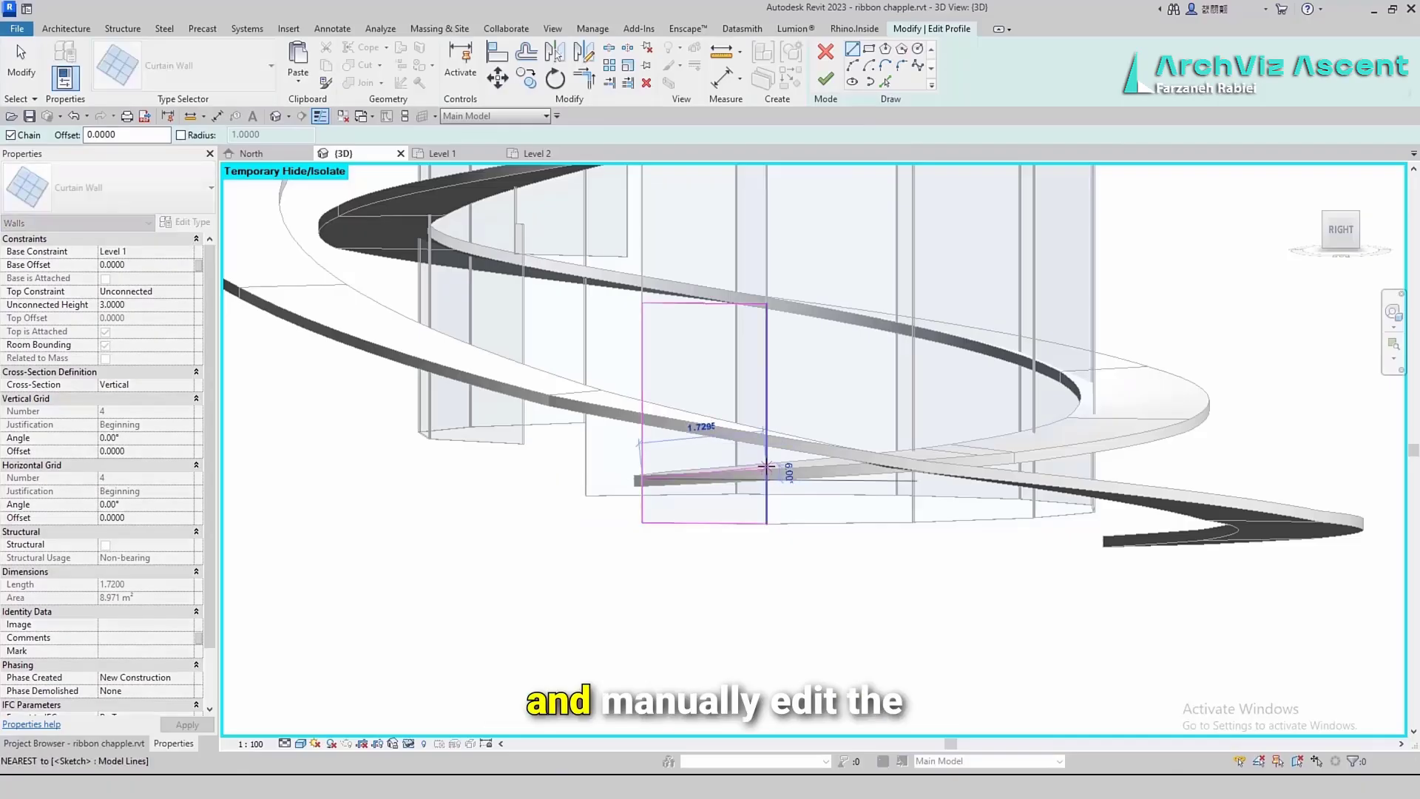
key(Escape)
key(Escape)
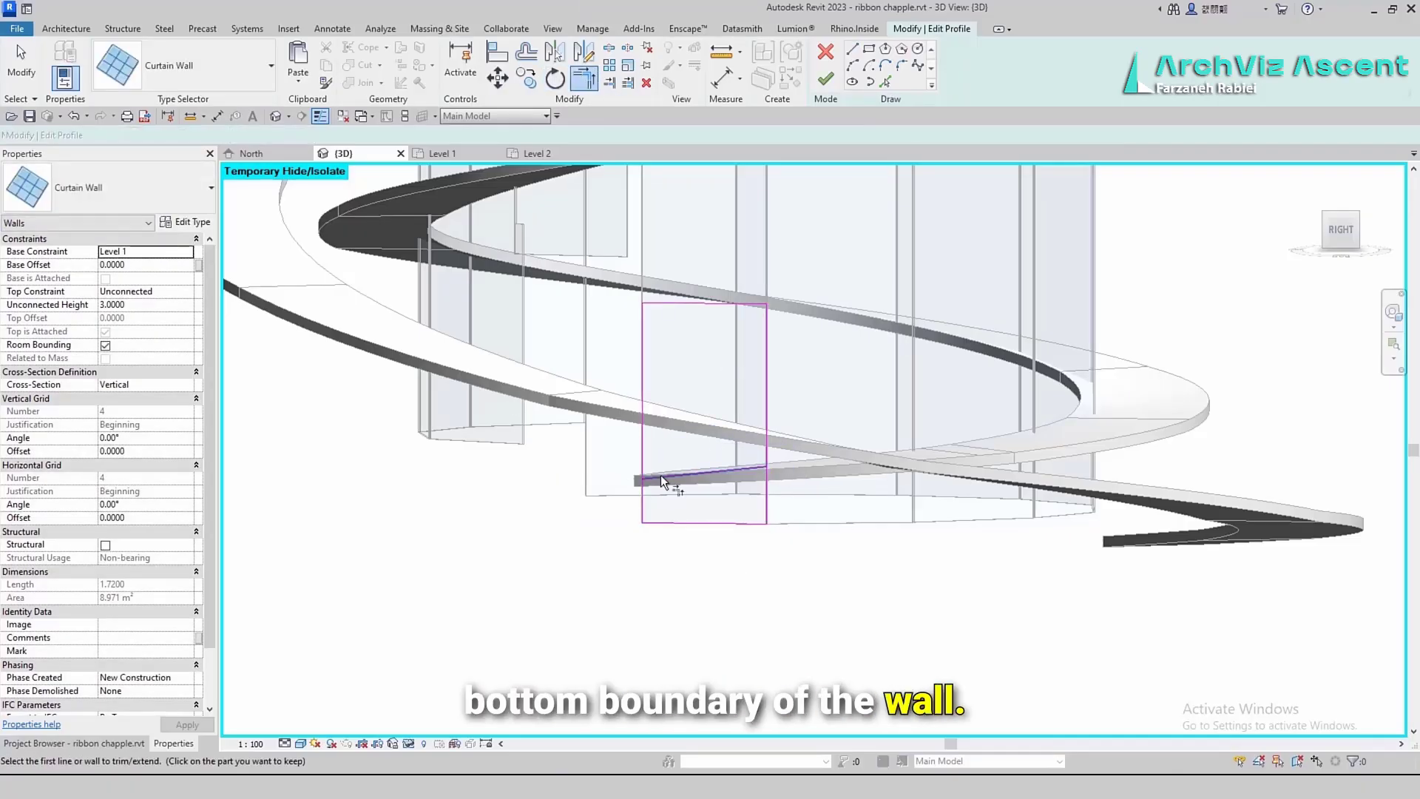
key(t)
key(r)
click(764, 433)
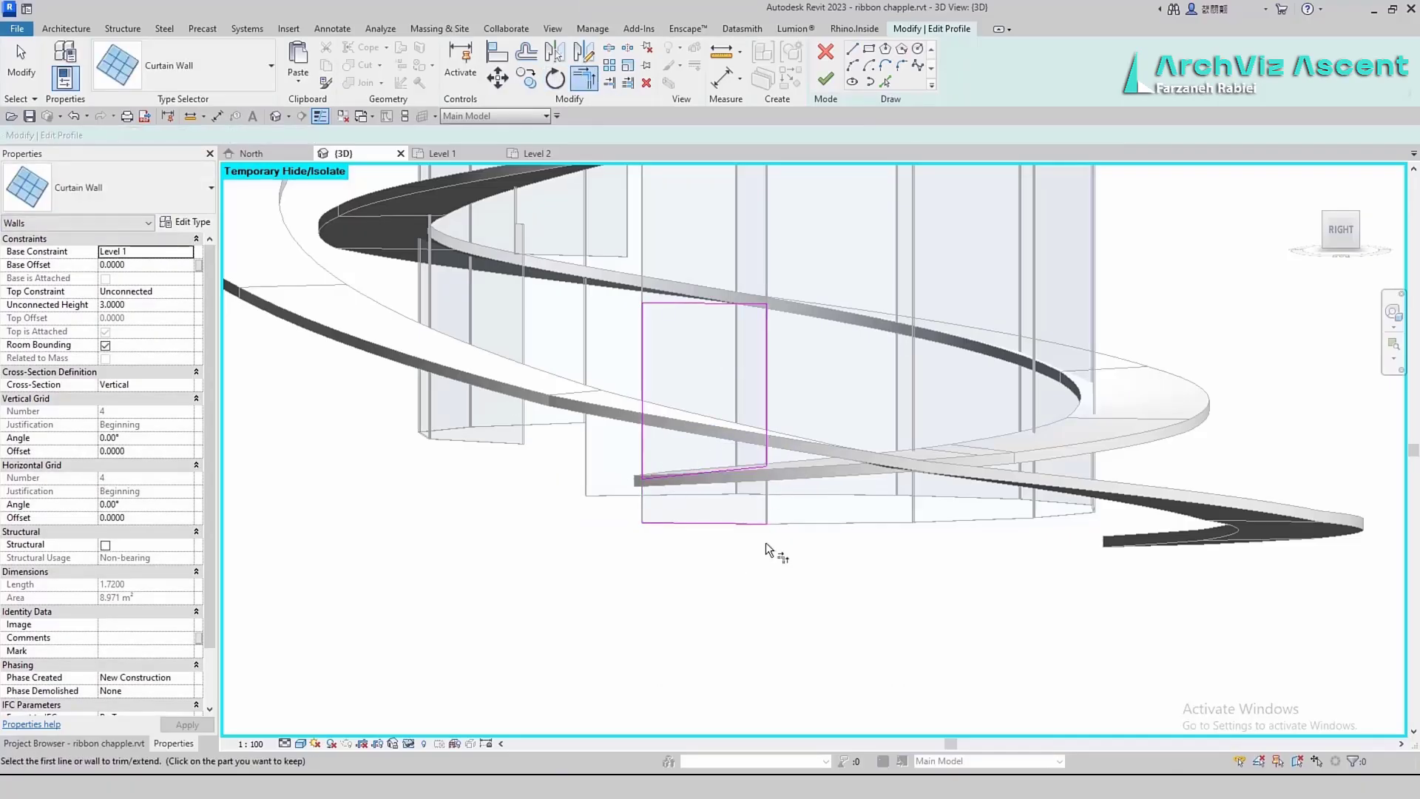
click(741, 523)
key(Delete)
click(825, 79)
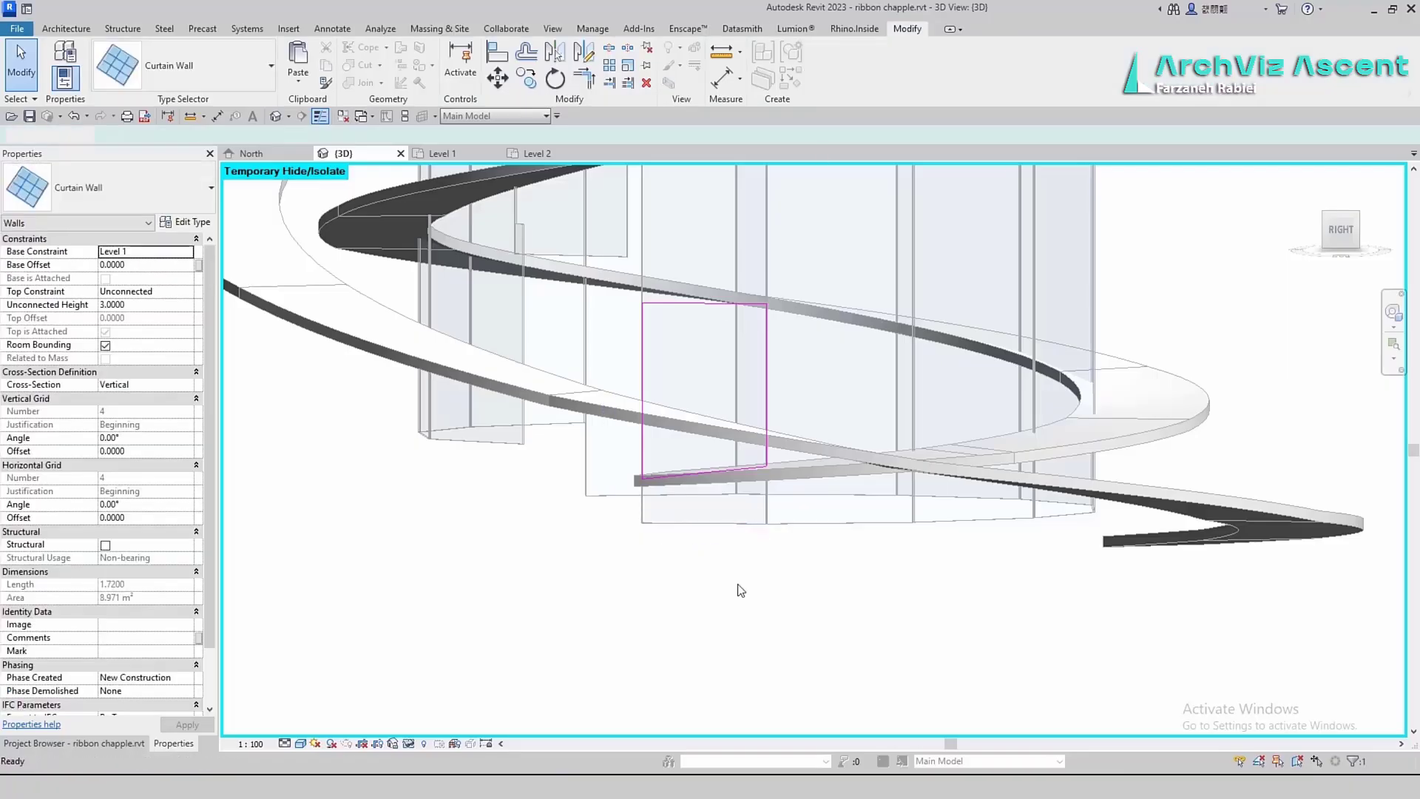
Edit the adjacent Level 1 curtain wall's profile so its bottom edge follows the slope of the ramp
shift+middle_drag(735, 625, 780, 527)
double_click(754, 535)
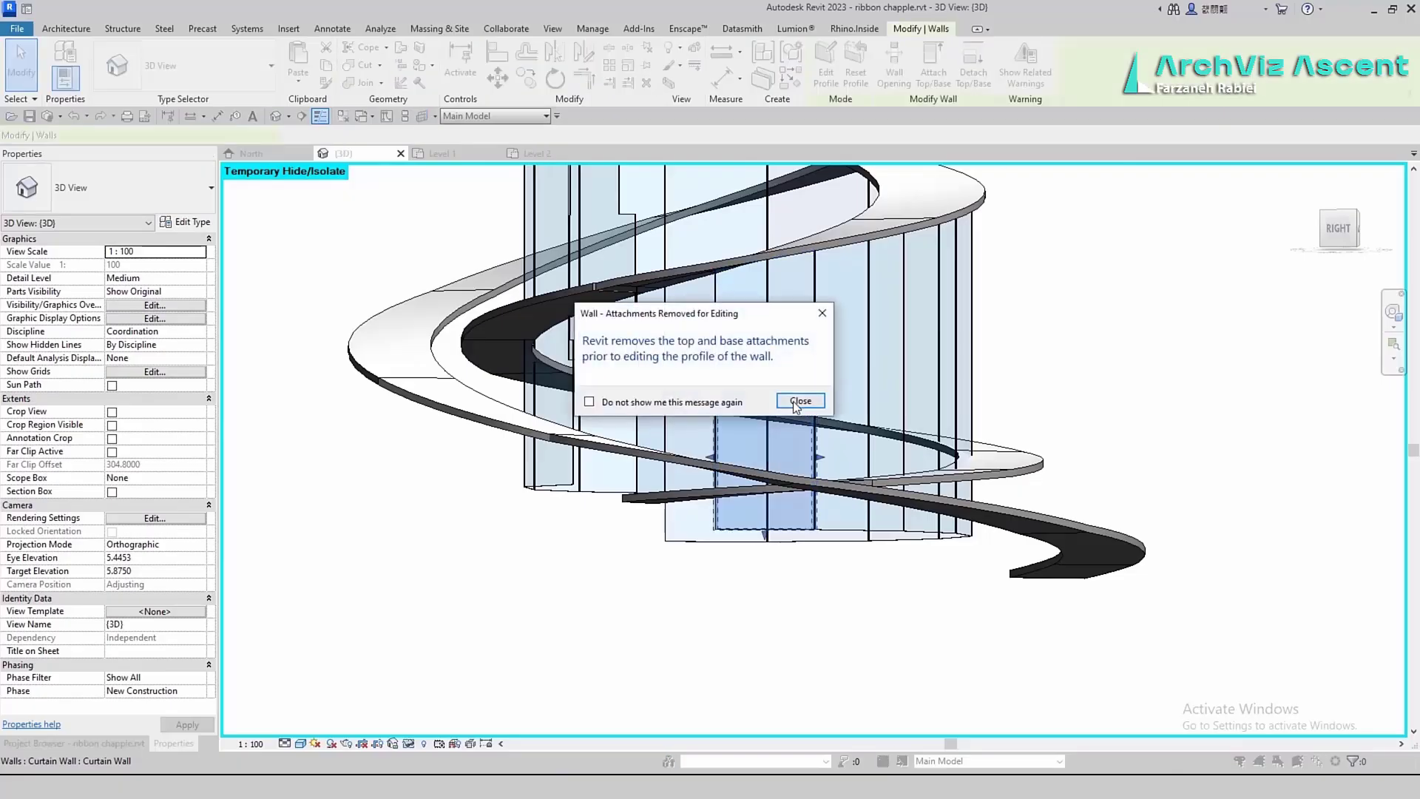
click(801, 402)
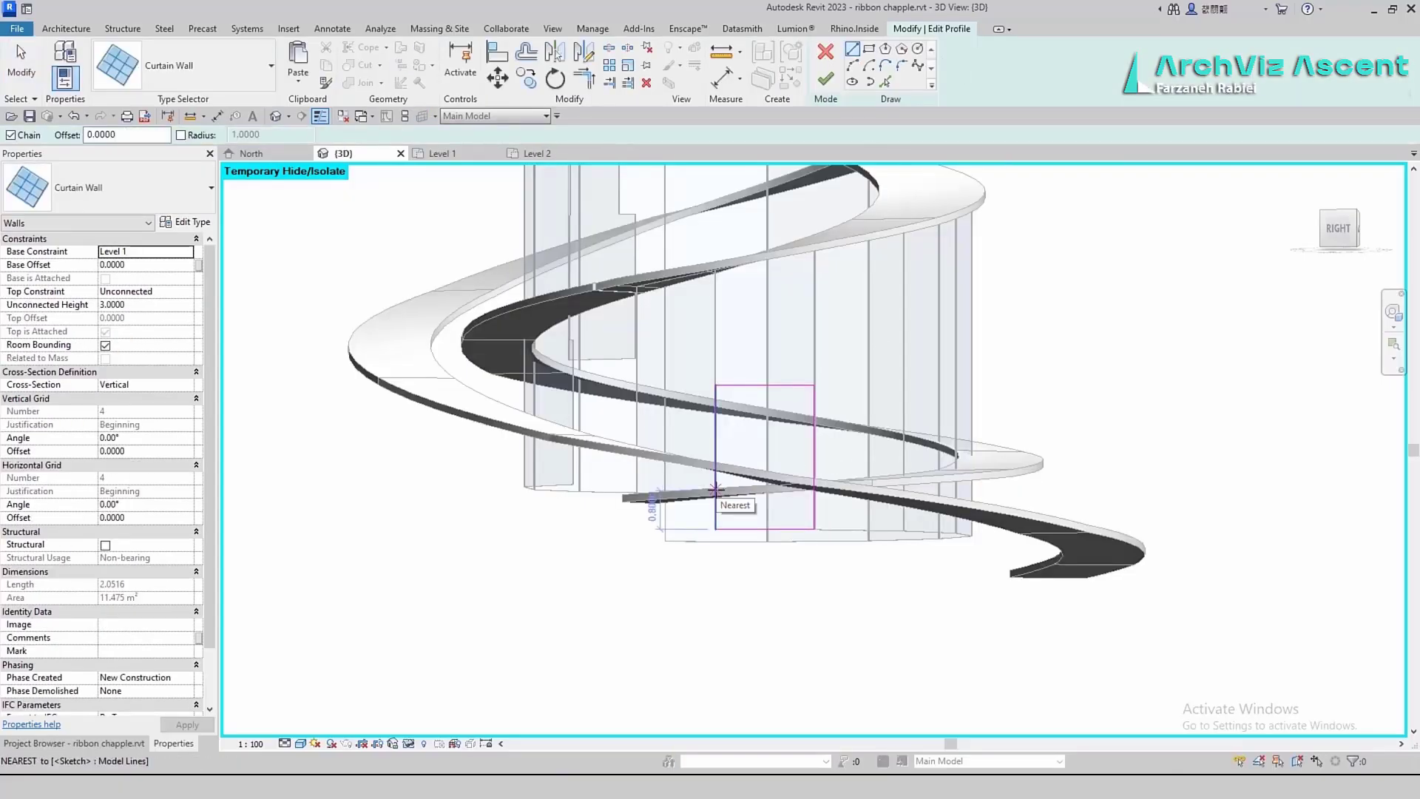
click(715, 490)
scroll(806, 482, up, 4)
click(799, 486)
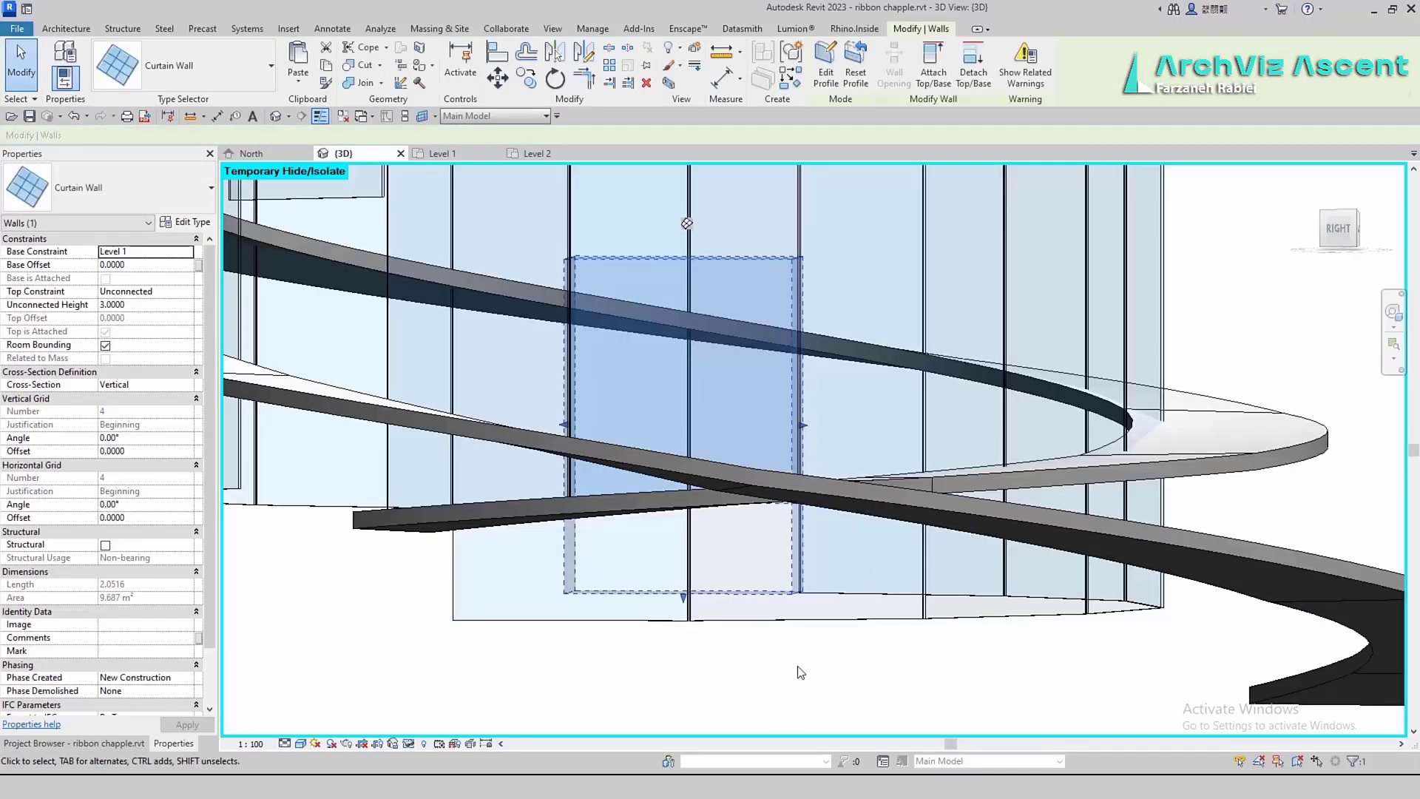
Edit the following Level 1 curtain wall's profile, trimming its sides to a sloped bottom line drawn along the ramp, and finish the sketch
mouse_move(799, 668)
shift+middle_down()
mouse_move(919, 589)
mouse_move(512, 663)
shift+middle_up()
click(640, 610)
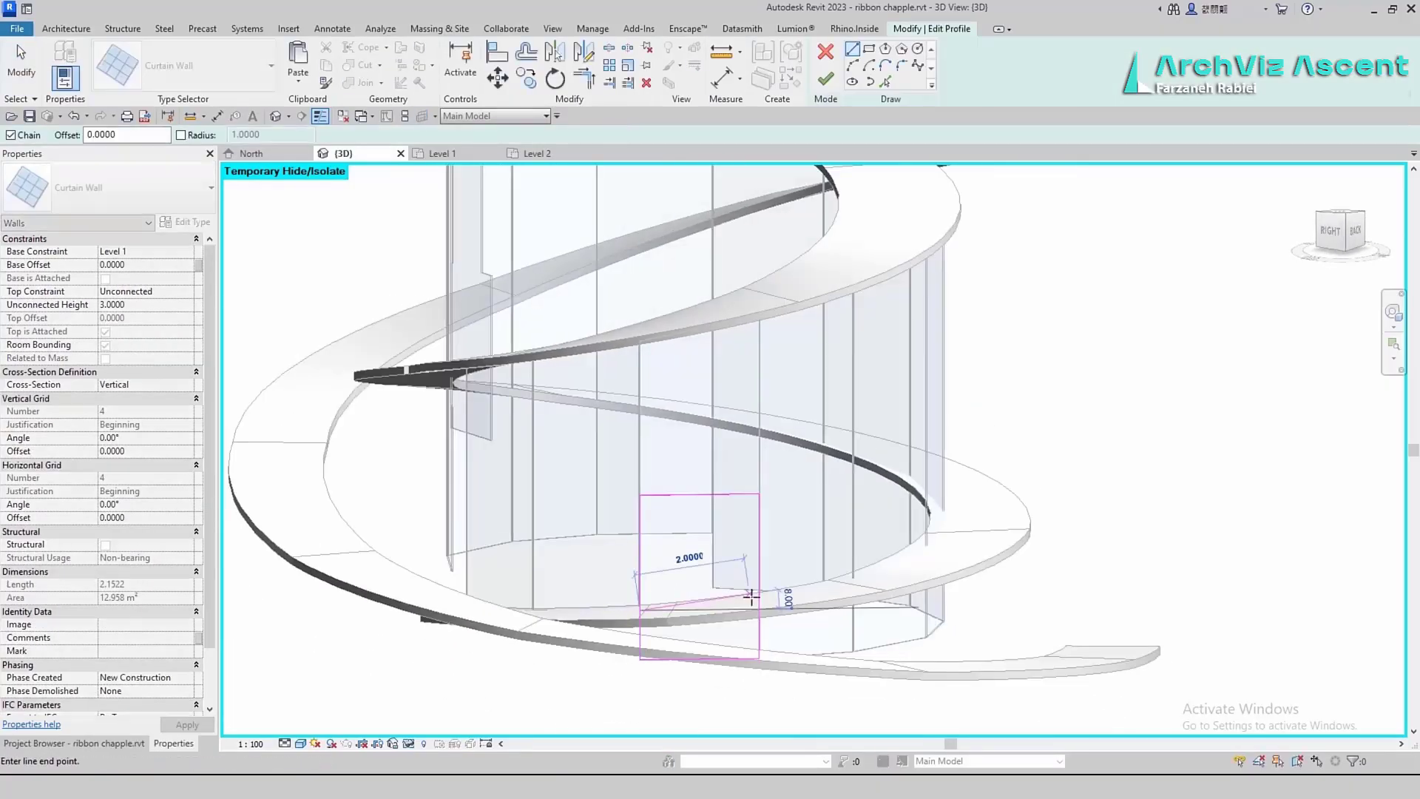
click(759, 596)
key(t)
key(r)
click(704, 605)
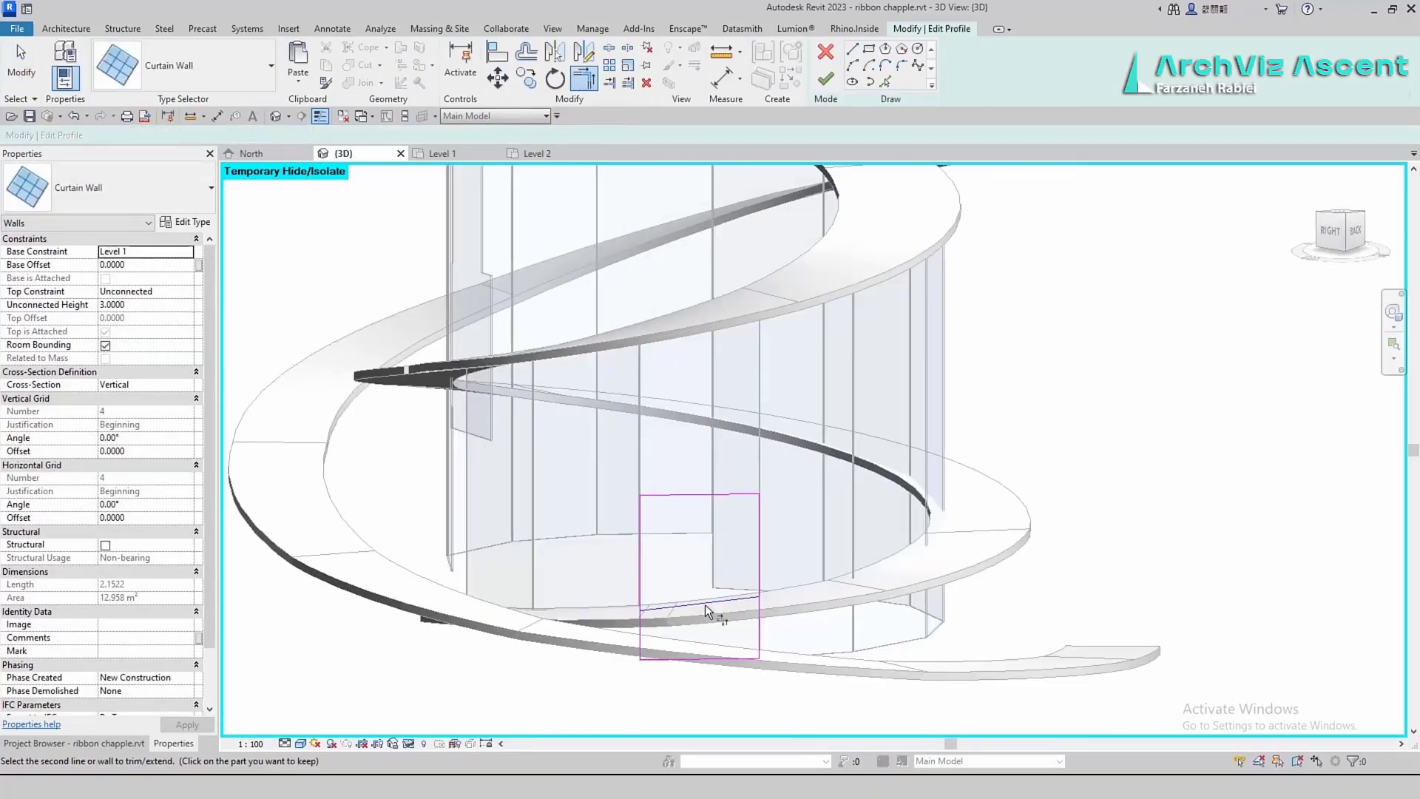
click(824, 80)
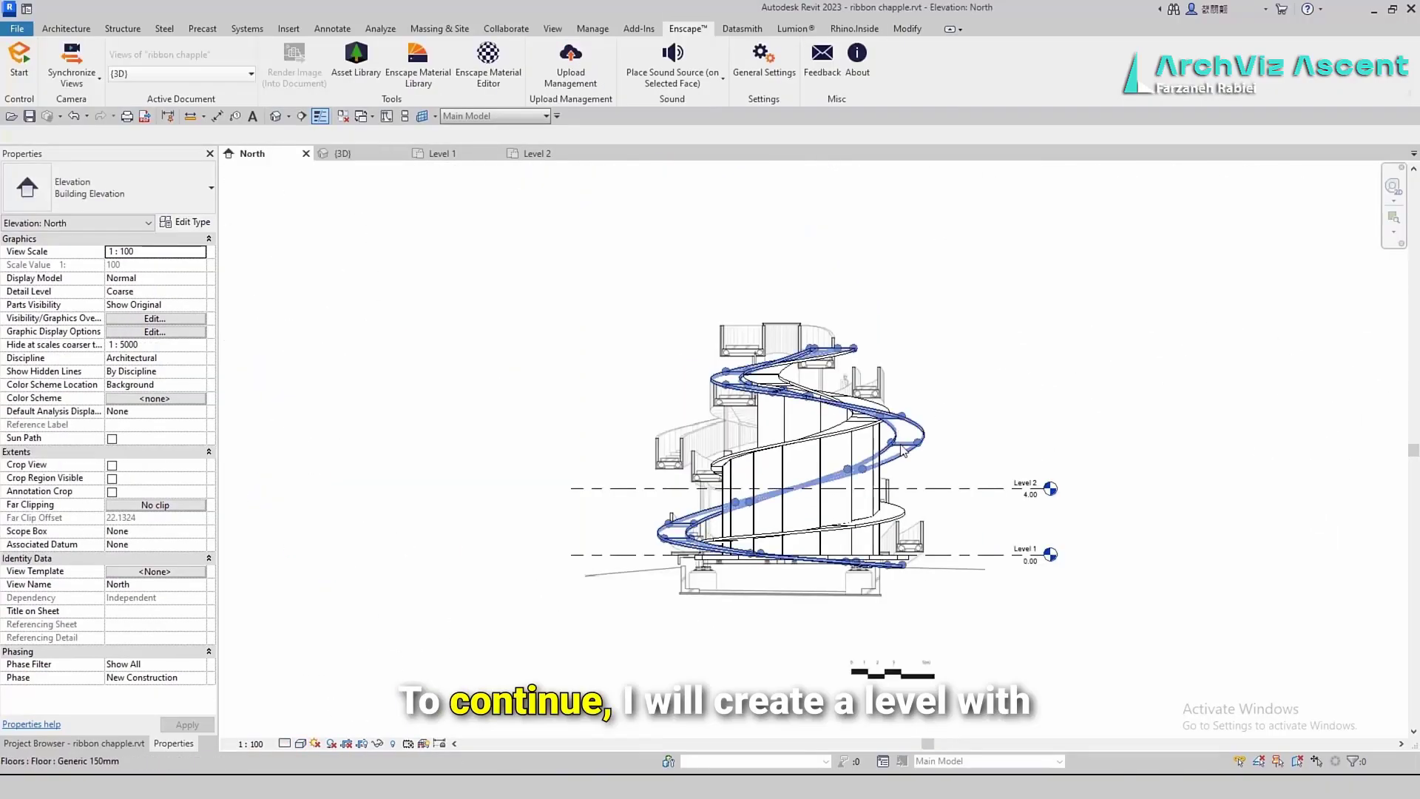
Add a level with a plan view above Level 2 in the North elevation and nudge it to an elevation of 9.00
key(l)
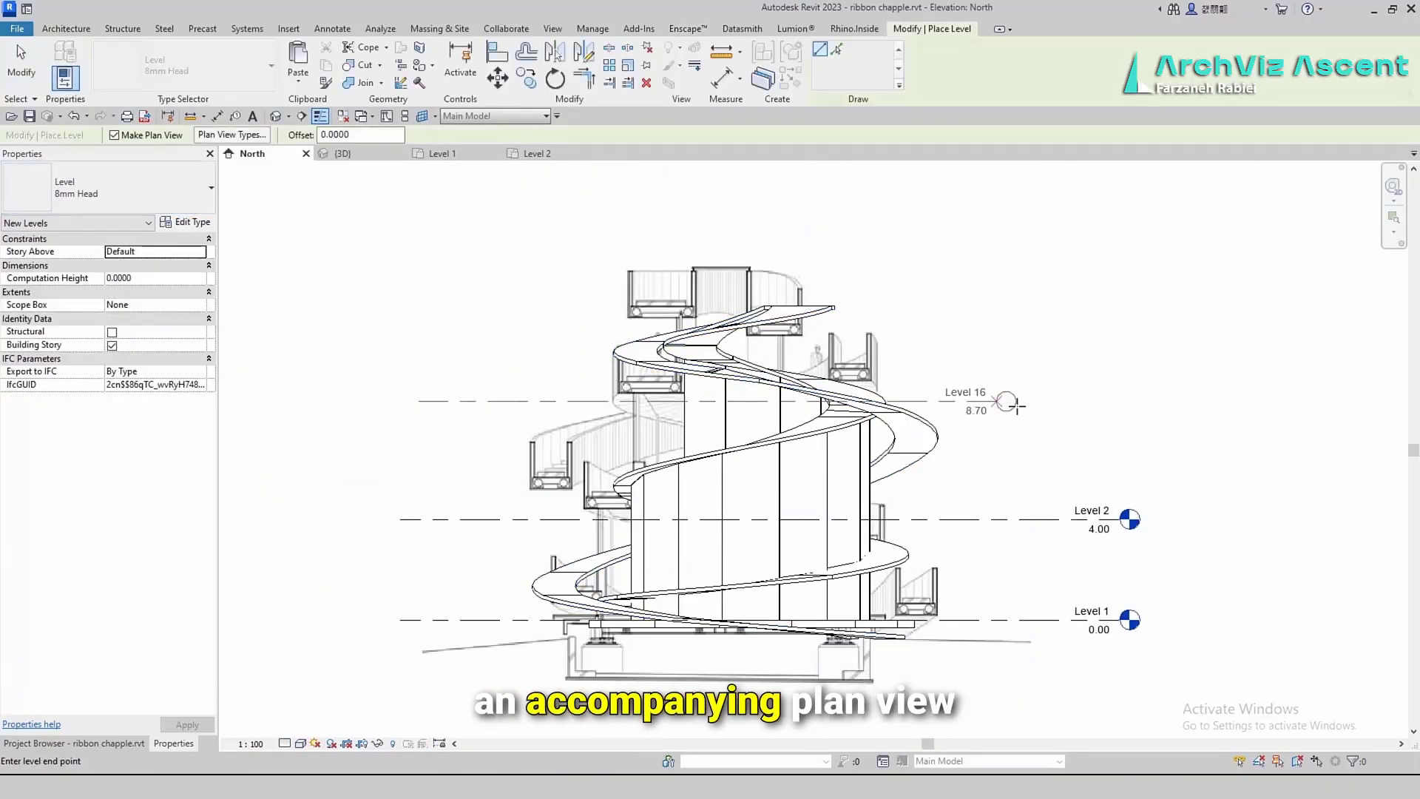
key(Escape)
click(1020, 401)
key(Up)
key(Up)
key(Up)
key(Up)
key(Up)
key(Up)
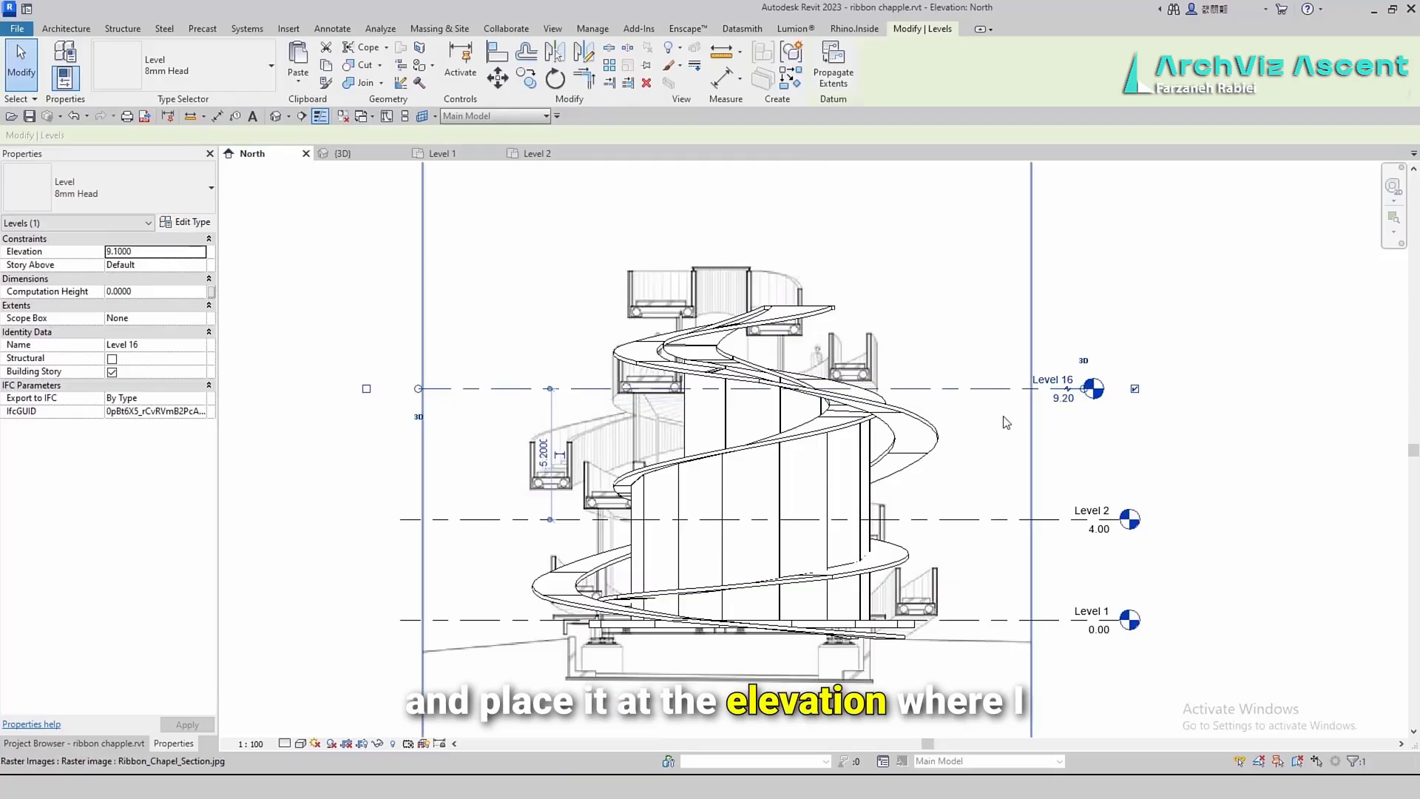
key(Down)
key(Down)
key(Down)
click(1206, 448)
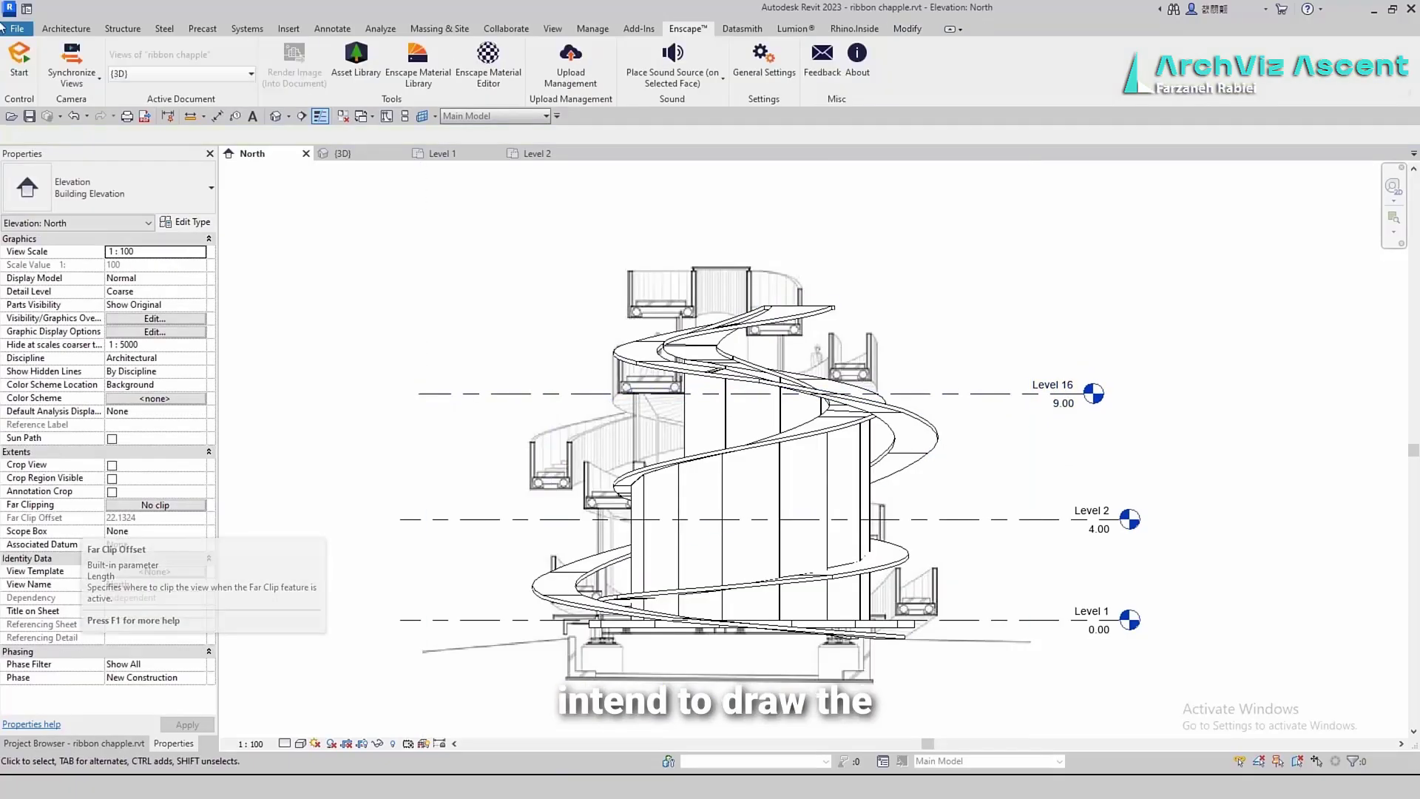
Rename the new level as Level 3 and open its floor plan tiled beside the North elevation
click(74, 742)
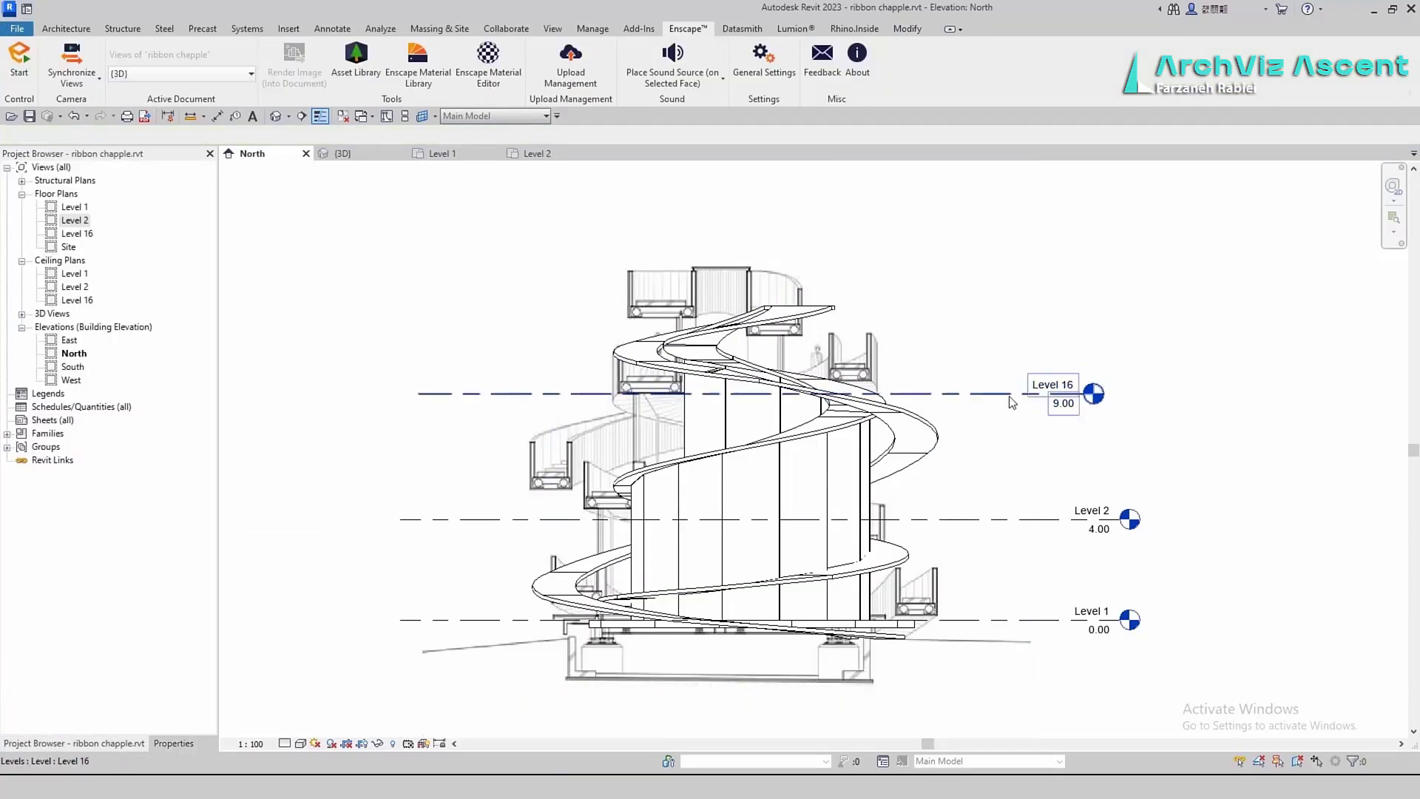
click(1071, 406)
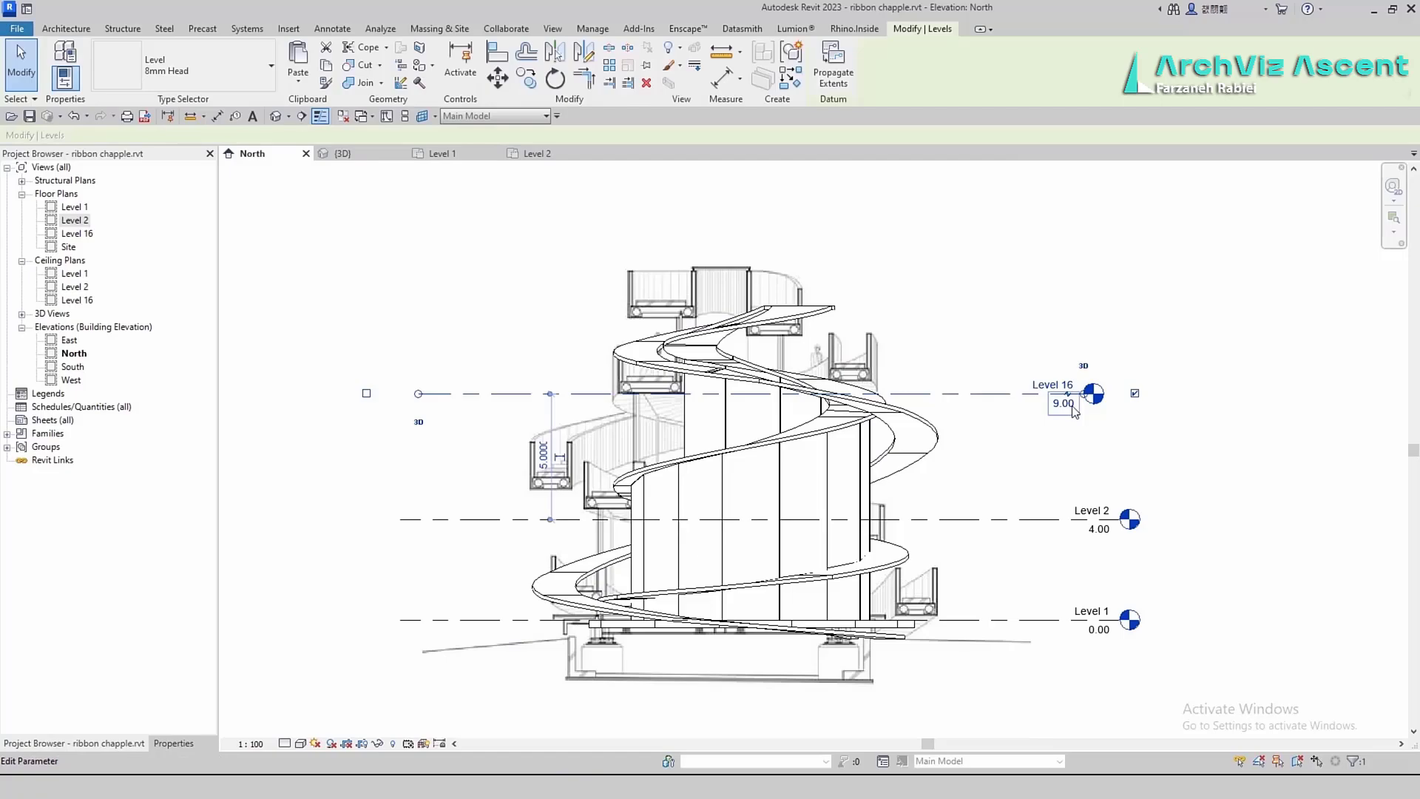
double_click(74, 233)
scroll(851, 485, up, 5)
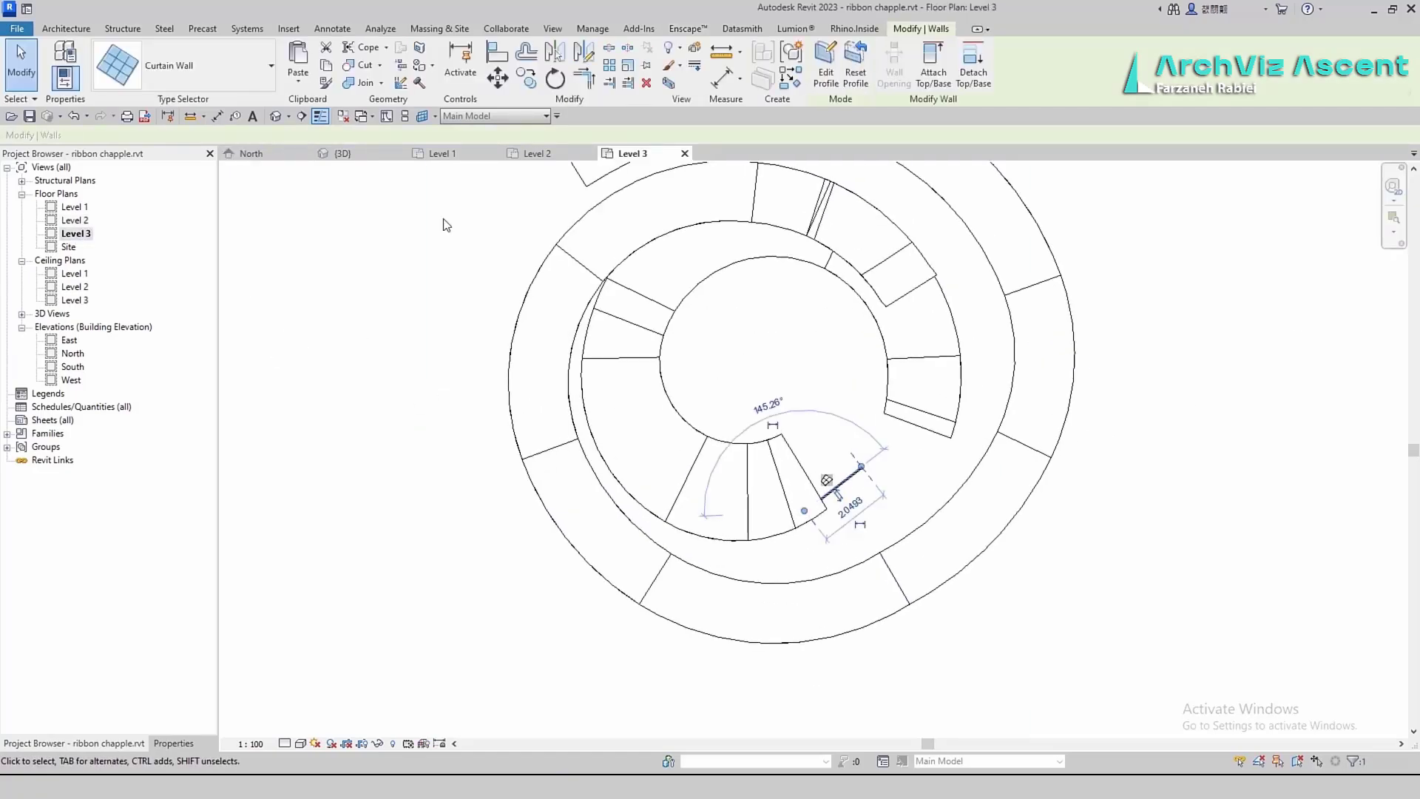
click(590, 154)
click(495, 155)
click(405, 116)
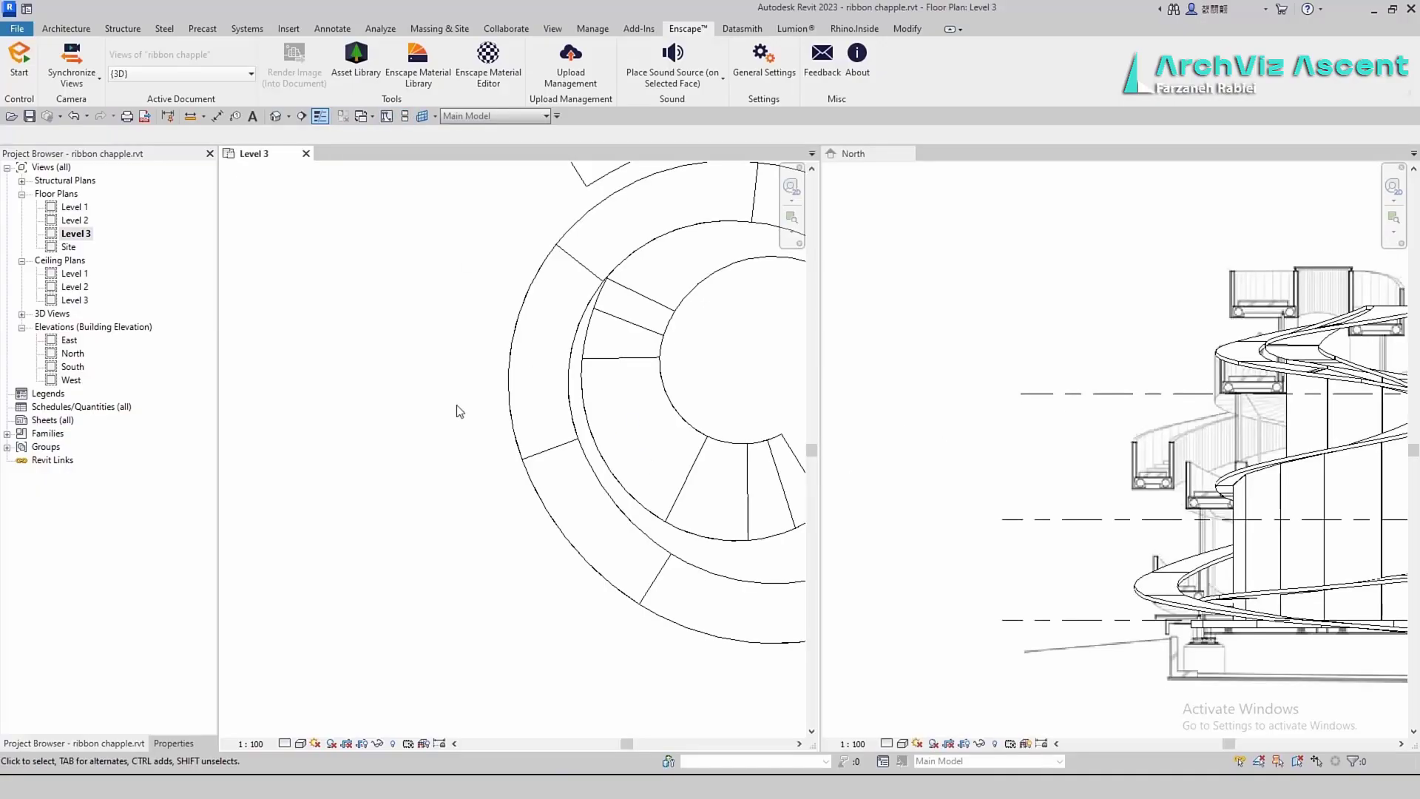
Lower Level 3 to 1 m above Level 2 and stretch the end curtain wall in plan to about 2.2 m
click(1114, 406)
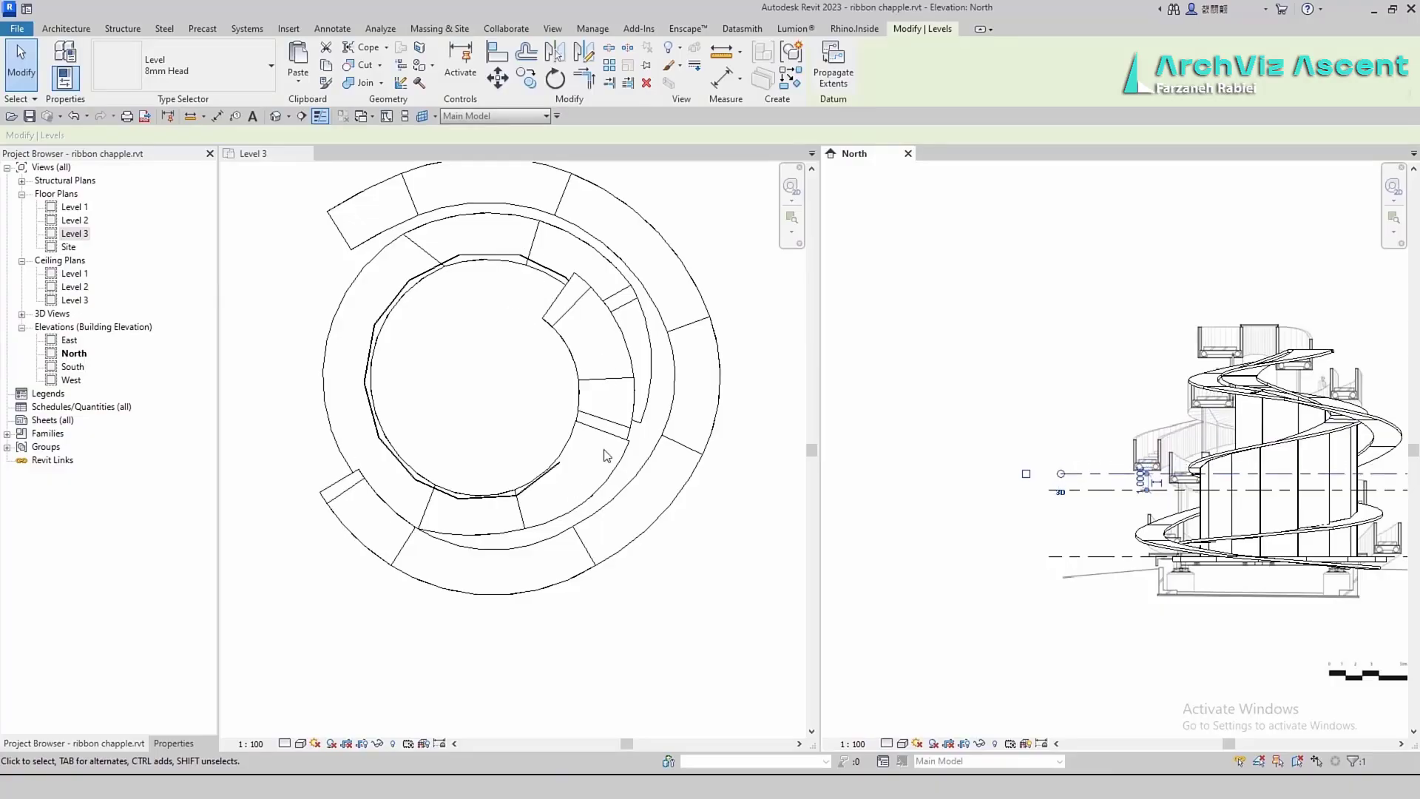
scroll(560, 478, up, 2)
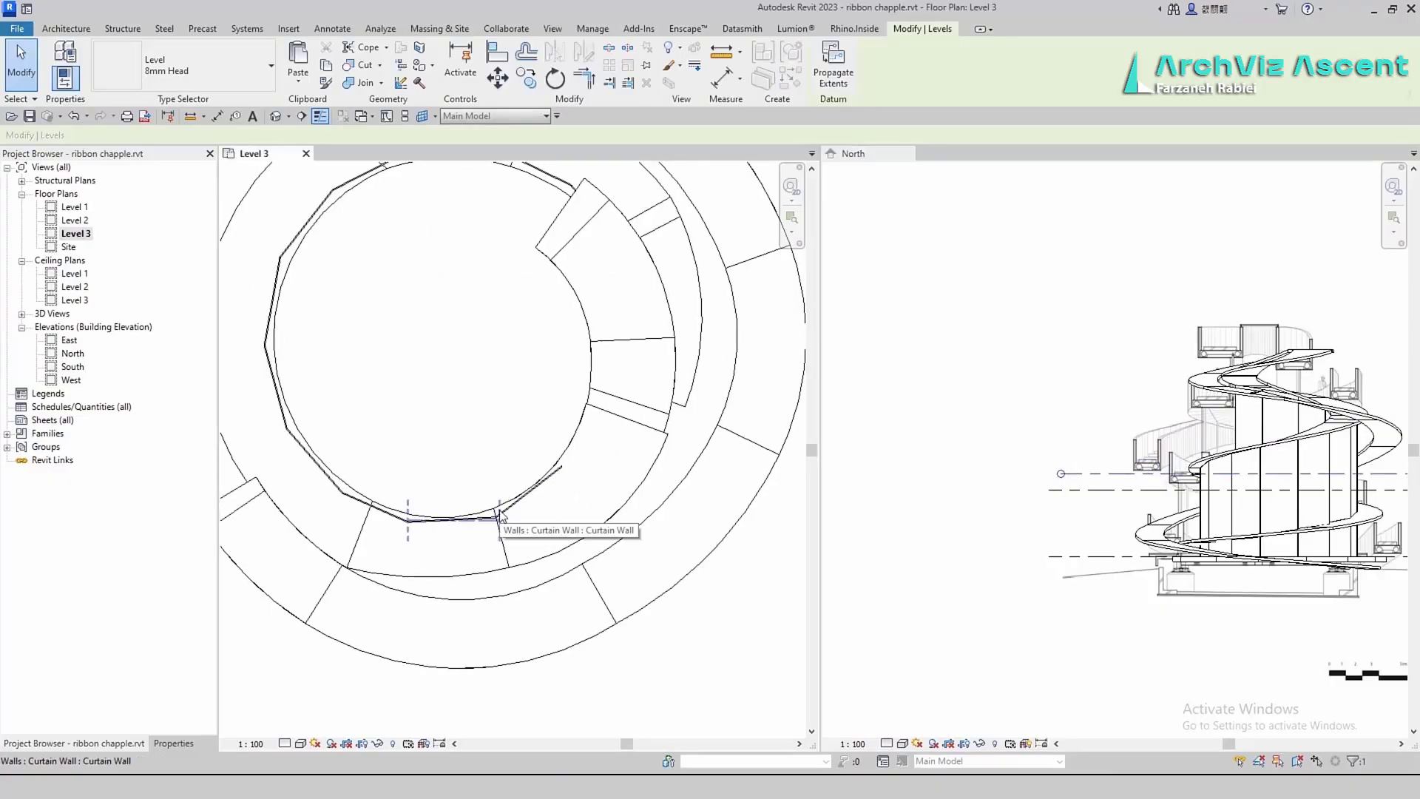
scroll(501, 512, up, 2)
click(524, 500)
drag(607, 434, 611, 437)
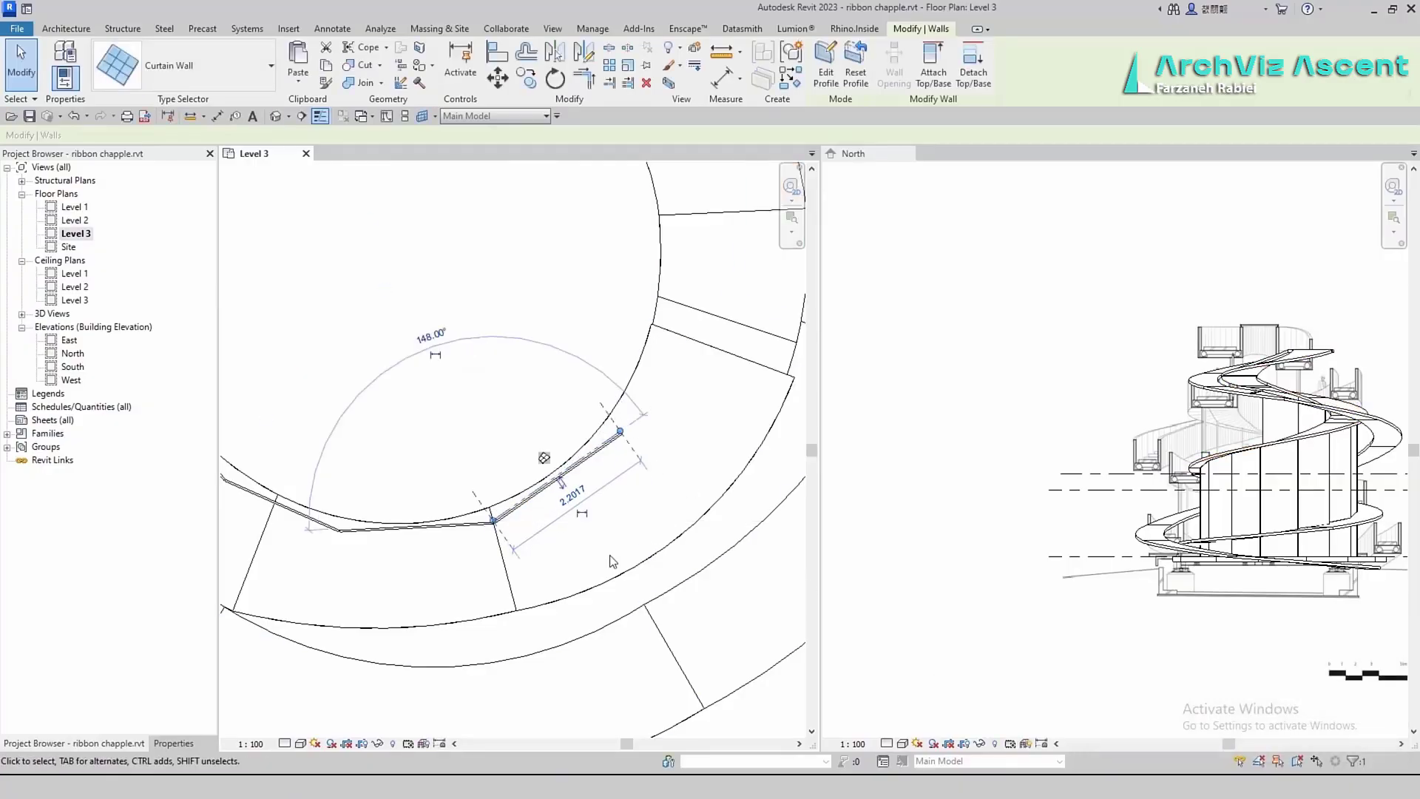
scroll(613, 561, down, 3)
scroll(603, 502, up, 2)
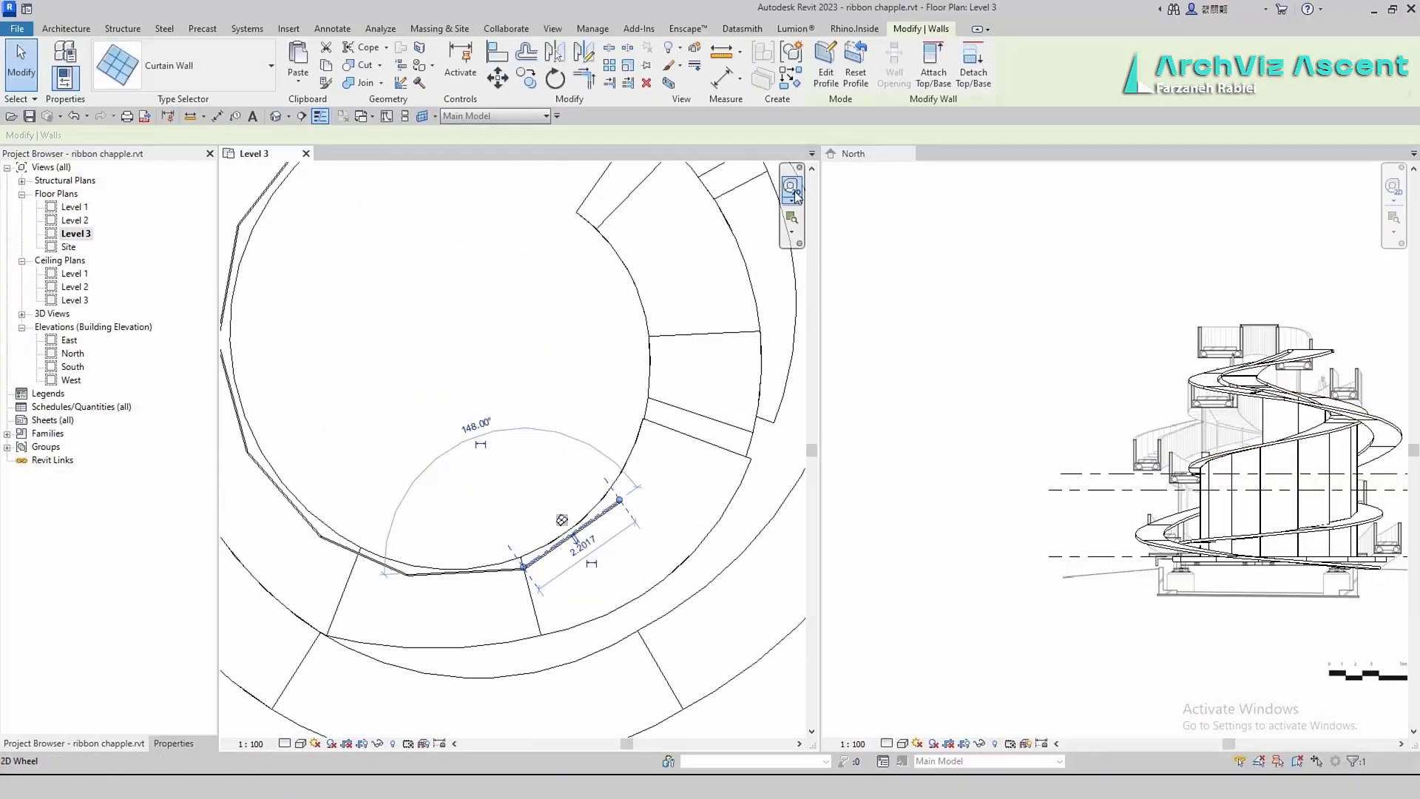
Draw three connected Level 3 curtain walls, base offset 1.0 and height 5.0, from the end wall along the ramp's inner edge to its tip
click(622, 500)
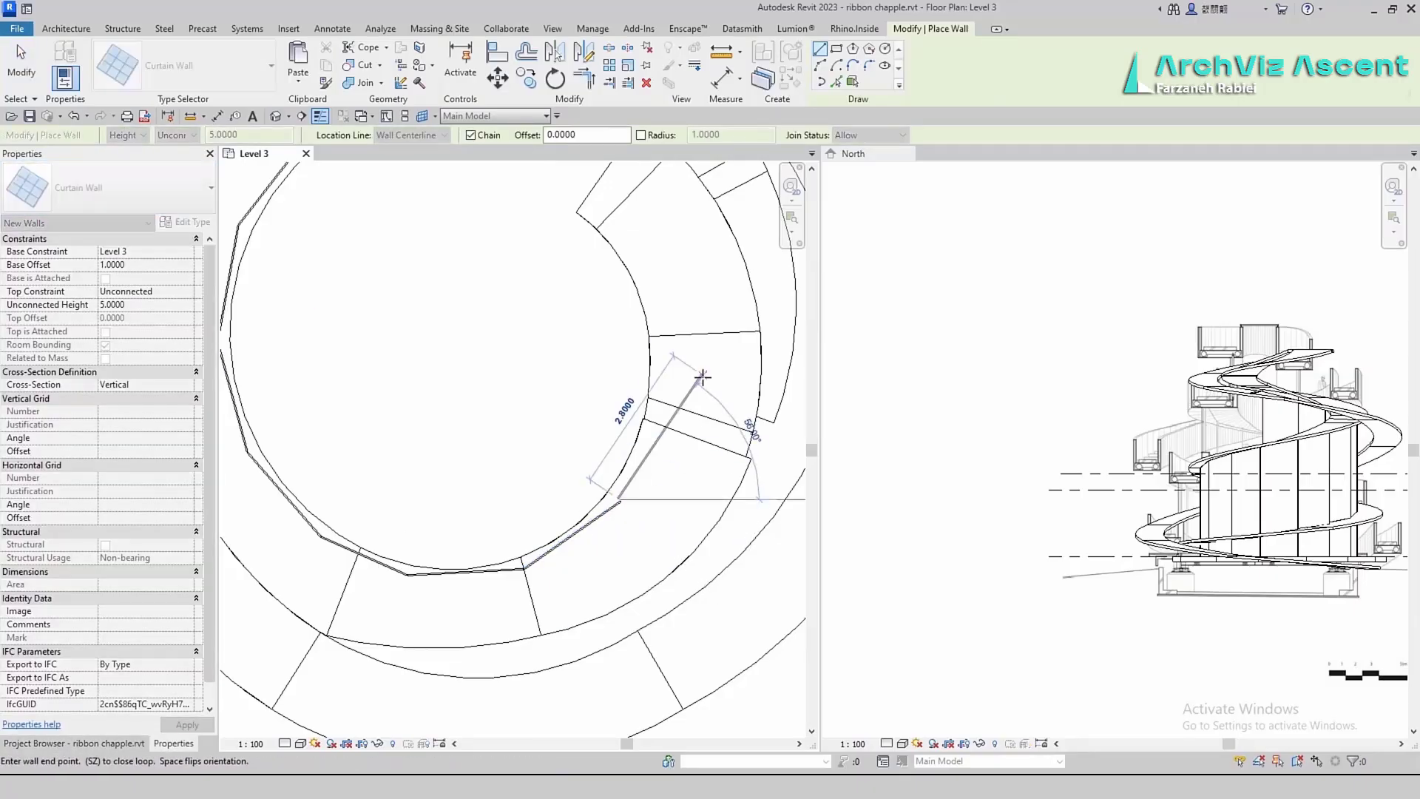
key(Escape)
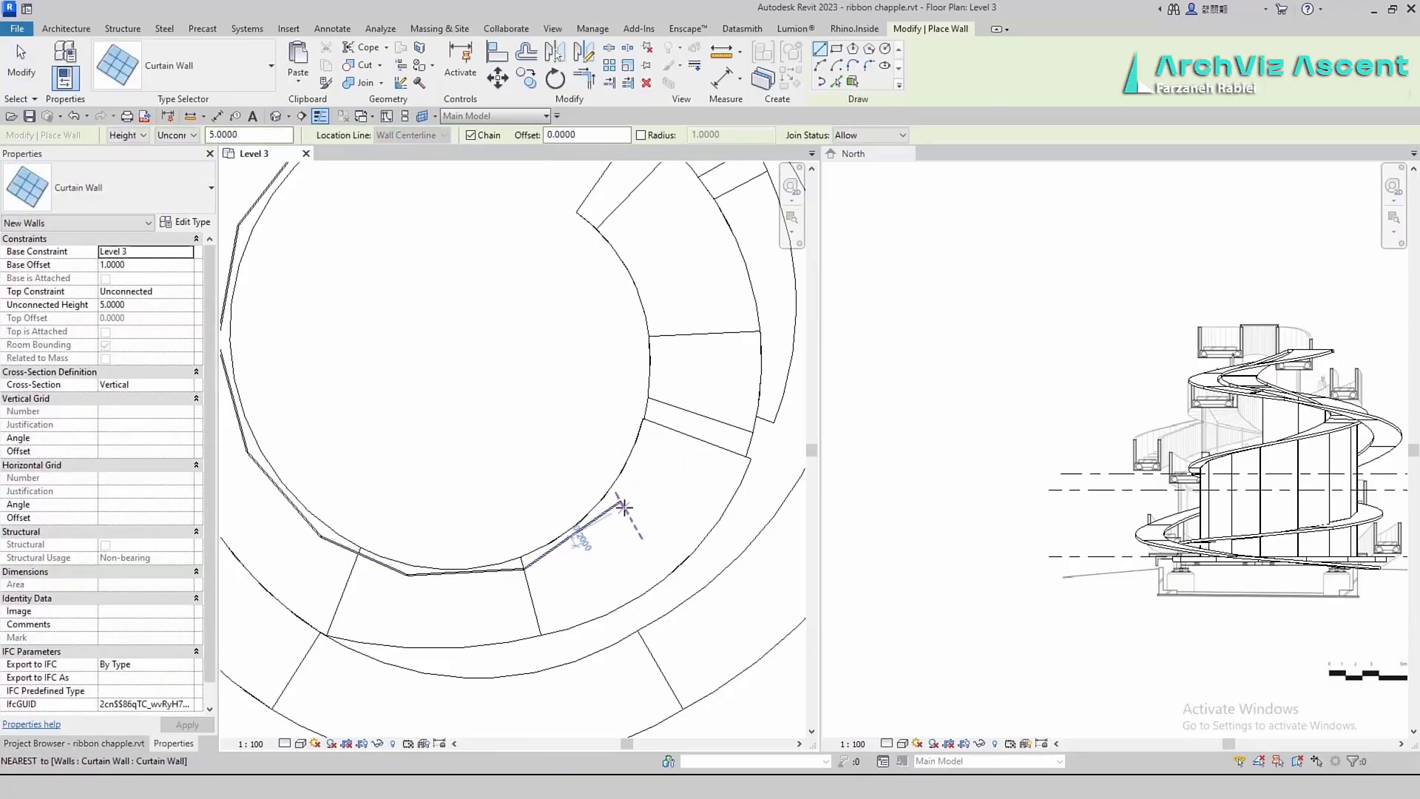
scroll(618, 508, up, 6)
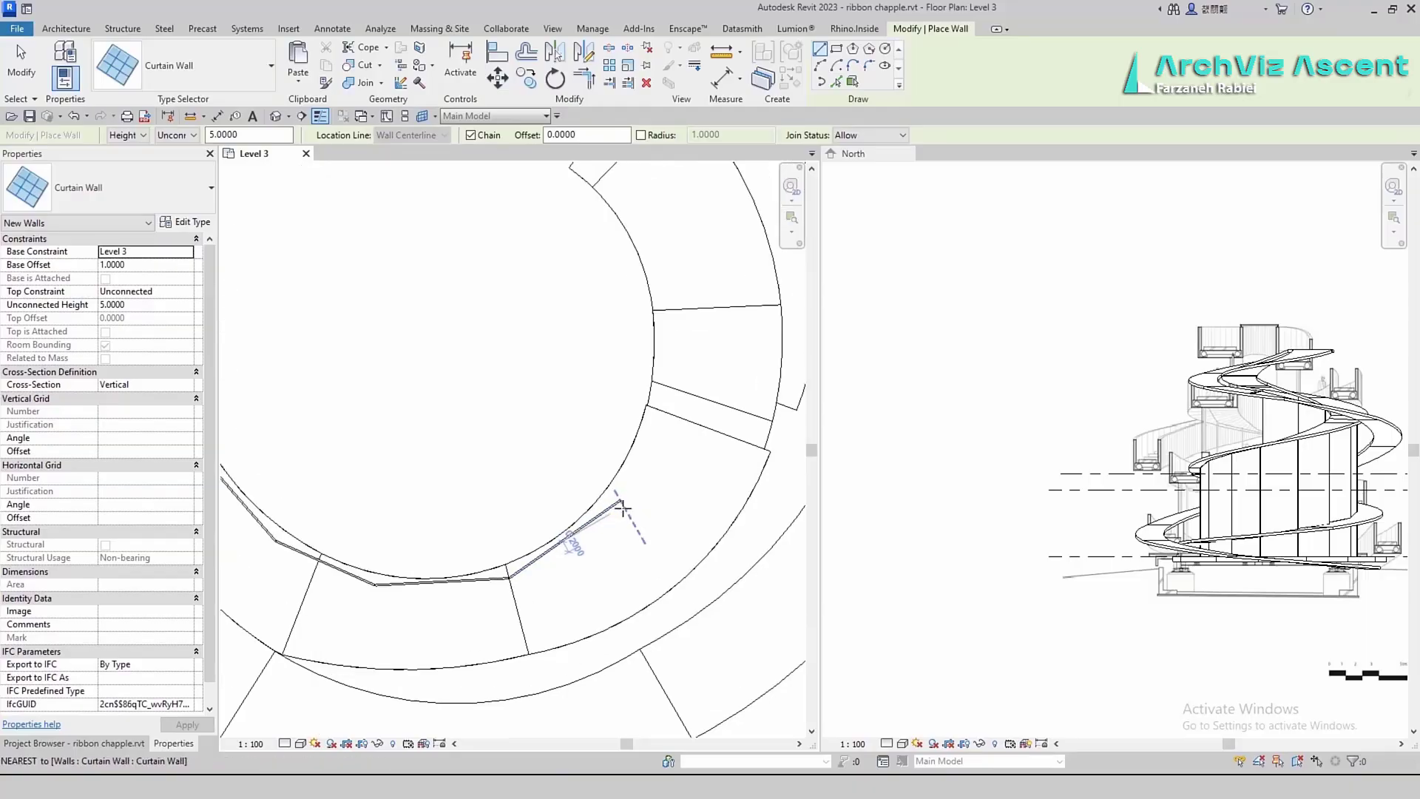
click(618, 491)
scroll(584, 592, down, 5)
click(648, 410)
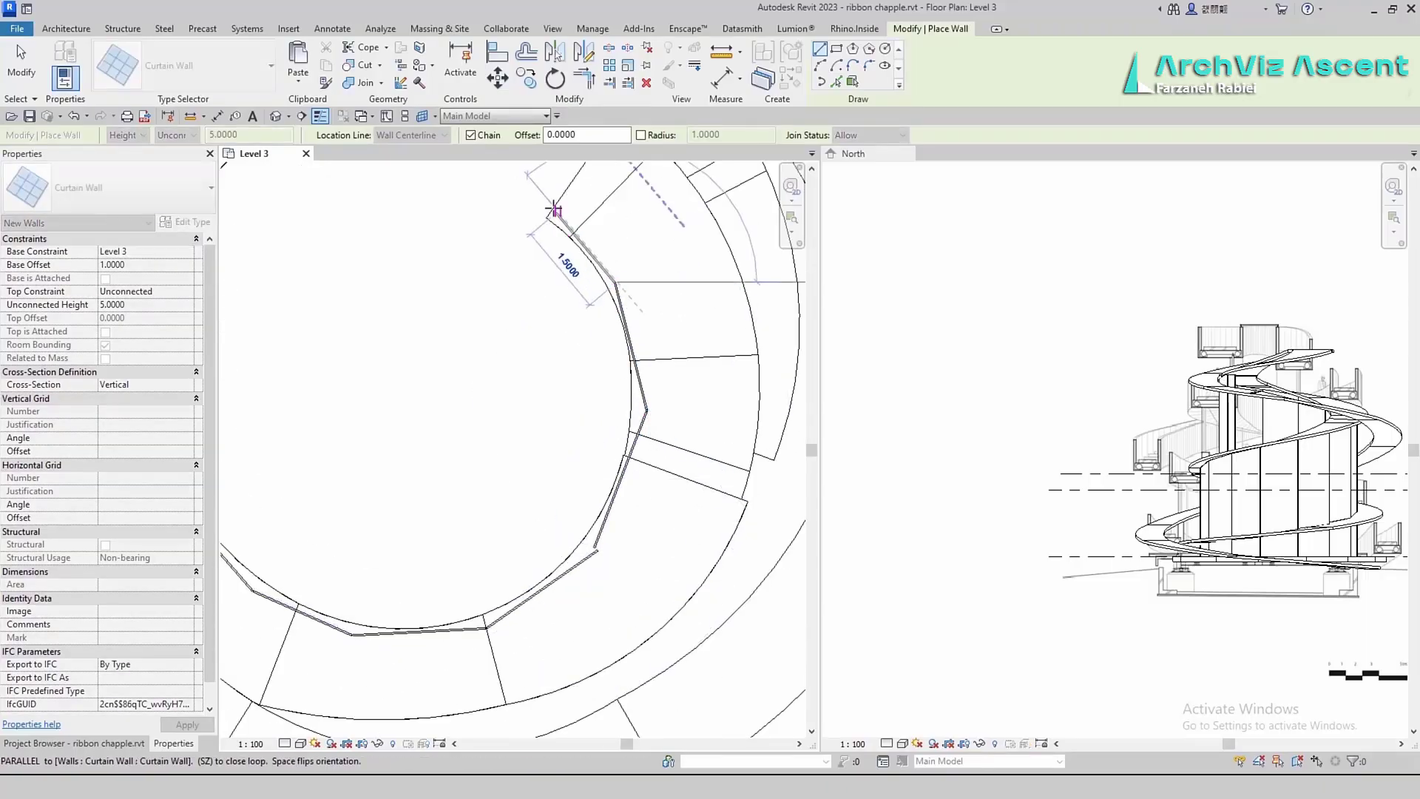
click(554, 211)
key(Escape)
key(Escape)
click(651, 409)
key(Escape)
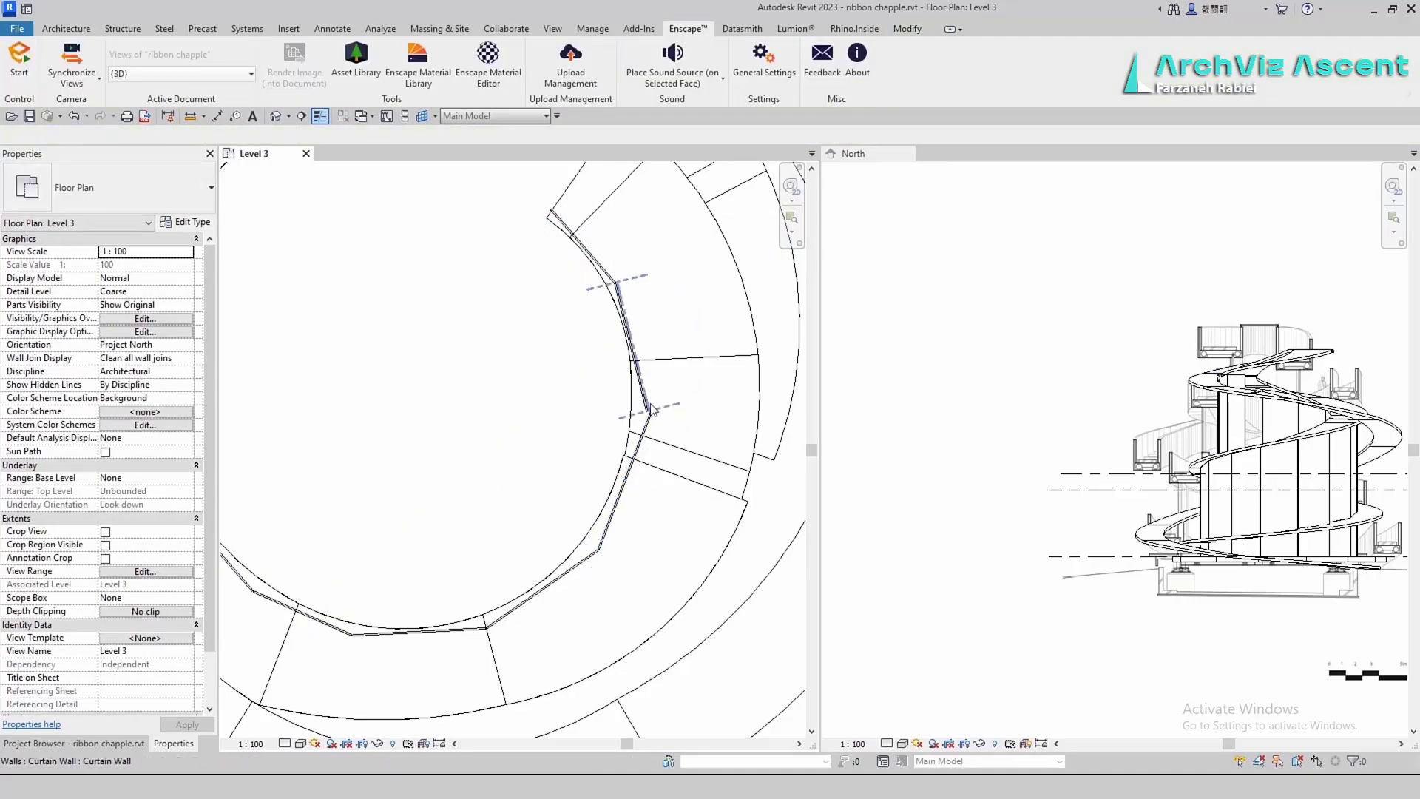
click(651, 409)
scroll(650, 409, down, 4)
key(Escape)
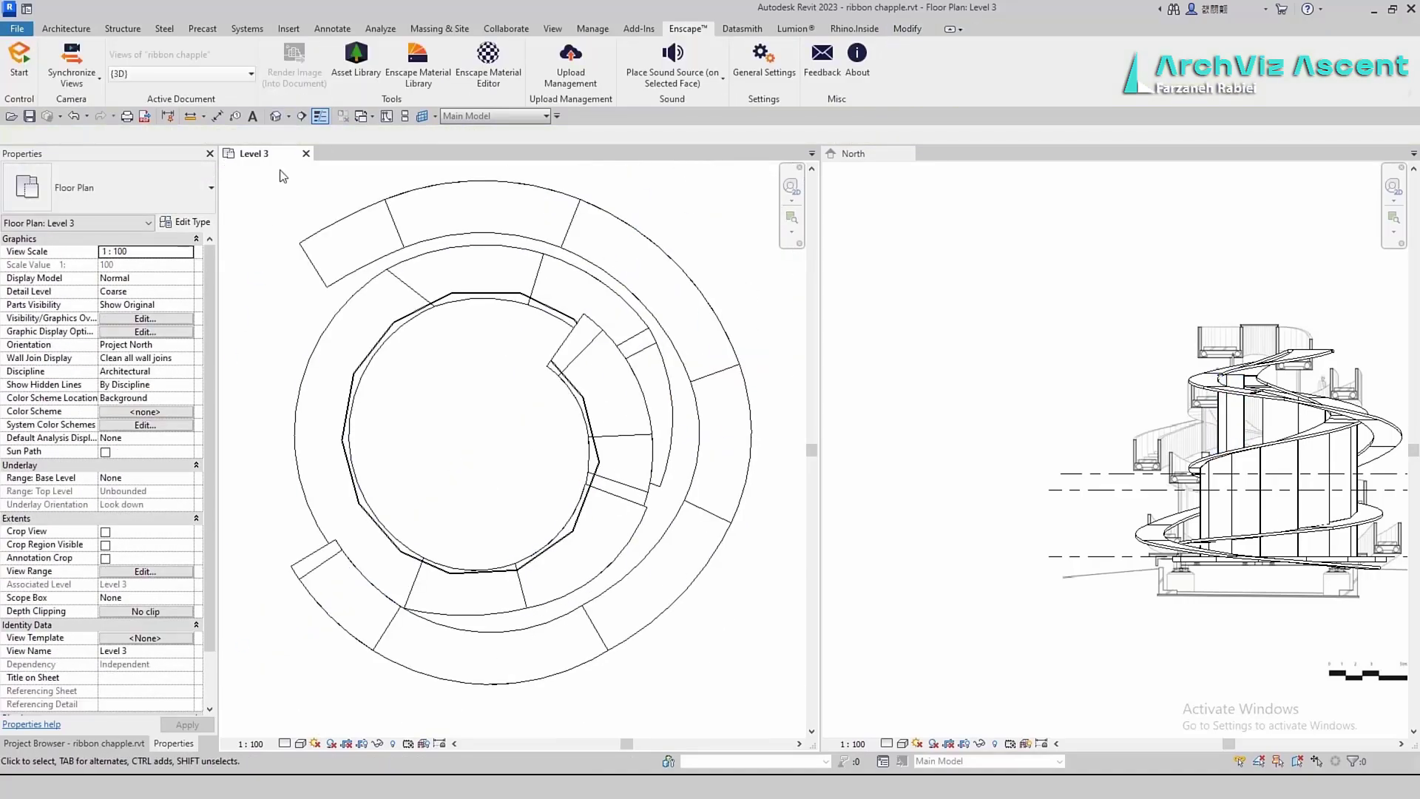
Try to attach the top of the end Level 1 curtain wall to the ramp above it in the 3D view
click(278, 118)
scroll(503, 458, up, 3)
shift+middle_drag(614, 628, 471, 553)
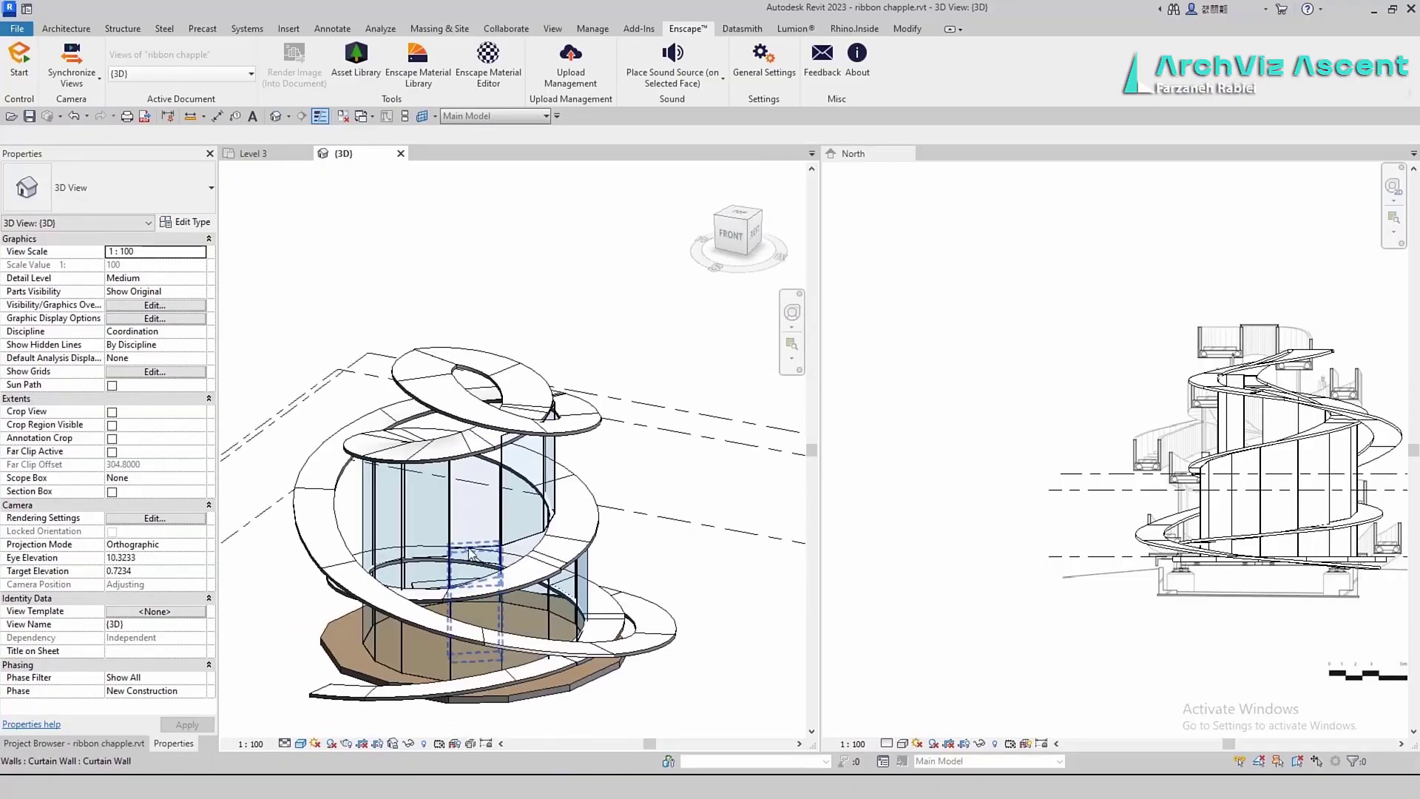
click(470, 553)
click(930, 63)
click(559, 477)
click(732, 711)
Shorten the end Level 1 curtain wall to about 2.16 m in the Level 3 plan by moving its end inward
scroll(518, 462, up, 3)
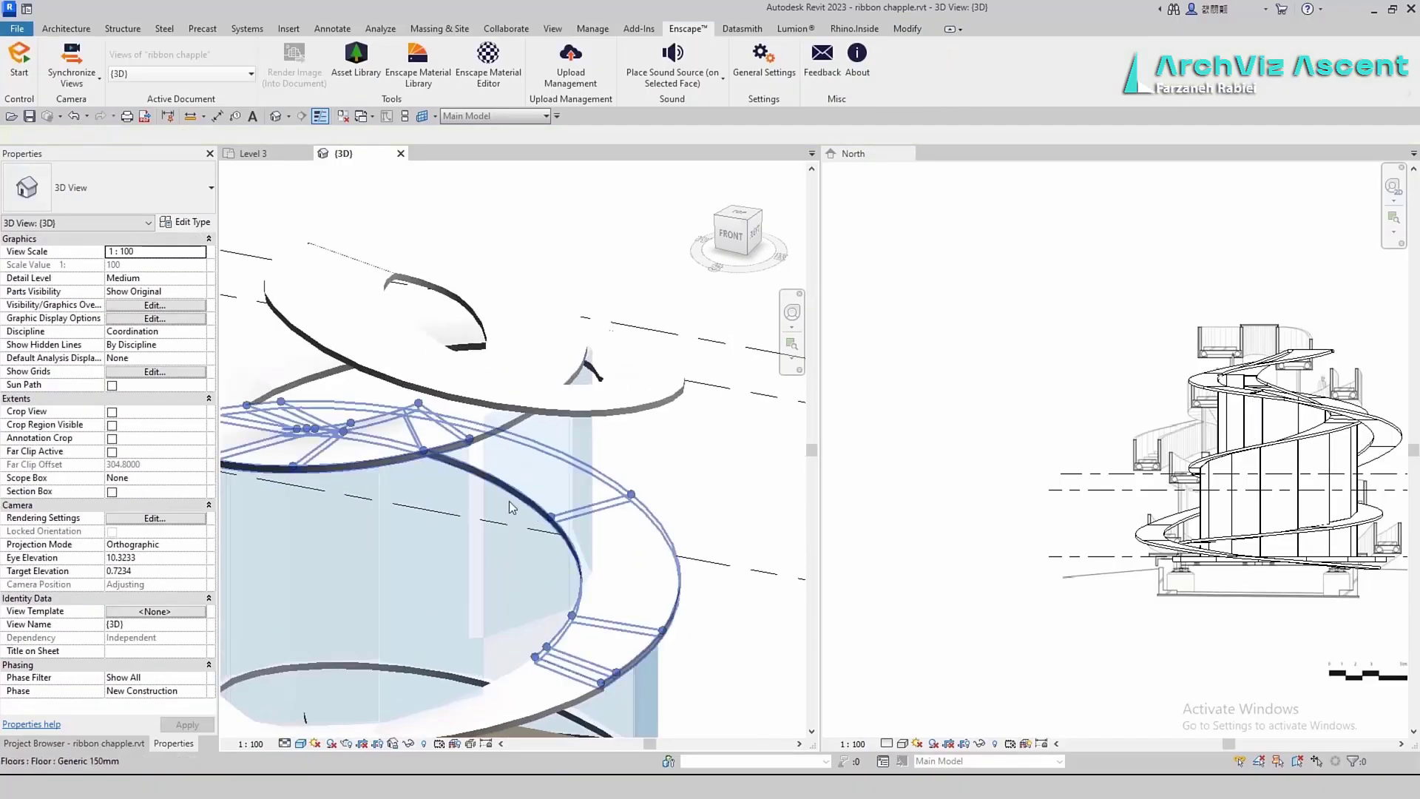
click(447, 649)
click(256, 154)
scroll(548, 541, up, 5)
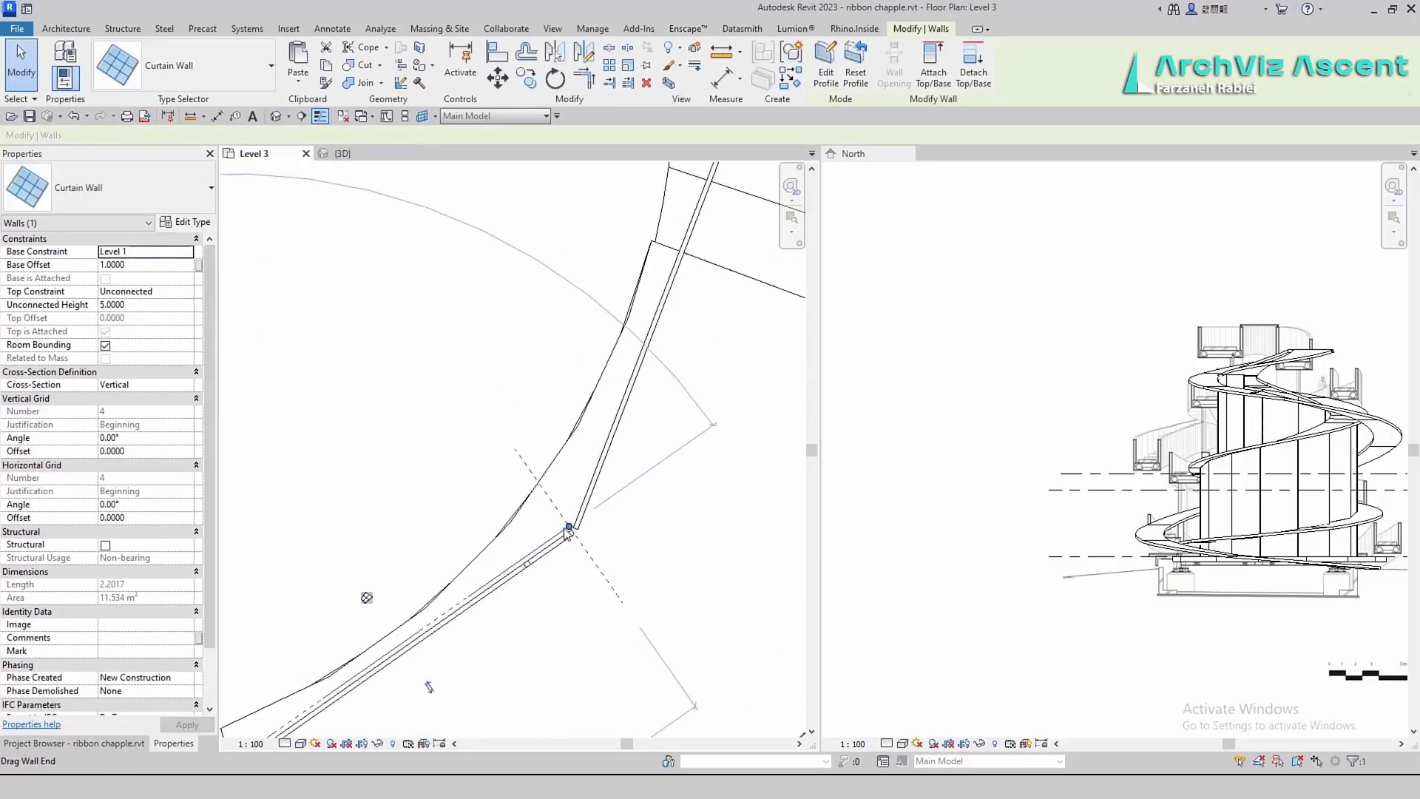
drag(568, 530, 553, 518)
click(343, 154)
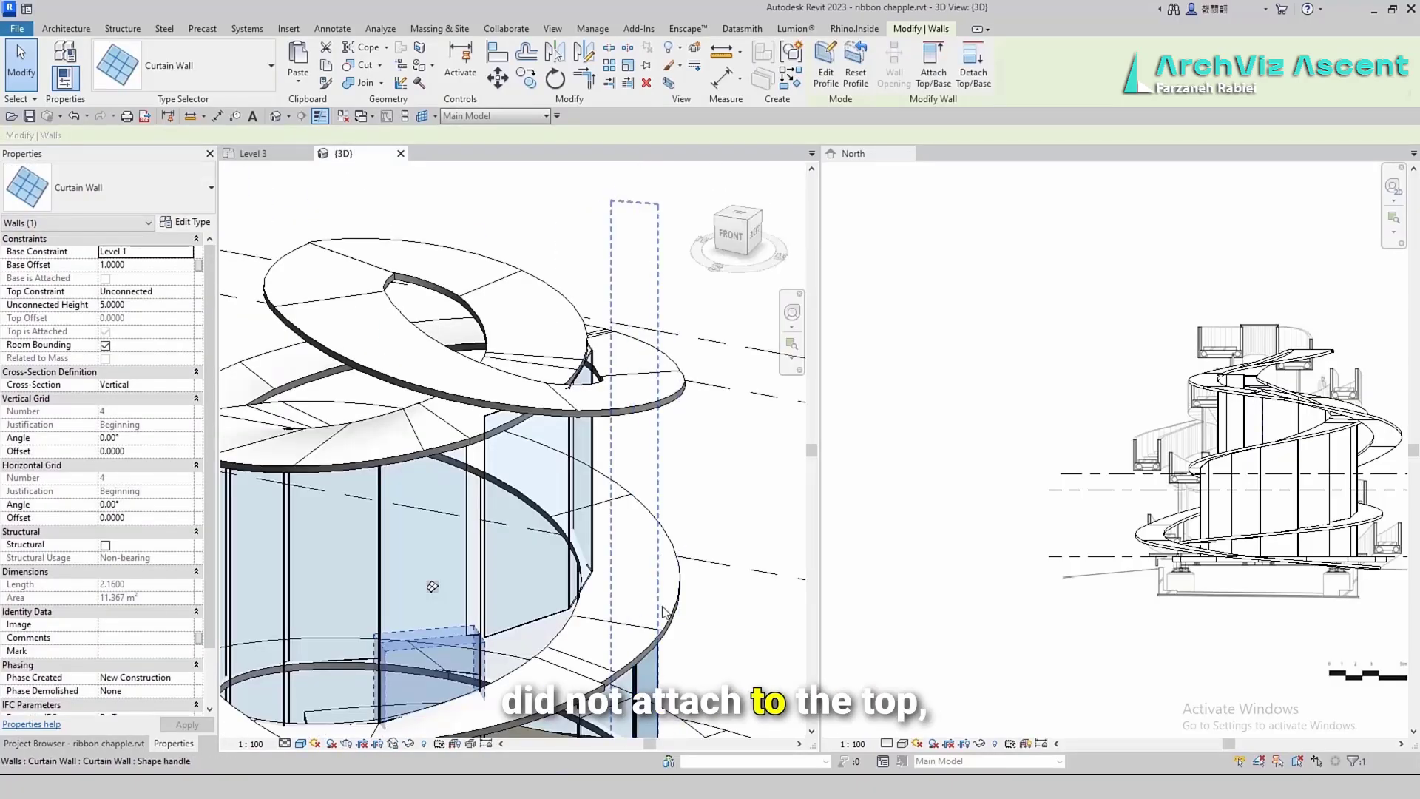
Widen the ramps above the curtain walls by offsetting their boundary edges 0.05, and finish both boundary sketches
double_click(450, 447)
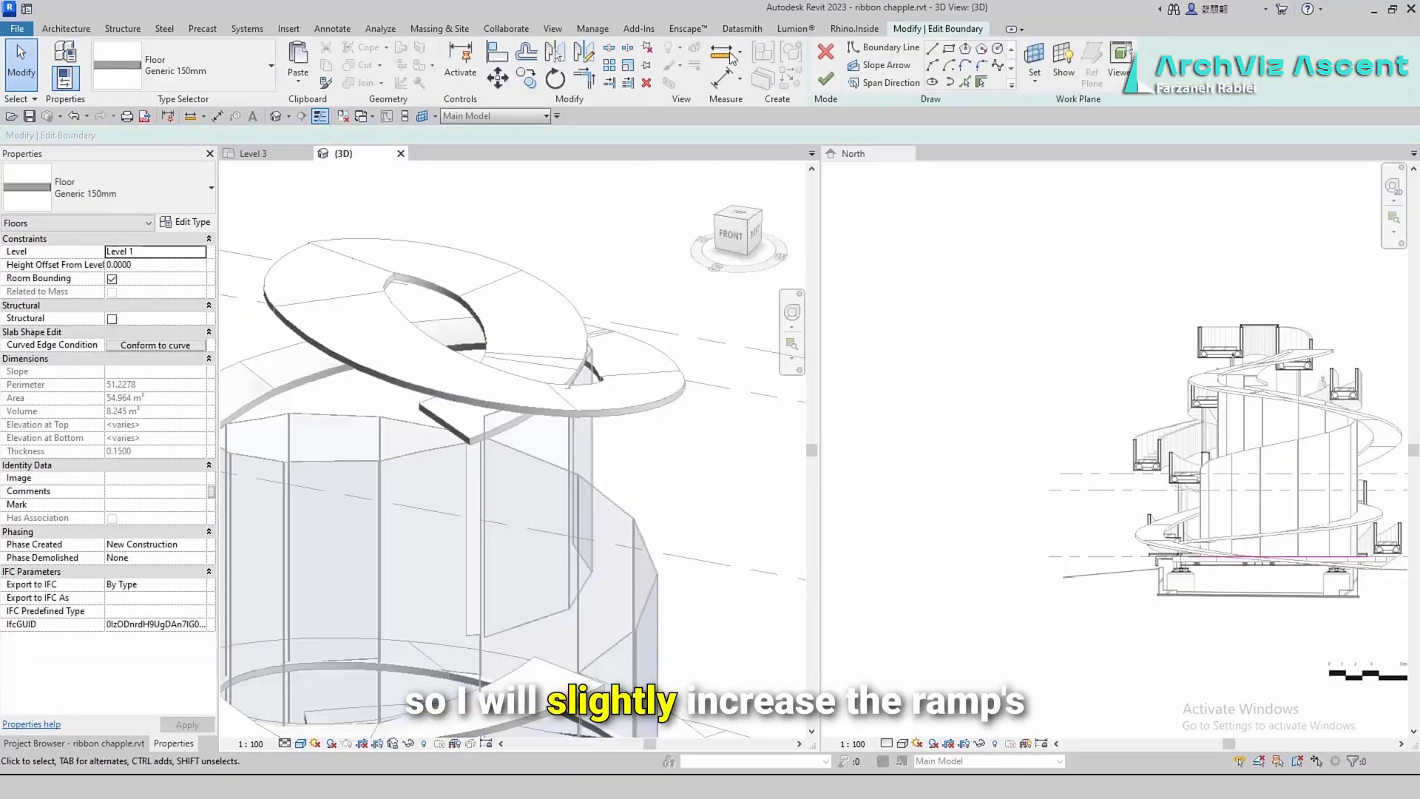
scroll(549, 582, up, 5)
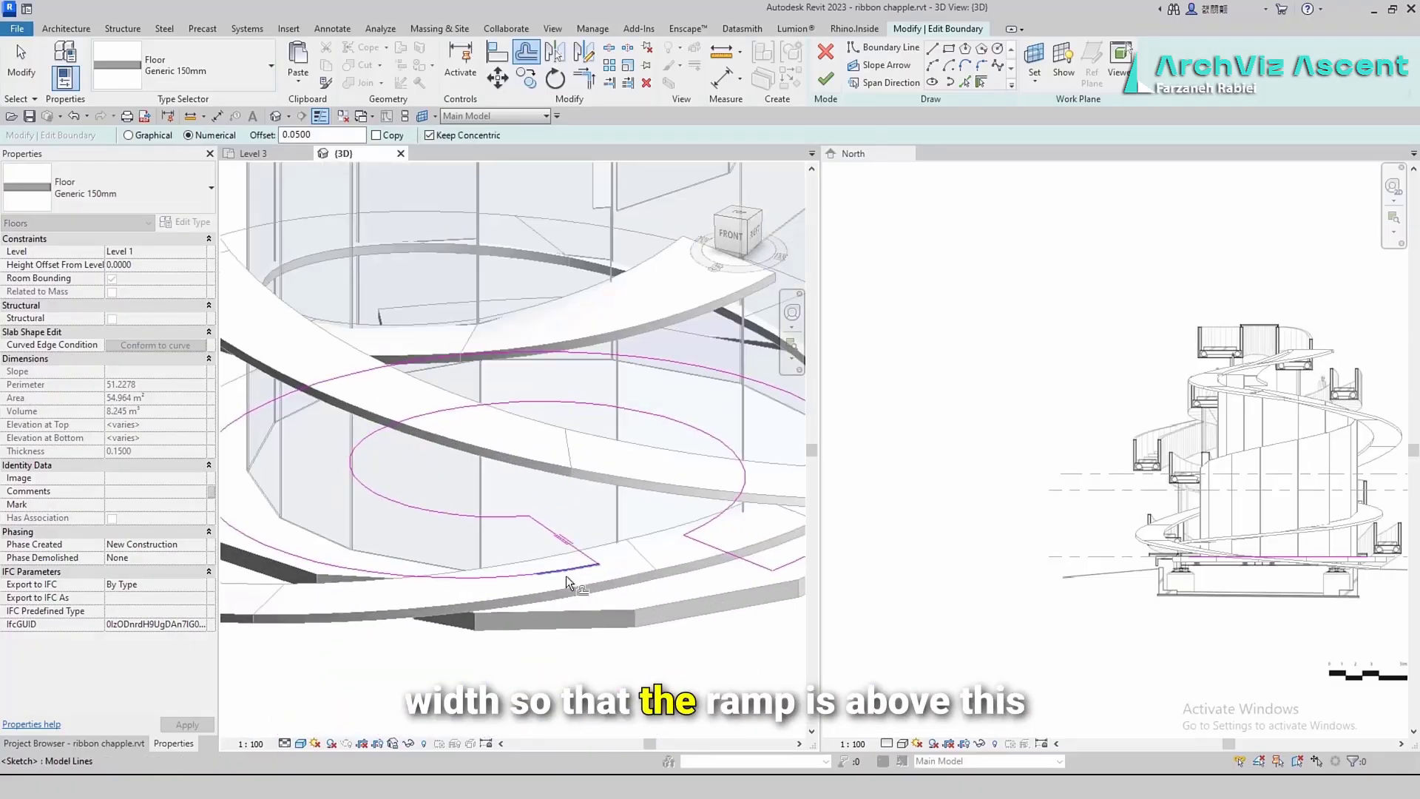
click(826, 82)
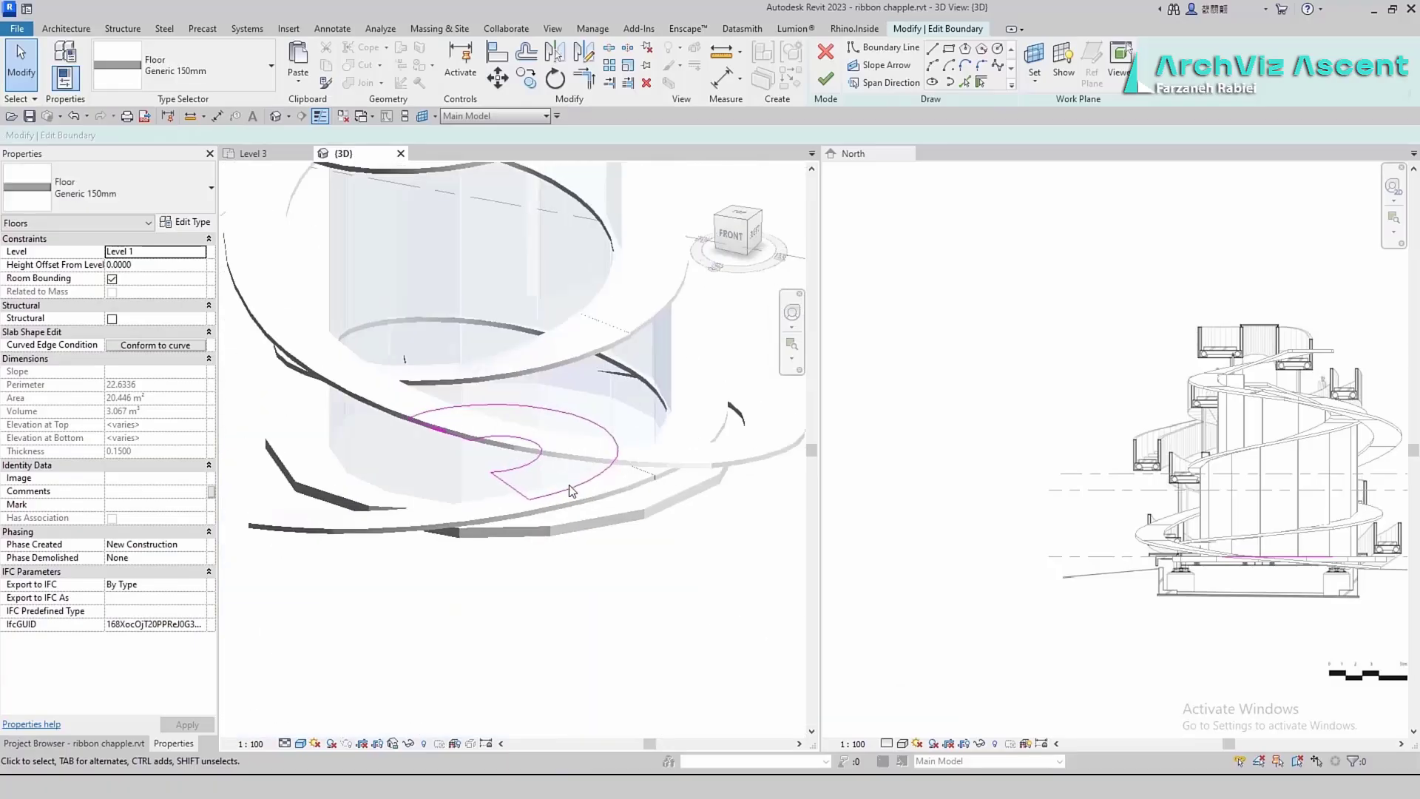
scroll(565, 495, up, 3)
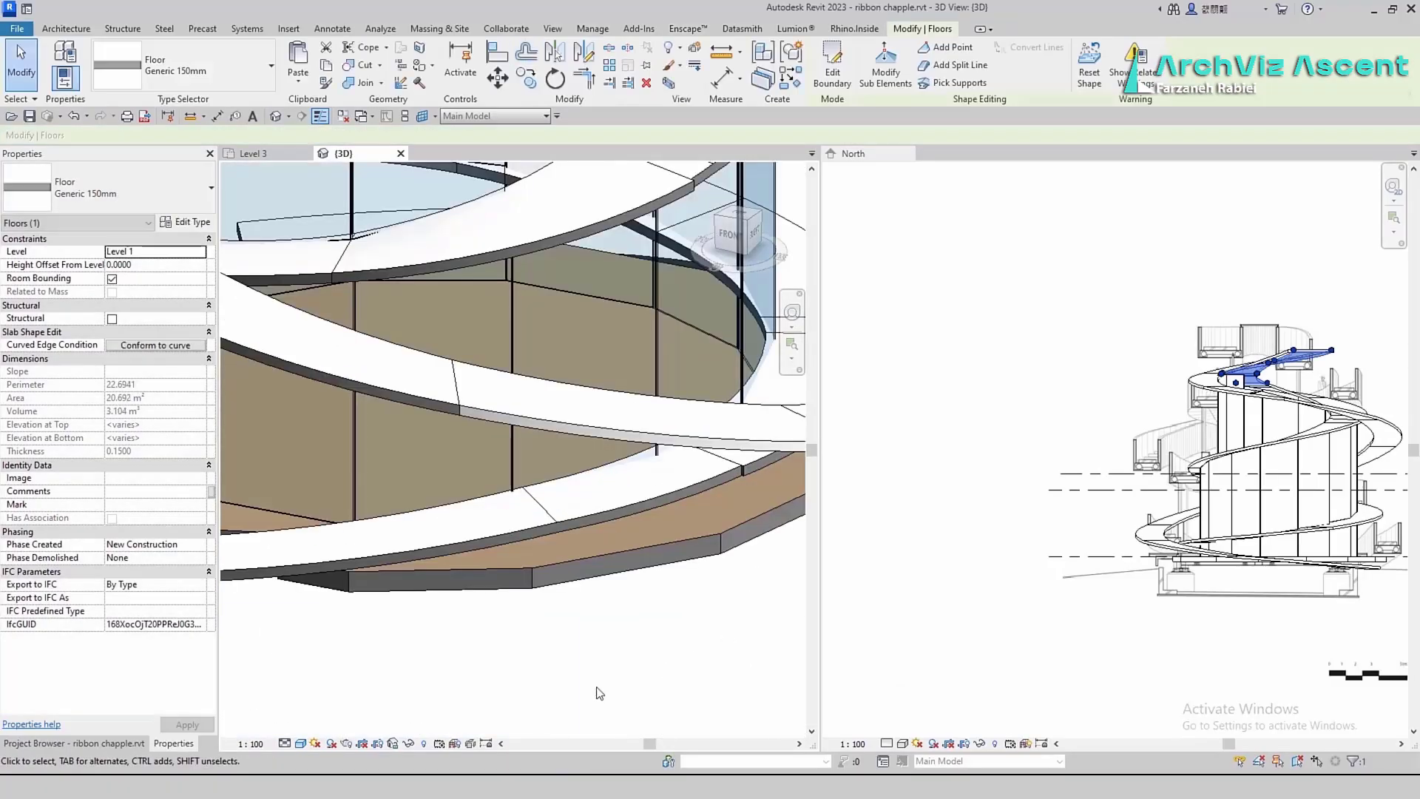
scroll(566, 388, down, 5)
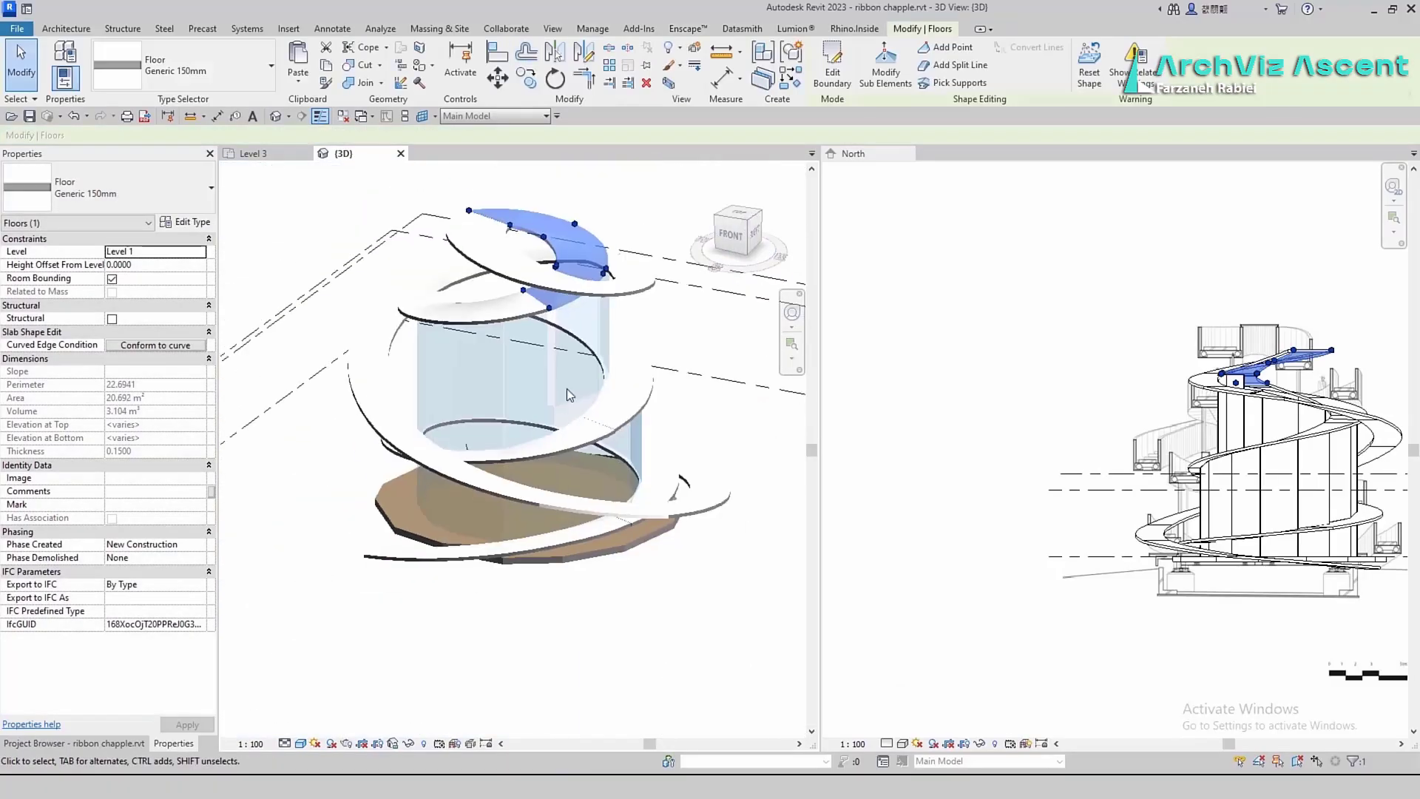
scroll(444, 480, up, 4)
key(Escape)
Attach the top of the first Level 3 curtain wall to the ramp above it
click(441, 511)
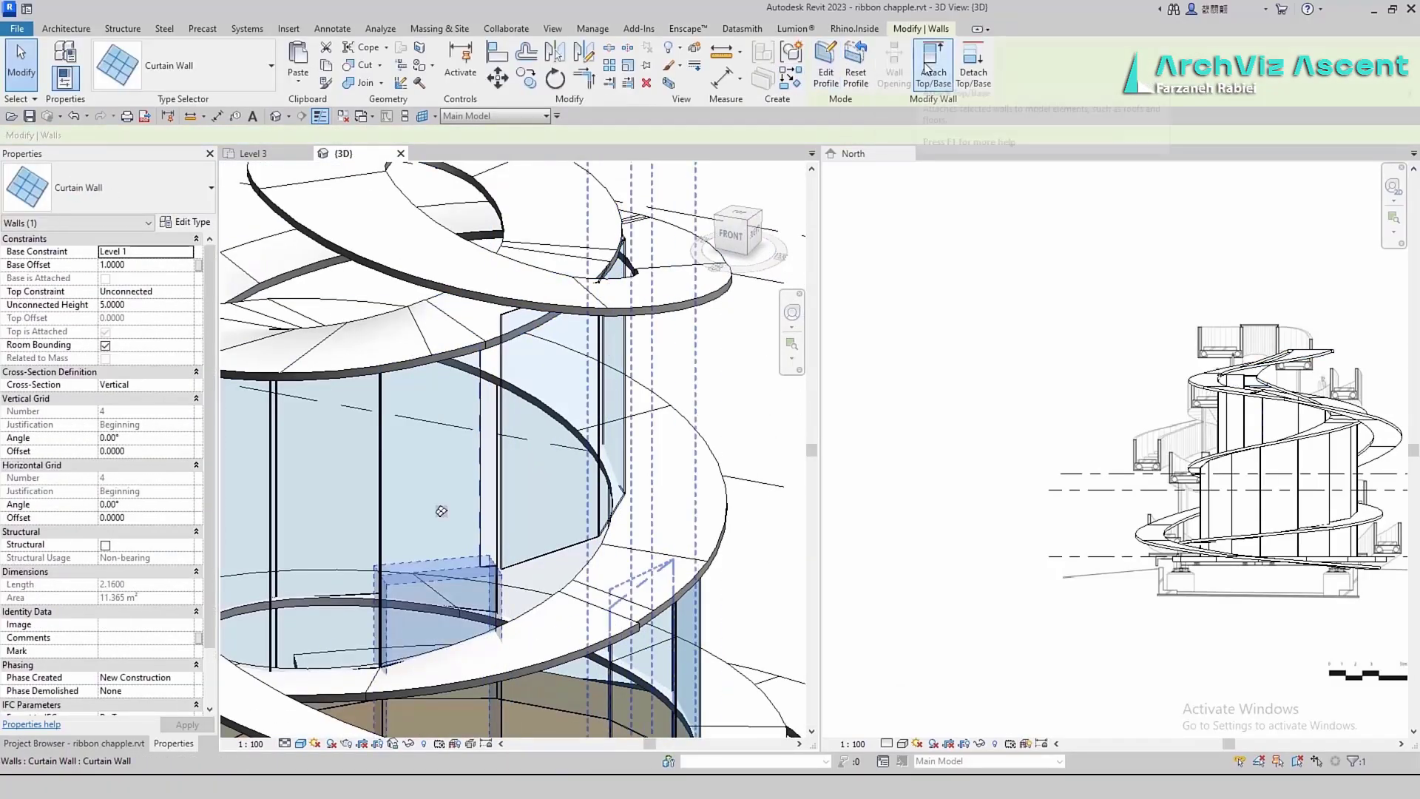
key(Escape)
click(560, 429)
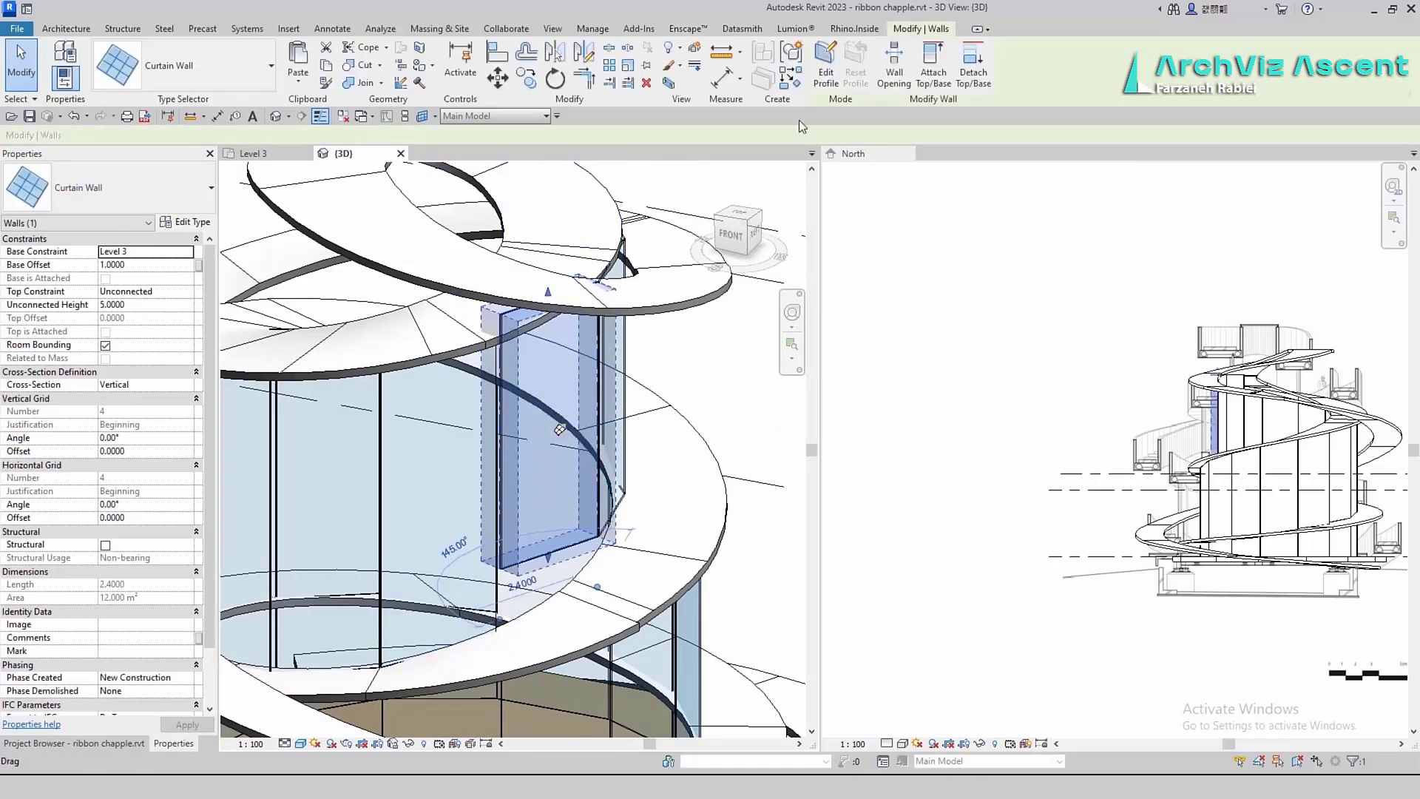
click(933, 72)
click(486, 345)
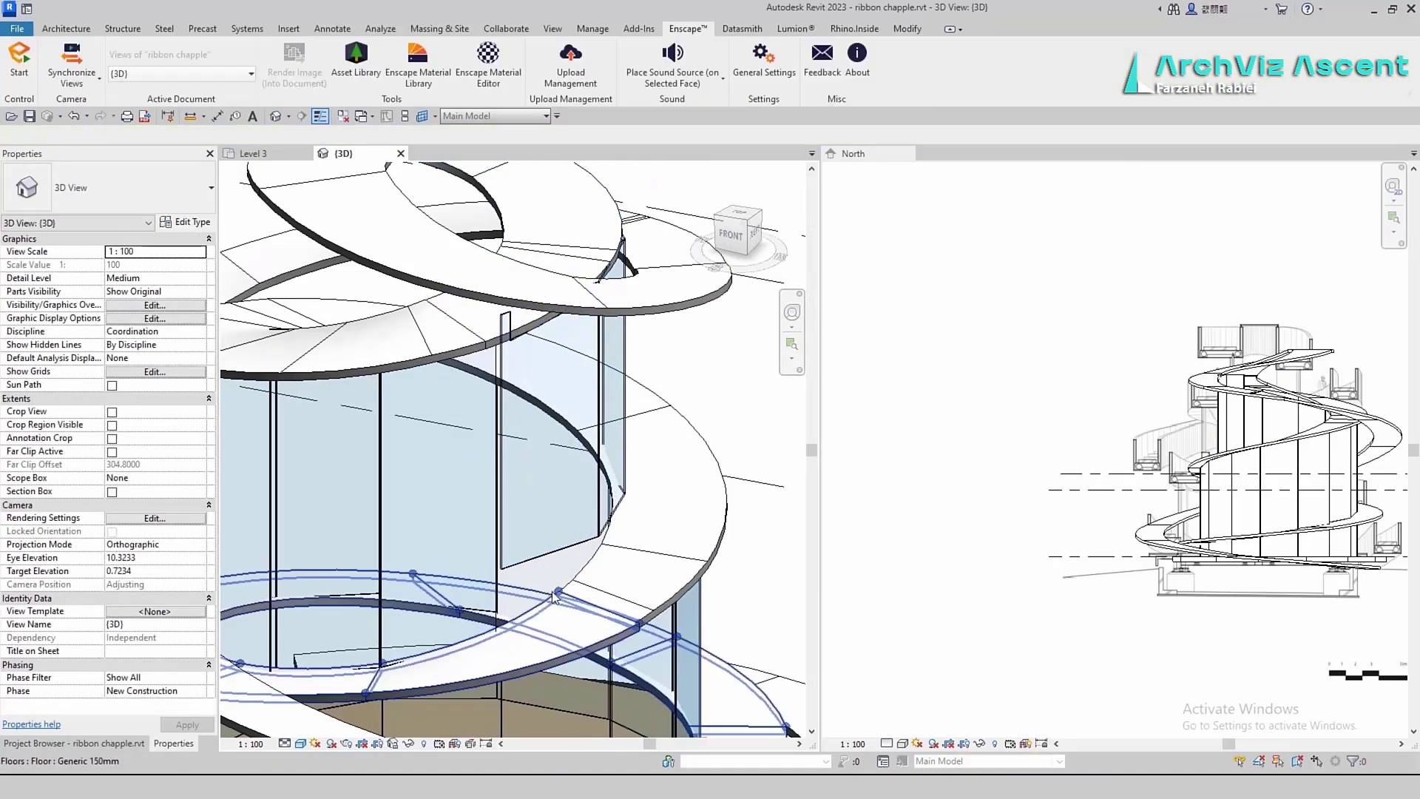
Move the first Level 3 curtain wall's end to the neighbouring wall's end in plan and set its base offset to -1.0
key(ctrl+Tab)
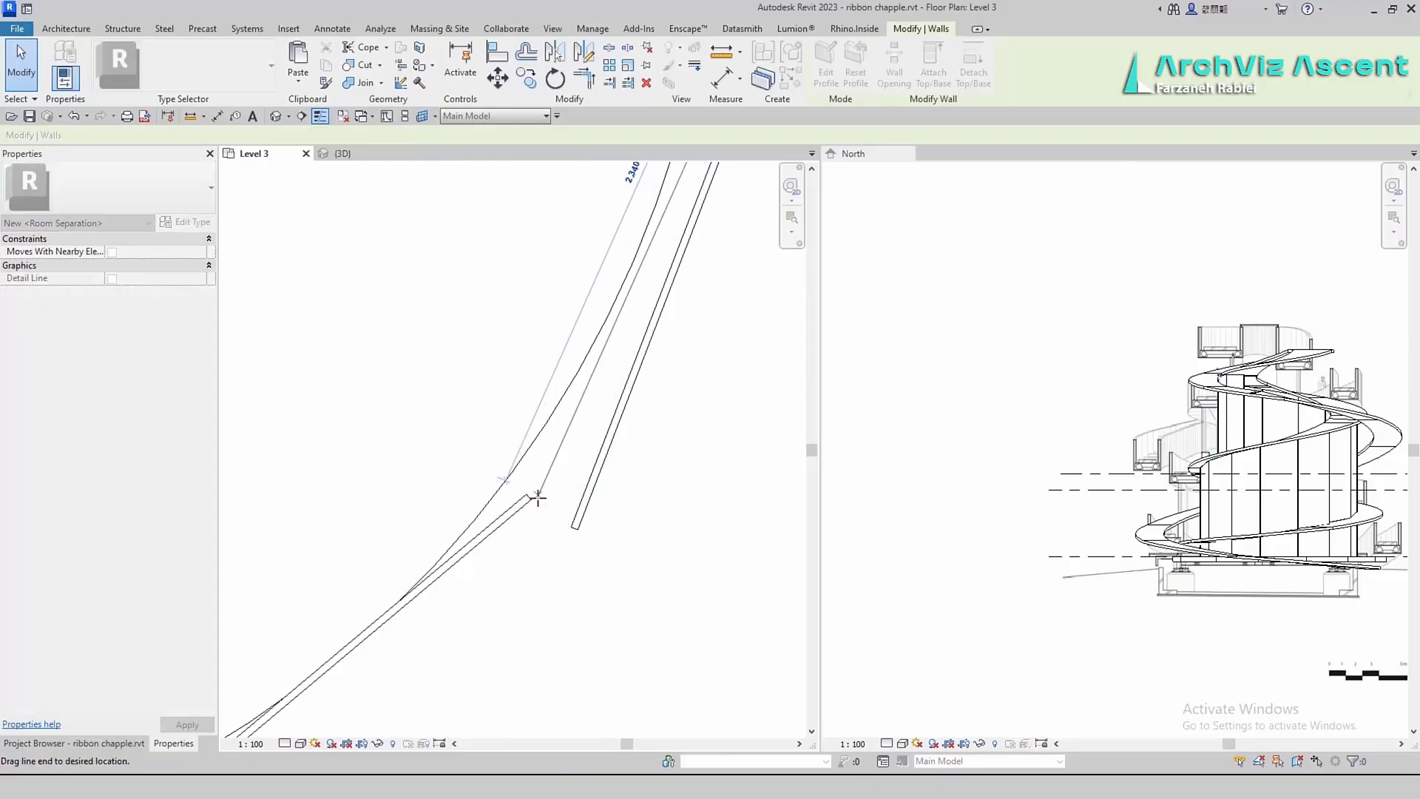
drag(526, 494, 522, 490)
key(Escape)
key(ctrl+Tab)
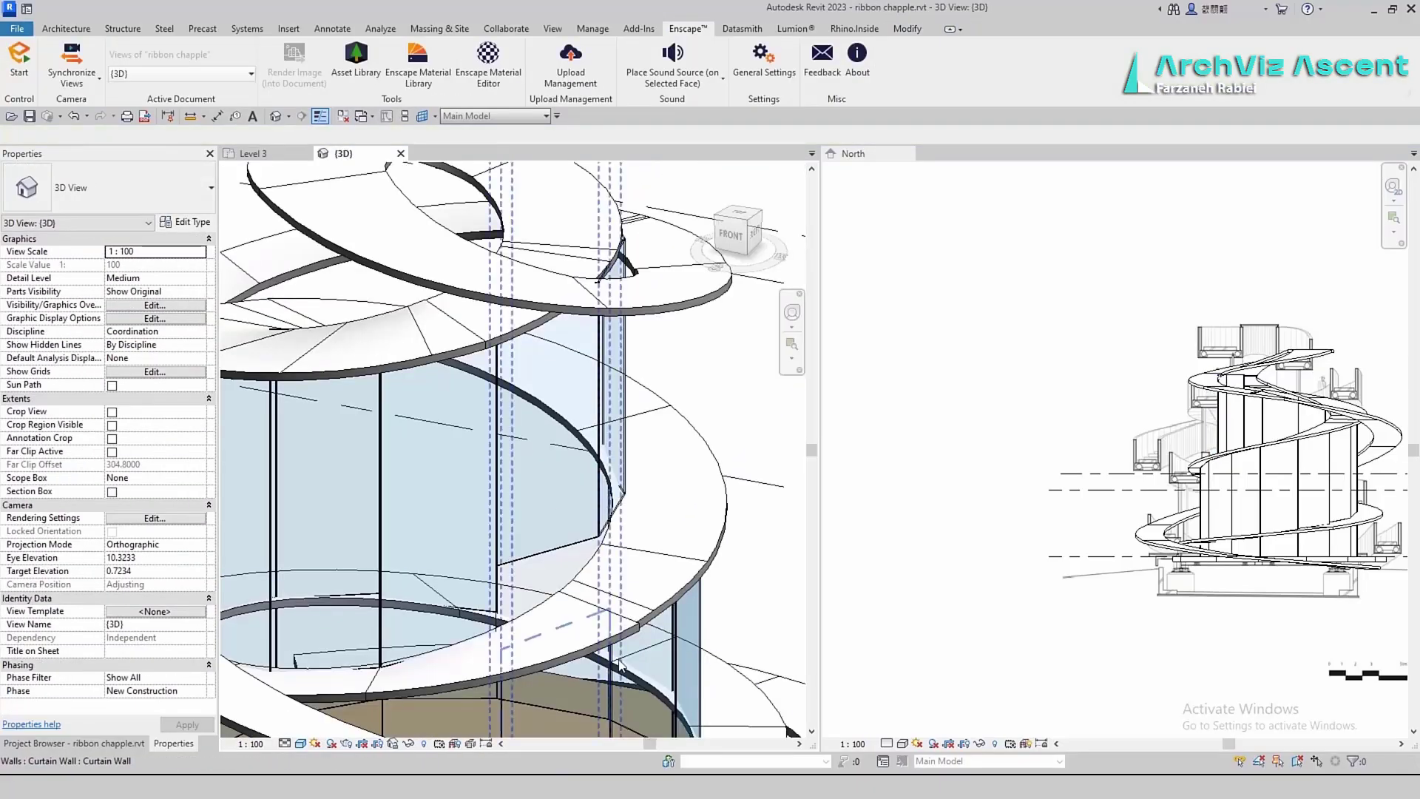
click(558, 560)
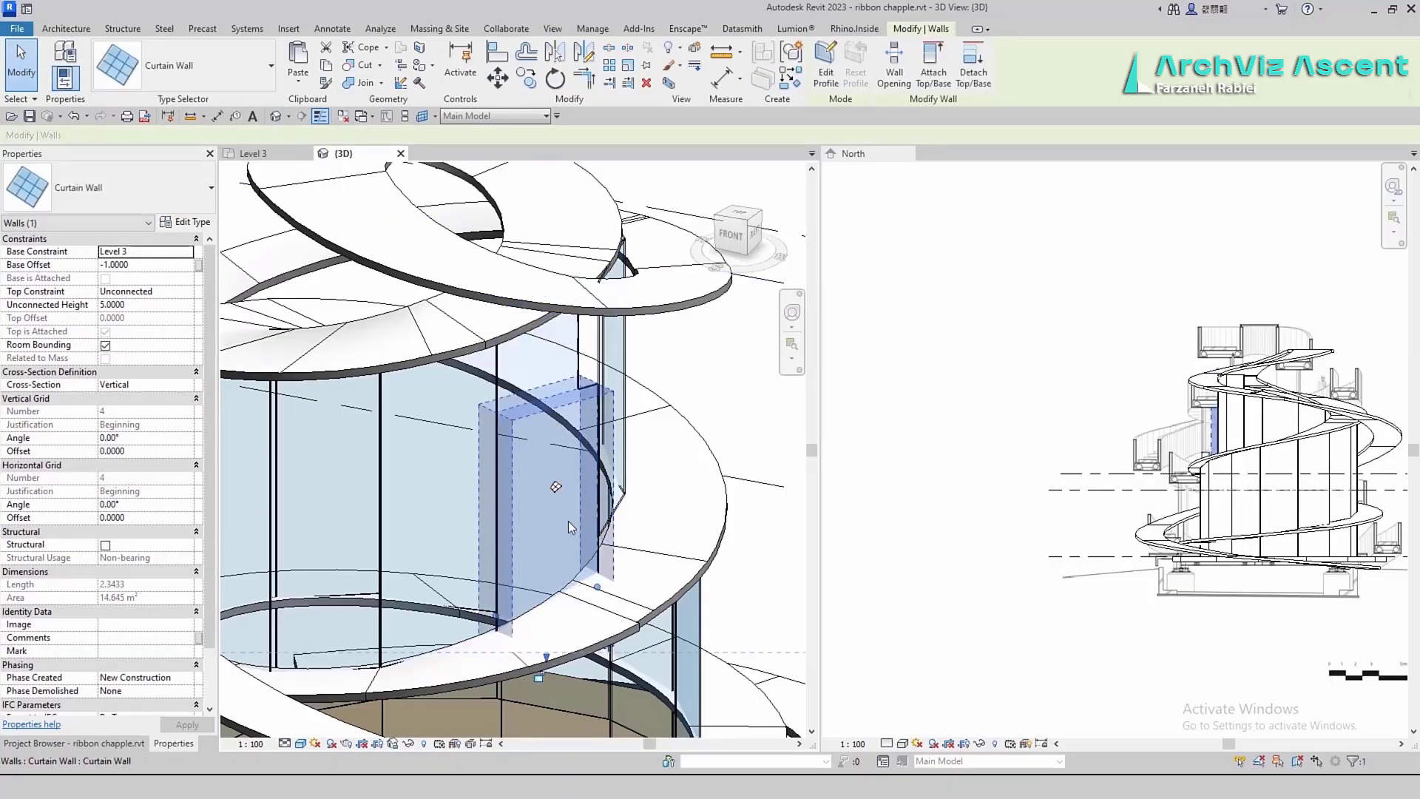
key(Escape)
click(582, 398)
Adjust the adjoining ends of the first and second Level 3 curtain walls in plan so they meet at one corner
key(ctrl+Tab)
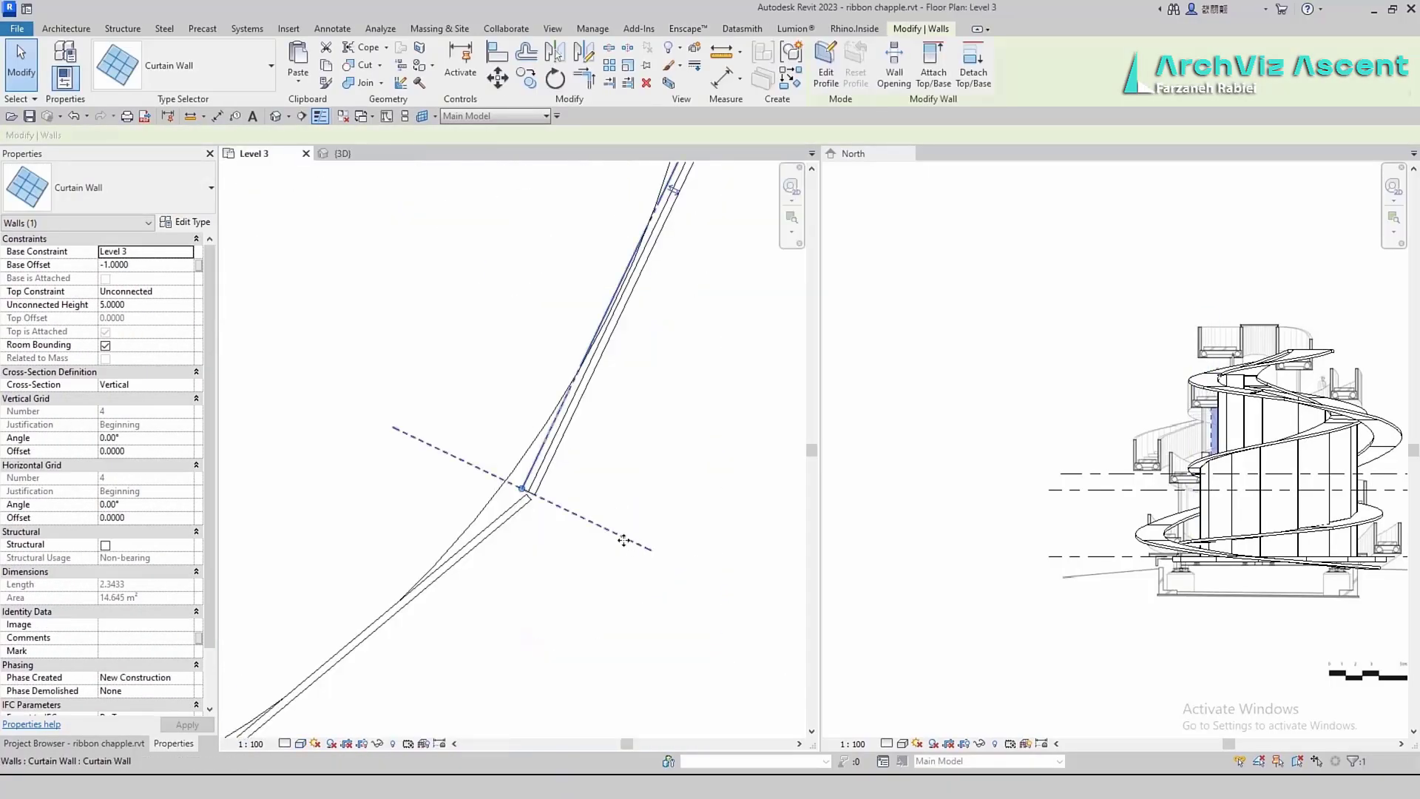
drag(661, 311, 660, 333)
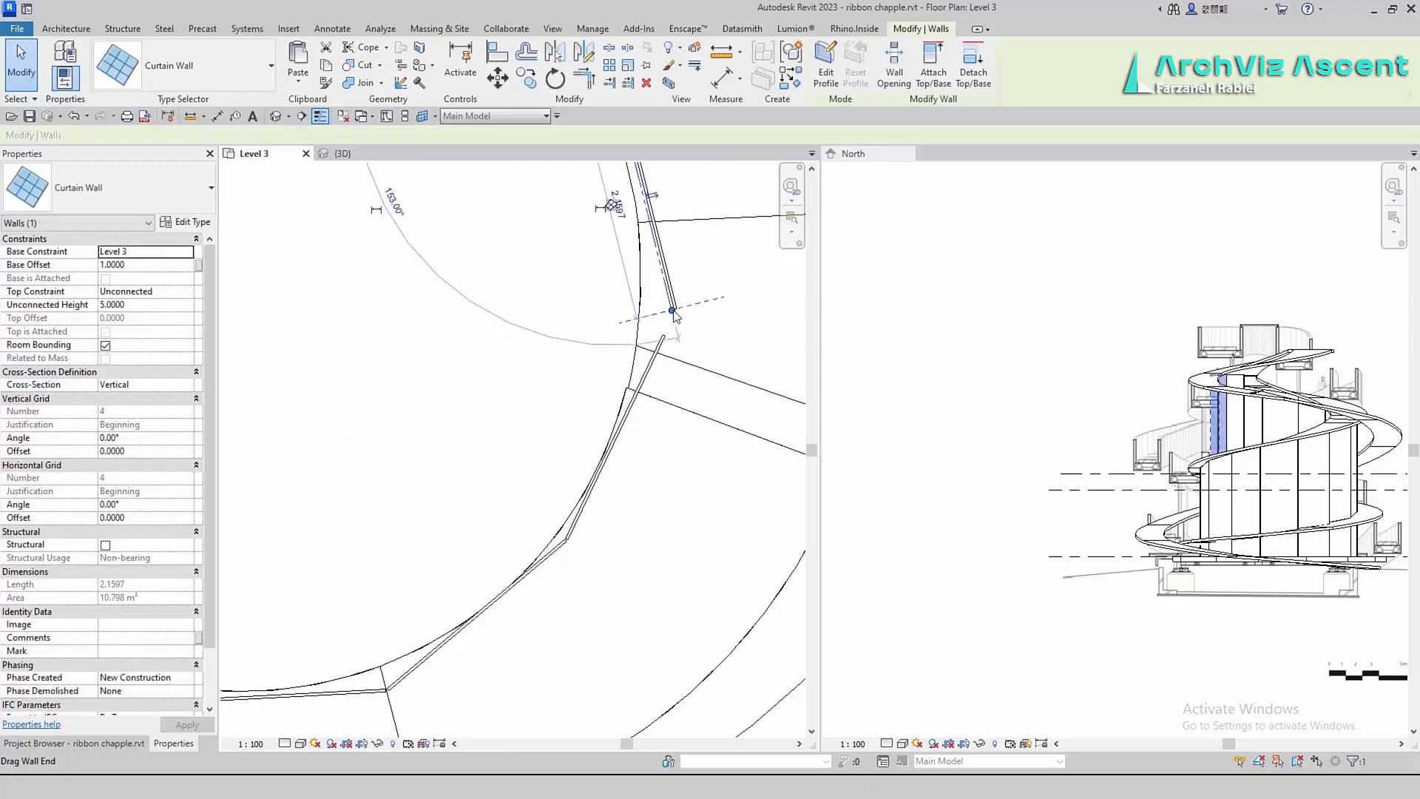
click(343, 154)
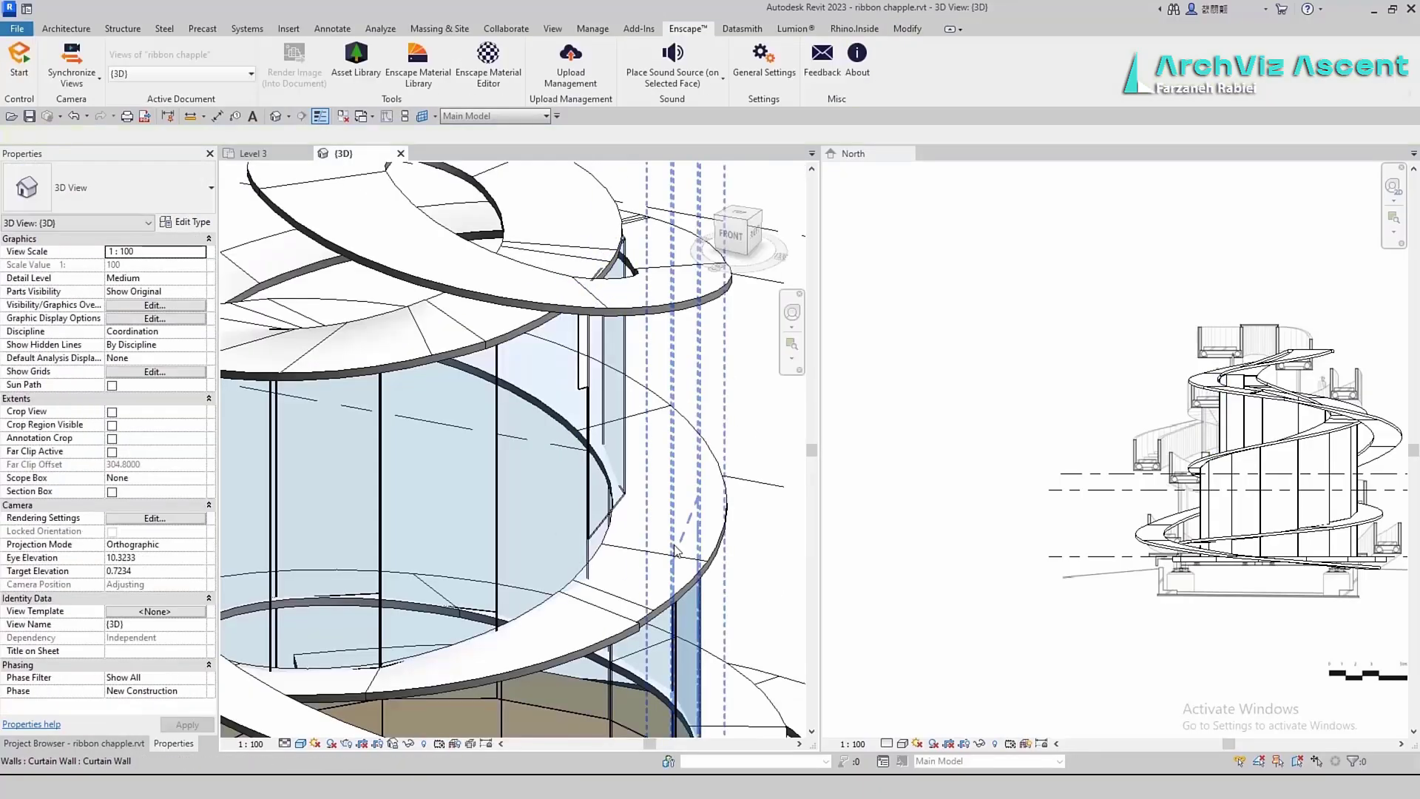
click(585, 397)
key(Escape)
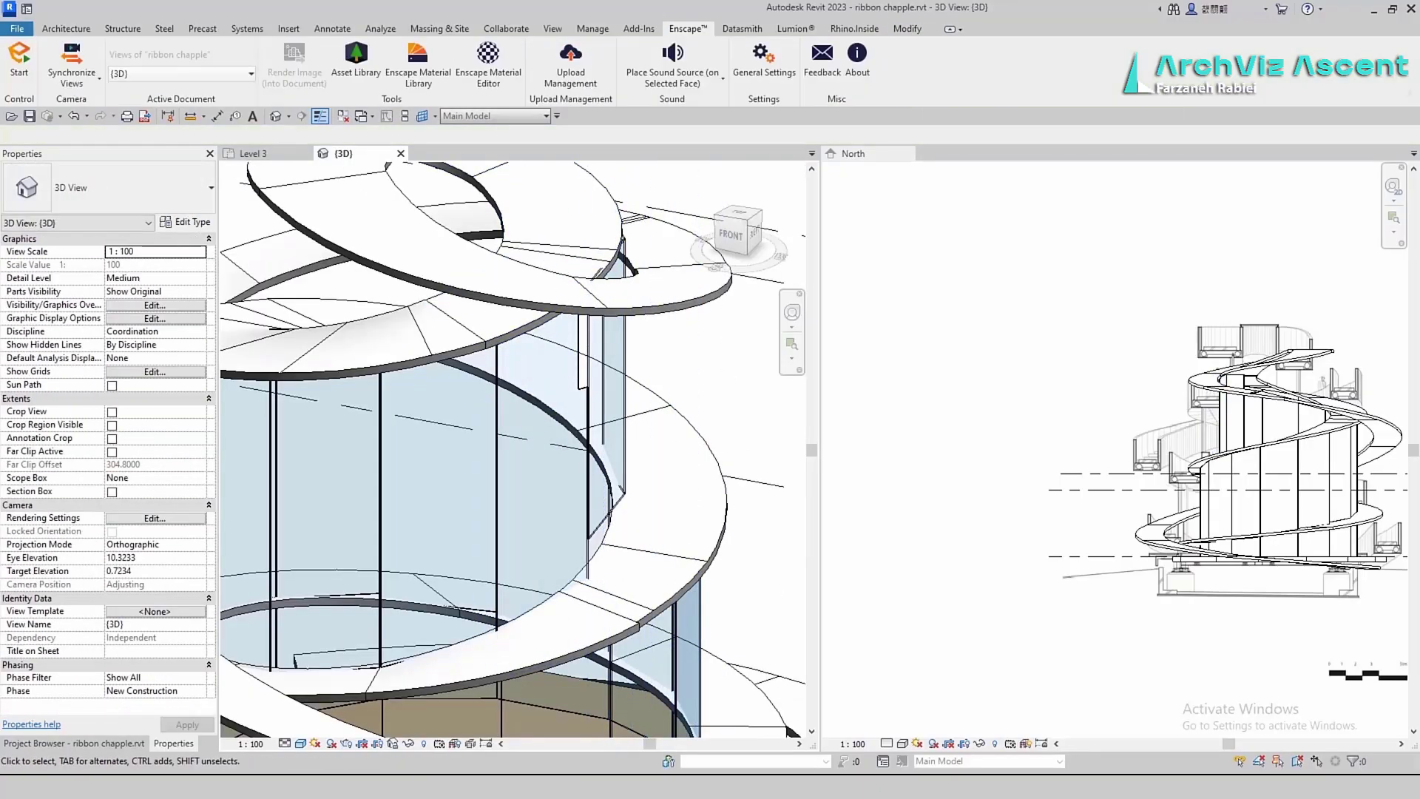
shift+middle_drag(608, 538, 611, 657)
click(550, 511)
shift+middle_drag(510, 551, 529, 598)
click(529, 596)
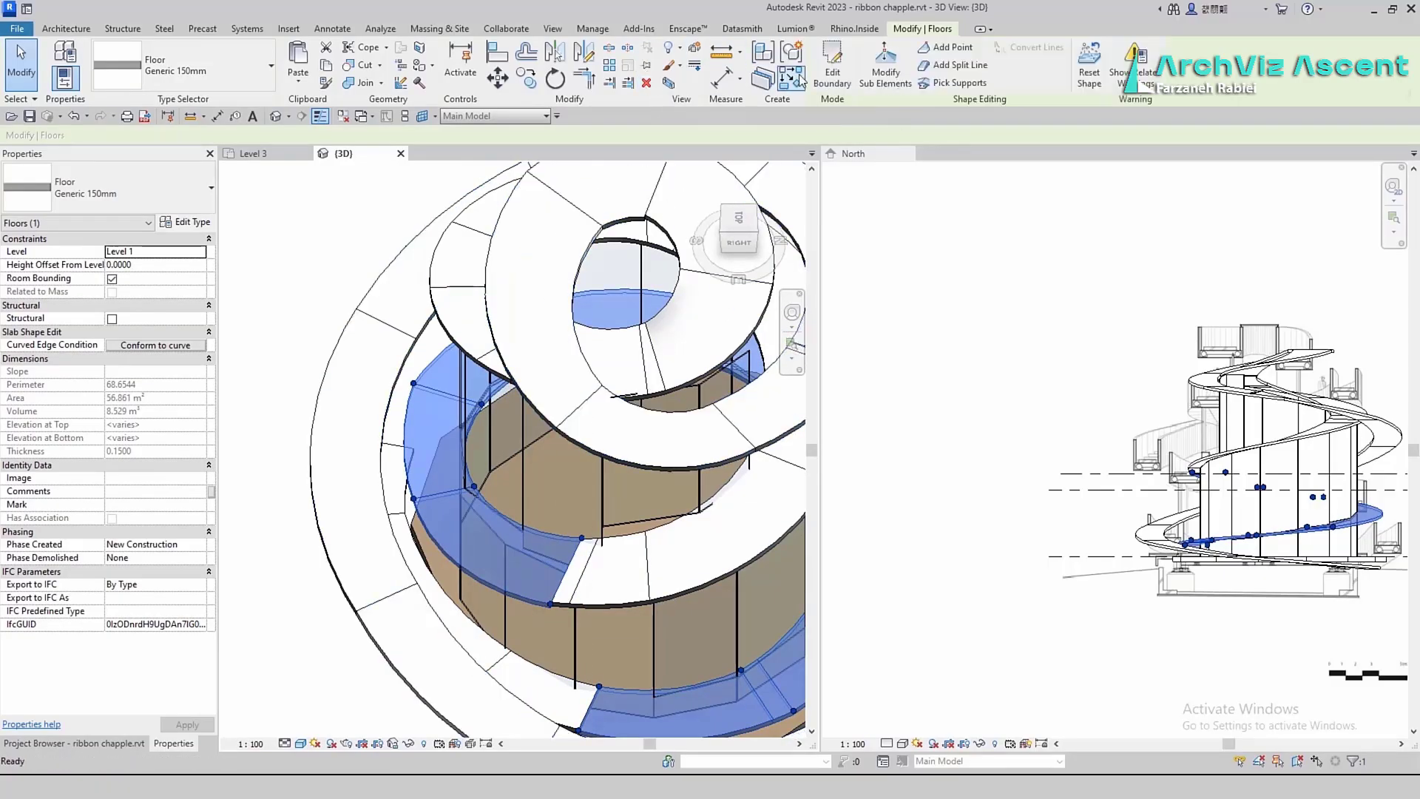
click(832, 63)
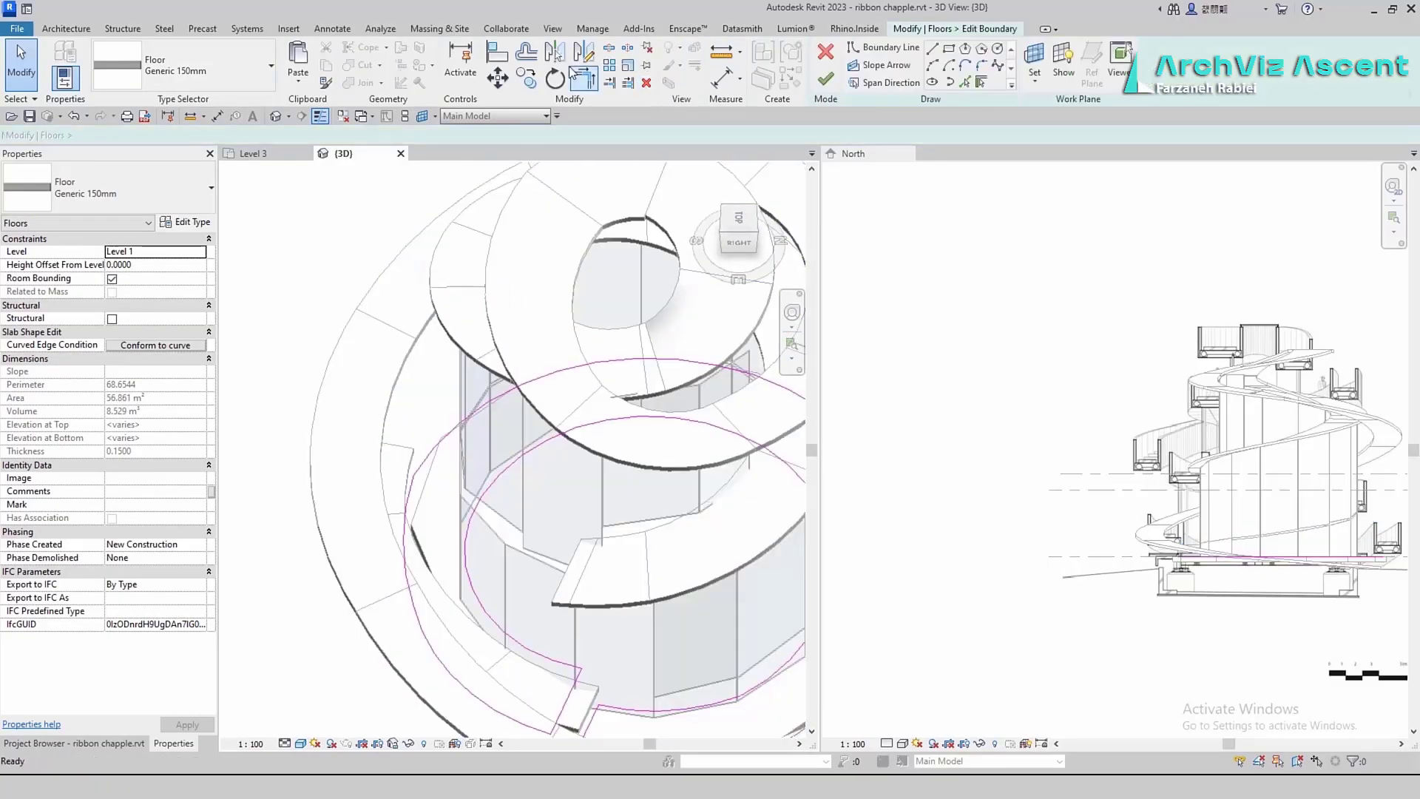
click(825, 80)
key(Escape)
key(Escape)
Edit the boundary of the ramp above the curtain walls, offsetting its edge by 0.05, and finish the sketch
click(618, 603)
click(832, 63)
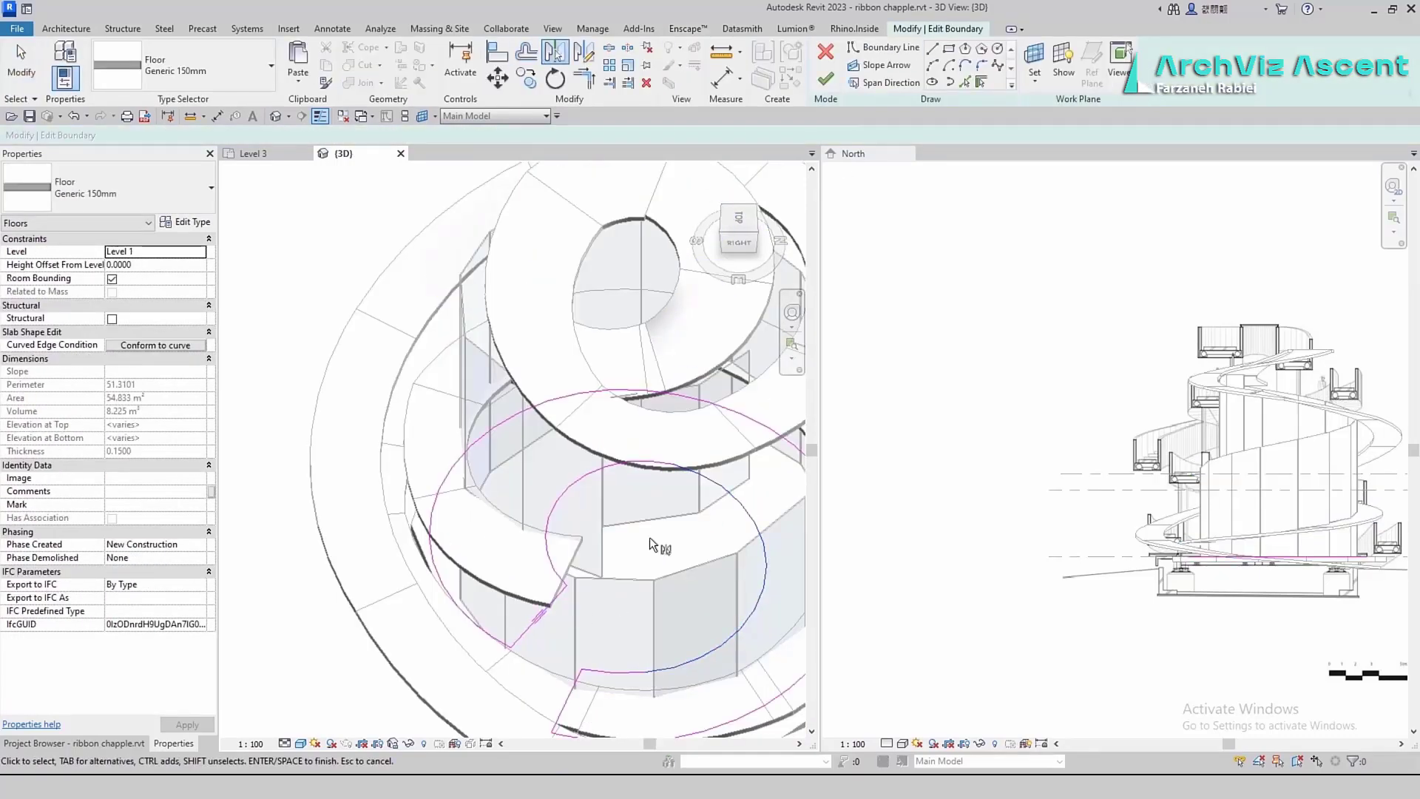
key(o)
key(f)
scroll(607, 721, down, 2)
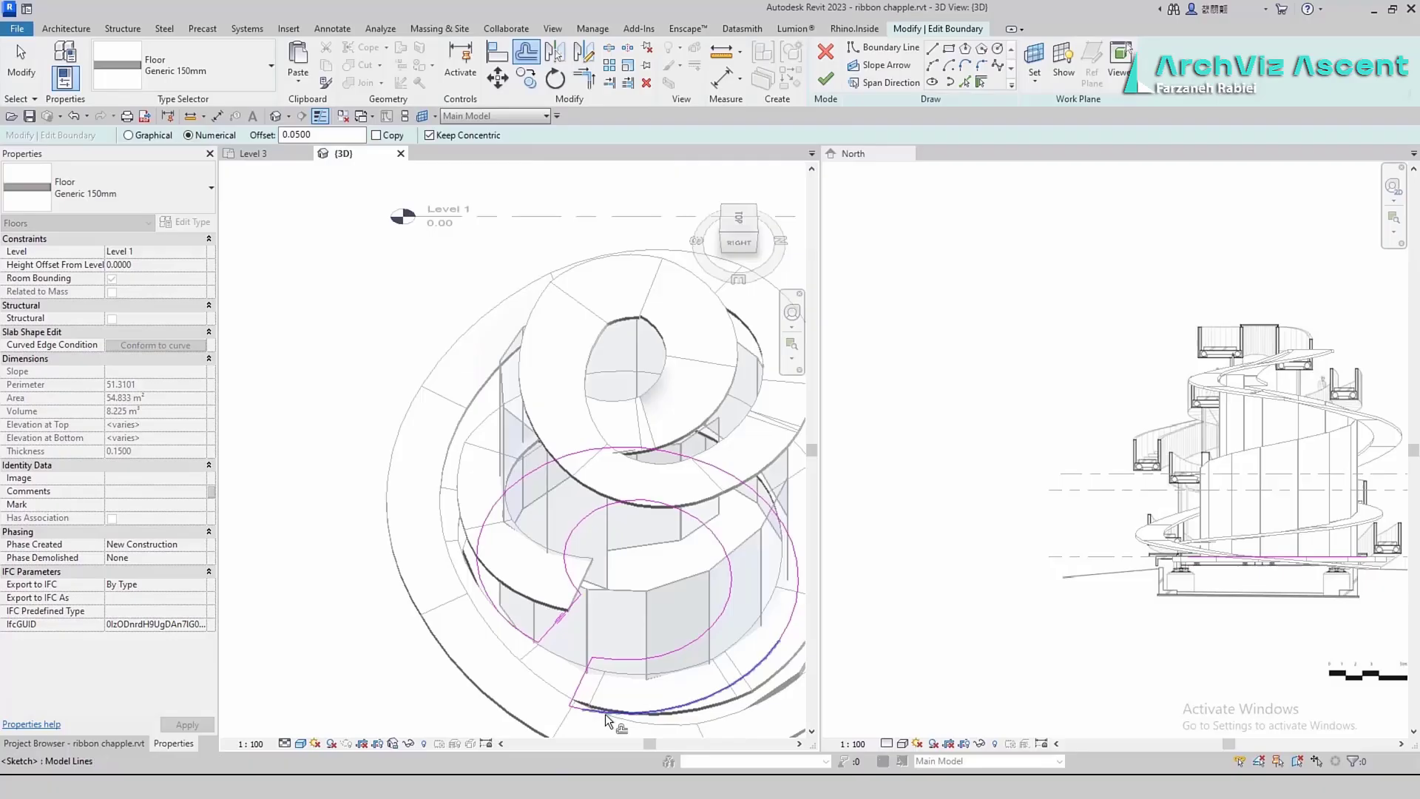
click(826, 78)
key(Escape)
Try to attach the top of the first Level 3 curtain wall to the widened ramp
scroll(654, 522, up, 2)
shift+middle_drag(655, 522, 830, 362)
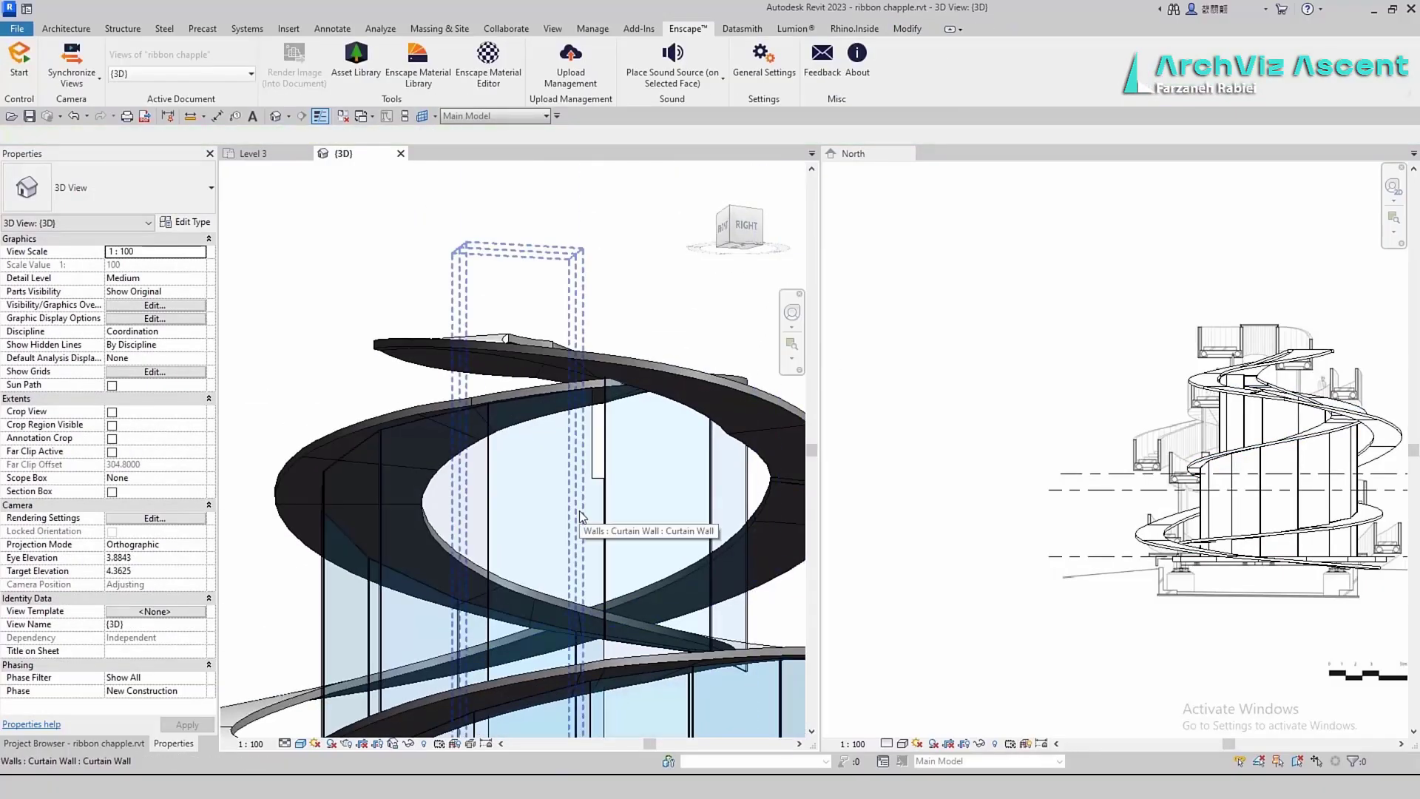
click(494, 528)
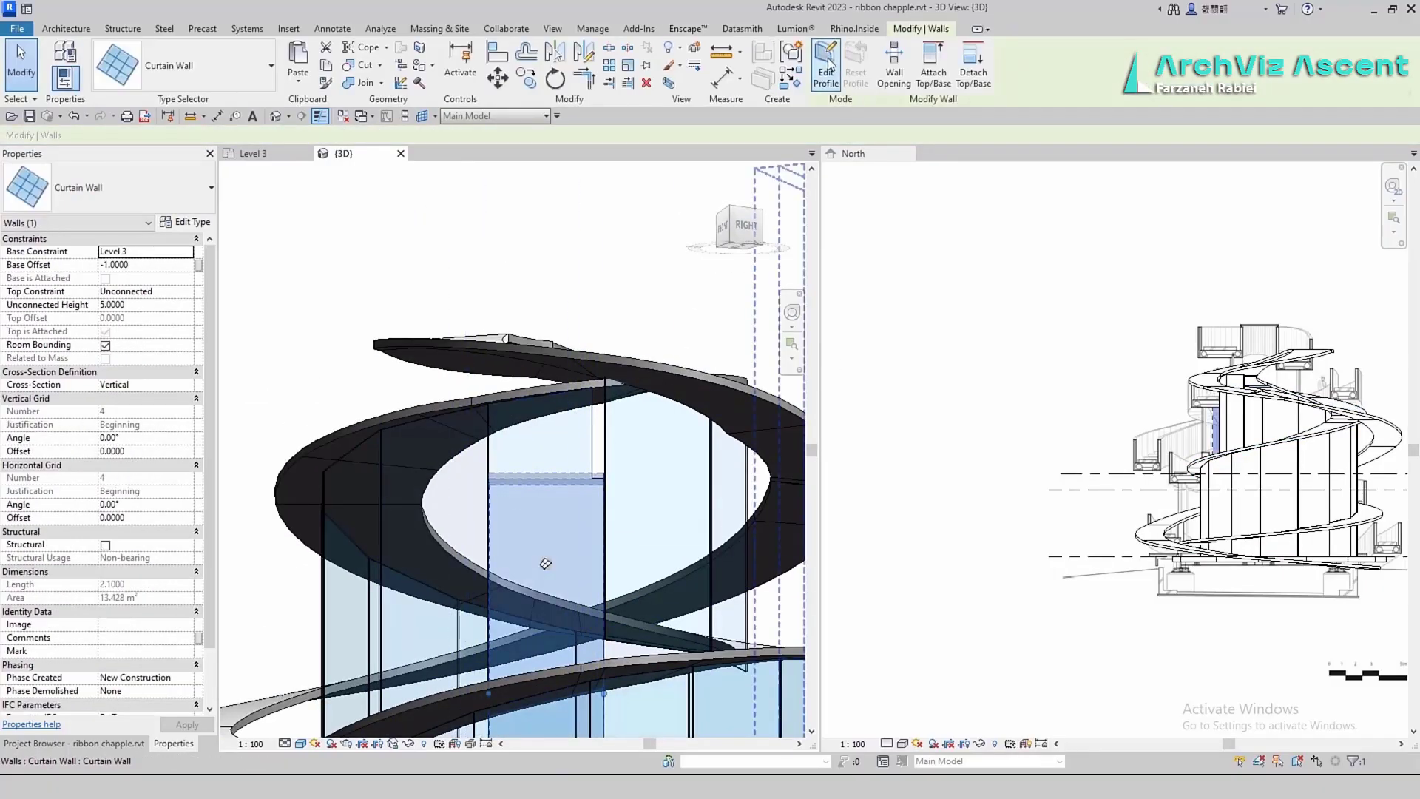
click(938, 62)
click(601, 388)
shift+middle_drag(621, 556, 358, 249)
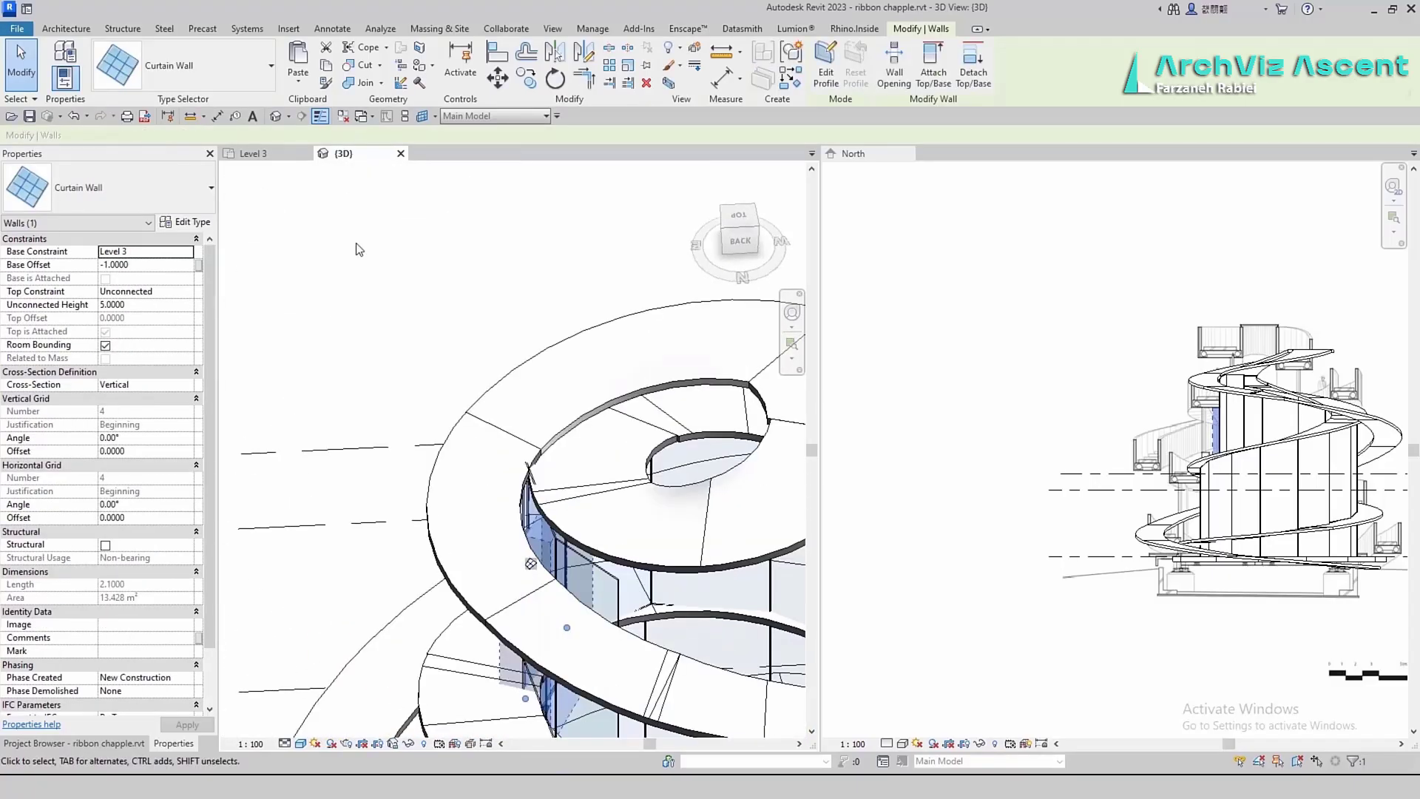
Shift the shared corner of the first two Level 3 curtain walls slightly toward the ramp's inner edge in plan
click(309, 297)
click(282, 154)
scroll(530, 549, down, 2)
click(605, 427)
drag(615, 406, 609, 406)
click(1127, 750)
click(611, 384)
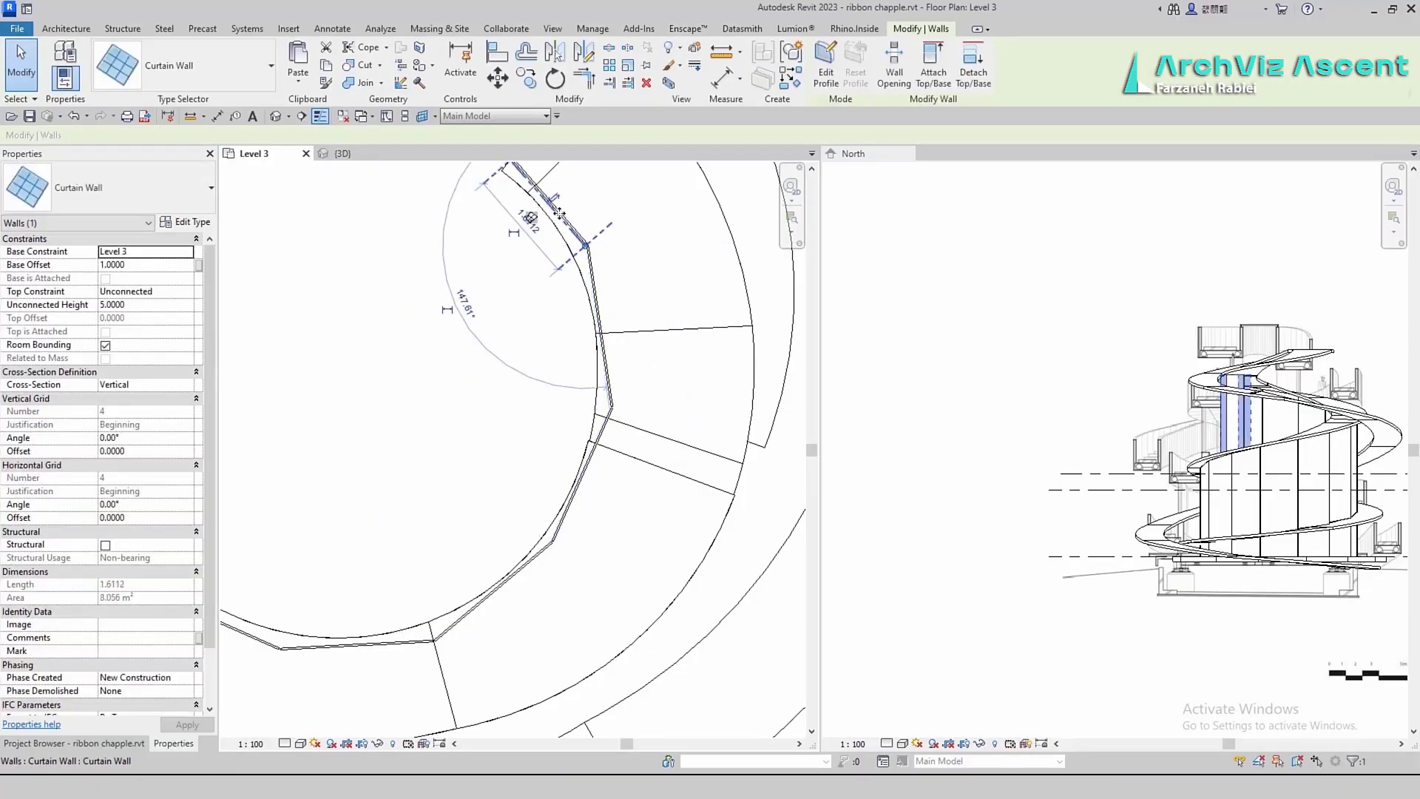
Try again to attach the first Level 3 curtain wall's top to the ramp from a side view of the model
click(357, 156)
shift+middle_drag(491, 579, 721, 510)
click(714, 503)
click(445, 588)
click(933, 67)
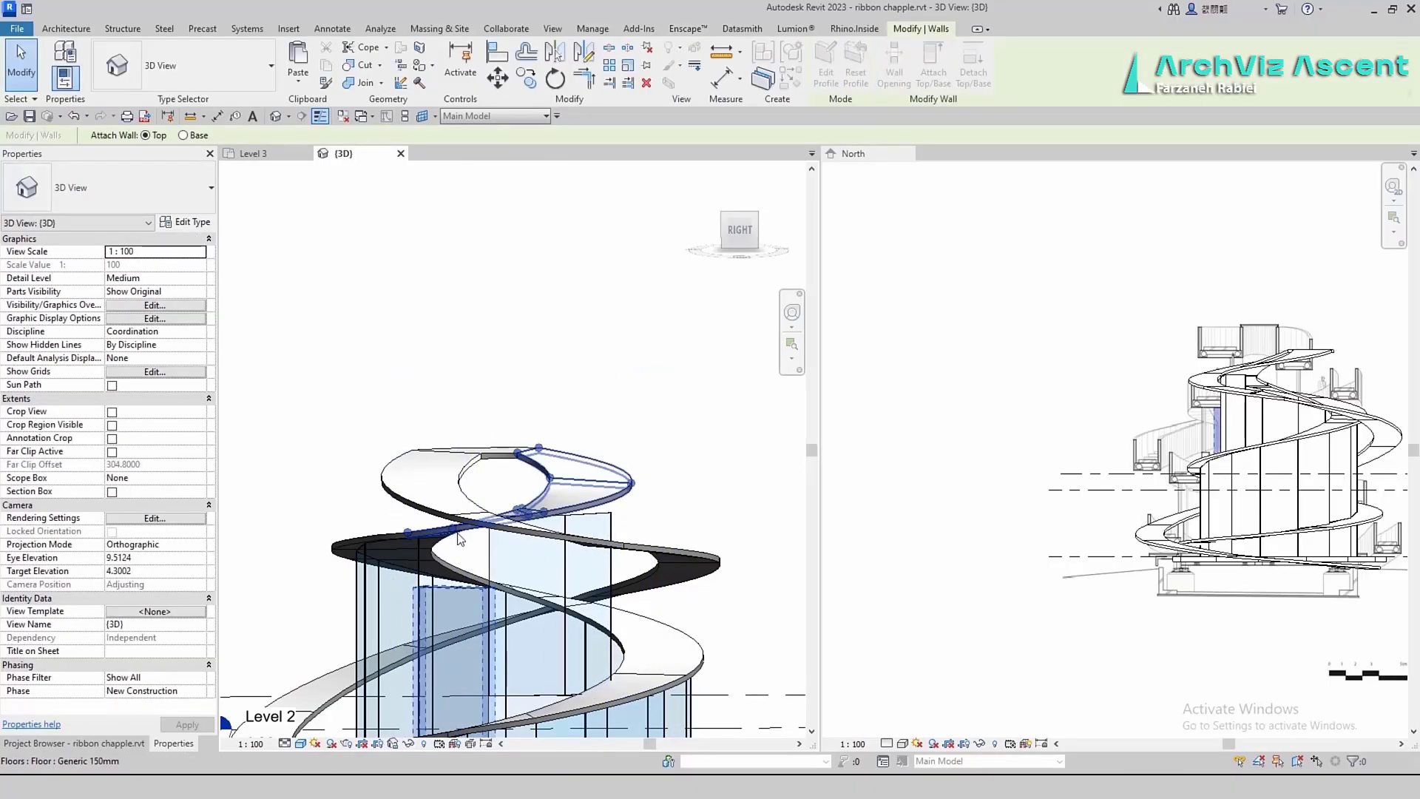
click(463, 536)
click(1374, 750)
click(581, 538)
click(242, 361)
Stretch the first Level 3 curtain wall upward to a height of about 8.27 m and attach its top to the ramp
shift+middle_drag(318, 414, 488, 548)
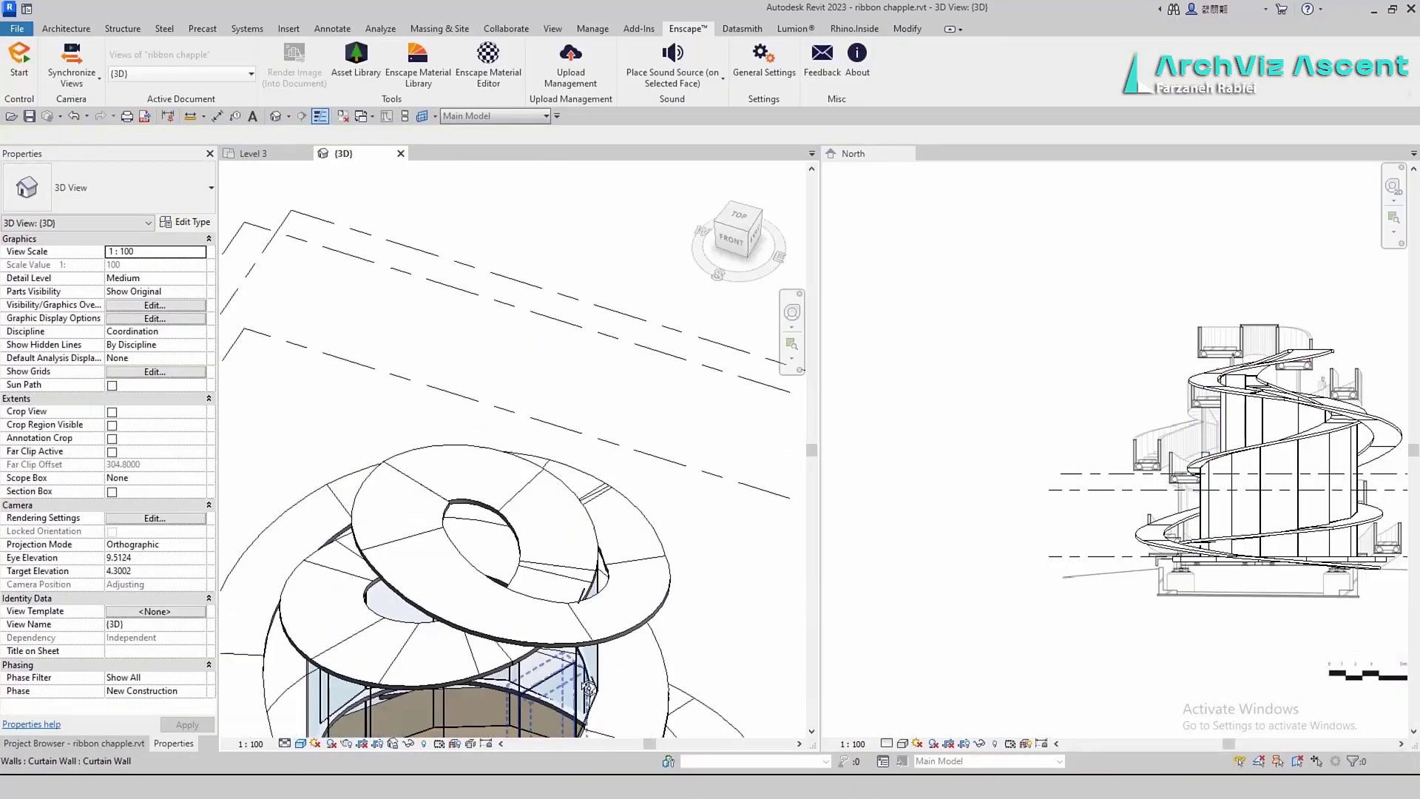
middle_drag(543, 629, 566, 503)
click(577, 507)
drag(578, 507, 569, 429)
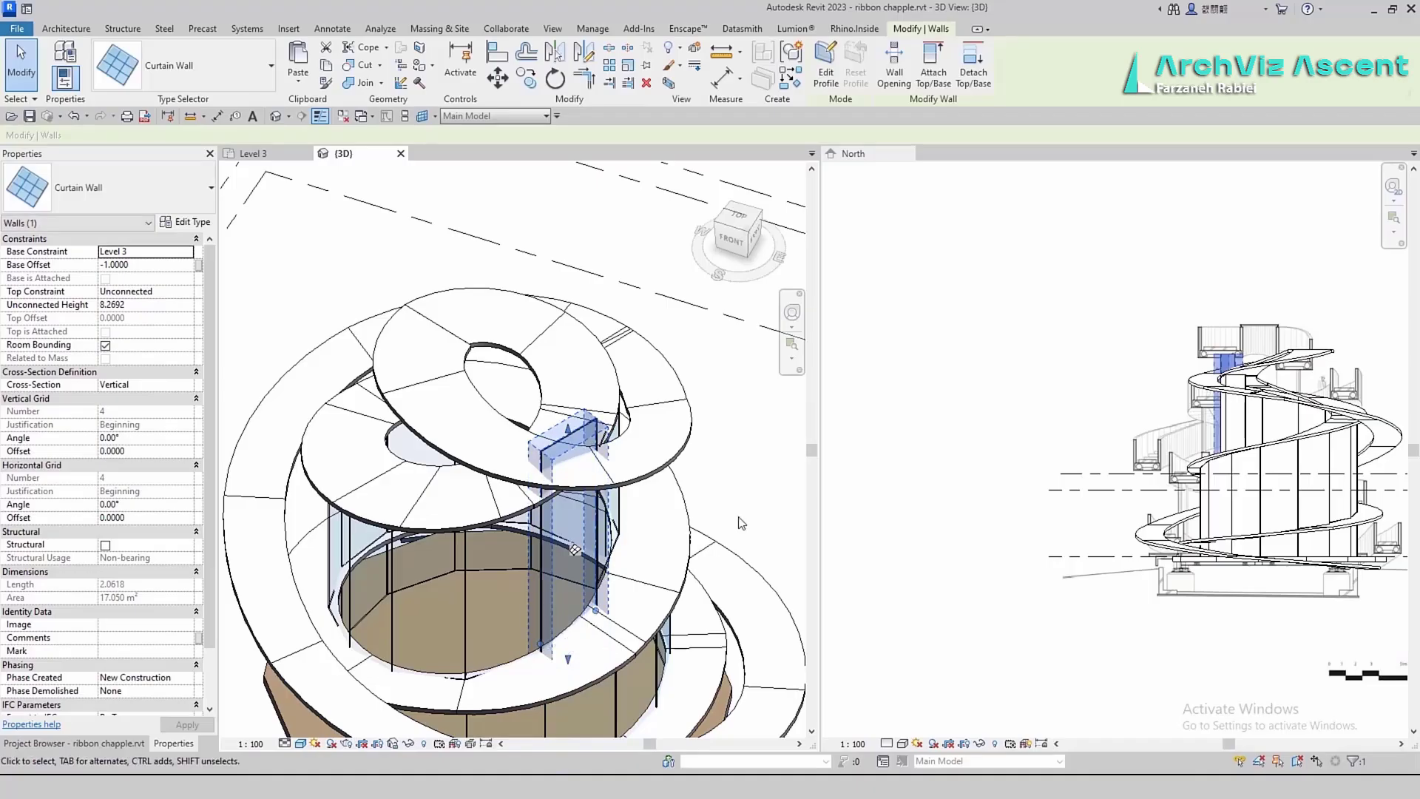
shift+middle_drag(742, 523, 651, 551)
click(933, 65)
click(557, 478)
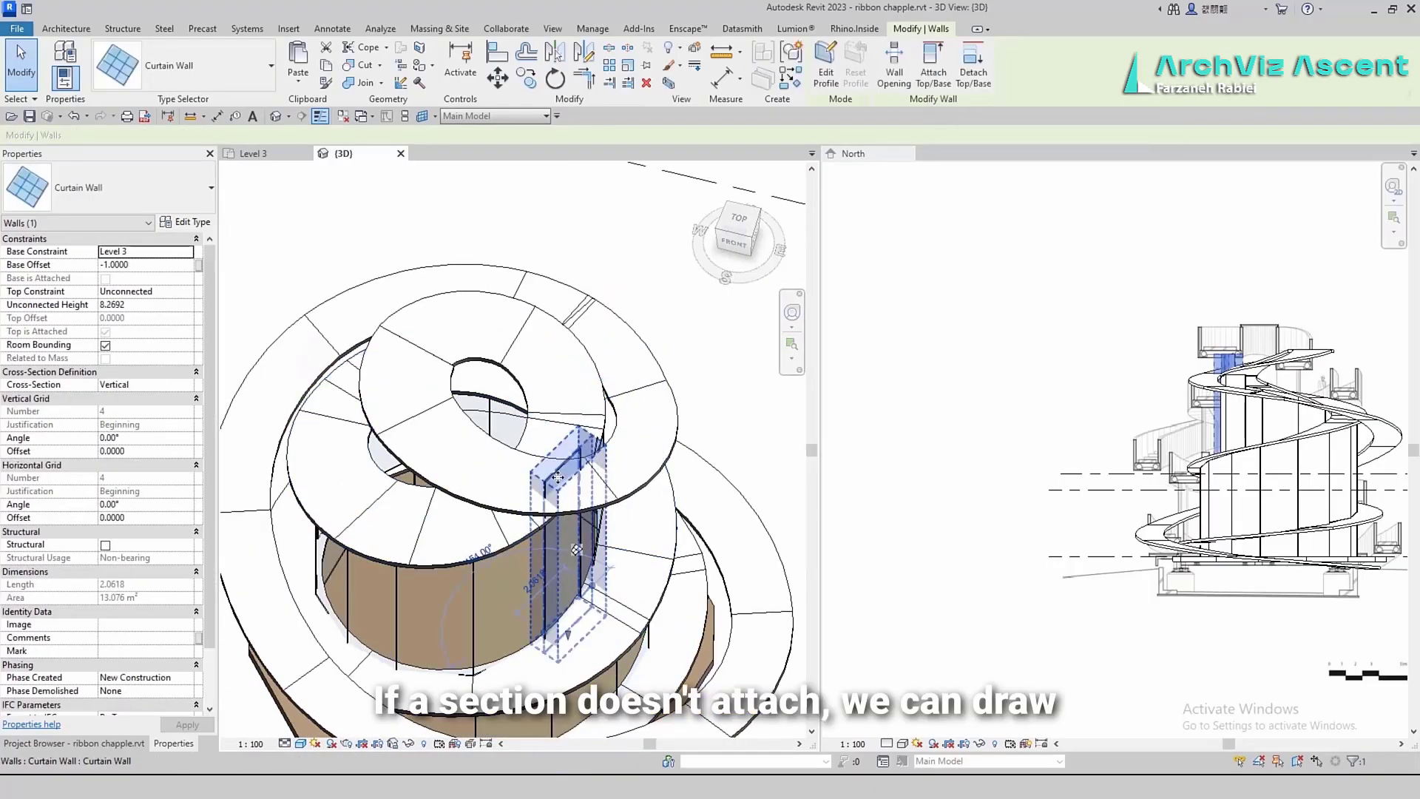
Edit the first Level 3 curtain wall's profile and sketch a sloped top line along the ramp's lower edge
double_click(557, 477)
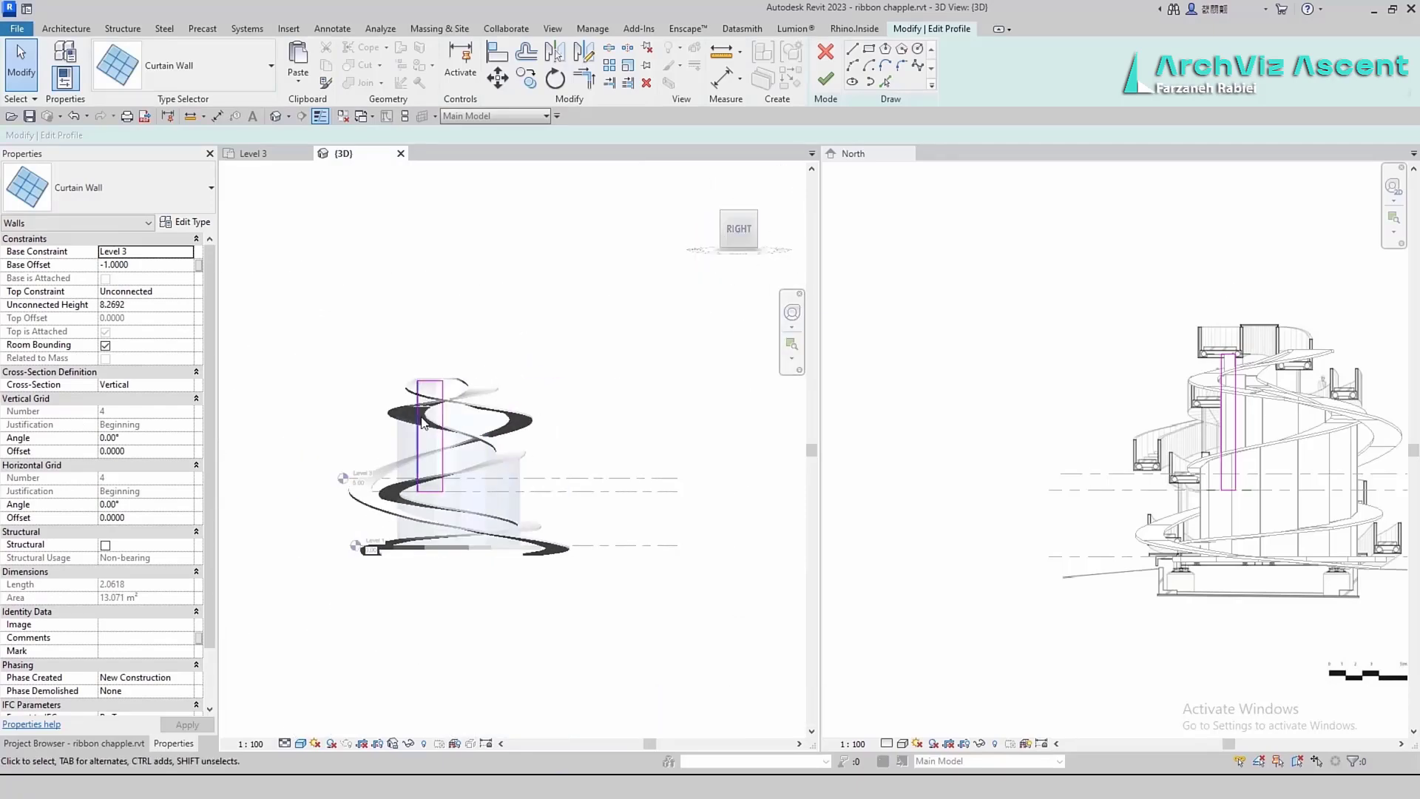
scroll(423, 423, up, 6)
scroll(377, 415, up, 4)
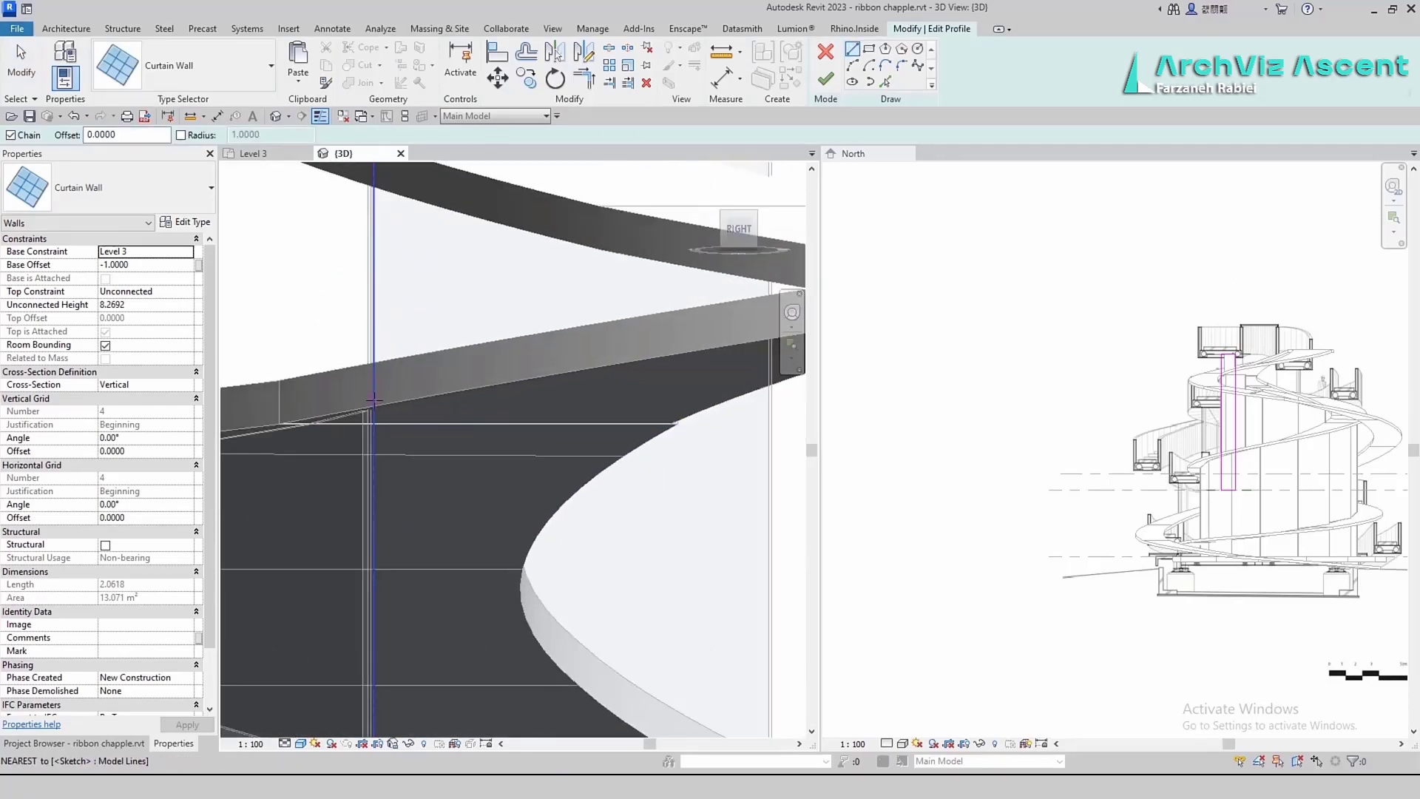
click(372, 412)
middle_drag(651, 366, 418, 413)
click(687, 362)
scroll(444, 403, down, 3)
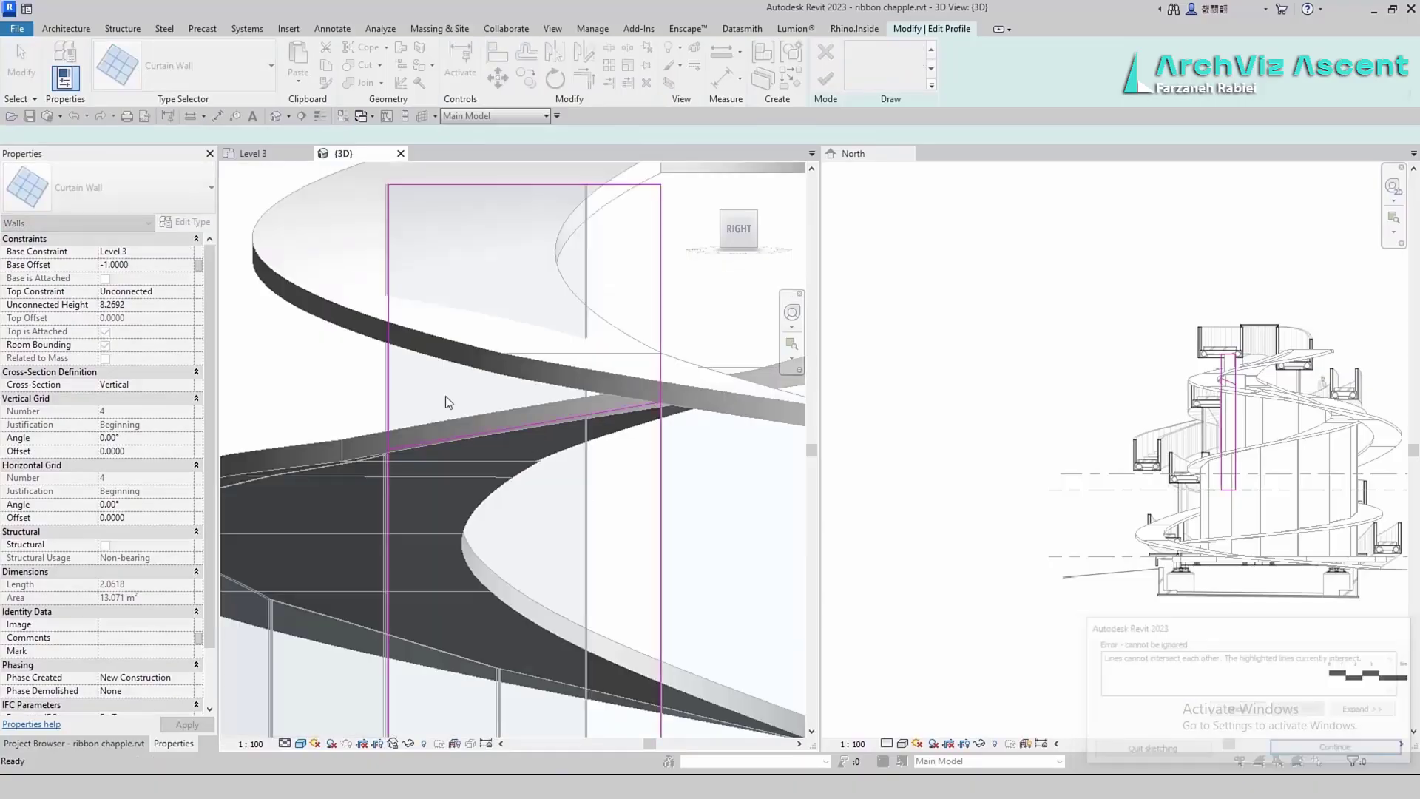
key(Escape)
key(Escape)
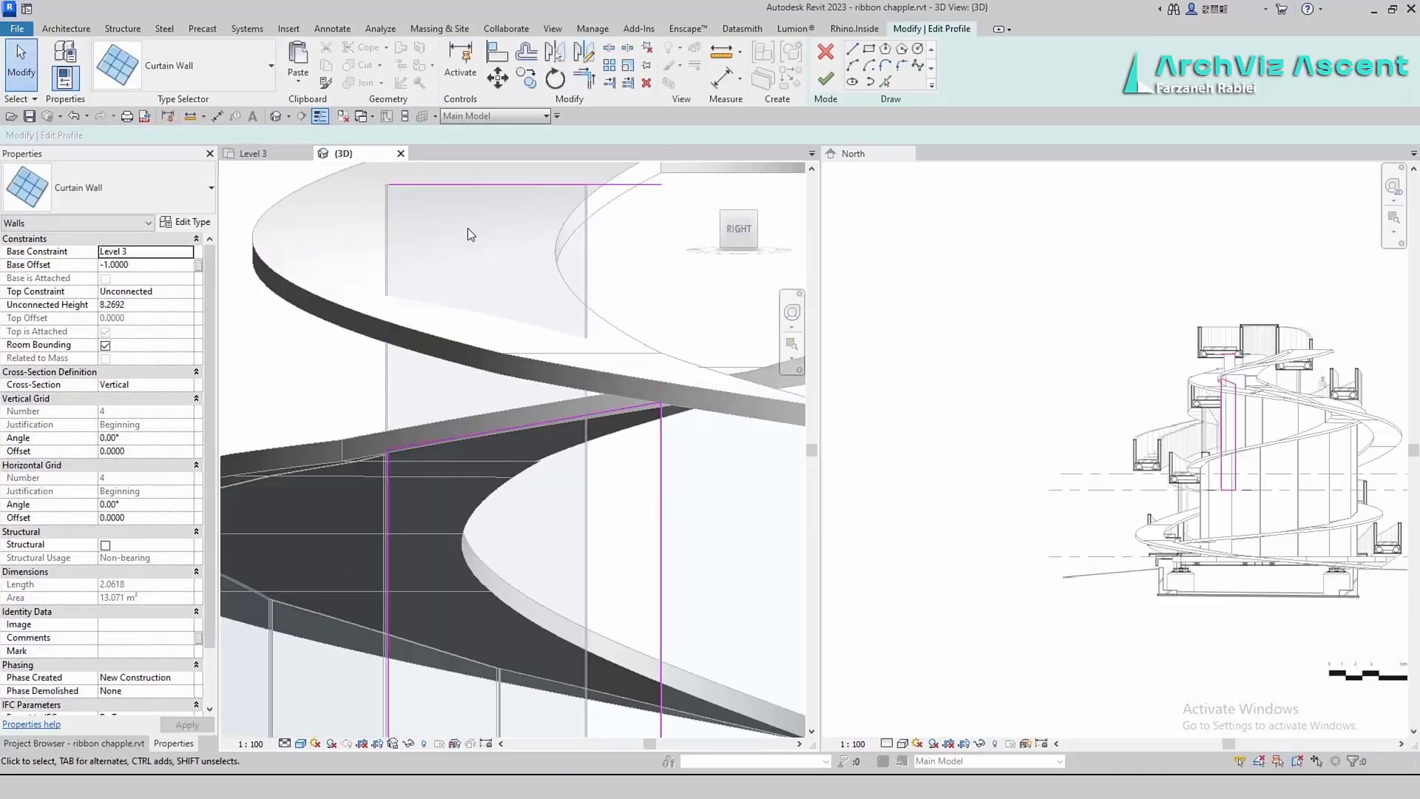
Remove the old horizontal top line from the first Level 3 curtain wall's profile and finish the sketch
click(499, 184)
key(Delete)
click(826, 79)
click(1150, 751)
scroll(592, 517, down, 2)
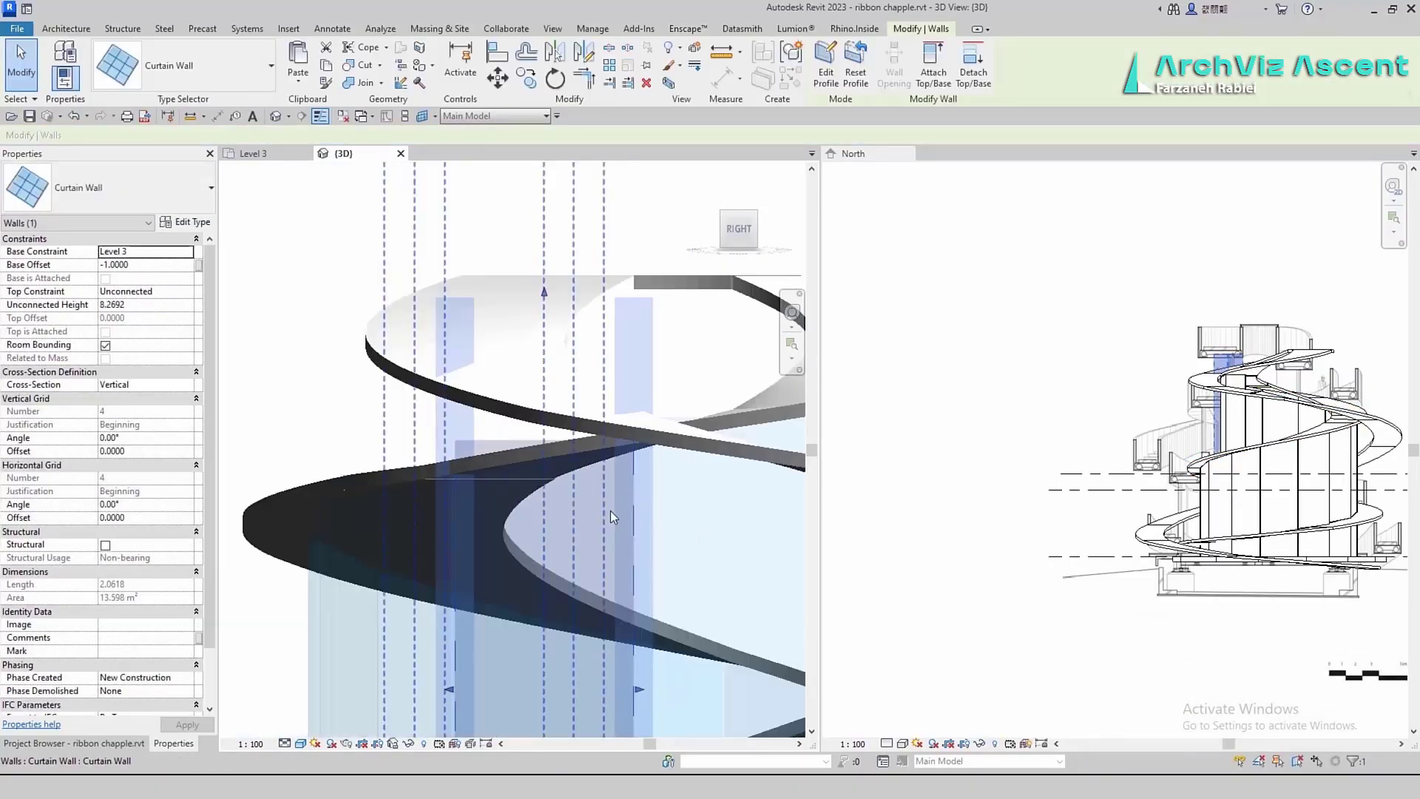
Attach the top of the neighbouring 2.1428 m long Level 3 curtain wall to the ramp above
click(560, 233)
scroll(560, 234, down, 3)
click(380, 491)
shift+middle_drag(467, 519, 517, 421)
click(500, 456)
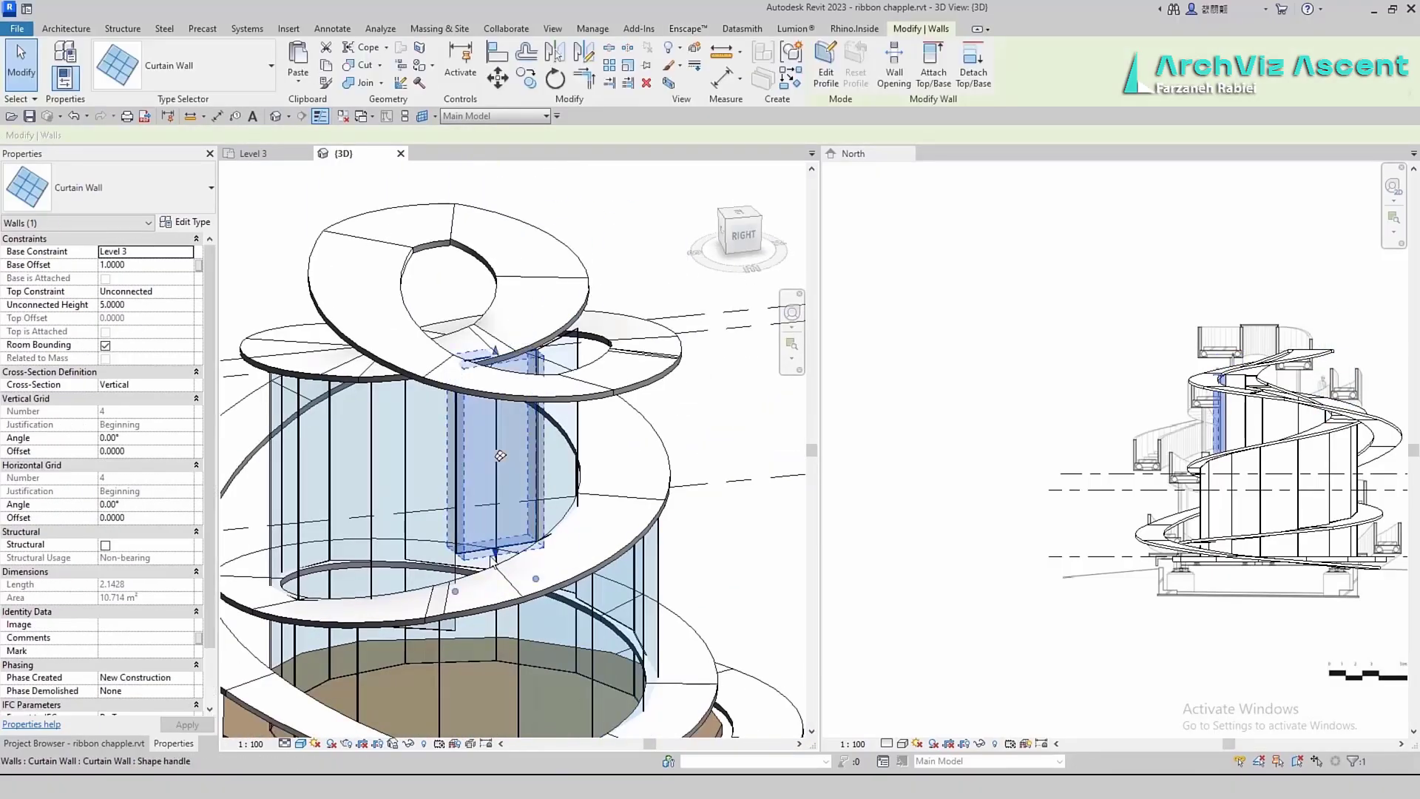
click(933, 65)
click(538, 391)
Edit the neighbouring Level 3 curtain wall's profile with a sloped base line following the ramp below
shift+middle_drag(503, 562, 494, 473)
click(460, 545)
click(826, 65)
click(852, 49)
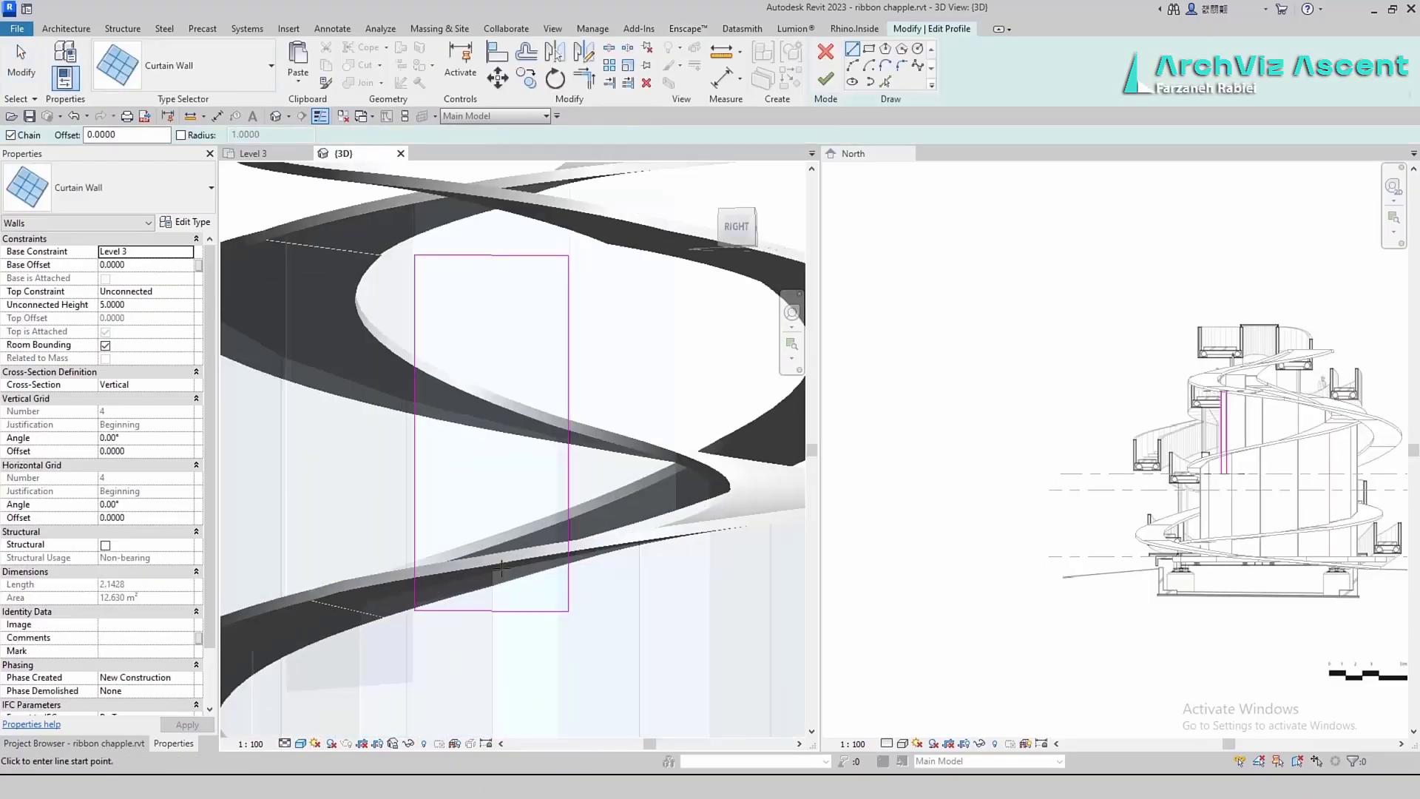
click(414, 570)
scroll(567, 549, up, 2)
scroll(568, 547, down, 3)
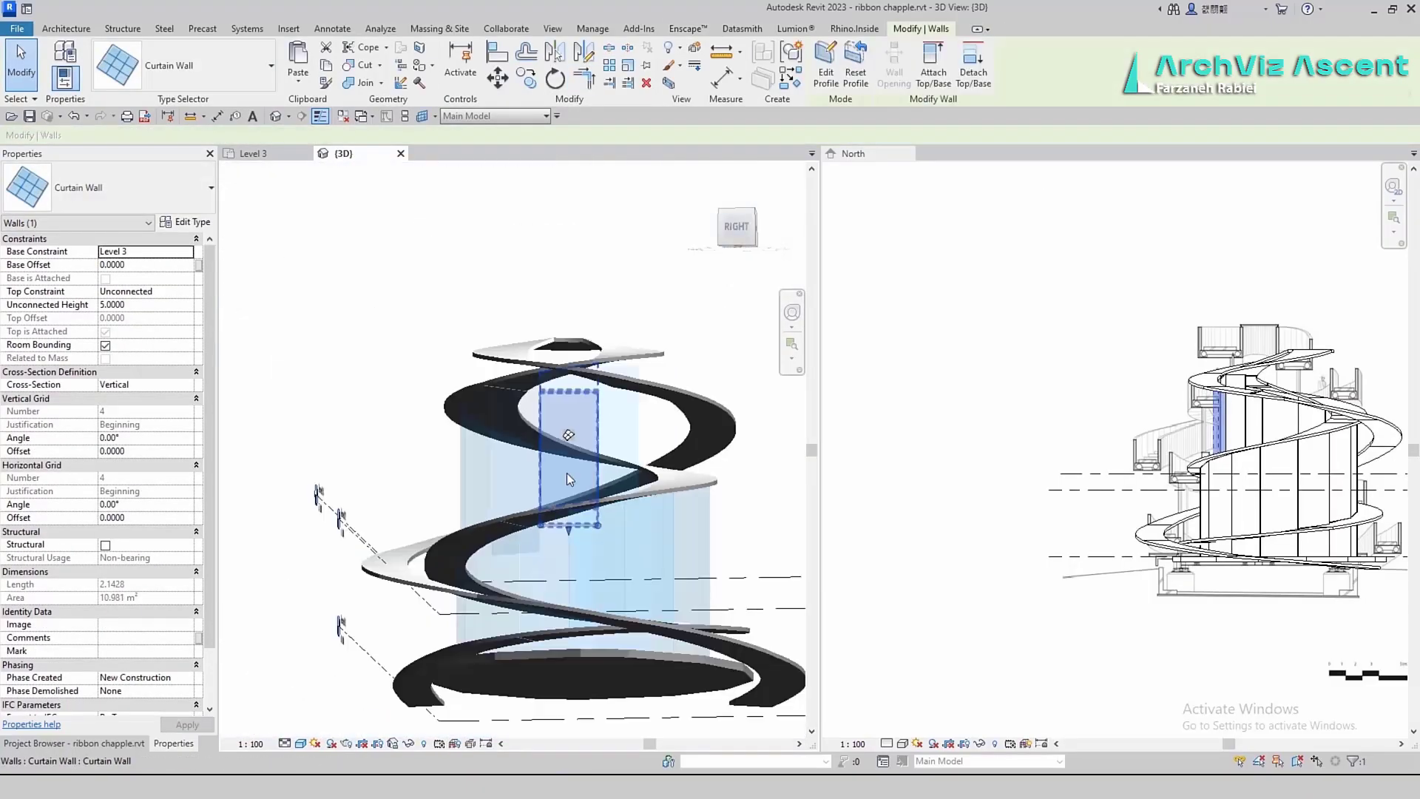
Reshape the first Level 3 curtain wall's base with a sloped profile line along the lower ramp, removing the flat base line
key(Escape)
click(522, 542)
click(826, 65)
scroll(483, 524, up, 3)
click(852, 49)
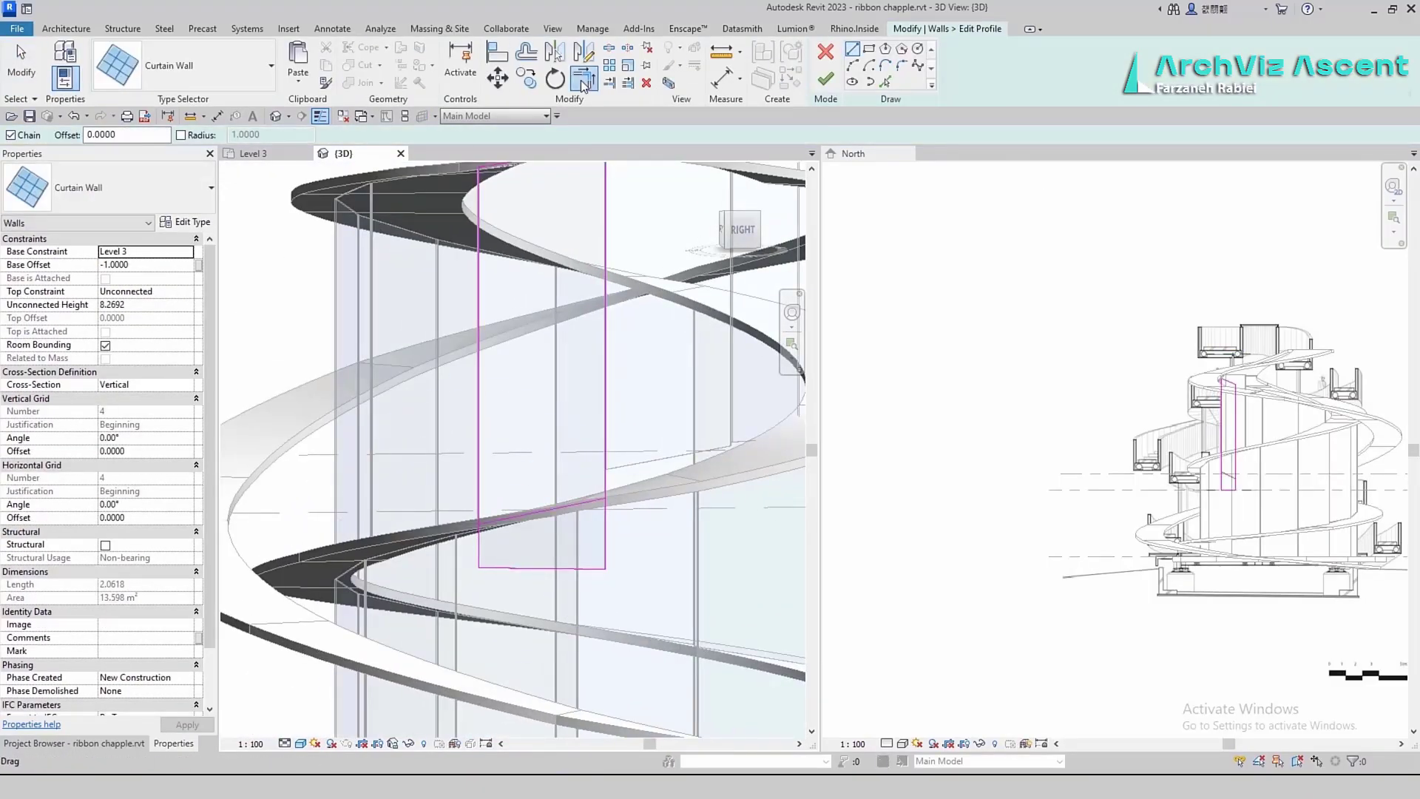
click(478, 523)
click(605, 497)
key(Escape)
key(Escape)
click(532, 567)
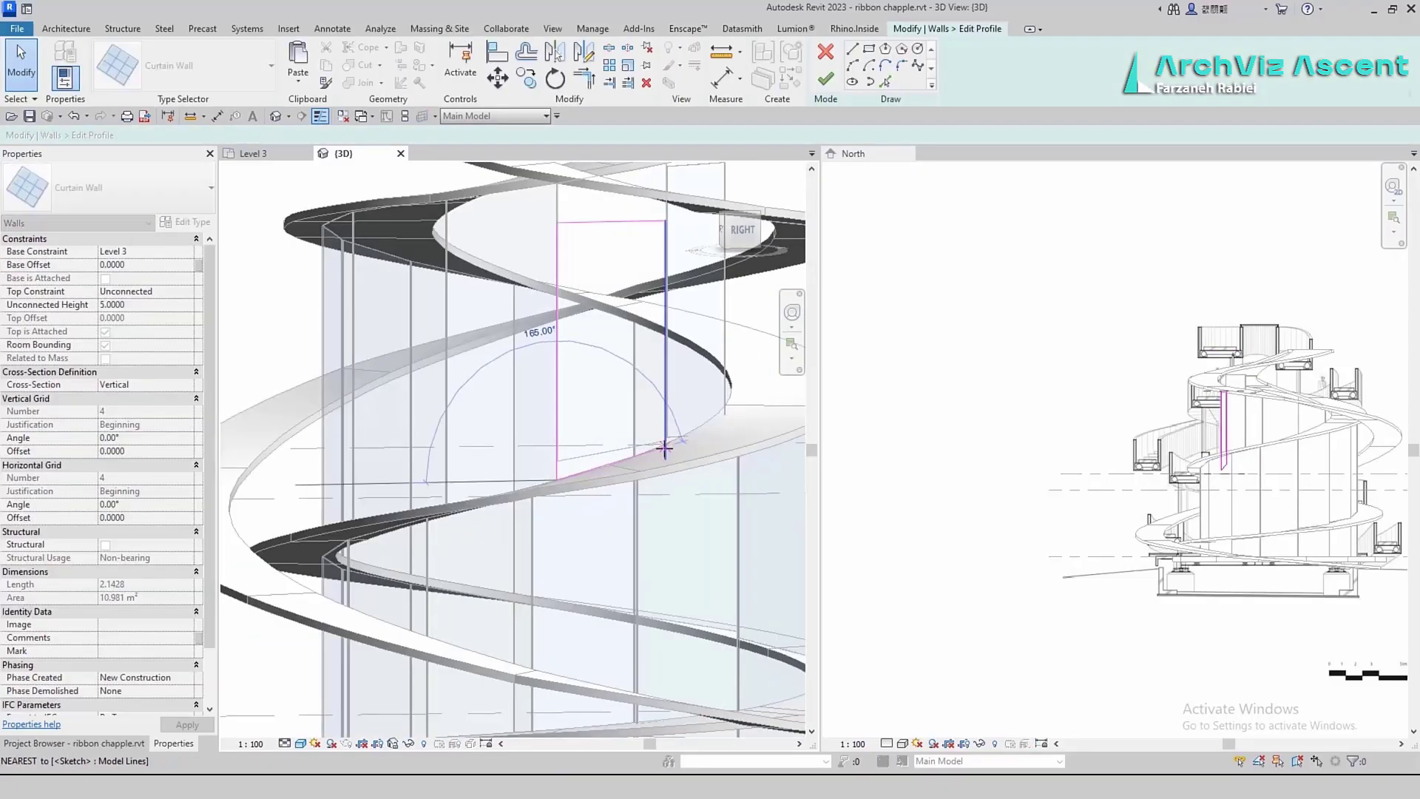
Redraw the neighbouring Level 3 curtain wall's sloped base line along the ramp and try to attach its top
click(613, 471)
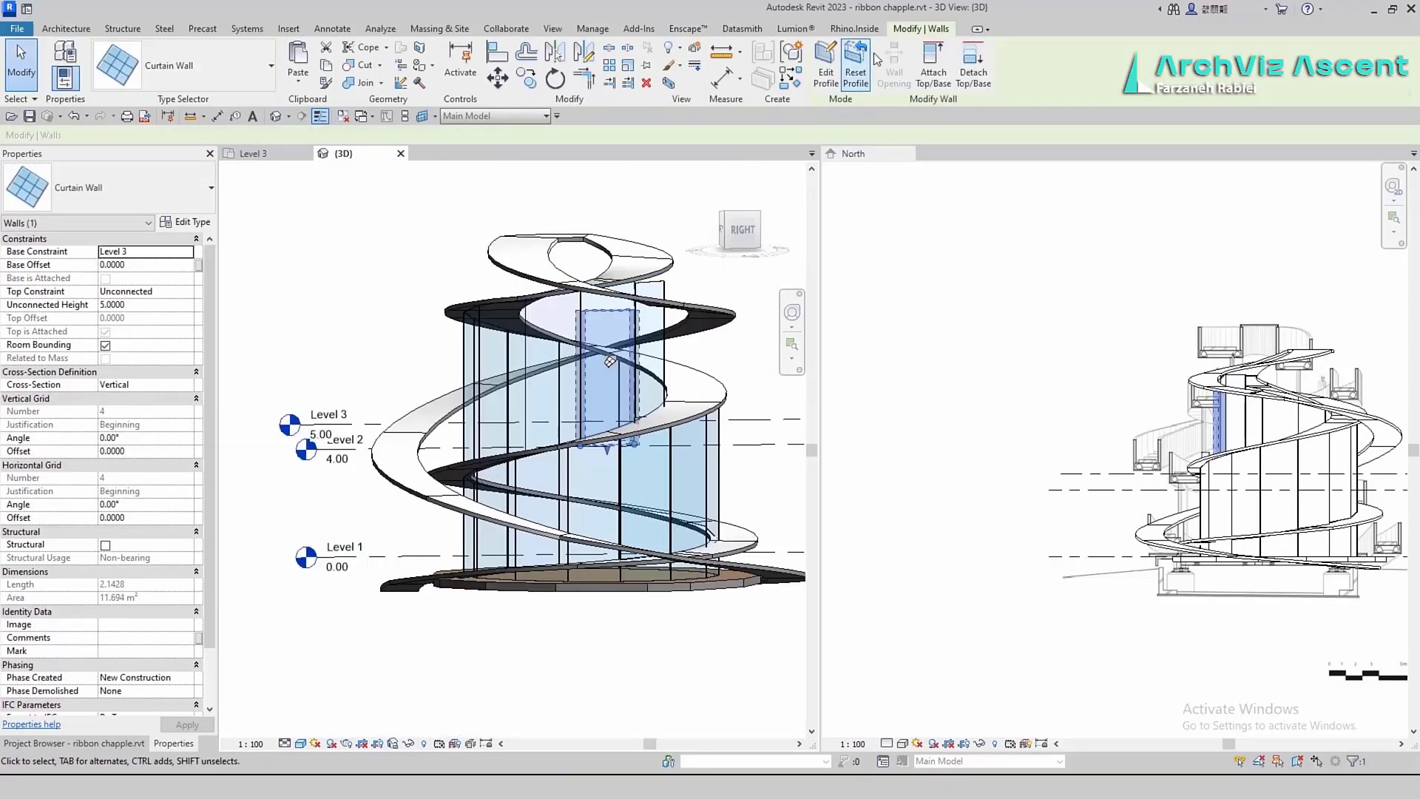
key(Escape)
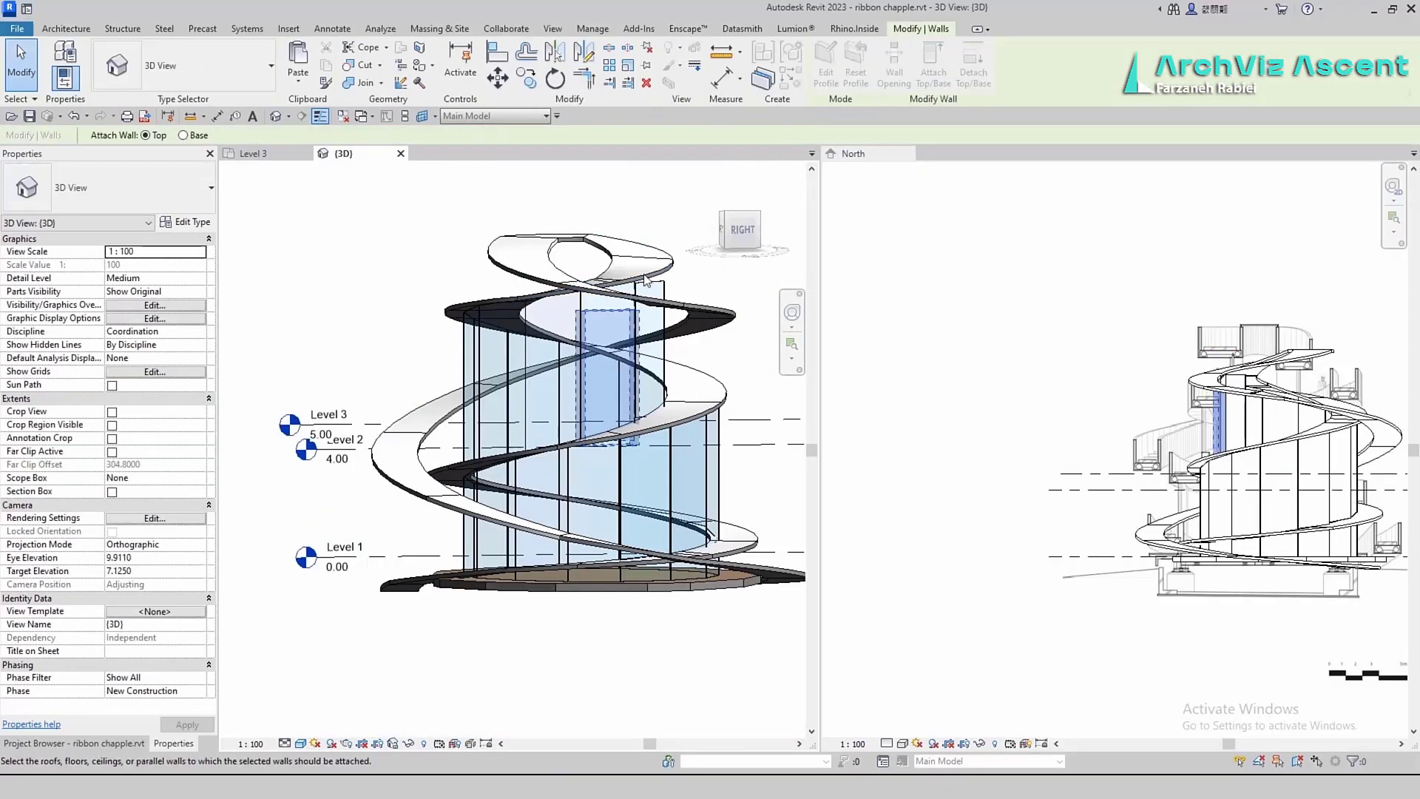
scroll(420, 580, up, 3)
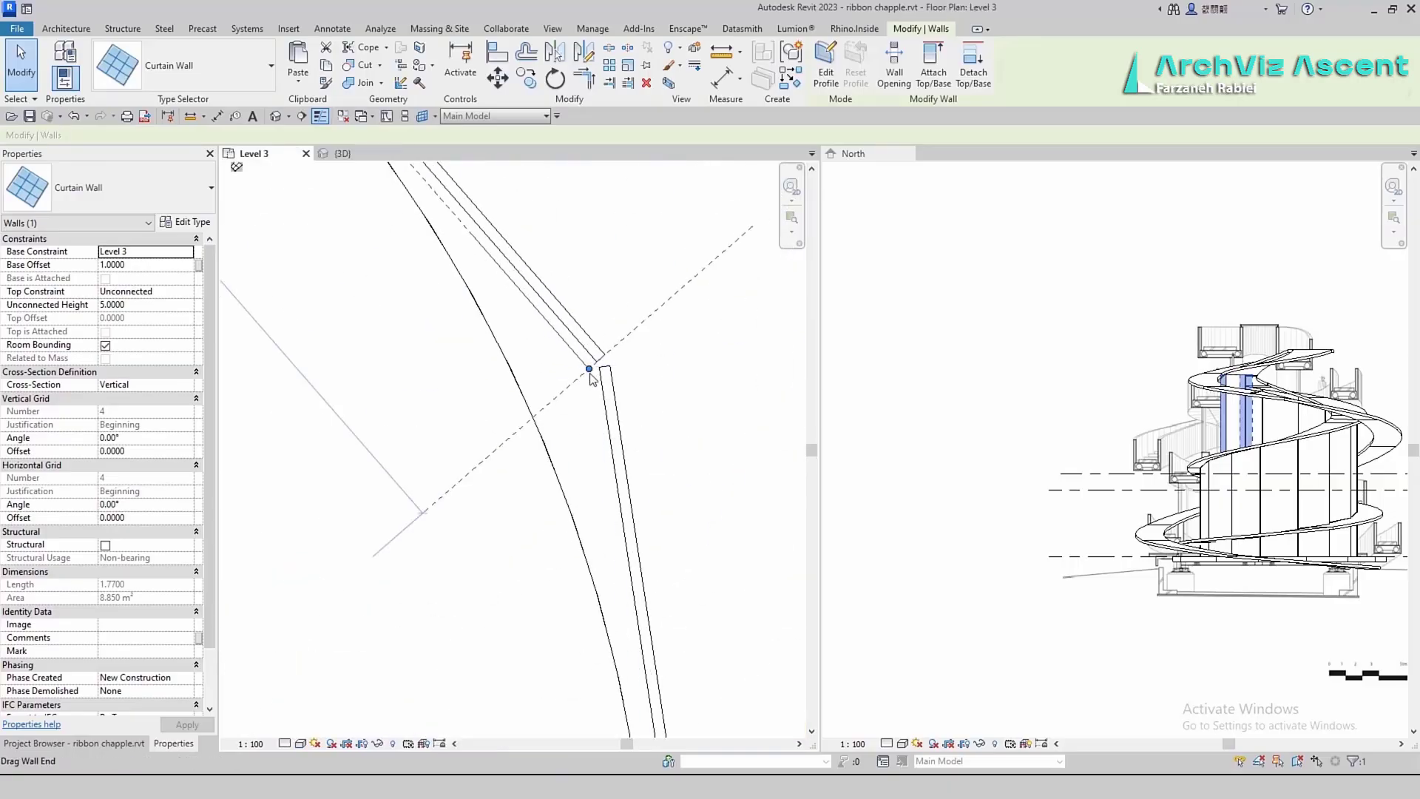
Edit the 1.77 m long Level 3 curtain wall's profile with a sloped base line following the ramp
click(826, 72)
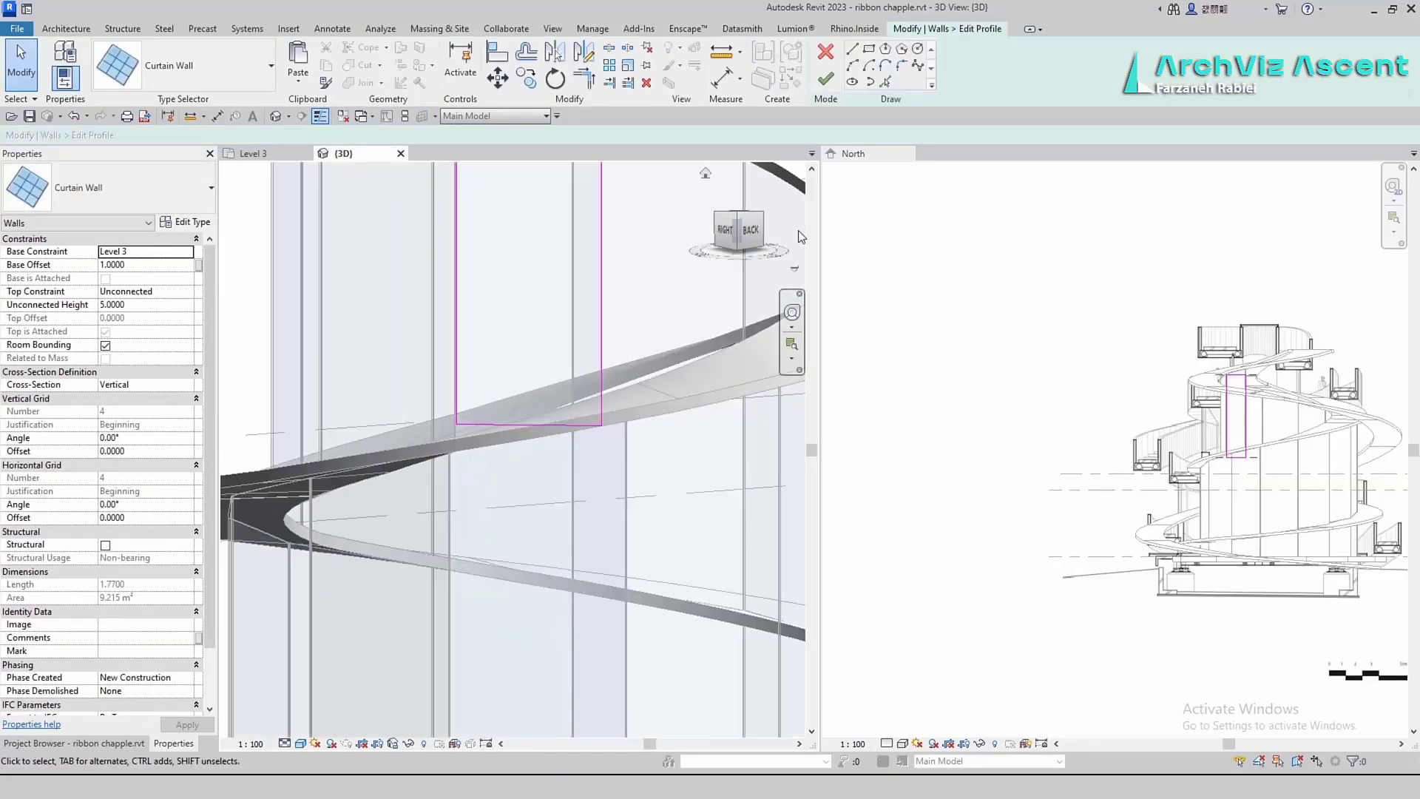
click(853, 50)
click(601, 401)
click(458, 440)
key(Escape)
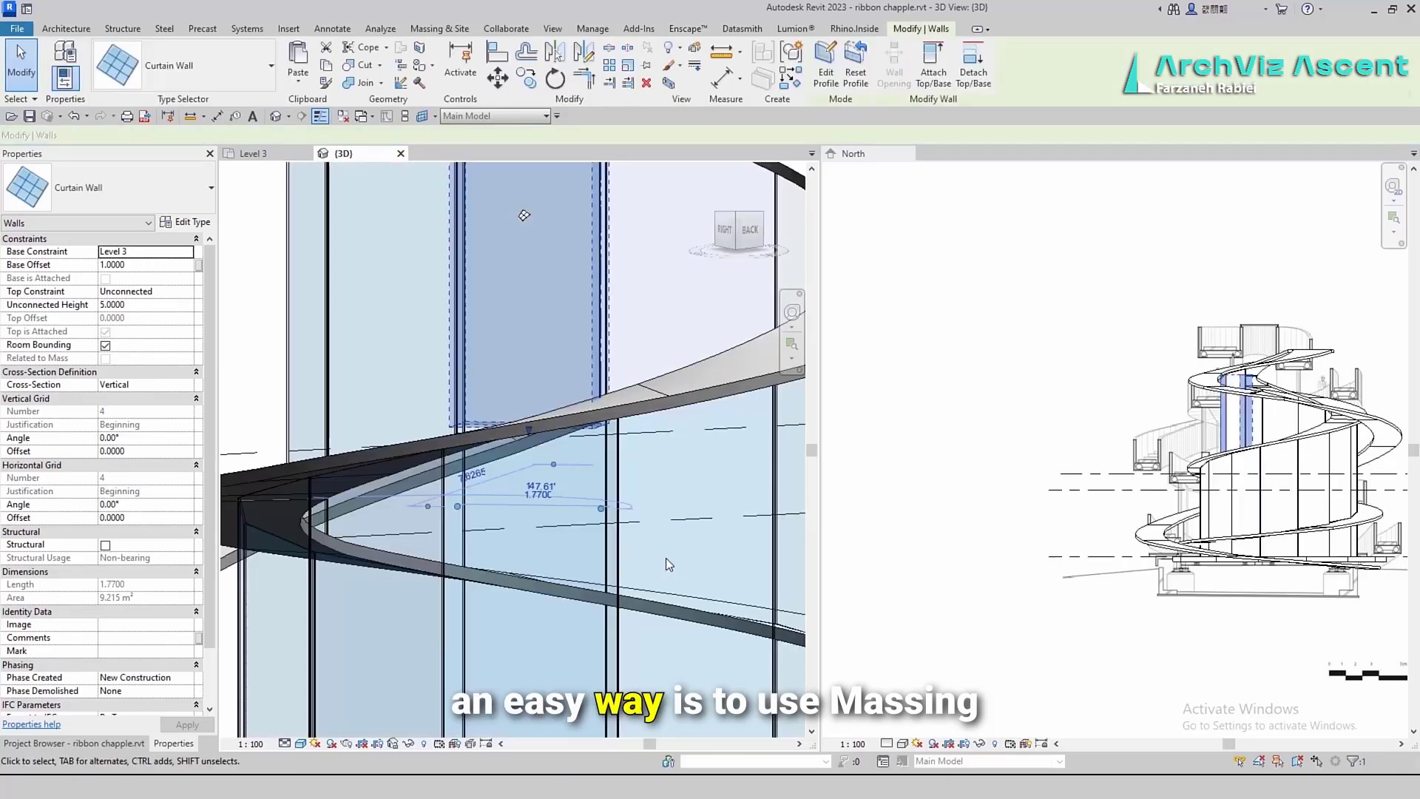
Start a new in-place mass with the default name and close the North elevation to enlarge the 3D view
scroll(665, 558, down, 5)
shift+middle_drag(562, 532, 498, 522)
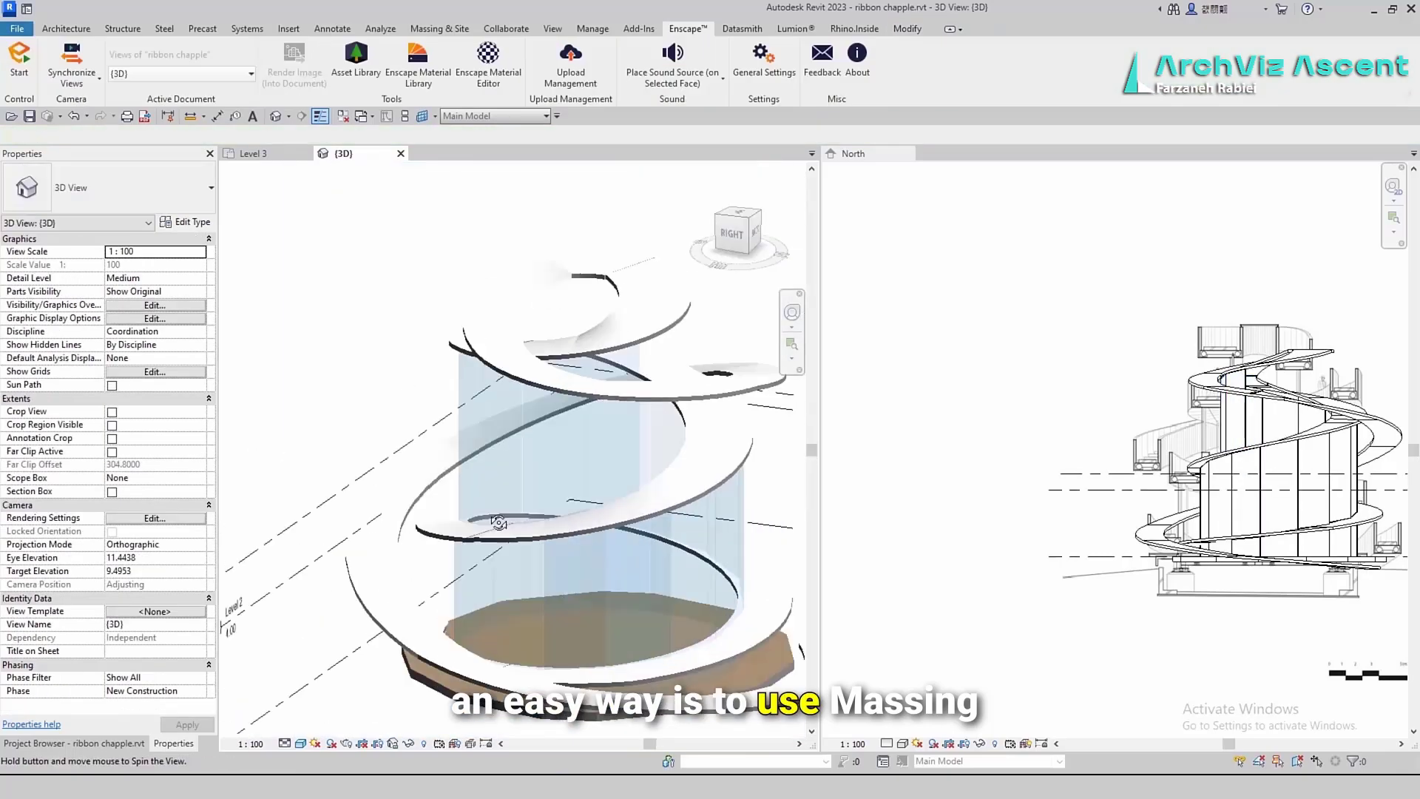
click(439, 29)
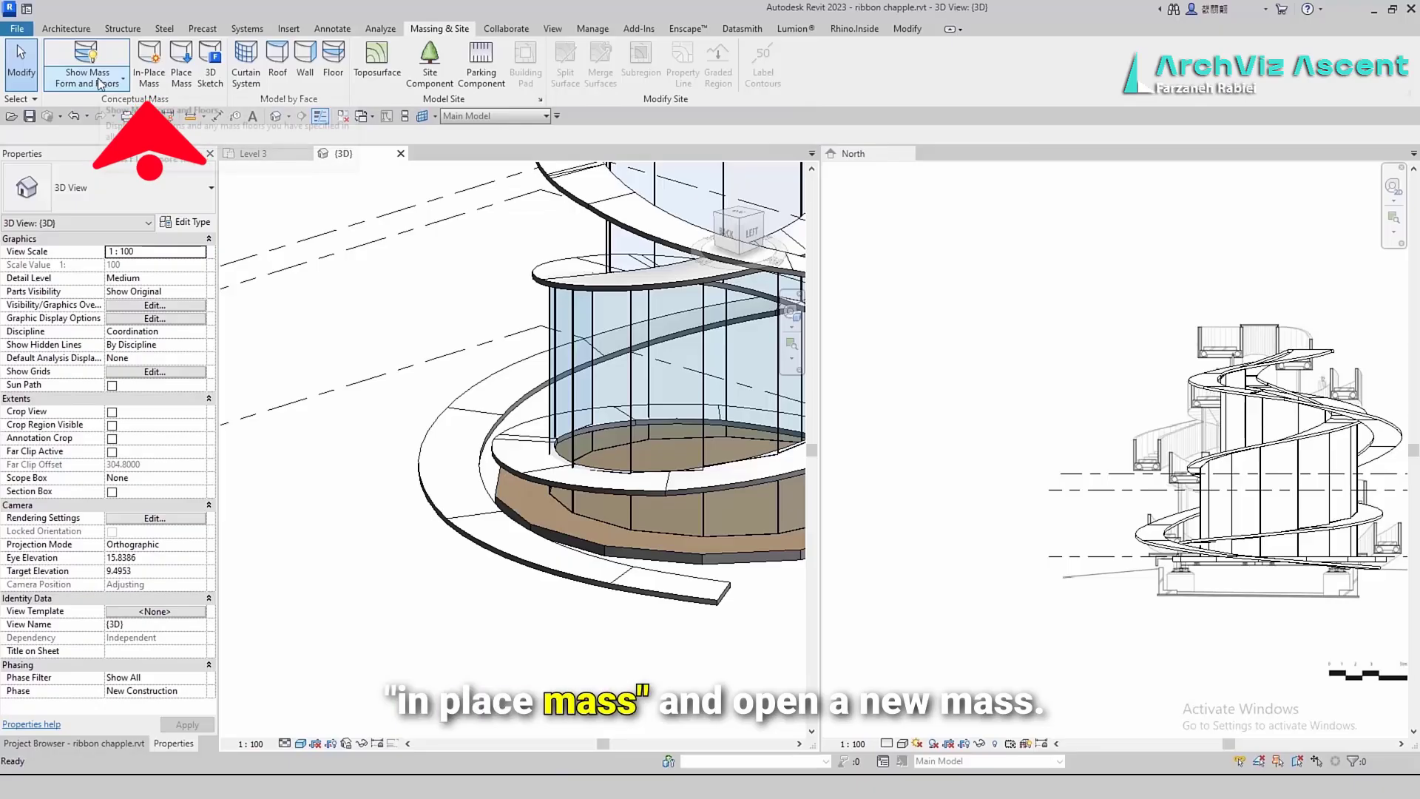
click(150, 59)
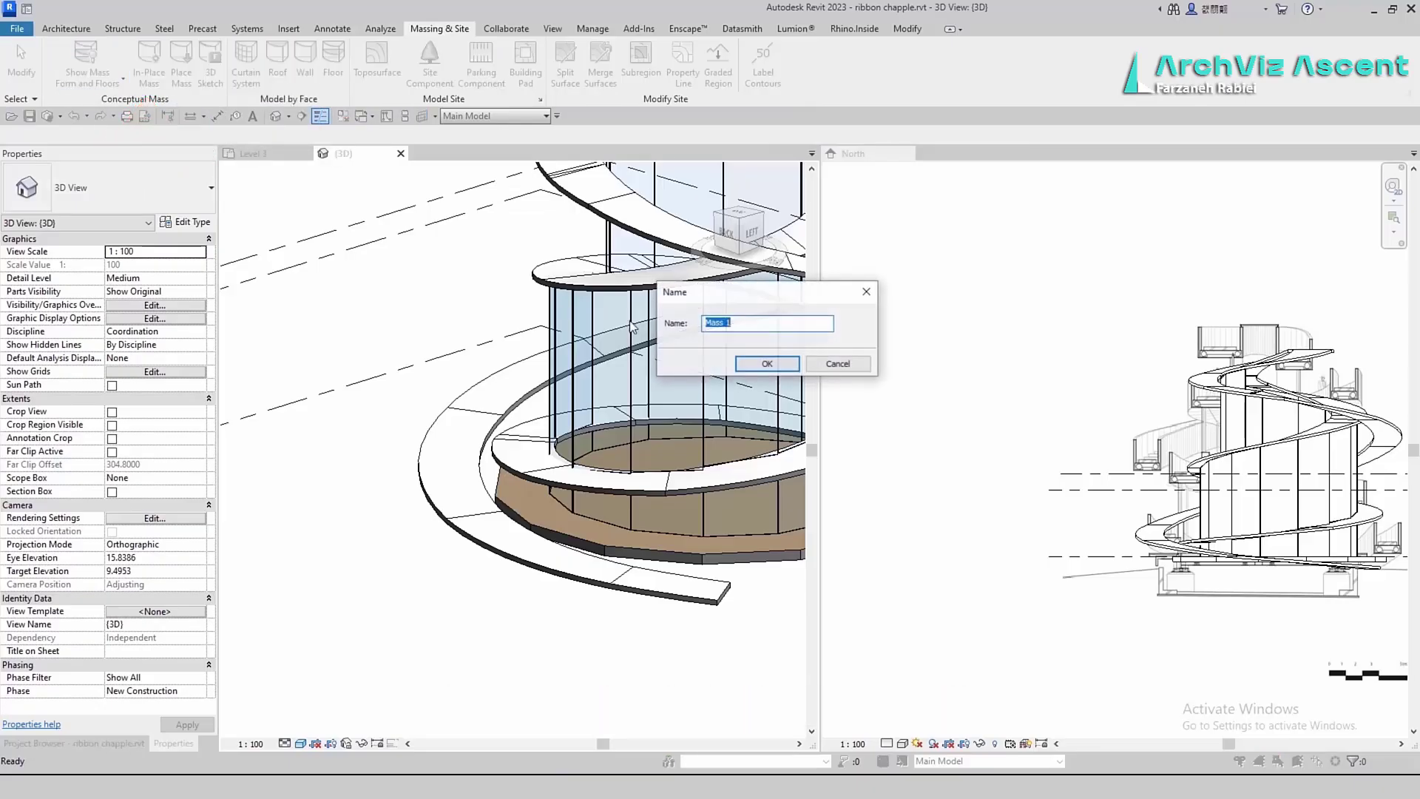
click(765, 365)
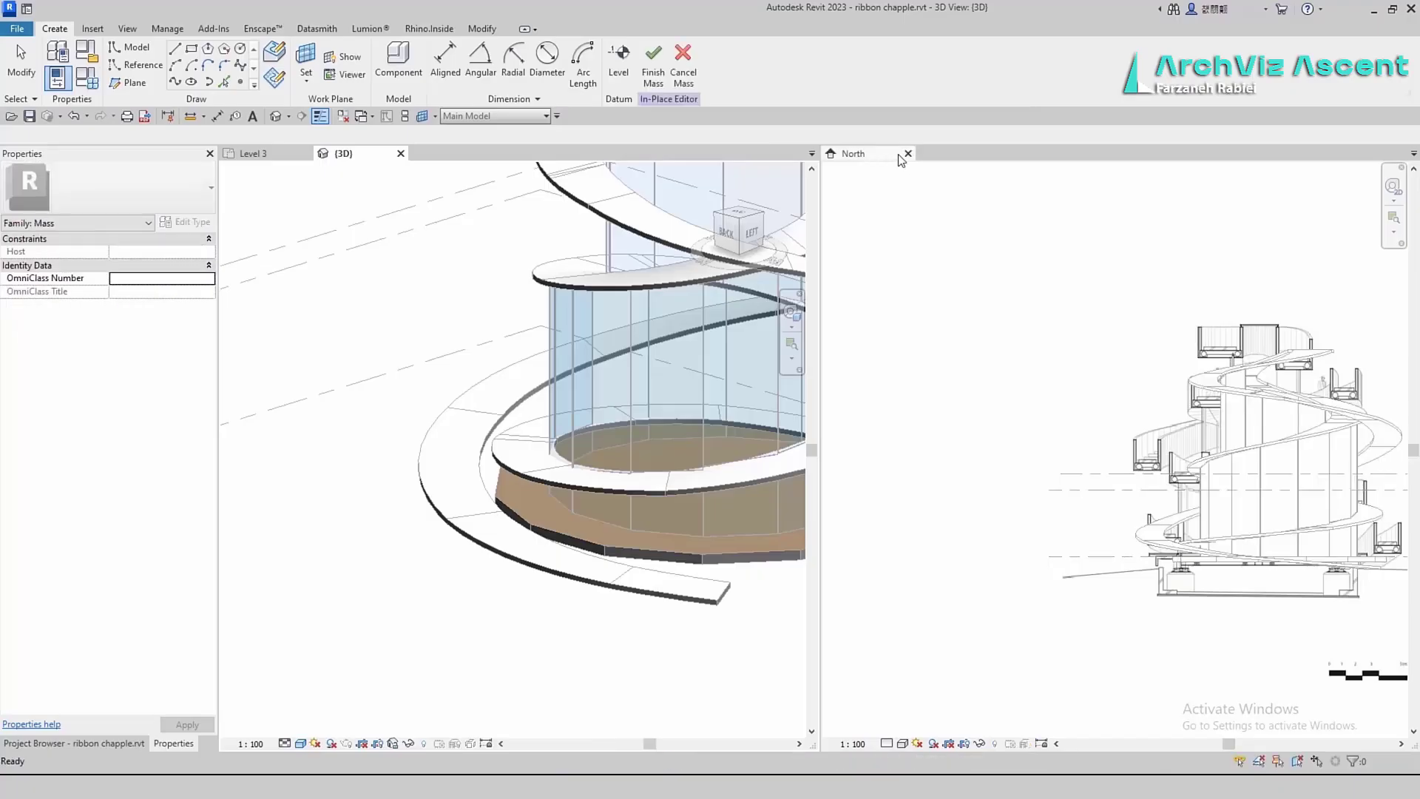
click(908, 153)
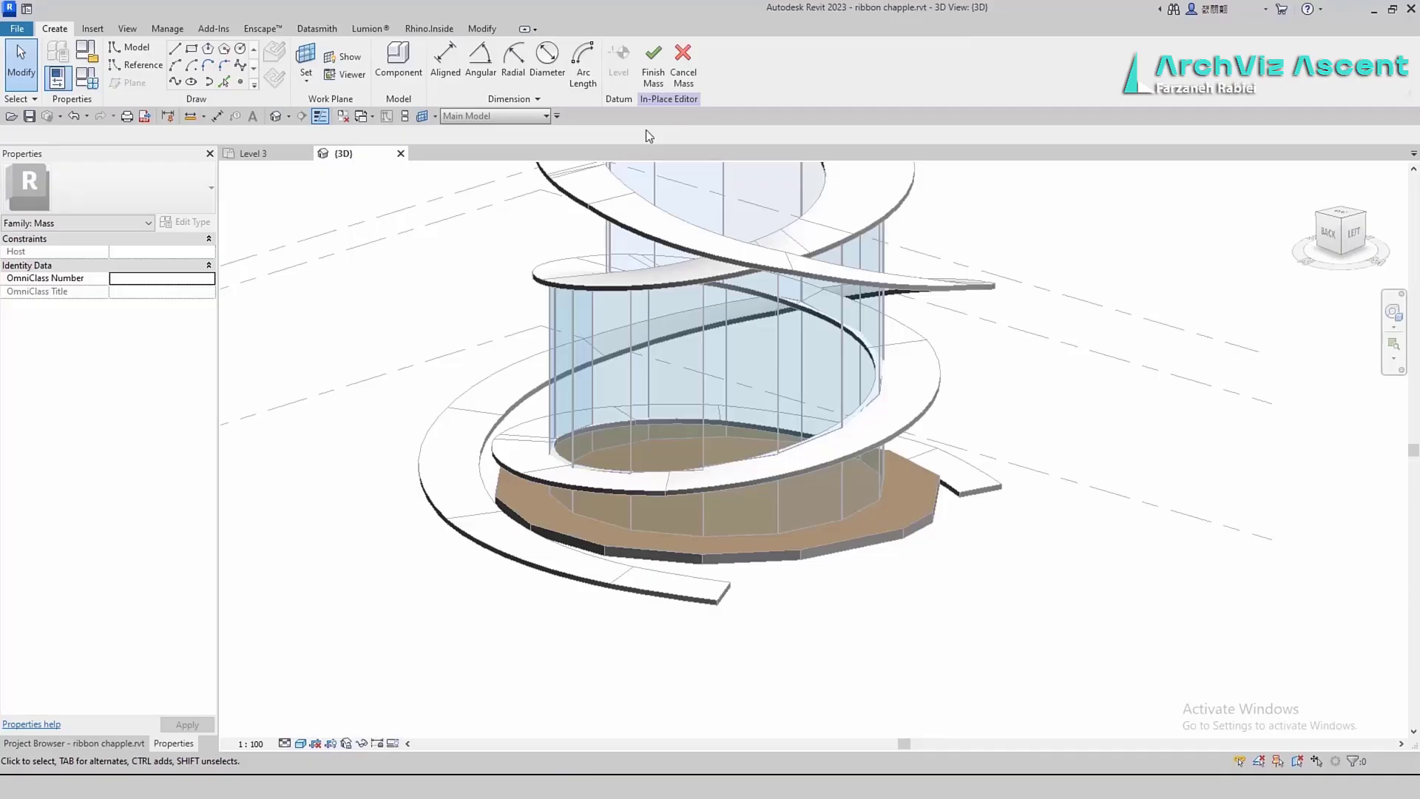
Start a spline model line from the ramp's lowest end, snapping its points along the outer bottom edge
click(175, 81)
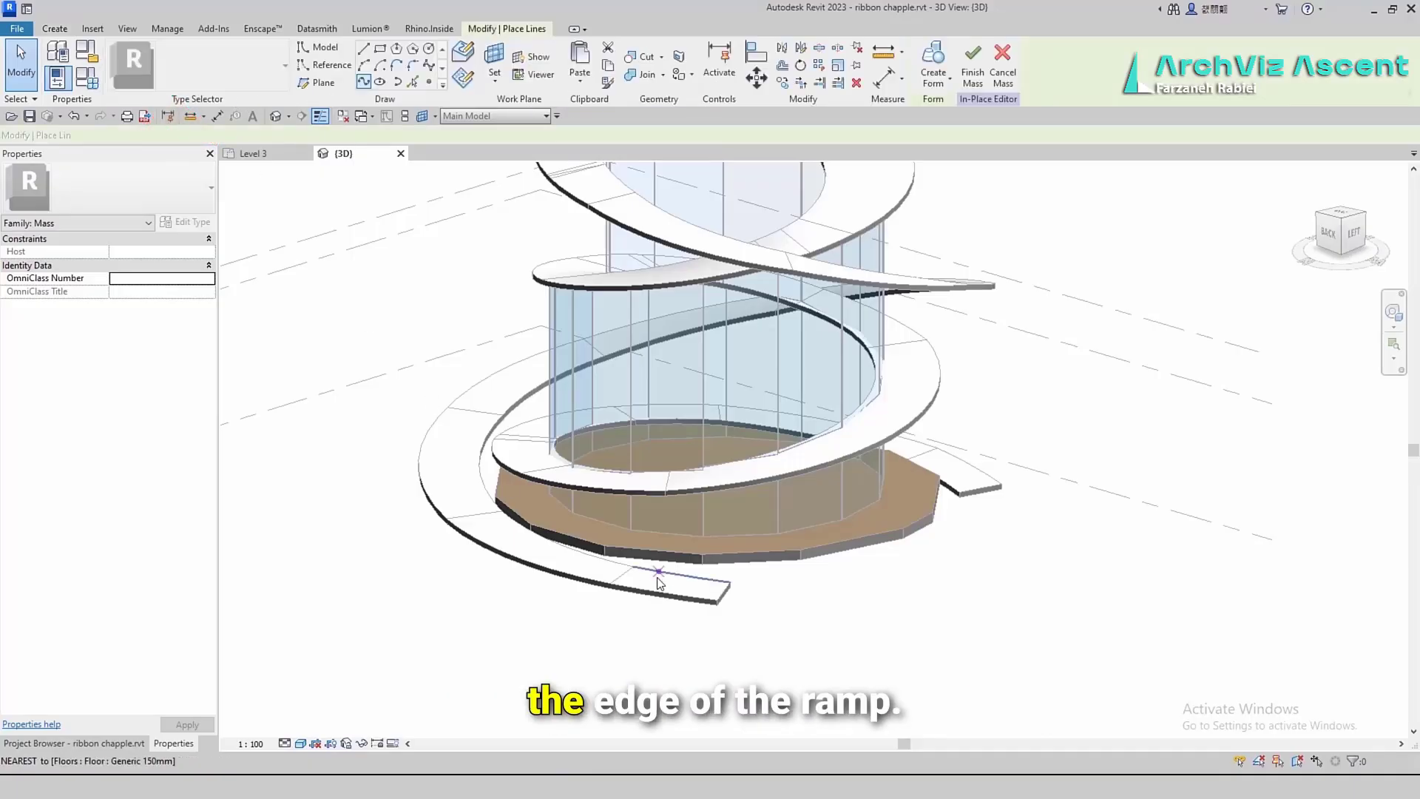
scroll(714, 599, up, 5)
scroll(712, 608, up, 2)
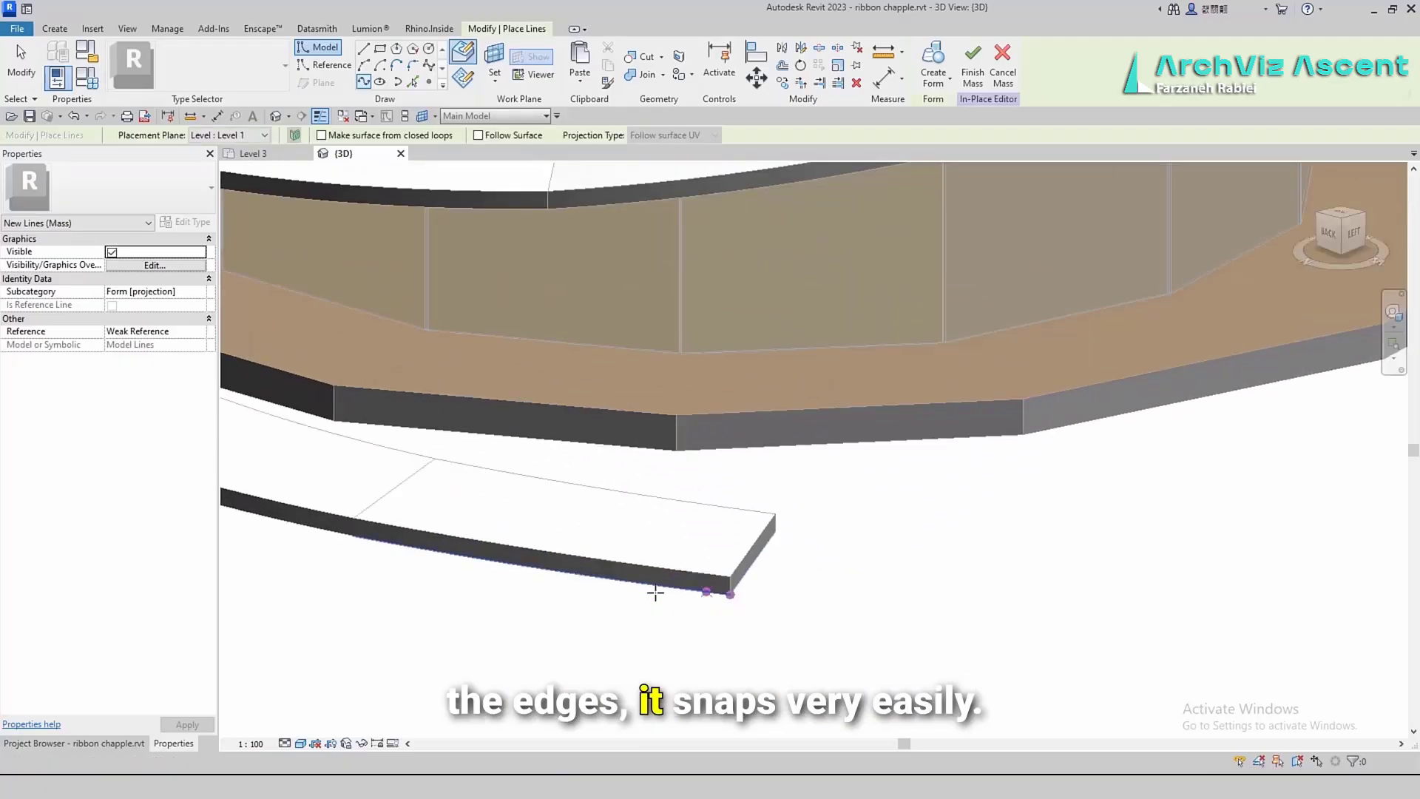
scroll(656, 592, down, 3)
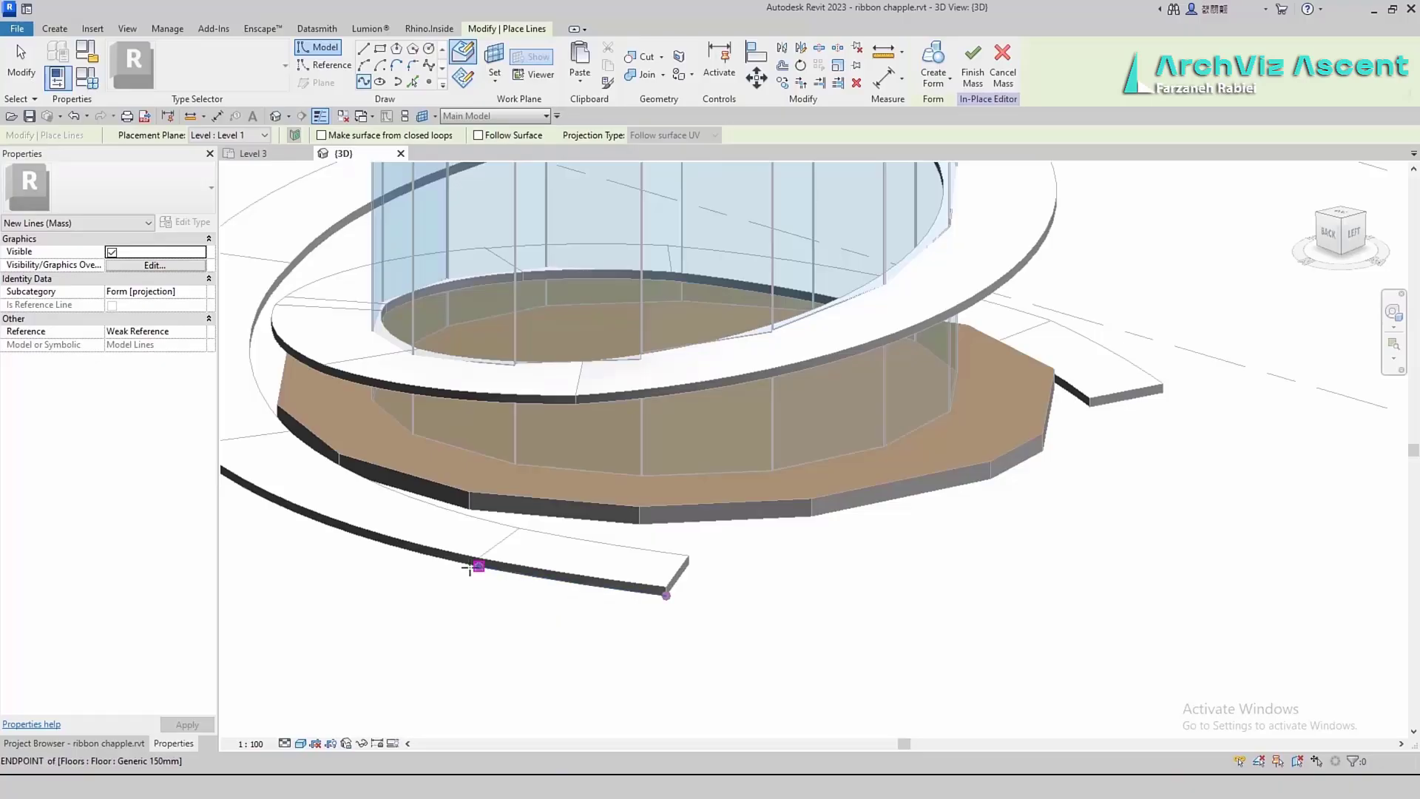
middle_drag(403, 551, 682, 582)
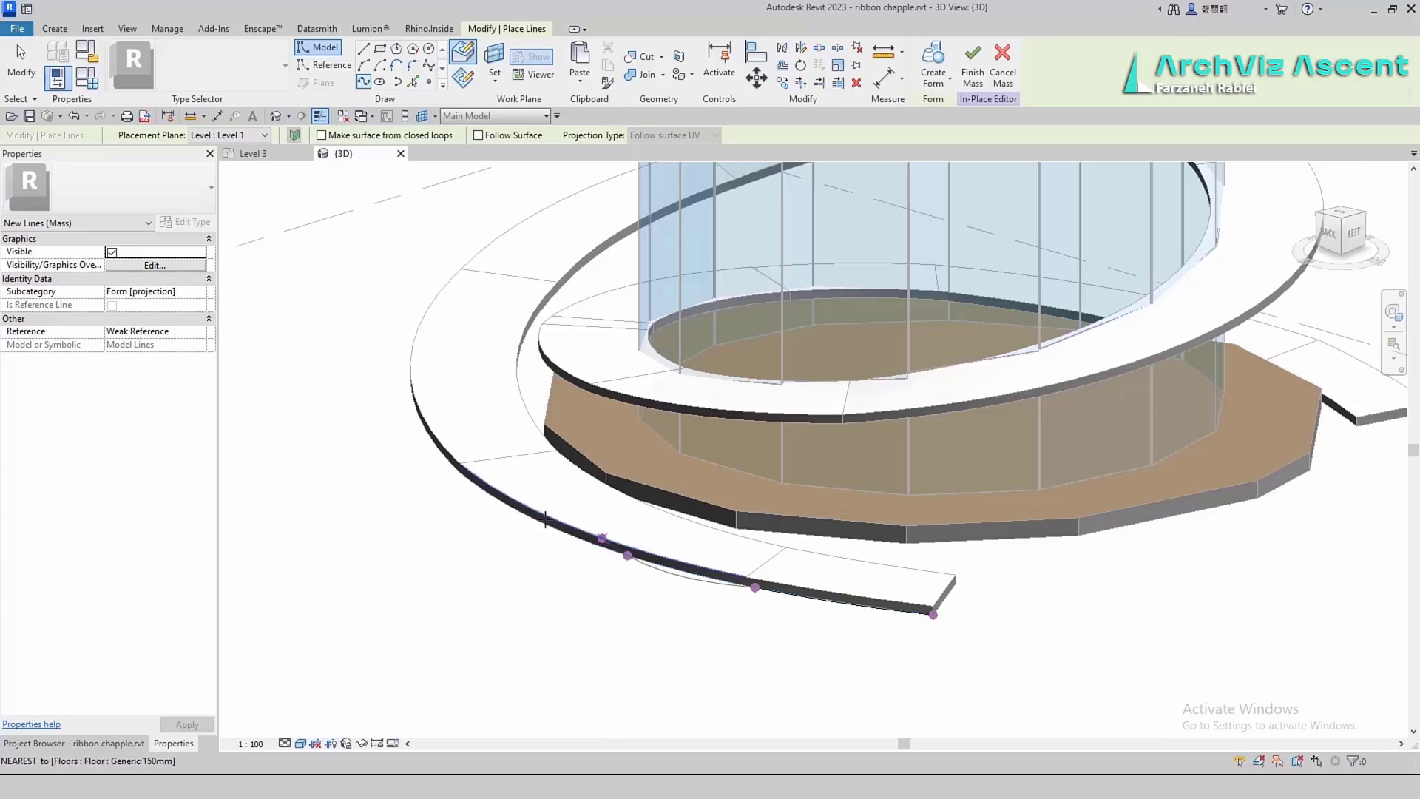
shift+middle_drag(420, 497, 788, 501)
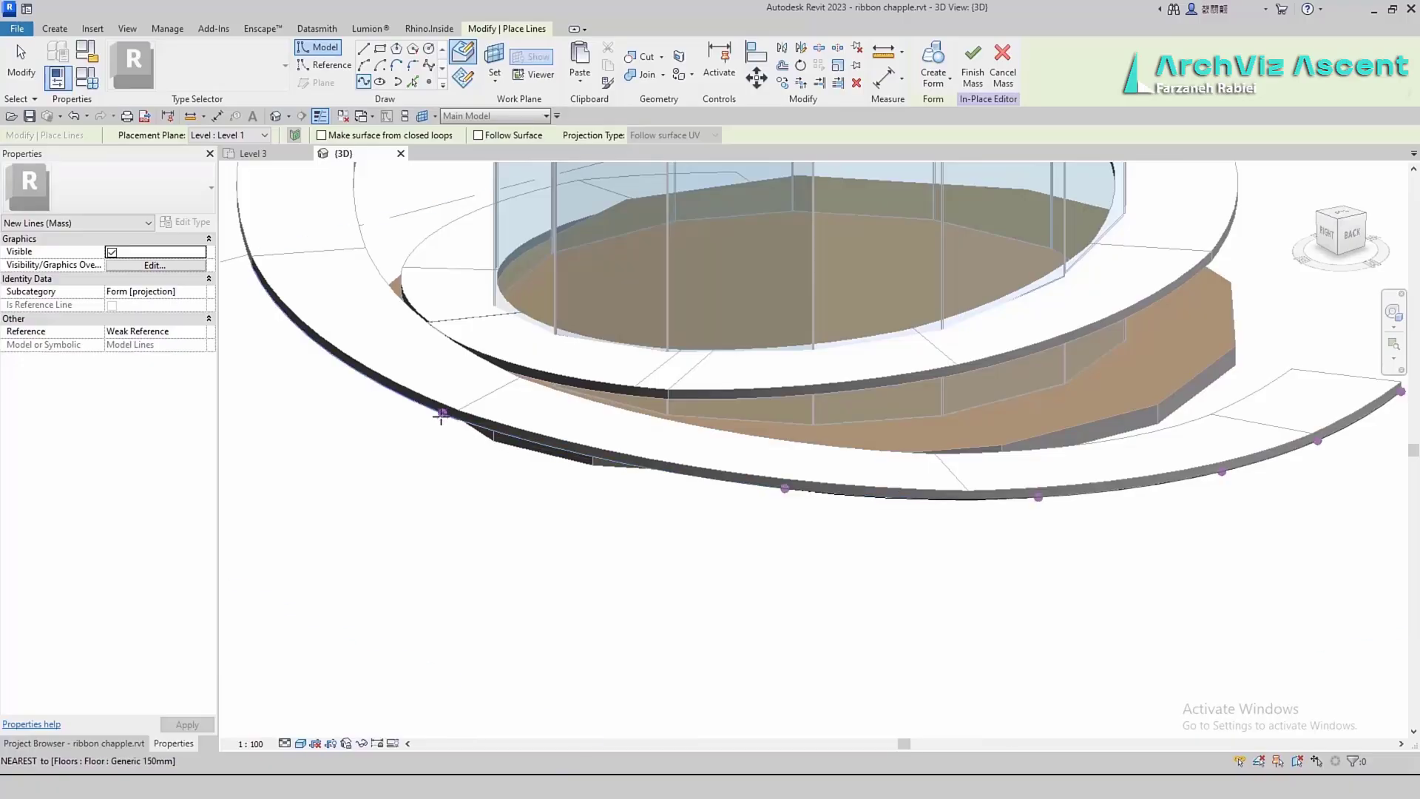
Continue the spline along the ramp's outer edge around every turn and end it at the ramp's top
shift+middle_drag(442, 416, 754, 442)
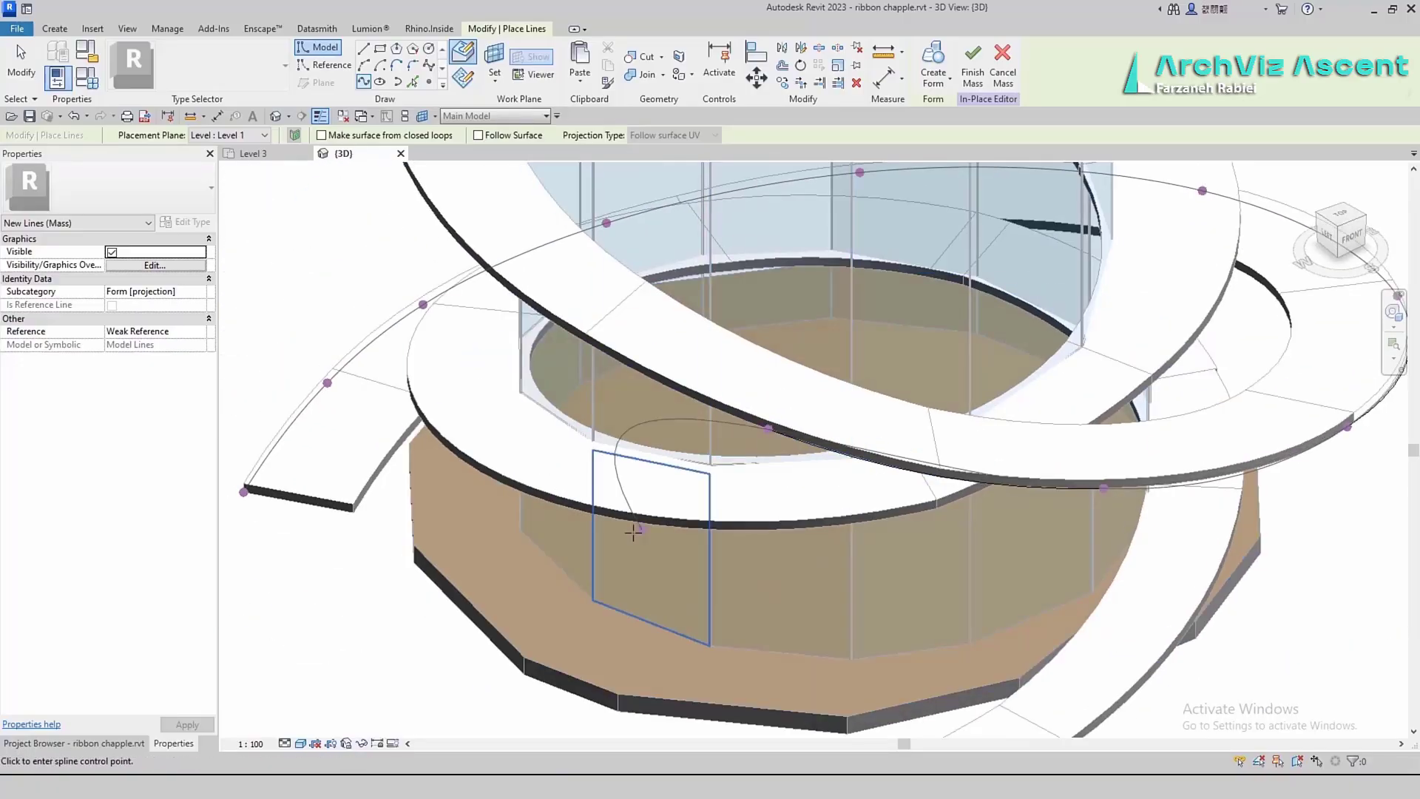
shift+middle_drag(633, 533, 758, 473)
click(559, 427)
shift+middle_drag(559, 427, 810, 446)
shift+middle_drag(556, 397, 931, 330)
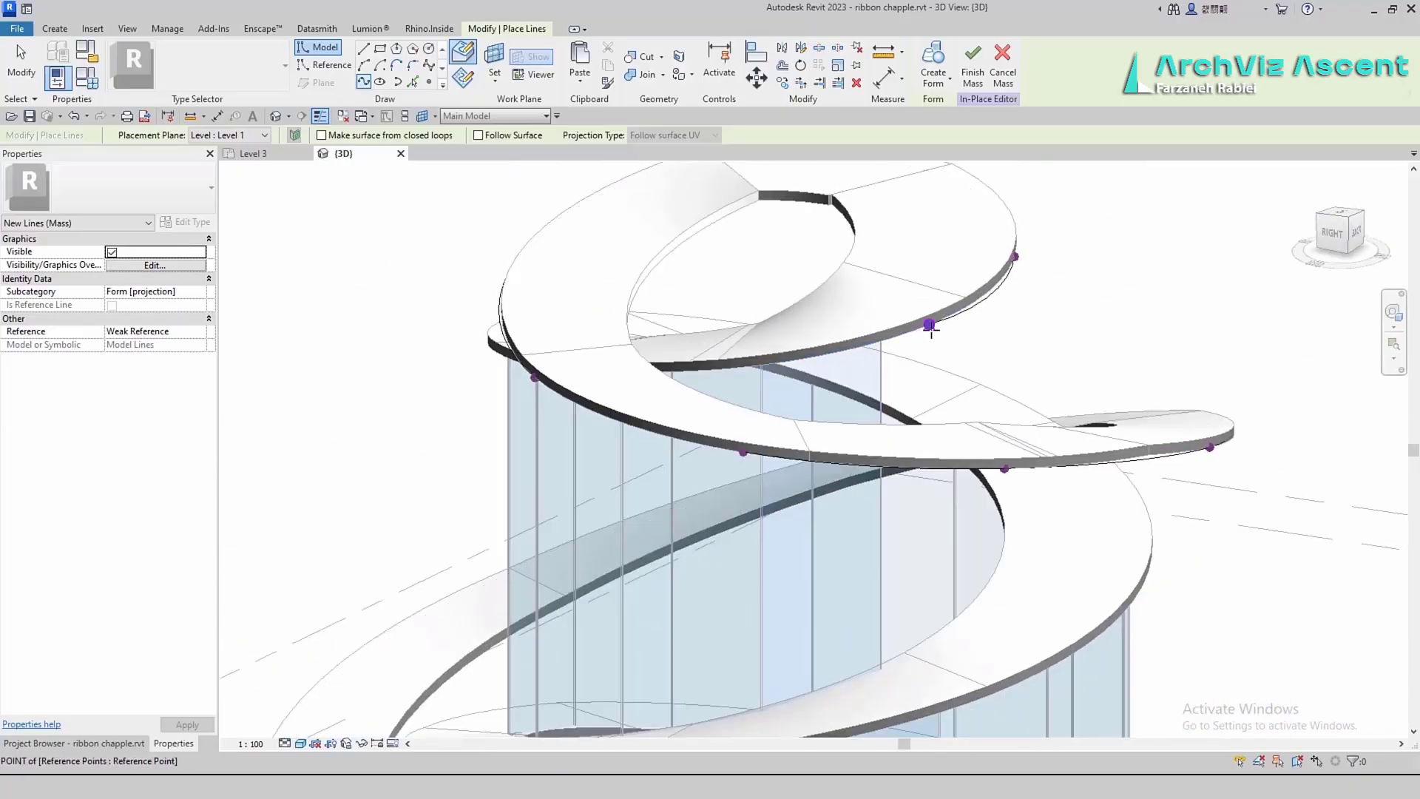
click(690, 371)
key(Escape)
key(Escape)
Copy the ramp-edge spline vertically upward in the back view to make a second, higher curve
click(444, 497)
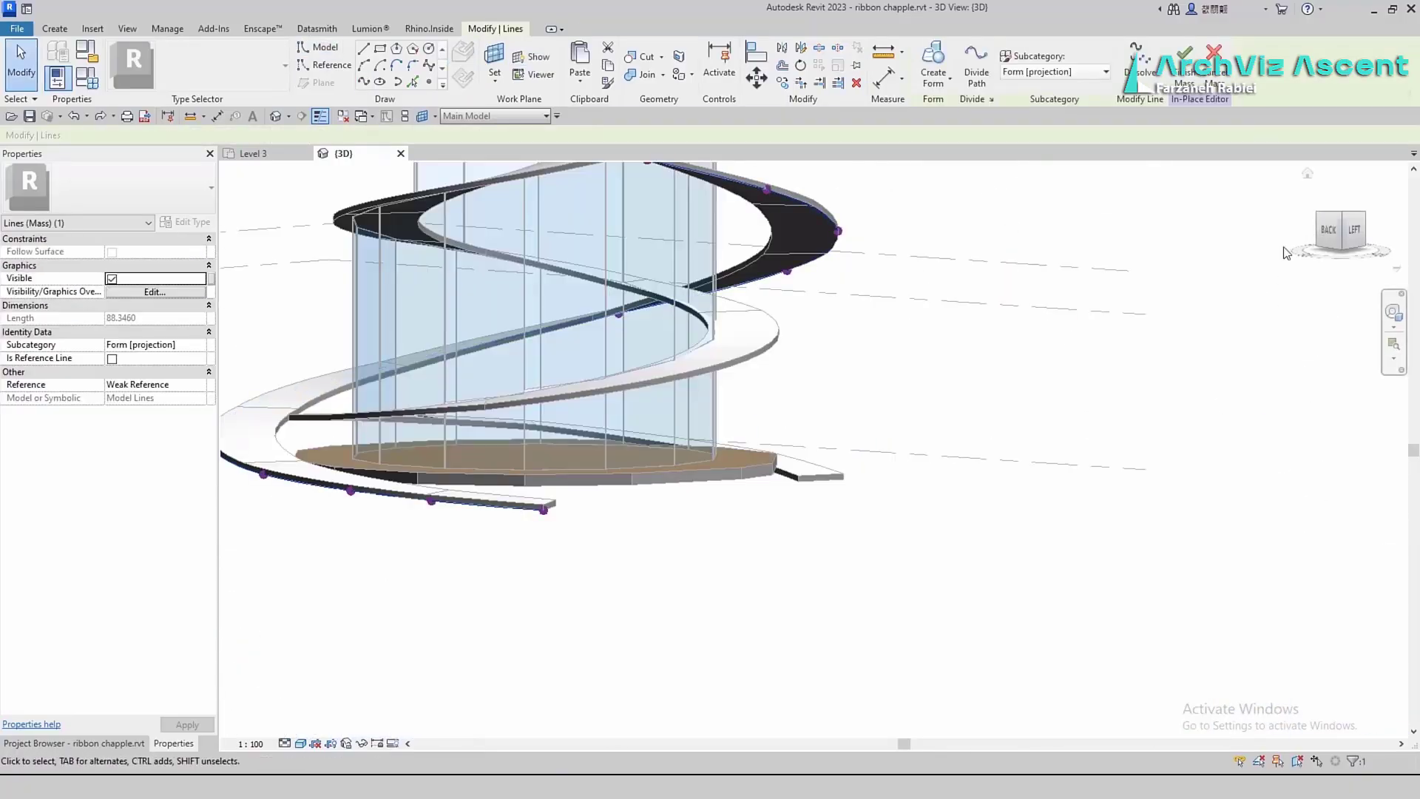
click(1353, 230)
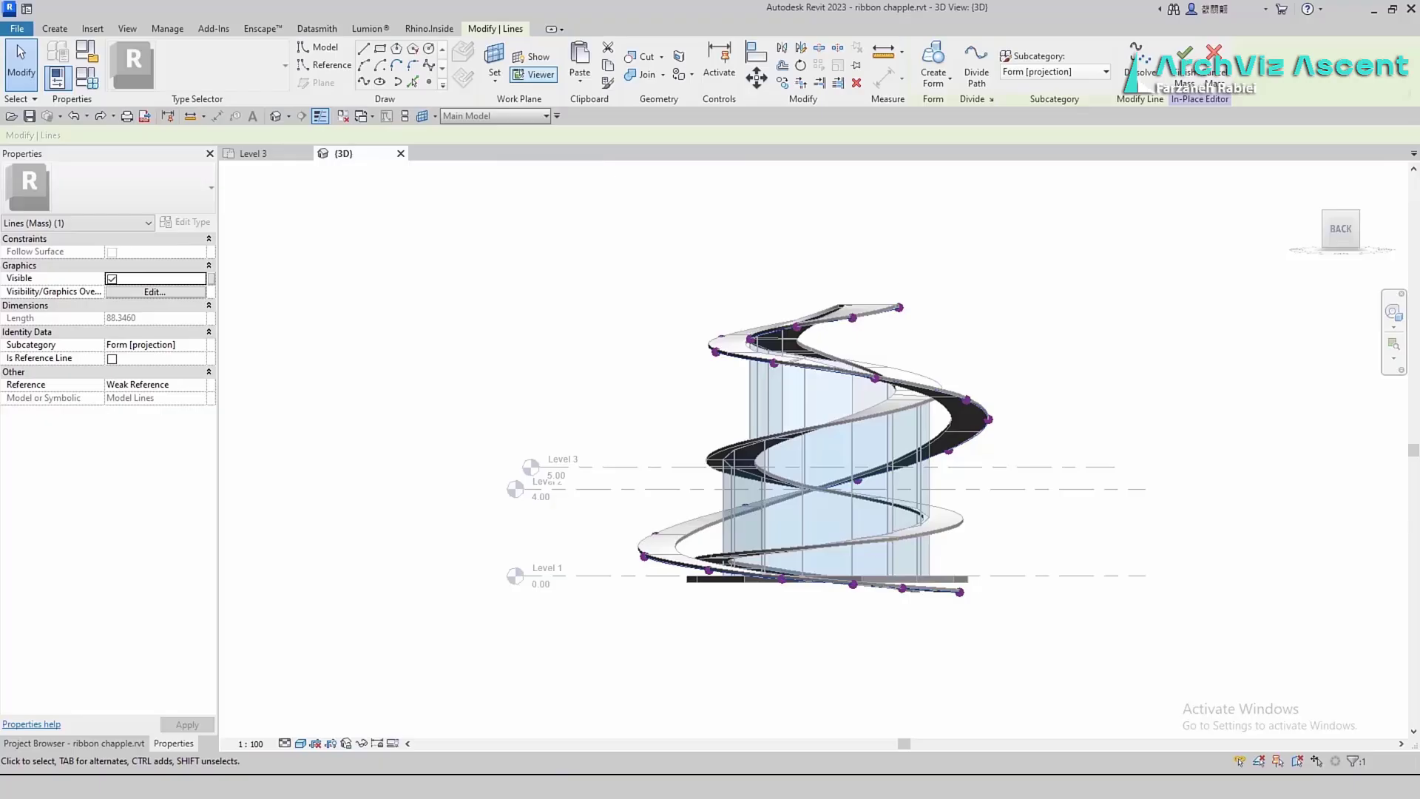
click(782, 82)
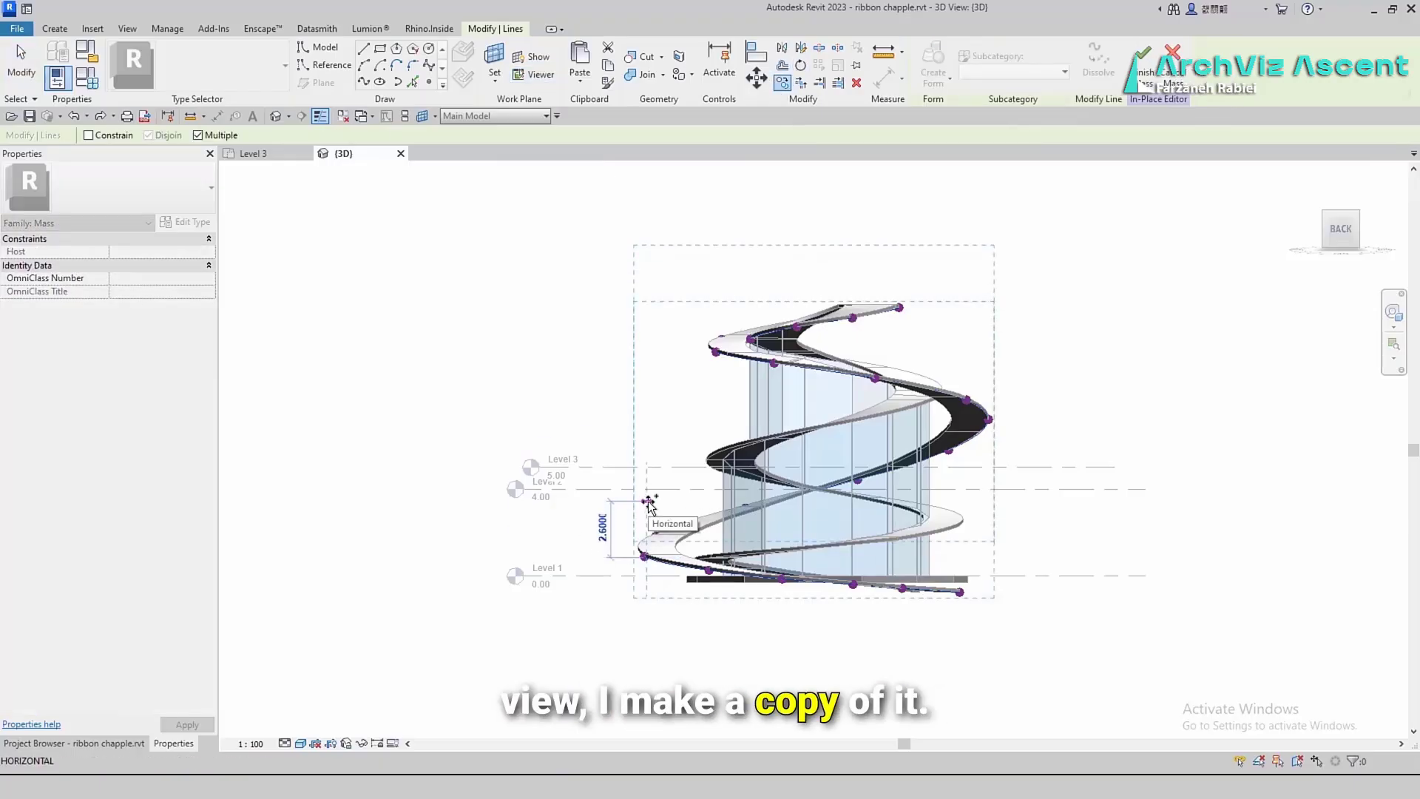
key(Return)
key(Escape)
key(Escape)
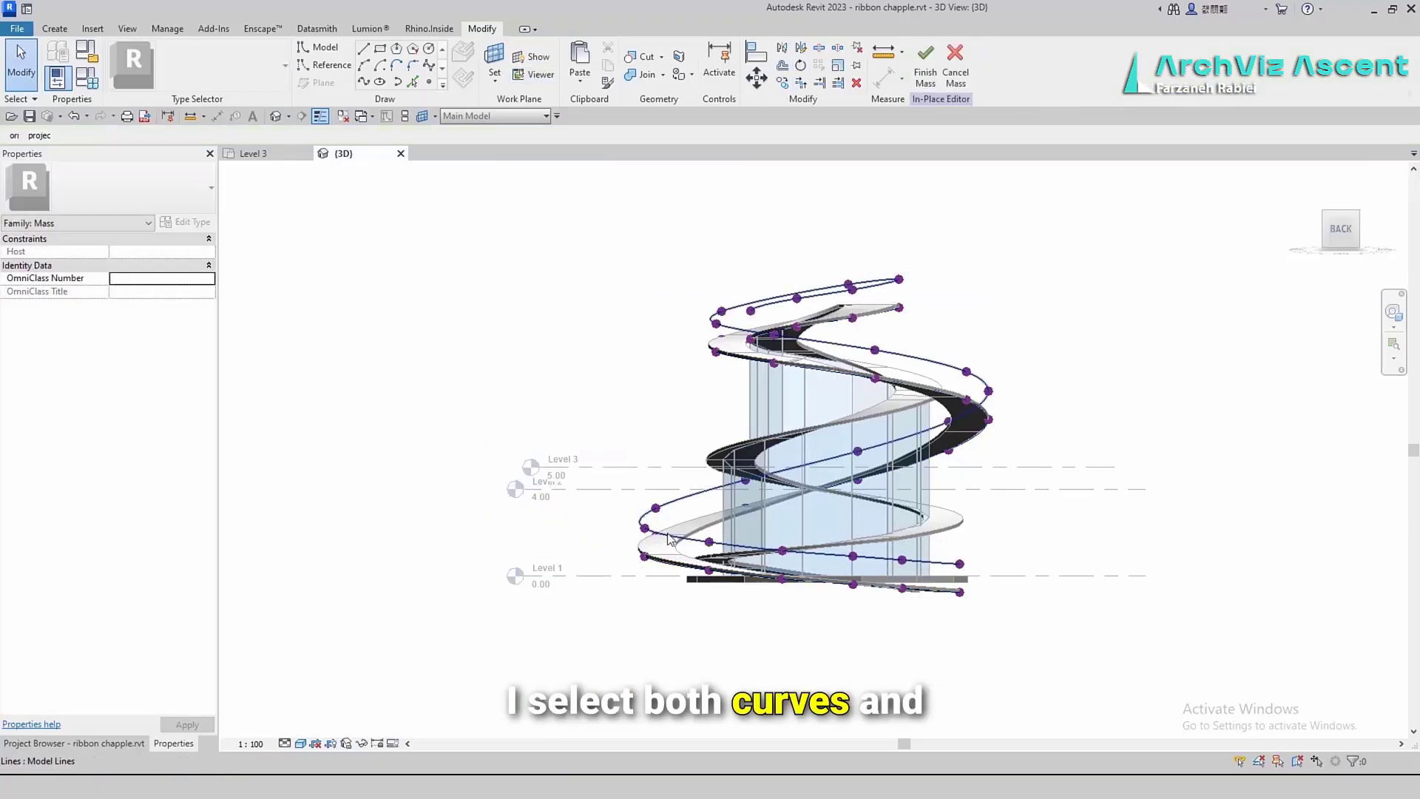
Try creating a surface form between the lower and upper spiral curves and undo it
click(669, 565)
scroll(669, 568, up, 5)
ctrl+click(670, 568)
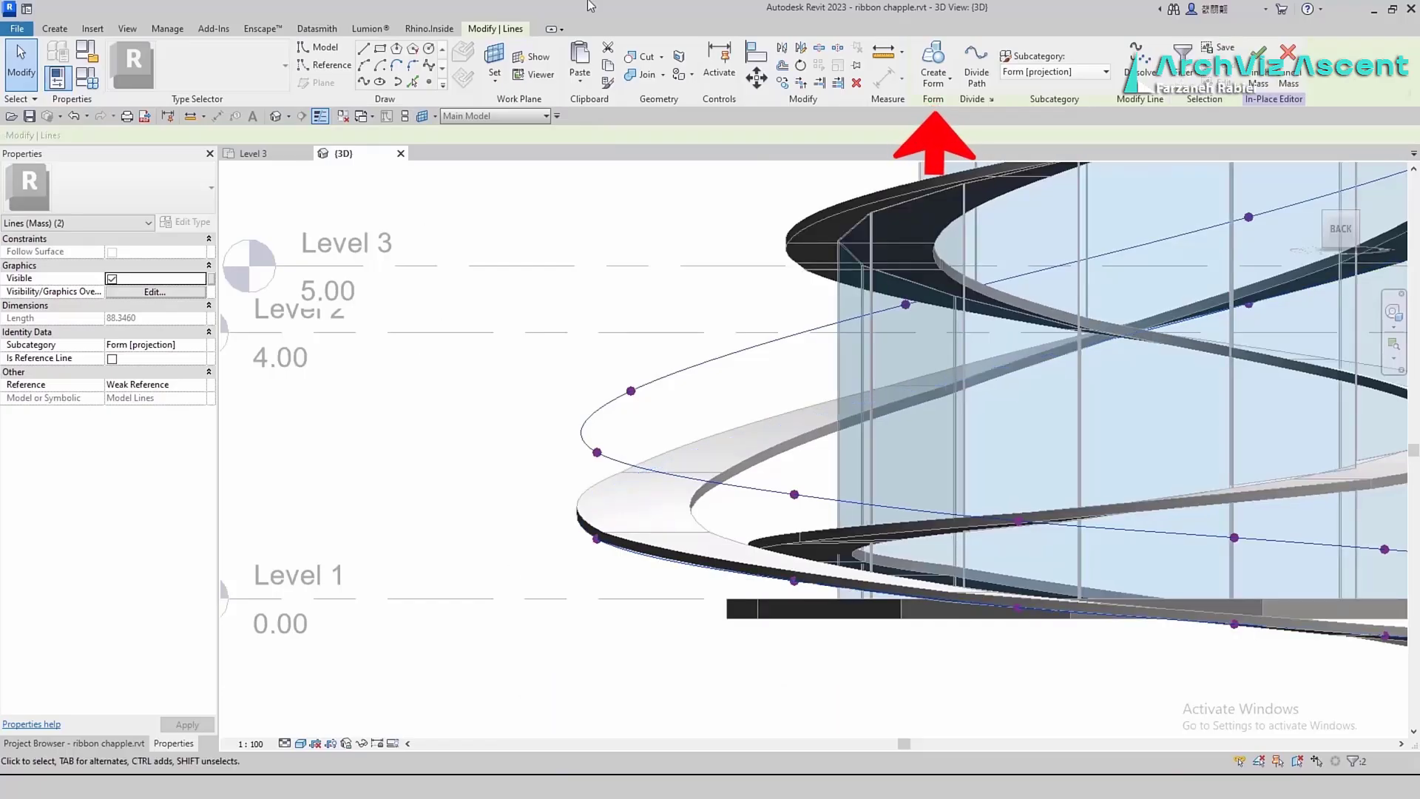
key(Escape)
scroll(523, 415, down, 6)
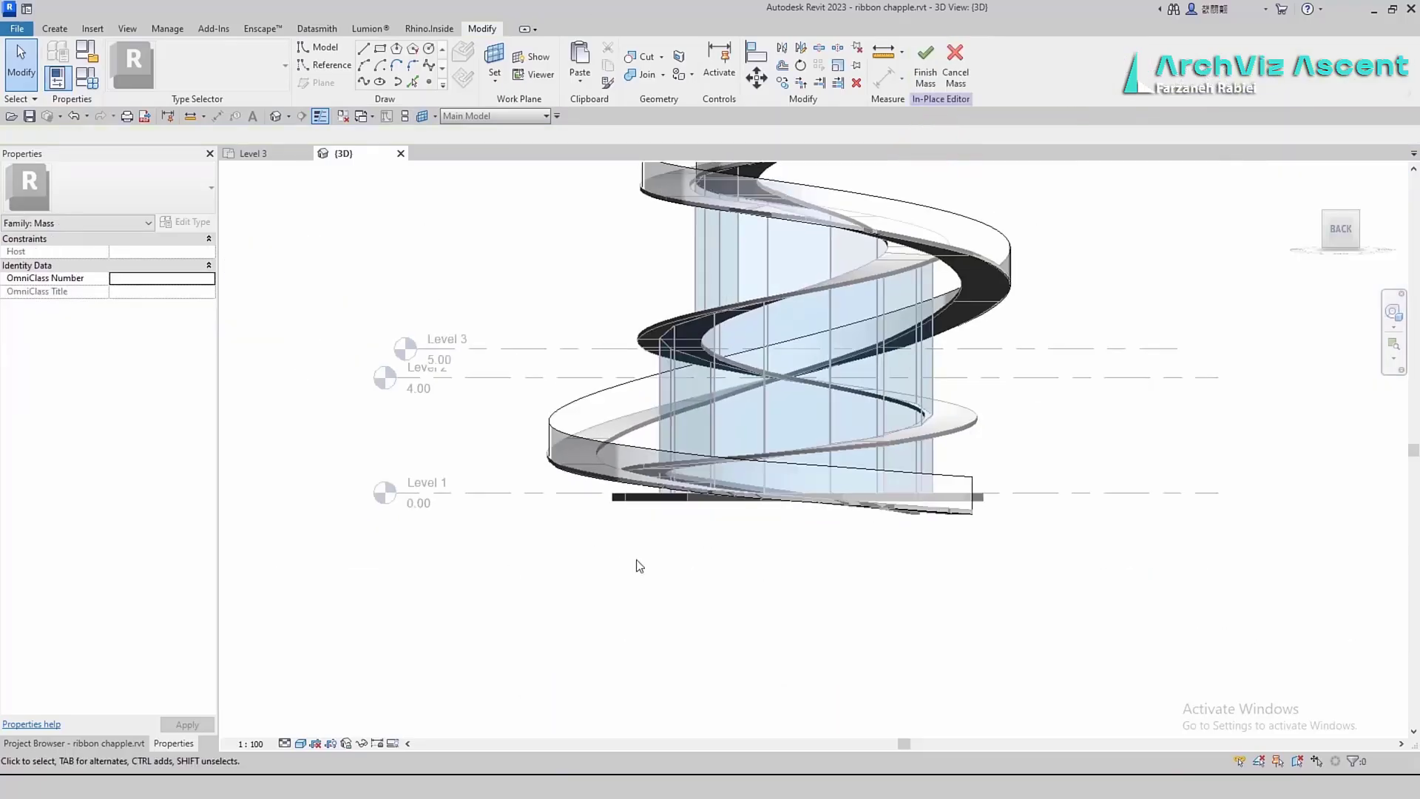
shift+middle_drag(636, 564, 980, 529)
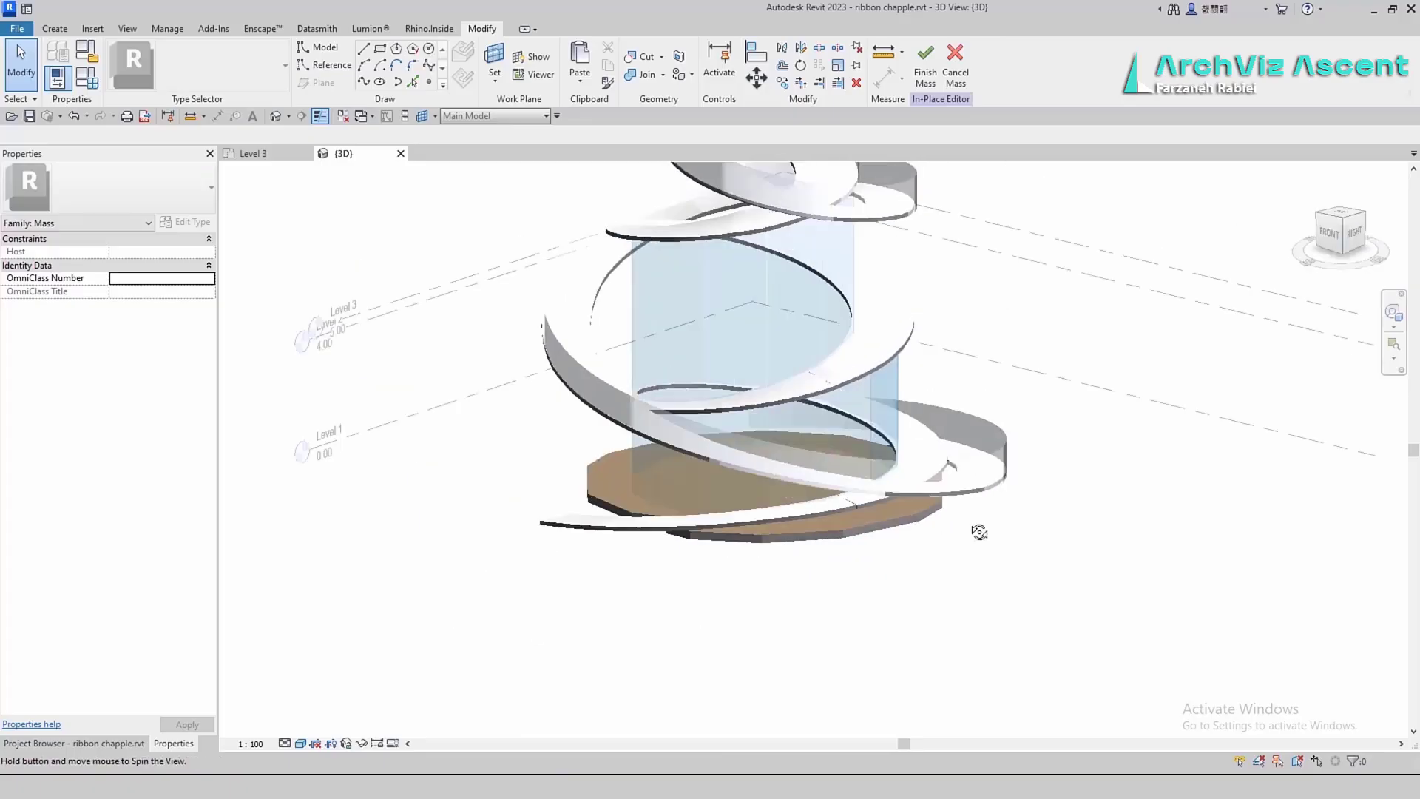
scroll(792, 562, down, 5)
key(ctrl+z)
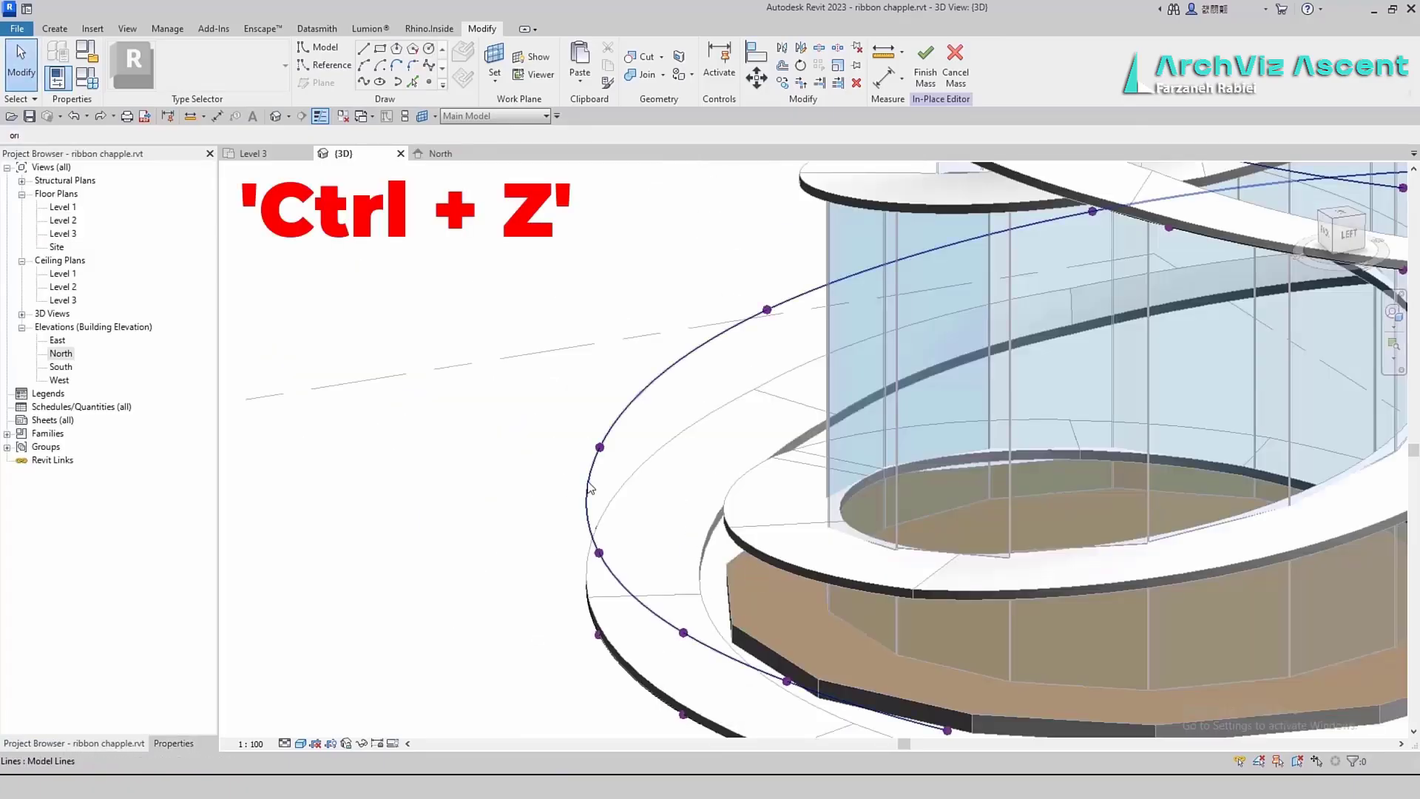
Move the upper spiral curve slightly in the left side view
click(1348, 235)
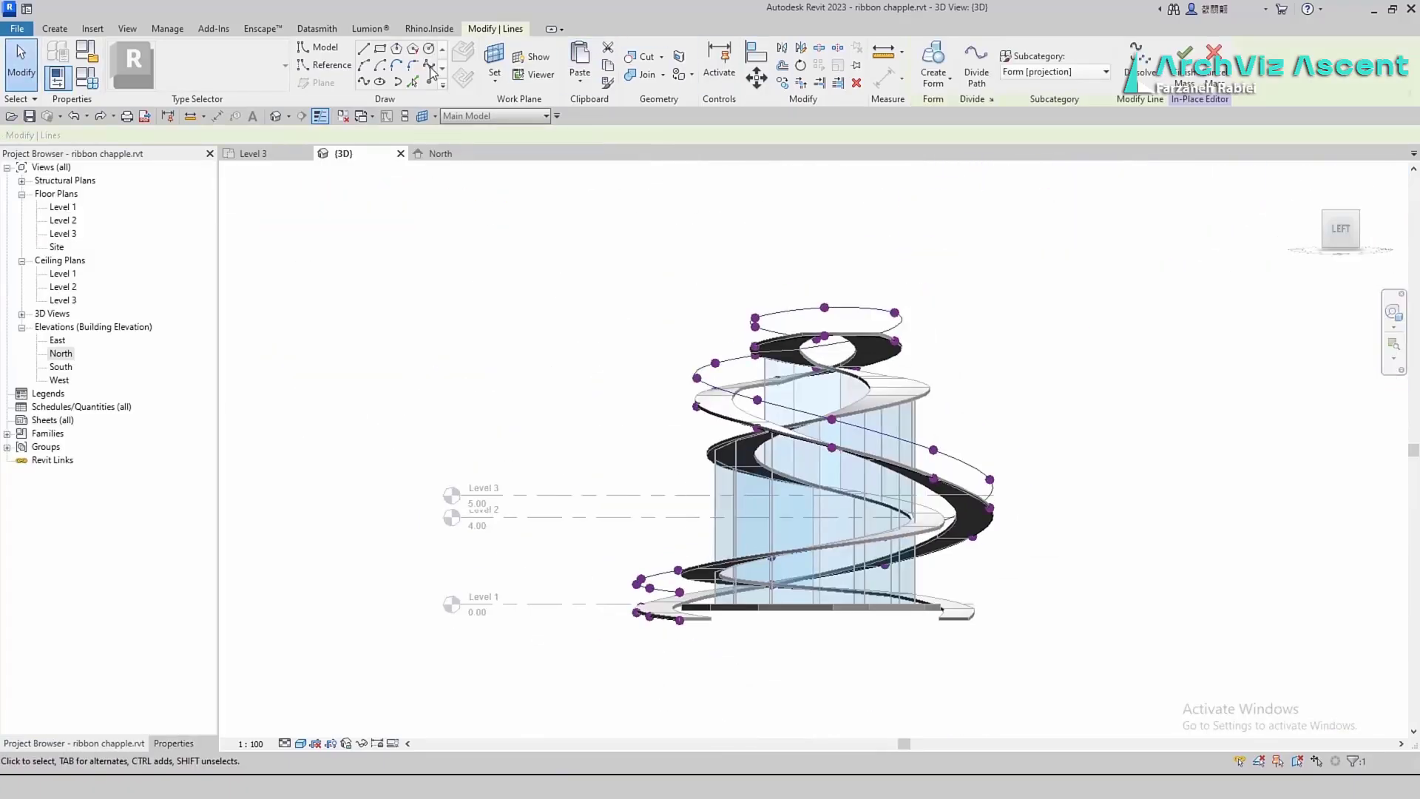
click(755, 87)
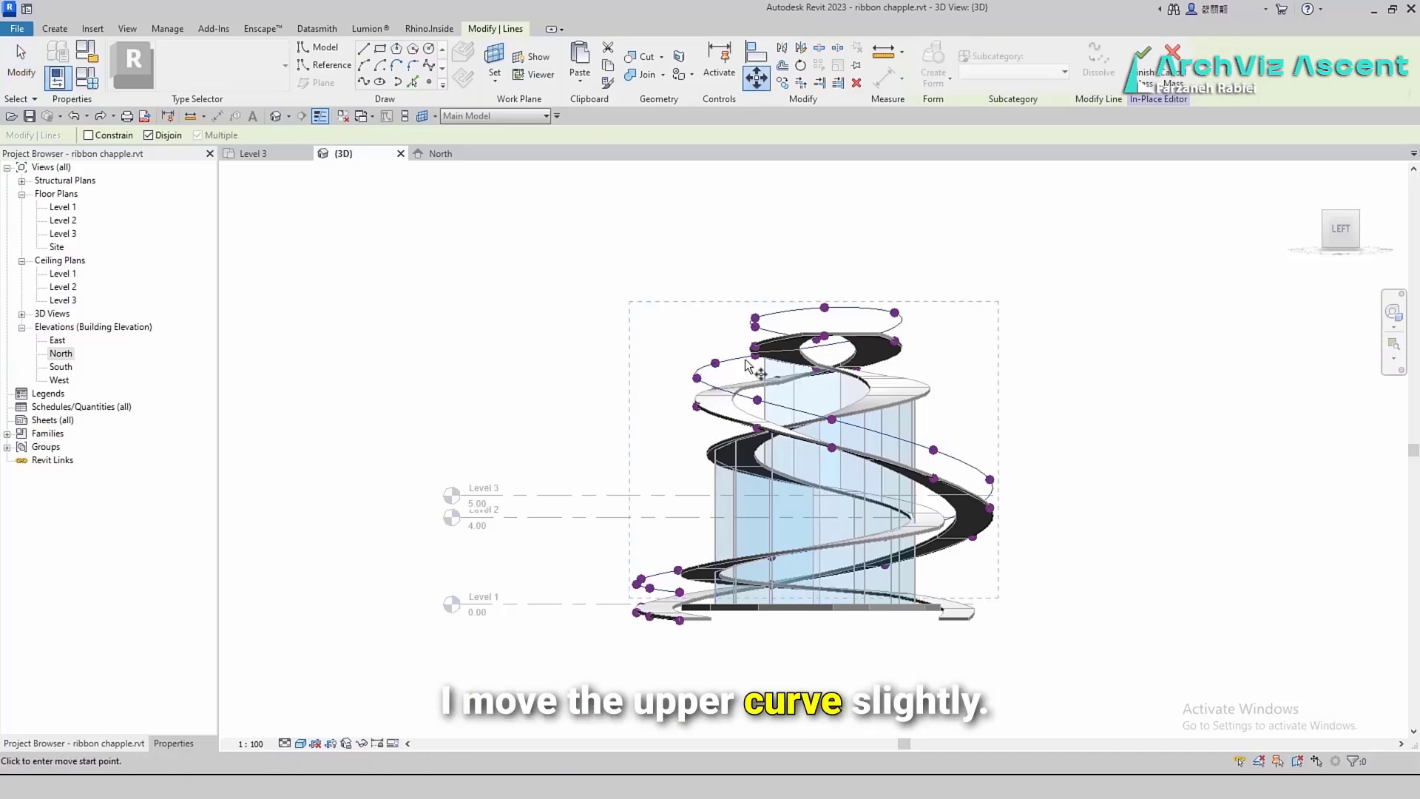
Nudge the copied outer ramp curve slightly upward and create a surface form between it and the lower curve
click(657, 546)
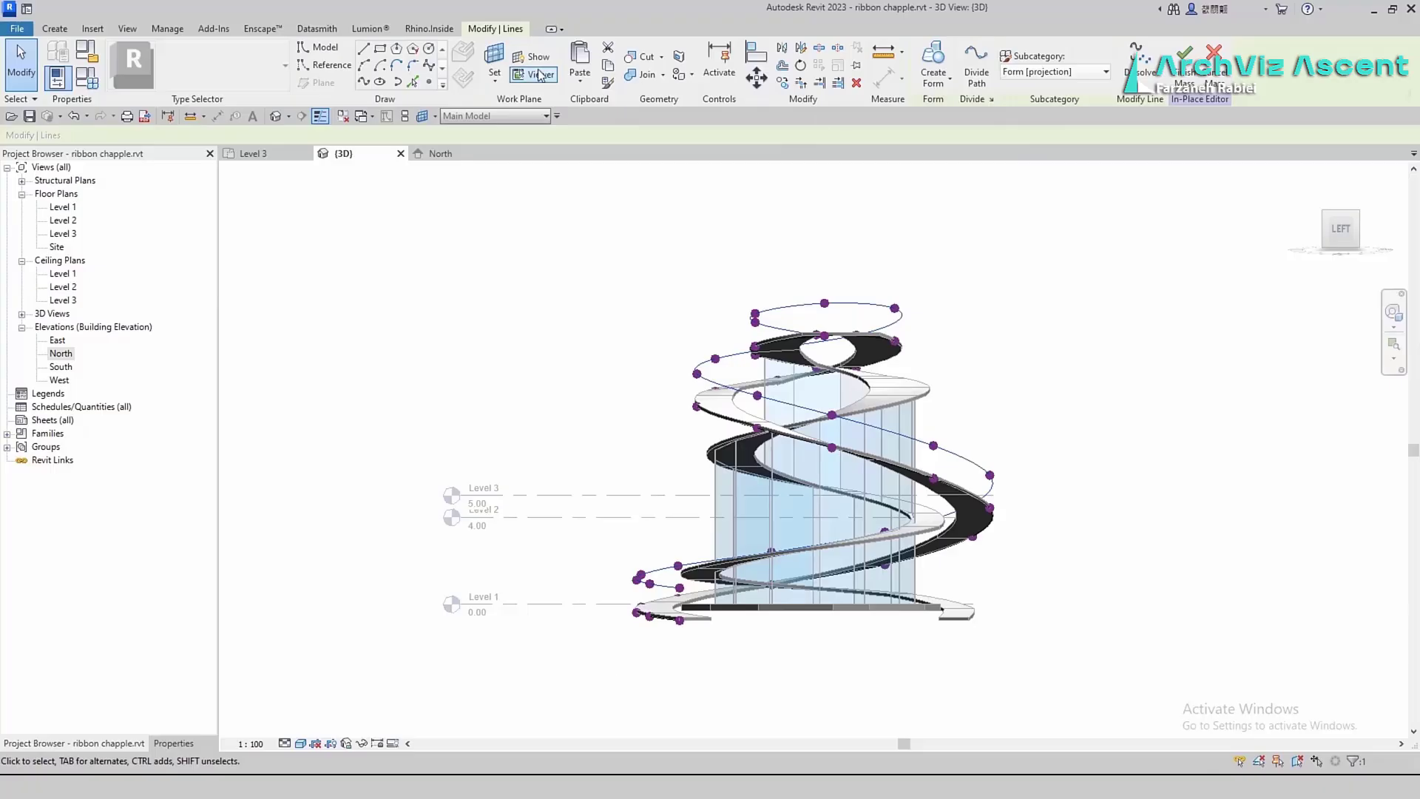
click(653, 542)
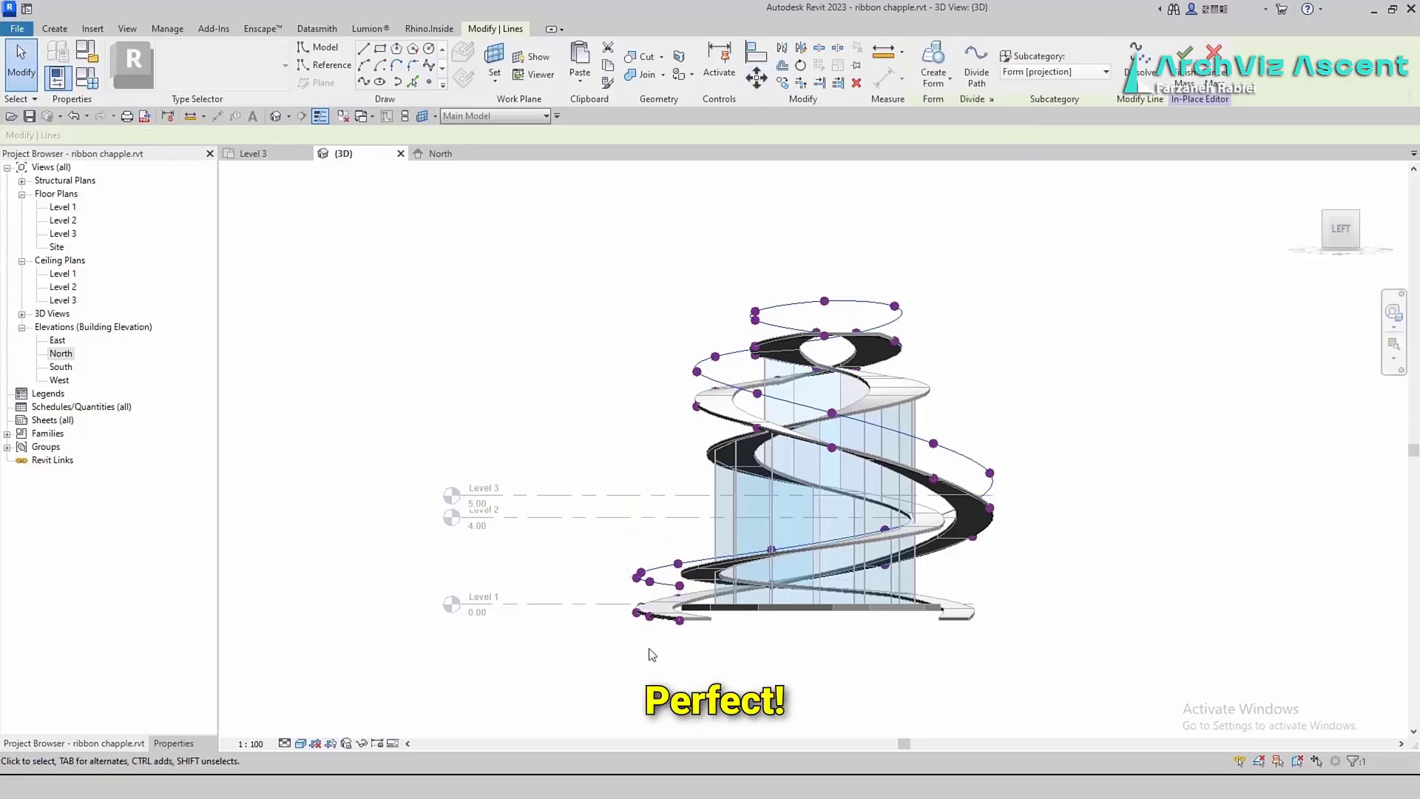
scroll(680, 619, up, 5)
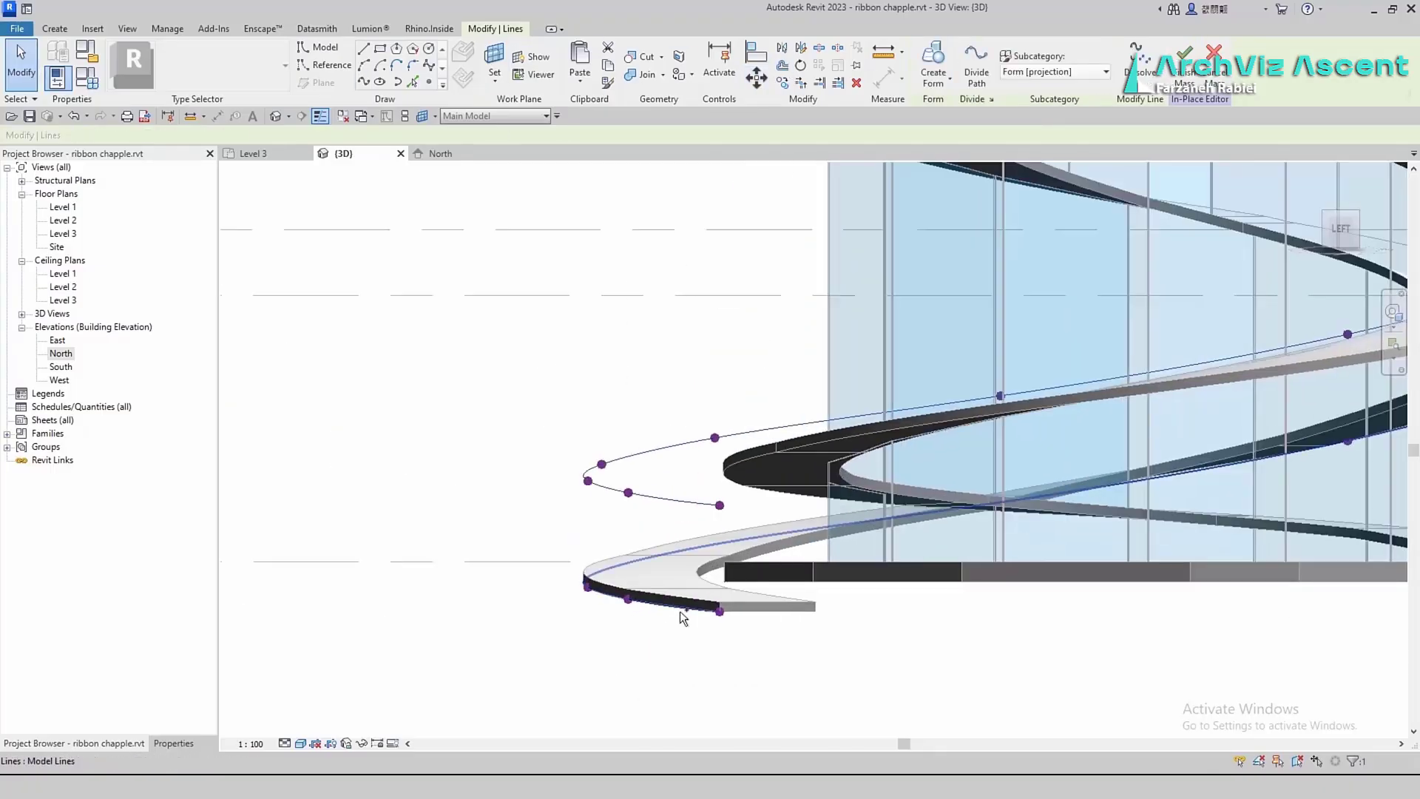
click(942, 57)
scroll(696, 366, down, 5)
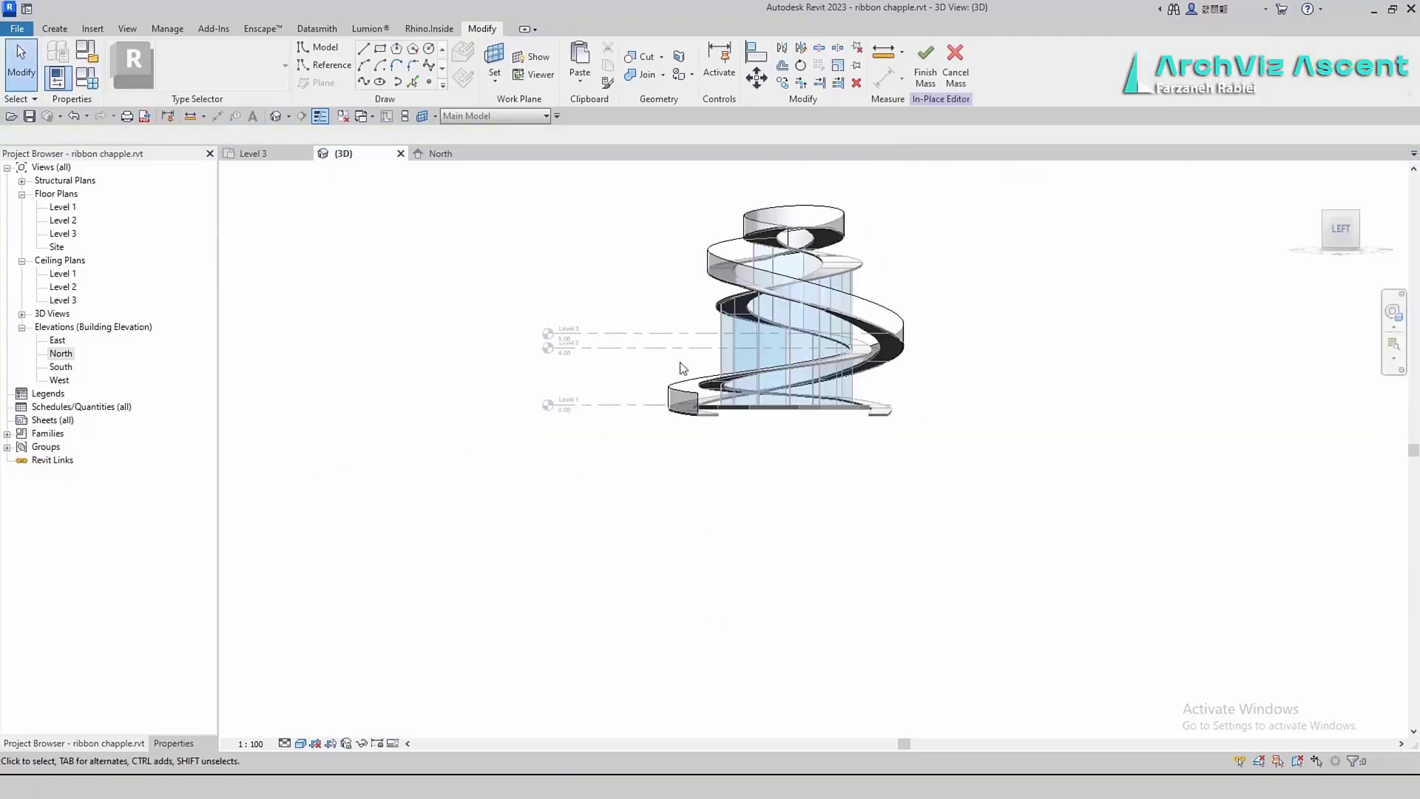
Draw a spline model line along the outer bottom edge of the other ramp strand, from its ground-level end upward
shift+middle_drag(681, 368, 894, 469)
scroll(890, 409, up, 5)
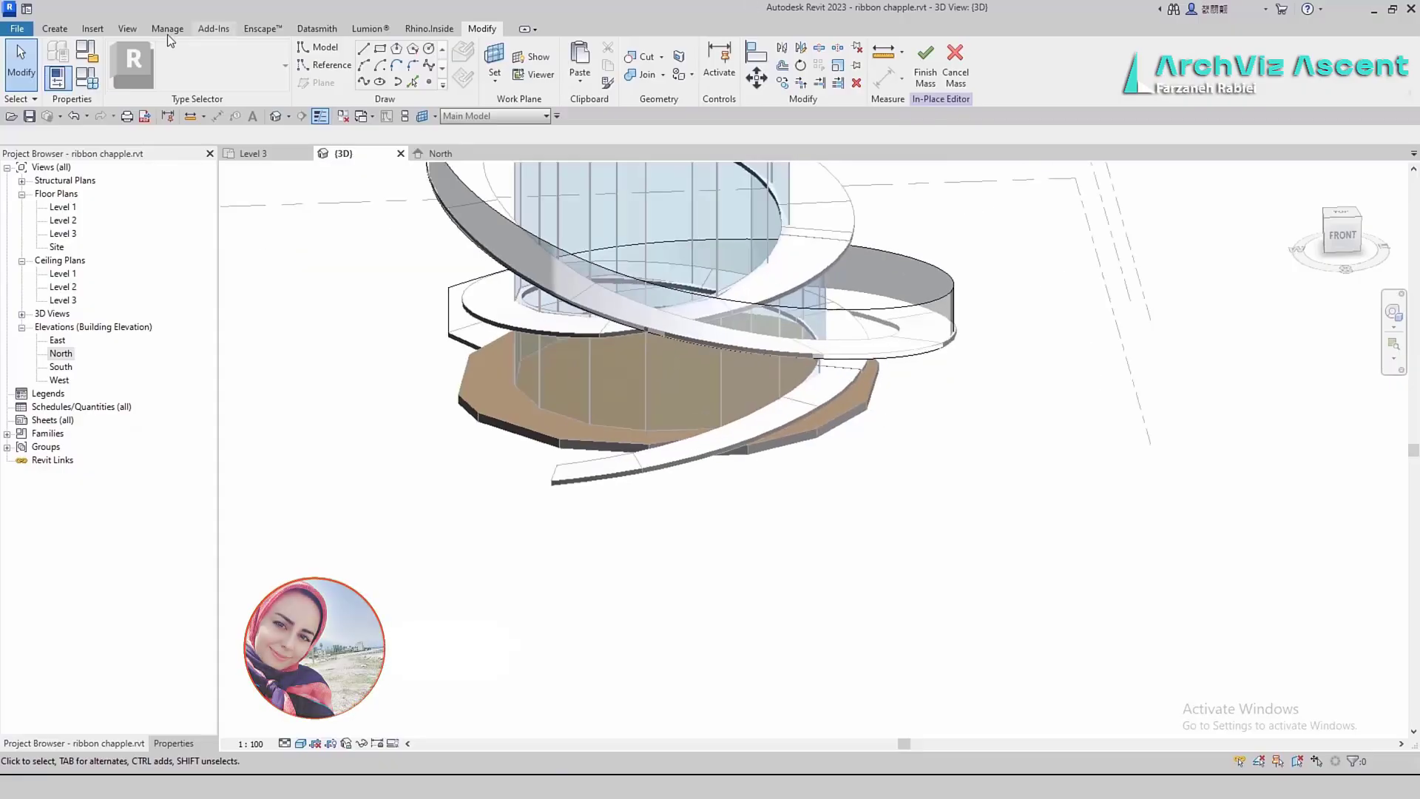
click(365, 83)
scroll(557, 481, up, 5)
click(535, 479)
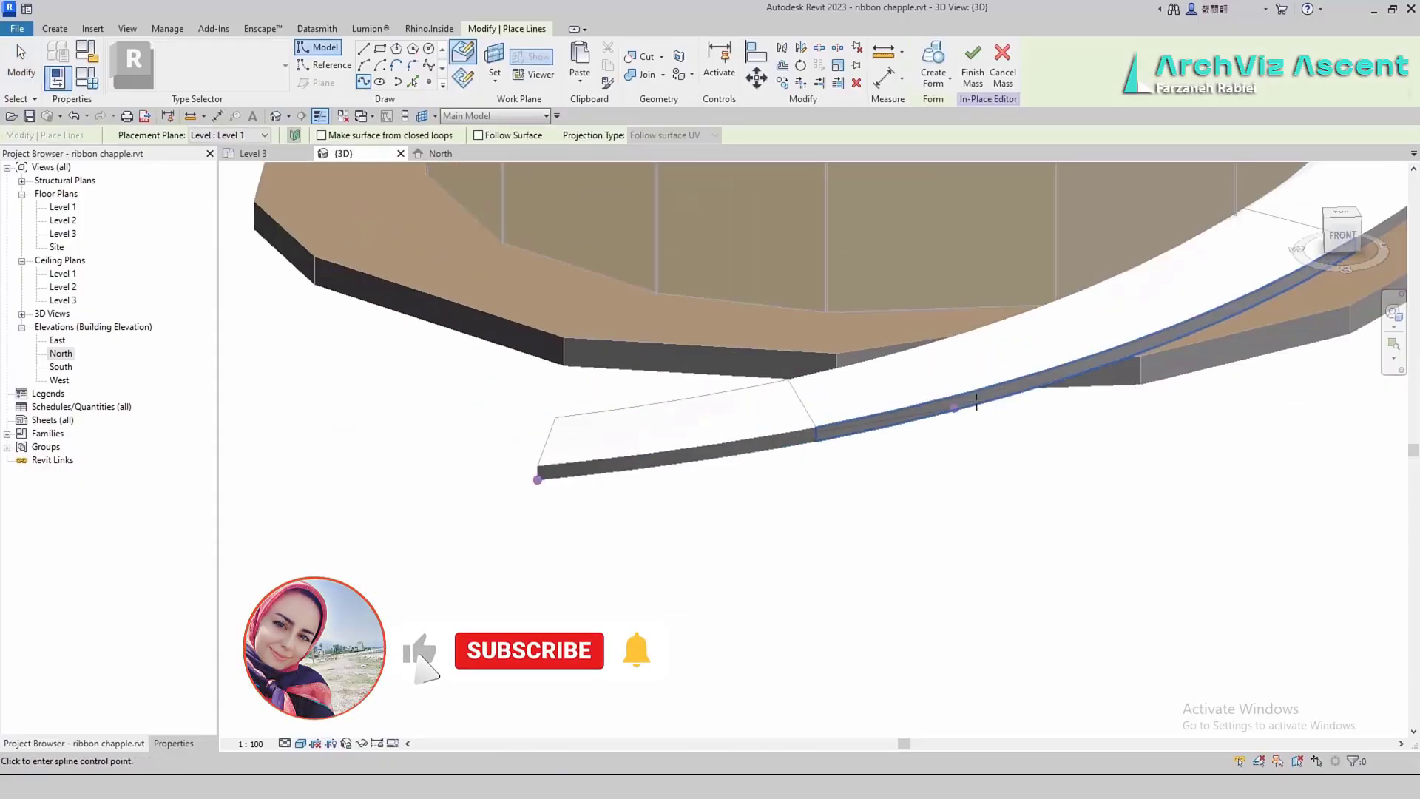
scroll(959, 446, down, 5)
shift+middle_drag(961, 448, 958, 414)
click(951, 348)
shift+middle_drag(1132, 337, 796, 372)
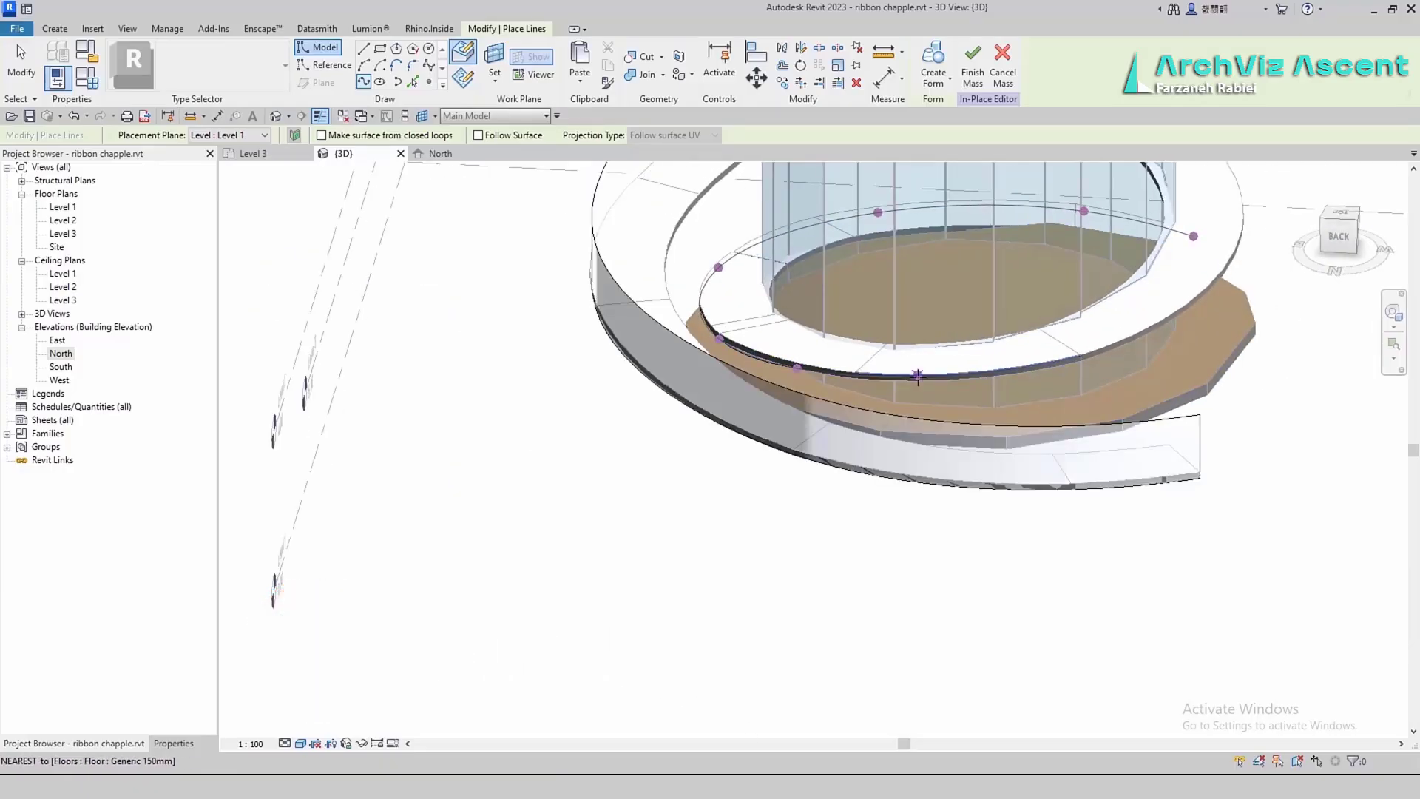
shift+middle_drag(1215, 306, 749, 247)
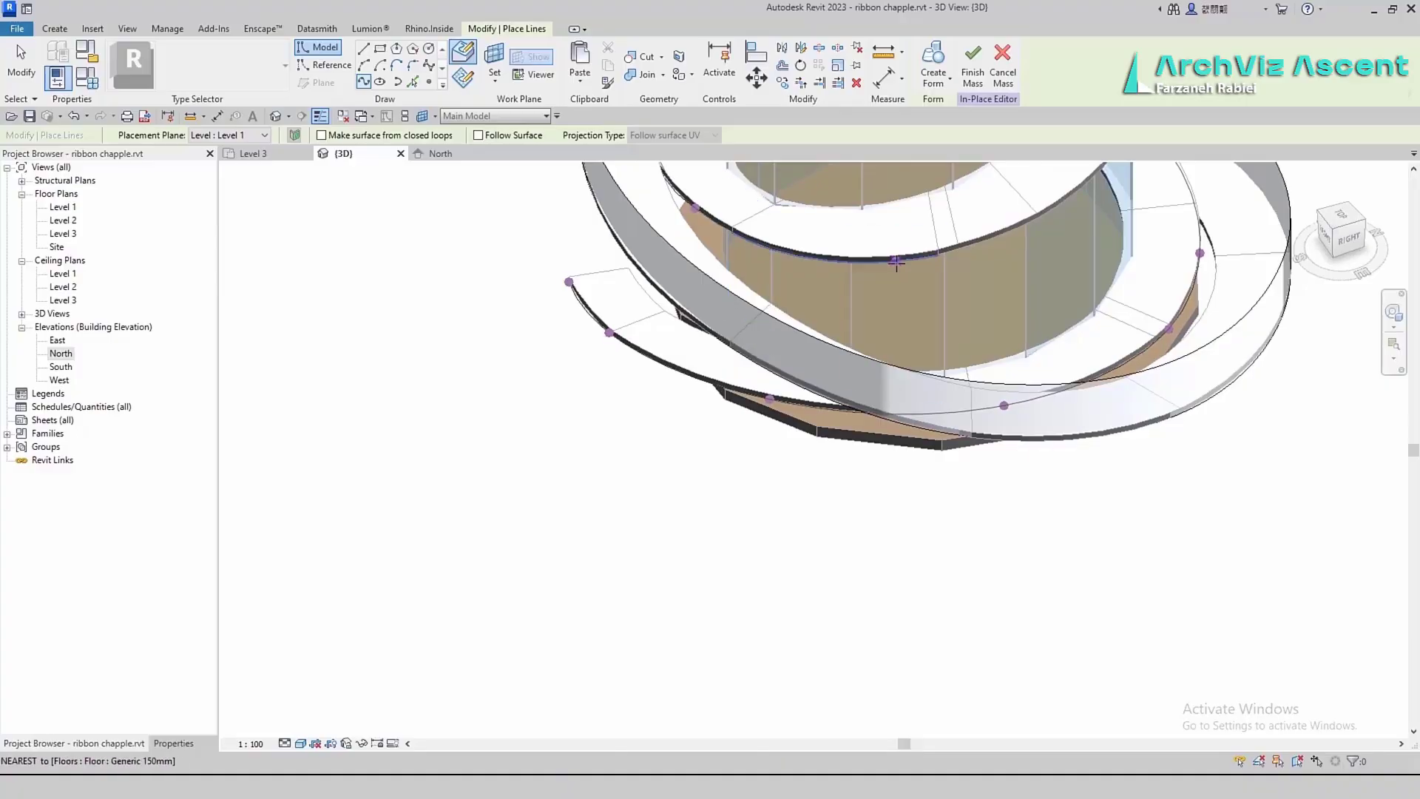
shift+middle_drag(896, 262, 880, 311)
scroll(882, 314, up, 3)
shift+middle_drag(795, 487, 669, 414)
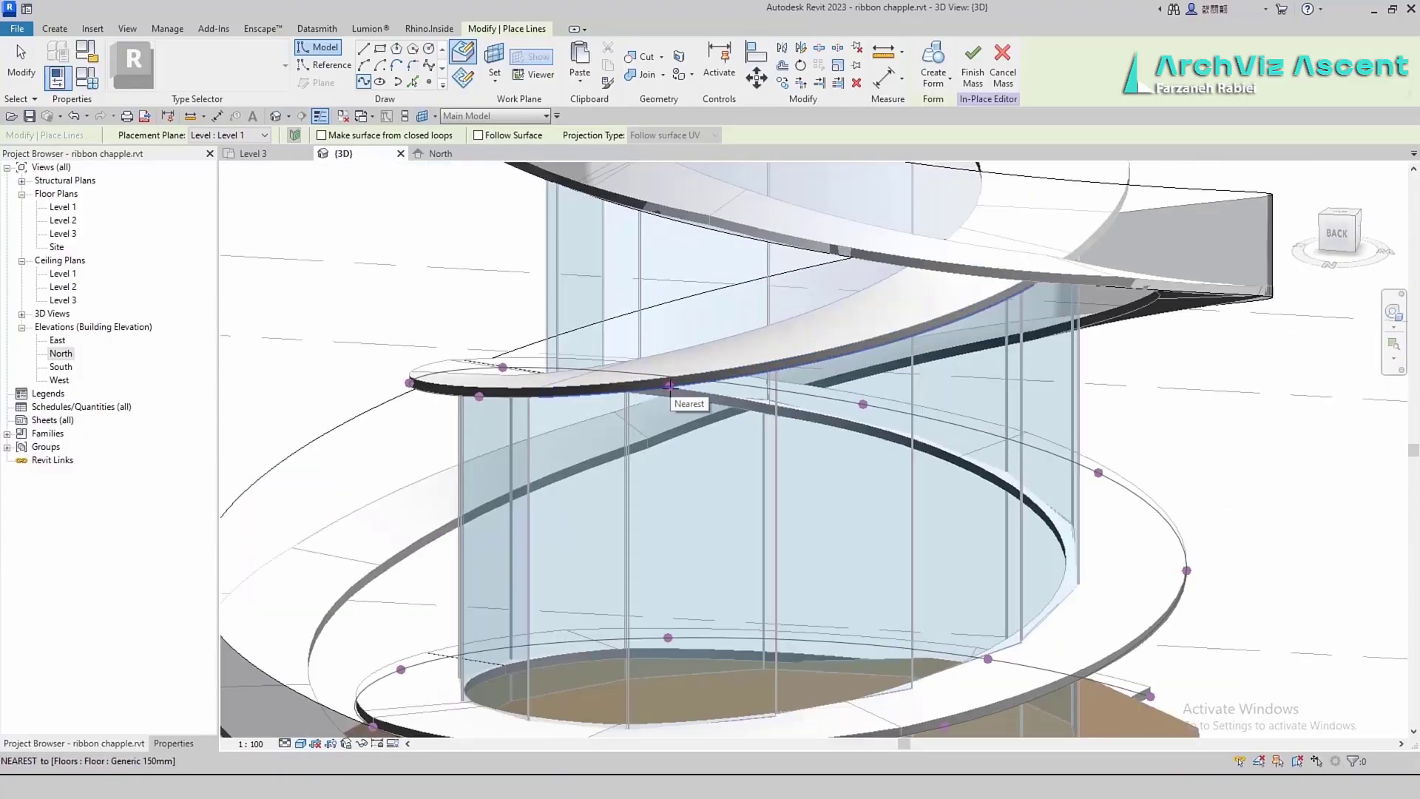
click(670, 392)
shift+middle_drag(872, 458, 703, 518)
shift+middle_drag(789, 463, 665, 473)
click(614, 469)
click(872, 434)
shift+middle_drag(873, 434, 958, 397)
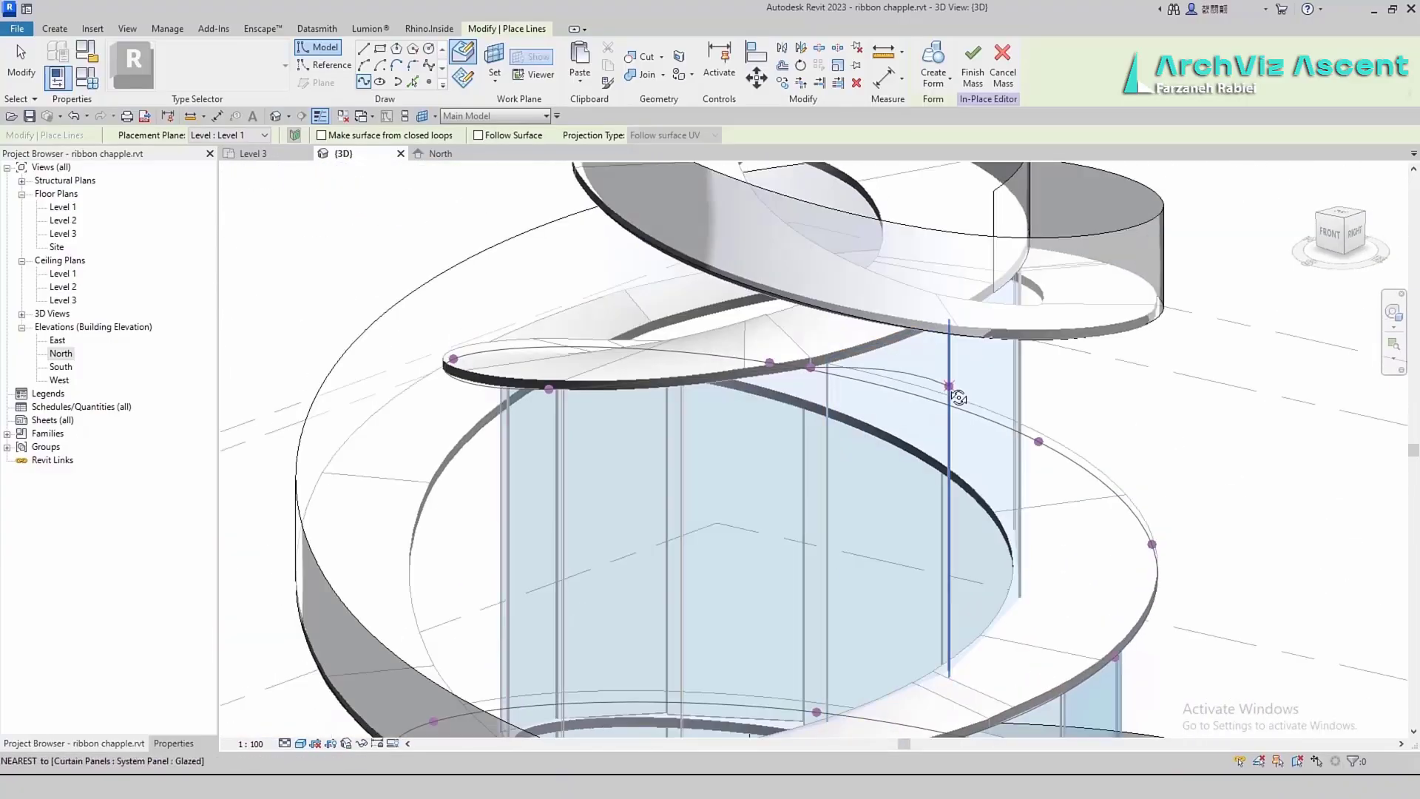
key(Escape)
key(Escape)
Copy the new outer spline vertically upward and create a surface form between the two curves
scroll(862, 544, down, 4)
click(937, 453)
shift+middle_drag(862, 544, 924, 404)
key(c)
key(o)
click(628, 558)
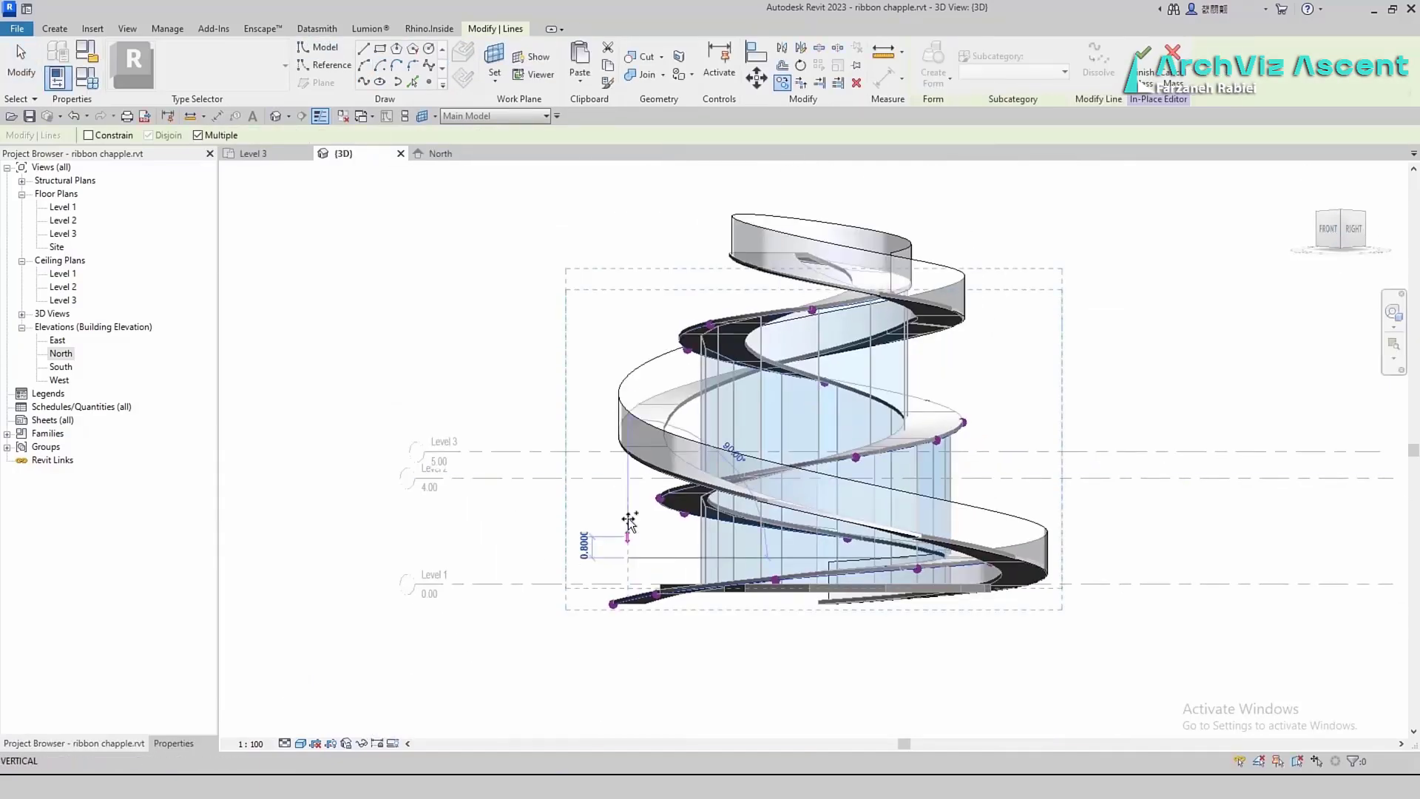
key(Escape)
key(Escape)
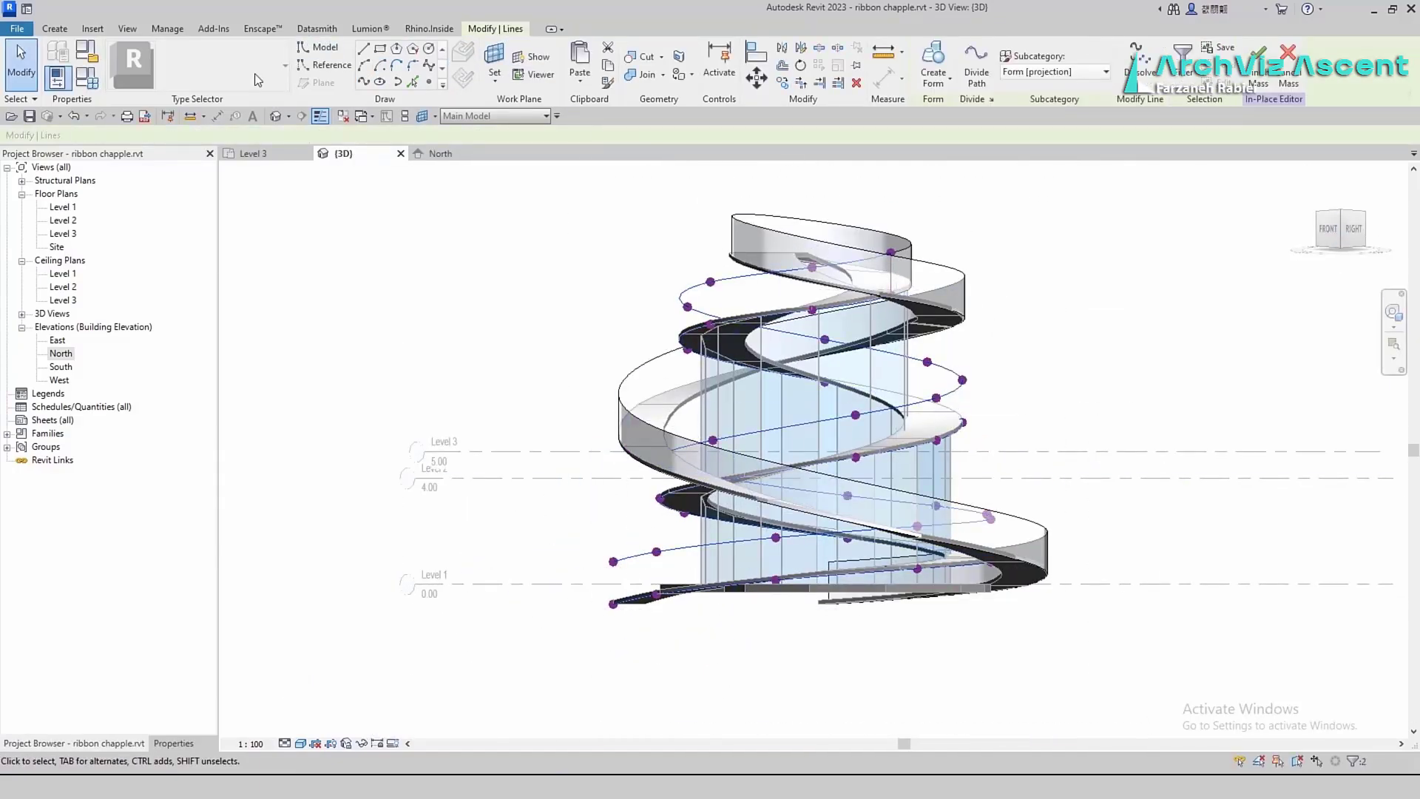
click(933, 65)
key(Escape)
Start a spline at the ramp's ground-level end and trace its inner bottom edge up around the top opening
shift+middle_drag(669, 627, 776, 621)
scroll(665, 614, up, 3)
click(363, 81)
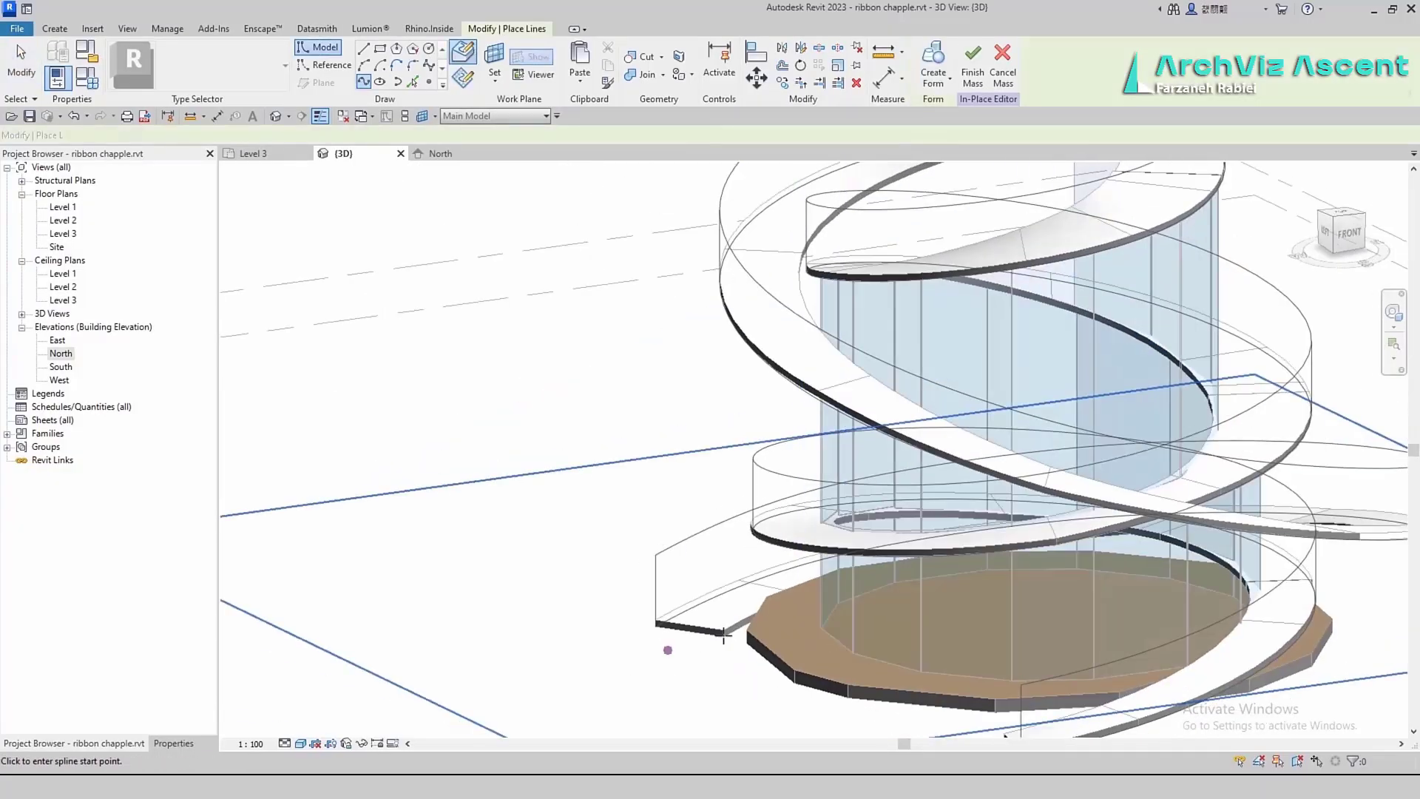
click(723, 635)
scroll(723, 635, up, 3)
click(715, 531)
shift+middle_drag(715, 531, 780, 507)
click(688, 342)
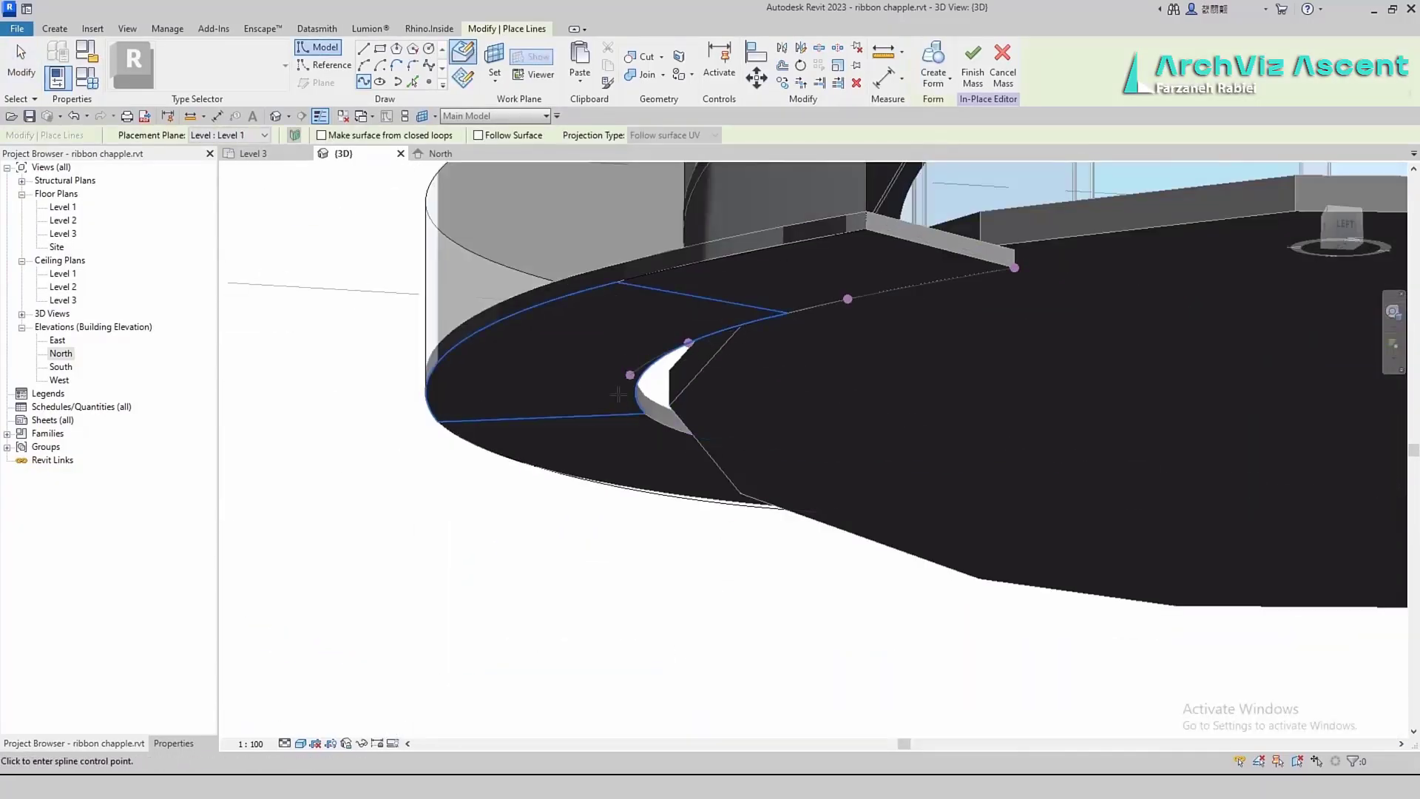
scroll(799, 414, down, 5)
shift+middle_drag(800, 414, 755, 585)
scroll(1095, 459, up, 5)
click(1178, 416)
click(1193, 369)
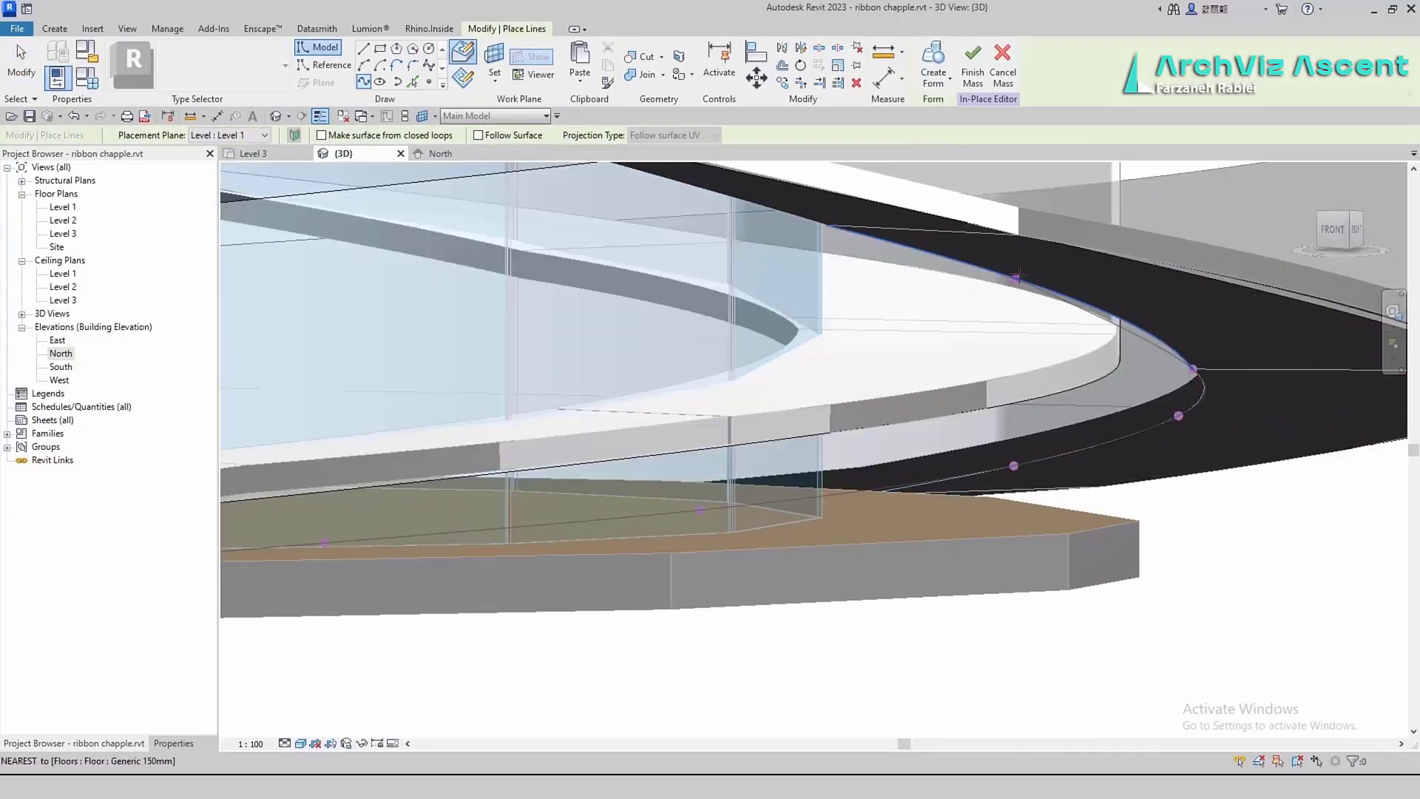
shift+middle_drag(775, 232, 1078, 605)
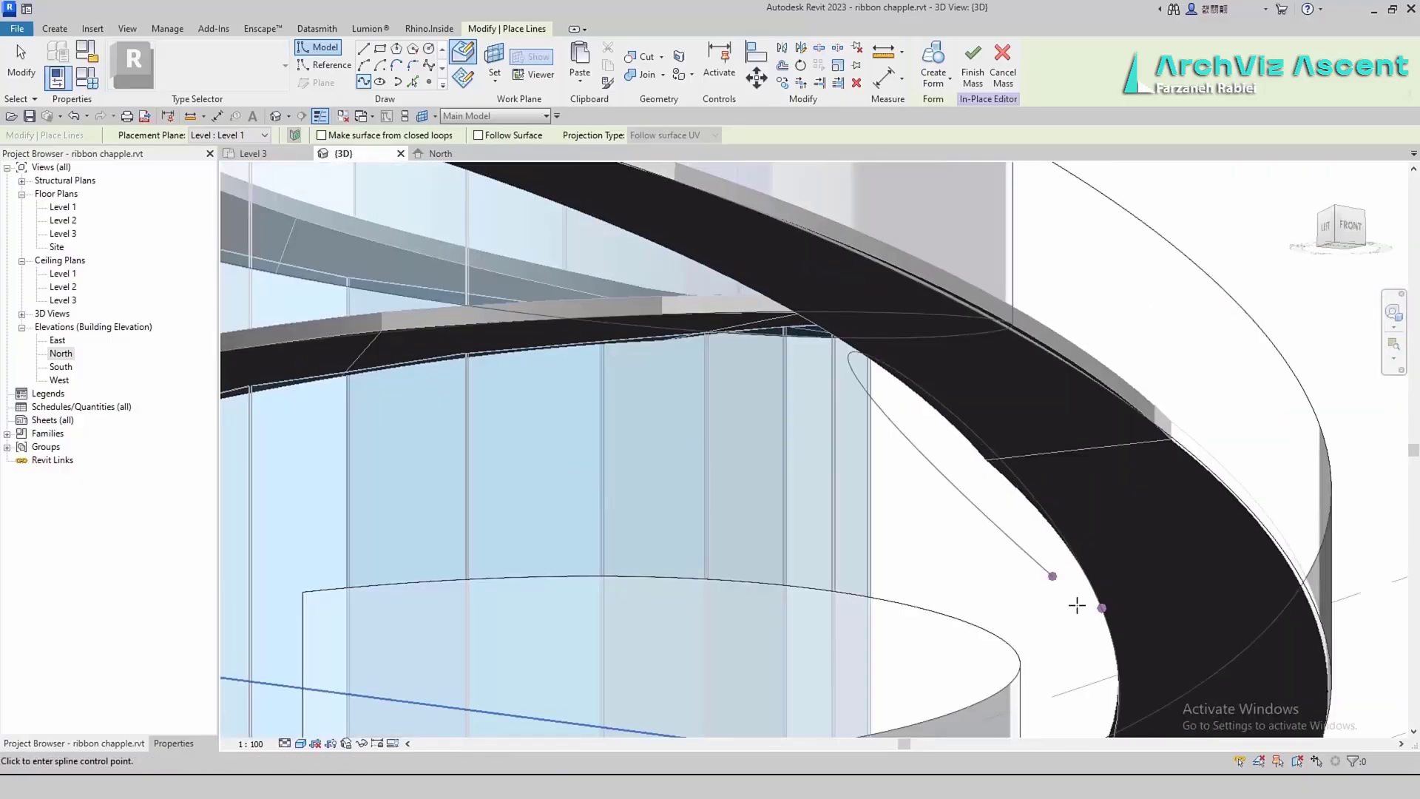
click(1102, 608)
click(1021, 492)
click(849, 346)
shift+middle_drag(846, 347, 774, 381)
shift+middle_drag(786, 291, 1031, 466)
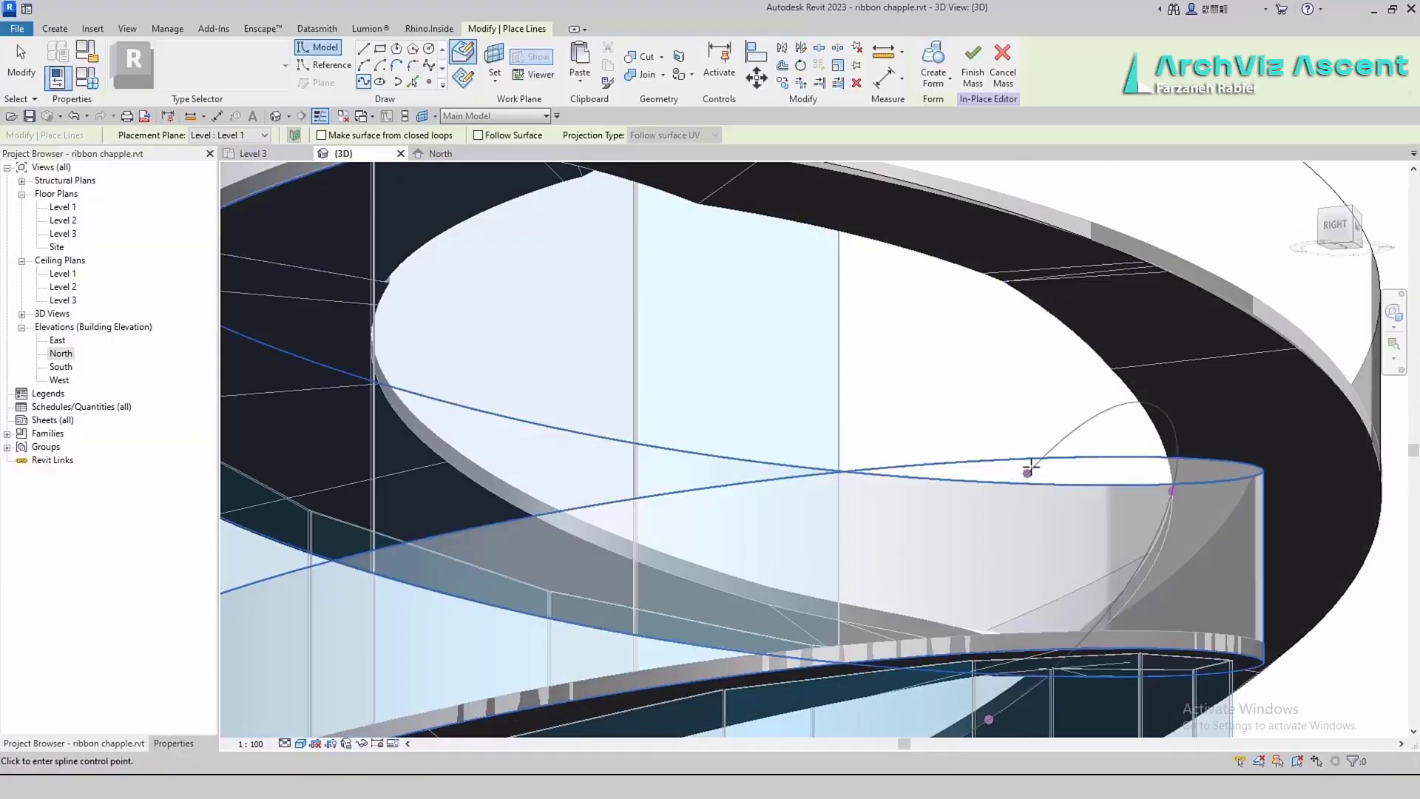
shift+middle_drag(795, 222, 1021, 361)
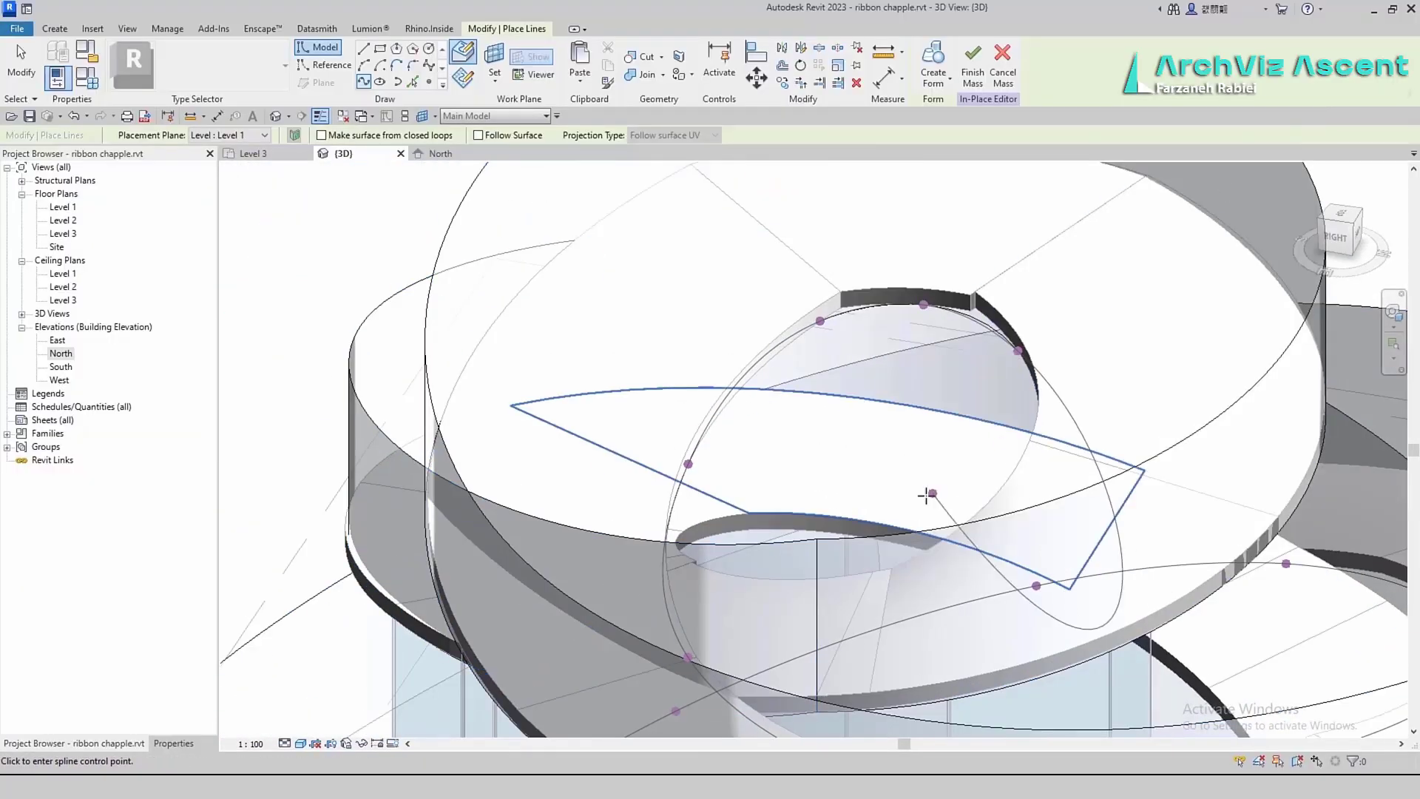
Continue the inner-edge spline down the opposite ramp strand and end it at that strand's ground-level end
shift+middle_drag(926, 496, 851, 291)
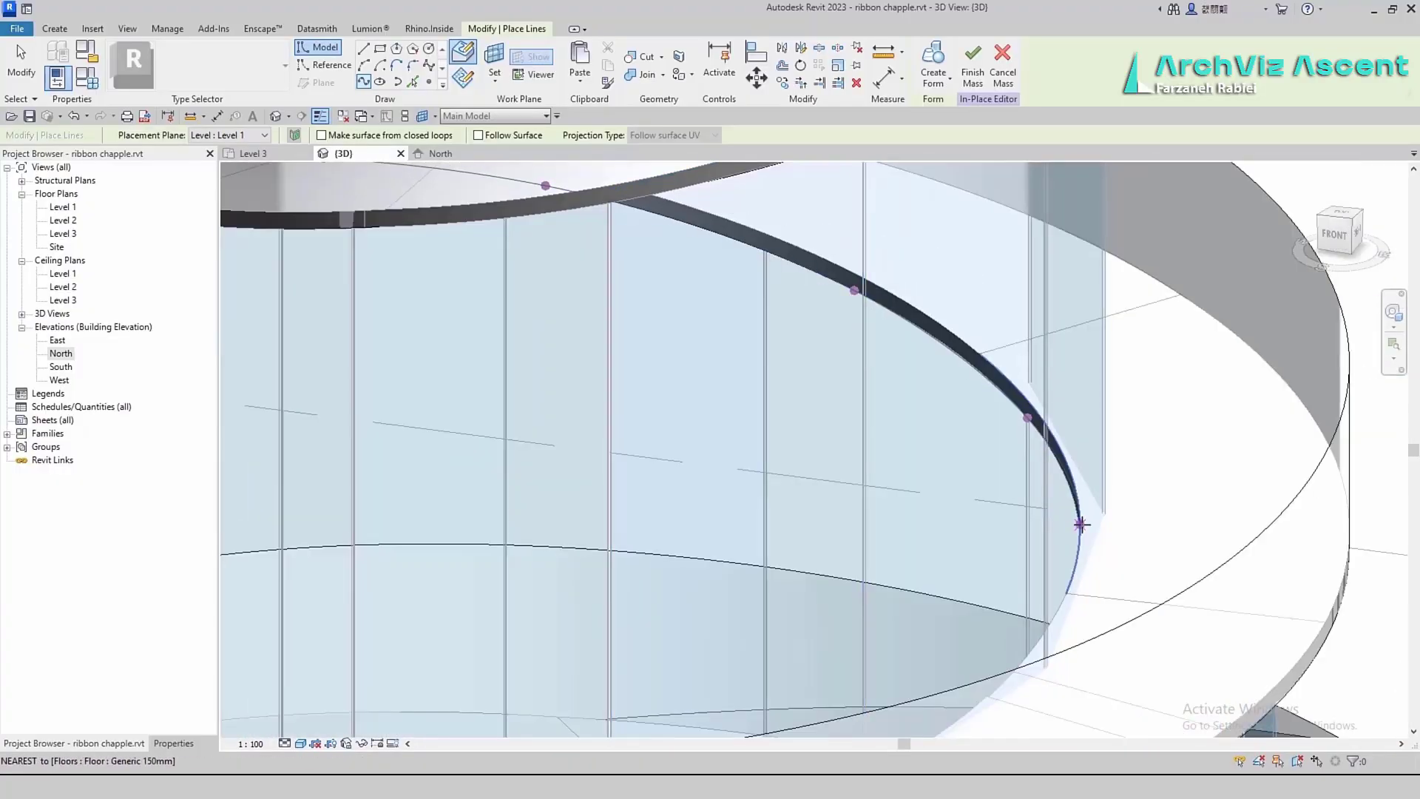
shift+middle_drag(1080, 523, 624, 568)
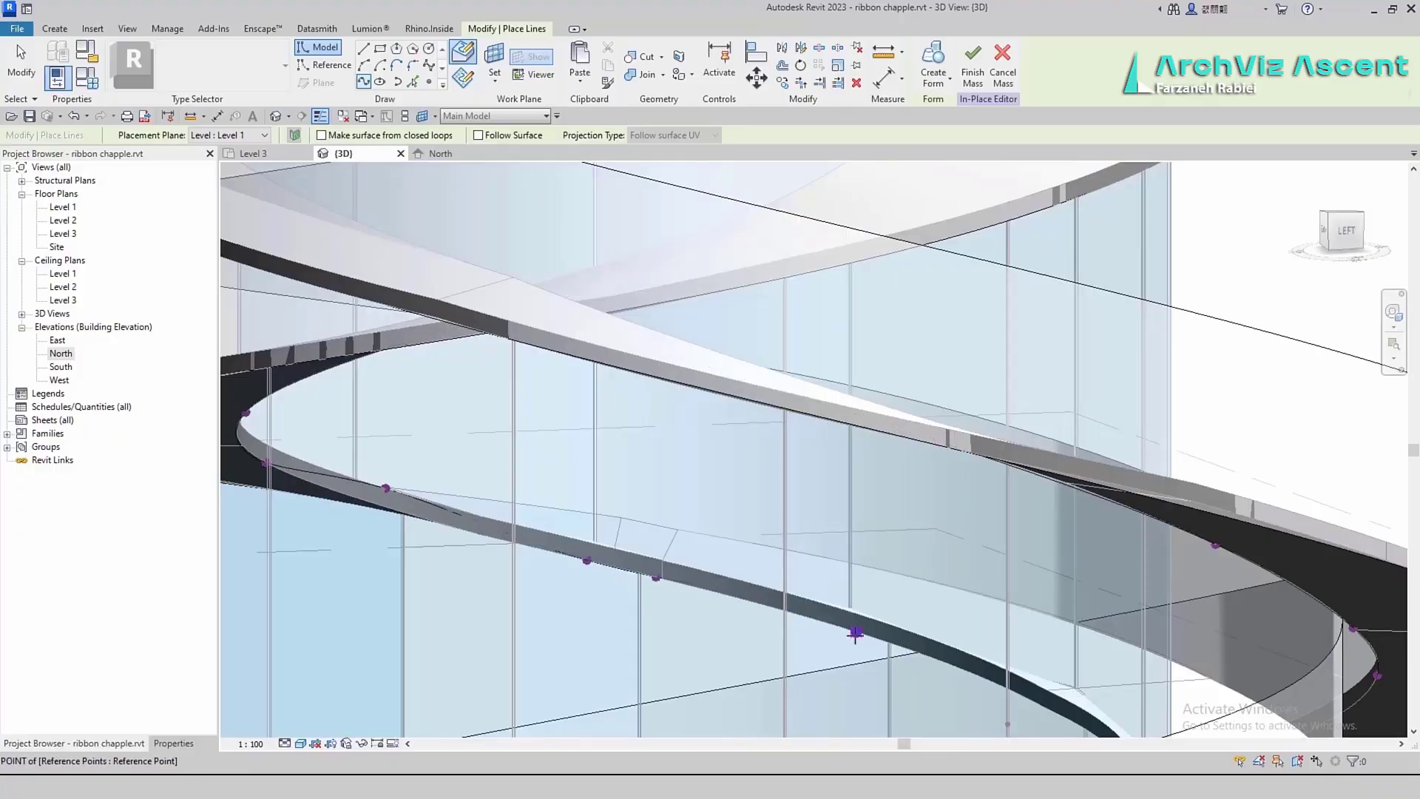
shift+middle_drag(856, 633, 648, 320)
shift+middle_drag(1077, 564, 818, 455)
shift+middle_drag(1015, 492, 802, 587)
shift+middle_drag(997, 625, 1113, 427)
shift+middle_drag(1148, 521, 1345, 522)
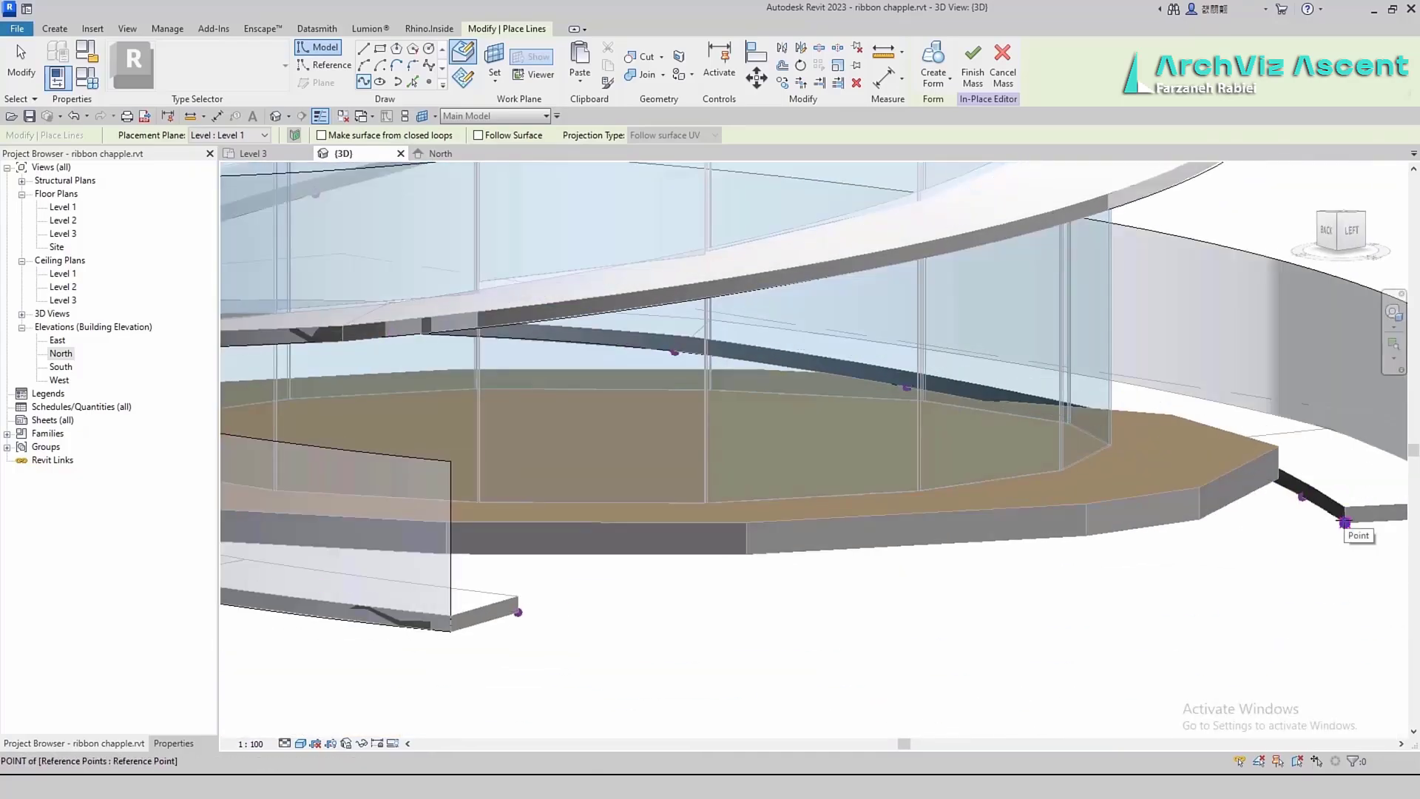
key(Escape)
key(Escape)
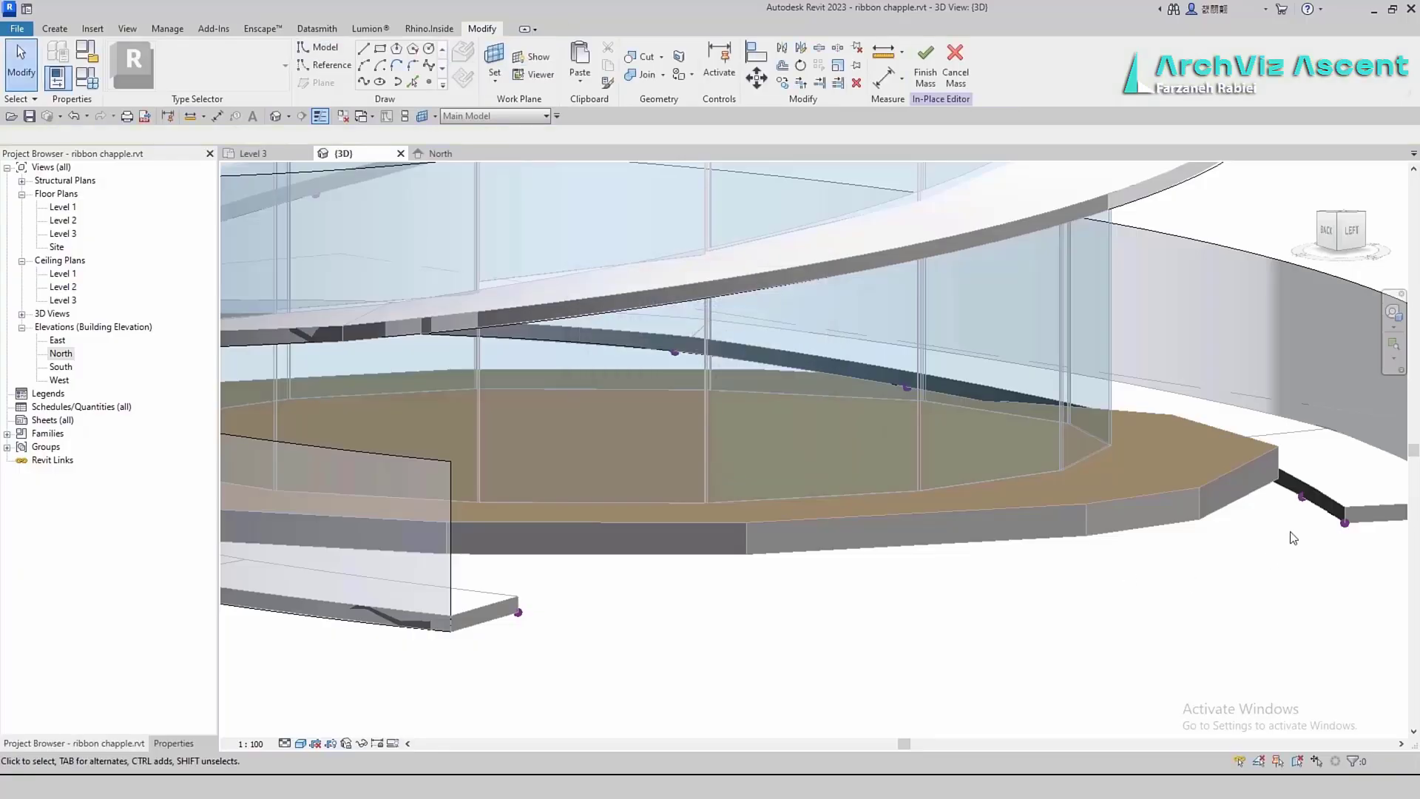
Copy the inner-edge spline upward and create a surface form between the original and the copy
click(1324, 514)
key(z)
key(f)
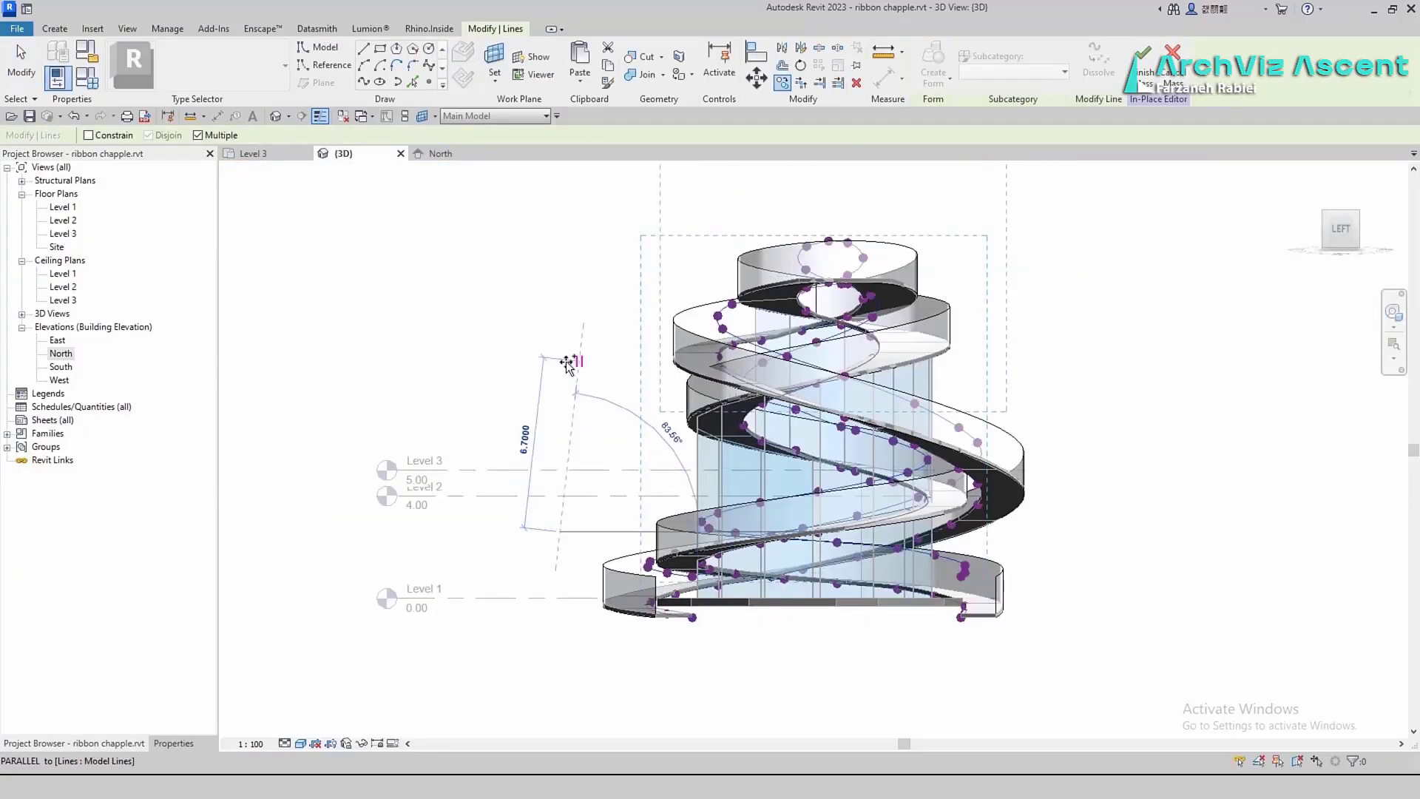
click(560, 422)
scroll(951, 620, up, 3)
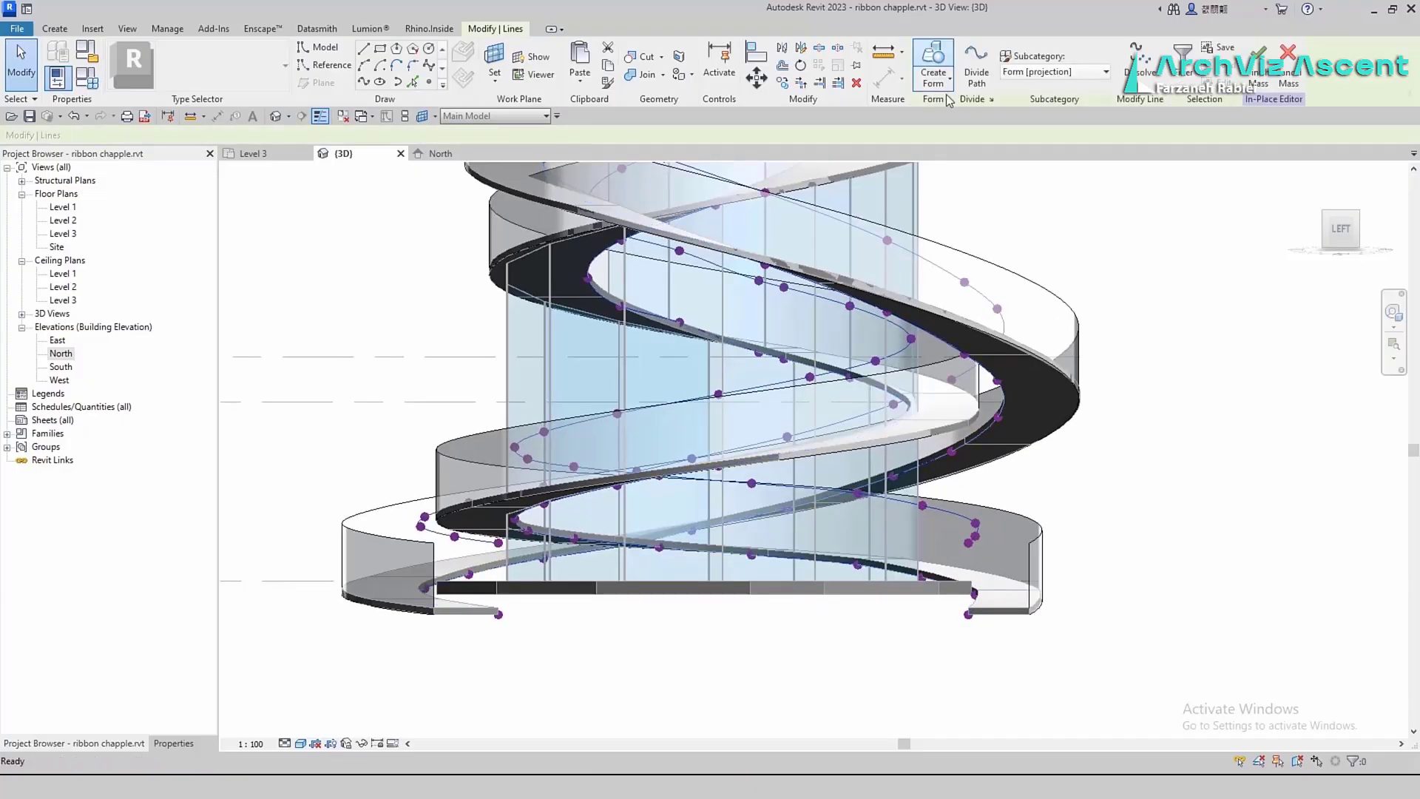
click(936, 78)
scroll(760, 518, down, 3)
Finish the in-place mass and dismiss the save reminder without saving
shift+middle_drag(665, 592, 473, 561)
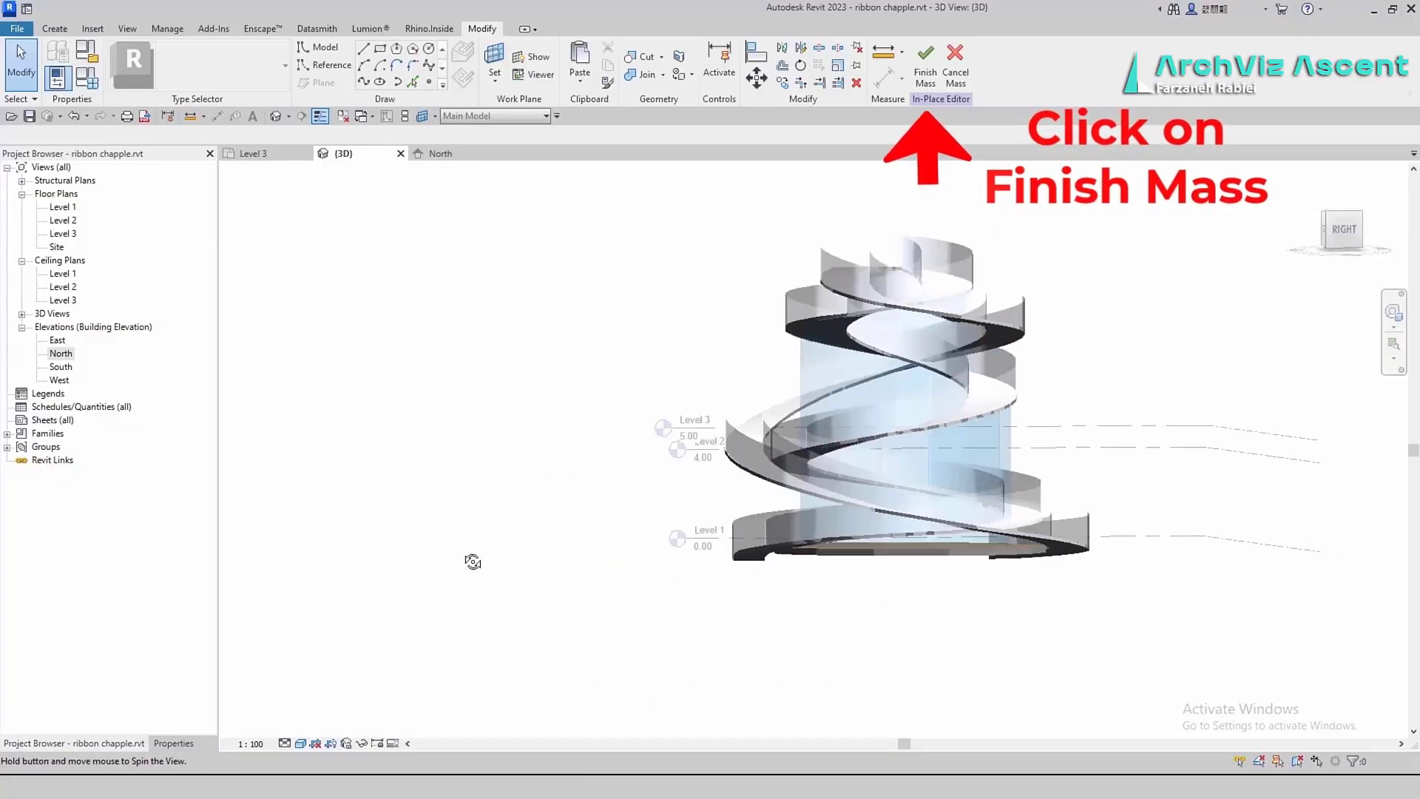
click(925, 67)
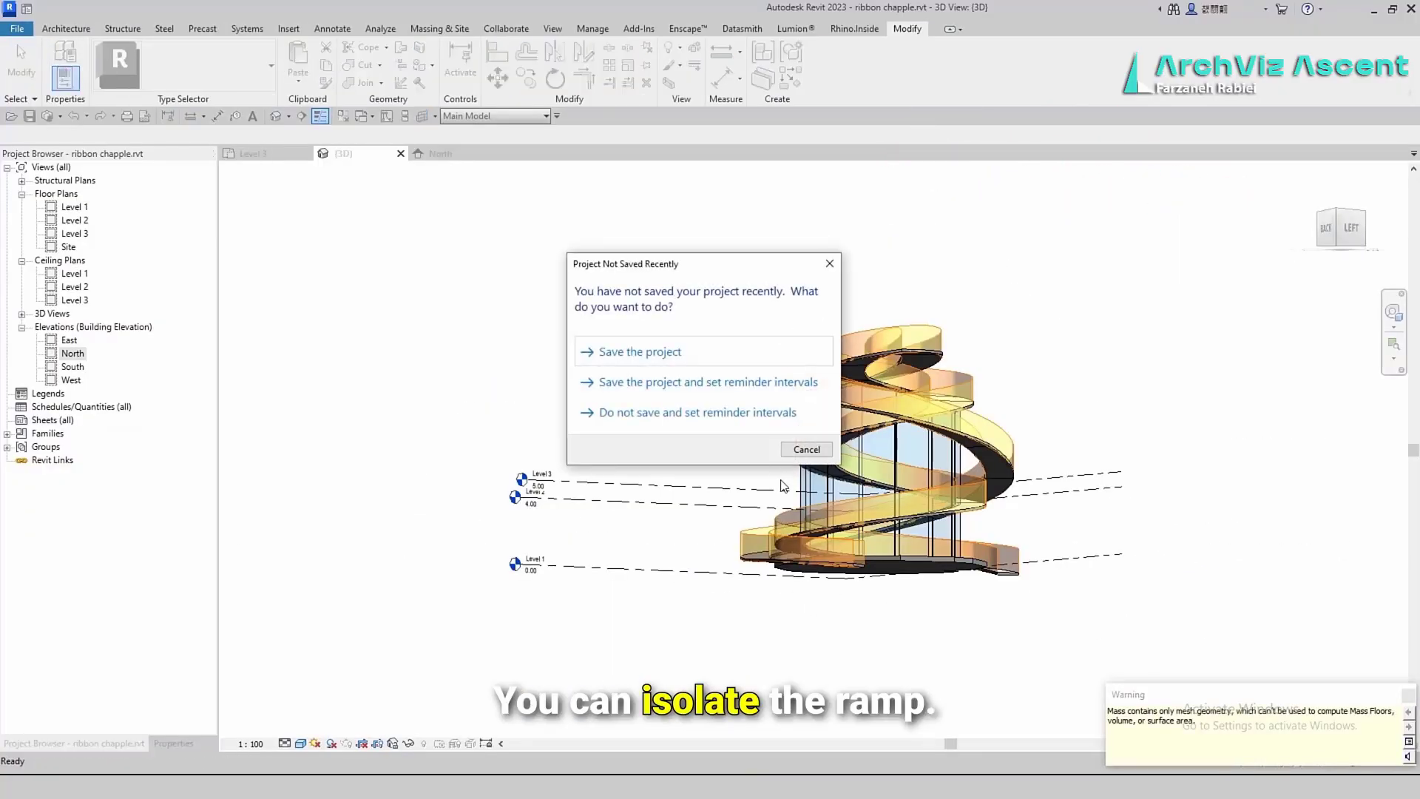
click(822, 453)
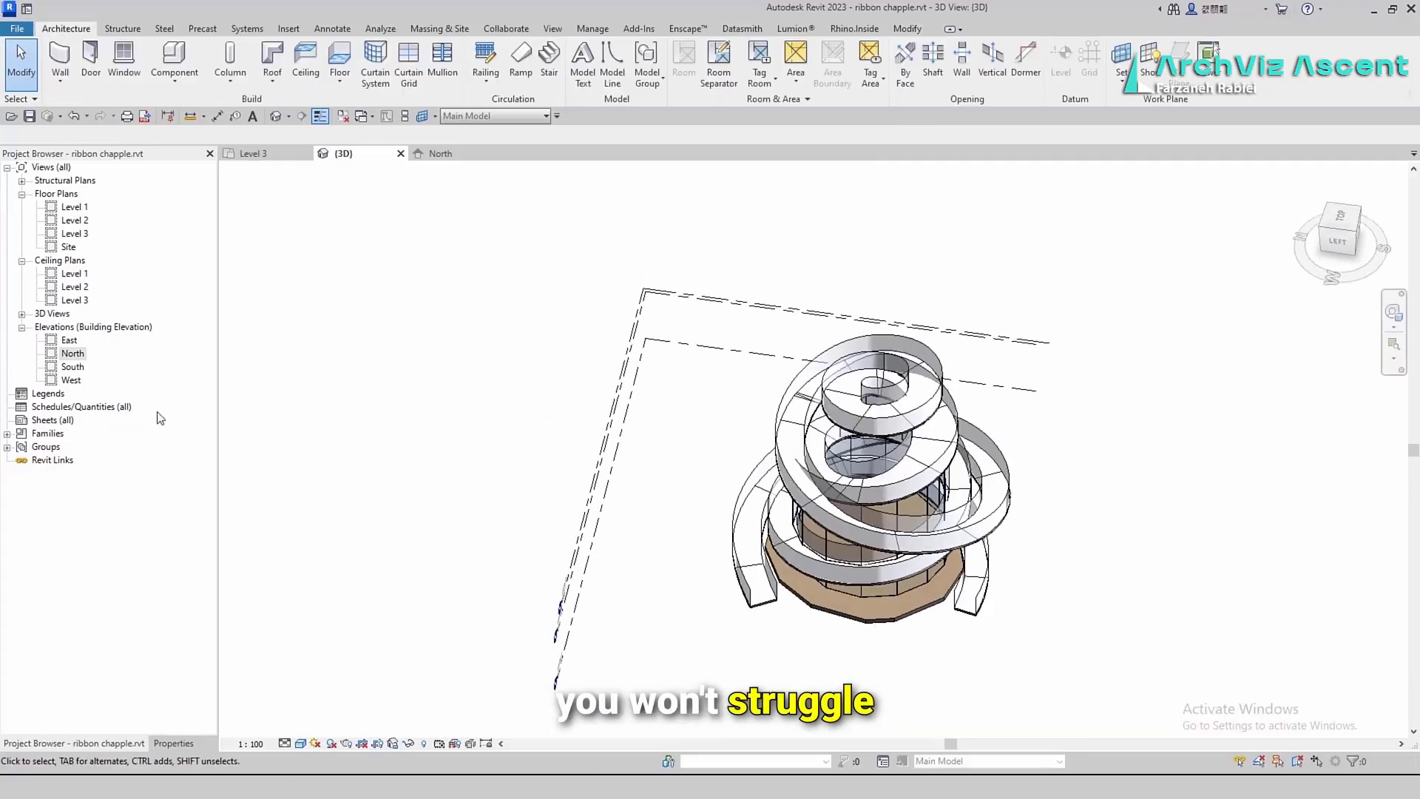
Start placing a wall and choose the Basic Wall type Interior - Blockwork 100
click(172, 742)
click(58, 59)
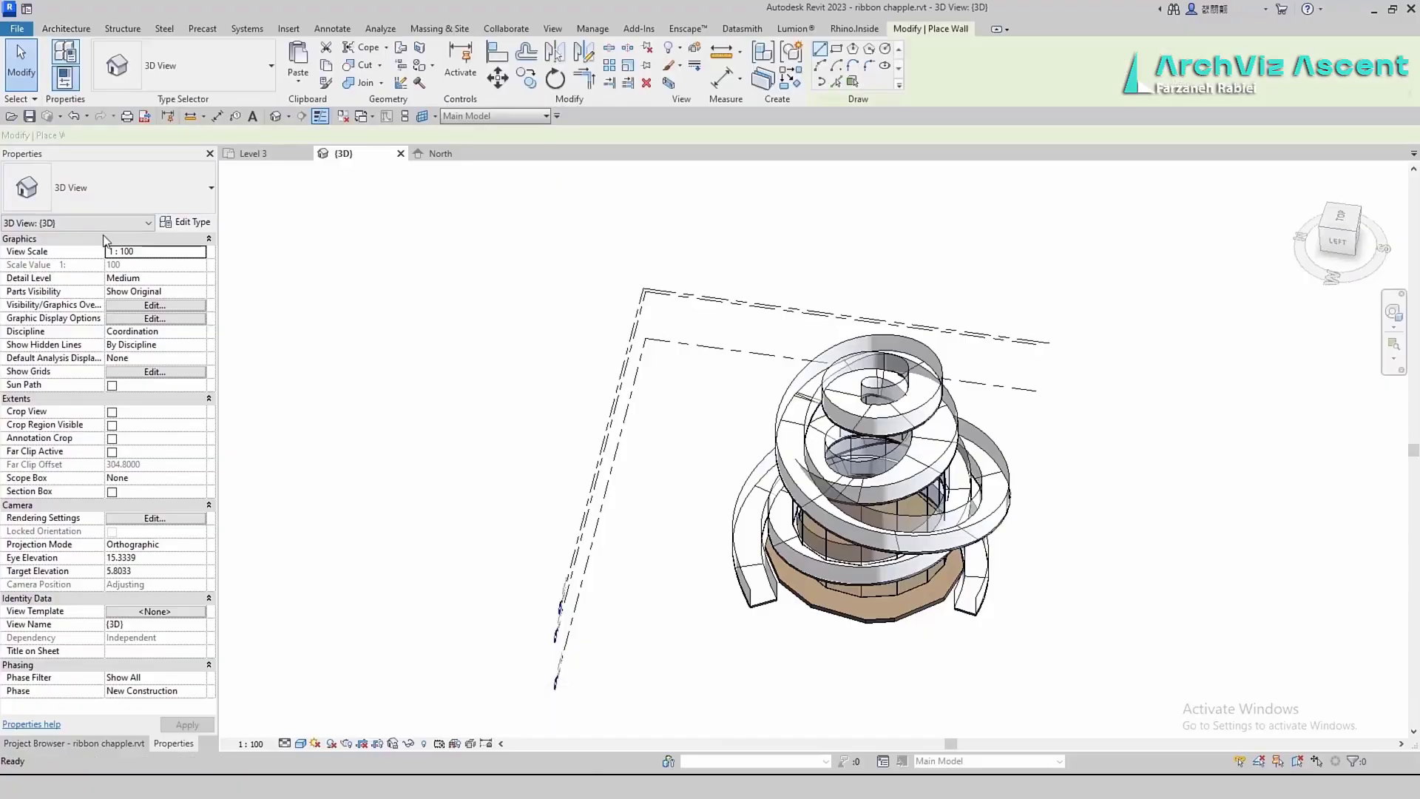
click(123, 189)
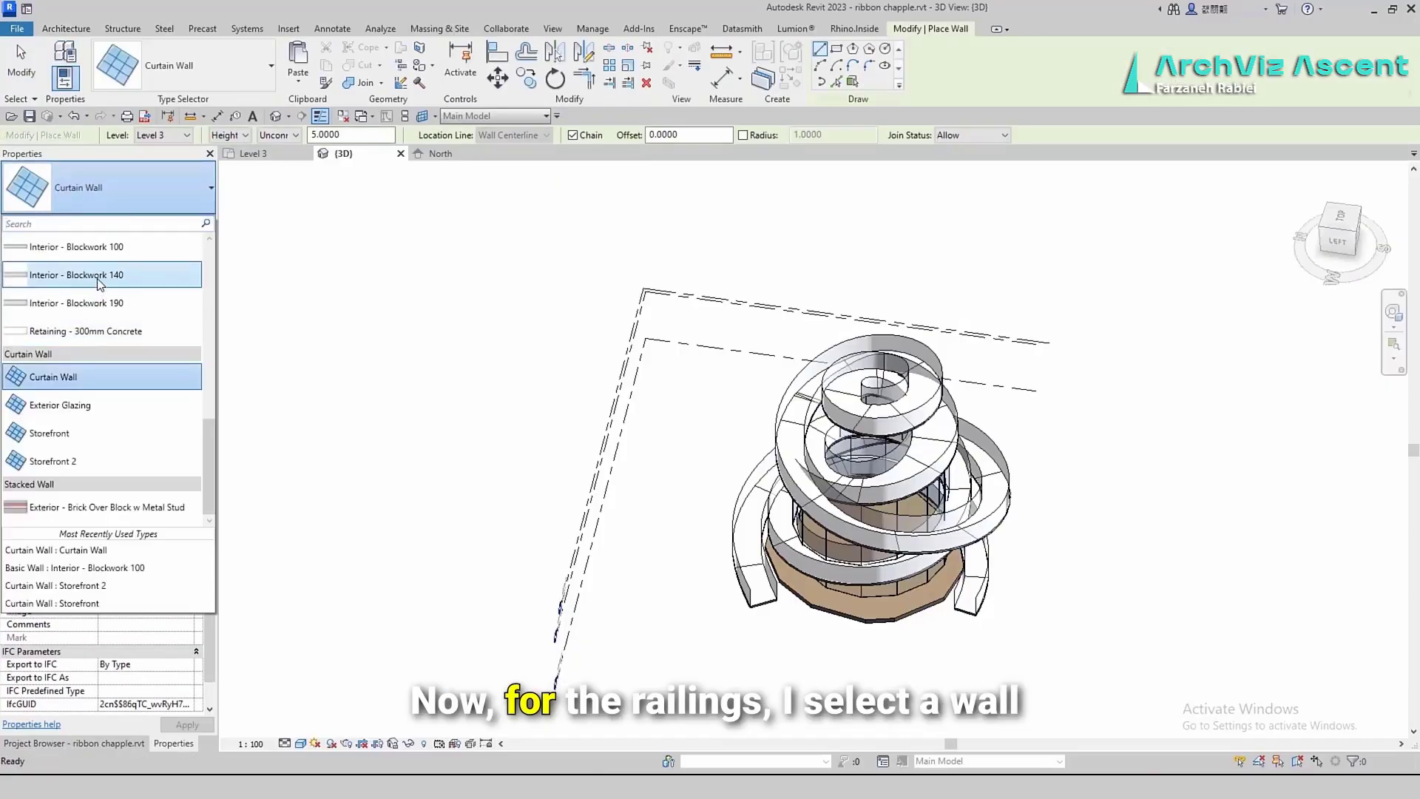
scroll(98, 282, up, 1)
click(89, 328)
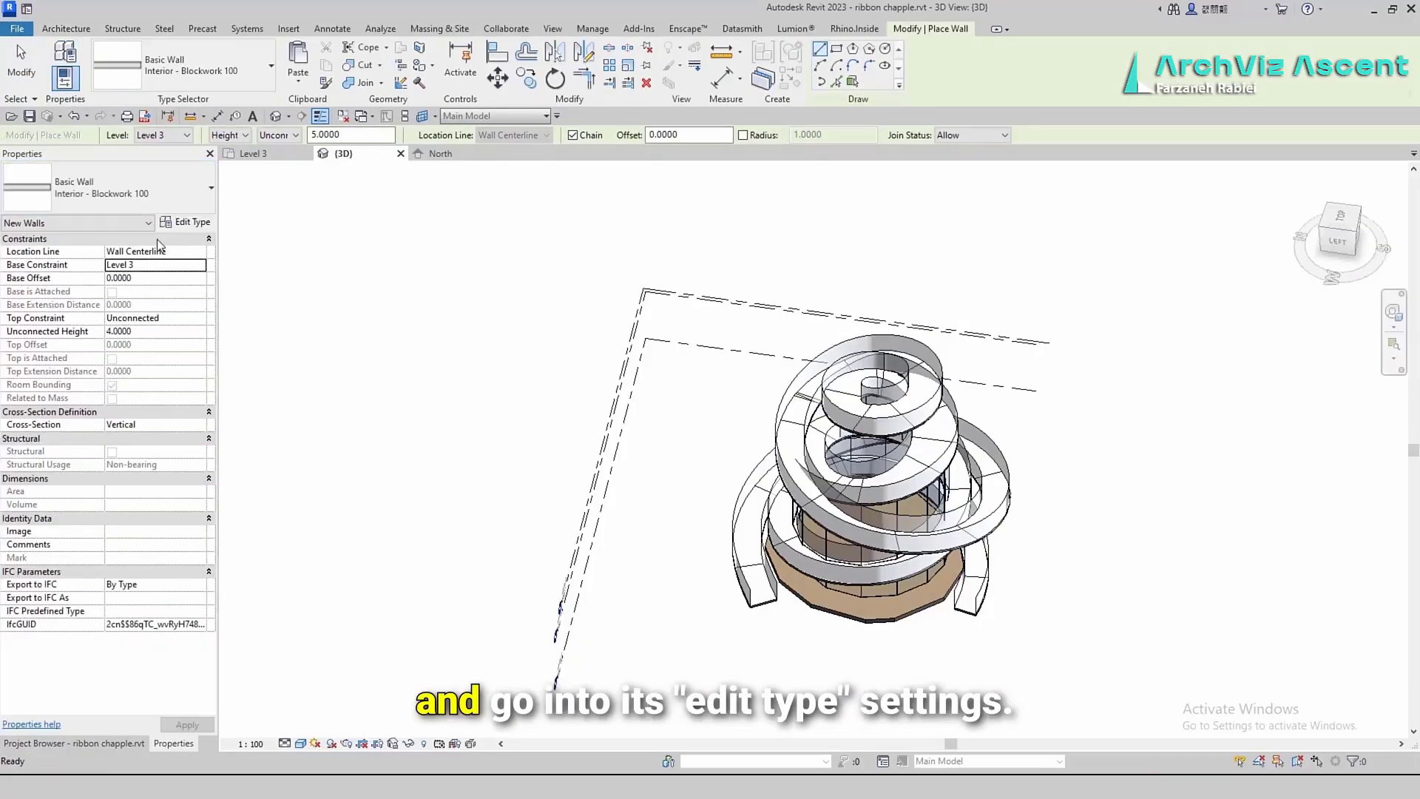
Duplicate the Interior - Blockwork 100 wall type and rename the copy "railing"
click(185, 221)
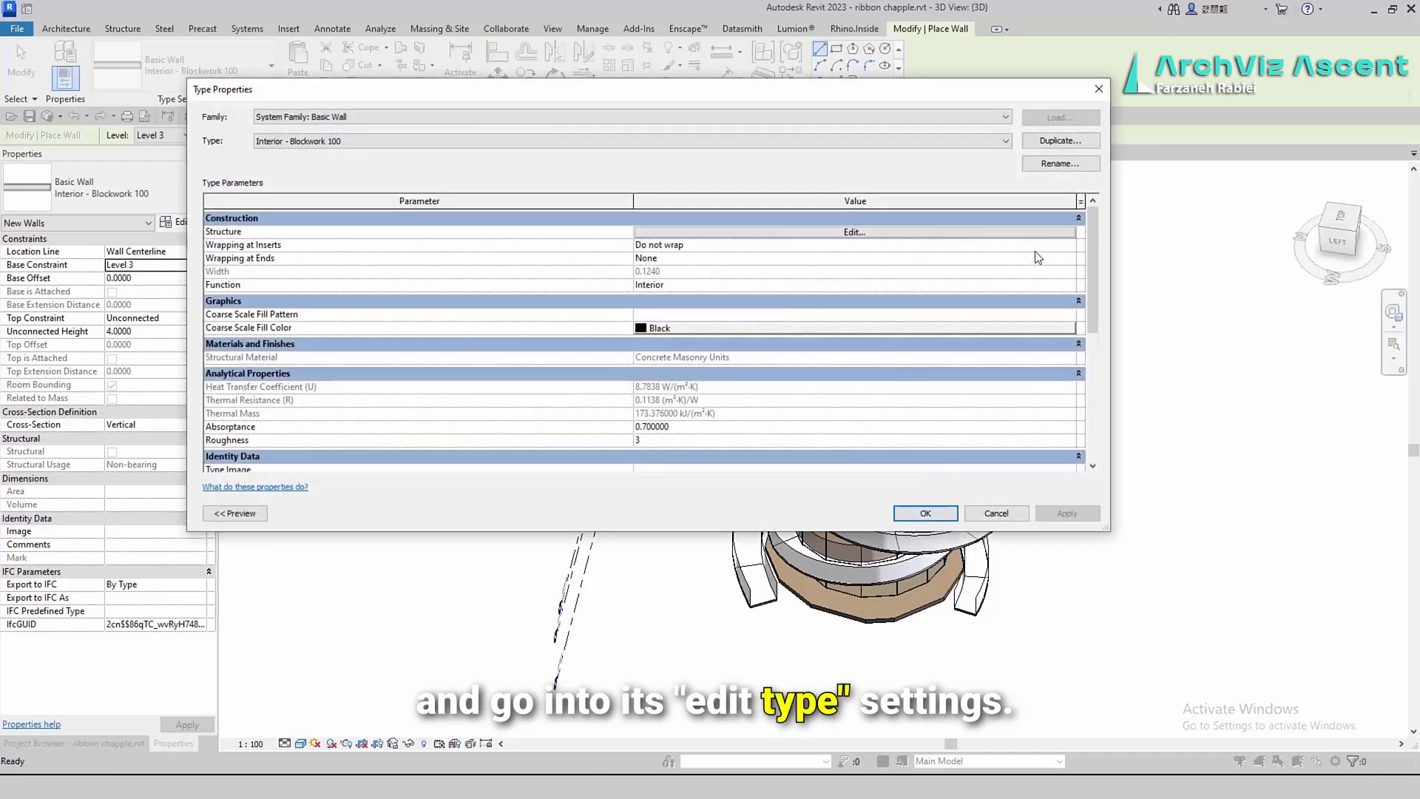
click(1068, 142)
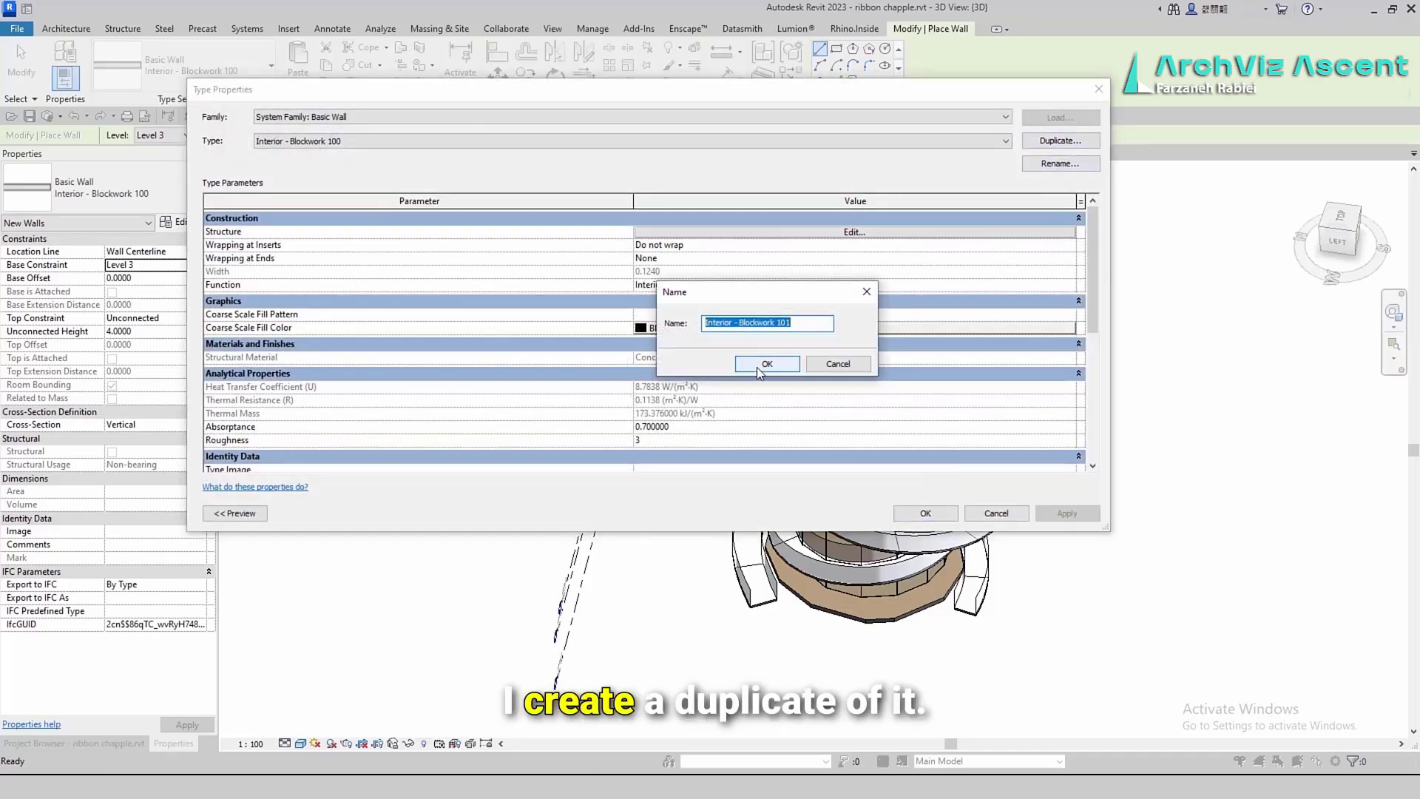
click(766, 364)
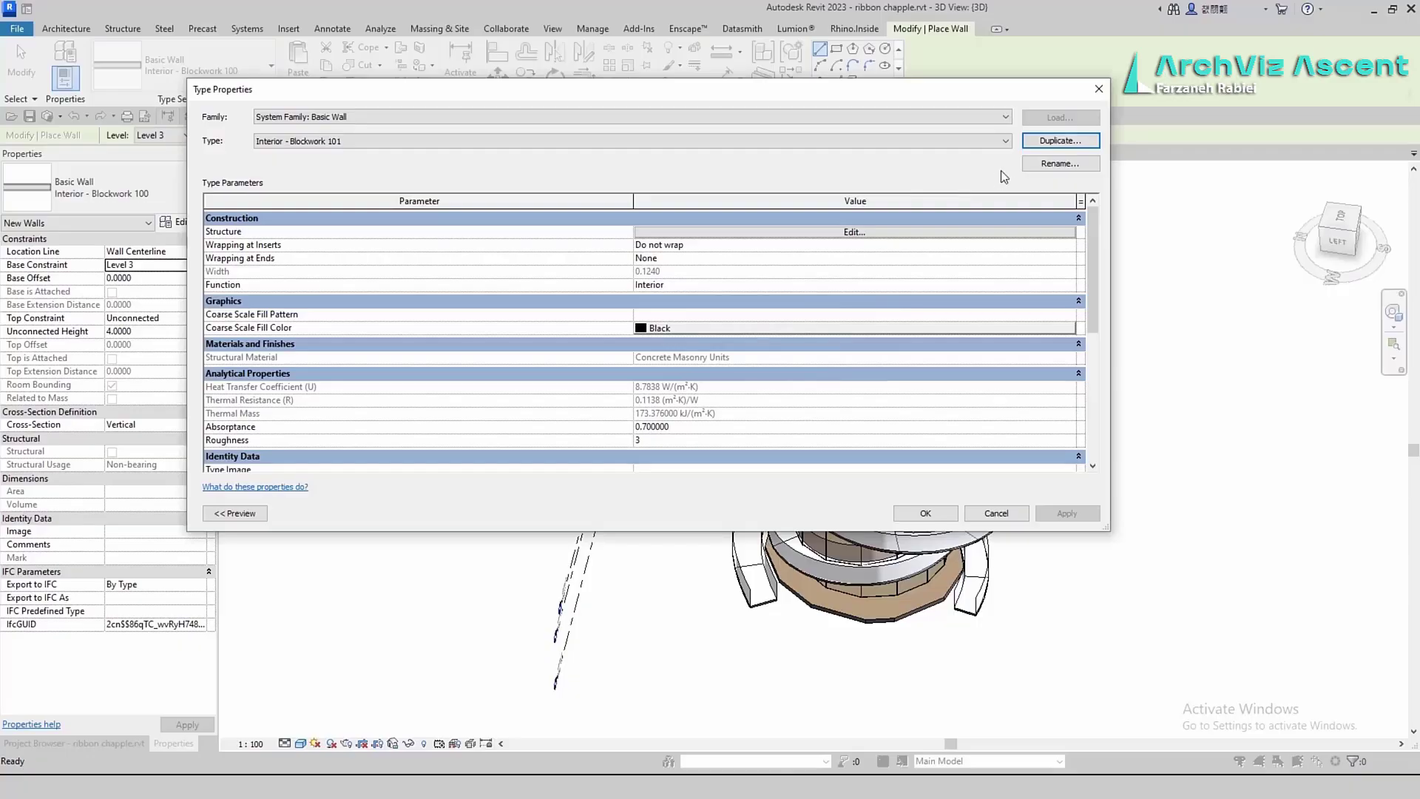
click(1058, 162)
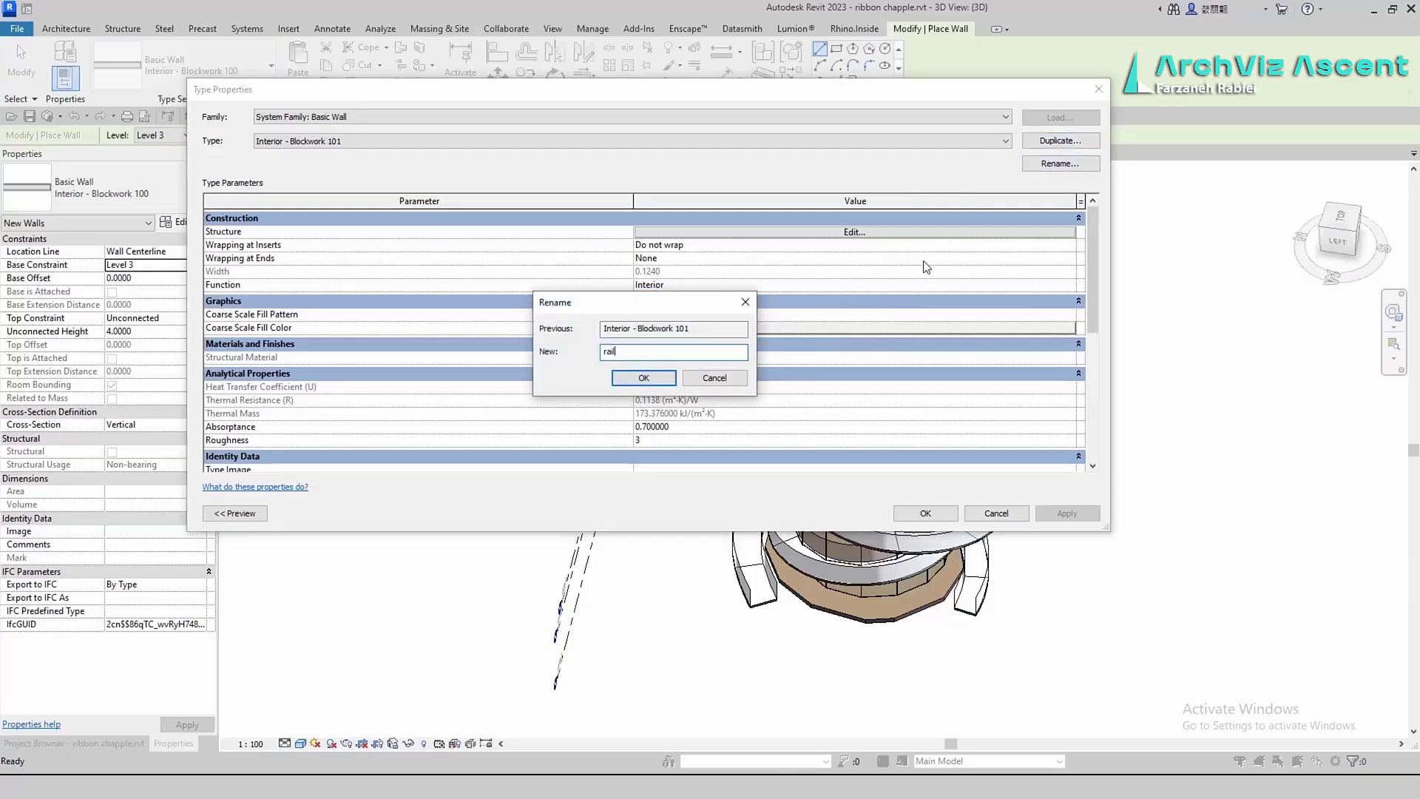
key(Return)
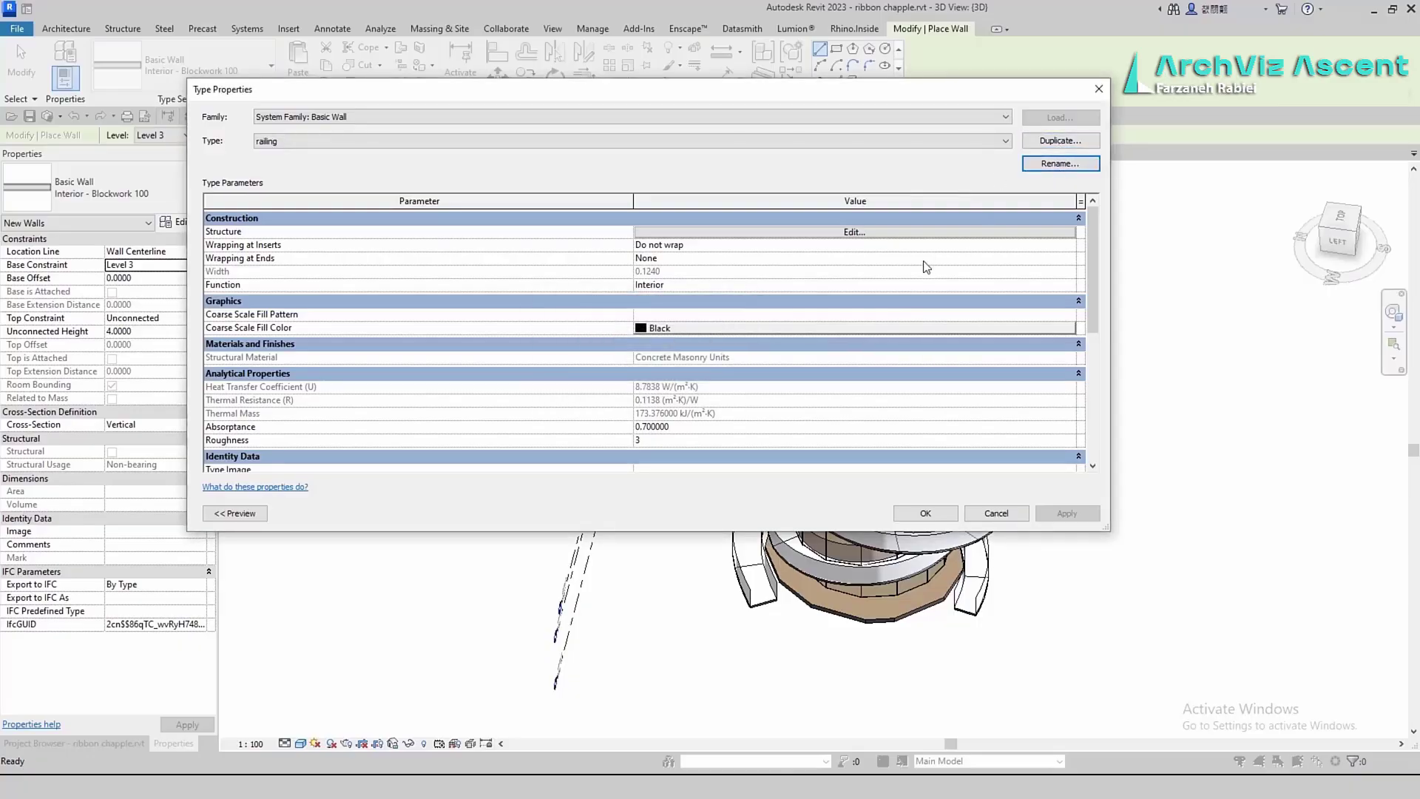
Set the Concrete Masonry Units core layer of the railing wall type to 0.05 thick and accept the type changes
click(828, 232)
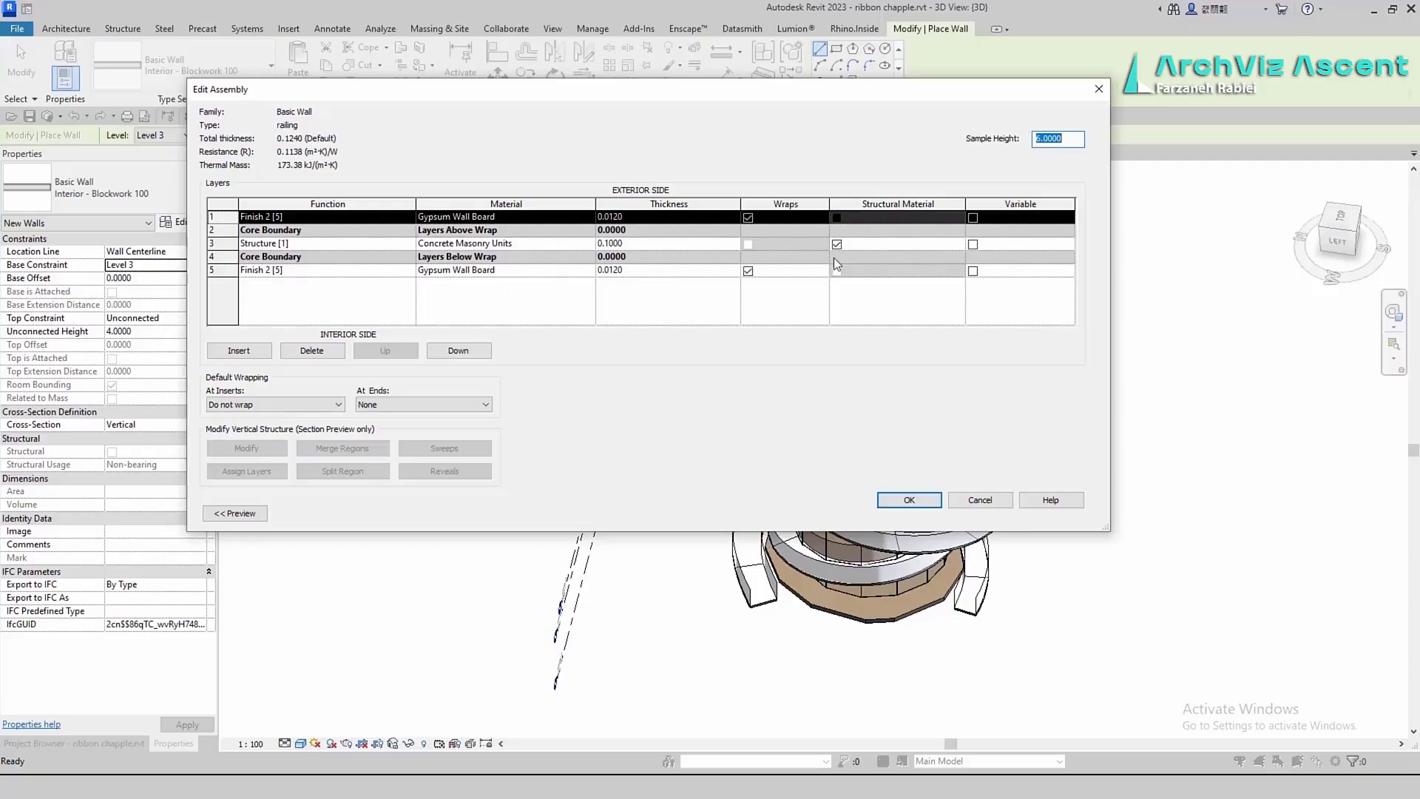
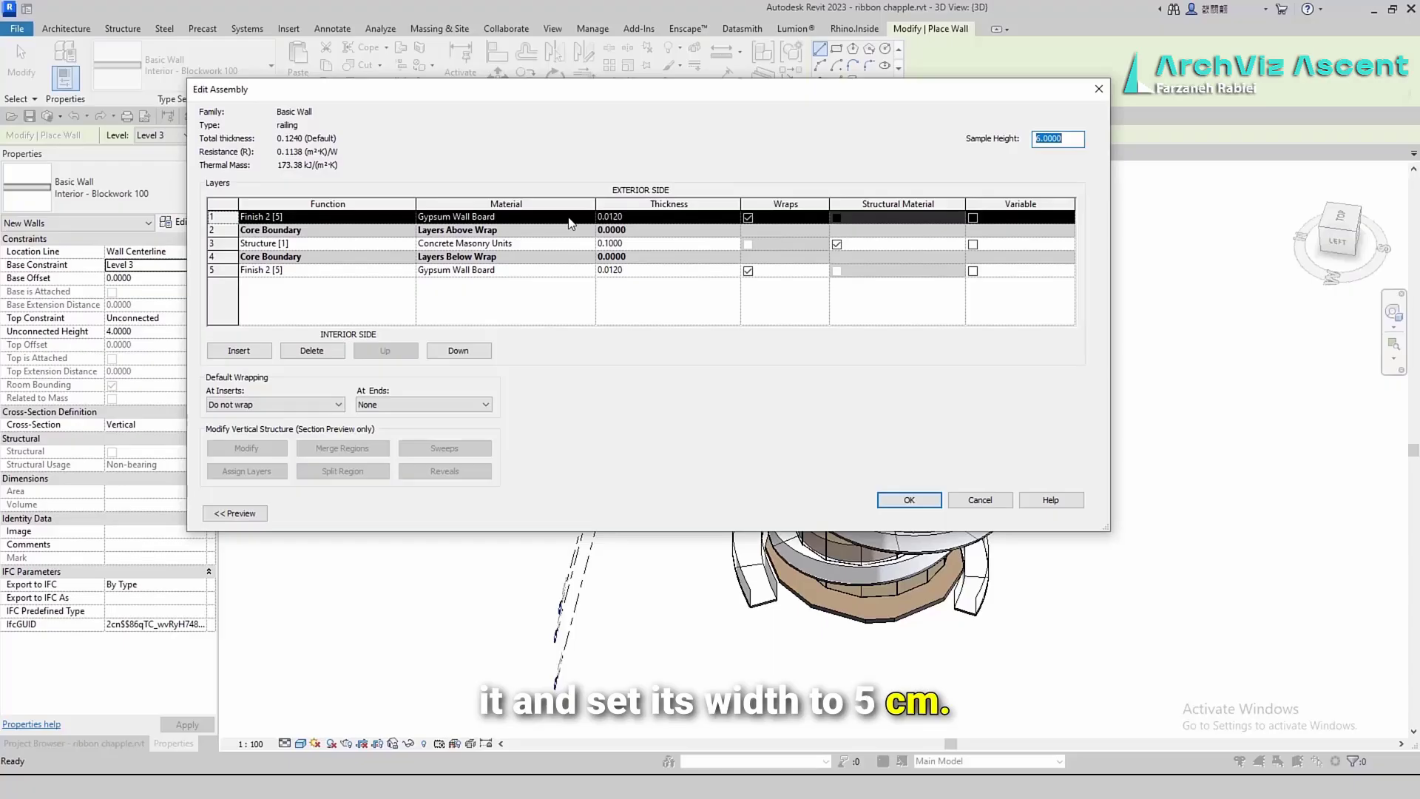
click(591, 247)
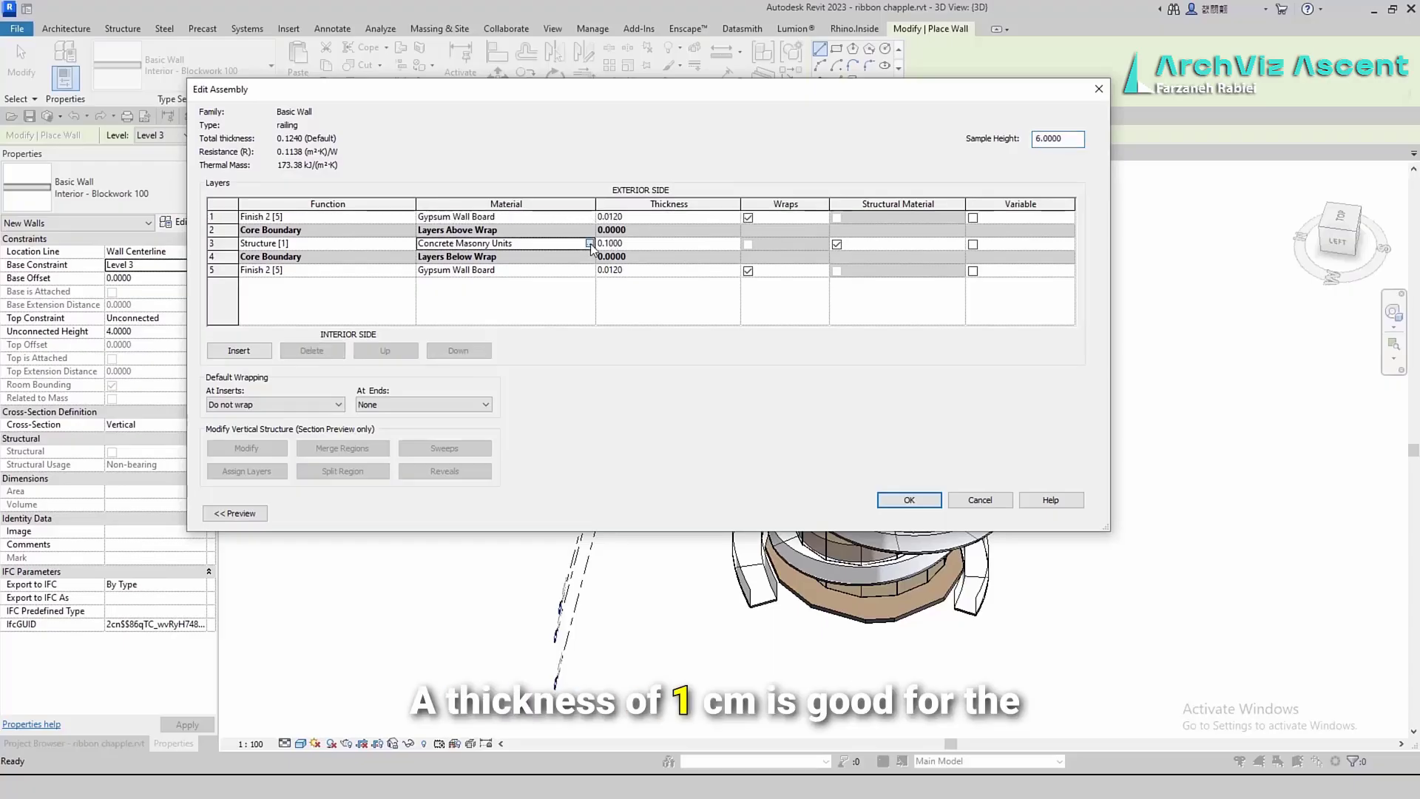
click(589, 243)
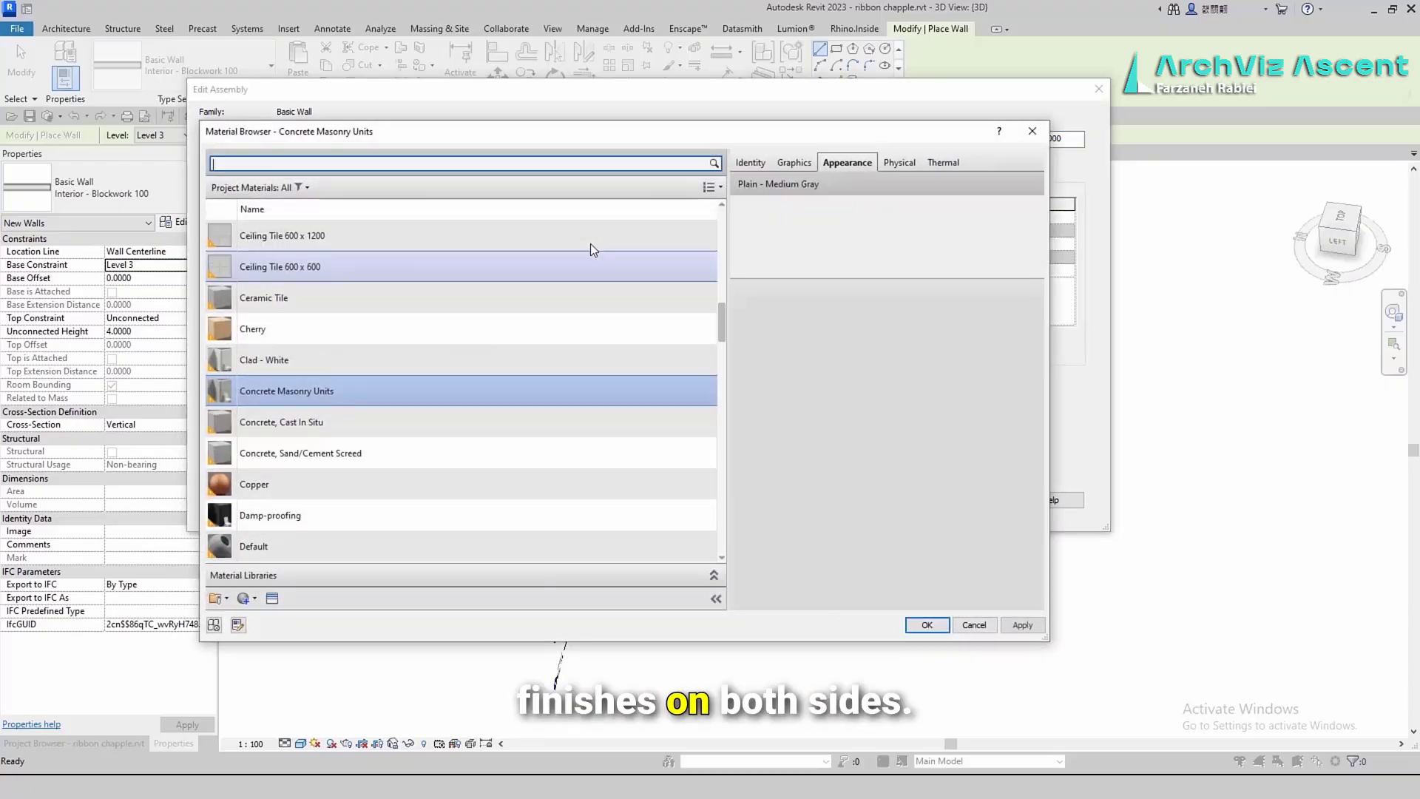
click(1032, 132)
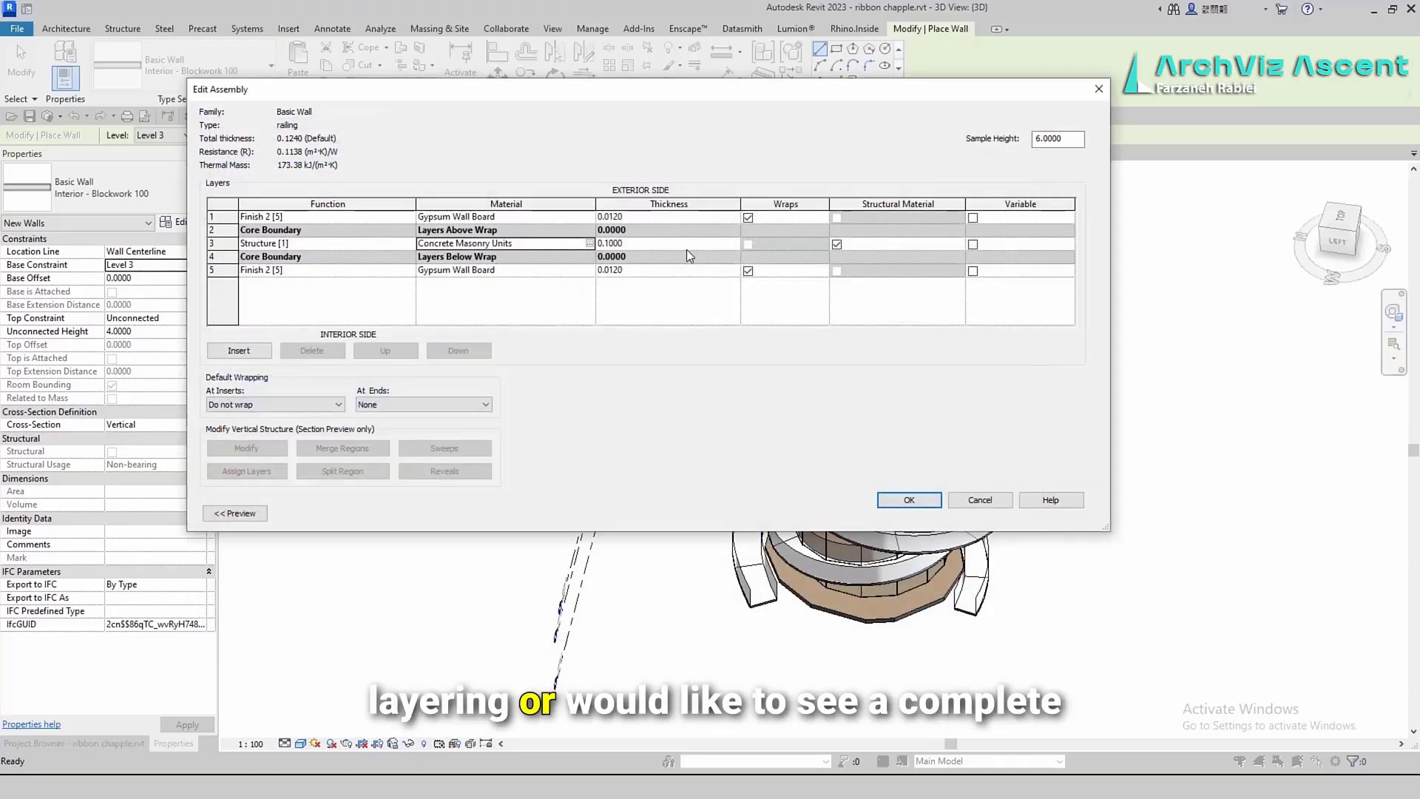
click(686, 247)
text(.0)
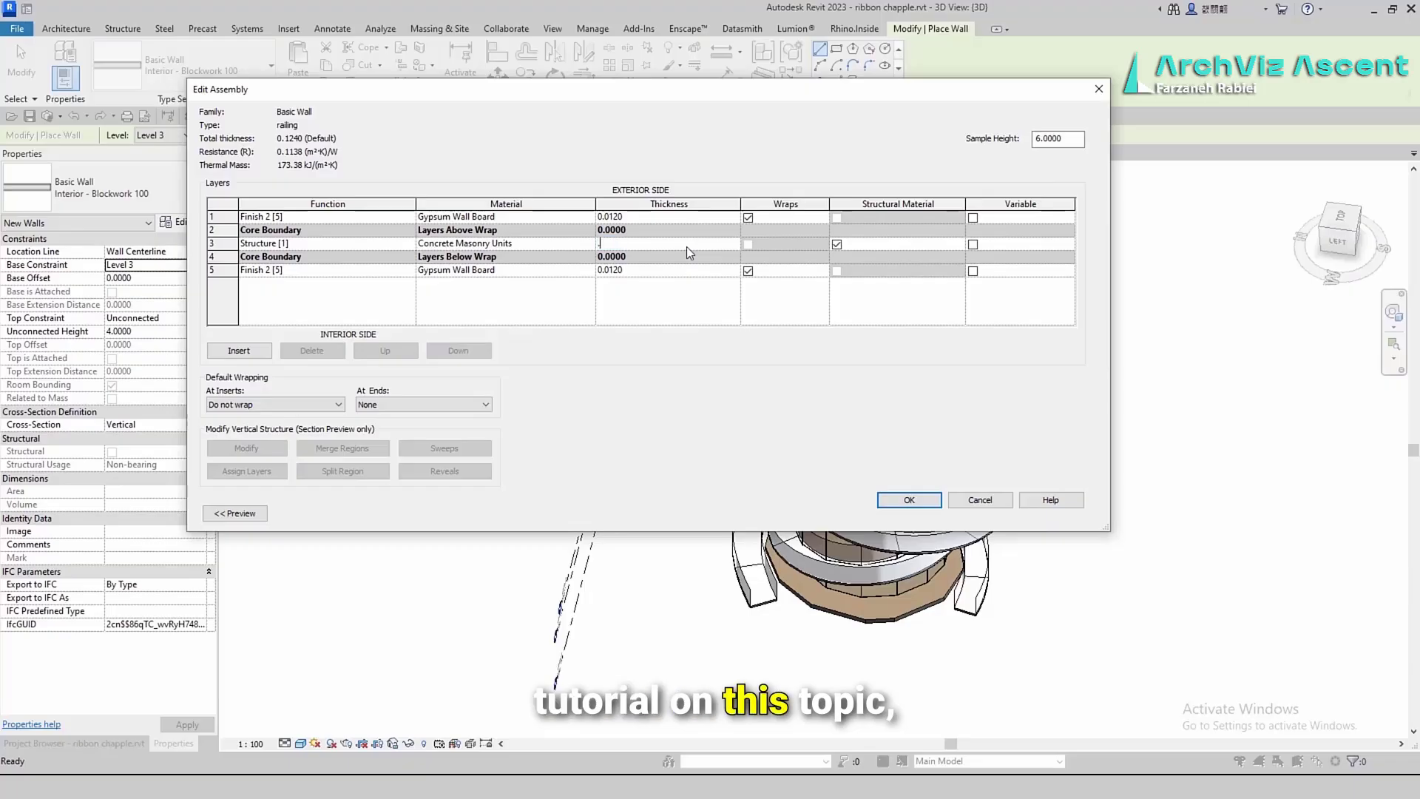
text(500)
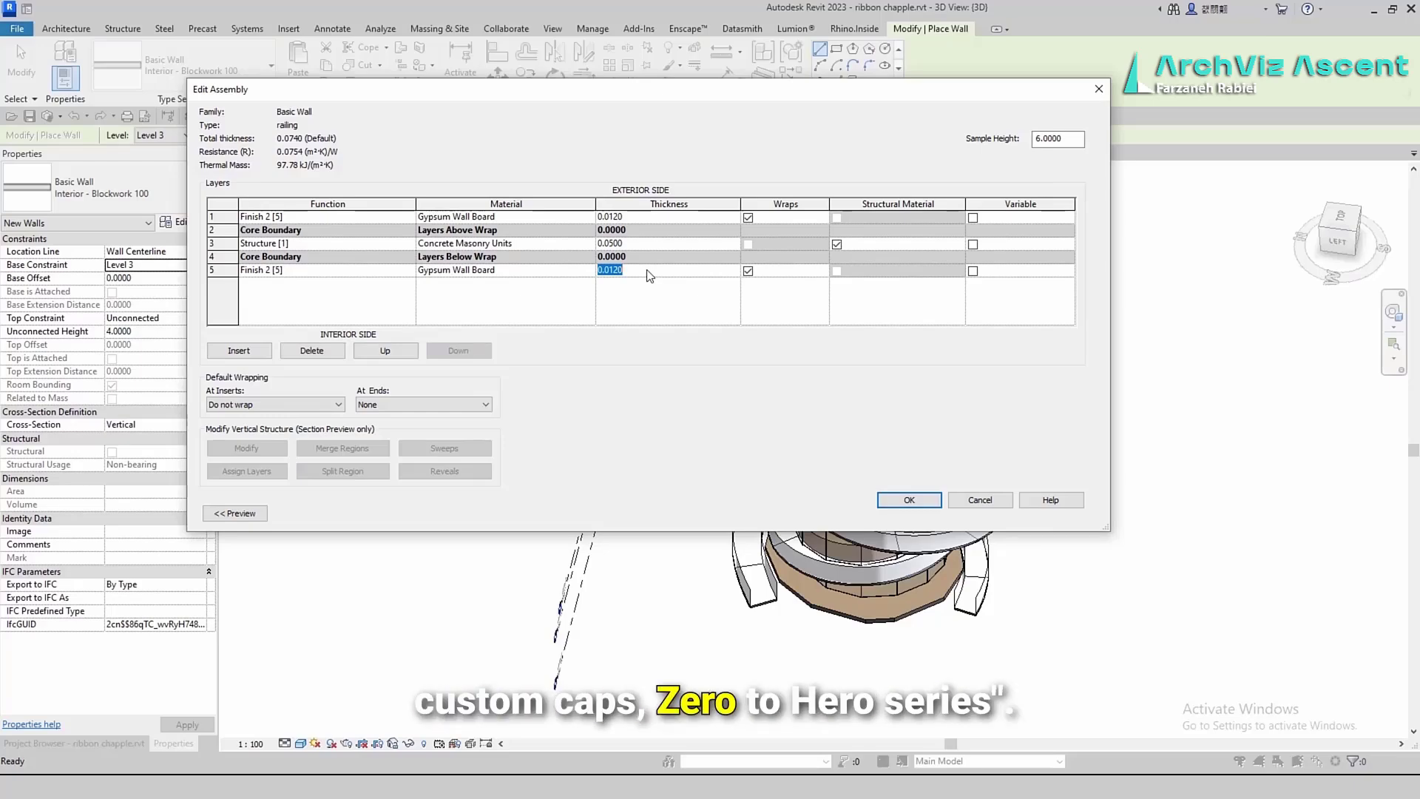
click(909, 501)
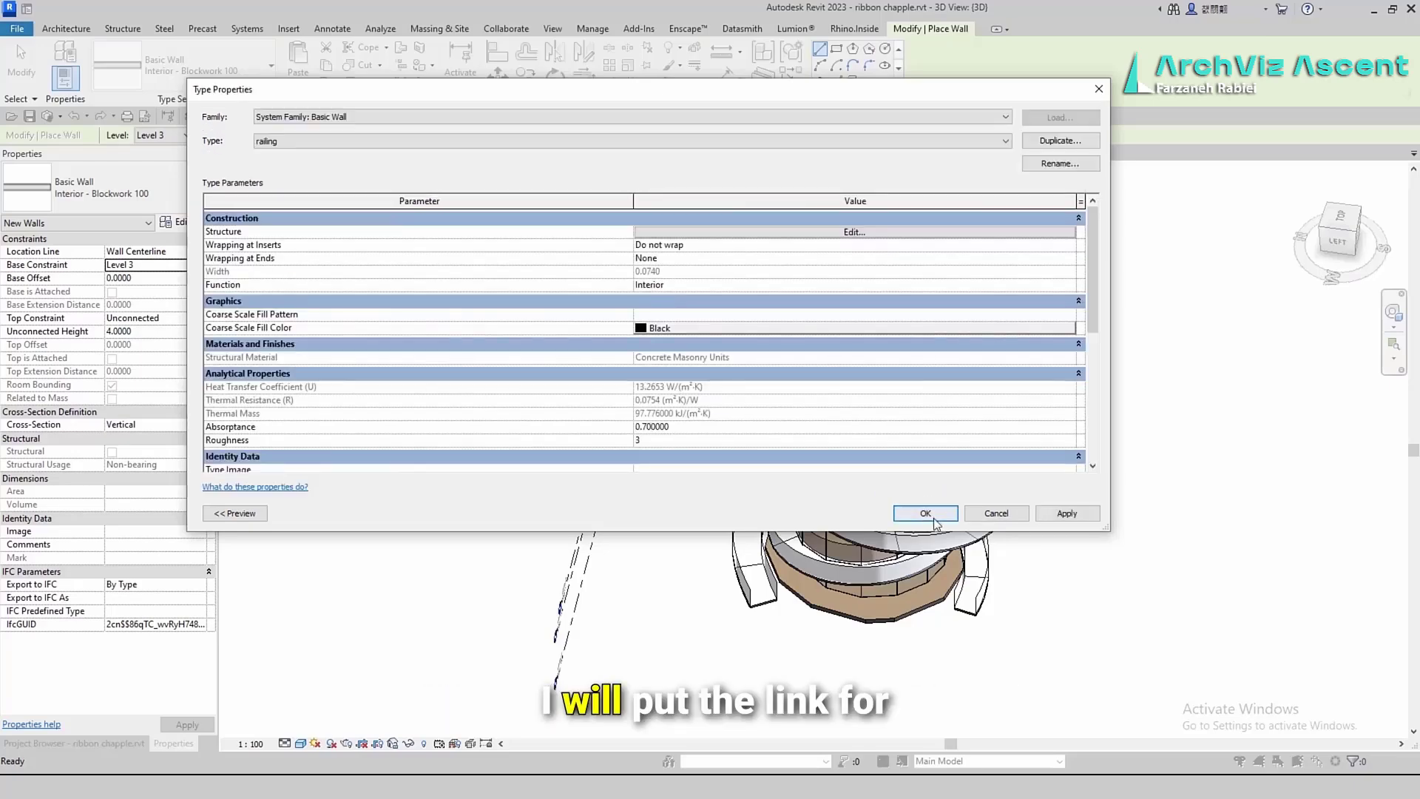
click(933, 516)
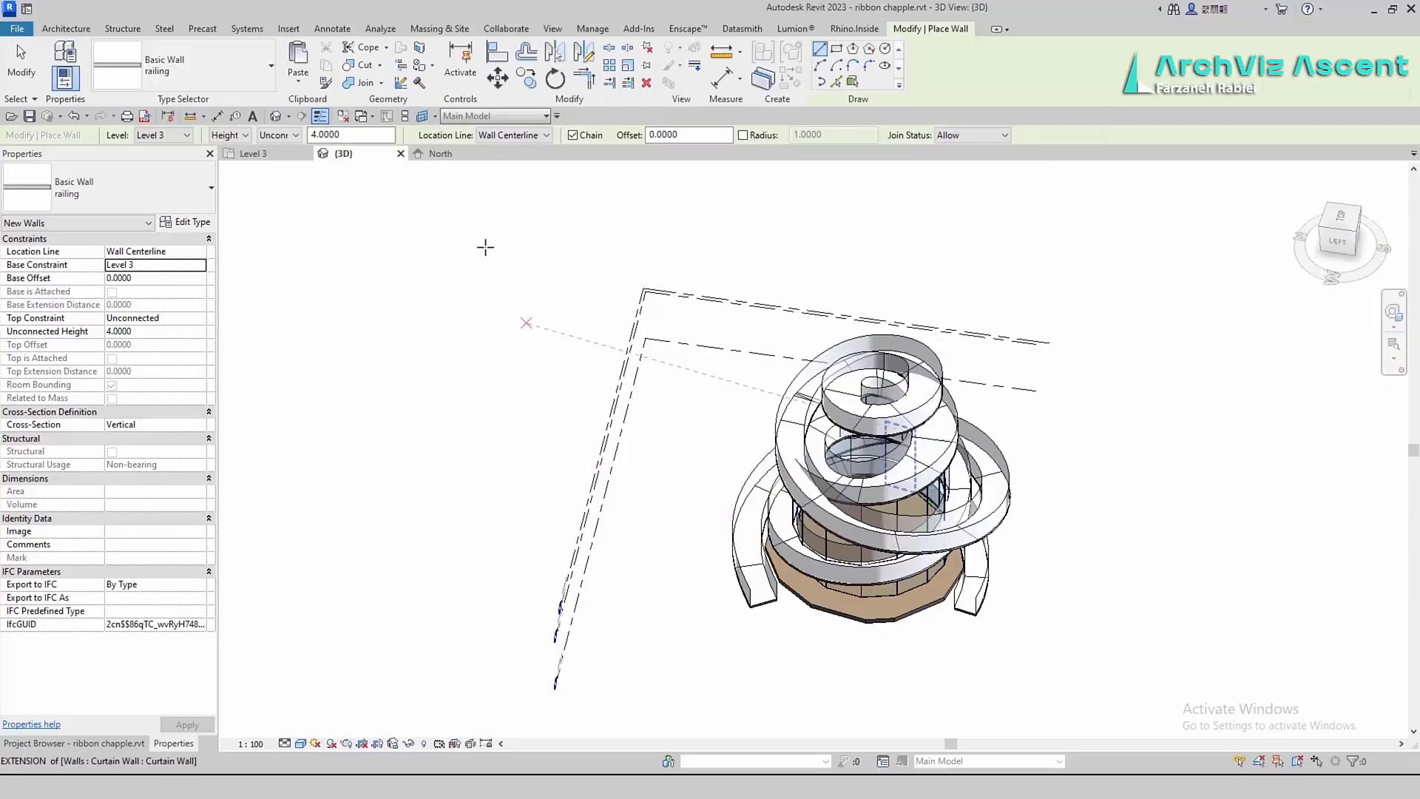
Apply the railing wall type to the mass surfaces along the spiral ramp by picking their faces
click(852, 81)
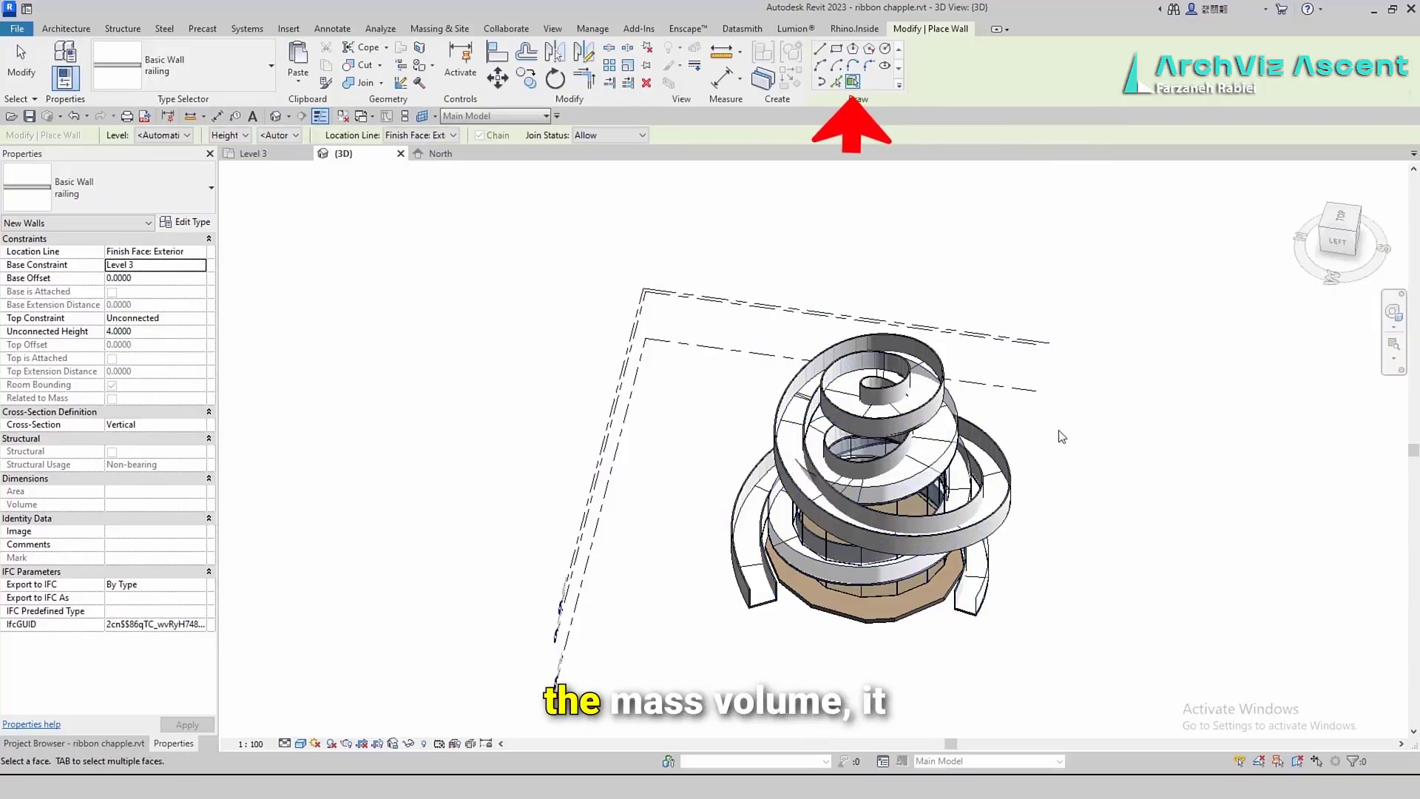
shift+middle_drag(1007, 613, 1024, 360)
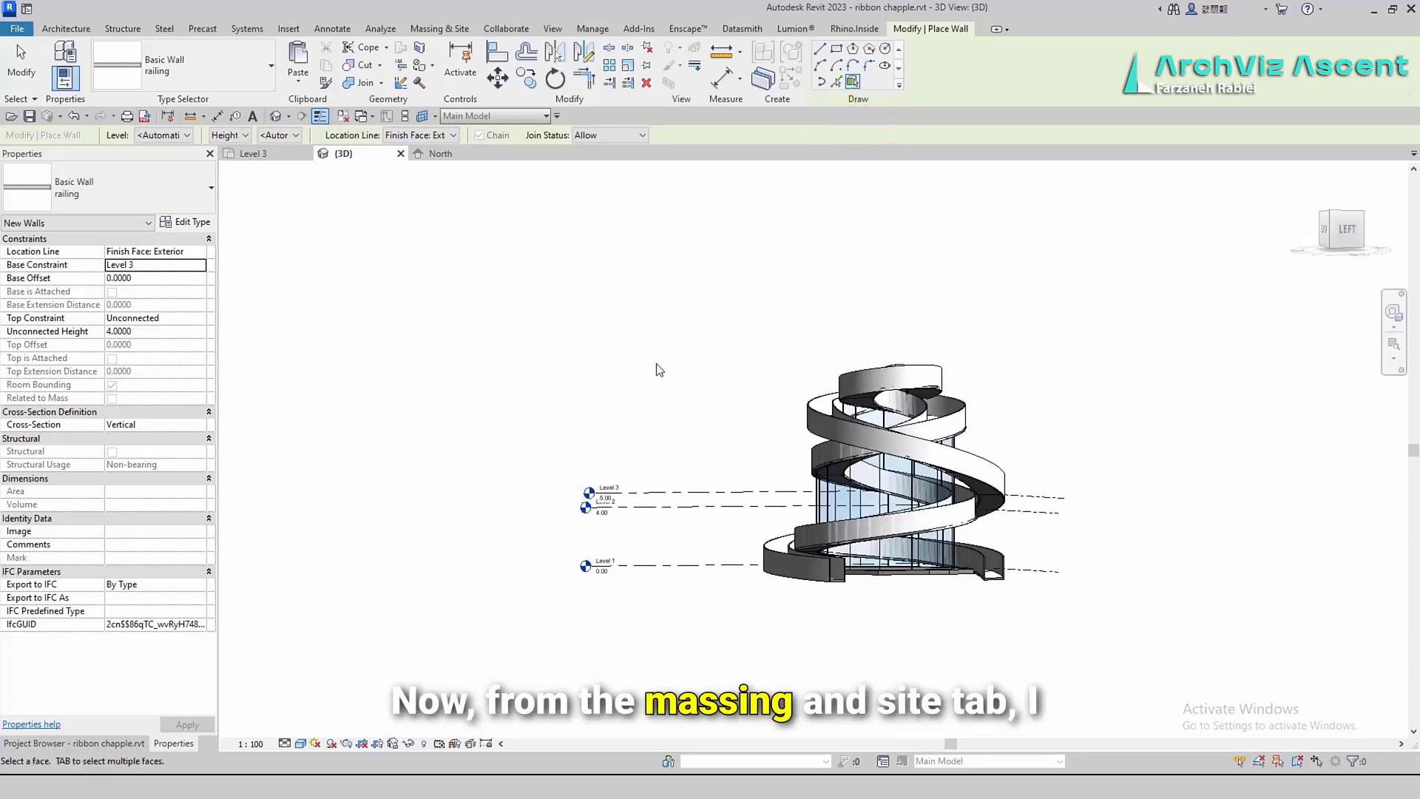
key(Escape)
key(Escape)
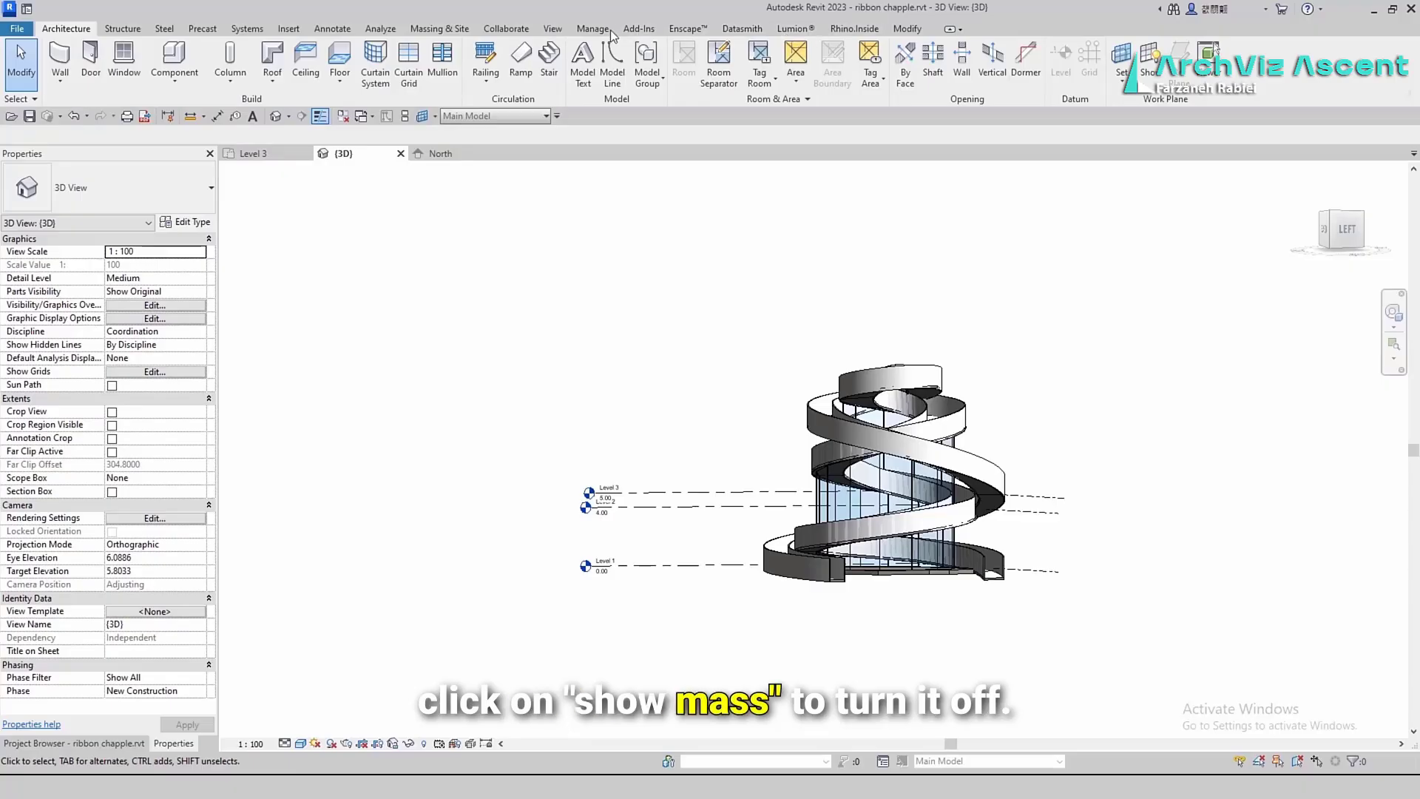
Turn off the mass display and inspect the railings along the spiral ramp
click(439, 28)
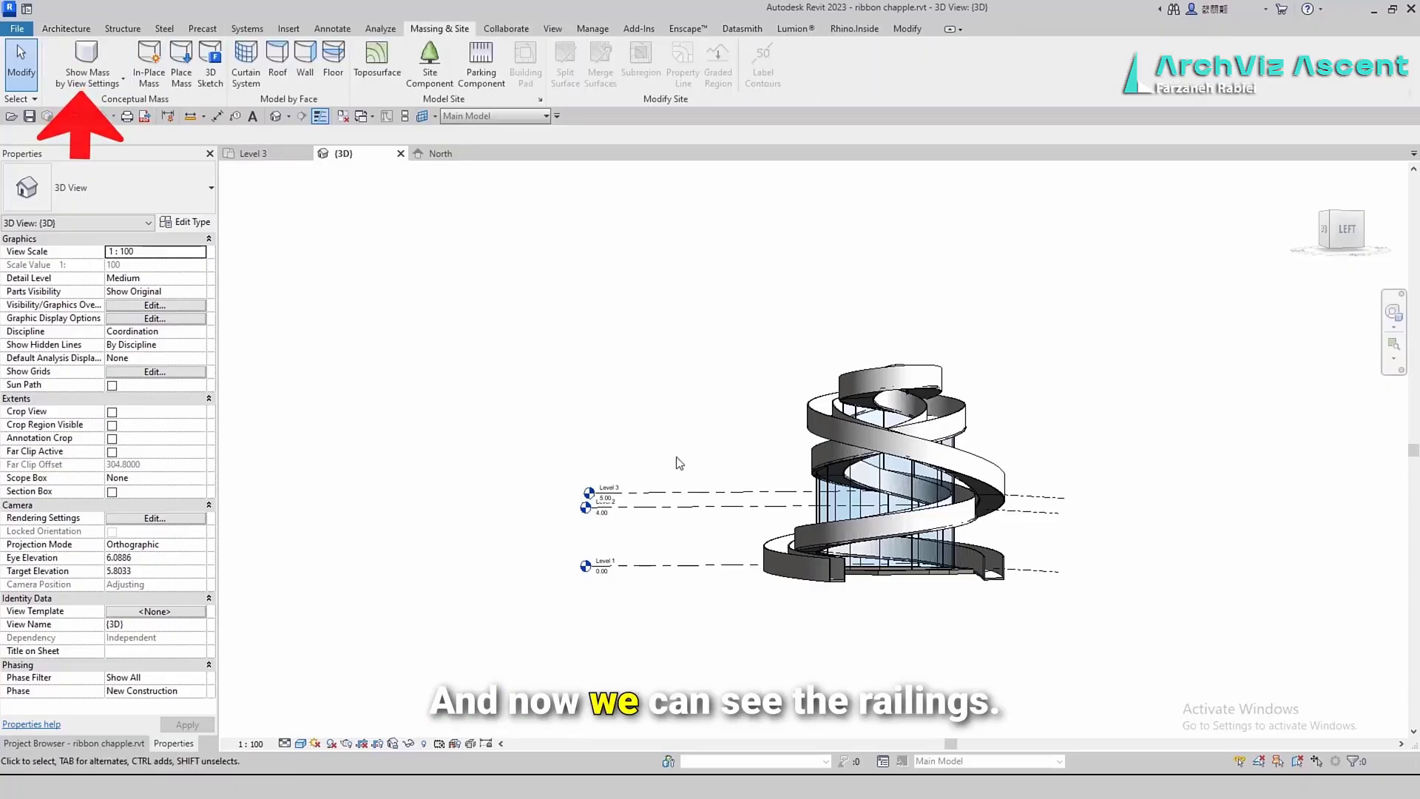
scroll(897, 613, up, 4)
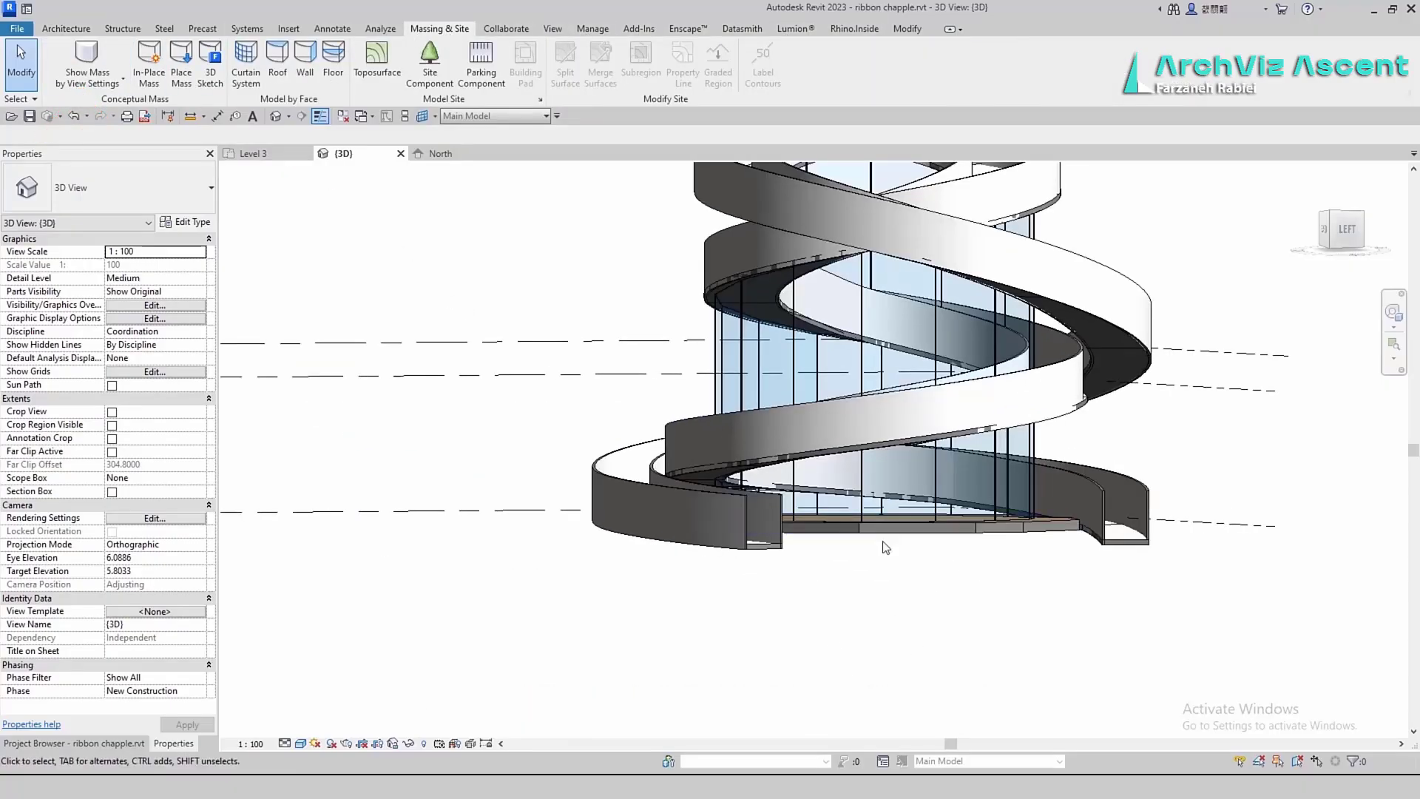
shift+middle_drag(873, 311, 738, 407)
scroll(735, 408, down, 3)
shift+middle_drag(736, 559, 1205, 320)
scroll(932, 554, up, 4)
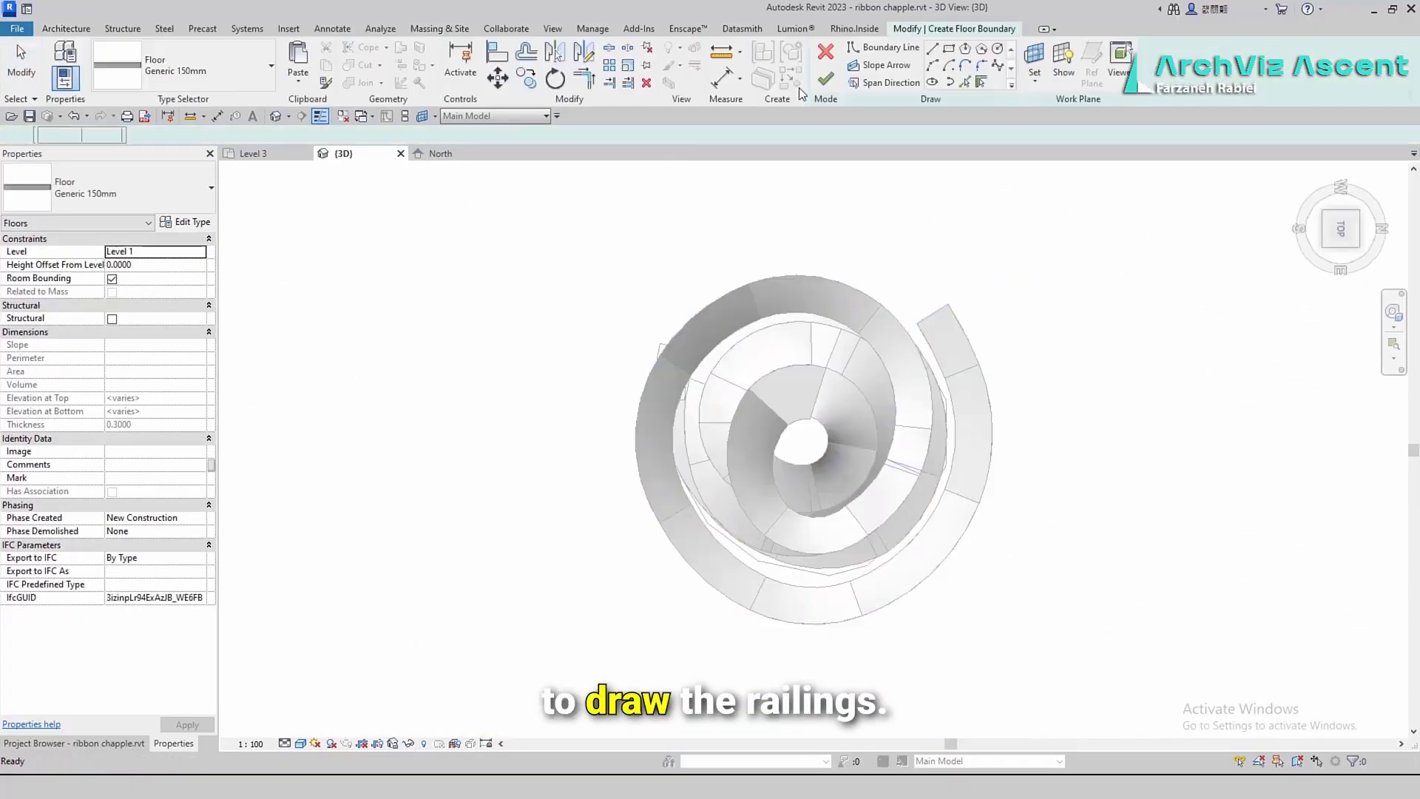
Begin a new floor boundary by tracing the spiral ramp's inner turn counterclockwise with chained start-end-radius arcs
click(932, 65)
click(826, 367)
click(749, 388)
click(780, 369)
click(763, 534)
click(729, 490)
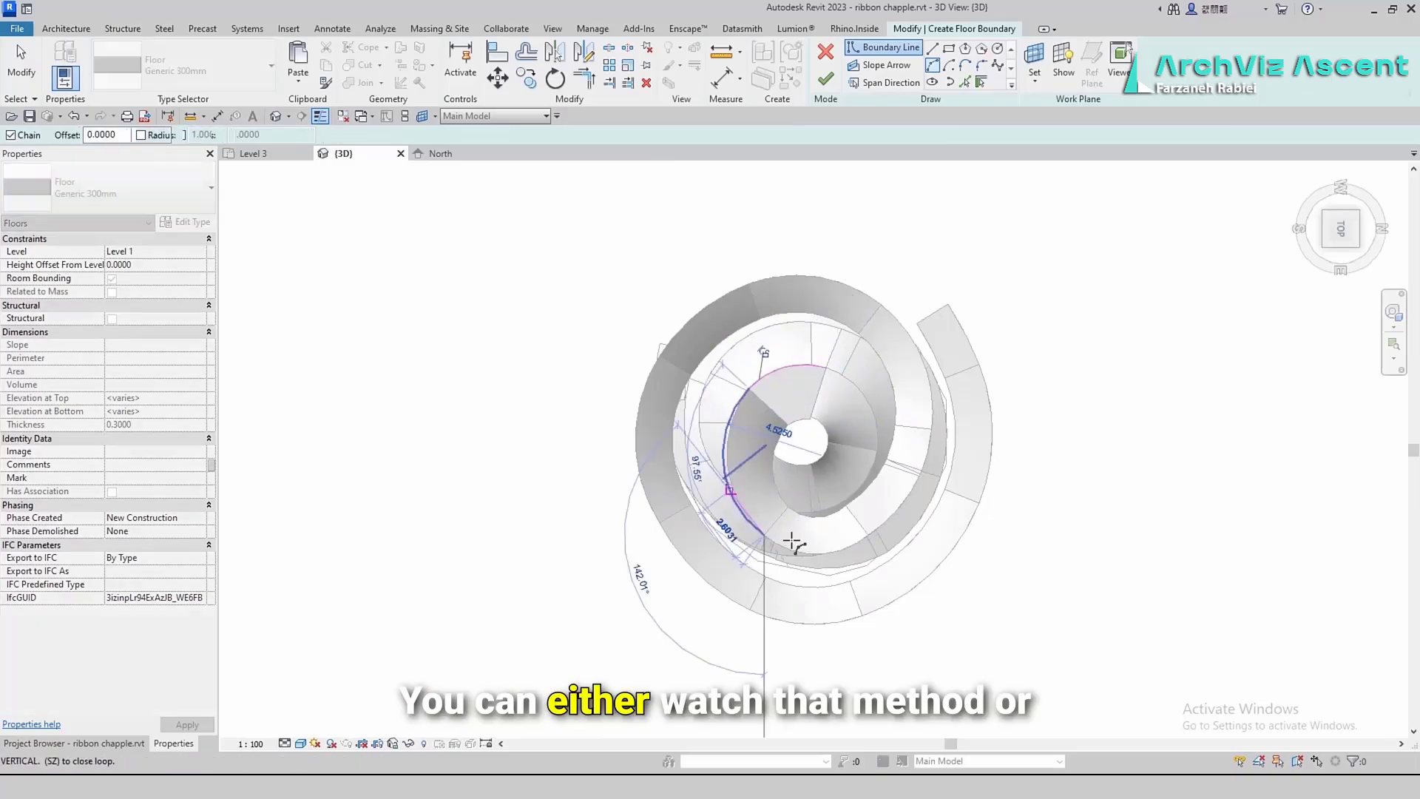
click(869, 533)
click(818, 552)
click(932, 426)
click(914, 489)
Continue the floor boundary arcs around the ramp's outer turn up to its free outer end
click(880, 305)
click(921, 358)
click(707, 305)
click(795, 275)
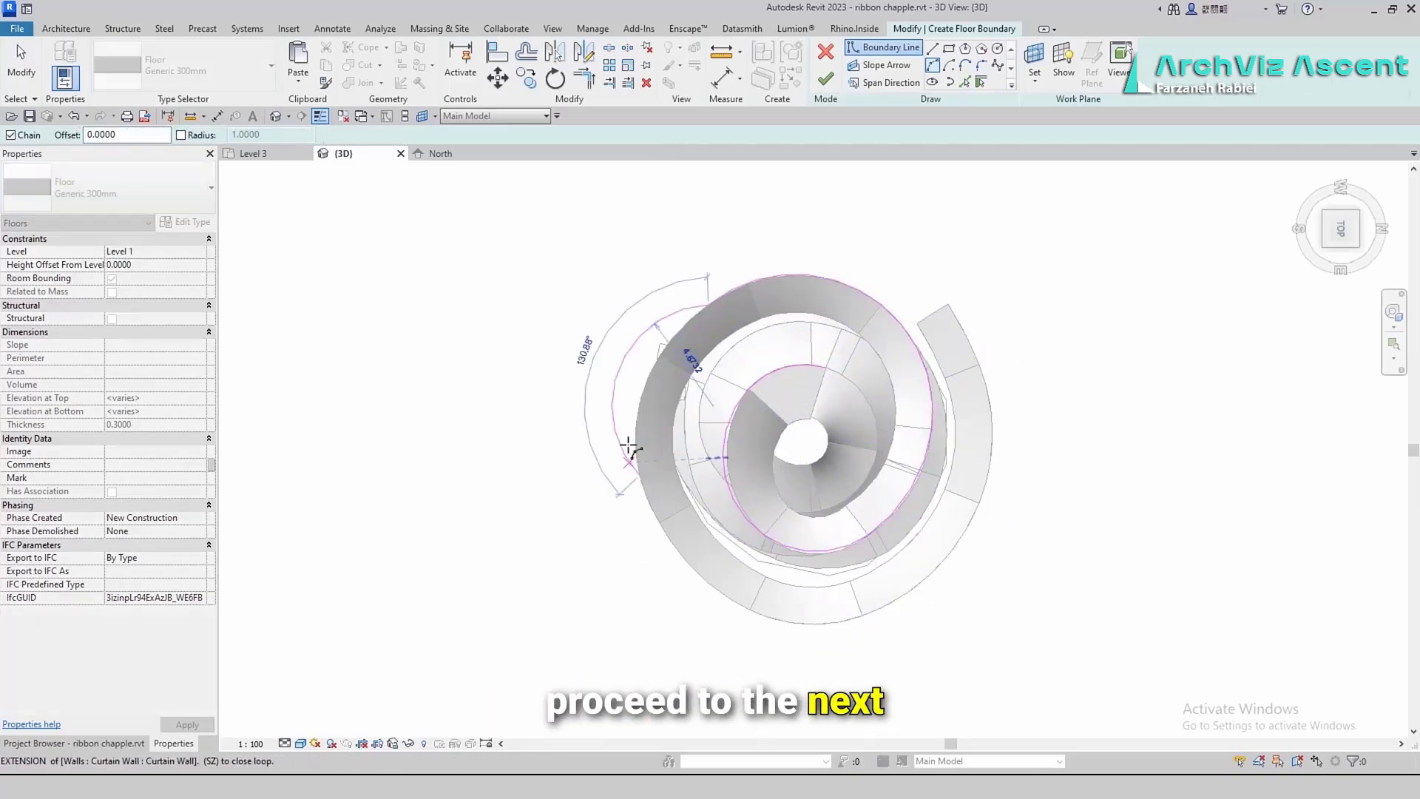
click(813, 622)
click(980, 503)
click(980, 366)
click(948, 304)
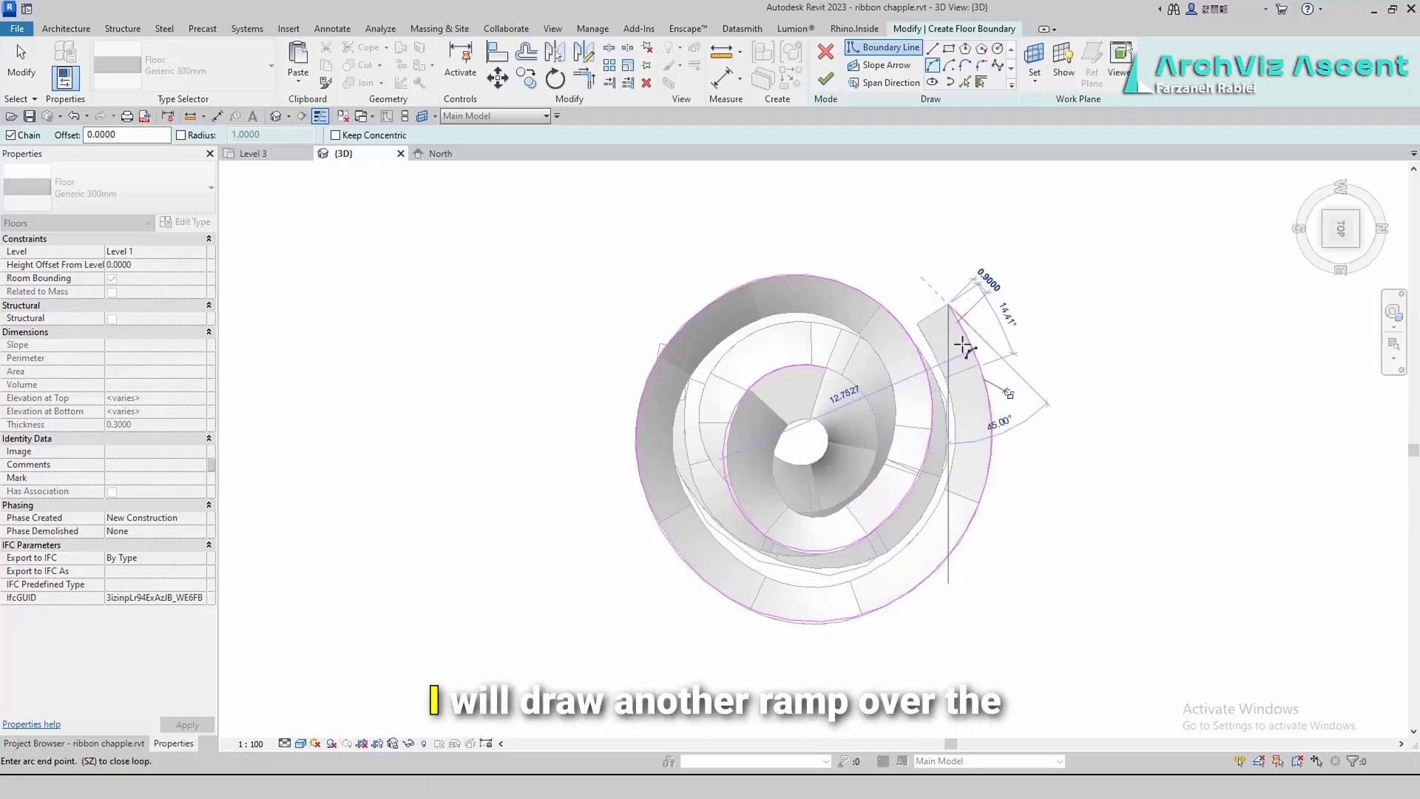
click(964, 337)
key(Escape)
Offset the spiral boundary arcs by 1.7, keeping them concentric
click(527, 52)
drag(355, 135, 208, 136)
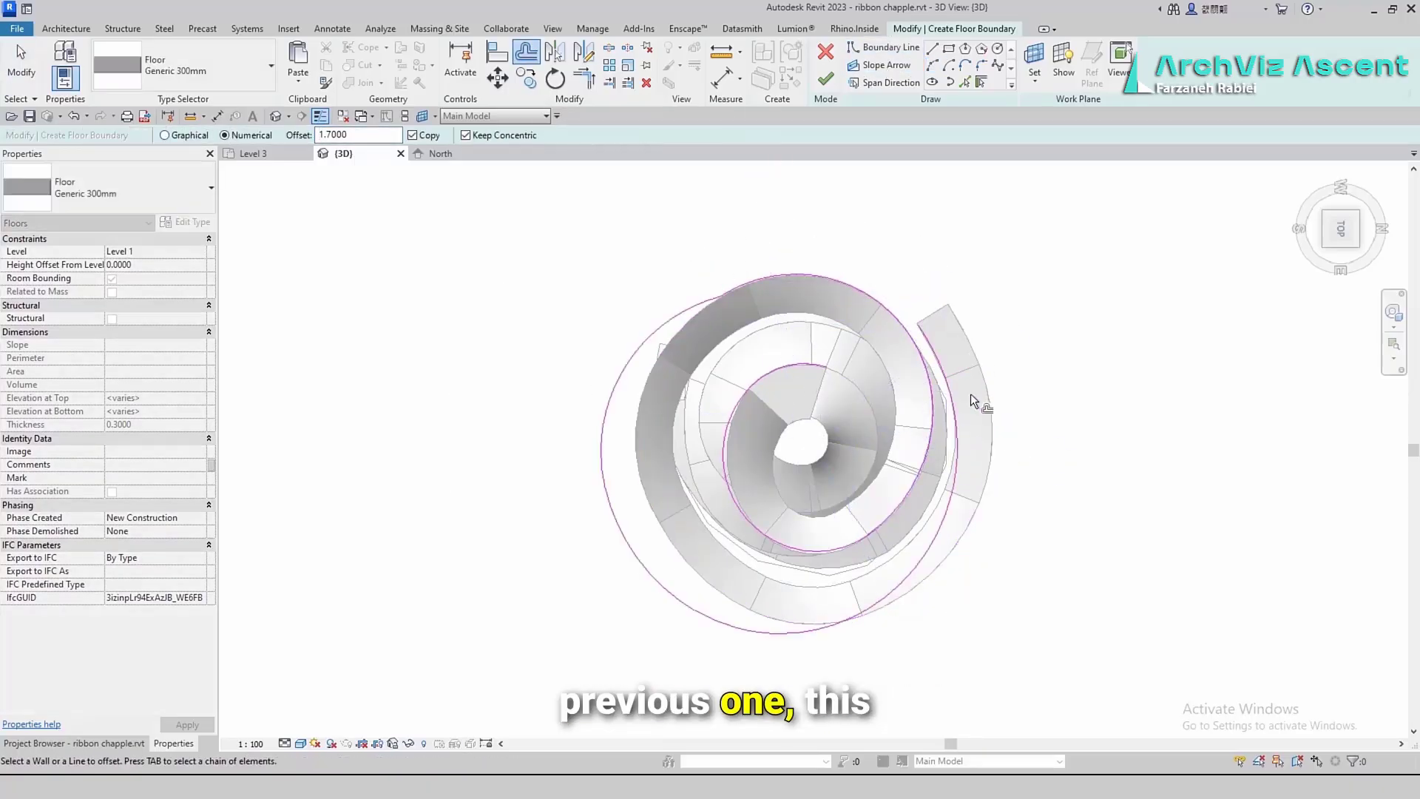
click(412, 135)
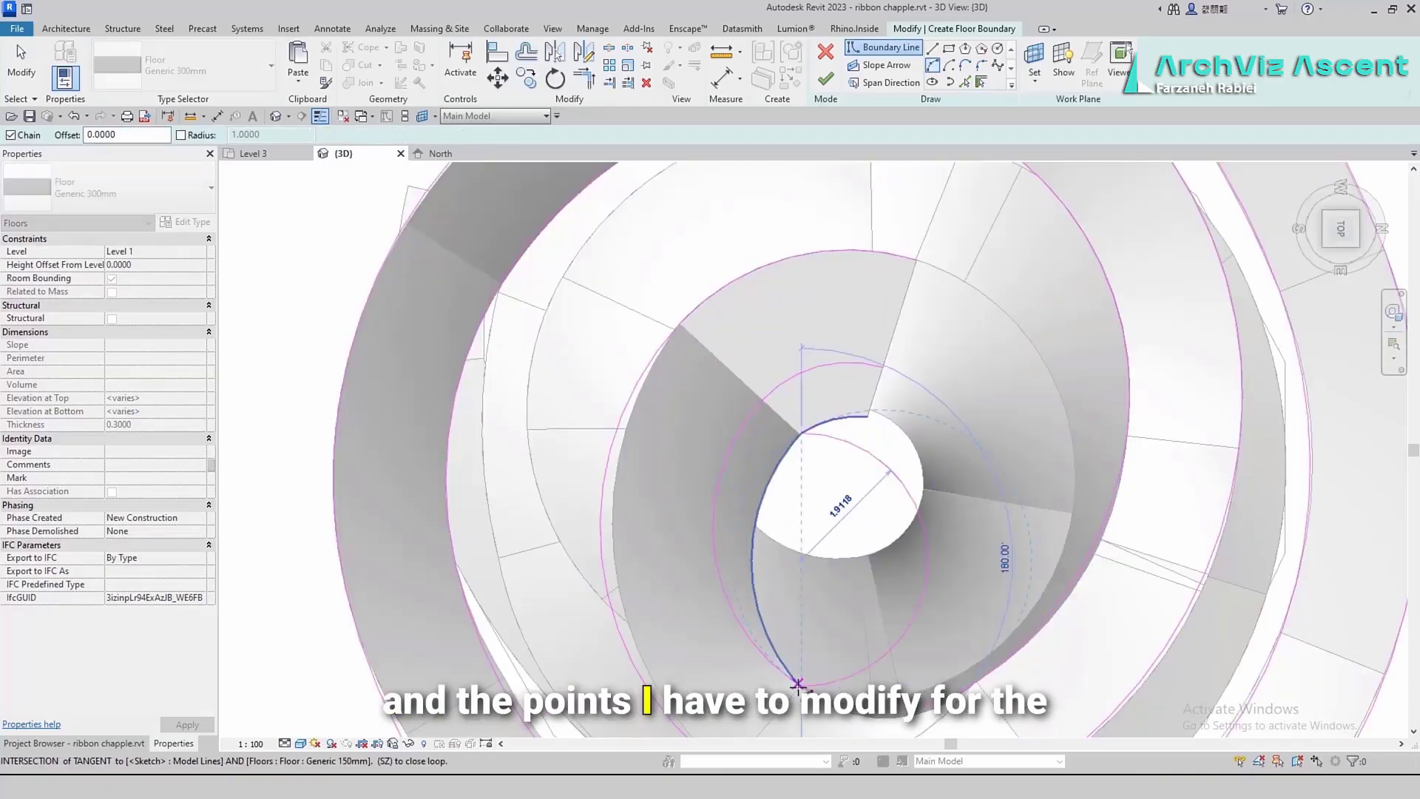
Finish the boundary arc along one side of the central opening and check the arc near the spiral's inner end
click(798, 684)
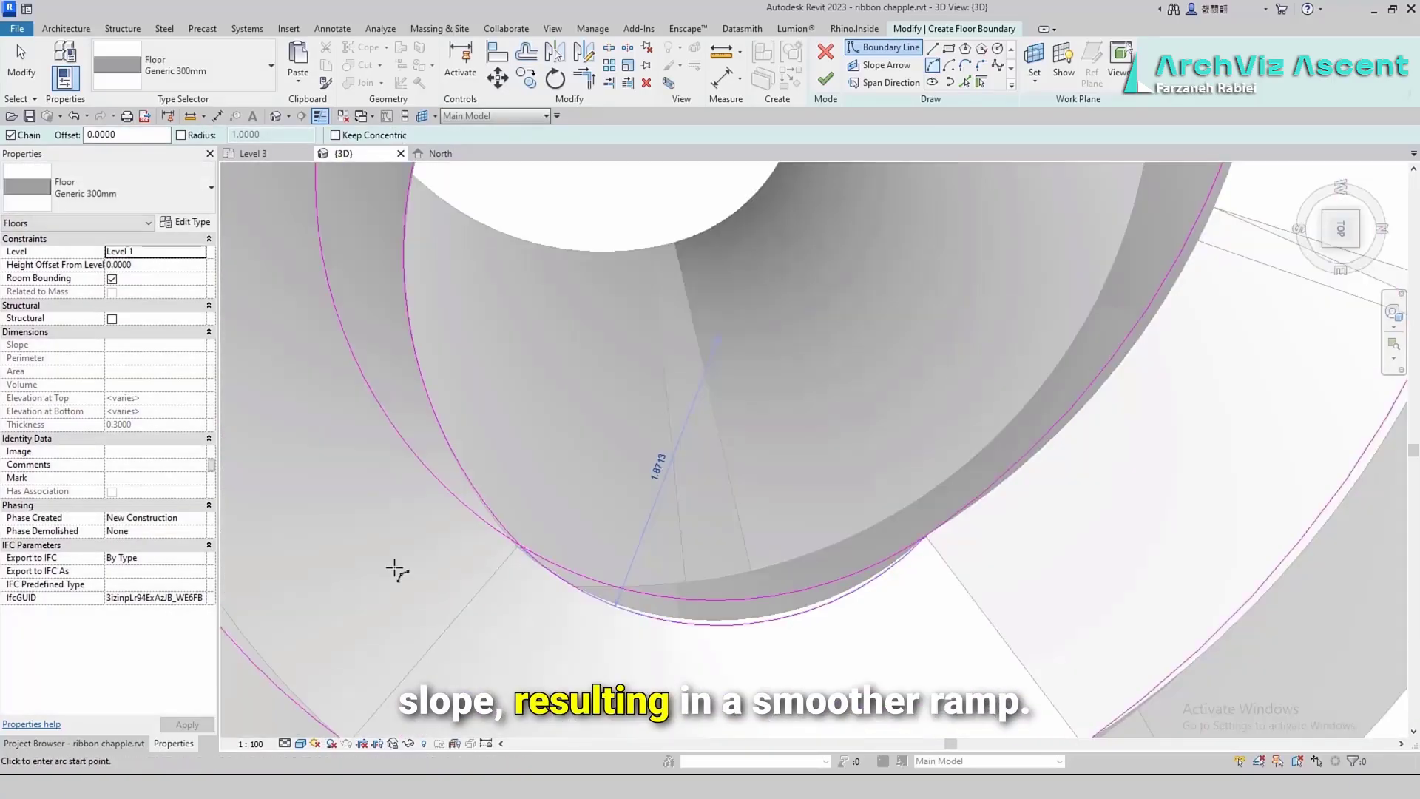
key(Escape)
key(Escape)
click(473, 489)
scroll(676, 609, down, 2)
scroll(561, 548, down, 4)
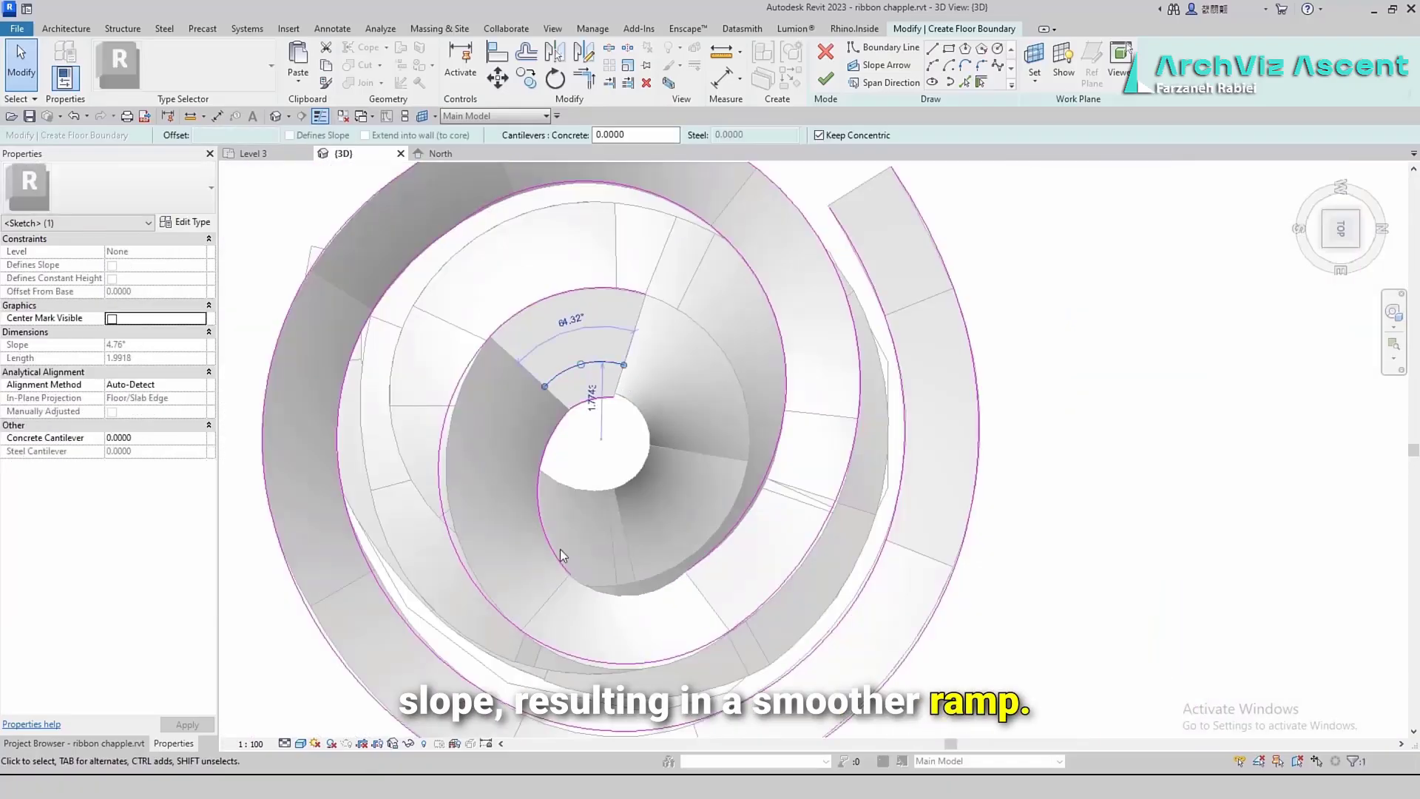
key(Escape)
Draw a start-end-radius boundary arc along the underside of the innermost turn to continue the inner edge
click(931, 65)
scroll(584, 577, up, 6)
click(517, 547)
click(742, 596)
click(474, 682)
scroll(638, 540, down, 5)
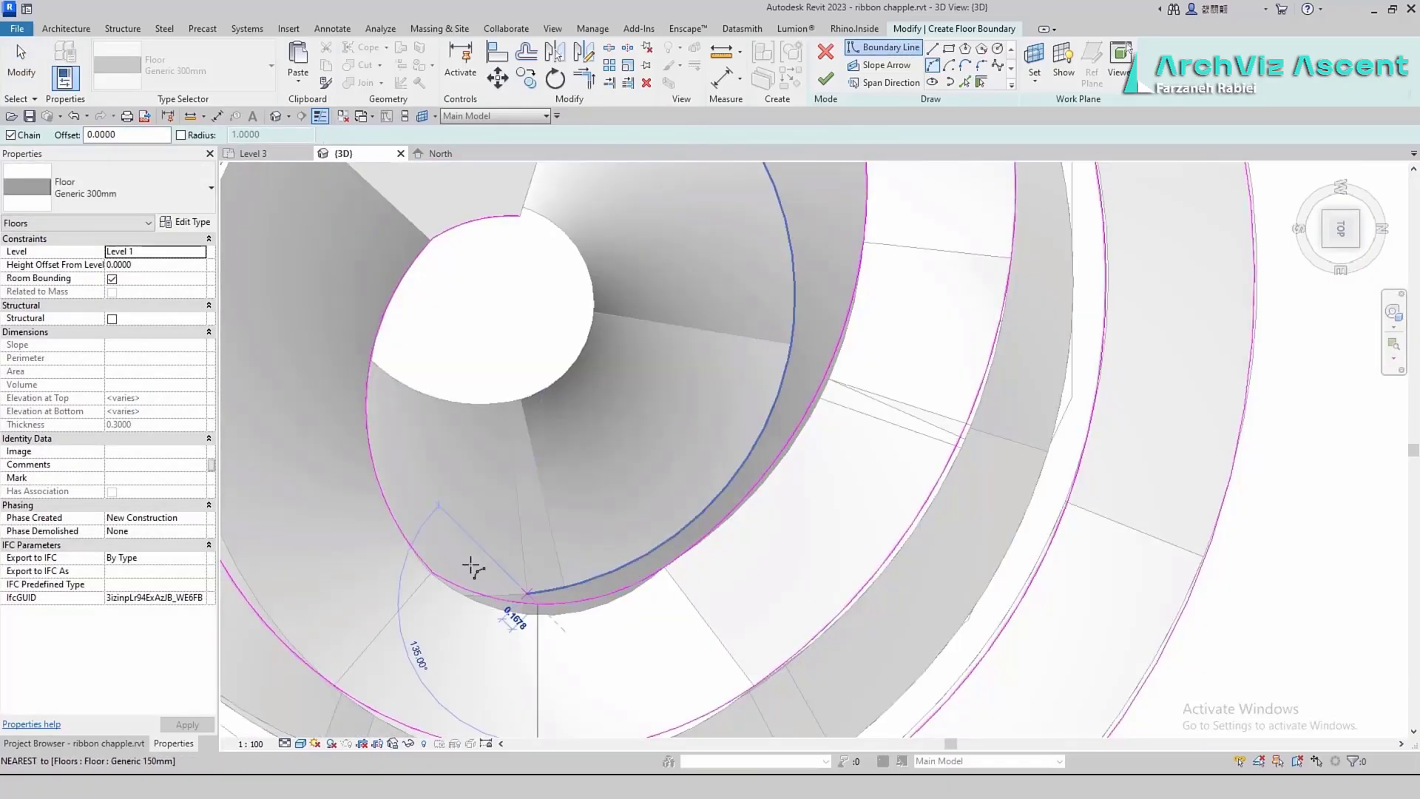
click(471, 570)
key(Escape)
Trim the innermost boundary arcs to meet and close the spiral's inner end with a straight line
key(t)
key(r)
scroll(510, 567, up, 3)
scroll(836, 522, down, 6)
click(932, 49)
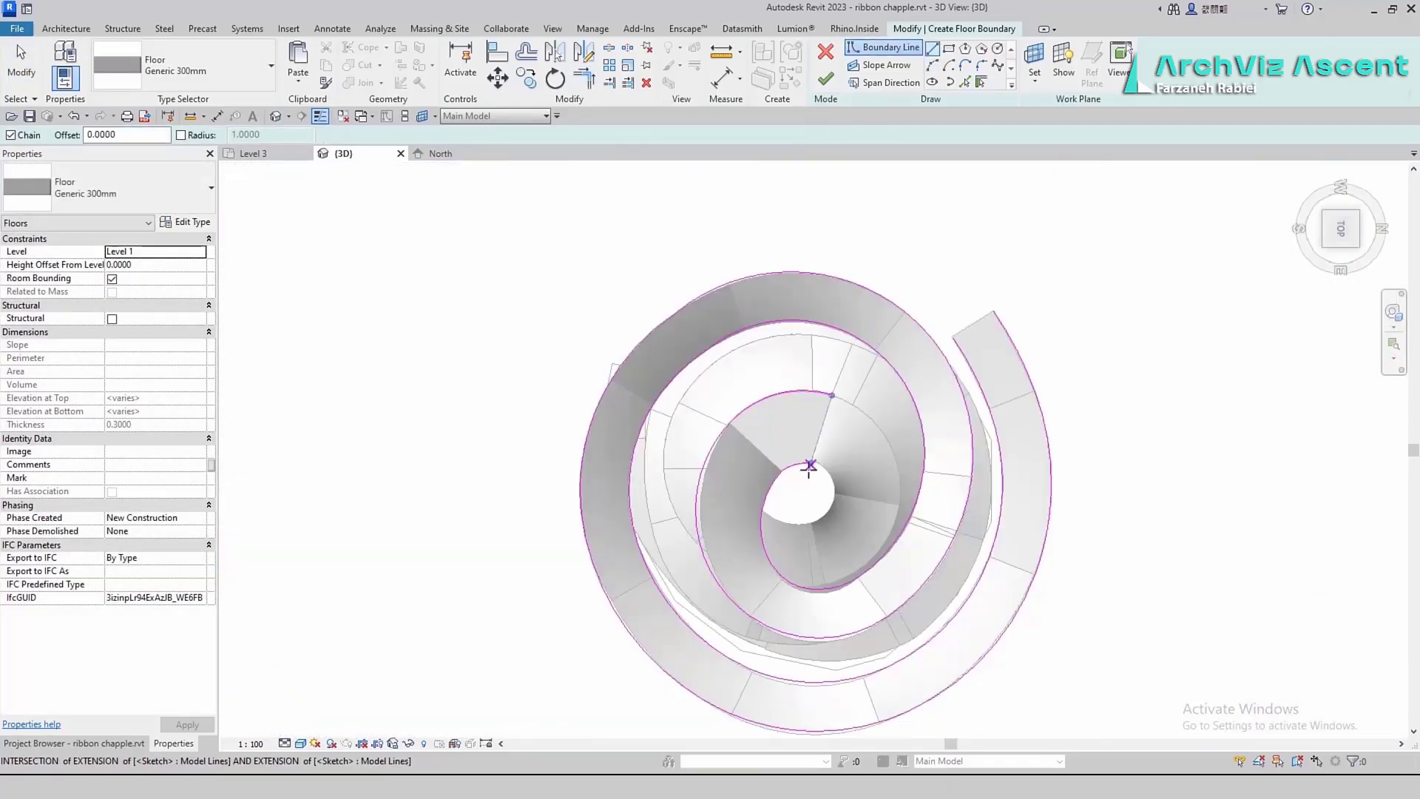
click(808, 467)
click(836, 392)
key(Escape)
key(Escape)
Close the spiral's outer end with a straight boundary line and finish the floor sketch
scroll(963, 330, up, 6)
click(926, 380)
scroll(945, 517, down, 2)
click(932, 49)
click(925, 406)
click(1118, 287)
scroll(877, 304, down, 6)
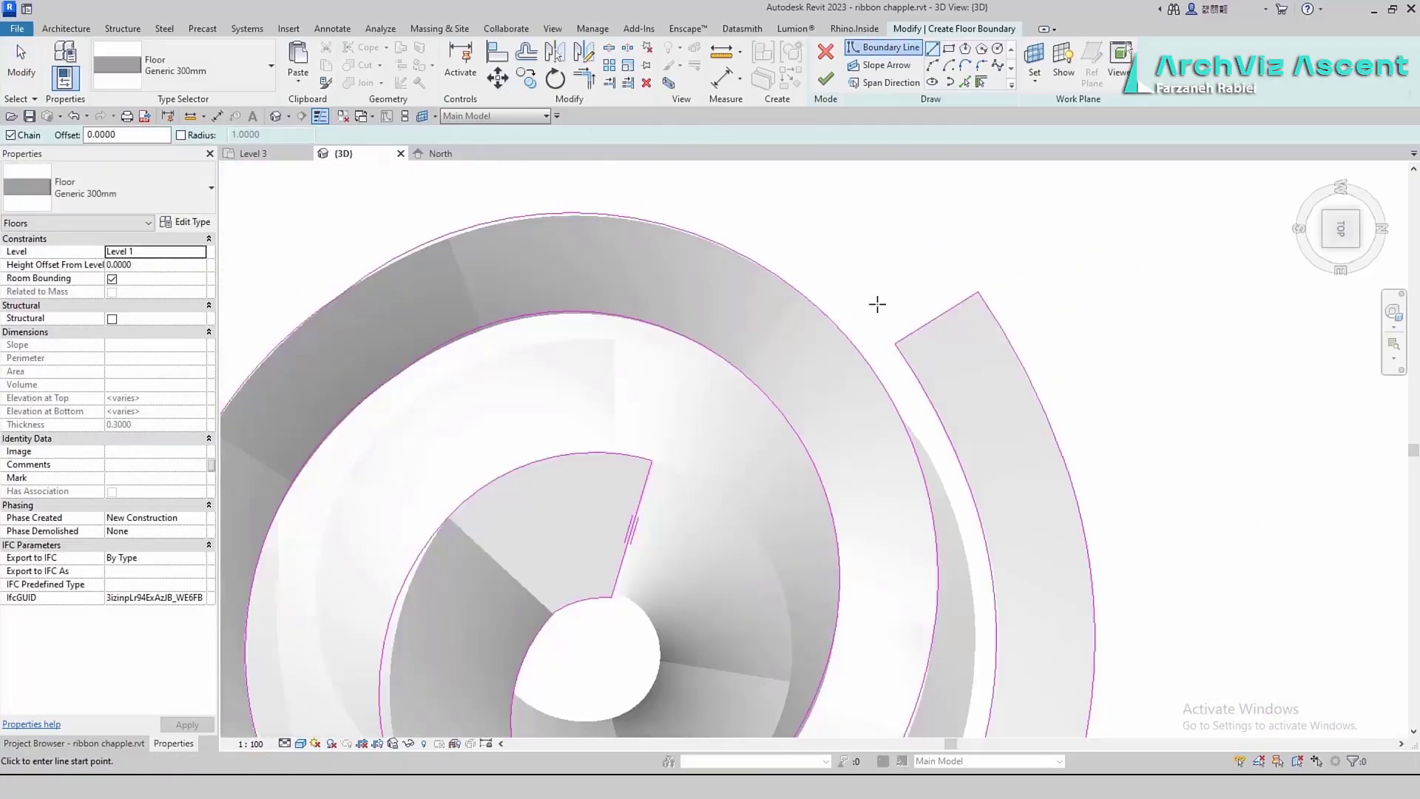
click(826, 78)
Add a split line across the new floor near the inner end of the spiral, working in top view
mouse_move(1035, 525)
shift+middle_down()
mouse_move(1007, 446)
mouse_move(659, 516)
shift+middle_up()
click(952, 66)
click(1341, 214)
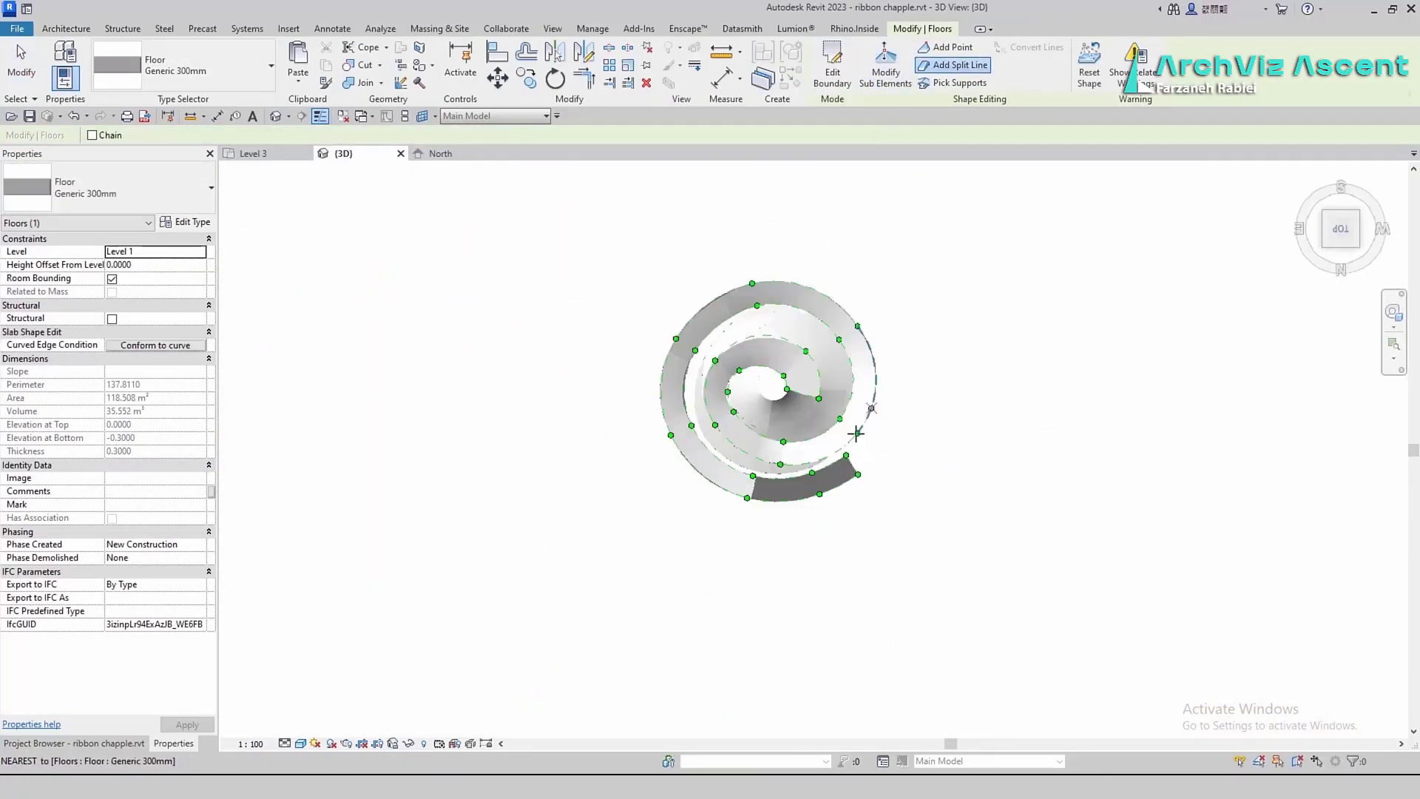
click(1373, 194)
scroll(751, 456, up, 6)
click(699, 434)
scroll(589, 331, up, 6)
click(589, 326)
scroll(725, 307, down, 8)
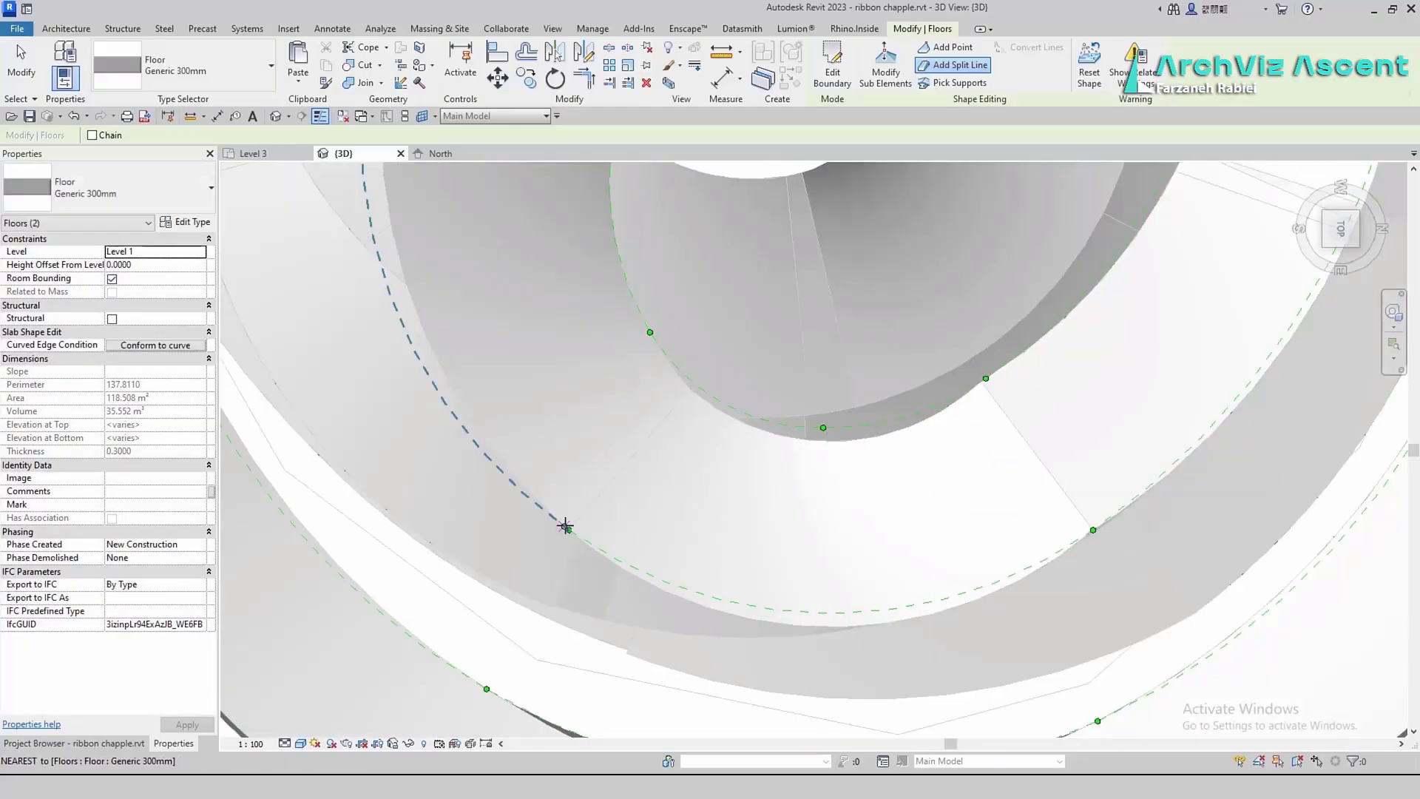
Add four split lines between the inner and outer edge points along the lower part of the innermost turn
click(650, 332)
click(490, 463)
click(568, 530)
click(691, 384)
click(823, 428)
click(823, 613)
click(986, 378)
click(1093, 529)
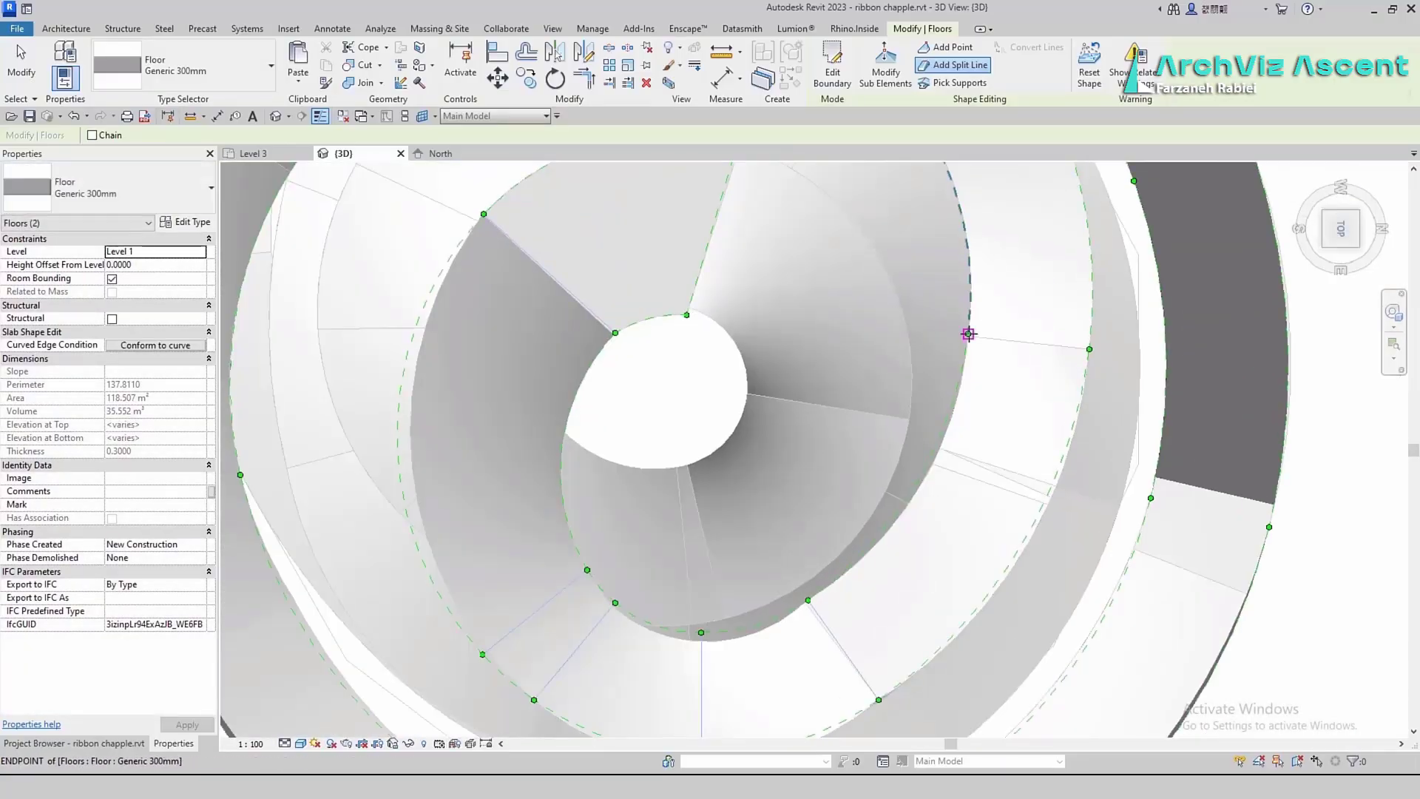
Add split lines across the middle turn of the spiral floor, joining its inner and outer edge points
click(968, 334)
click(1089, 349)
middle_drag(1035, 296, 1093, 538)
click(938, 311)
click(1004, 225)
click(443, 481)
click(533, 462)
middle_drag(577, 547, 506, 401)
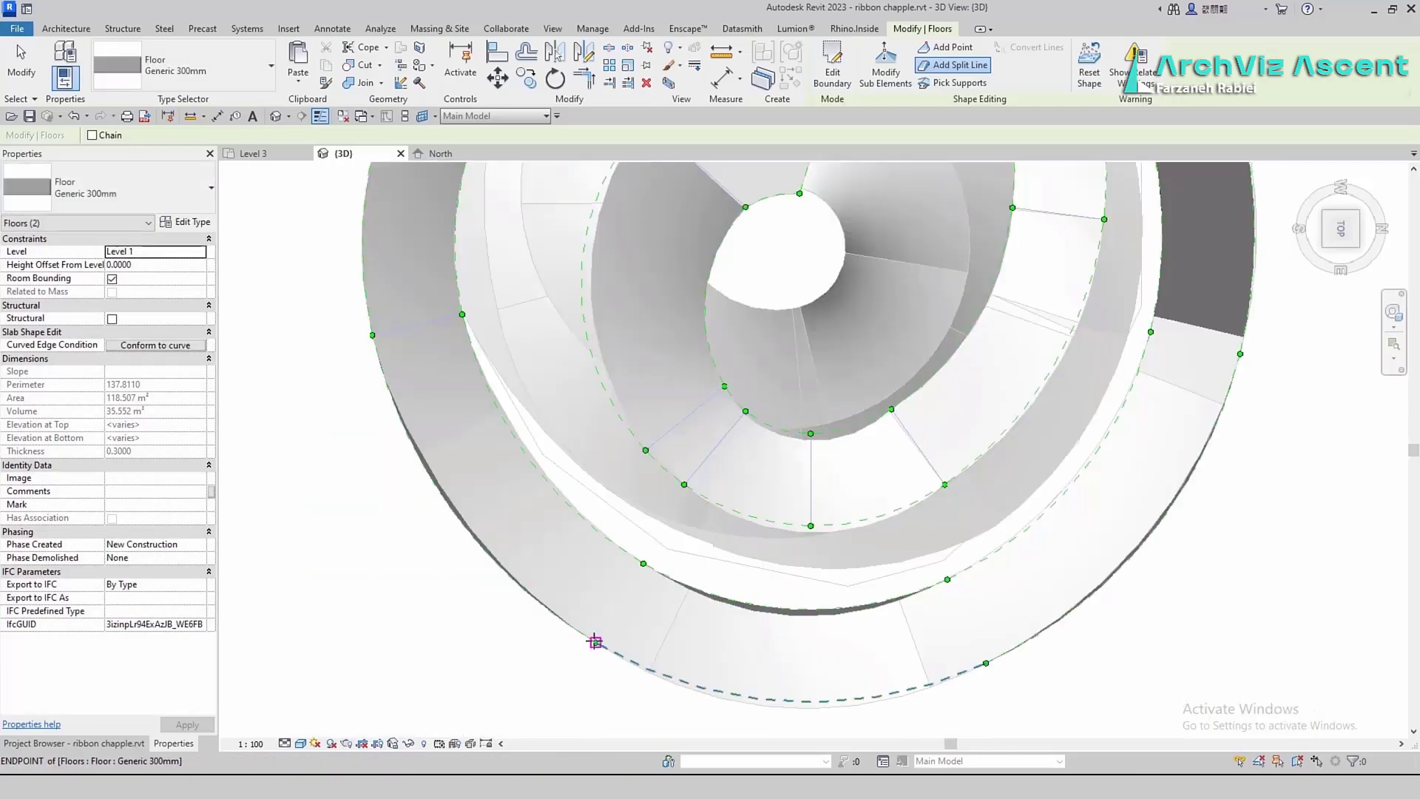
Add the remaining split lines across the outermost turn between its inner and outer edge points
click(986, 663)
click(947, 579)
click(1240, 354)
click(1151, 332)
middle_drag(1150, 332, 1112, 579)
scroll(700, 253, down, 3)
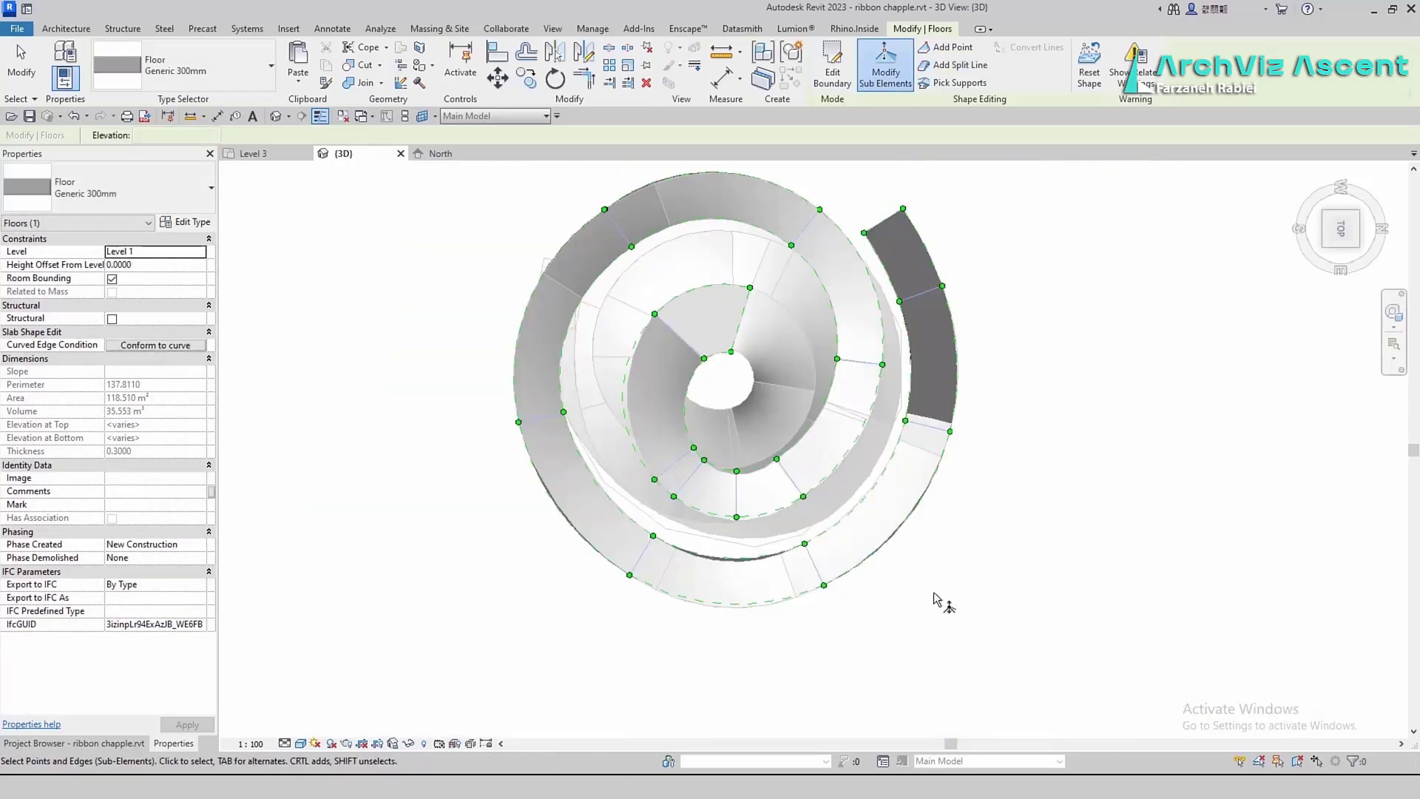
Modify the floor's sub-elements, setting the spiral's inner end edge and the first split line to elevation 12.5
shift+middle_drag(941, 602, 933, 451)
click(745, 516)
click(756, 513)
text(12.5)
key(Return)
click(688, 523)
click(697, 516)
text(12.5)
key(Return)
Set the elevation of the next split line along the innermost turn to 11.5
click(670, 577)
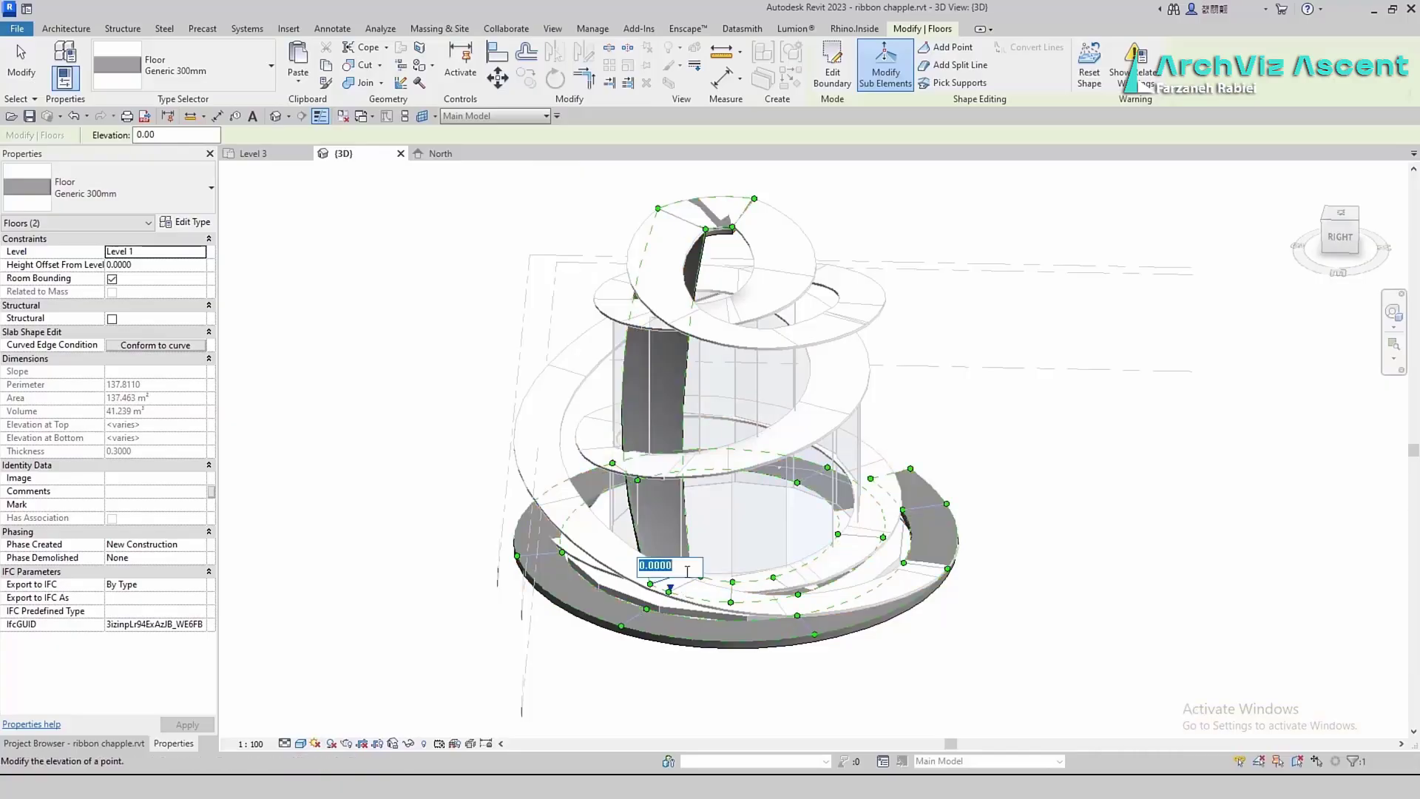
scroll(686, 585, up, 5)
click(688, 580)
text(10.5)
key(Return)
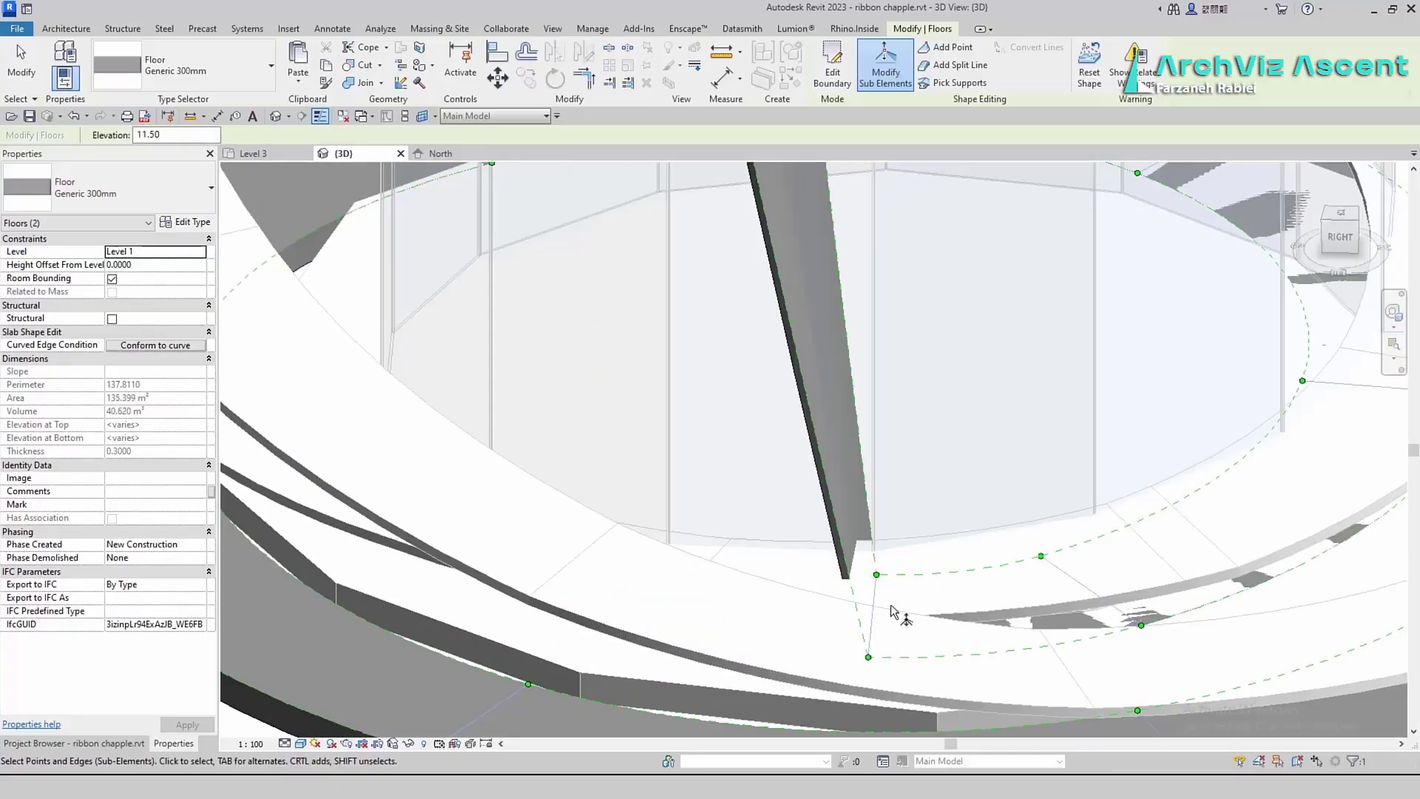
Raise the following two split lines on the lower part of the innermost turn
click(871, 607)
text(9.5)
key(Return)
click(1099, 584)
text(10)
key(Return)
Set the two neighbouring split lines at the start of the raised turn to elevations 11.5 and 11.4
scroll(841, 370, down, 6)
shift+middle_drag(917, 518, 840, 370)
scroll(799, 281, up, 6)
click(760, 310)
click(842, 343)
text(11.4)
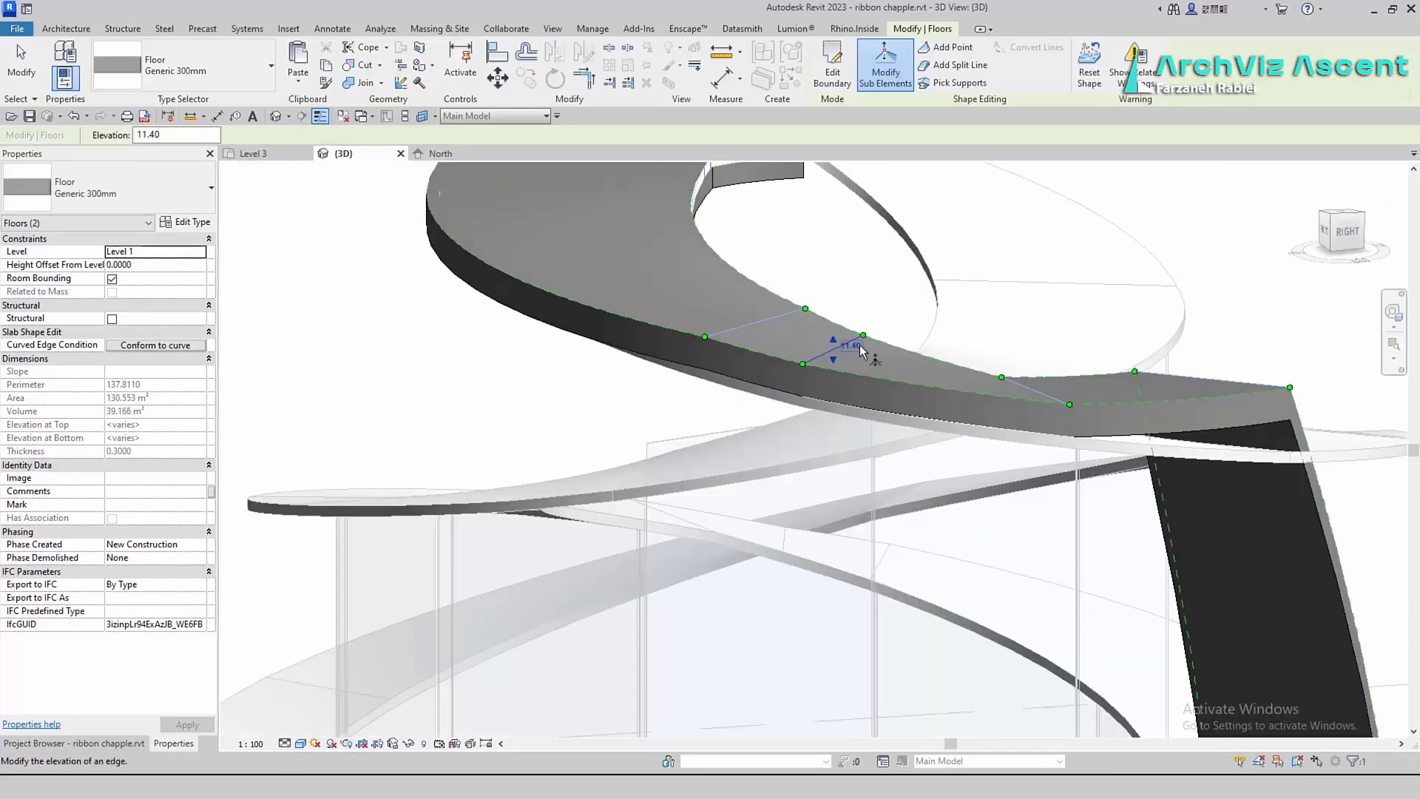
click(756, 322)
text(11.5)
key(Return)
Open the elevation of the ground-level split line at the foot of the steep segment for editing
click(1037, 389)
scroll(961, 415, down, 6)
scroll(739, 592, up, 5)
click(714, 613)
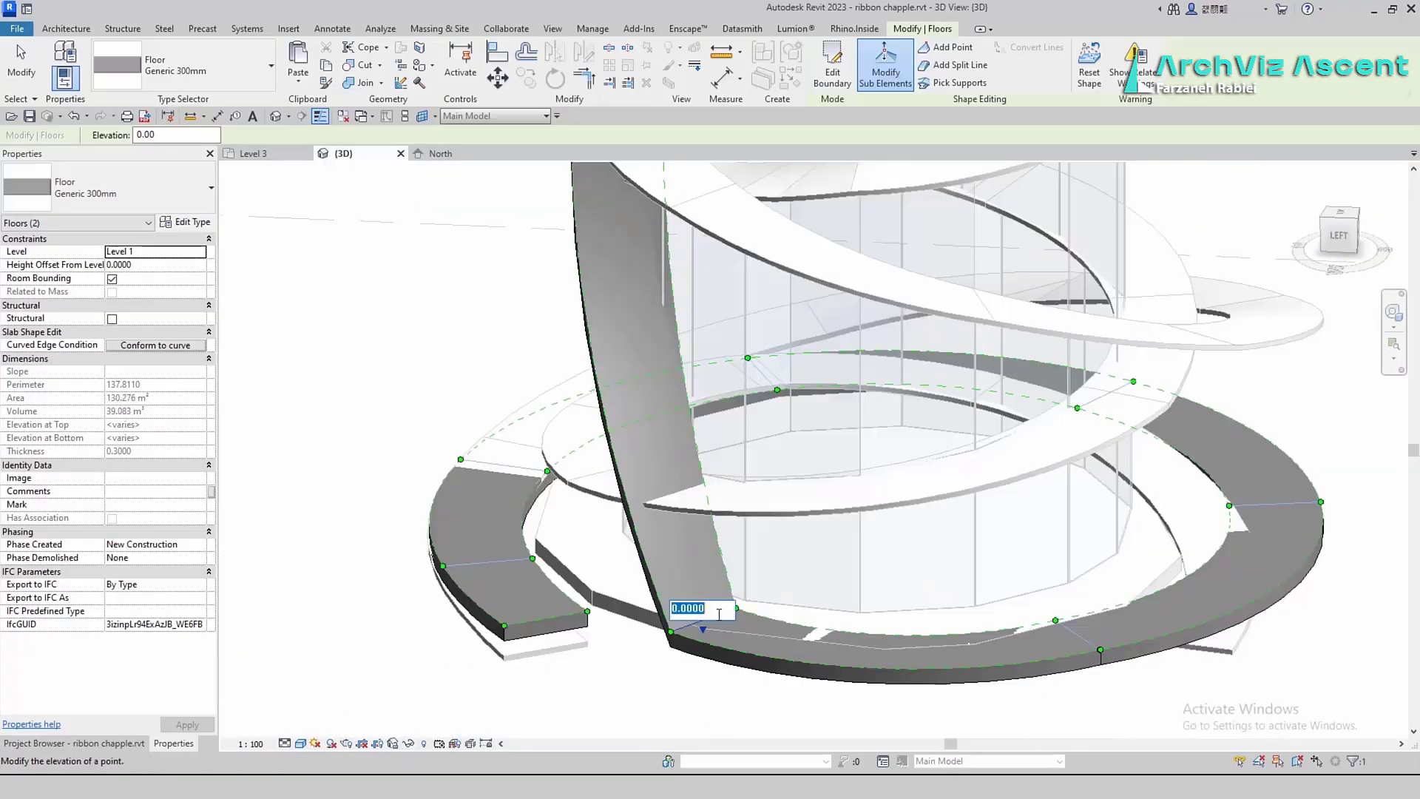
Set the elevation of the middle split line on the raised innermost turn to 11.6
shift+middle_drag(991, 518, 1117, 540)
scroll(799, 376, up, 3)
click(813, 447)
click(829, 443)
text(11.60)
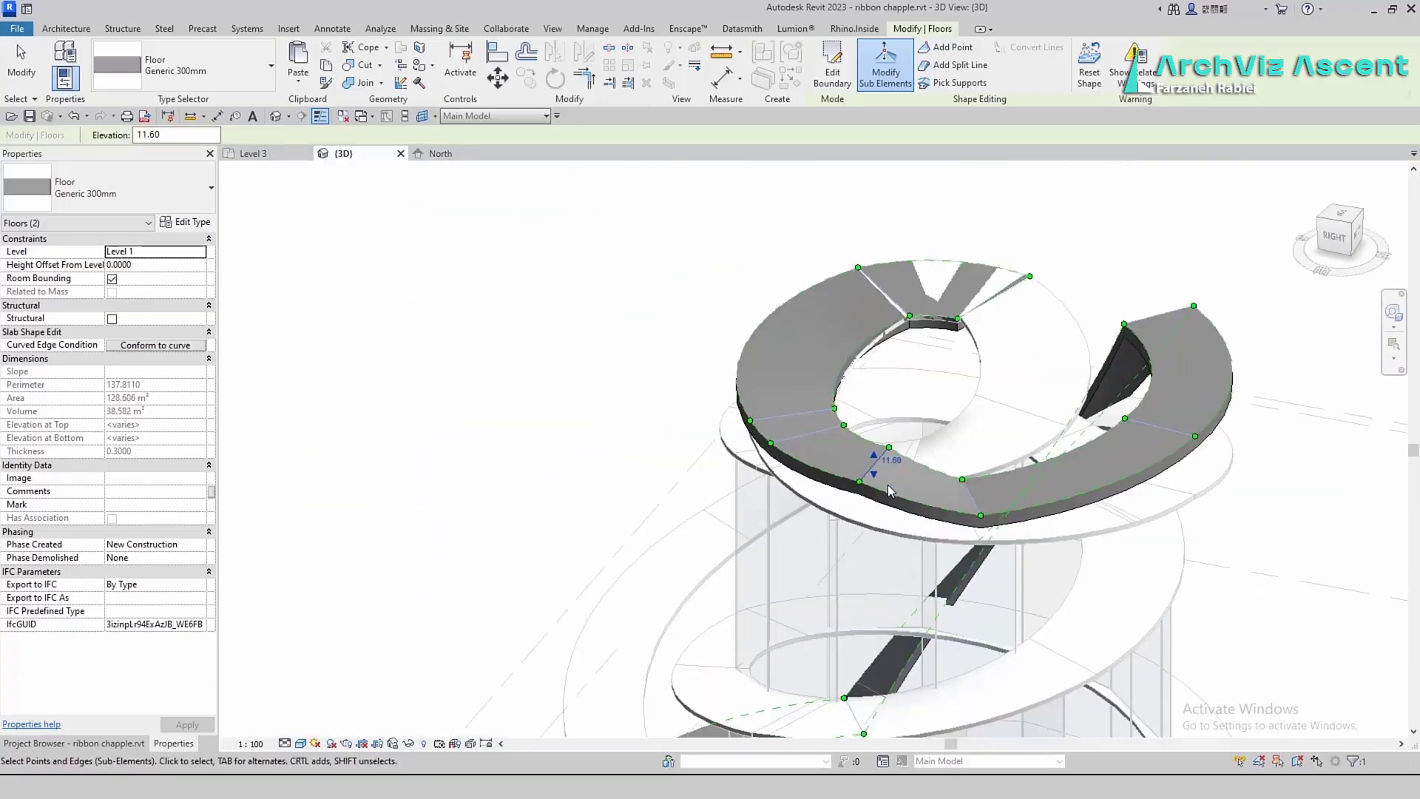
Set the elevation of the next split line on the raised innermost turn to 11.3
shift+middle_drag(1035, 503, 850, 473)
scroll(851, 443, up, 2)
click(844, 469)
shift+middle_drag(977, 473, 888, 494)
scroll(887, 494, down, 4)
shift+middle_drag(739, 636, 599, 678)
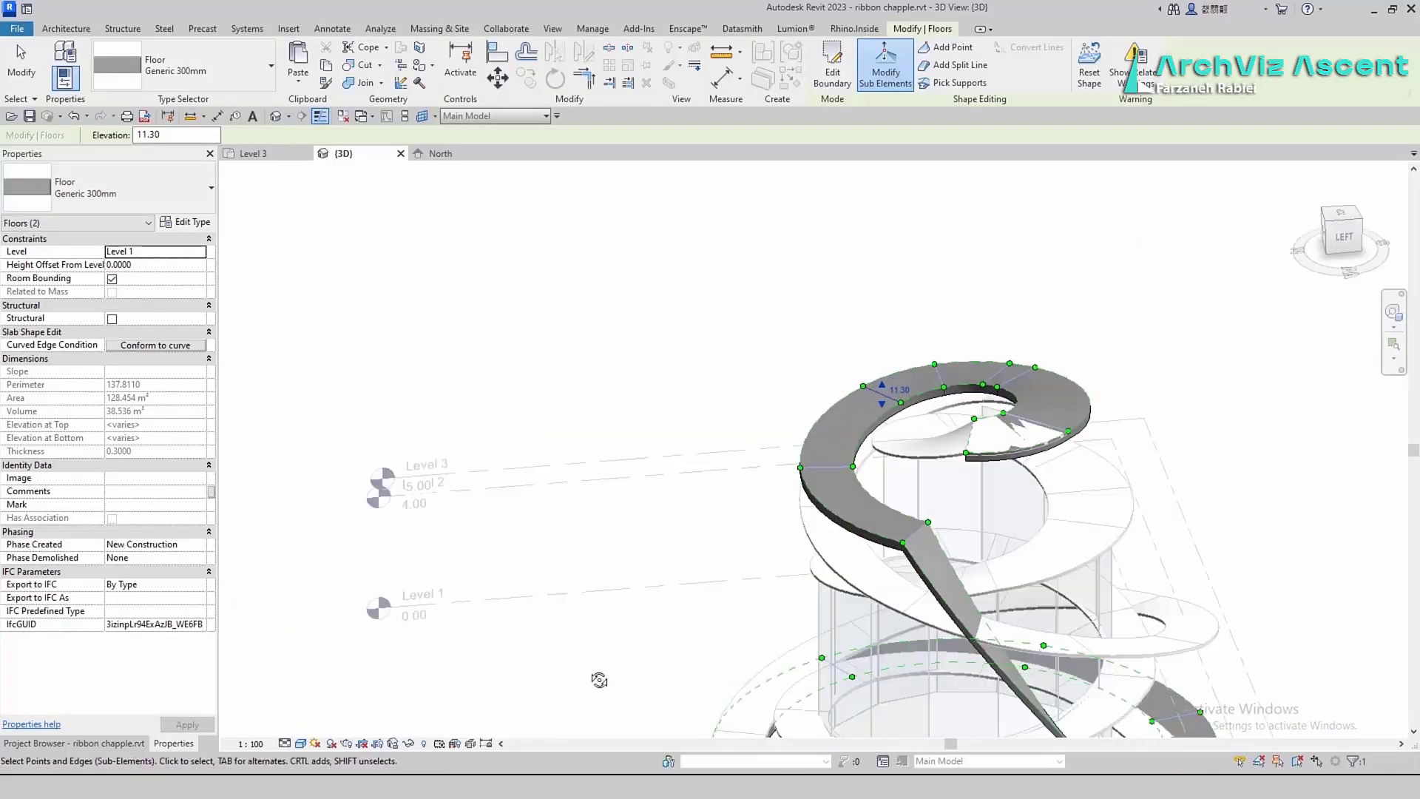
Change the spiral ramp floor's type to Generic 150mm
key(Escape)
click(134, 188)
key(Escape)
shift+middle_drag(754, 536, 777, 518)
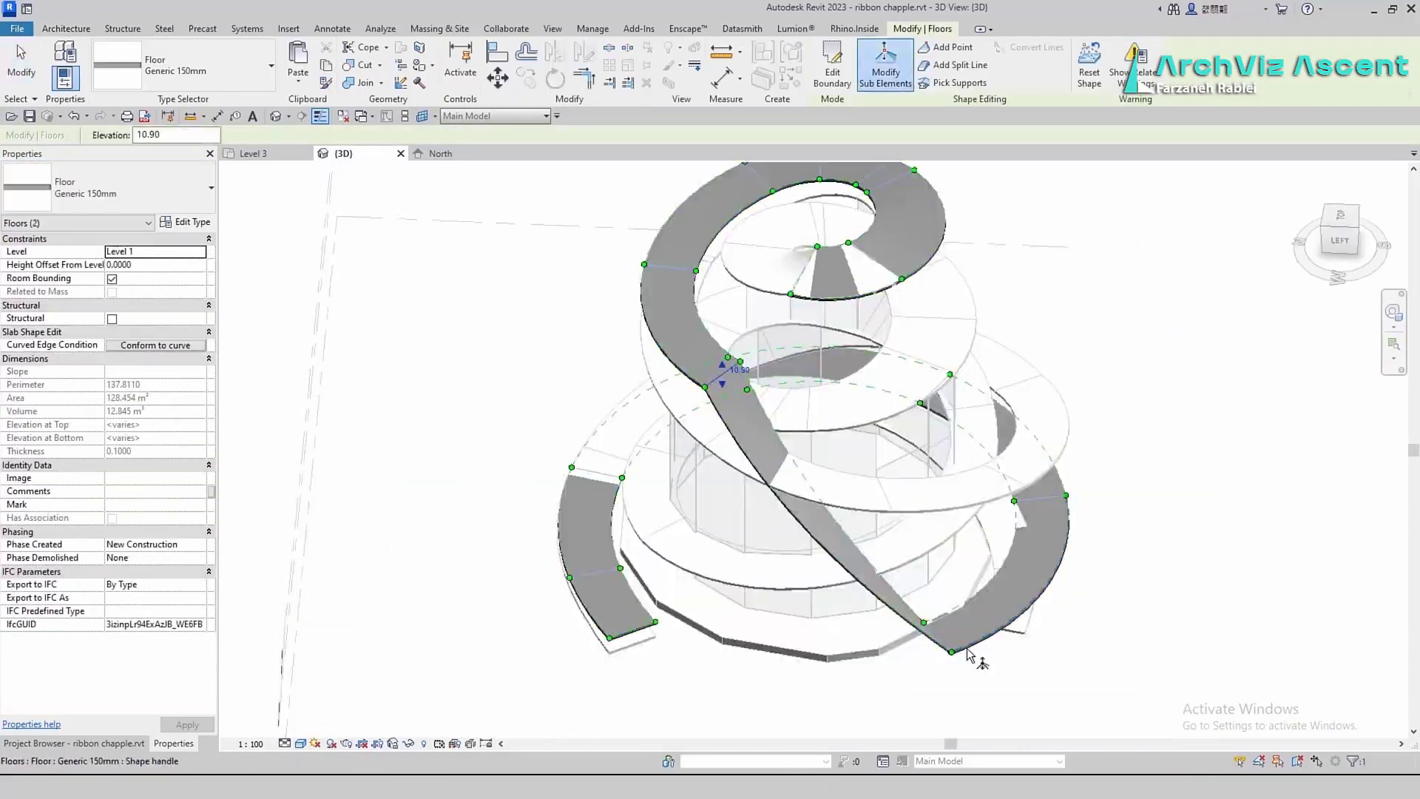
Raise the ground-level point at the inner end of the split line at the head of the steep segment to elevation 10.5
scroll(640, 649, up, 3)
scroll(640, 649, down, 5)
shift+middle_drag(740, 473, 789, 333)
scroll(547, 495, up, 6)
click(436, 520)
click(392, 516)
click(556, 489)
click(553, 479)
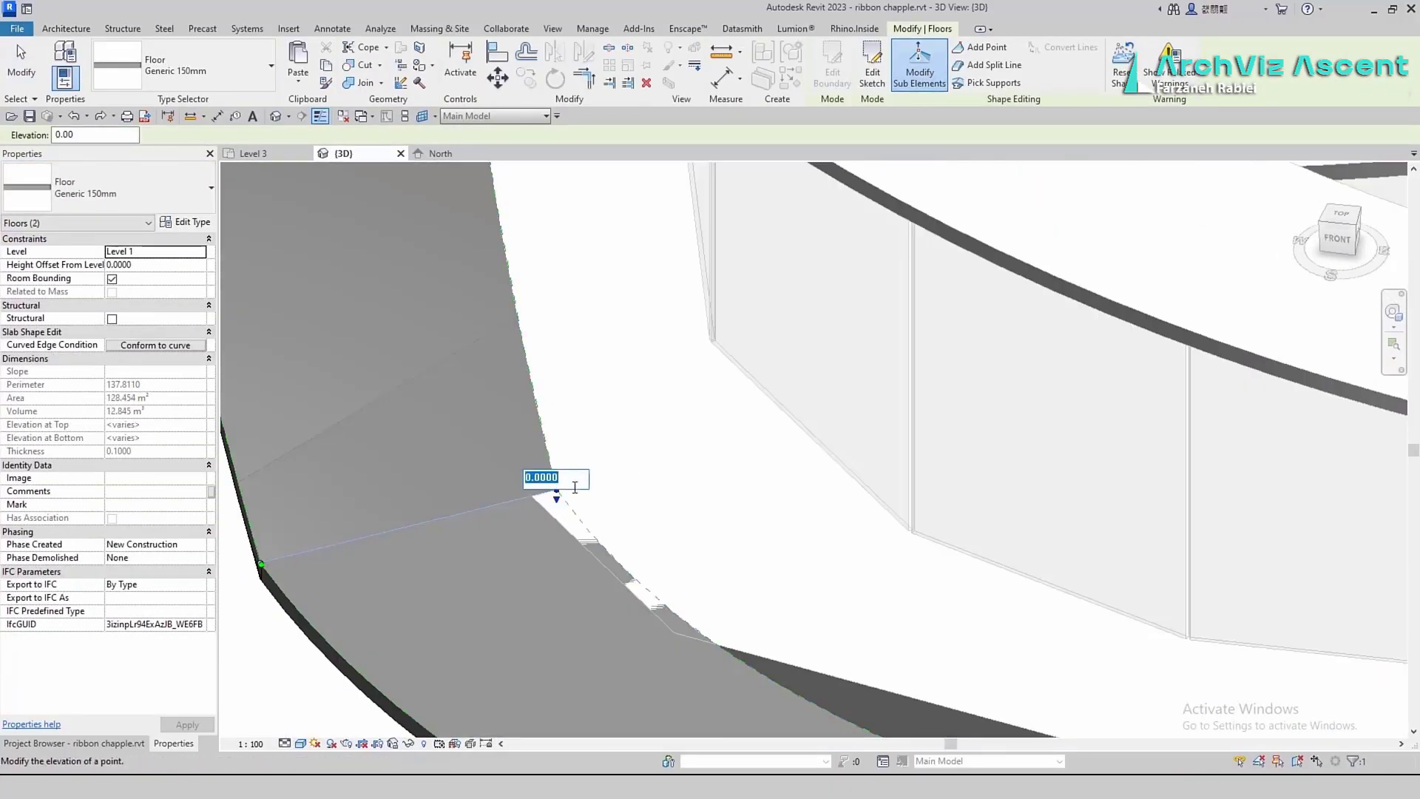
key(Escape)
scroll(255, 573, up, 5)
click(355, 513)
click(367, 513)
text(10.5)
key(Return)
scroll(722, 355, down, 10)
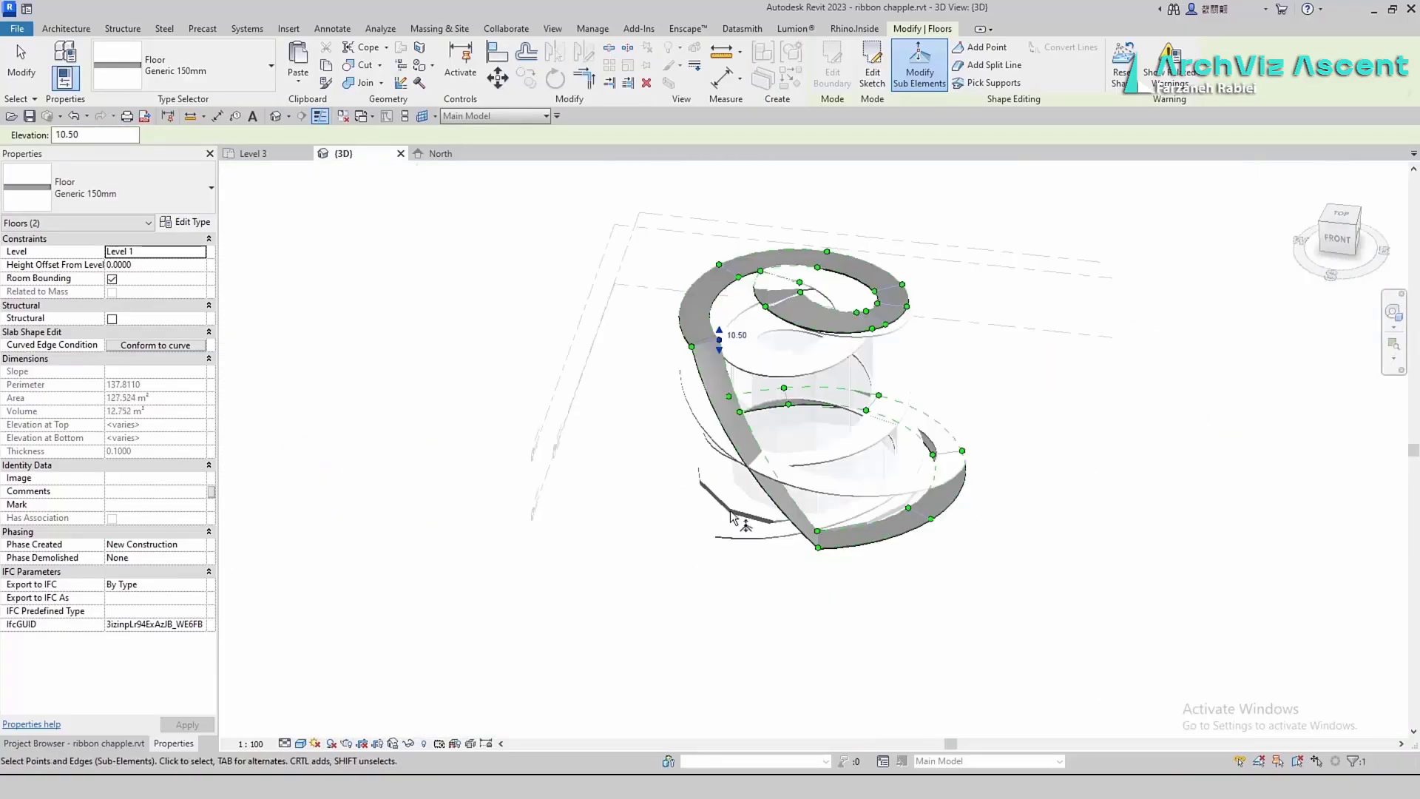
Set three successive split lines climbing the ramp's middle turn to elevations 5.6, 7.8 and 10.1
shift+middle_drag(745, 517, 912, 589)
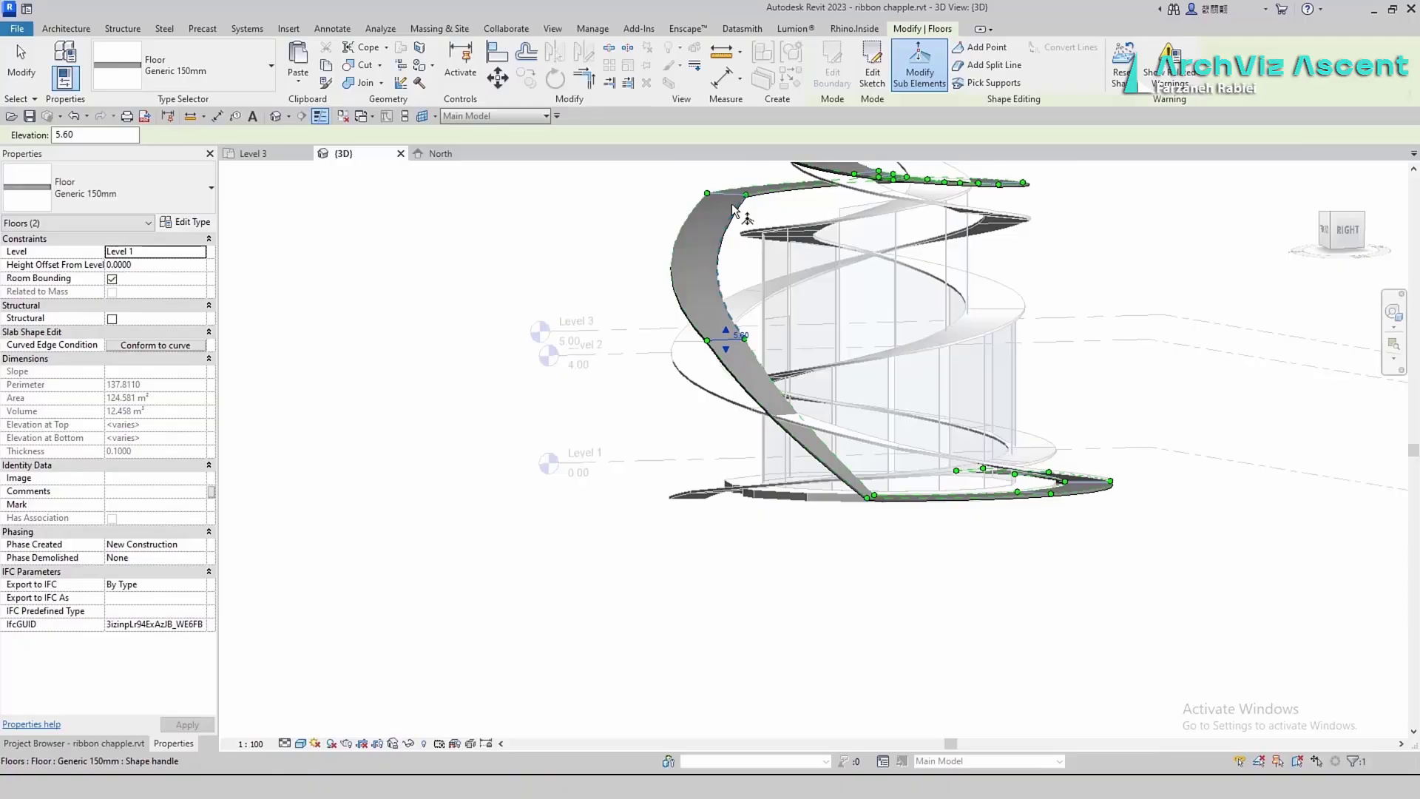
scroll(739, 370, up, 5)
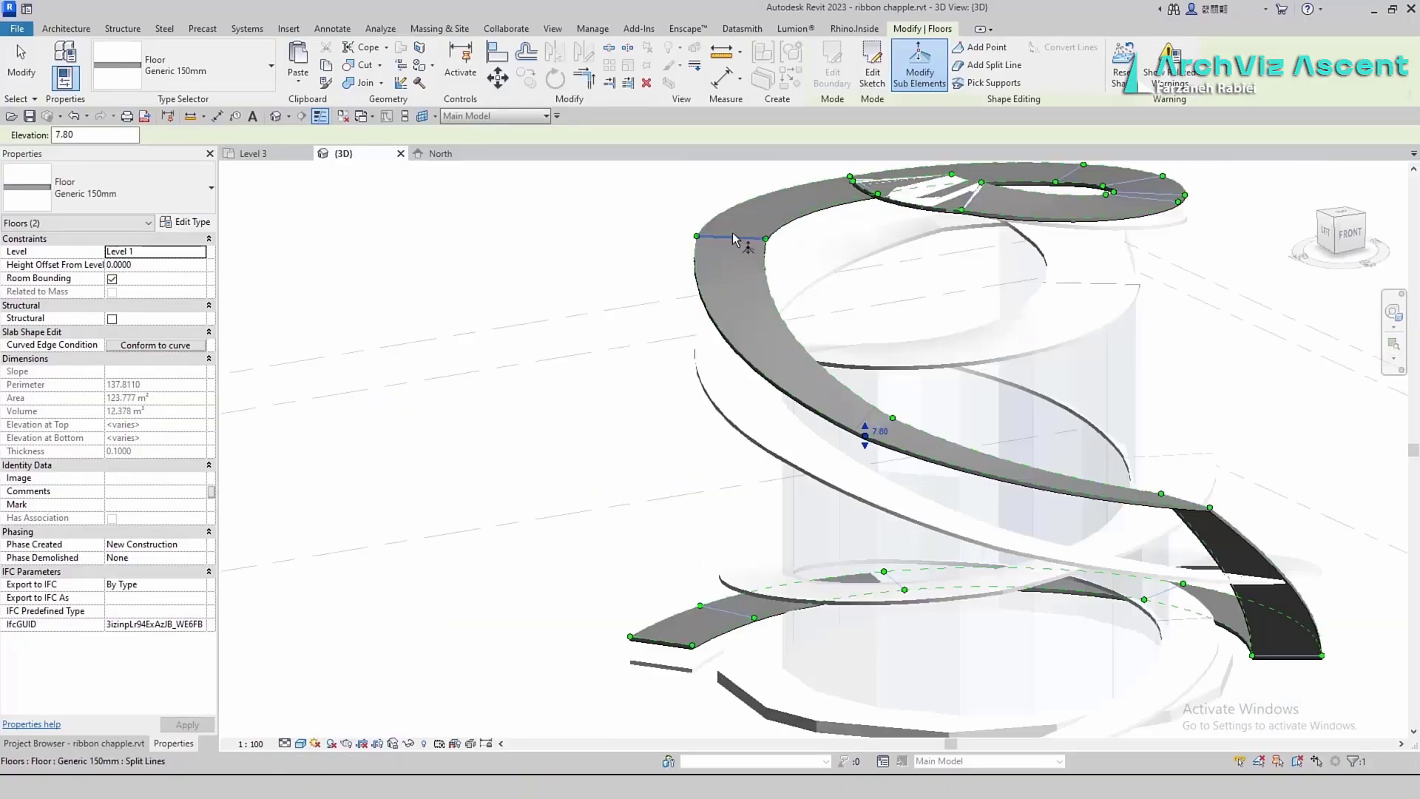
click(734, 239)
scroll(747, 222, down, 5)
shift+middle_drag(762, 207, 779, 304)
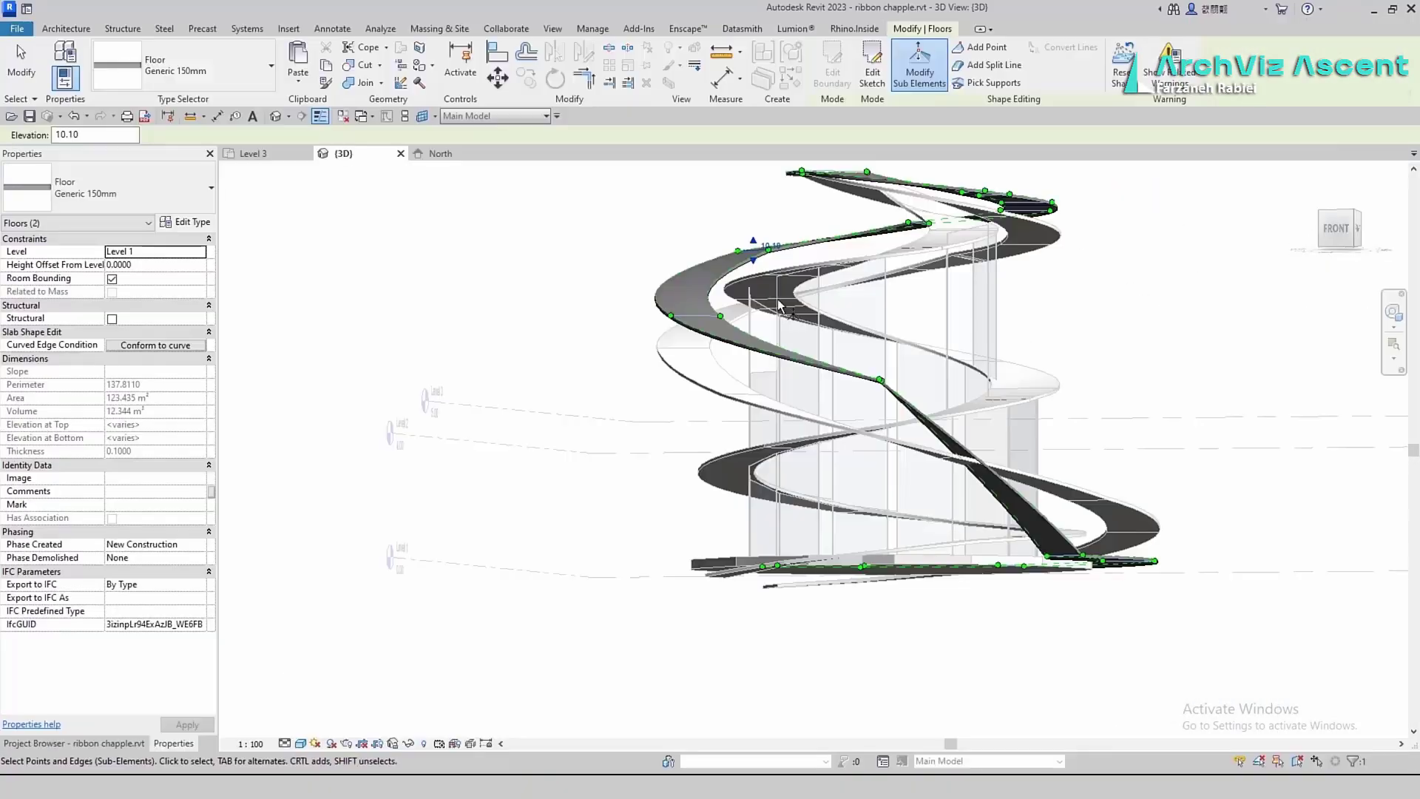
key(Return)
Raise the two split lines on the ramp's lower outer turn, setting the one nearer the foot to elevation 1
shift+middle_drag(814, 370, 769, 532)
click(751, 596)
mouse_move(880, 592)
shift+middle_down()
mouse_move(1036, 529)
mouse_move(1169, 557)
mouse_move(1213, 666)
shift+middle_up()
scroll(1213, 666, up, 5)
drag(1331, 682, 1256, 700)
click(1090, 691)
shift+middle_drag(1268, 678, 961, 547)
click(876, 534)
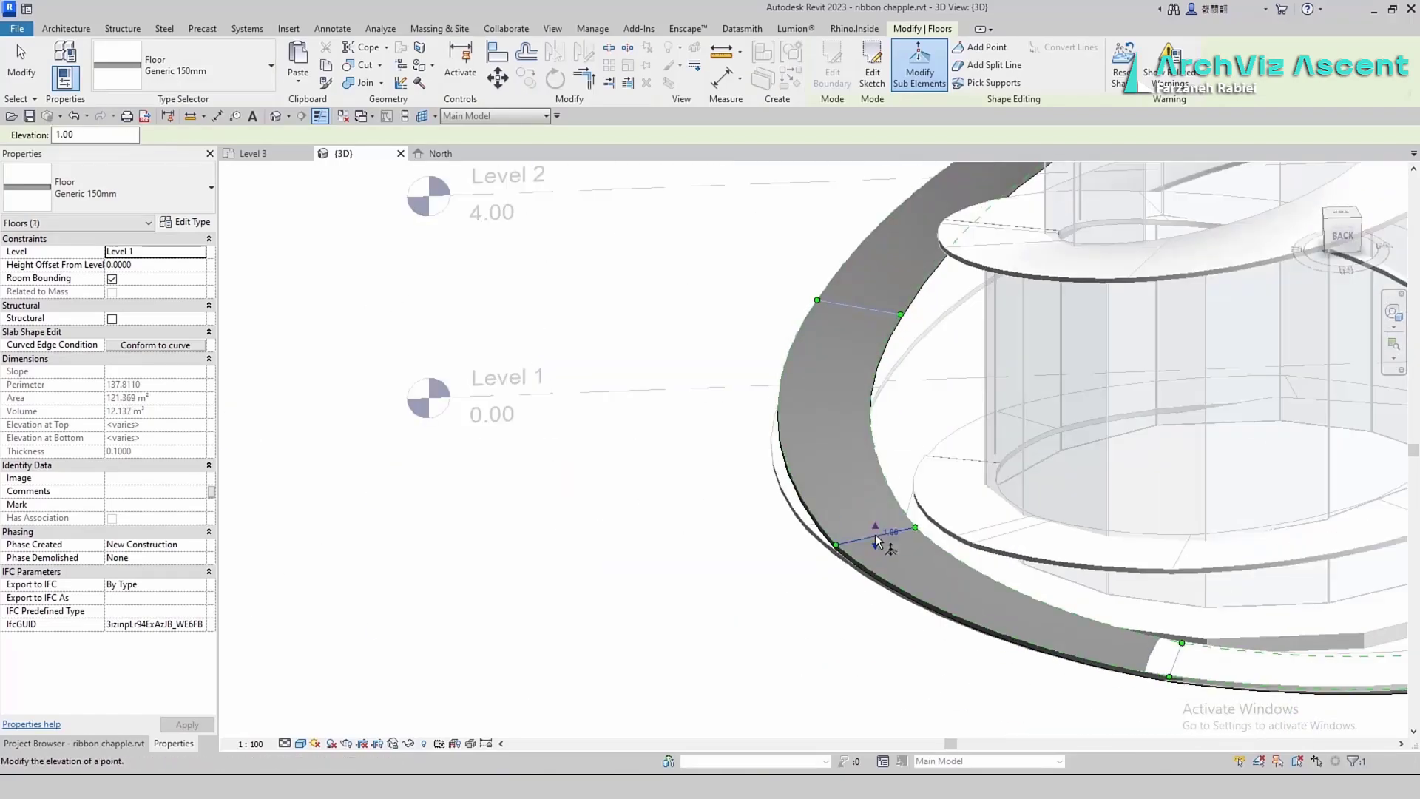
Set the elevation of the split line nearer the ramp's foot to 1.5 and leave the floor's shape editing
shift+middle_drag(876, 534, 943, 510)
click(948, 518)
text(1.5)
key(Return)
scroll(948, 518, down, 5)
shift+middle_drag(818, 590, 783, 608)
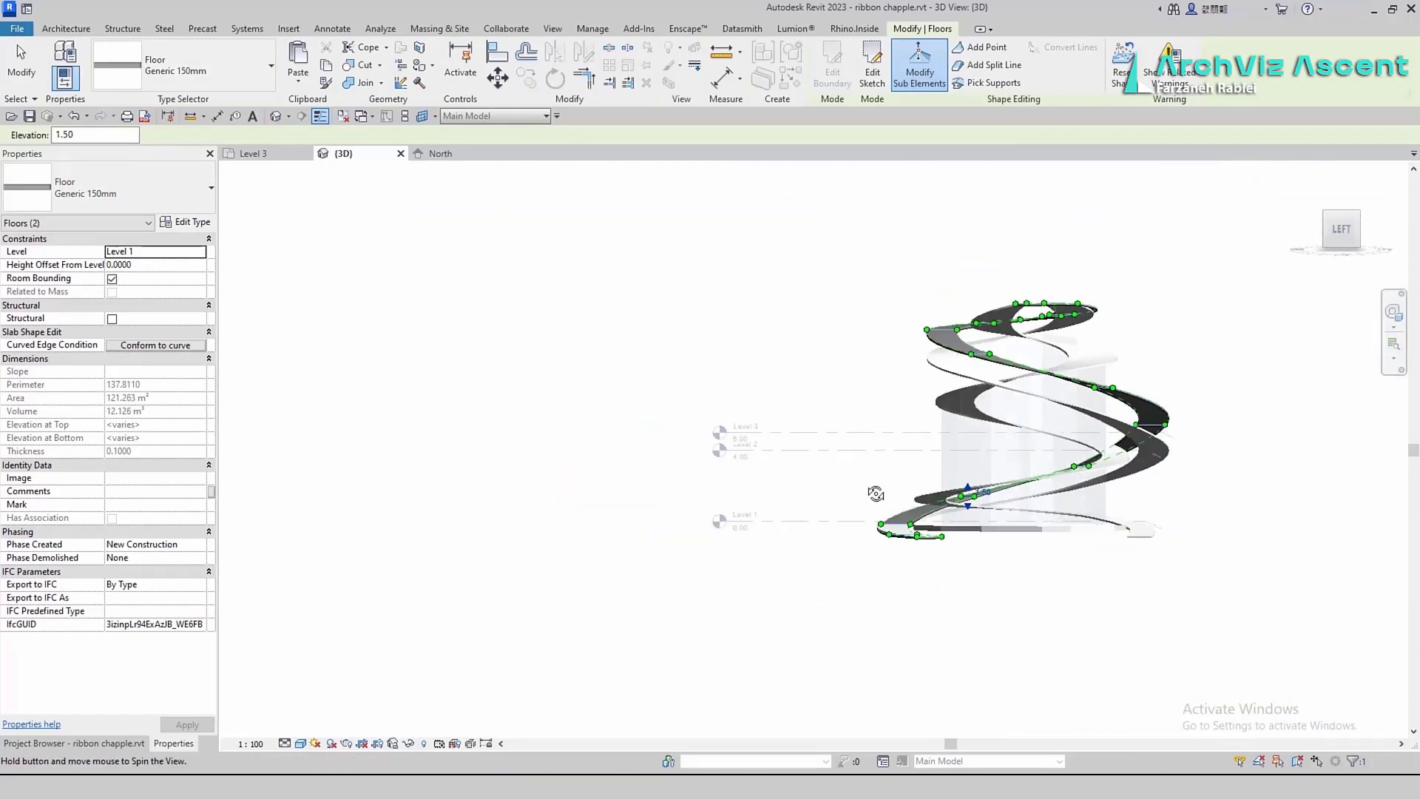
shift+middle_drag(875, 493, 902, 443)
key(Delete)
click(647, 47)
key(Delete)
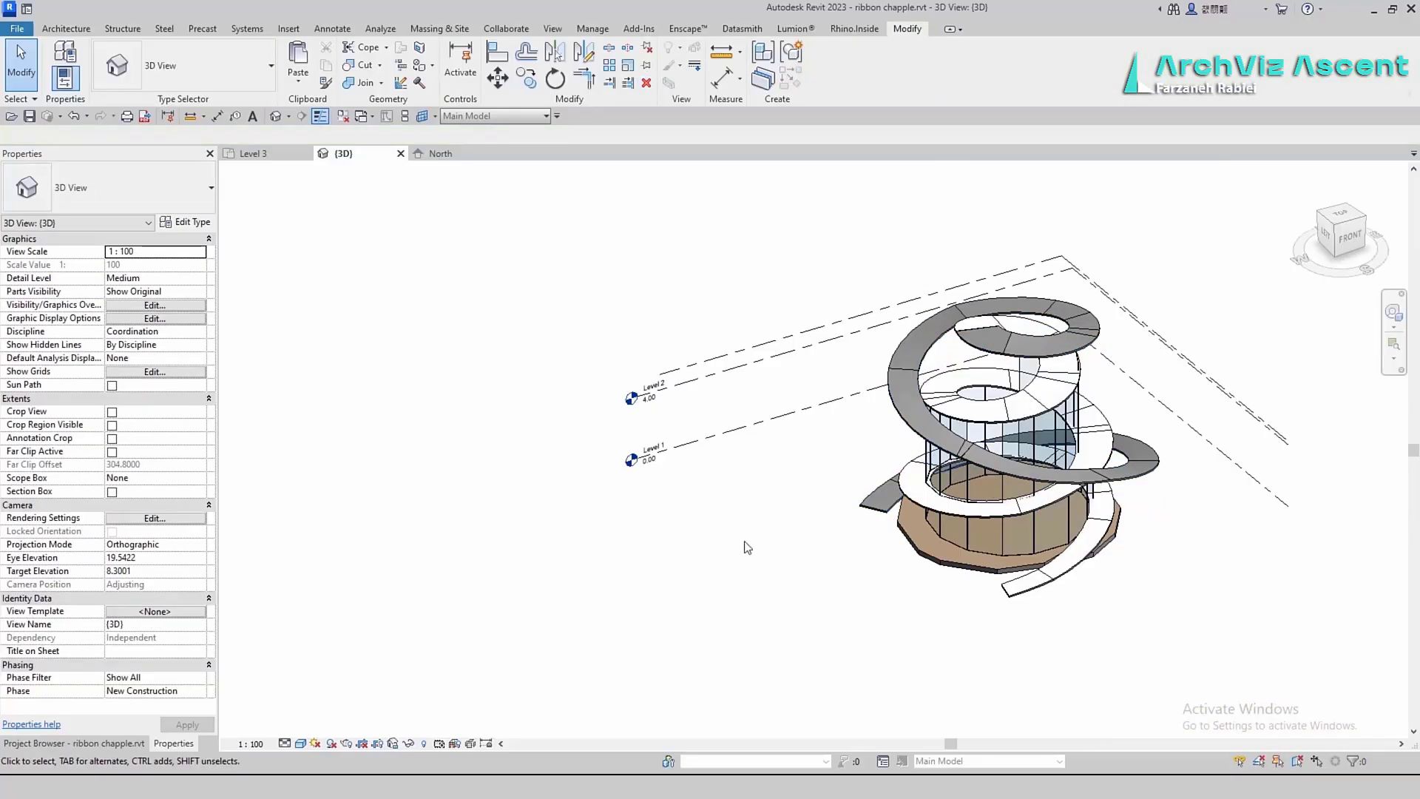
Lower the top edge of the upper curtain wall's profile beneath the ramp and finish the profile edit
shift+middle_drag(745, 545, 954, 562)
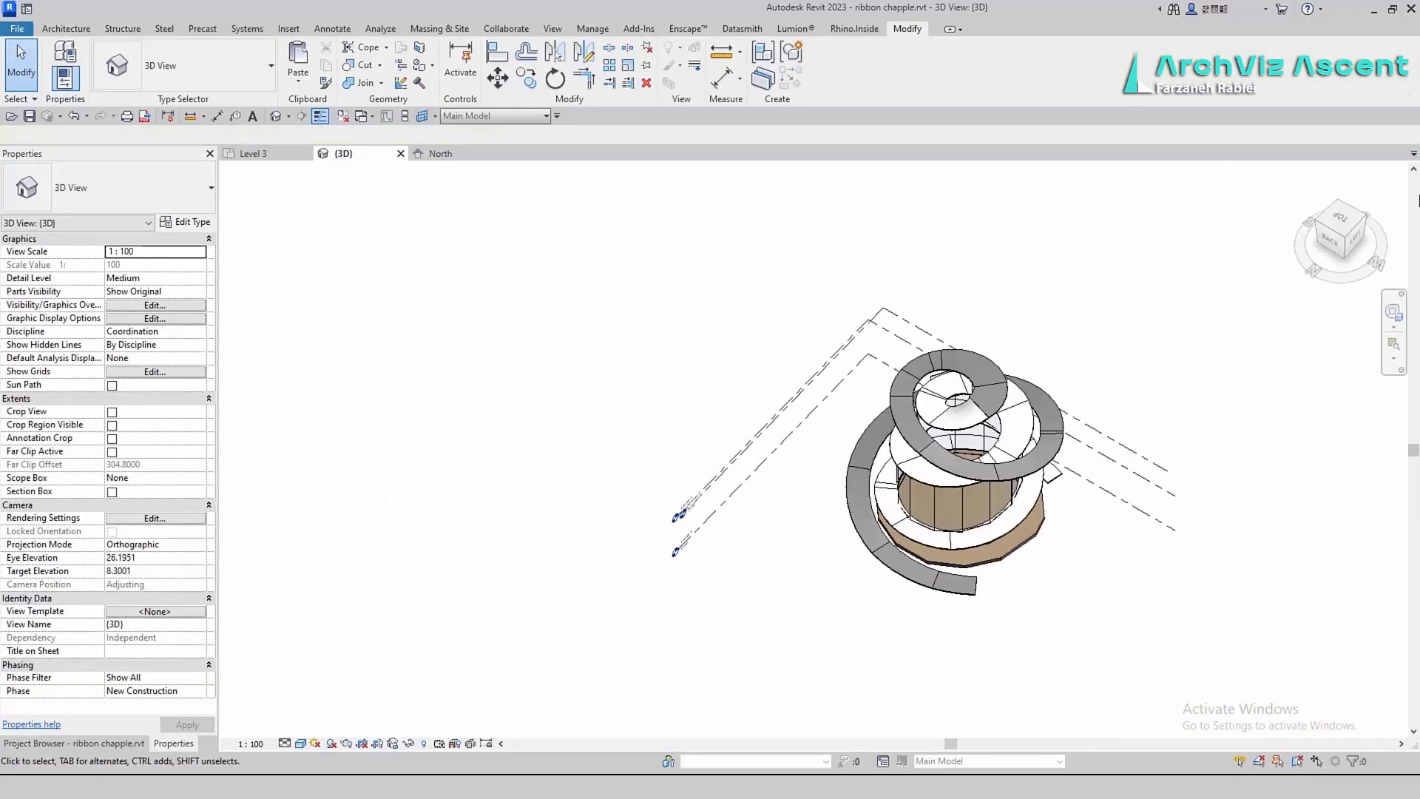
scroll(1021, 503, up, 4)
shift+middle_drag(954, 474, 740, 415)
click(802, 382)
double_click(714, 408)
click(700, 416)
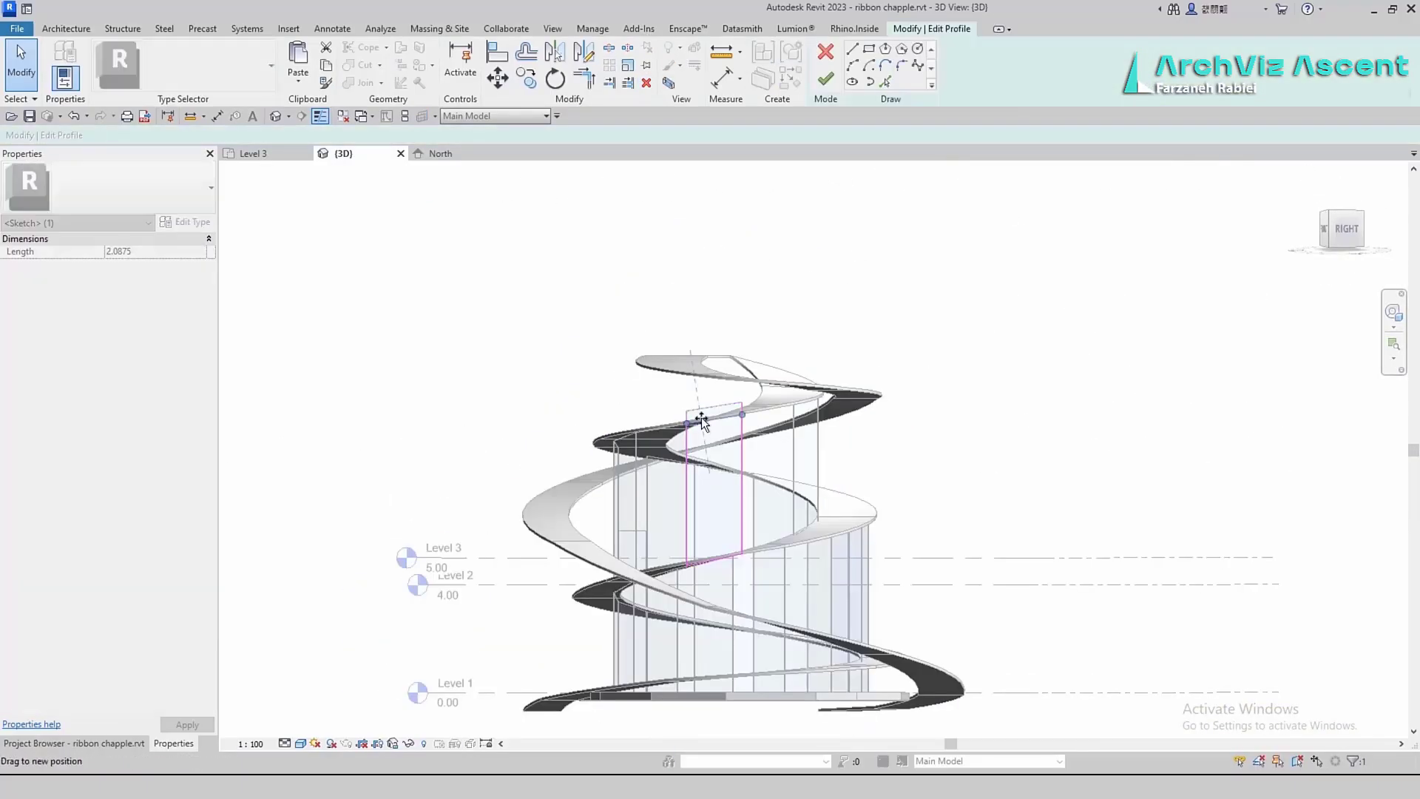
drag(700, 417, 699, 425)
click(823, 79)
click(979, 434)
Reopen the spiral ramp's shape editing and set the two split lines on its lower turn to elevations 1.6 and 3.5
scroll(978, 434, down, 2)
shift+middle_drag(702, 644, 687, 706)
click(822, 620)
click(885, 65)
click(819, 603)
click(837, 596)
text(.60)
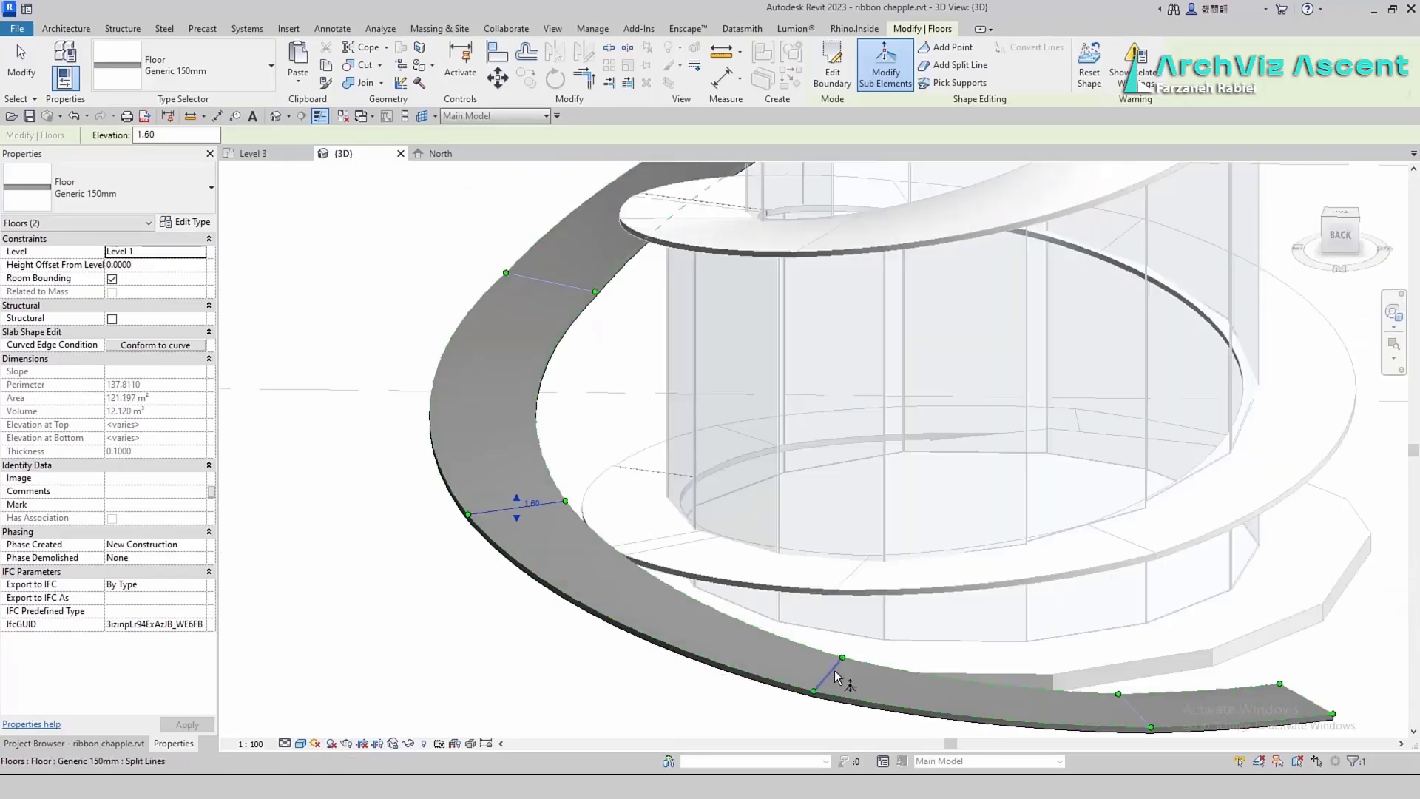
shift+middle_drag(650, 606, 673, 613)
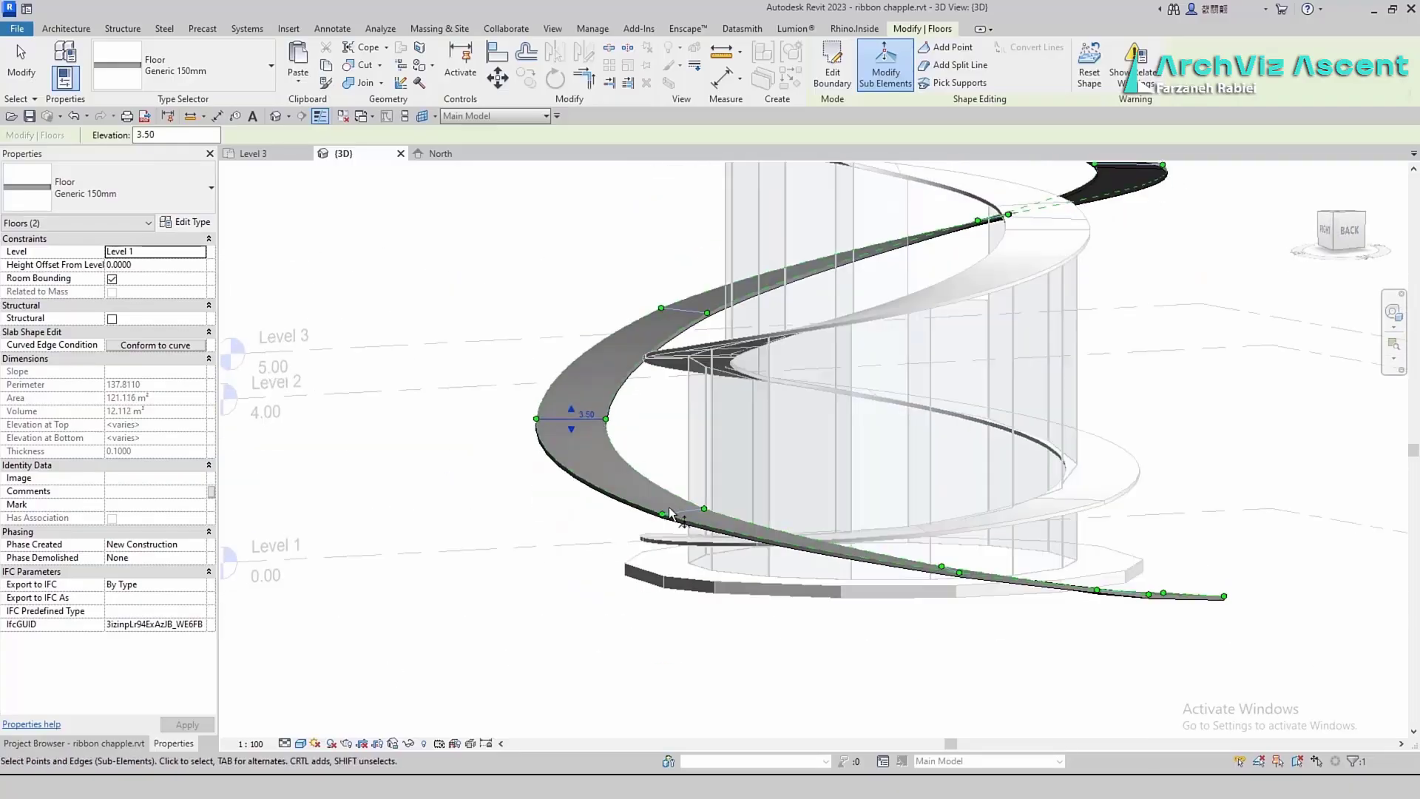
shift+middle_drag(991, 673, 761, 561)
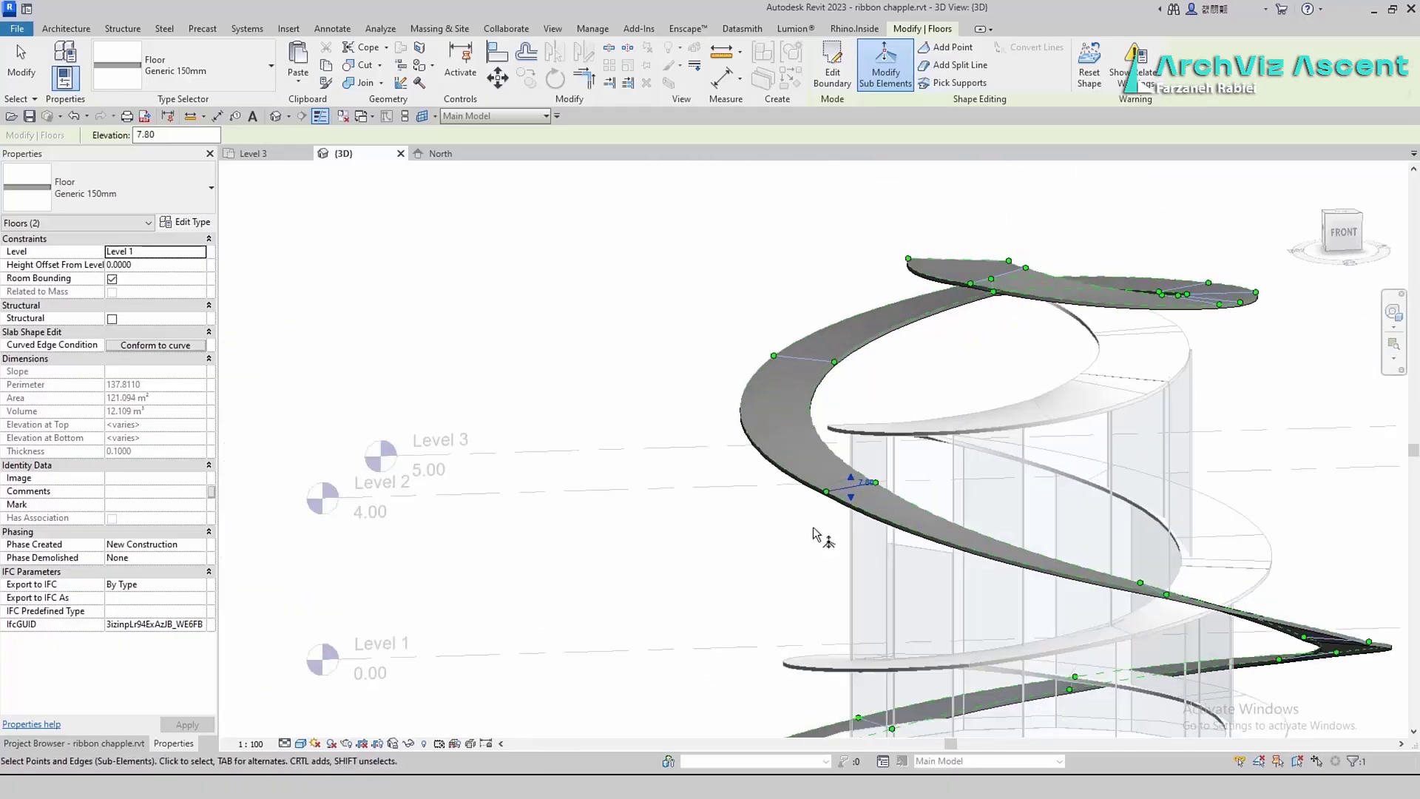
shift+middle_drag(855, 481, 954, 540)
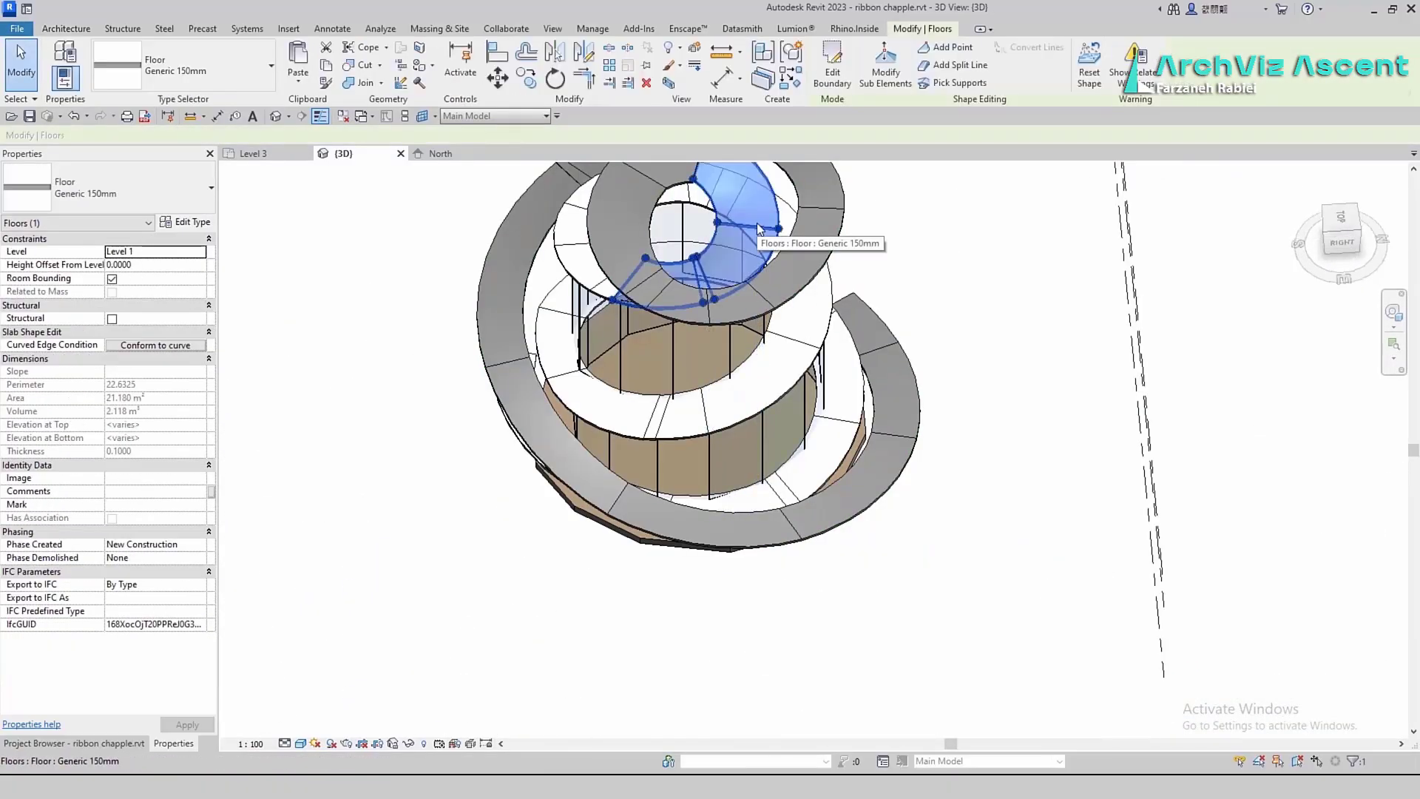
click(740, 222)
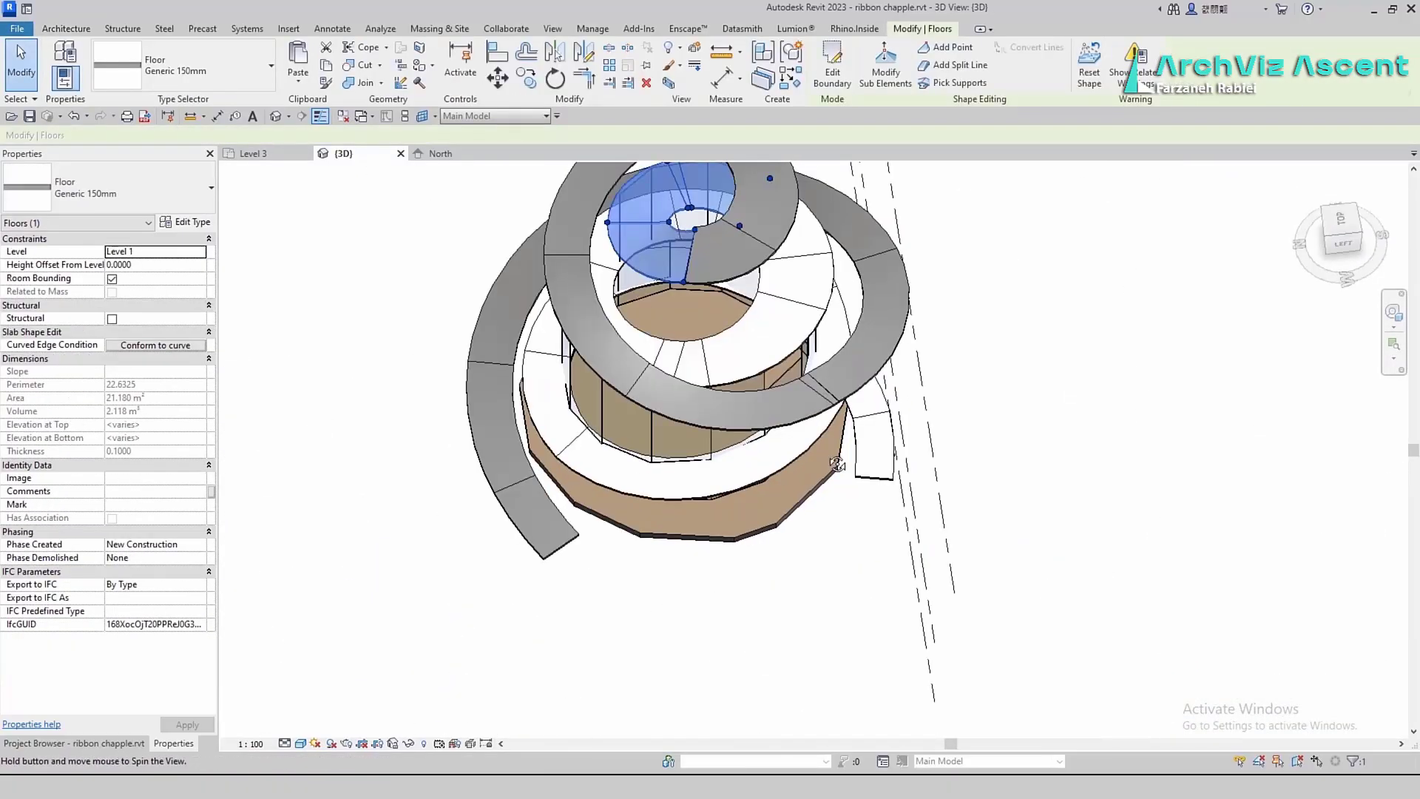
shift+middle_drag(837, 464, 828, 370)
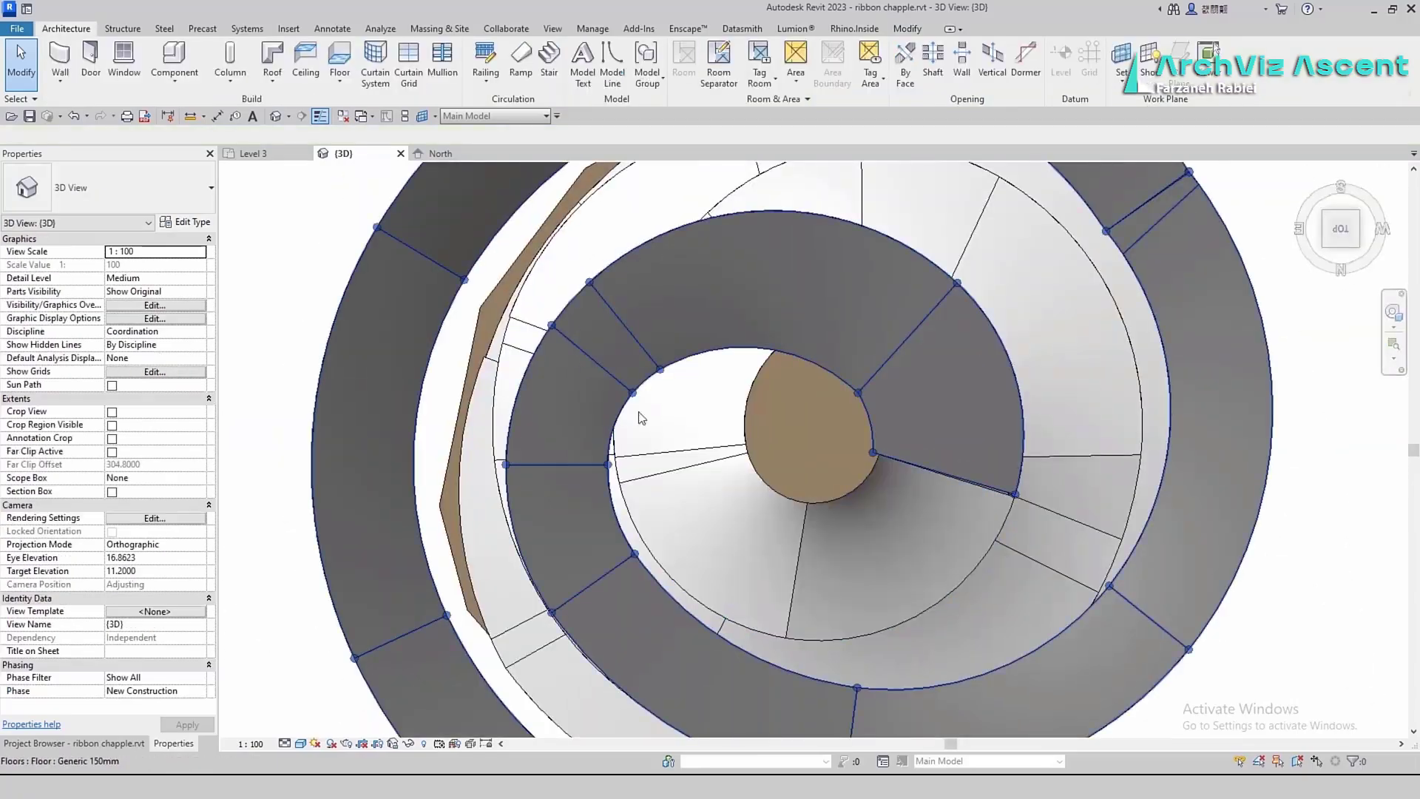
click(641, 418)
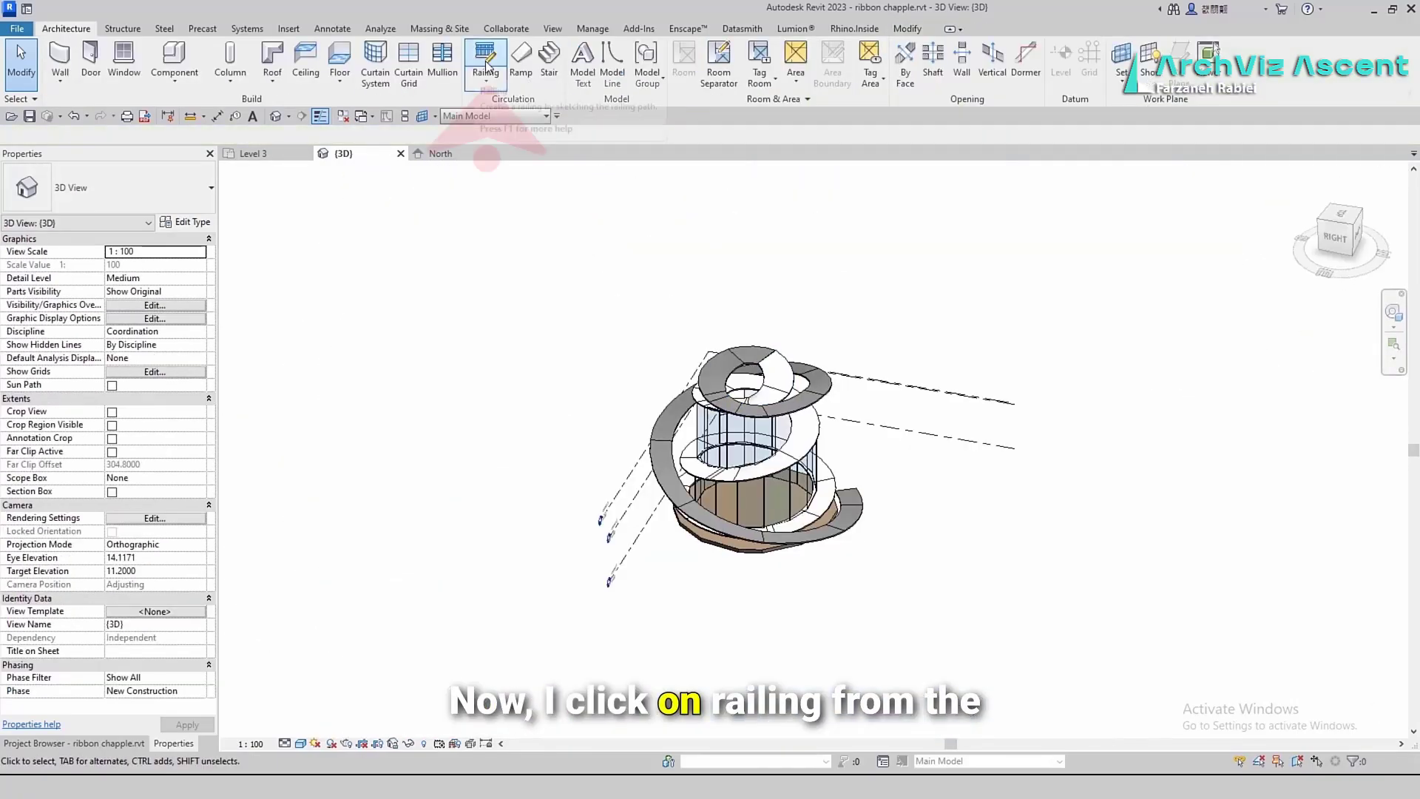
Start a 1100mm railing and assign the outer spiral ramp floor as its host
click(485, 57)
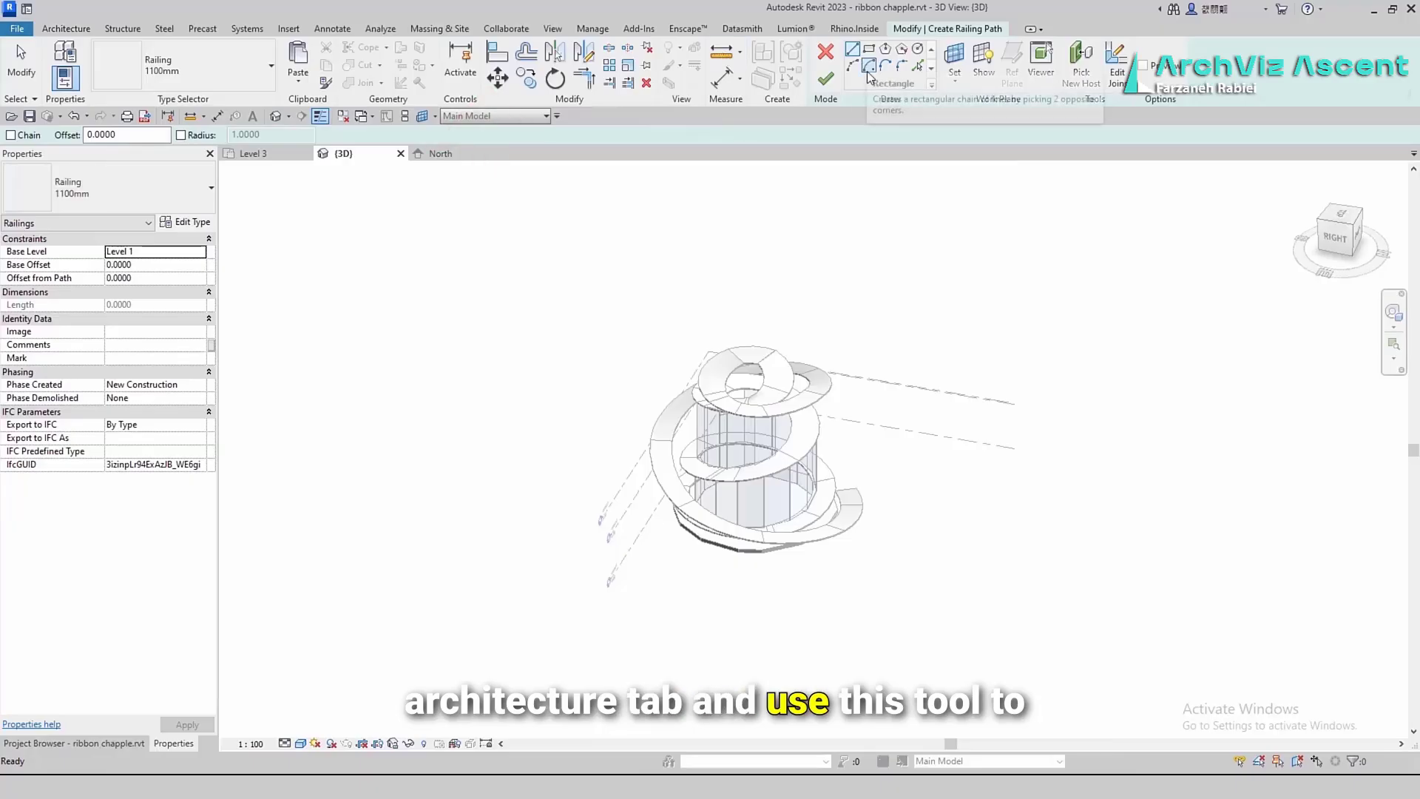
click(1080, 65)
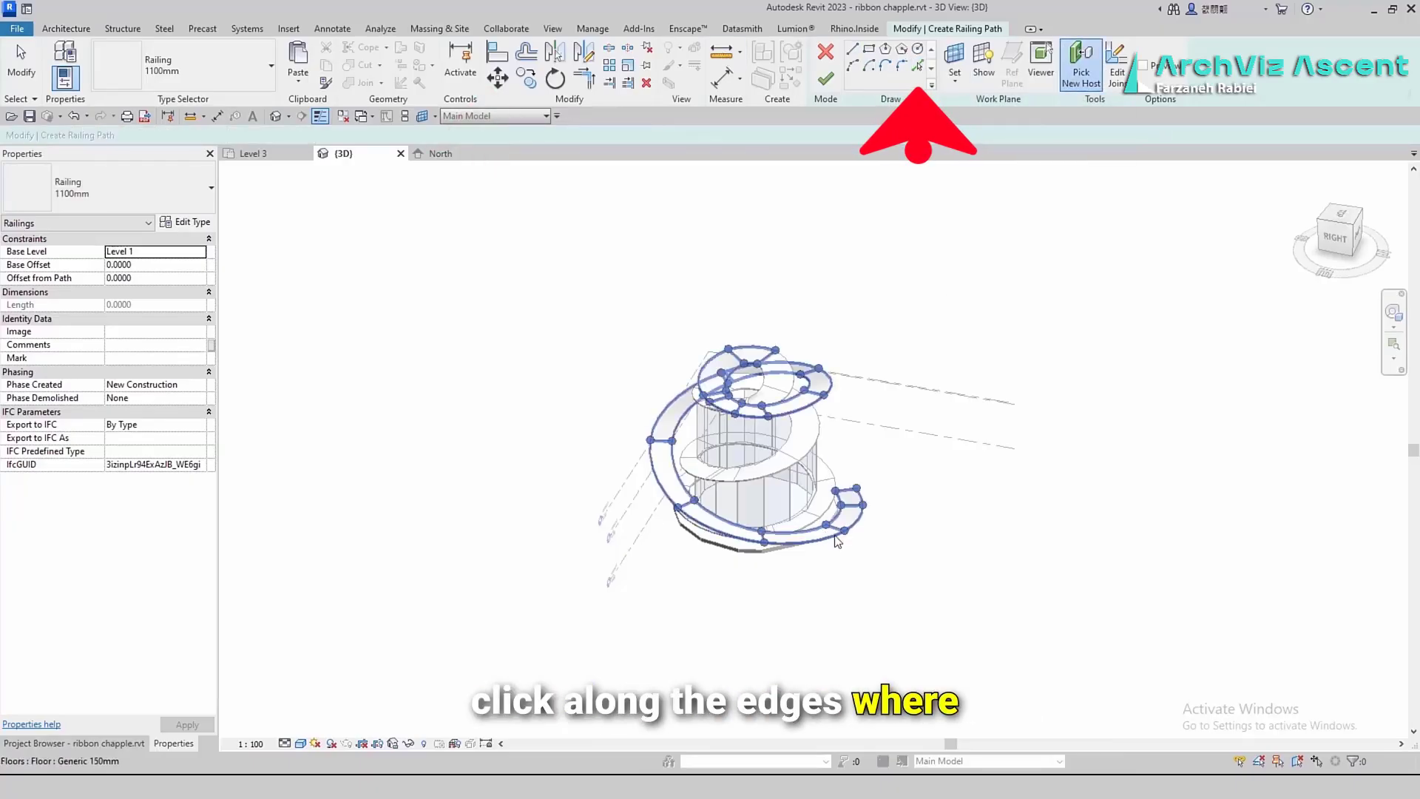
click(847, 488)
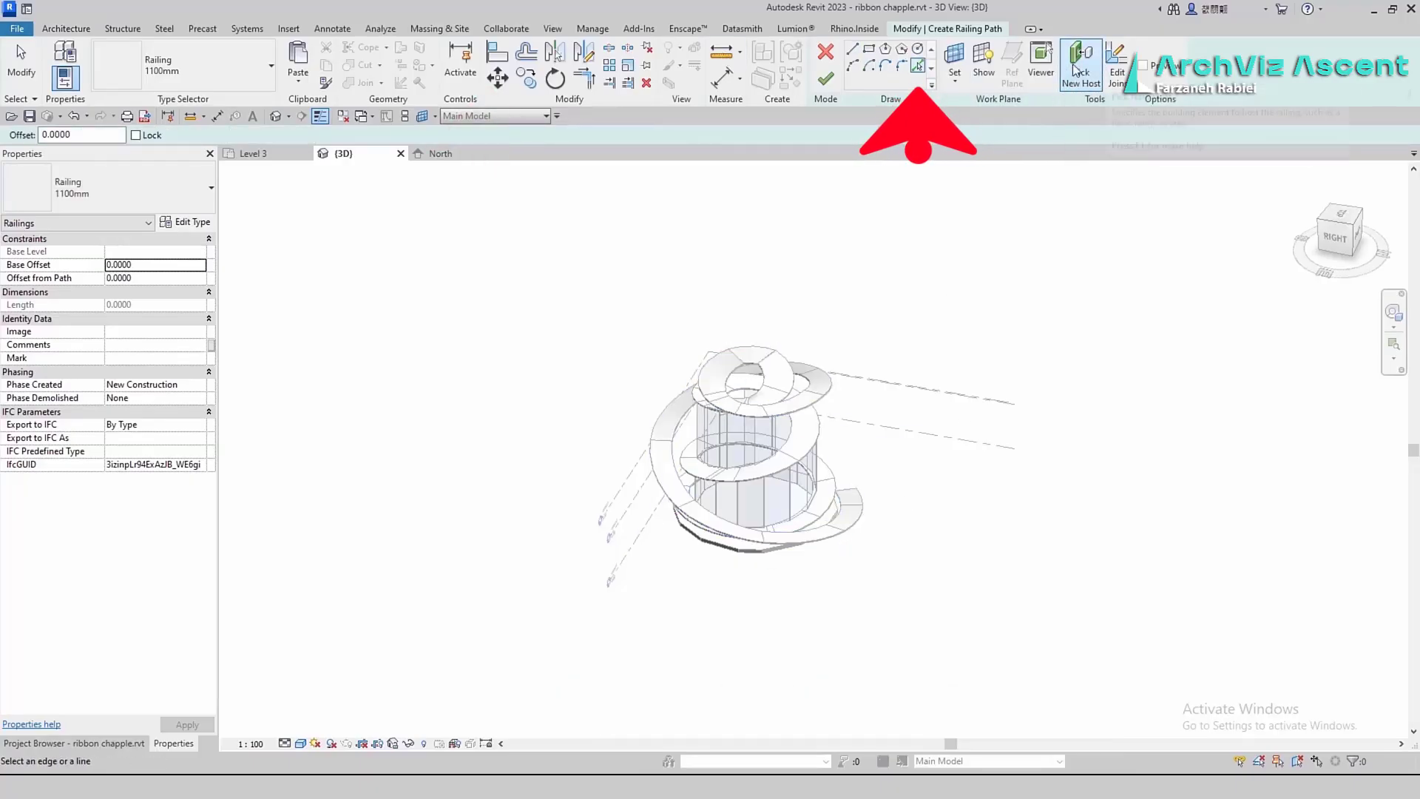
key(Escape)
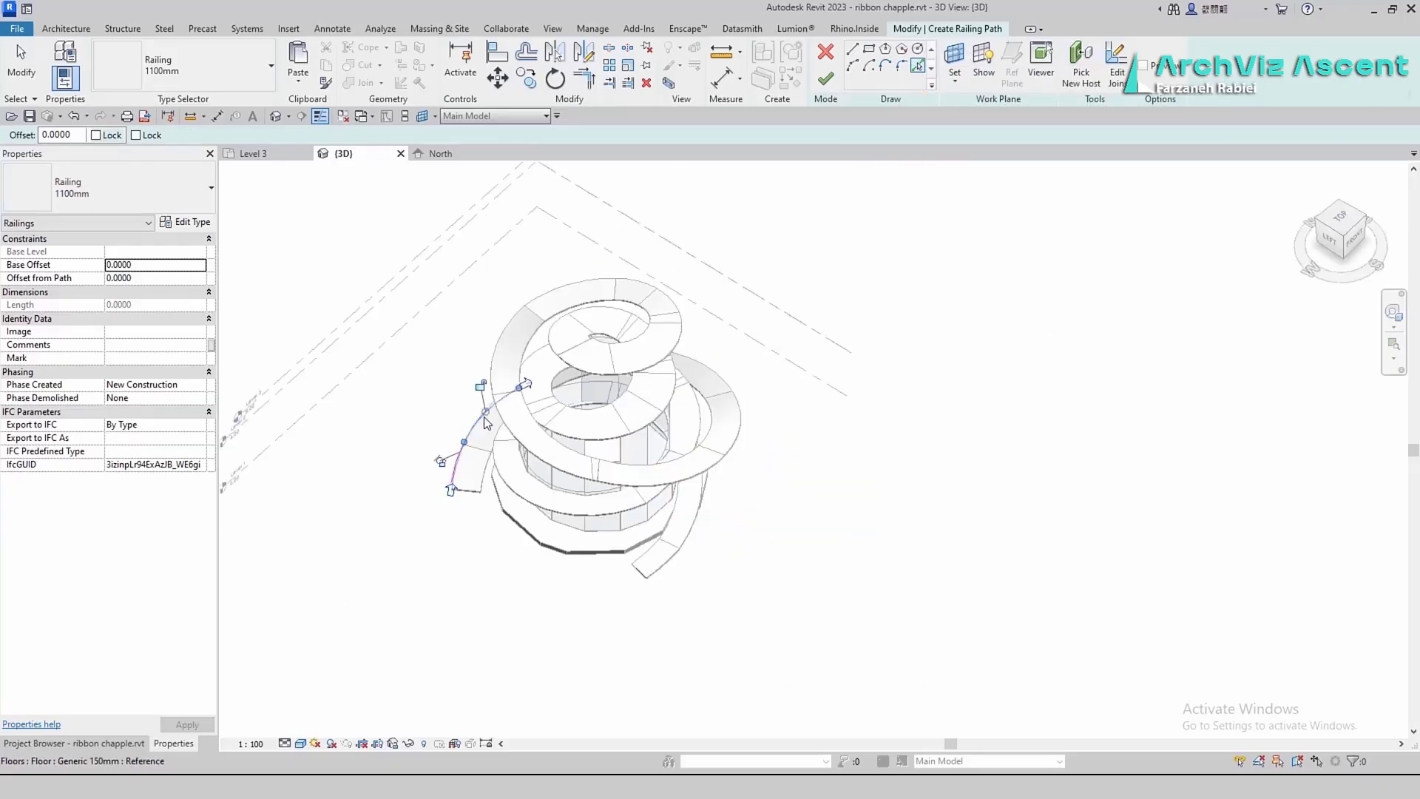
Trace the railing path along the ramp's outer edge from the foot to the end of the innermost turn and finish it
mouse_move(368, 499)
shift+middle_down()
mouse_move(621, 529)
mouse_move(469, 381)
mouse_move(636, 447)
mouse_move(368, 347)
mouse_move(451, 510)
shift+middle_up()
mouse_move(421, 385)
shift+middle_down()
mouse_move(289, 354)
mouse_move(385, 281)
mouse_move(628, 348)
shift+middle_up()
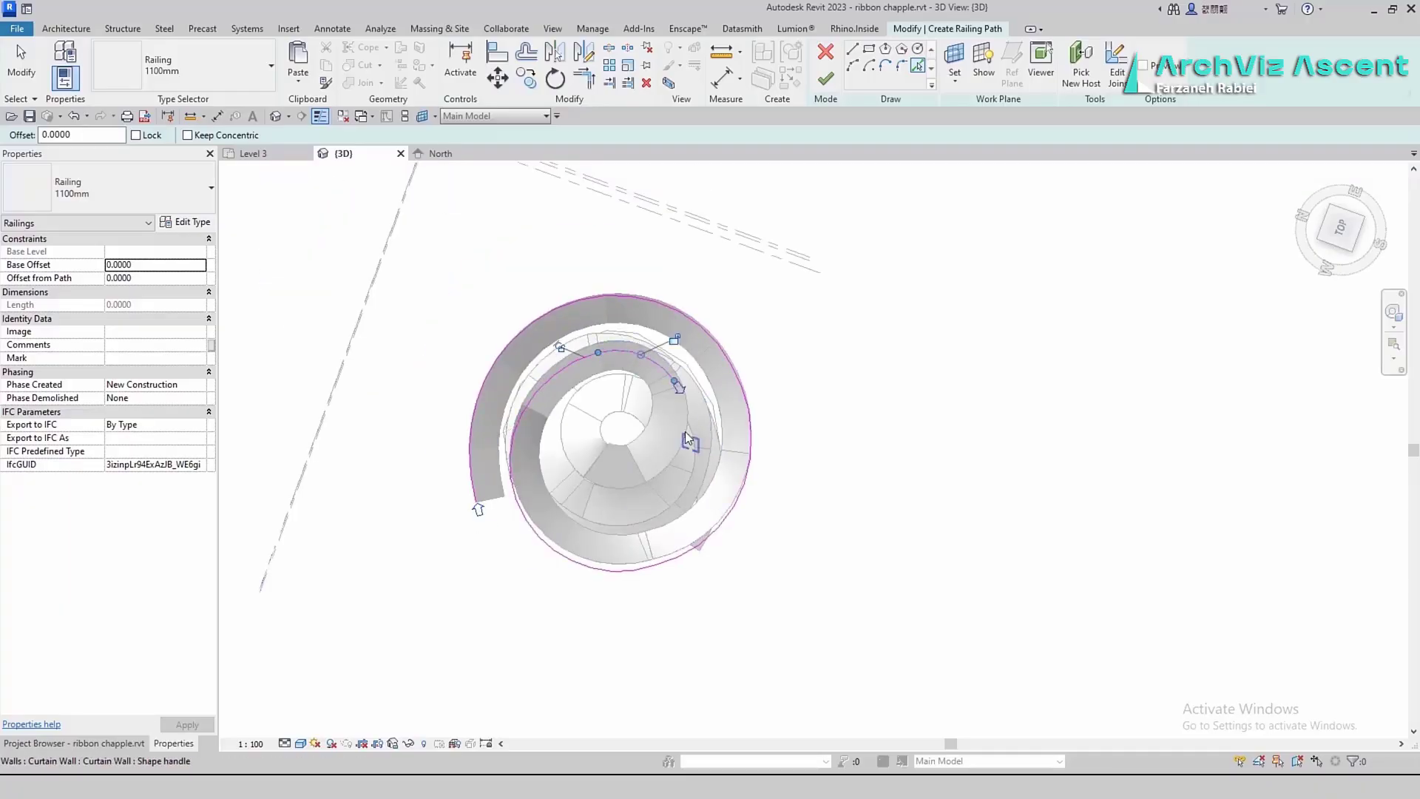
click(664, 477)
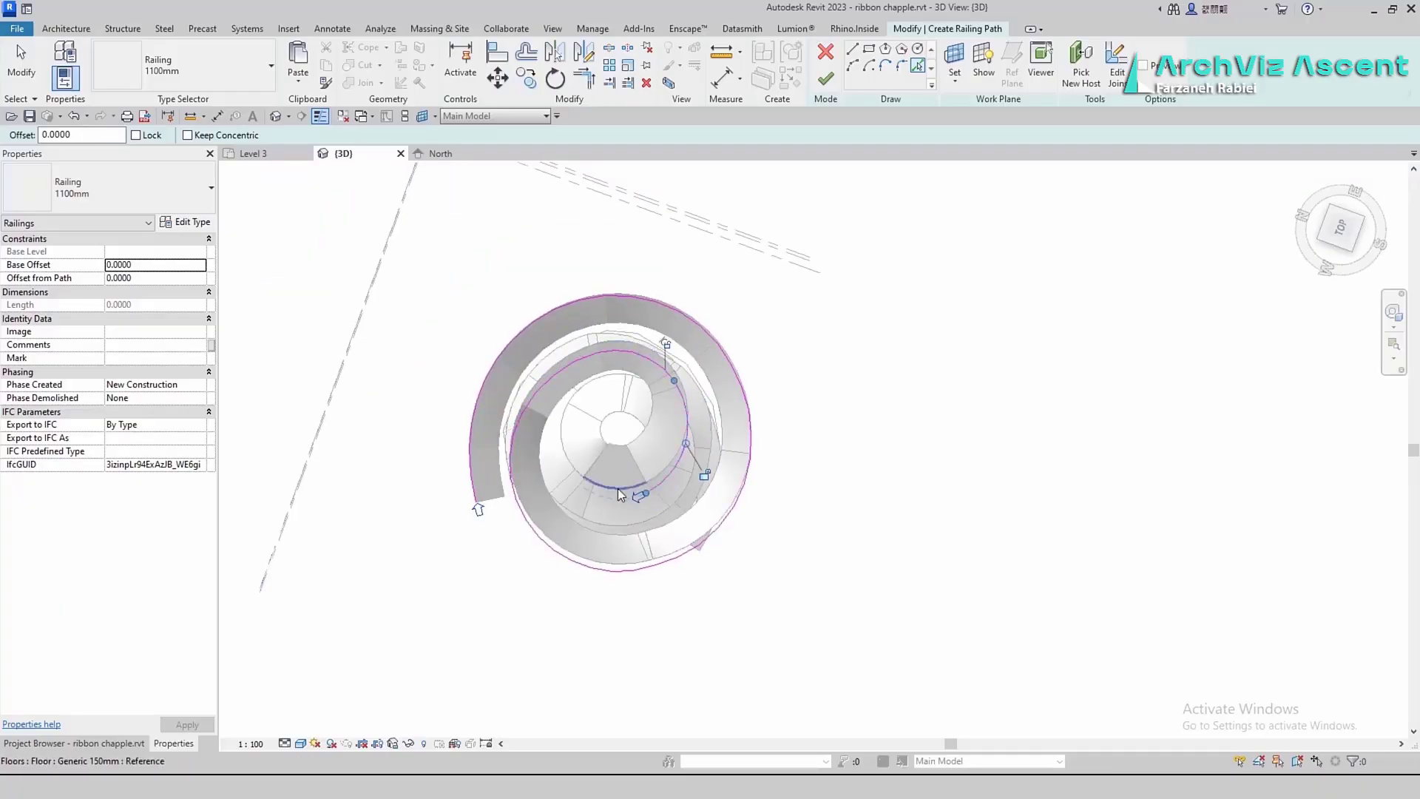
click(826, 79)
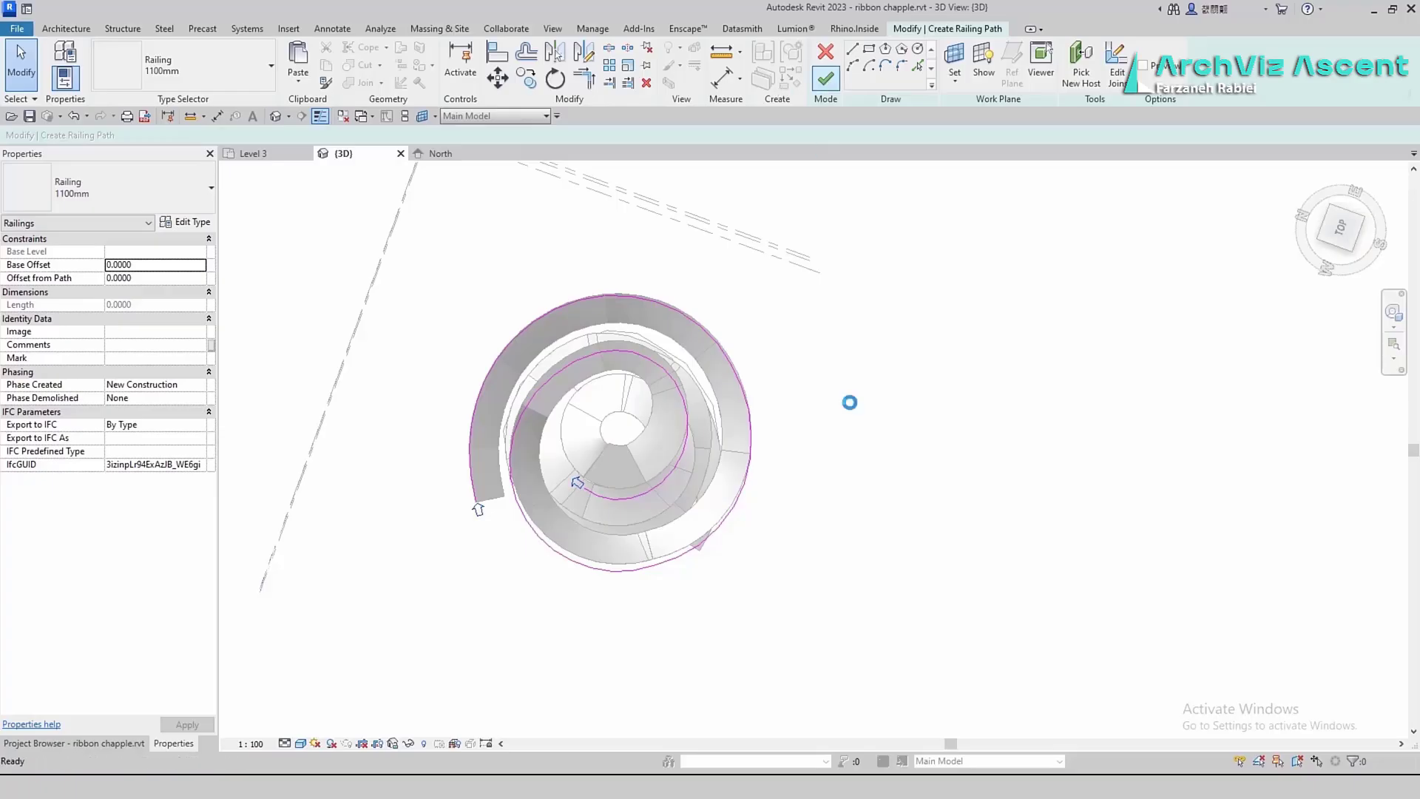
shift+middle_drag(802, 634, 635, 584)
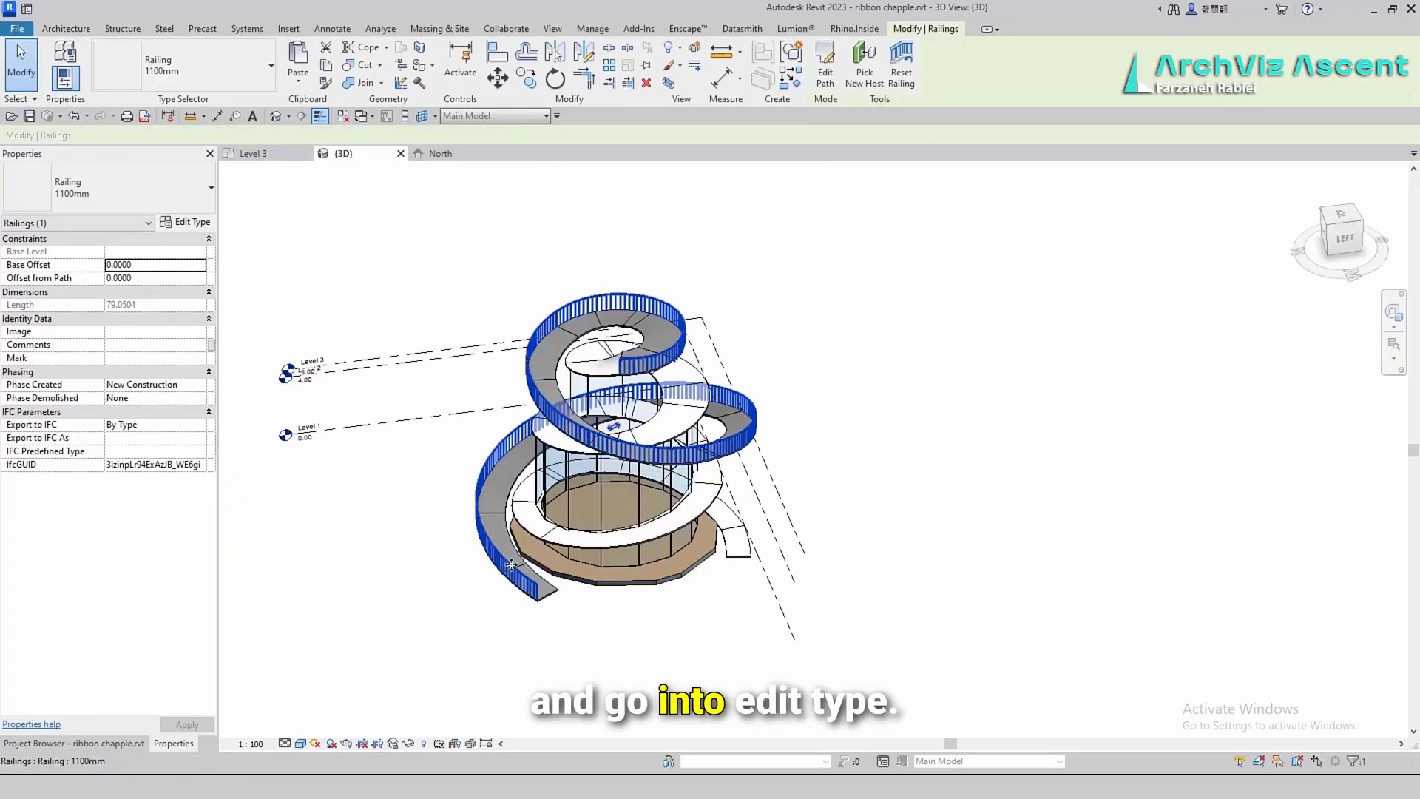
Set the regular baluster's distance from previous to 0 in the 1100mm railing type's baluster placement and apply the change
click(191, 222)
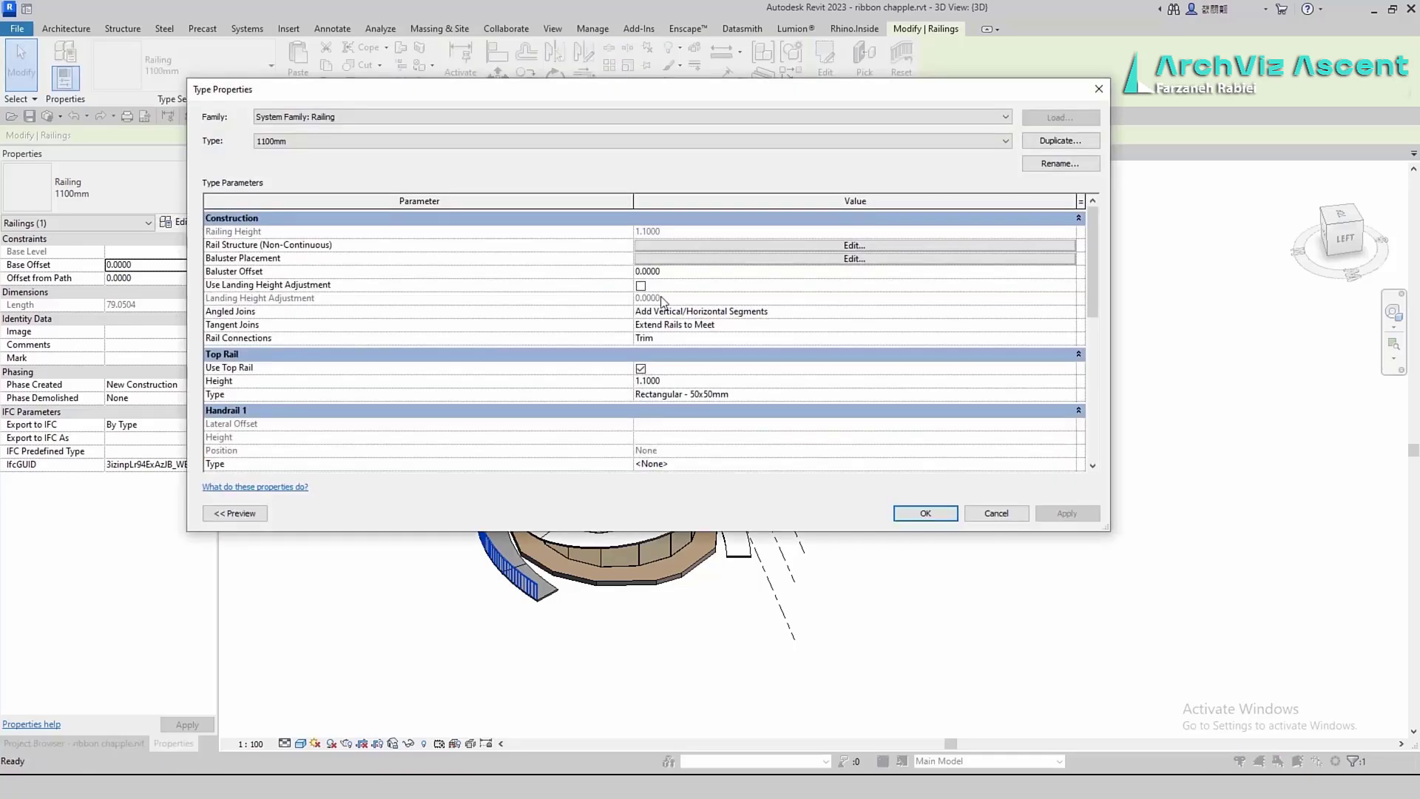
click(688, 244)
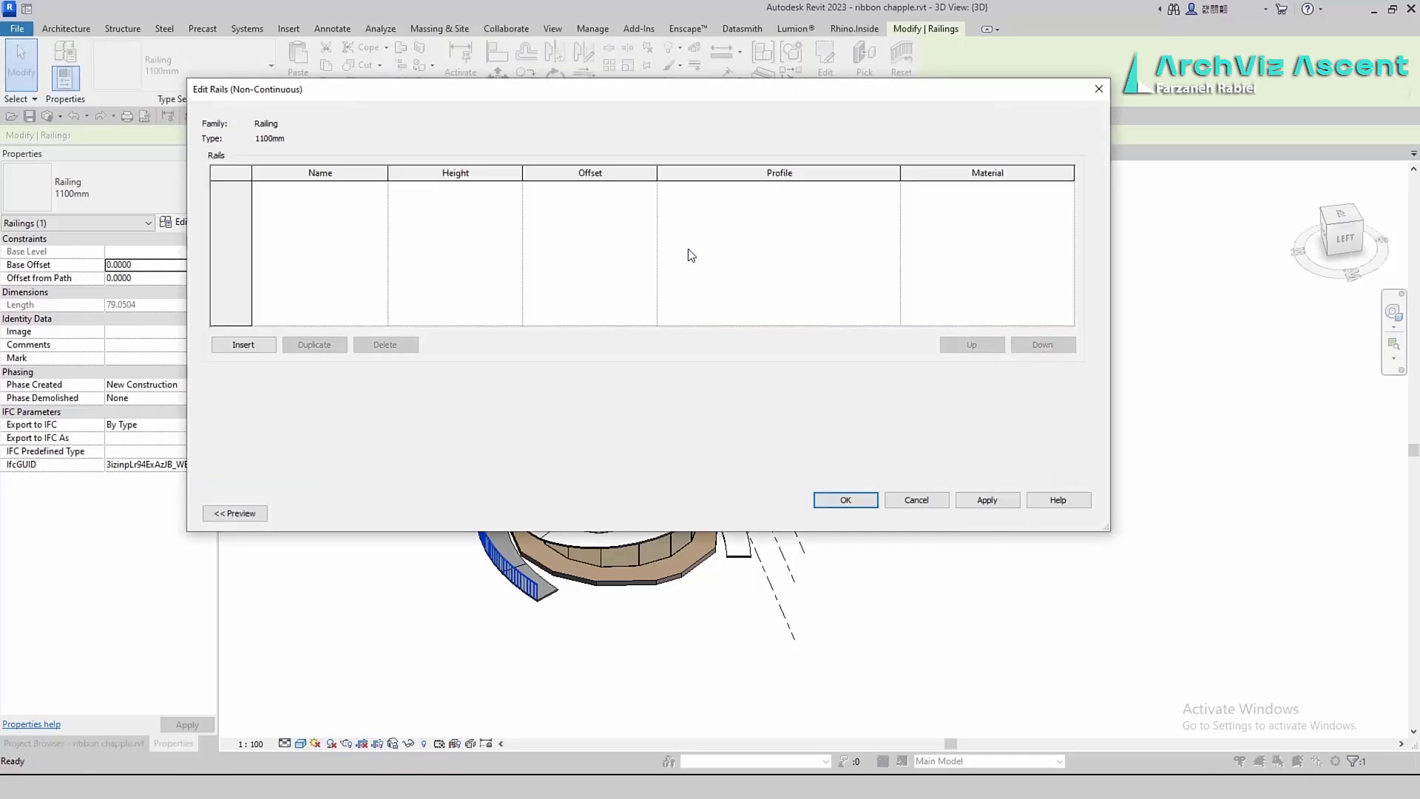
click(846, 500)
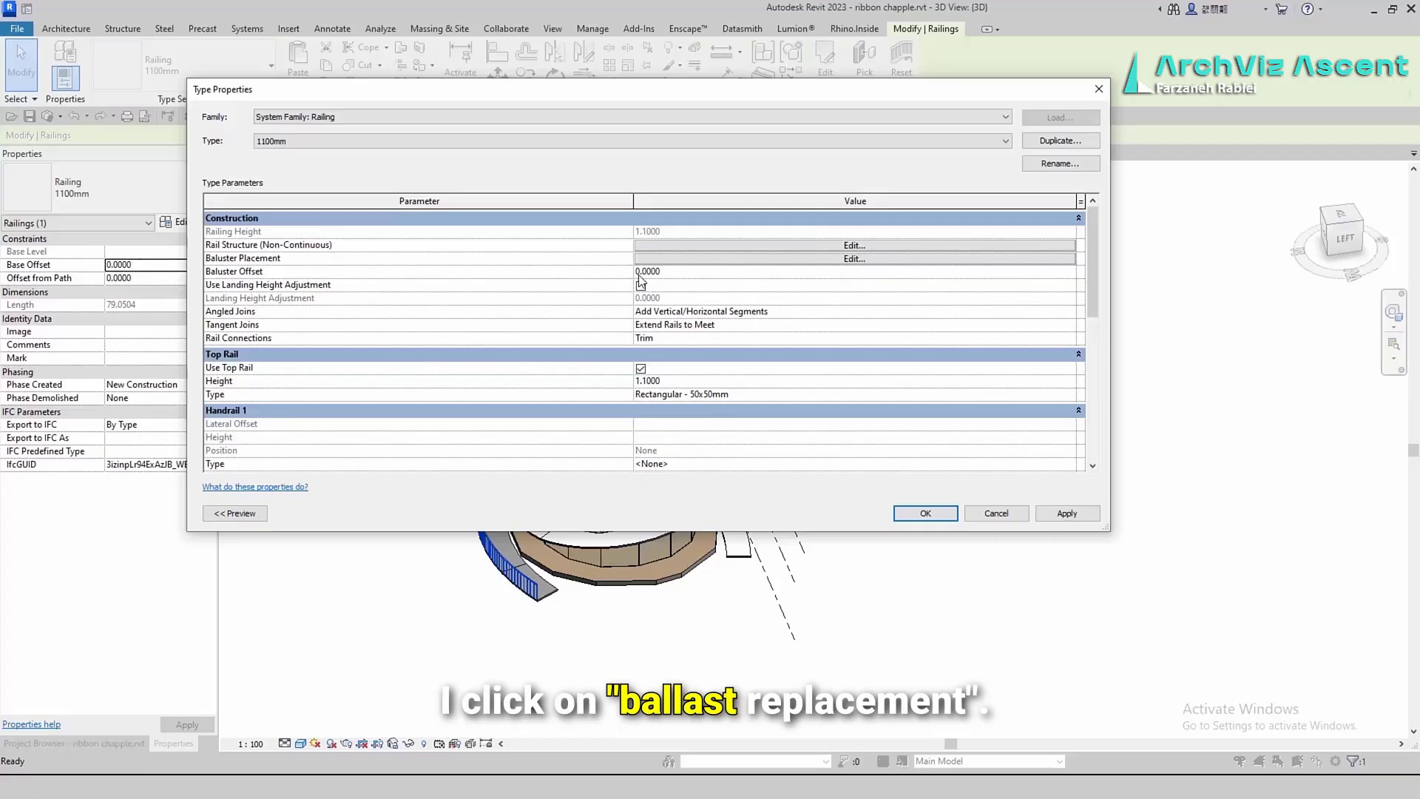
click(673, 259)
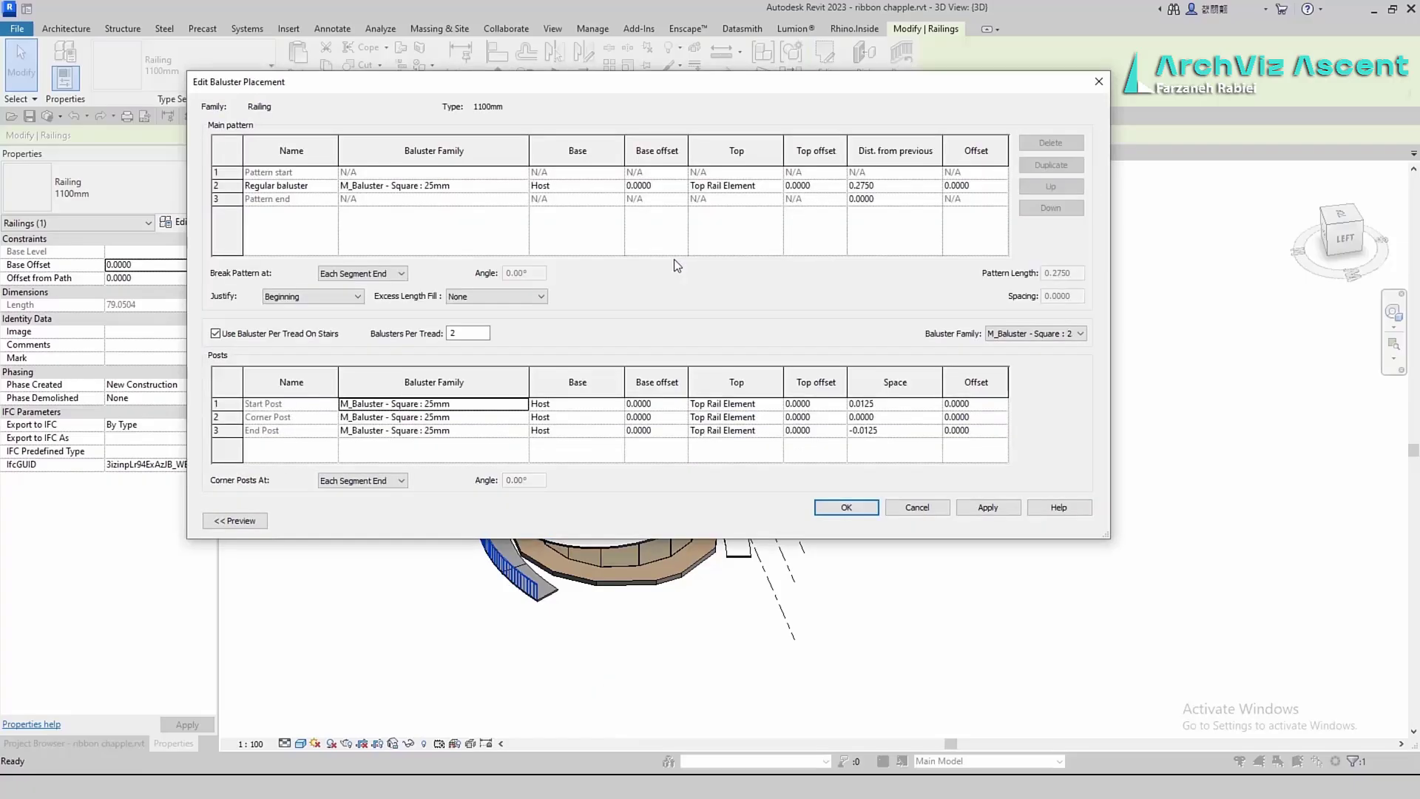
click(901, 188)
text(0)
key(Tab)
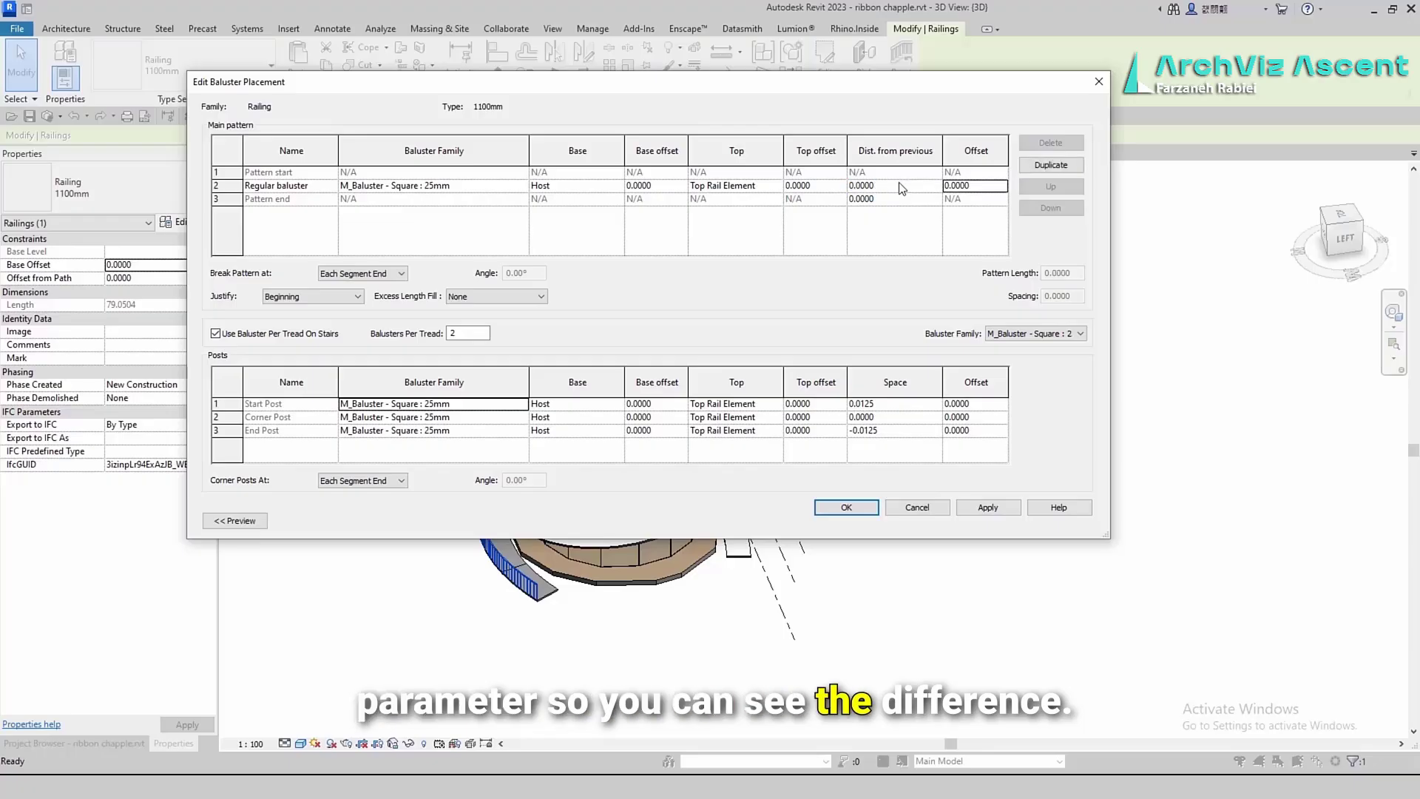
click(976, 509)
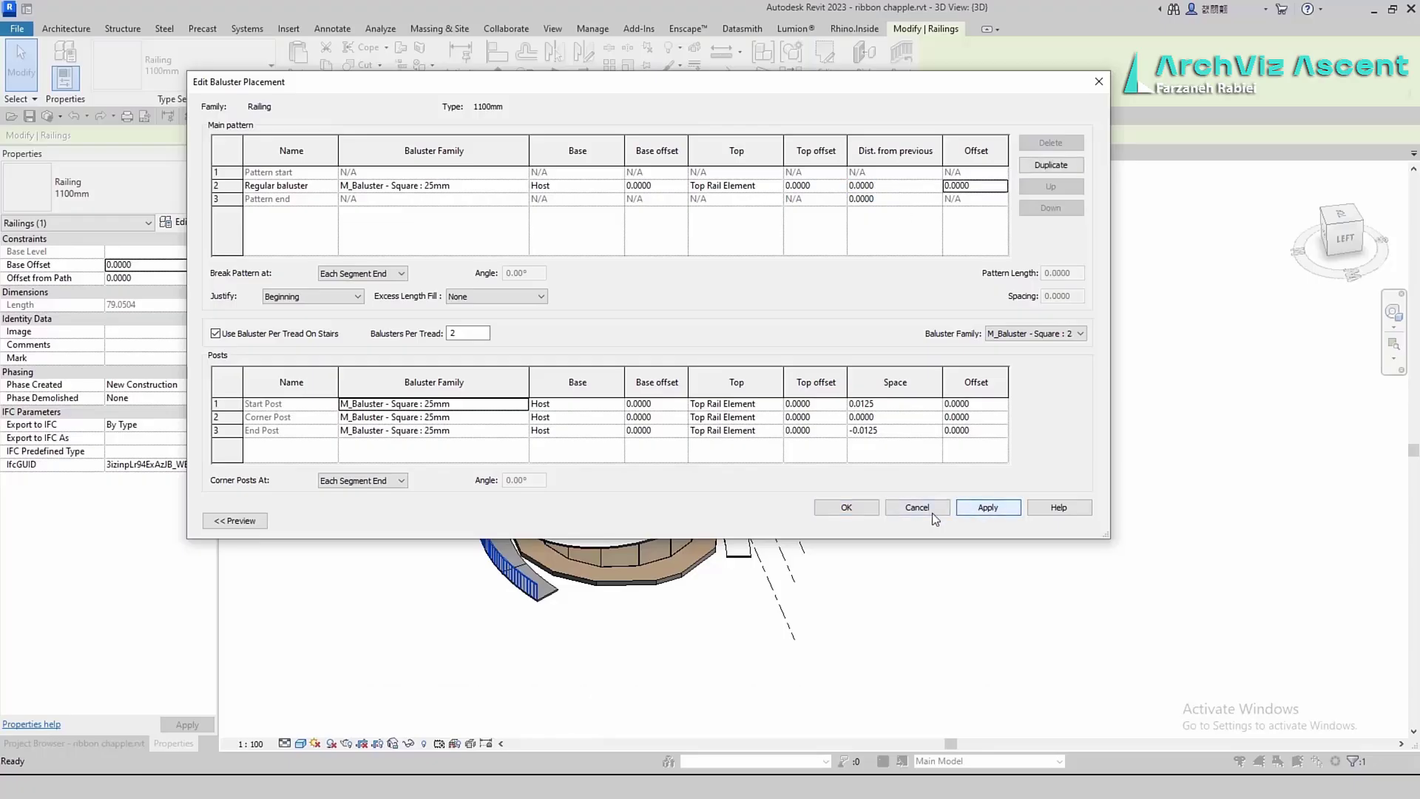
click(851, 510)
click(910, 517)
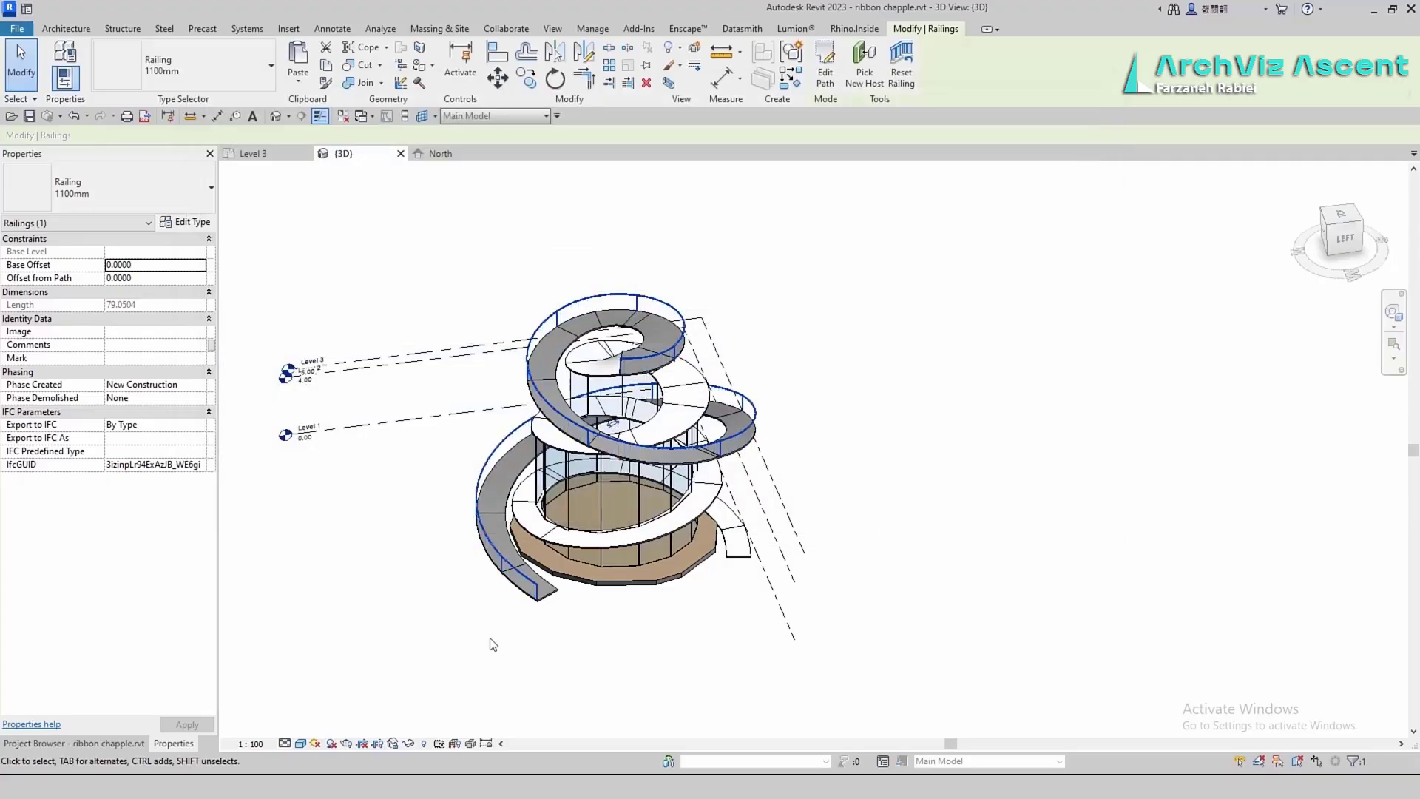
scroll(515, 643, up, 6)
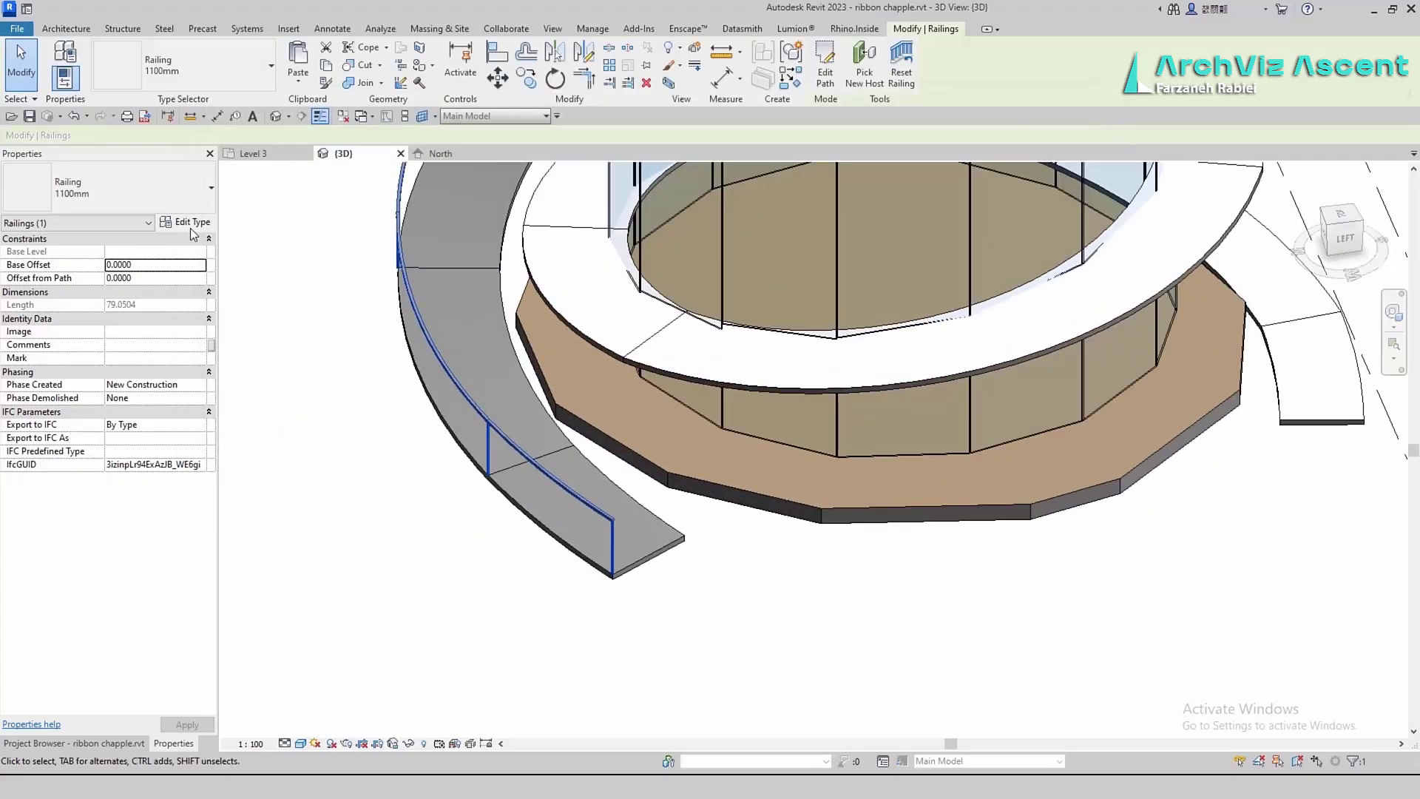
Set the regular baluster's distance from previous to .25 in the 1100mm railing type's baluster placement and apply it
click(190, 223)
click(850, 259)
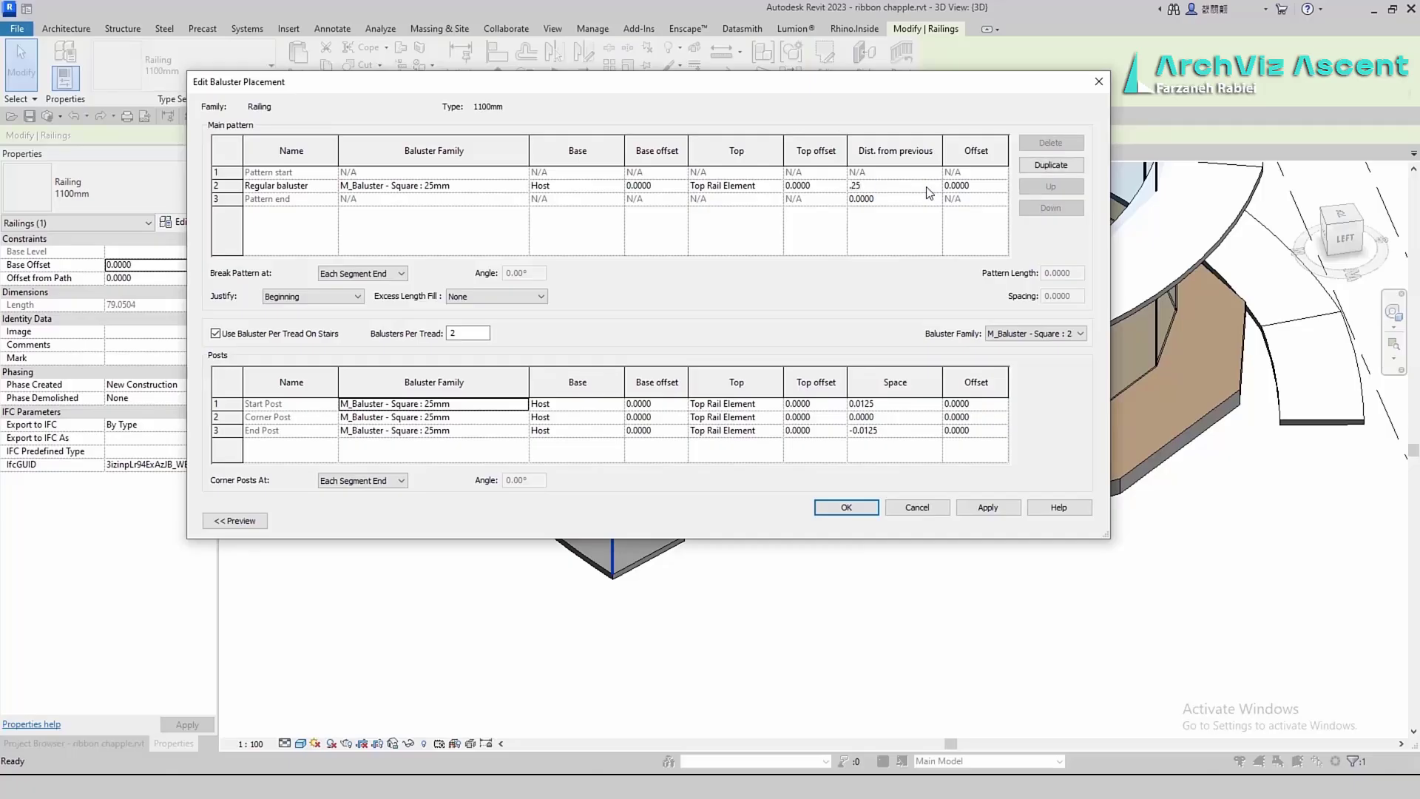
click(847, 507)
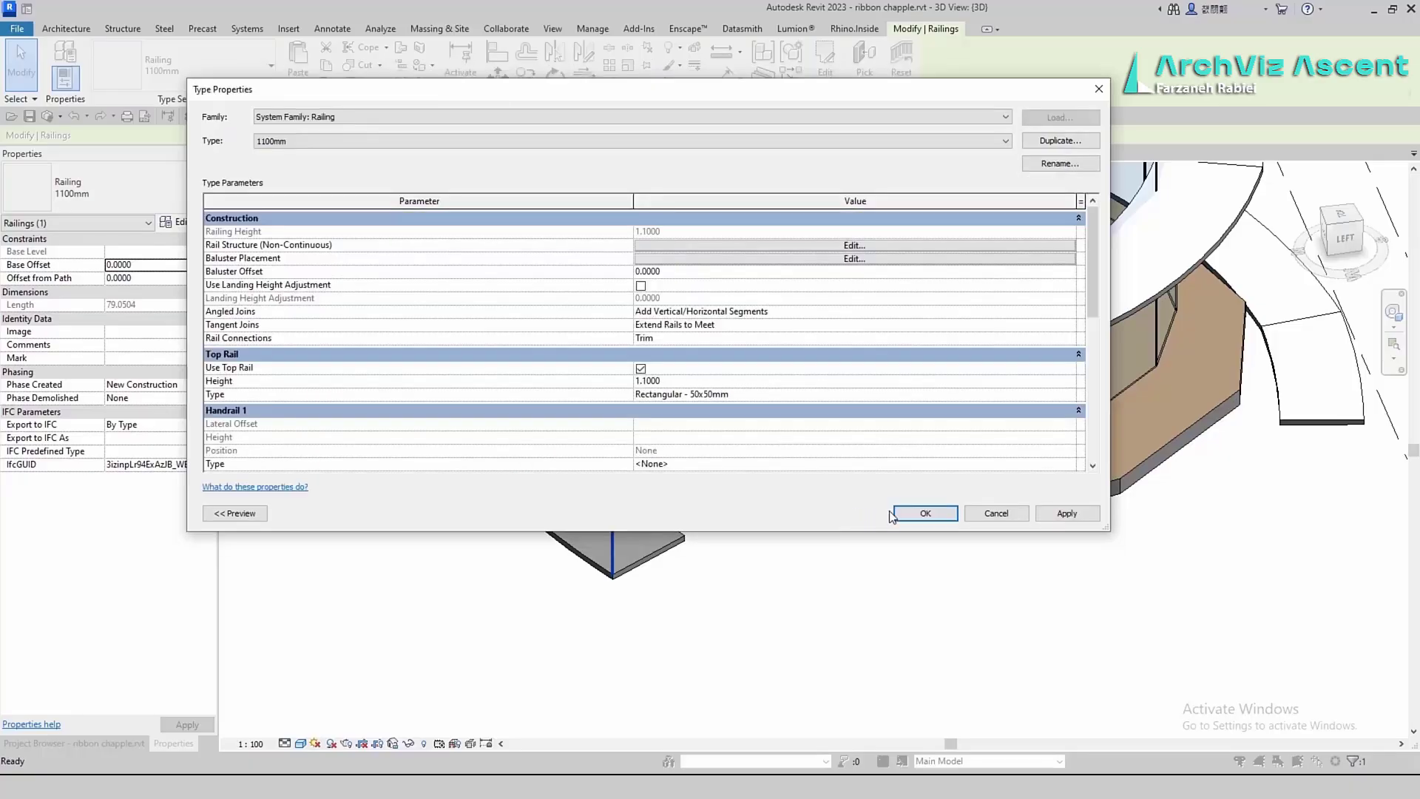
click(1007, 510)
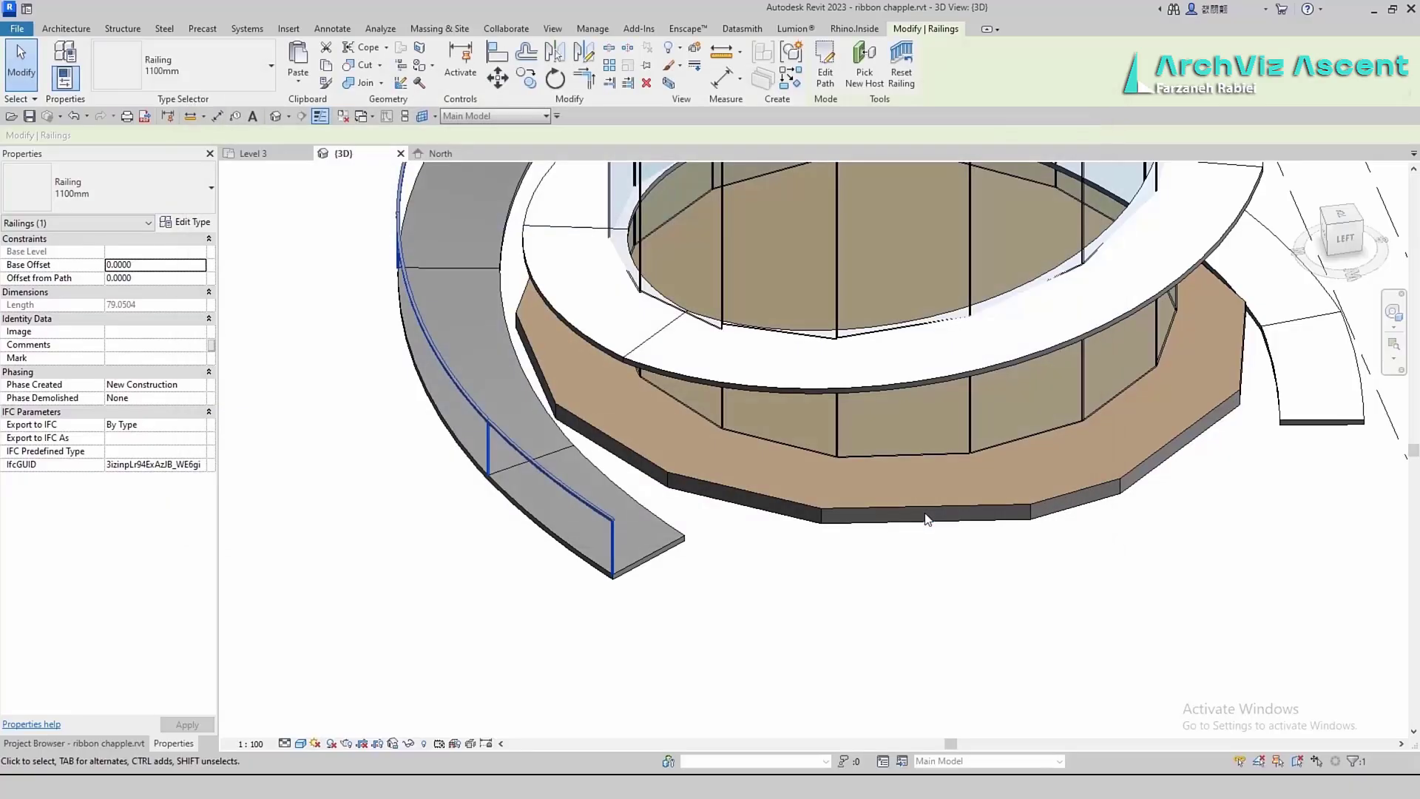
Try a regular baluster distance from previous of .005 in the 1100mm railing type and inspect the railing at the ramp's foot
click(200, 224)
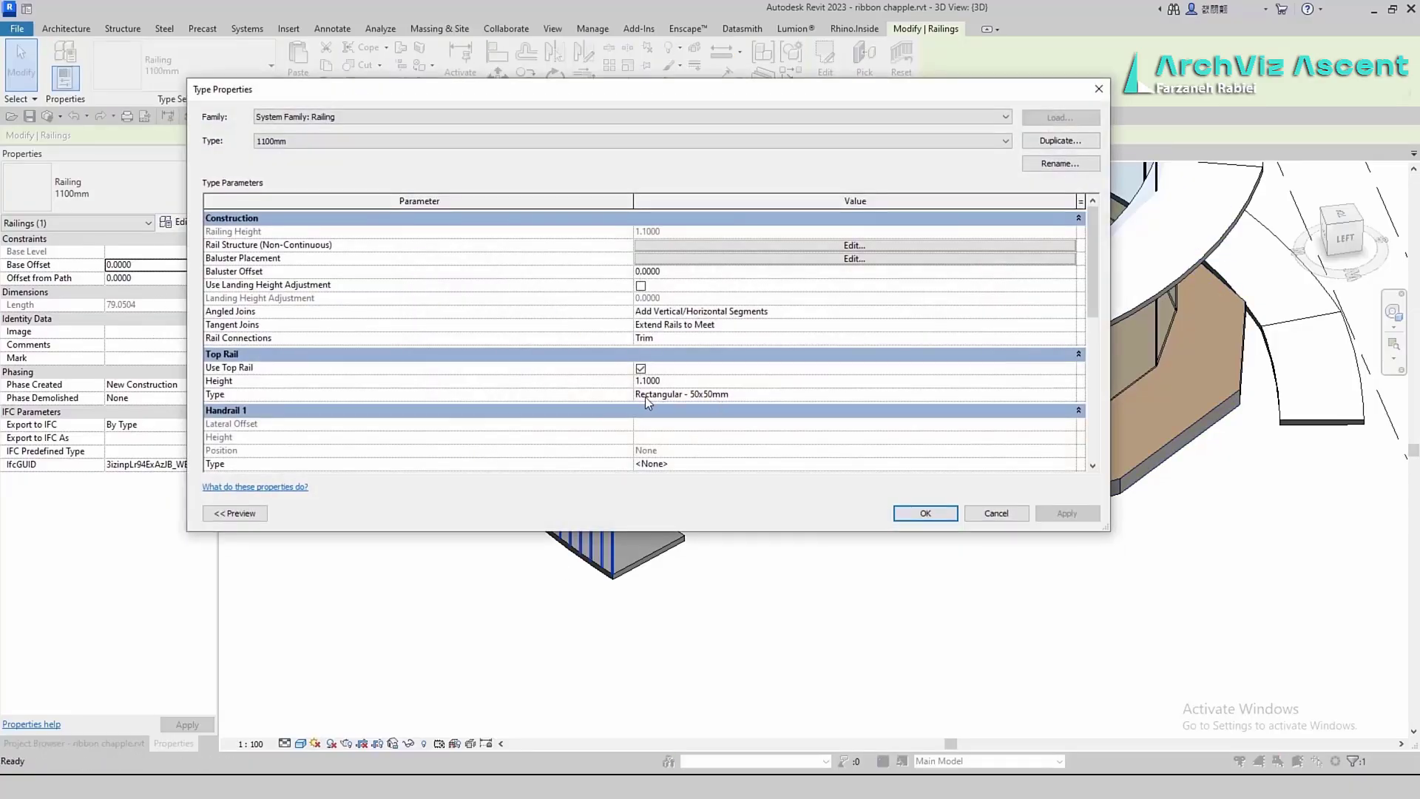
click(795, 258)
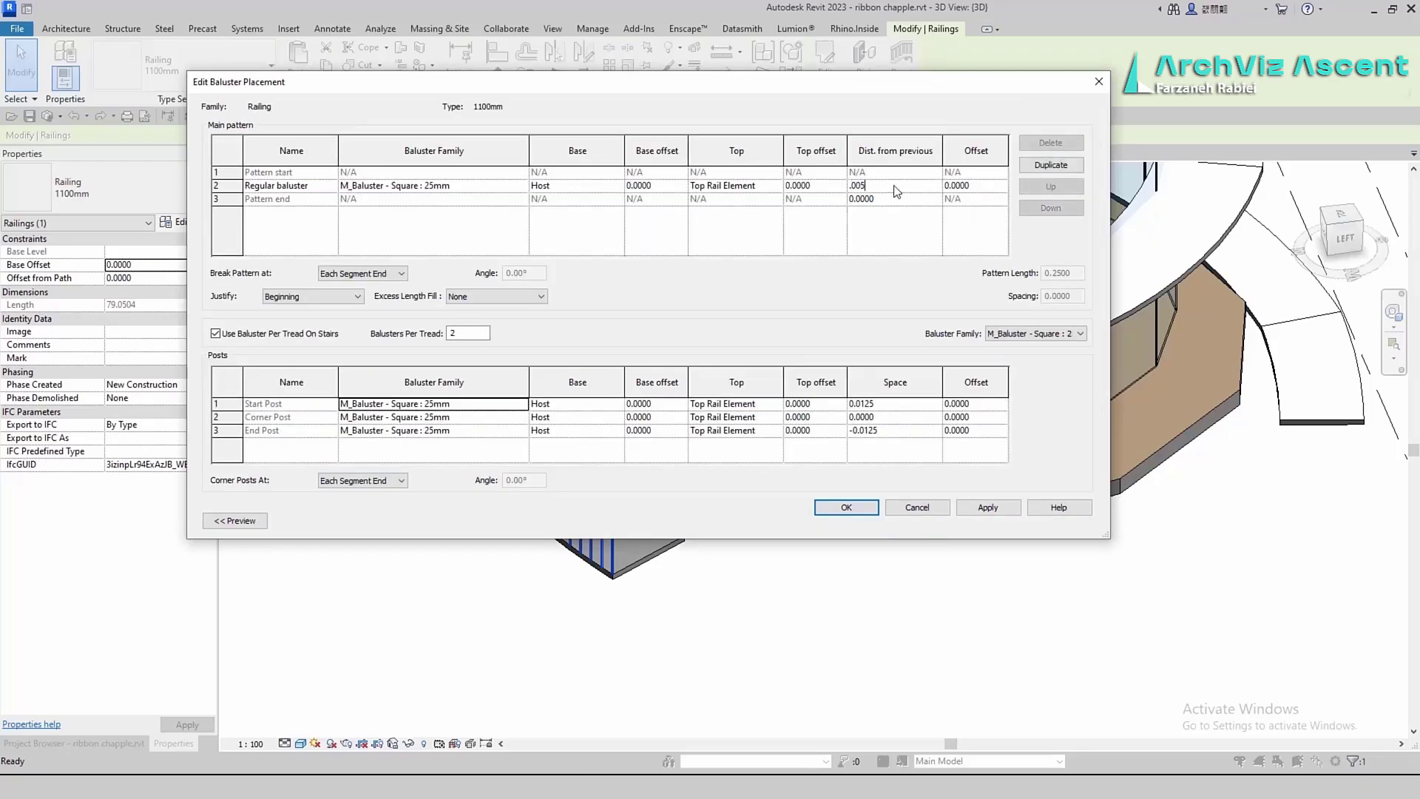
click(846, 507)
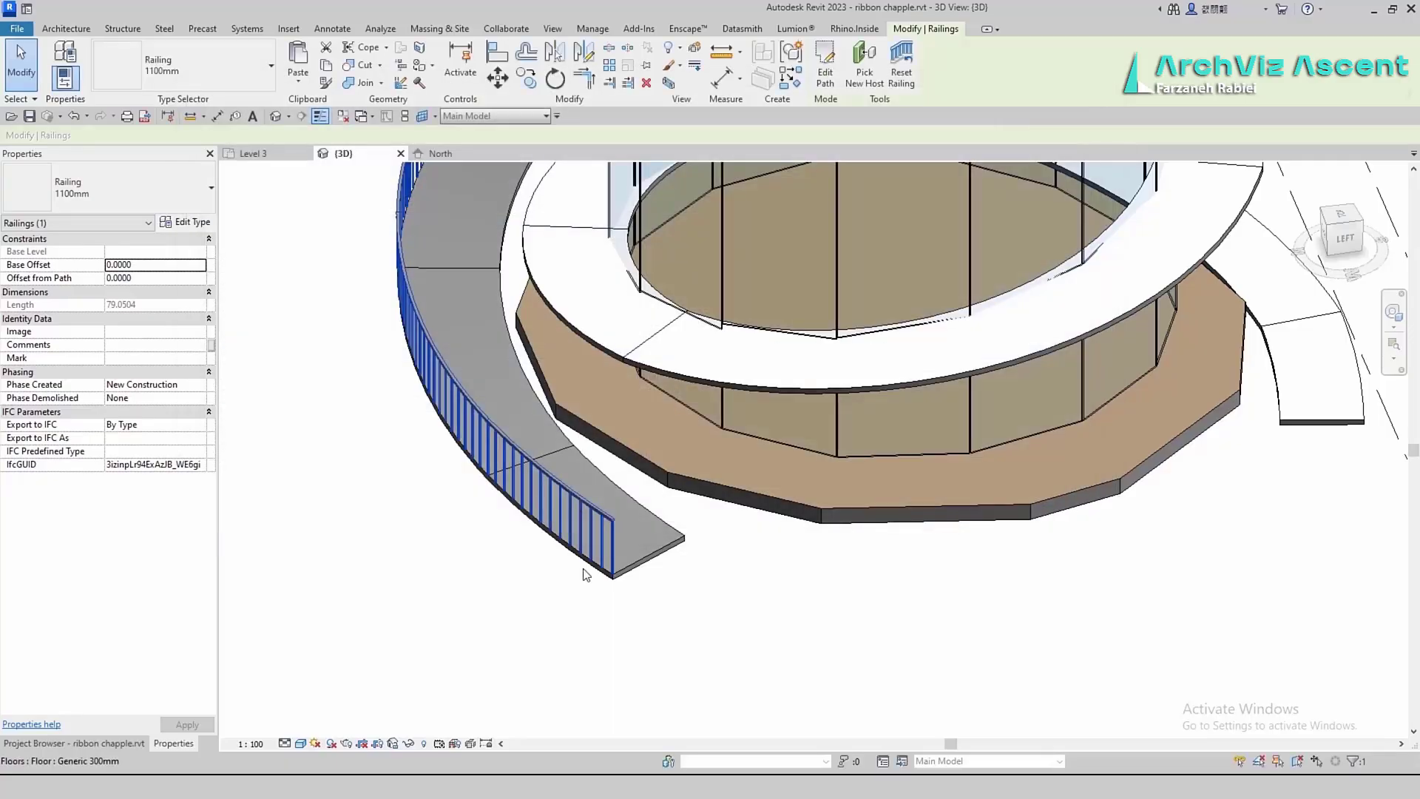
key(Escape)
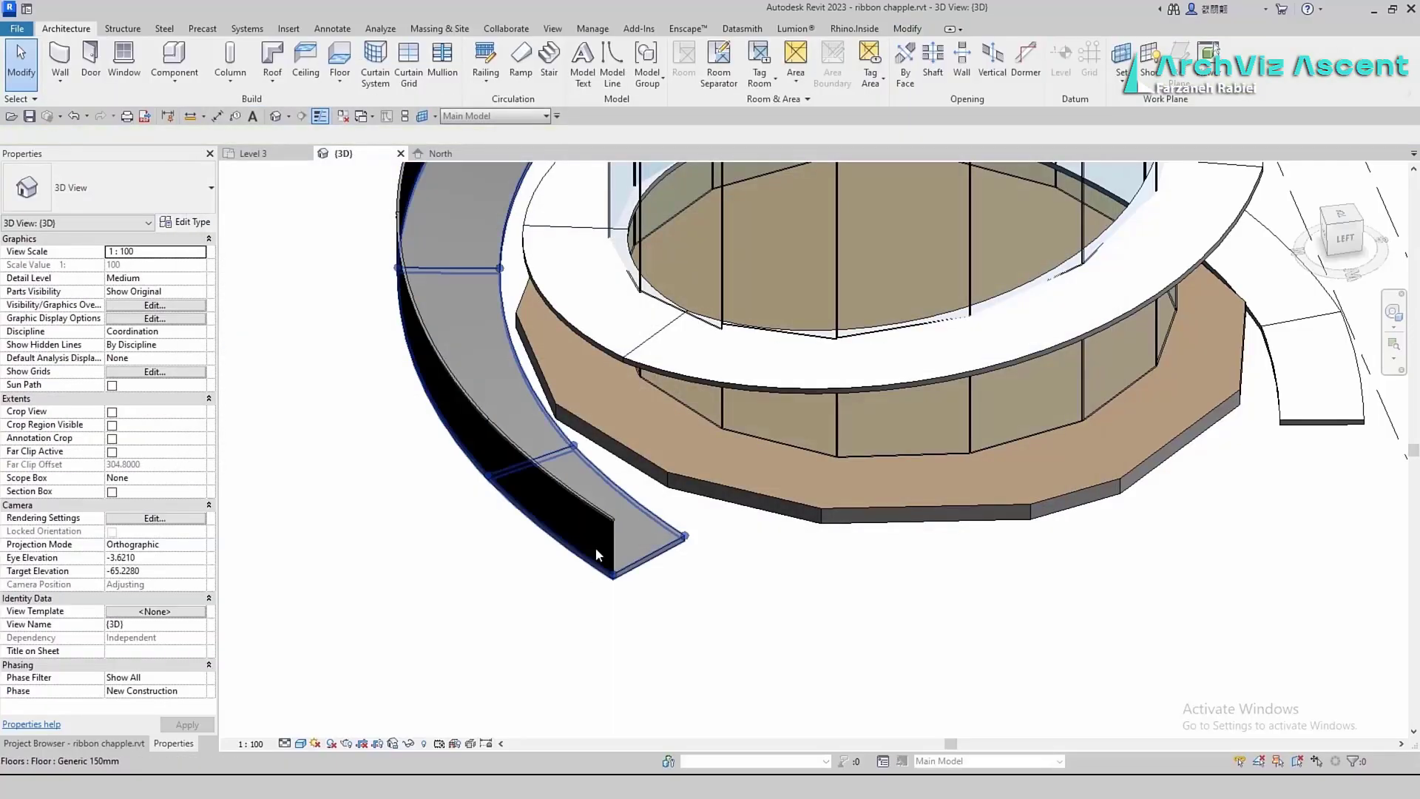
scroll(596, 548, up, 5)
click(584, 392)
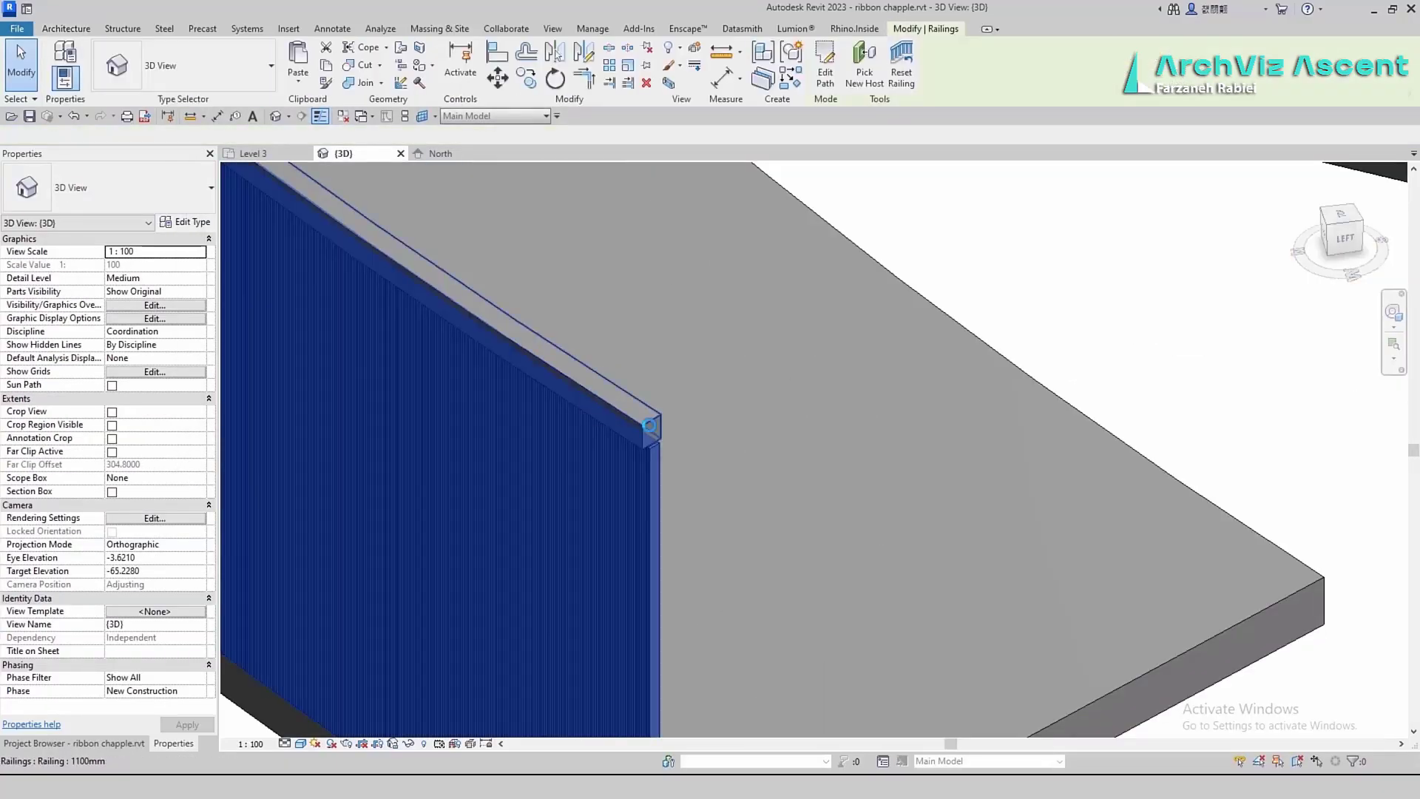
scroll(649, 426, down, 10)
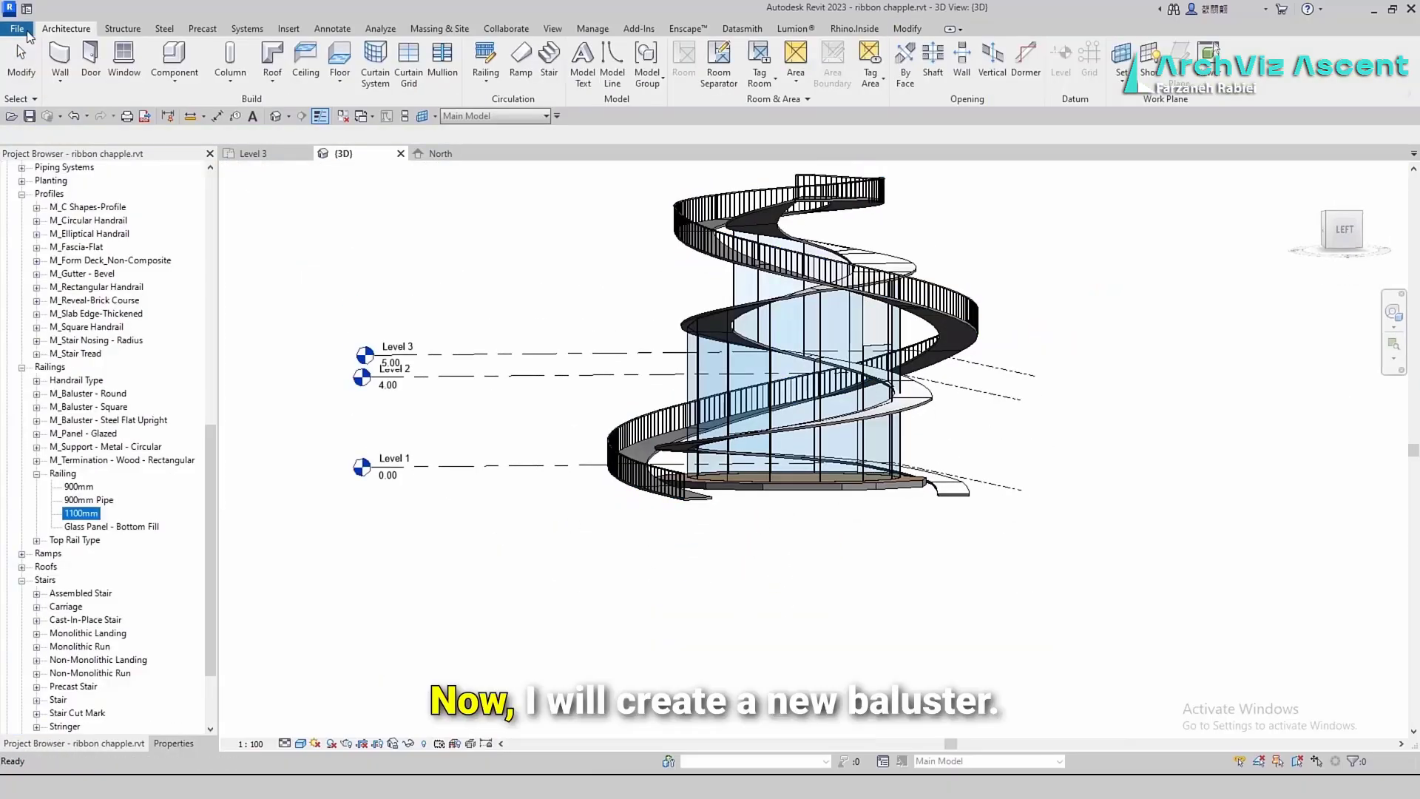
Create a new family from the English Metric Baluster-Panel.rft template
click(22, 30)
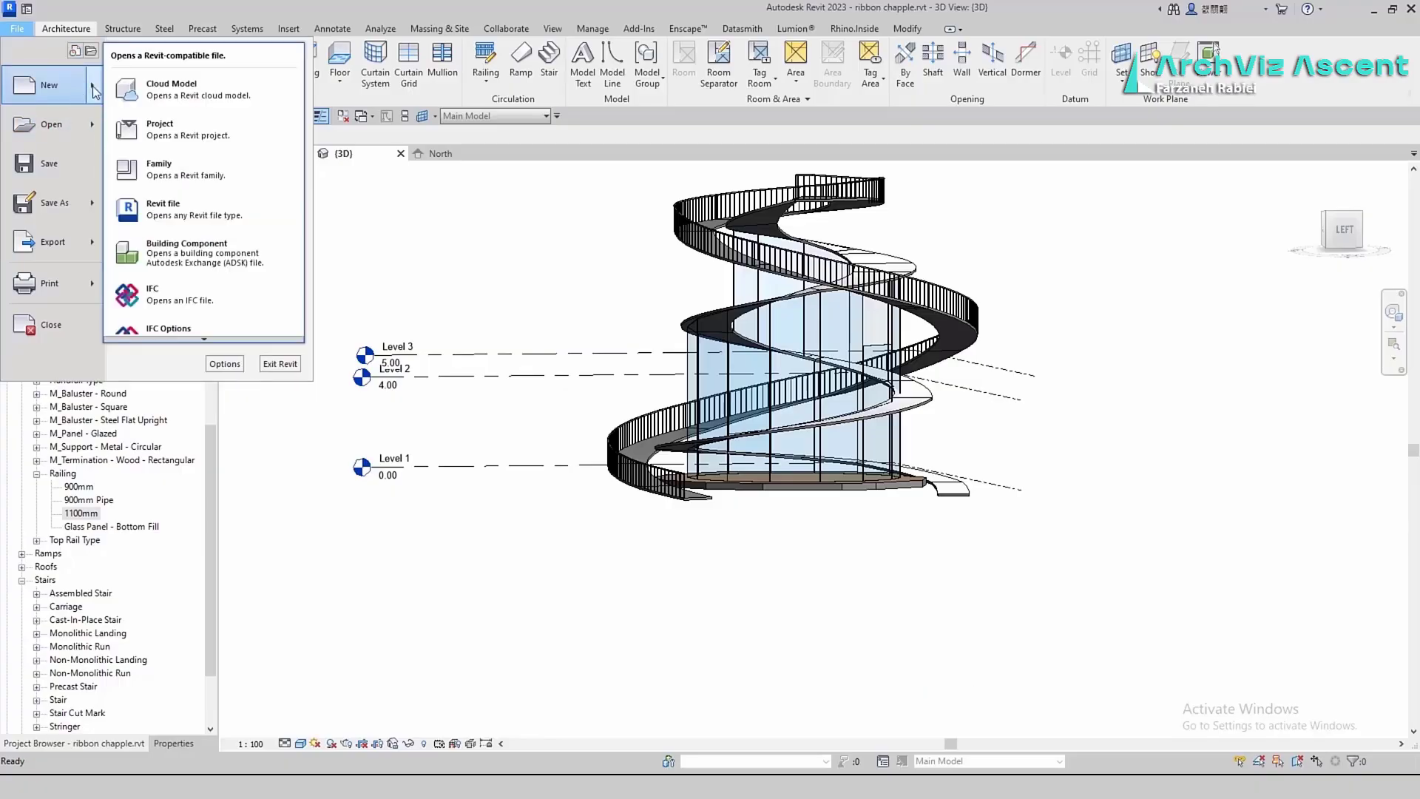
mouse_move(92, 86)
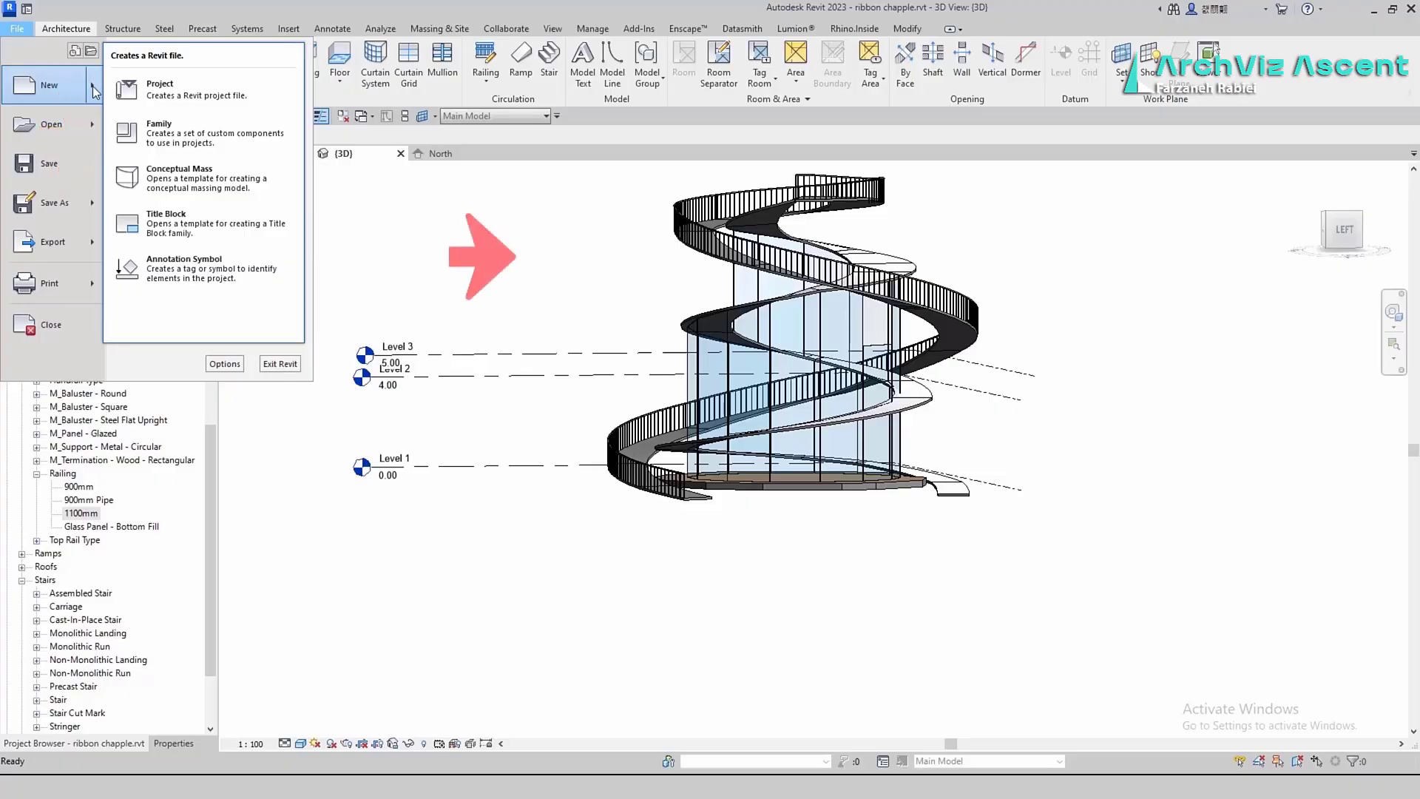
click(159, 124)
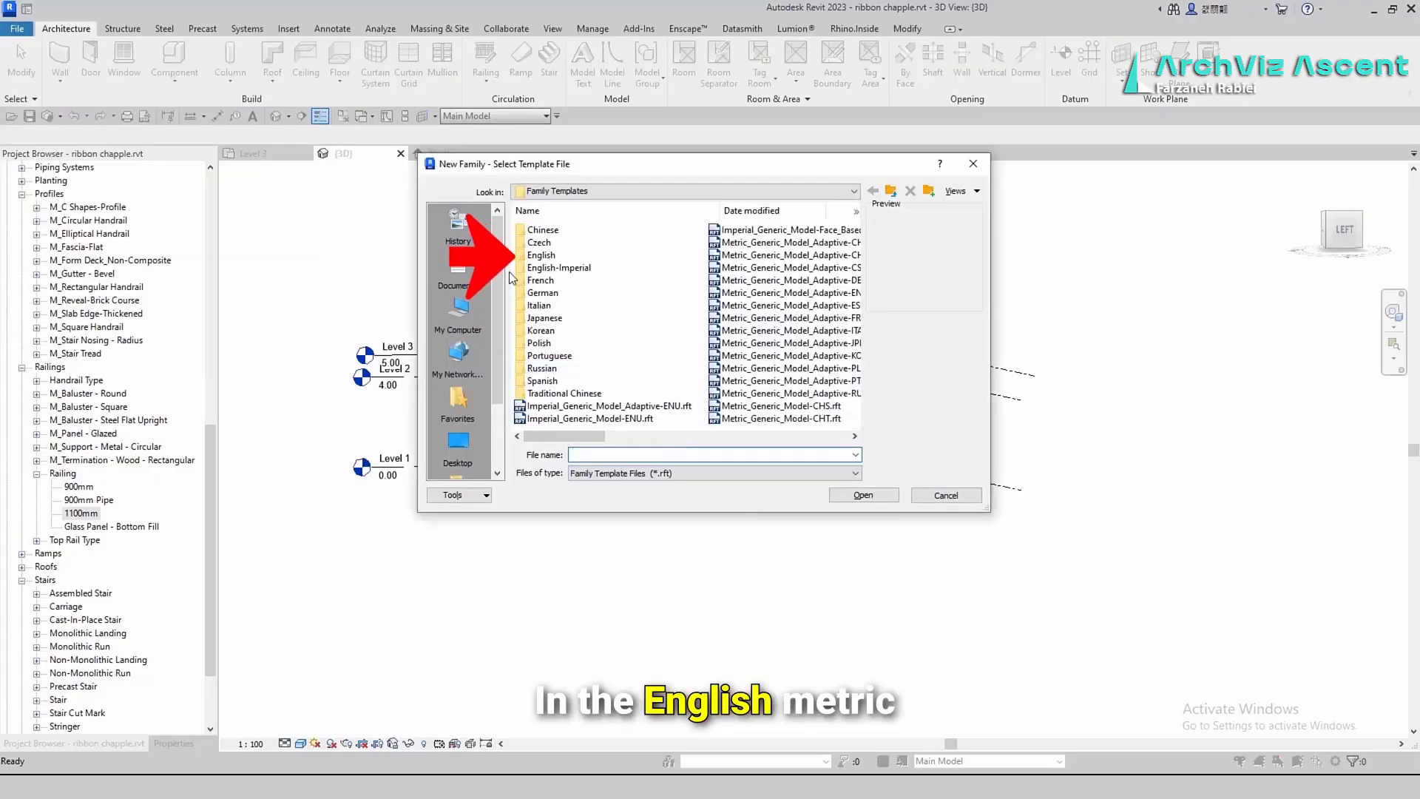
double_click(670, 255)
scroll(669, 331, down, 2)
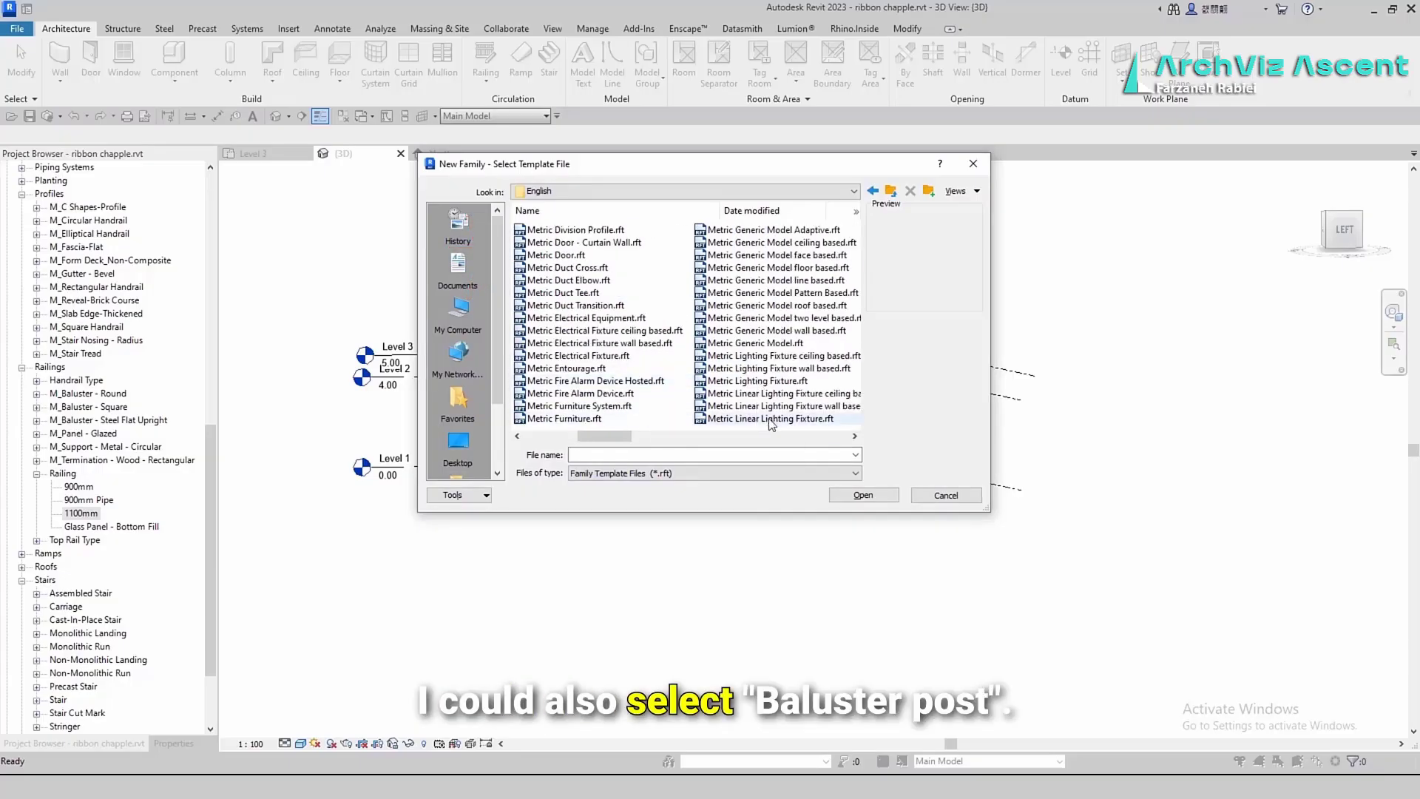
scroll(773, 389, up, 2)
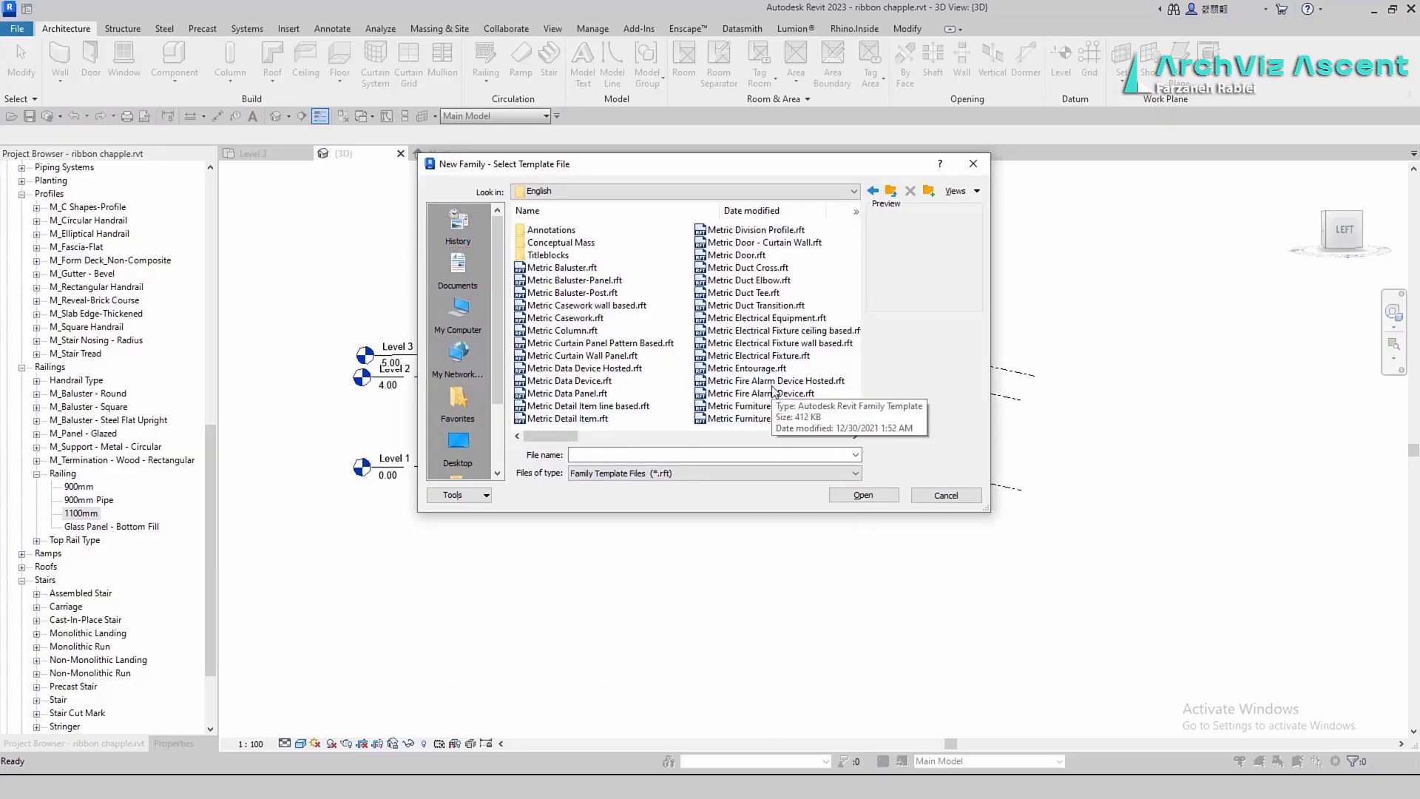
click(594, 282)
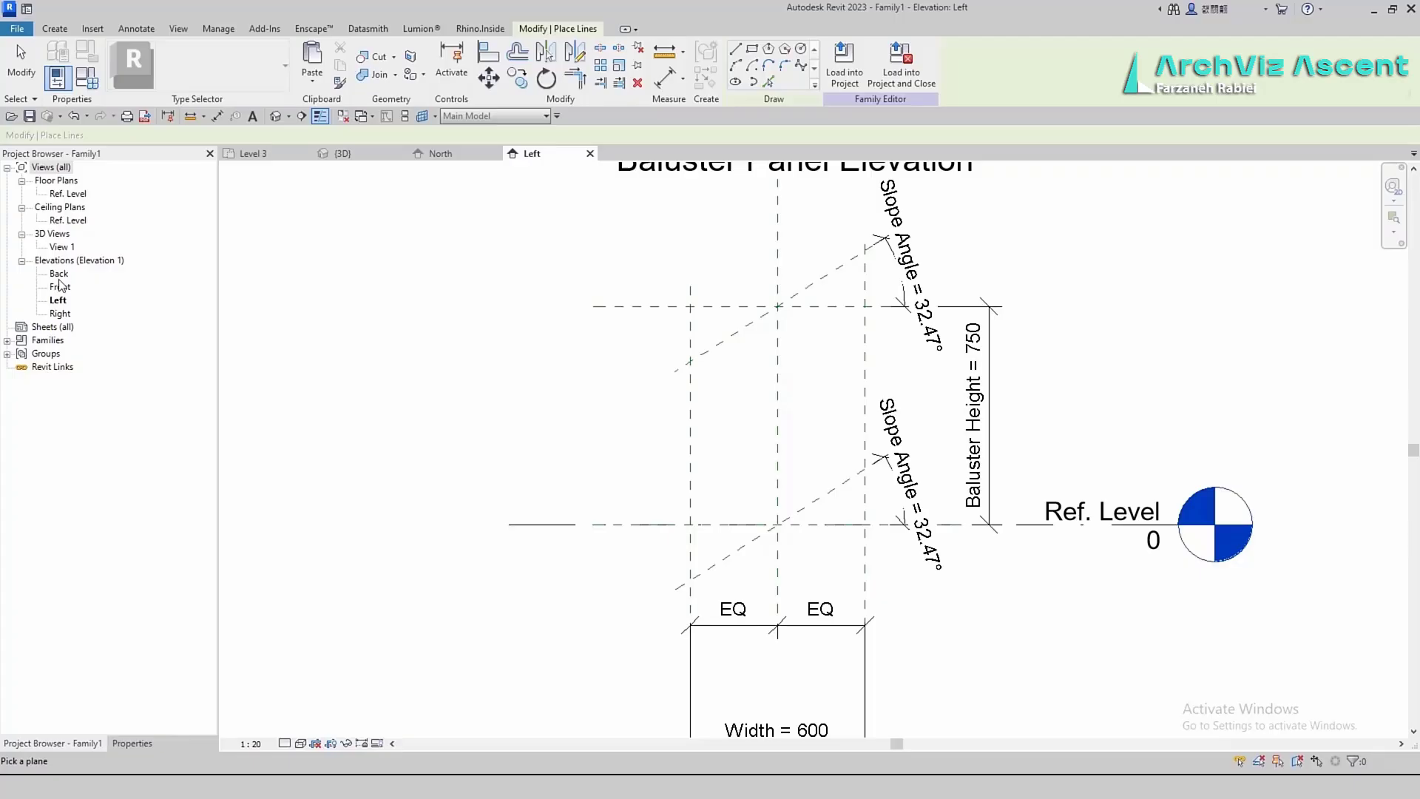
Start an extrusion from the Front elevation, pick the vertical centre reference plane as its work plane and switch to Elevation: Left
click(59, 286)
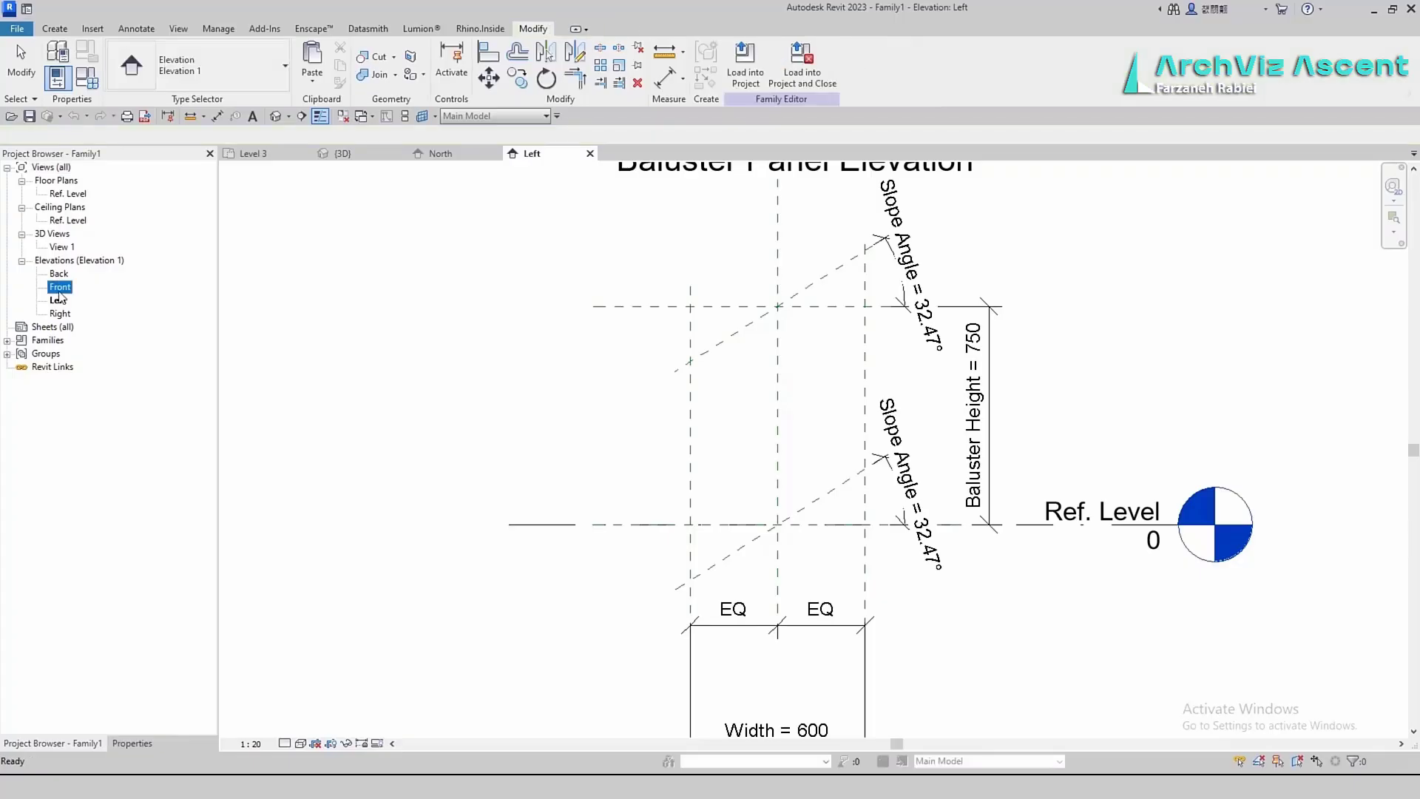
double_click(59, 288)
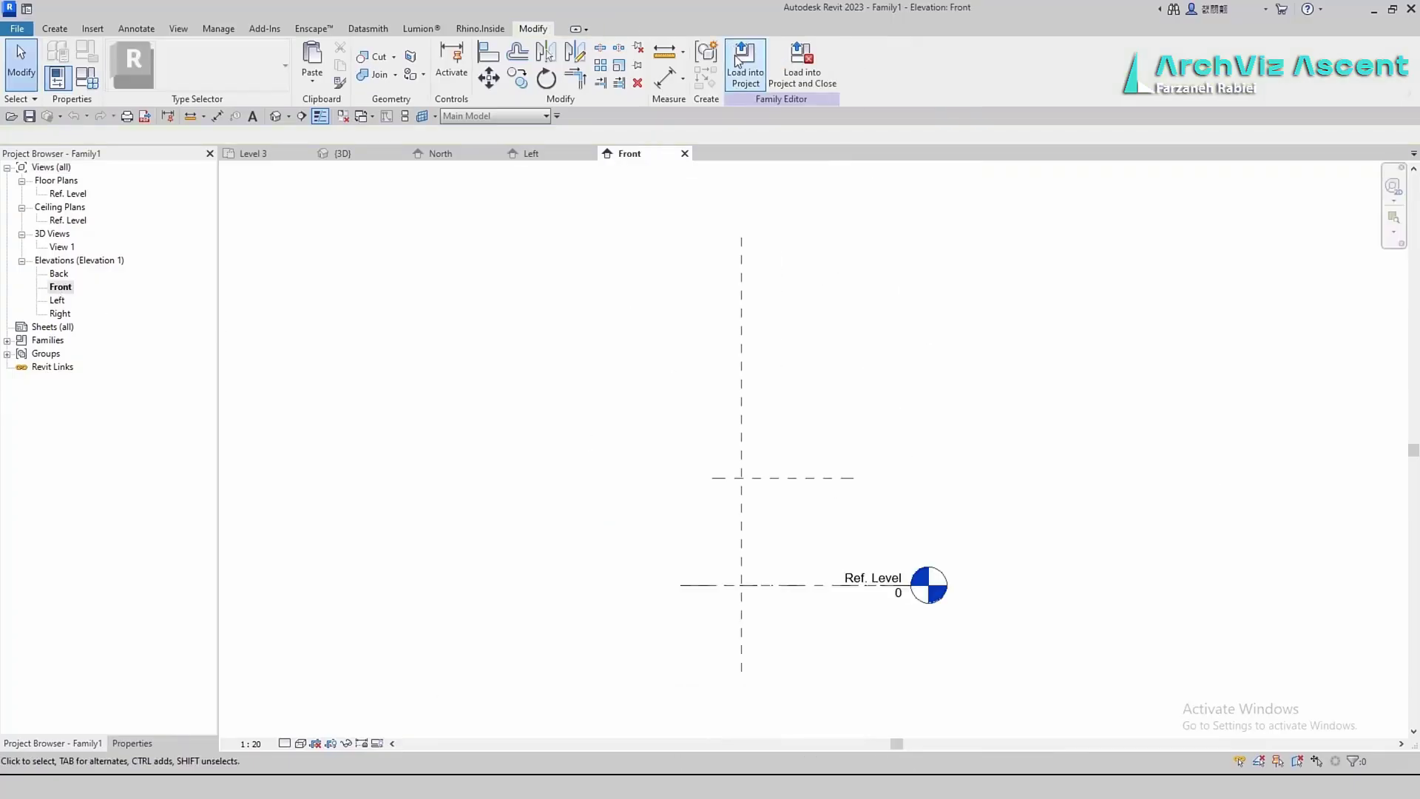
click(54, 28)
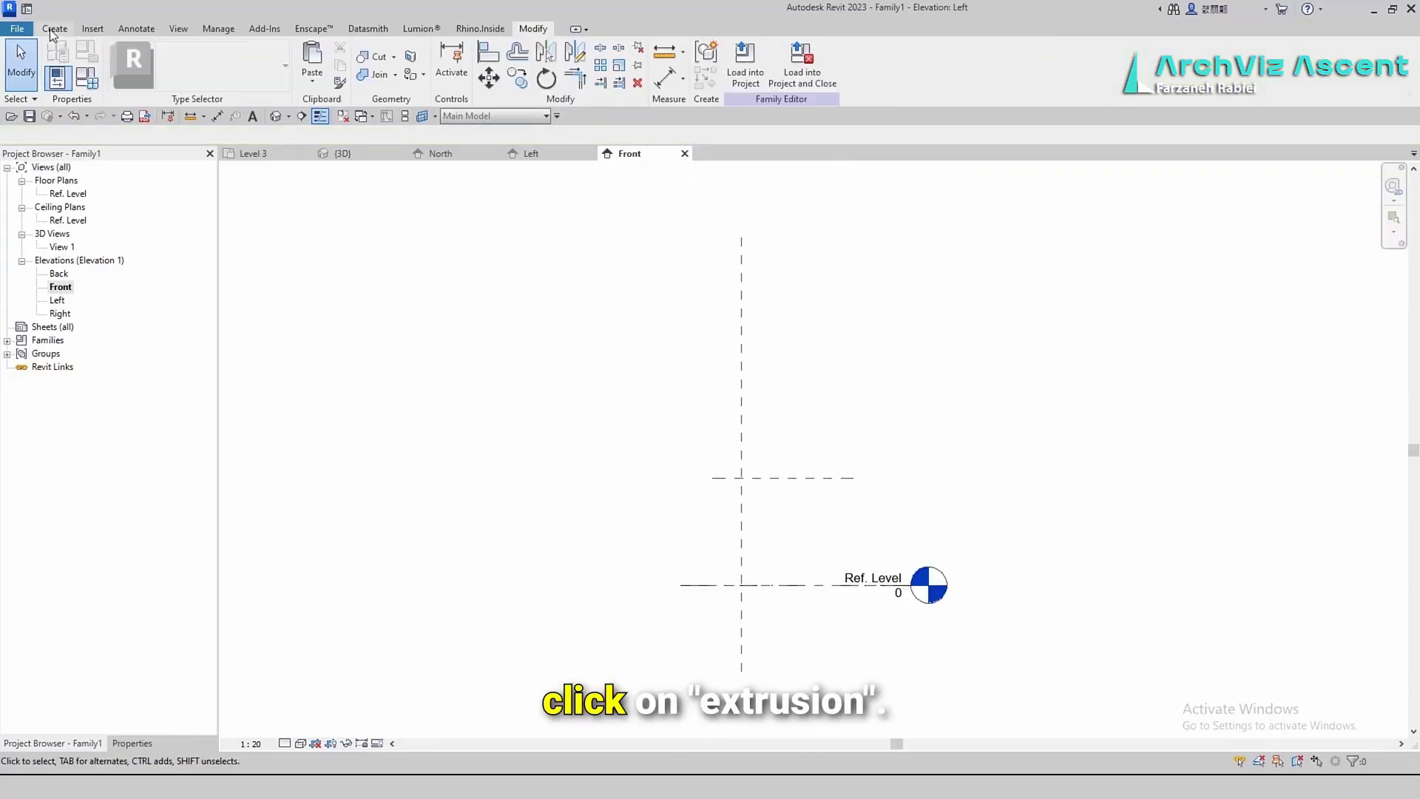
click(126, 61)
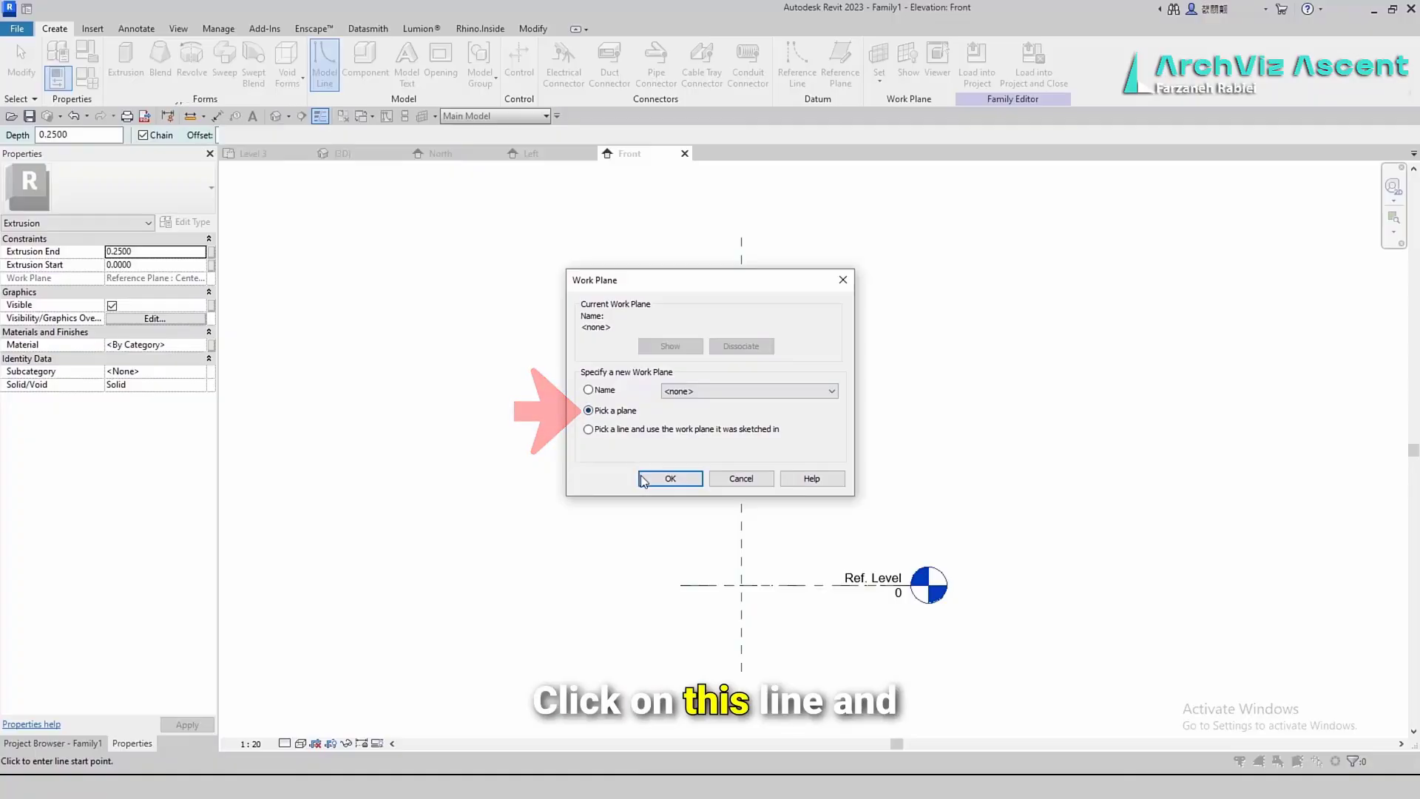
click(670, 479)
click(742, 503)
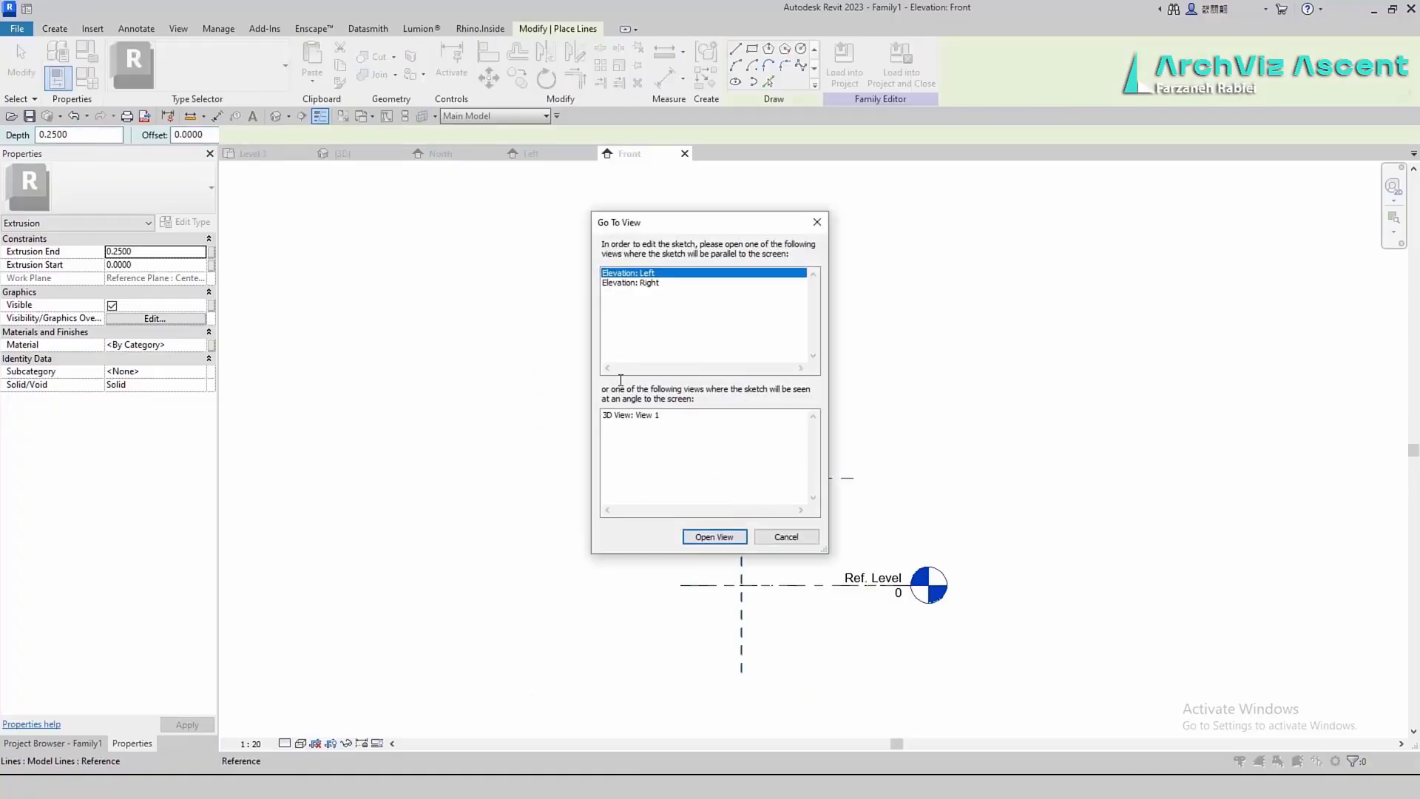
click(707, 538)
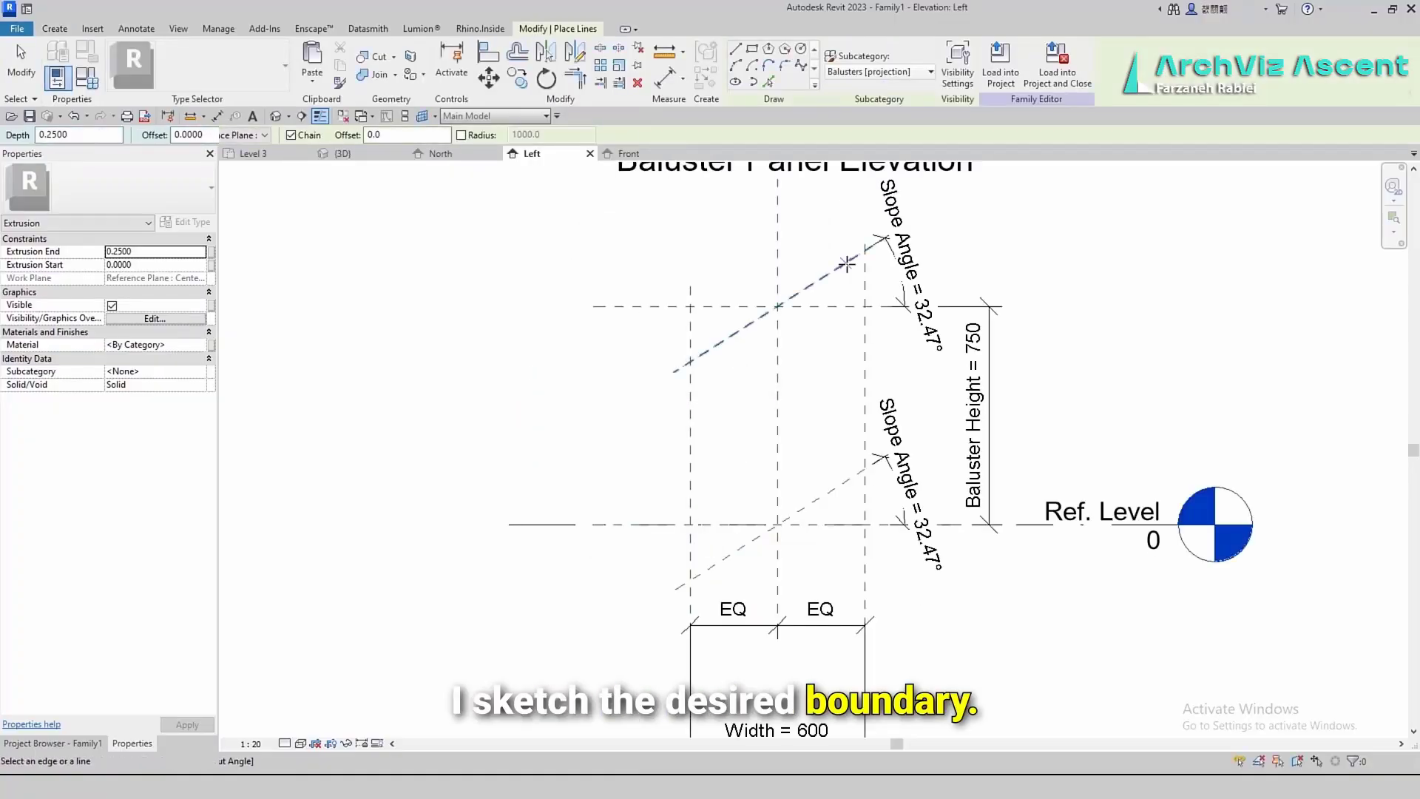
Sketch the closed four-sided panel boundary along the sloped top and bottom cut planes and the two vertical width reference planes
click(886, 237)
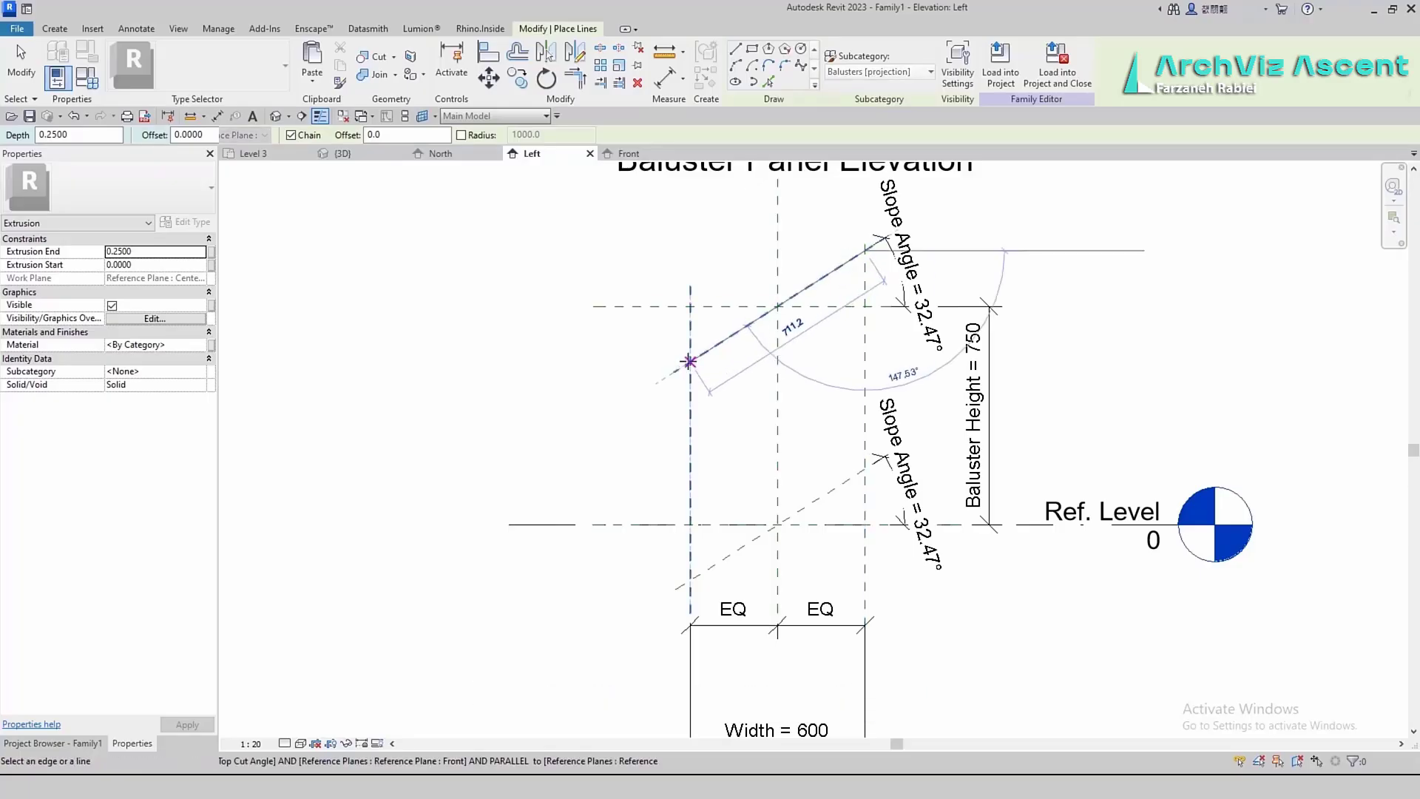
click(690, 362)
click(690, 579)
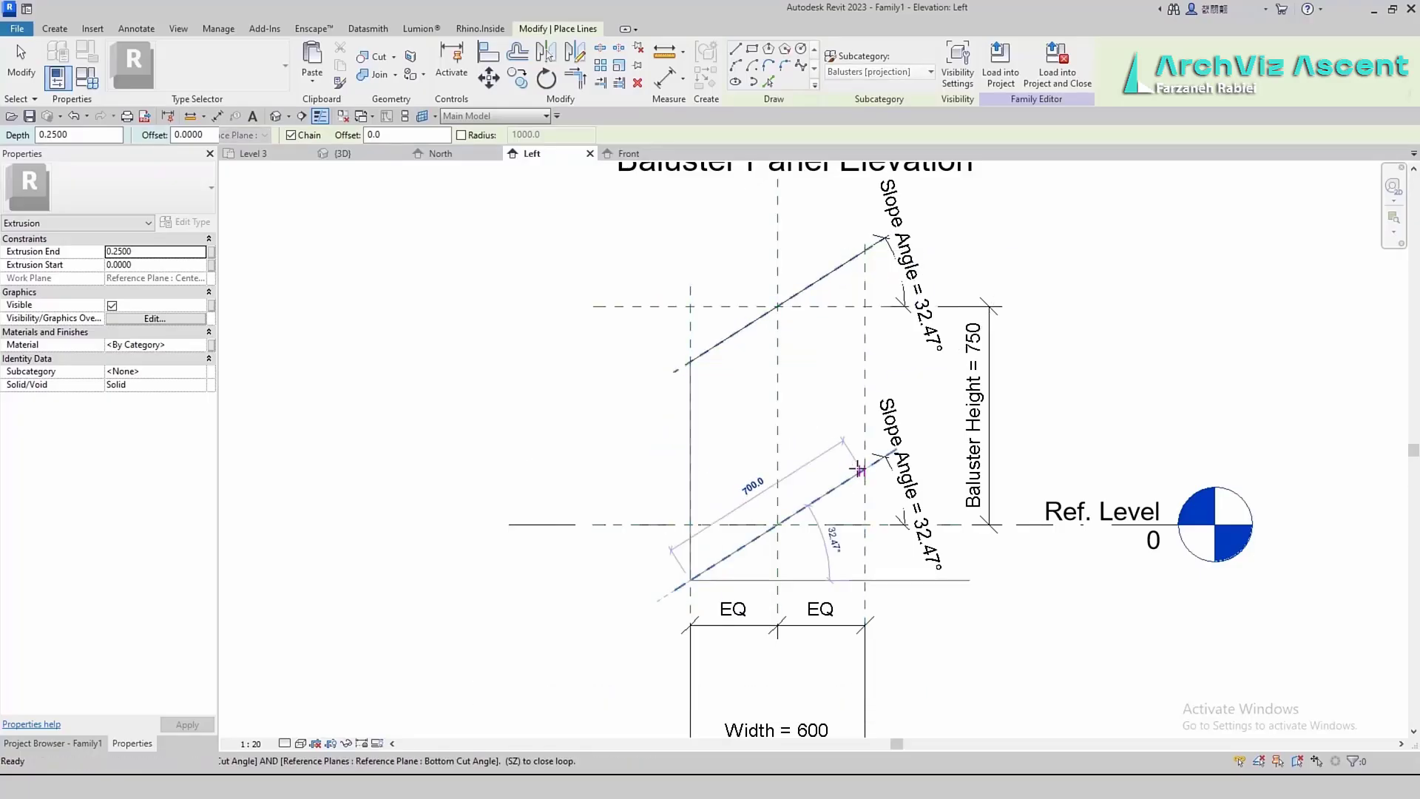
click(864, 469)
click(864, 251)
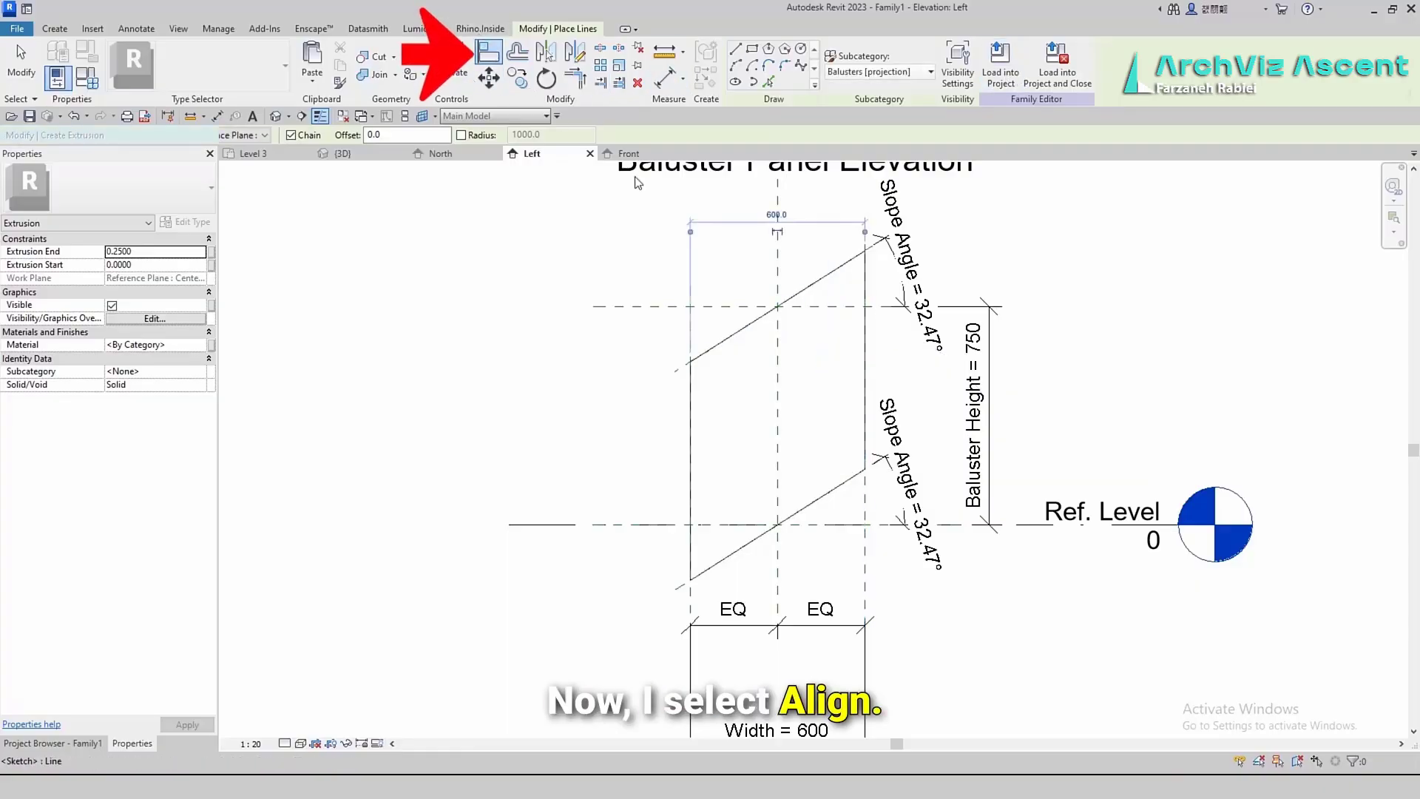
Align the boundary's left vertical edge and sloped upper edge to their reference planes and lock both alignments
click(488, 54)
click(690, 284)
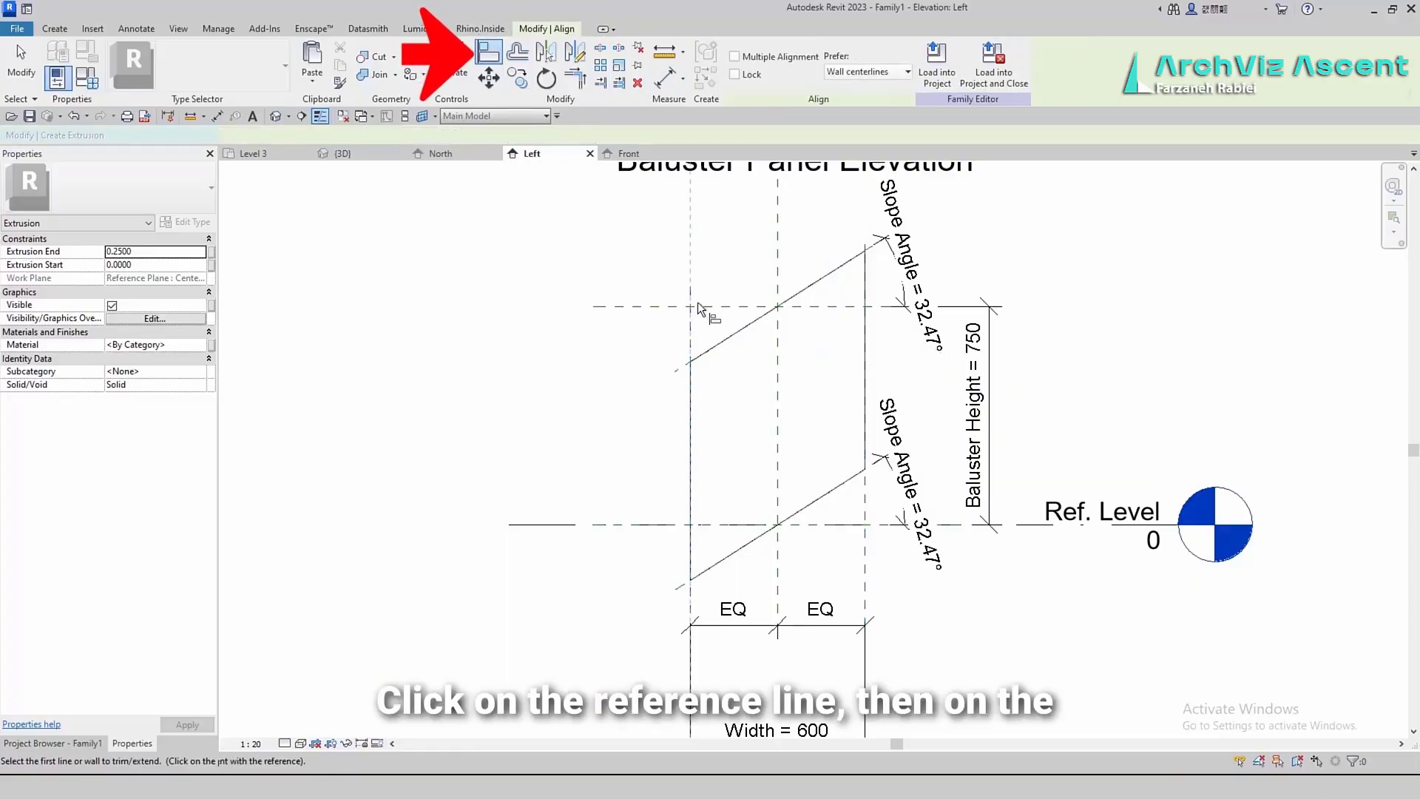
click(689, 402)
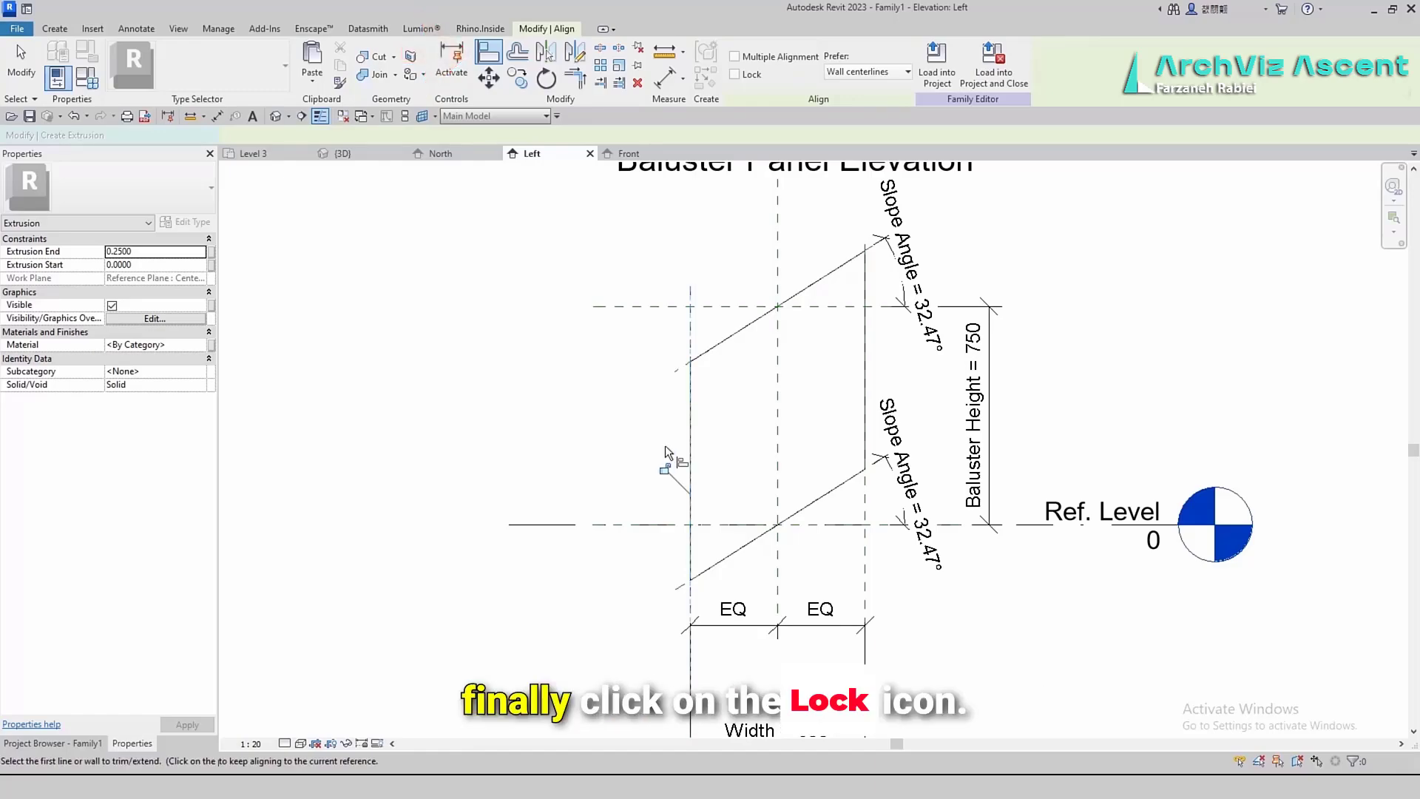
click(666, 469)
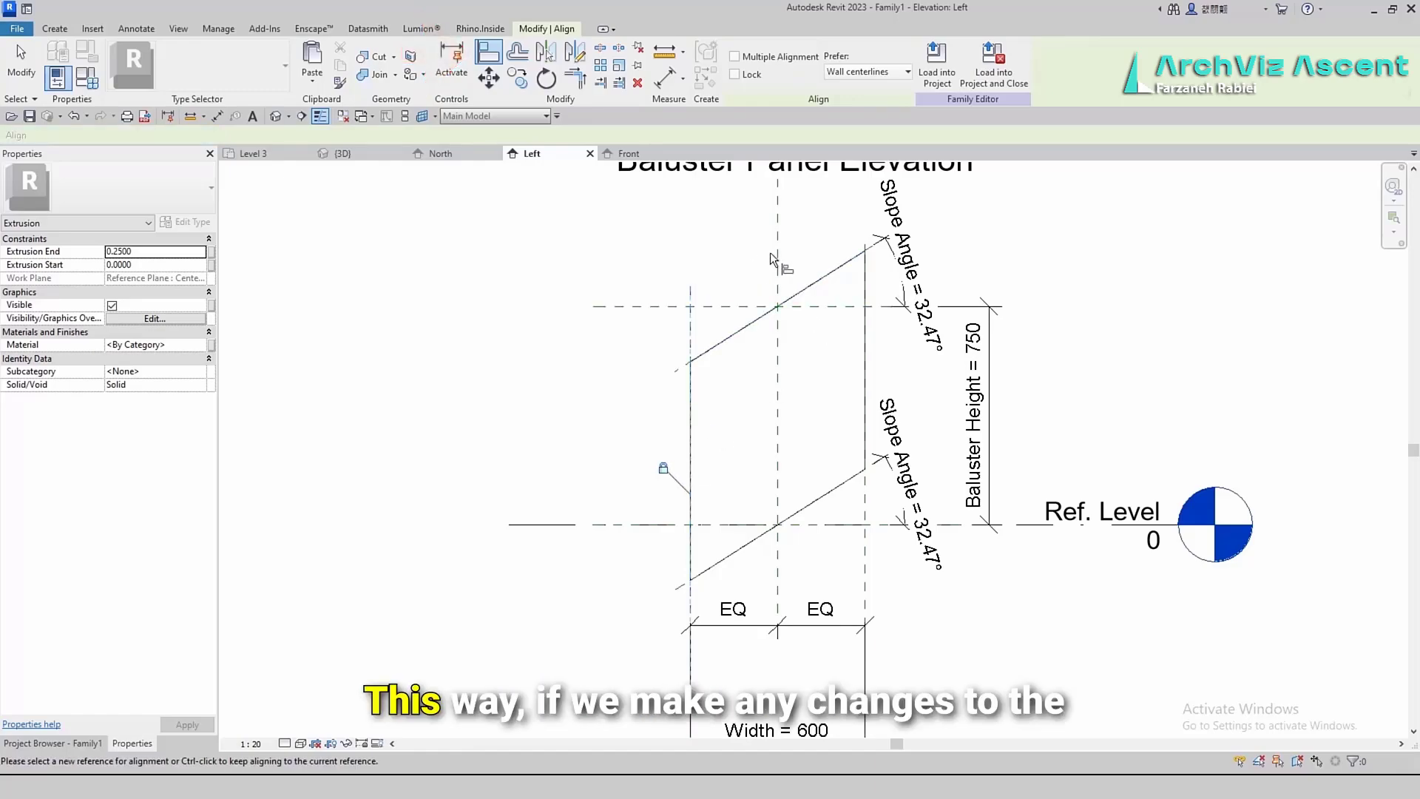
click(674, 374)
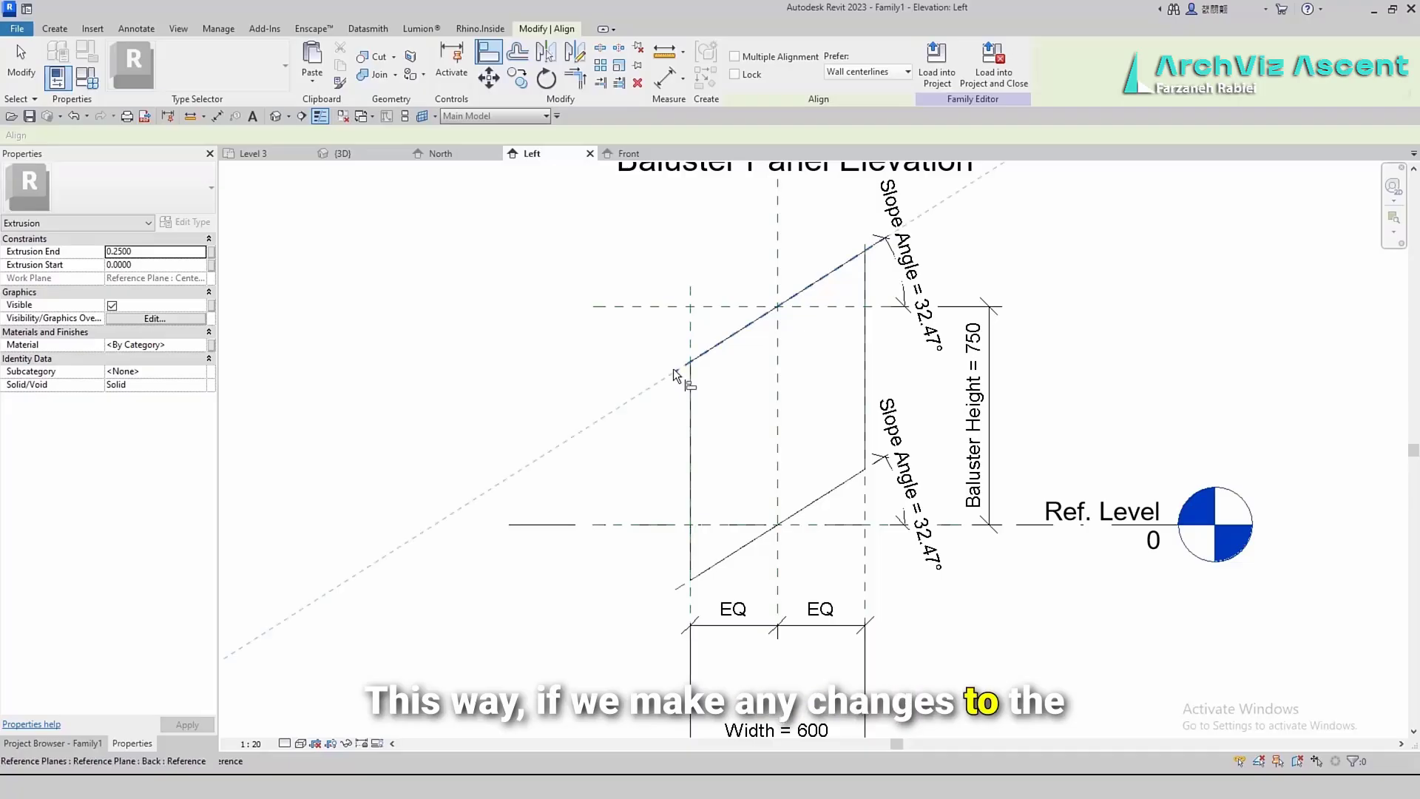
click(718, 349)
click(714, 318)
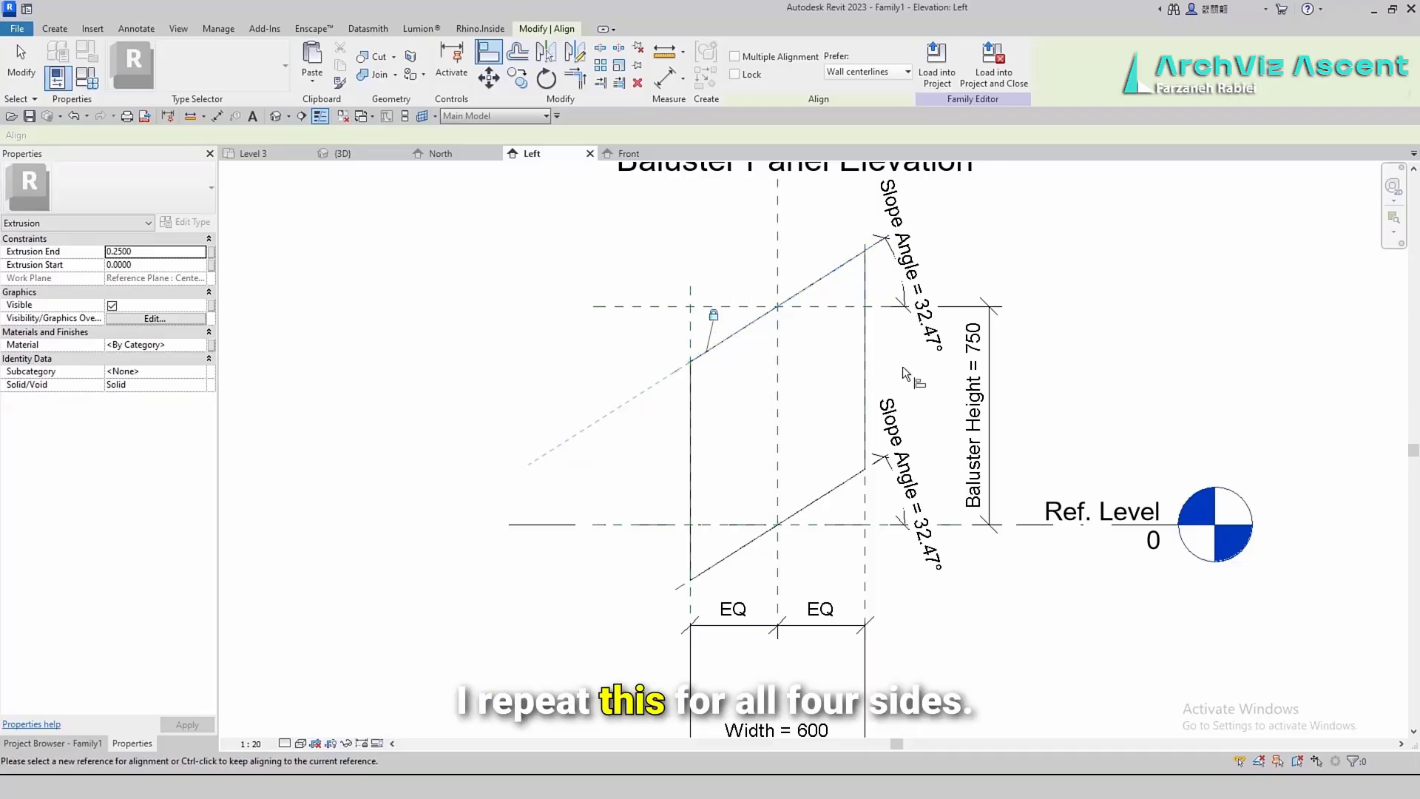
Align and lock the boundary's sloped lower edge to its reference plane and set the extrusion end to 0.01
key(Escape)
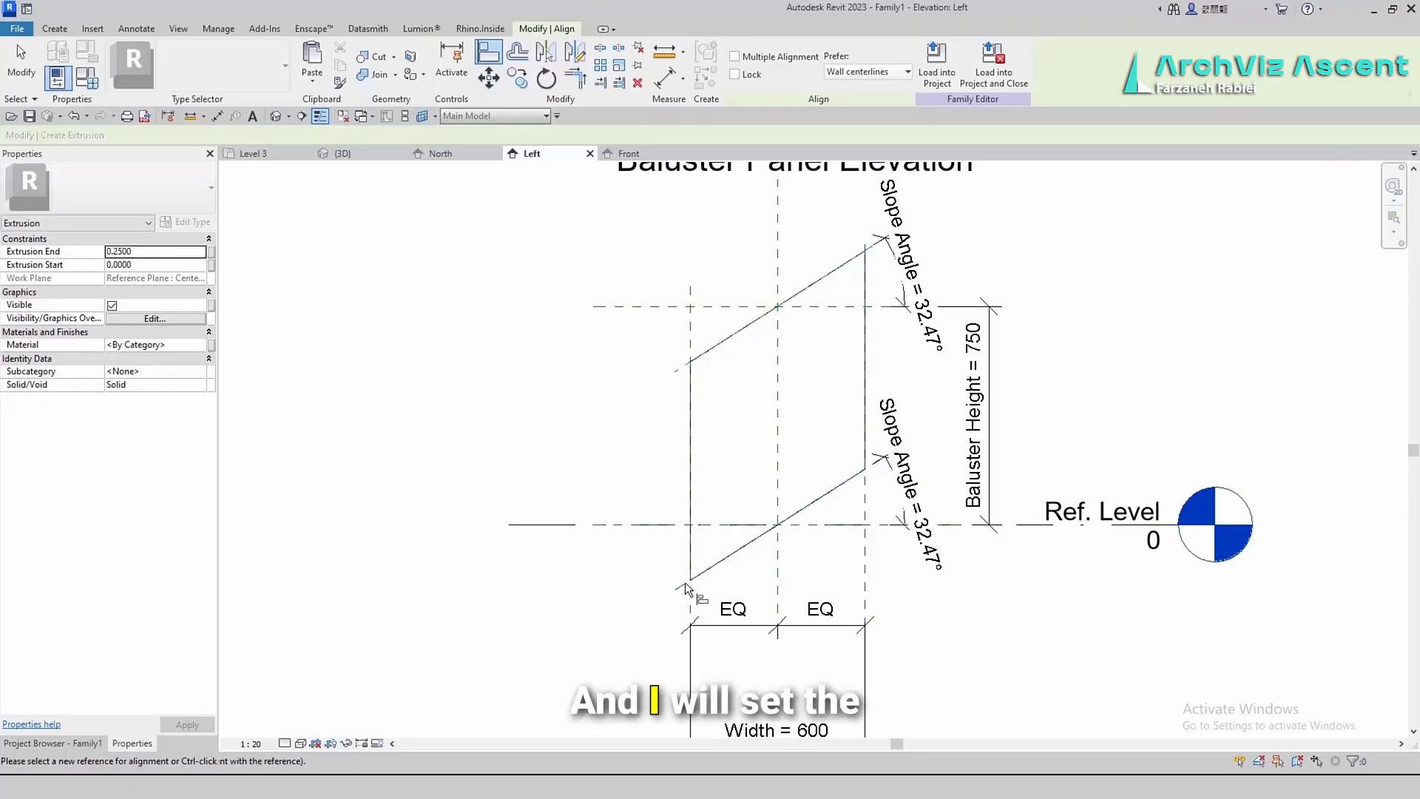
click(680, 586)
click(697, 575)
click(769, 561)
click(165, 253)
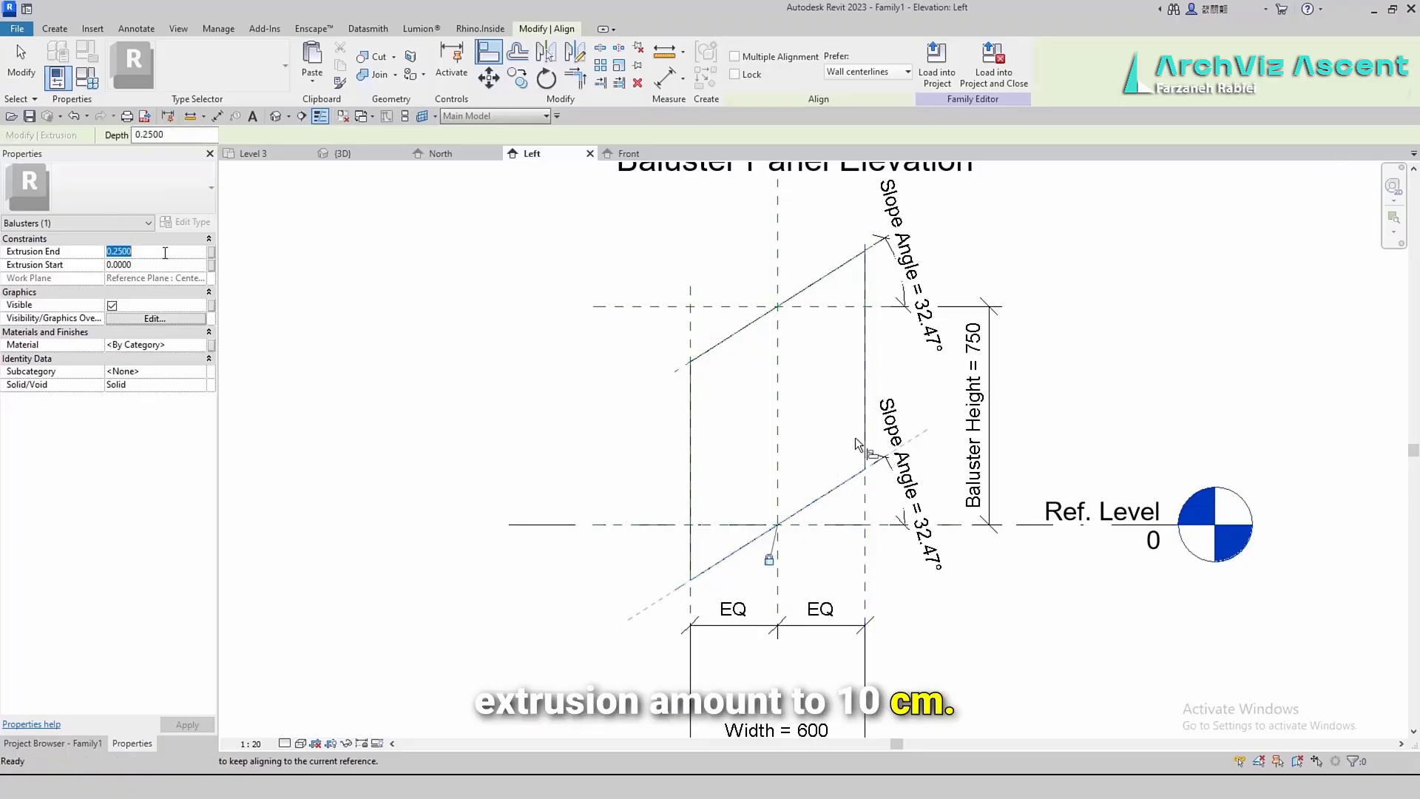
text(0.01)
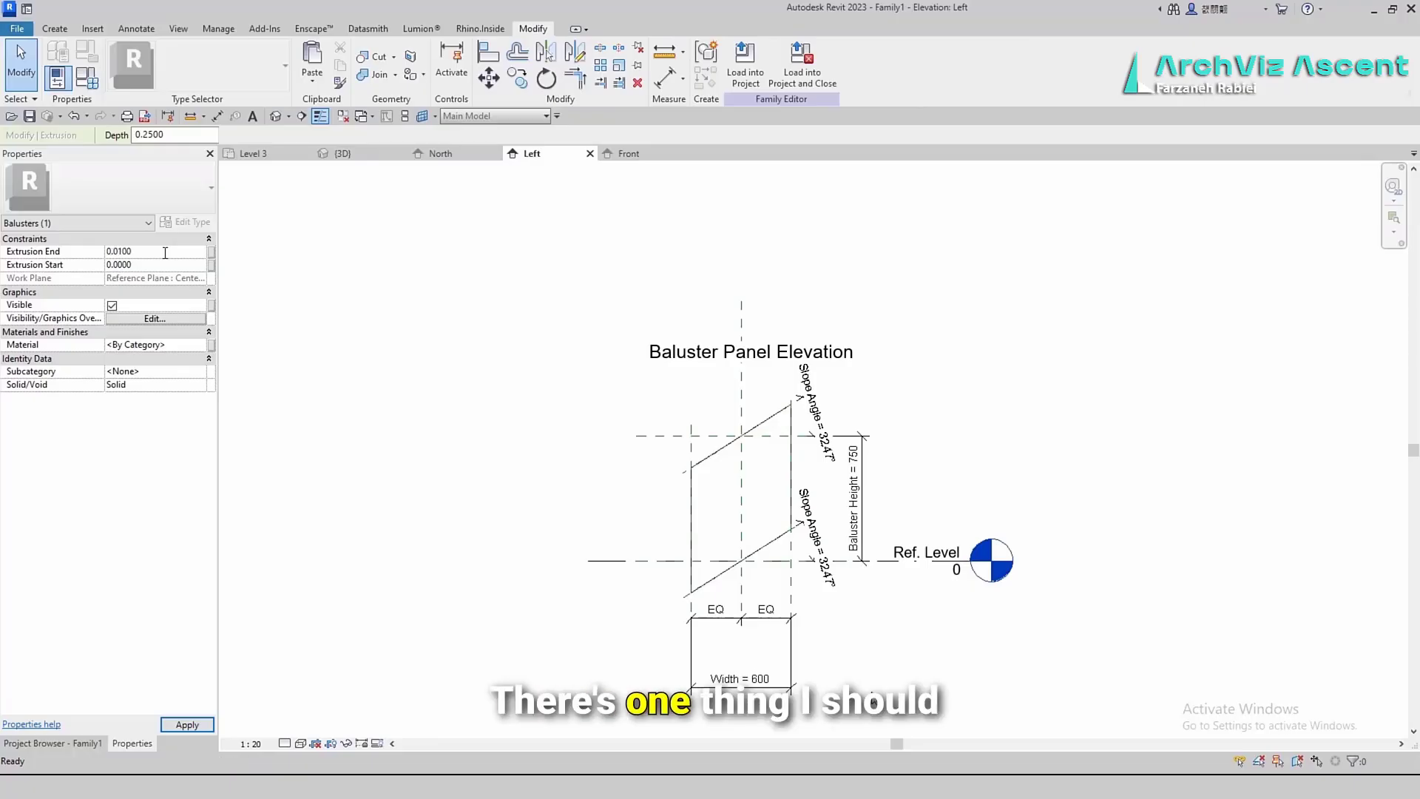
Set the family's length units to meters with 2 decimal places
text(un)
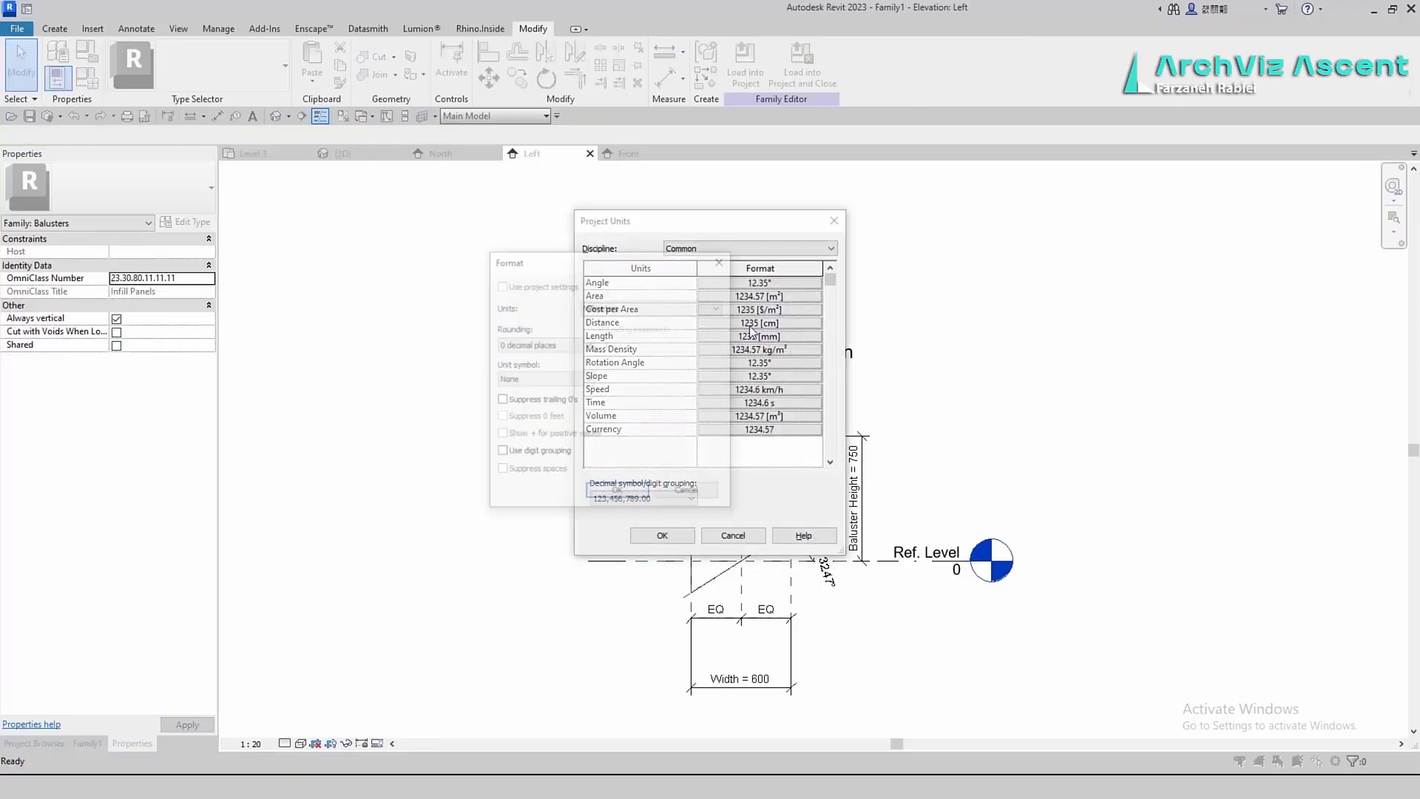
click(640, 310)
click(626, 359)
click(613, 491)
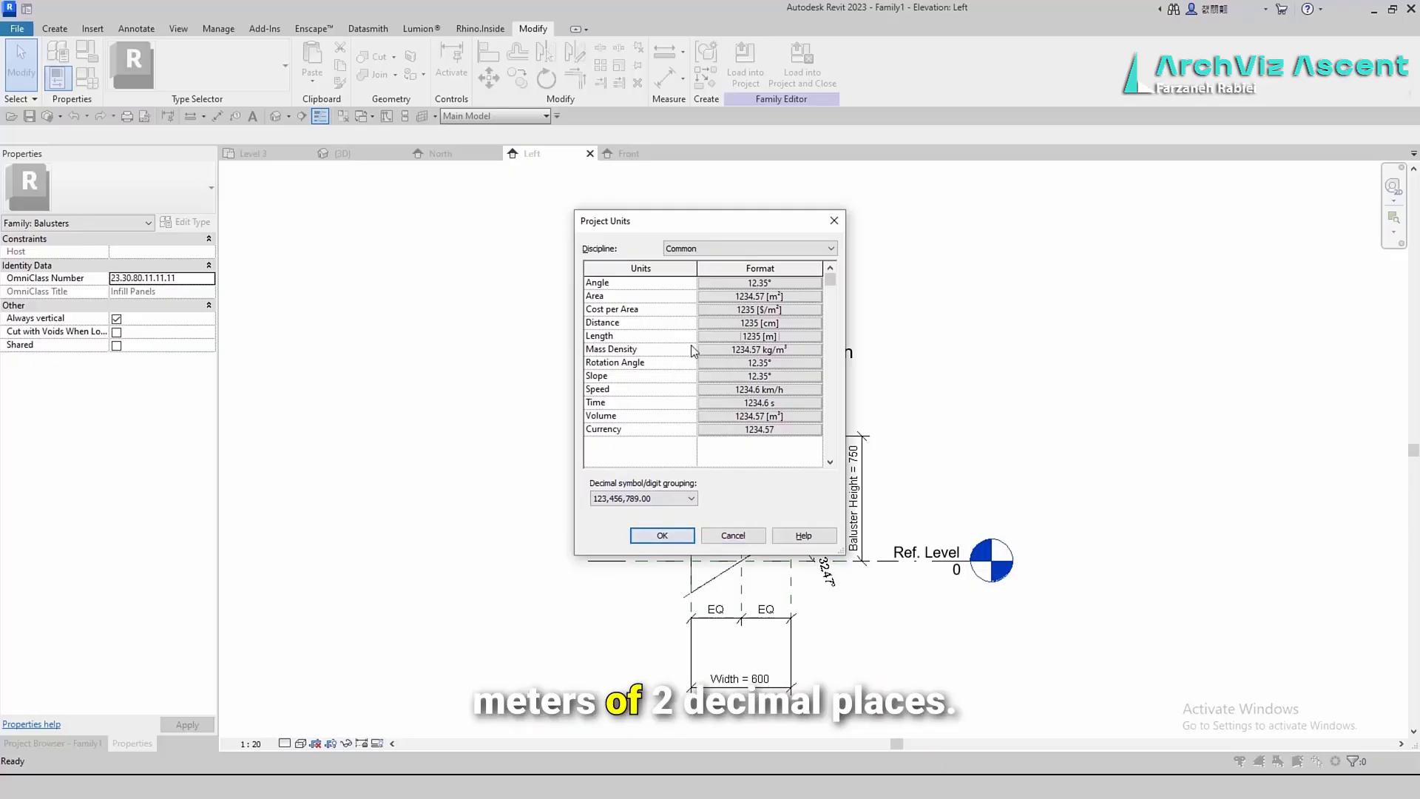
click(759, 336)
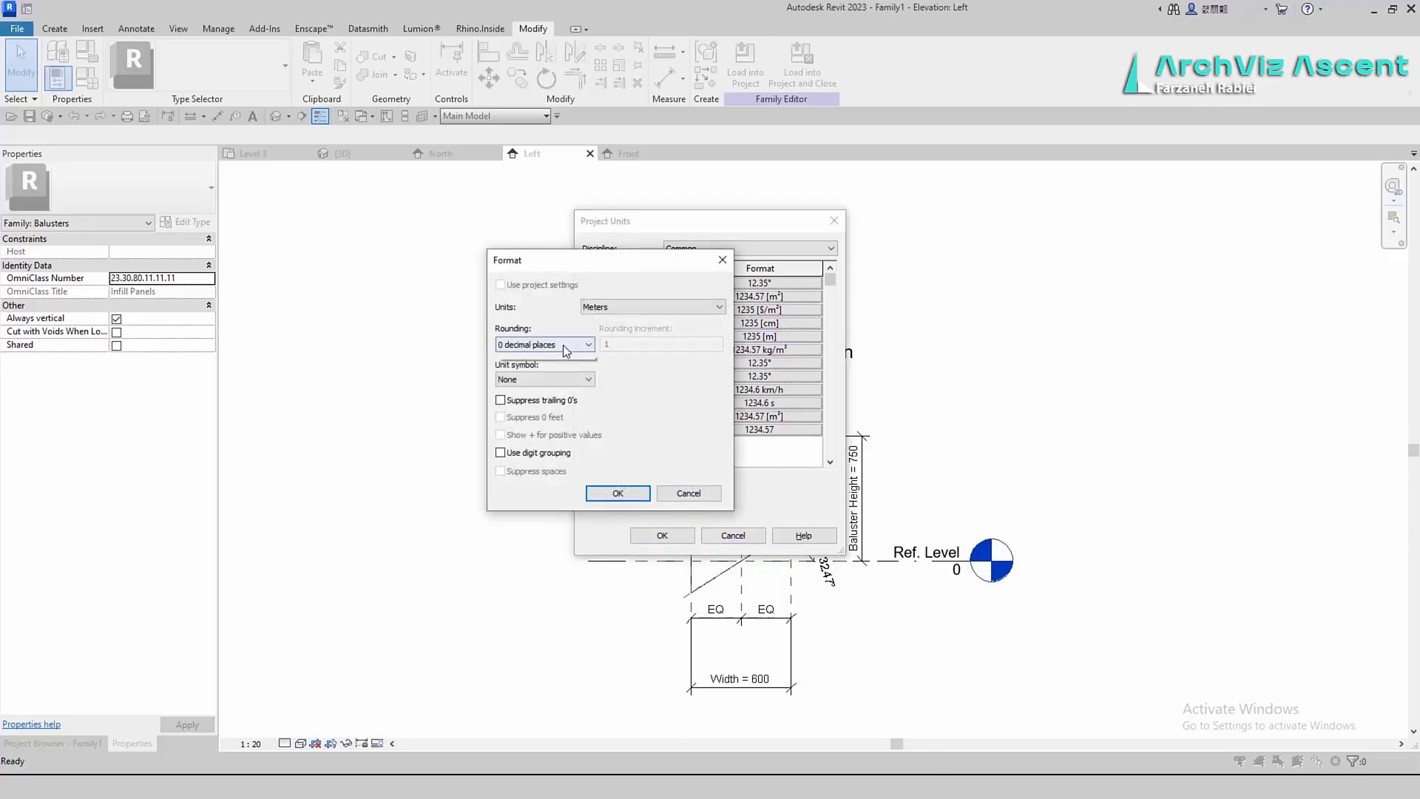
click(565, 344)
click(544, 387)
click(618, 492)
click(663, 535)
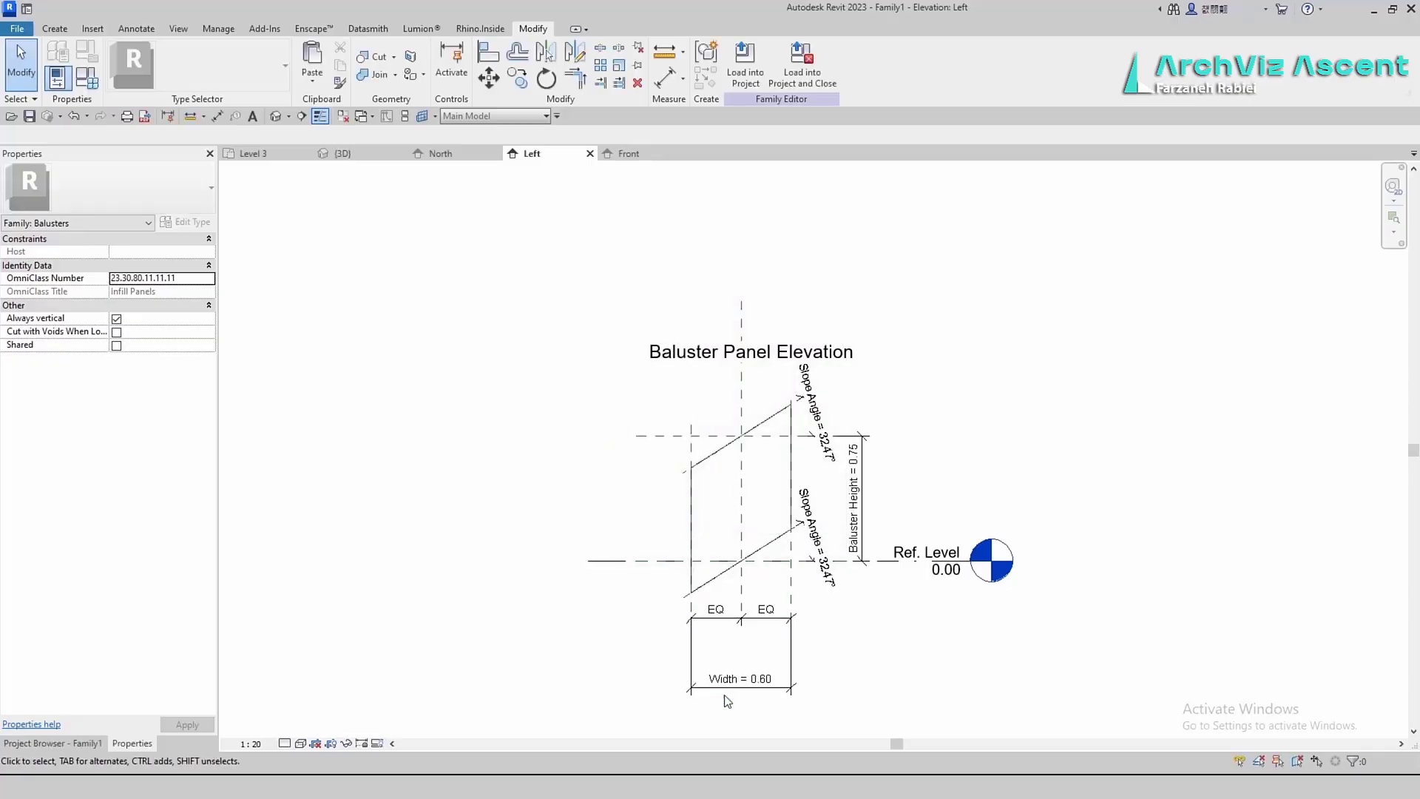
Set the baluster panel's Width parameter to 0.1 m in the family types
click(87, 78)
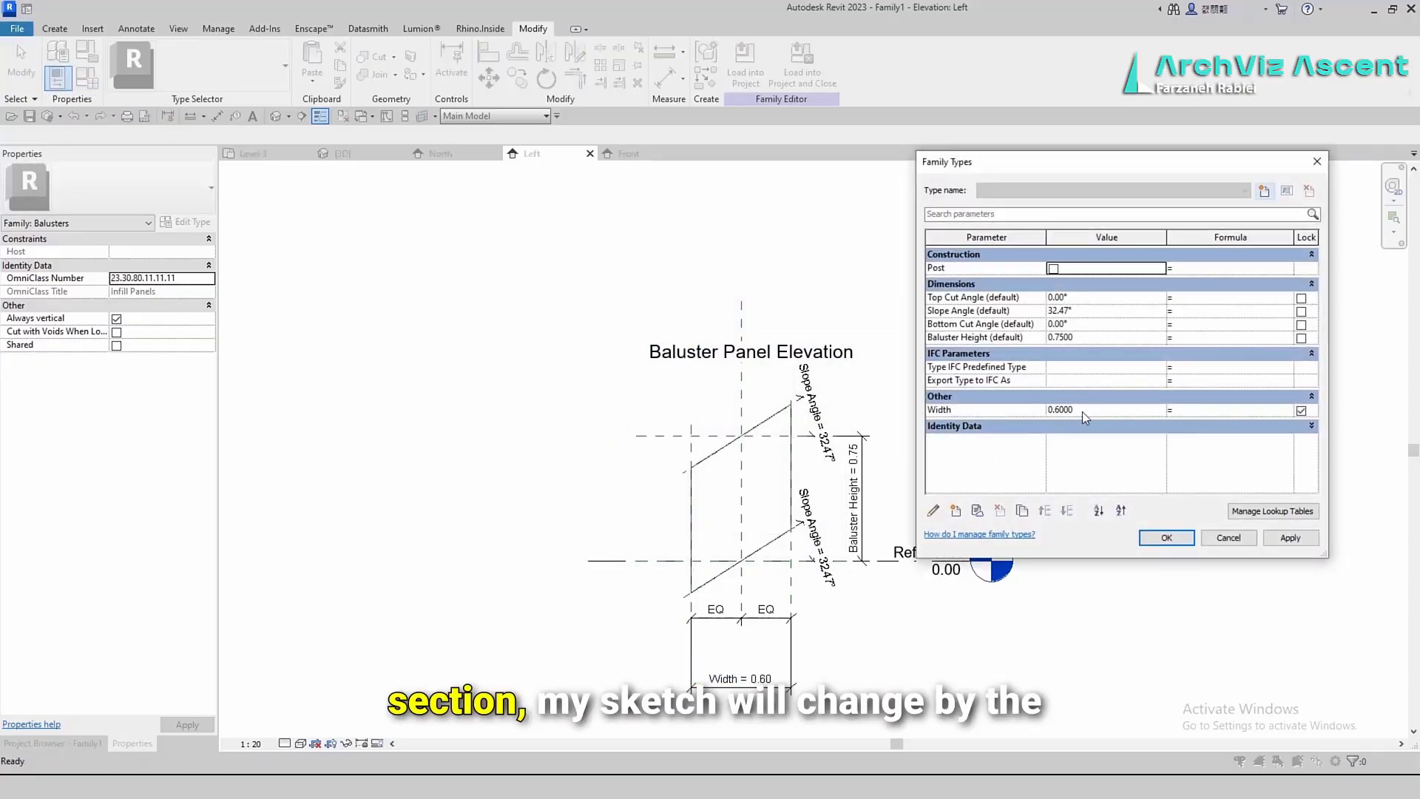
click(1095, 411)
text(0.1)
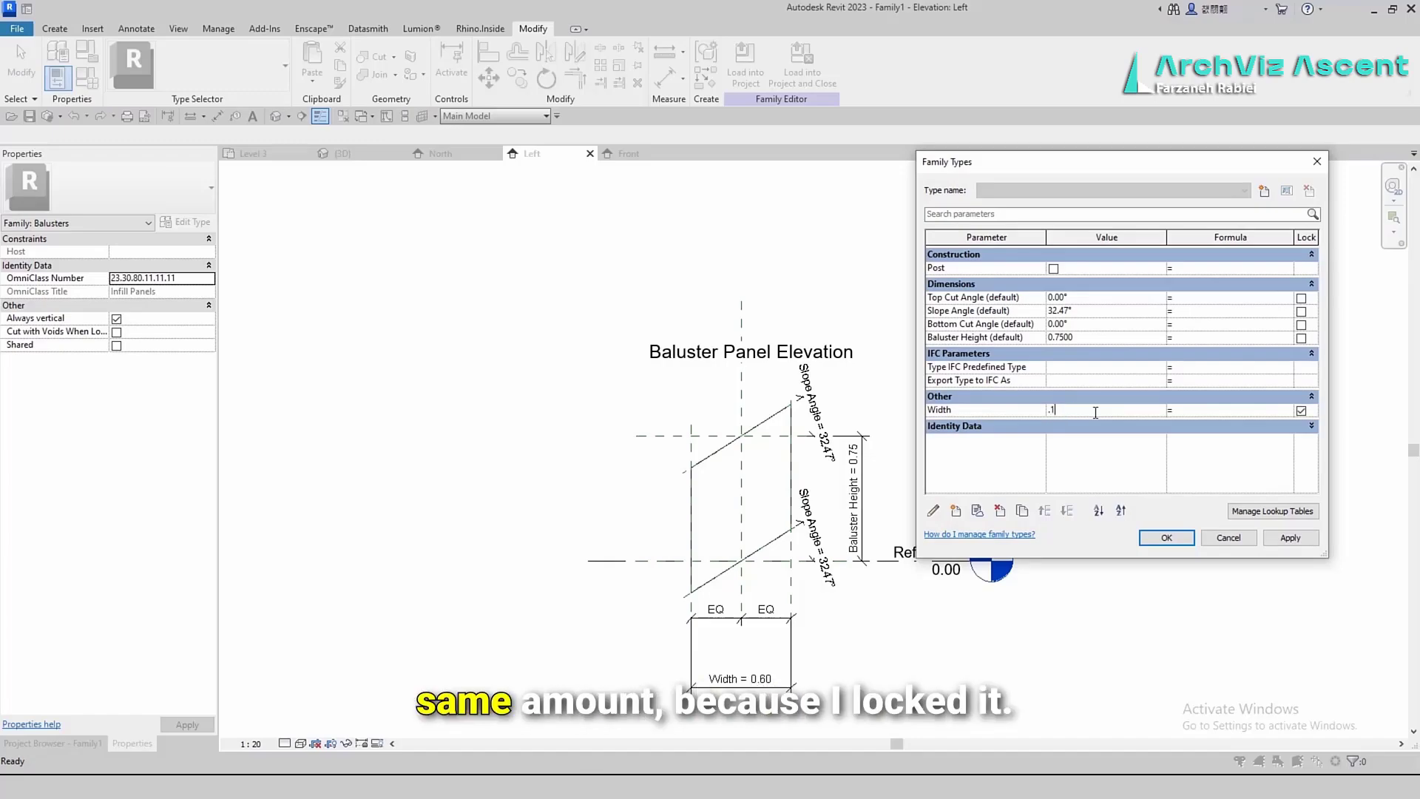
key(Tab)
click(1166, 537)
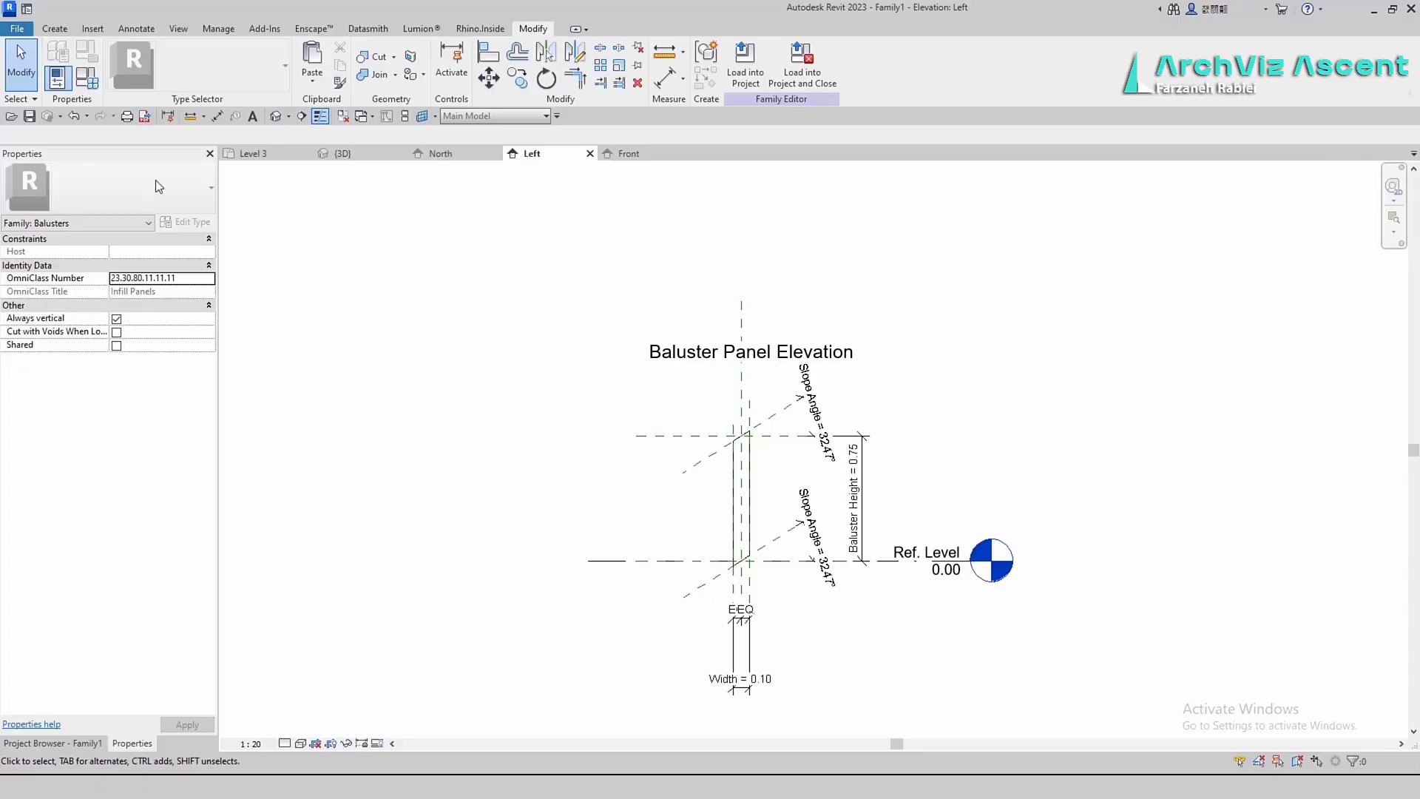
Enter a Baluster Height of 1.5 m in the family types, with the Width at 0.1 m
click(87, 82)
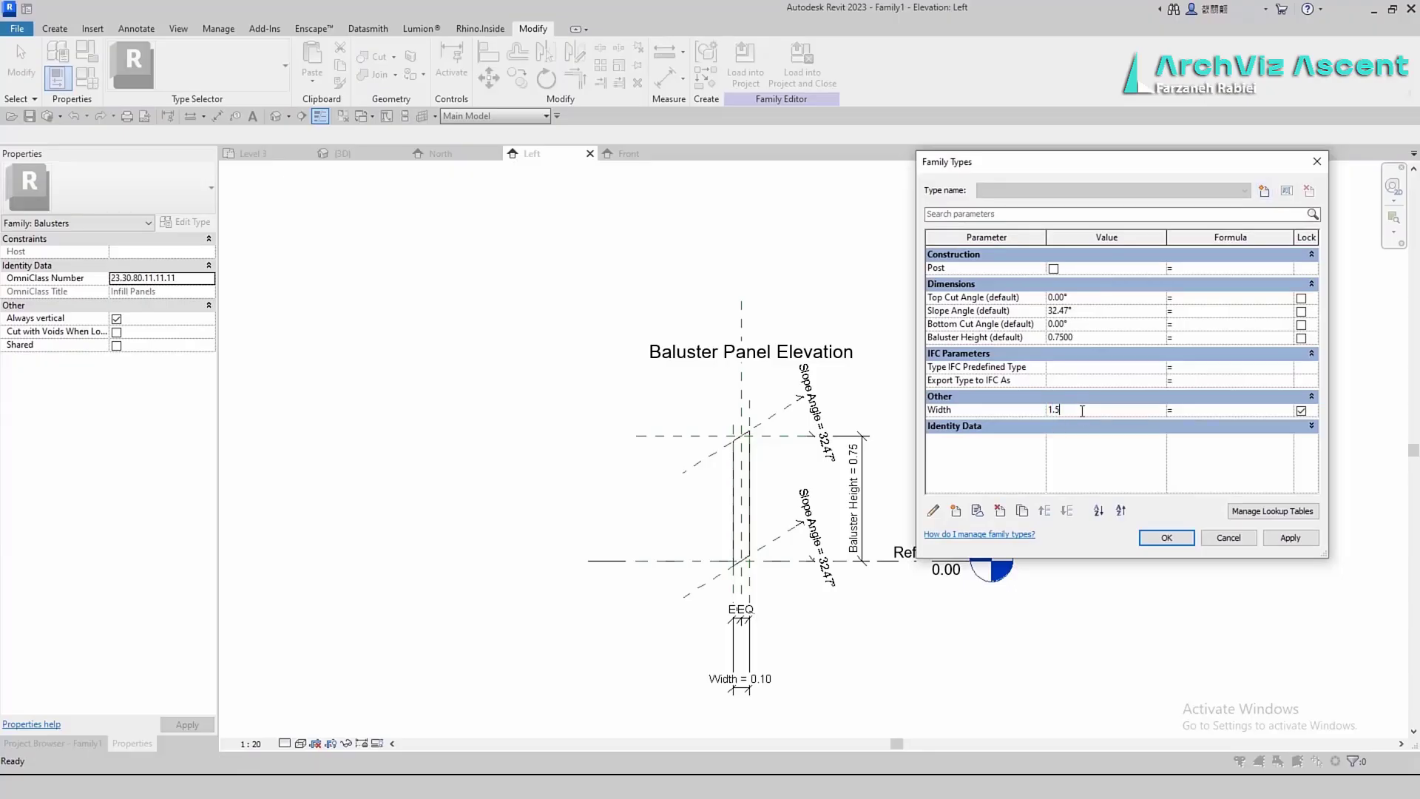
key(BackSpace)
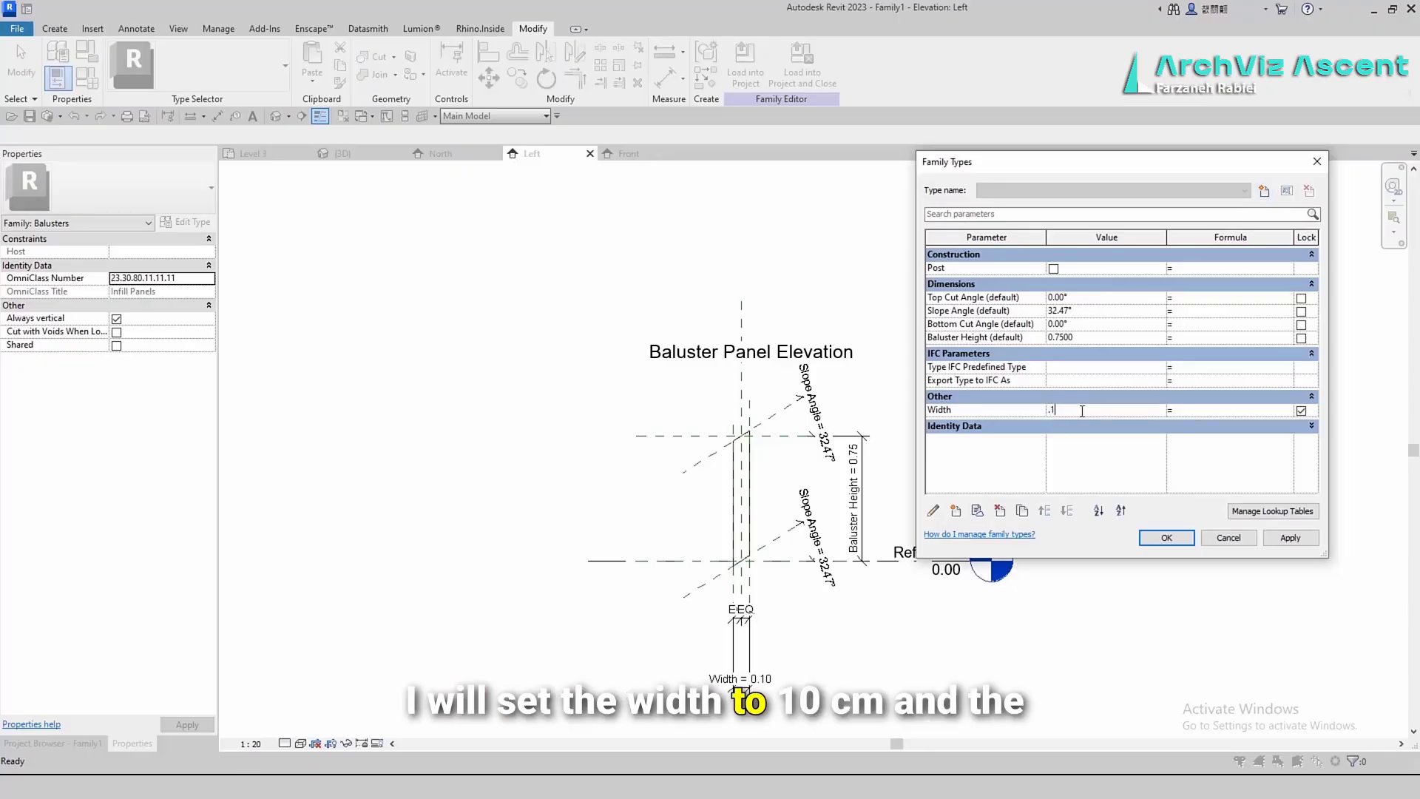
click(1109, 337)
text(1.5)
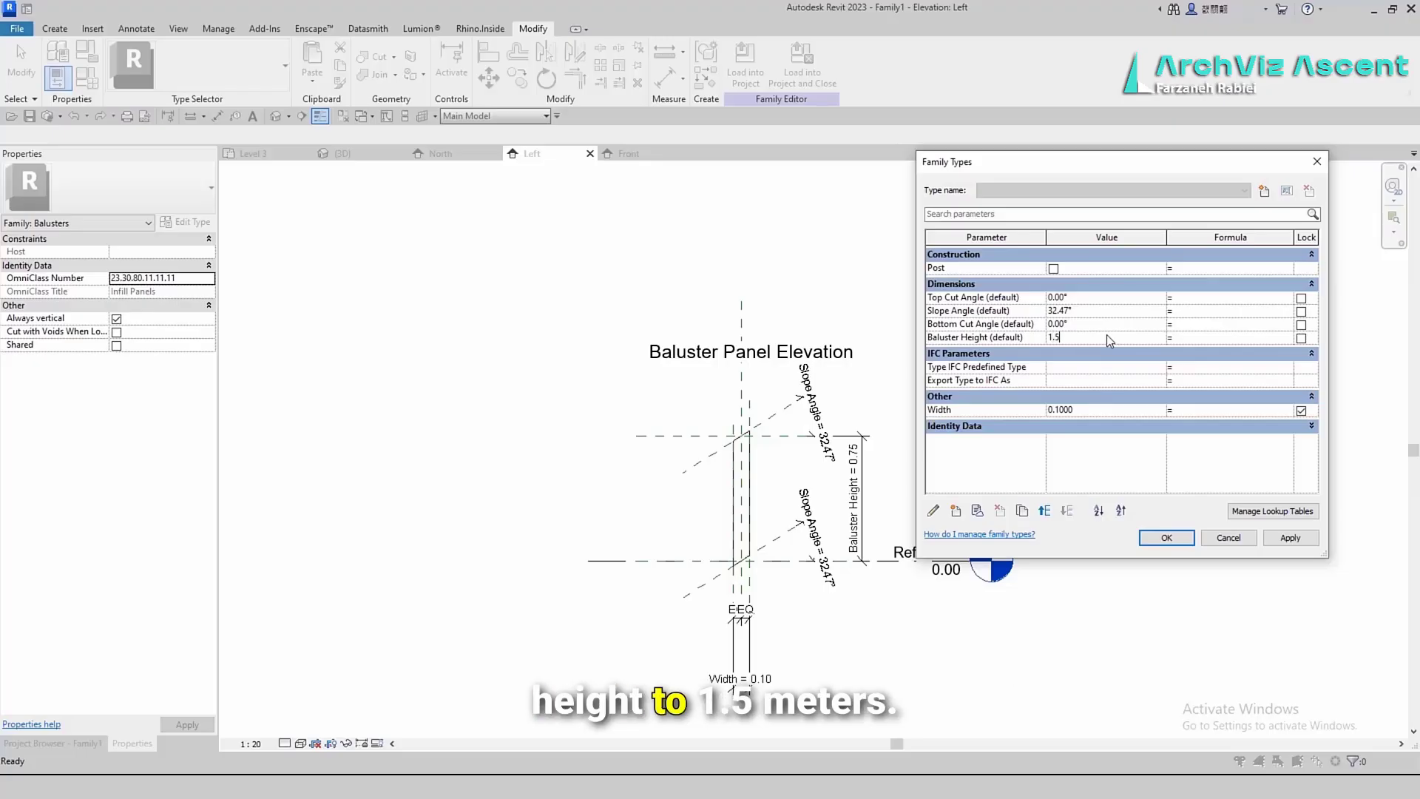
click(1159, 537)
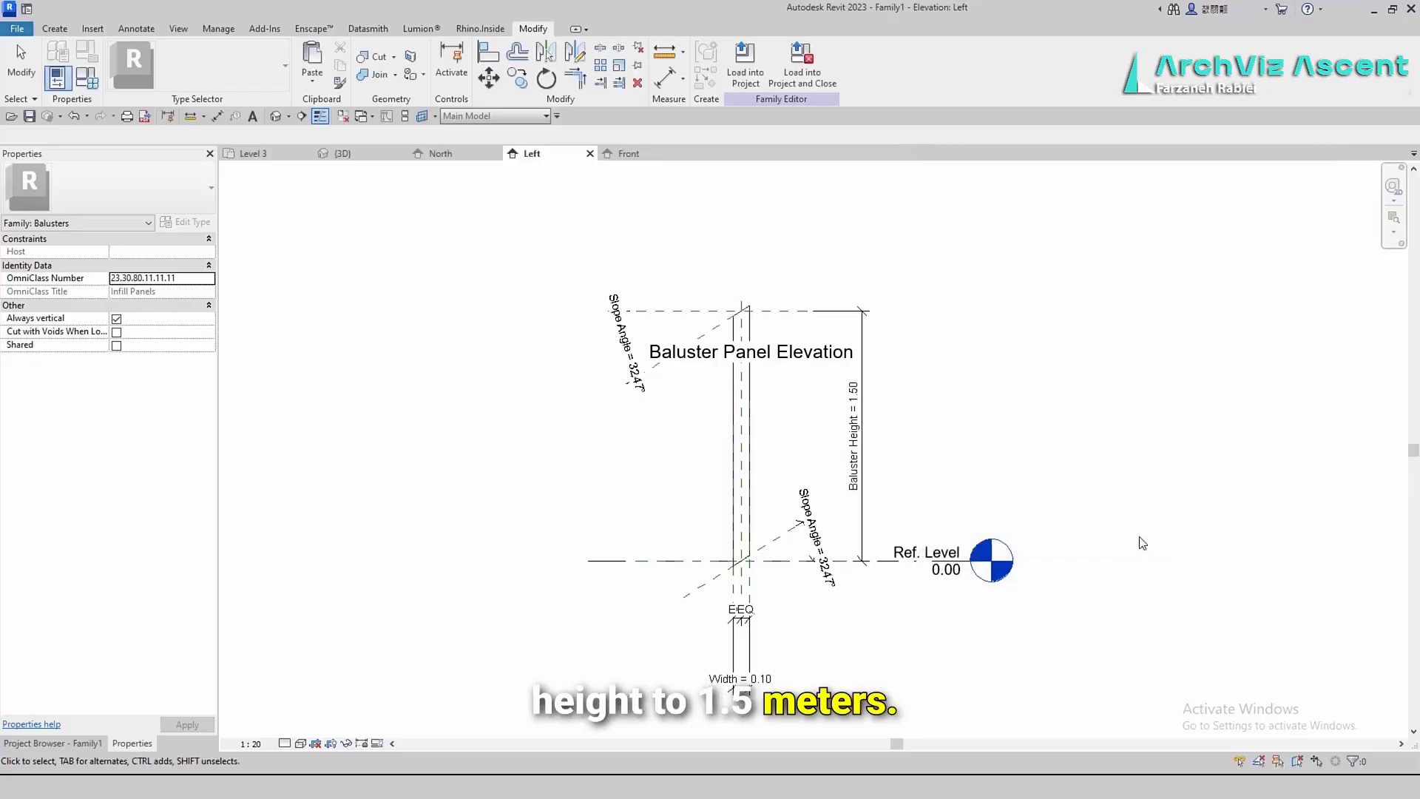
Load the baluster panel family into the ribbon chapple project and select the outer ramp's railing, showing it in the 3D view
click(758, 65)
click(634, 397)
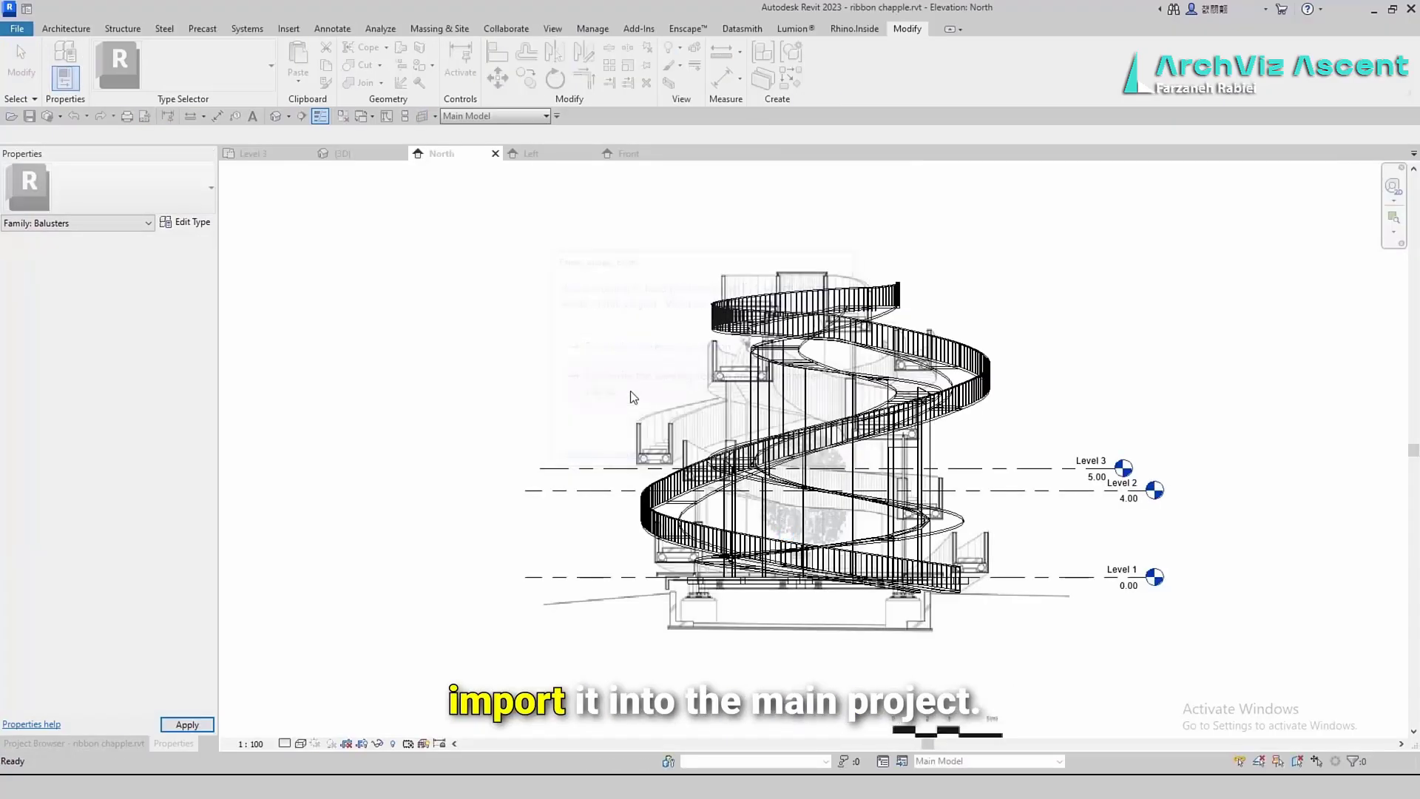
click(660, 533)
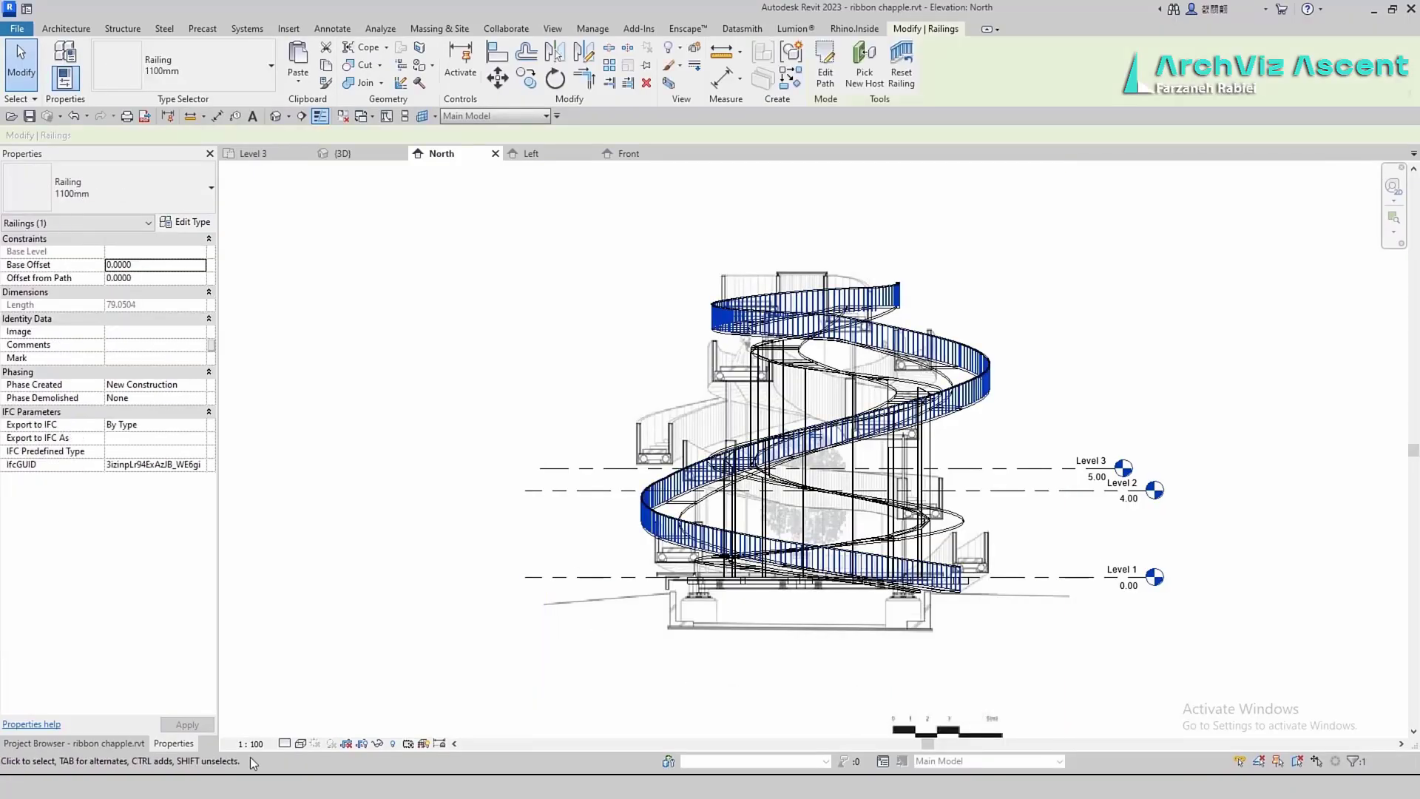
click(344, 154)
click(125, 744)
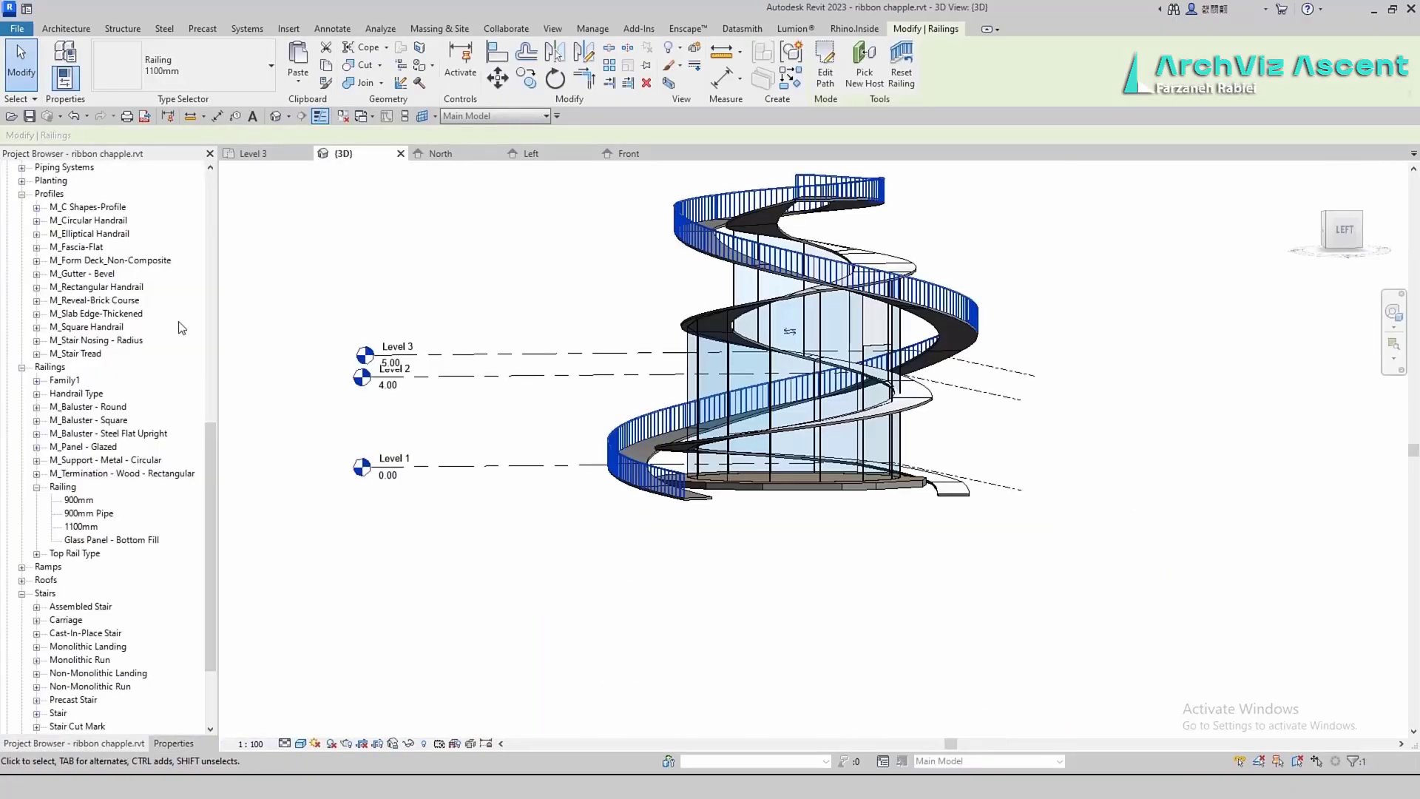
click(174, 743)
In the 1100mm railing type's baluster placement, set the regular baluster to Family1 with a distance from previous of 0.1
click(185, 222)
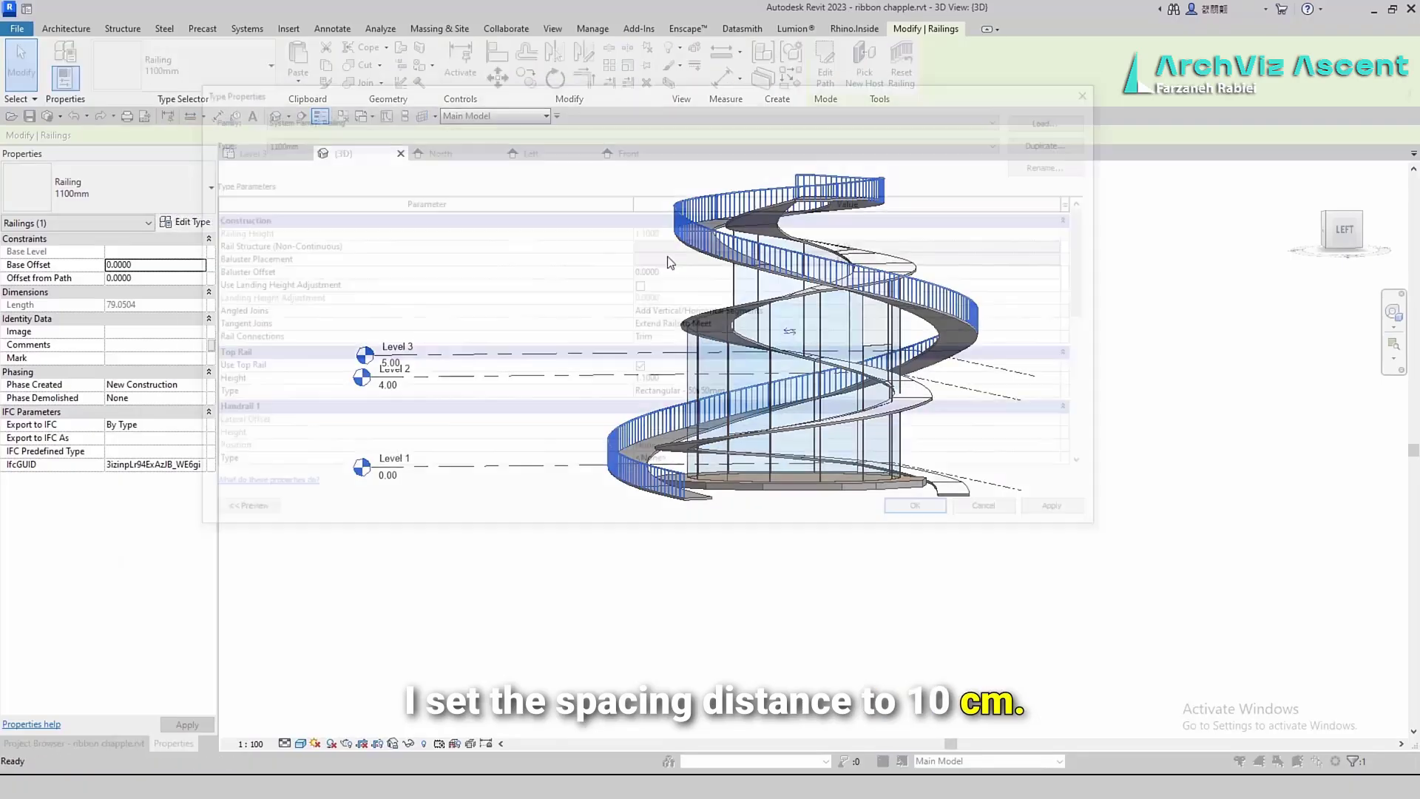
click(837, 259)
click(850, 185)
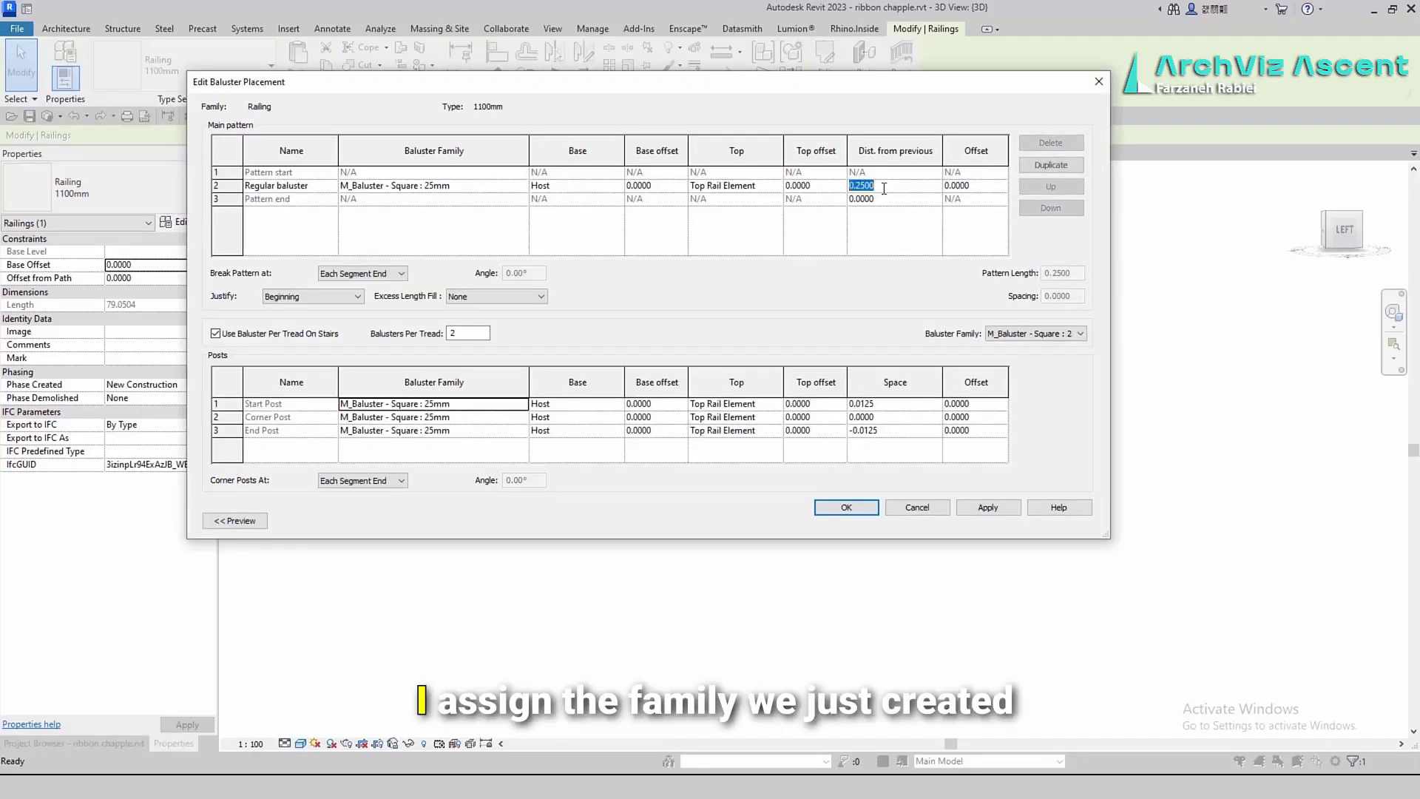
text(.1)
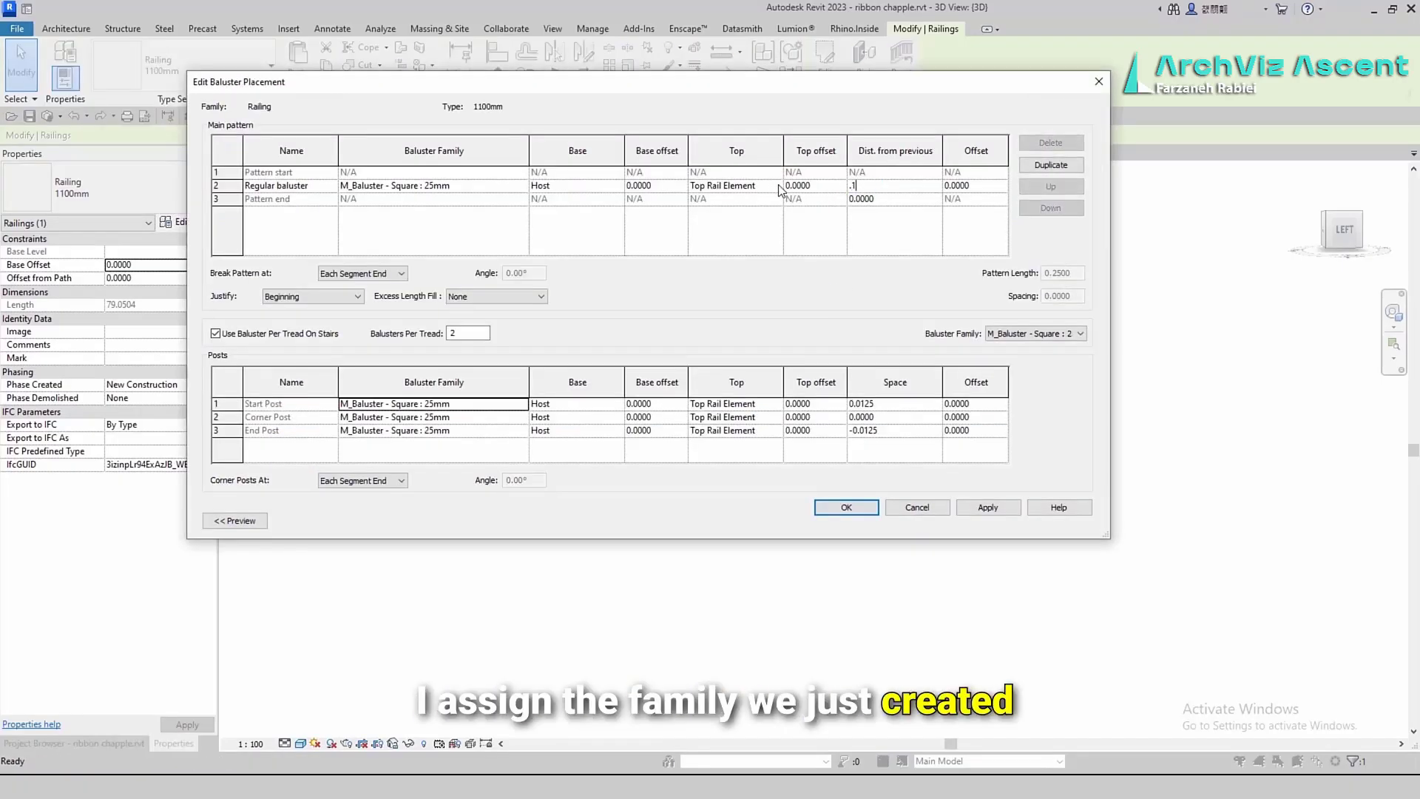
click(522, 186)
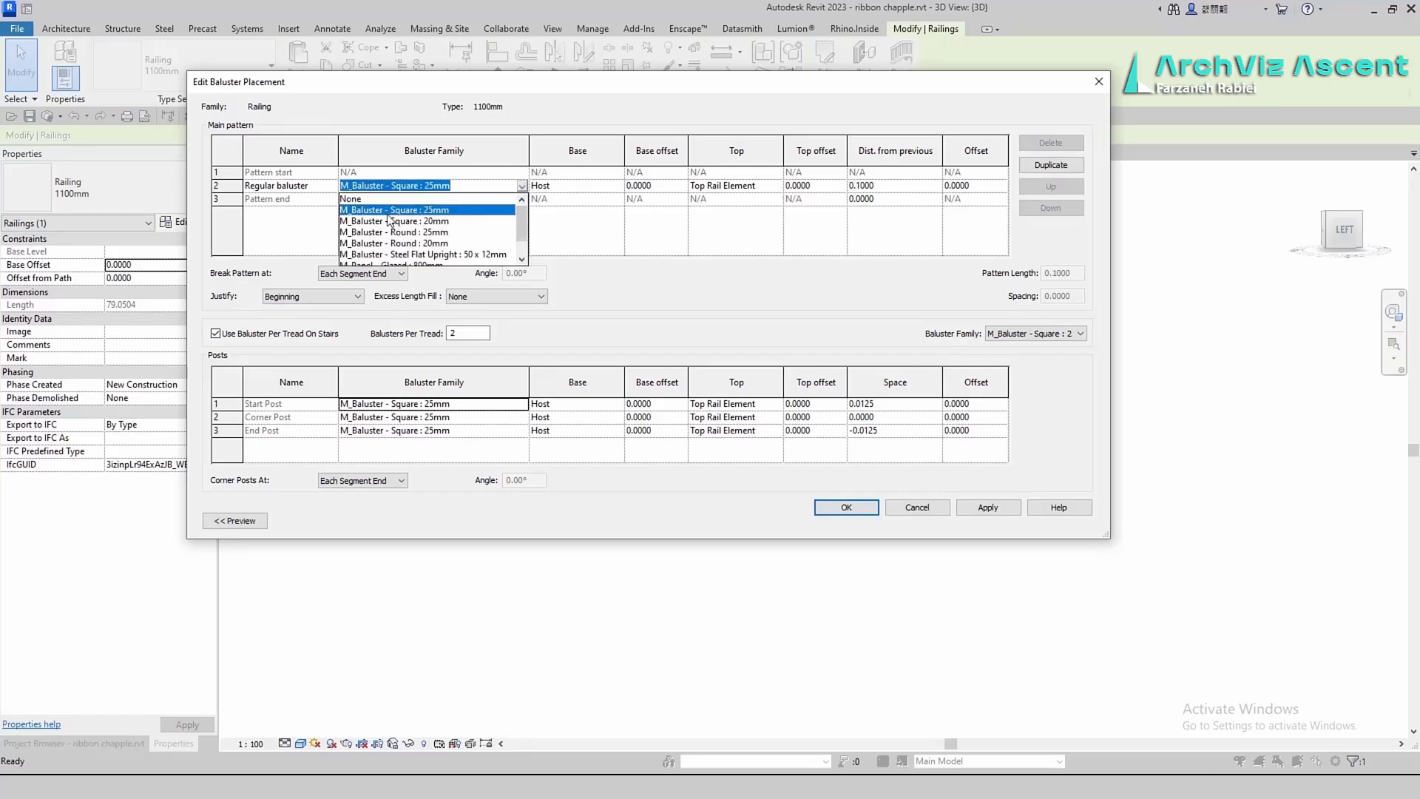
click(381, 253)
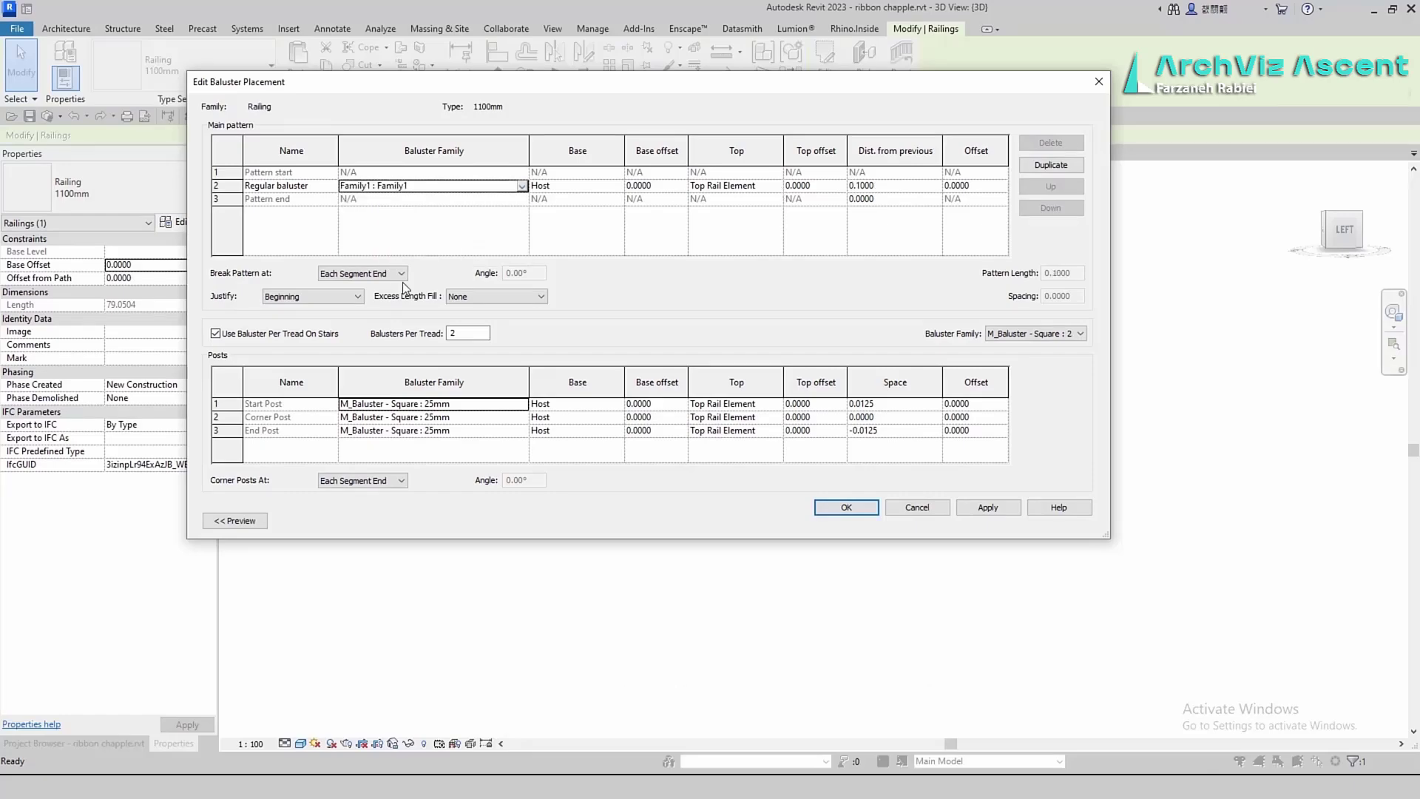
Assign the Family1 baluster to the start, corner and end posts of the railing type
click(521, 406)
click(384, 475)
click(523, 417)
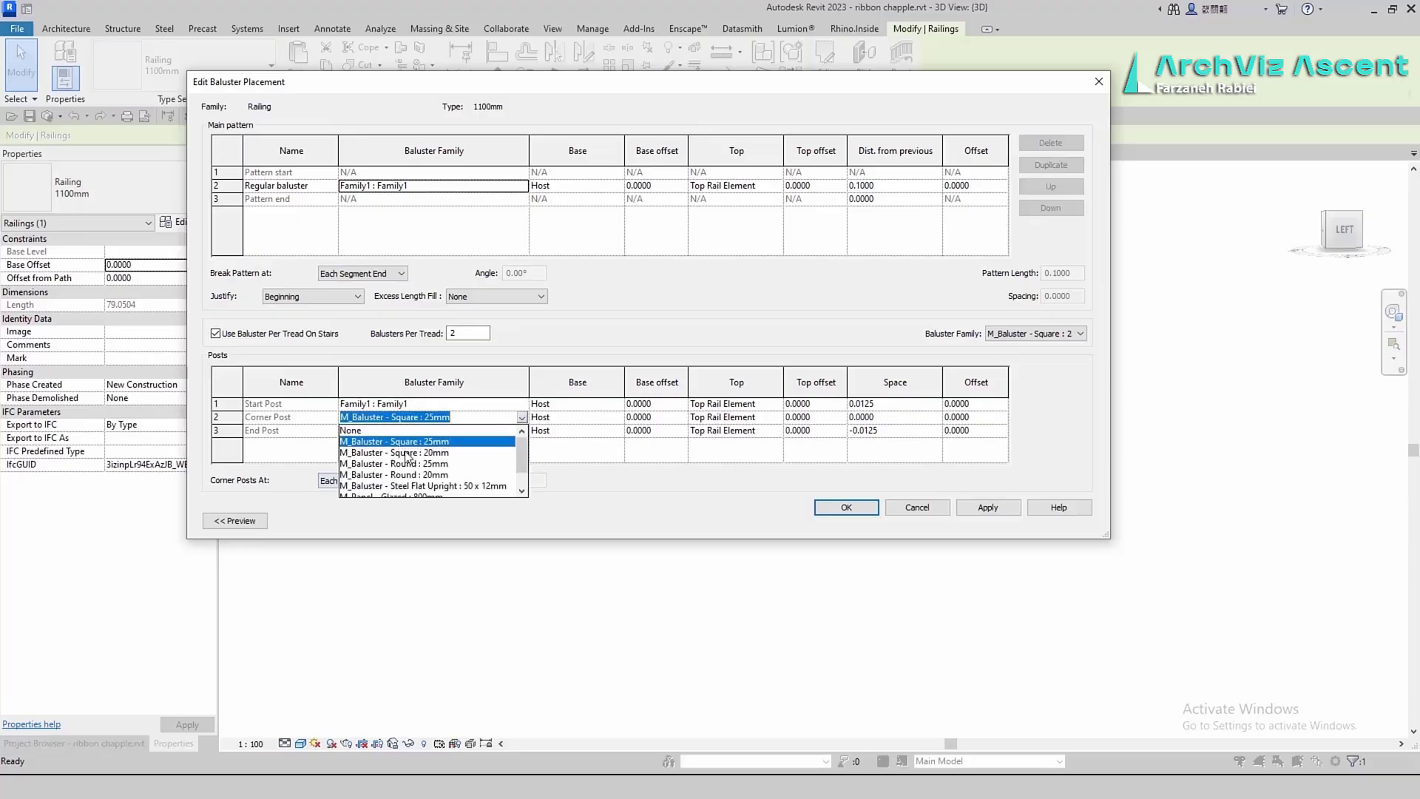
scroll(408, 454, down, 1)
click(388, 490)
click(522, 430)
scroll(391, 499, down, 1)
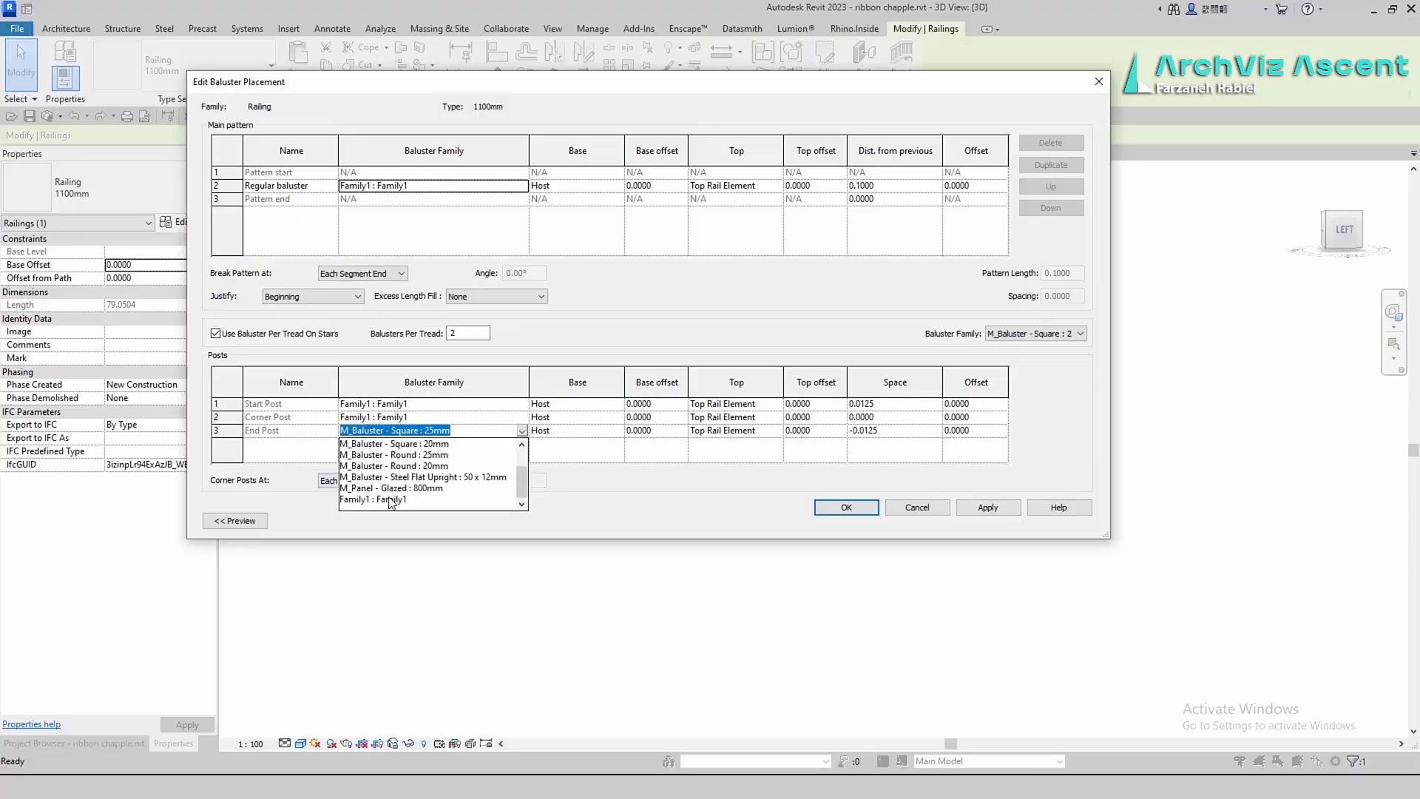
click(391, 500)
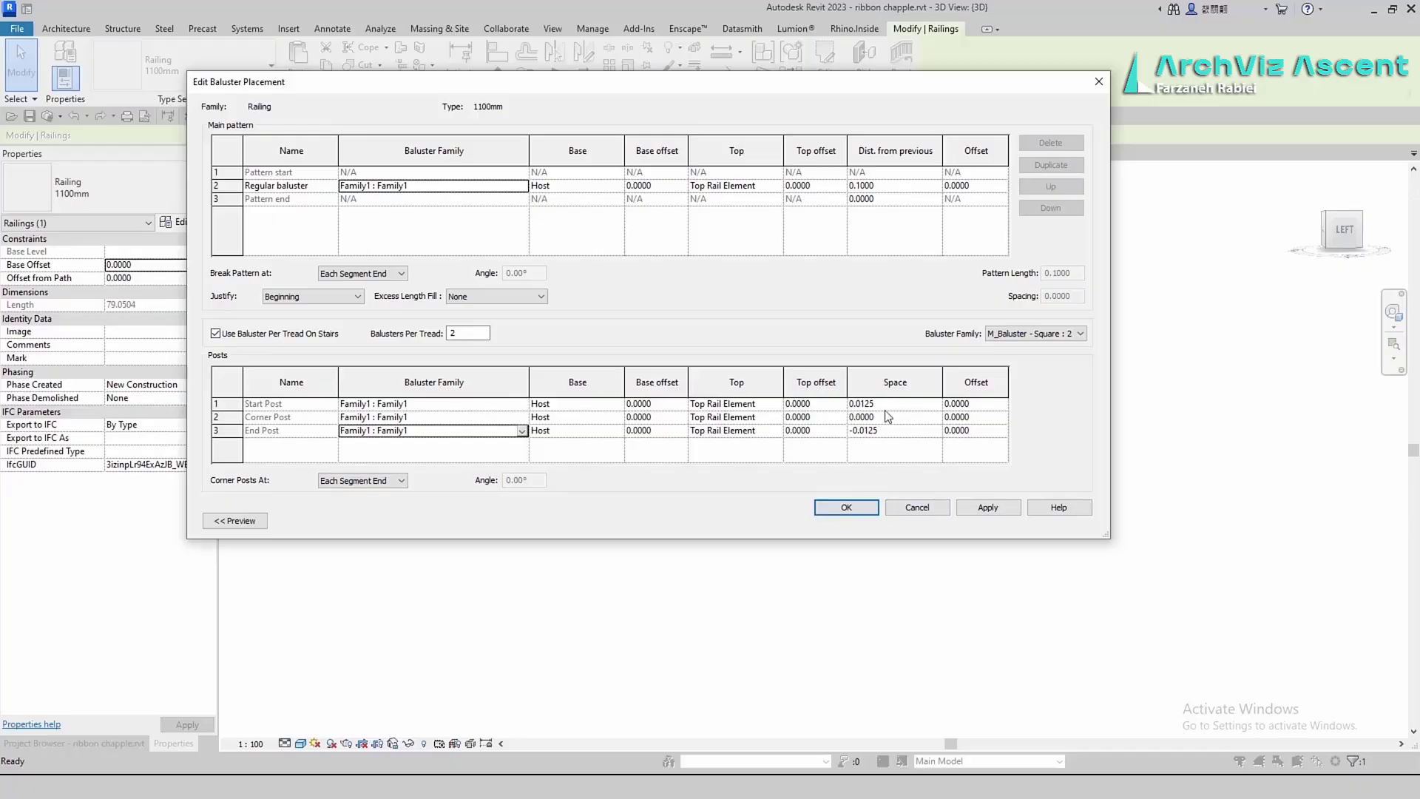
Set the corner post's baluster family to None and the start and end post spaces to 0
click(522, 417)
click(394, 431)
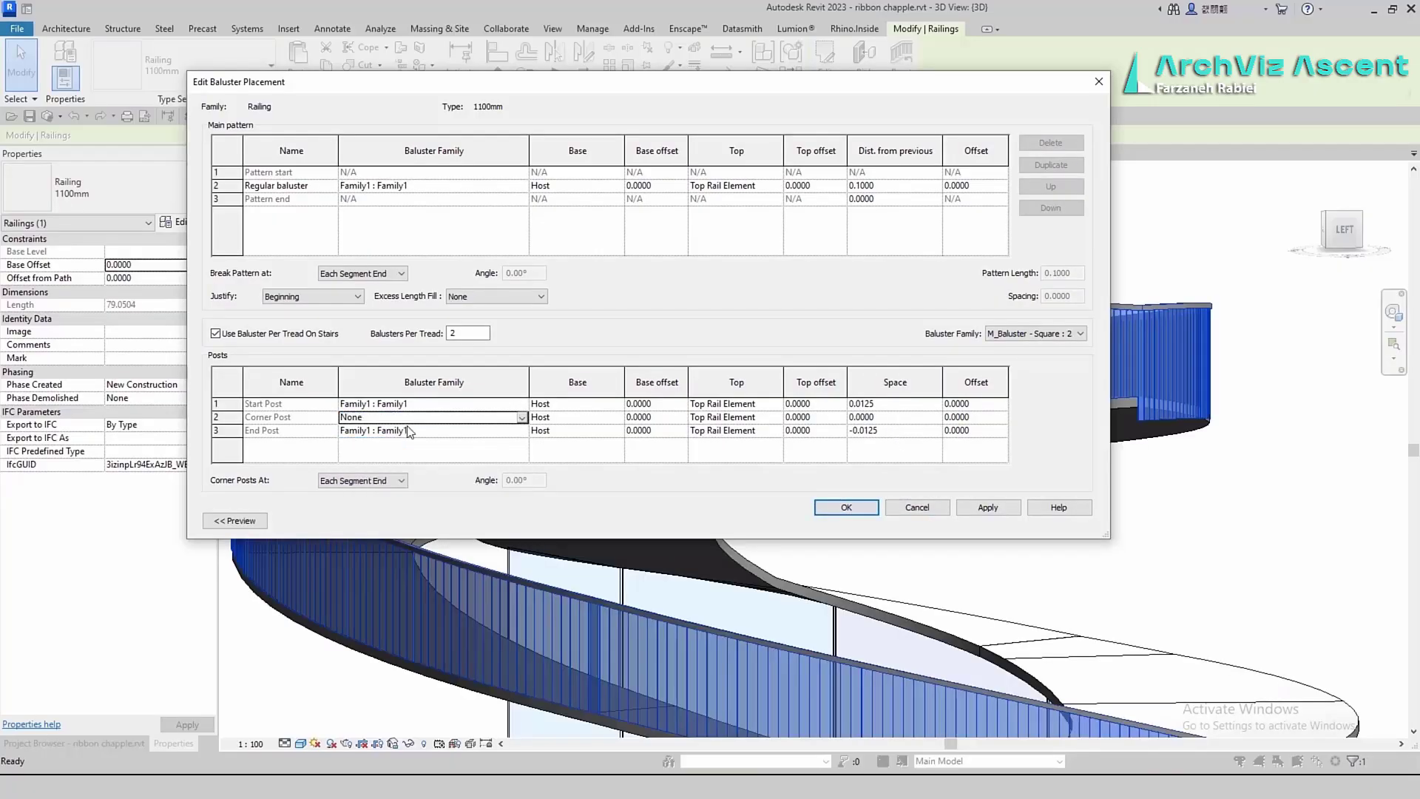
click(922, 404)
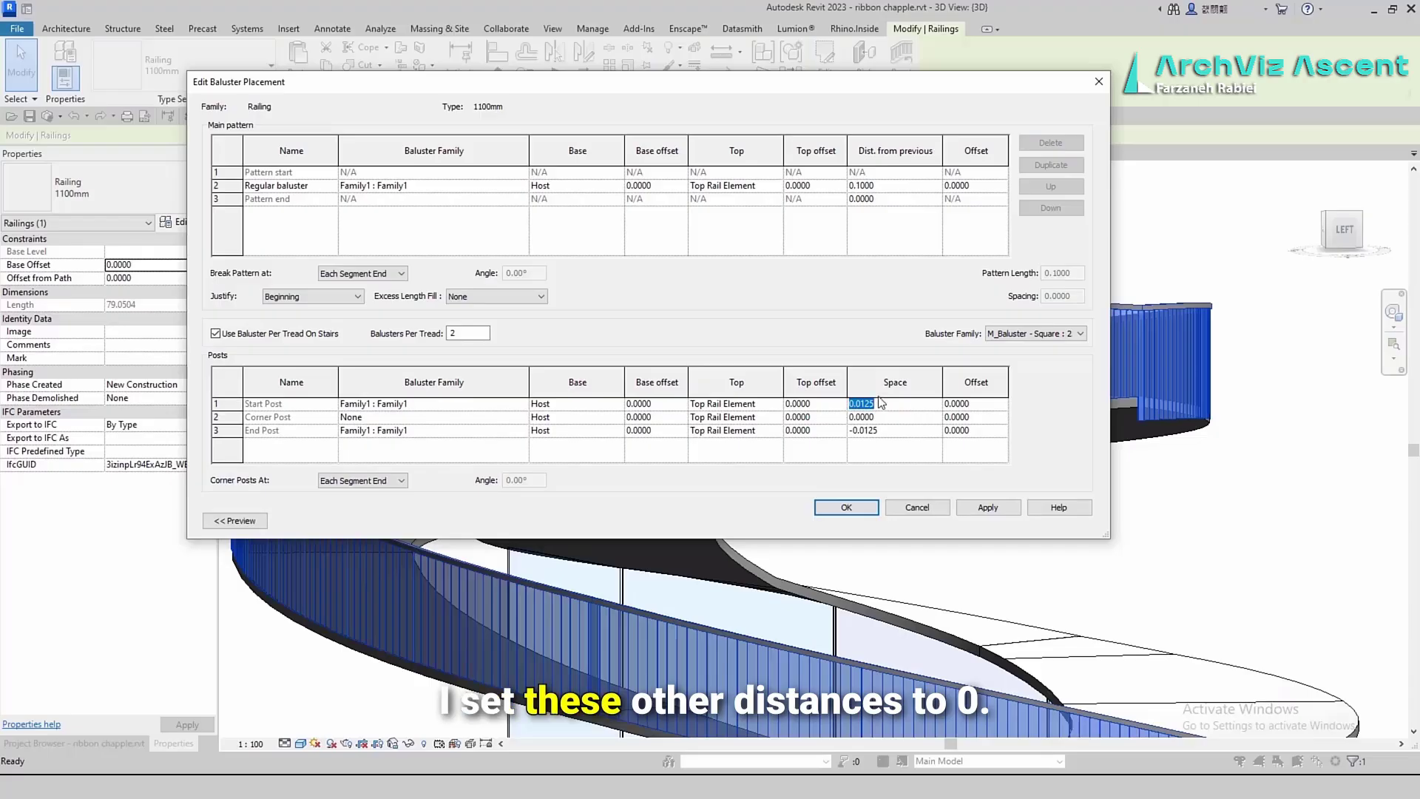
text(0)
click(891, 430)
text(0)
click(900, 406)
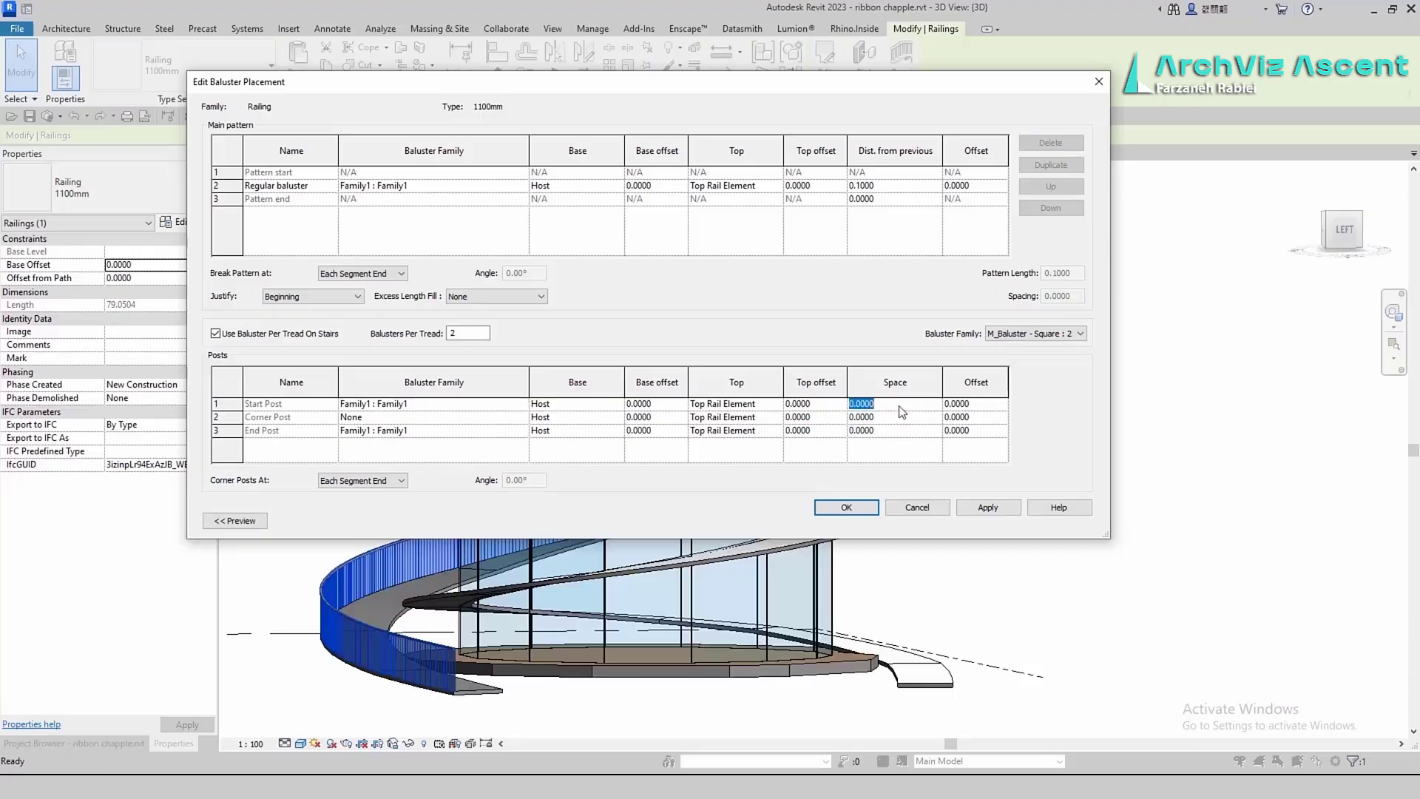
Assign Family1 to the corner post again and apply the baluster placement to the railing type
click(522, 418)
scroll(386, 485, down, 1)
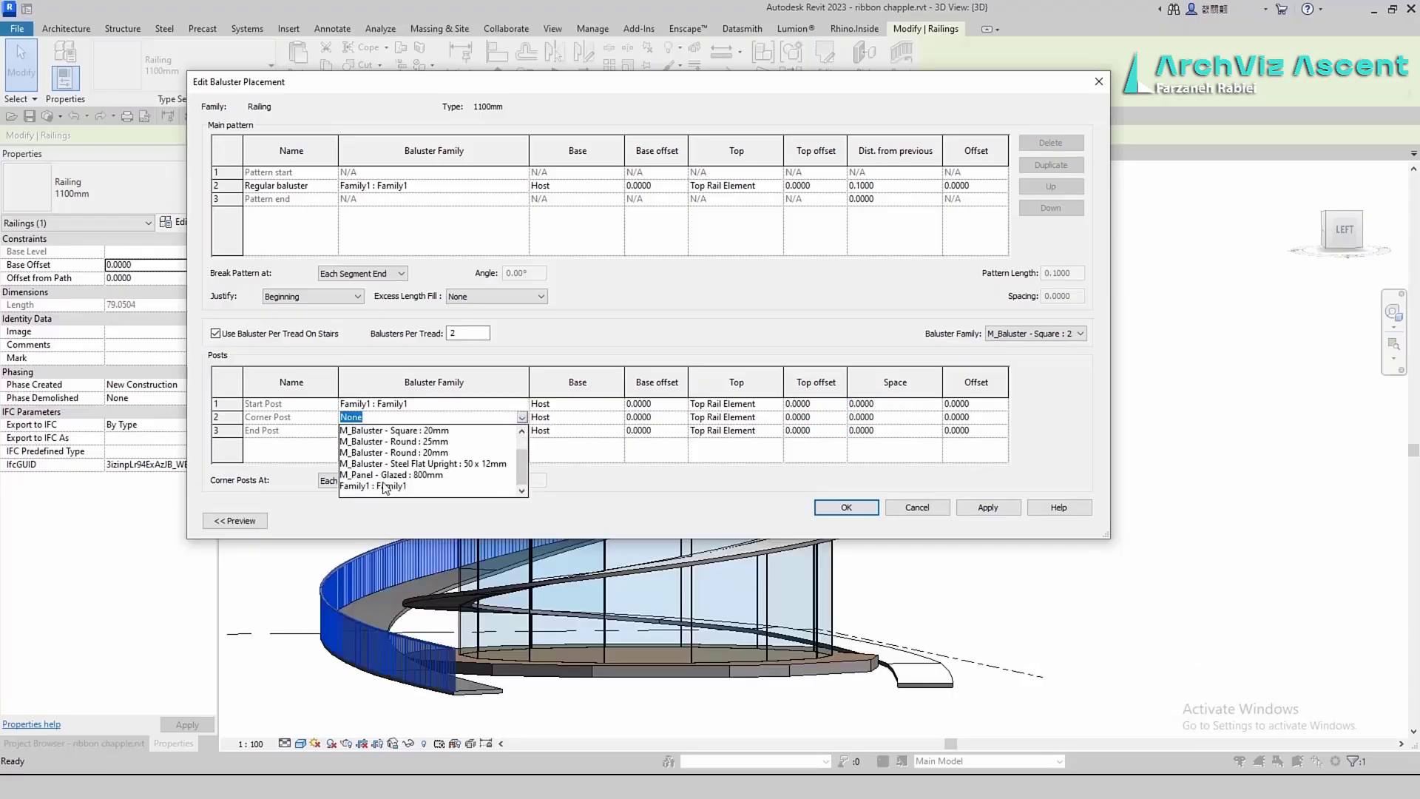
click(393, 487)
click(846, 507)
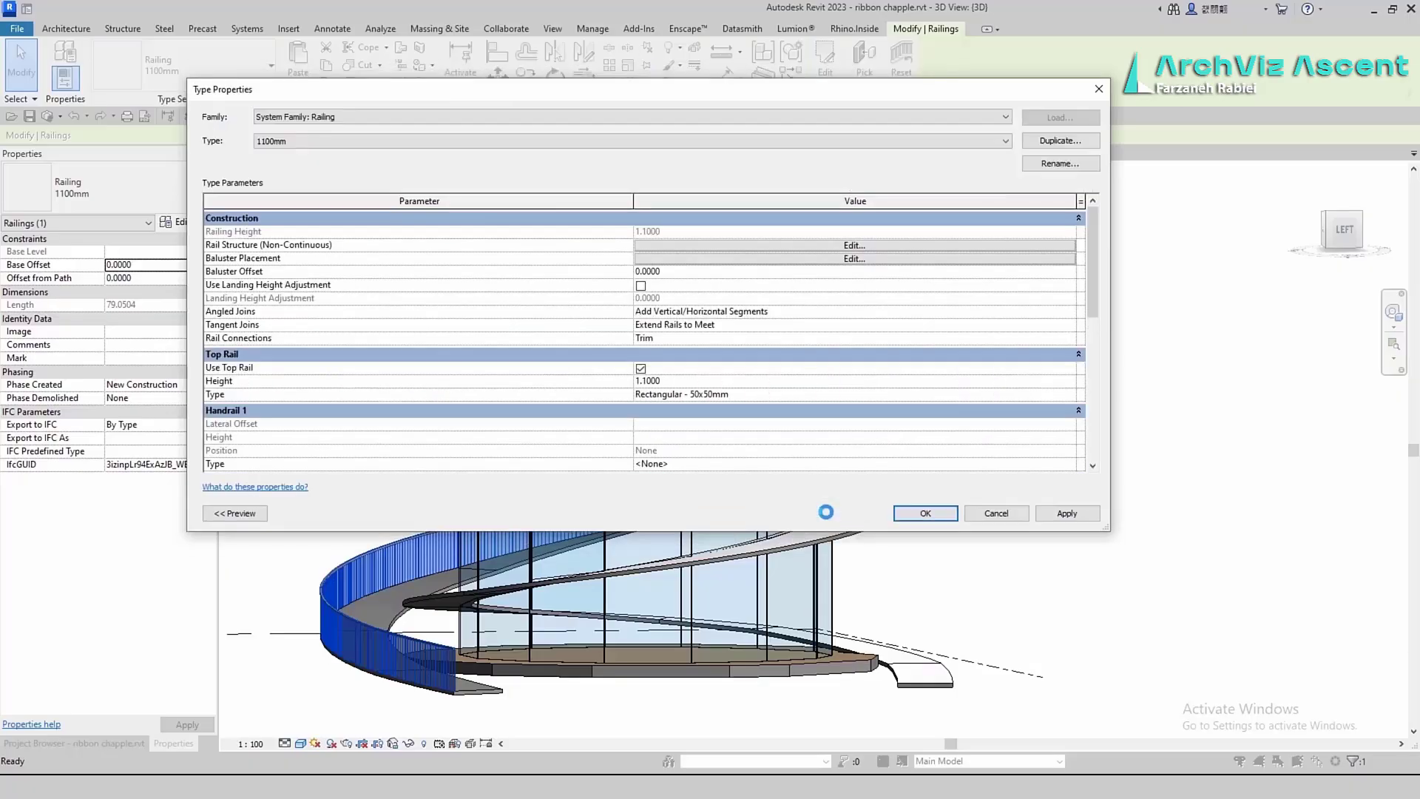
click(925, 513)
key(Escape)
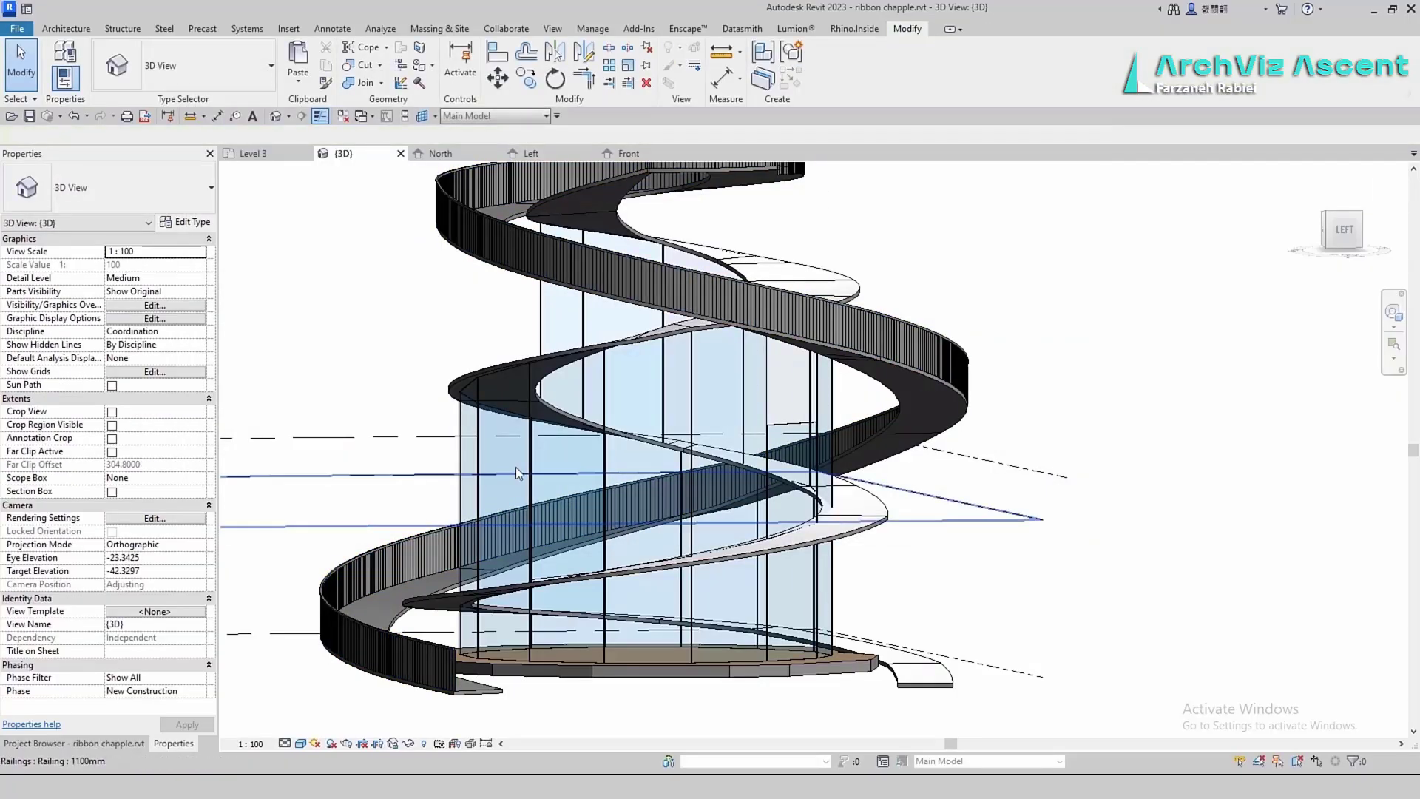
Return to the baluster family, open the panel extrusion's material assignment and create a new material
click(530, 155)
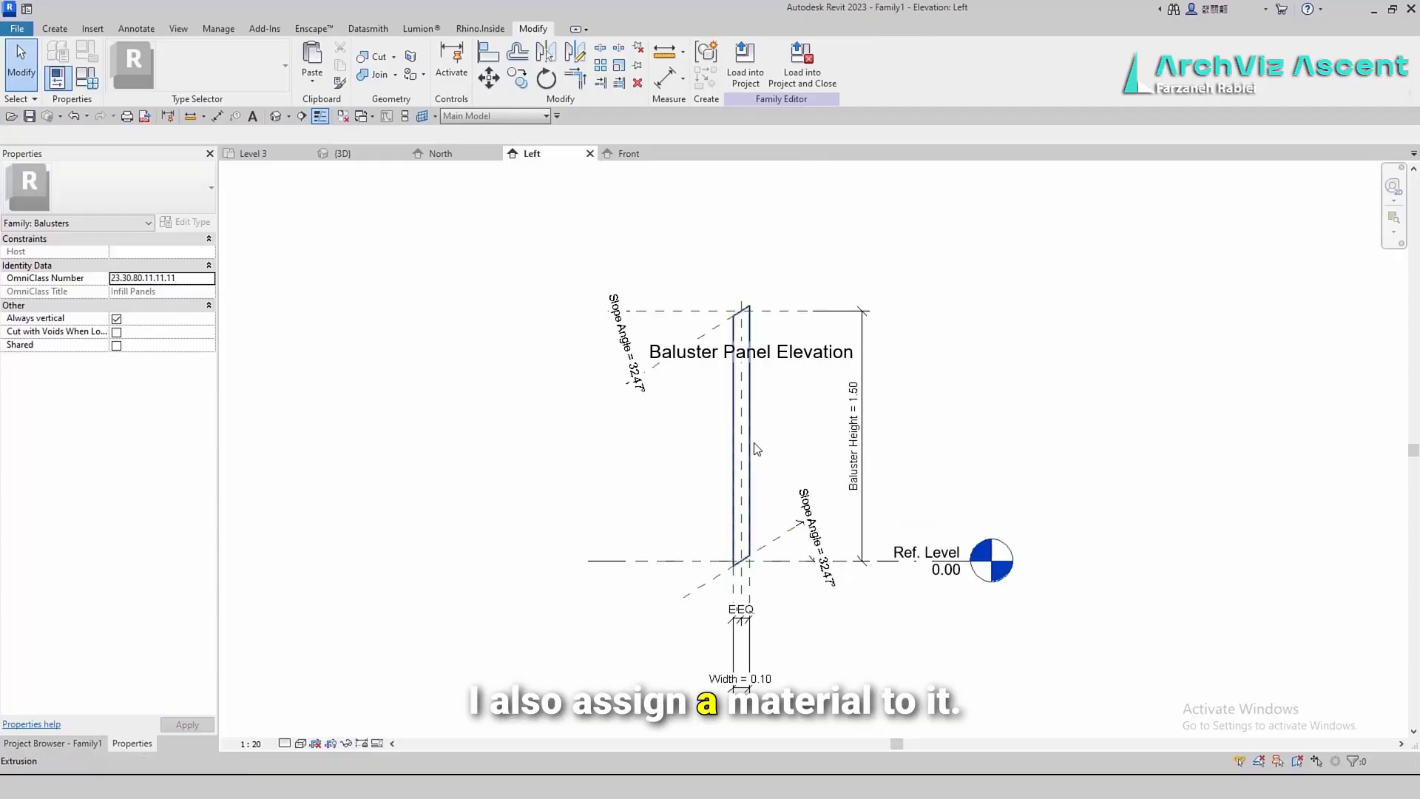
click(754, 443)
click(209, 345)
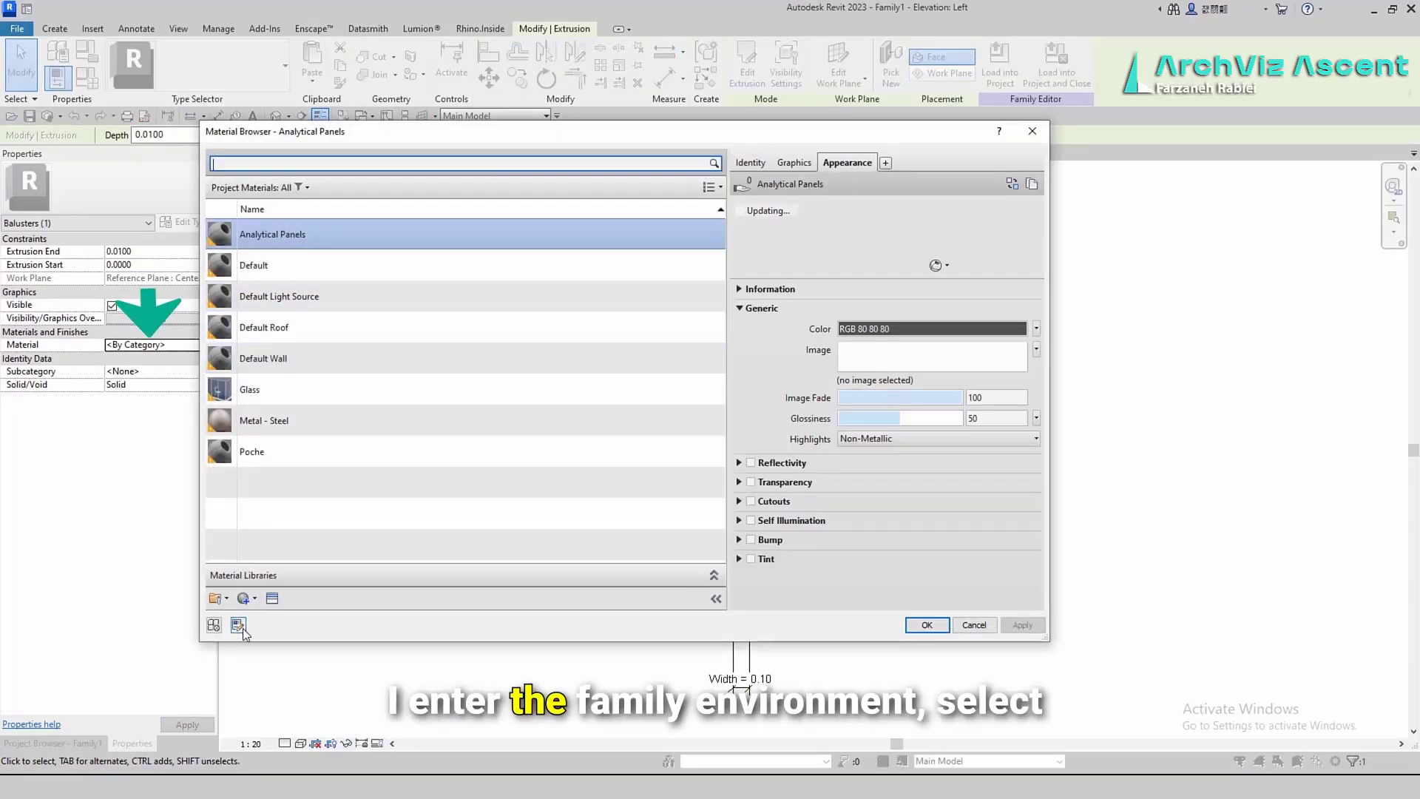
click(238, 625)
click(241, 627)
click(258, 618)
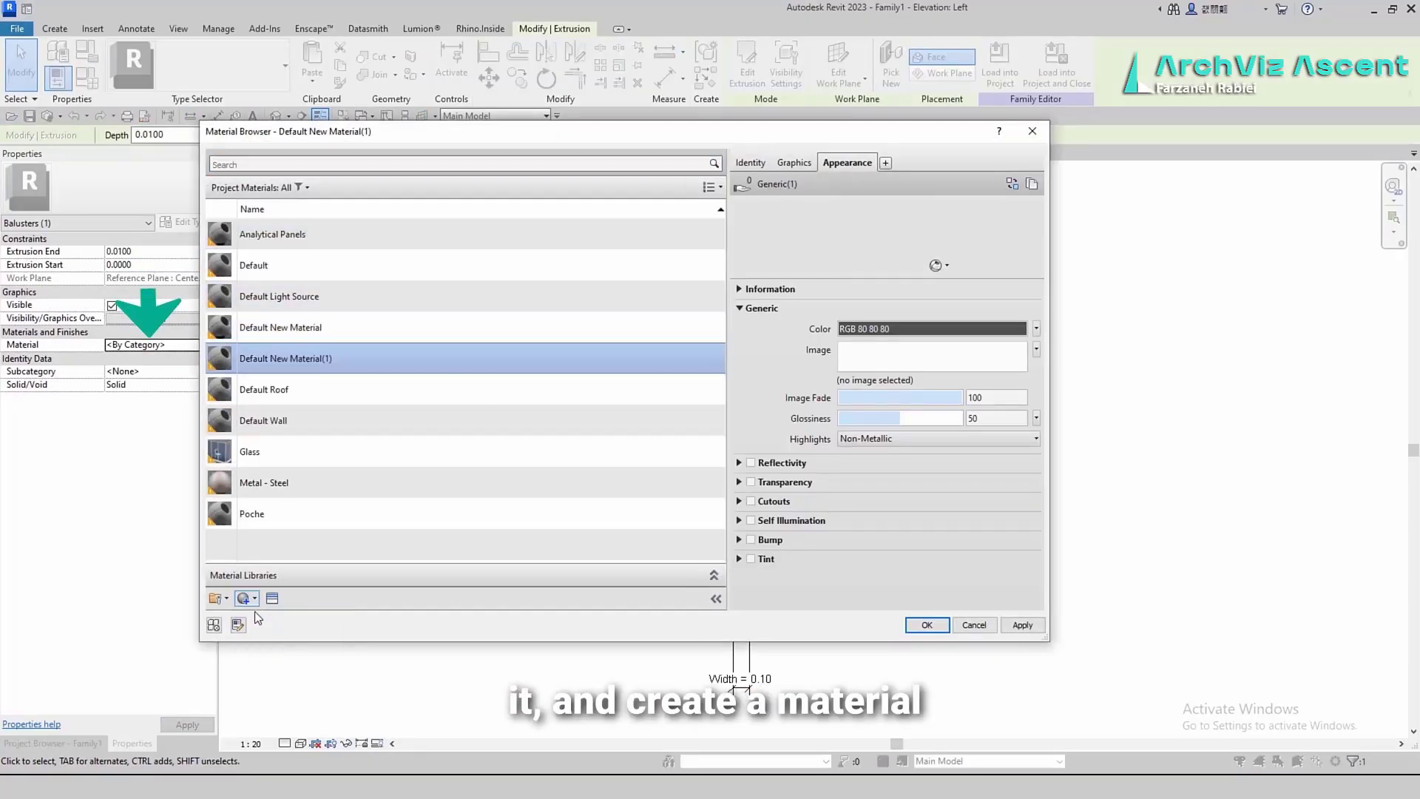
Rename the new material as rail
right_click(300, 360)
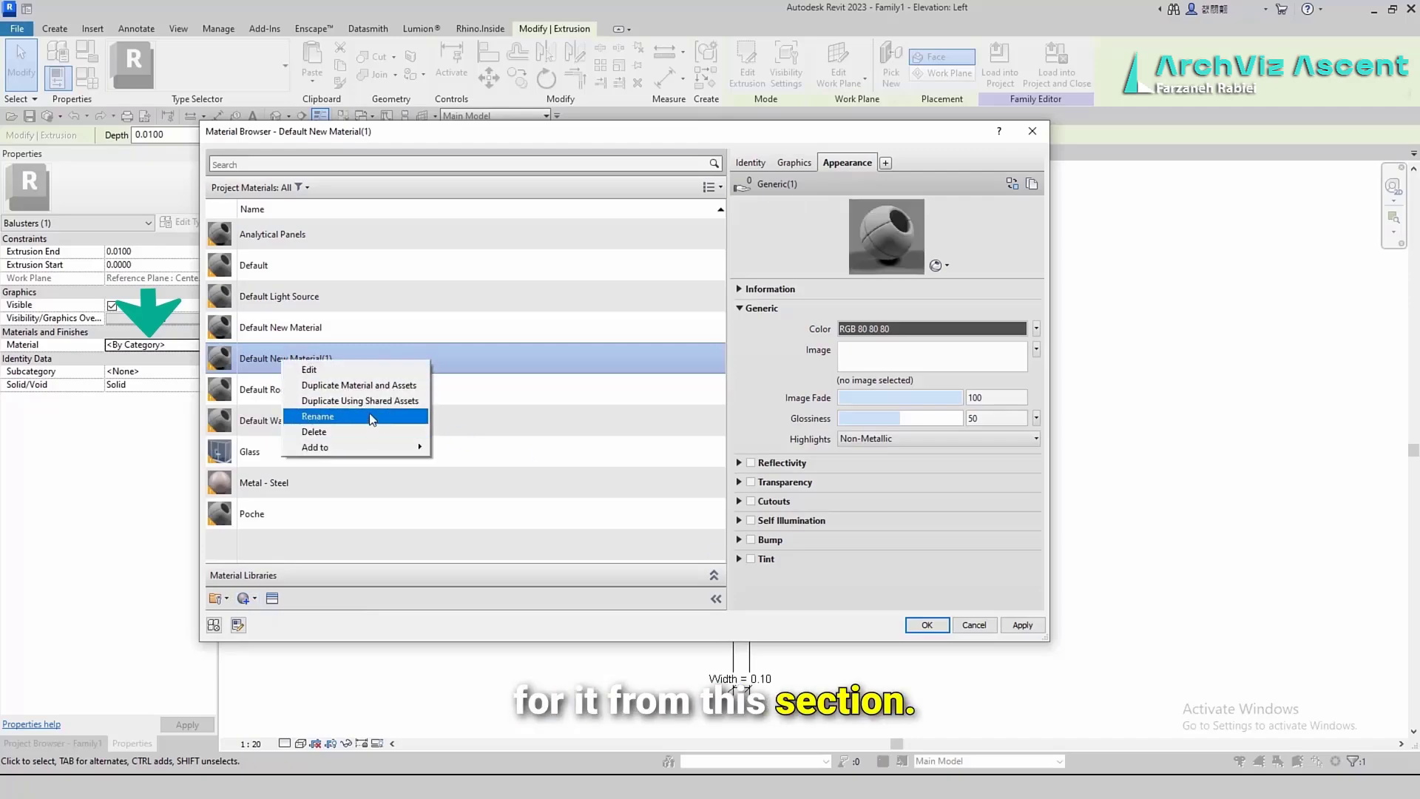
click(371, 416)
text(rail)
key(Return)
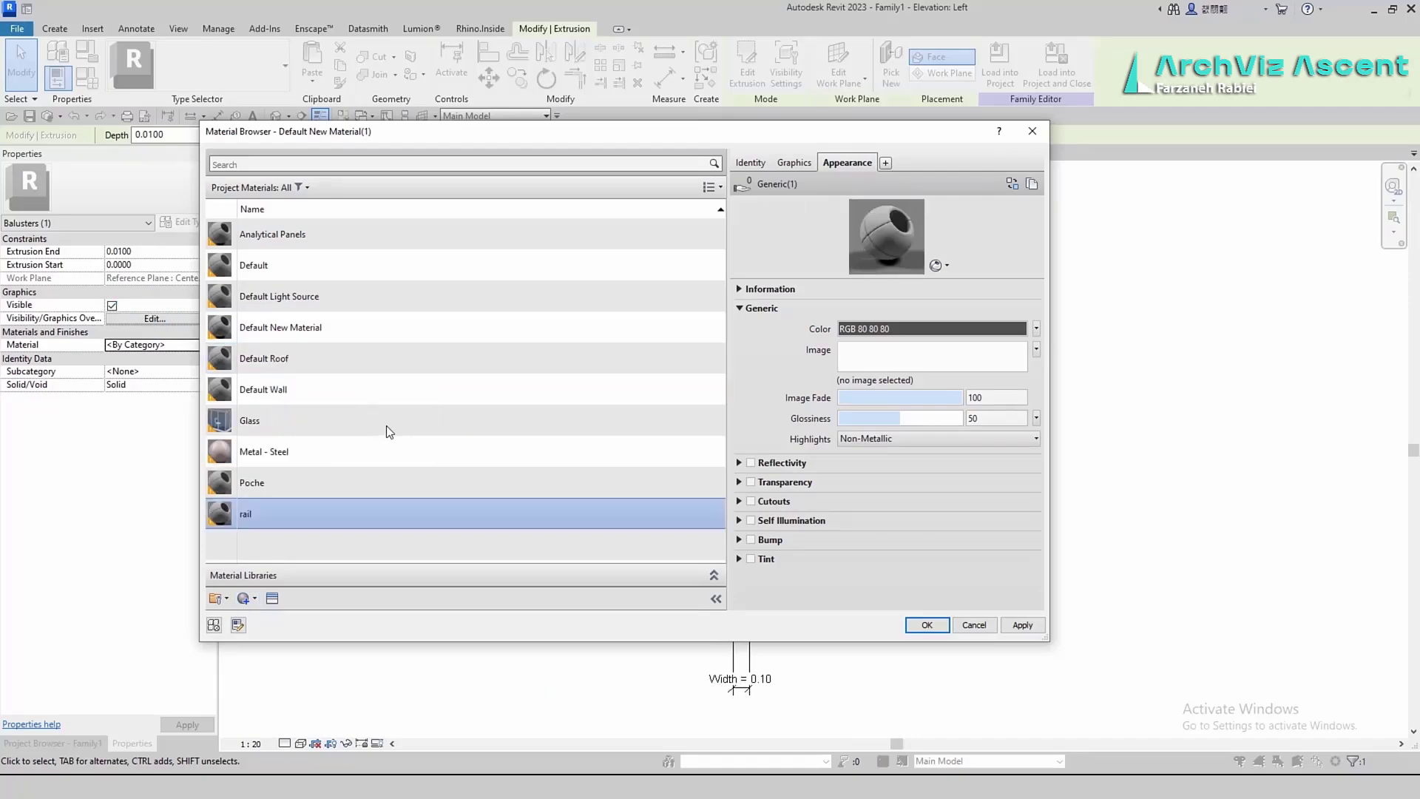
Give the rail material the Plywood - Maple face - Unfinished appearance from the Wood library and assign it to the panel extrusion
click(273, 598)
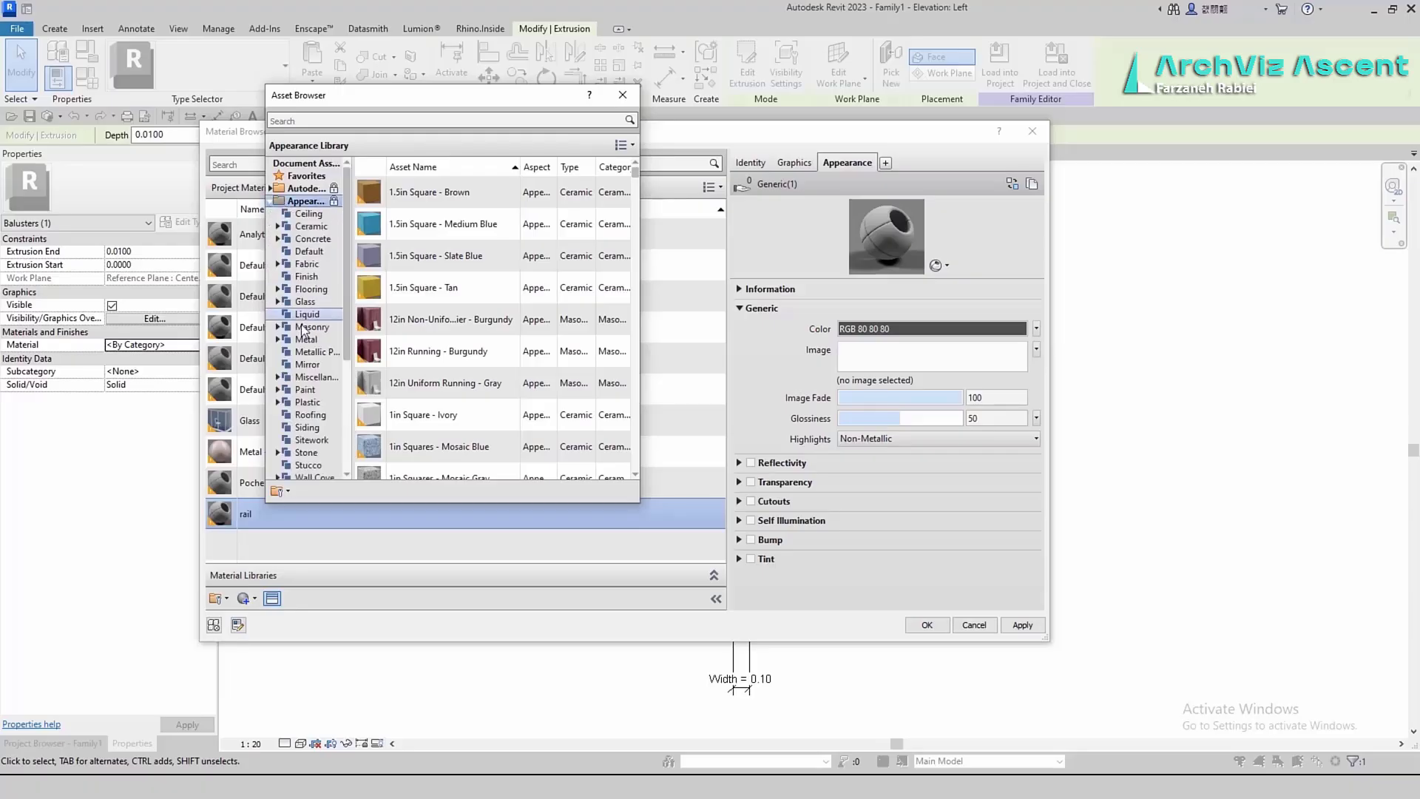
scroll(303, 330, down, 5)
click(307, 326)
scroll(553, 411, down, 6)
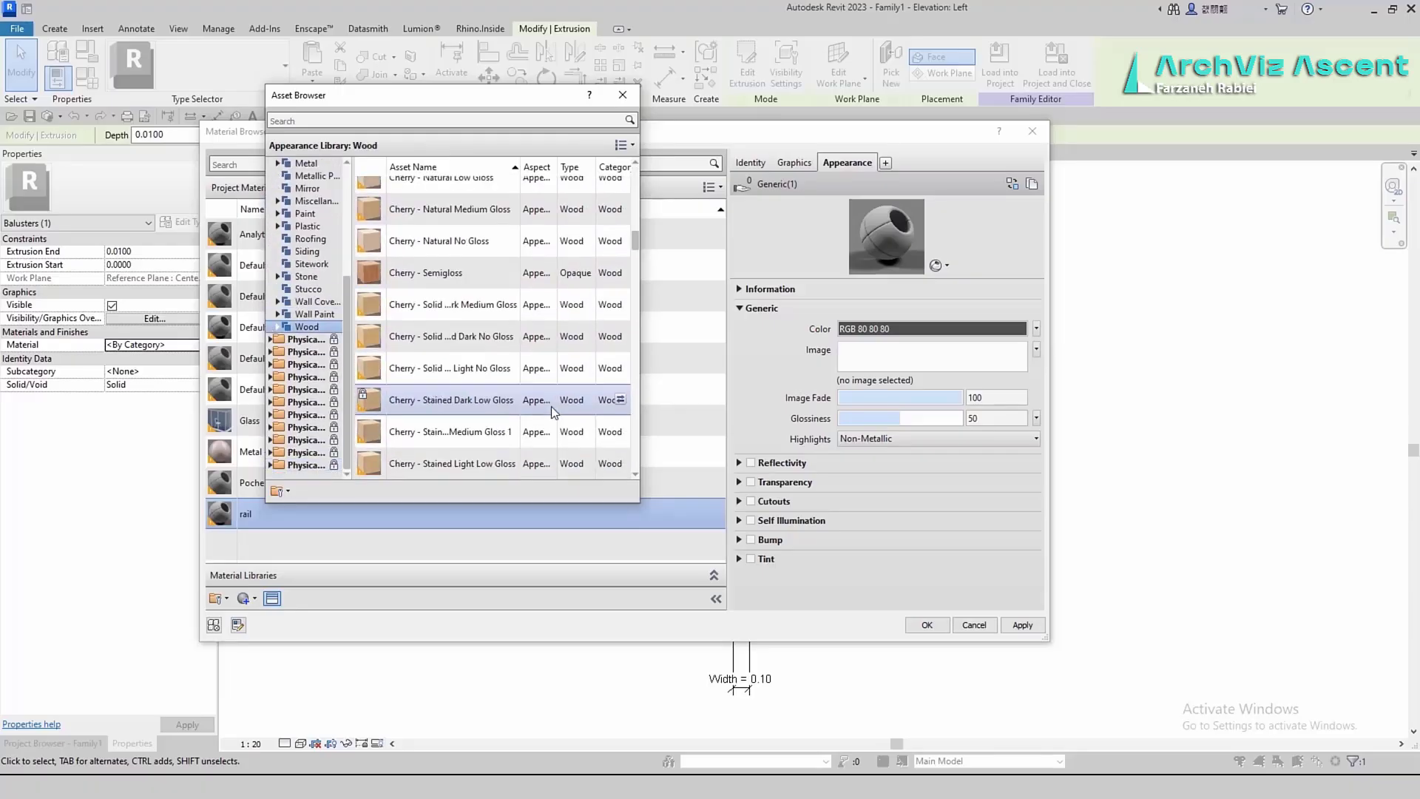
scroll(553, 411, down, 10)
click(619, 424)
click(621, 329)
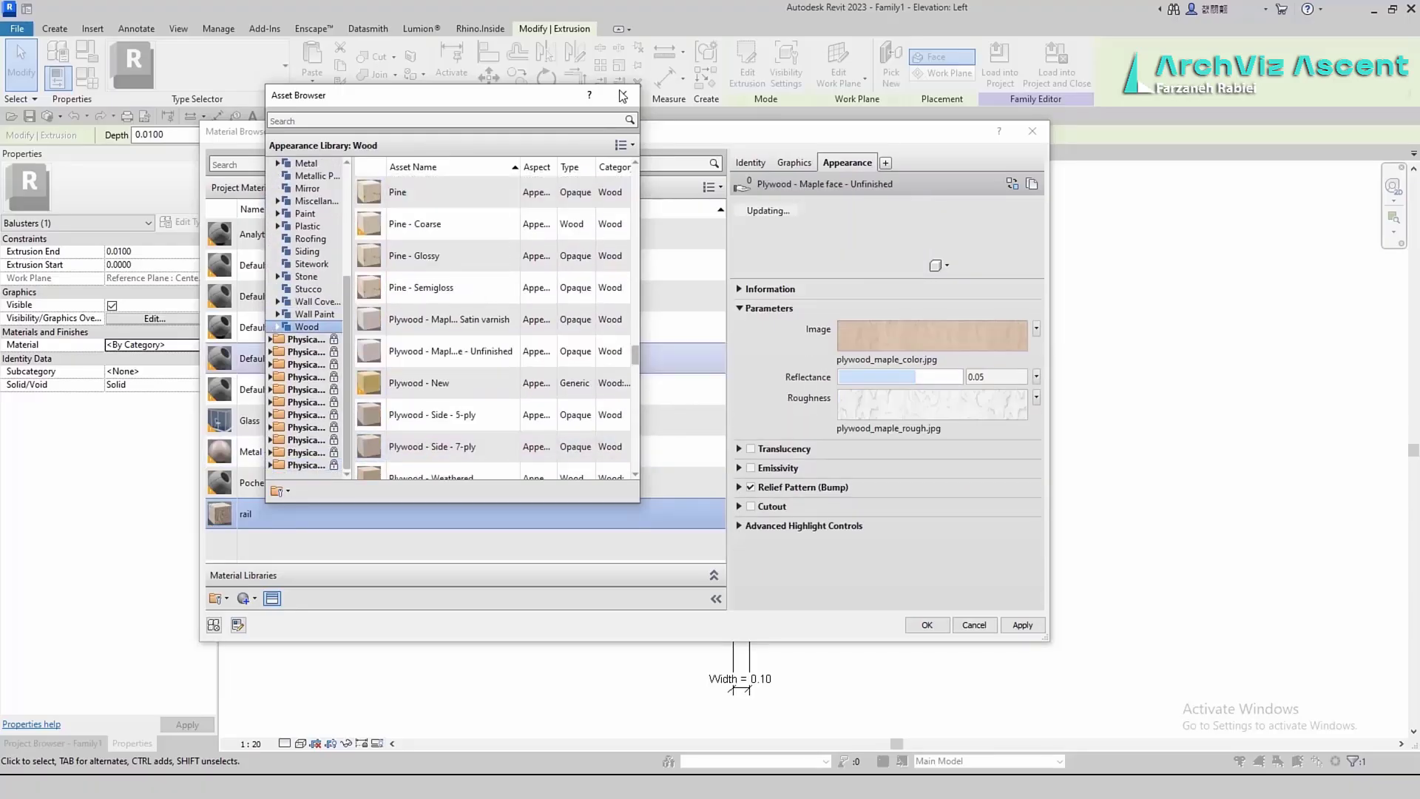
click(928, 624)
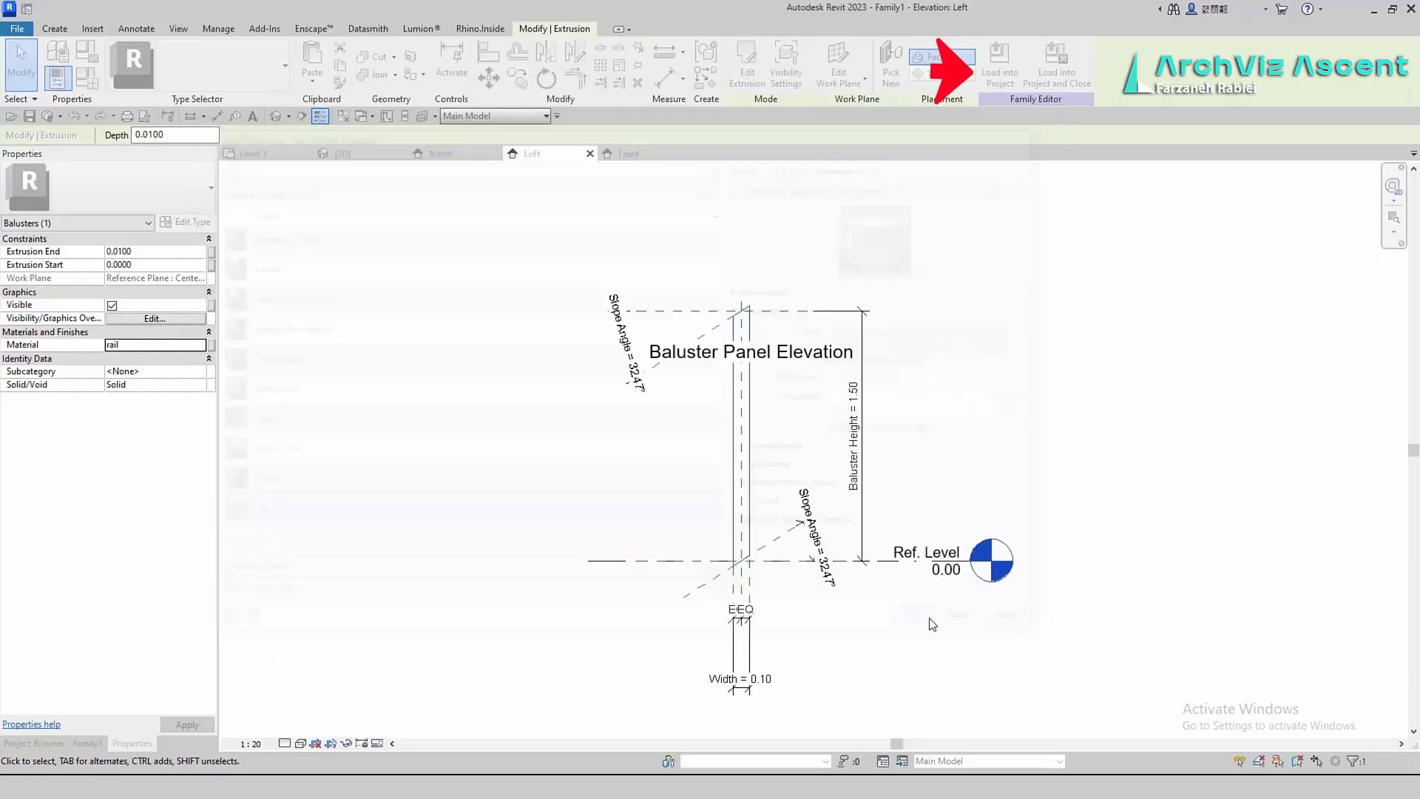
Load the baluster family into the project, overwriting the existing version and its parameter values, and display material textures in the 3D view
click(1000, 66)
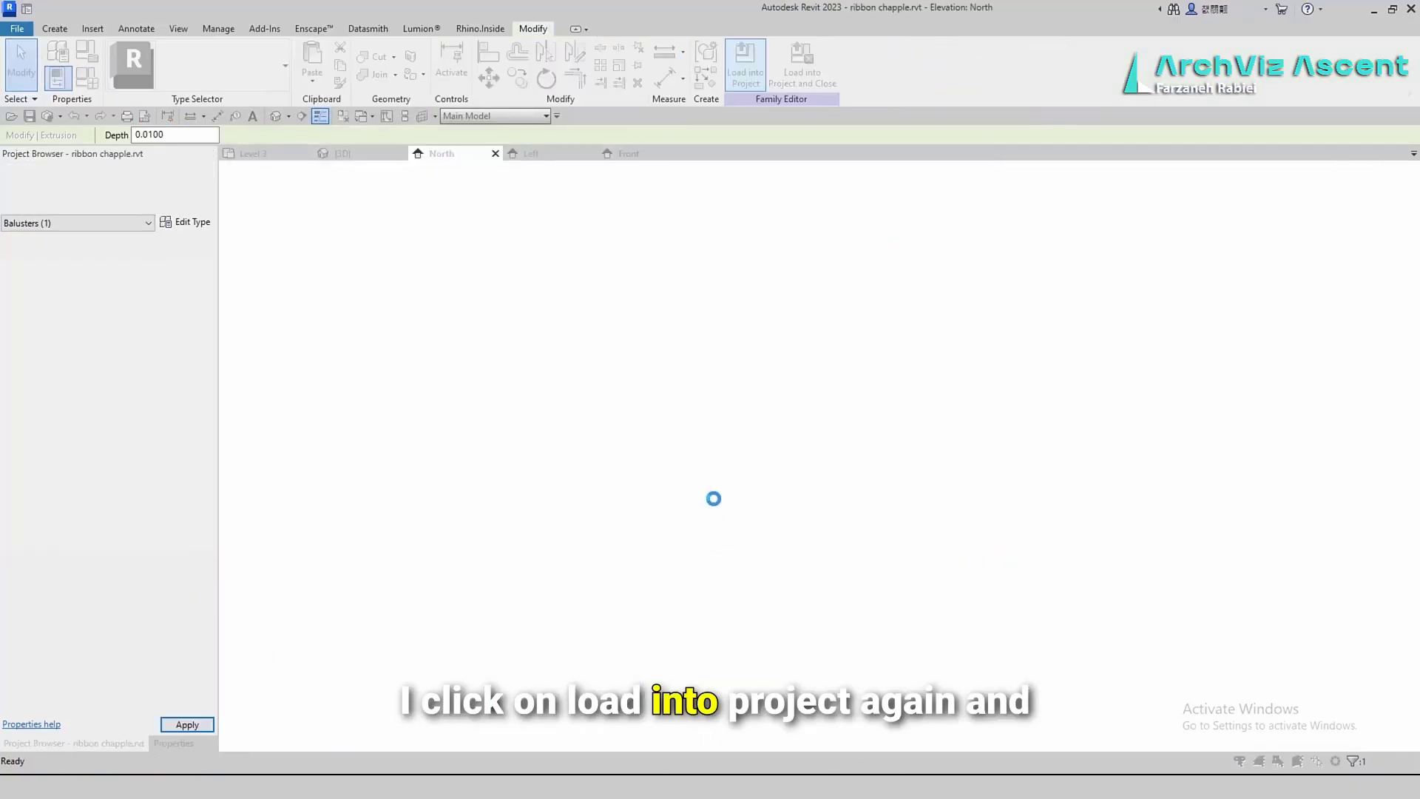
click(591, 376)
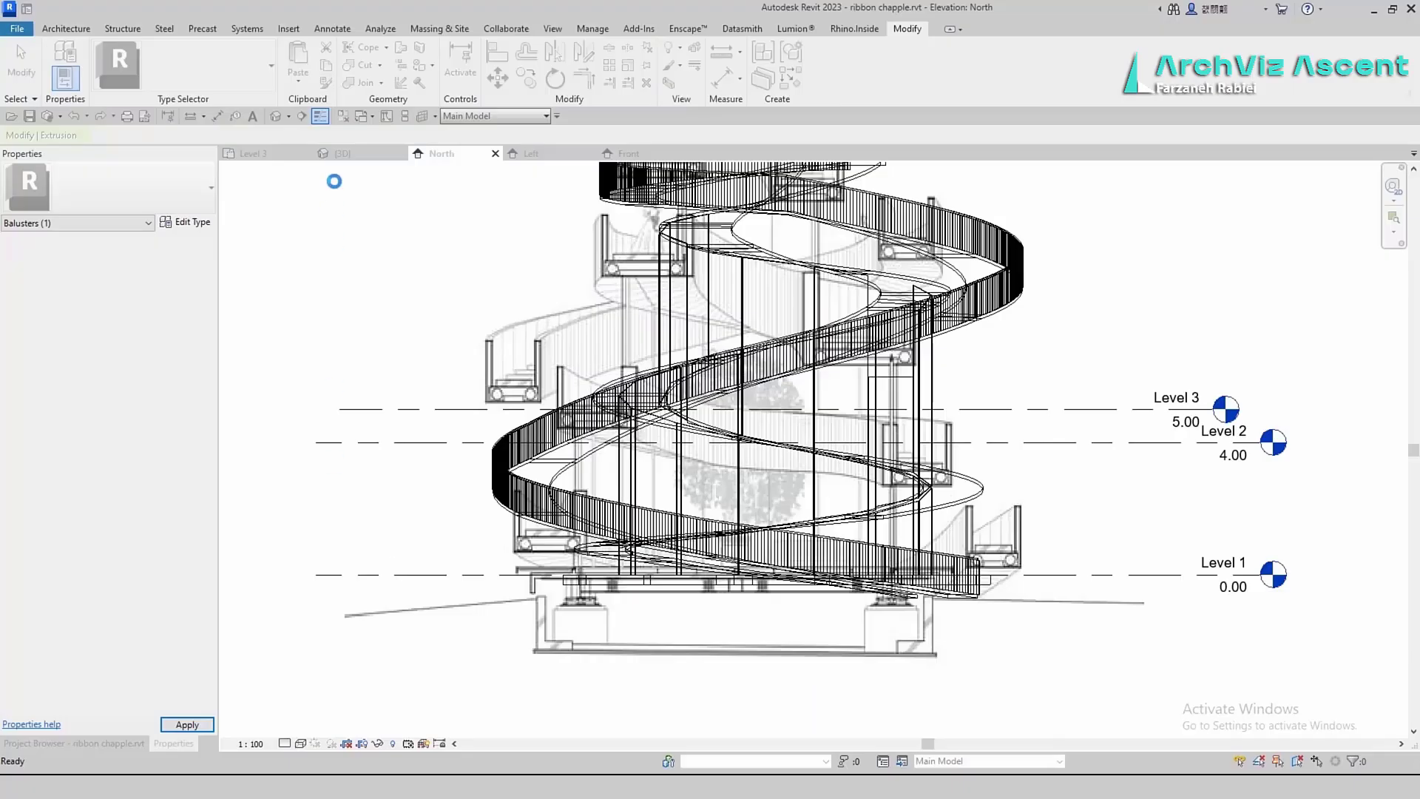
click(336, 154)
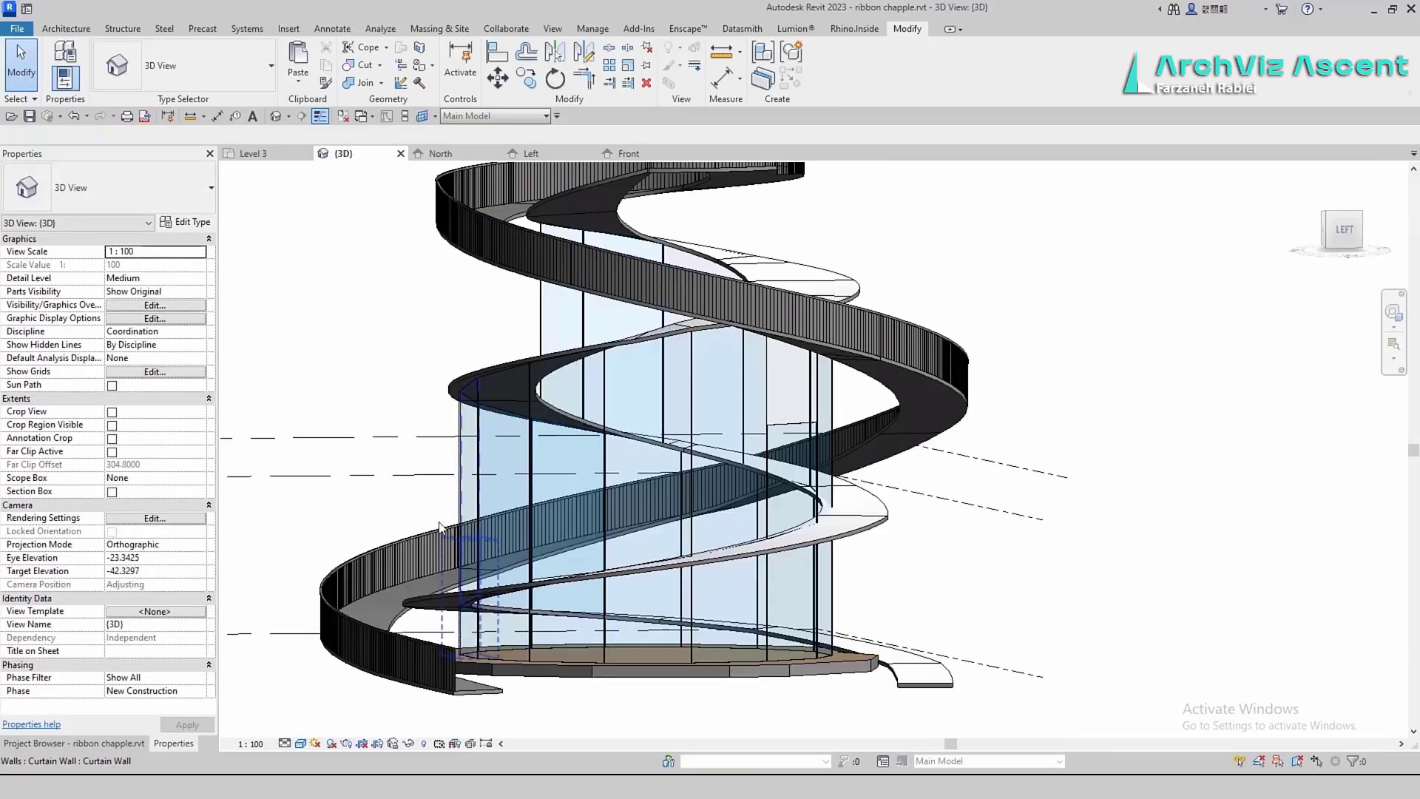
click(298, 745)
click(318, 727)
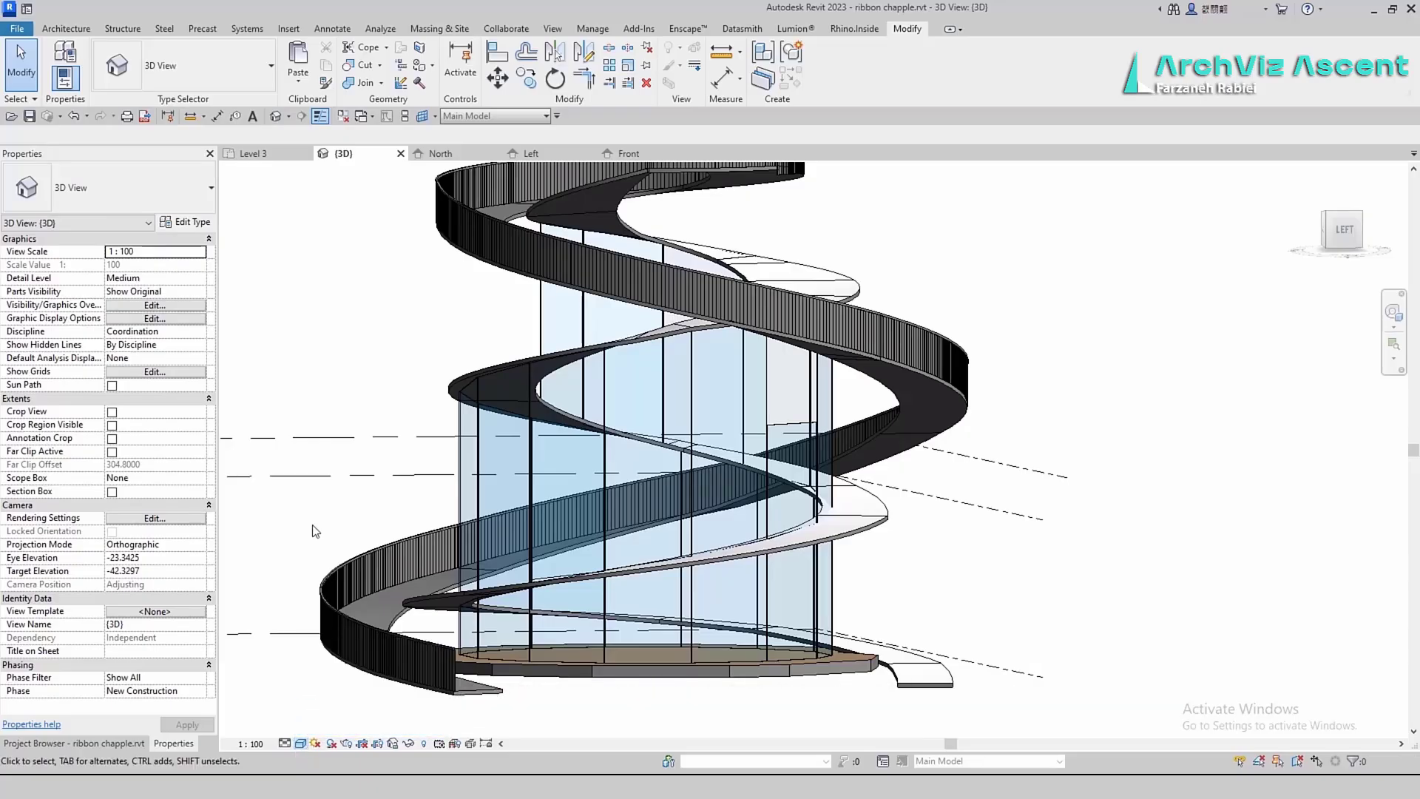
Inspect the railing up close, return to the baluster family and set the panel's extrusion end to 0.1
scroll(328, 523, down, 3)
scroll(517, 654, up, 5)
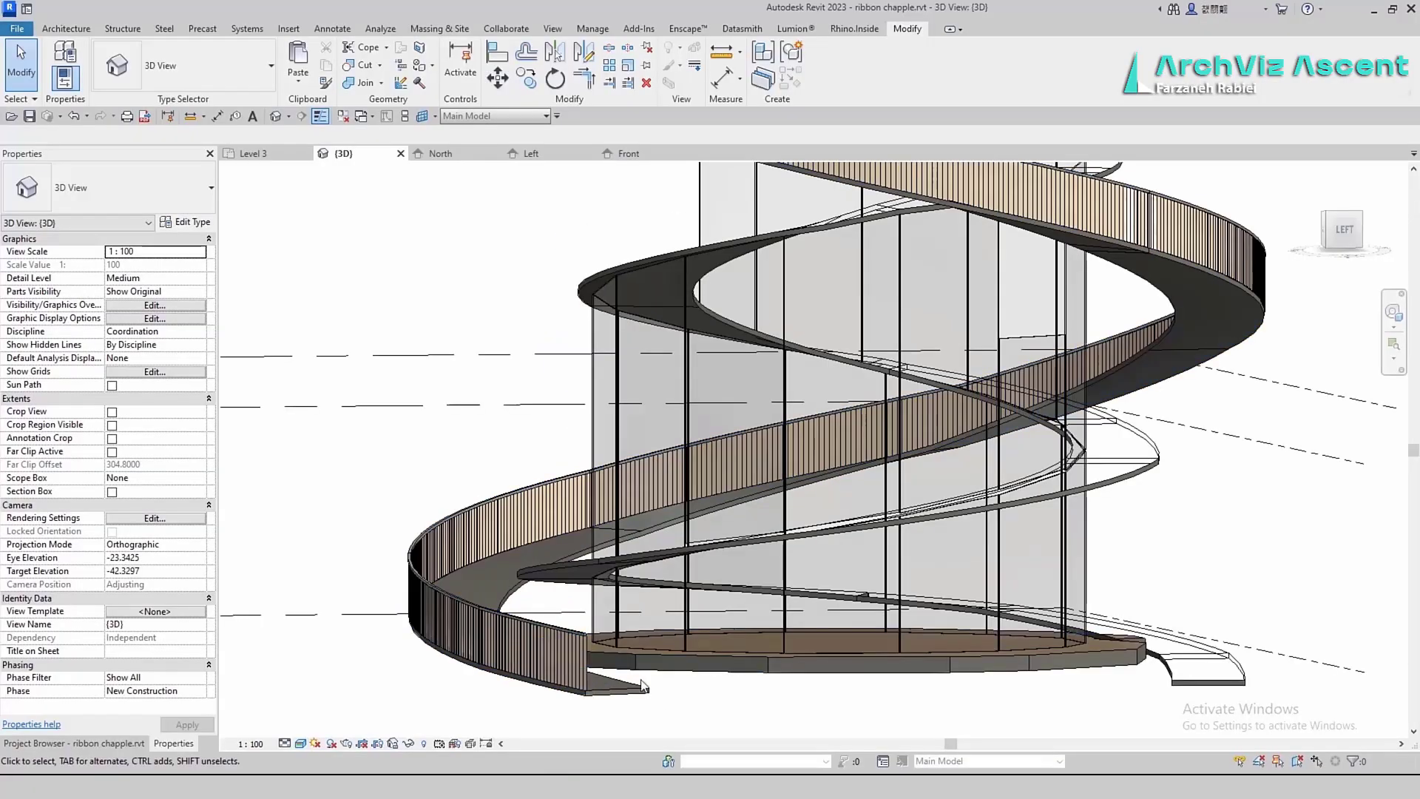
shift+middle_drag(516, 653, 607, 703)
scroll(432, 618, up, 8)
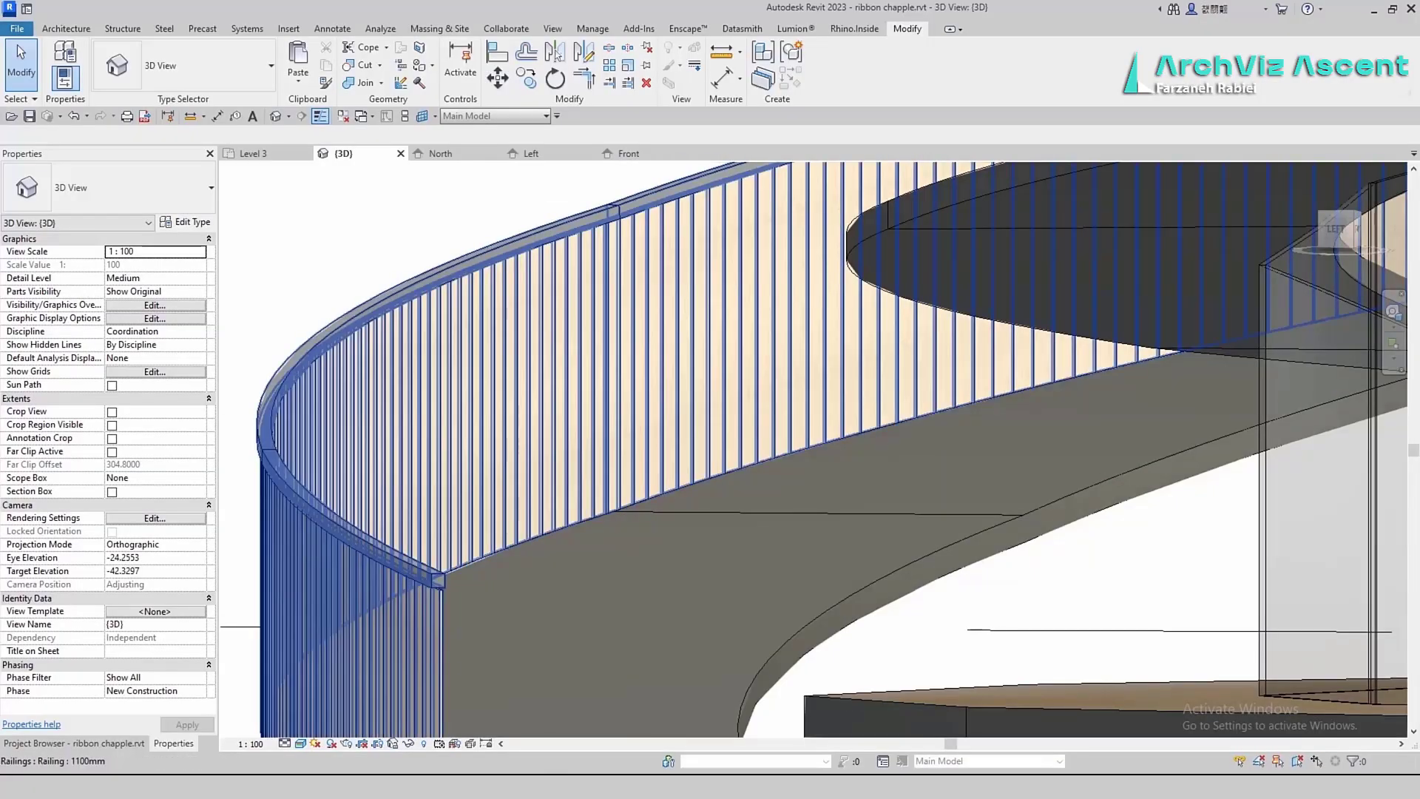
scroll(447, 717, up, 2)
click(410, 640)
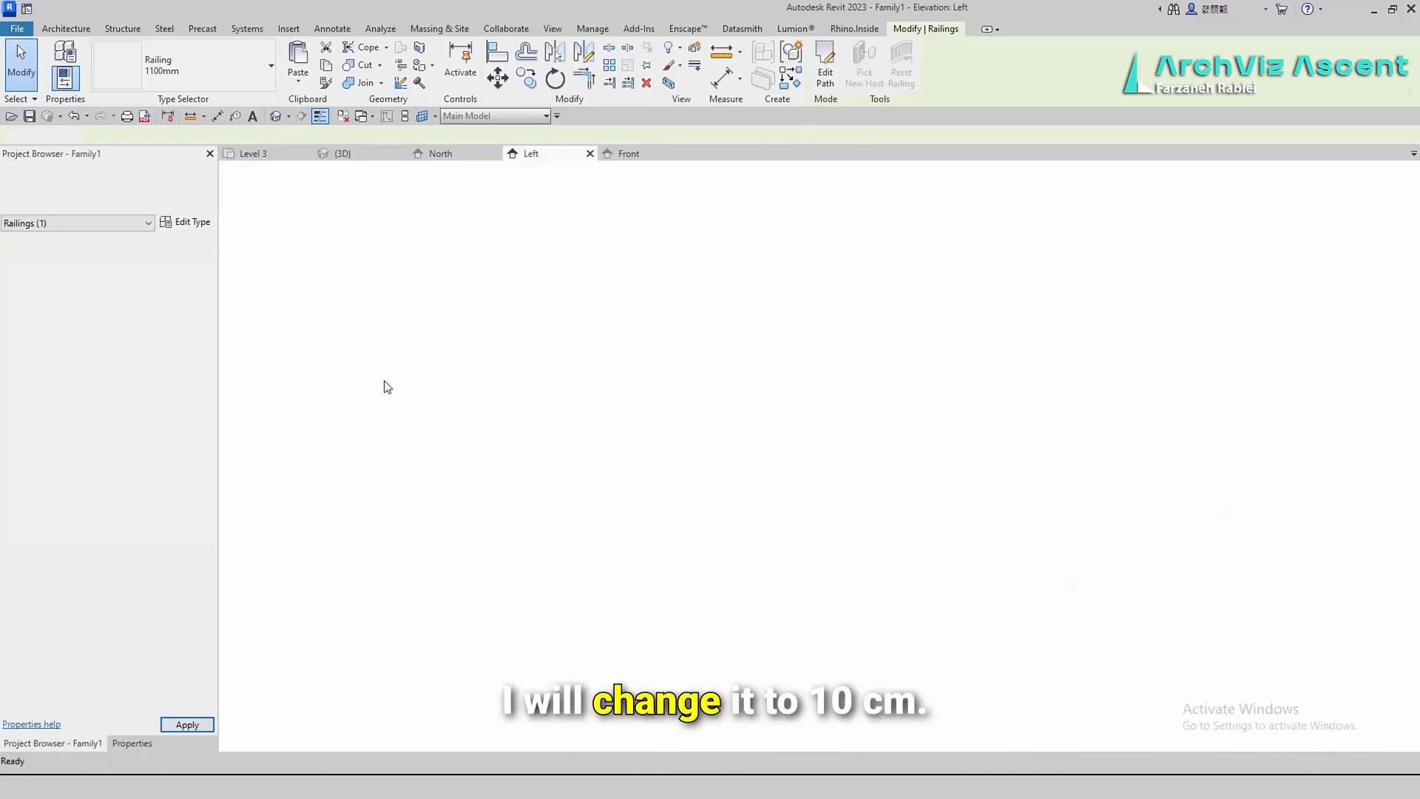
click(737, 427)
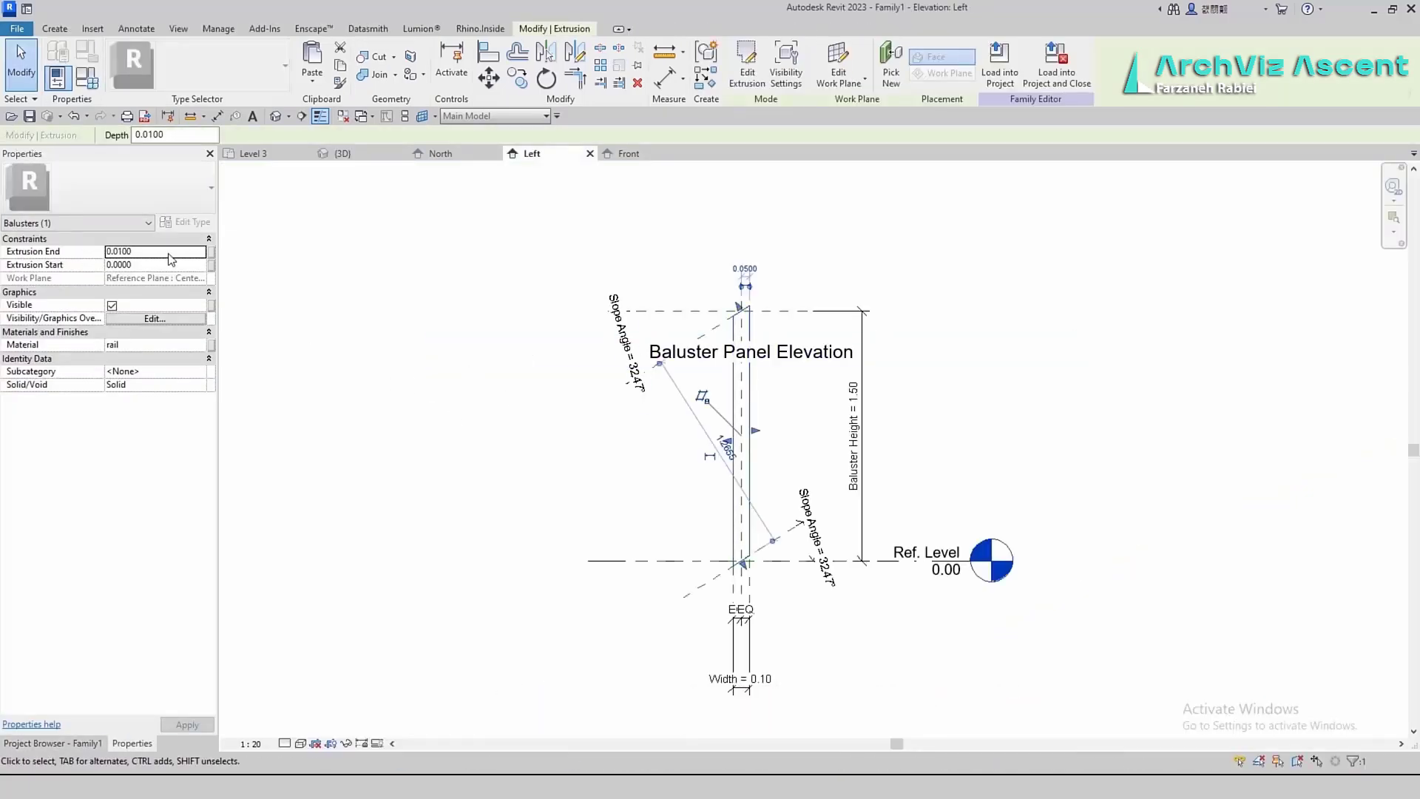
text(-)
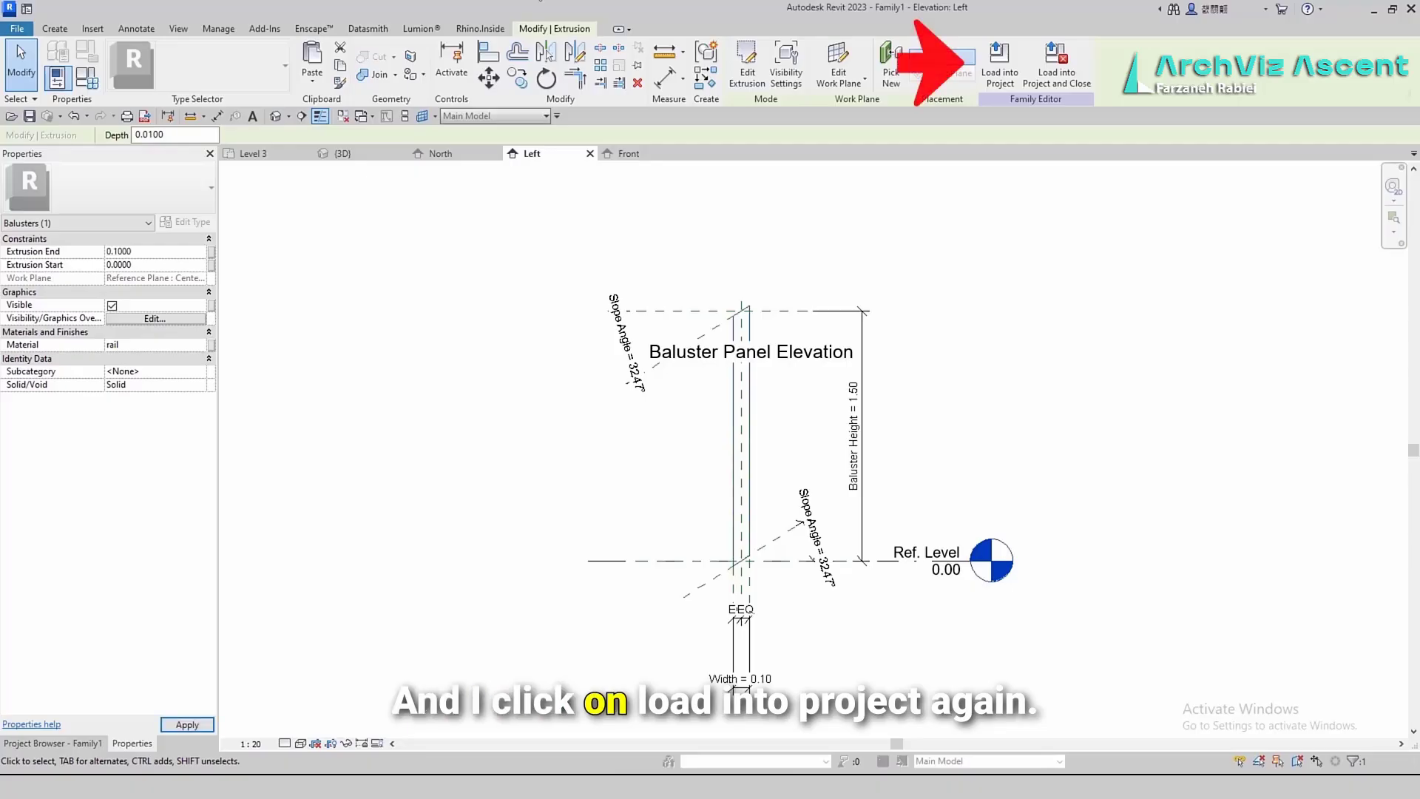
key(Return)
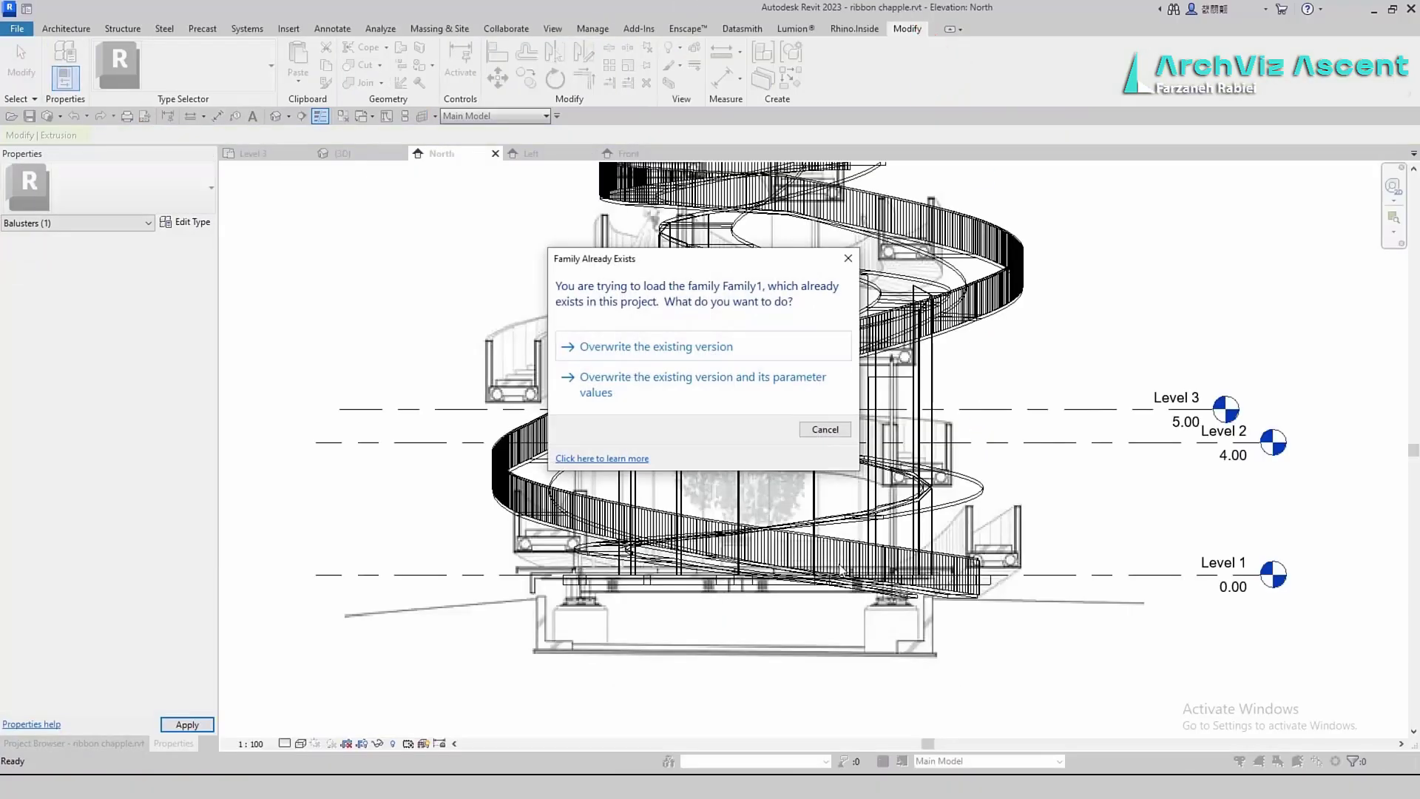
Overwrite the project's baluster family and its parameter values, close the North elevation and check the railing in the 3D view
click(661, 383)
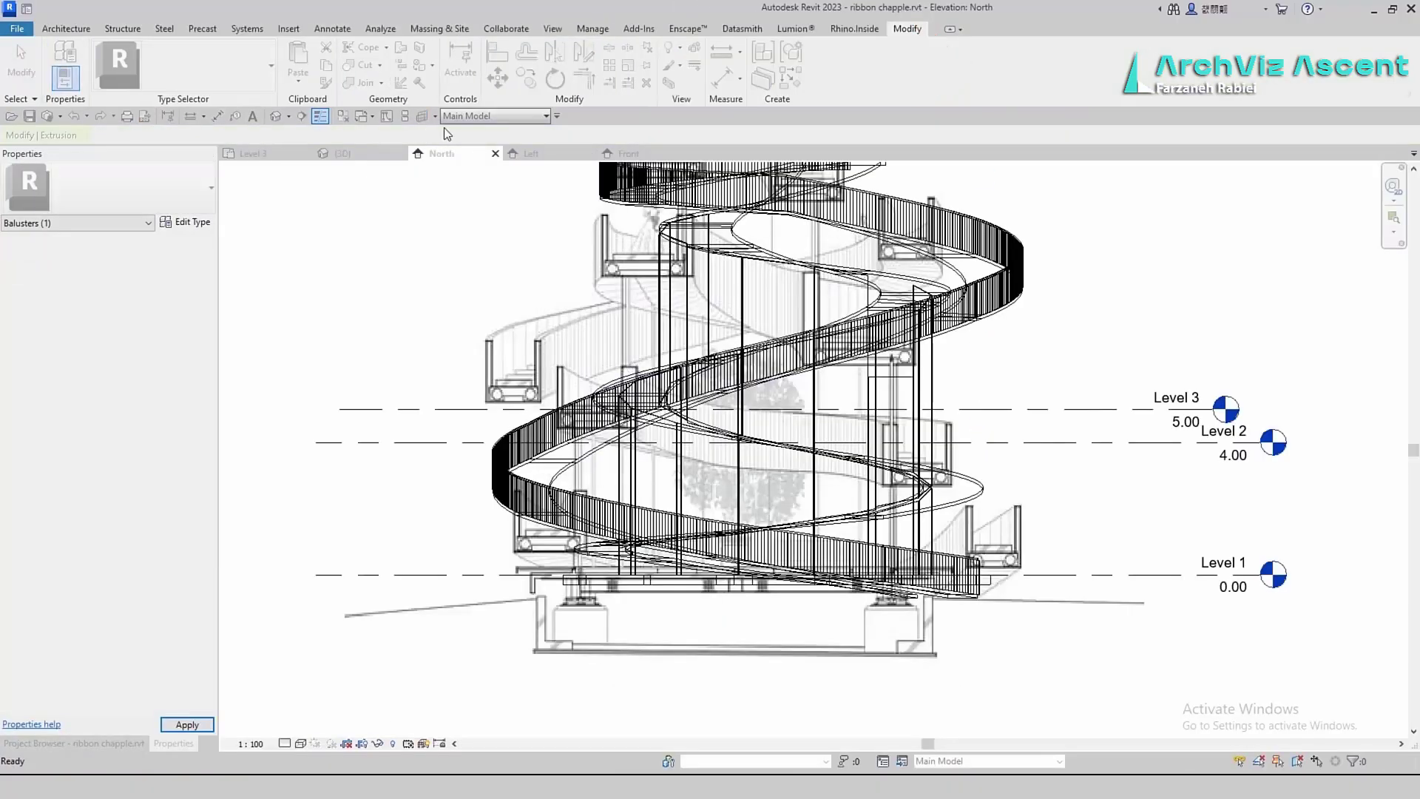
click(496, 154)
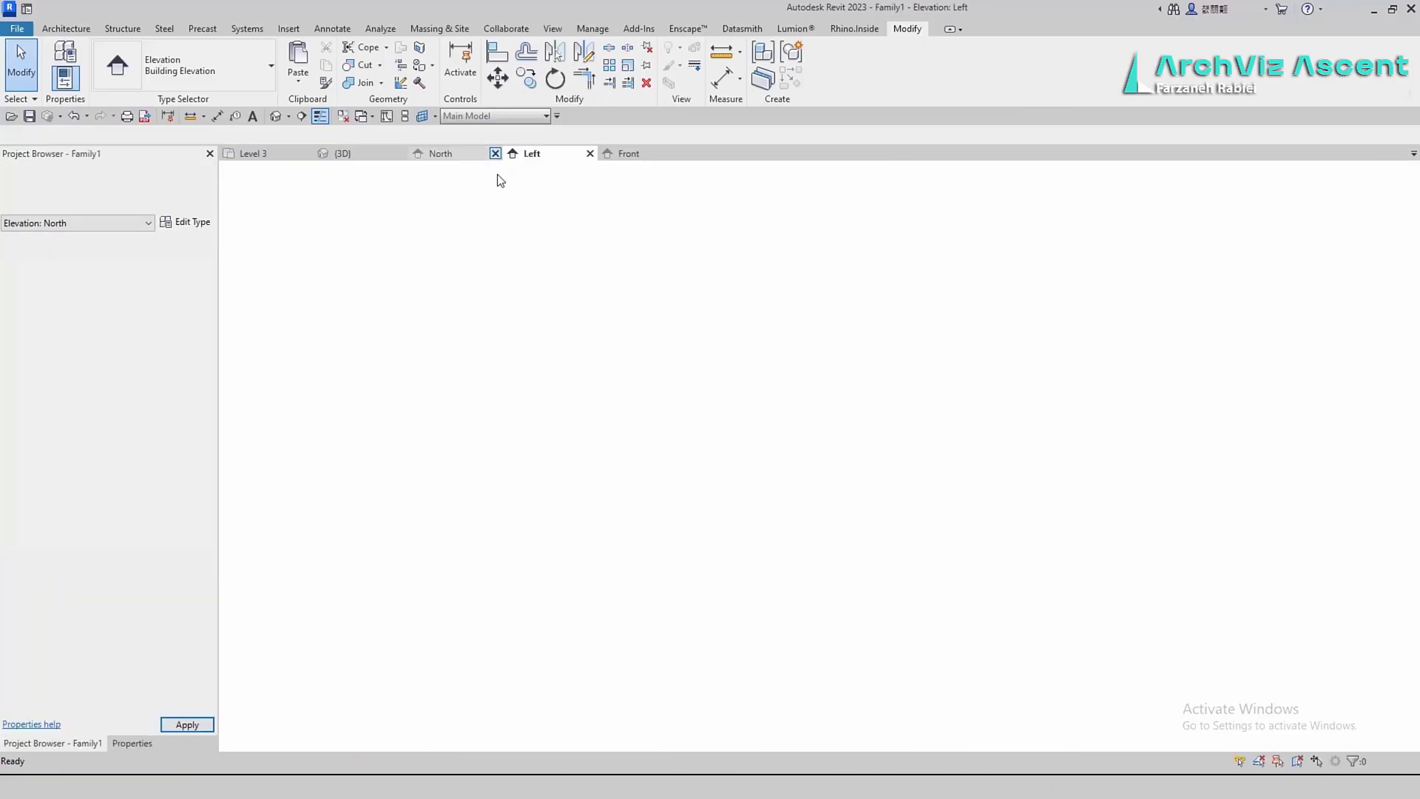
click(346, 155)
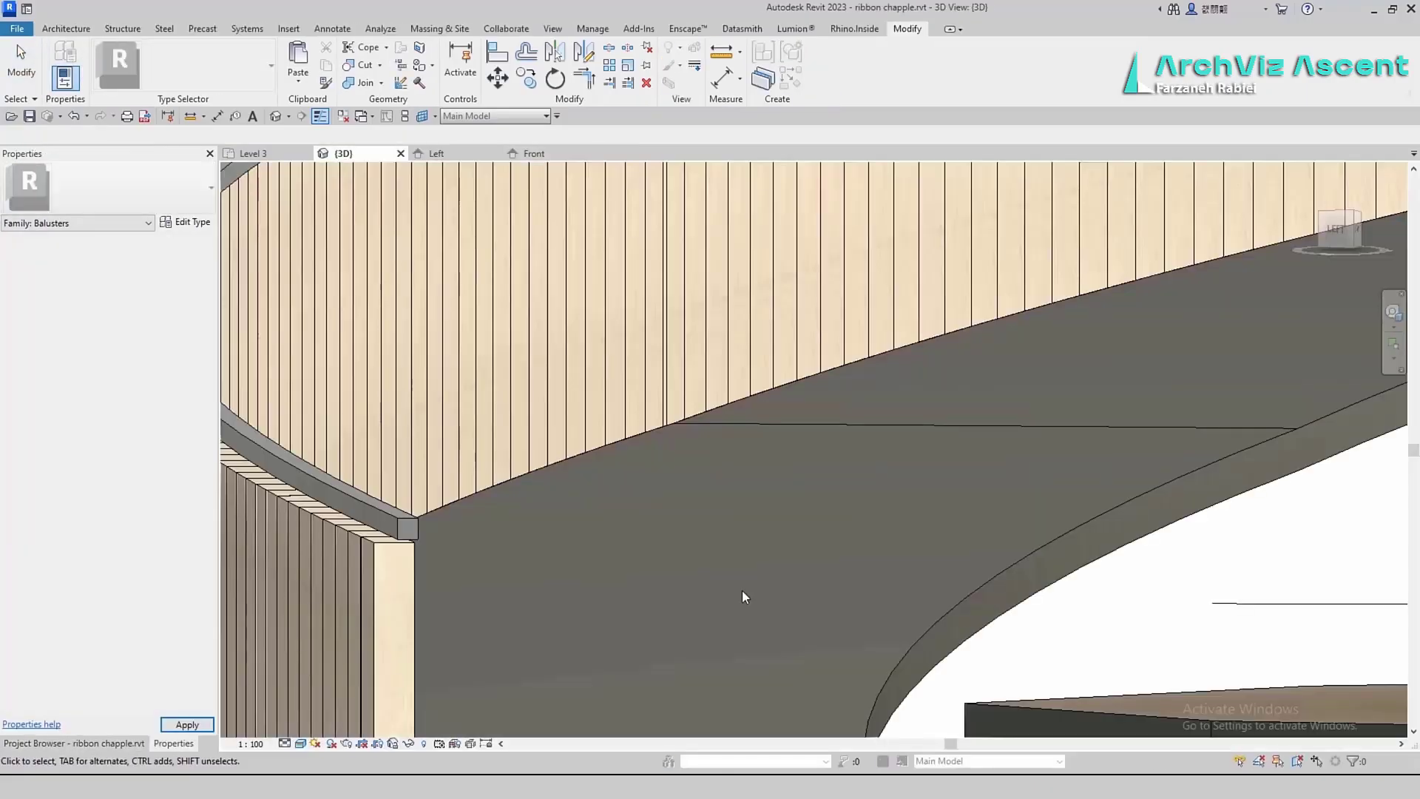
scroll(662, 514, down, 4)
scroll(641, 521, up, 5)
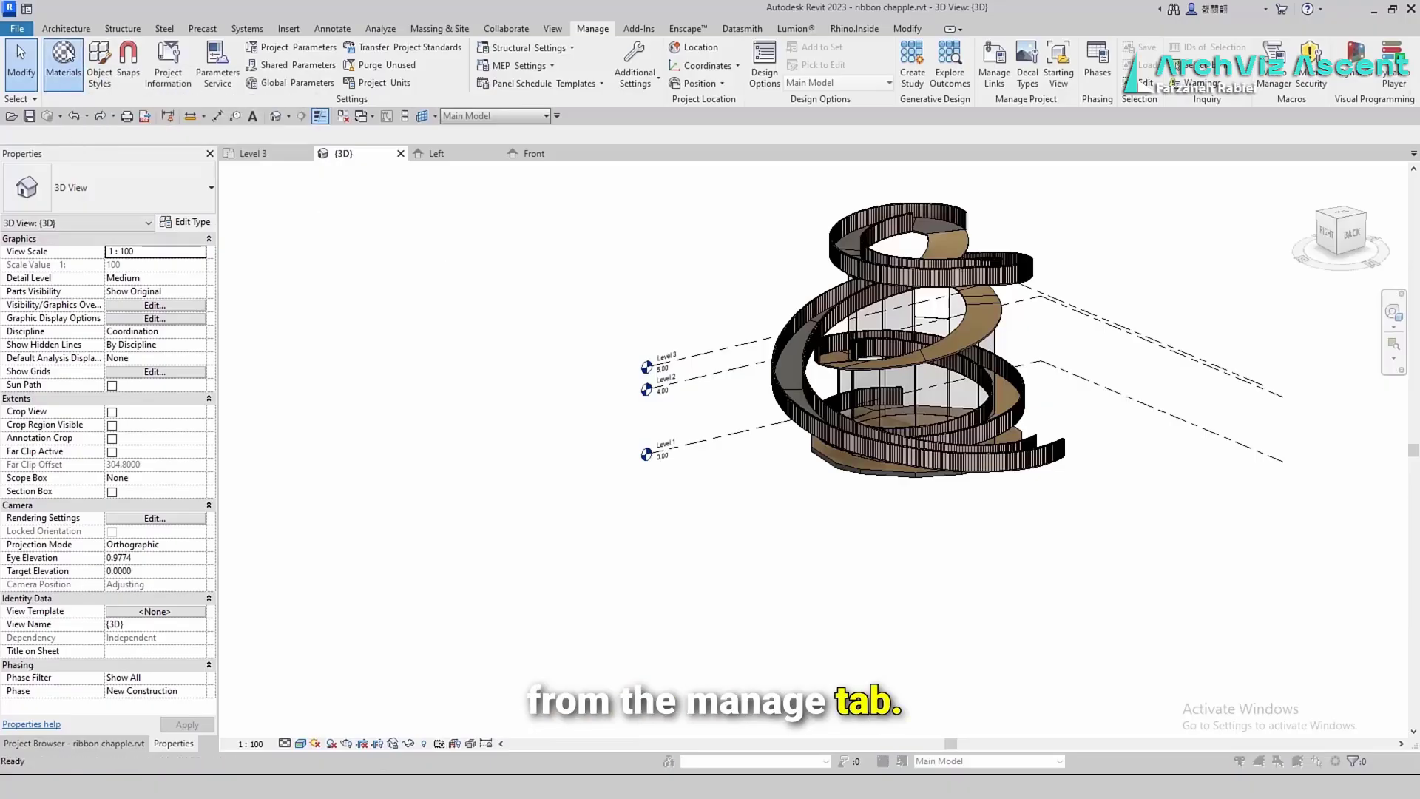
Create a new project material and rename it as RAMP2
click(64, 53)
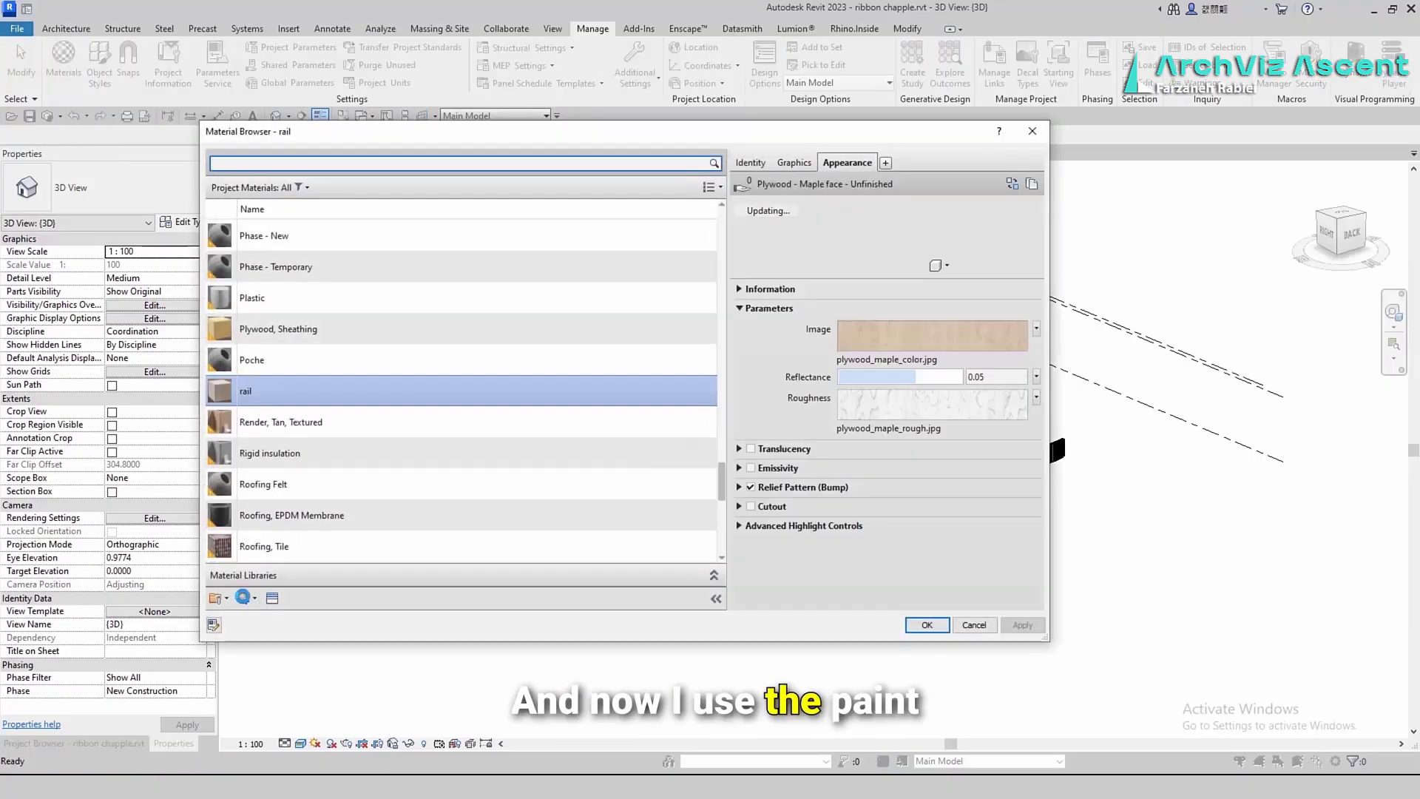
click(255, 598)
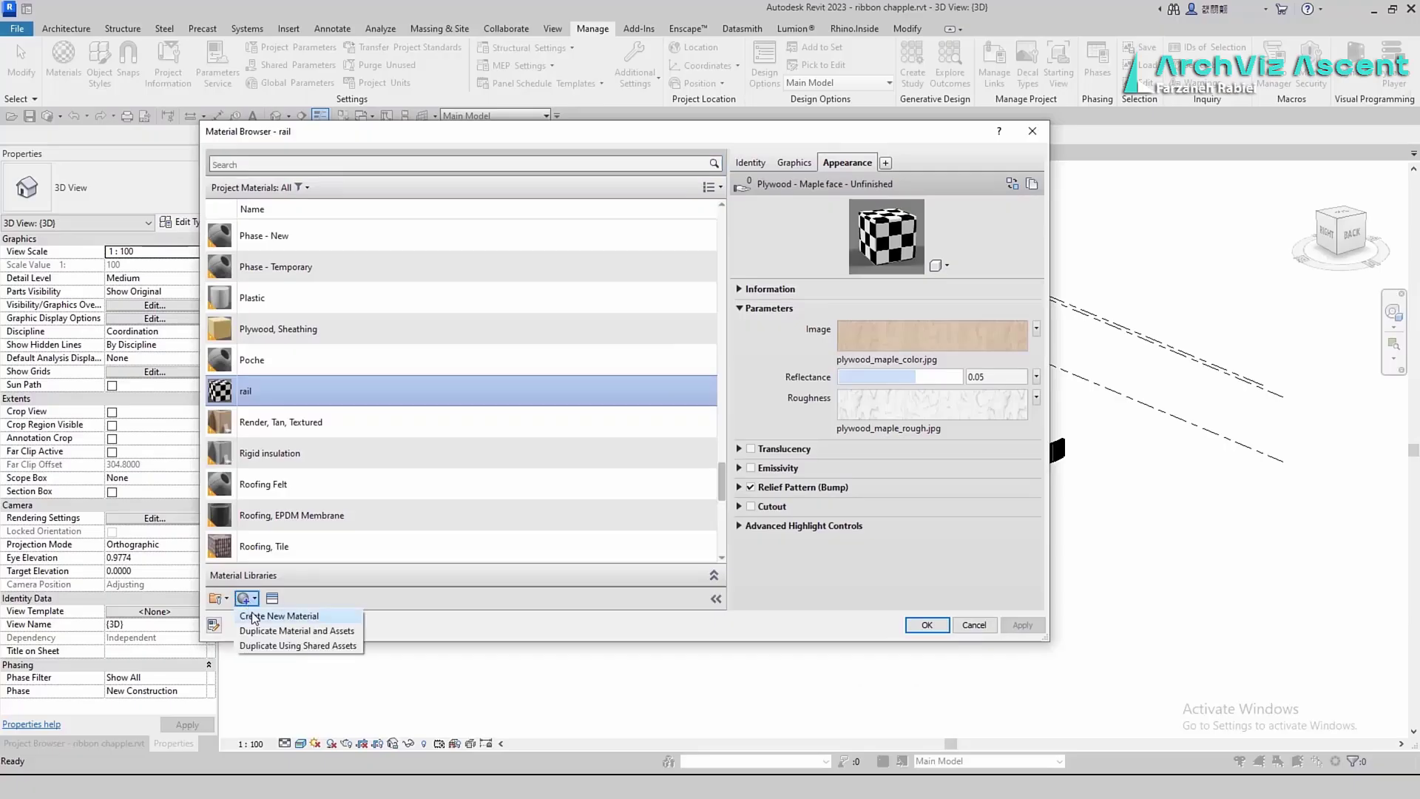
click(281, 625)
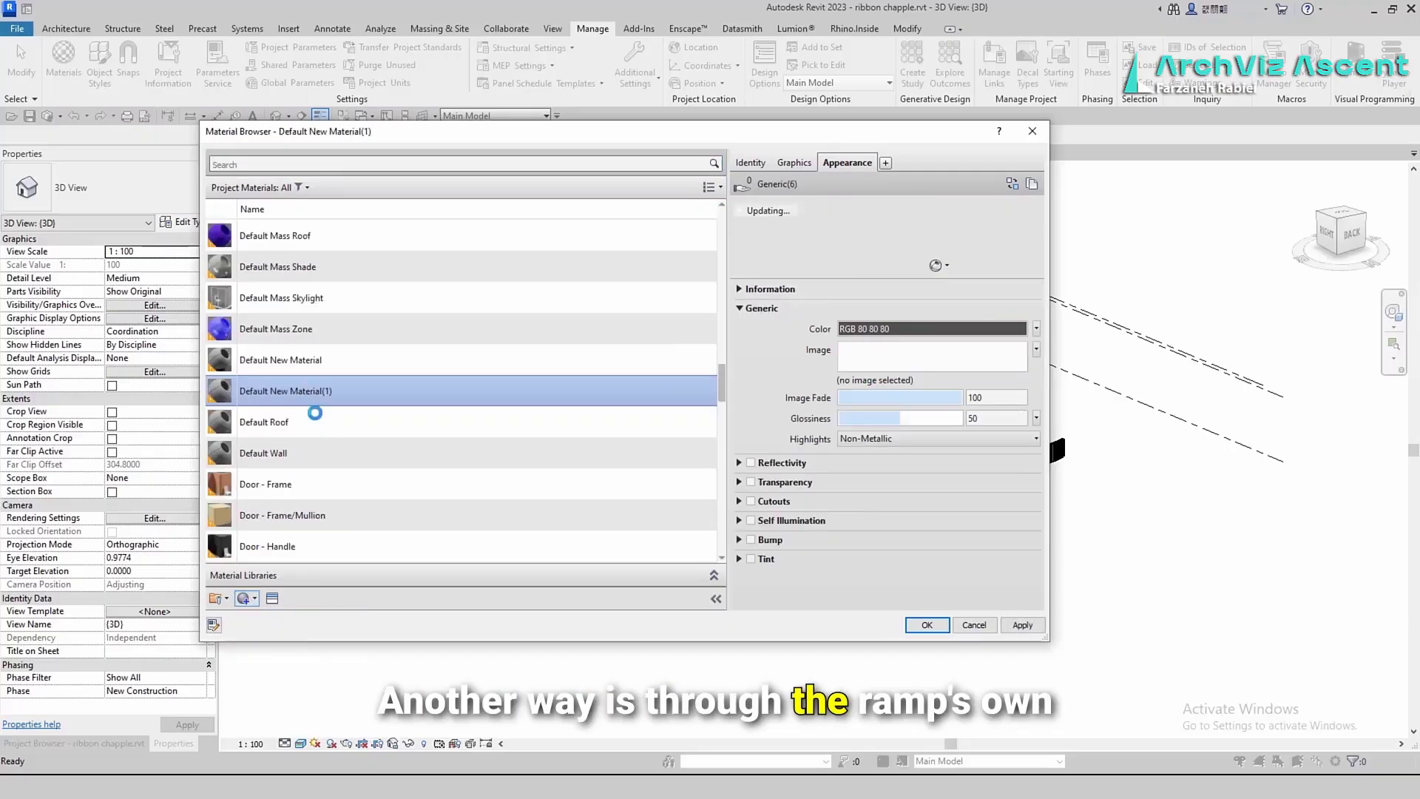
right_click(303, 385)
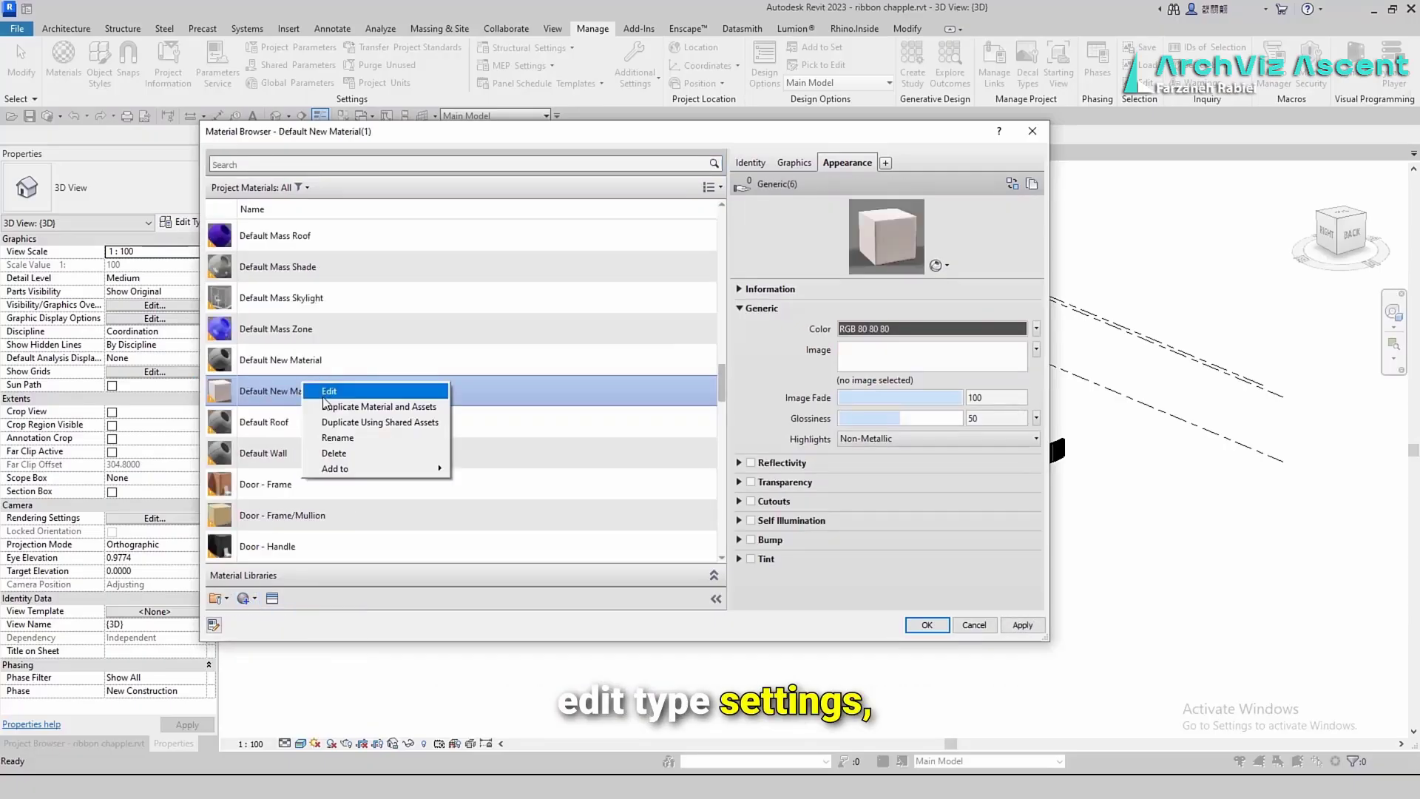
click(354, 439)
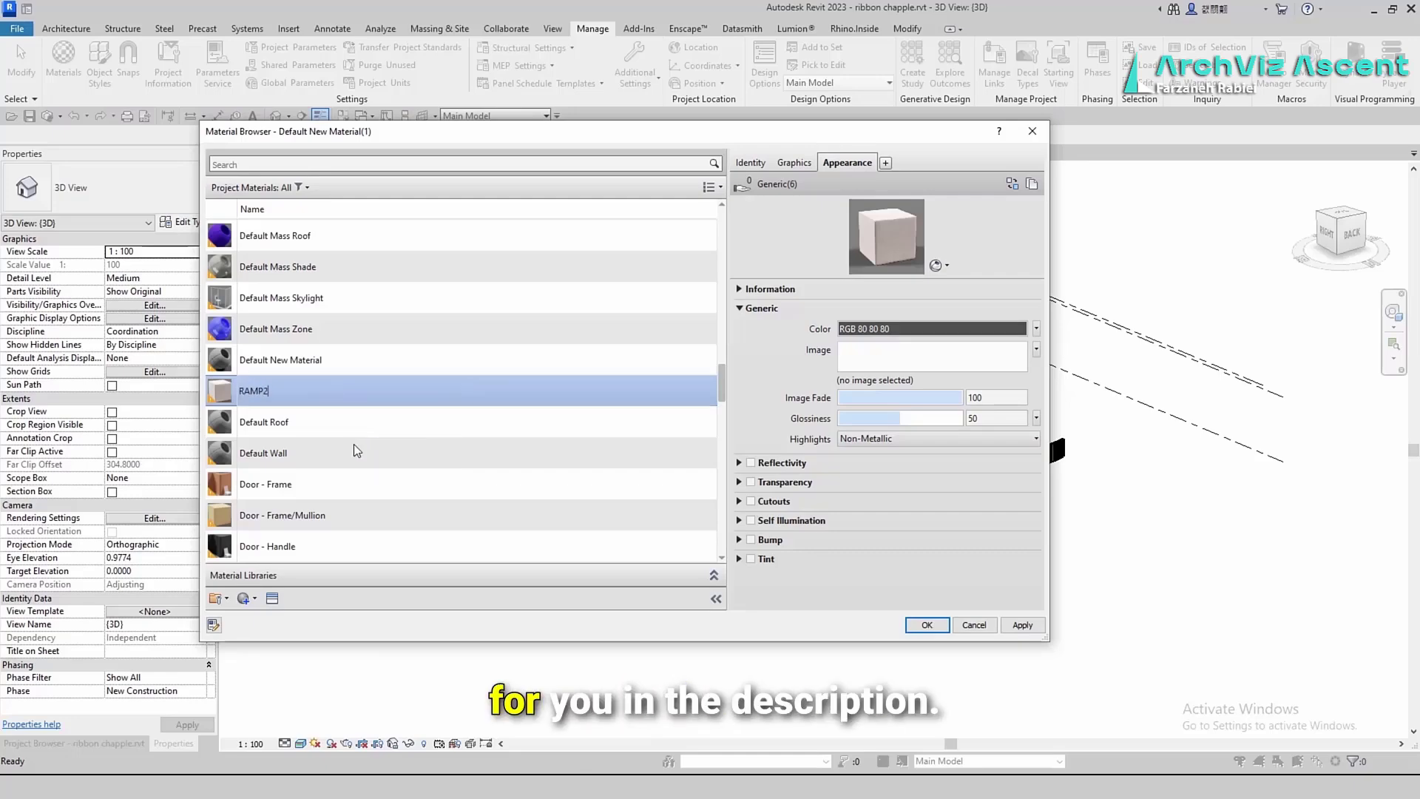
Set the RAMP2 material's appearance color to RGB 230 100 136 and save the material
click(895, 333)
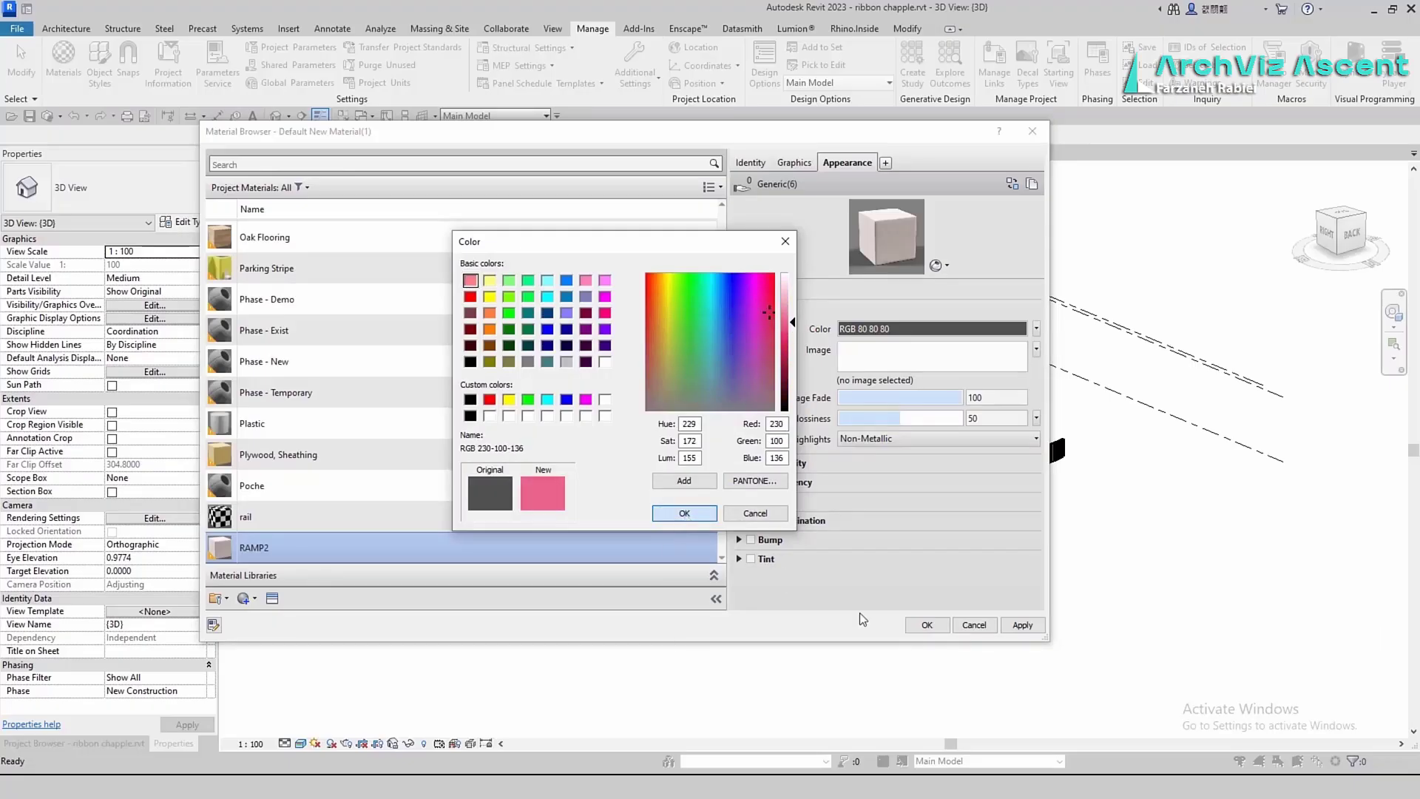
key(Return)
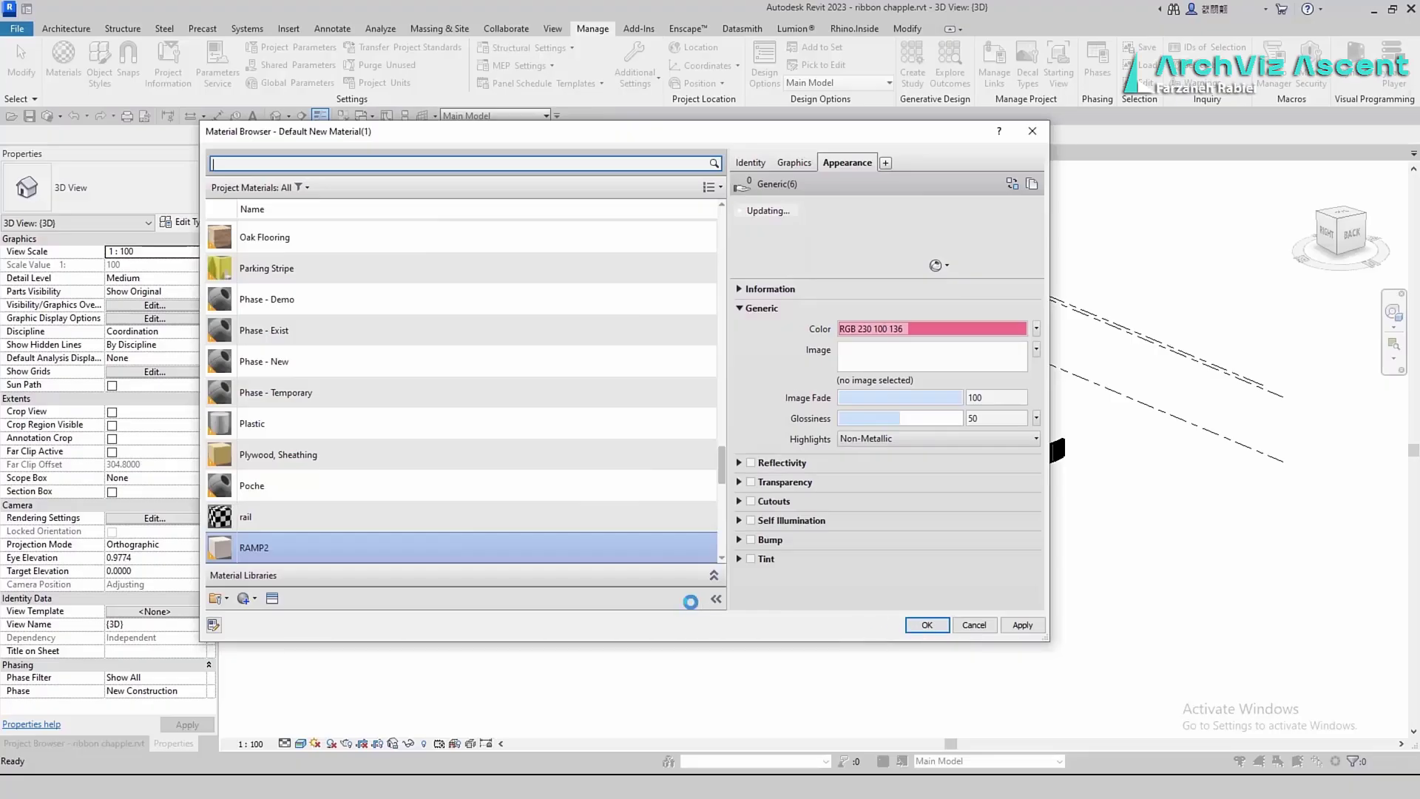
key(Return)
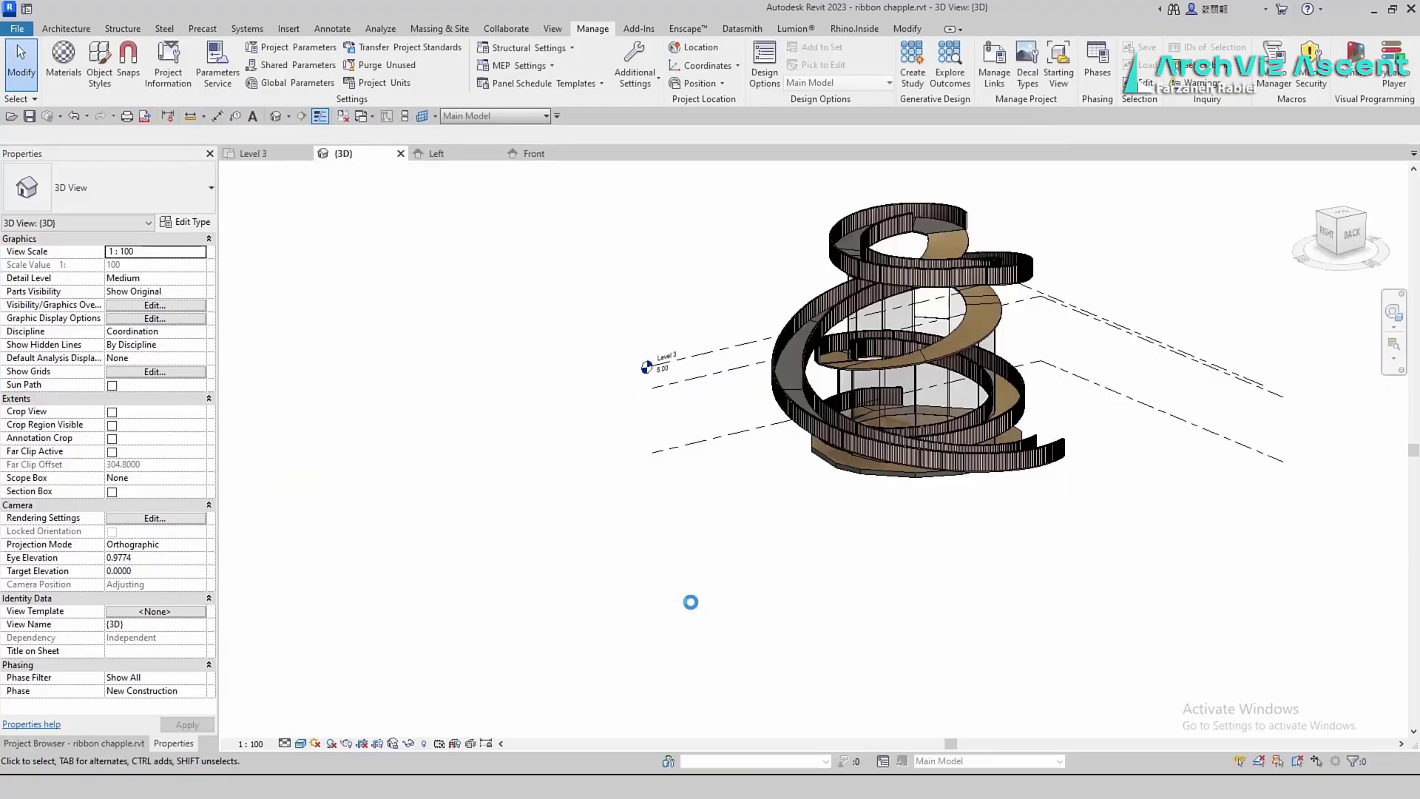
Start the Paint tool, adjust the view's visual style and search for RAMP to pick the RAMP2 material
click(907, 29)
click(420, 65)
scroll(973, 318, up, 3)
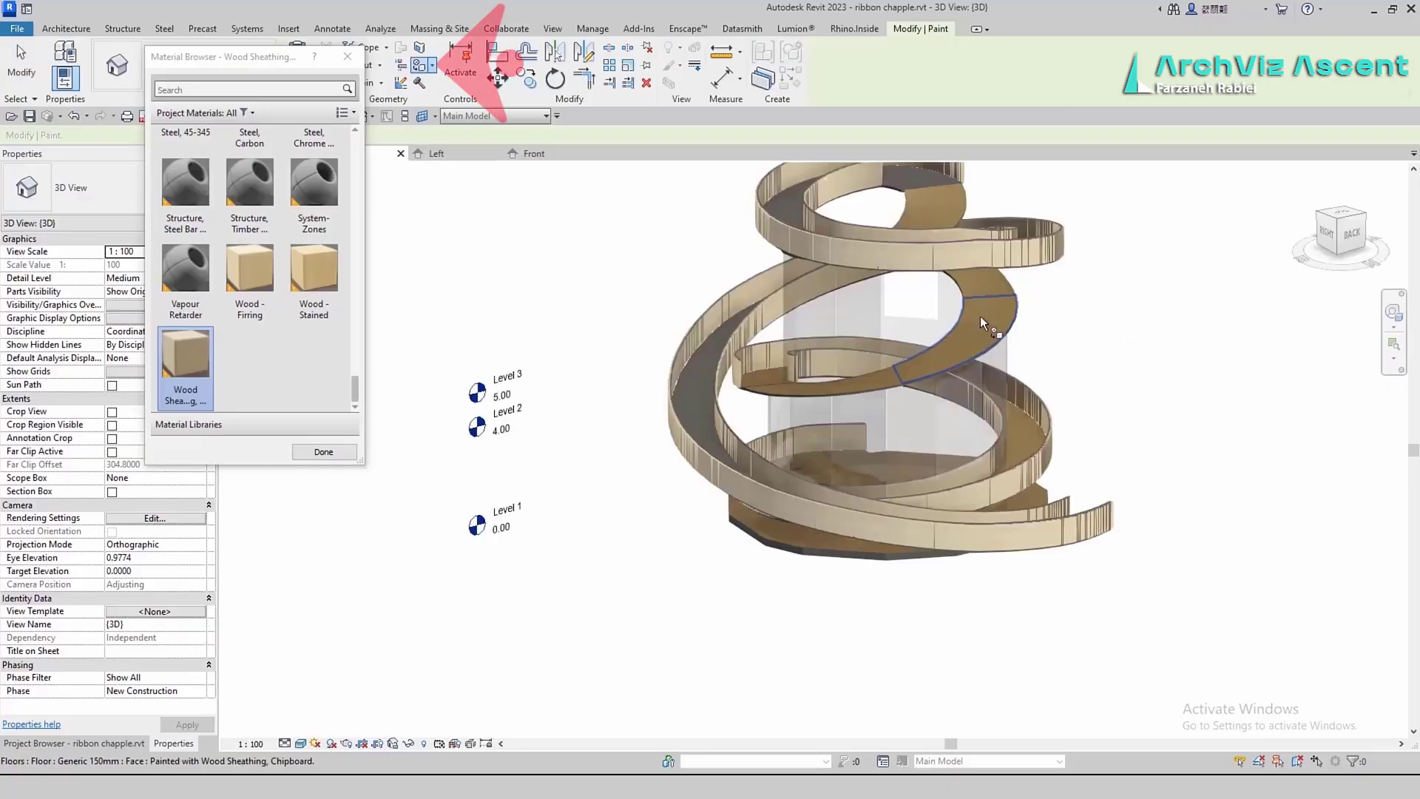
click(301, 744)
click(317, 729)
scroll(241, 363, up, 15)
click(222, 90)
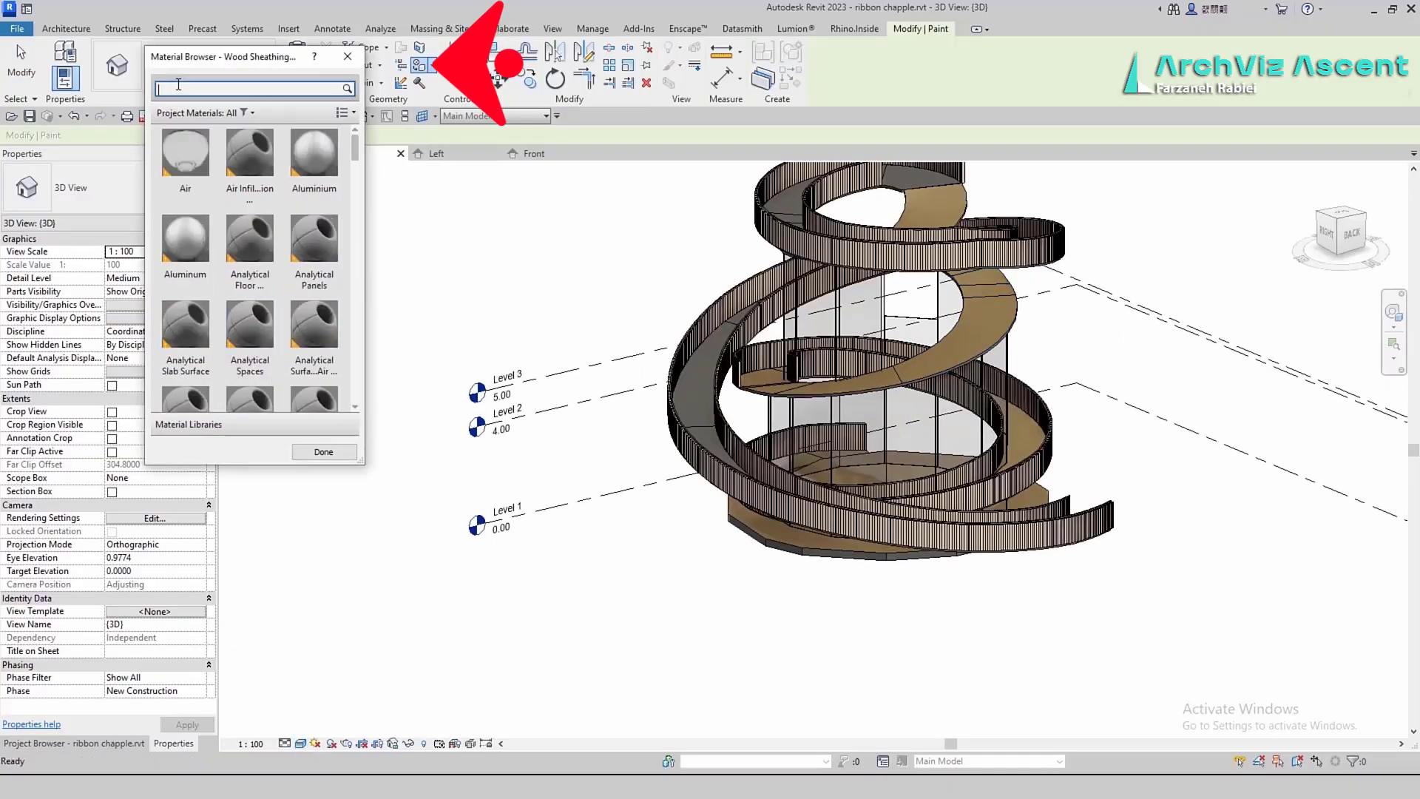
text(RAMP)
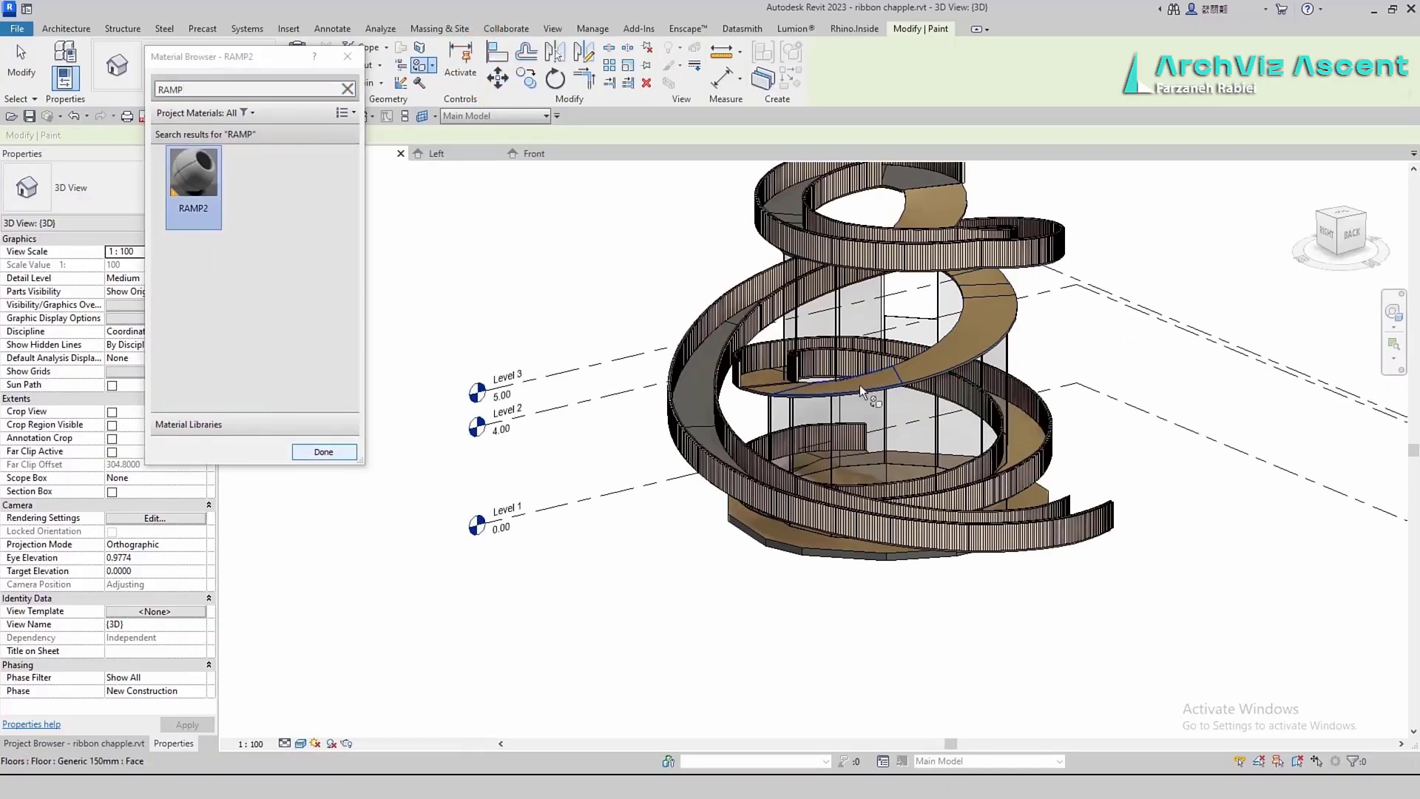
Paint the floor faces along the inner spiral ramp with RAMP2, leave the Paint tool and undo the last change
shift+middle_drag(871, 239, 1057, 236)
scroll(948, 294, up, 5)
scroll(988, 293, down, 3)
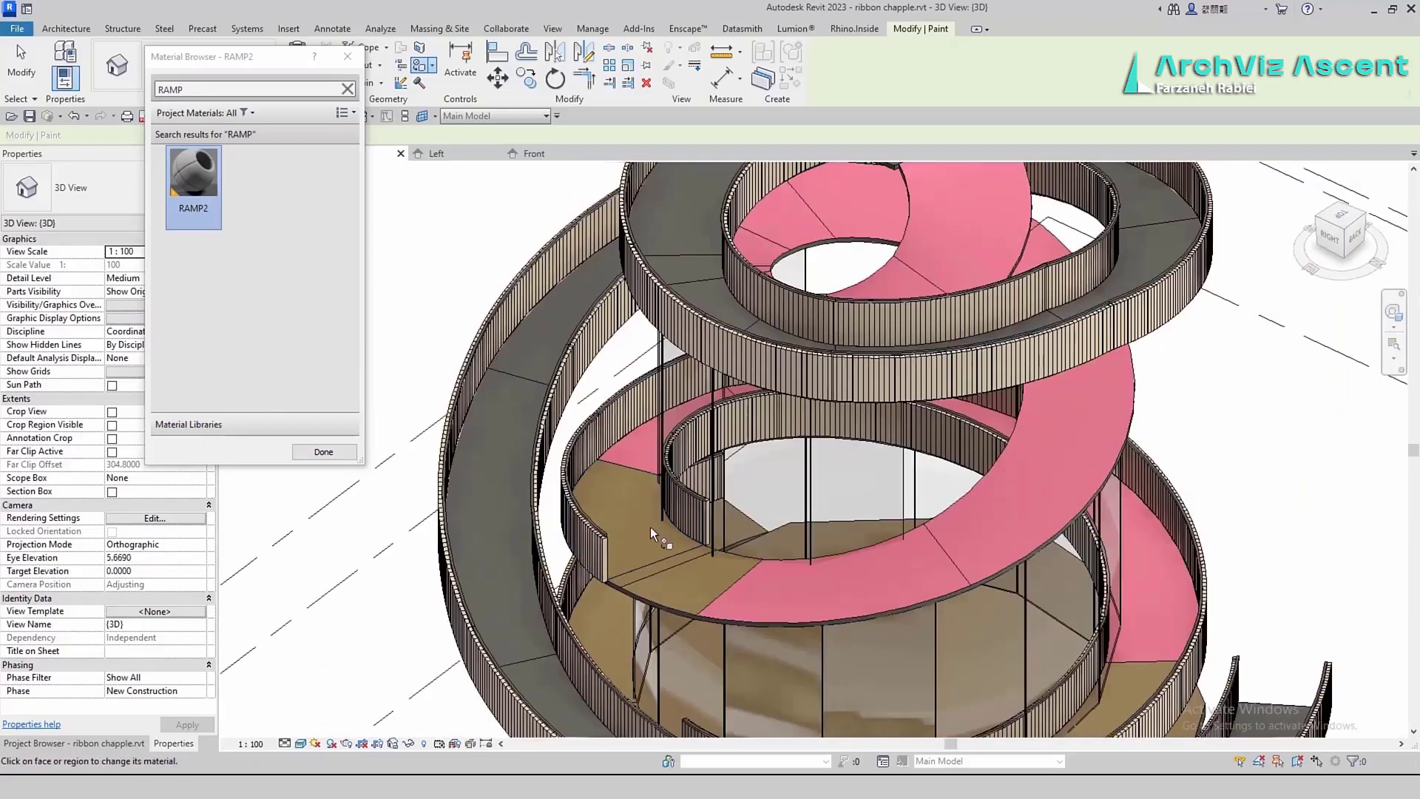
scroll(748, 577, down, 2)
shift+middle_drag(748, 577, 873, 481)
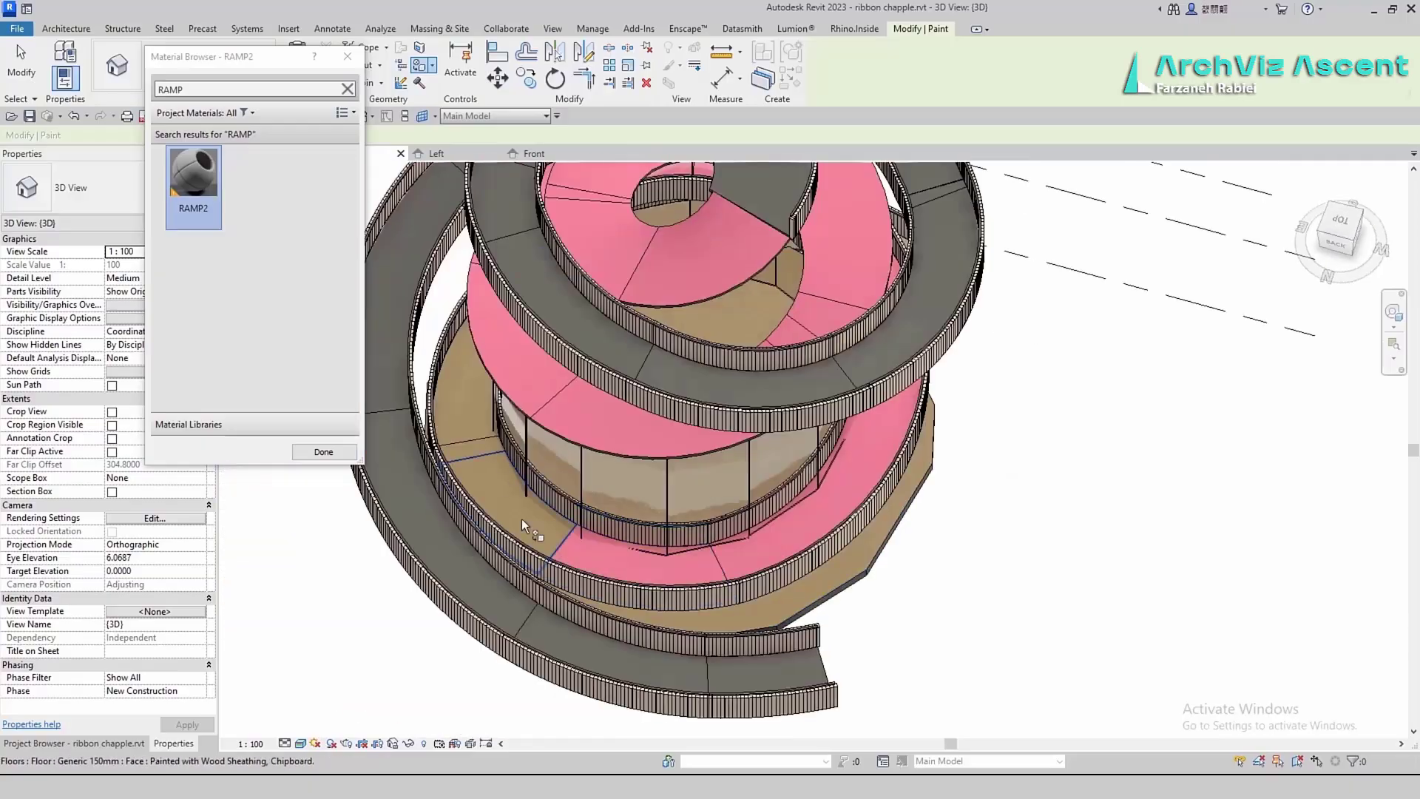
scroll(447, 446, down, 3)
mouse_move(614, 608)
shift+middle_down()
mouse_move(1081, 576)
mouse_move(651, 375)
mouse_move(983, 547)
shift+middle_up()
click(983, 547)
key(Escape)
key(ctrl+z)
scroll(843, 584, down, 3)
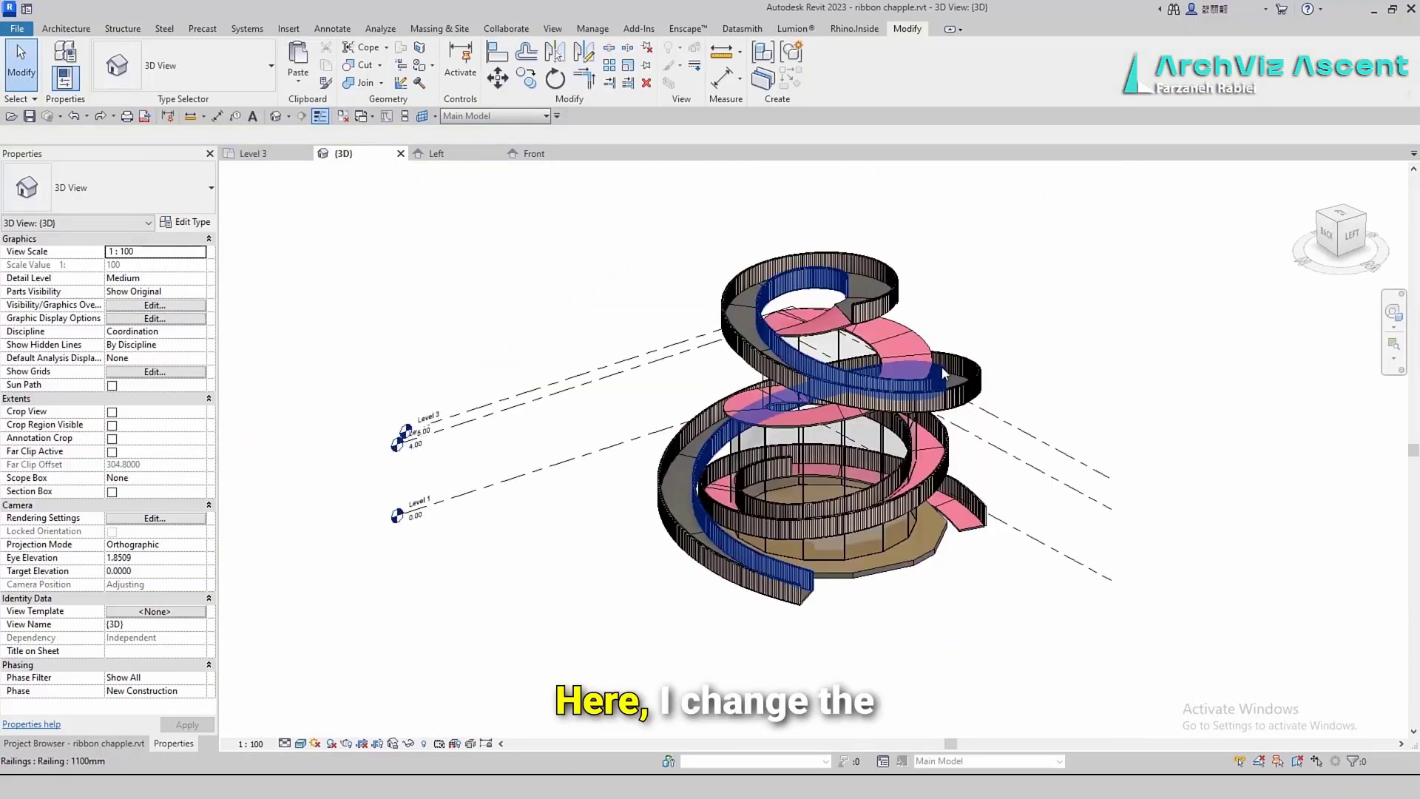
Select the section box, lower its top to expose the lower ramps and look at the model from above
scroll(943, 366, up, 3)
shift+middle_drag(942, 366, 882, 474)
middle_drag(881, 473, 844, 409)
scroll(843, 409, down, 2)
click(677, 299)
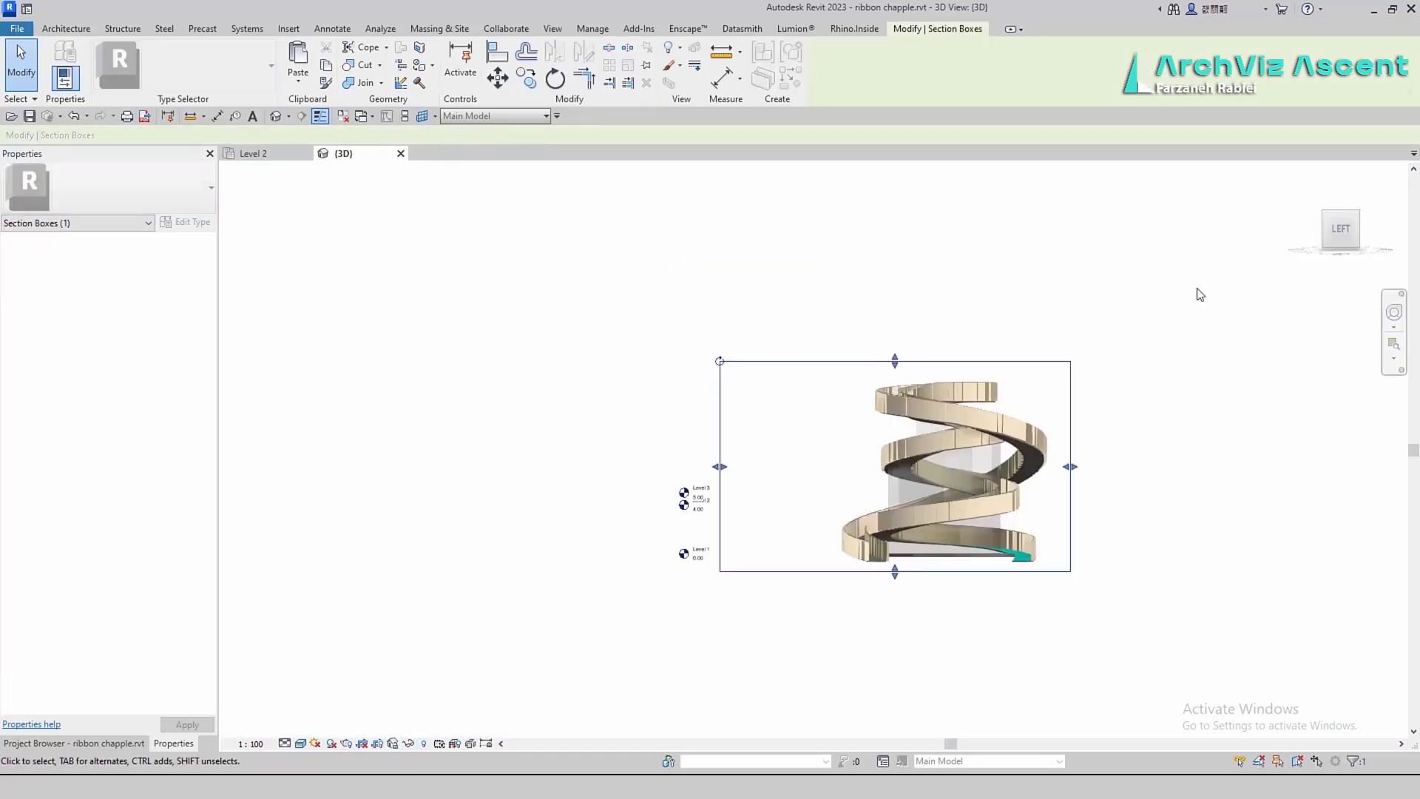
shift+middle_drag(868, 310, 867, 531)
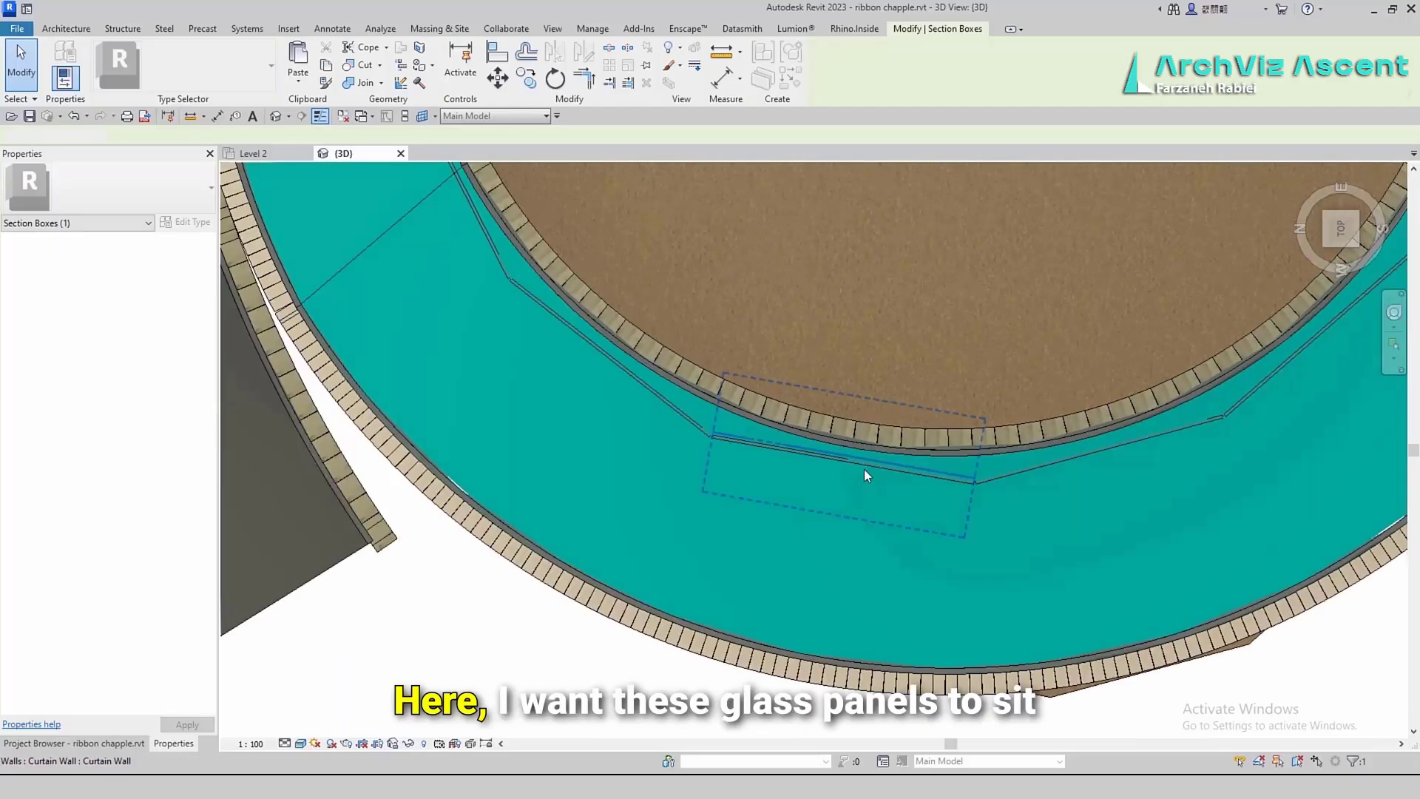
Nudge the glass curtain wall panels around the ramps inward so they line up with the inner railing
click(865, 471)
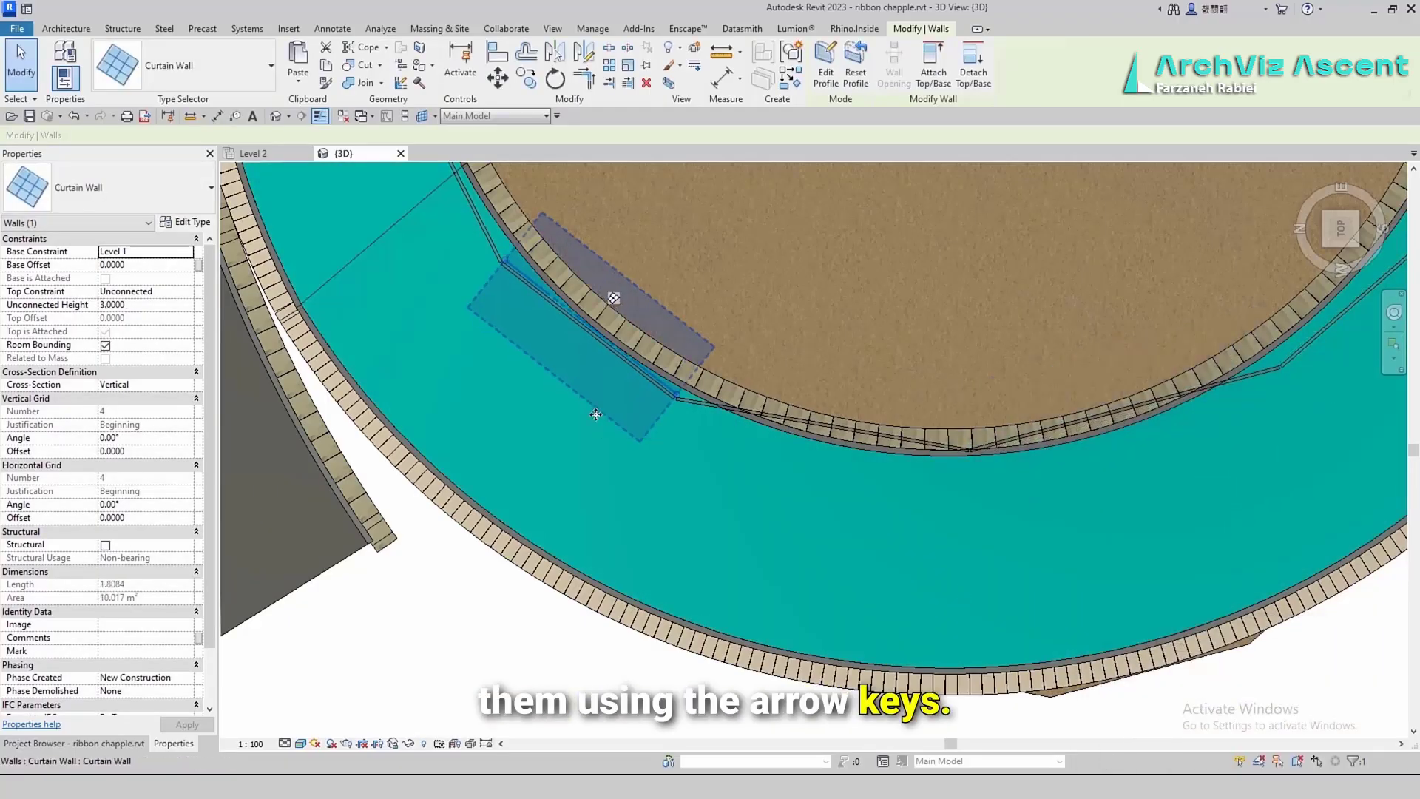
click(1151, 750)
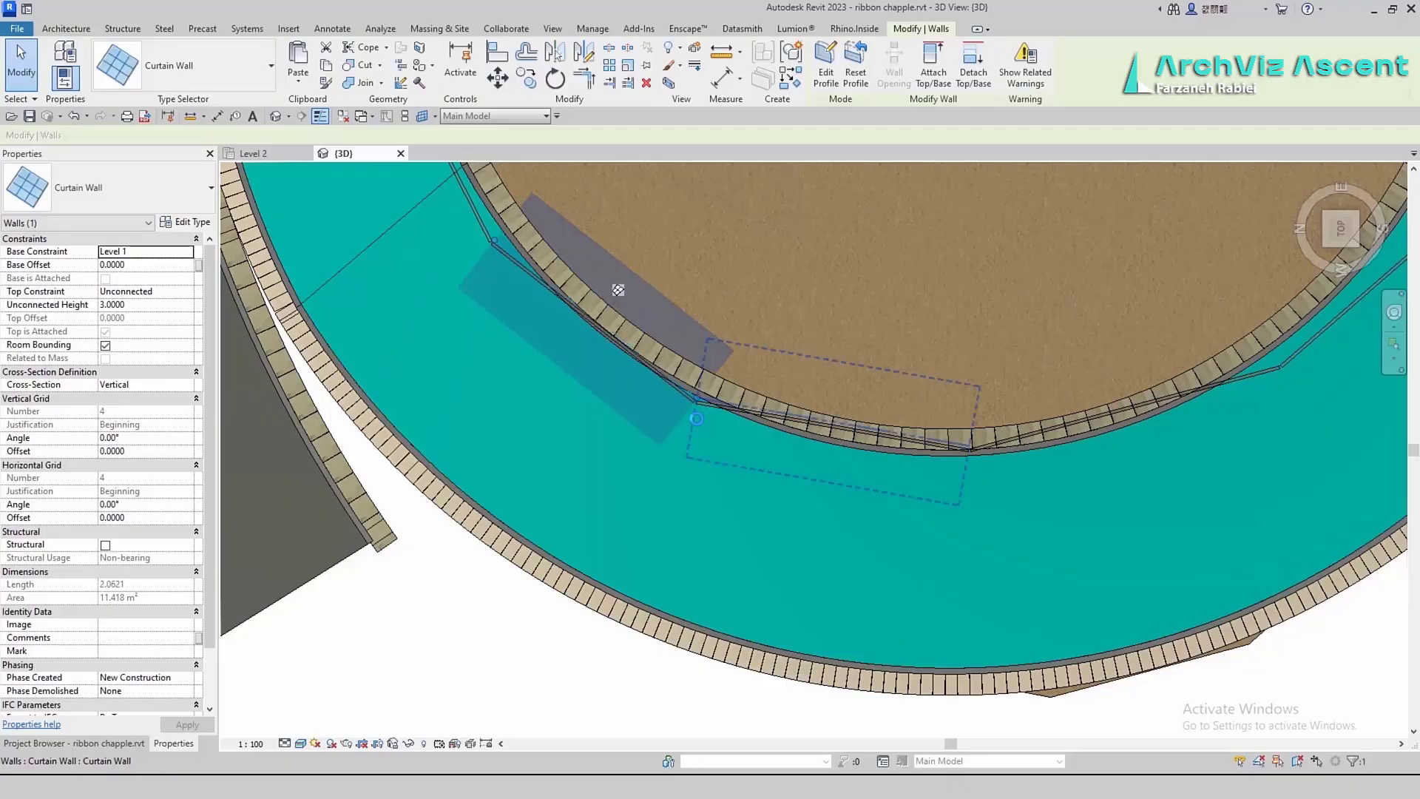
drag(618, 290, 851, 380)
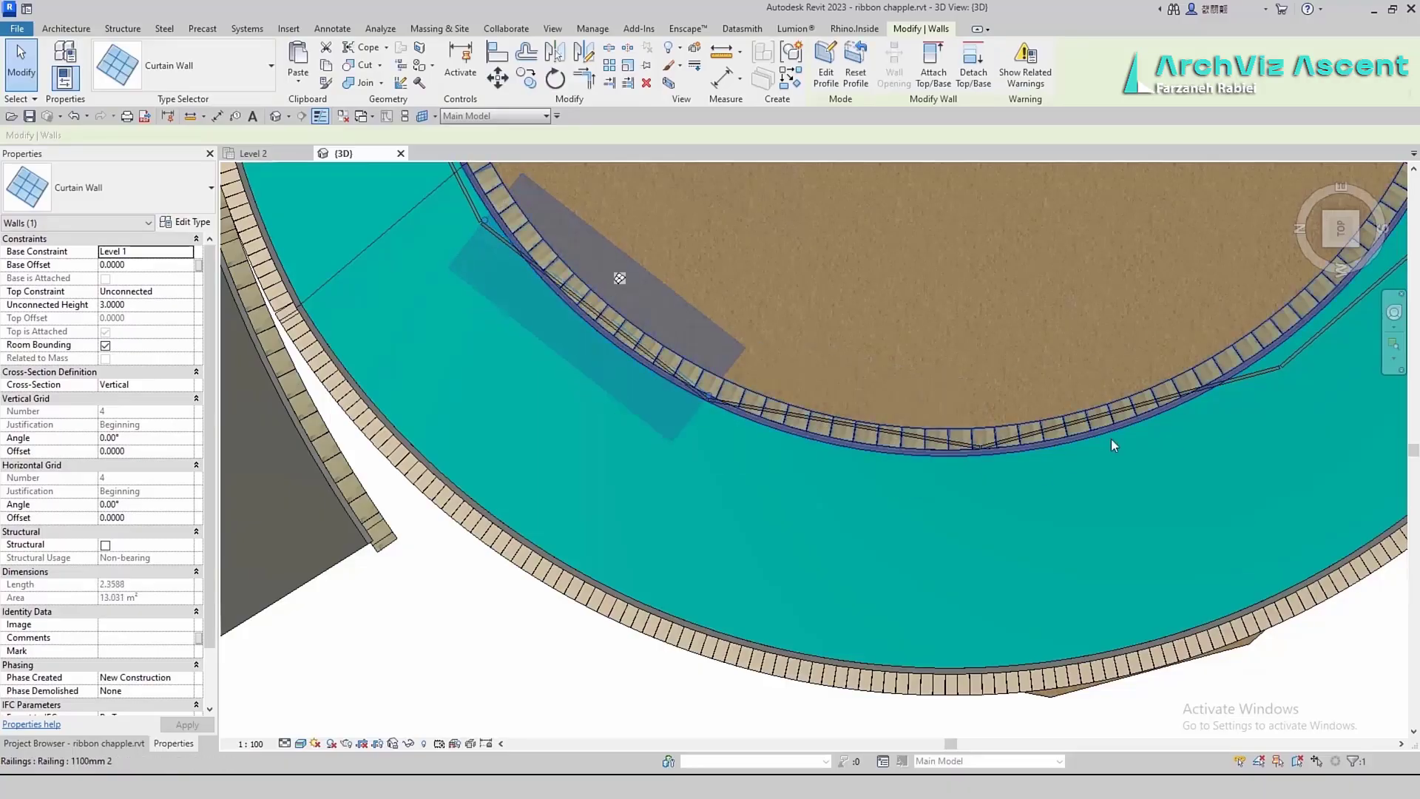
drag(618, 279, 1307, 353)
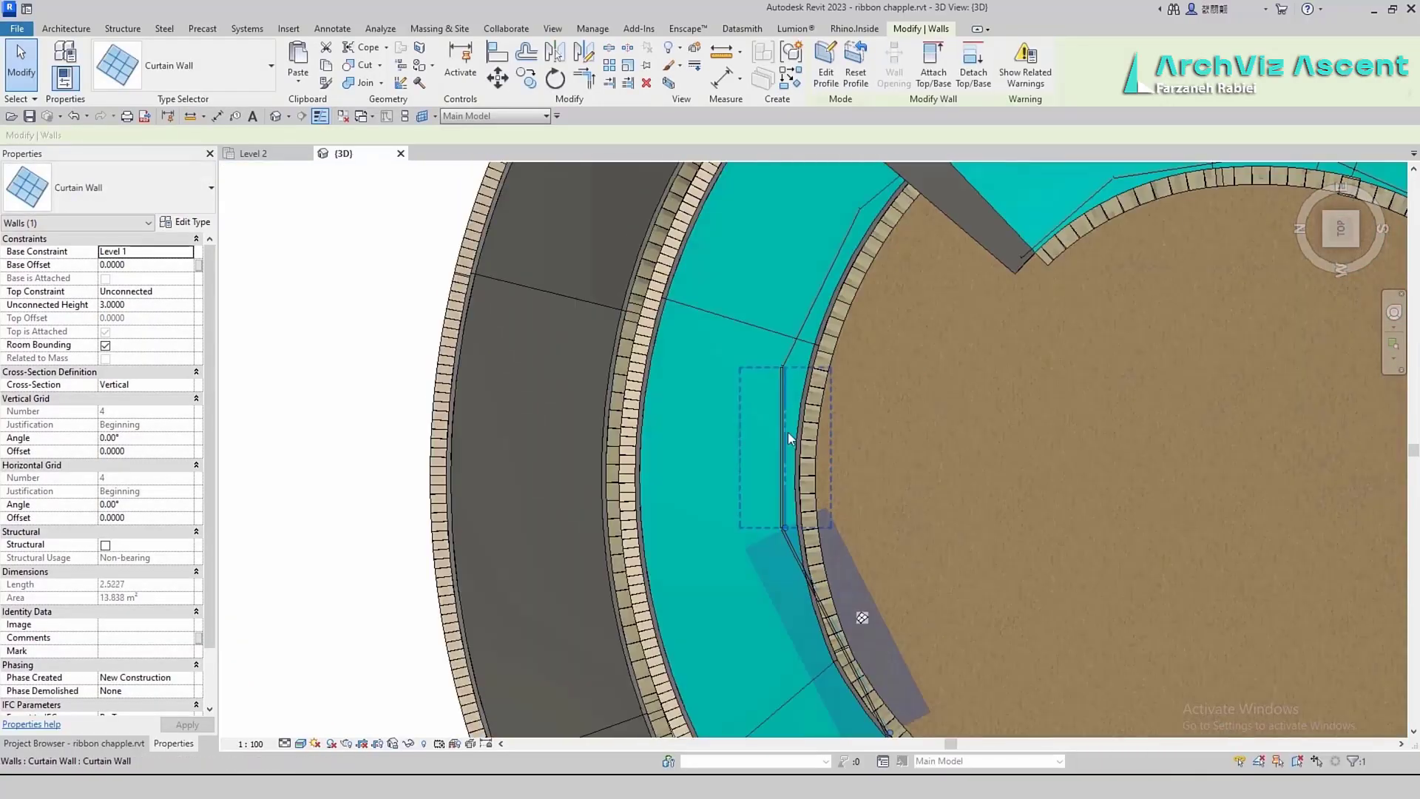
drag(788, 437, 858, 275)
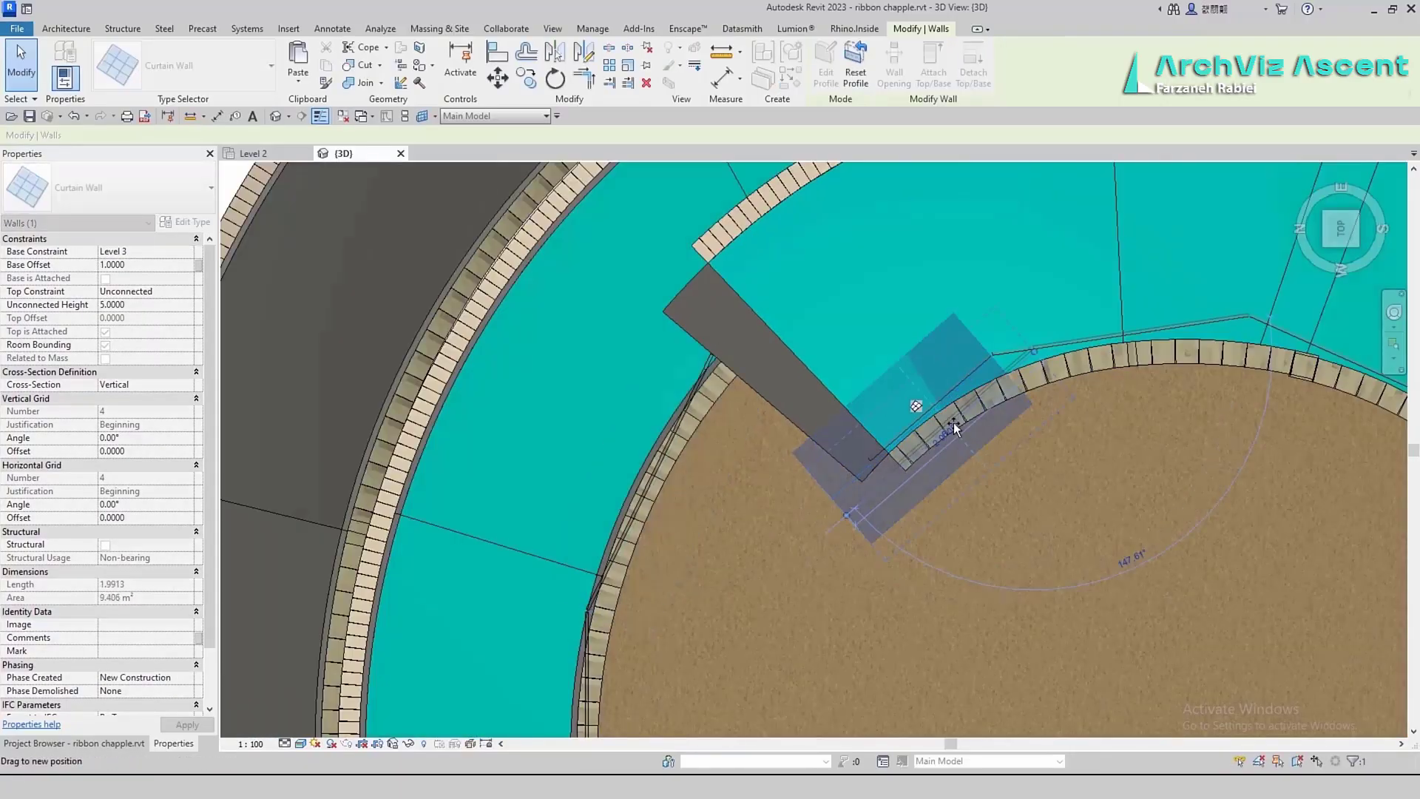
drag(920, 407, 1128, 364)
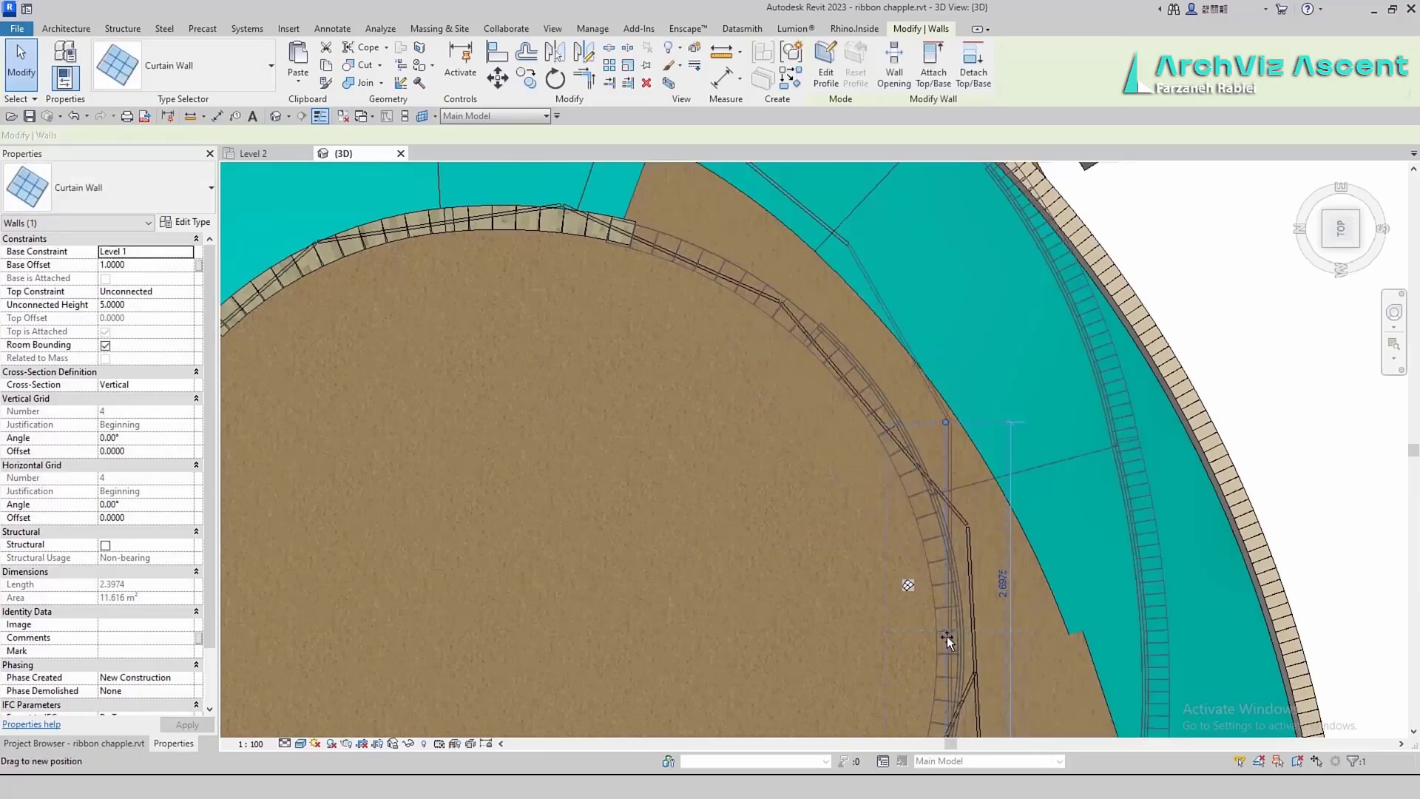
drag(954, 592, 979, 582)
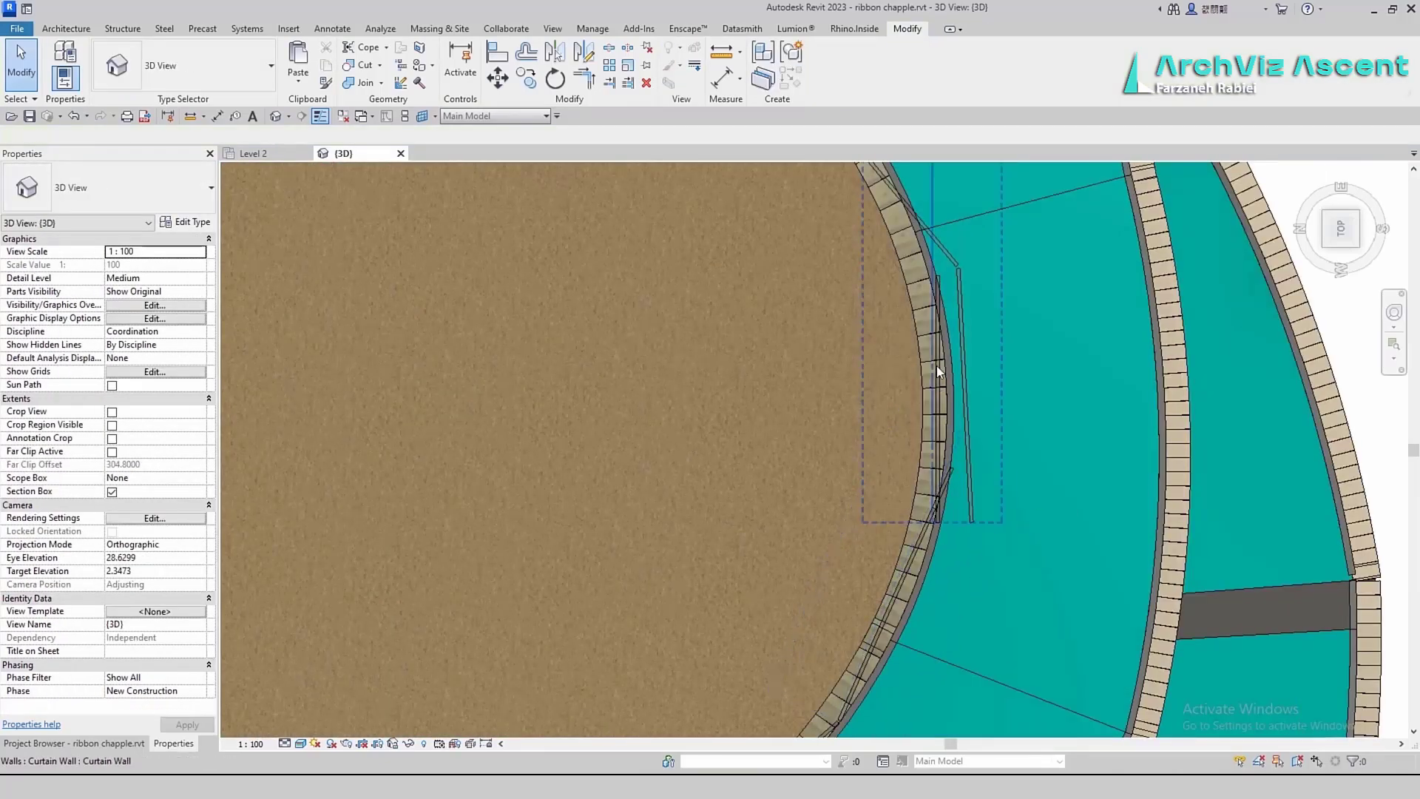
Delete the surplus curtain wall panel near the inner railing and move its outer neighbour inward onto the railing line
click(938, 370)
key(Delete)
drag(966, 412, 930, 410)
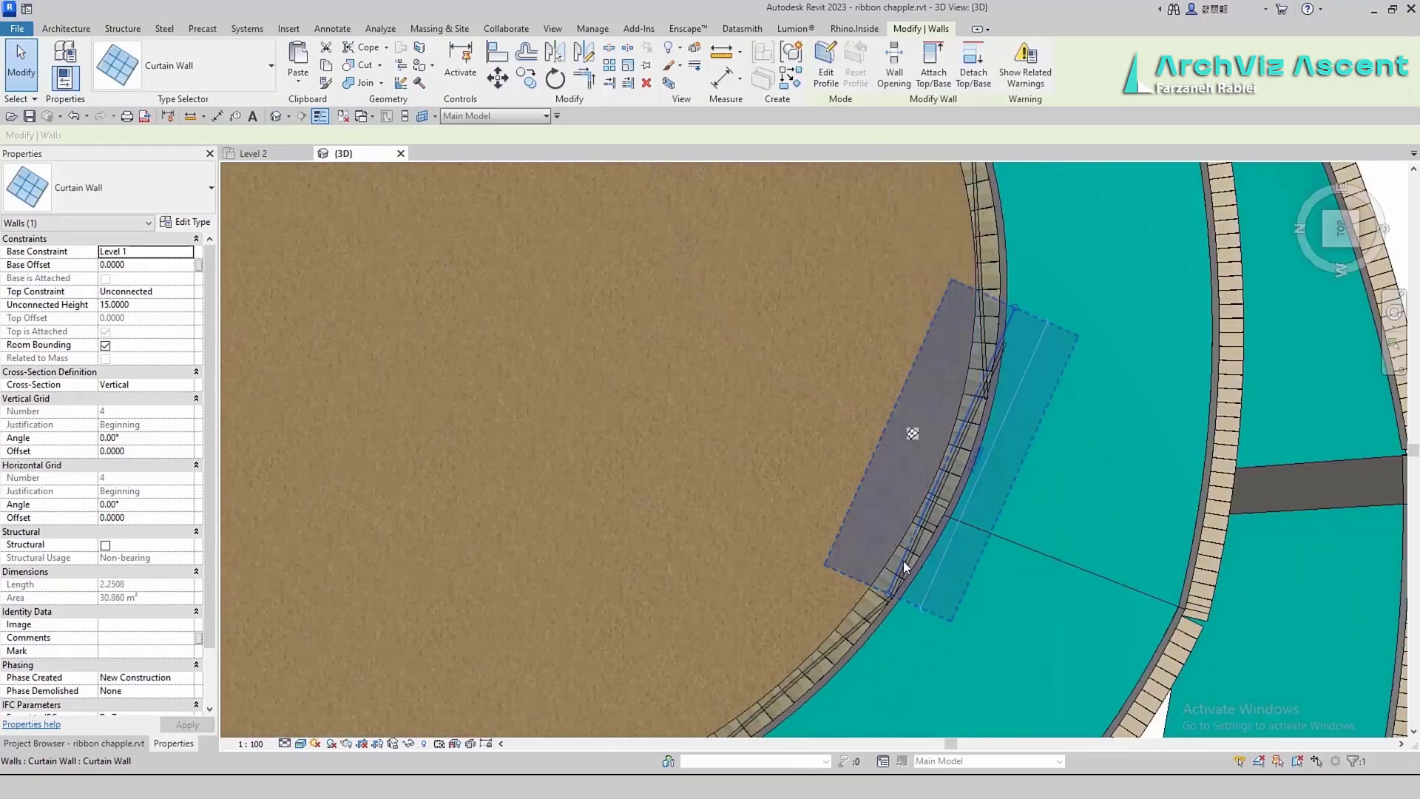
key(Escape)
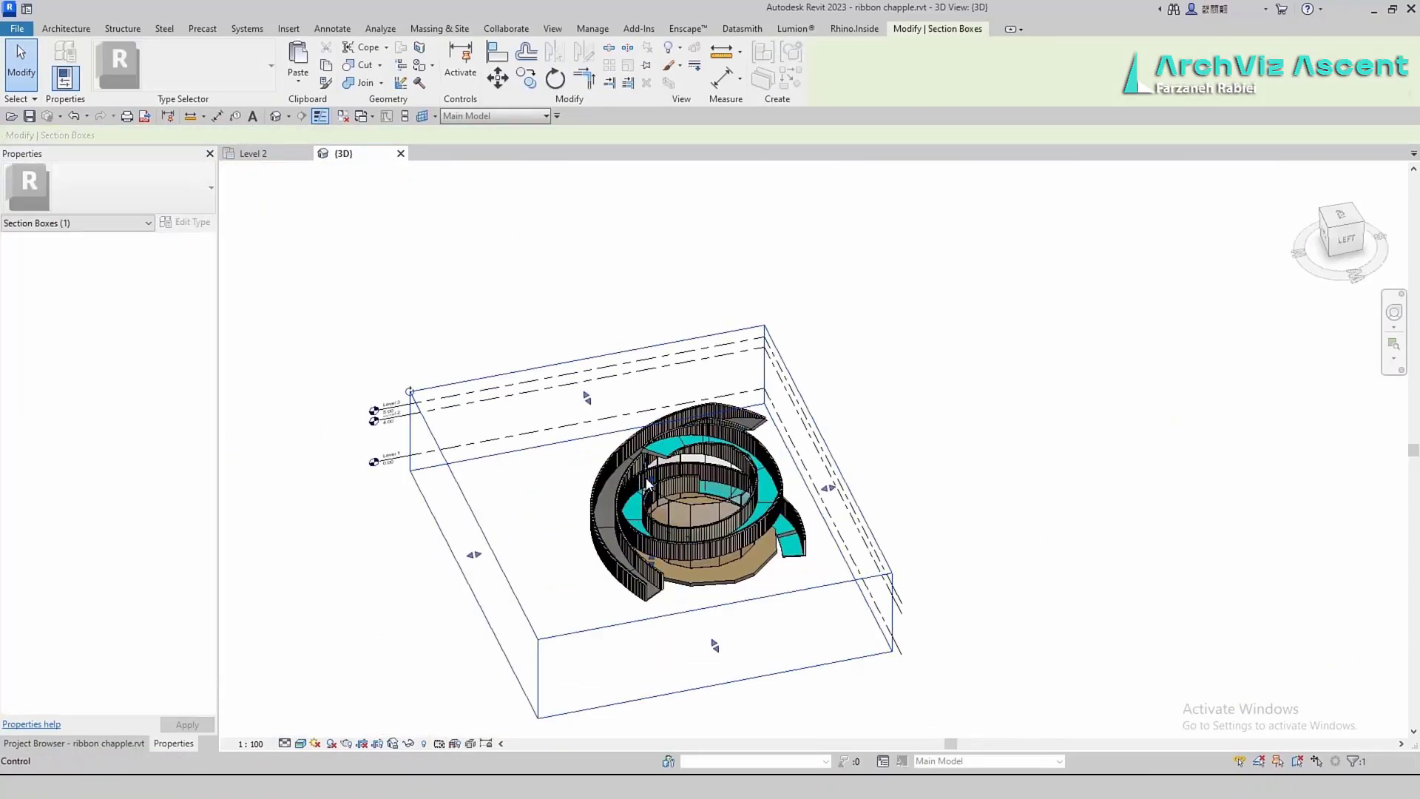
Raise the top of the section box to expose more of the spiral above the lower ramp
drag(649, 481, 648, 454)
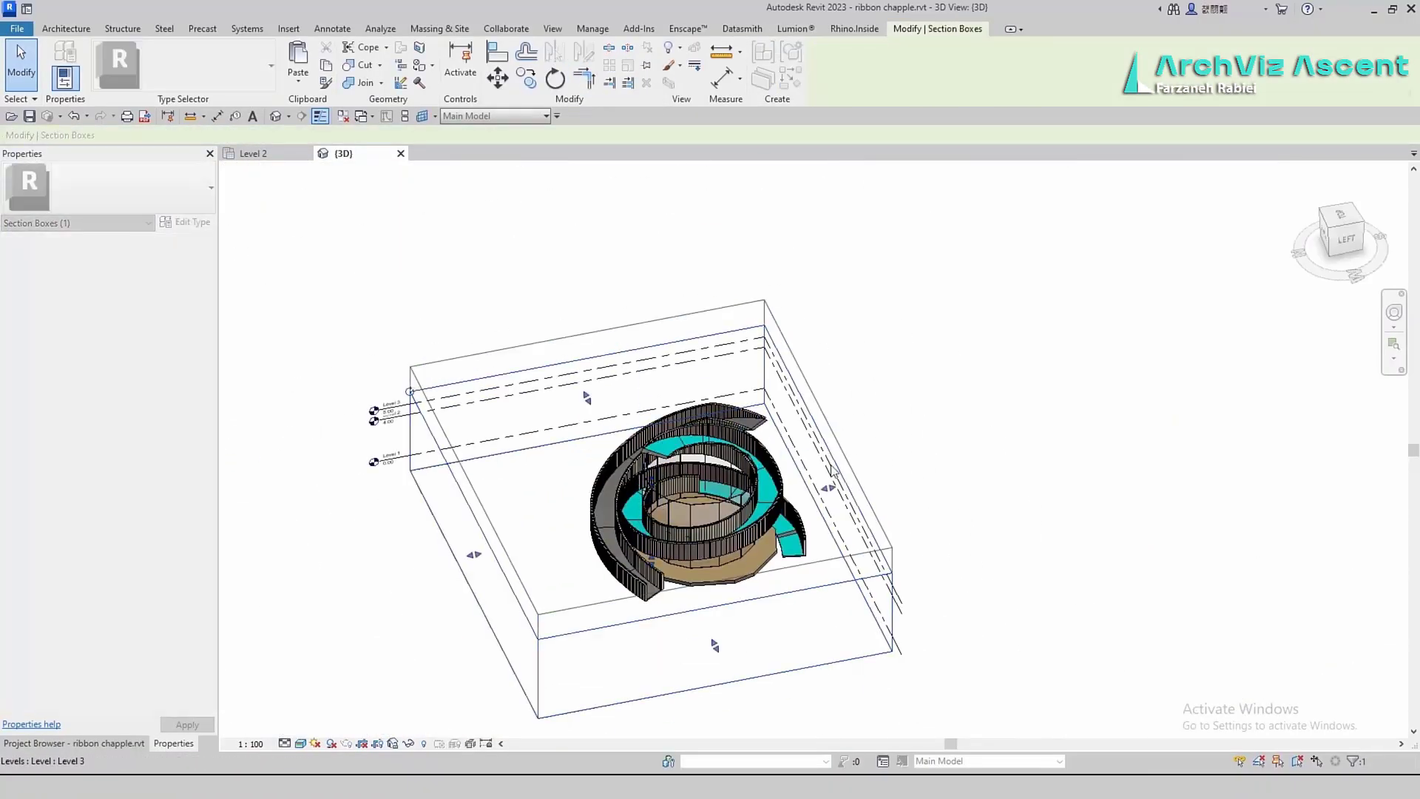
scroll(768, 533, up, 3)
click(1041, 354)
scroll(643, 422, up, 2)
Attach the top of the tall curtain wall panel crossing the inner ramp to the ramp floor above it
click(622, 392)
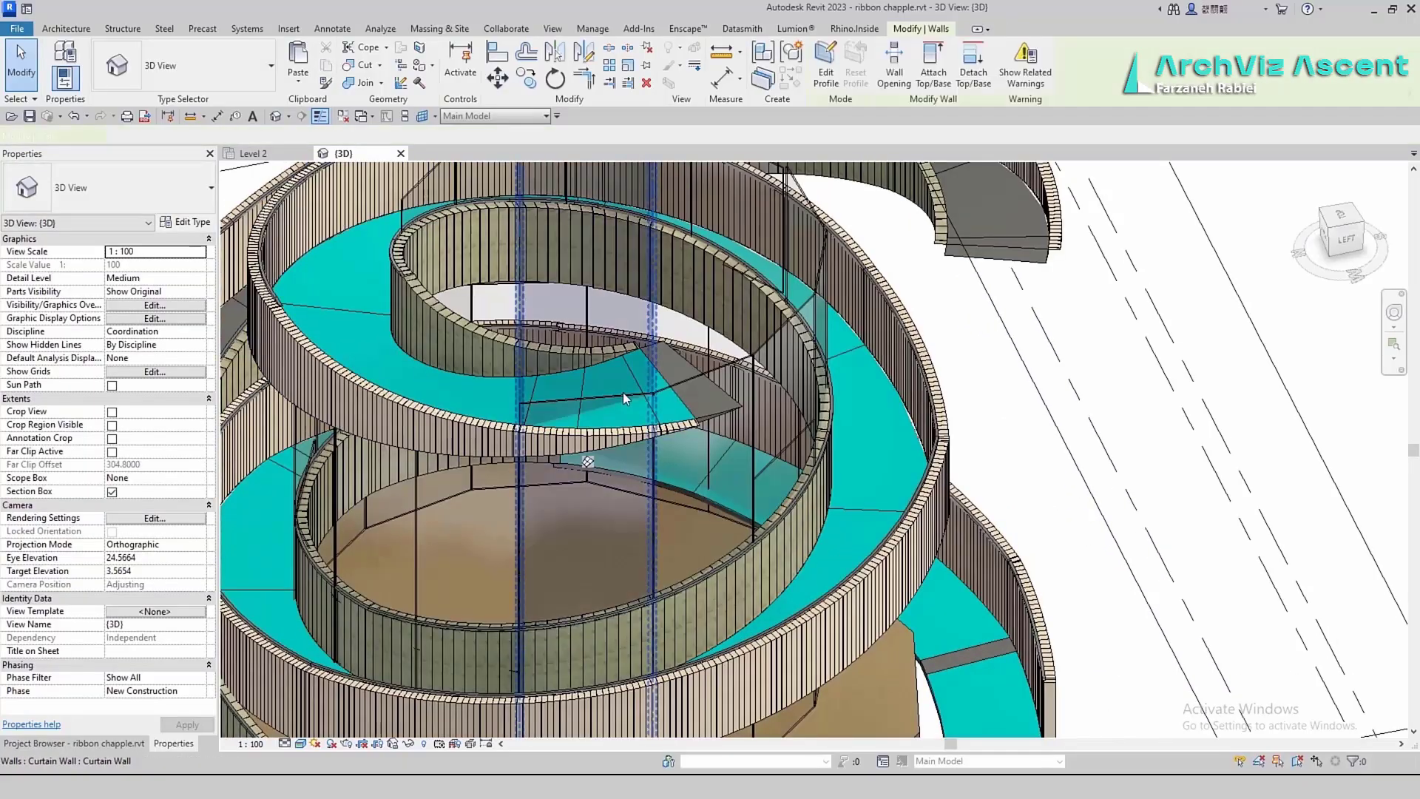
scroll(830, 339, down, 2)
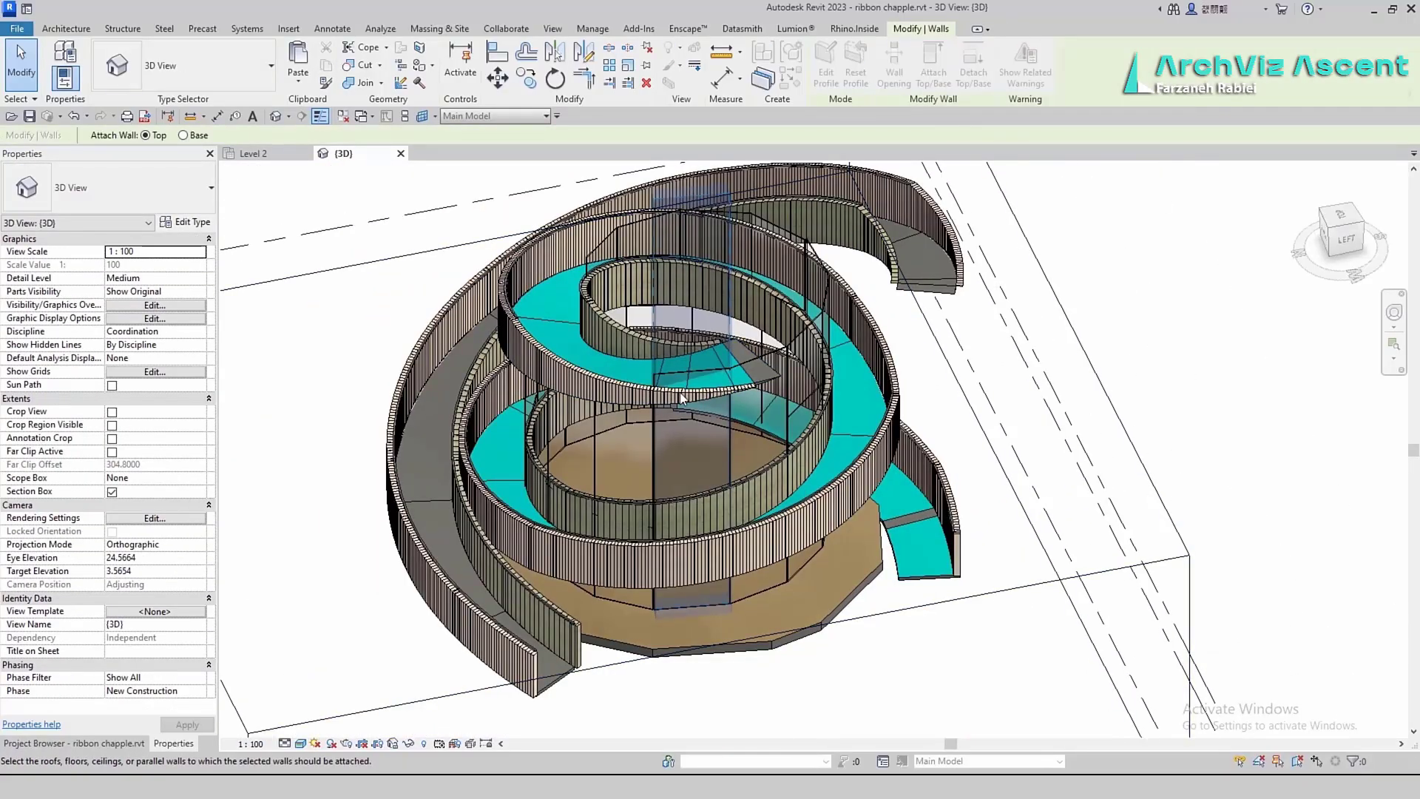
click(1087, 363)
click(725, 382)
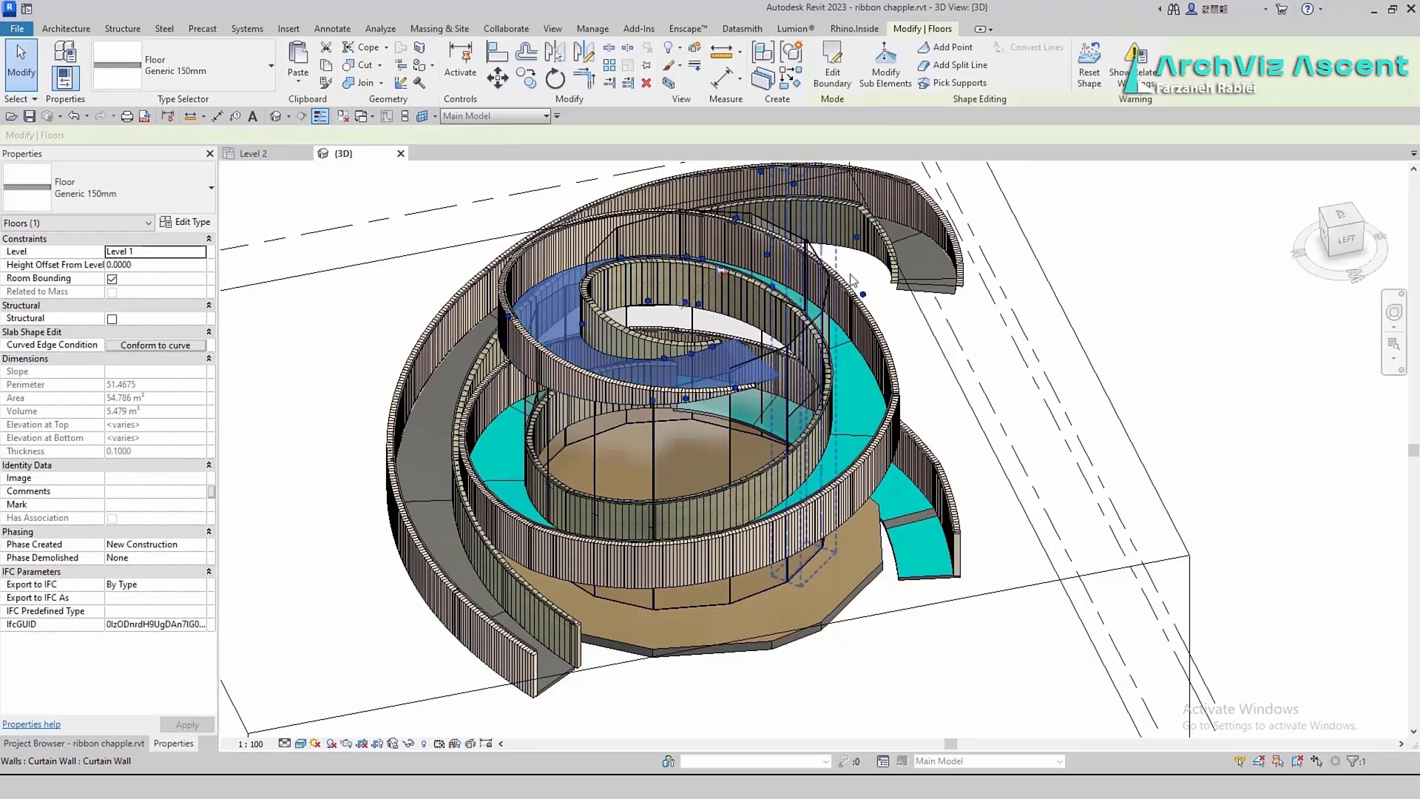
Extend the section box further upward to uncover the upper turns of the ramp
scroll(858, 319, down, 3)
click(950, 320)
drag(725, 316, 1069, 319)
scroll(788, 325, up, 3)
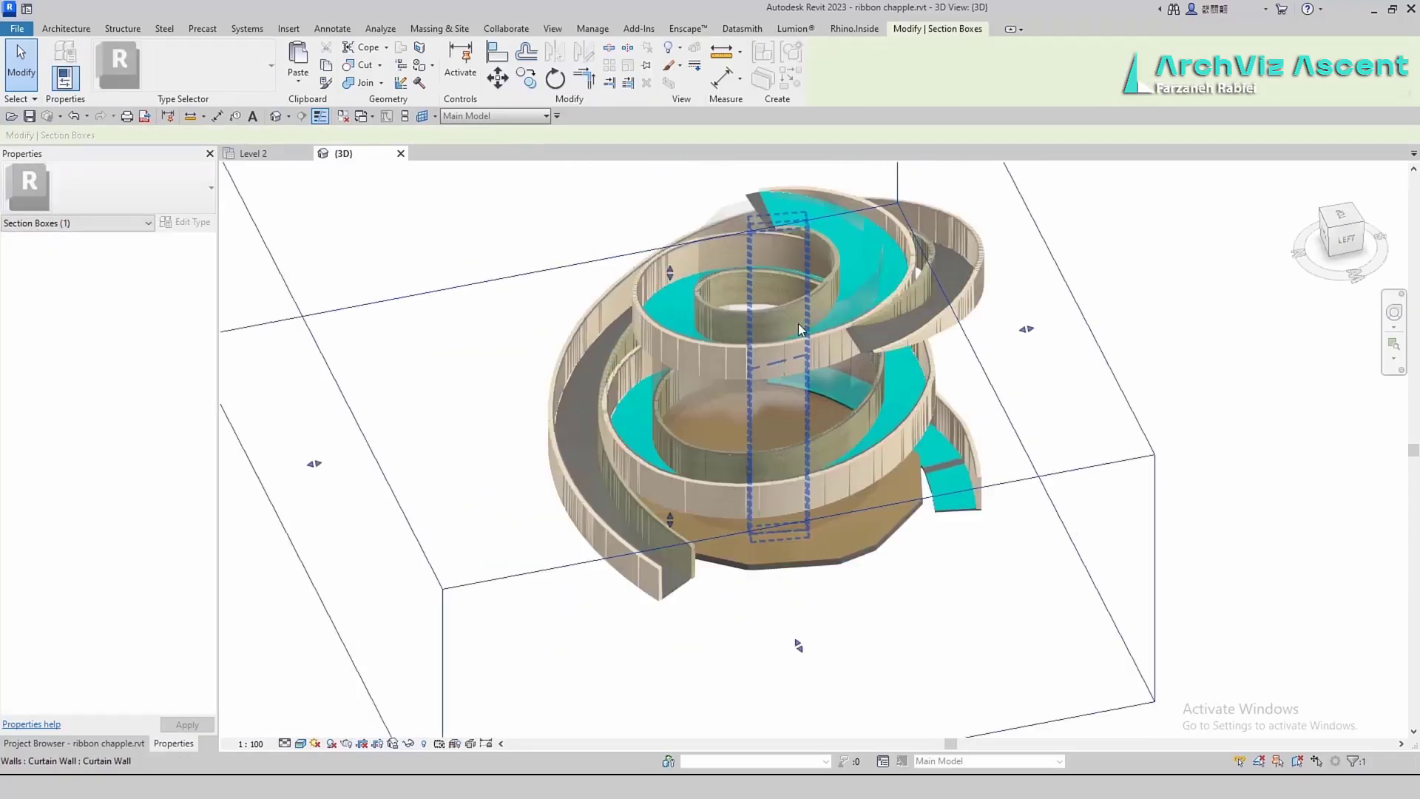
middle_drag(1035, 364, 961, 472)
click(980, 310)
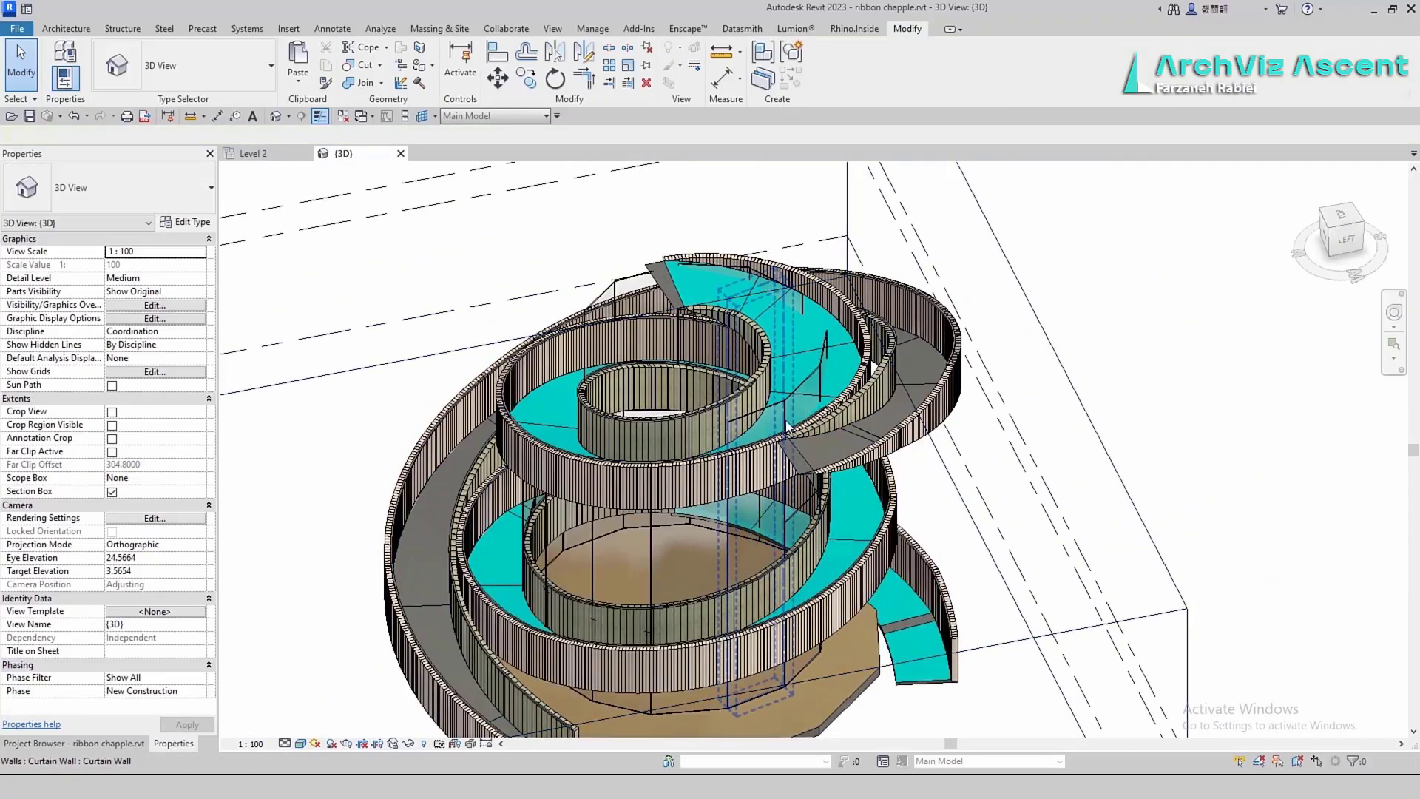
Attach the top of the next tall curtain wall panel beside the inner railing to the upper ramp floor
click(783, 426)
click(933, 65)
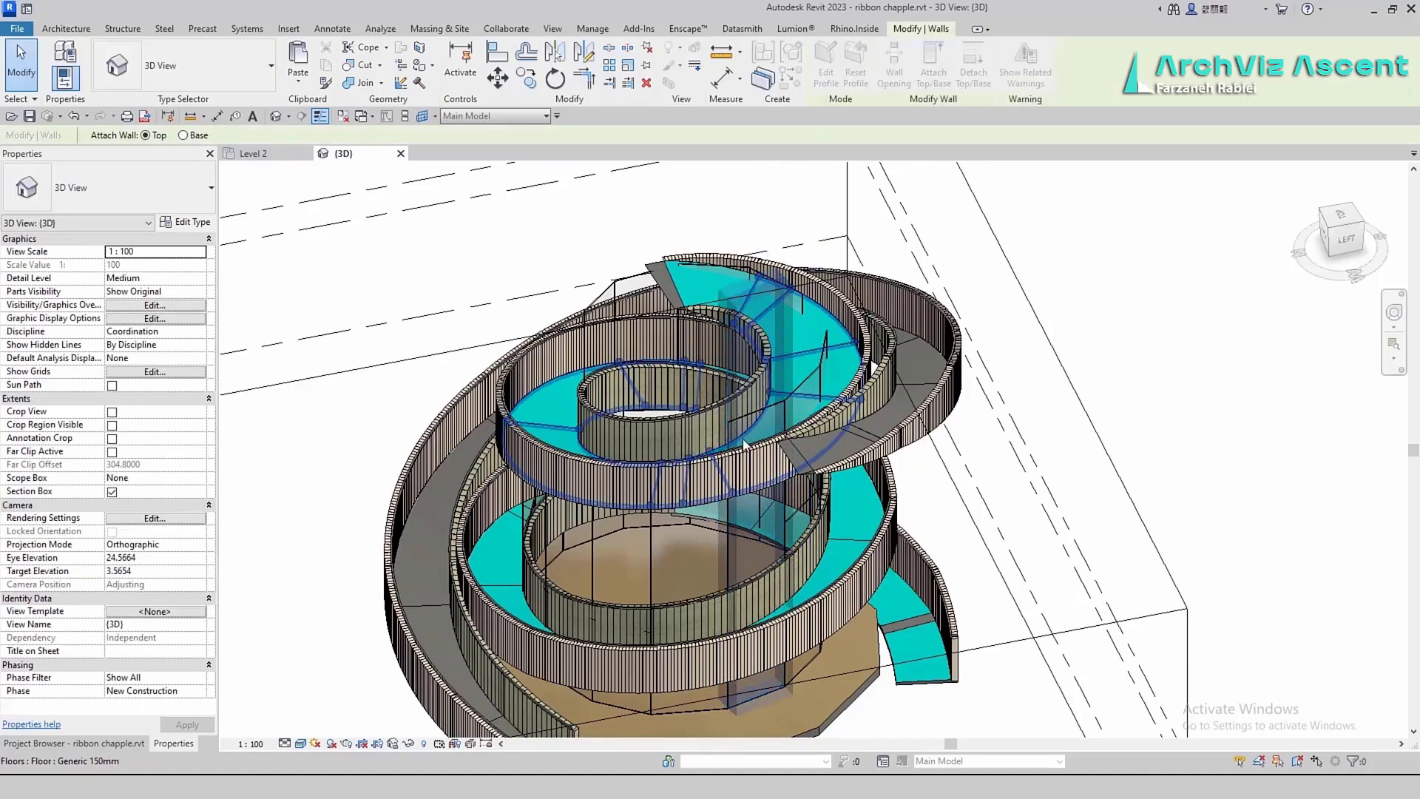
click(800, 433)
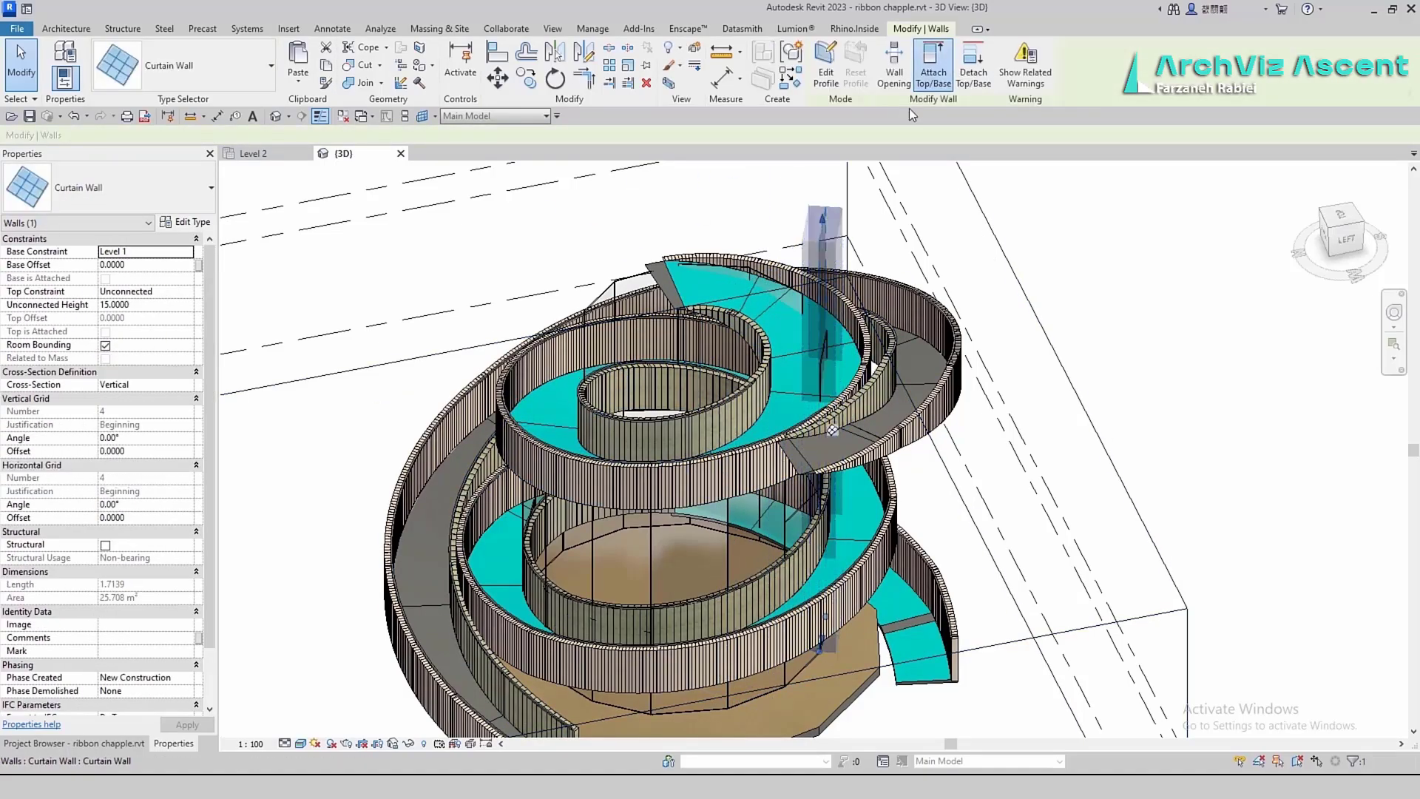
key(Escape)
Attach the tops of the two curtain wall panels that project above the upper ramp to its floor
scroll(750, 275, up, 5)
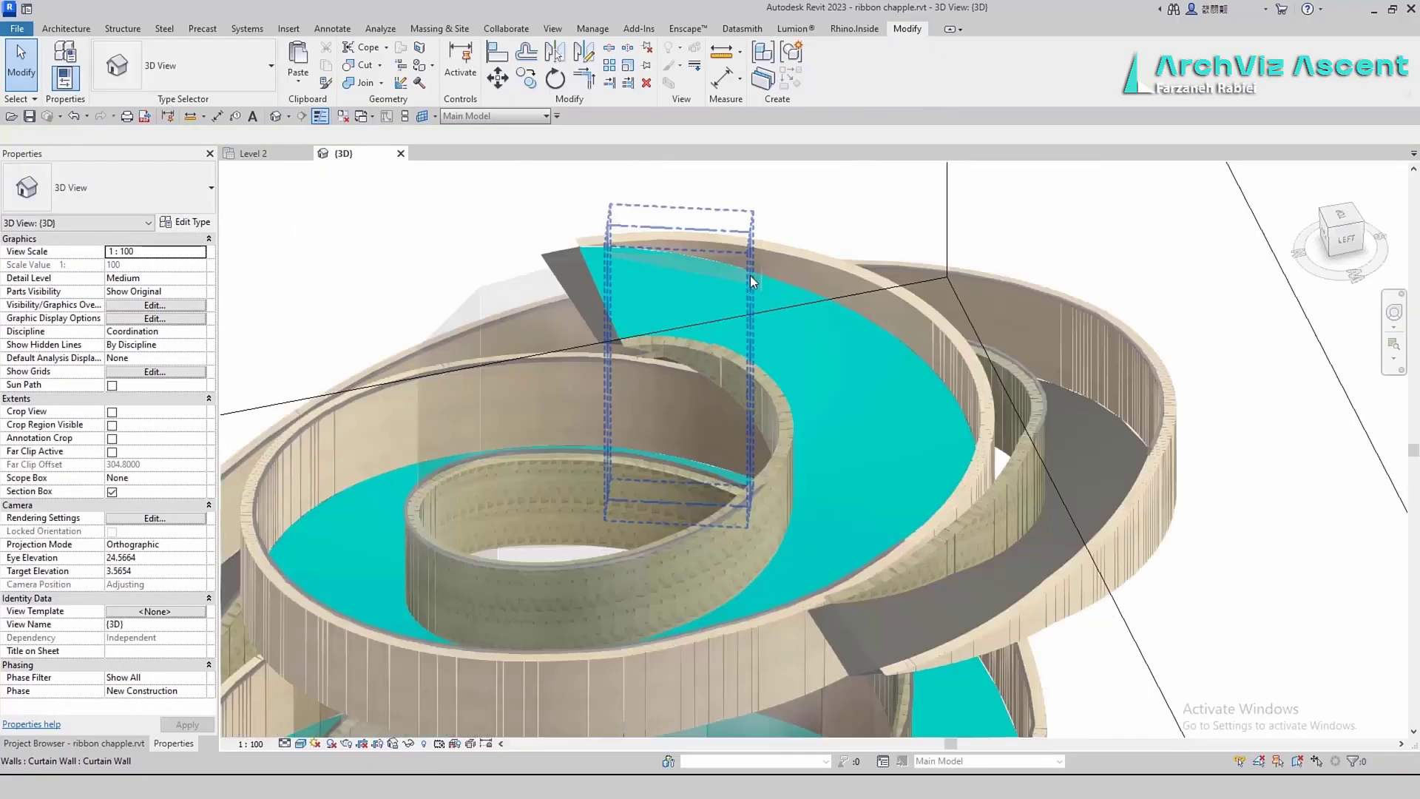
click(755, 256)
click(934, 65)
click(431, 315)
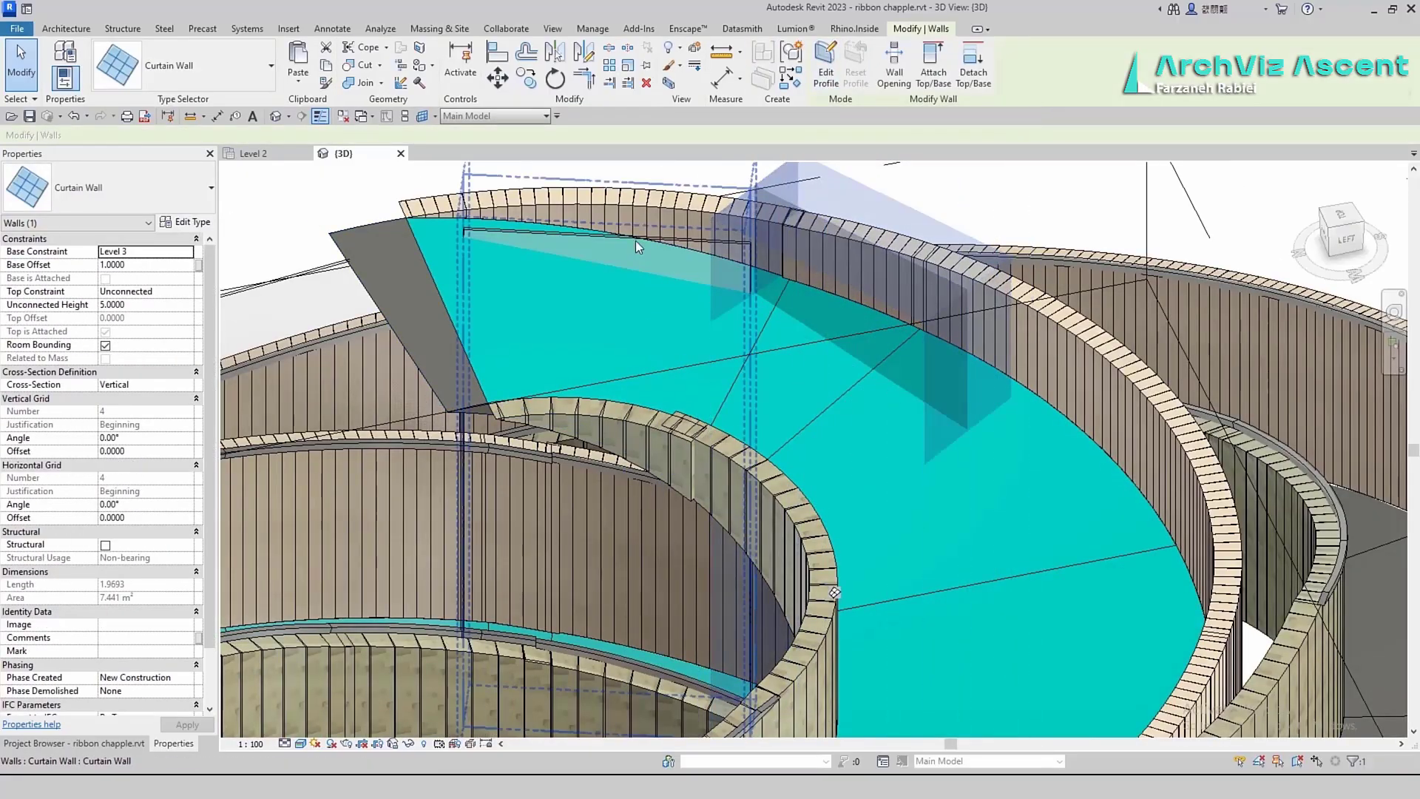
click(636, 241)
click(933, 66)
click(431, 315)
key(Escape)
Attach the top of another protruding curtain wall panel on the other side of the spiral to the ramp
scroll(651, 444, down, 5)
shift+middle_drag(780, 518, 648, 485)
scroll(646, 494, up, 2)
click(647, 494)
click(934, 65)
shift+middle_drag(666, 414, 732, 415)
click(717, 563)
key(Escape)
Change the 3D view's visual style and examine the curtain wall panels from the front
shift+middle_drag(666, 628, 784, 728)
click(299, 745)
click(326, 698)
scroll(740, 532, down, 3)
shift+middle_drag(688, 666, 713, 624)
scroll(841, 636, up, 3)
Open the Level 1 floor plan and shift the curtain wall panel at the chapel's lower edge inward to the railing
click(913, 355)
click(48, 745)
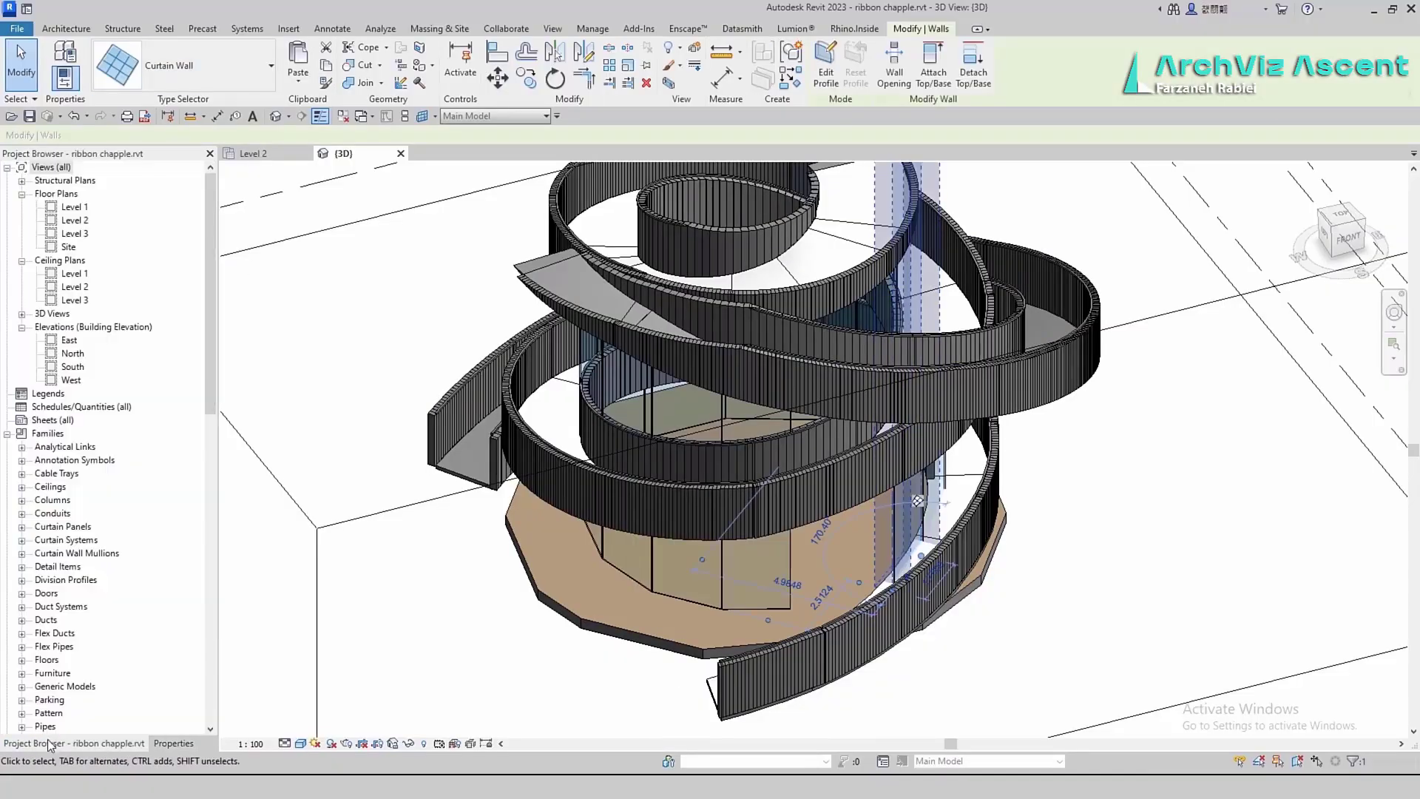
double_click(75, 207)
scroll(832, 469, up, 10)
middle_drag(773, 396, 796, 577)
drag(757, 647, 769, 583)
click(1152, 750)
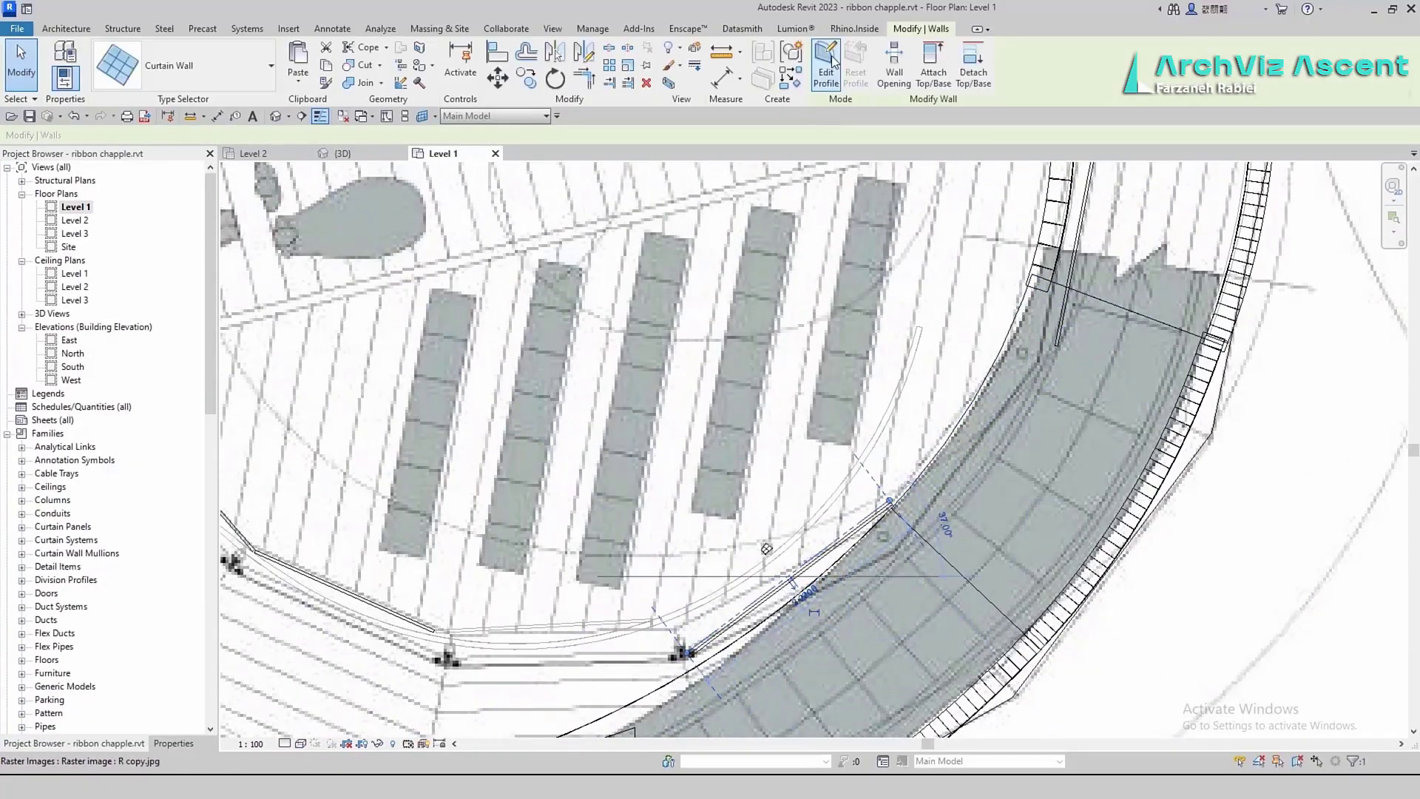
click(674, 653)
key(Escape)
Draw a chain of 15 m high curtain wall segments along the chapel's inner railing toward the car porch side
scroll(583, 581, down, 3)
click(511, 605)
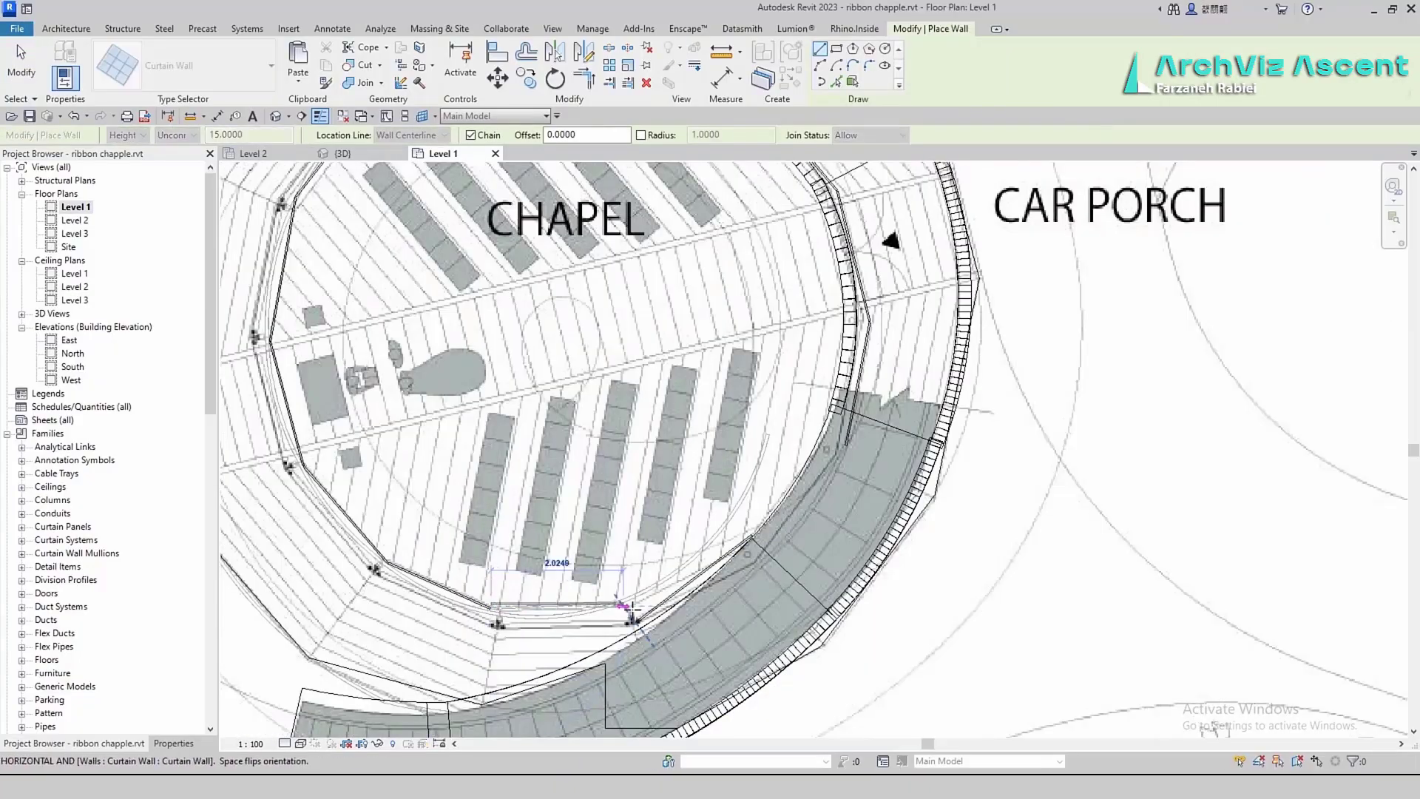
scroll(634, 617, up, 5)
click(633, 617)
click(997, 372)
middle_drag(1124, 200, 829, 622)
click(917, 511)
scroll(961, 408, down, 5)
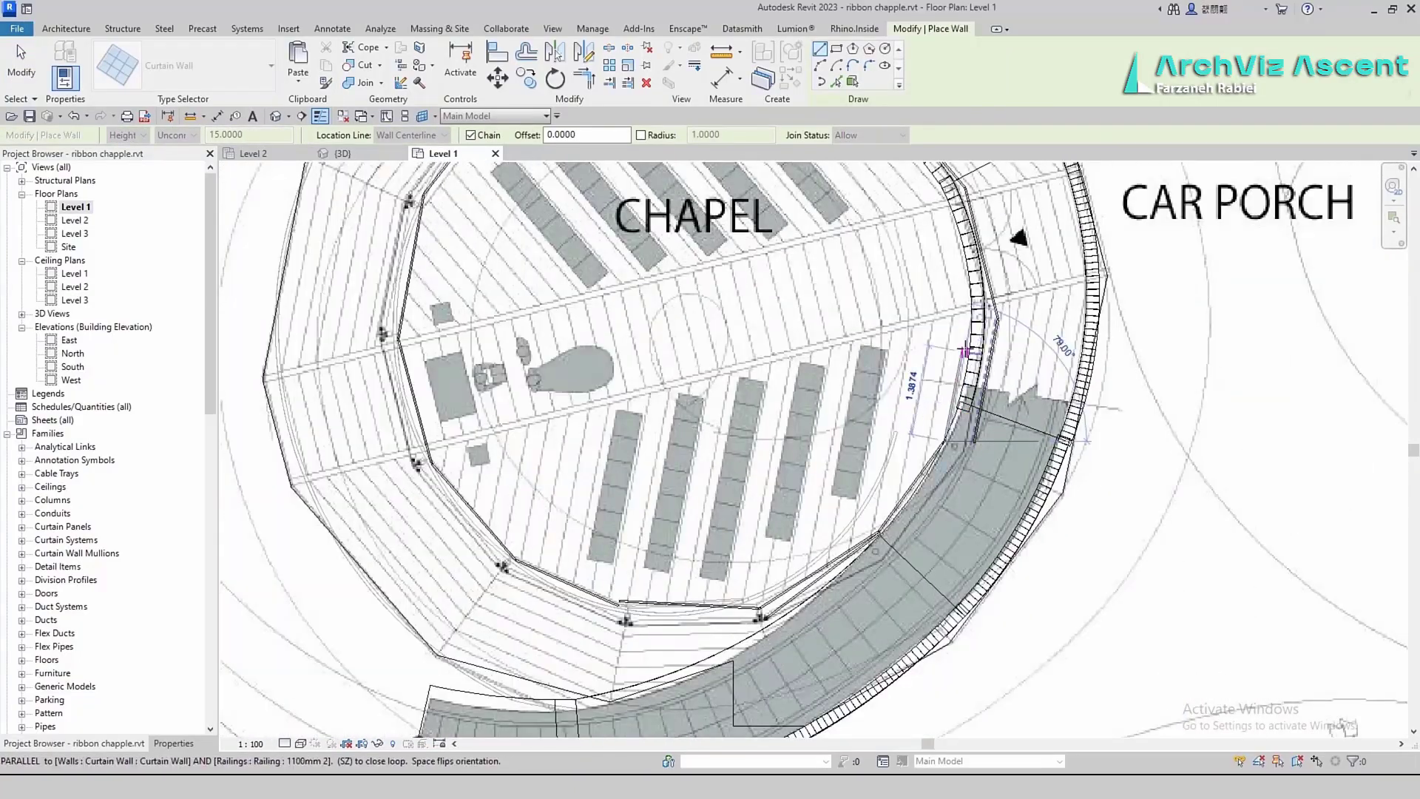
click(979, 327)
middle_drag(954, 198, 952, 401)
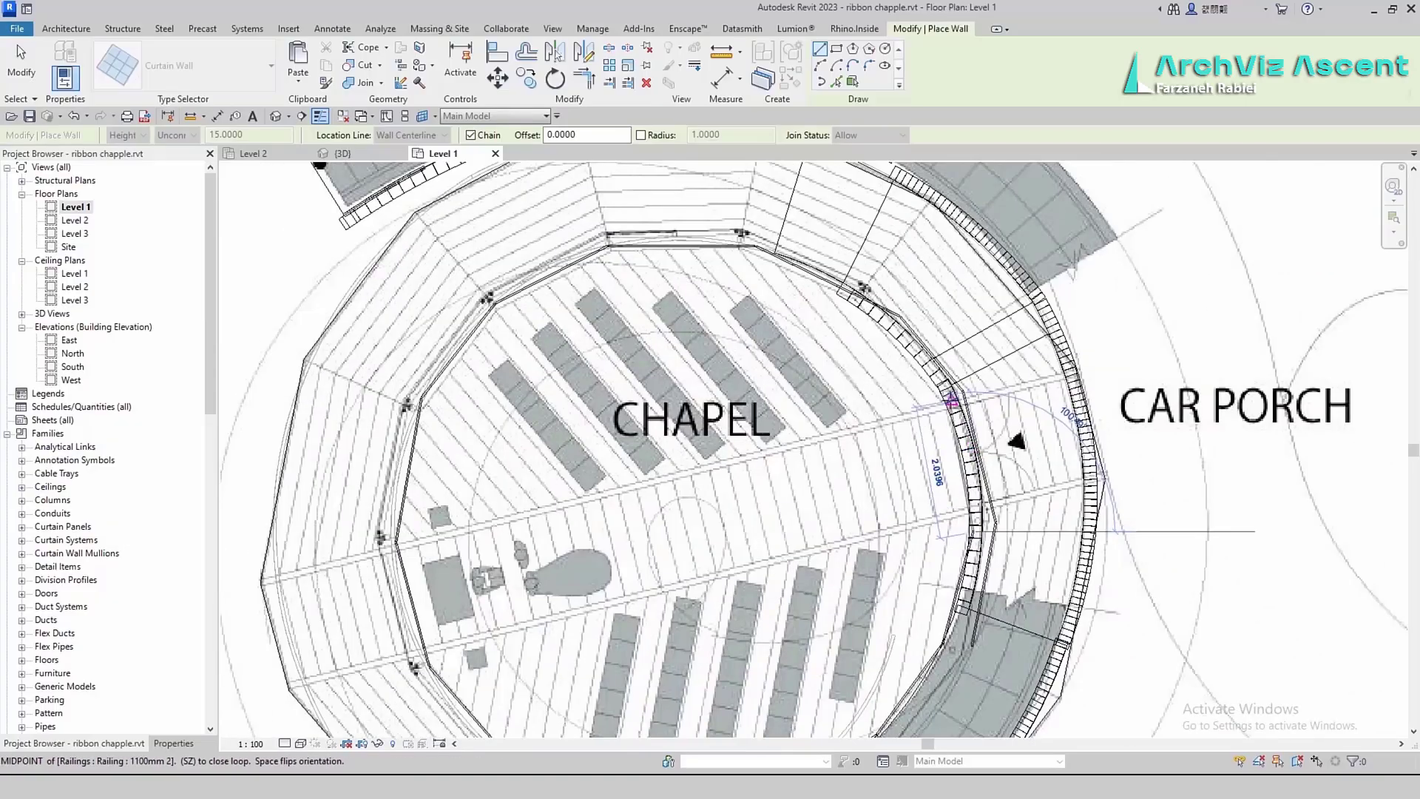
key(Escape)
key(Escape)
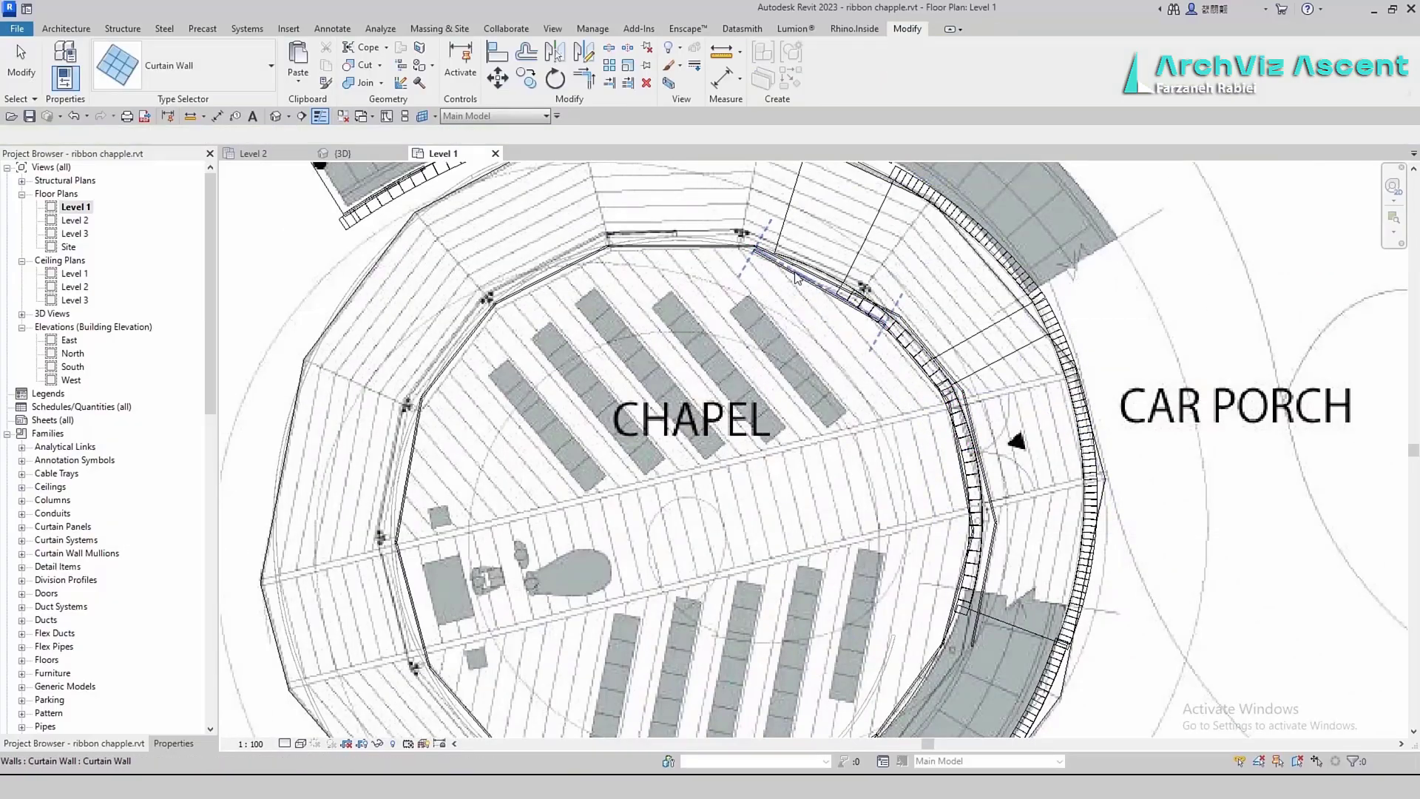
Delete the old curtain wall panels lying outside the new segments along the inner railing in the Level 1 plan
scroll(864, 342, up, 5)
click(900, 359)
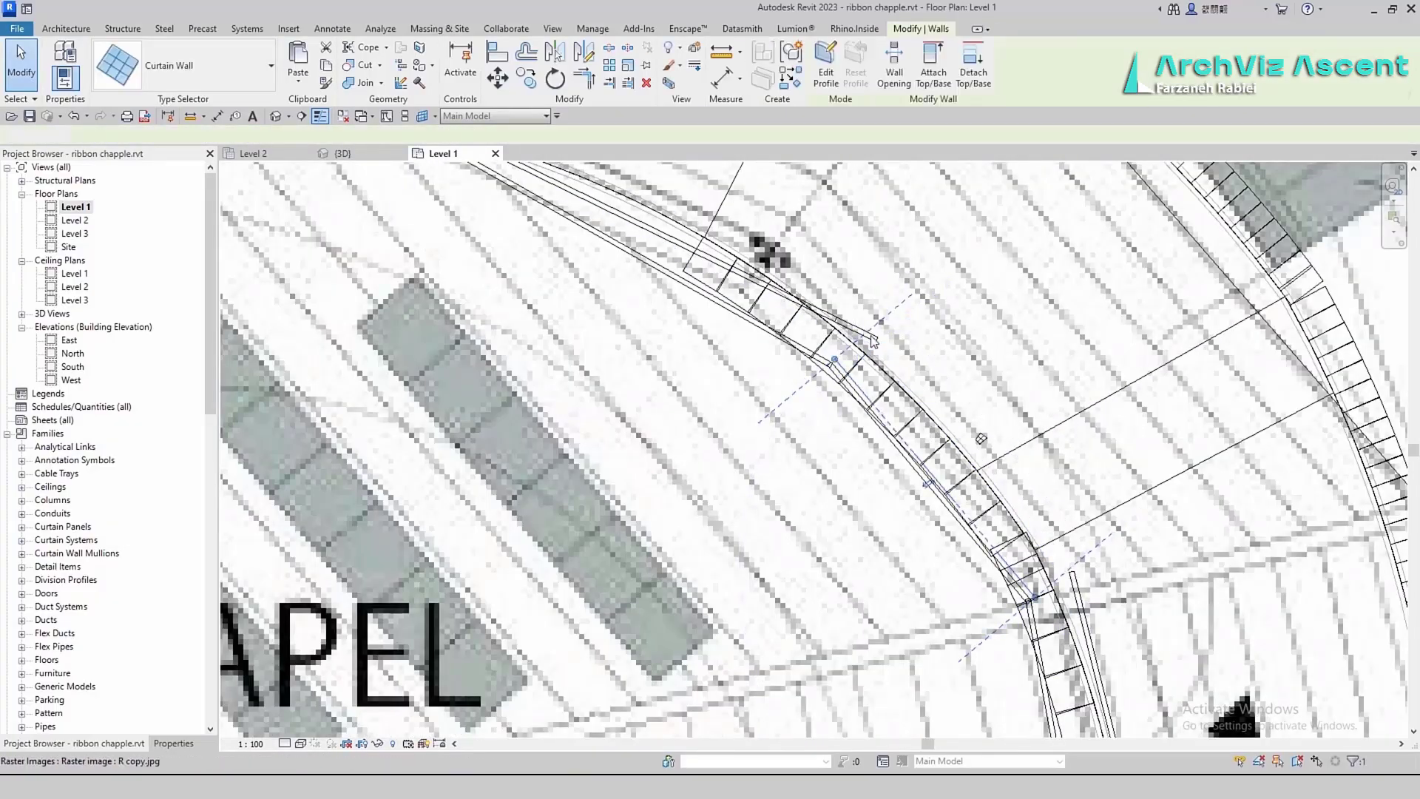
scroll(672, 249, down, 3)
scroll(708, 574, down, 3)
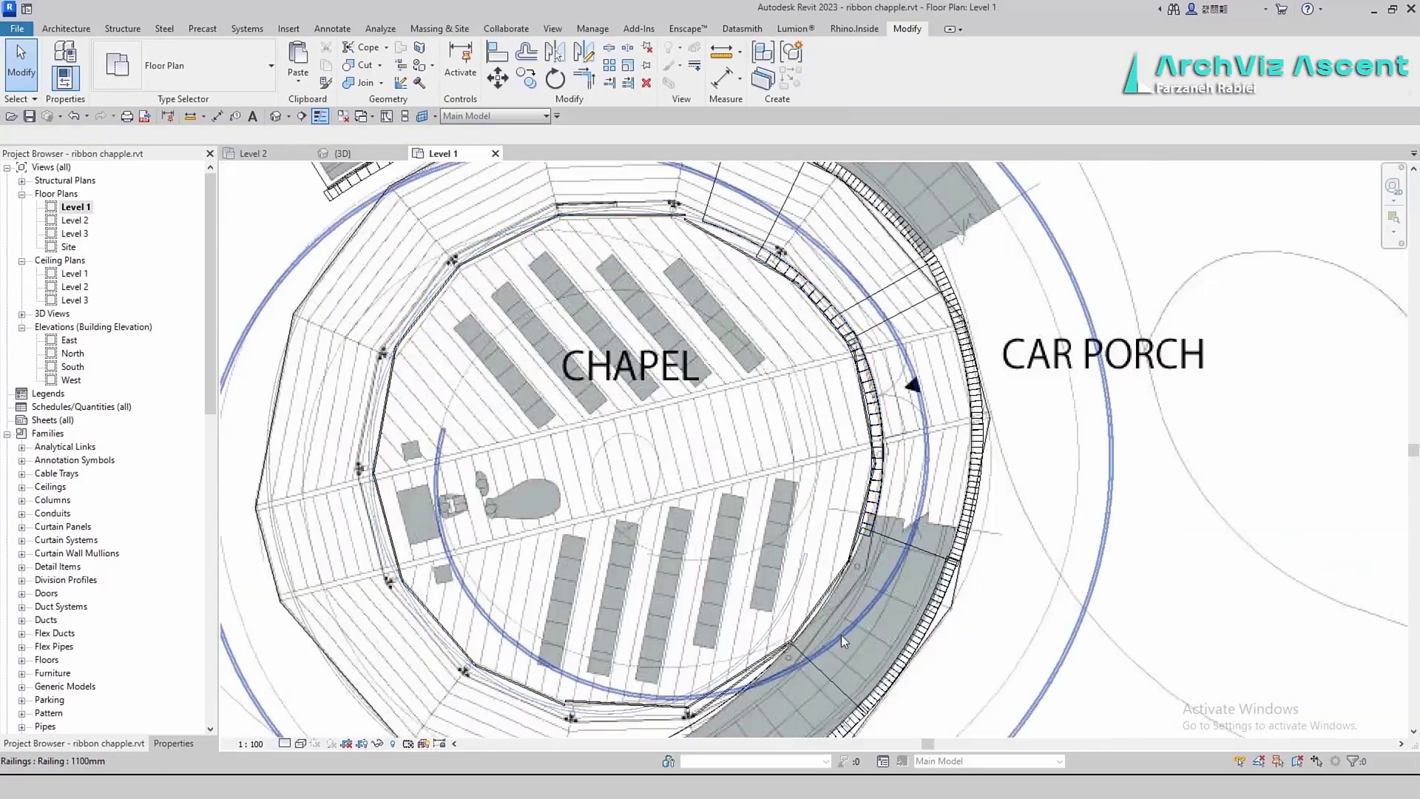
scroll(812, 422, up, 5)
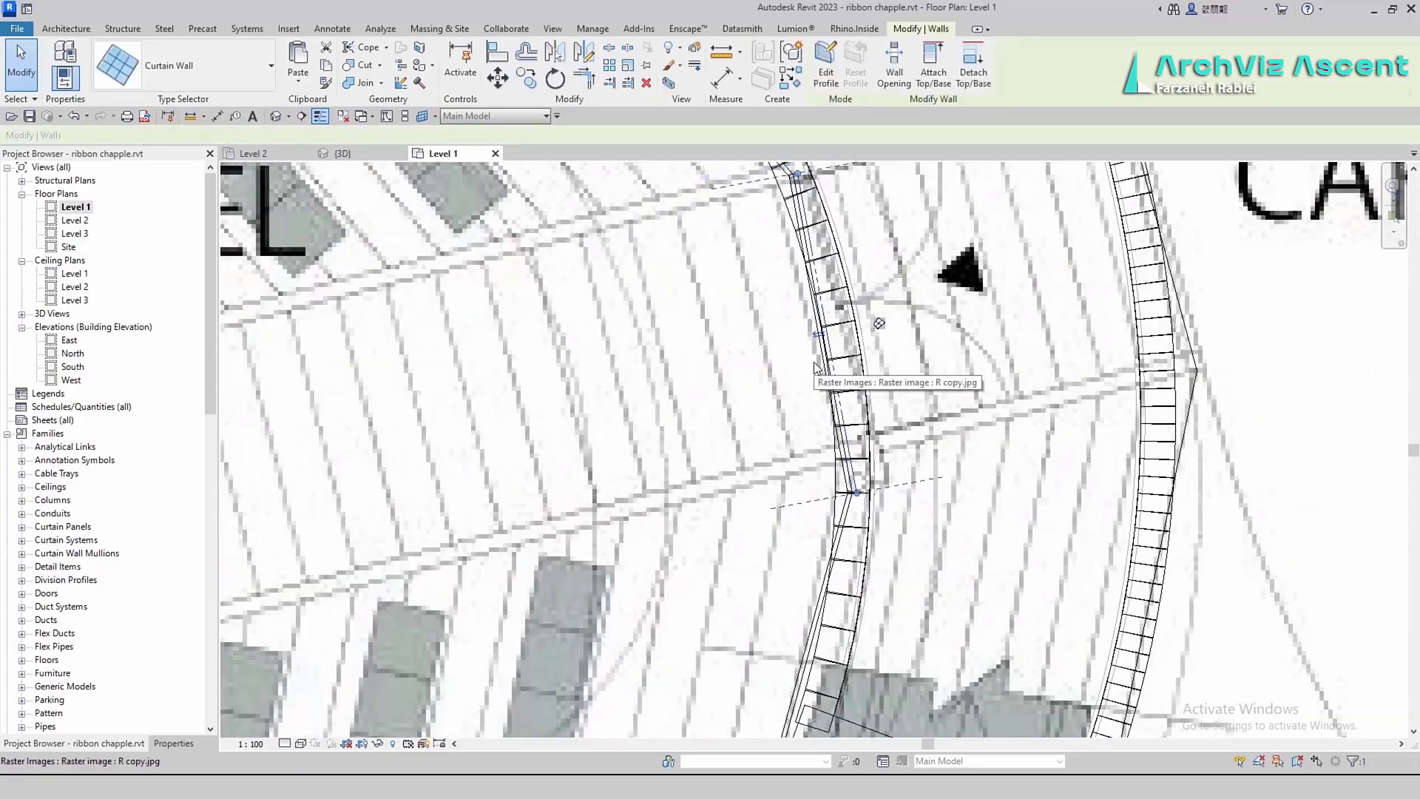
scroll(814, 625, down, 5)
scroll(766, 481, up, 4)
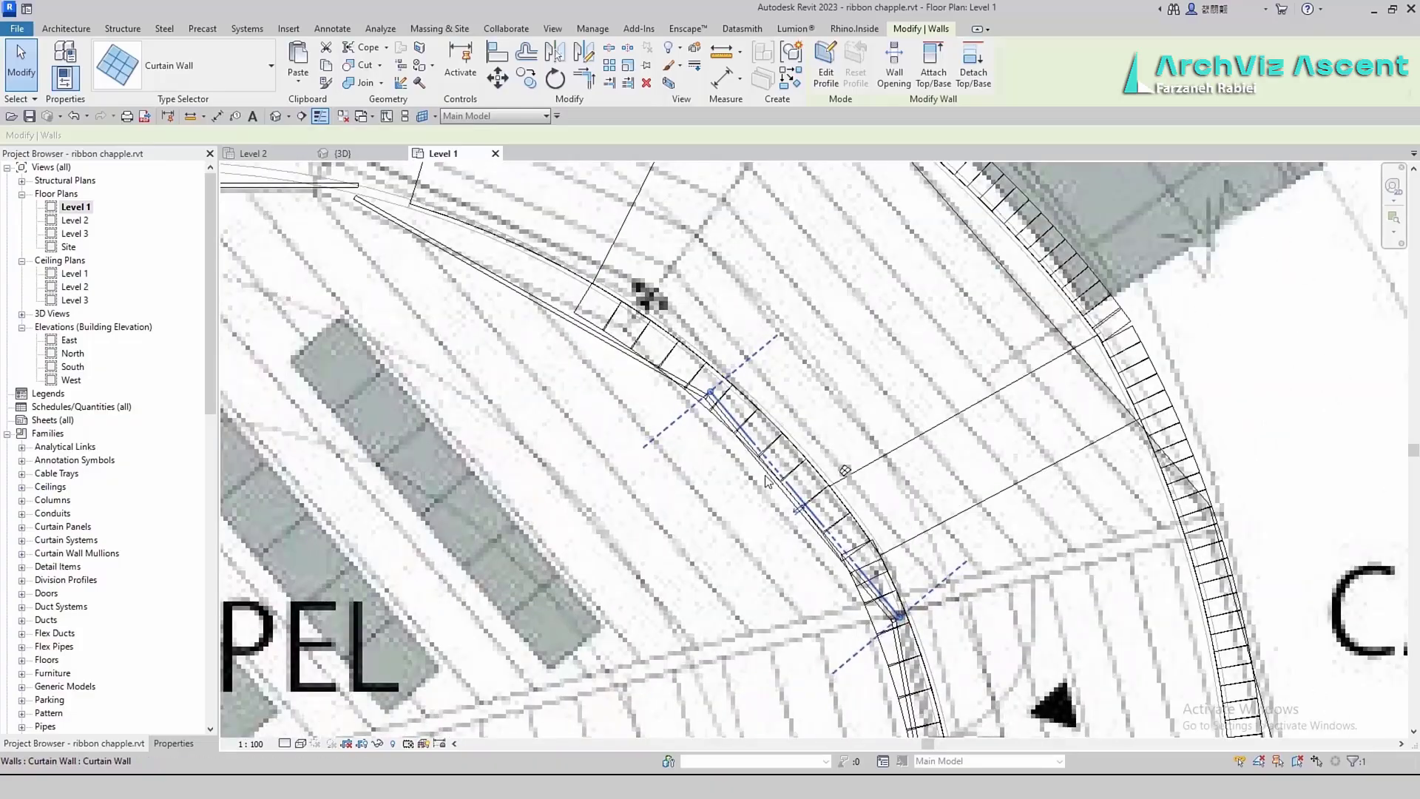
Attach the tops of the newly drawn tall curtain walls along the inner railing to the ramp in the 3D view
click(345, 156)
click(828, 485)
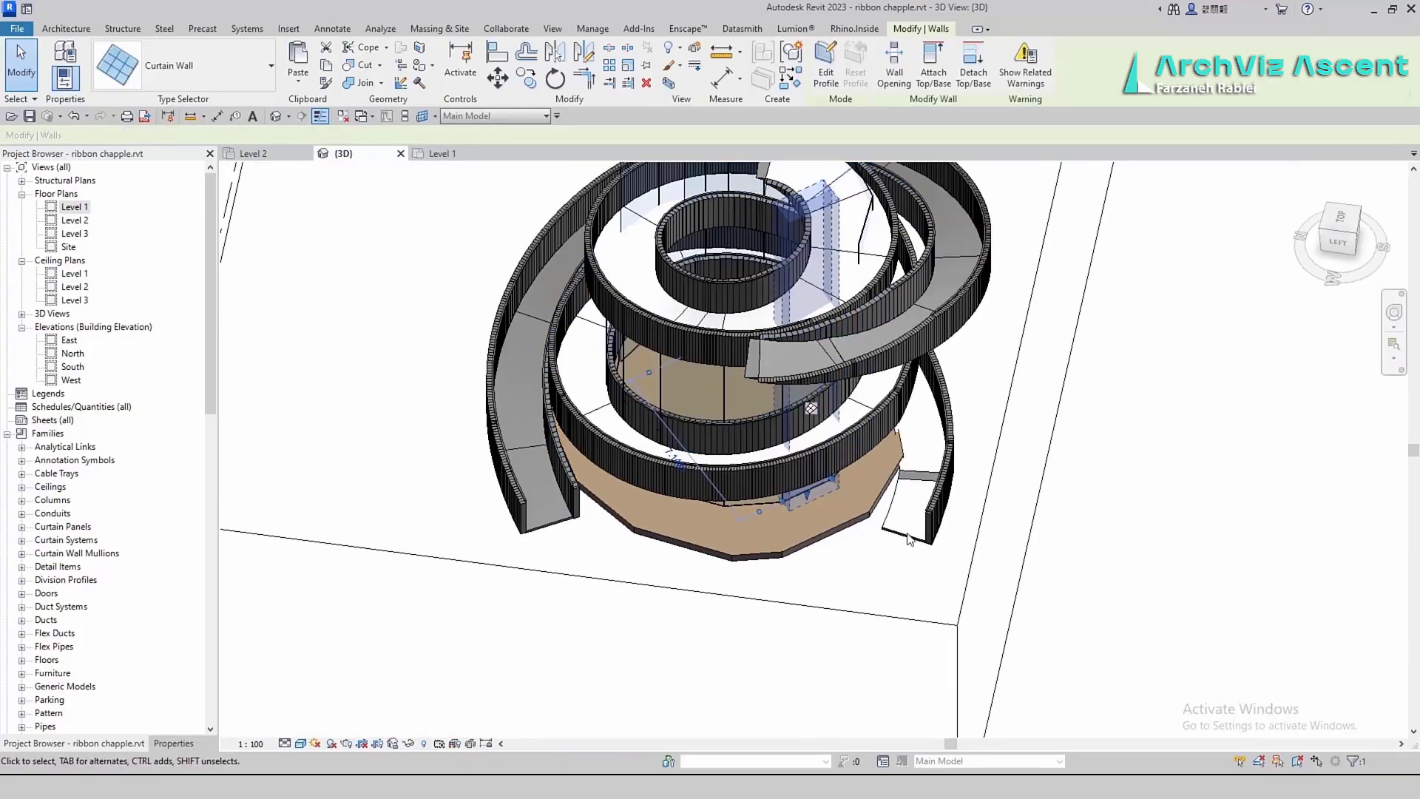
shift+middle_drag(829, 484, 656, 621)
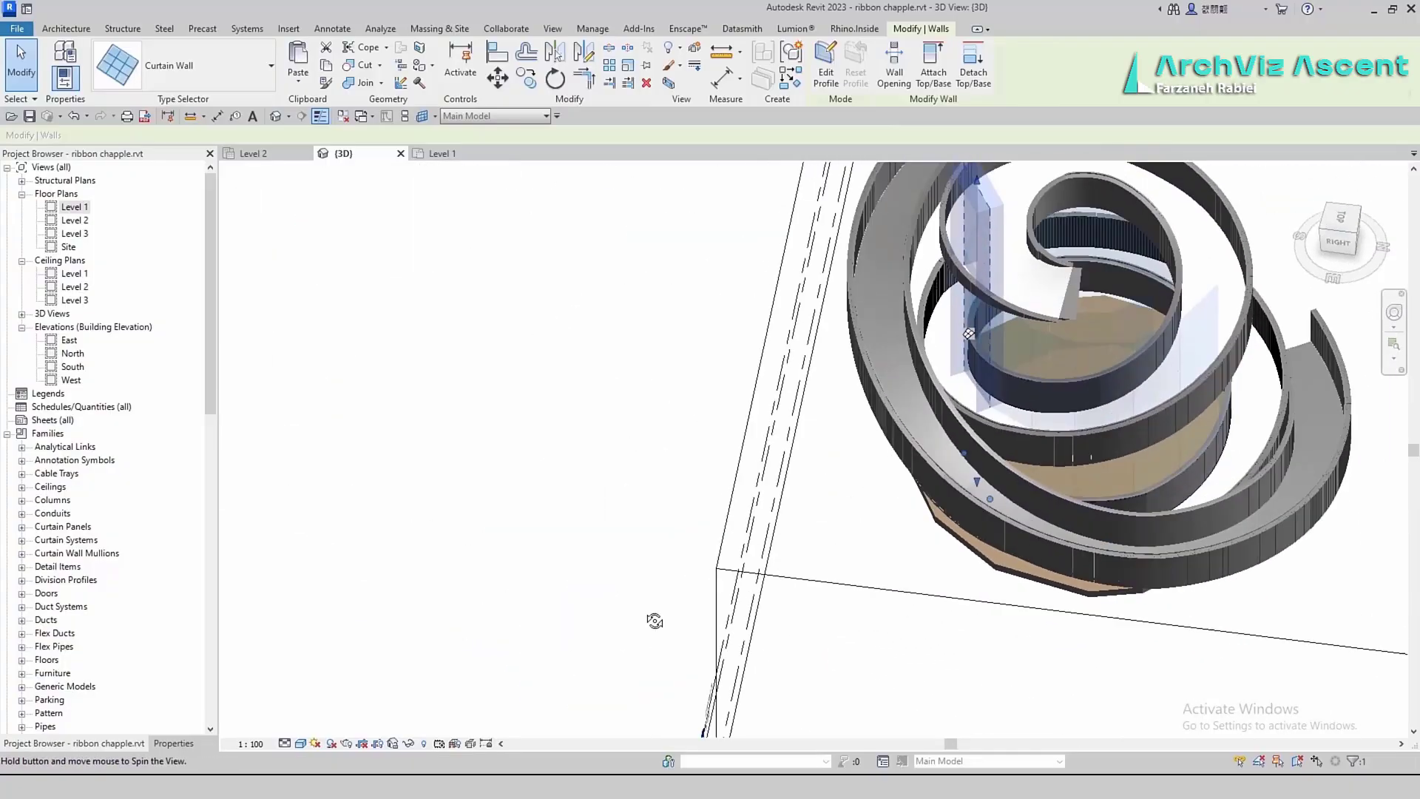
key(Escape)
click(1148, 320)
scroll(1213, 293, up, 4)
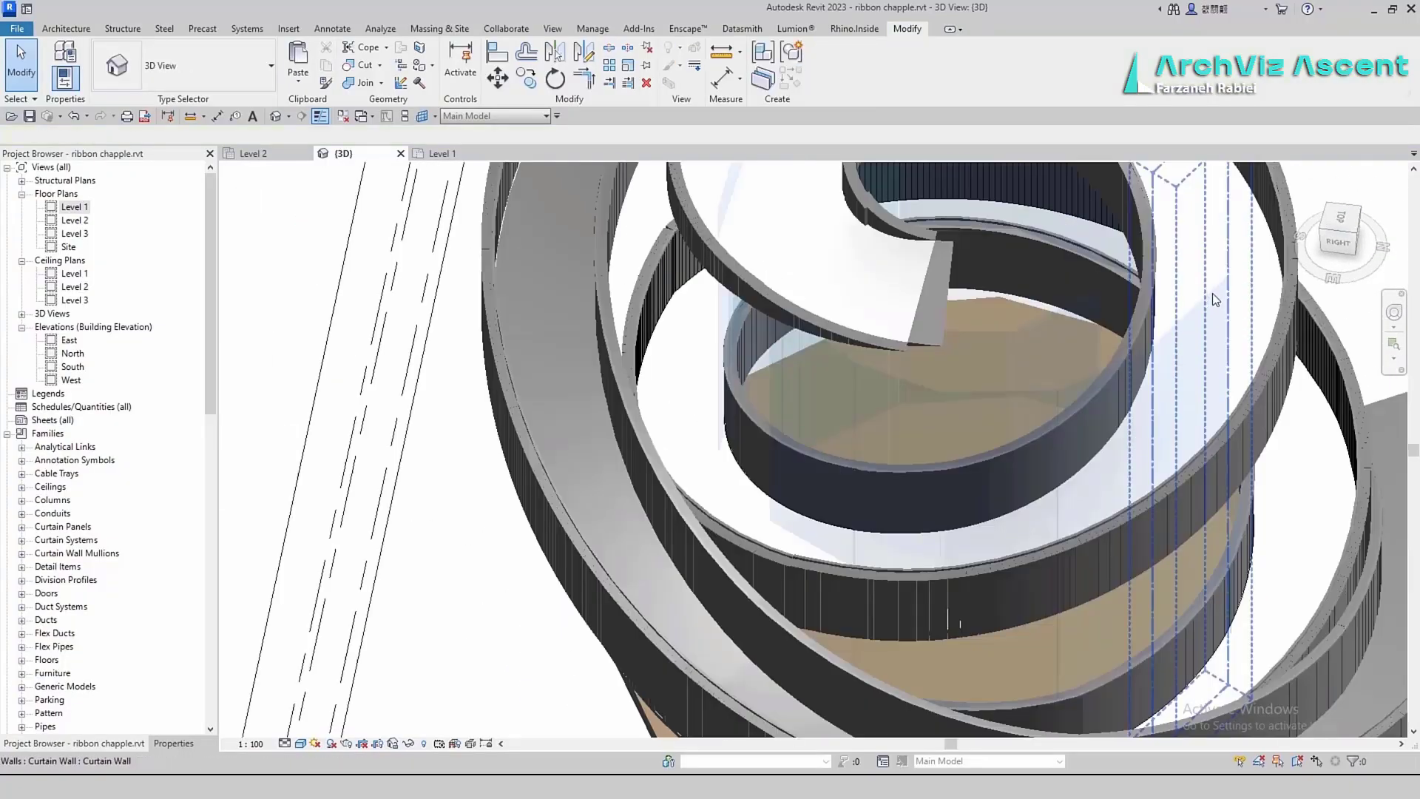
click(851, 296)
scroll(1205, 374, down, 3)
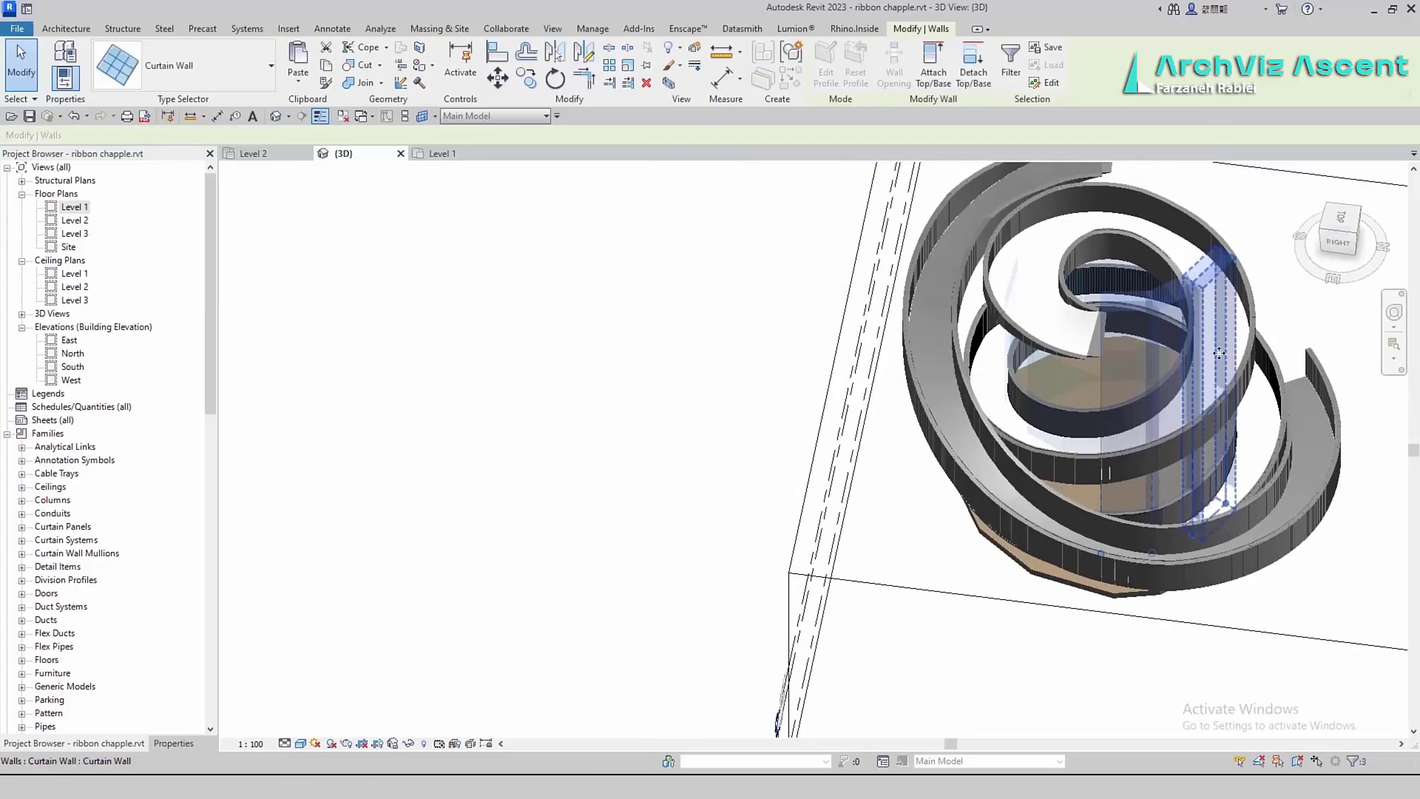
key(Escape)
scroll(1078, 518, up, 2)
click(1079, 279)
ctrl+click(1049, 299)
click(1057, 299)
click(553, 361)
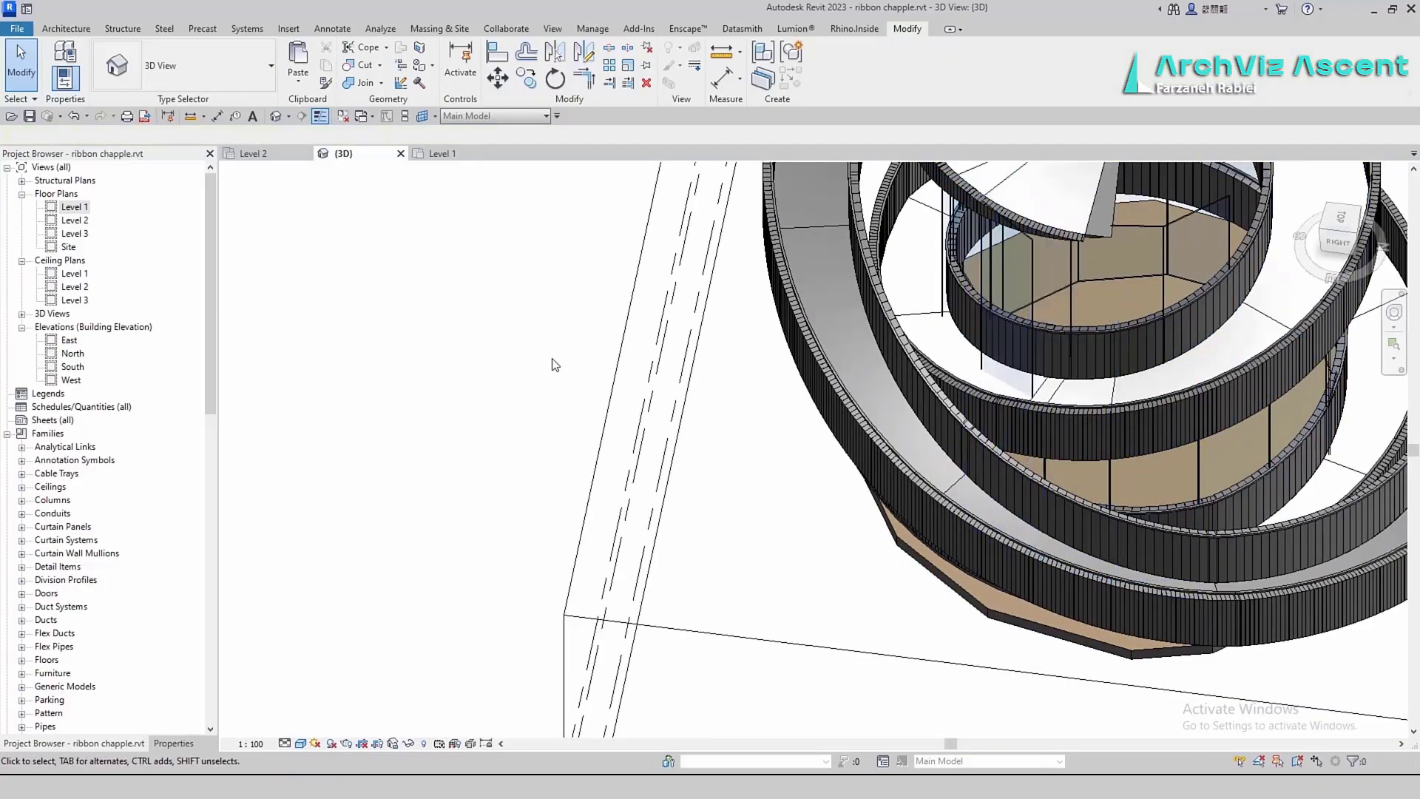
Attach the top of the remaining tall curtain wall beside the inner railing to the spiral ramp floor
click(1031, 297)
click(933, 65)
click(931, 320)
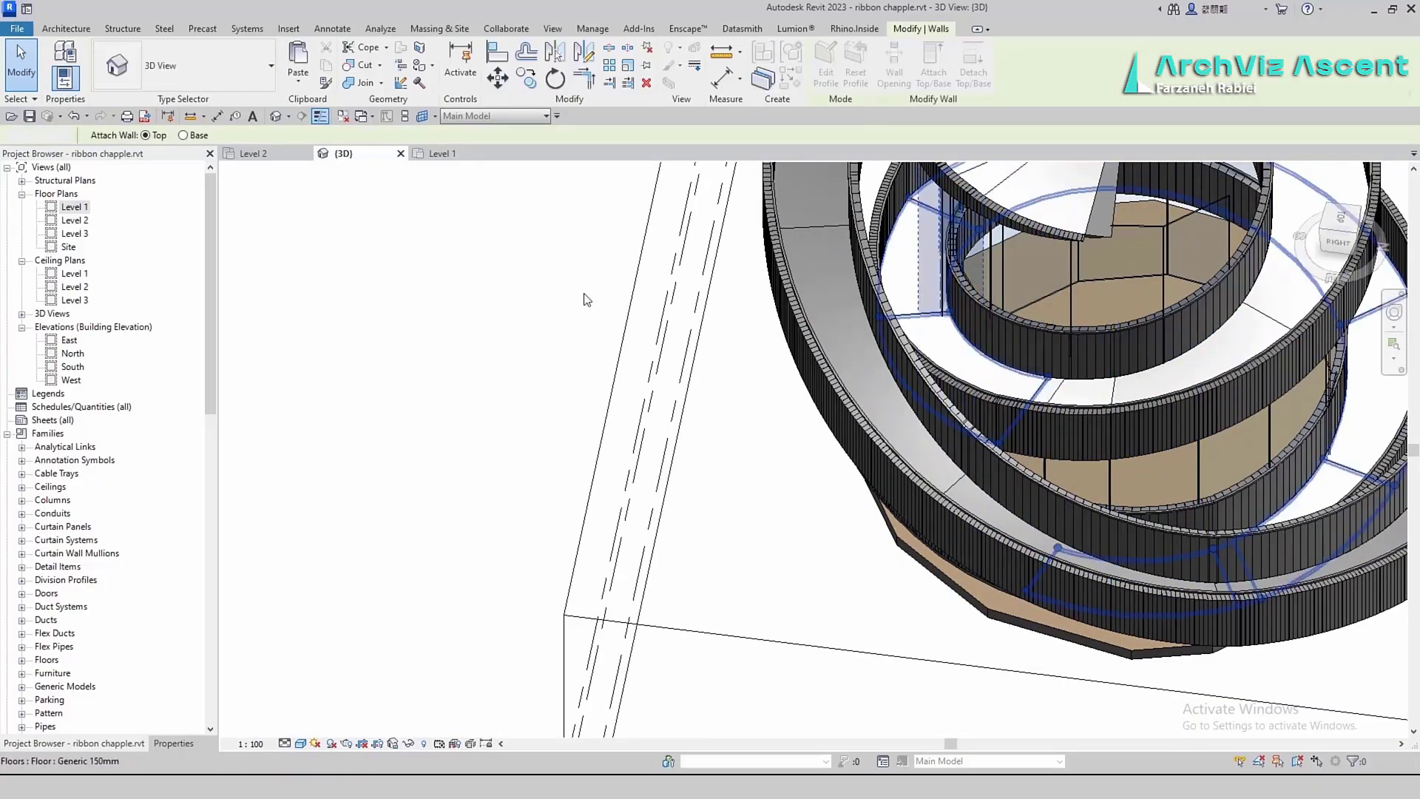
From above, move the end points of the new curtain walls to meet the neighbouring panels within the railing width
scroll(586, 299, down, 3)
shift+middle_drag(679, 289, 740, 370)
scroll(825, 453, up, 5)
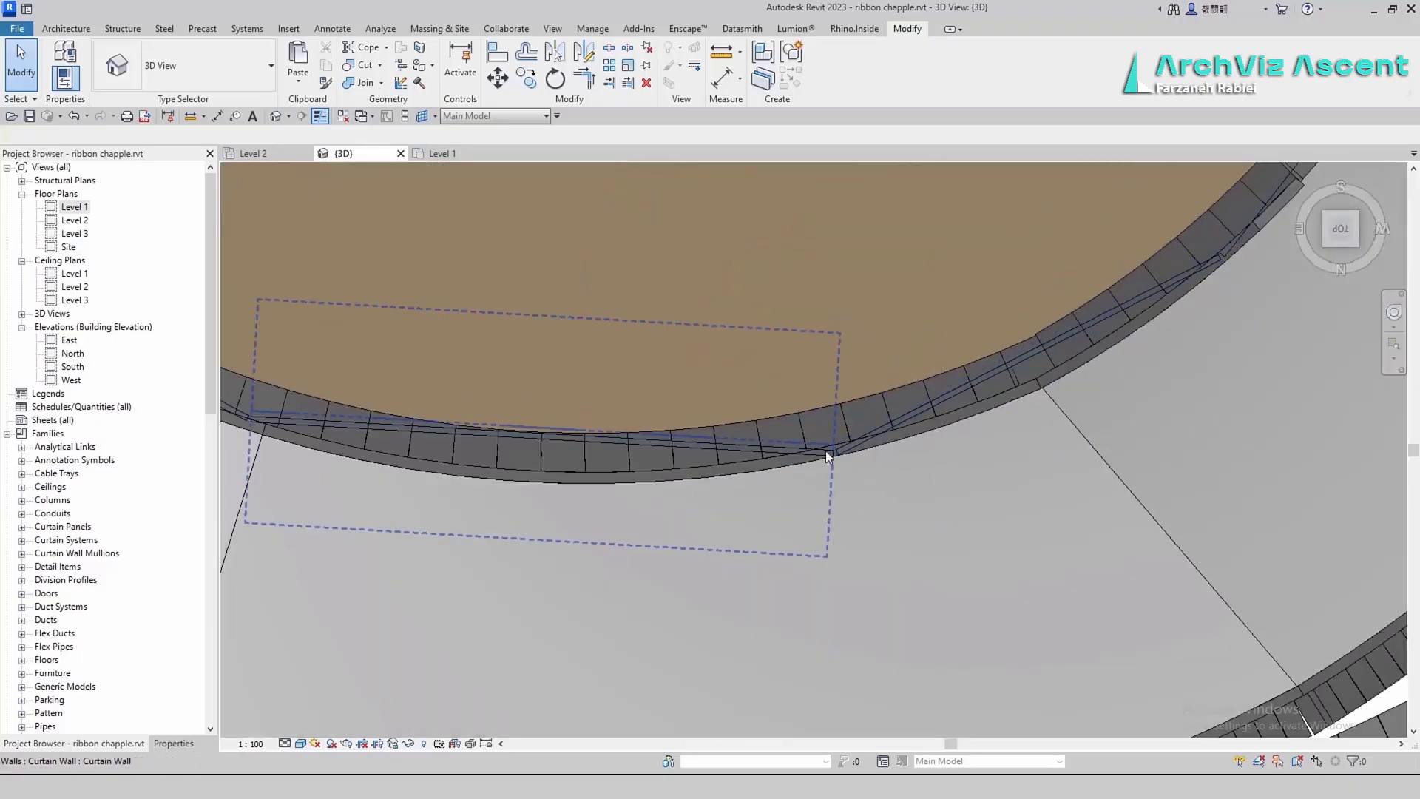
click(825, 453)
scroll(844, 438, up, 2)
scroll(738, 499, down, 3)
scroll(1076, 343, up, 4)
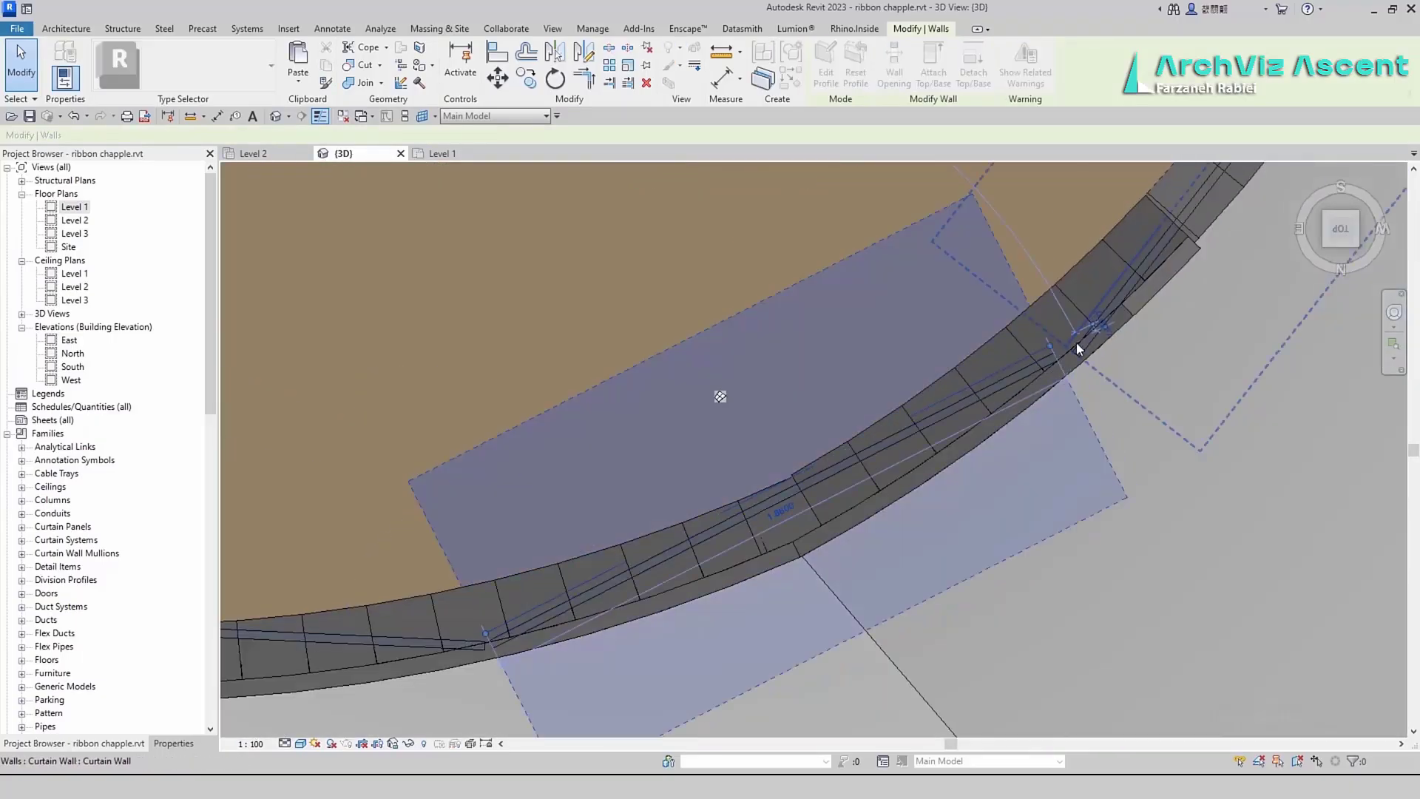
scroll(1076, 343, down, 4)
scroll(973, 477, up, 4)
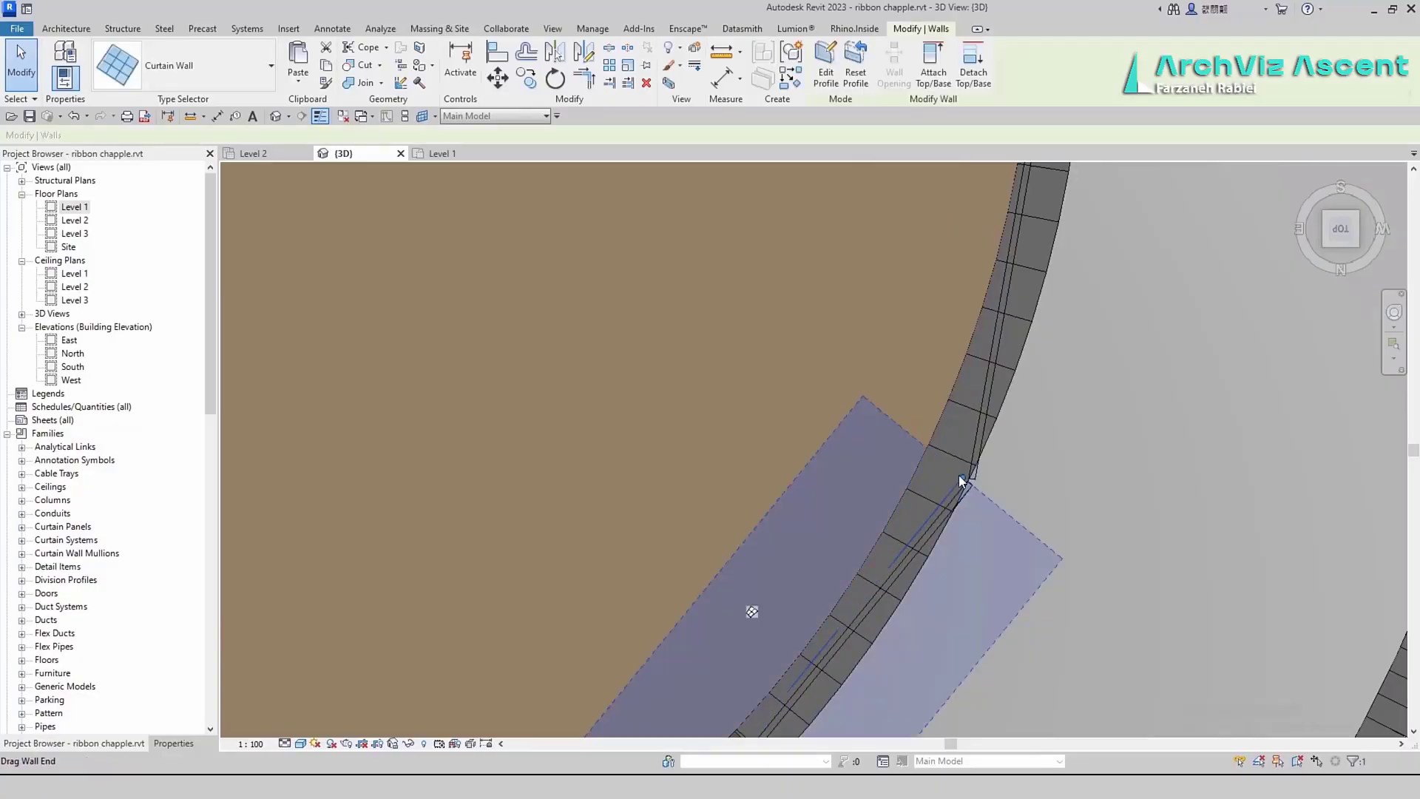
mouse_move(959, 480)
mouse_down()
mouse_move(984, 435)
mouse_move(969, 471)
mouse_up()
key(Escape)
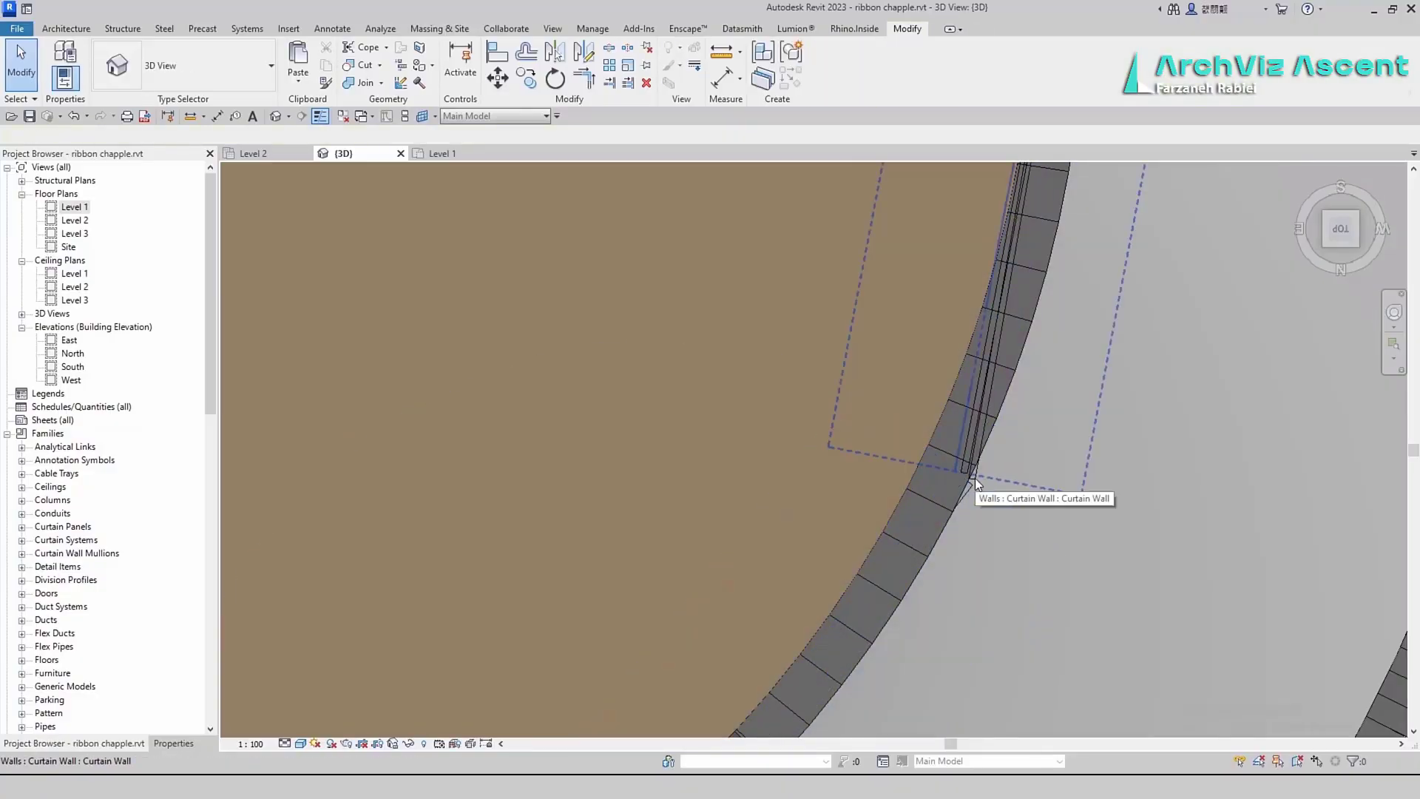
Shift the end of the low curtain wall panel on the inner railing to meet the adjoining panel in top view
mouse_move(974, 478)
shift+middle_down()
mouse_move(965, 370)
mouse_move(969, 473)
shift+middle_up()
scroll(1160, 352, up, 2)
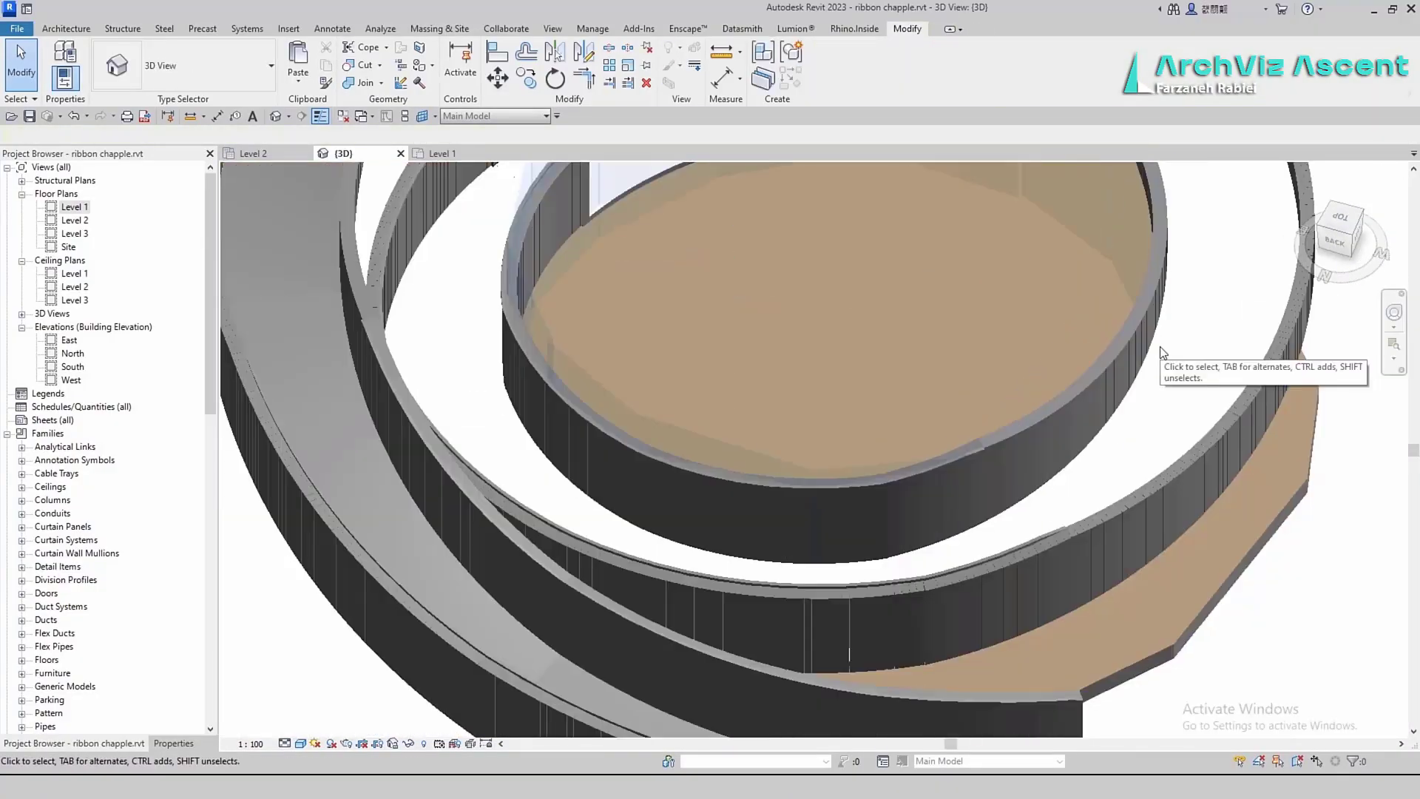
scroll(810, 525, down, 2)
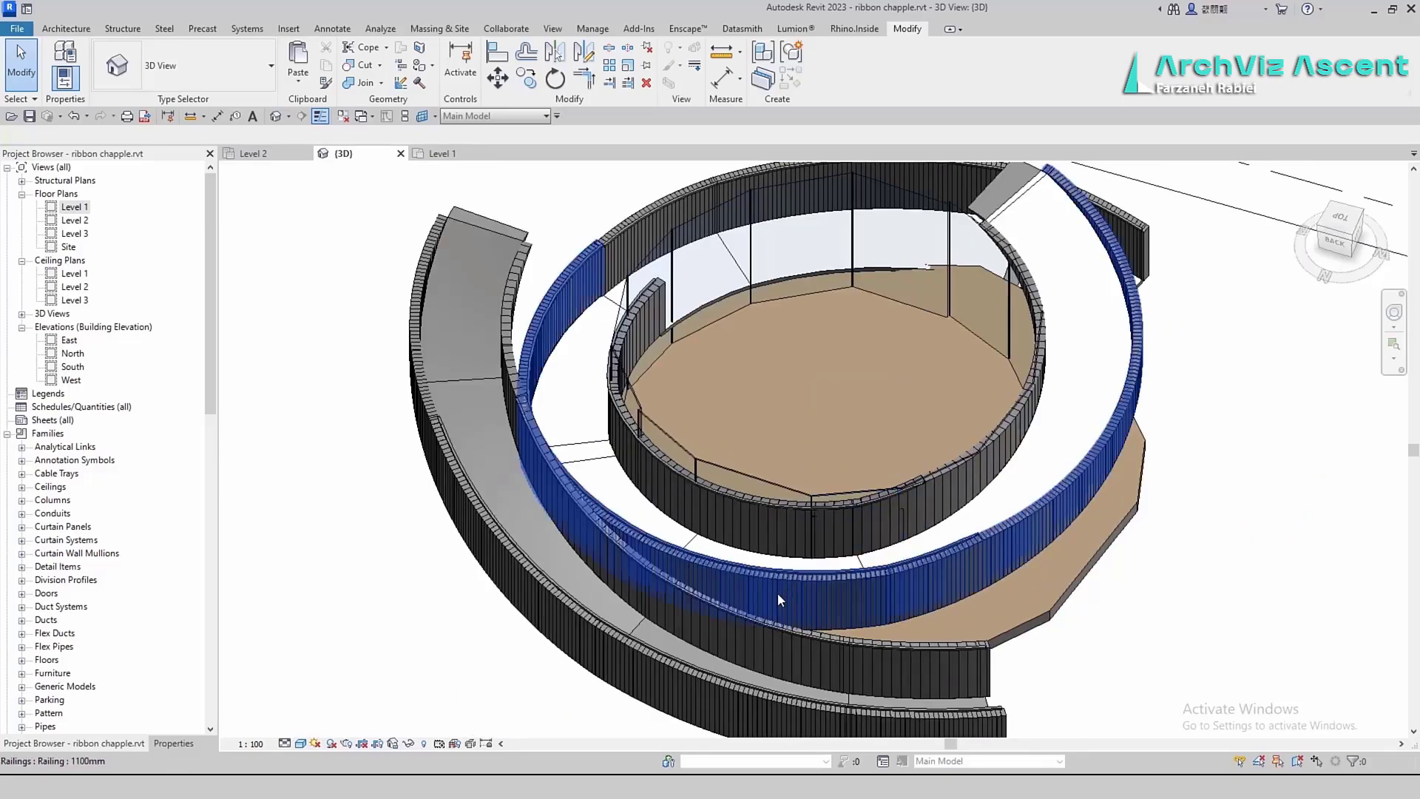
scroll(626, 401, up, 5)
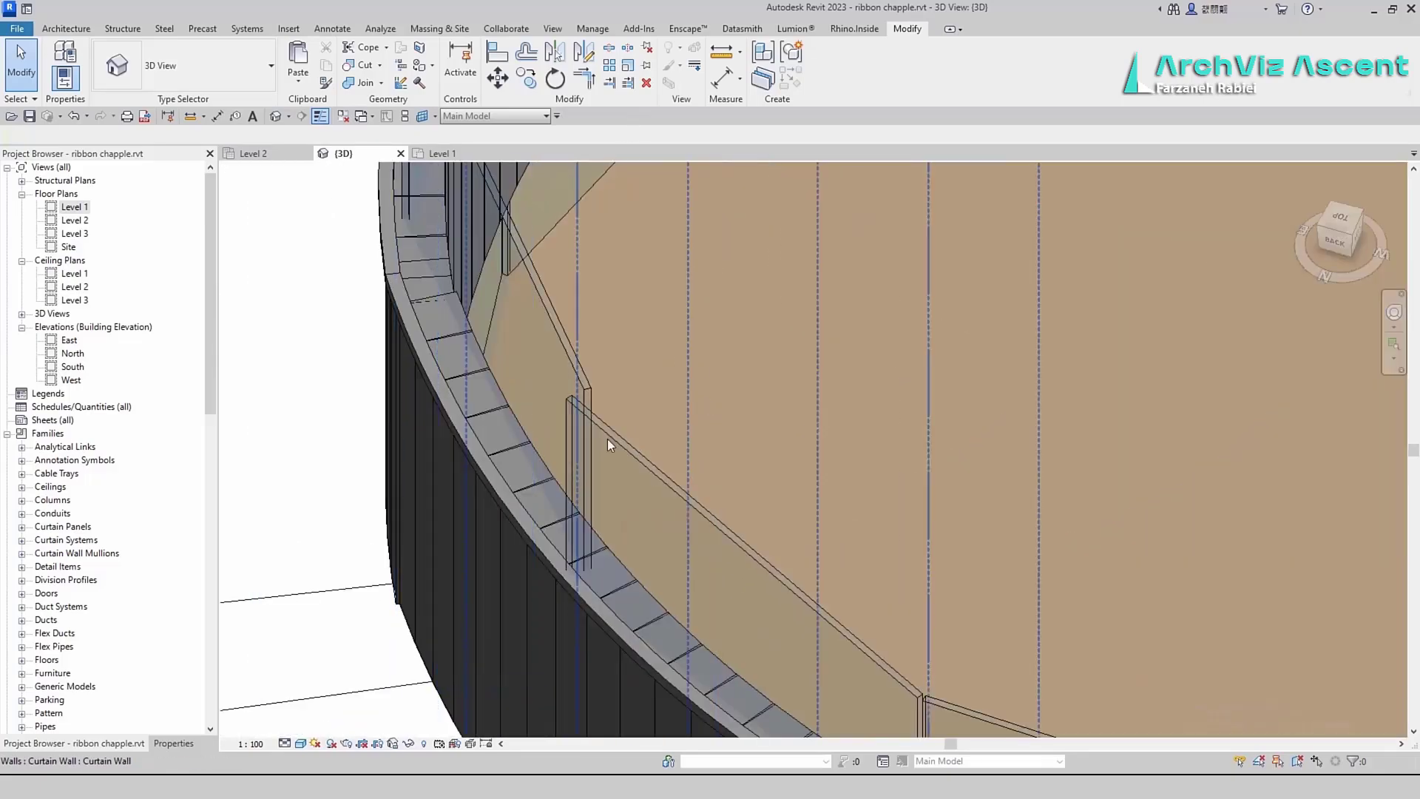
click(606, 438)
click(1342, 216)
scroll(795, 427, up, 6)
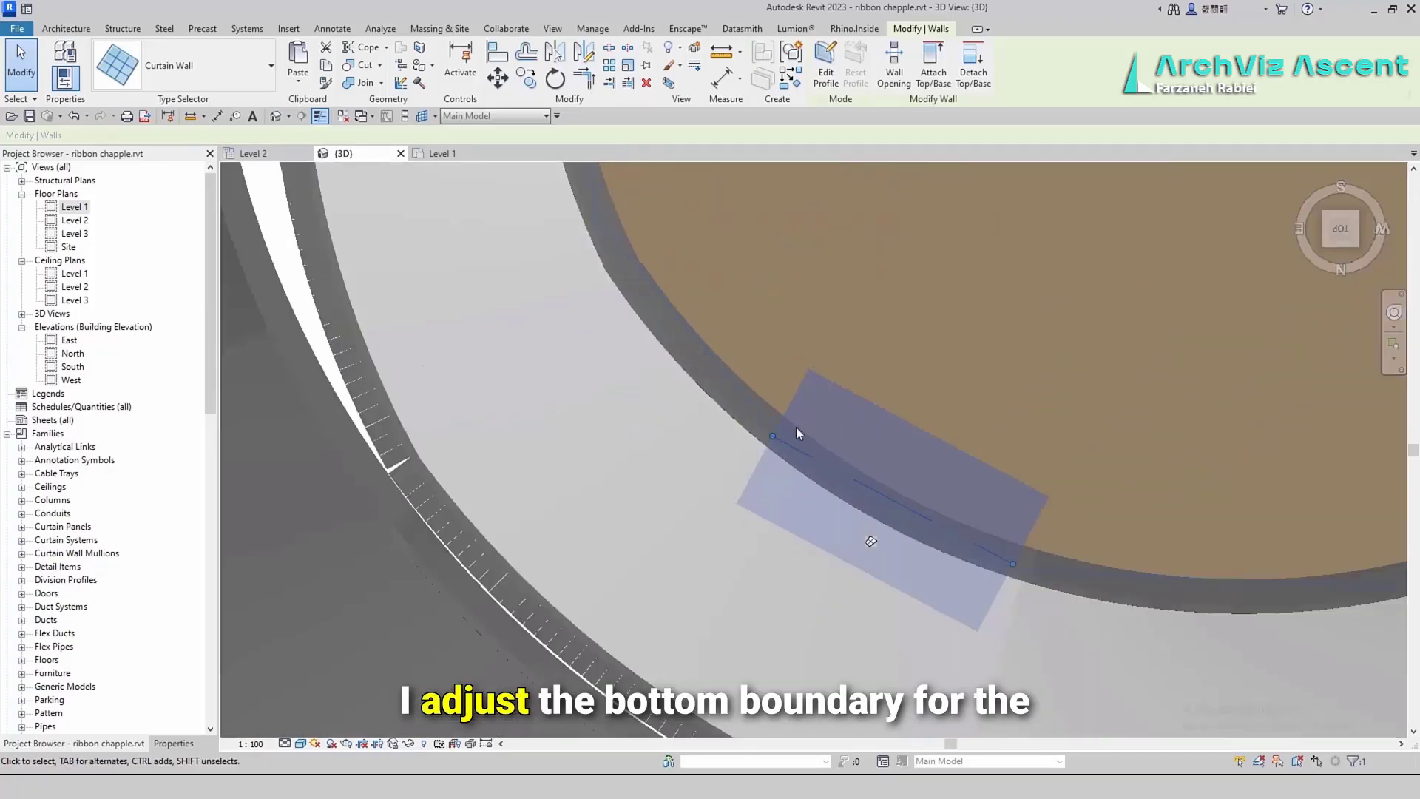
drag(732, 454, 749, 440)
Check the next curtain wall joints along the inner railing and pull the misaligned panel end inward over the railing
scroll(733, 437, down, 5)
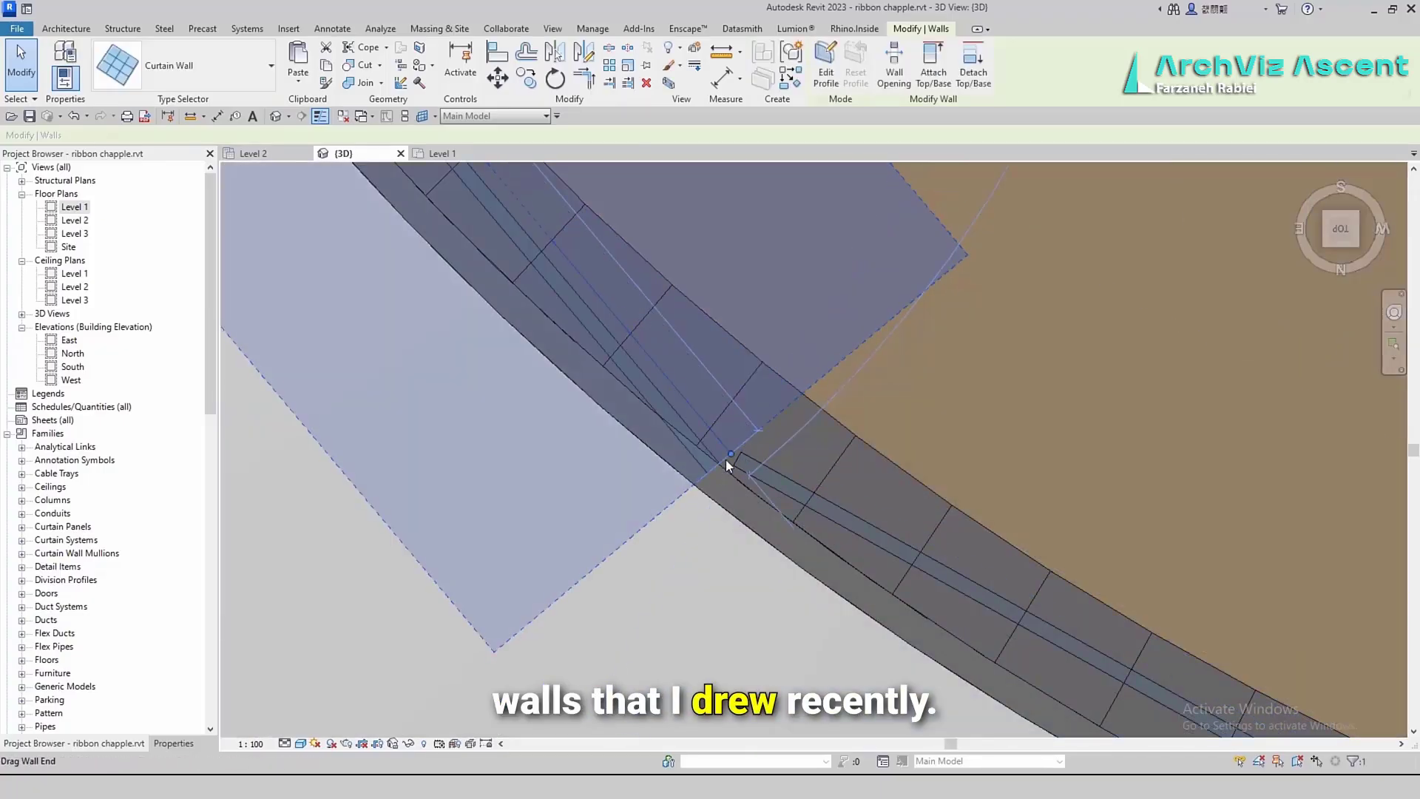
scroll(760, 495, up, 6)
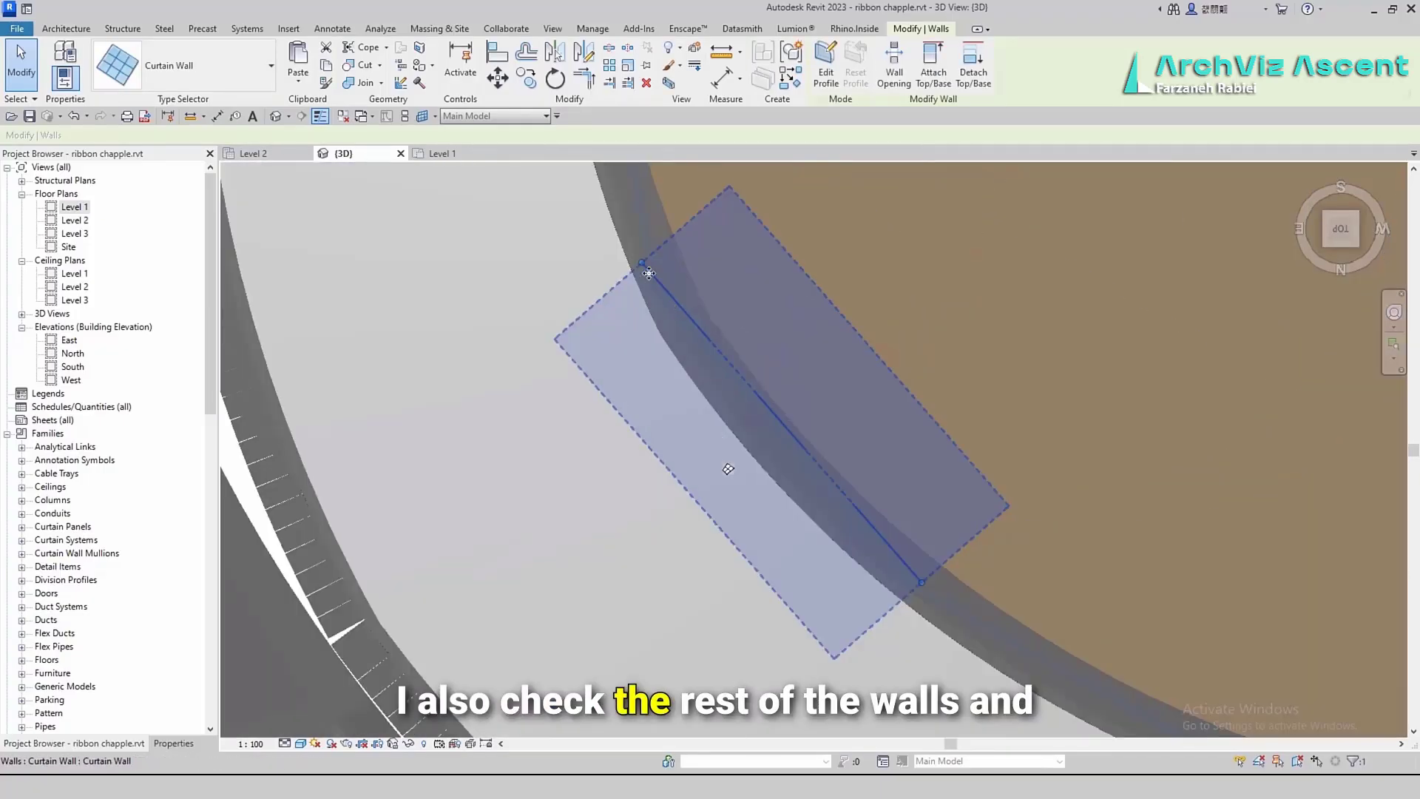
key(Escape)
click(677, 310)
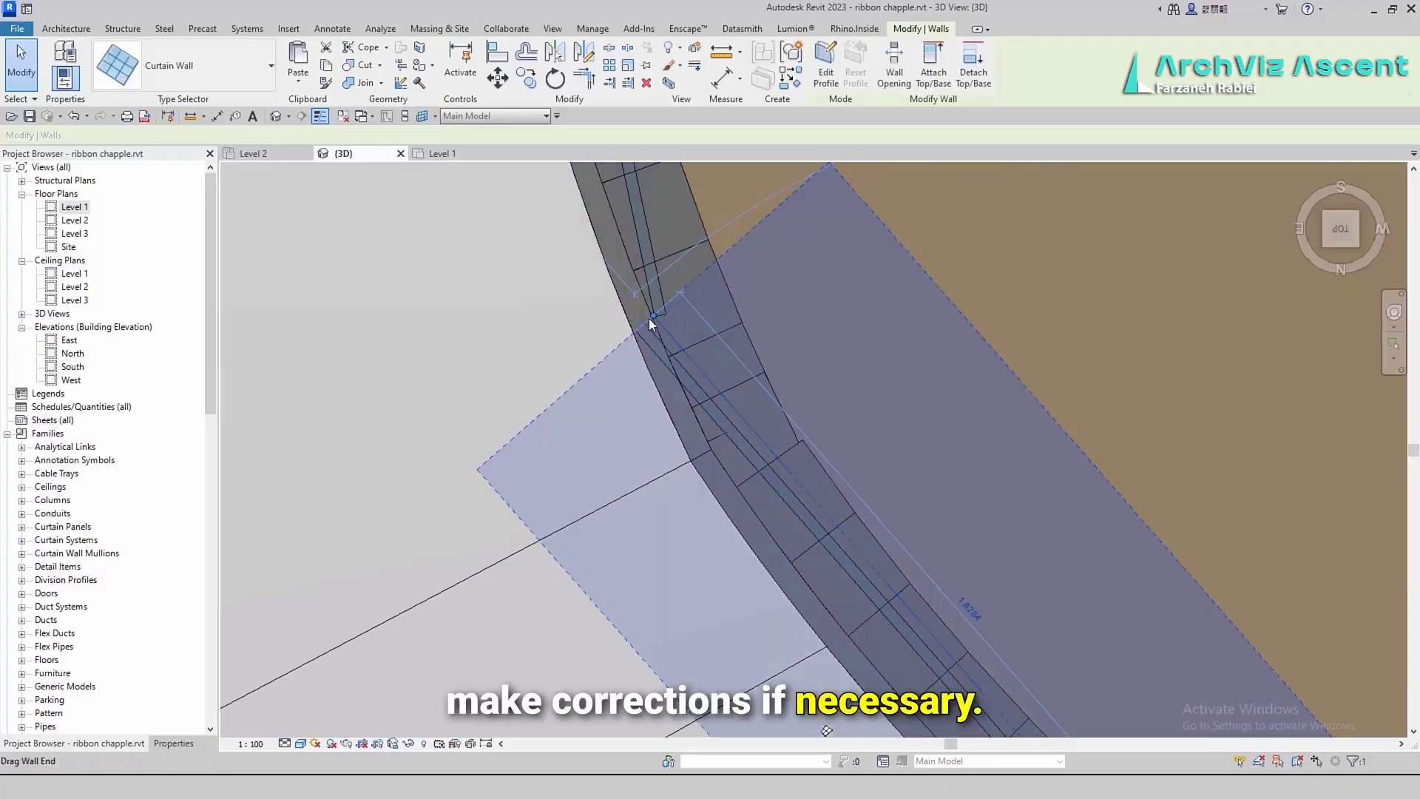
scroll(666, 307, down, 4)
scroll(629, 497, up, 3)
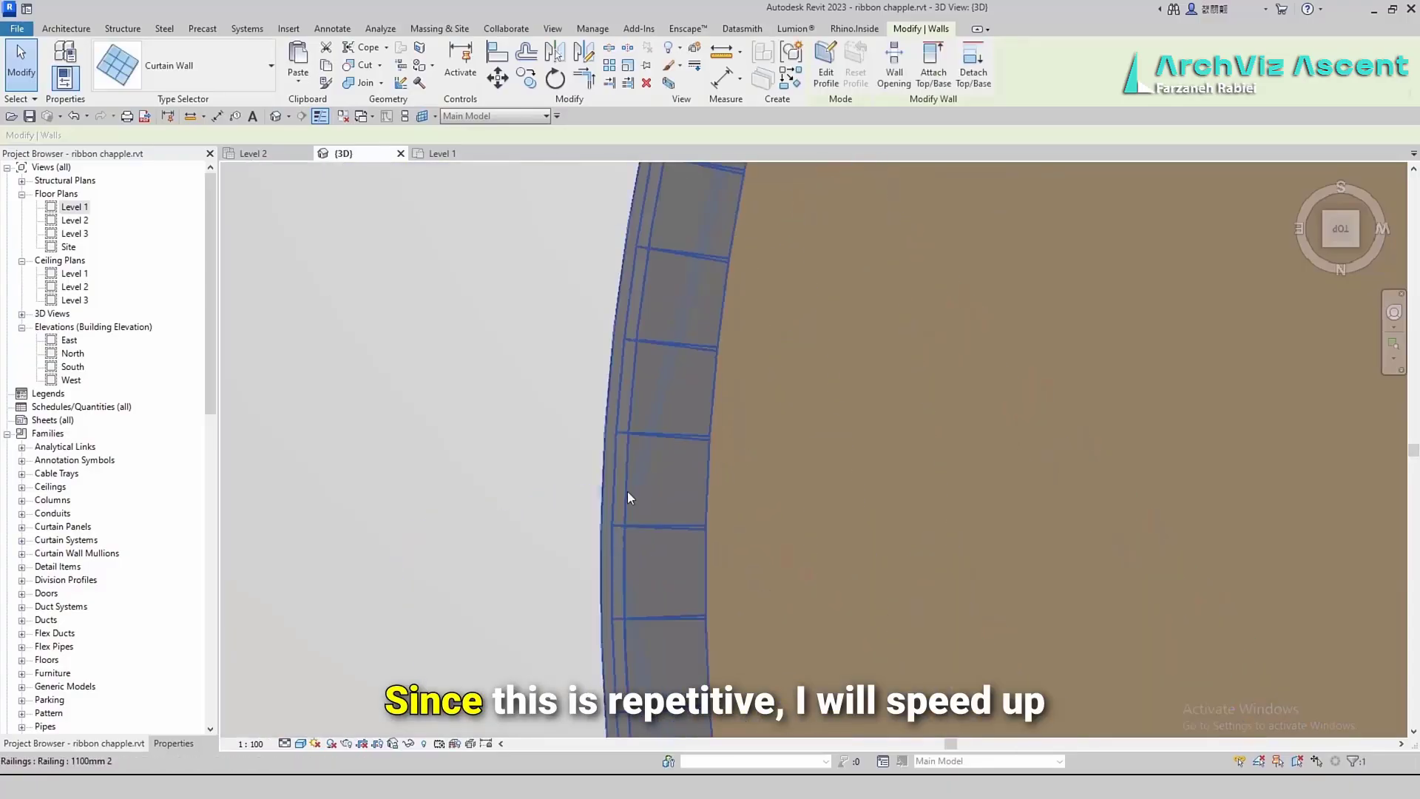
key(space)
drag(621, 480, 658, 482)
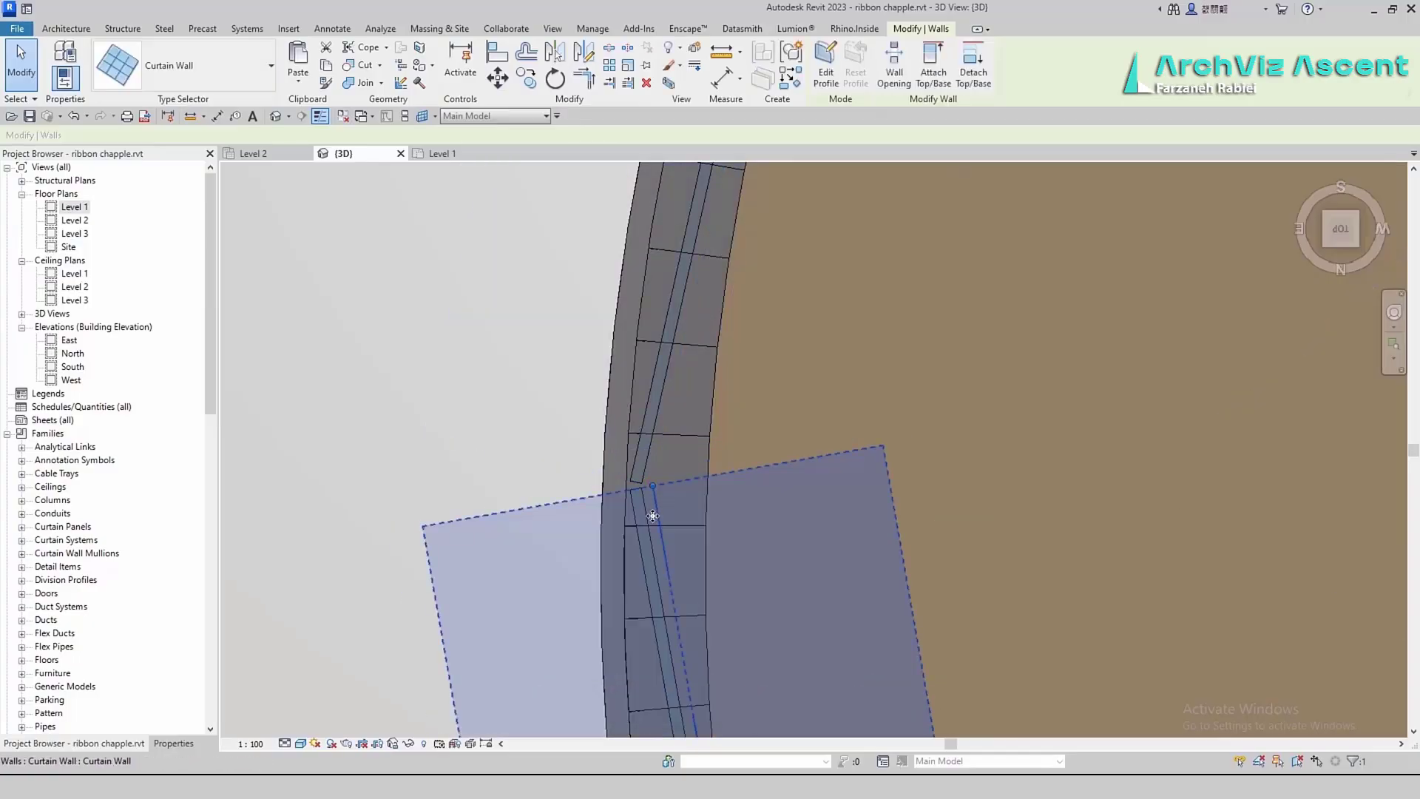
Check the remaining curtain wall panels around the inner railing and correct their ends where they miss the railing line
scroll(654, 510, down, 4)
middle_drag(719, 336, 663, 590)
click(664, 440)
scroll(651, 412, up, 3)
scroll(662, 519, down, 3)
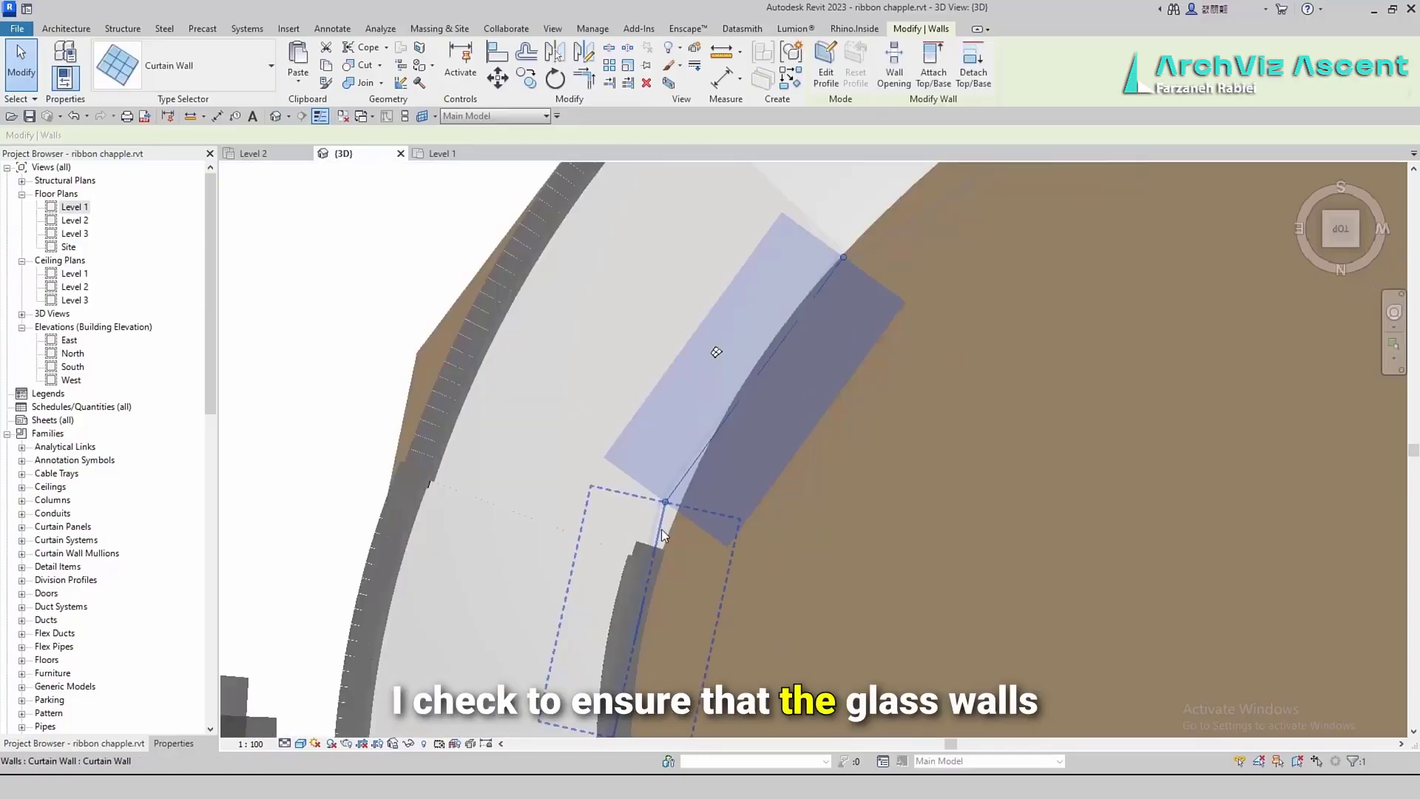
middle_drag(861, 244, 697, 519)
click(720, 510)
click(1055, 370)
middle_drag(1065, 424, 637, 573)
click(919, 568)
click(524, 237)
Isolate the long grey spiral ramp floor in the 3D view so that only this ramp is displayed
scroll(524, 237, down, 5)
click(637, 574)
scroll(547, 641, up, 2)
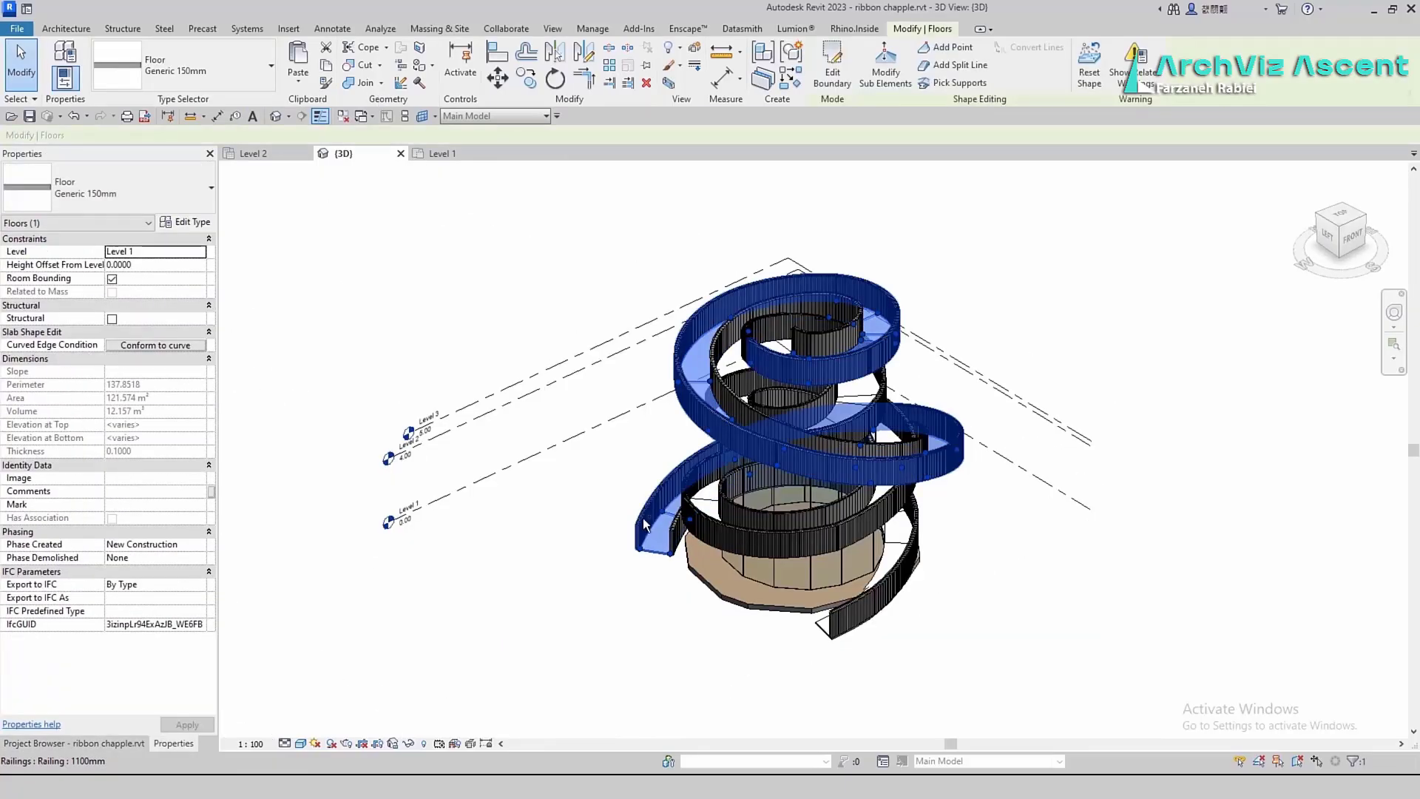
click(762, 623)
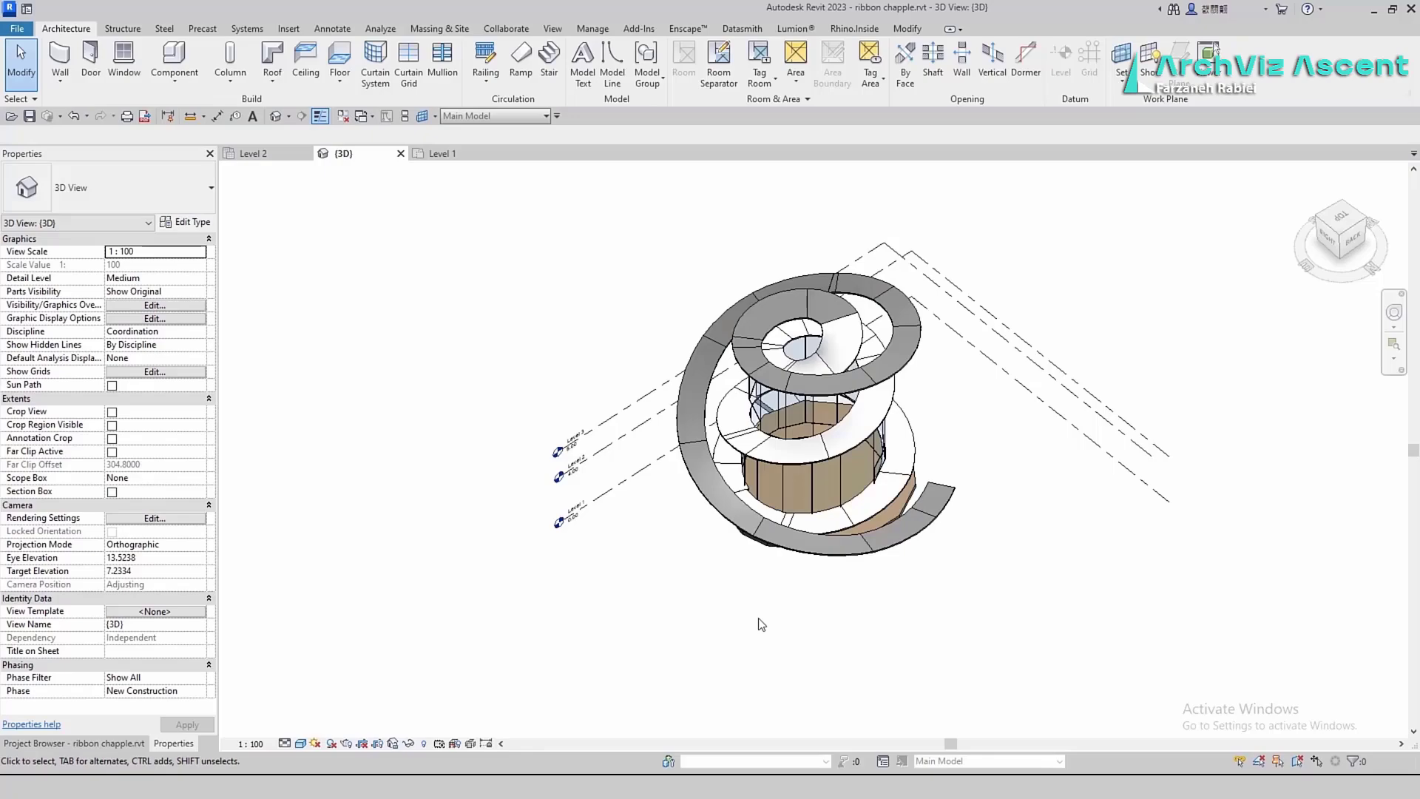
click(695, 501)
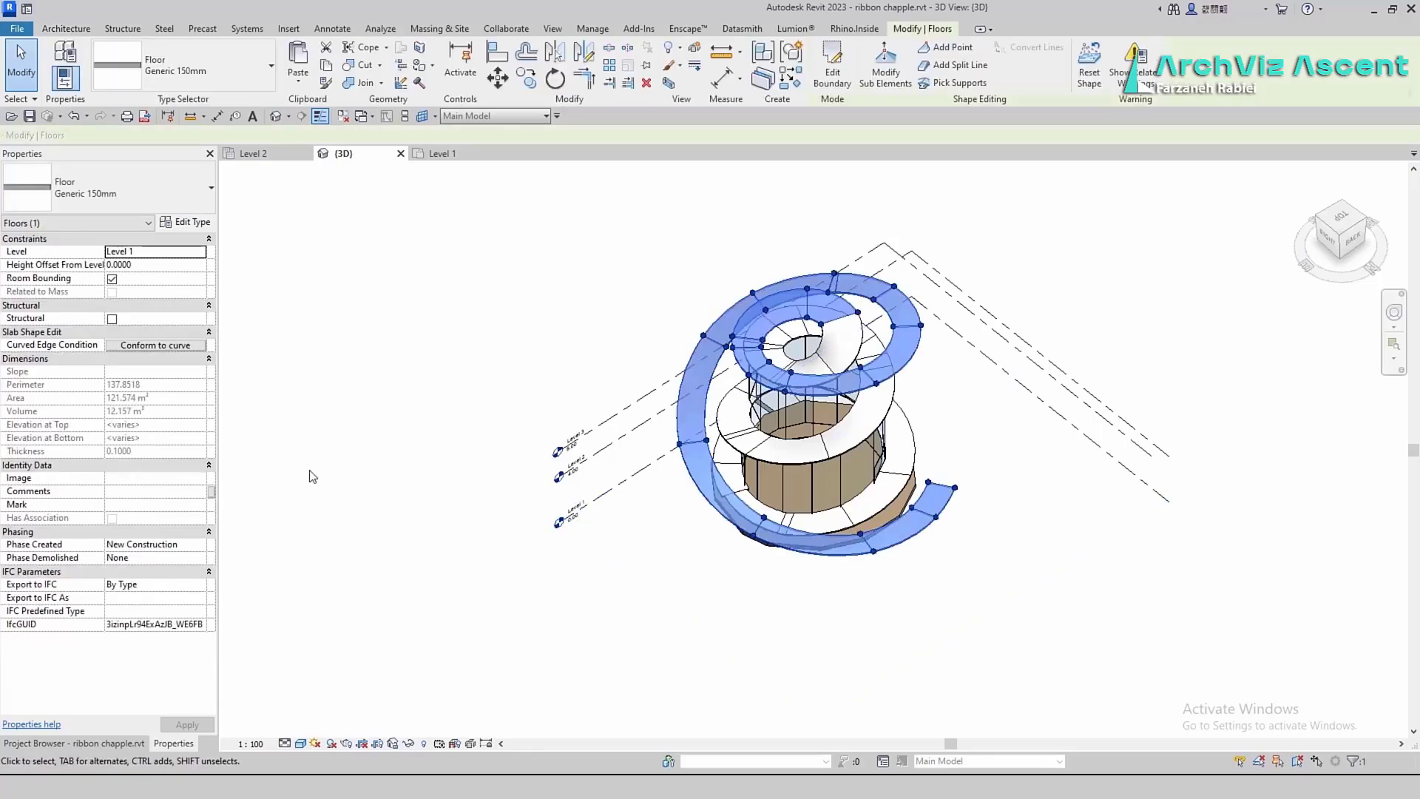
click(414, 746)
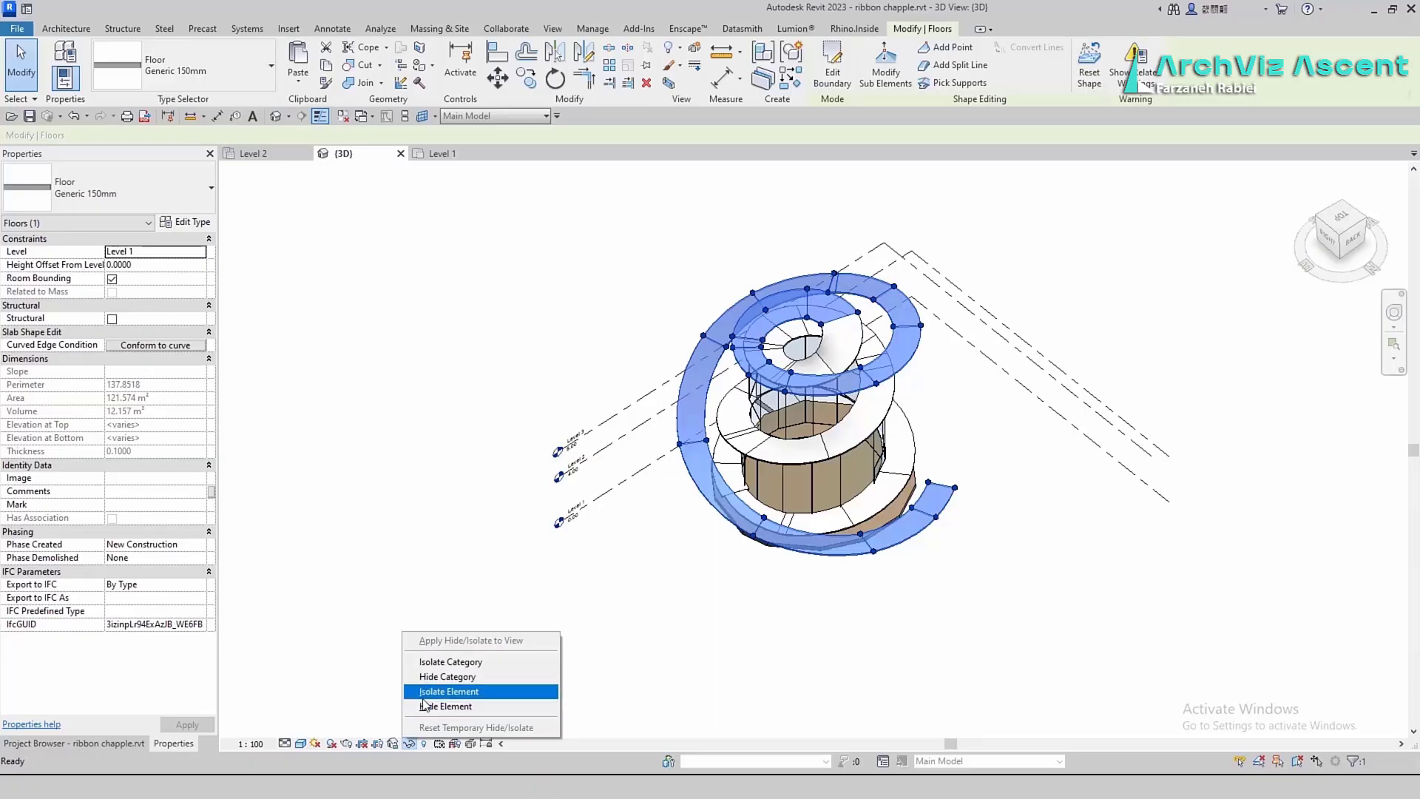
click(424, 694)
click(667, 650)
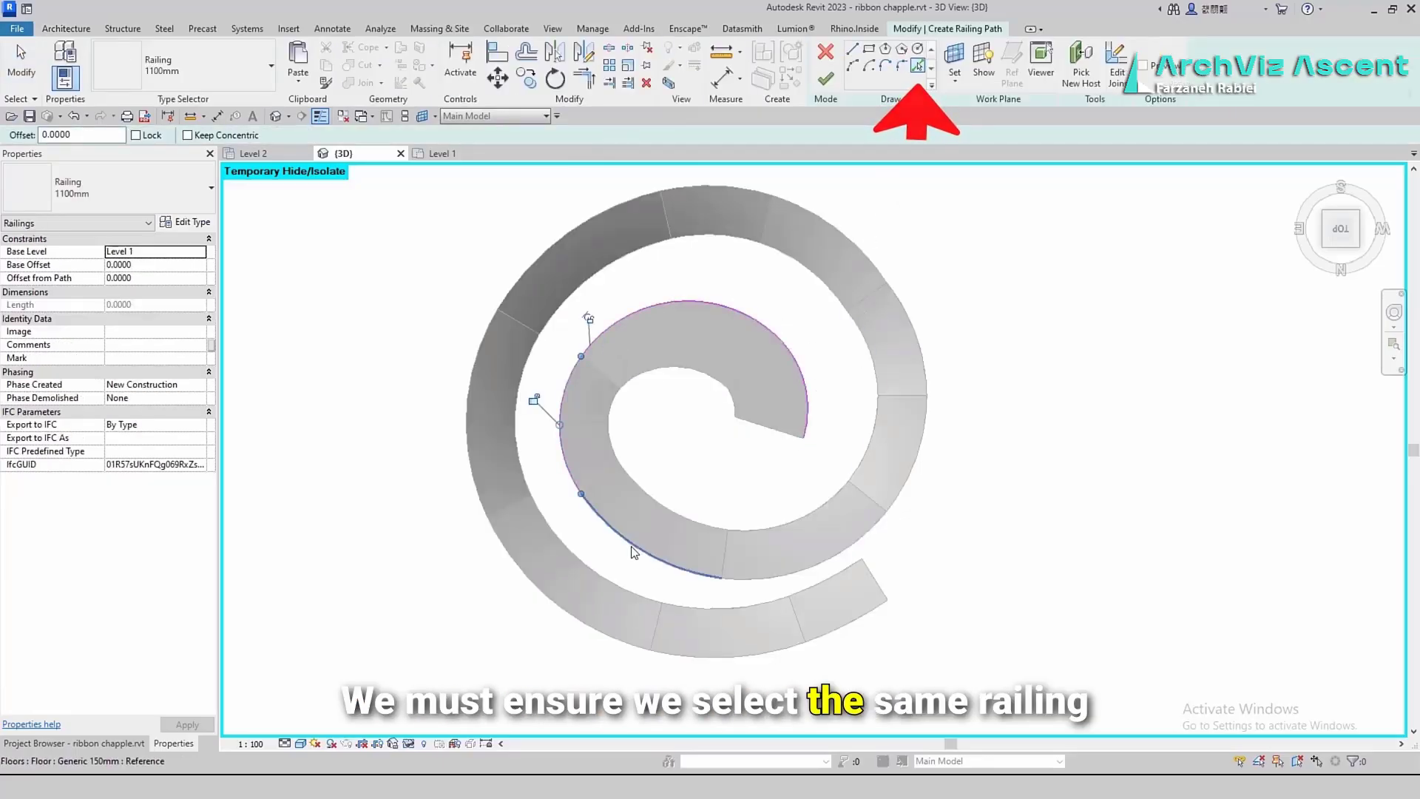
Pick the outer edges of the isolated spiral ramp as the path of an 1100mm railing
click(776, 577)
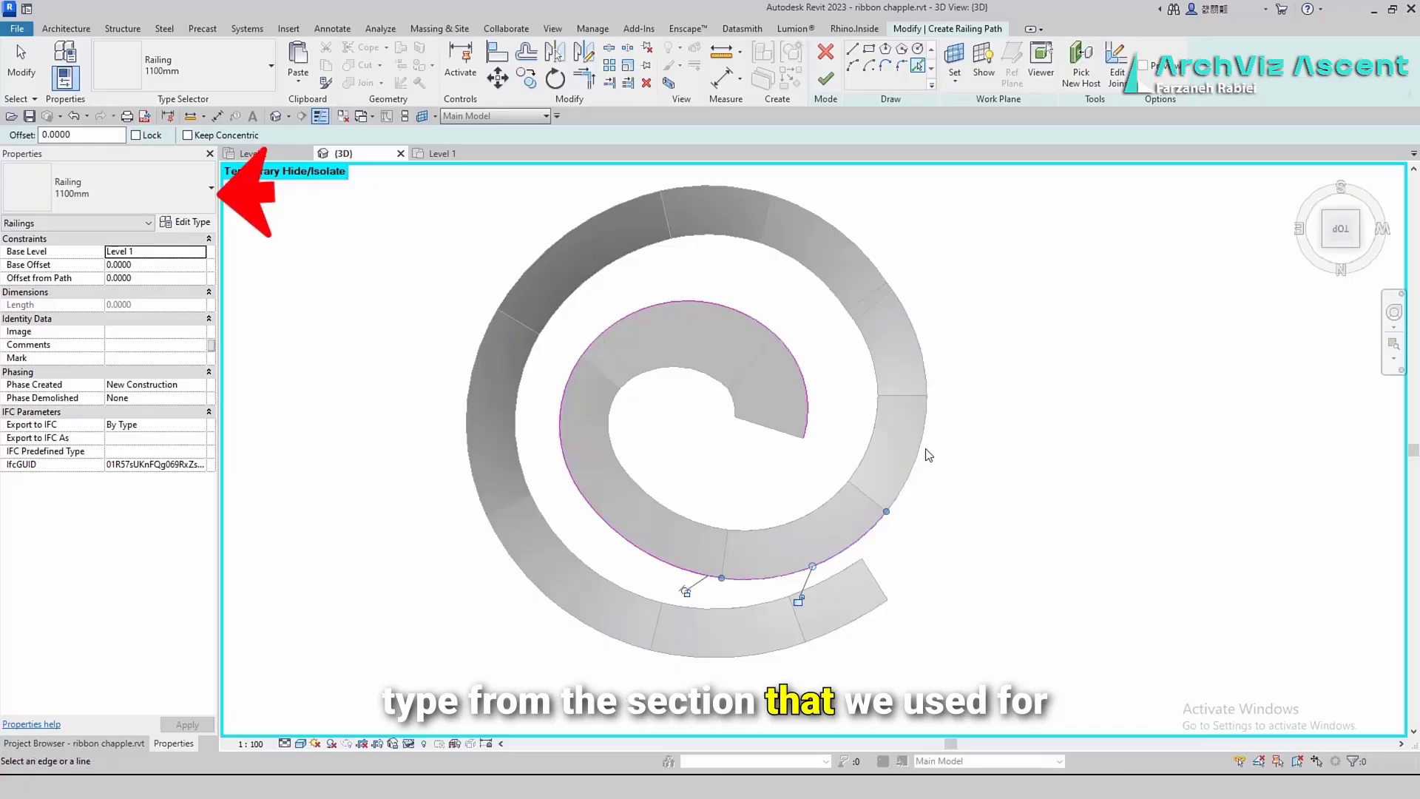
click(849, 246)
click(618, 209)
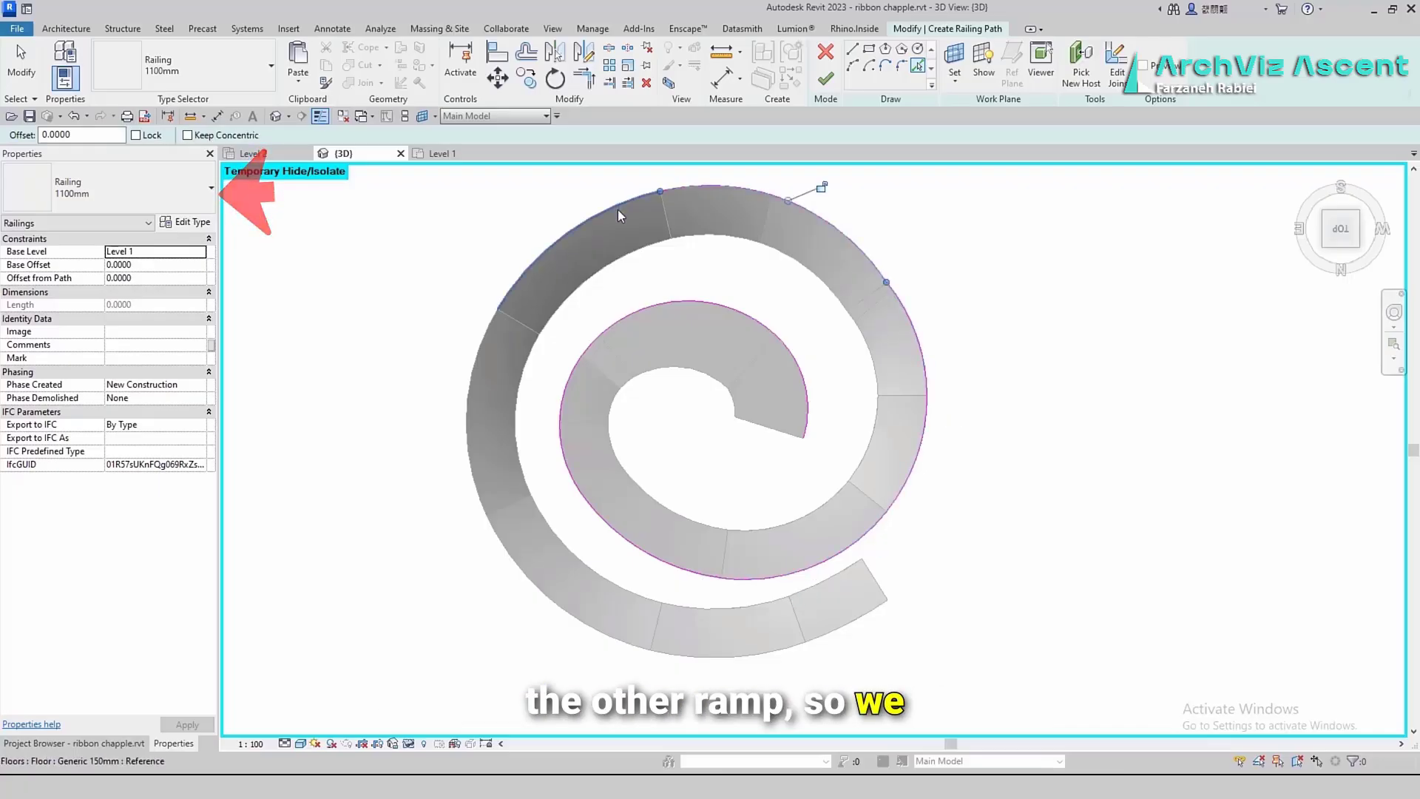
click(466, 371)
click(541, 596)
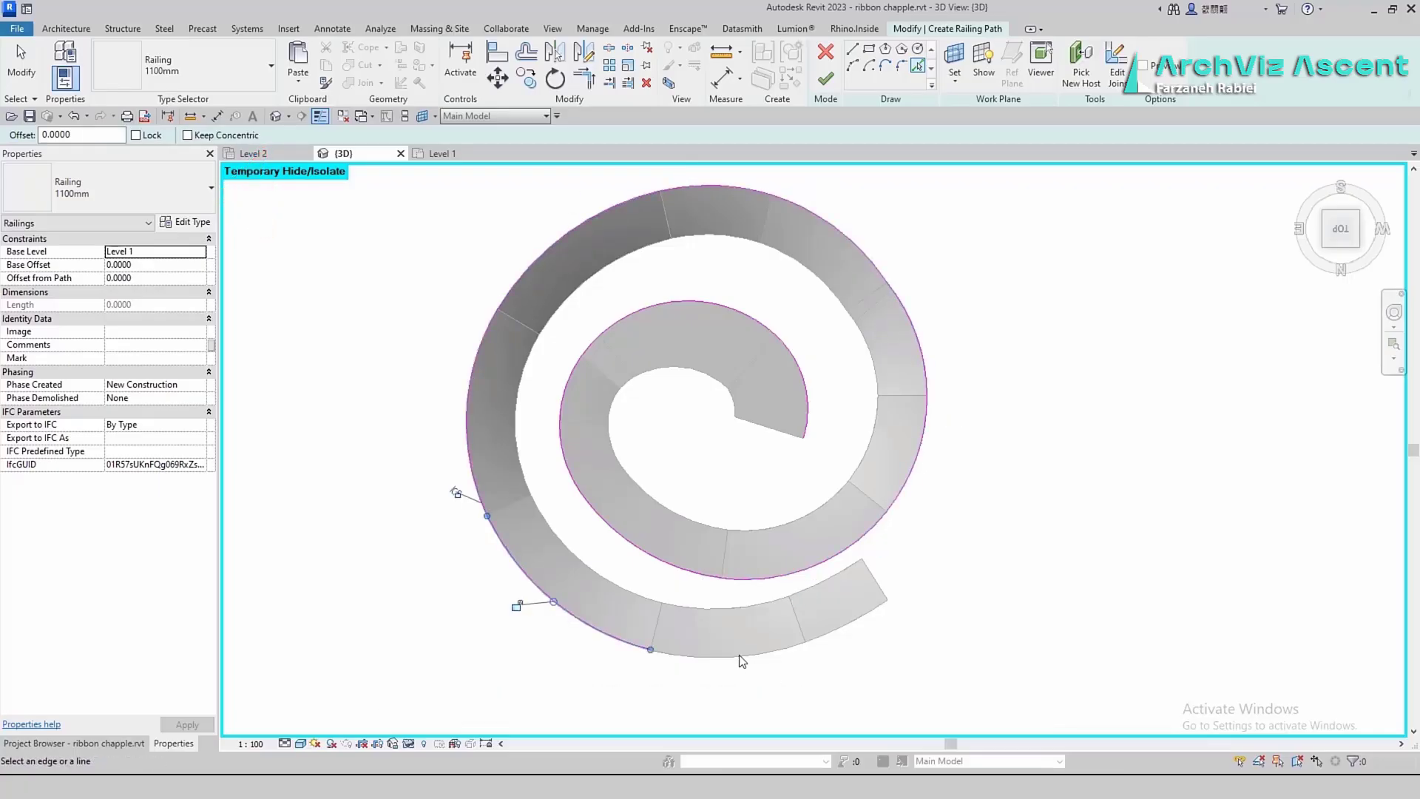
click(826, 633)
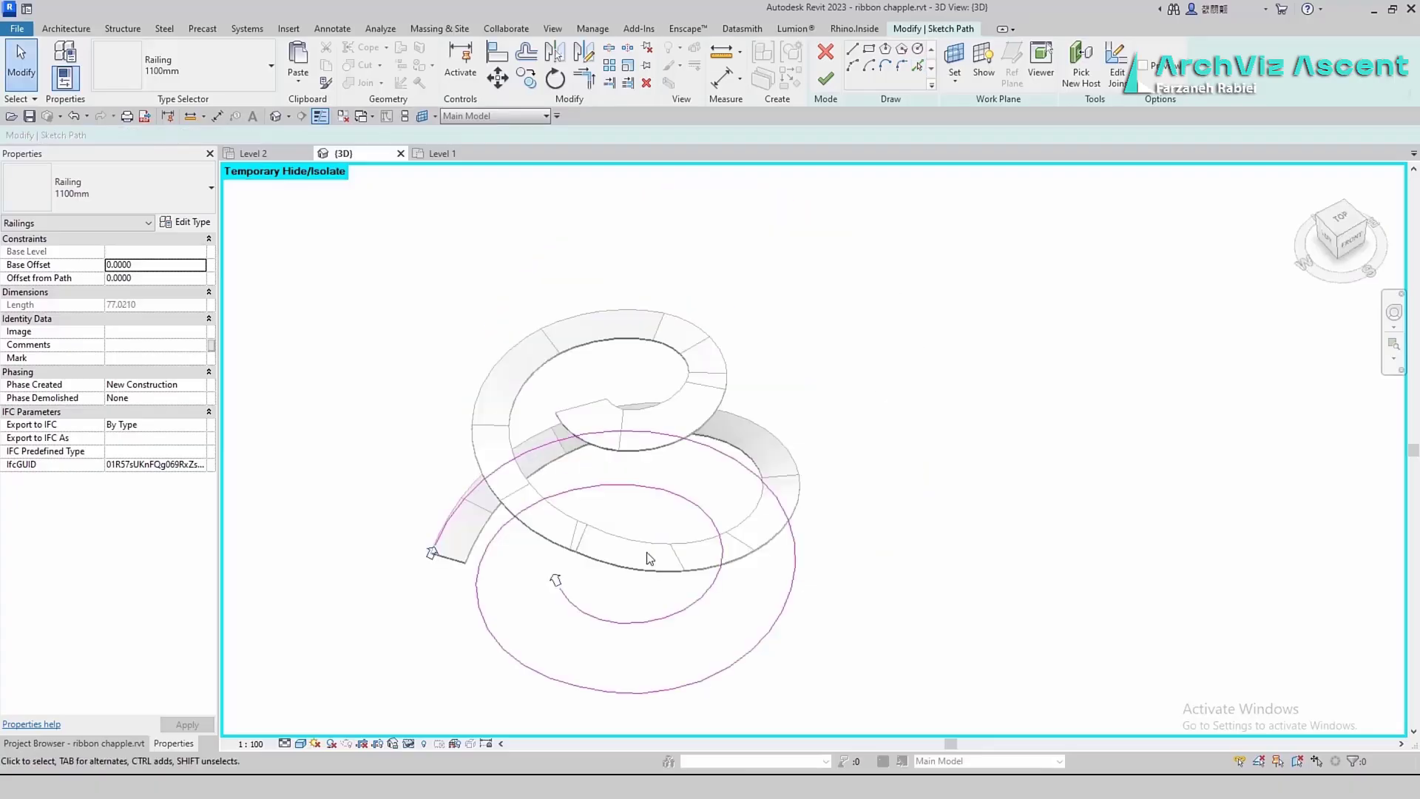
Delete the path lines belonging to the ramp's upper coils and finish the railing along the lower stretch
click(549, 676)
key(Delete)
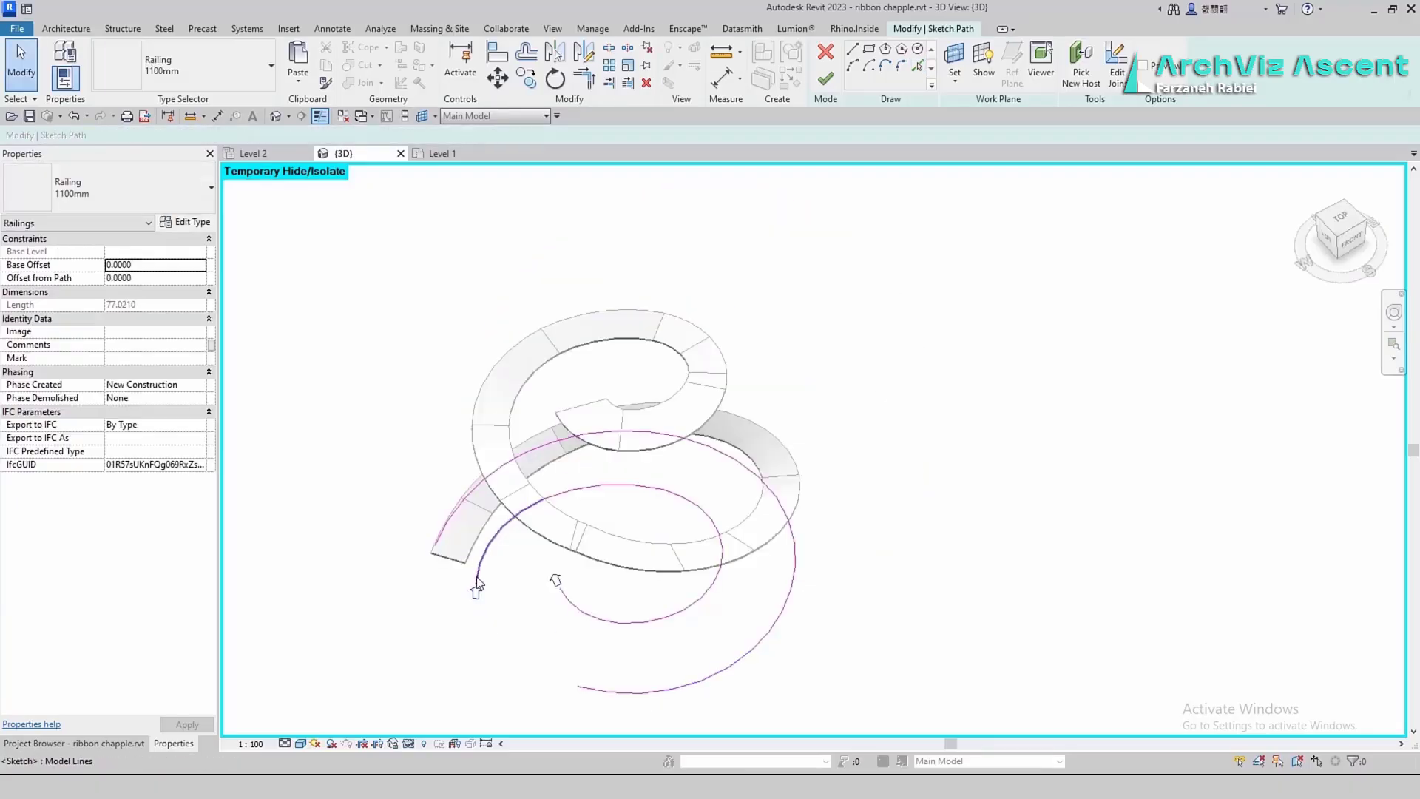
key(Tab)
click(477, 577)
click(825, 79)
key(Escape)
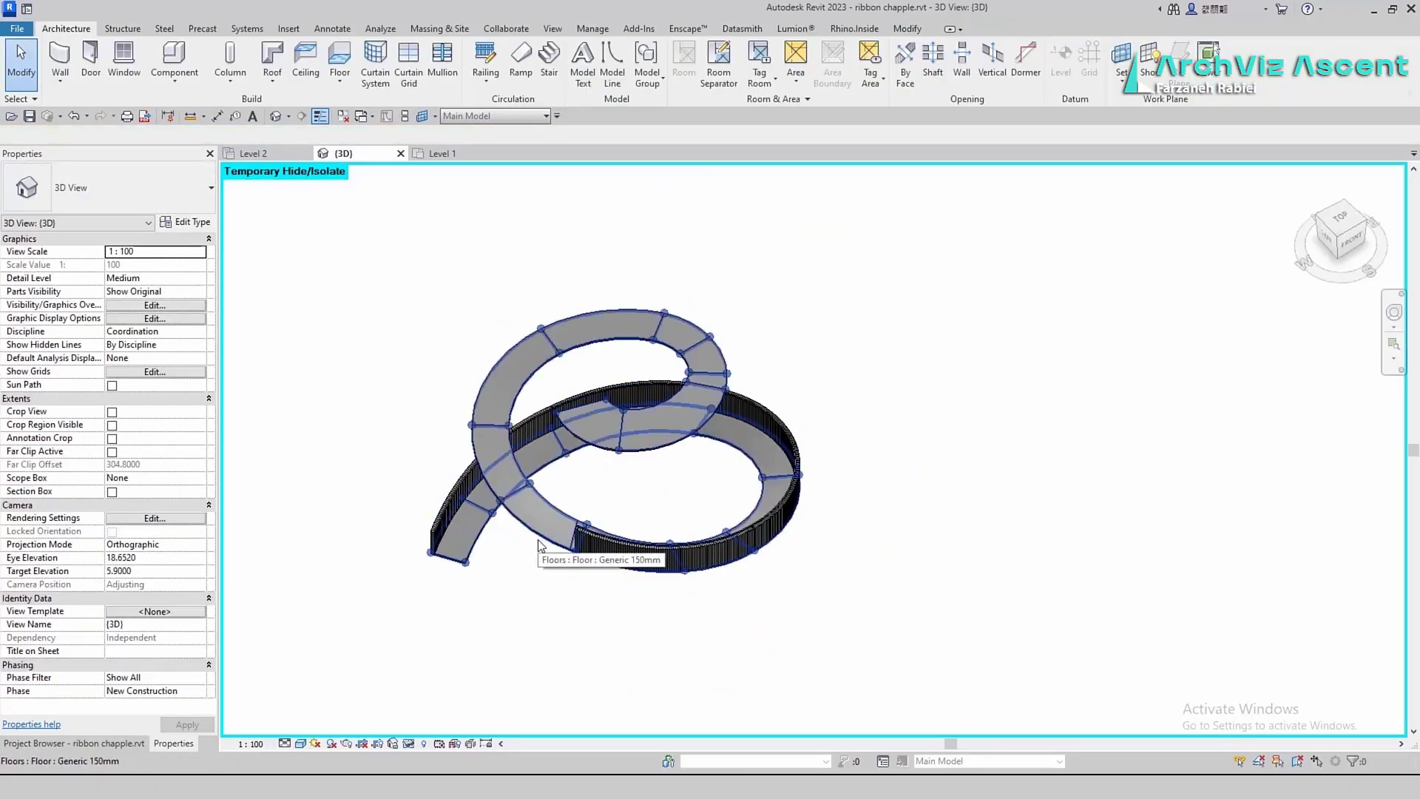
Create a second 1100mm railing from the outer edges of the ramp's upper coils, ending at the first railing
click(485, 57)
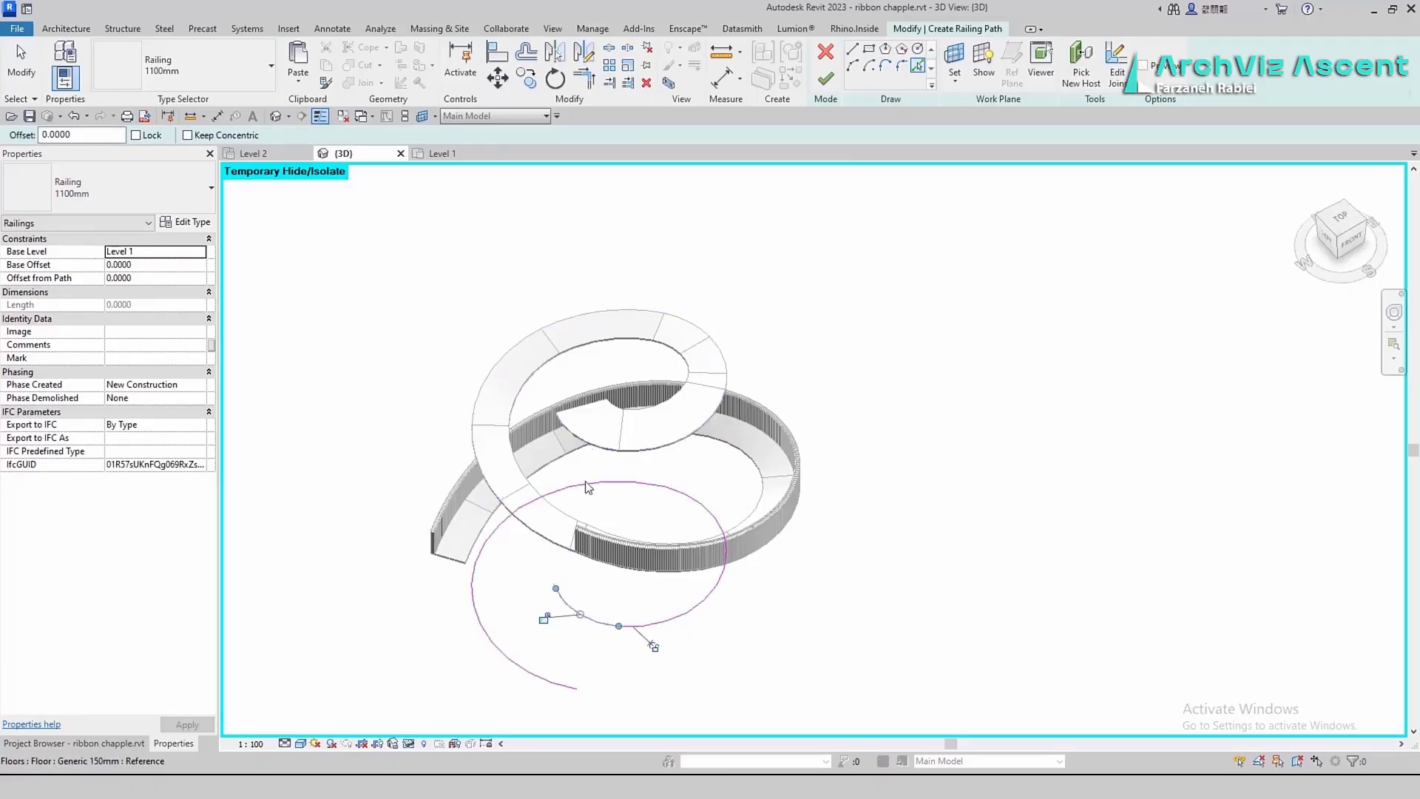
key(Tab)
click(826, 79)
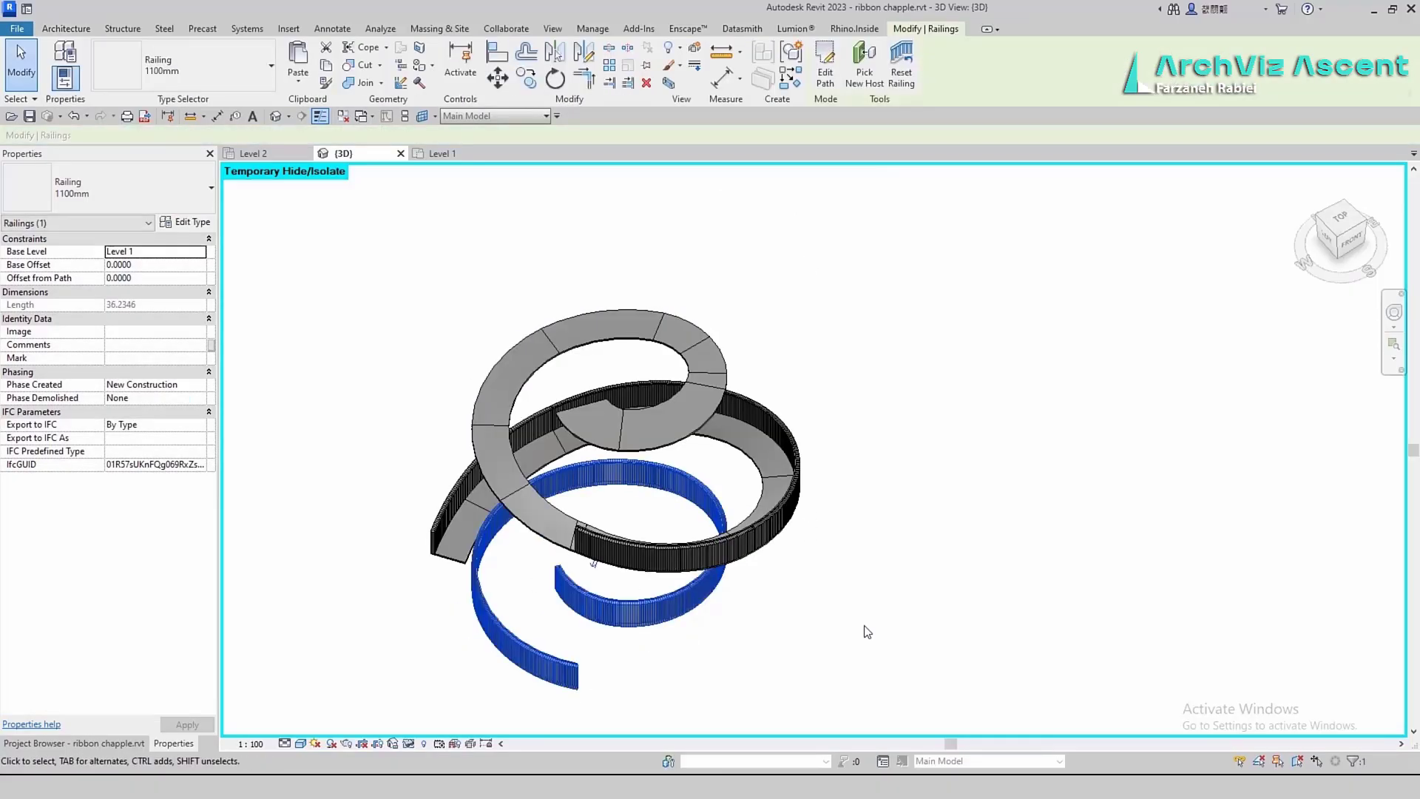
Host the second railing on the spiral ramp floor and inspect how it follows the slope
click(530, 535)
click(560, 625)
mouse_move(520, 654)
shift+middle_down()
mouse_move(957, 447)
mouse_move(540, 651)
shift+middle_up()
scroll(472, 352, up, 8)
scroll(485, 392, down, 6)
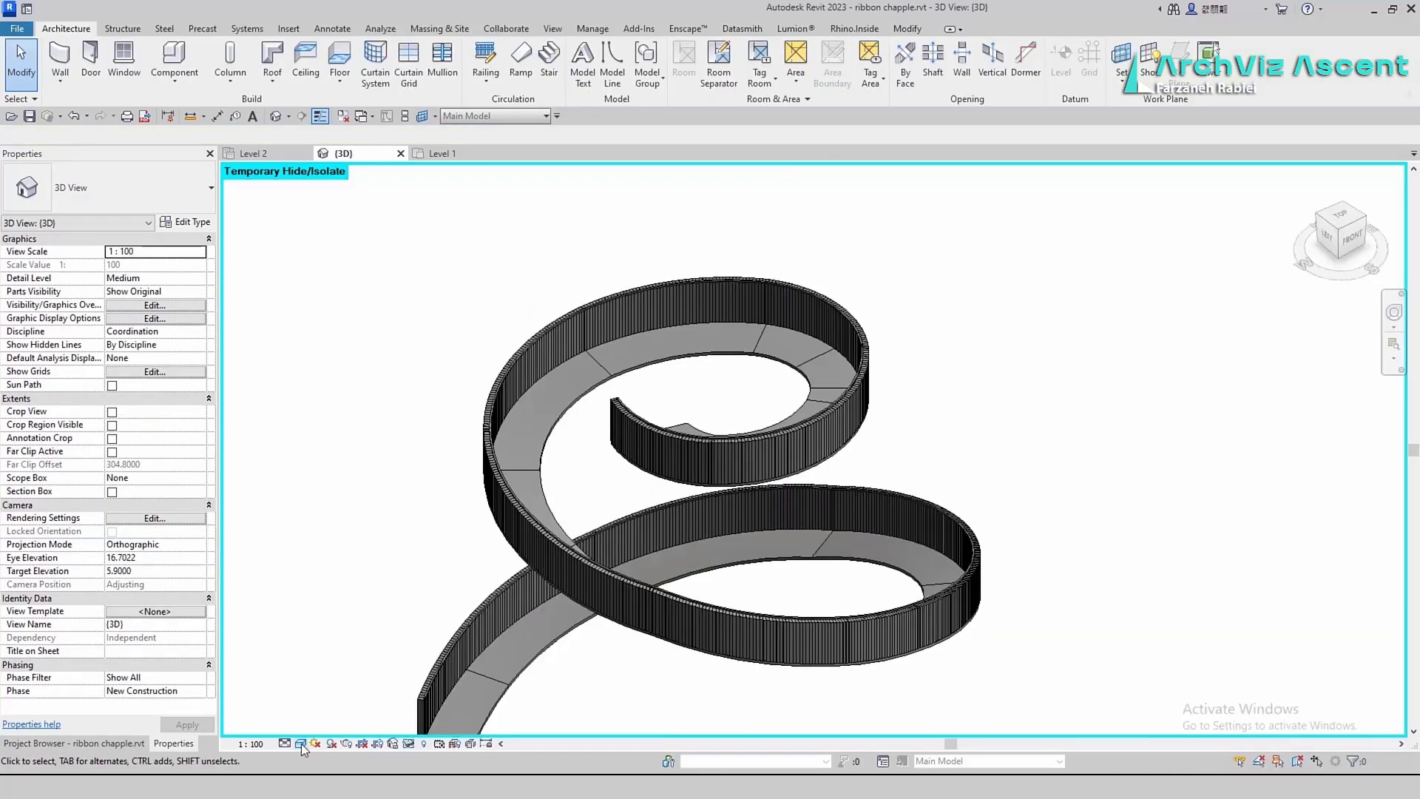
Change the 3D view's visual style to display the ramp and railings with different surface colours
click(301, 743)
click(347, 727)
scroll(813, 386, down, 2)
middle_drag(813, 386, 771, 262)
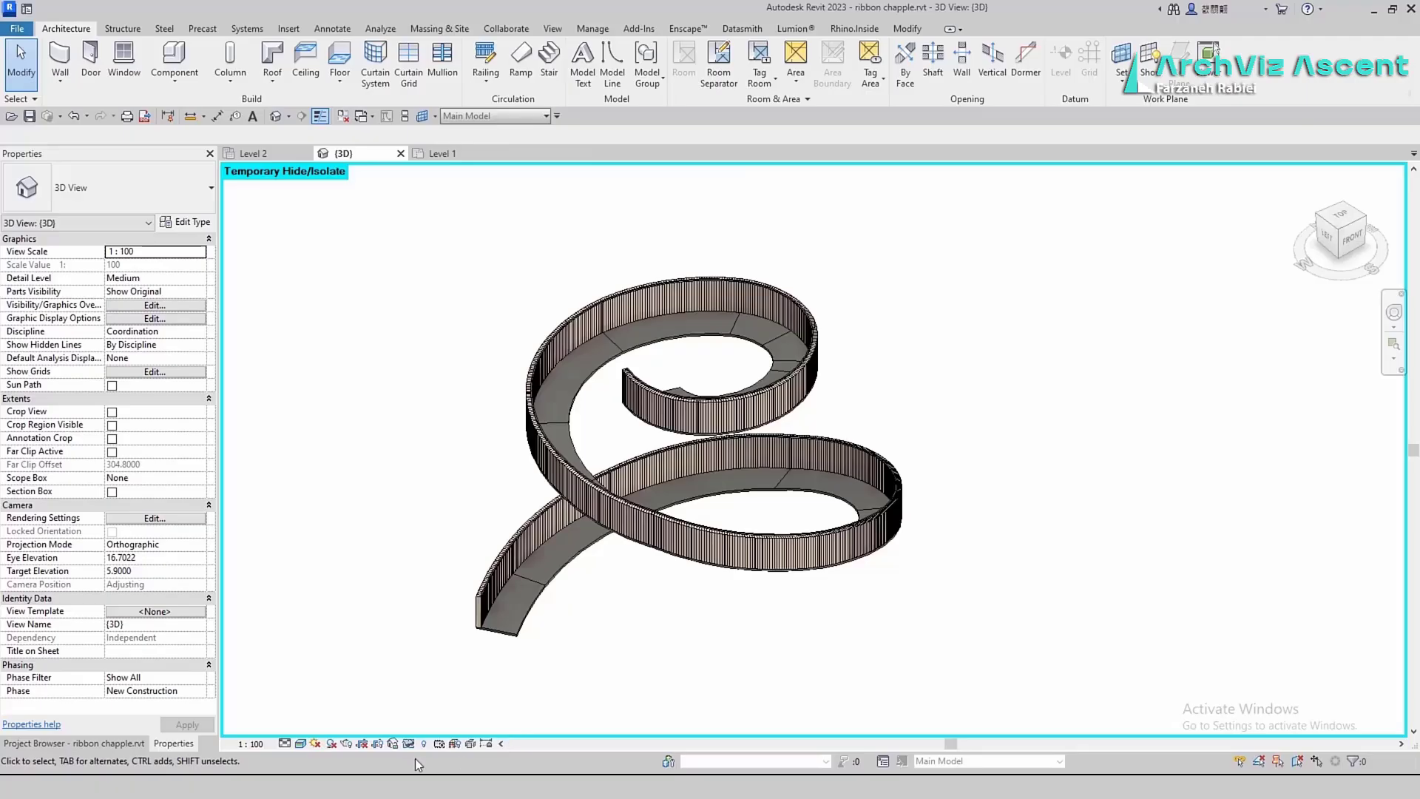
Restore the hidden elements and isolate the second spiral ramp floor in the 3D view
click(405, 744)
click(444, 727)
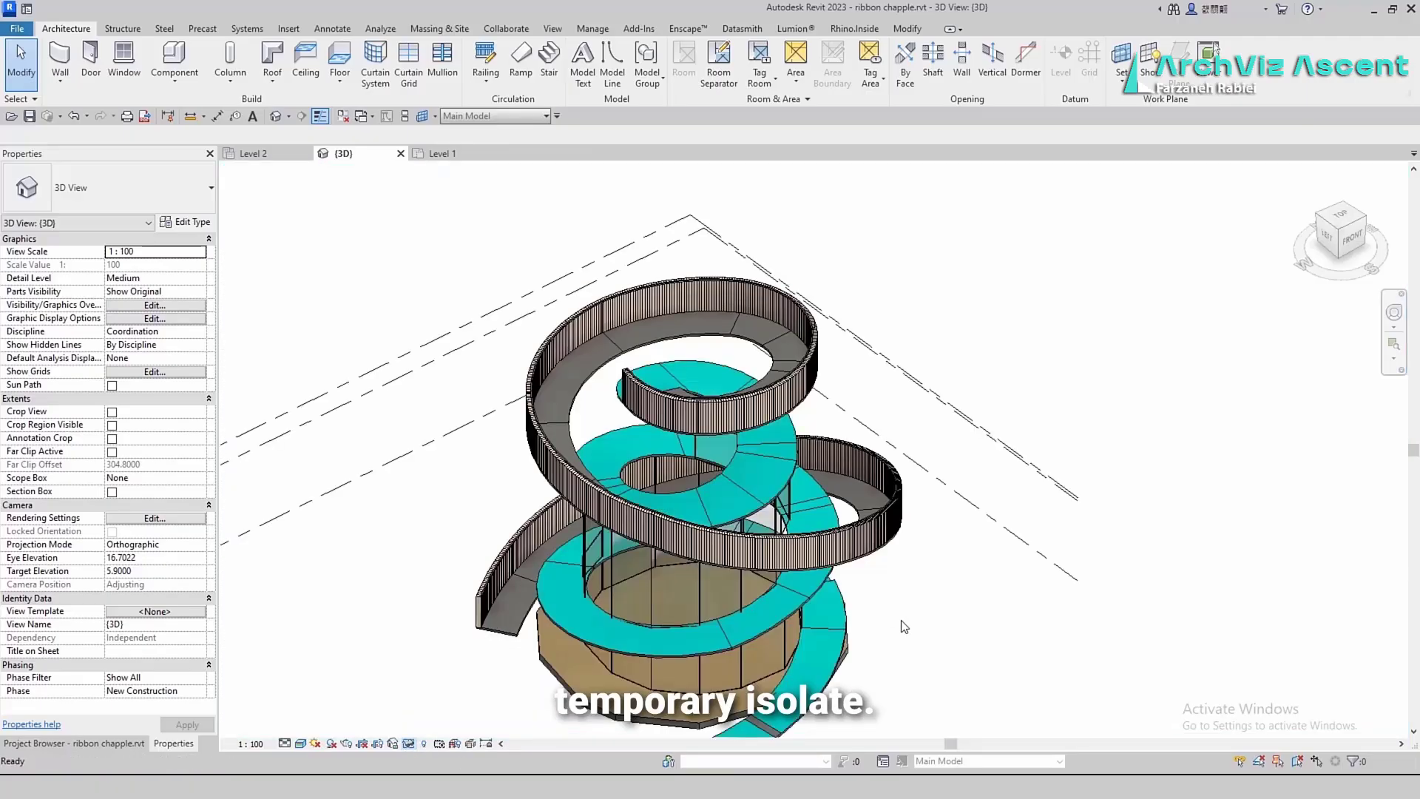
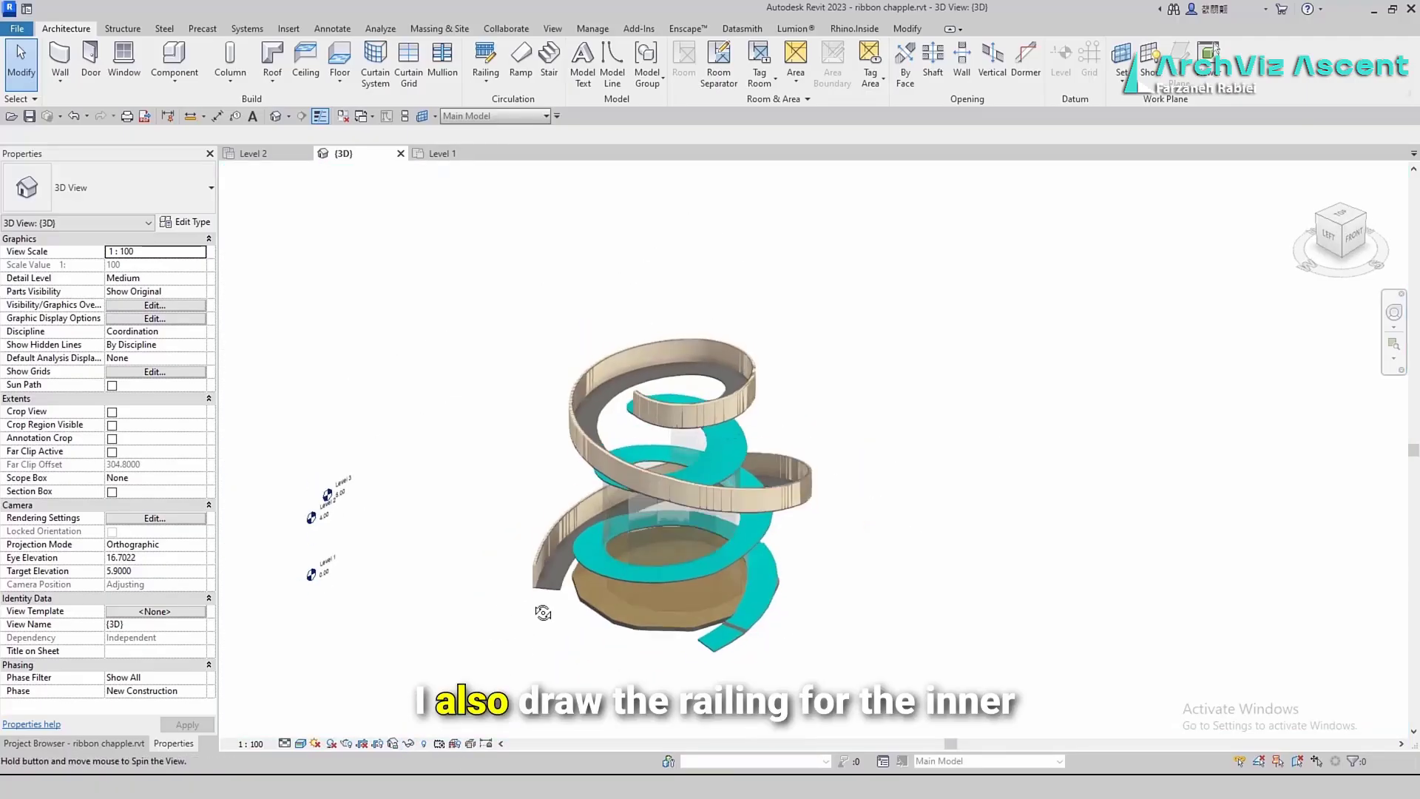
mouse_move(887, 403)
shift+middle_down()
mouse_move(968, 403)
mouse_move(507, 492)
shift+middle_up()
click(557, 425)
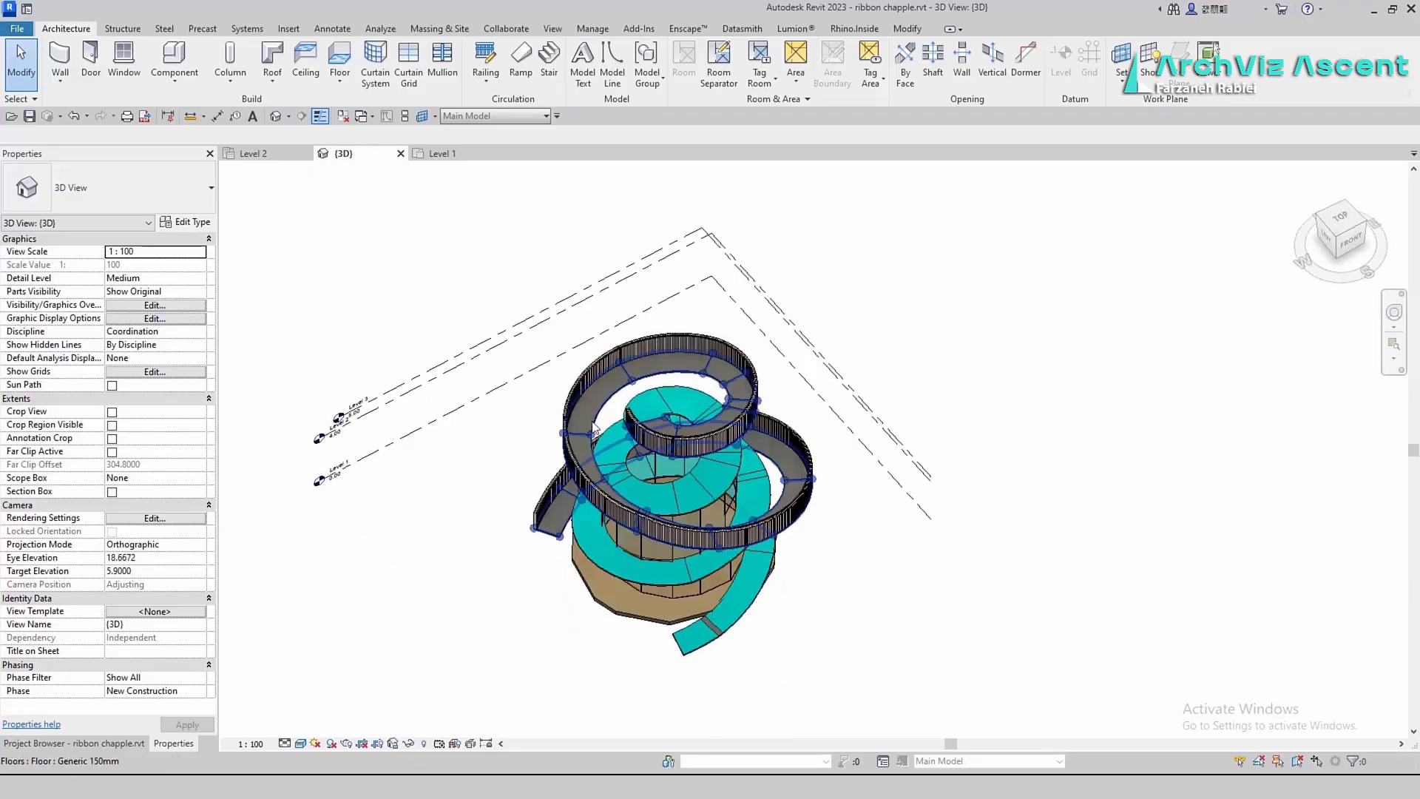
click(393, 743)
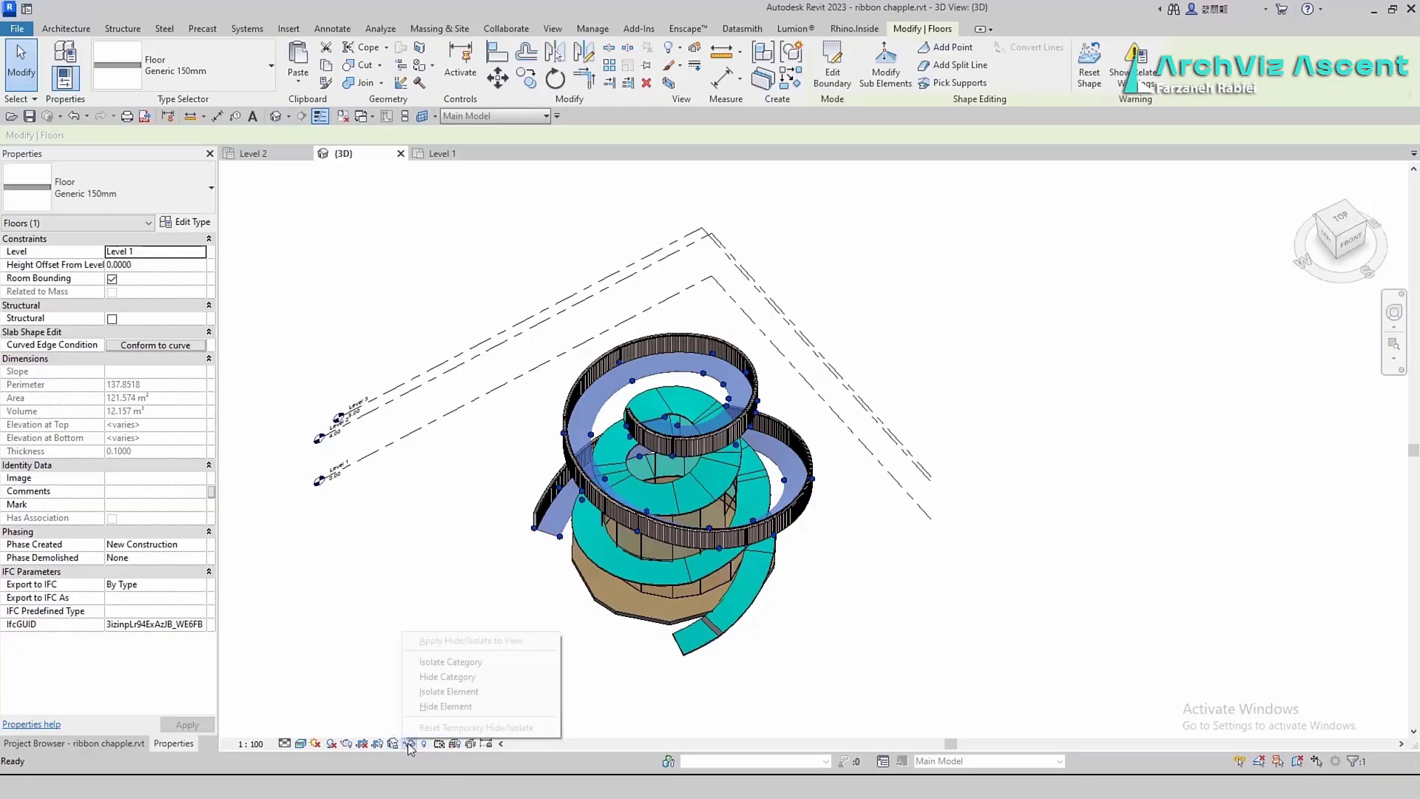
click(436, 693)
click(606, 589)
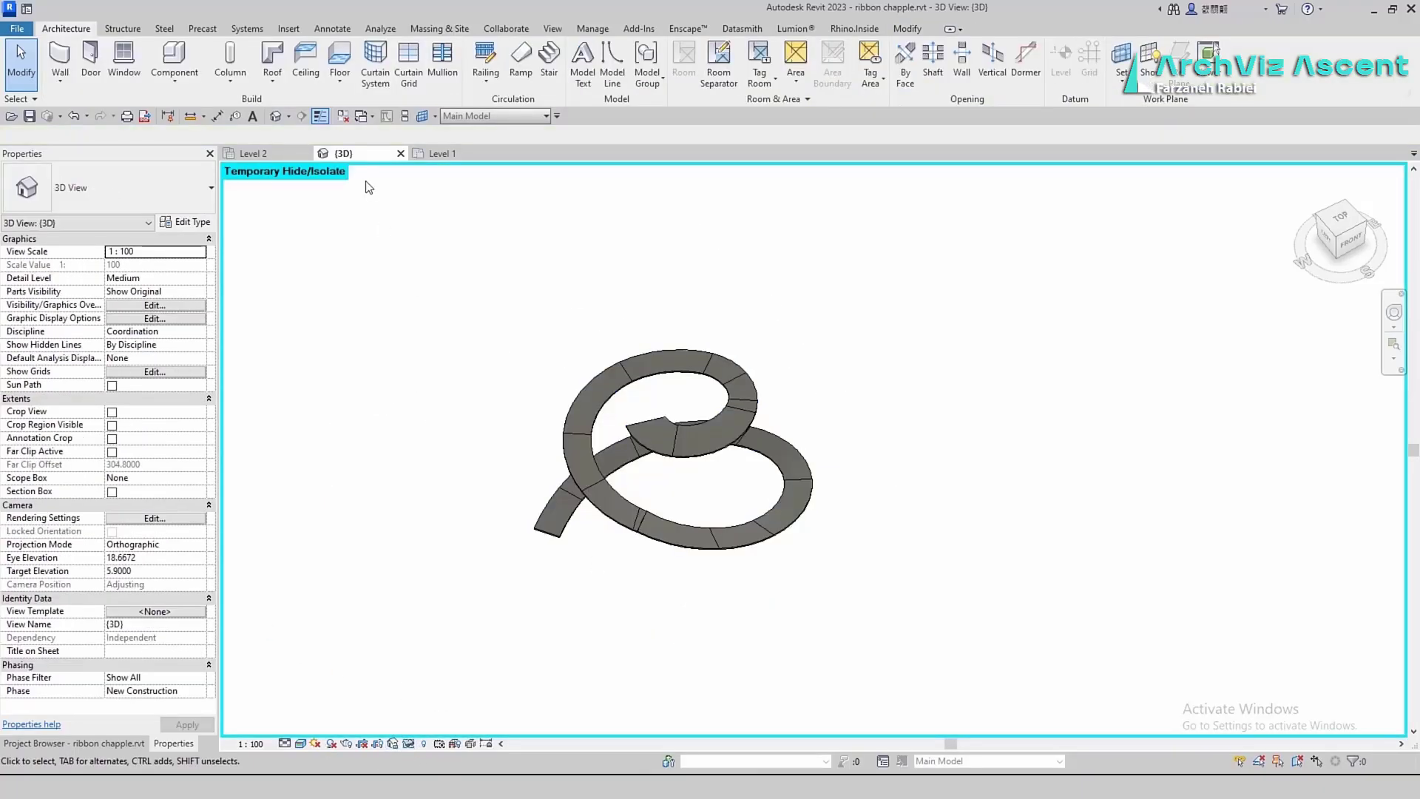
Create an 1100mm 2 railing from the inner edges of the isolated spiral ramp
click(485, 59)
click(184, 185)
click(89, 312)
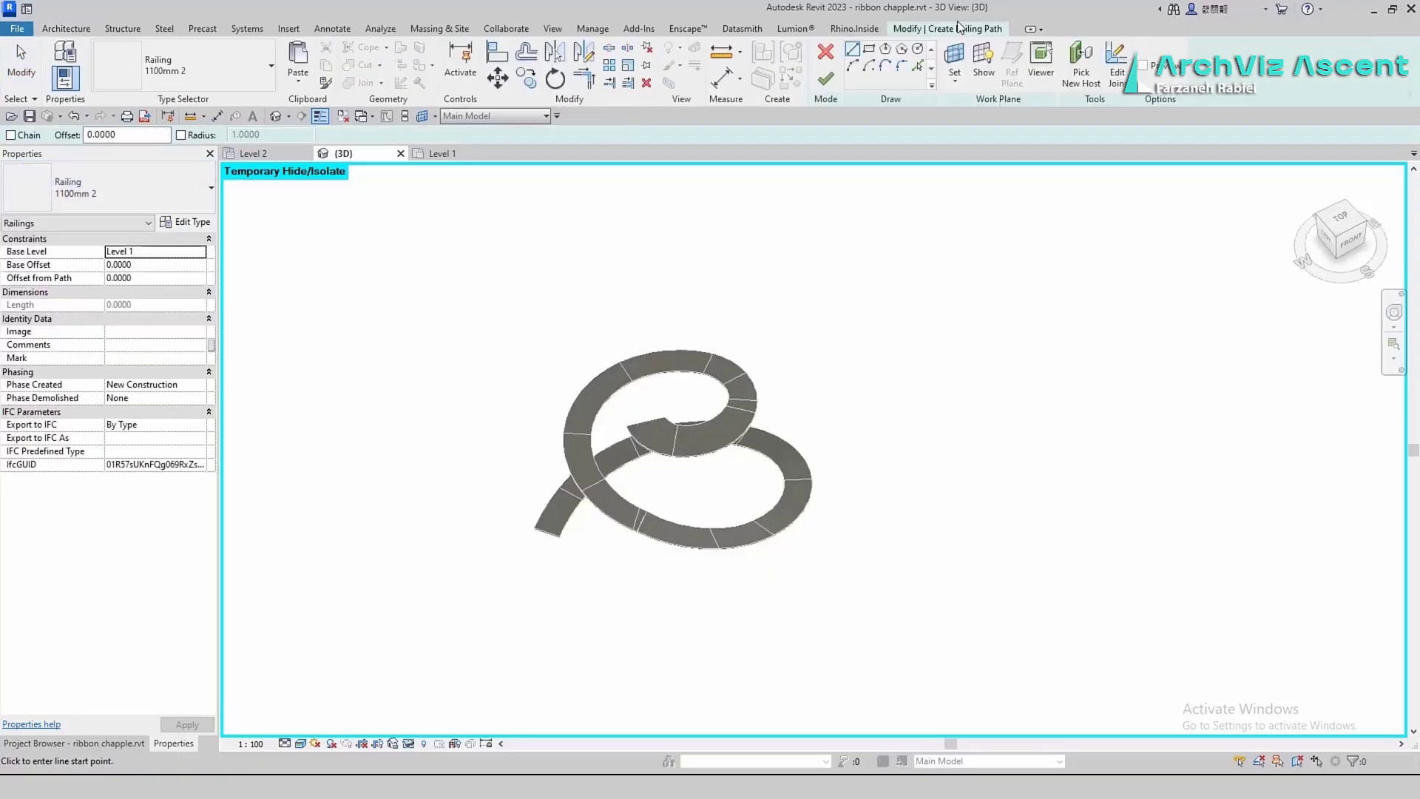
click(704, 526)
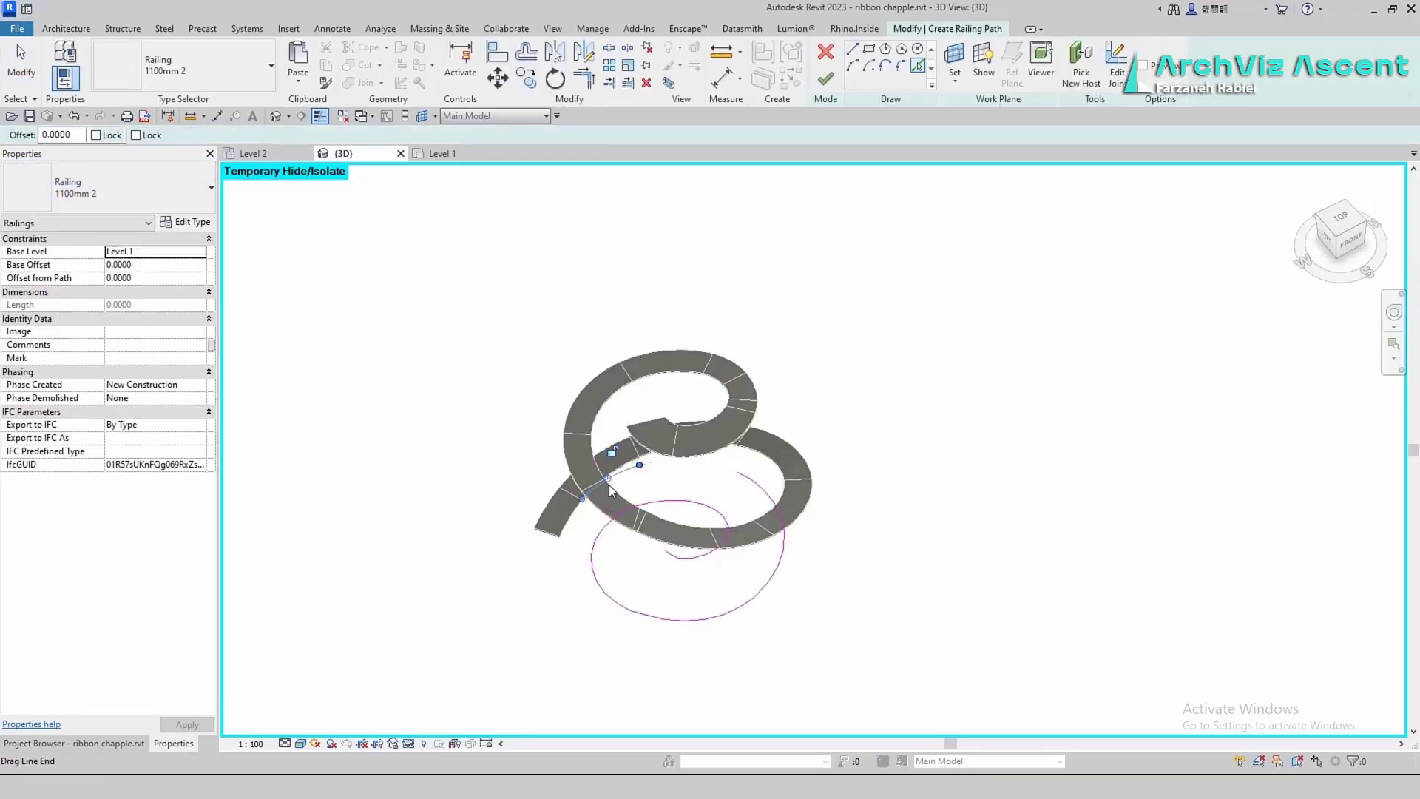
shift+drag(696, 549, 806, 536)
click(570, 519)
click(556, 414)
click(526, 51)
click(835, 83)
Host the inner railing on the spiral ramp floor and check its position from several angles
click(865, 68)
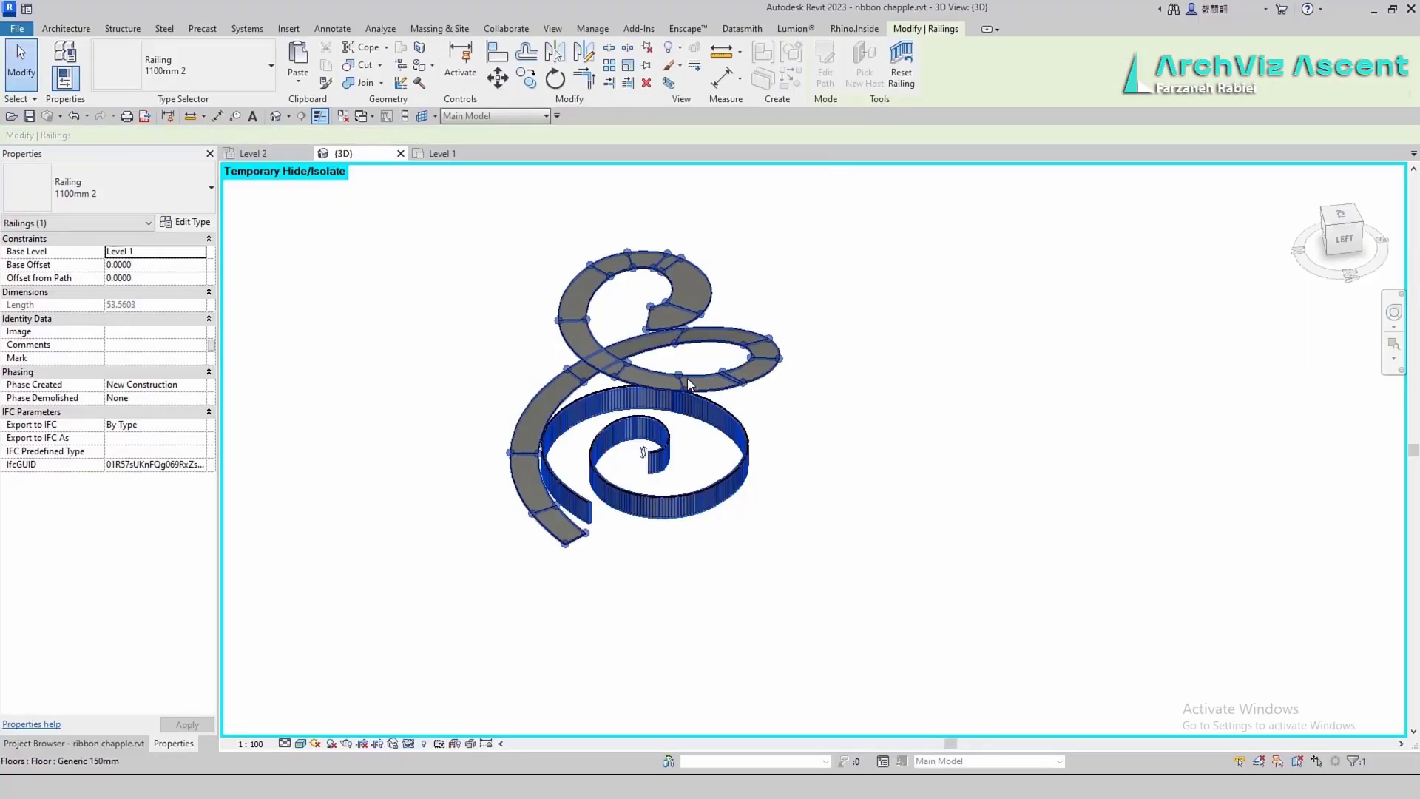
click(686, 379)
click(787, 367)
scroll(500, 489, up, 2)
shift+middle_drag(501, 488, 458, 491)
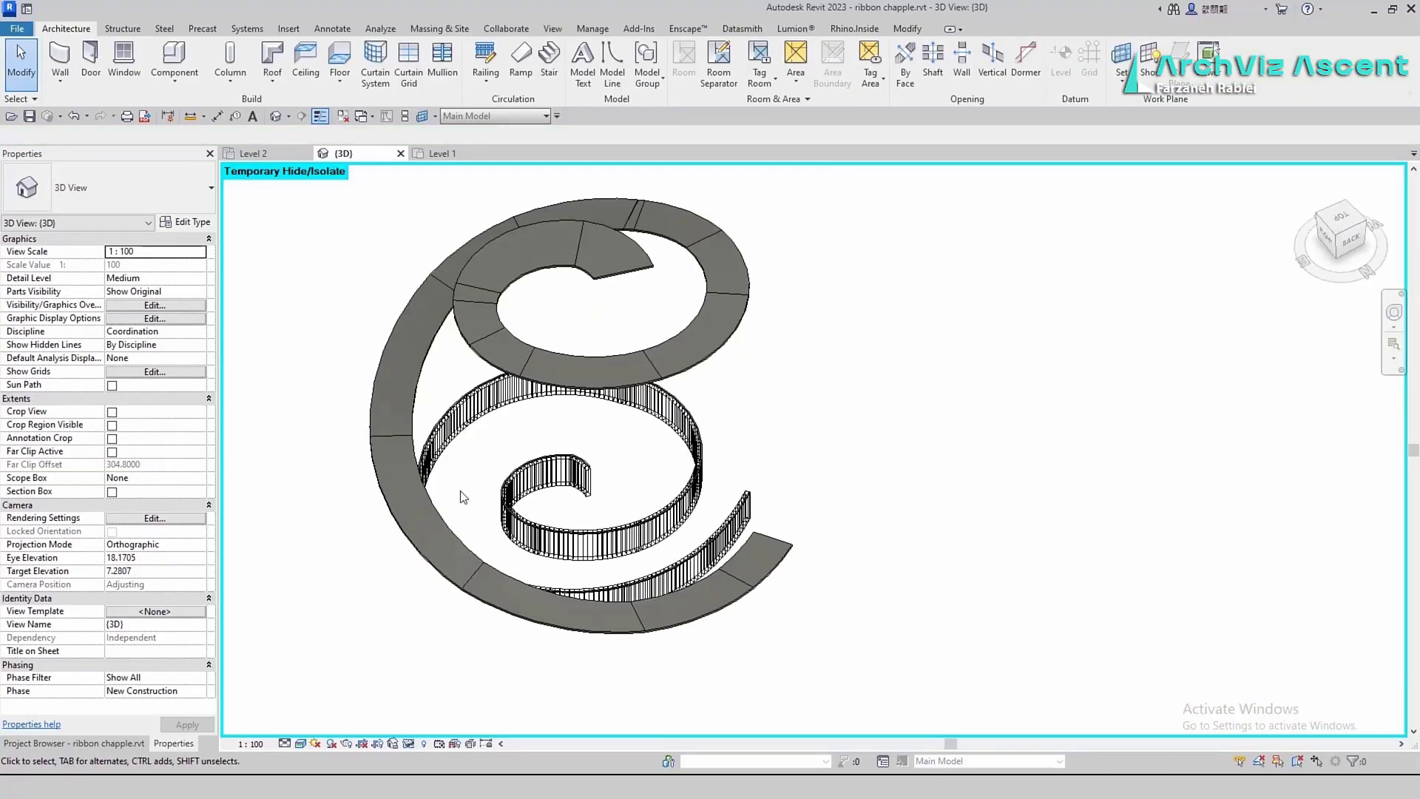
scroll(660, 551, up, 4)
click(659, 551)
click(866, 68)
click(859, 592)
click(906, 458)
scroll(858, 452, down, 2)
click(870, 526)
click(959, 370)
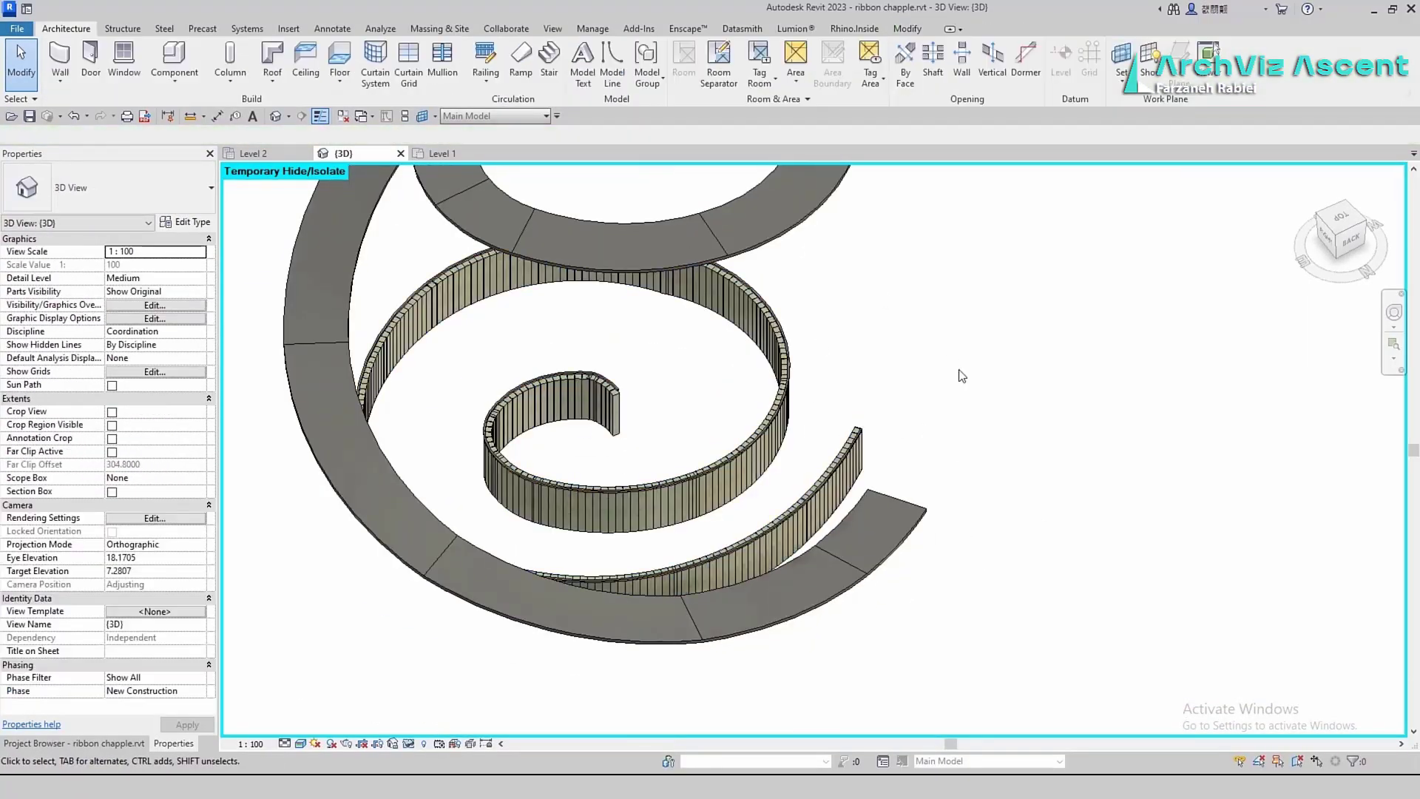
Edit the inner railing's path in a top view and offset its lines 0.2 onto the ramp
click(849, 462)
click(1341, 216)
click(826, 65)
click(525, 52)
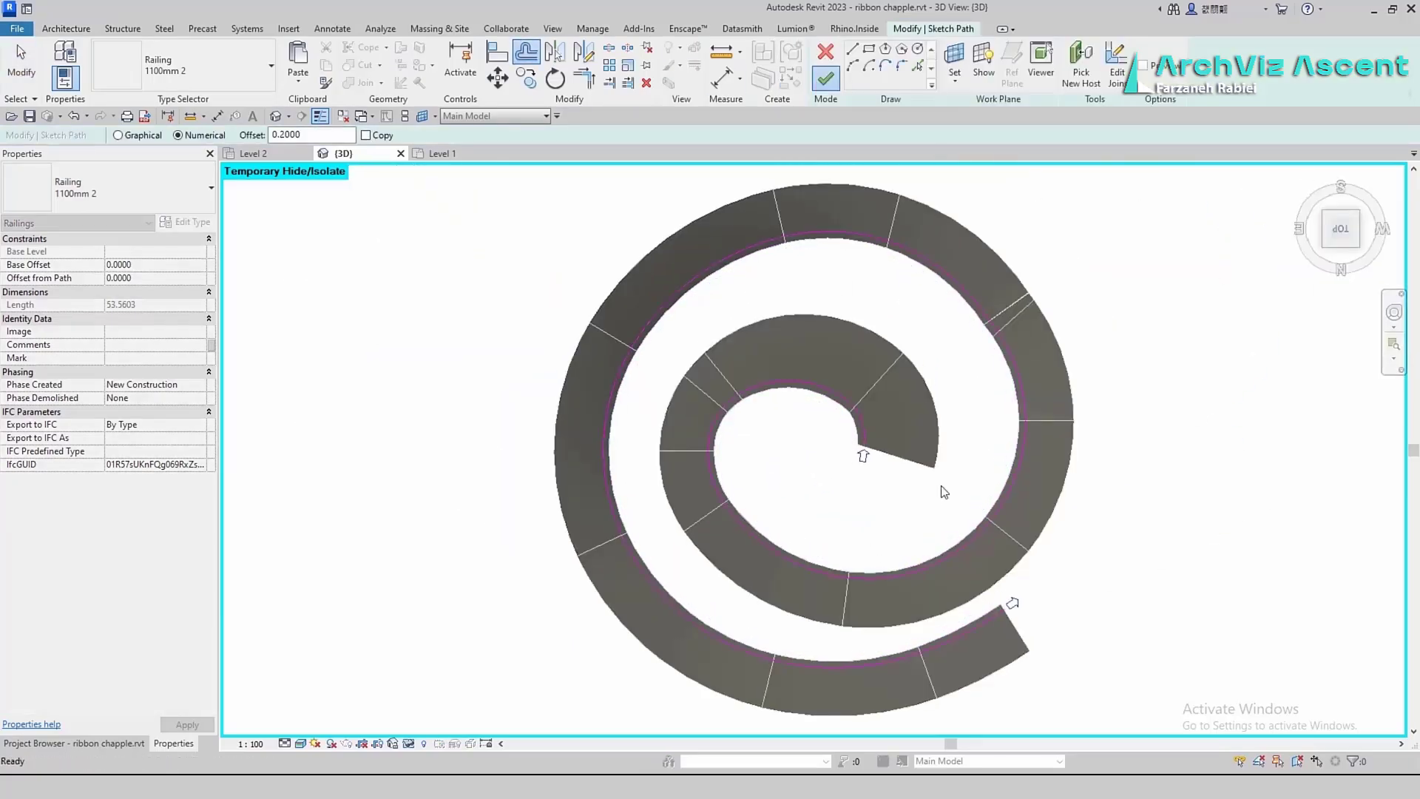
mouse_move(944, 492)
shift+middle_down()
mouse_move(1144, 548)
mouse_move(814, 513)
shift+middle_up()
Delete the upper coils' lines from the inner railing's path, leaving the railing along the lower stretch
click(827, 65)
scroll(806, 544, down, 3)
click(814, 650)
key(Delete)
key(Tab)
click(803, 582)
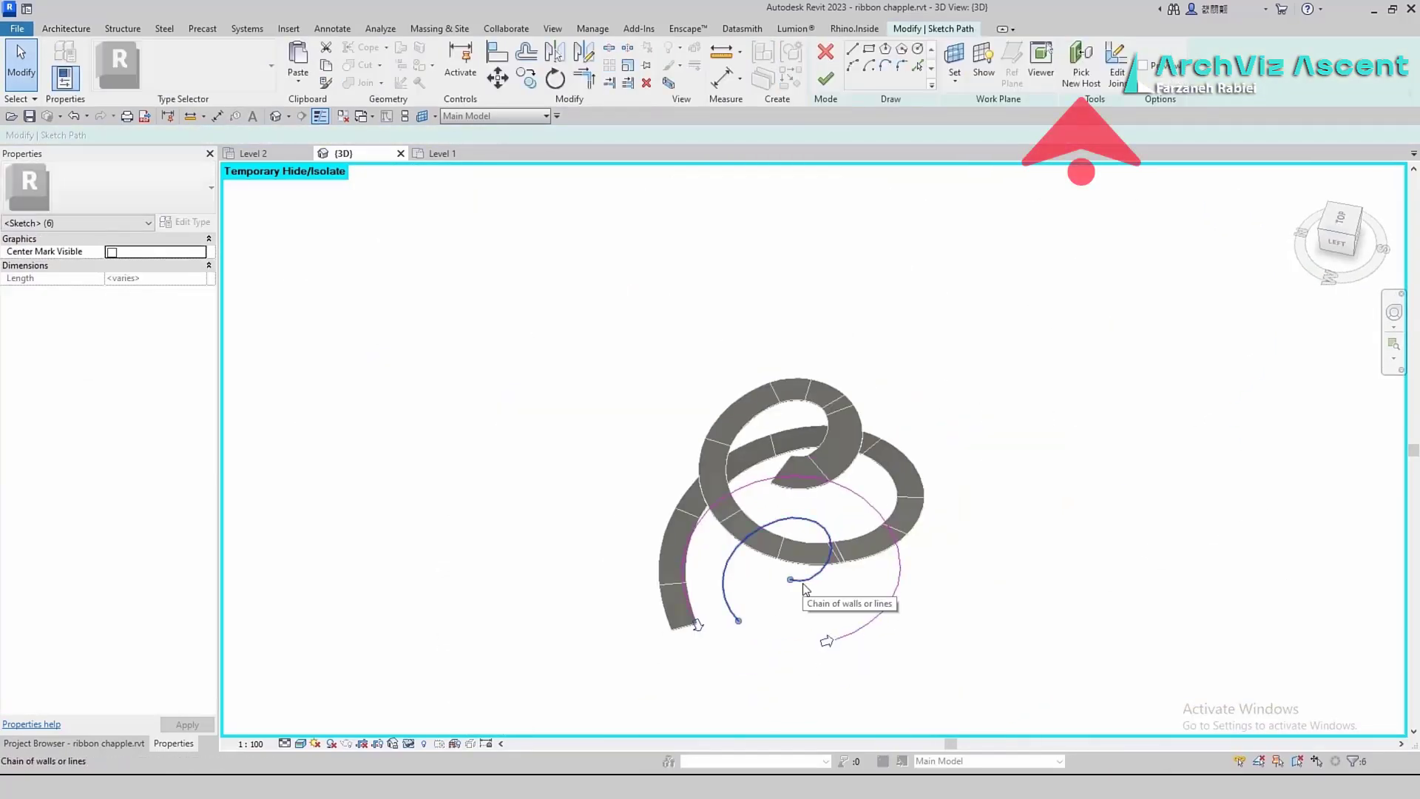
key(Delete)
click(826, 78)
Create a second inner 1100mm 2 railing along the upper coils, offset 0.2, and host it on the ramp floor
scroll(832, 542, up, 3)
click(429, 59)
click(917, 66)
click(785, 542)
click(653, 448)
click(686, 333)
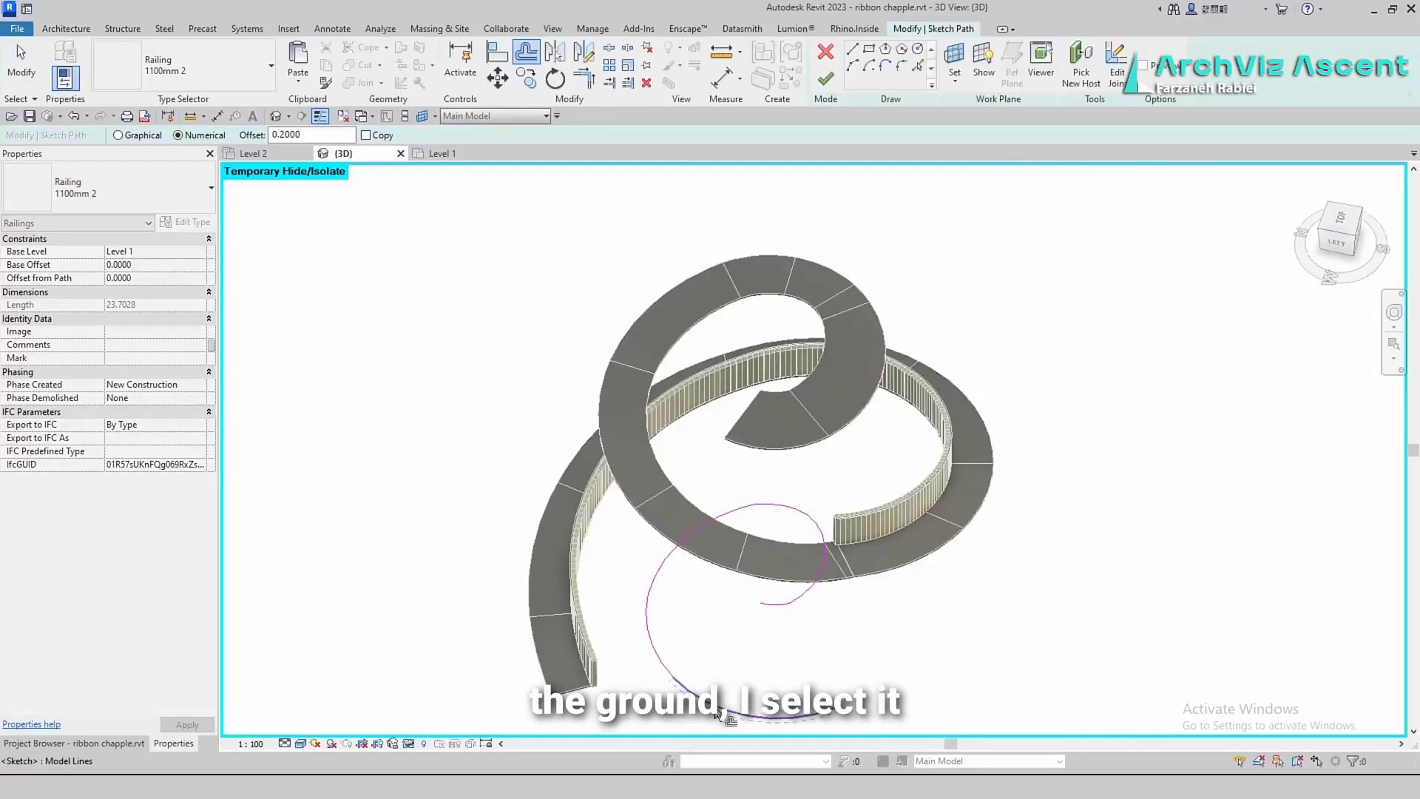
click(826, 79)
click(863, 65)
click(788, 280)
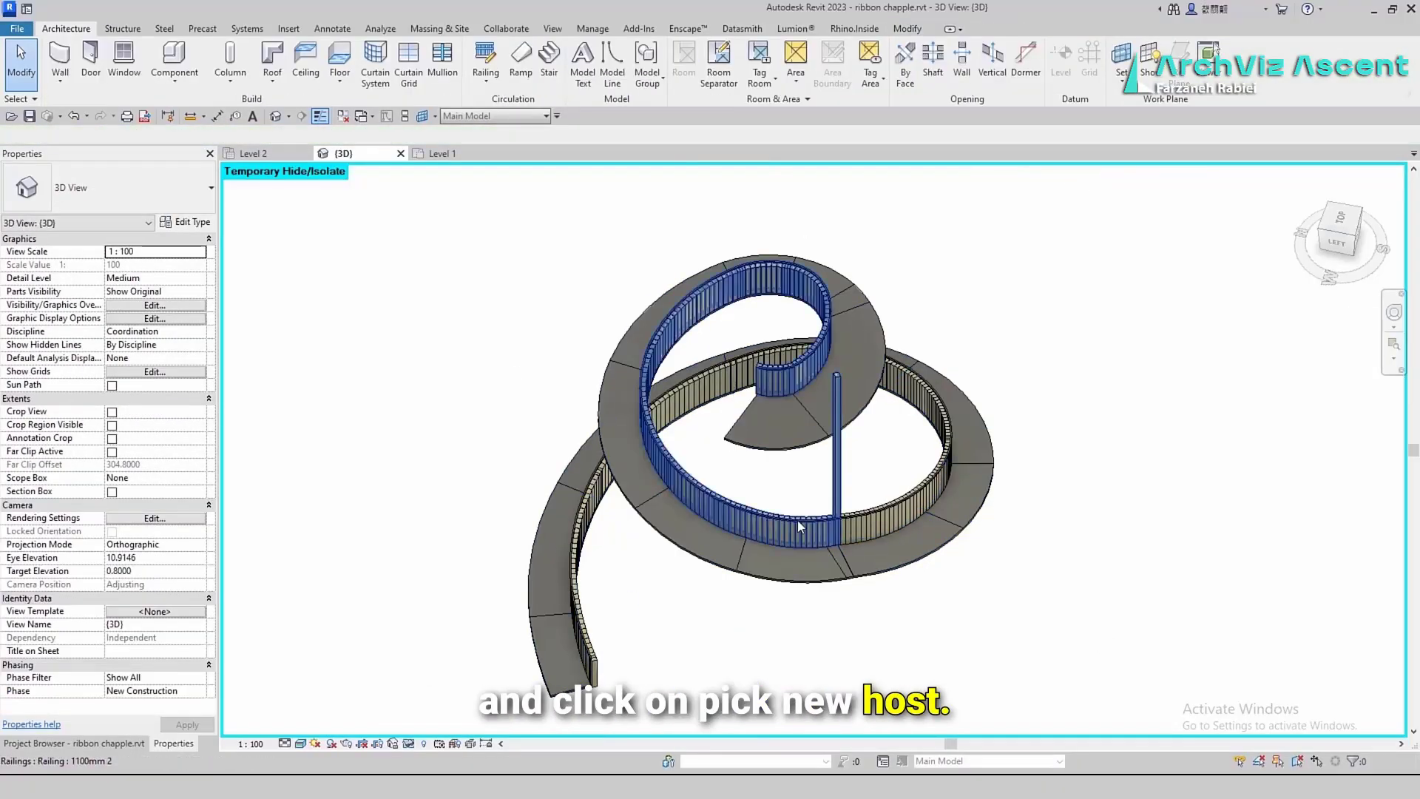
Pull back the lower end of the second inner railing's path to leave a gap at the ramp's segmented section
double_click(797, 520)
click(816, 718)
drag(838, 713, 823, 717)
click(826, 79)
click(976, 608)
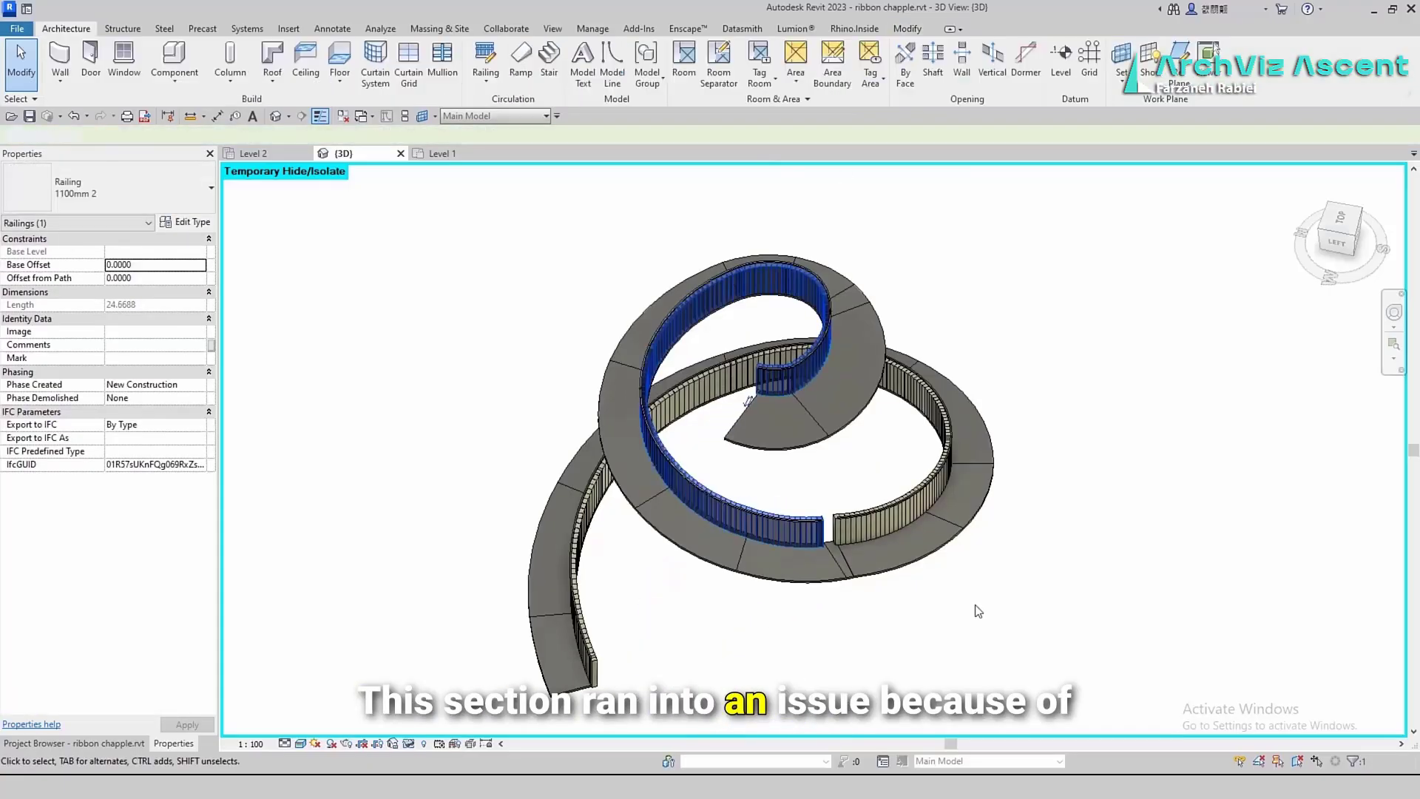
Draw a separate railing about 0.44 m long across the gap between the inner railings and host it on the ramp floor
scroll(810, 530, up, 3)
click(1340, 217)
click(485, 57)
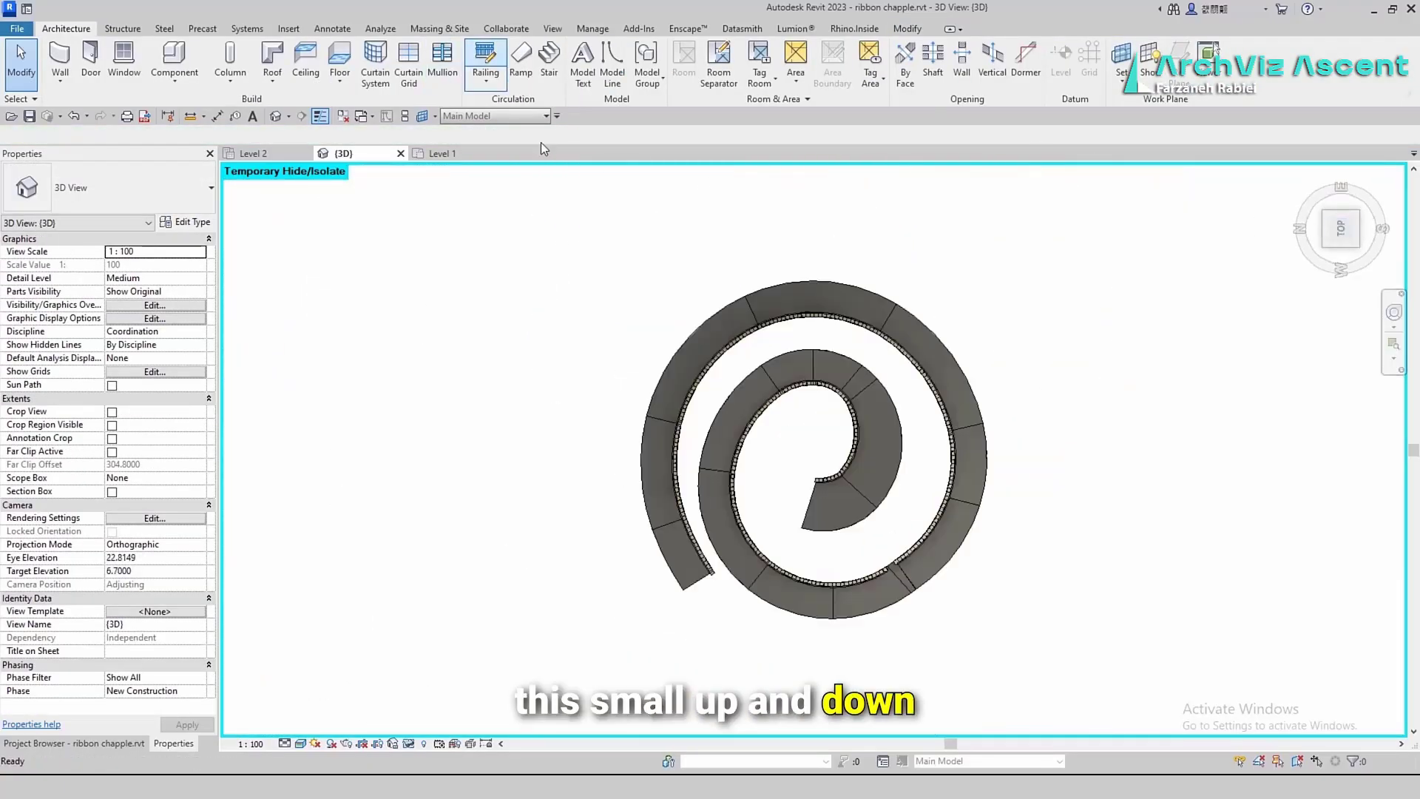
scroll(854, 577, up, 10)
click(858, 587)
click(936, 525)
click(826, 78)
scroll(735, 401, down, 5)
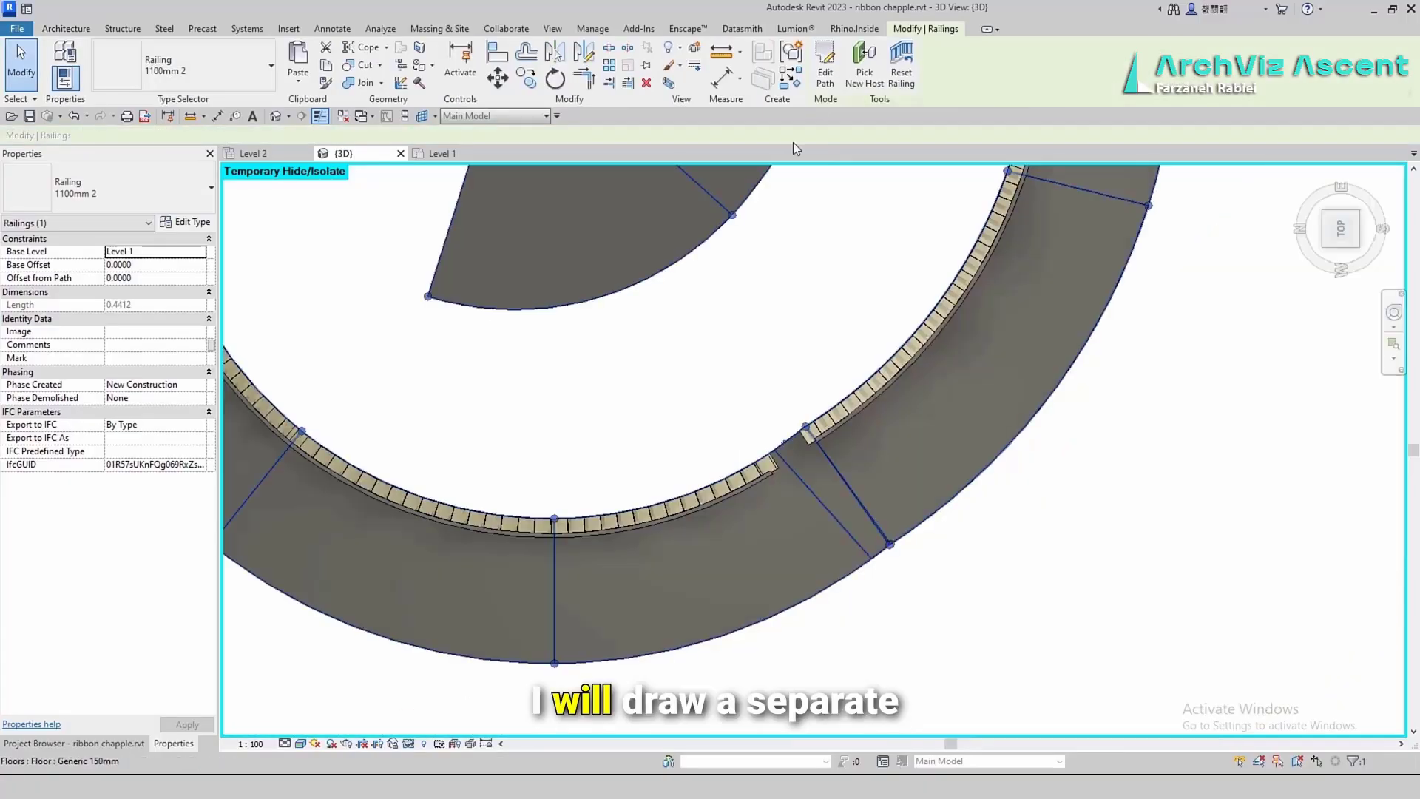
click(877, 618)
Examine the joint between the inner railings at the ramp's segmented section
scroll(828, 584, down, 3)
shift+middle_drag(806, 569, 728, 348)
scroll(717, 318, up, 5)
scroll(755, 392, down, 3)
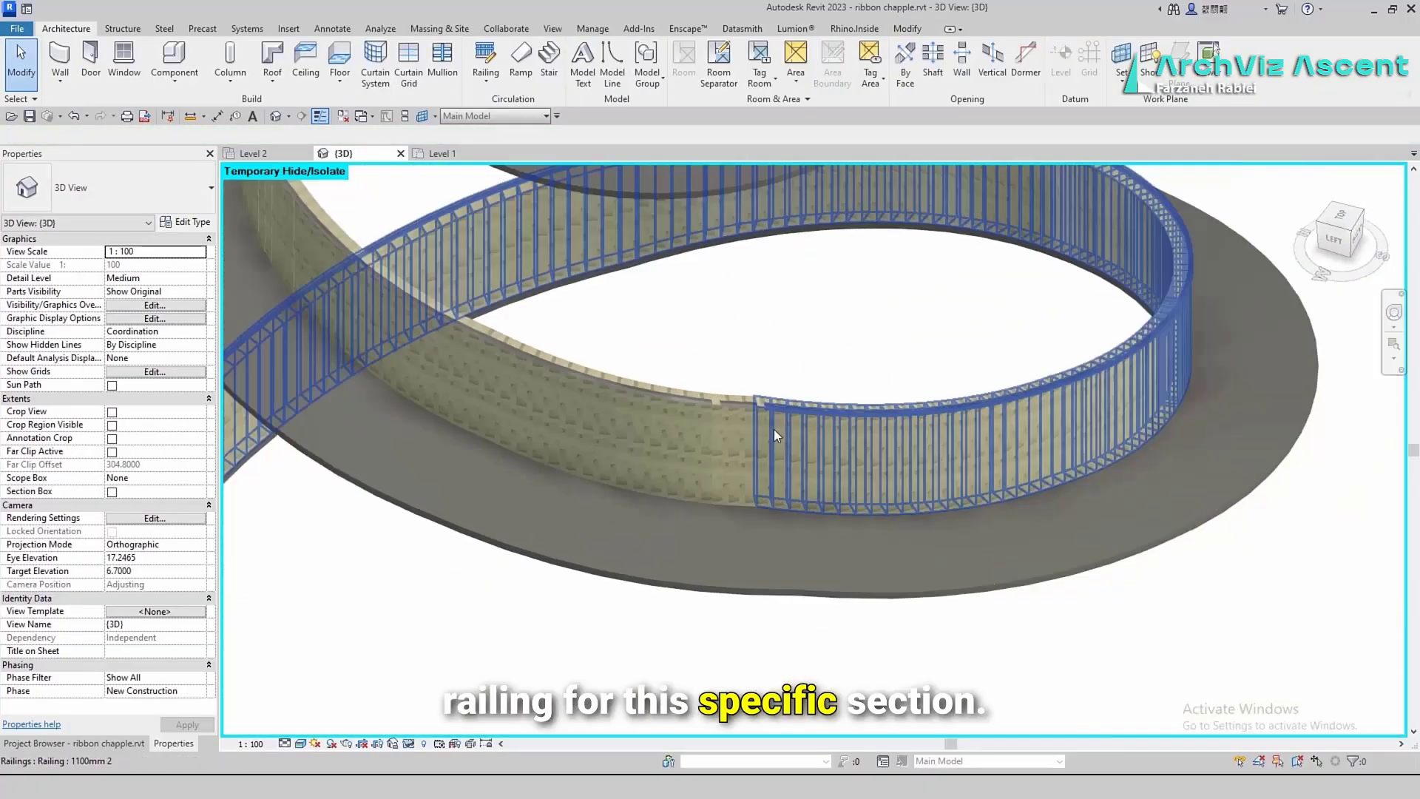
scroll(769, 591, down, 5)
scroll(804, 531, up, 8)
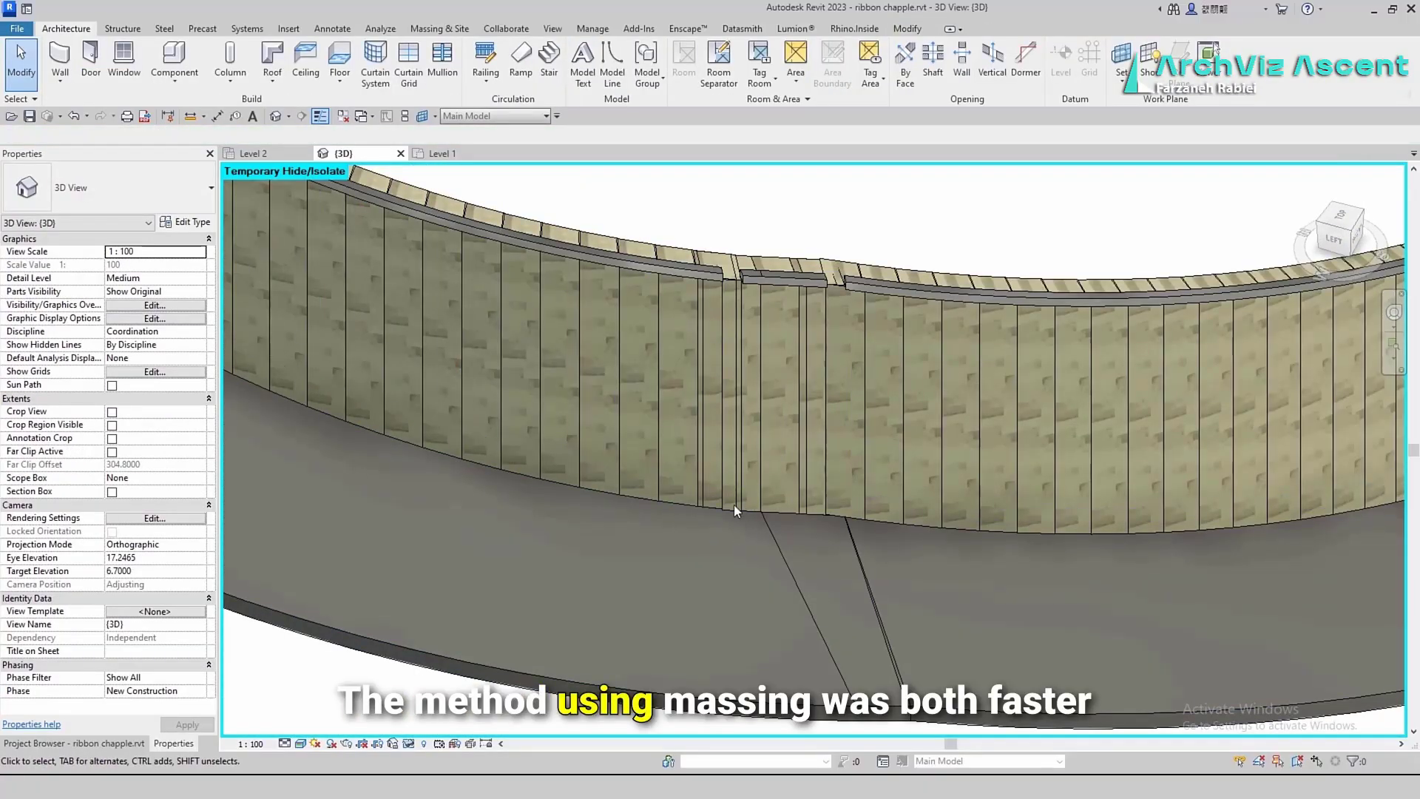
scroll(734, 504, down, 7)
Restore all elements in the 3D view and isolate the uppermost floor piece of the cyan spiral ramp
click(454, 154)
click(336, 154)
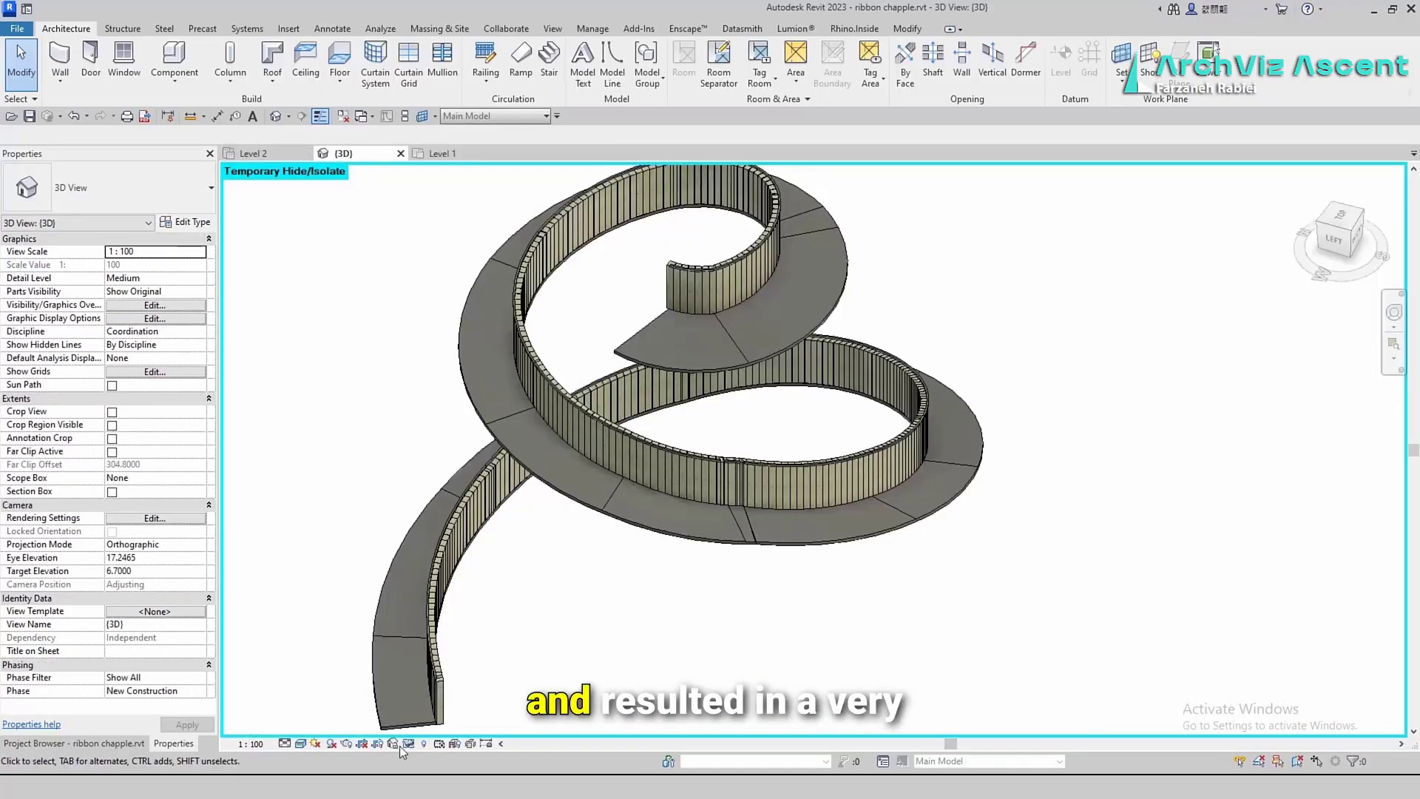
click(407, 744)
click(460, 731)
scroll(652, 490, down, 3)
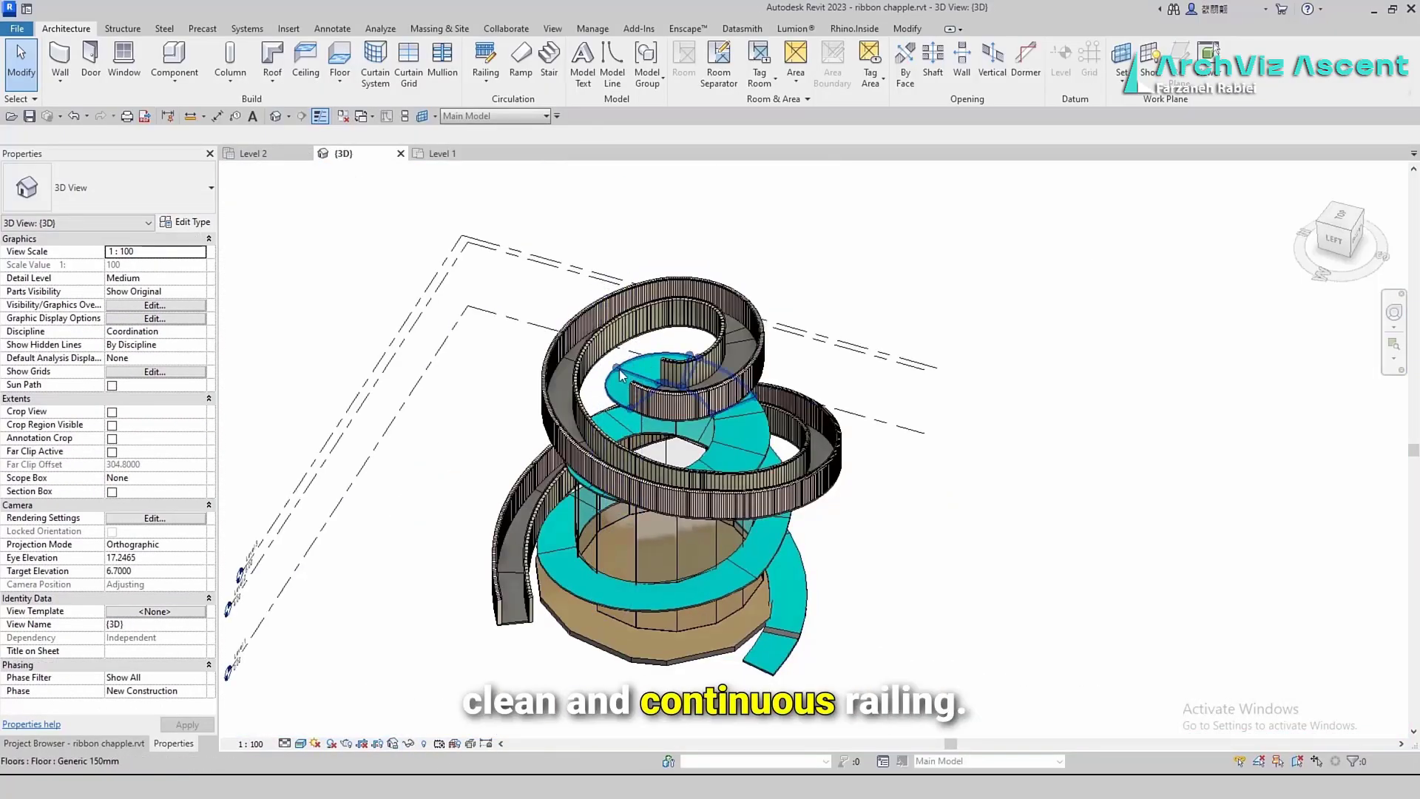
click(620, 375)
click(407, 744)
click(459, 698)
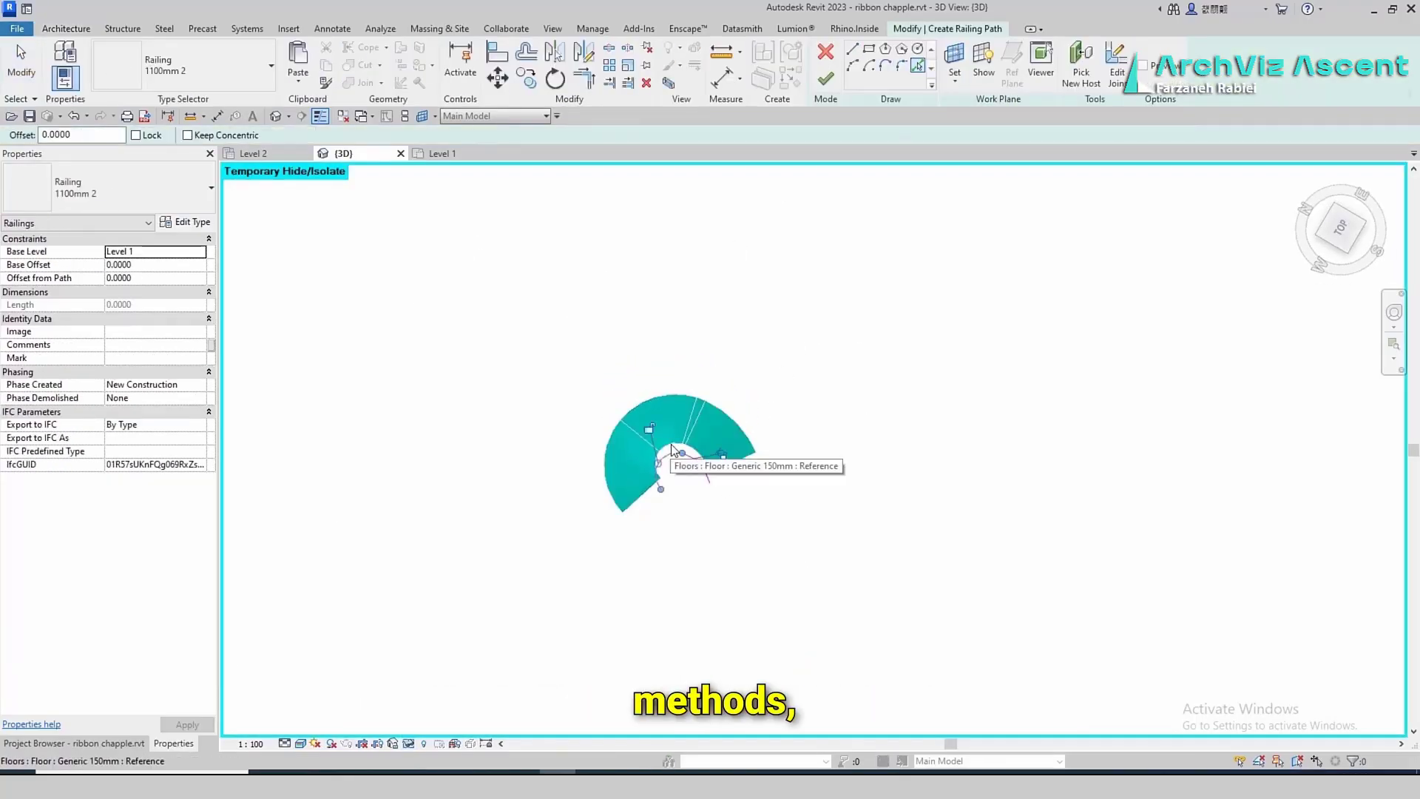
Create an 1100mm 2 railing along the isolated floor's inner edge and adjust the end of its path arc
click(826, 77)
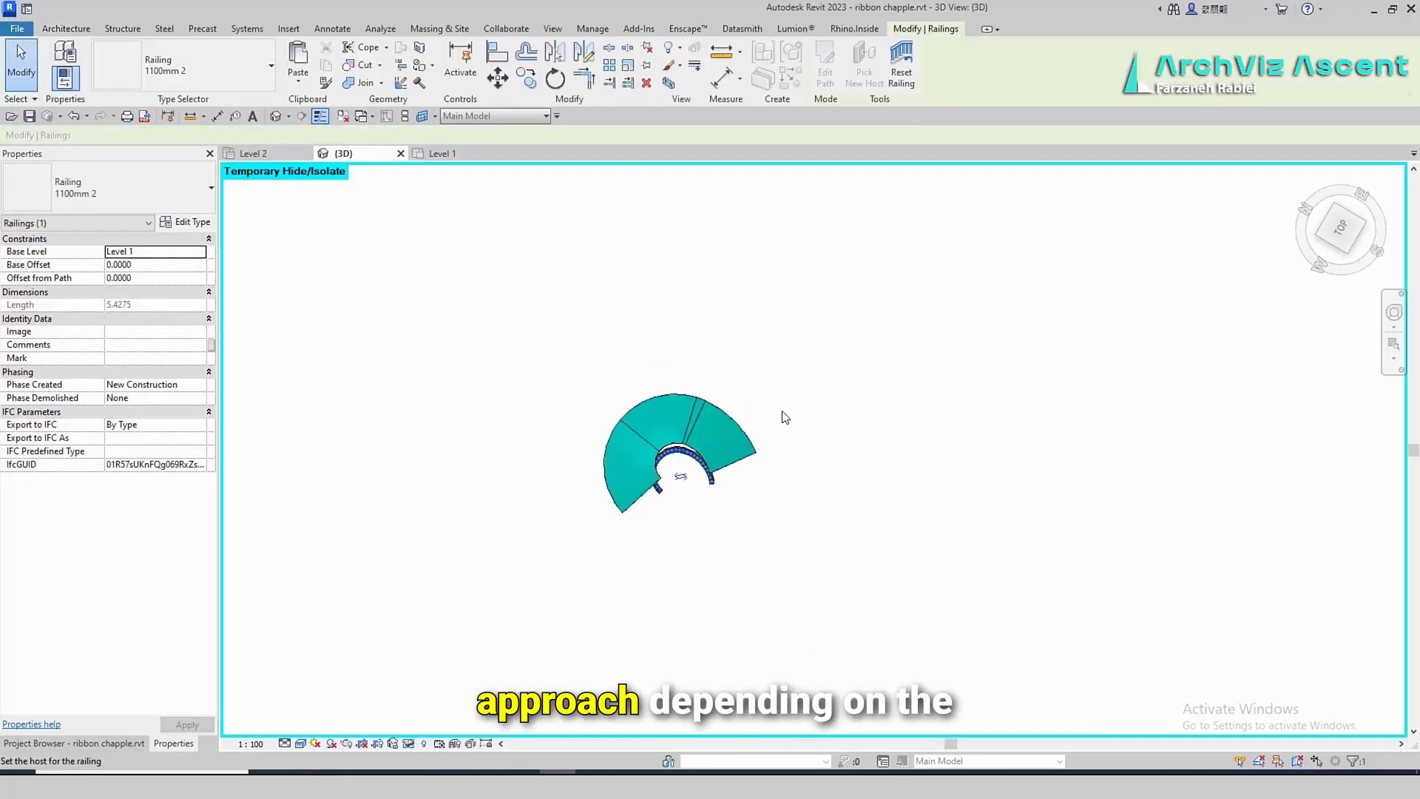
click(840, 563)
double_click(708, 468)
scroll(650, 487, up, 5)
click(665, 493)
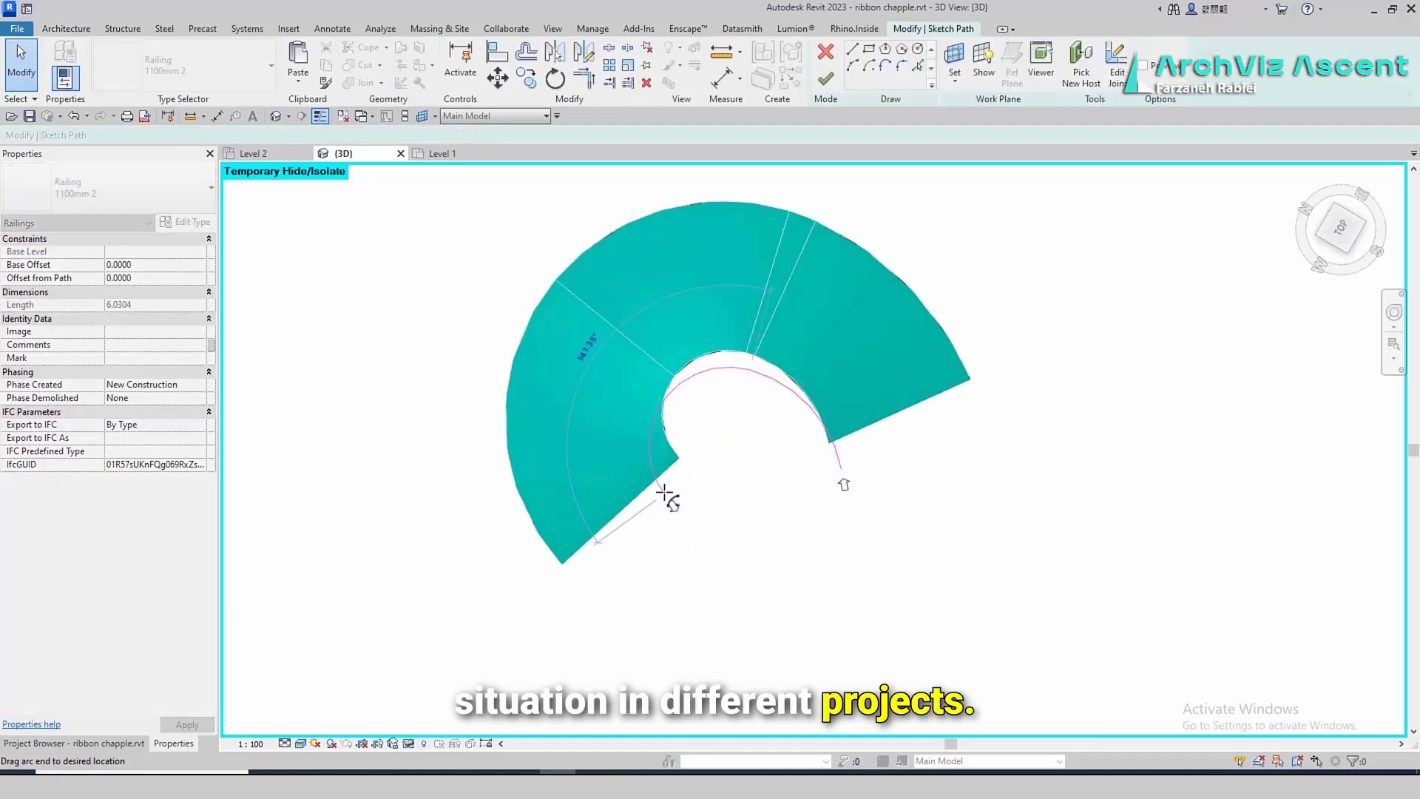
click(825, 78)
Edit the inner railing's path again to correct the railing where the cyan floor is segmented
click(976, 539)
scroll(756, 461, down, 2)
shift+middle_drag(762, 451, 685, 281)
scroll(758, 238, up, 4)
shift+middle_drag(659, 399, 702, 473)
double_click(701, 468)
scroll(698, 459, down, 2)
scroll(671, 391, down, 3)
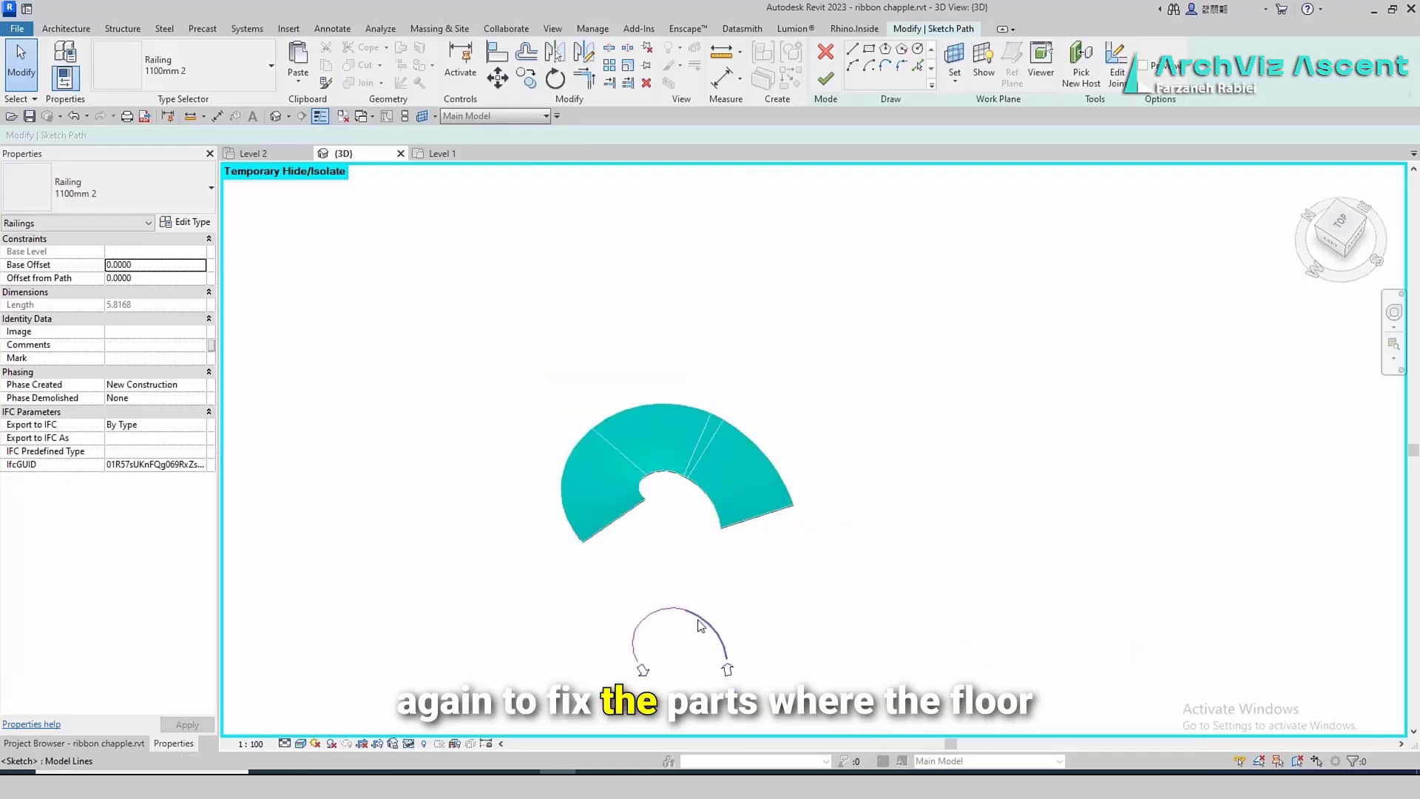
click(825, 78)
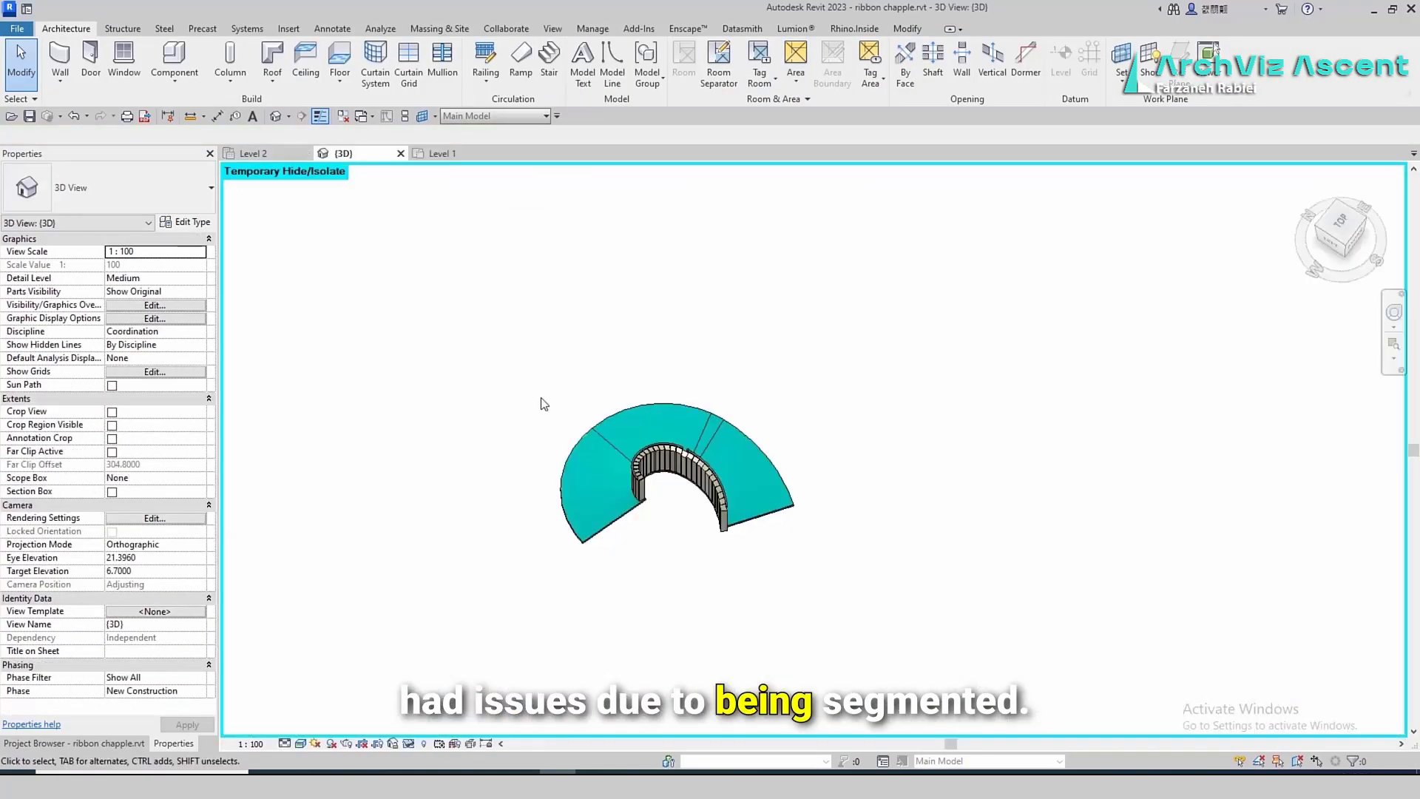
Create an 1100mm 2 railing along the cyan floor's outer edge, offset 0.2 inward, and host it on the floor
click(918, 66)
scroll(693, 444, up, 4)
scroll(745, 389, down, 2)
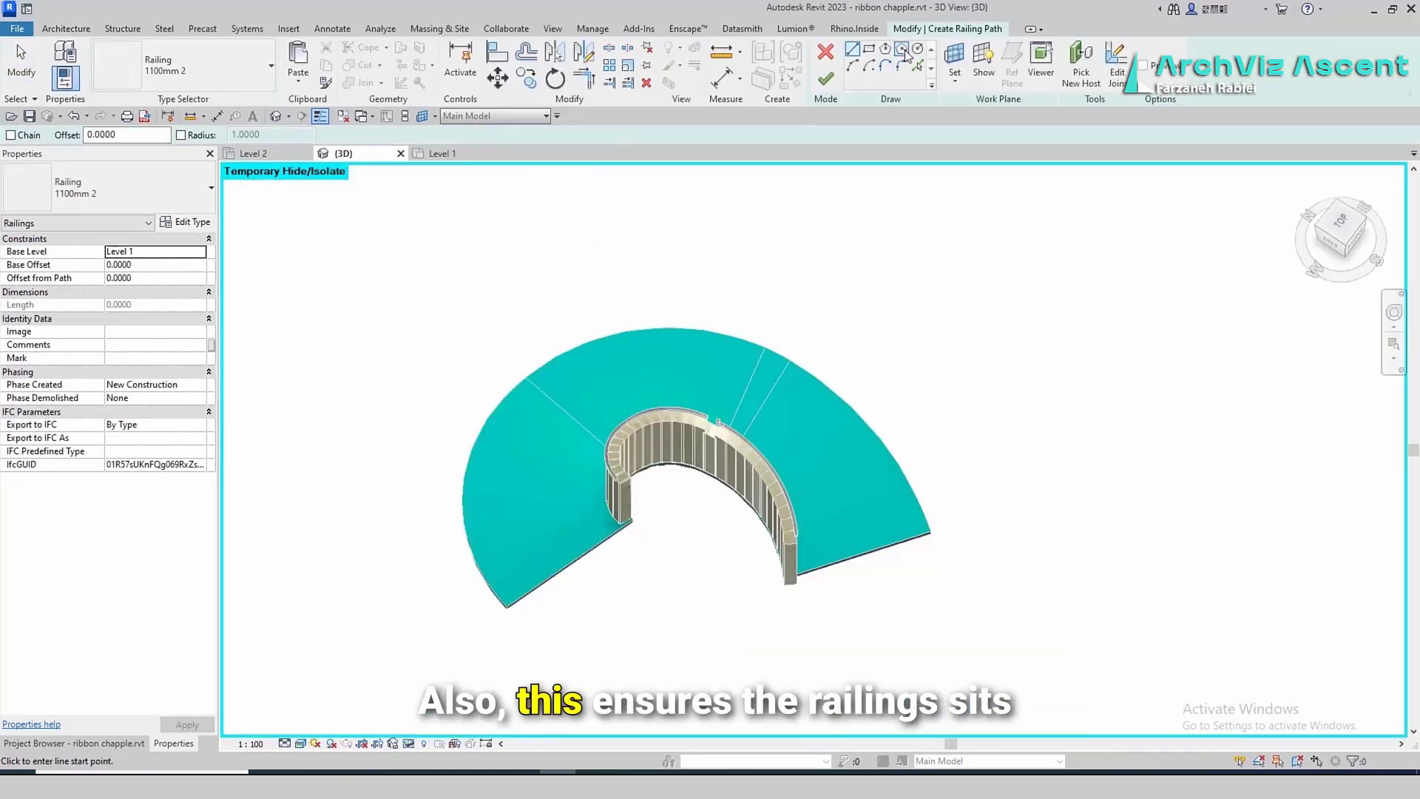
scroll(882, 471, down, 3)
key(o)
key(f)
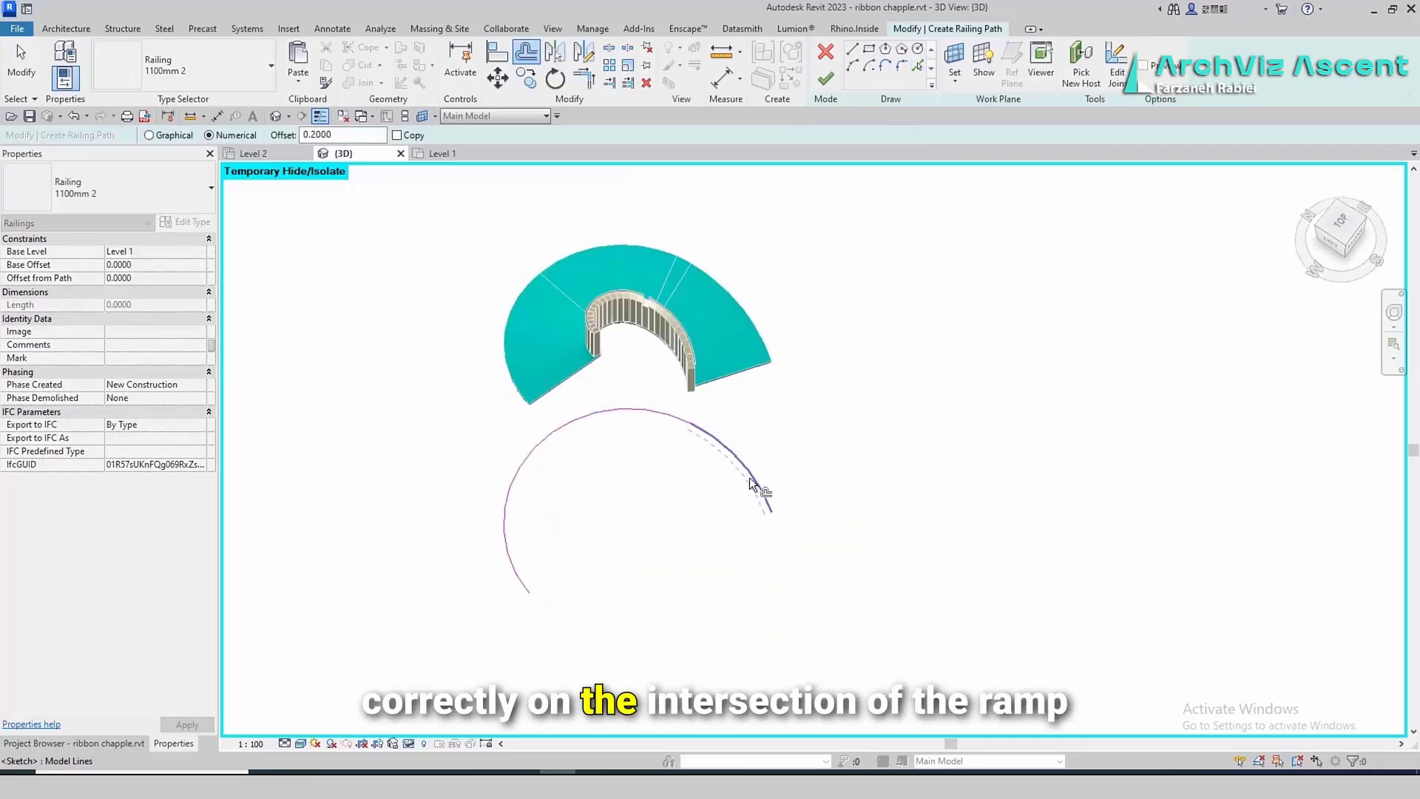
click(825, 78)
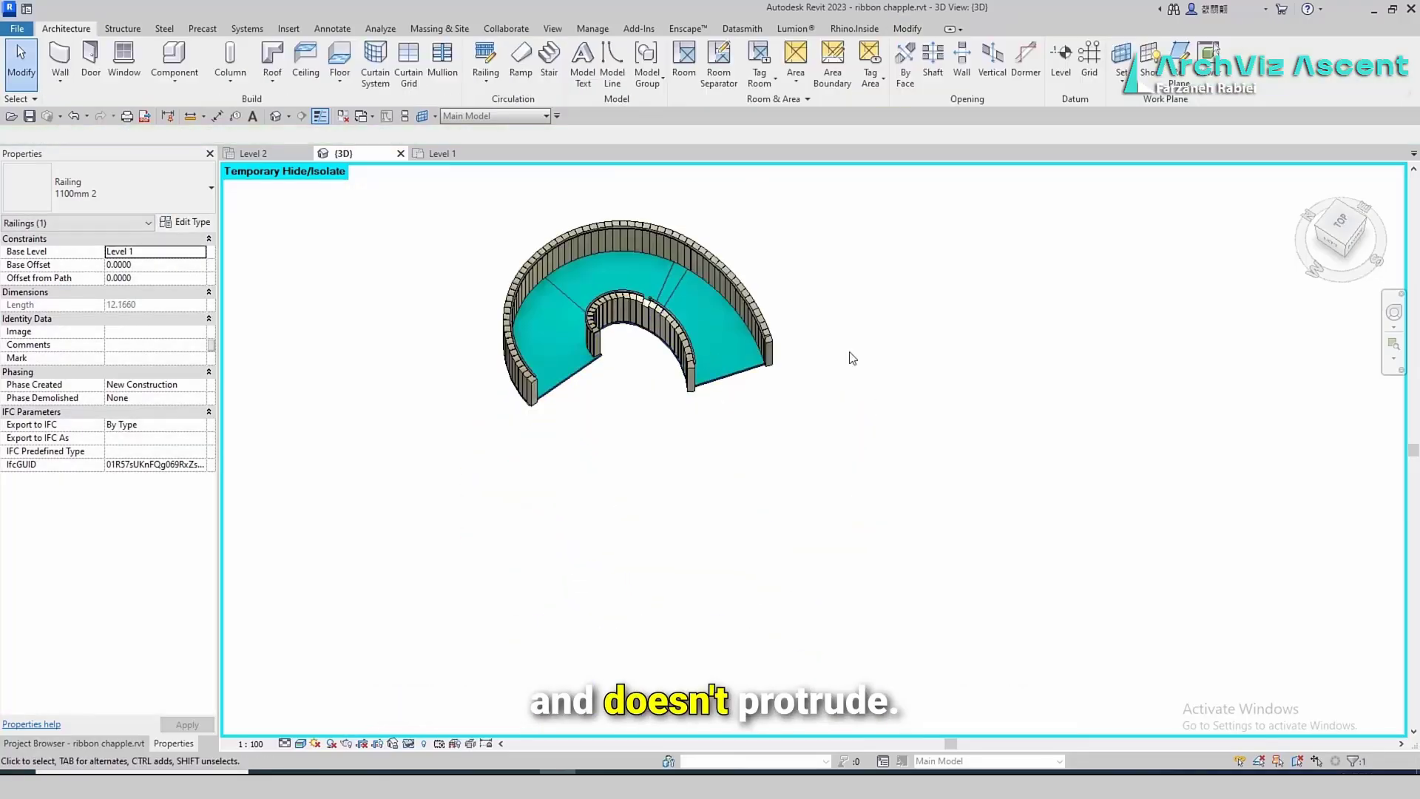
key(Escape)
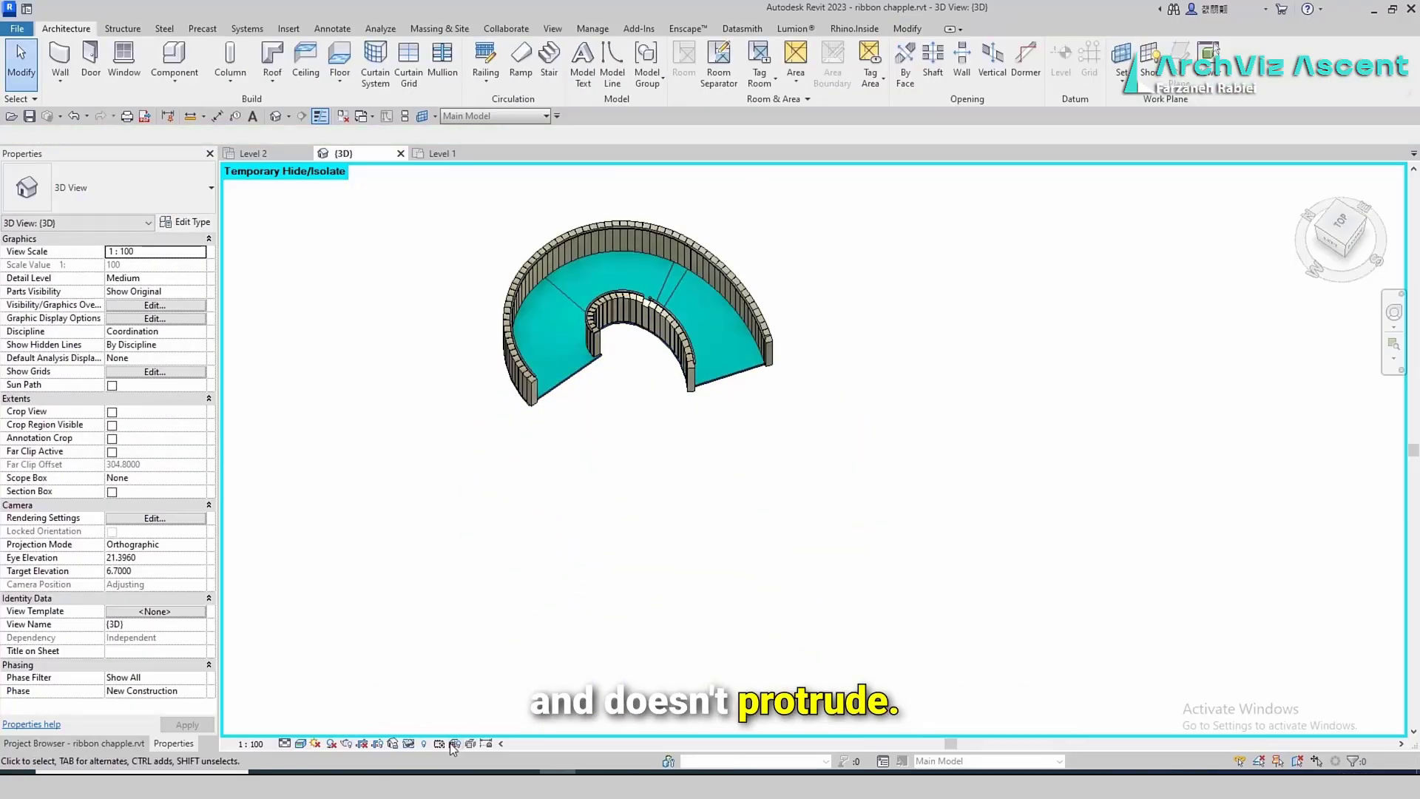
Restore the hidden elements and isolate the next floor piece down on the cyan spiral ramp
click(437, 727)
shift+middle_drag(802, 458, 918, 472)
click(604, 383)
click(410, 743)
click(444, 682)
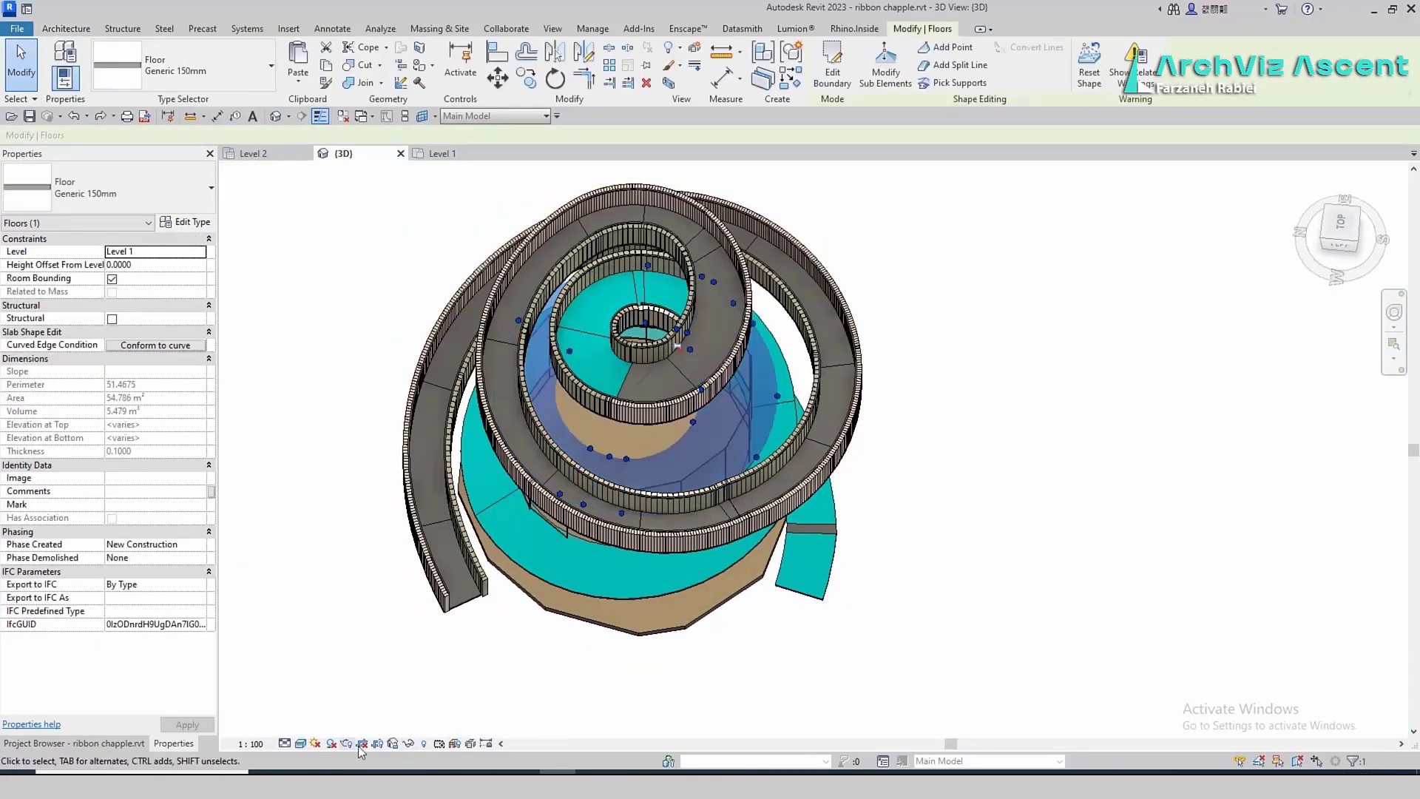
Create 1100mm 2 railings along the inner and outer edges of the middle cyan ramp floor
click(482, 59)
mouse_move(680, 556)
shift+middle_down()
mouse_move(747, 427)
mouse_move(717, 396)
shift+middle_up()
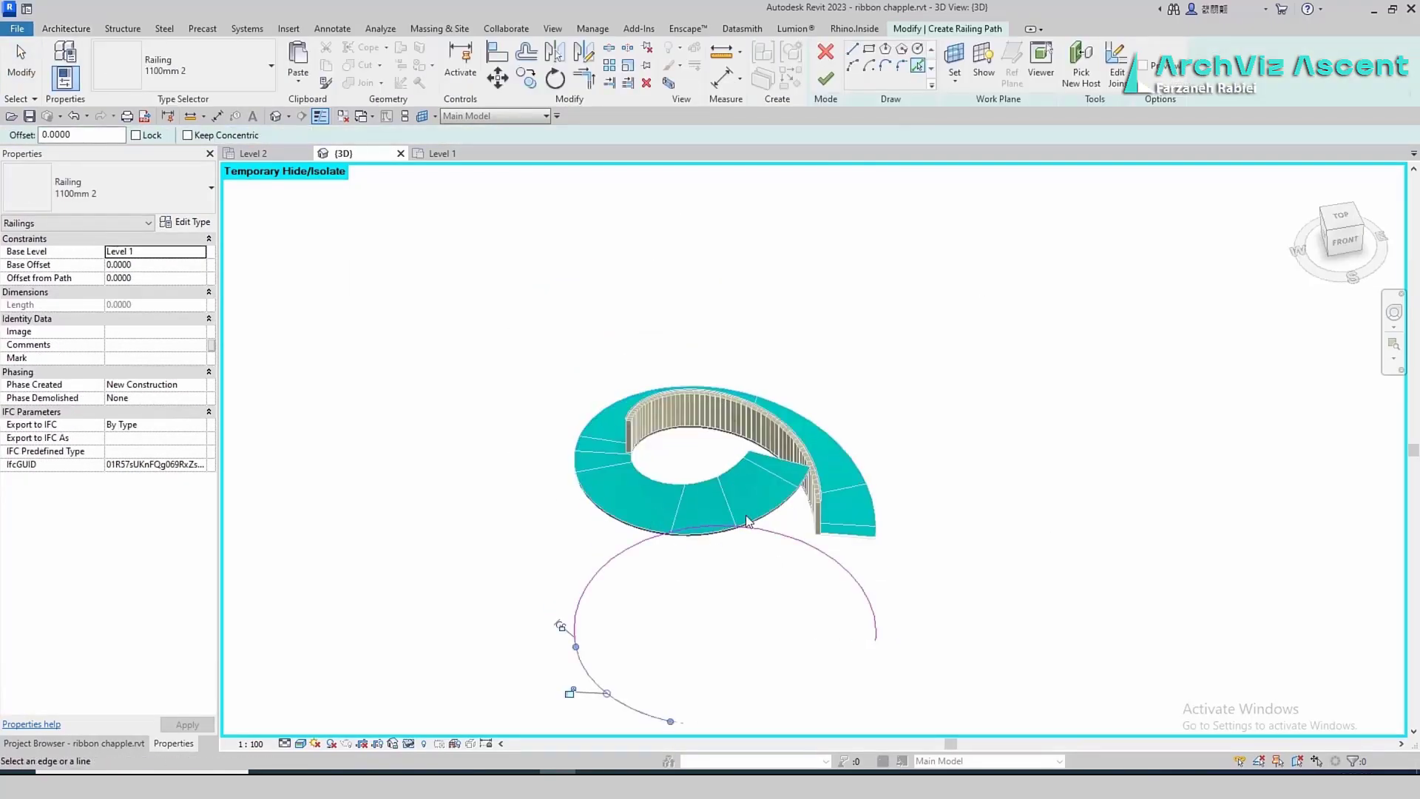
click(825, 77)
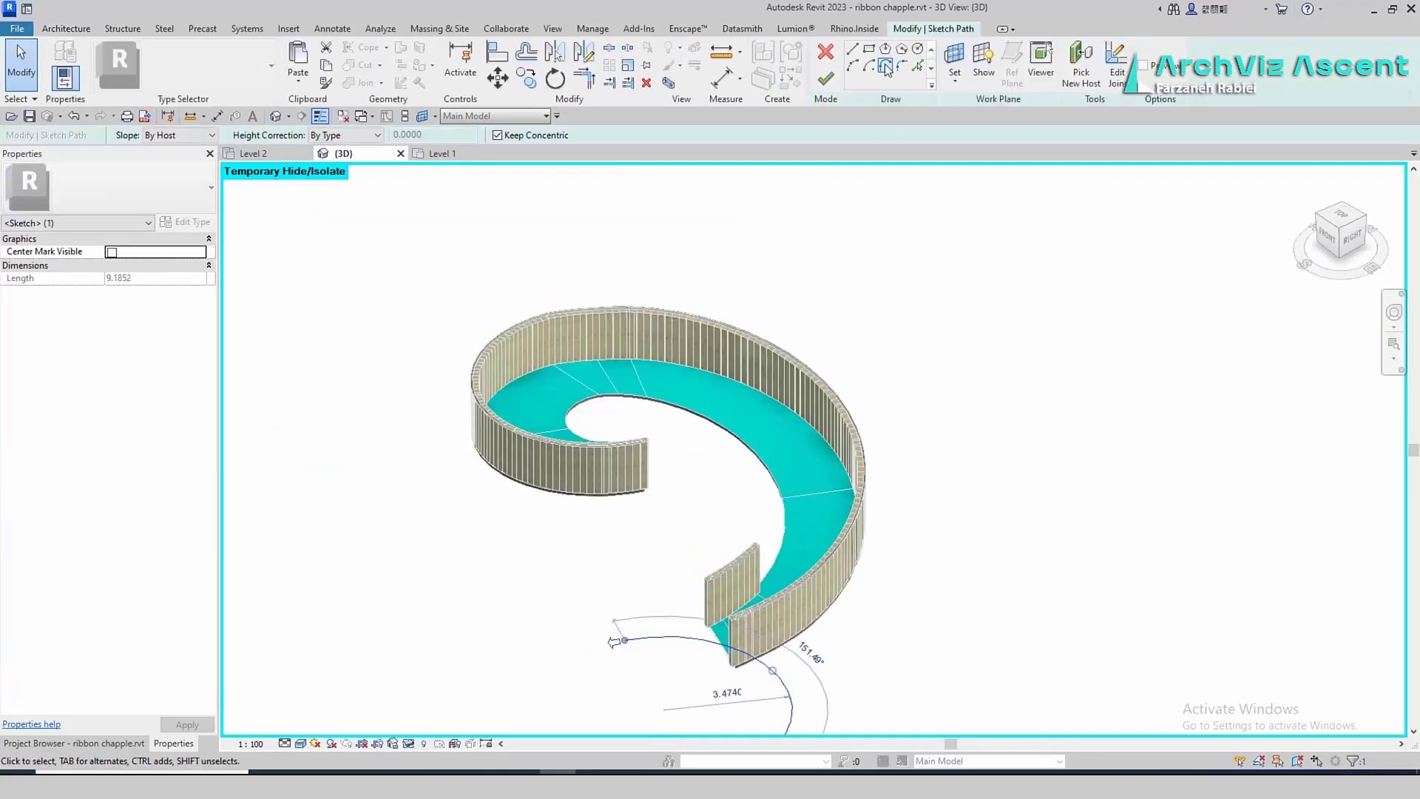
Create a 1100mm 2 railing along the outer edge of the isolated lower cyan ramp floor and host it on that floor
scroll(967, 380, down, 3)
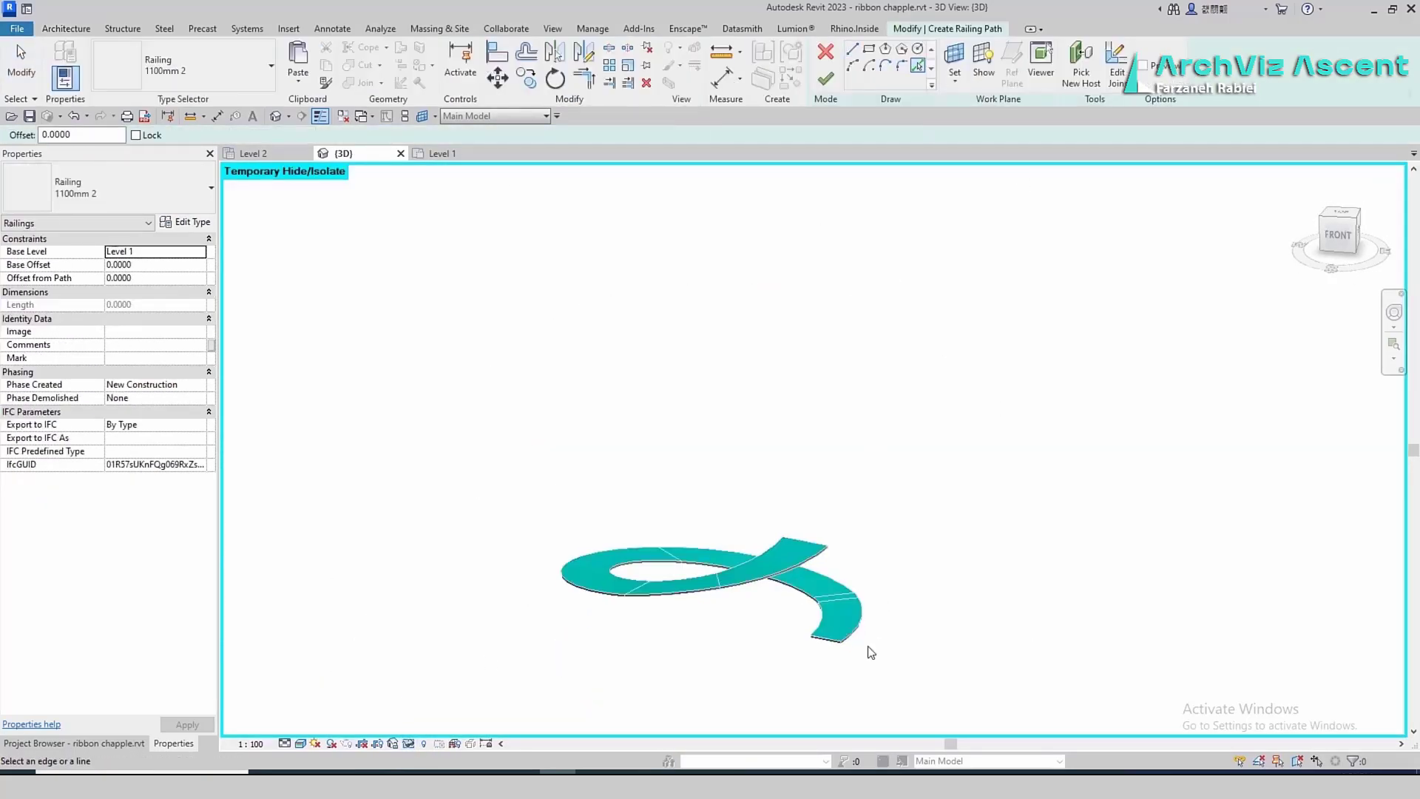
shift+middle_drag(868, 646, 776, 684)
click(738, 502)
click(776, 370)
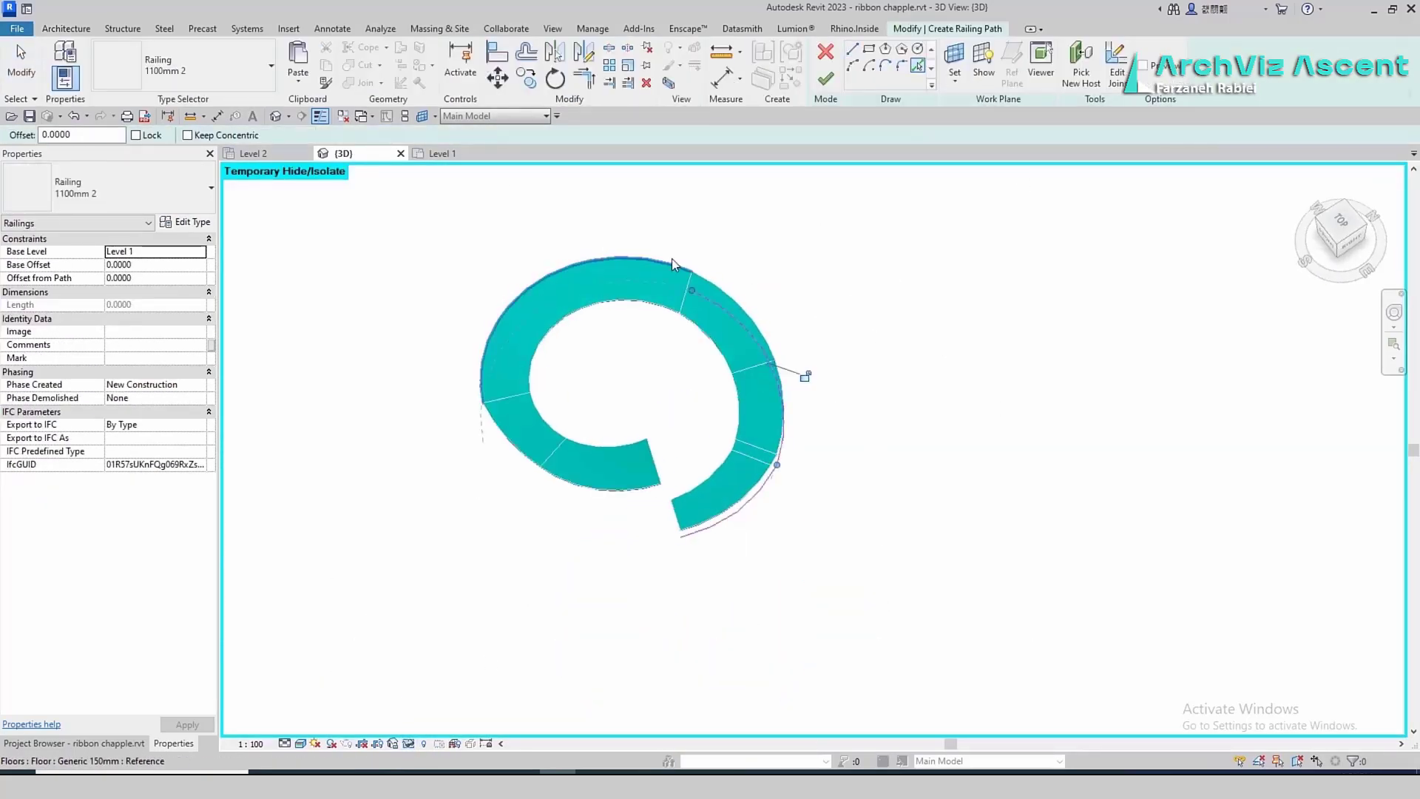
click(670, 264)
click(509, 438)
click(581, 486)
key(Escape)
click(1081, 65)
click(695, 522)
click(826, 80)
click(973, 393)
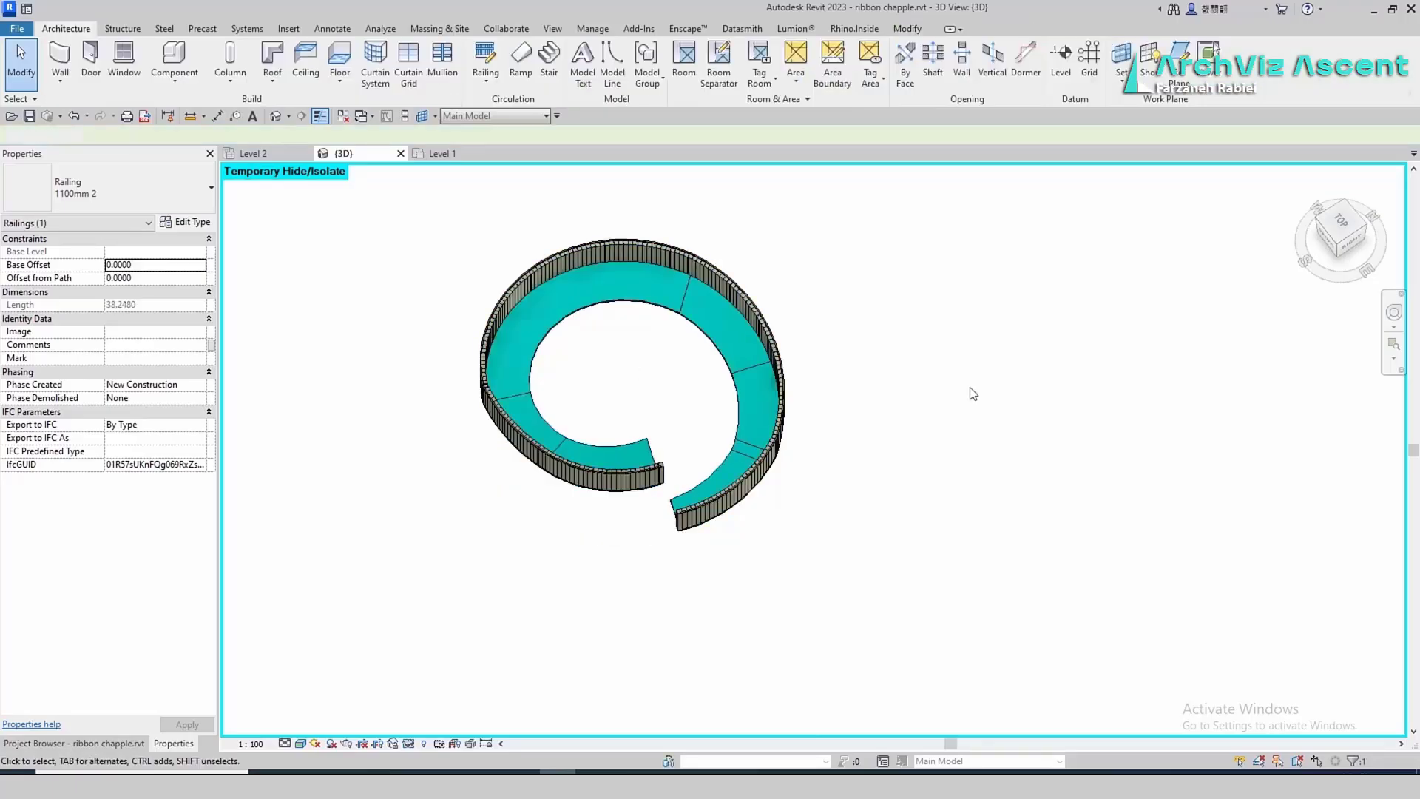
Create a 1100mm 2 railing along the inner edge of the same isolated cyan ramp floor
mouse_move(974, 393)
shift+middle_down()
mouse_move(922, 151)
mouse_move(592, 436)
shift+middle_up()
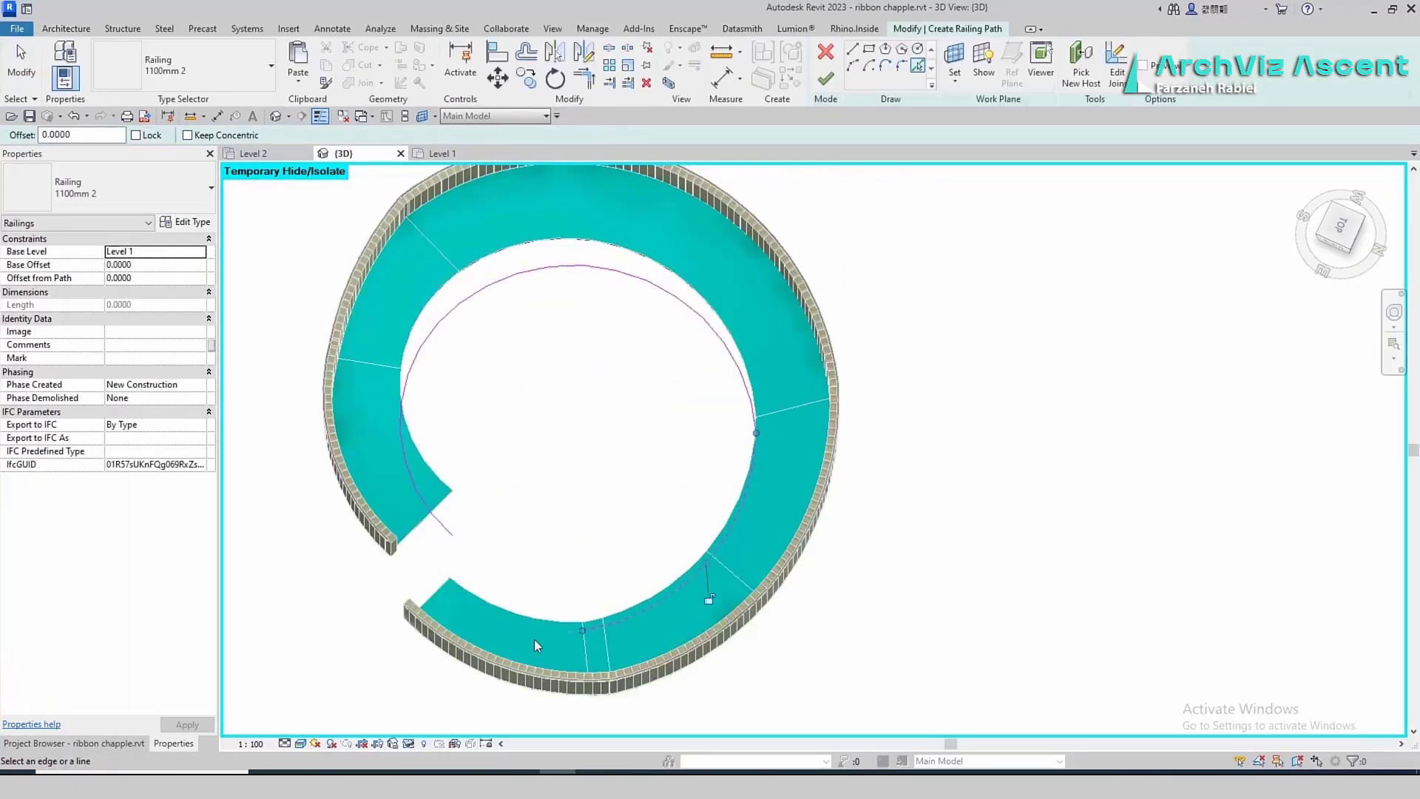
click(594, 238)
click(826, 79)
click(569, 405)
Restore the hidden elements and isolate the lowest, short floor piece of the cyan spiral ramp
click(408, 743)
click(473, 728)
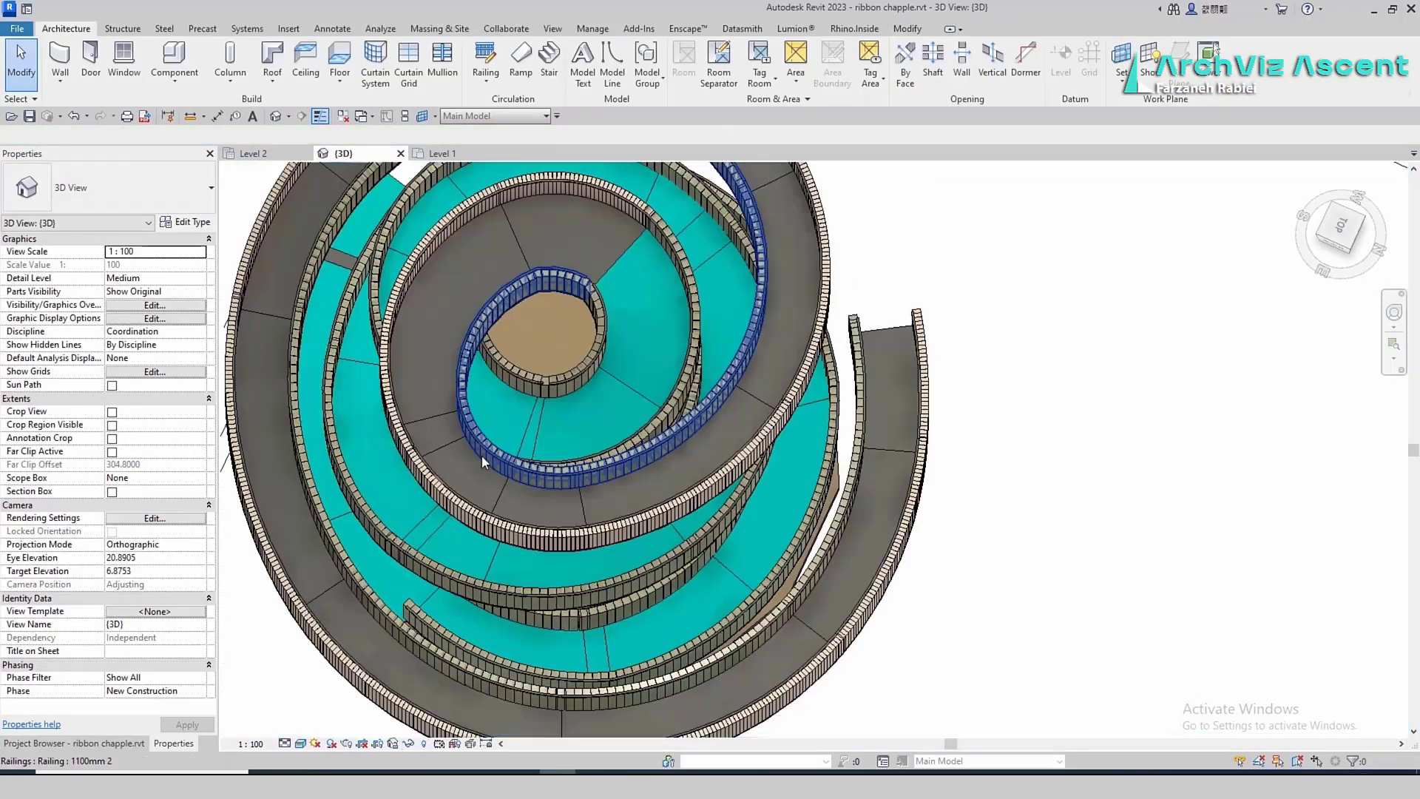
scroll(520, 511, down, 3)
shift+middle_drag(519, 531, 651, 348)
click(429, 450)
click(408, 743)
click(450, 691)
click(684, 458)
shift+middle_drag(684, 458, 717, 592)
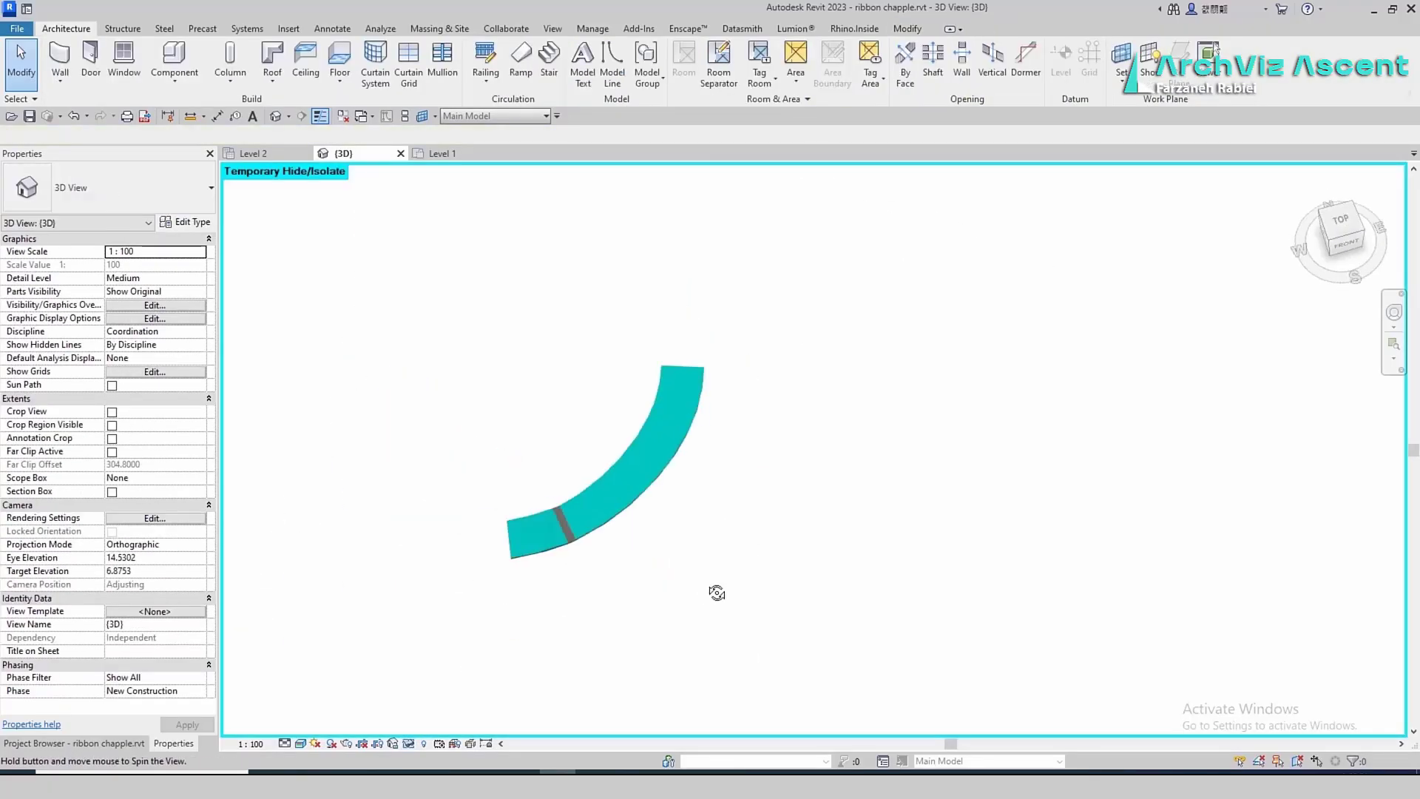
Paint the remaining grey strip of the isolated floor piece with the cyan material
scroll(488, 524, up, 3)
click(907, 29)
click(234, 65)
click(642, 525)
click(322, 450)
Create a 1100mm 2 railing along the outer edge of the lowest cyan floor piece and host it on that floor
click(66, 28)
click(485, 56)
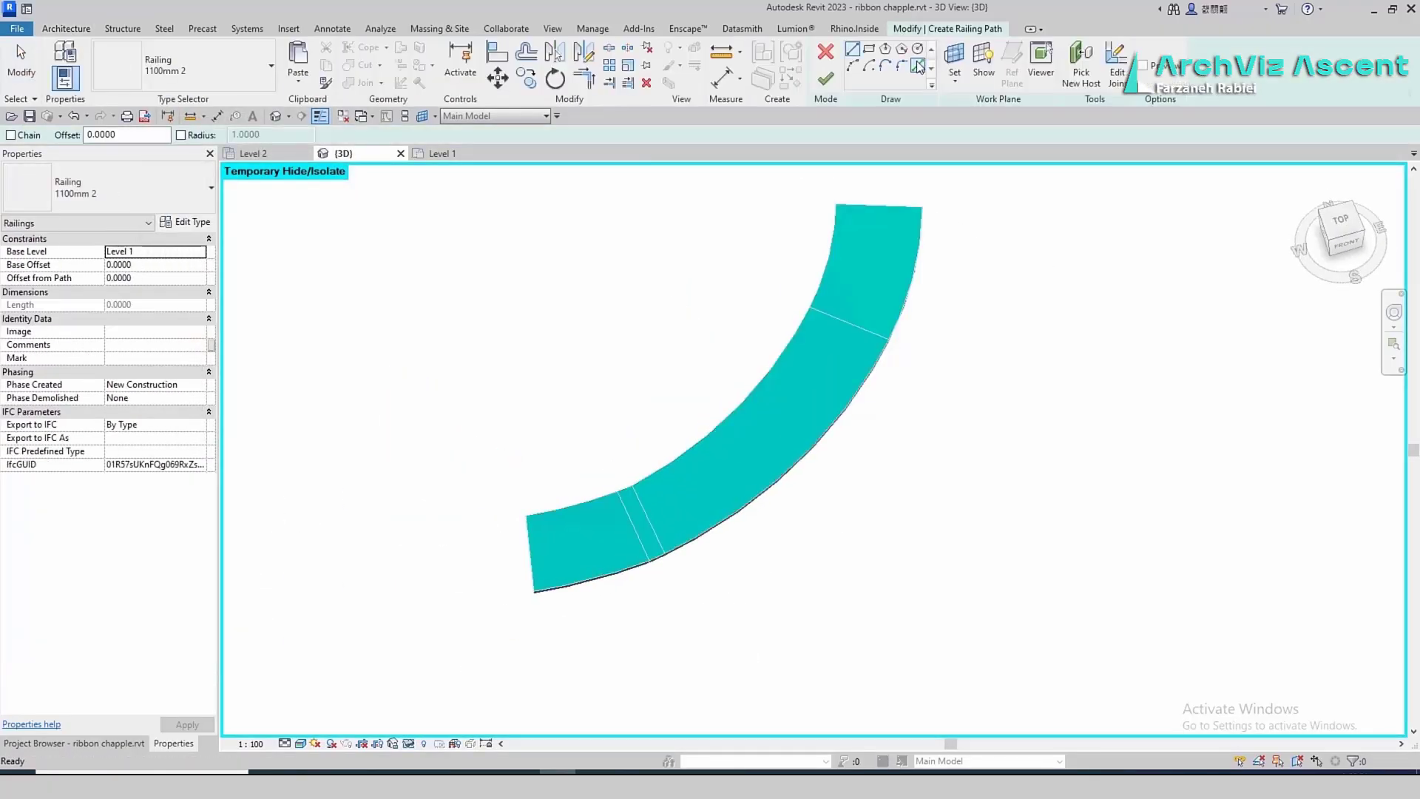
click(916, 65)
click(627, 573)
click(1081, 62)
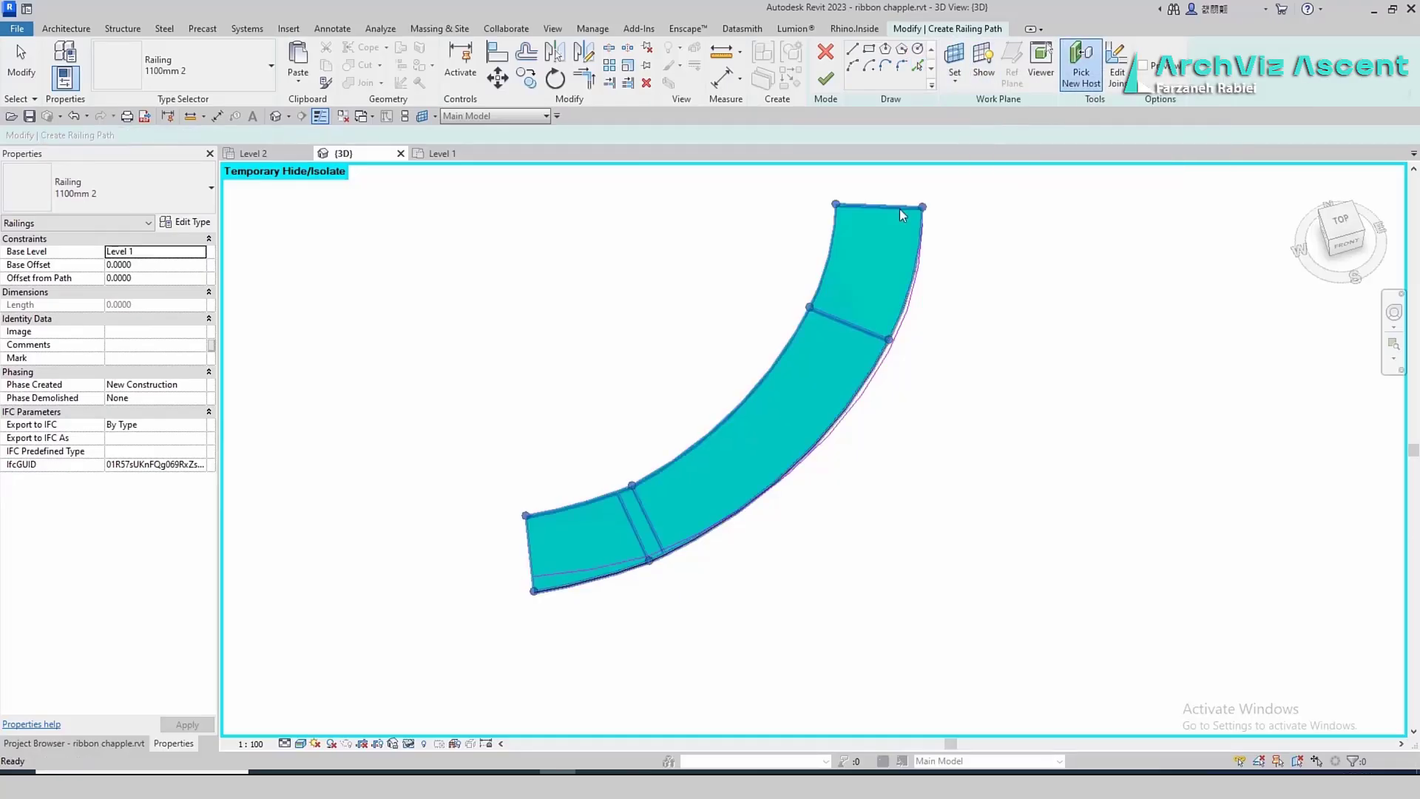
click(902, 212)
click(826, 79)
Create a 1100mm 2 railing along the inner edge segments of the lowest cyan floor piece and host it on that floor
shift+middle_drag(569, 707, 728, 540)
click(728, 539)
click(750, 488)
click(66, 28)
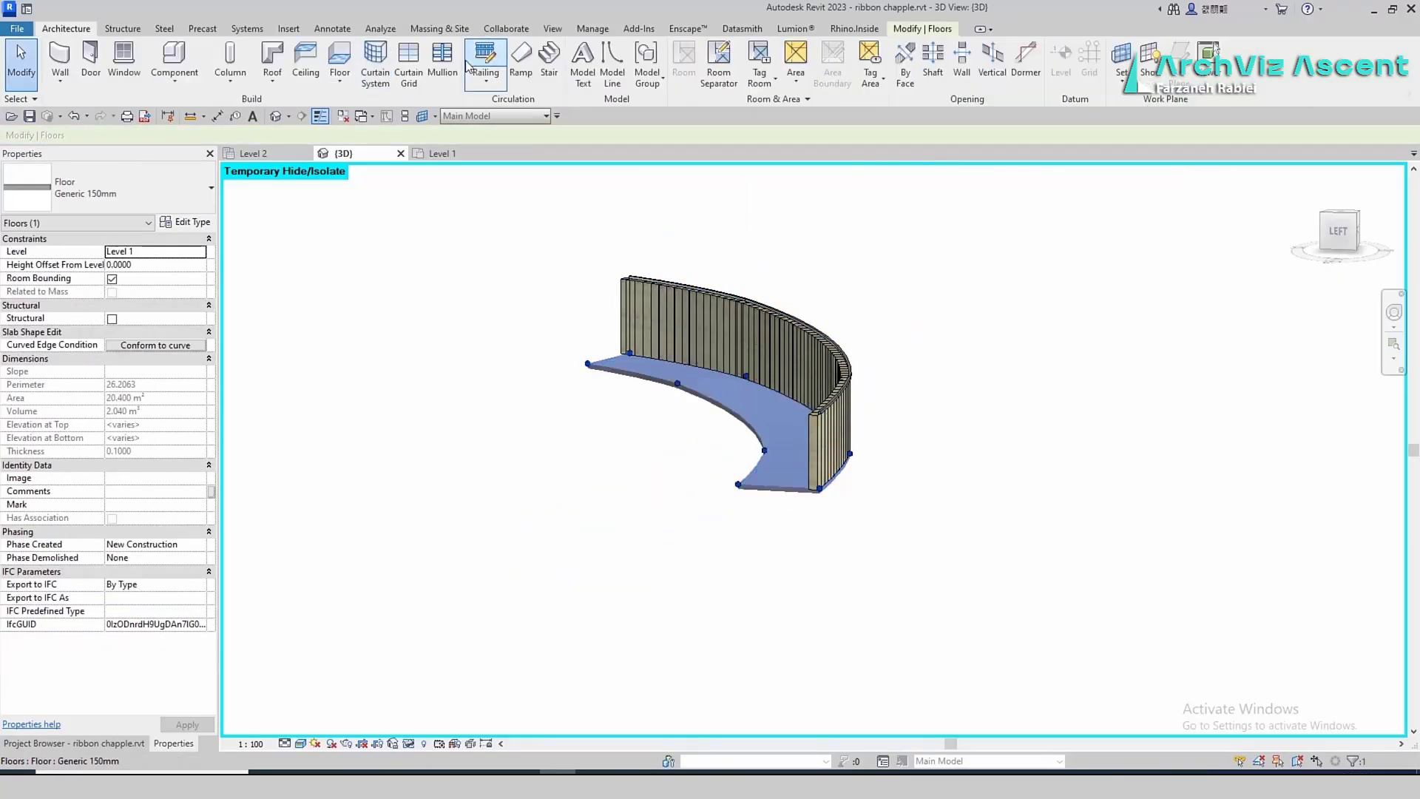
click(485, 59)
click(917, 66)
click(753, 470)
click(728, 408)
click(598, 365)
click(826, 79)
Edit the path of the lowest floor's inner railing to correct its misaligned end at the foot of the ramp
shift+middle_drag(728, 614, 780, 547)
scroll(866, 433, up, 5)
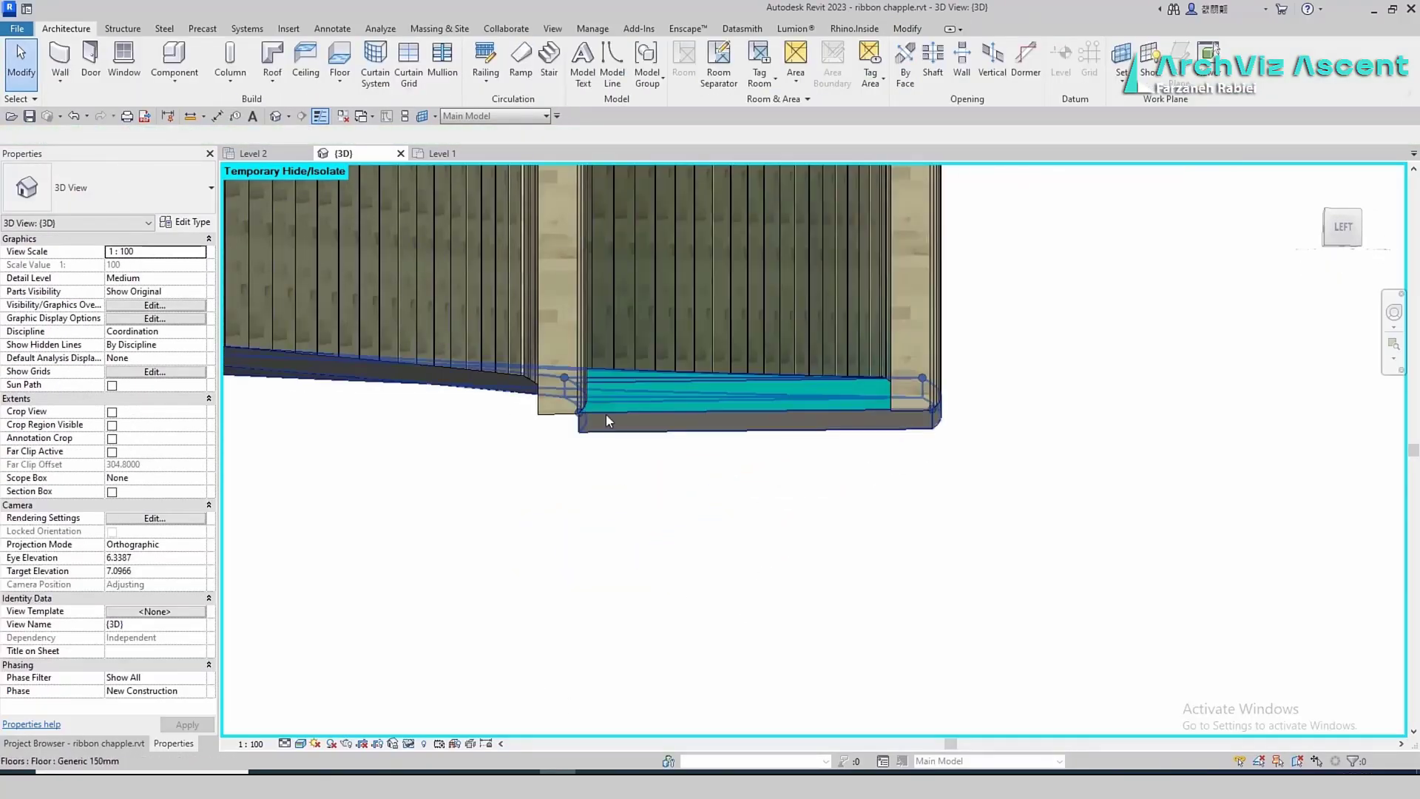
click(585, 384)
scroll(592, 414, down, 4)
mouse_move(614, 414)
shift+middle_down()
mouse_move(406, 473)
mouse_move(643, 513)
shift+middle_up()
click(643, 515)
scroll(592, 523, down, 3)
double_click(596, 458)
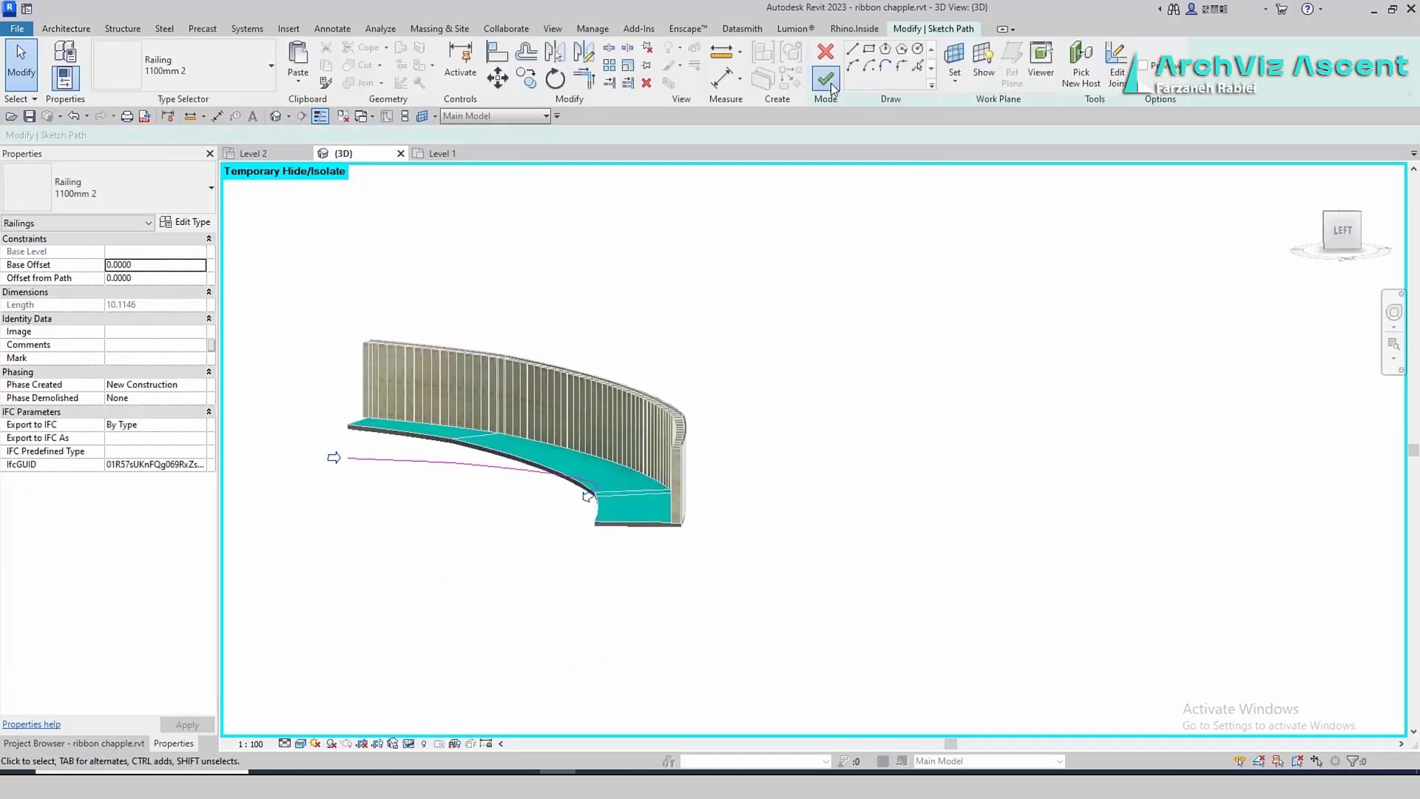
click(826, 79)
click(516, 445)
click(513, 491)
click(517, 444)
Show the whole model again and cut it with a section box just above Level 1
shift+middle_drag(850, 473, 741, 620)
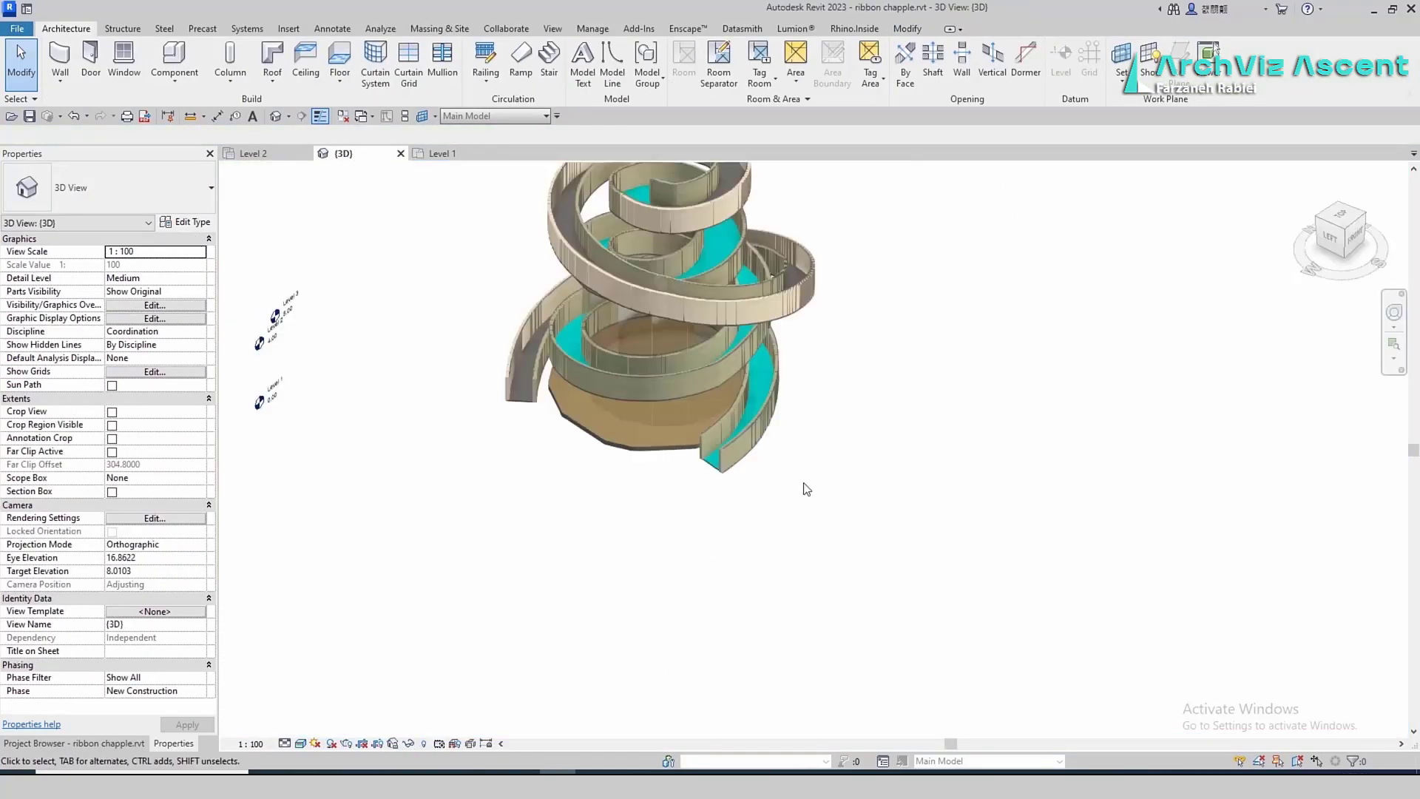
shift+middle_drag(591, 415, 541, 442)
shift+middle_drag(989, 321, 1036, 384)
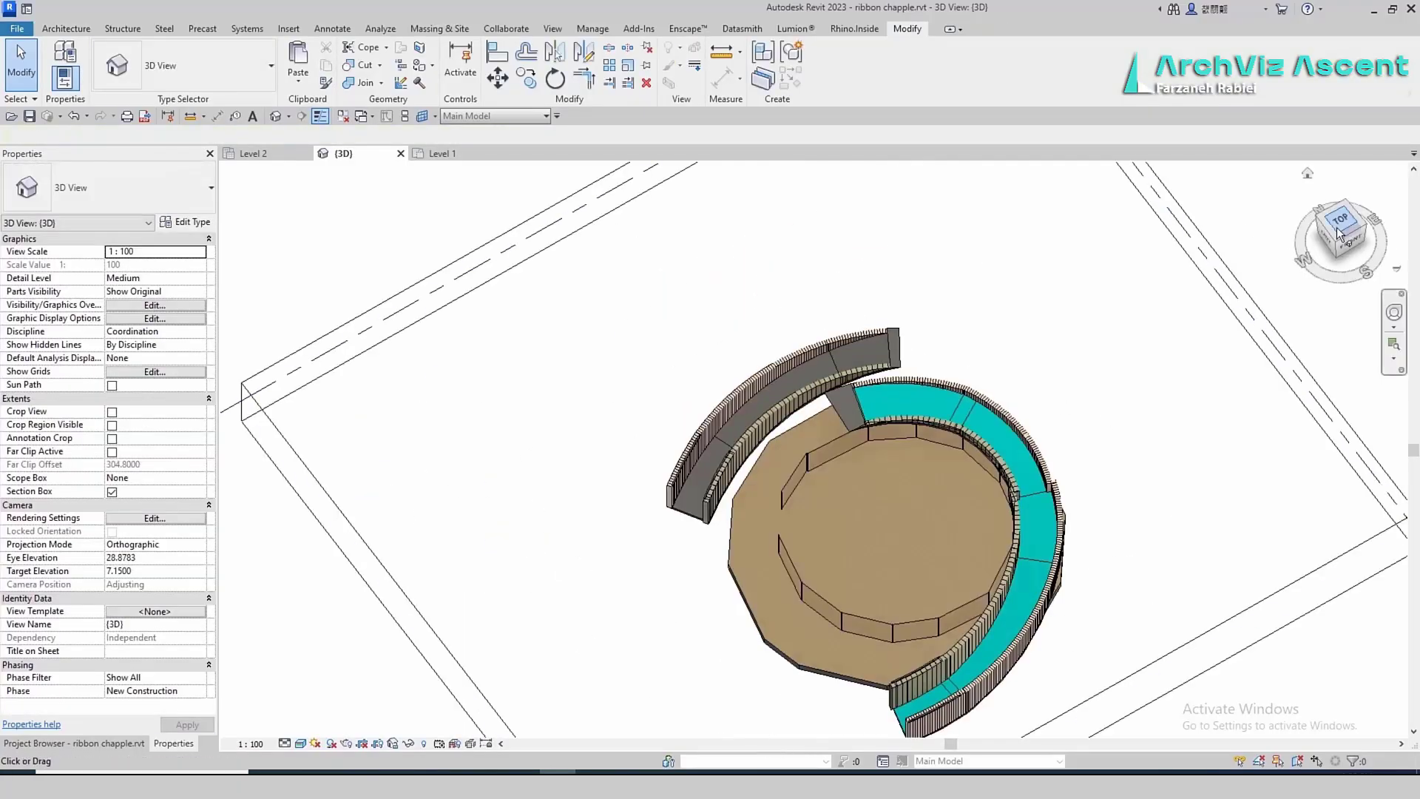
Create a similar curtain wall across the open gap between the two neighbouring wall ends on Level 1
scroll(778, 408, up, 5)
click(866, 330)
scroll(851, 326, up, 5)
click(834, 318)
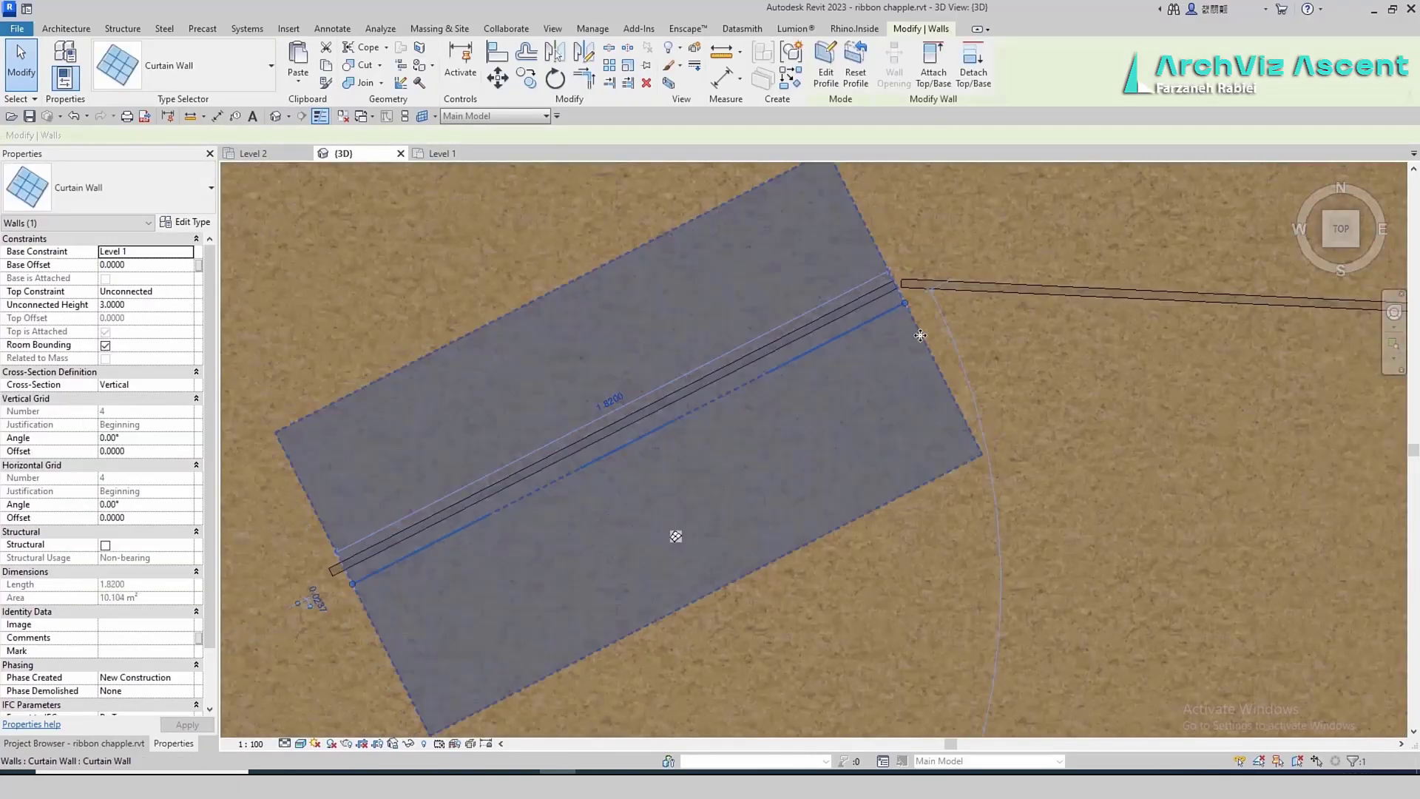
scroll(995, 294, down, 5)
scroll(595, 488, up, 3)
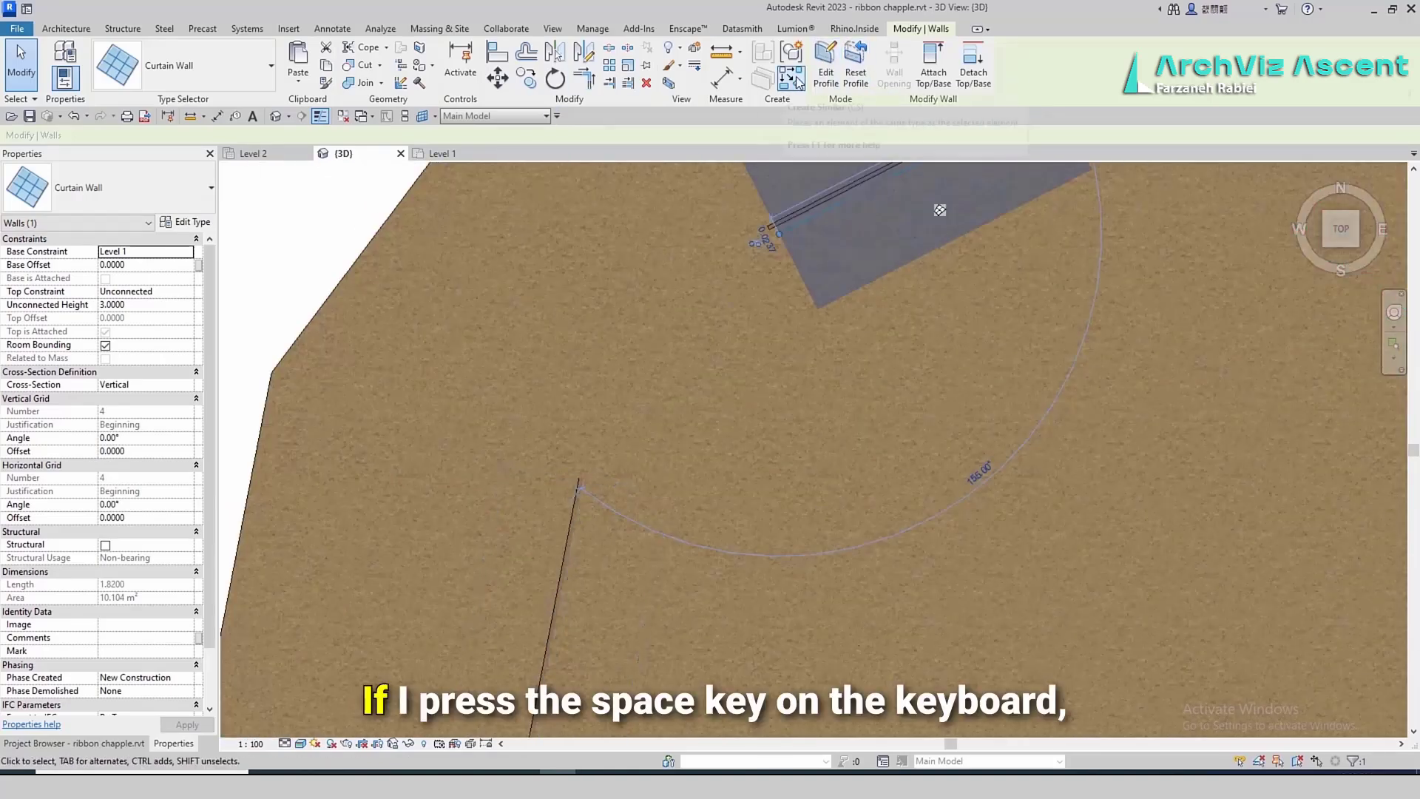
click(791, 53)
click(774, 231)
click(579, 482)
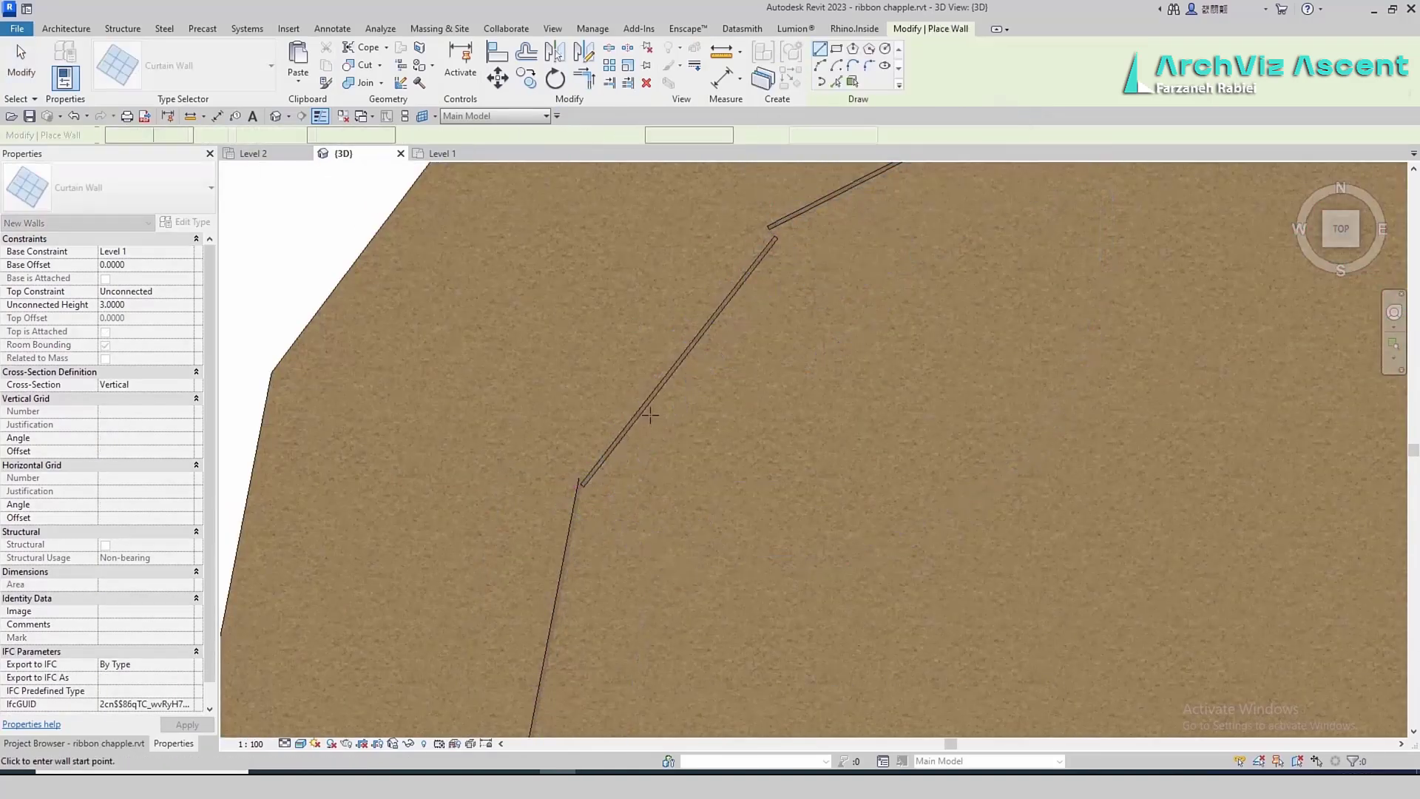
key(Escape)
key(Escape)
drag(575, 471, 587, 479)
click(644, 509)
Raise the top of the section box above Level 3 to expose the middle ramps and curtain walls
scroll(646, 510, down, 6)
shift+middle_drag(1191, 551, 900, 220)
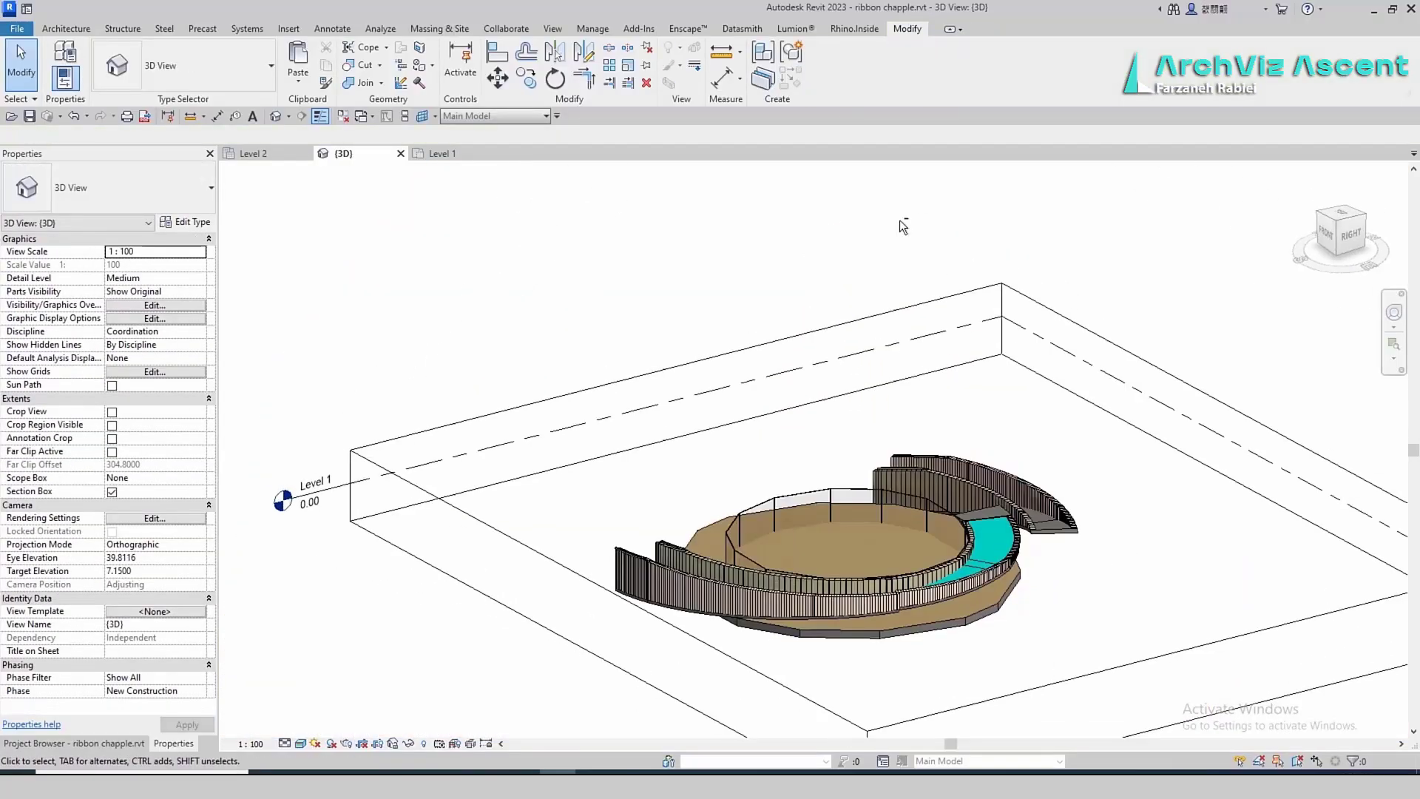
scroll(851, 375, up, 4)
drag(863, 430, 875, 362)
drag(870, 517, 869, 492)
drag(870, 360, 870, 285)
drag(869, 492, 869, 523)
drag(1303, 403, 909, 429)
drag(736, 284, 736, 227)
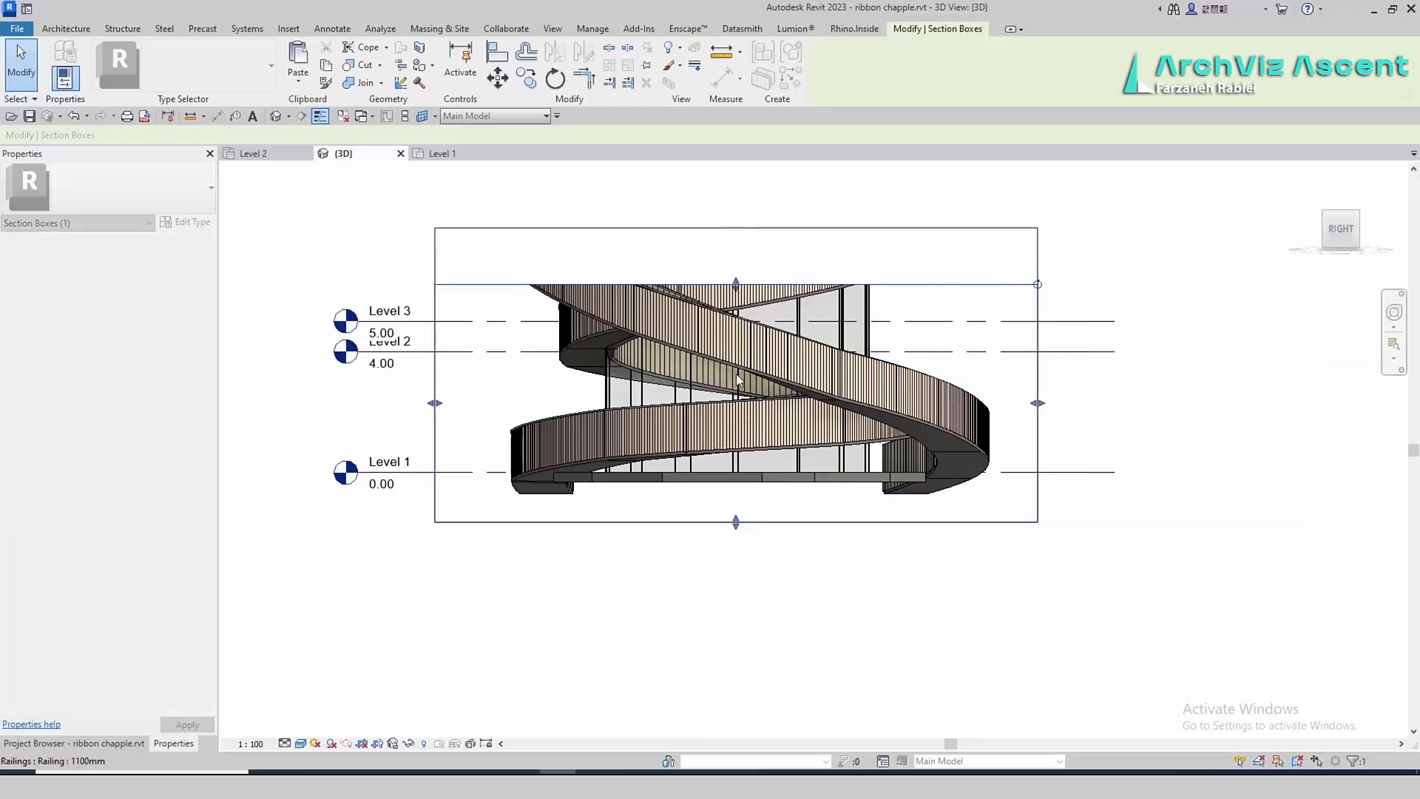
Edit the profile of the curtain wall segment crossing the ramp, adjusting its lower edge to the ramp
mouse_move(1124, 458)
shift+middle_down()
mouse_move(951, 542)
mouse_move(695, 467)
mouse_move(480, 582)
mouse_move(607, 517)
shift+middle_up()
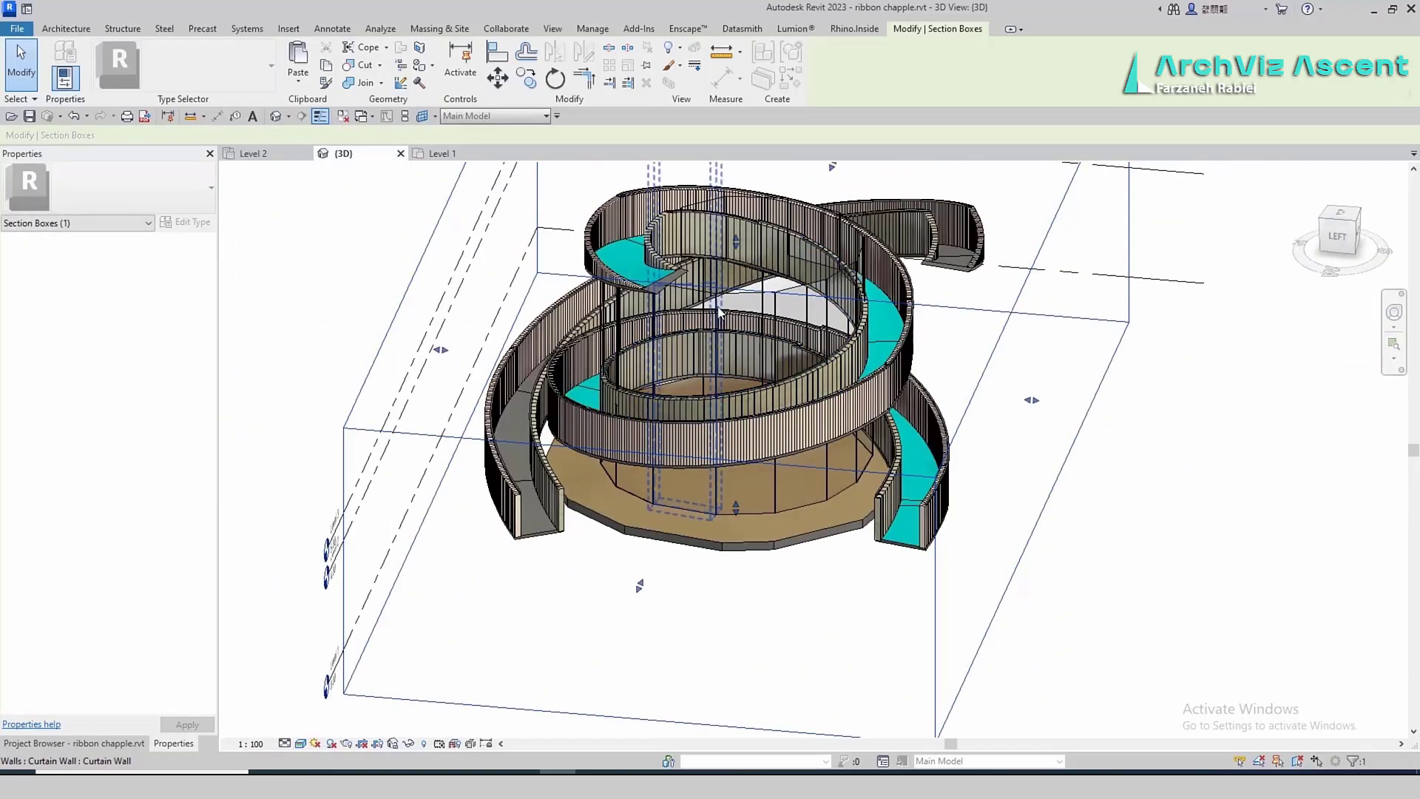
click(723, 444)
shift+middle_drag(722, 443, 836, 366)
double_click(840, 362)
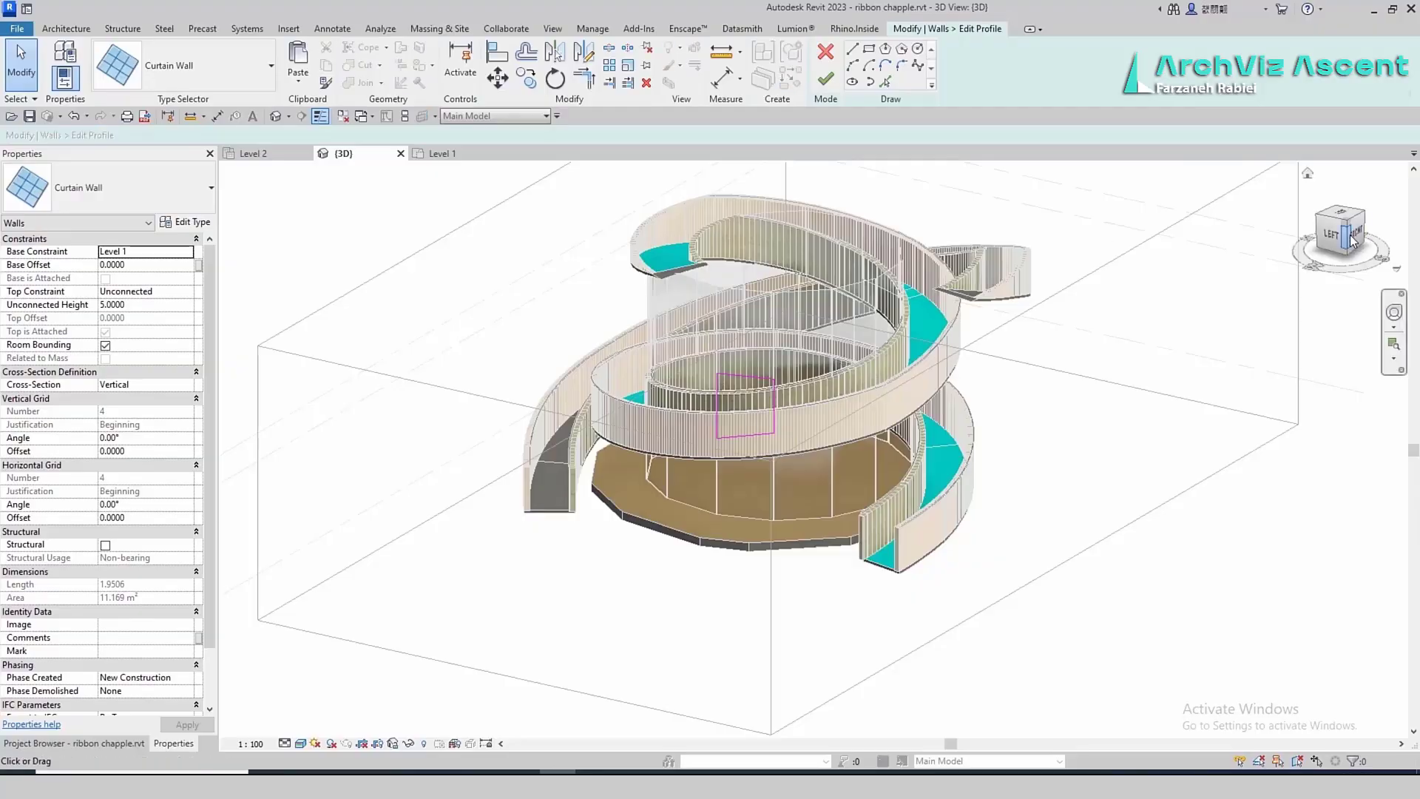
scroll(805, 476, up, 5)
scroll(859, 503, up, 4)
mouse_move(871, 502)
mouse_down()
mouse_move(870, 478)
mouse_move(872, 515)
mouse_up()
click(825, 79)
scroll(739, 414, down, 10)
key(Escape)
Edit the profile of the curtain wall segment with the 1.0000 base offset, adjusting its lines and trimming them into a corner
shift+middle_drag(665, 414, 574, 490)
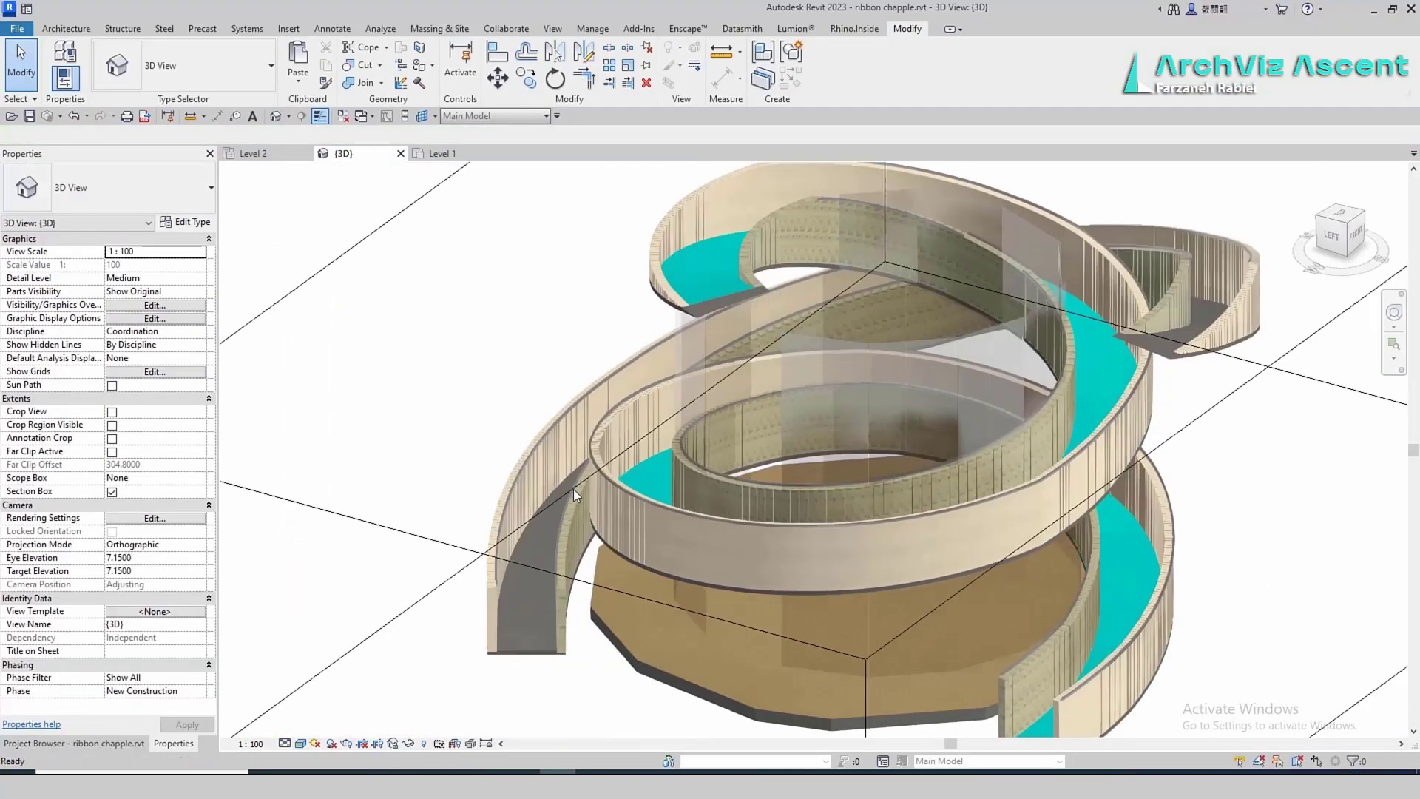
scroll(743, 317, up, 8)
click(835, 282)
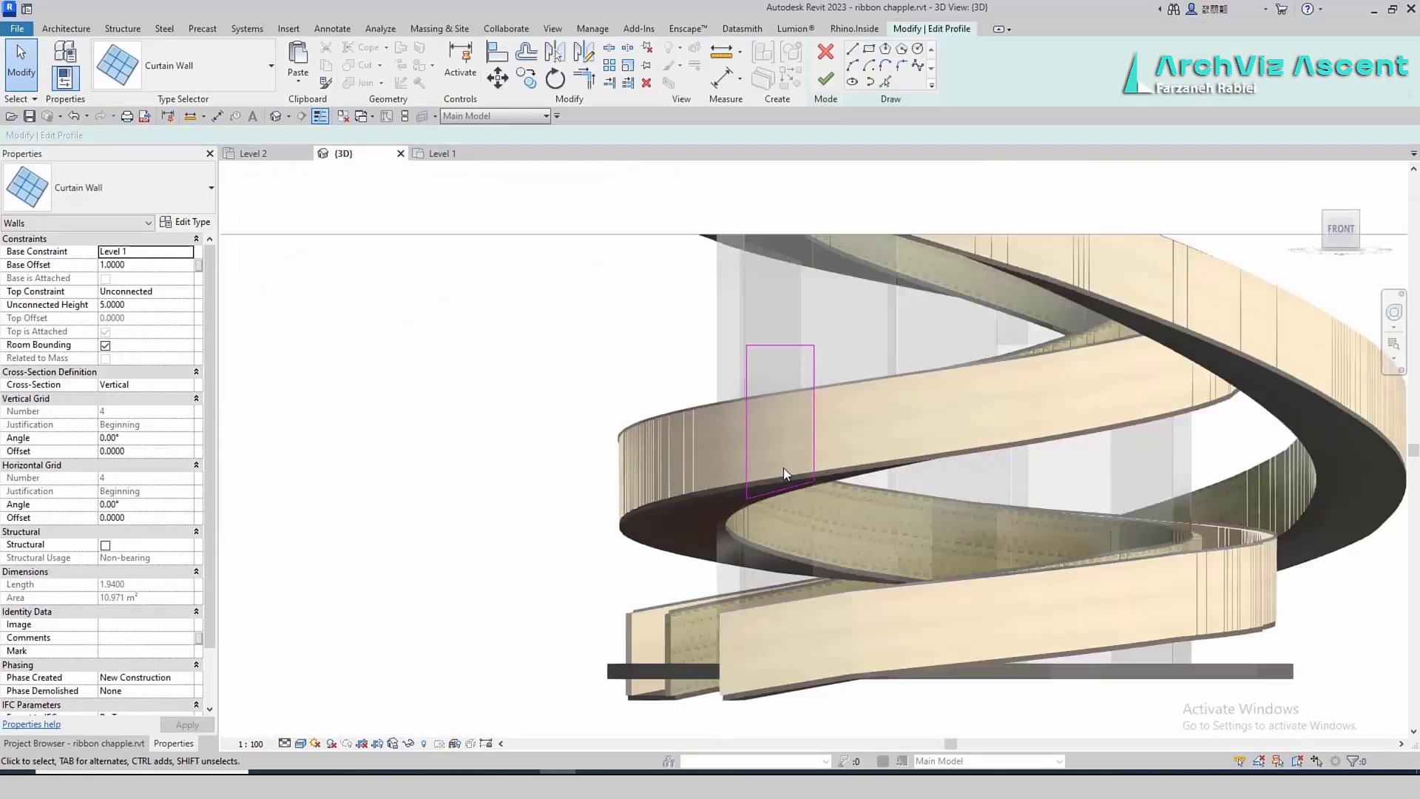
scroll(772, 289, up, 5)
drag(868, 330, 869, 329)
key(t)
key(r)
click(858, 330)
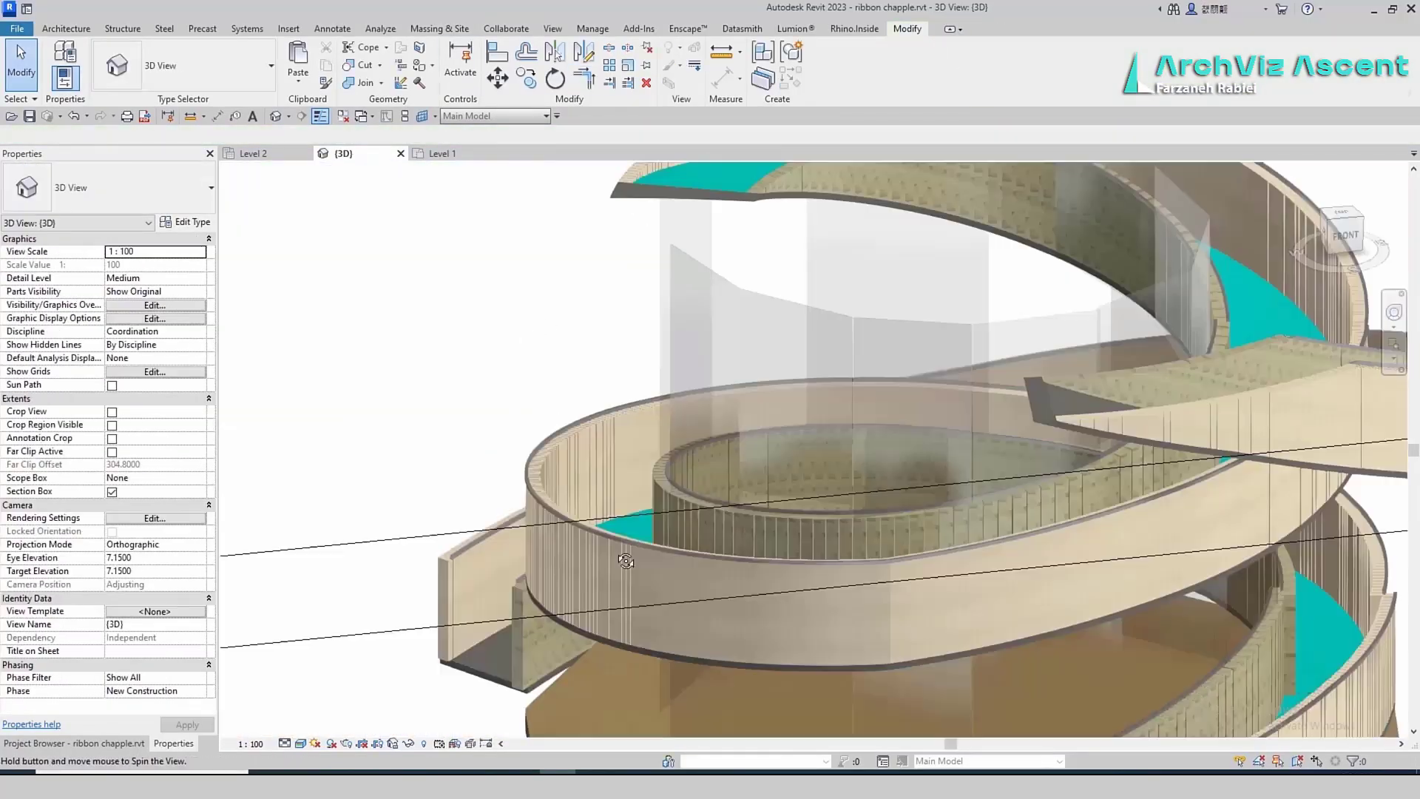
Edit the rear curtain wall segment's profile so its sloped bottom edge follows the ramp
shift+middle_drag(740, 443, 774, 467)
click(741, 487)
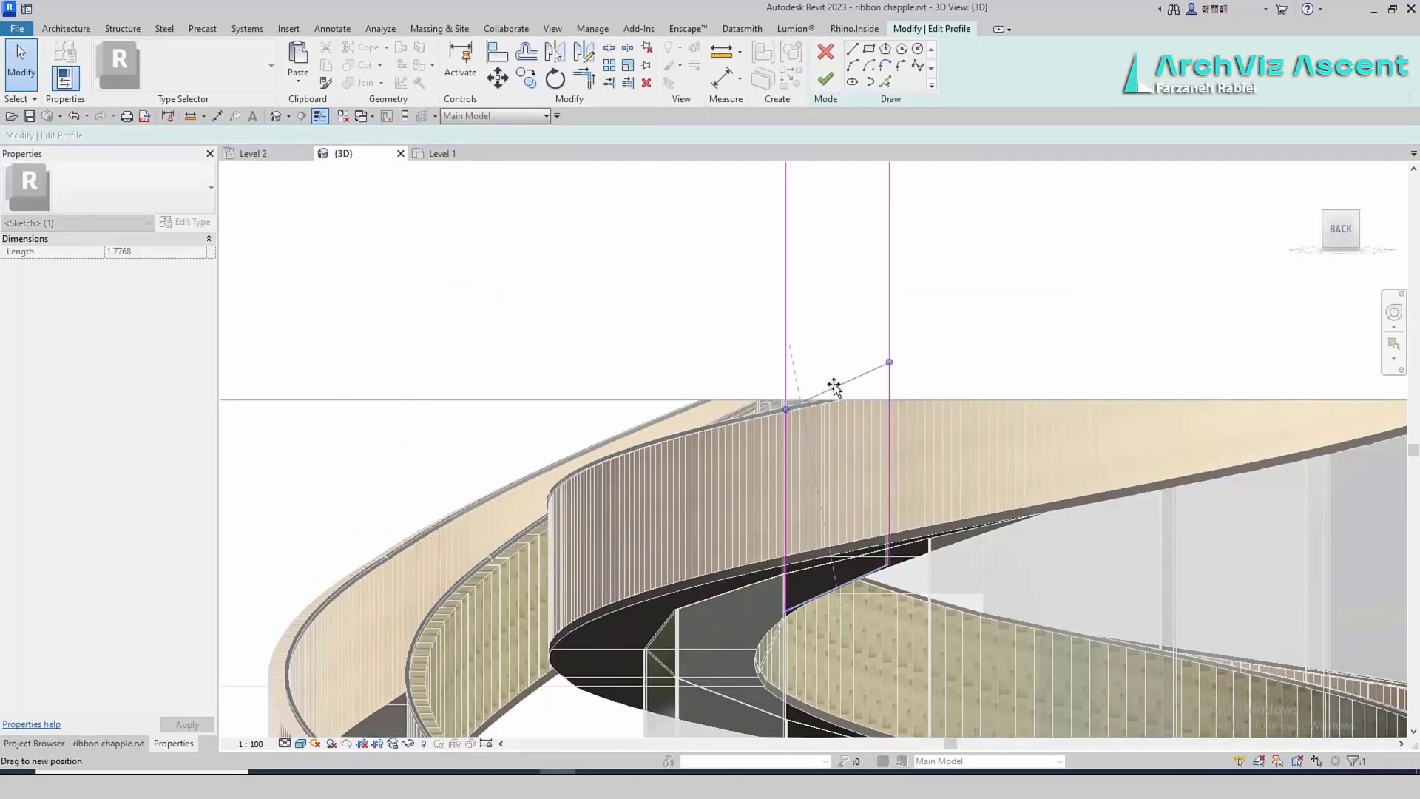
shift+middle_drag(745, 387, 917, 610)
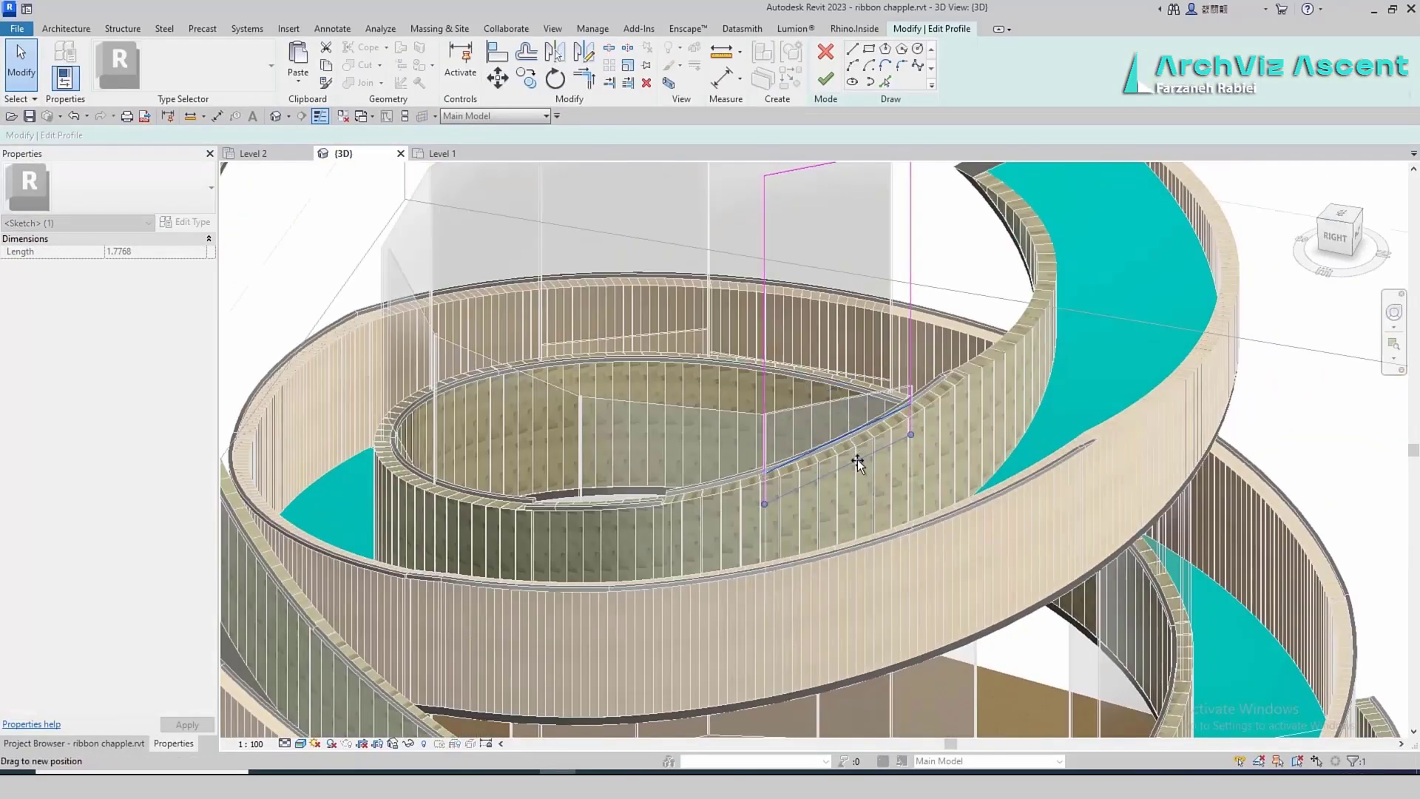
click(825, 78)
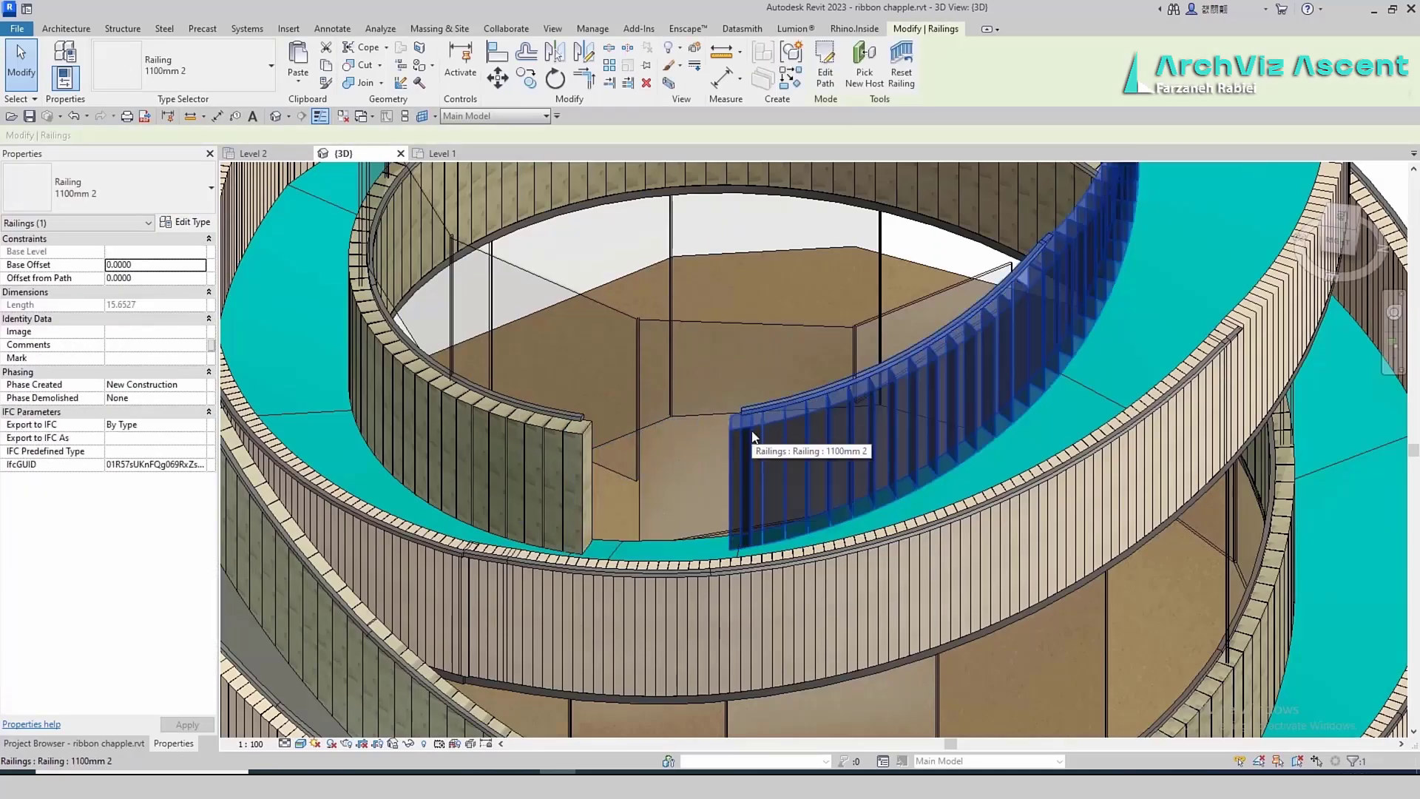
Create a 1100mm 2 railing along the missing inner edge of the upper cyan floor and host it on that floor
key(Escape)
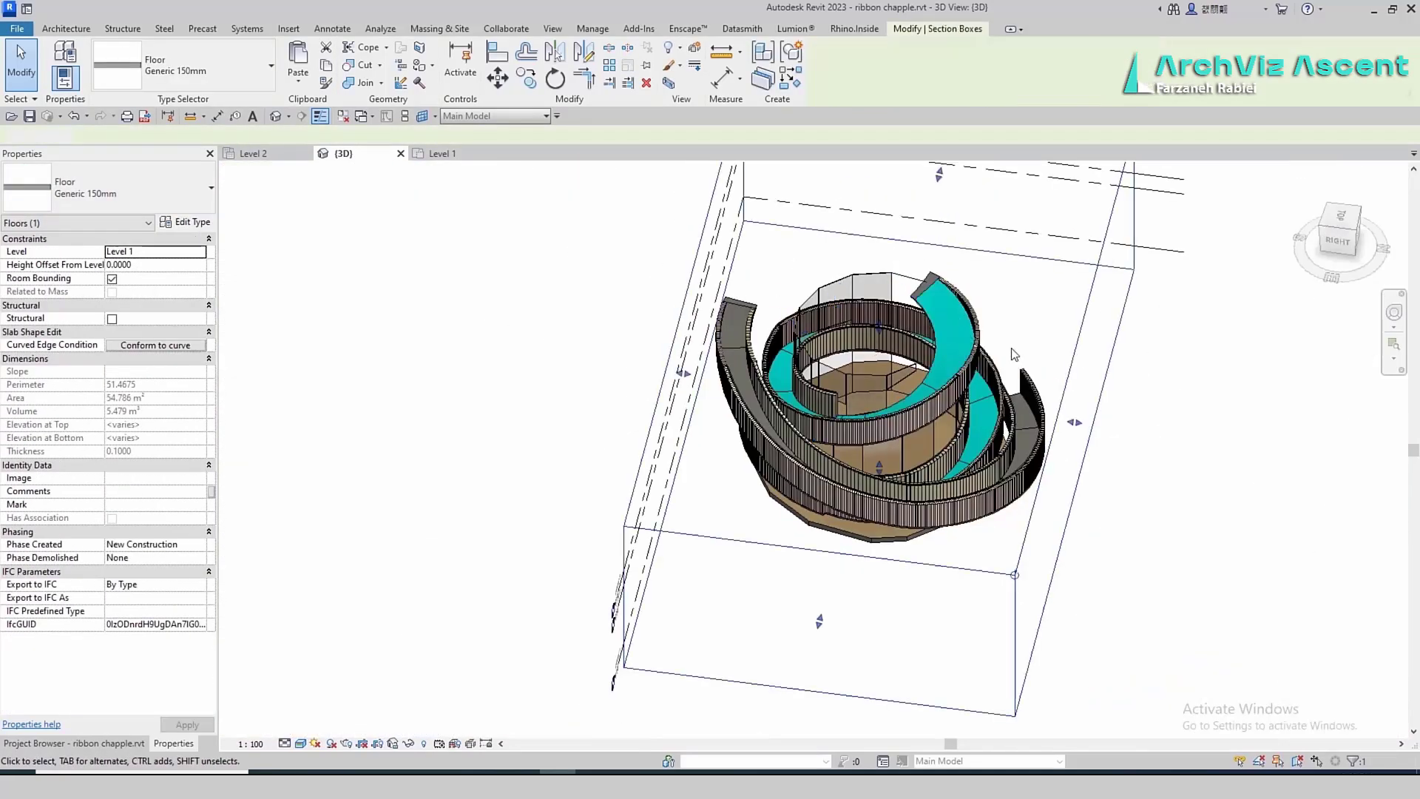
click(1013, 354)
scroll(851, 274, up, 4)
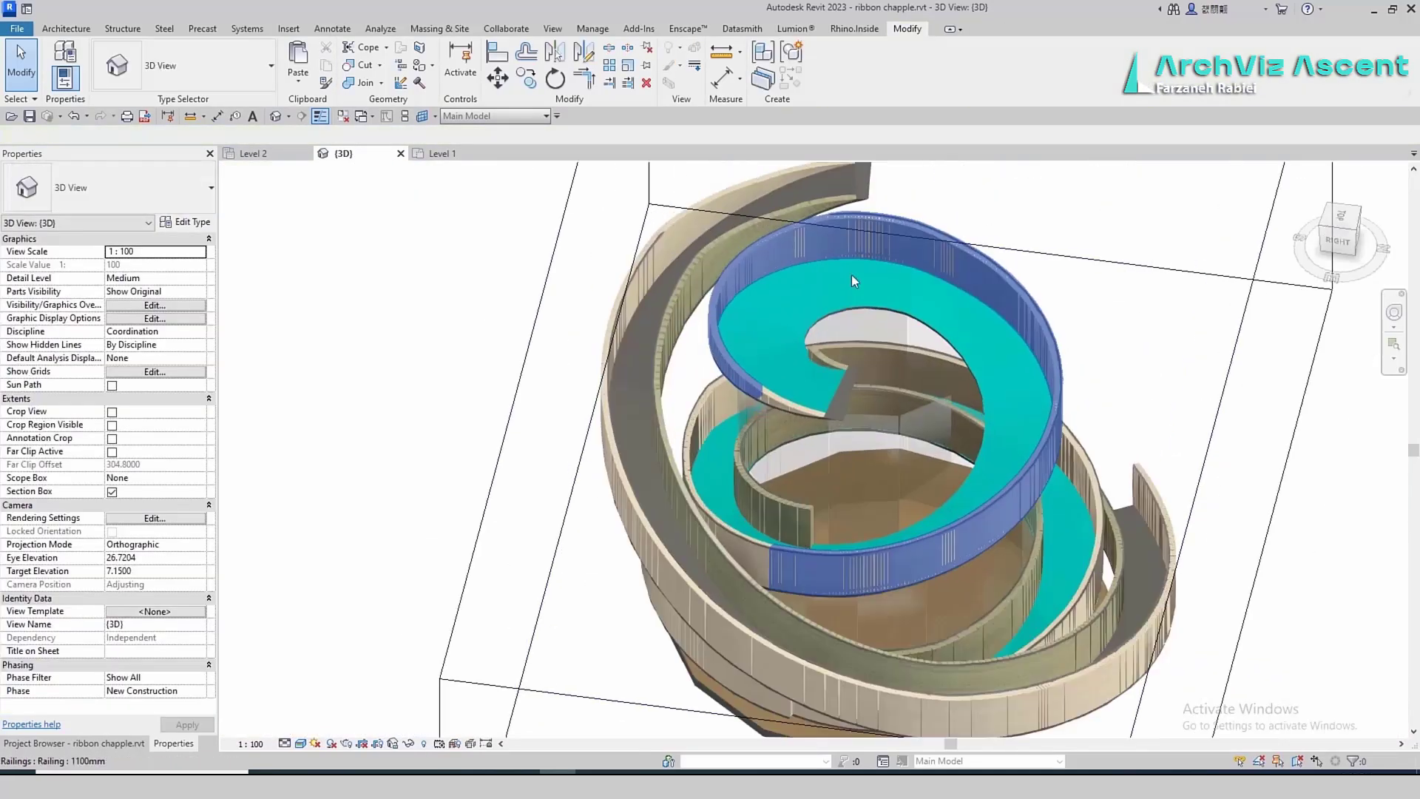
click(485, 59)
scroll(840, 312, up, 5)
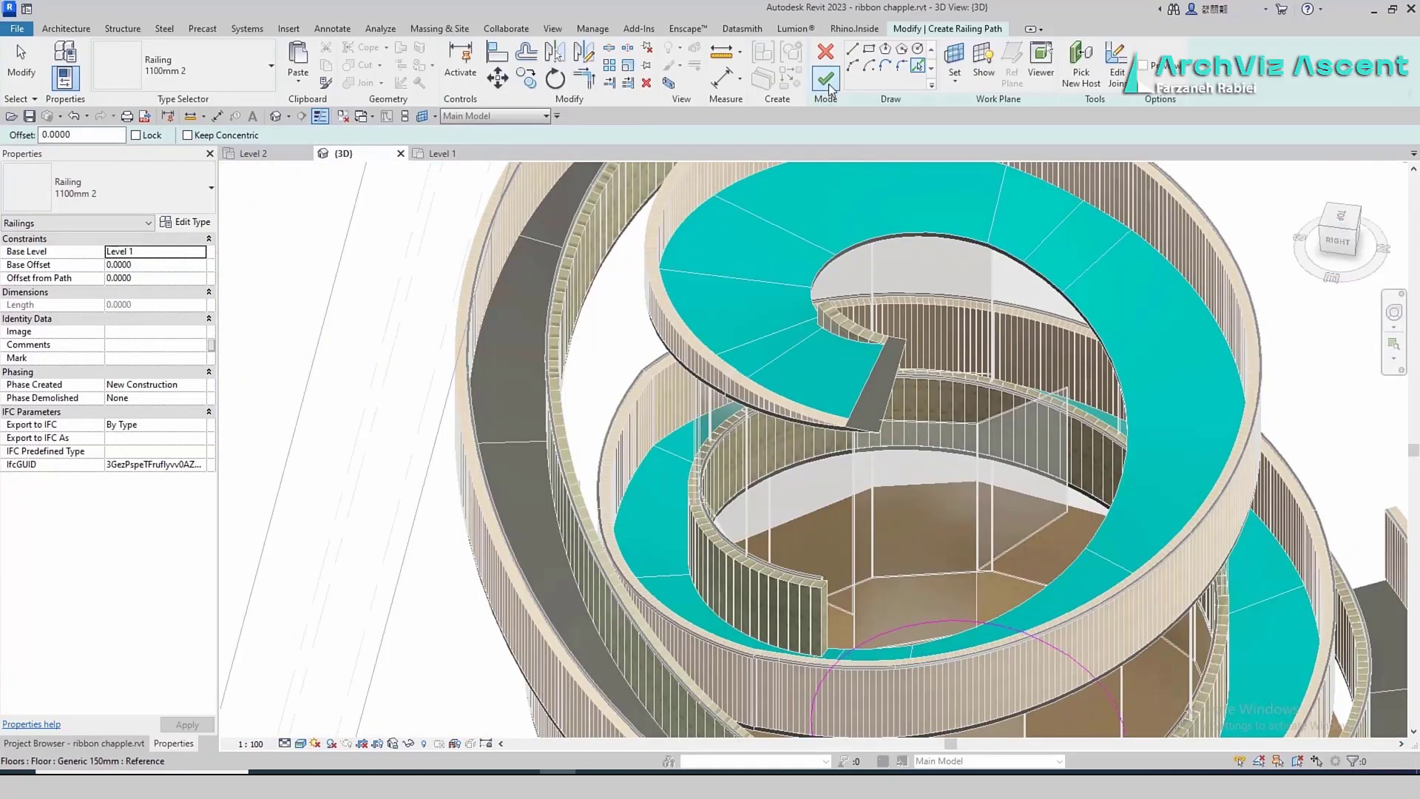
click(828, 82)
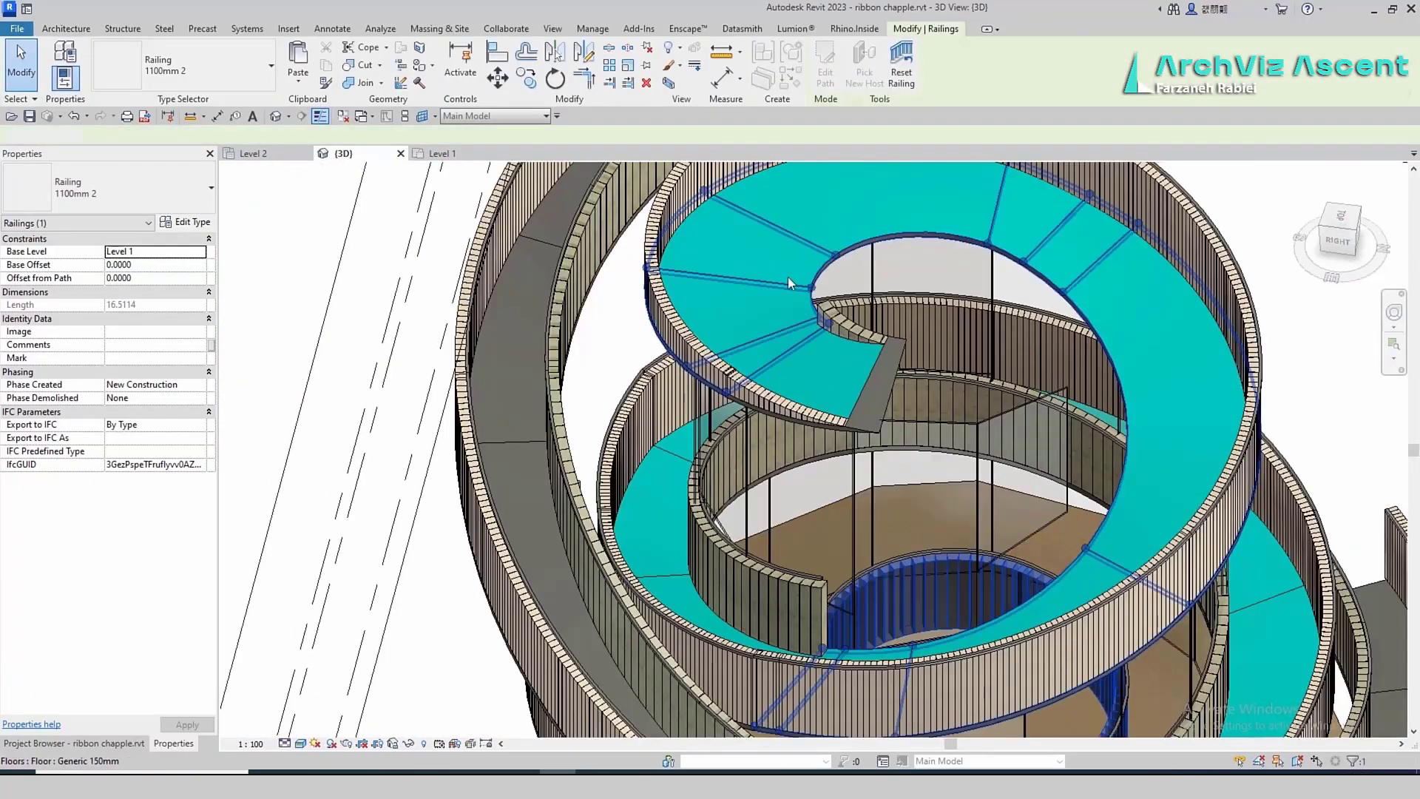
key(Escape)
click(1016, 544)
Raise the bottom and top of the section box to expose the upper part of the spiral ramps
scroll(1016, 544, down, 5)
shift+middle_drag(1035, 562, 1094, 533)
click(1293, 510)
scroll(1094, 533, down, 1)
middle_drag(1095, 533, 688, 533)
click(611, 723)
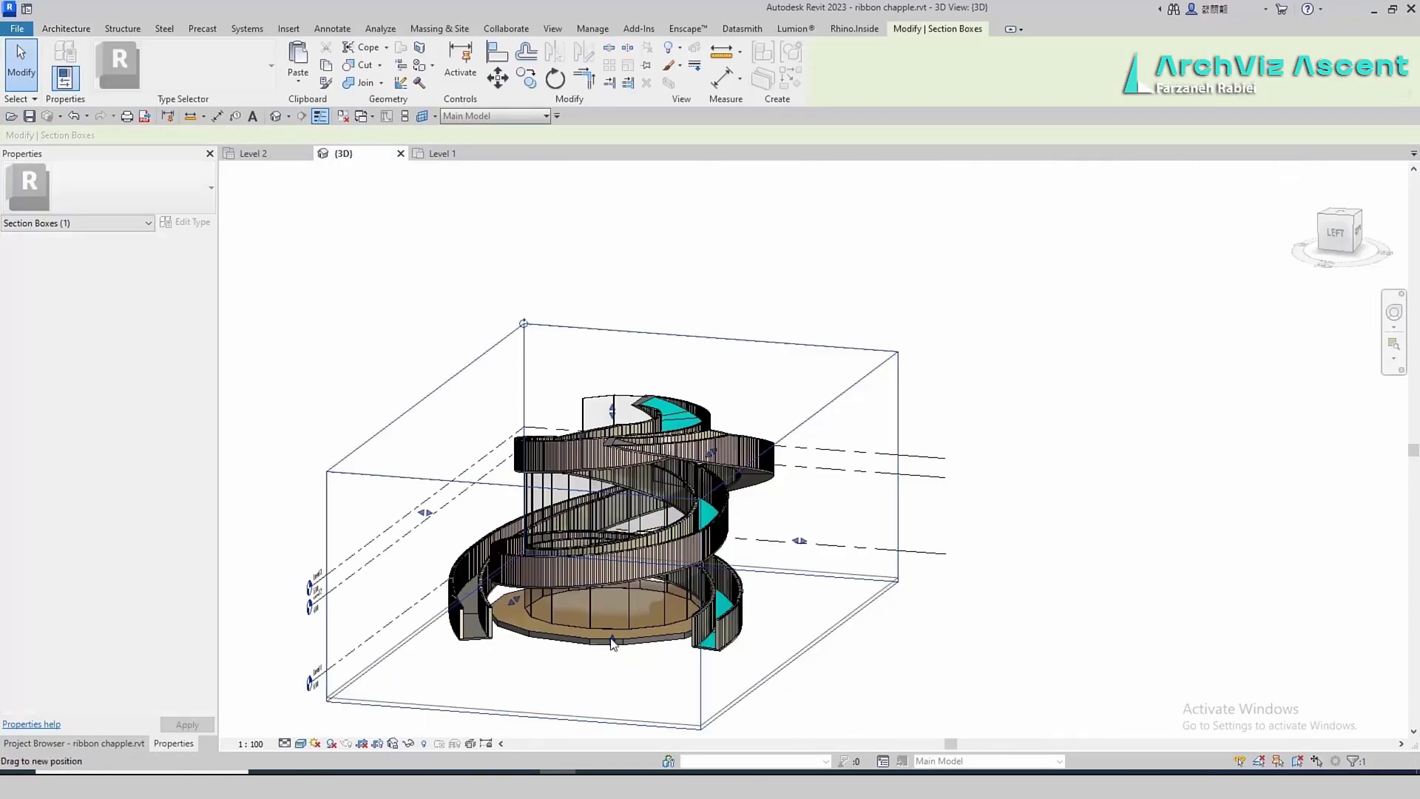
drag(612, 643, 612, 519)
drag(612, 411, 611, 338)
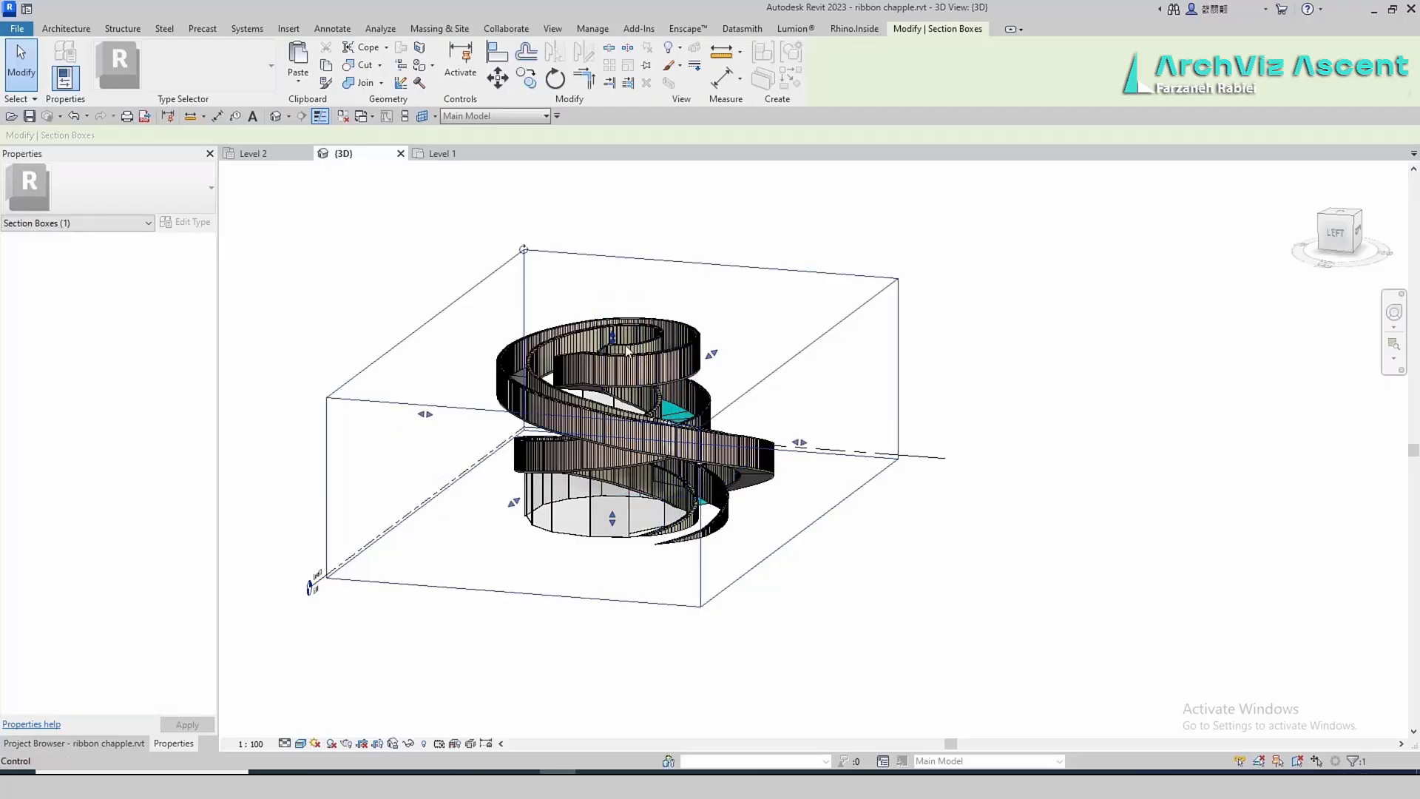
Lower the top of the section box to cut through the upper ramps and view their inner railings
click(1335, 233)
drag(767, 378, 767, 426)
shift+middle_drag(872, 473, 570, 662)
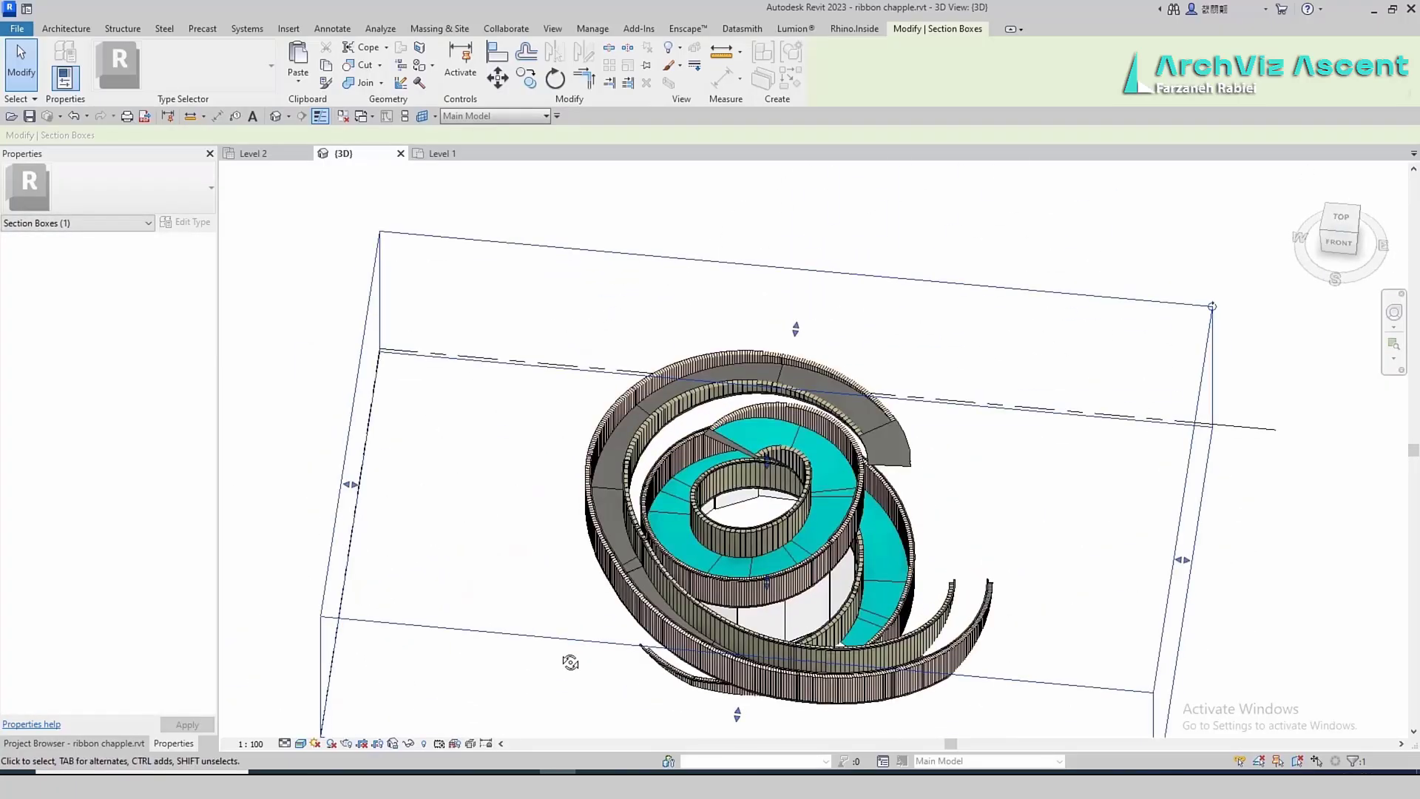
shift+middle_drag(699, 573, 801, 361)
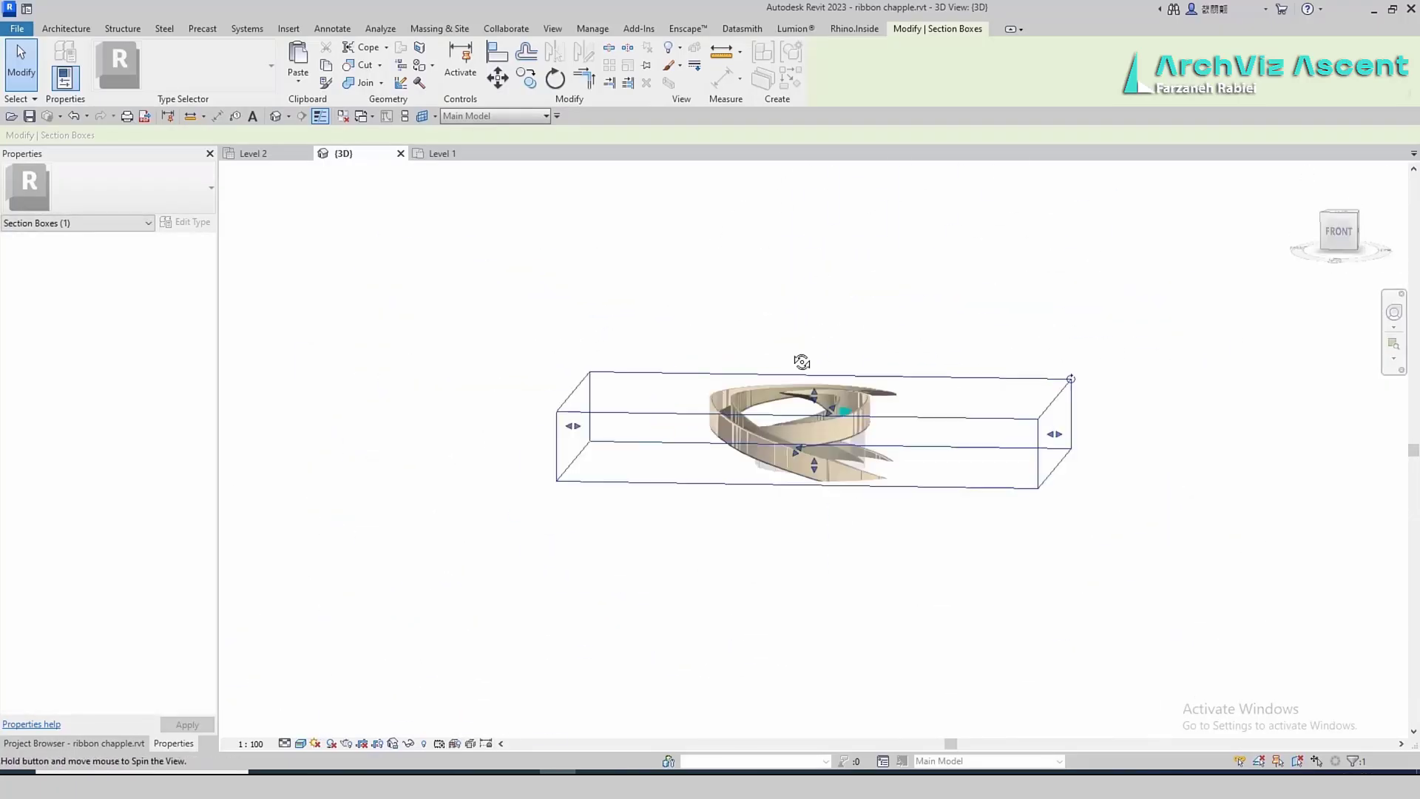
drag(679, 470, 774, 516)
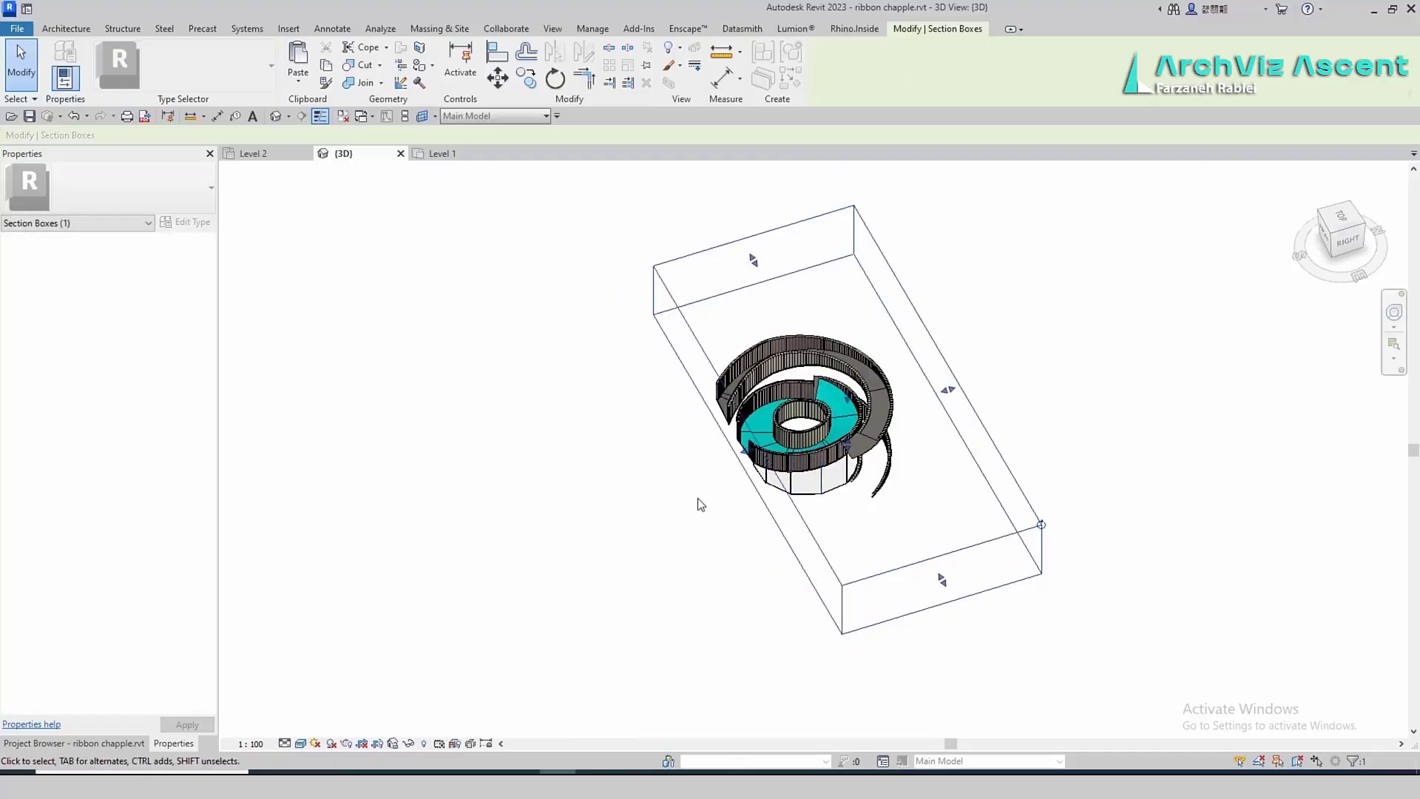
Move the end of the 45° curtain wall segment inside the inner railing to meet the adjoining glass segment
shift+middle_drag(964, 250, 725, 542)
shift+middle_drag(872, 655, 789, 382)
scroll(850, 538, up, 5)
click(577, 372)
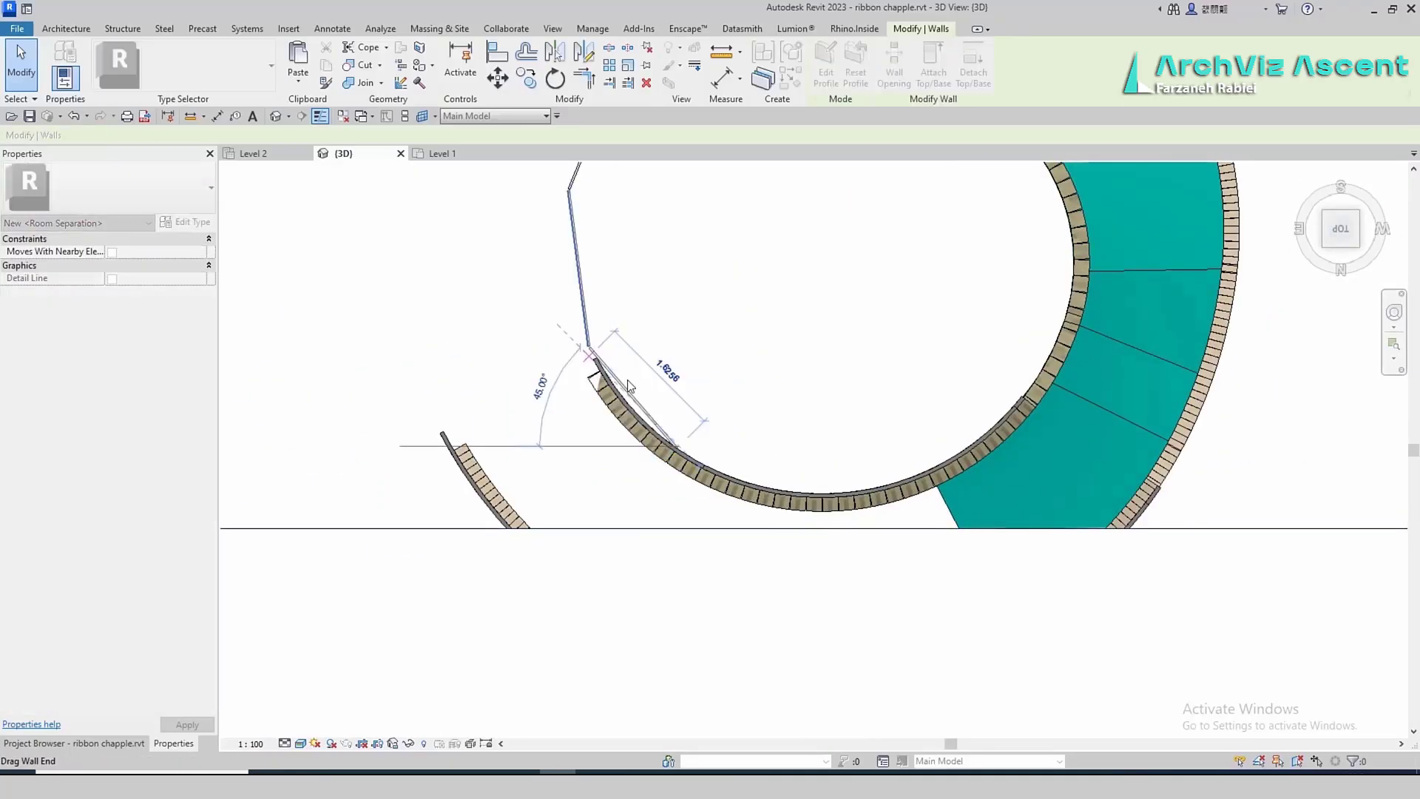
drag(584, 366, 588, 347)
shift+middle_drag(666, 628, 628, 400)
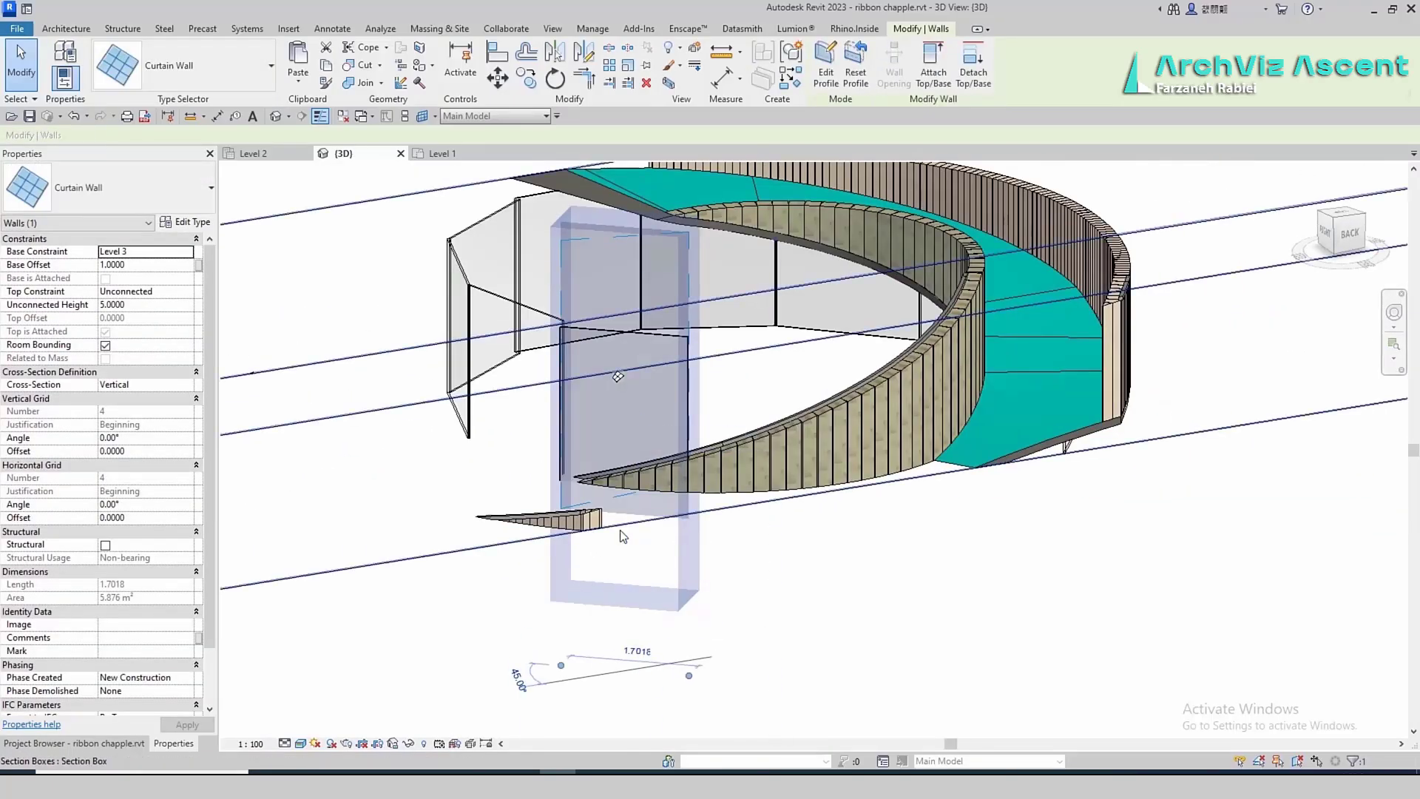
Lower the bottom of the section box to expose more of the descending cyan ramp
click(621, 531)
drag(725, 409, 716, 523)
shift+middle_drag(714, 527, 629, 614)
scroll(666, 591, down, 3)
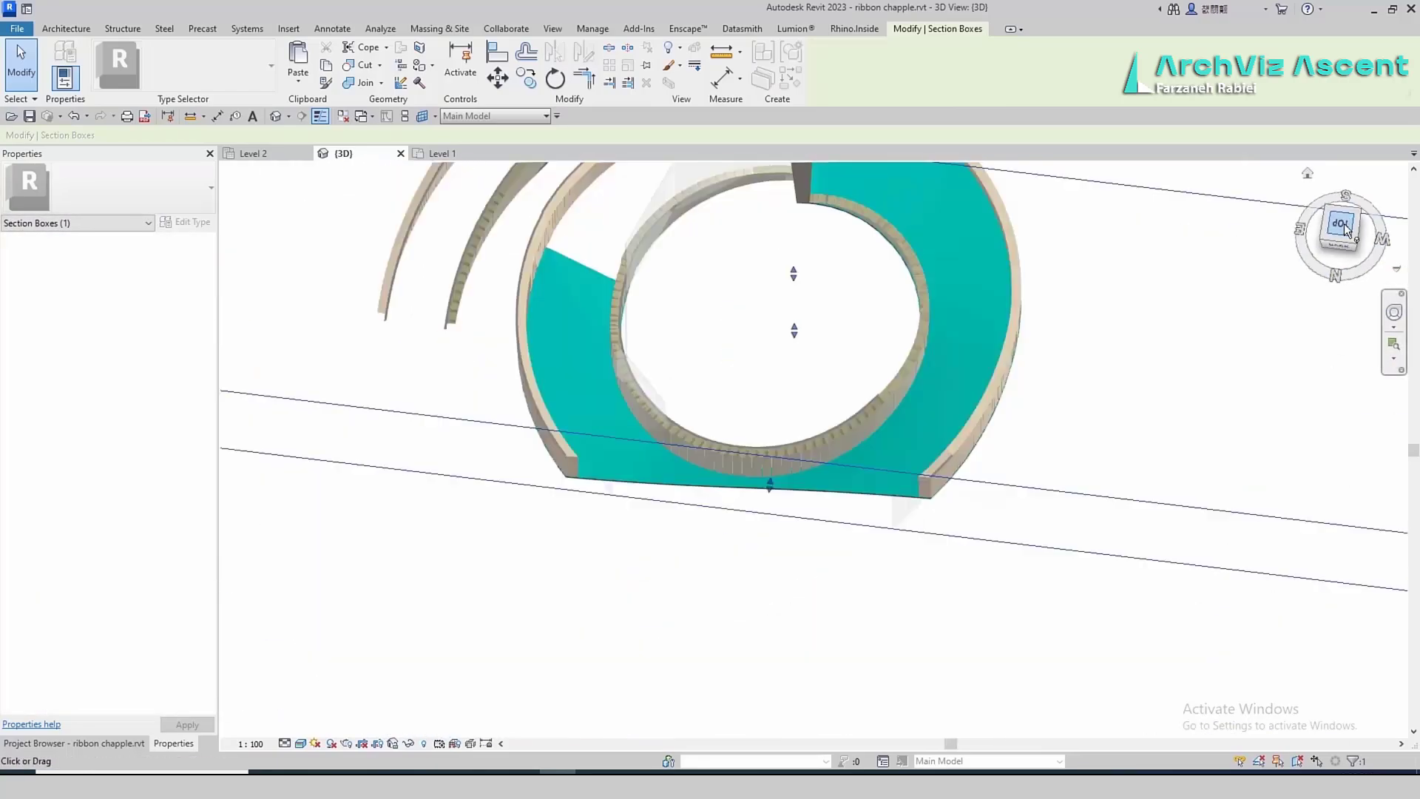
Examine the curtain wall segments beside the inner railing from above and at an angle
click(1341, 225)
drag(716, 480, 681, 388)
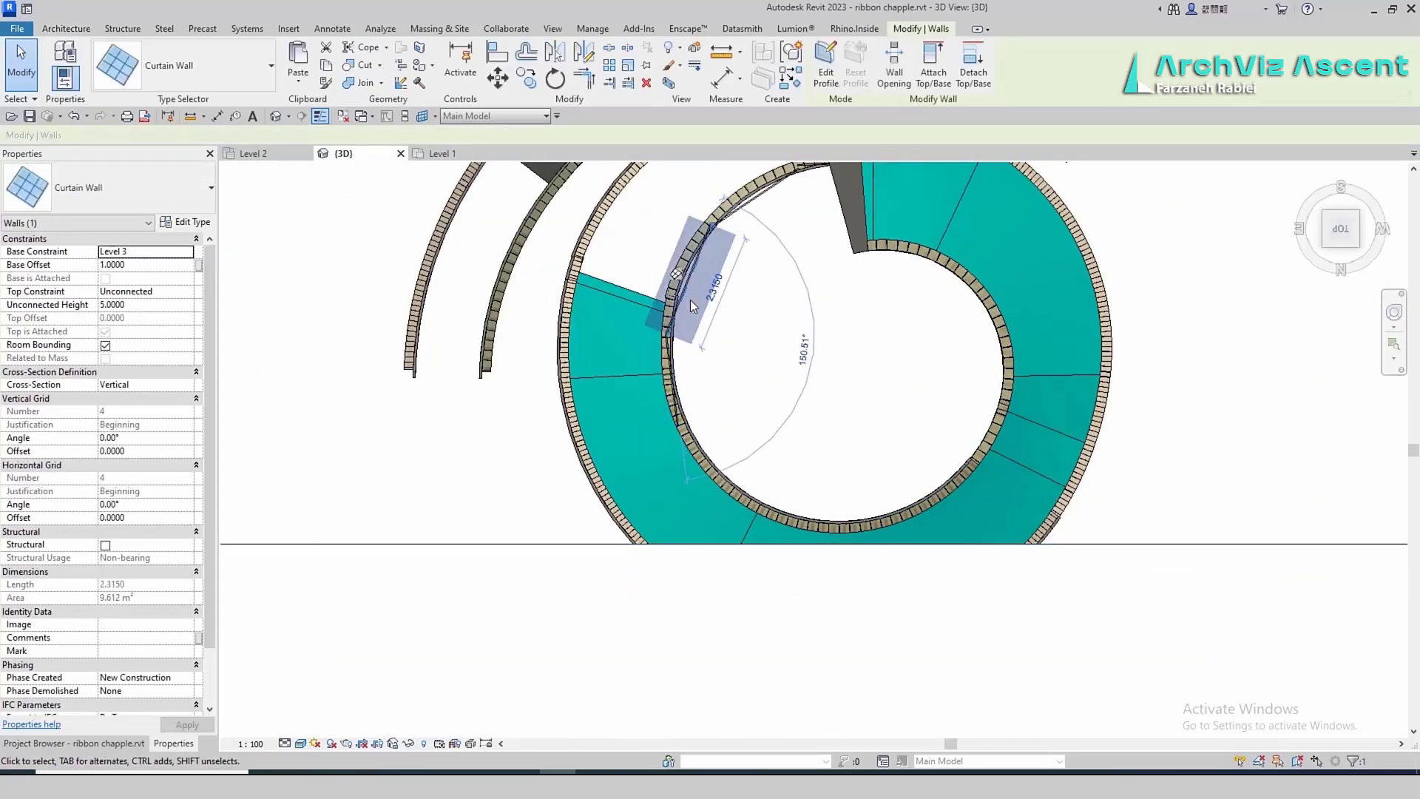
click(737, 210)
click(775, 335)
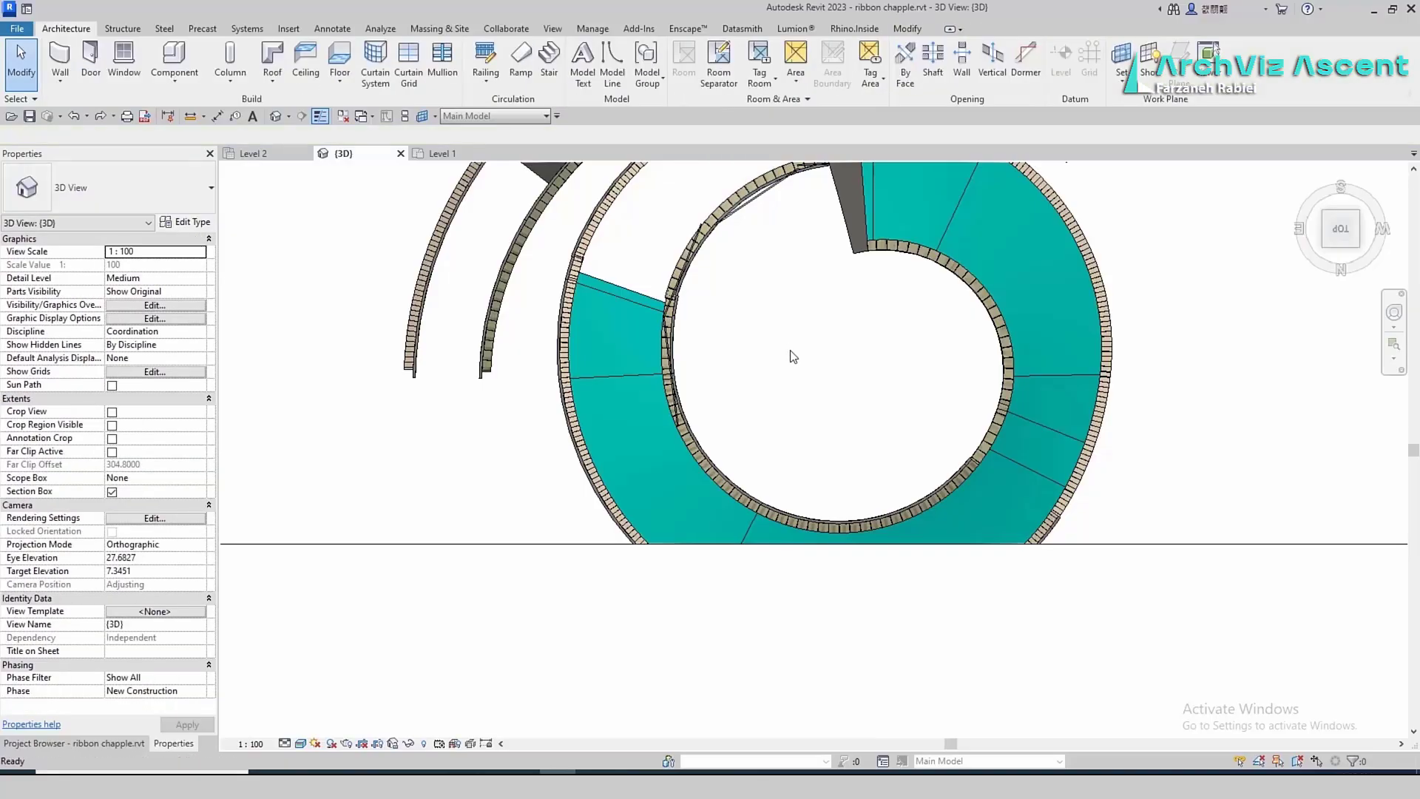
shift+middle_drag(792, 355, 828, 318)
click(715, 200)
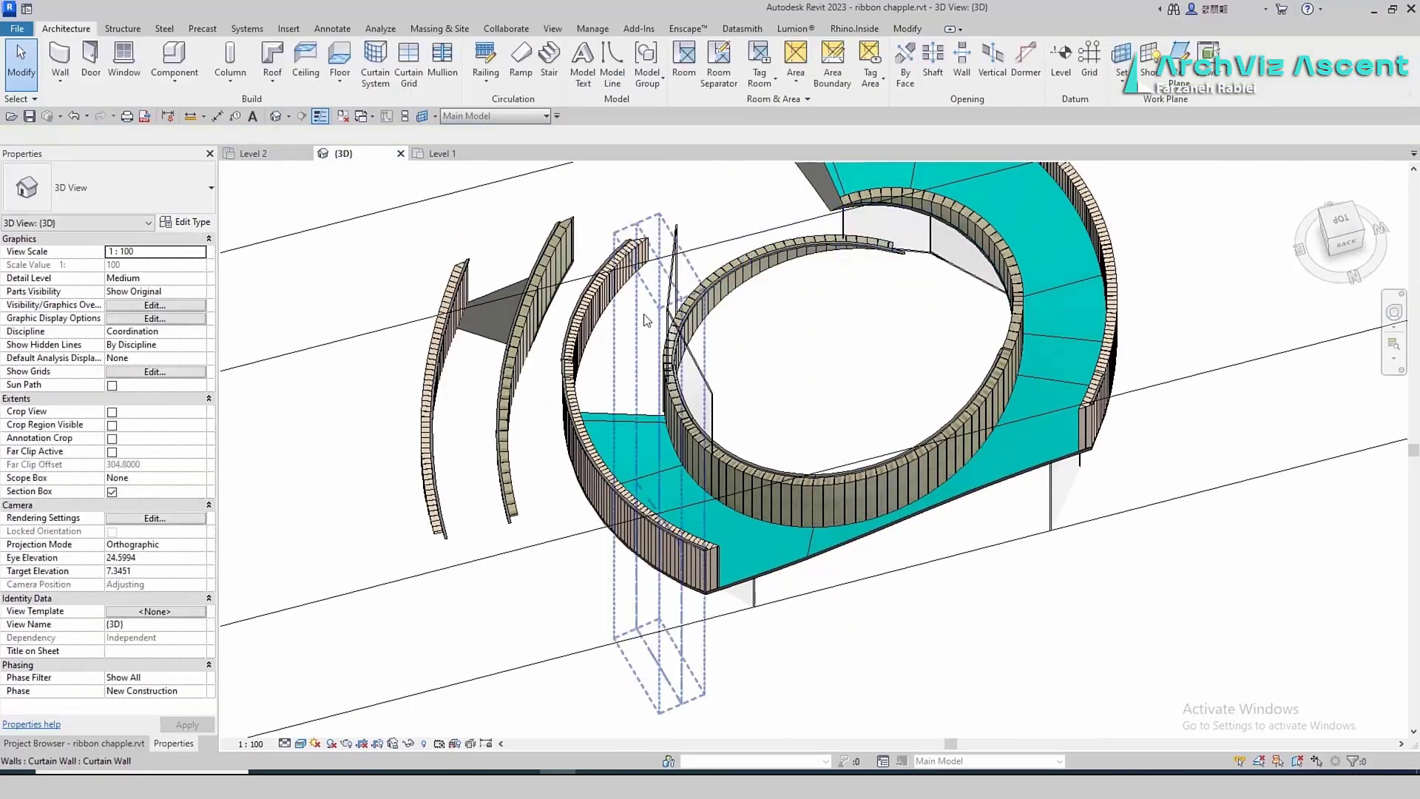
Create a similar curtain wall in top view and draw its first chained straight segments along the ramp's inner railing
click(1341, 219)
scroll(776, 383, up, 5)
click(731, 380)
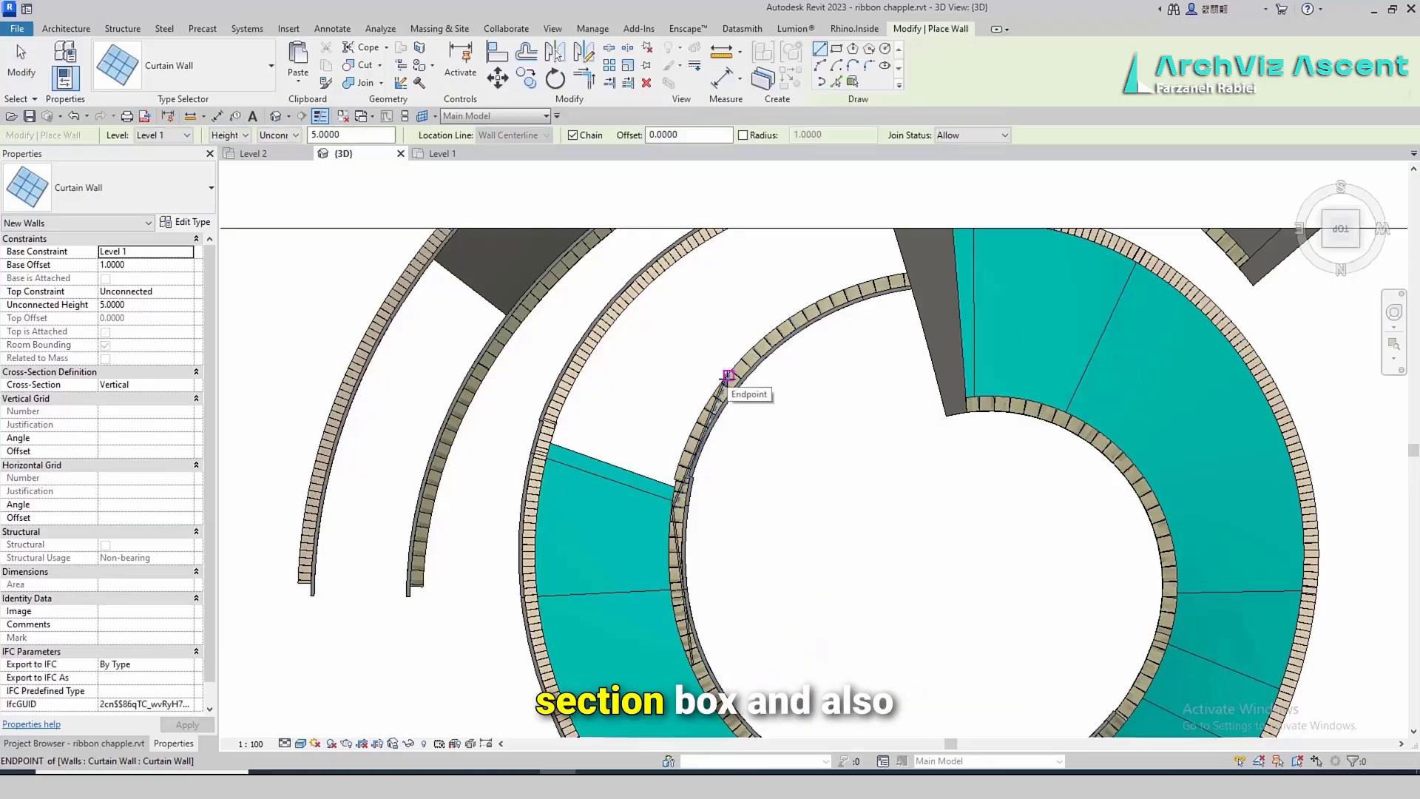
key(c)
key(s)
click(935, 278)
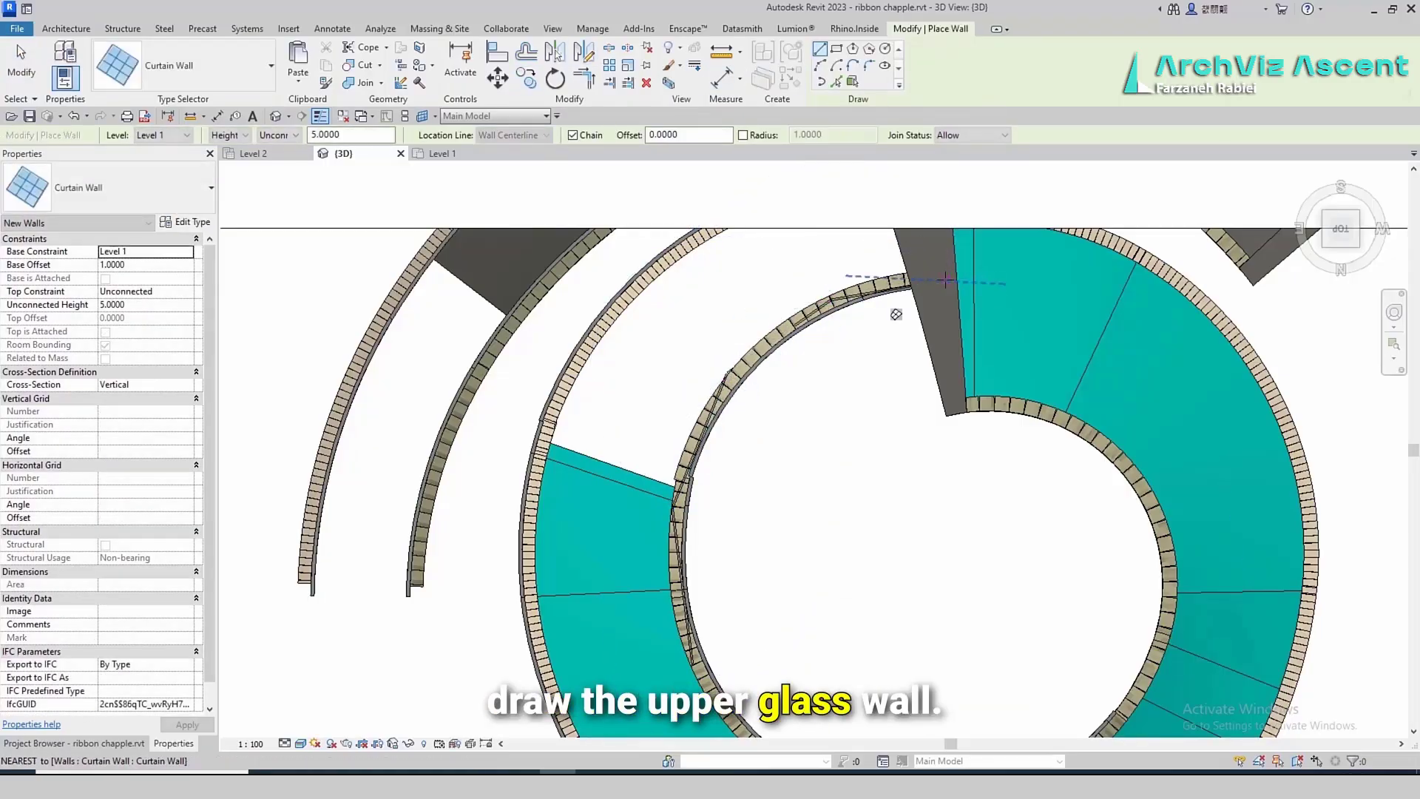
key(Escape)
middle_drag(691, 660, 593, 408)
click(594, 410)
click(689, 516)
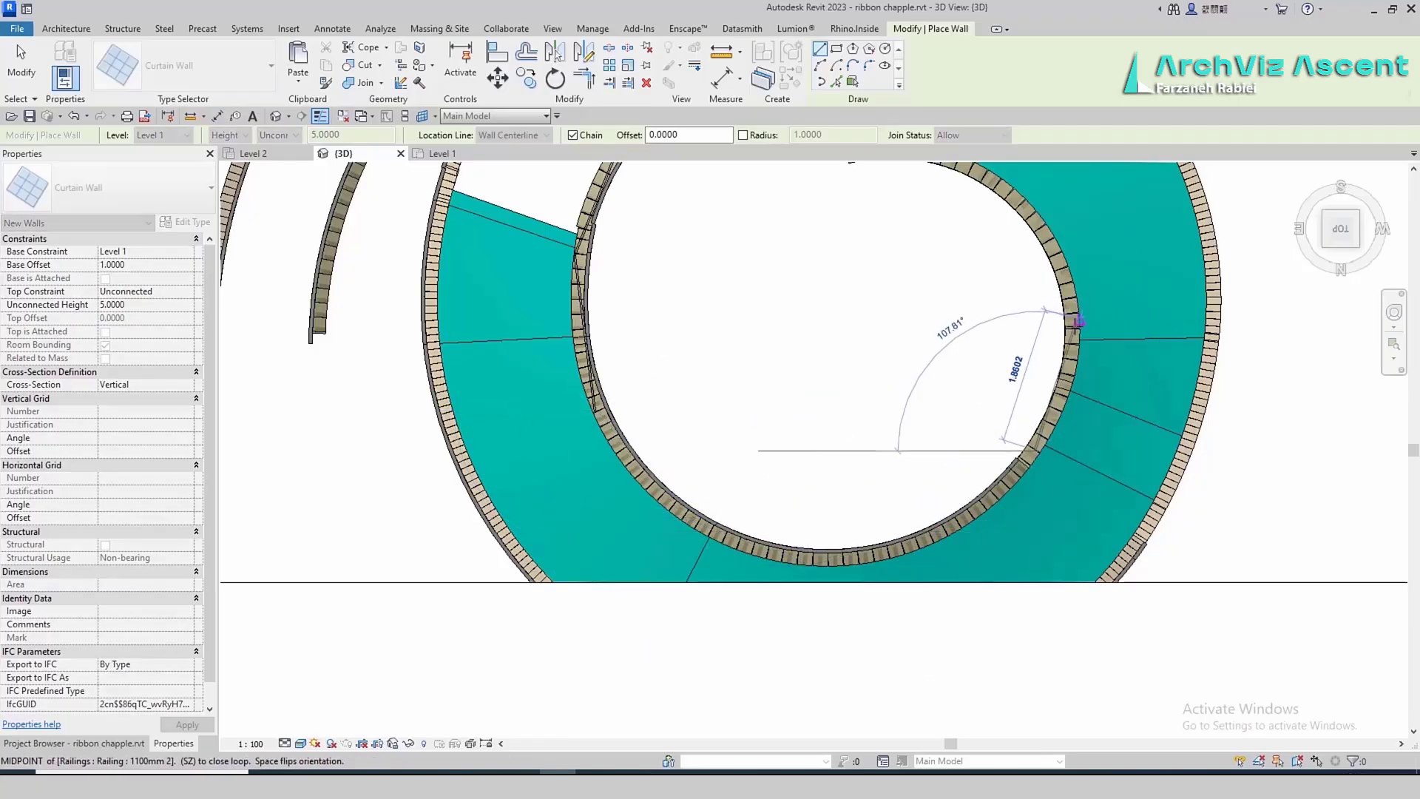
Draw the remaining curtain wall segments along the ramp's inner railing, ending at the tip of the upper ramp floor
click(1043, 235)
middle_drag(1024, 218, 1037, 380)
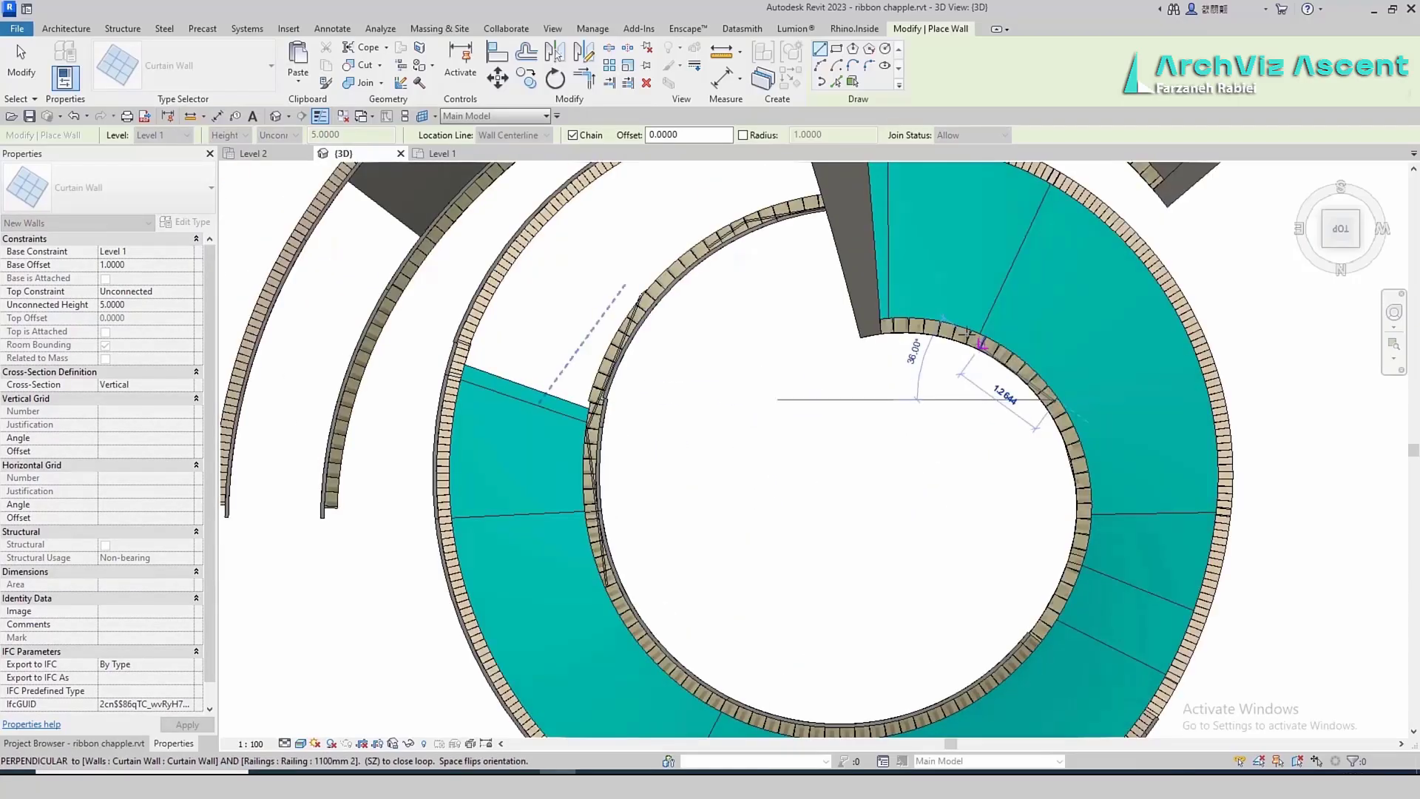
click(961, 335)
click(862, 330)
key(Escape)
shift+middle_drag(914, 466, 977, 351)
key(Escape)
Select the new inner curtain walls and set their base constraint to Level 2 with a base offset of 4.0000
click(749, 360)
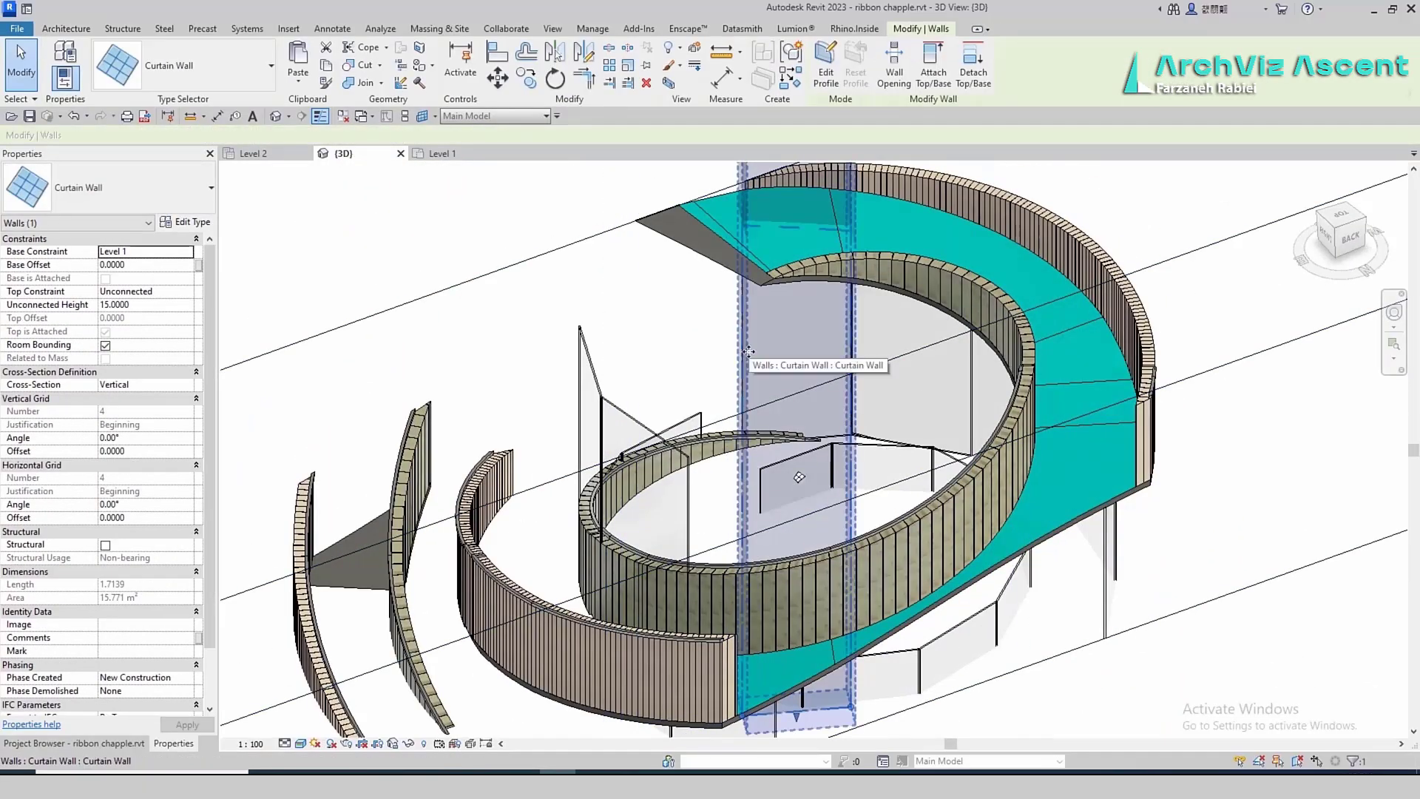
shift+middle_drag(749, 361, 1072, 355)
ctrl+click(810, 408)
ctrl+click(898, 305)
middle_drag(898, 305, 858, 427)
ctrl+click(965, 405)
ctrl+click(1072, 431)
shift+middle_drag(1118, 586, 1283, 581)
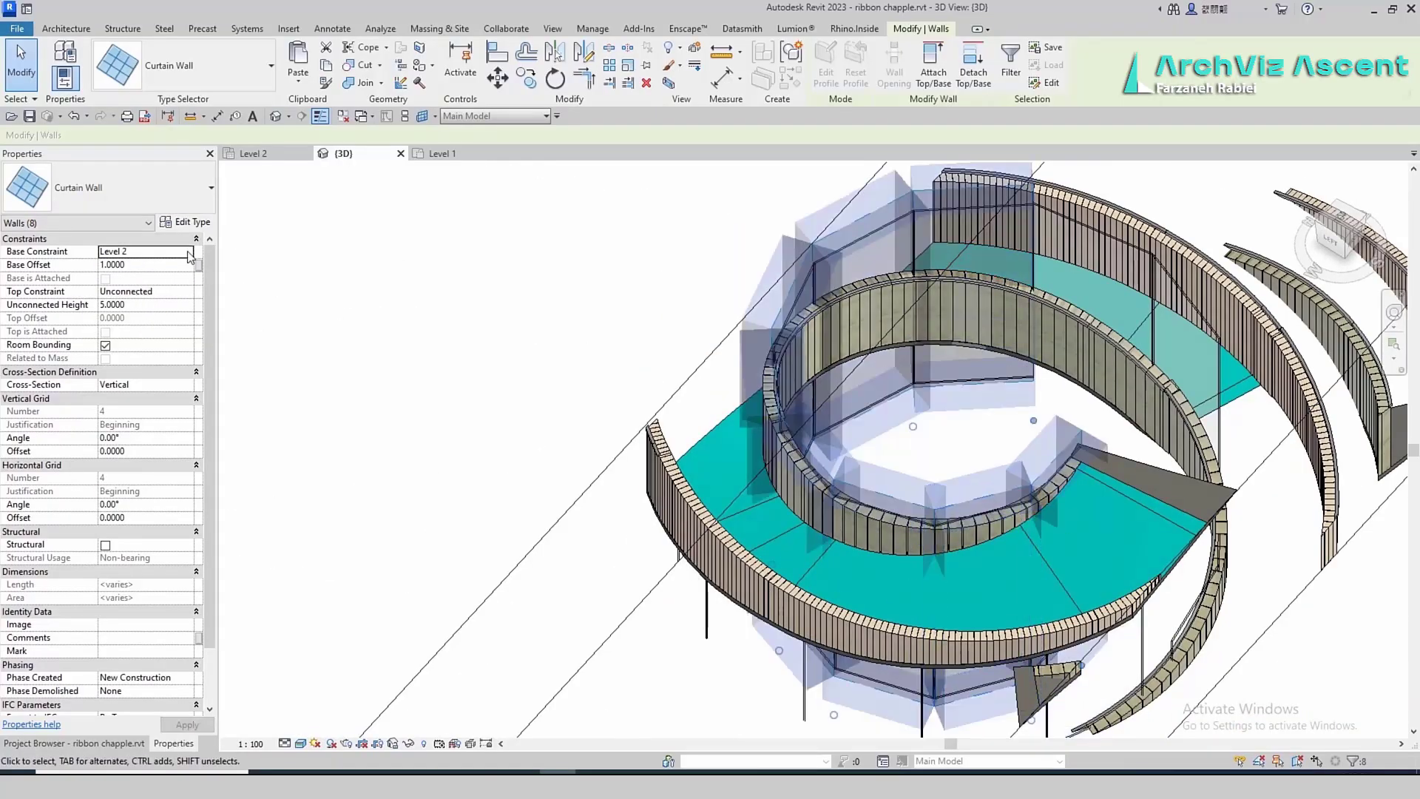
scroll(886, 334, down, 3)
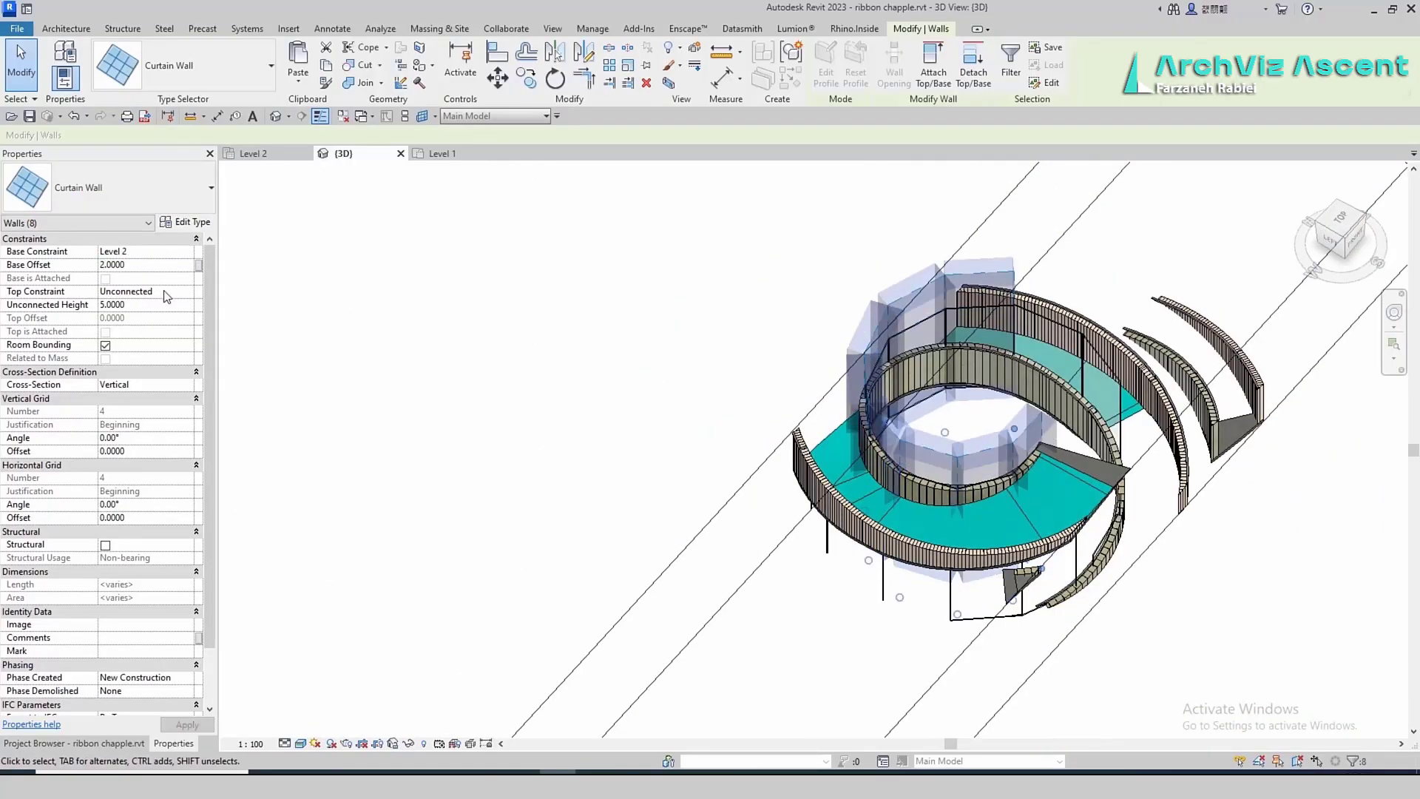
shift+middle_drag(819, 352, 346, 440)
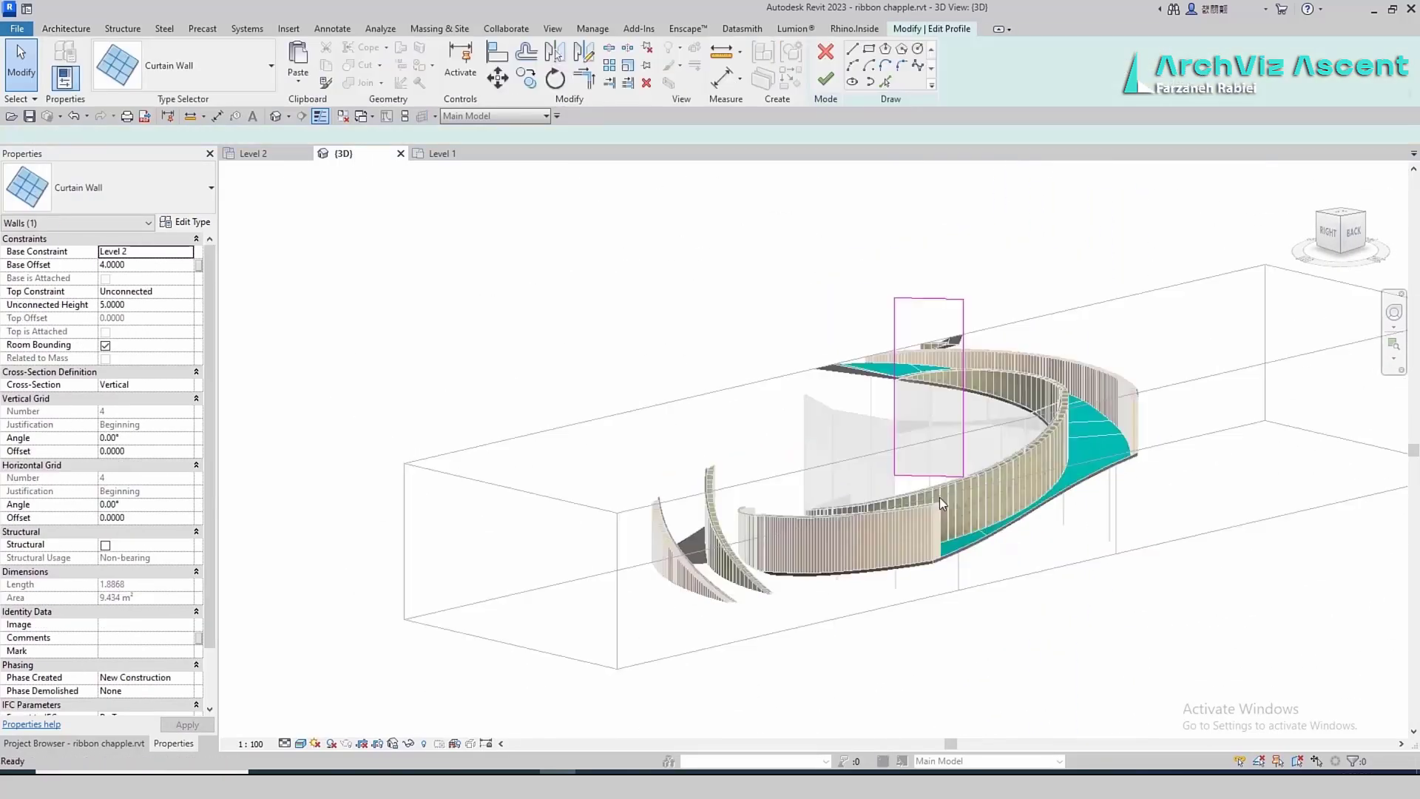
Edit the profile of the first raised curtain wall, sketching its lower edge along the top of the inner railing
scroll(939, 496, up, 5)
click(711, 505)
key(Escape)
key(Escape)
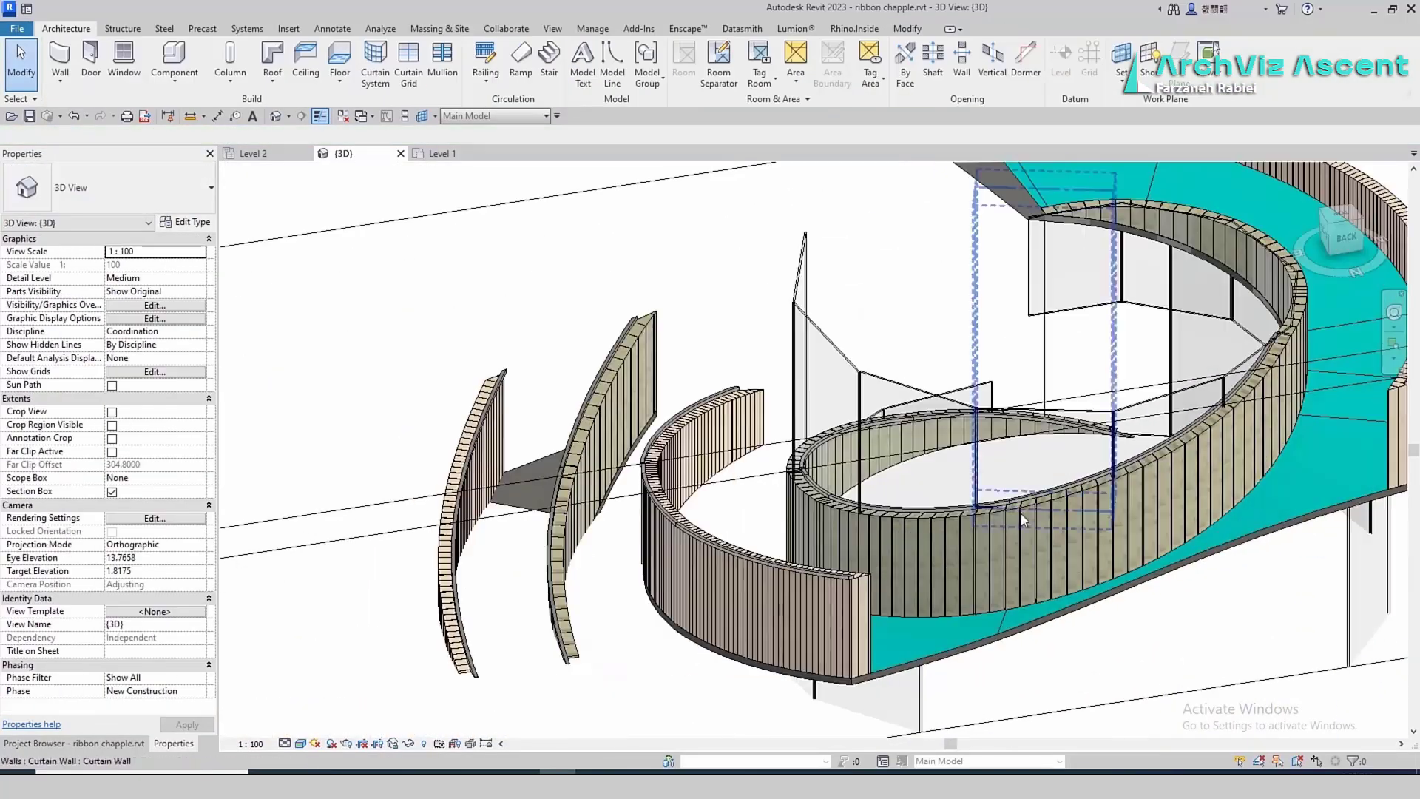
Edit the adjacent 1.8000-long curtain wall's profile so its lower edge follows the sloping top of the railing
click(1088, 412)
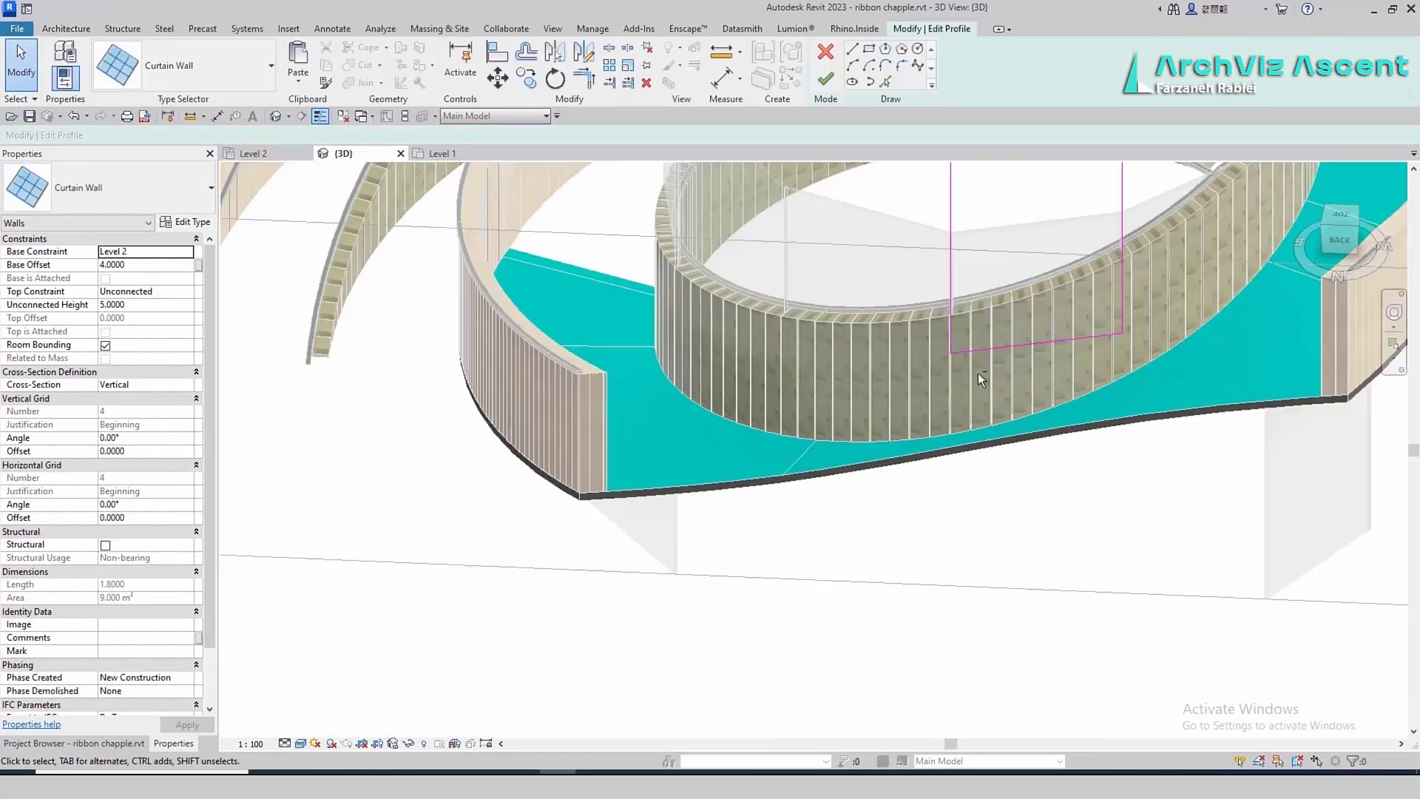
shift+middle_drag(978, 372, 867, 479)
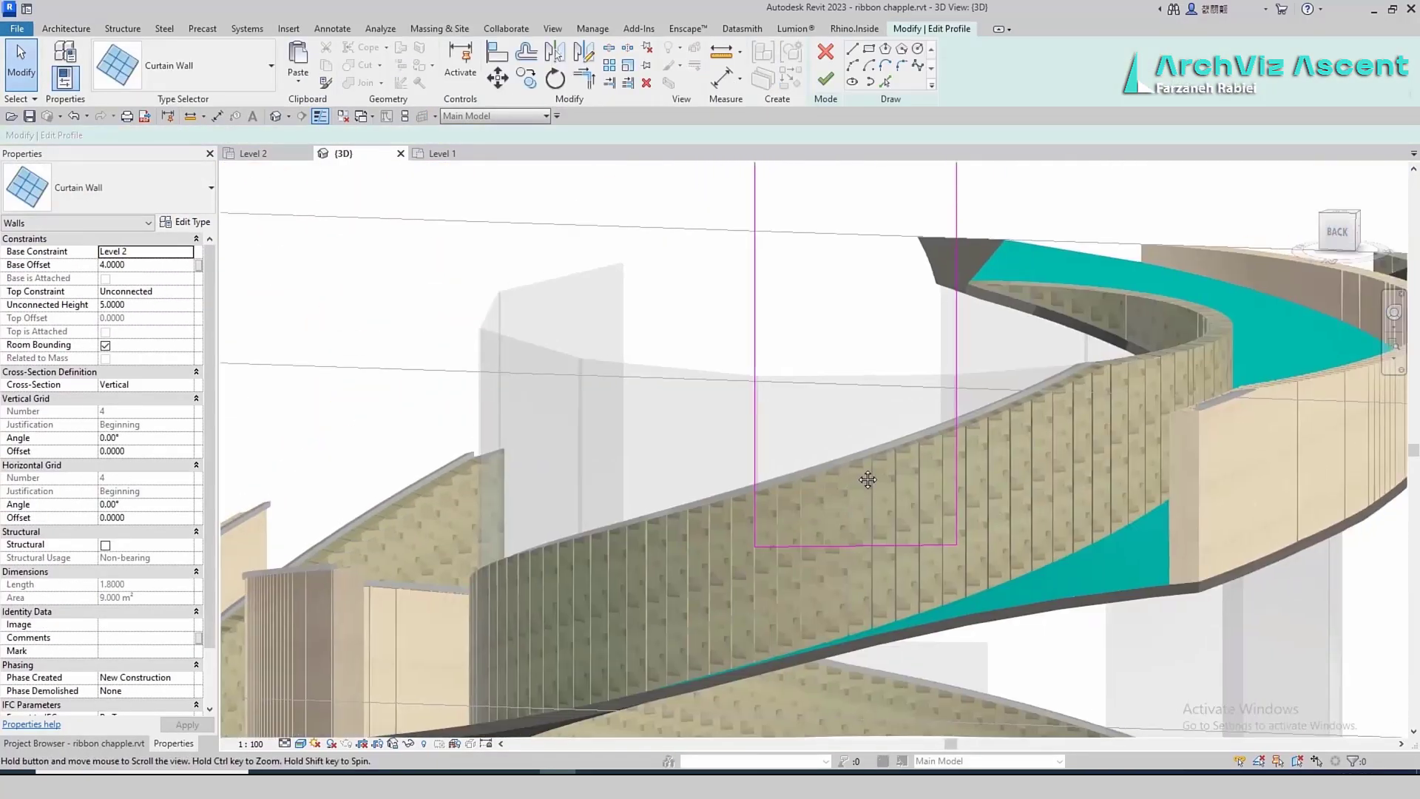
click(955, 426)
key(Escape)
key(Escape)
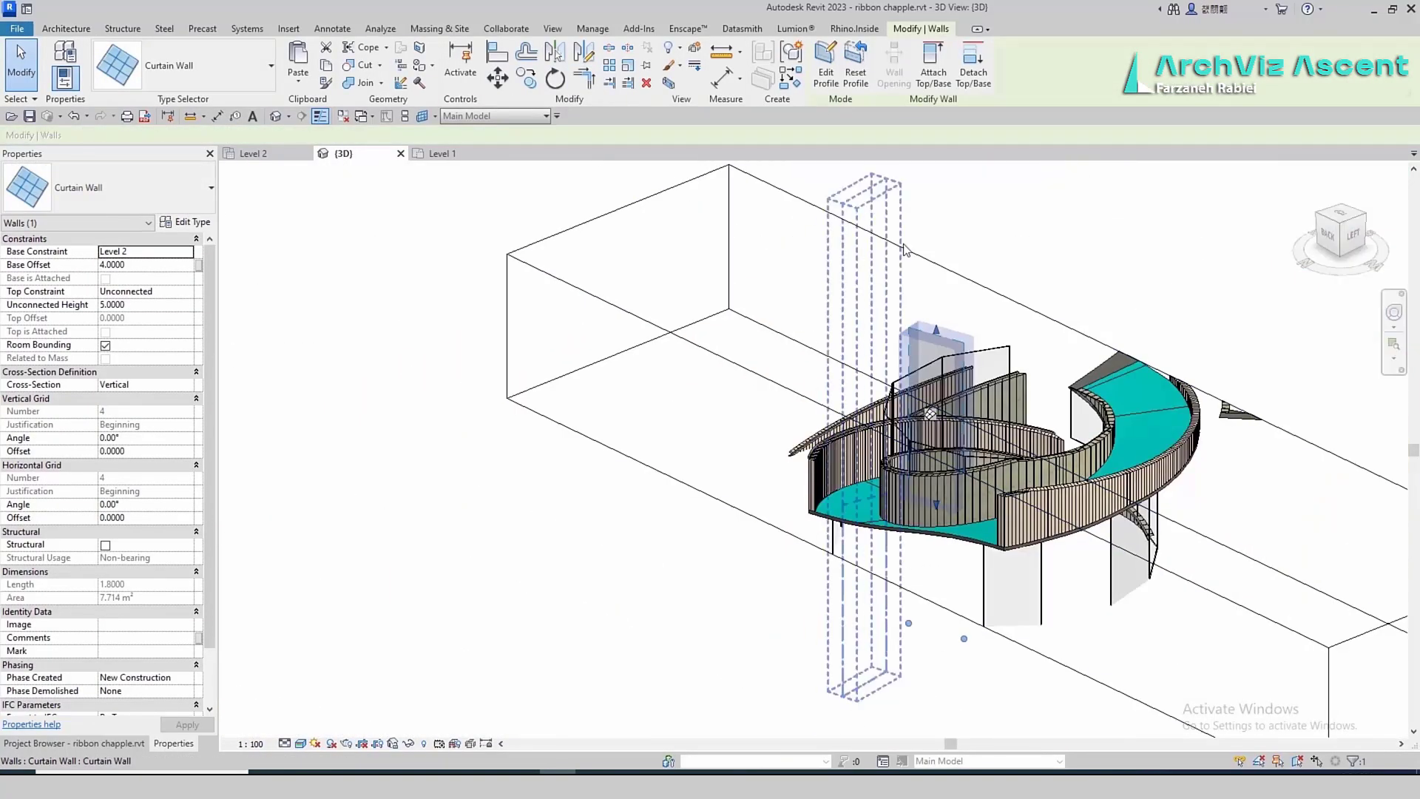
click(947, 488)
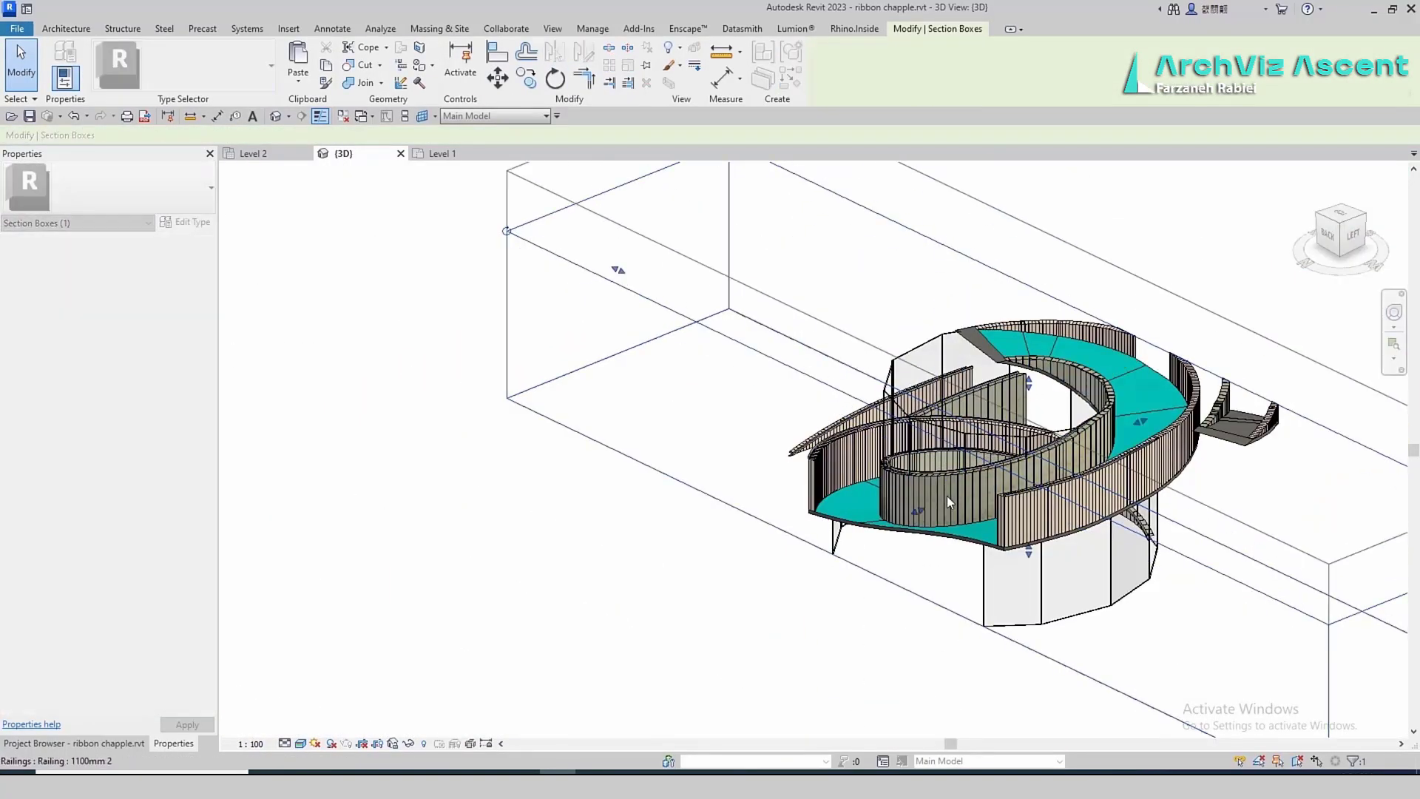
Edit the profile of the 1.6846-long curtain wall, sketching a sloped lower edge parallel to the railing
shift+middle_drag(948, 497, 908, 605)
scroll(1098, 403, up, 4)
click(1023, 411)
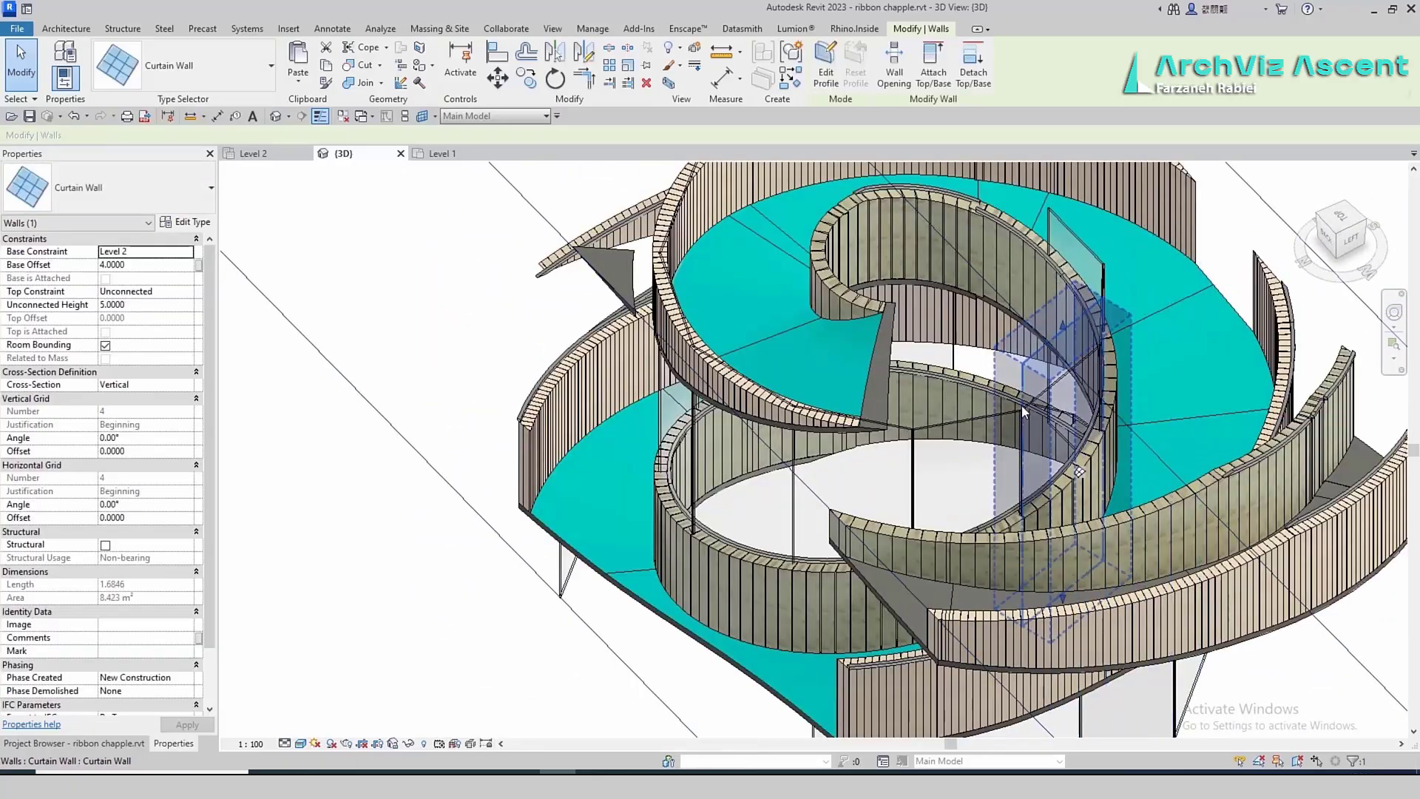
click(826, 77)
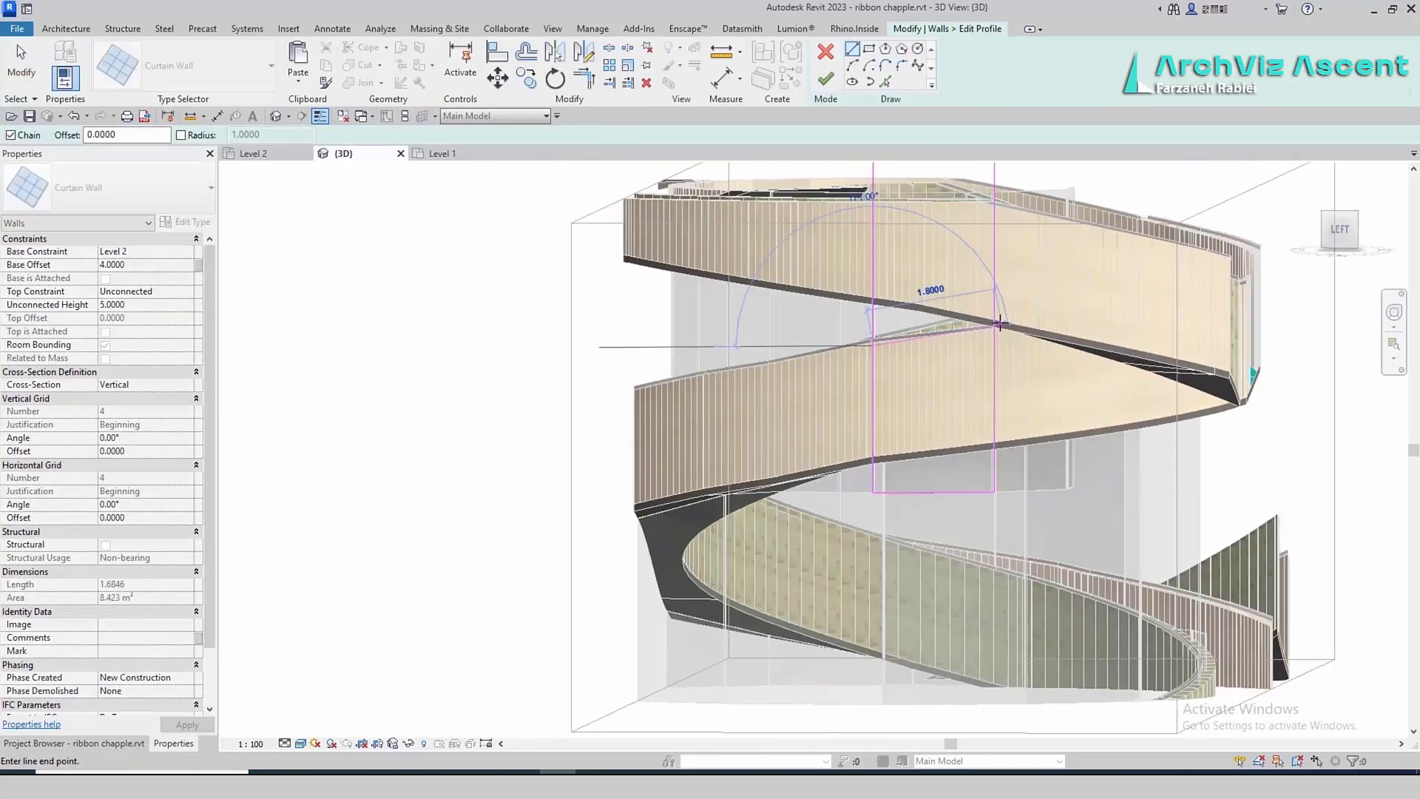
shift+middle_drag(932, 485, 1041, 281)
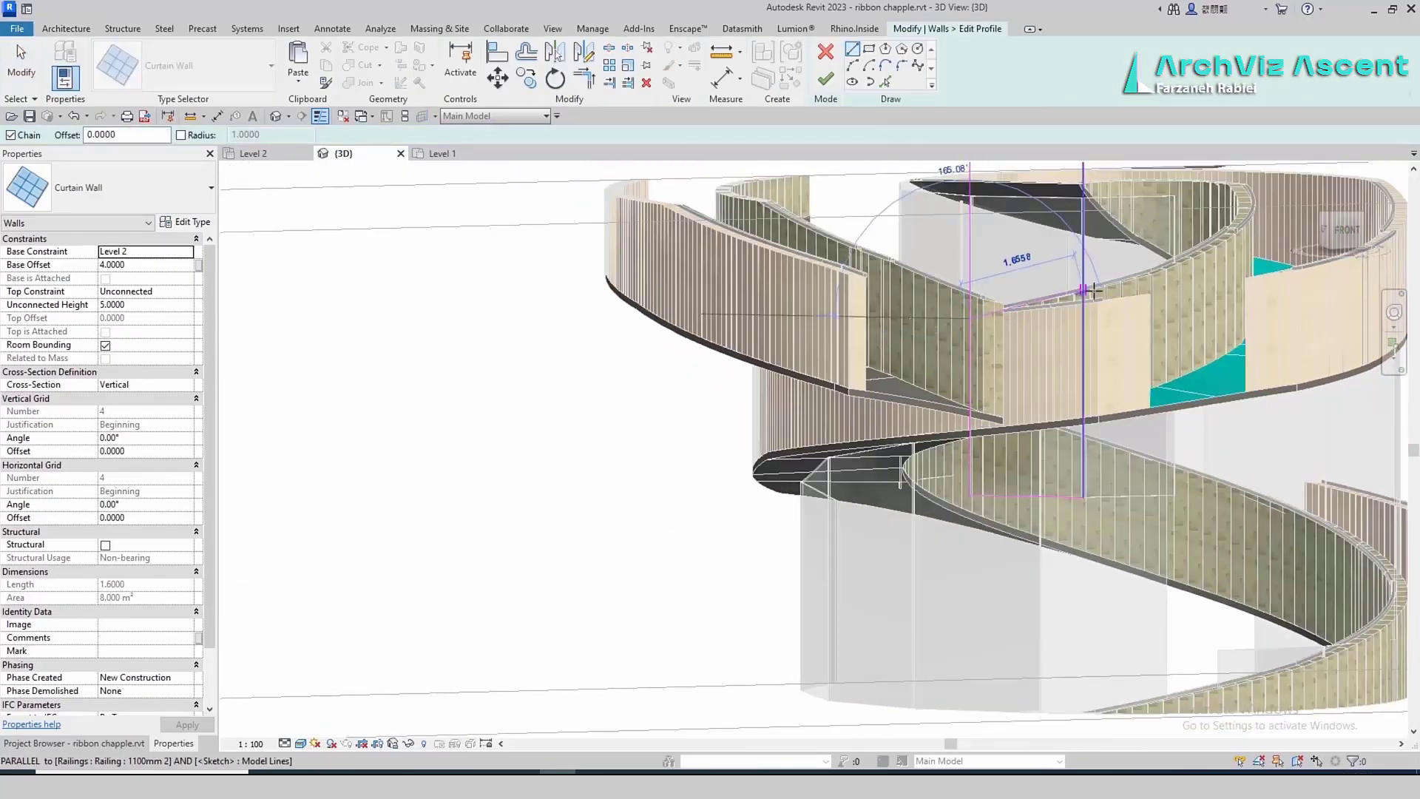
Sketch a sloped lower edge in the 1.6000-long wall's profile, nudge it down, trim the outline and finish the profile
click(1094, 291)
key(Escape)
key(Escape)
drag(1020, 305, 1018, 314)
key(t)
key(r)
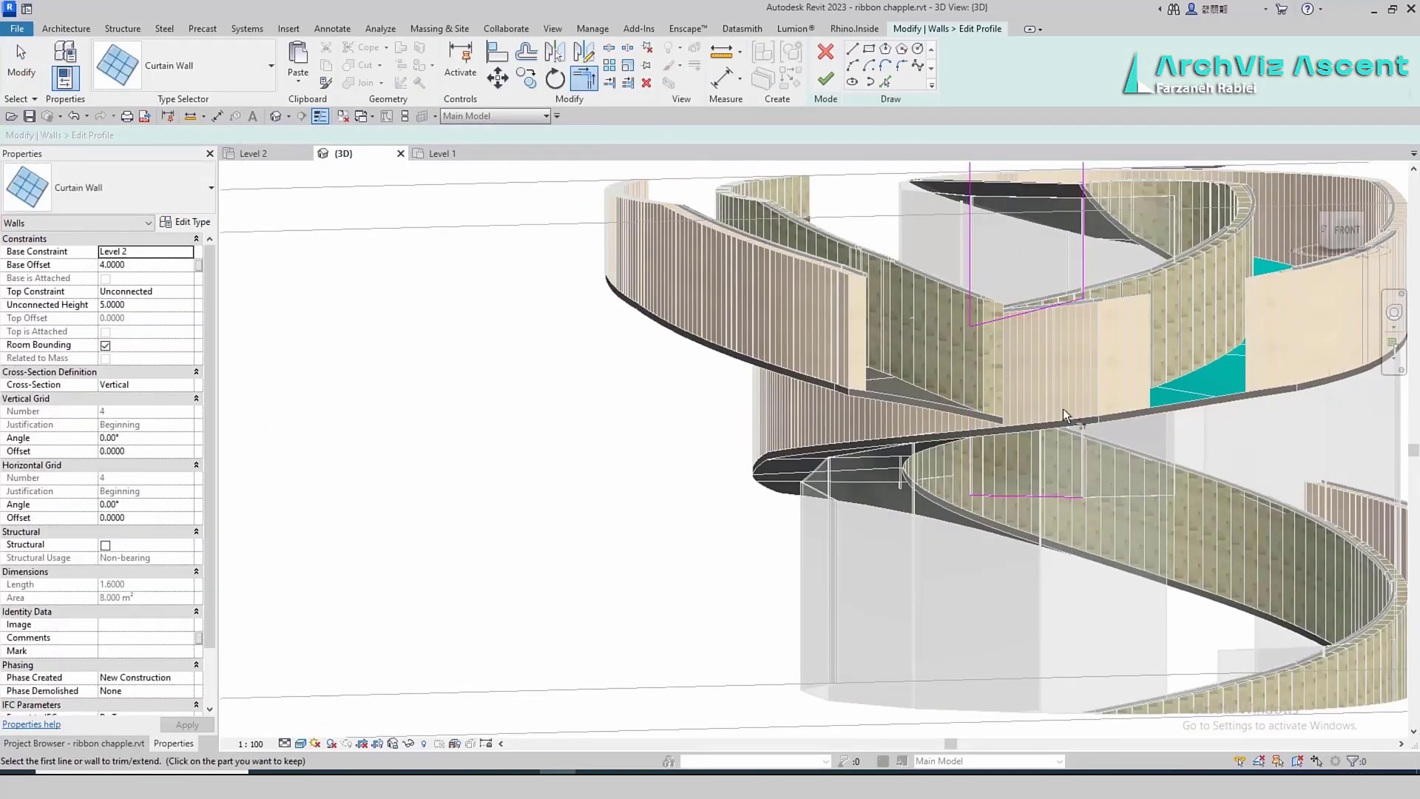
click(826, 77)
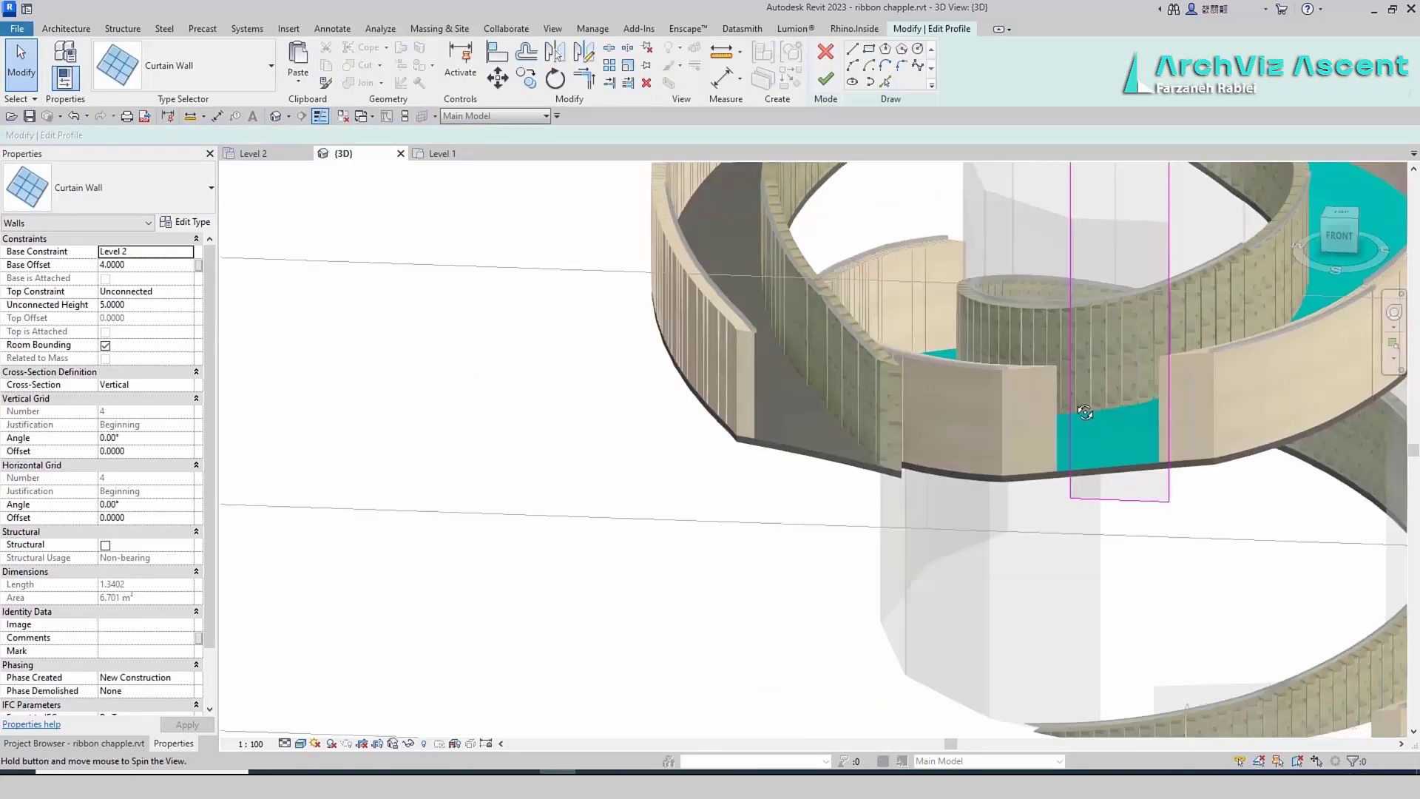
Sketch a sloped lower edge along the railing in the 1.3402-long curtain wall's profile and move it slightly down
shift+middle_drag(1085, 412, 1011, 441)
scroll(998, 433, up, 2)
key(l)
key(i)
scroll(946, 509, up, 2)
click(939, 492)
click(1205, 426)
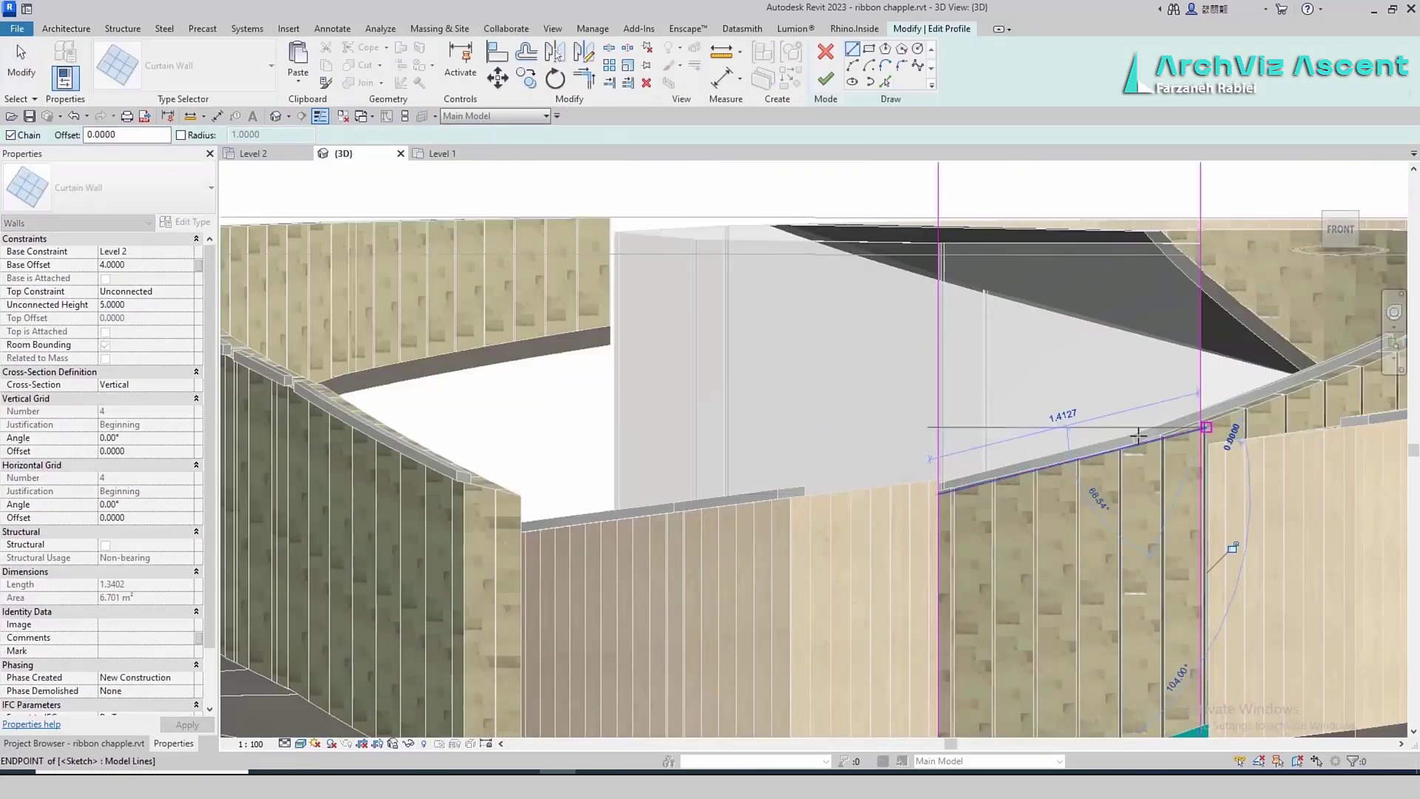
drag(1067, 467, 1067, 476)
click(826, 78)
click(1375, 753)
scroll(982, 547, down, 5)
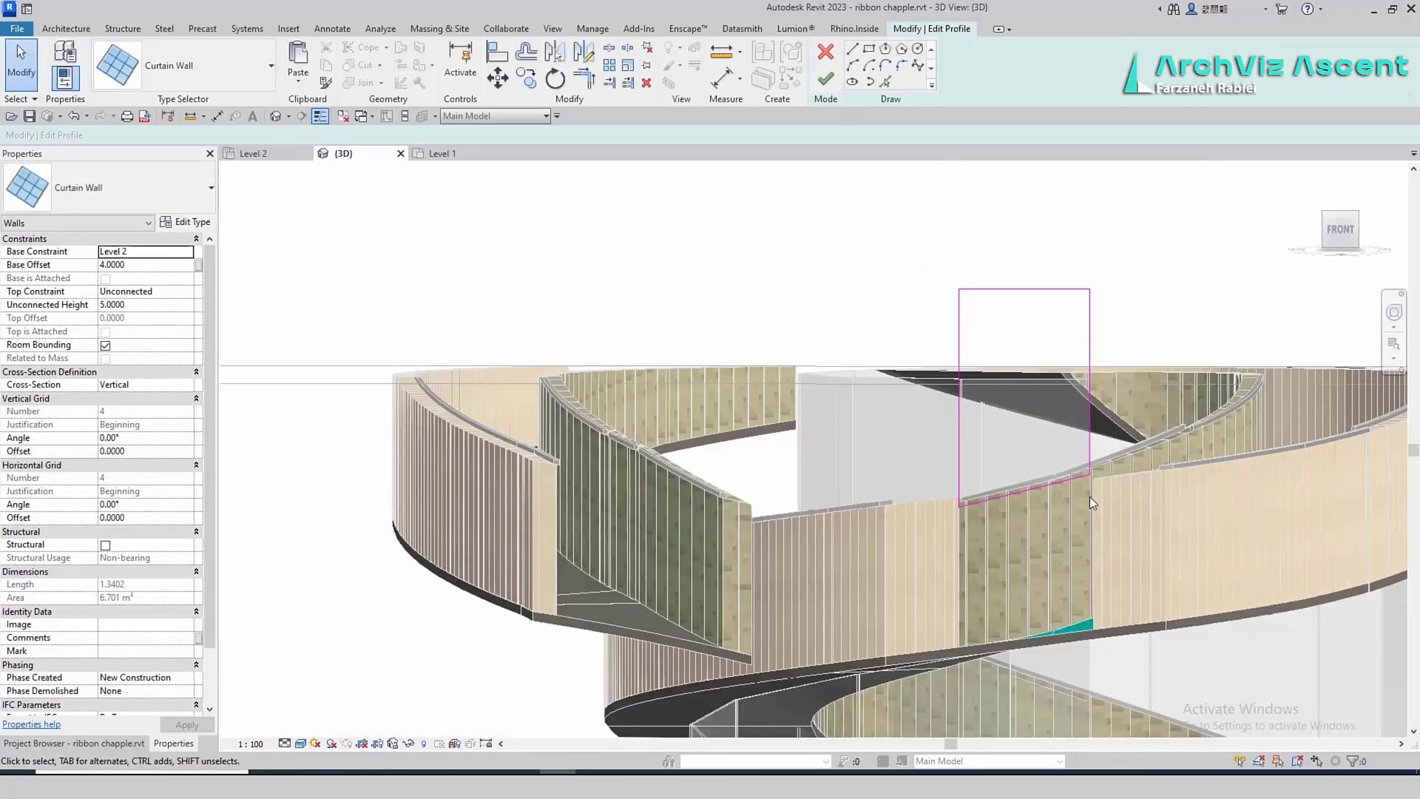
Trim the front wall's profile to the sloped edge, delete the leftover segment and finish the profile
scroll(1070, 523, up, 4)
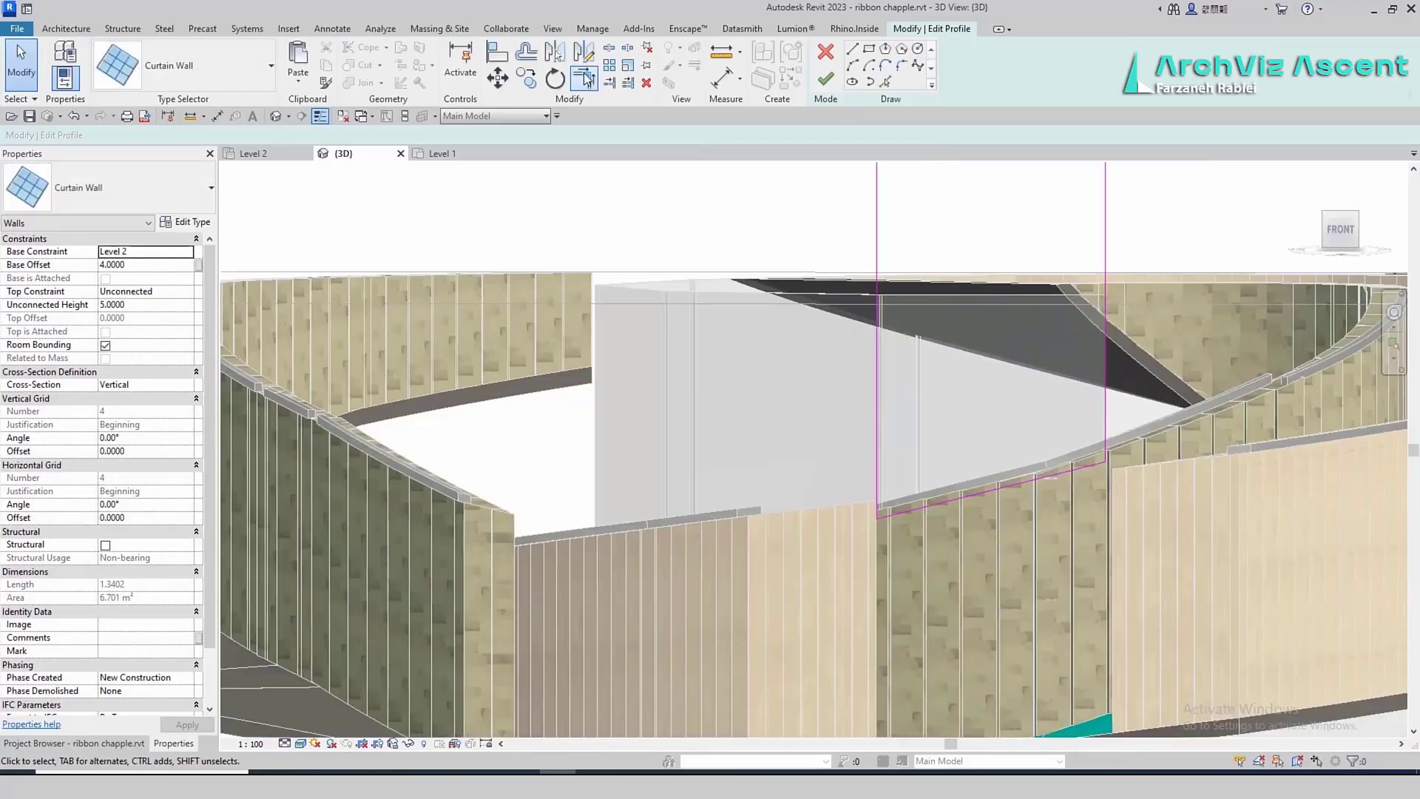
click(877, 519)
click(826, 79)
click(1340, 752)
scroll(1031, 519, up, 5)
key(Delete)
scroll(1031, 519, down, 5)
click(826, 79)
middle_drag(1064, 556, 1068, 653)
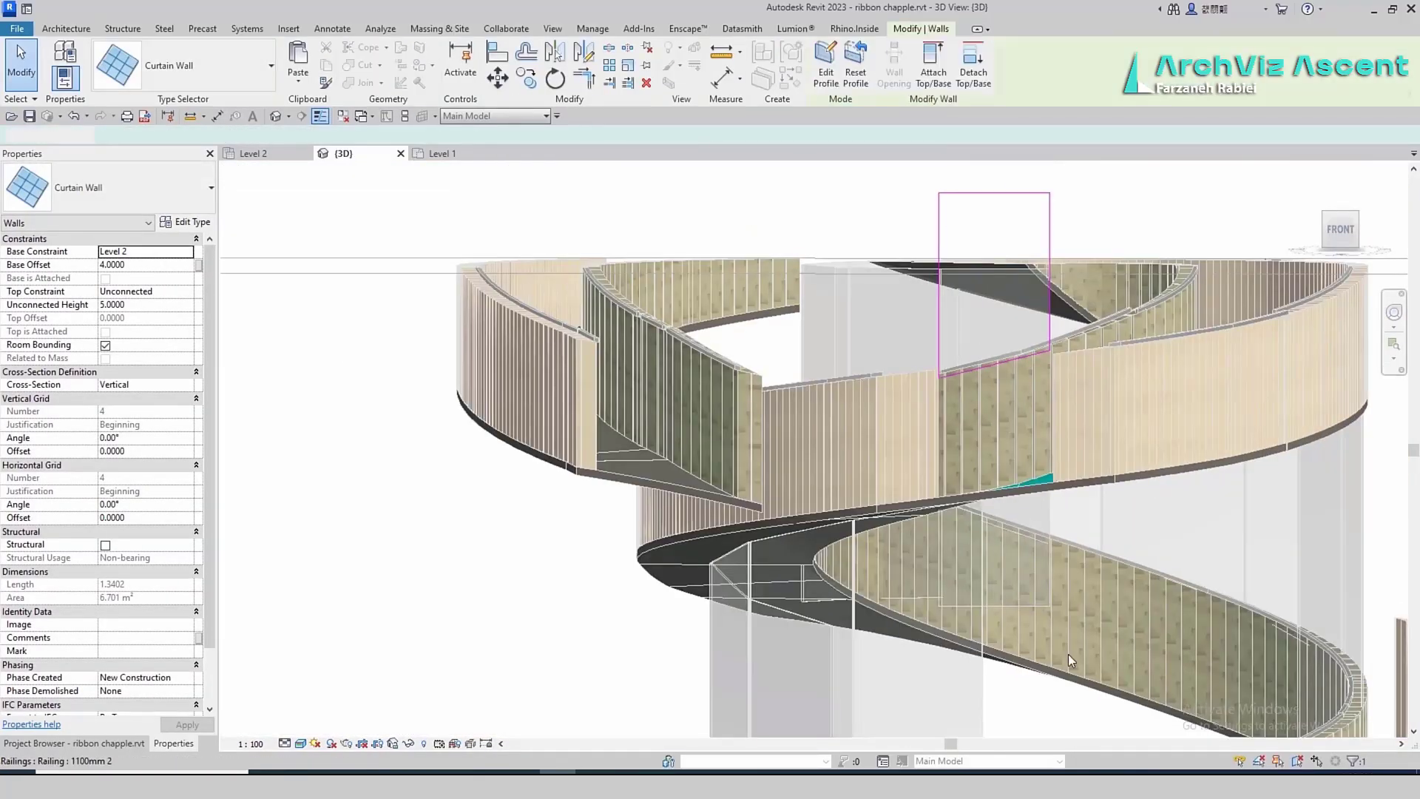
scroll(969, 665, down, 1)
click(1109, 658)
shift+middle_drag(944, 662, 1003, 564)
scroll(1001, 564, down, 2)
click(985, 535)
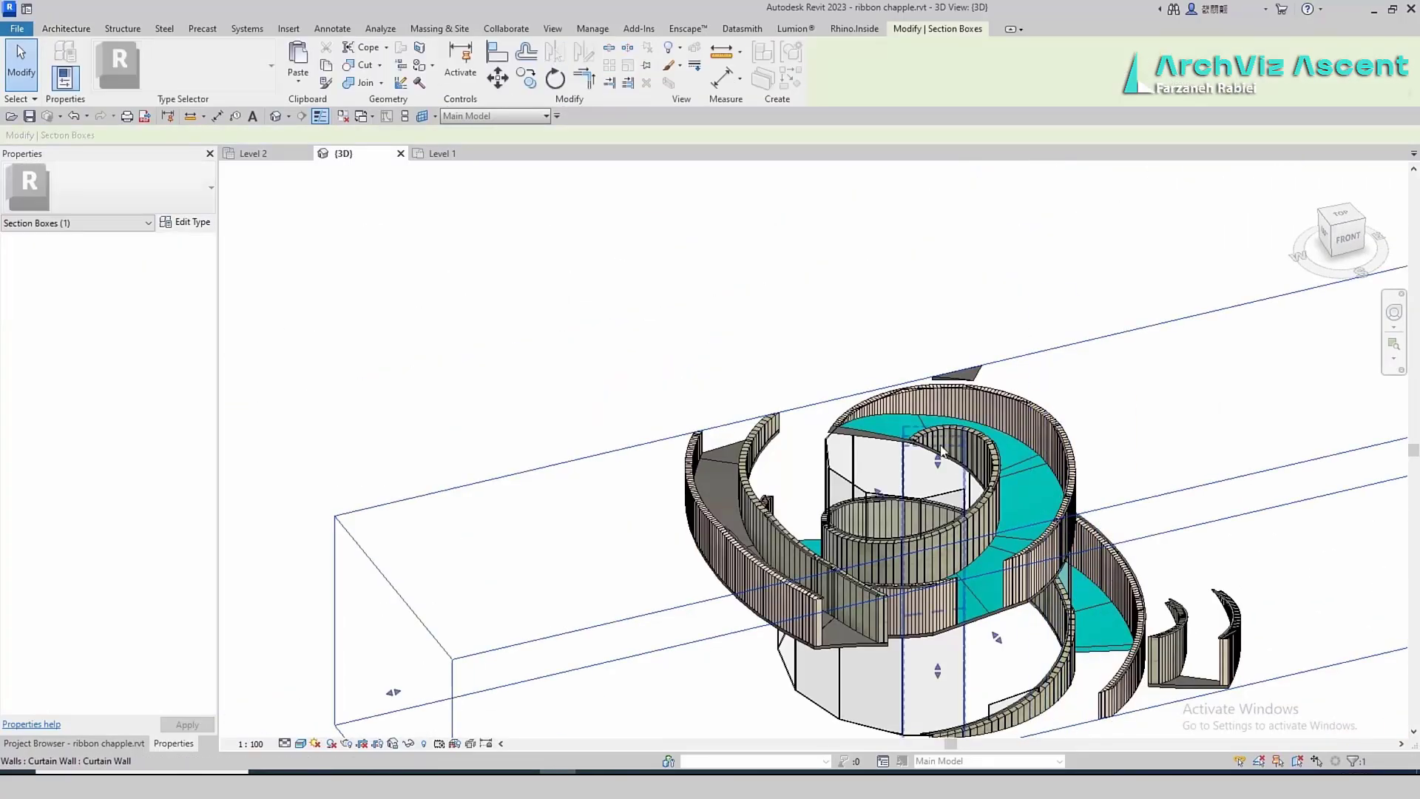
mouse_move(937, 459)
mouse_down()
mouse_move(938, 402)
mouse_move(938, 440)
mouse_up()
drag(937, 441, 937, 459)
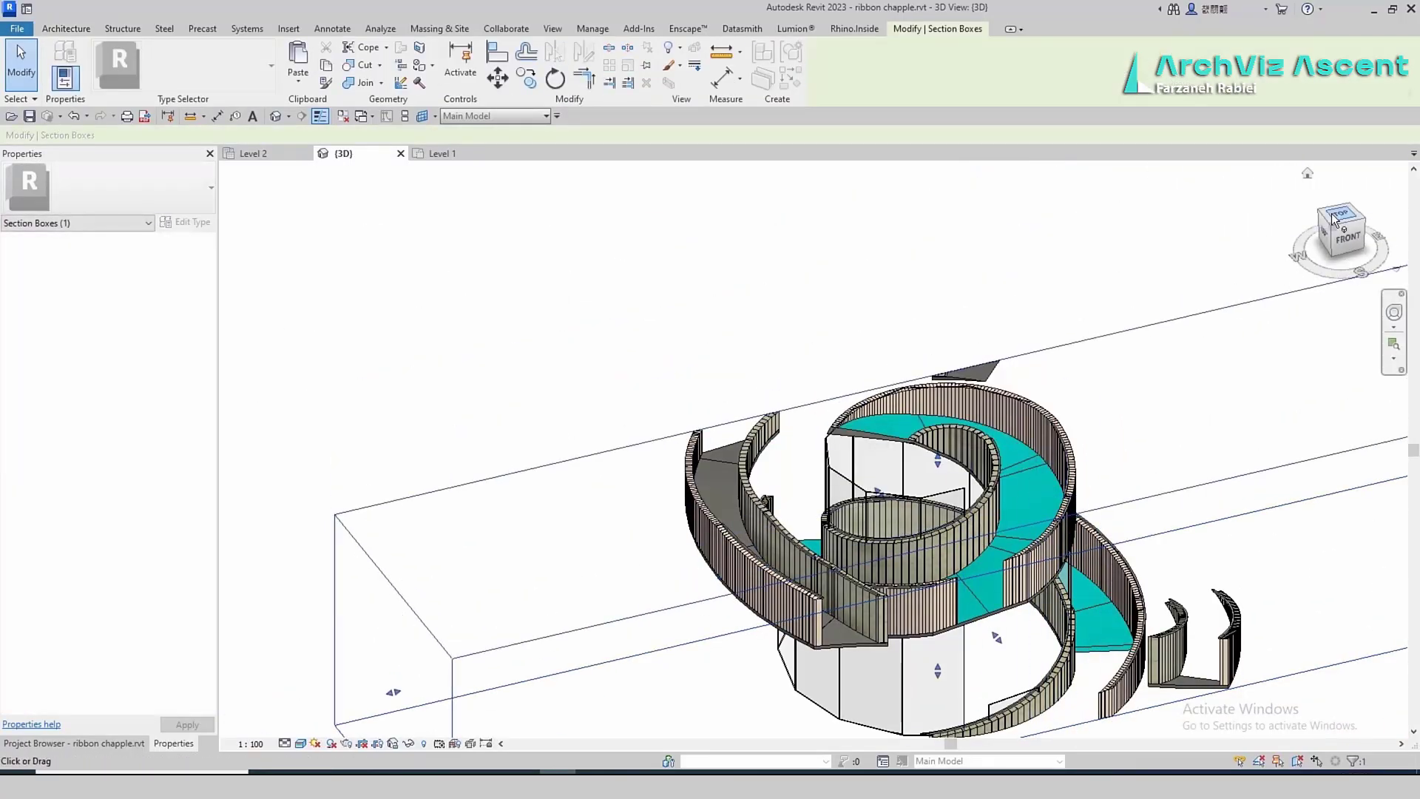
click(1335, 219)
scroll(946, 562, up, 4)
shift+middle_drag(951, 547, 812, 347)
scroll(814, 400, up, 2)
click(688, 435)
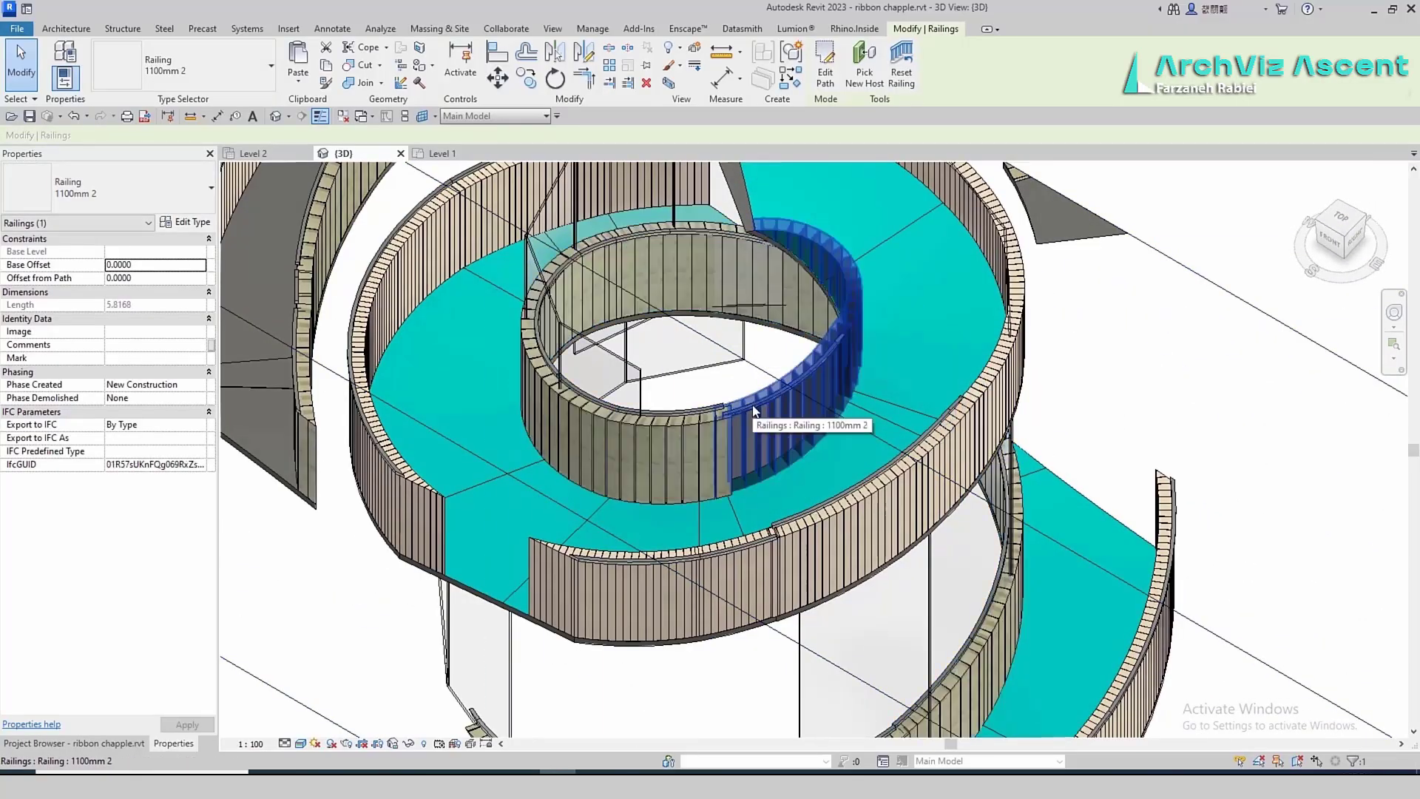
scroll(755, 412, down, 2)
key(Escape)
Open the 1.7101-long curtain wall's profile and sketch a sloped lower edge parallel to the inner railing
scroll(539, 435, down, 1)
middle_drag(763, 384, 647, 327)
scroll(697, 454, up, 3)
scroll(647, 326, down, 1)
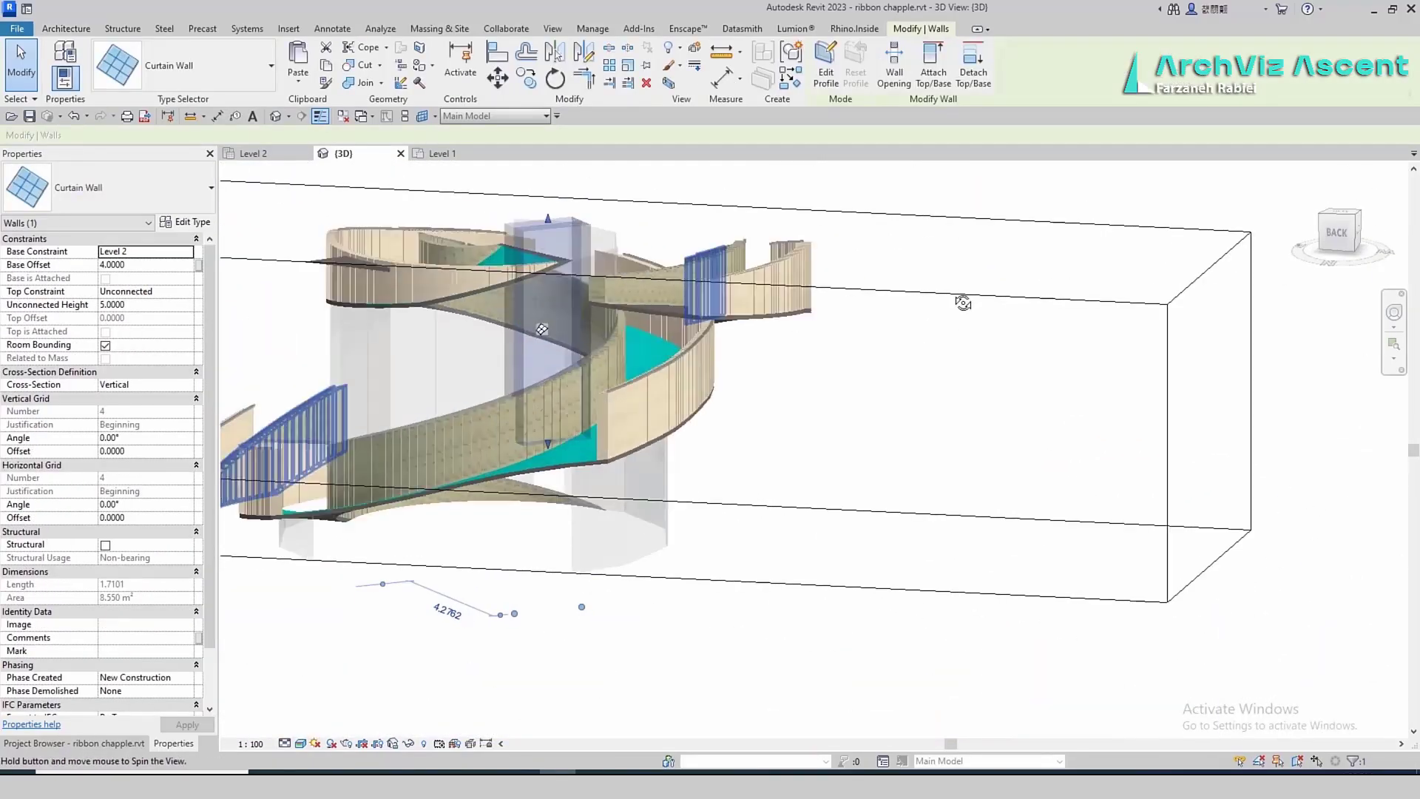
scroll(541, 491, up, 3)
click(852, 48)
click(480, 364)
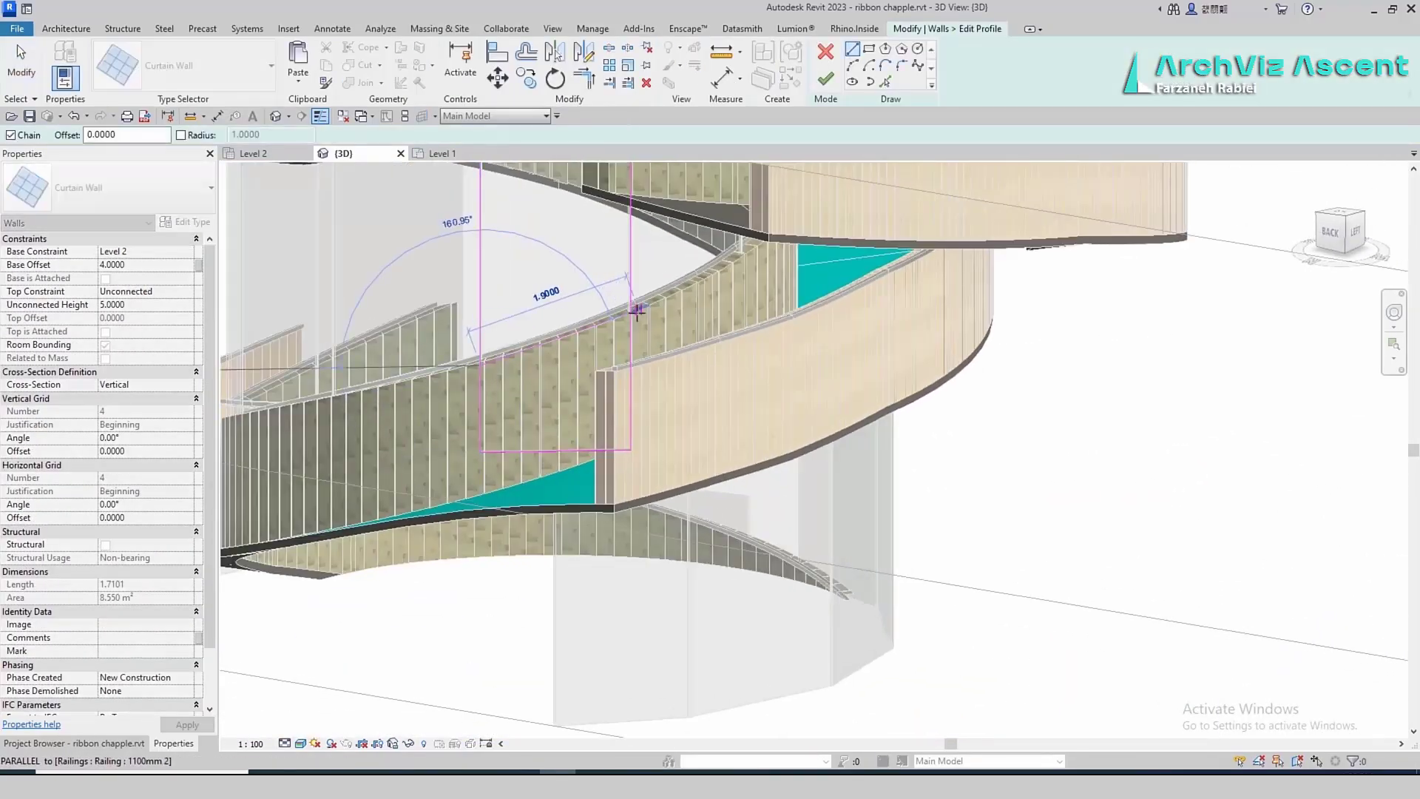
click(630, 321)
Trim both side lines of the profile to the new sloped edge and finish the wall profile
click(584, 78)
click(551, 343)
click(479, 325)
click(592, 333)
click(630, 296)
click(826, 78)
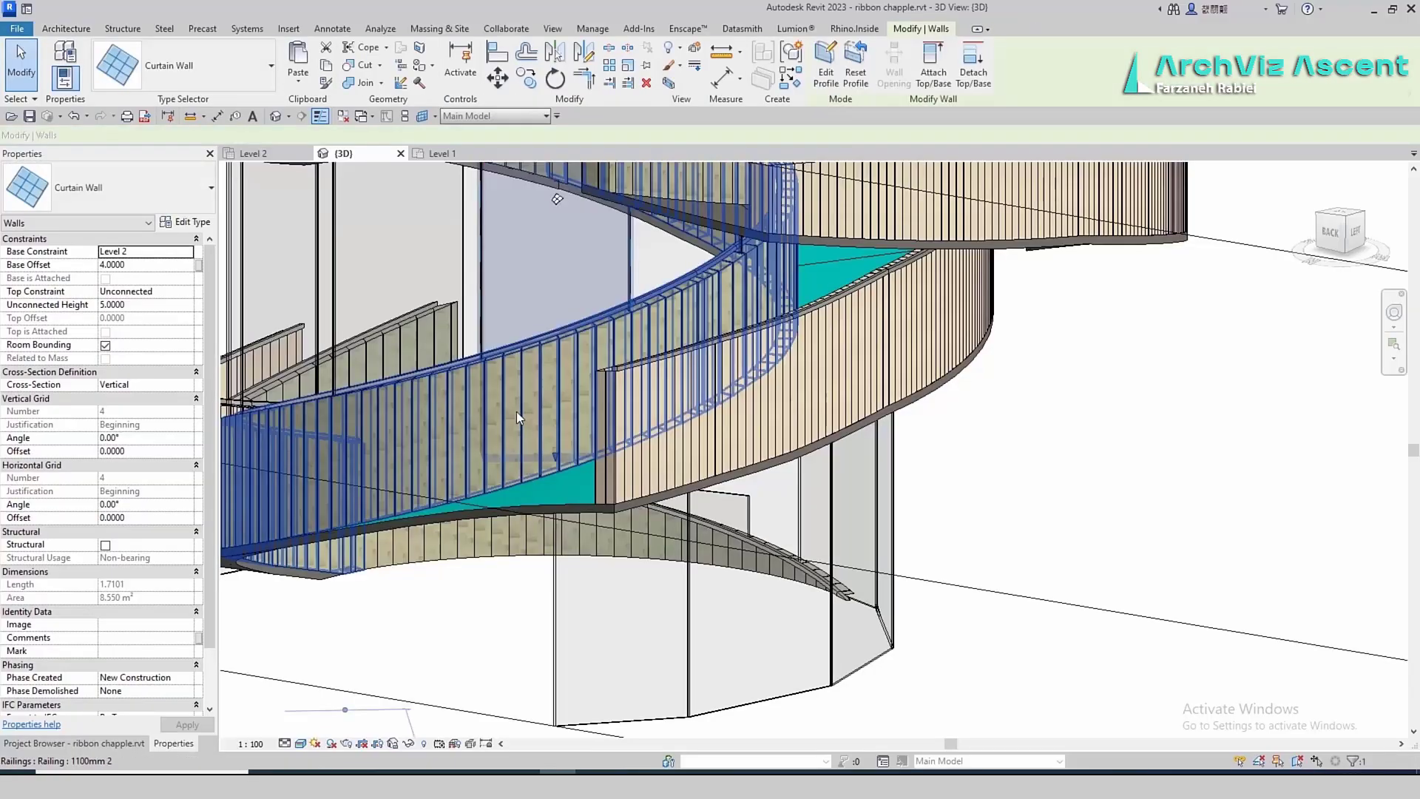
Edit the profile of the next curtain wall behind the inner railing and finish it
scroll(520, 416, down, 3)
click(784, 473)
mouse_move(529, 419)
shift+middle_down()
mouse_move(769, 451)
mouse_move(636, 437)
shift+middle_up()
click(826, 67)
click(826, 78)
click(689, 305)
shift+middle_drag(725, 577, 621, 644)
click(976, 296)
In the top view, draw further curtain wall segments along the inner railing of the uppermost teal ramp
click(1340, 226)
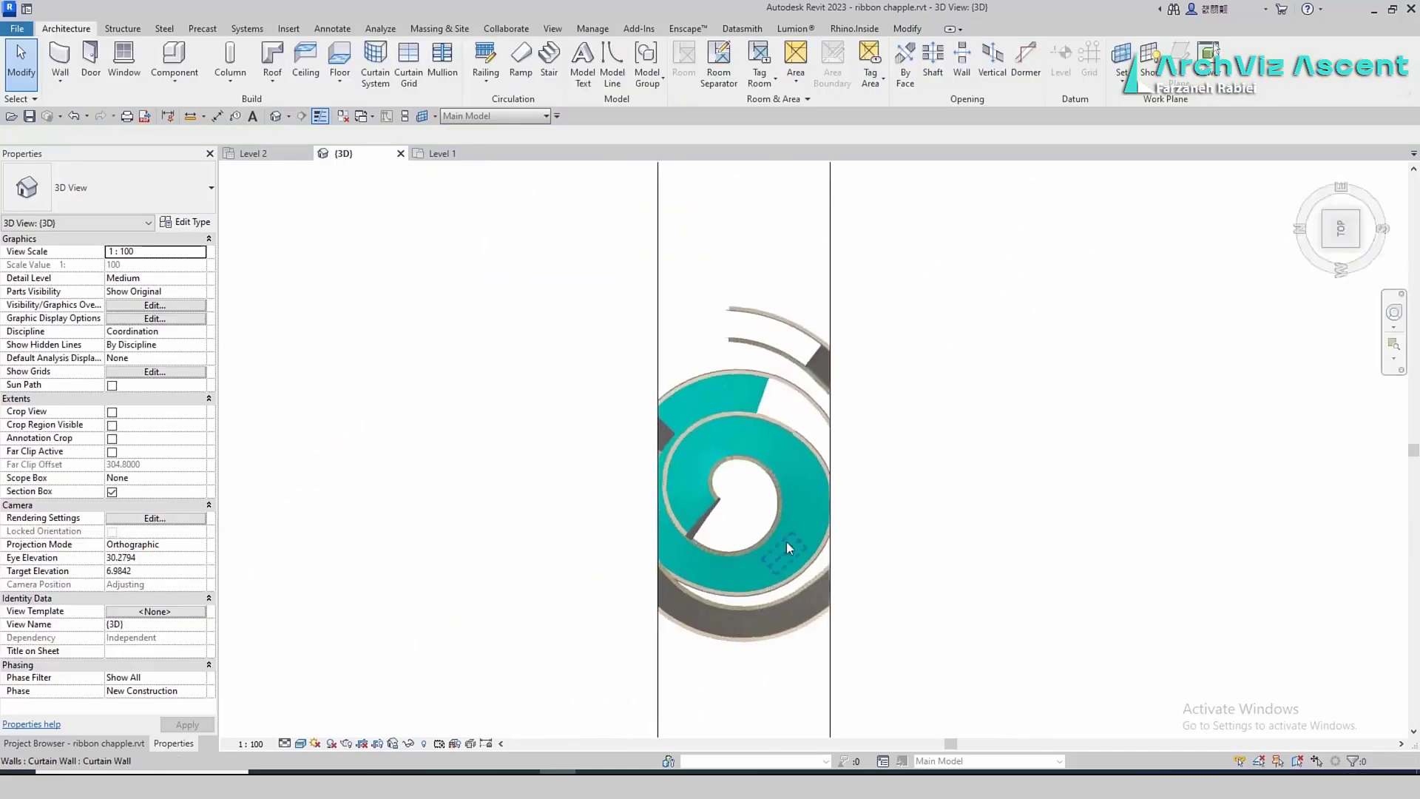
scroll(739, 488, up, 6)
click(945, 655)
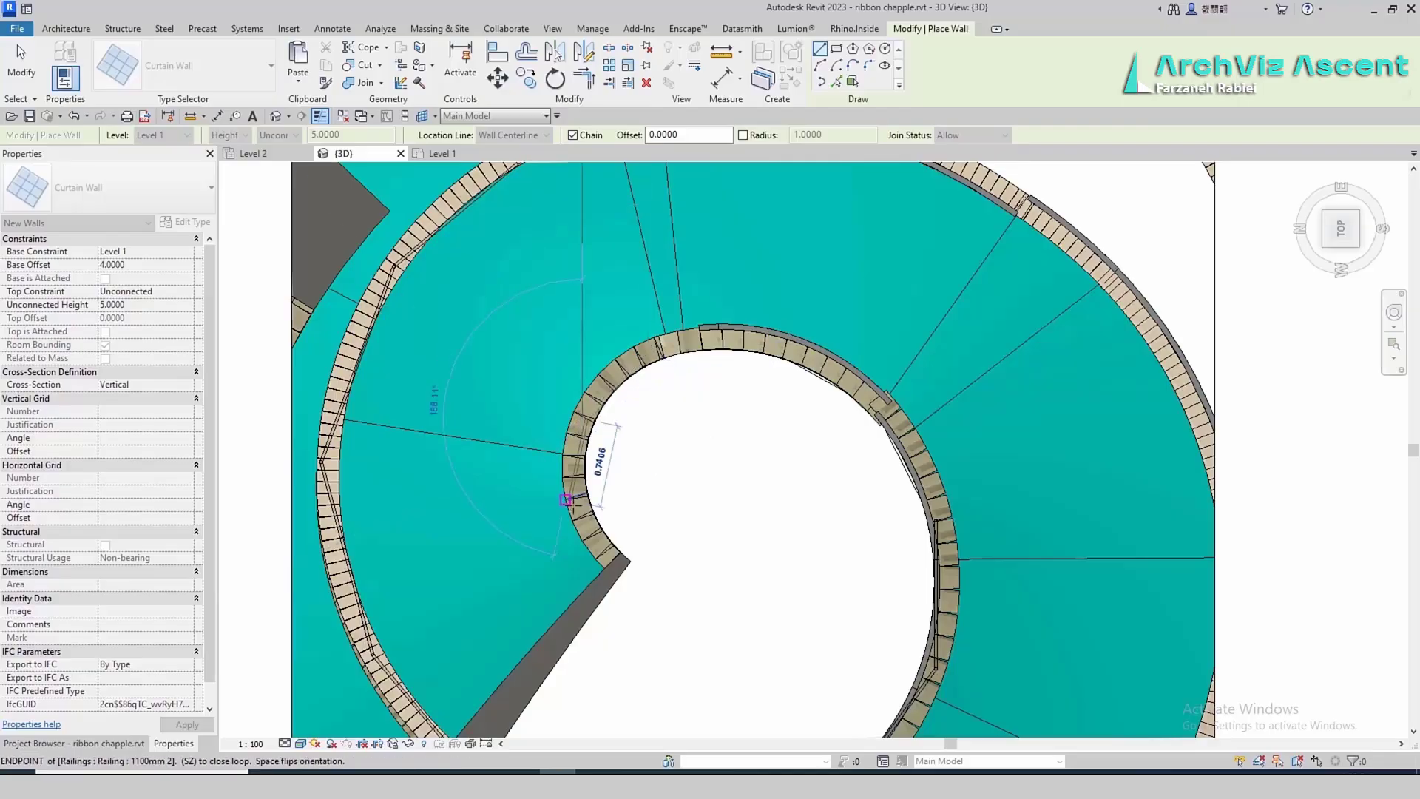
key(Escape)
key(Escape)
shift+middle_drag(612, 534, 875, 442)
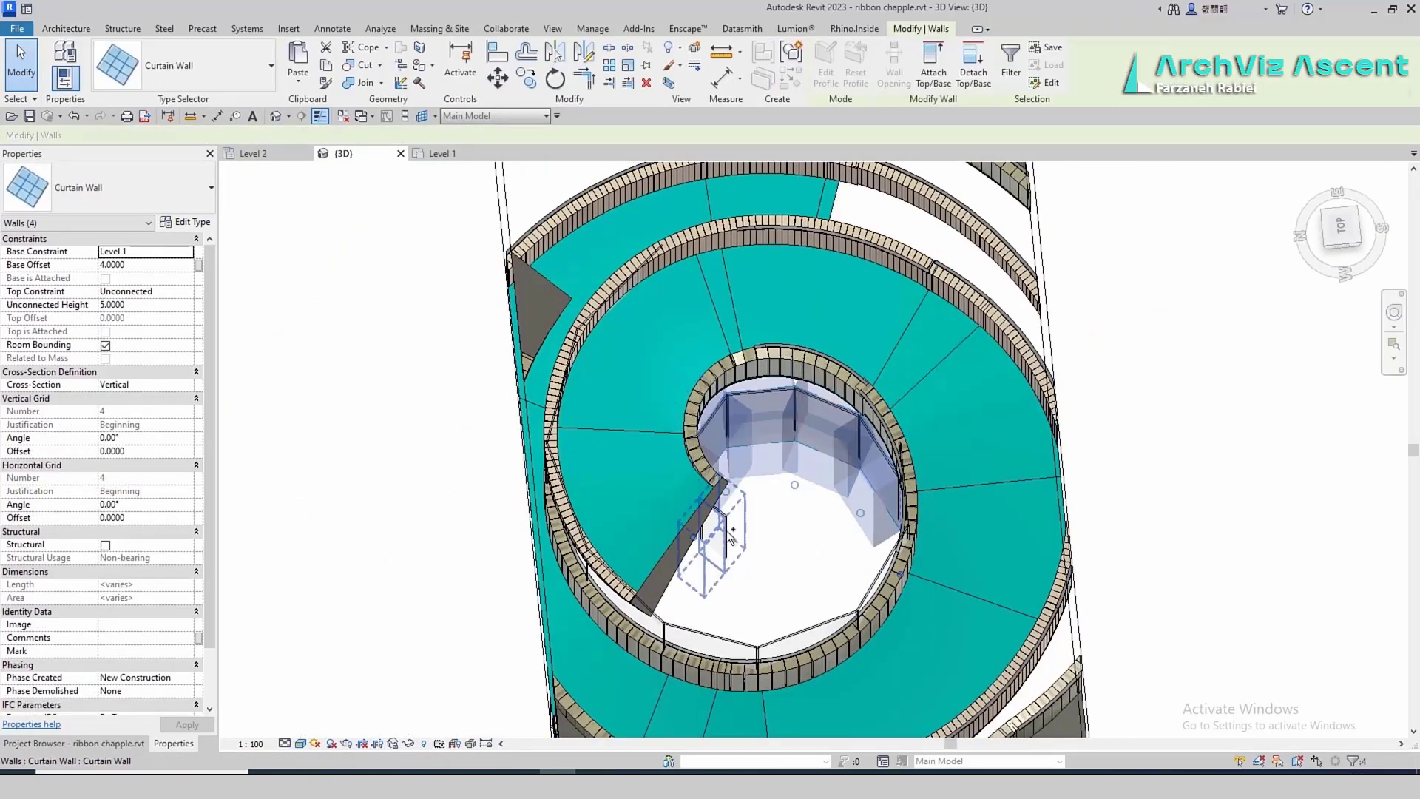
shift+middle_drag(729, 532, 670, 426)
key(Escape)
scroll(671, 423, down, 2)
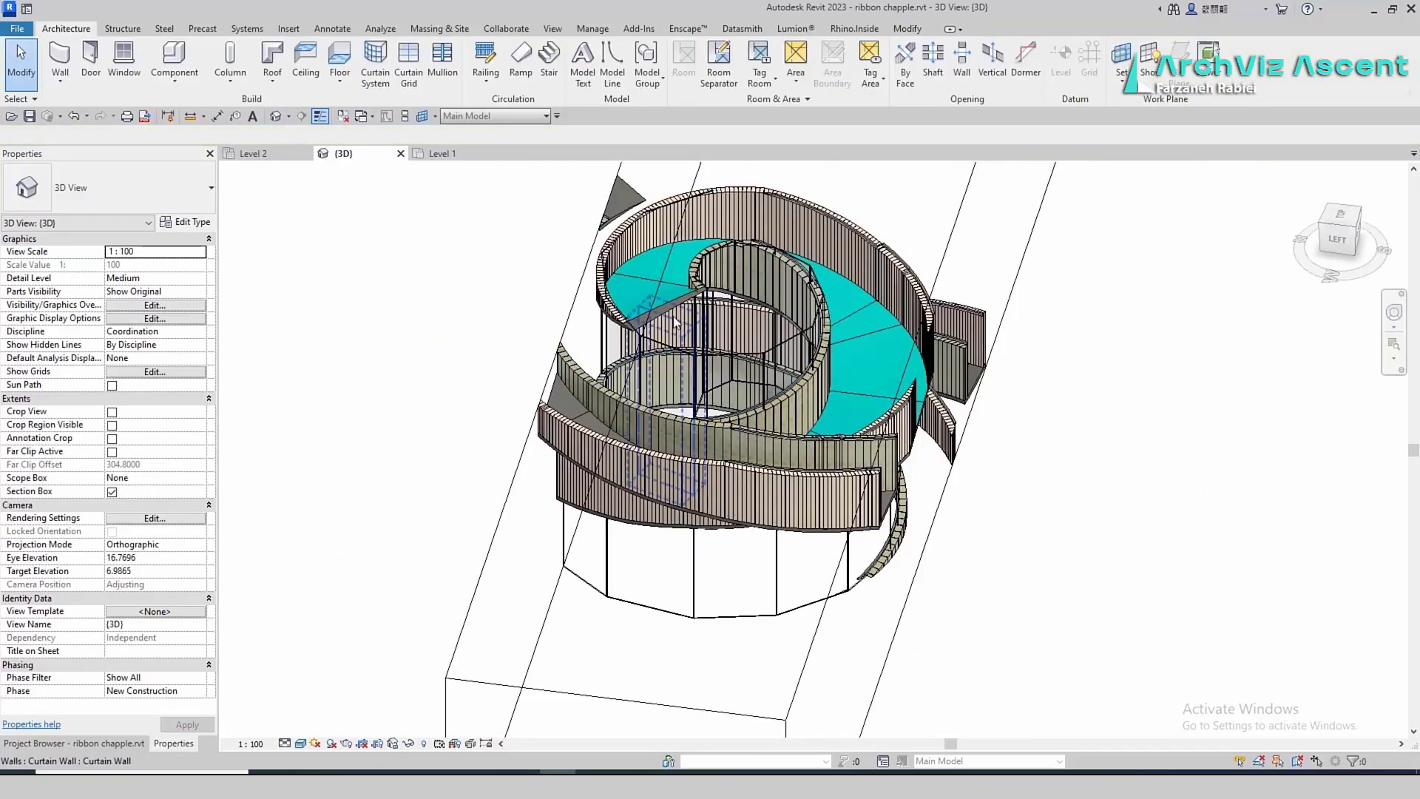
click(814, 277)
shift+middle_drag(814, 277, 951, 318)
scroll(732, 383, up, 5)
scroll(824, 490, down, 3)
ctrl+click(976, 269)
scroll(872, 428, down, 5)
key(Escape)
Attach the tops of the outer curtain walls beneath the upper ramp to the ramp floor above them
click(801, 342)
shift+middle_drag(801, 343, 355, 444)
scroll(666, 429, up, 3)
click(693, 444)
ctrl+click(701, 348)
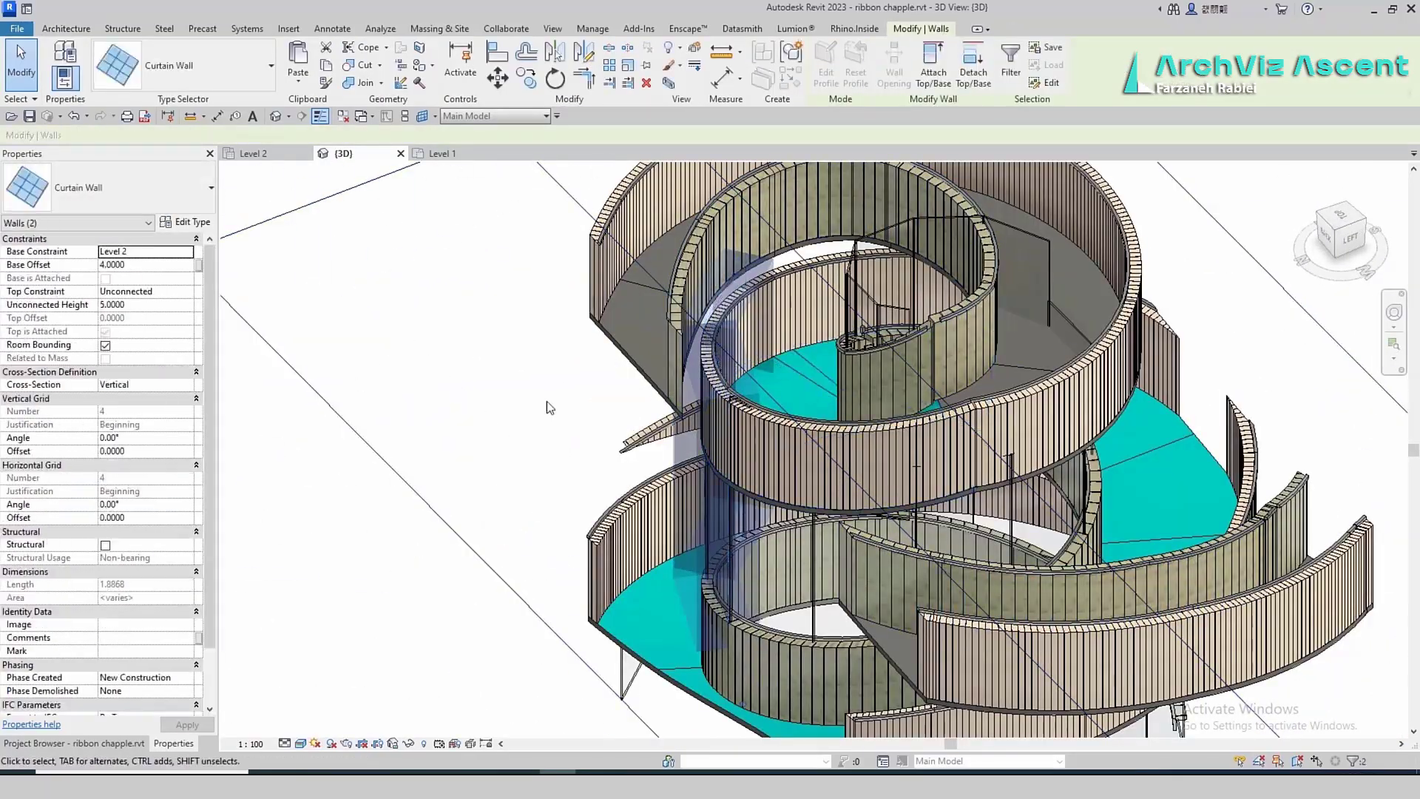
shift+middle_drag(548, 407, 961, 421)
scroll(962, 422, up, 3)
click(1100, 421)
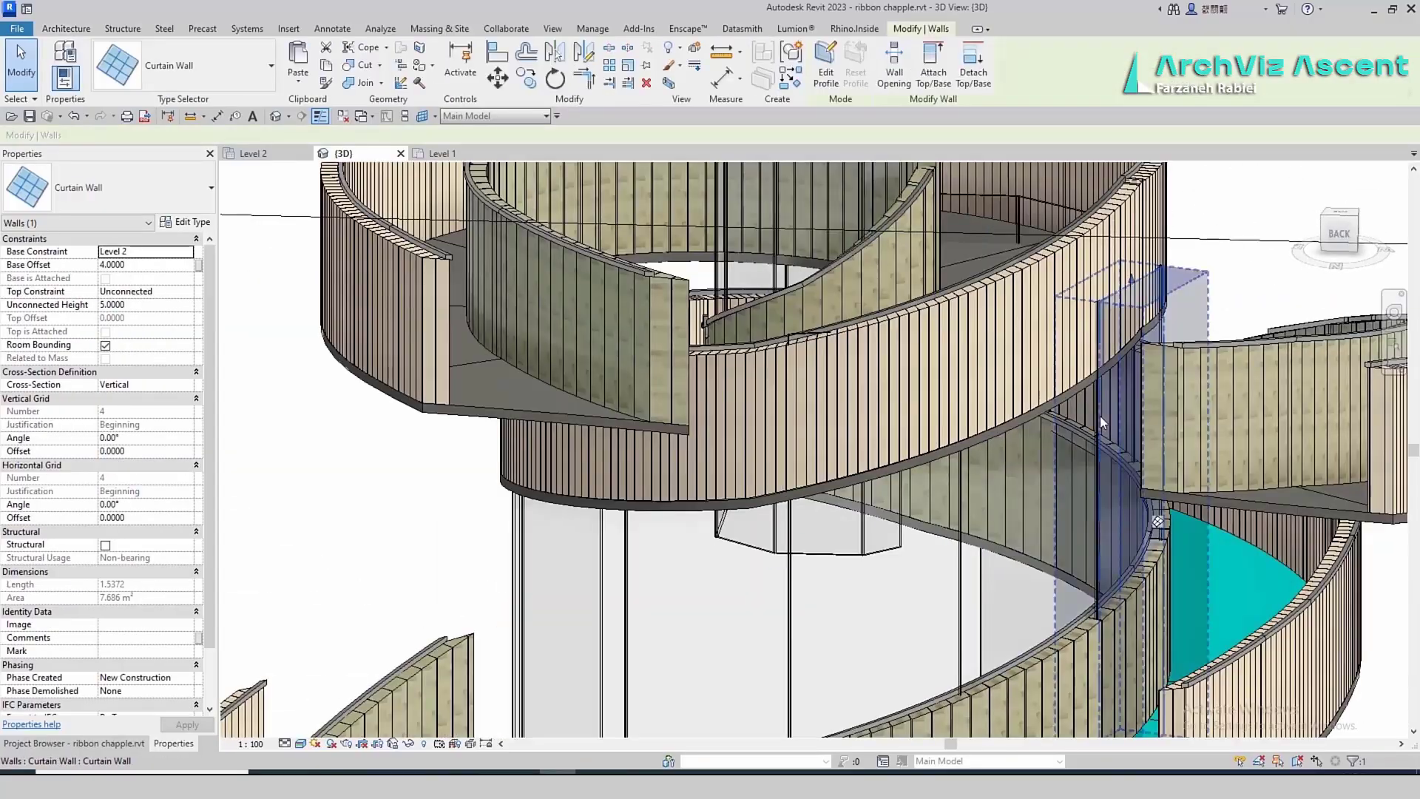
click(1075, 387)
shift+middle_drag(1075, 388, 1059, 139)
click(1230, 355)
shift+middle_drag(1230, 355, 1192, 605)
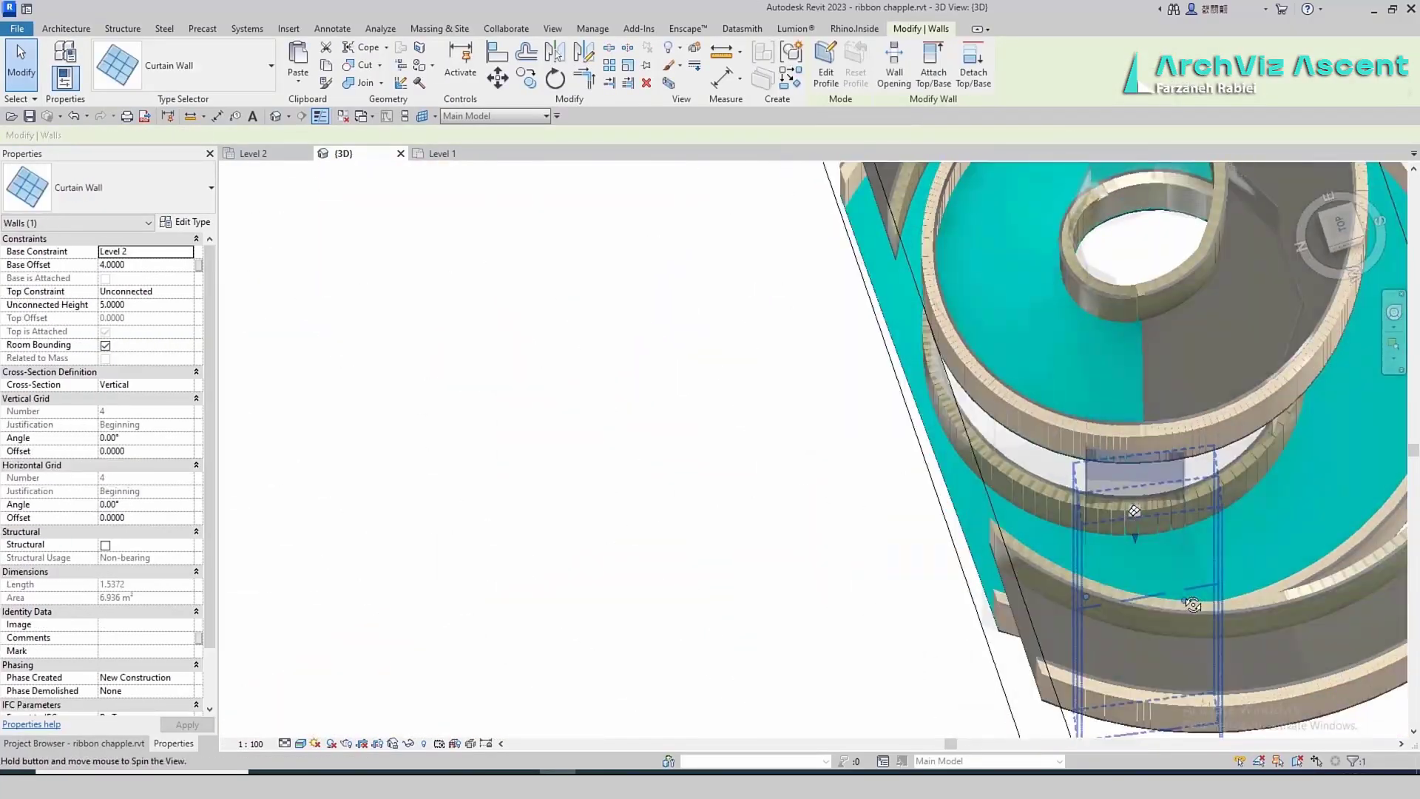
Select the Level 2 curtain walls around the central opening and attach their tops to the Generic 150mm ramp floor
click(1360, 220)
shift+middle_drag(862, 584, 888, 611)
key(Escape)
click(716, 454)
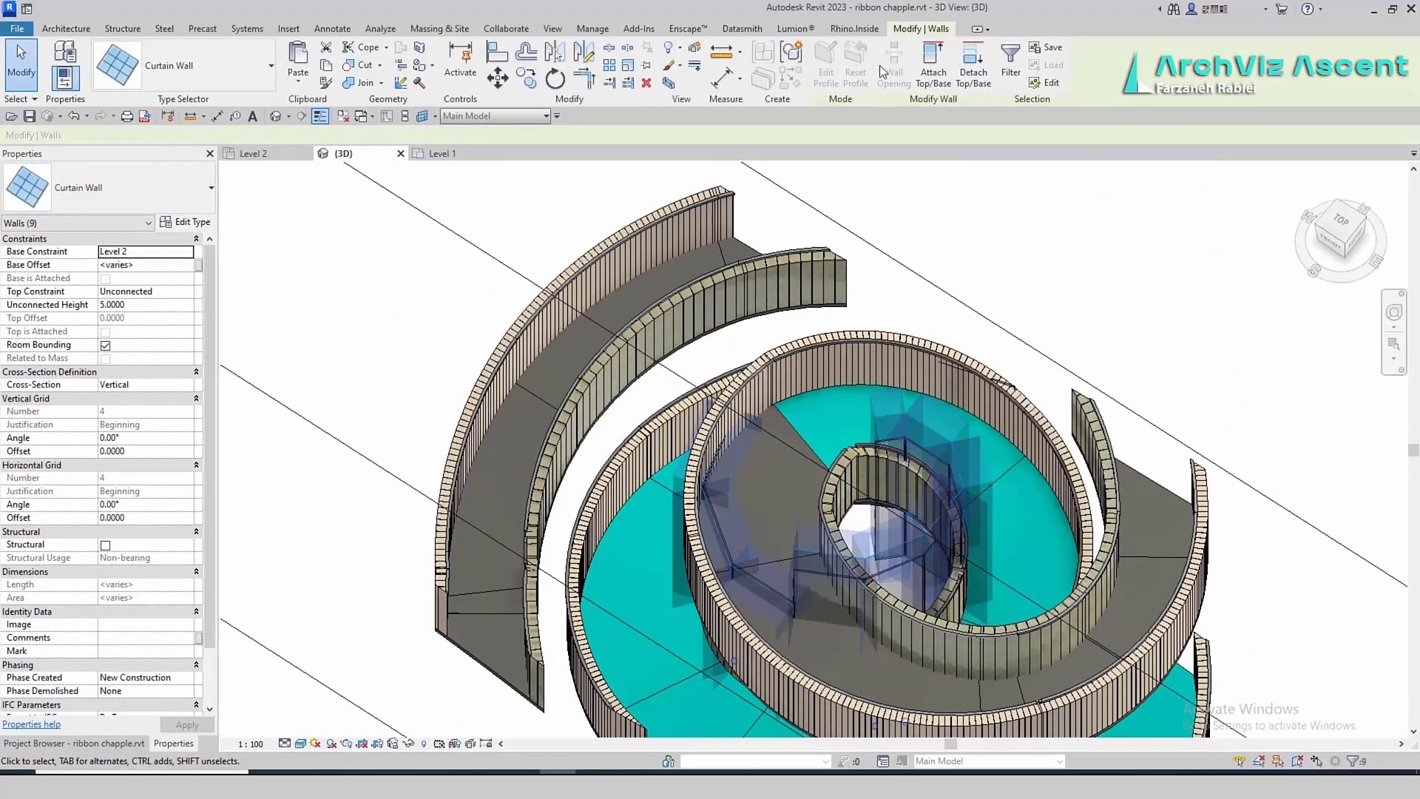
click(676, 683)
key(Escape)
click(819, 486)
click(933, 66)
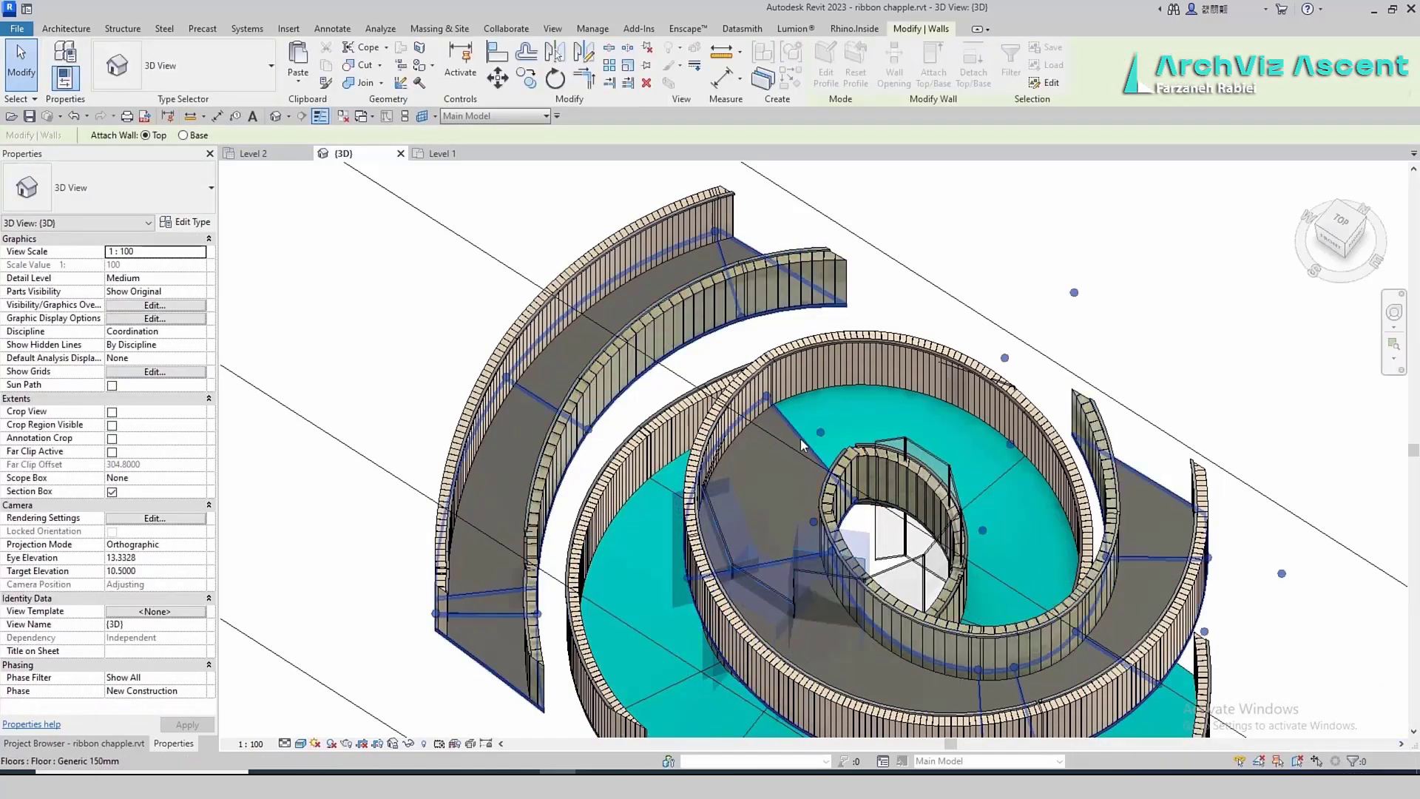
click(800, 438)
middle_drag(912, 557, 765, 326)
click(405, 591)
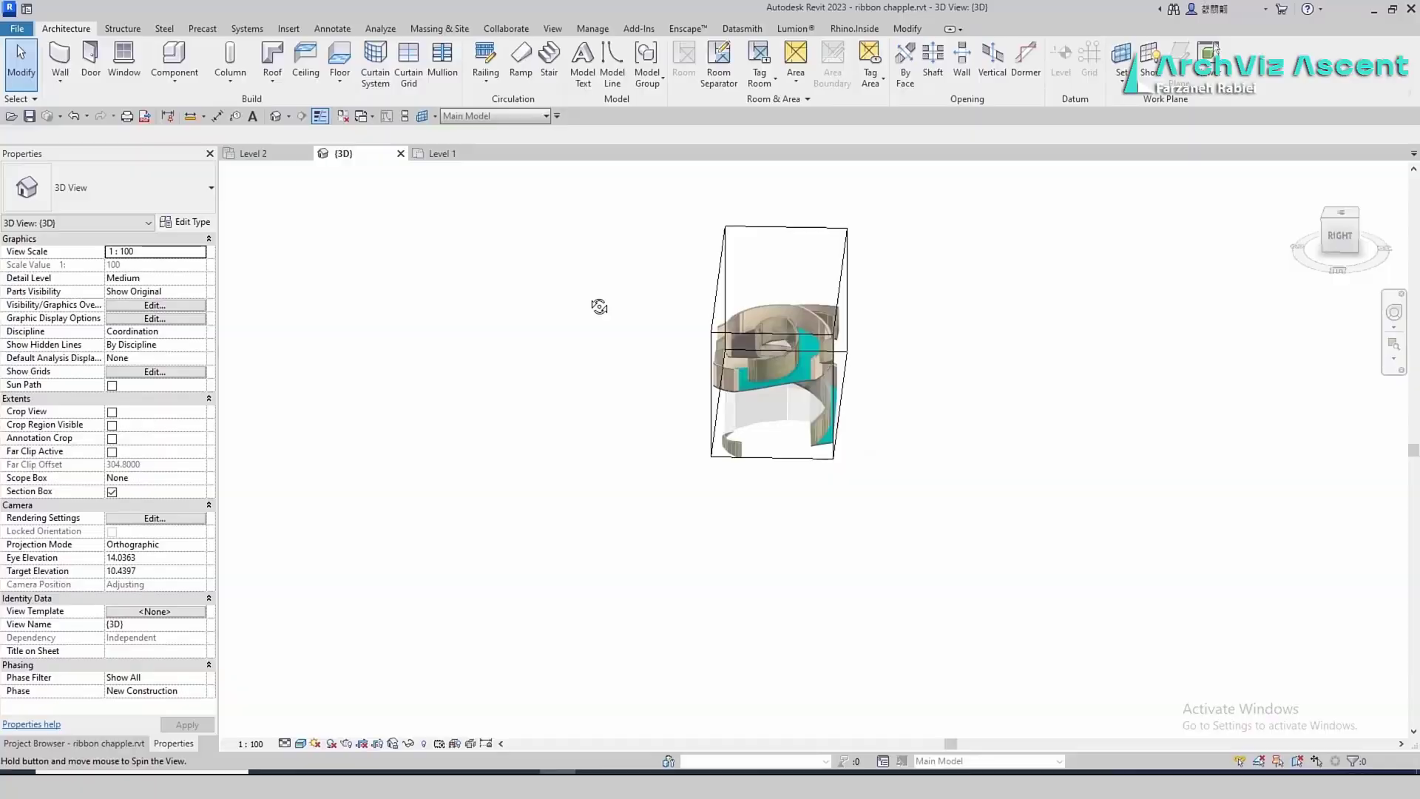
Edit the profile of the curtain wall above the inner railing, sketching its lower edge along the top of the railing
scroll(764, 324, up, 10)
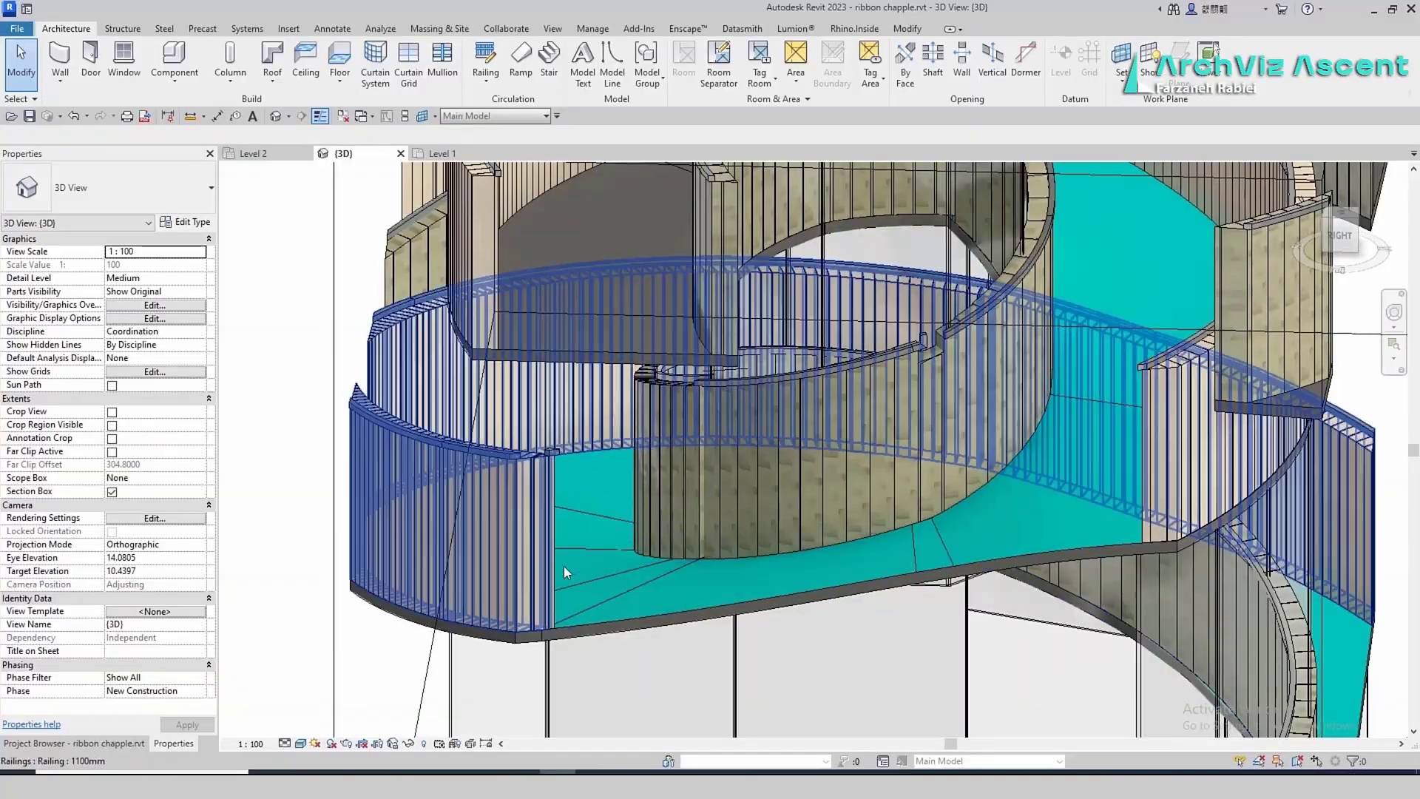
shift+middle_drag(764, 324, 837, 261)
double_click(837, 260)
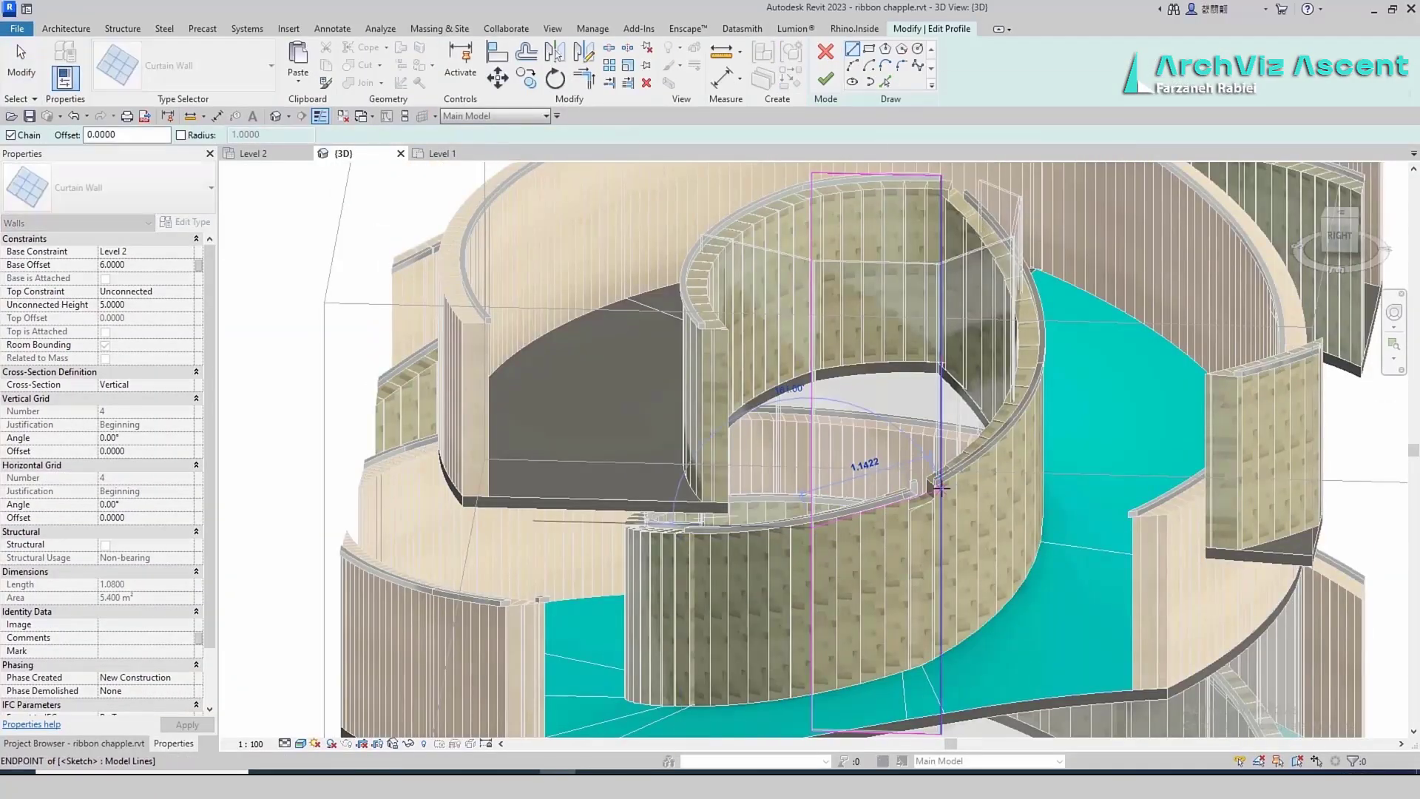
click(941, 373)
click(872, 510)
click(812, 348)
scroll(827, 338, down, 2)
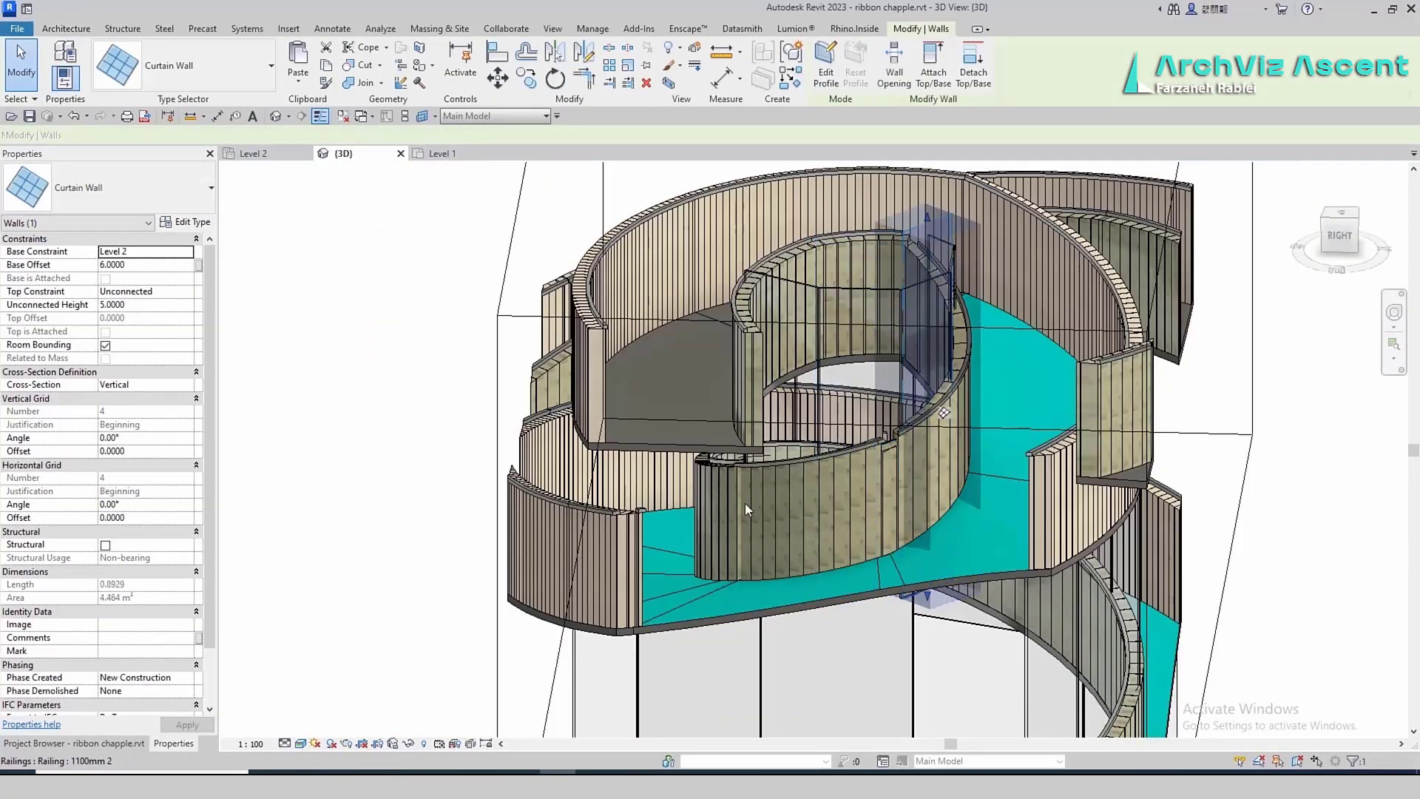
Open the 1.08 m curtain wall beside the central opening and finish its profile with a lower edge sloping along the railing
key(Escape)
shift+middle_drag(837, 451, 847, 510)
scroll(836, 484, up, 4)
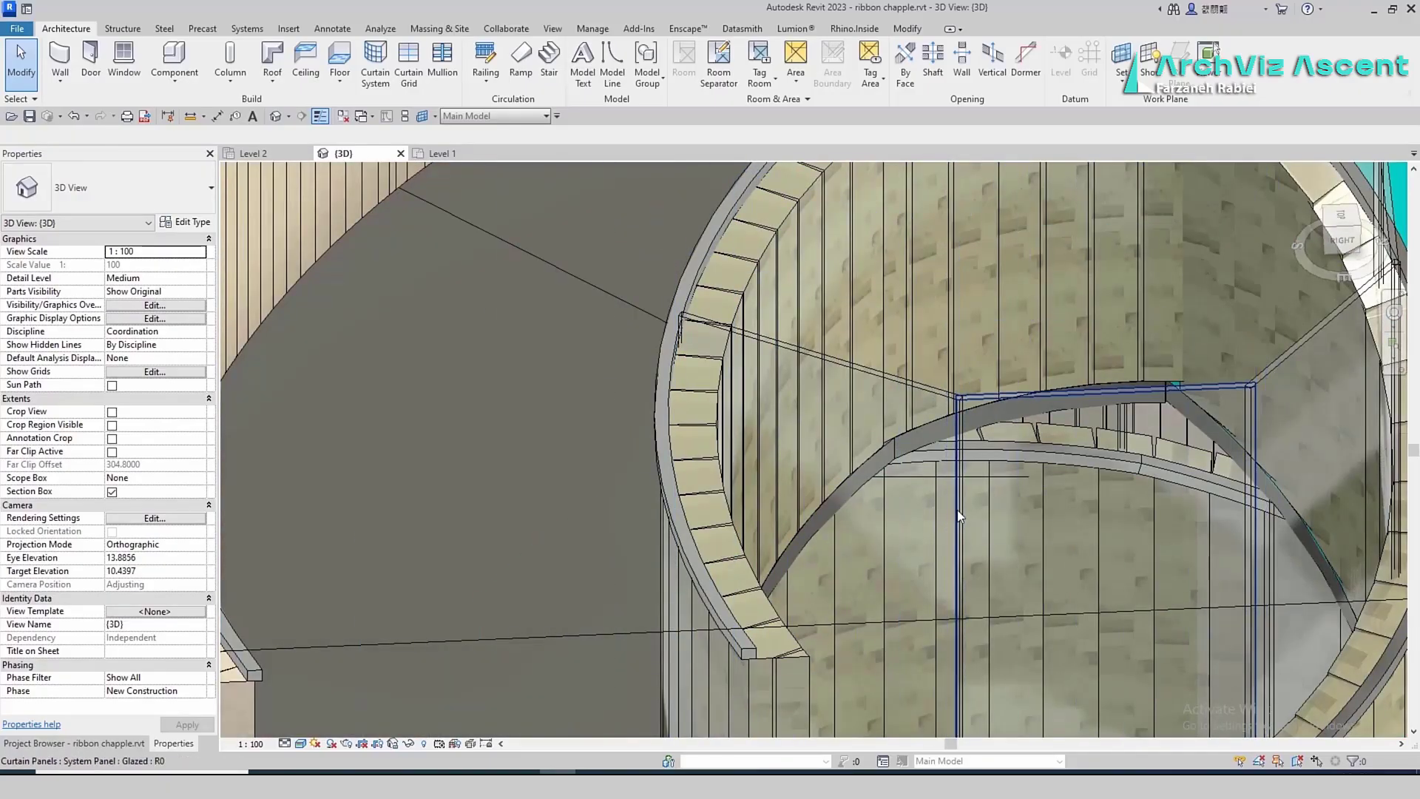
click(959, 515)
scroll(909, 401, down, 6)
scroll(857, 596, up, 3)
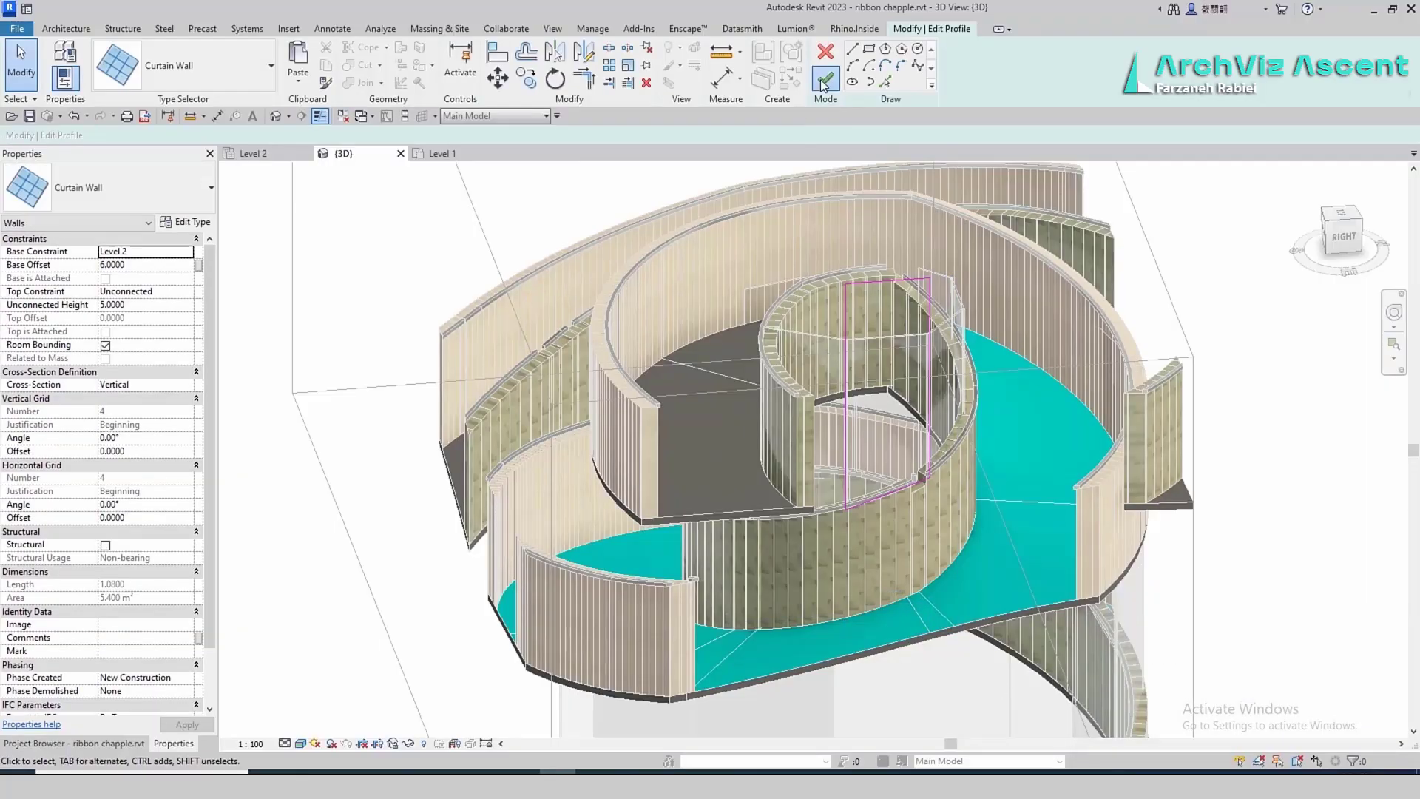
click(824, 82)
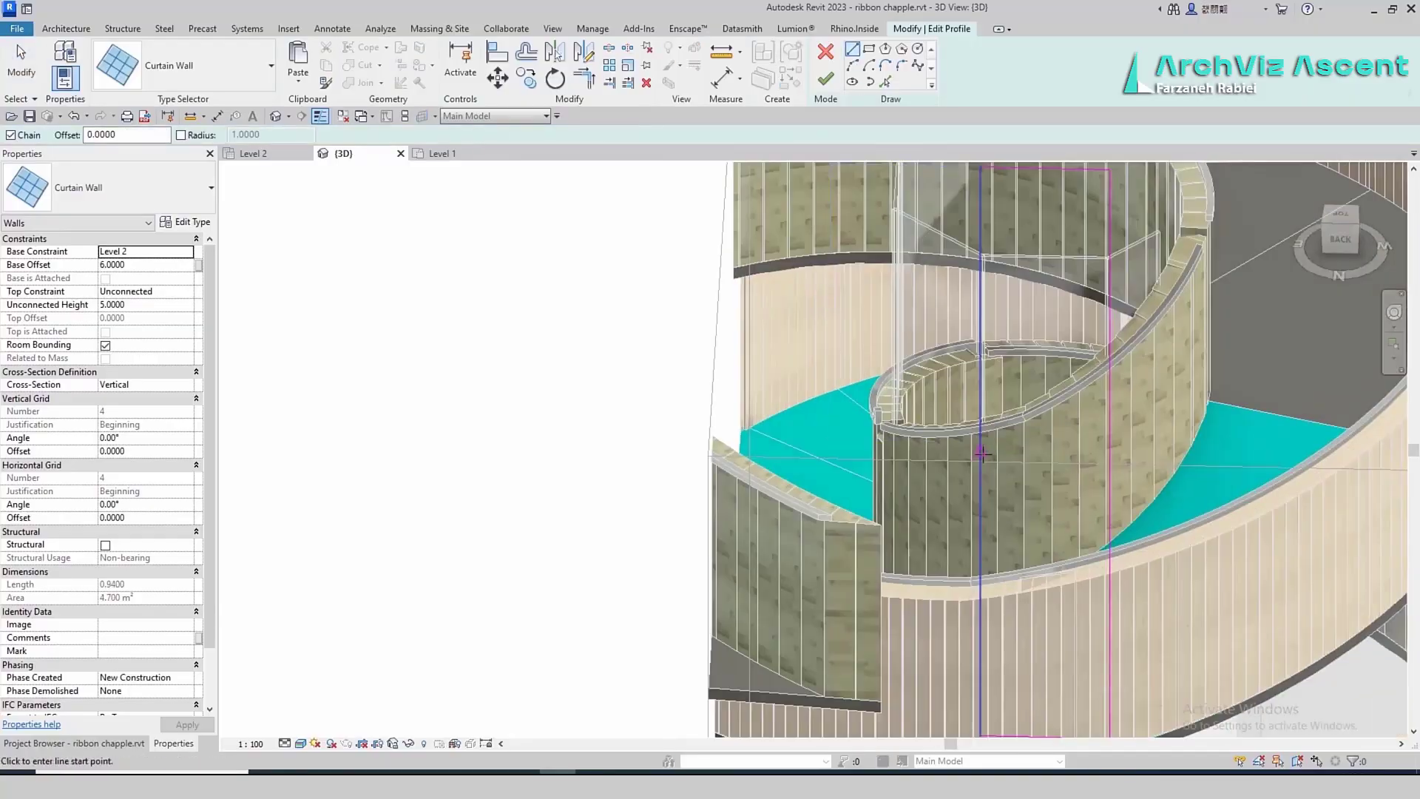
Shape the profiles of the 0.94 m and 0.52 m curtain walls to the inner railing's slope, trimming the sketch lines and finishing the edit
key(t)
key(r)
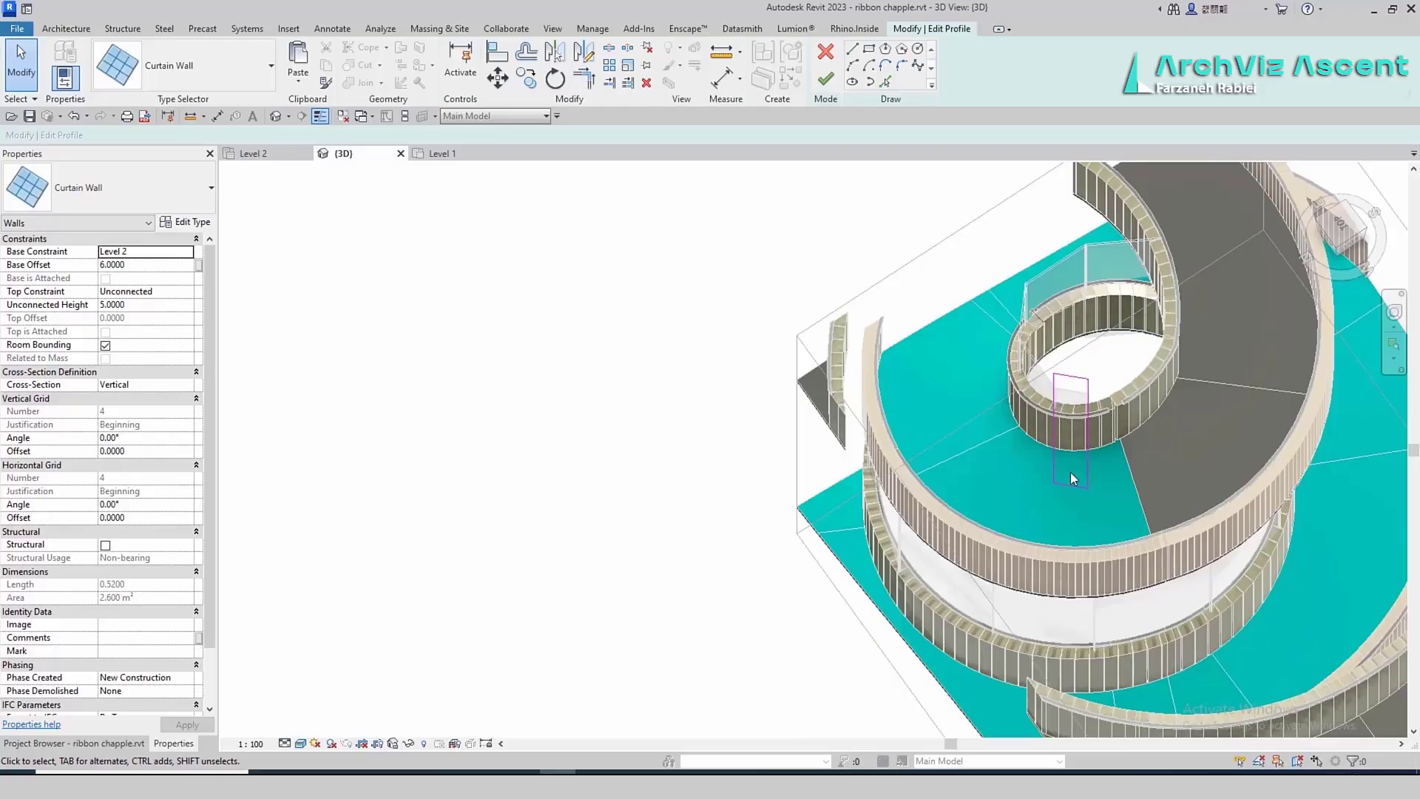
drag(1088, 476, 1101, 480)
shift+middle_drag(1080, 525, 1035, 425)
click(853, 48)
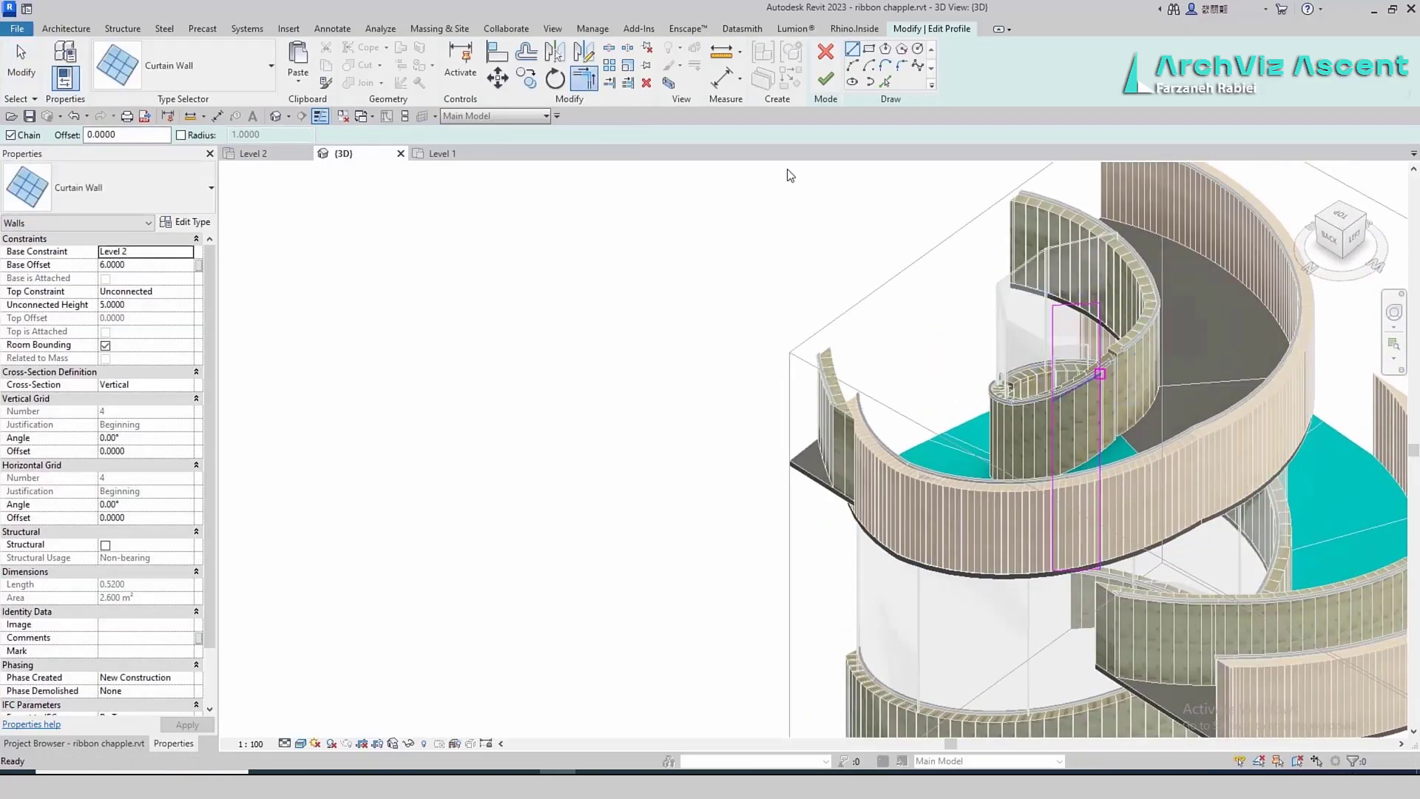
click(825, 78)
Edit the profile of the 1.1186 m curtain wall to follow the railing's sloping top edge, remove the old bottom line and finish it
scroll(849, 338, down, 3)
scroll(848, 339, down, 1)
shift+middle_drag(849, 339, 1174, 252)
click(970, 409)
shift+middle_drag(784, 343, 898, 459)
scroll(898, 458, up, 4)
click(825, 72)
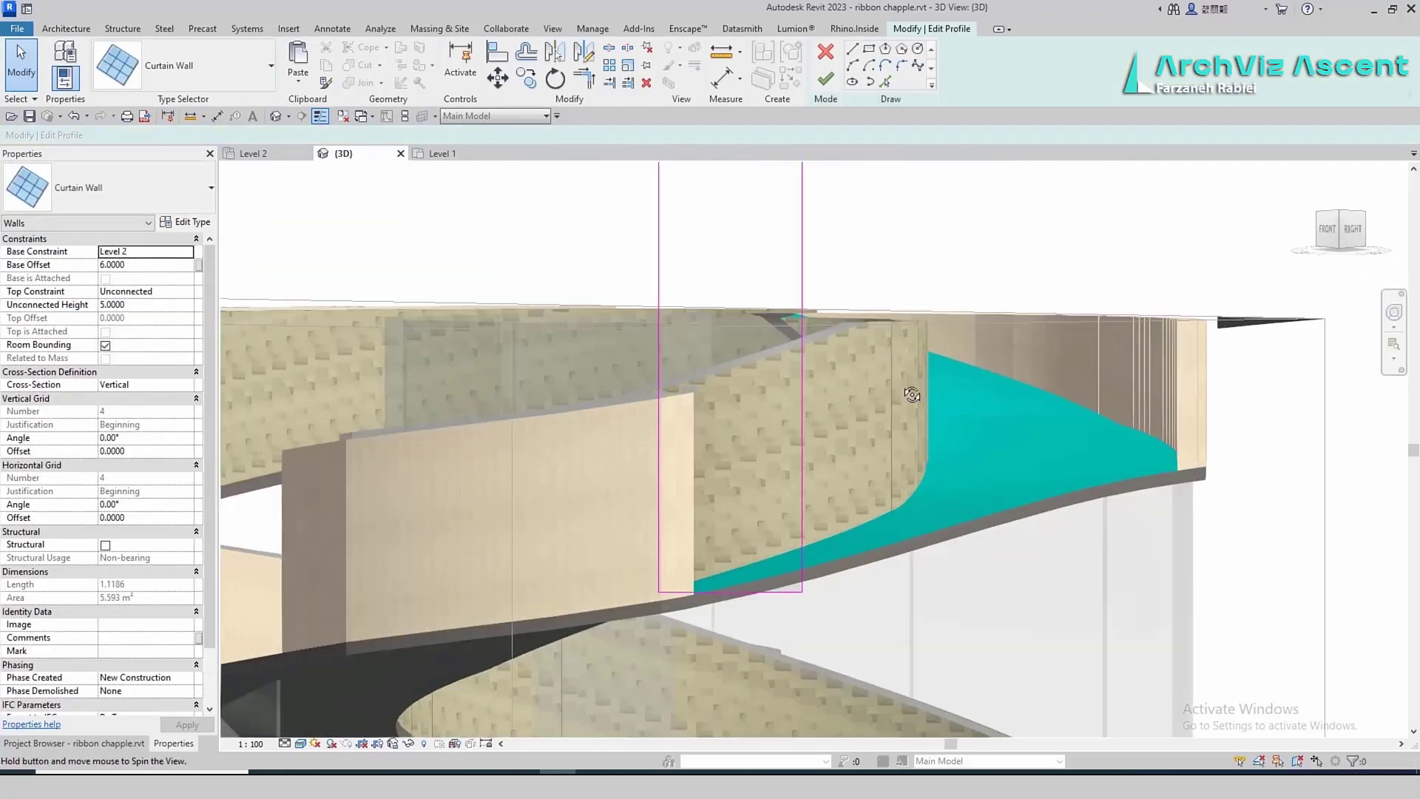
click(825, 79)
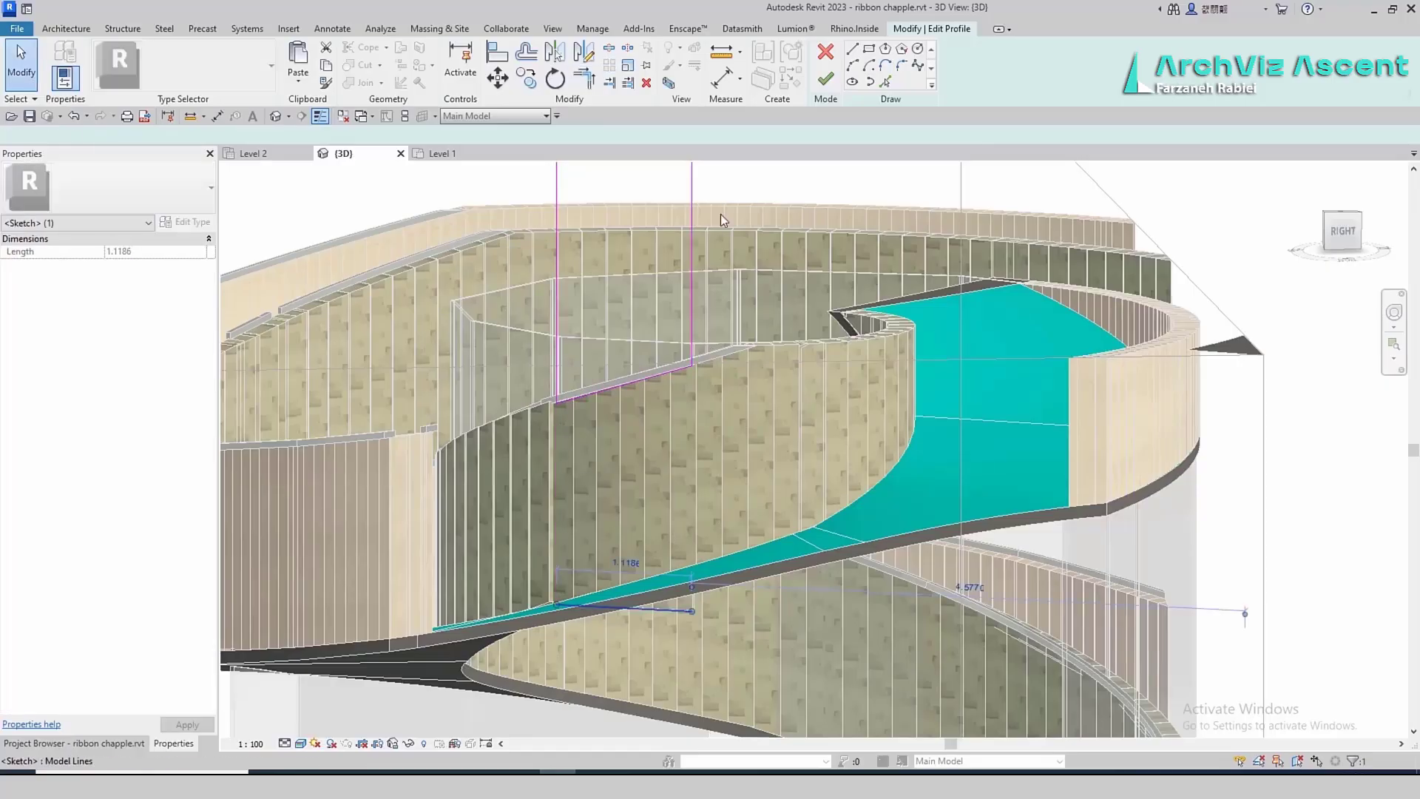
key(Escape)
click(820, 420)
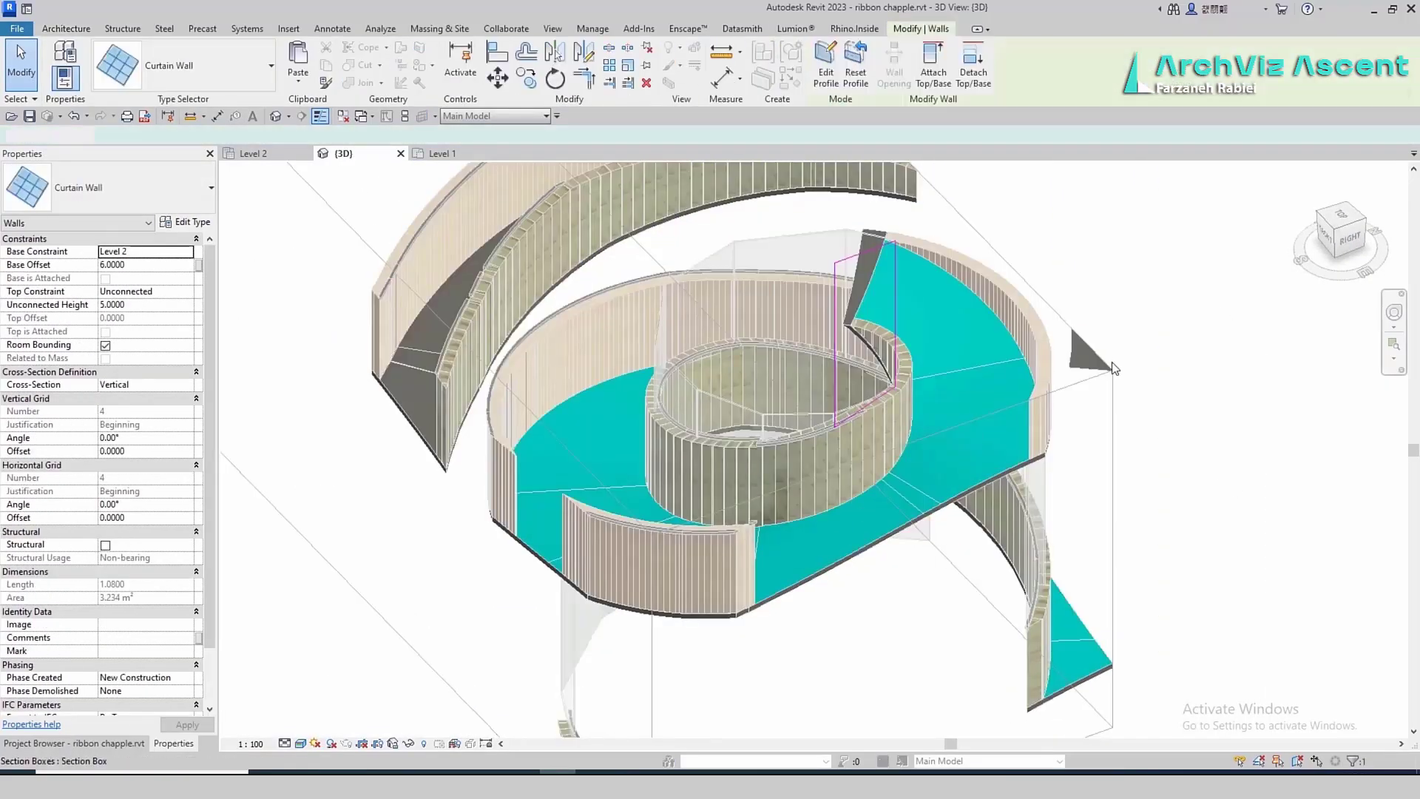
Turn off the 3D view's section box and apply a selection box to an element of the upper ramps
key(Escape)
click(112, 492)
shift+middle_drag(457, 558, 813, 414)
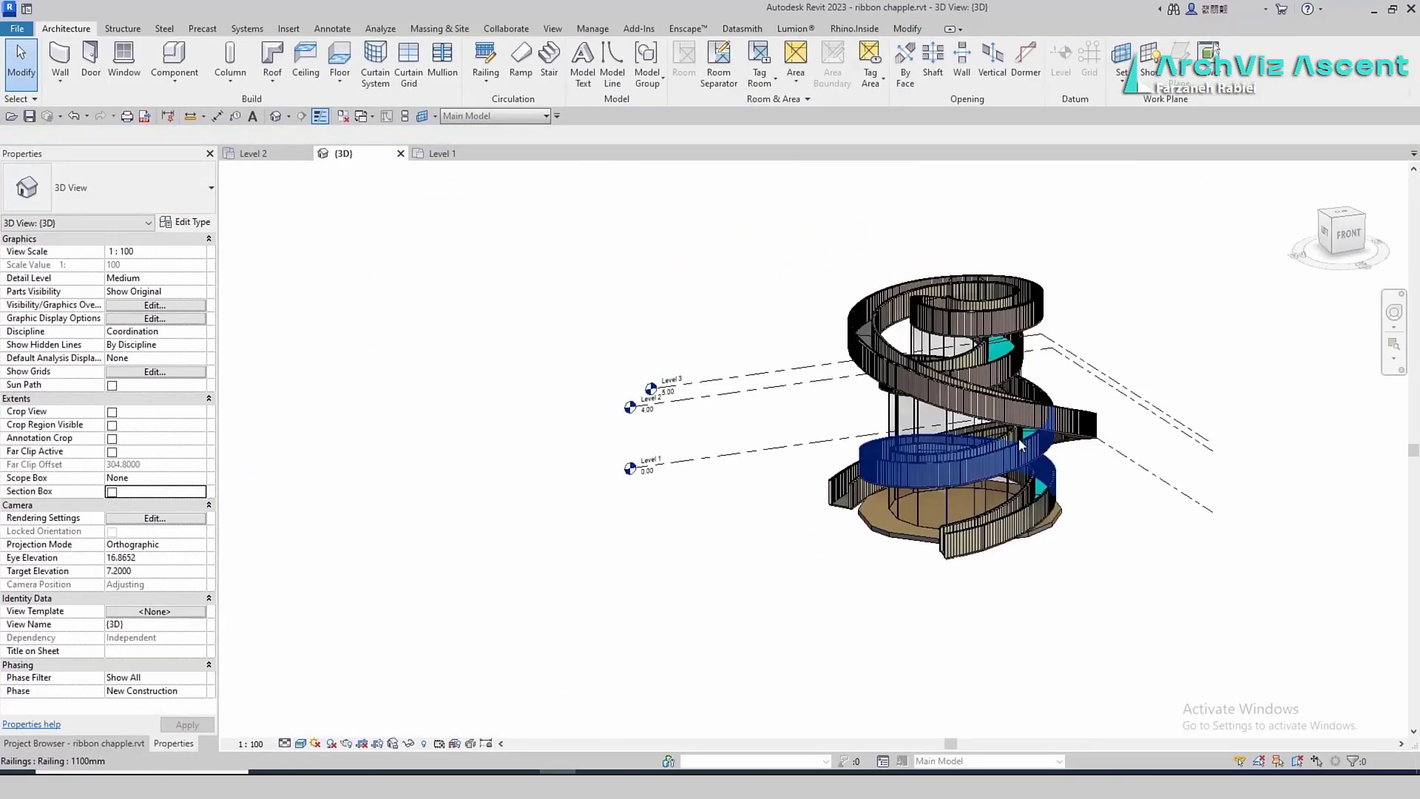
click(954, 370)
shift+middle_drag(954, 370, 1105, 374)
key(b)
key(x)
scroll(1106, 373, down, 3)
In the Level 1 floor plan, select the two overlying raster images and hide them temporarily to expose the pink ramp plan
click(442, 153)
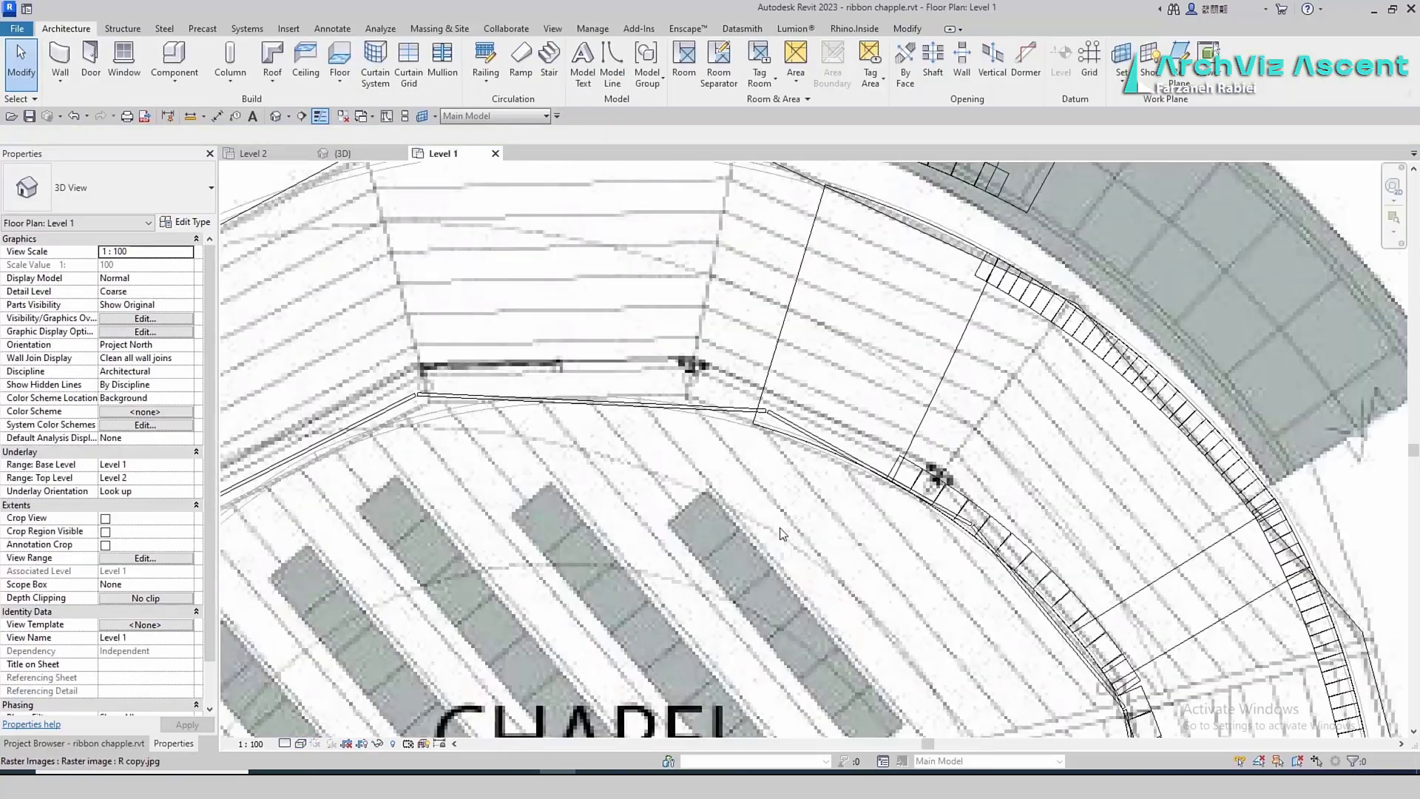
scroll(705, 611, down, 3)
scroll(706, 611, up, 2)
scroll(706, 611, down, 5)
click(732, 507)
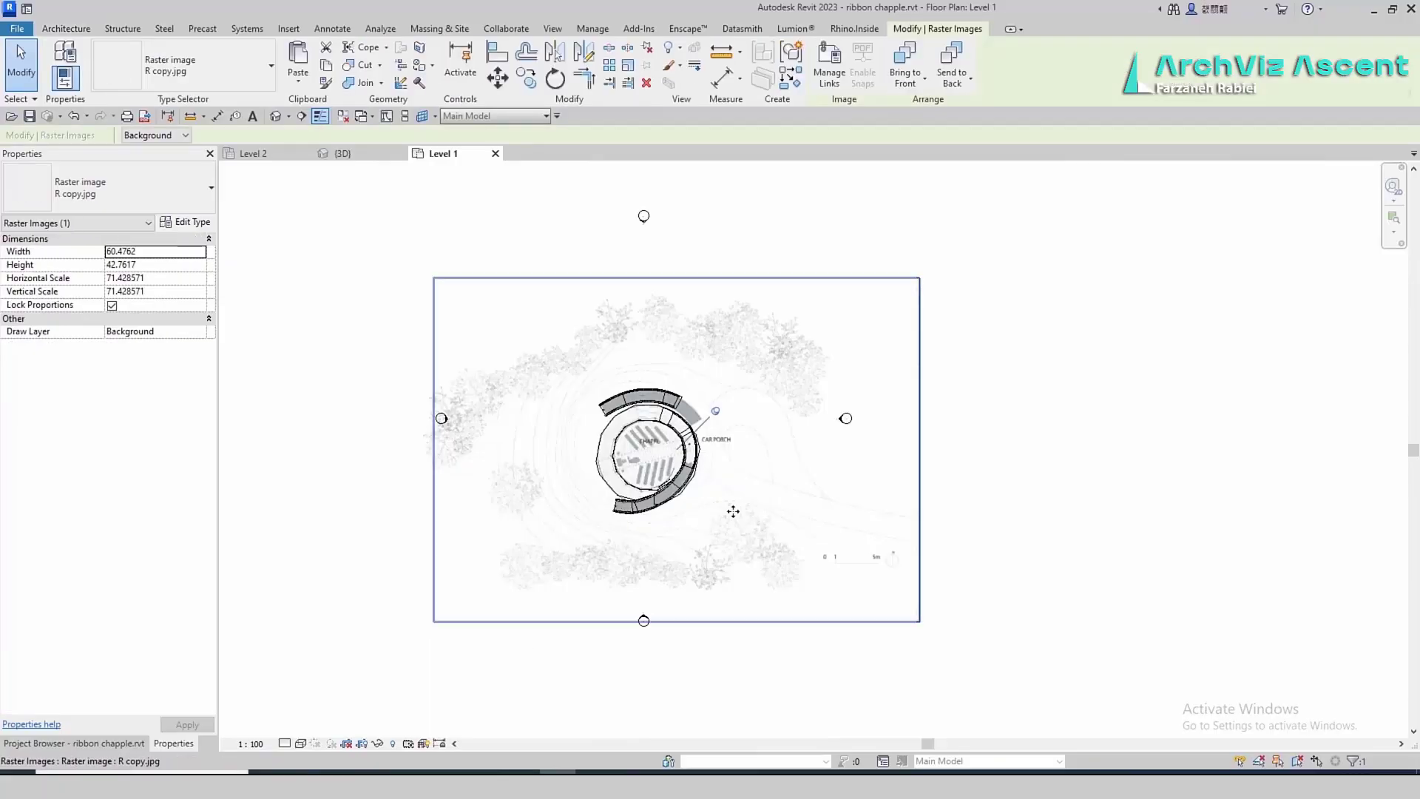
scroll(732, 508, down, 2)
click(872, 495)
click(738, 582)
scroll(737, 582, up, 5)
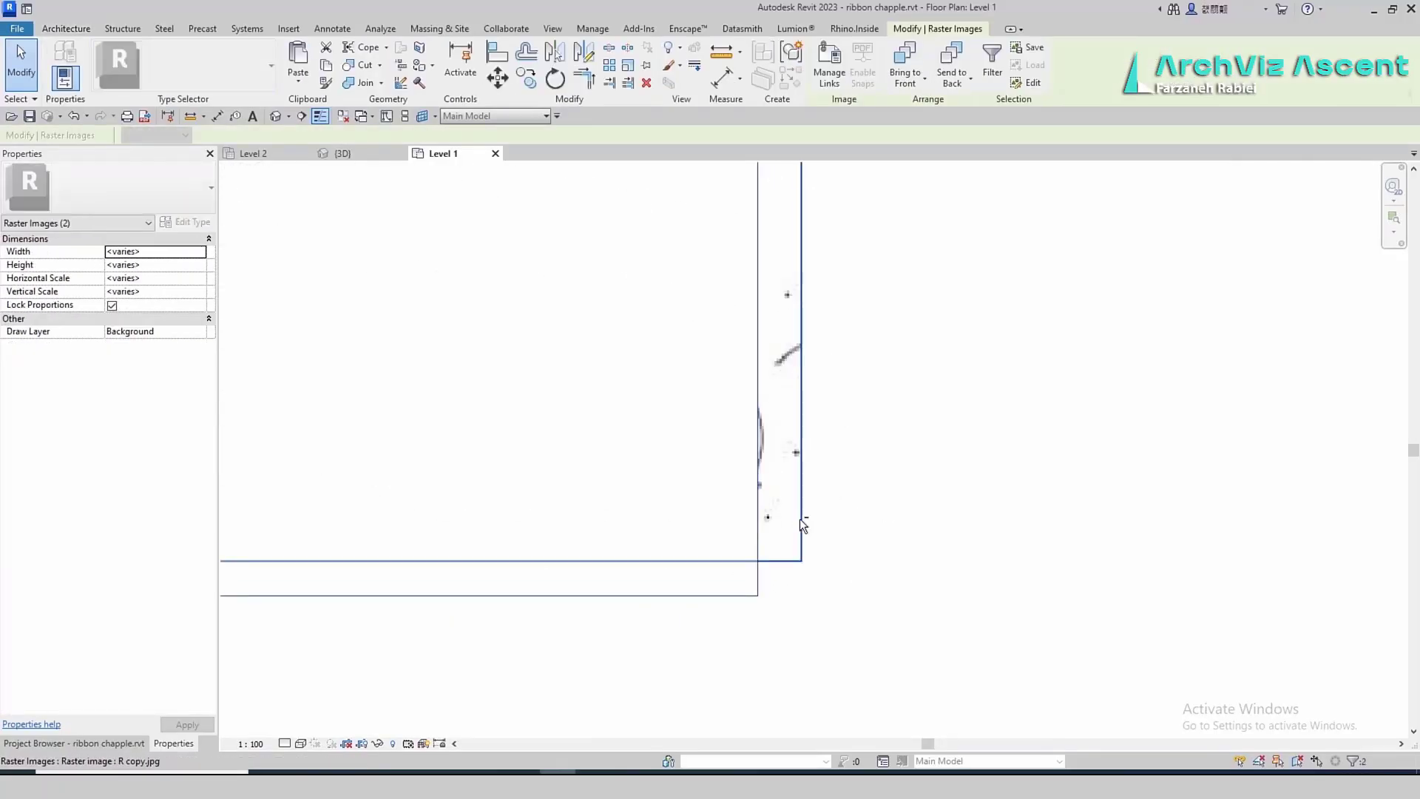
key(h)
key(i)
scroll(539, 506, down, 5)
scroll(592, 504, up, 4)
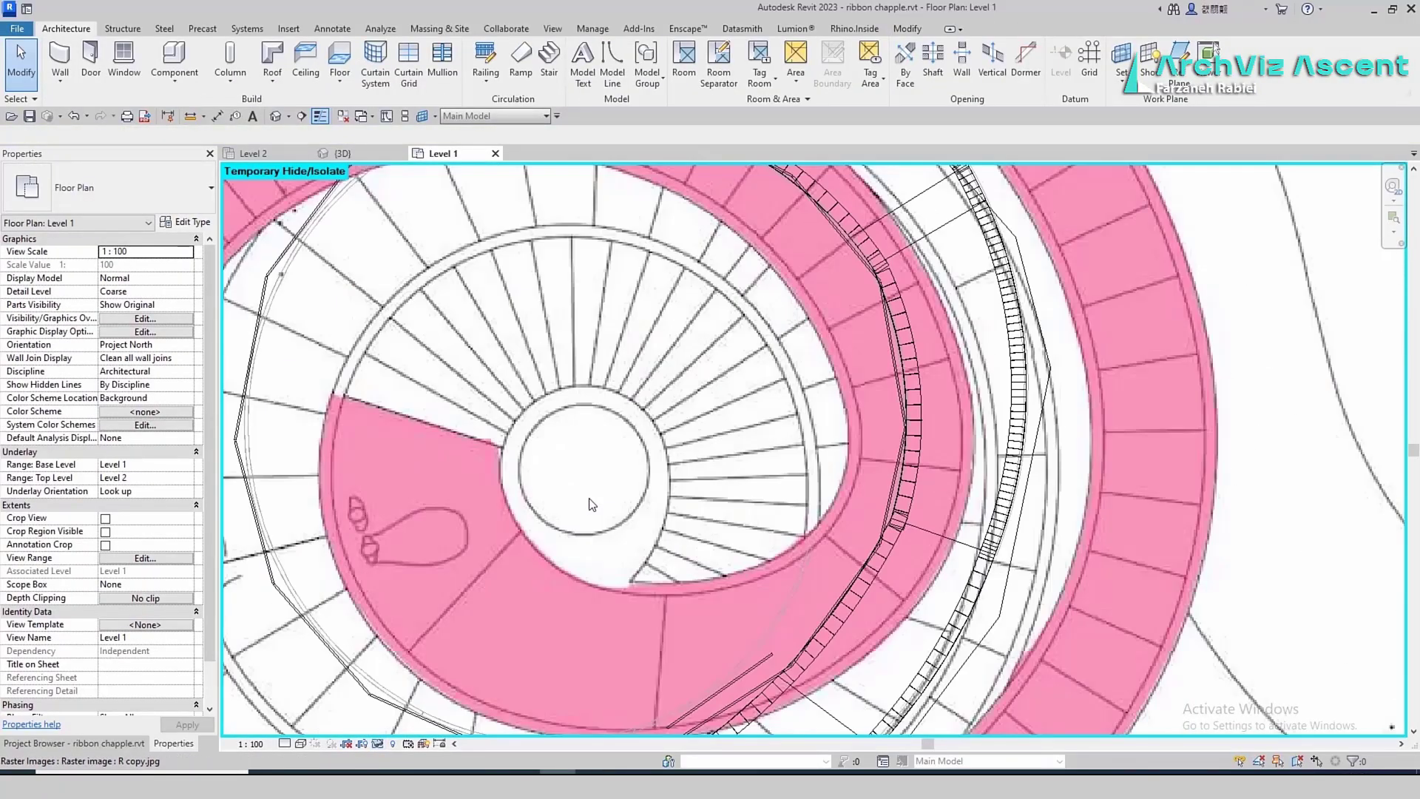
scroll(566, 493, down, 5)
scroll(540, 530, up, 6)
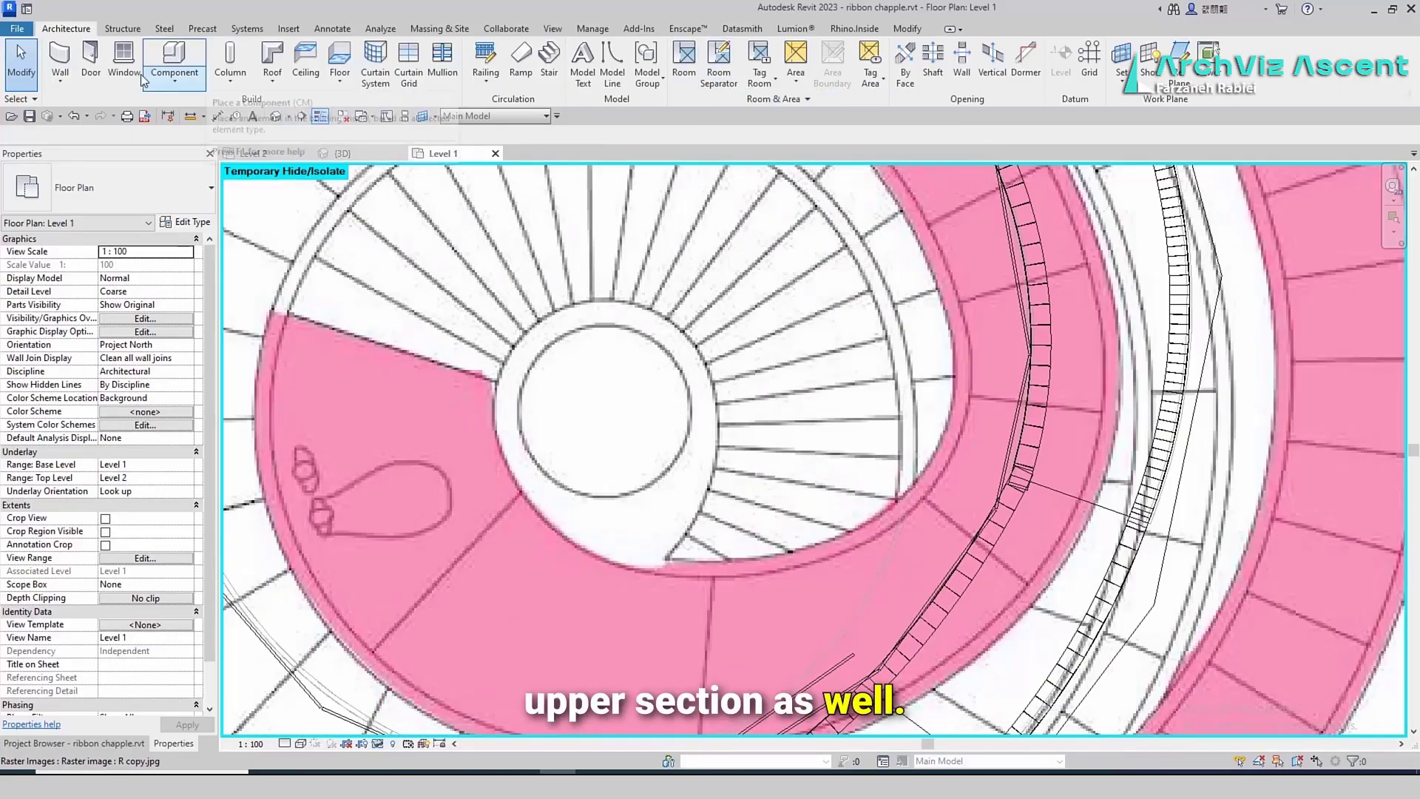
Create a circular Generic 300mm floor with a 0.9 m radius over the plan's central circle and assign it to Level 3
click(339, 57)
click(996, 49)
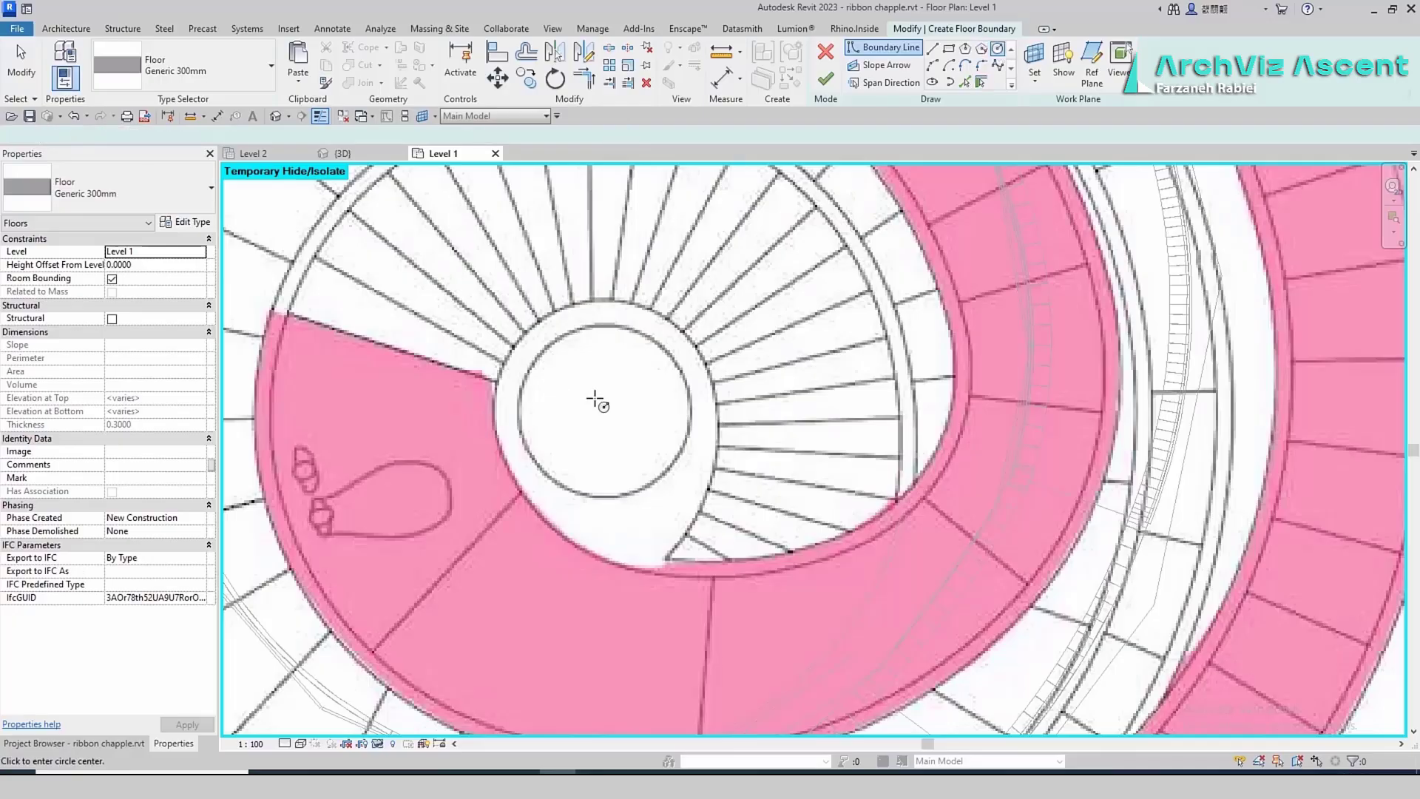
click(605, 412)
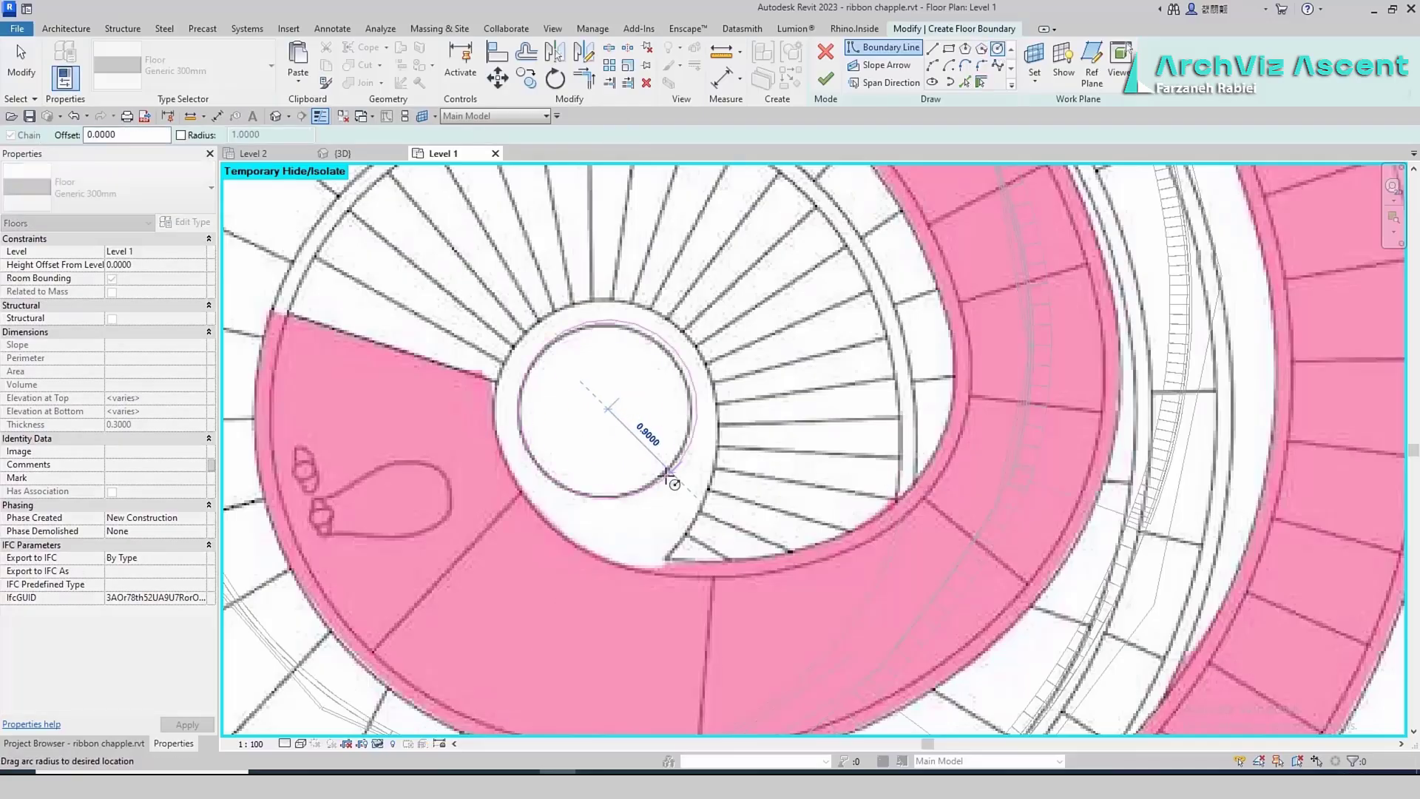
click(825, 78)
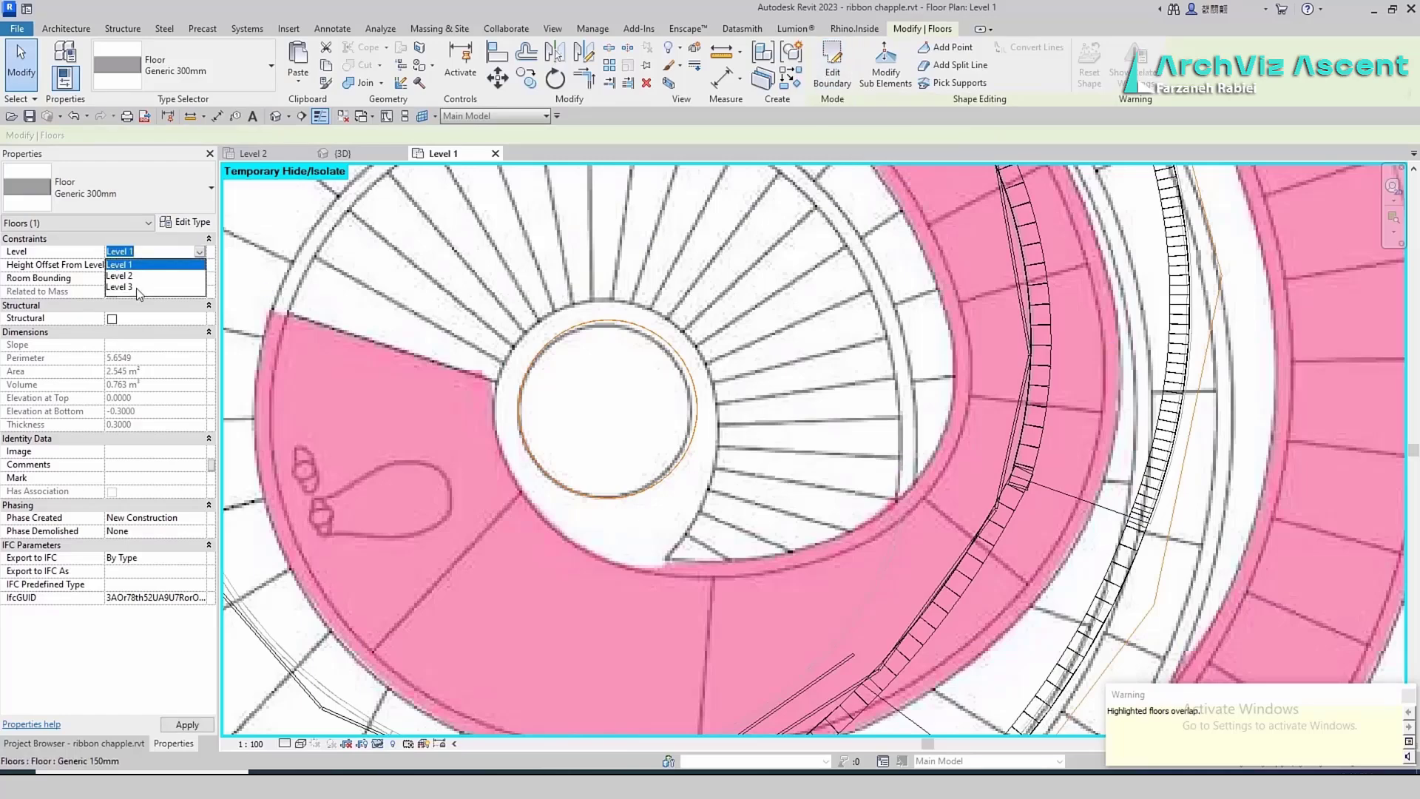
click(136, 287)
In the 3D view, base the circular floor on Level 1 and set its height offset to 14.5
click(343, 155)
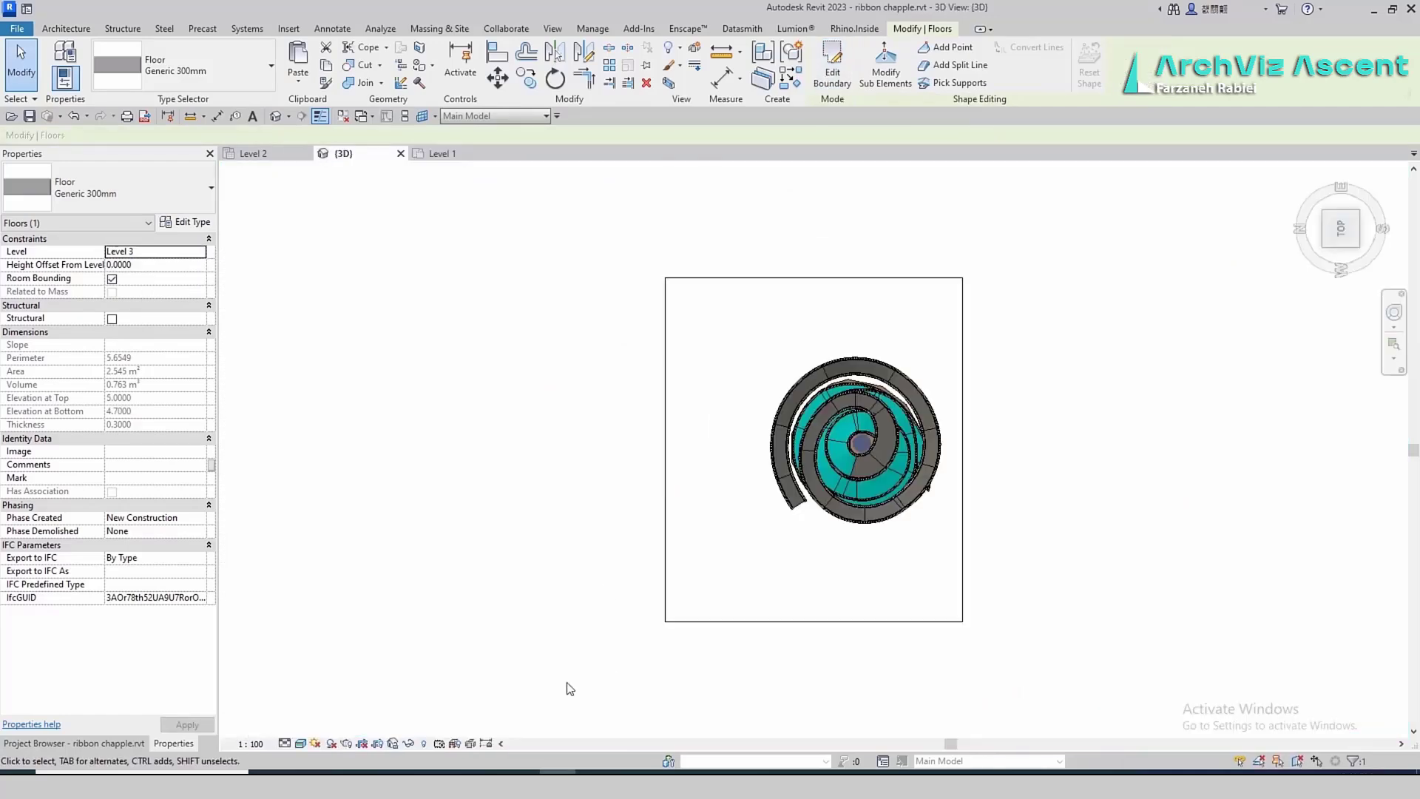
shift+middle_drag(569, 688, 952, 651)
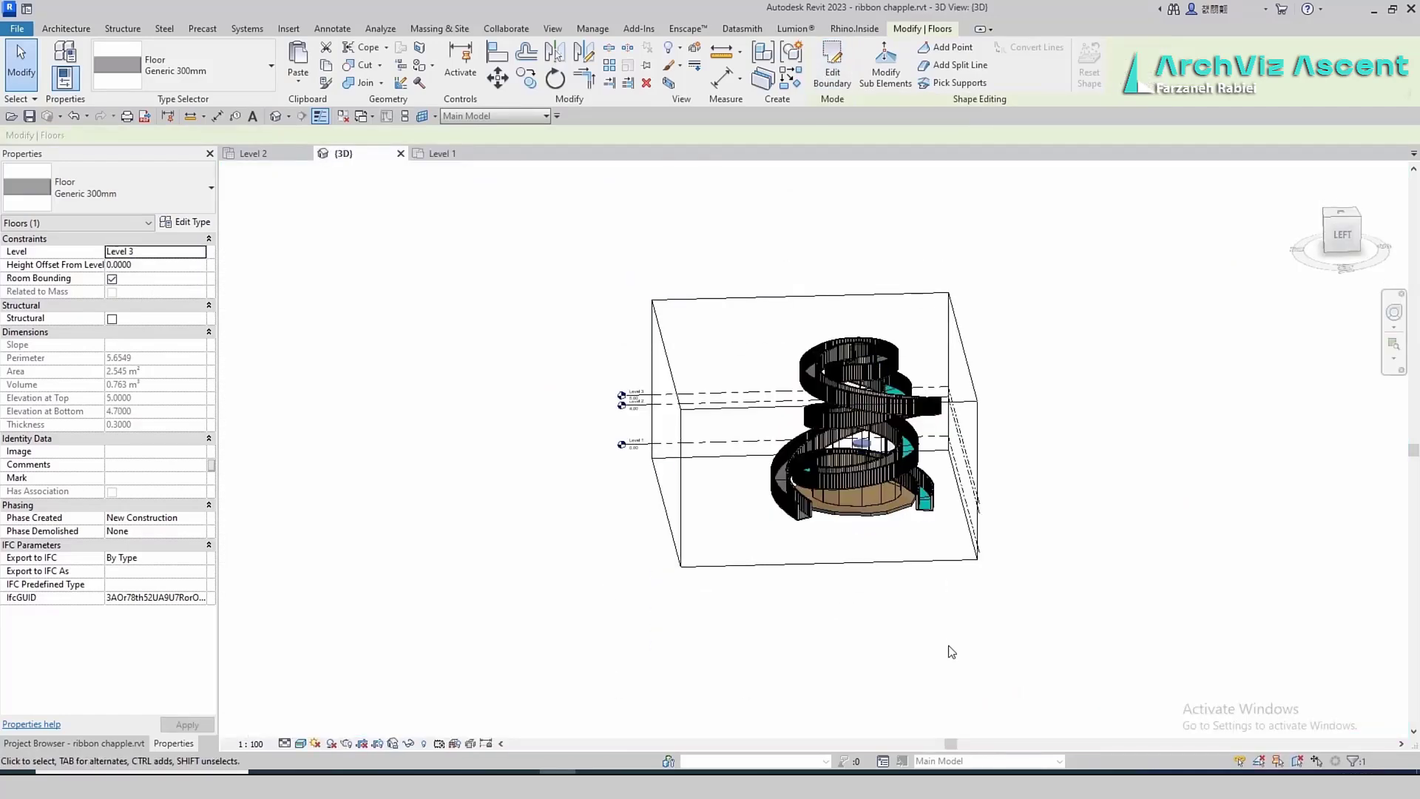
scroll(864, 312, up, 4)
click(175, 267)
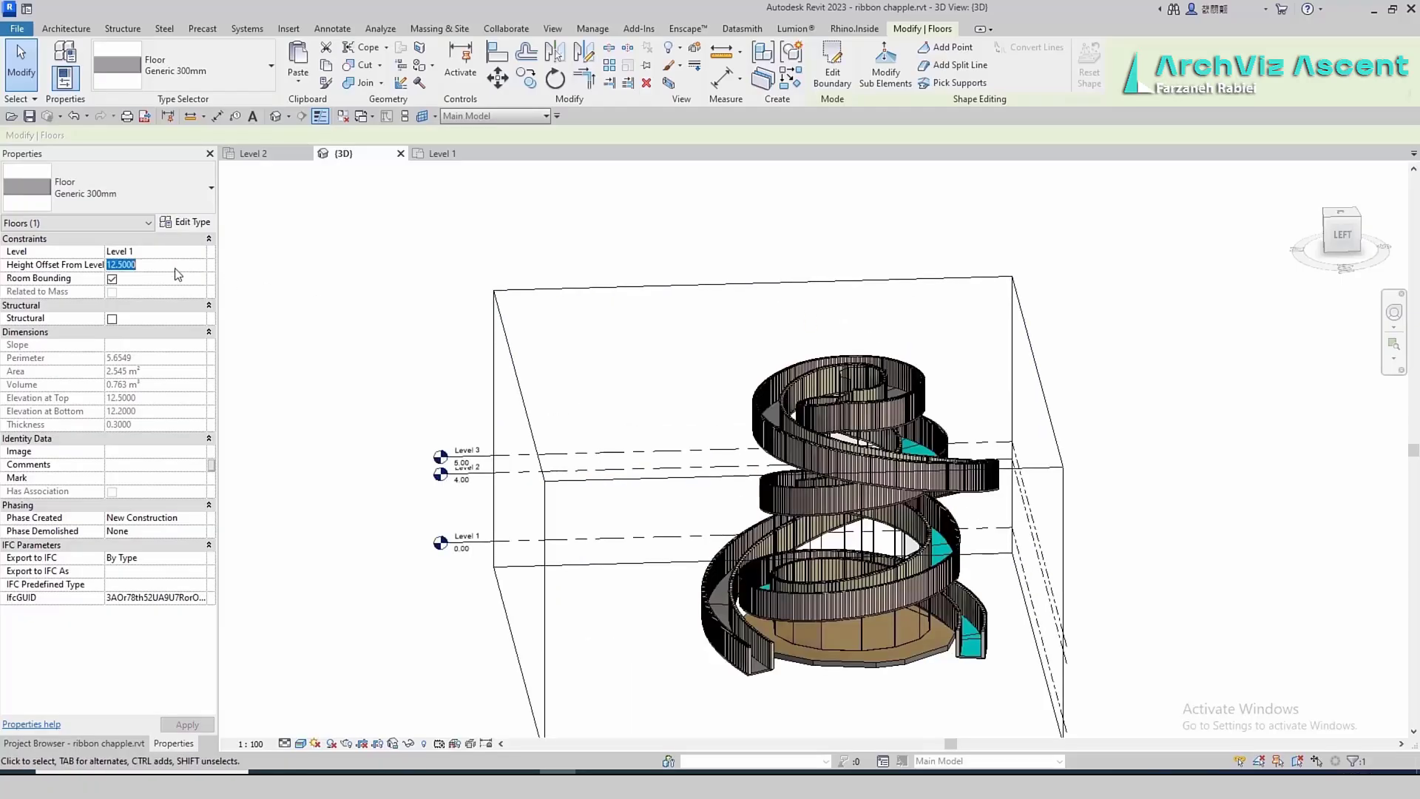
shift+middle_drag(919, 624, 1008, 304)
Extend the top of the section box upward to include the circular floor above the spiral ramps
click(1005, 308)
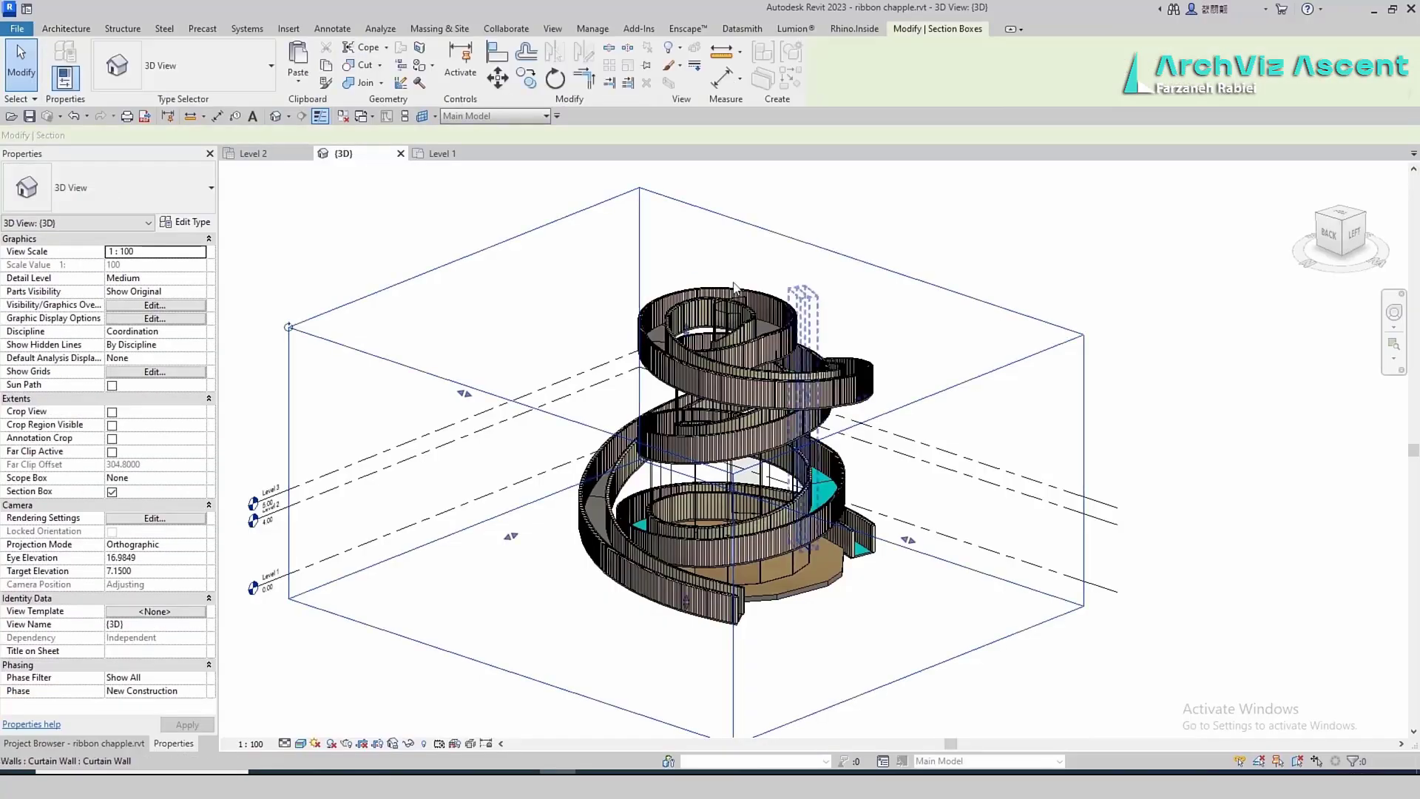
drag(686, 330, 686, 223)
click(866, 681)
scroll(747, 296, up, 5)
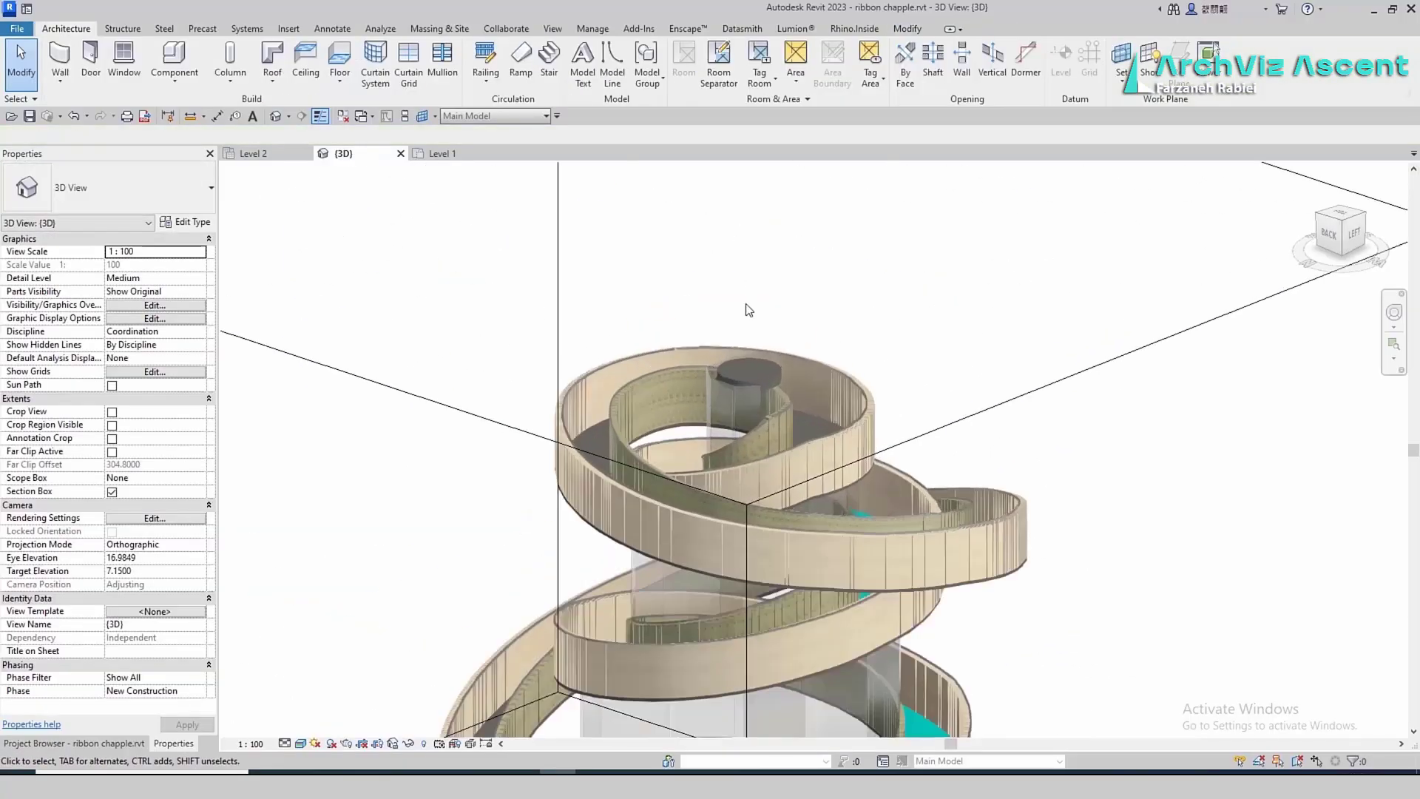
scroll(645, 330, down, 2)
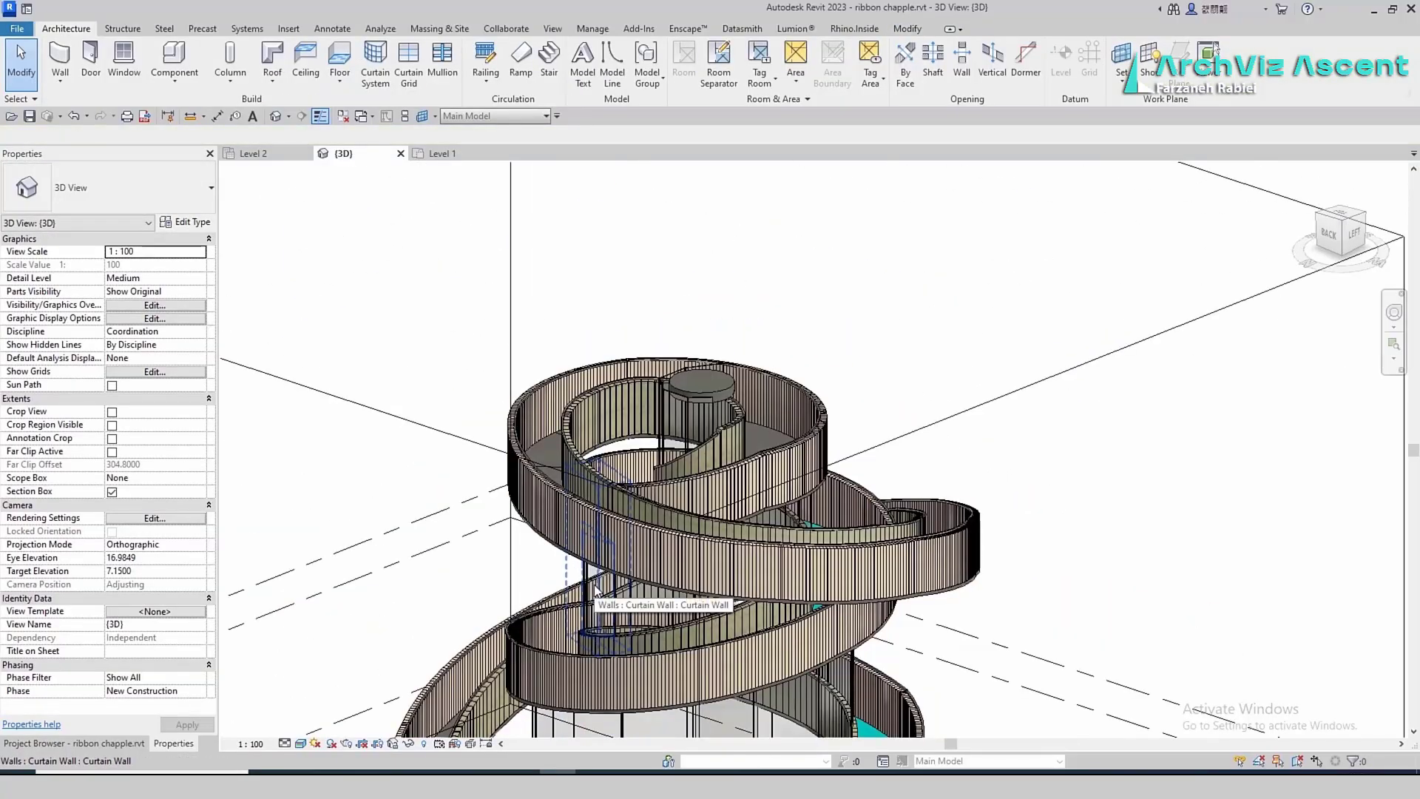
Examine the circular floor's position relative to the curtain walls and the inner railings around the top opening
click(734, 429)
scroll(751, 502, down, 3)
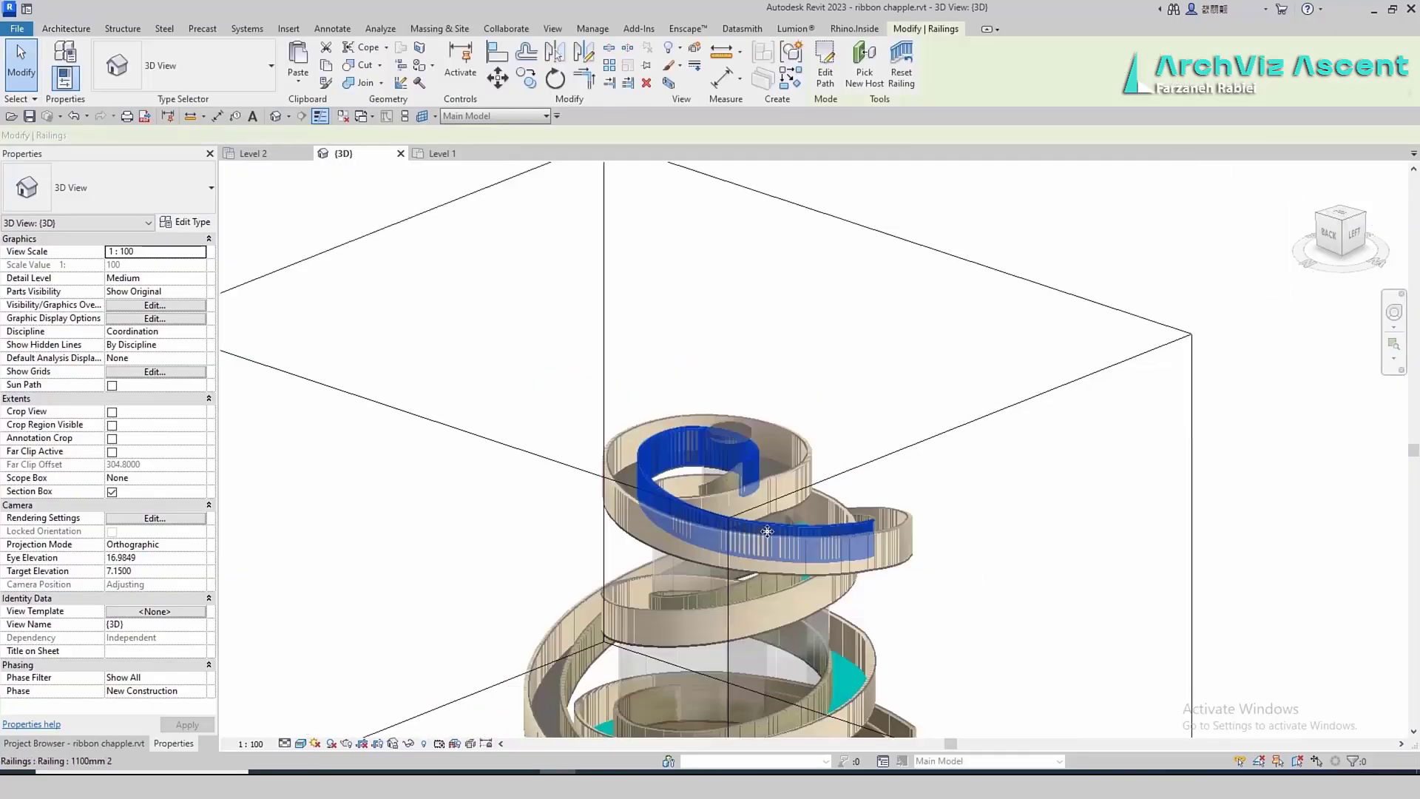
shift+middle_drag(714, 443, 871, 172)
key(Escape)
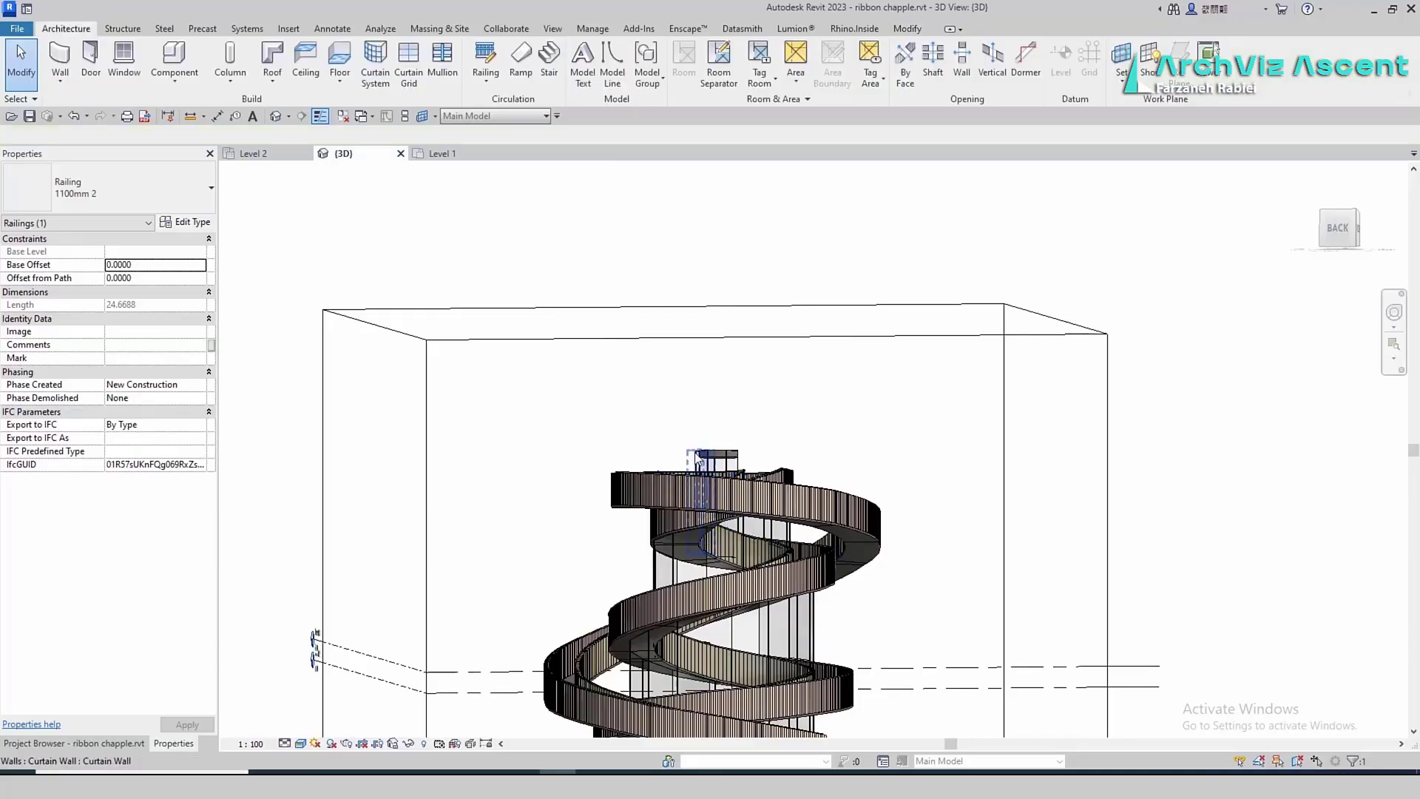
shift+middle_drag(718, 454, 727, 340)
click(767, 521)
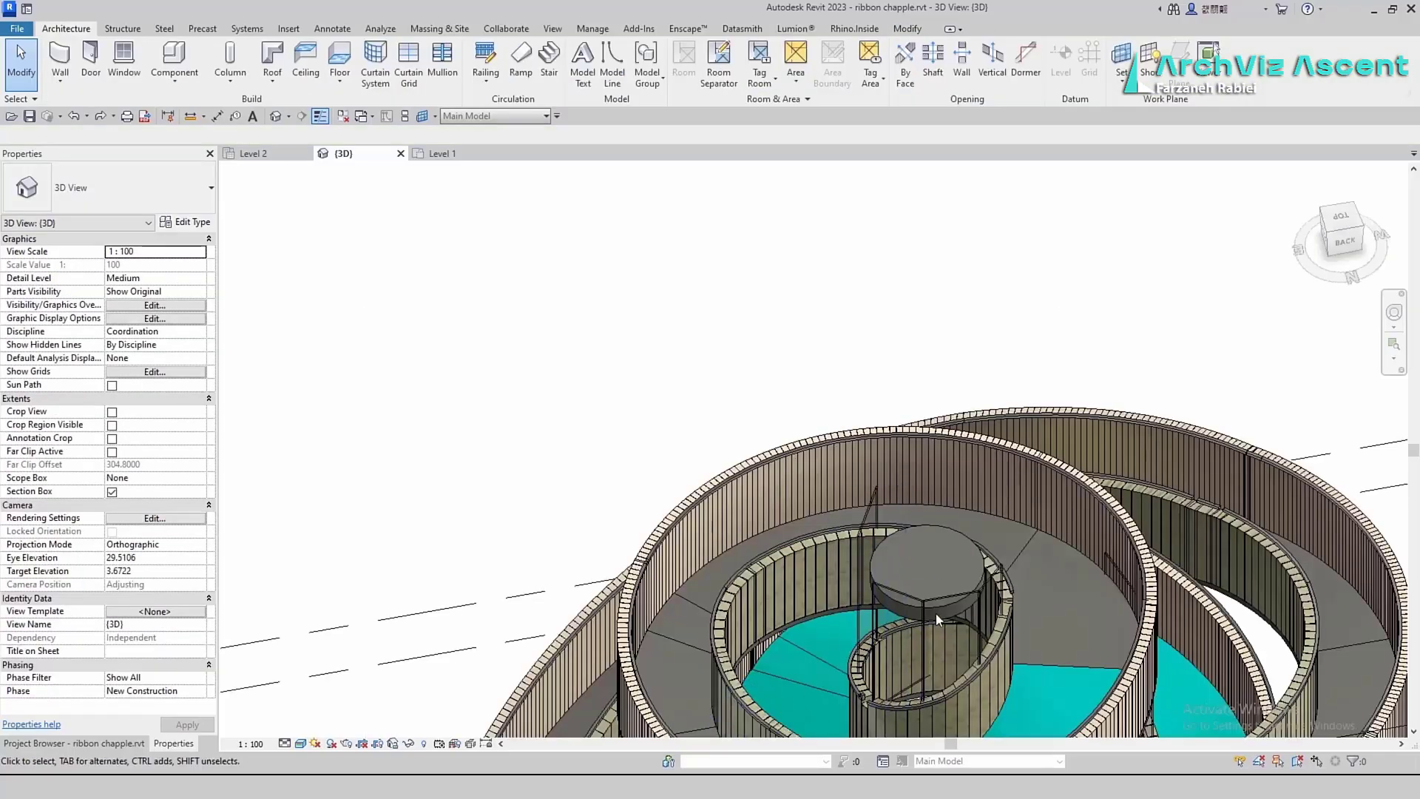
click(912, 594)
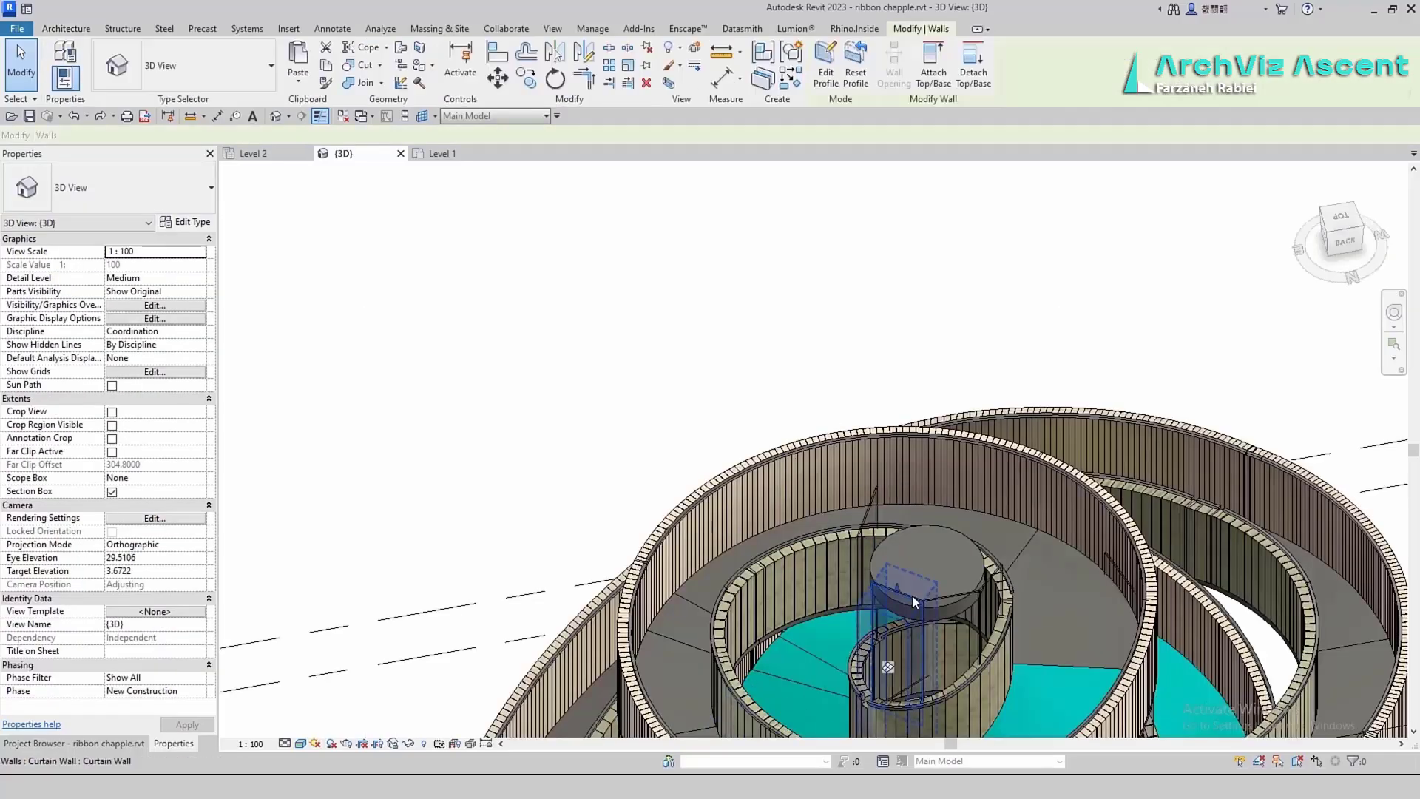
key(Escape)
click(959, 686)
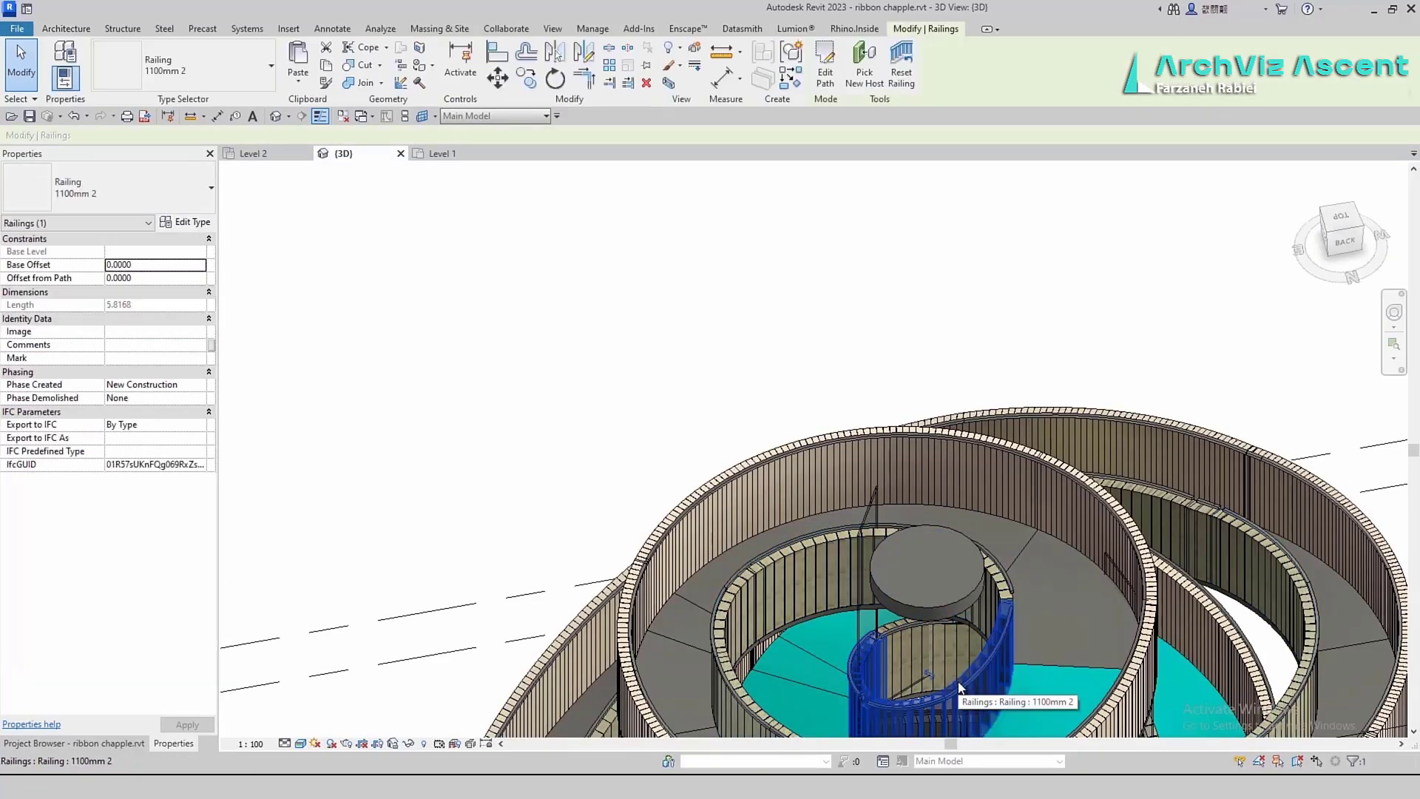
Edit the circular floor's boundary, offsetting its circle outward to enlarge the floor, and finish the sketch
shift+middle_drag(959, 686, 978, 543)
double_click(978, 543)
scroll(924, 333, down, 3)
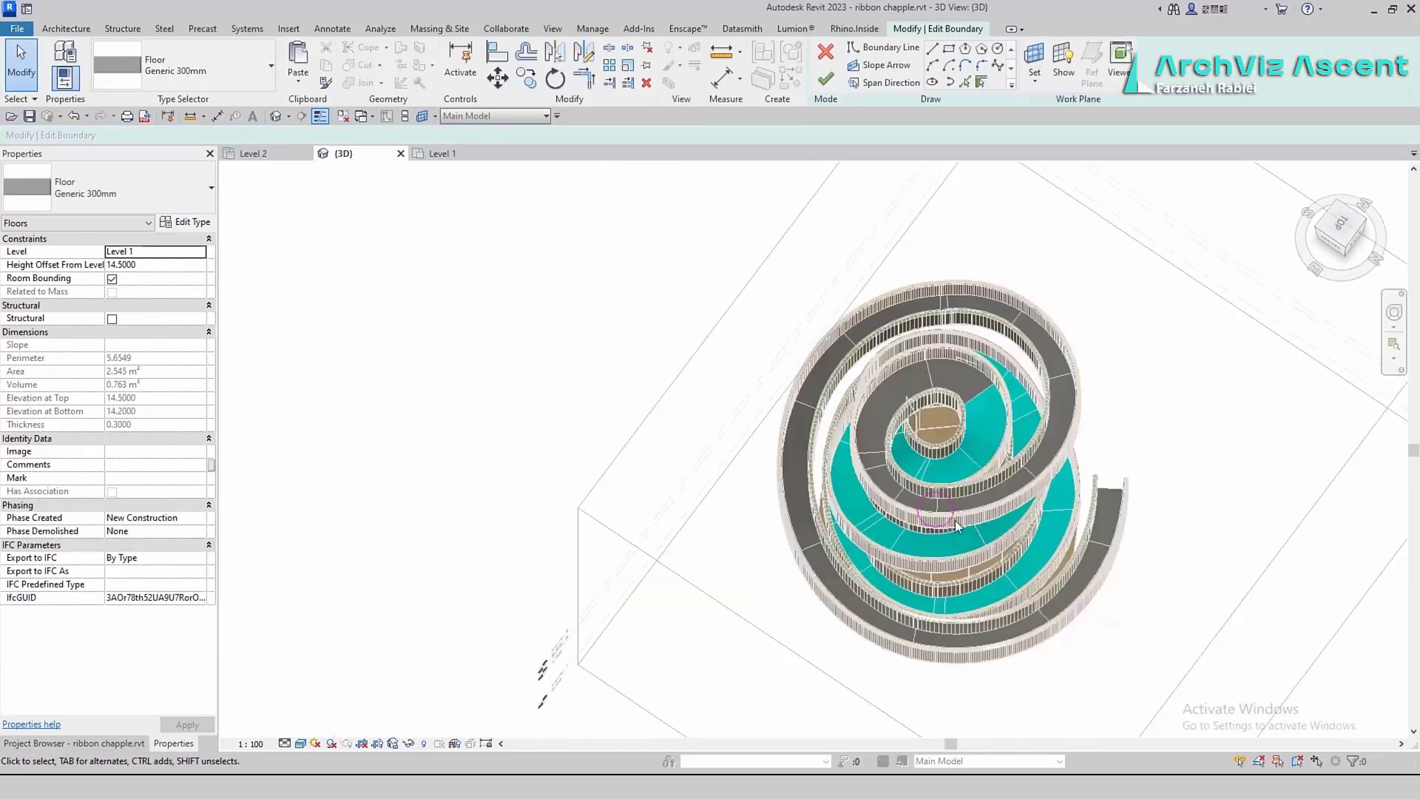
click(527, 52)
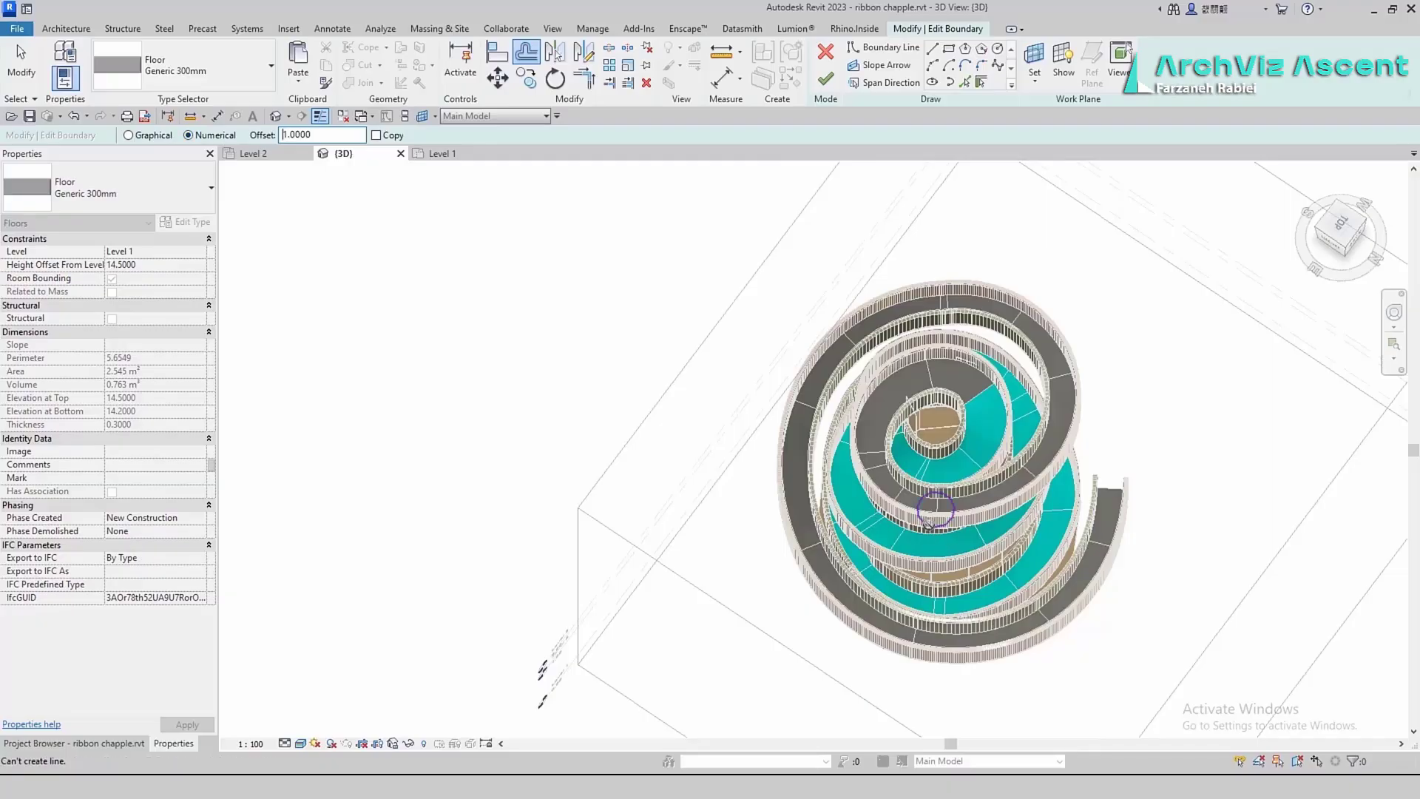
click(934, 529)
click(826, 79)
click(1252, 558)
mouse_move(960, 549)
shift+middle_down()
mouse_move(977, 381)
mouse_move(995, 379)
shift+middle_up()
scroll(916, 409, up, 5)
click(961, 357)
key(Escape)
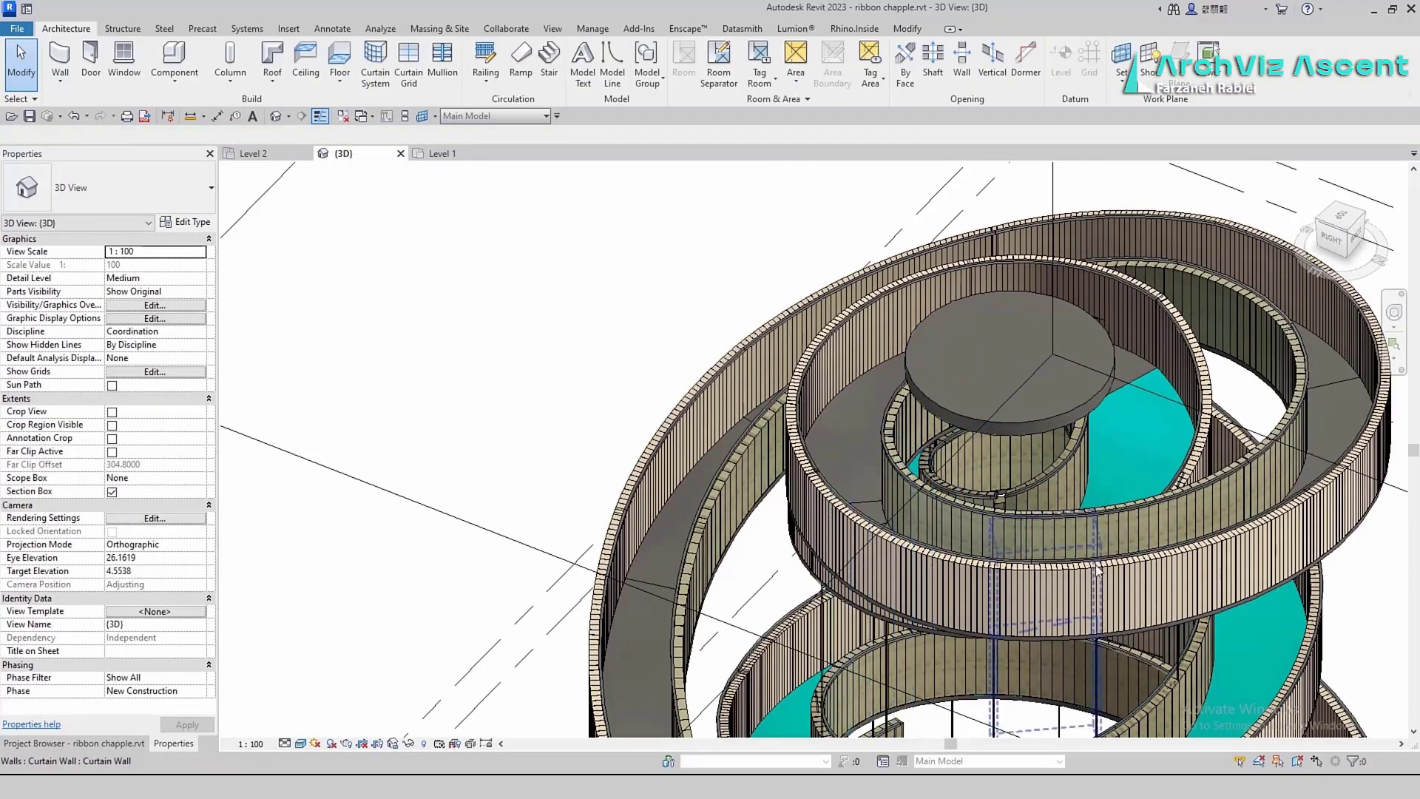
Select the circular roof floor and the spiral ramp floor beneath it, and temporarily isolate them in the 3D view
click(1033, 482)
click(1098, 395)
ctrl+click(1121, 390)
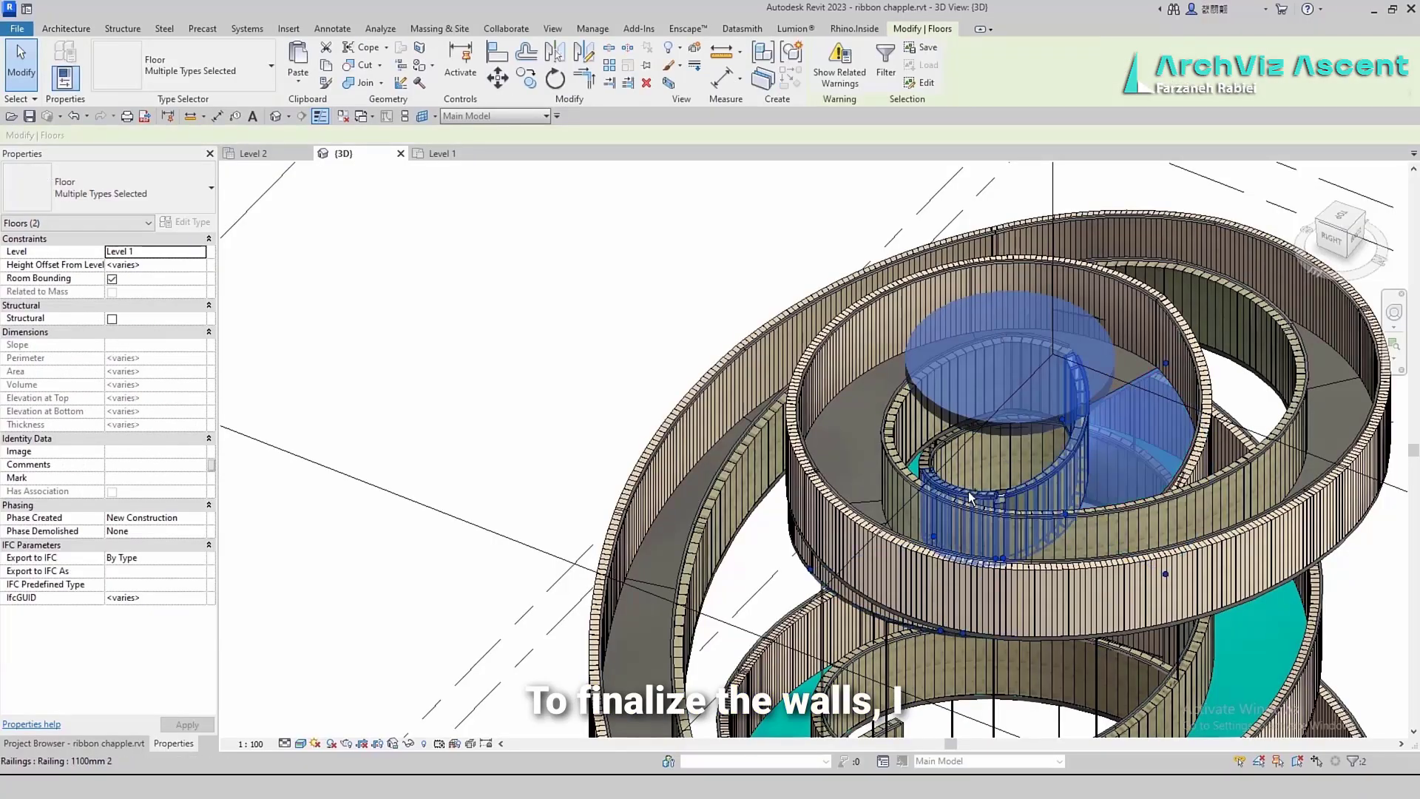
click(408, 743)
click(442, 688)
click(1238, 641)
click(1165, 581)
Try placing curtain walls along the isolated ramp floor's inner edge using picked lines, and delete the result
click(77, 27)
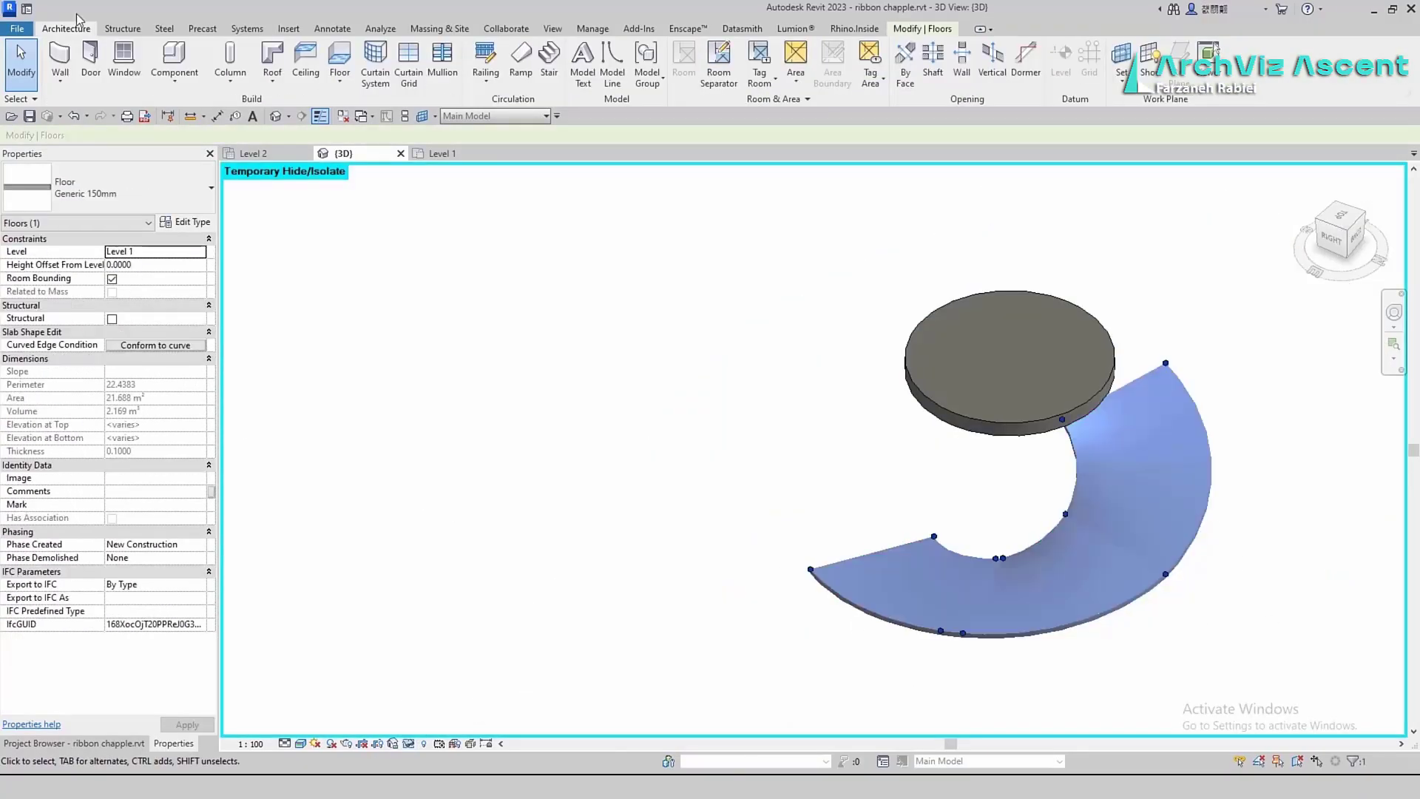
click(60, 59)
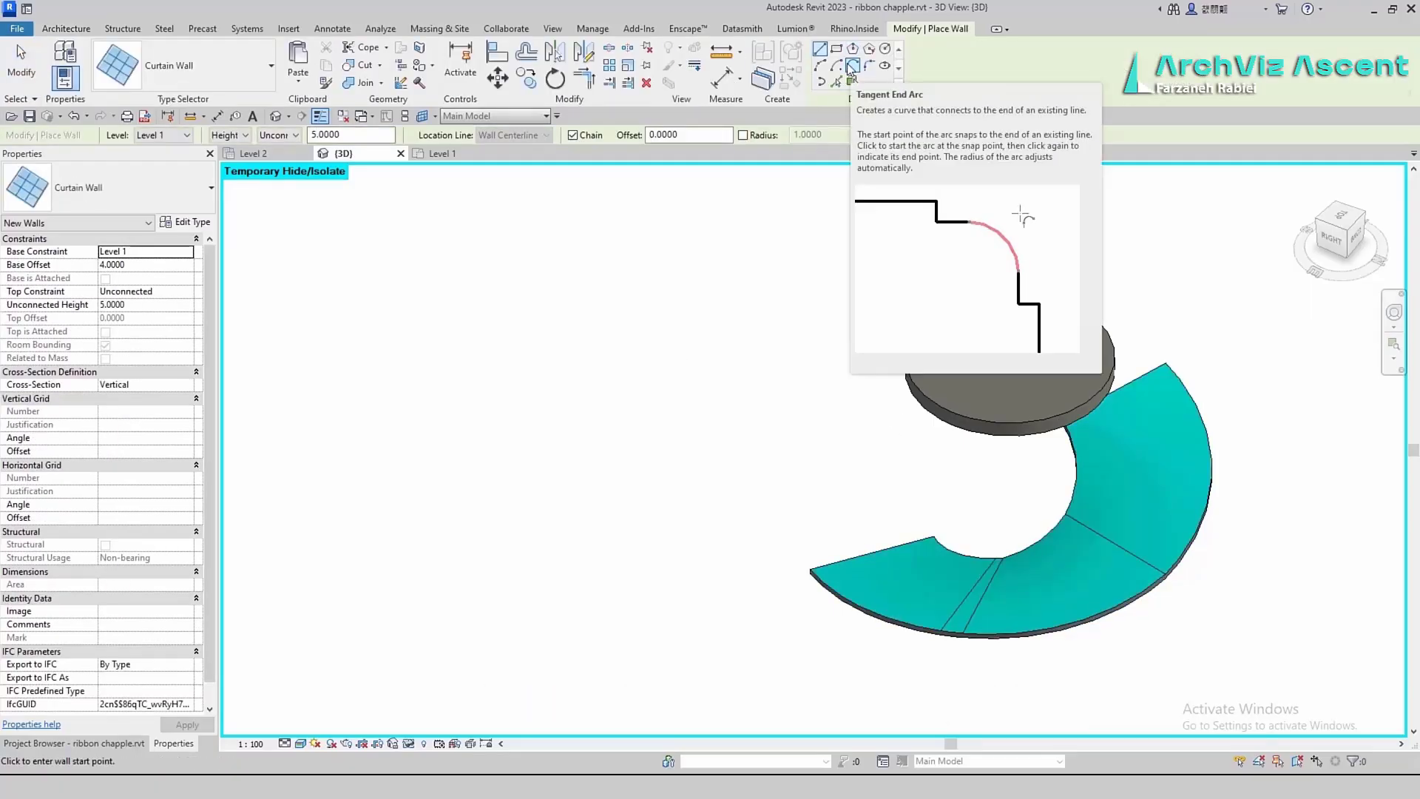
click(836, 81)
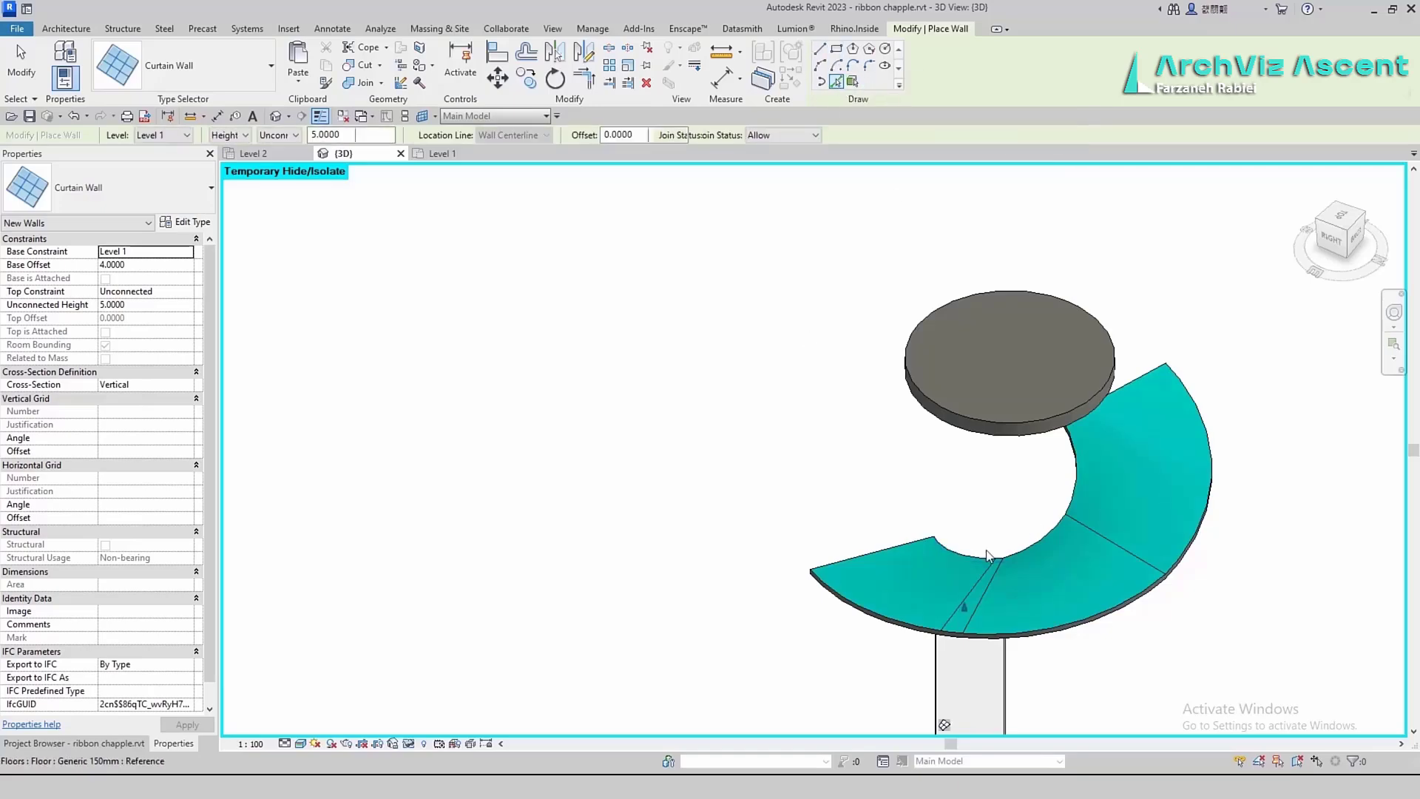
click(1075, 493)
key(Escape)
key(Escape)
drag(1094, 658, 858, 706)
key(Delete)
Place basic walls of the railing type by picking the inner curved edges of the isolated ramp floor
click(60, 60)
click(134, 192)
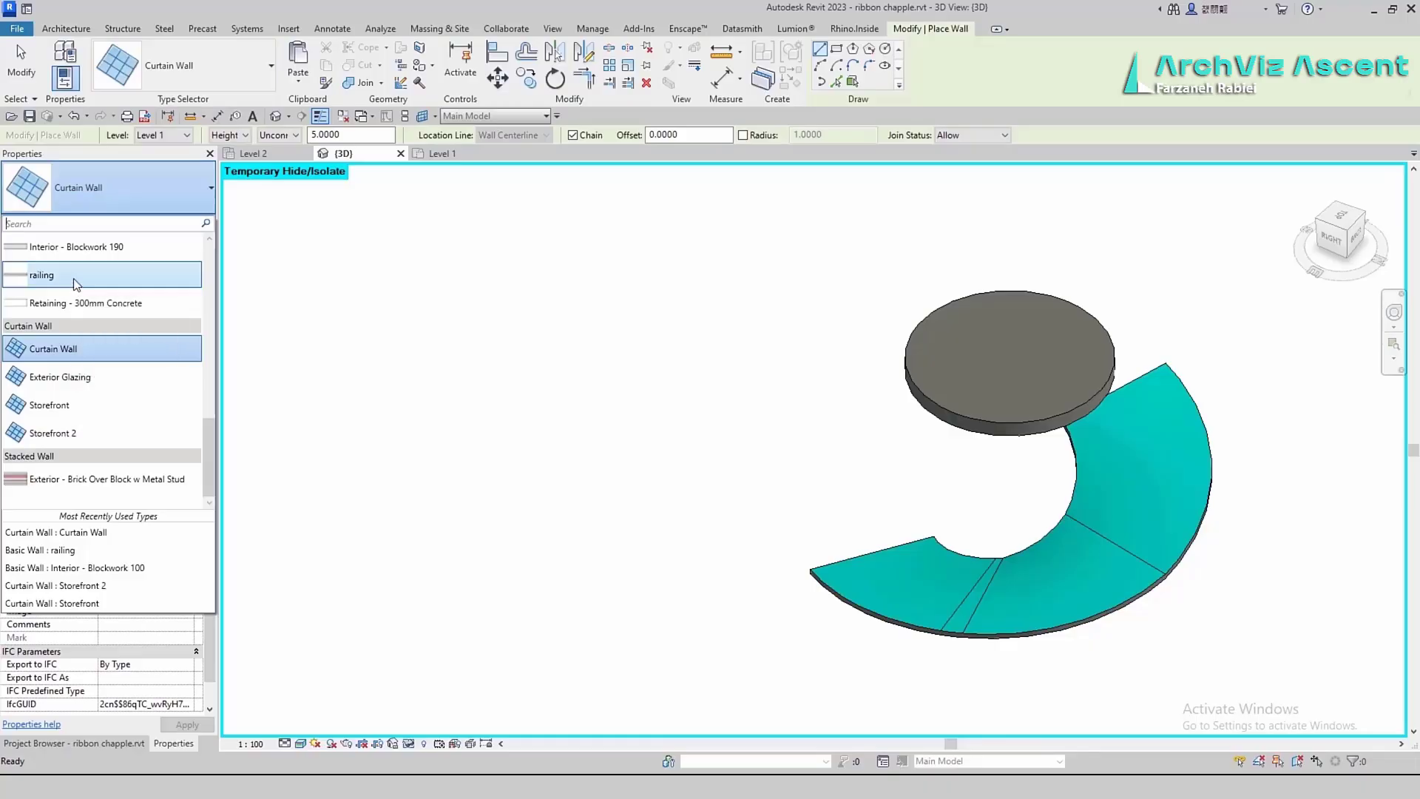
click(76, 275)
click(1030, 422)
scroll(1029, 422, down, 5)
scroll(1087, 608, up, 4)
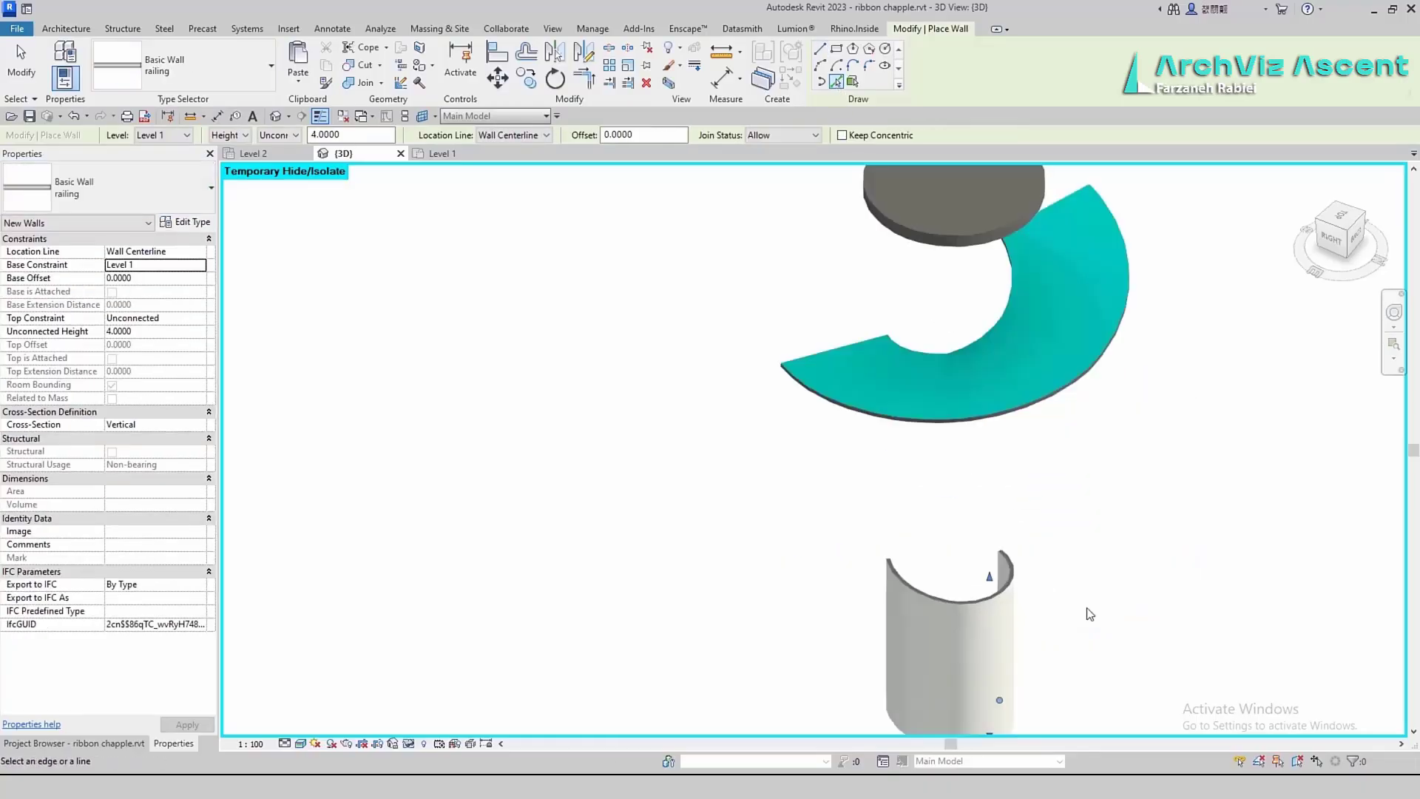
key(Escape)
key(Escape)
In the north elevation, draw a new level at elevation 13.70 across the upper end of the spiral
click(896, 626)
click(74, 742)
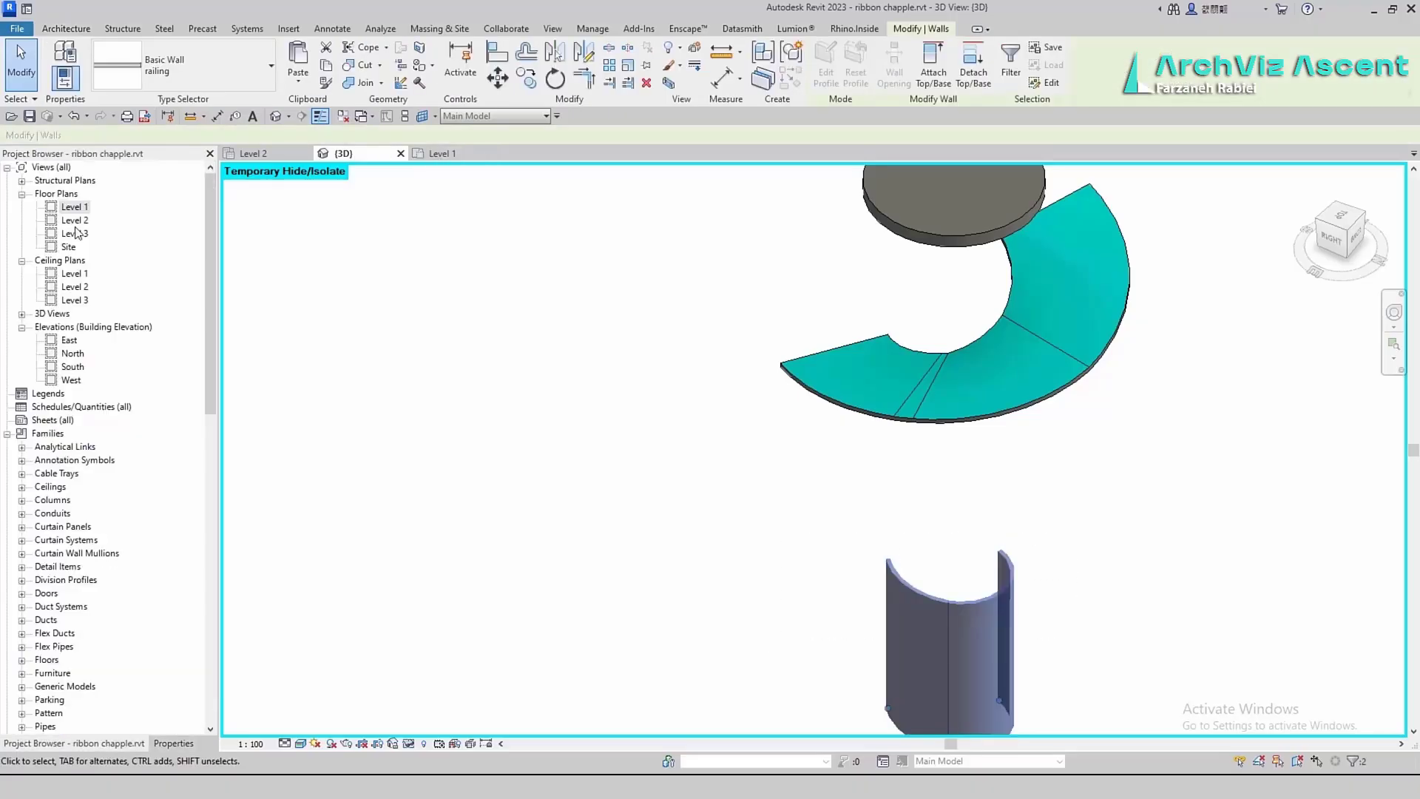
double_click(72, 353)
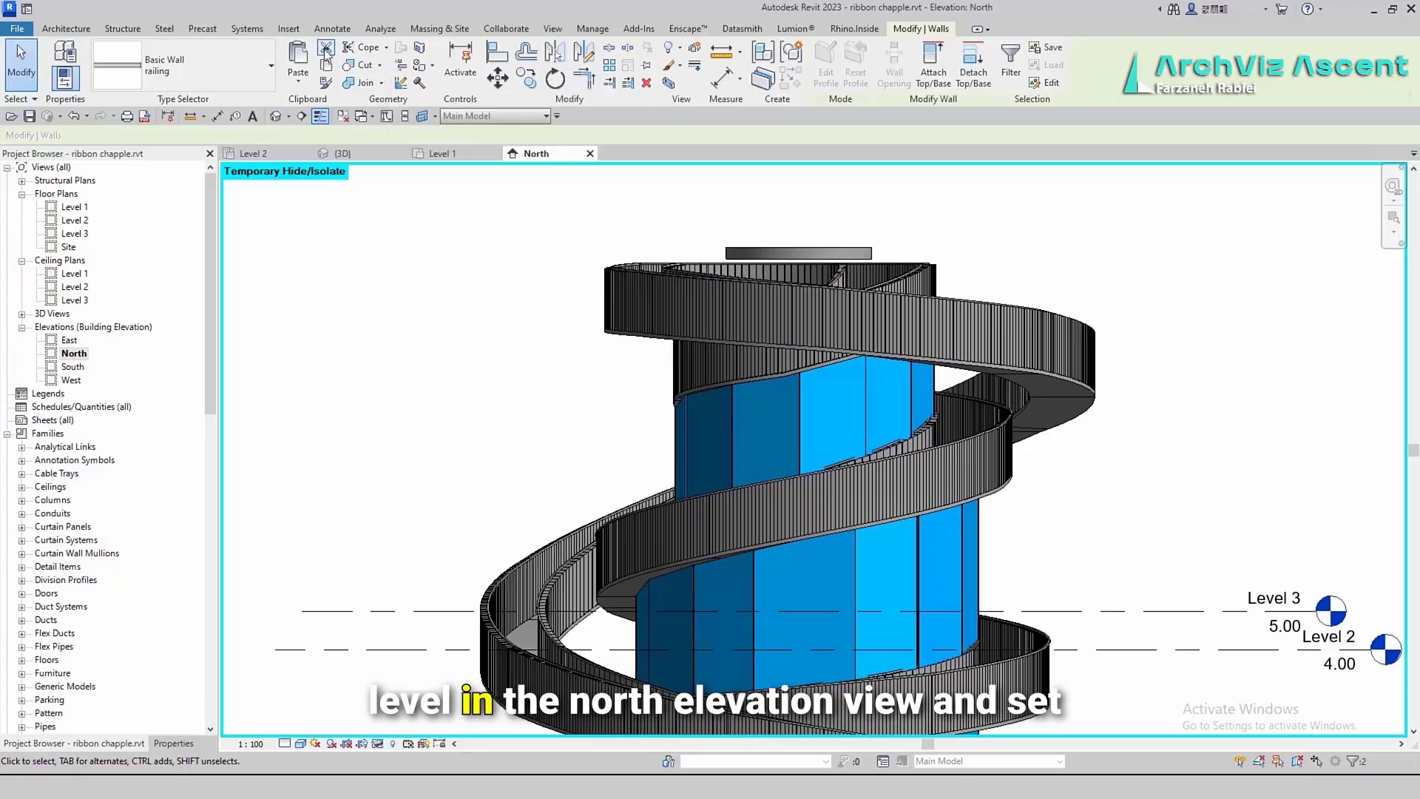
click(65, 28)
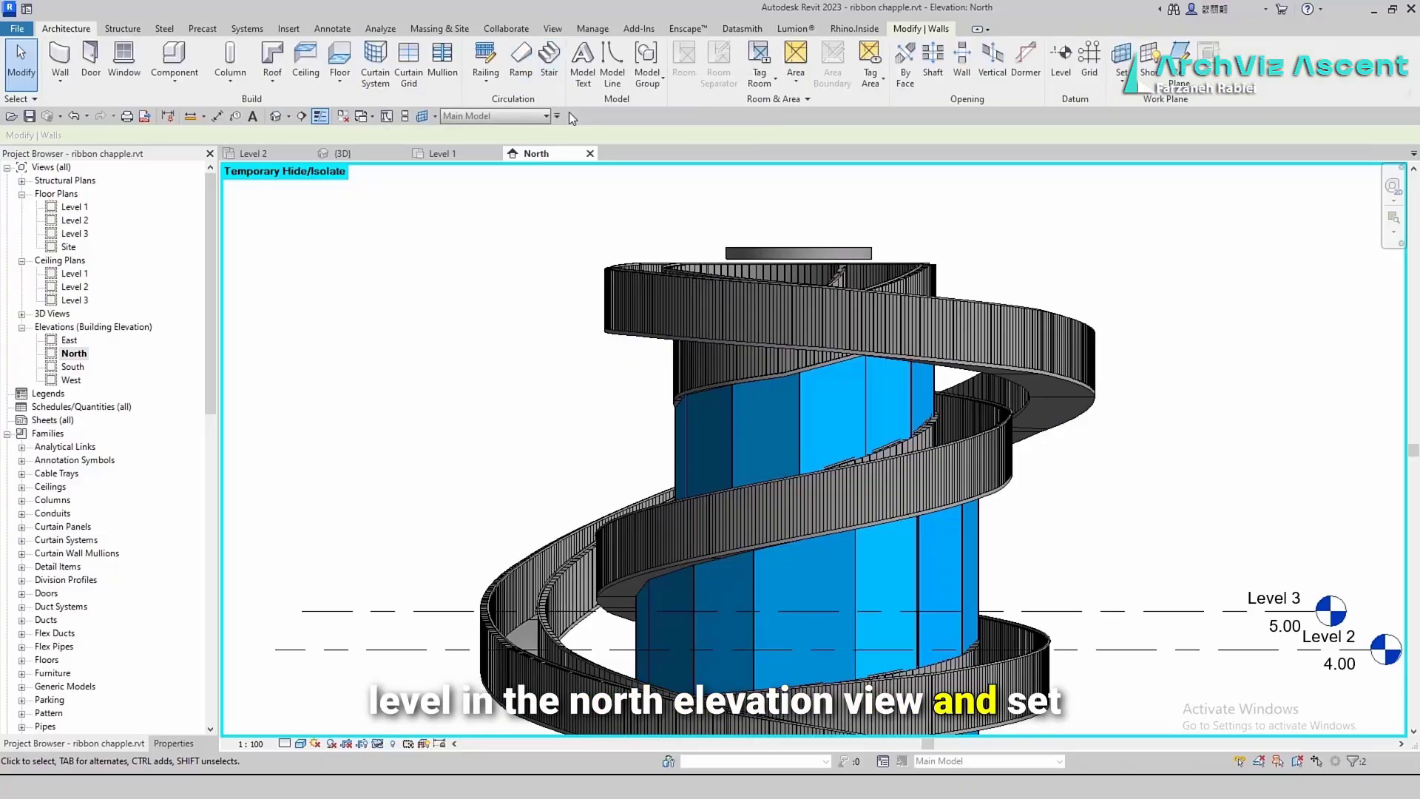
key(l)
key(l)
click(543, 278)
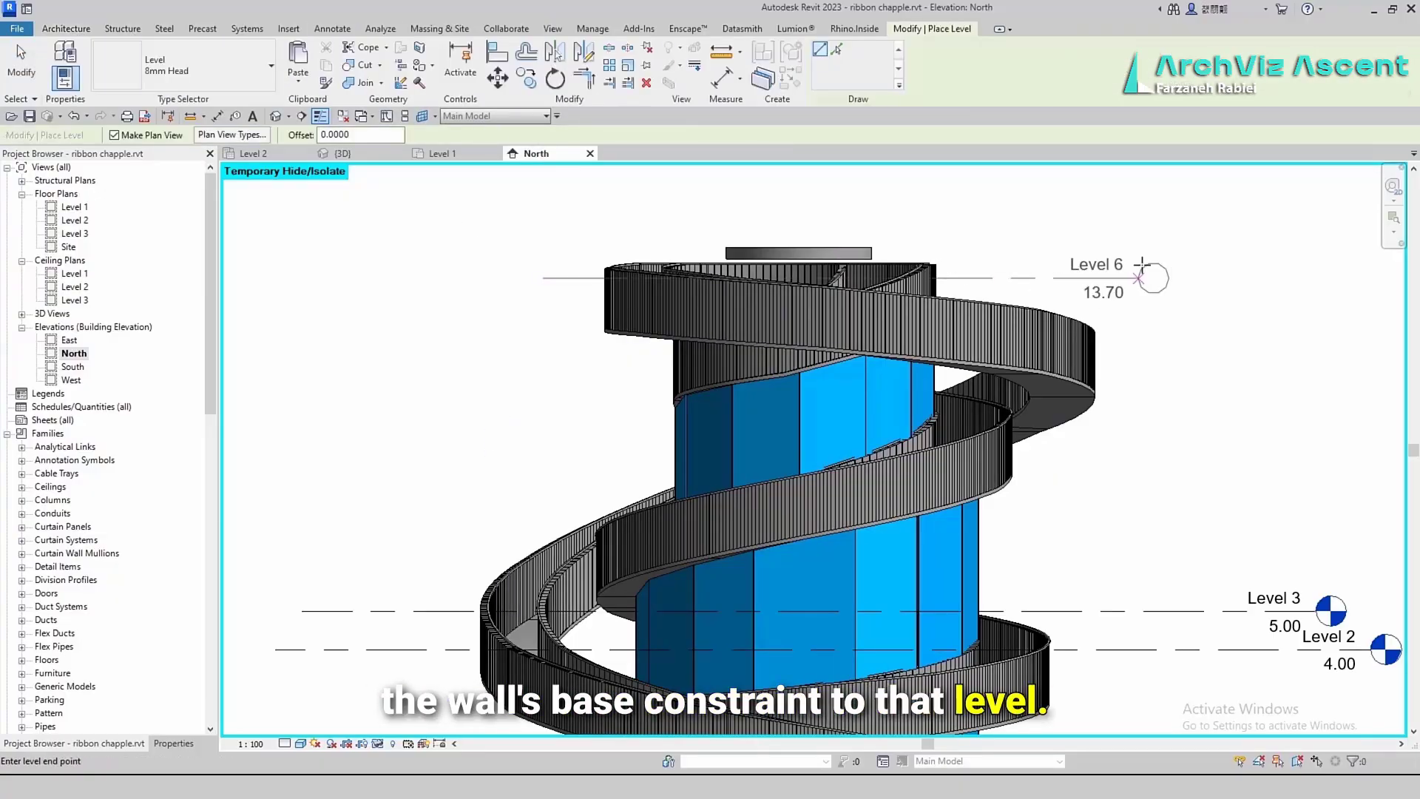
click(1170, 278)
key(Escape)
key(Escape)
Rename the new level in the north elevation as Level 4
double_click(1152, 264)
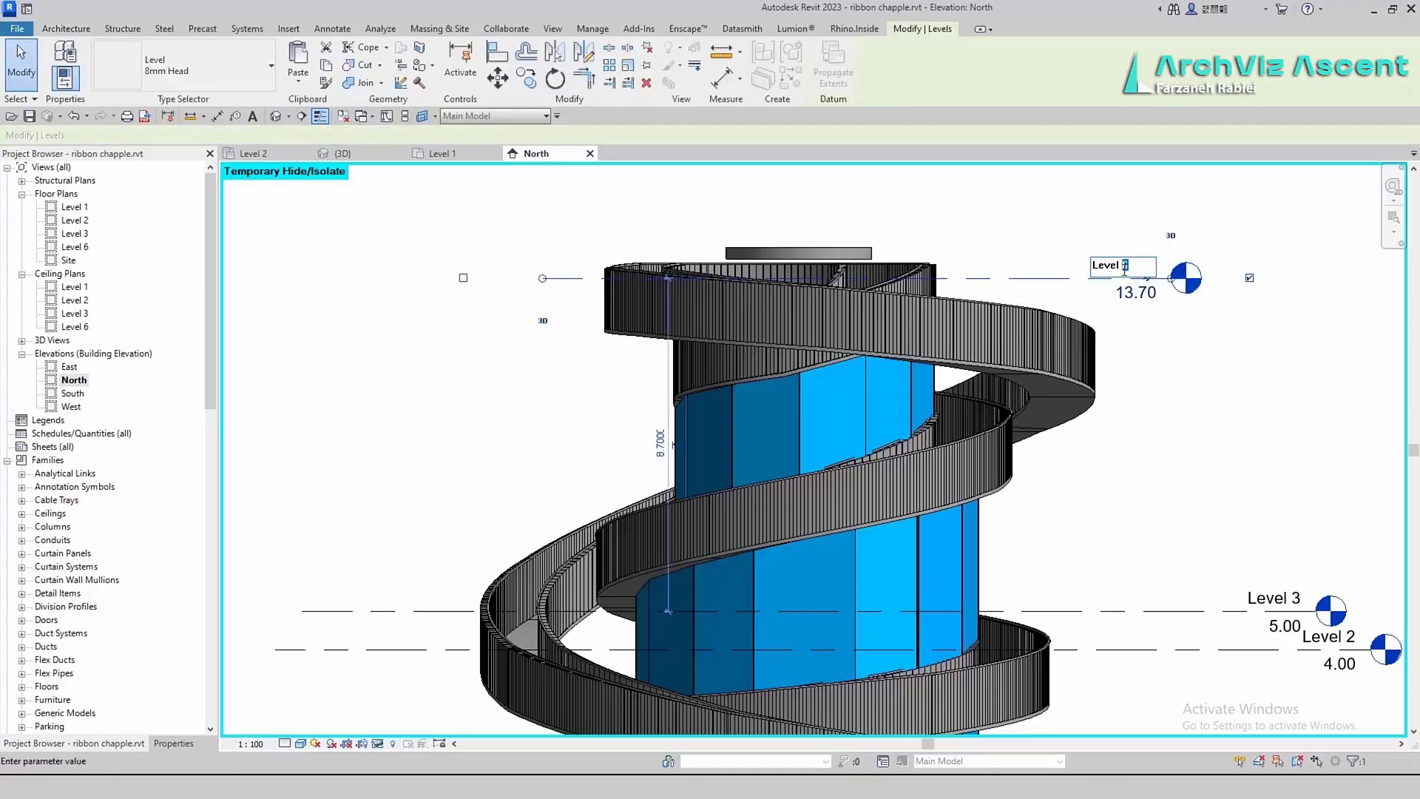
text(4)
click(1112, 421)
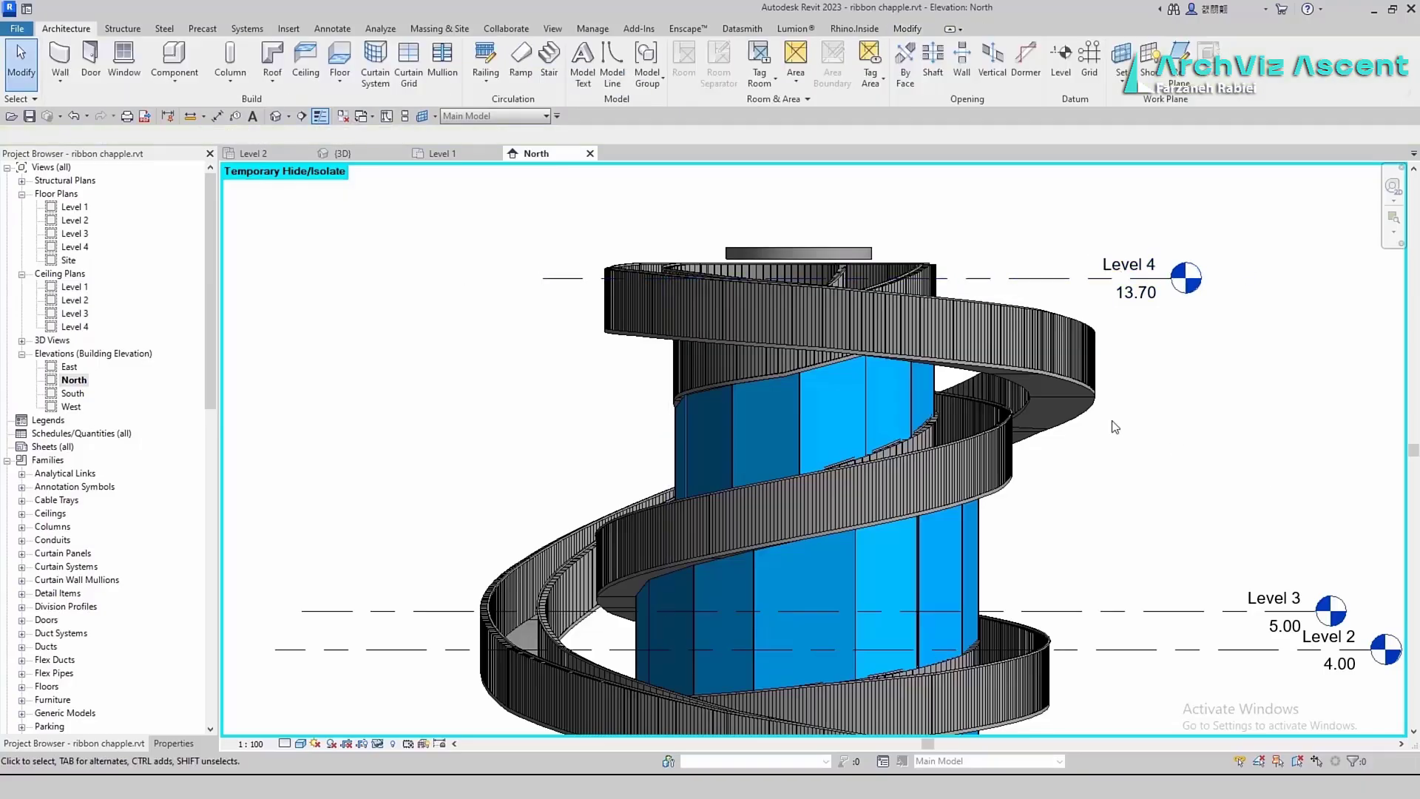
scroll(1112, 421, down, 2)
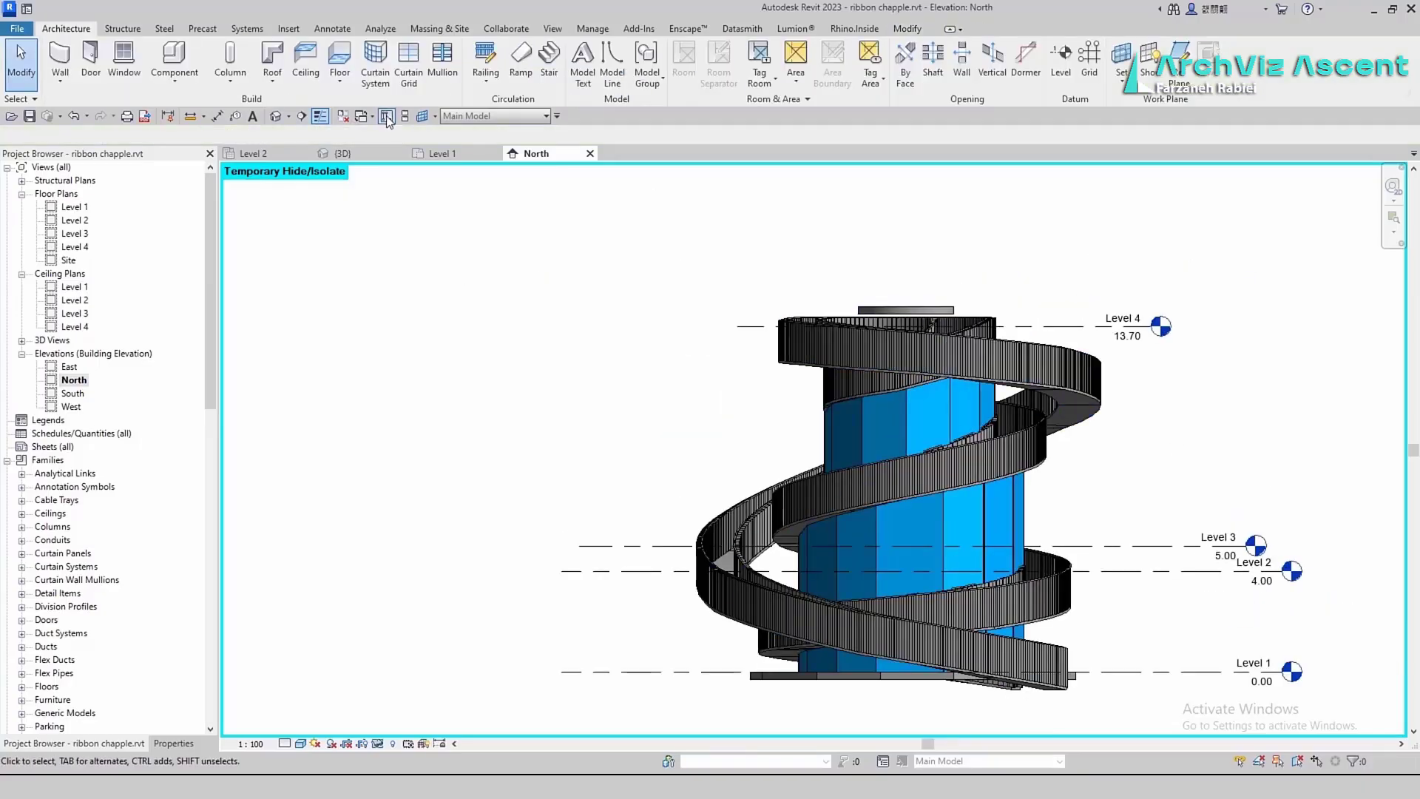
In the 3D view, select both new curved railing walls and set their base constraint to Level 4
click(436, 156)
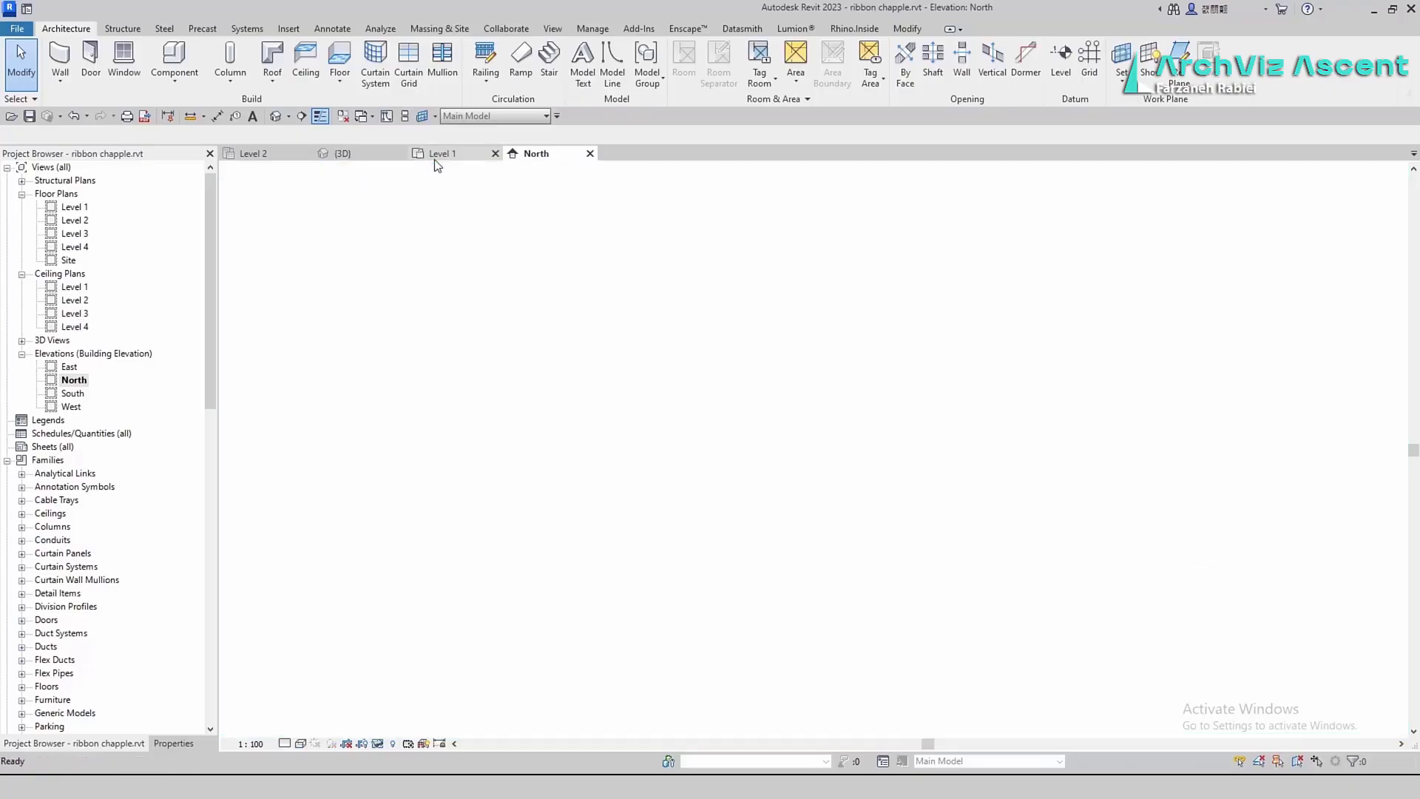
click(343, 154)
drag(977, 578, 920, 636)
click(173, 743)
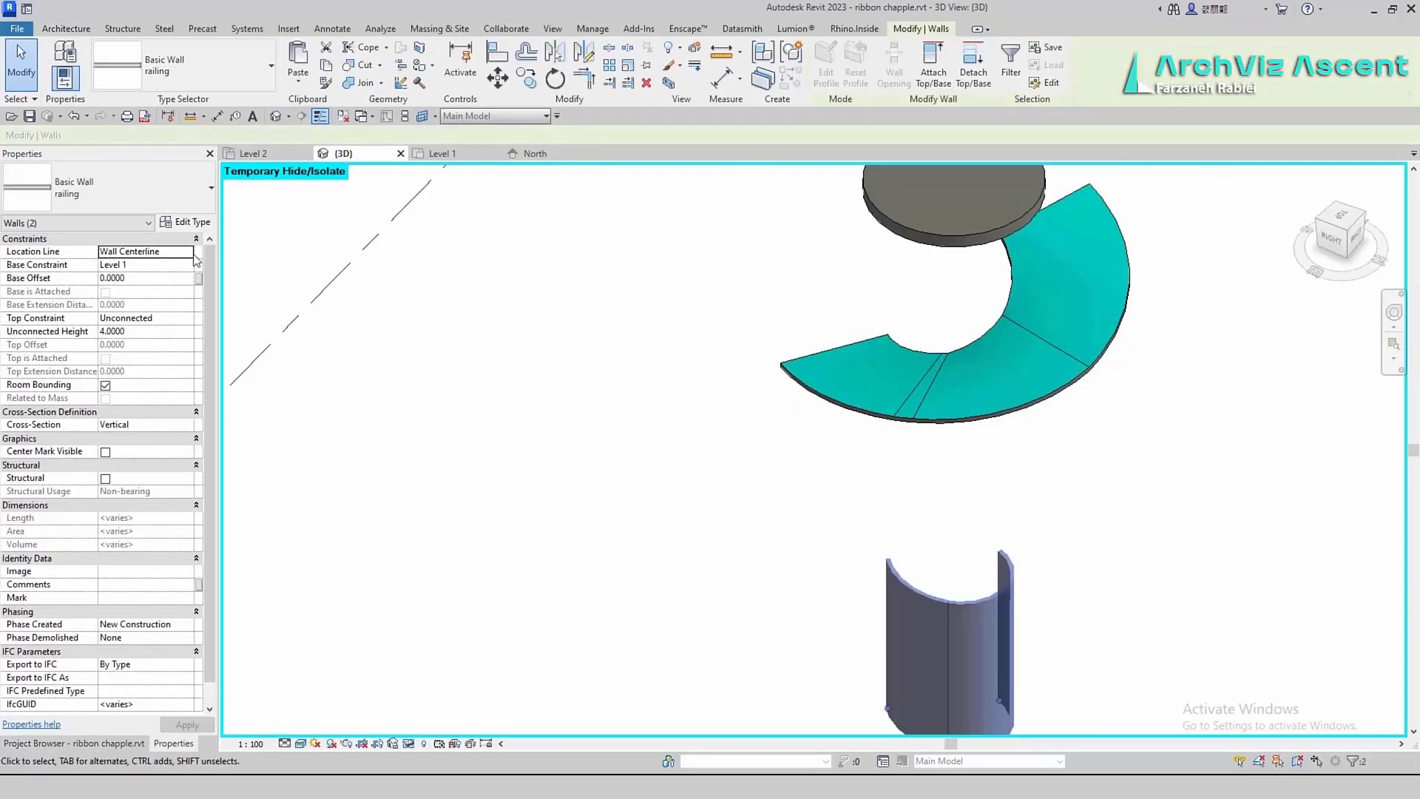
scroll(479, 517, down, 3)
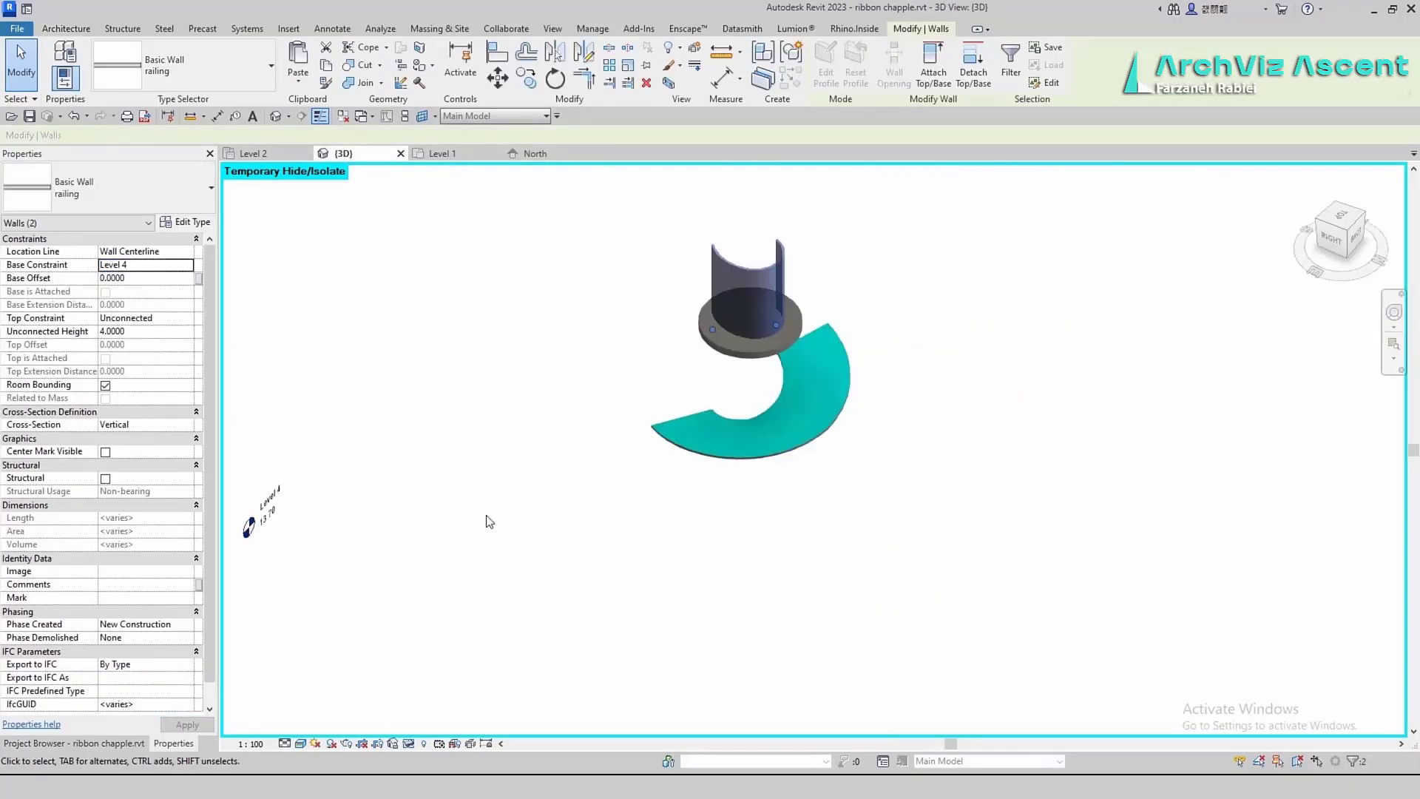
Try to attach both curved walls to the ramp floor, and unjoin the elements
scroll(801, 410, up, 3)
click(933, 68)
click(756, 405)
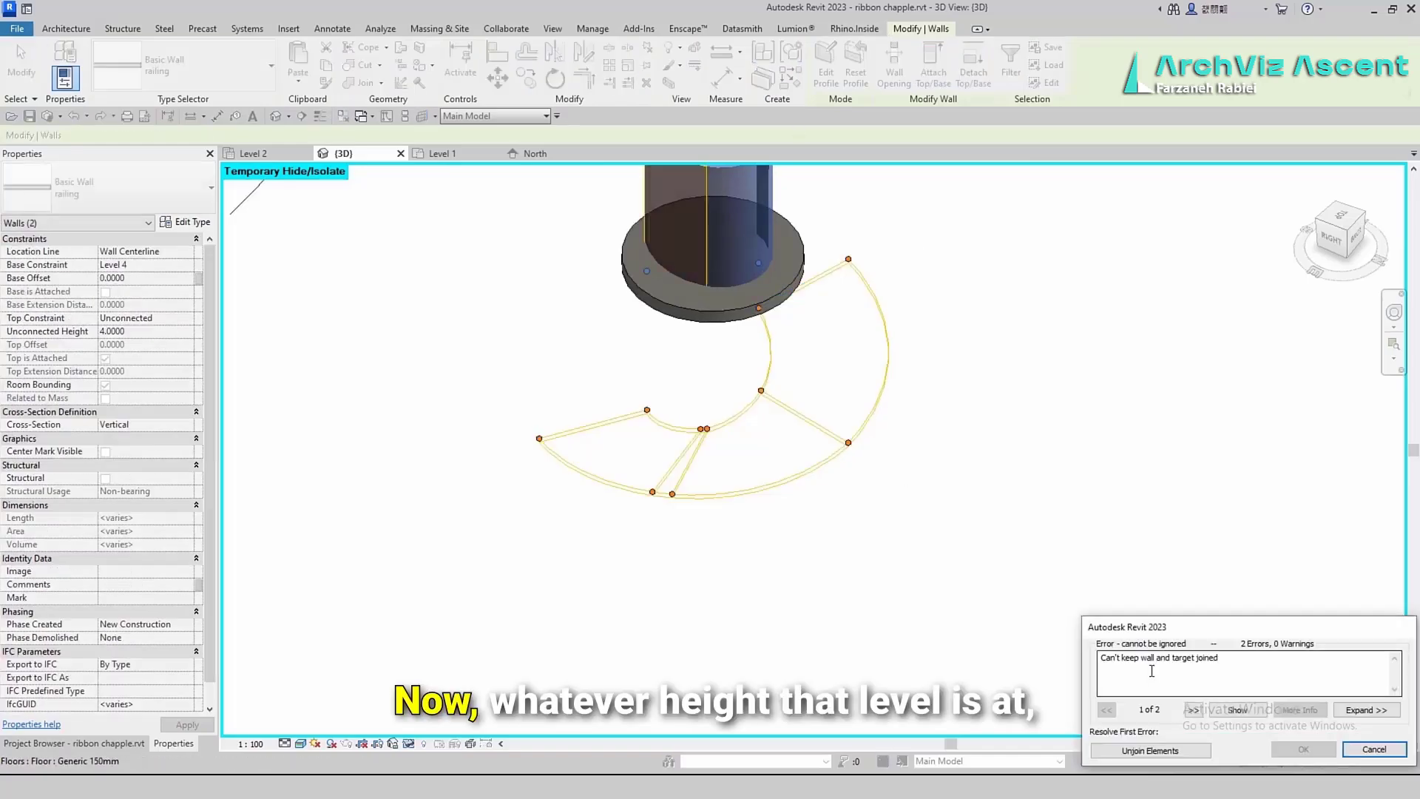
click(1150, 753)
In the north elevation, lower Level 4 to an elevation of 12.60
click(466, 152)
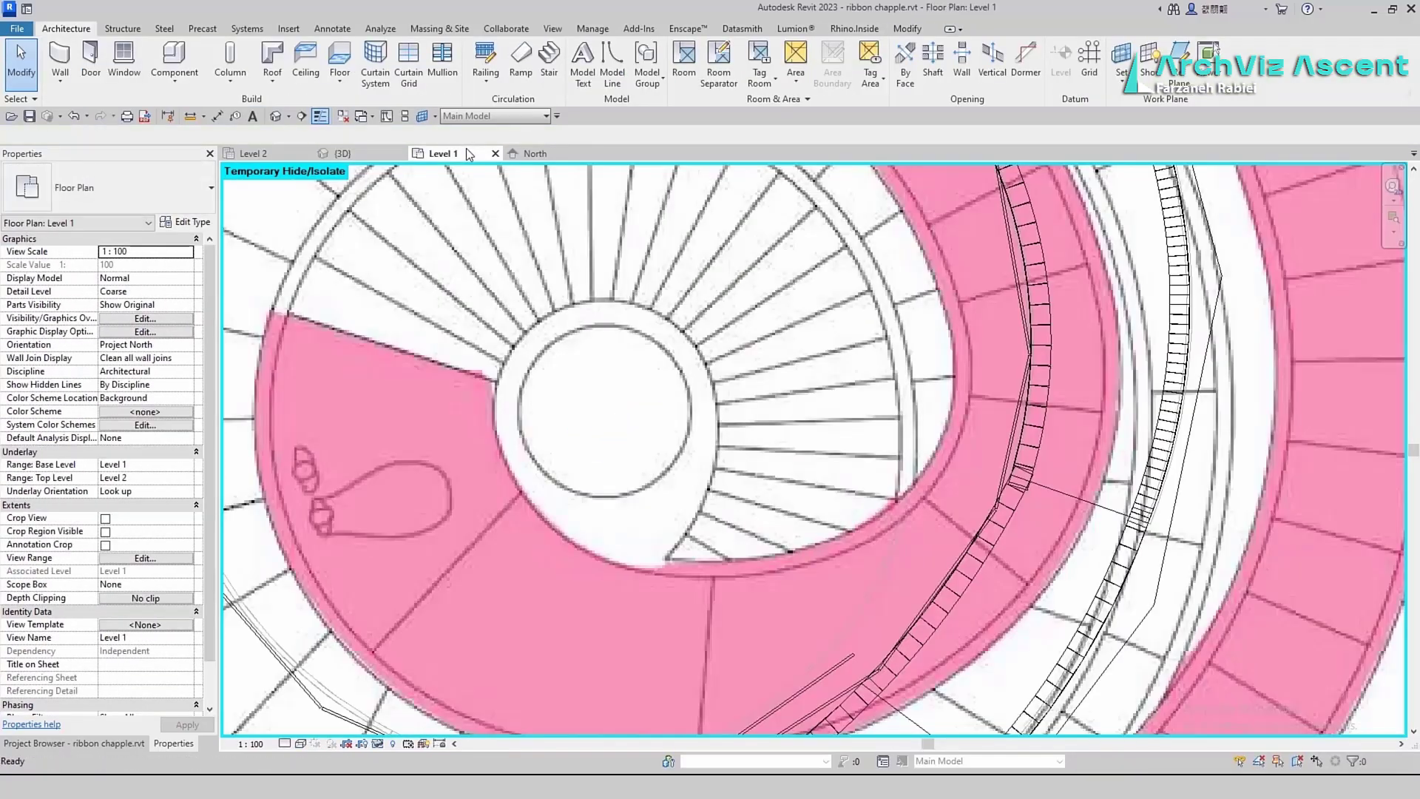
click(535, 153)
drag(1064, 326, 1061, 353)
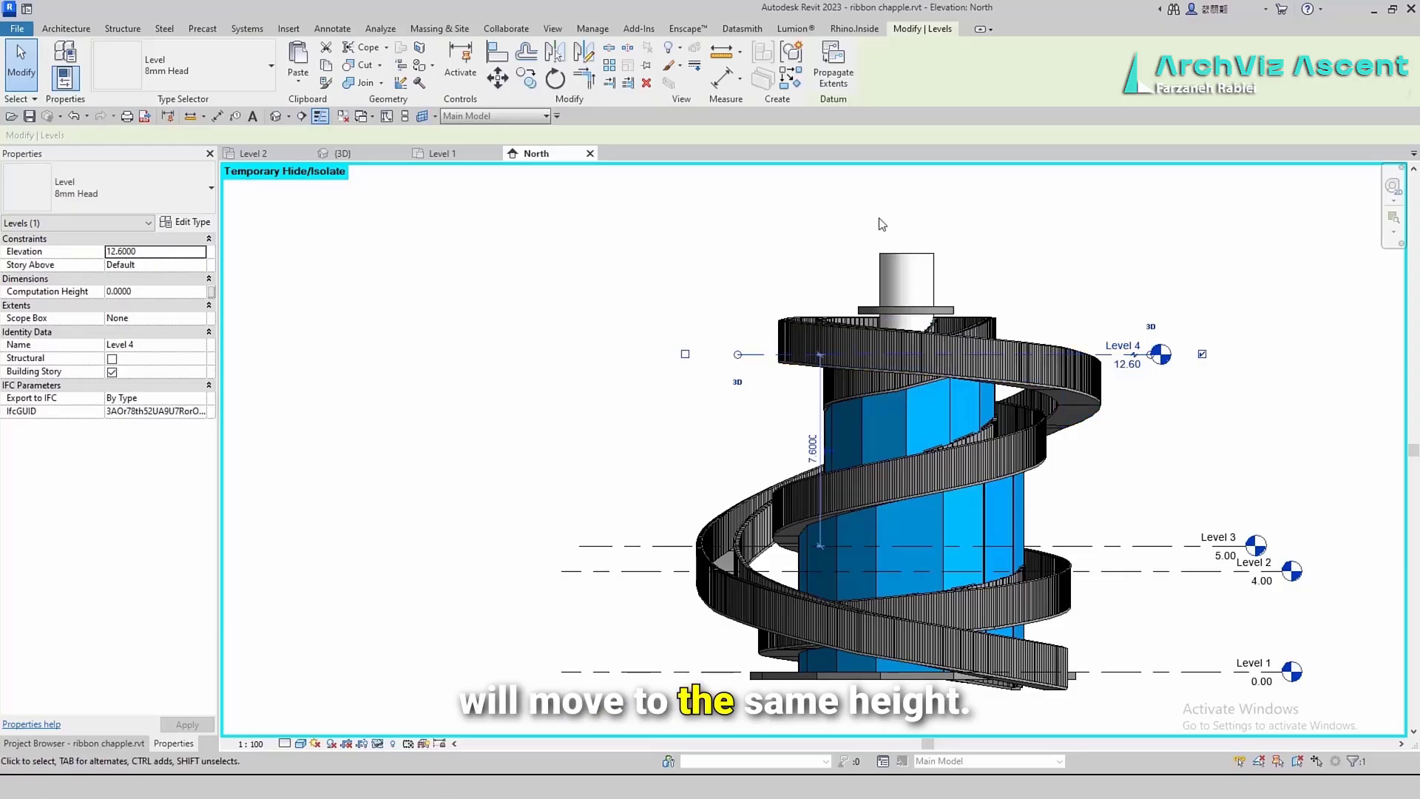
Lower the tops of the curved walls in the north elevation to the underside of the circular floor
drag(1045, 232, 867, 360)
scroll(972, 250, up, 2)
click(868, 272)
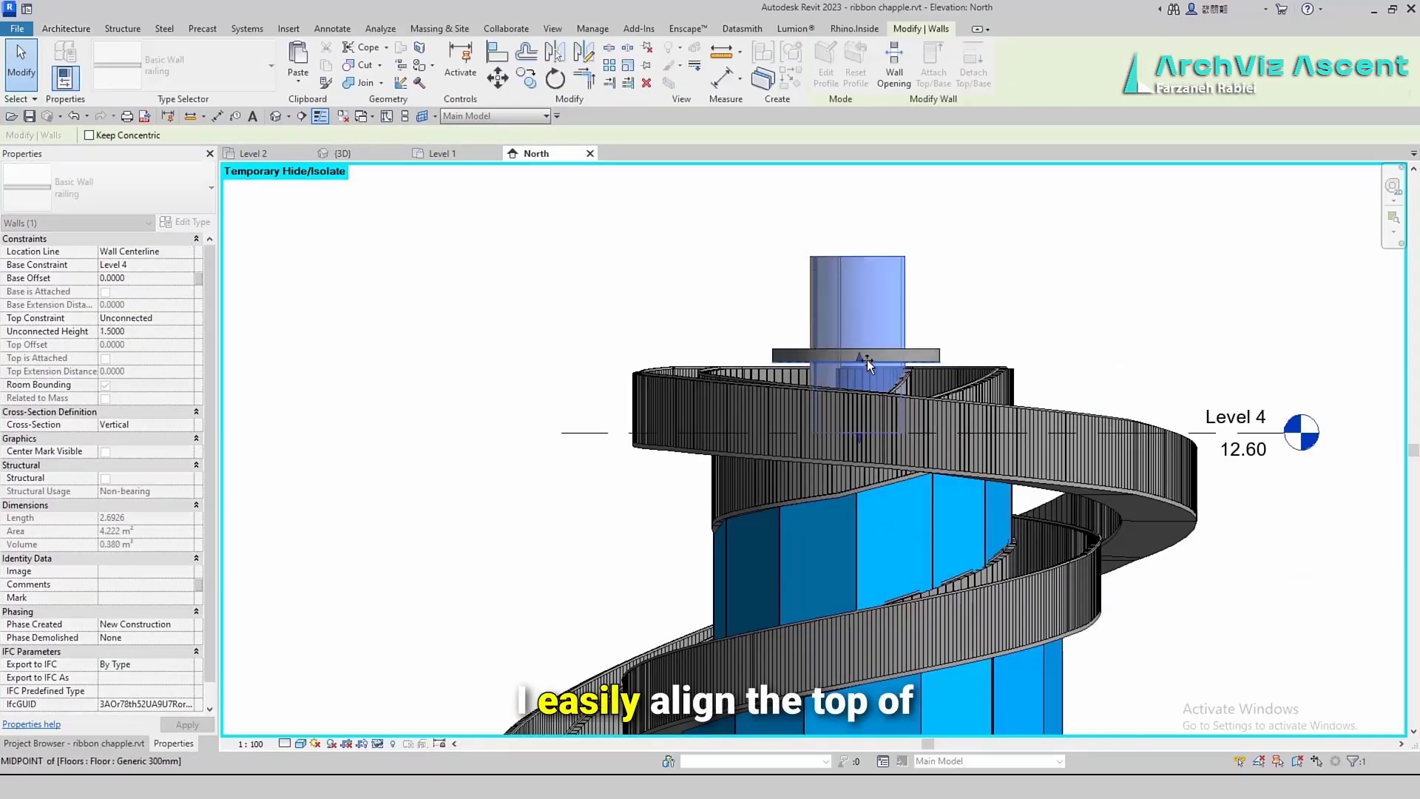
key(Escape)
Close the Level 1 plan and, in the 3D view, try attaching a single curved wall to the ramp floor
click(495, 154)
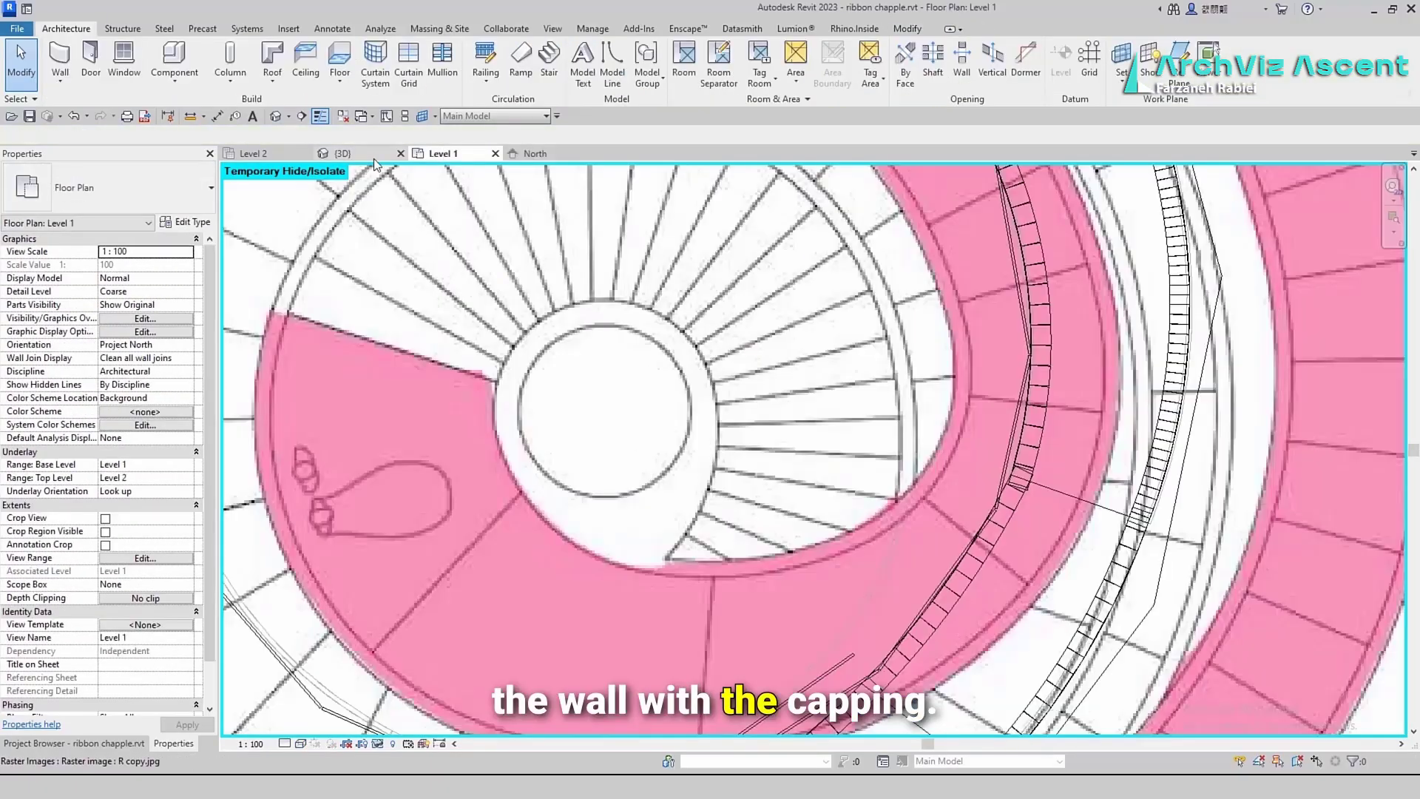
click(342, 153)
click(737, 351)
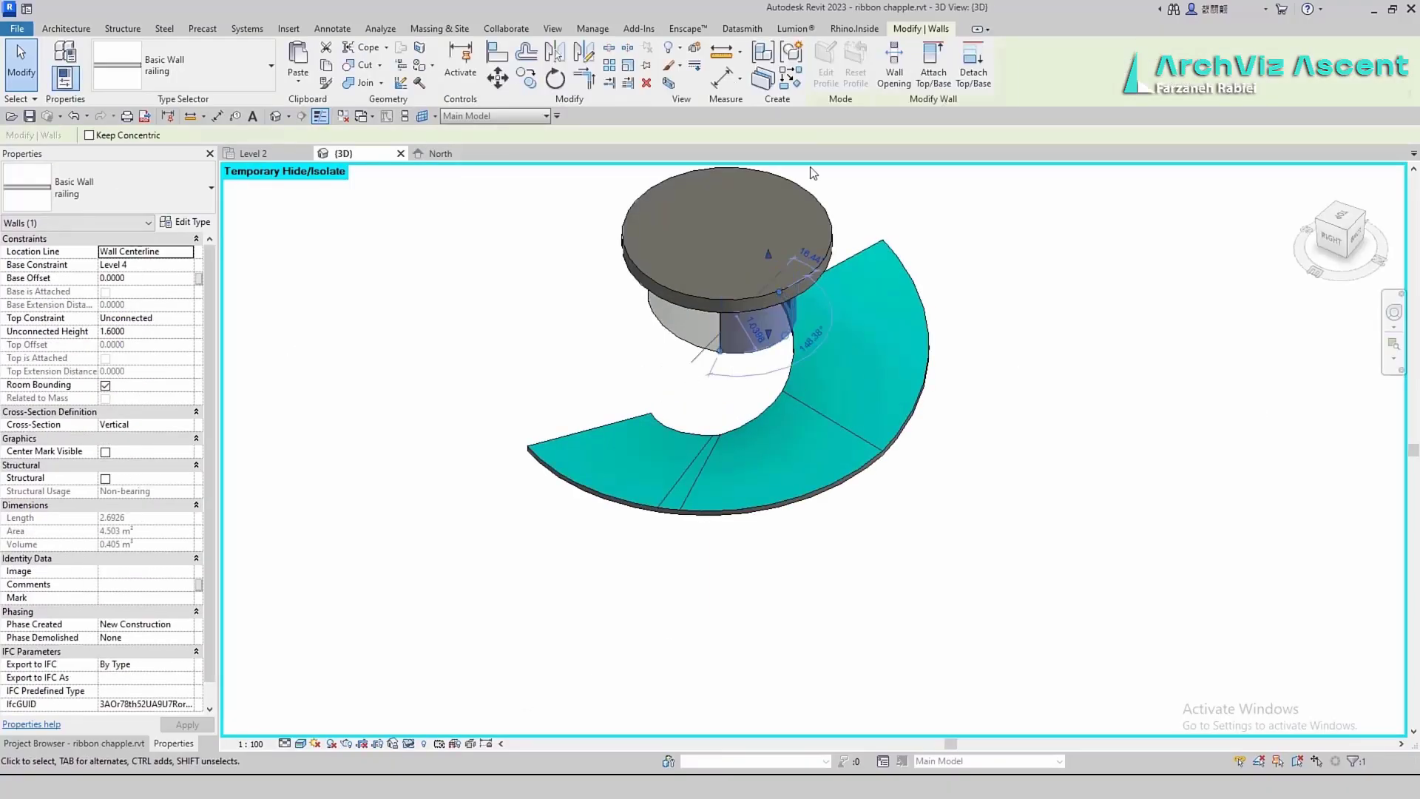
click(933, 66)
click(875, 457)
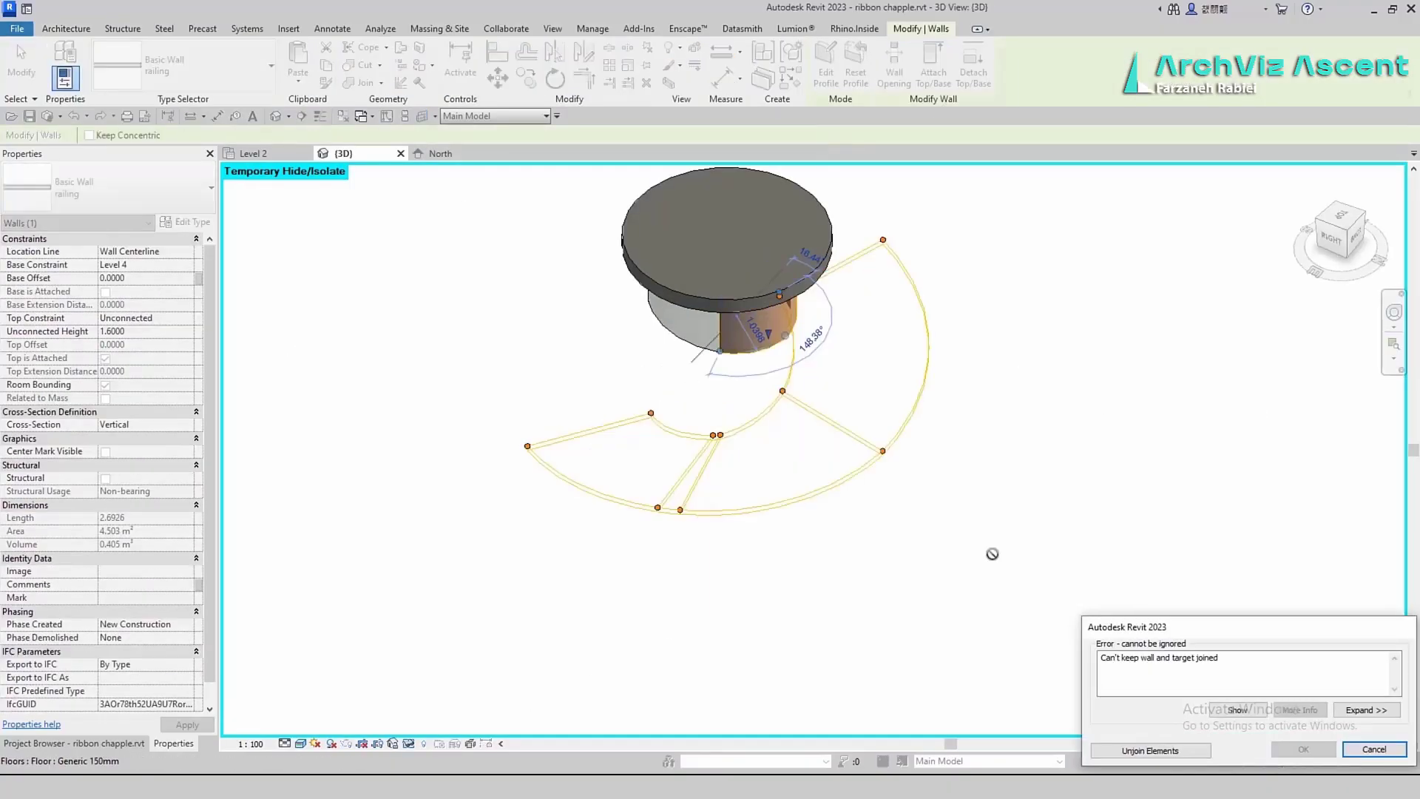
click(1170, 753)
click(934, 632)
click(770, 351)
click(766, 345)
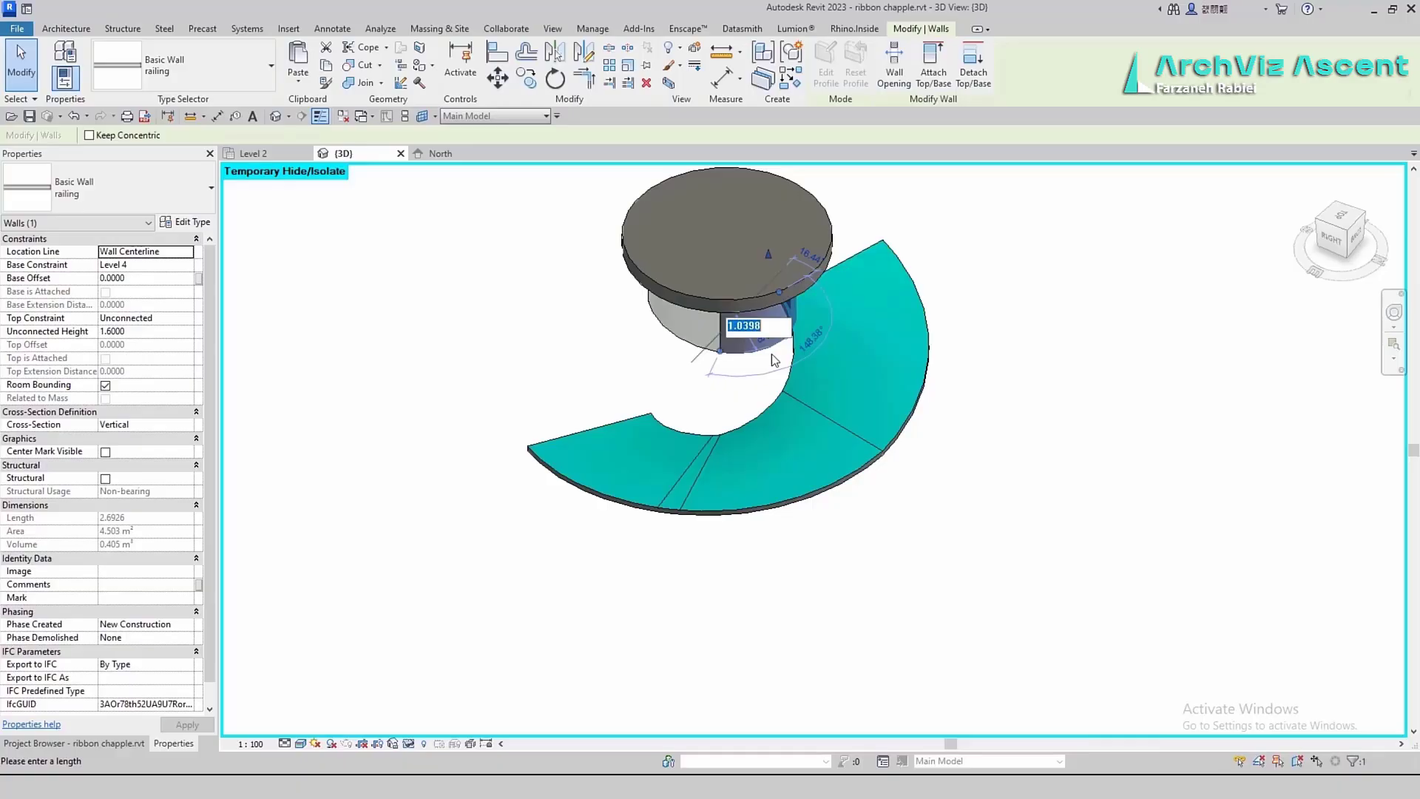
From the right side in 3D, extend the bottoms of both curved walls down past the ramp floor
click(1331, 256)
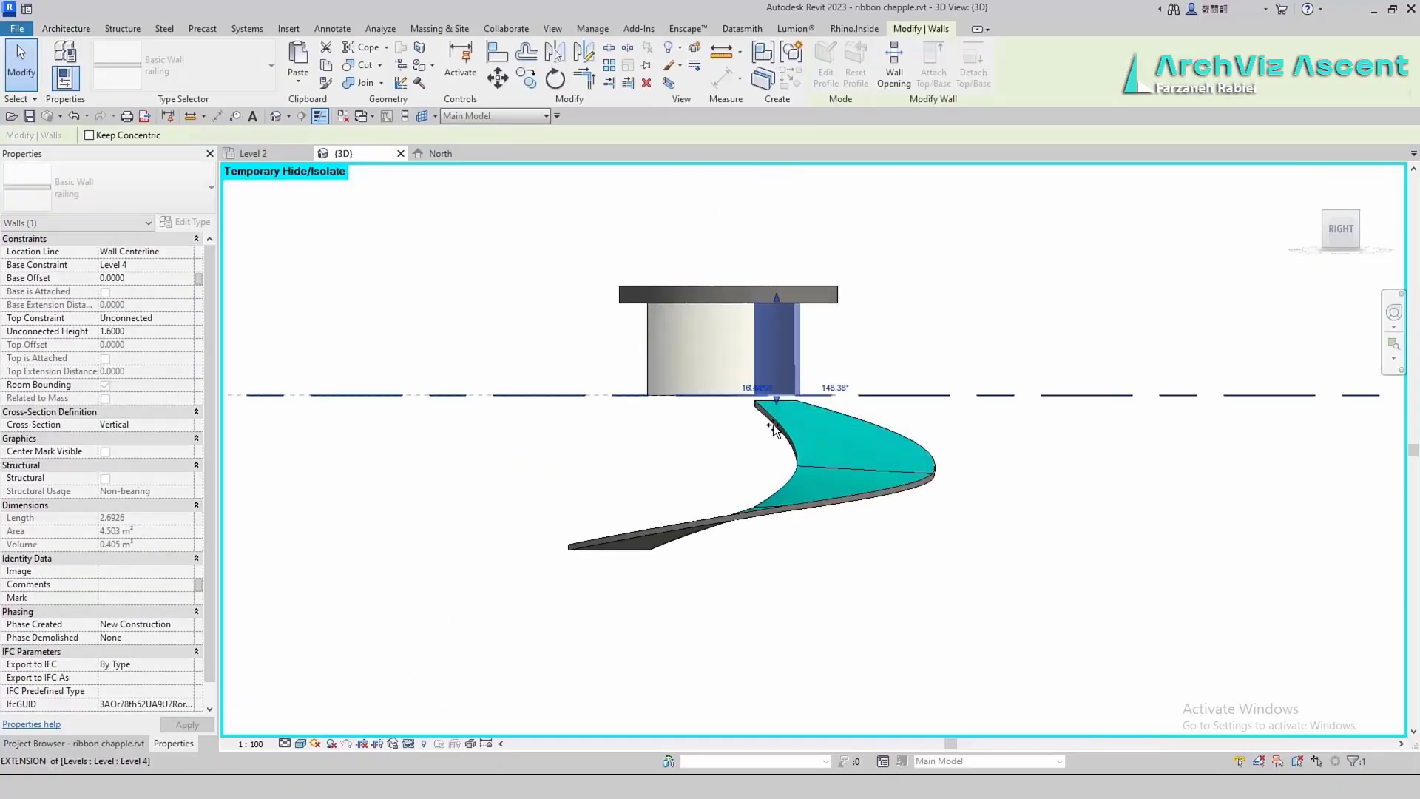
drag(772, 427, 775, 580)
click(711, 396)
drag(701, 401, 684, 585)
click(972, 466)
shift+middle_drag(972, 466, 1091, 567)
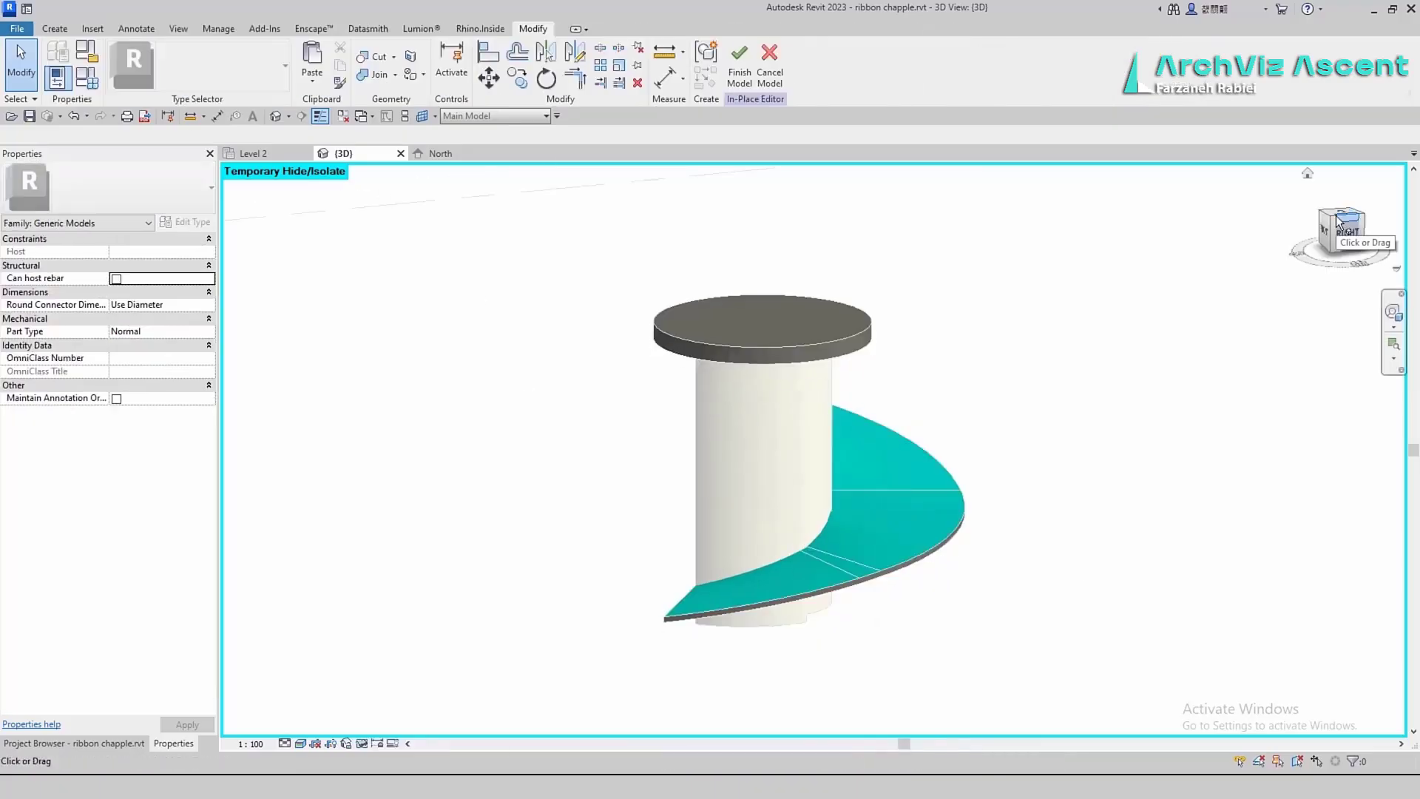
In the in-place generic model, draw a diagonal reference line on Level 1 over the ramp, working from the top
click(1336, 215)
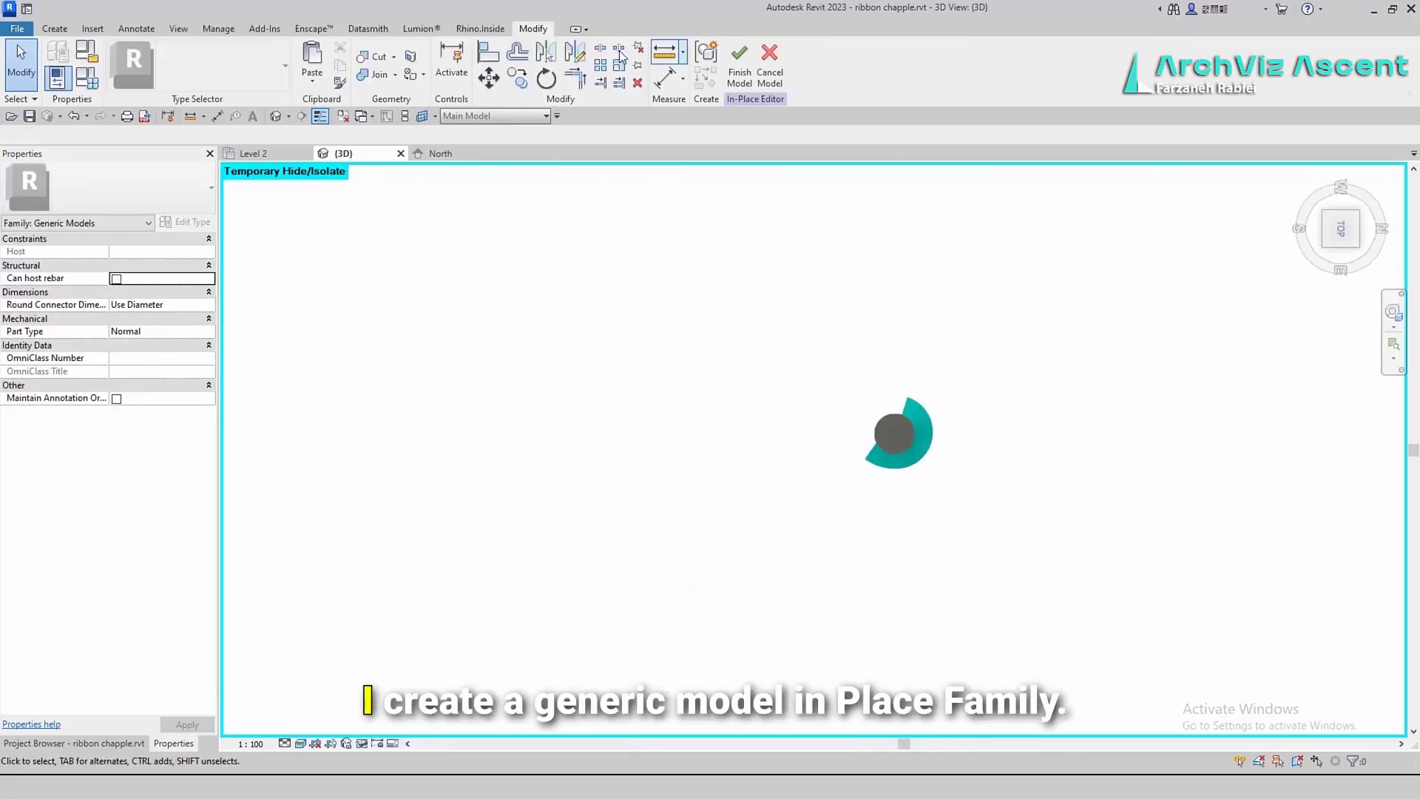
scroll(770, 493, up, 5)
click(637, 384)
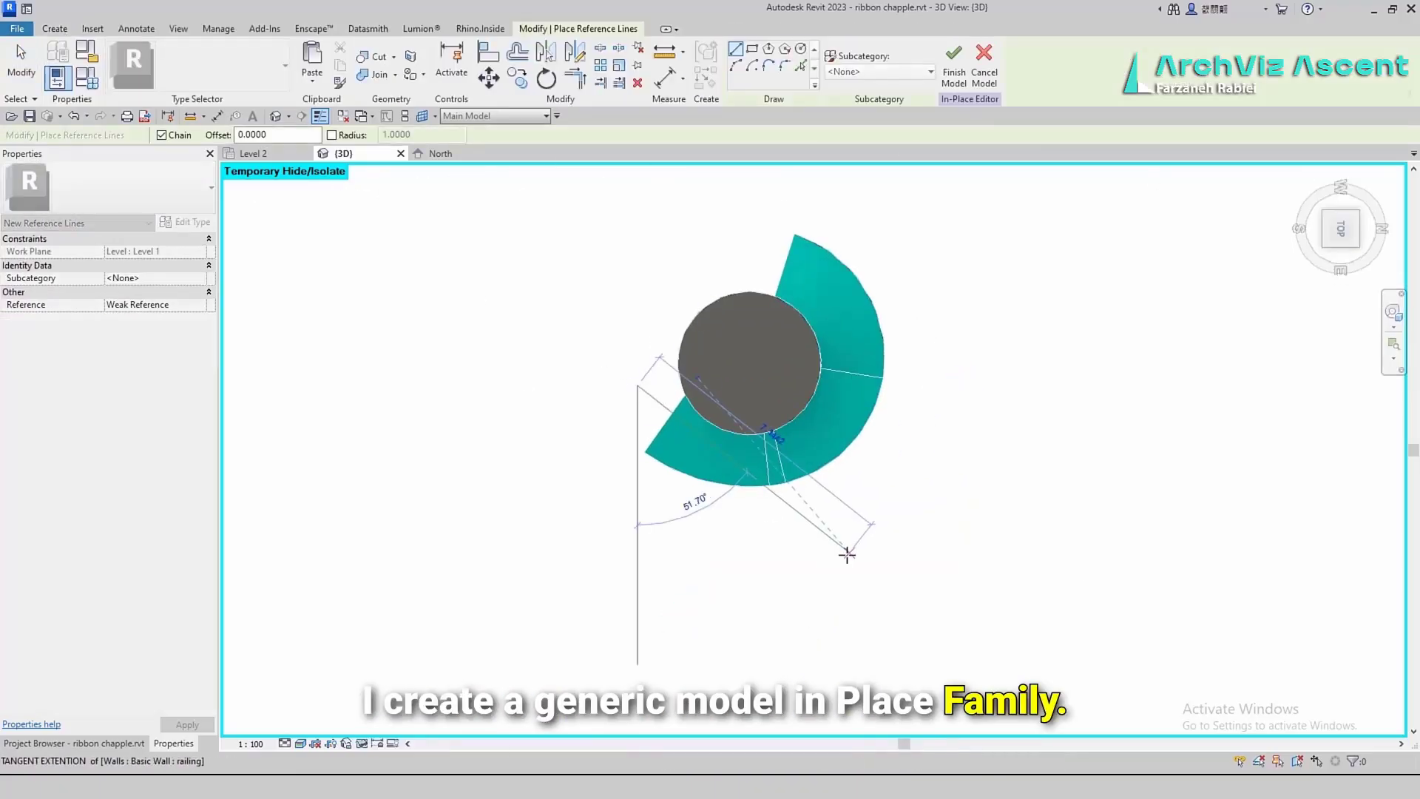
click(847, 553)
key(Escape)
key(Escape)
Pick a plane of the reference line as the work plane and turn on the work plane display
mouse_move(580, 537)
shift+middle_down()
mouse_move(858, 419)
mouse_move(906, 377)
shift+middle_up()
scroll(899, 378, down, 4)
scroll(1128, 562, up, 2)
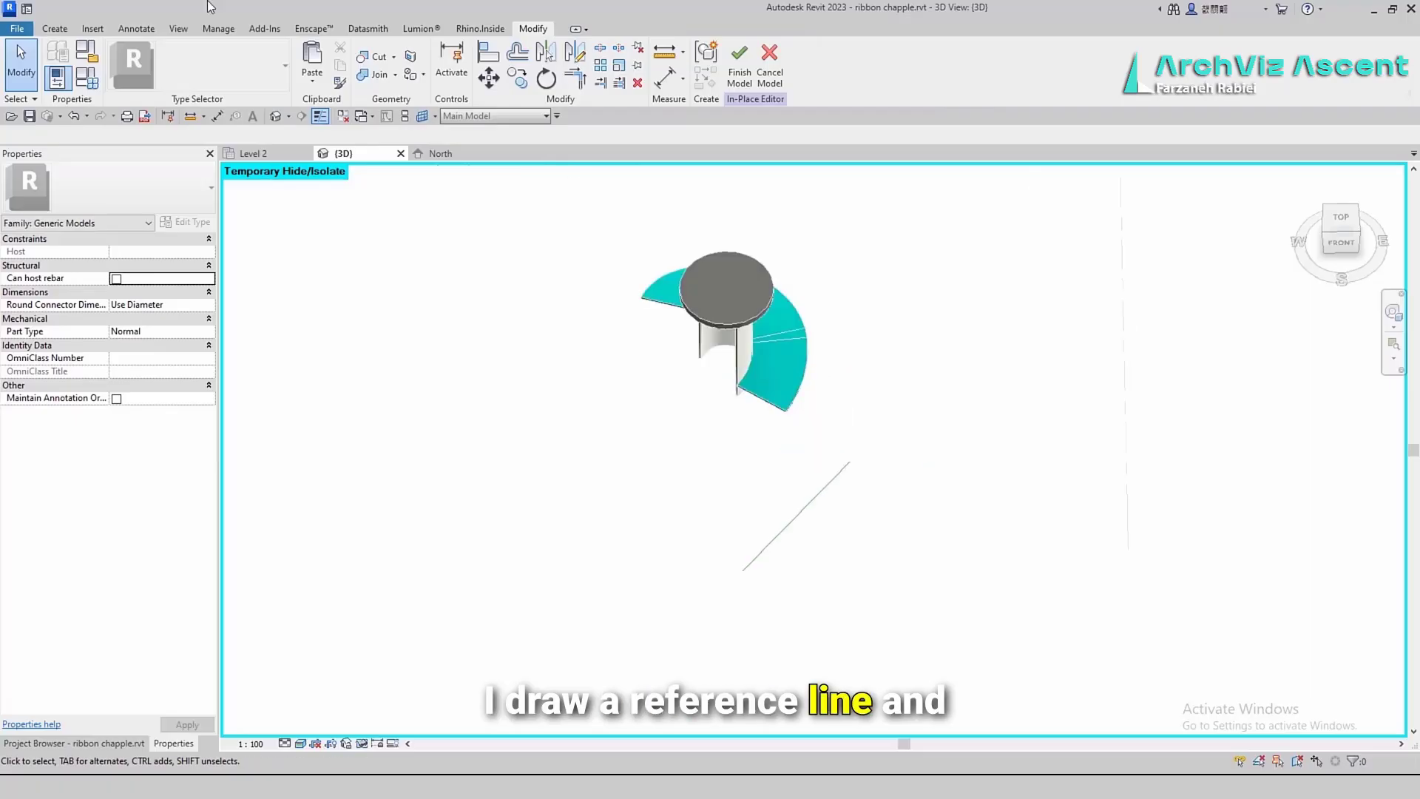
click(55, 29)
click(878, 59)
click(593, 321)
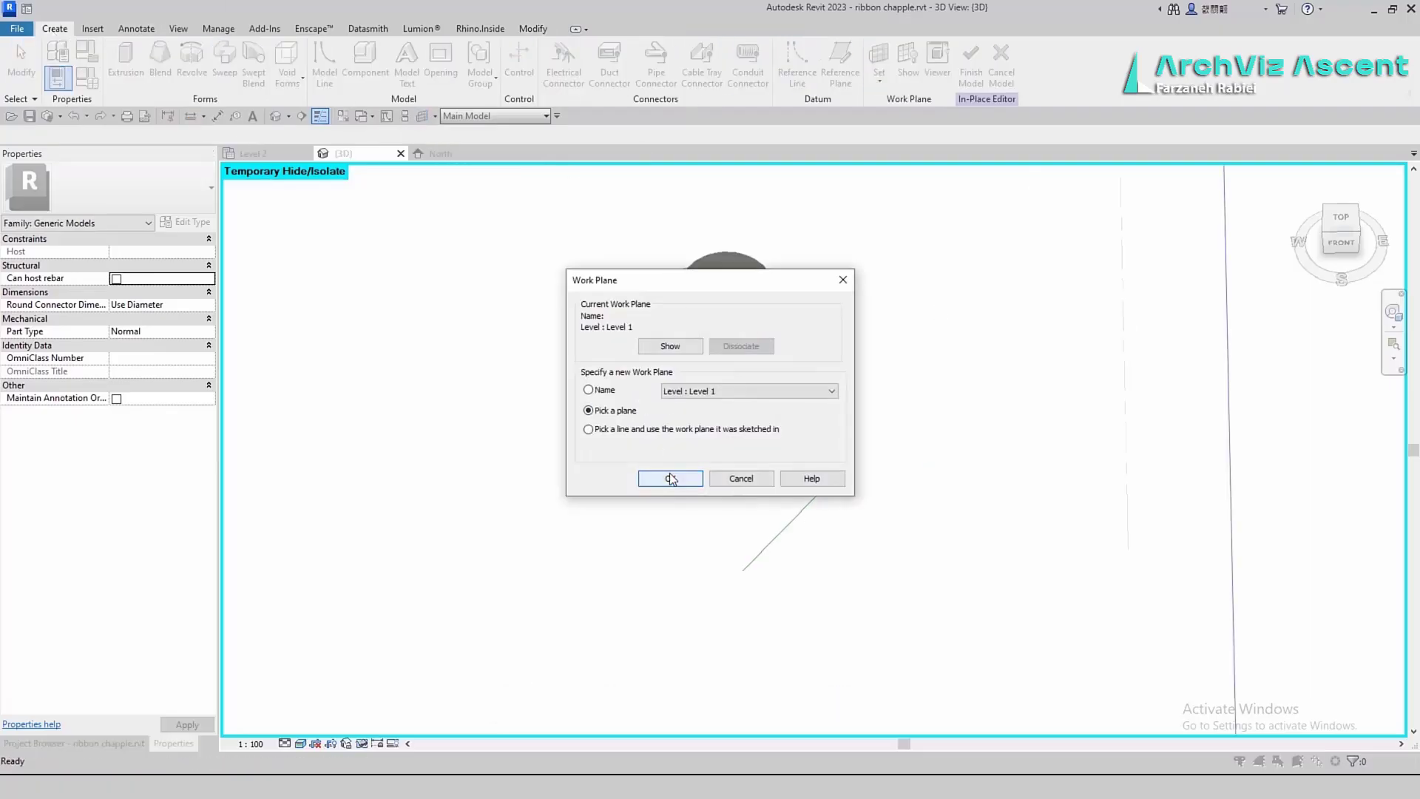
click(671, 476)
click(782, 534)
click(908, 59)
Reset the work plane by cycling to and picking another plane of the same reference line
click(879, 59)
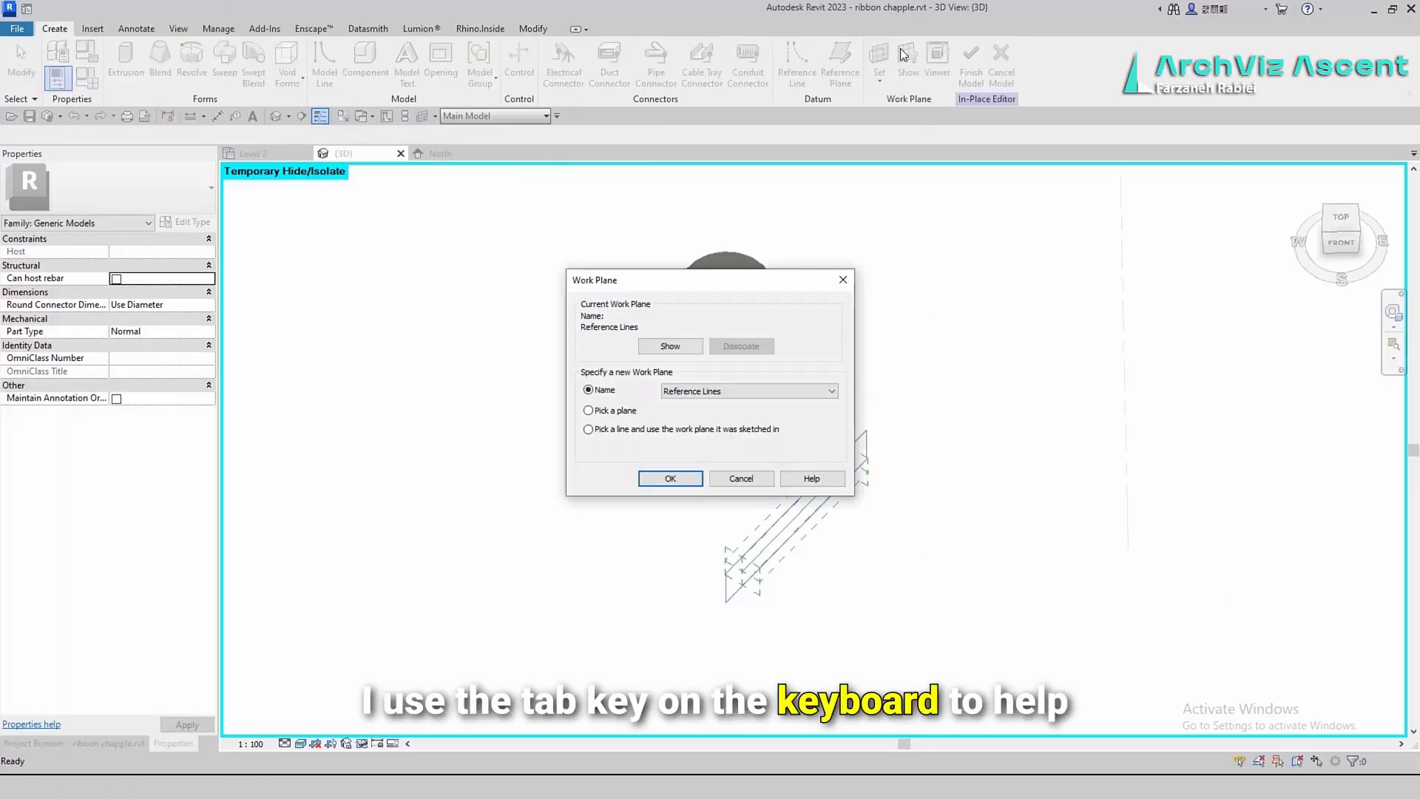
click(593, 409)
click(671, 478)
key(Tab)
click(783, 534)
Sketch a closed four-sided void extrusion profile at the ramp's lower end, picking the ramp edge as its upper side, and finish it
click(1352, 247)
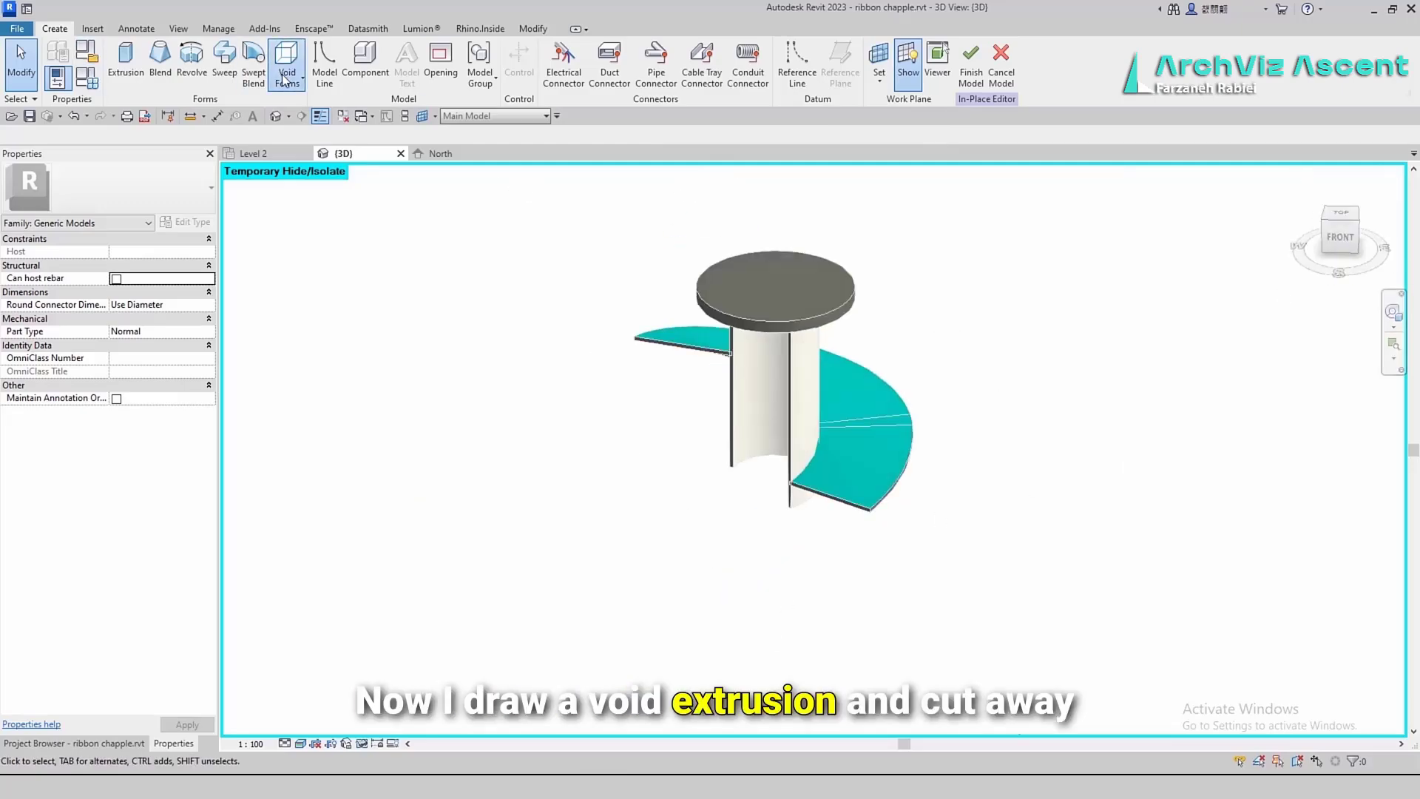
click(285, 80)
click(310, 101)
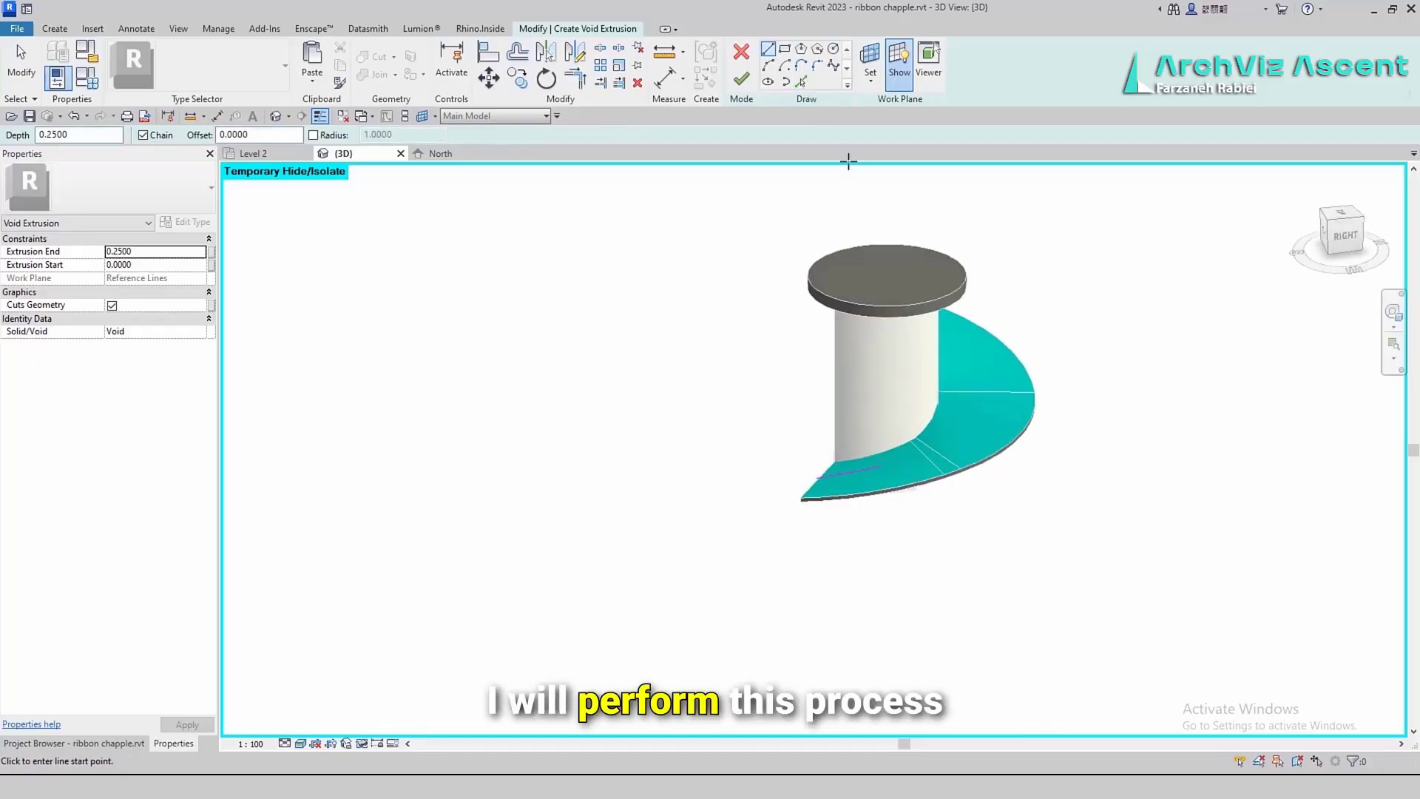
click(801, 82)
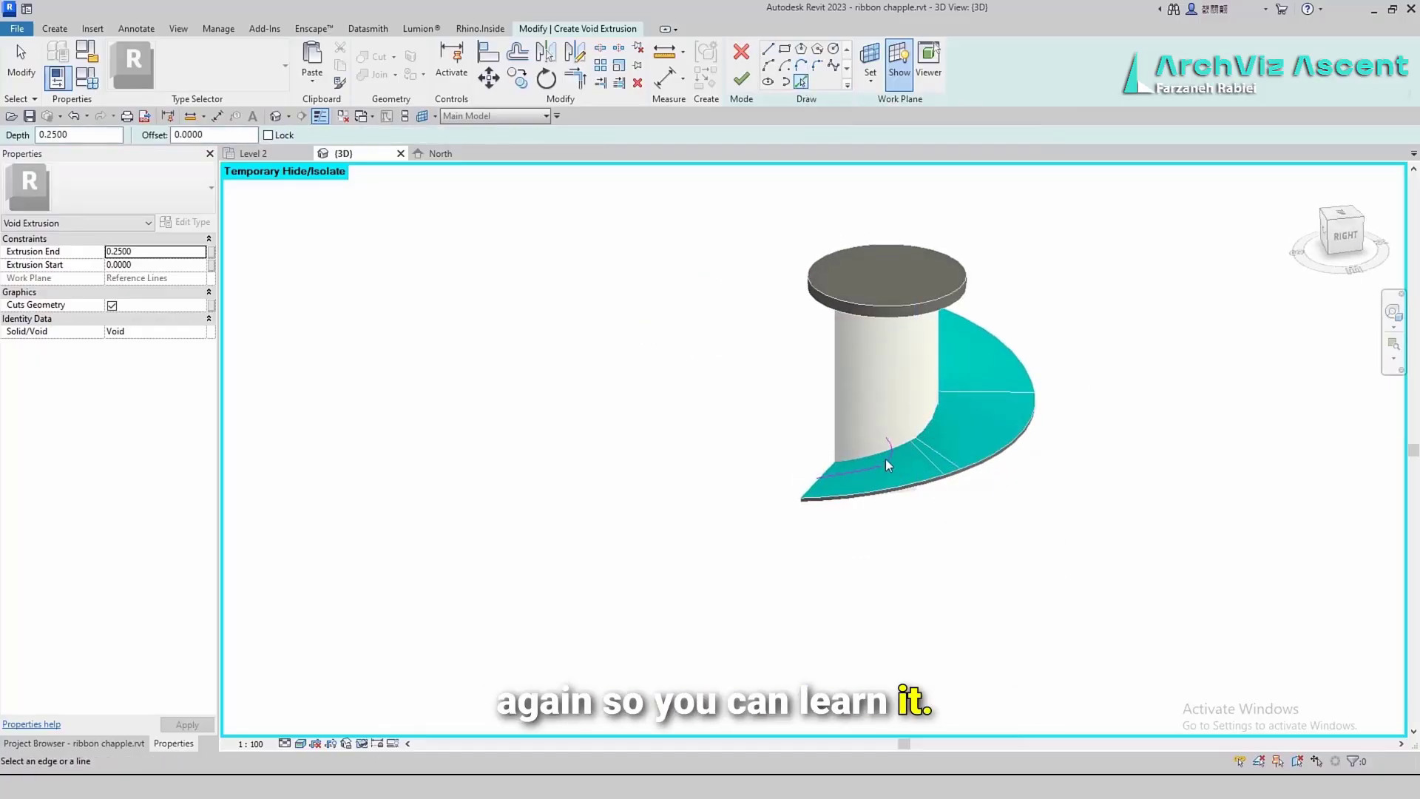
key(Escape)
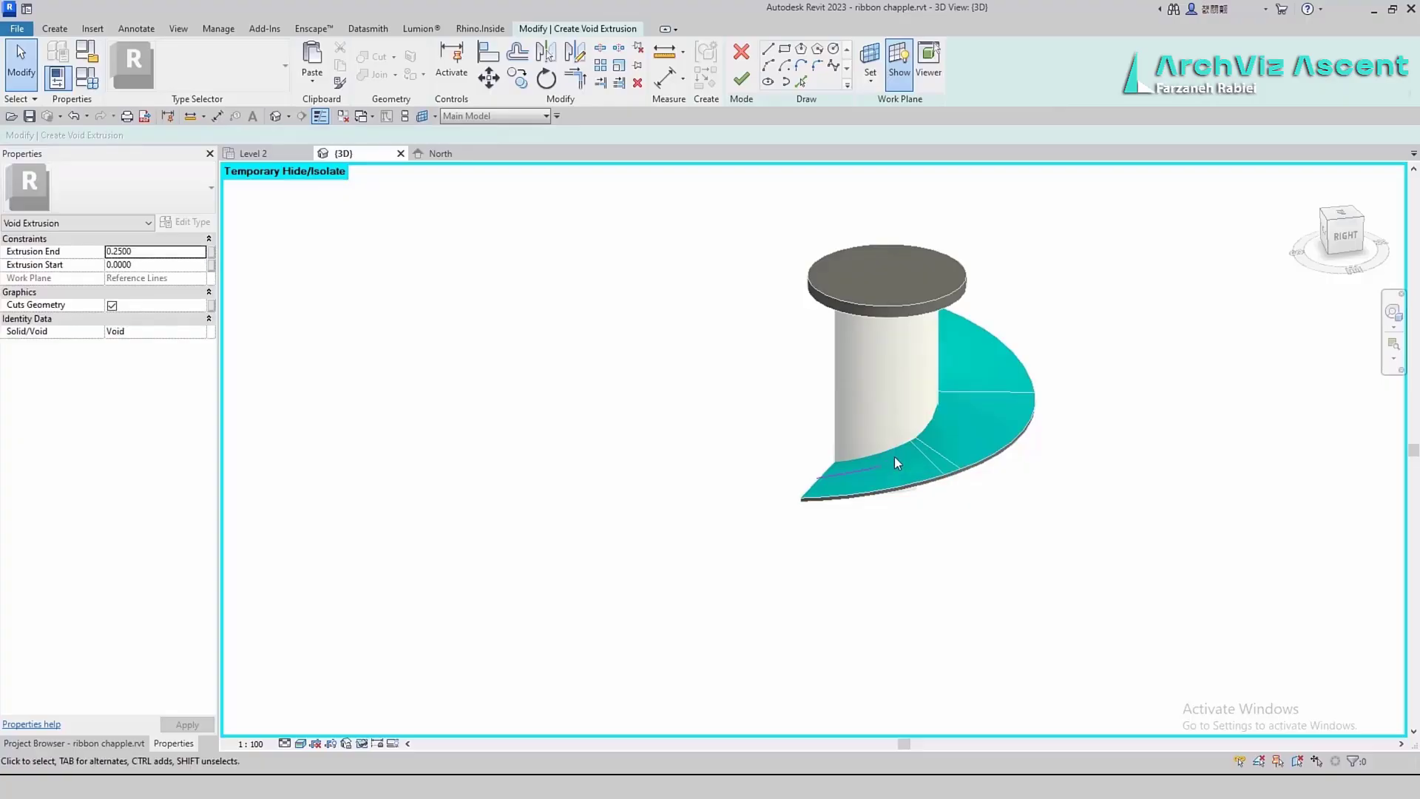
shift+middle_drag(878, 489, 884, 187)
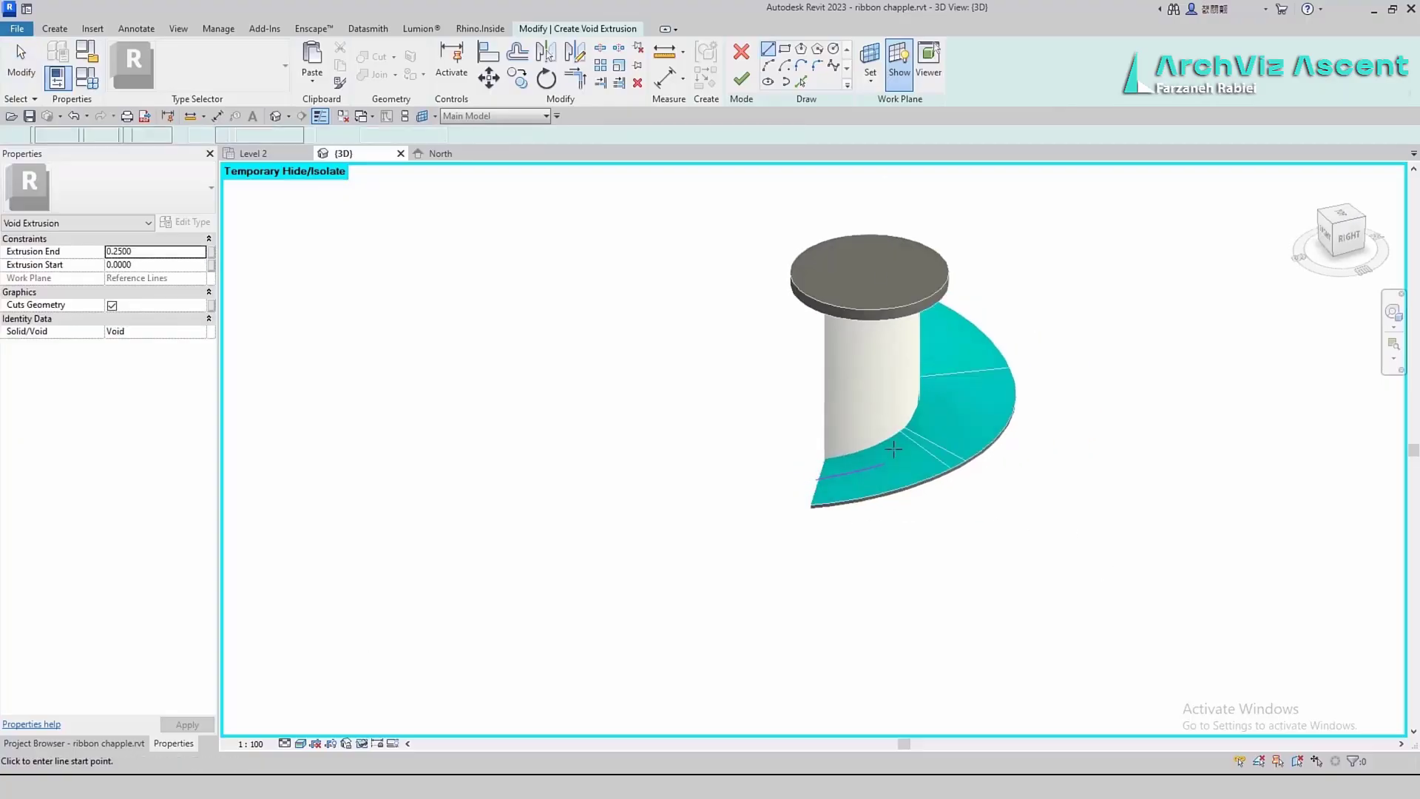
click(814, 480)
click(885, 465)
click(891, 549)
click(810, 554)
click(814, 481)
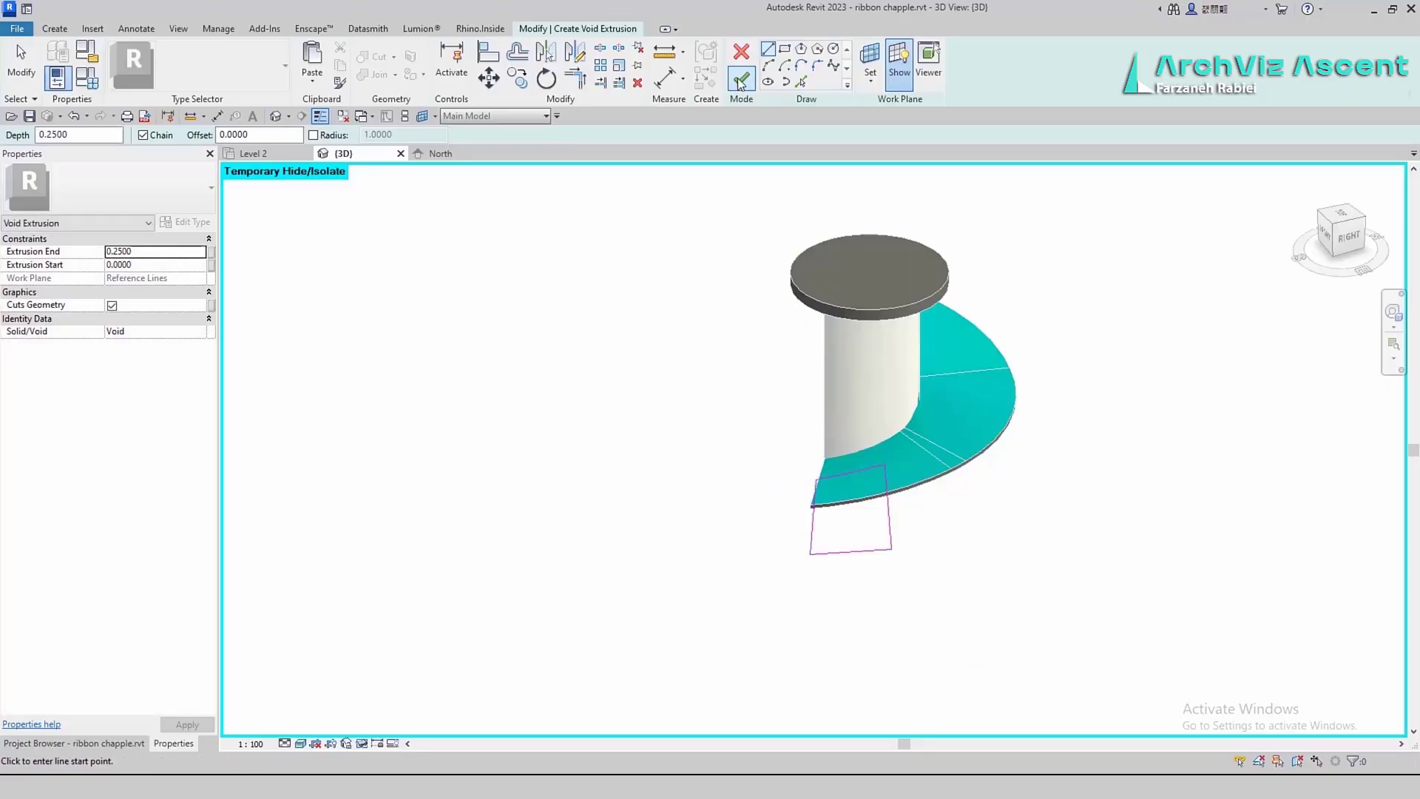
click(741, 80)
Stretch the new void extrusion across the end of the curved wall to a depth of 2.3
shift+middle_drag(650, 449, 839, 508)
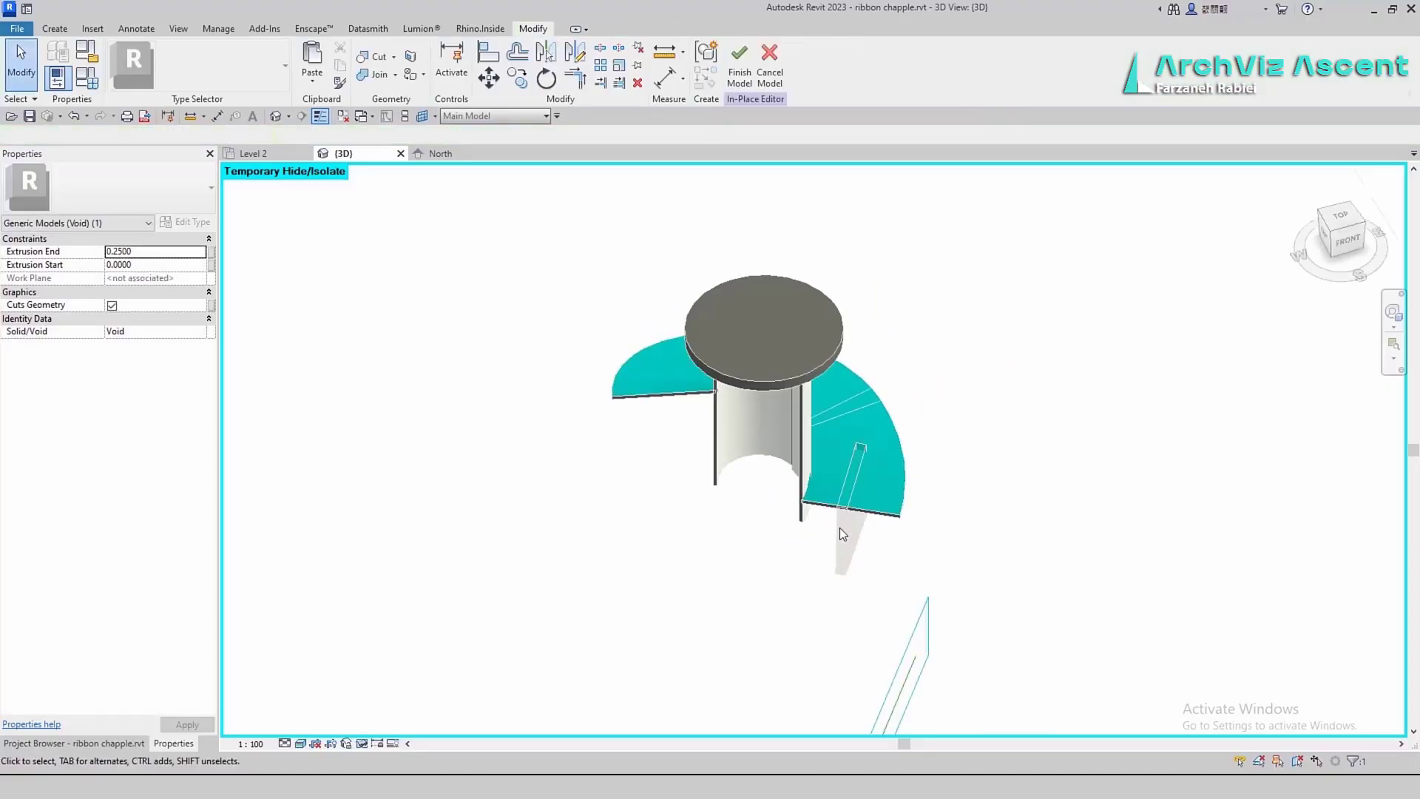
drag(842, 509, 760, 503)
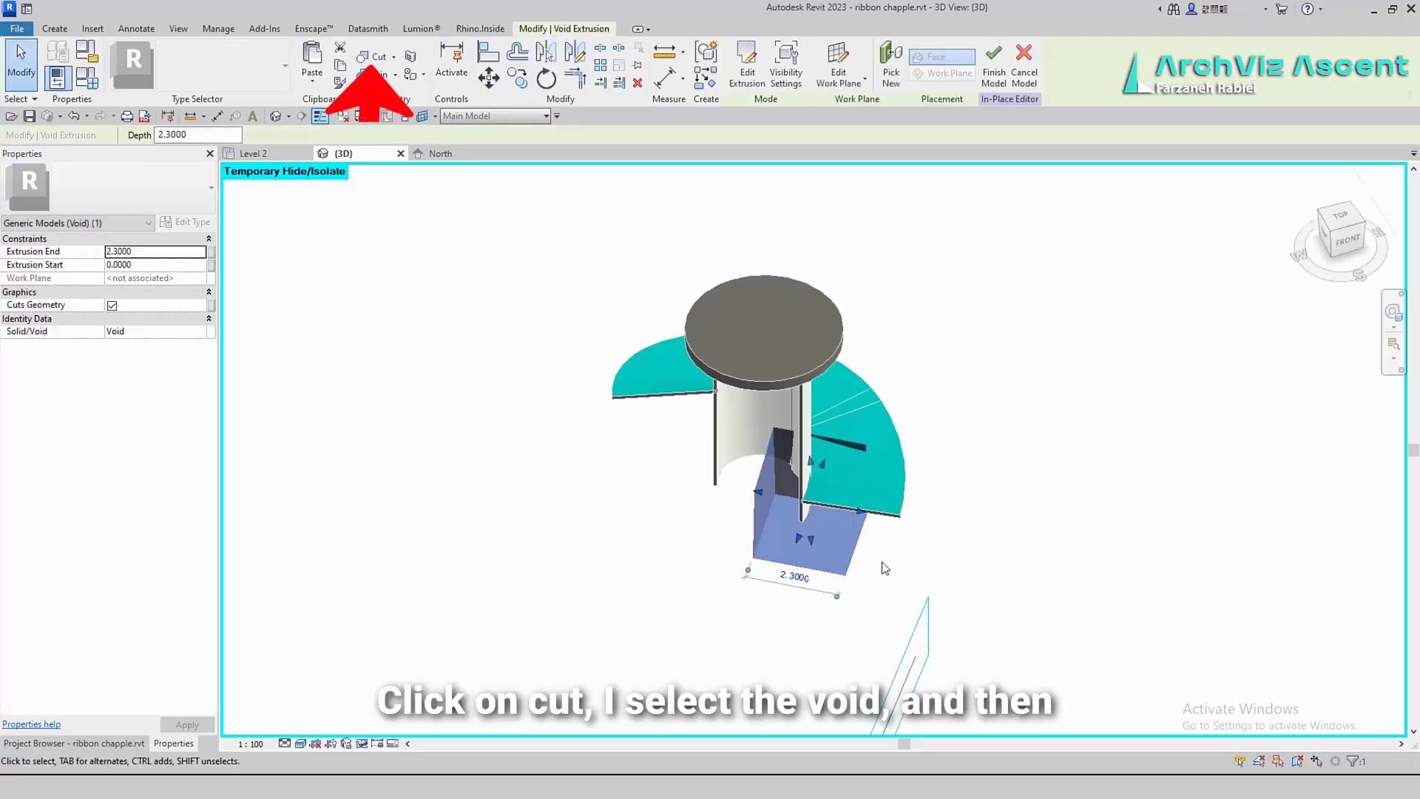
key(Escape)
Cut the curved wall below the ramp with the void extrusion
click(373, 56)
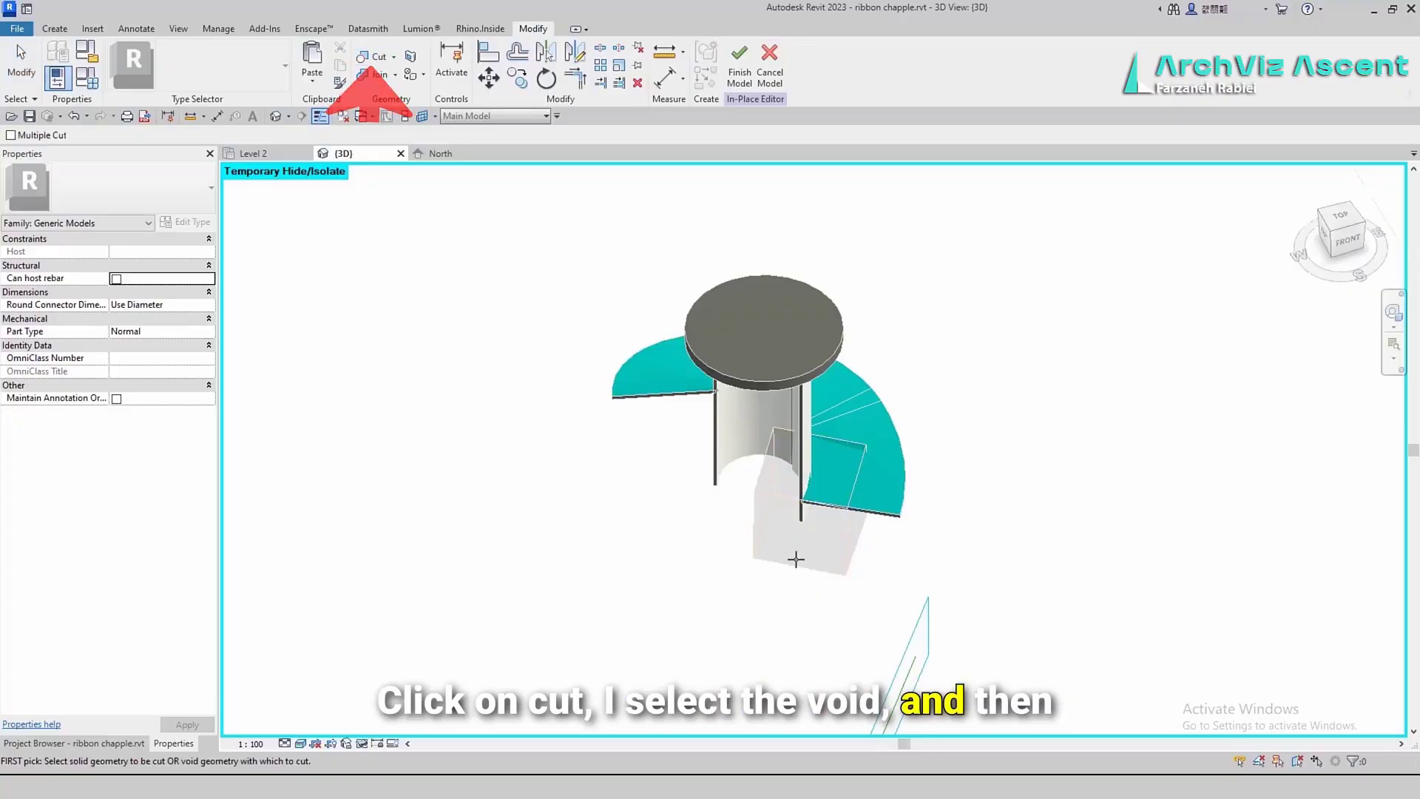
shift+middle_drag(843, 599, 411, 526)
scroll(574, 437, down, 3)
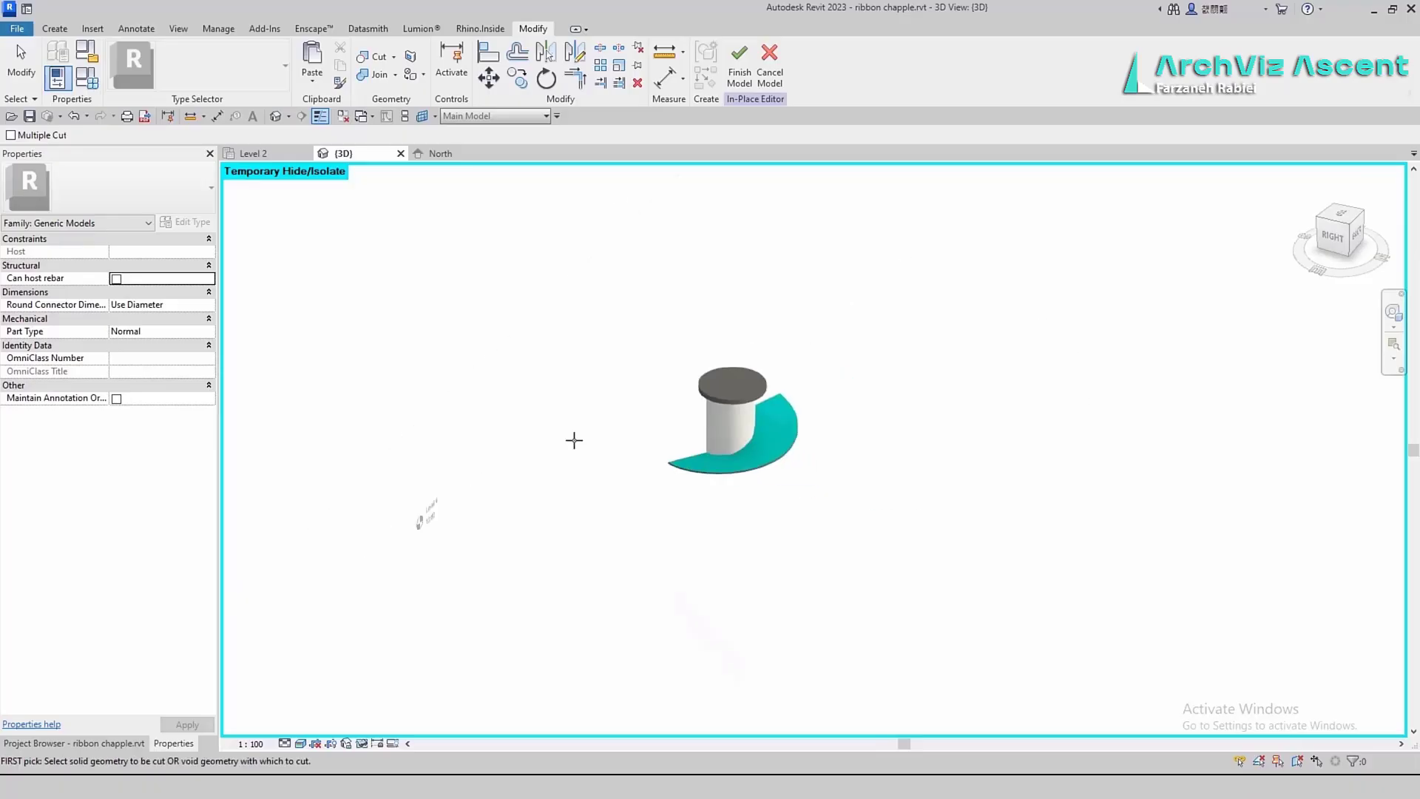
click(740, 67)
click(662, 352)
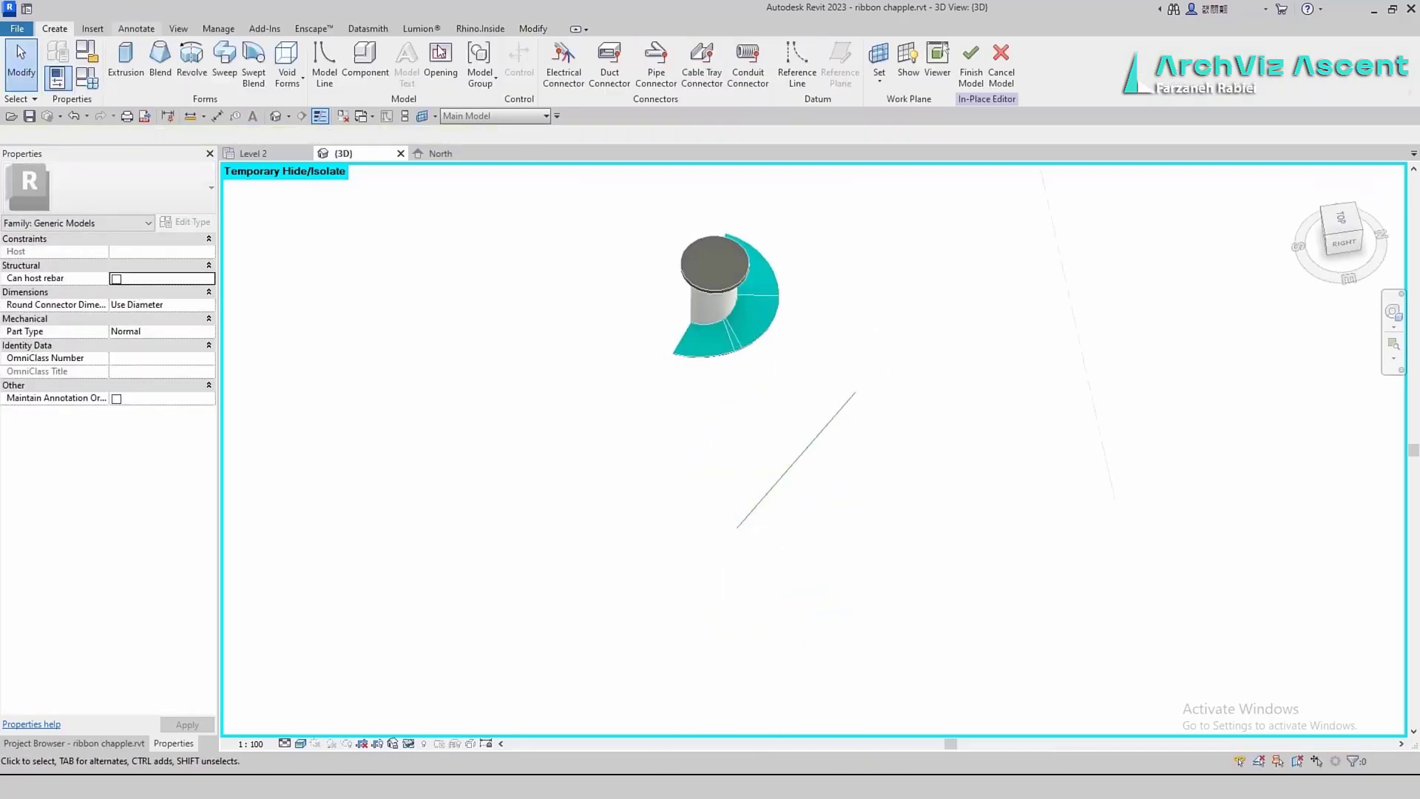
Set the work plane again by picking a plane of the diagonal reference line beside the ramp
click(879, 66)
click(590, 411)
click(670, 479)
click(780, 478)
click(843, 427)
shift+middle_drag(868, 434, 799, 370)
scroll(754, 222, up, 4)
Sketch another void extrusion profile, tracing the ramp's curved edge with picked lines and closing it below with straight lines
click(54, 29)
click(316, 111)
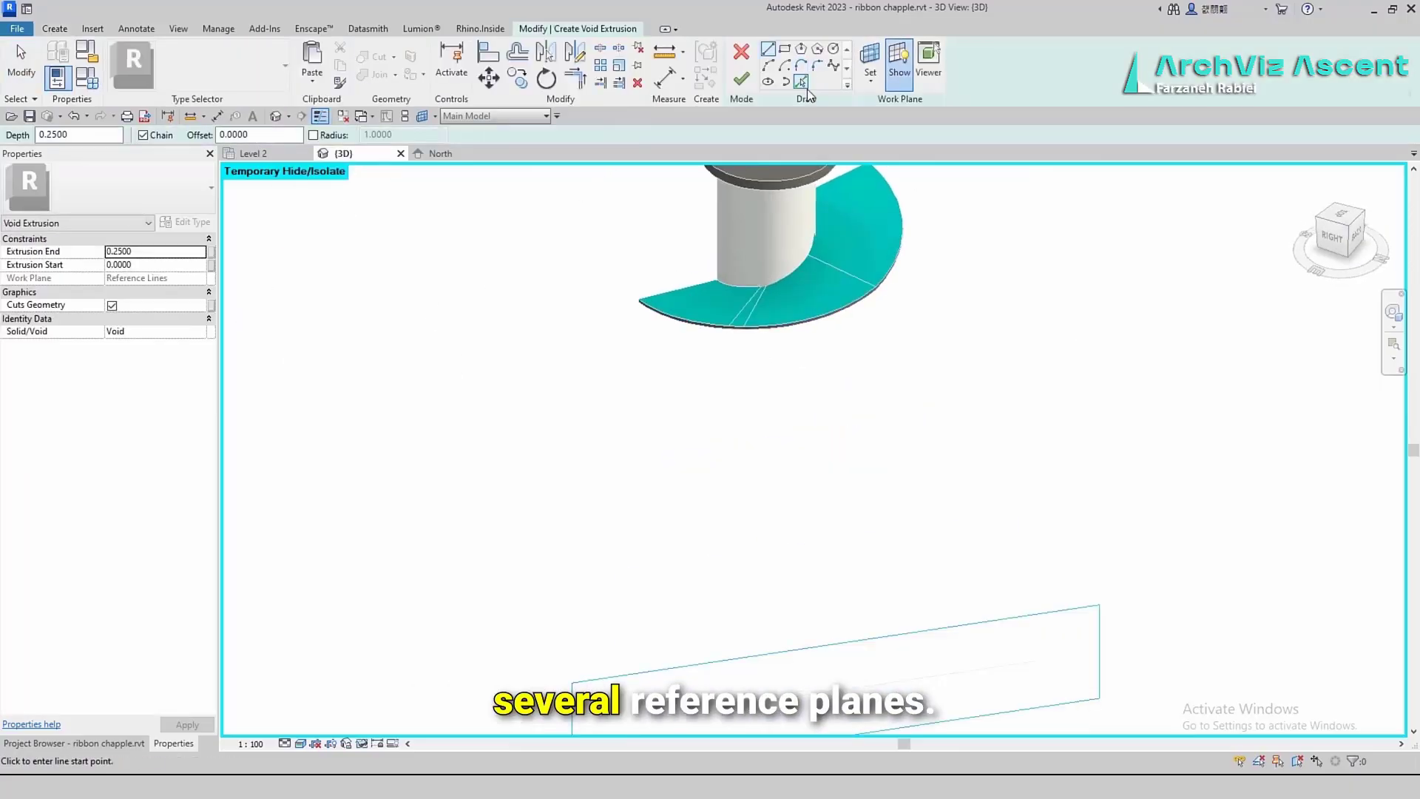
click(801, 82)
click(784, 278)
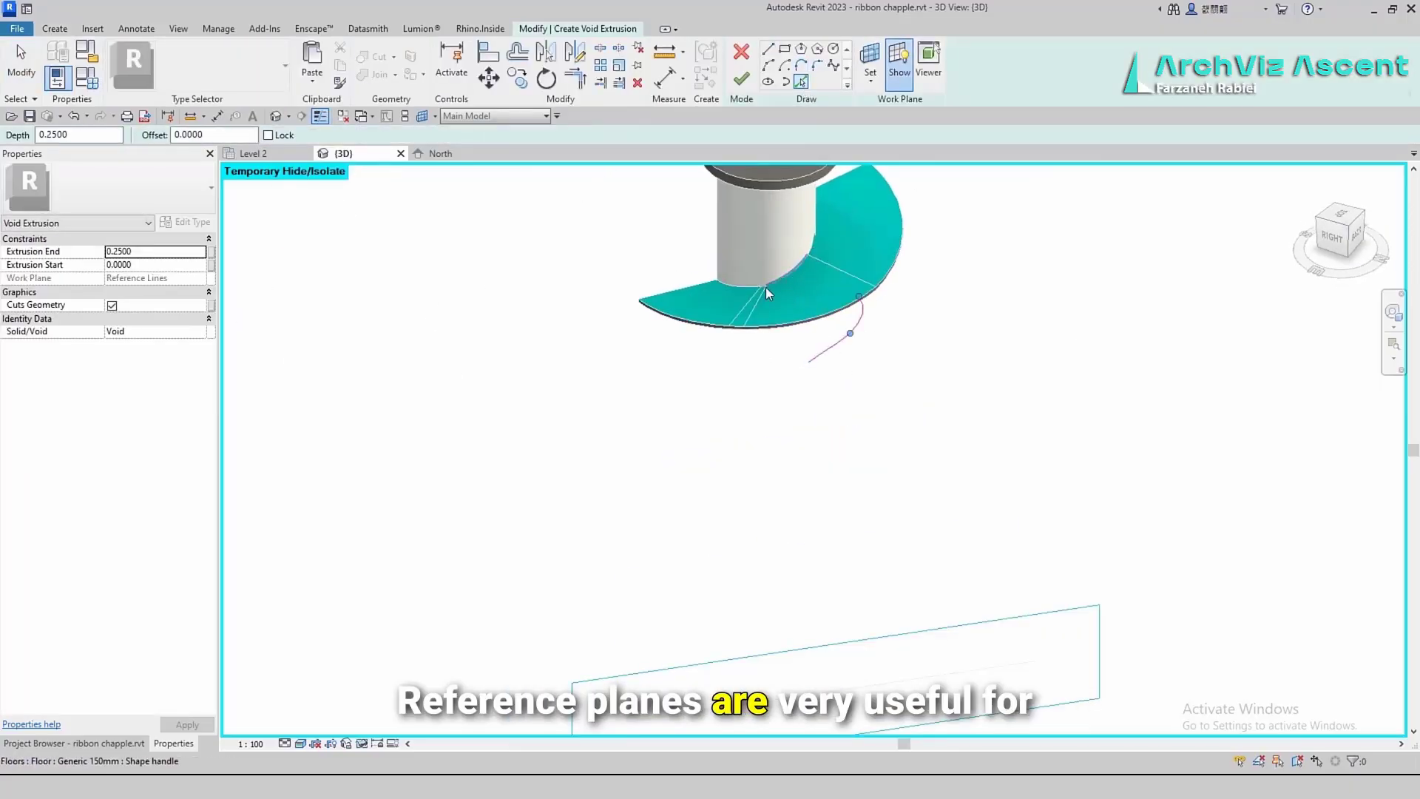
scroll(763, 285, up, 4)
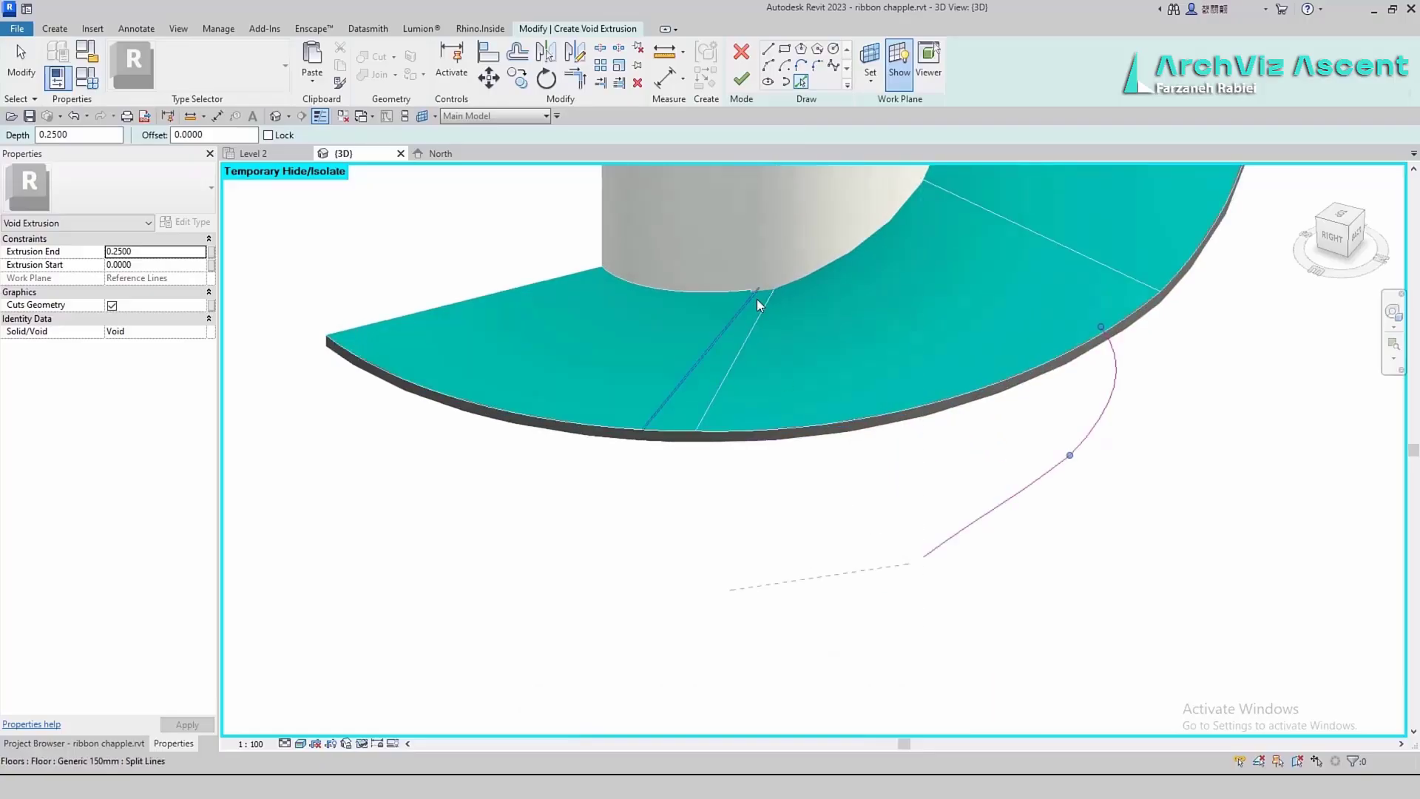
scroll(814, 422, down, 3)
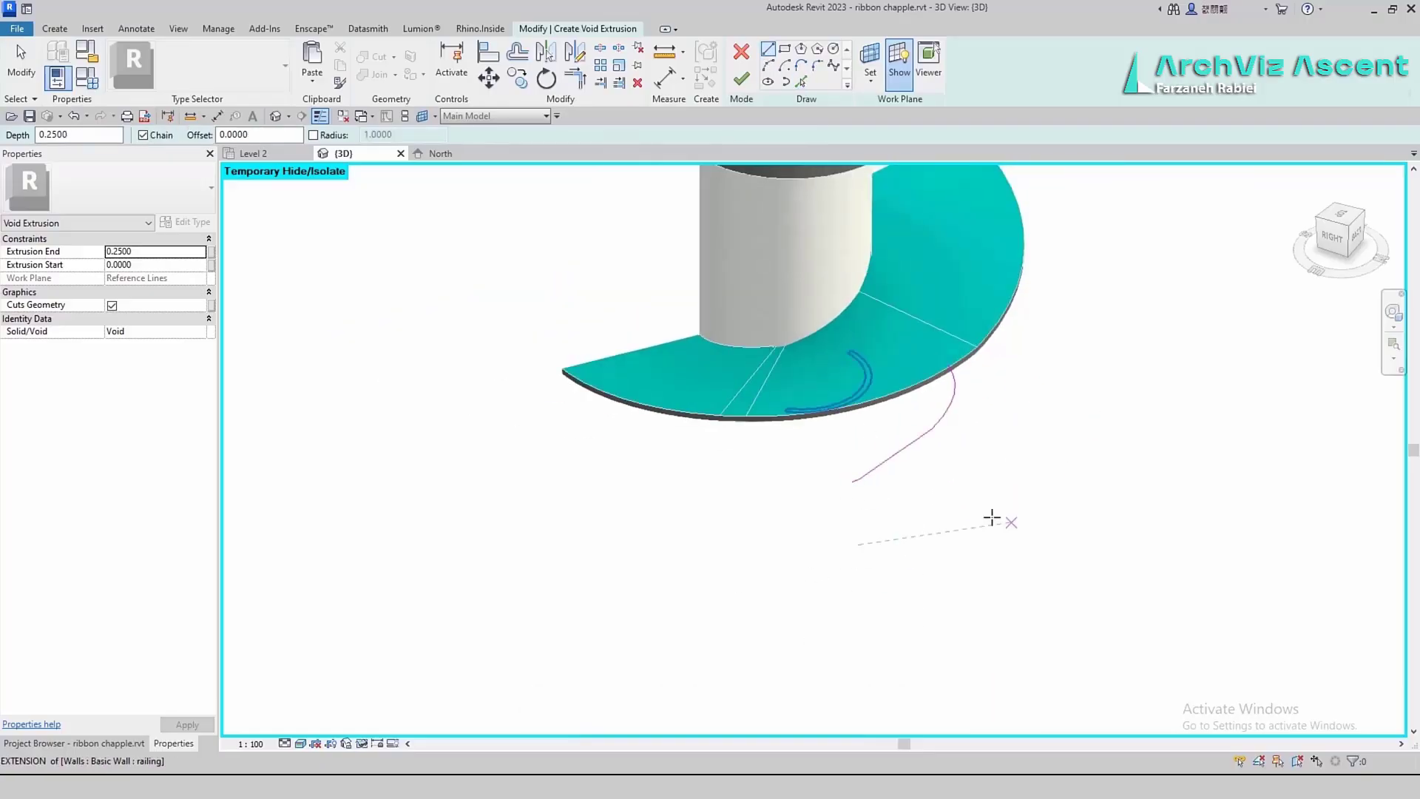
shift+middle_drag(991, 517, 833, 387)
click(850, 385)
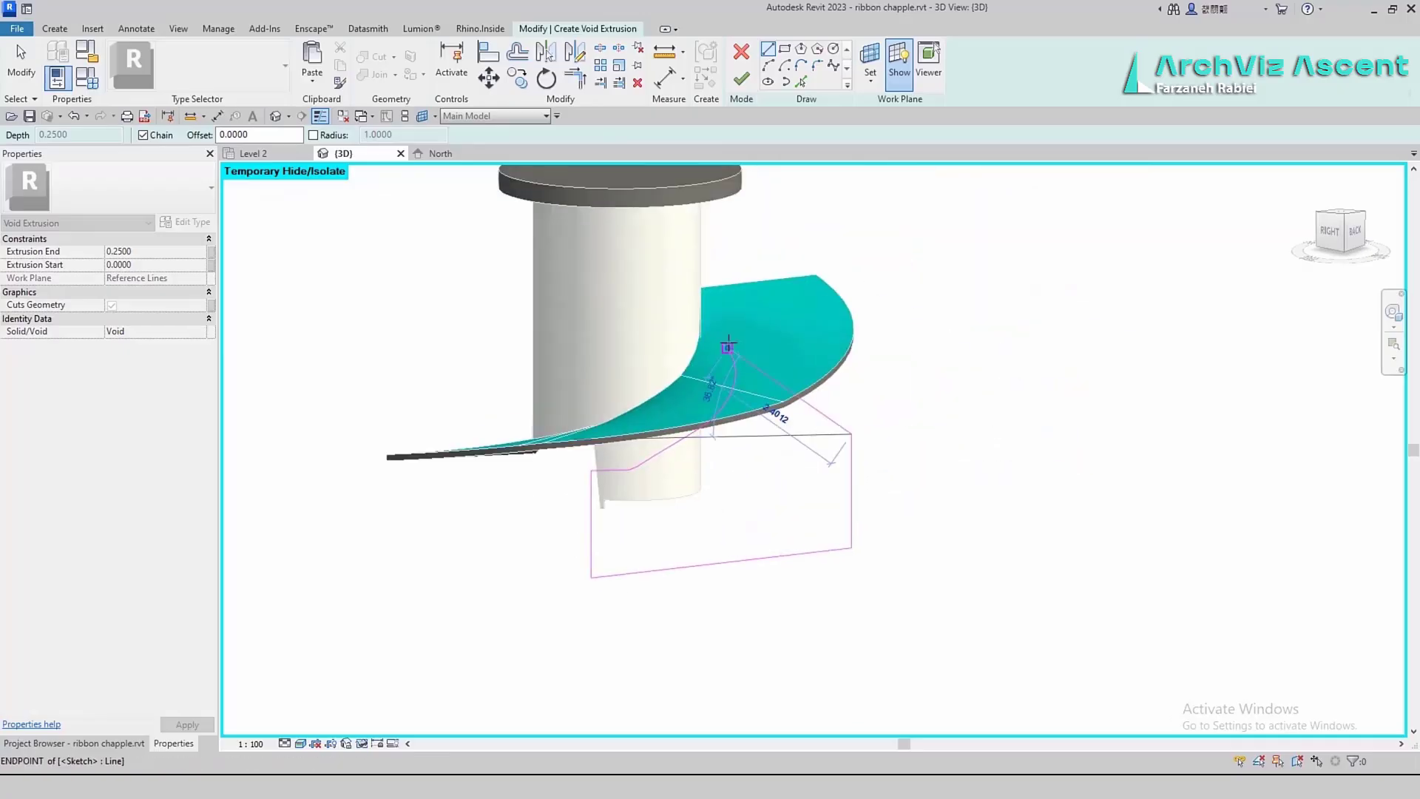
Finish the void extrusion and stretch it through the curved walls to a depth of about 6.9
shift+middle_drag(644, 583, 925, 646)
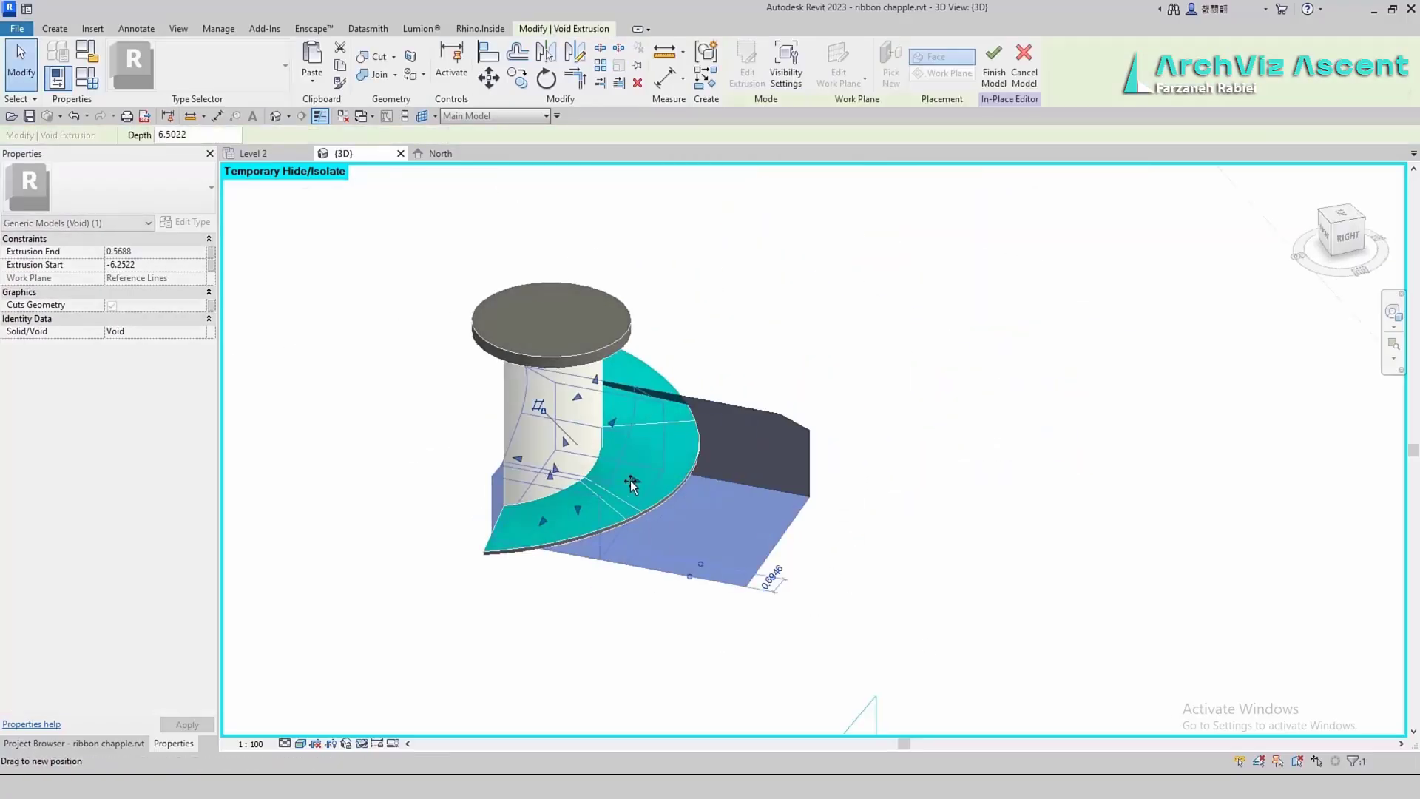
drag(631, 485, 628, 485)
click(611, 550)
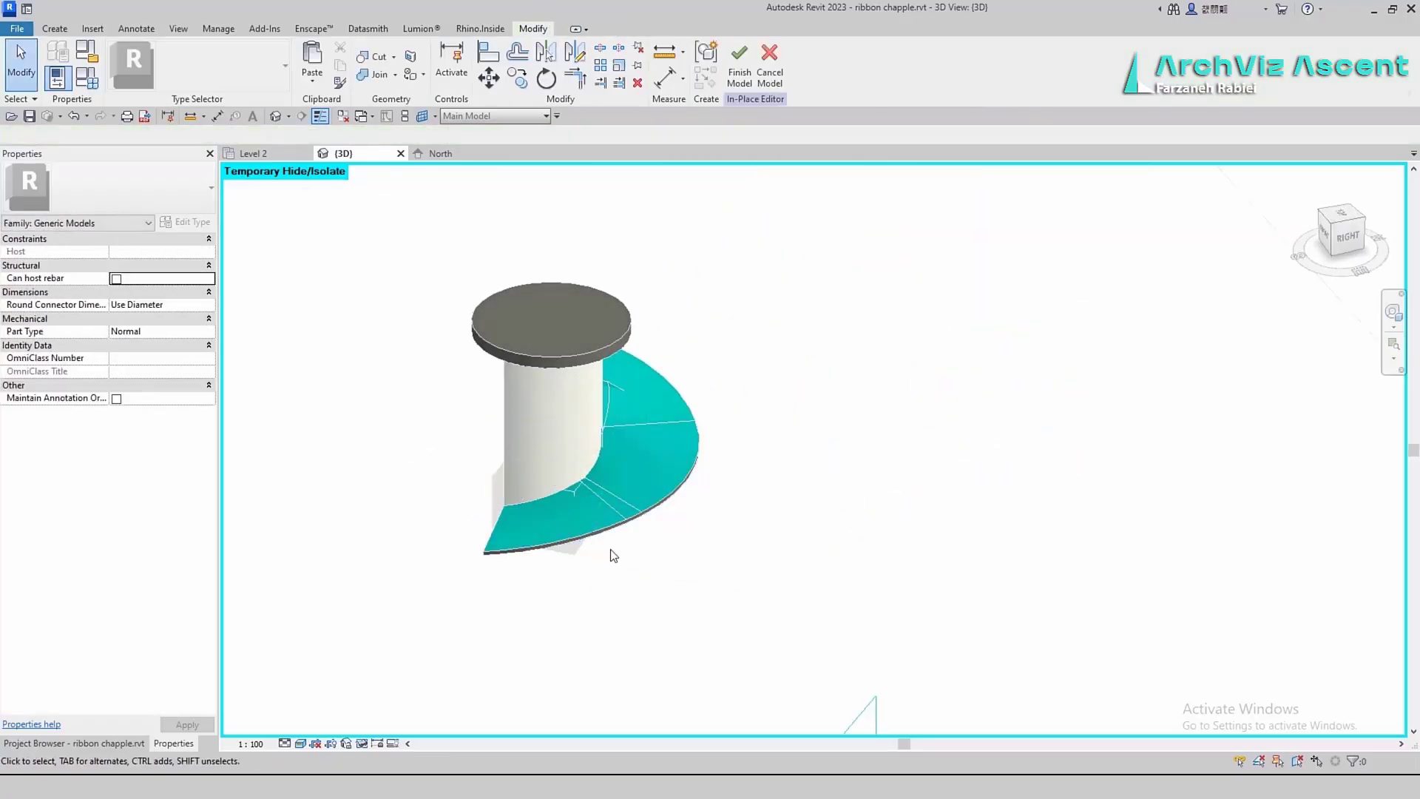
click(592, 548)
shift+middle_drag(574, 538, 530, 182)
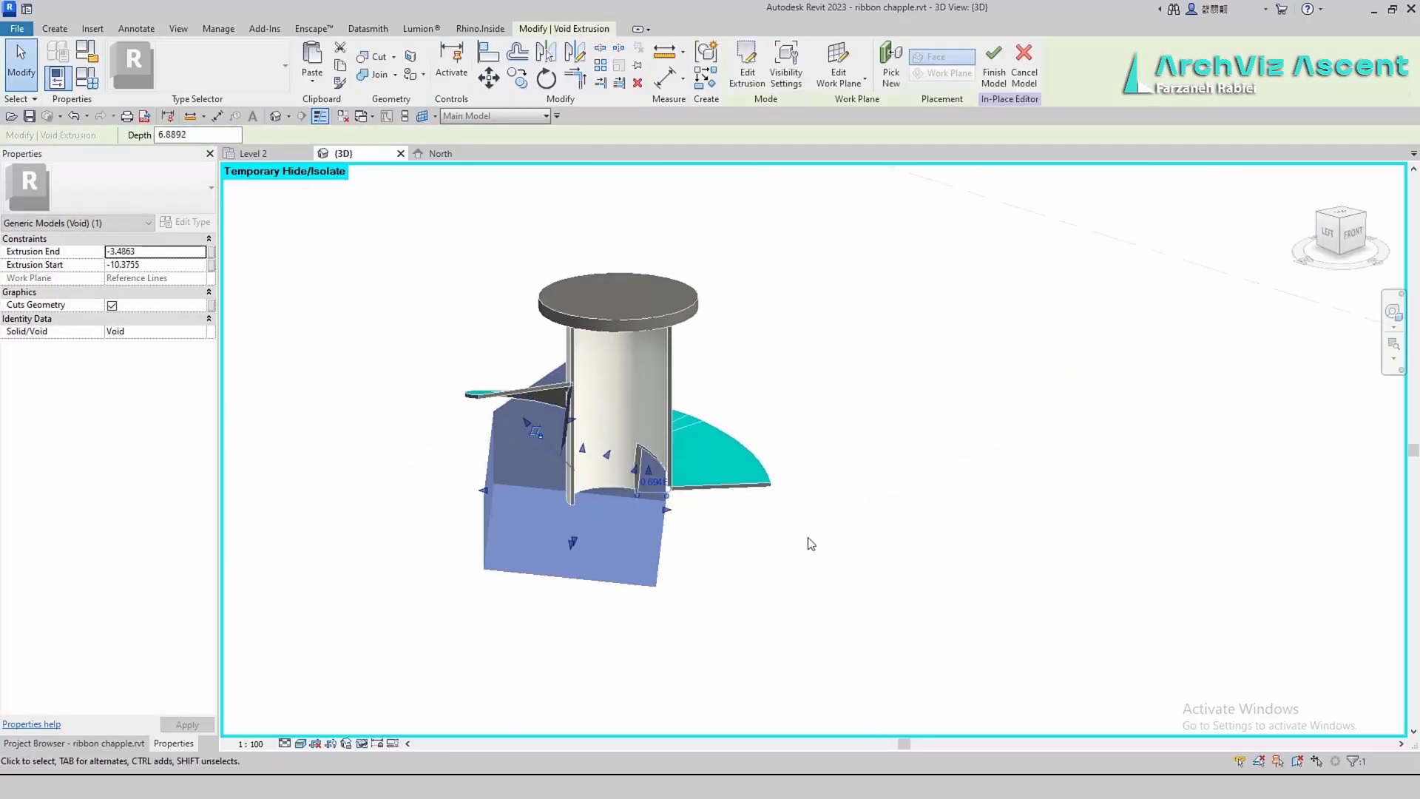
Try to cut the curved wall with the void extrusion and shorten the void's depth to about 2.1
key(c)
key(g)
mouse_move(809, 545)
shift+middle_down()
mouse_move(656, 237)
mouse_move(854, 521)
mouse_move(485, 494)
mouse_move(556, 497)
mouse_move(414, 379)
mouse_move(374, 421)
shift+middle_up()
key(Escape)
click(556, 497)
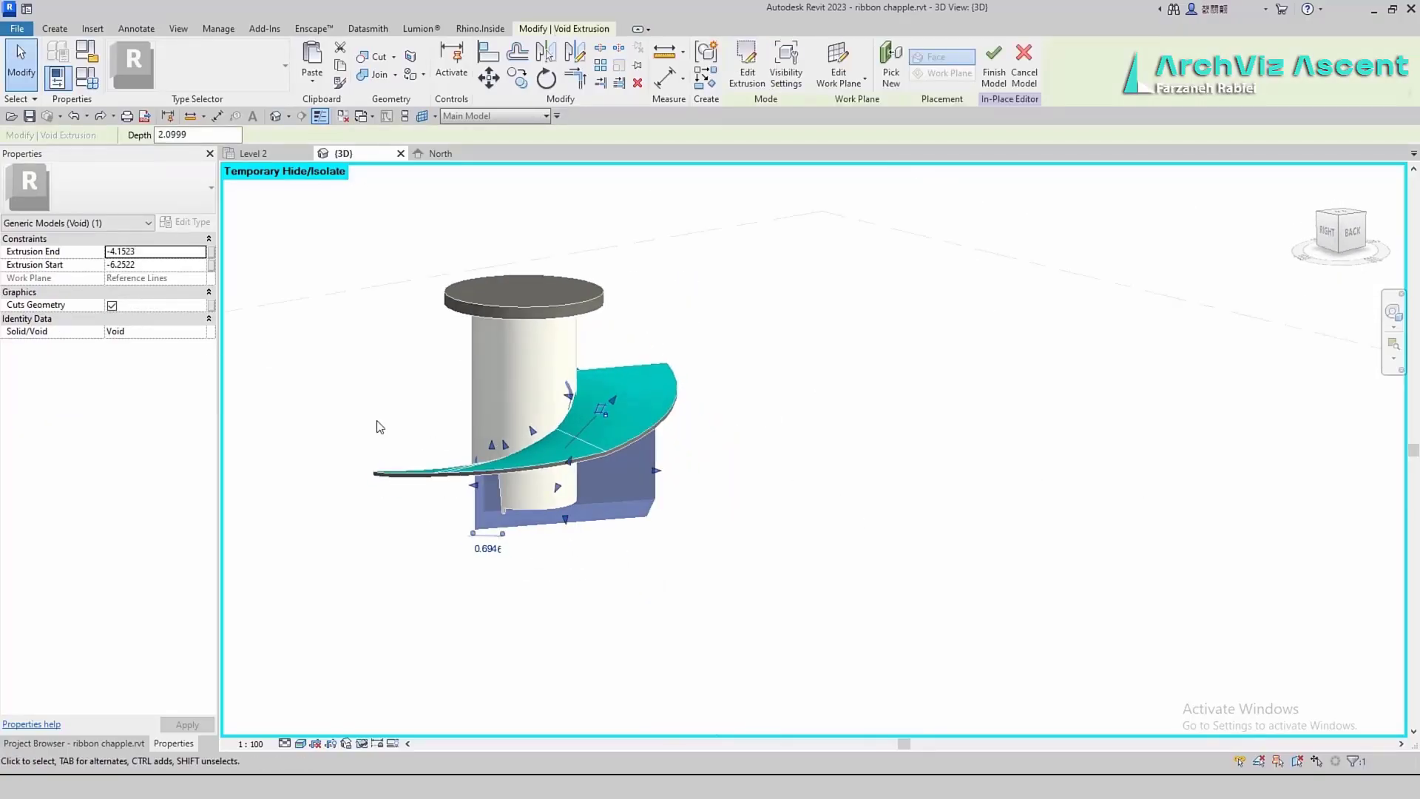
Edit the void's sketch, adding a 0.9 horizontal line from the wall's edge and a vertical line down to the base
double_click(532, 518)
click(768, 48)
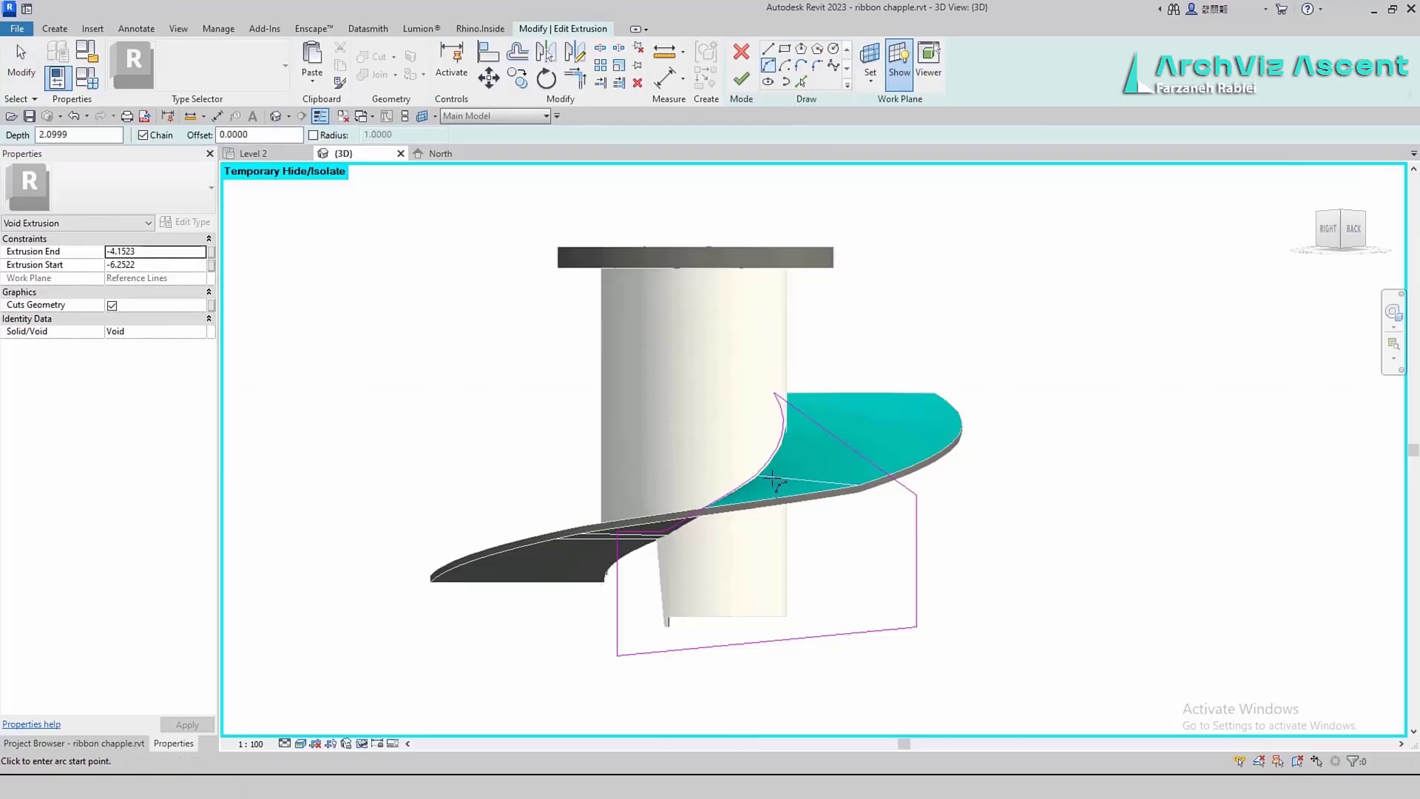
click(786, 384)
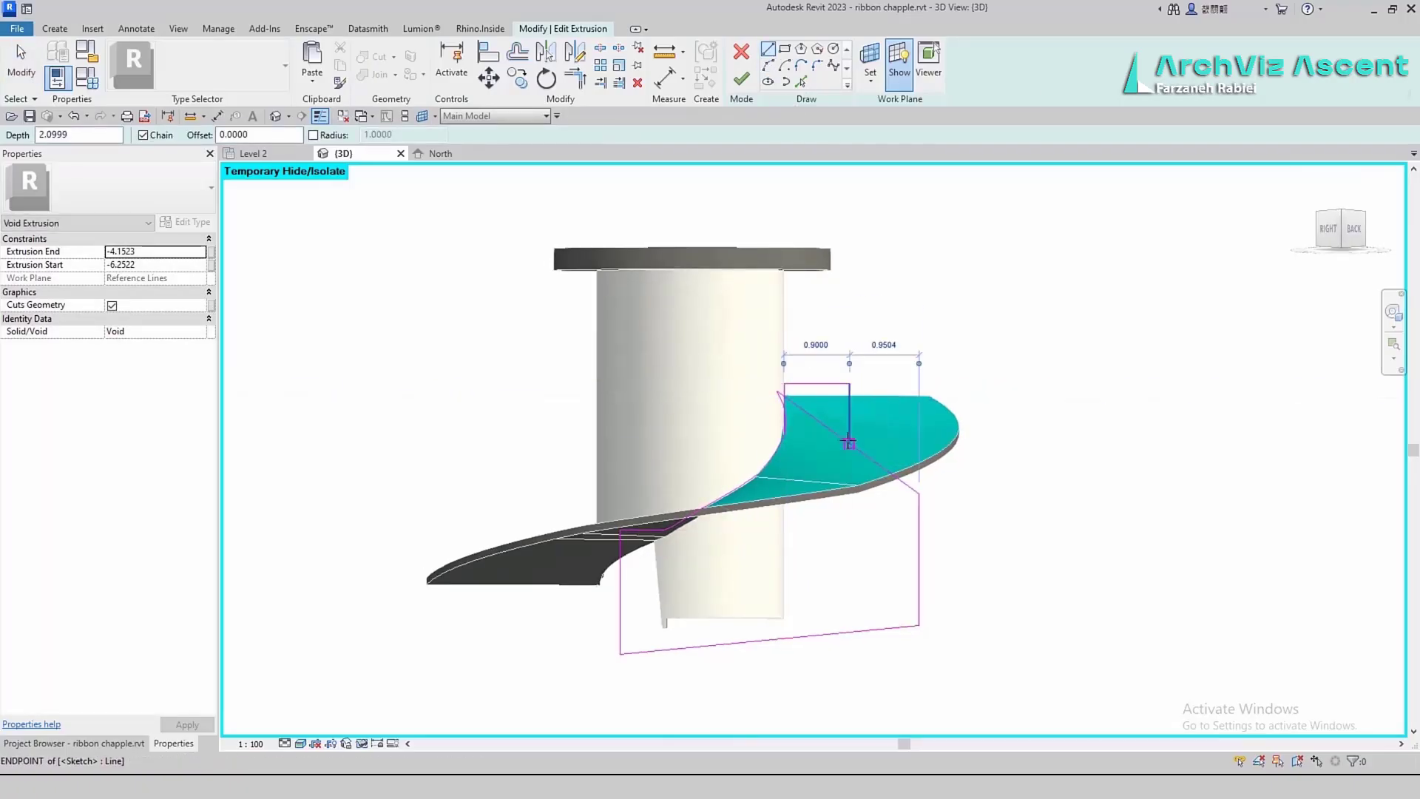
click(850, 384)
click(850, 632)
key(Escape)
key(Escape)
Reshape the void profile's curved side with a three-point arc following the ramp's inner edge and finish the sketch
click(781, 422)
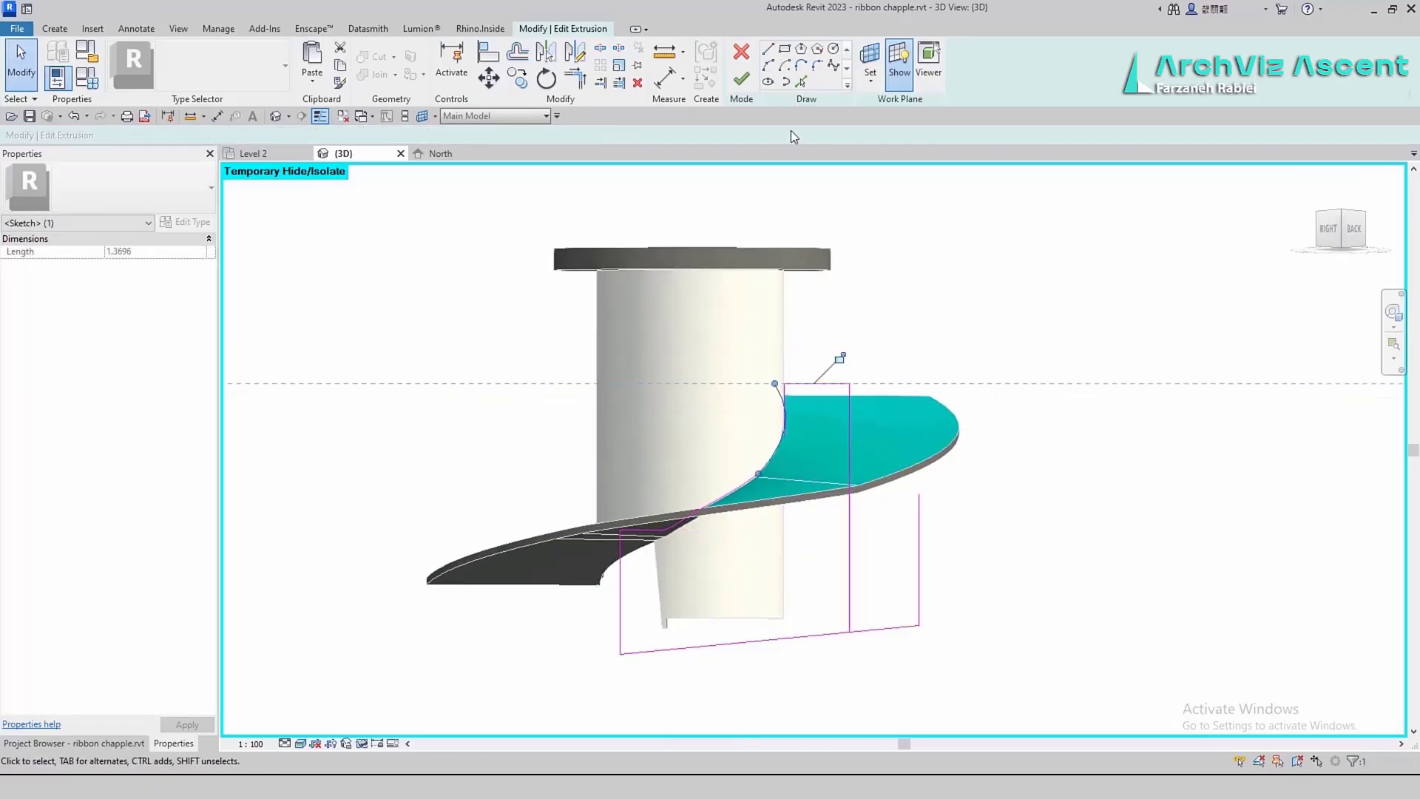
click(575, 77)
scroll(780, 429, up, 4)
click(768, 65)
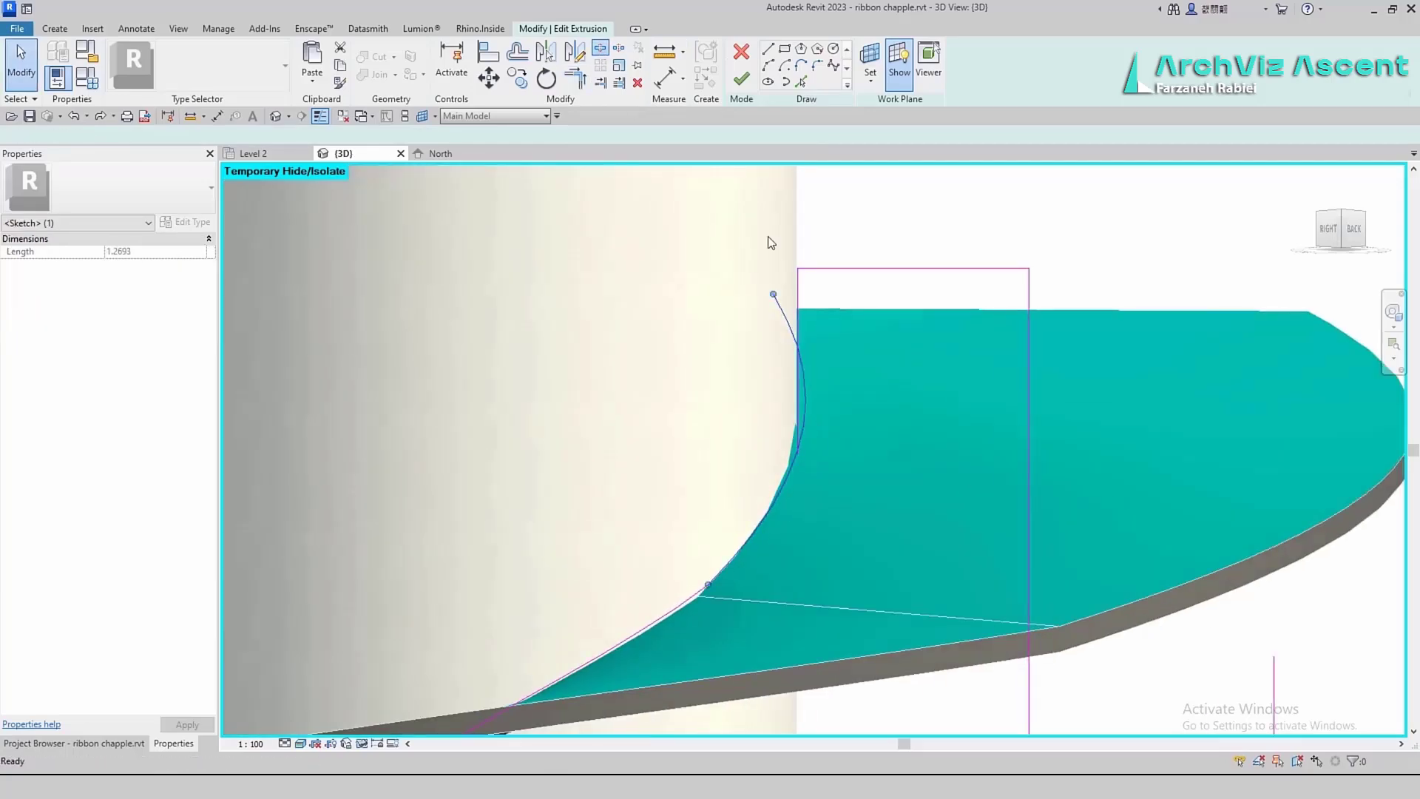
click(793, 453)
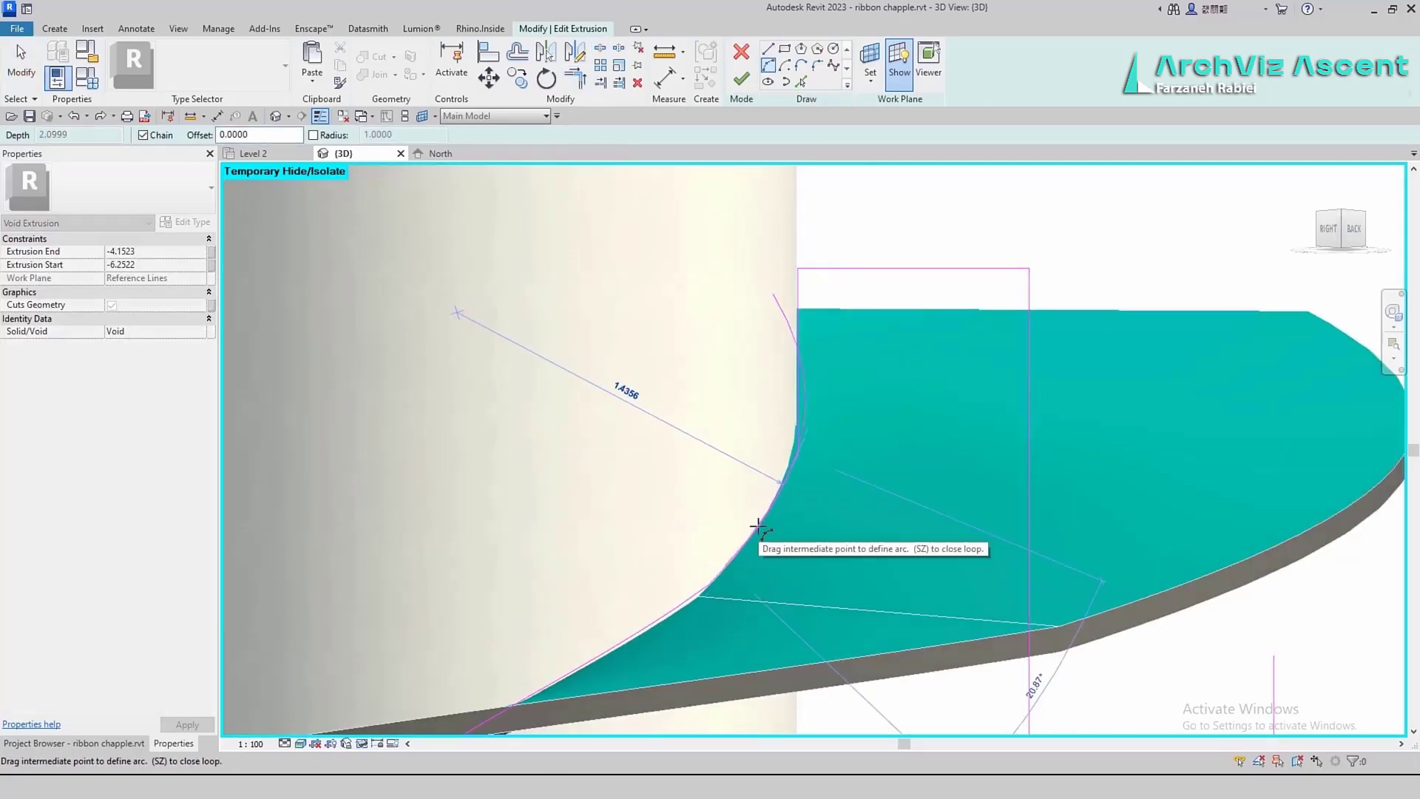
click(757, 526)
click(780, 484)
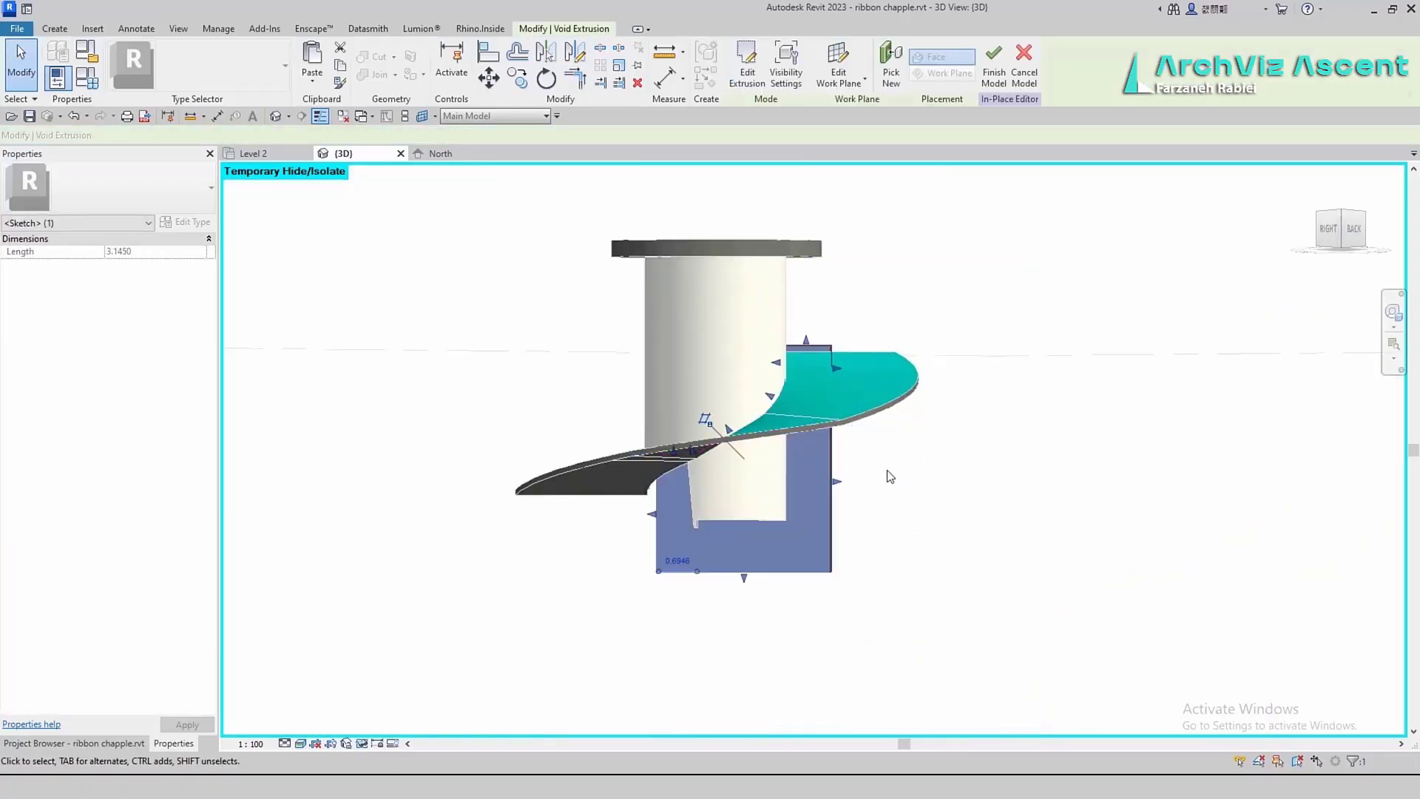
Try to cut the curved wall with the reshaped void extrusion
mouse_move(887, 476)
shift+middle_down()
mouse_move(802, 675)
mouse_move(983, 620)
shift+middle_up()
key(c)
key(g)
click(761, 587)
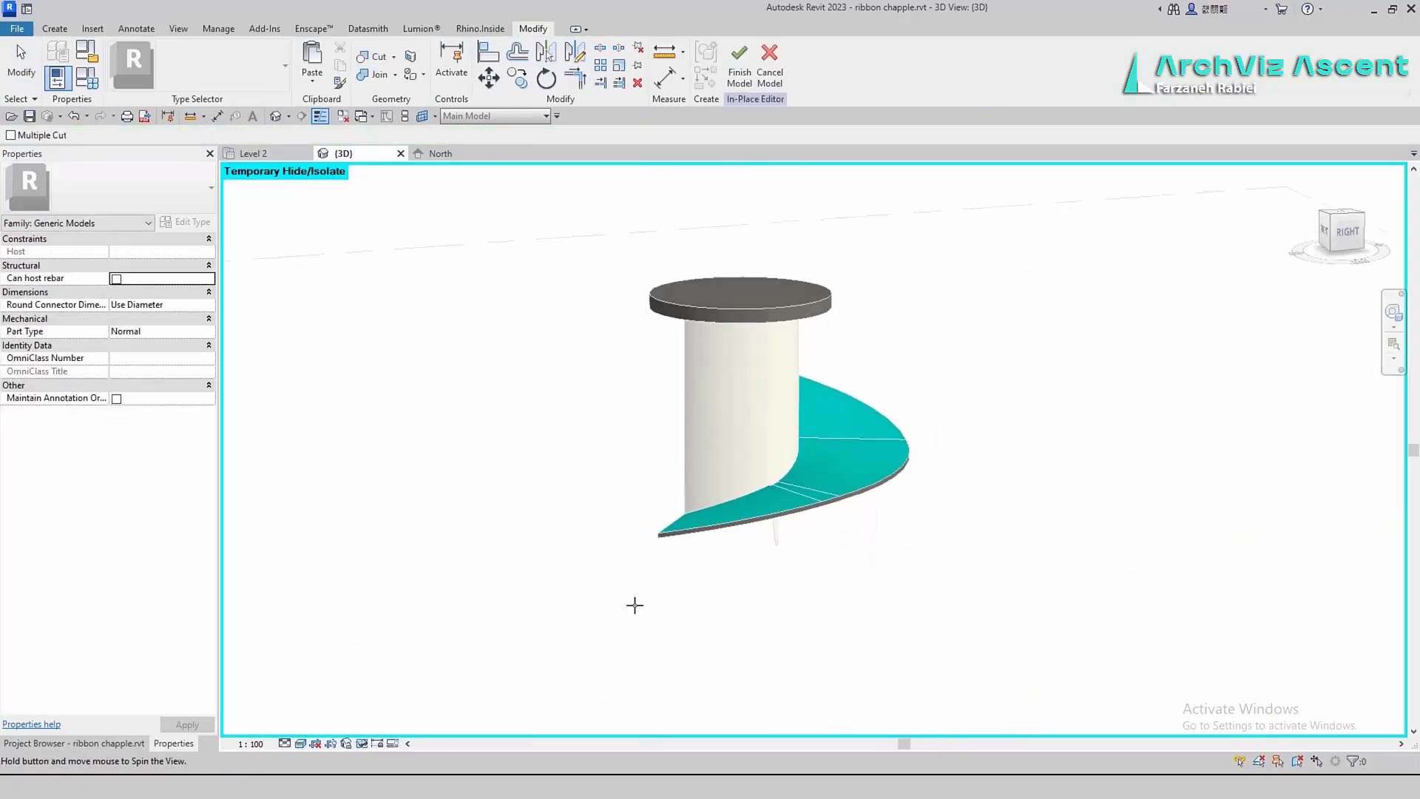
shift+middle_drag(634, 602, 481, 573)
key(Escape)
Shorten the void extrusion by moving its start to about -4.6 so it spans only one curved wall
click(707, 477)
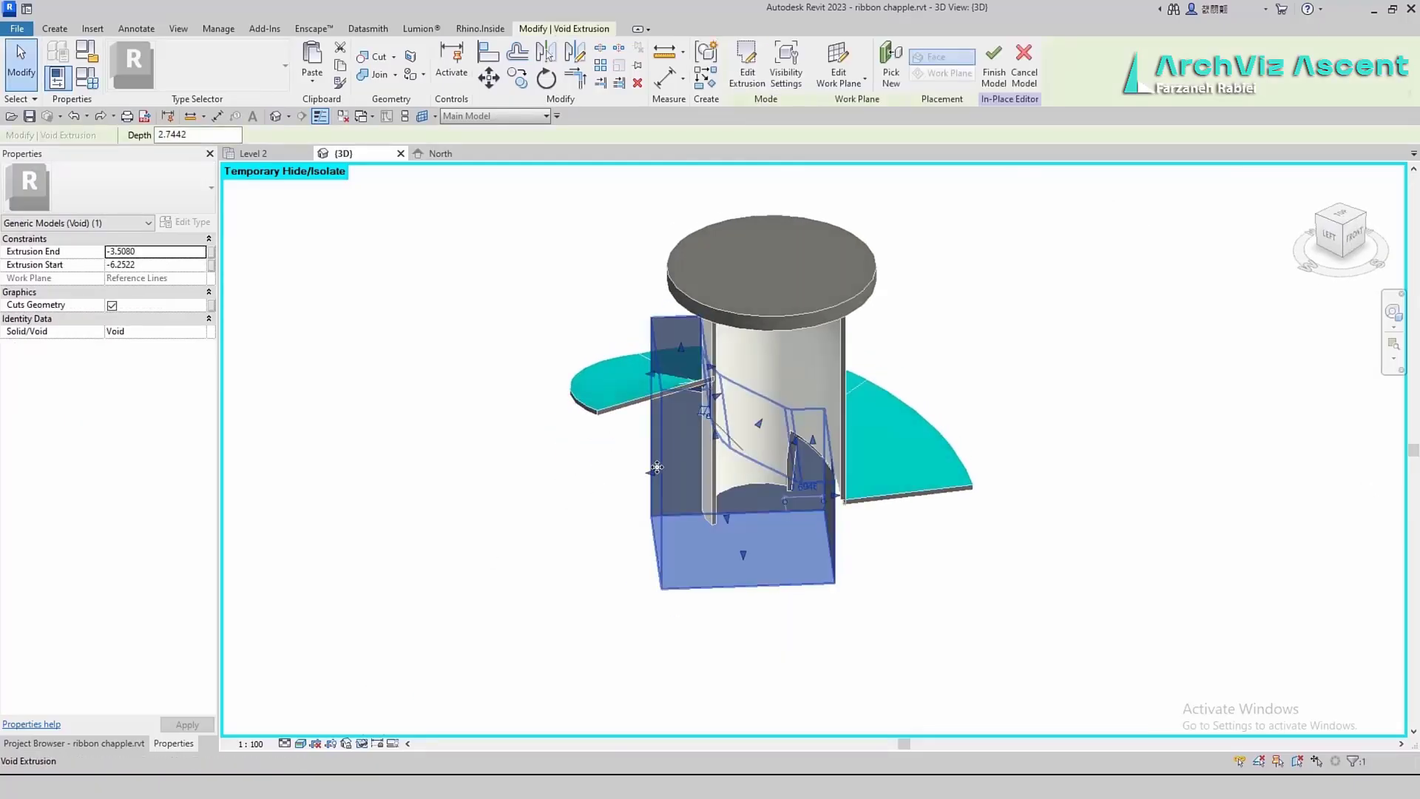
shift+middle_drag(735, 557, 761, 543)
drag(761, 544, 786, 536)
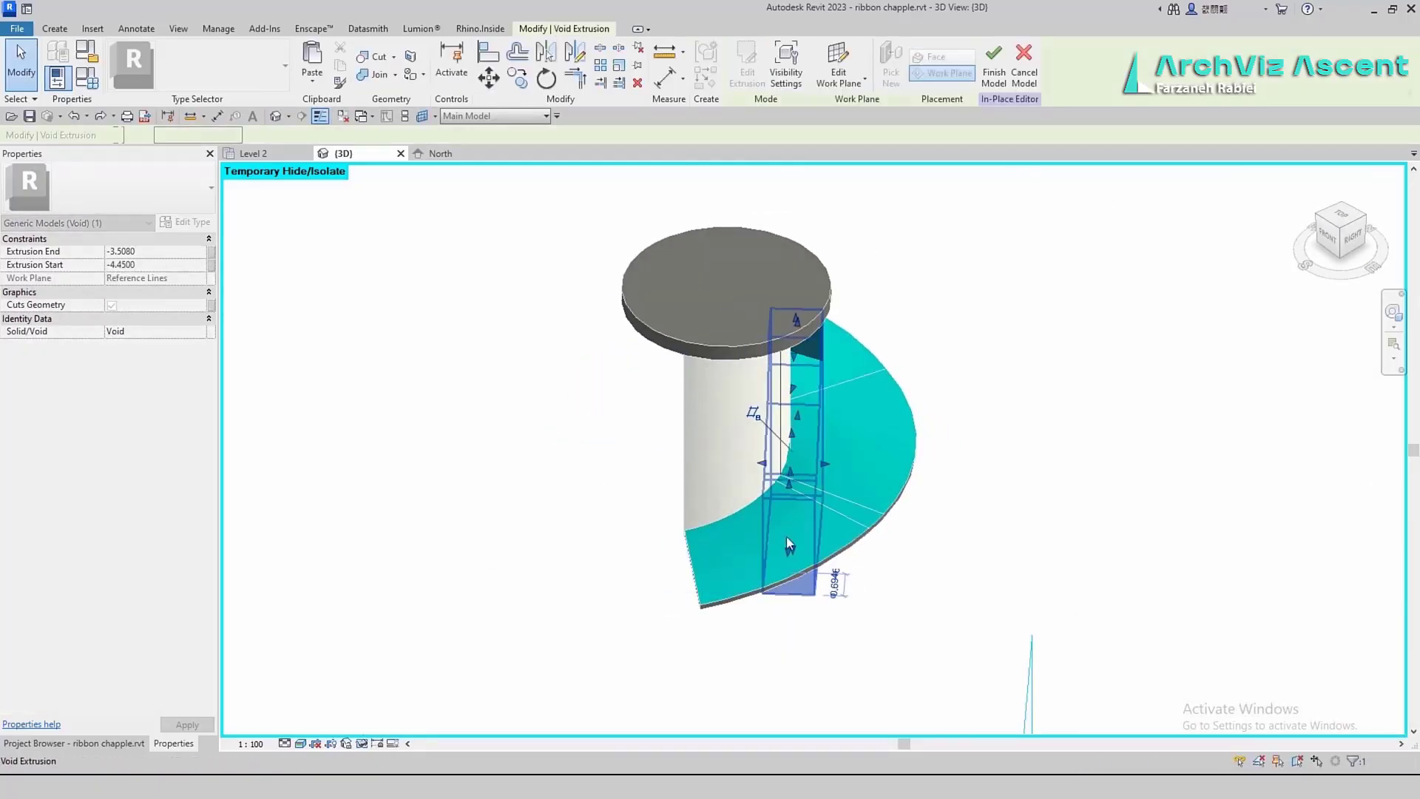
shift+middle_drag(787, 535, 863, 555)
Cut the curved wall with the shortened void extrusion and dismiss the save notice
key(c)
key(g)
click(799, 420)
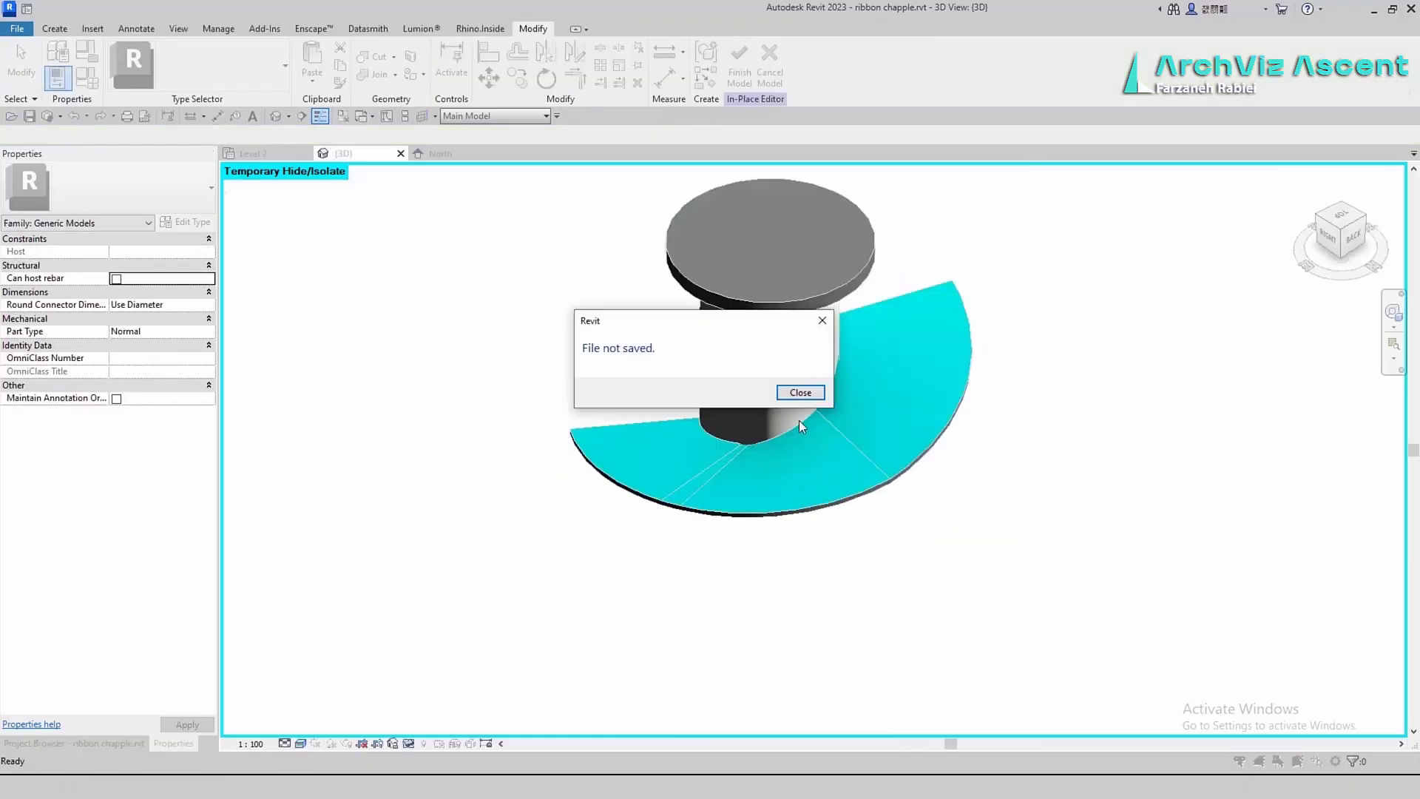
click(795, 390)
scroll(808, 609, down, 3)
shift+middle_drag(809, 608, 1009, 707)
key(Escape)
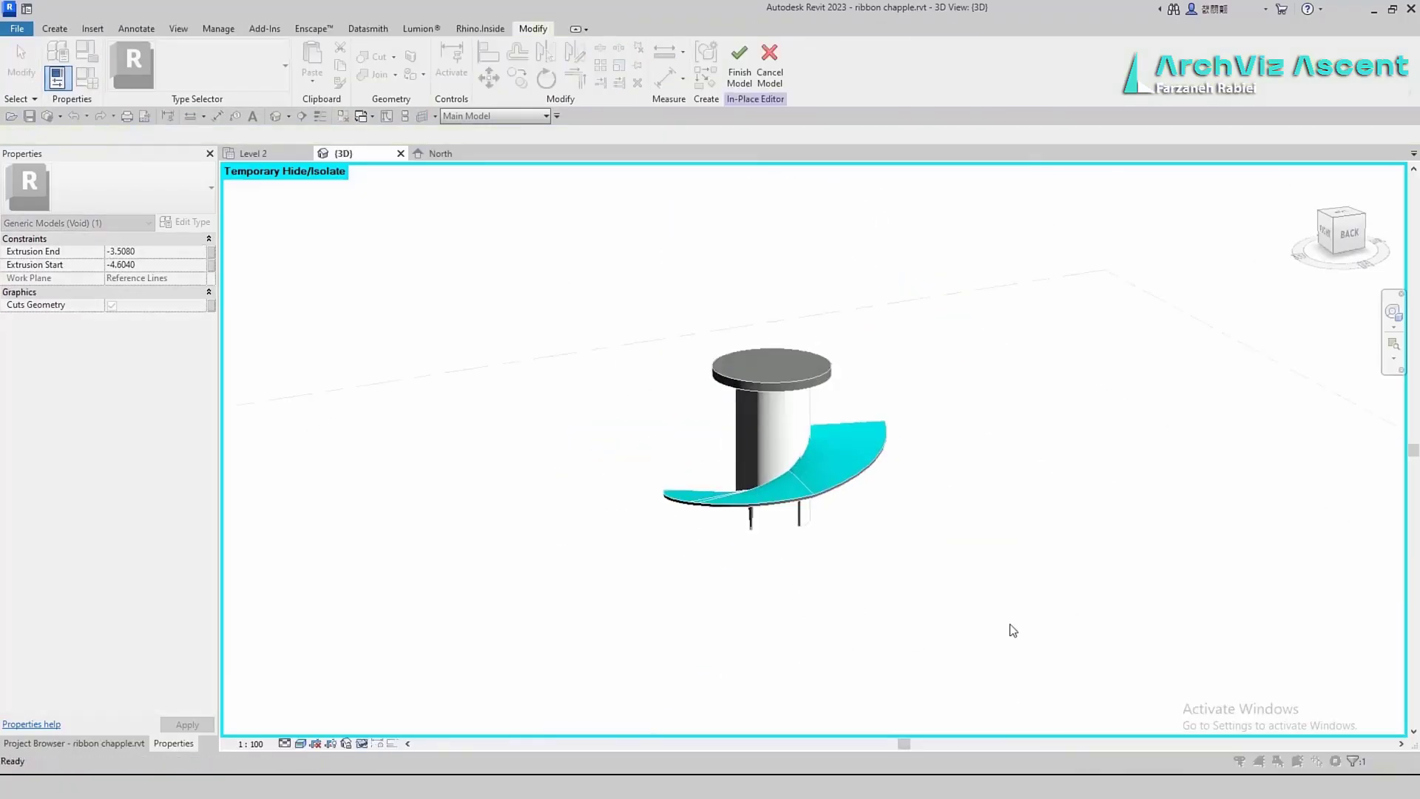
Edit the void's sketch again, continuing its curve up along the ramp's inner edge and adding a horizontal line to the vertical side
double_click(802, 545)
shift+middle_drag(802, 545, 739, 586)
key(l)
key(i)
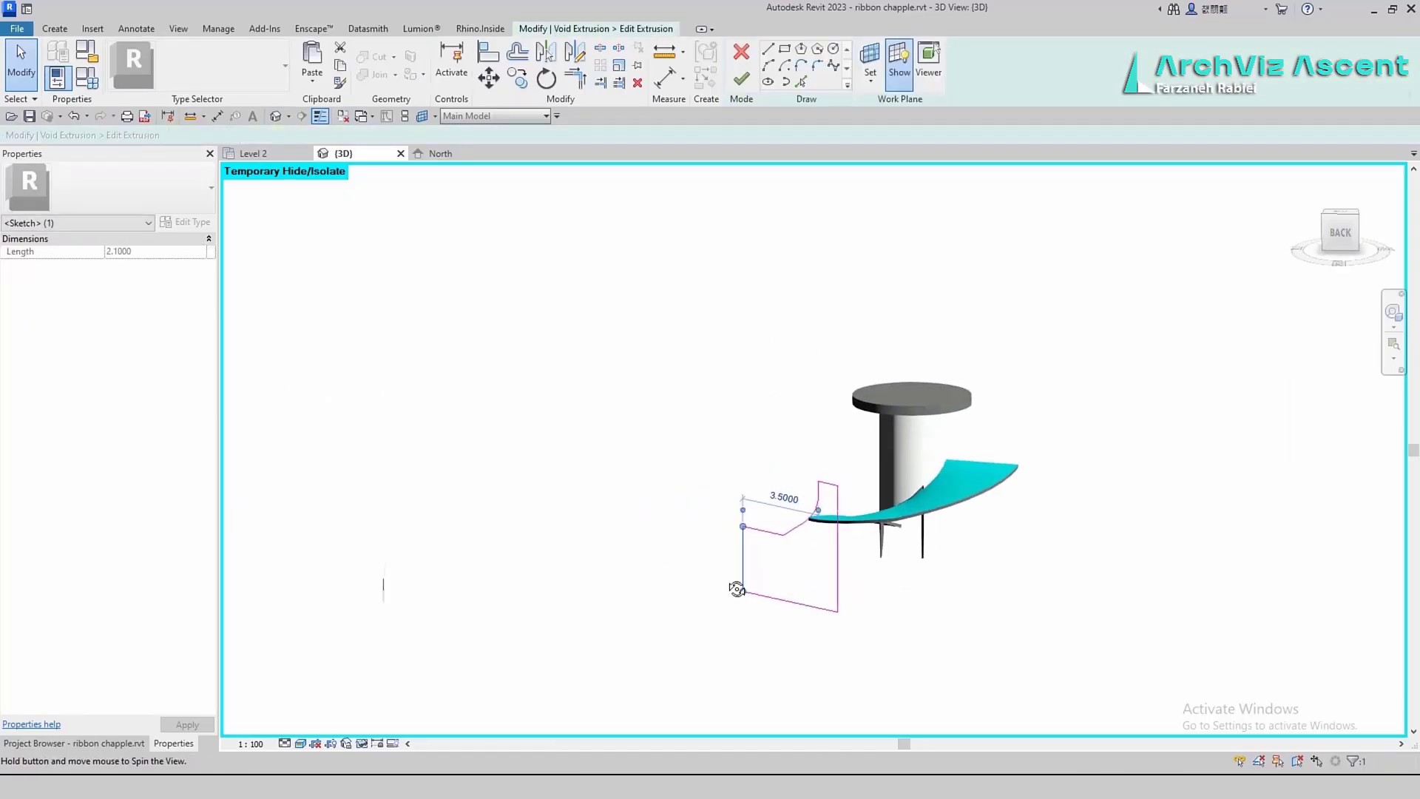
scroll(1125, 358, up, 5)
scroll(799, 675, down, 2)
click(841, 460)
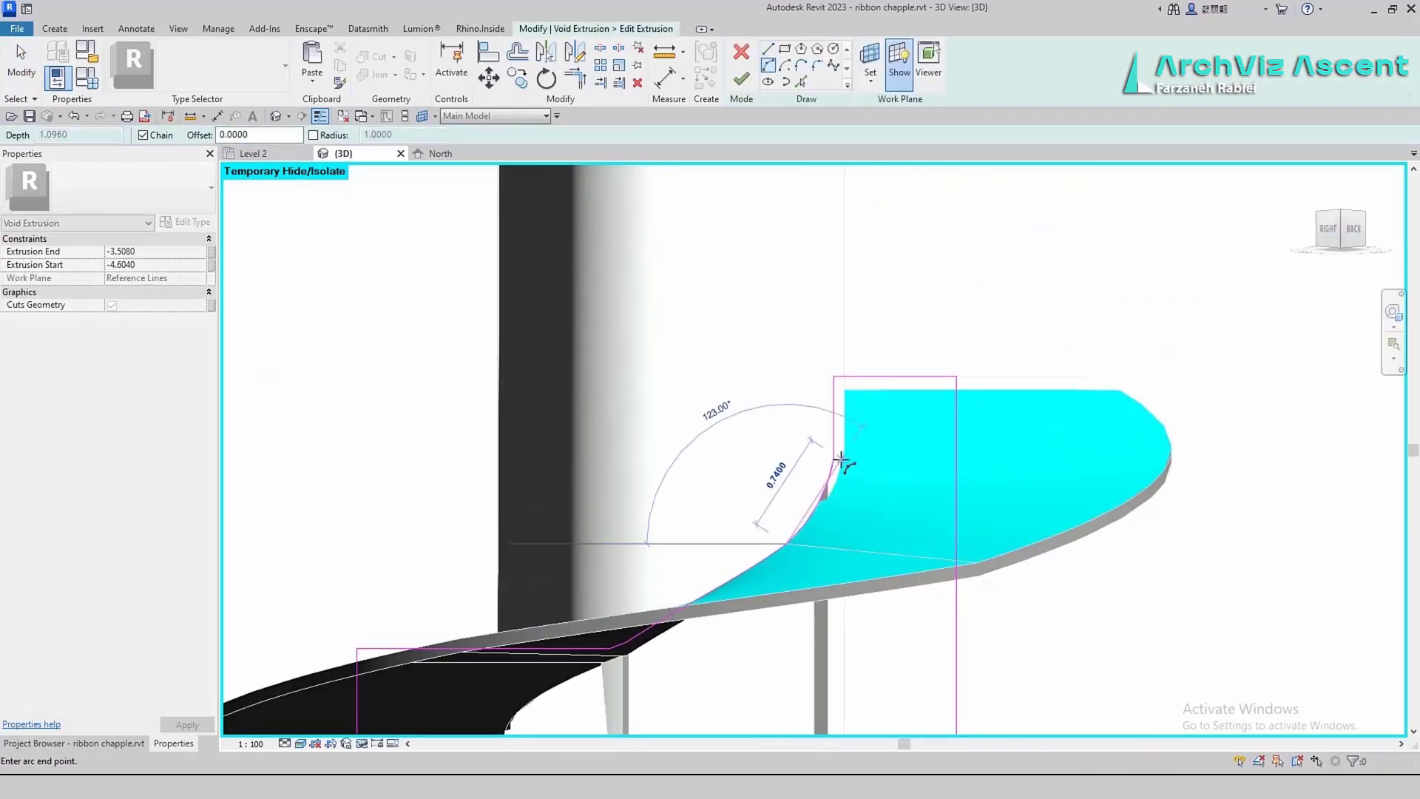
key(Escape)
key(Escape)
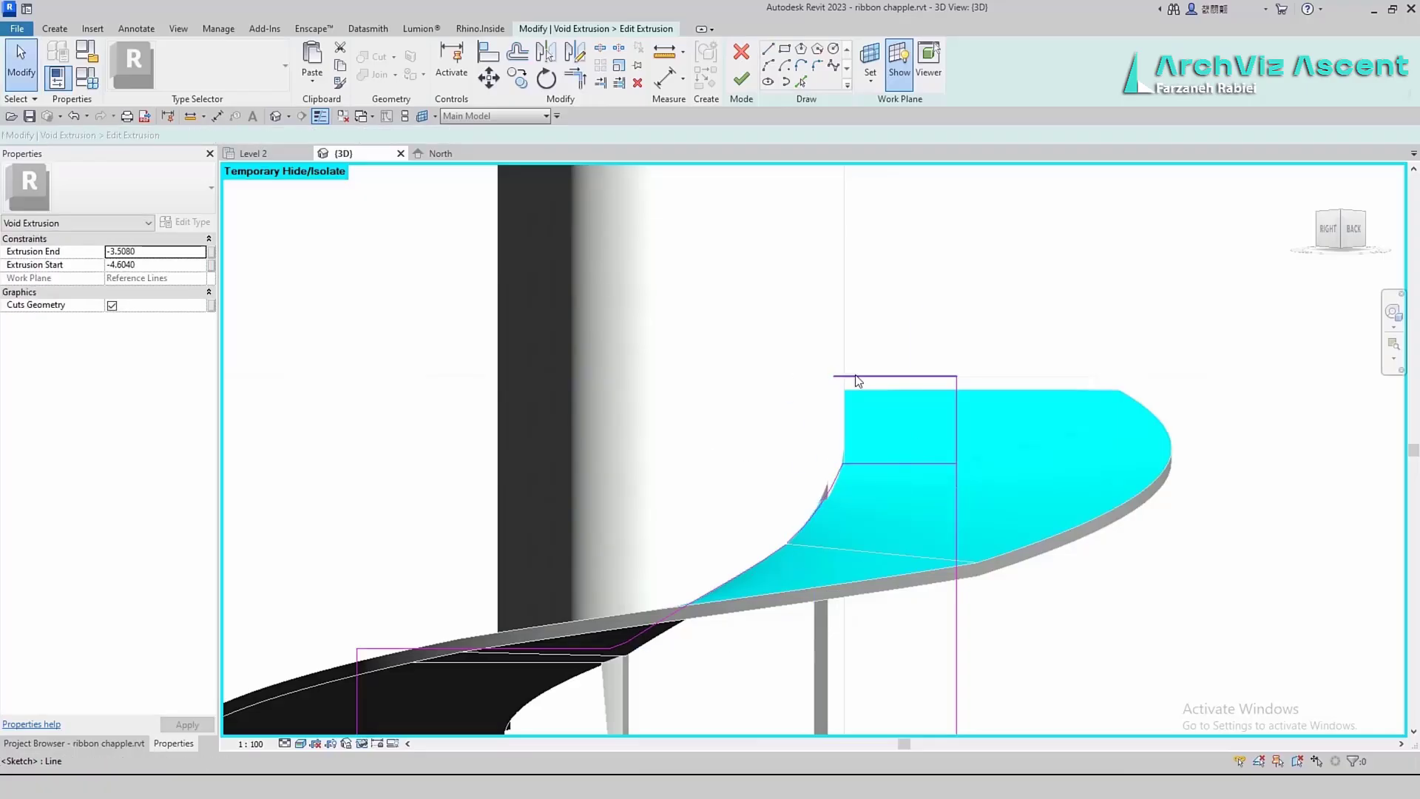
Remove the surplus segments above the new horizontal line and finish the void's sketch
scroll(793, 497, down, 5)
mouse_move(811, 593)
shift+middle_down()
mouse_move(491, 621)
mouse_move(882, 625)
mouse_move(806, 643)
shift+middle_up()
click(882, 625)
scroll(882, 625, down, 2)
click(55, 29)
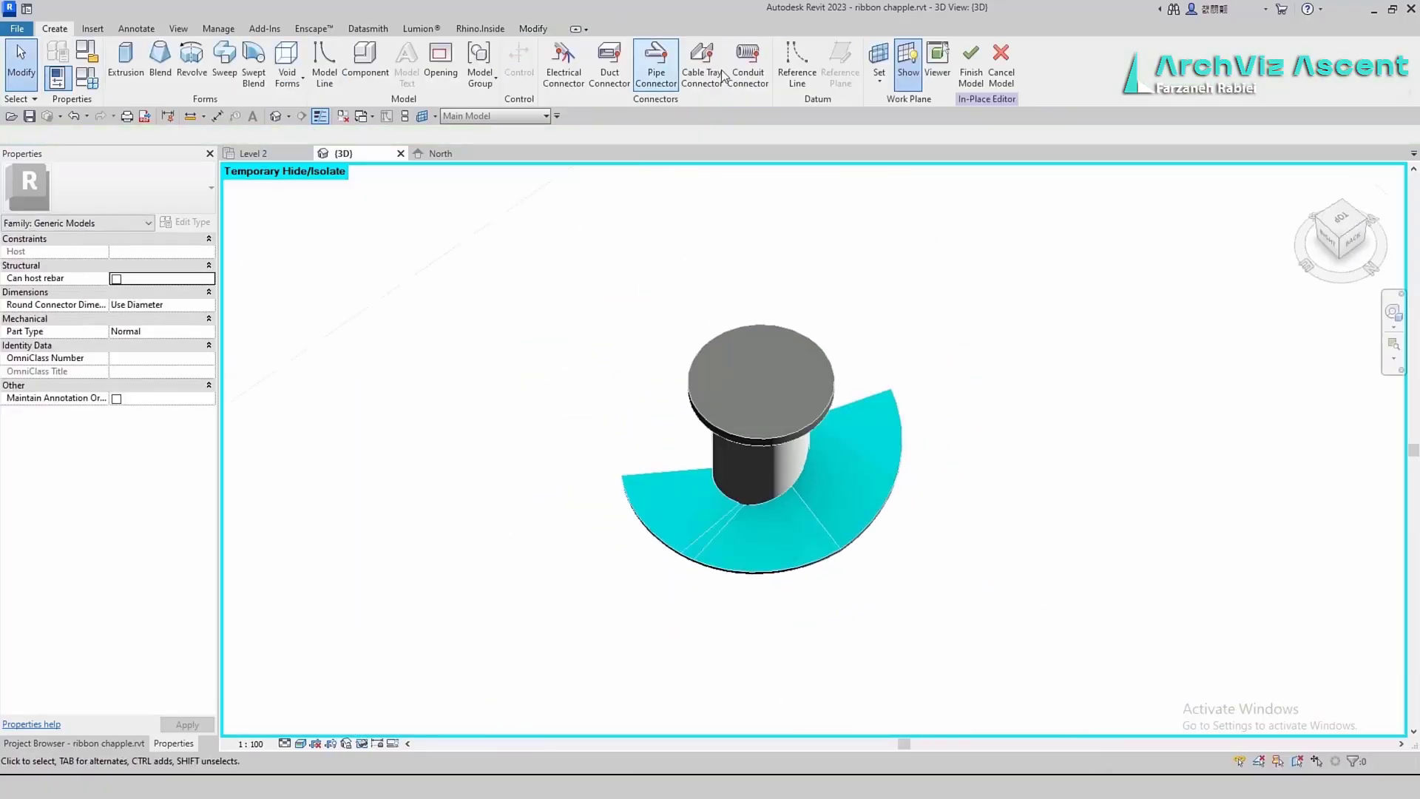
click(797, 65)
click(1339, 215)
scroll(628, 610, up, 4)
click(875, 272)
click(789, 411)
key(Escape)
Set the work plane to Level 1 and draw a slanted reference line beside the spiral
click(879, 78)
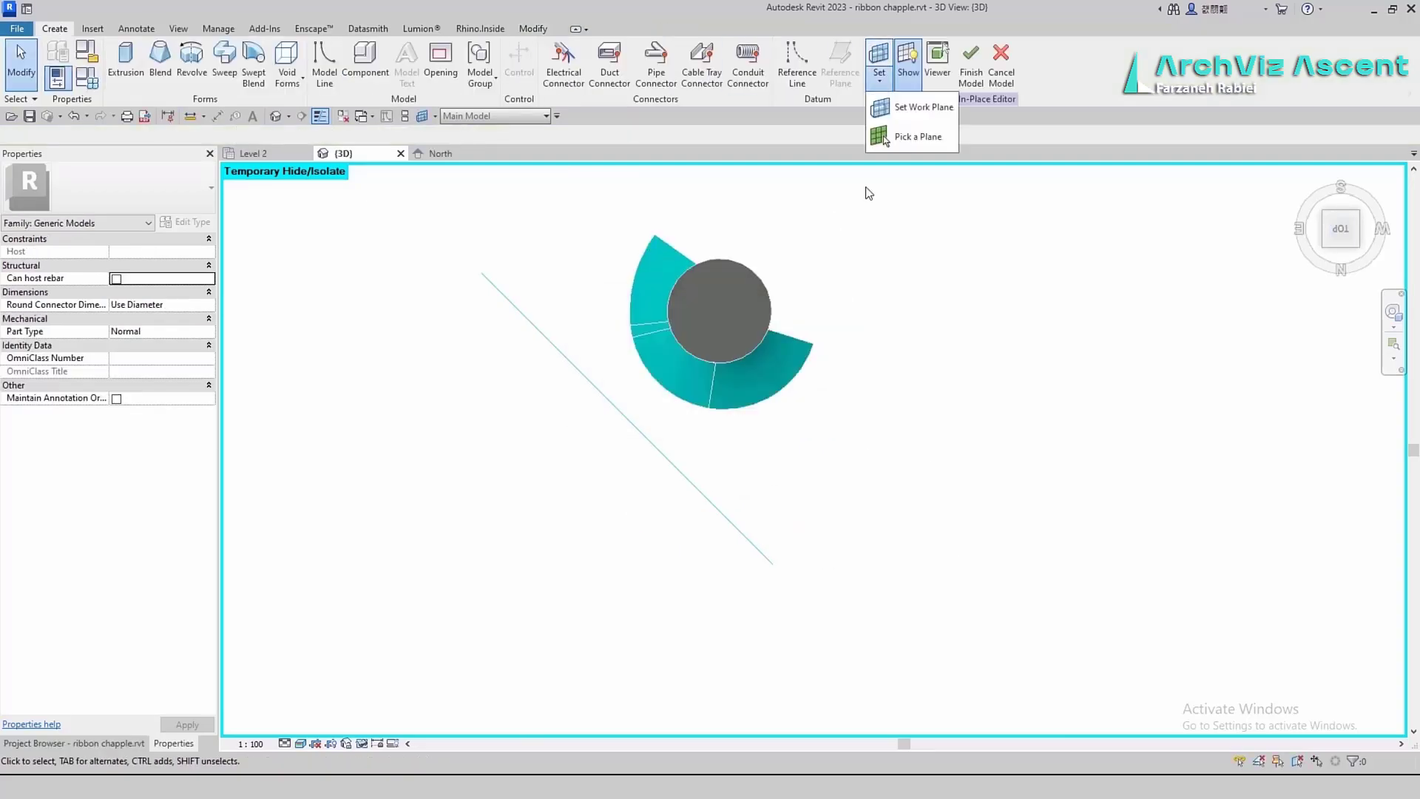
click(915, 108)
click(703, 392)
click(702, 415)
click(669, 479)
click(56, 30)
click(797, 66)
click(738, 491)
click(869, 345)
Pick the plane of the newly drawn slanted reference line as the work plane
shift+middle_drag(851, 473, 897, 374)
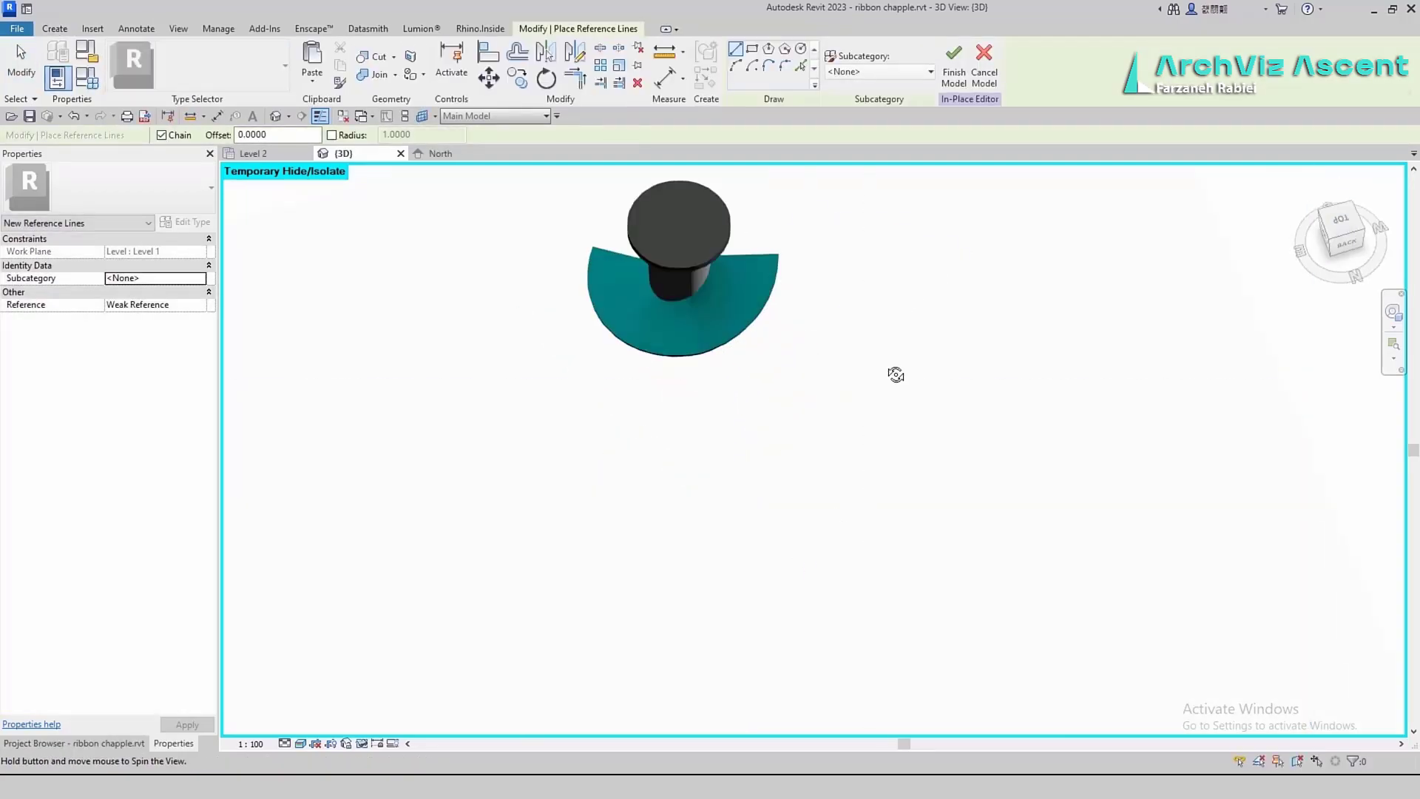
click(54, 29)
click(878, 59)
click(606, 414)
click(669, 478)
click(776, 534)
Sketch a void extrusion profile below the ramp, its upper side following the ramp's inner curve and its straight sides and base enclosing the wall bottoms
mouse_move(851, 510)
shift+middle_down()
mouse_move(795, 361)
mouse_move(709, 518)
shift+middle_up()
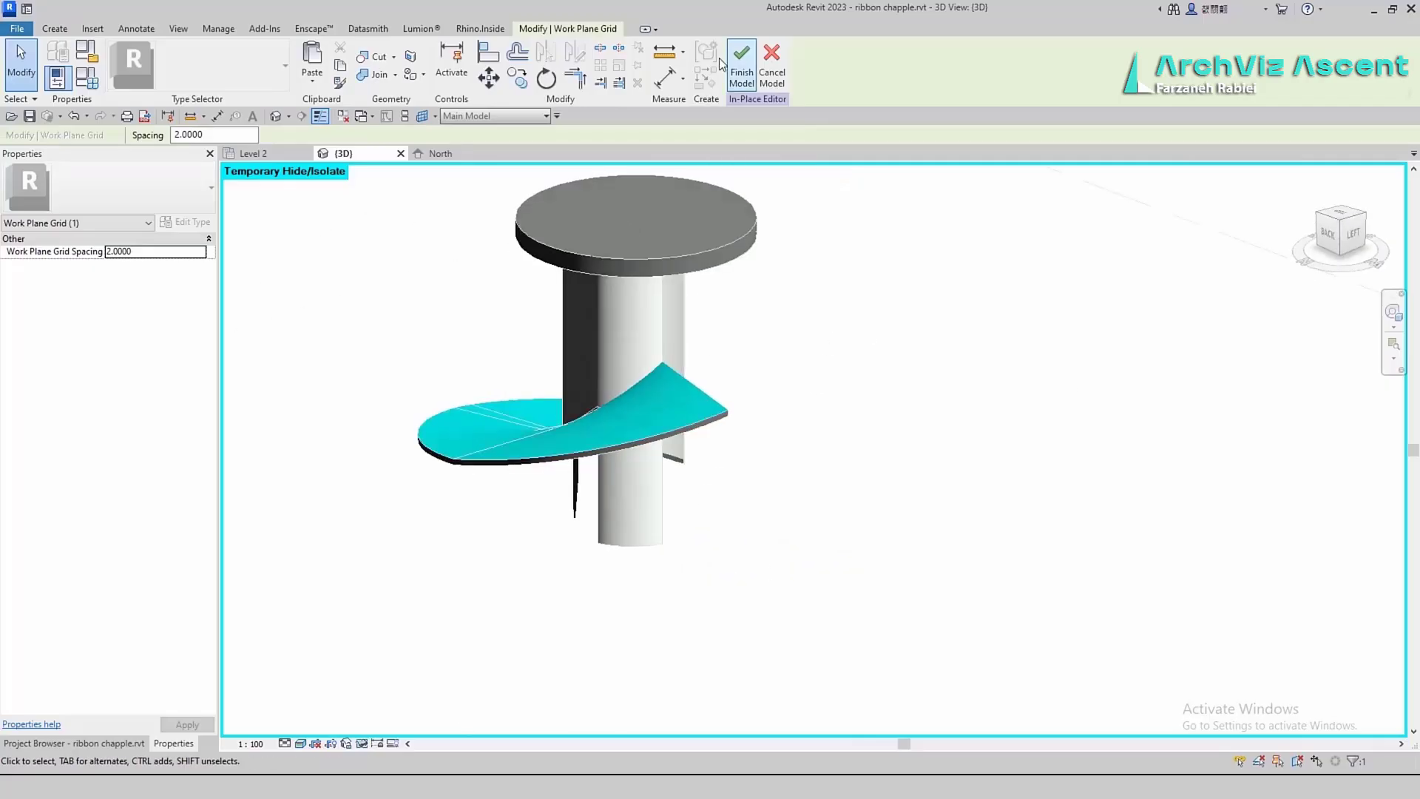
click(55, 29)
click(286, 73)
click(318, 108)
click(801, 82)
click(630, 471)
click(664, 446)
click(736, 440)
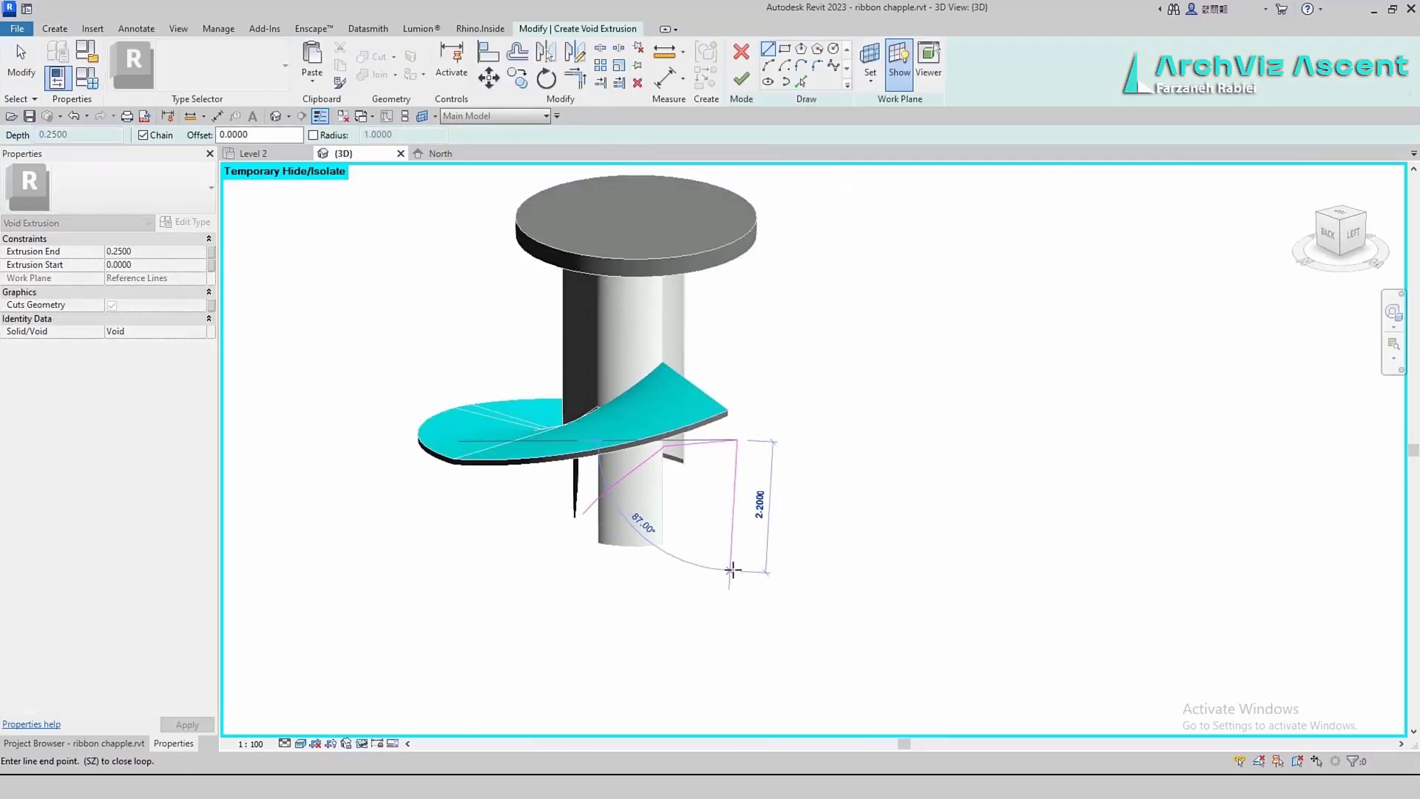
scroll(582, 513, up, 4)
click(582, 513)
click(460, 512)
key(Escape)
key(Escape)
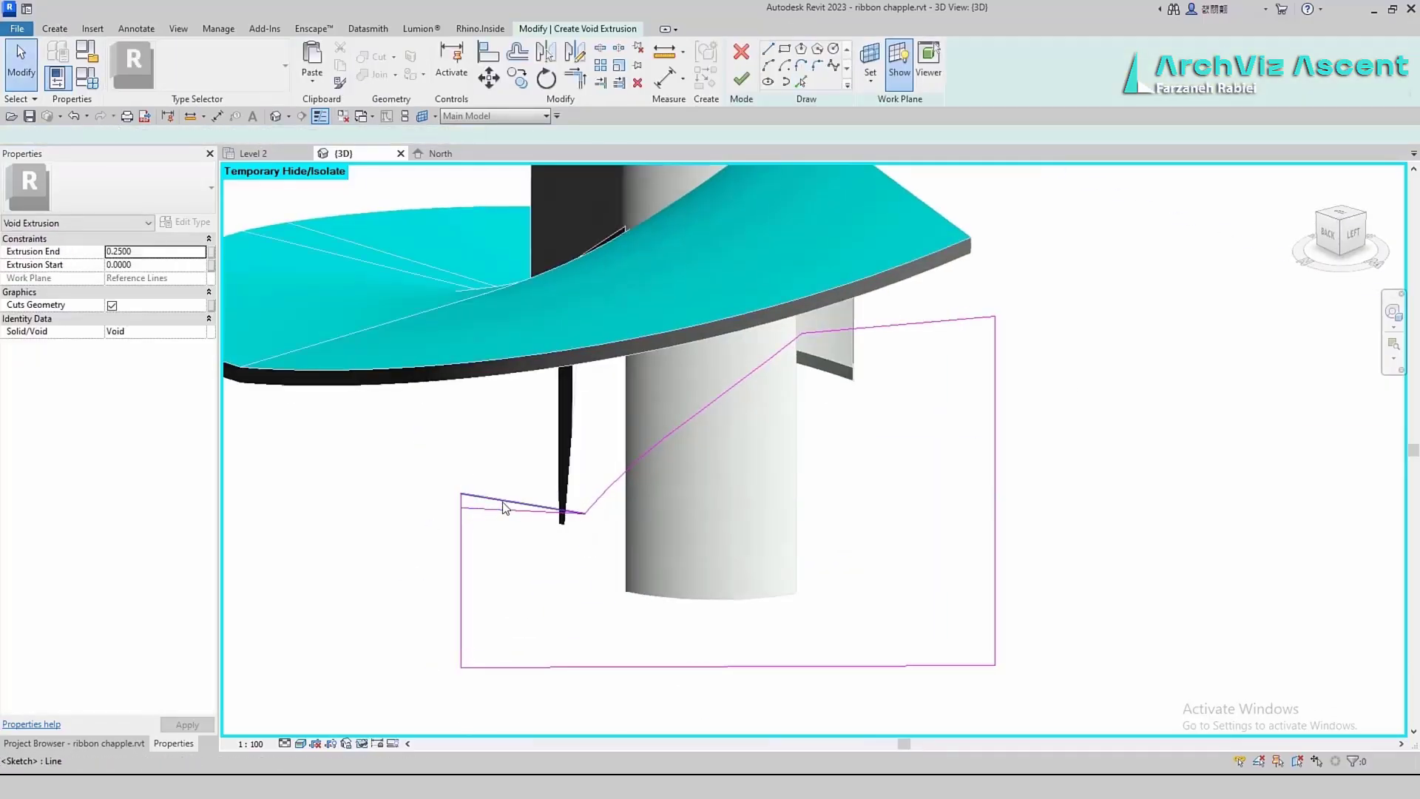
Delete the surplus sloping line at the low end of the profile, trim its corner and finish the void extrusion
click(499, 500)
key(Delete)
click(575, 77)
click(741, 79)
Stretch the void extrusion across the curved wall and cut the wall below the ramp with it
shift+middle_drag(707, 429, 562, 510)
scroll(710, 480, down, 3)
drag(719, 482, 956, 558)
click(824, 646)
click(924, 488)
click(378, 57)
click(973, 485)
click(959, 429)
scroll(995, 507, down, 2)
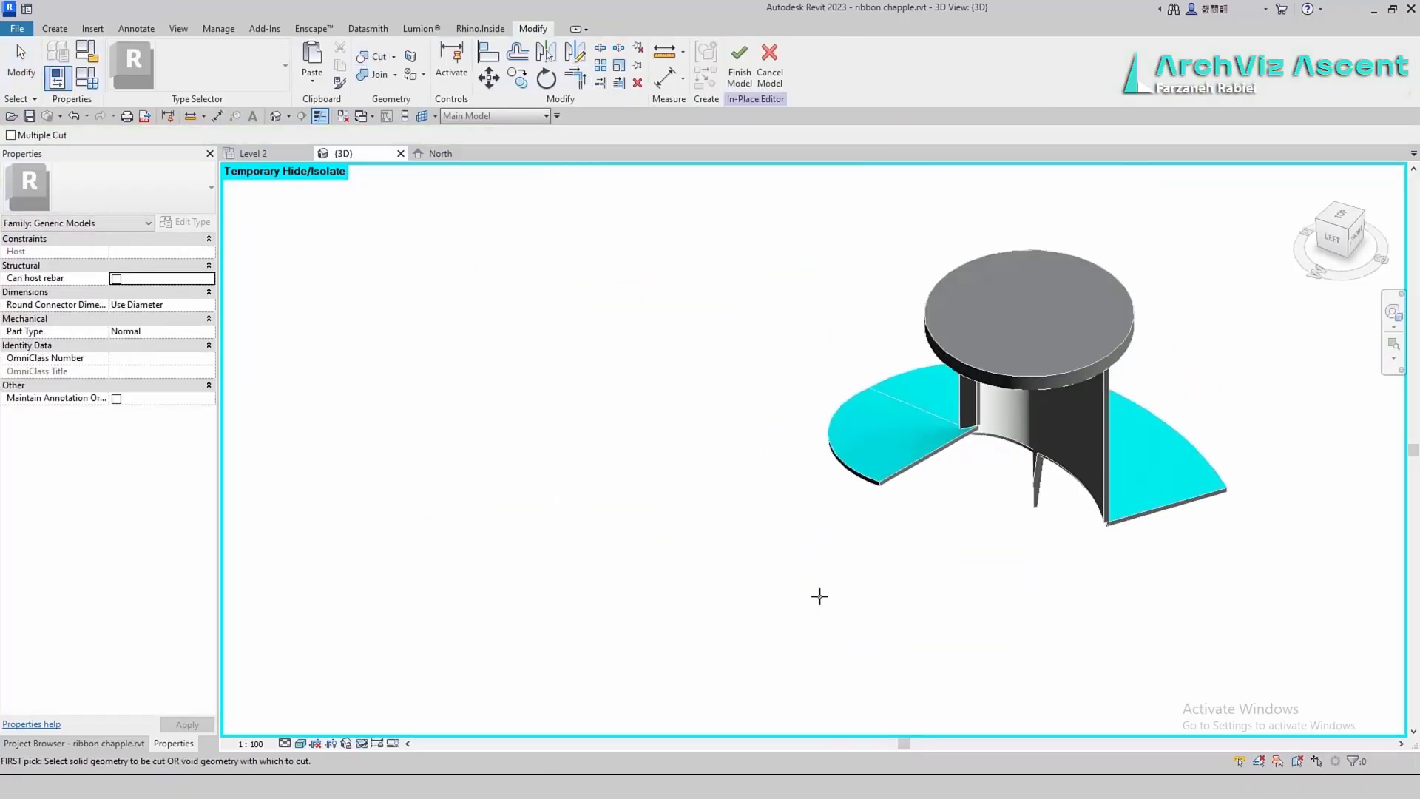
shift+middle_drag(817, 596, 828, 518)
middle_drag(828, 518, 680, 544)
key(Escape)
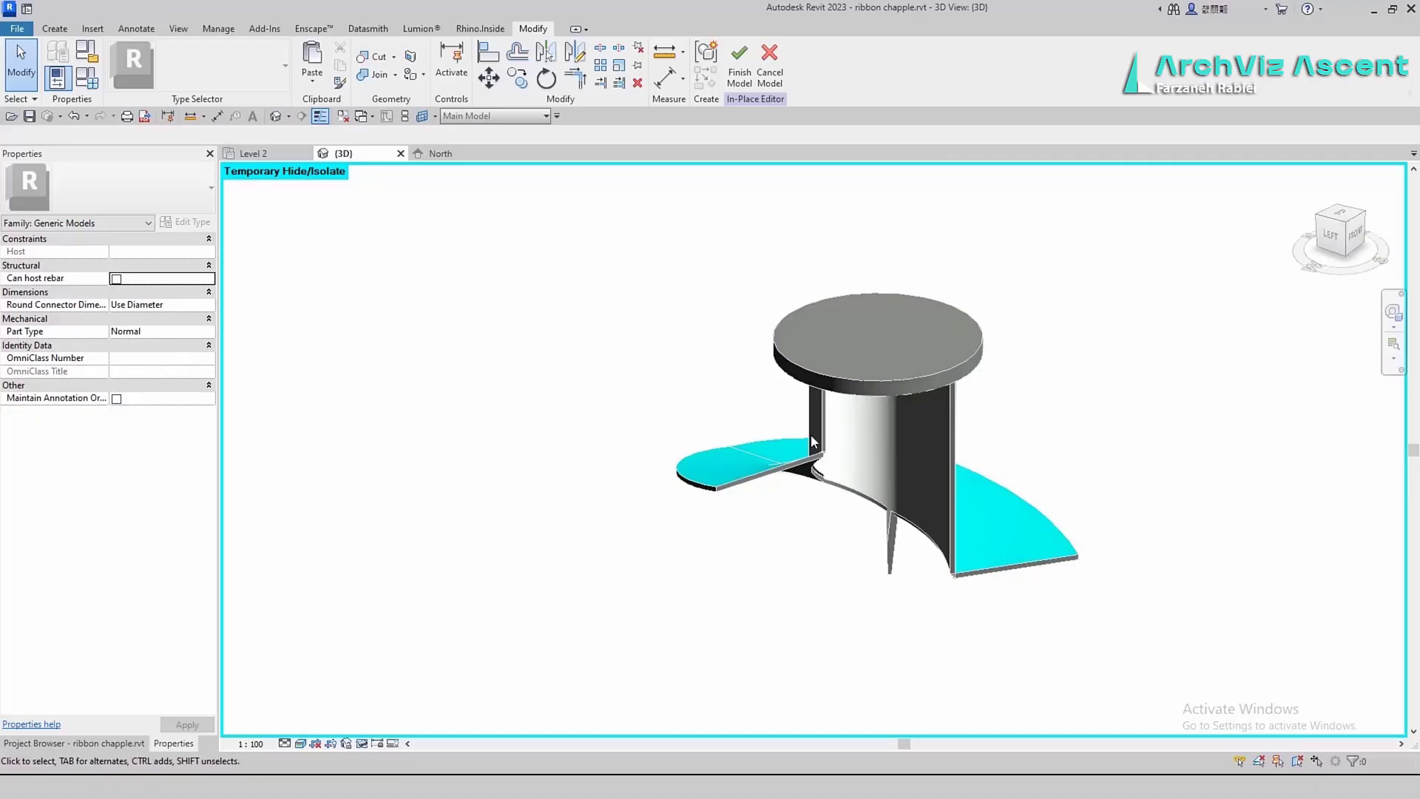
Set the work plane to Level 1 again and draw a second reference line beside the spiral, facing the leftover wall piece
scroll(811, 441, up, 2)
scroll(899, 601, down, 3)
click(54, 28)
click(879, 70)
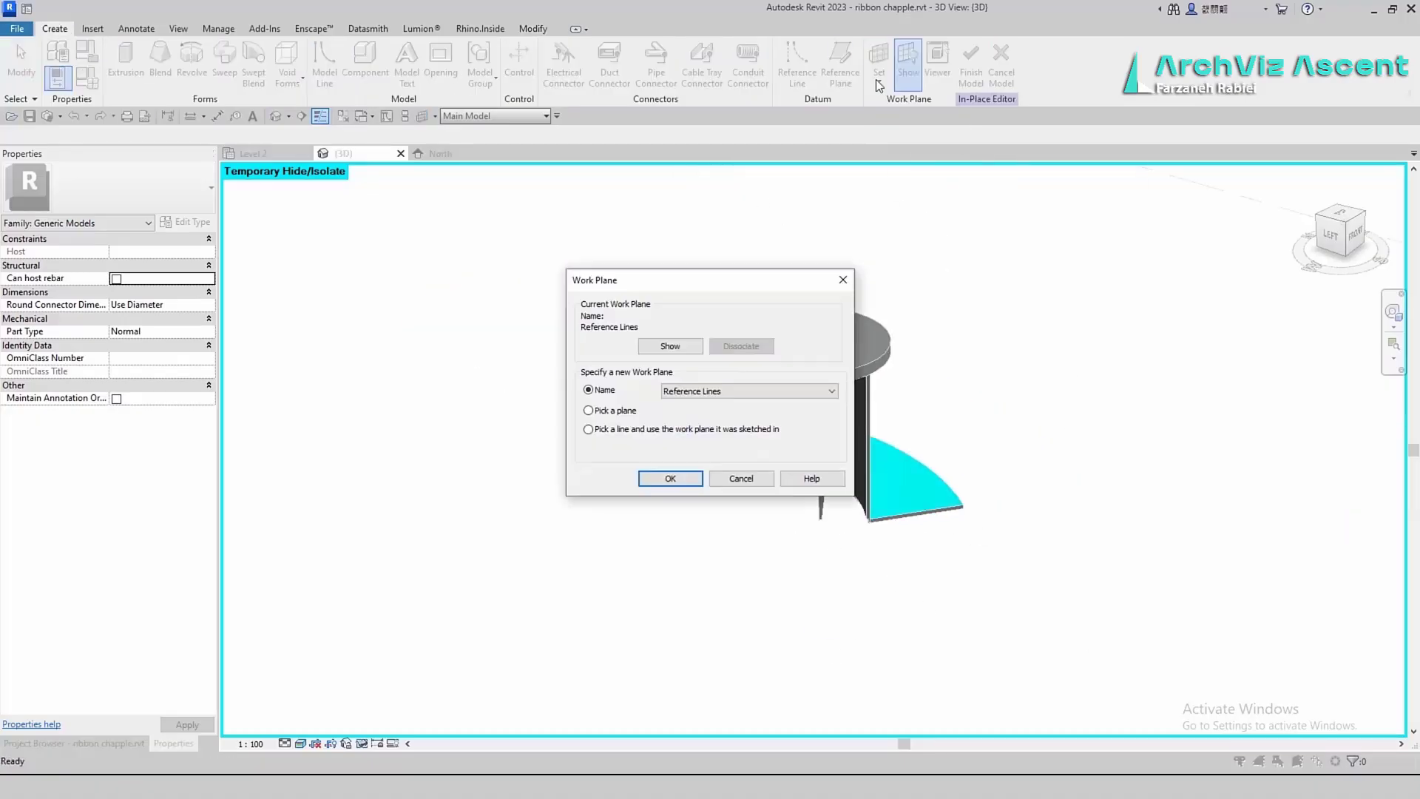
click(749, 391)
click(710, 414)
click(670, 478)
click(621, 400)
click(1340, 213)
scroll(930, 525, up, 4)
middle_drag(873, 592, 629, 432)
scroll(838, 420, up, 2)
Set the work plane to the second reference line's plane
click(55, 28)
click(878, 66)
click(670, 477)
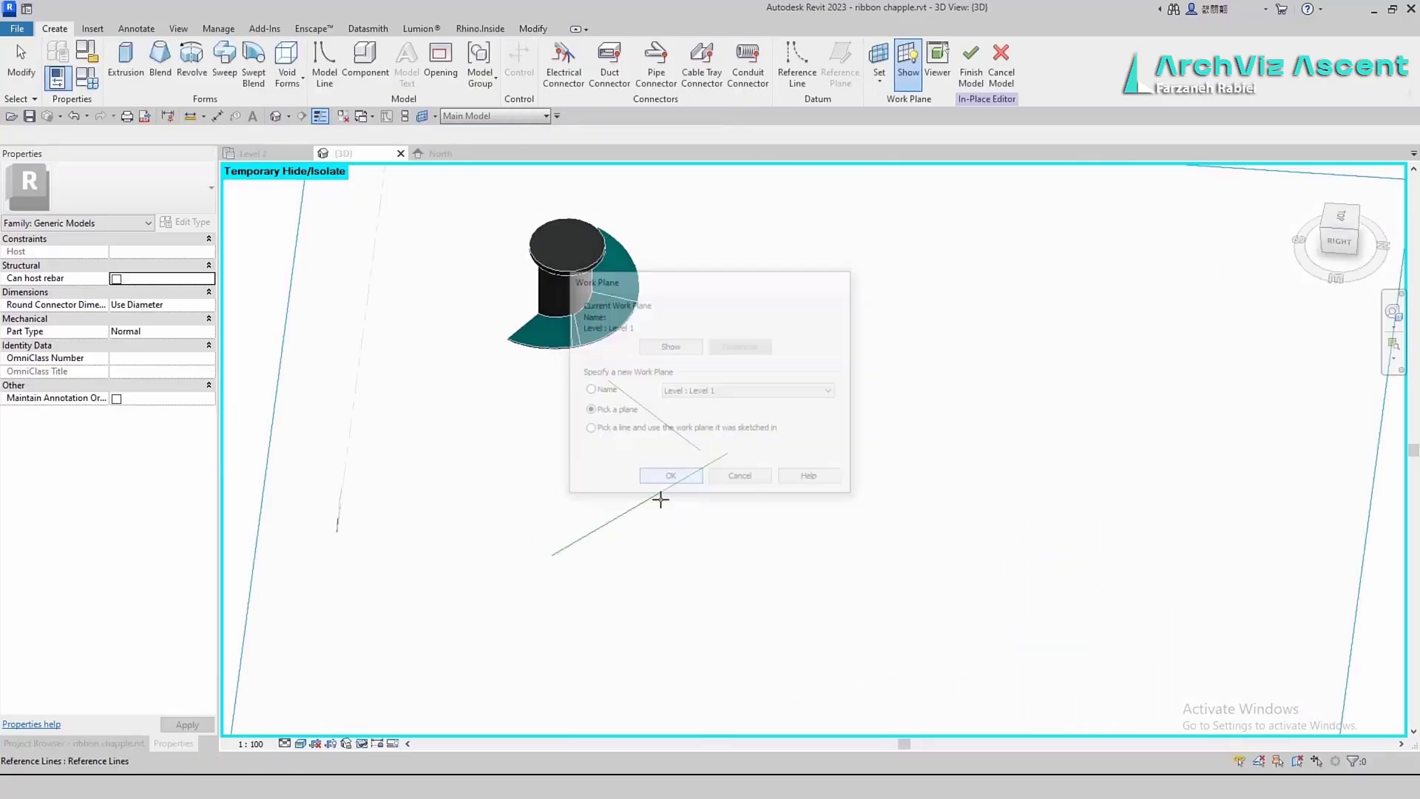
click(660, 499)
click(661, 522)
Sketch a narrow closed void extrusion profile around the leftover wall piece hanging below the ramp, topped along the ramp's lower edge
shift+middle_drag(729, 518, 643, 440)
scroll(835, 444, up, 4)
click(55, 28)
click(287, 73)
click(314, 105)
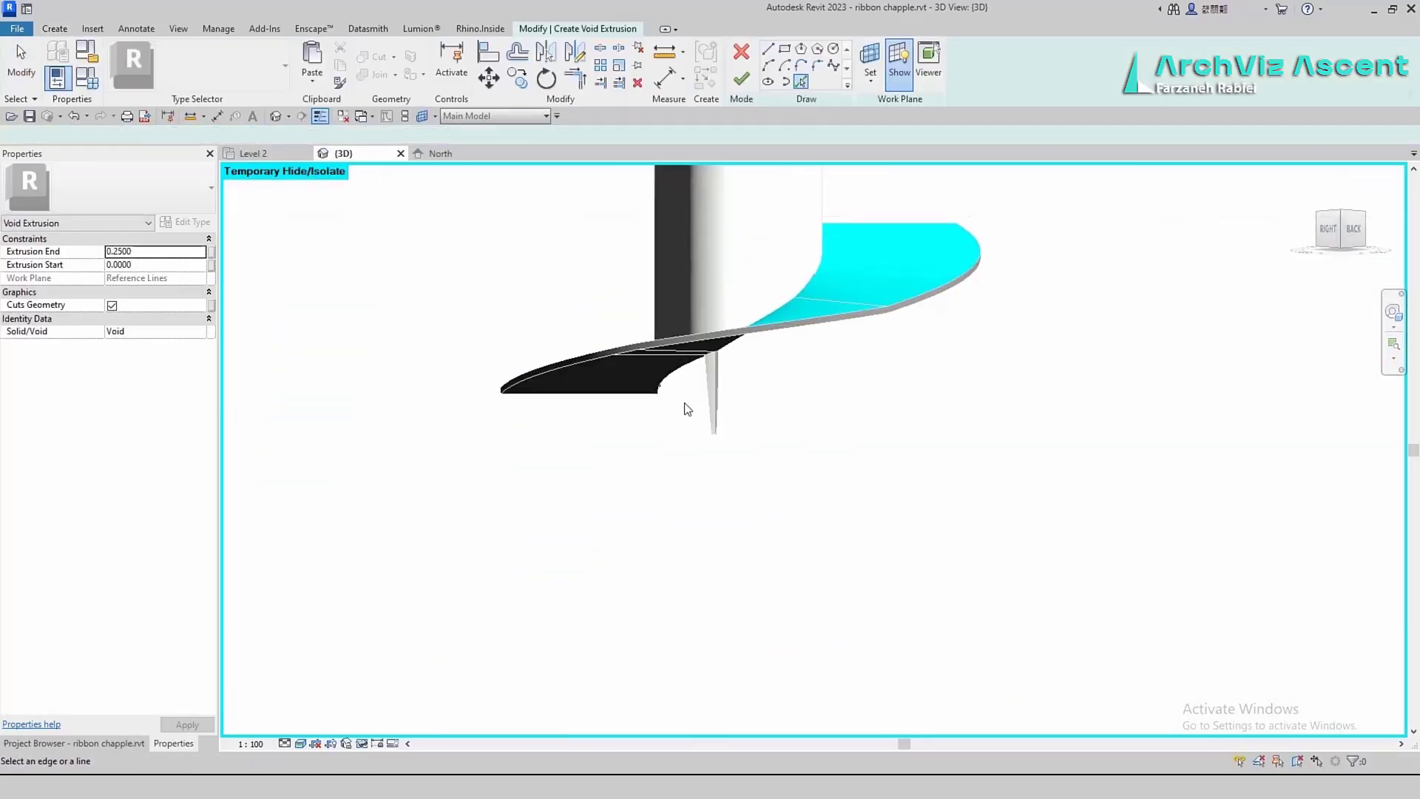
scroll(688, 409, up, 3)
click(768, 50)
click(742, 350)
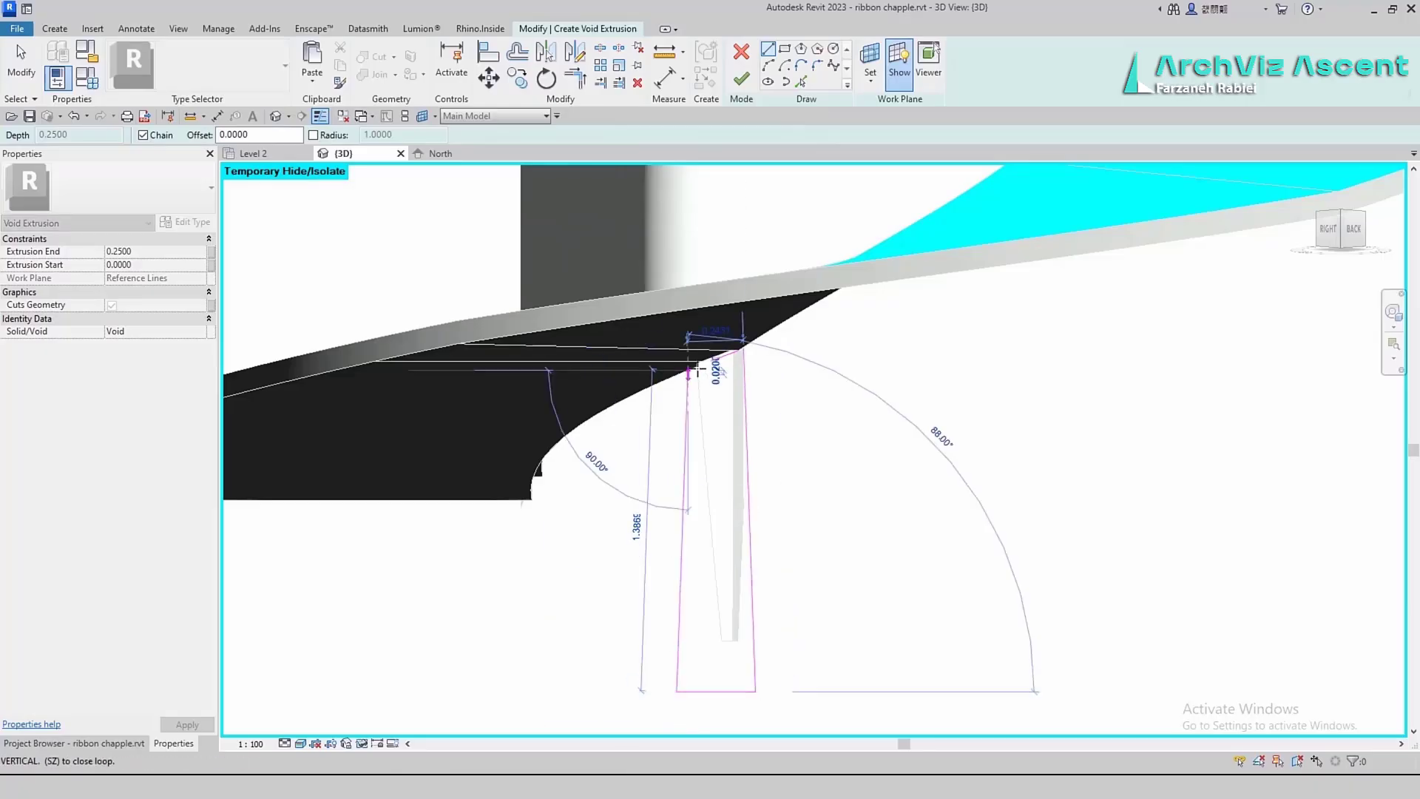
click(741, 79)
click(1337, 749)
Trim the narrow profile's upper corners, delete the surplus sloping line and finish the void extrusion
click(575, 78)
scroll(738, 352, up, 5)
click(732, 352)
click(759, 354)
key(Escape)
scroll(740, 356, up, 3)
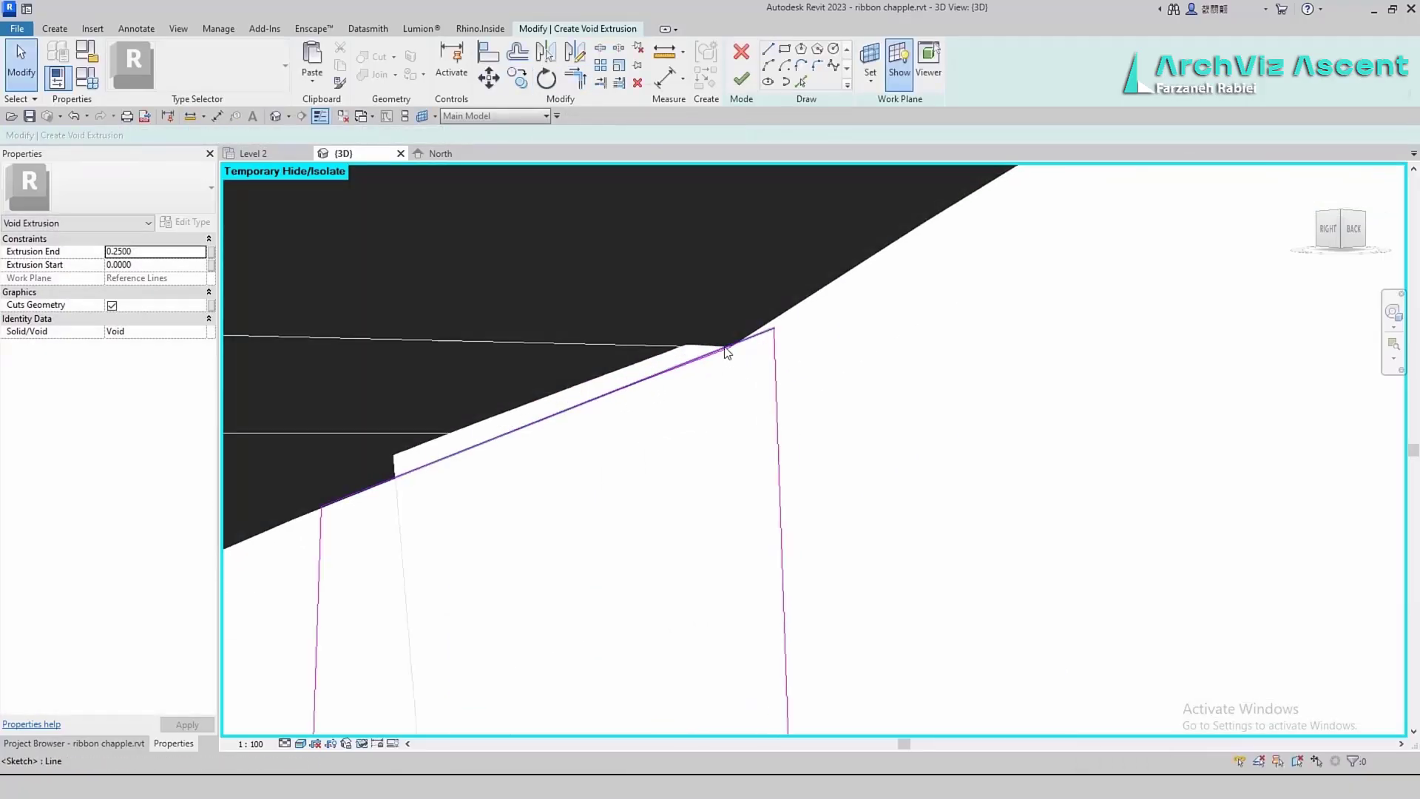
scroll(725, 348, up, 3)
click(725, 350)
key(Delete)
scroll(727, 361, down, 8)
click(741, 79)
Stretch the narrow void extrusion so it passes through the leftover wall piece under the ramp
scroll(816, 428, down, 3)
scroll(749, 559, down, 3)
click(718, 558)
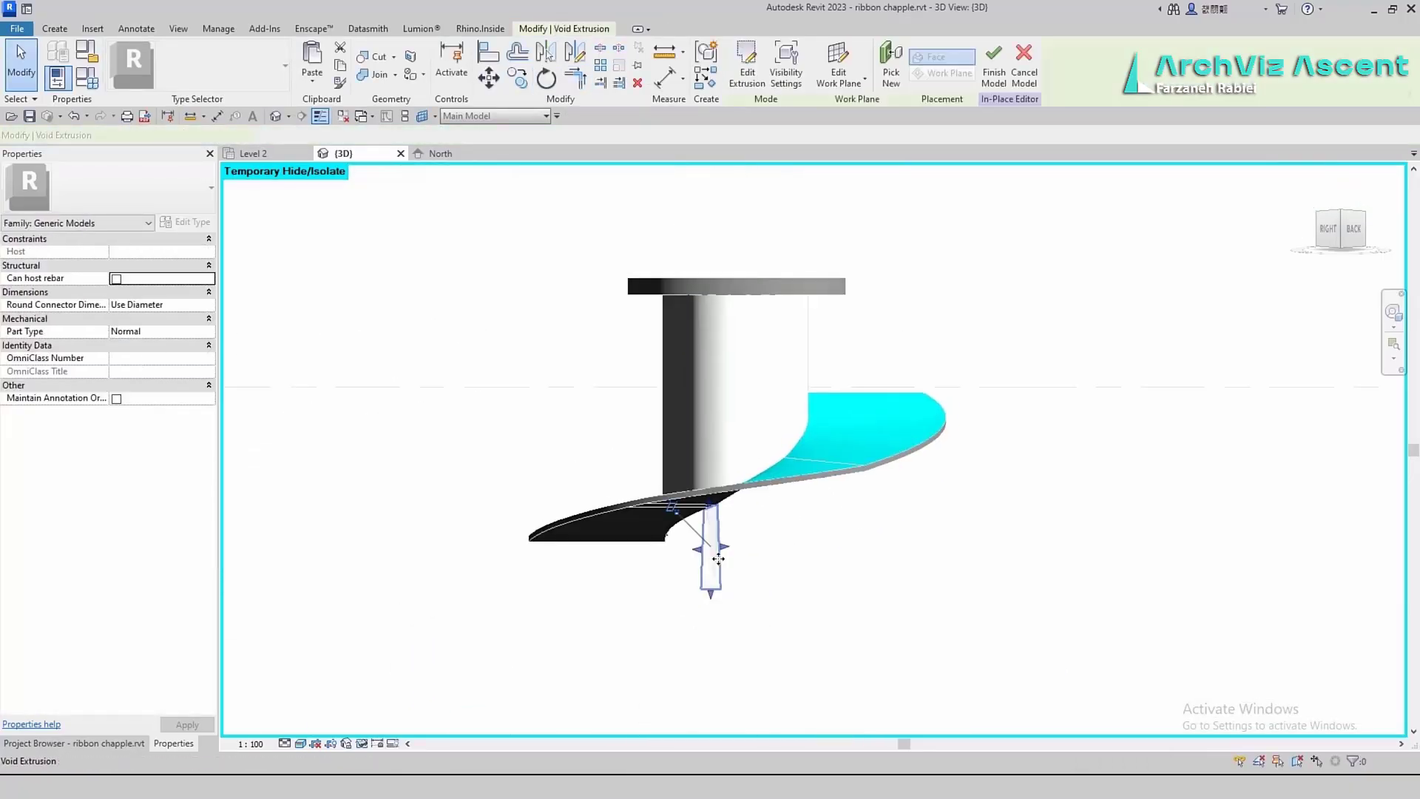
mouse_move(761, 583)
shift+middle_down()
mouse_move(752, 545)
mouse_move(743, 580)
shift+middle_up()
scroll(740, 551, up, 3)
drag(717, 511, 1290, 367)
drag(1274, 379, 1302, 371)
drag(1175, 400, 1144, 405)
Cut the hanging piece off the curved wall with the narrow void extrusion
shift+middle_drag(1035, 569, 1111, 500)
click(1112, 499)
click(1182, 482)
click(1168, 296)
scroll(1029, 470, down, 6)
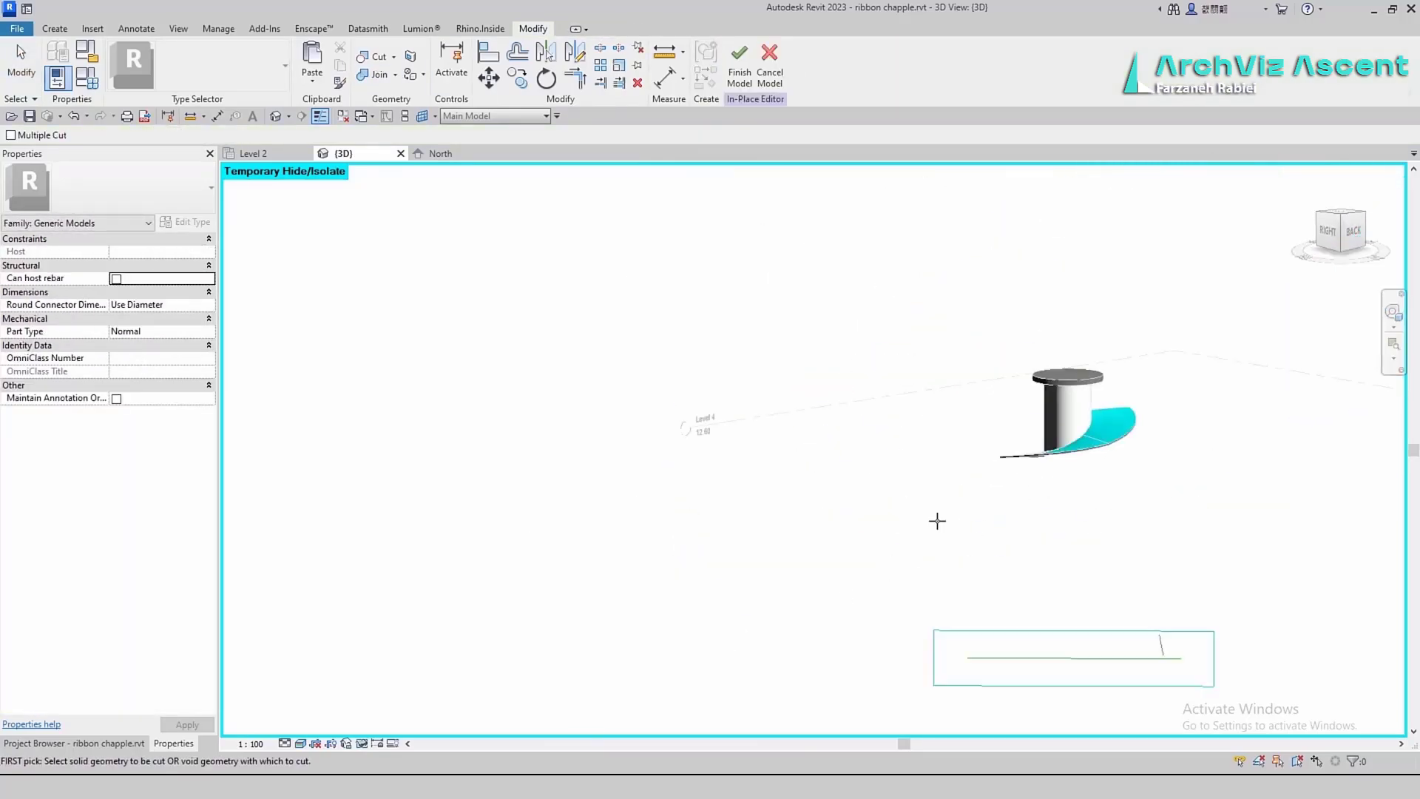
Finish the in-place model and reset the temporary hide/isolate to show the whole chapel
click(740, 66)
shift+middle_drag(919, 558, 1096, 671)
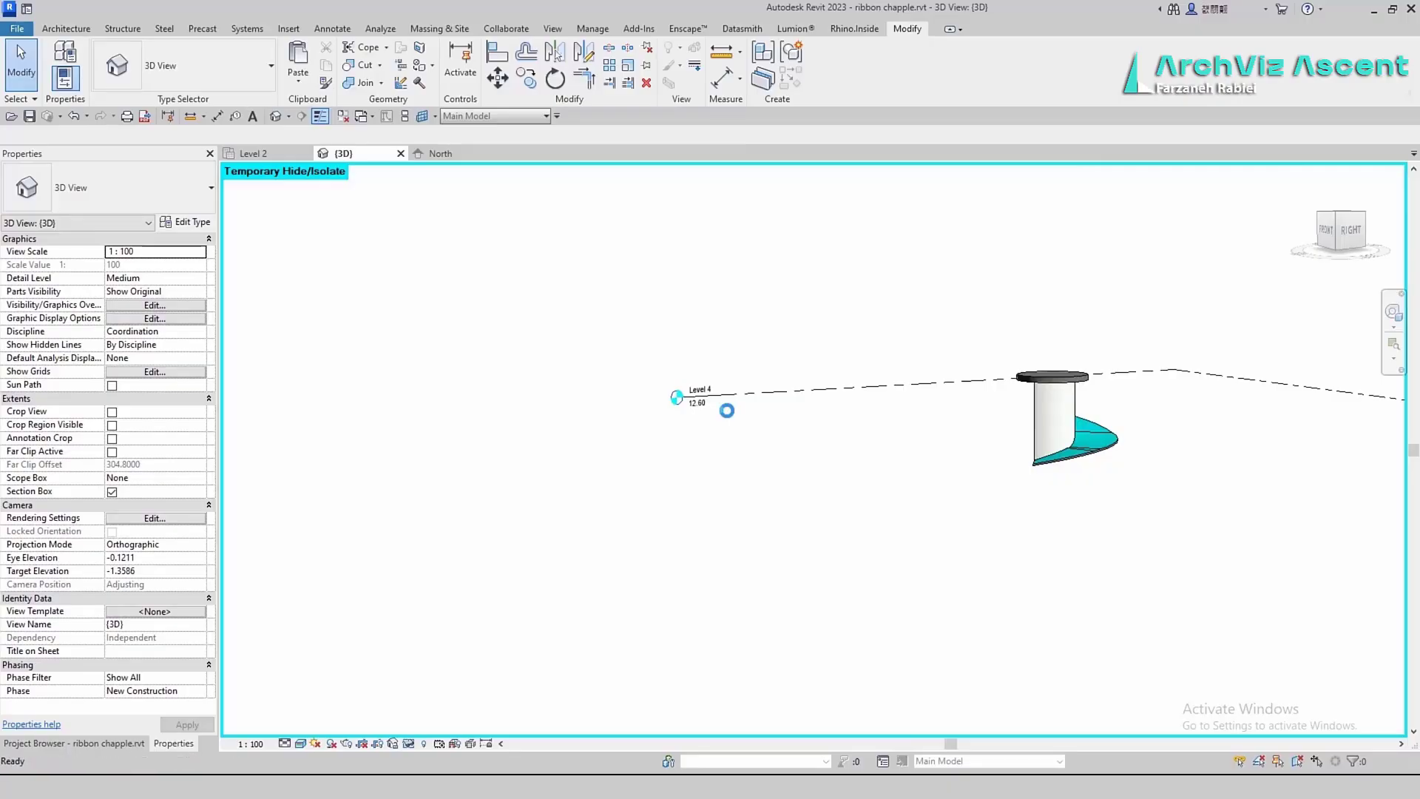
click(432, 729)
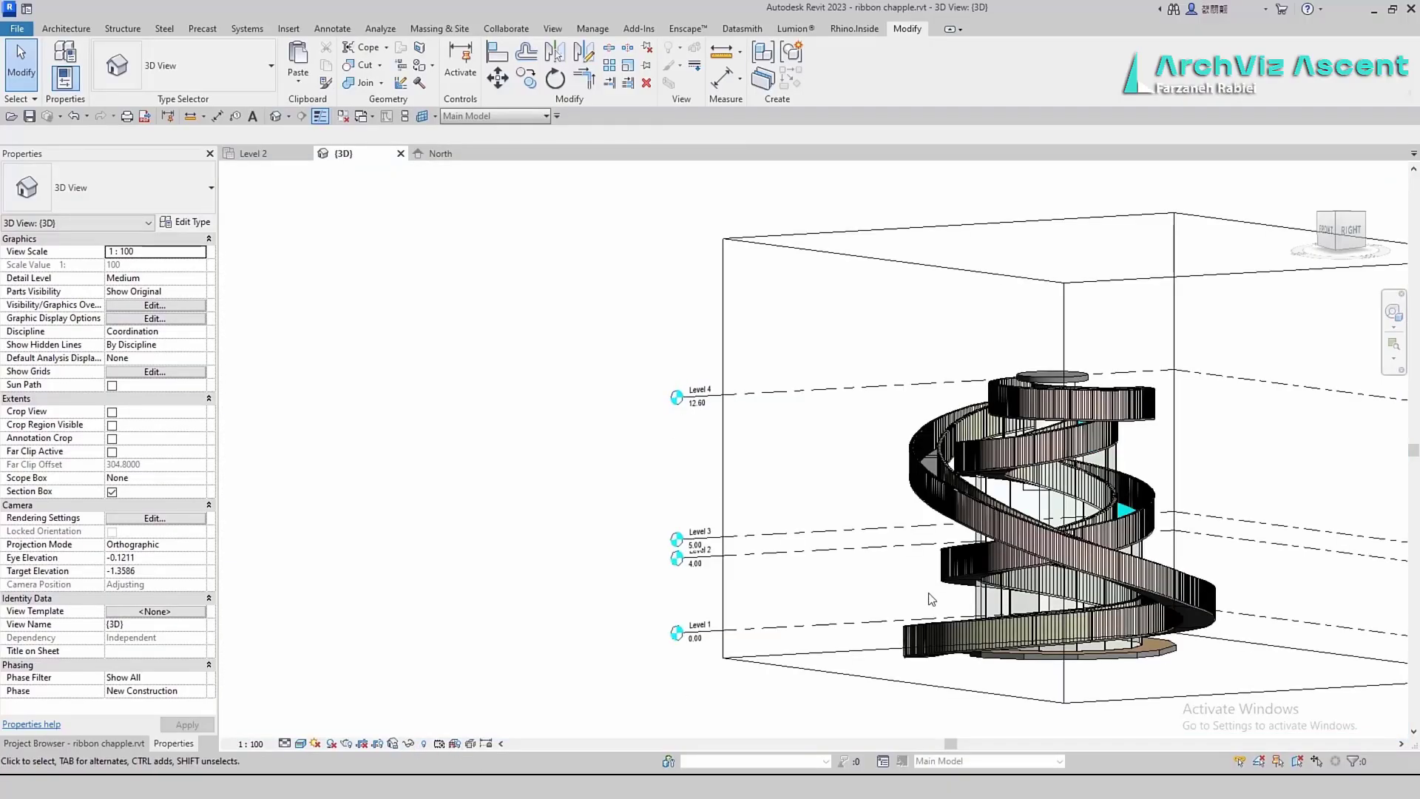
shift+middle_drag(764, 567, 857, 687)
scroll(1072, 425, up, 5)
Delete the short 1100mm 2 railing wrapped around the curved wall beneath the roof floor
click(1137, 388)
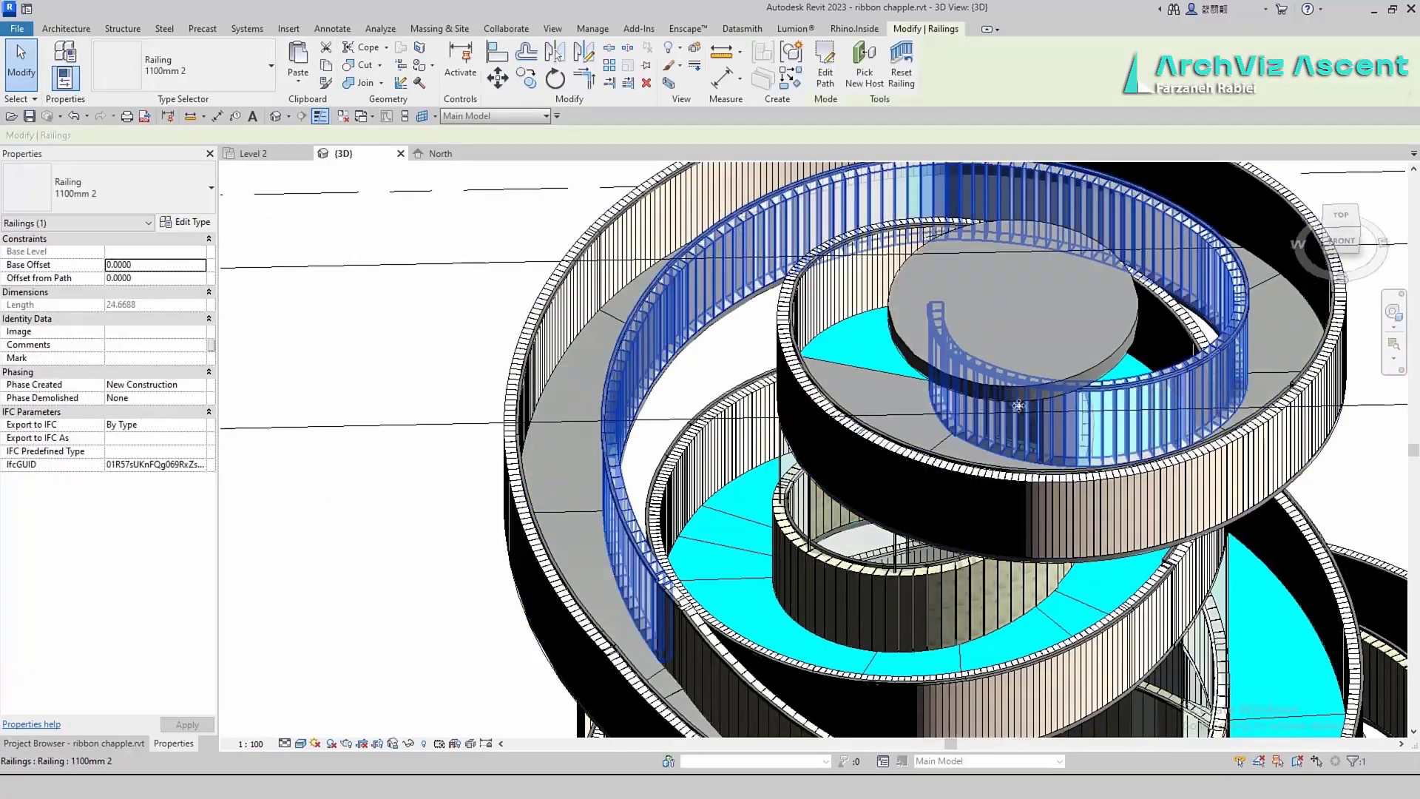
shift+middle_drag(887, 418, 1250, 488)
click(852, 371)
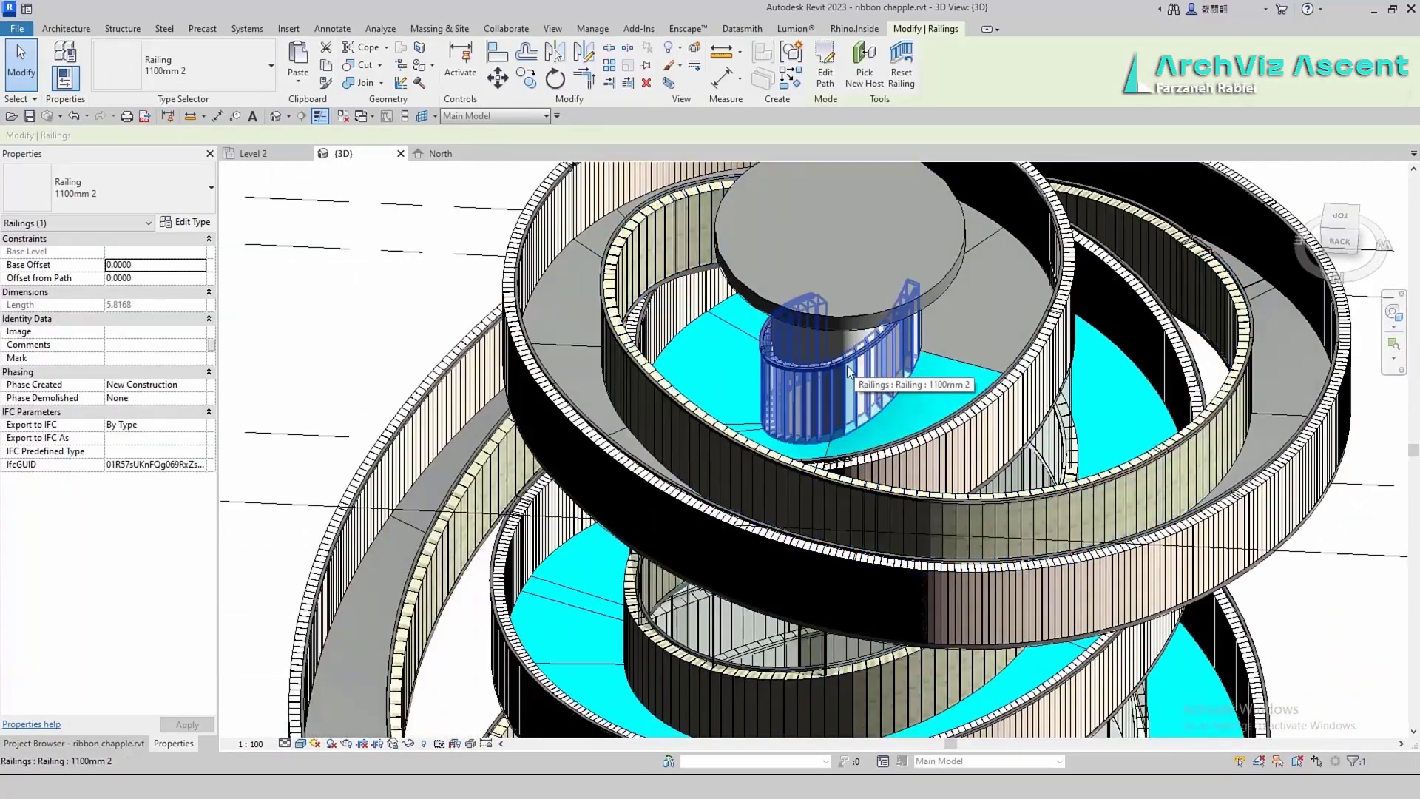
shift+middle_drag(854, 373, 735, 526)
key(Escape)
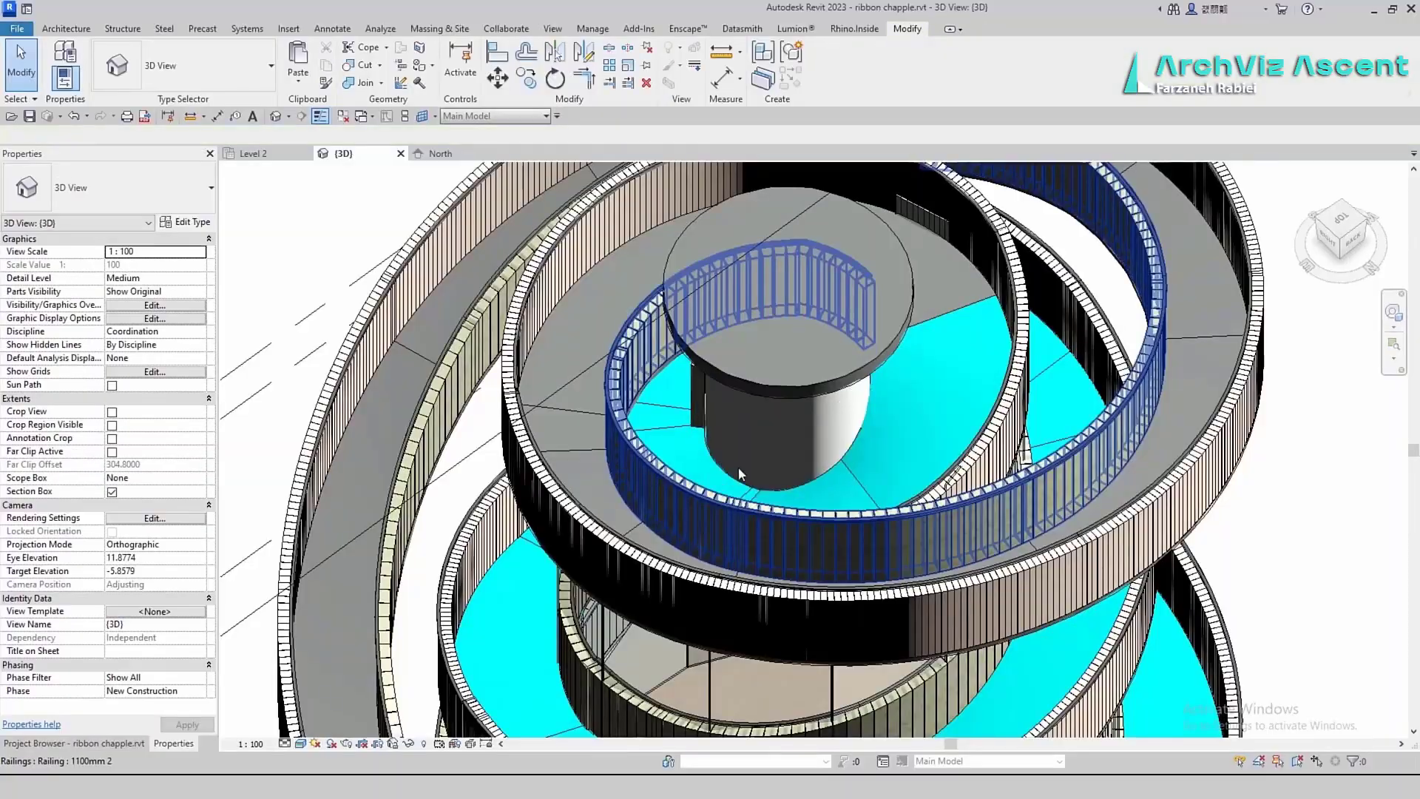
Edit the long inner railing's path and shorten its upper end so it stops beside the curved wall
mouse_move(739, 476)
shift+middle_down()
mouse_move(693, 353)
mouse_move(812, 372)
mouse_move(909, 525)
shift+middle_up()
double_click(812, 373)
scroll(633, 342, down, 3)
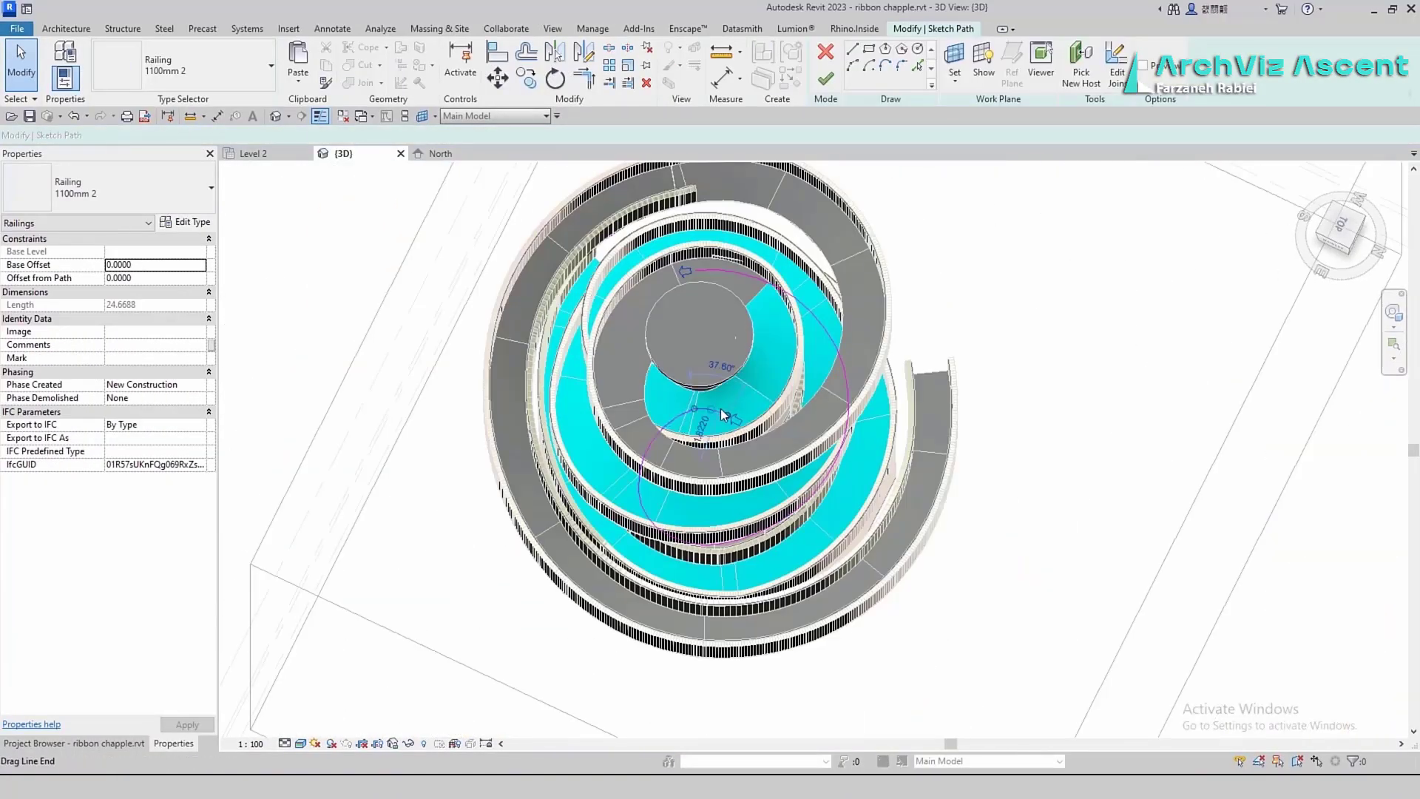
click(704, 415)
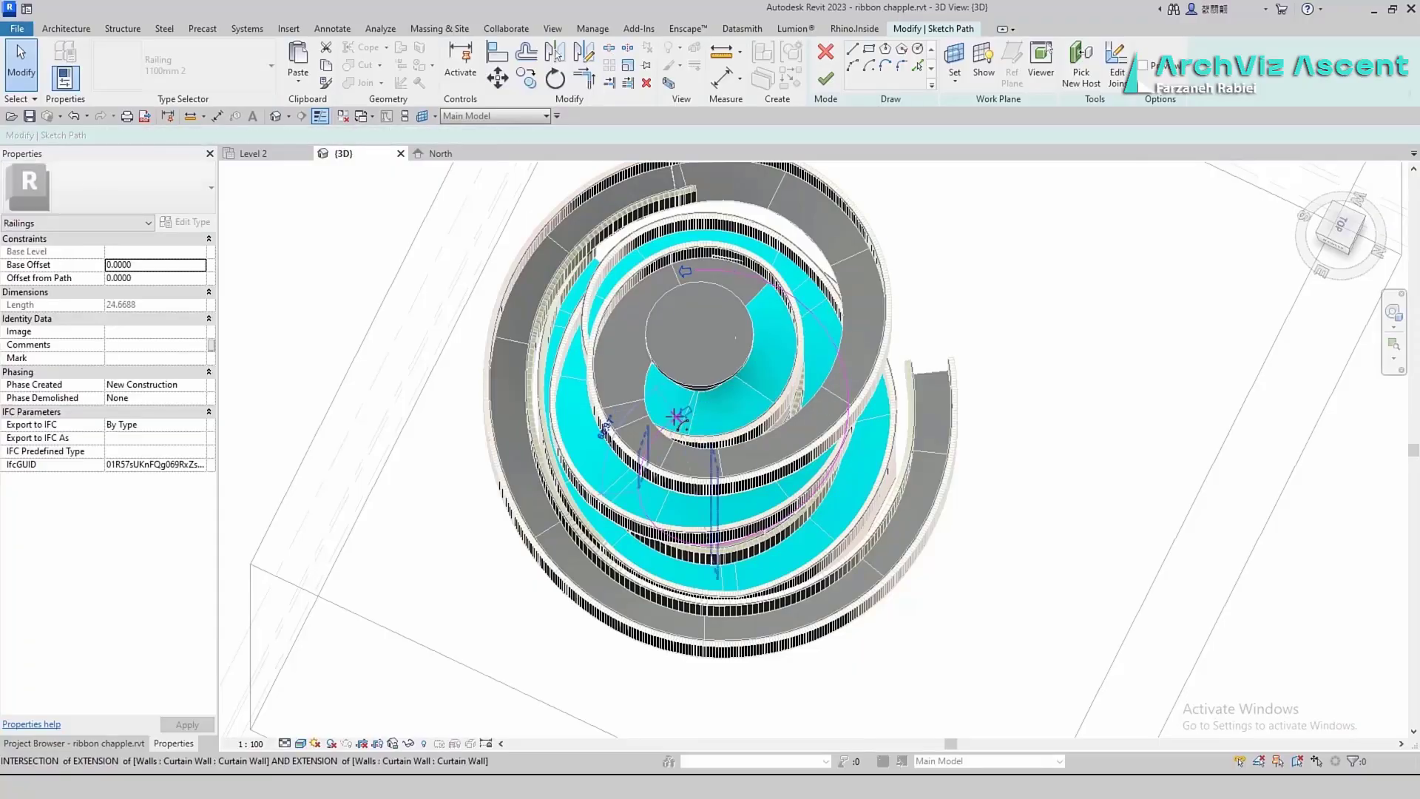
click(676, 418)
scroll(675, 415, up, 5)
drag(818, 254, 790, 389)
click(826, 78)
scroll(976, 424, down, 5)
shift+middle_drag(976, 424, 860, 444)
click(636, 273)
scroll(875, 305, up, 2)
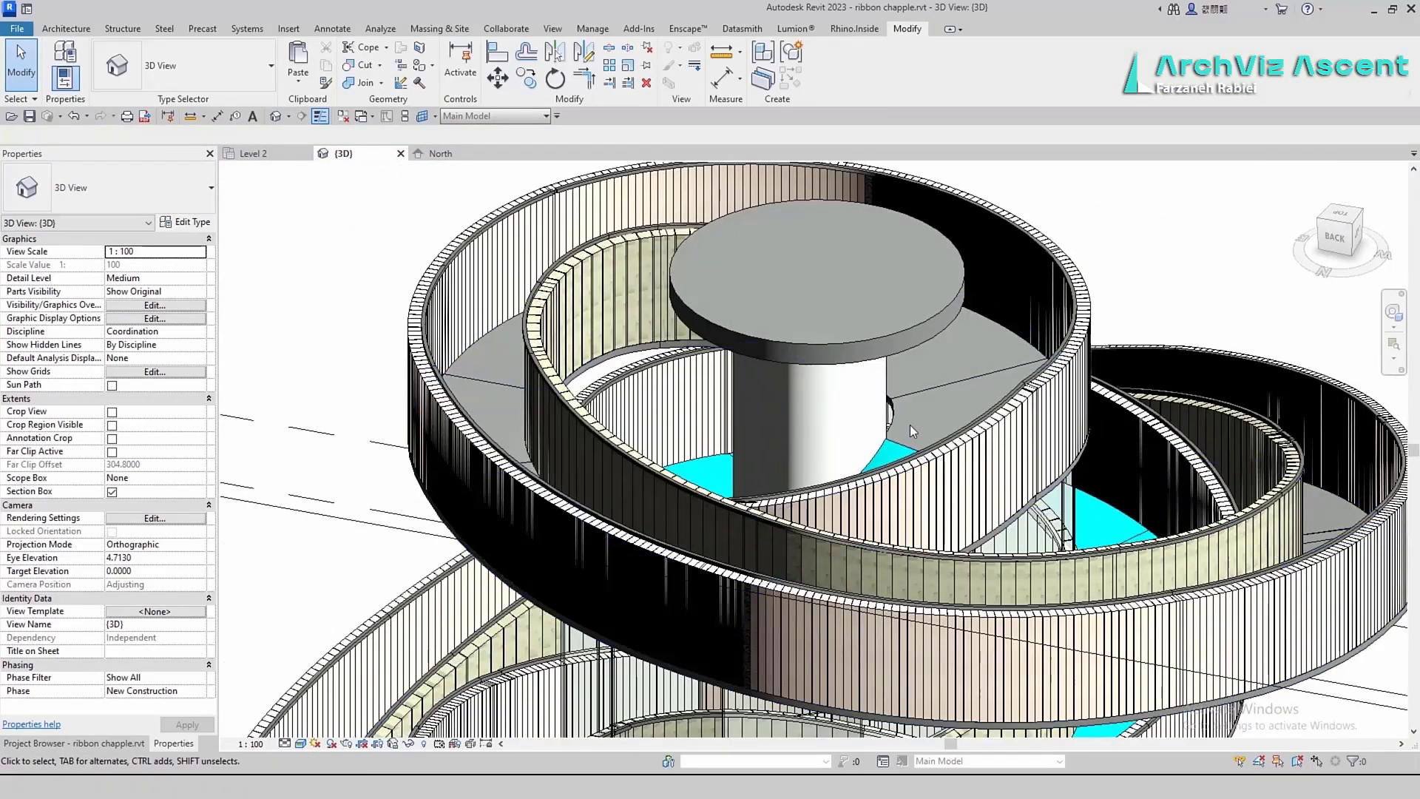
Reshape the circular roof floor's boundary to follow the curved walls and the ramp's inner edge
scroll(792, 384, down, 3)
double_click(792, 384)
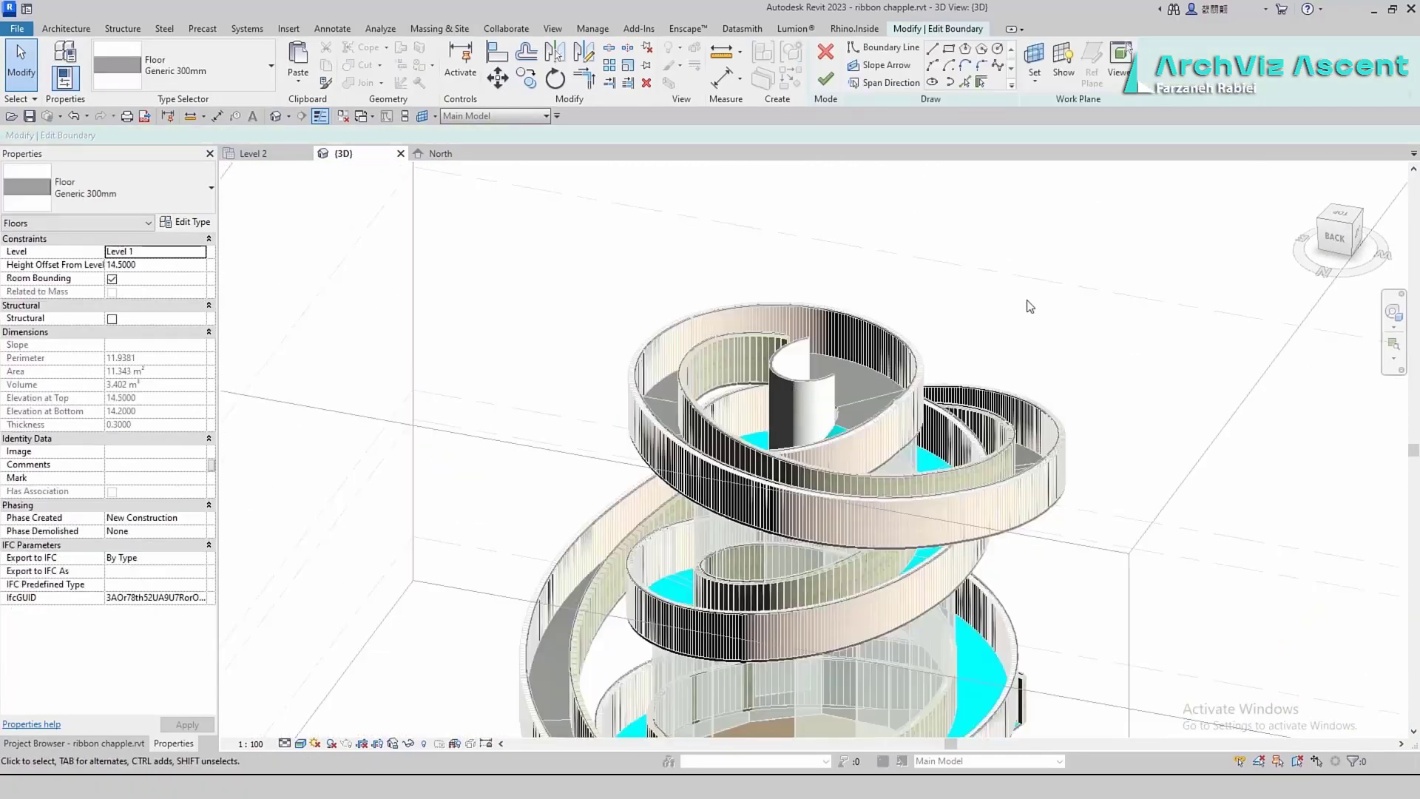
click(1341, 214)
scroll(859, 428, up, 6)
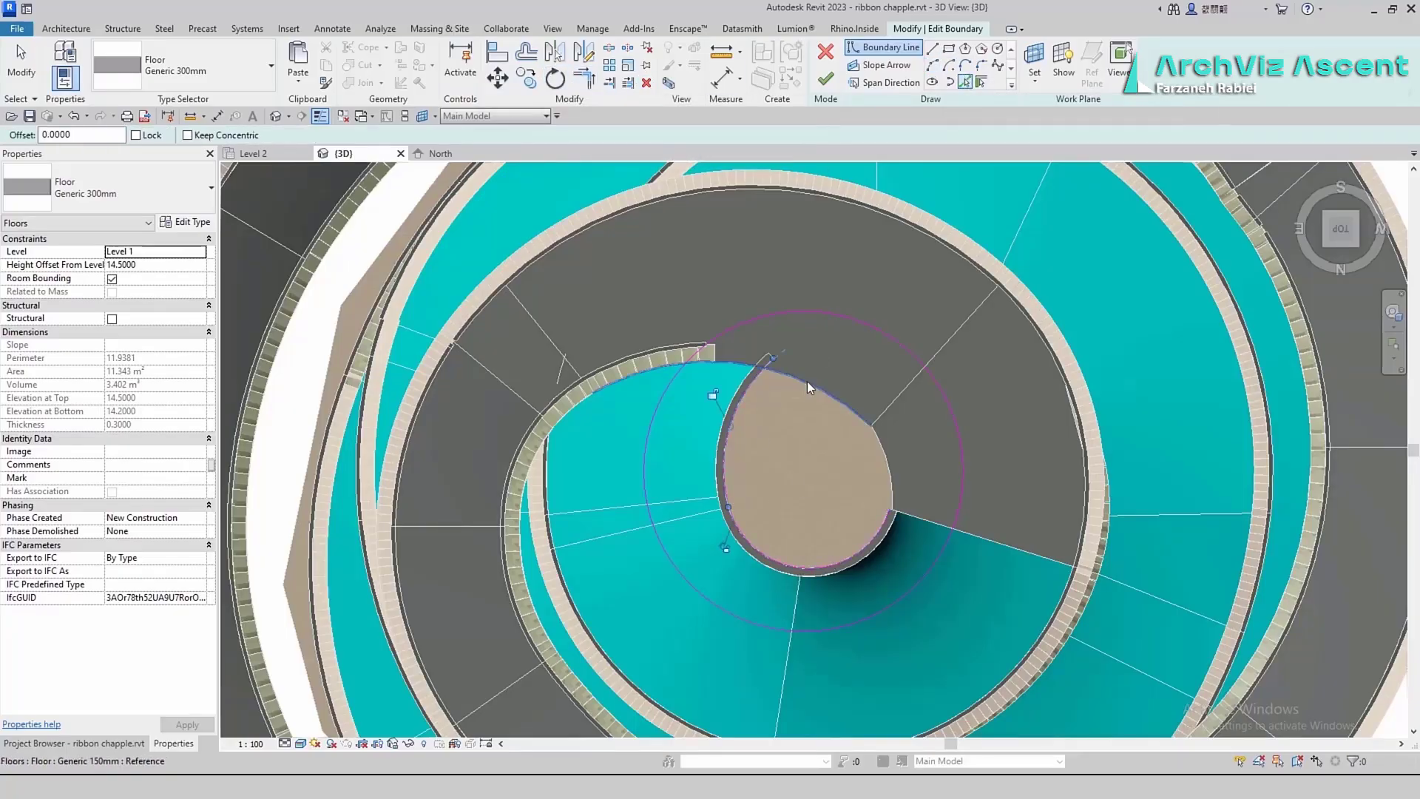
click(878, 447)
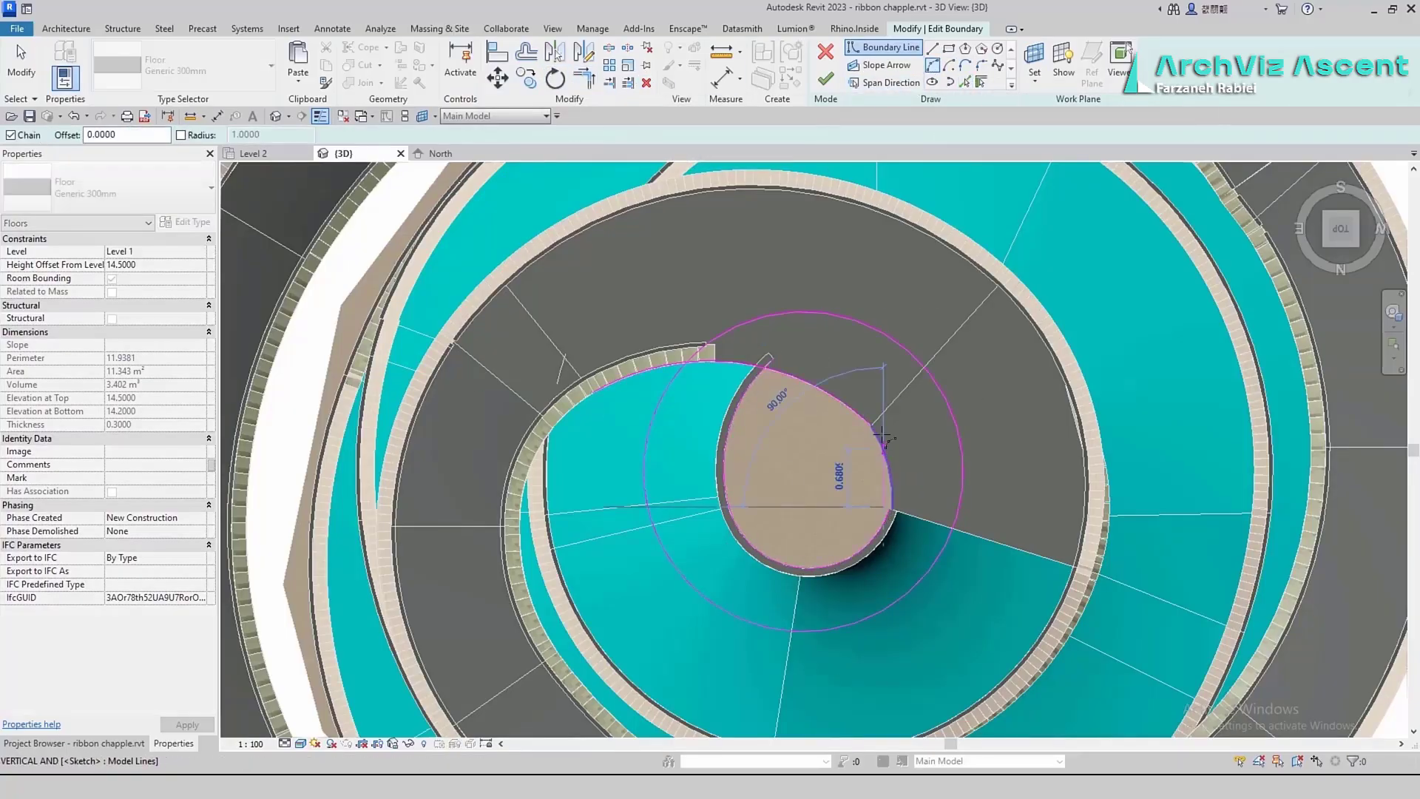
scroll(893, 510, up, 3)
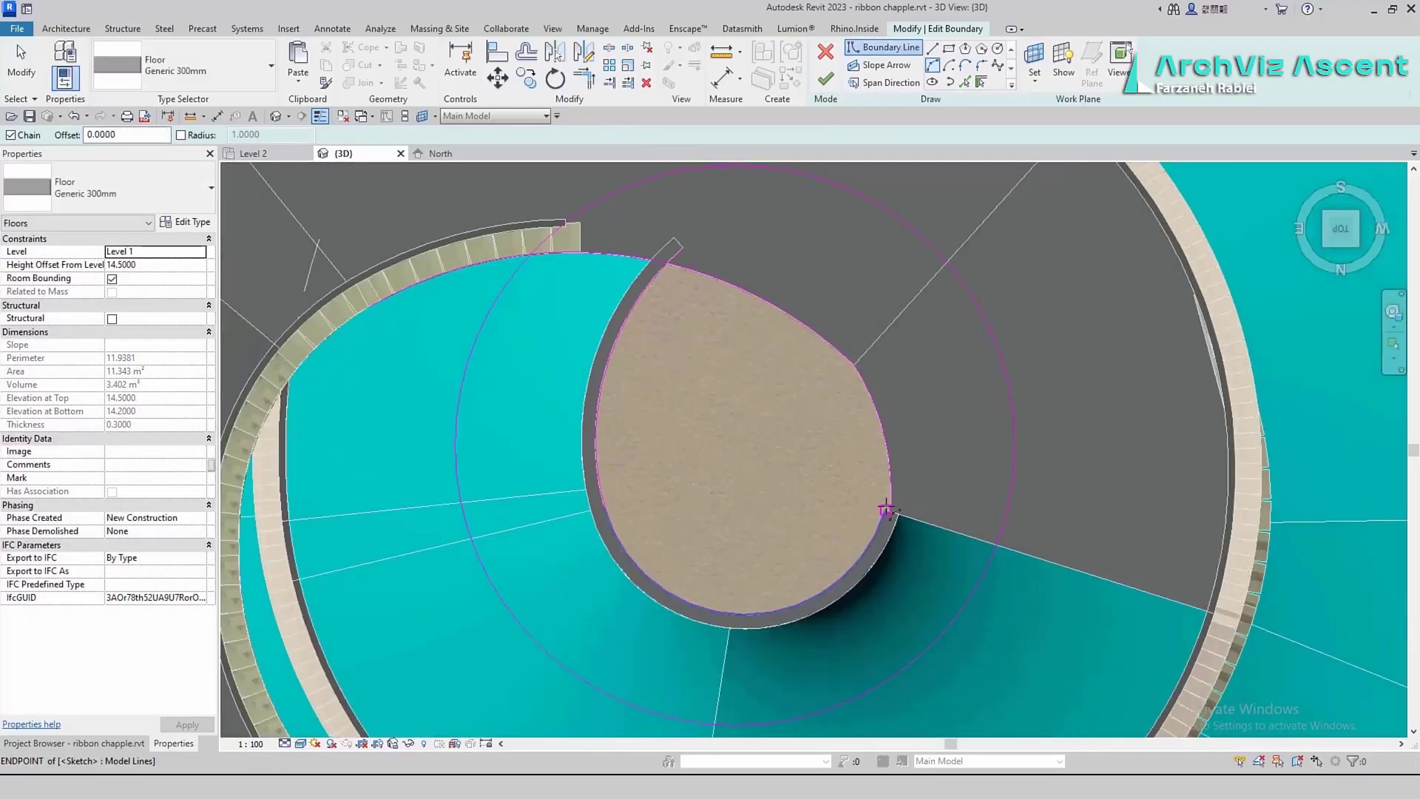
key(Escape)
key(Escape)
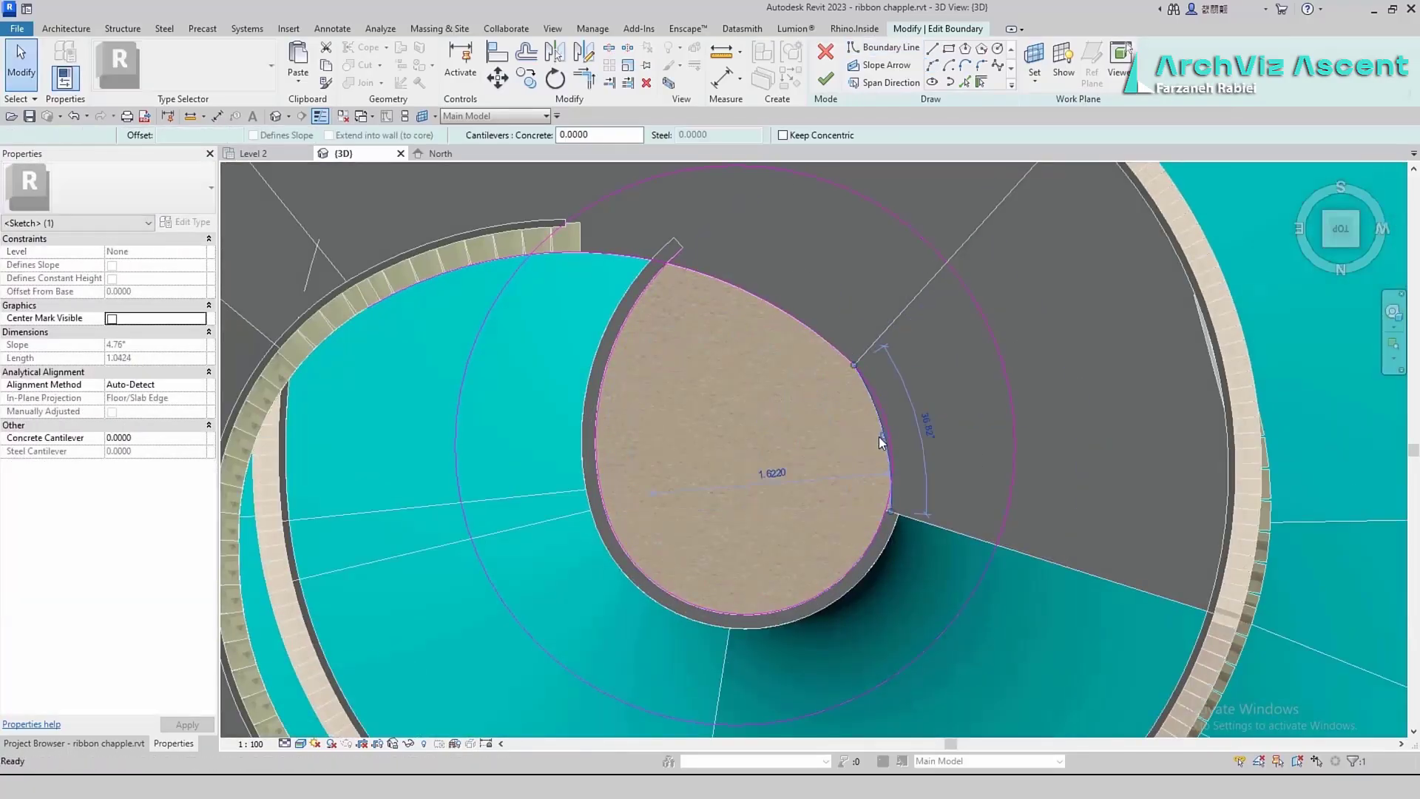
click(678, 269)
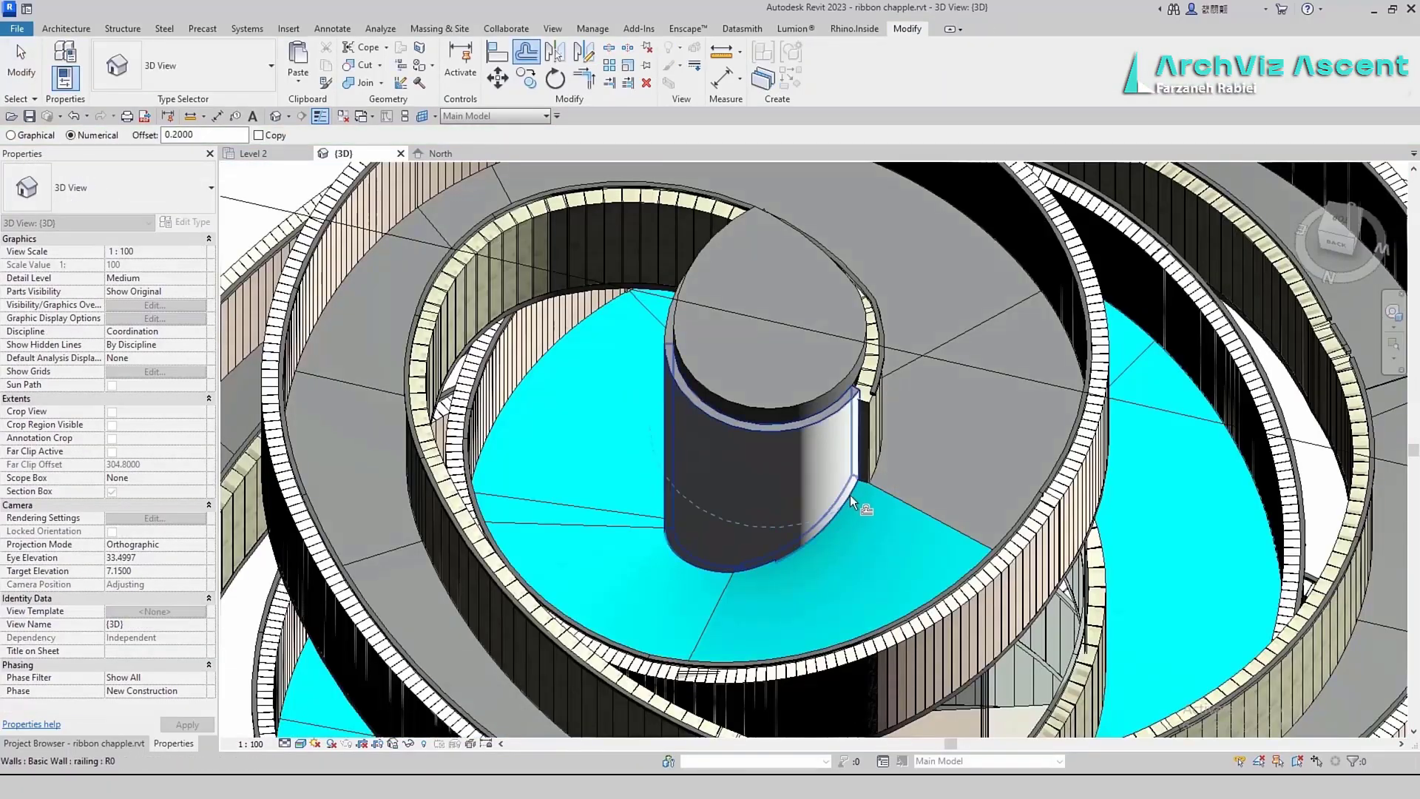
key(Escape)
Turn off the section box in the 3D view
shift+middle_drag(873, 362, 1045, 299)
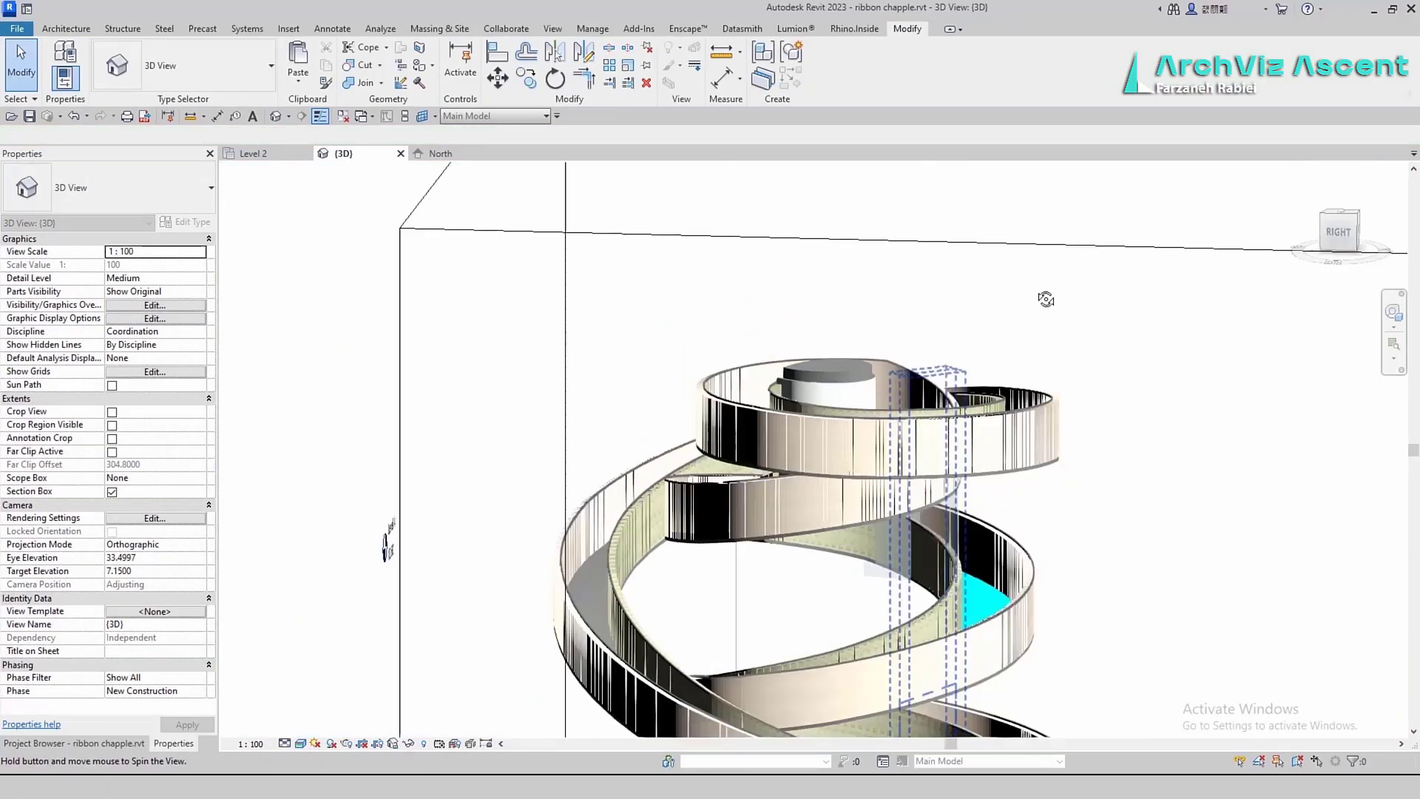
scroll(1016, 408, down, 4)
shift+middle_drag(809, 664, 862, 651)
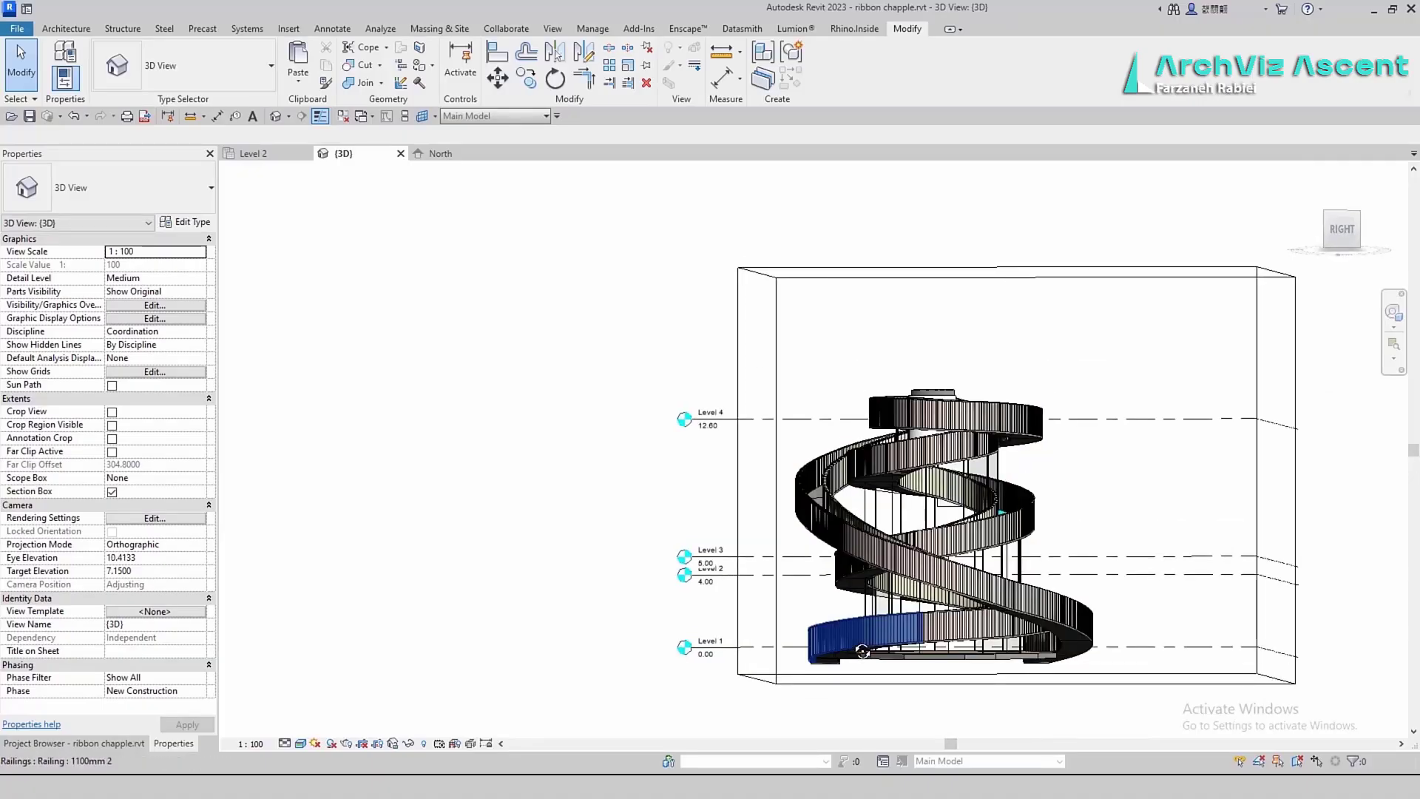
click(112, 492)
shift+middle_drag(478, 557, 651, 665)
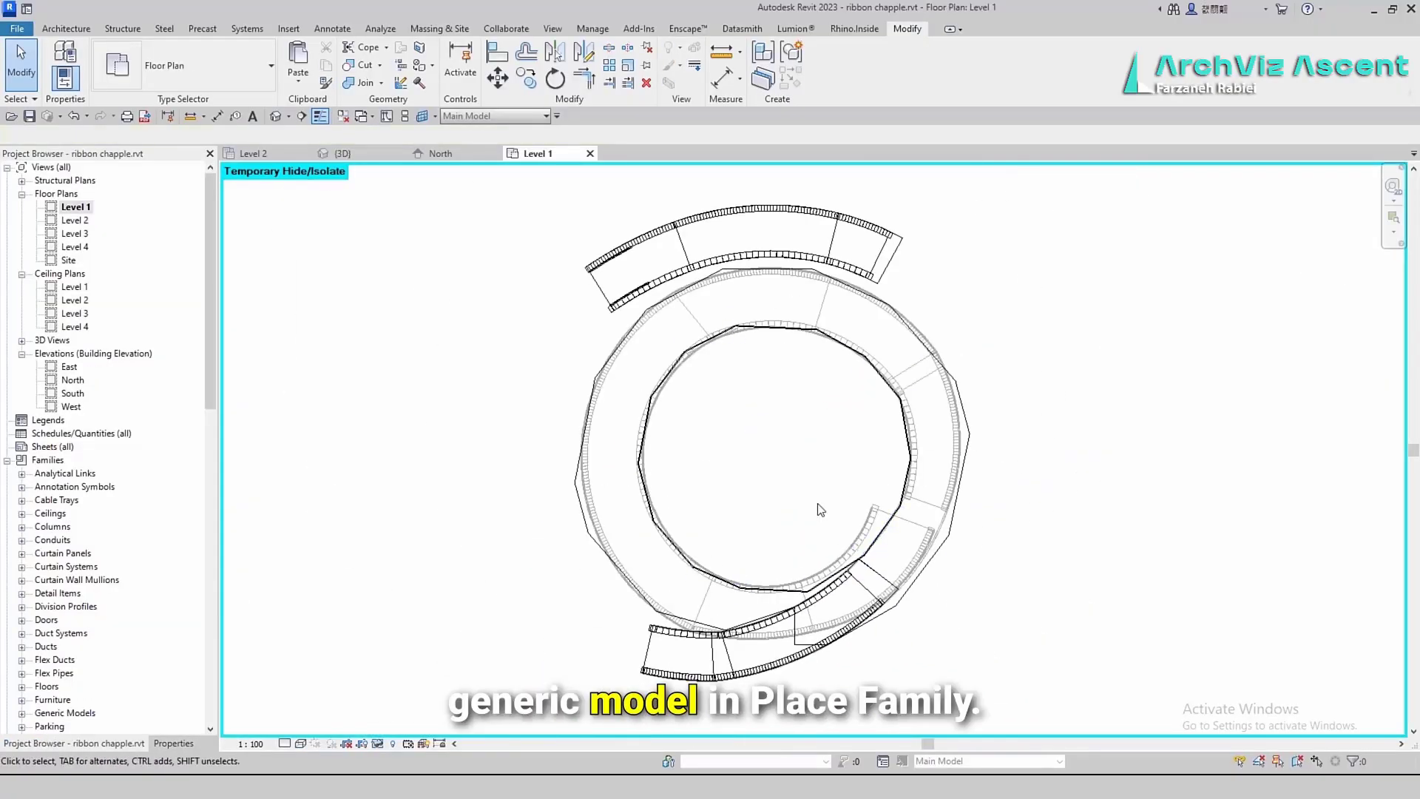
Create an in-place model in the Generic Models category, accepting the suggested name
click(66, 28)
click(174, 82)
click(196, 127)
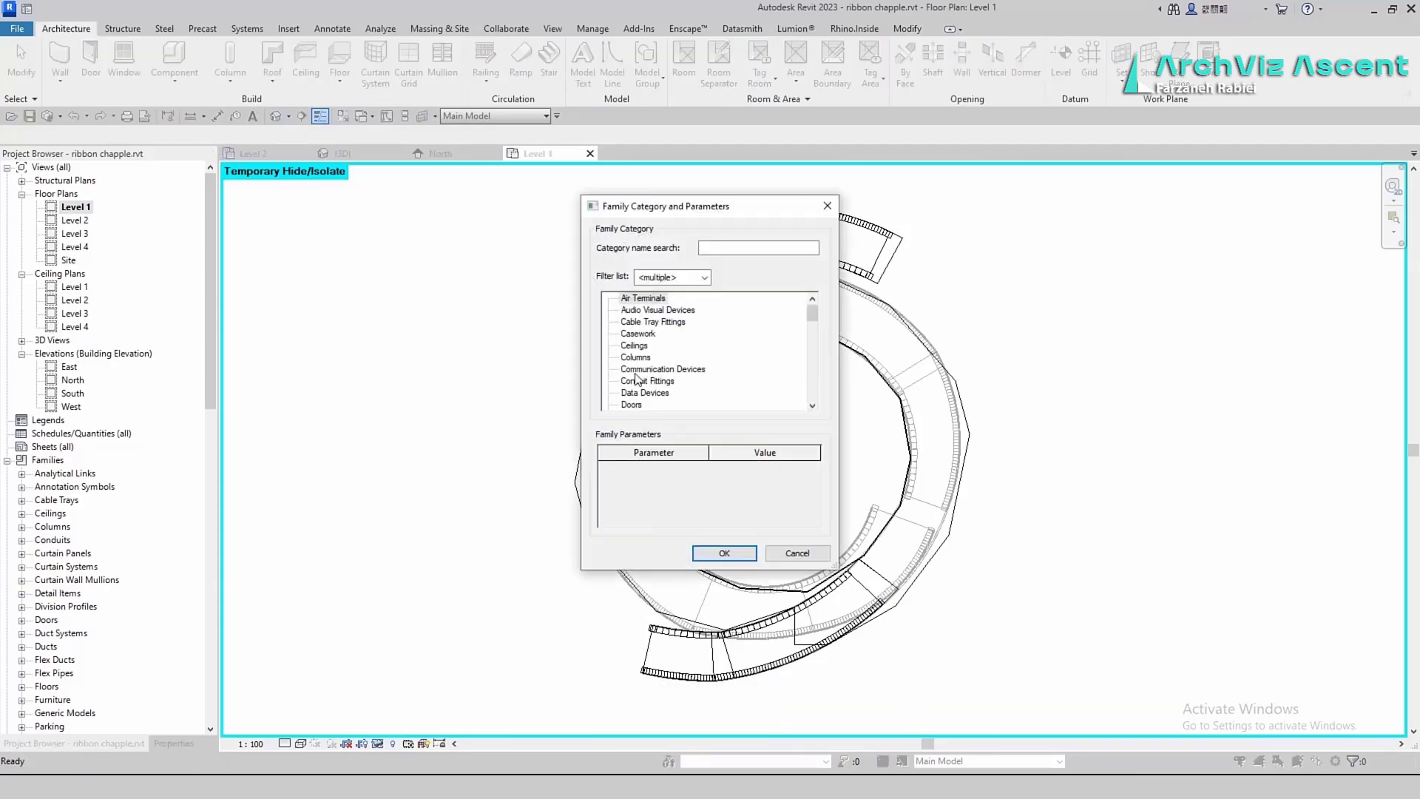
click(724, 553)
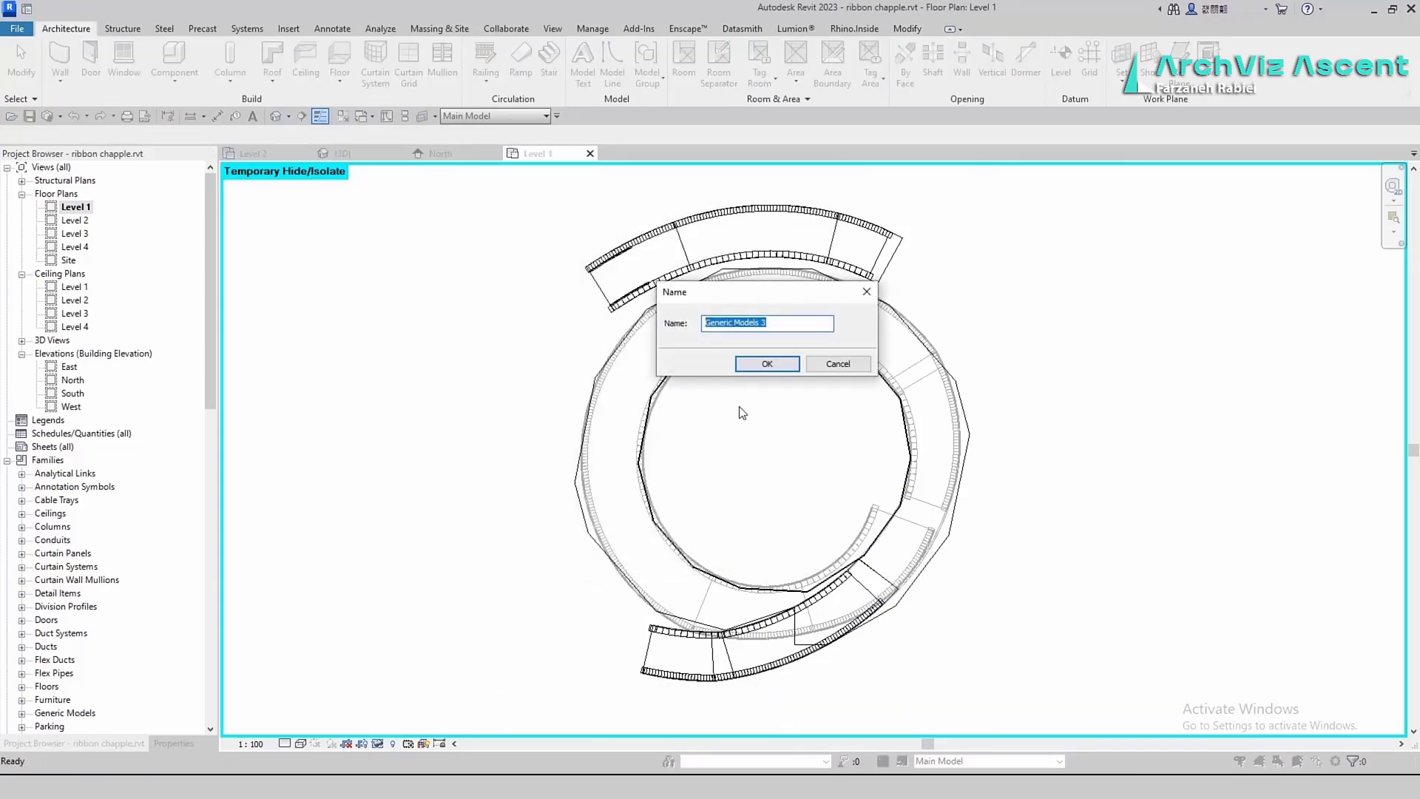
click(766, 364)
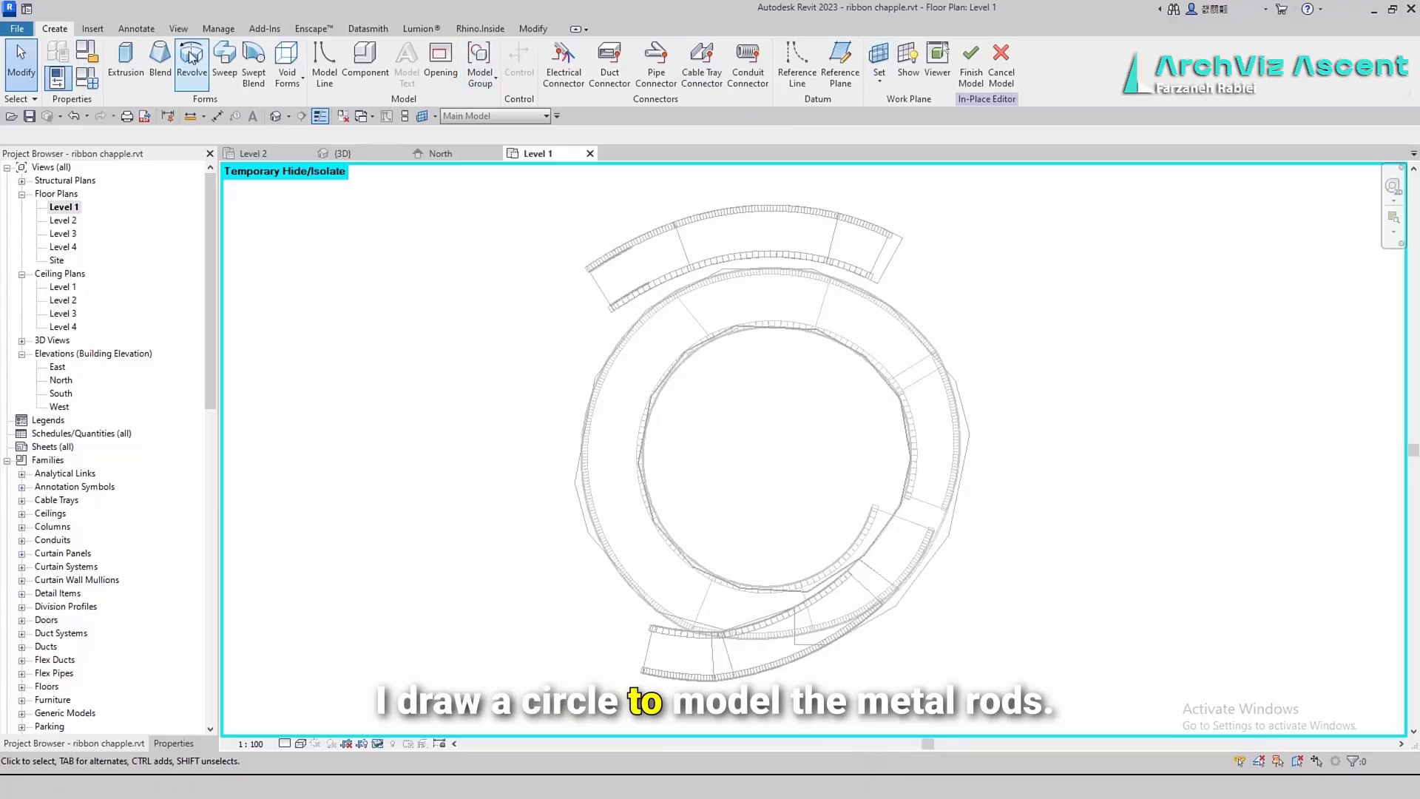
Create an extrusion with a circular profile of radius 0.06 beside the inner circular wall
click(126, 59)
click(173, 744)
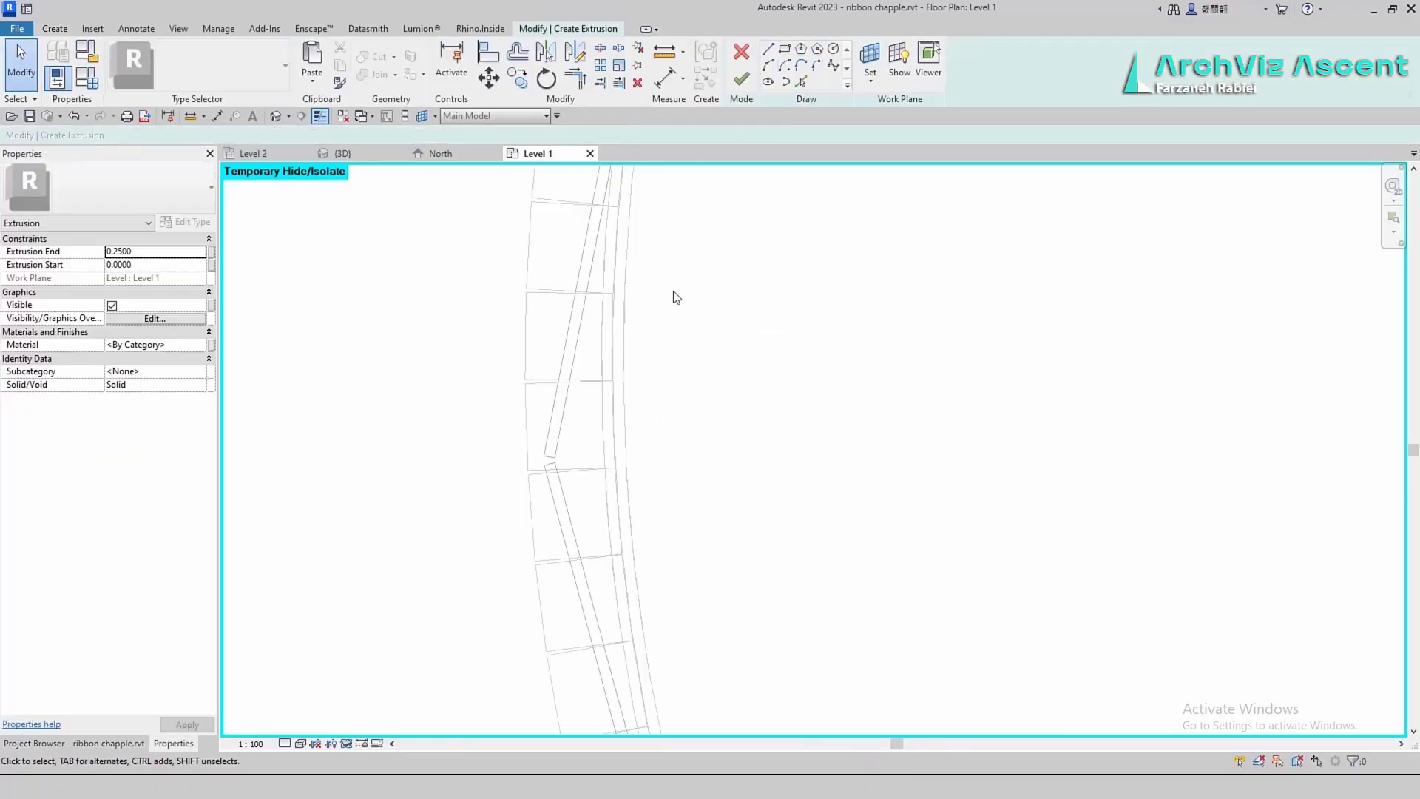
click(809, 79)
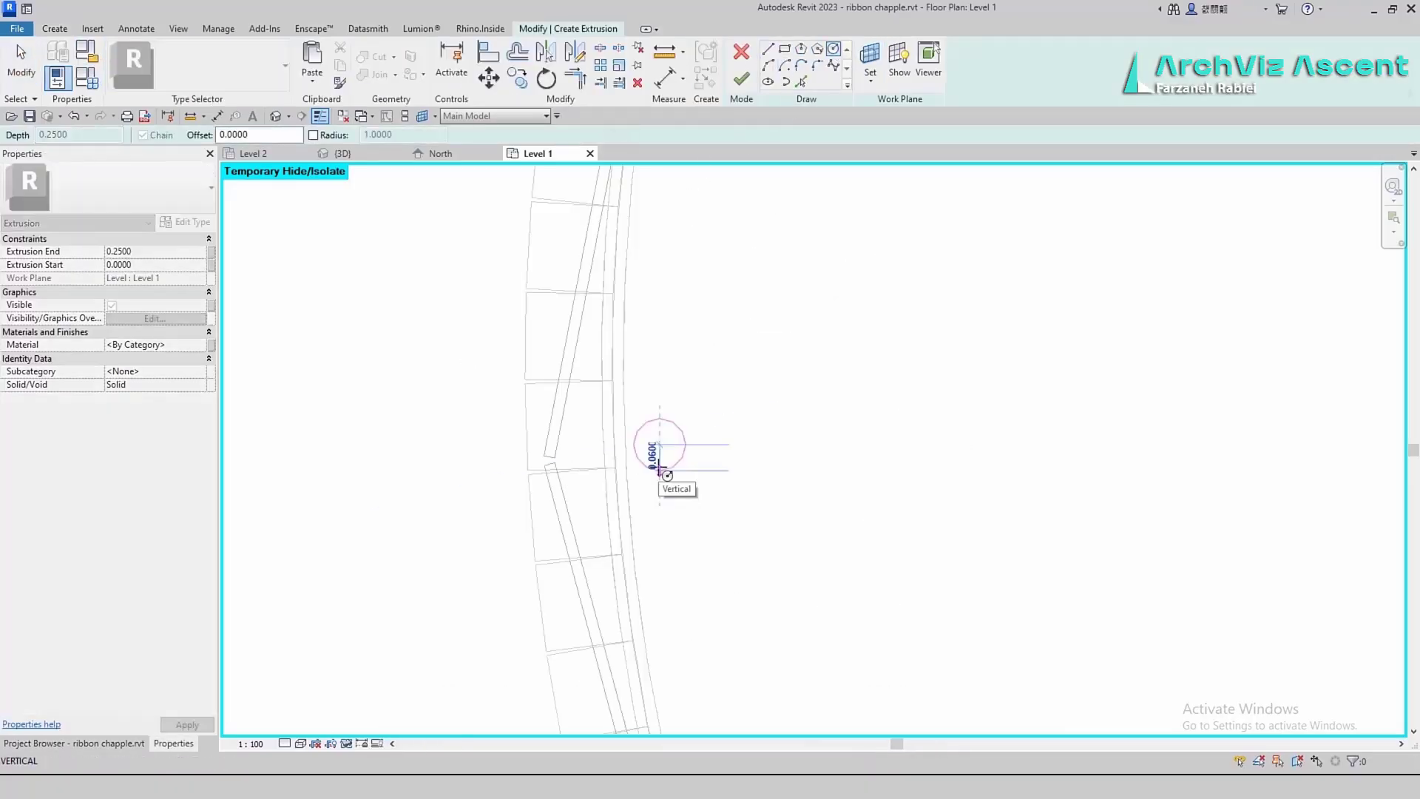
scroll(643, 518, down, 4)
scroll(654, 511, up, 3)
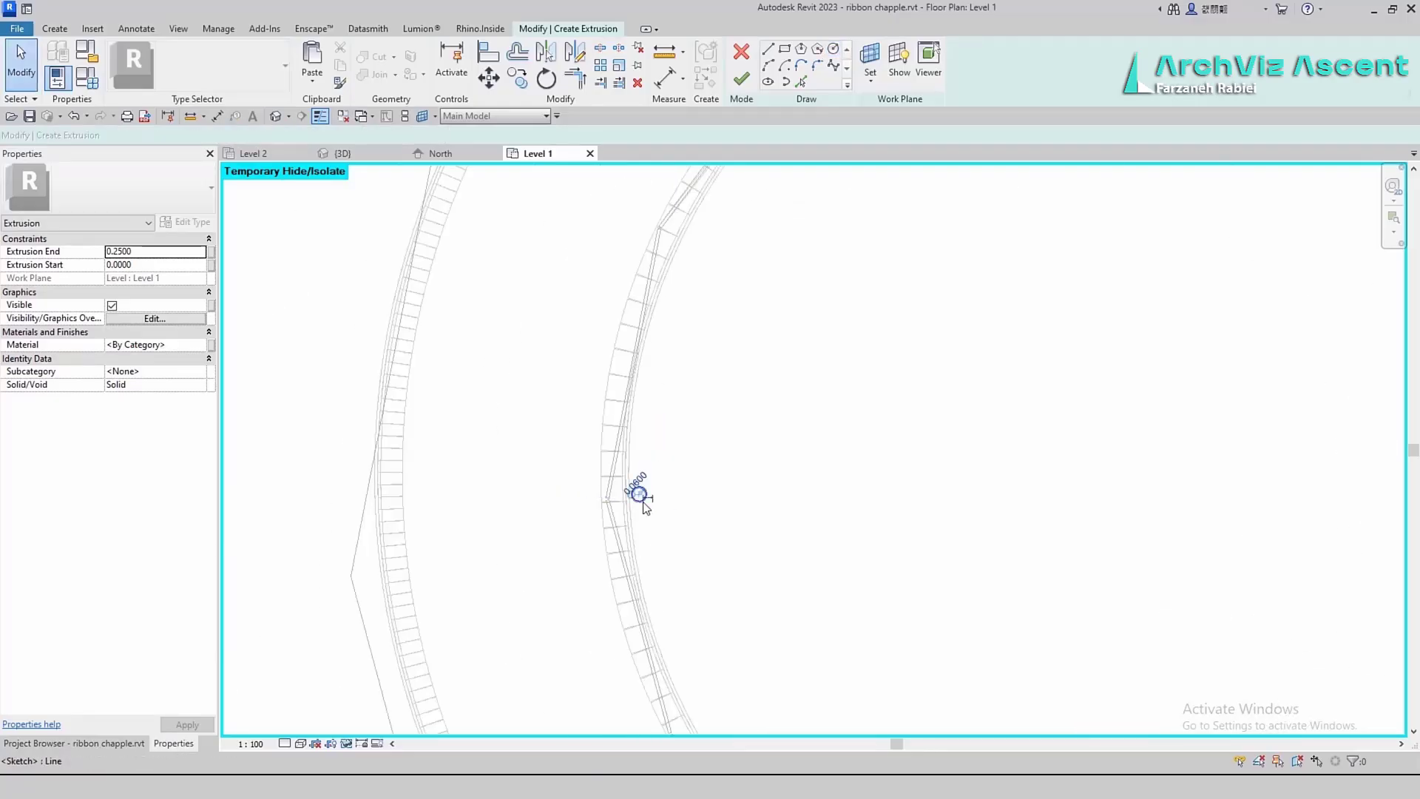
click(640, 495)
click(741, 78)
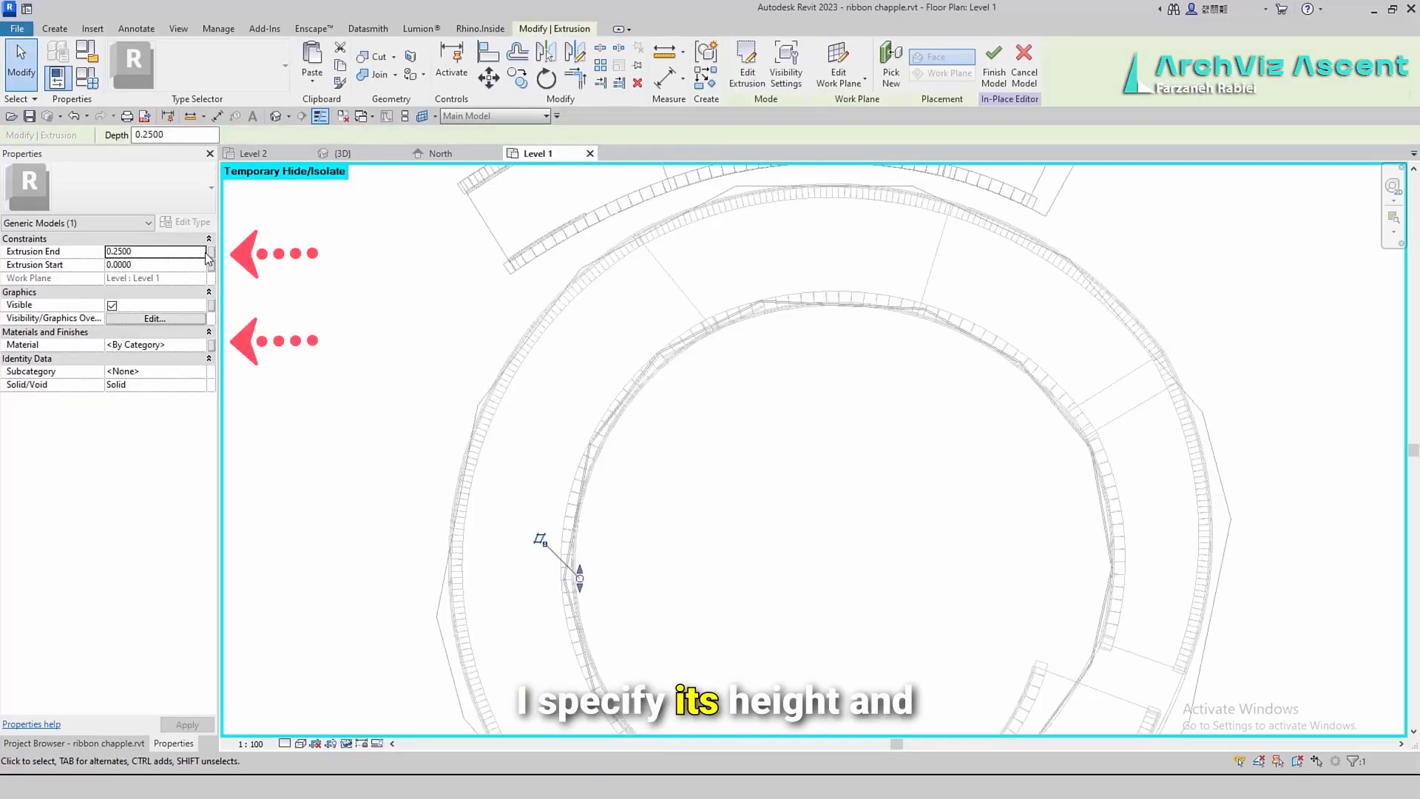
Set the rod extrusion's end to 2
double_click(190, 255)
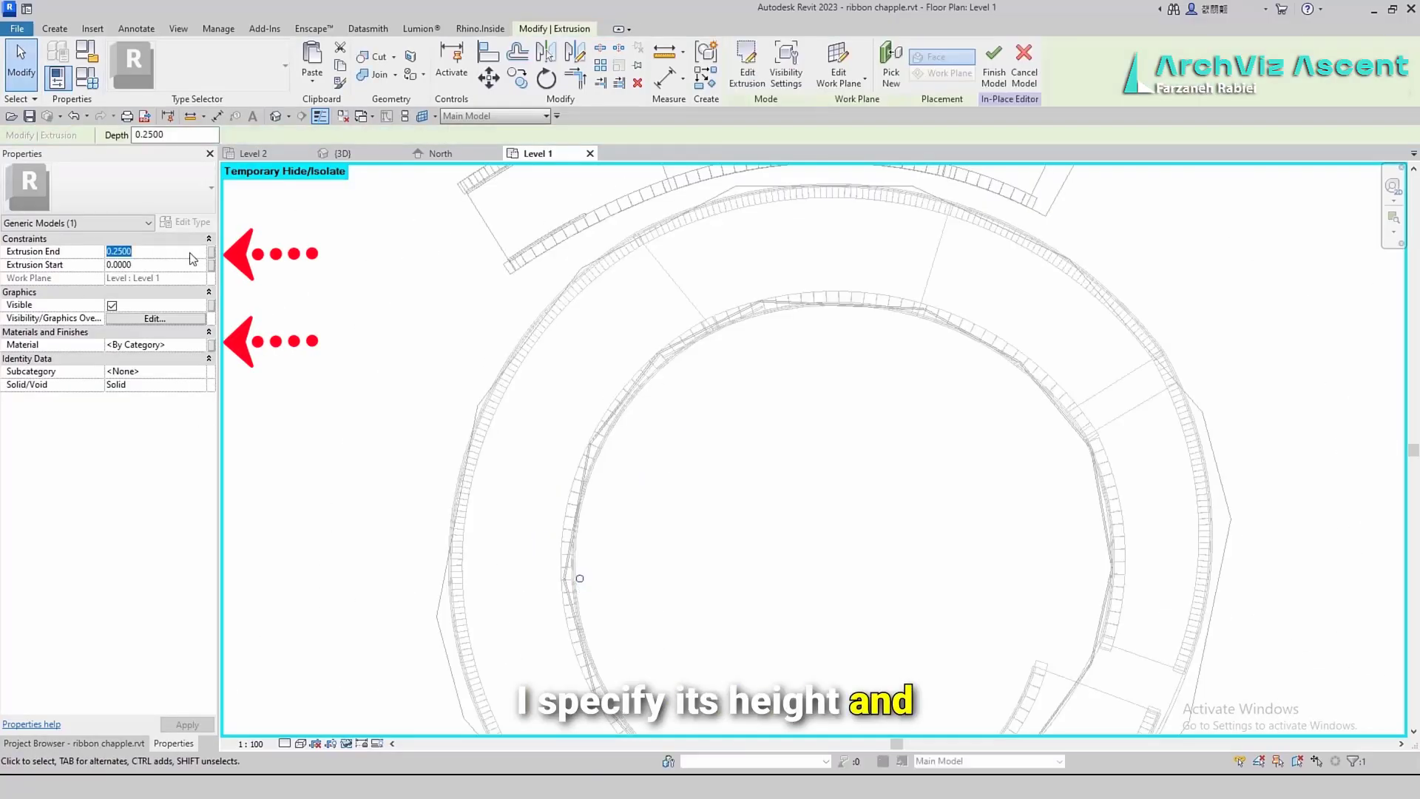
text(2)
key(Return)
Create a new project material for the rod and rename it BEAM
click(208, 344)
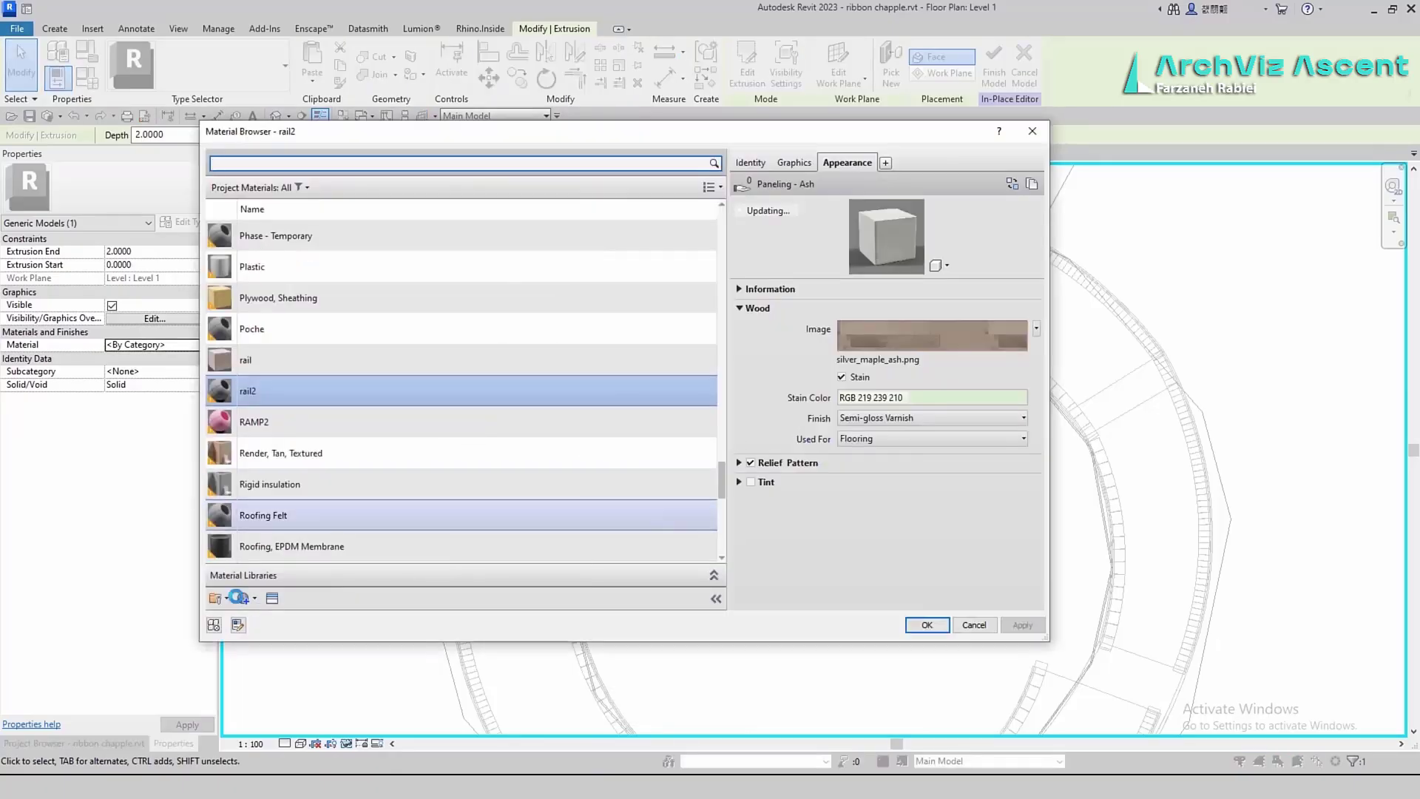
click(246, 597)
click(256, 616)
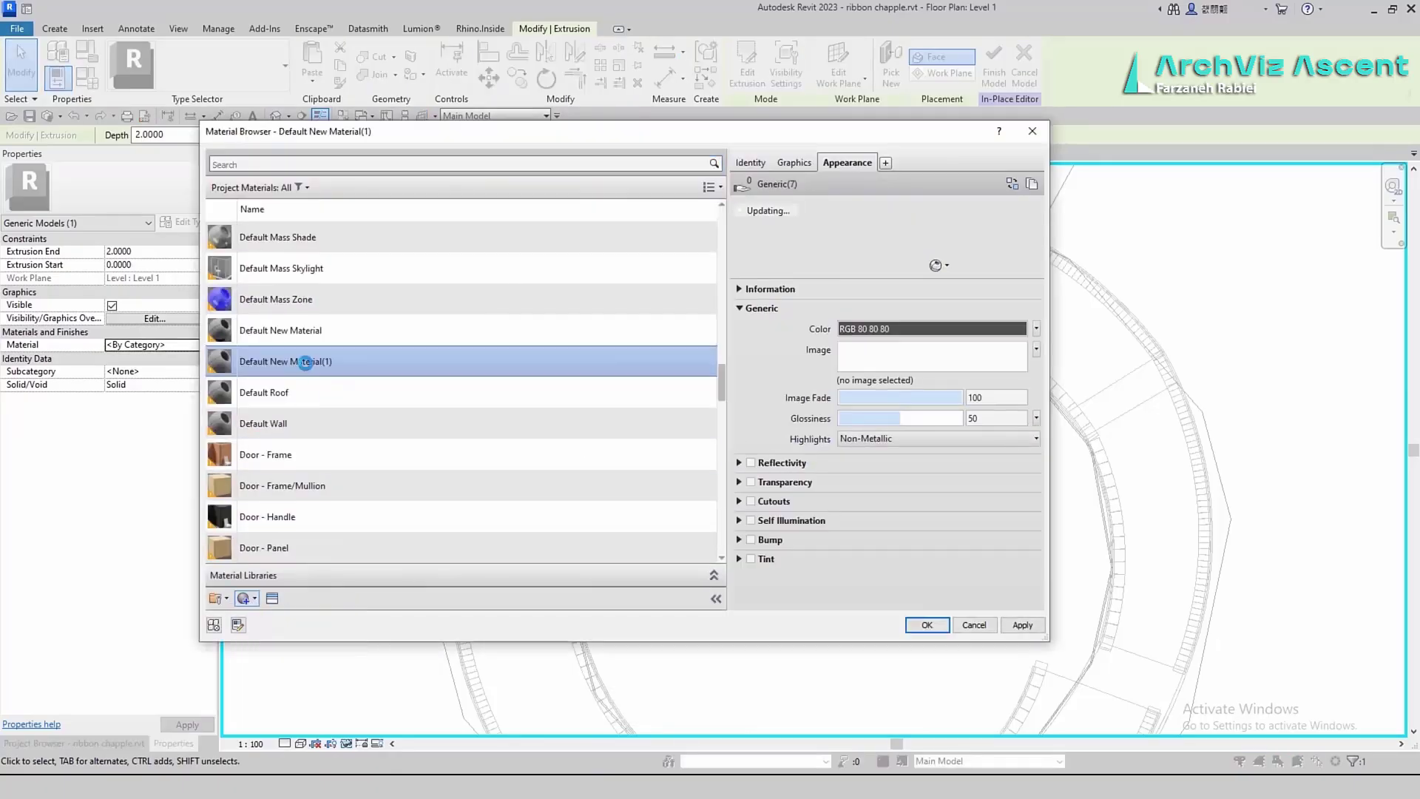
right_click(297, 360)
click(328, 418)
text(BEAM)
key(Return)
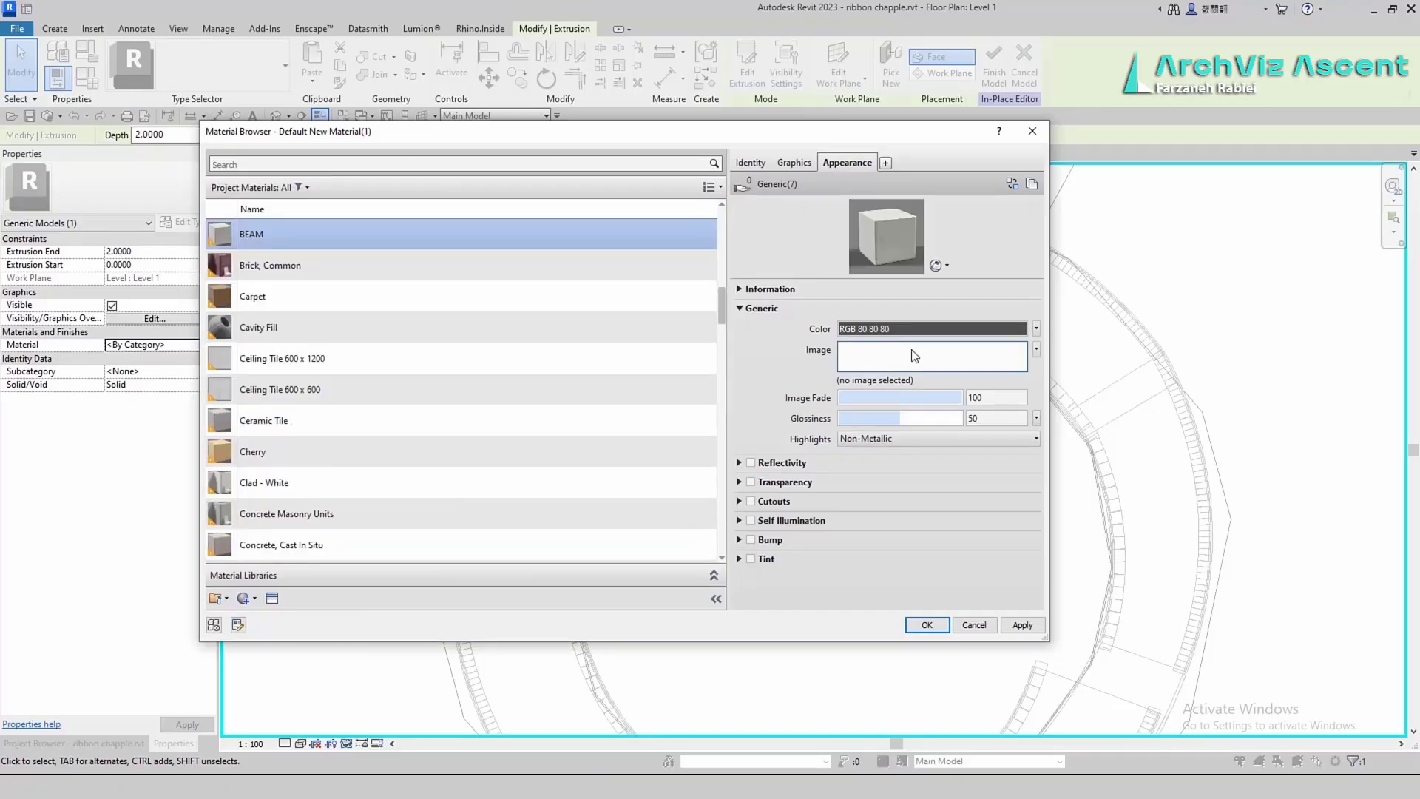
Change the BEAM material's generic appearance colour and assign the material to the rod
click(915, 330)
drag(792, 369, 792, 391)
key(Return)
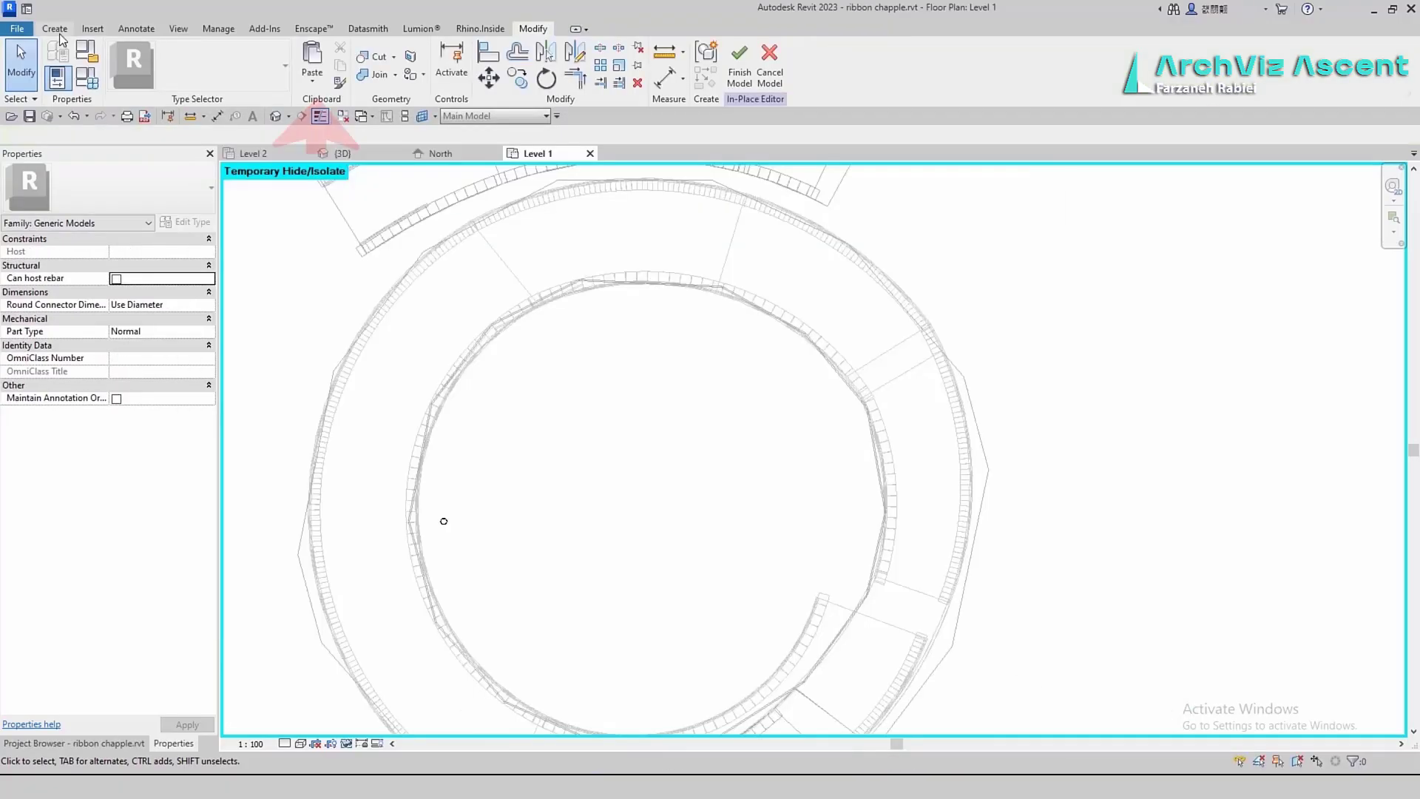
Draw a large circular model line with a radius of about 4.55 around the inner ring
click(56, 31)
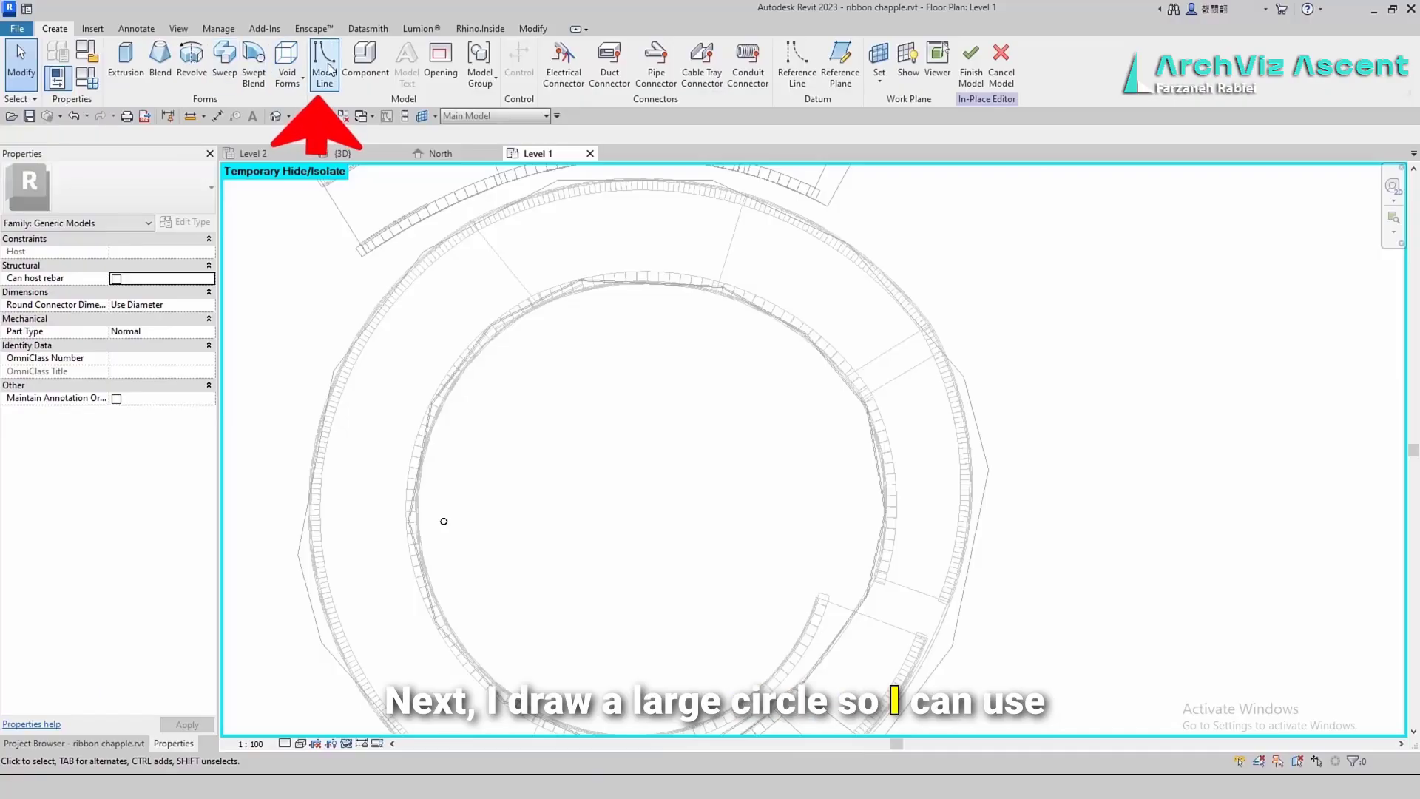
click(324, 67)
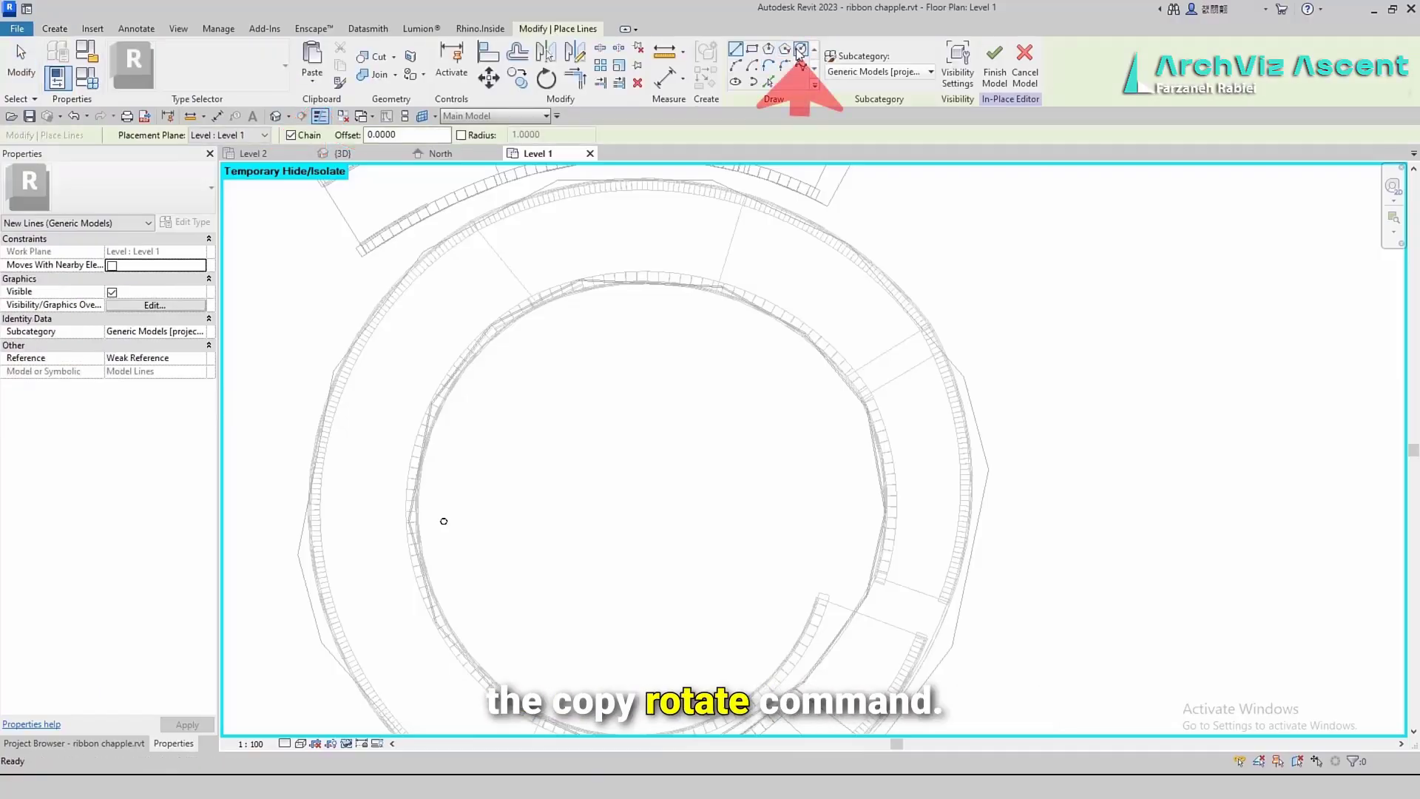
click(635, 514)
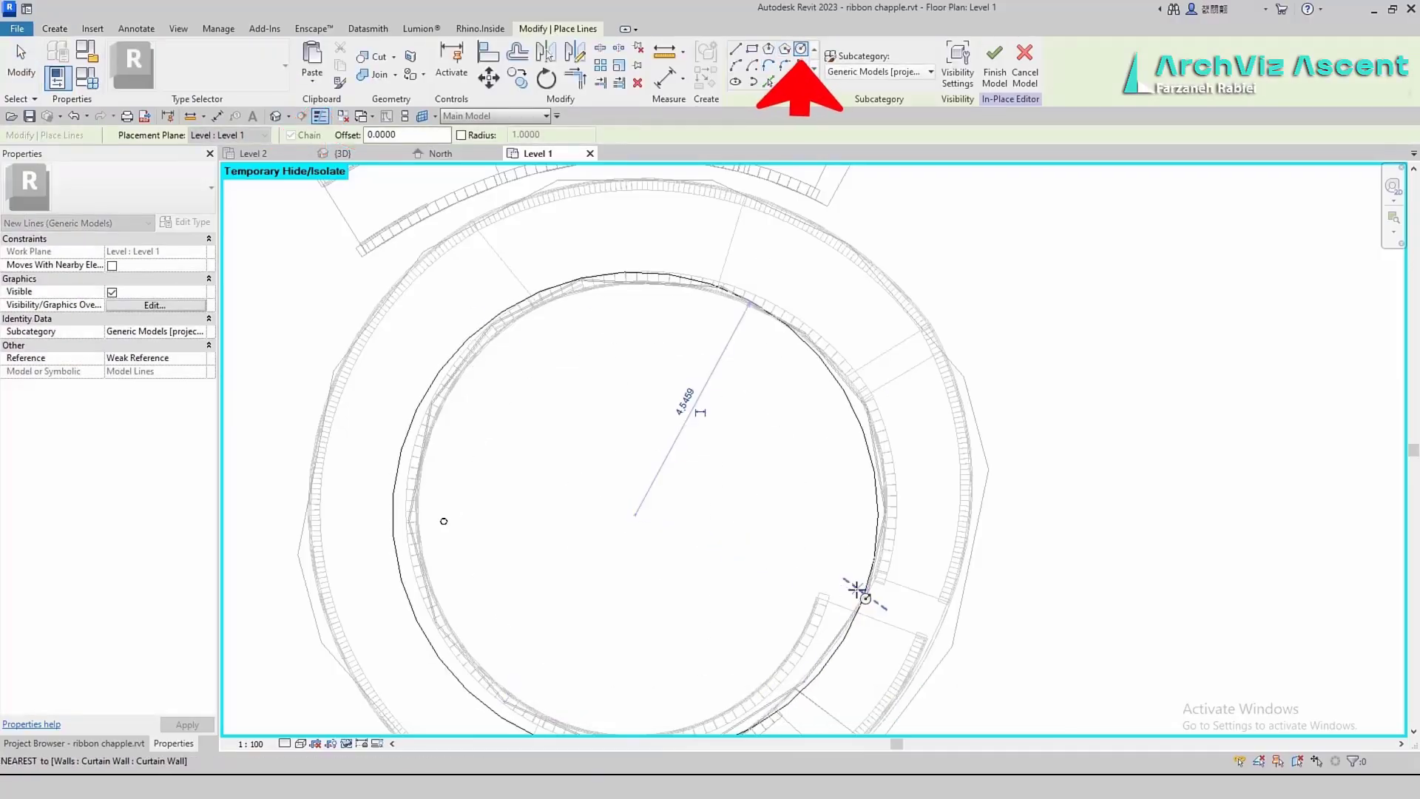
click(665, 272)
scroll(665, 271, down, 1)
key(Escape)
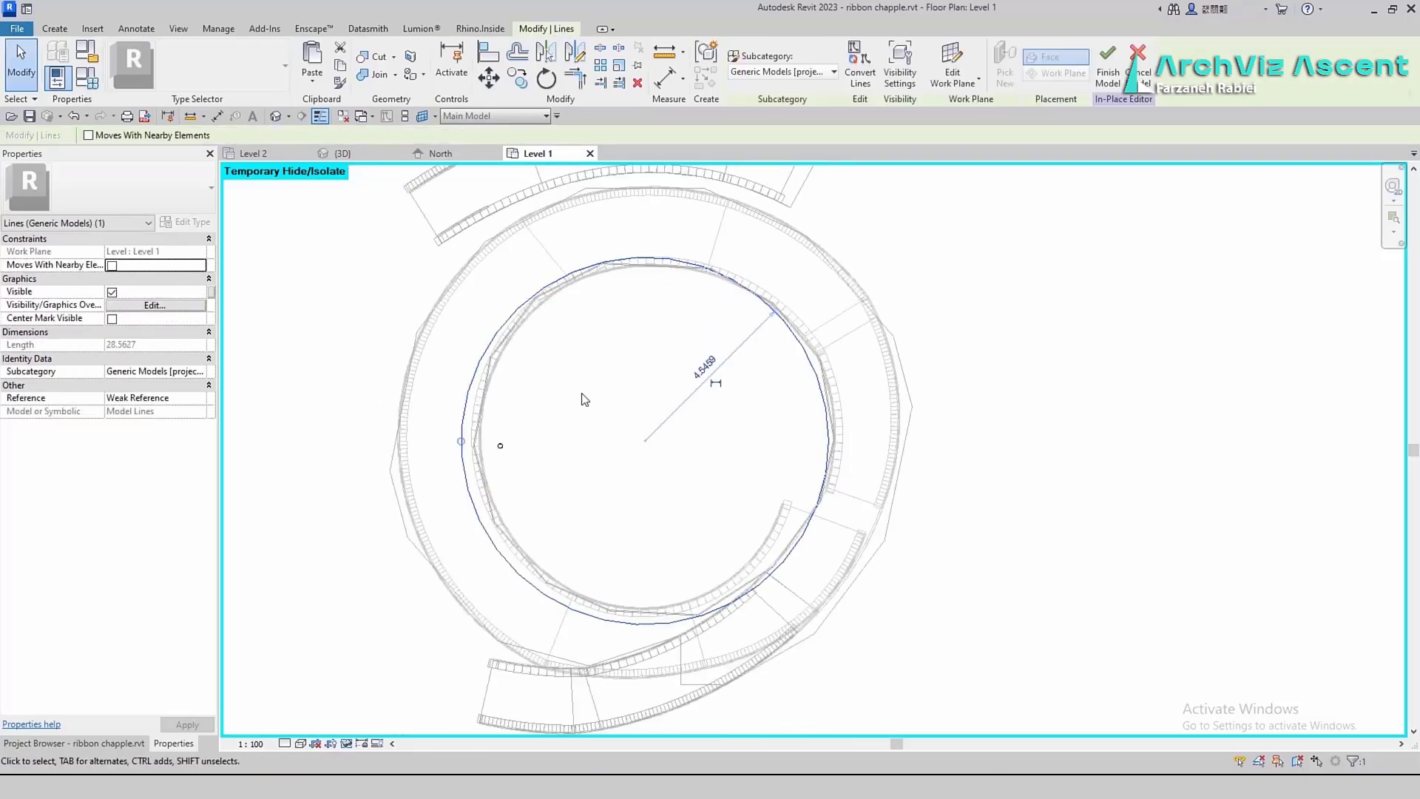
Fit the guide circle to the inner curtain wall with a radius of 4.3 and place the rod on it
drag(468, 442, 481, 444)
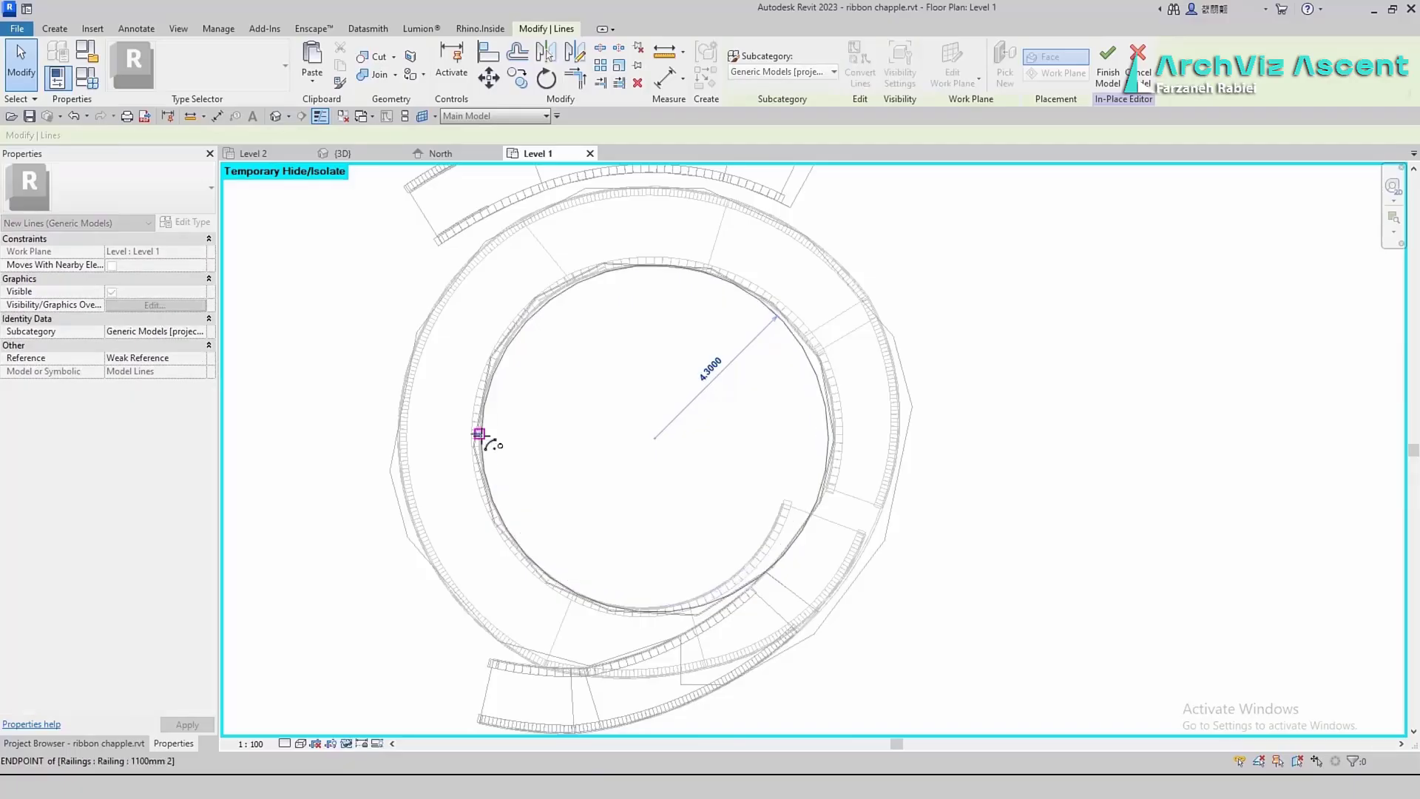
click(502, 445)
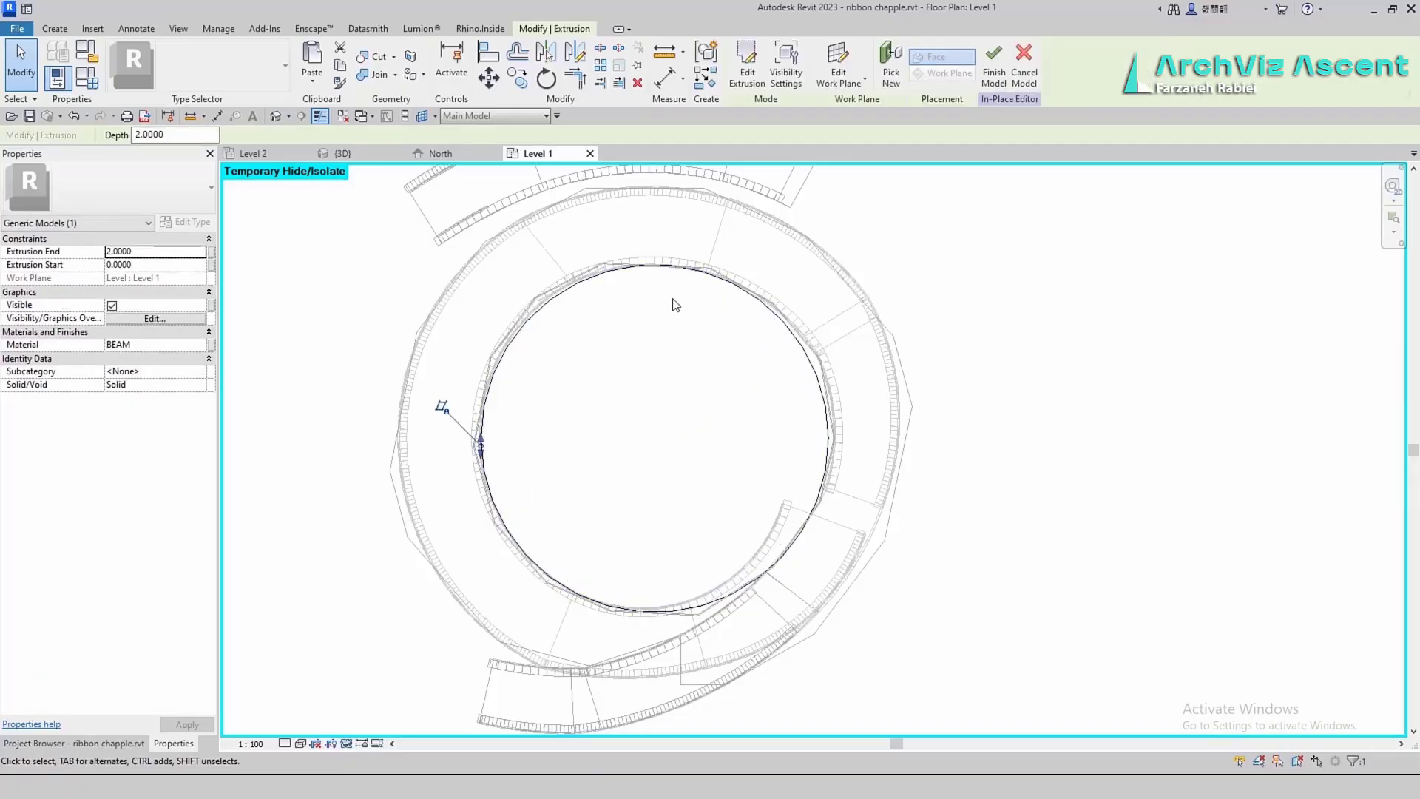
click(810, 521)
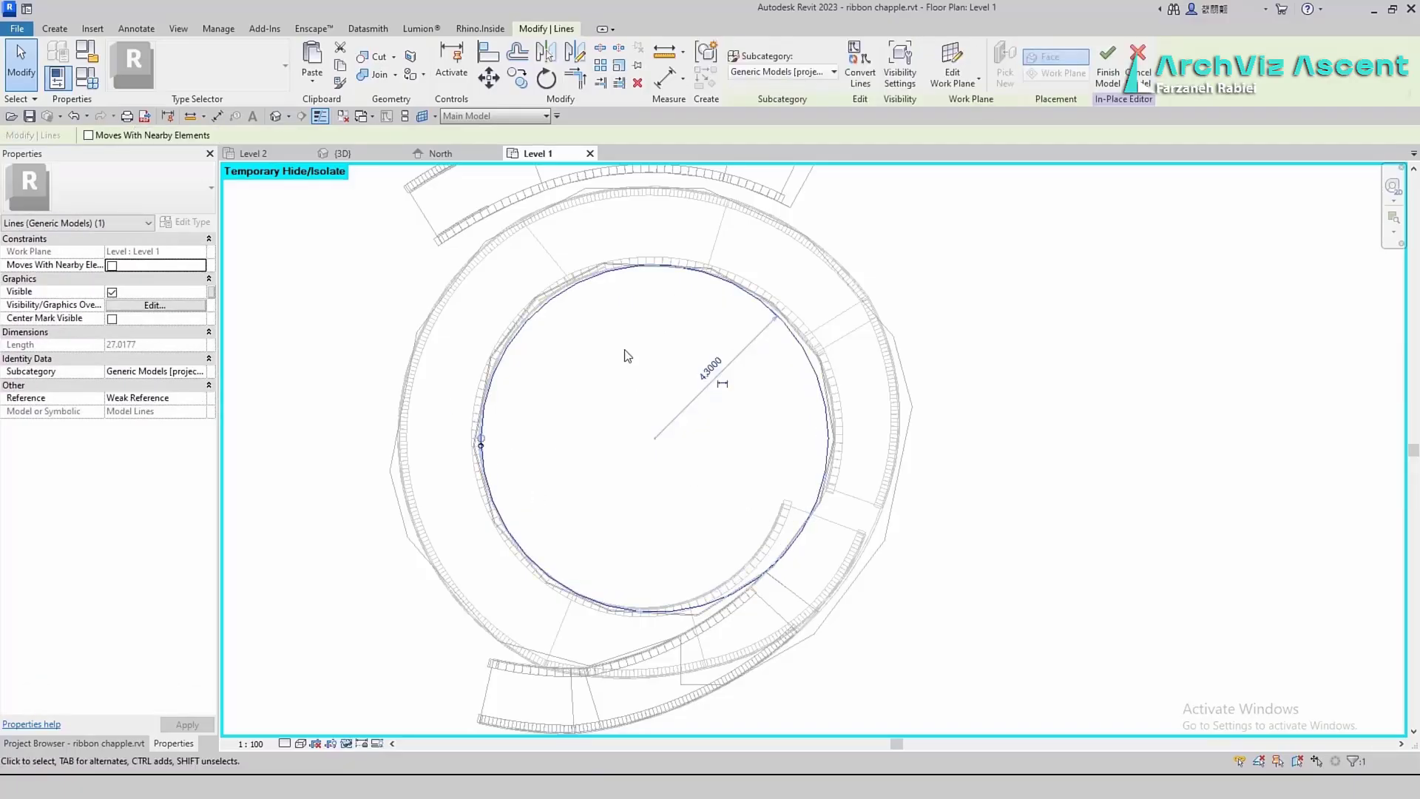
Rotate a copy of the rod about 30° around the guide circle's centre to the next wall corner
click(480, 445)
key(r)
key(o)
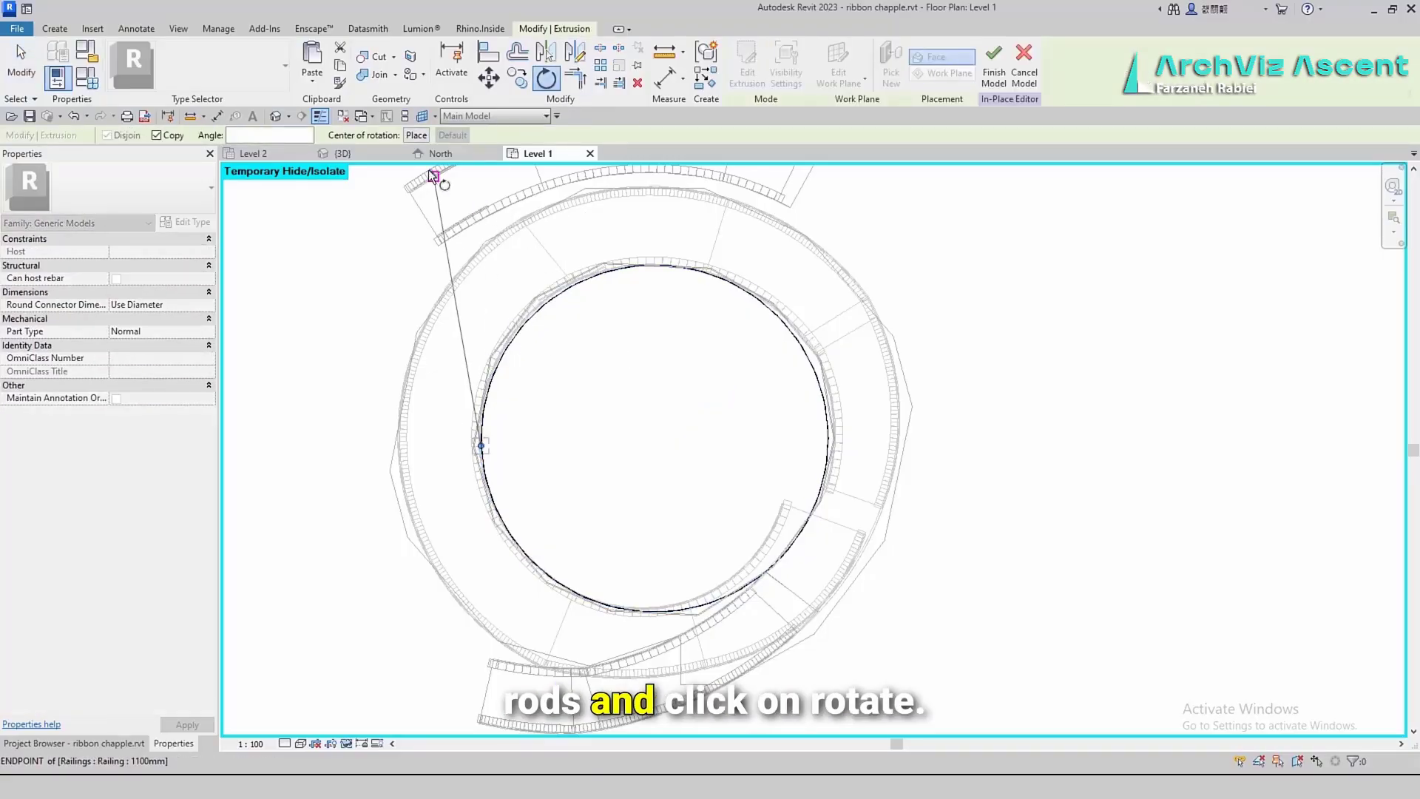
click(651, 437)
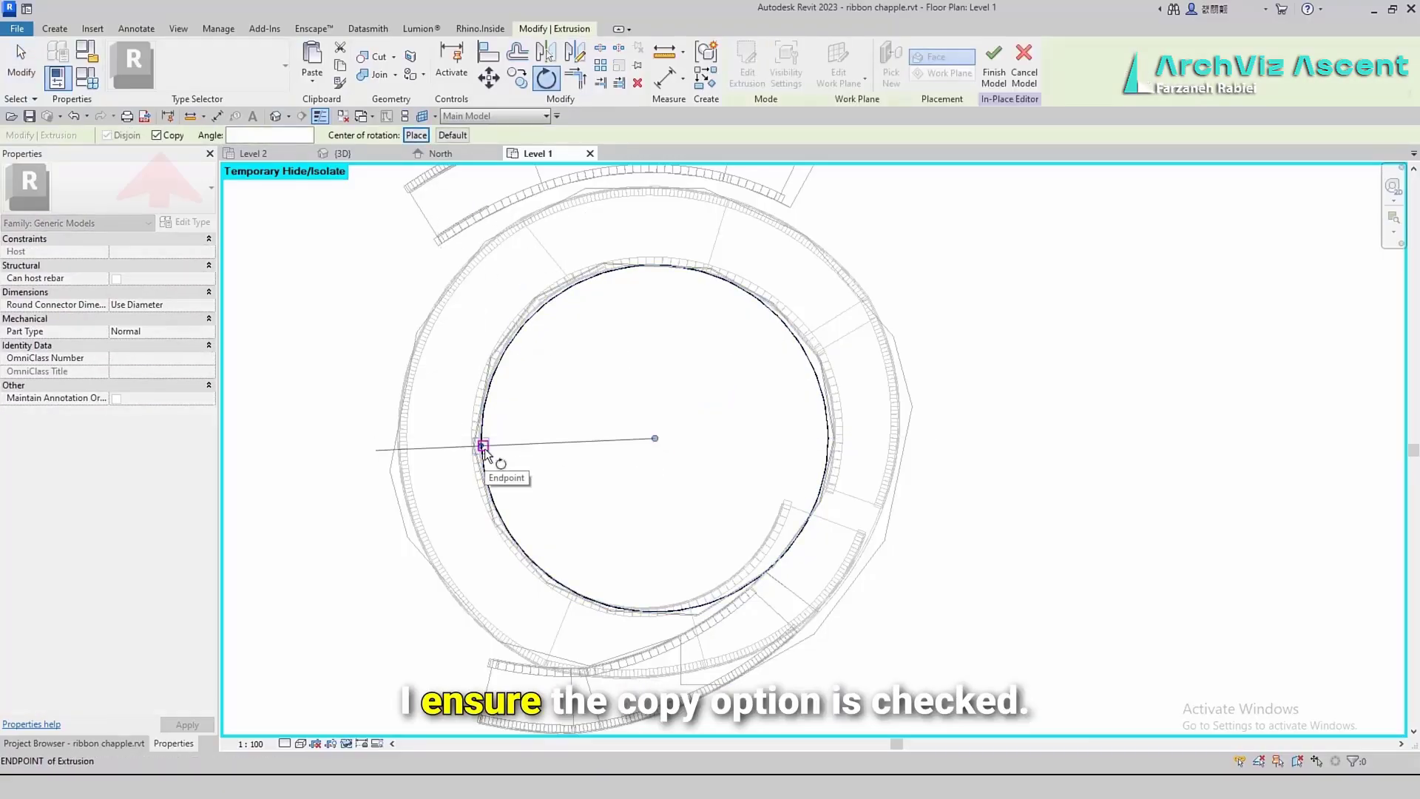
click(483, 446)
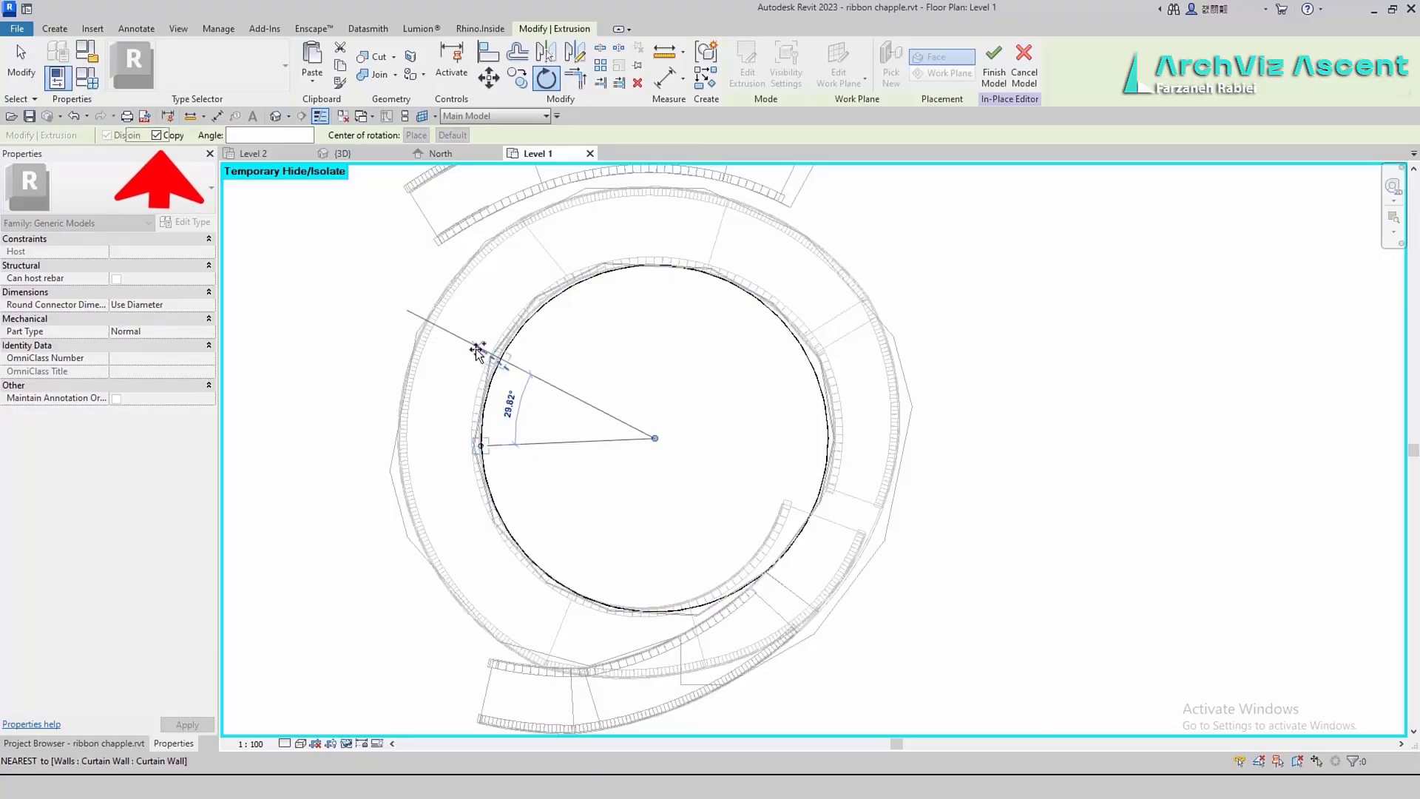
click(477, 355)
Rotate a copy of the second rod around the circle's centre to the upper-left wall corner
click(546, 77)
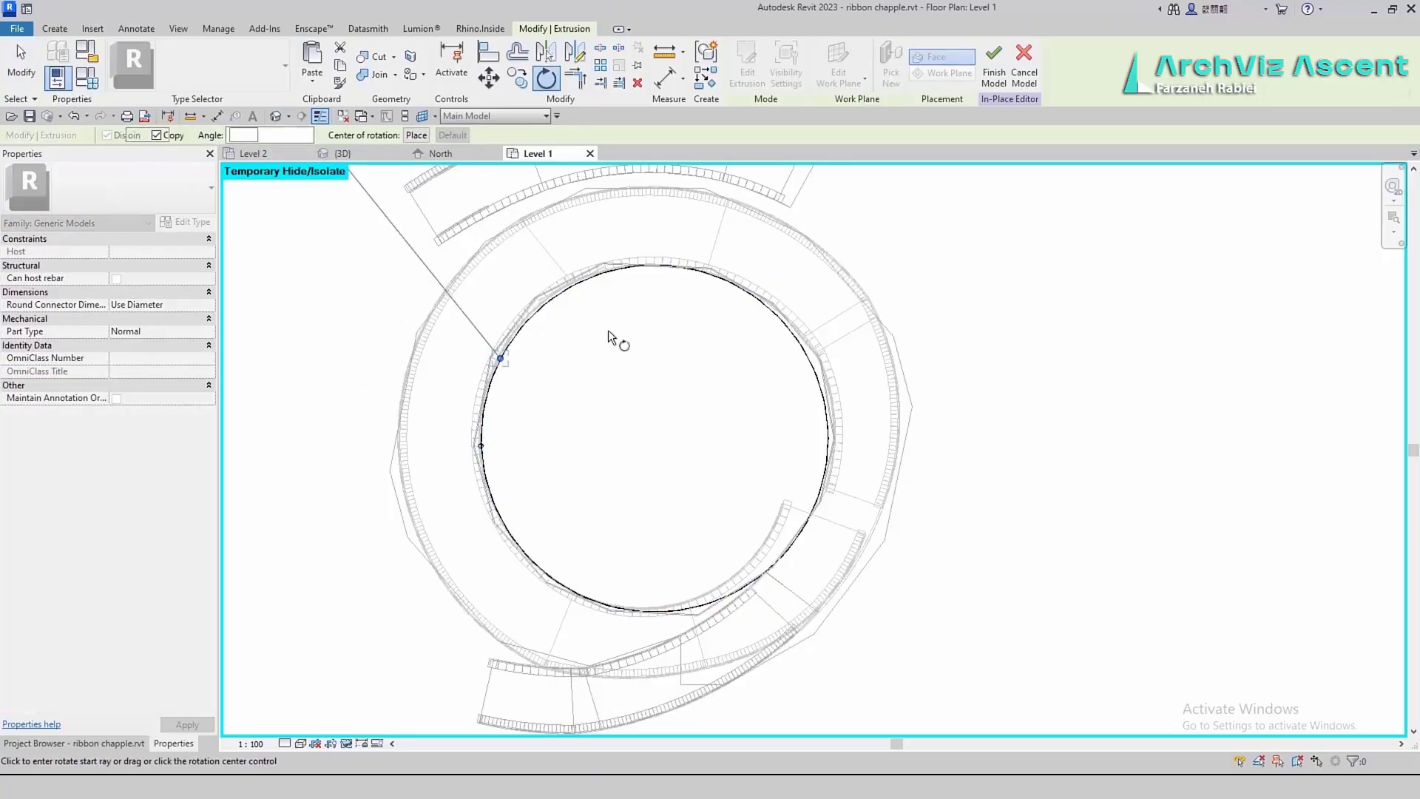
click(479, 351)
click(545, 78)
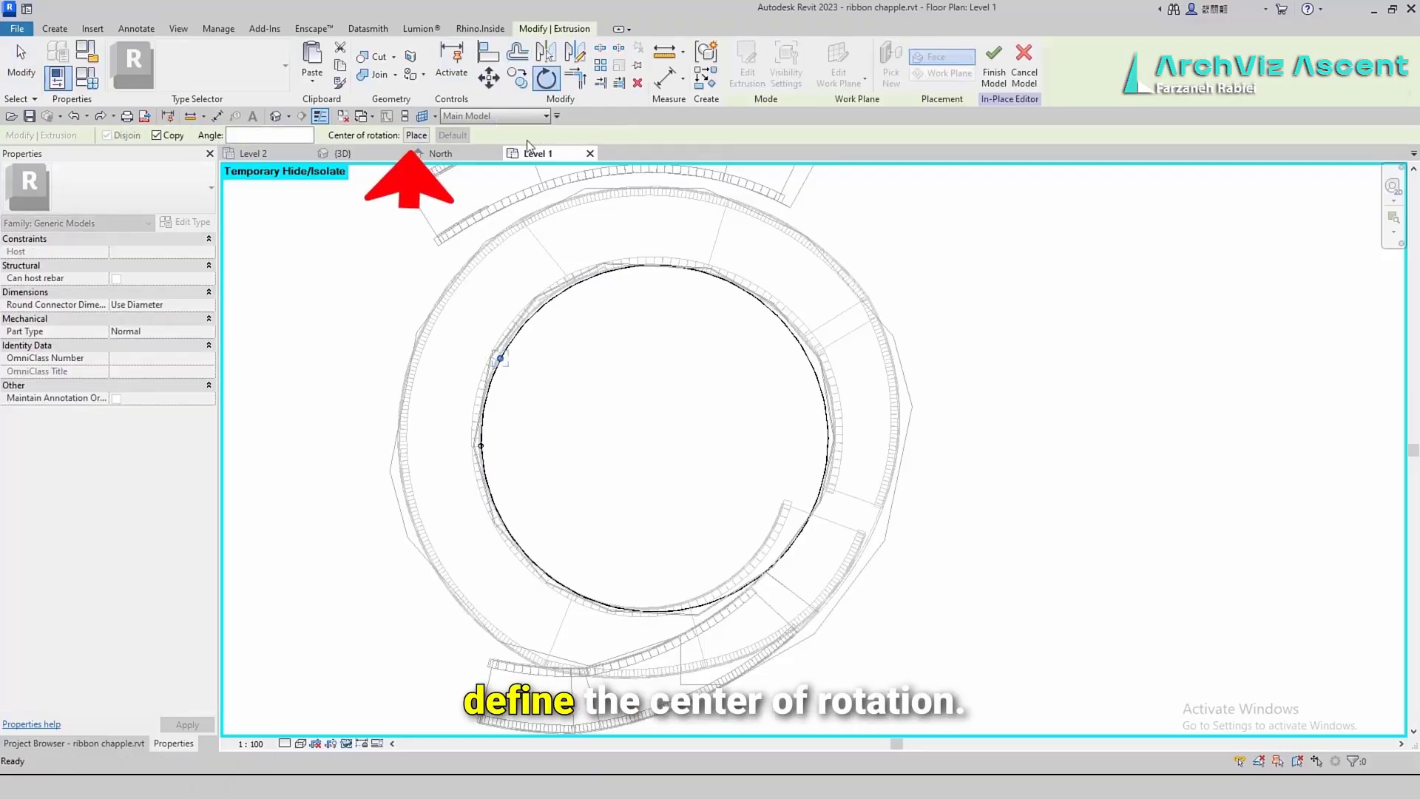
drag(659, 445, 655, 431)
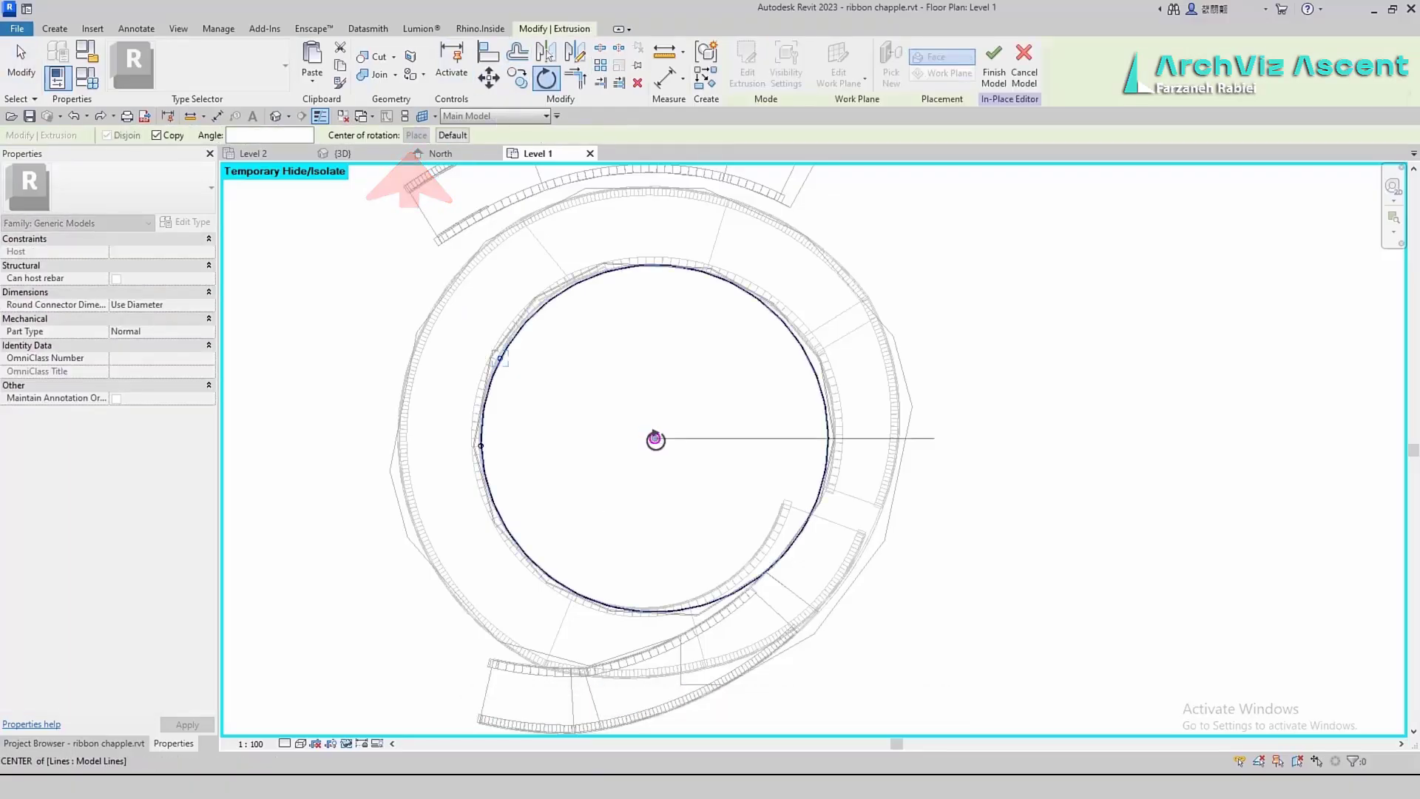
click(526, 284)
Copy the rod by rotation around the circle's centre to the two wall corners along the circle's upper edge
click(546, 78)
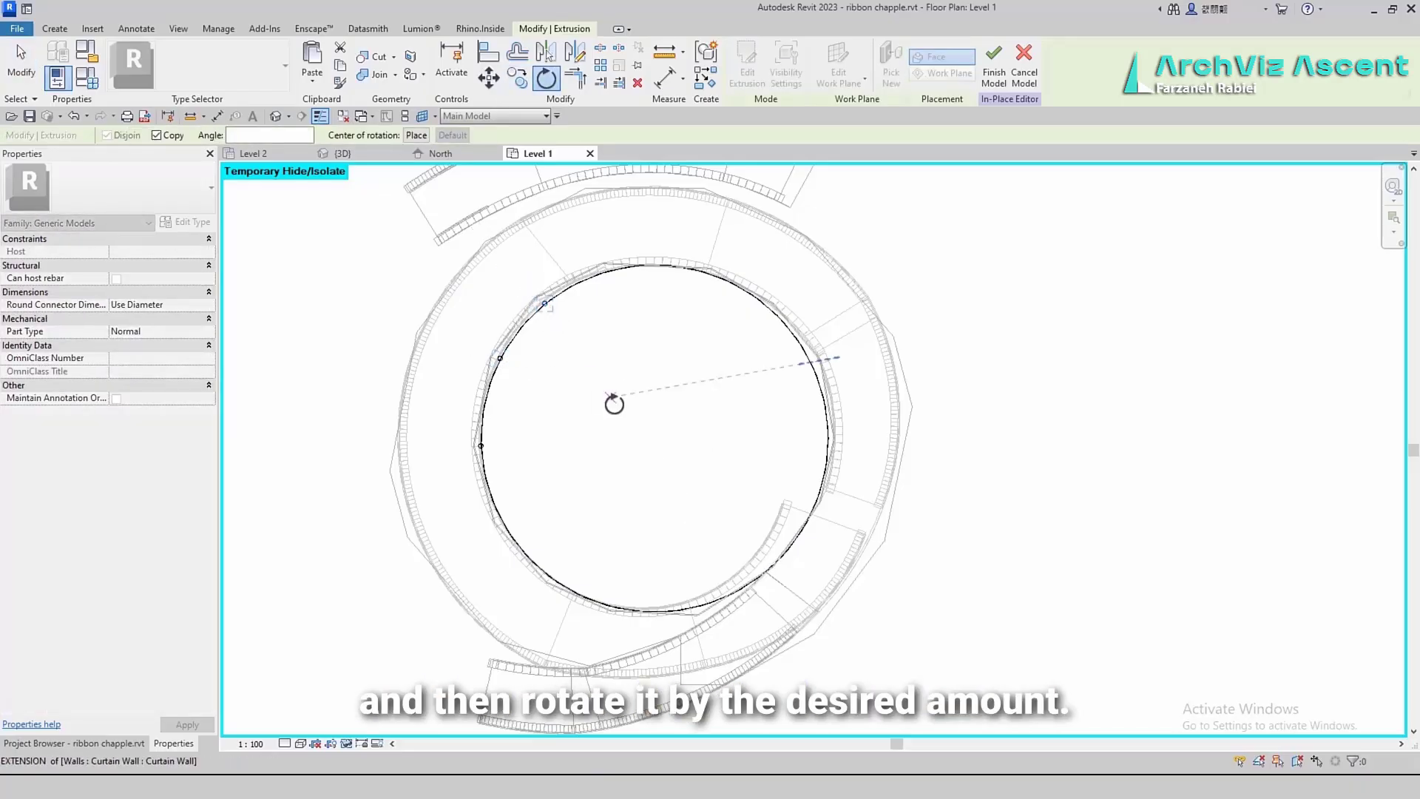
click(666, 413)
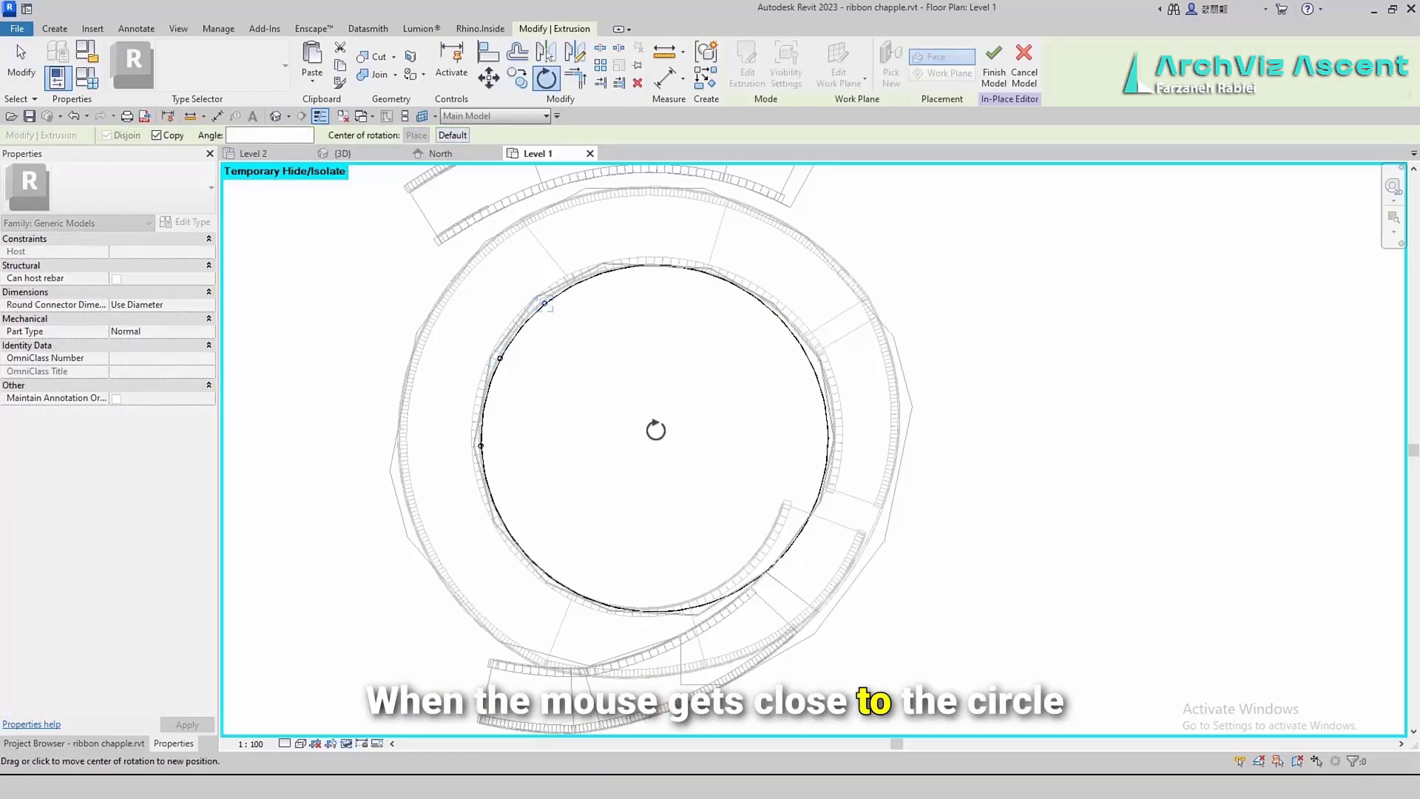
click(596, 231)
click(545, 78)
click(416, 136)
click(654, 438)
click(609, 271)
click(705, 265)
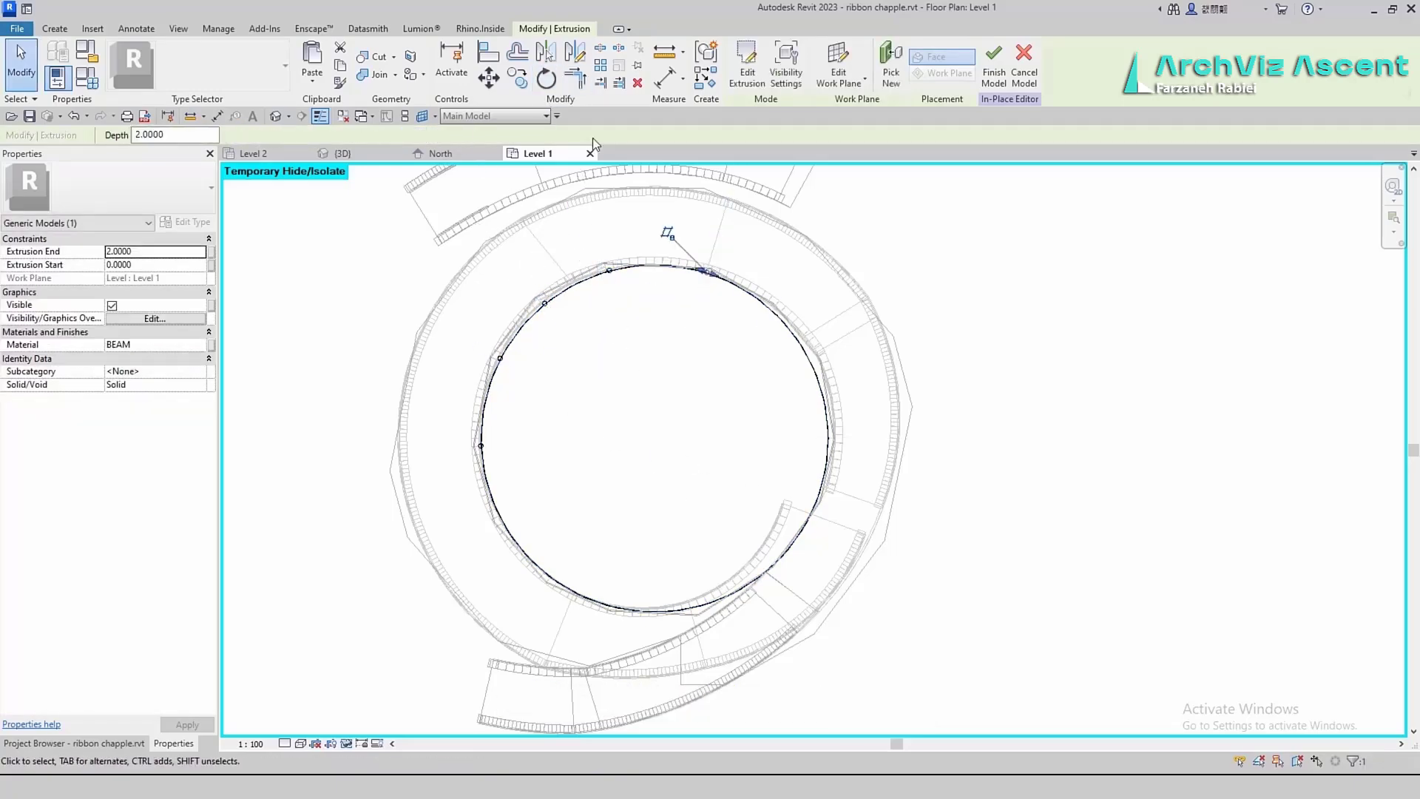
Continue the rotated rod copies to the two wall corners on the circle's upper-right arc
key(r)
key(o)
click(655, 438)
click(769, 308)
click(816, 357)
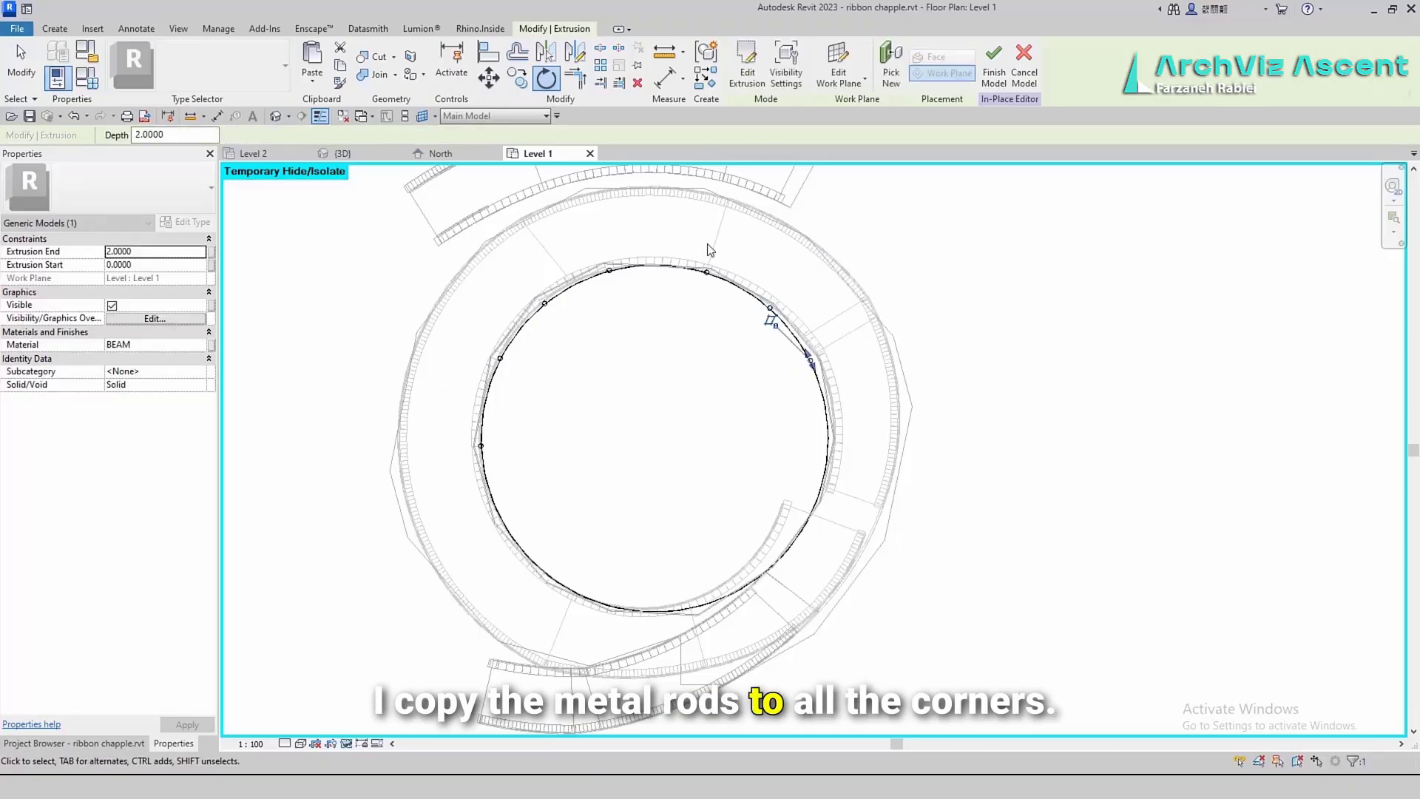
Add two more rotated rod copies on the circle's right side, placing the second about 22° beyond the first
key(r)
key(o)
click(416, 135)
click(655, 438)
click(810, 360)
click(830, 435)
click(416, 136)
click(656, 437)
click(829, 435)
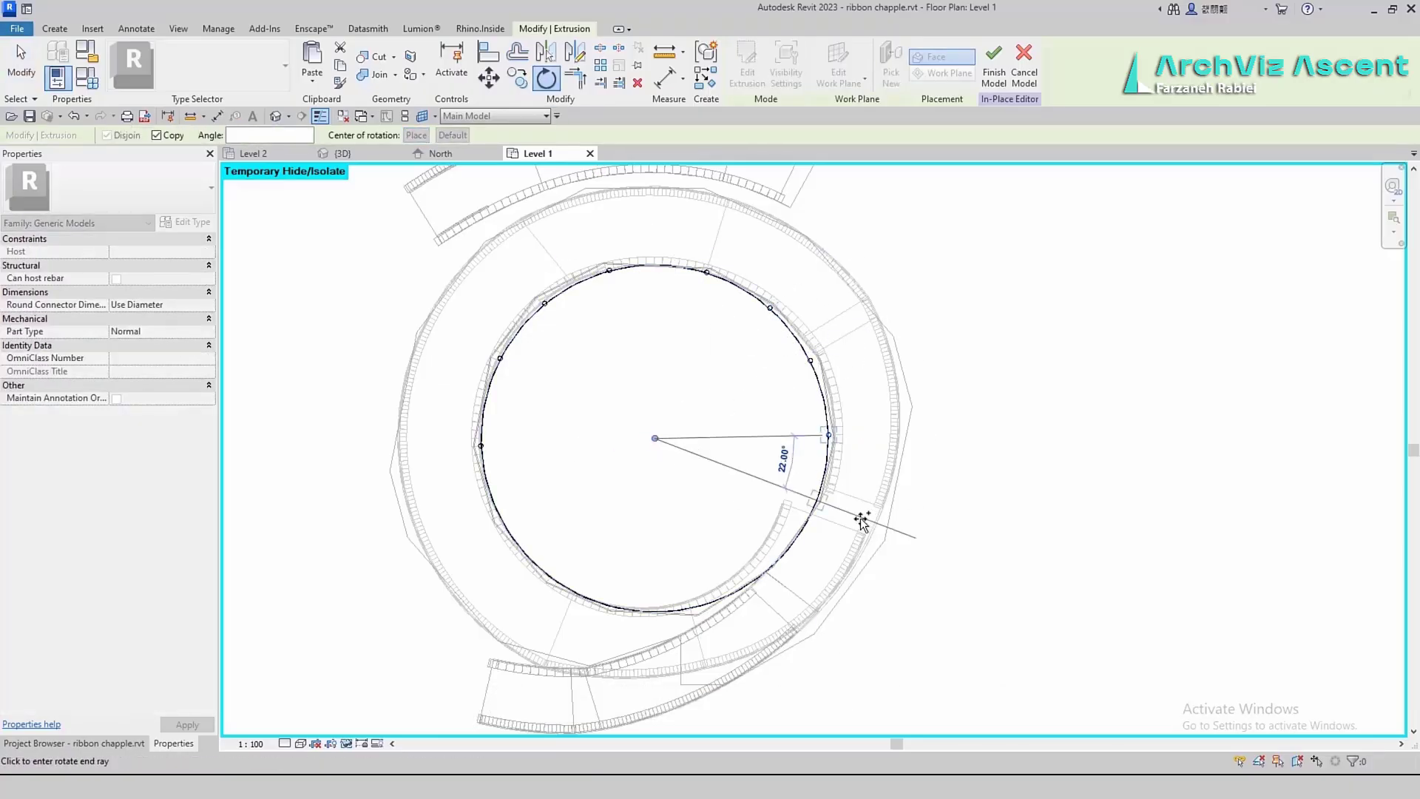
click(862, 520)
Rotate copies of the rod around the circle's centre to the lower-right wall corner and the first bottom corner
key(r)
key(o)
click(828, 510)
click(773, 573)
key(r)
key(o)
click(415, 135)
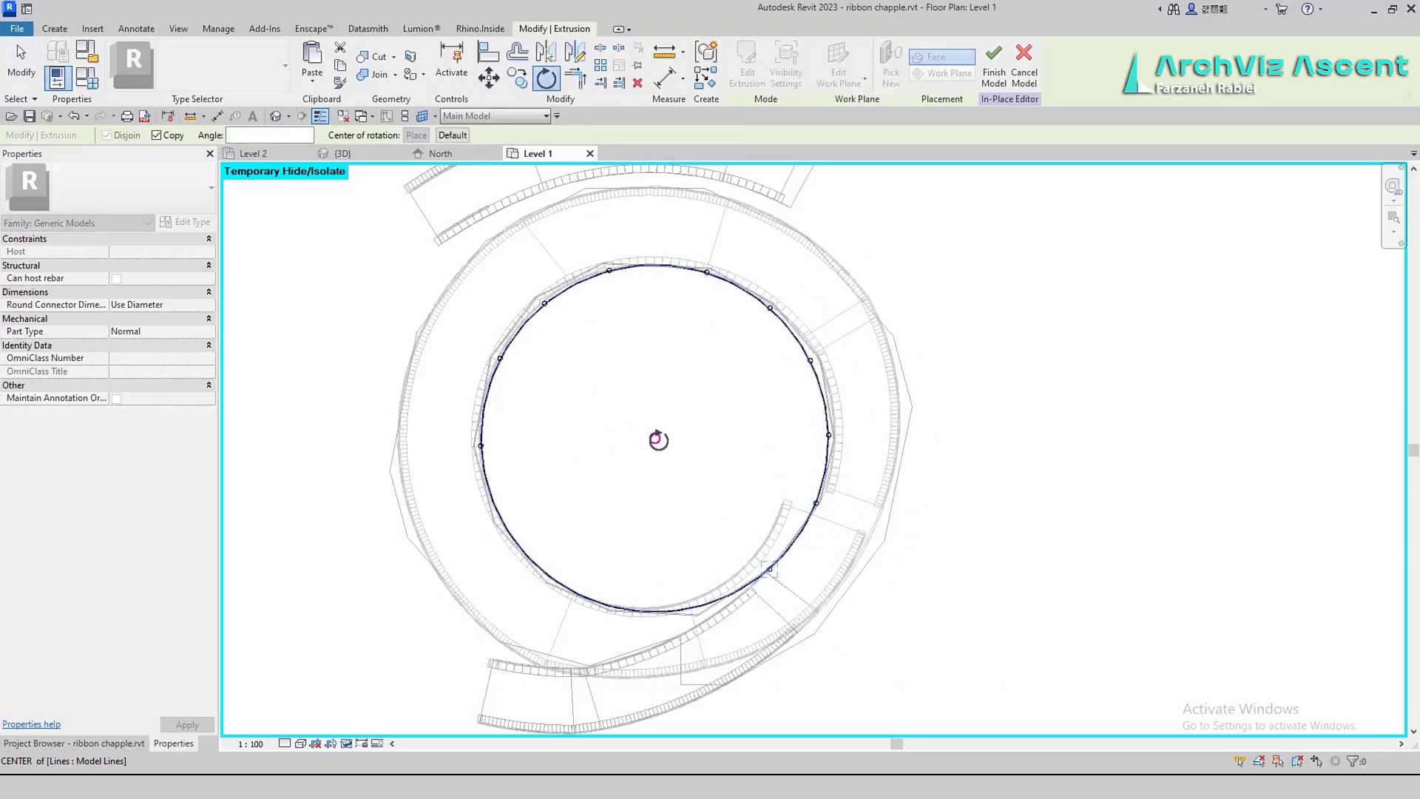
click(655, 438)
click(770, 569)
click(695, 611)
Complete the rod ring with rotated copies at the remaining bottom and lower-left wall corners
key(r)
key(o)
click(695, 609)
click(615, 610)
key(r)
key(o)
click(415, 135)
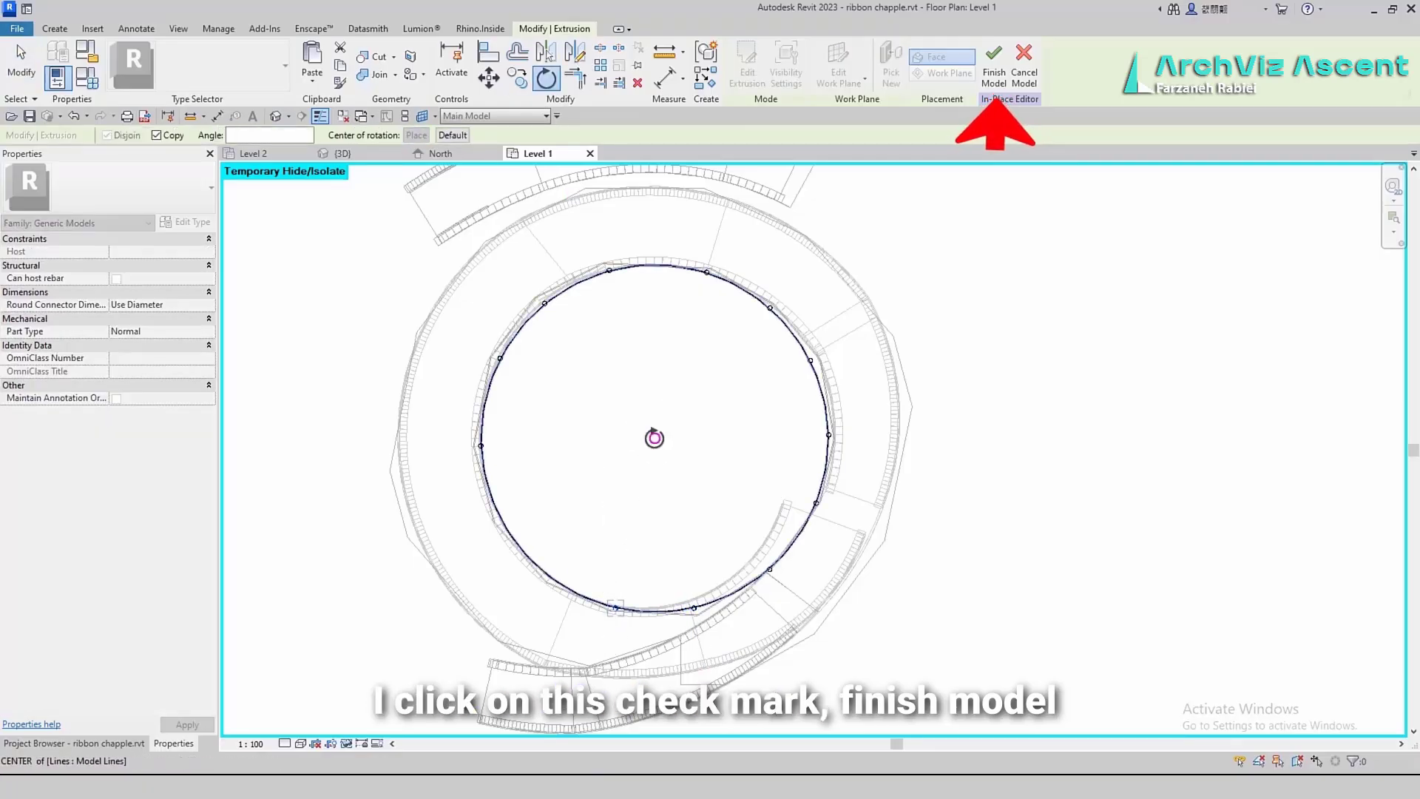
click(655, 438)
click(615, 609)
click(548, 577)
key(r)
key(o)
key(Escape)
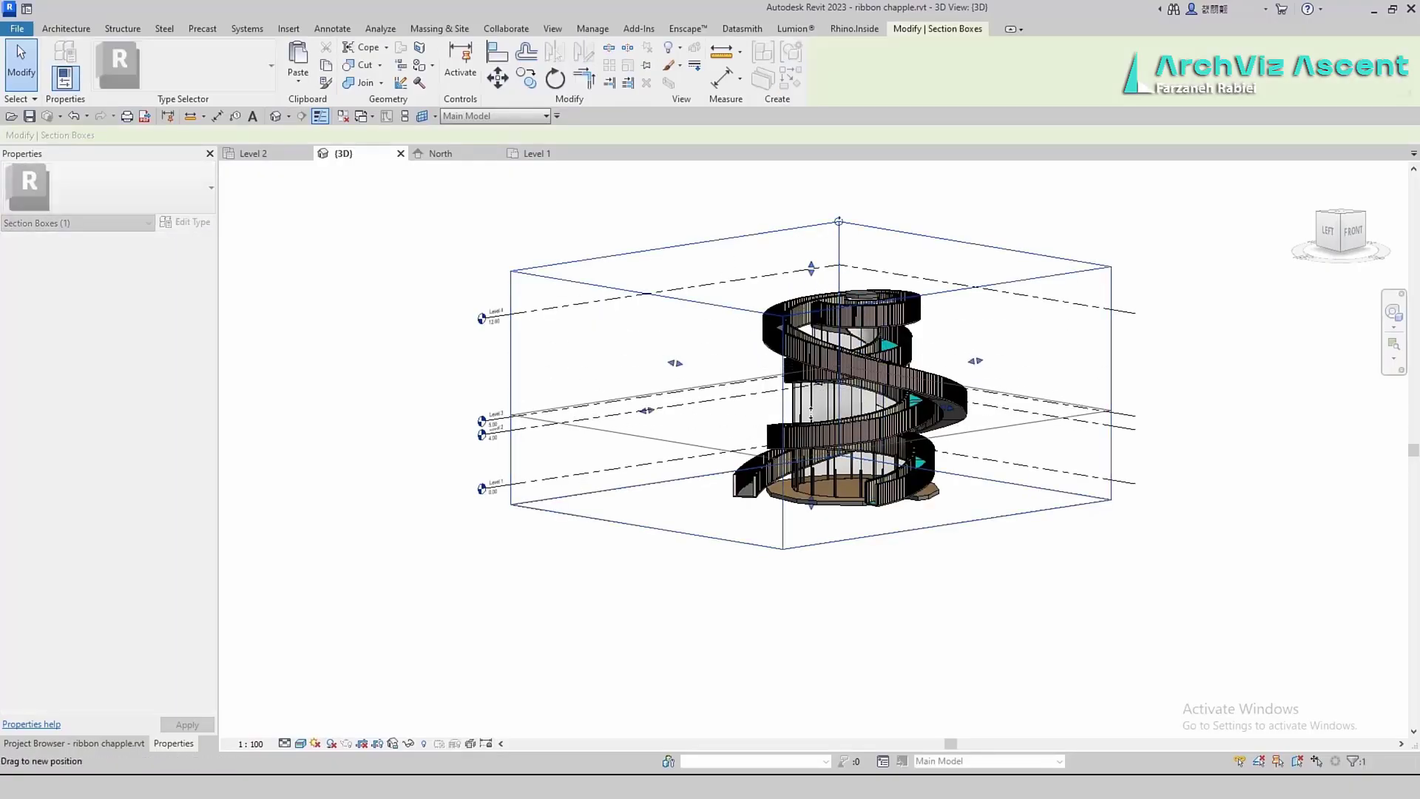
Raise the top of the 3D view's section box to include the ramp levels above the rods
drag(1074, 527, 974, 551)
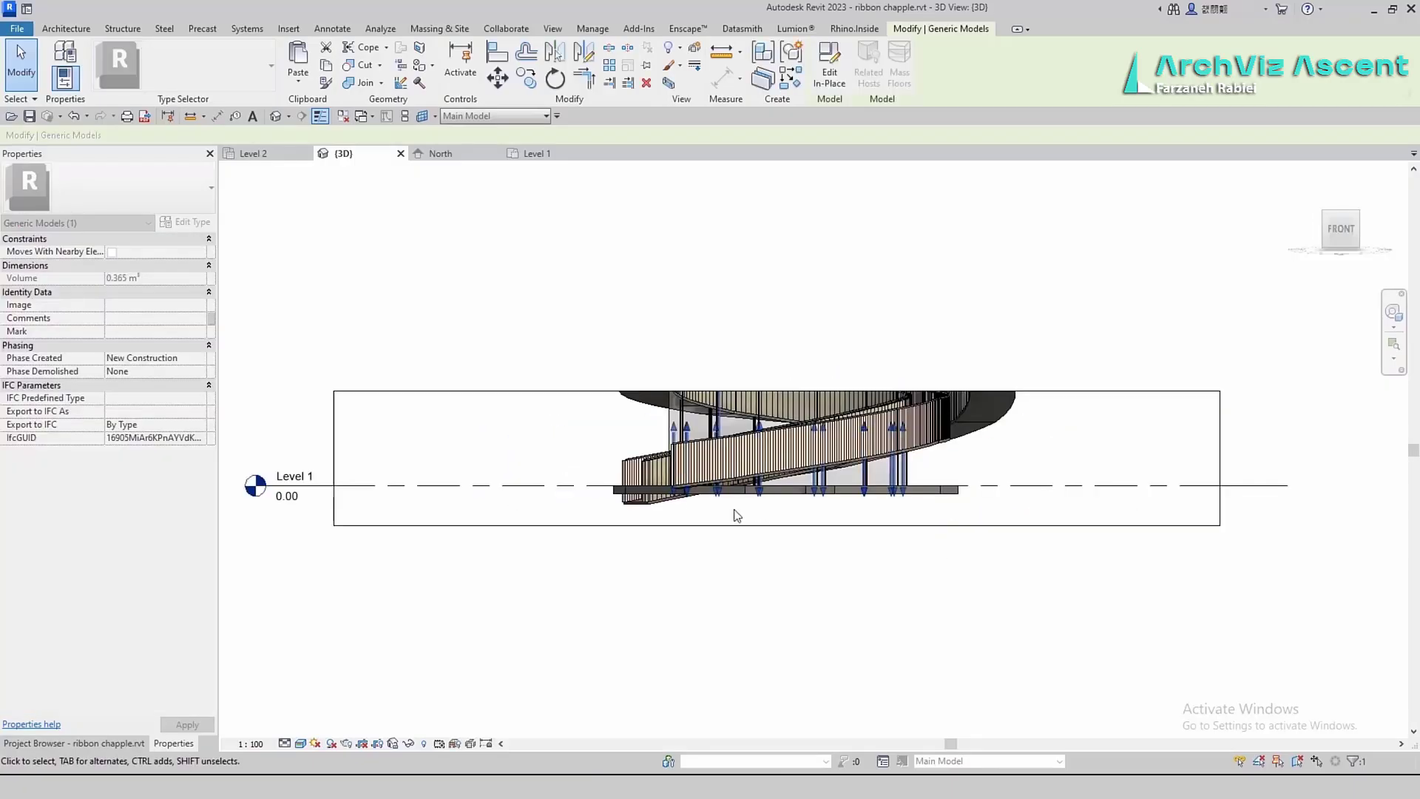
click(592, 391)
drag(777, 390, 785, 228)
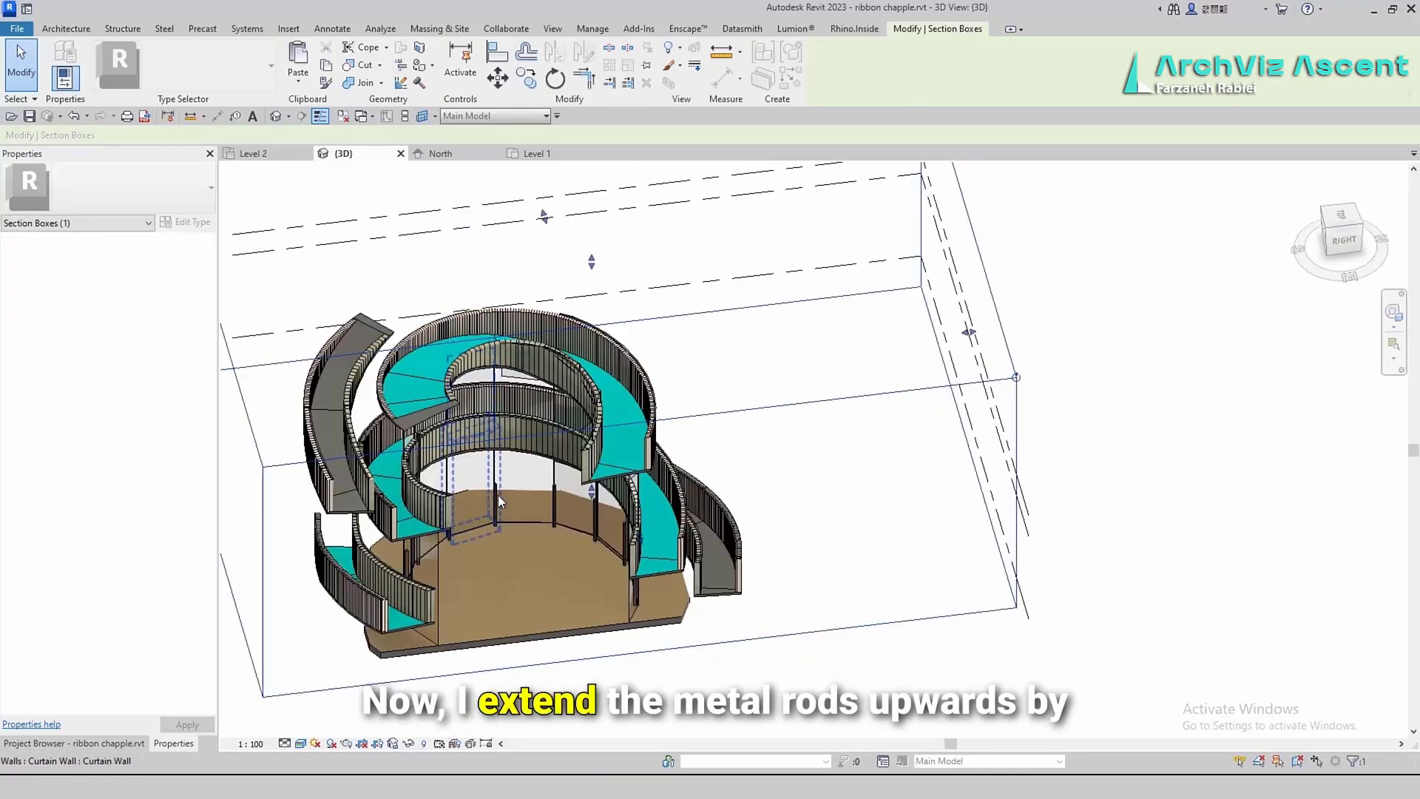
Extend the tops of three neighbouring rods to the underside of the lower ramp, the third to about 4.35 m
scroll(498, 494, up, 10)
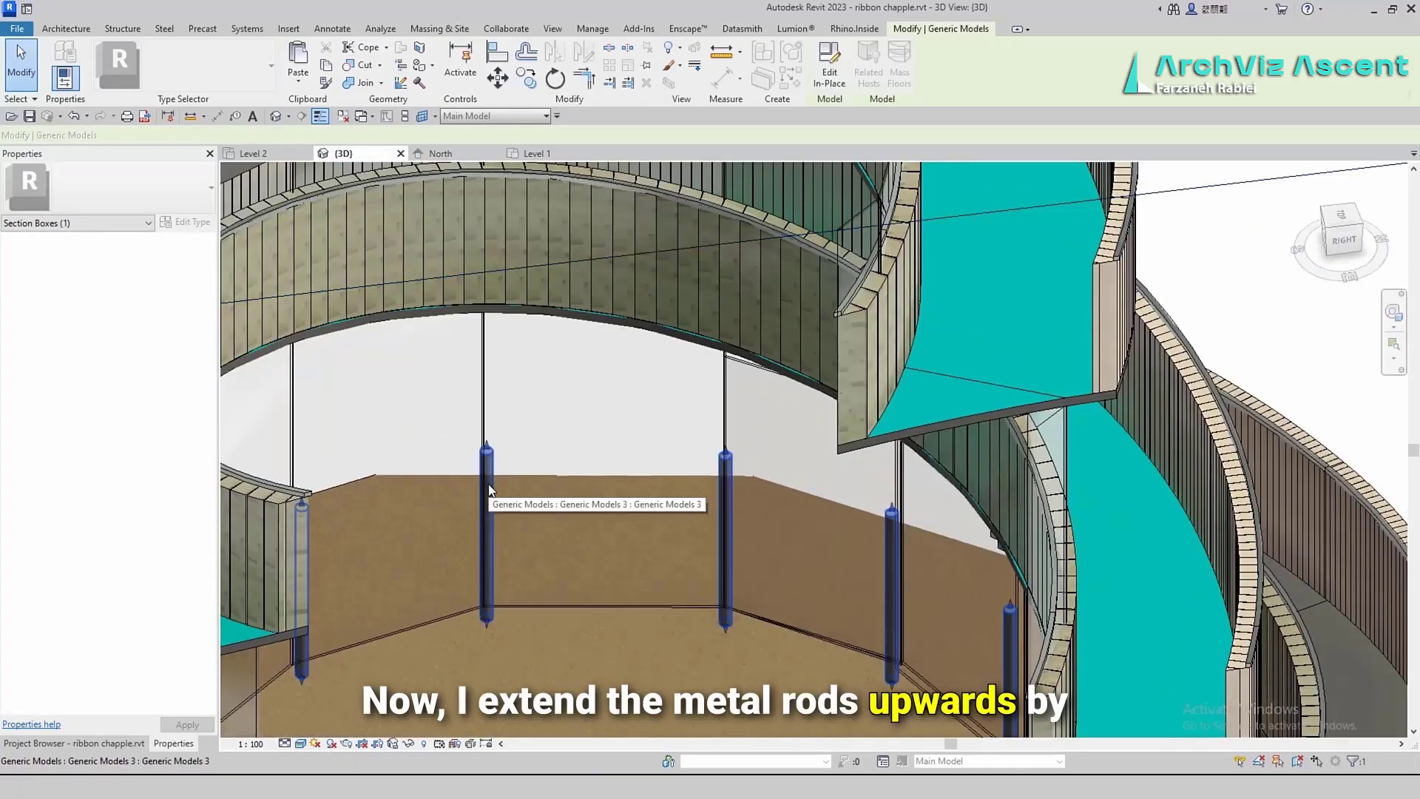
click(489, 495)
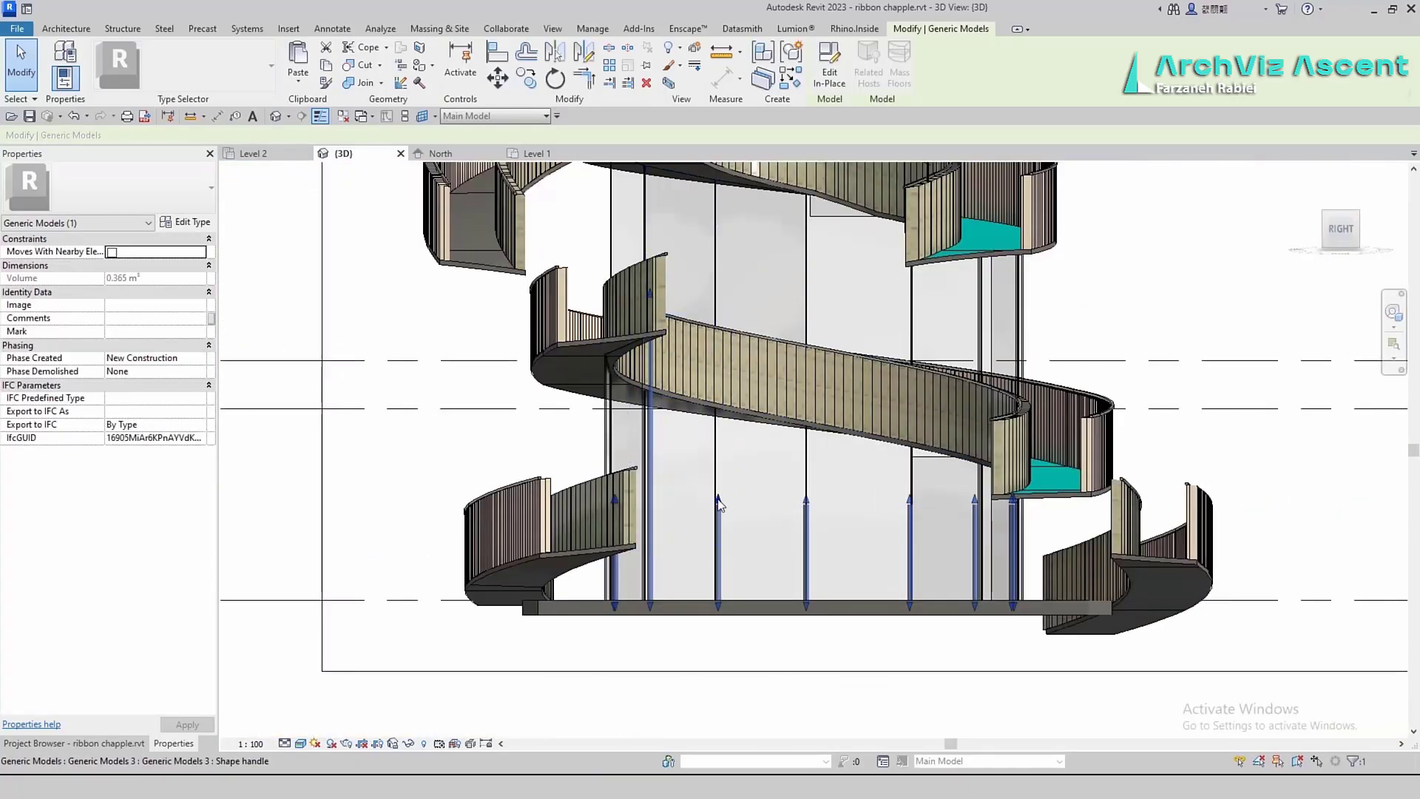
drag(717, 422, 717, 407)
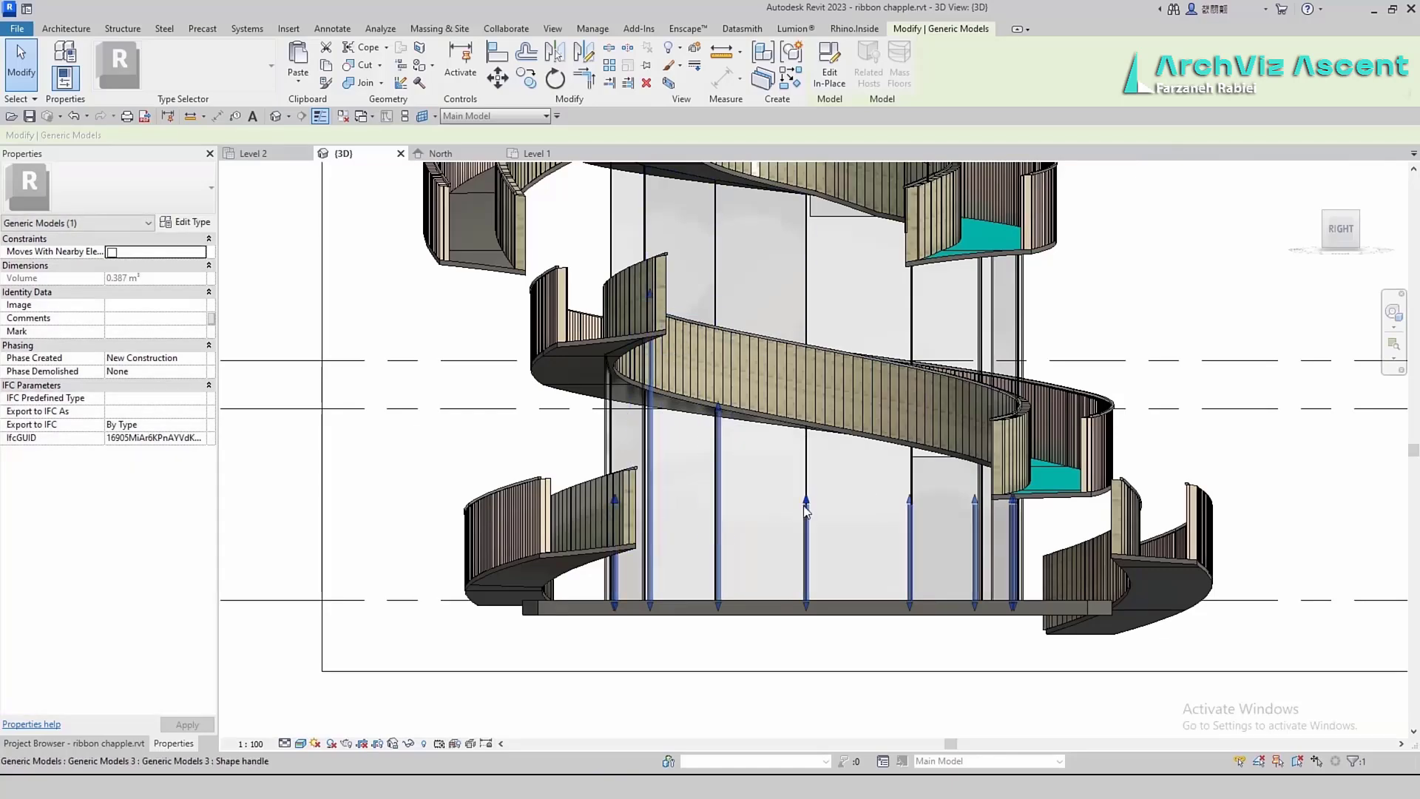
drag(812, 507, 814, 429)
shift+middle_drag(814, 429, 730, 344)
double_click(734, 366)
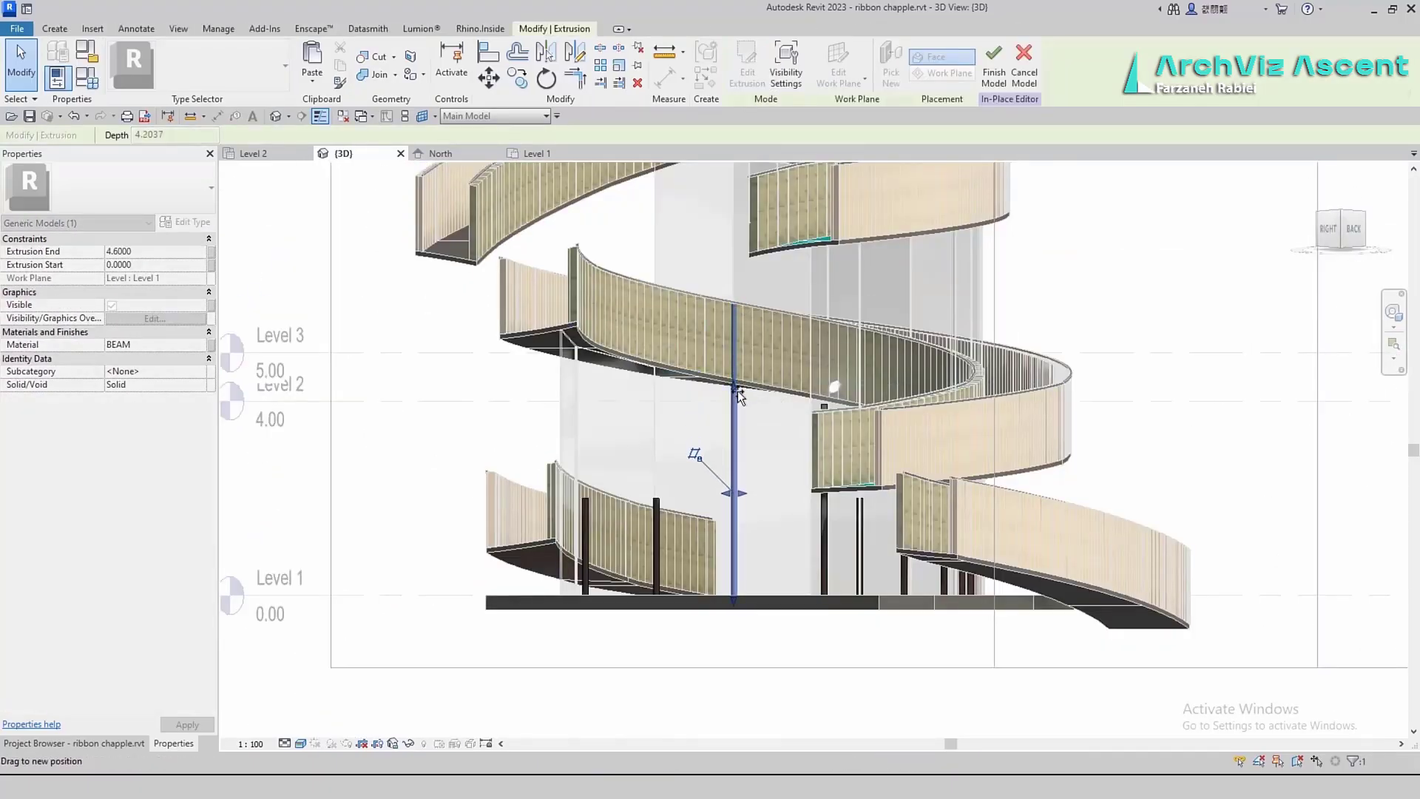
Show the view in Wireframe and extend the next rod, hidden beneath the ramp, to about 4.70 m
shift+middle_drag(1358, 263, 796, 556)
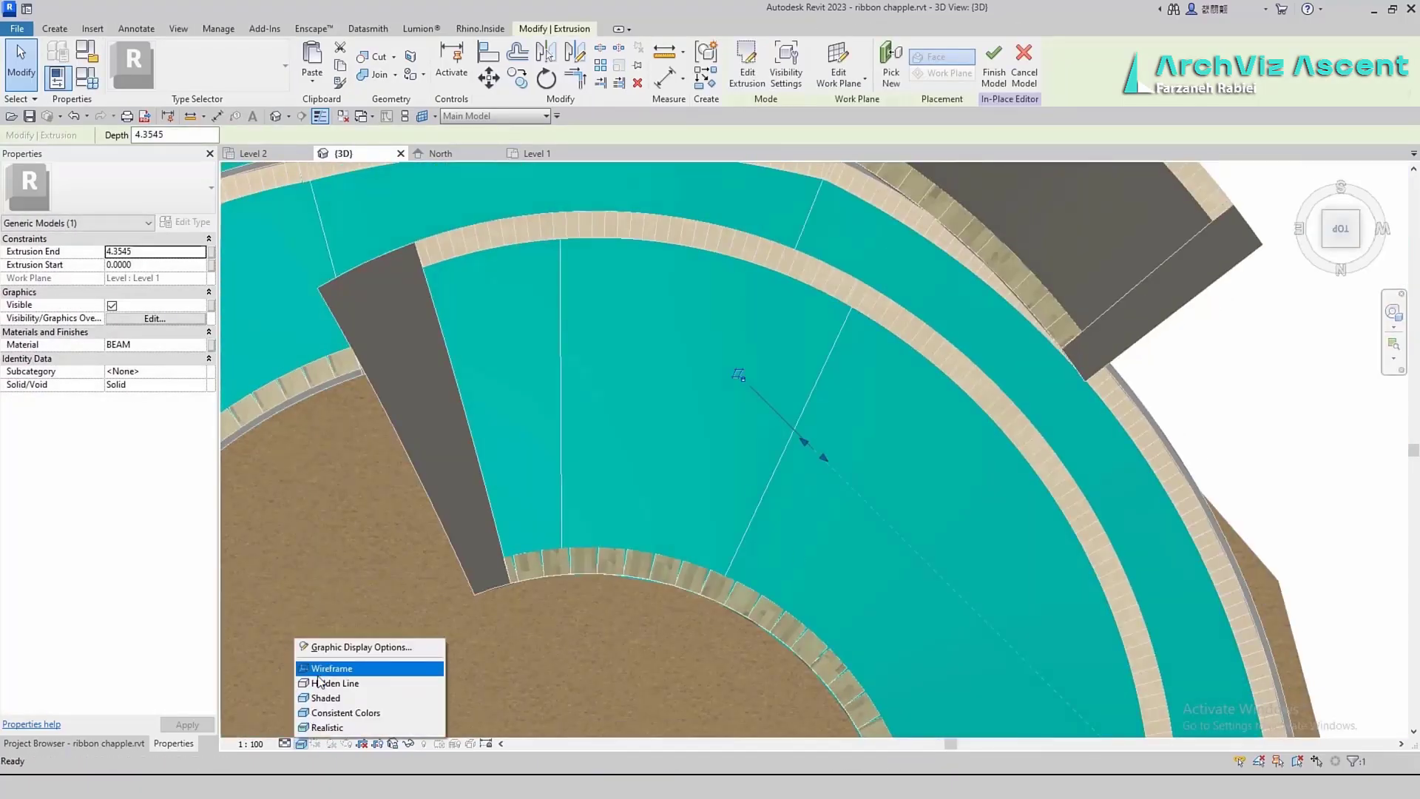
click(319, 669)
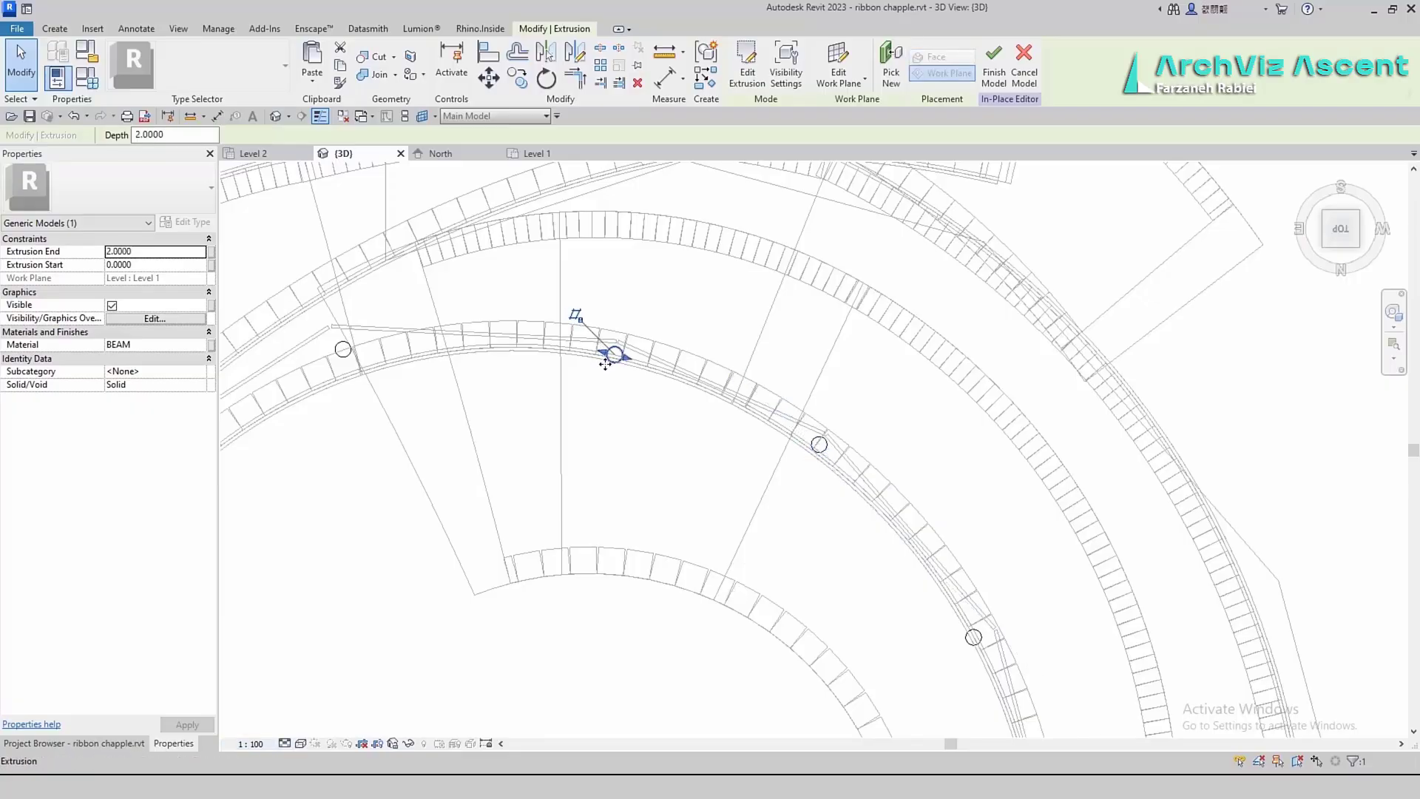
shift+middle_drag(605, 363, 559, 498)
drag(610, 346, 602, 196)
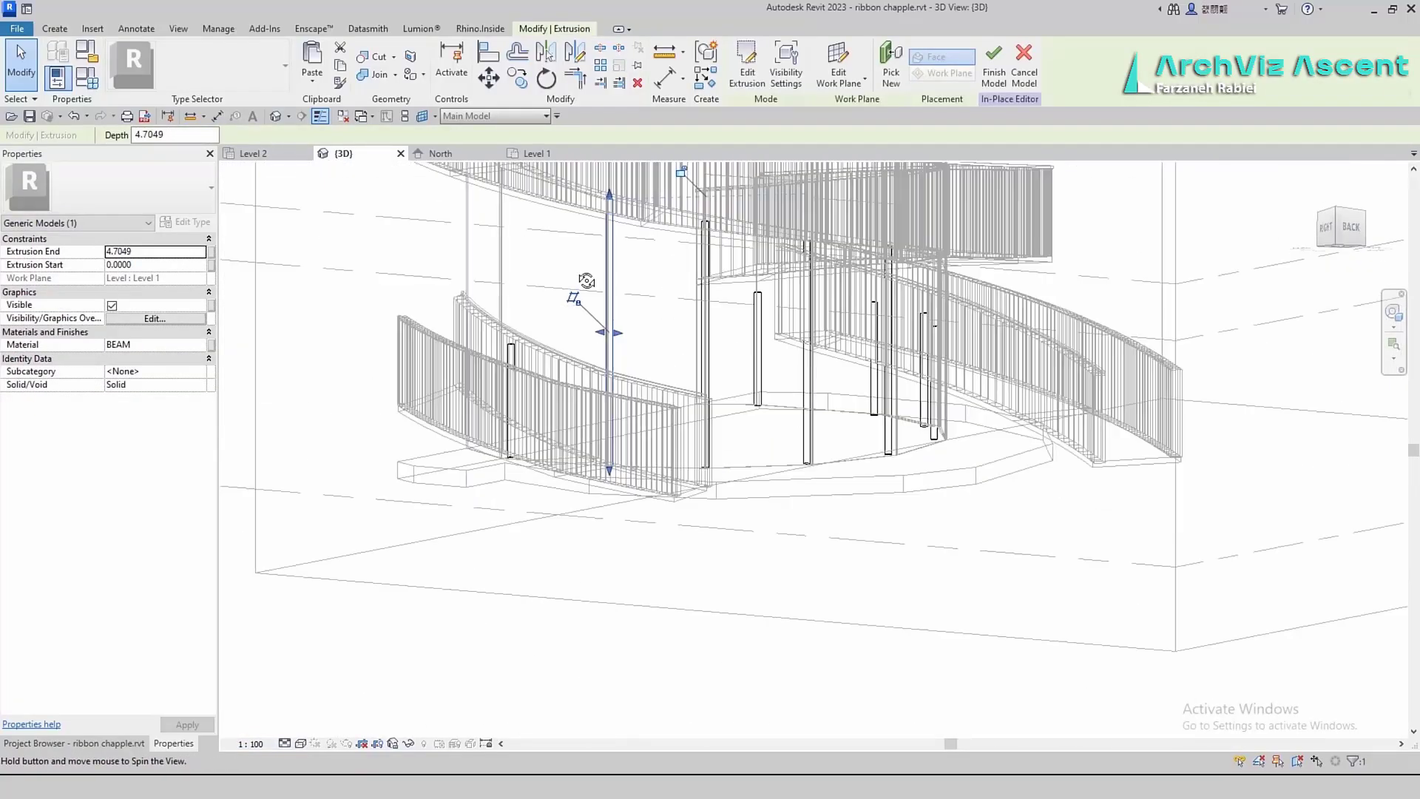
shift+middle_drag(603, 196, 666, 473)
Extend another rod past the middle ramp to the upper ramp, reaching about 8.86 m
click(775, 340)
click(987, 500)
scroll(943, 494, down, 3)
drag(691, 658, 686, 375)
shift+middle_drag(687, 444, 733, 414)
Extend the next two rods through the middle ramp up to the underside of the upper ramp
click(762, 607)
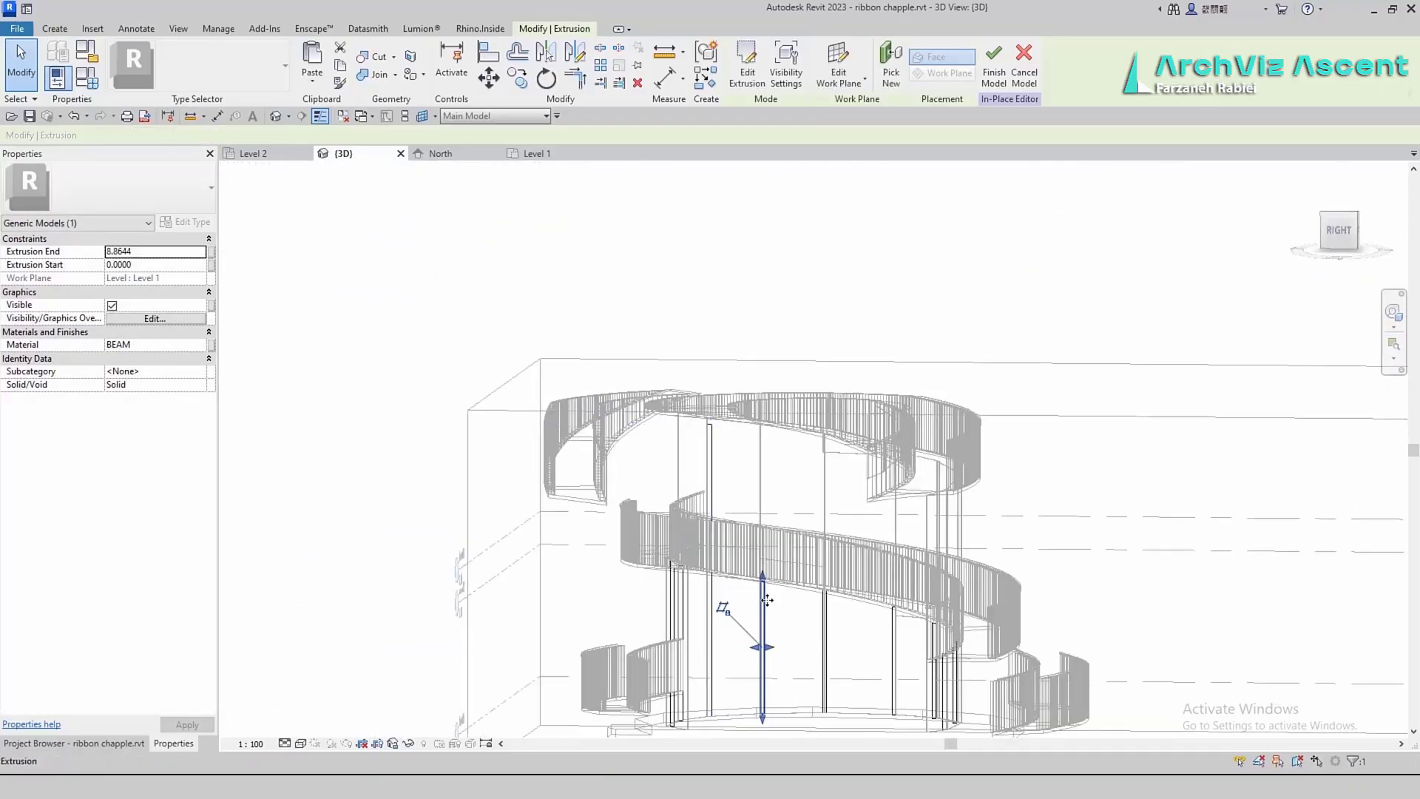
drag(762, 577, 762, 405)
click(824, 643)
drag(825, 591, 825, 435)
Extend further short rods around the ring towards the upper ramp, setting one of them to 8 m
shift+middle_drag(824, 562, 891, 673)
click(890, 670)
scroll(845, 474, up, 6)
scroll(845, 474, down, 5)
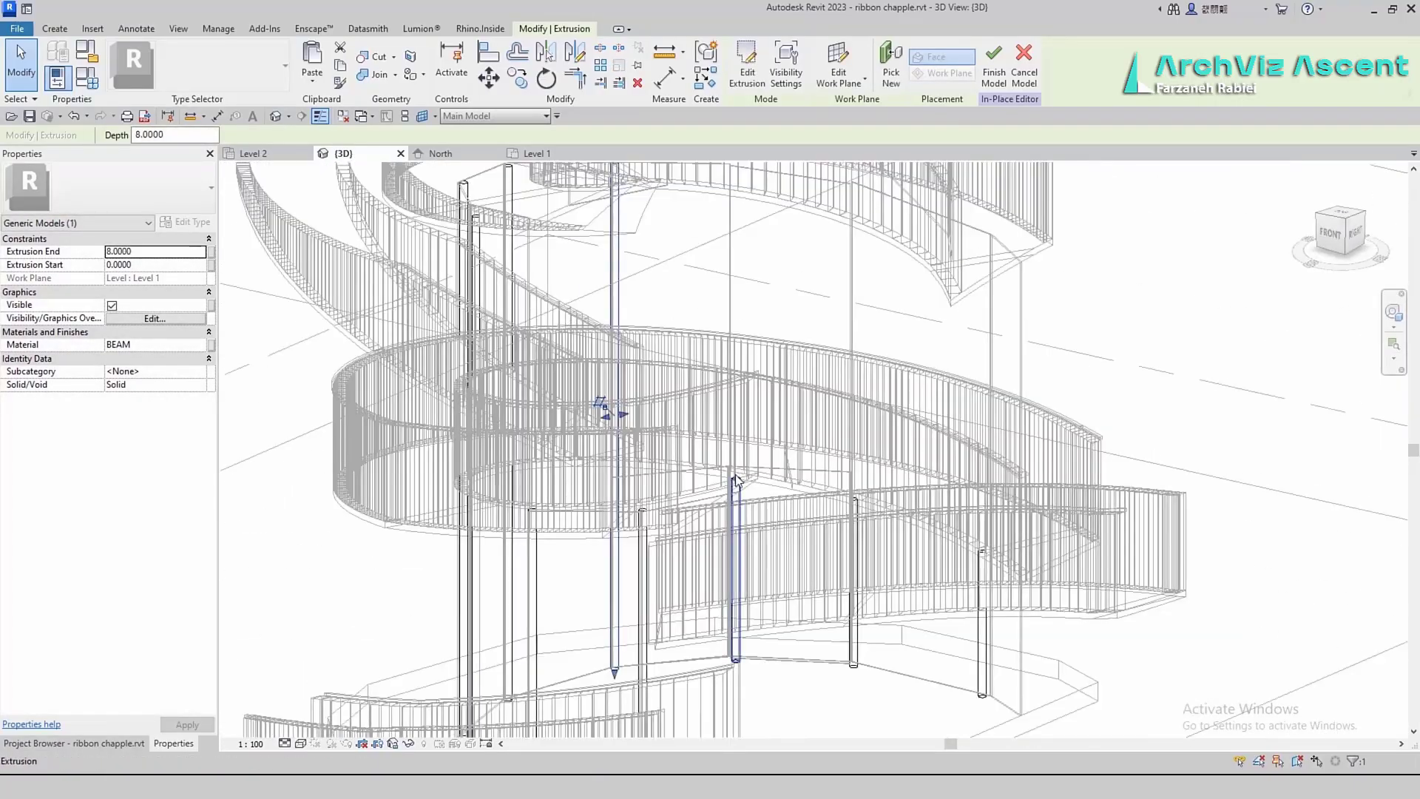
click(838, 591)
click(981, 651)
drag(981, 536, 981, 272)
Finish editing the rod model and show the 3D view in the Shaded style
mouse_move(872, 473)
shift+middle_down()
mouse_move(453, 570)
mouse_move(685, 634)
shift+middle_up()
scroll(454, 570, down, 4)
click(993, 65)
click(300, 743)
click(333, 698)
Reopen the rod model for editing and extend a short rod upwards through the ramp
shift+middle_drag(592, 687, 710, 765)
scroll(804, 565, up, 5)
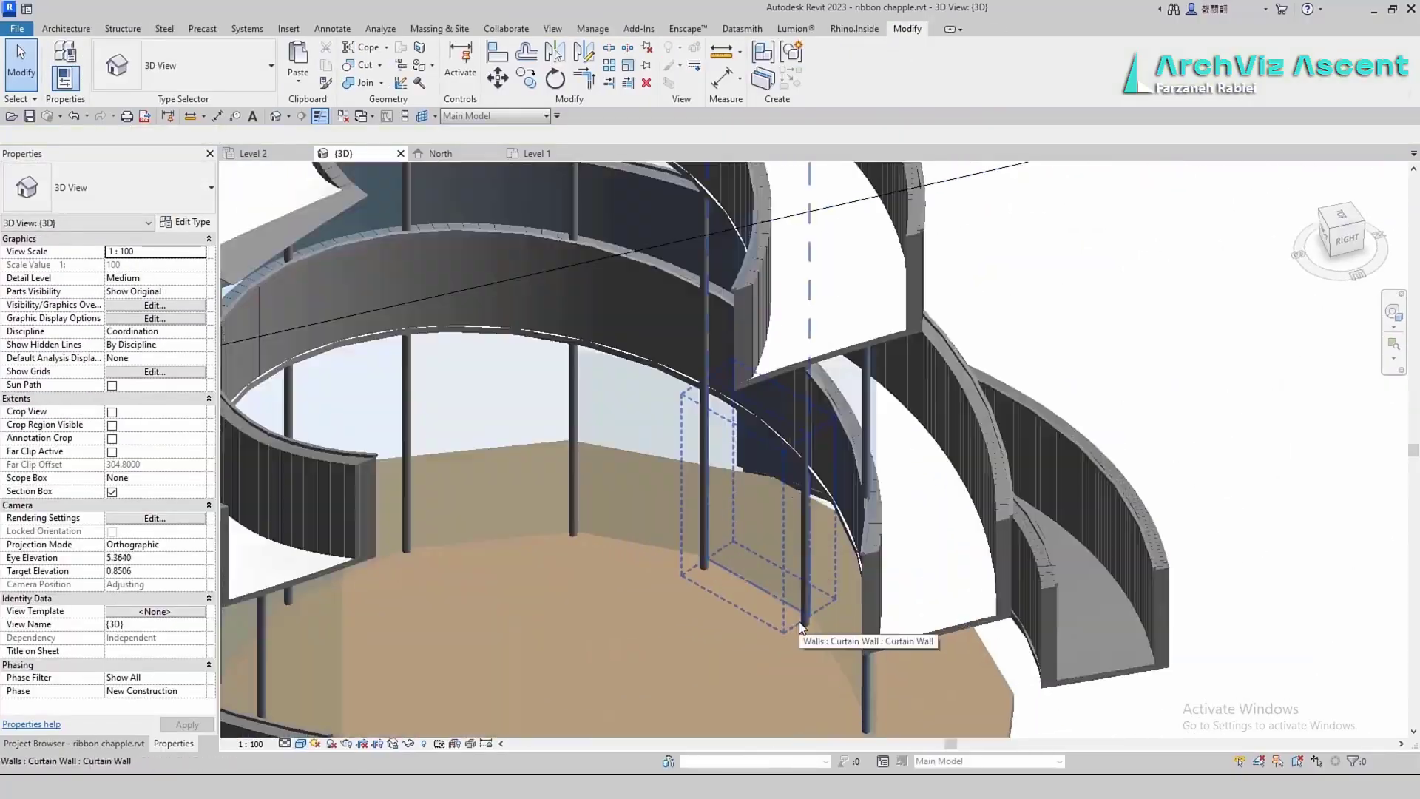
scroll(643, 547, down, 3)
shift+middle_drag(644, 547, 576, 592)
click(576, 497)
double_click(576, 497)
click(576, 495)
drag(576, 327, 576, 182)
Fine-tune the extended rod's top to meet the ramp's underside at about 7.78 m
shift+middle_drag(592, 443, 584, 310)
scroll(574, 481, up, 4)
drag(682, 412, 681, 394)
shift+middle_drag(740, 488, 887, 518)
click(863, 510)
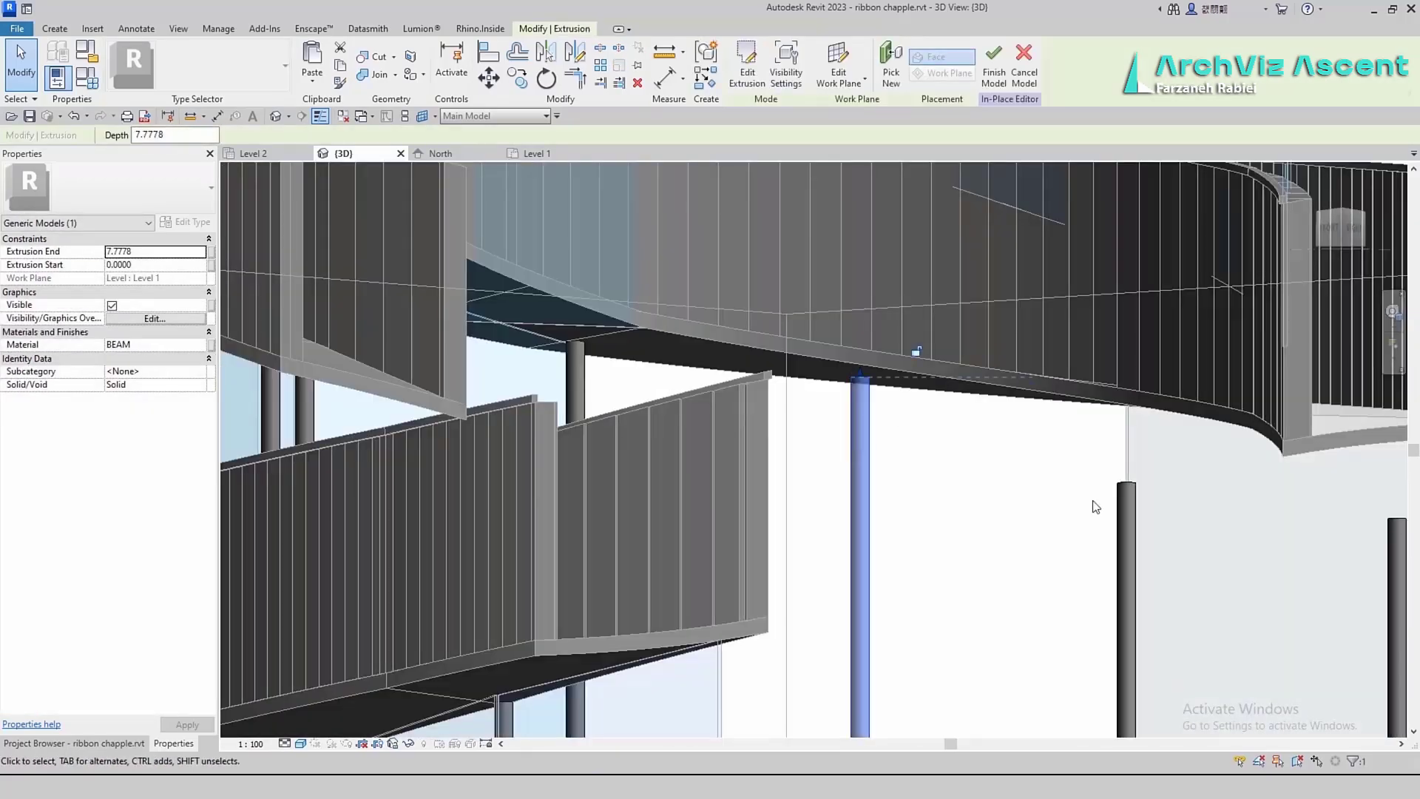
Extend the neighbouring short rod to the ramp's underside and finish editing the rod model
click(1126, 629)
shift+middle_drag(1094, 510, 901, 573)
scroll(913, 691, down, 4)
click(896, 621)
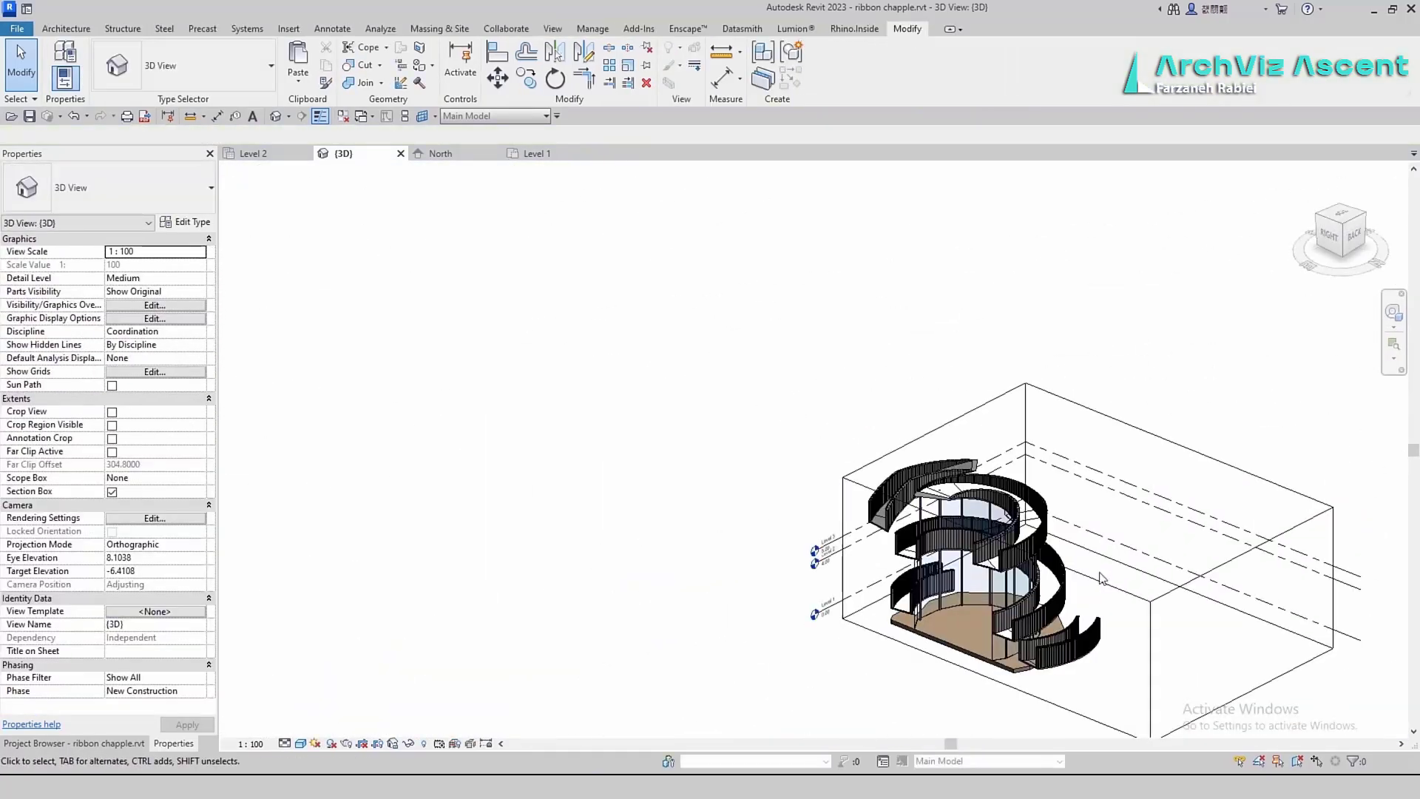
Reopen the rod model and extend the rod below the middle ramp's end to 7.3 m, adjusting the top beside it
click(831, 507)
shift+middle_drag(831, 507, 969, 584)
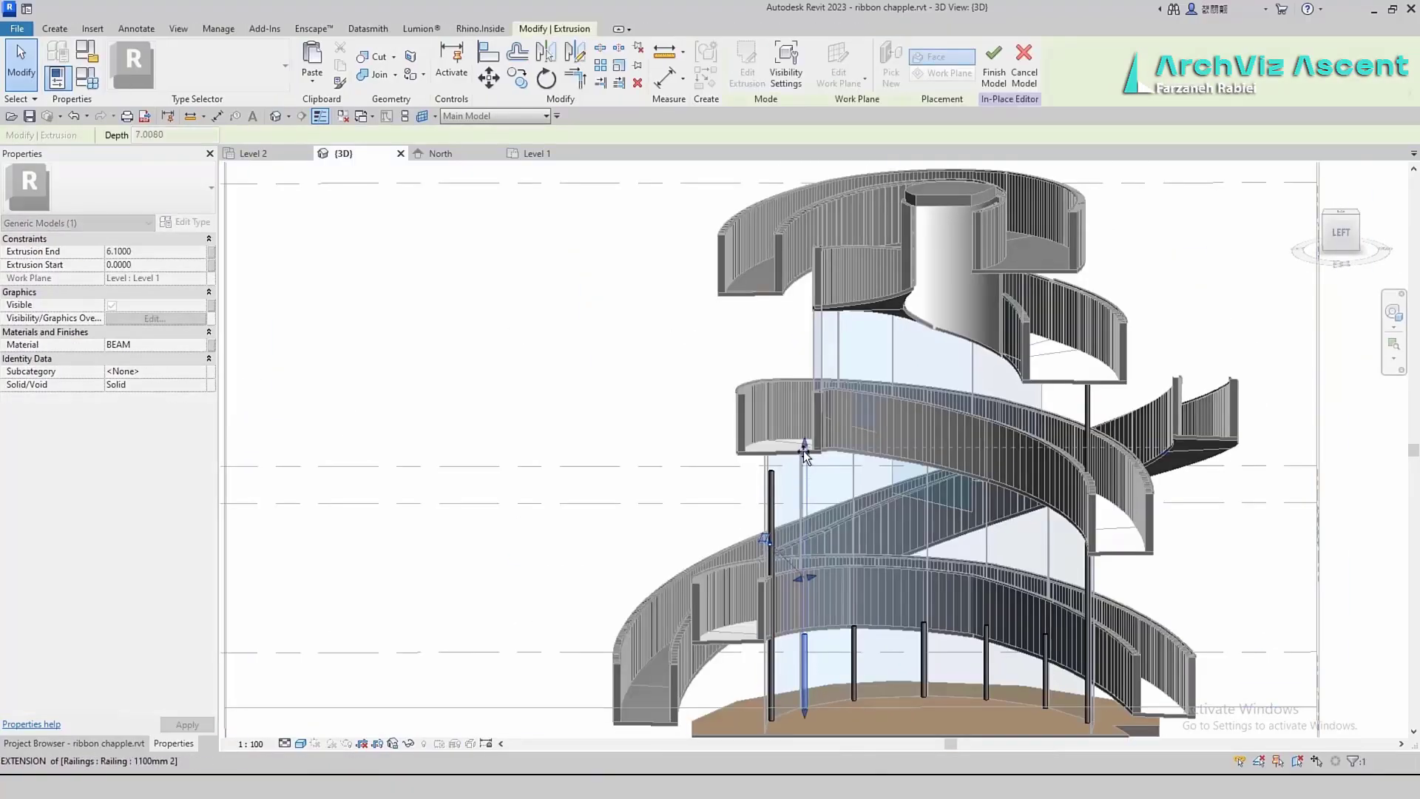
scroll(857, 480, up, 5)
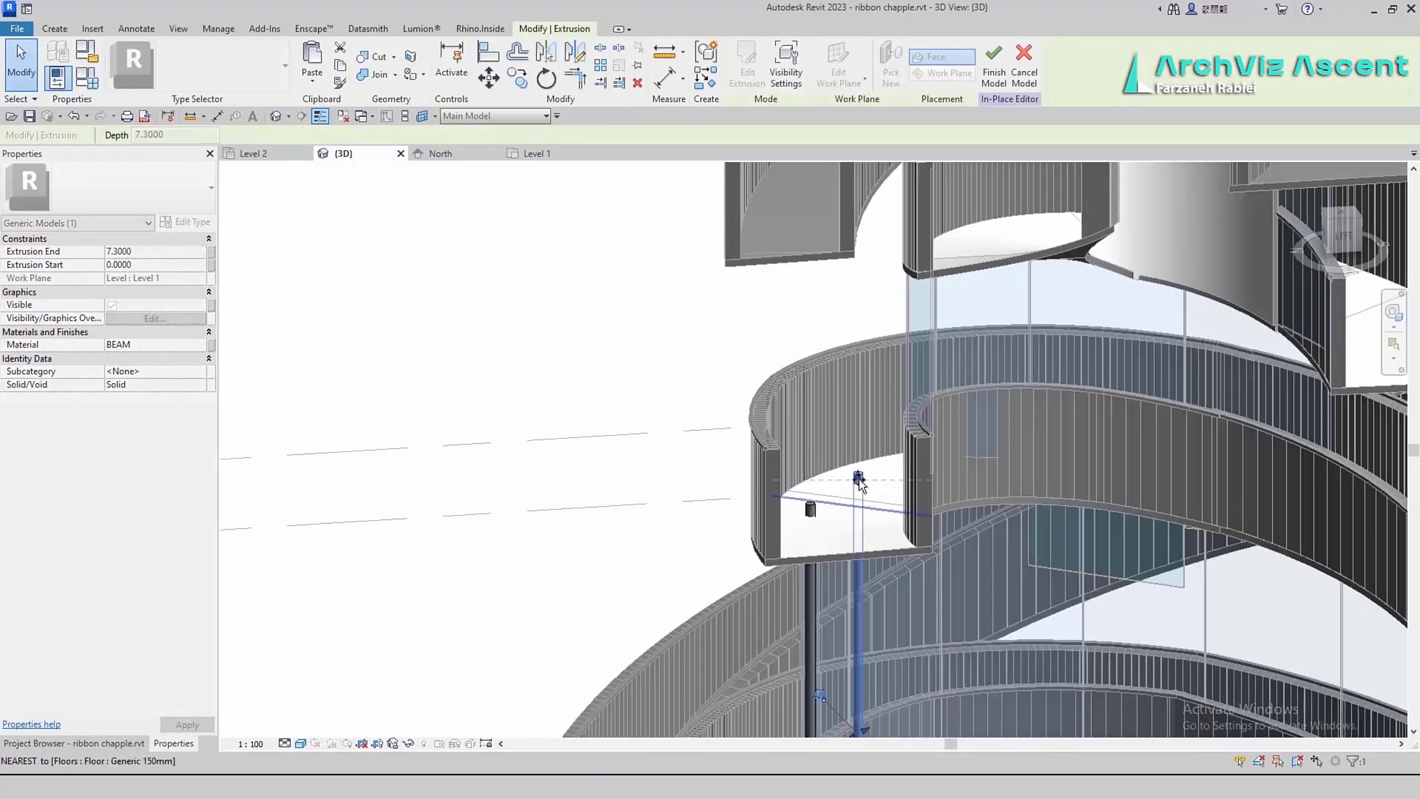
drag(811, 521, 811, 555)
Extend two more short rods at the front of the ring up to the ramp above
middle_drag(947, 651, 825, 517)
click(831, 710)
drag(830, 679, 830, 385)
click(960, 709)
drag(961, 679, 961, 376)
Adjust the rods' positions in a wireframe top view so they sit on the curtain wall's corners
shift+middle_drag(905, 547, 944, 583)
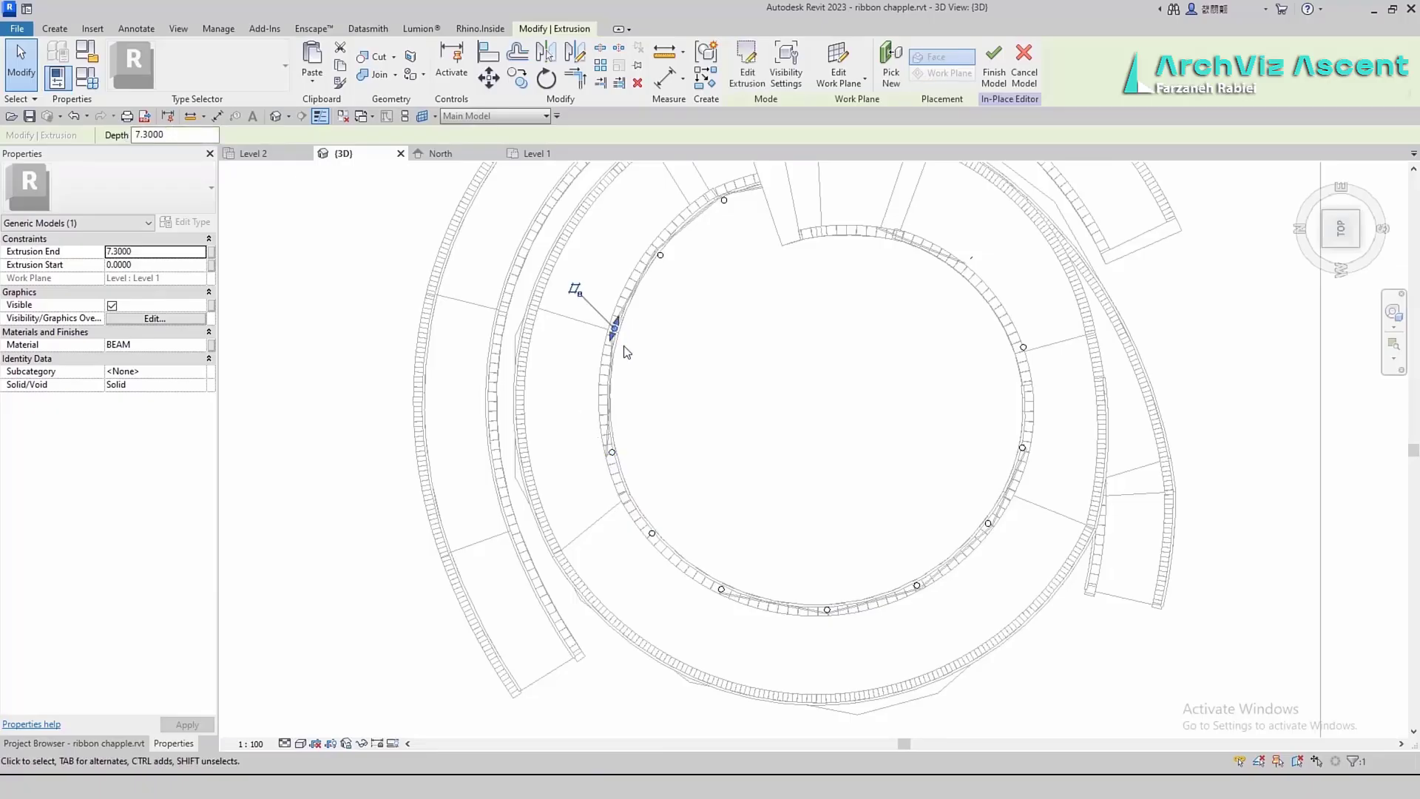
scroll(611, 318, up, 5)
middle_drag(720, 276, 697, 603)
click(753, 441)
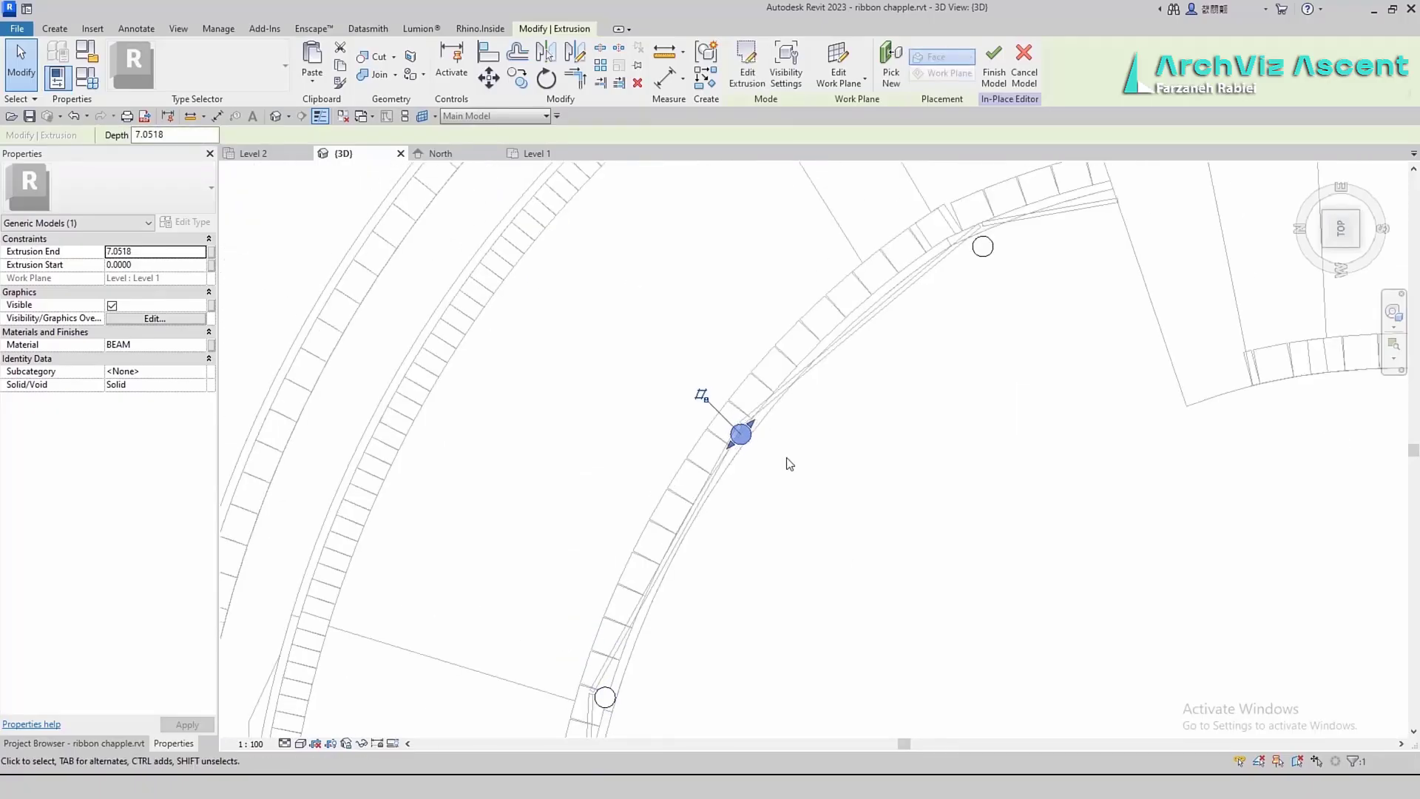
click(968, 312)
scroll(902, 274, down, 4)
middle_drag(1213, 333, 924, 279)
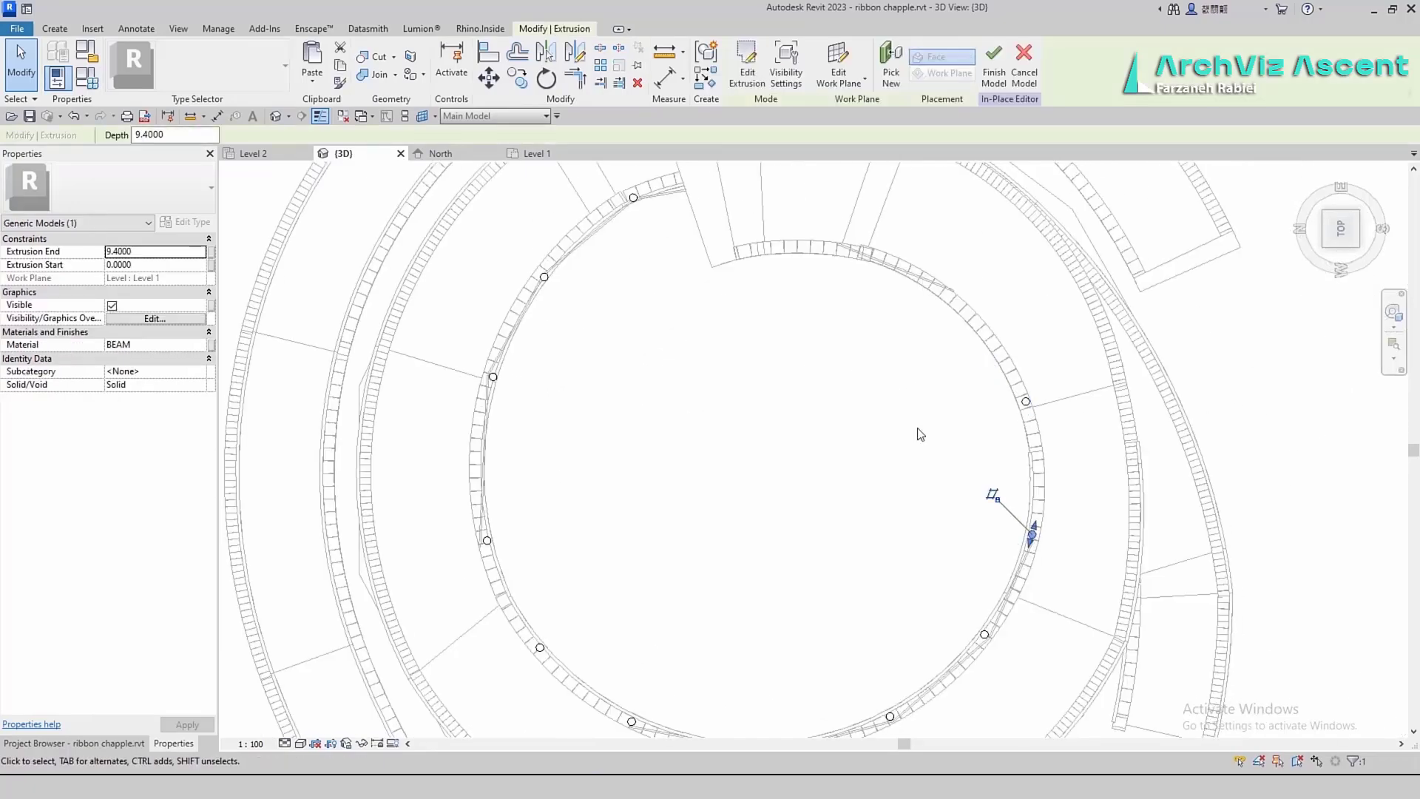
middle_drag(737, 704, 722, 523)
Finish the repositioned rod model and return the 3D view to the Shaded style
click(994, 63)
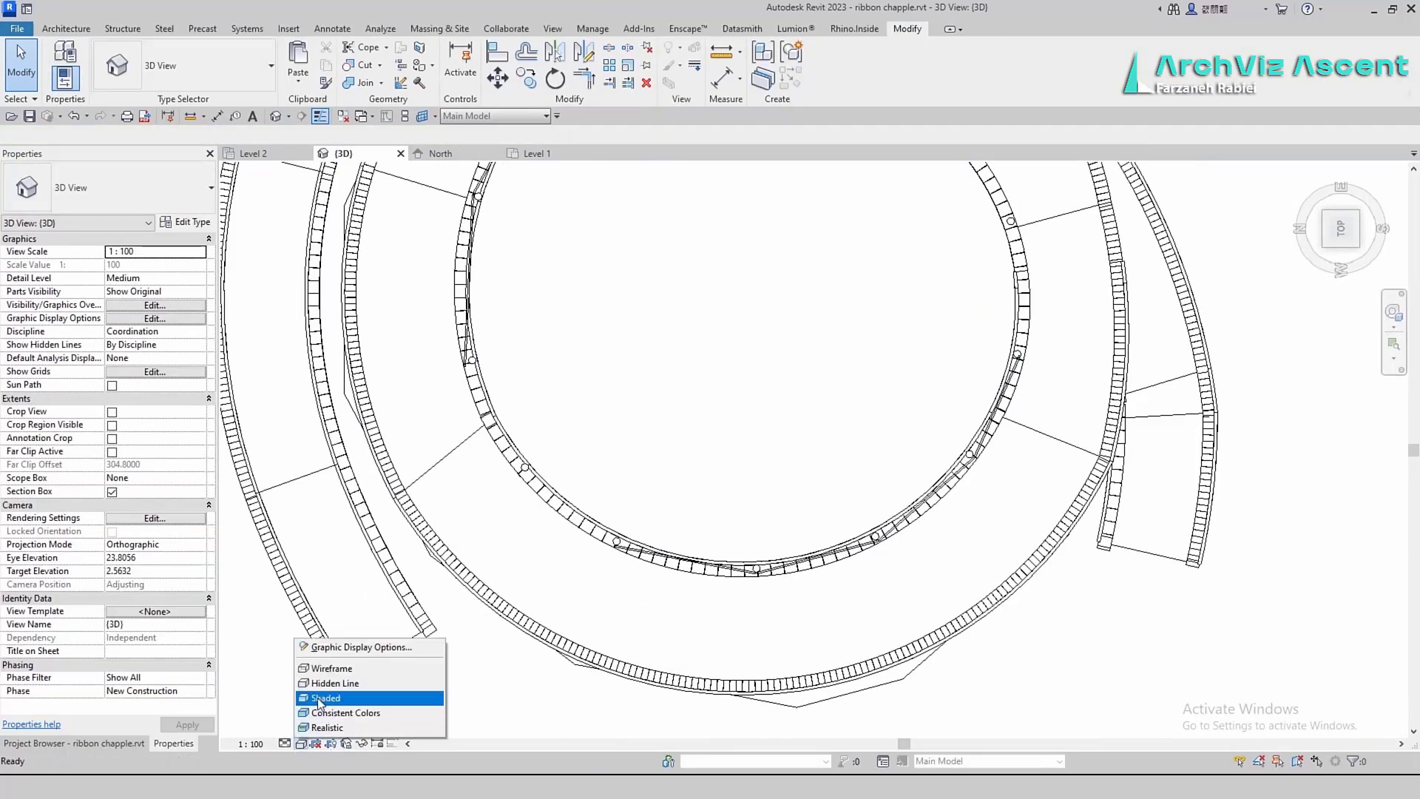
click(320, 698)
mouse_move(333, 606)
shift+middle_down()
mouse_move(451, 414)
mouse_move(472, 456)
mouse_move(447, 538)
mouse_move(532, 370)
mouse_move(623, 432)
shift+middle_up()
Edit the sketch of the rod next to the ramp's inner end and reduce its circle's radius
scroll(621, 323, up, 3)
click(621, 305)
click(1340, 227)
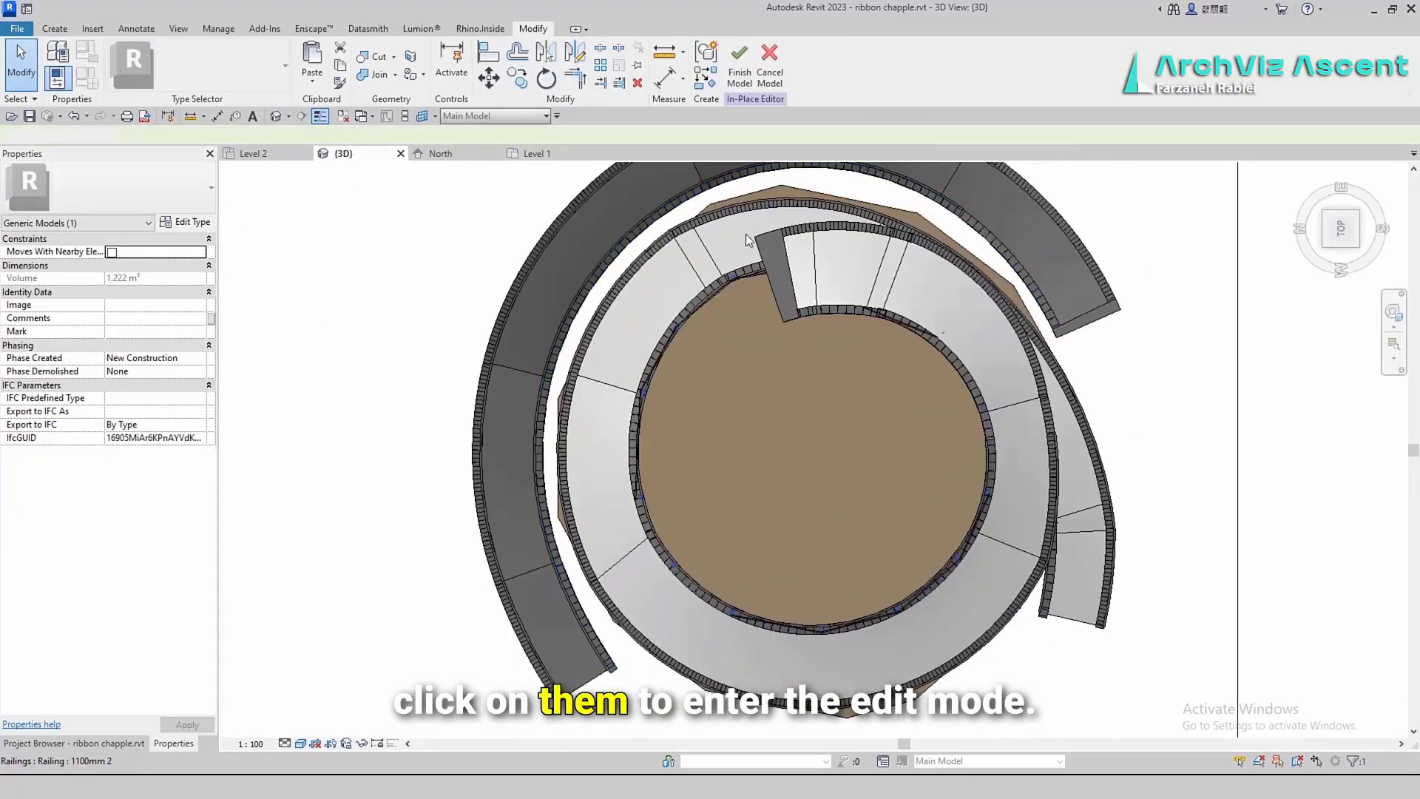
double_click(734, 278)
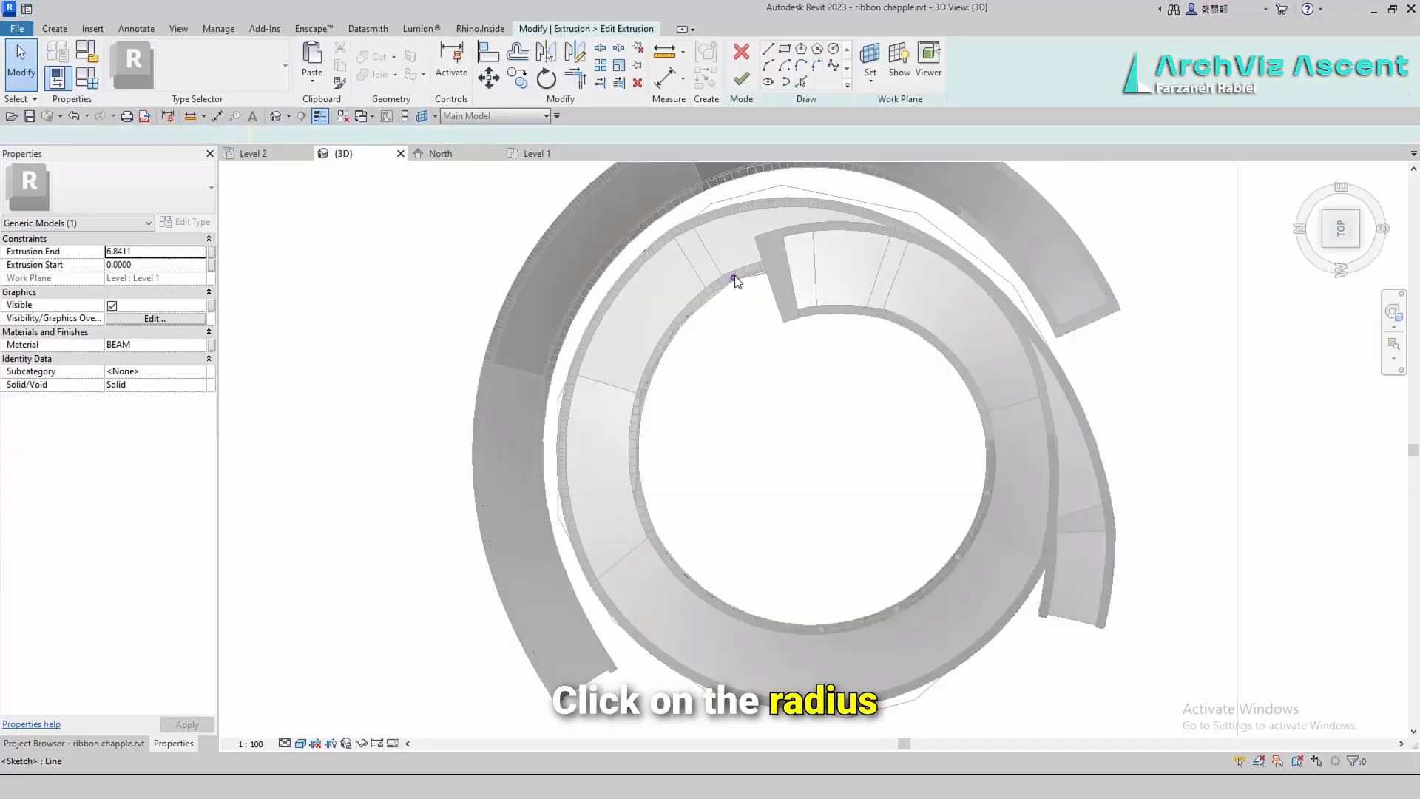
scroll(734, 278, up, 3)
click(731, 282)
scroll(731, 282, up, 2)
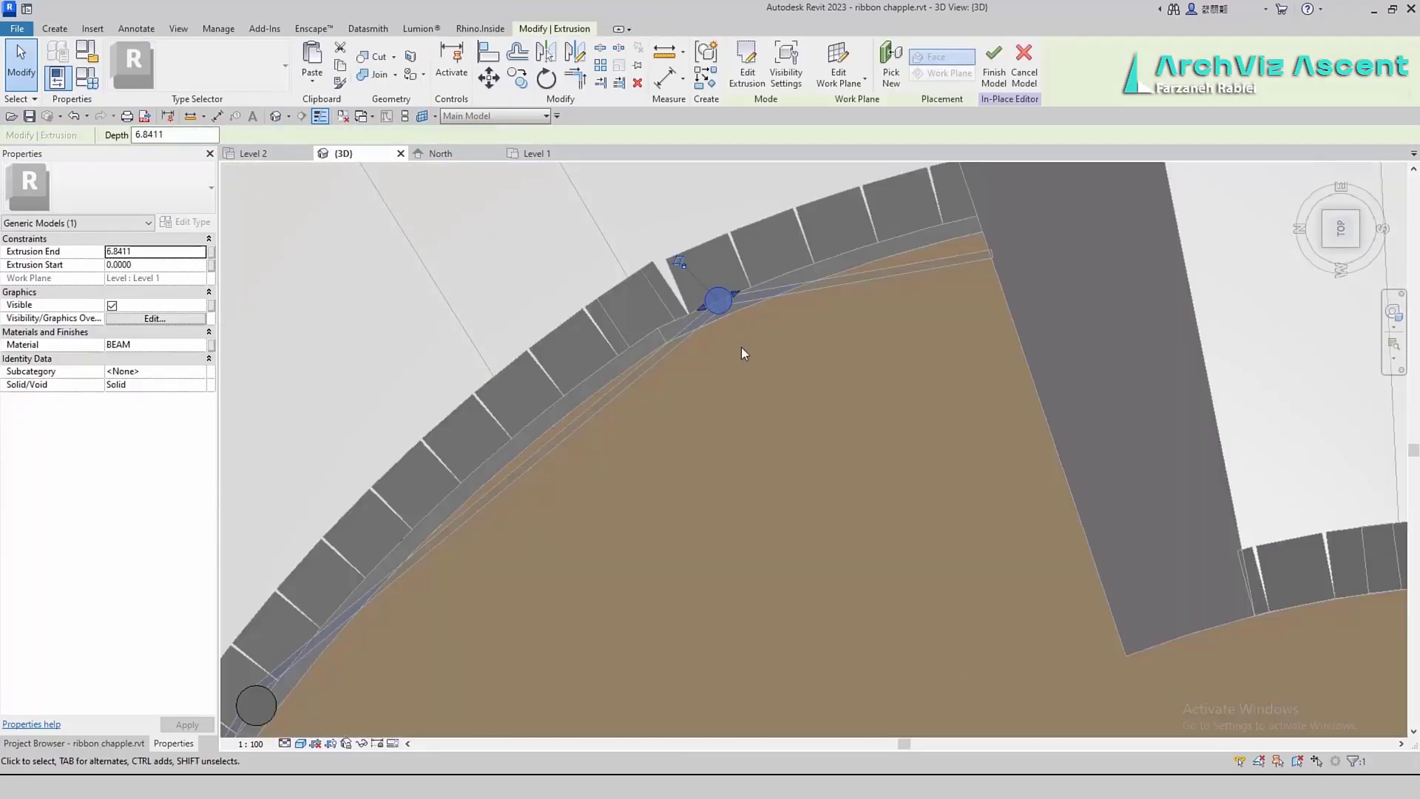
scroll(741, 347, down, 5)
Reduce the sketch circle radius of the remaining rods around the ring and finish the model
scroll(669, 361, up, 8)
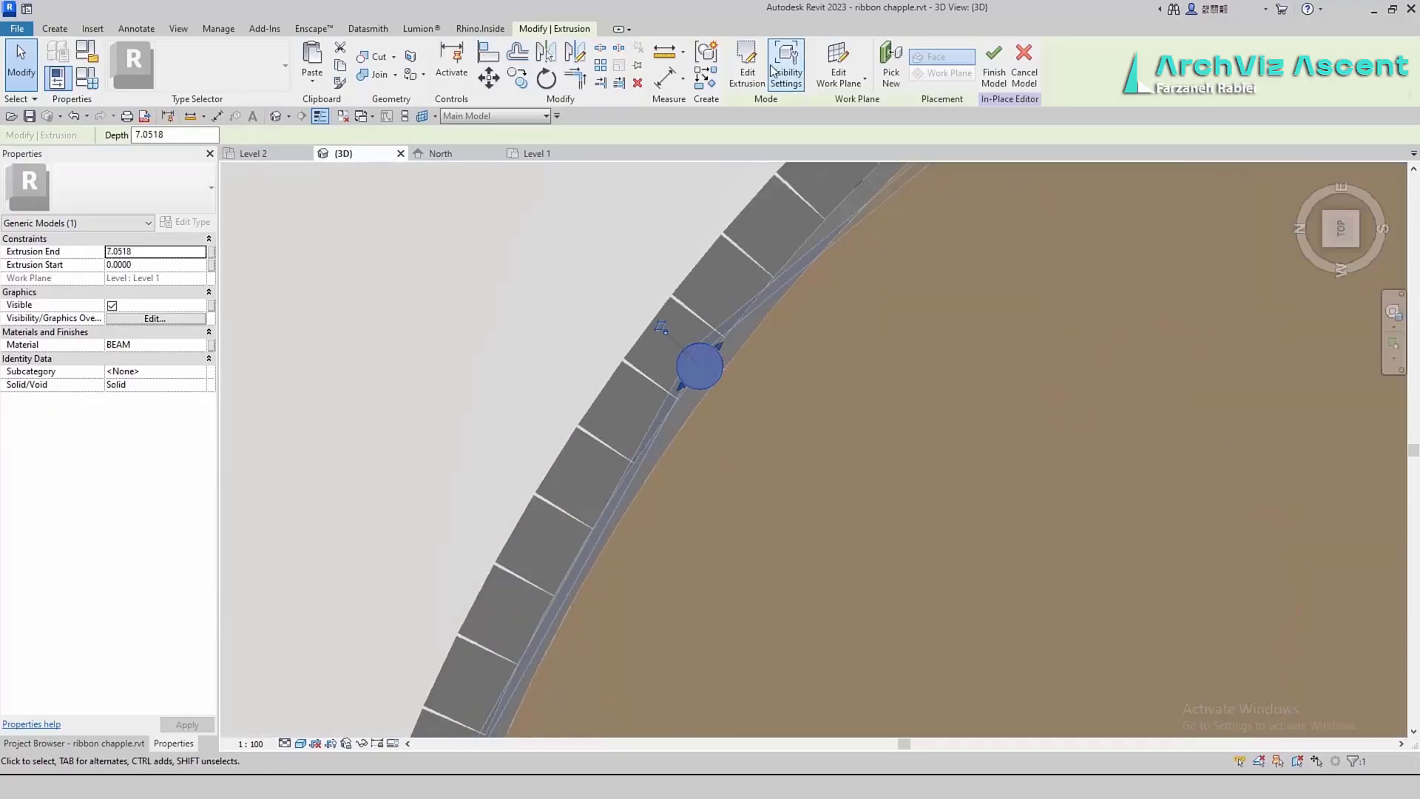
click(754, 72)
click(714, 348)
click(708, 357)
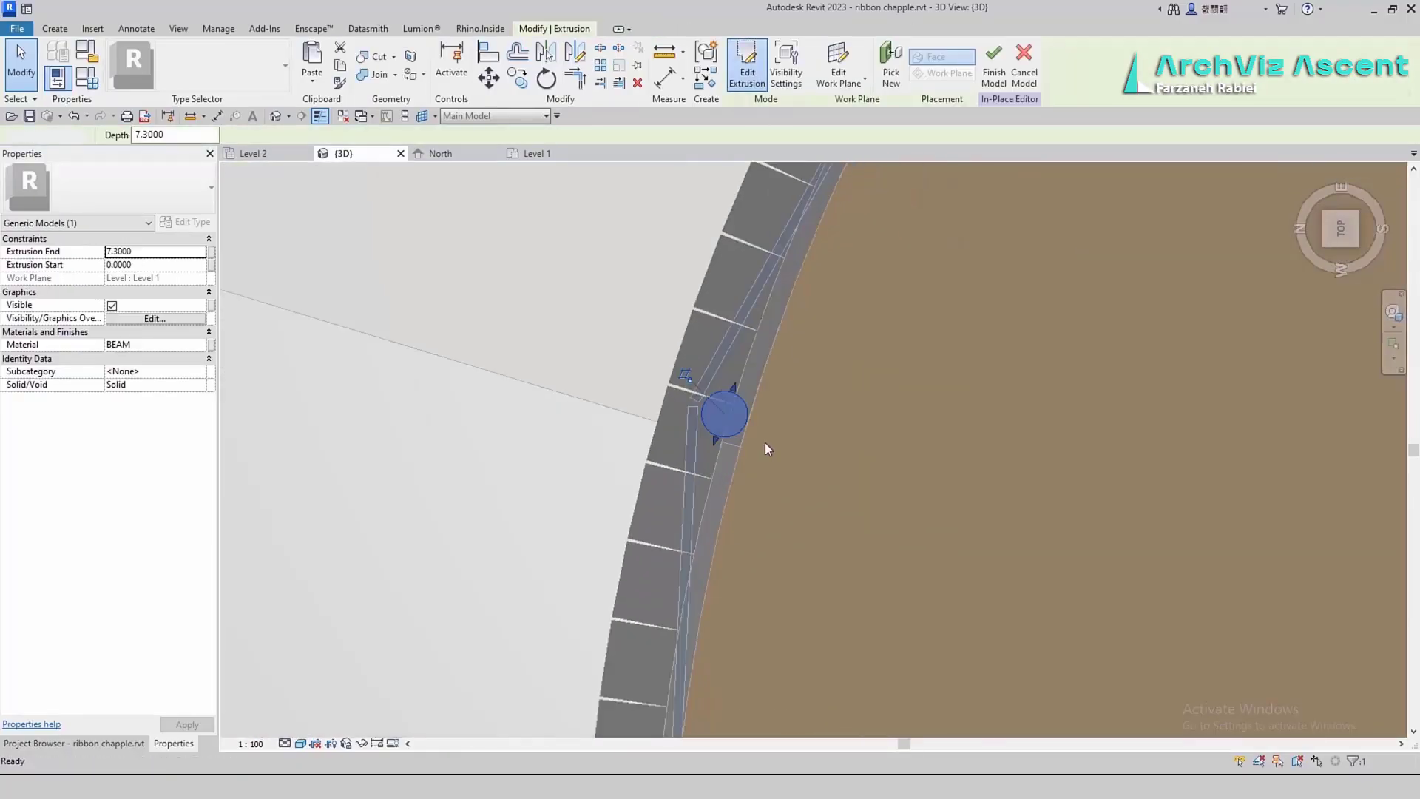
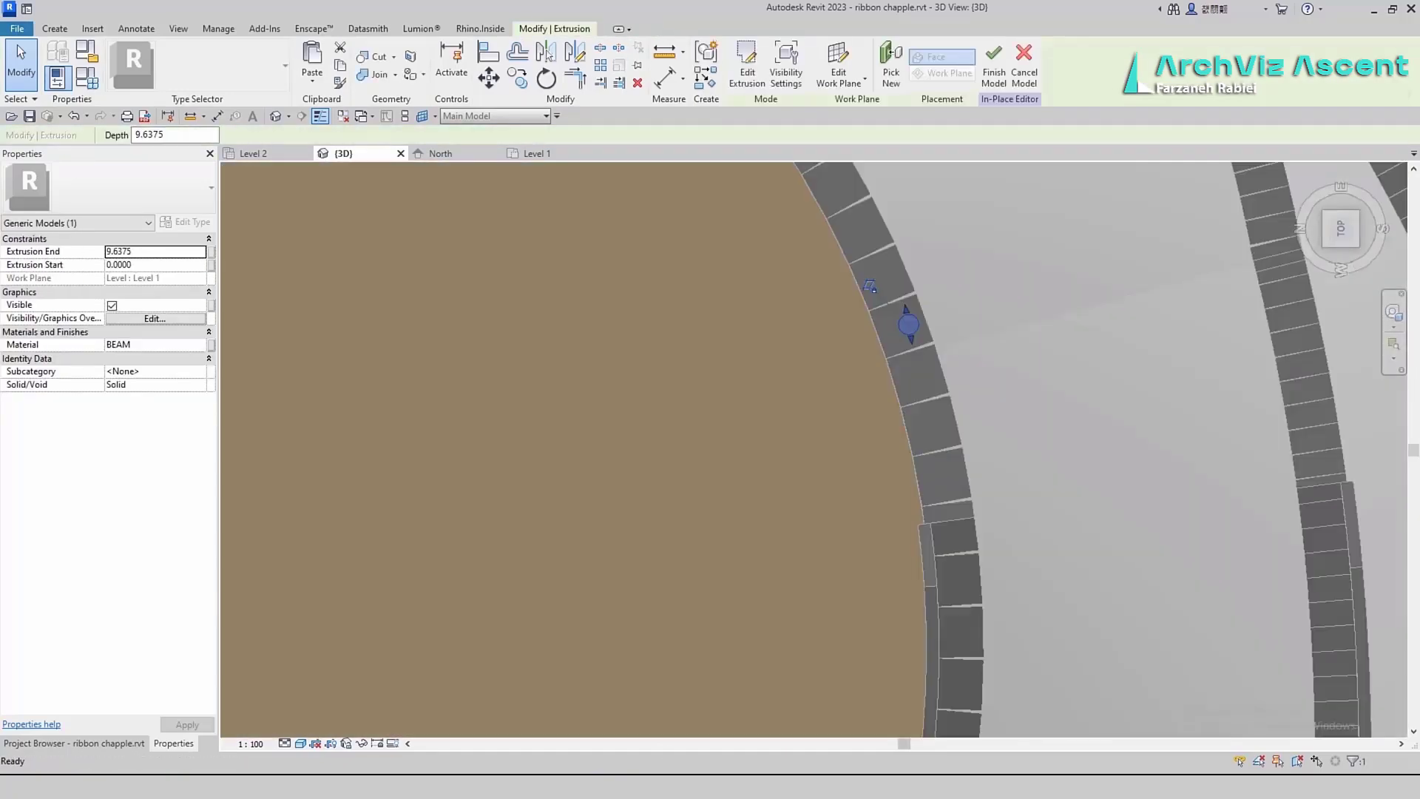
scroll(665, 473, down, 10)
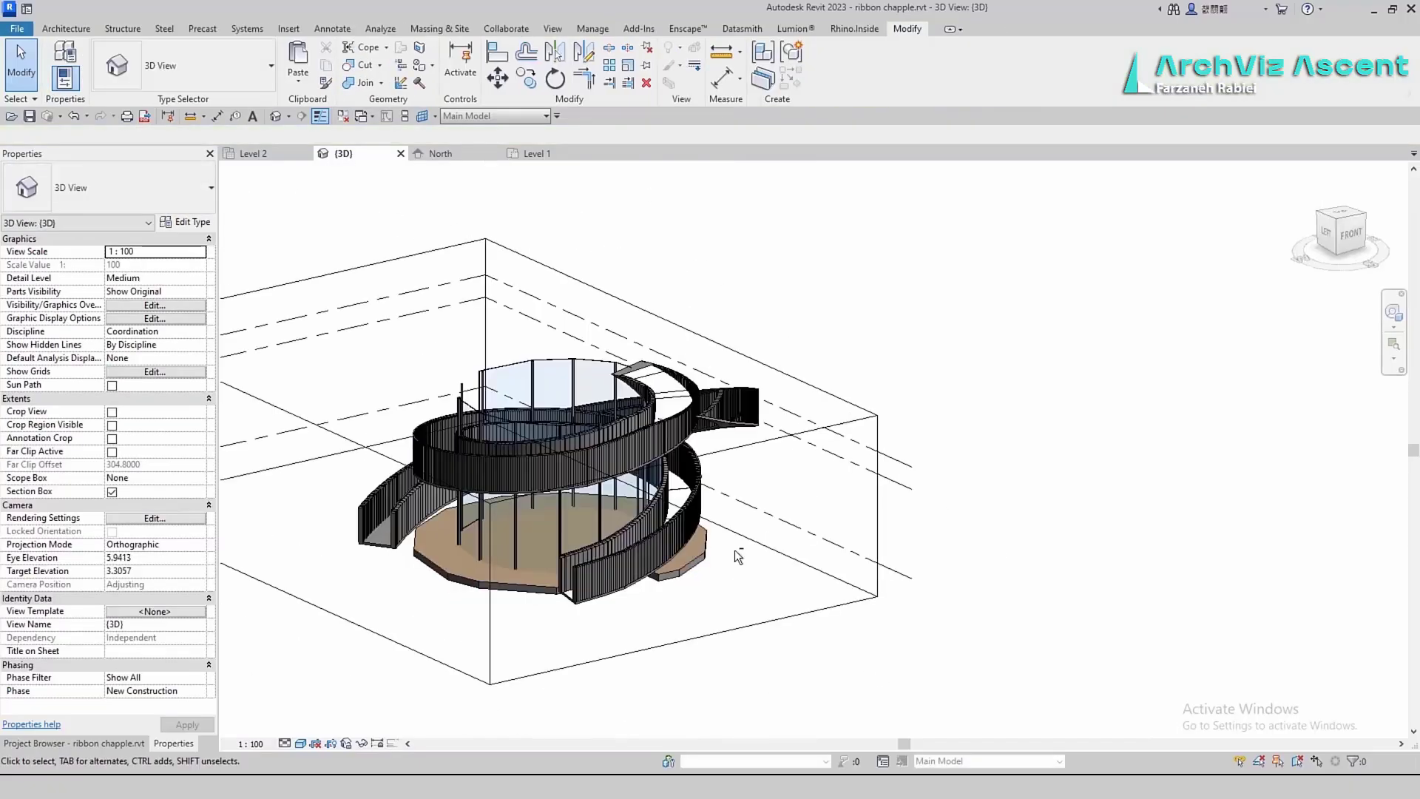
Raise the top of the 3D view's section box to include the uppermost ramps
shift+middle_drag(735, 551, 900, 647)
click(635, 564)
shift+middle_drag(713, 574, 629, 593)
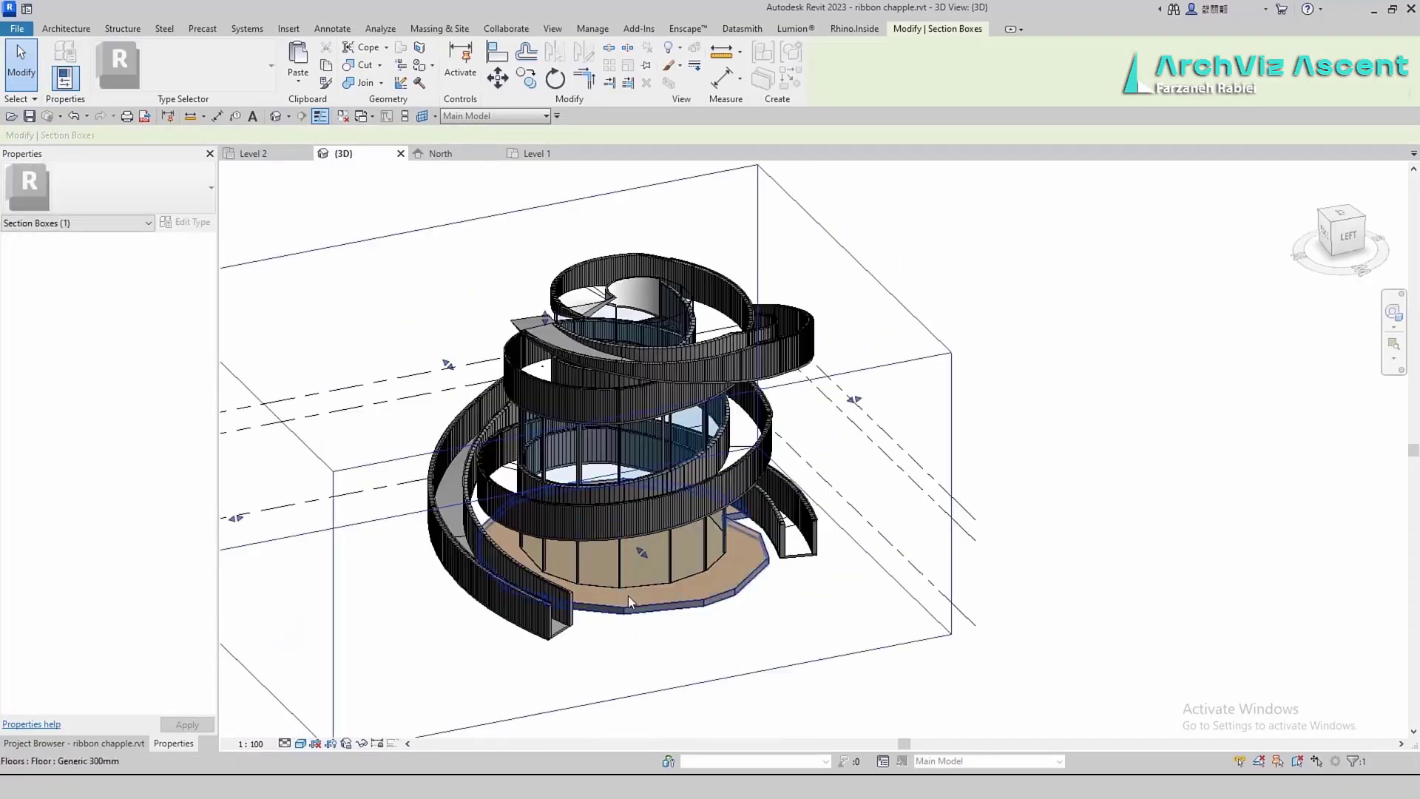
click(618, 587)
Open the Level 5 floor plan and bring the inner curtain wall ring into view
click(934, 66)
click(540, 370)
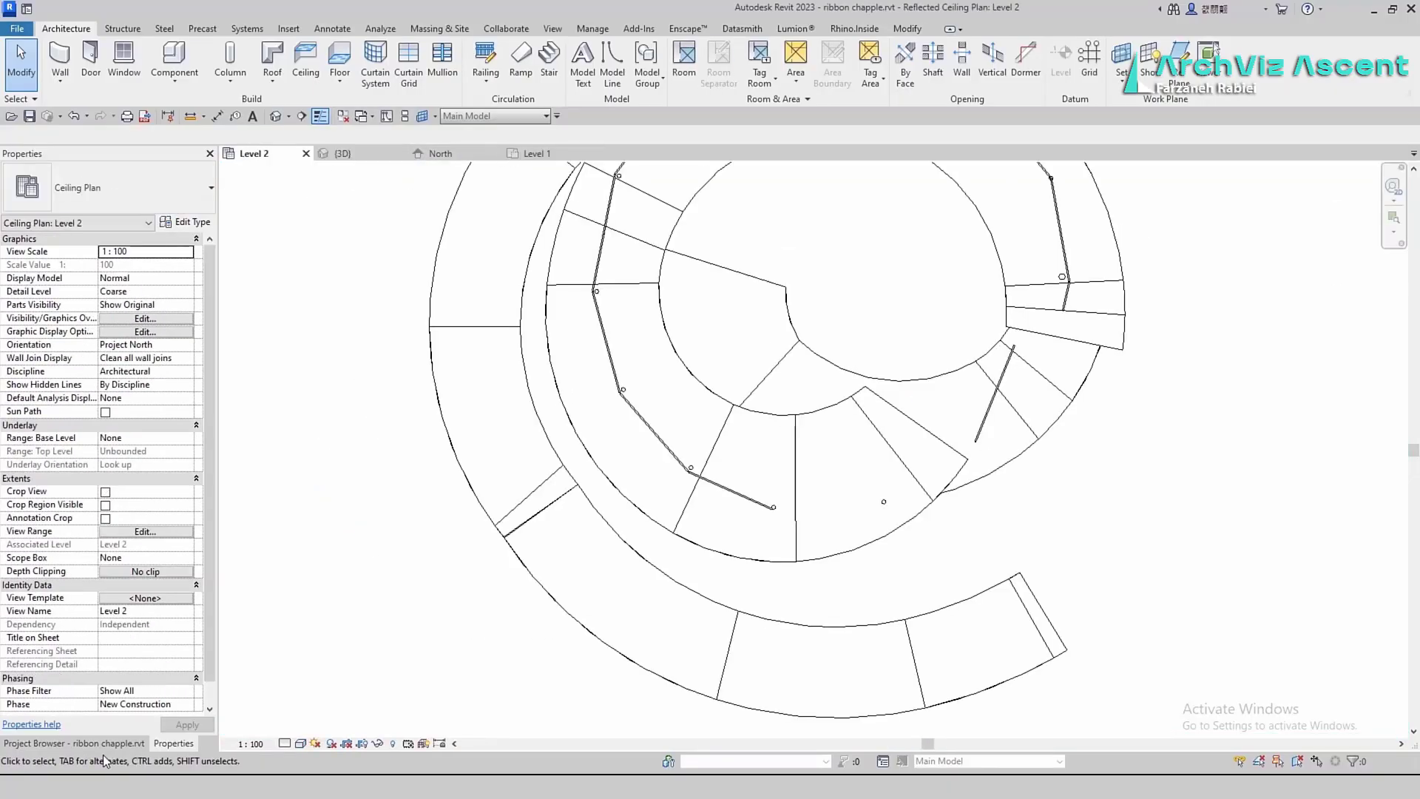
click(87, 743)
scroll(716, 577, down, 2)
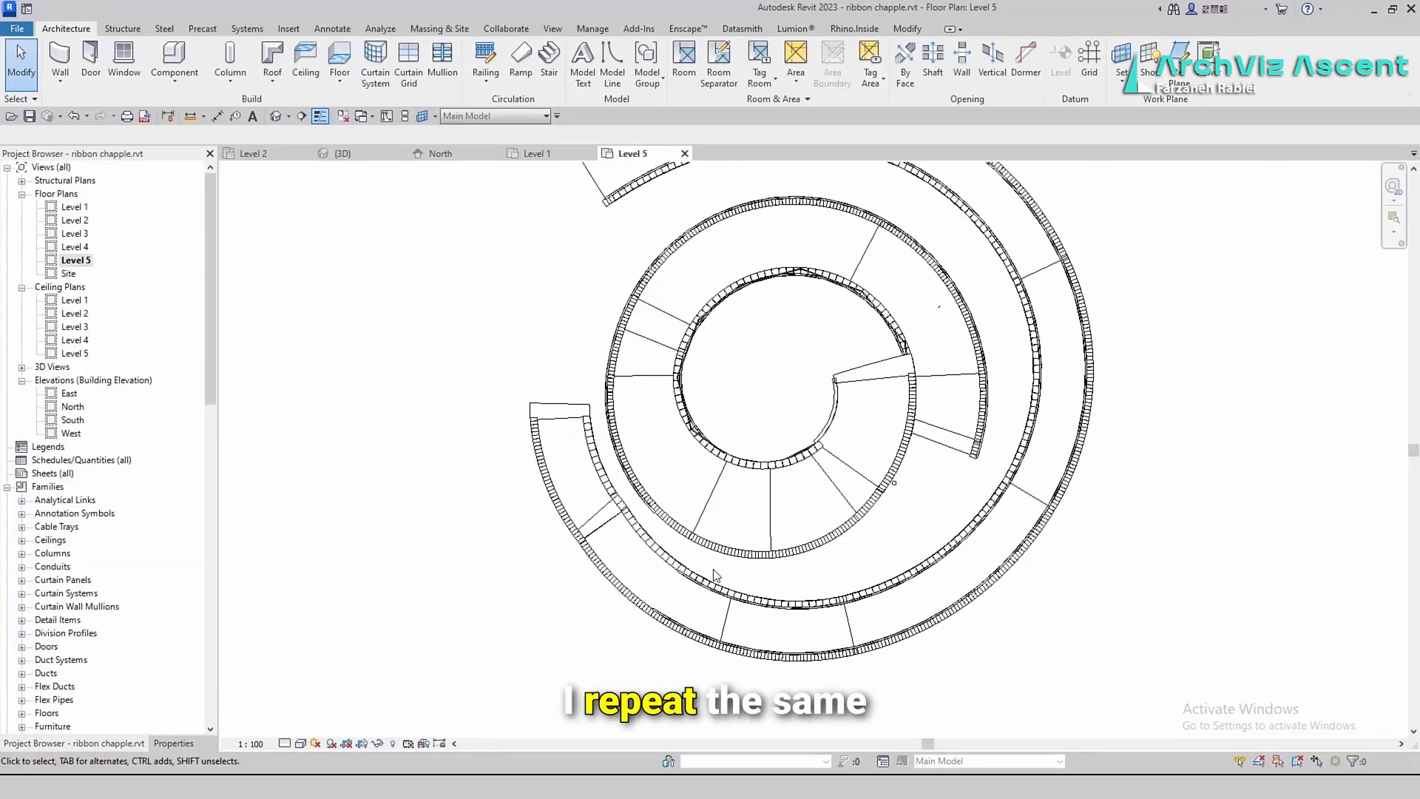
middle_drag(806, 365, 708, 478)
scroll(694, 415, up, 3)
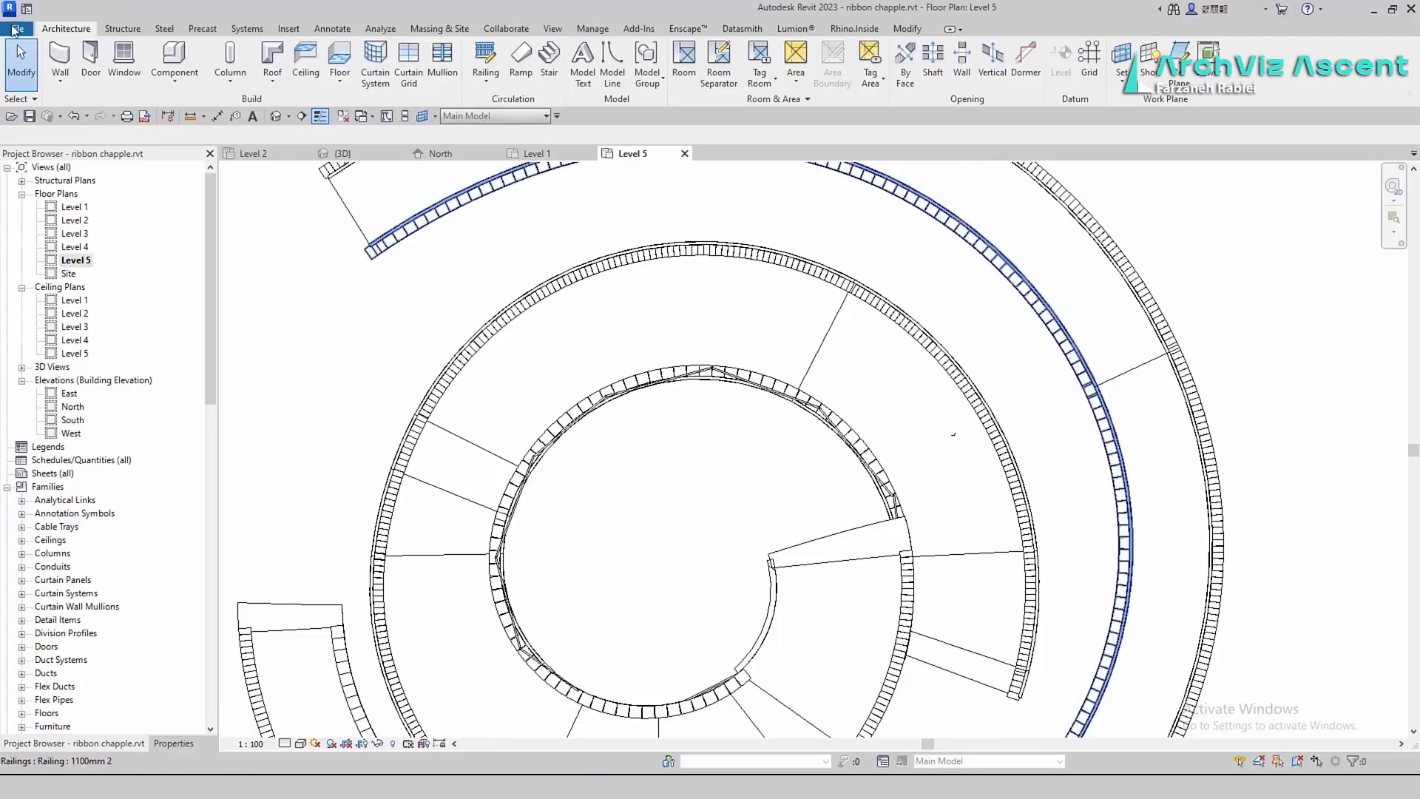
Start a new in-place Generic Models family with the default name and define its work plane
click(211, 140)
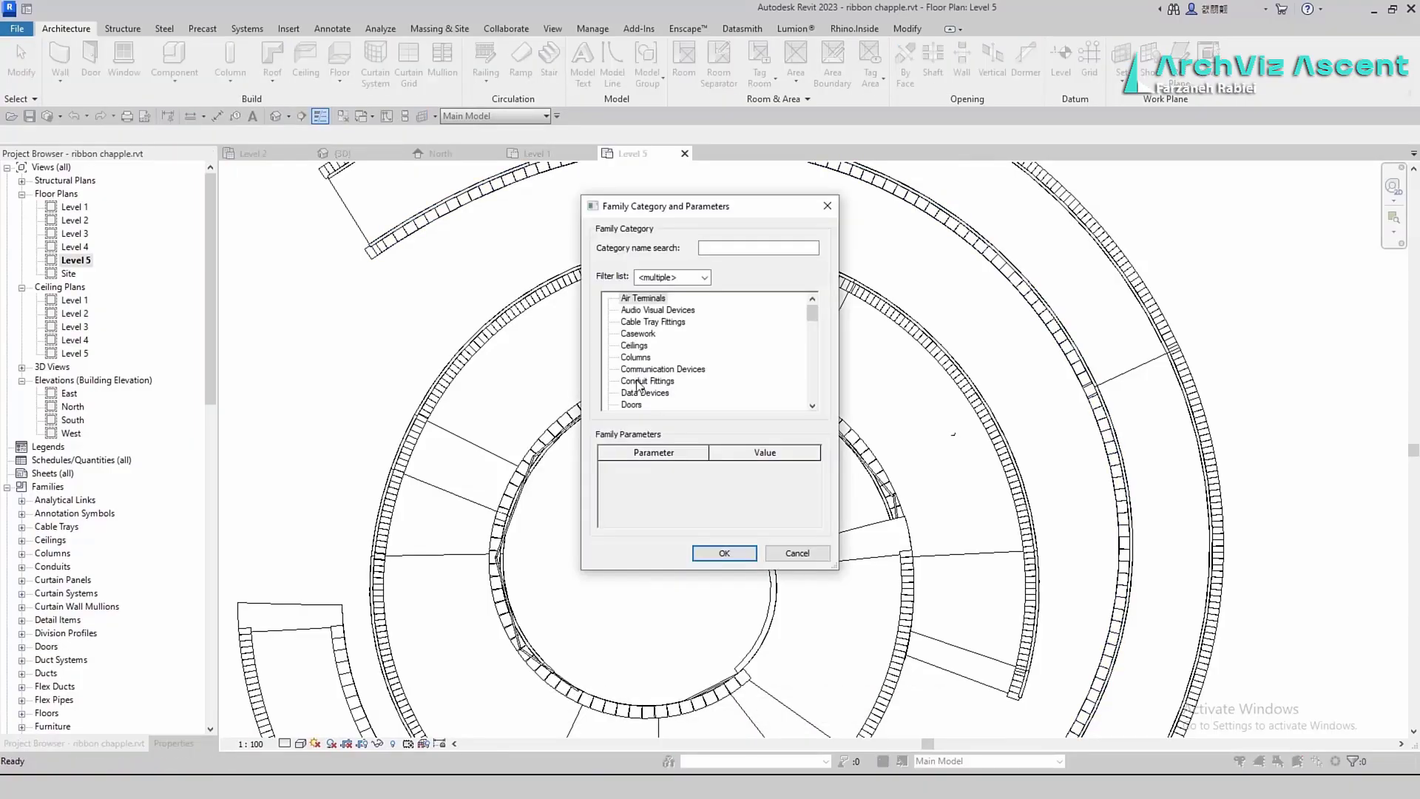
click(725, 554)
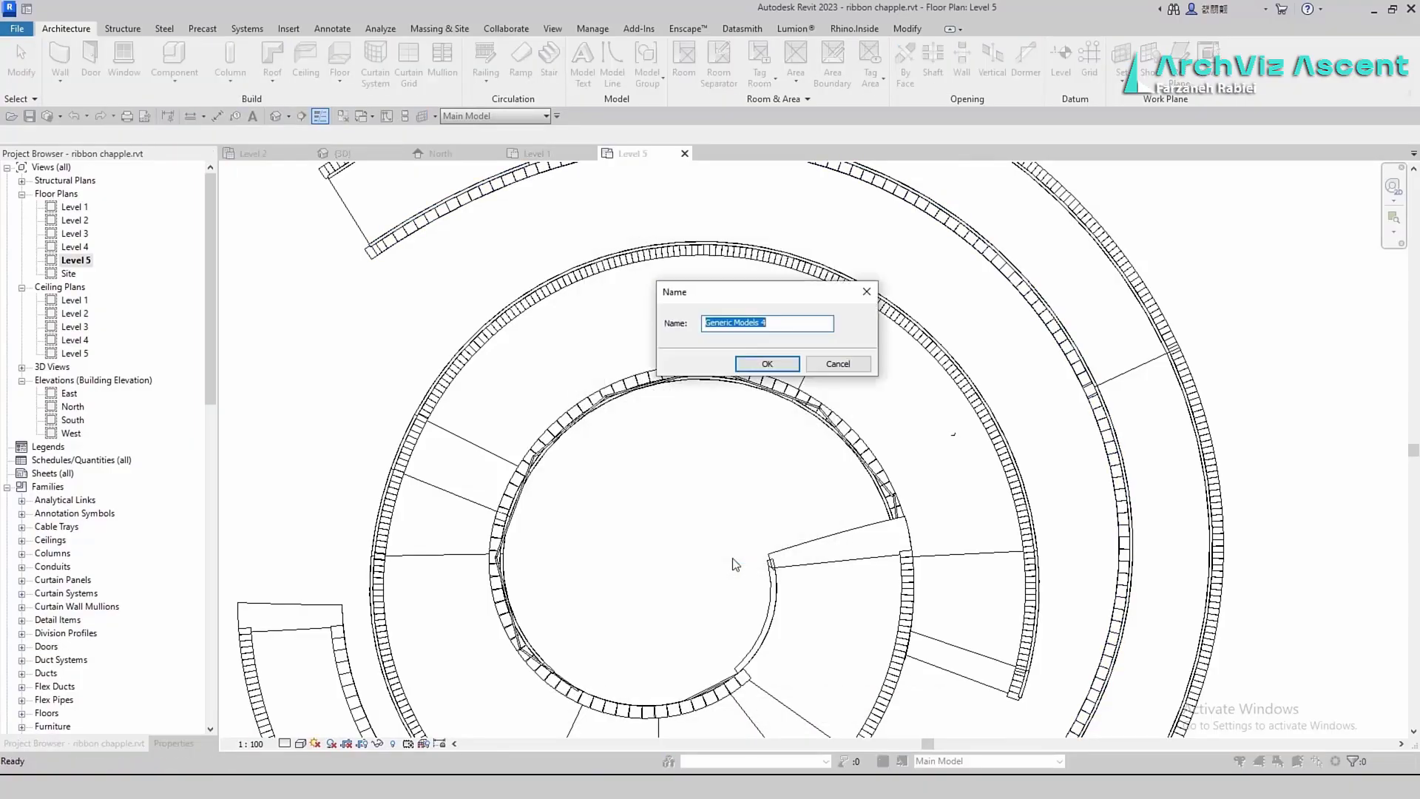
click(763, 363)
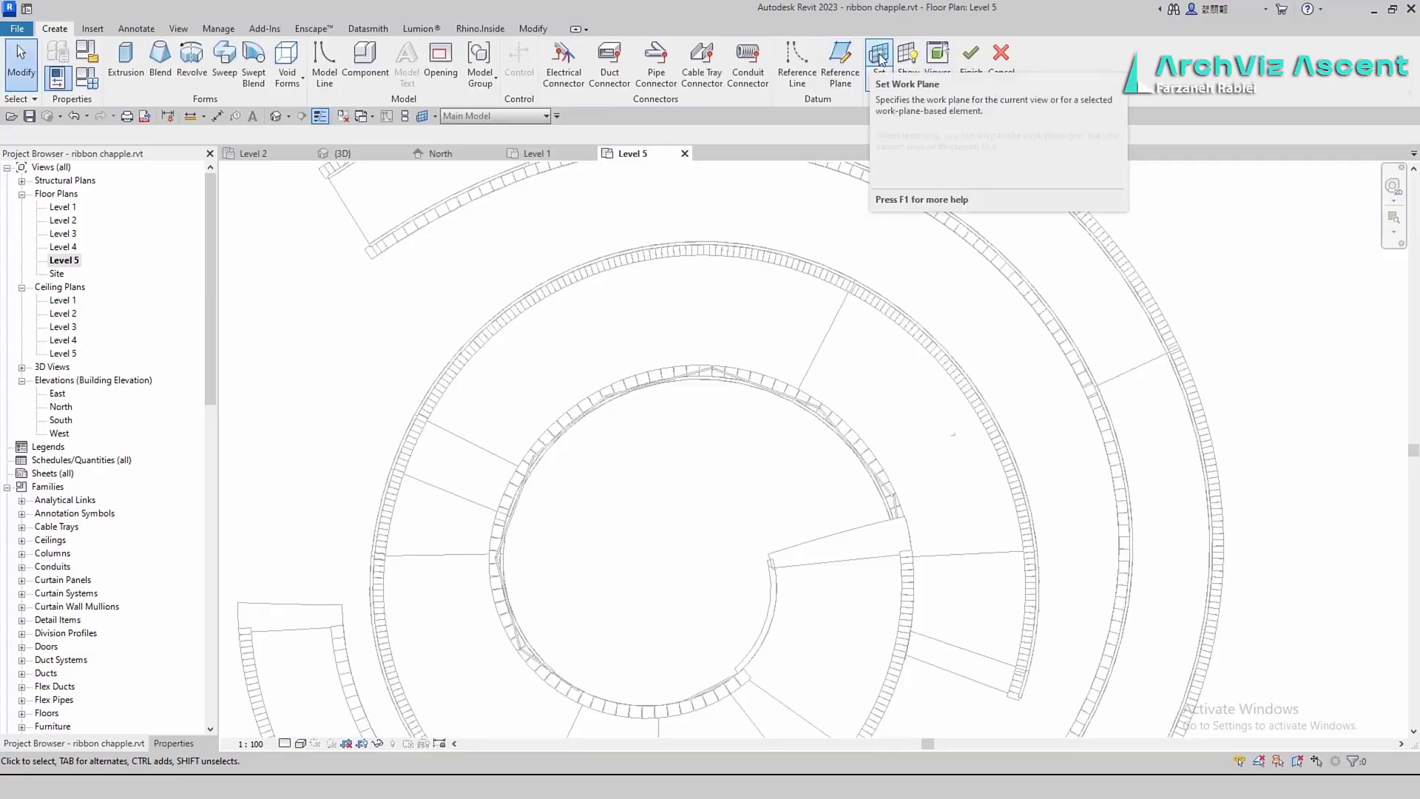
click(668, 477)
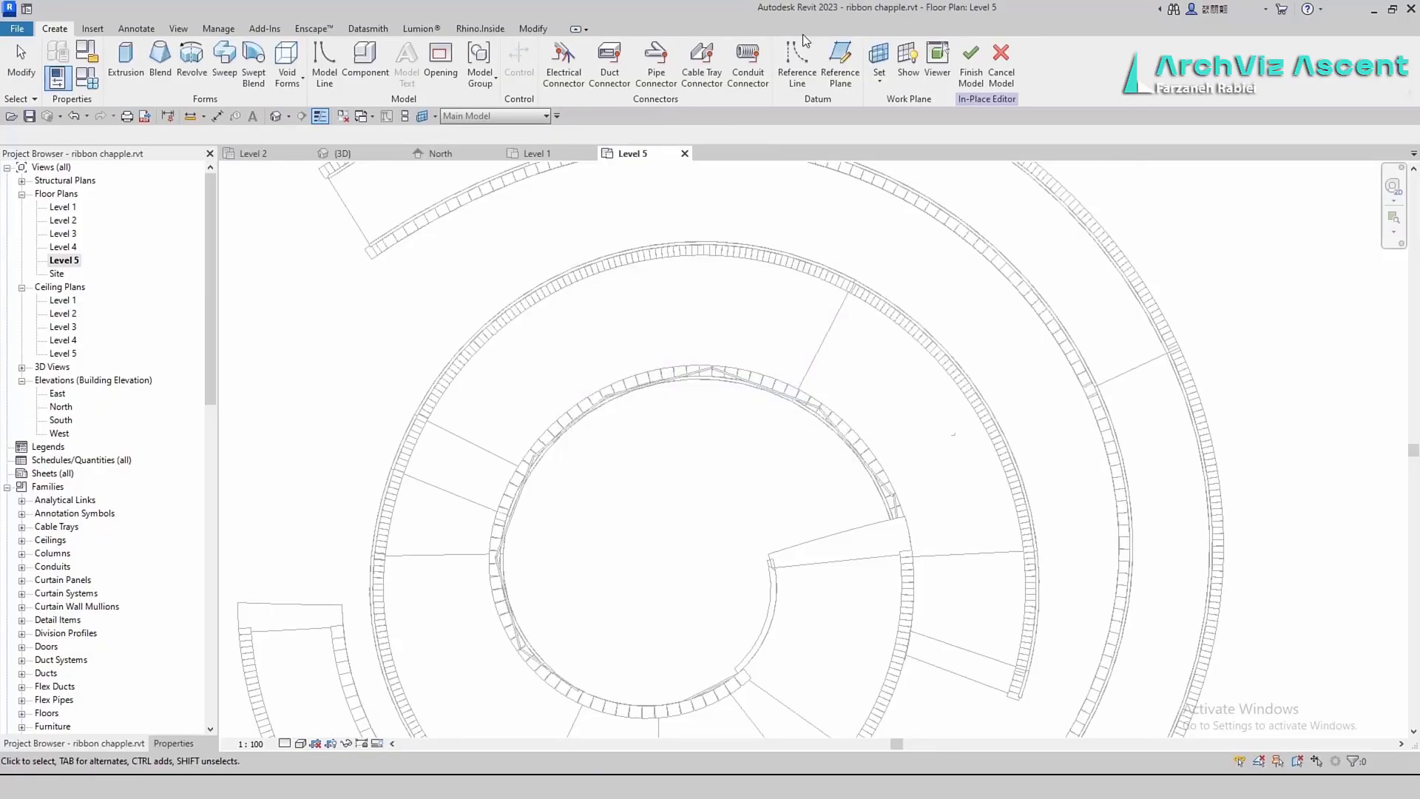
Extrude a rod from a 0.04 radius circle at the topmost corner of the inner curtain wall ring and assign it the BEAM material
click(125, 58)
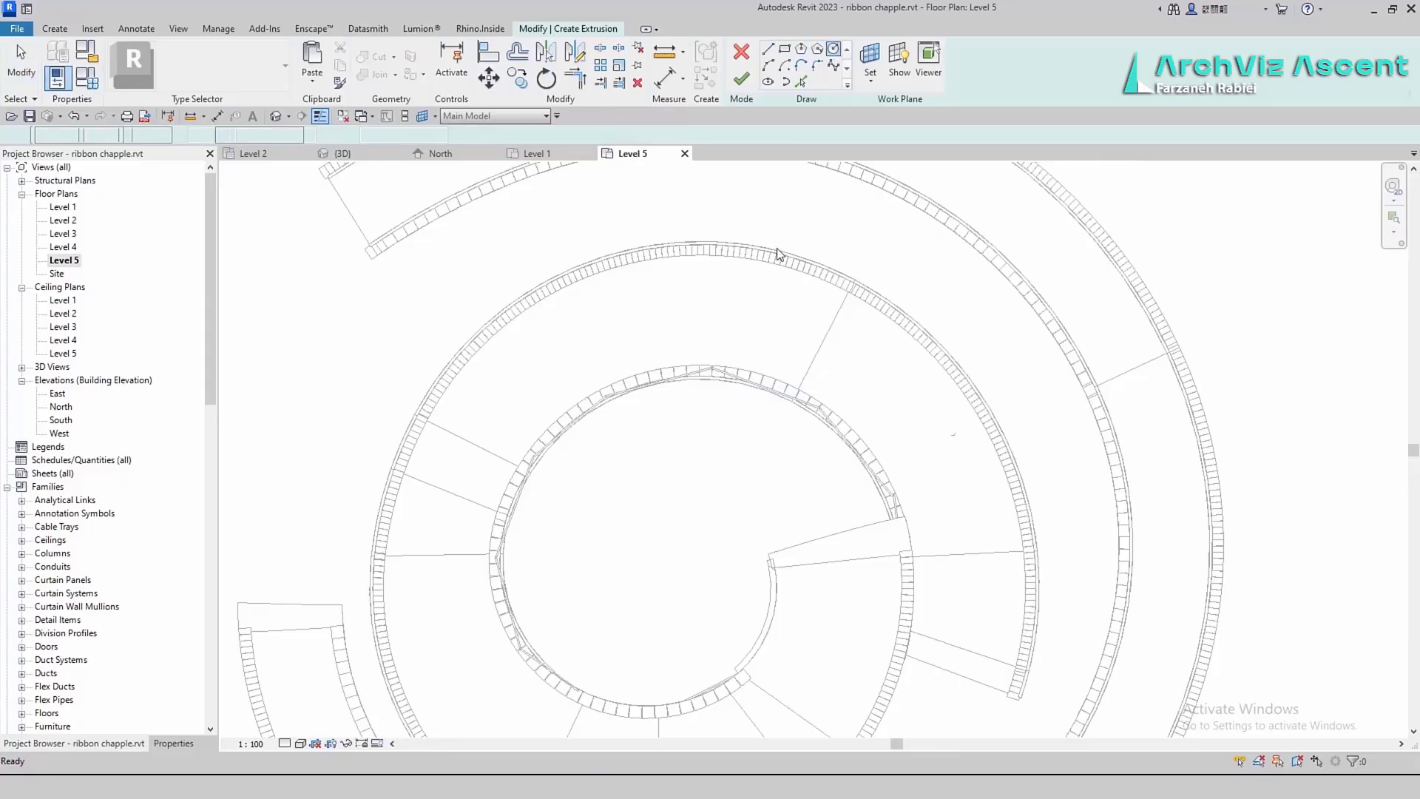
scroll(716, 370, up, 8)
click(717, 363)
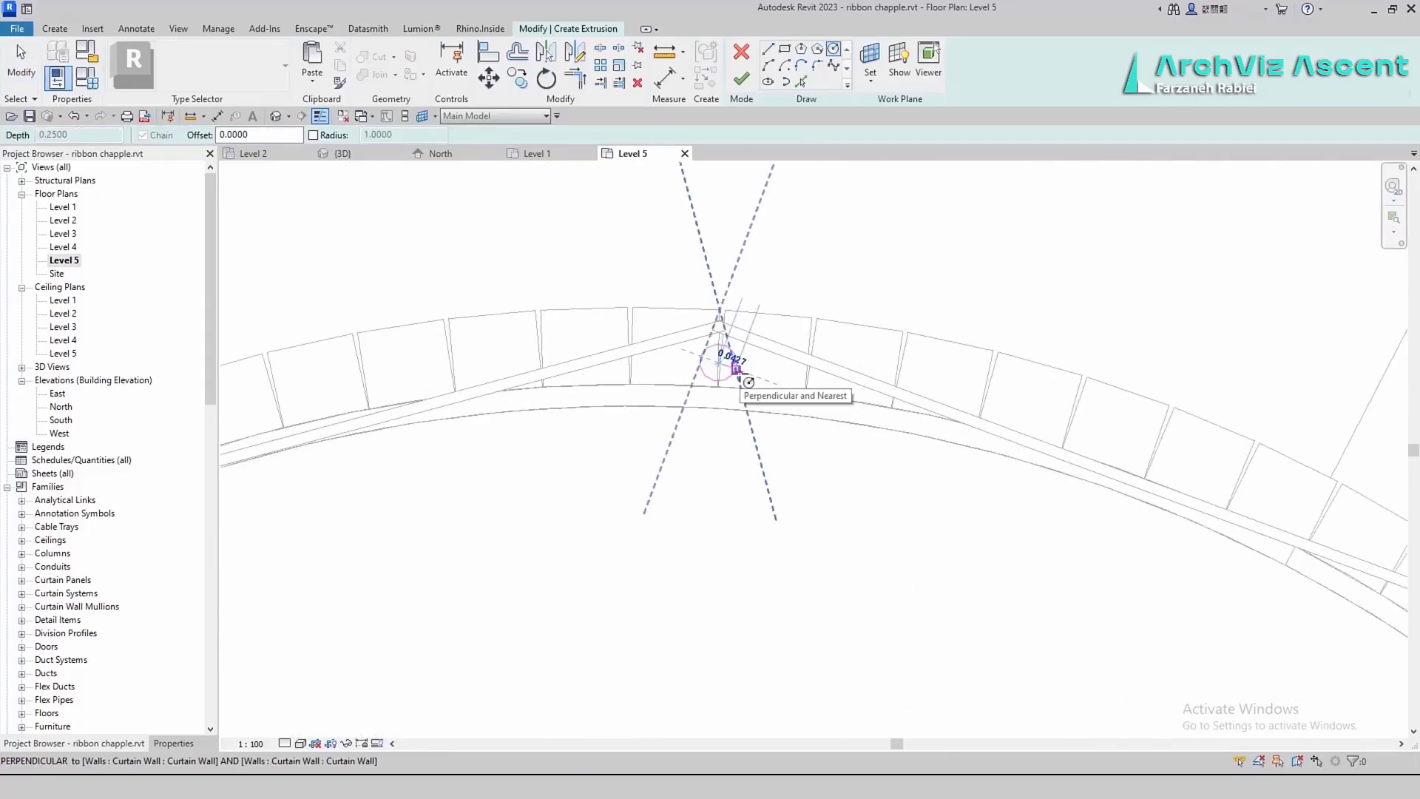
text(0.04)
key(Return)
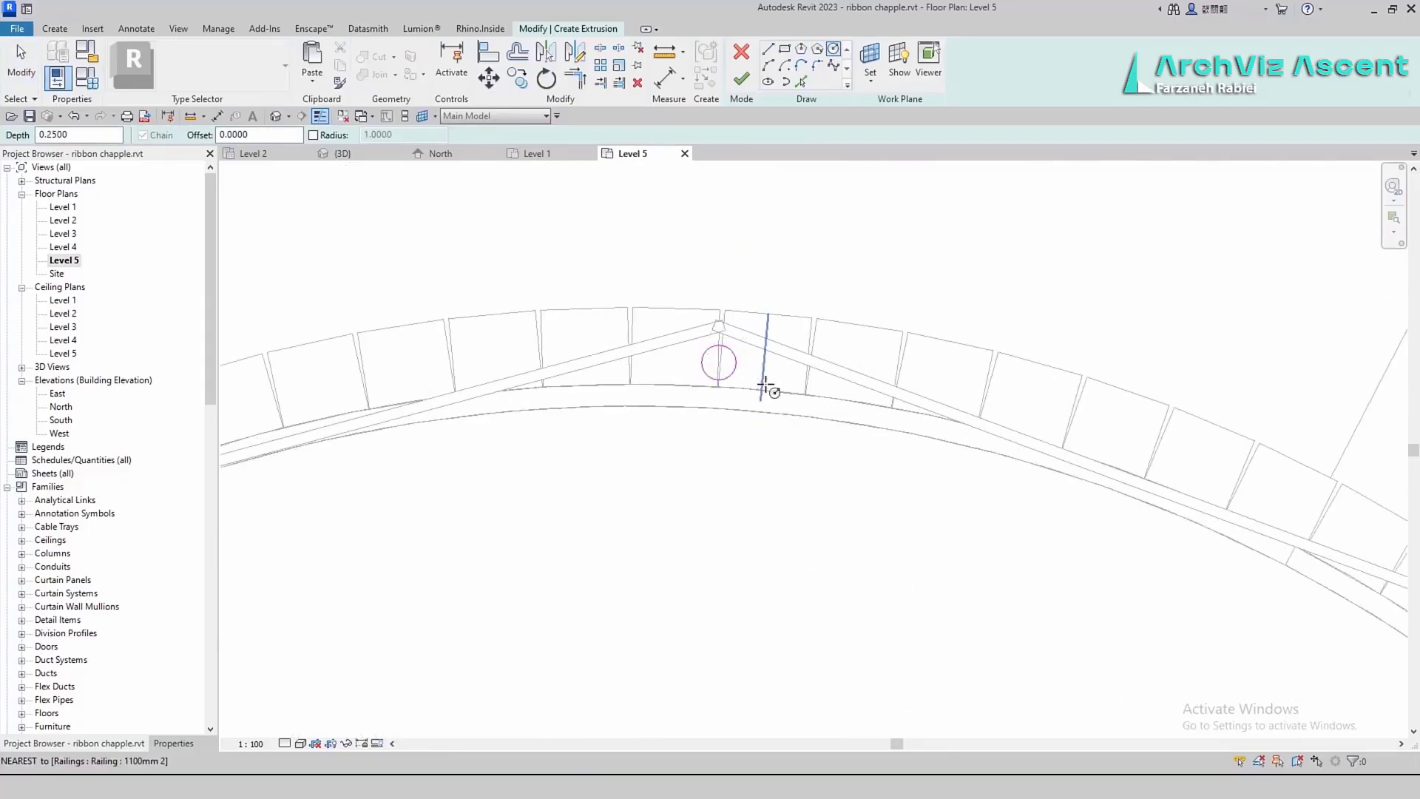
click(741, 78)
click(194, 345)
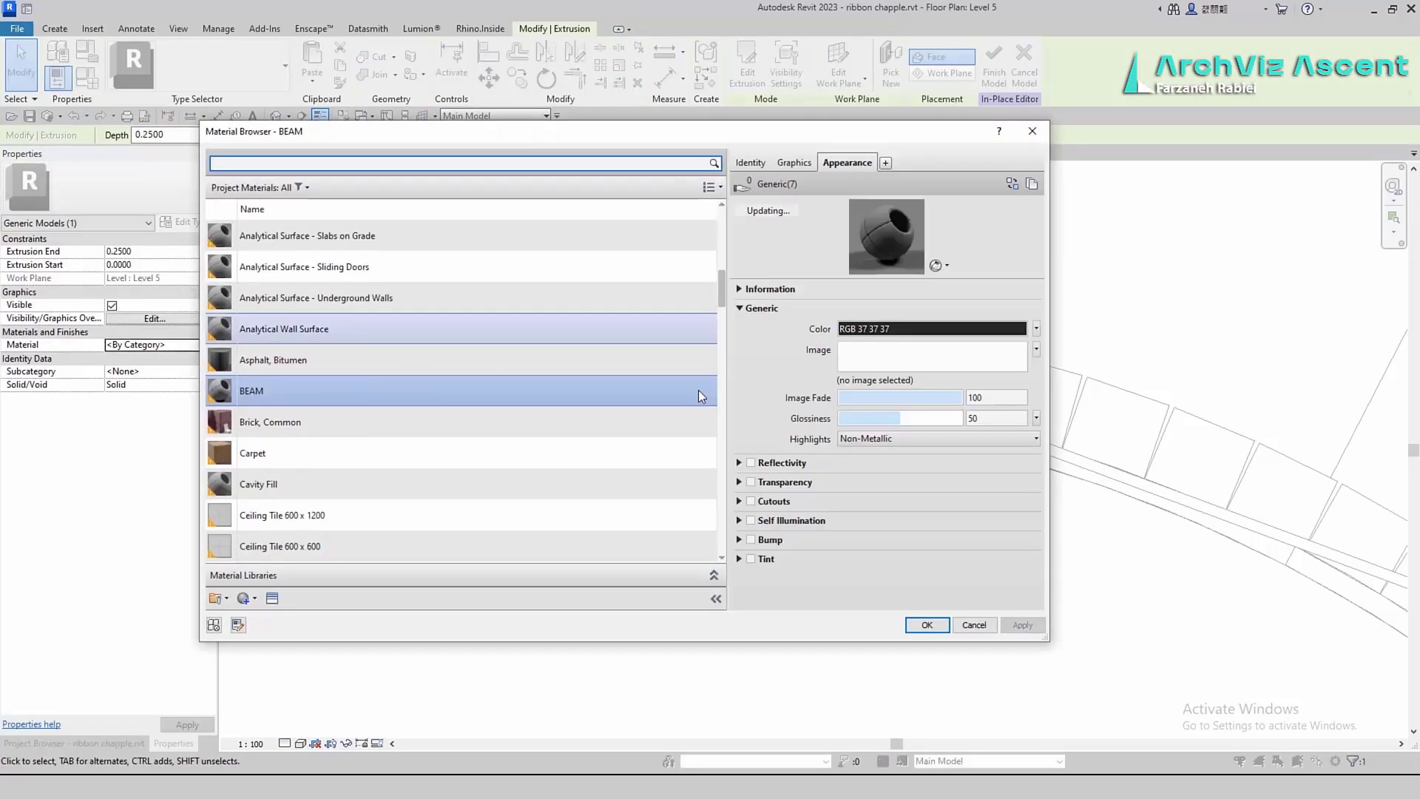
click(925, 625)
Copy the rod to the next curtain wall corner clockwise and adjust its position inside the corner
scroll(856, 456, down, 3)
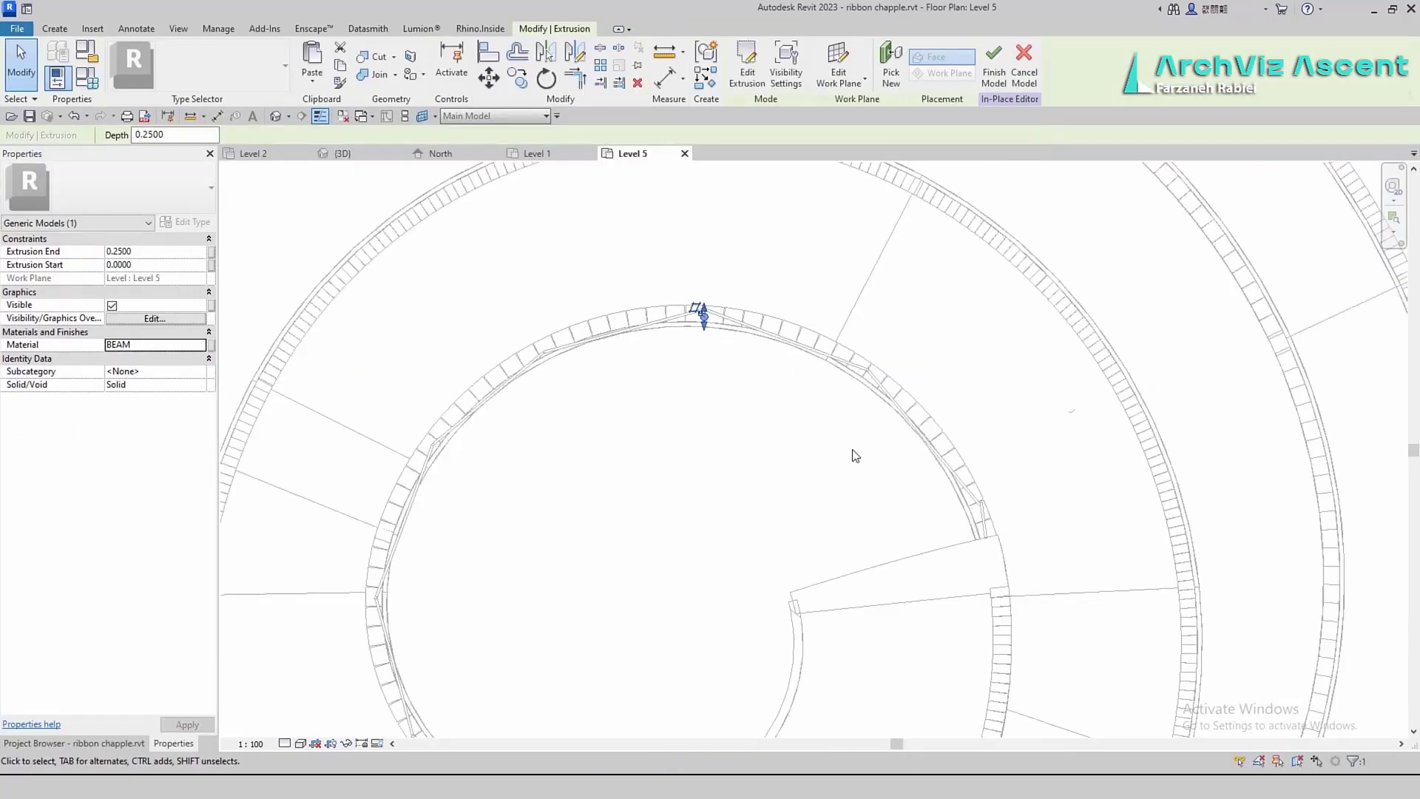
click(518, 78)
click(701, 311)
scroll(858, 412, up, 2)
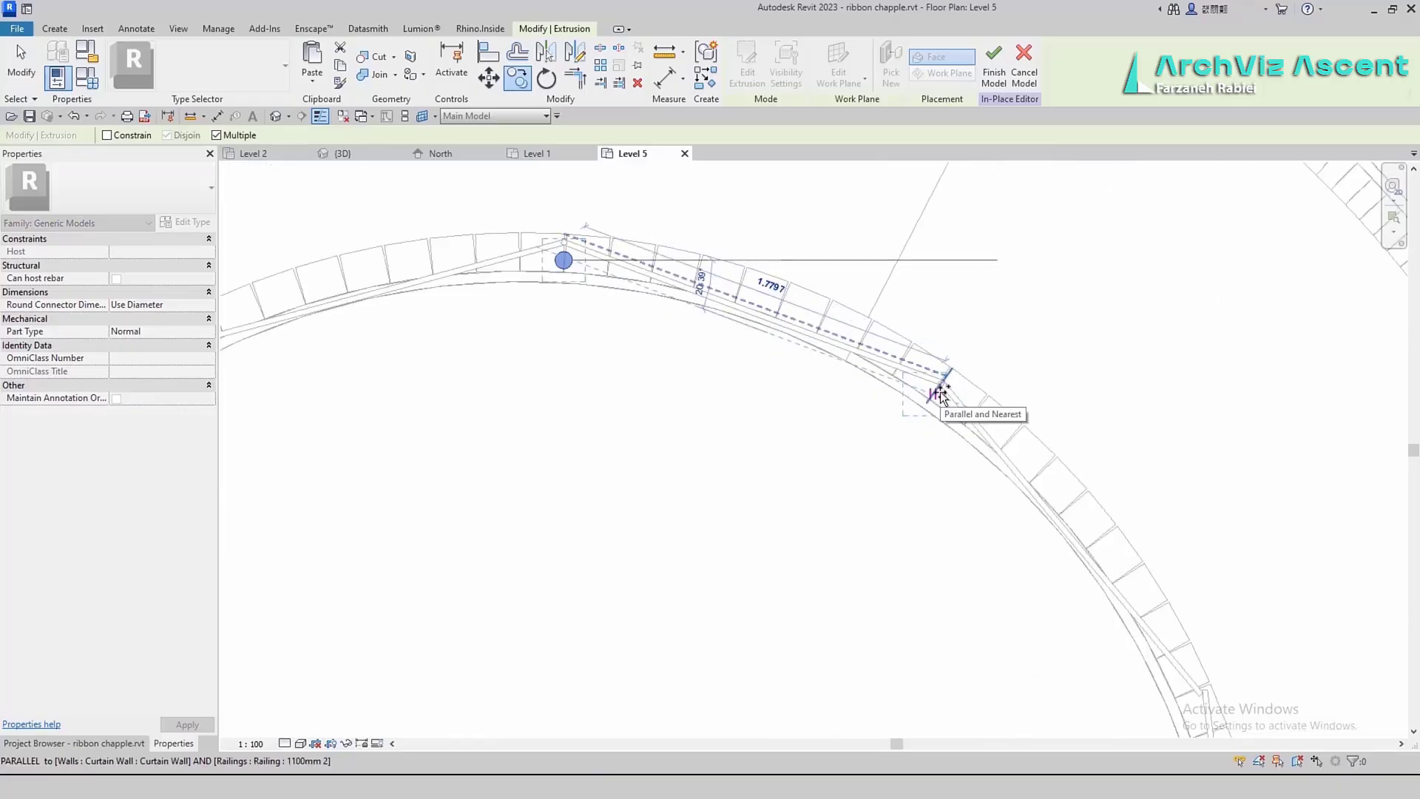
click(924, 393)
key(Escape)
drag(923, 395, 933, 397)
Copy the rod onward to the curtain wall corner next to the ring's opening
click(518, 78)
click(932, 396)
scroll(933, 397, down, 4)
scroll(991, 473, up, 5)
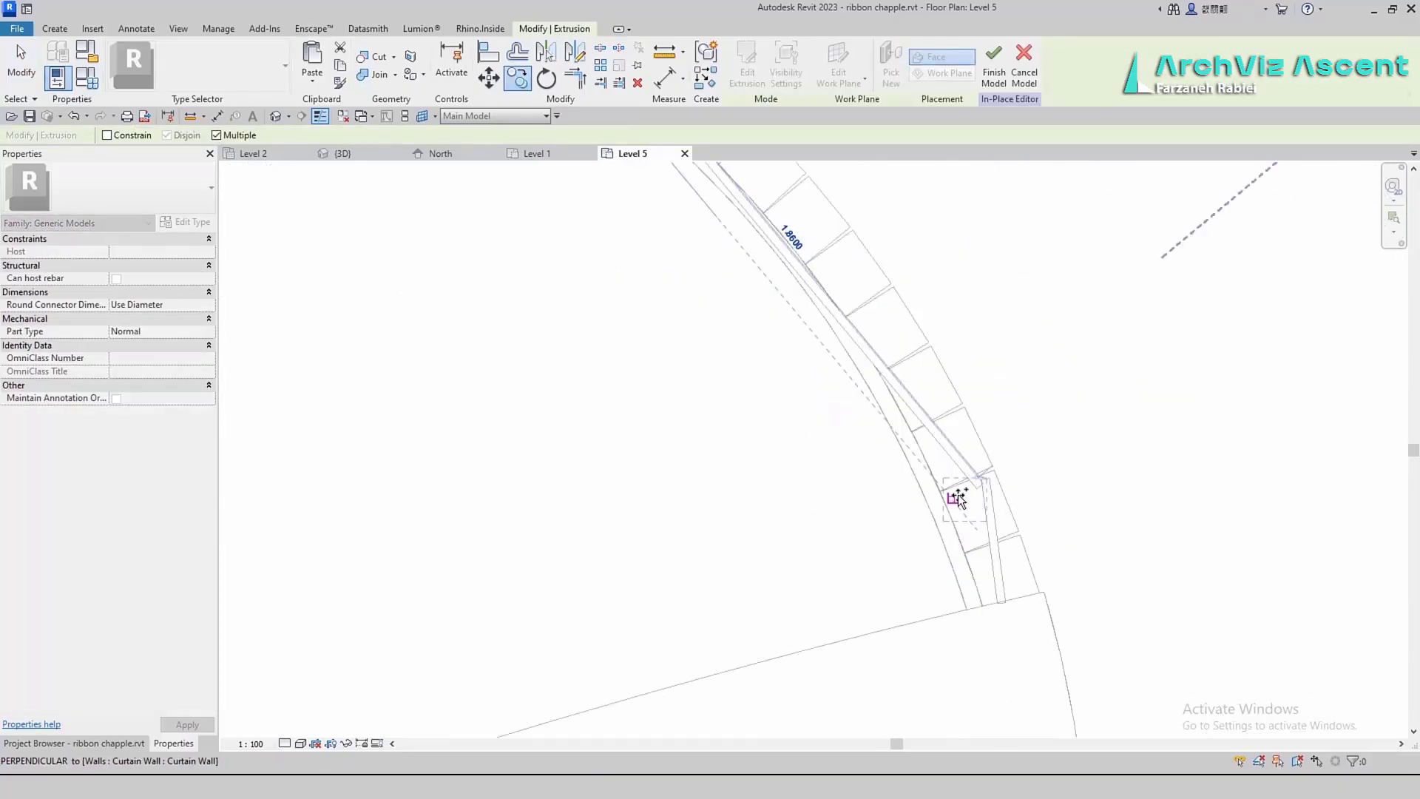
click(957, 498)
Copy rods to the curtain wall corners counterclockwise of the first rod and adjust their positions
scroll(830, 297, down, 5)
scroll(654, 255, up, 7)
click(803, 258)
key(Escape)
drag(792, 269, 777, 274)
click(518, 77)
click(783, 255)
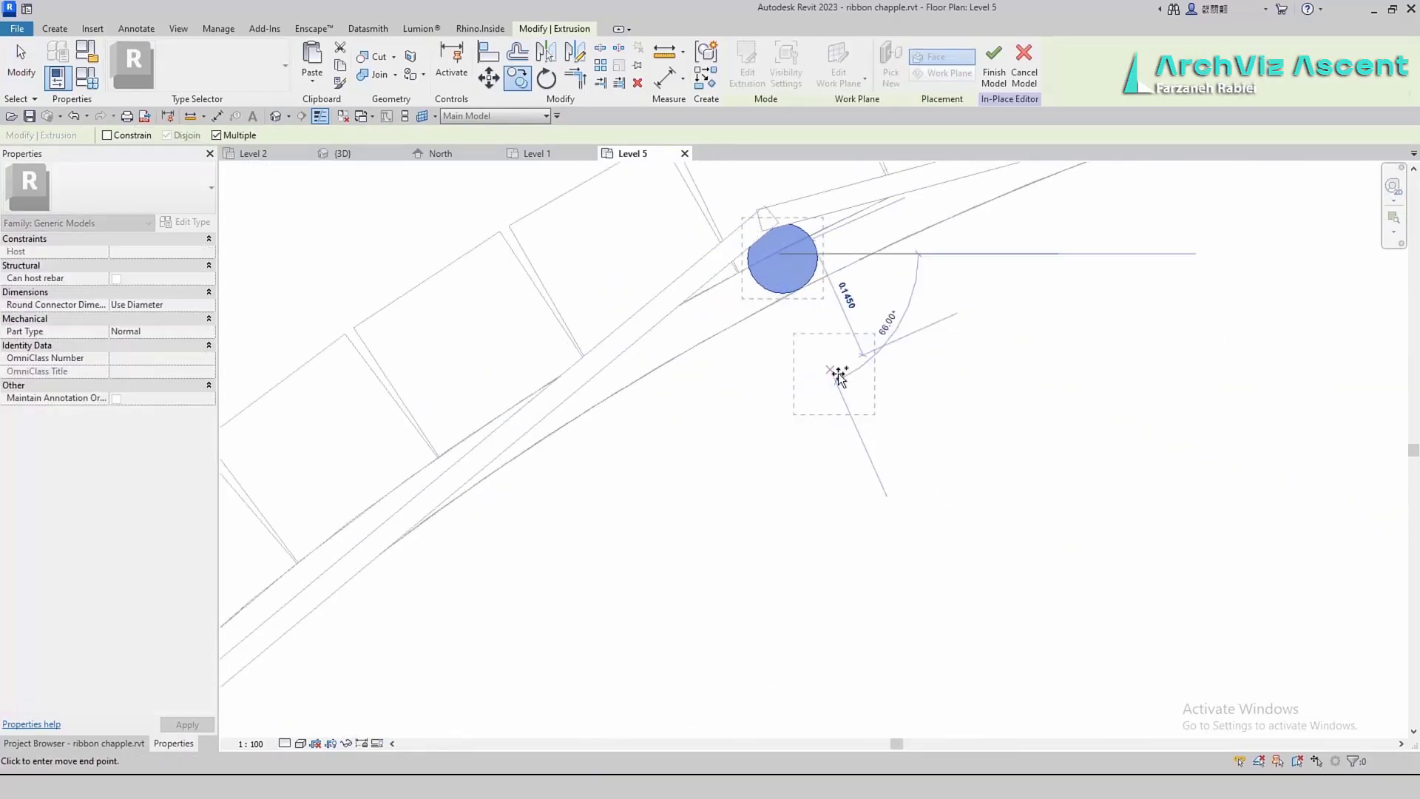
scroll(836, 373, down, 5)
click(636, 364)
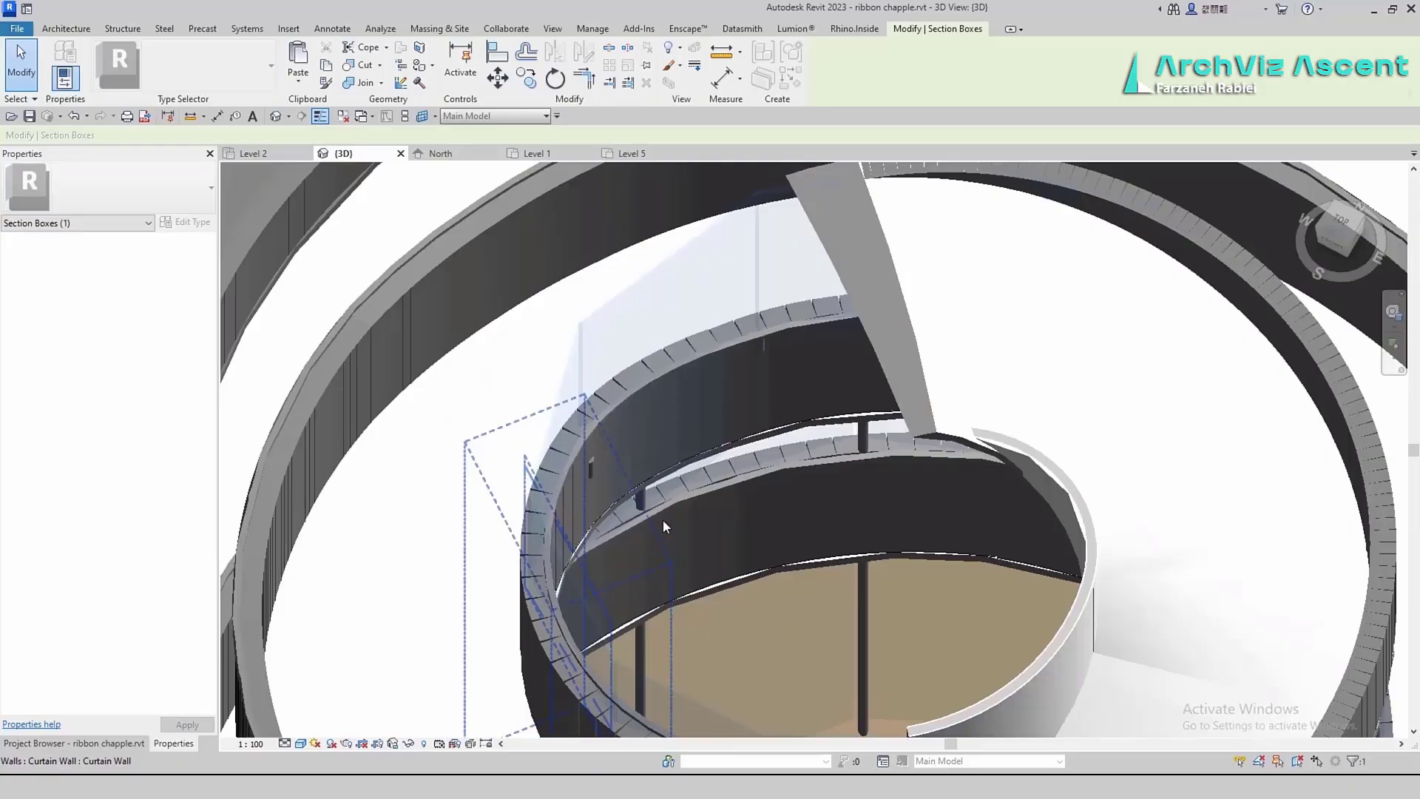
Edit the profiles of the upper inner curtain walls so their bottom edges follow the slope of the ramp
click(585, 443)
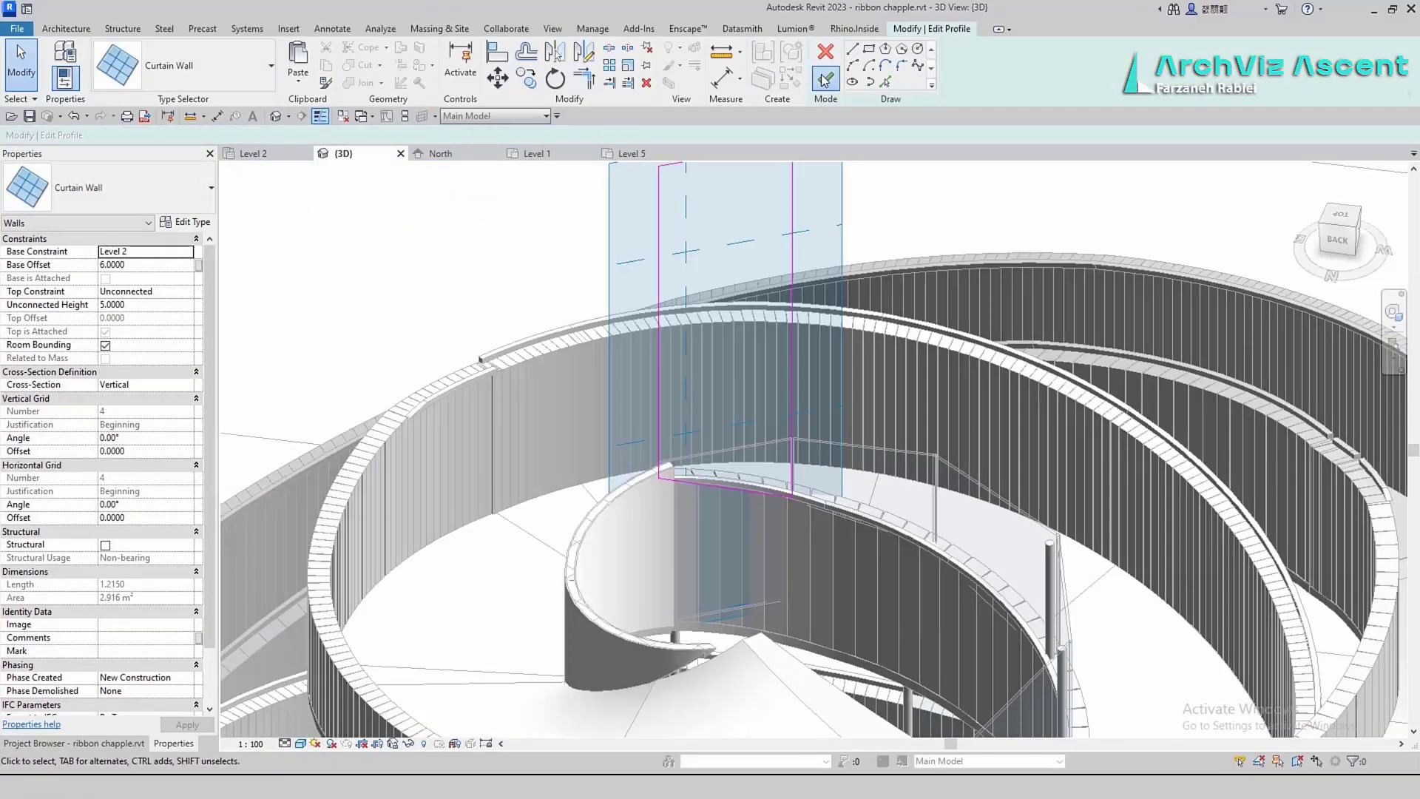
click(825, 80)
click(853, 49)
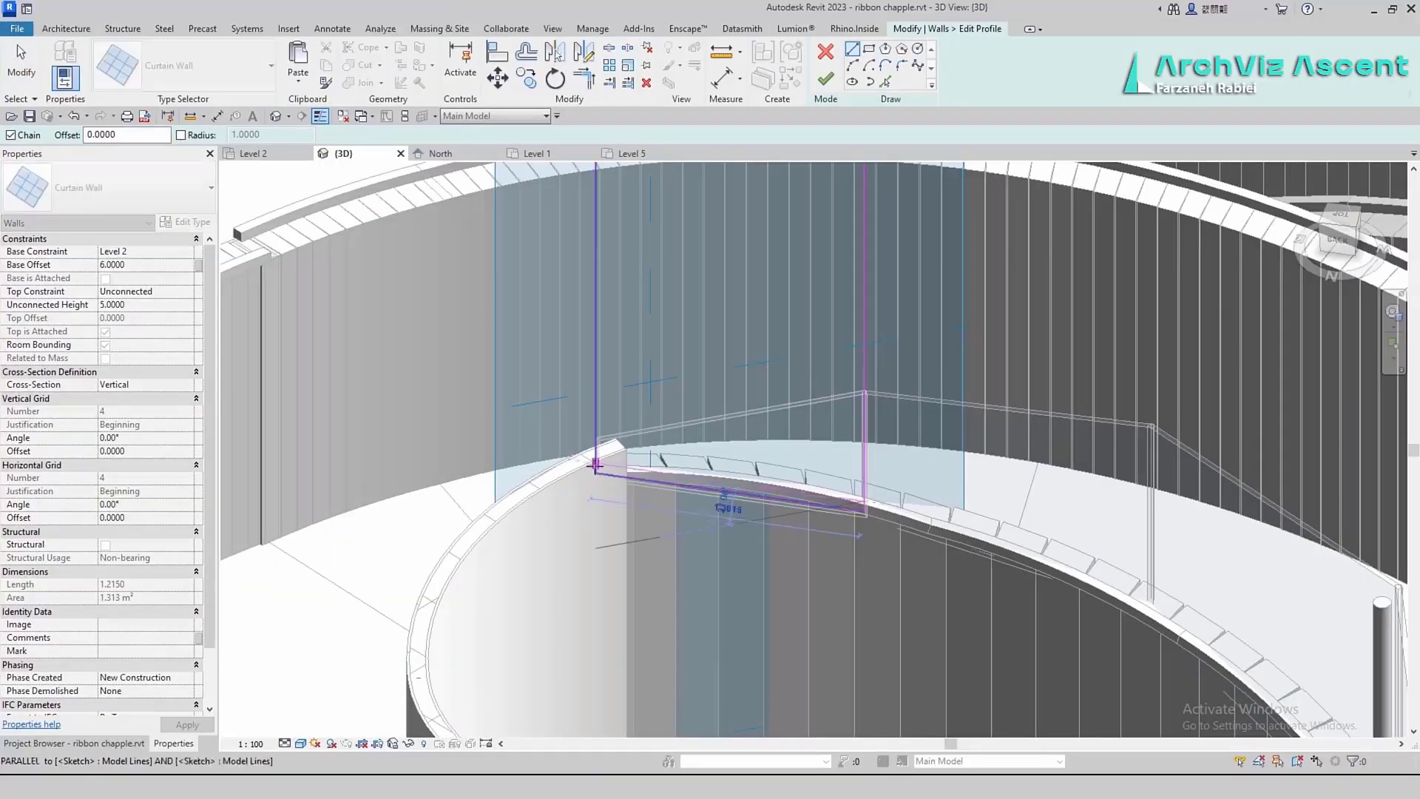
click(885, 82)
scroll(599, 466, up, 3)
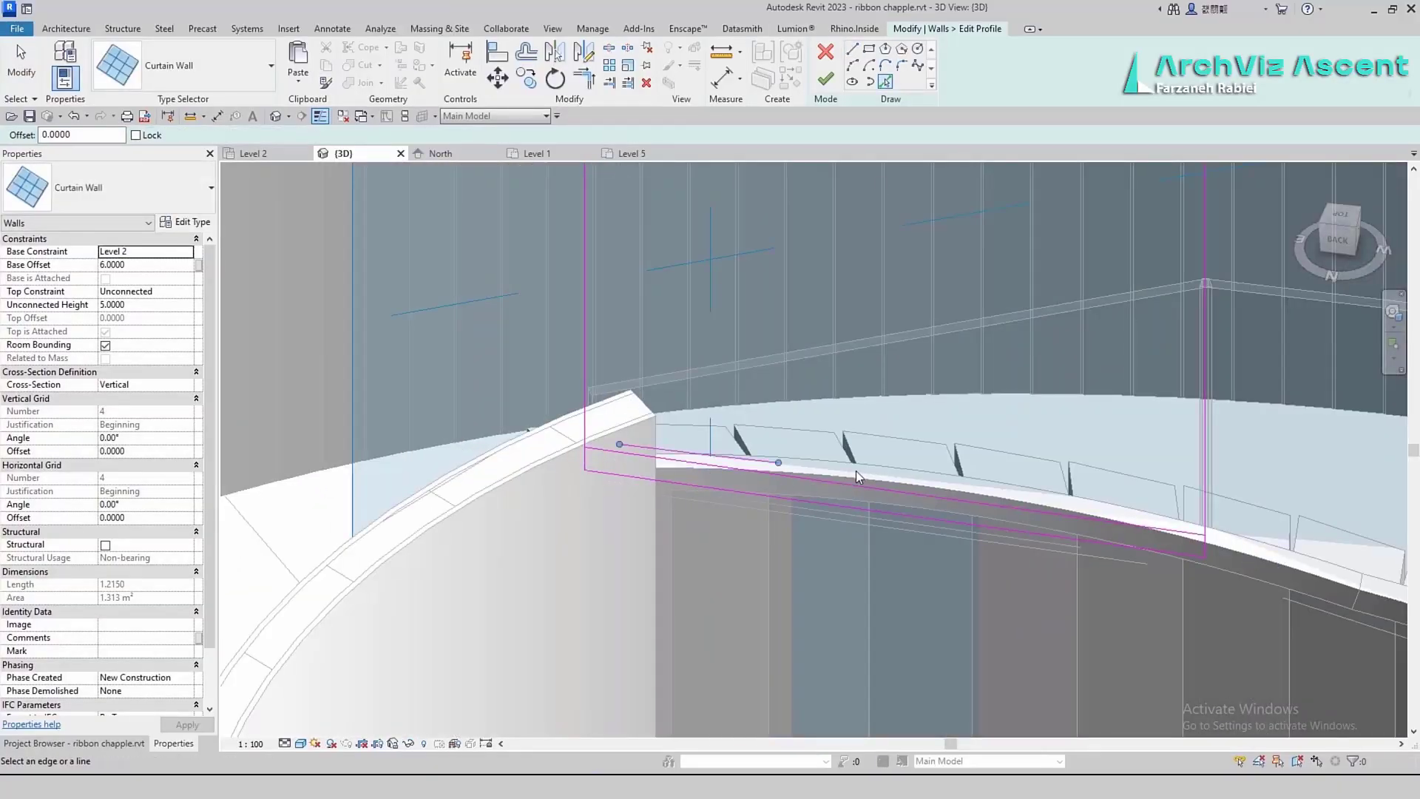
click(1206, 531)
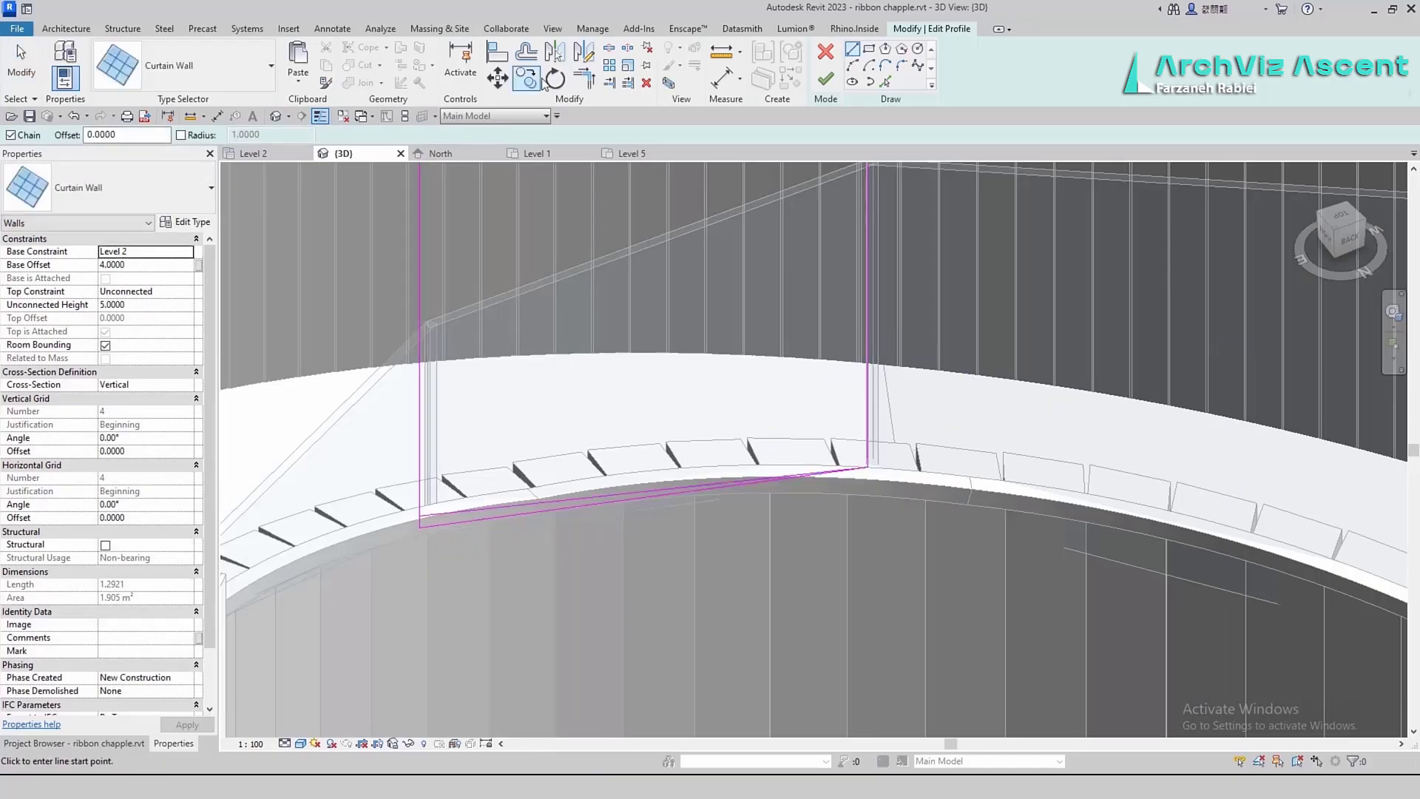
key(Escape)
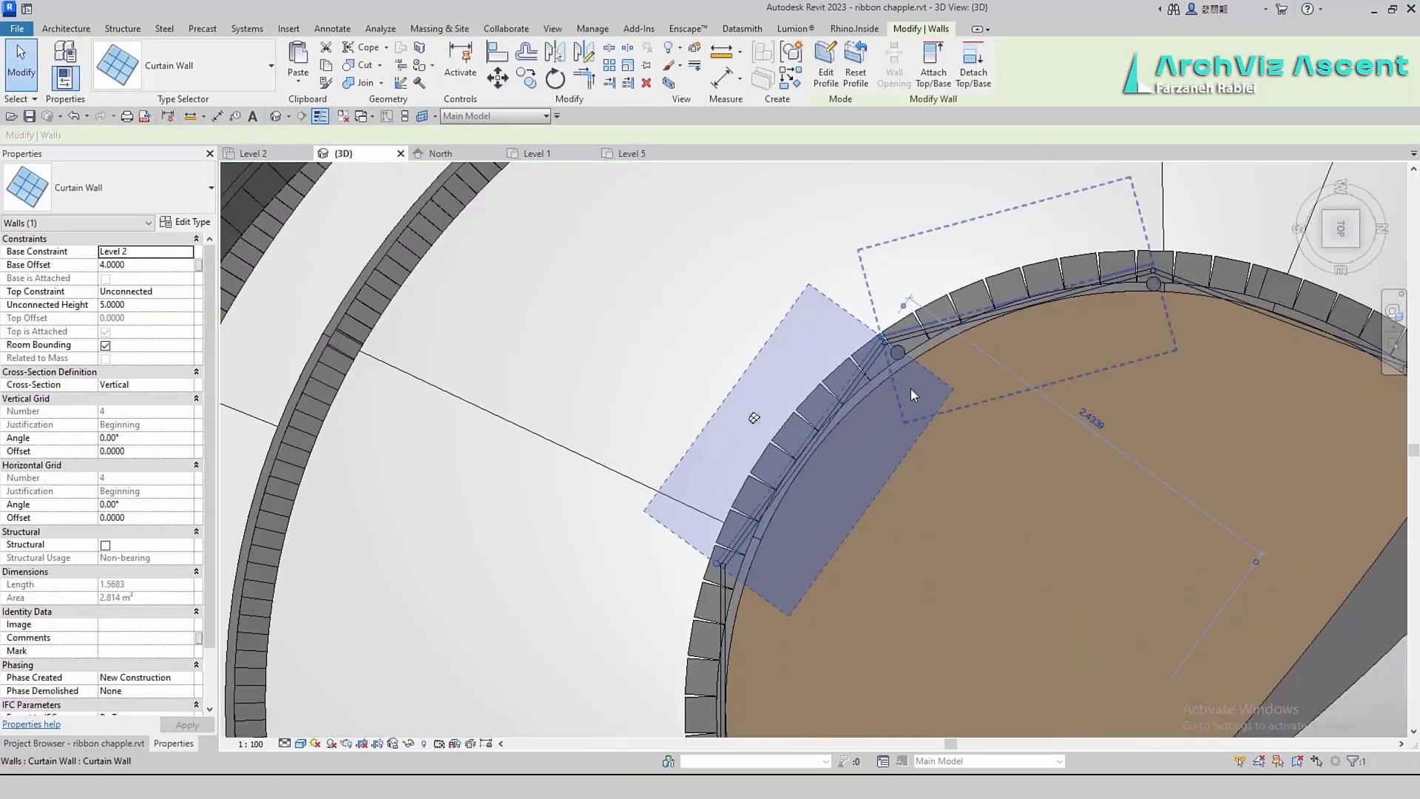
click(1045, 297)
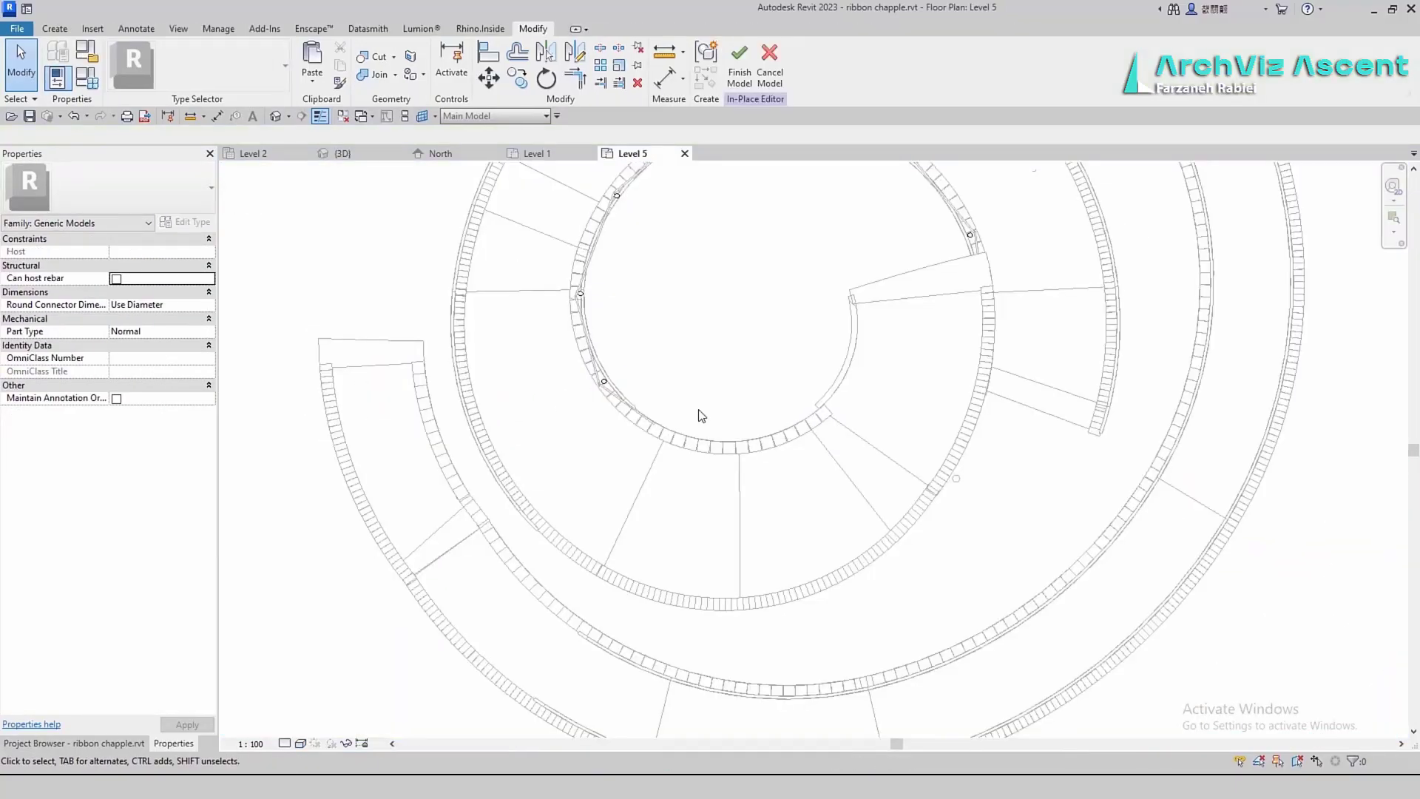
Examine the rods and curtain walls in the Level 5 plan and from several sides in the 3D view
scroll(701, 416, down, 2)
click(701, 415)
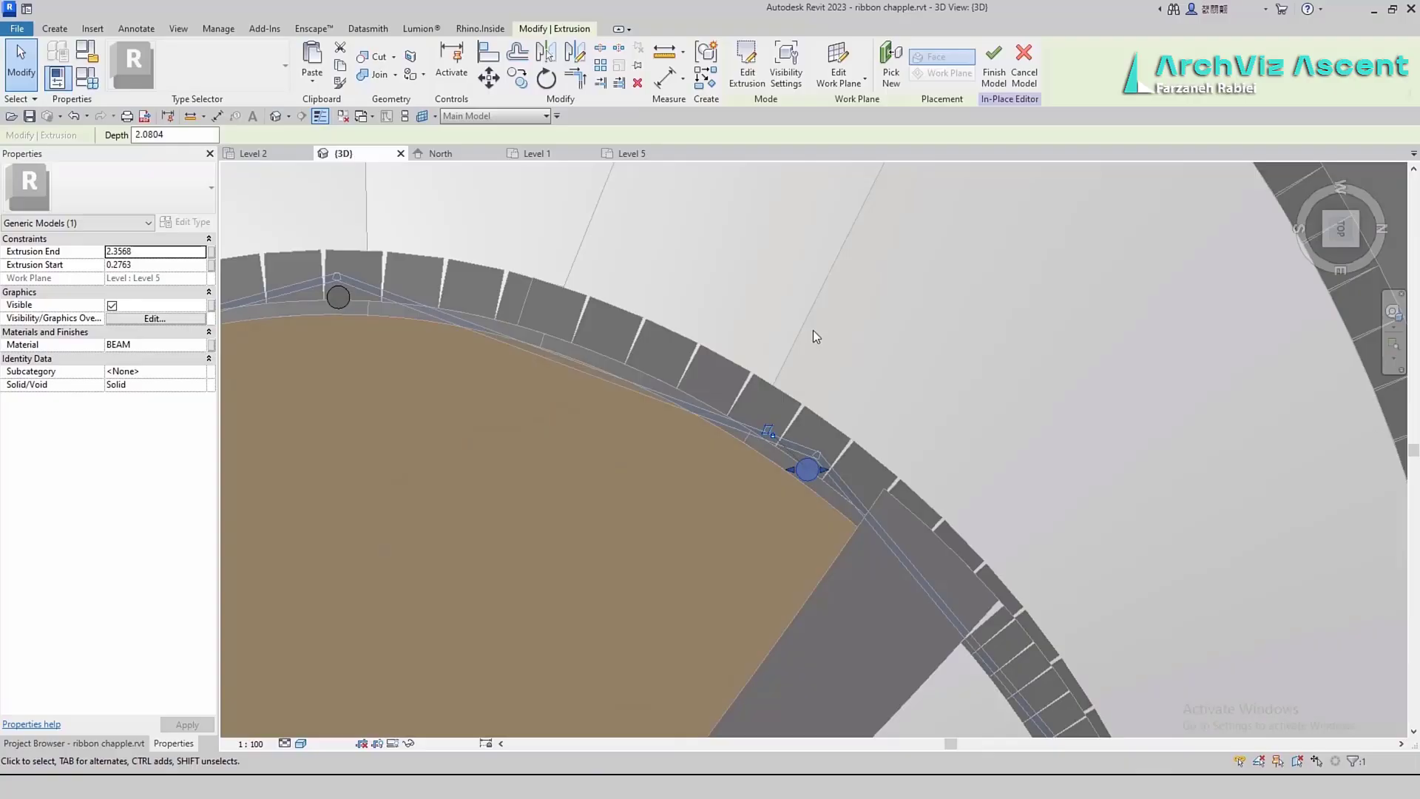
scroll(942, 507, down, 10)
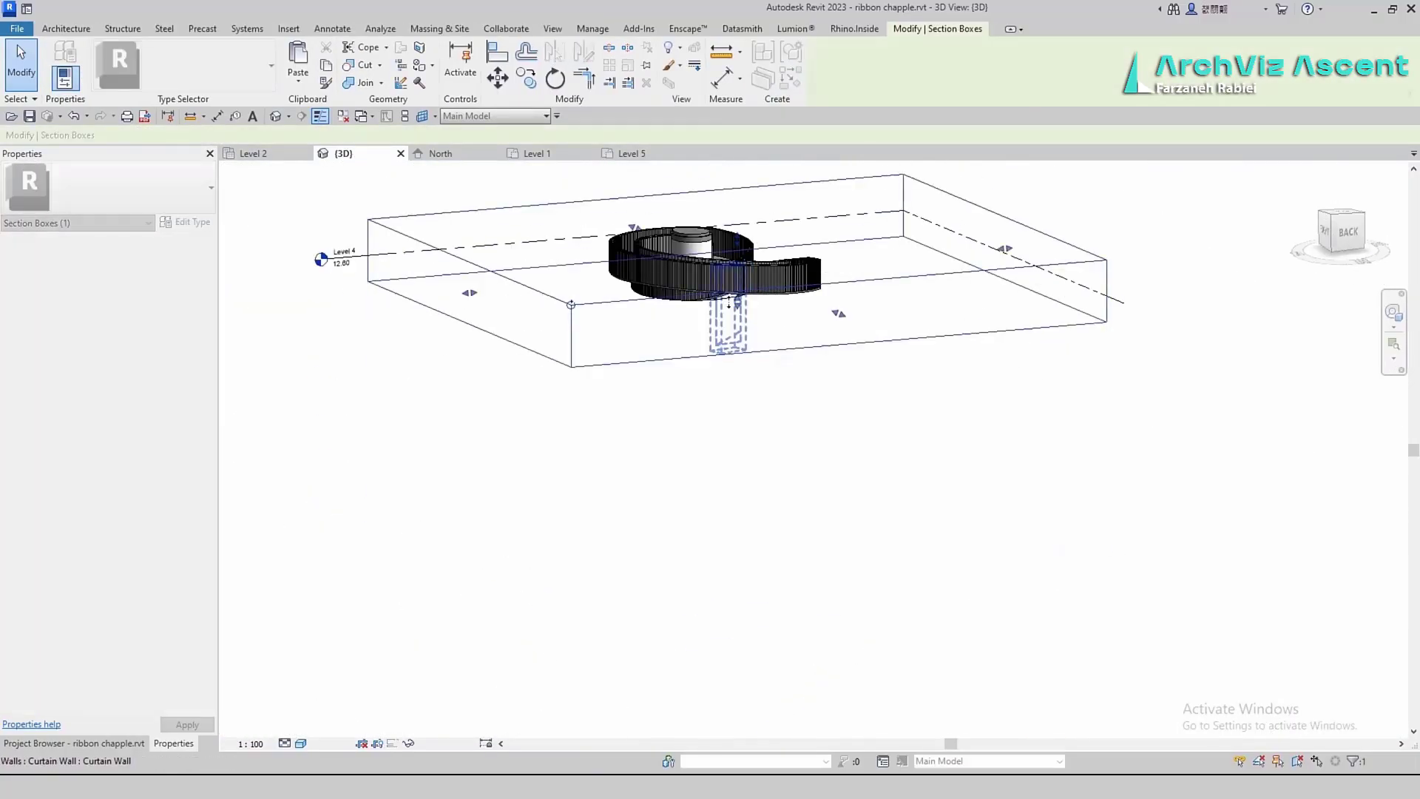
shift+middle_drag(747, 370, 814, 355)
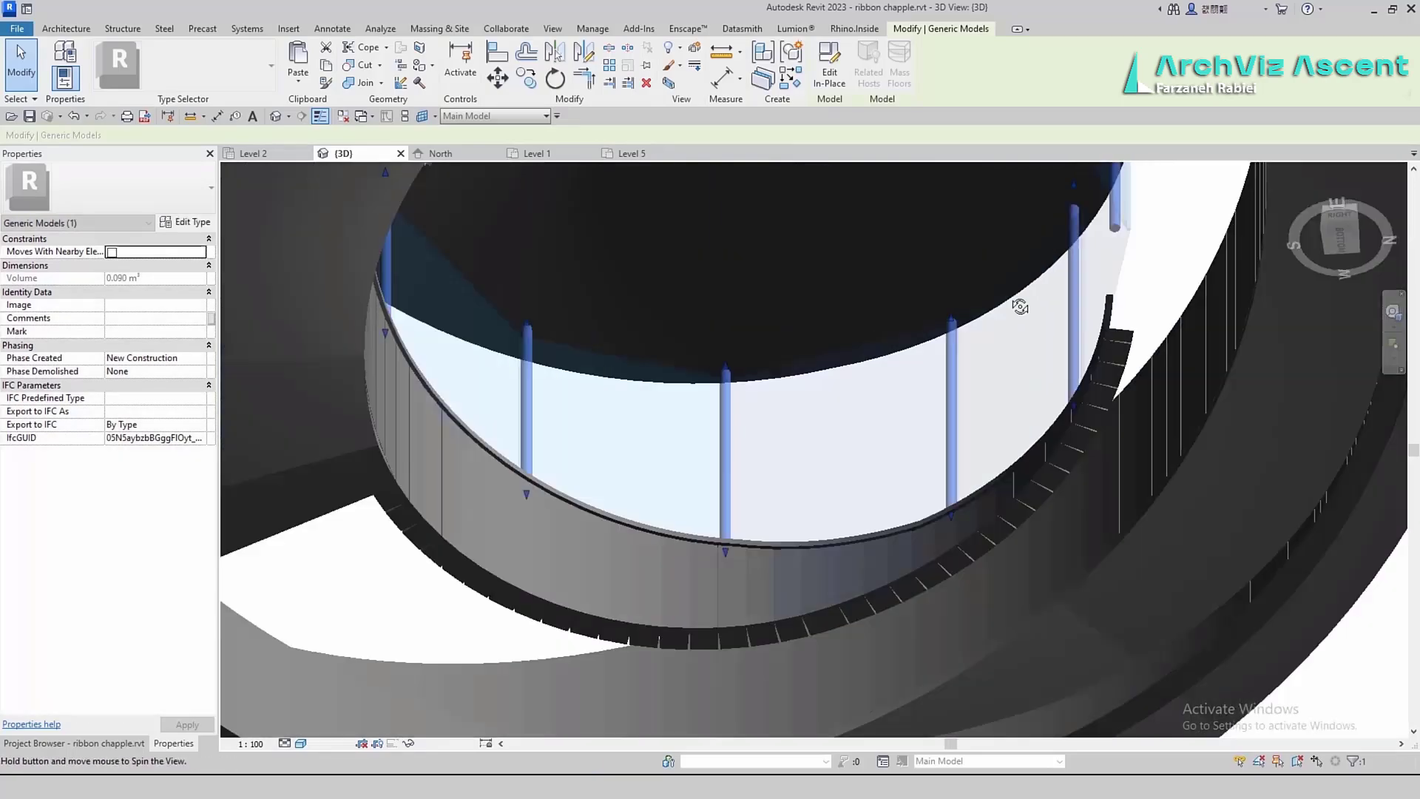
shift+middle_drag(1021, 301, 868, 420)
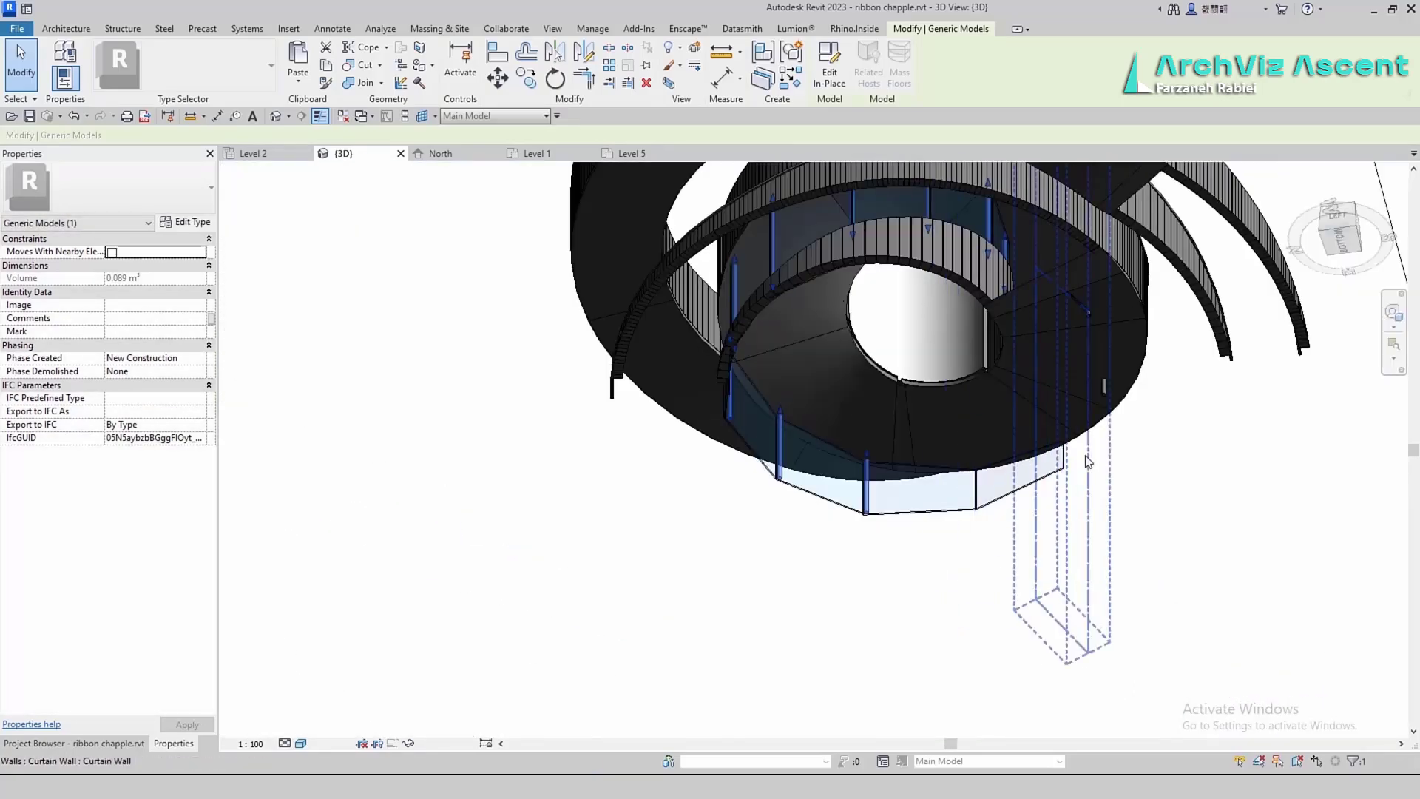
scroll(722, 446, up, 3)
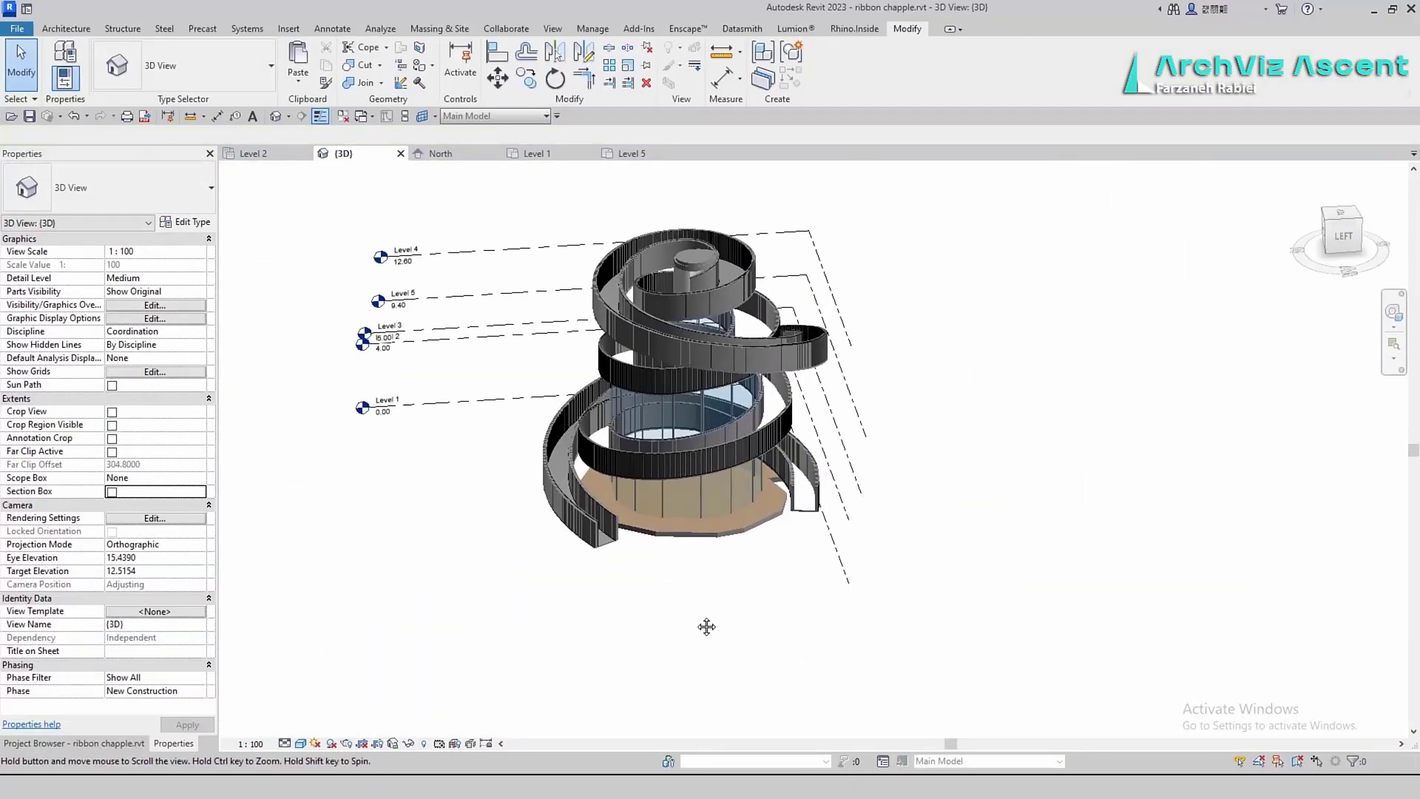
middle_drag(706, 627, 708, 625)
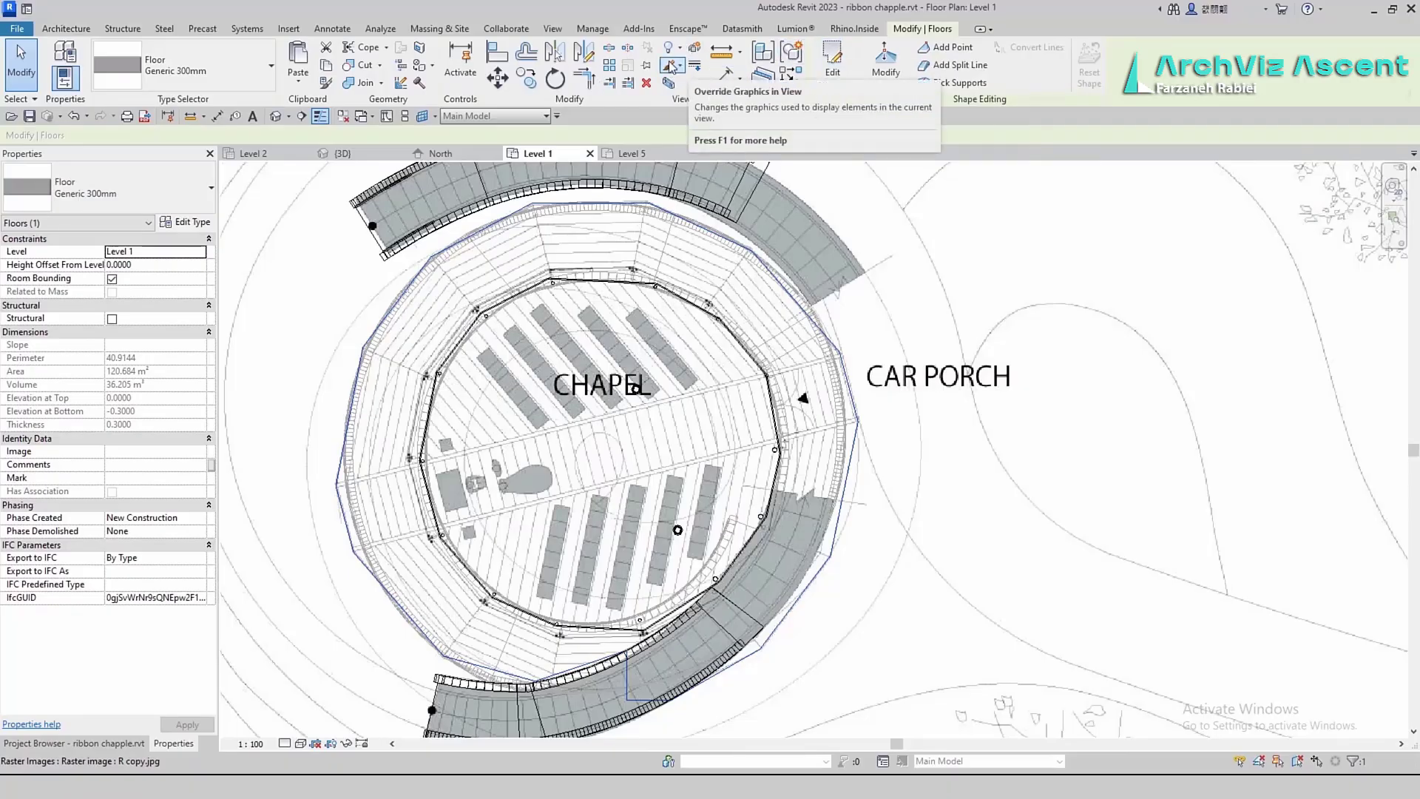
Close the boundary sketch of the Level 1 floor and paste a copy of the floor aligned to the same place
double_click(634, 227)
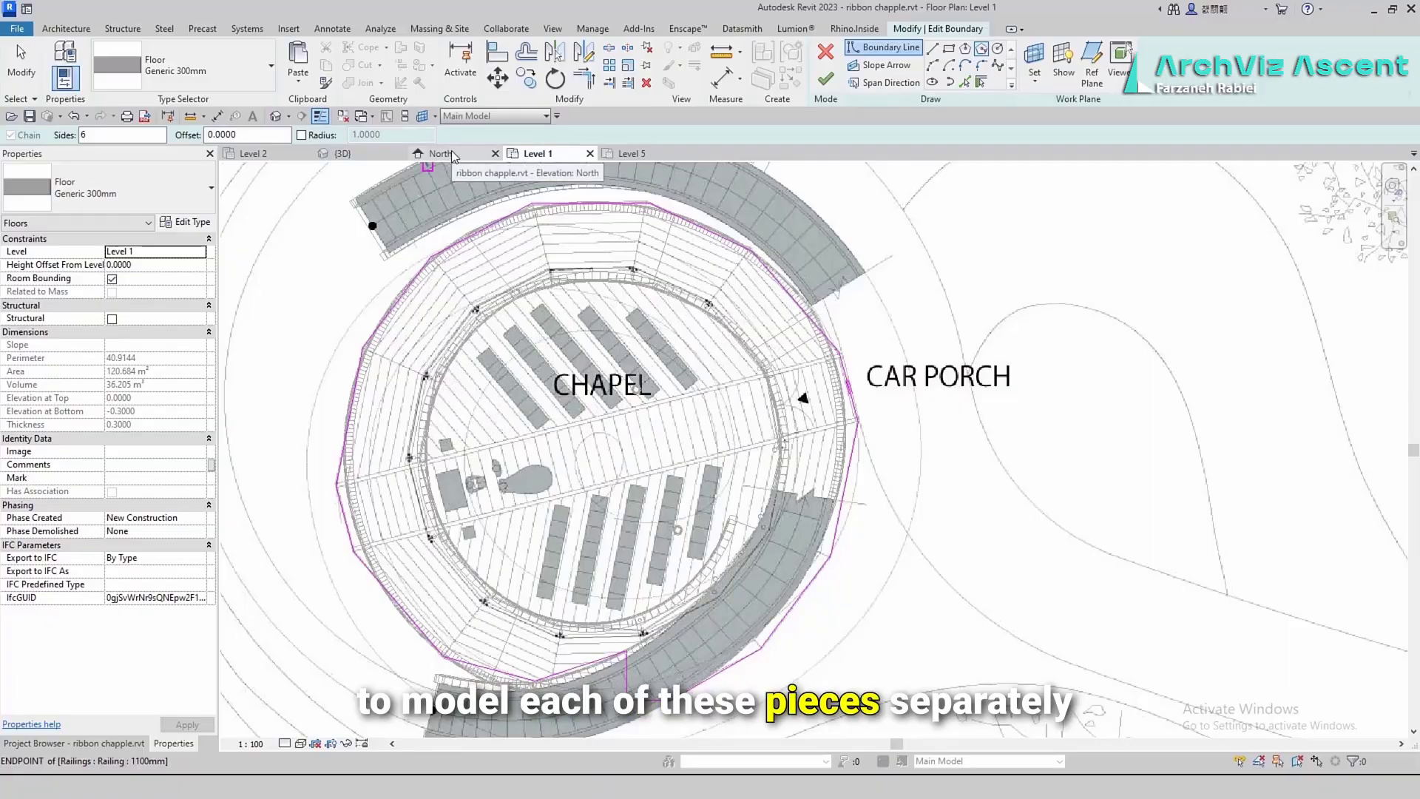
click(826, 78)
click(298, 82)
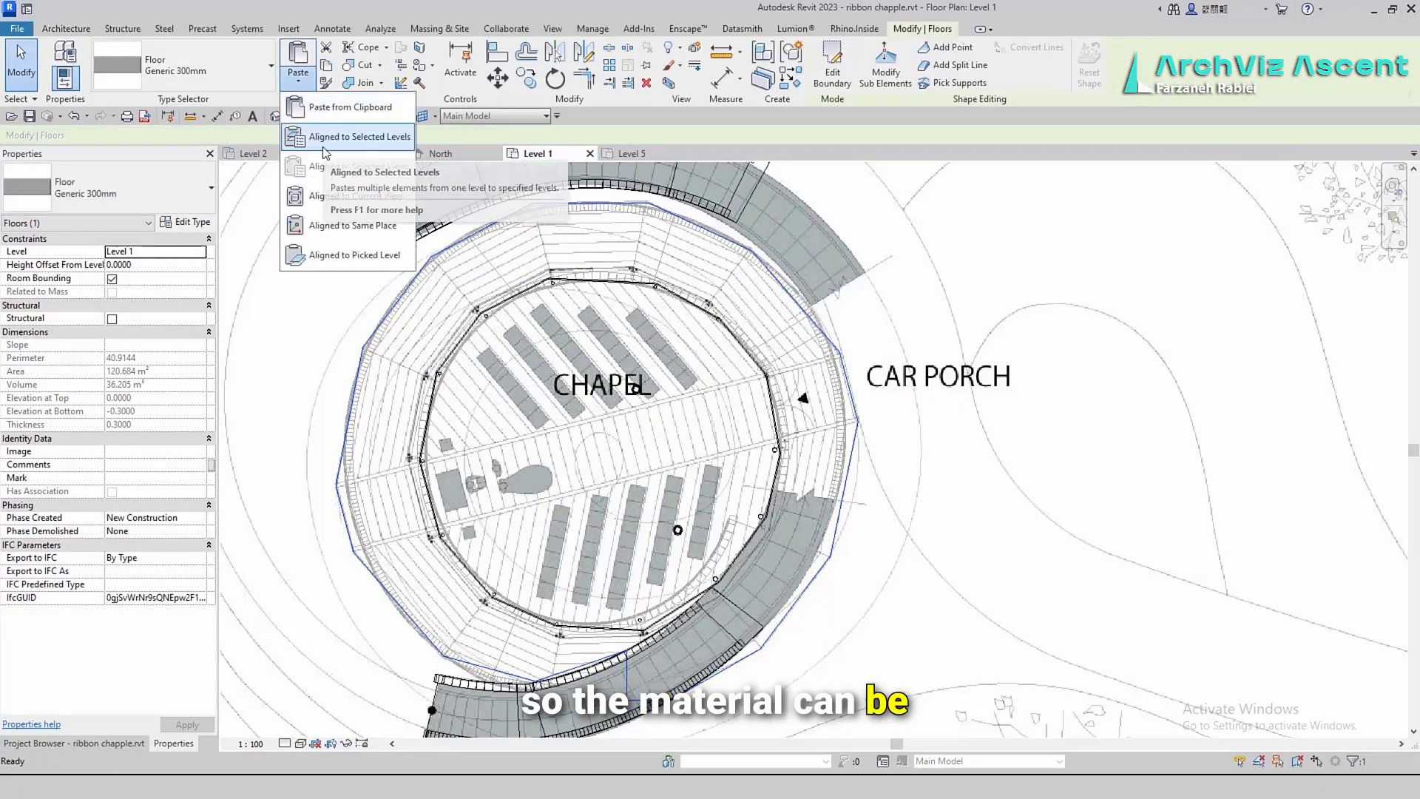
click(333, 216)
Sketch boundary lines in the floor copy enclosing the upper-left deck segment between the outer edge and the inner curtain wall
scroll(348, 358, up, 3)
click(374, 336)
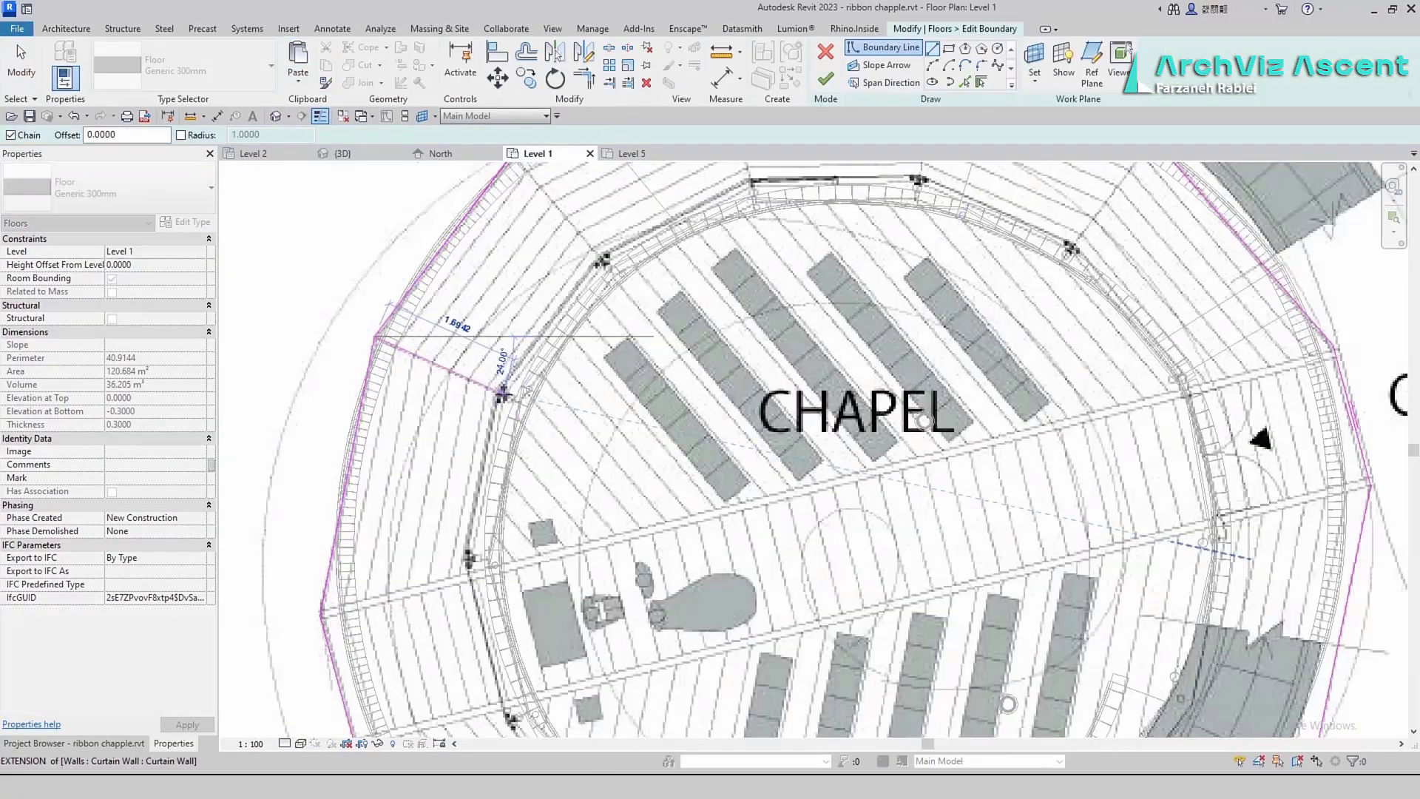
click(500, 394)
click(602, 259)
middle_drag(544, 184, 565, 298)
click(530, 265)
Delete the floor outline outside the upper-left deck segment and finish the boundary
key(Escape)
key(Escape)
key(Tab)
click(513, 292)
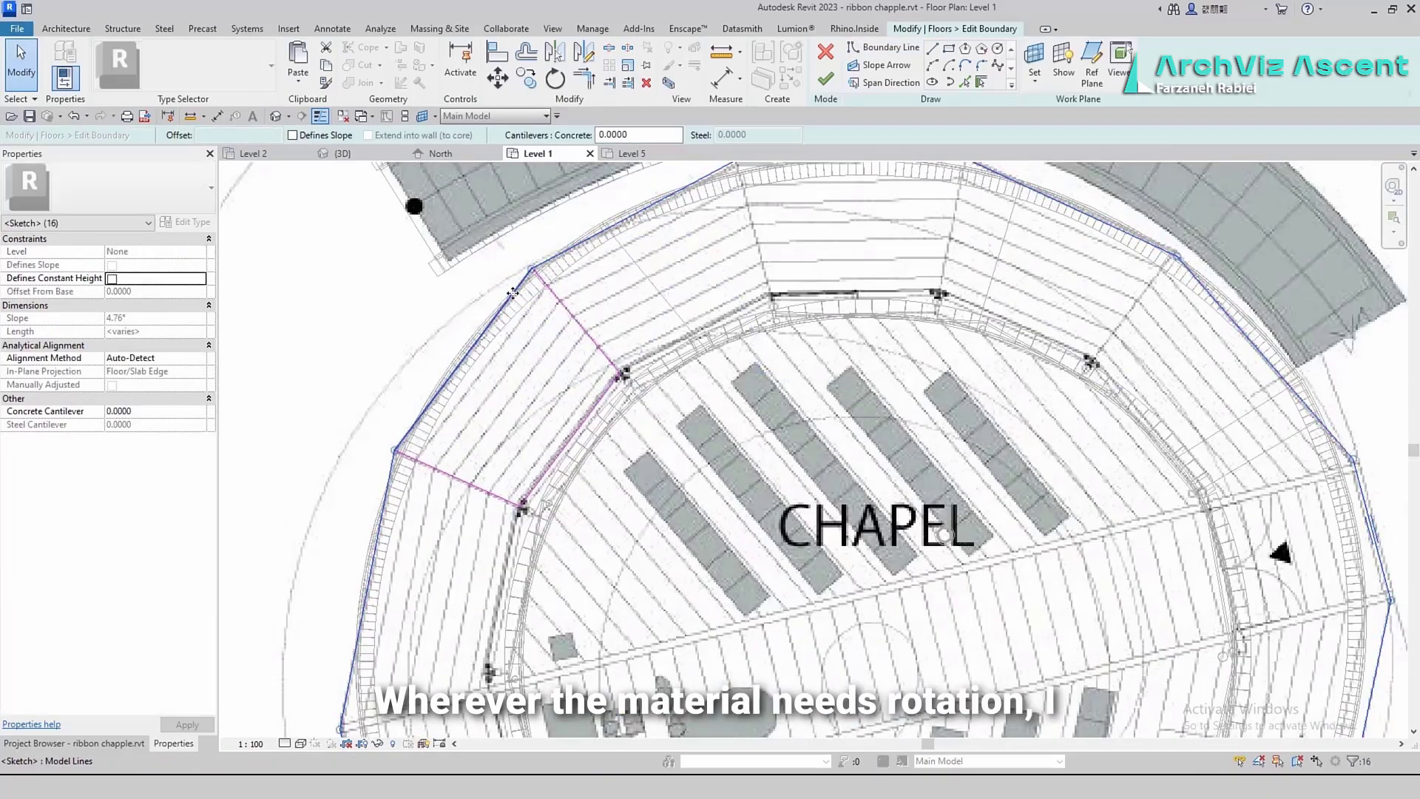
shift+click(498, 318)
key(Delete)
click(825, 79)
Paste another floor copy in the same place and reduce its boundary to the next deck segment clockwise
click(298, 82)
click(332, 215)
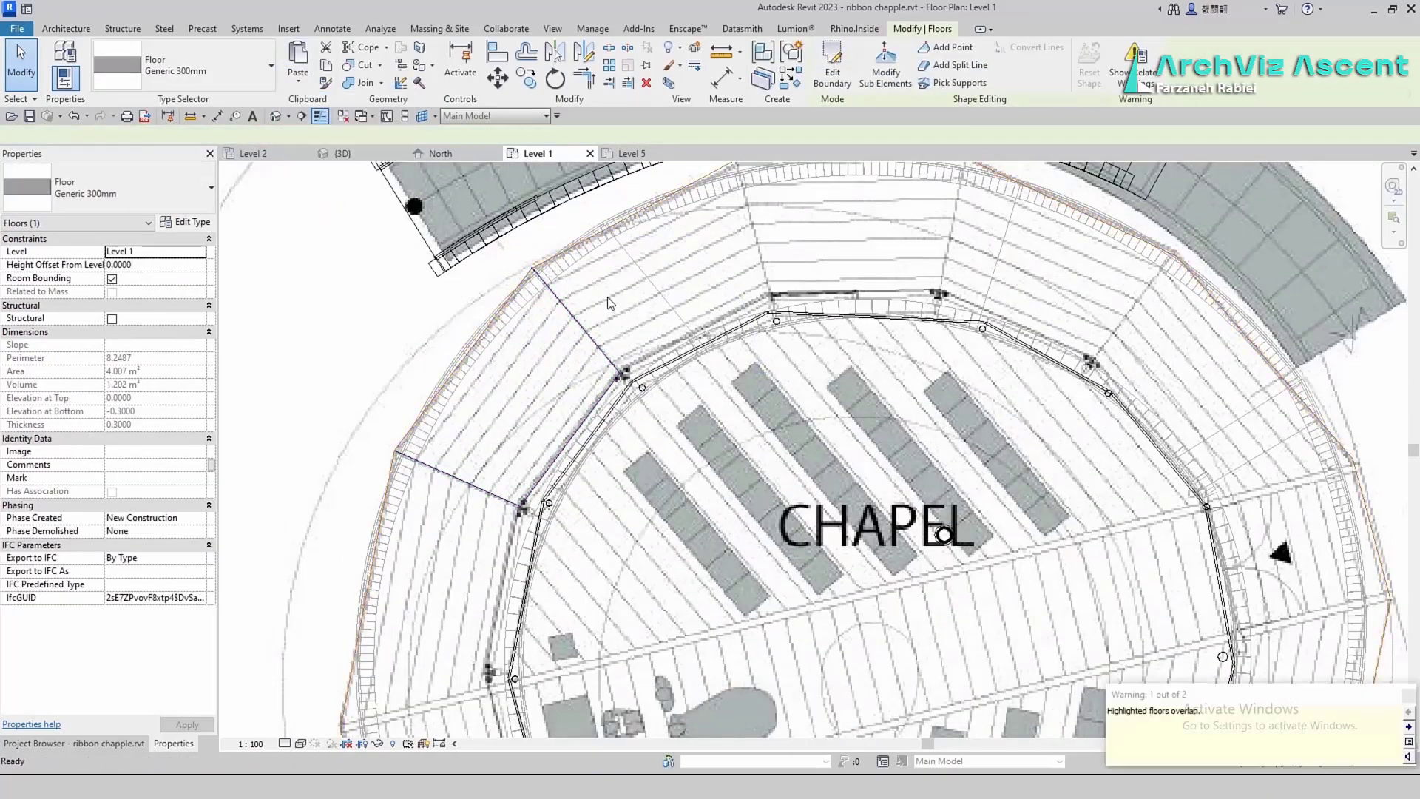
click(828, 63)
click(771, 297)
middle_drag(732, 192, 692, 278)
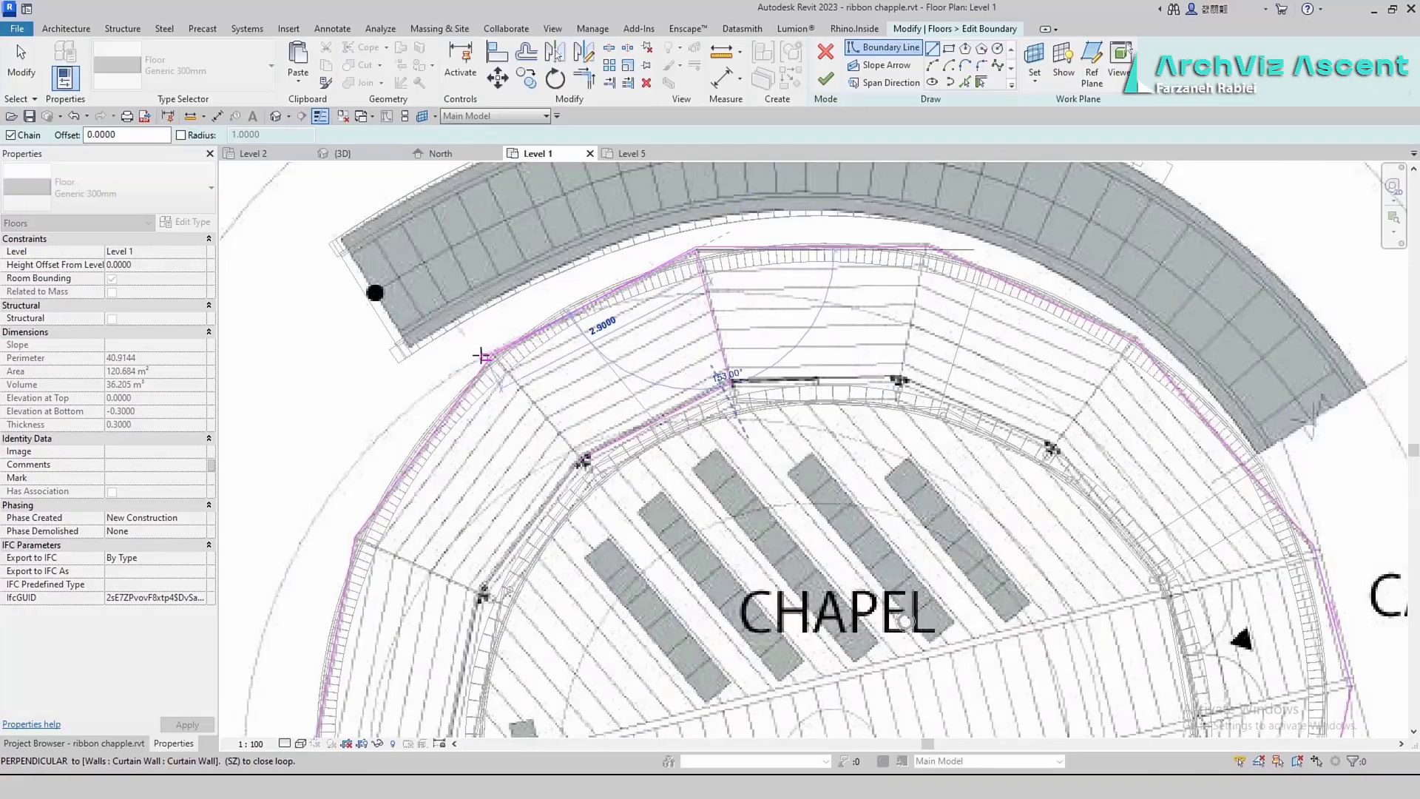
click(581, 459)
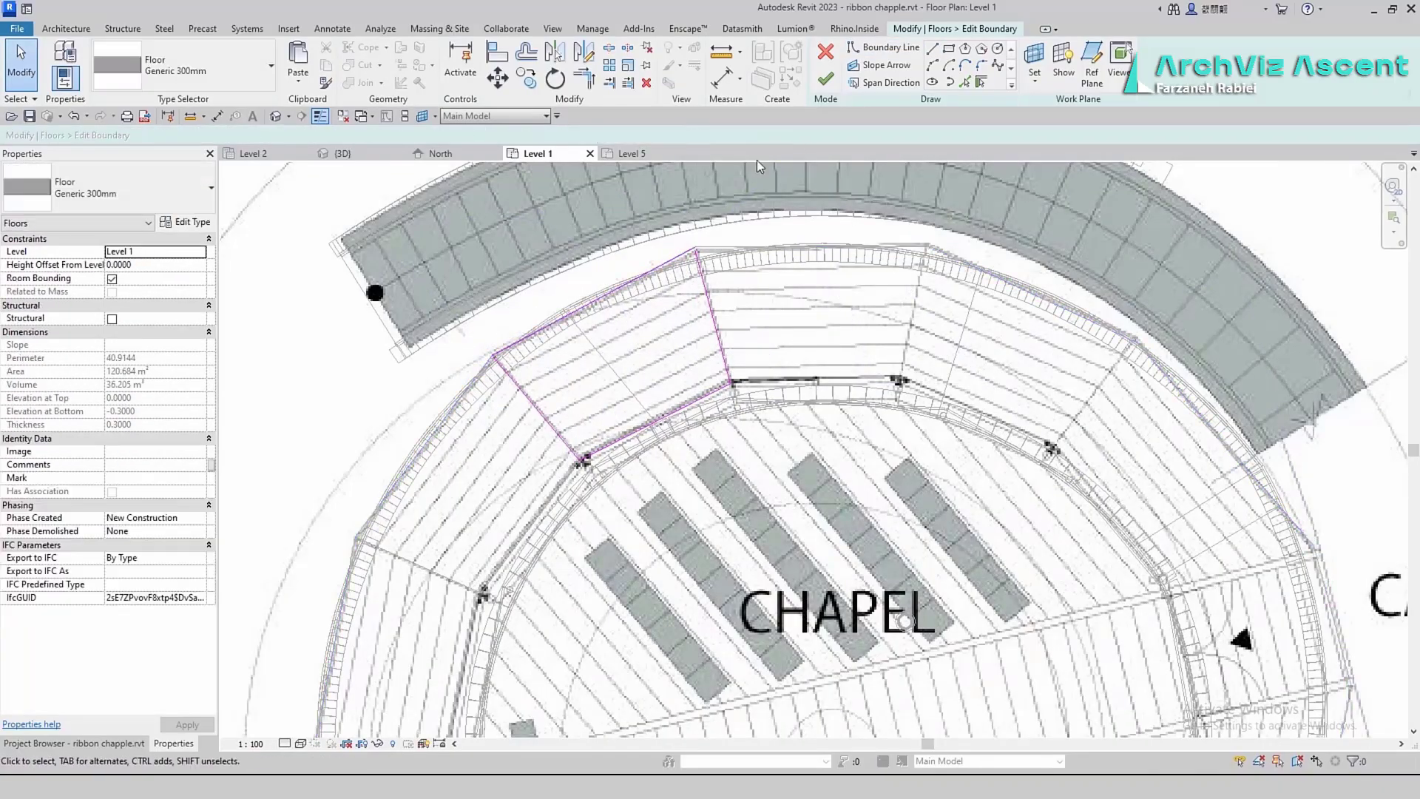
click(825, 78)
key(Return)
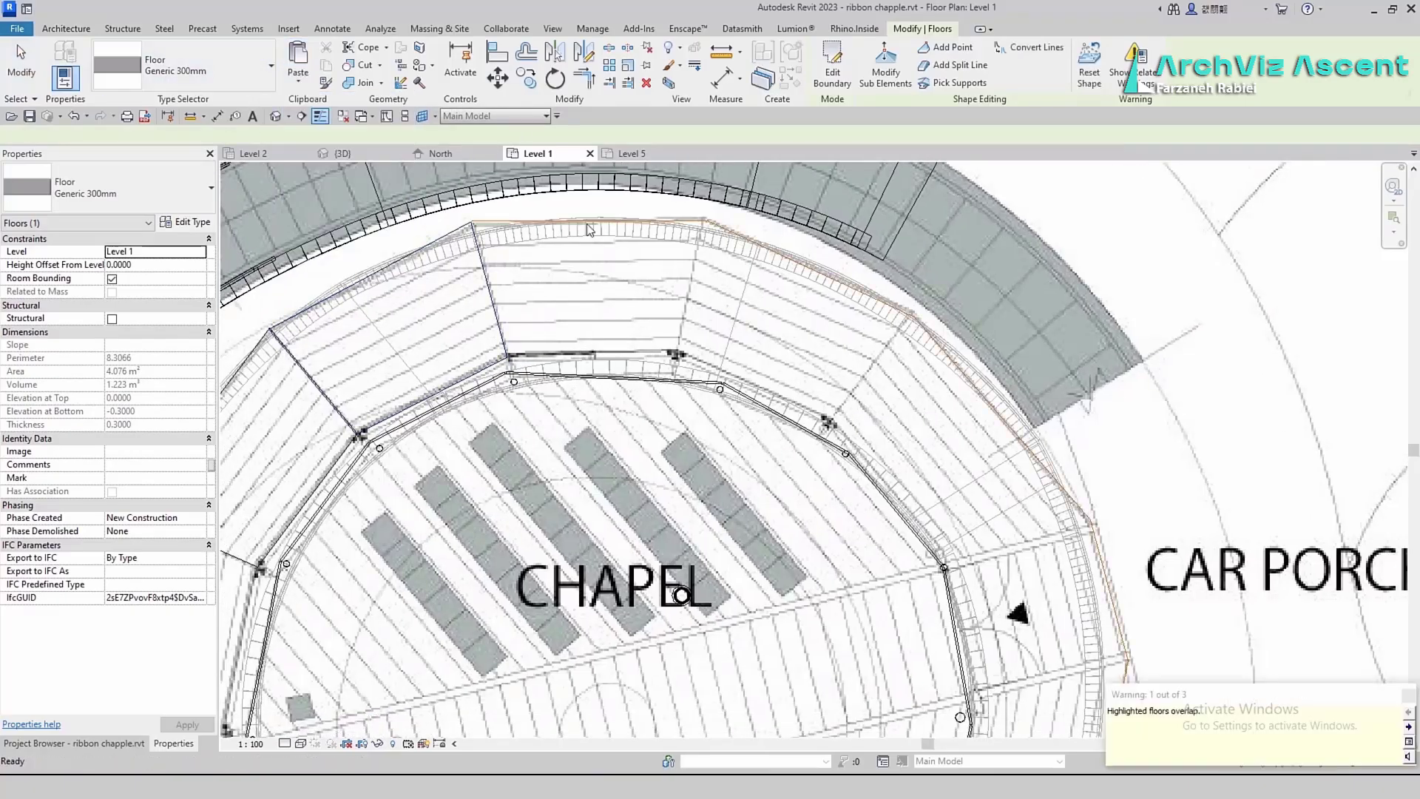
Sketch the side and inner boundary lines of the topmost deck segment in a further floor copy
click(832, 66)
click(703, 221)
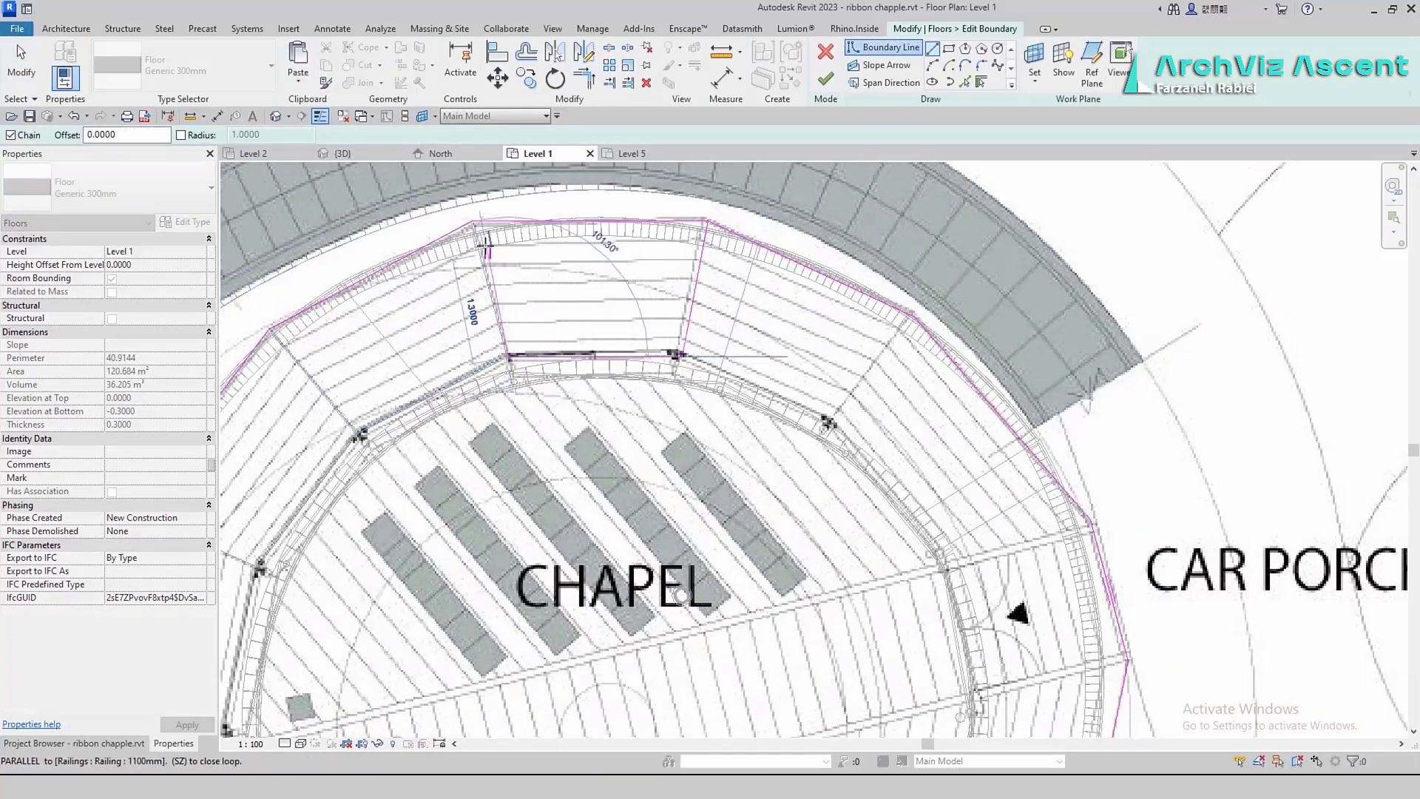
click(474, 222)
key(Escape)
key(Escape)
scroll(509, 359, up, 6)
click(499, 273)
key(Escape)
scroll(670, 230, down, 6)
middle_drag(674, 242, 650, 355)
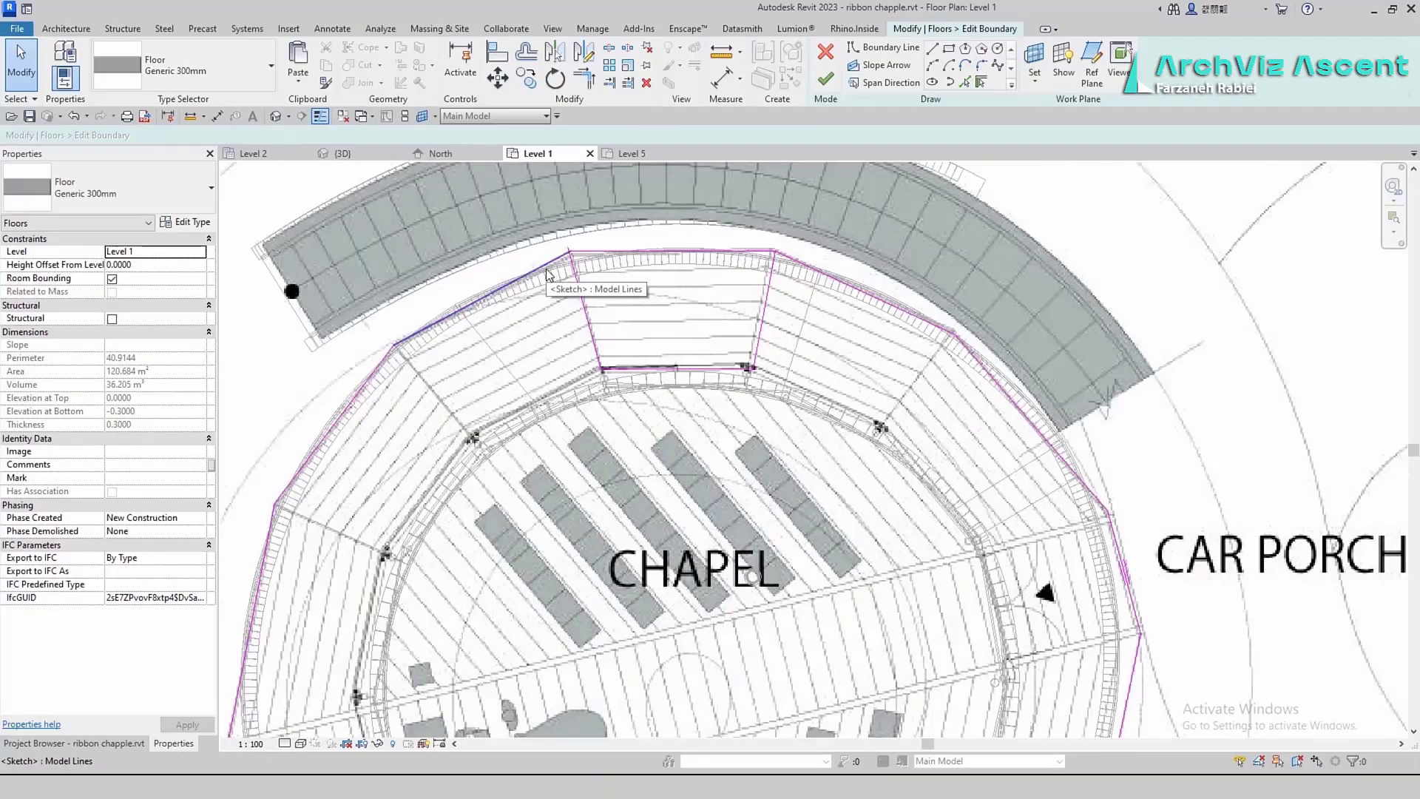
Delete the outline outside the topmost deck segment and finish the floor boundary
key(Tab)
click(548, 274)
shift+click(680, 250)
key(Delete)
click(597, 252)
click(825, 79)
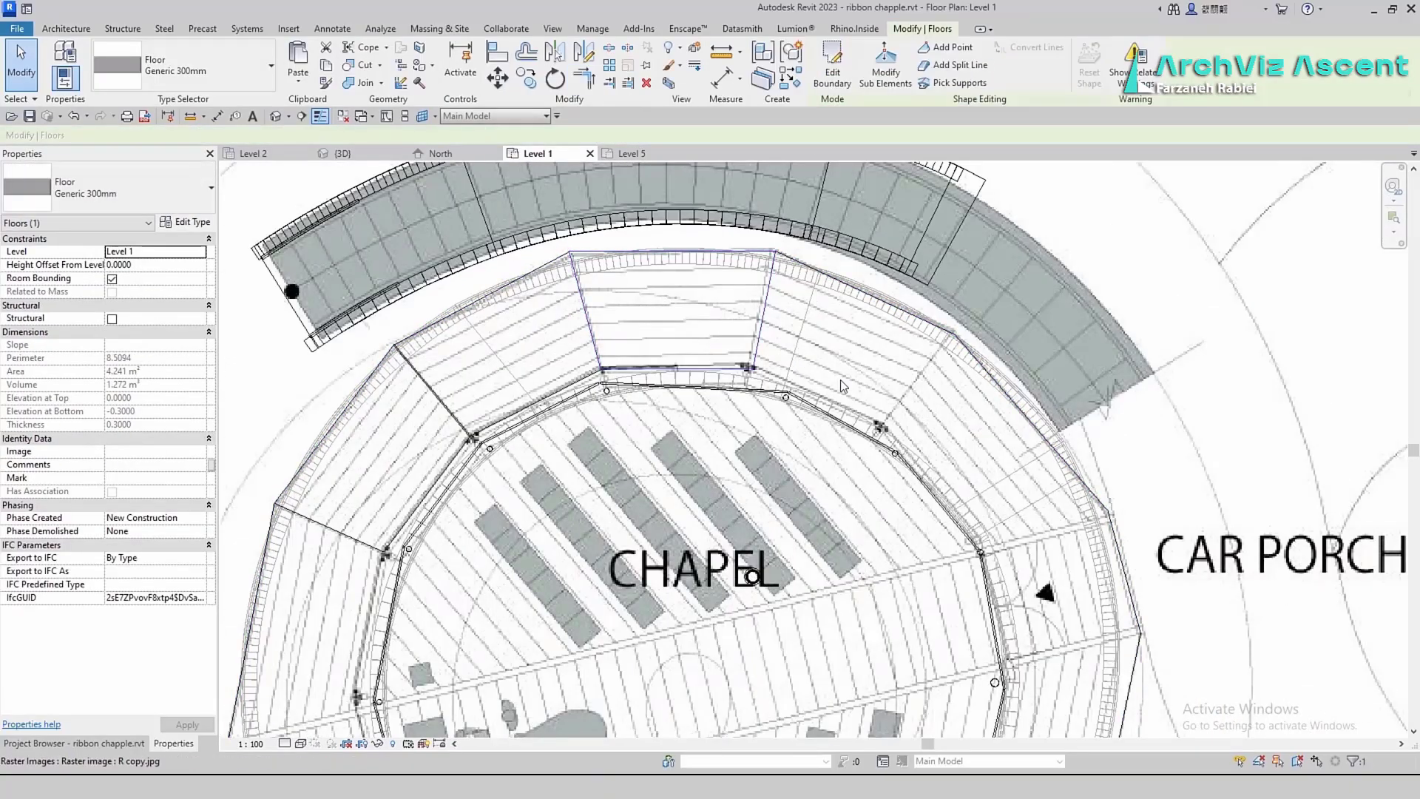
Paste one more copy of the floor in the same place for the deck segment clockwise of the topmost one
middle_drag(843, 387, 608, 355)
click(298, 80)
click(352, 225)
Edit the newest floor copy's boundary and sketch the side and inner lines of the deck segment clockwise of the topmost one
click(832, 68)
click(931, 49)
click(716, 302)
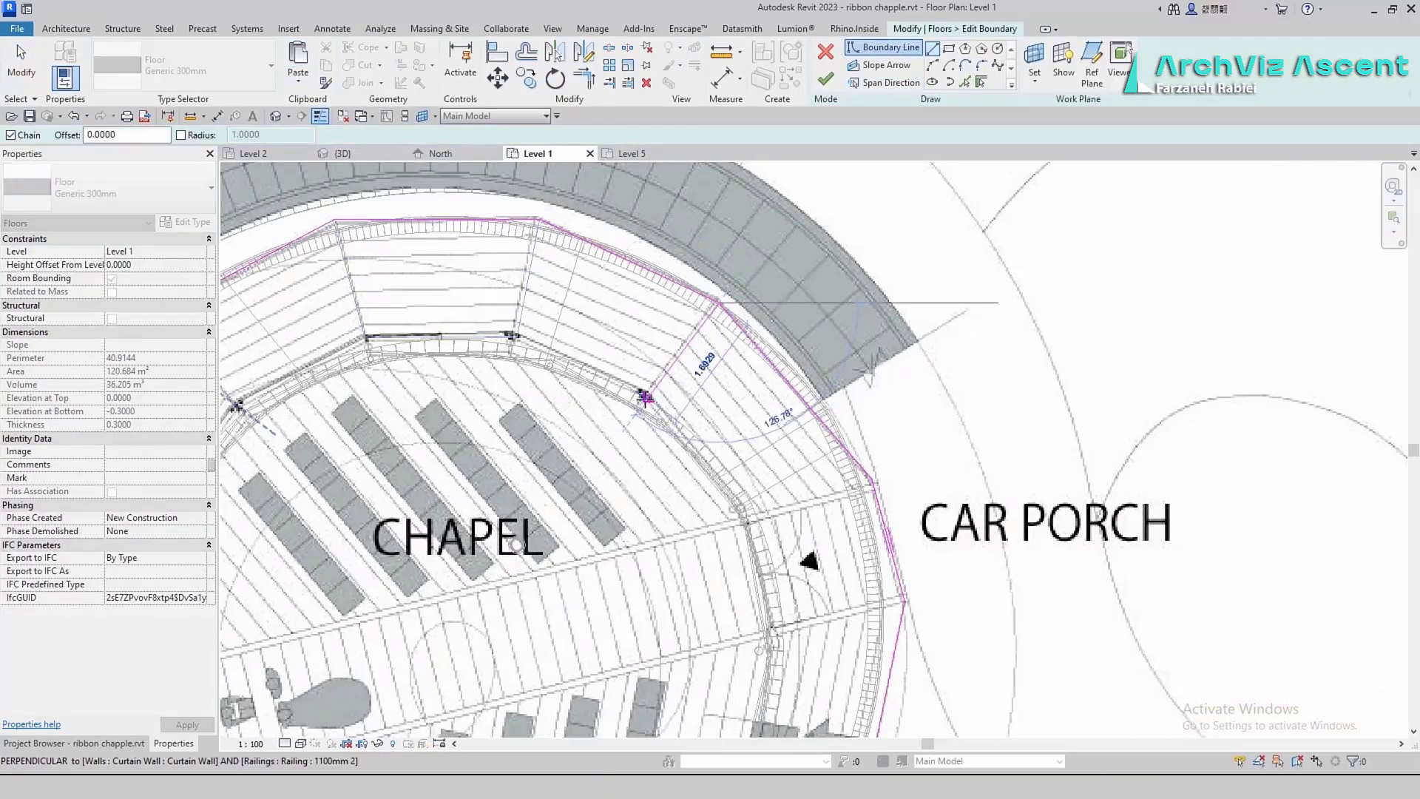
scroll(525, 301, up, 3)
key(Escape)
key(Escape)
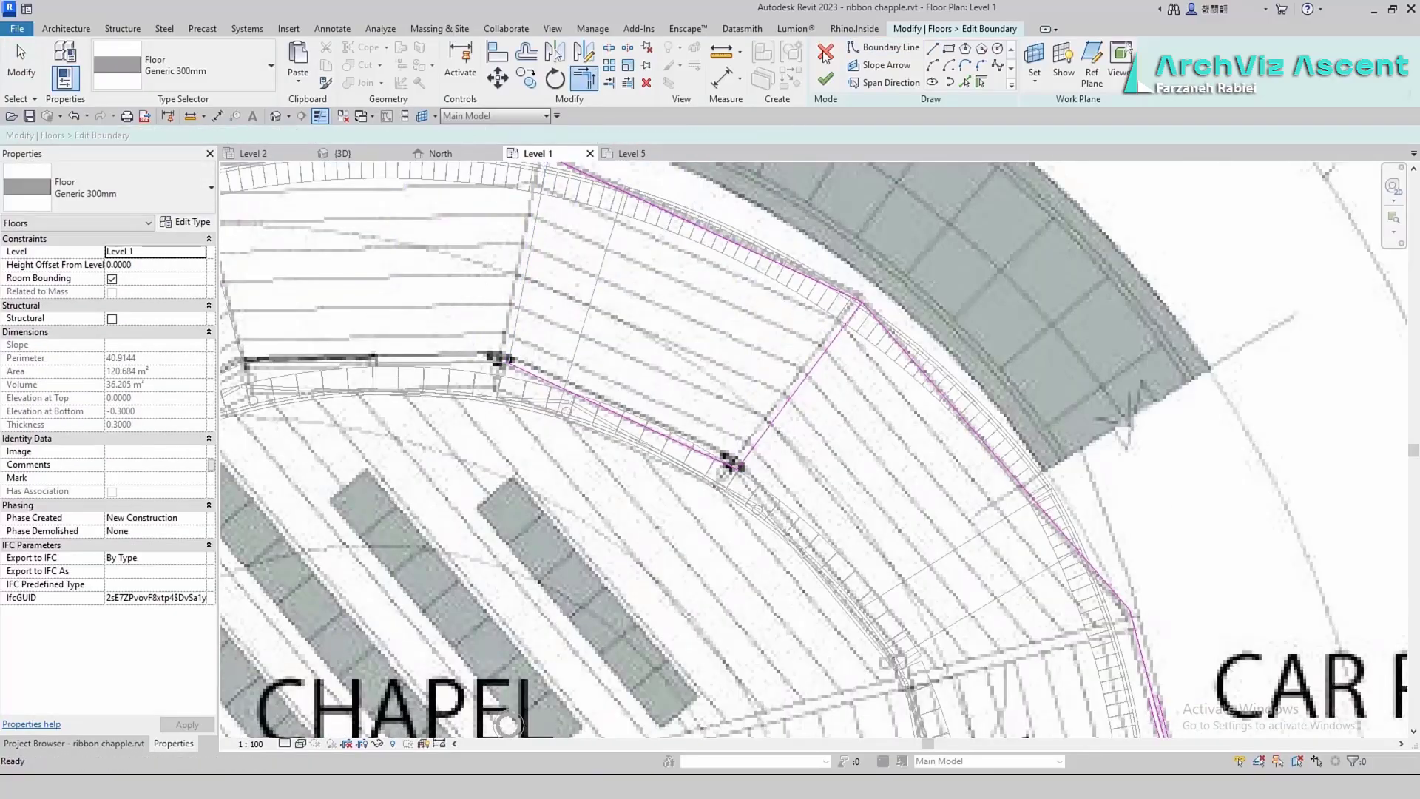
Delete the floor outline outside this deck segment and finish the boundary
click(593, 178)
scroll(500, 312, up, 2)
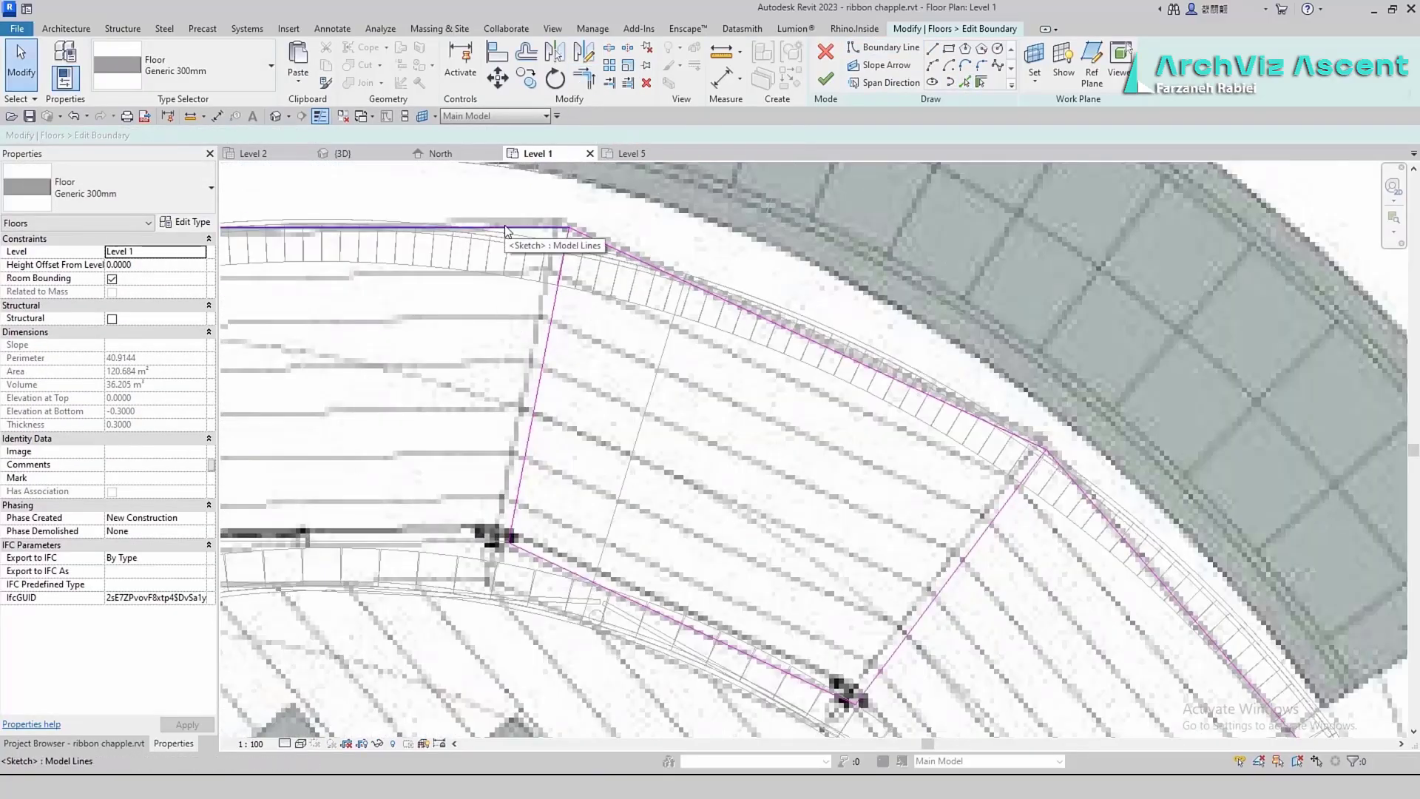
click(526, 232)
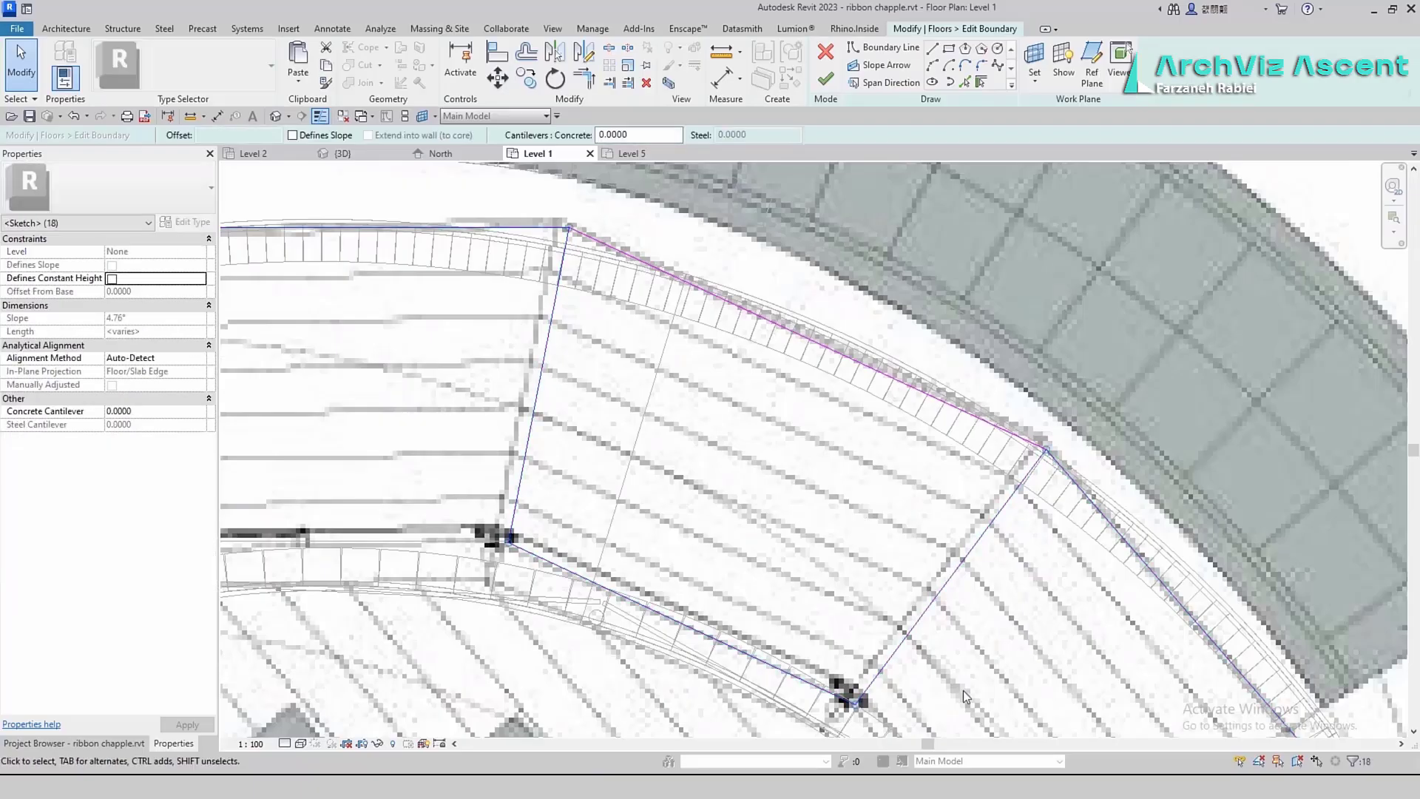
key(Delete)
click(825, 78)
Redraw another floor copy's boundary around the deck segment just before the car porch entrance and finish it
scroll(586, 310, down, 4)
double_click(619, 338)
scroll(620, 340, up, 1)
click(933, 48)
click(604, 189)
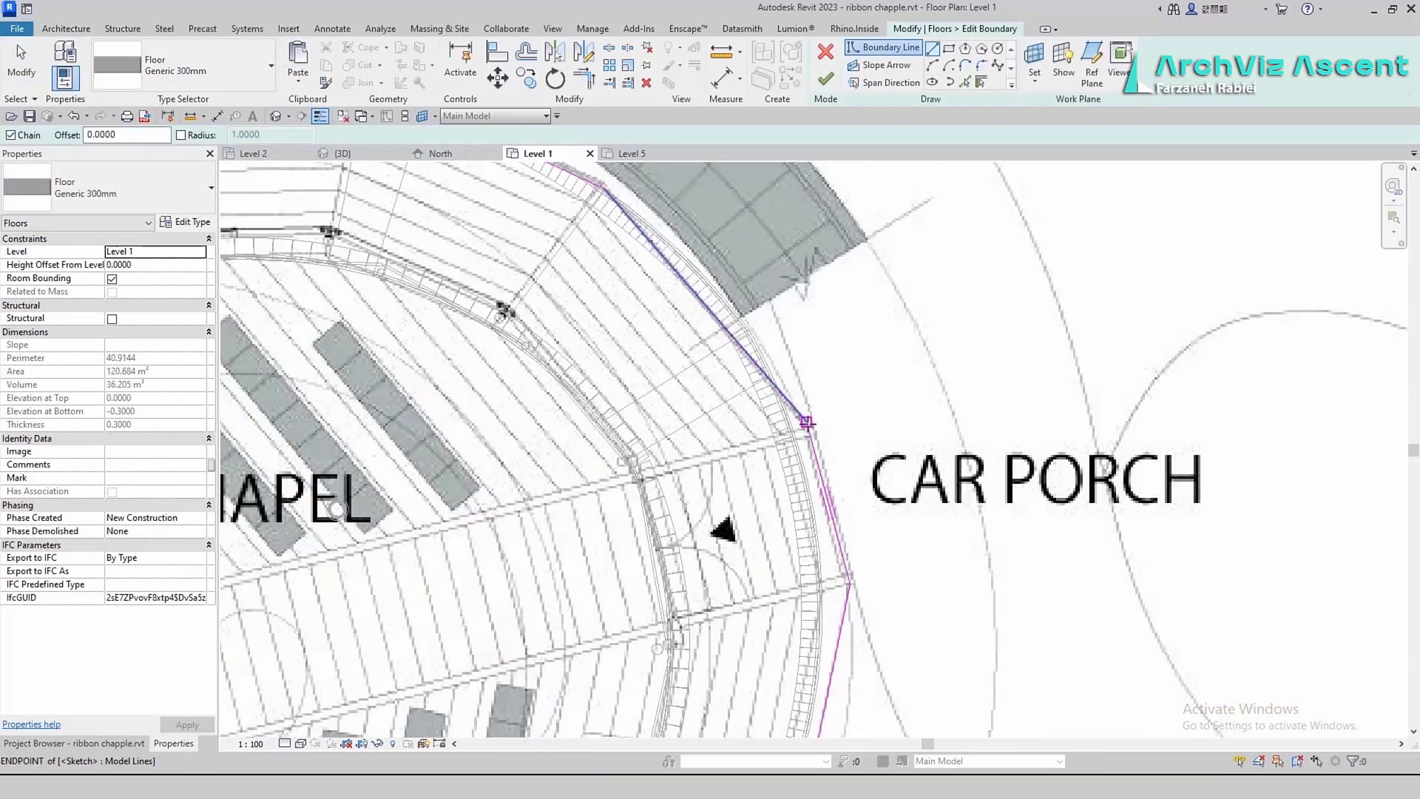
click(806, 422)
click(632, 467)
click(512, 314)
click(605, 189)
key(Escape)
key(Escape)
key(Tab)
click(826, 79)
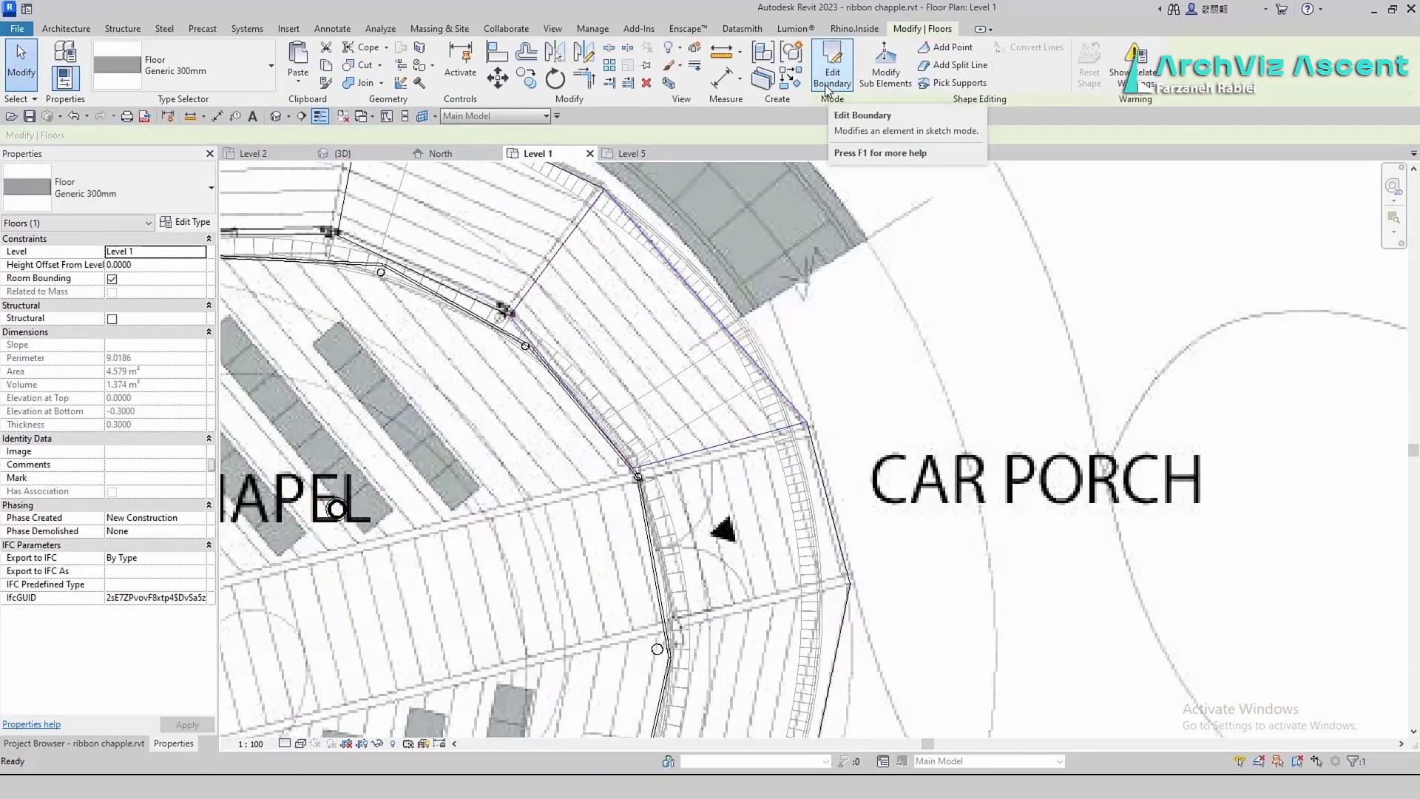
Reduce the next floor copy's boundary to the deck segment just clockwise of the entrance and finish it
click(832, 74)
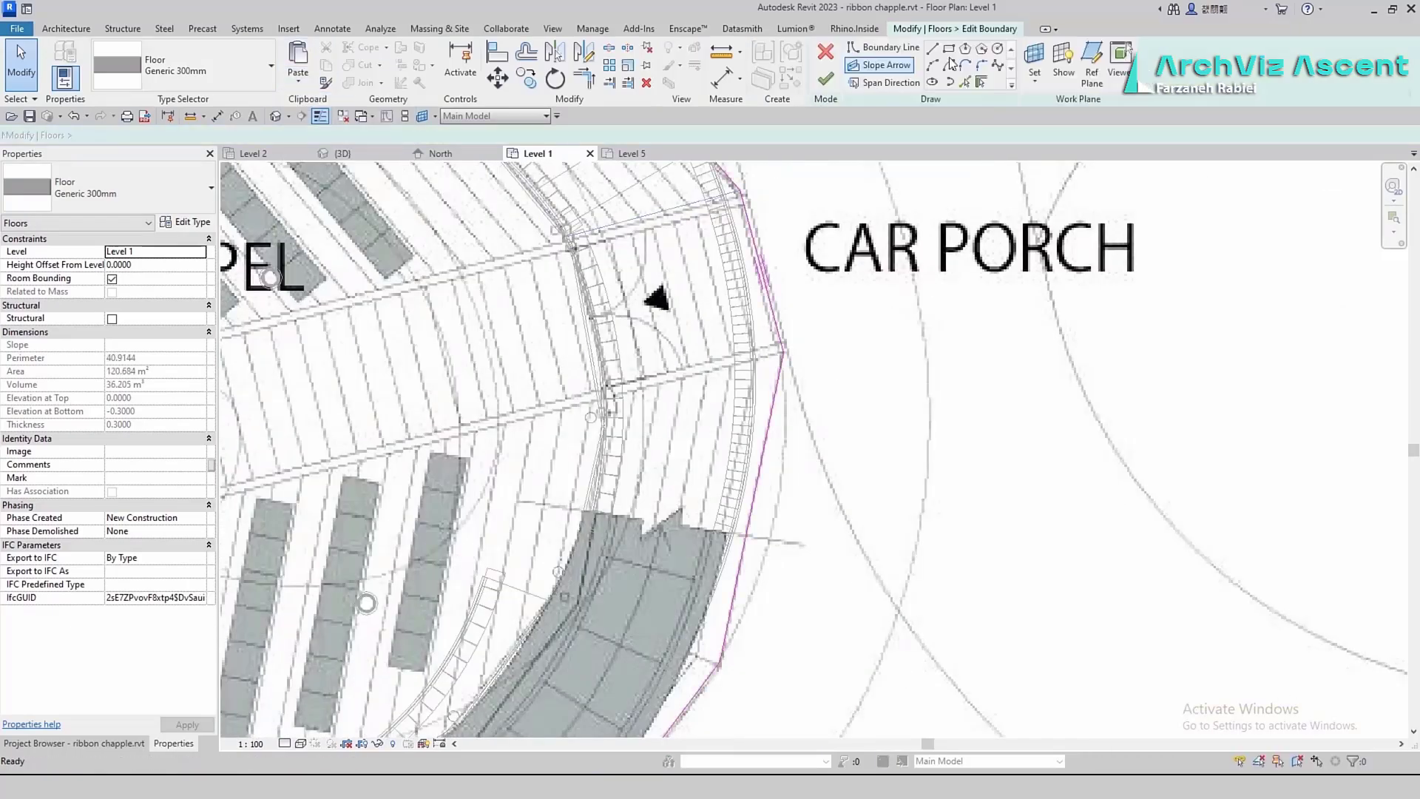
key(Tab)
click(762, 255)
key(Delete)
click(826, 79)
scroll(700, 296, down, 2)
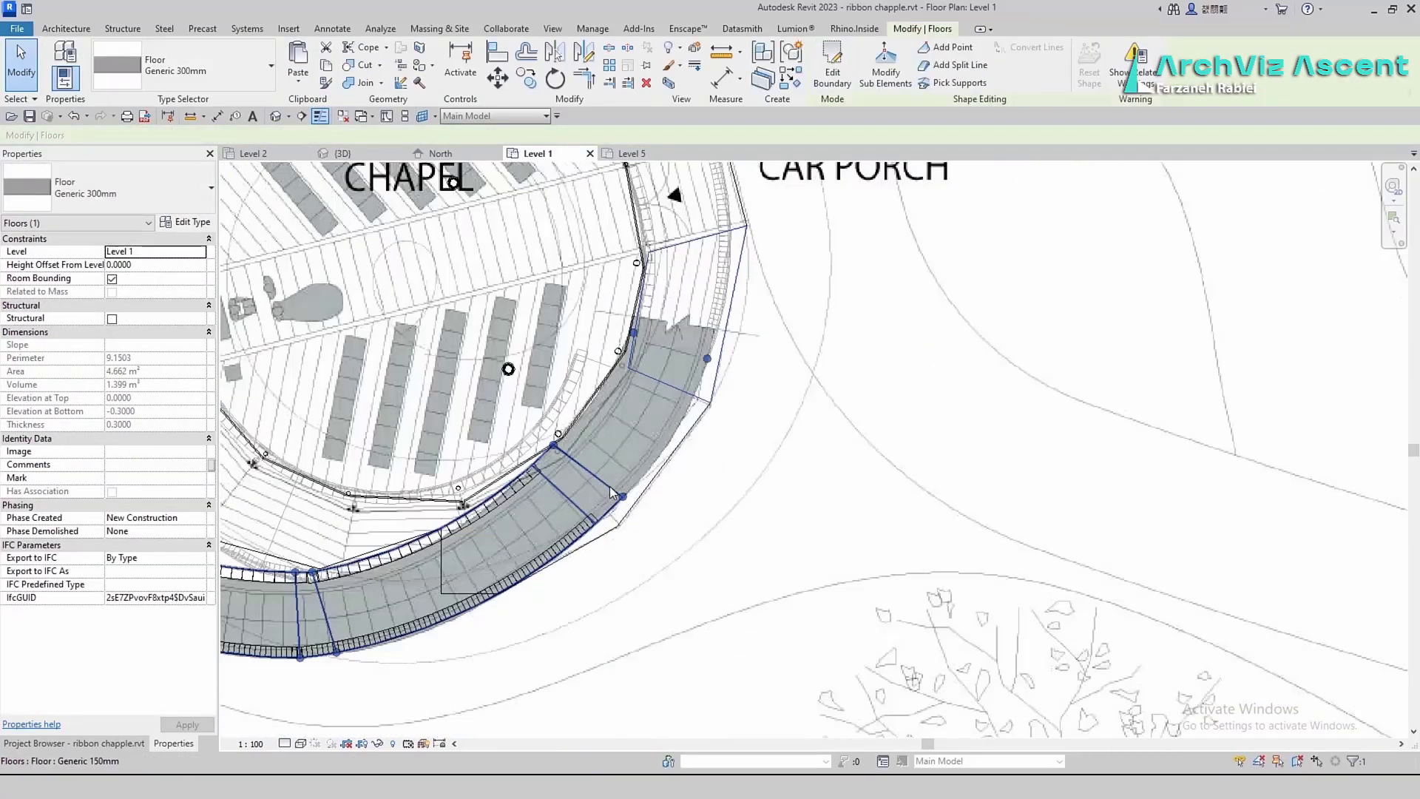
scroll(620, 355, up, 3)
click(832, 74)
scroll(668, 393, down, 2)
click(826, 79)
Paste a floor copy in the same place and reduce its boundary to the second deck segment clockwise of the entrance
click(298, 77)
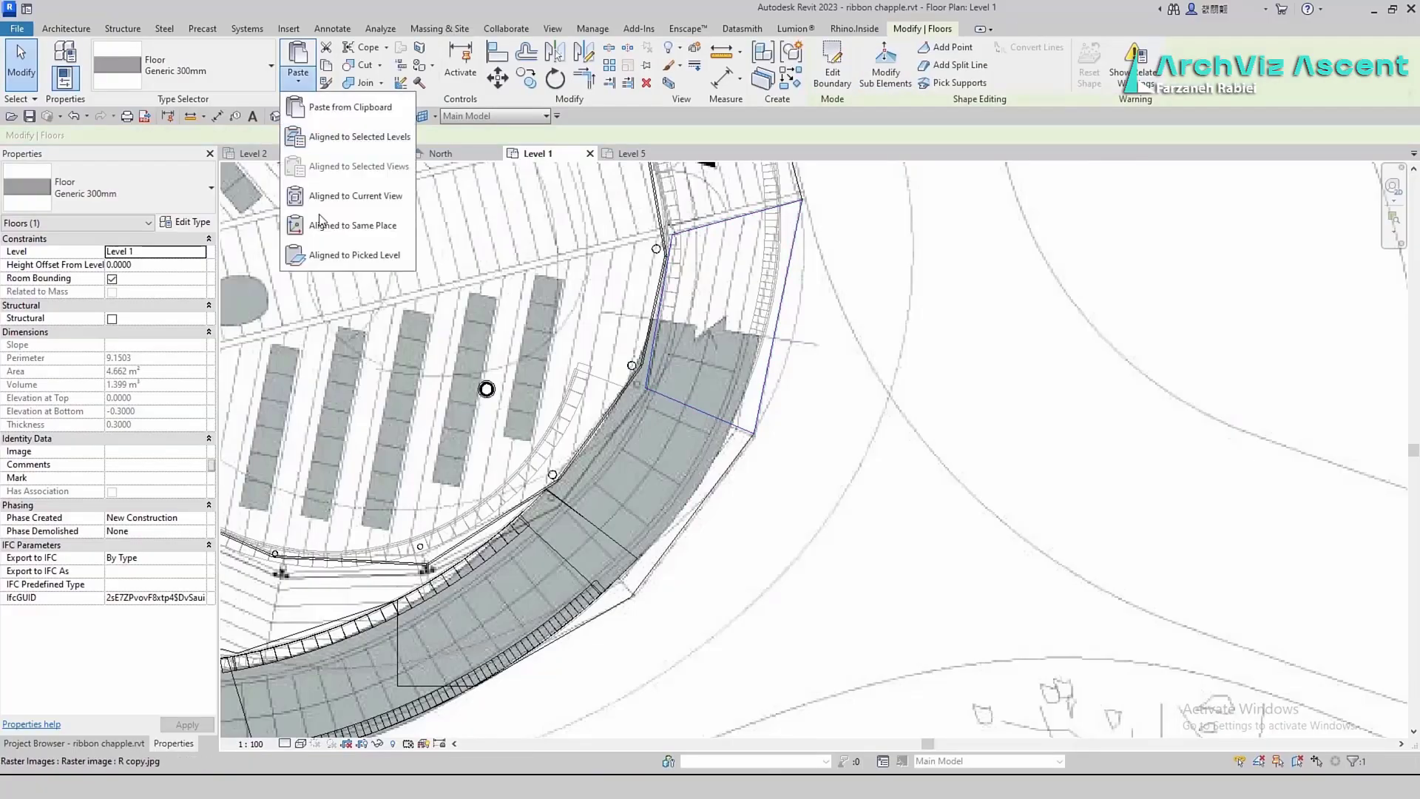
click(318, 224)
click(831, 67)
click(933, 48)
click(648, 387)
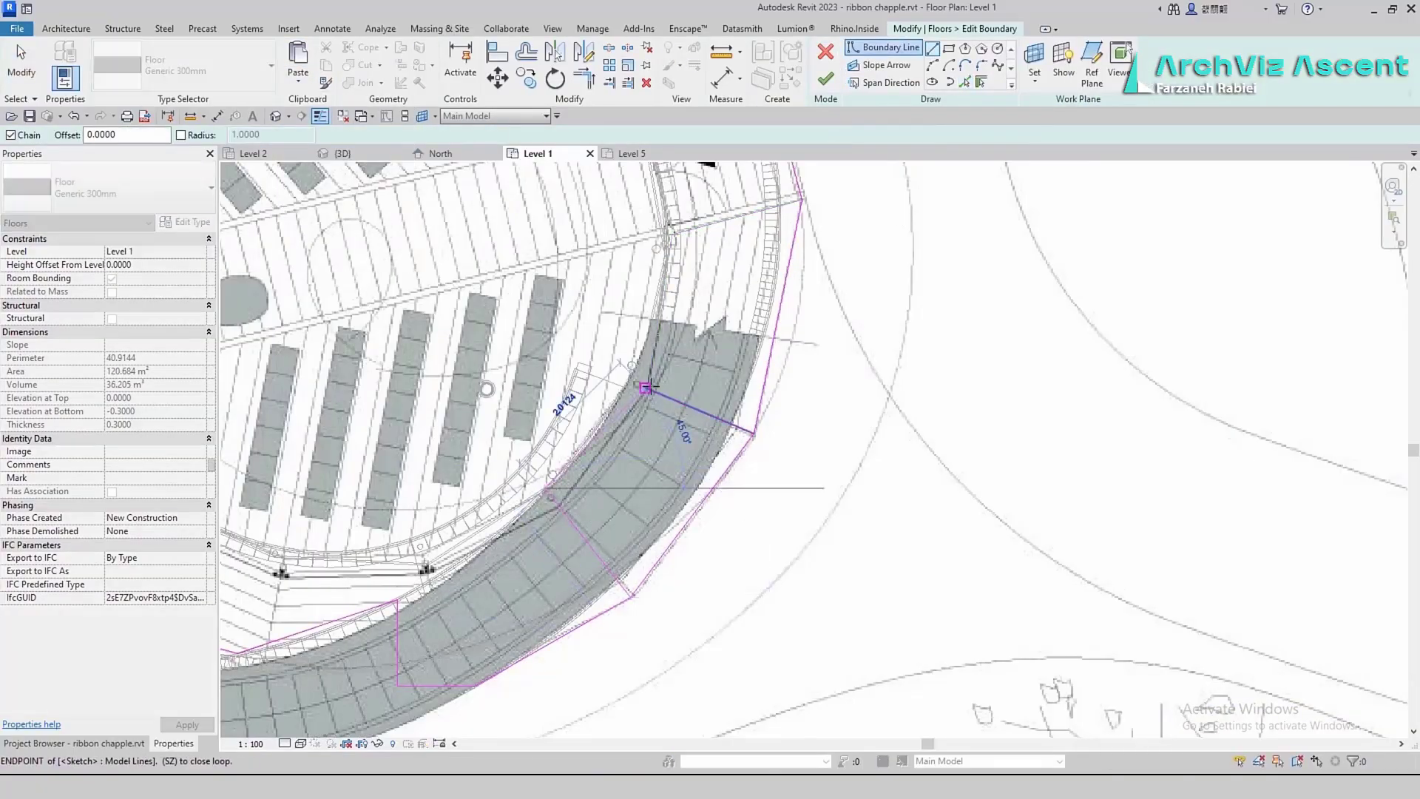
click(560, 507)
click(632, 596)
key(Escape)
key(Tab)
click(593, 620)
key(Delete)
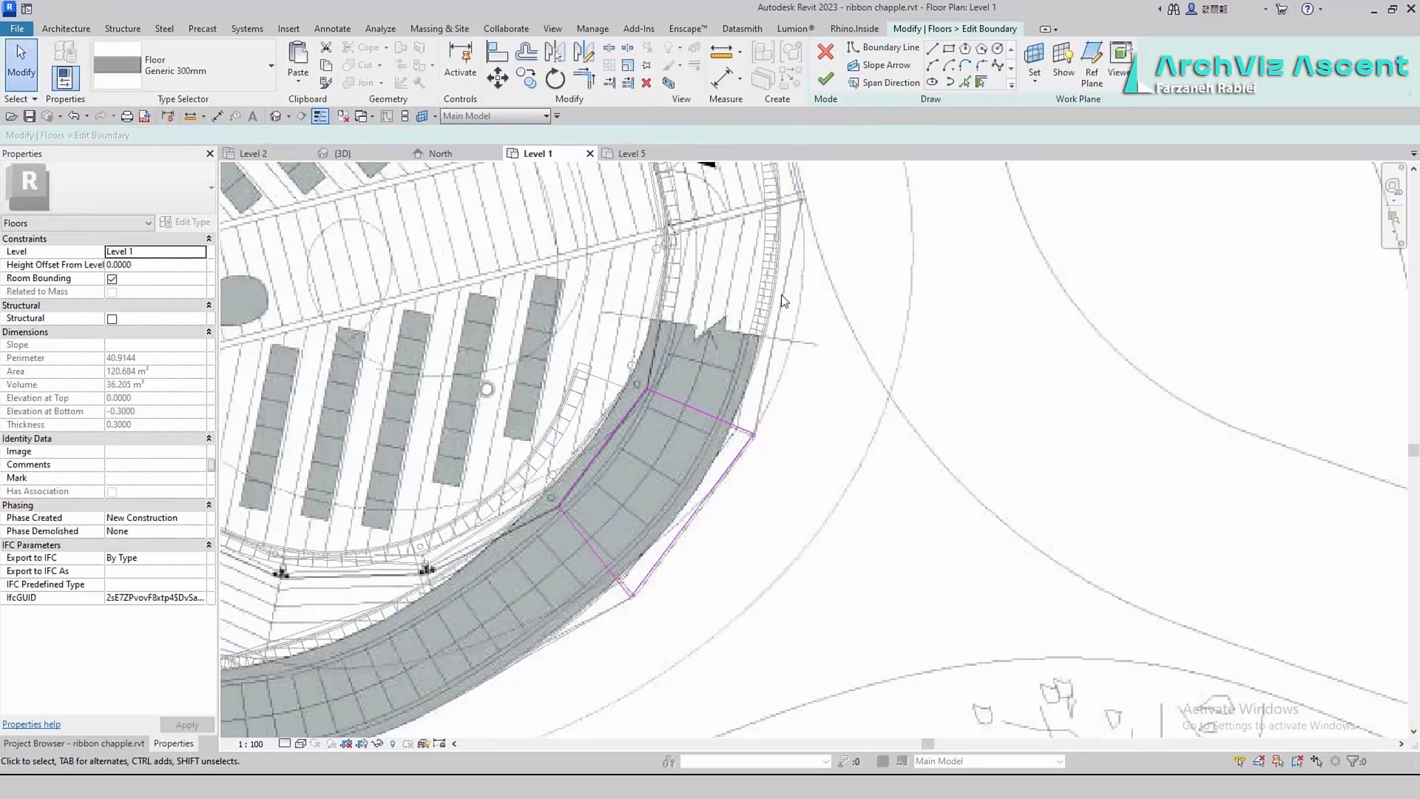
click(826, 79)
Trim the boundary lines of this deck segment into a closed loop and finish the floor
click(1377, 754)
click(584, 79)
click(702, 411)
click(728, 469)
click(826, 79)
scroll(707, 499, up, 2)
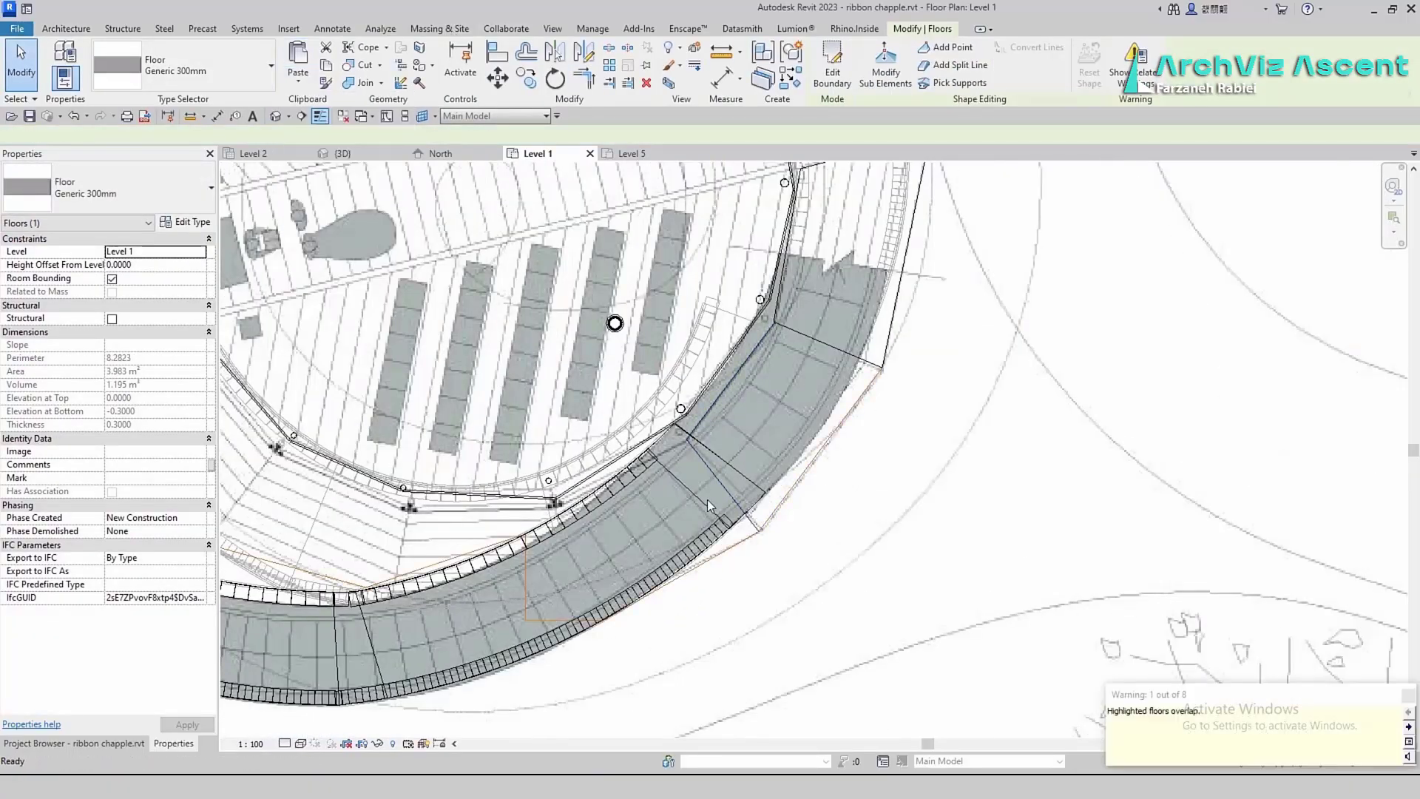
Edit the next floor copy's boundary to outline the third deck segment clockwise of the entrance, leading to the outline's notch
click(832, 72)
click(506, 492)
click(471, 519)
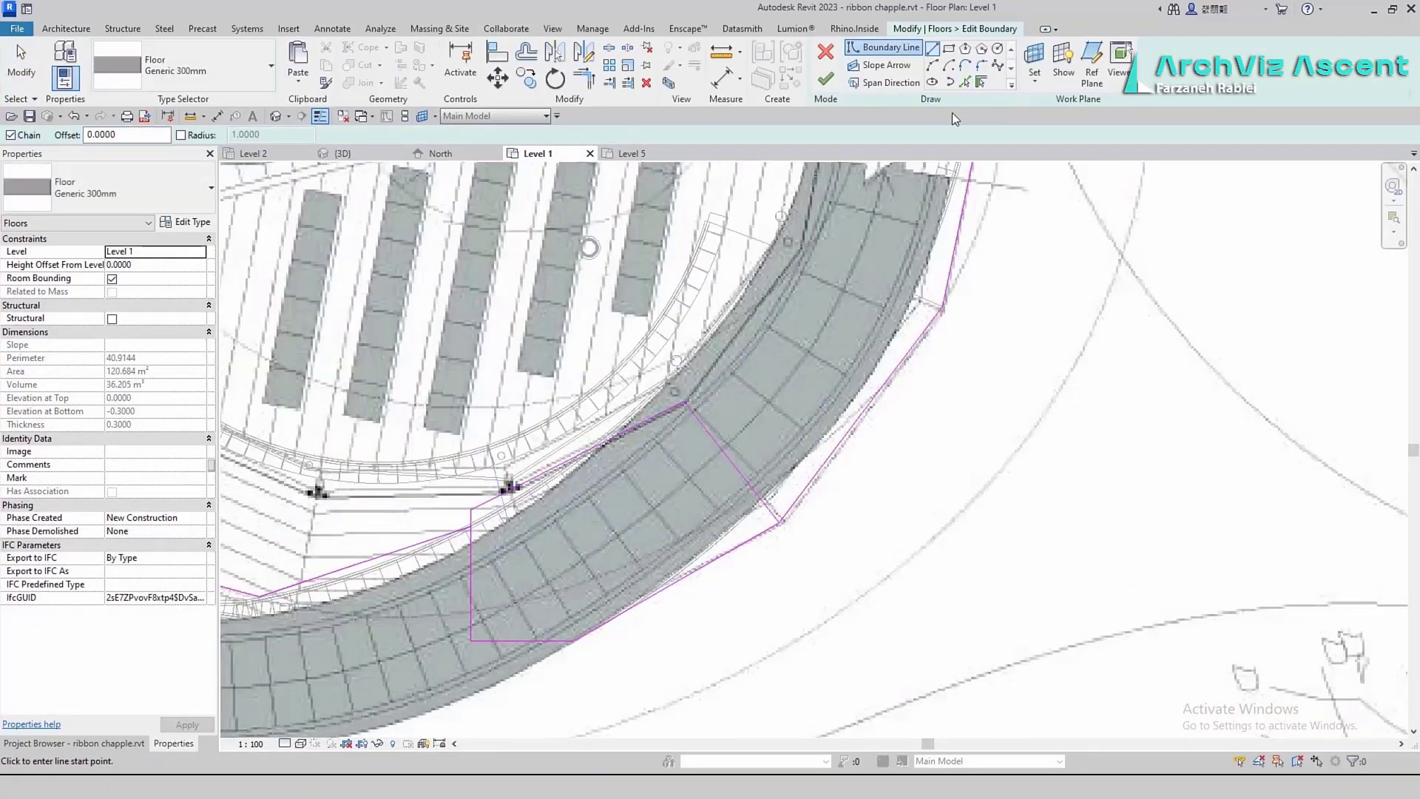
key(Escape)
key(Tab)
click(837, 445)
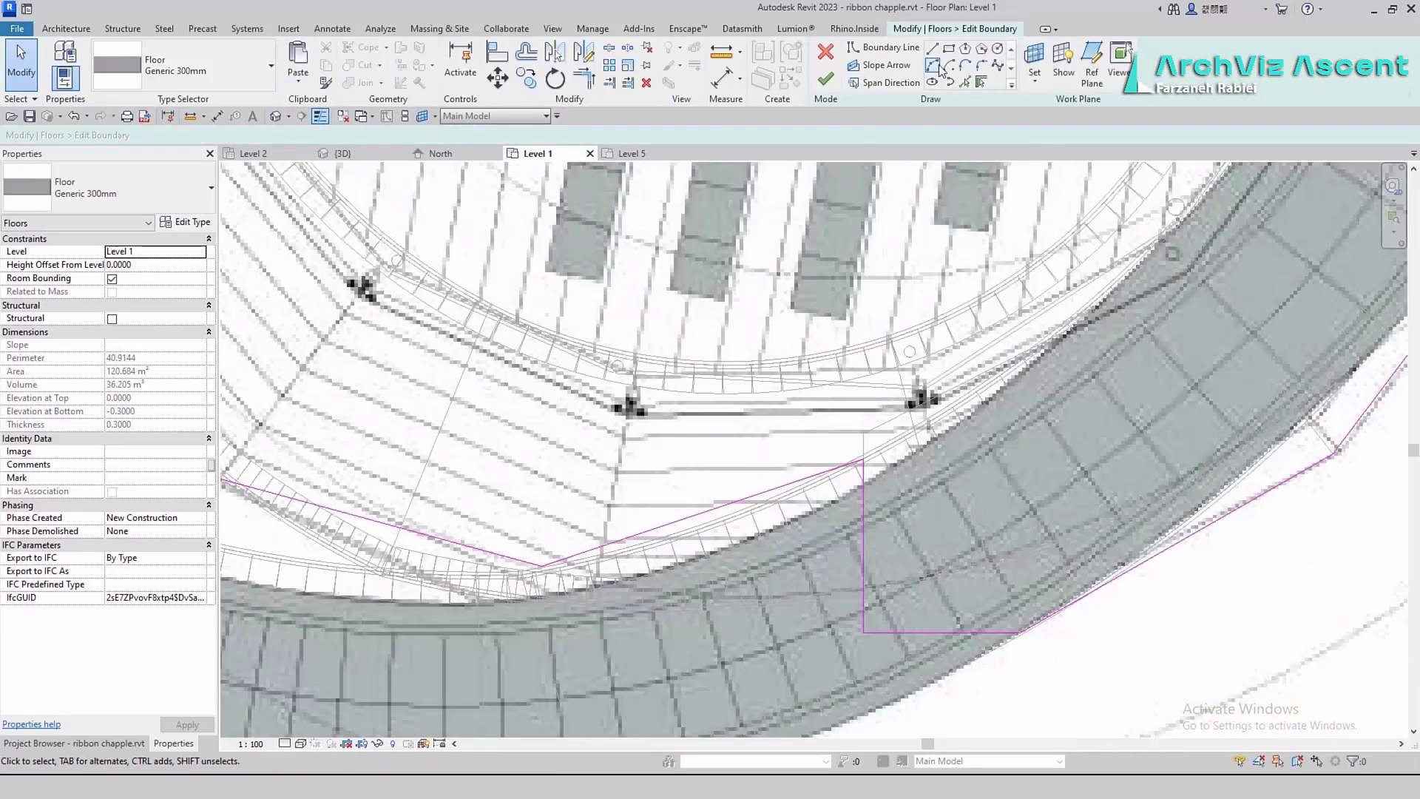
Sketch the bottom deck segment beside the notch in a further floor copy, delete the remaining outline and finish
click(885, 47)
click(863, 460)
click(596, 547)
key(Escape)
key(Escape)
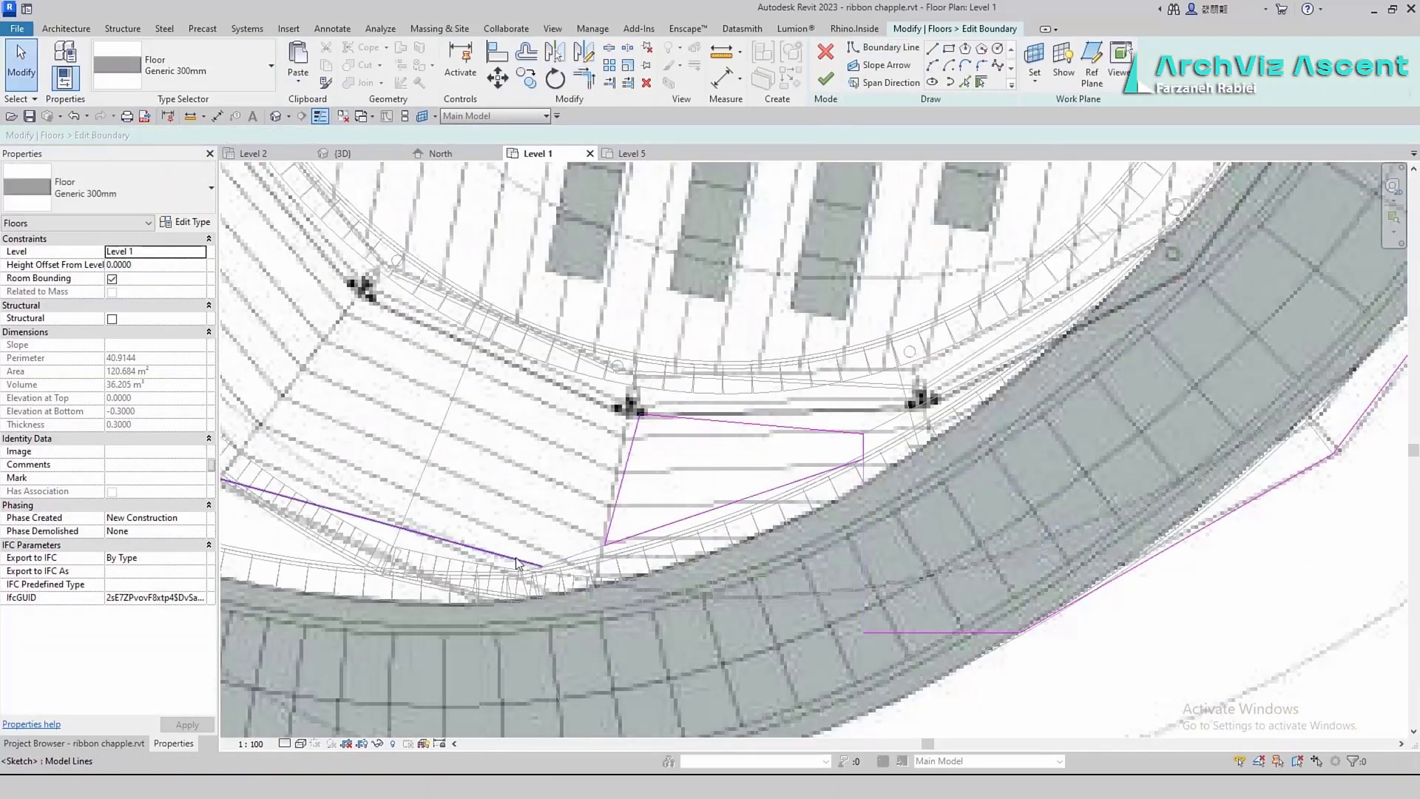
click(517, 563)
key(Delete)
click(825, 79)
Paste a floor copy in the same place and reduce its boundary to the segment clockwise of the bottom one
click(298, 81)
click(348, 227)
click(830, 62)
click(884, 47)
middle_drag(355, 444, 614, 480)
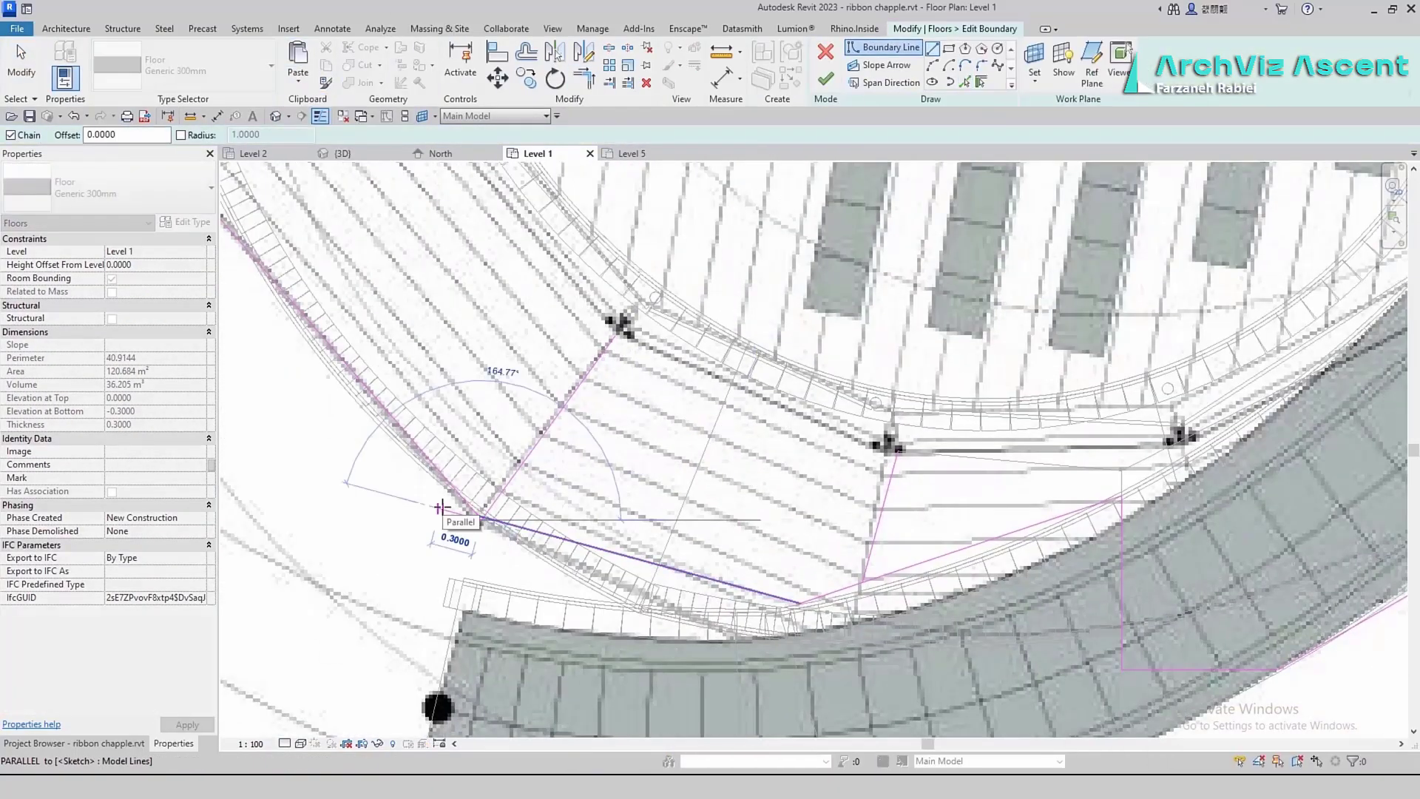
click(477, 510)
key(Escape)
key(Escape)
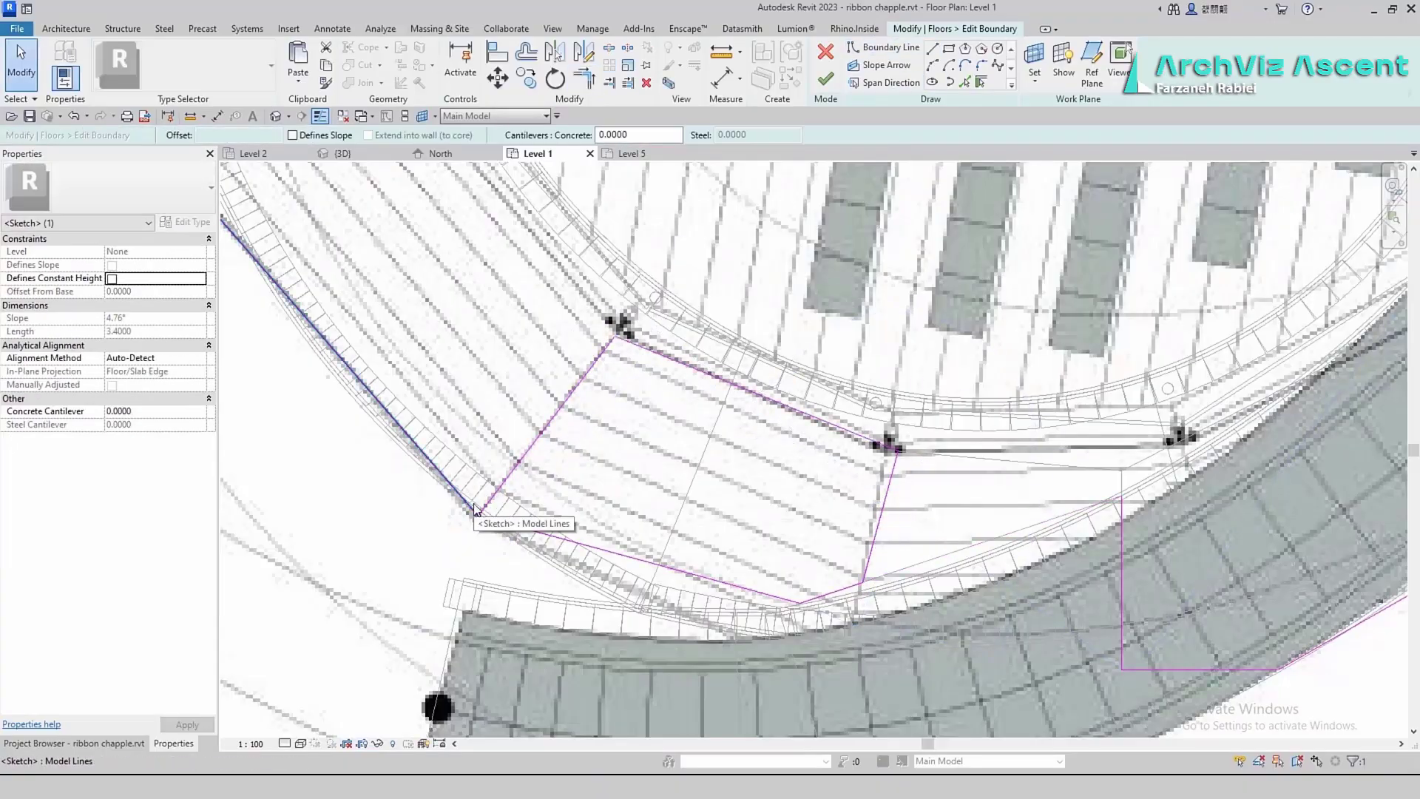
key(Delete)
click(825, 79)
Paste another floor copy and sketch the side and inner lines of the deck segment just before the altar end of the aisle
scroll(897, 358, down, 2)
click(298, 80)
click(831, 63)
click(884, 47)
click(771, 544)
click(641, 378)
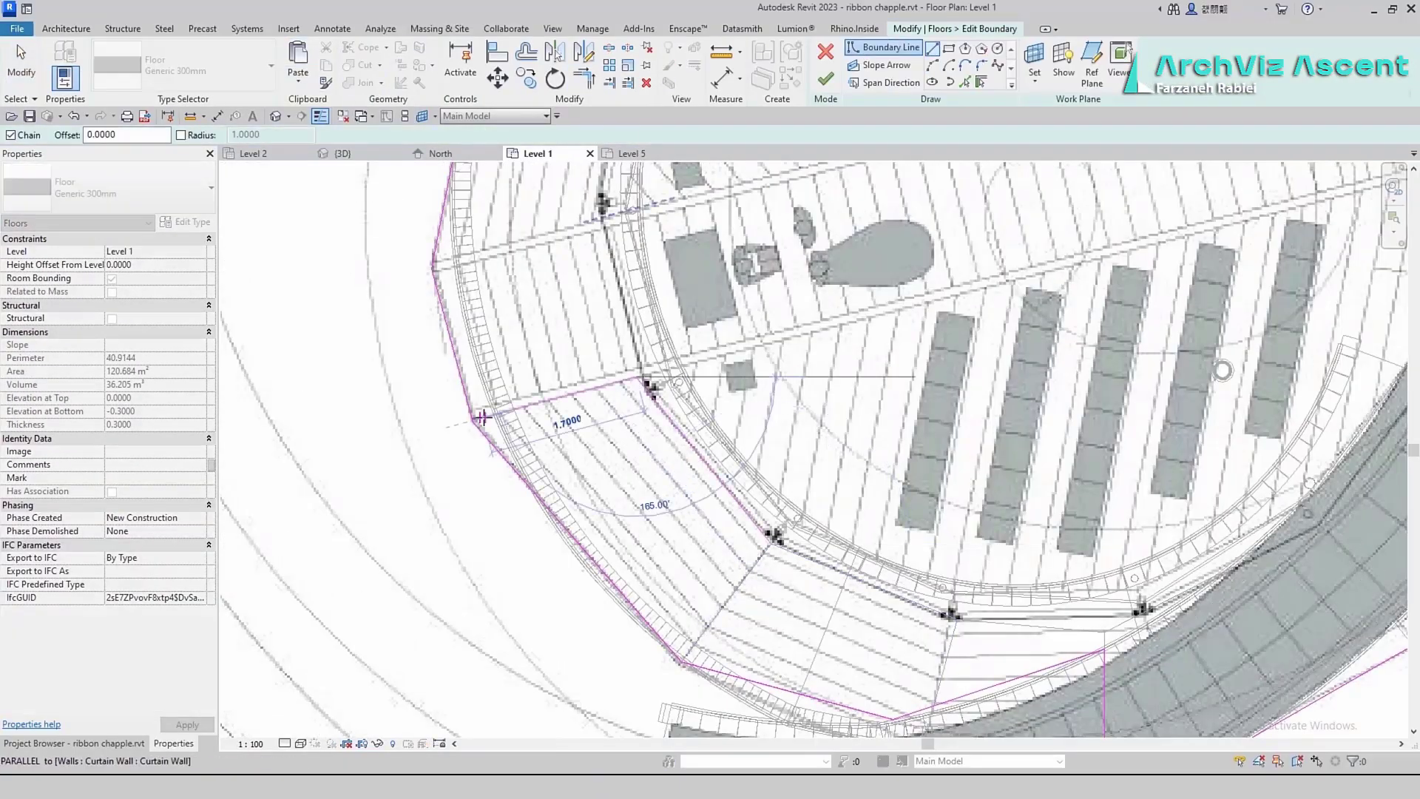
click(474, 420)
key(Escape)
click(770, 544)
click(682, 661)
Delete the outline outside the deck segment before the altar end and finish the floor boundary
key(Escape)
key(Escape)
key(Tab)
click(747, 677)
key(Delete)
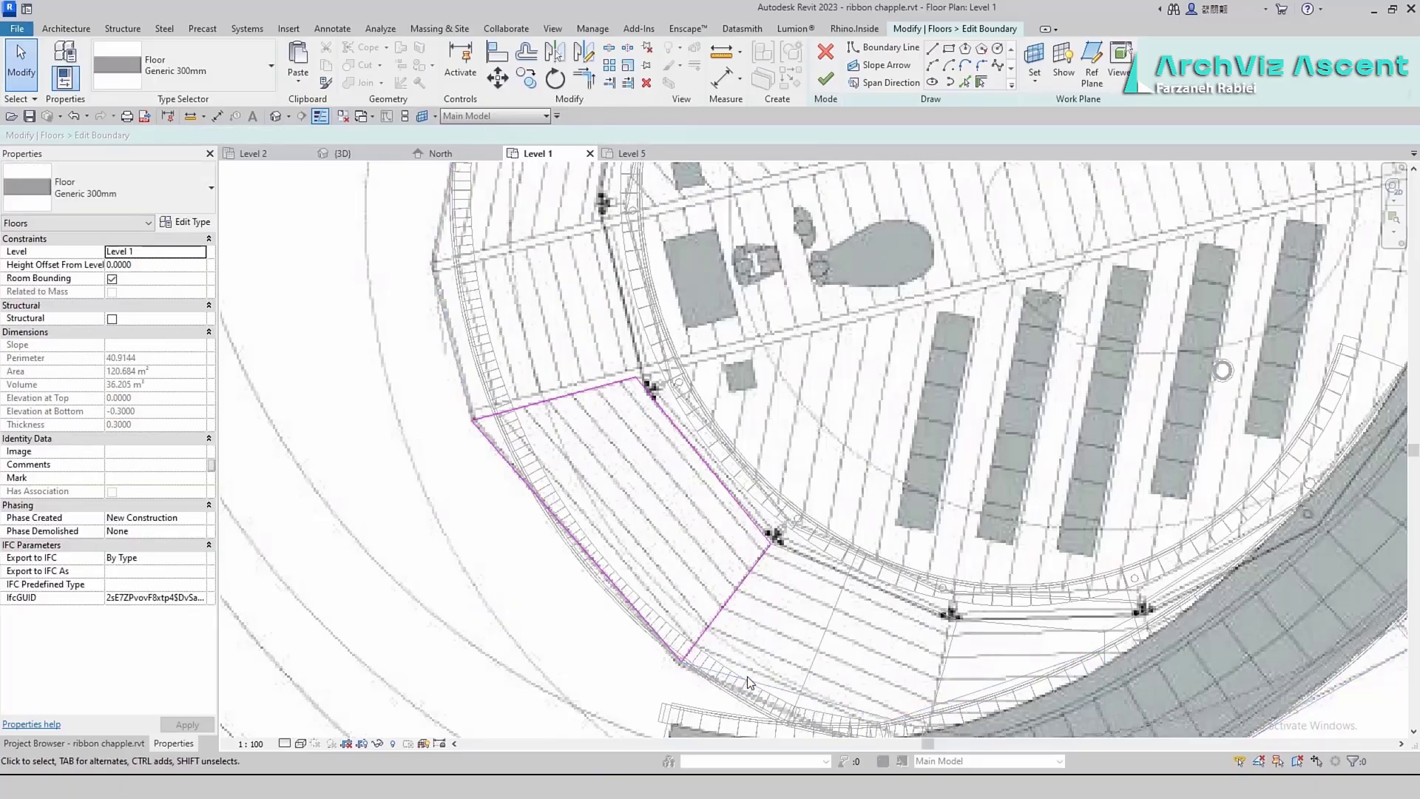
click(826, 79)
Paste one more floor copy and sketch the side and inner lines of the deck segment just past the altar end
scroll(747, 517, down, 2)
click(298, 81)
click(337, 225)
click(831, 63)
scroll(459, 465, up, 3)
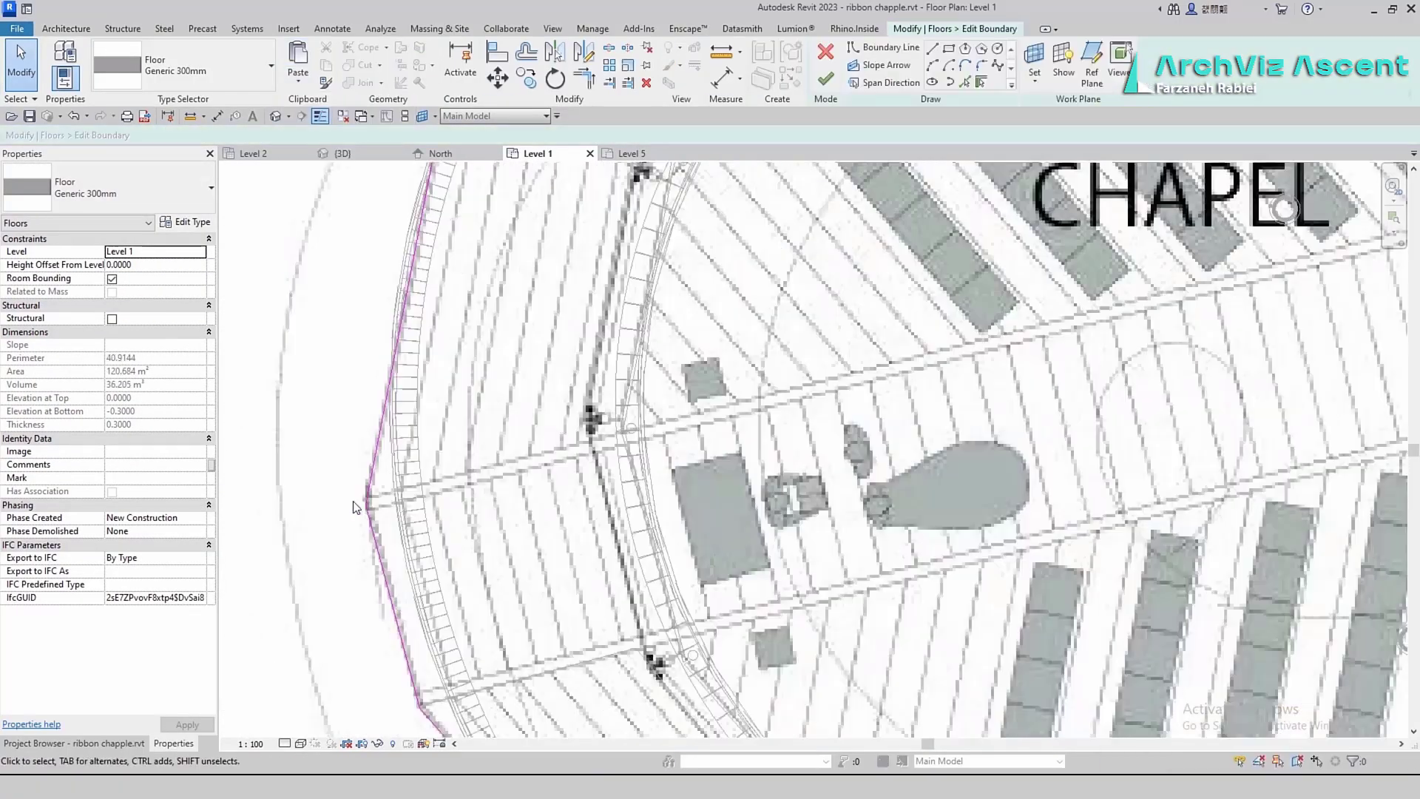
click(884, 47)
click(368, 504)
click(588, 445)
middle_drag(588, 444, 548, 694)
click(602, 420)
click(411, 332)
Delete the rest of the outline around the deck segment just past the altar end
click(585, 78)
click(475, 246)
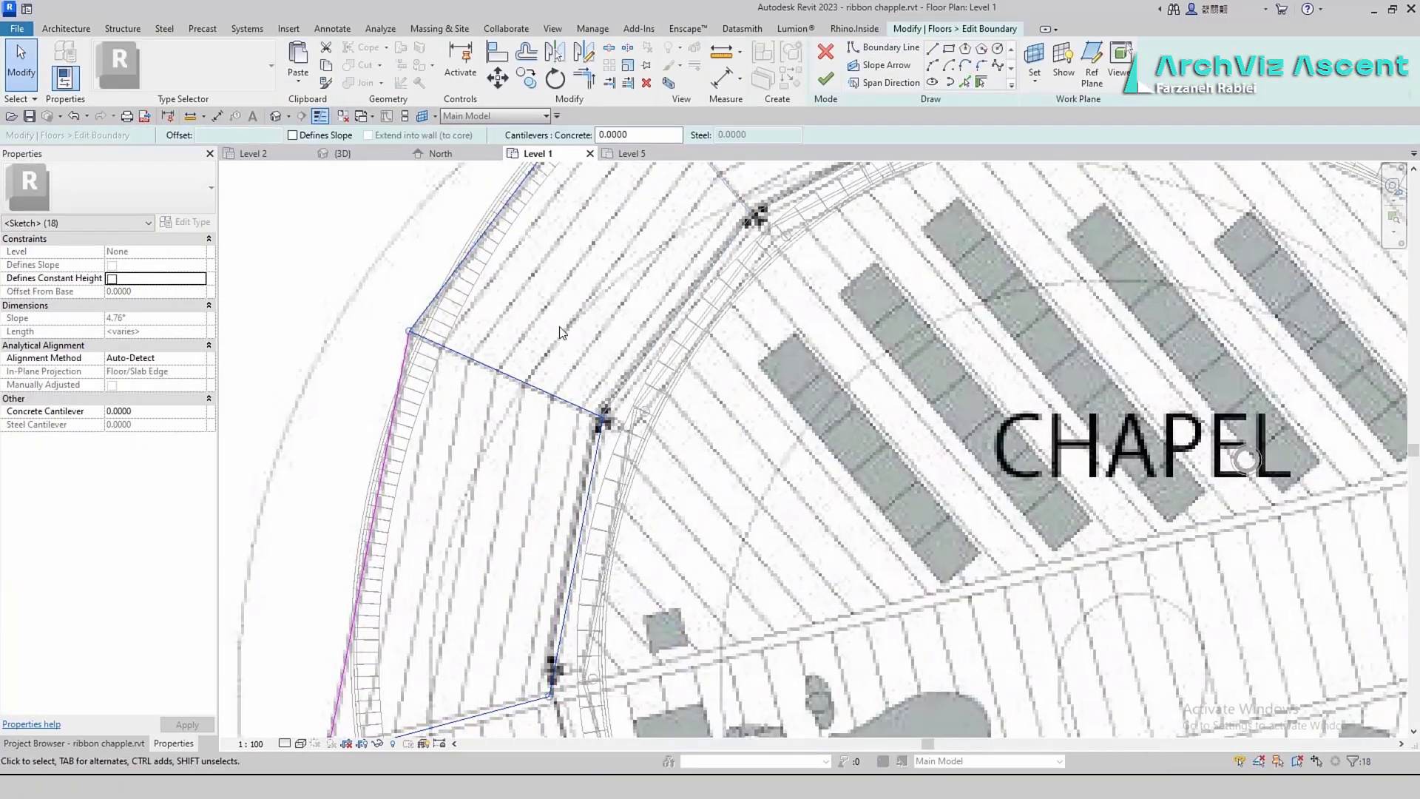
key(Delete)
Outline the deck ring as two halves in another floor copy, deleting its outer edges at both aisle ends, and finish
scroll(560, 329, down, 1)
scroll(556, 238, down, 2)
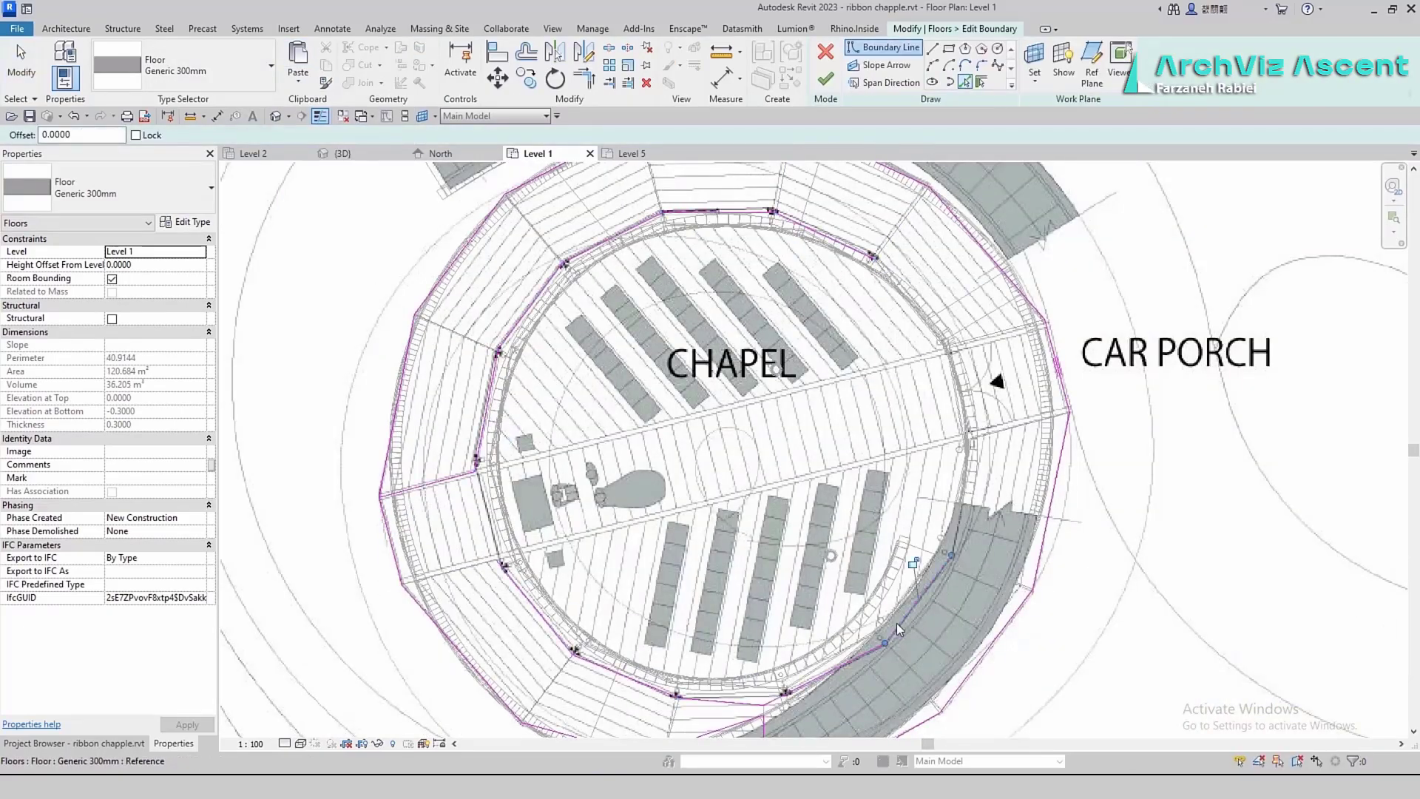
click(451, 572)
click(1057, 366)
key(Delete)
click(390, 540)
key(Delete)
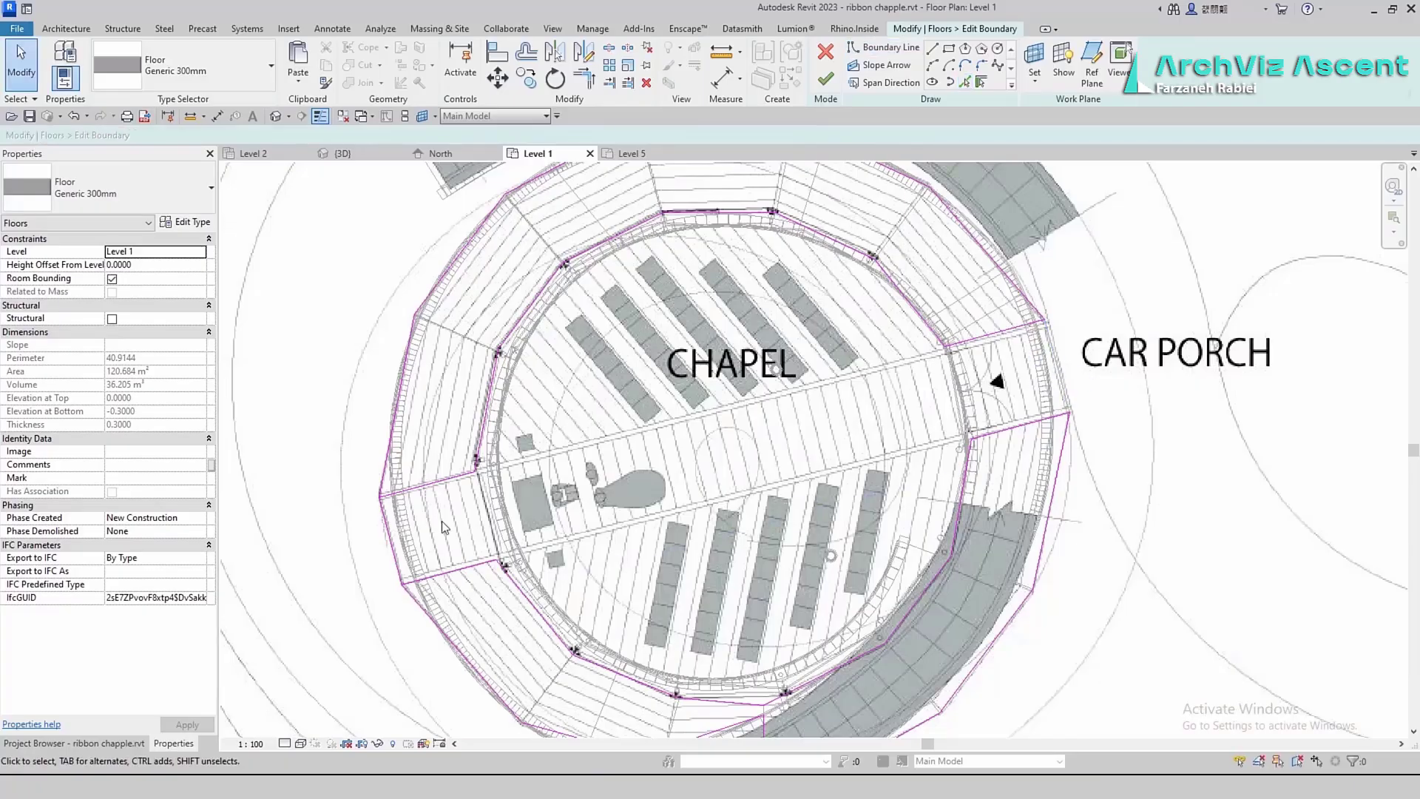
scroll(613, 348, down, 1)
click(825, 80)
Edit the remaining full floor's boundary and pick the inner deck edges around the upper half of the chapel
double_click(736, 364)
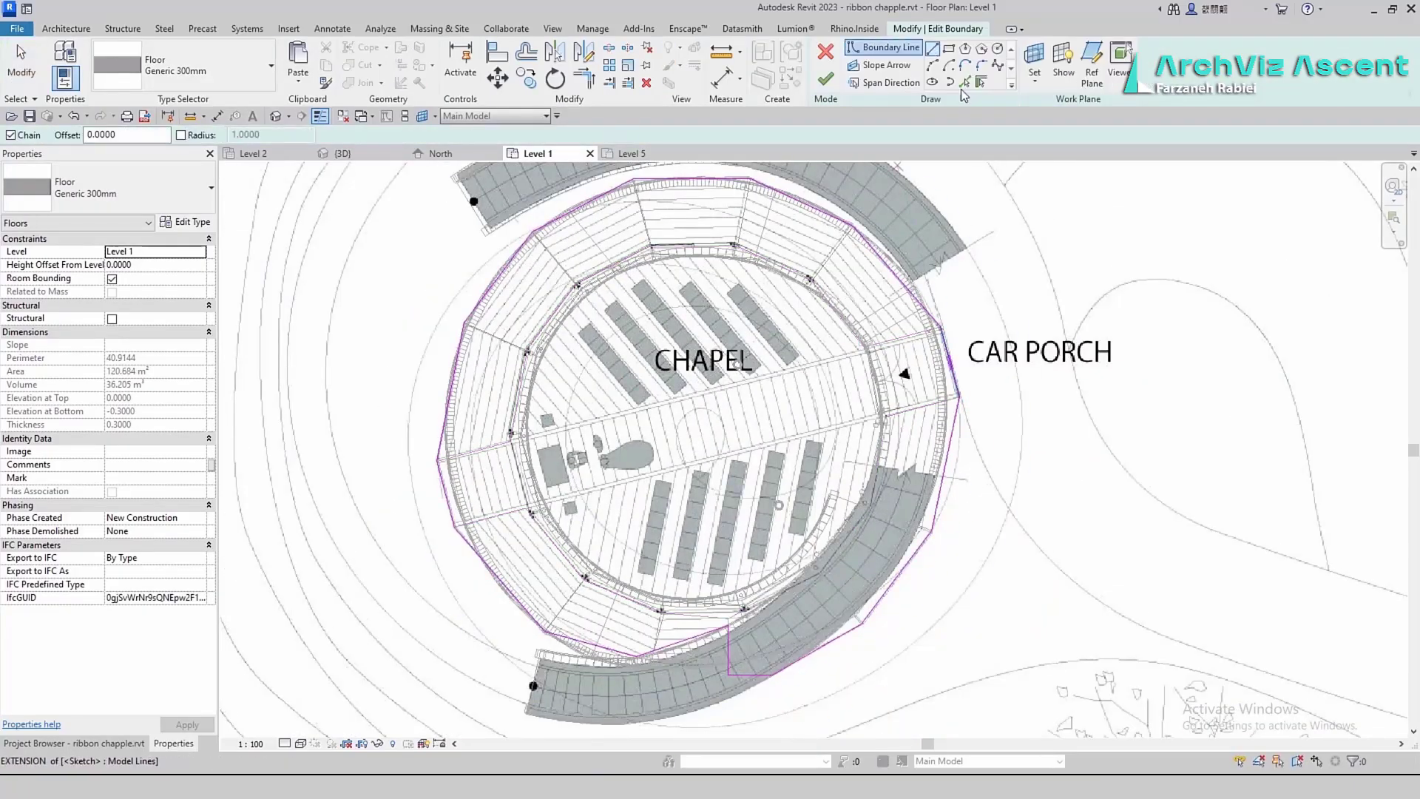
click(776, 264)
scroll(835, 286, up, 8)
click(851, 367)
scroll(858, 369, down, 6)
scroll(525, 403, up, 4)
click(445, 357)
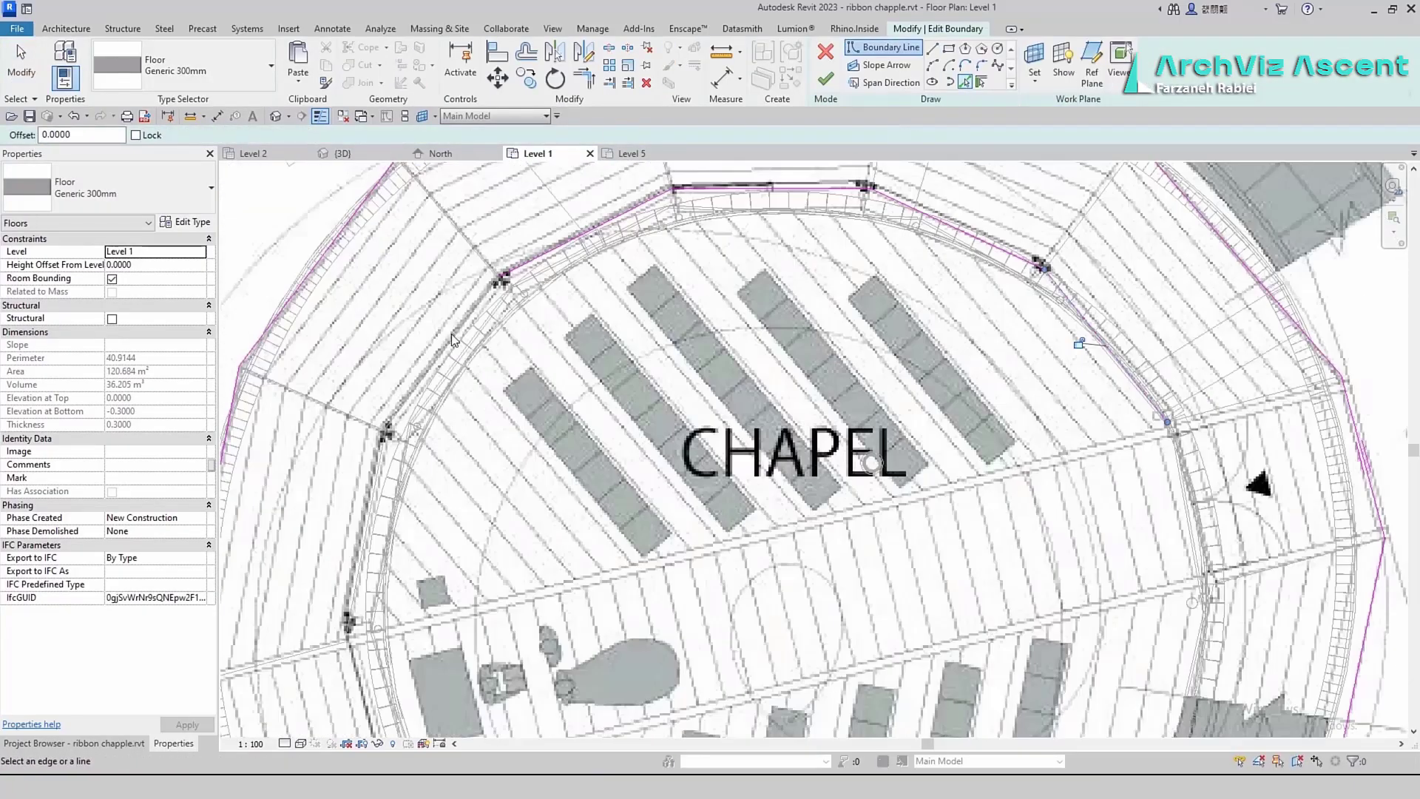
click(375, 481)
Pick the inner deck edges around the chapel's lower half and both long edges of the aisle as boundary lines
scroll(392, 473, down, 5)
scroll(631, 696, up, 3)
click(769, 601)
click(933, 460)
click(1017, 281)
scroll(887, 444, down, 2)
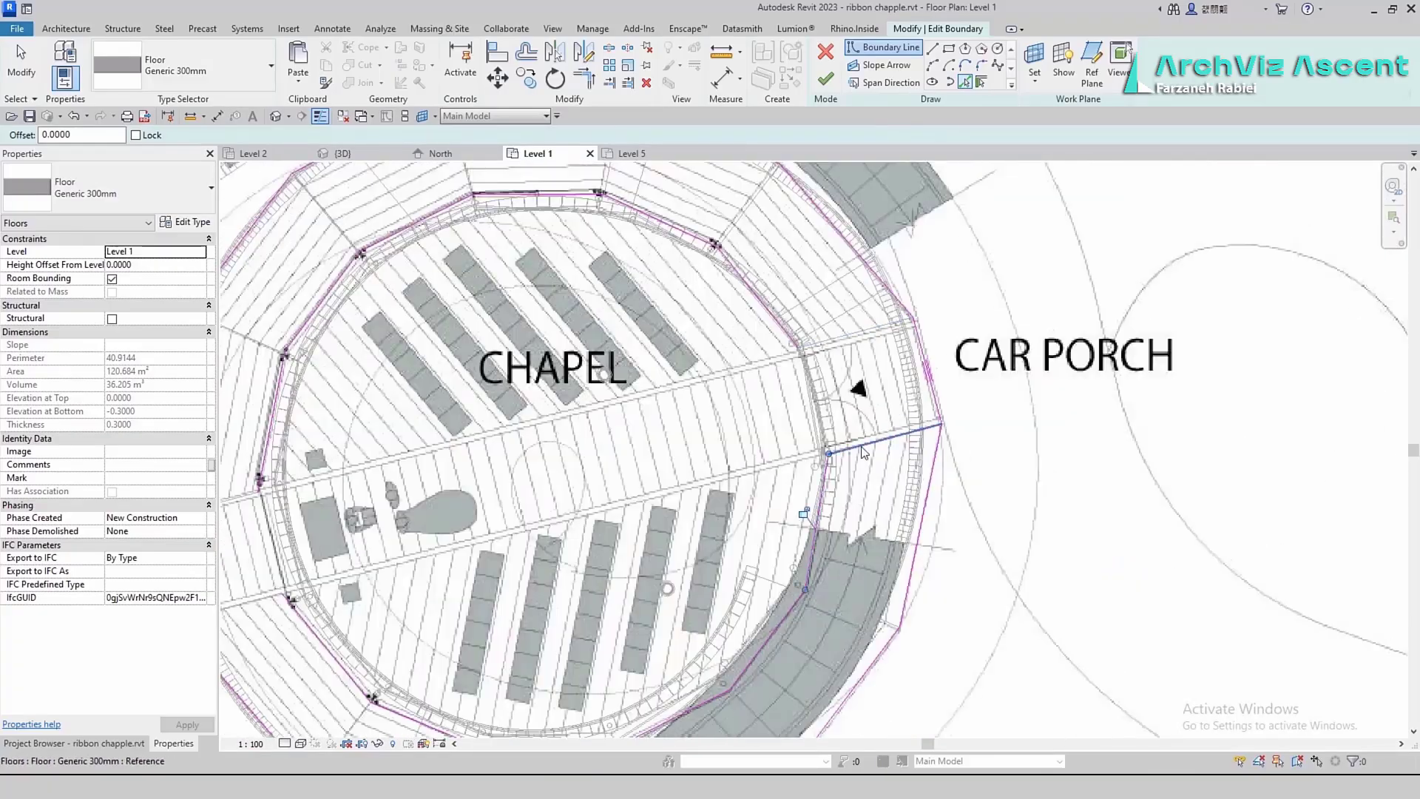
click(872, 435)
click(851, 333)
Trim the picked lines into two closed chapel halves, delete the outer deck outline and finish the floor
key(t)
key(r)
key(Escape)
key(Escape)
click(250, 575)
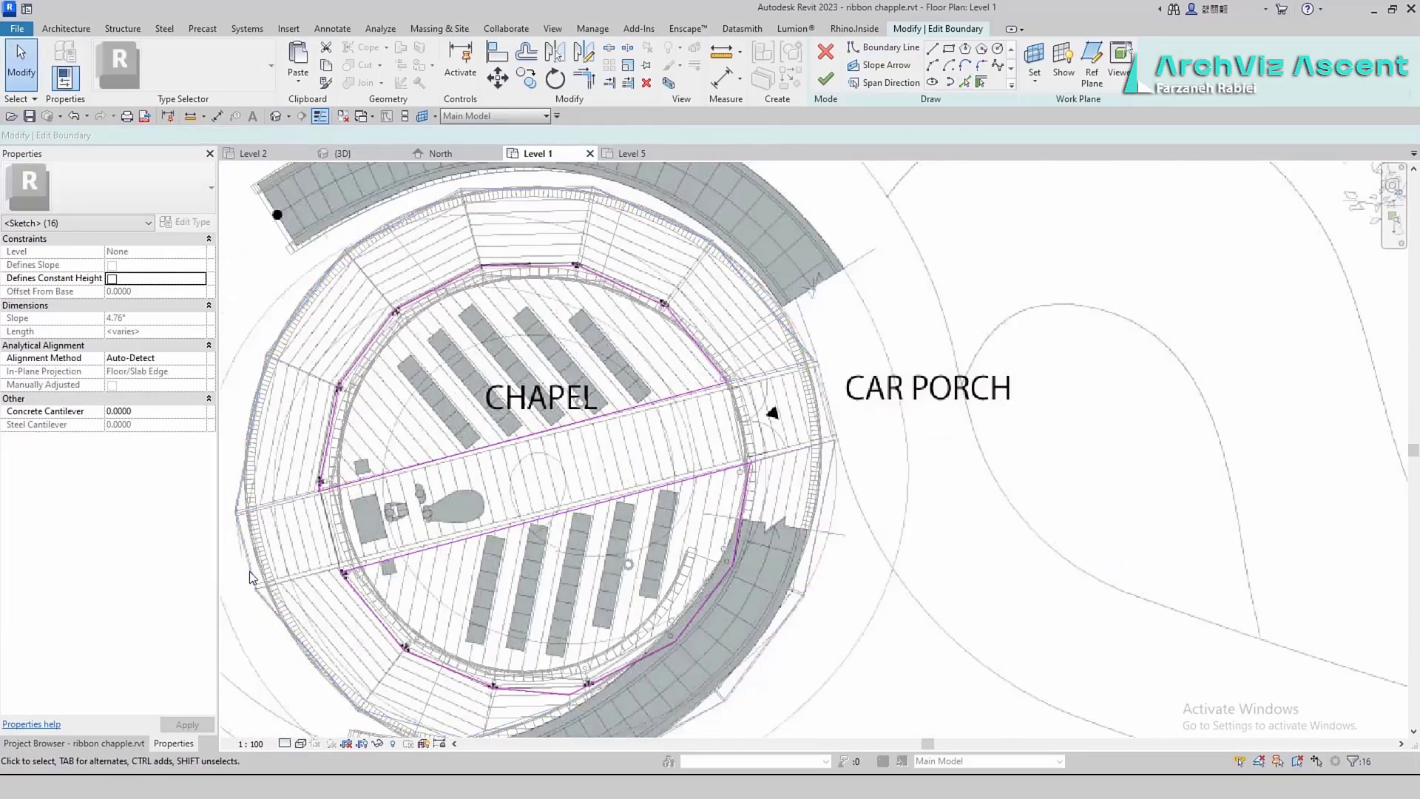
key(Delete)
click(826, 78)
Copy the two-part chapel floor to the same place and delete its perimeter outlines, keeping the two aisle edges
key(ctrl+c)
click(298, 76)
click(348, 226)
click(826, 63)
key(Tab)
click(698, 345)
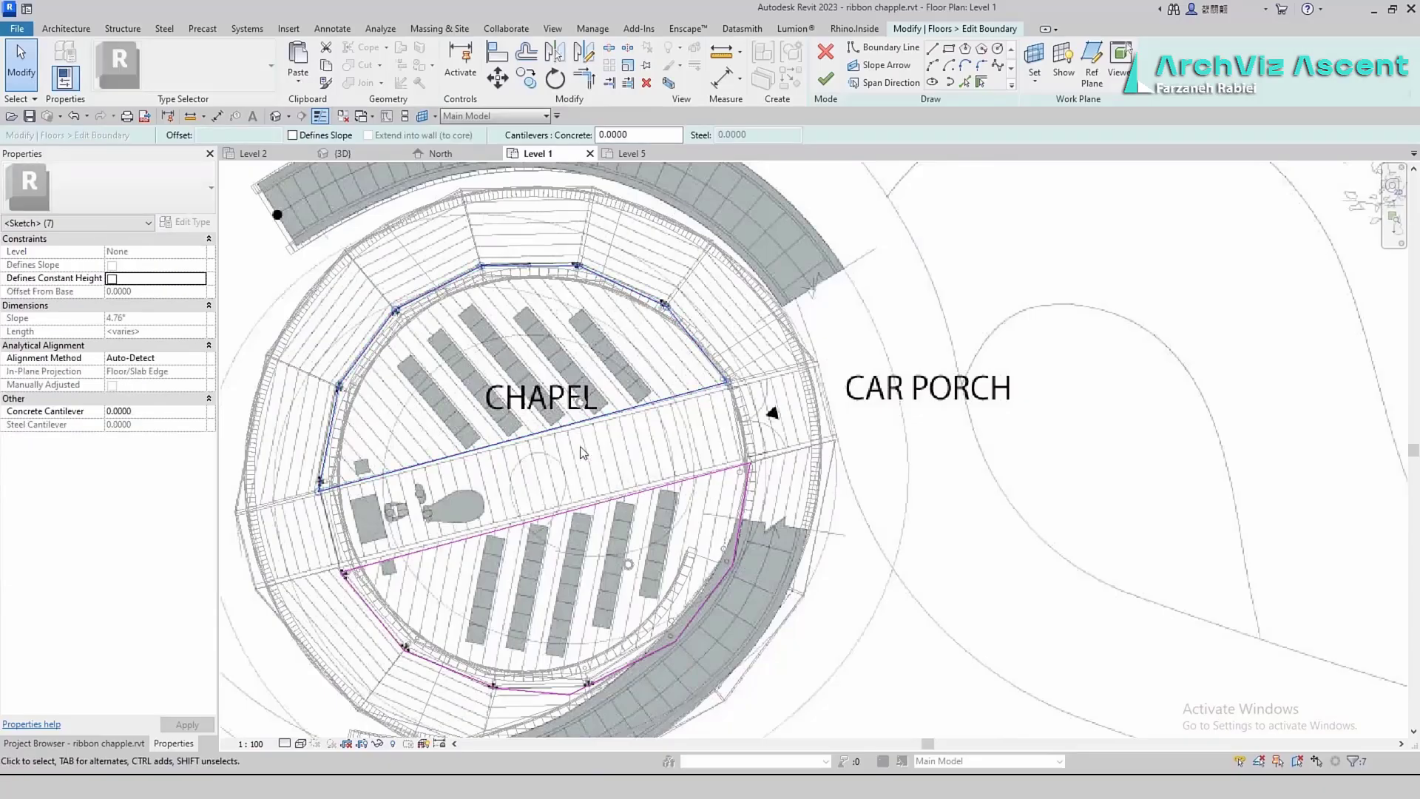
key(Delete)
key(Tab)
click(741, 514)
shift+click(649, 489)
key(Delete)
Close the aisle strip's boundary with lines along the outer deck edge at both ends, trim the corners and finish the floor
click(932, 49)
click(836, 441)
click(816, 362)
scroll(850, 472, down, 1)
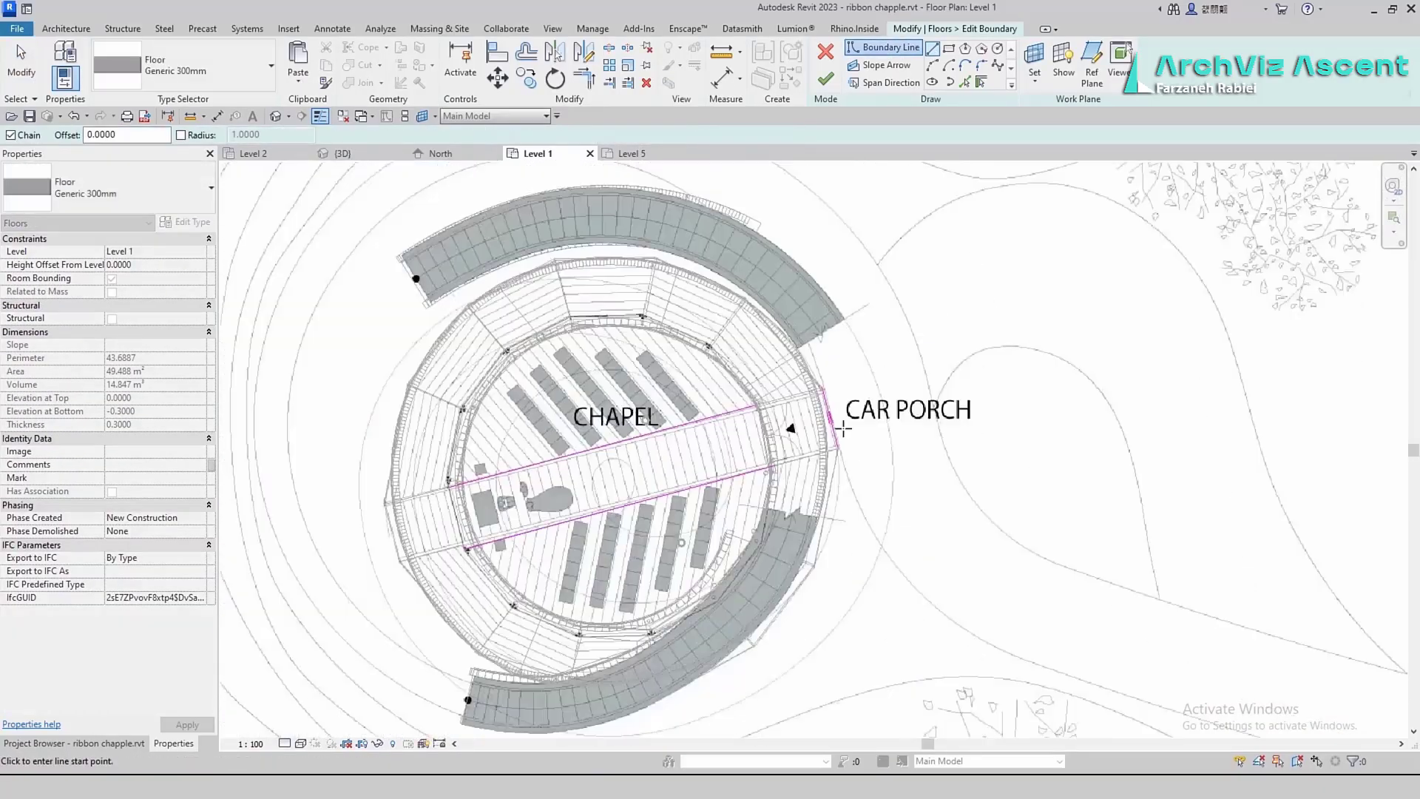
scroll(409, 508, up, 3)
click(367, 491)
click(409, 650)
key(t)
key(r)
scroll(414, 517, down, 3)
click(826, 78)
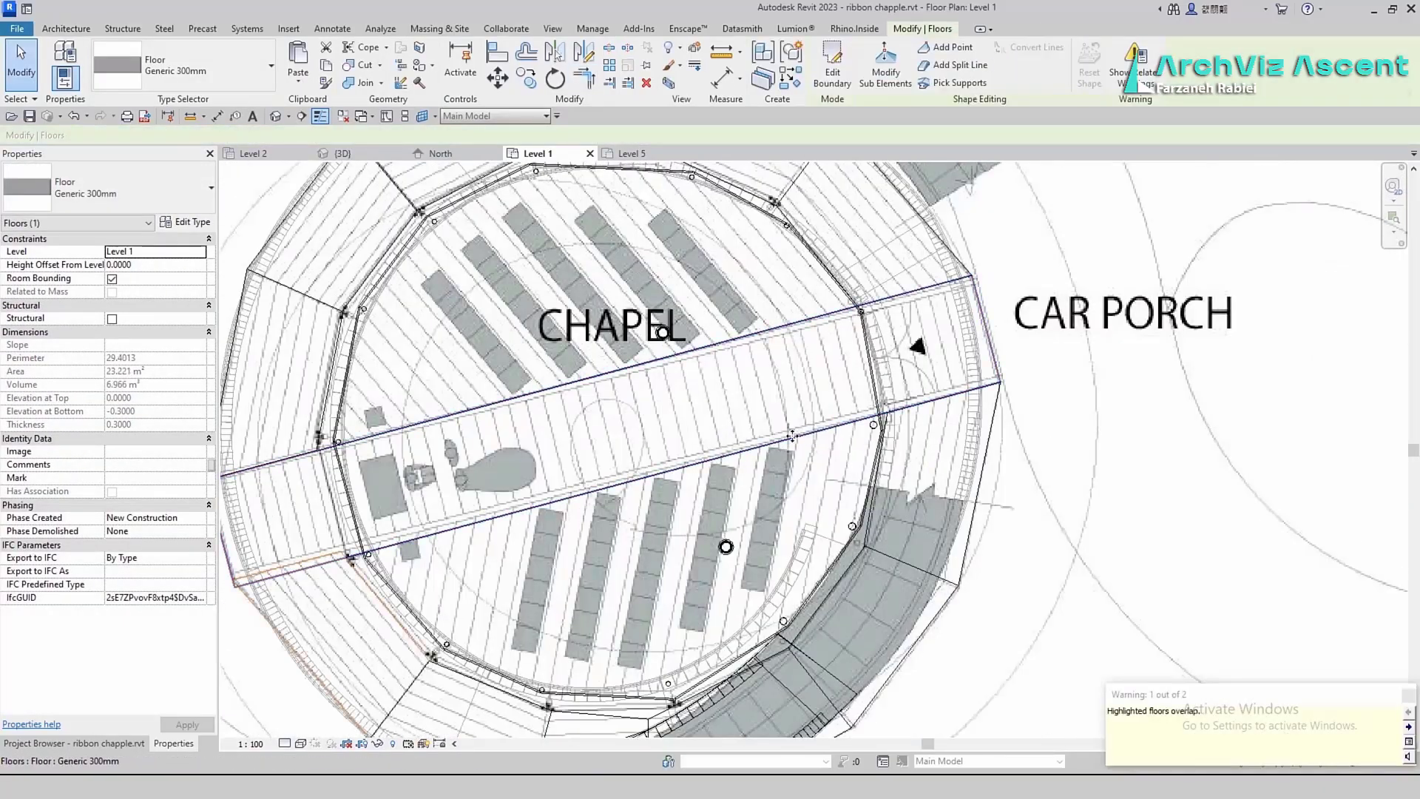
Edit the aisle floor's boundary, move both long edges slightly inward and finish the floor
click(831, 67)
click(747, 450)
key(Up)
key(Up)
key(Up)
click(747, 337)
key(Down)
key(Down)
scroll(751, 377, down, 1)
click(826, 78)
Copy the aisle floor to the same place and reshape the copy into a narrow border strip along the aisle's upper side
click(326, 66)
click(298, 80)
click(355, 224)
click(832, 67)
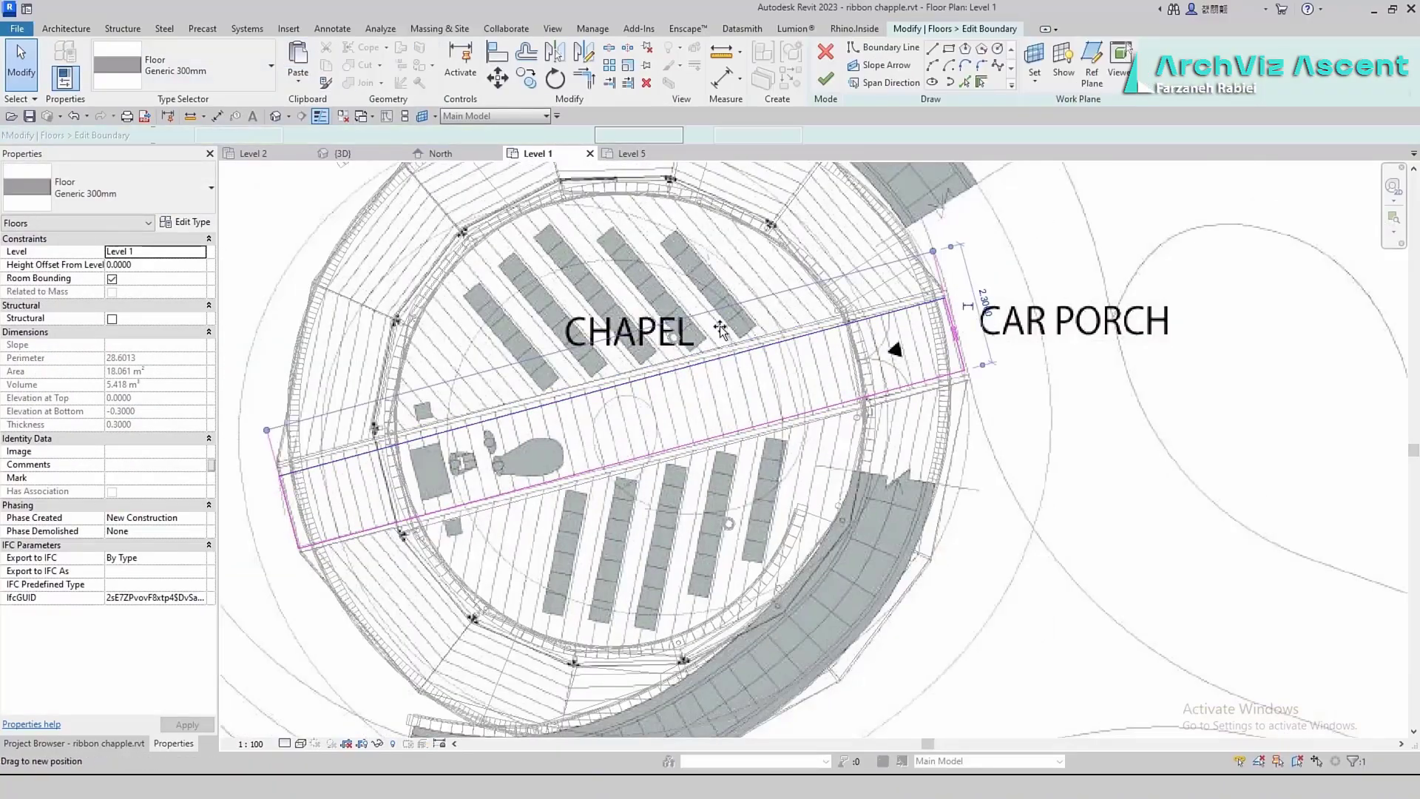
click(826, 79)
Paste another aisle floor in the same place and reduce it to a 0.2 m border strip along the aisle's lower side
click(298, 80)
click(355, 225)
click(832, 66)
drag(660, 376, 681, 451)
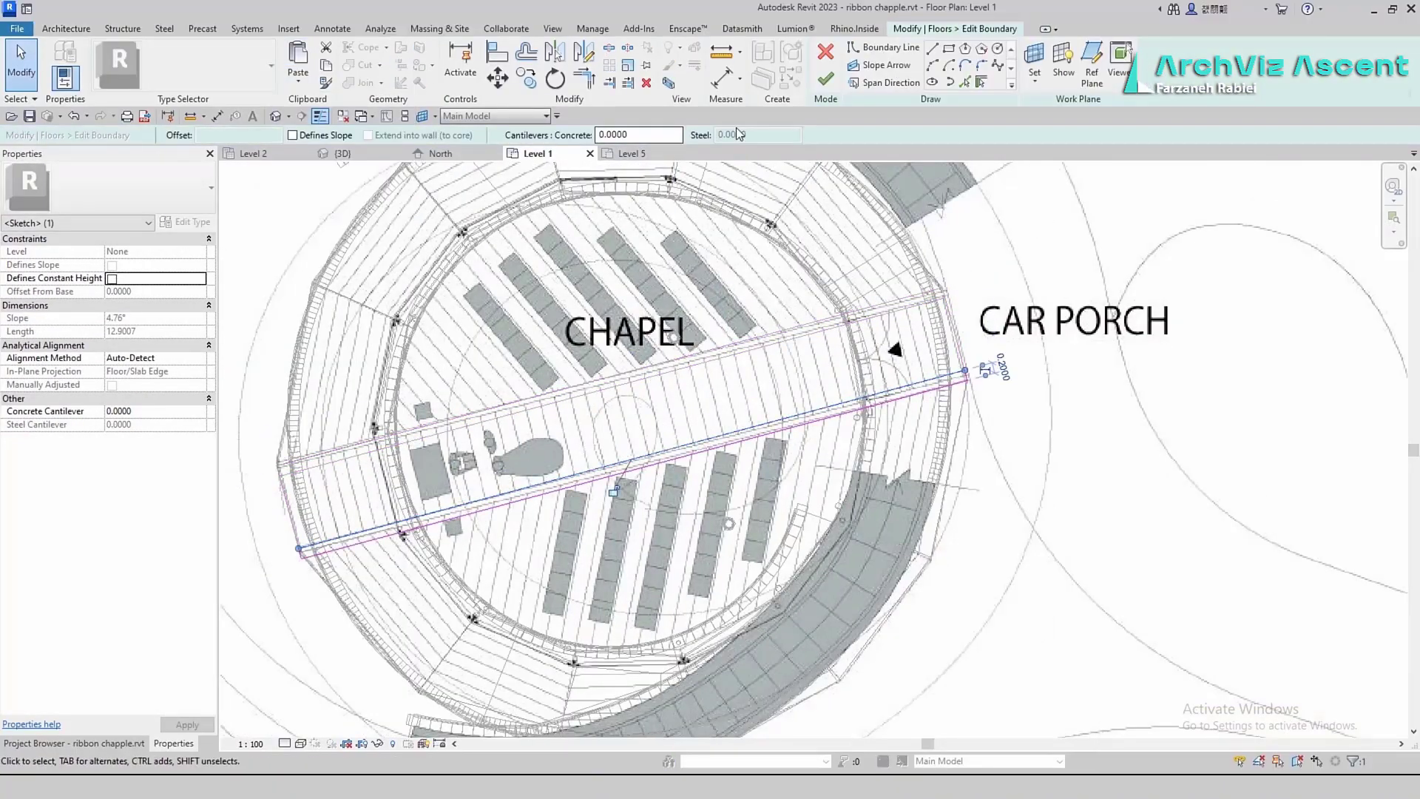
click(826, 79)
Edit the outer deck floor's boundary, adjust its short edges beside the aisle border strips and finish the floor
scroll(409, 571, up, 3)
middle_drag(409, 572, 675, 552)
click(668, 480)
click(831, 67)
click(565, 500)
scroll(566, 501, down, 2)
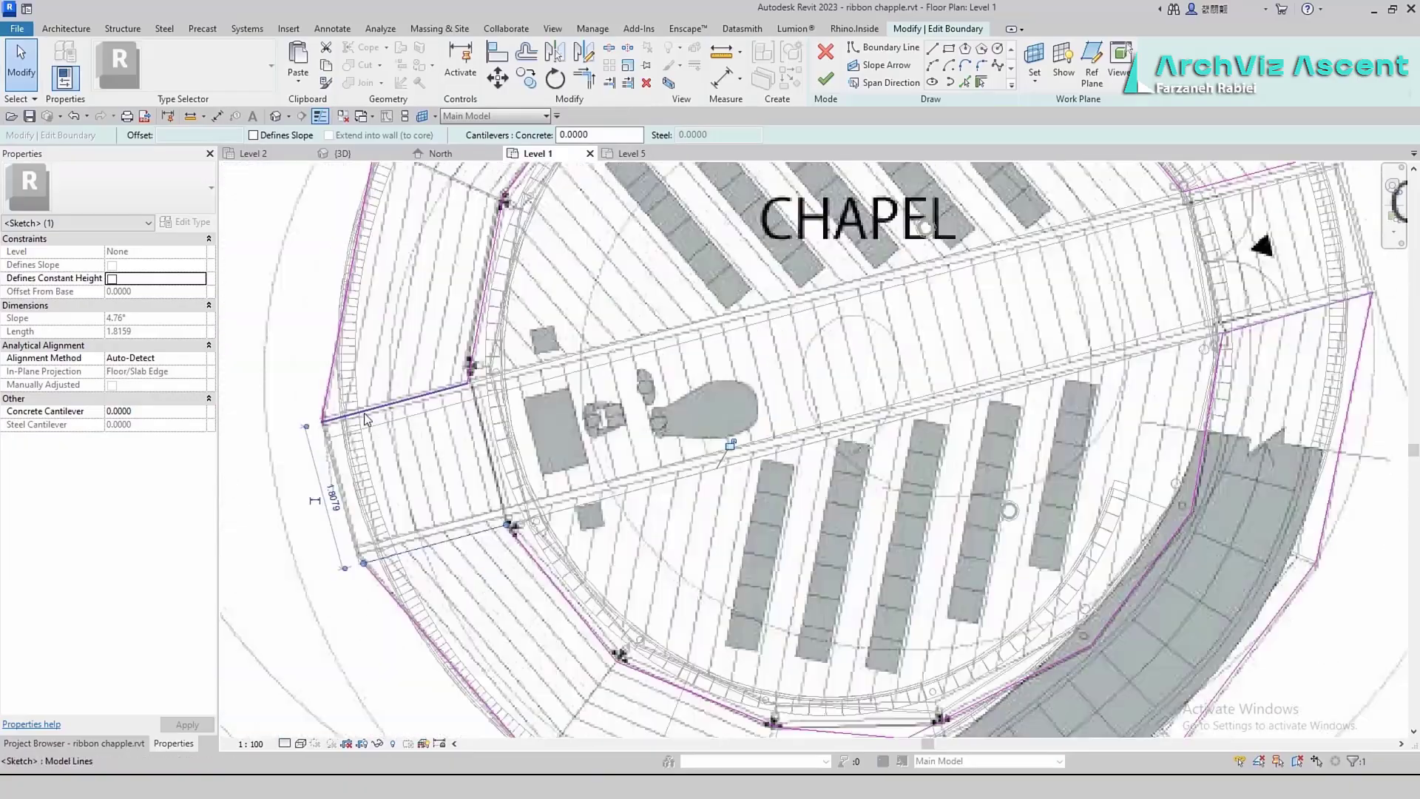
click(846, 78)
In the 3D view, edit the deck segment beside the aisle, adjust its aisle-side edge and finish the floor
scroll(739, 444, down, 5)
click(333, 153)
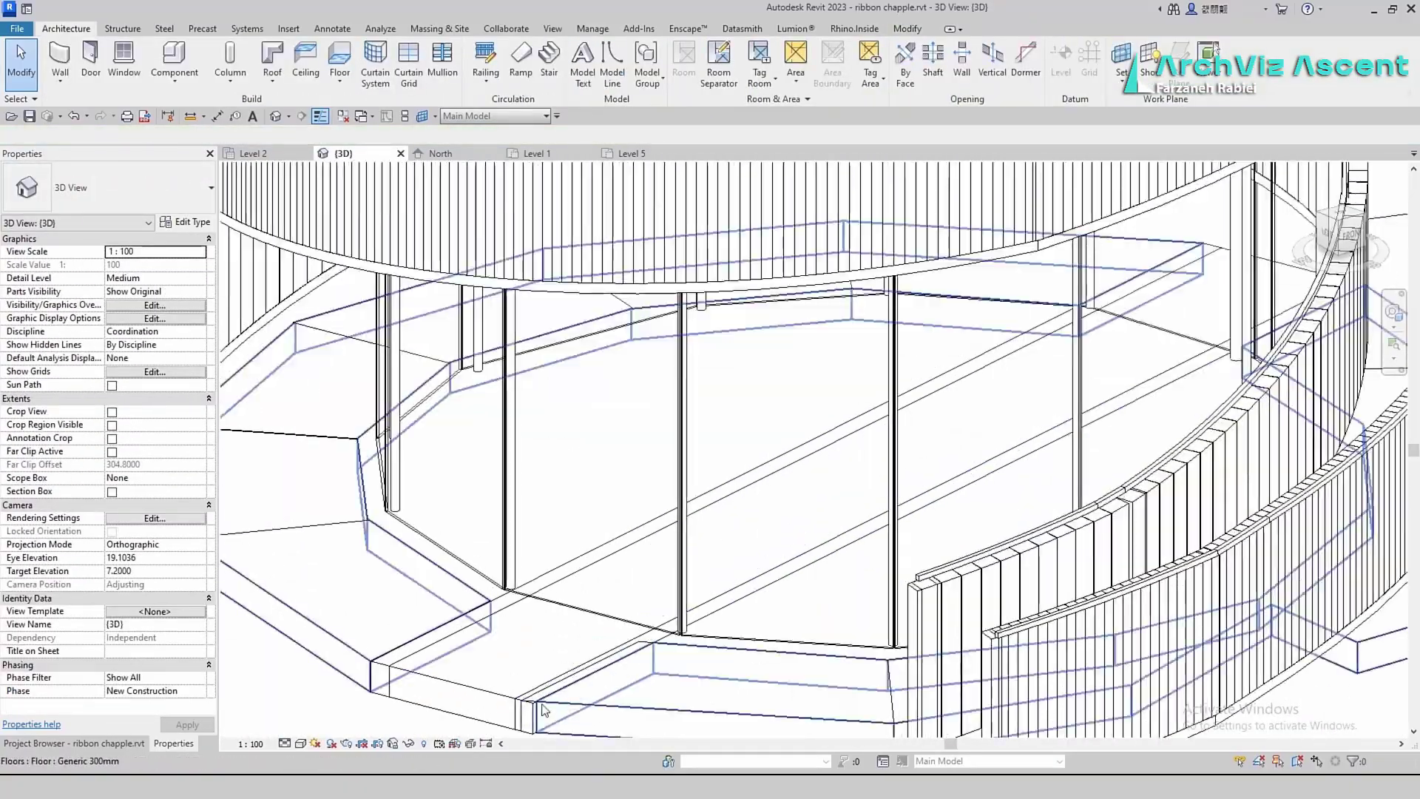
click(777, 599)
click(832, 67)
scroll(574, 677, up, 3)
click(574, 677)
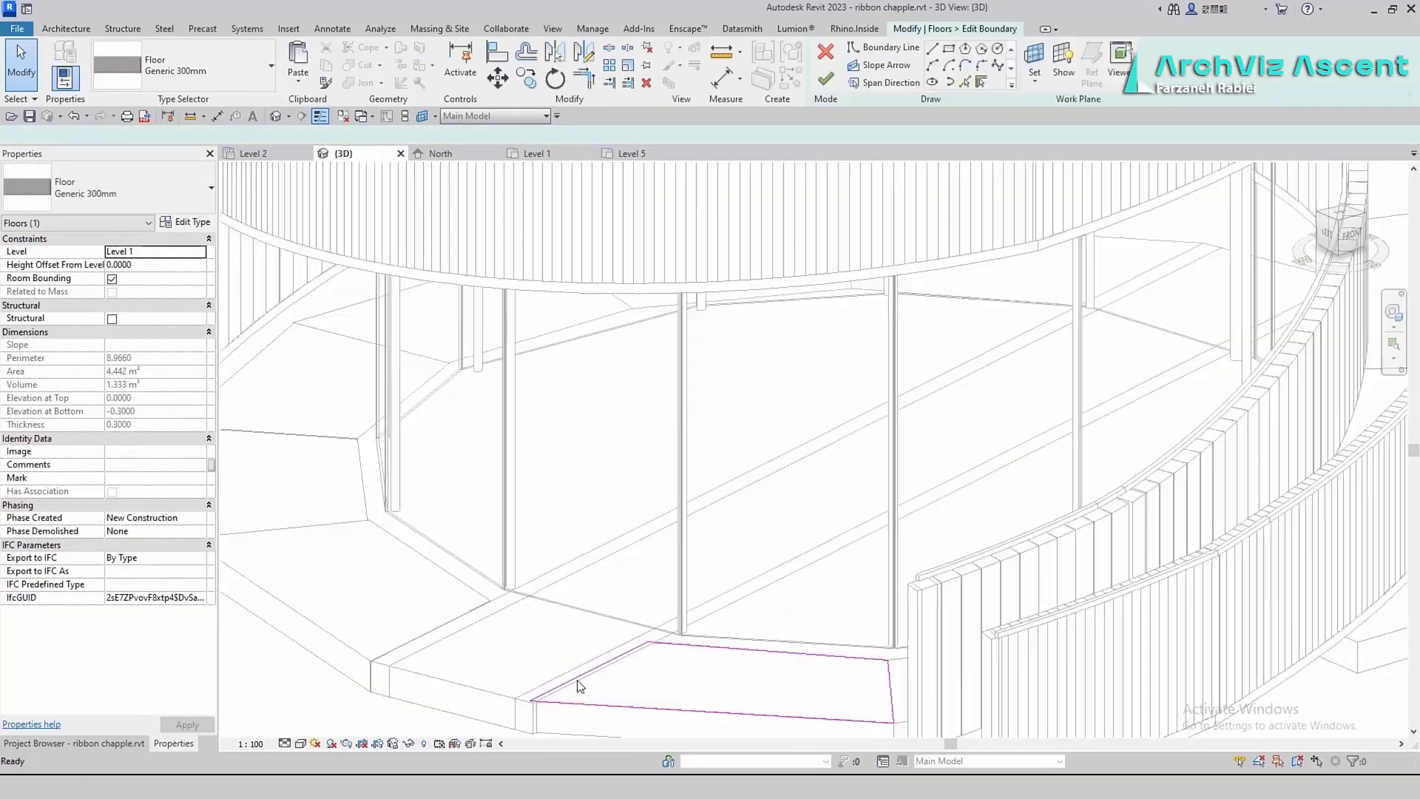
click(826, 78)
Edit the small deck segment beneath the lower ramp on Level 1 and move its slanted outer edge outward
scroll(779, 522, down, 5)
click(779, 523)
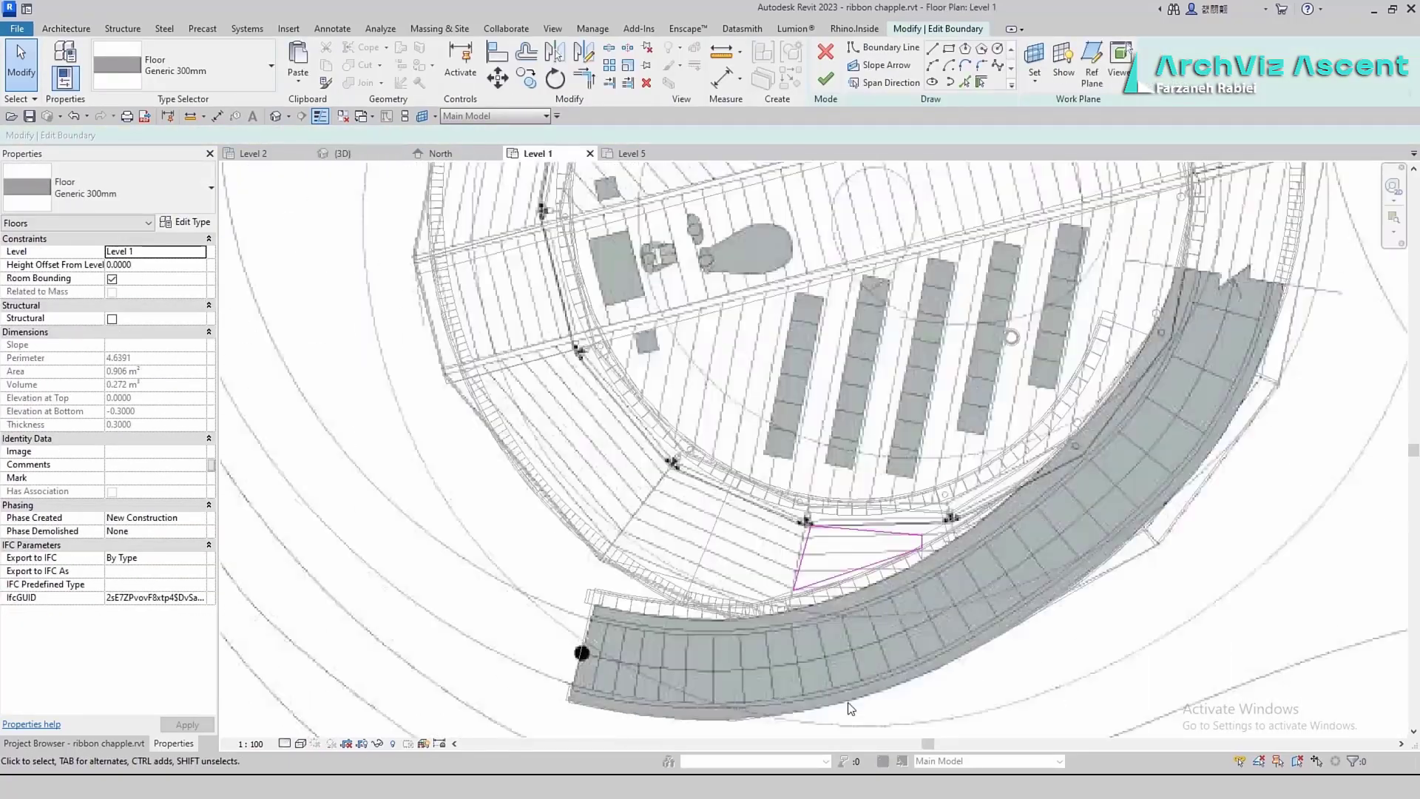
scroll(788, 558, up, 3)
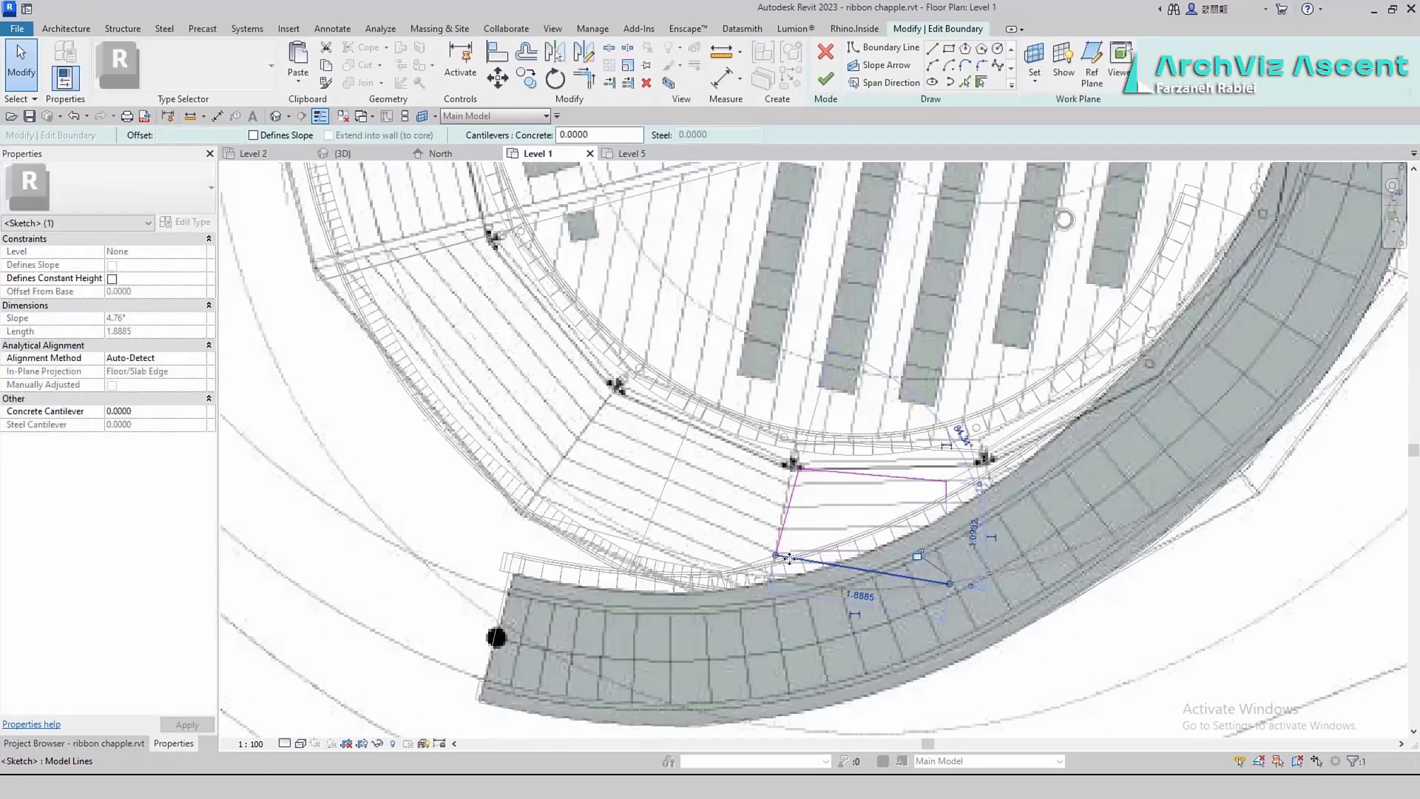
click(821, 598)
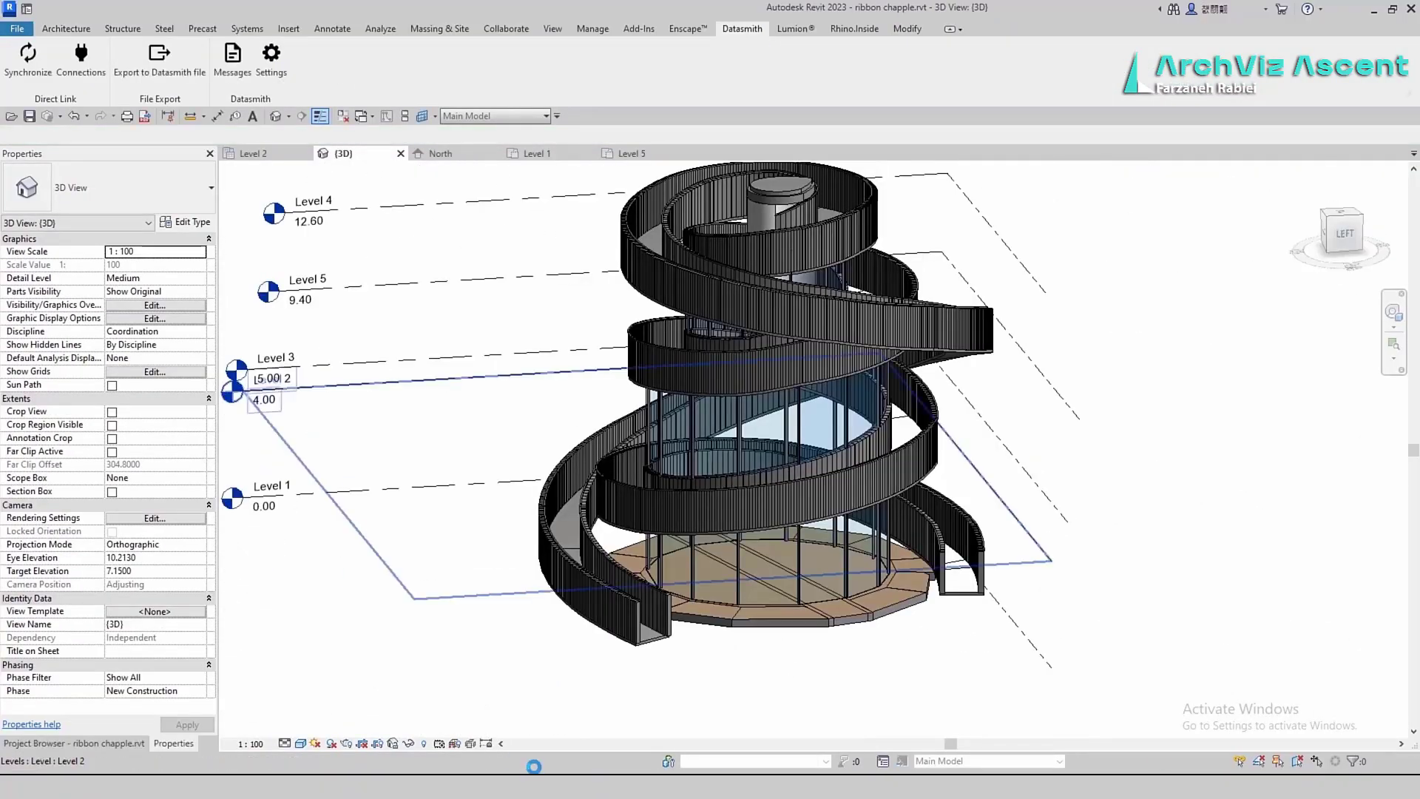
Edit the two-part chapel floor's boundary in 3D and move its front perimeter edges out to the glass wall
scroll(873, 592, up, 3)
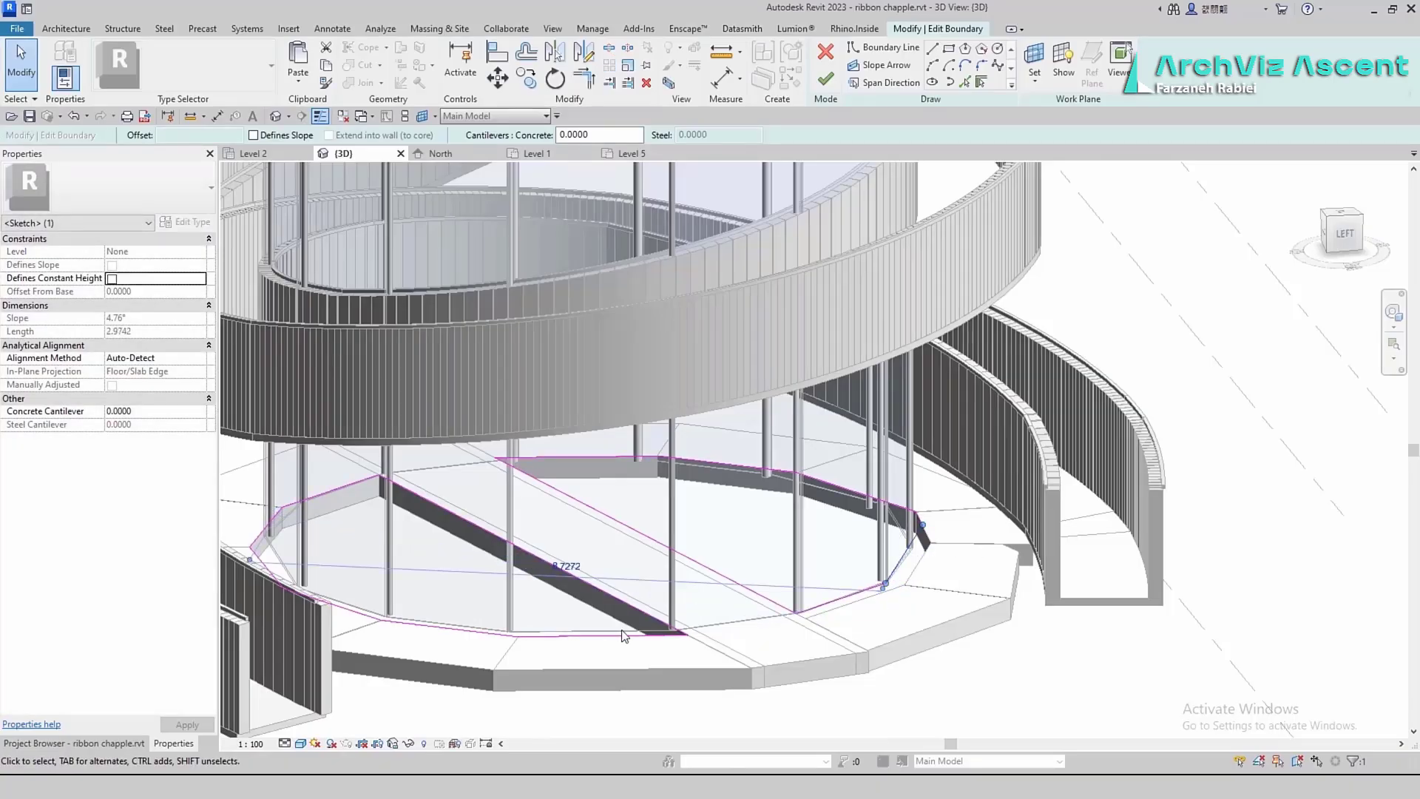
click(426, 625)
mouse_move(366, 525)
shift+middle_down()
mouse_move(411, 642)
mouse_move(637, 662)
mouse_move(961, 573)
mouse_move(945, 535)
mouse_move(963, 716)
mouse_move(752, 473)
shift+middle_up()
click(331, 602)
click(419, 619)
click(358, 611)
click(640, 668)
scroll(944, 535, down, 3)
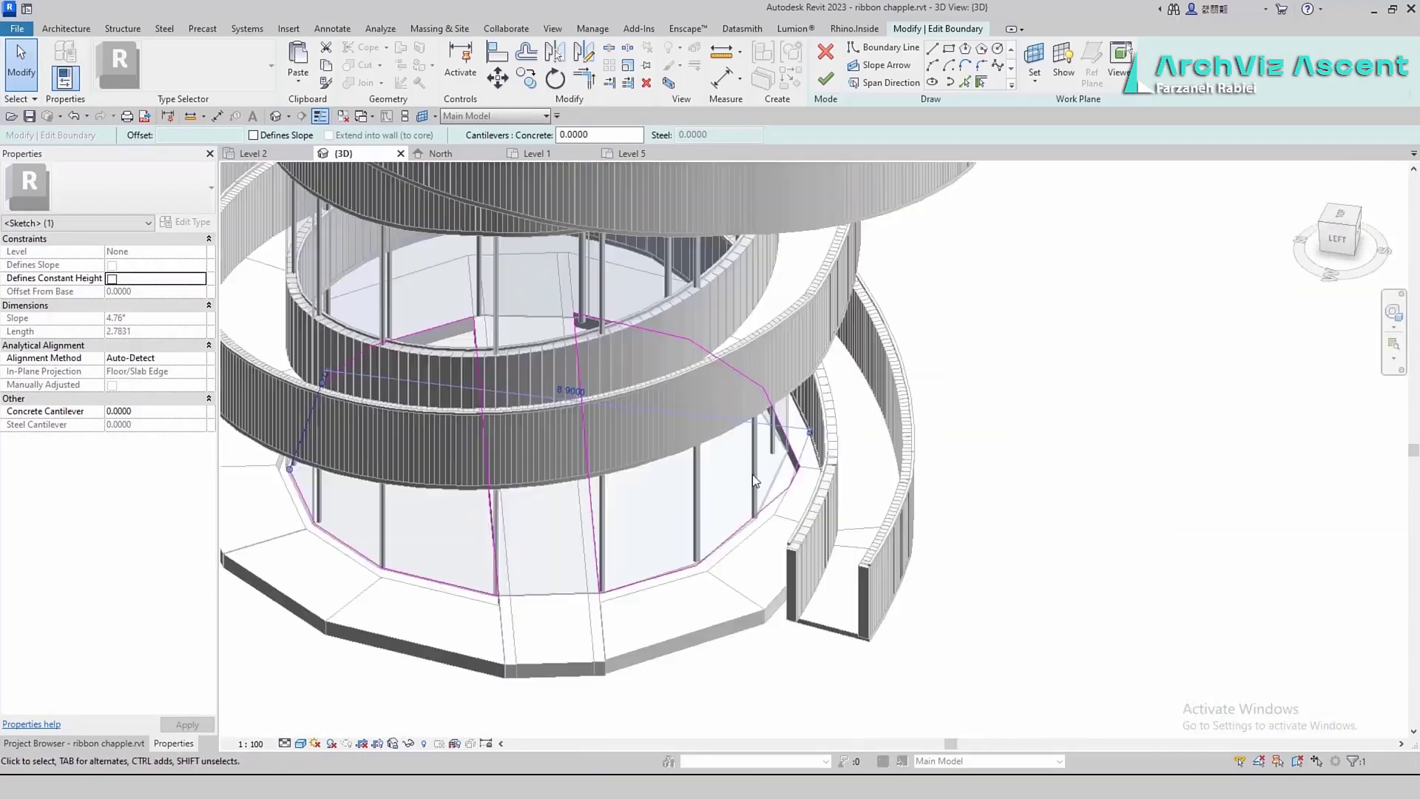
Move the perimeter edges of the chapel half beside the ramp's open end out to the glass wall
scroll(752, 474, up, 4)
click(763, 489)
click(678, 607)
click(772, 360)
shift+middle_drag(713, 580, 706, 525)
click(666, 305)
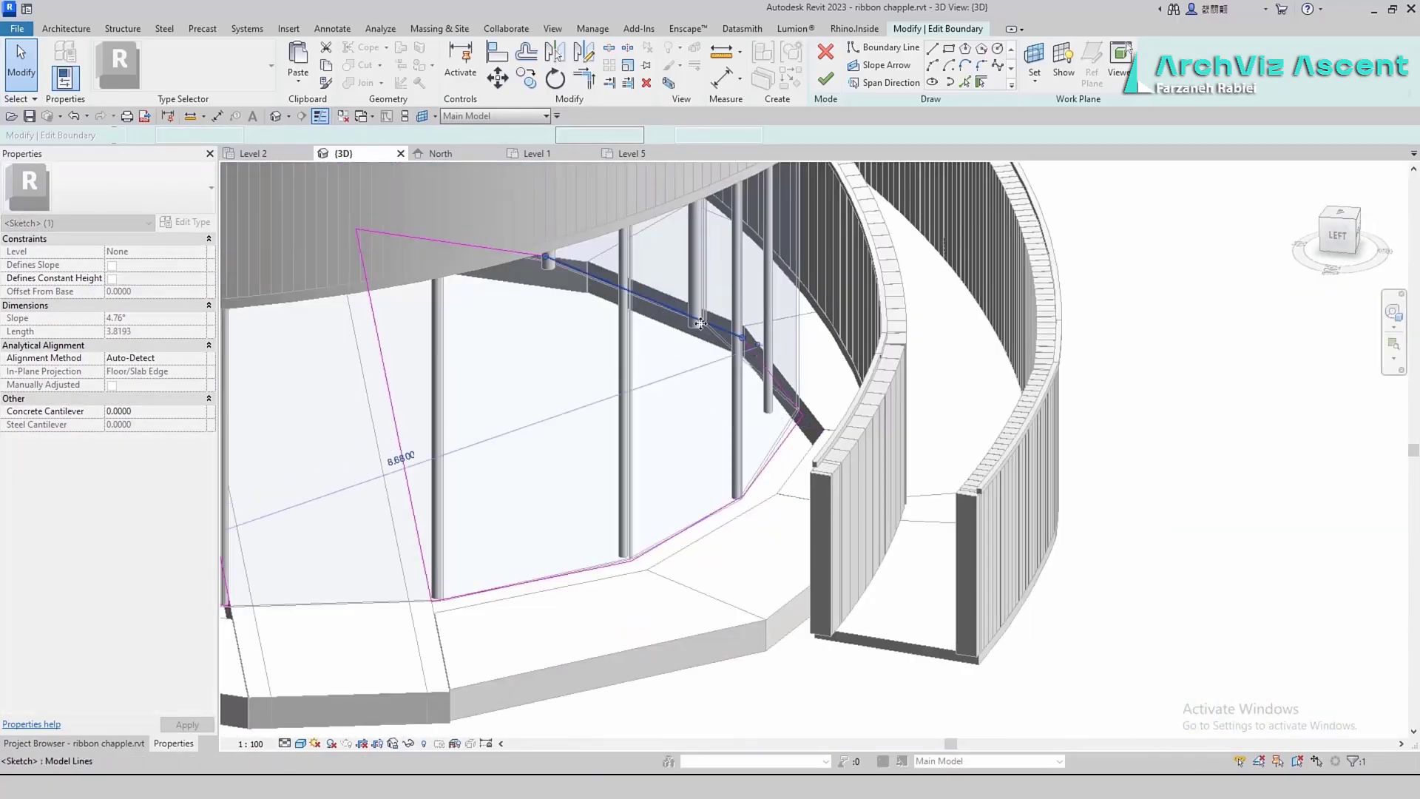
click(769, 393)
click(786, 445)
Move the opposite chapel half's perimeter edges out to the glass wall and stretch the line ends to meet
shift+middle_drag(786, 458, 925, 402)
middle_drag(296, 362, 713, 440)
click(703, 430)
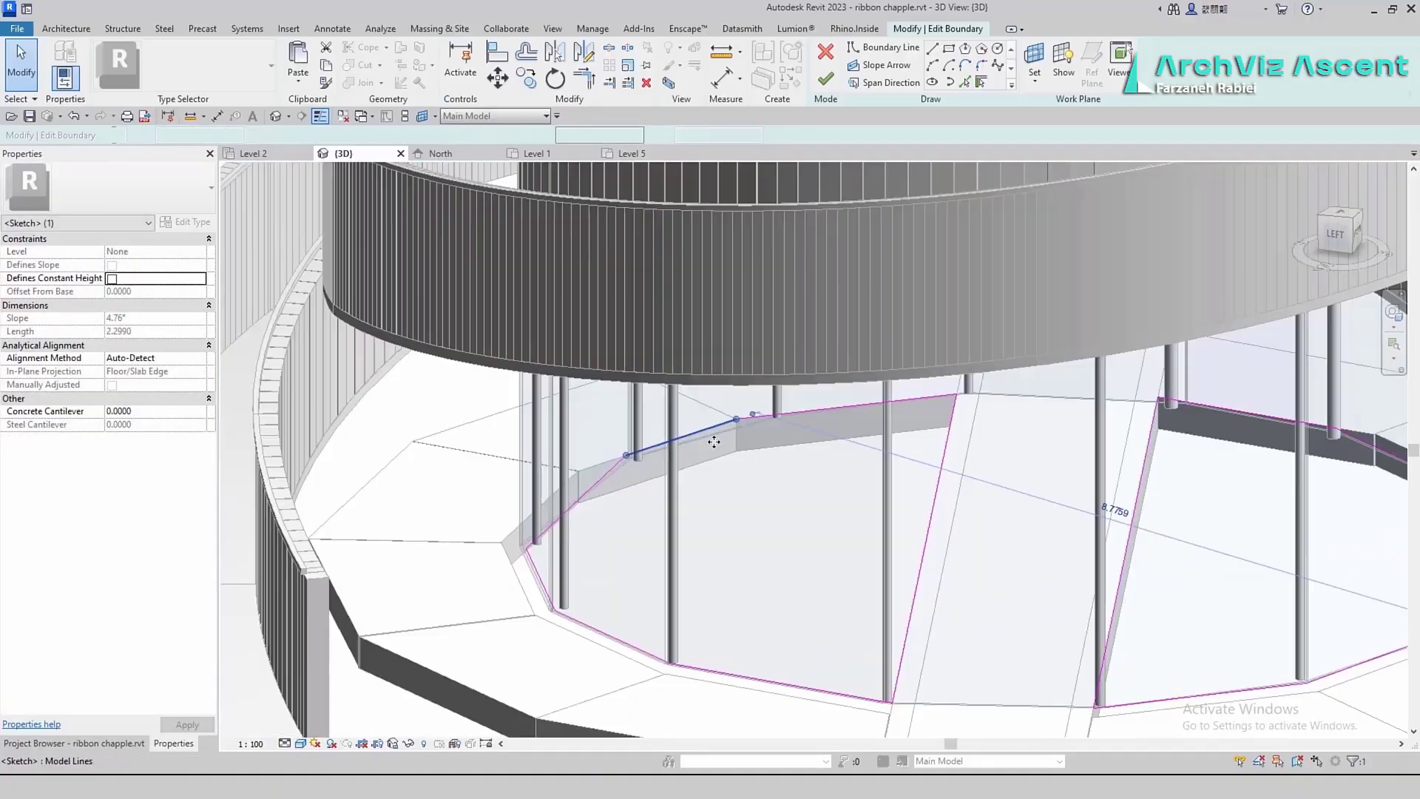
drag(740, 418, 774, 415)
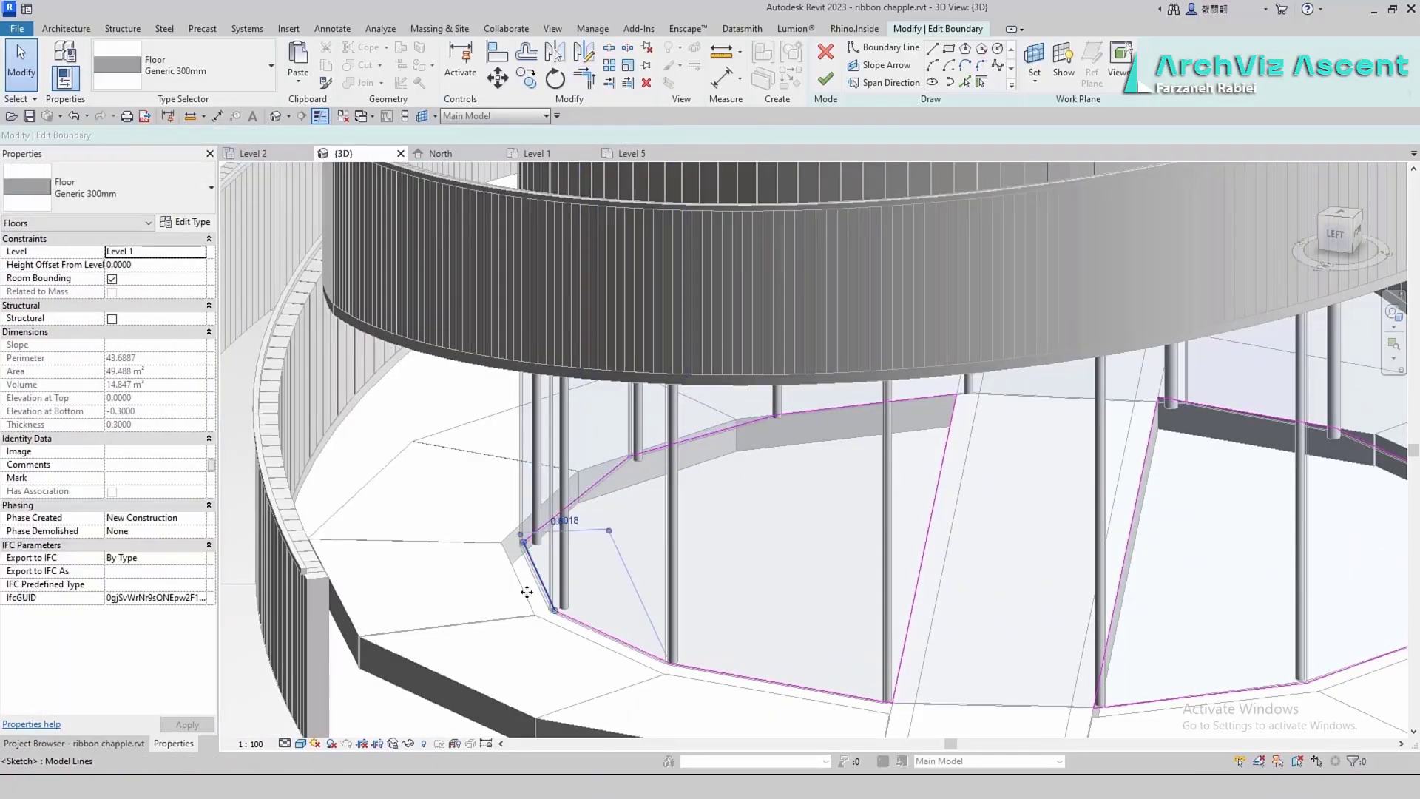
click(582, 631)
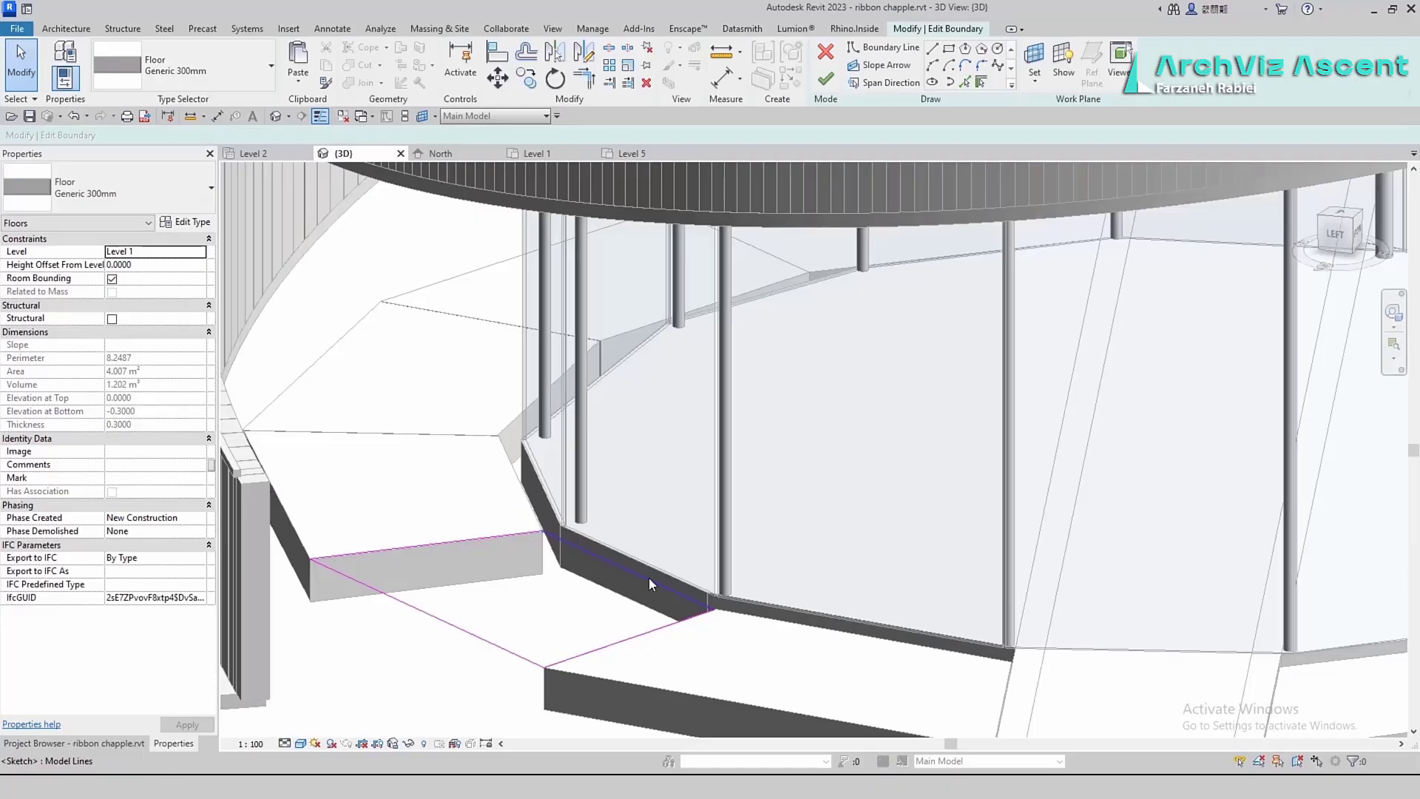
Move the adjoining deck segment's inner edge against the chapel floor, stretch its end to the corner and finish the floor
click(649, 580)
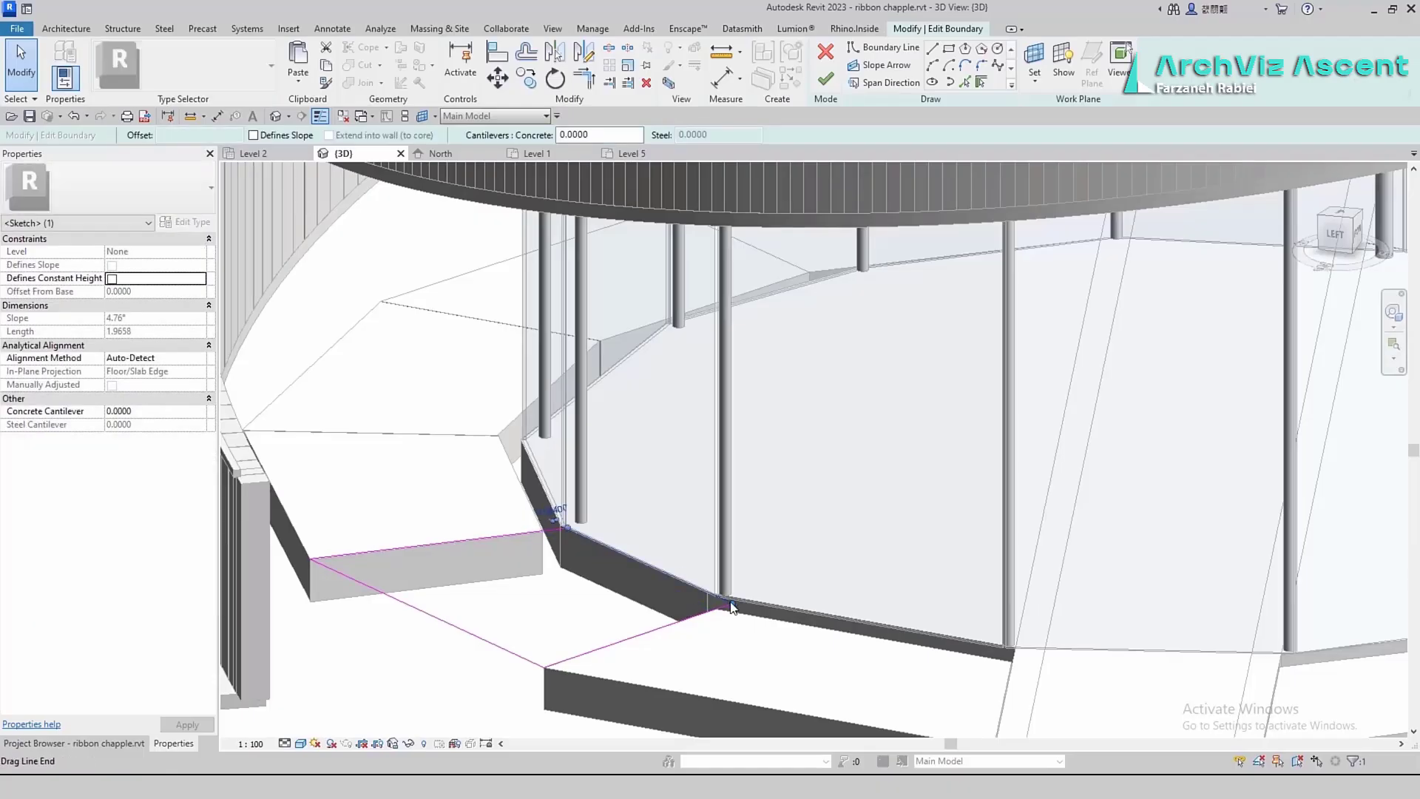
drag(699, 597, 725, 607)
click(825, 79)
double_click(522, 657)
key(a)
key(l)
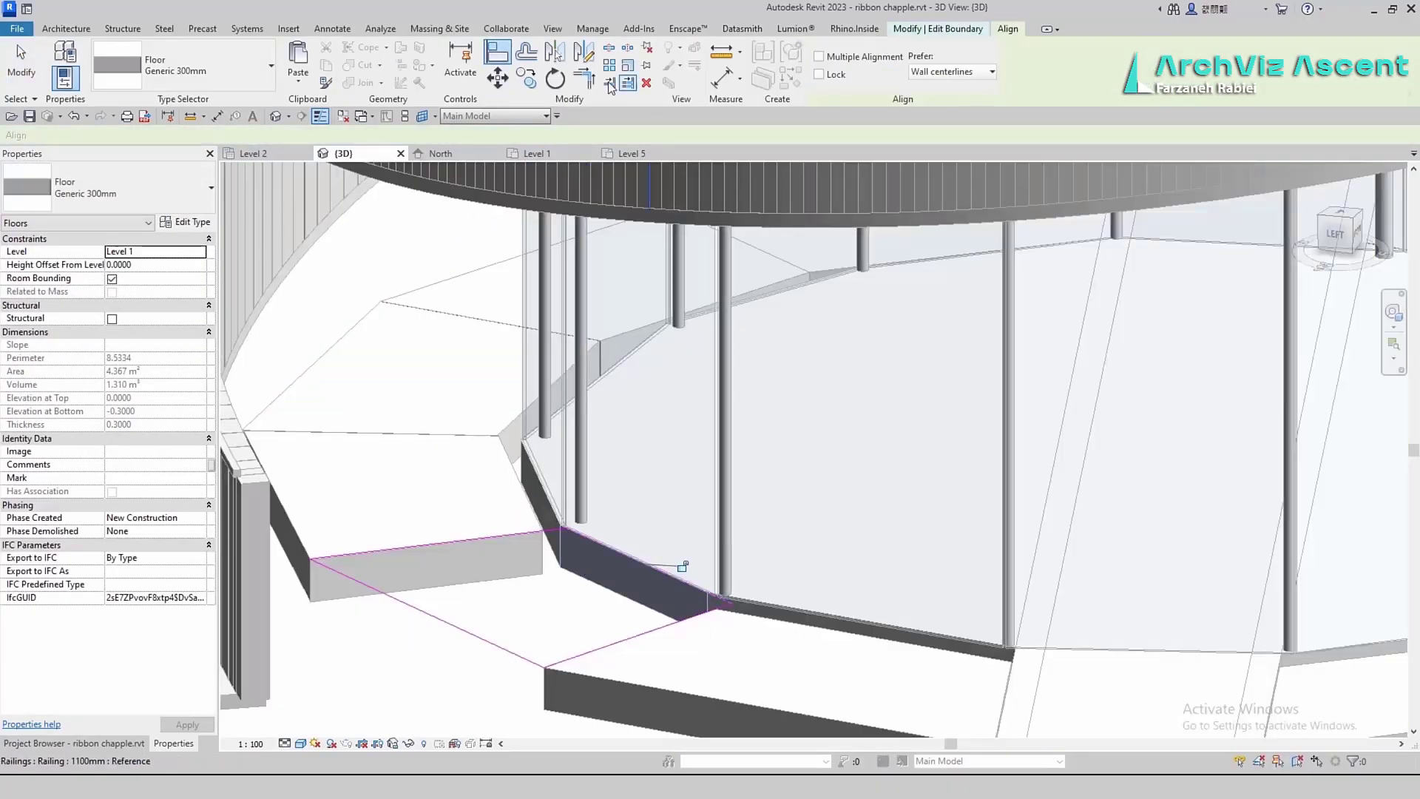
key(Escape)
click(825, 79)
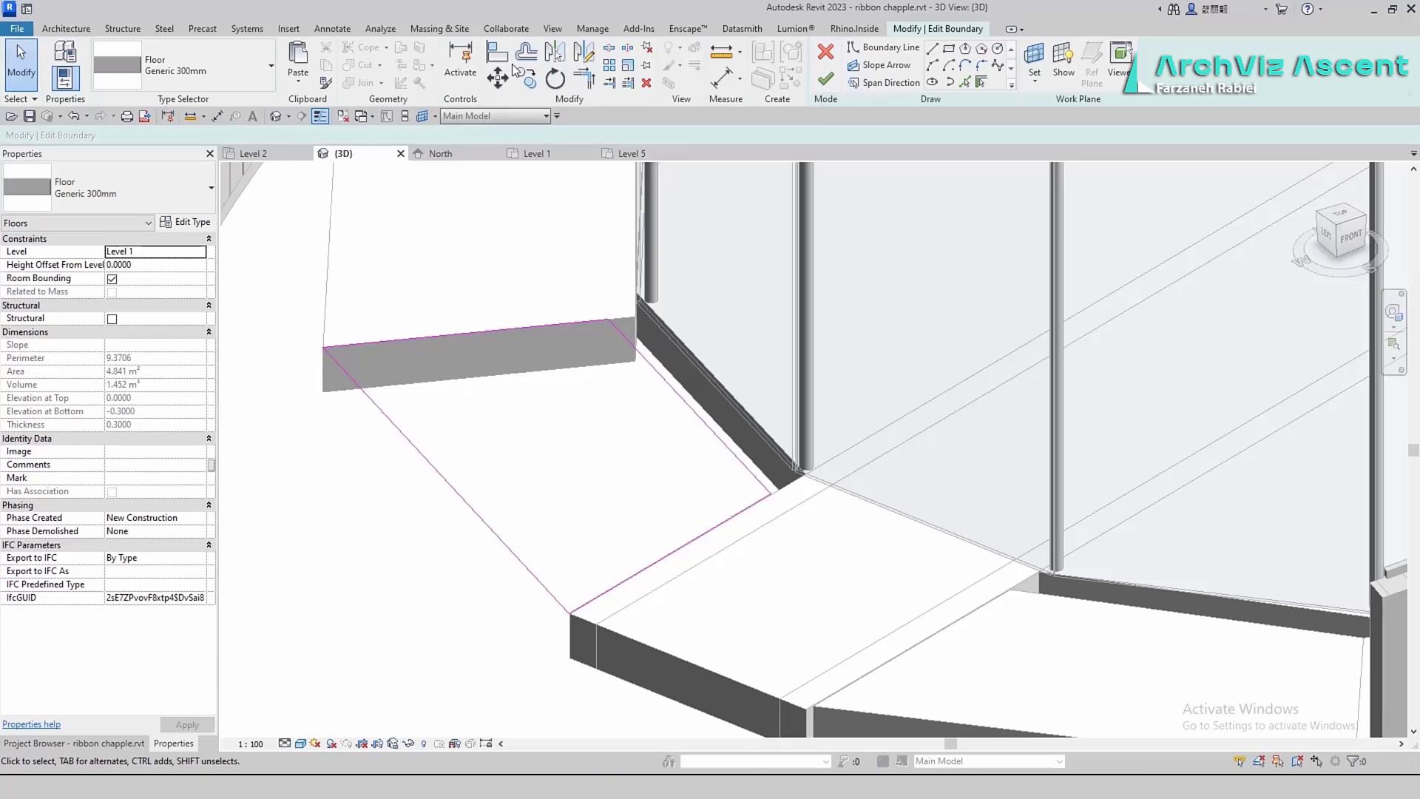
Align the inner edge of the deck segment beside the aisle with the chapel floor and stretch its end to the corner
click(497, 52)
click(721, 386)
click(688, 406)
key(Escape)
drag(658, 308, 643, 296)
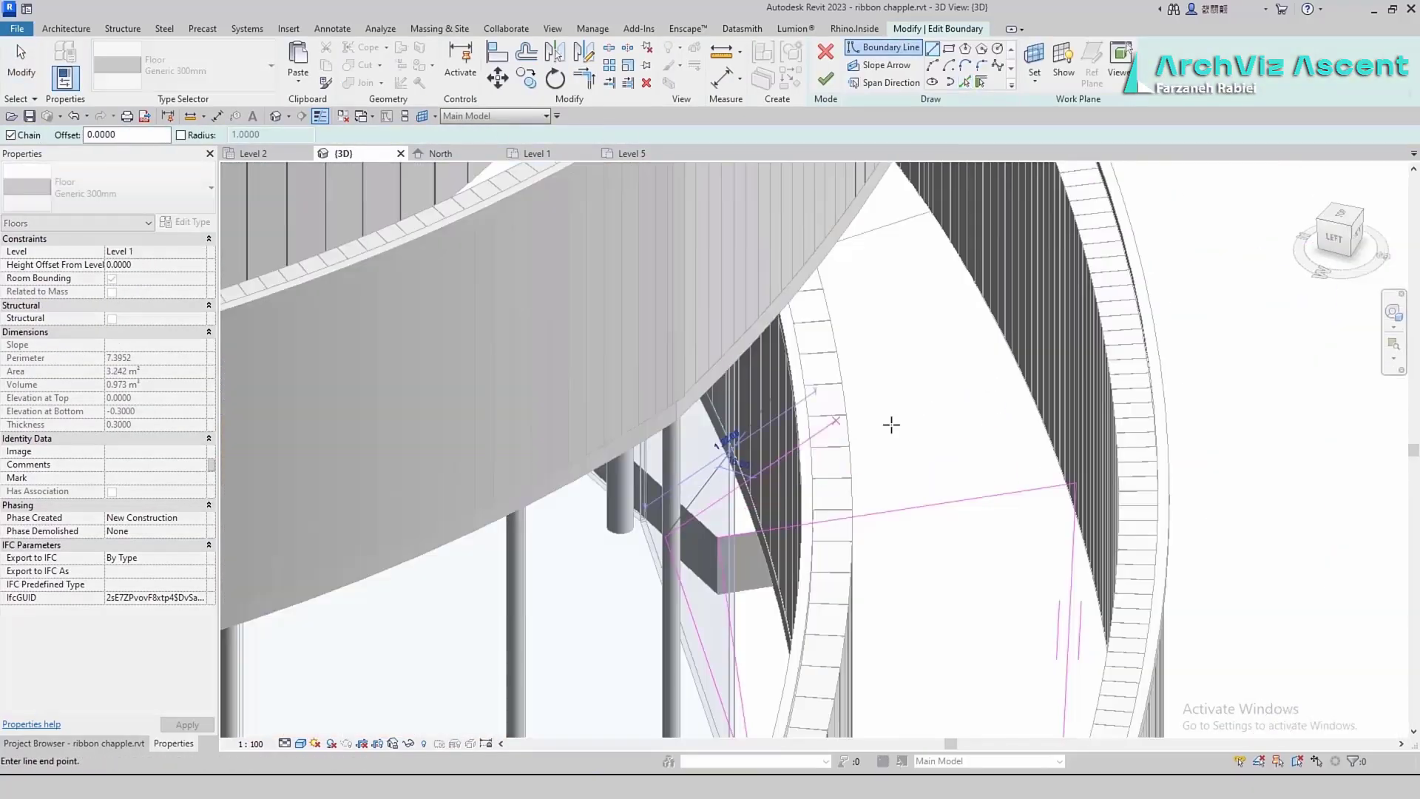
Draw a boundary line on the deck segment under the ramp, then replace another segment's misplaced end edge and finish its trimmed boundary
click(1030, 495)
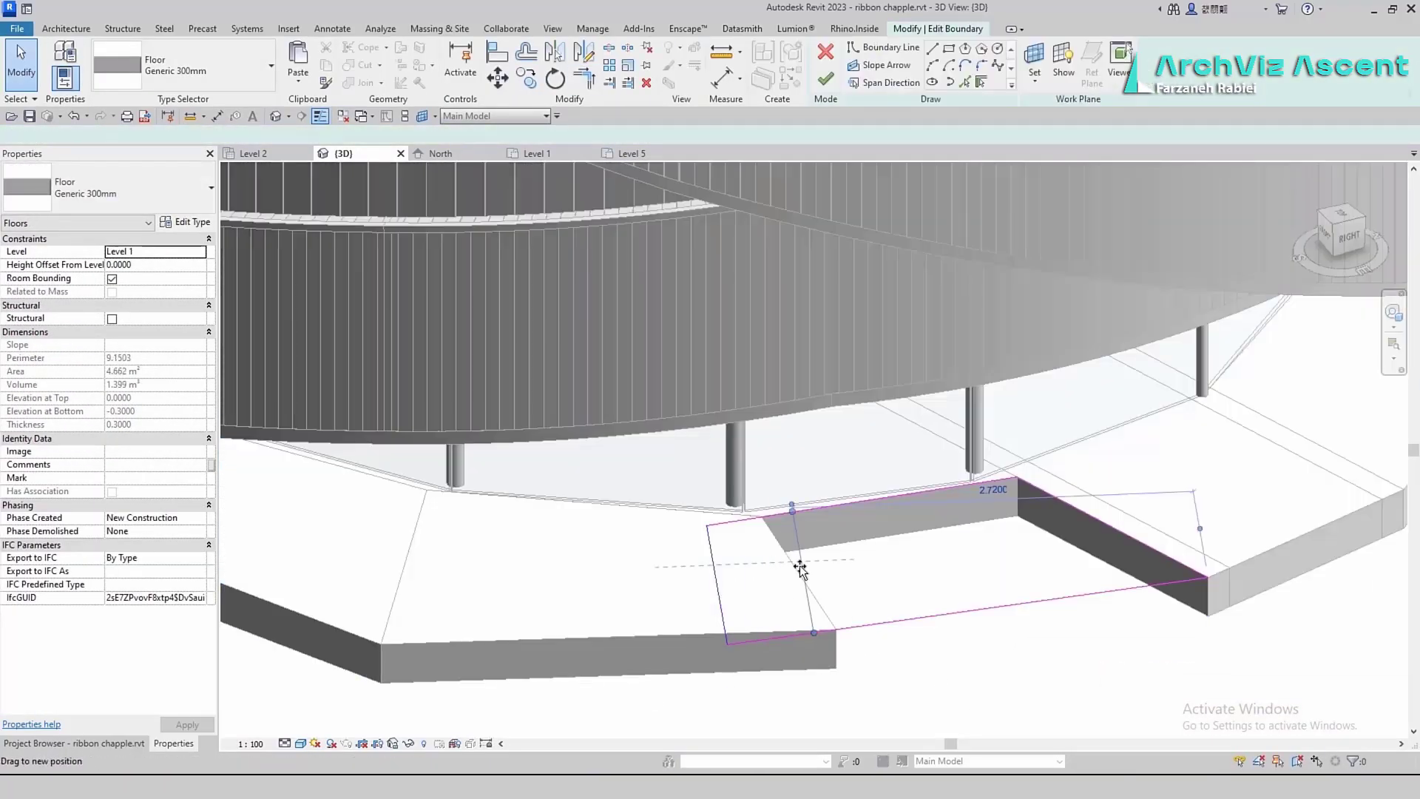
drag(800, 568, 802, 568)
key(Delete)
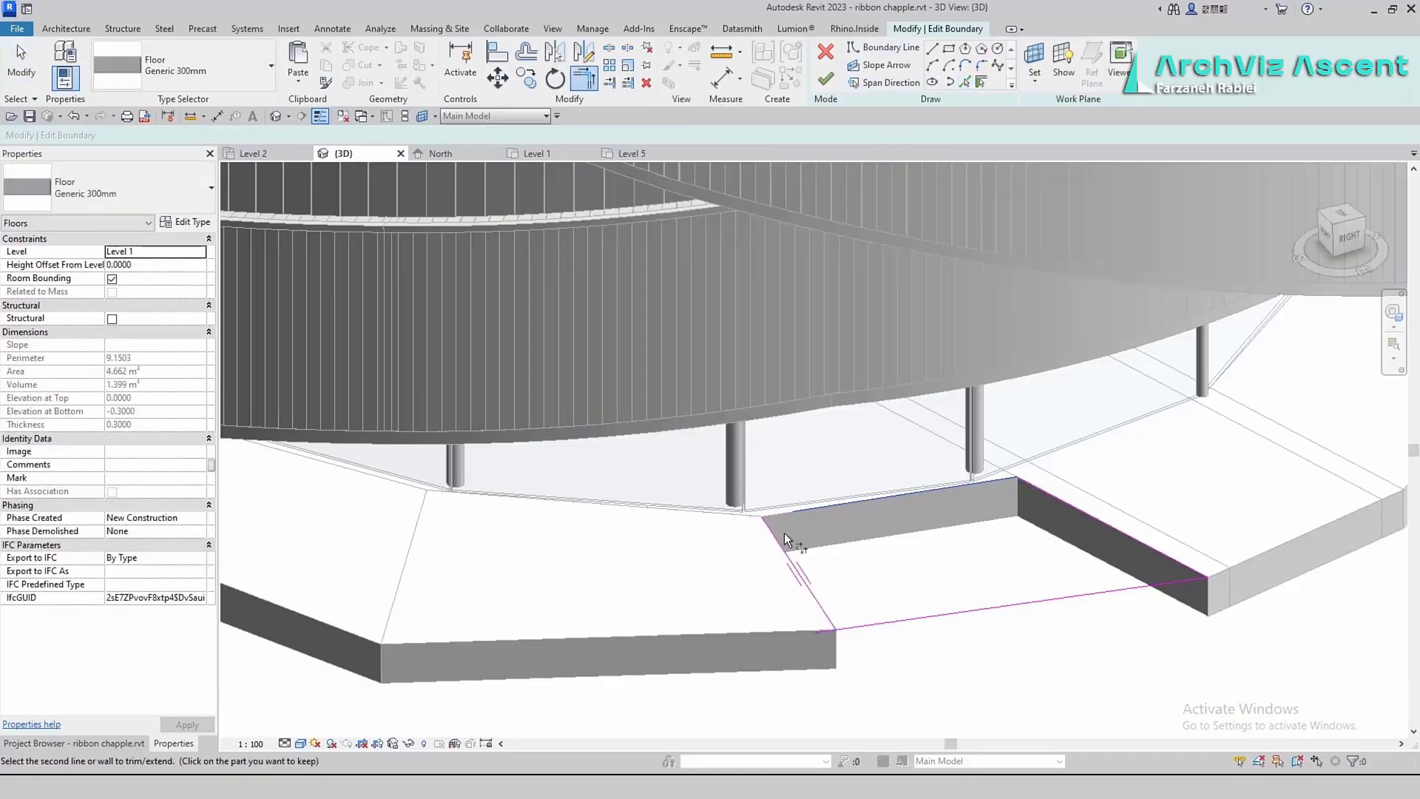
middle_drag(1158, 607, 1022, 666)
click(824, 79)
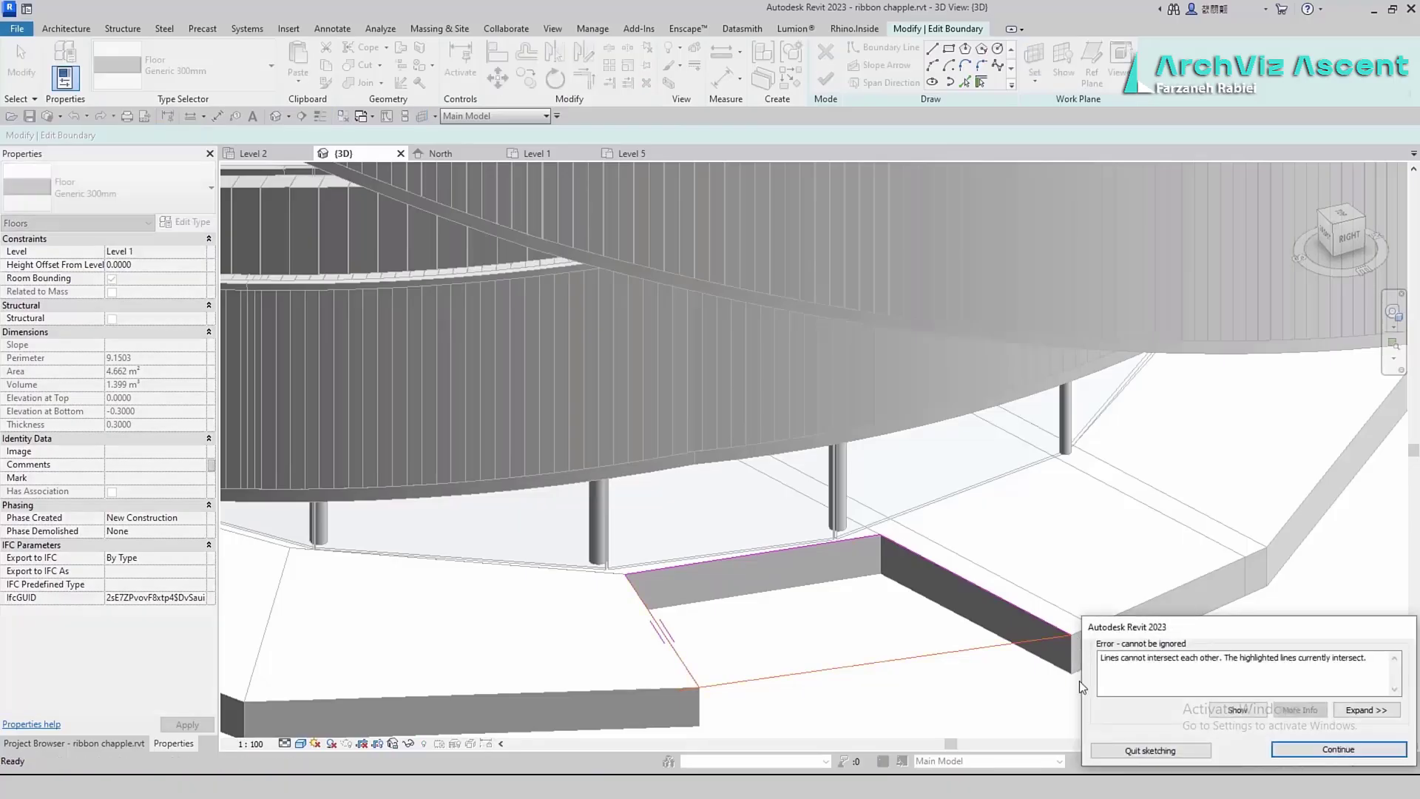
click(1150, 750)
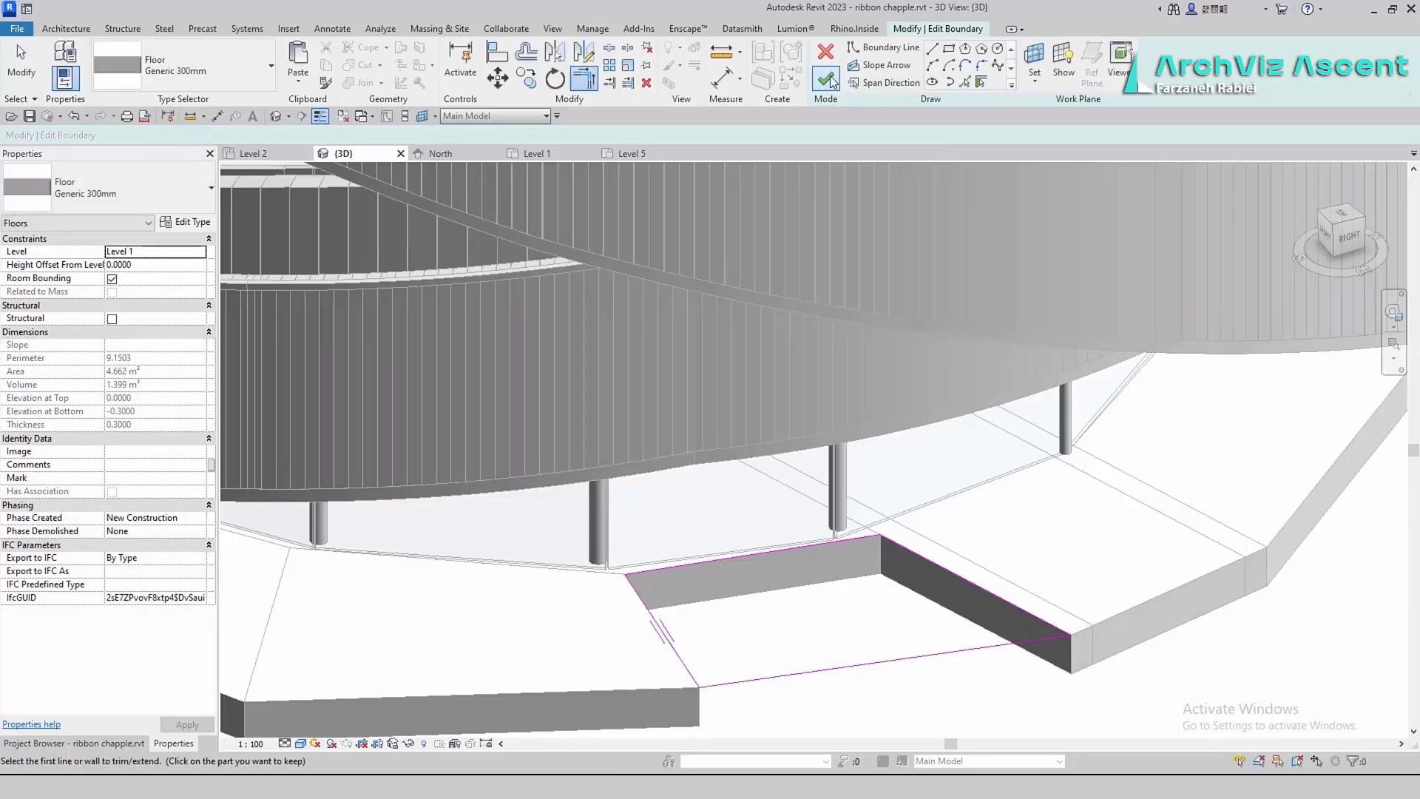
key(Escape)
scroll(1008, 602, down, 5)
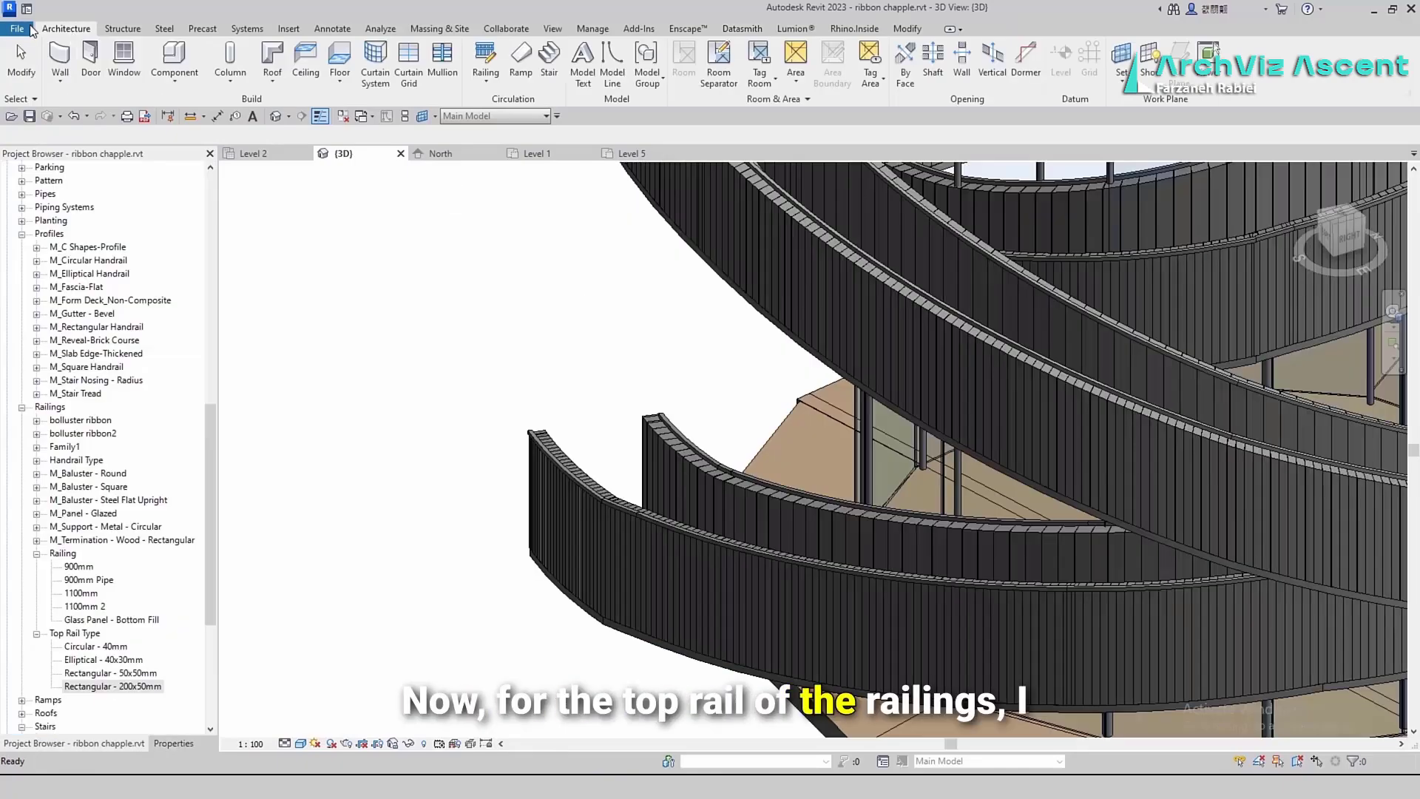
Create a new profile family from the English metric family templates
click(17, 28)
mouse_move(96, 95)
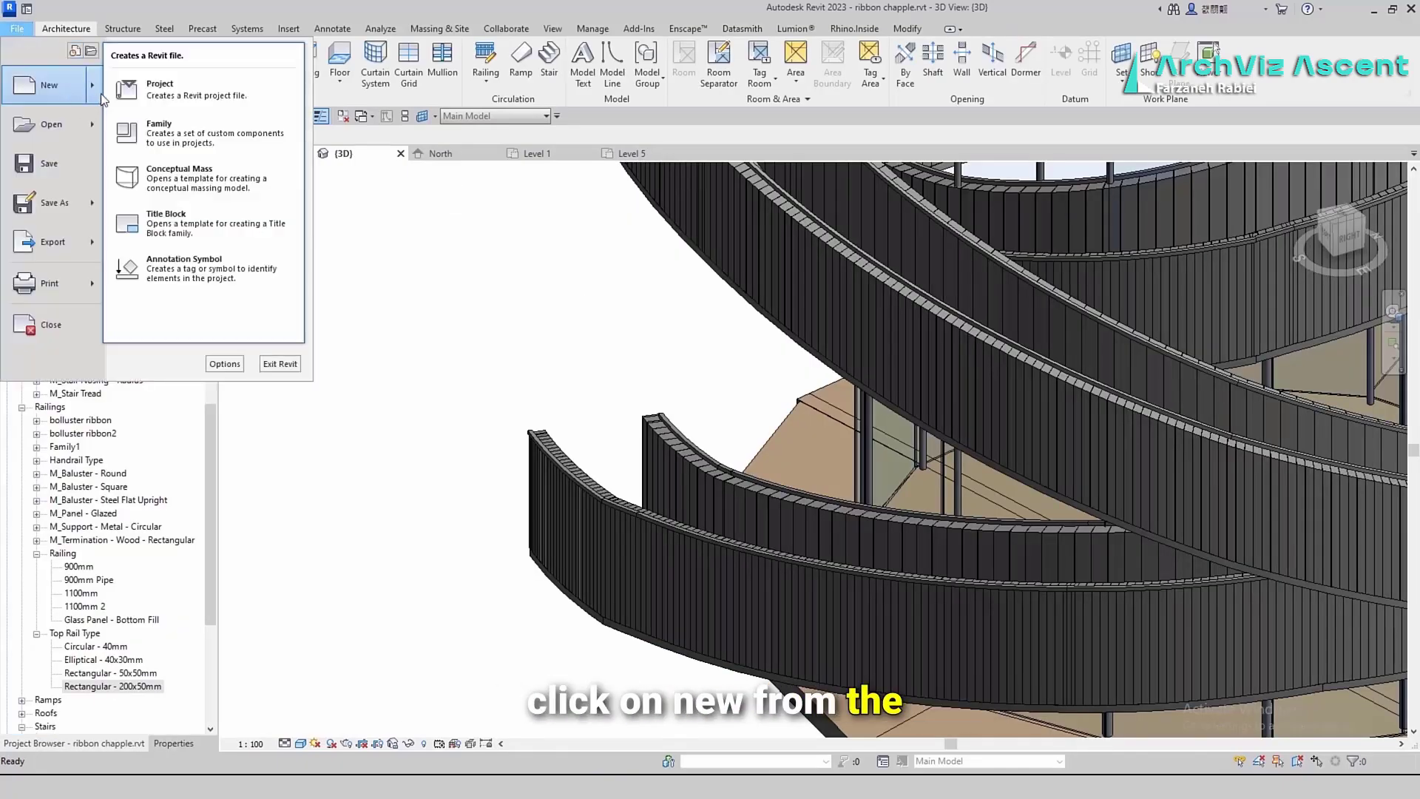
click(205, 137)
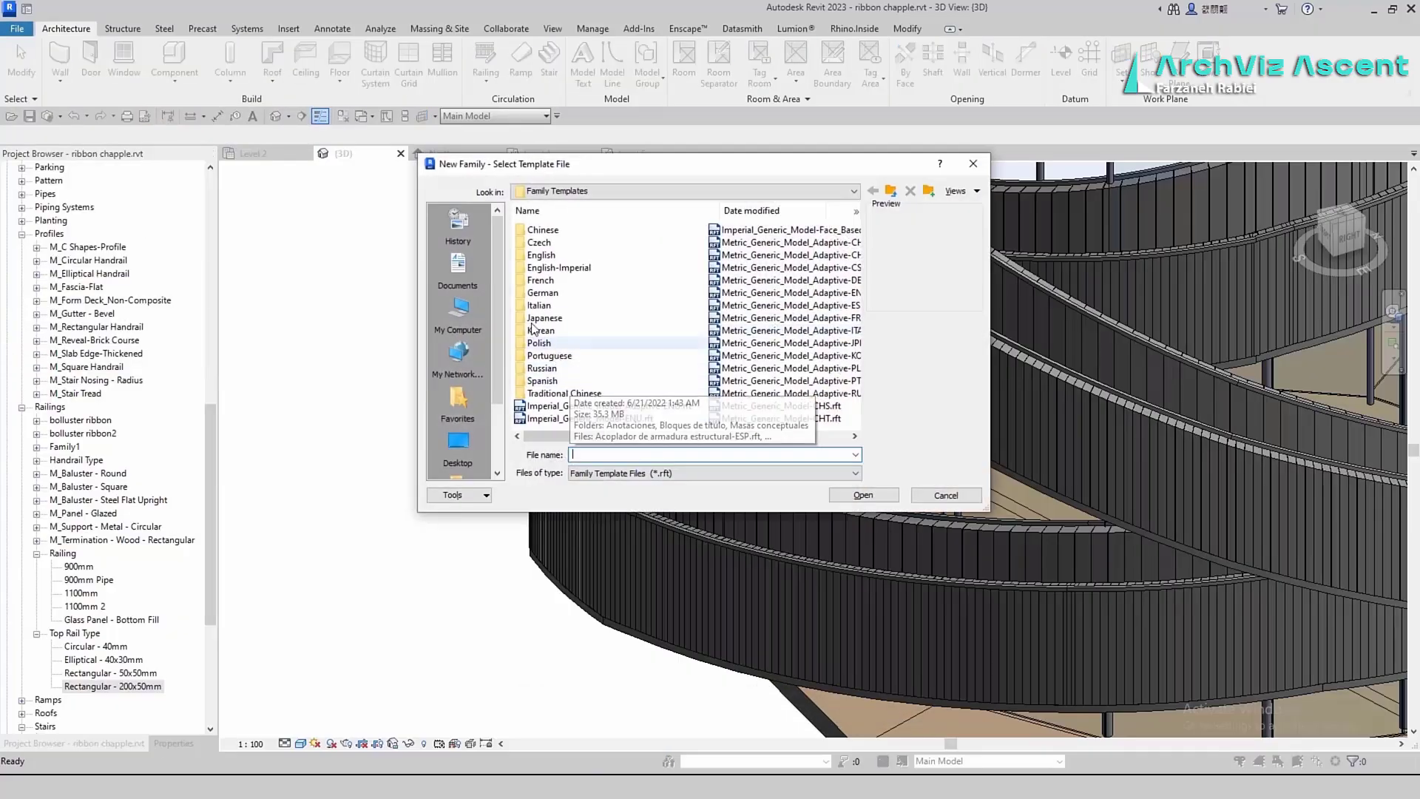
double_click(541, 255)
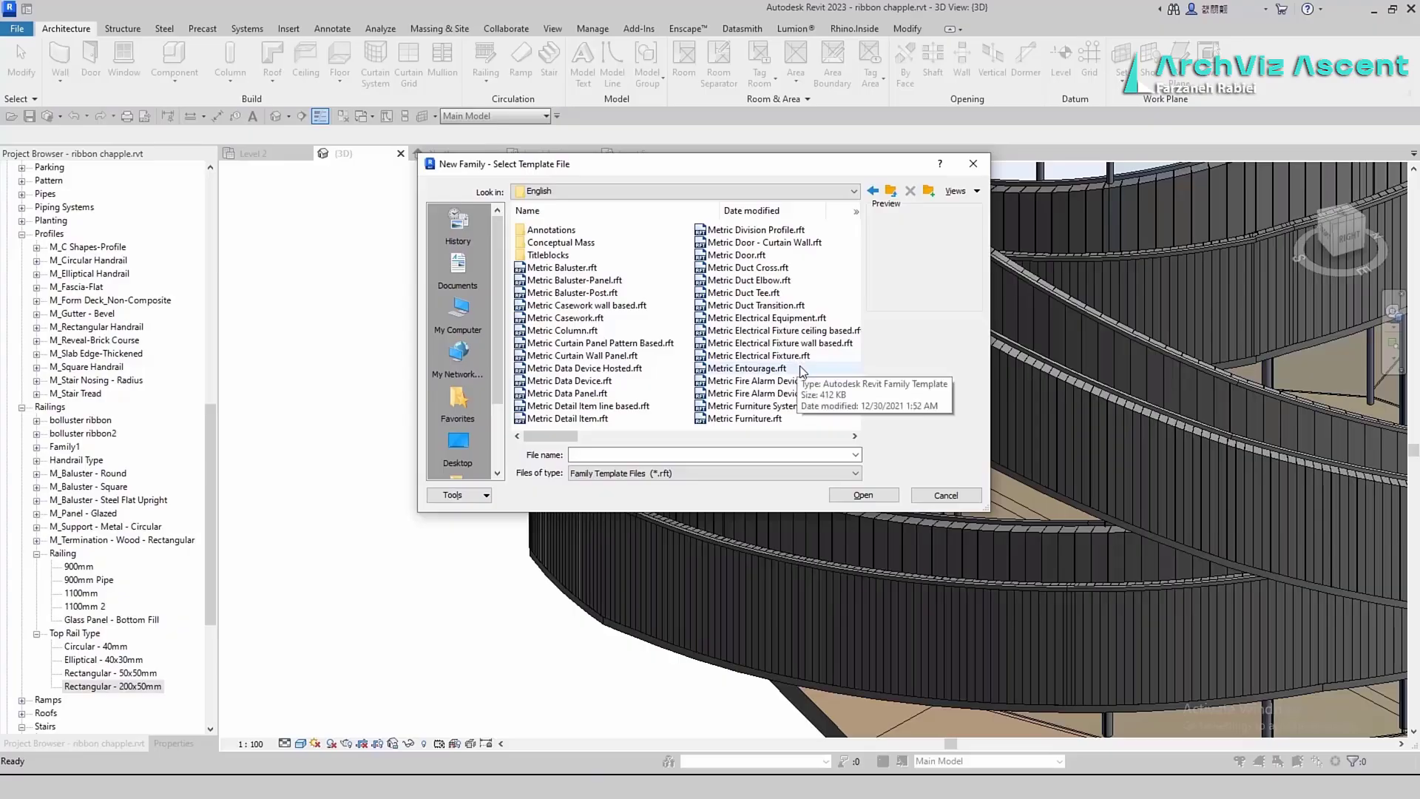
scroll(801, 369, down, 5)
double_click(748, 317)
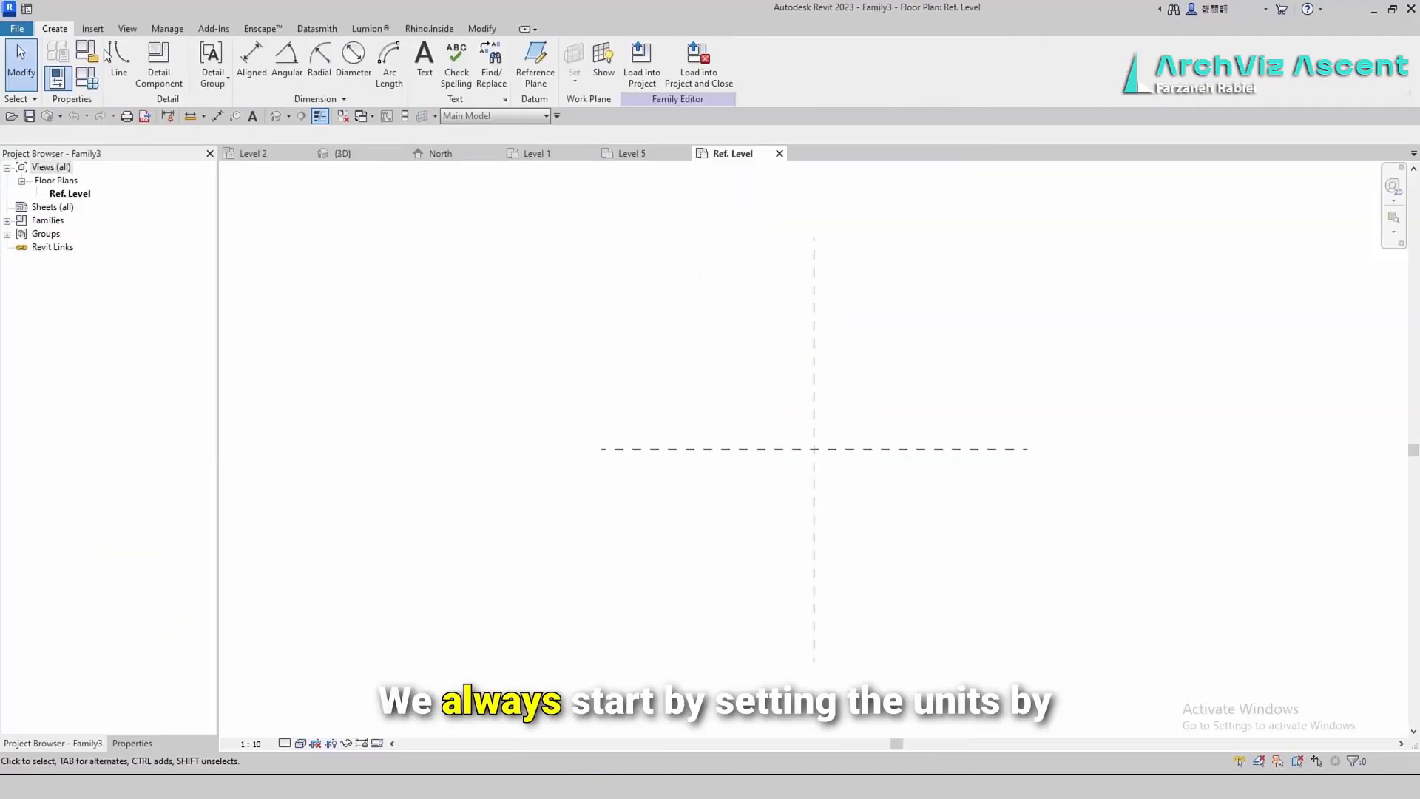
Draw a closed rectangular top rail profile about 200 mm wide and 50 mm high, centred above the reference plane intersection
click(117, 59)
click(813, 448)
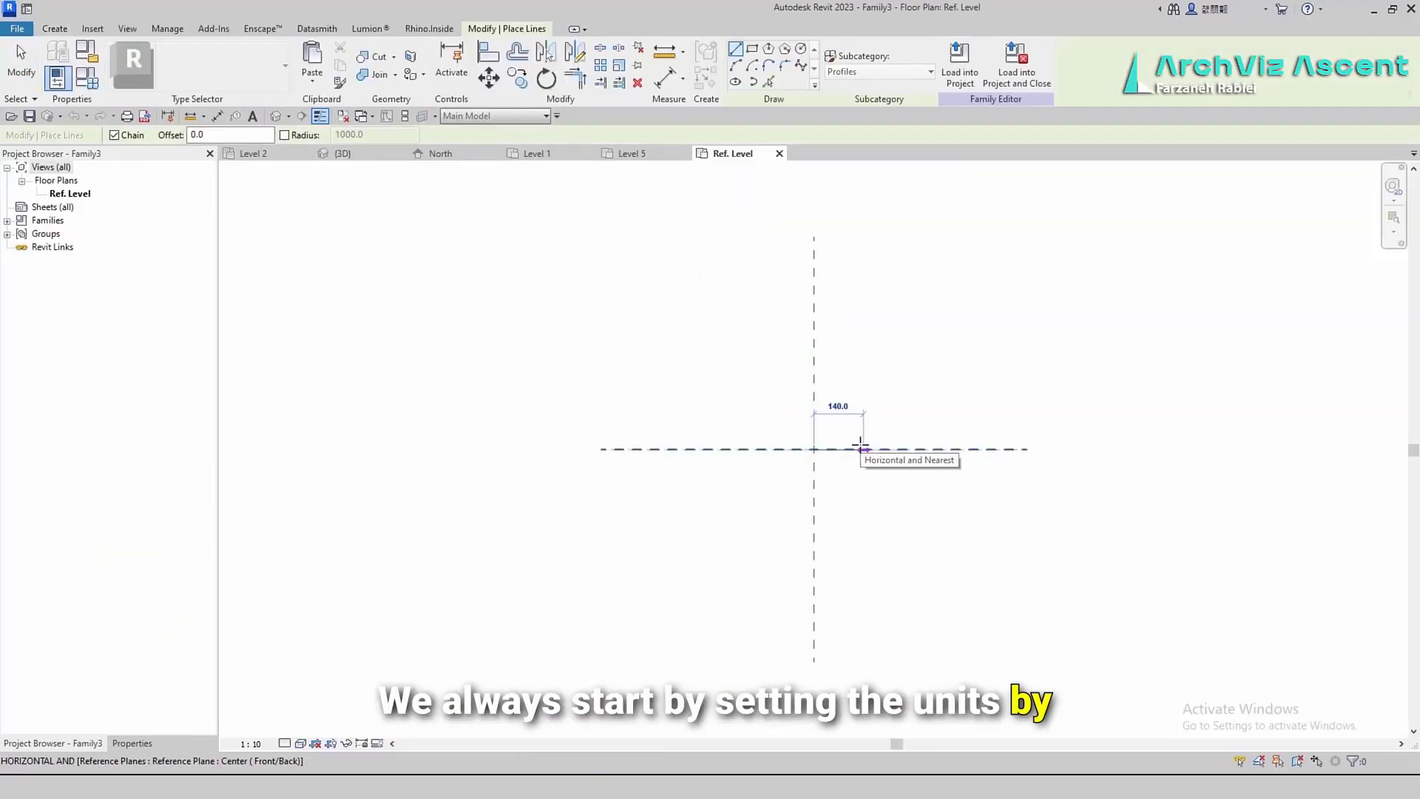
click(849, 448)
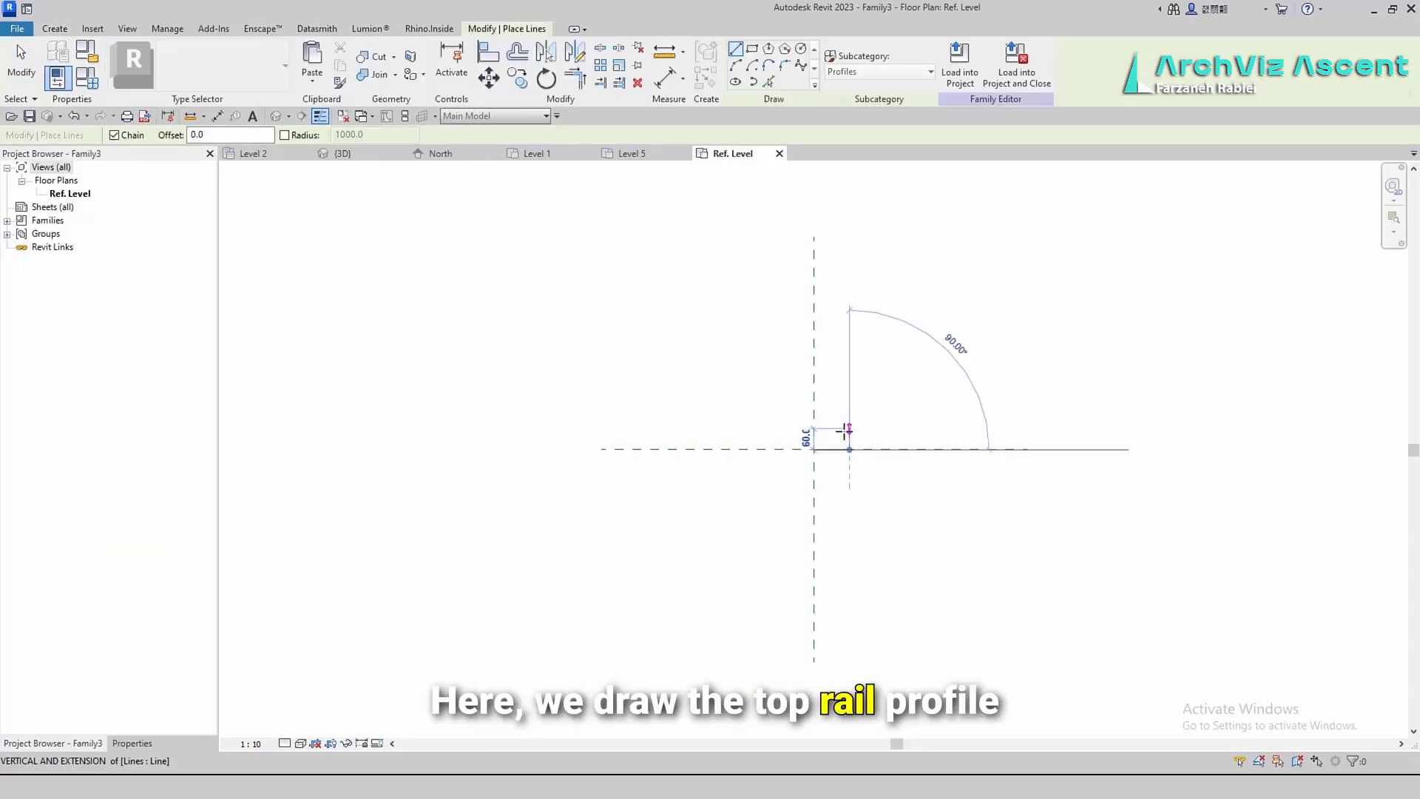
scroll(845, 430, up, 4)
click(879, 418)
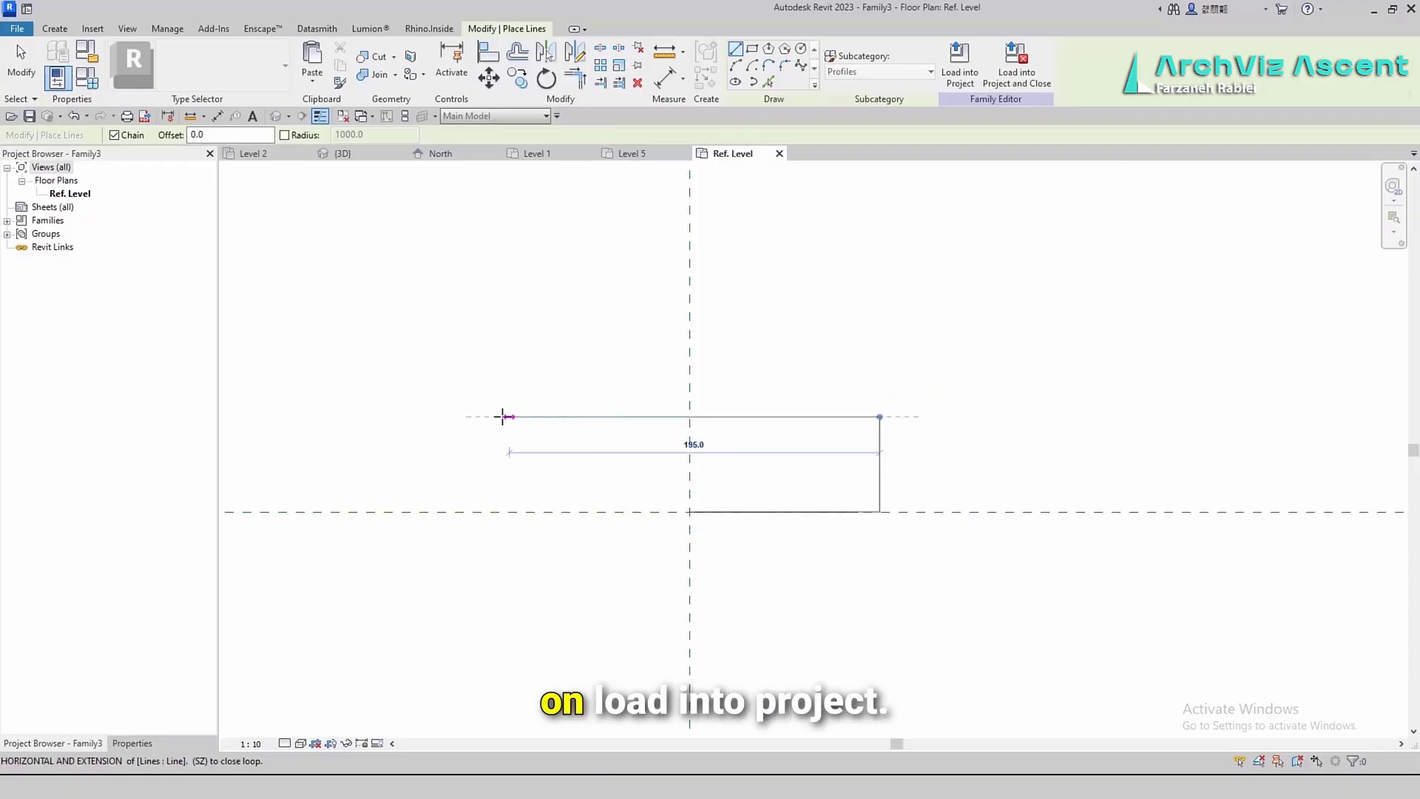
click(499, 418)
click(499, 512)
click(689, 512)
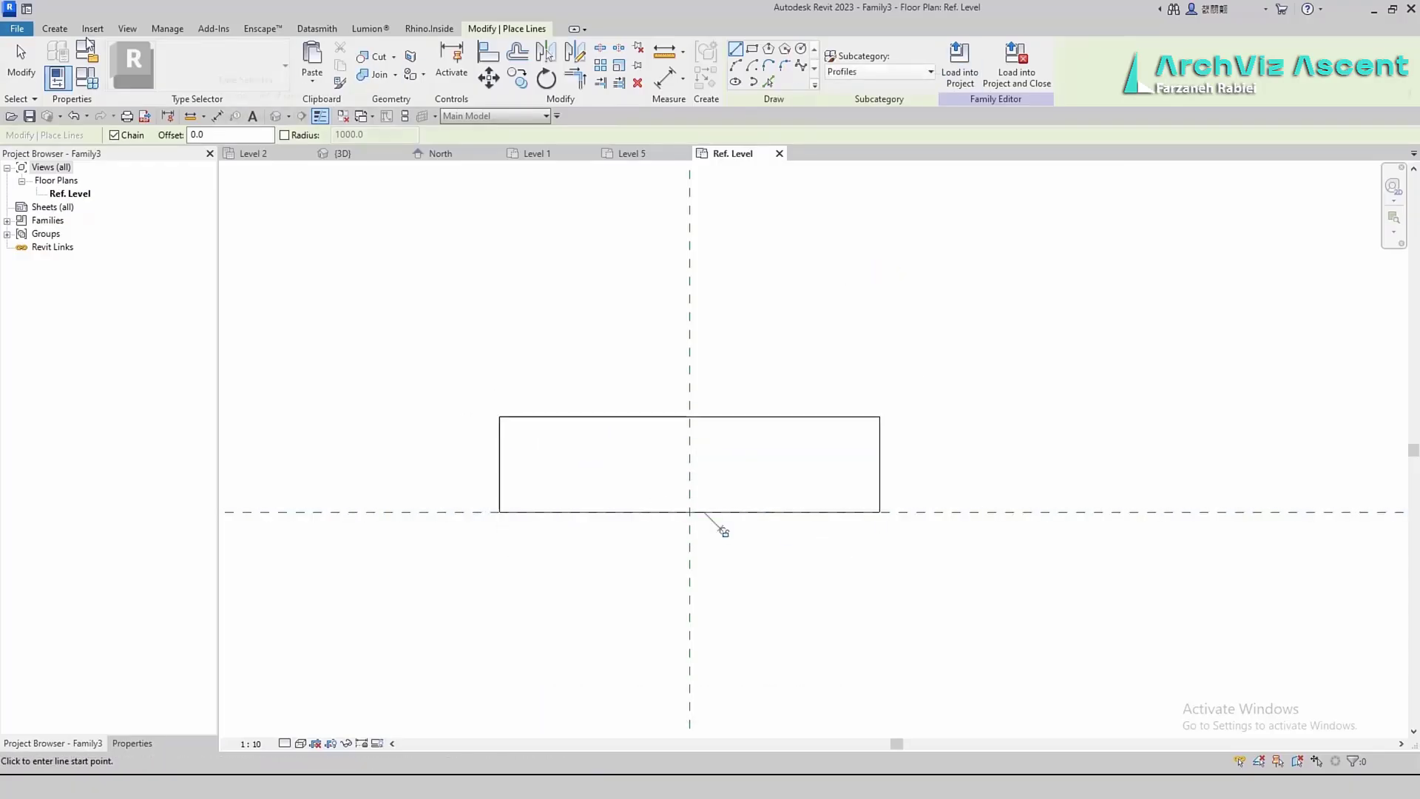
Save the top rail profile as a family file
click(17, 29)
mouse_move(81, 193)
click(161, 195)
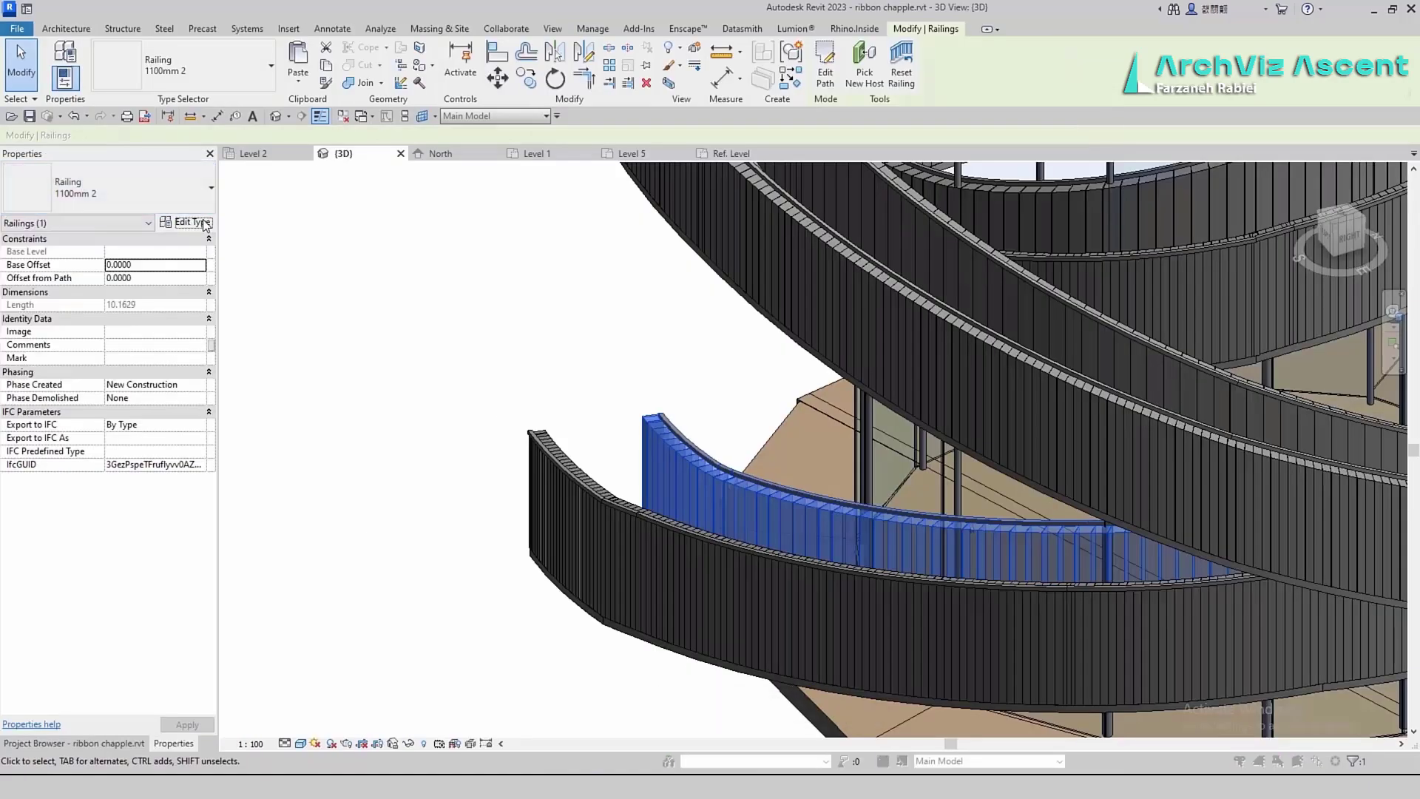
Assign the handrail200 profile to the Rectangular - 50x50mm top rail type used by the selected ramp railing
click(176, 222)
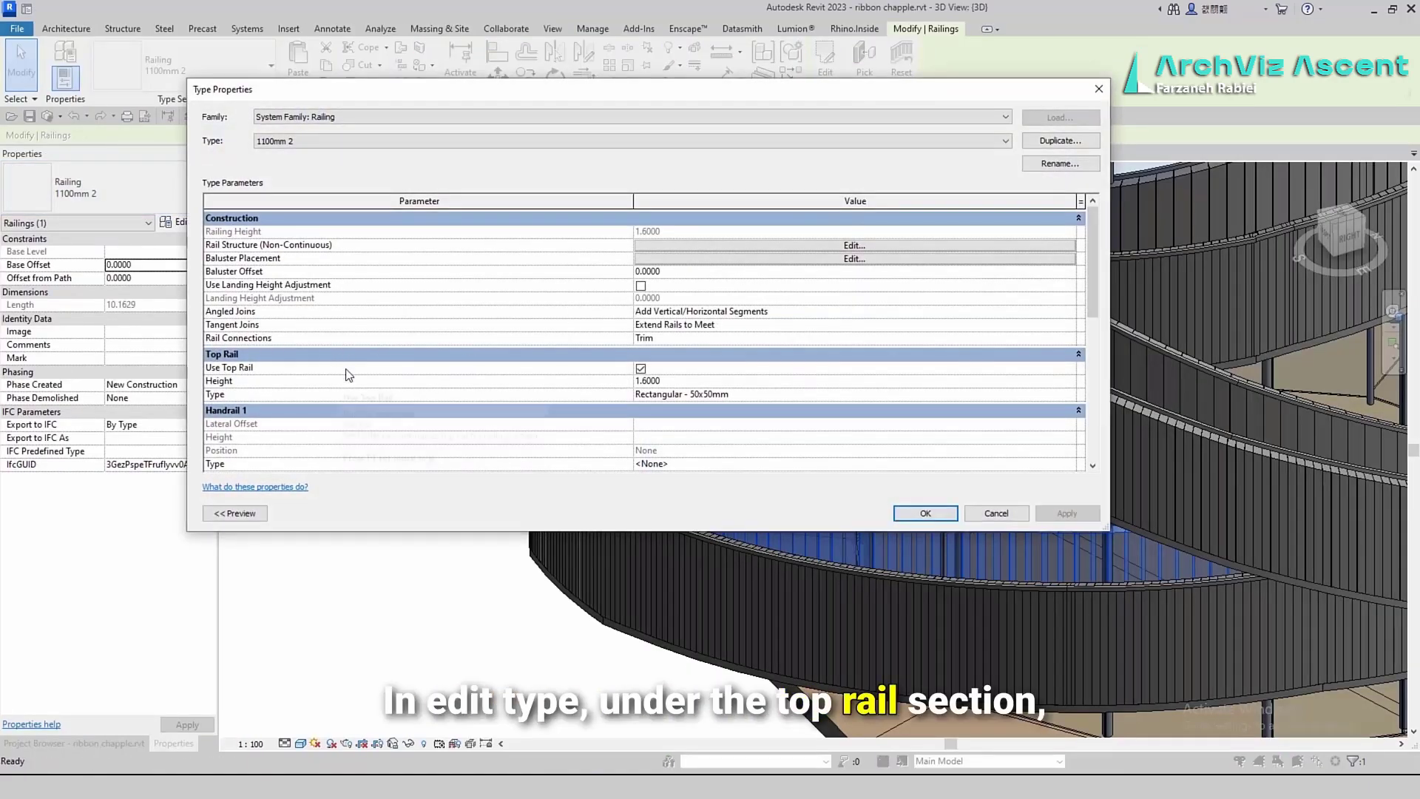
click(1065, 394)
click(1071, 395)
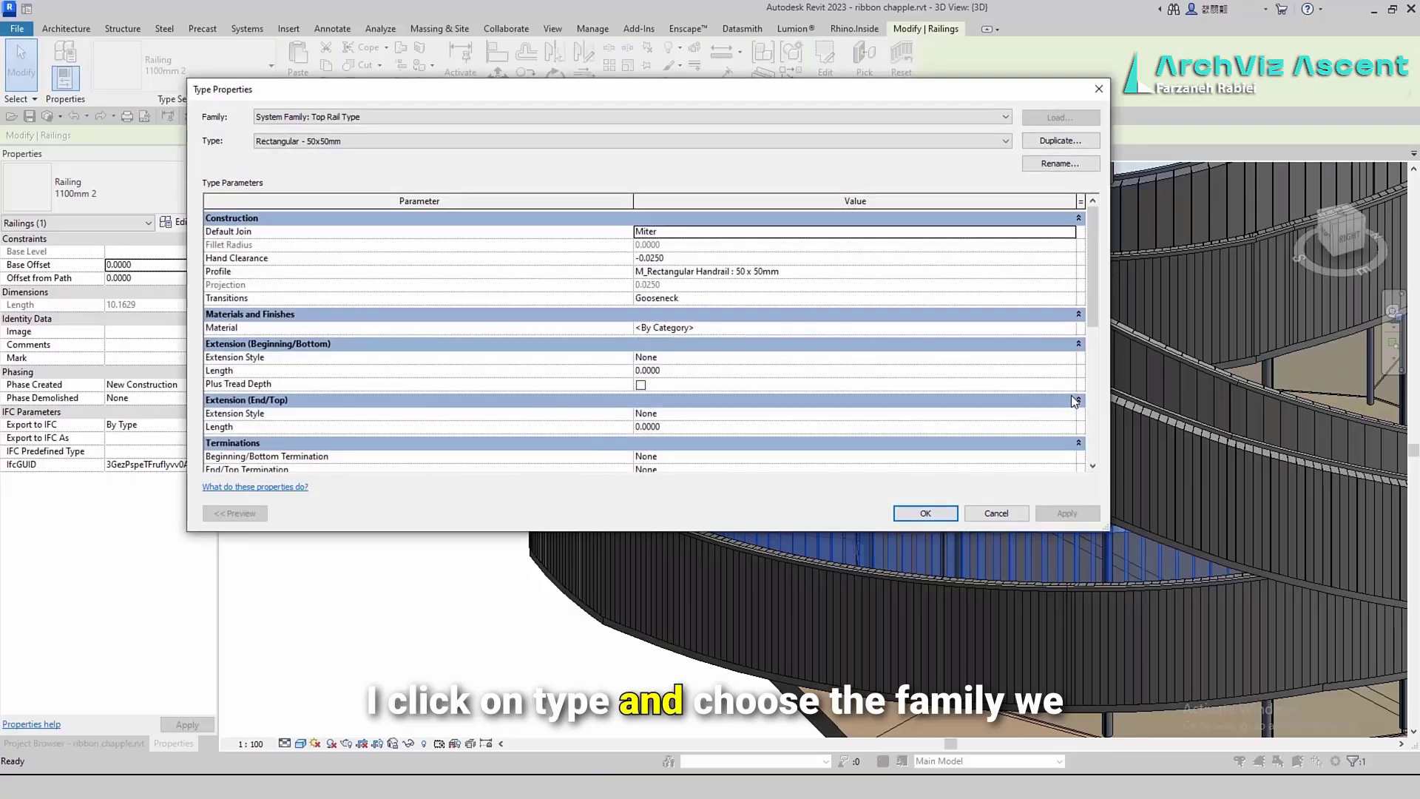
click(1067, 272)
click(1068, 272)
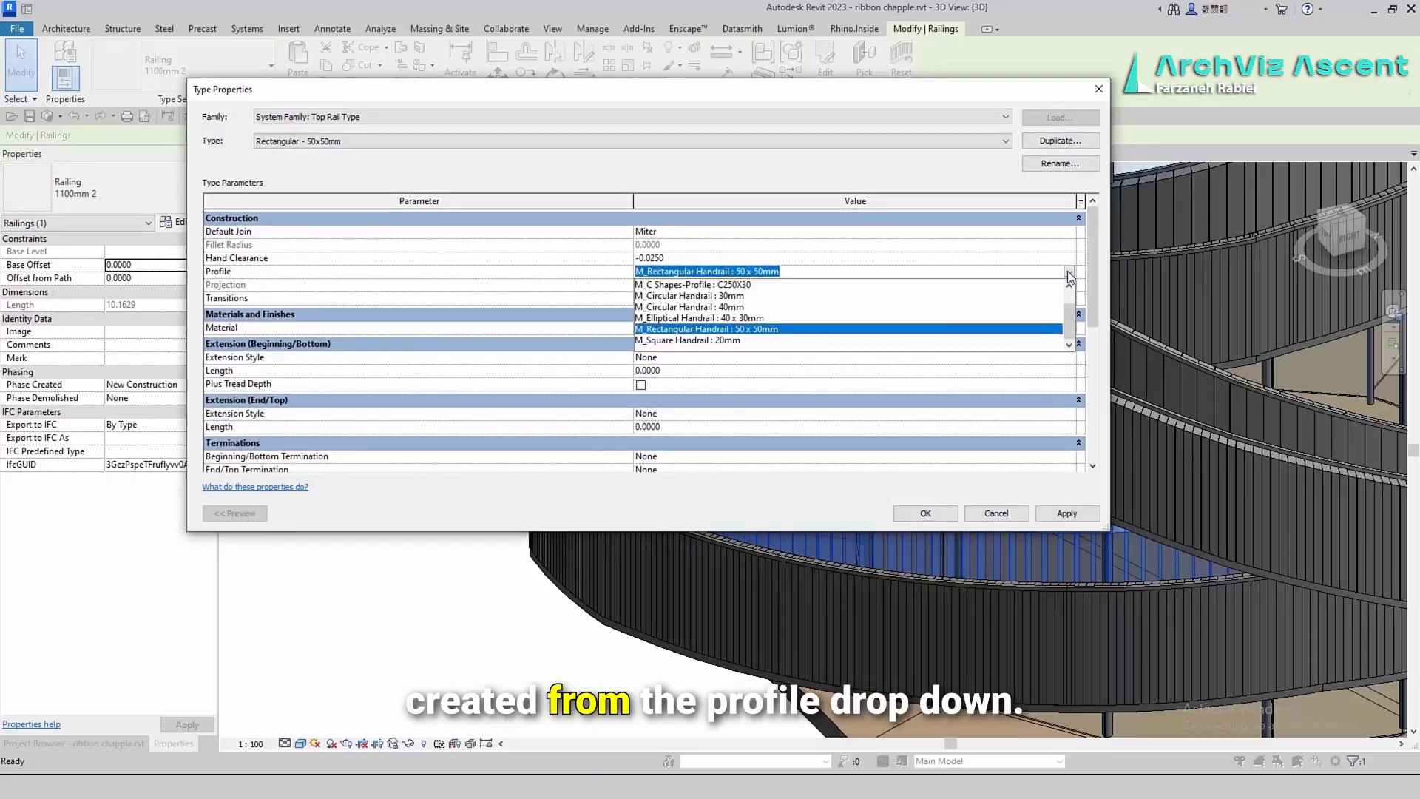
scroll(728, 333, up, 2)
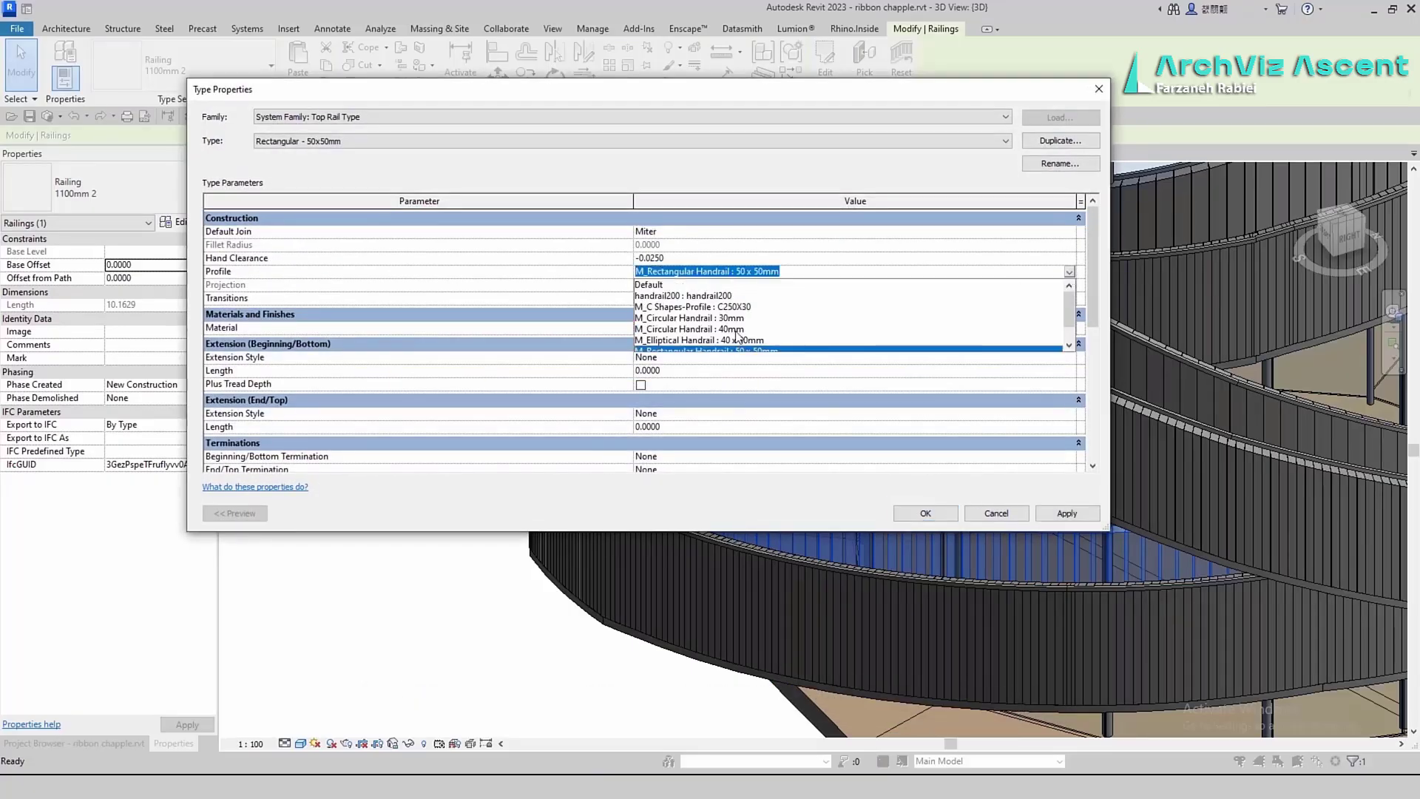
click(726, 339)
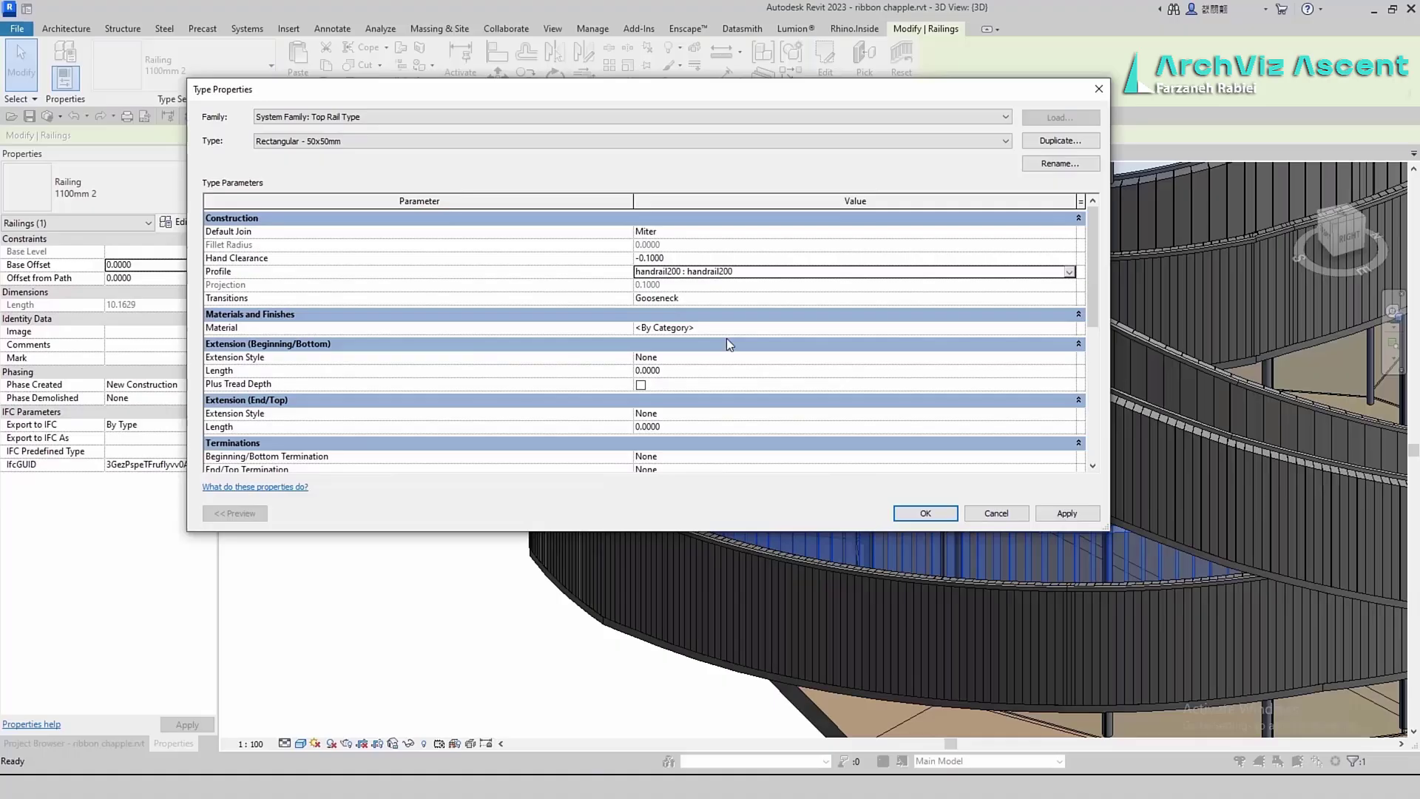
click(925, 512)
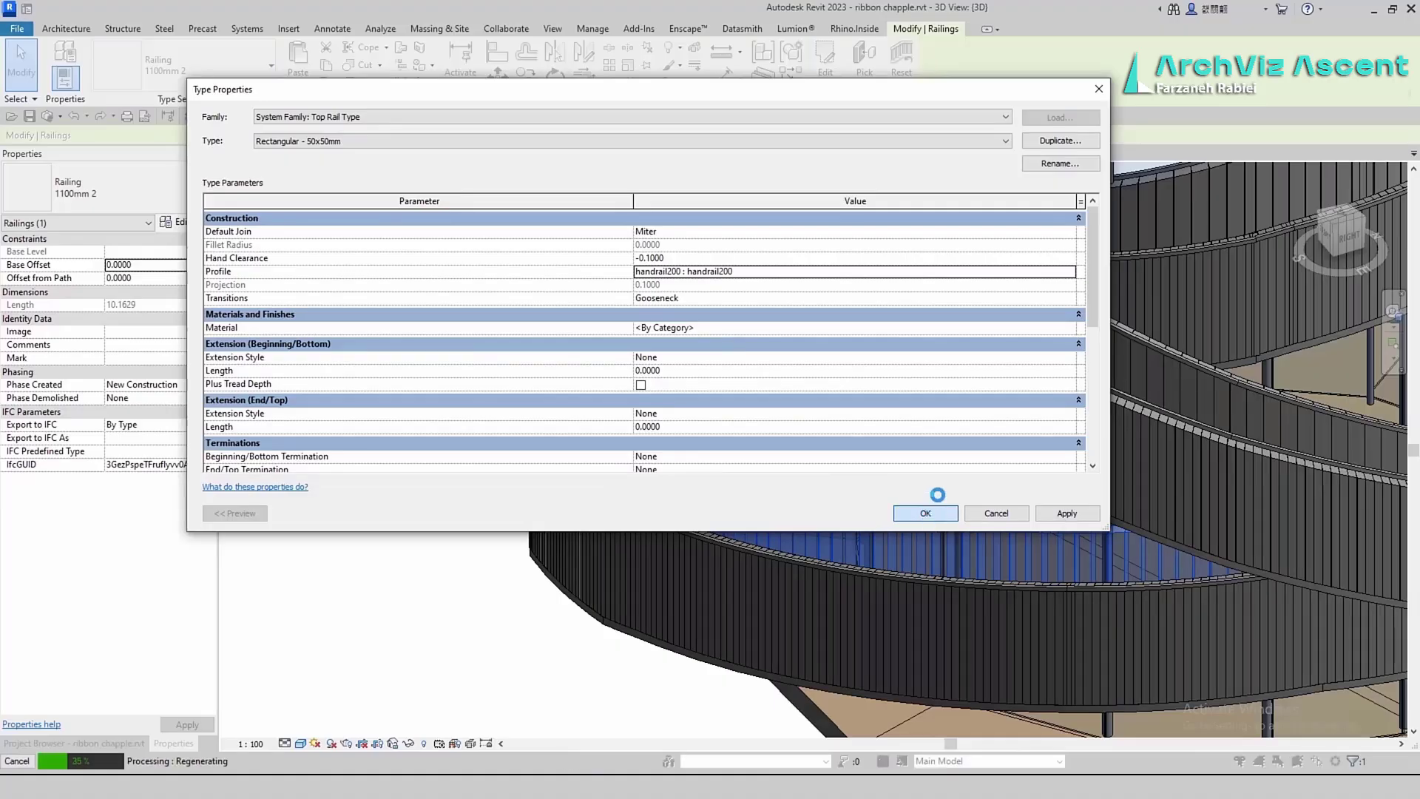
click(703, 362)
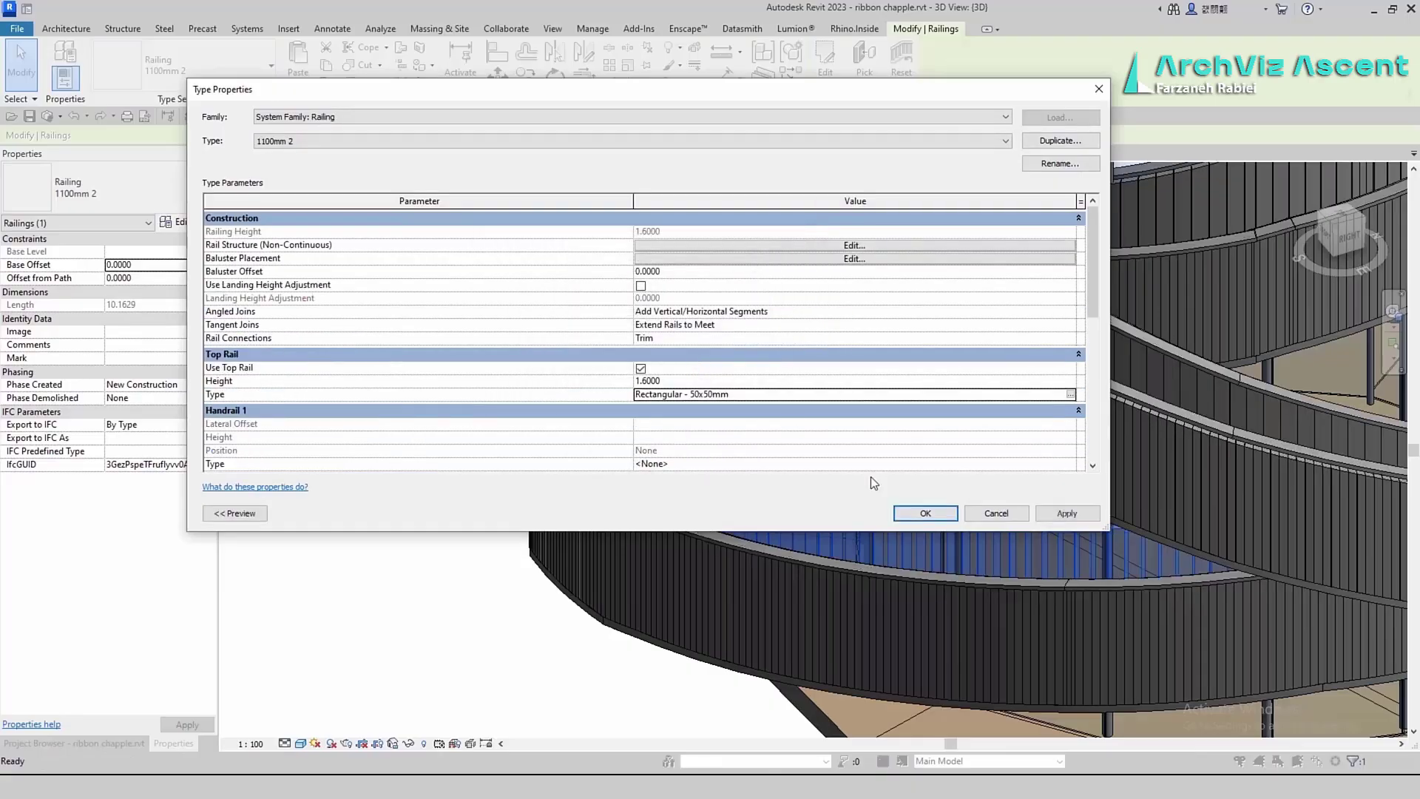
click(909, 511)
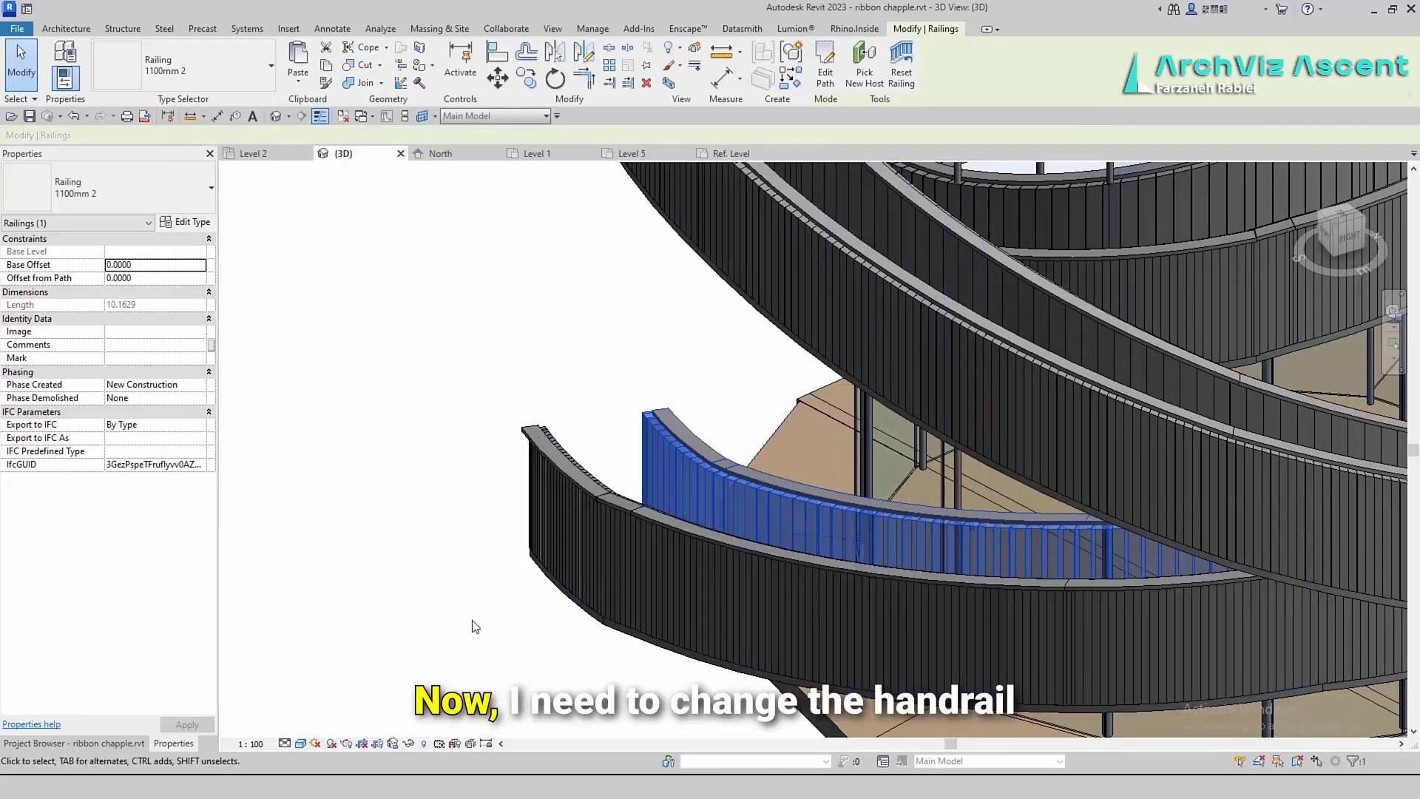
Set the hand clearance of the railing's Rectangular - 50x50mm top rail type to -20 cm to align the rail with the balusters
scroll(486, 632, down, 5)
scroll(553, 514, up, 8)
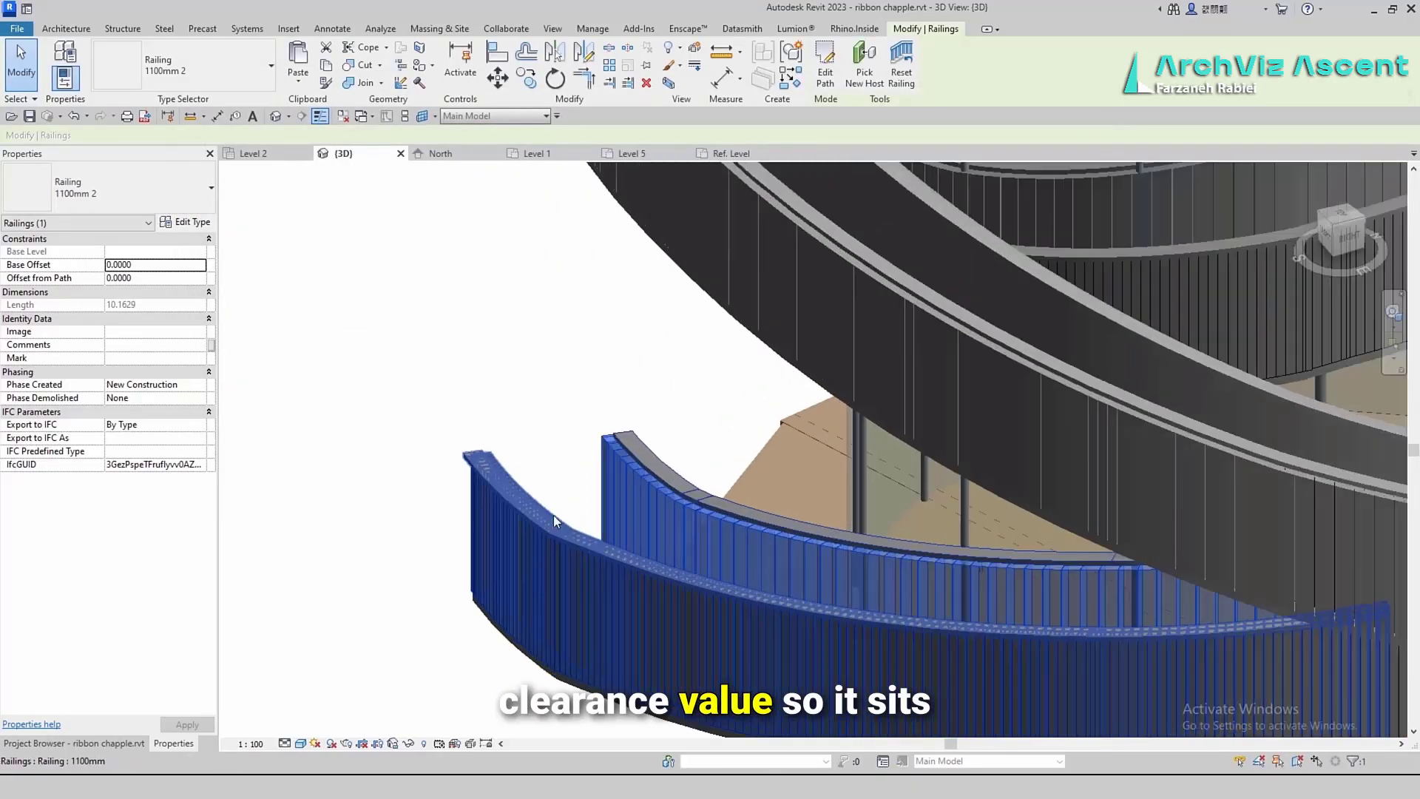
click(191, 225)
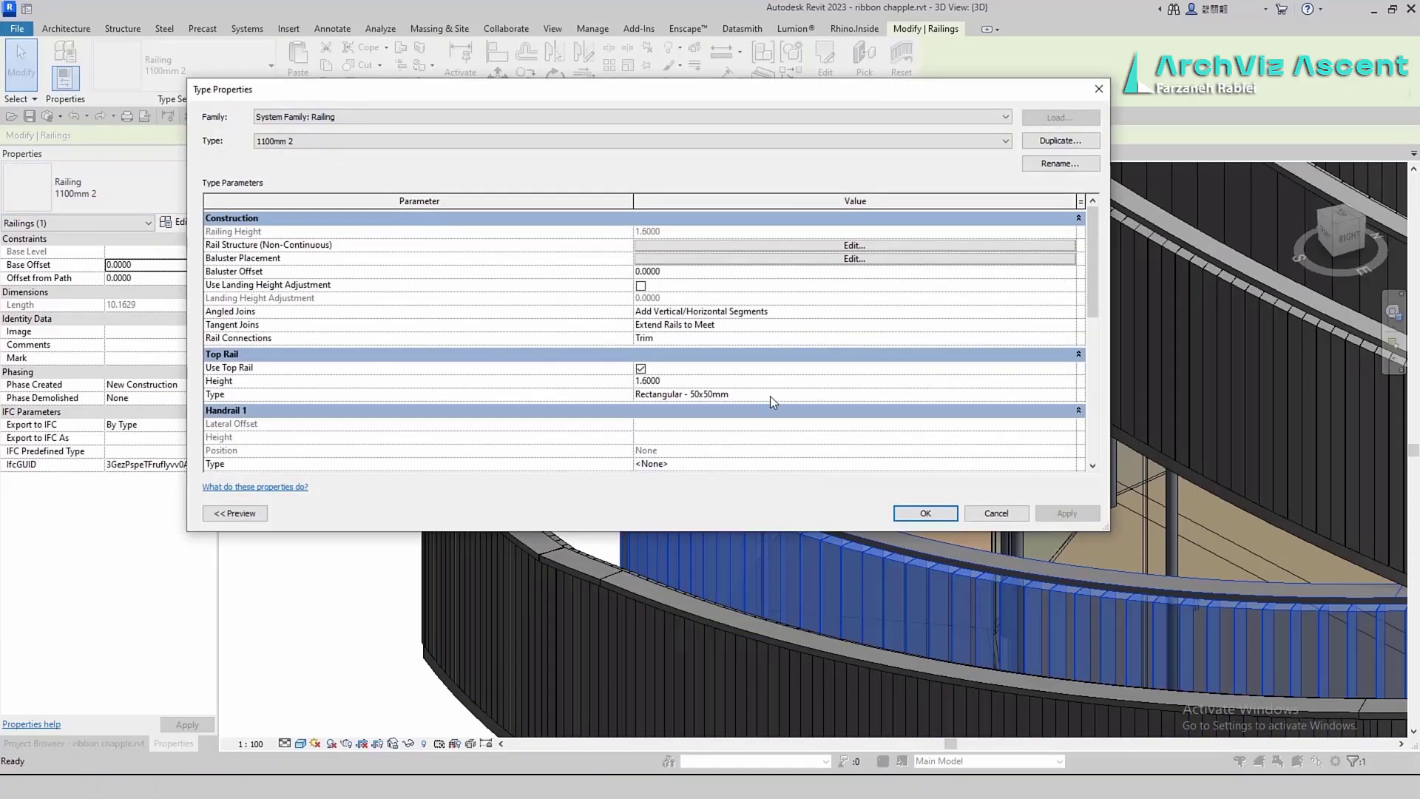
scroll(749, 446, down, 1)
scroll(748, 450, down, 3)
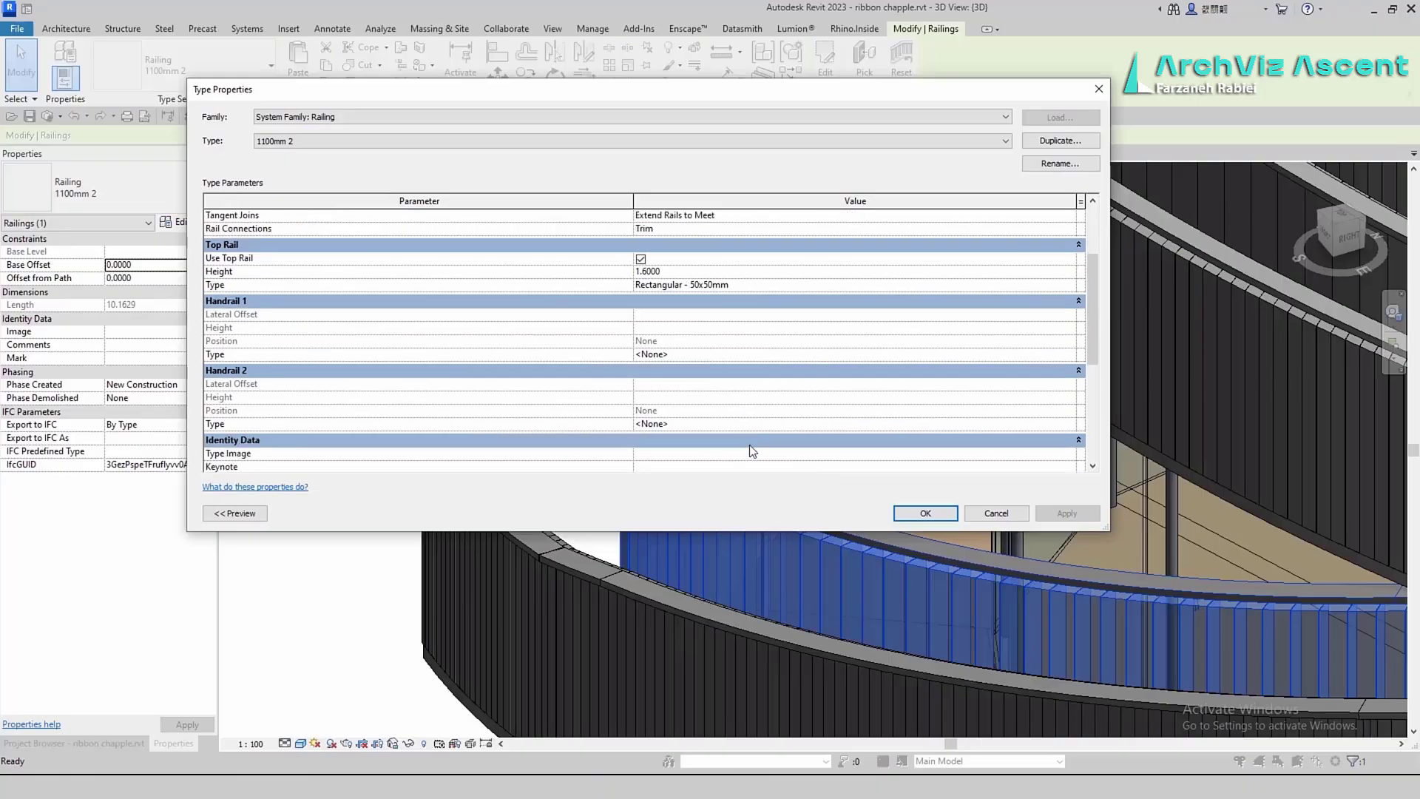
scroll(748, 454, up, 2)
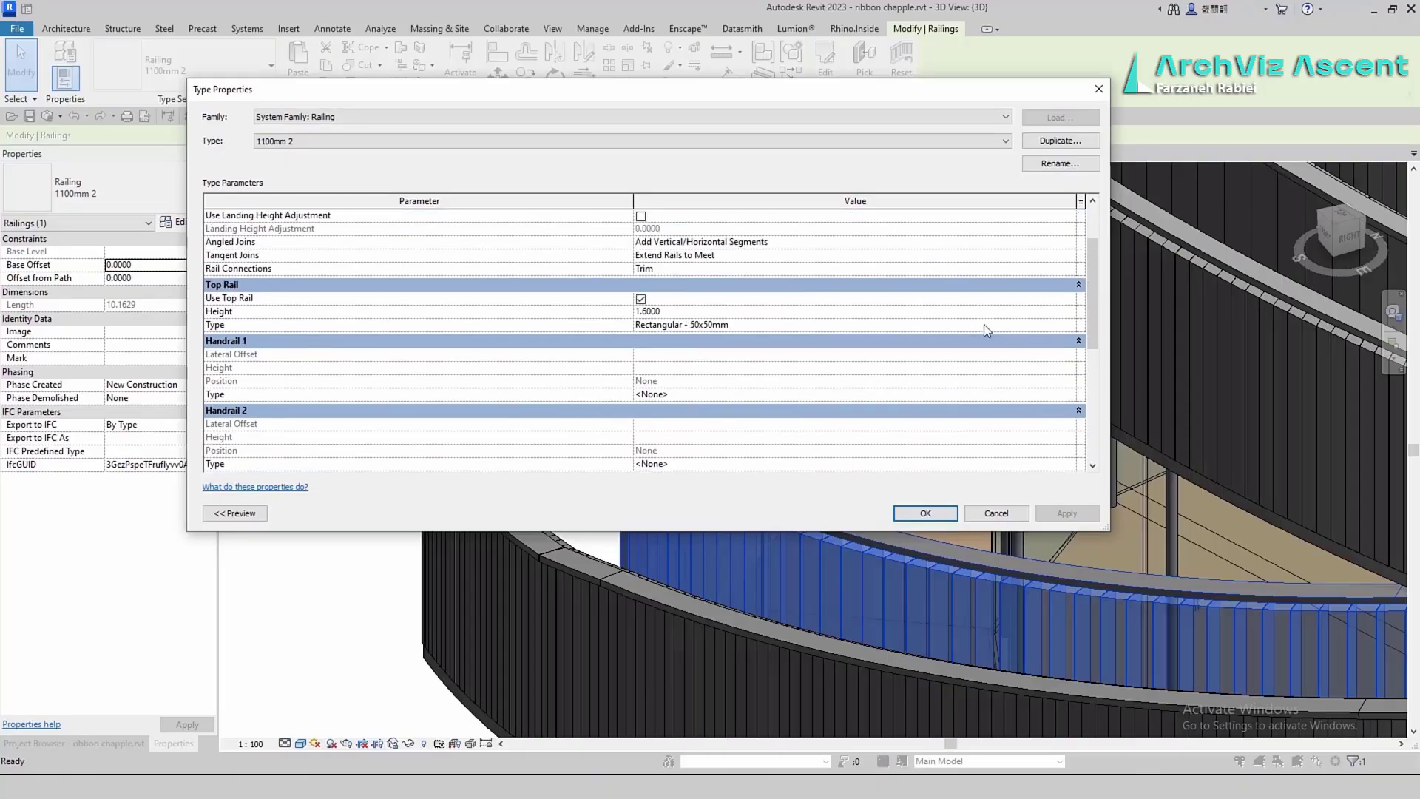
click(1070, 325)
click(742, 258)
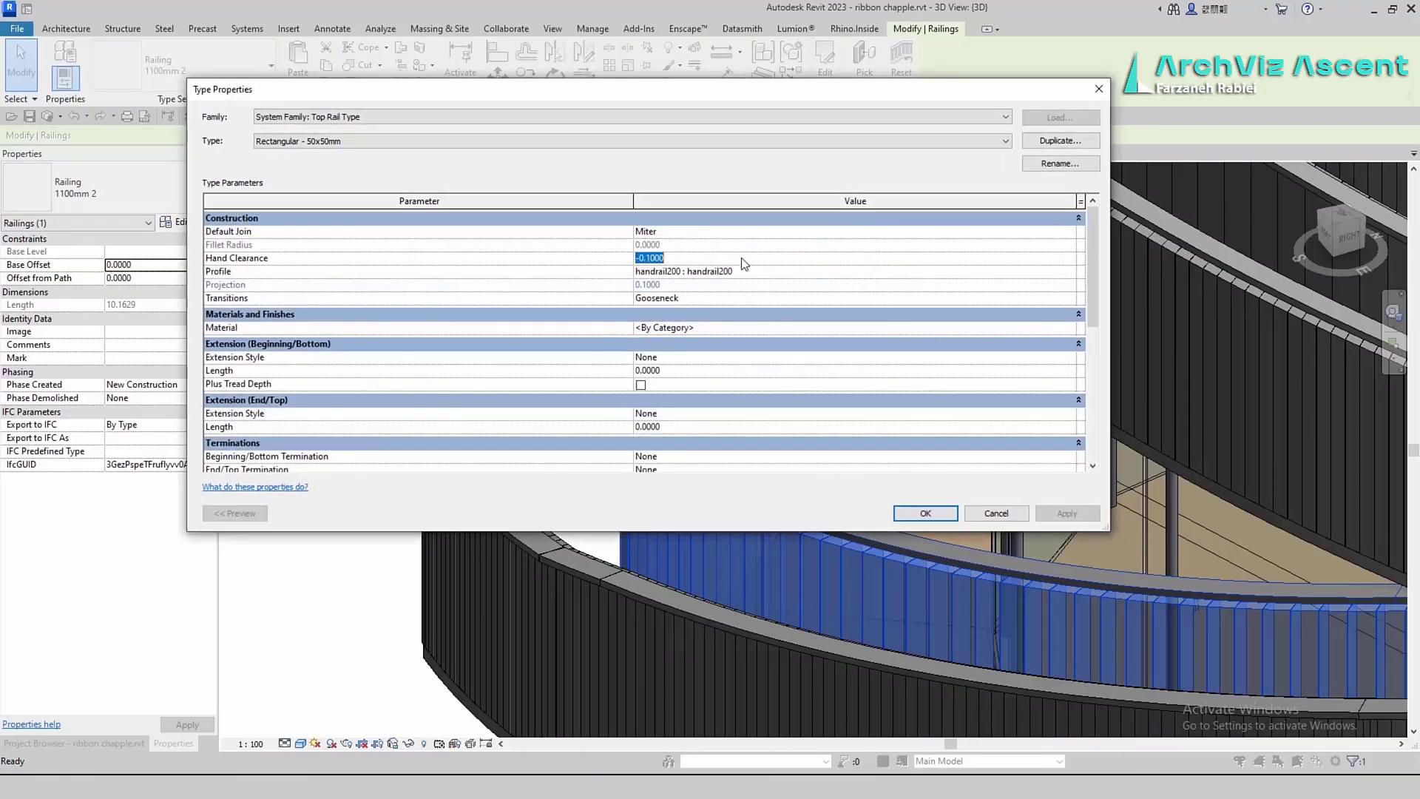
click(925, 514)
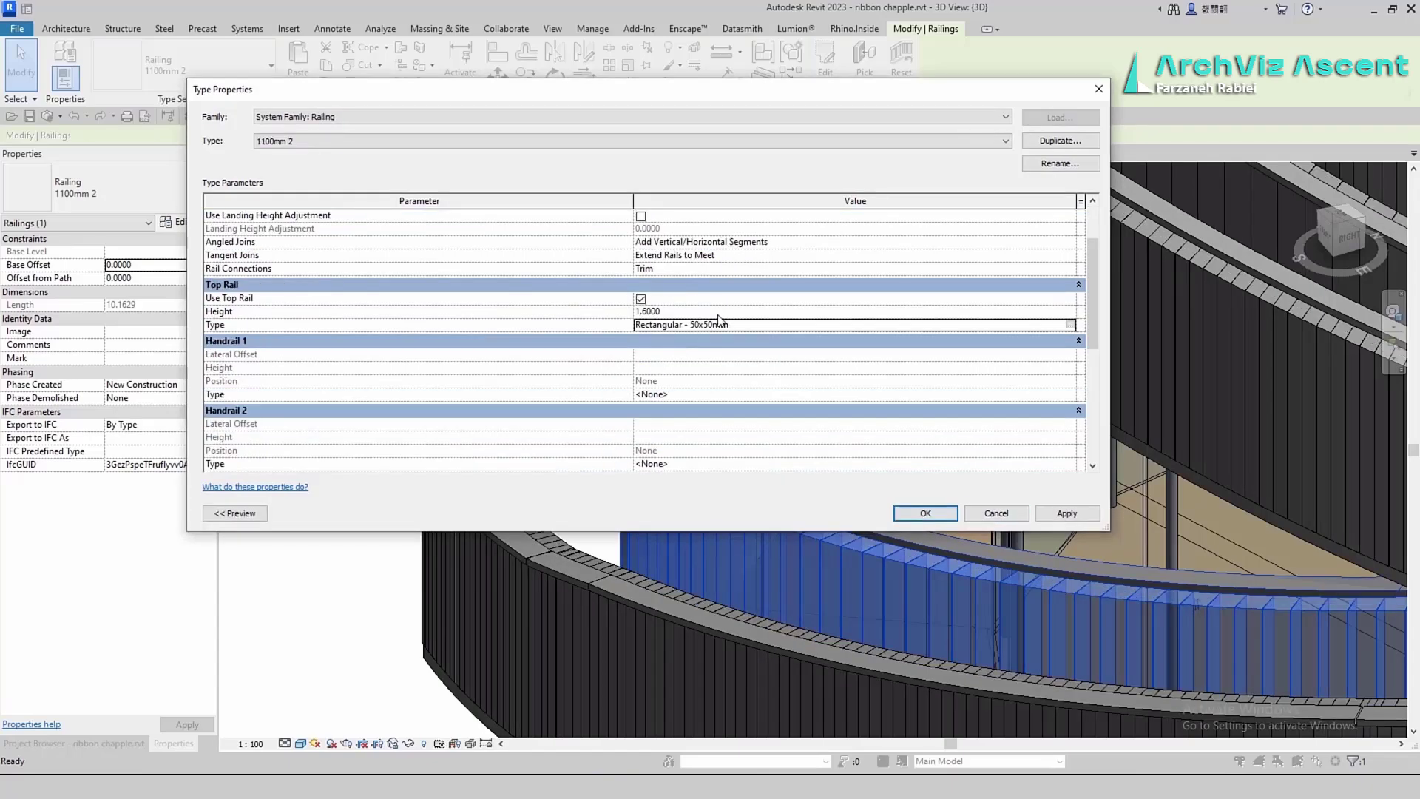
scroll(704, 380, up, 2)
click(769, 395)
click(1070, 395)
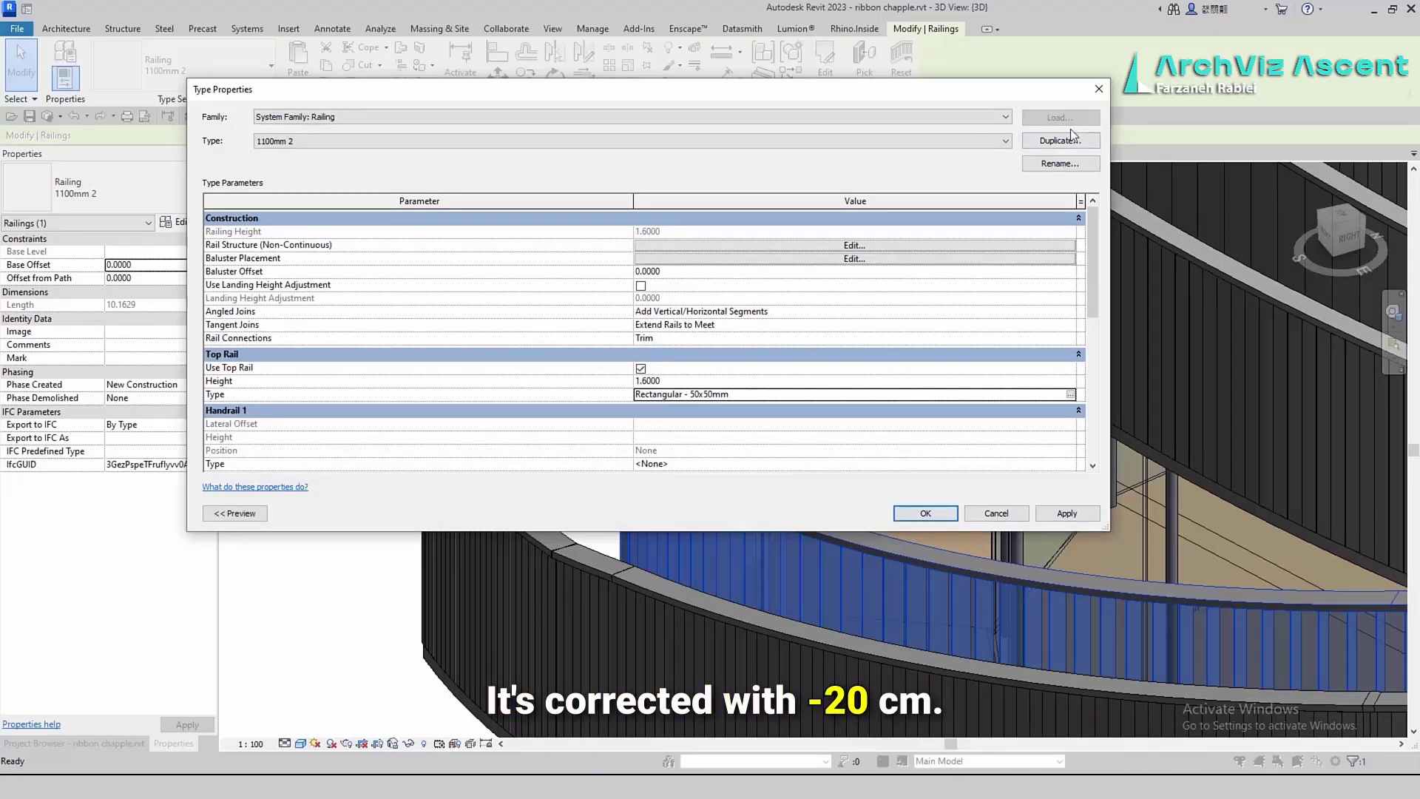
click(923, 513)
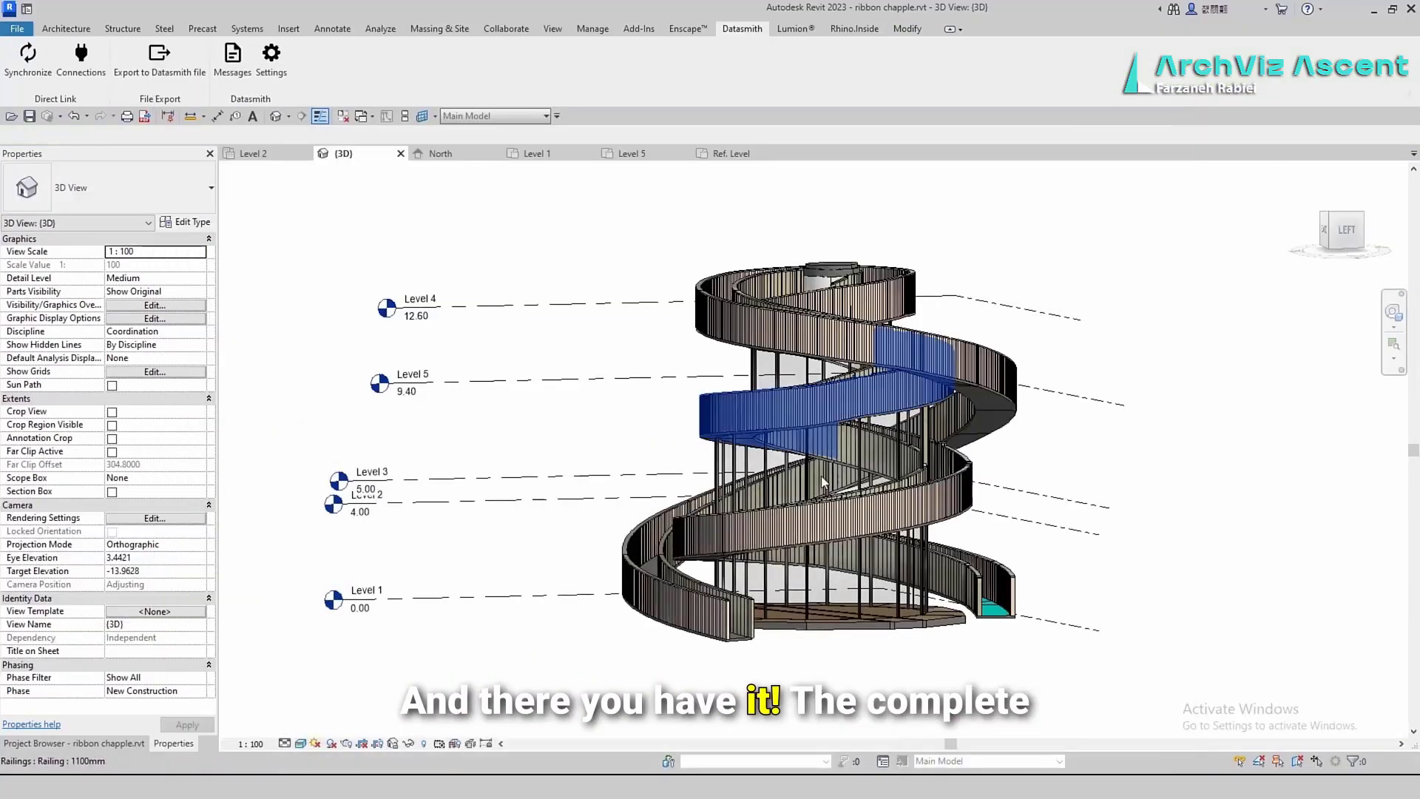
Export the 3D view as the Unreal Datasmith file ribbon_chapple-3DView-{3D}.udatasmith in the ribbon chapple folder
click(161, 65)
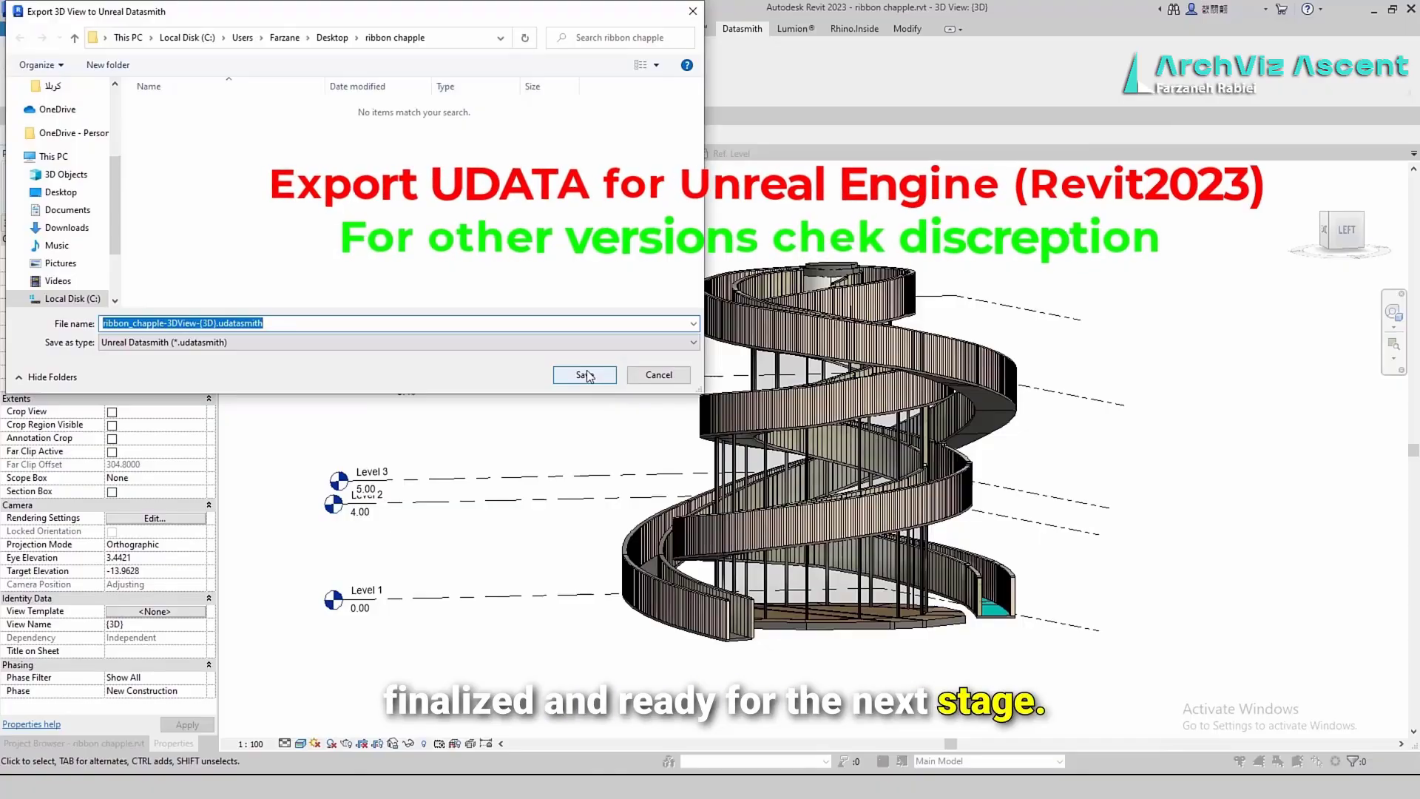
click(586, 375)
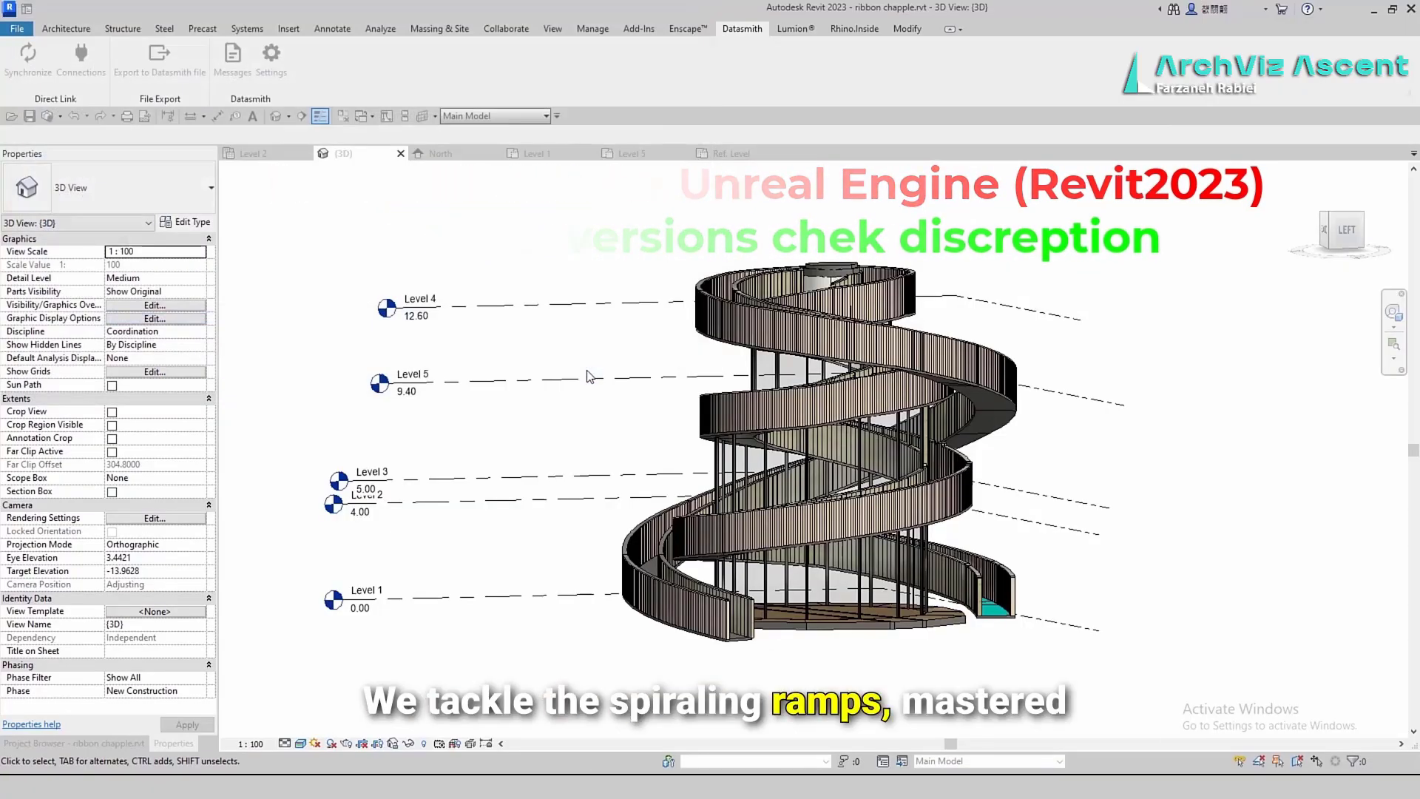